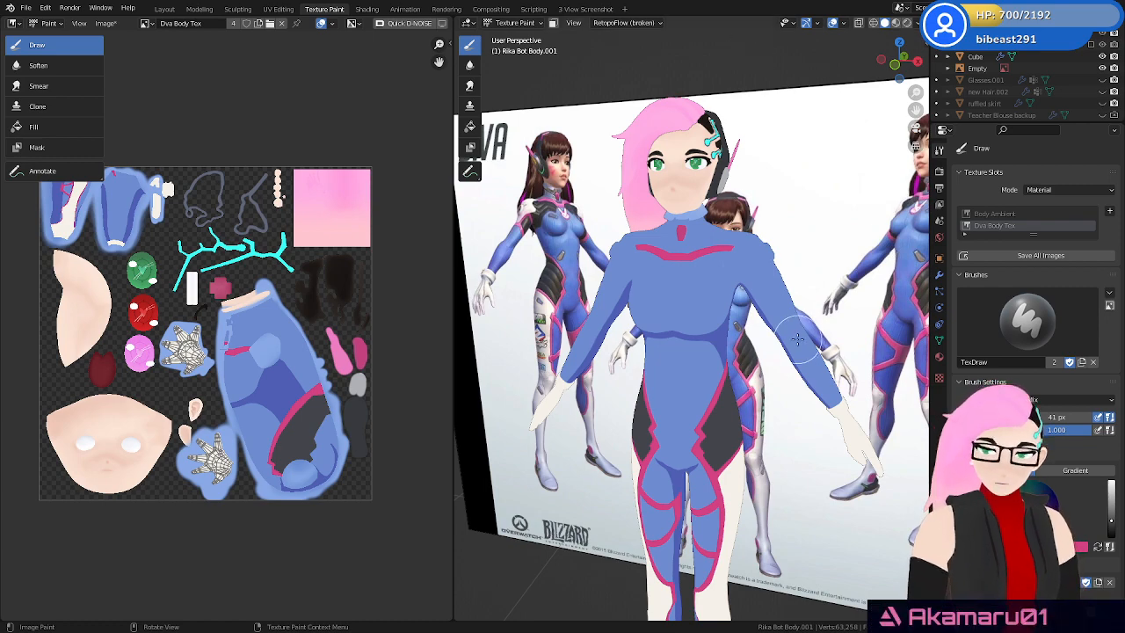
Examine the painted bodysuit from the front and side against the D.Va reference sheet
middle_click_drag(797, 338, 770, 309)
scroll(769, 310, "up", 2)
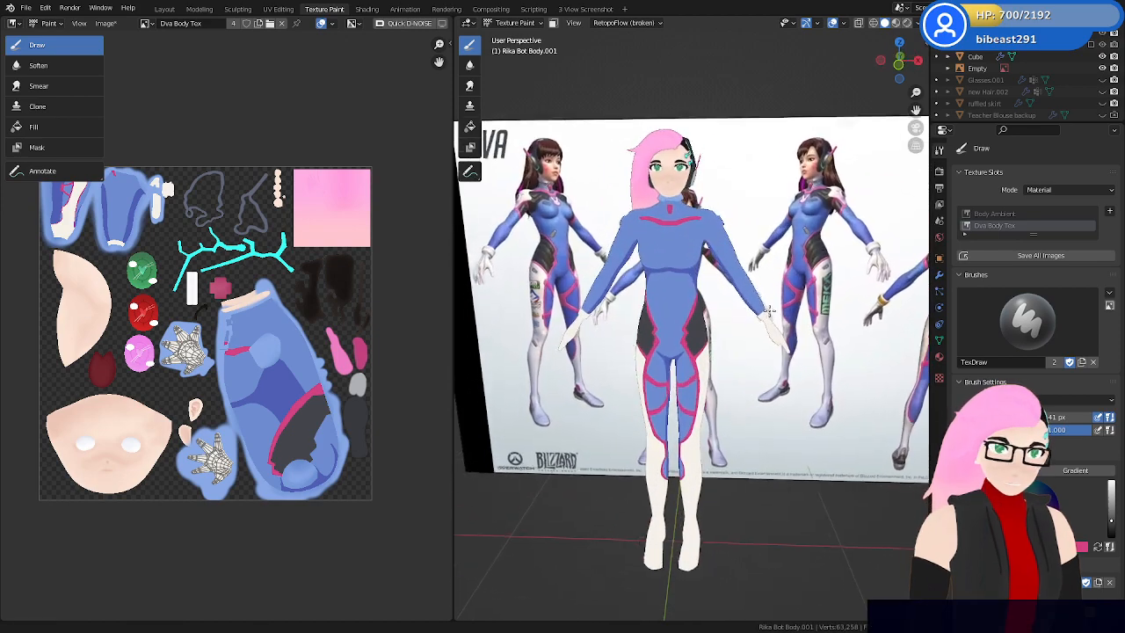
scroll(770, 309, "up", 5)
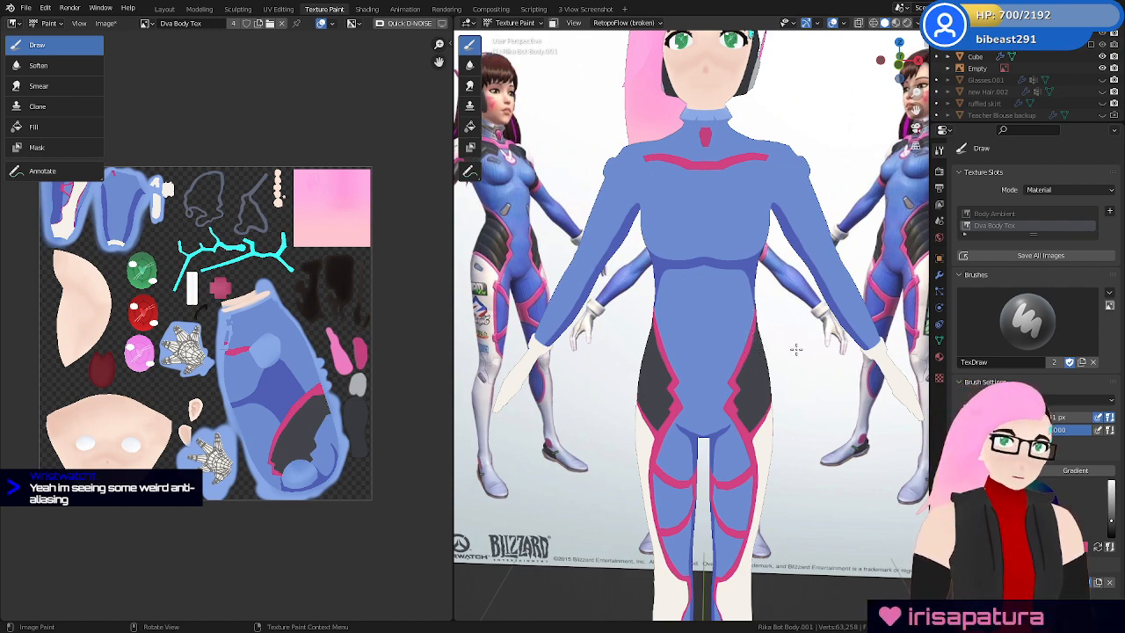
middle_click_drag(795, 350, 703, 326)
scroll(730, 324, "down", 3)
scroll(743, 396, "down", 2)
scroll(739, 385, "up", 2)
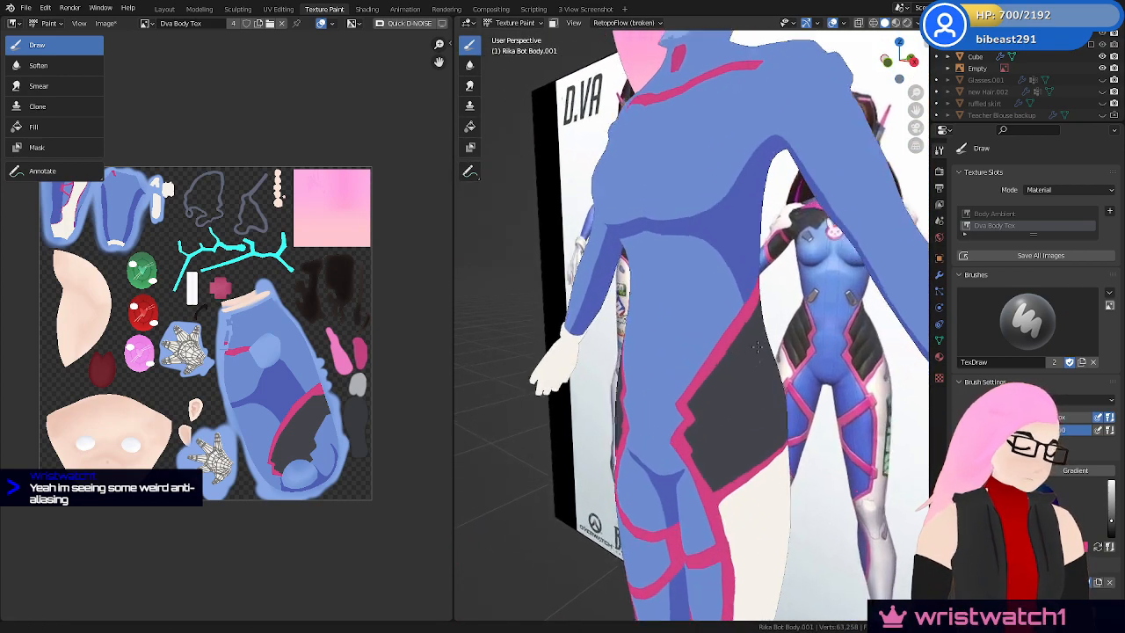
Try to smear the dark and light blue shading edge on the side of the waist, then undo the smear strokes
scroll(697, 323, "up", 2)
left_click(469, 85)
scroll(703, 255, "up", 2)
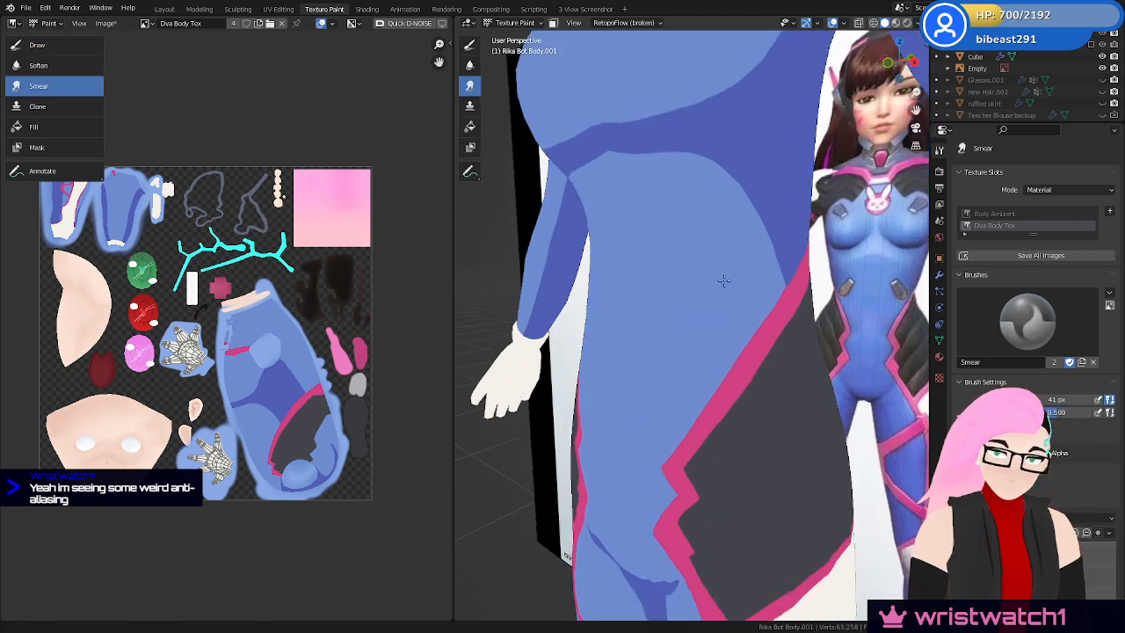
middle_click_drag(724, 281, 729, 229)
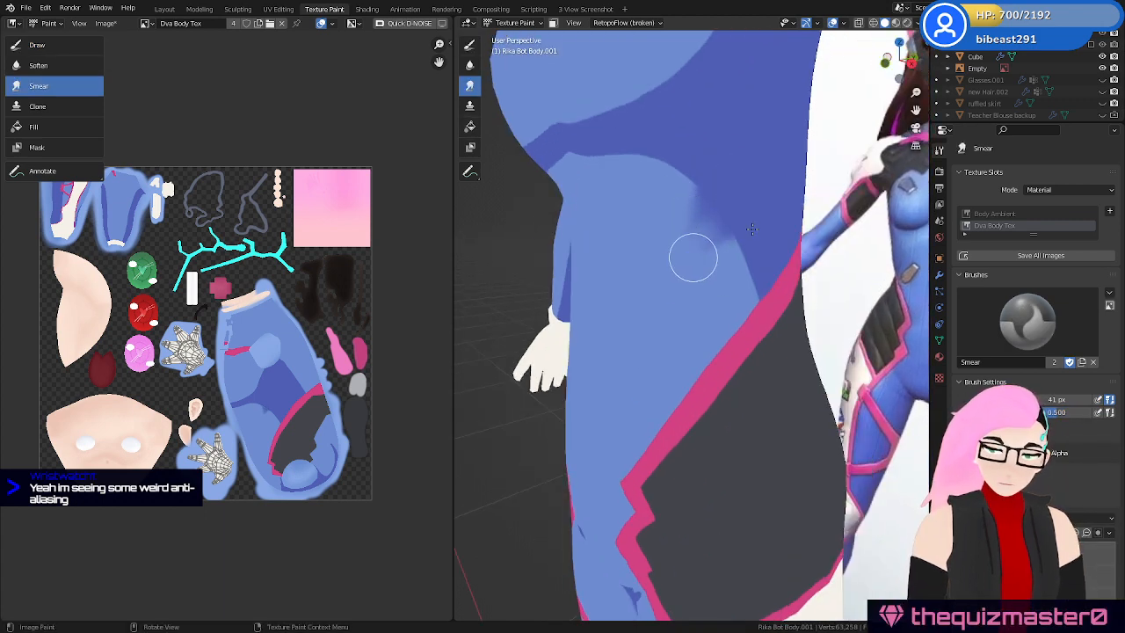
left_click_drag(712, 261, 688, 282)
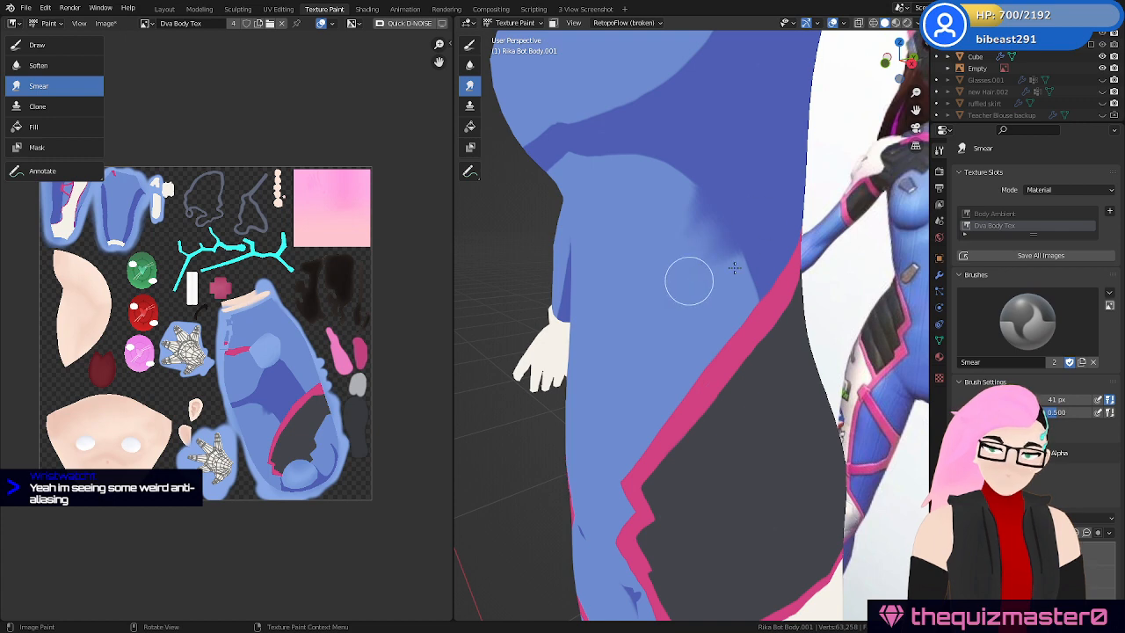
scroll(745, 276, "down", 5)
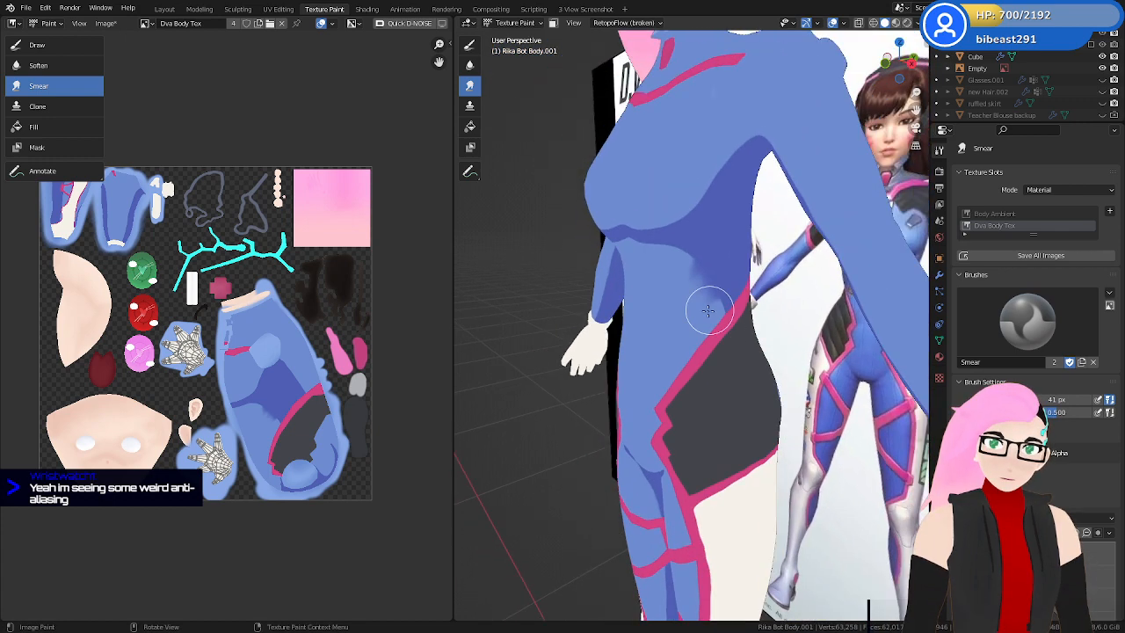
scroll(694, 349, "up", 4)
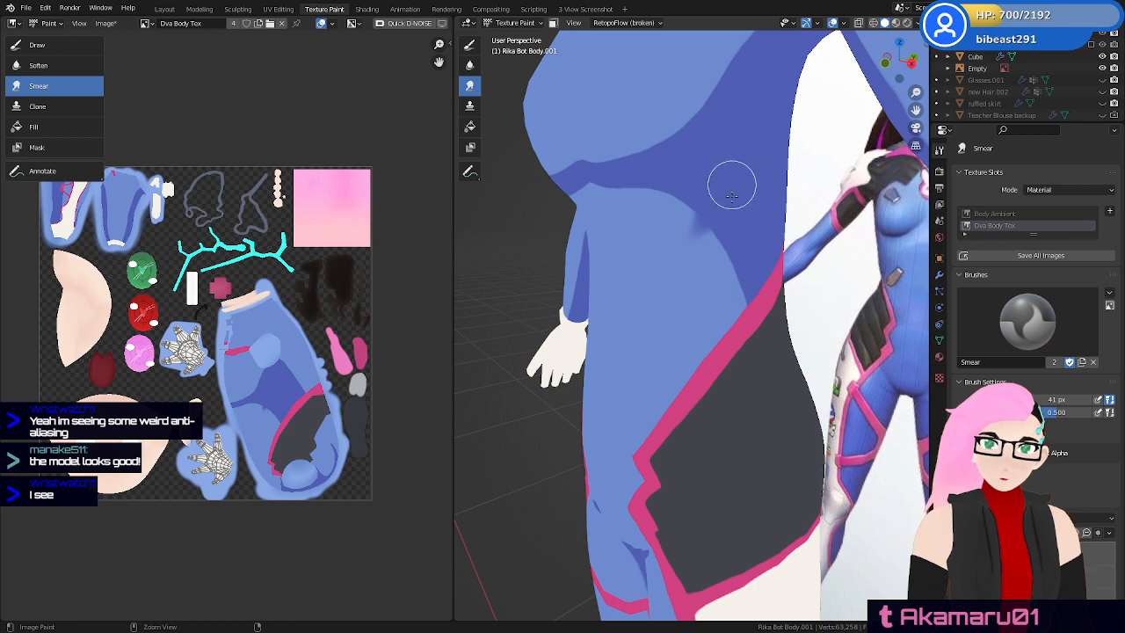
key("ctrl+z")
Save the Rika Dva.blend file
mouse_move(698, 207)
middle_mouse_down("ctrl")
mouse_move(648, 459)
mouse_move(737, 298)
middle_mouse_up("ctrl")
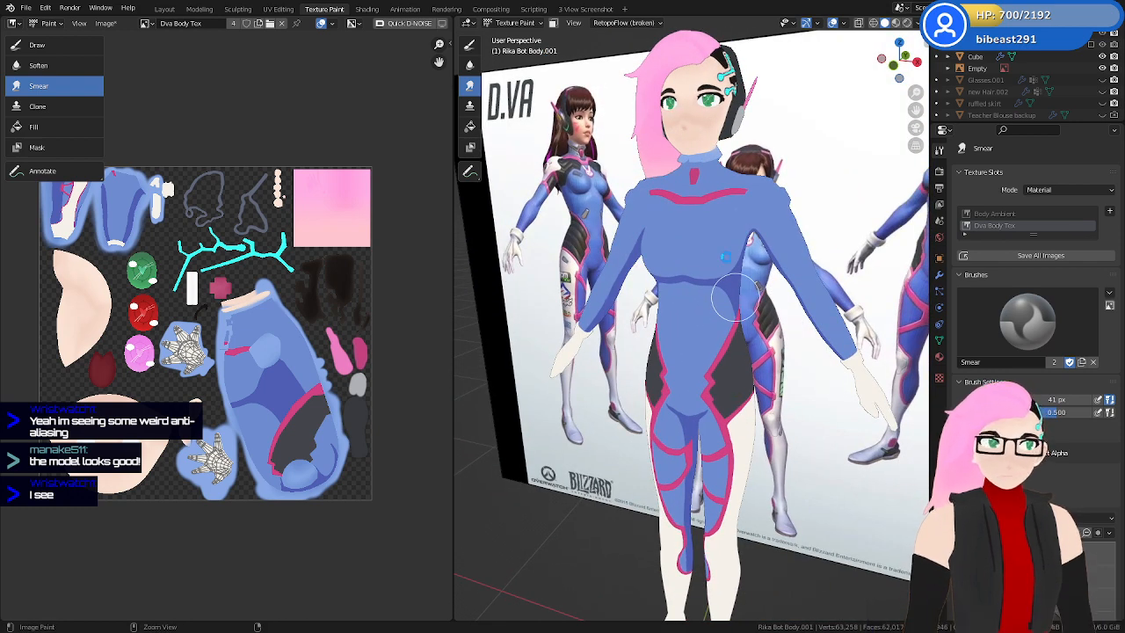
key("ctrl+s")
Examine the collar, chest and underarm shading on the character's body from several angles
mouse_move(770, 369)
middle_mouse_down()
mouse_move(721, 367)
mouse_move(763, 361)
mouse_move(747, 346)
middle_mouse_up()
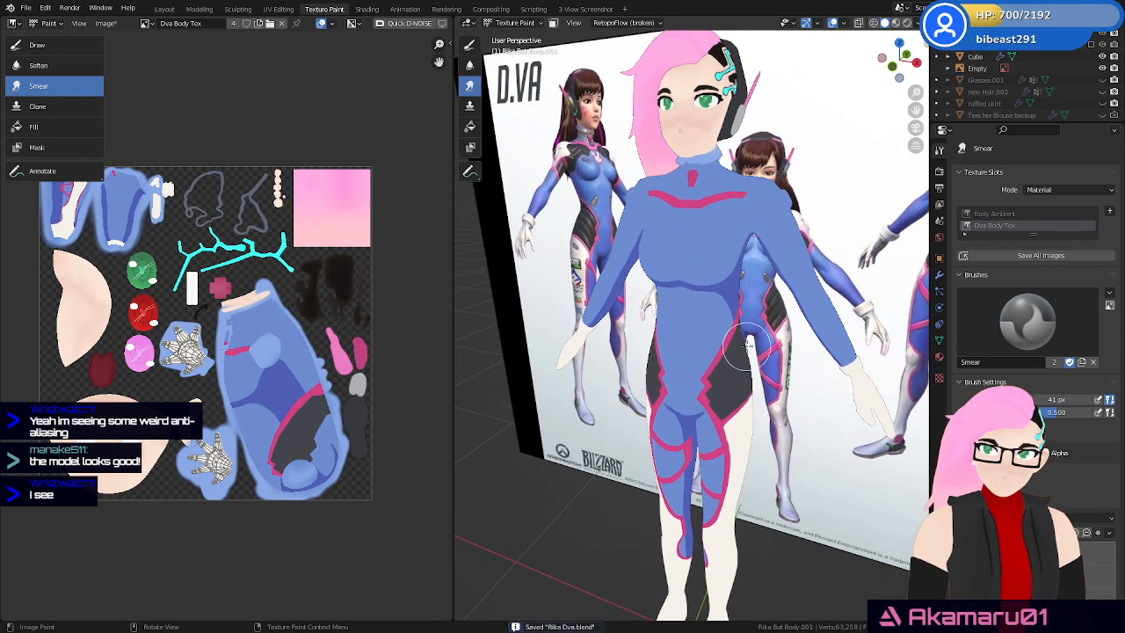
scroll(735, 299, "up", 6)
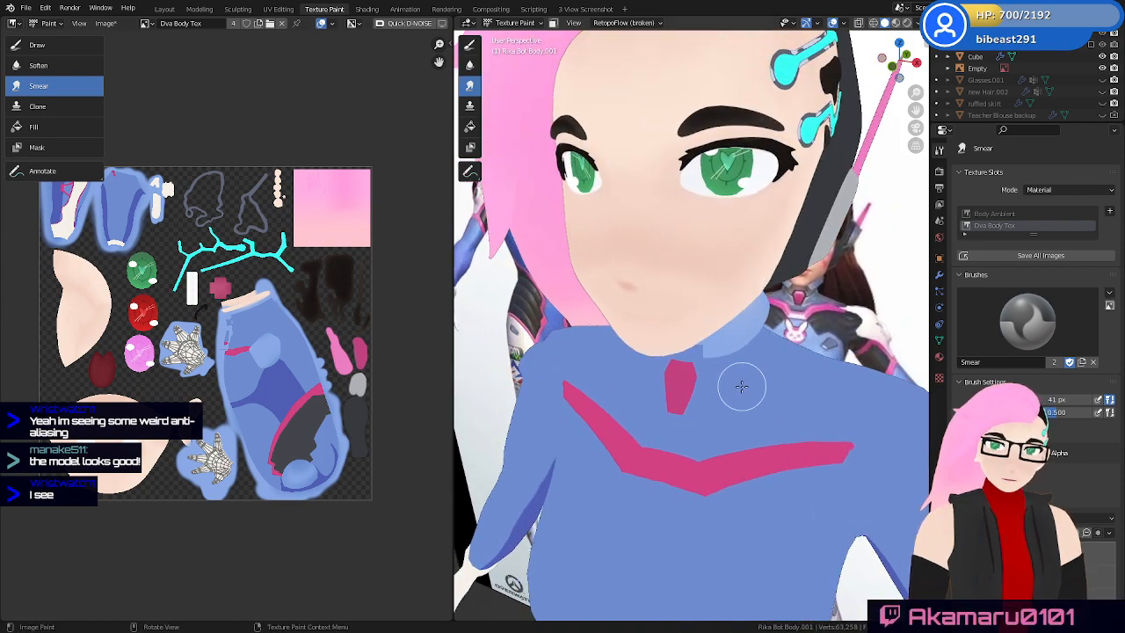
middle_click_drag(800, 250, 703, 161)
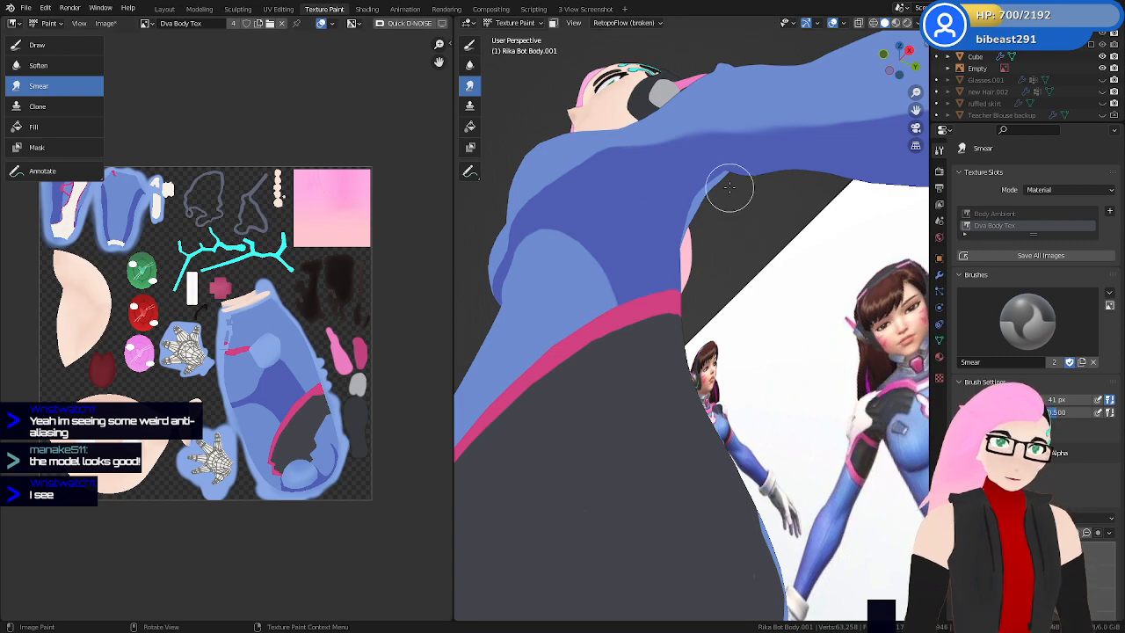
middle_click_drag(729, 188, 790, 270)
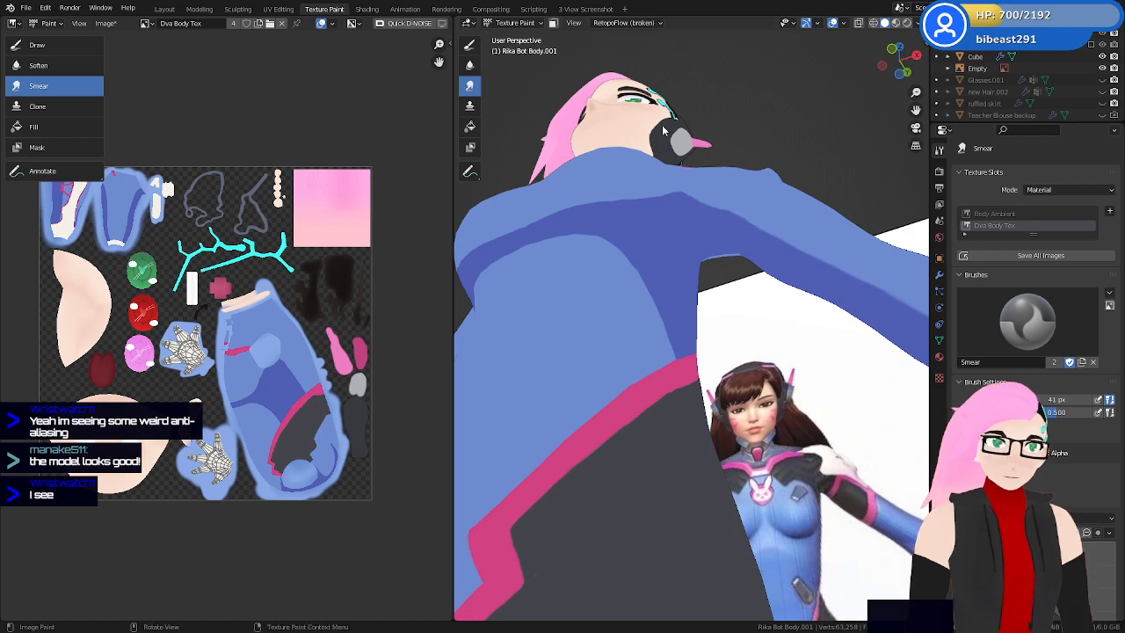
middle_click_drag(788, 244, 812, 308)
scroll(809, 315, "down", 6)
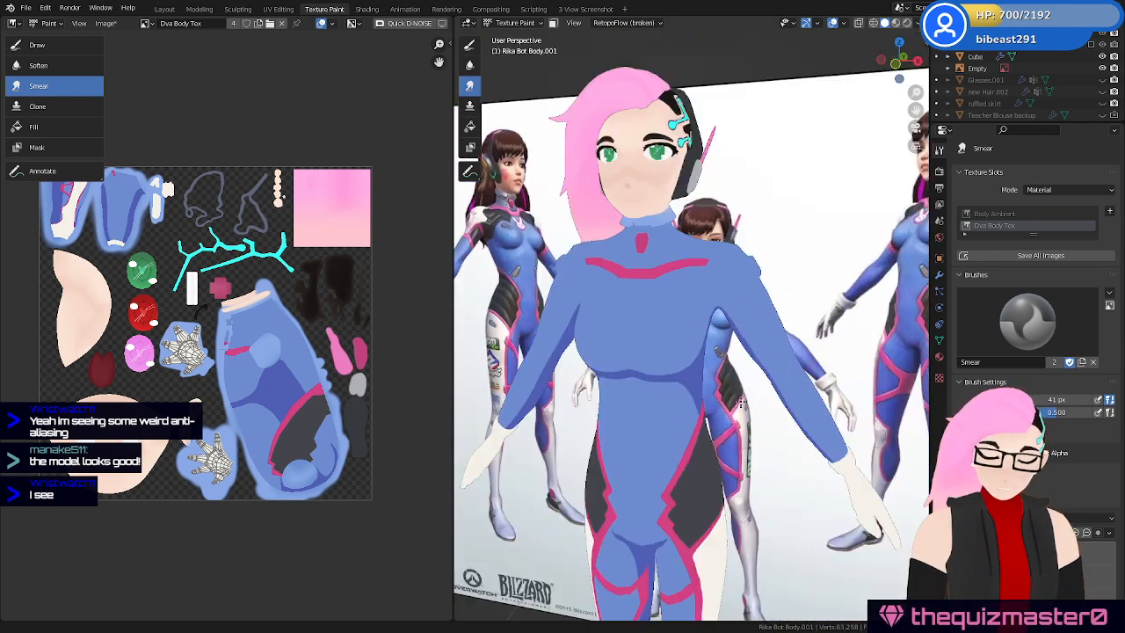
middle_click_drag(755, 391, 735, 253, "shift")
middle_click_drag(744, 309, 785, 295)
scroll(782, 255, "down", 2)
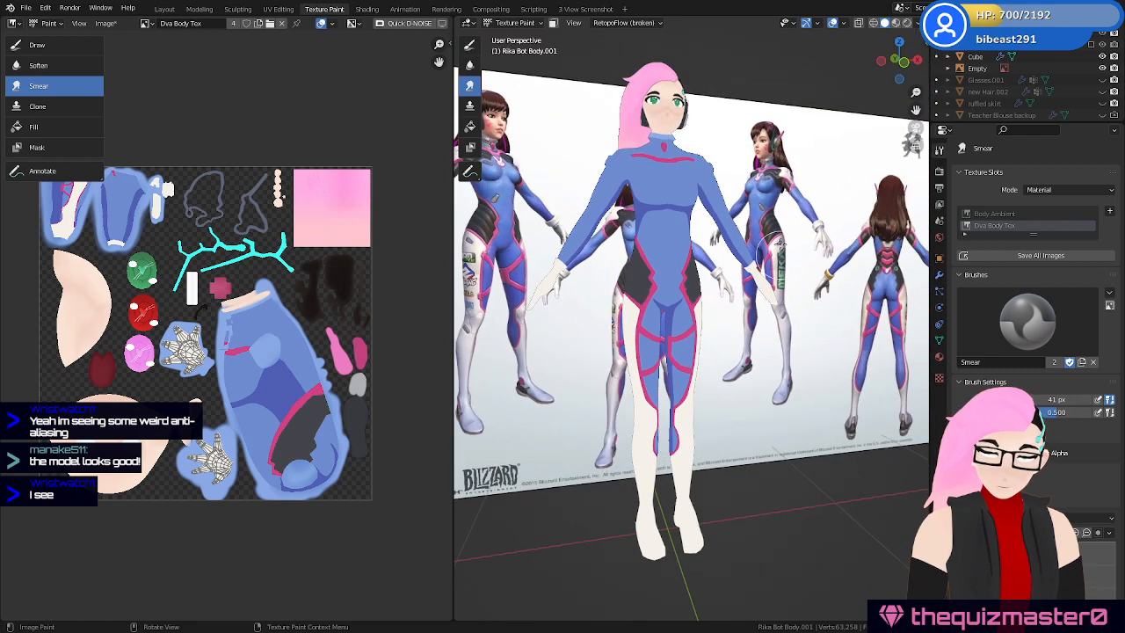
Compare the model's shoulders, chest and arms with the matching suit areas on the reference sheet
middle_click_drag(748, 363, 776, 343)
middle_click_drag(789, 387, 779, 357, "shift")
scroll(763, 345, "up", 2)
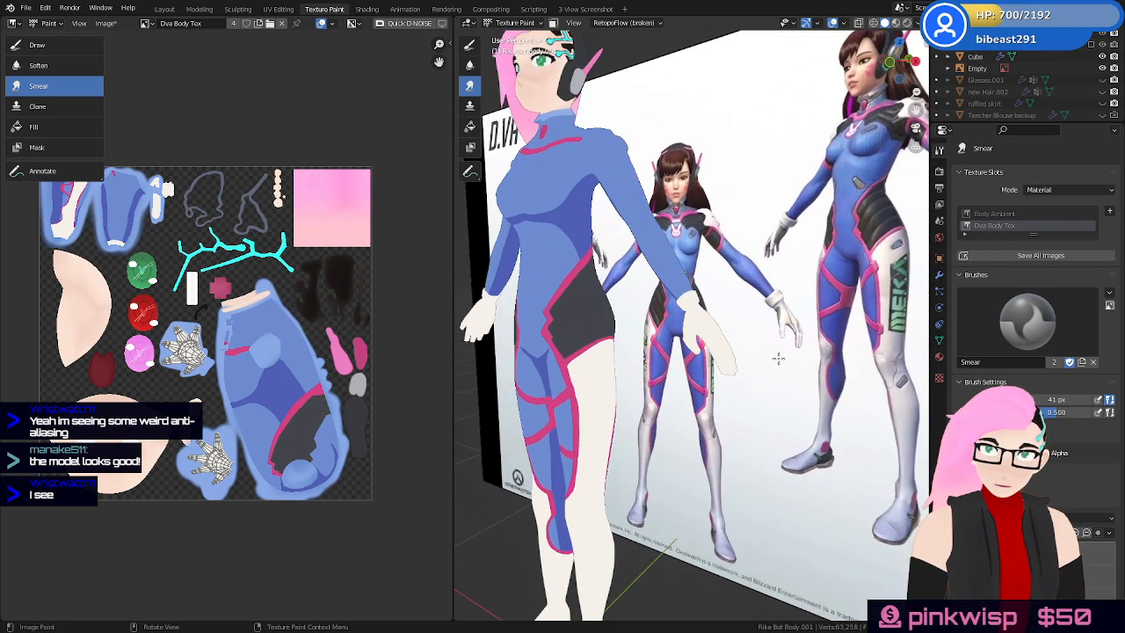
middle_click_drag(737, 311, 759, 359)
middle_click_drag(884, 208, 847, 268, "shift")
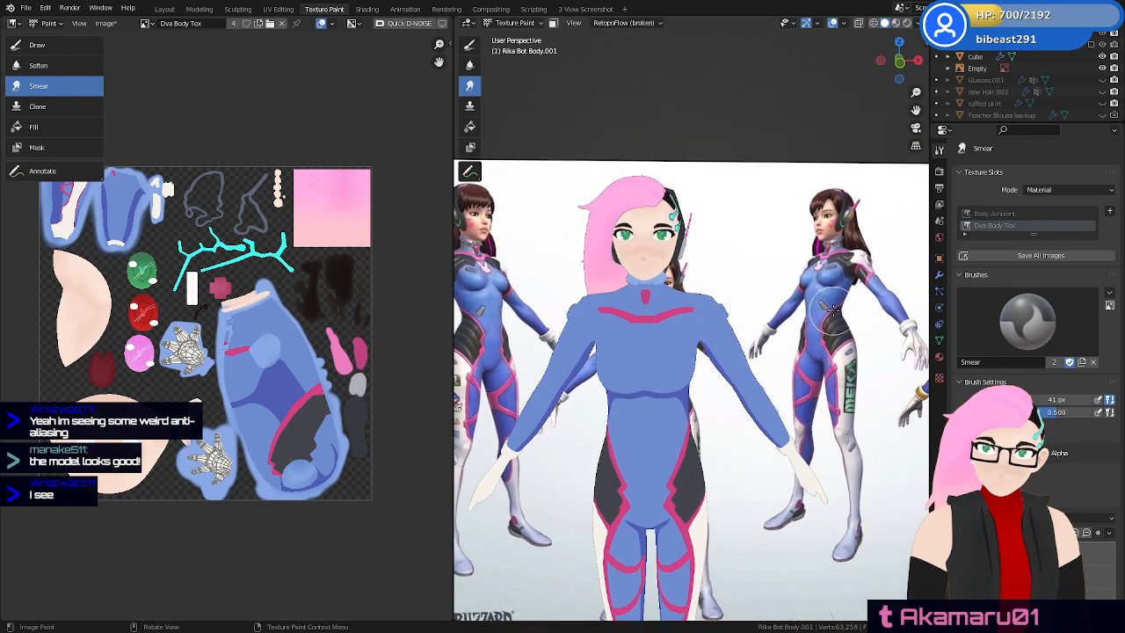
scroll(847, 268, "up", 2)
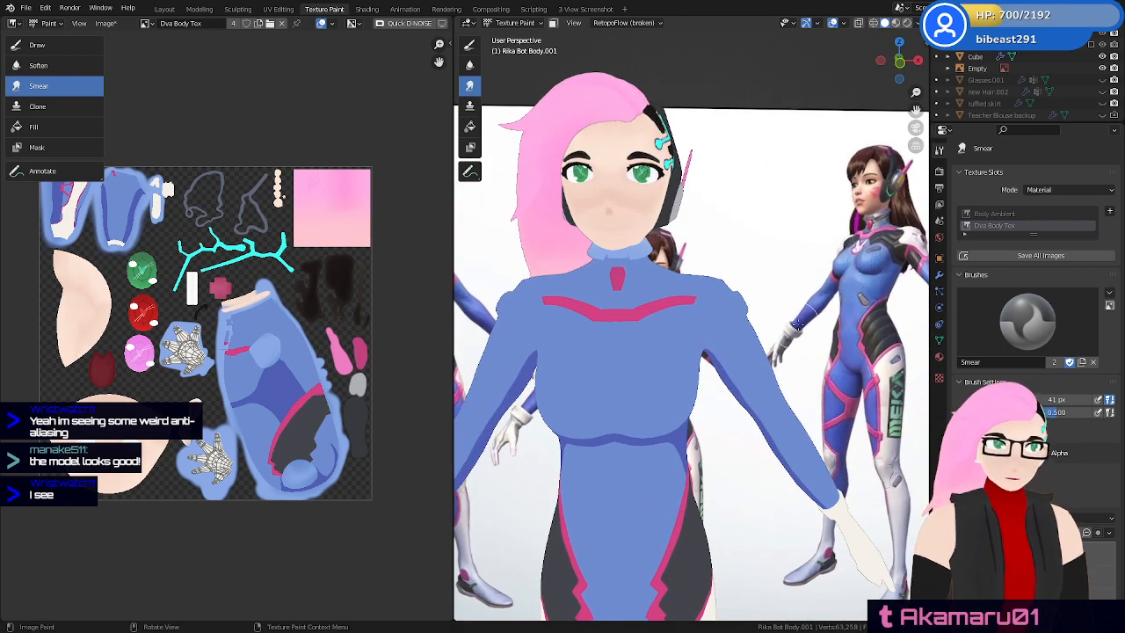
middle_click_drag(798, 325, 827, 279)
scroll(756, 341, "up", 3)
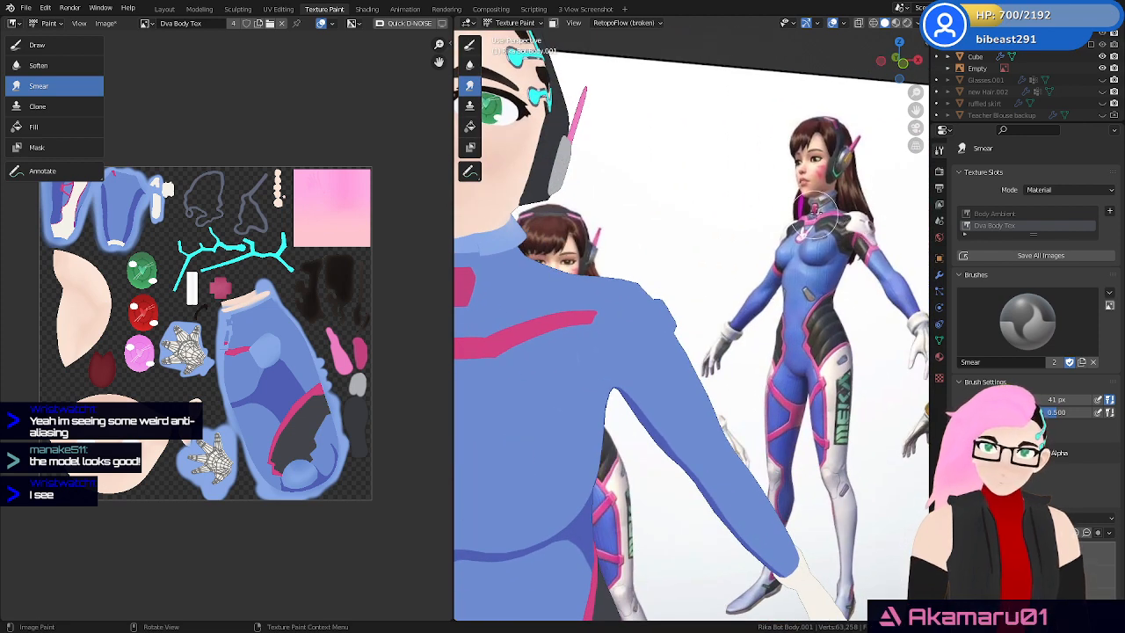
mouse_move(827, 207)
middle_mouse_down()
mouse_move(584, 255)
mouse_move(636, 269)
middle_mouse_up()
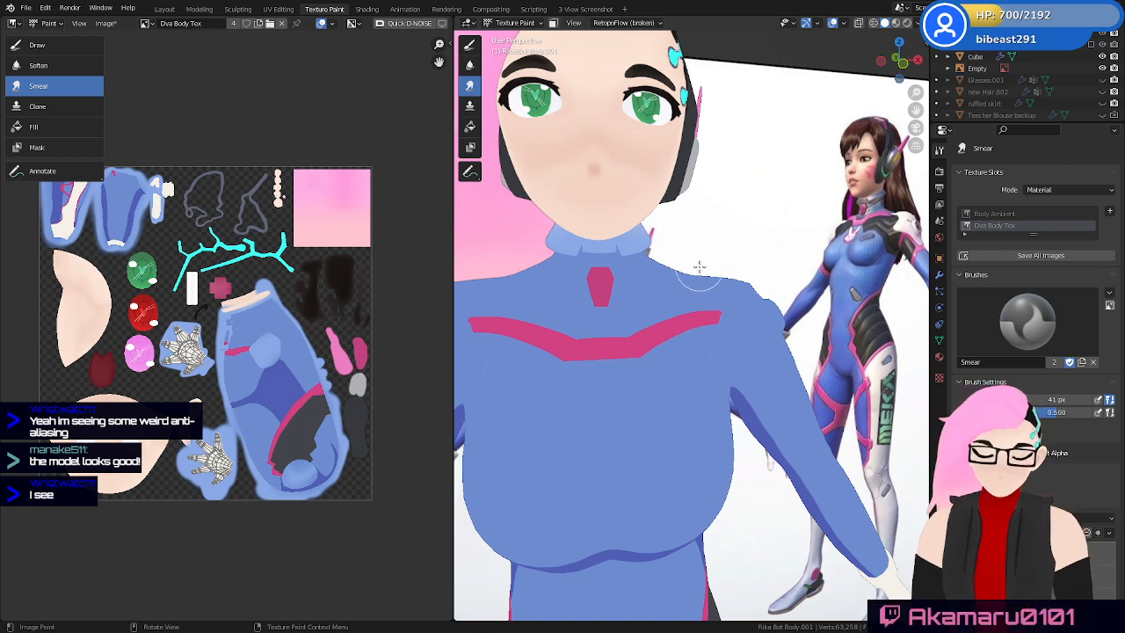
middle_click_drag(698, 267, 752, 298)
scroll(676, 286, "down", 3)
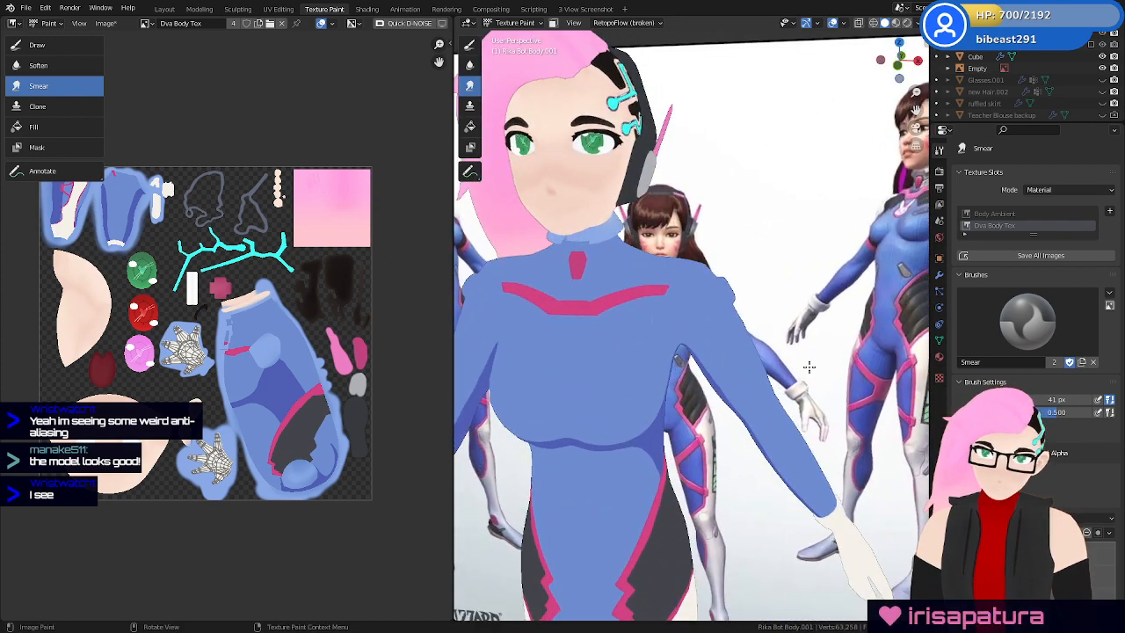
middle_click_drag(809, 367, 833, 364)
Switch to the Draw brush and choose the light grey palette colour for painting the shoulder
left_click(471, 46)
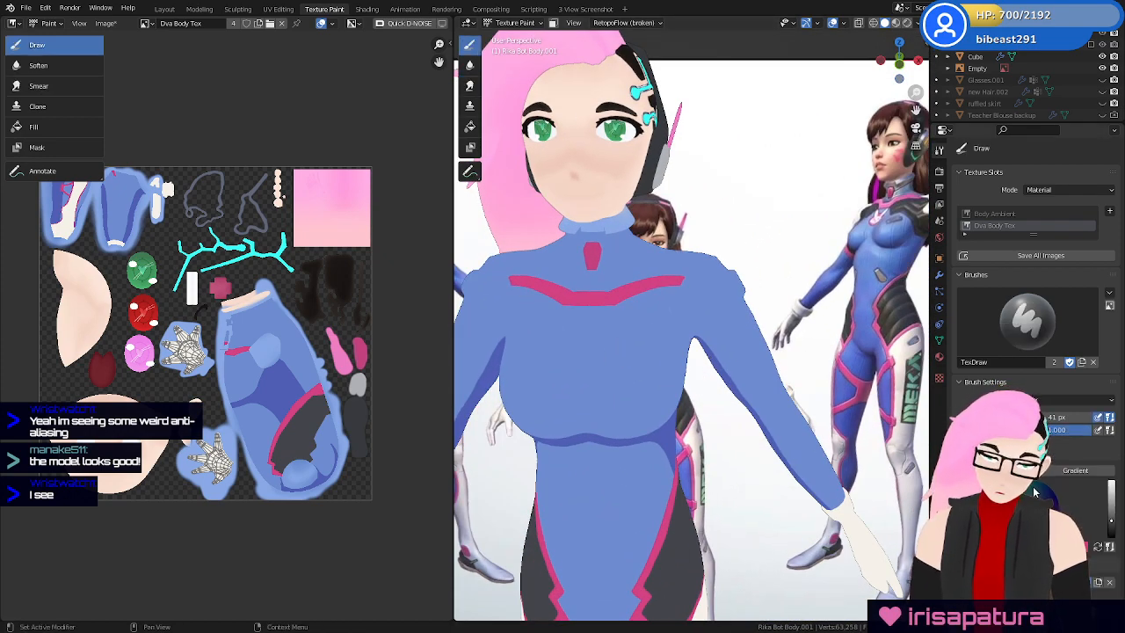
scroll(1037, 281, "down", 6)
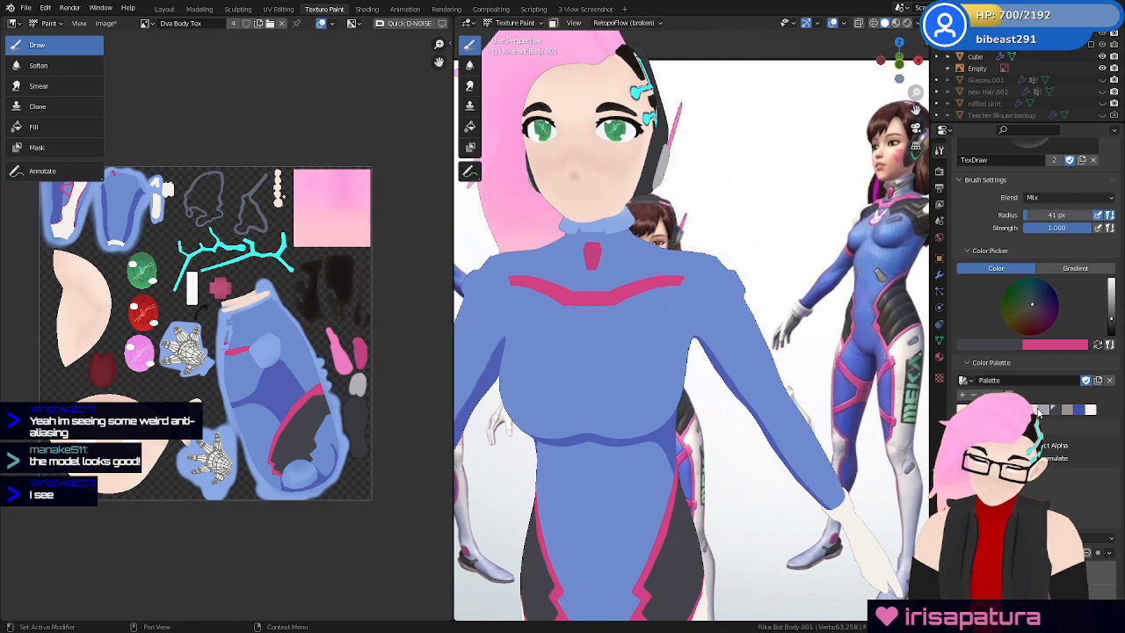
middle_click_drag(747, 312, 701, 307)
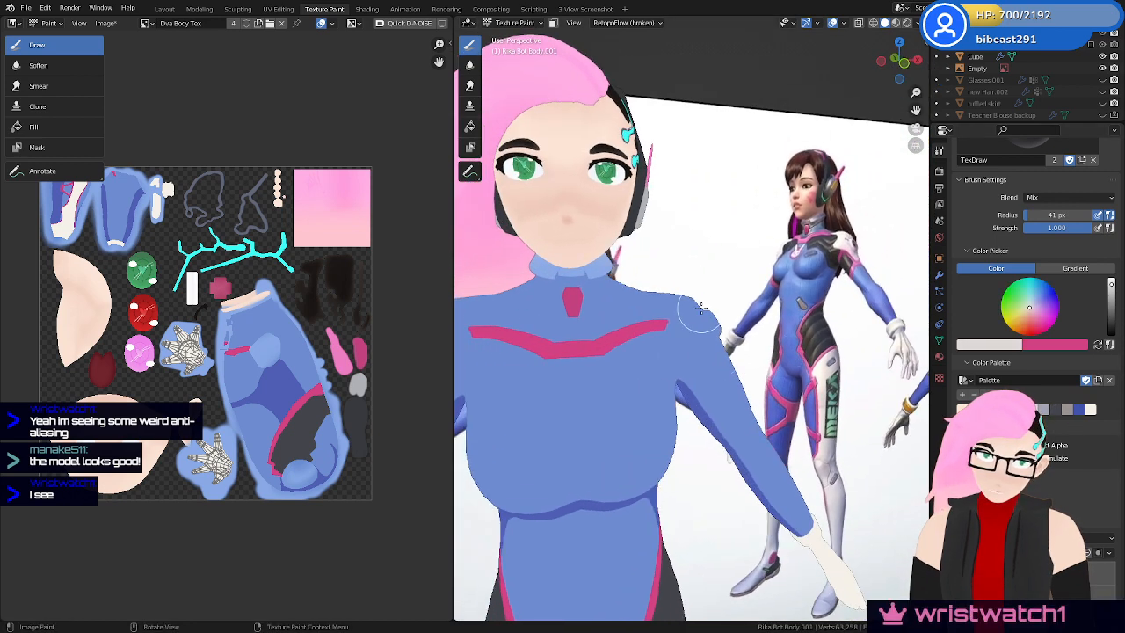
Try painting the shoulder and upper arm in light grey and in off-white, undoing each stroke
left_click_drag(700, 306, 737, 421)
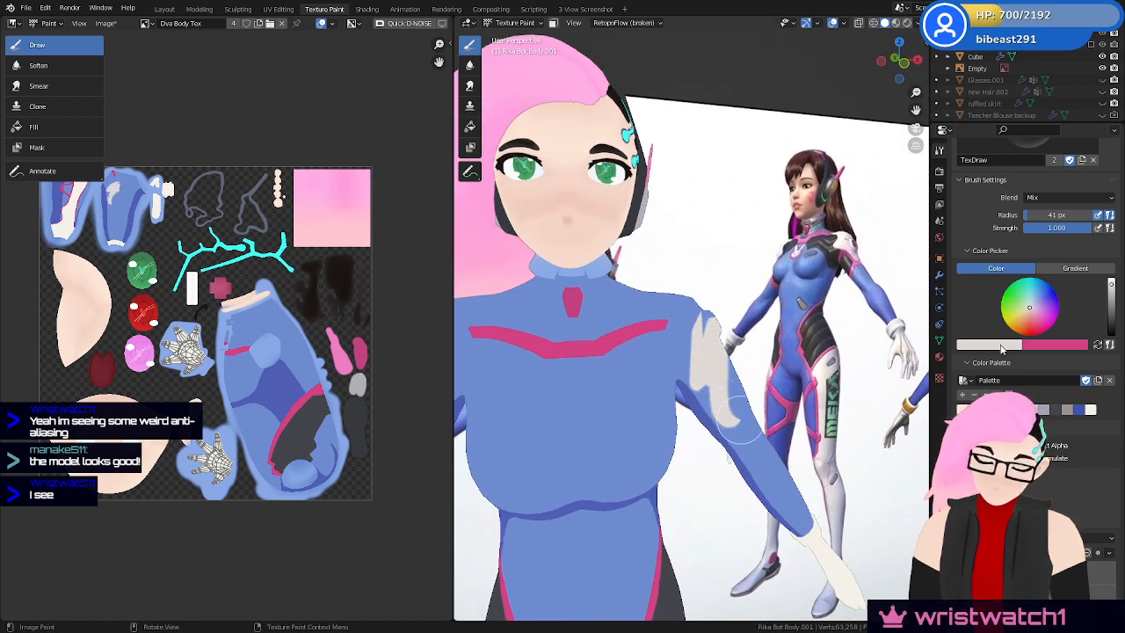
key("ctrl+z")
left_click(1090, 409)
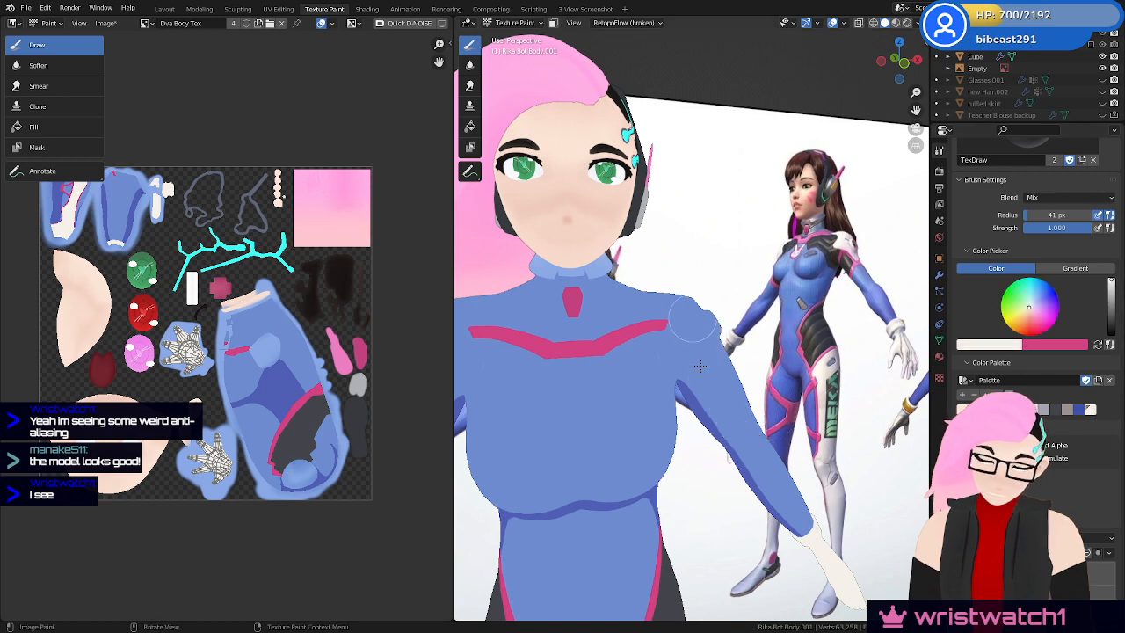
mouse_move(697, 324)
left_mouse_down()
mouse_move(698, 363)
mouse_move(726, 415)
left_mouse_up()
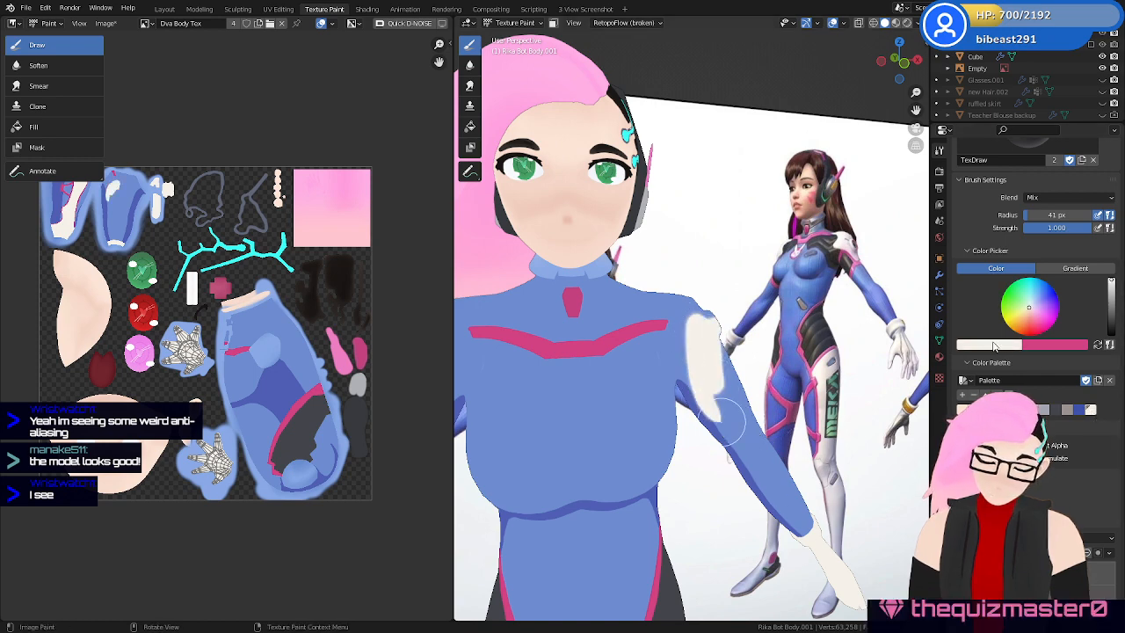
key("ctrl+z")
Sample the white of the reference's shoulder as the brush colour, try strokes across the chest and shoulder, and undo them
left_click(1000, 348)
left_click(1011, 306)
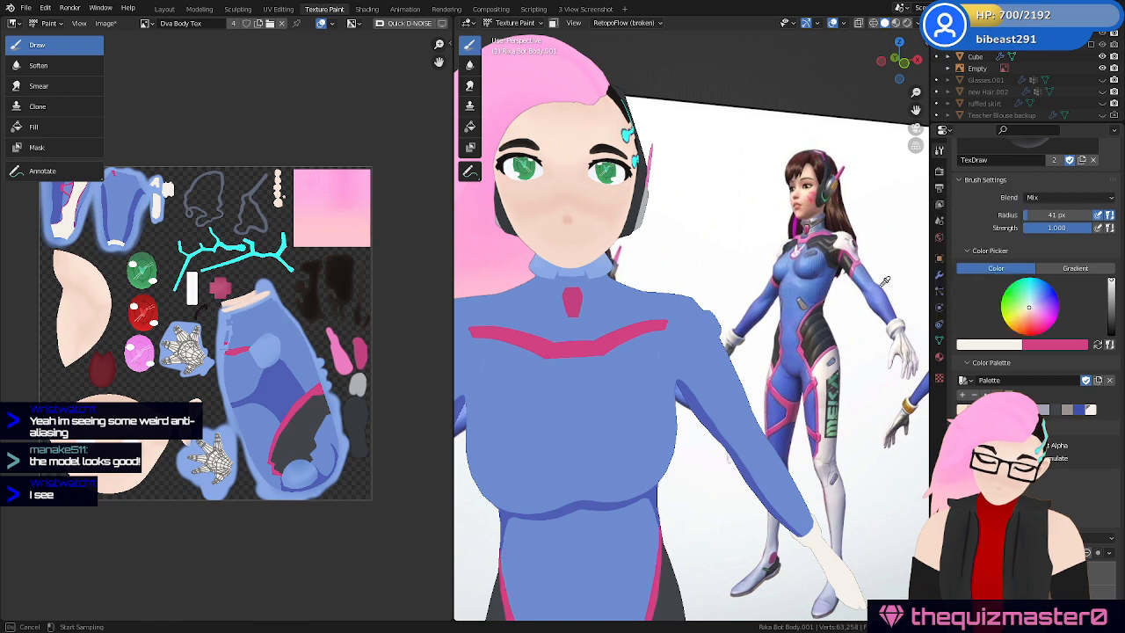
left_click(840, 240)
left_click_drag(648, 368, 726, 355)
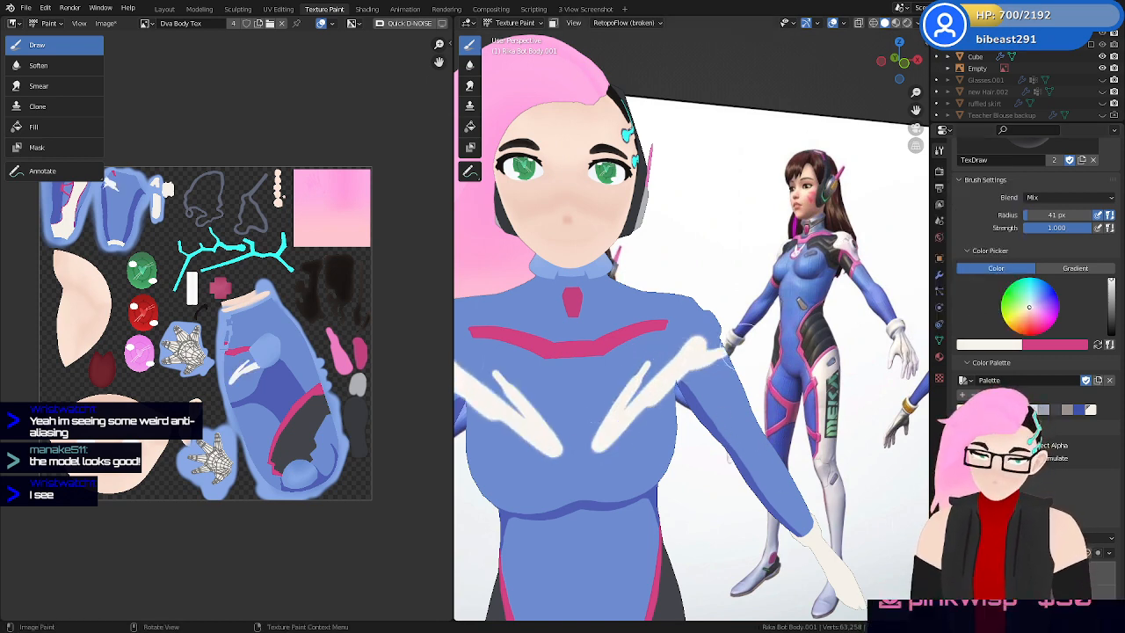
key("ctrl+z")
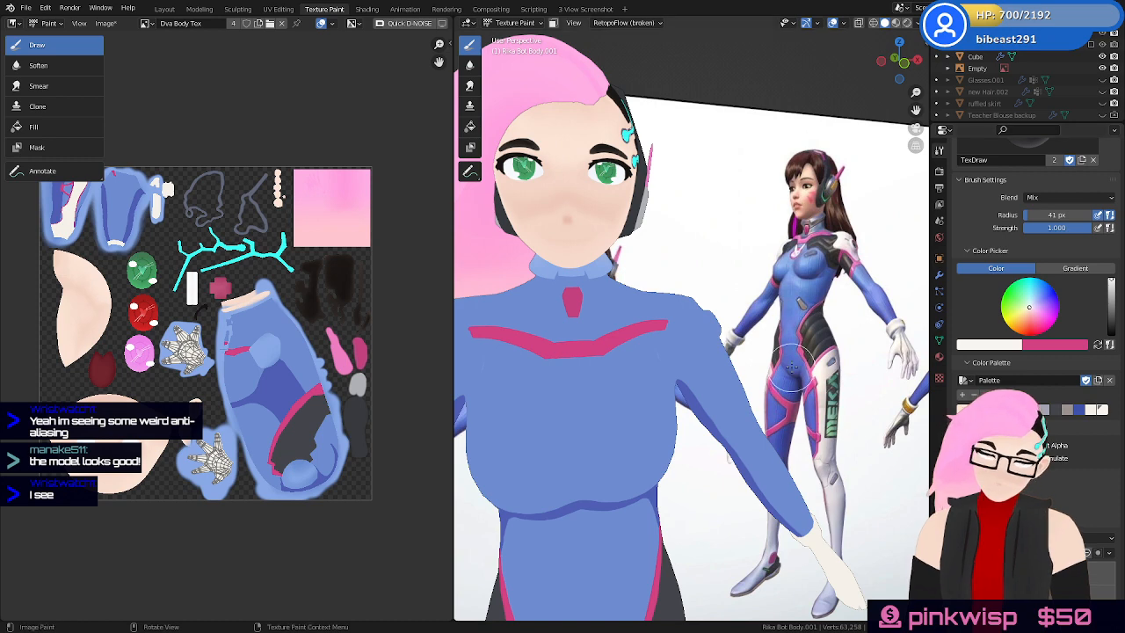
Examine the white and black shoulder pattern on the front-facing reference figure beside the model's shoulder
middle_click_drag(801, 355, 835, 309)
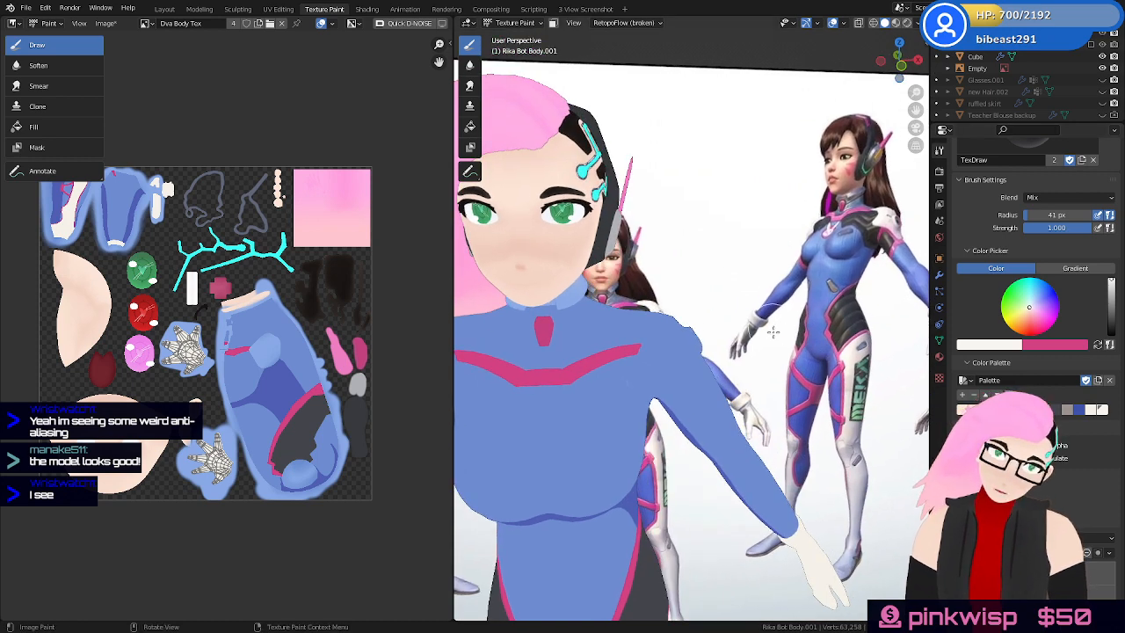
scroll(773, 339, "up", 3)
mouse_move(772, 345)
middle_mouse_down()
mouse_move(800, 354)
mouse_move(784, 346)
mouse_move(750, 357)
mouse_move(767, 344)
middle_mouse_up()
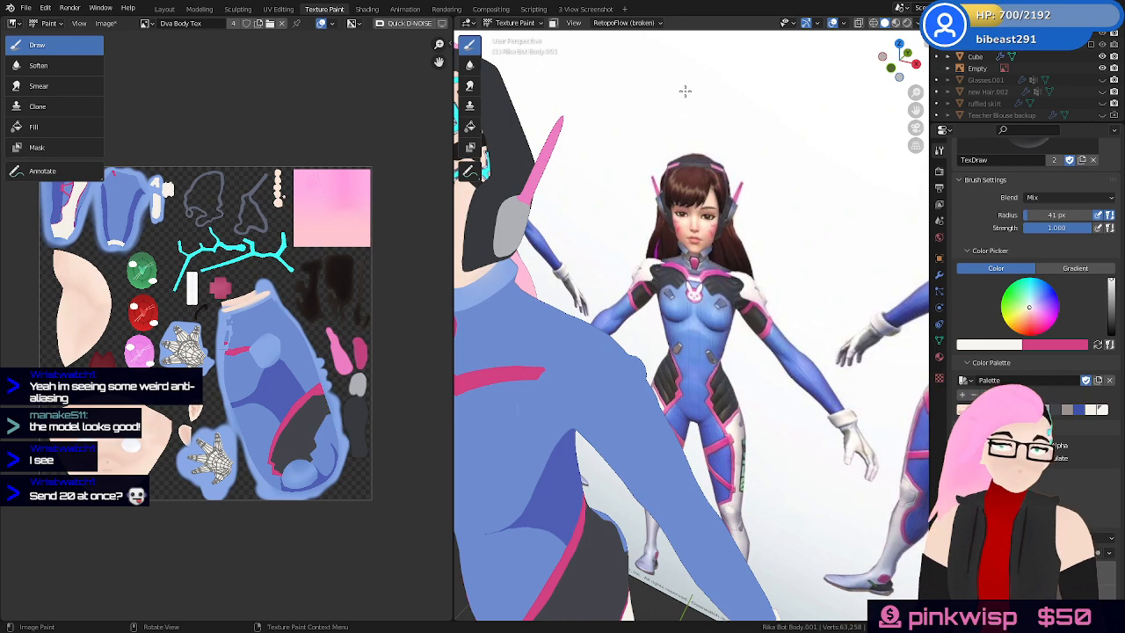
middle_click_drag(703, 347, 733, 490)
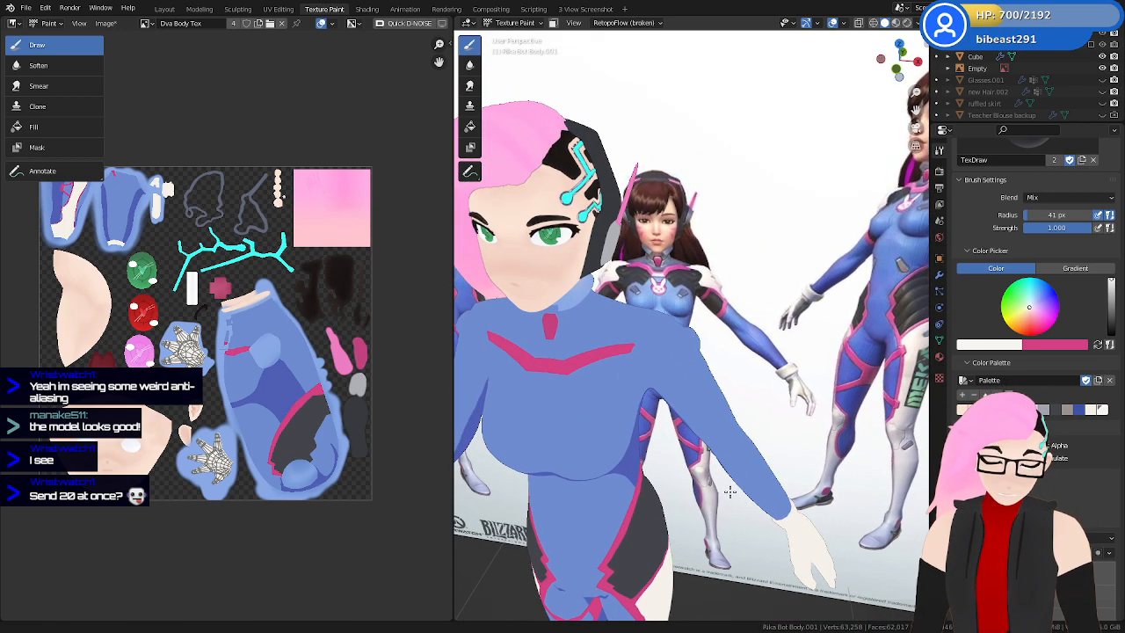
scroll(733, 458, "up", 2)
middle_click_drag(729, 442, 631, 342)
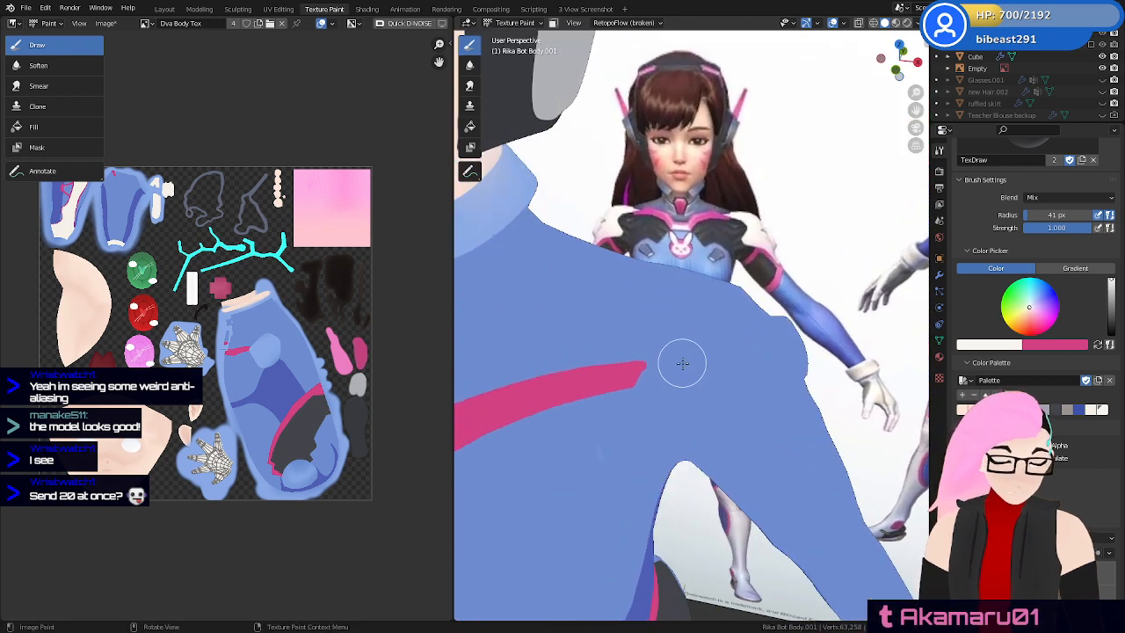
Save the Blender file and the Dva Body Tex image
key("ctrl+s")
left_click(105, 23)
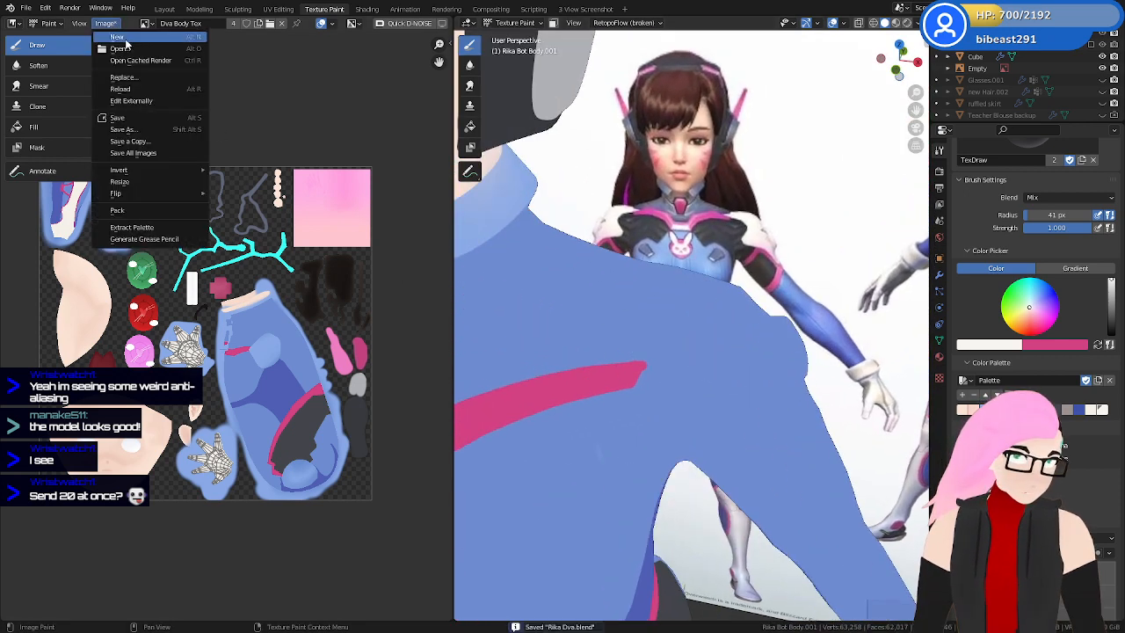
left_click(140, 117)
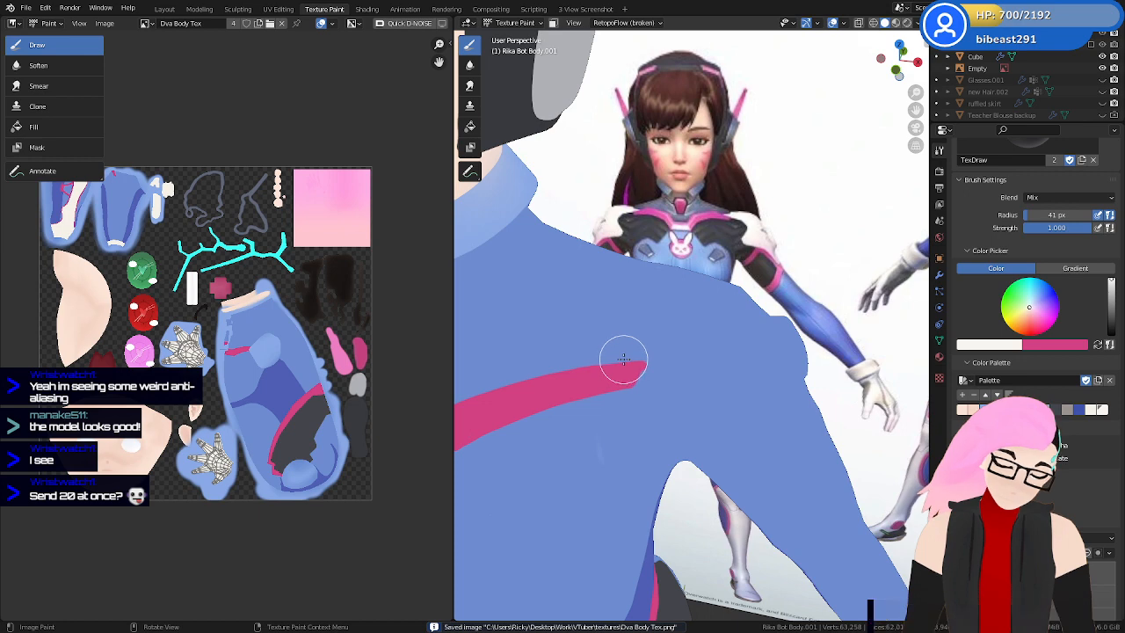
Try painting a white curve from the end of the pink chest stripe down toward the armpit, check it from the front, and undo it
mouse_move(624, 358)
left_mouse_down()
mouse_move(702, 400)
mouse_move(693, 430)
left_mouse_up()
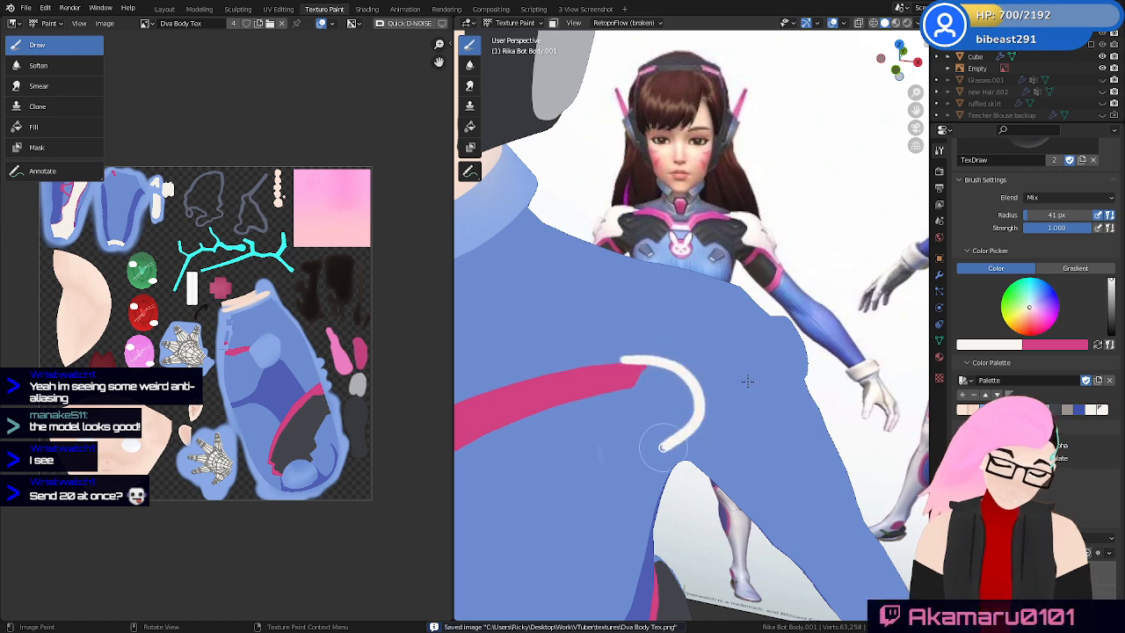
key("KP_1")
key("KP_1")
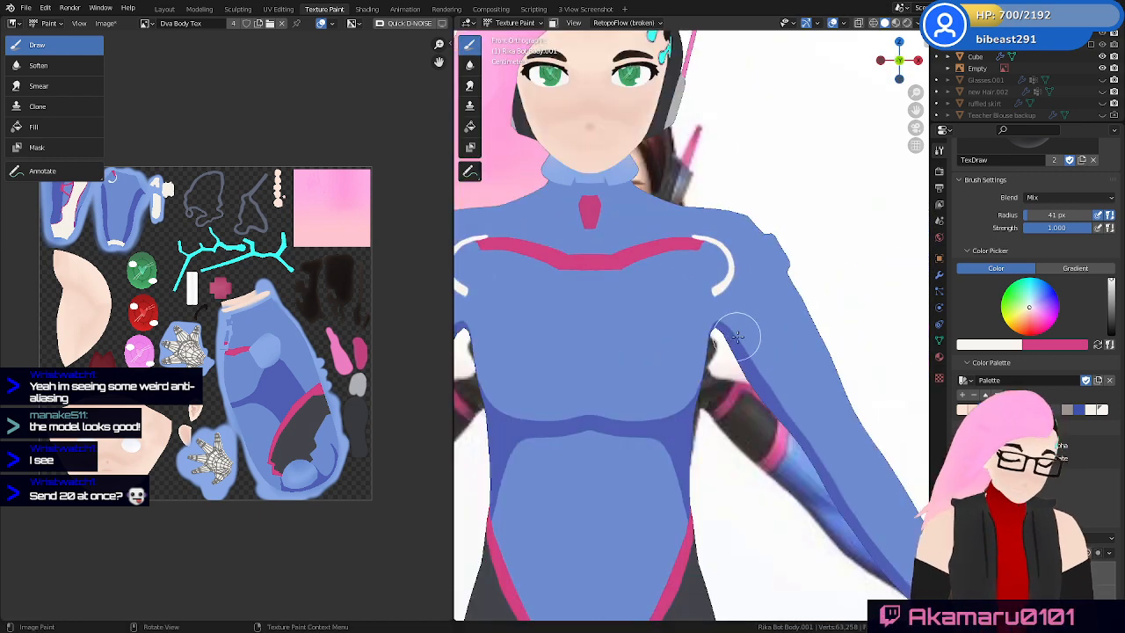
key("ctrl+z")
Compare the model's shoulder with the reference figure behind it in front view, using X-ray
mouse_move(754, 263)
middle_mouse_down("shift")
mouse_move(746, 322)
mouse_move(773, 307)
middle_mouse_up("shift")
key("alt+z")
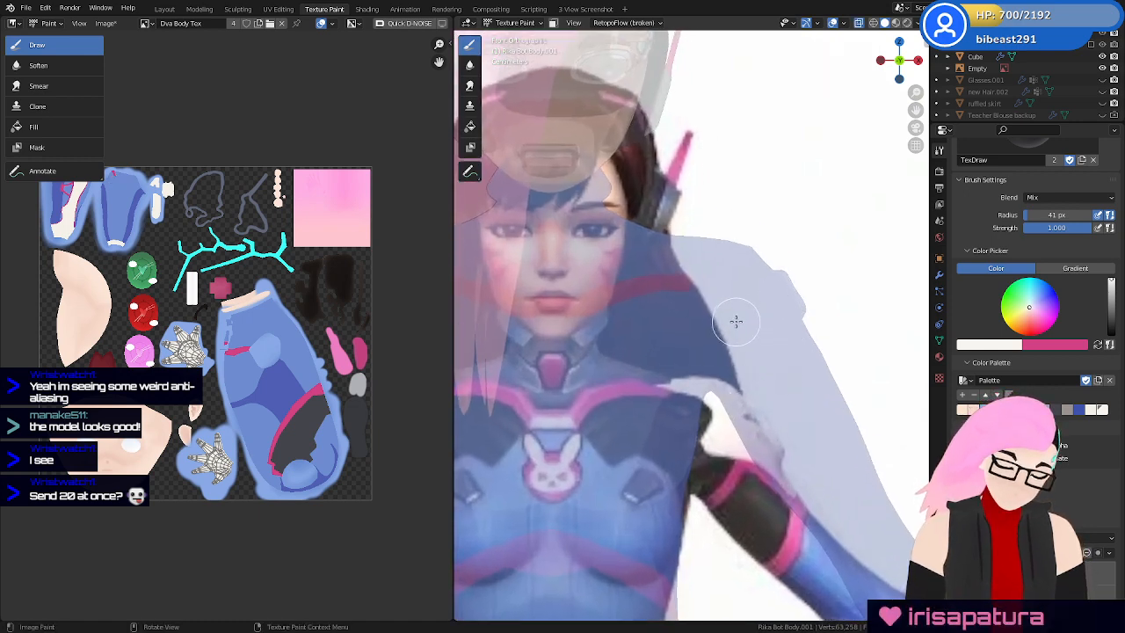
key("z")
left_click(742, 370)
key("z")
left_click(675, 343)
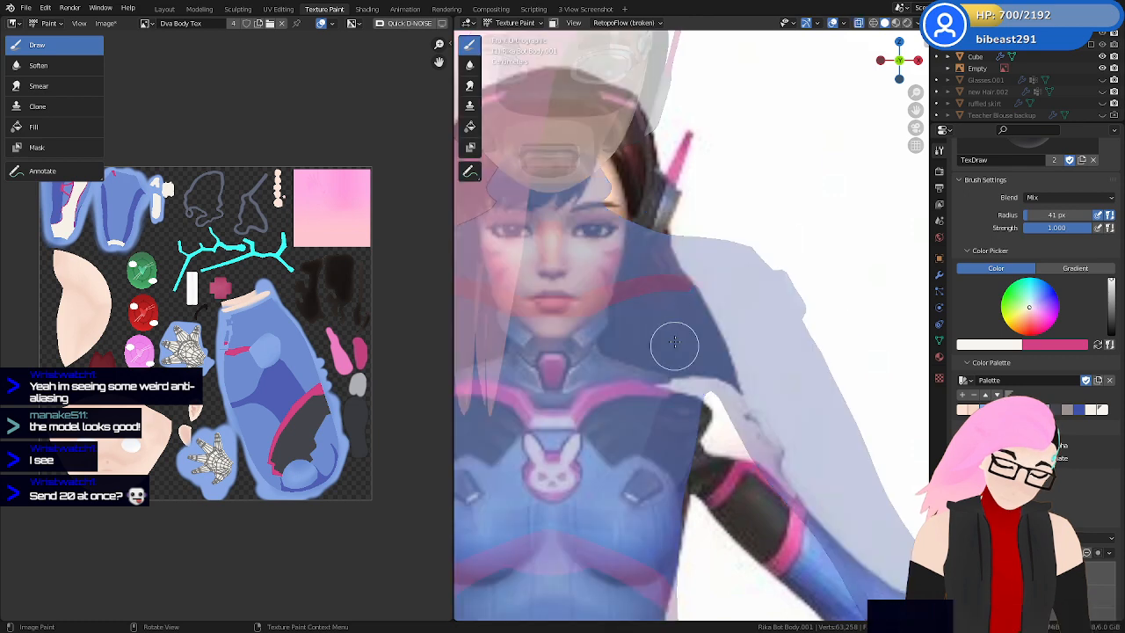
key("z")
left_click(527, 327)
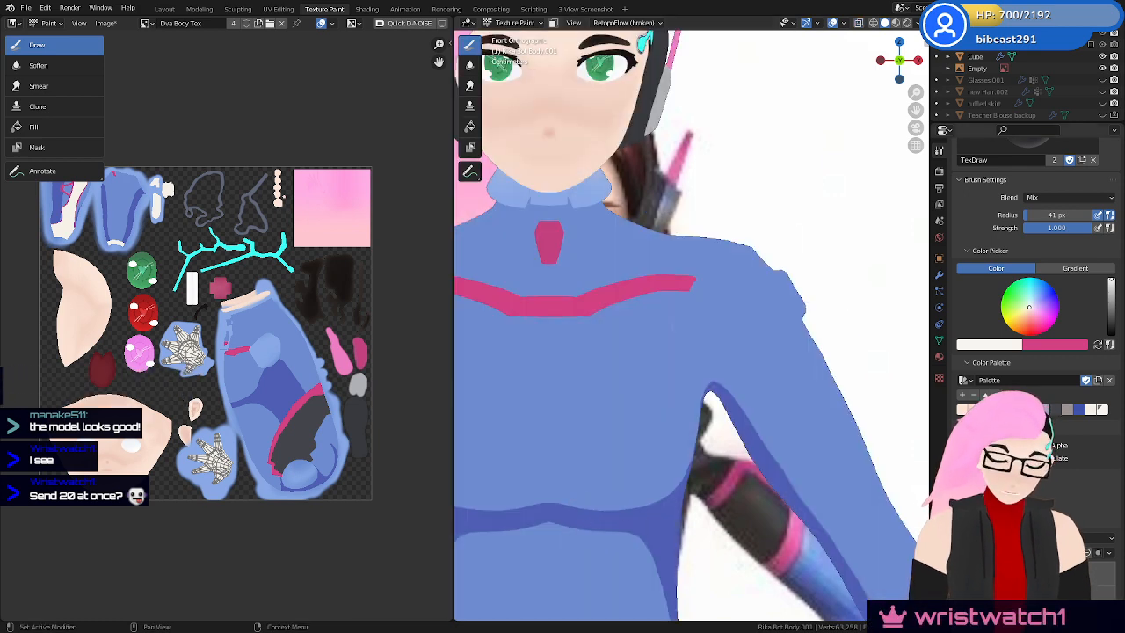
Sample the suit's blue, paint over the pink chest stripe with it, and switch the brush back to white
key("s")
left_click(1102, 410)
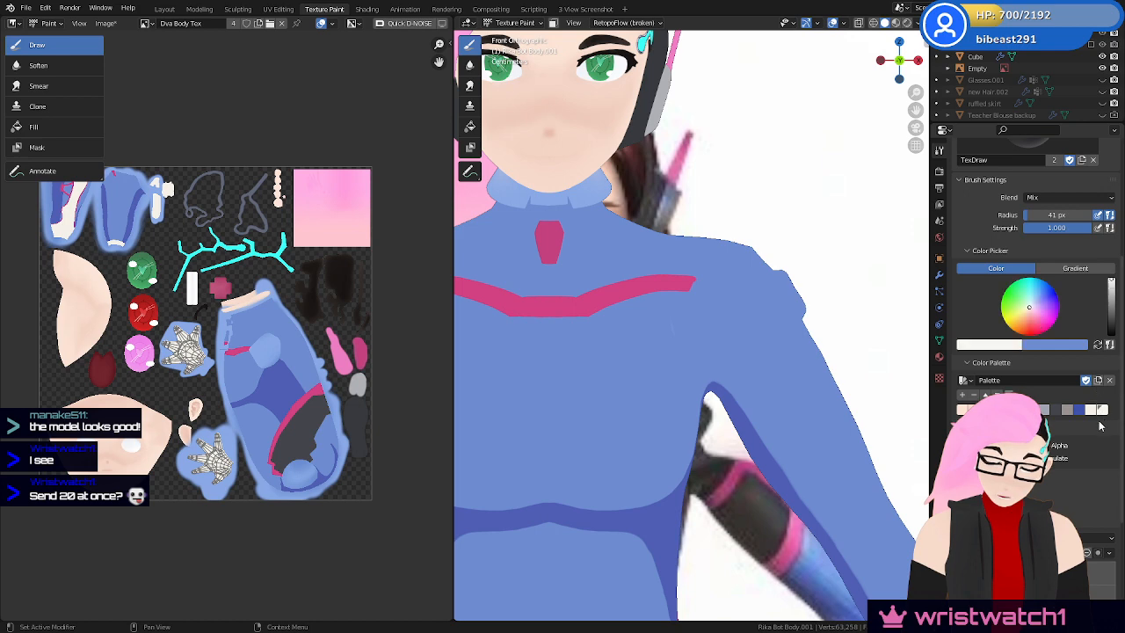
left_click(1098, 347)
middle_click_drag(590, 343, 648, 354, "shift")
mouse_move(638, 309)
left_mouse_down()
mouse_move(646, 326)
mouse_move(732, 300)
mouse_move(704, 289)
mouse_move(623, 299)
mouse_move(623, 311)
left_mouse_up()
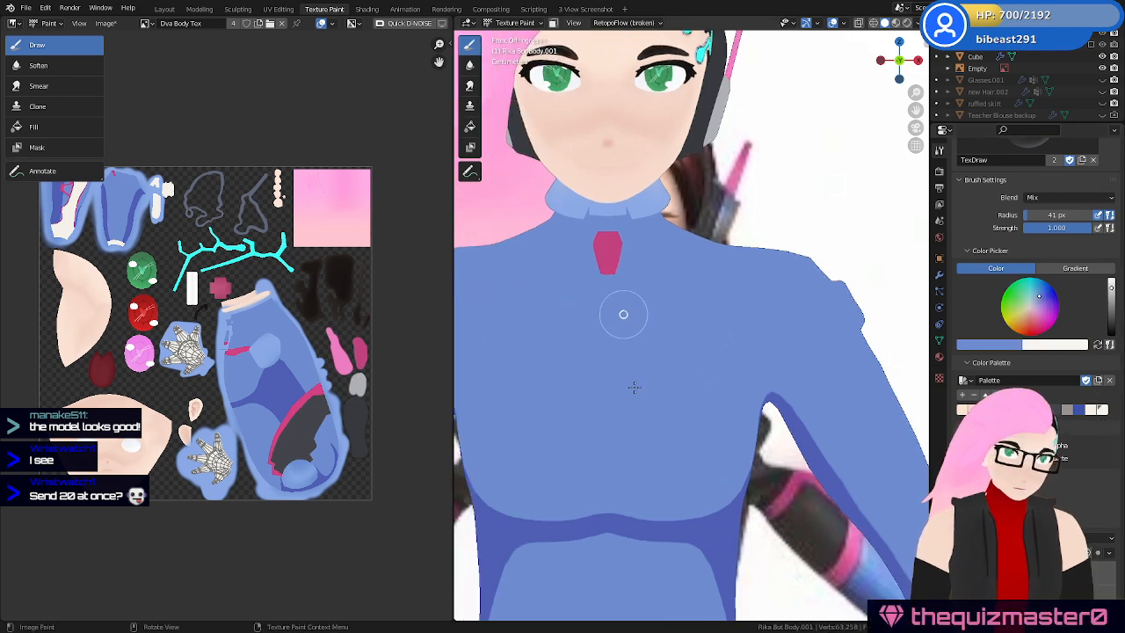
left_click(1098, 347)
Check the shoulder against the reference in X-ray and mark the white area's lower edge with a white dot on the outer upper arm
middle_click_drag(824, 326, 789, 318, "shift")
key("alt+z")
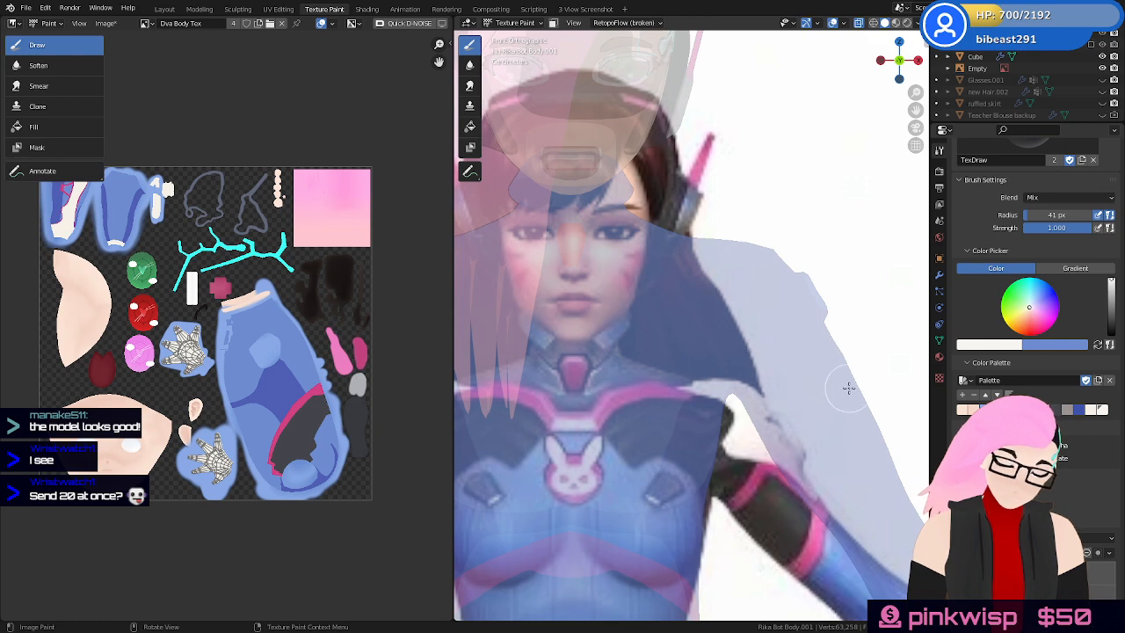
key("z")
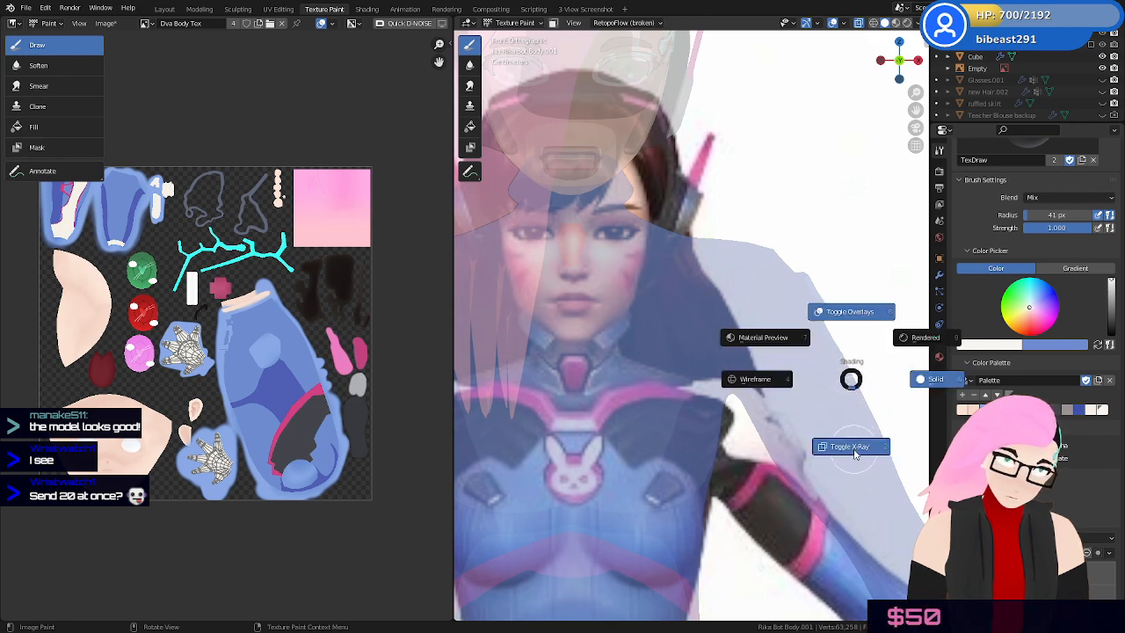
left_click(853, 404)
key("alt+z")
key("alt+z")
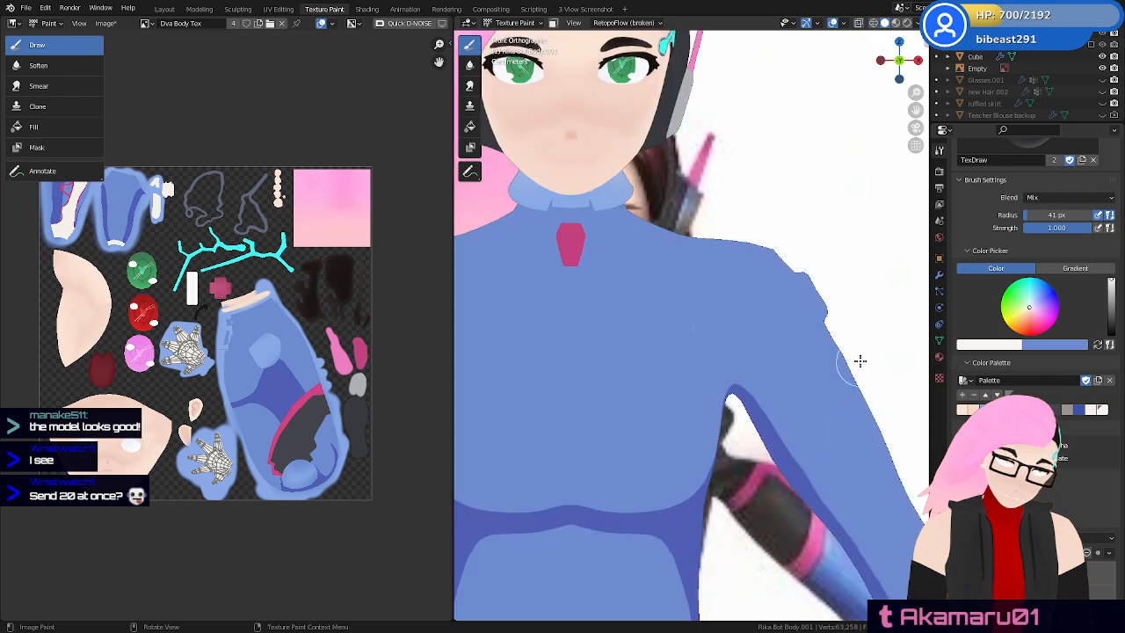
key("z")
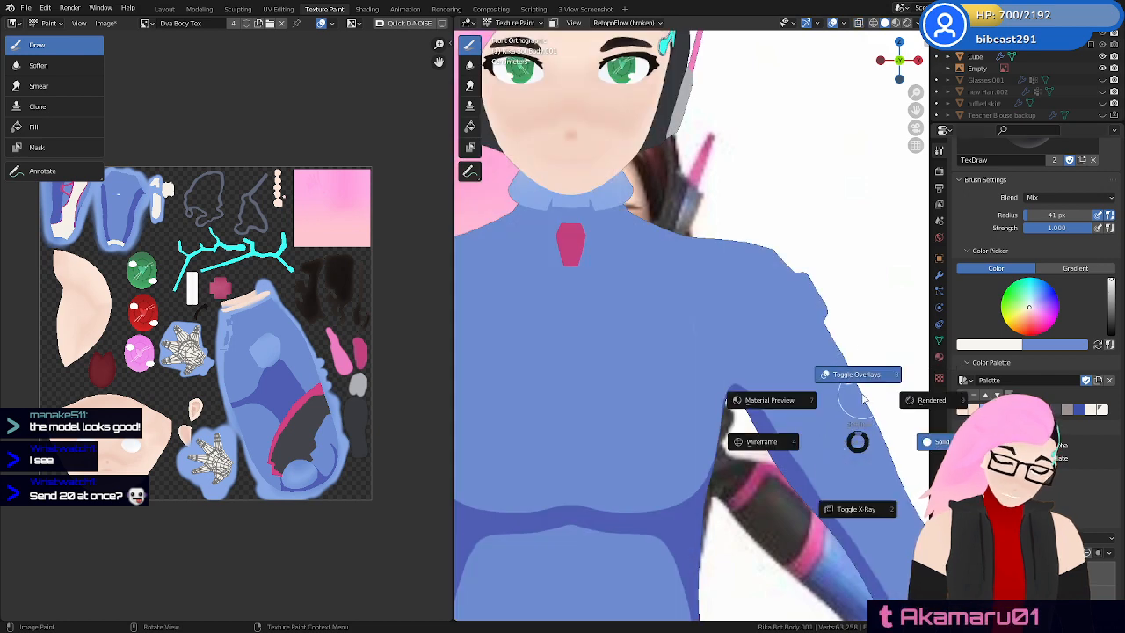
key("Escape")
key("alt+z")
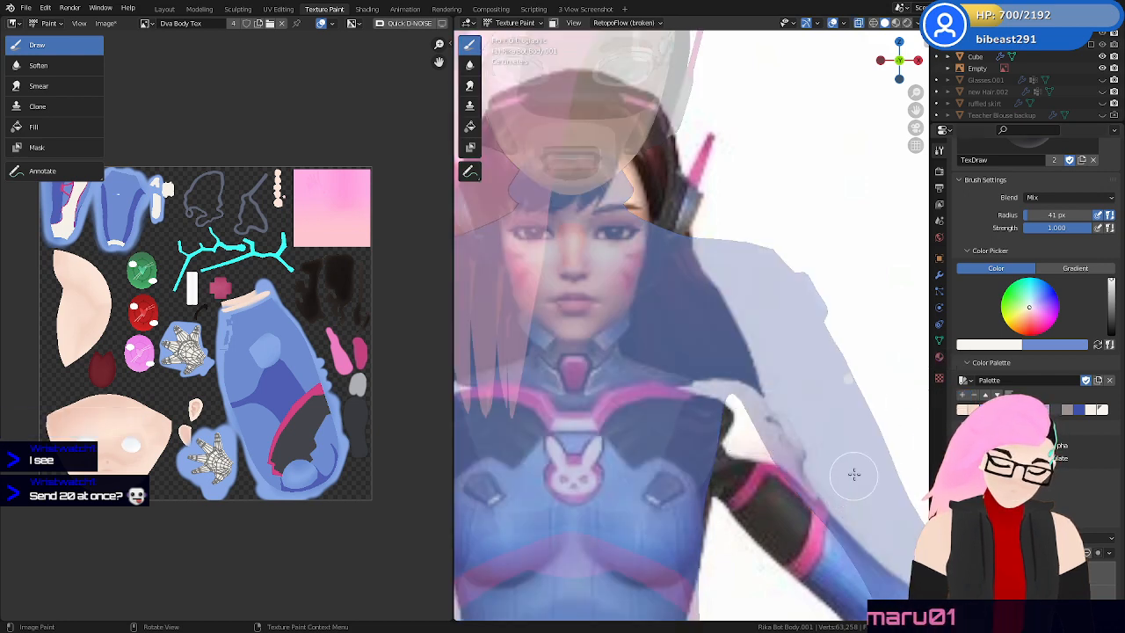
key("alt+z")
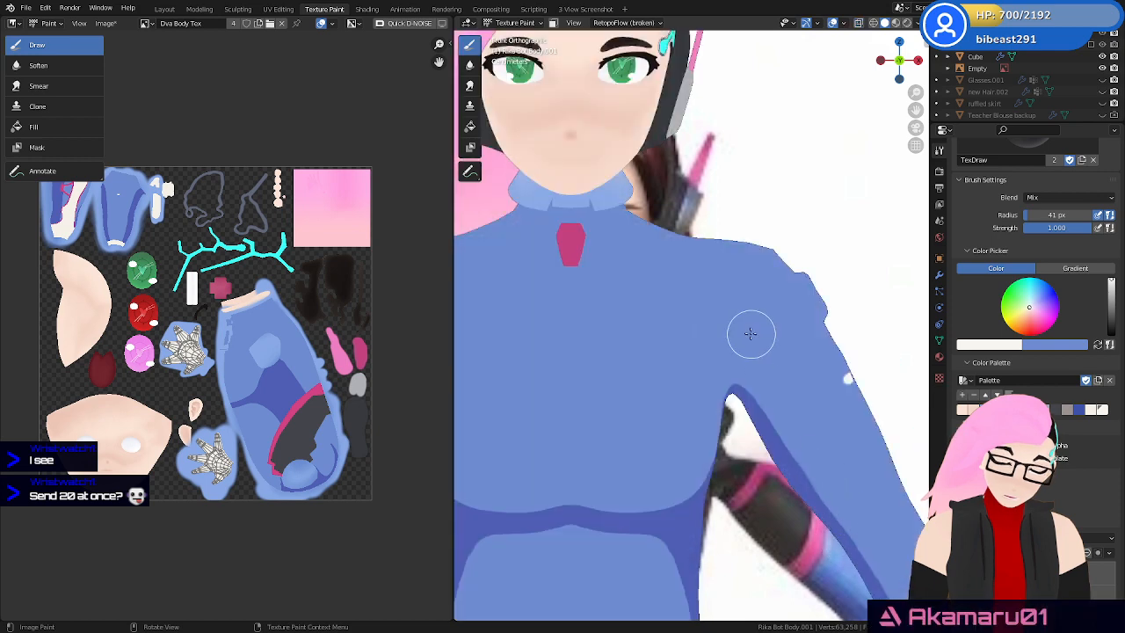
Paint a short white guide stroke above the armpit and continue it in a curve up to the shoulder's neck side, checking the reference in X-ray
key("z")
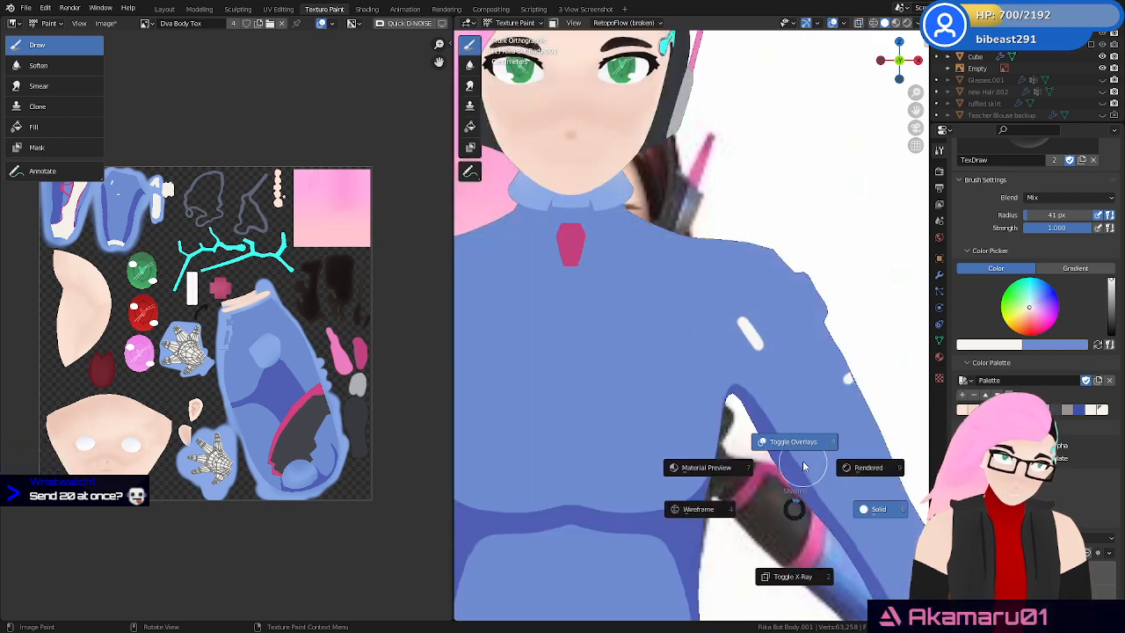
left_click(794, 577)
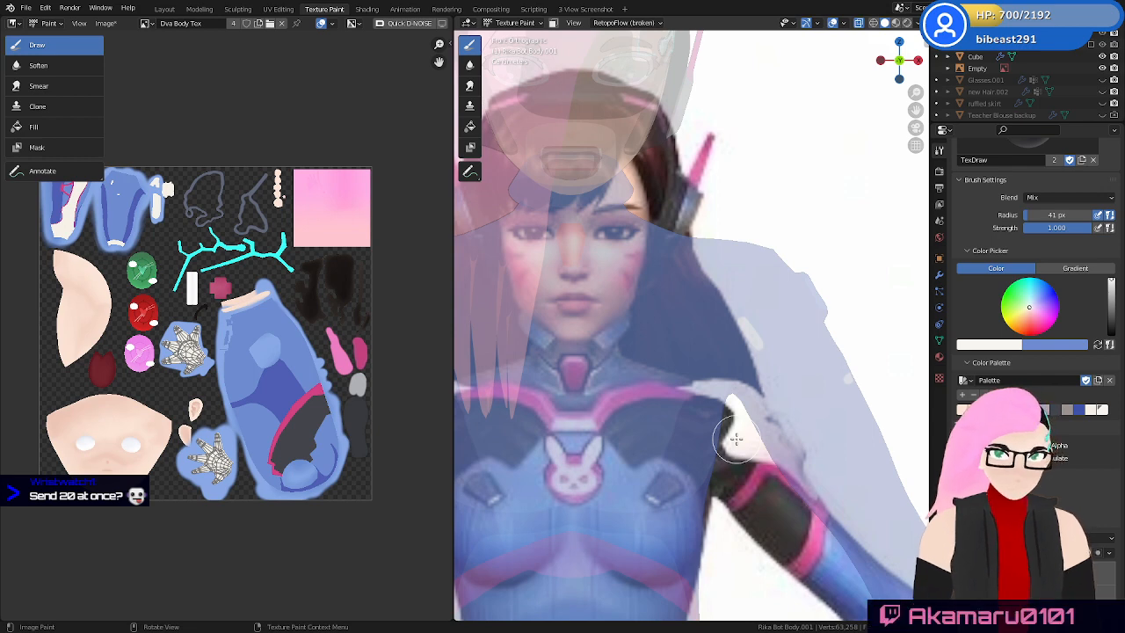
key("z")
left_click(787, 388)
key("z")
left_click(795, 408)
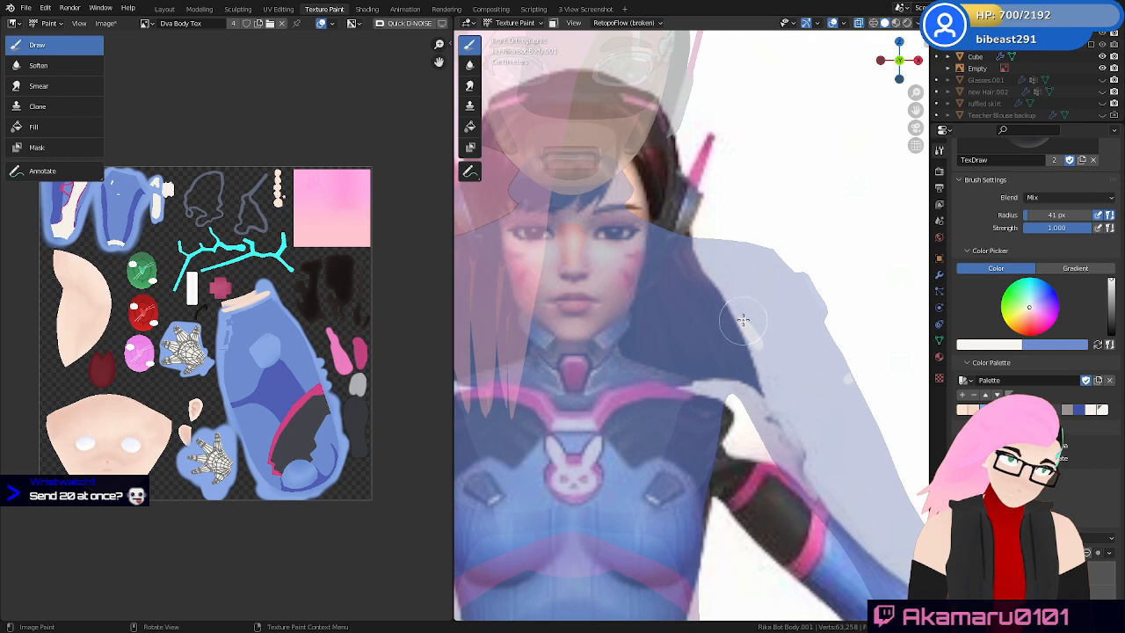
mouse_move(743, 321)
left_mouse_down()
mouse_move(747, 281)
mouse_move(680, 254)
left_mouse_up()
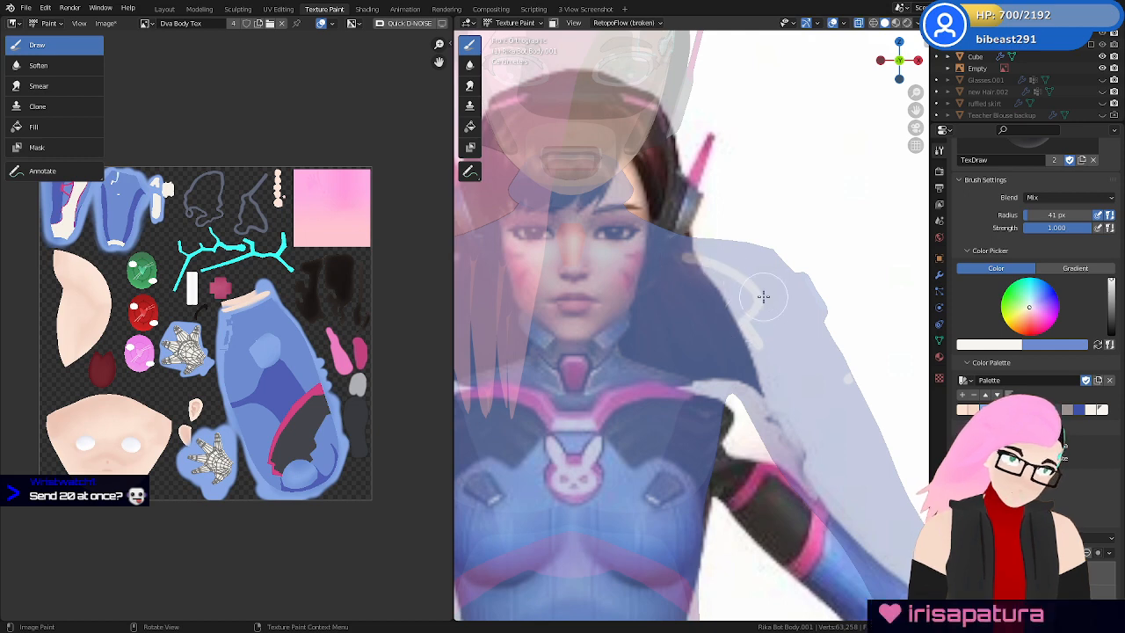
key("alt+z")
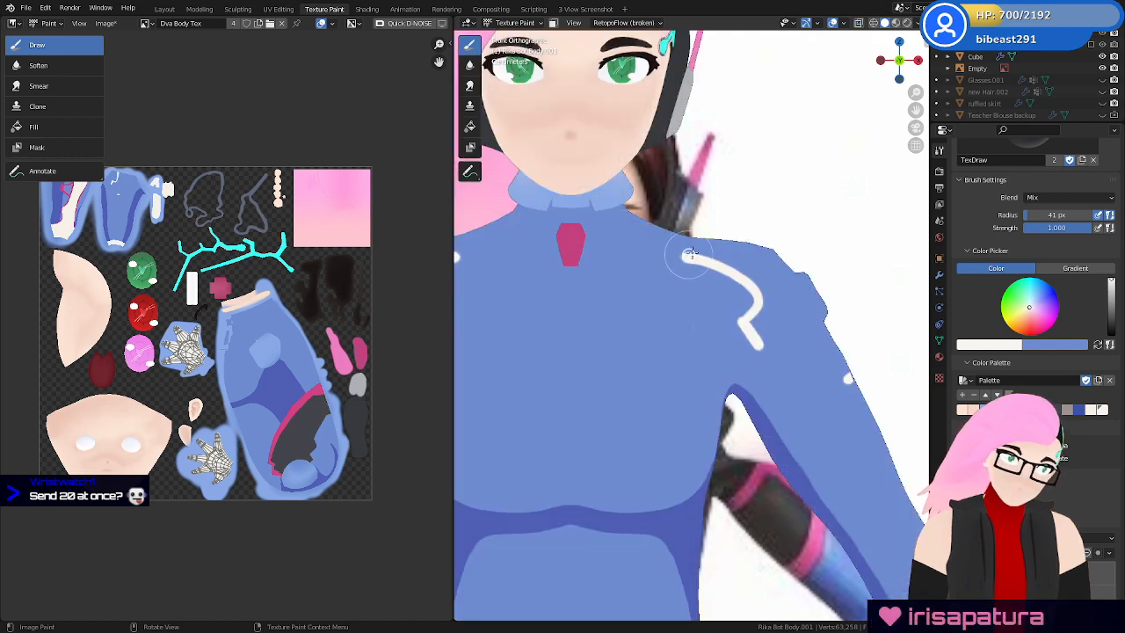
Extend the white outline over the top of the shoulder and out to the dot on the outer arm, redoing the lower line once
key("alt+z")
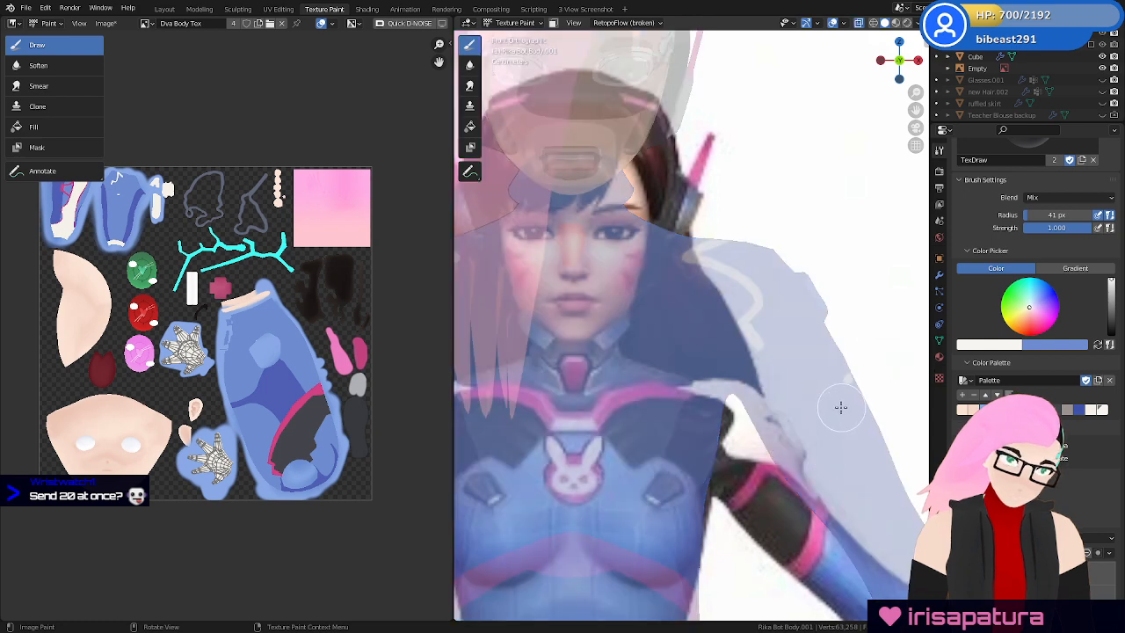
key("alt+z")
mouse_move(745, 325)
left_mouse_down()
mouse_move(764, 347)
mouse_move(849, 377)
left_mouse_up()
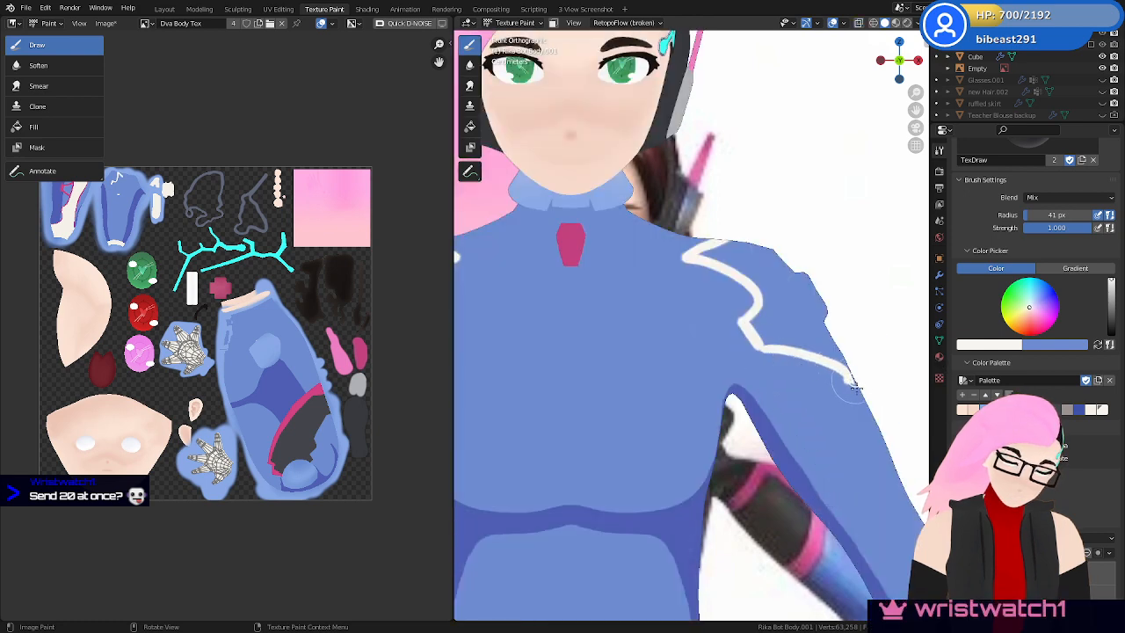
key("ctrl+z")
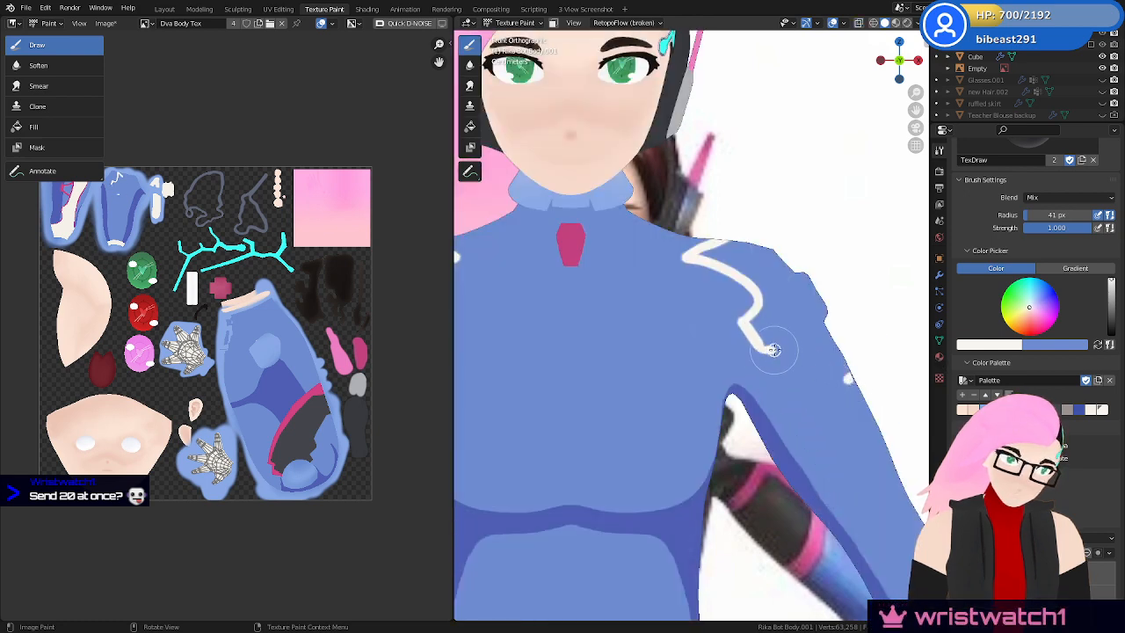
left_click_drag(774, 350, 846, 378)
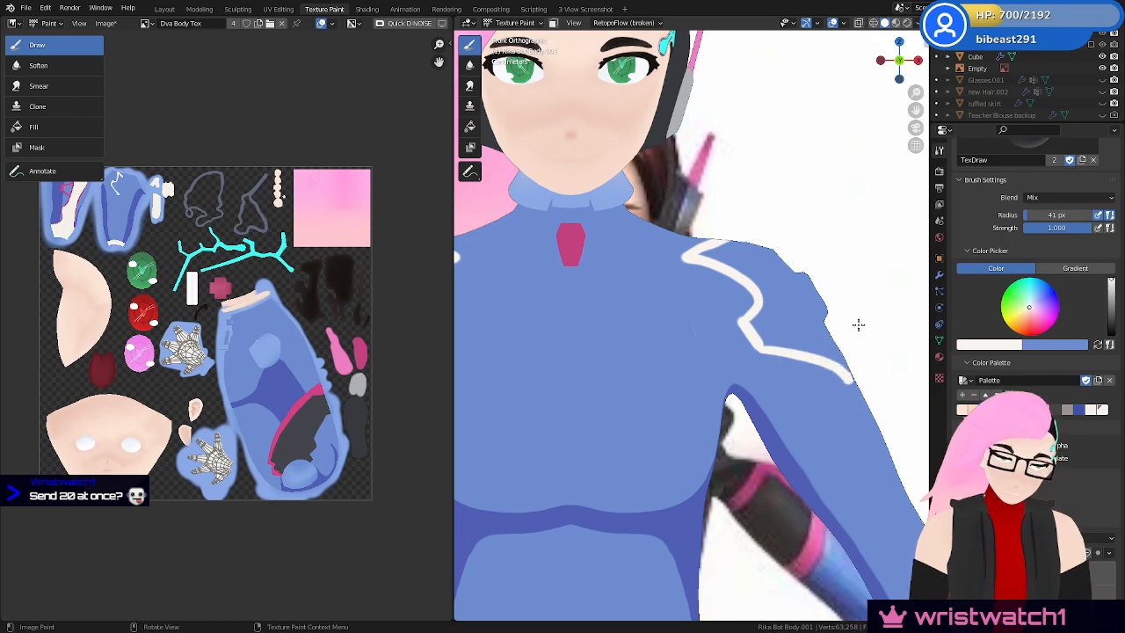
Fill the inner corner of the shoulder outline above the armpit with white
mouse_move(858, 325)
middle_mouse_down()
mouse_move(780, 350)
mouse_move(846, 317)
middle_mouse_up()
mouse_move(805, 364)
middle_mouse_down("ctrl")
mouse_move(814, 327)
mouse_move(741, 290)
middle_mouse_up("ctrl")
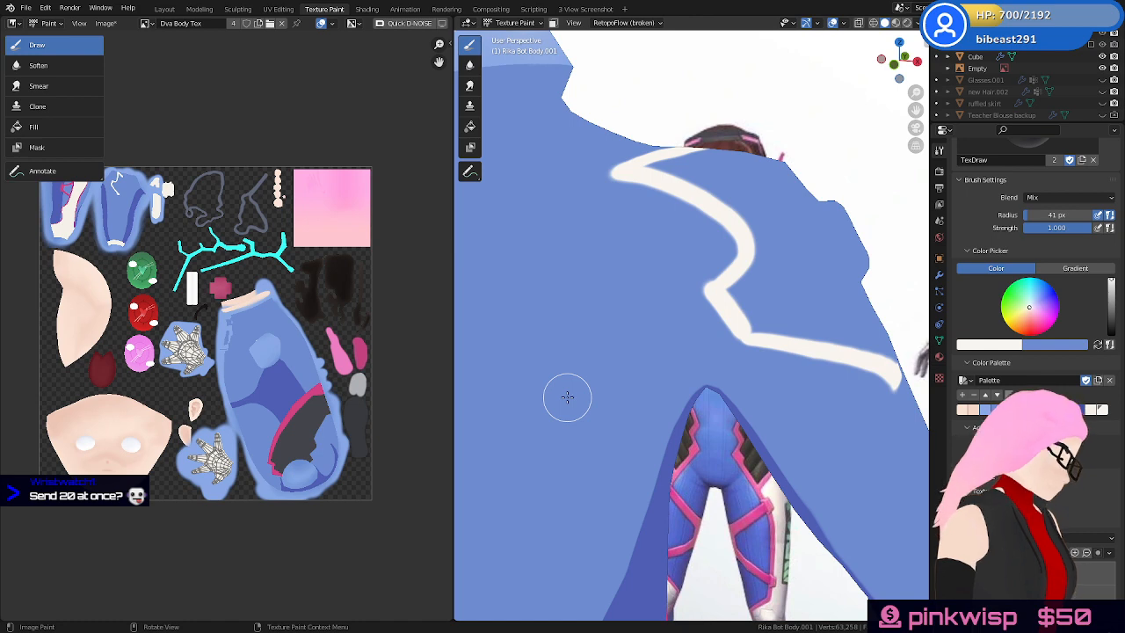
mouse_move(799, 298)
middle_mouse_down()
mouse_move(839, 316)
mouse_move(729, 280)
middle_mouse_up()
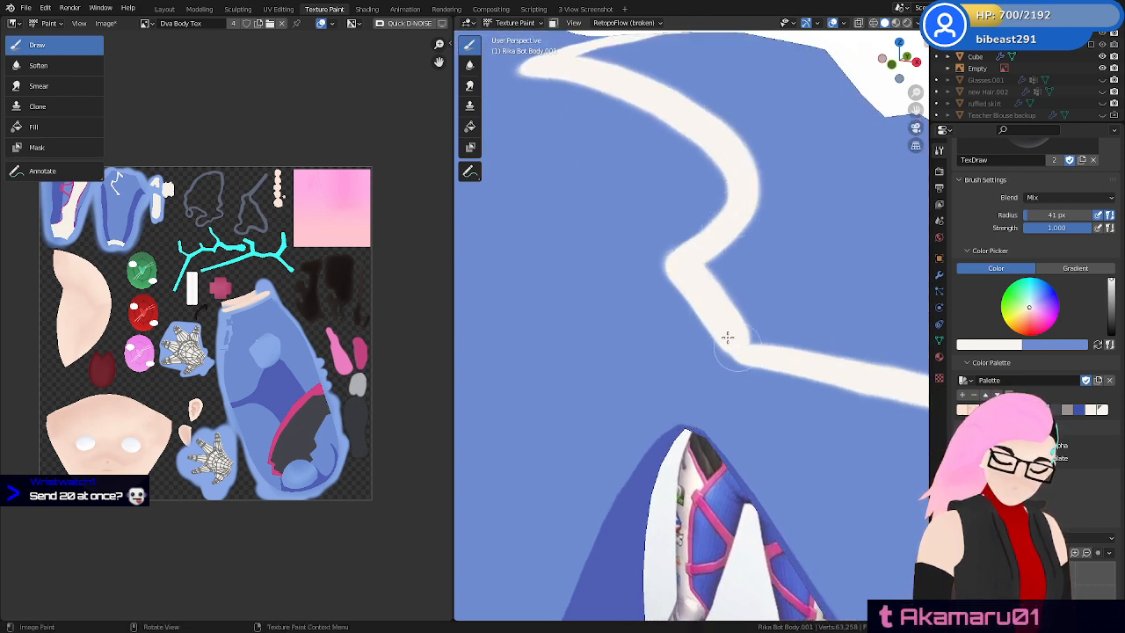
mouse_move(730, 338)
left_mouse_down()
mouse_move(751, 301)
mouse_move(751, 319)
mouse_move(776, 294)
mouse_move(739, 300)
mouse_move(726, 255)
mouse_move(753, 223)
mouse_move(792, 280)
left_mouse_up()
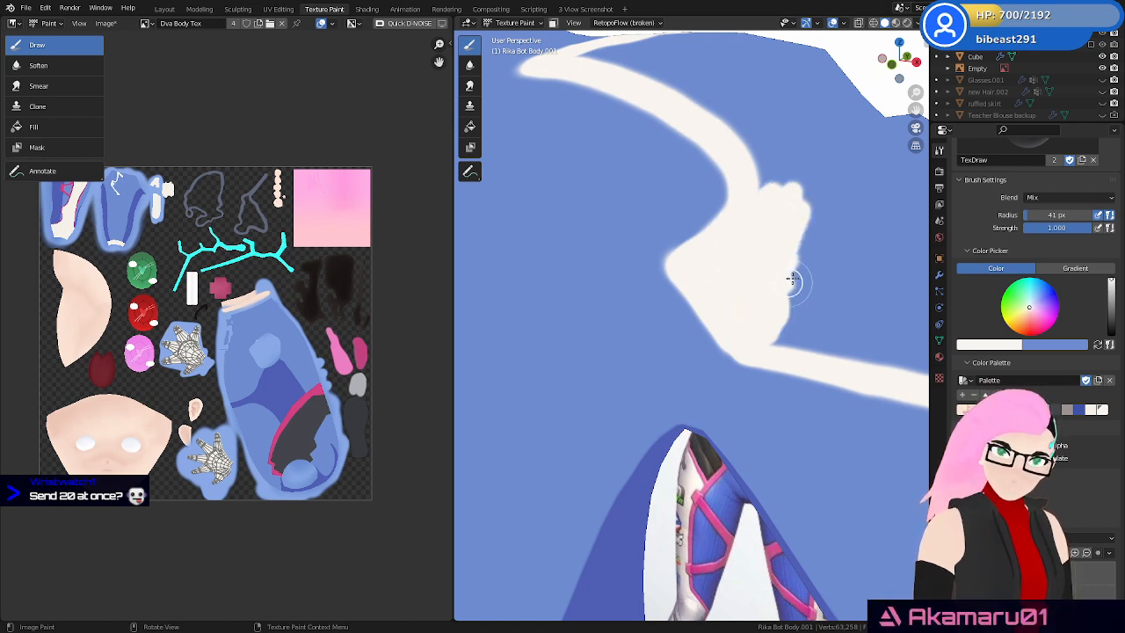
Thicken the white outline on top of the shoulder and try extending its lower edge around the outer arm
mouse_move(760, 201)
middle_mouse_down()
mouse_move(697, 293)
mouse_move(646, 286)
middle_mouse_up()
left_click_drag(550, 249, 584, 290)
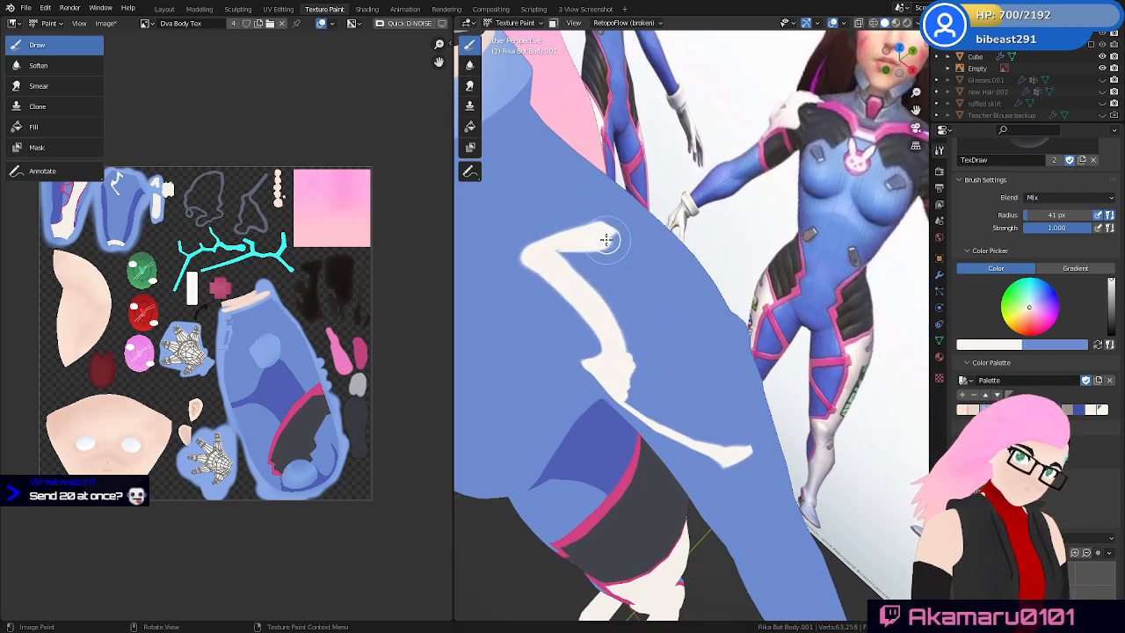
middle_click_drag(651, 261, 677, 244)
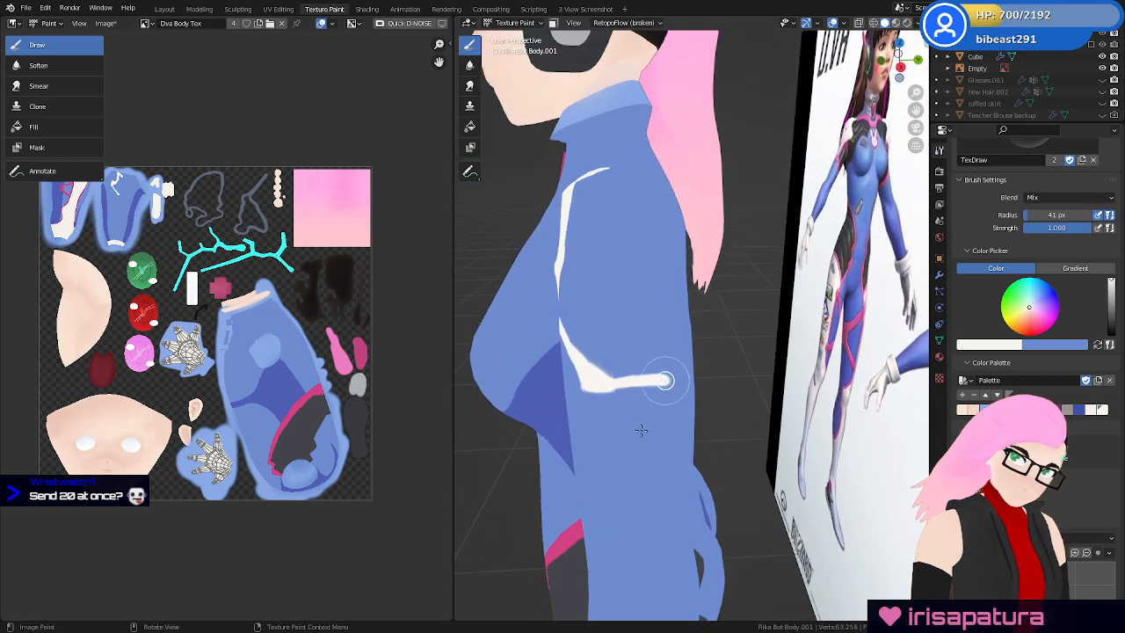
middle_click_drag(825, 364, 832, 387)
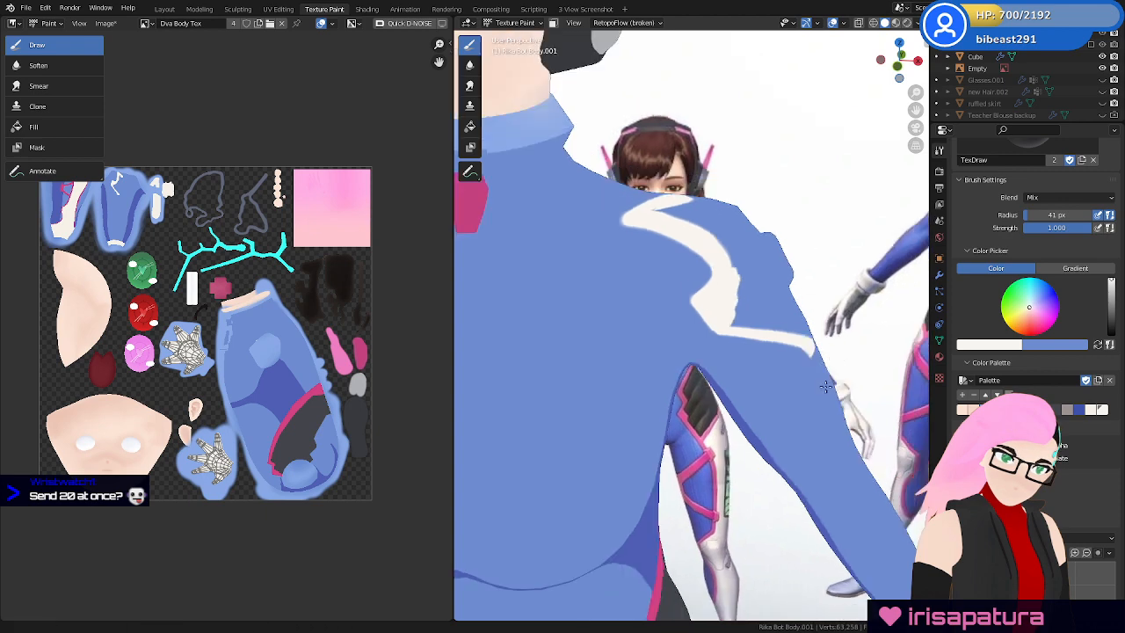
Examine the shoulder and upper arm pattern on the three-quarter and back-facing reference figures
scroll(799, 465, "down", 6)
middle_click_drag(799, 466, 606, 385, "shift")
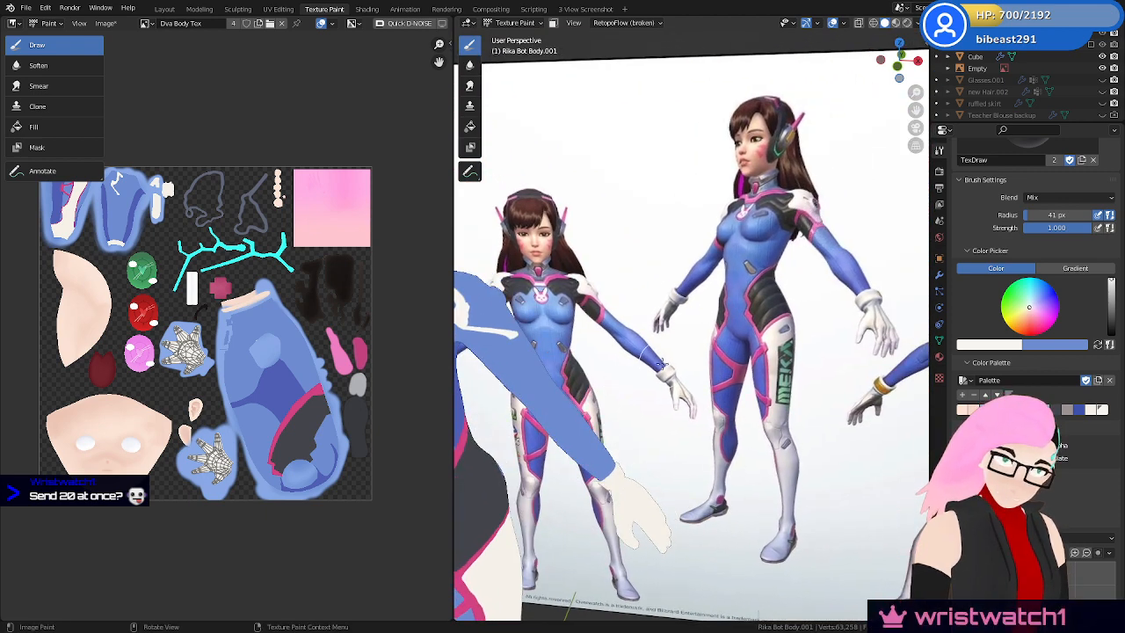
middle_click_drag(869, 271, 752, 347)
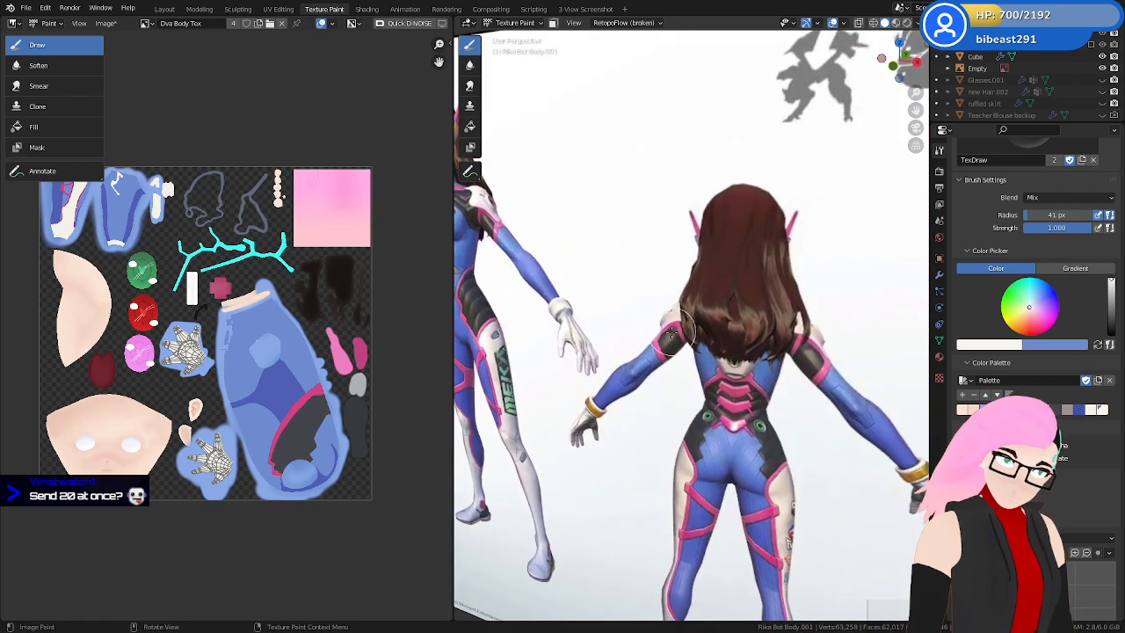
middle_click_drag(532, 352, 611, 312, "shift")
scroll(633, 320, "down", 4)
scroll(651, 303, "up", 3)
mouse_move(677, 299)
middle_mouse_down()
mouse_move(757, 291)
mouse_move(695, 299)
middle_mouse_up()
Try continuing the lower edge of the white shoulder outline around the side of the arm, check it from behind, and undo the stroke
middle_click_drag(836, 314, 650, 285)
middle_click_drag(760, 274, 745, 311)
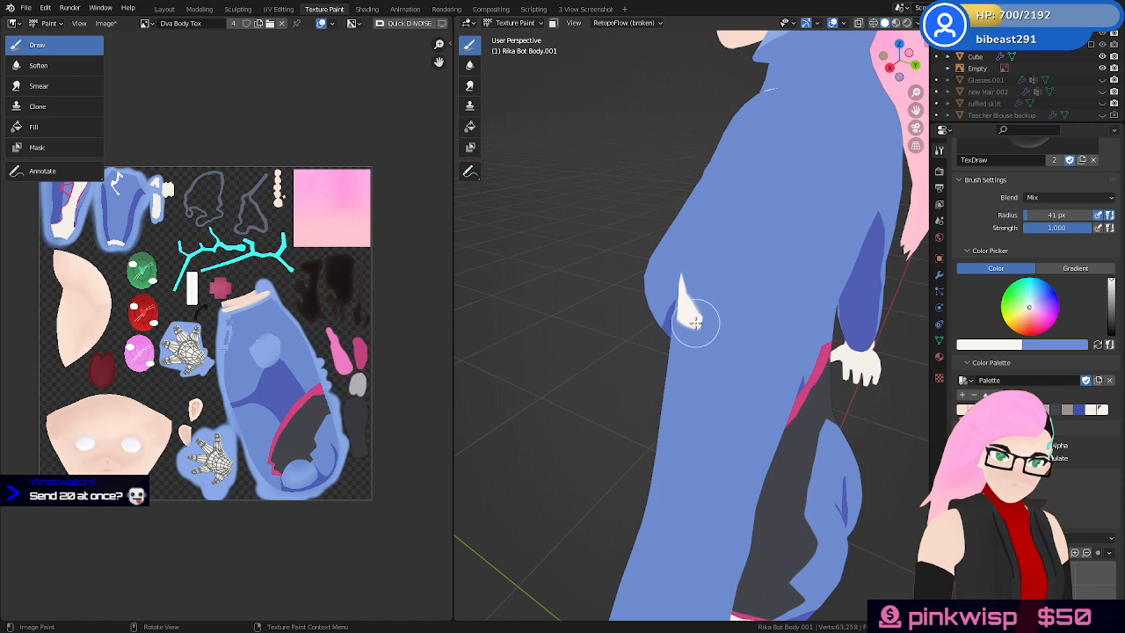
left_click_drag(715, 331, 777, 323)
mouse_move(748, 291)
middle_mouse_down()
mouse_move(695, 269)
mouse_move(689, 291)
middle_mouse_up()
middle_click_drag(711, 229, 726, 277)
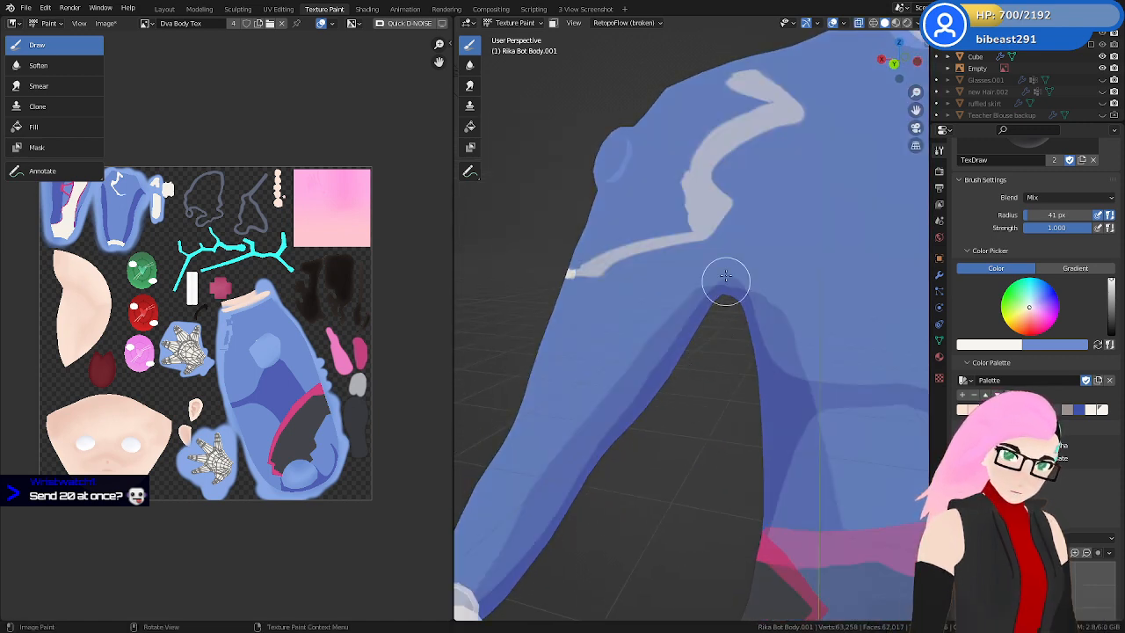
key("ctrl+z")
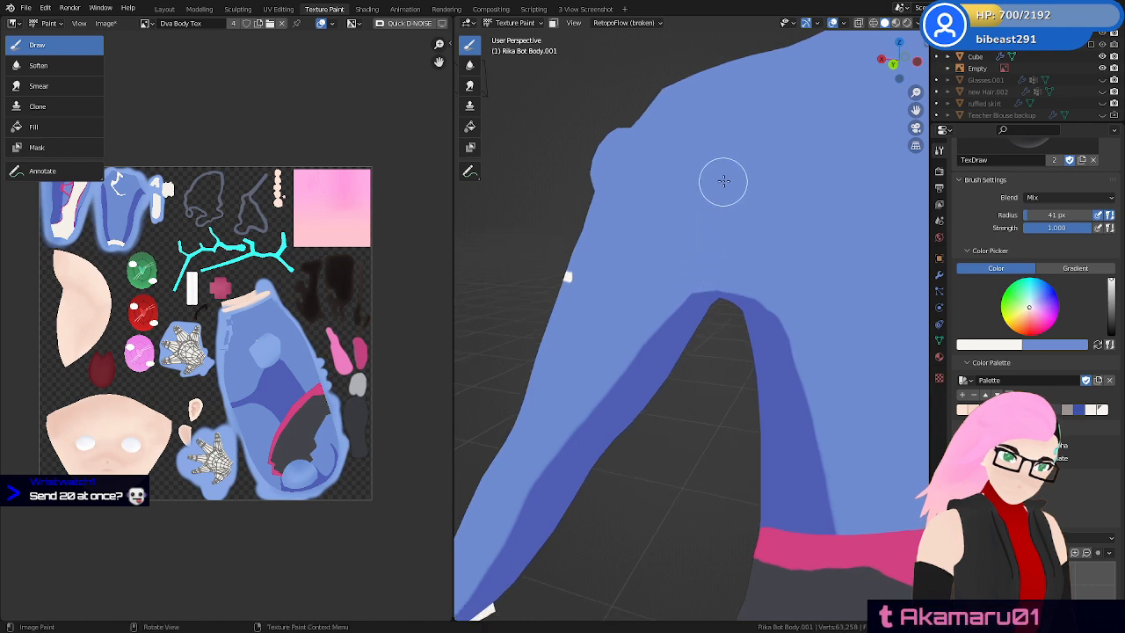
Paint the white outline's lower edge and inner corner across the back of the shoulder, checking it against the front outline in see-through shading
mouse_move(727, 172)
left_mouse_down()
mouse_move(719, 211)
mouse_move(620, 230)
mouse_move(570, 276)
left_mouse_up()
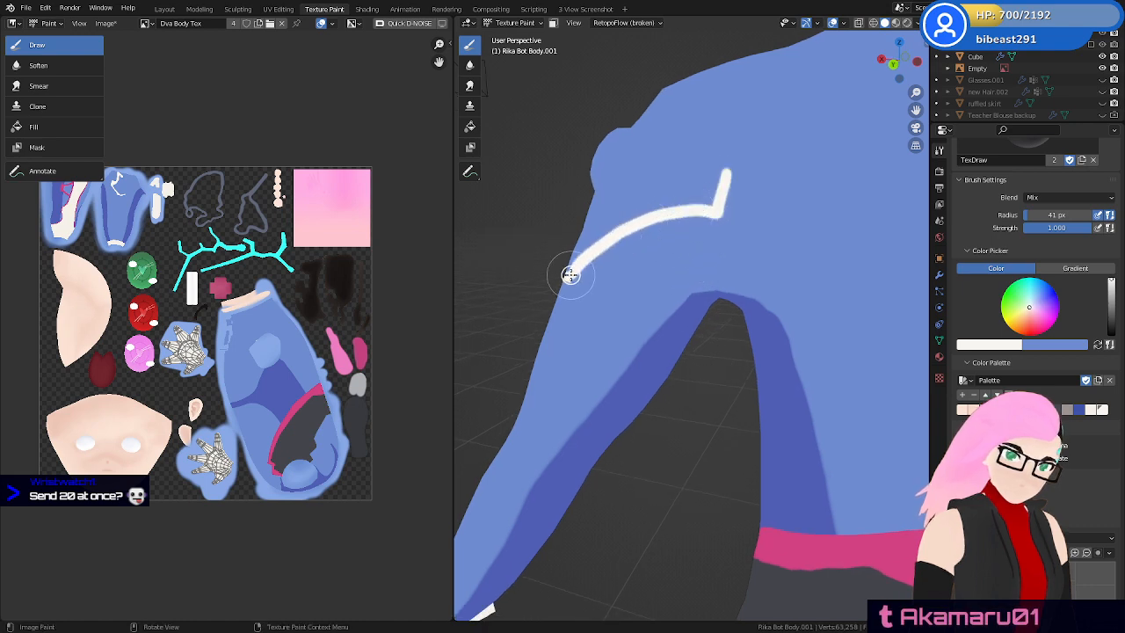
key("z")
left_click(730, 309)
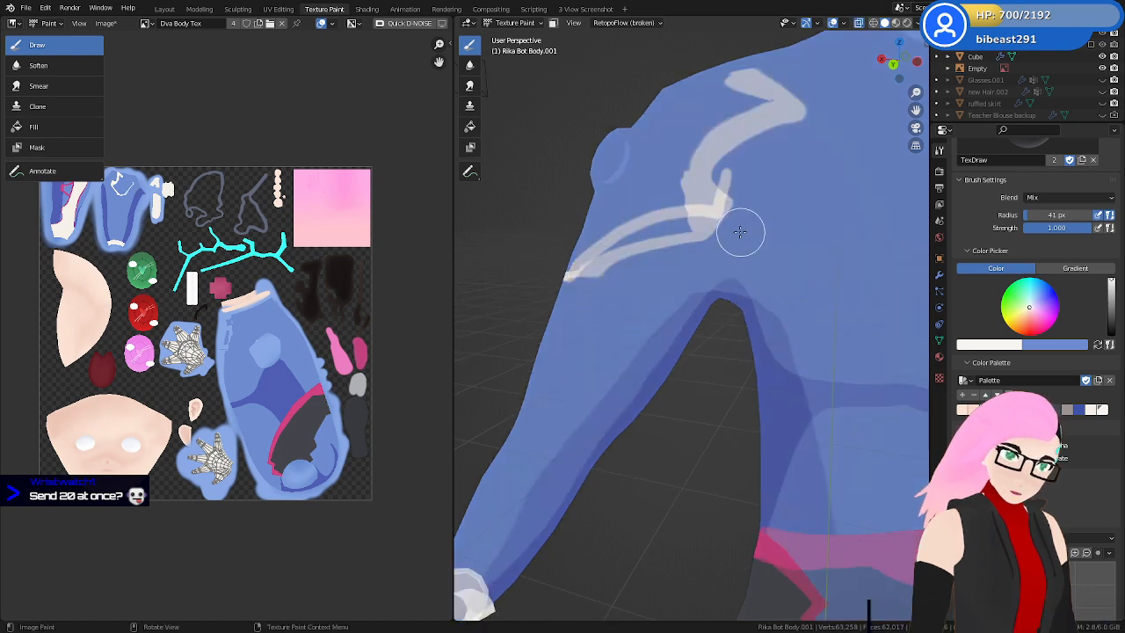
key("z")
left_click(734, 318)
Extend the white outline from the top of the shoulder down the back until it joins the lower edge
mouse_move(751, 204)
middle_mouse_down()
mouse_move(744, 256)
mouse_move(776, 329)
mouse_move(750, 206)
middle_mouse_up()
left_click_drag(729, 235, 753, 323)
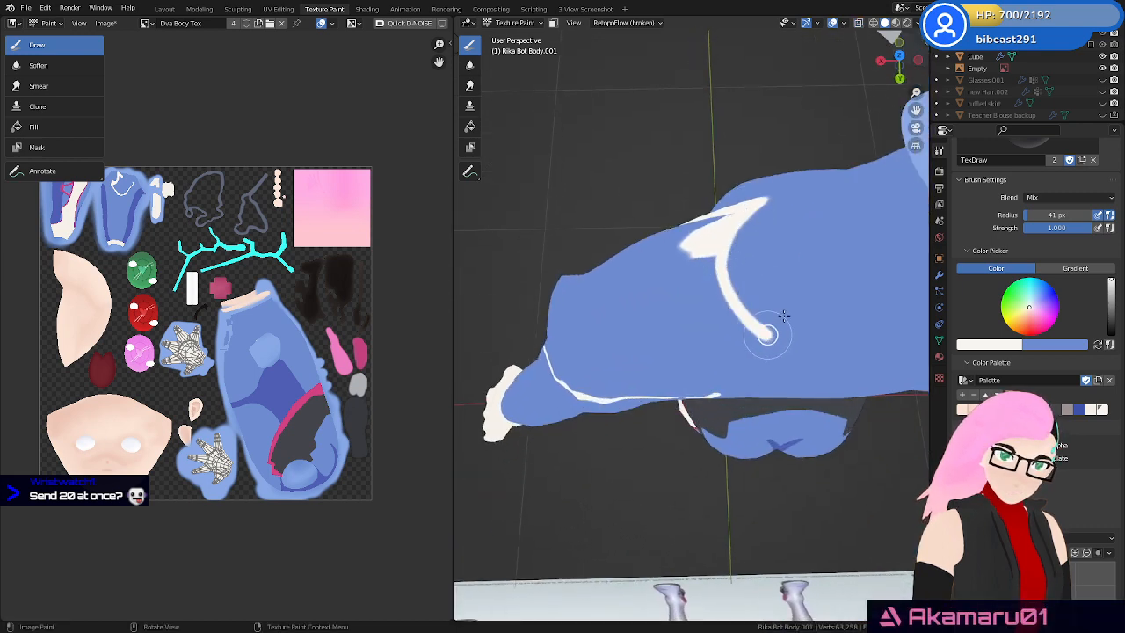
middle_click_drag(768, 335, 774, 239)
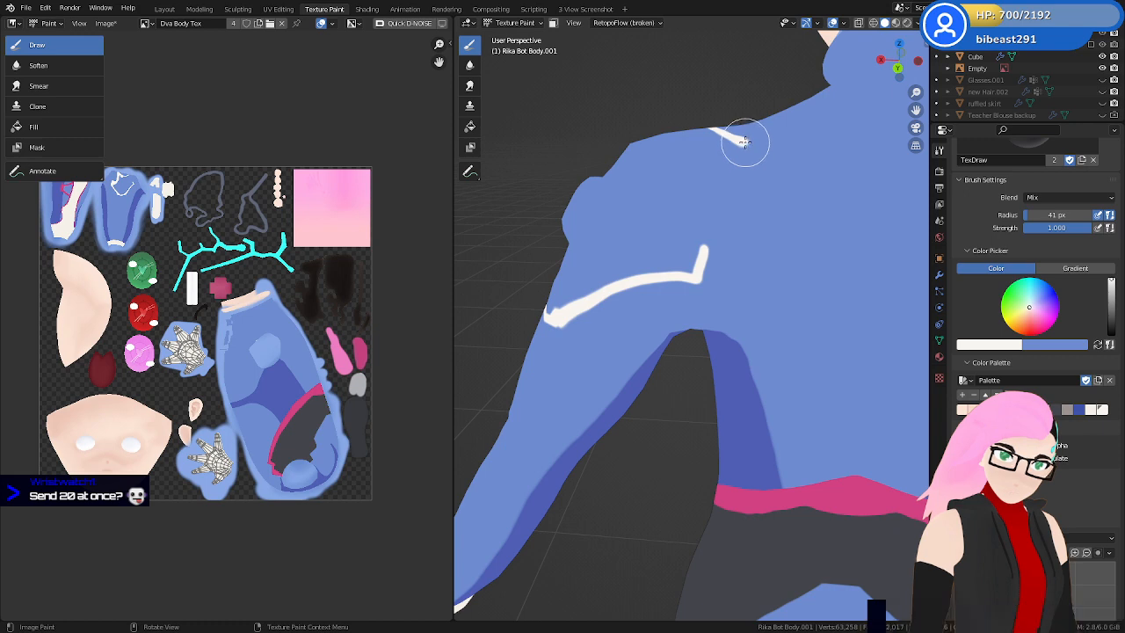
mouse_move(744, 145)
middle_mouse_down()
mouse_move(729, 289)
mouse_move(746, 208)
mouse_move(729, 260)
middle_mouse_up()
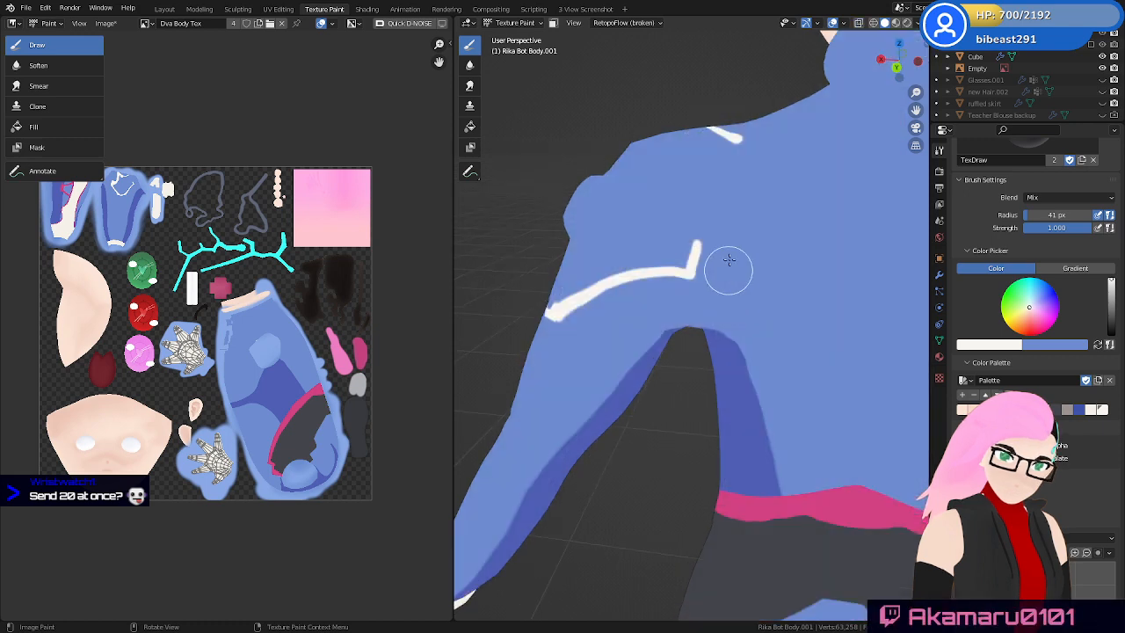
left_click_drag(738, 138, 684, 215)
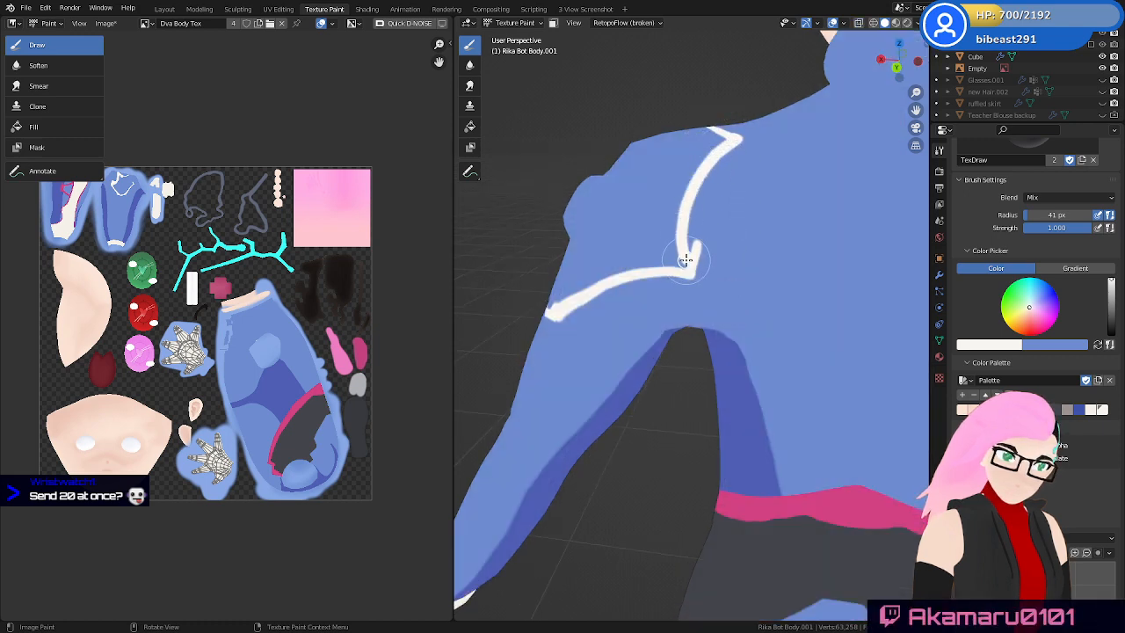
left_click_drag(681, 271, 681, 272)
Trim the excess white at the back inner corner with blue and repaint a clean, angled corner
middle_click_drag(704, 318, 711, 249, "ctrl")
mouse_move(706, 195)
left_mouse_down("ctrl")
mouse_move(699, 255)
mouse_move(653, 267)
mouse_move(667, 231)
left_mouse_up("ctrl")
left_click_drag(684, 178, 657, 244)
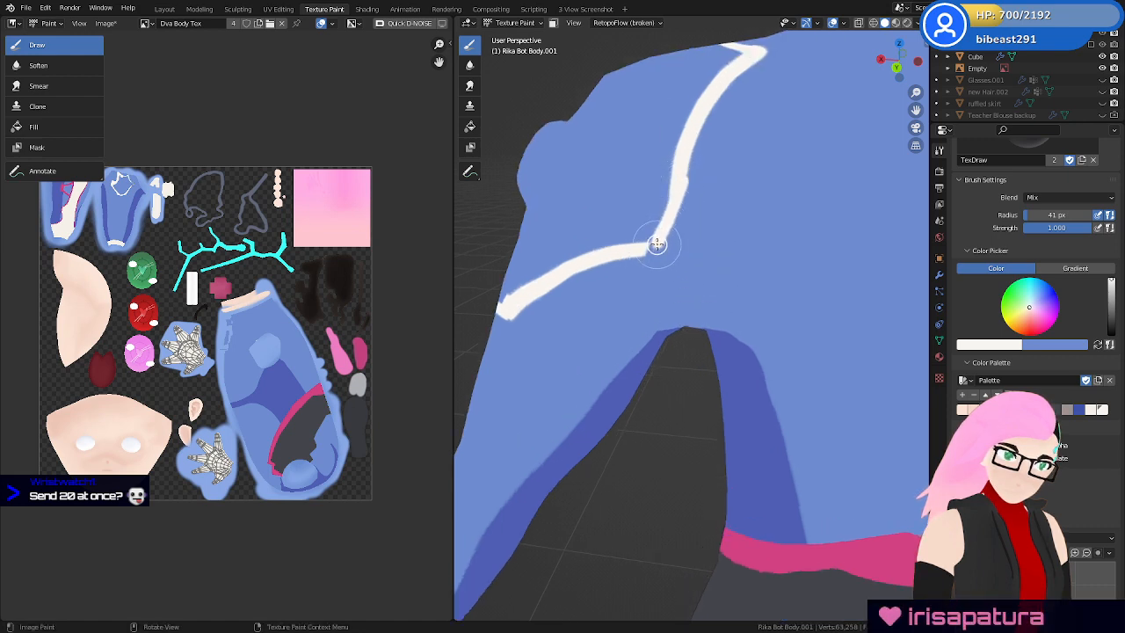
middle_click_drag(689, 254, 689, 140, "ctrl")
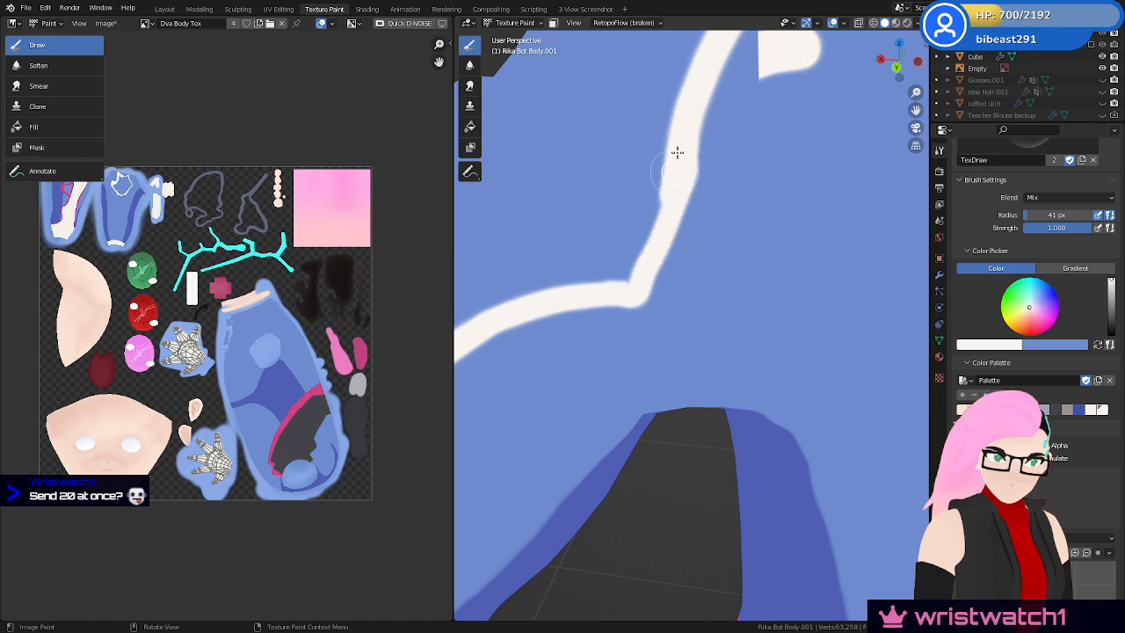
mouse_move(678, 156)
middle_mouse_down("ctrl")
mouse_move(663, 235)
mouse_move(695, 238)
mouse_move(751, 299)
mouse_move(795, 308)
mouse_move(794, 297)
middle_mouse_up("ctrl")
Fill the middle of the outlined area on the outer shoulder with white and save the file
mouse_move(709, 252)
left_mouse_down()
mouse_move(676, 354)
mouse_move(716, 307)
mouse_move(684, 280)
left_mouse_up()
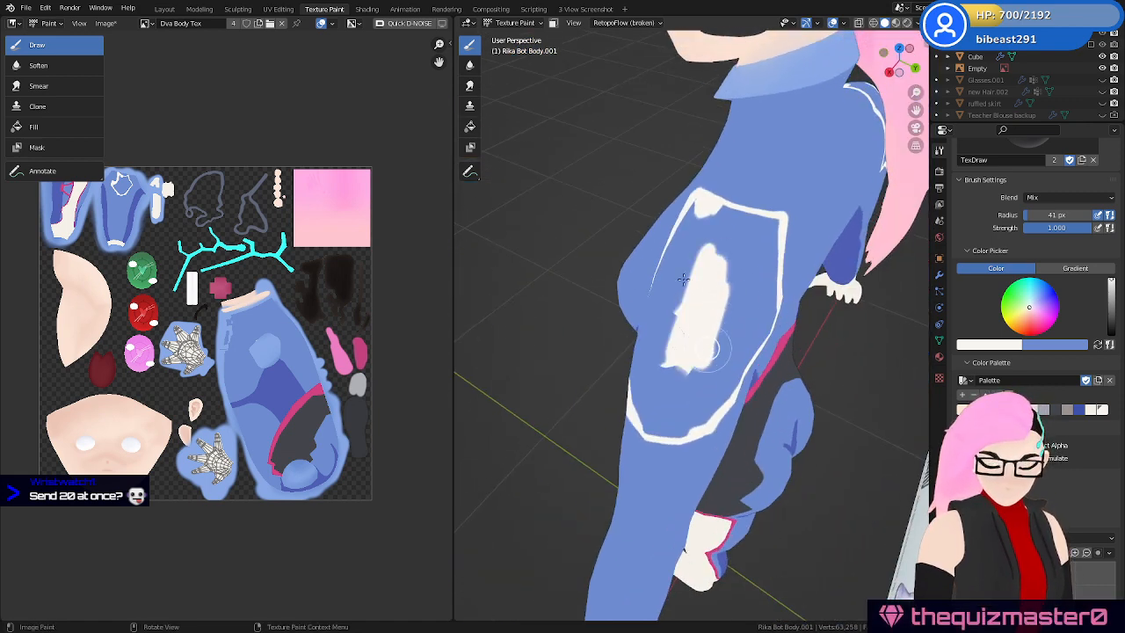
middle_click_drag(668, 262, 633, 264)
mouse_move(606, 277)
left_mouse_down()
mouse_move(669, 238)
mouse_move(583, 284)
mouse_move(672, 257)
mouse_move(656, 219)
mouse_move(677, 246)
mouse_move(715, 196)
mouse_move(718, 217)
left_mouse_up()
scroll(672, 256, "up", 2)
key("ctrl+s")
Fill the lower back part of the shoulder patch with white down to its outline
mouse_move(706, 276)
left_mouse_down()
mouse_move(651, 304)
mouse_move(619, 293)
mouse_move(690, 269)
mouse_move(631, 263)
left_mouse_up()
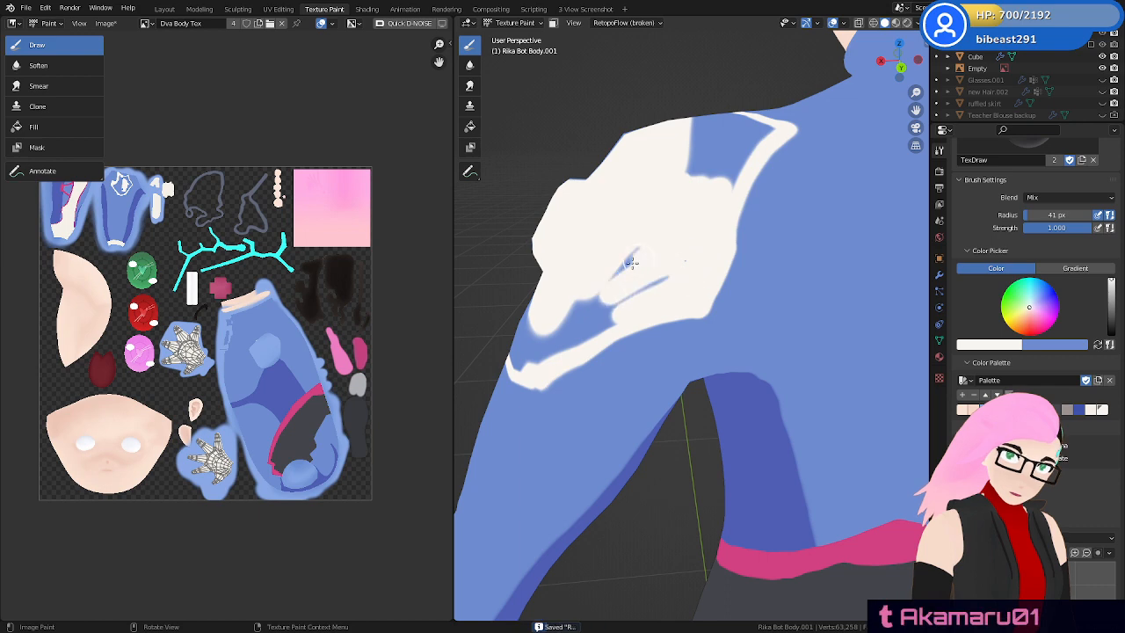
middle_click_drag(718, 277, 731, 265)
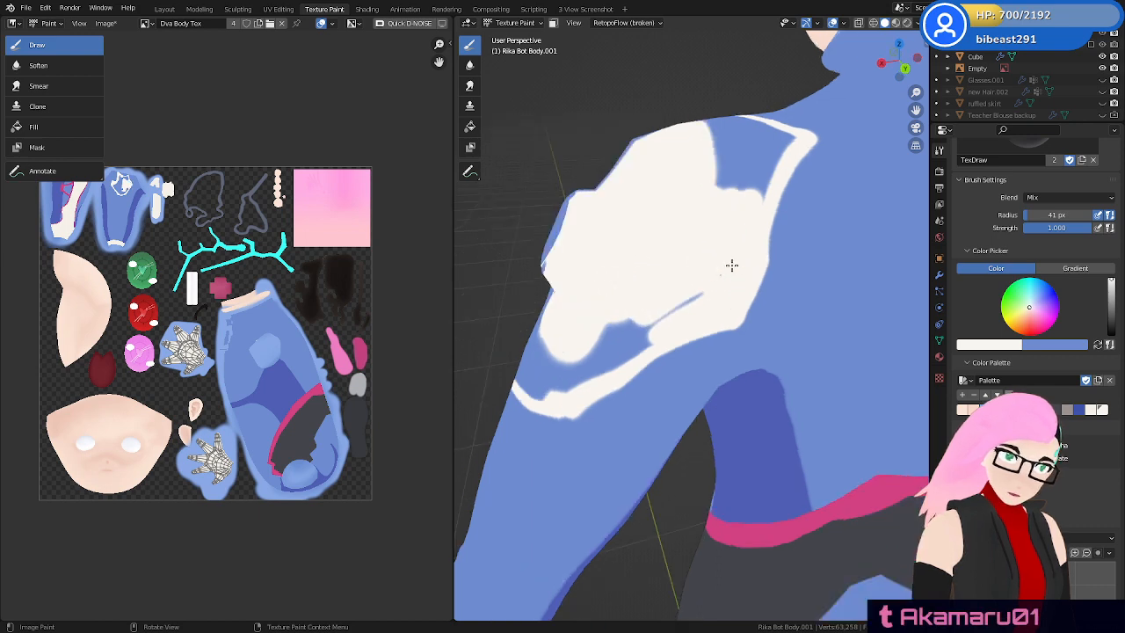
mouse_move(665, 313)
left_mouse_down()
mouse_move(580, 357)
mouse_move(646, 344)
mouse_move(542, 397)
mouse_move(593, 354)
left_mouse_up()
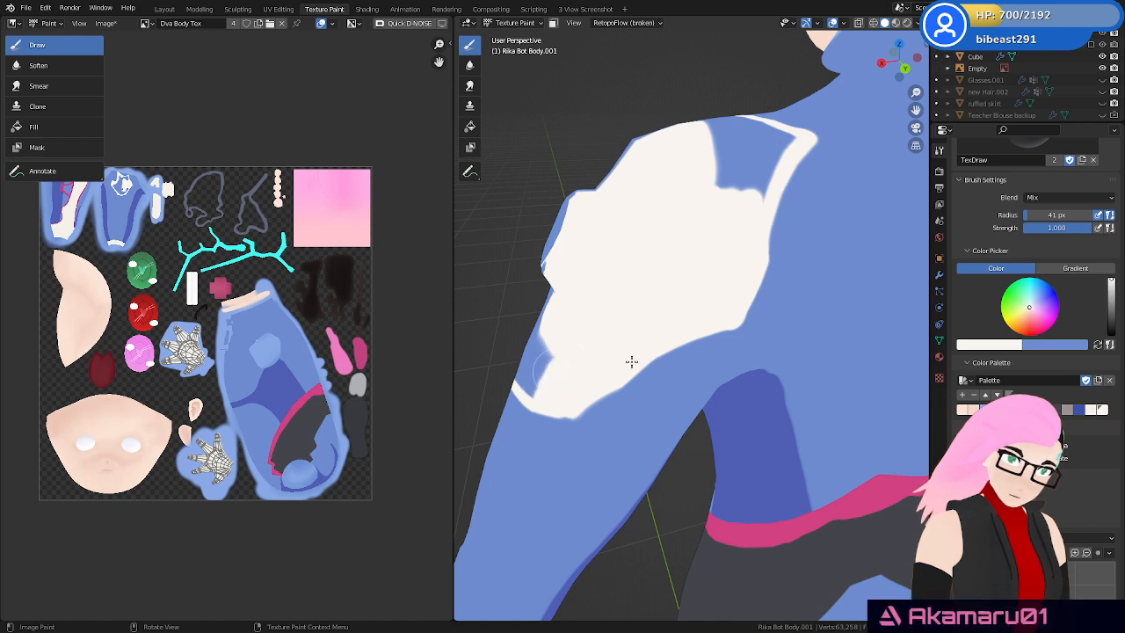
middle_click_drag(630, 361, 624, 343)
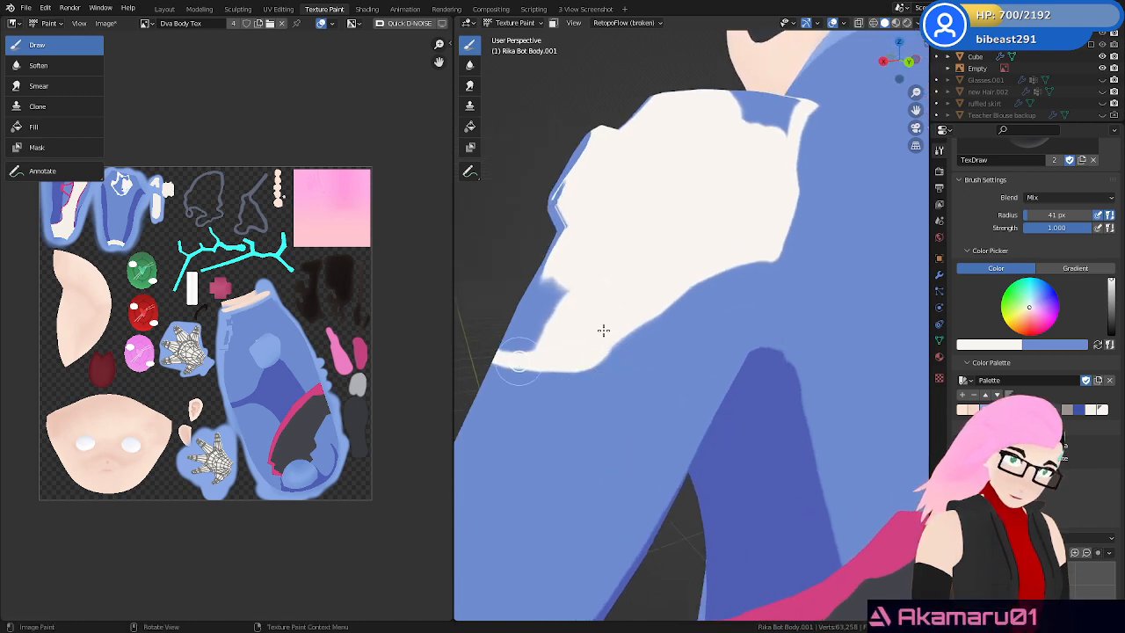
mouse_move(666, 326)
middle_mouse_down()
mouse_move(690, 355)
mouse_move(683, 328)
middle_mouse_up()
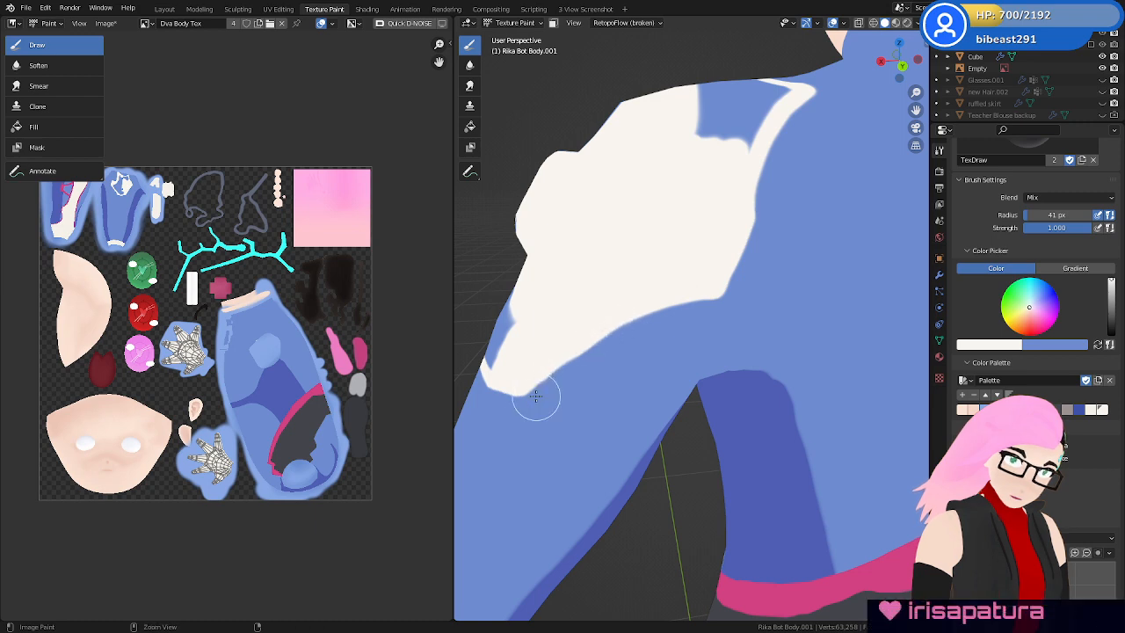
Extend the white fill over the outer side of the shoulder and upper arm toward the front
middle_click_drag(637, 337, 666, 303)
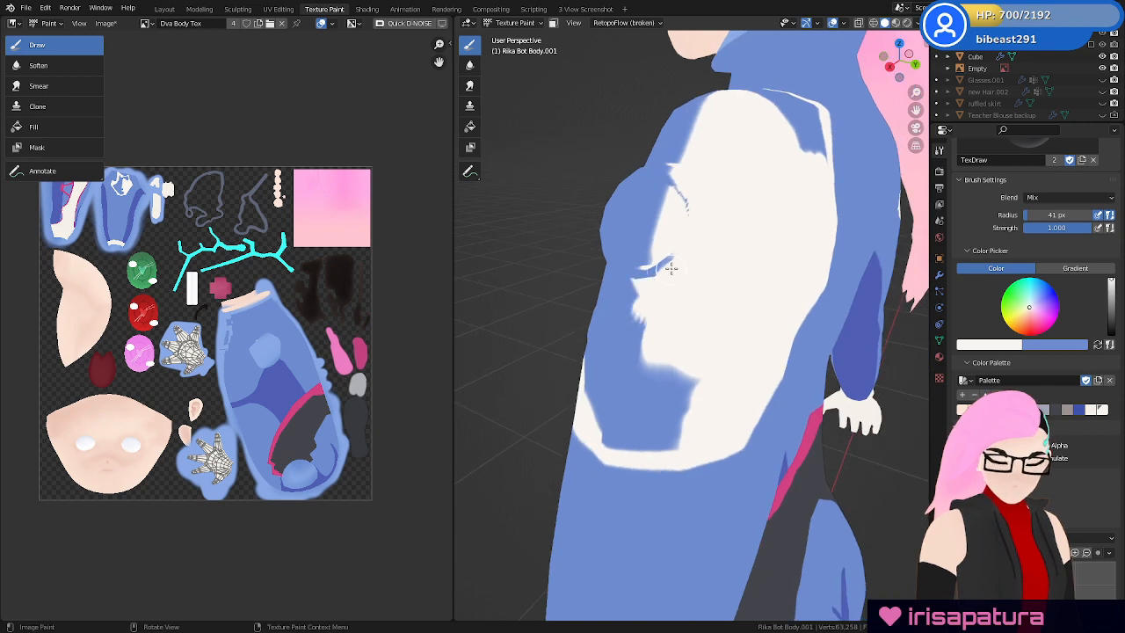
mouse_move(671, 268)
left_mouse_down()
mouse_move(694, 191)
mouse_move(665, 229)
left_mouse_up()
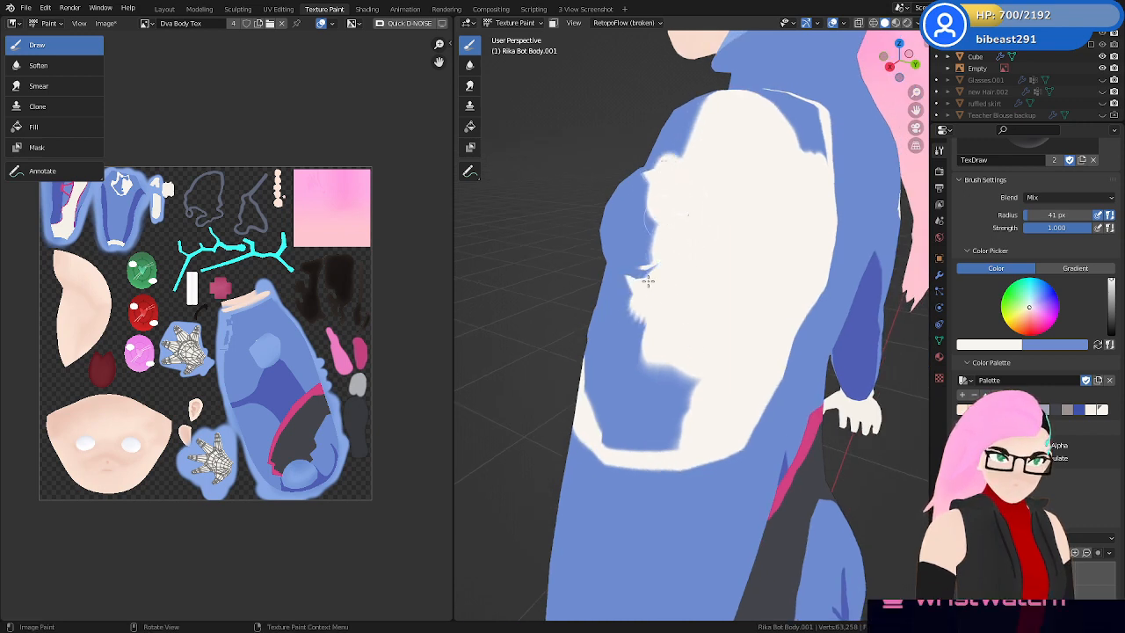
mouse_move(648, 280)
left_mouse_down()
mouse_move(648, 343)
mouse_move(641, 305)
mouse_move(668, 377)
mouse_move(712, 368)
left_mouse_up()
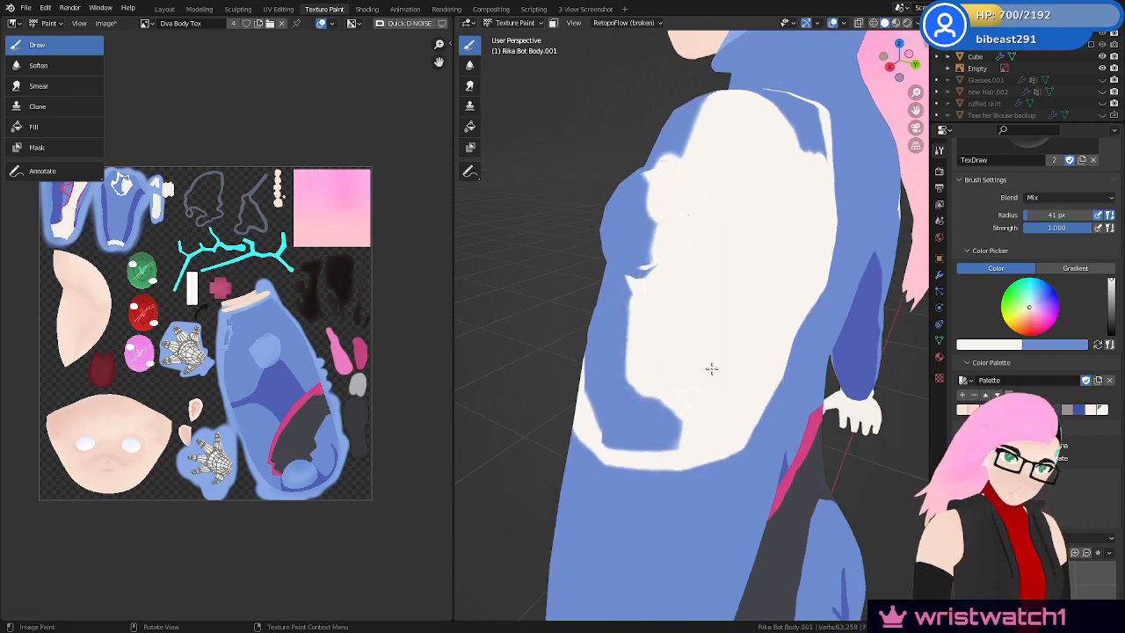
Fill the front of the shoulder patch with white up to its inner outline near the chest
middle_click_drag(774, 371, 787, 362)
mouse_move(732, 215)
left_mouse_down()
mouse_move(748, 214)
mouse_move(792, 291)
mouse_move(836, 271)
left_mouse_up()
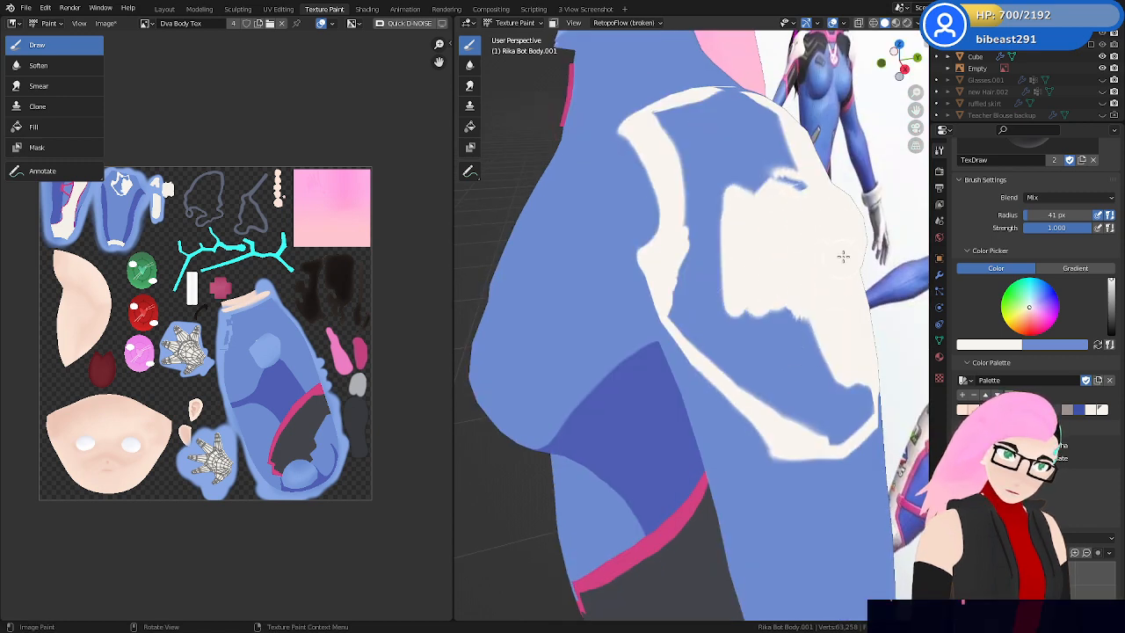
mouse_move(771, 190)
left_mouse_down()
mouse_move(756, 206)
mouse_move(692, 184)
mouse_move(680, 286)
left_mouse_up()
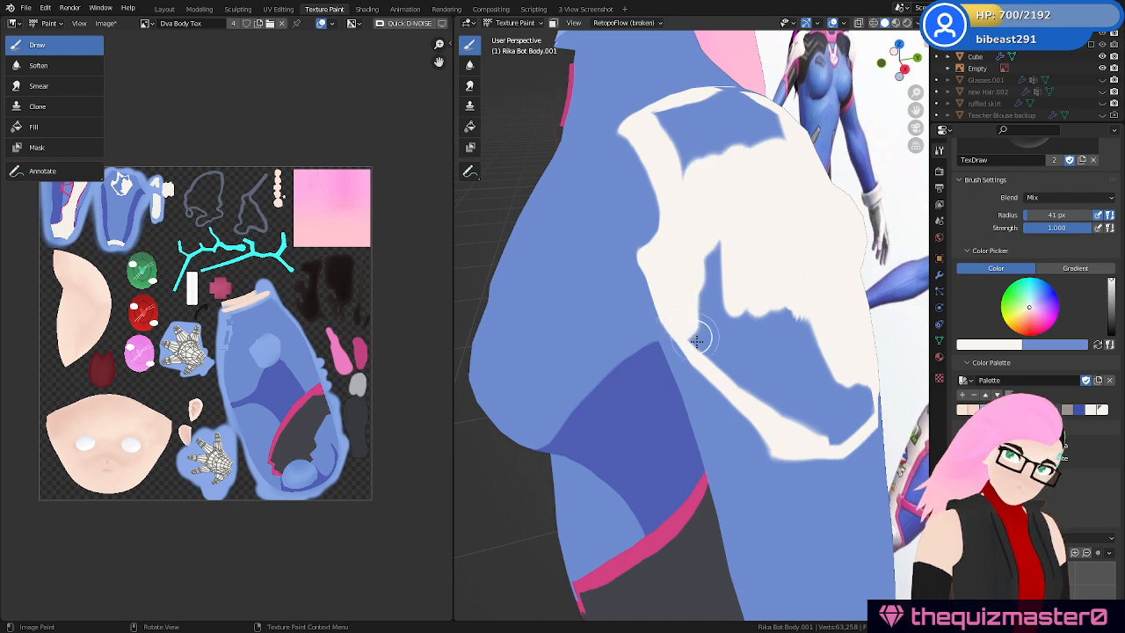
left_click_drag(698, 341, 779, 306)
middle_click_drag(777, 295, 744, 301)
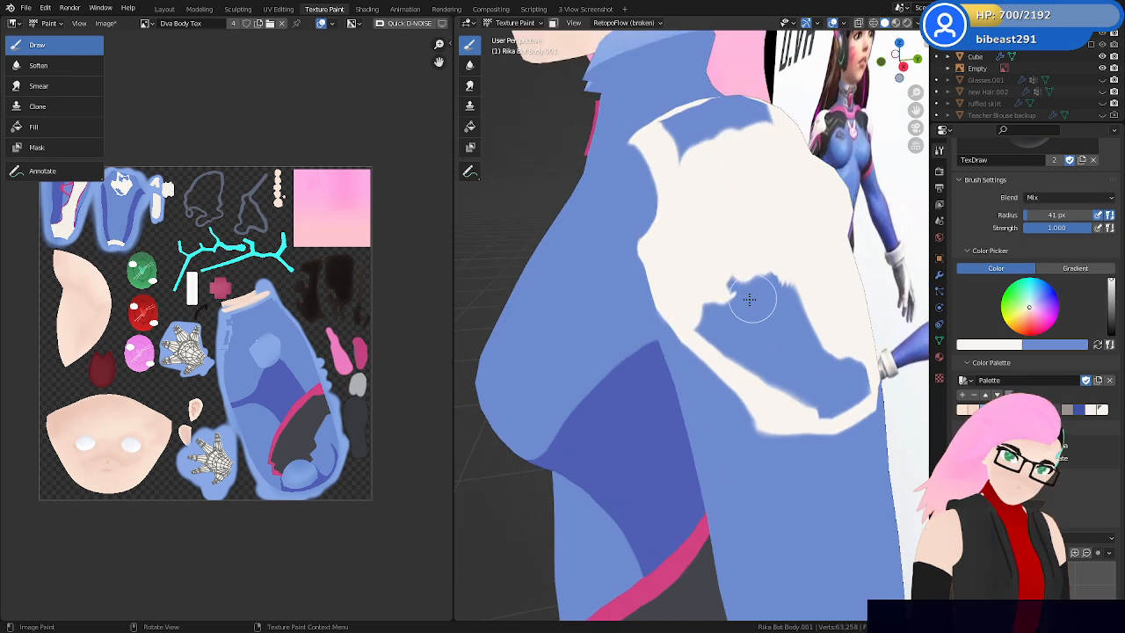
mouse_move(744, 301)
left_mouse_down()
mouse_move(756, 377)
mouse_move(787, 299)
mouse_move(772, 256)
left_mouse_up()
Fill the lower front of the shoulder patch with white, shape its lower edge, and compare it with the front-facing reference
mouse_move(773, 300)
middle_mouse_down()
mouse_move(829, 319)
mouse_move(826, 296)
middle_mouse_up()
mouse_move(729, 247)
middle_mouse_down()
mouse_move(648, 234)
mouse_move(721, 266)
middle_mouse_up()
left_click_drag(601, 243, 663, 283)
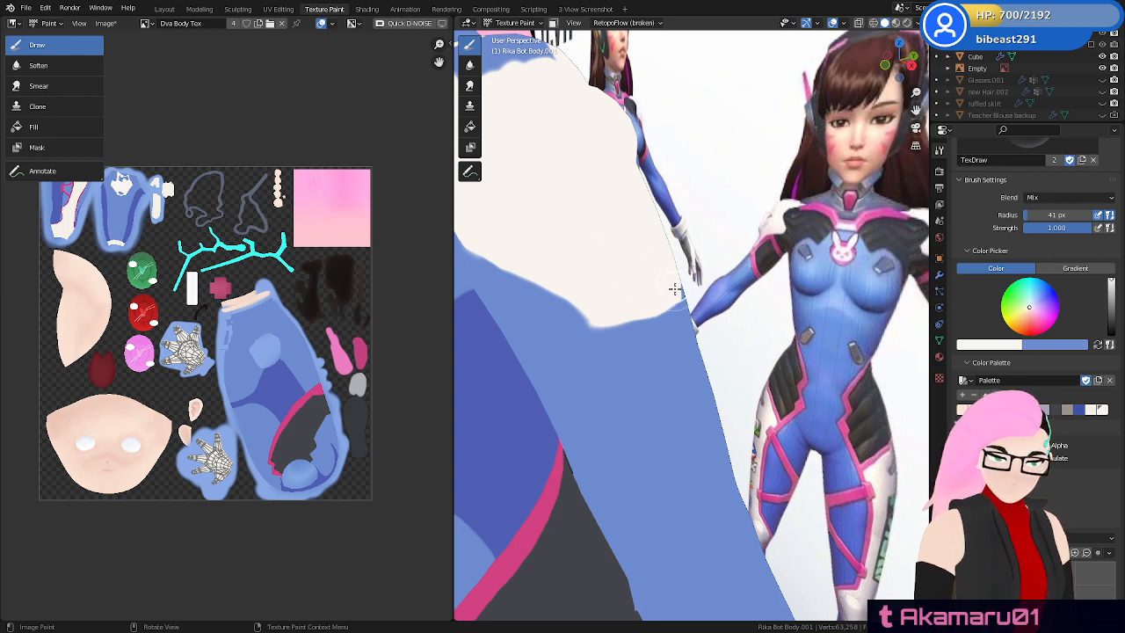
middle_click_drag(772, 364, 777, 403)
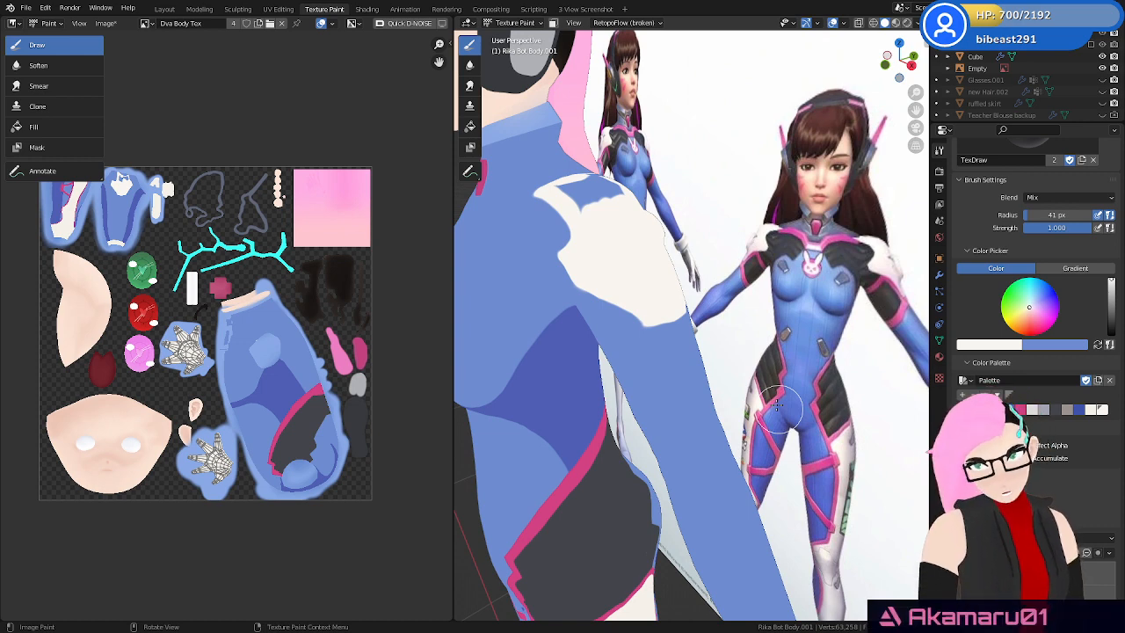
middle_click_drag(665, 340, 683, 276, "ctrl")
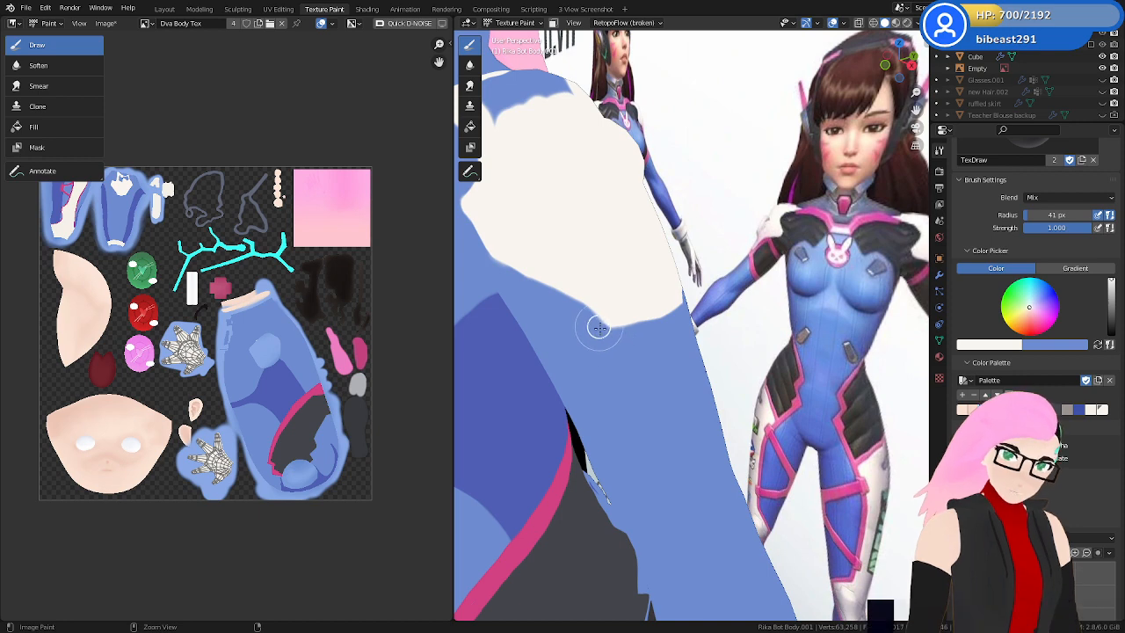
Fill the blue gap in the upper front of the shoulder patch with white
middle_click_drag(731, 369, 719, 366)
middle_click_drag(722, 349, 673, 258)
left_click_drag(646, 222, 670, 248)
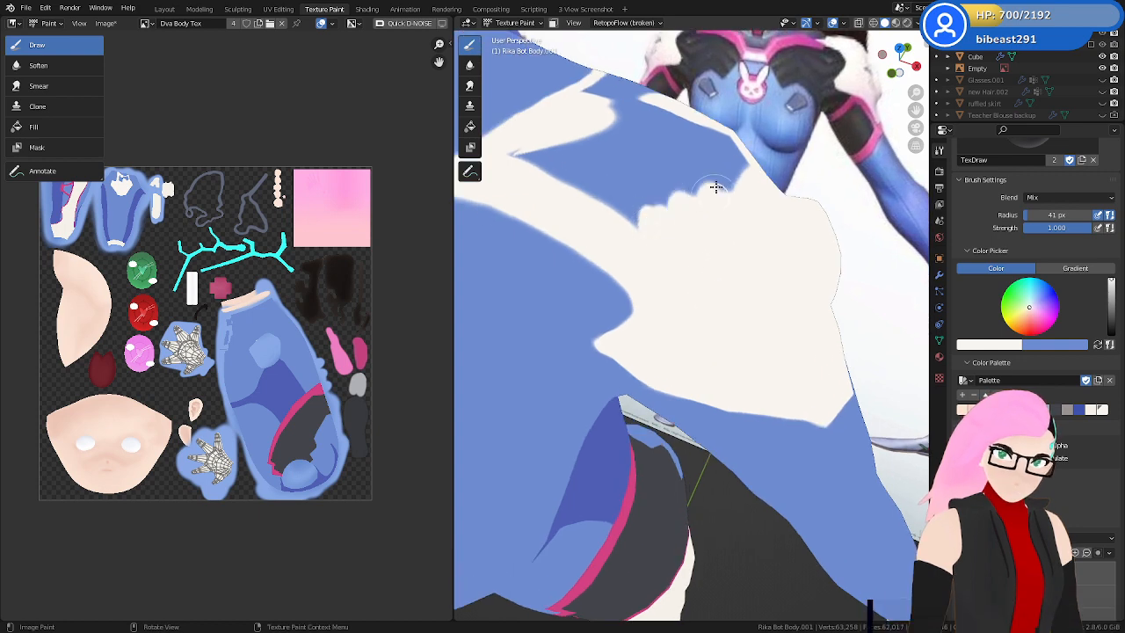
middle_click_drag(721, 289, 563, 378)
left_click_drag(510, 414, 598, 397)
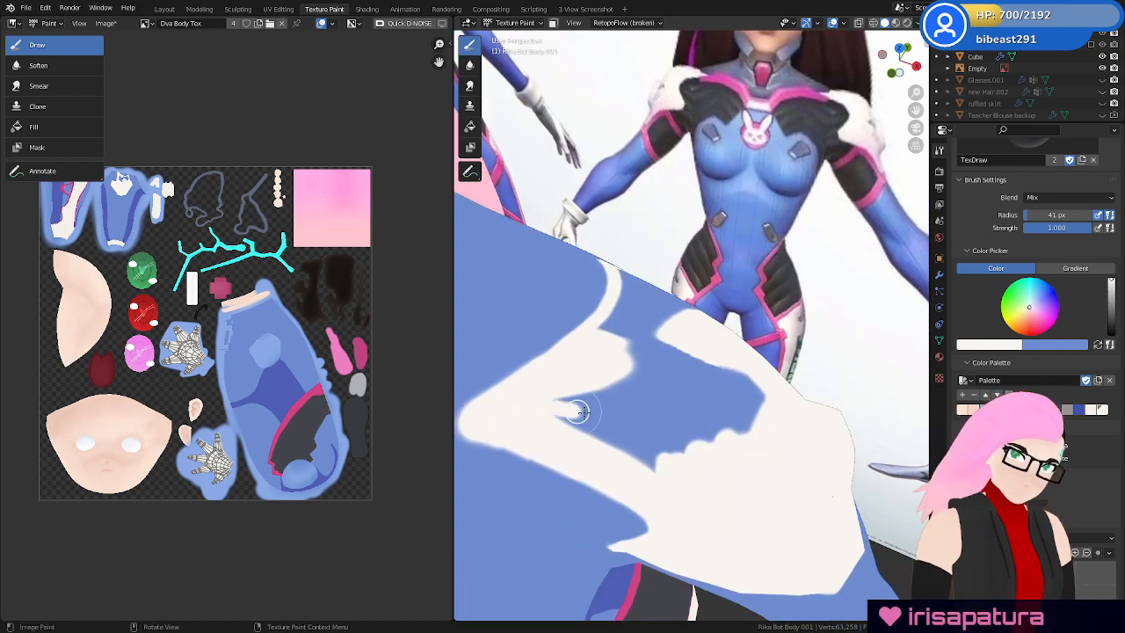
mouse_move(653, 450)
left_mouse_down()
mouse_move(629, 429)
mouse_move(633, 404)
mouse_move(615, 384)
mouse_move(679, 382)
mouse_move(721, 357)
mouse_move(659, 367)
mouse_move(621, 334)
left_mouse_up()
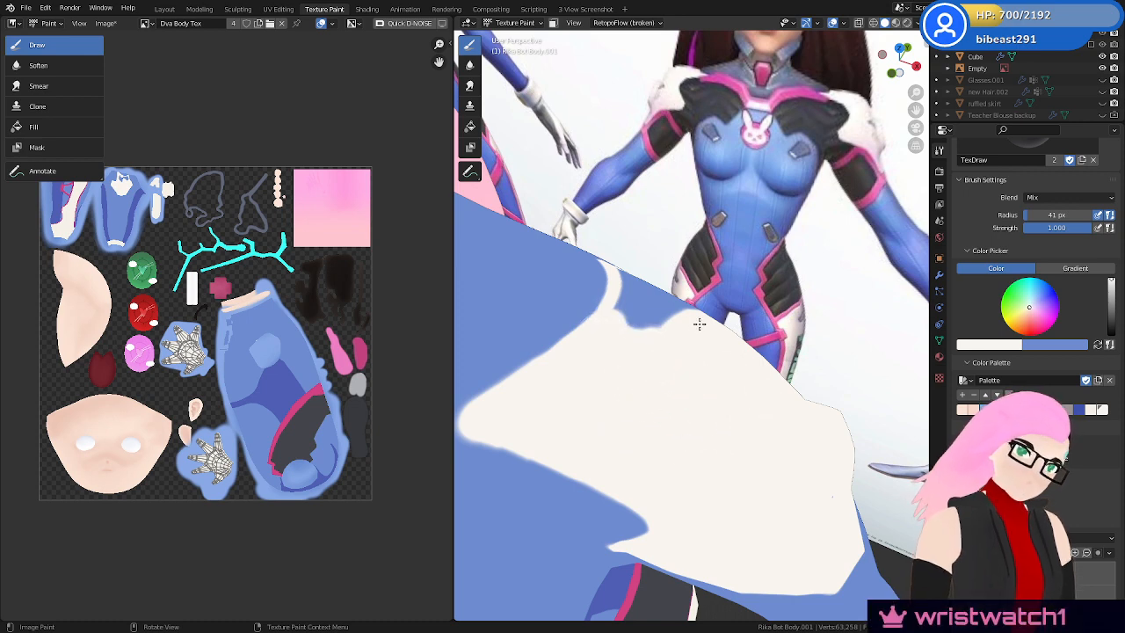
Fill the remaining blue gap at the top back of the shoulder patch with white
mouse_move(699, 324)
middle_mouse_down()
mouse_move(610, 360)
mouse_move(568, 349)
mouse_move(542, 205)
middle_mouse_up()
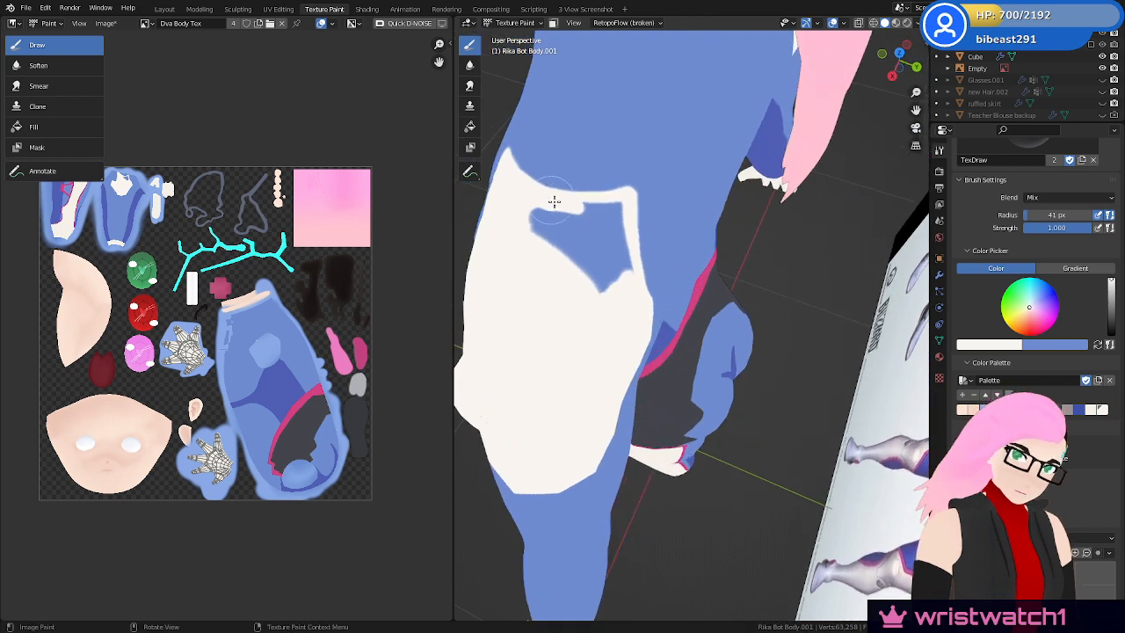
mouse_move(581, 204)
left_mouse_down()
mouse_move(615, 206)
mouse_move(621, 221)
mouse_move(606, 241)
mouse_move(616, 256)
left_mouse_up()
middle_click_drag(615, 257, 598, 229)
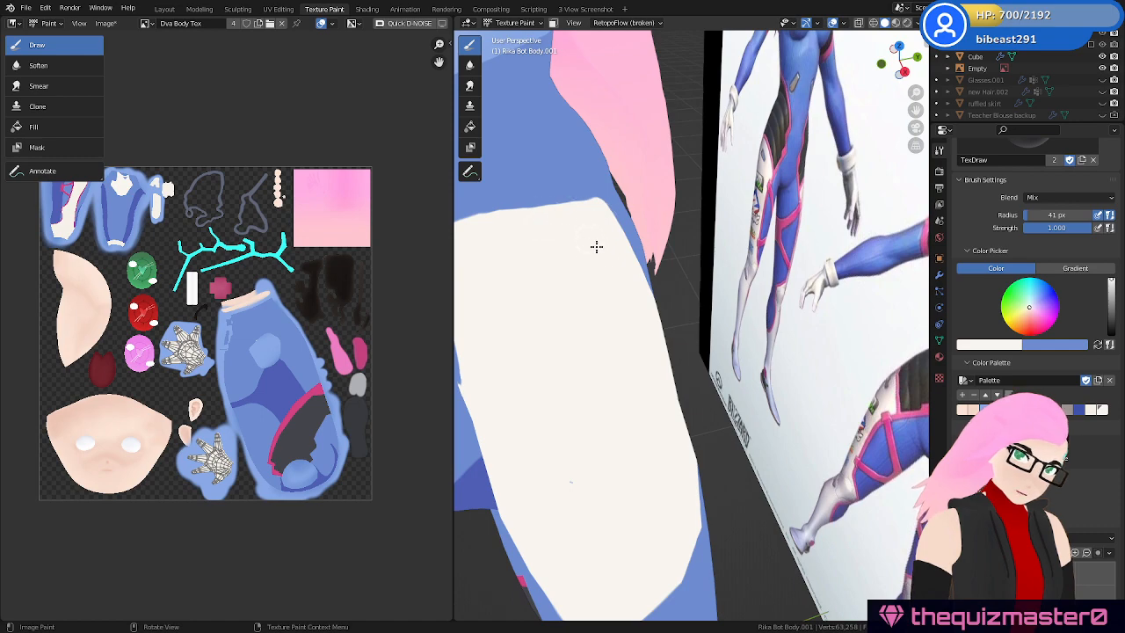
Smooth the lower edge of the white shoulder patch around the outer arm by trimming it with blue
mouse_move(639, 273)
middle_mouse_down()
mouse_move(758, 319)
mouse_move(779, 342)
mouse_move(755, 395)
mouse_move(756, 365)
middle_mouse_up()
mouse_move(783, 406)
middle_mouse_down("ctrl")
mouse_move(786, 326)
mouse_move(743, 395)
mouse_move(674, 322)
middle_mouse_up("ctrl")
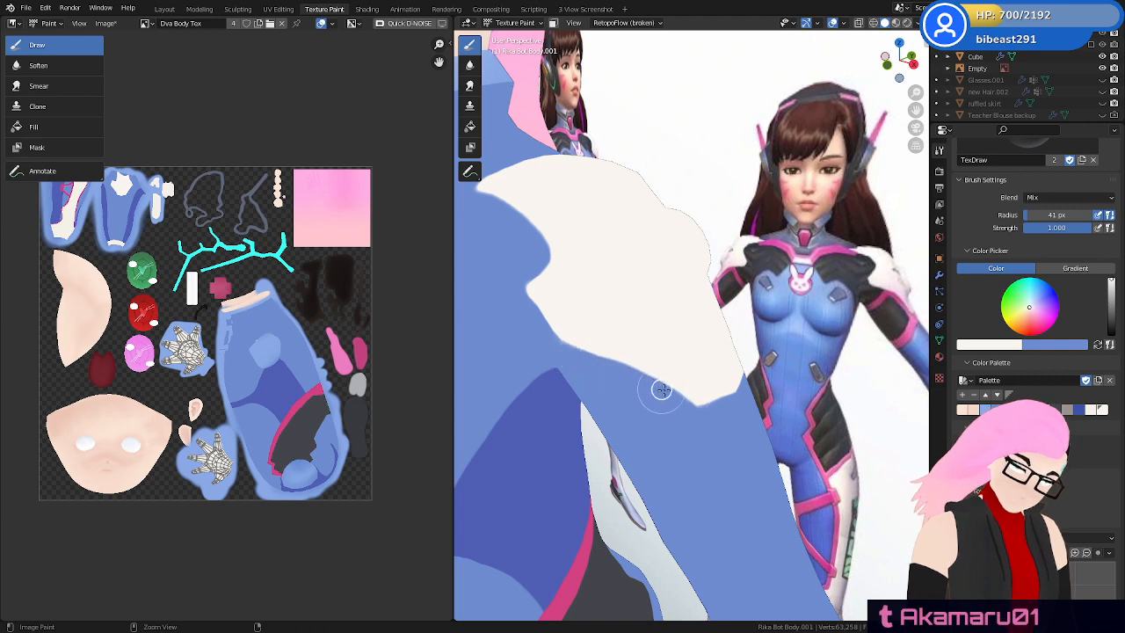
mouse_move(697, 368)
middle_mouse_down()
mouse_move(766, 397)
mouse_move(683, 414)
mouse_move(623, 467)
mouse_move(587, 457)
middle_mouse_up()
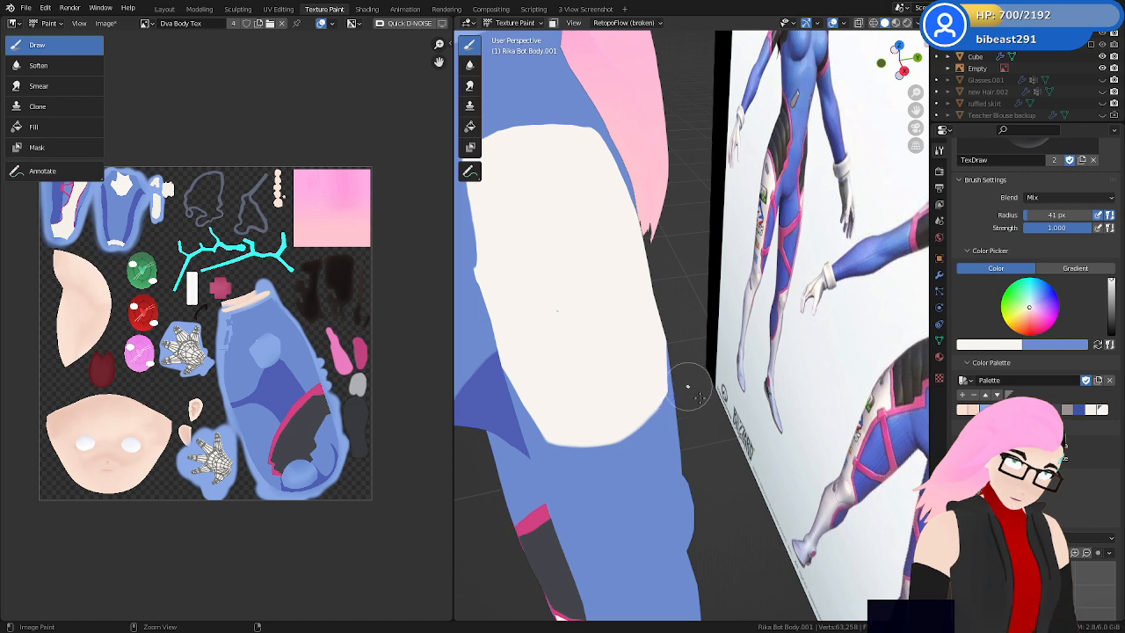
middle_click_drag(630, 394, 681, 345)
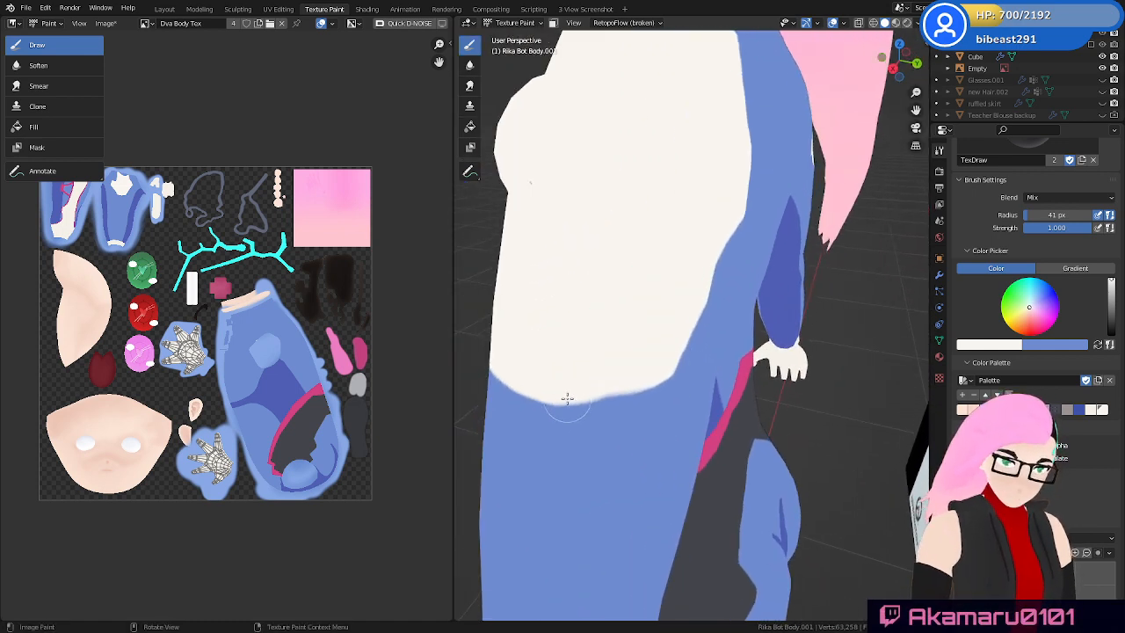
mouse_move(665, 371)
left_mouse_down("ctrl")
mouse_move(619, 398)
mouse_move(561, 400)
left_mouse_up("ctrl")
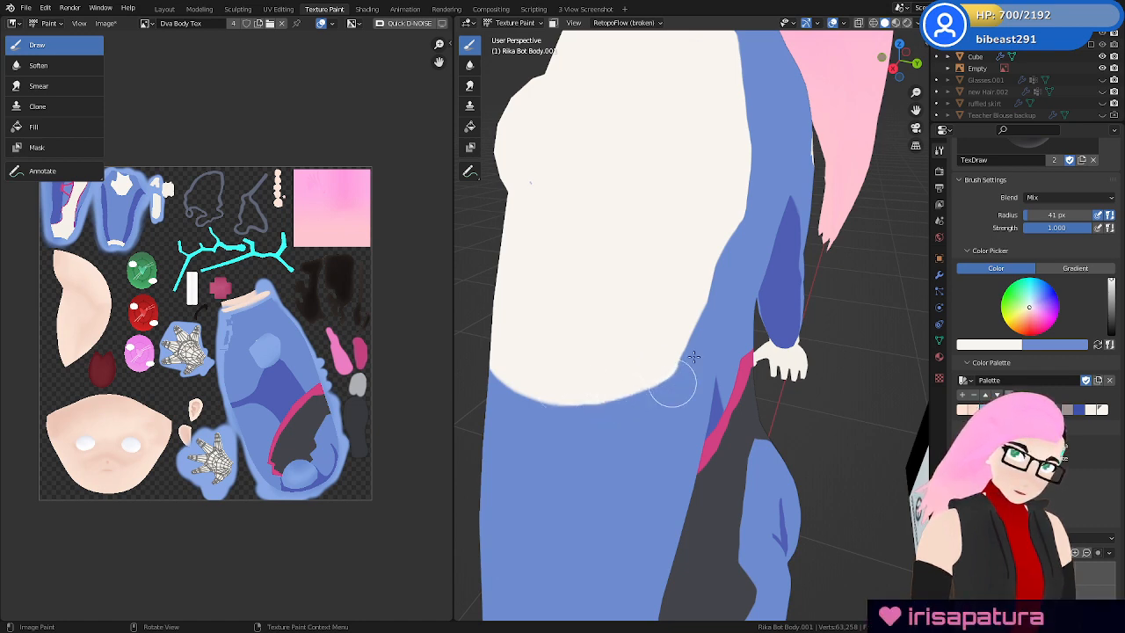
mouse_move(699, 341)
middle_mouse_down()
mouse_move(646, 342)
mouse_move(674, 354)
mouse_move(645, 368)
middle_mouse_up()
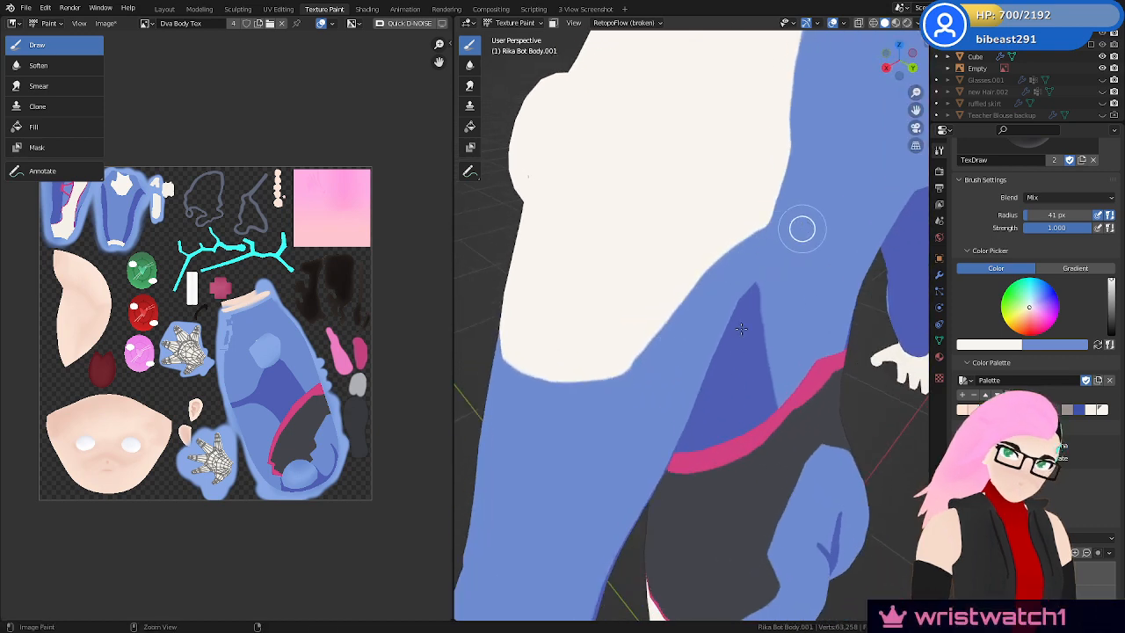
Examine the shoulder and upper arm pattern on the three-quarter reference figure
middle_click_drag(741, 329, 845, 373, "ctrl")
middle_click_drag(774, 360, 773, 447, "ctrl")
middle_click_drag(773, 447, 710, 377, "shift")
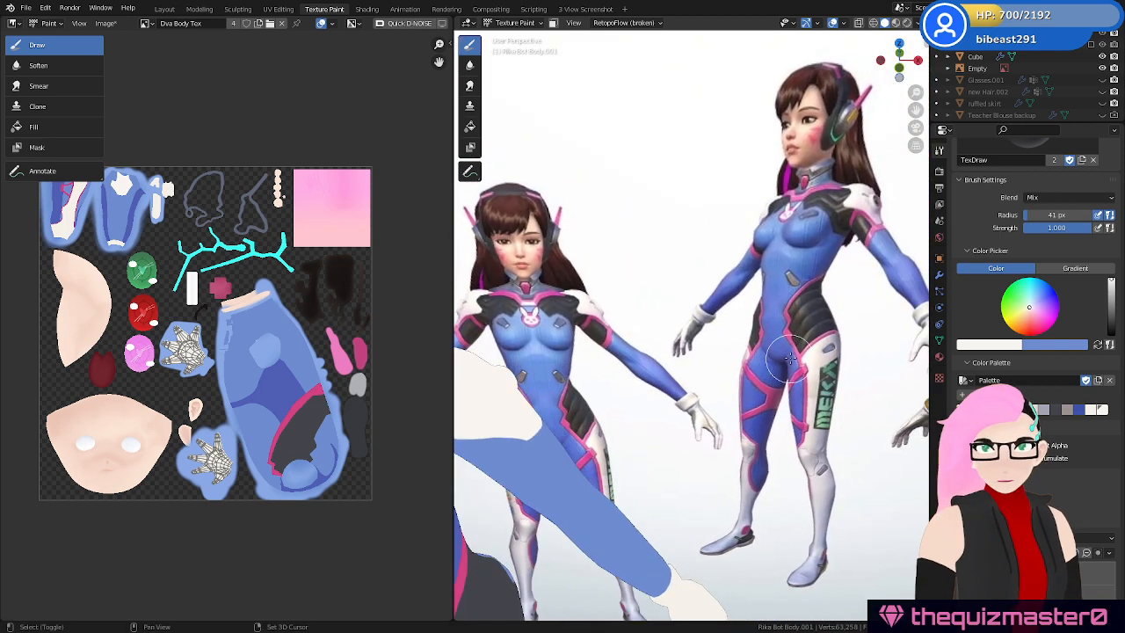
middle_click_drag(790, 358, 666, 366, "shift")
middle_click_drag(737, 352, 742, 283, "ctrl")
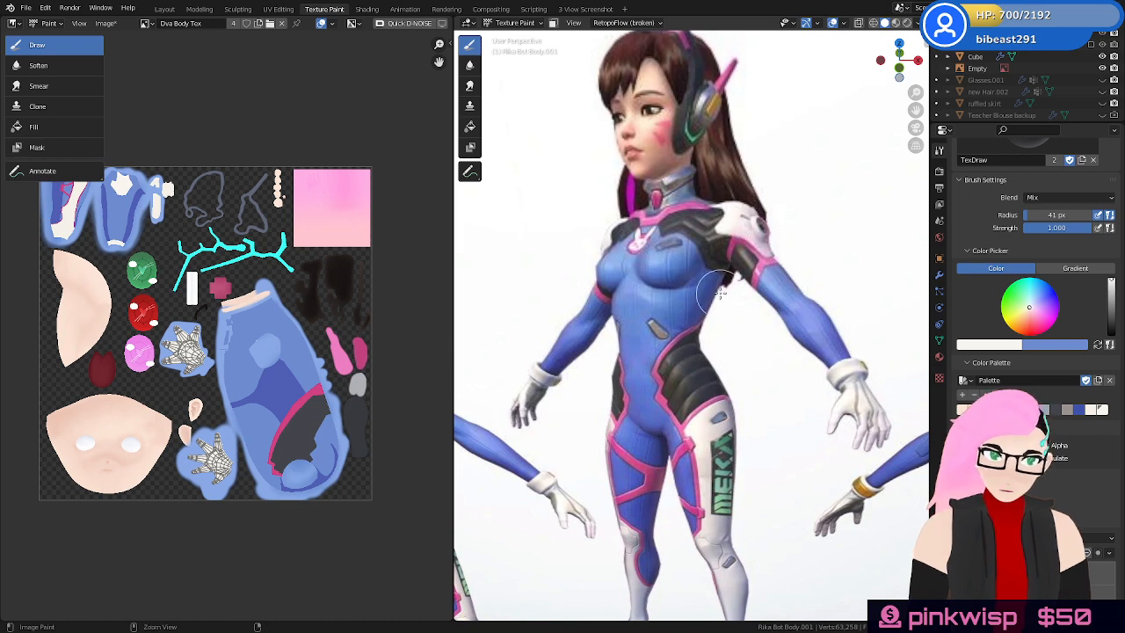
Pick the warm grey palette colour for painting and switch the viewport to studio lighting around the shoulder
middle_click_drag(719, 291, 630, 409, "ctrl")
mouse_move(703, 414)
middle_mouse_down("shift")
mouse_move(827, 378)
mouse_move(604, 388)
mouse_move(831, 383)
middle_mouse_up("shift")
left_click(1068, 412)
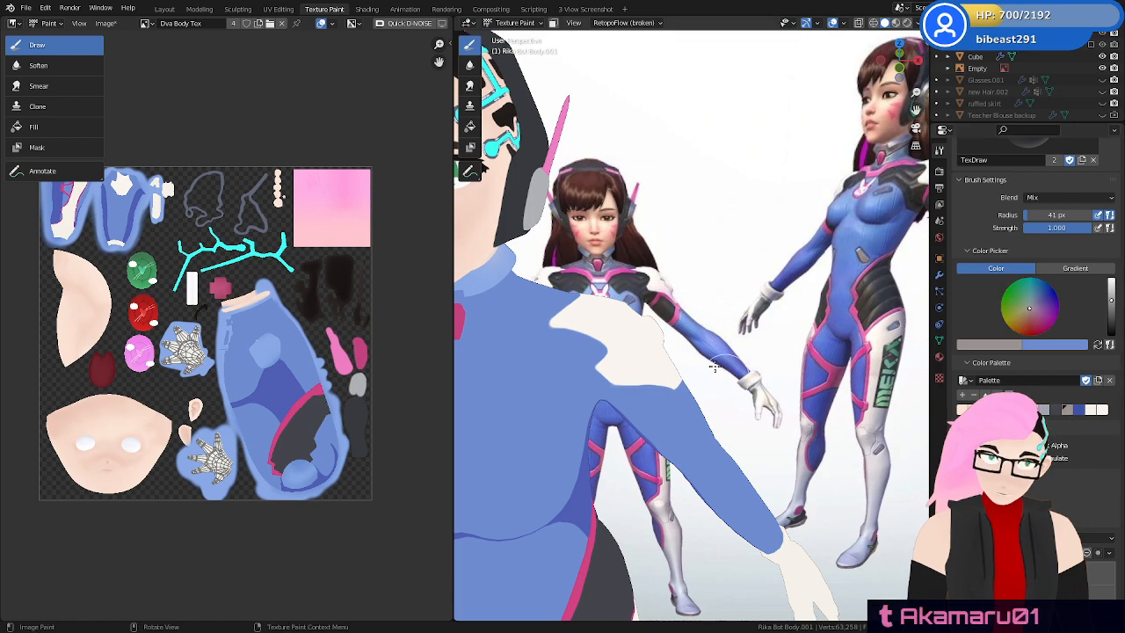
middle_click_drag(800, 290, 716, 339)
left_click(918, 24)
left_click(873, 82)
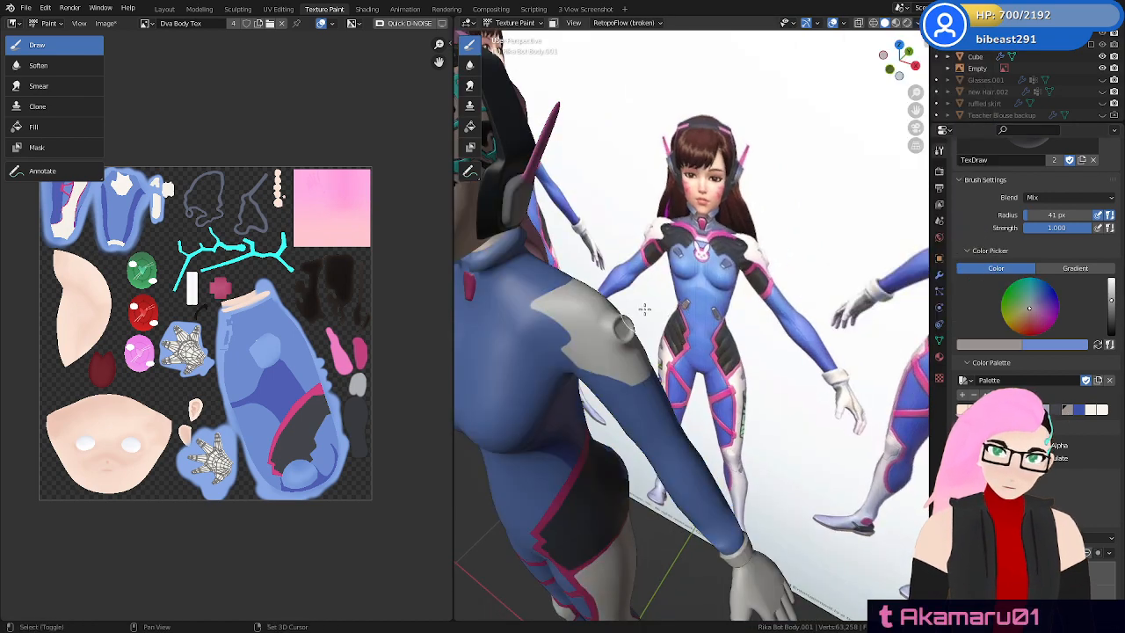
Try painting a thin grey line outward from the shoulder socket's rim with a 15 px, then a 22 px brush
middle_click_drag(643, 309, 734, 299, "shift")
middle_click_drag(734, 299, 703, 193, "ctrl")
mouse_move(611, 259)
middle_mouse_down()
mouse_move(666, 306)
mouse_move(638, 271)
mouse_move(602, 255)
middle_mouse_up()
key("f")
left_click(675, 293)
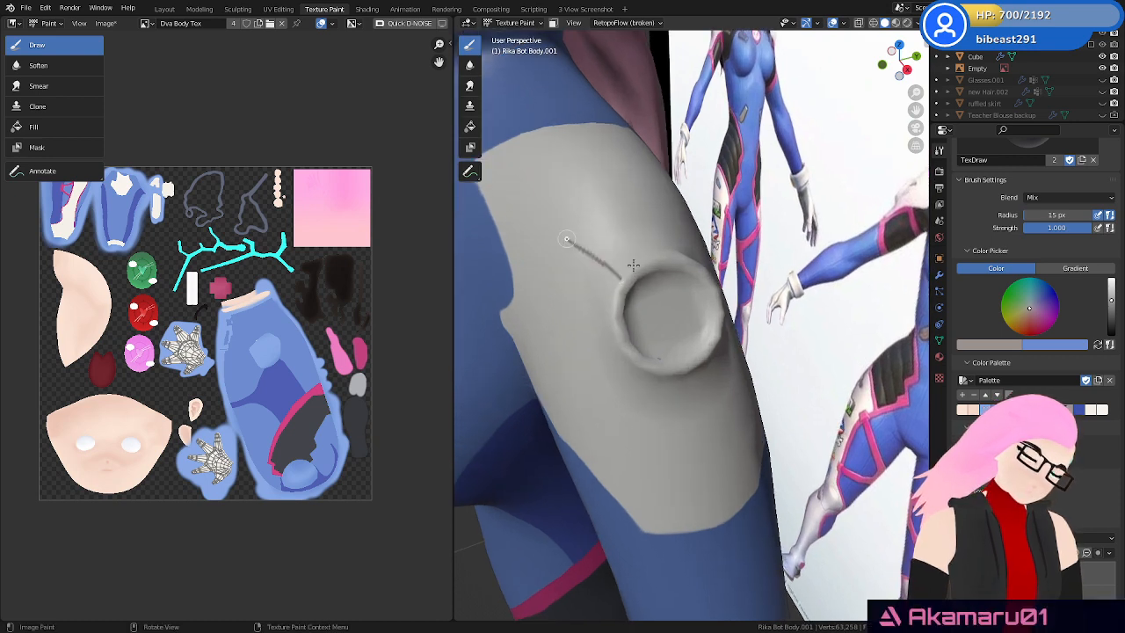
key("f")
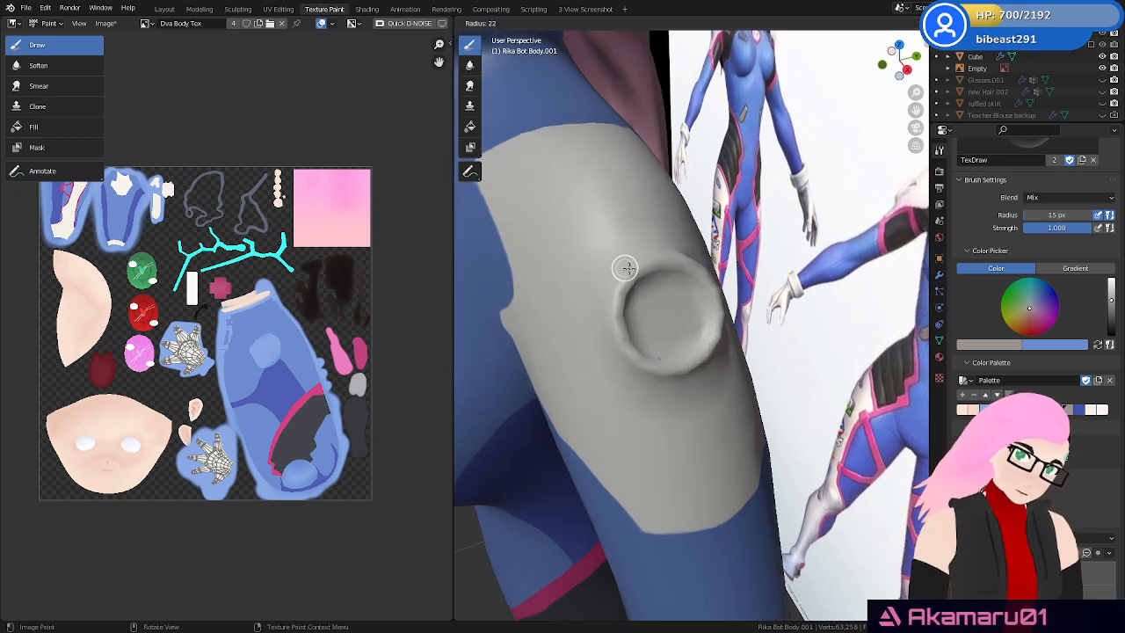
left_click(625, 268)
left_click_drag(620, 278, 571, 241)
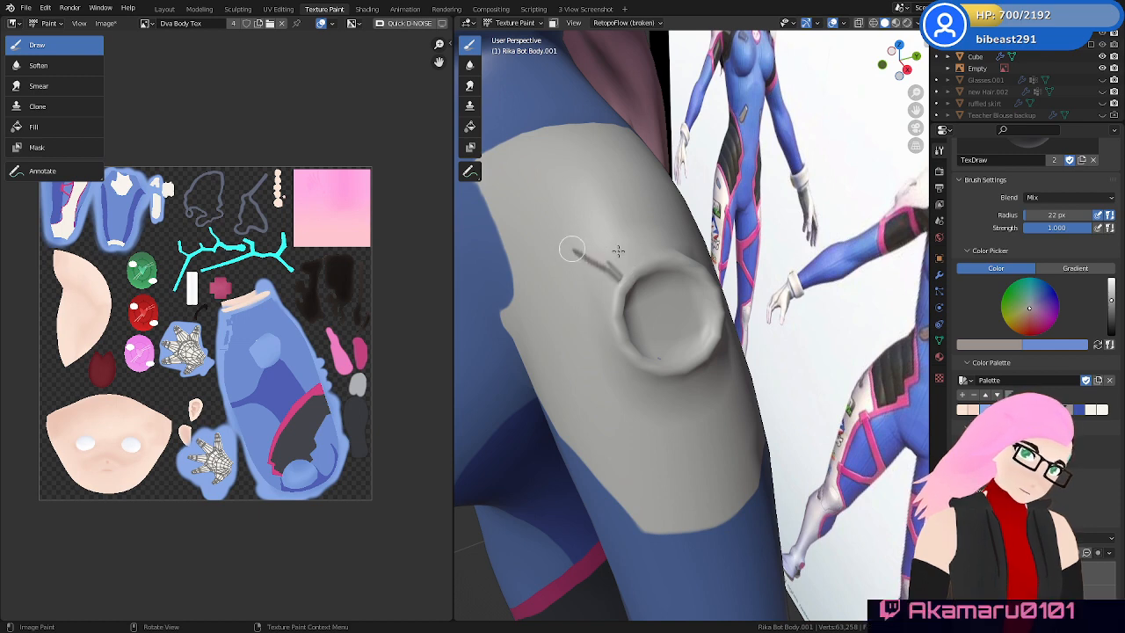
key("ctrl+z")
Paint the recessed inside of the shoulder socket dark grey, enlarging the brush radius to 60 px
middle_click_drag(637, 265, 676, 278)
scroll(678, 275, "up", 2)
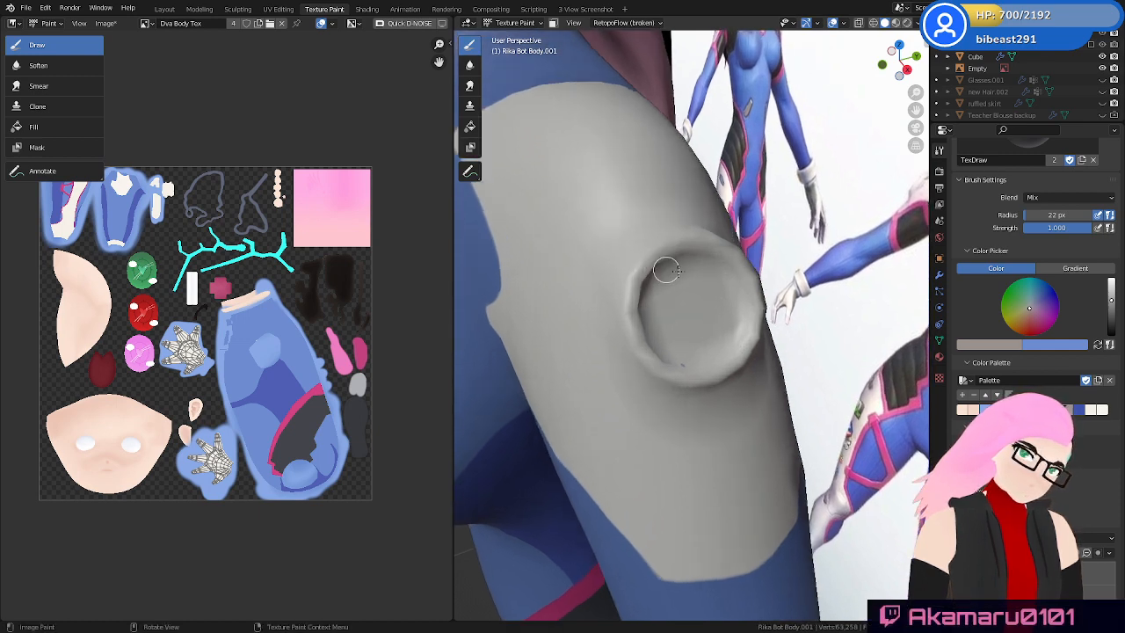
left_click(1055, 411)
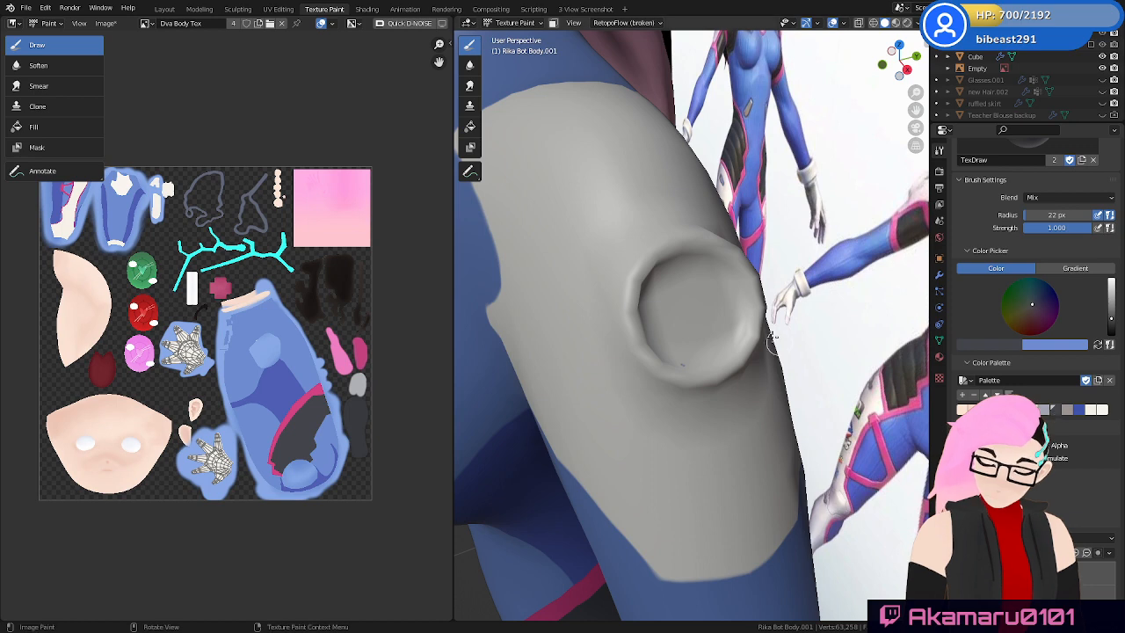
middle_click_drag(771, 341, 703, 314)
mouse_move(648, 290)
left_mouse_down()
mouse_move(662, 291)
mouse_move(647, 297)
mouse_move(660, 297)
mouse_move(654, 323)
left_mouse_up()
key("f")
left_click(671, 303)
middle_click_drag(648, 277, 598, 255)
mouse_move(596, 255)
left_mouse_down()
mouse_move(605, 306)
mouse_move(651, 289)
mouse_move(621, 271)
left_mouse_up()
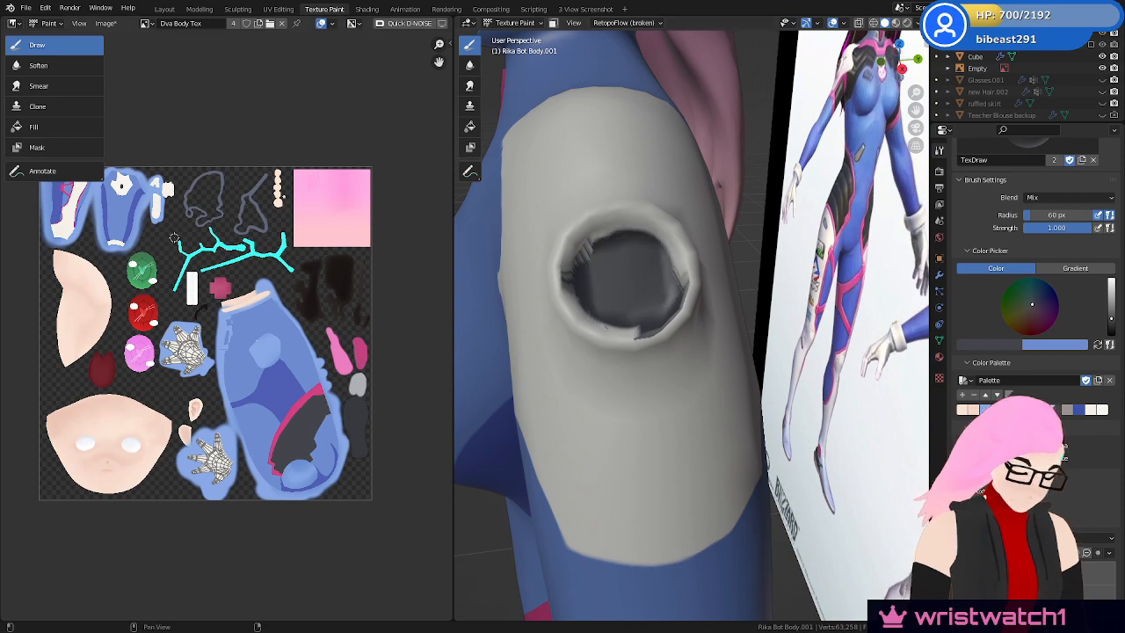
Select the central faces at the bottom of the shoulder socket in Edit Mode
middle_click_drag(164, 220, 240, 341)
scroll(239, 334, "up", 5)
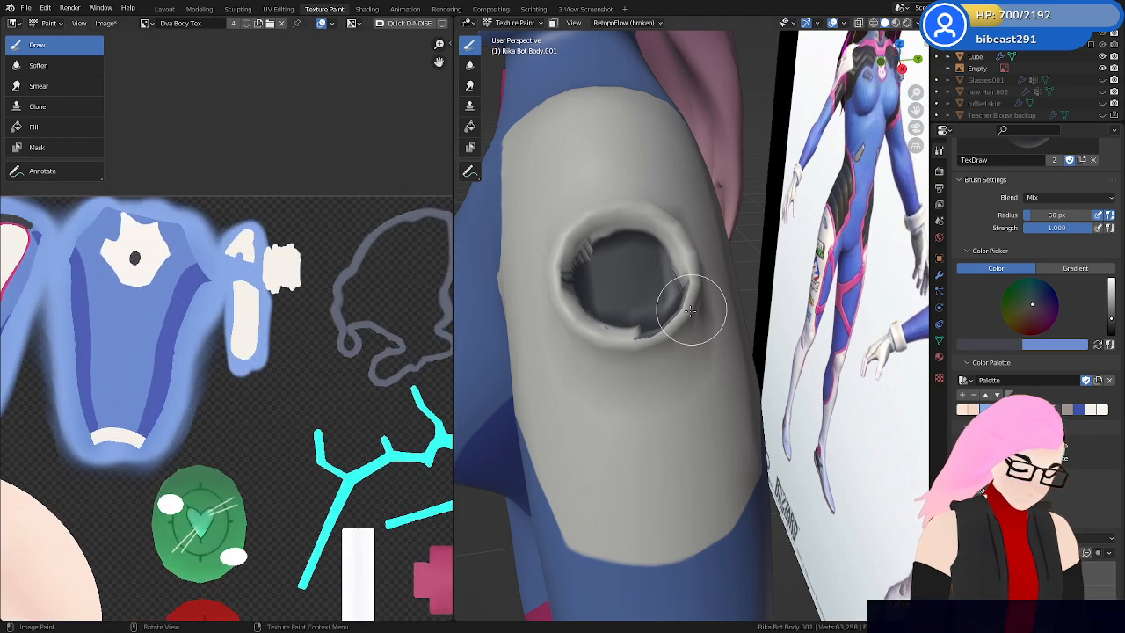
key("Tab")
left_click(629, 273)
left_click(617, 266, "shift")
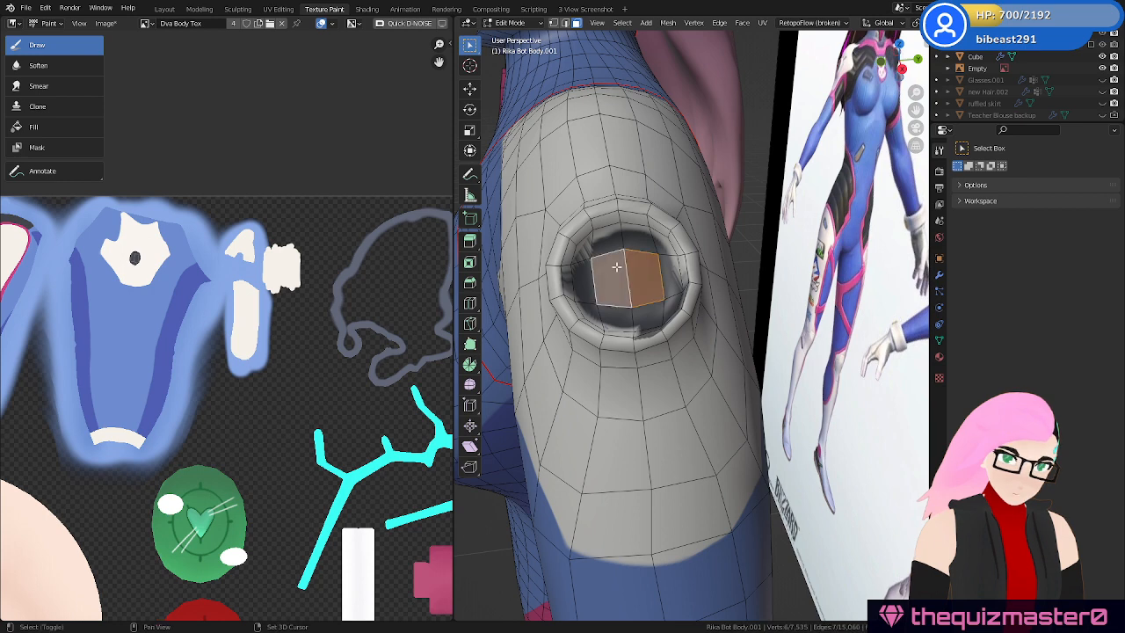
left_click(648, 239, "alt")
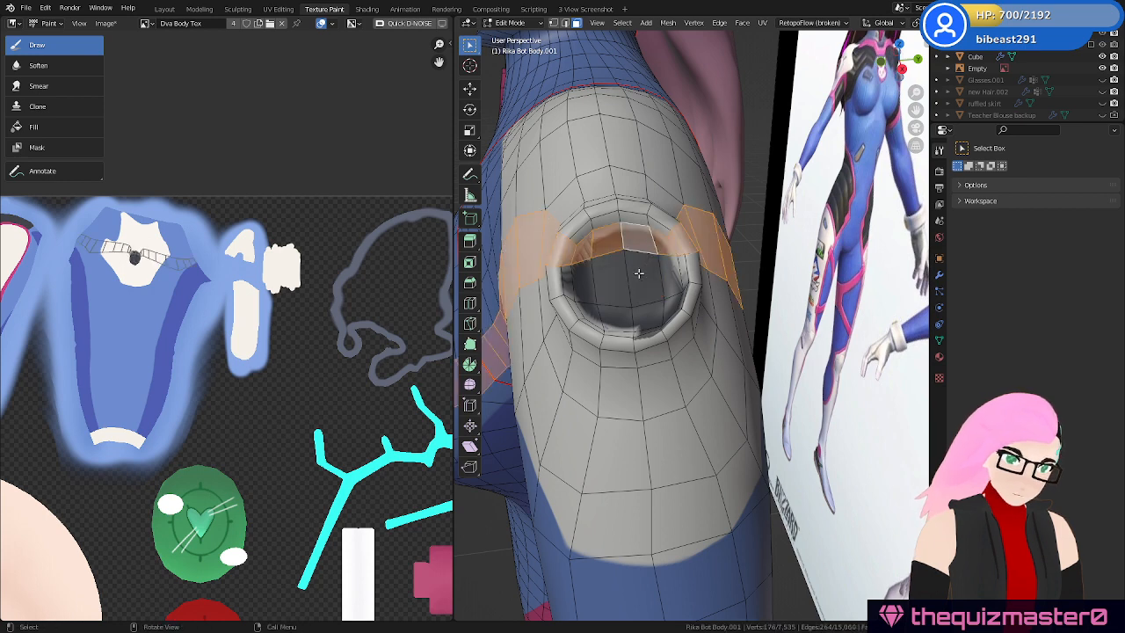
left_click(639, 273)
left_click(626, 239, "shift")
left_click(681, 267, "alt+shift")
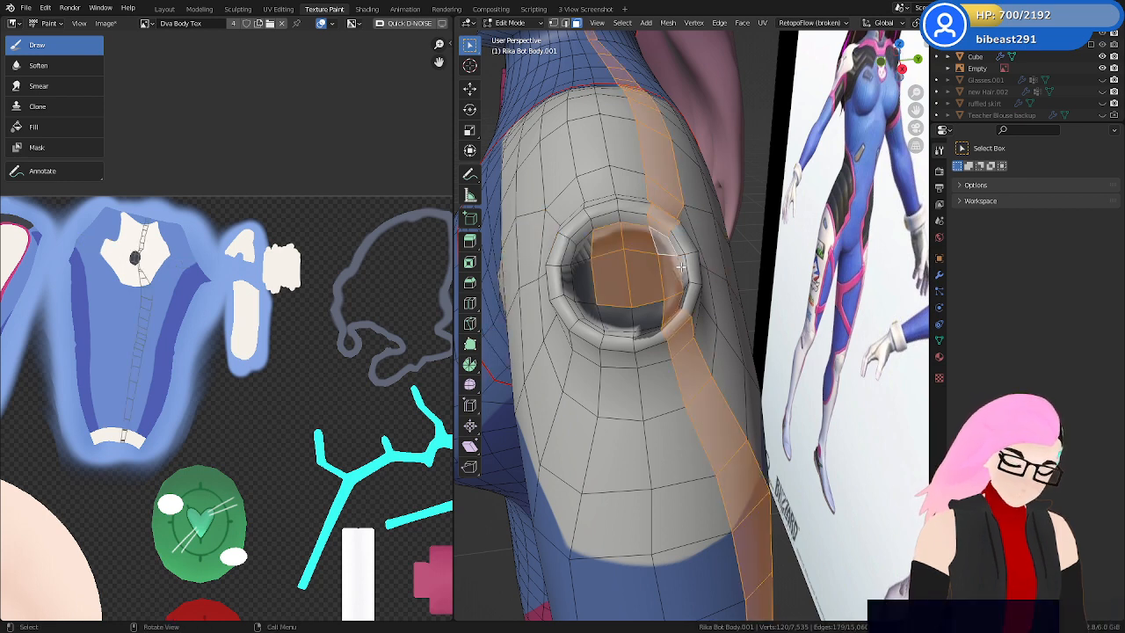
key("ctrl+z")
Add the socket's ring-shaped rim faces and its inner wall faces to the selection
middle_click_drag(681, 266, 681, 239)
left_click(656, 269, "alt+shift")
left_click(691, 197, "alt+shift")
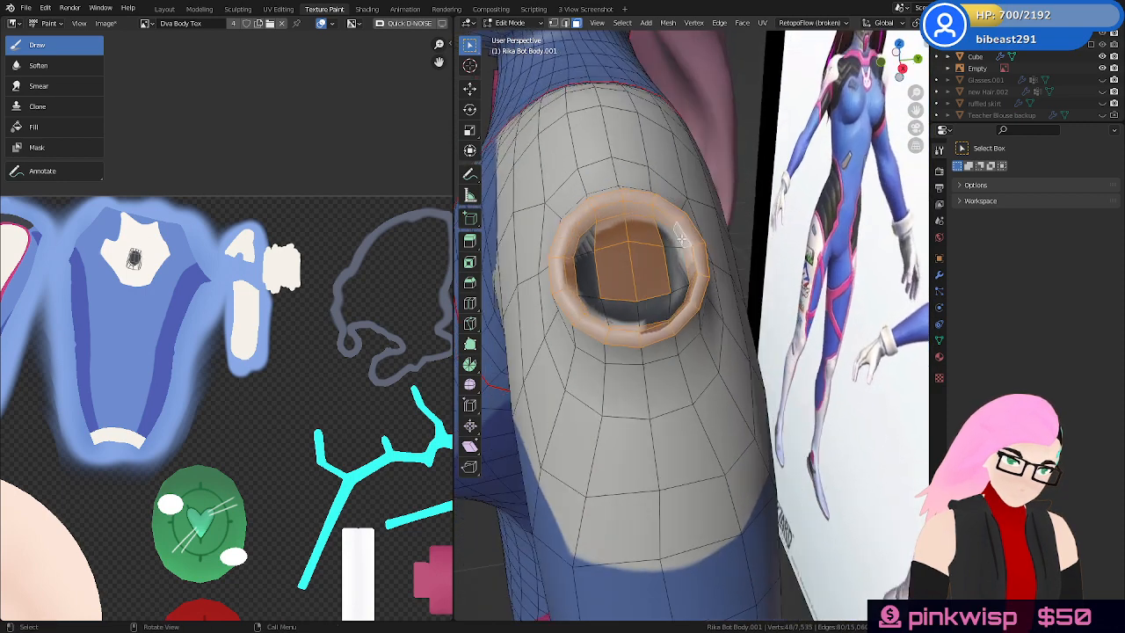
left_click(668, 241, "shift")
left_click(674, 270, "shift")
left_click(675, 302, "shift")
left_click(655, 312, "shift")
left_click(623, 313, "shift")
left_click(593, 306, "shift")
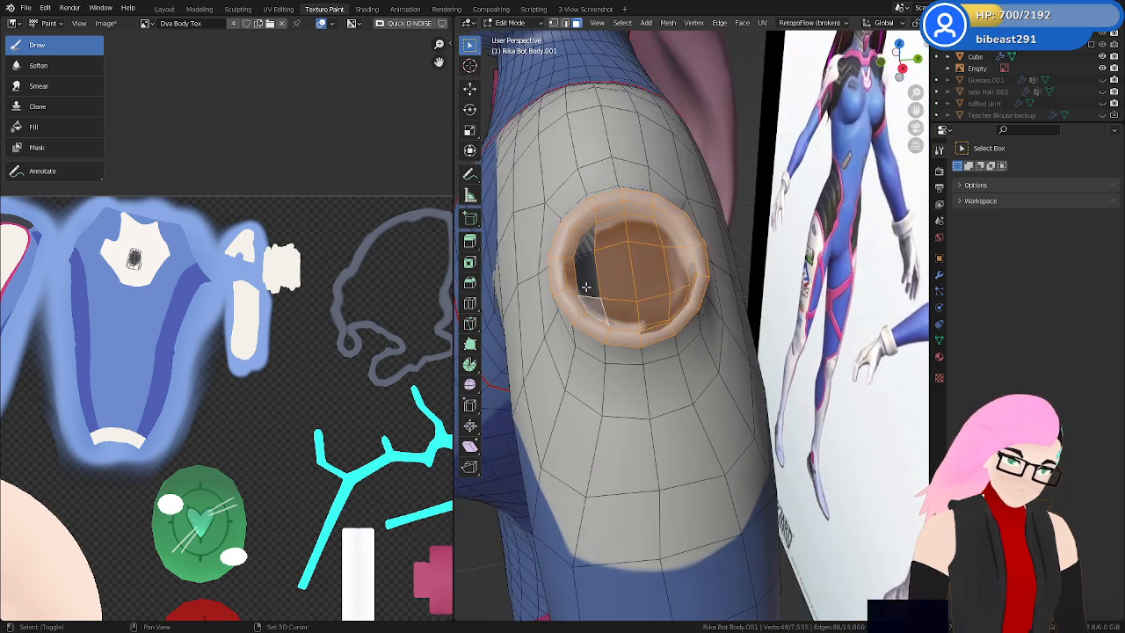
left_click(586, 276, "shift")
left_click(588, 253, "shift")
left_click(588, 239, "shift")
Add the face loops surrounding the outside of the socket rim to the selection
scroll(315, 239, "up", 8)
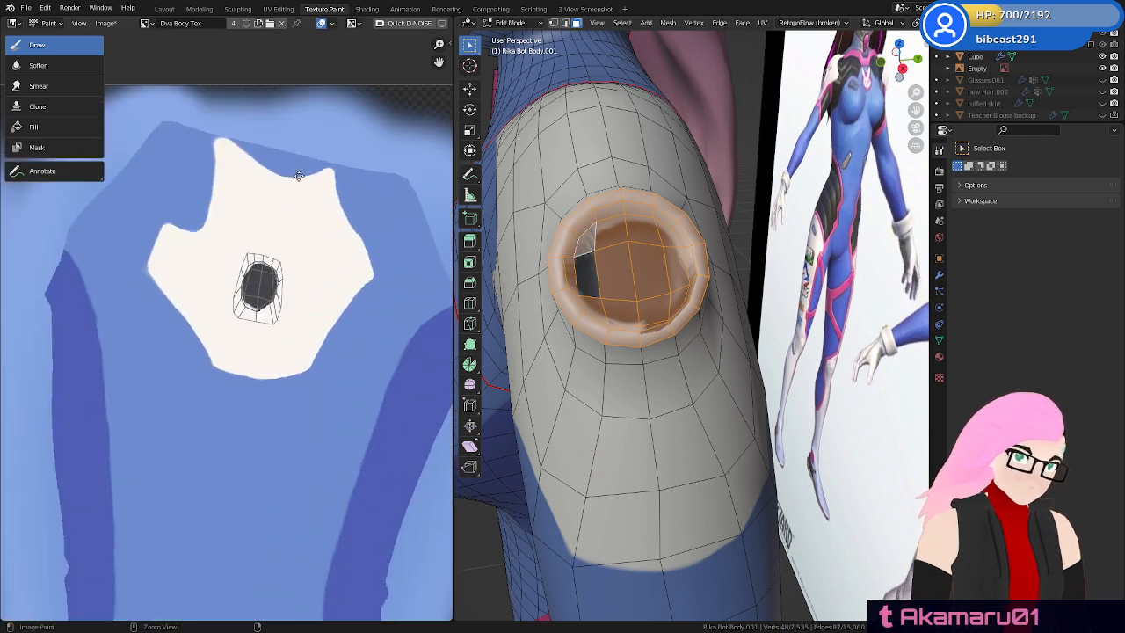
middle_click_drag(314, 240, 326, 443, "ctrl")
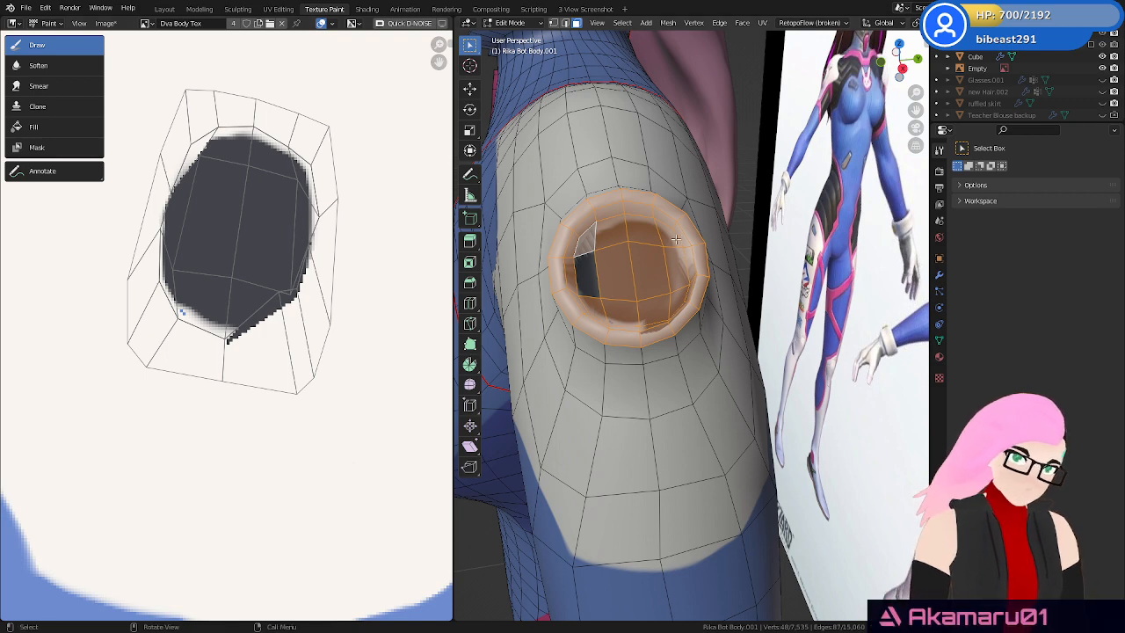
mouse_move(675, 239)
middle_mouse_down()
mouse_move(621, 269)
mouse_move(703, 282)
middle_mouse_up()
left_click(621, 307, "alt+shift")
left_click(644, 295, "alt+shift")
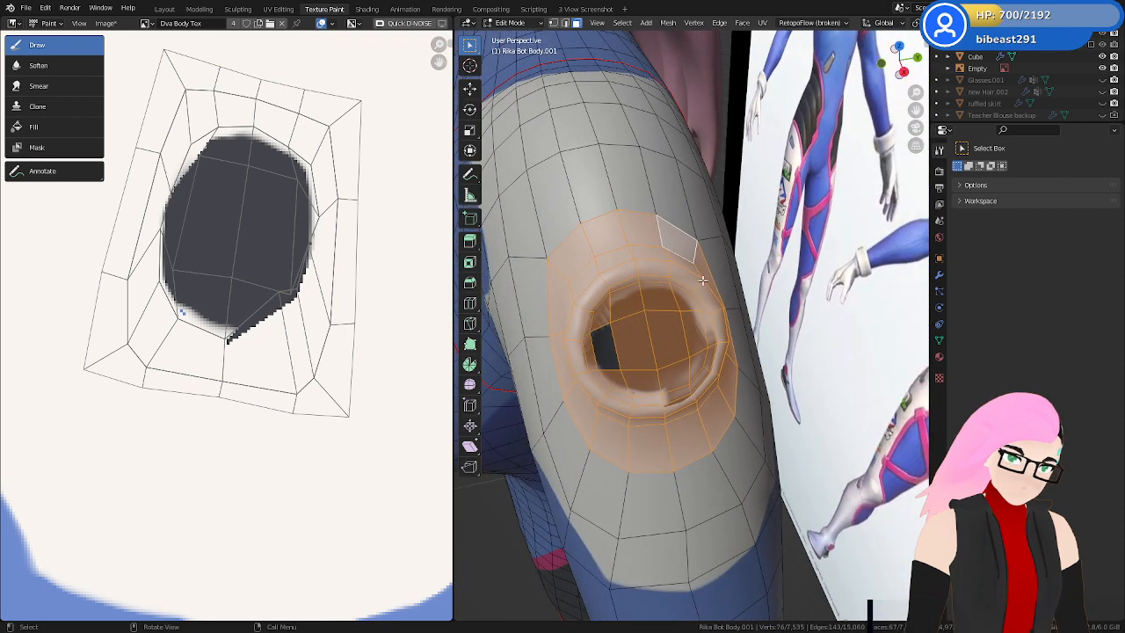
Restrict texture painting to the selected faces and include the missing inner wall face in the selection
key("Tab")
left_click(553, 23)
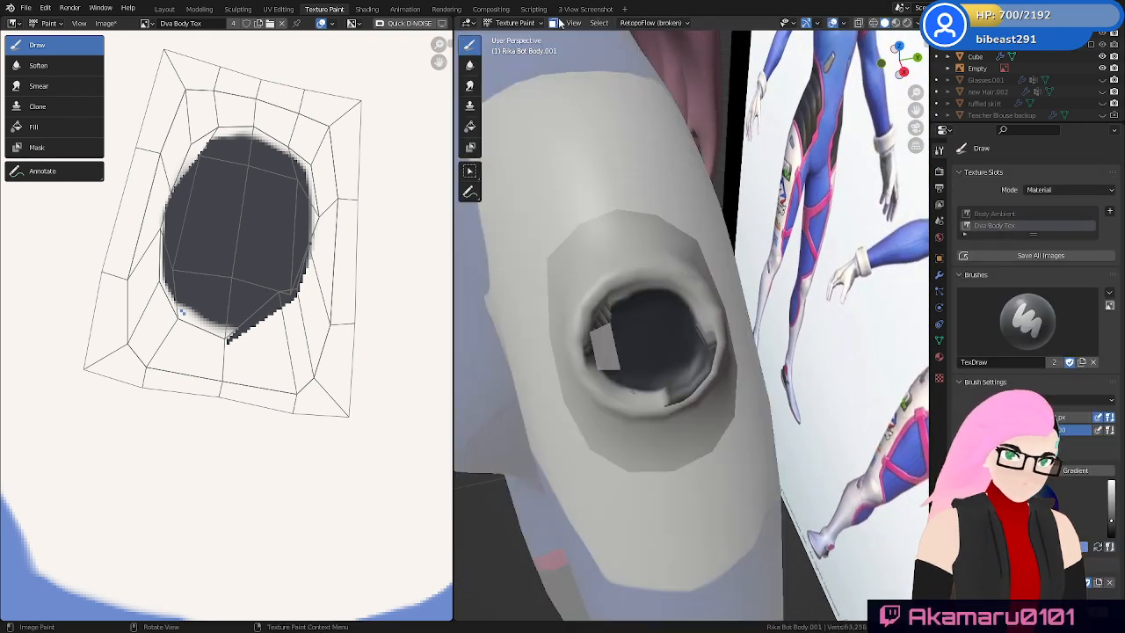
key("Tab")
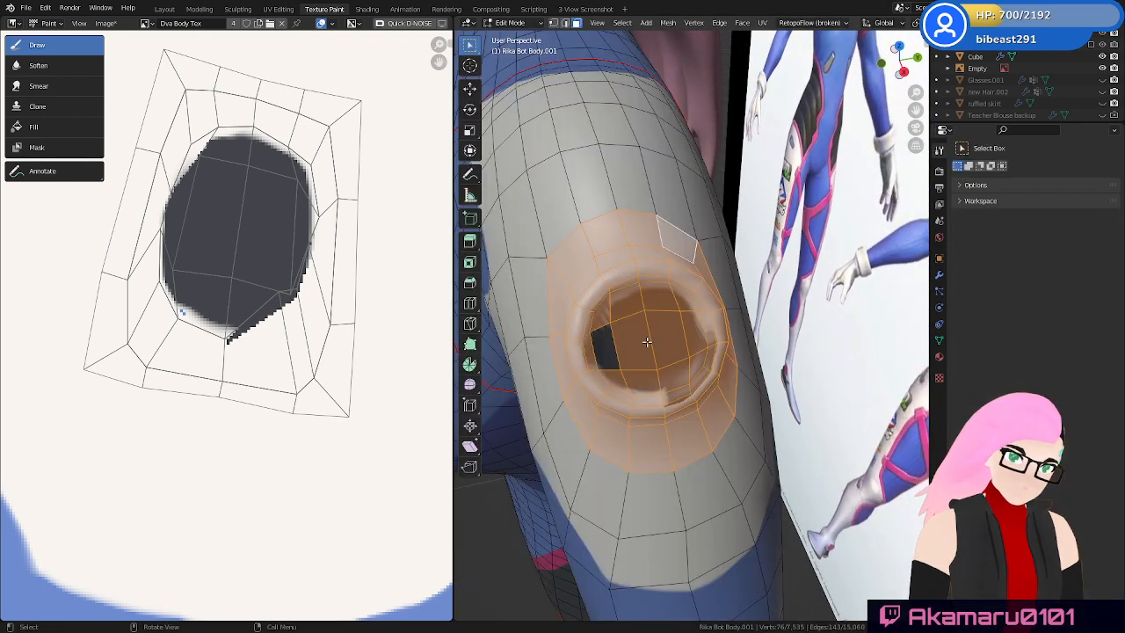
left_click(611, 347, "shift")
key("Tab")
Fill the remaining unpainted areas of the socket's inner wall with dark grey up to the rim
mouse_move(634, 295)
left_mouse_down()
mouse_move(621, 300)
mouse_move(673, 296)
mouse_move(687, 314)
left_mouse_up()
middle_click_drag(687, 314, 698, 251)
left_click_drag(698, 251, 696, 244)
middle_click_drag(677, 256, 627, 286)
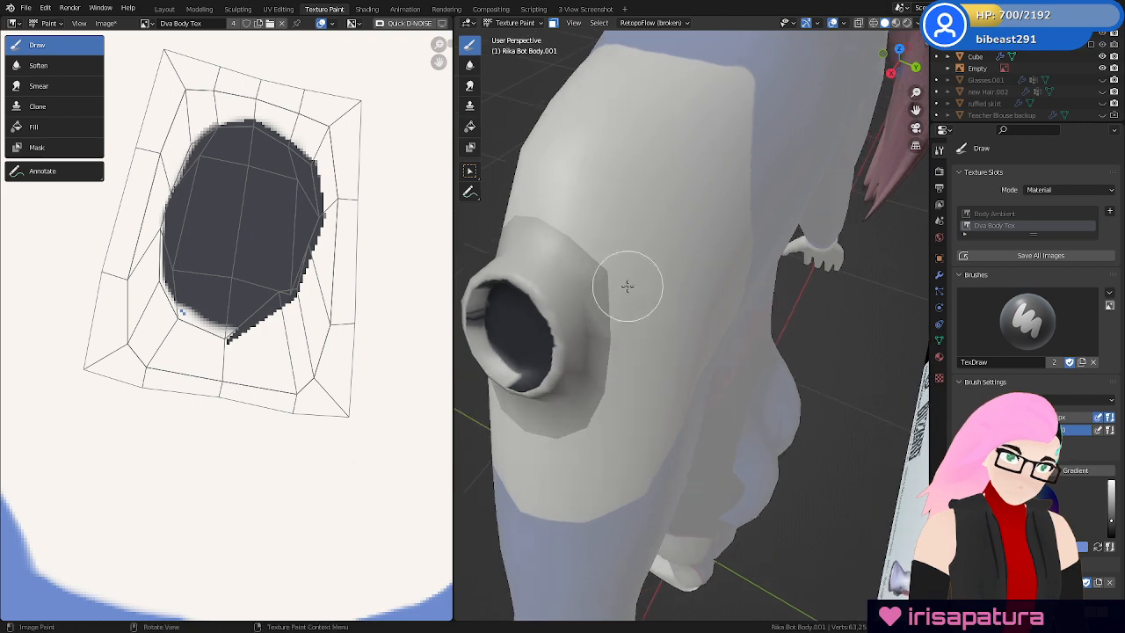
mouse_move(480, 292)
left_mouse_down()
mouse_move(519, 378)
mouse_move(611, 340)
left_mouse_up()
middle_click_drag(611, 340, 638, 269)
scroll(1096, 559, "down", 2)
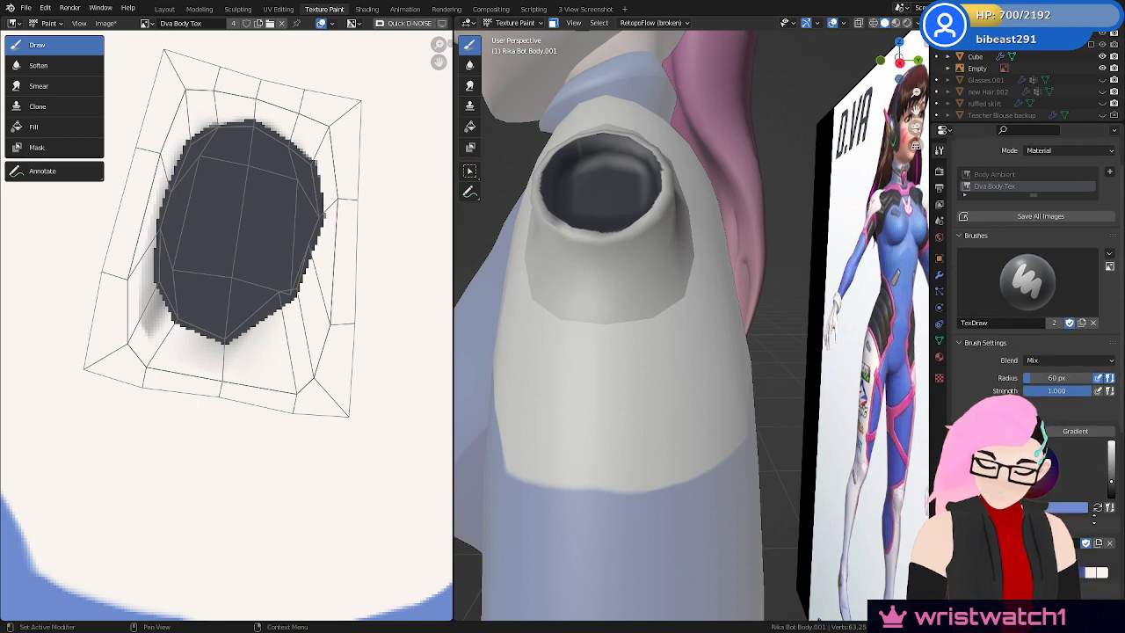
Switch the viewport to flat lighting and clean up the socket's edge with white outside and dark grey inside
middle_click_drag(652, 230, 693, 328)
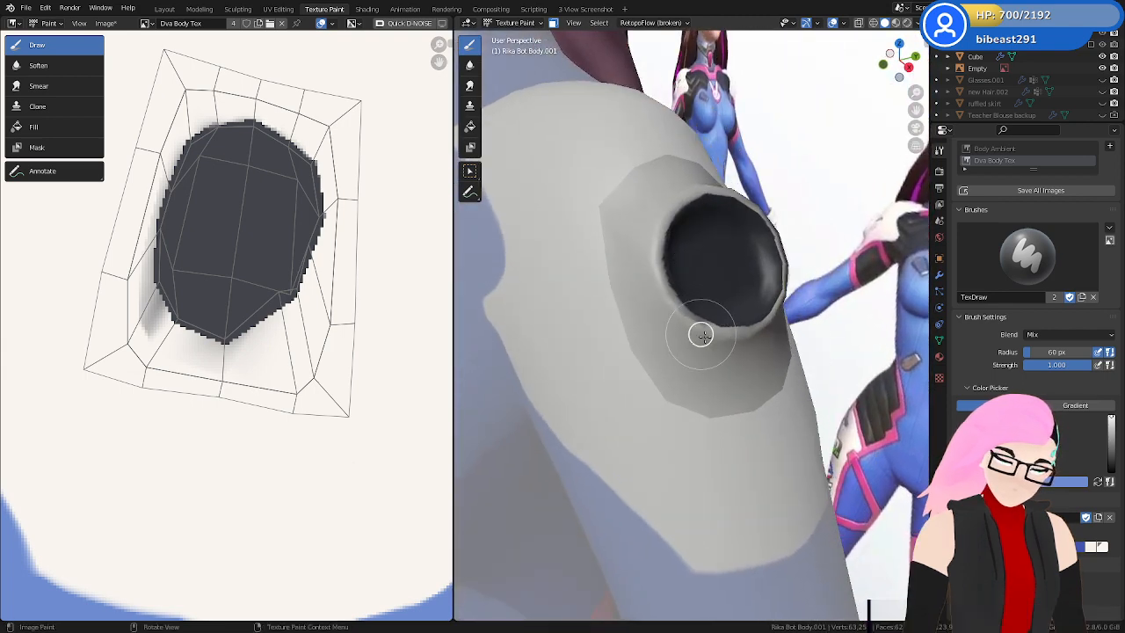
left_click(921, 23)
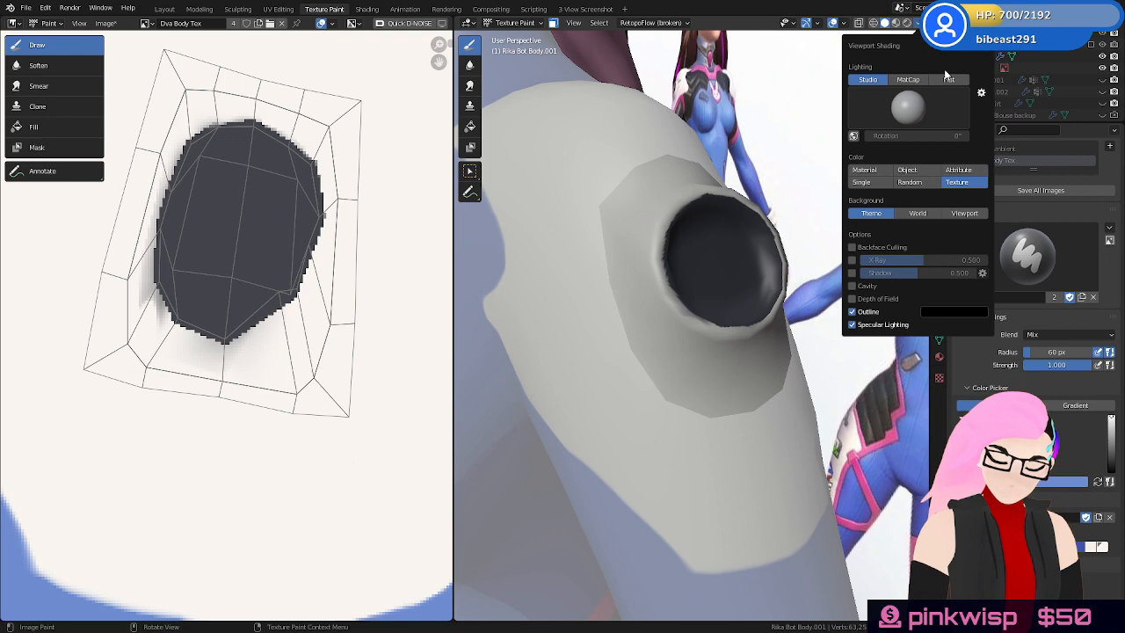
left_click(948, 79)
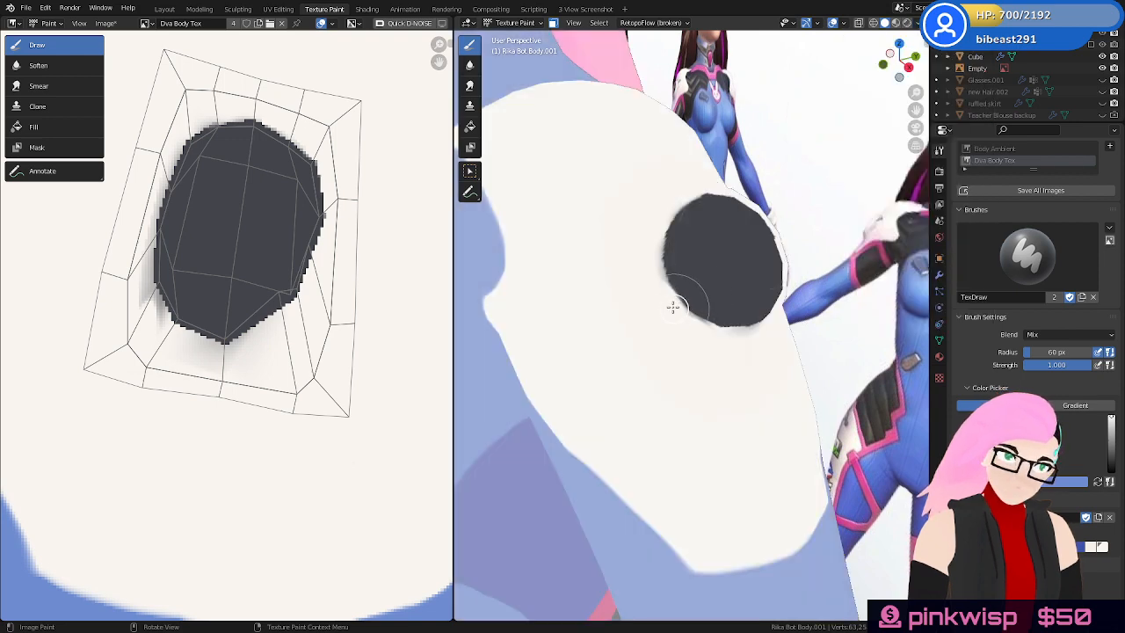
middle_click_drag(797, 267, 659, 353)
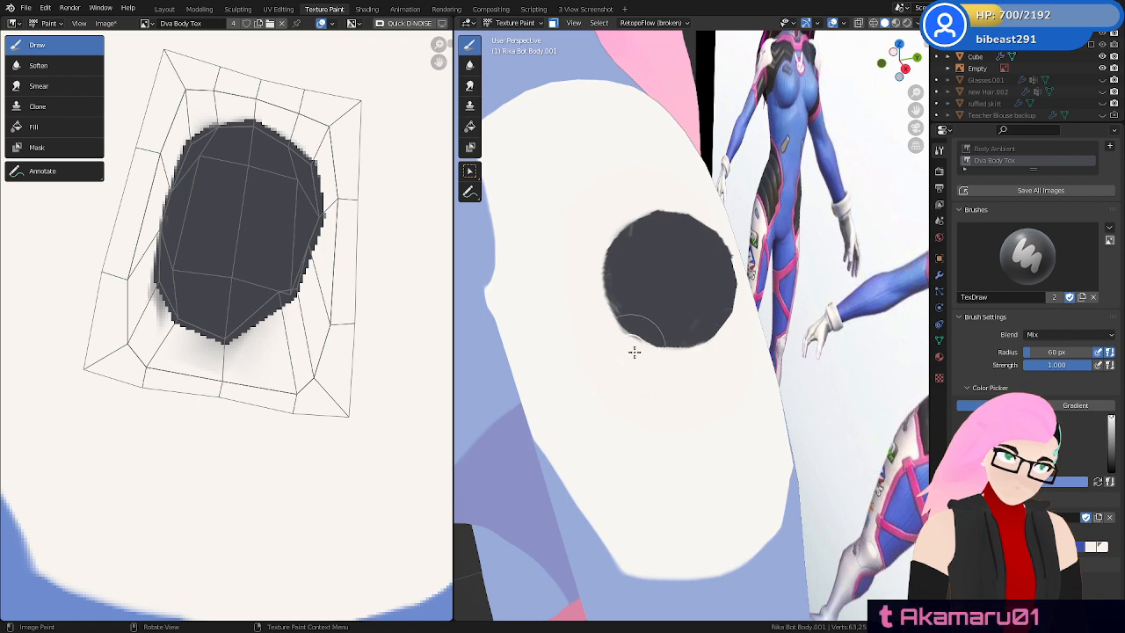
middle_click_drag(740, 353, 655, 360)
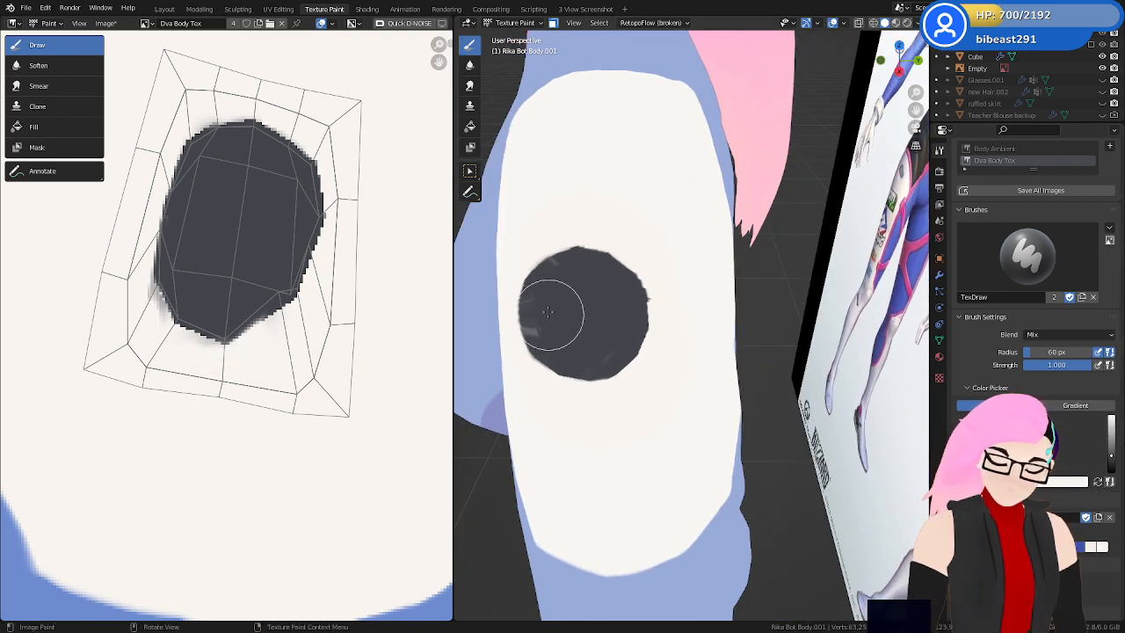
left_click_drag(534, 308, 570, 264)
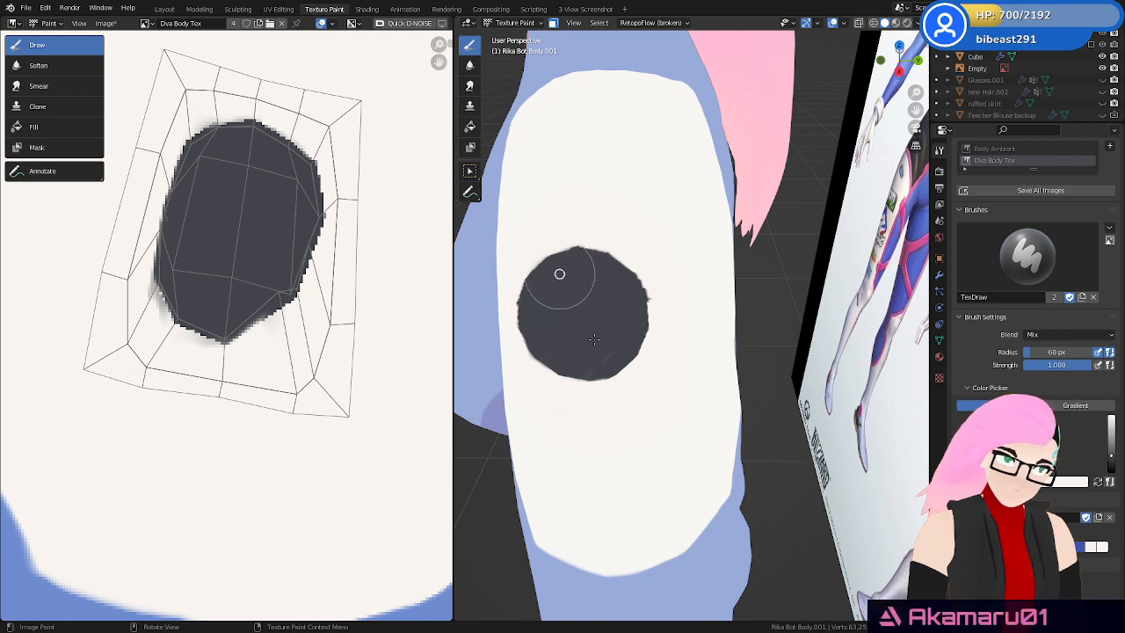
Set the brush radius to 27 px and return the viewport to studio lighting beside the front reference figure
middle_click_drag(627, 308, 749, 379)
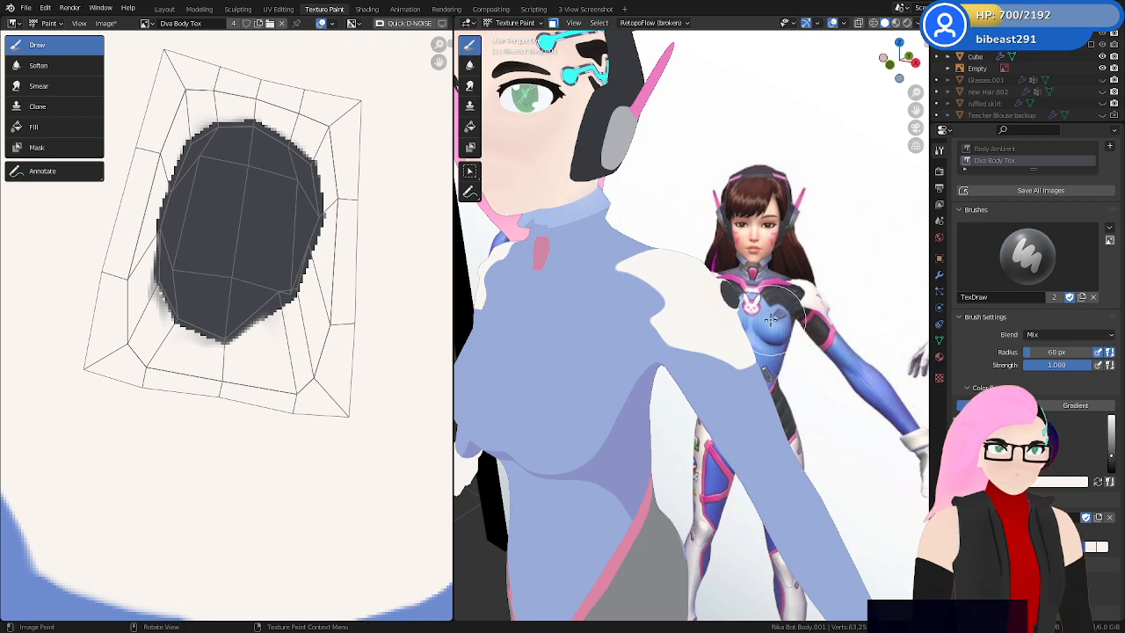
middle_click_drag(678, 337, 778, 350)
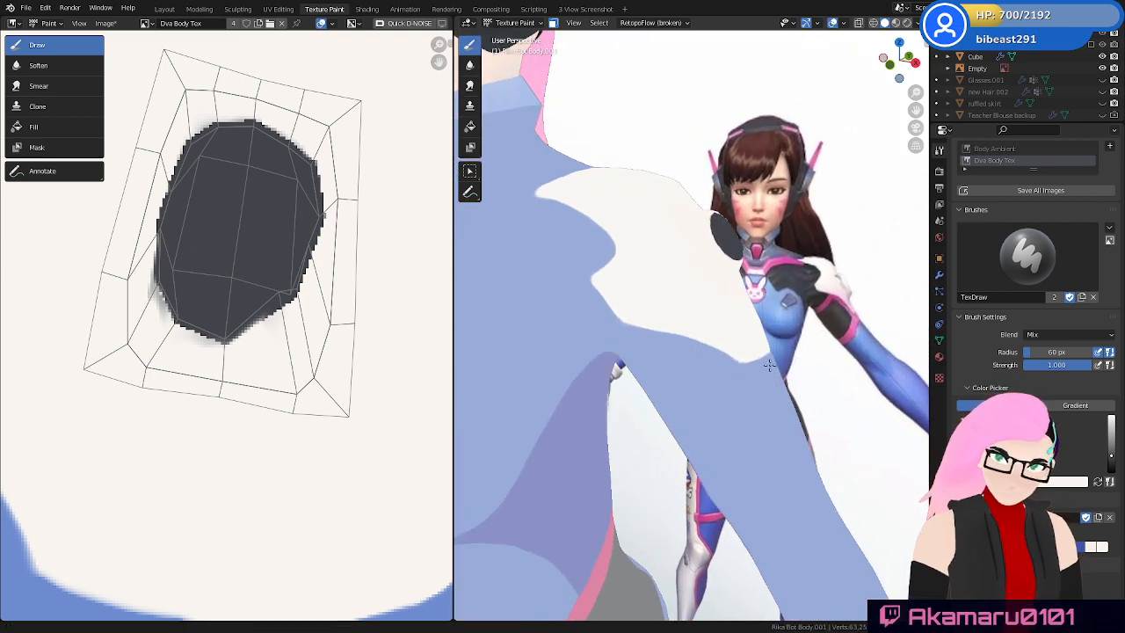
scroll(776, 357, "up", 2)
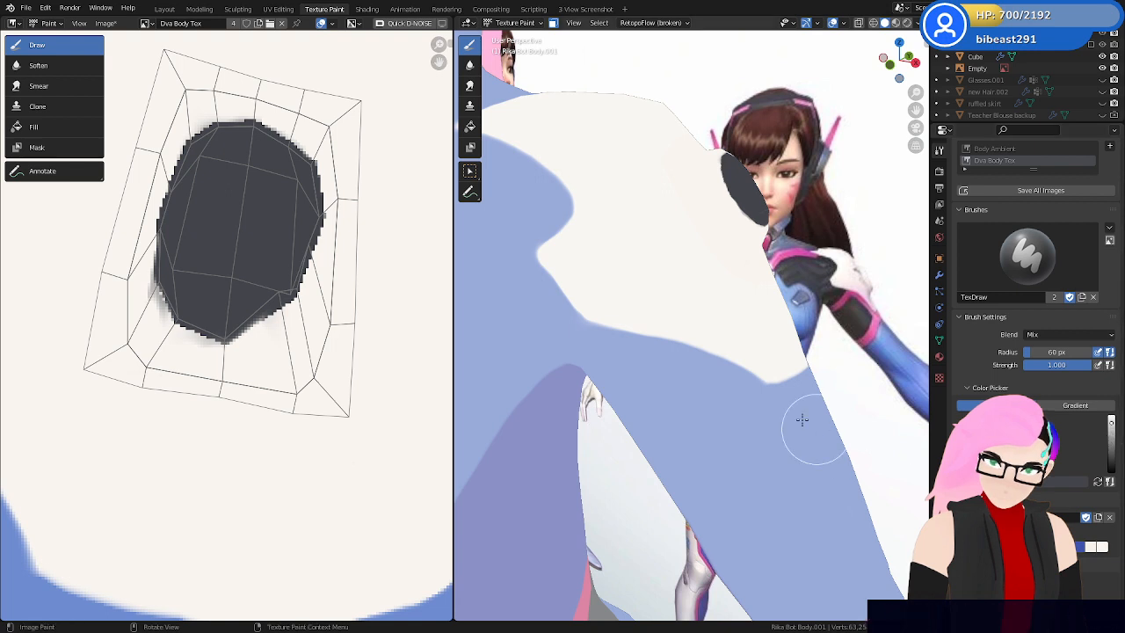
key("f")
left_click(691, 286)
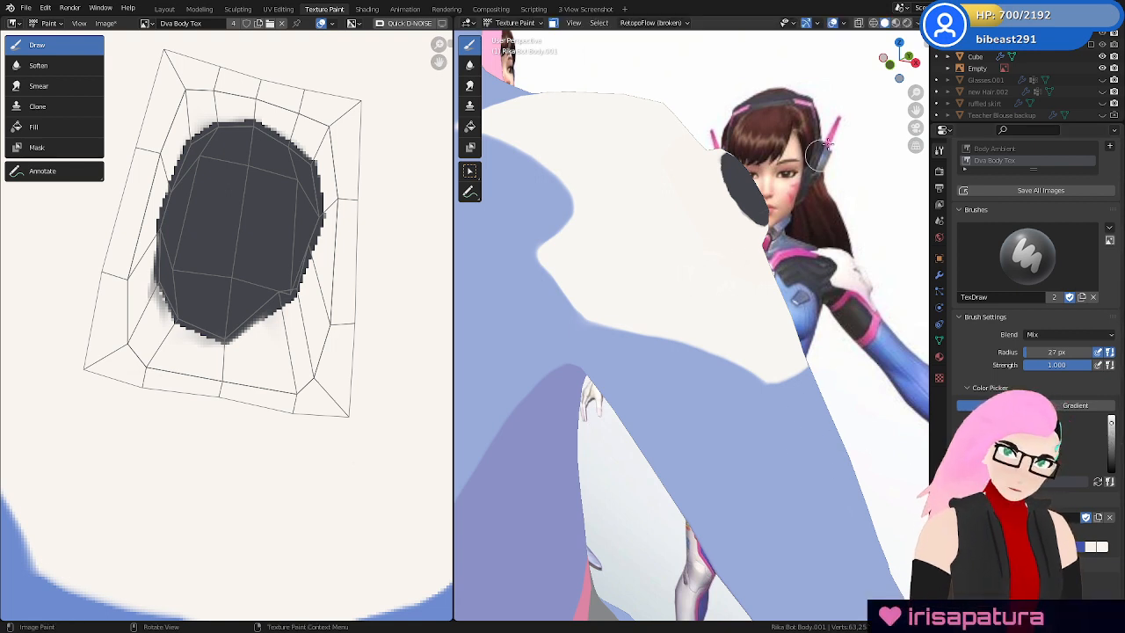
left_click(919, 22)
left_click(875, 83)
Set the brush radius to 17 px and paint a thin grey curved line on the white patch beside the shoulder socket
middle_click_drag(746, 211, 716, 255)
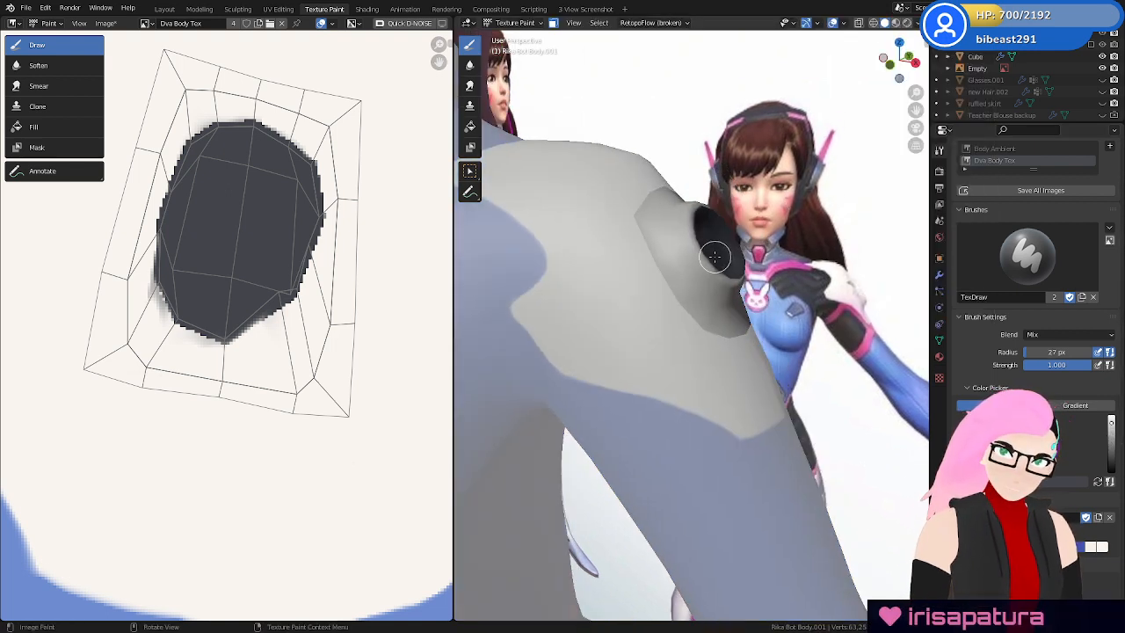
scroll(724, 220, "up", 3)
middle_click_drag(723, 206, 680, 238)
scroll(689, 238, "down", 2)
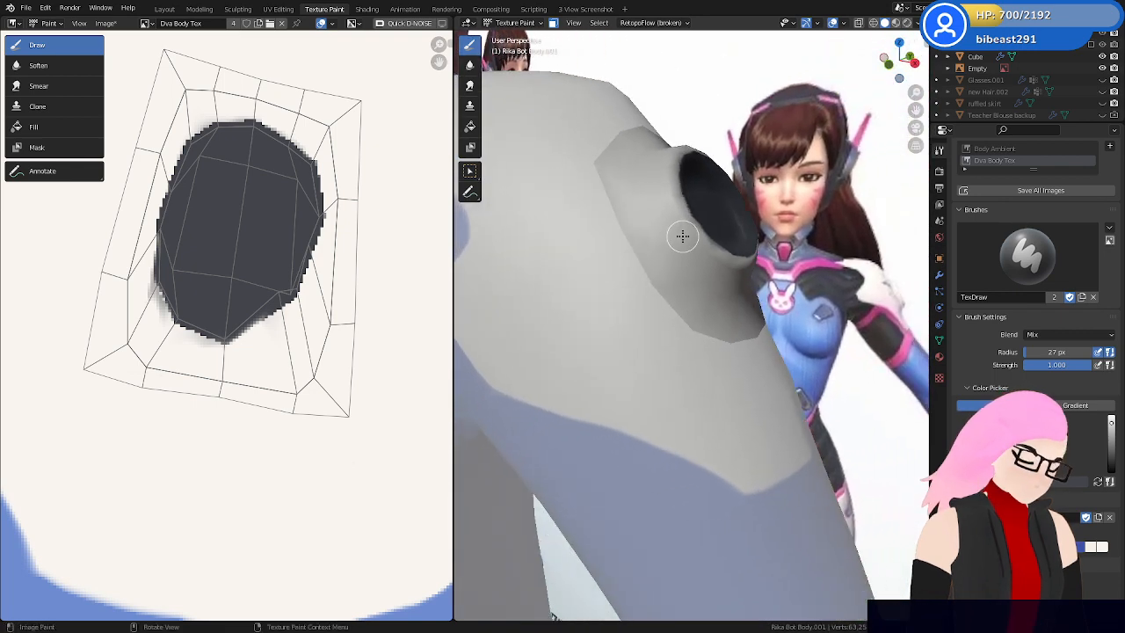
key("f")
left_click(666, 230)
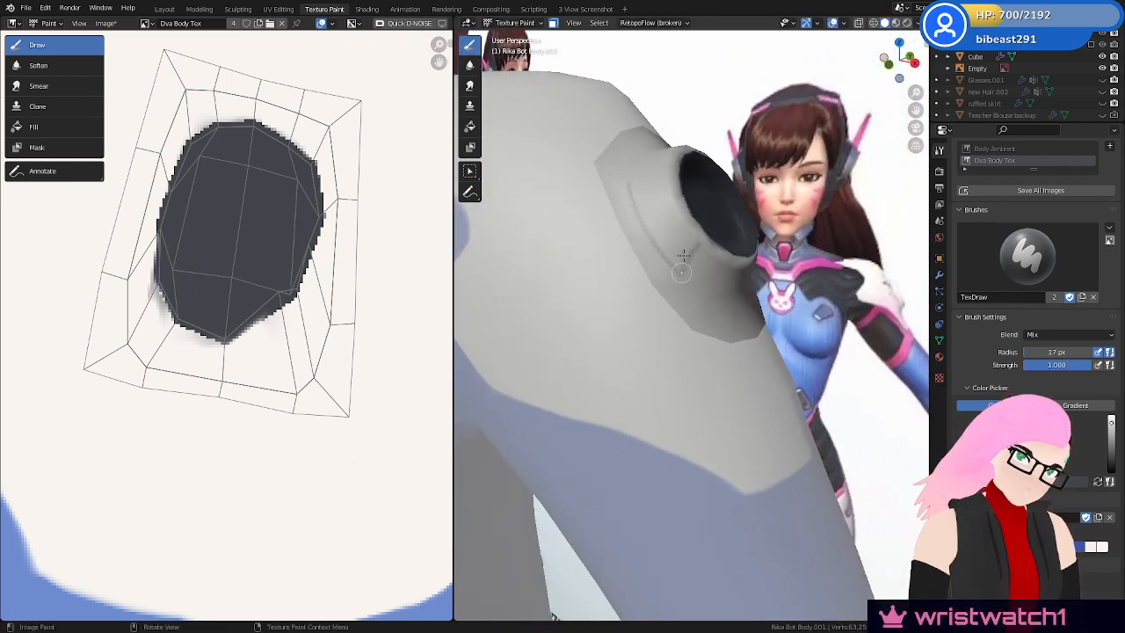
left_click_drag(745, 285, 742, 284)
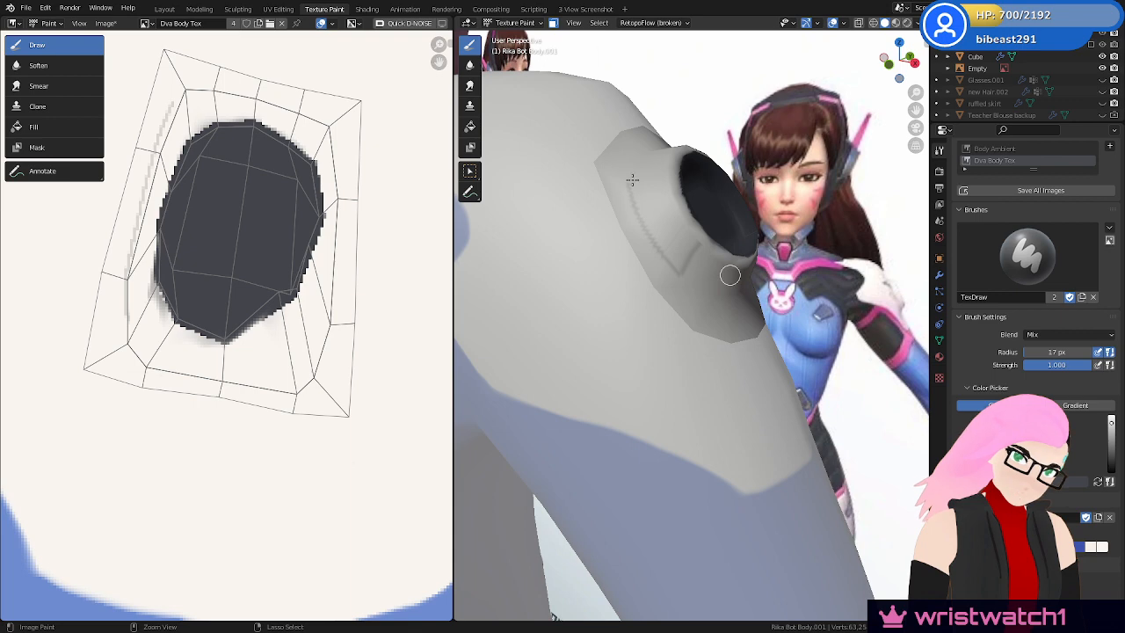
key("ctrl+z")
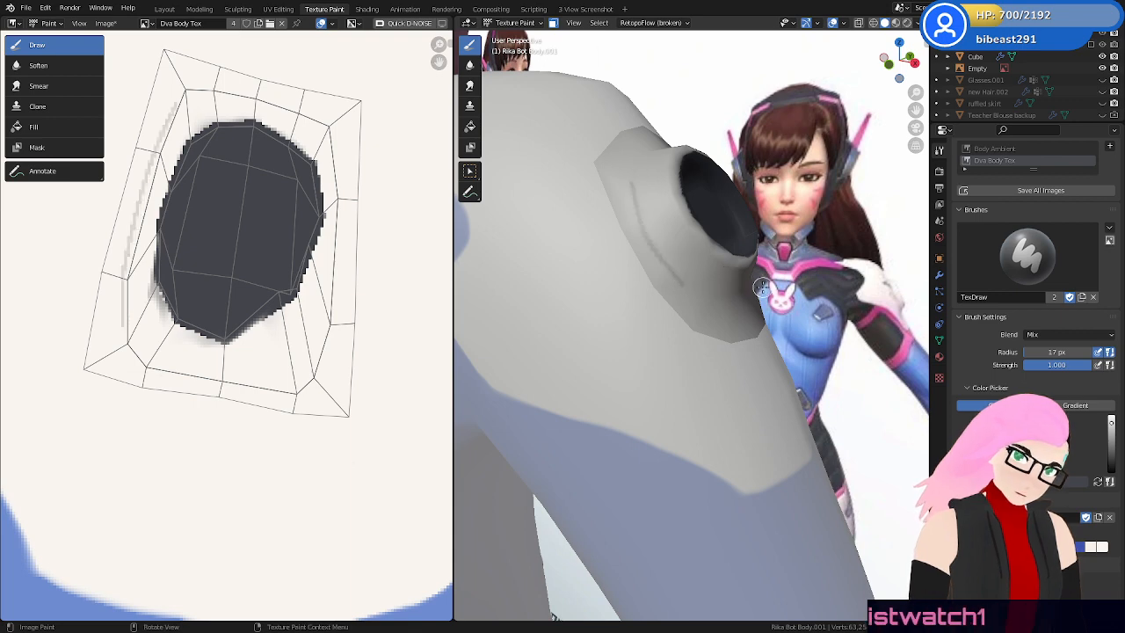
Try grey strokes between the thin curved line and the socket under flat viewport lighting, and undo them
middle_click_drag(763, 287, 802, 285)
left_click(918, 24)
left_click(949, 79)
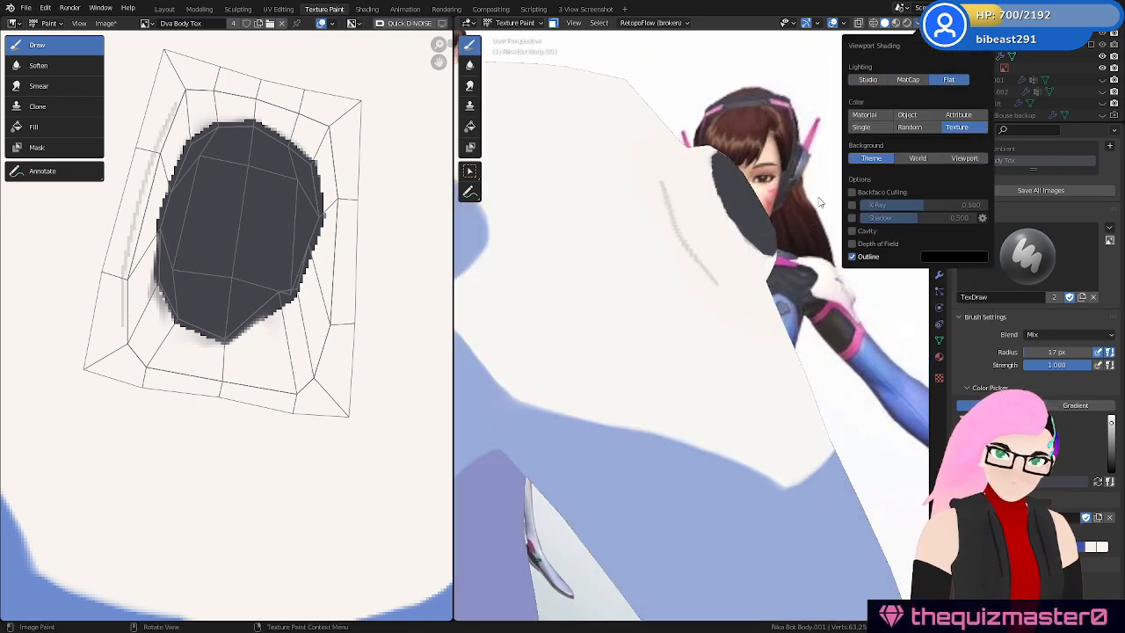
middle_click_drag(678, 206, 648, 259)
left_click_drag(620, 228, 660, 222)
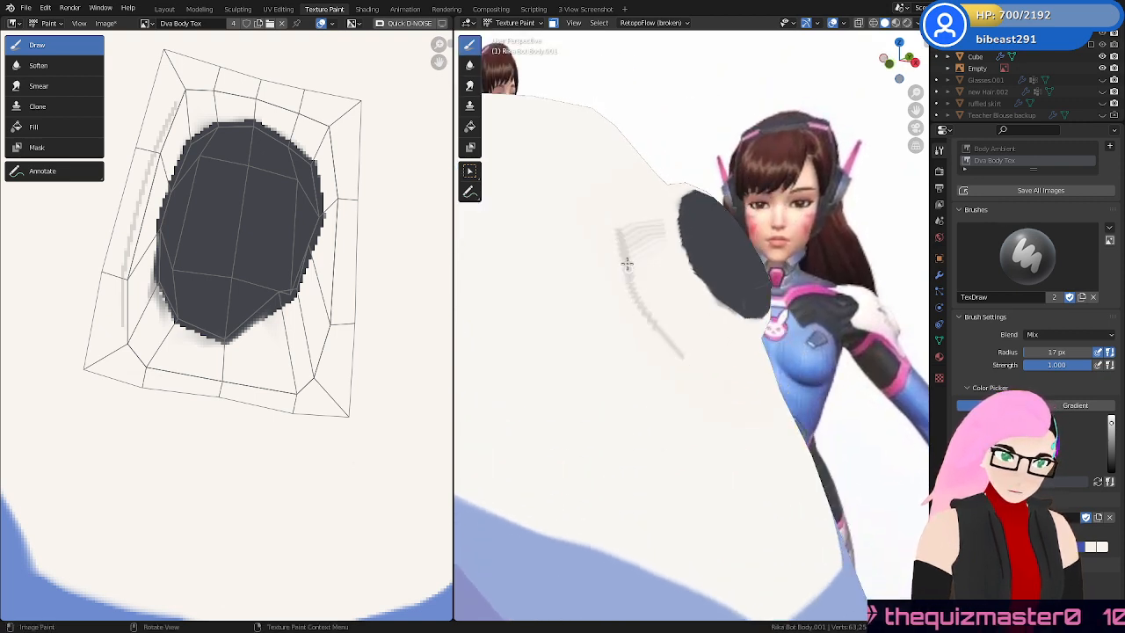
key("ctrl+z")
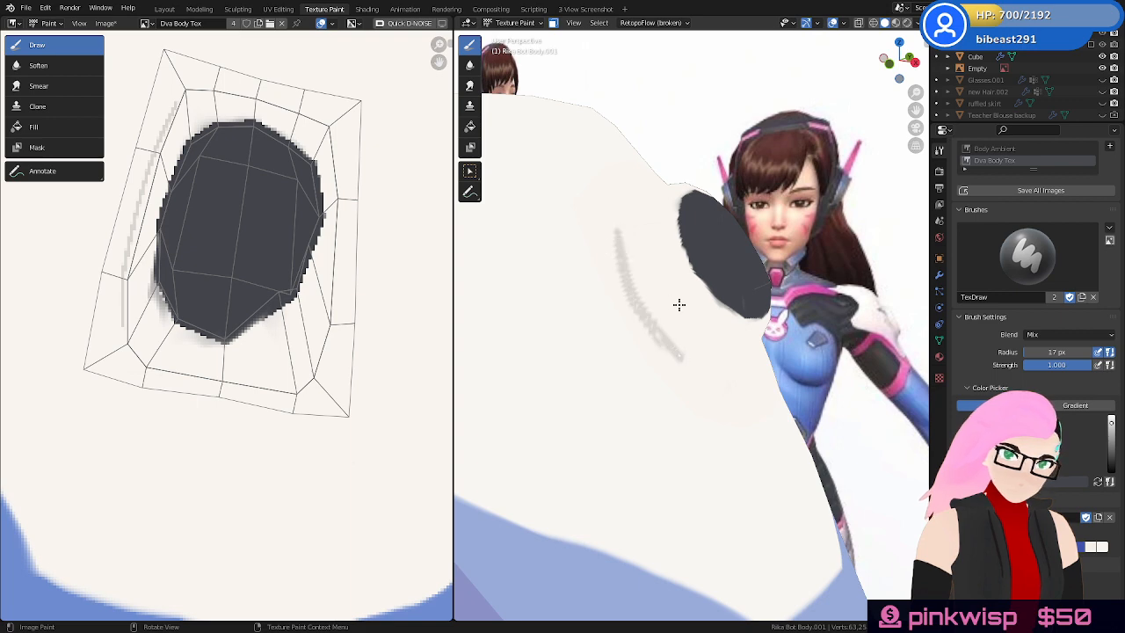
key("ctrl+z")
Turn off the face selection mask for painting, and save both the blend file and the body texture image
scroll(722, 416, "down", 8)
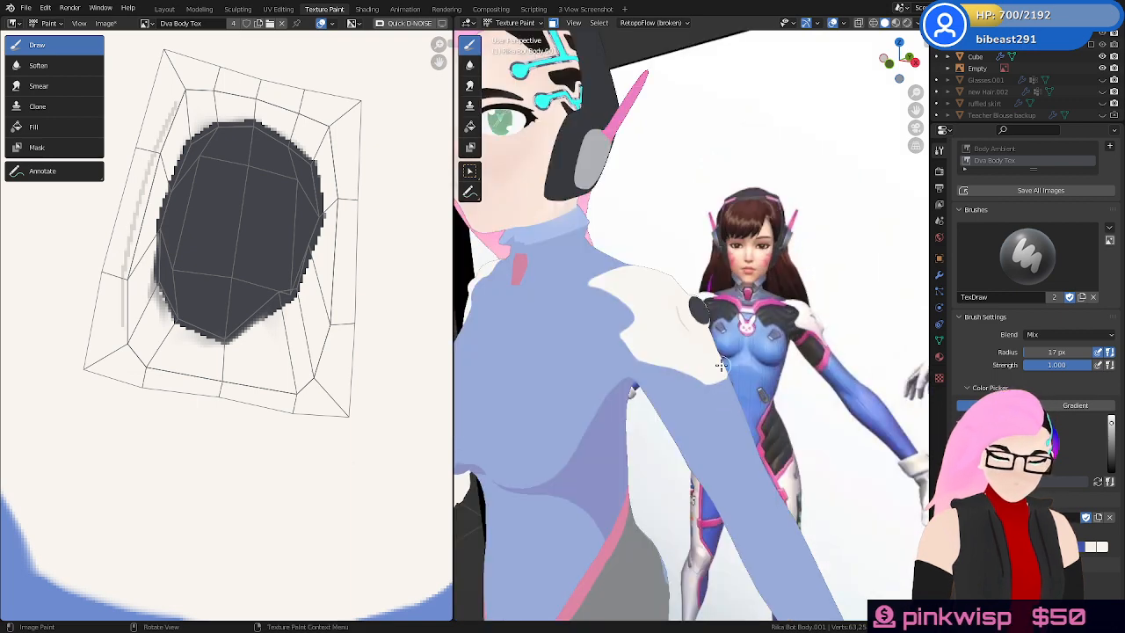
key("KP_1")
middle_click_drag(728, 363, 799, 472, "shift")
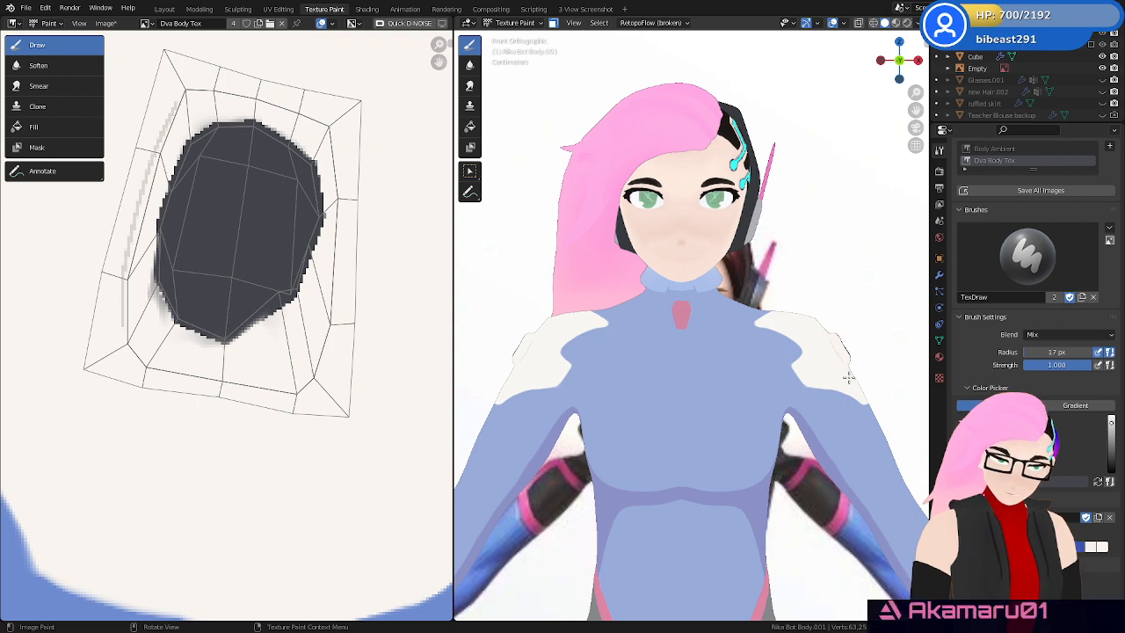
middle_click_drag(862, 354, 757, 262)
scroll(757, 262, "up", 3)
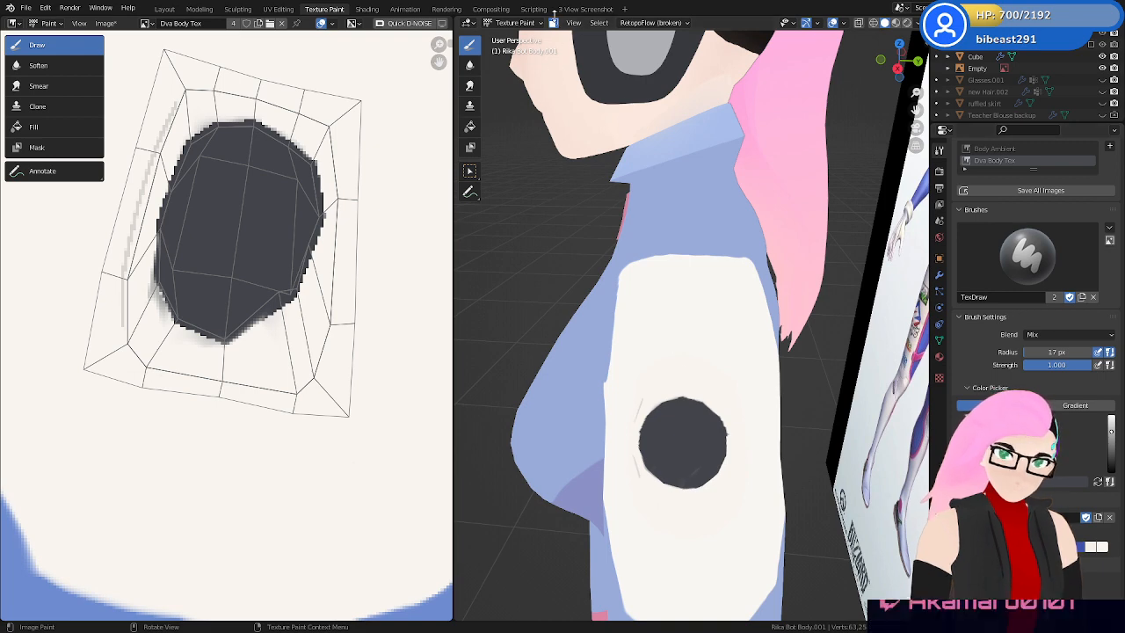
left_click(554, 24)
key("ctrl+s")
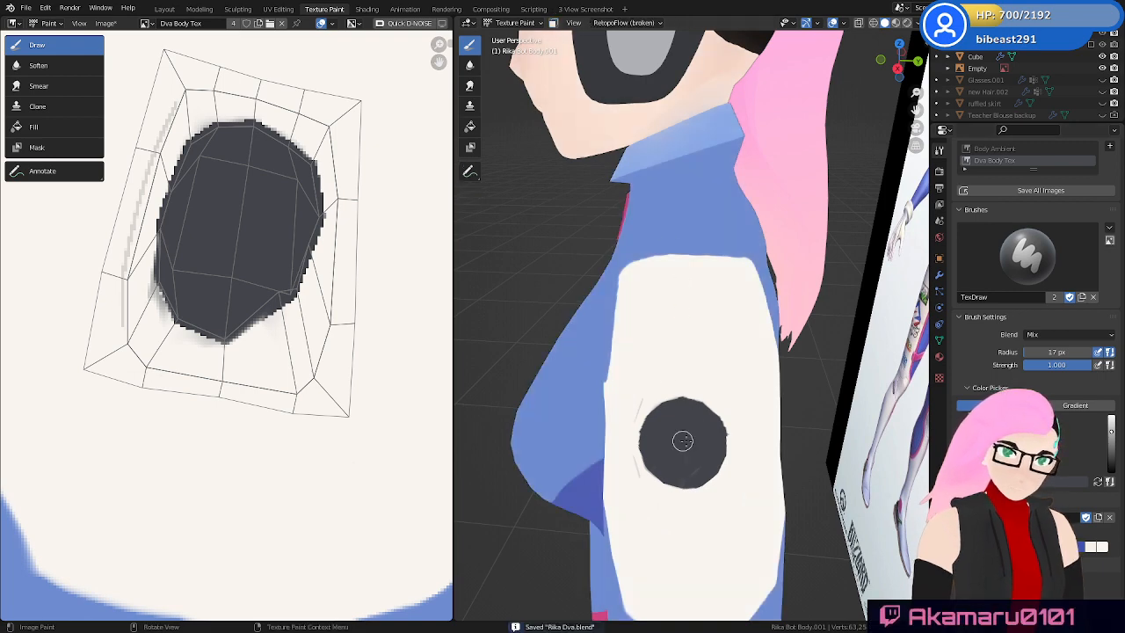
middle_click_drag(678, 434, 756, 430)
left_click(106, 23)
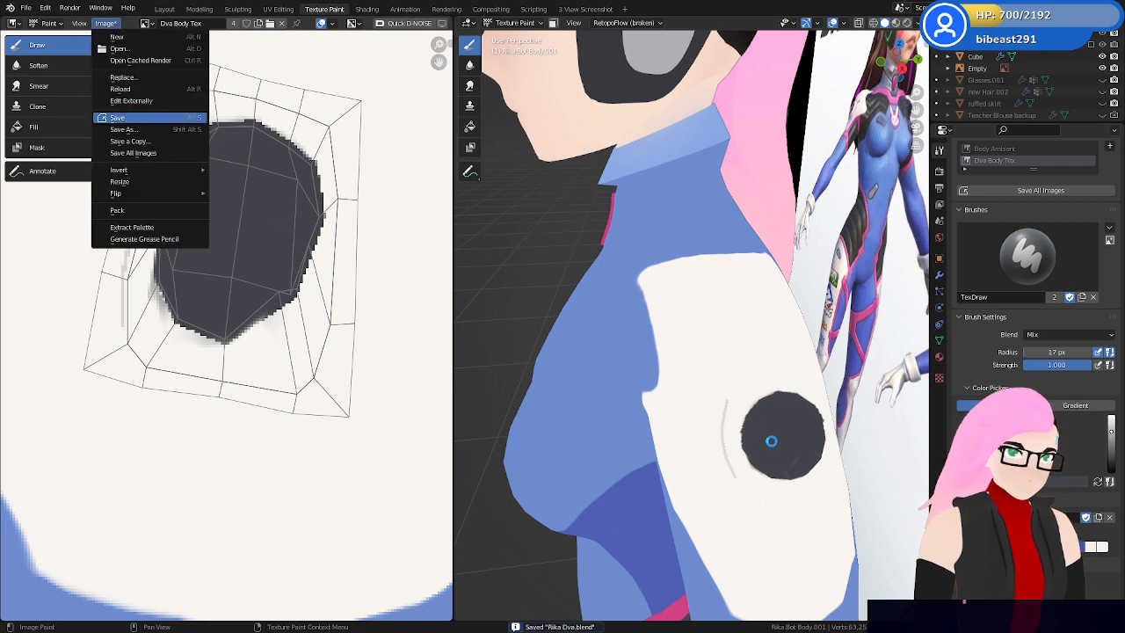
key("alt+s")
Return the viewport to studio lighting and try short slanted grey strokes just above the socket's front side
mouse_move(763, 412)
middle_mouse_down()
mouse_move(857, 378)
mouse_move(851, 398)
mouse_move(862, 396)
mouse_move(743, 385)
mouse_move(726, 364)
middle_mouse_up()
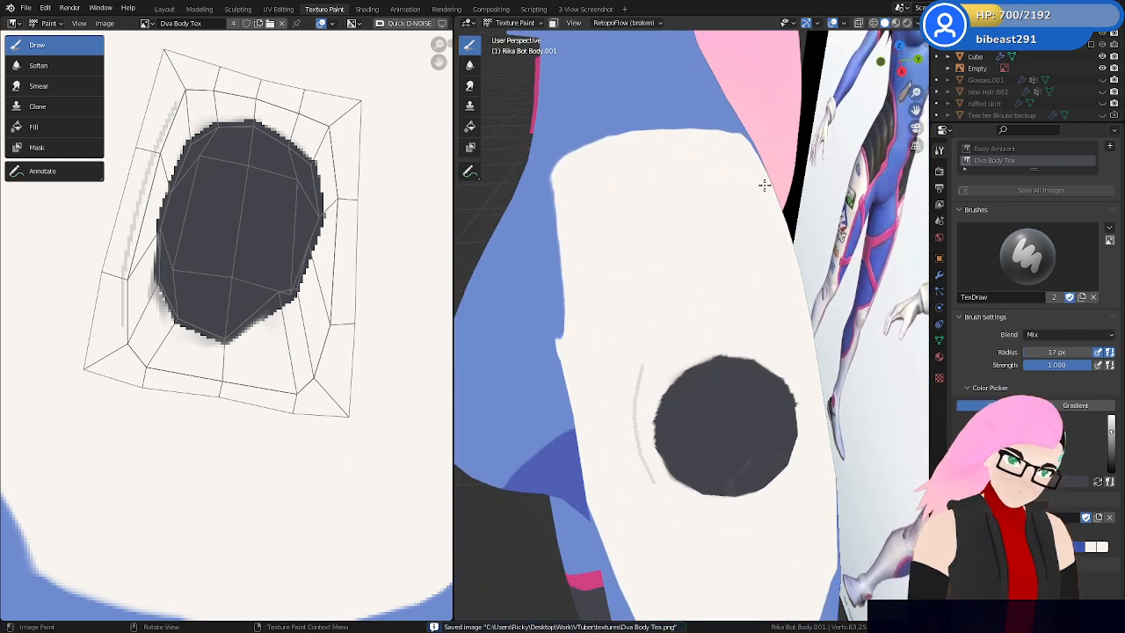
left_click(920, 23)
left_click(869, 80)
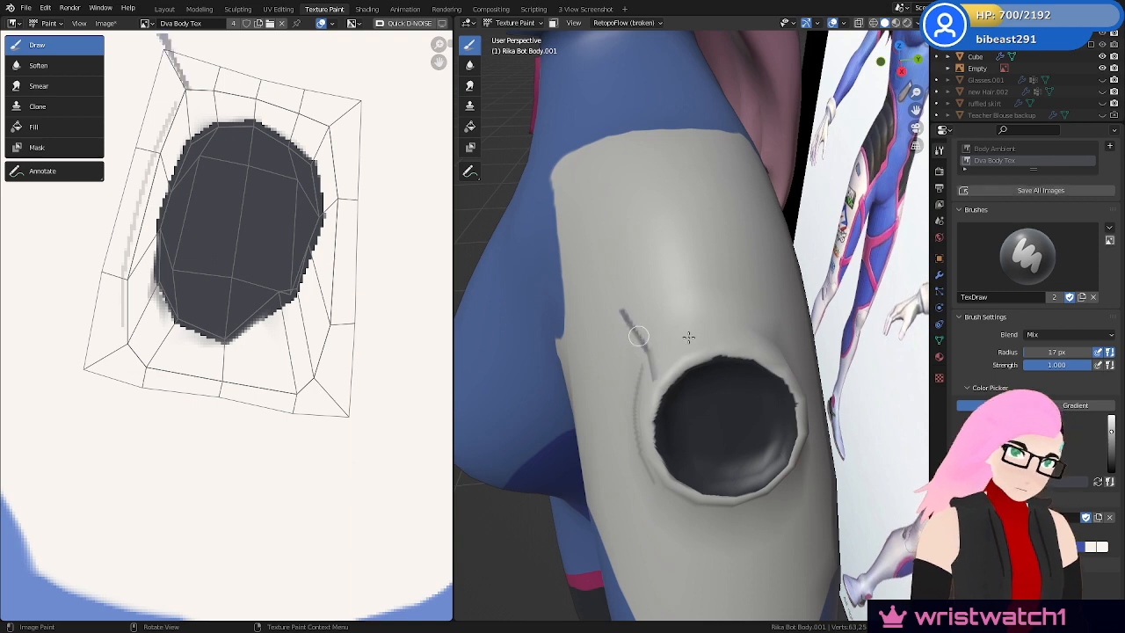
middle_click_drag(698, 308, 777, 321)
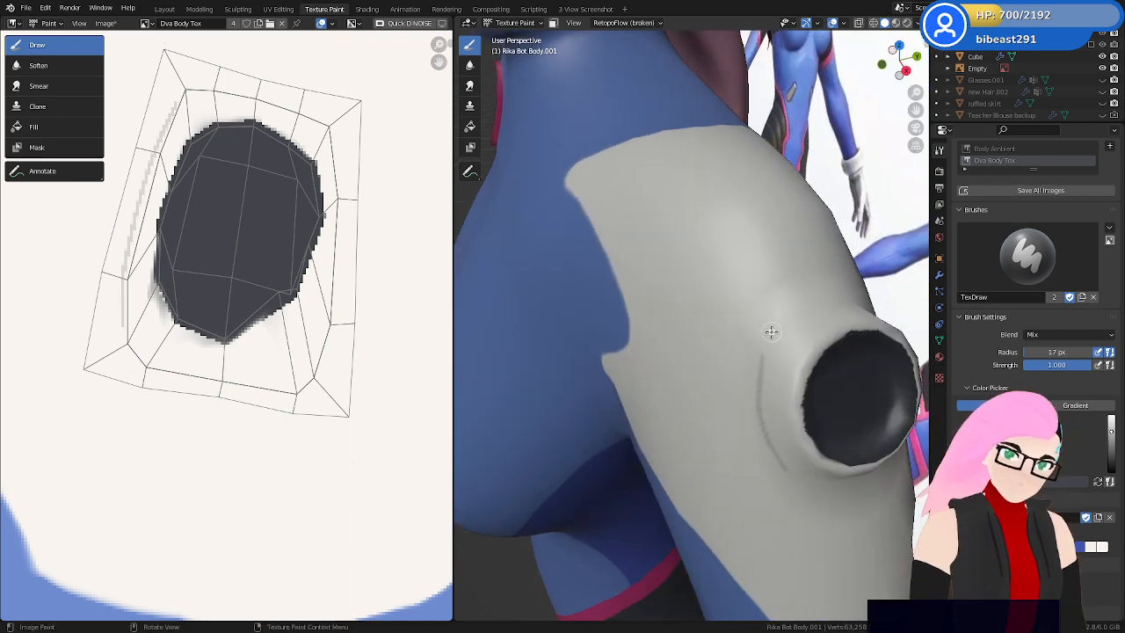
left_click_drag(795, 360, 774, 328)
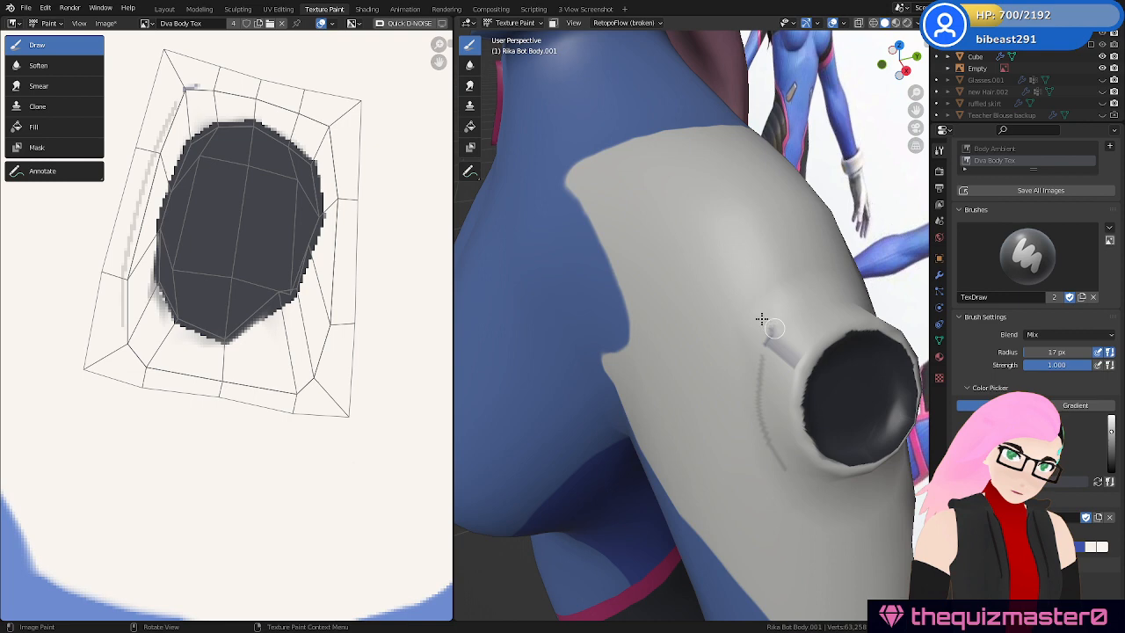
key("ctrl+z")
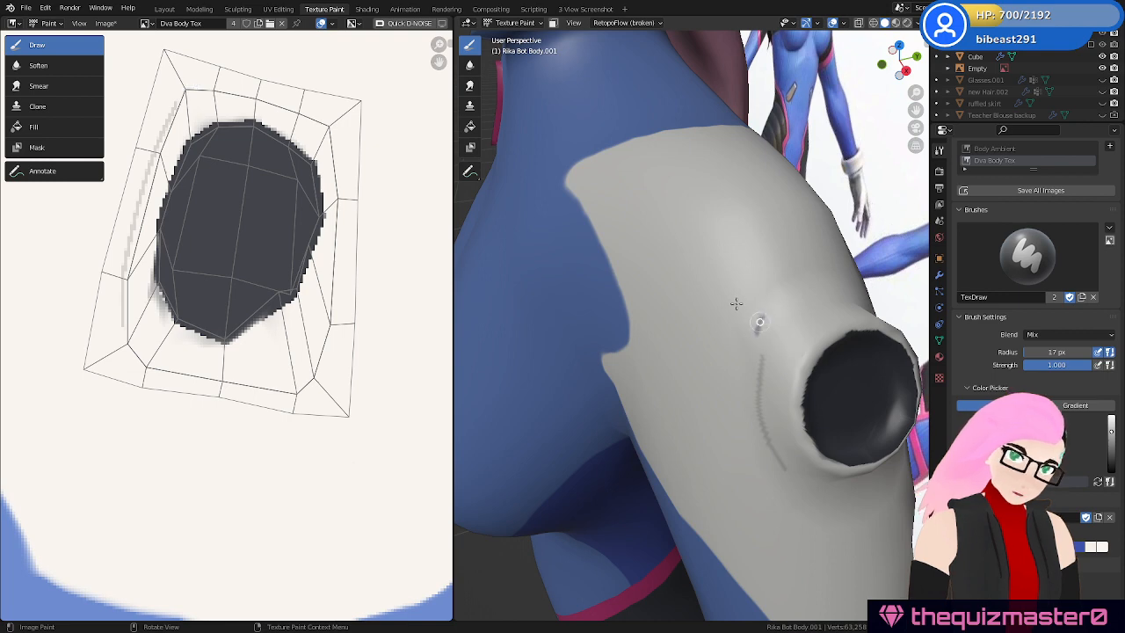
Paint a slanted, tapered grey-purple mark on the white patch above the socket's front side, undoing the unsuitable strokes
middle_click_drag(737, 303, 718, 319)
mouse_move(682, 349)
left_mouse_down()
mouse_move(674, 360)
mouse_move(642, 303)
mouse_move(677, 342)
left_mouse_up()
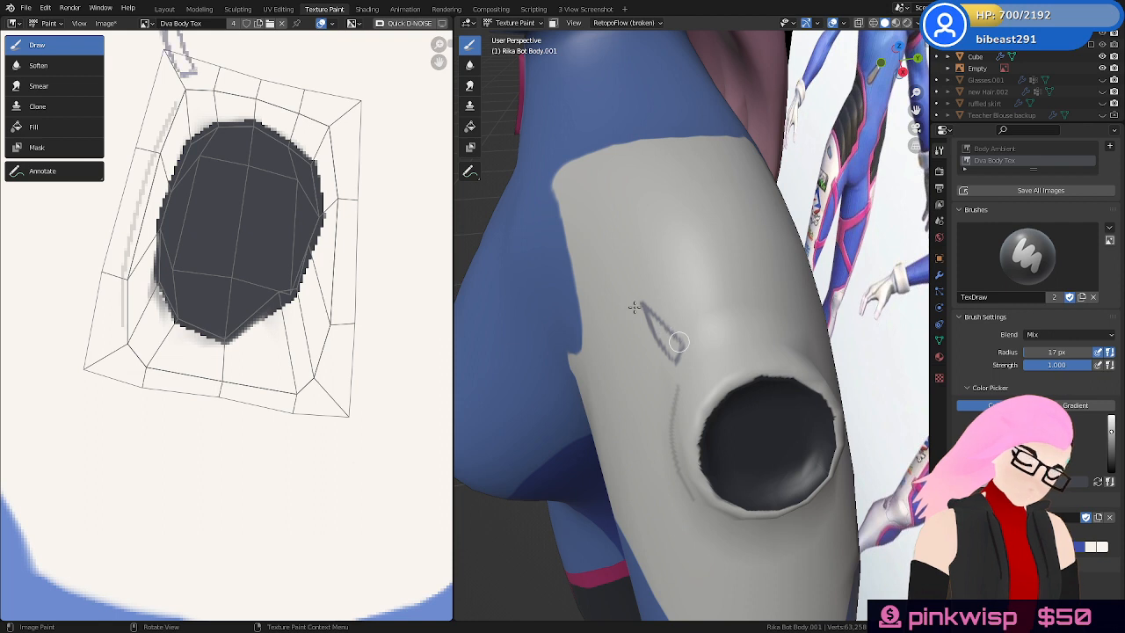
key("ctrl+z")
key("ctrl+z")
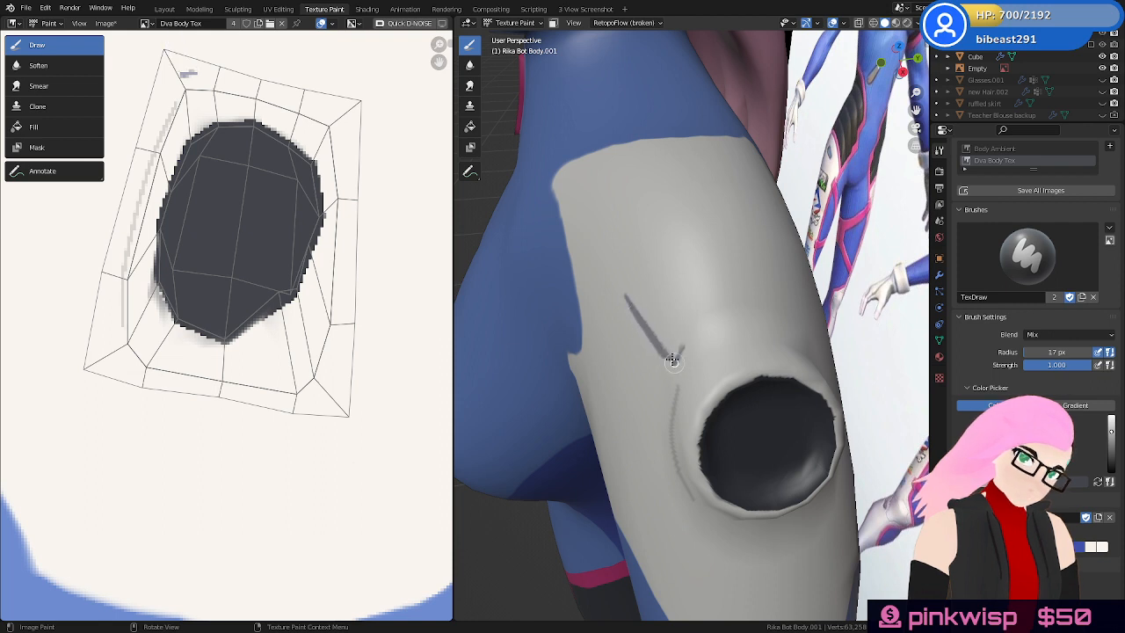
left_click_drag(664, 332, 628, 300)
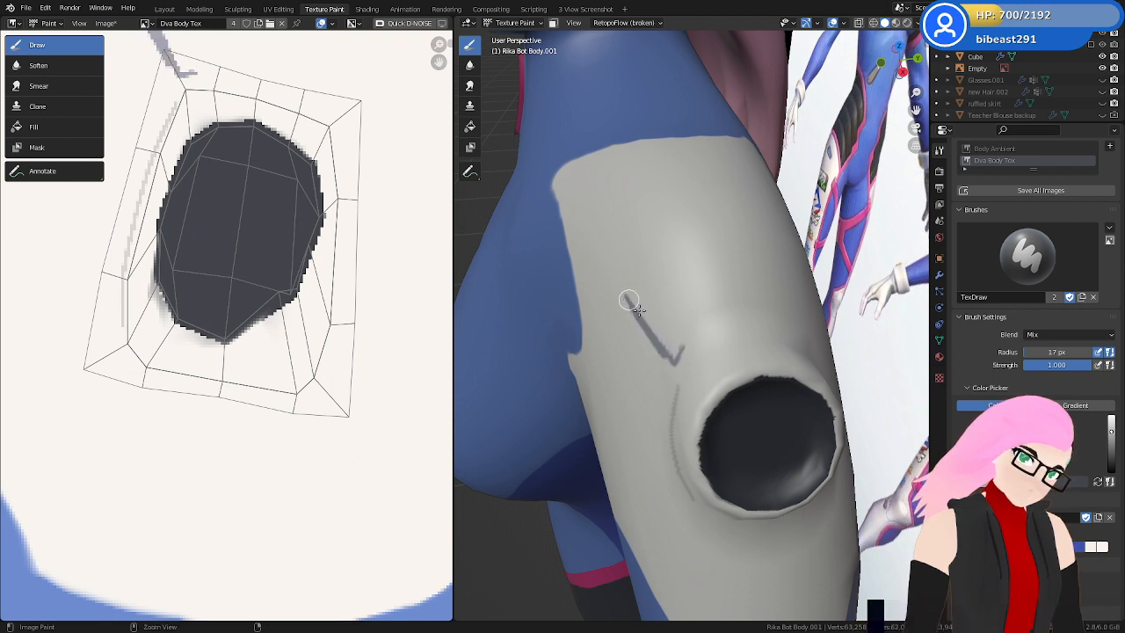
key("ctrl+z")
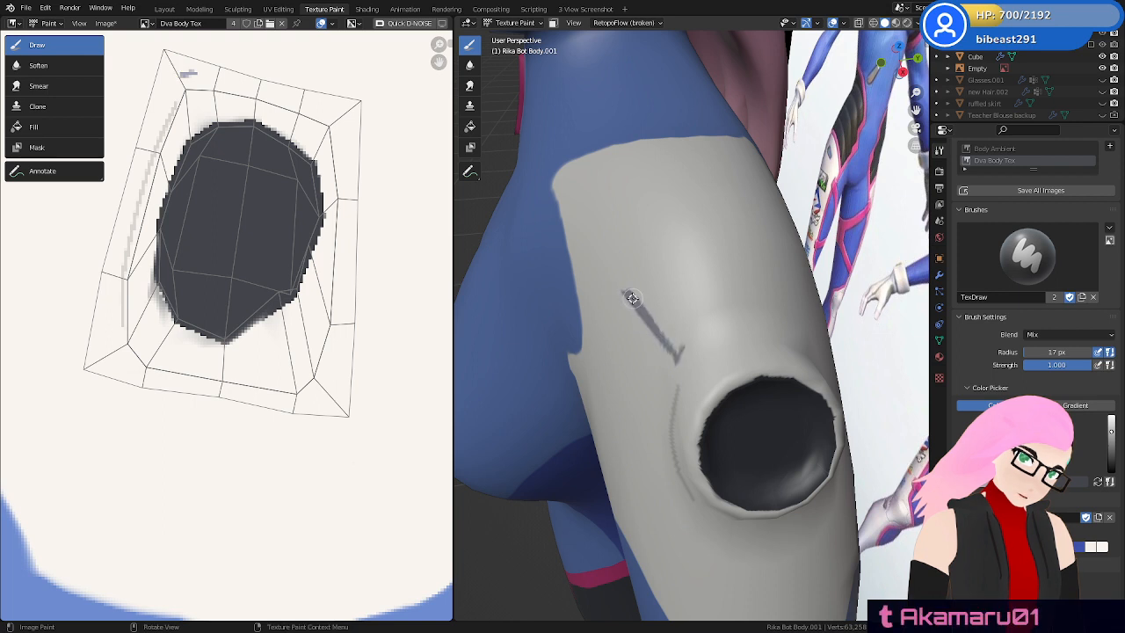
left_click_drag(629, 296, 669, 331)
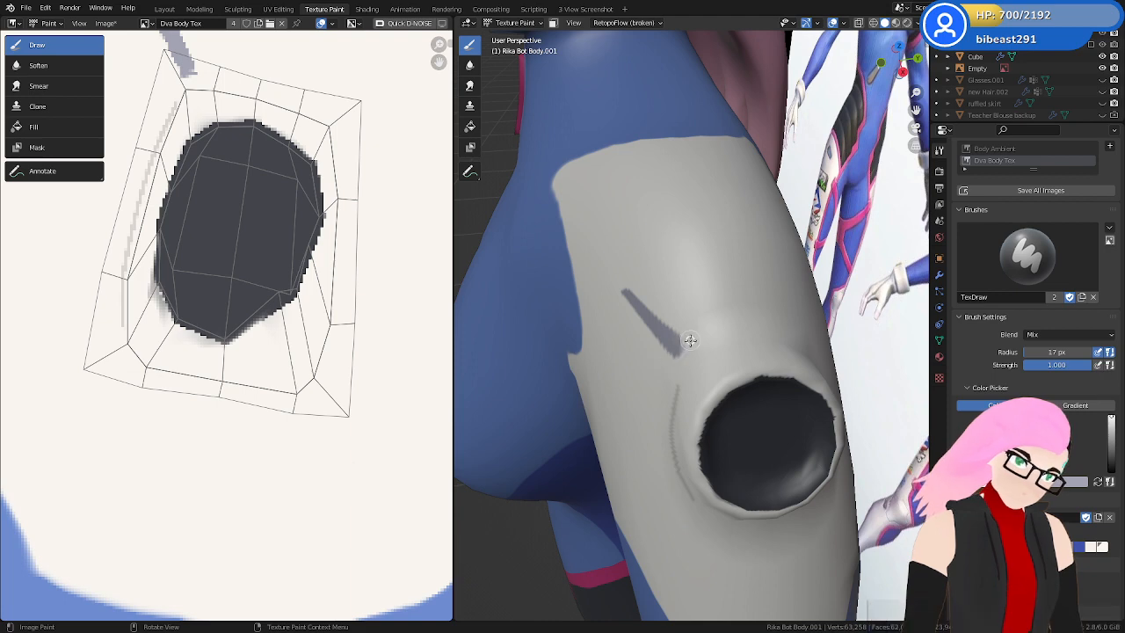
Outline and fill a matching grey-purple wedge on the white patch above the socket's rear side, and save the blend file
middle_click_drag(694, 340, 747, 341)
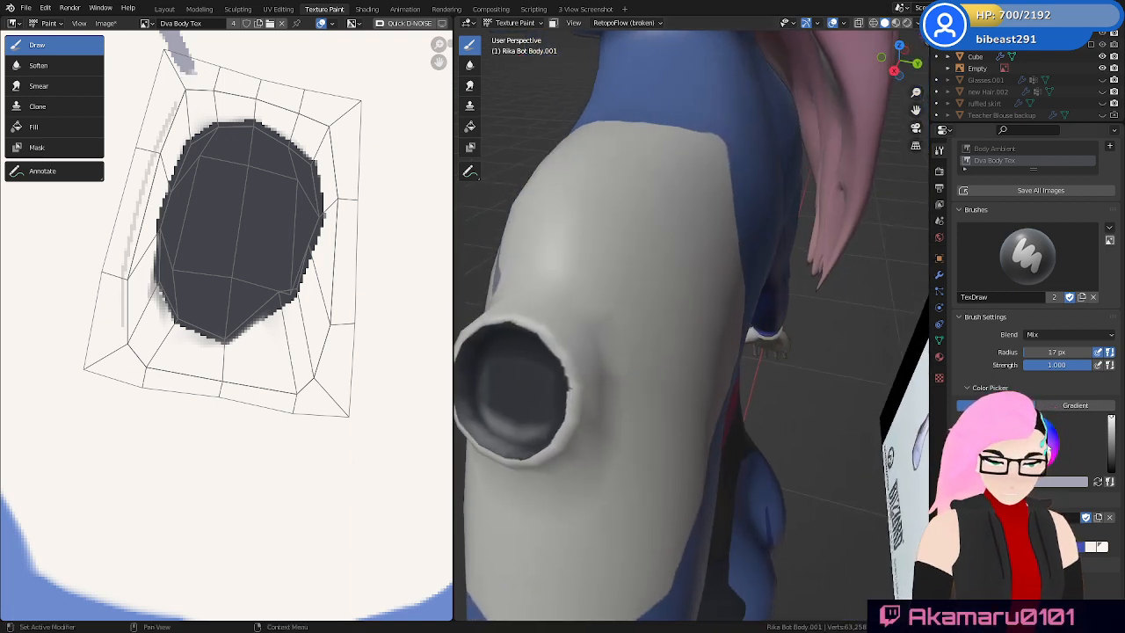
mouse_move(612, 311)
middle_mouse_down()
mouse_move(690, 302)
mouse_move(656, 306)
middle_mouse_up()
left_click(689, 291)
mouse_move(648, 306)
left_mouse_down()
mouse_move(656, 279)
mouse_move(672, 278)
left_mouse_up()
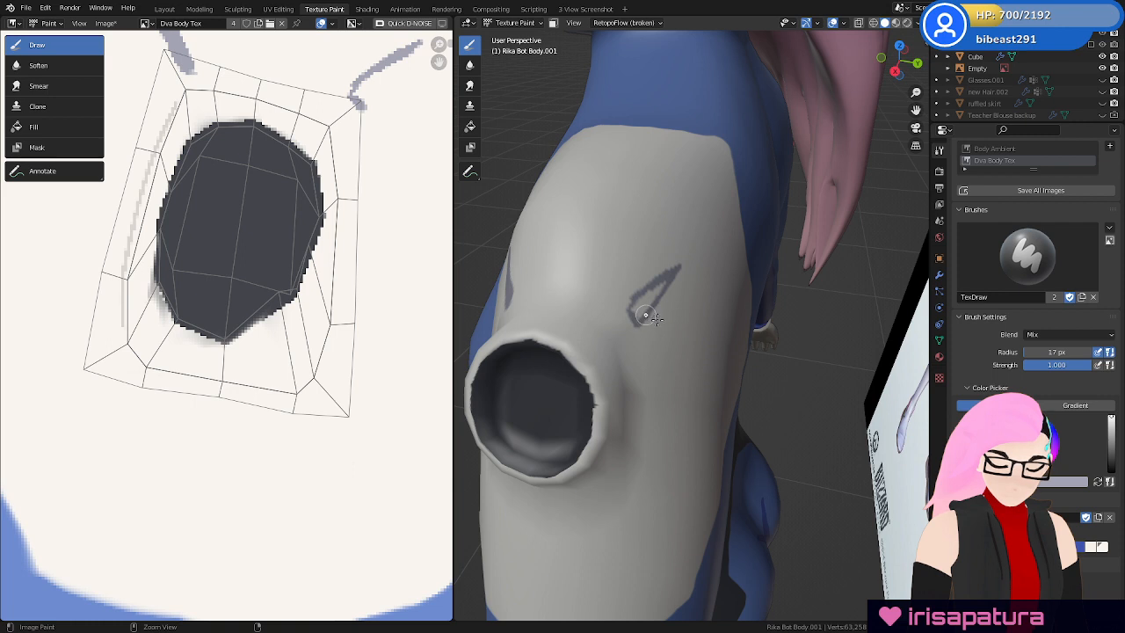
left_click_drag(646, 314, 647, 314)
left_click_drag(671, 277, 649, 293)
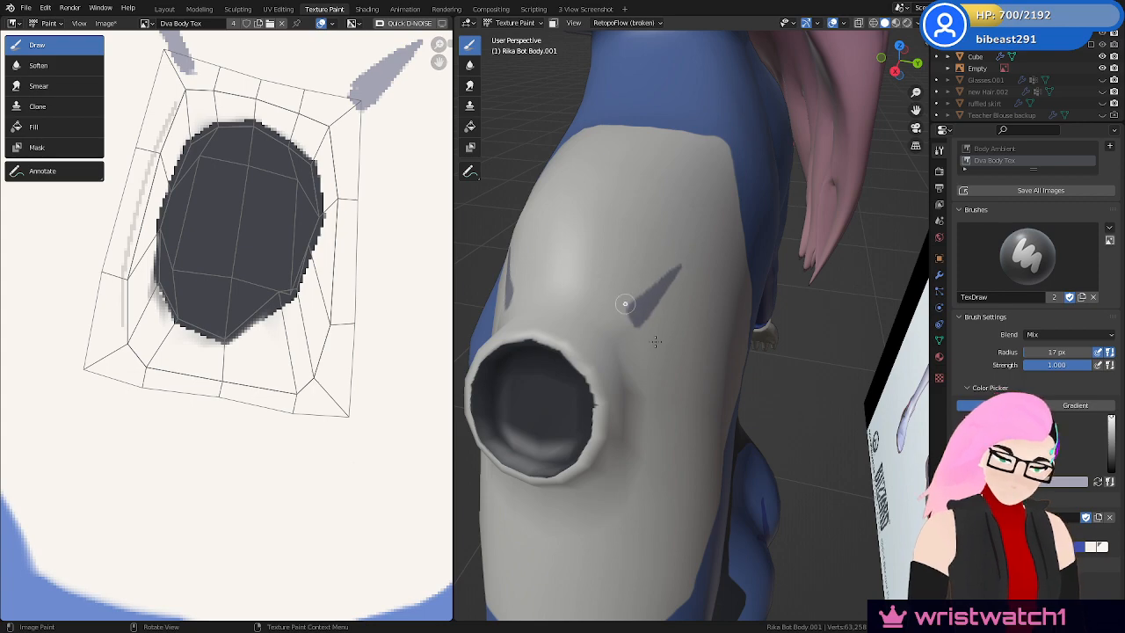
middle_click_drag(696, 284, 763, 340, "ctrl")
key("ctrl+s")
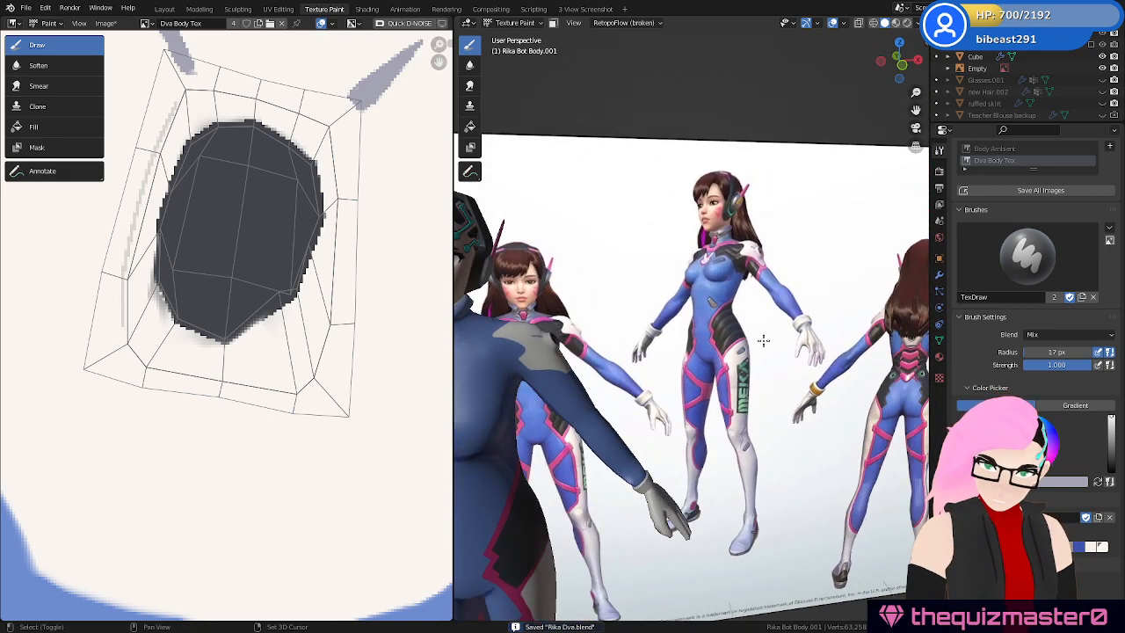
Switch the viewport to flat lighting and compare the shoulder patch markings with the D.Va reference figures
middle_click_drag(756, 268, 705, 358)
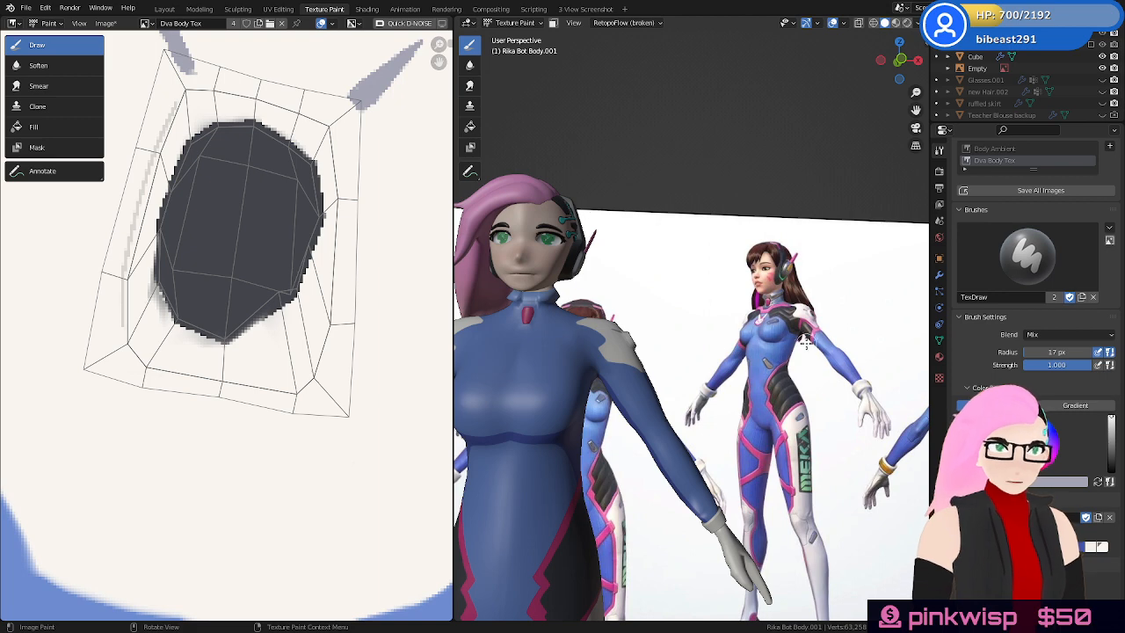
middle_click_drag(805, 343, 694, 356)
left_click(916, 23)
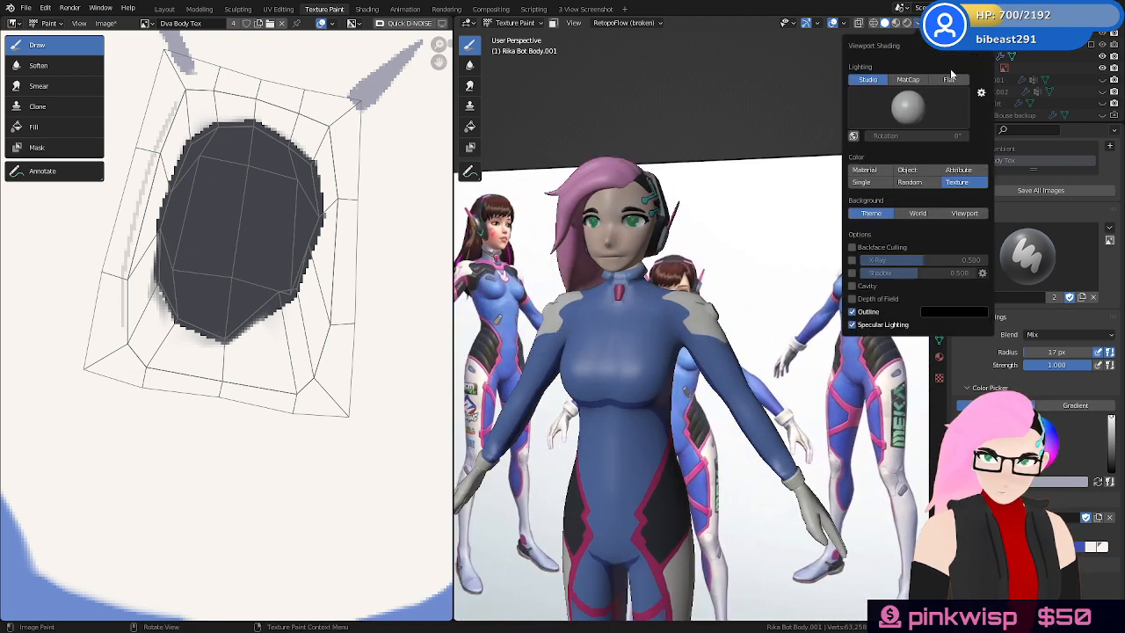
left_click(950, 79)
scroll(791, 389, "up", 5)
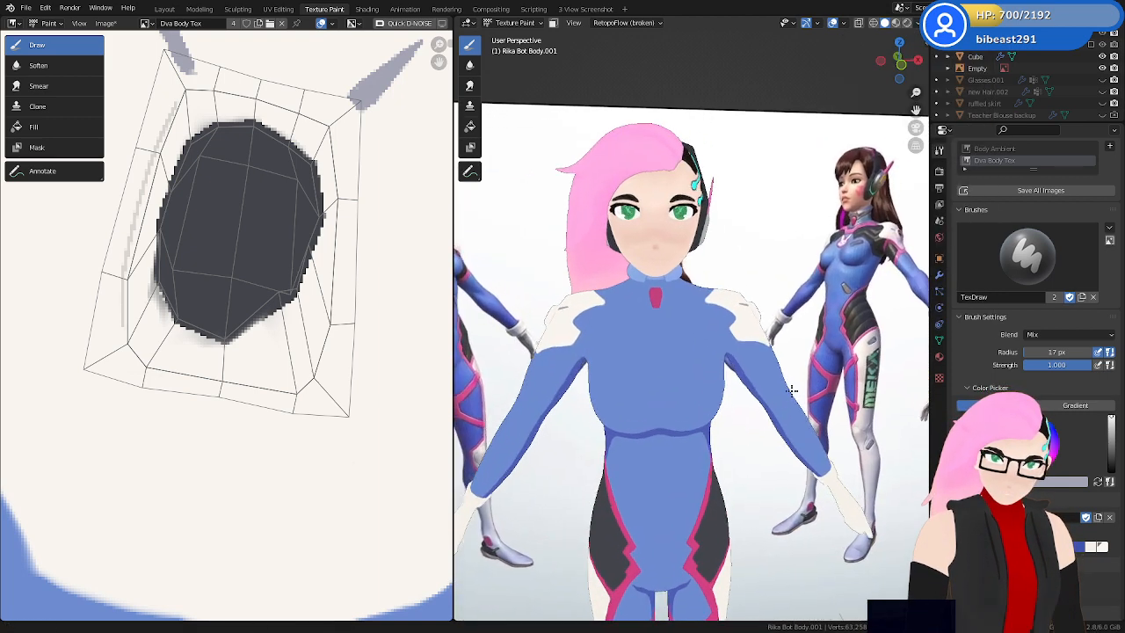
scroll(791, 390, "up", 2)
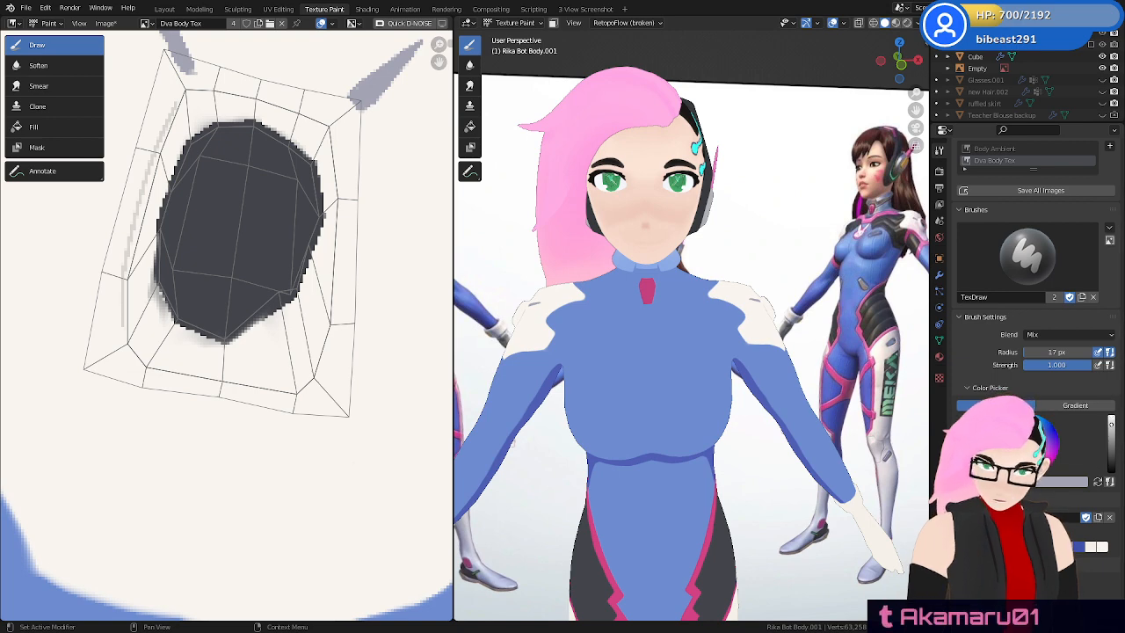
middle_click_drag(735, 341, 729, 308)
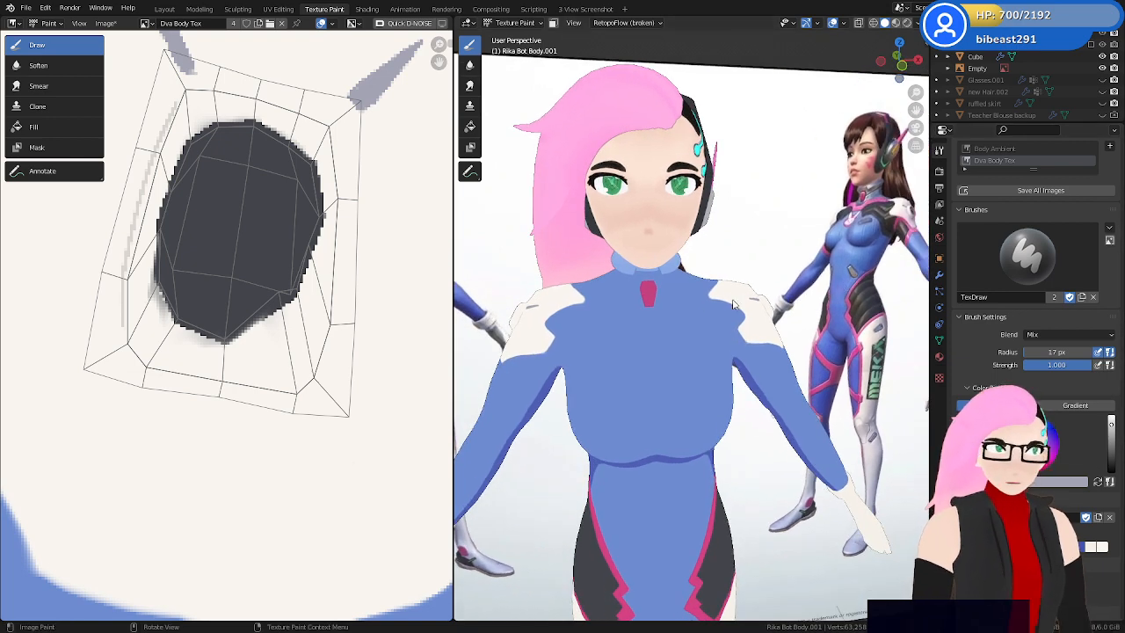
middle_click_drag(735, 303, 729, 328)
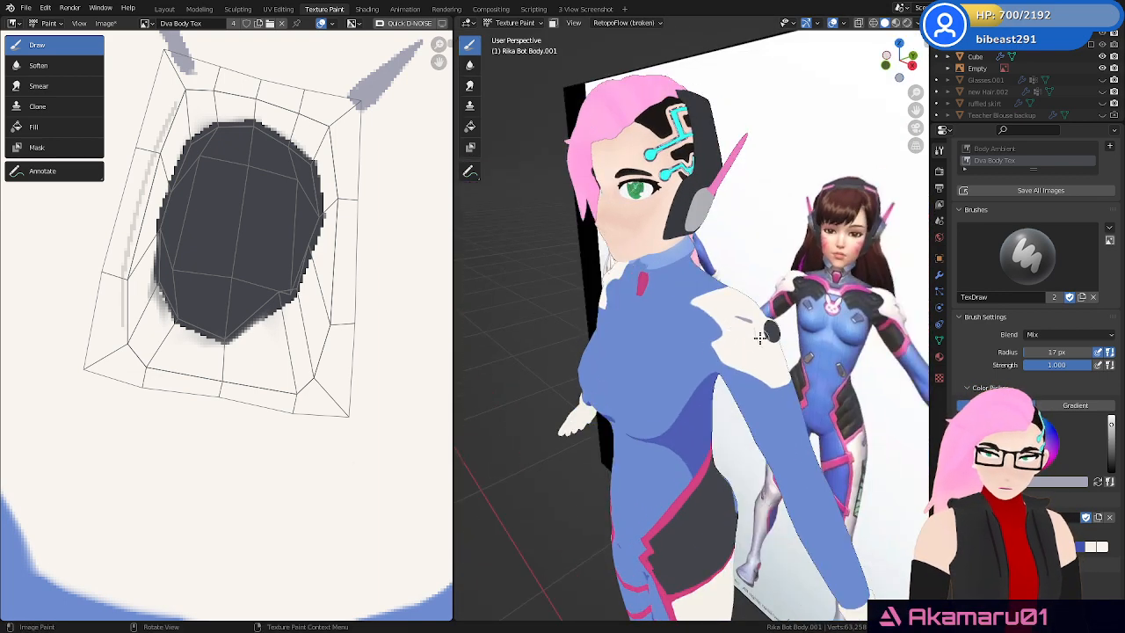
Try a pink line from the shoulder socket down to the waist, undo it, and save the blend file
left_click_drag(760, 336, 682, 455)
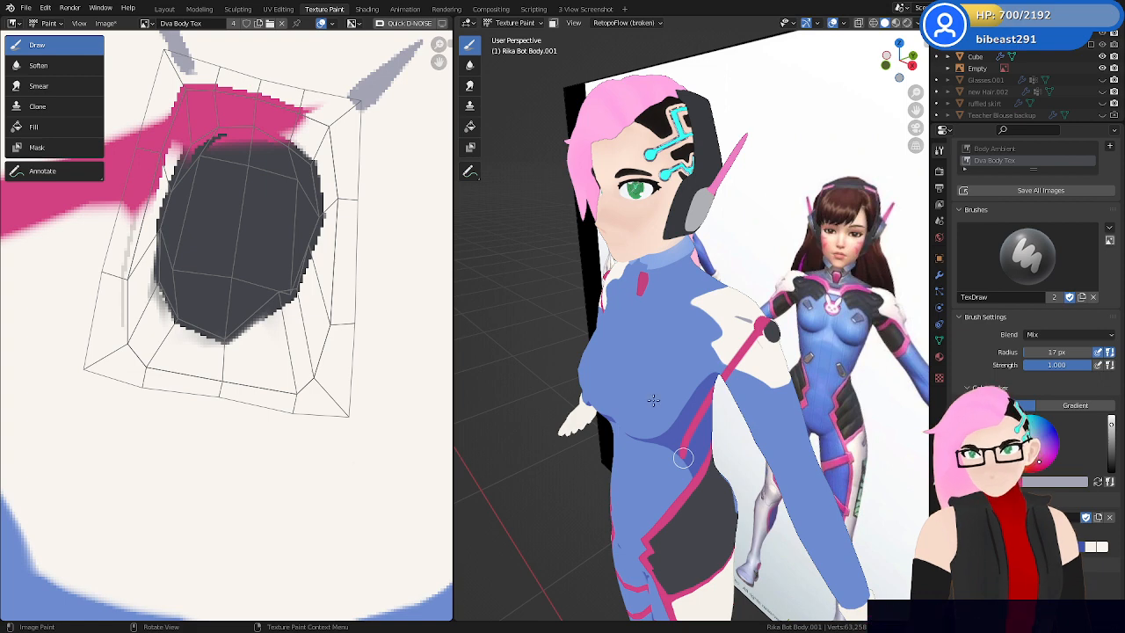
key("ctrl+z")
middle_click_drag(653, 400, 615, 396)
key("ctrl+s")
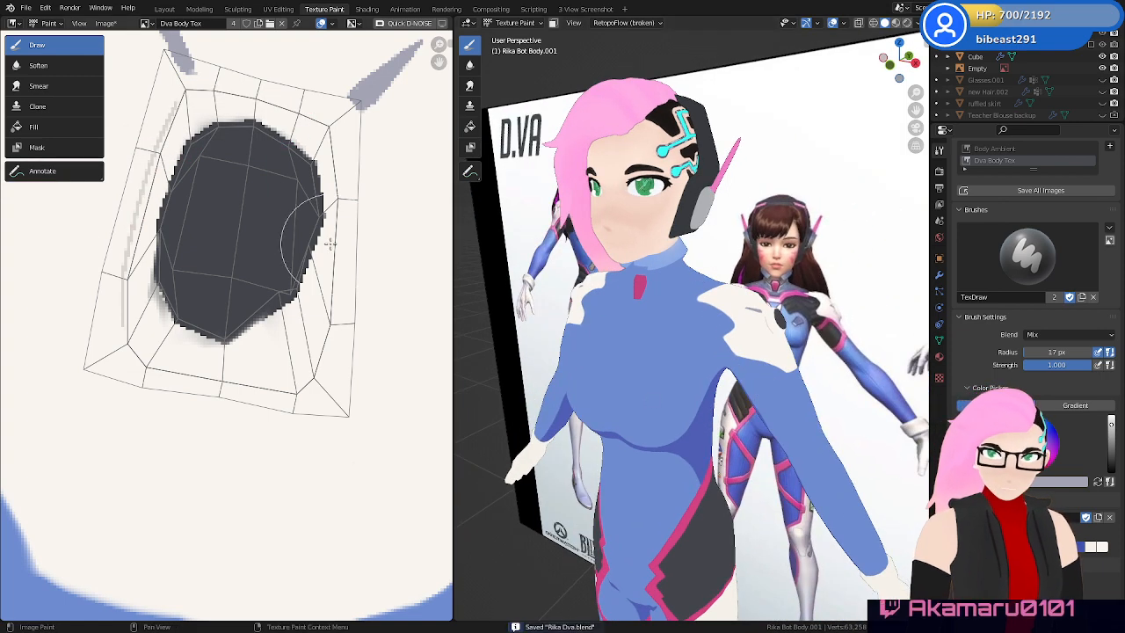
Save the body texture image and briefly check the torso's mesh topology in Edit Mode
left_click(114, 28)
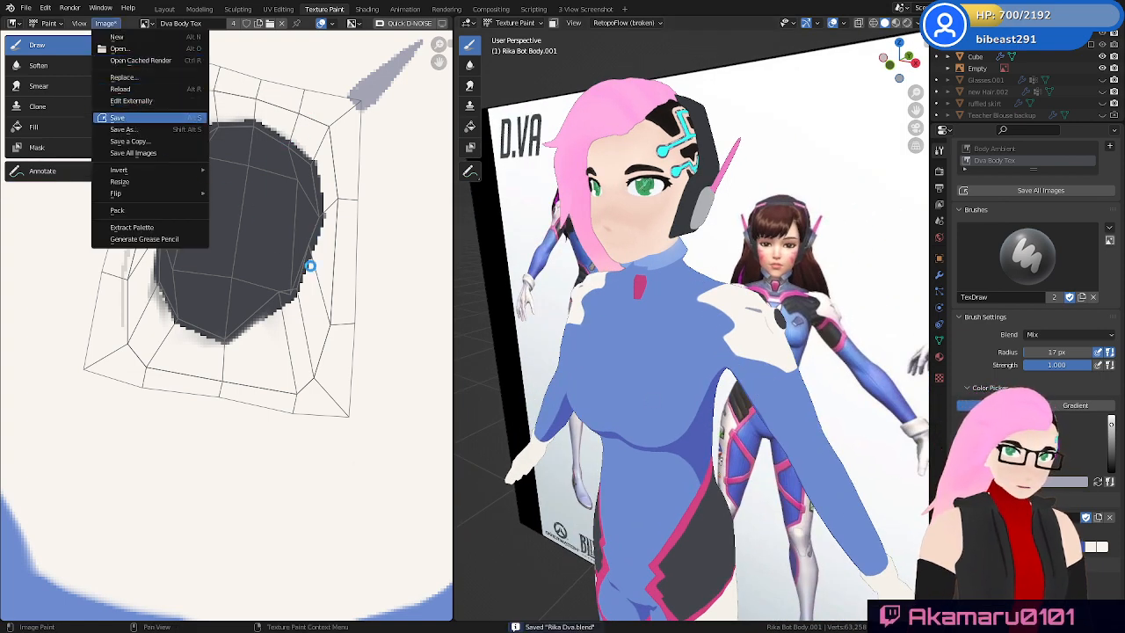
middle_click_drag(313, 217, 309, 336, "ctrl")
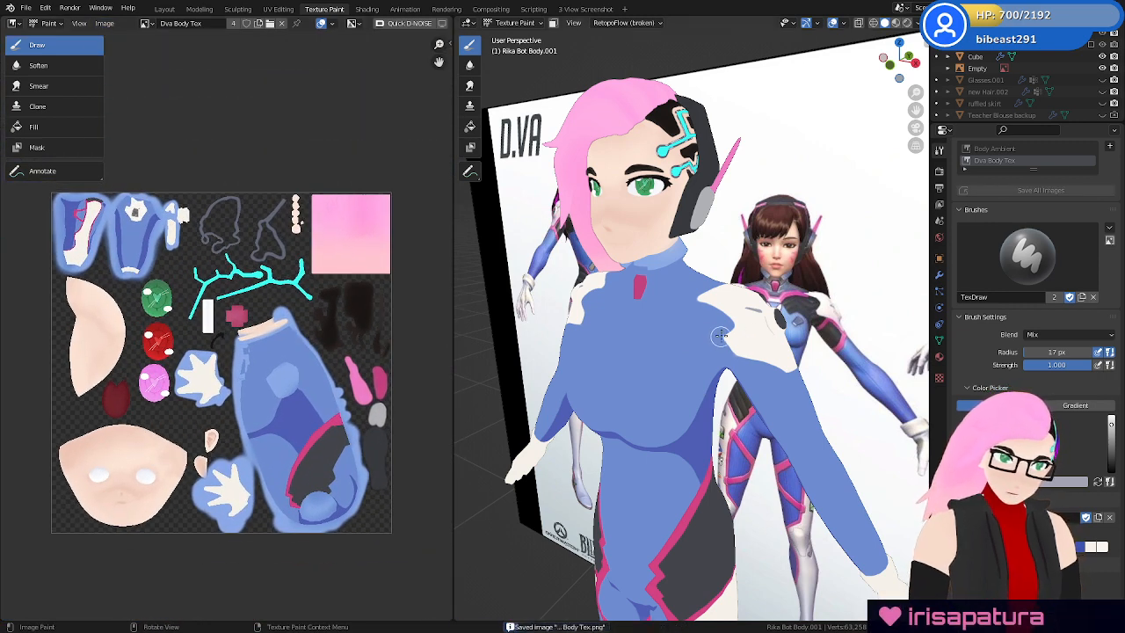
middle_click_drag(742, 352, 776, 327, "ctrl")
key("Tab")
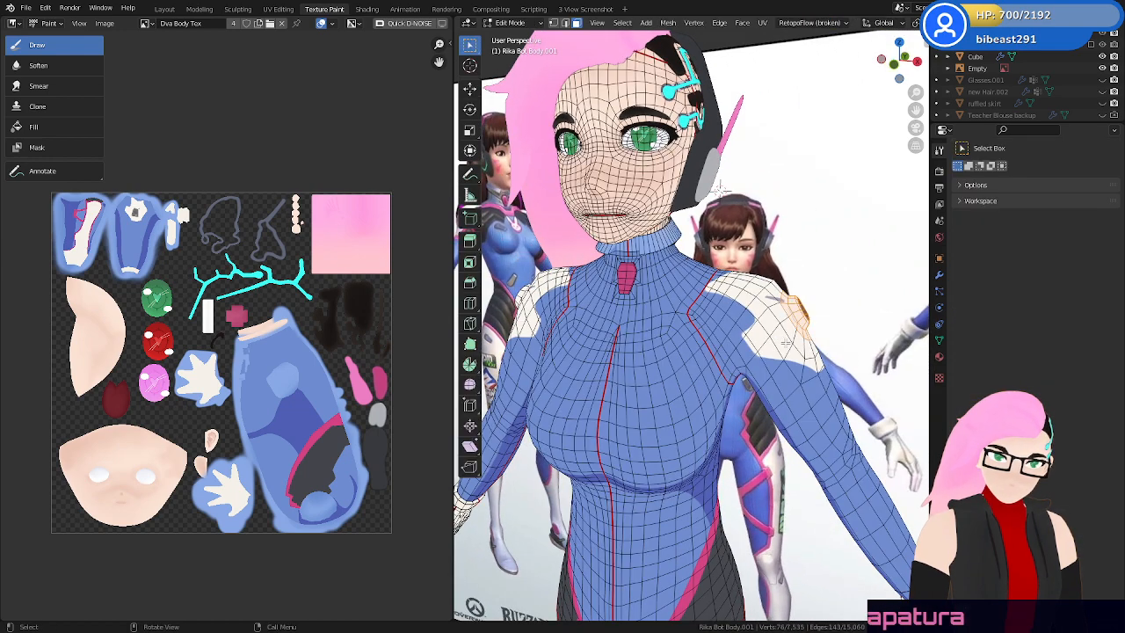
key("Tab")
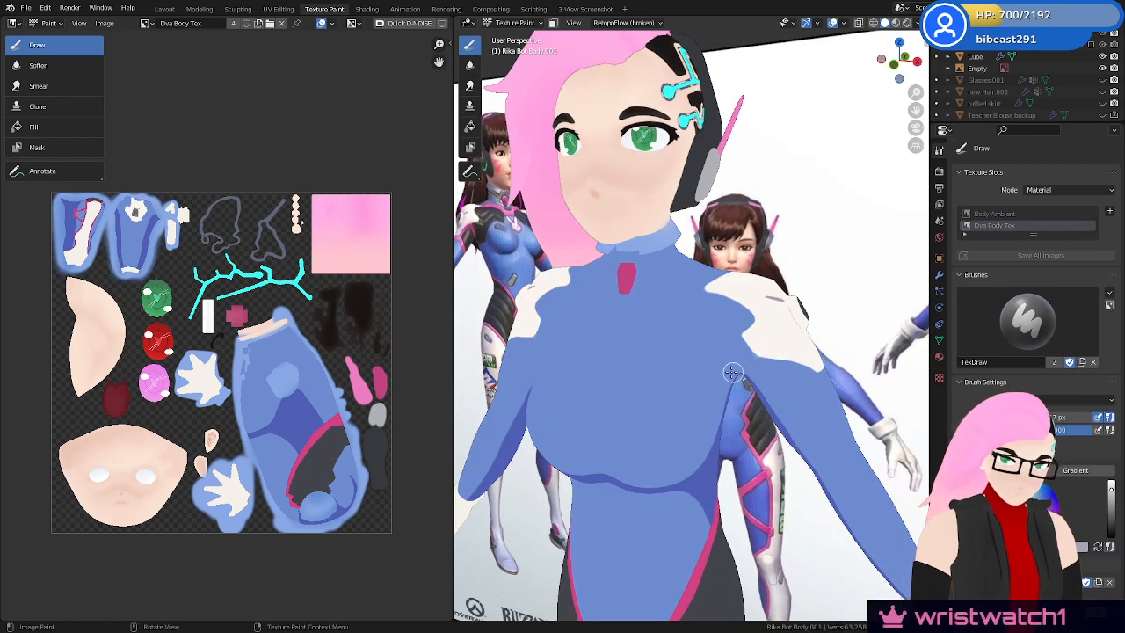
In front view, check the x-ray reference and paint a short horizontal pink line centred on the chest below the collar gem
middle_click_drag(733, 375, 792, 275, "ctrl")
middle_click_drag(713, 319, 748, 296)
key("KP_1")
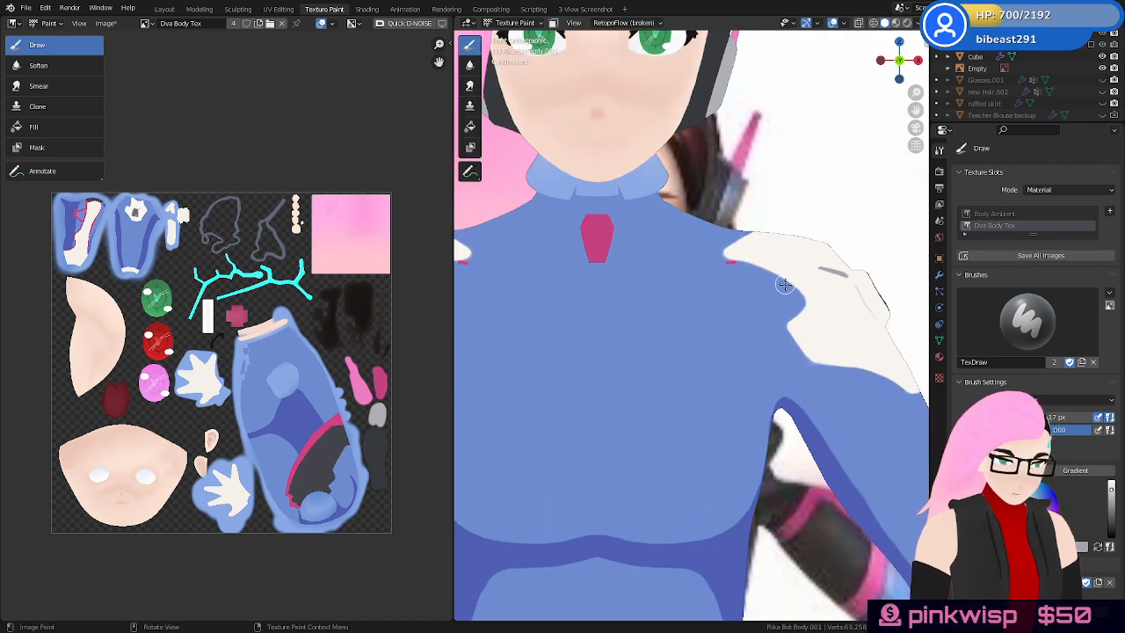
key("z")
left_click(652, 222)
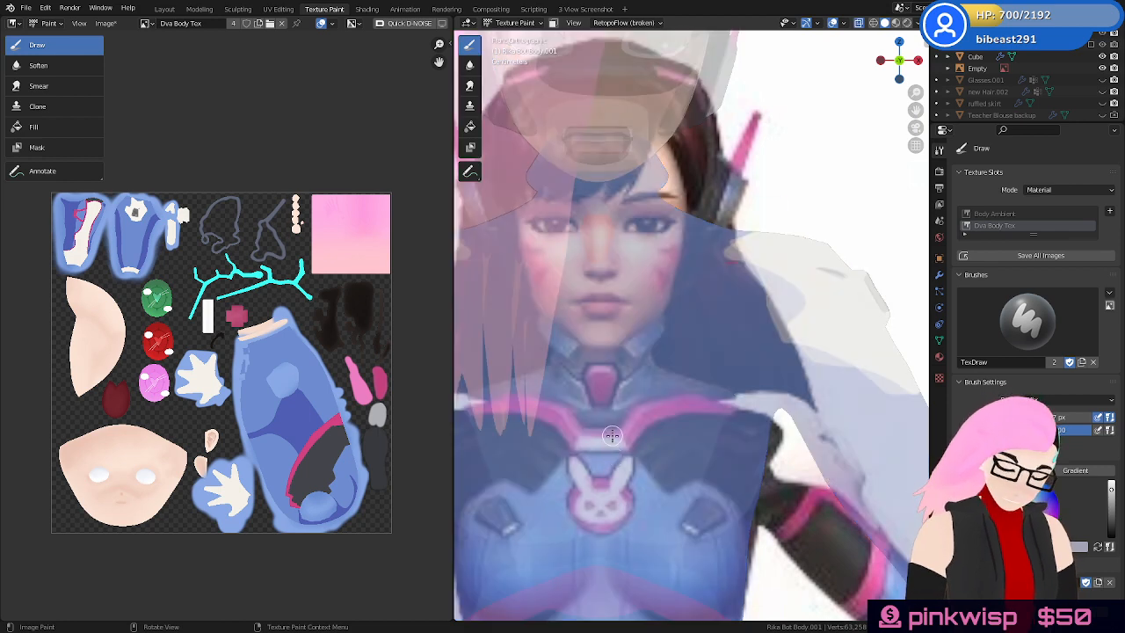
key("z")
left_click(567, 410)
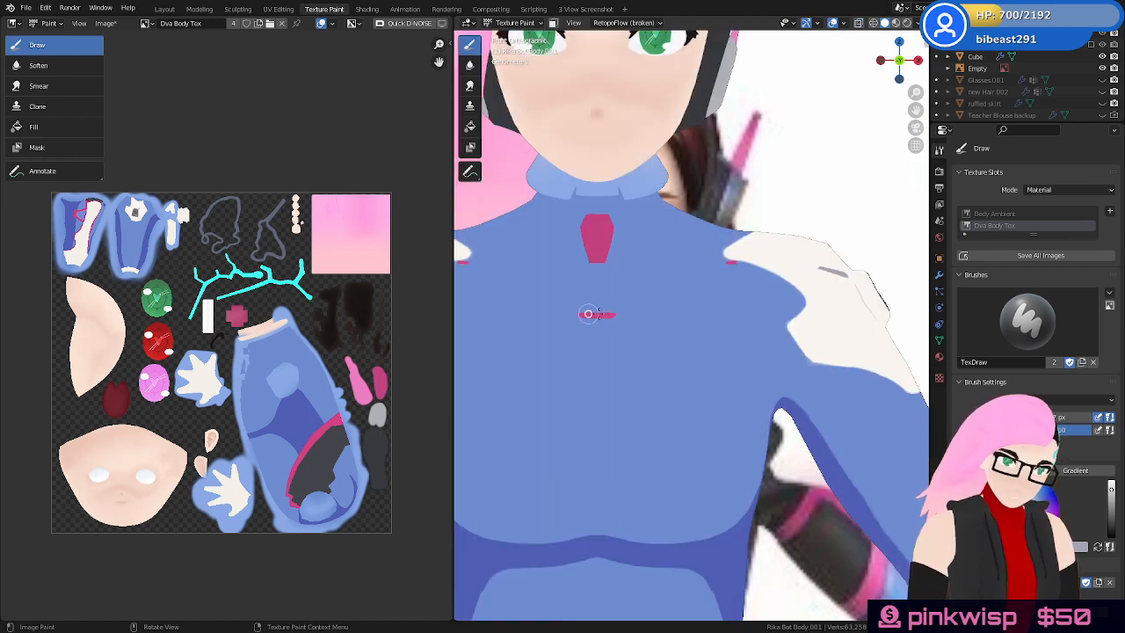
Try a curved pink line from the white shoulder patch to the short central chest line, compare it with the reference, and undo it
key("z")
left_click(640, 441)
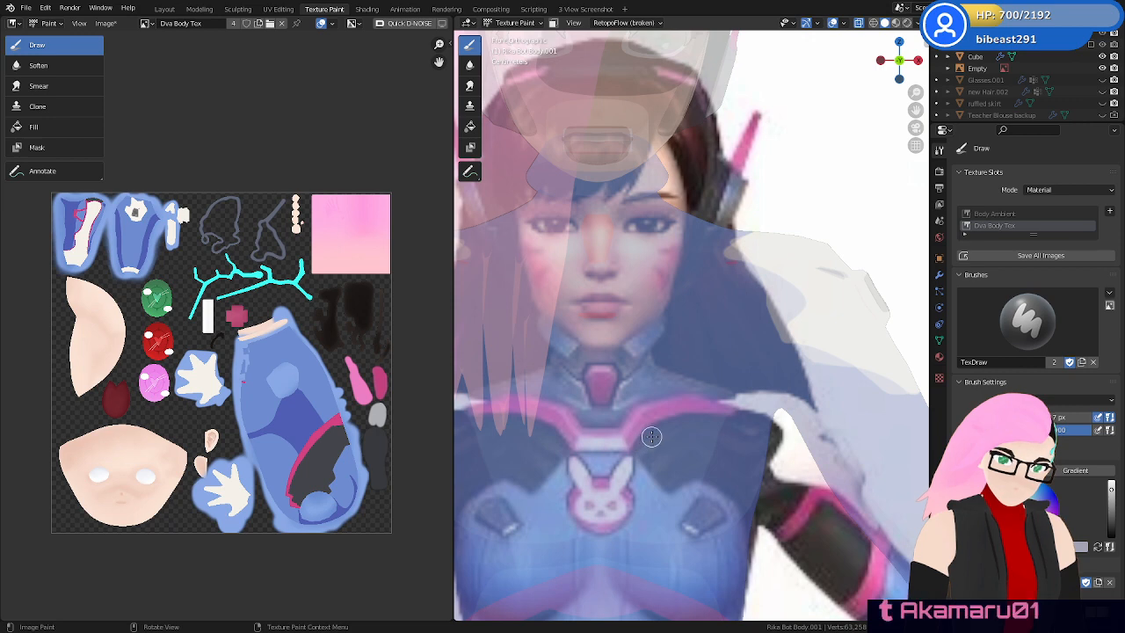
key("z")
left_click(581, 413)
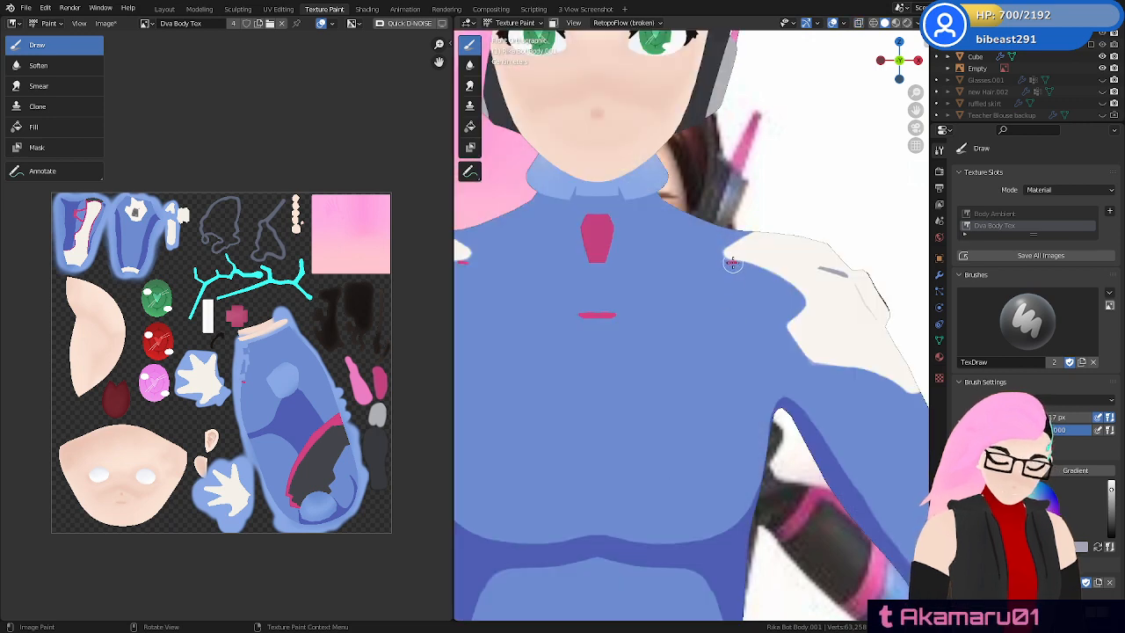
left_click_drag(730, 262, 619, 314)
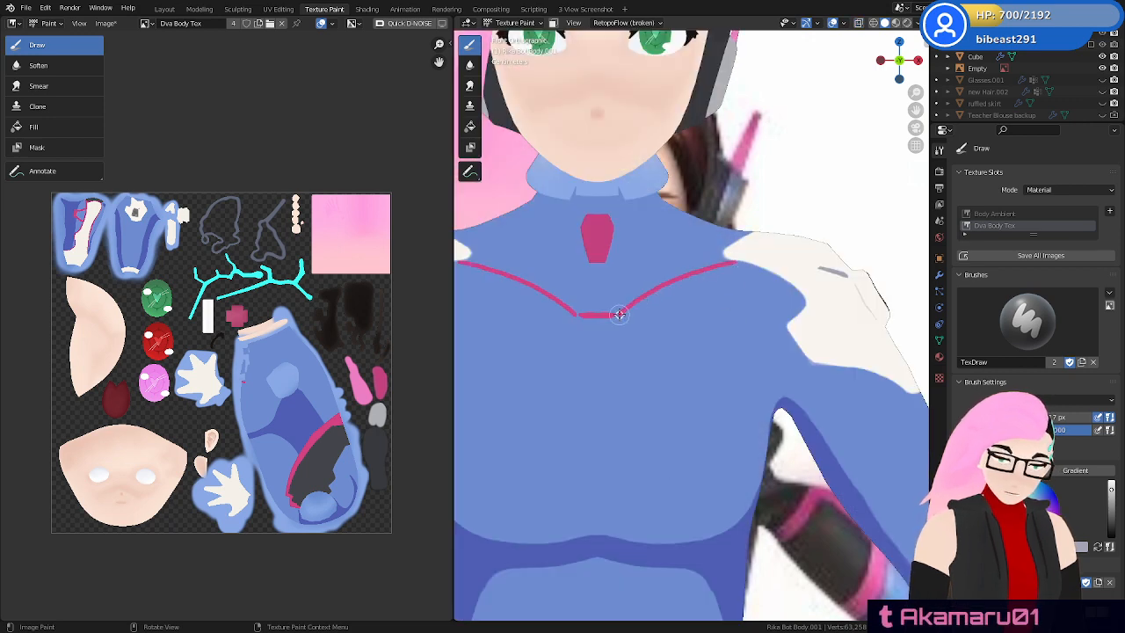
key("z")
left_click(680, 478)
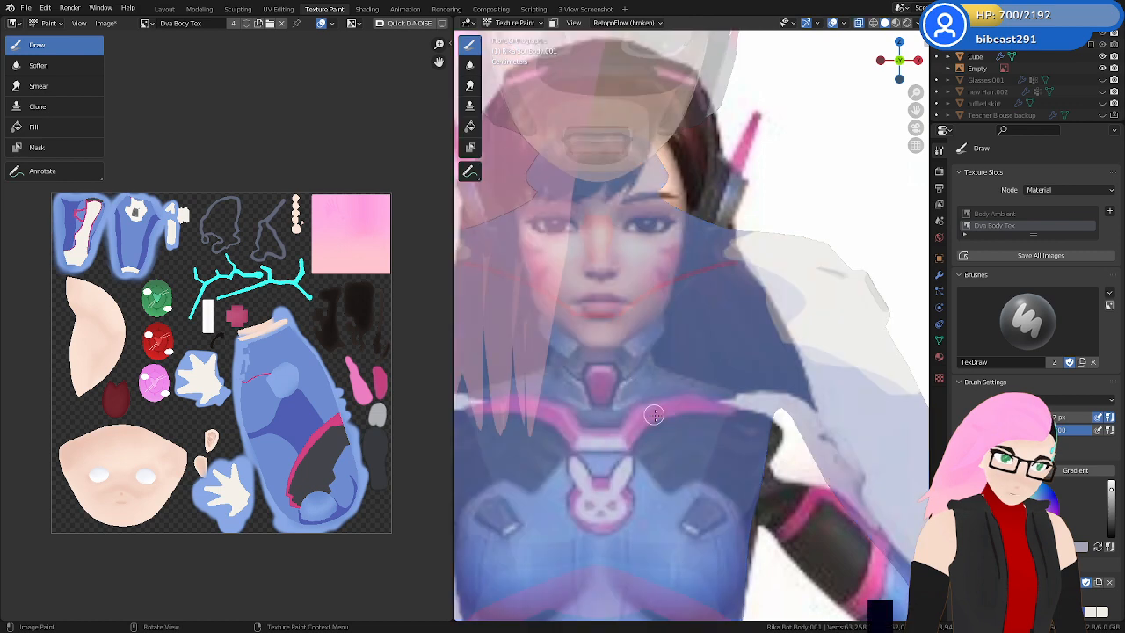
key("z")
left_click(715, 452)
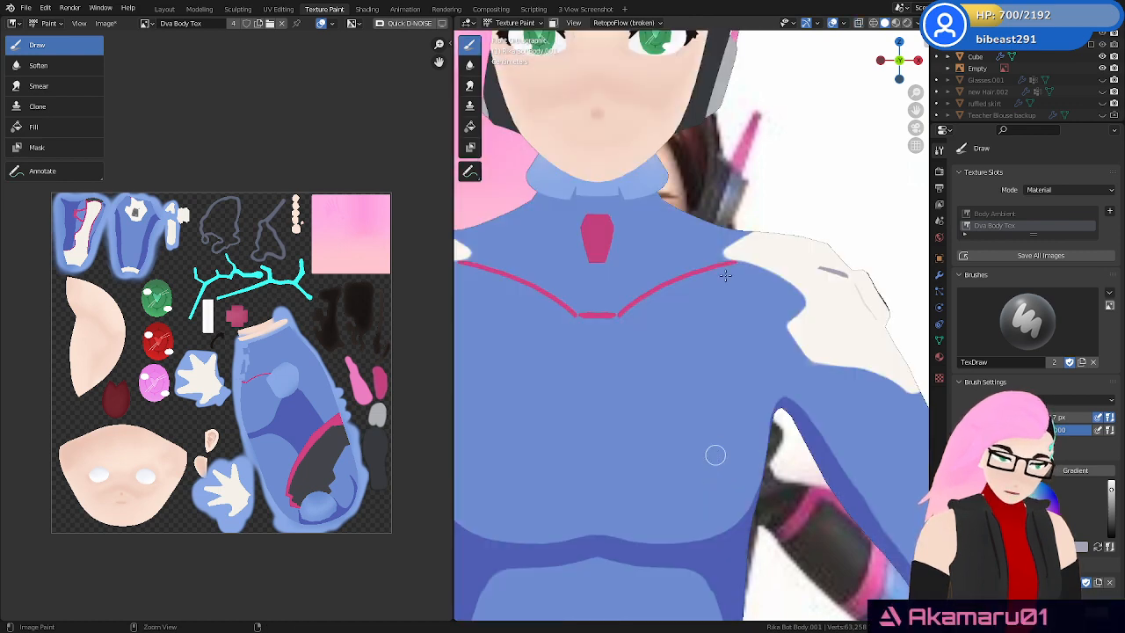
key("ctrl+z")
Paint a mirrored curved pink line from the white shoulder patch down to the central chest line, undoing the first attempt
mouse_move(703, 319)
middle_mouse_down()
mouse_move(724, 326)
mouse_move(810, 264)
middle_mouse_up()
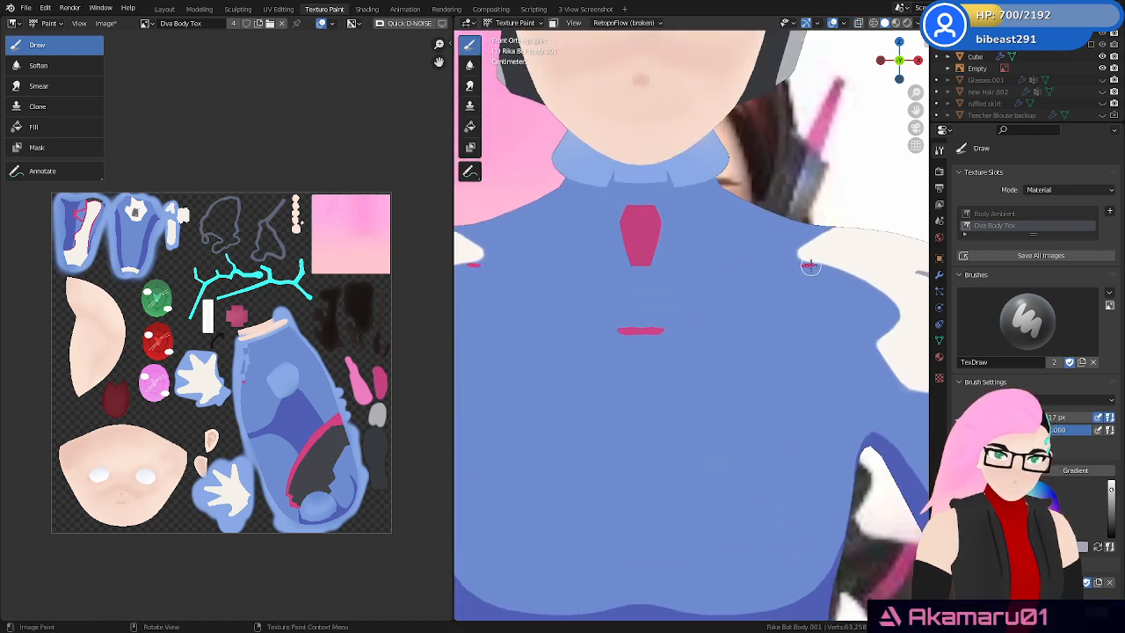
mouse_move(802, 263)
left_mouse_down()
mouse_move(695, 289)
mouse_move(662, 330)
left_mouse_up()
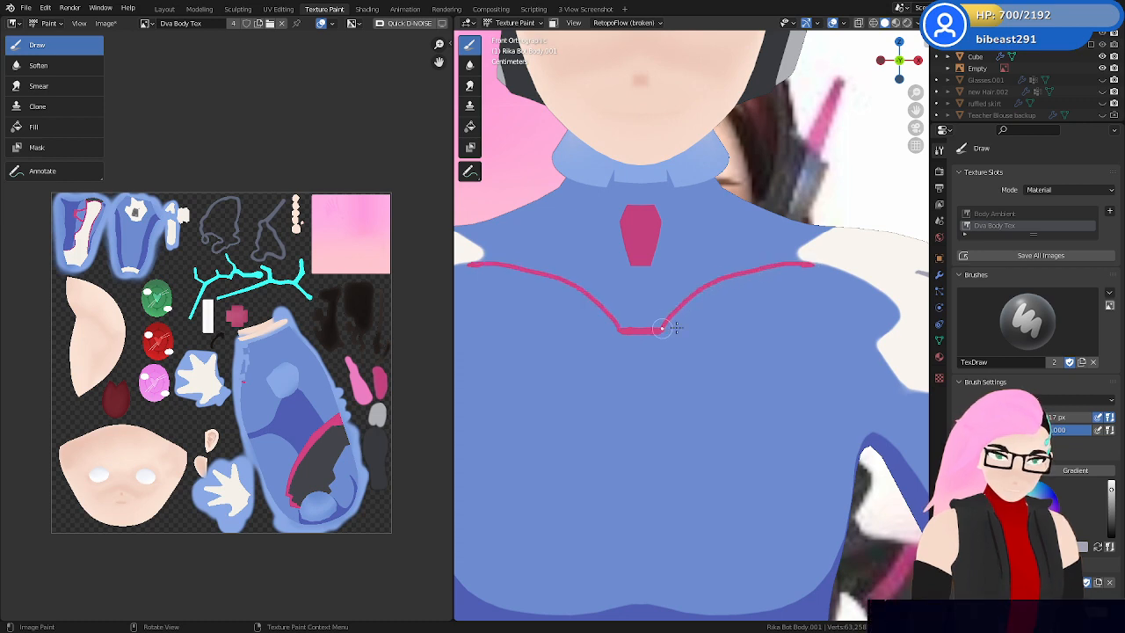
key("ctrl+z")
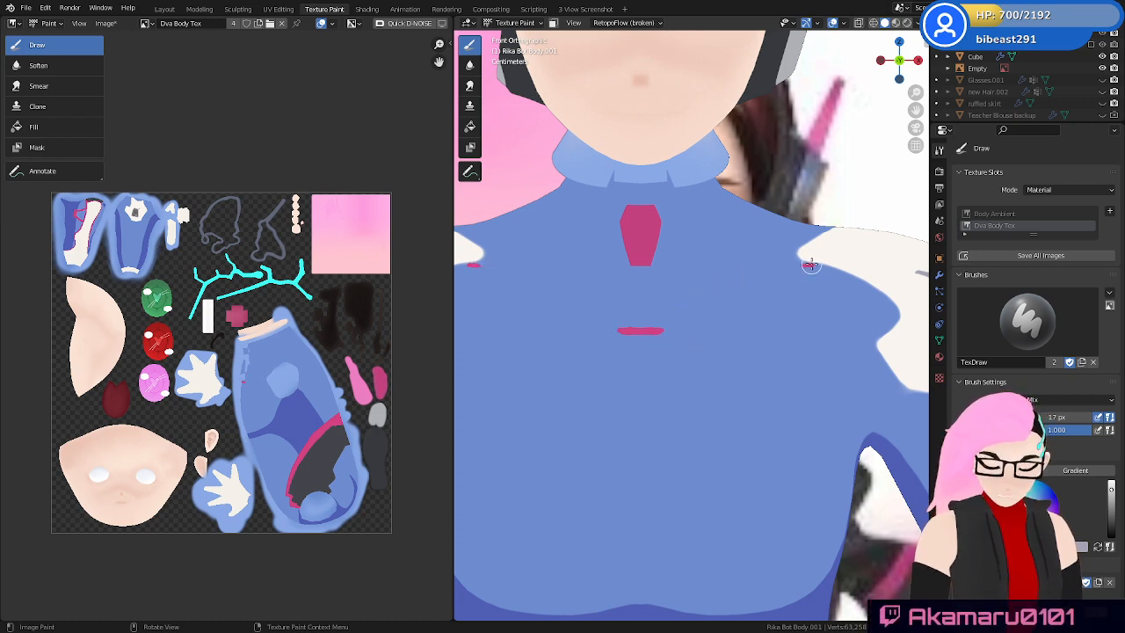
mouse_move(809, 265)
left_mouse_down()
mouse_move(746, 271)
mouse_move(664, 331)
left_mouse_up()
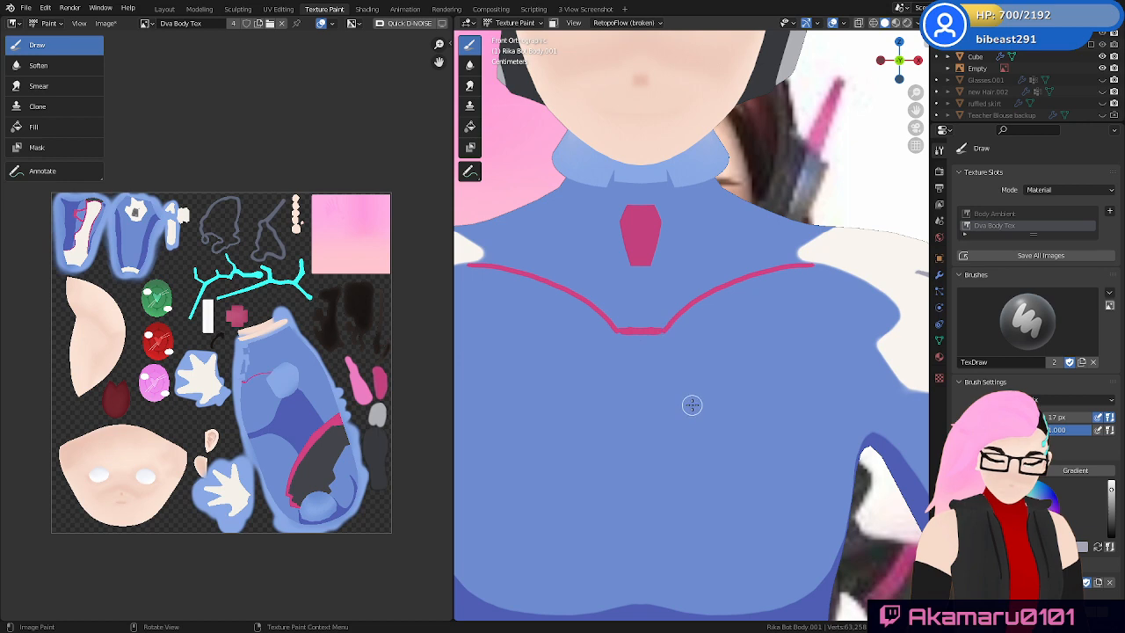
Clean up the short horizontal centre segment of the pink chest line and swap the brush colours
middle_click_drag(707, 377, 741, 318, "ctrl")
middle_click_drag(693, 352, 693, 290, "ctrl")
middle_click_drag(637, 377, 758, 347, "shift")
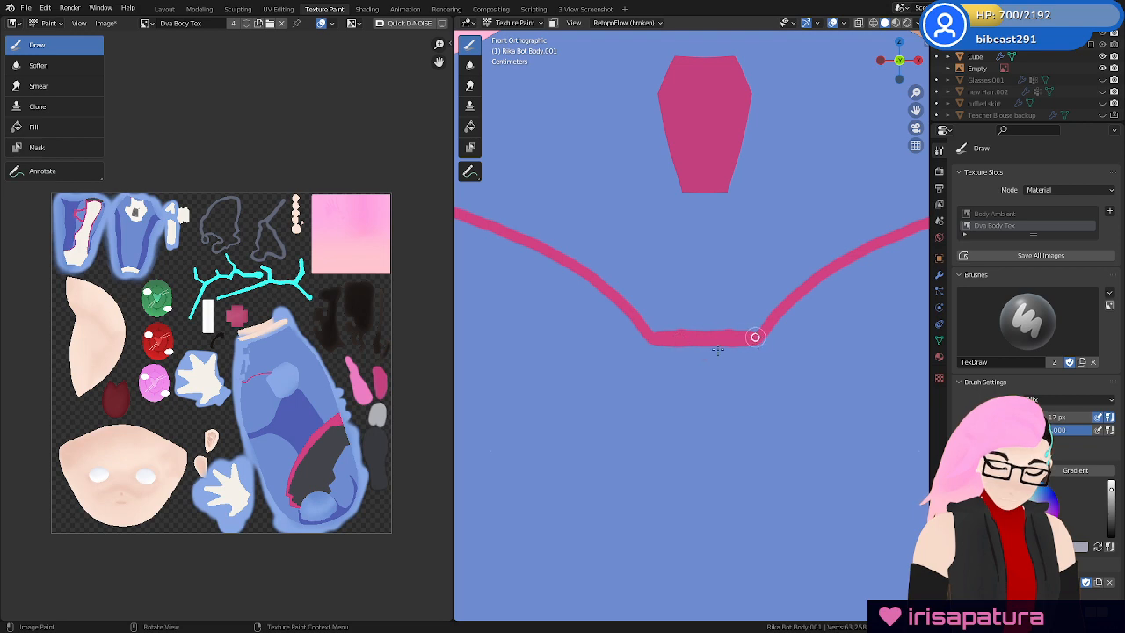
left_click_drag(755, 336, 658, 337)
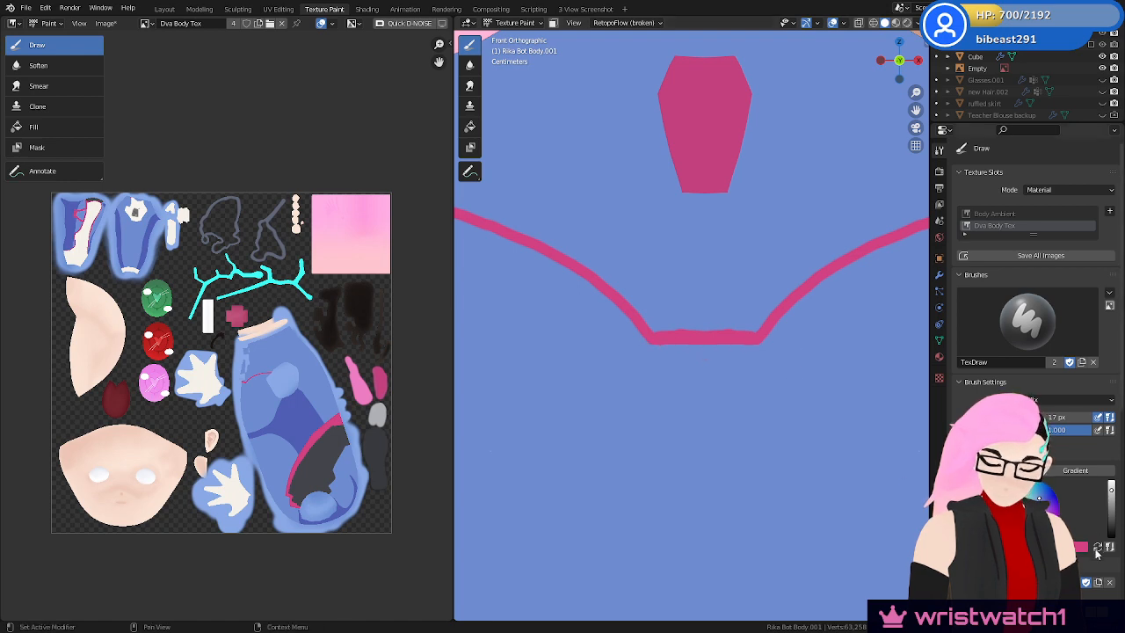
left_click(1098, 547)
Compare the pink chest line with the reference figure's collar band by toggling x-ray
middle_click_drag(763, 260, 741, 291, "shift")
key("alt+z")
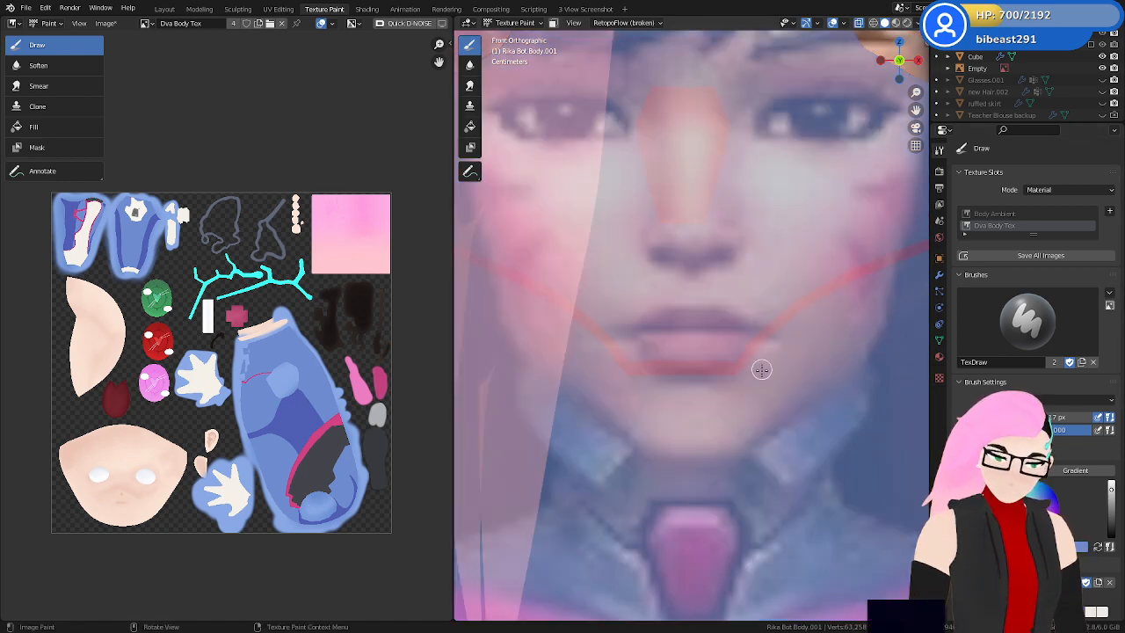
middle_click_drag(762, 370, 758, 167, "shift")
scroll(747, 207, "down", 3)
key("z")
left_click(734, 359)
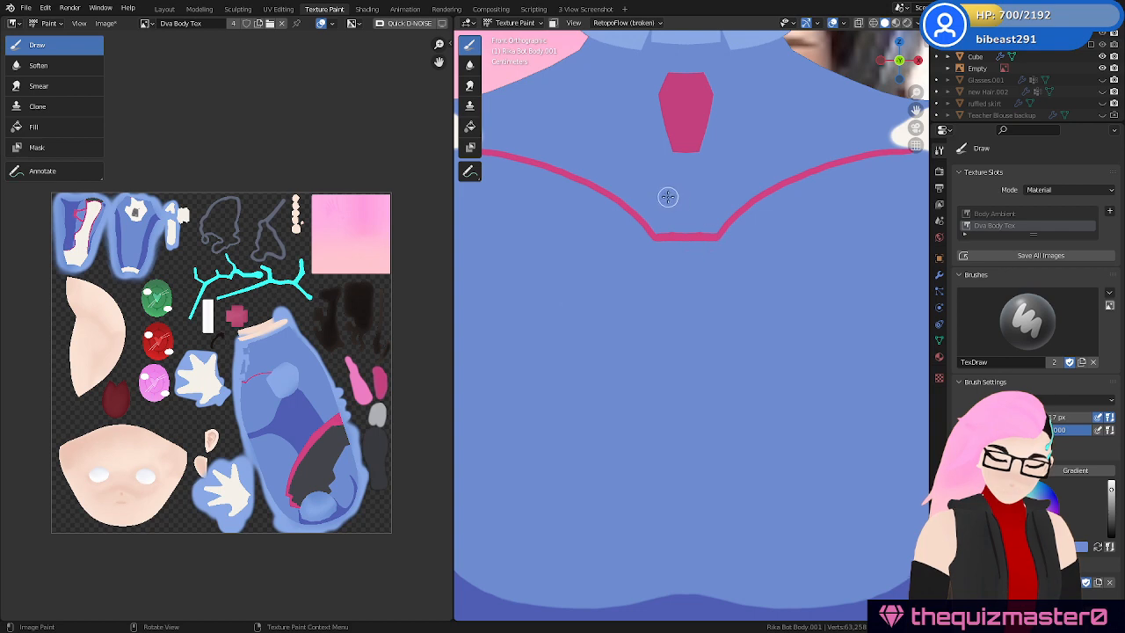
key("z")
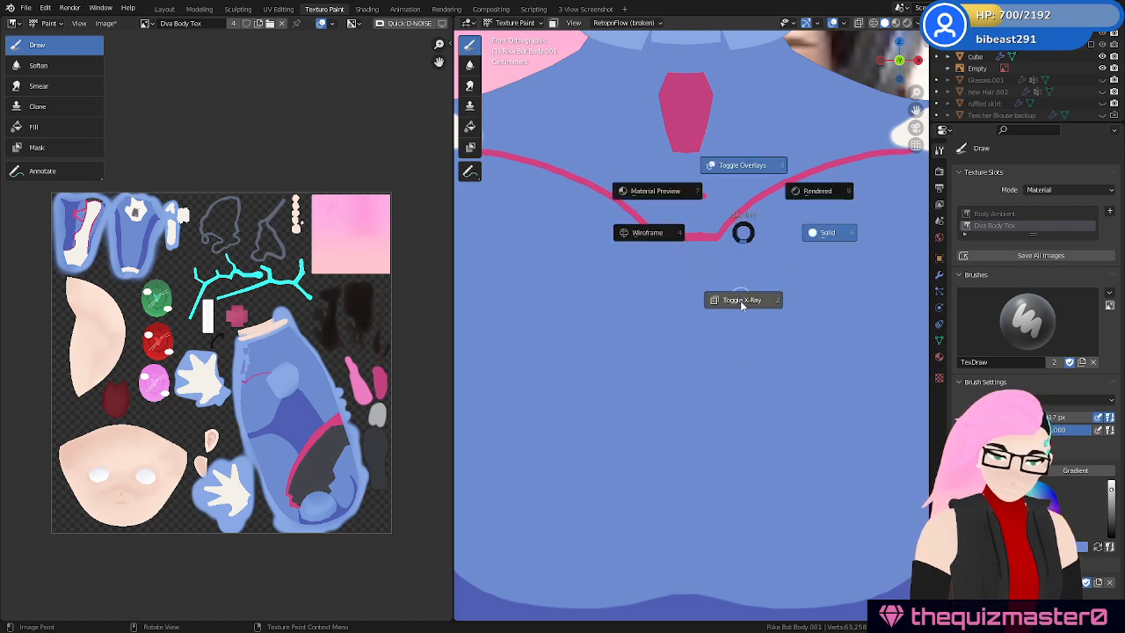
left_click(741, 307)
key("z")
left_click(771, 393)
Paint a shorter pink line with upturned ends between the collar gem and the chest line, undoing the overly steep ends
middle_click_drag(755, 304, 700, 428, "shift")
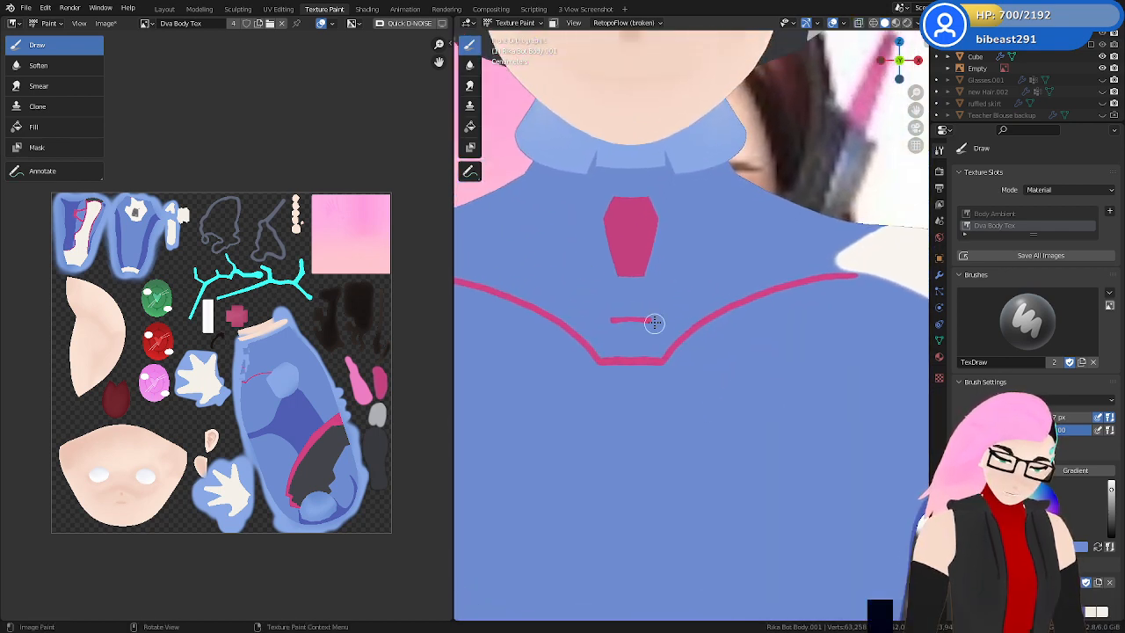
left_click_drag(651, 320, 681, 282)
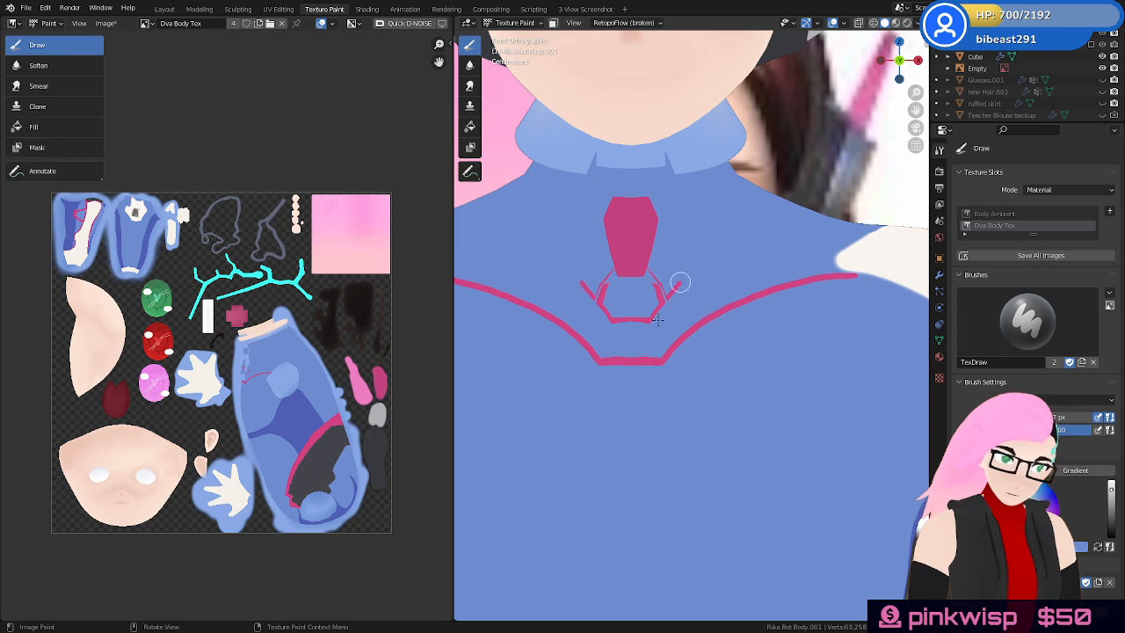
key("ctrl+z")
left_click_drag(648, 319, 689, 299)
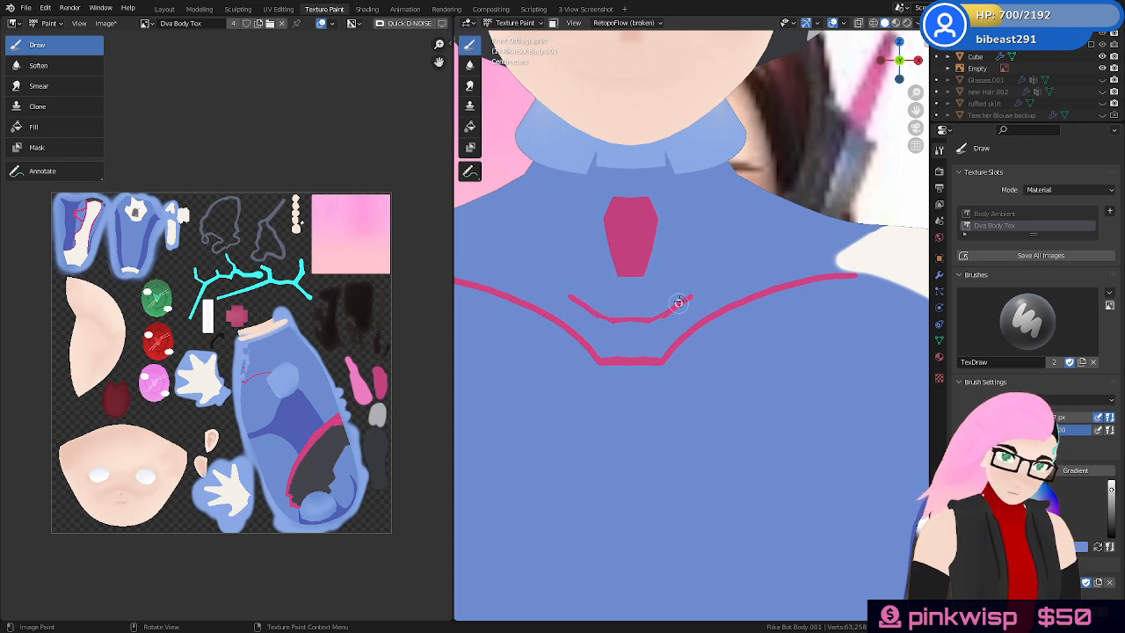
Check the reference in x-ray and extend the upper pink line outward to the white shoulder patch
key("z")
left_click(773, 448)
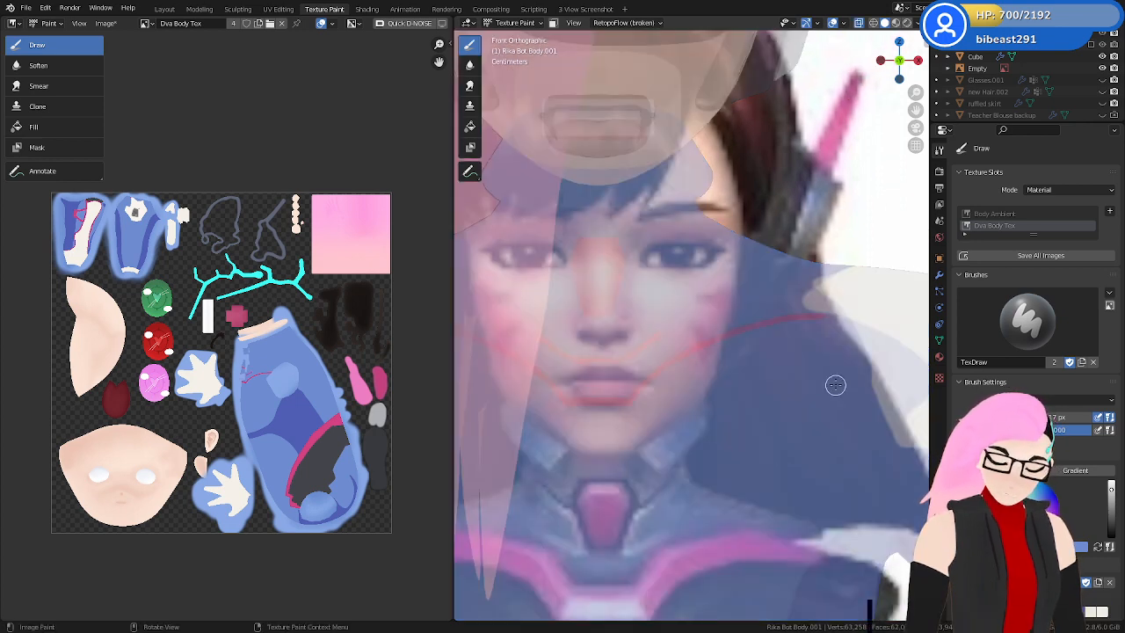
key("z")
left_click(828, 468)
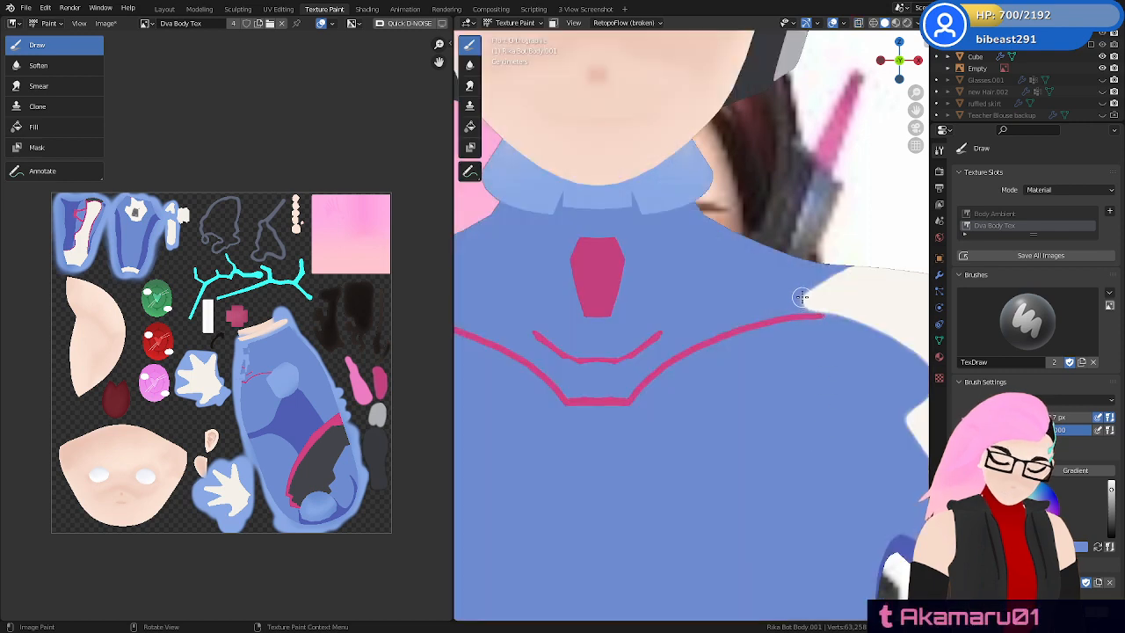
left_click_drag(733, 290, 651, 334)
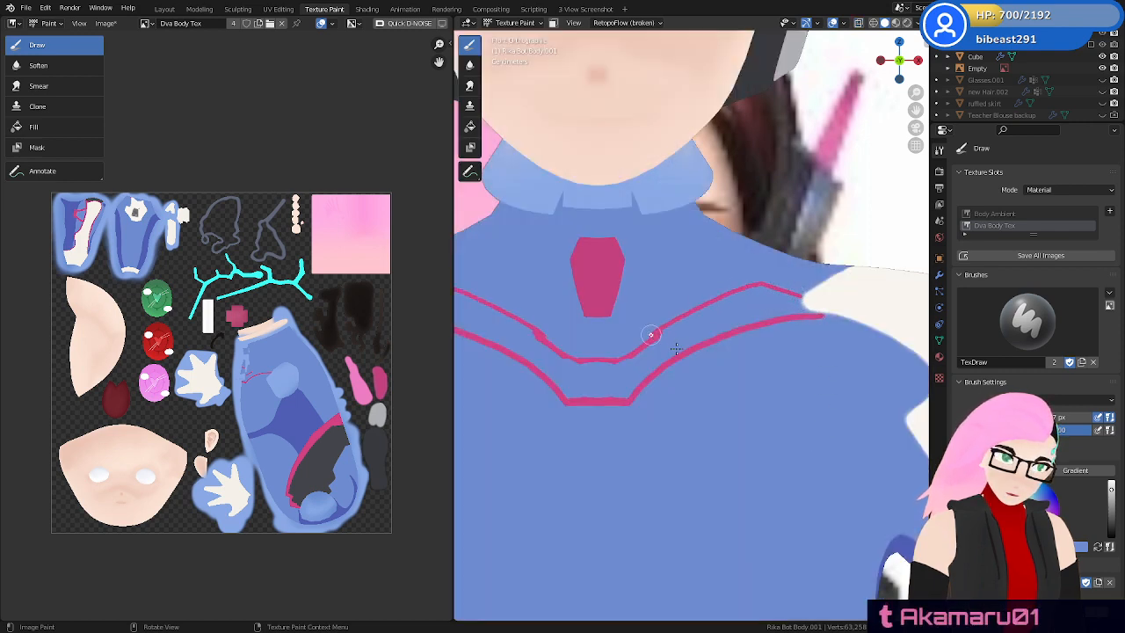
Compare with the reference collar and fill the central area between the two chest lines with solid pink using a larger brush
key("z")
left_click(794, 395)
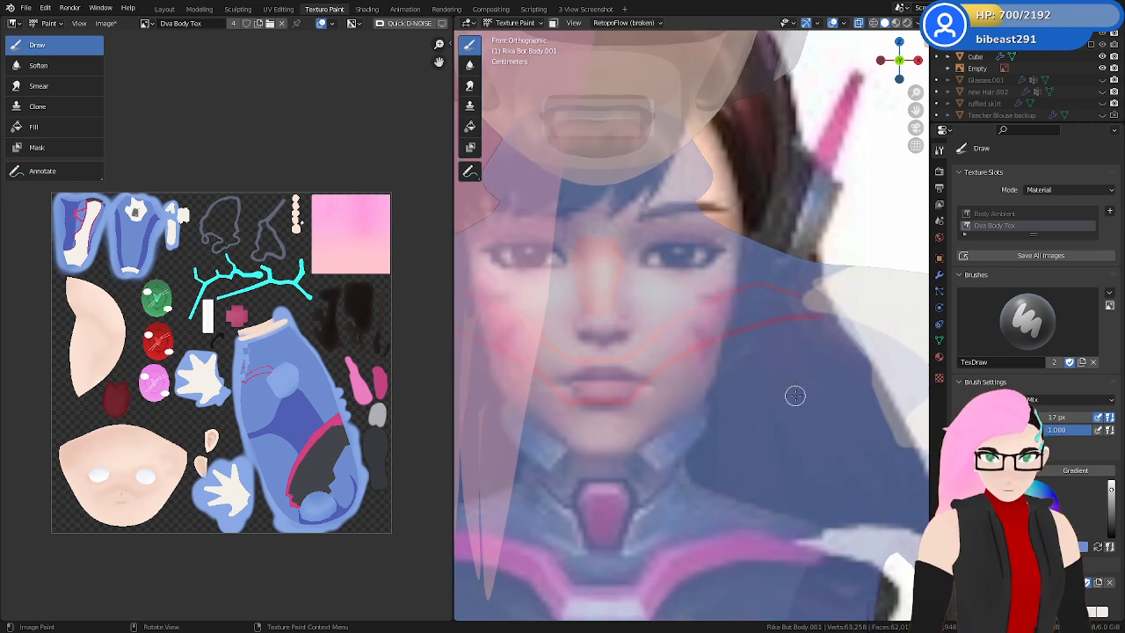
middle_click_drag(783, 336, 783, 246, "shift")
key("z")
left_click(743, 416)
mouse_move(736, 295)
middle_mouse_down("shift")
mouse_move(747, 407)
mouse_move(738, 384)
mouse_move(751, 325)
middle_mouse_up("shift")
scroll(739, 378, "up", 2)
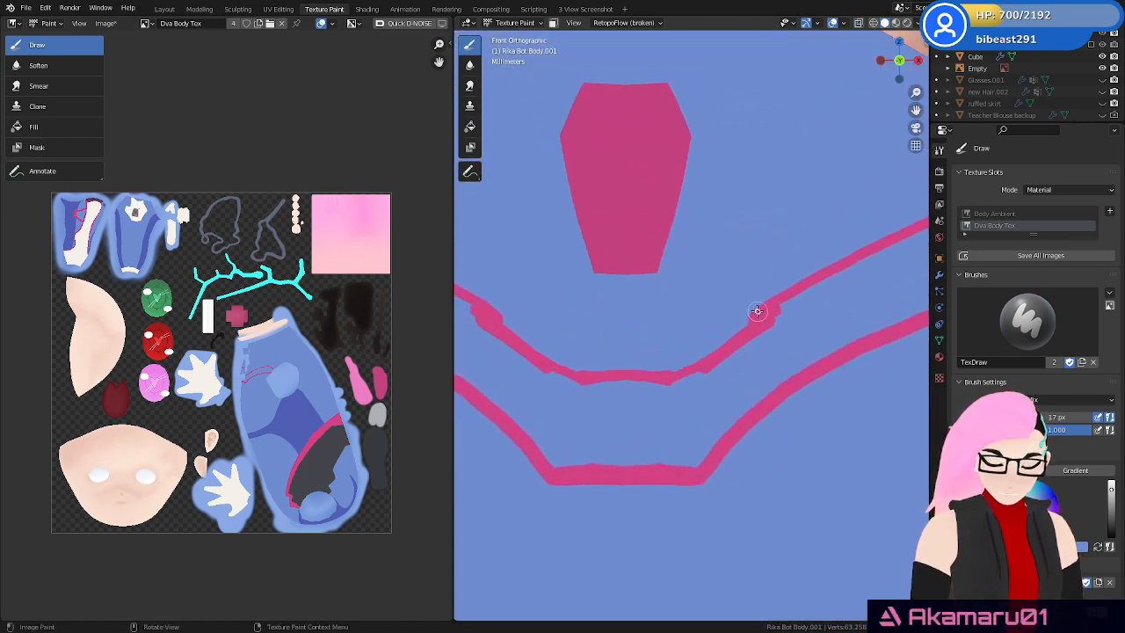
mouse_move(758, 311)
left_mouse_down()
mouse_move(698, 358)
mouse_move(716, 357)
mouse_move(641, 389)
mouse_move(619, 387)
mouse_move(665, 394)
mouse_move(639, 403)
mouse_move(619, 446)
mouse_move(630, 455)
mouse_move(656, 419)
mouse_move(633, 442)
mouse_move(706, 404)
mouse_move(655, 464)
mouse_move(726, 401)
mouse_move(733, 361)
mouse_move(689, 449)
mouse_move(709, 435)
mouse_move(671, 440)
mouse_move(752, 352)
mouse_move(791, 333)
left_mouse_up()
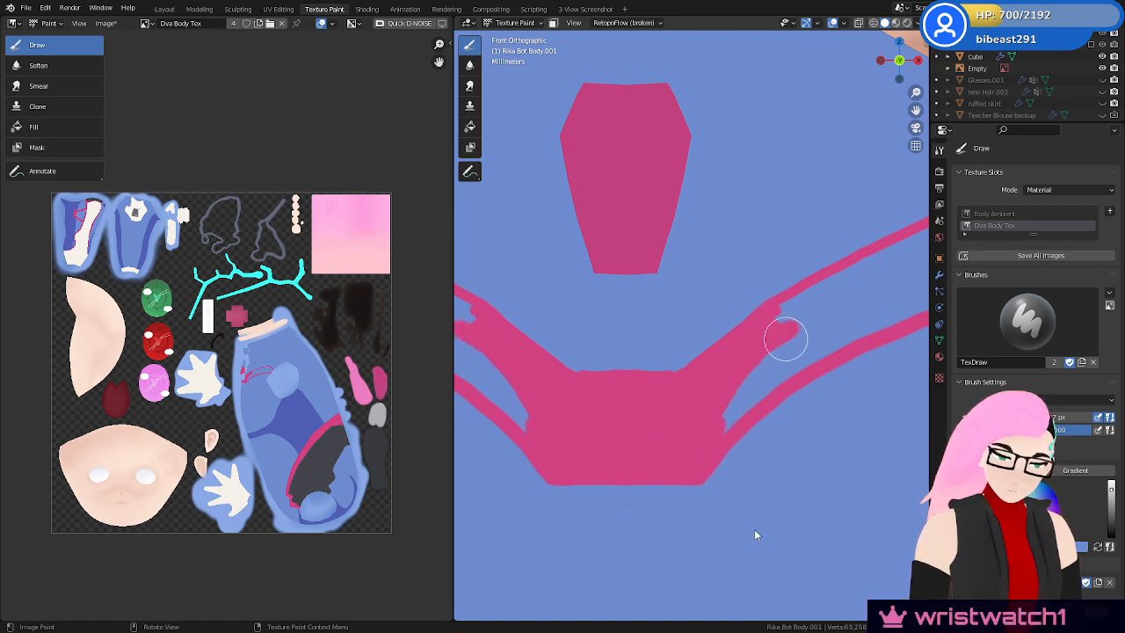
Check the reference in x-ray and fill the gap between the two chest lines with pink outward toward the shoulder
key("alt+z")
middle_click_drag(759, 475, 751, 418, "shift")
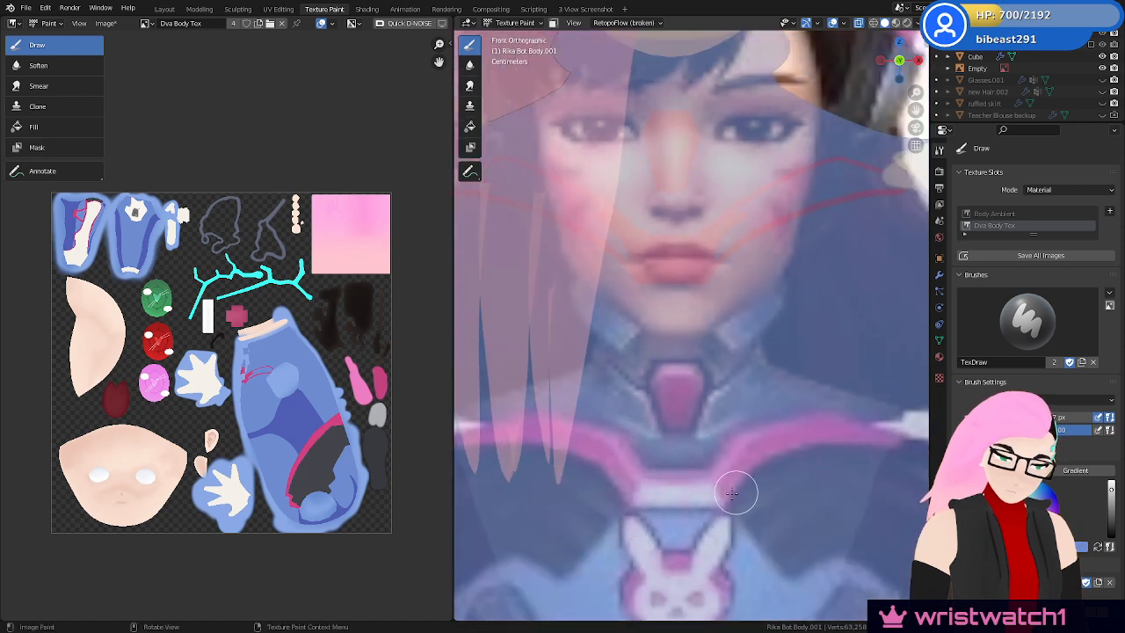
key("z")
left_click(749, 424)
scroll(702, 457, "up", 2)
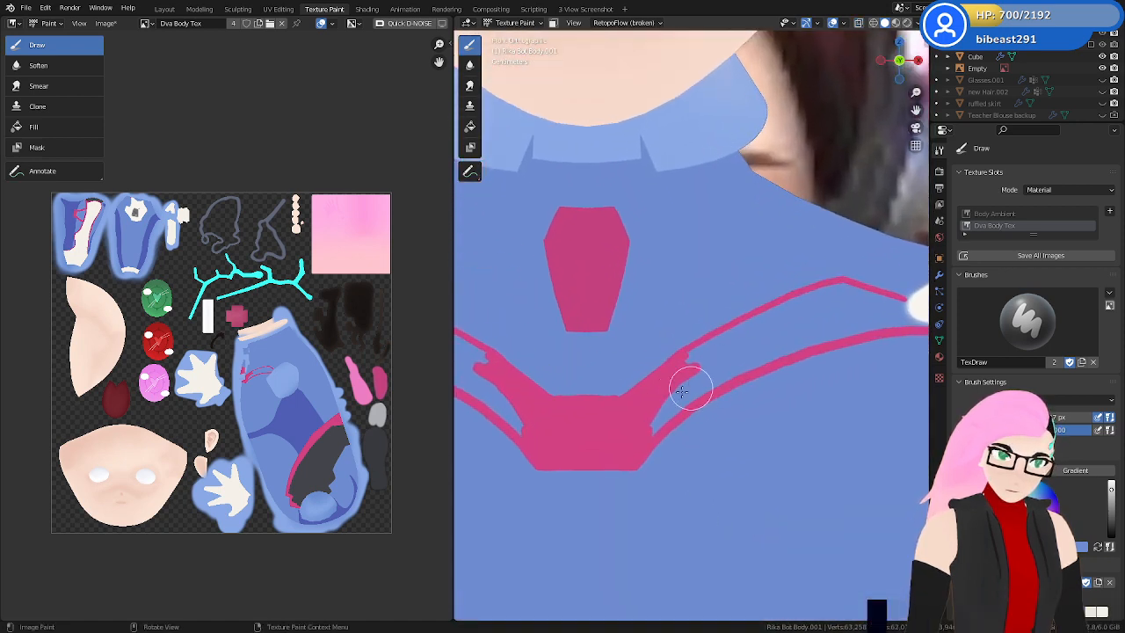
mouse_move(694, 381)
left_mouse_down()
mouse_move(676, 390)
mouse_move(774, 349)
mouse_move(746, 339)
mouse_move(695, 354)
mouse_move(679, 378)
mouse_move(761, 319)
mouse_move(828, 292)
mouse_move(843, 306)
left_mouse_up()
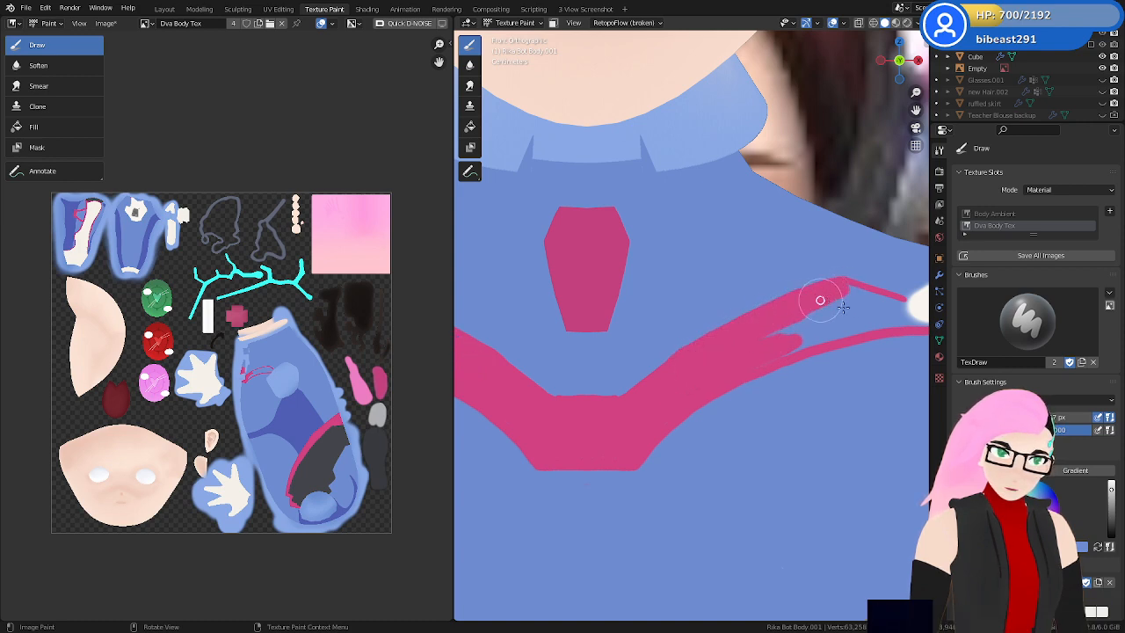
Fill the outer end of the chest band with solid pink up to the white shoulder patch
scroll(816, 341, "up", 5)
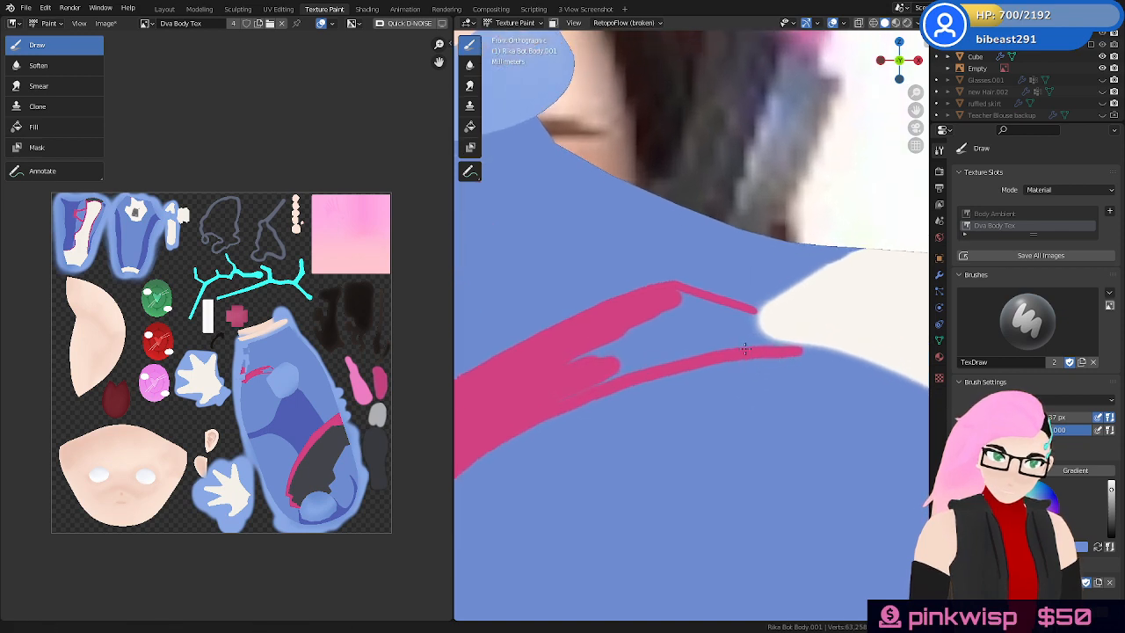
left_click_drag(687, 297, 751, 313)
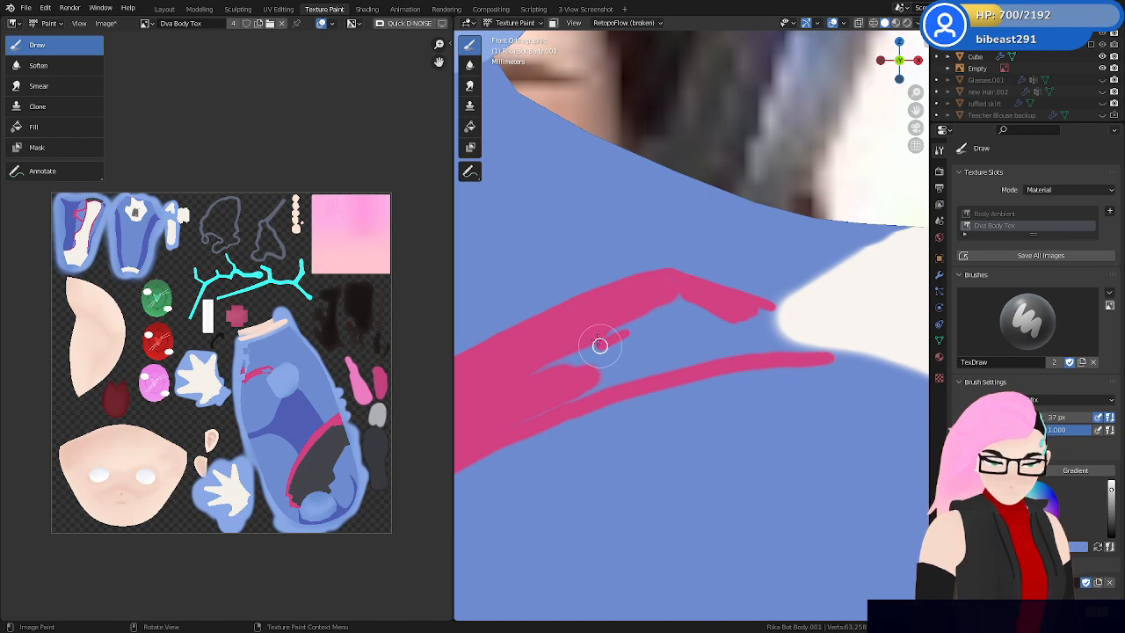
middle_click_drag(605, 349, 721, 347)
key("KP_1")
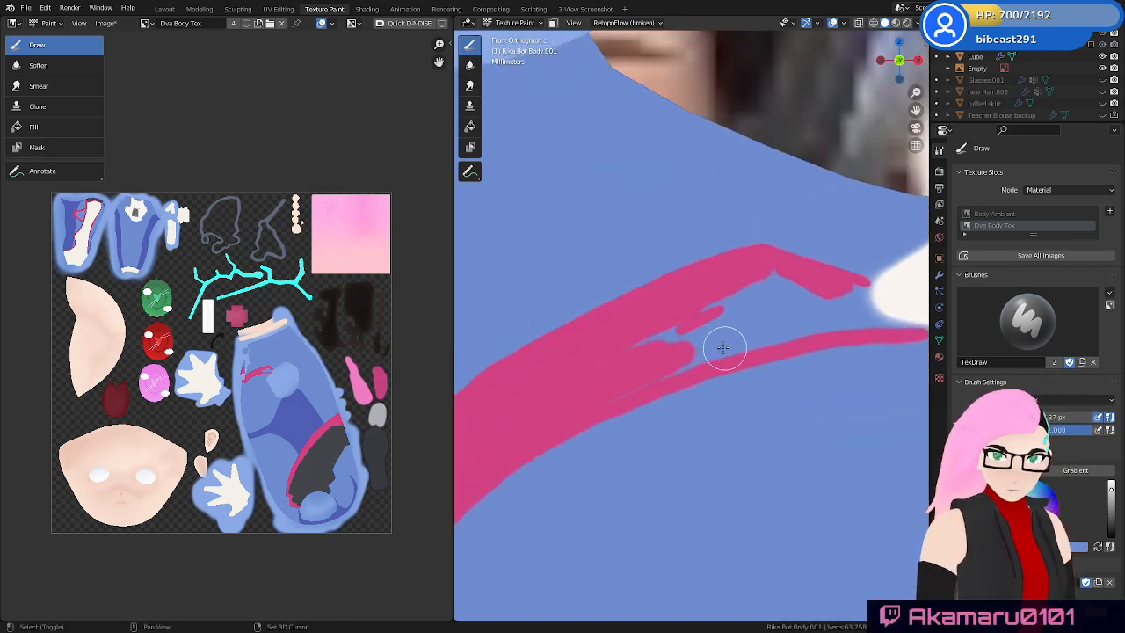
mouse_move(721, 347)
left_mouse_down()
mouse_move(695, 311)
mouse_move(709, 319)
mouse_move(652, 370)
mouse_move(711, 354)
mouse_move(782, 283)
mouse_move(762, 269)
mouse_move(843, 293)
left_mouse_up()
middle_click_drag(756, 345, 732, 353, "shift")
mouse_move(750, 302)
left_mouse_down()
mouse_move(765, 324)
mouse_move(814, 344)
mouse_move(748, 314)
mouse_move(750, 299)
mouse_move(674, 294)
mouse_move(709, 322)
mouse_move(739, 294)
mouse_move(749, 328)
mouse_move(686, 346)
left_mouse_up()
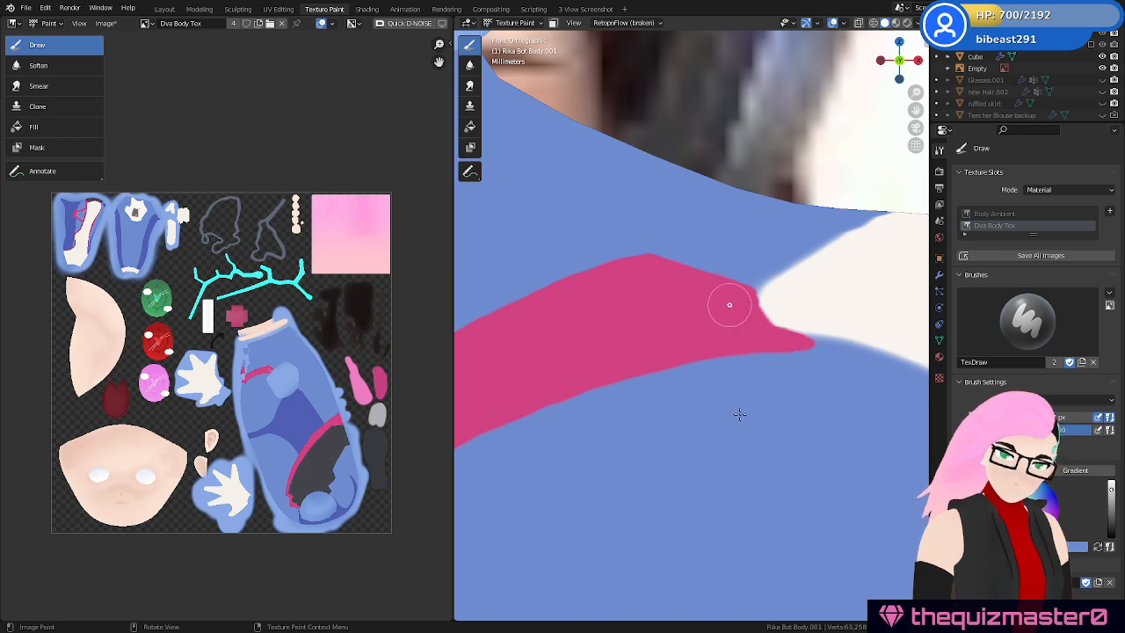
Compare the filled pink chest band with the reference figure's collar band in x-ray
scroll(729, 304, "down", 8)
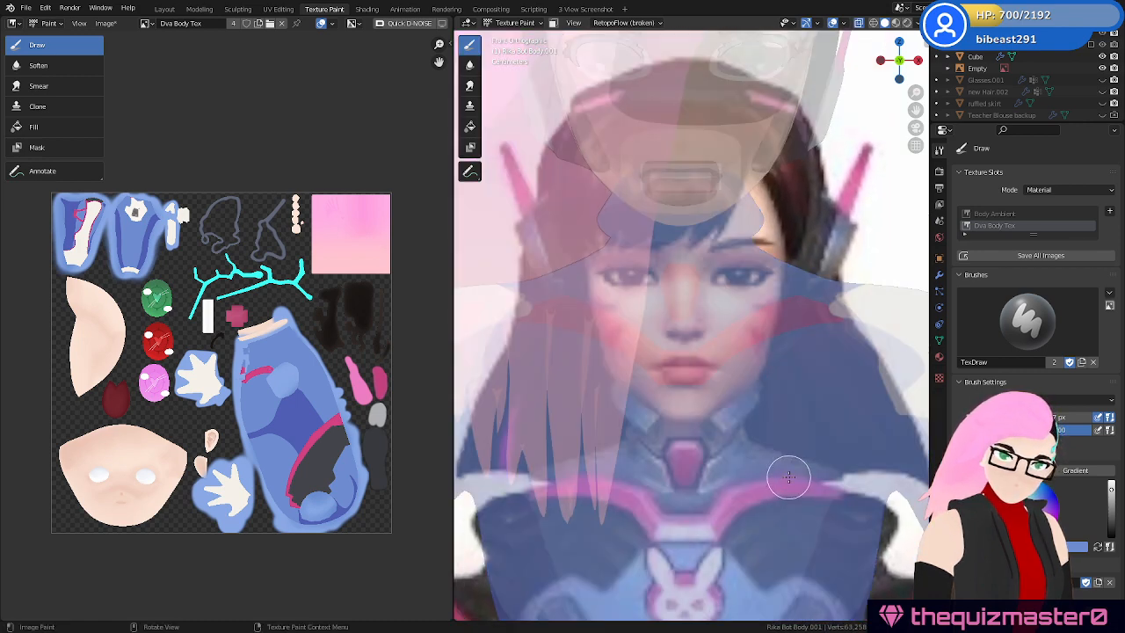
key("alt+z")
middle_click_drag(806, 496, 787, 478, "shift")
key("alt+z")
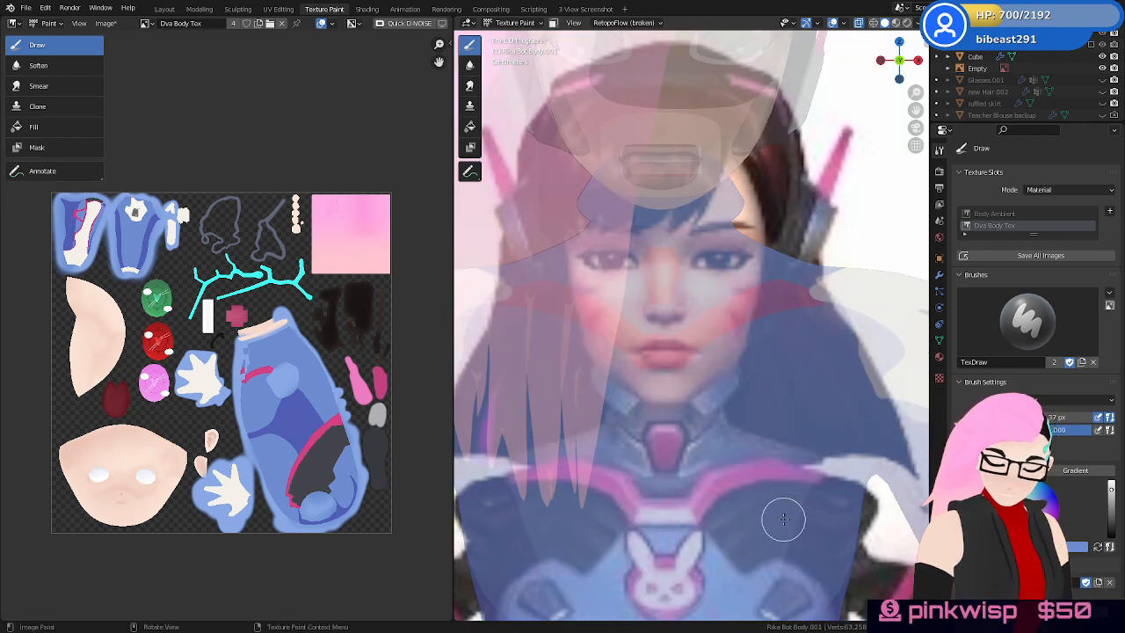
middle_click_drag(783, 519, 798, 372, "shift")
scroll(787, 414, "up", 2)
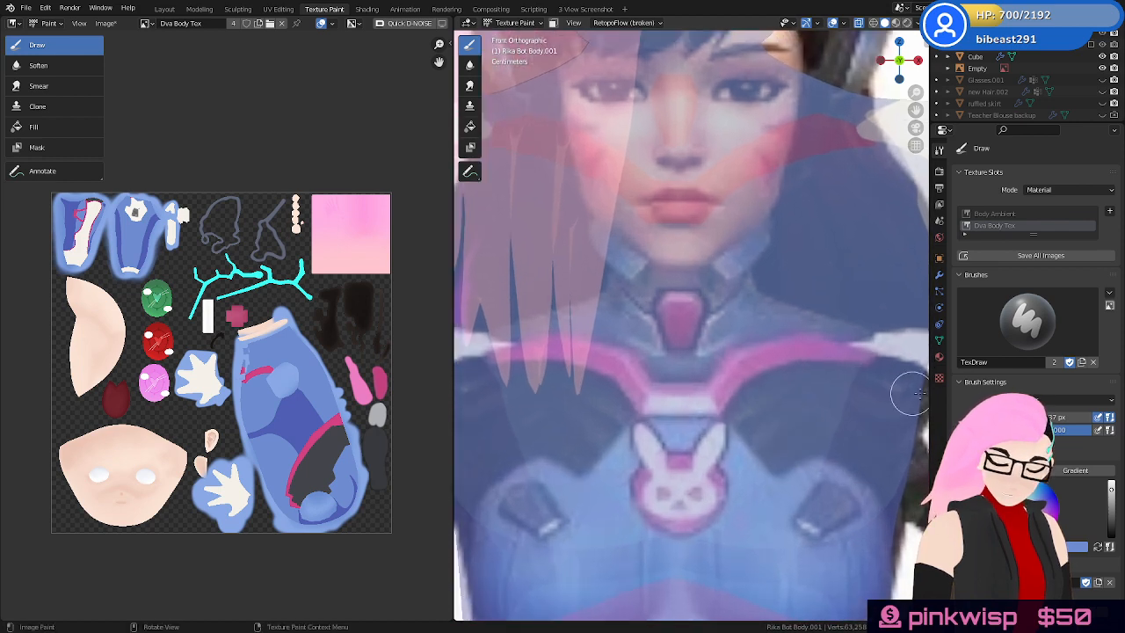
scroll(1073, 546, "down", 3)
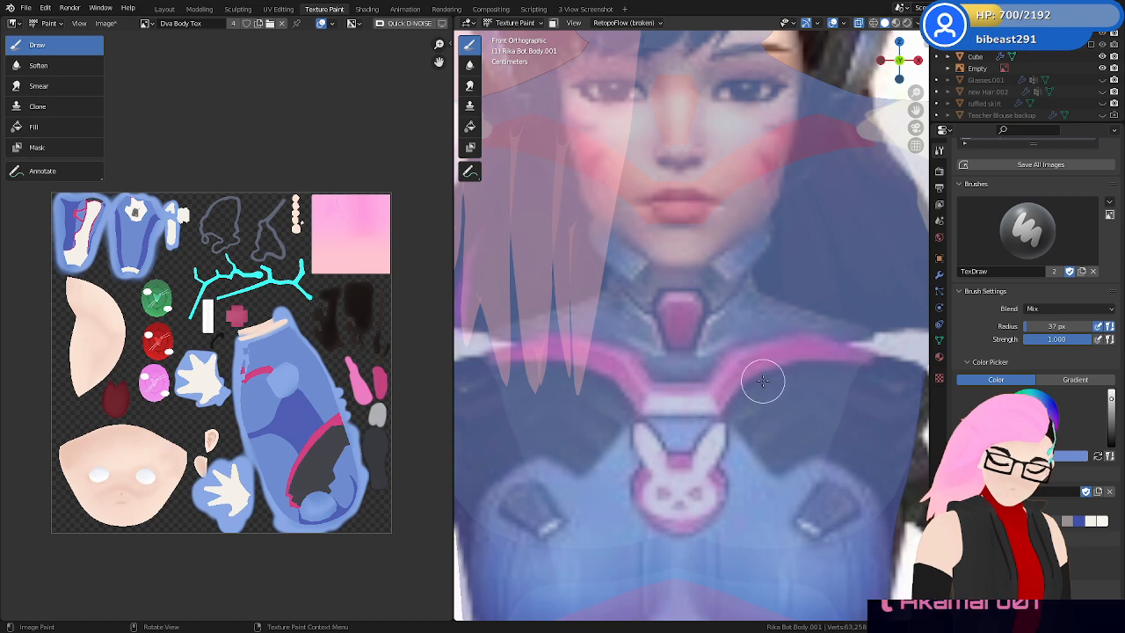
Set the brush colour to a brighter pink sampled from the reference figure
middle_click_drag(743, 388, 756, 439)
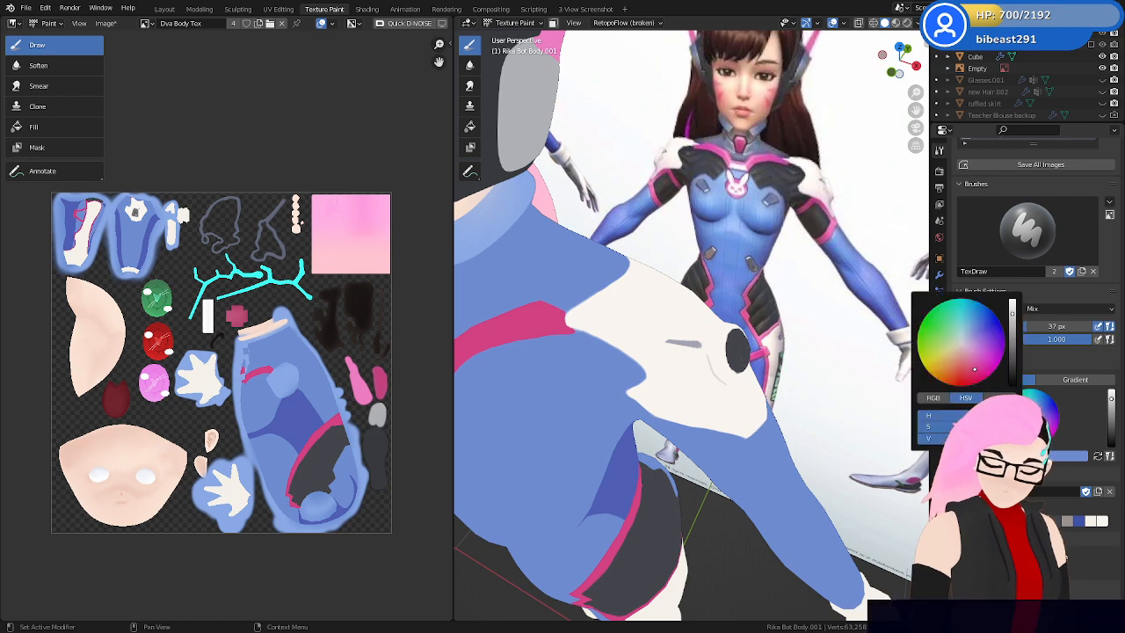
key("s")
left_click(763, 195)
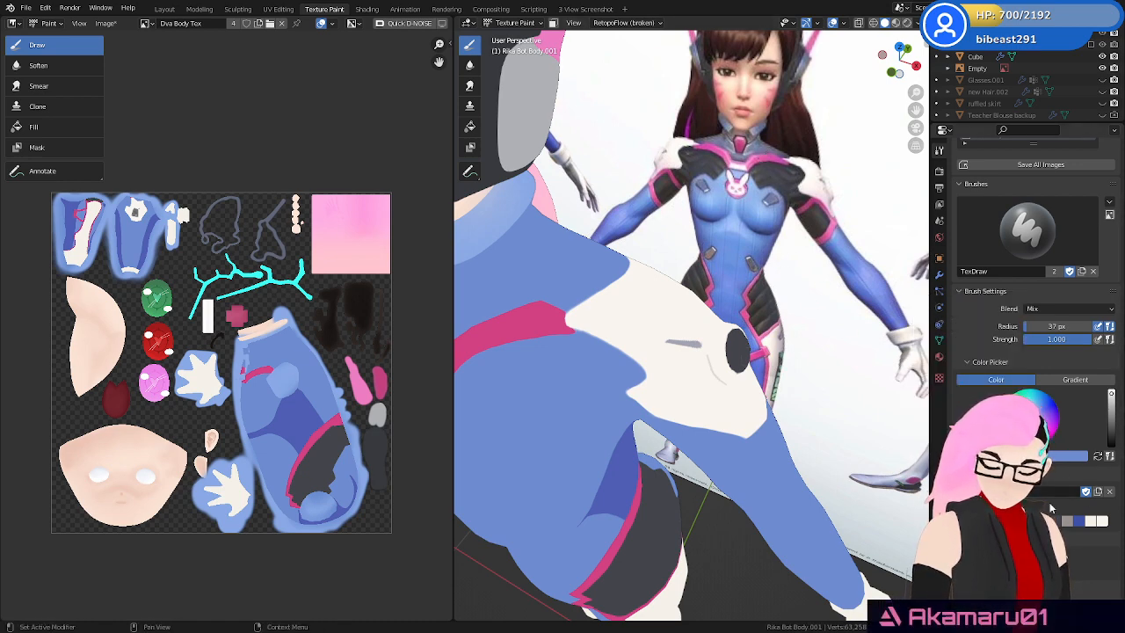
left_click(1043, 521)
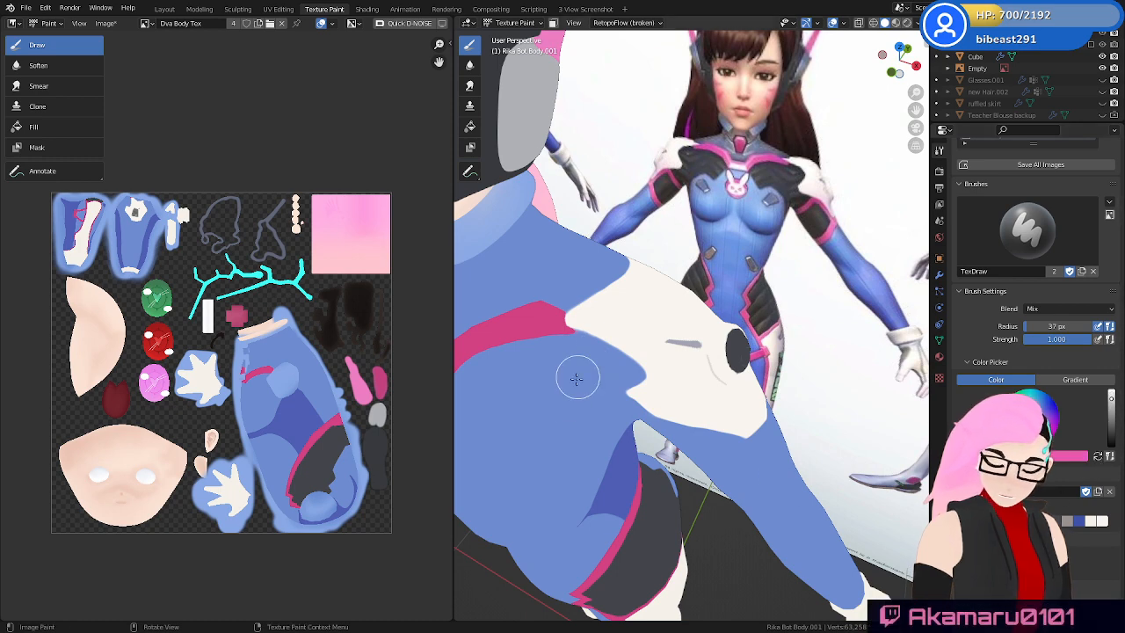
Try the brighter pink with short vertical strokes across the outer end of the chest band
left_click_drag(527, 284, 531, 400)
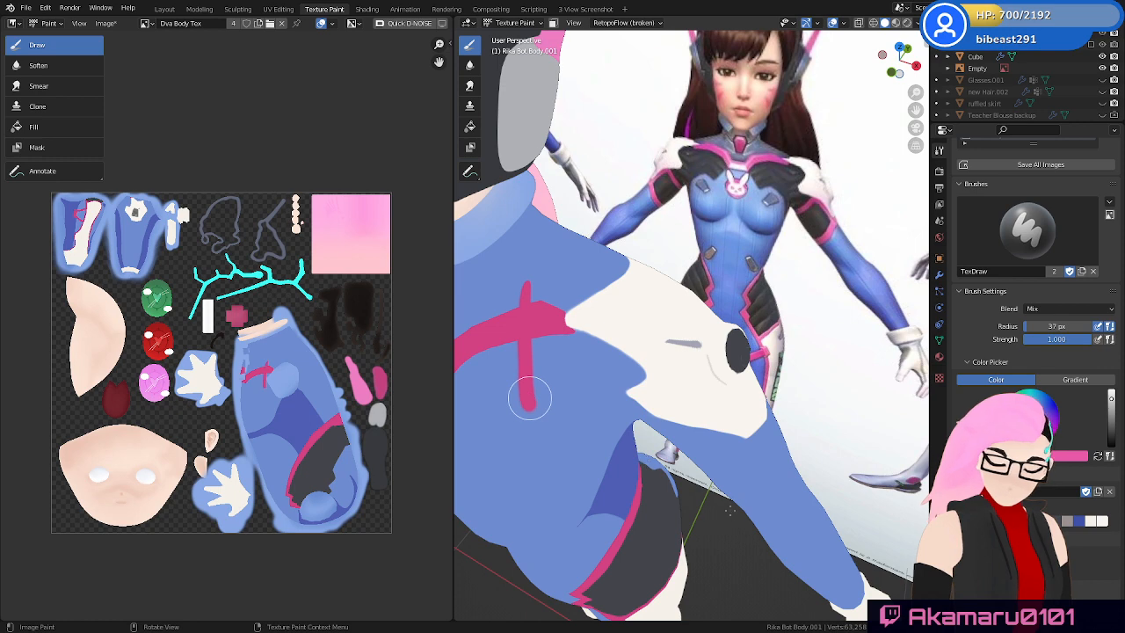
key("ctrl+z")
left_click_drag(526, 280, 521, 400)
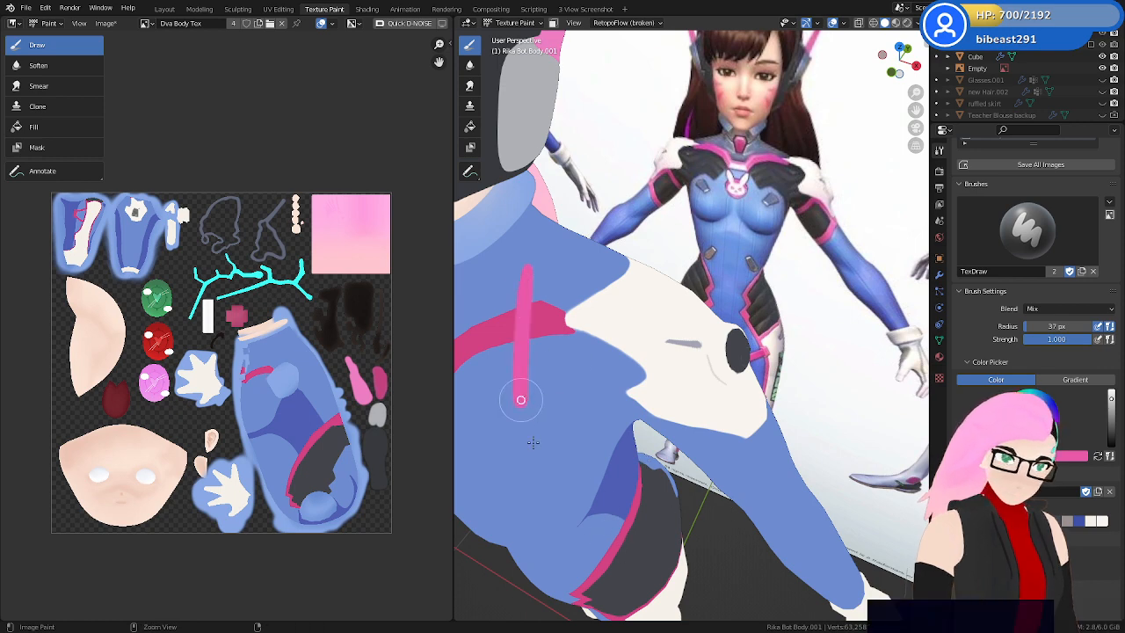
Check the chest band against the reference from the front and reduce the brush radius to 11 px
middle_click_drag(625, 418, 753, 411)
key("KP_1")
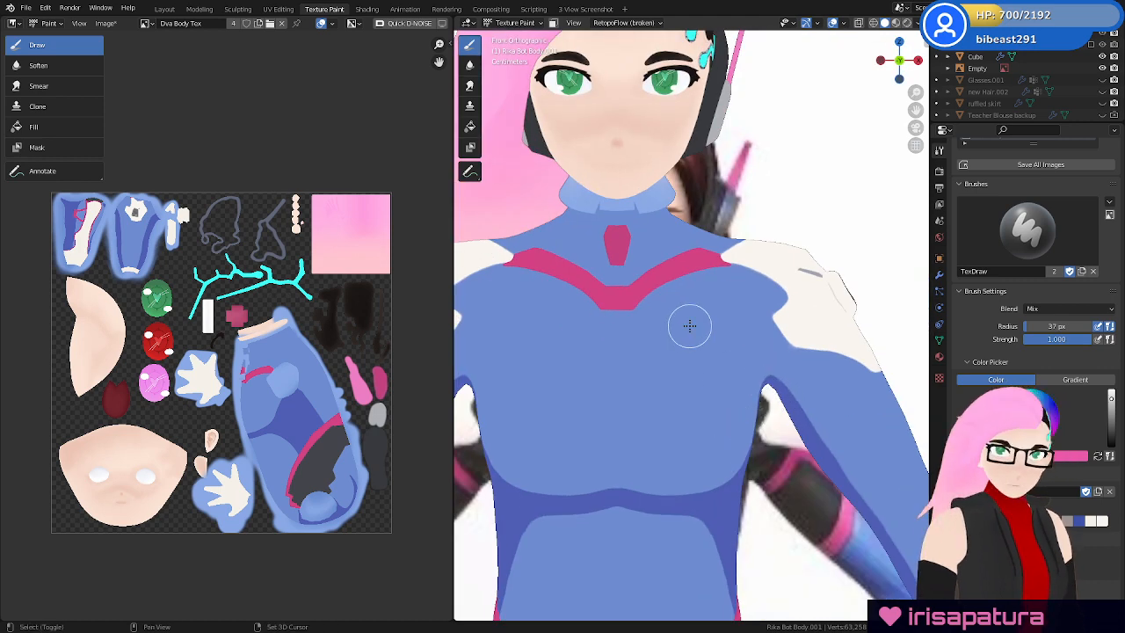
scroll(688, 321, "up", 4)
key("alt+z")
key("alt+z")
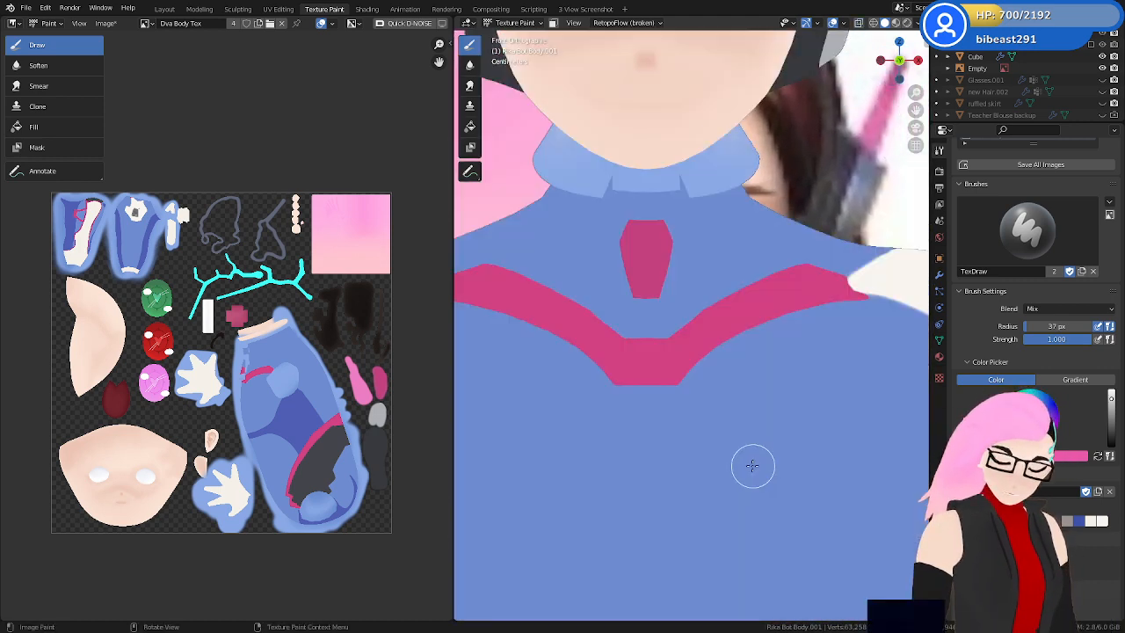
mouse_move(764, 371)
middle_mouse_down("shift")
mouse_move(739, 377)
mouse_move(766, 329)
middle_mouse_up("shift")
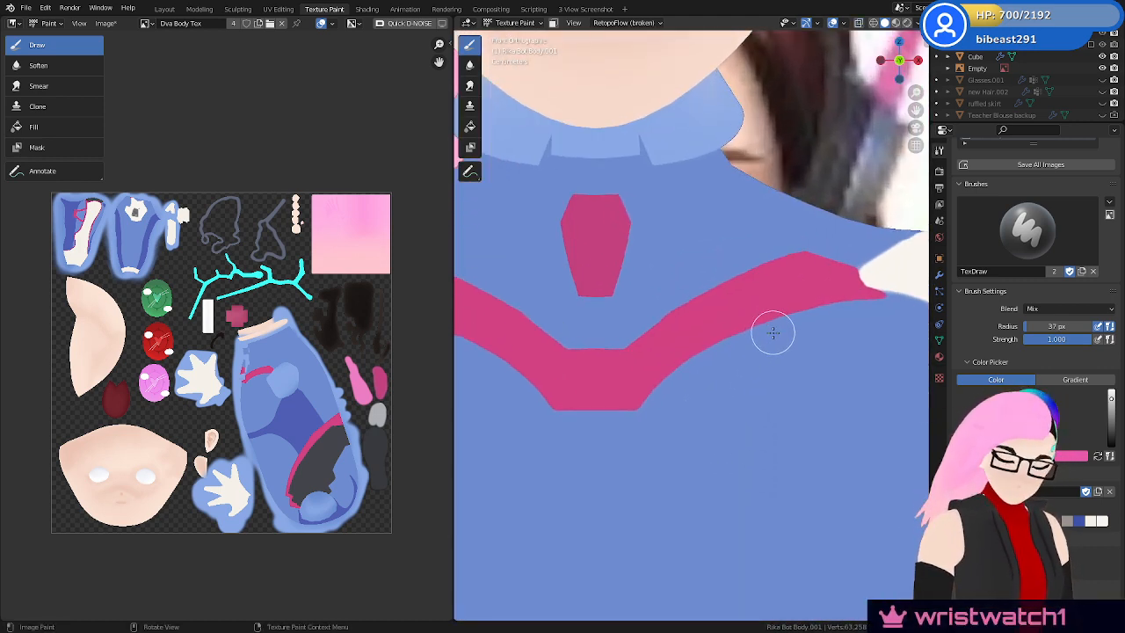
key("f")
left_click(761, 348)
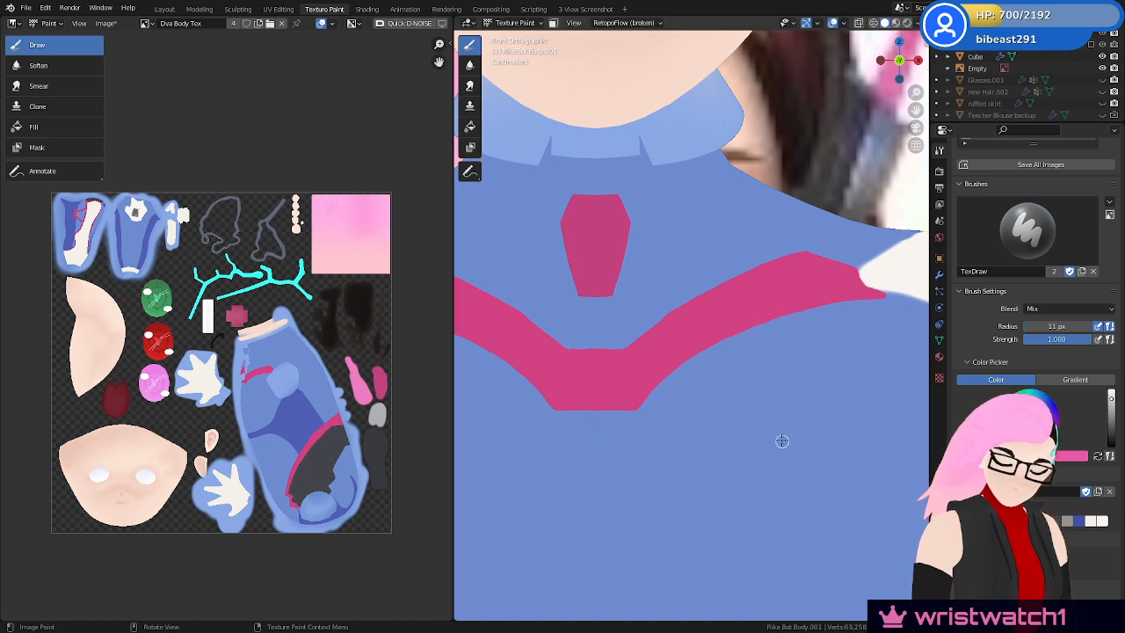
Check the reference collar in x-ray and try a thin brighter-pink line from the band's outer peak to its centre
key("z")
left_click(793, 468)
key("z")
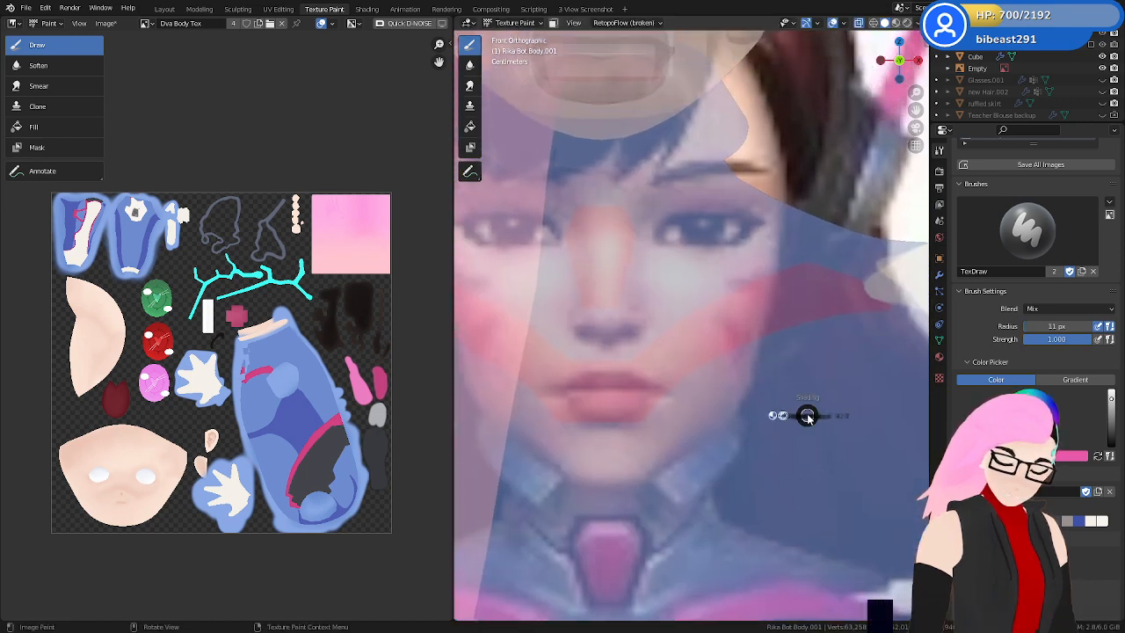
left_click(804, 473)
middle_click_drag(802, 462, 810, 360, "ctrl")
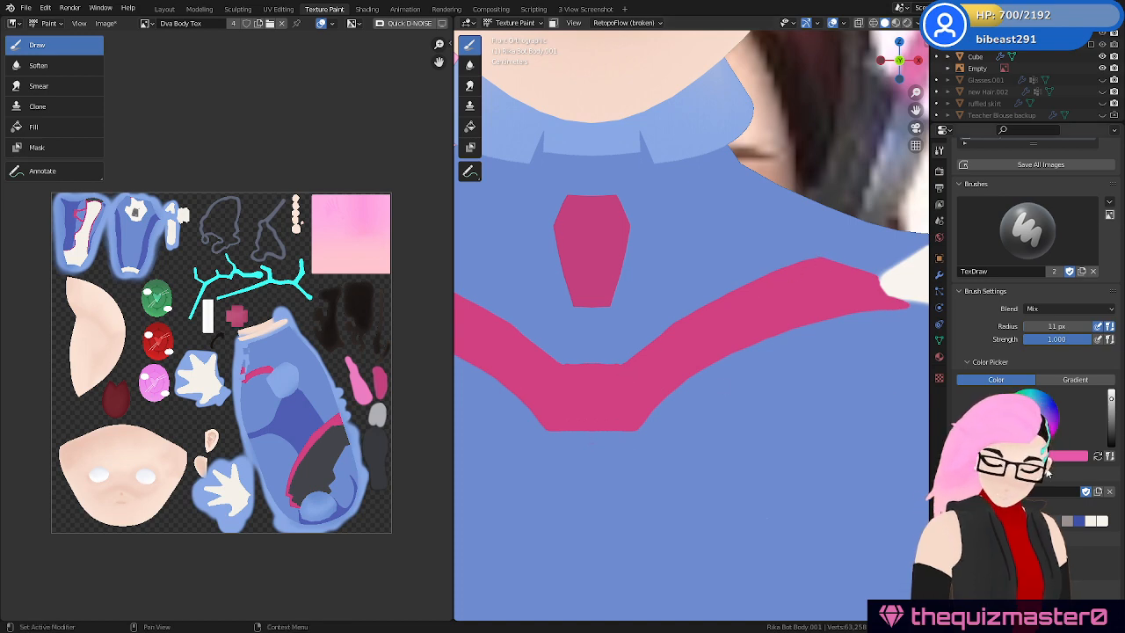
left_click_drag(825, 259, 620, 384)
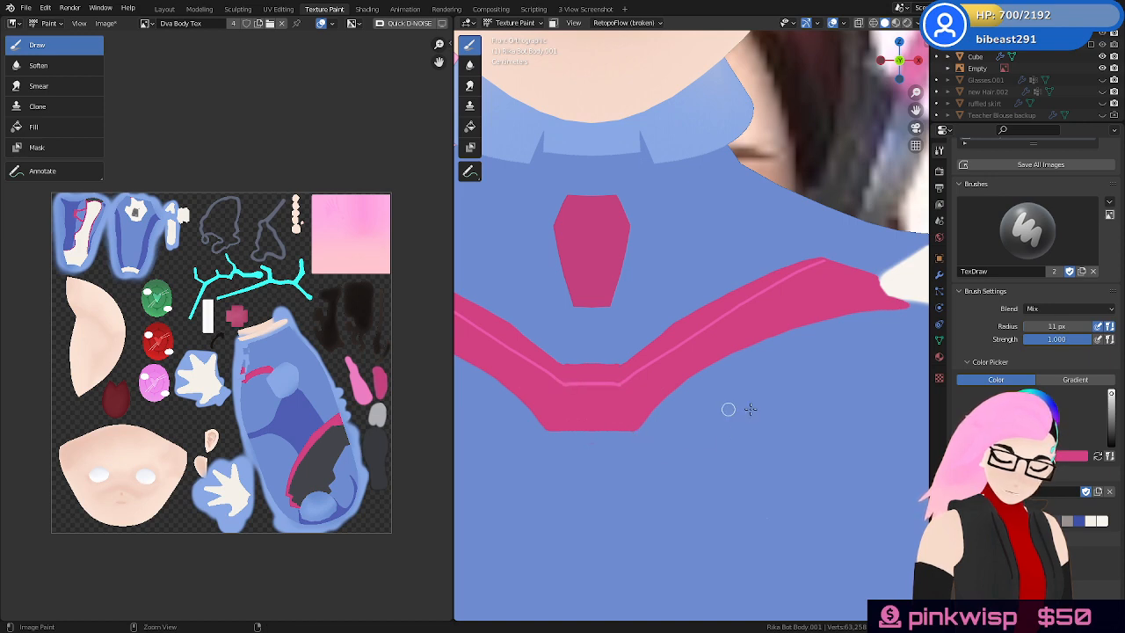
Recheck the reference collar in x-ray and try a short horizontal highlight stroke in the band's centre, undoing it
key("alt+z")
scroll(782, 447, "up", 4)
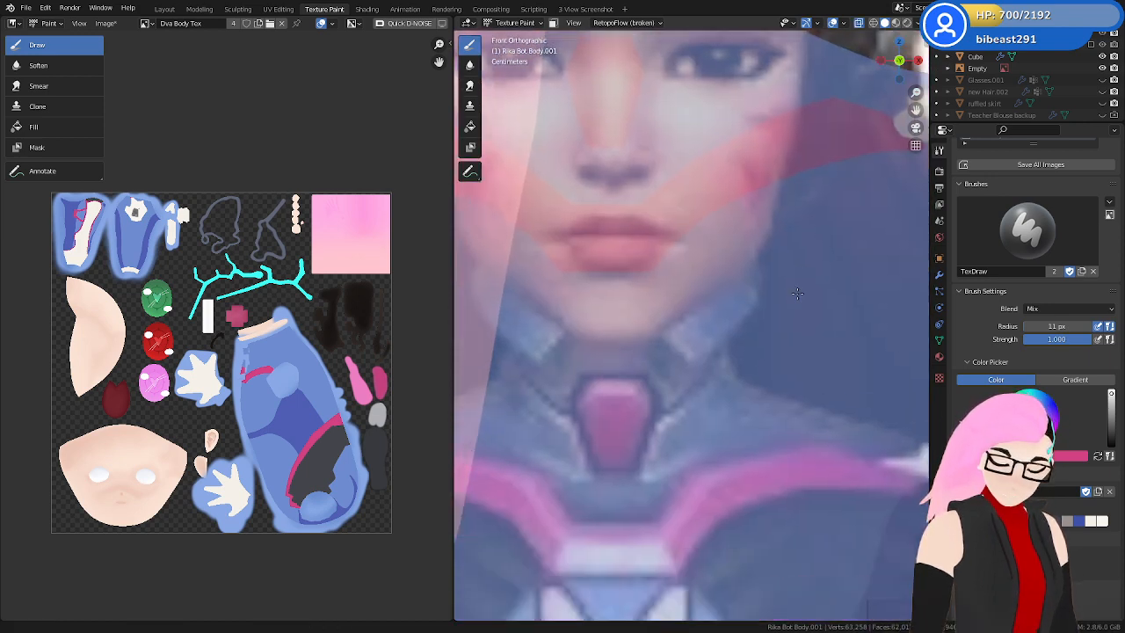
middle_click_drag(796, 339, 779, 372, "shift")
key("z")
left_click(784, 468)
middle_click_drag(756, 333, 762, 419, "shift")
scroll(761, 419, "up", 1)
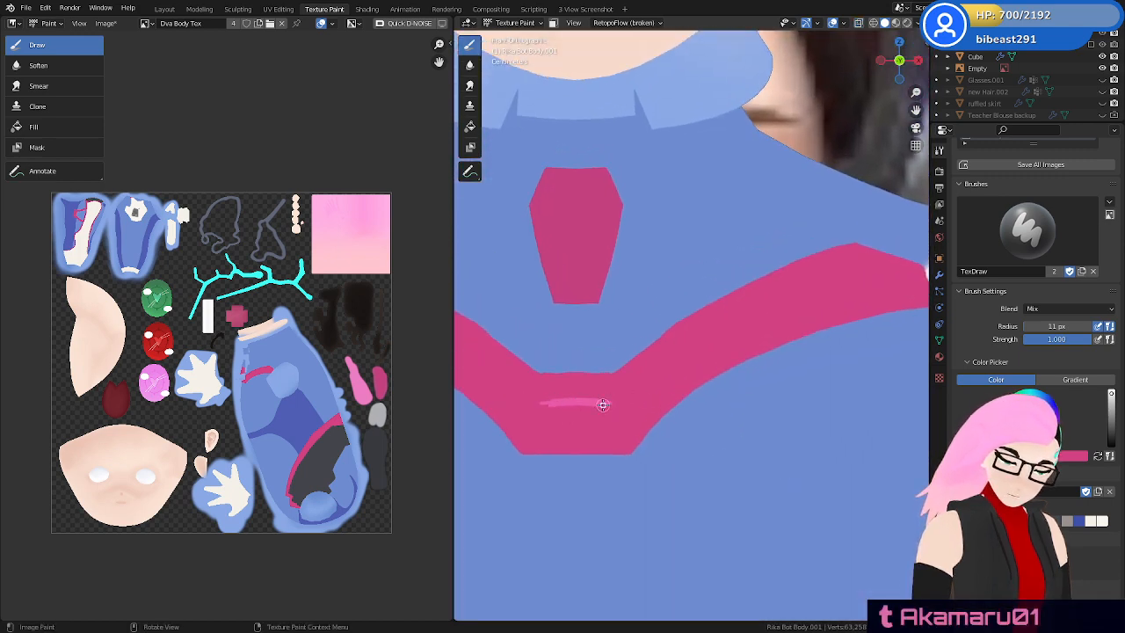
key("ctrl+z")
Paint a thin brighter-pink line across the centre of the chest band and up along its angled sides
middle_click_drag(686, 414, 744, 395, "shift")
scroll(729, 377, "up", 1)
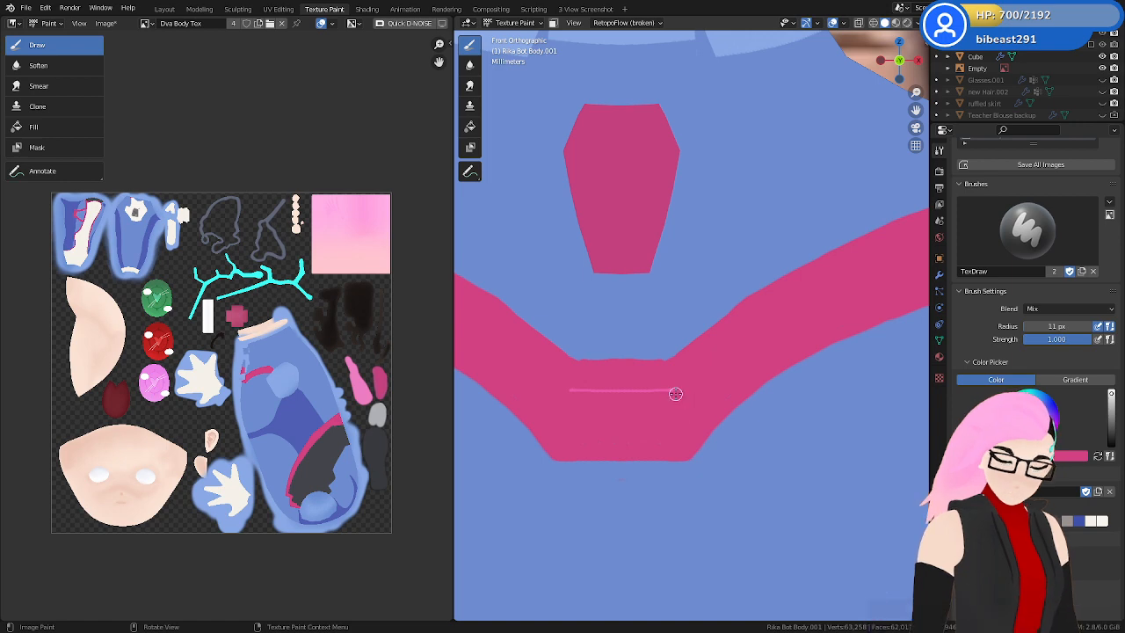
middle_click_drag(673, 392, 638, 401, "shift")
left_click_drag(636, 401, 708, 343)
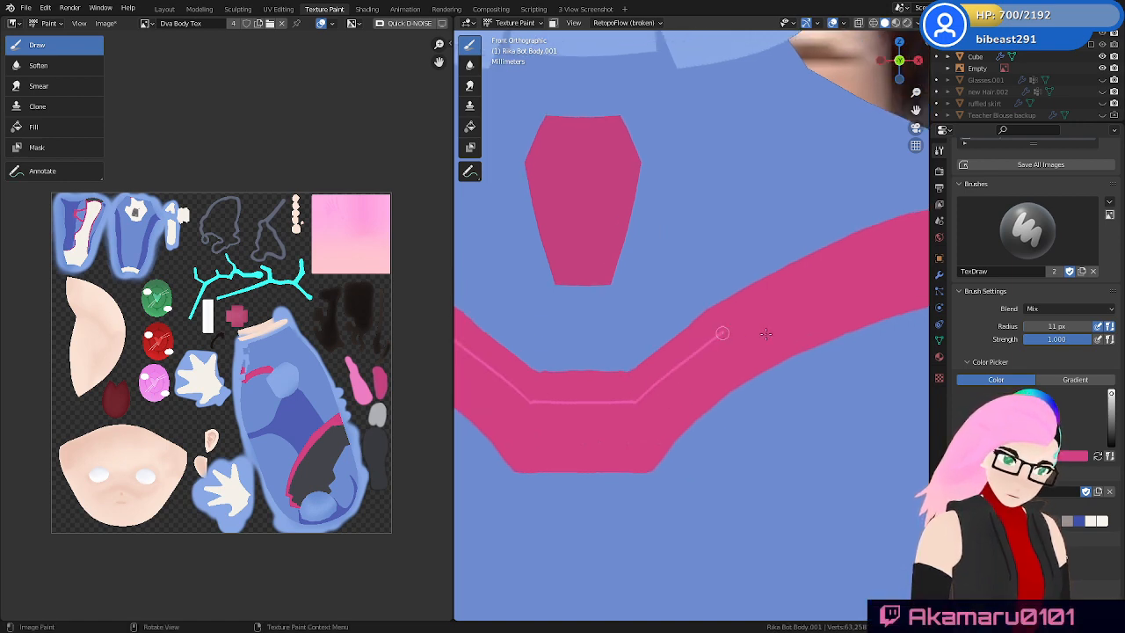
middle_click_drag(665, 393, 618, 414, "shift")
left_click_drag(604, 397, 802, 304)
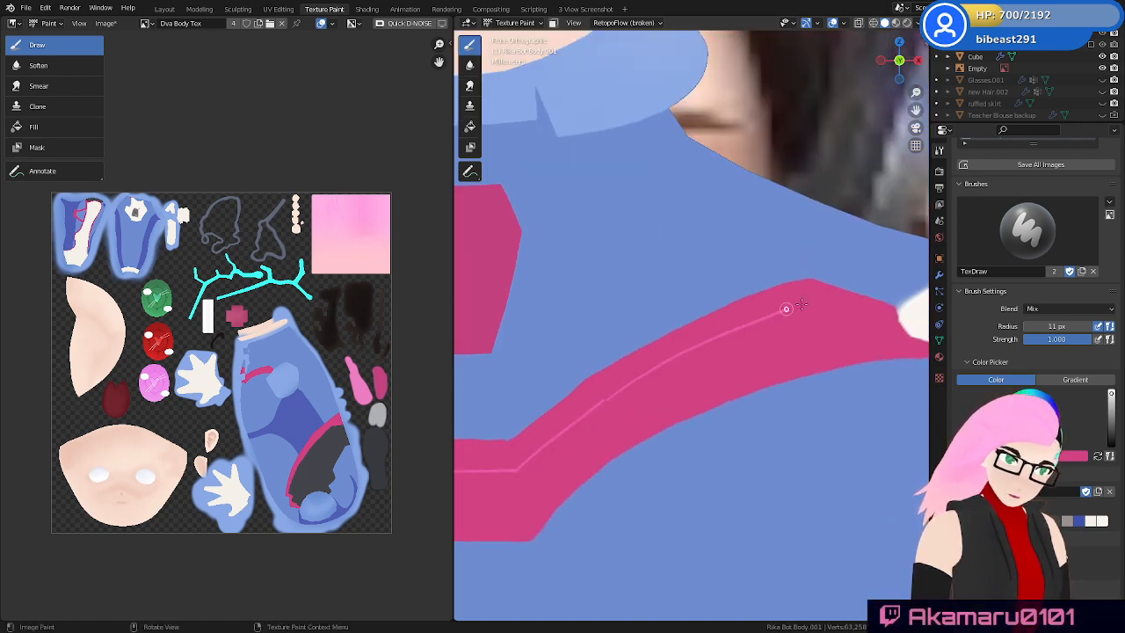
Check the reference in x-ray and extend the thin highlight line along the band to its outer peak and down toward the white shoulder patch
key("z")
left_click(786, 439)
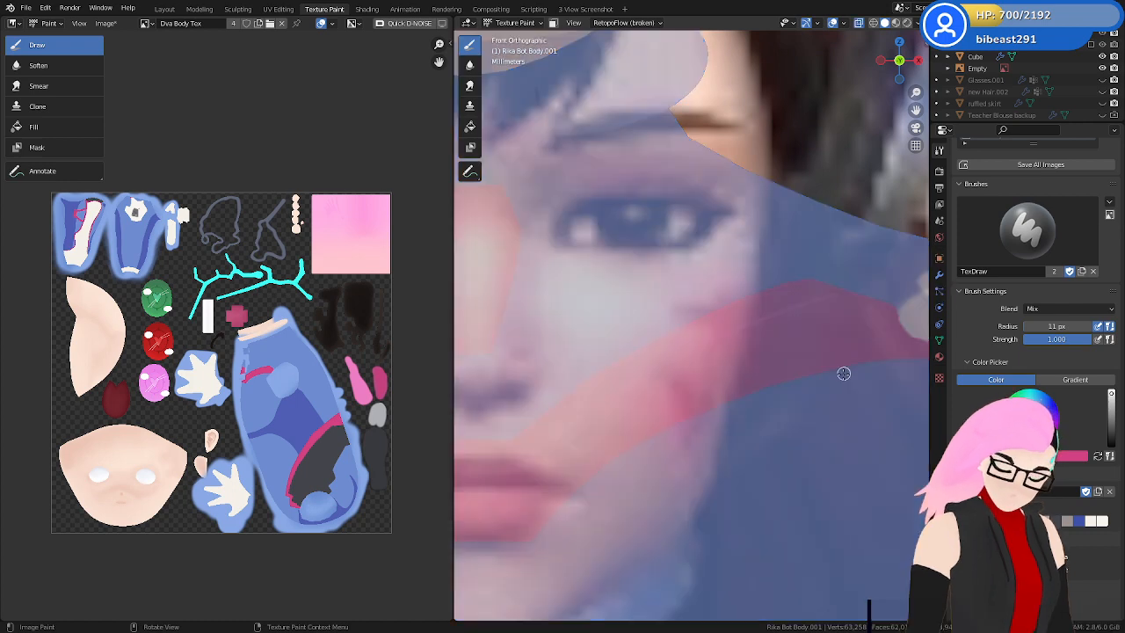
middle_click_drag(788, 445, 775, 454, "ctrl")
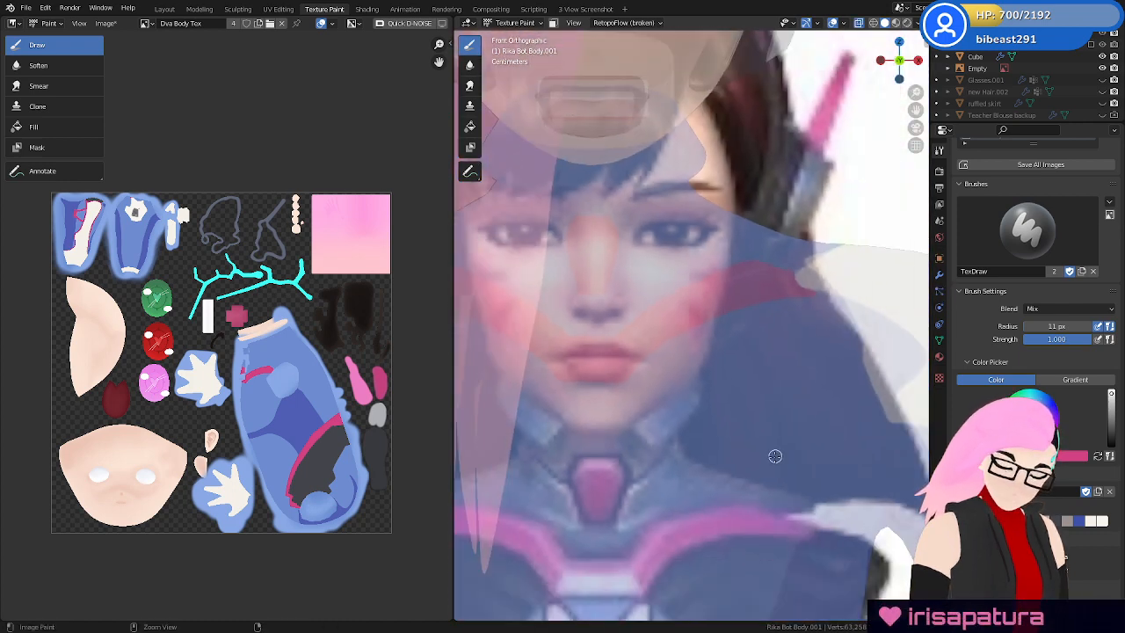
mouse_move(752, 410)
middle_mouse_down("ctrl")
mouse_move(771, 355)
mouse_move(821, 320)
middle_mouse_up("ctrl")
key("z")
left_click(772, 393)
middle_click_drag(821, 320, 813, 357, "shift")
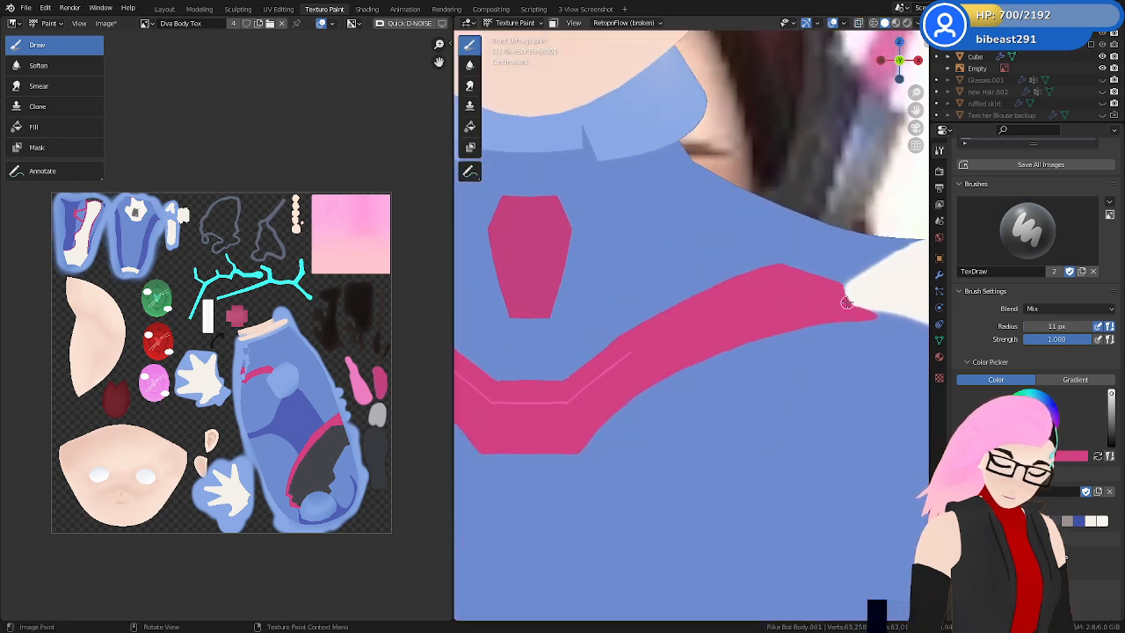
left_click_drag(785, 277, 851, 312)
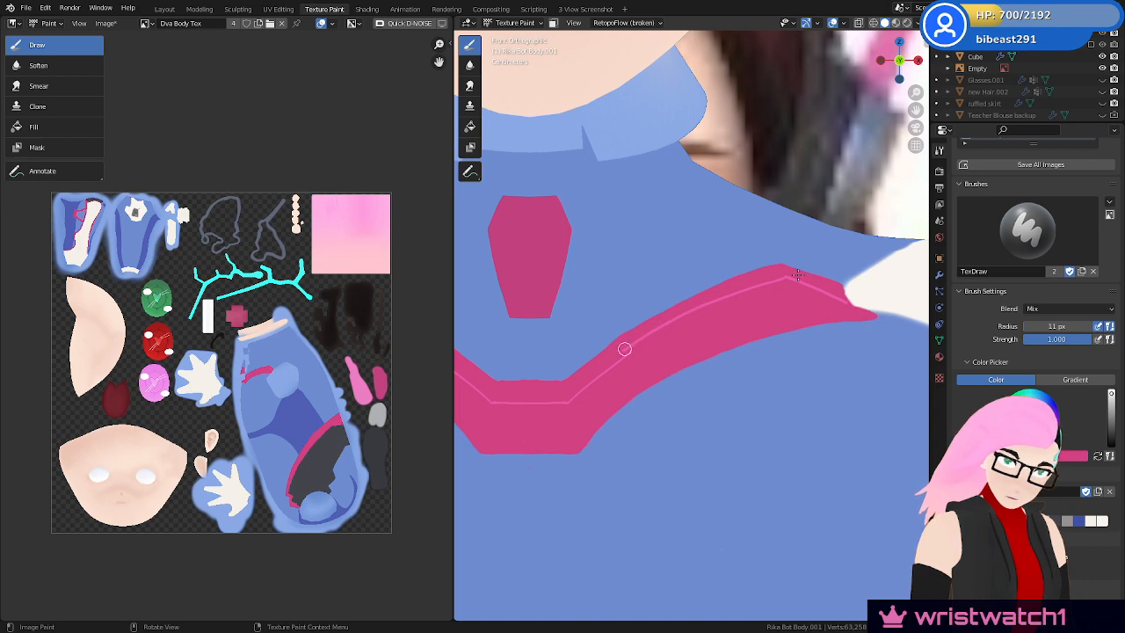
left_click_drag(784, 278, 625, 359)
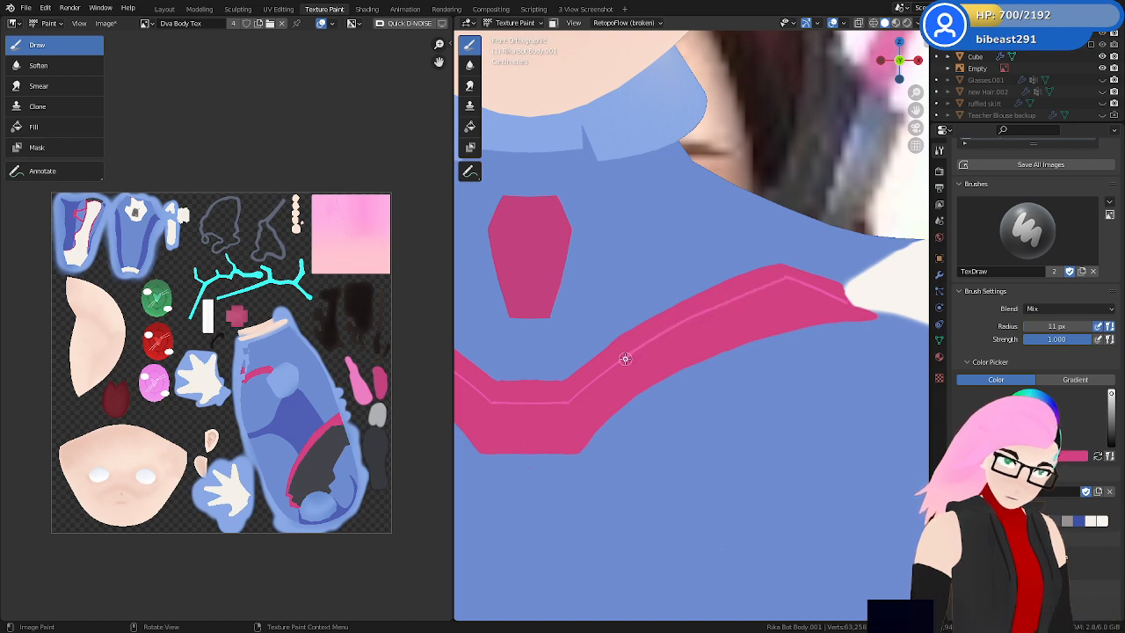
mouse_move(603, 498)
middle_mouse_down("ctrl")
mouse_move(670, 489)
mouse_move(726, 381)
middle_mouse_up("ctrl")
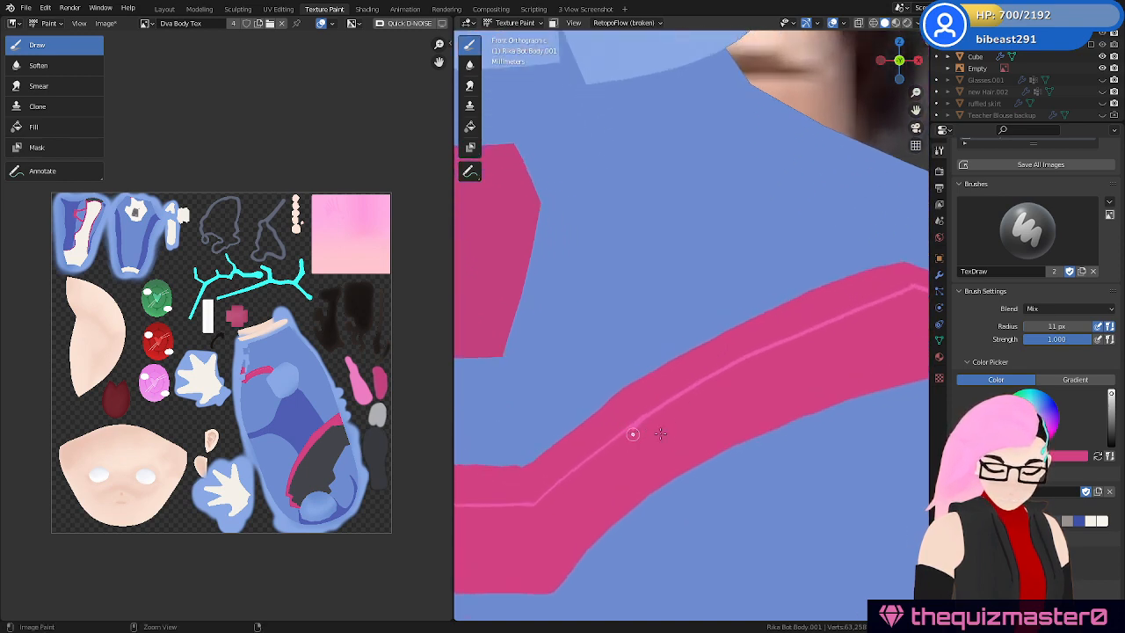
middle_click_drag(532, 474, 762, 372, "shift")
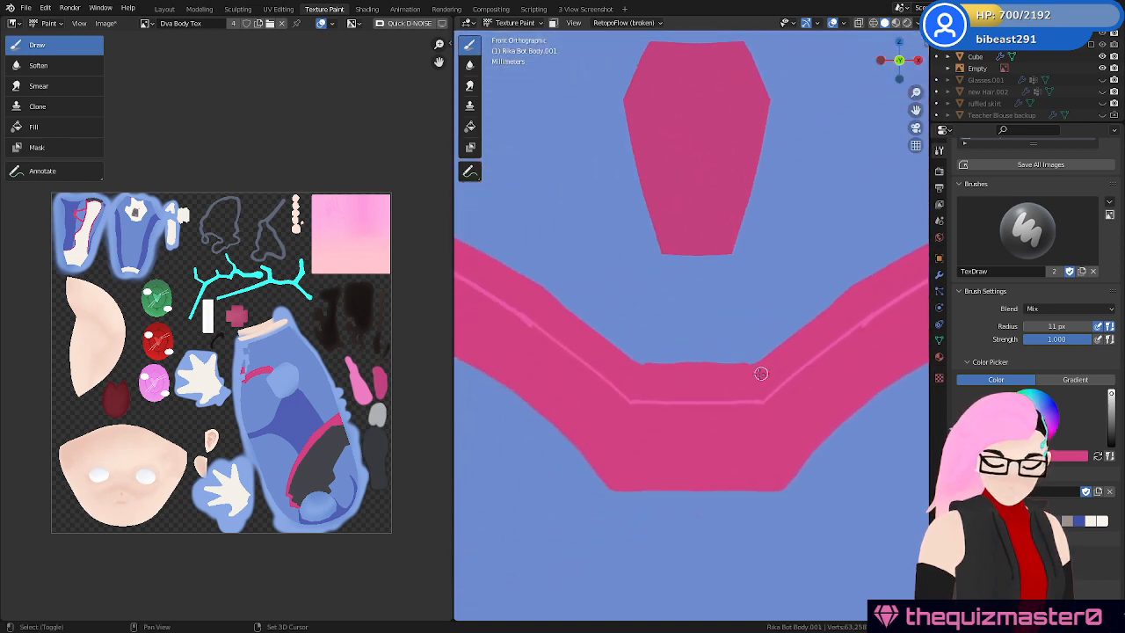
Set the brush radius to 29 px and fill the area above the highlight line at the chest band's centre and inner angled side with brighter pink
key("f")
left_click(705, 372)
mouse_move(647, 388)
left_mouse_down()
mouse_move(697, 390)
mouse_move(741, 379)
mouse_move(693, 374)
mouse_move(739, 368)
mouse_move(771, 372)
mouse_move(766, 380)
left_mouse_up()
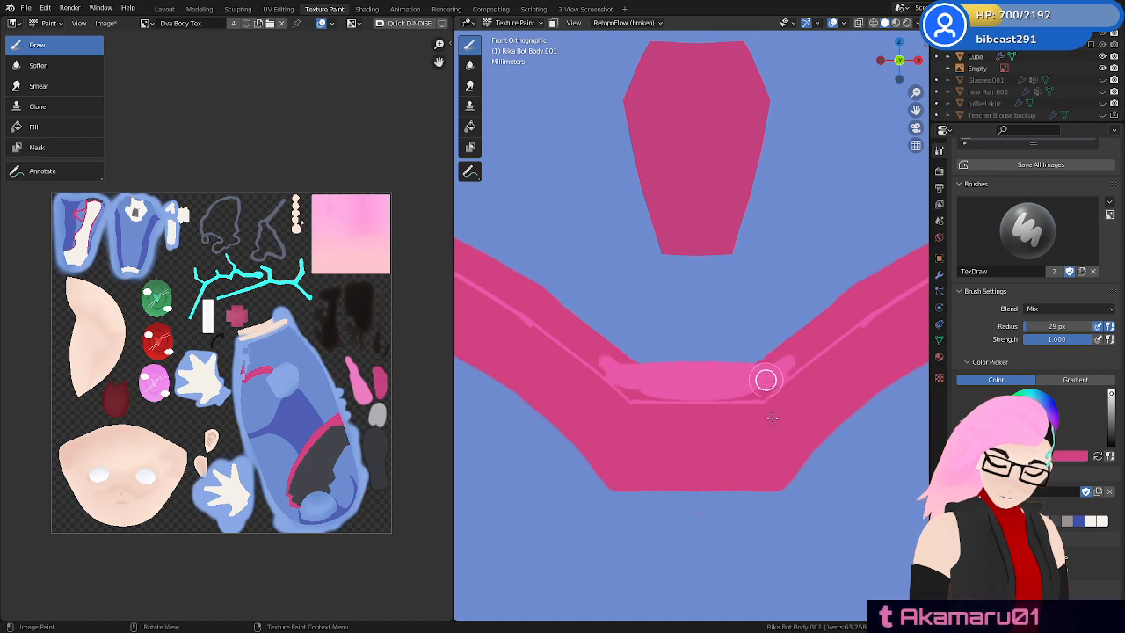
middle_click_drag(704, 439, 635, 429, "shift")
middle_click_drag(746, 427, 799, 356, "ctrl")
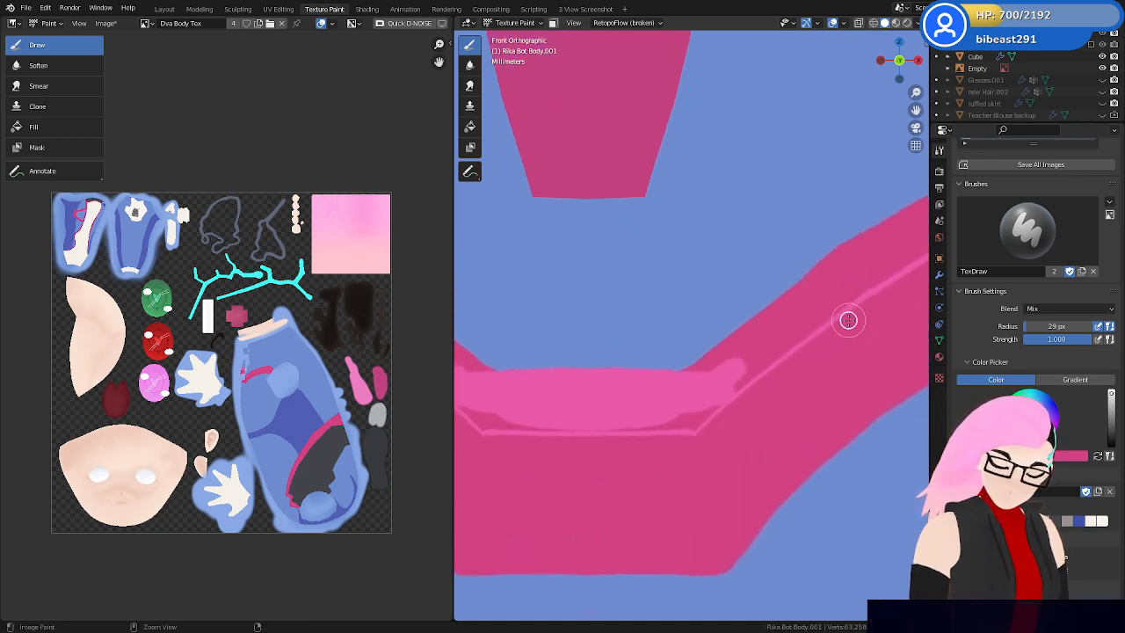
mouse_move(898, 257)
left_mouse_down()
mouse_move(741, 376)
mouse_move(700, 374)
left_mouse_up()
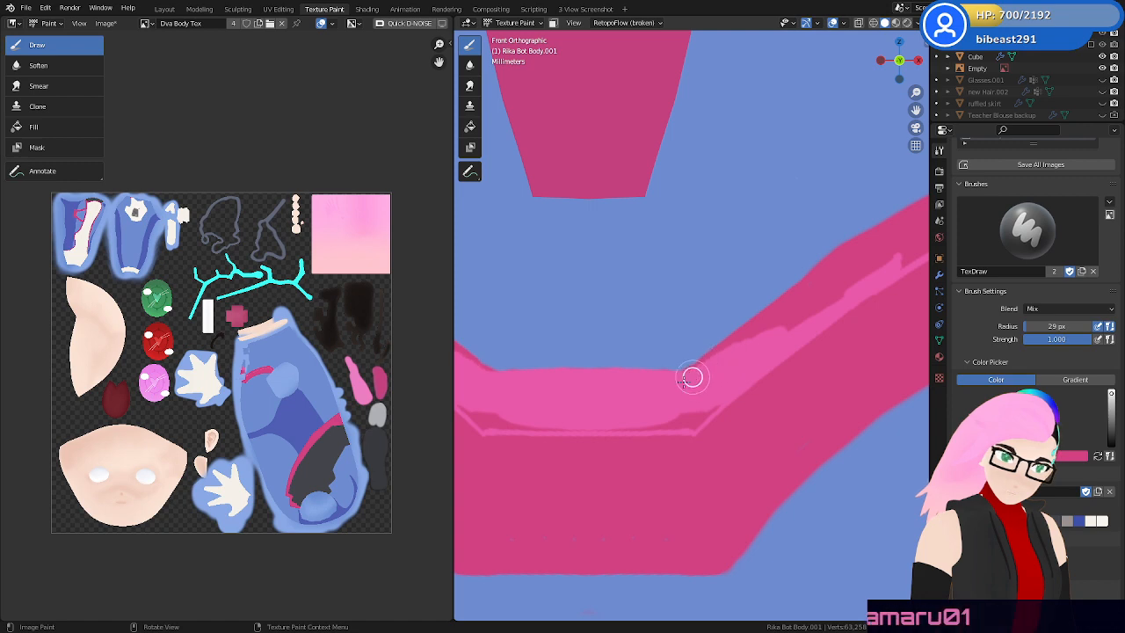
mouse_move(665, 426)
left_mouse_down()
mouse_move(623, 424)
mouse_move(696, 424)
mouse_move(733, 389)
mouse_move(623, 427)
mouse_move(577, 425)
left_mouse_up()
Continue the brighter-pink fill above the highlight line along the angled side toward the band's outer peak
middle_click_drag(806, 366, 683, 437, "shift")
mouse_move(645, 419)
left_mouse_down()
mouse_move(766, 334)
mouse_move(588, 434)
mouse_move(736, 319)
mouse_move(660, 374)
mouse_move(649, 399)
left_mouse_up()
middle_click_drag(766, 343, 681, 389, "shift")
mouse_move(649, 391)
left_mouse_down()
mouse_move(744, 339)
mouse_move(734, 329)
mouse_move(710, 334)
mouse_move(730, 361)
left_mouse_up()
middle_click_drag(784, 333, 664, 410, "shift")
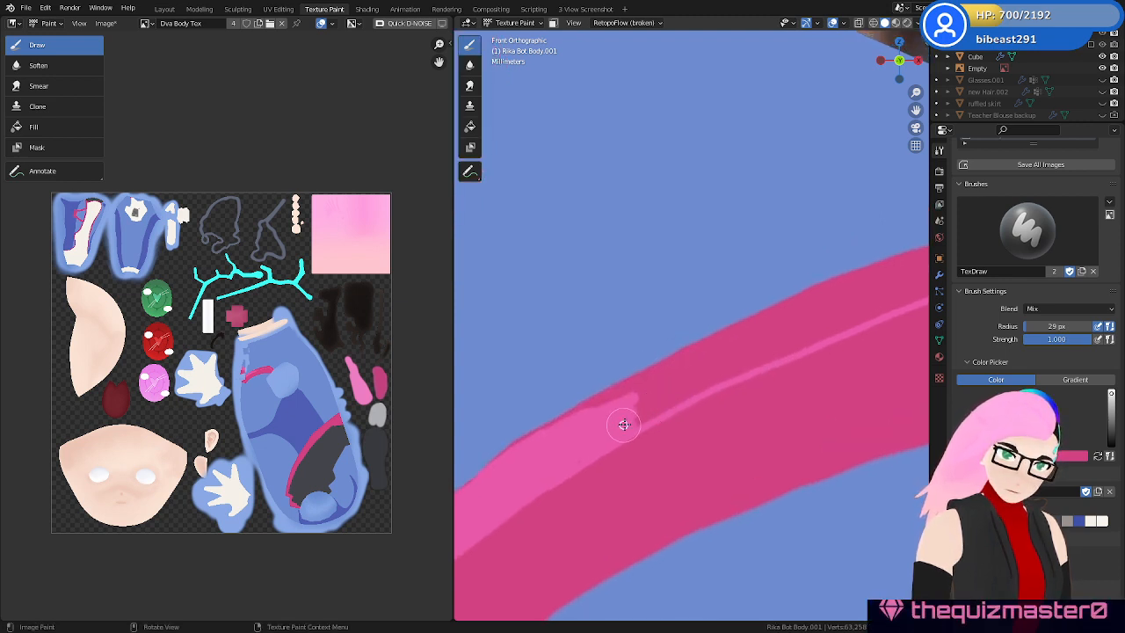
mouse_move(625, 422)
left_mouse_down()
mouse_move(724, 366)
mouse_move(686, 365)
mouse_move(588, 411)
left_mouse_up()
mouse_move(674, 375)
left_mouse_down()
mouse_move(600, 407)
mouse_move(723, 341)
left_mouse_up()
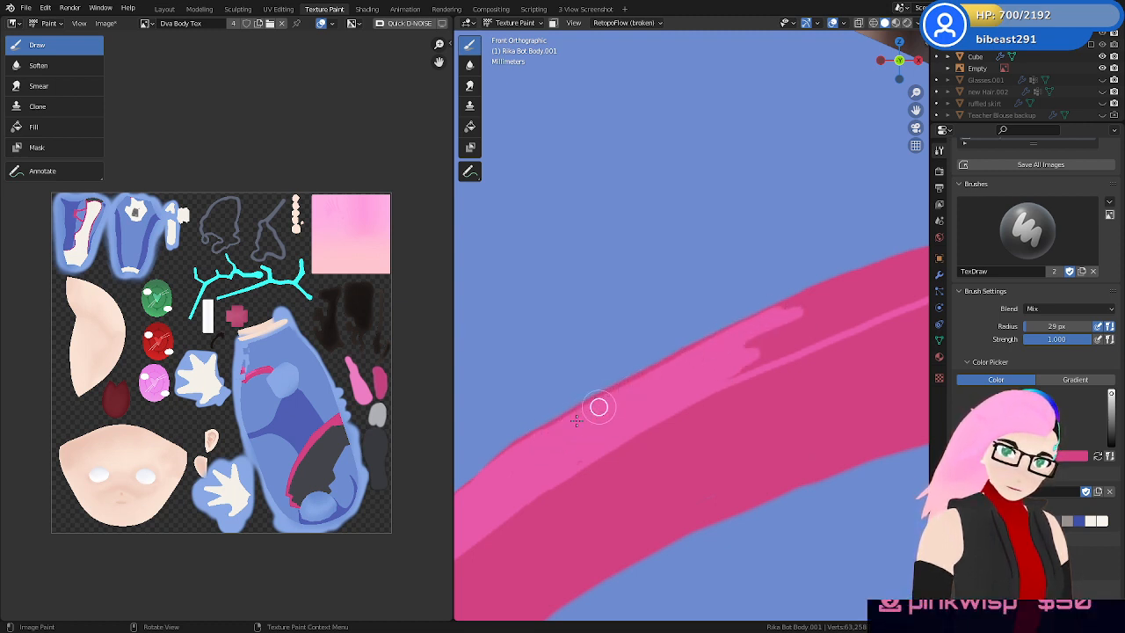
middle_click_drag(818, 342, 698, 379, "shift")
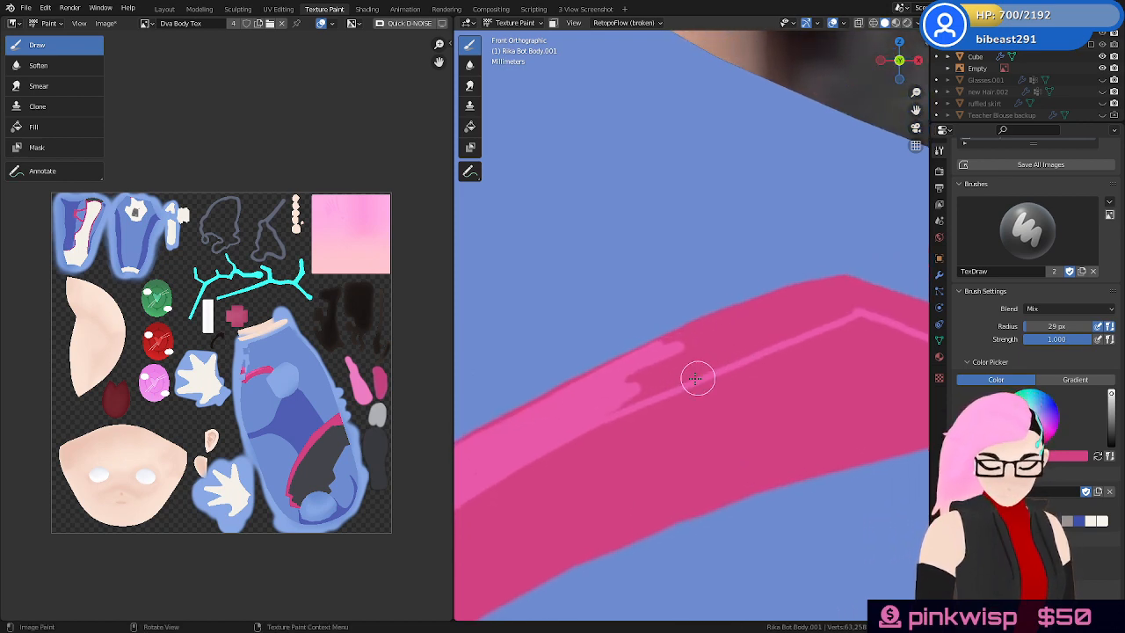
mouse_move(608, 400)
left_mouse_down()
mouse_move(598, 416)
mouse_move(808, 326)
mouse_move(779, 337)
mouse_move(841, 289)
mouse_move(668, 340)
mouse_move(627, 379)
mouse_move(754, 307)
mouse_move(713, 343)
mouse_move(760, 333)
mouse_move(704, 345)
left_mouse_up()
Clean up the upper edge of the highlight and fill it past the outer peak down to the white shoulder patch
middle_click_drag(678, 369, 782, 329)
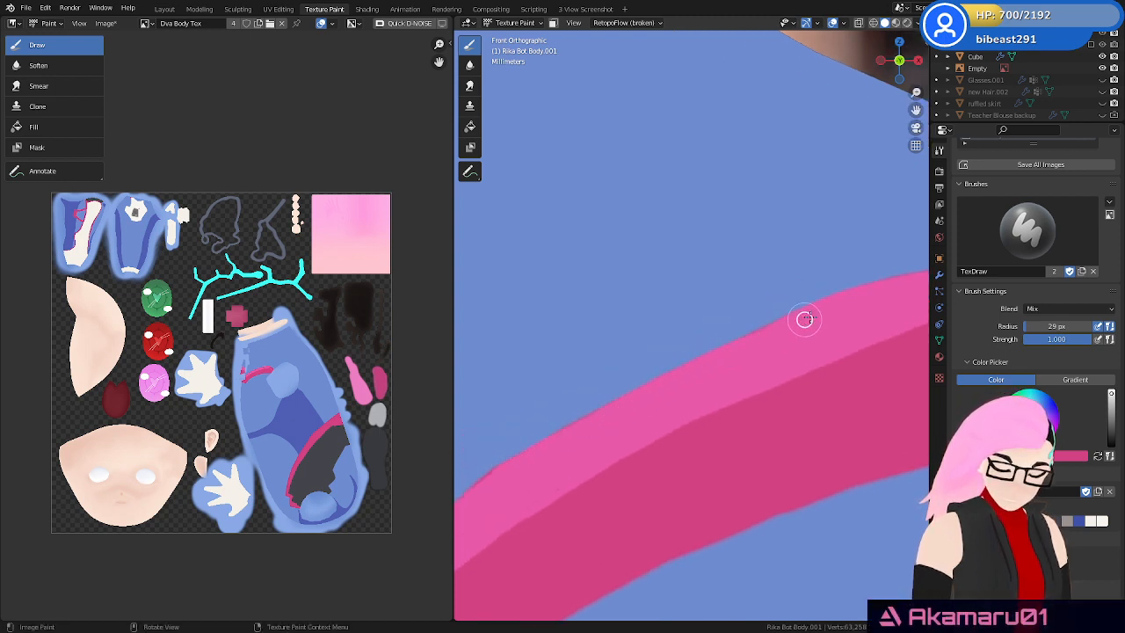
mouse_move(842, 306)
middle_mouse_down("shift")
mouse_move(654, 357)
mouse_move(928, 230)
middle_mouse_up("shift")
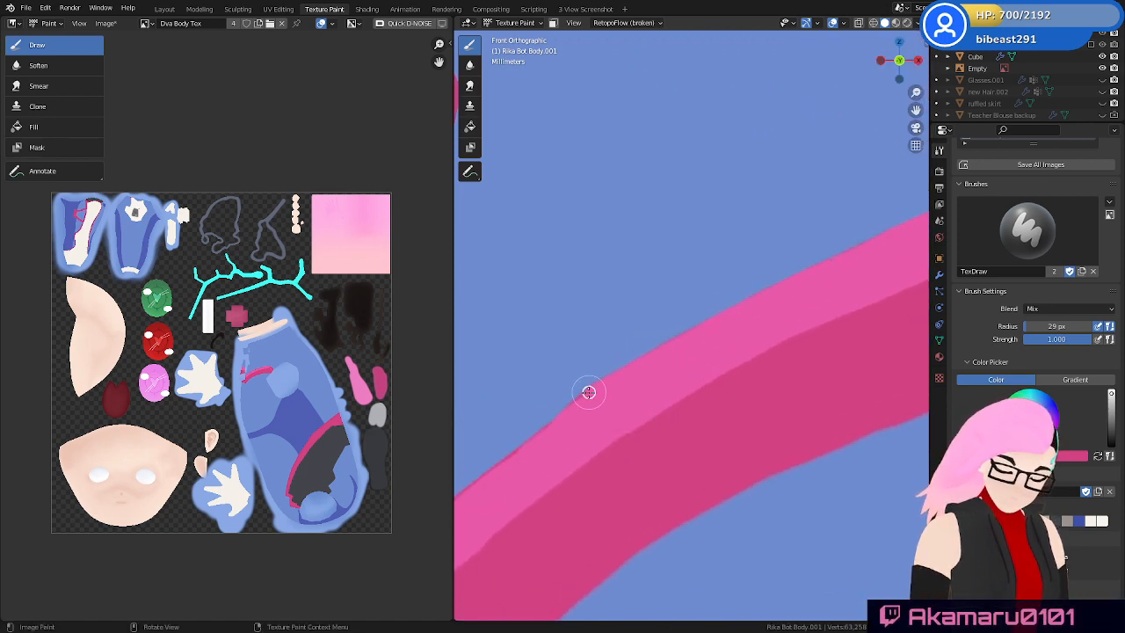
middle_click_drag(488, 480, 798, 347, "shift")
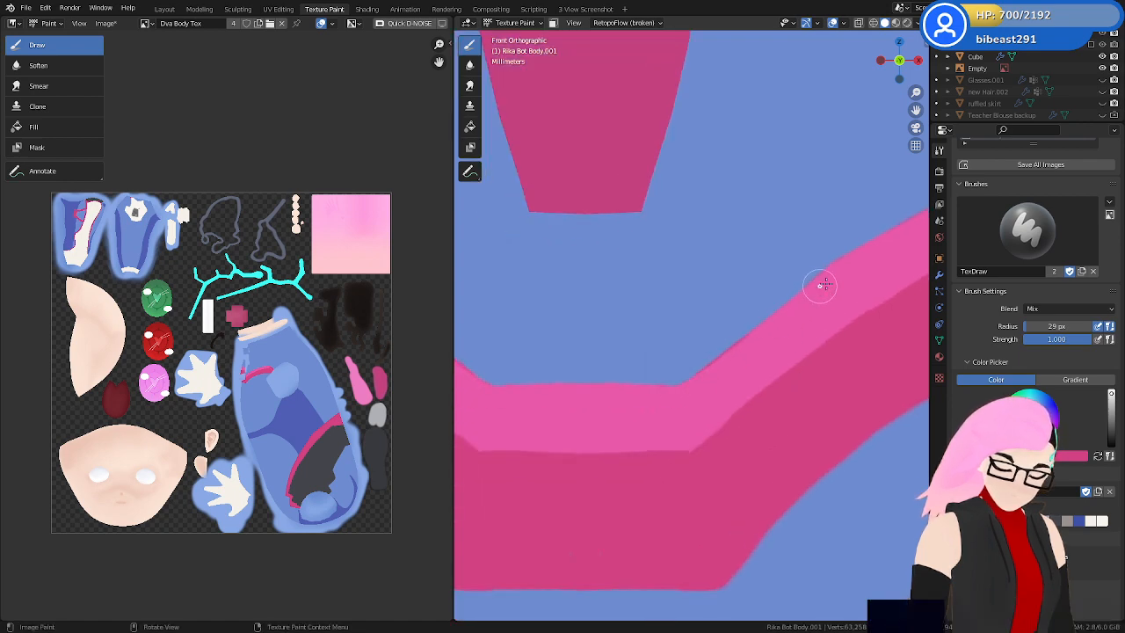
mouse_move(819, 287)
middle_mouse_down()
mouse_move(748, 334)
mouse_move(836, 304)
mouse_move(729, 314)
mouse_move(748, 322)
mouse_move(643, 262)
middle_mouse_up()
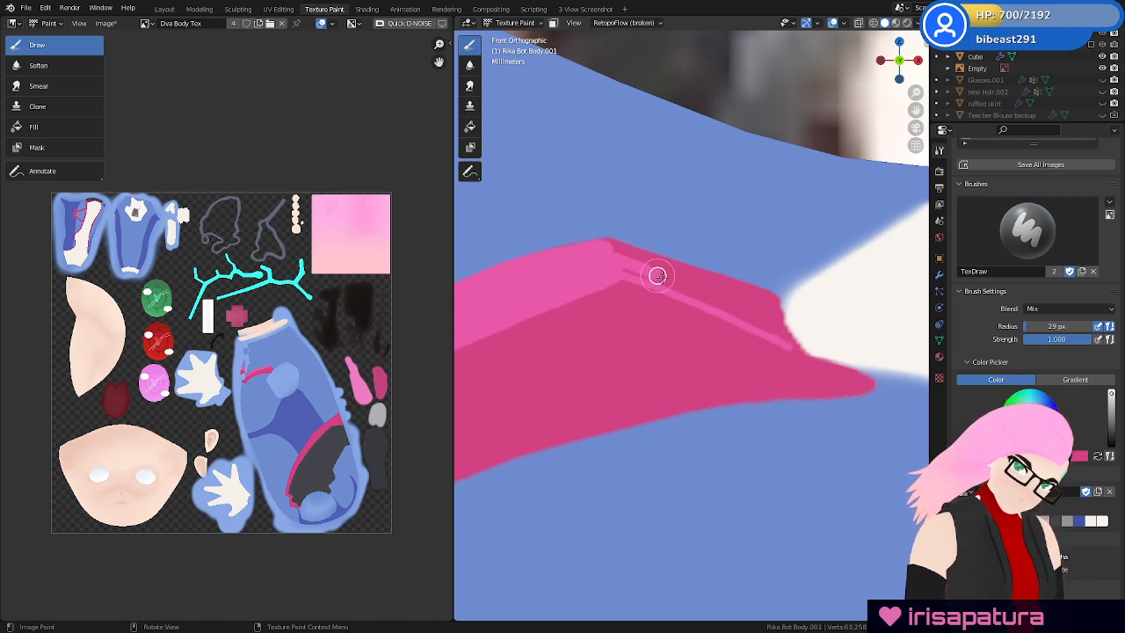
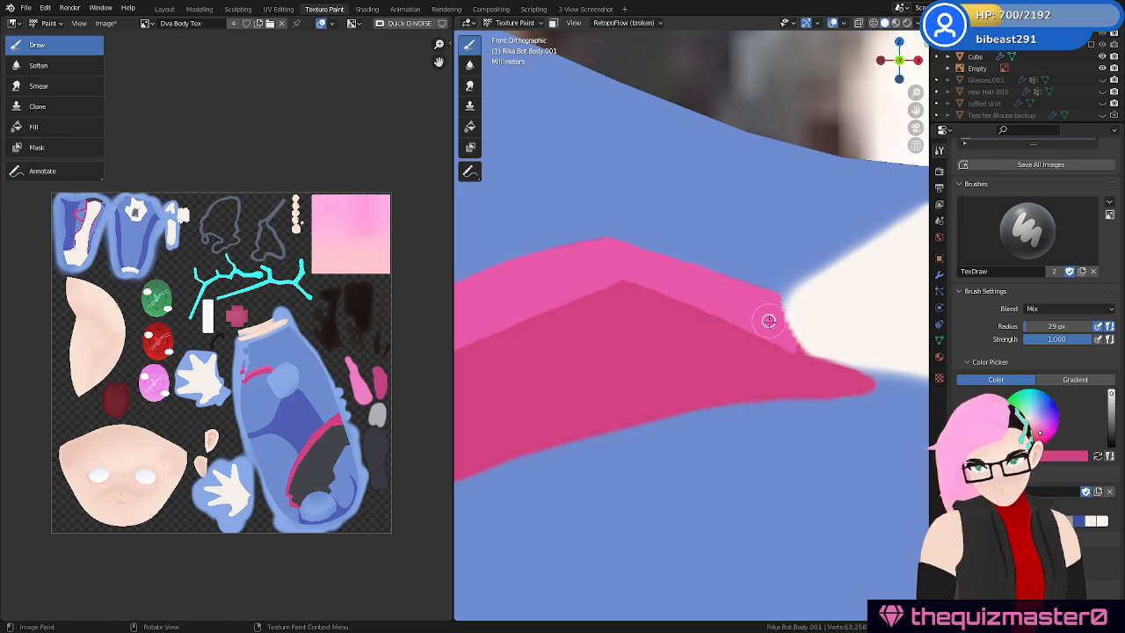
Review the band from the front and side, and sample a pinkish white from the reference character's chest as the brush colour
middle_click_drag(779, 321, 762, 466, "ctrl")
scroll(762, 466, "up", 3)
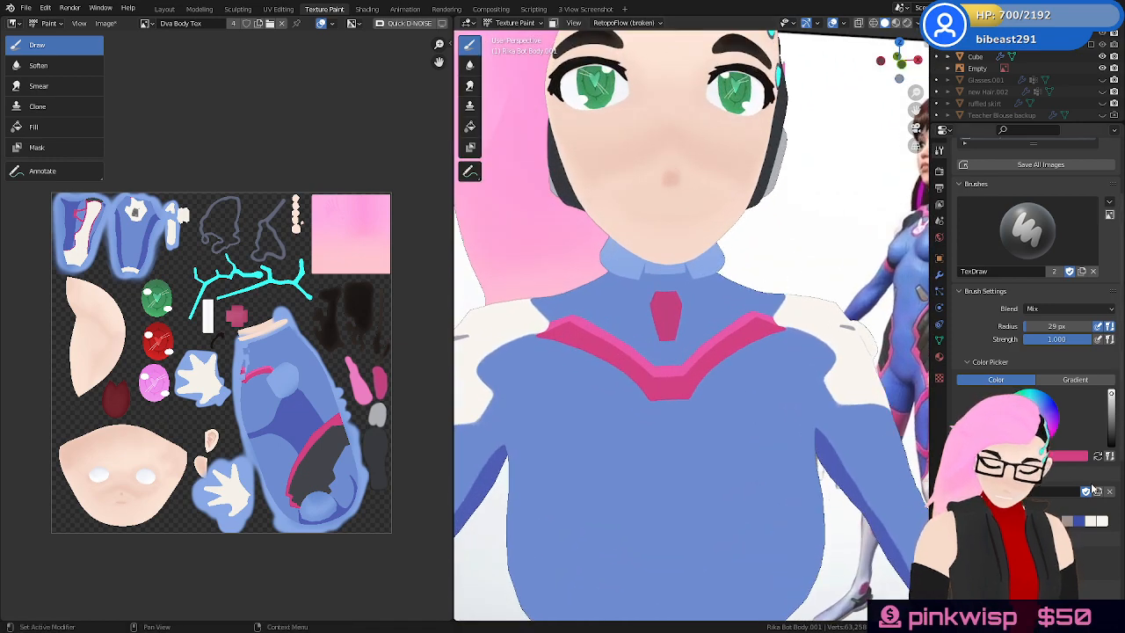
middle_click_drag(804, 413, 737, 427)
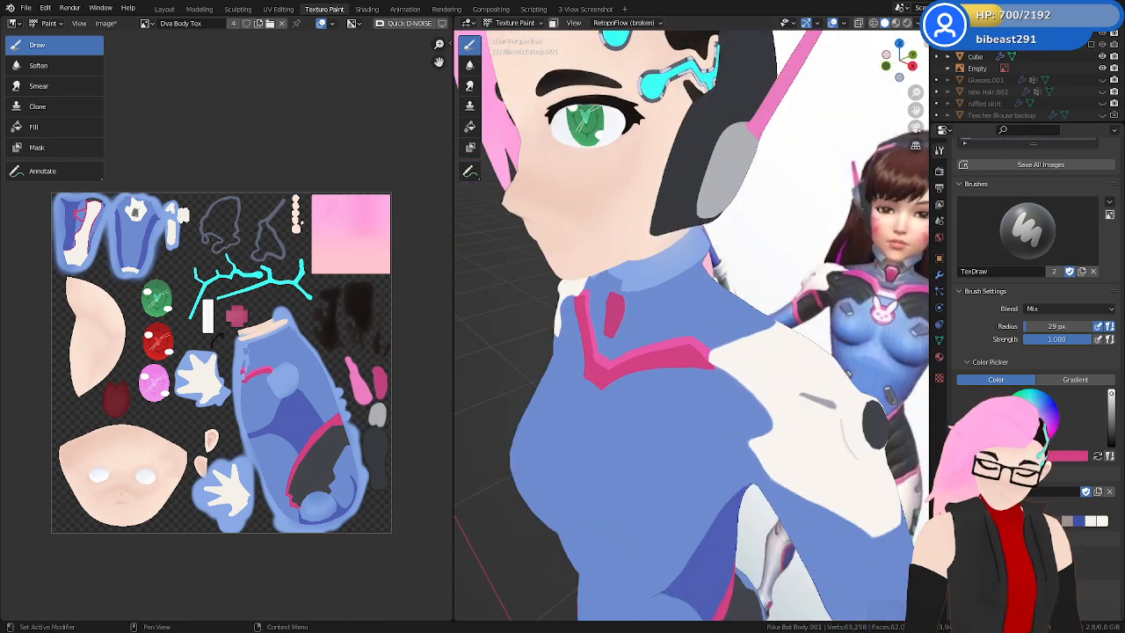
left_click(1068, 456)
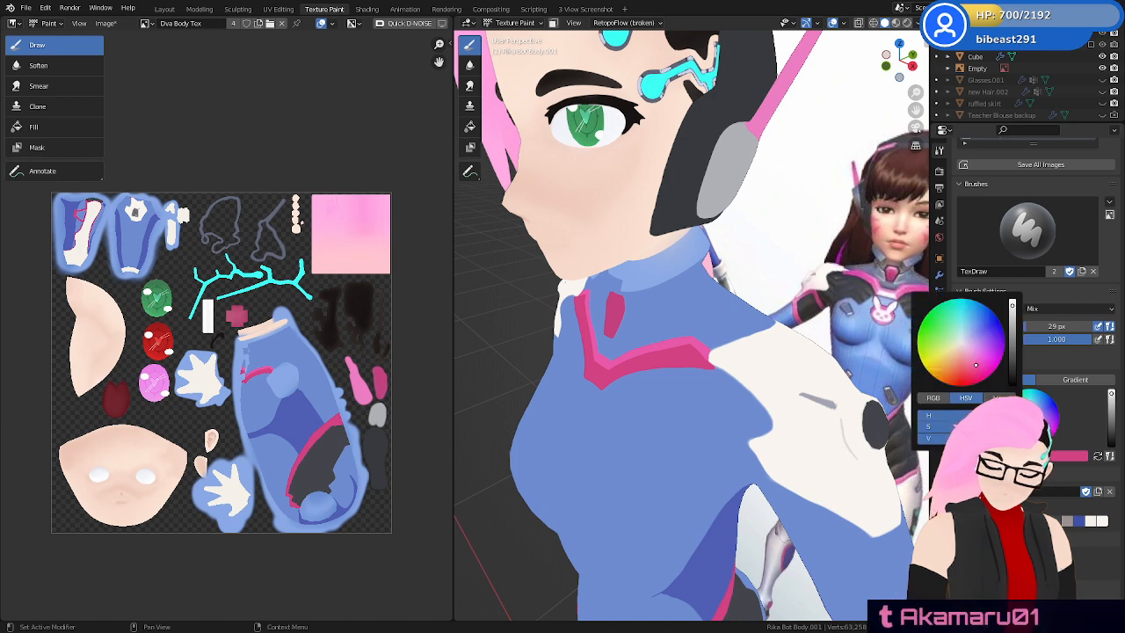
left_click(992, 456)
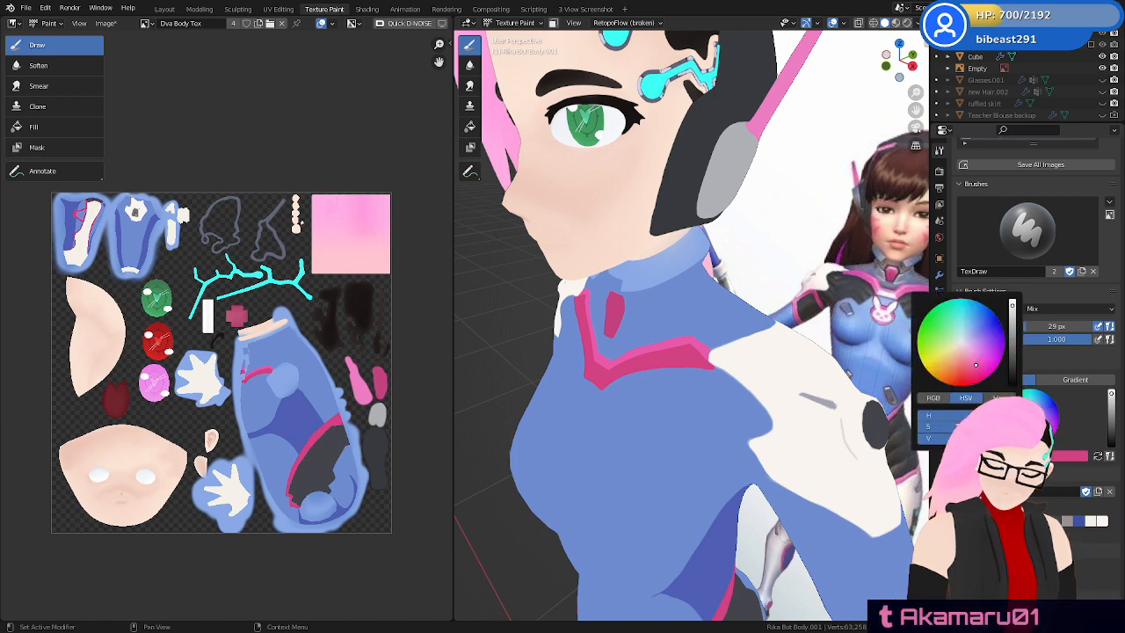
left_click(1013, 413)
left_click(890, 292)
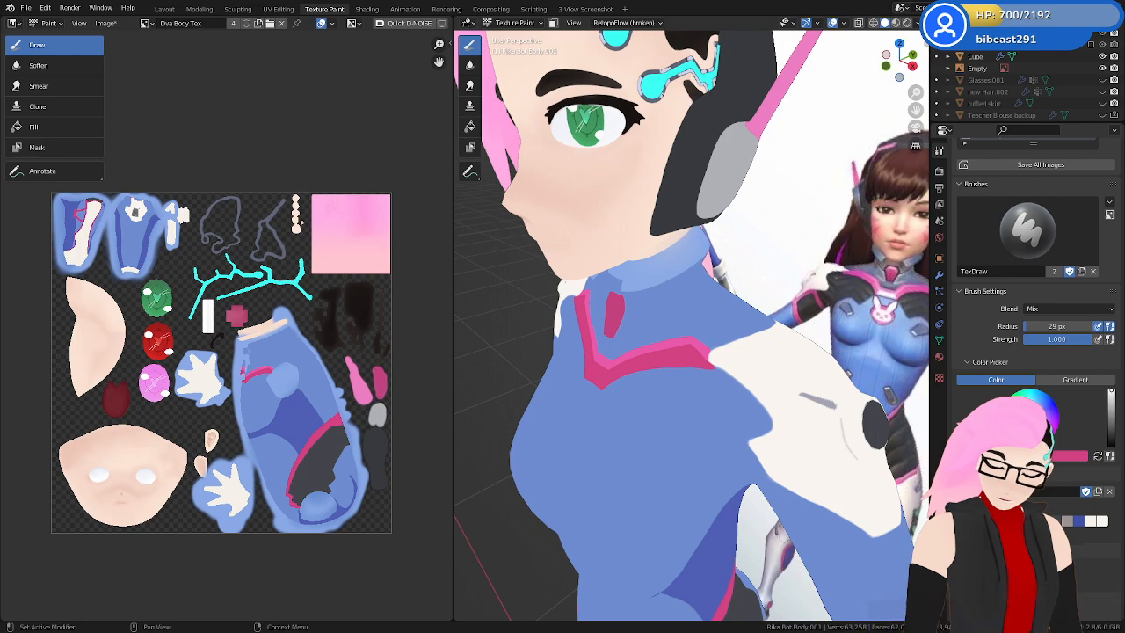
Paint white lines down both sides and across the top of the darker-pink block at the chest band's centre
mouse_move(619, 451)
middle_mouse_down()
mouse_move(729, 434)
mouse_move(709, 431)
mouse_move(763, 438)
mouse_move(746, 452)
mouse_move(768, 460)
middle_mouse_up()
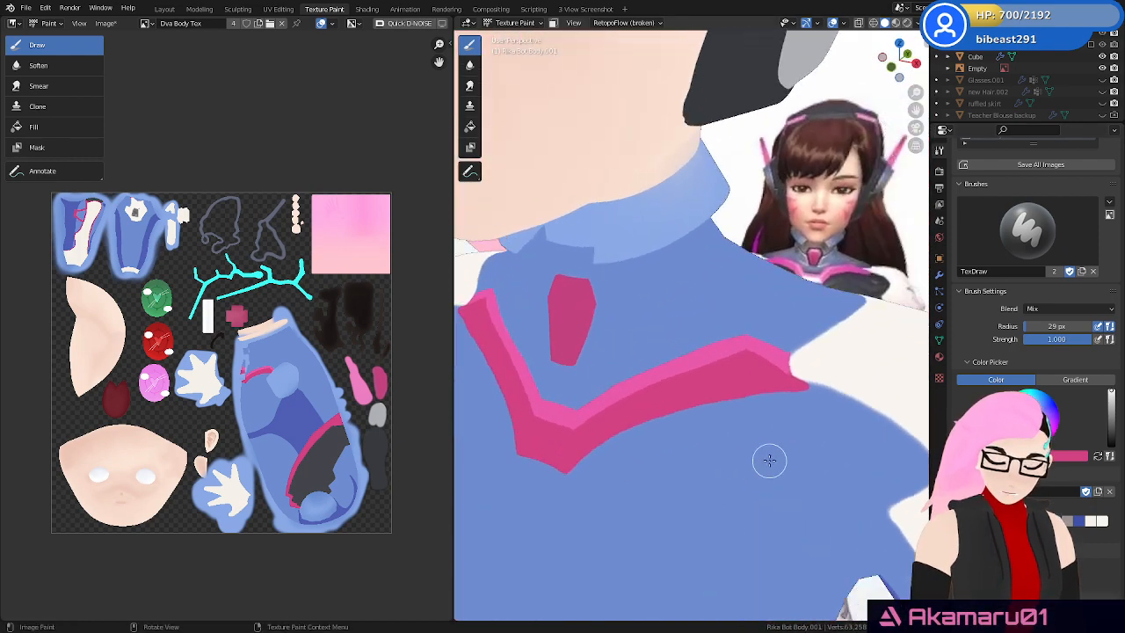
scroll(749, 476, "up", 6)
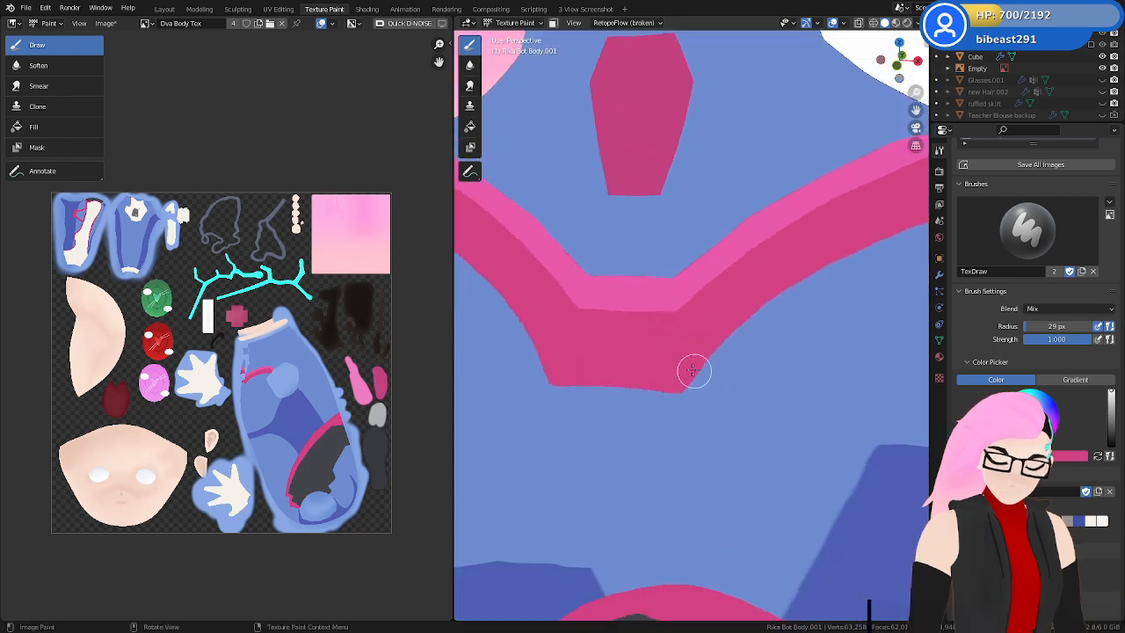
left_click_drag(673, 317, 674, 387)
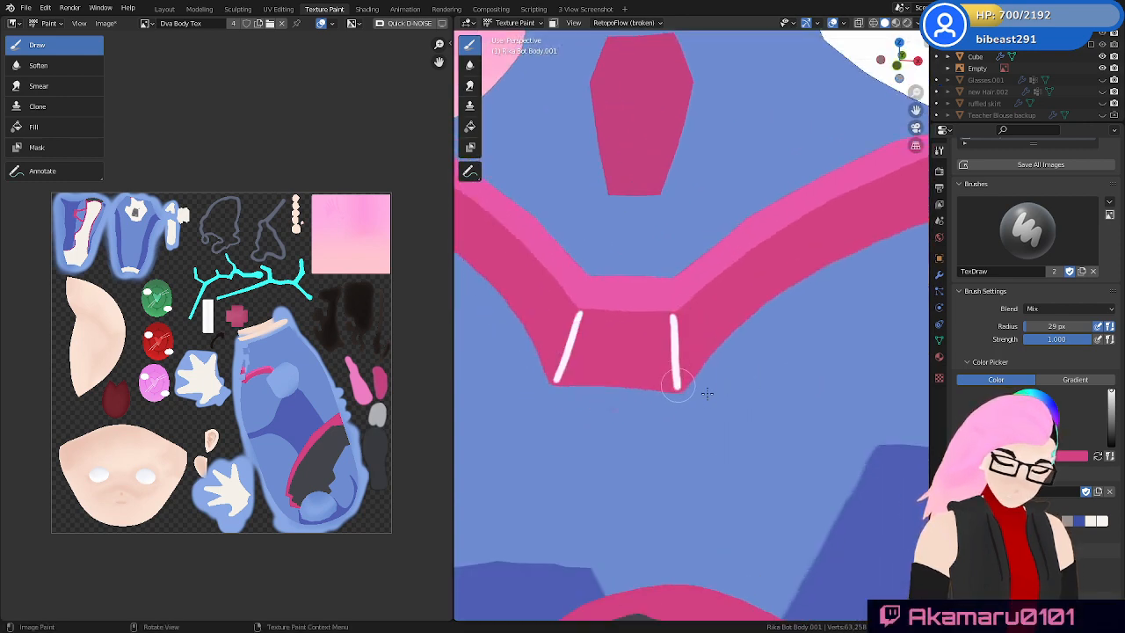
scroll(707, 393, "up", 2)
scroll(707, 392, "down", 3)
left_click_drag(594, 316, 621, 316)
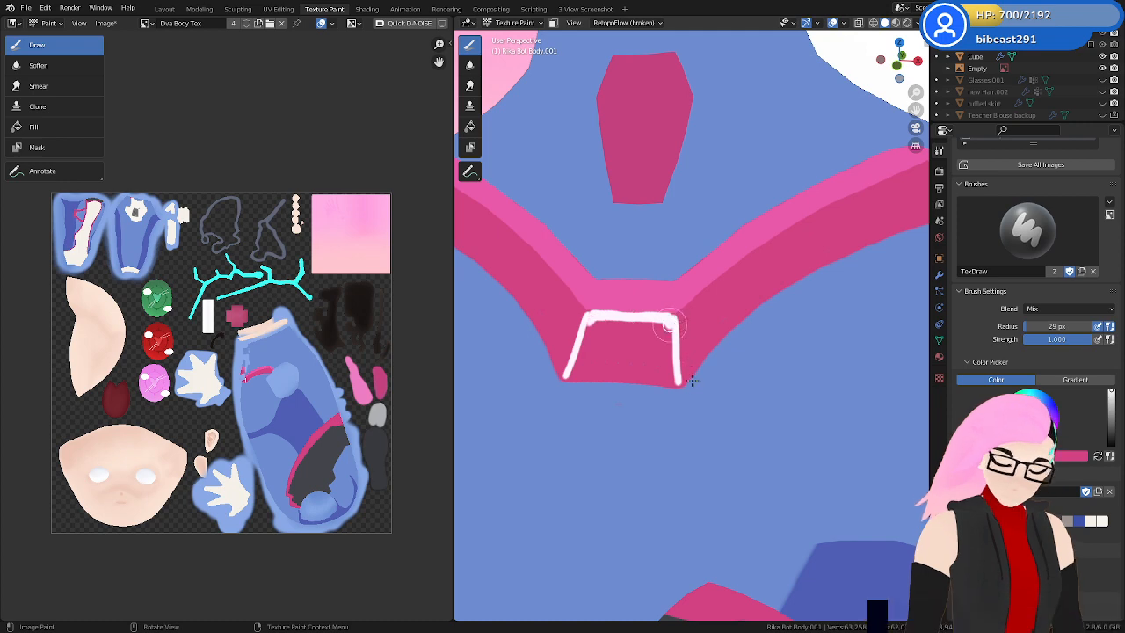
scroll(694, 372, "up", 2)
key("KP_1")
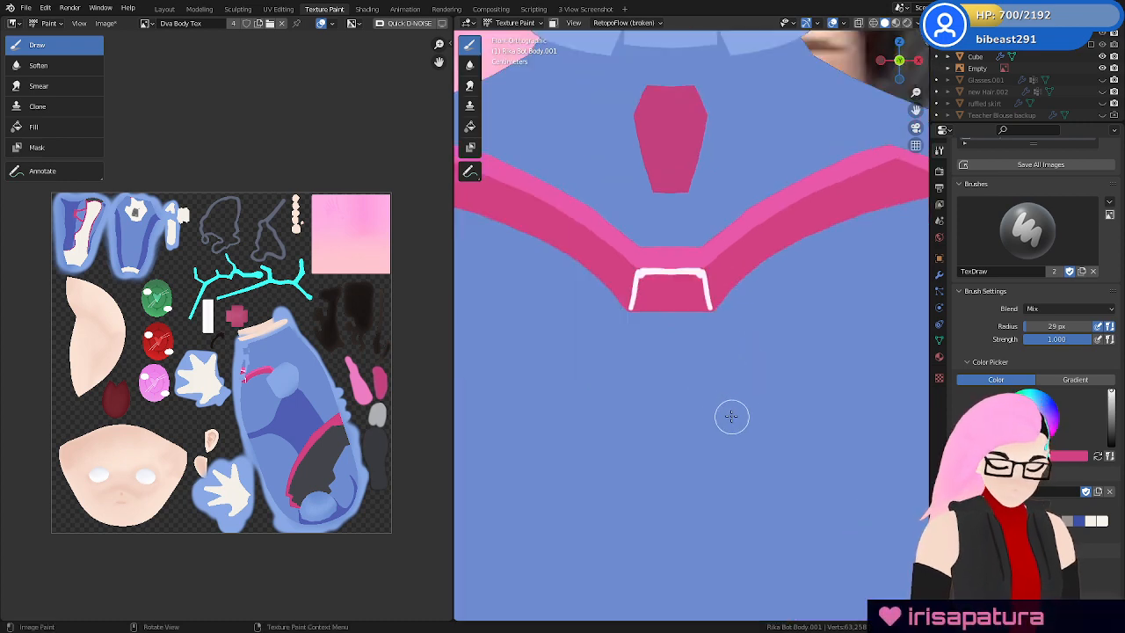
Straighten the upper edge of the white line where it meets the brighter-pink highlight
scroll(731, 417, "up", 9)
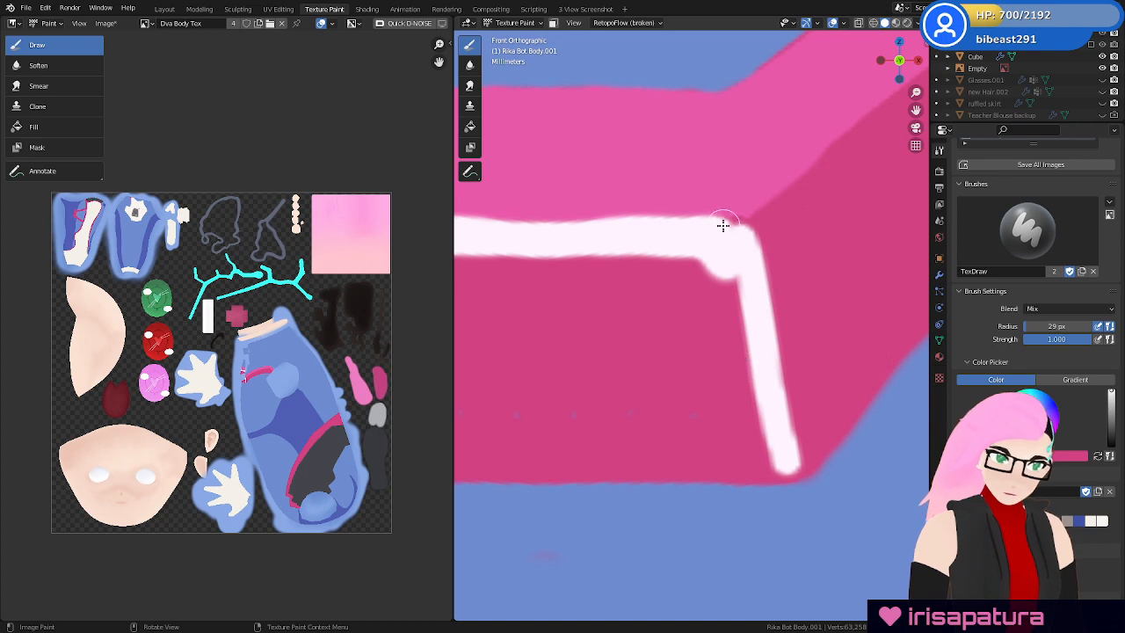
left_click_drag(668, 223, 501, 215)
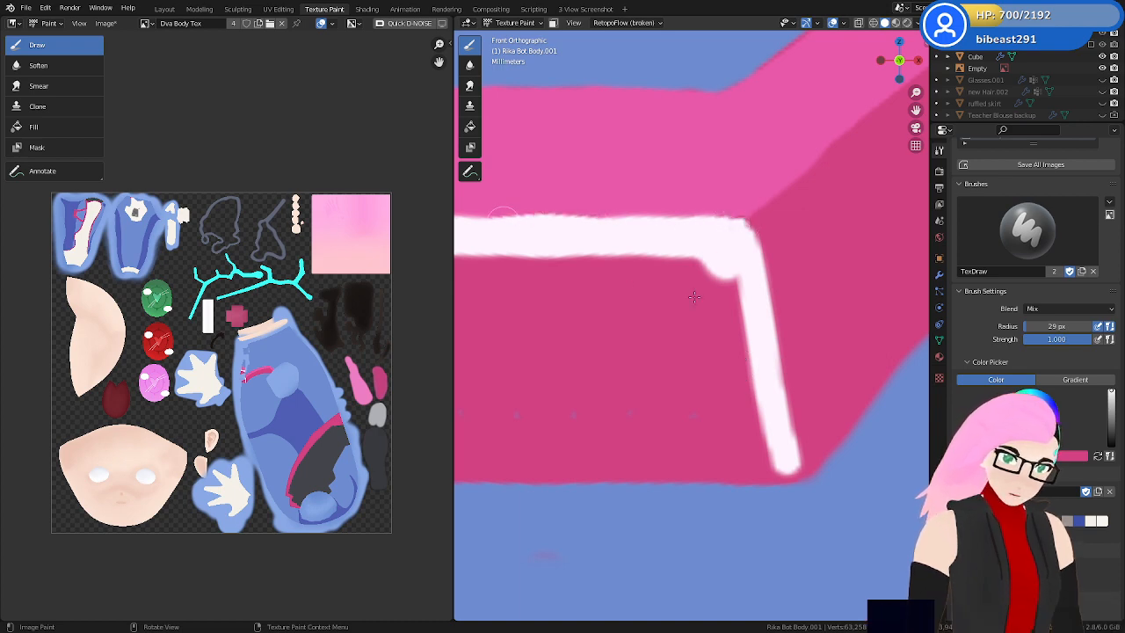
middle_click_drag(748, 347, 853, 393, "shift")
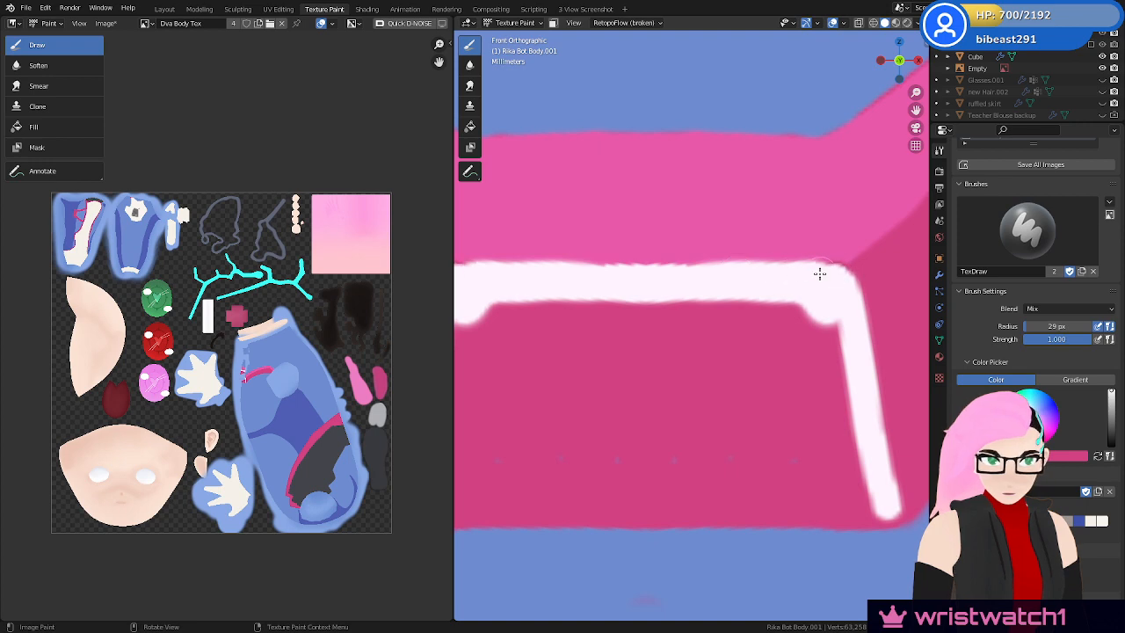
Outline the lower edge of the centre block in white and fill the whole trapezoid with white
scroll(805, 330, "down", 4)
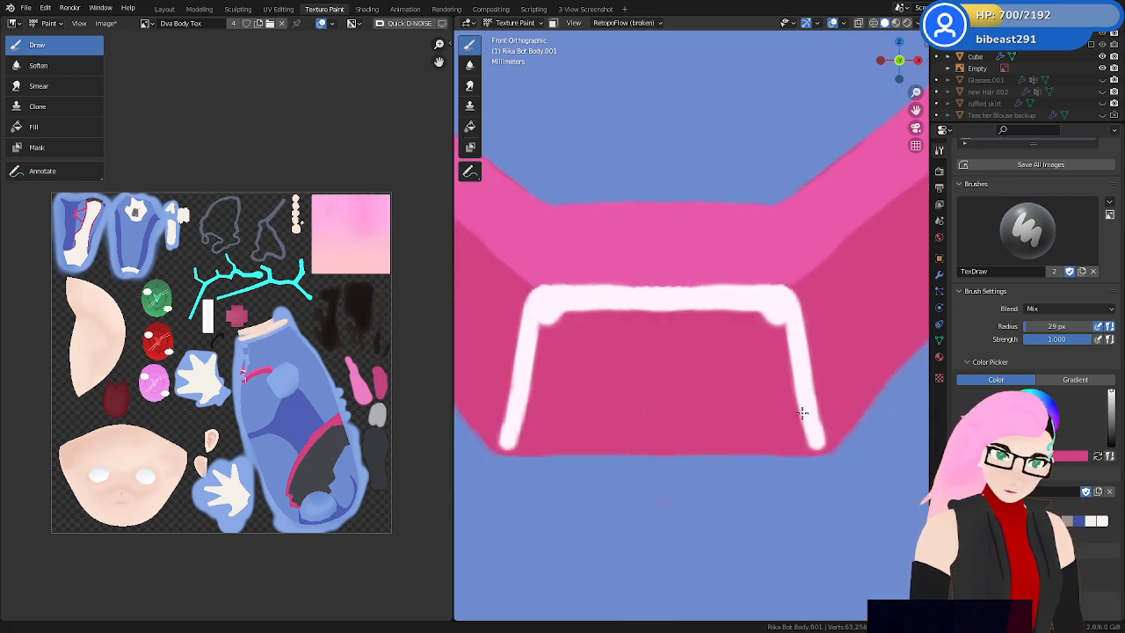
mouse_move(741, 314)
left_mouse_down()
mouse_move(777, 368)
mouse_move(782, 357)
mouse_move(789, 394)
left_mouse_up()
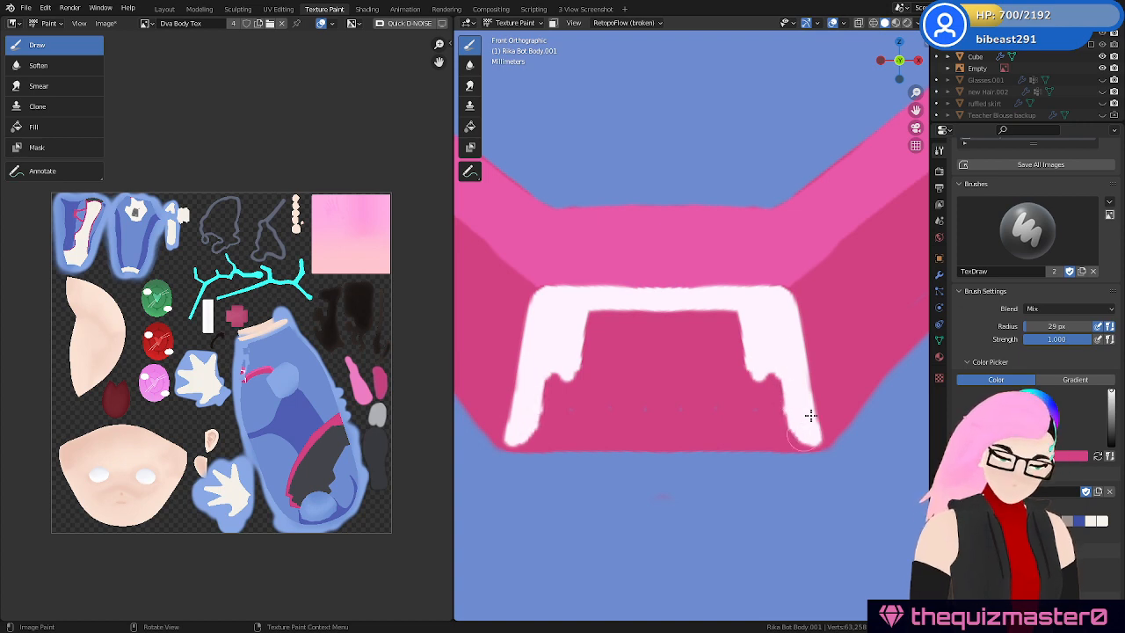
left_click_drag(819, 449, 633, 439)
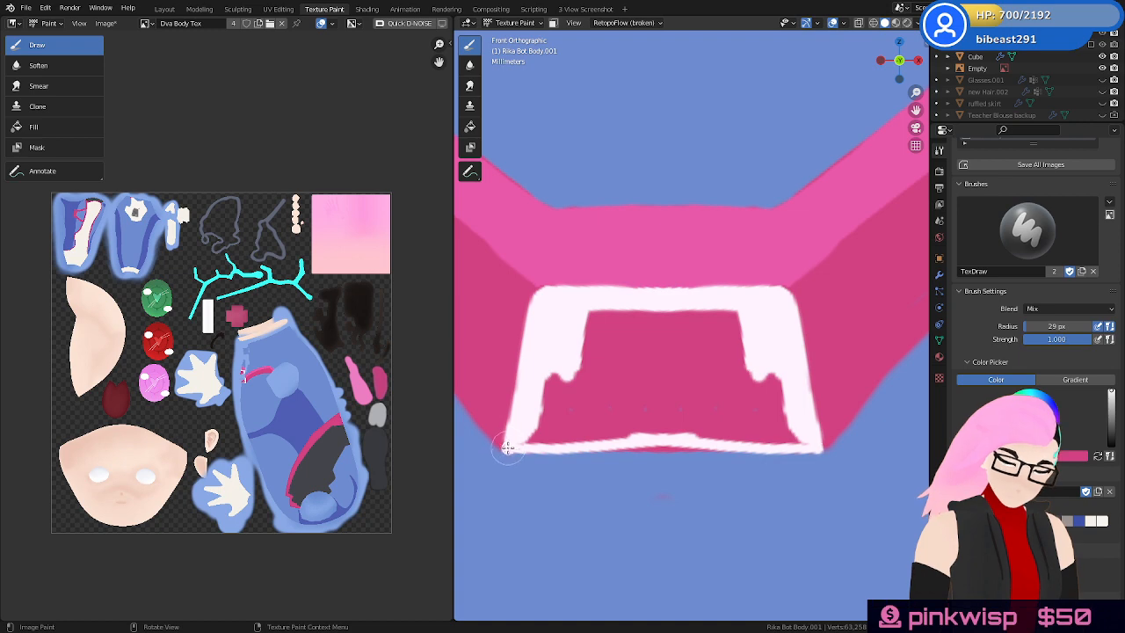
left_click_drag(538, 453, 682, 451)
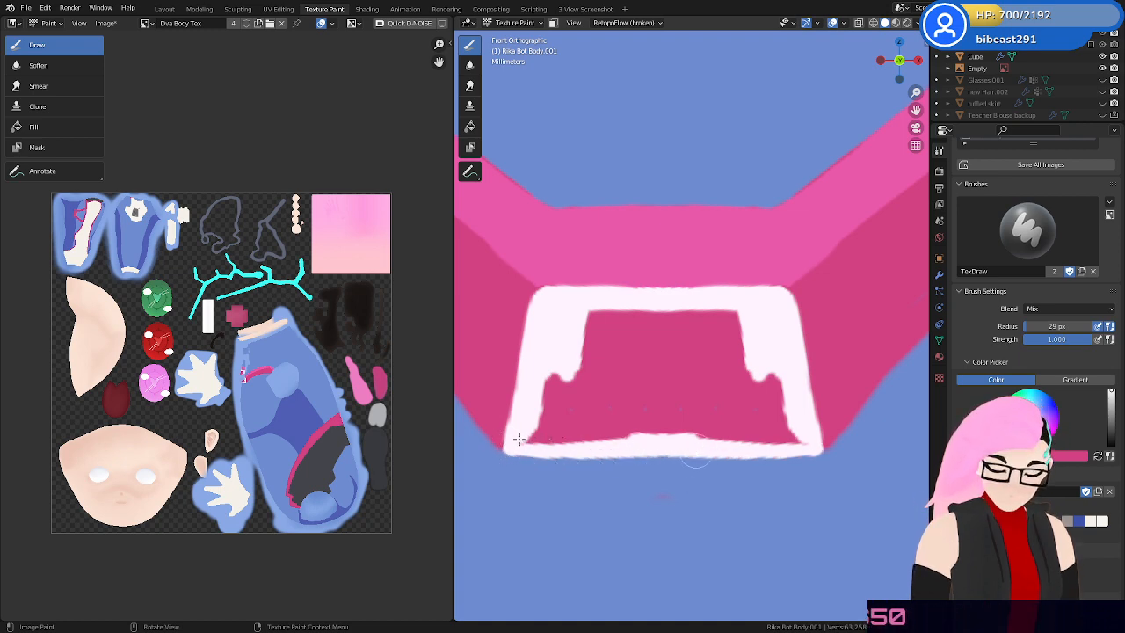
mouse_move(519, 439)
left_mouse_down()
mouse_move(544, 430)
mouse_move(559, 387)
mouse_move(612, 326)
mouse_move(598, 364)
mouse_move(616, 369)
mouse_move(620, 388)
mouse_move(568, 440)
mouse_move(675, 408)
mouse_move(690, 433)
left_mouse_up()
mouse_move(522, 445)
left_mouse_down()
mouse_move(528, 454)
mouse_move(727, 459)
left_mouse_up()
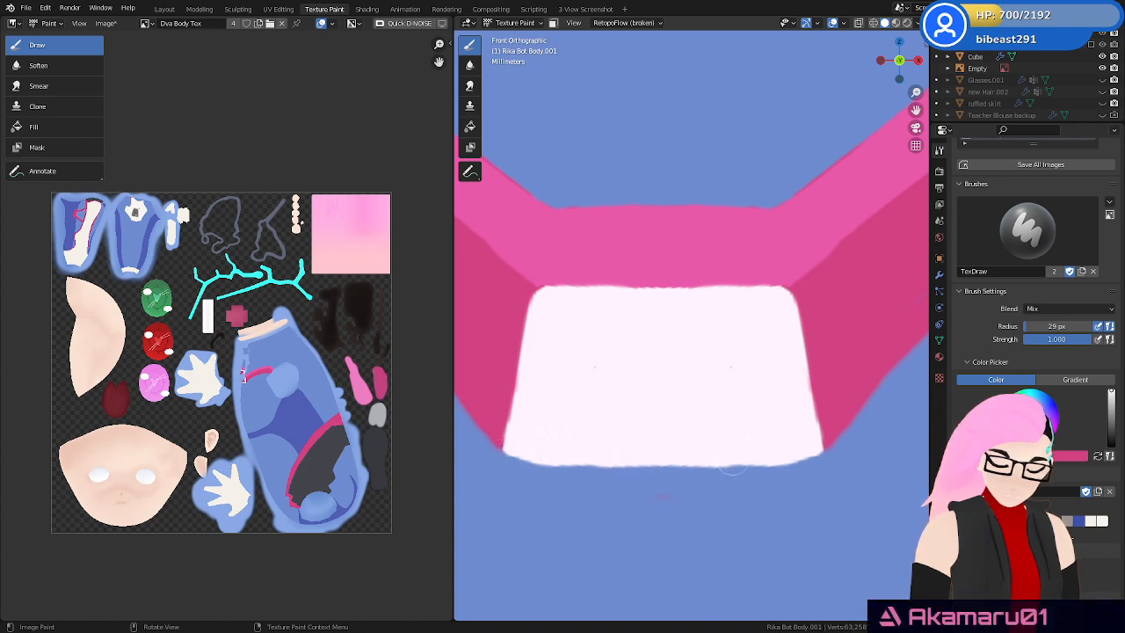
Trim the white trapezoid's lower edge straight with the suit's blue and compare the chest with the reference
left_click(1098, 457)
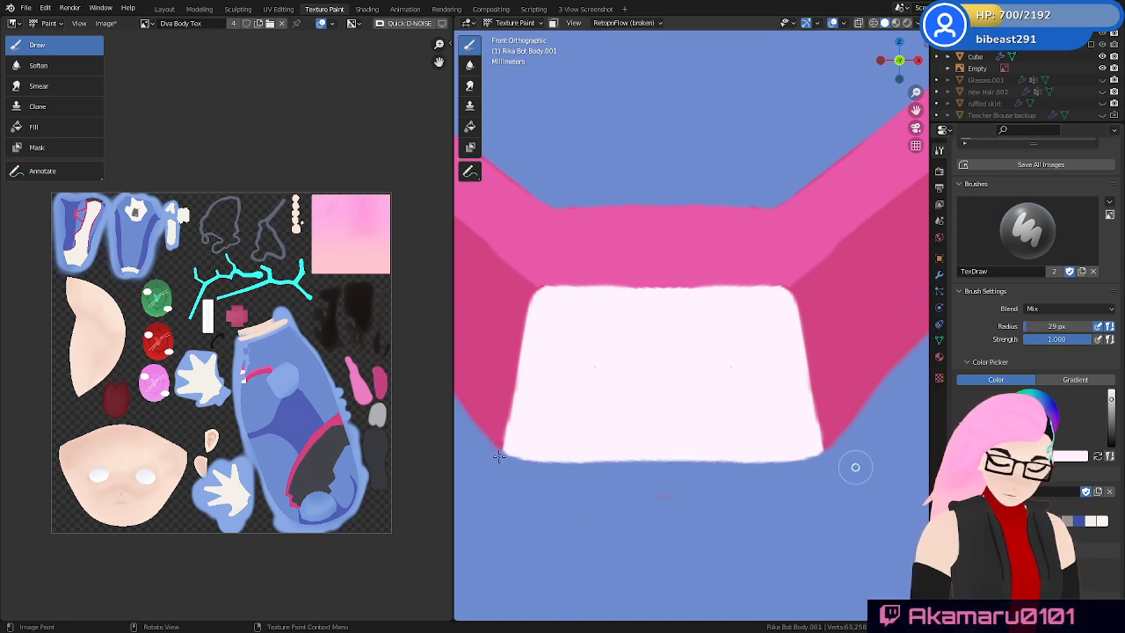
left_click_drag(499, 455, 858, 466)
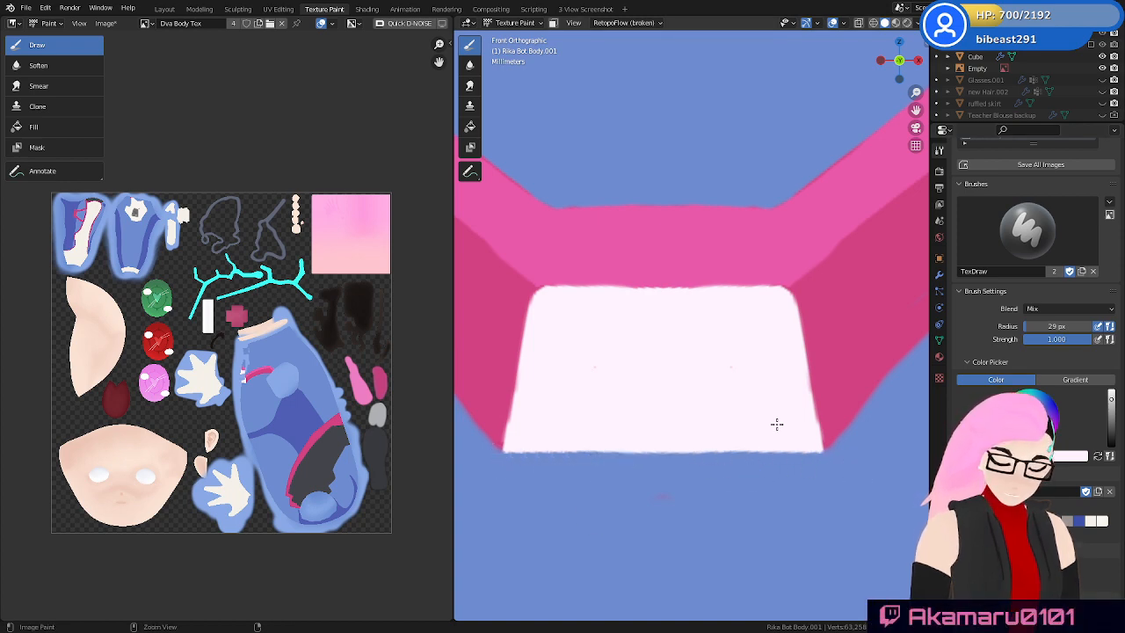
scroll(779, 422, "down", 10)
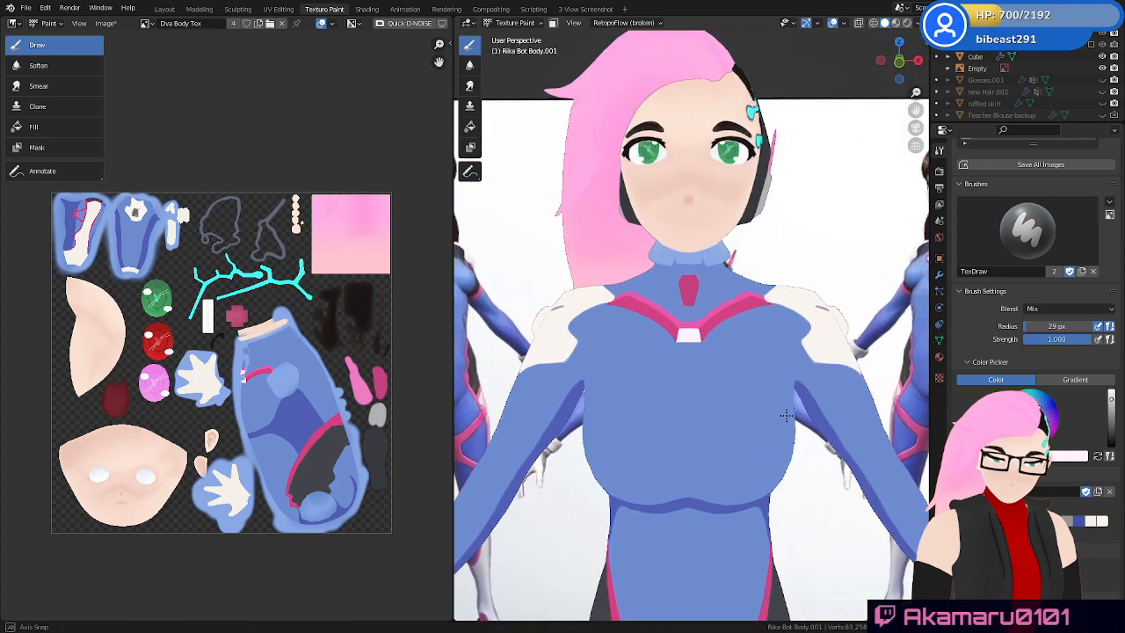
scroll(786, 416, "down", 3)
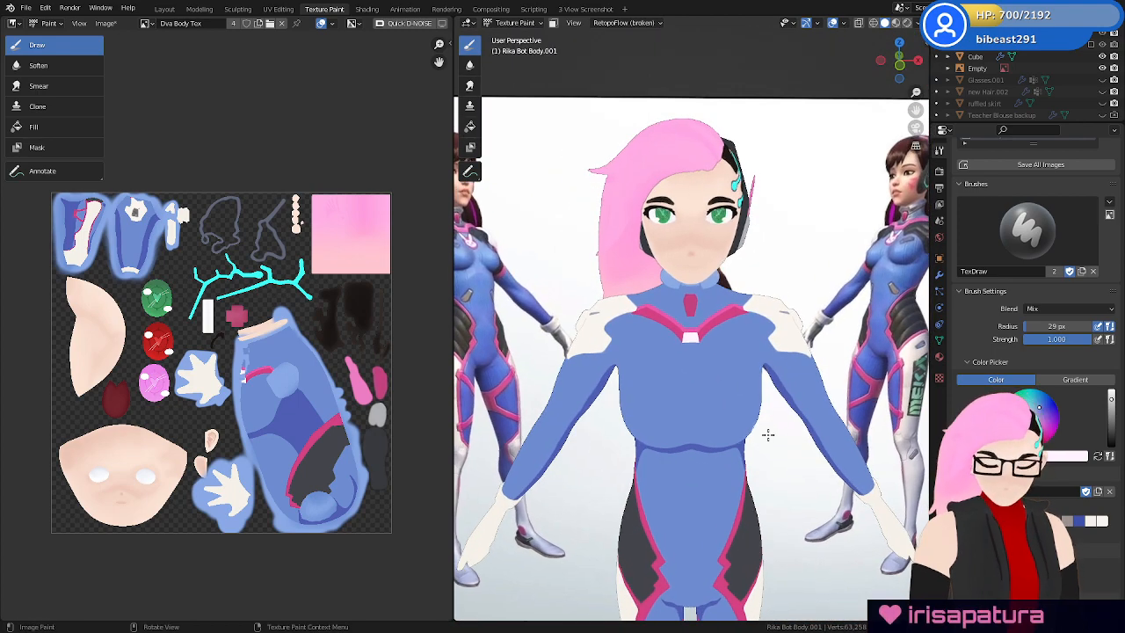
mouse_move(722, 374)
middle_mouse_down()
mouse_move(695, 376)
mouse_move(743, 380)
middle_mouse_up()
scroll(745, 387, "up", 6)
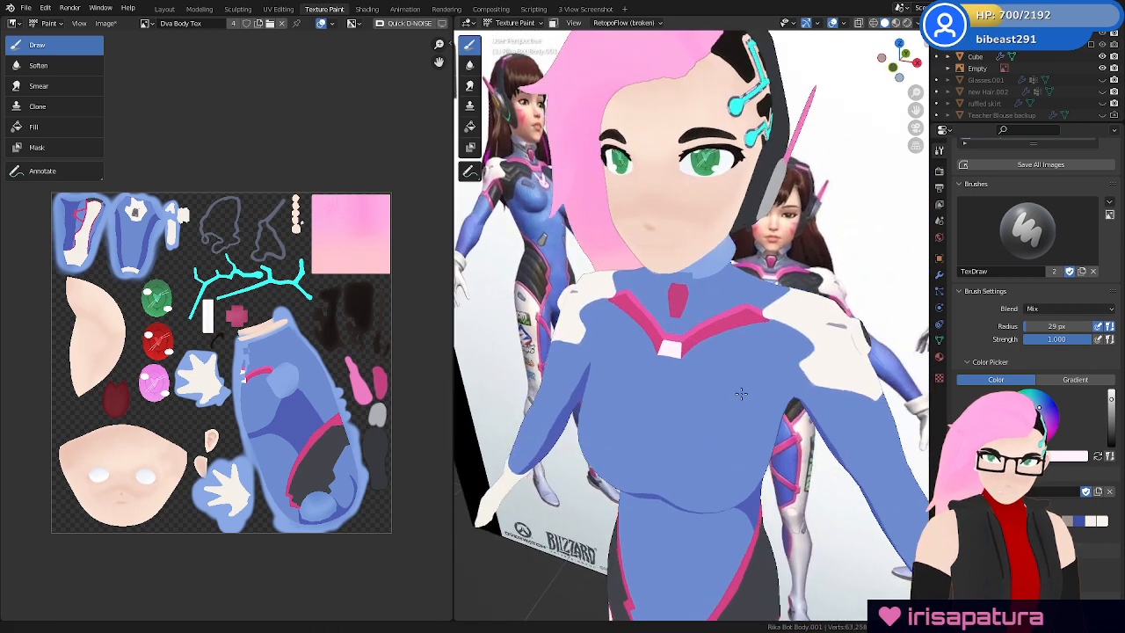
scroll(716, 432, "up", 4)
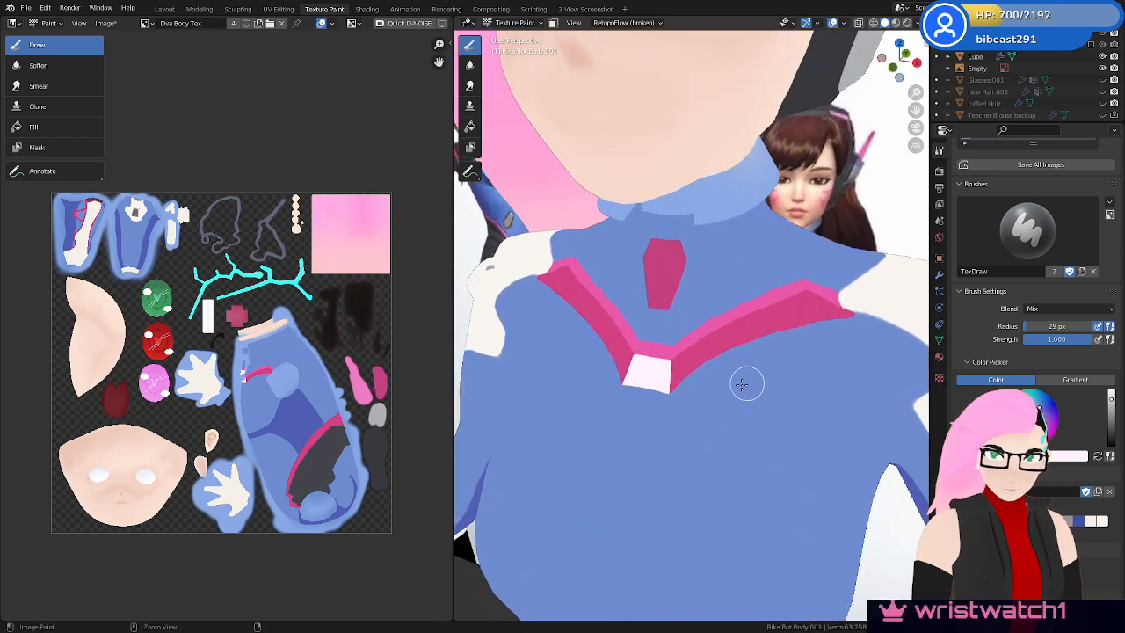
Set the brush radius to 12 px and extend the white trapezoid's sides diagonally out to the chest band's lower corners
mouse_move(644, 404)
left_mouse_down()
mouse_move(784, 401)
mouse_move(786, 417)
left_mouse_up()
scroll(788, 431, "down", 4)
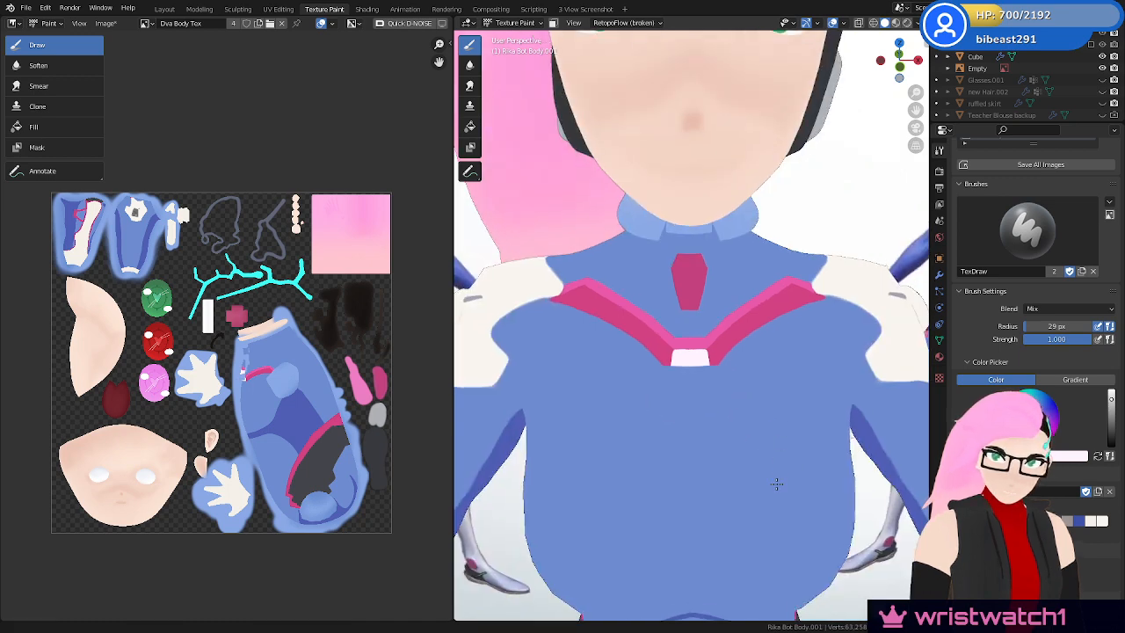
middle_click_drag(781, 407, 768, 430)
scroll(768, 431, "up", 4)
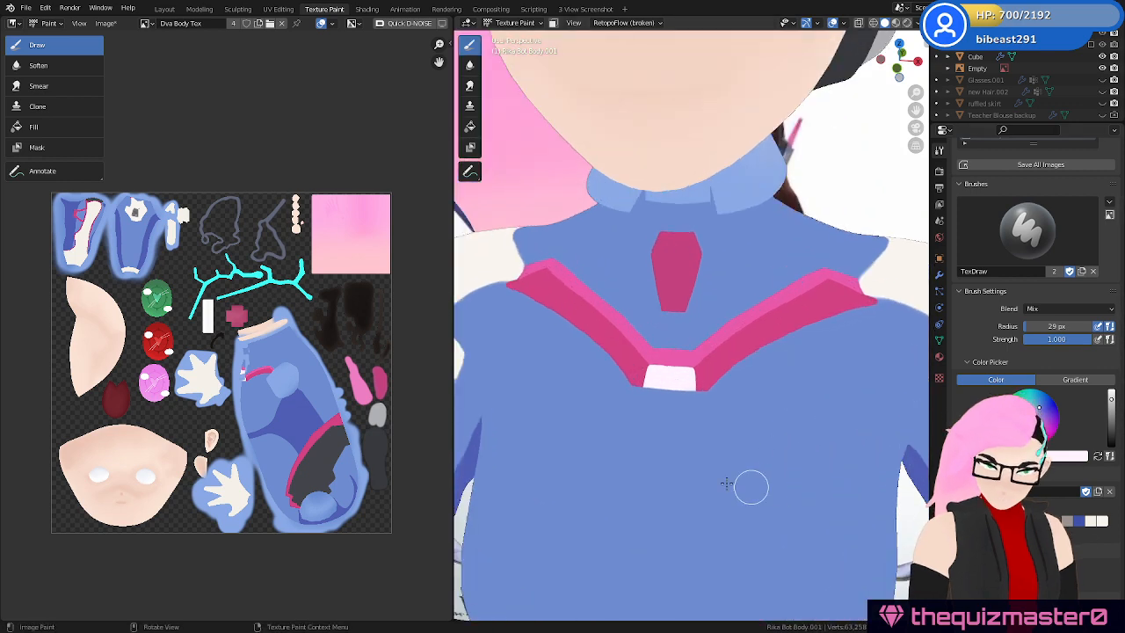
mouse_move(748, 485)
middle_mouse_down("ctrl")
mouse_move(746, 427)
mouse_move(664, 325)
mouse_move(673, 334)
middle_mouse_up("ctrl")
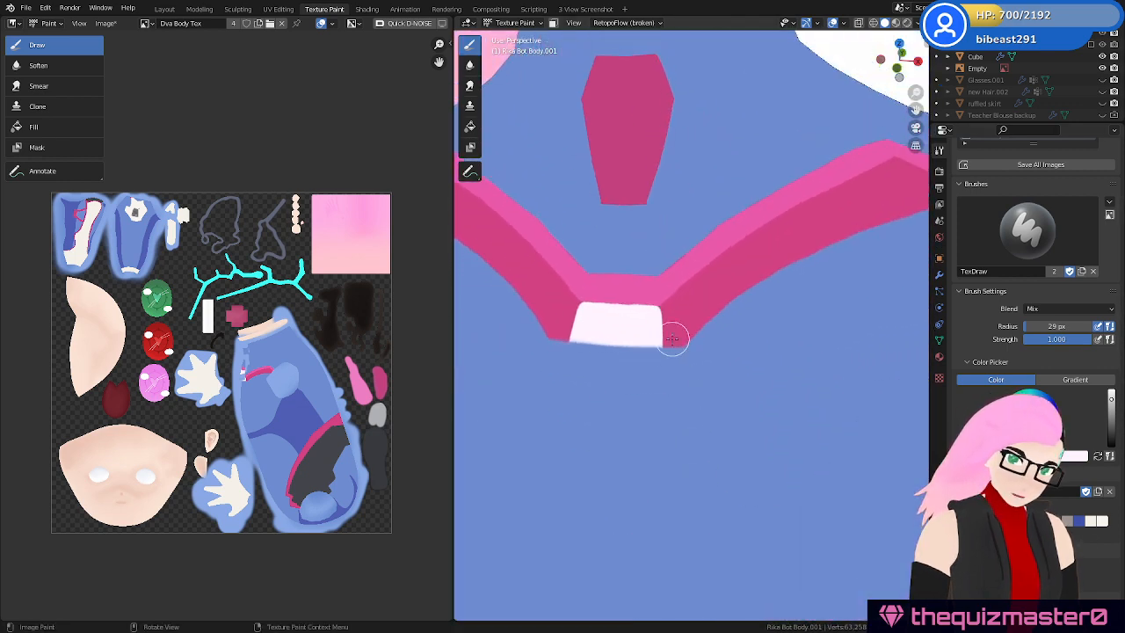
key("f")
left_click(656, 325)
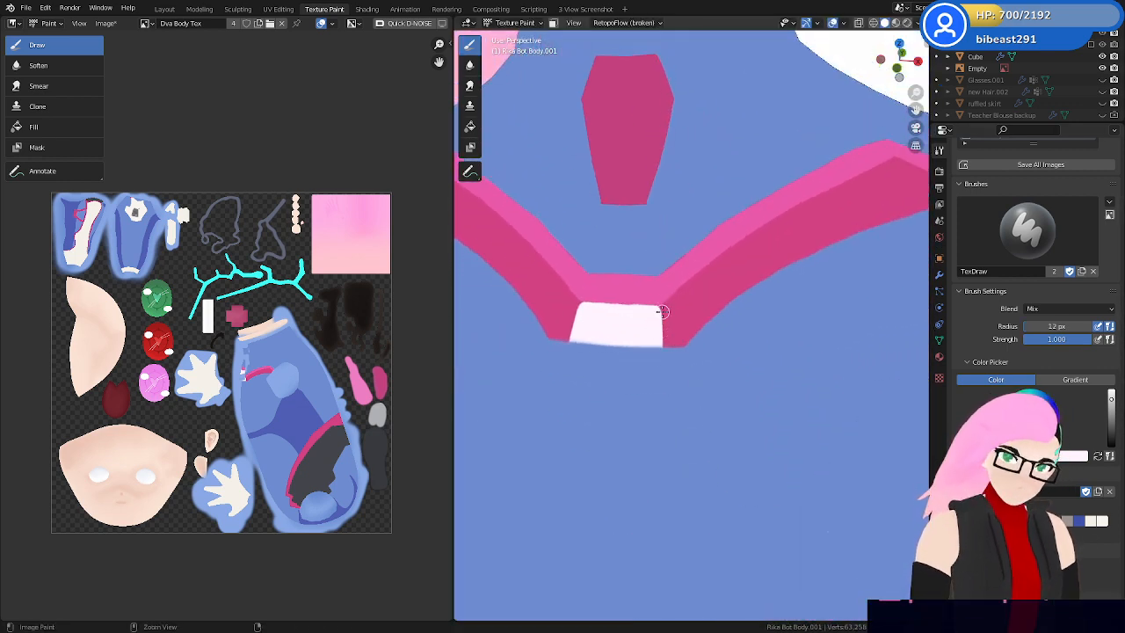
left_click_drag(660, 306, 677, 336, "ctrl")
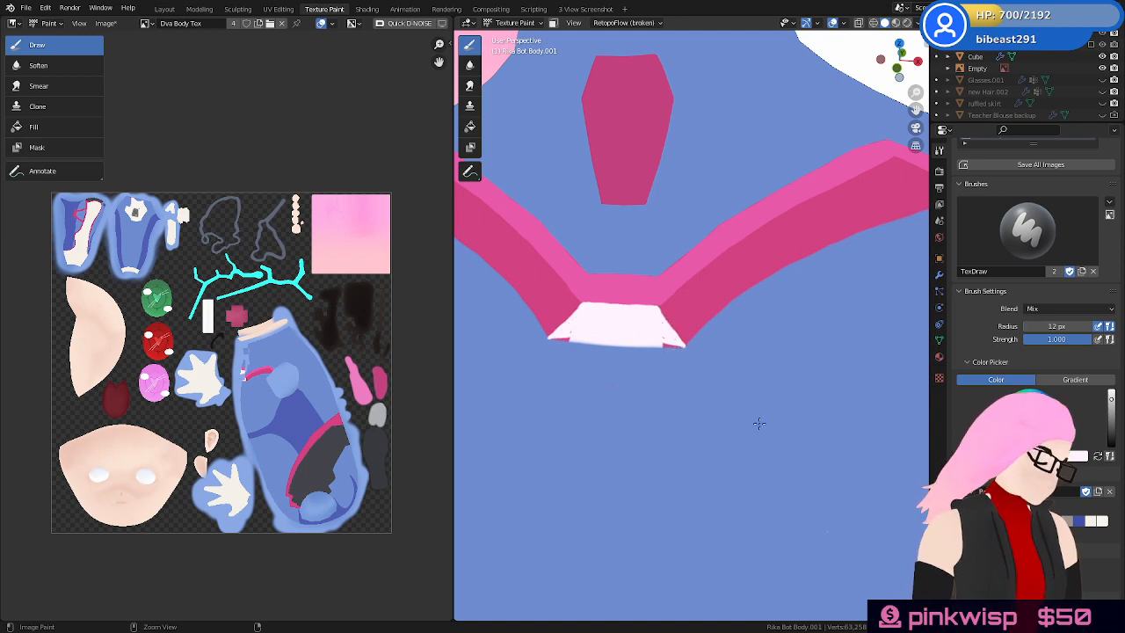
Fill the leftover pink at the trapezoid's lower corners with white, even out its bottom edge from the front view, and save the file
key("KP_1")
middle_click_drag(701, 344, 770, 399, "ctrl")
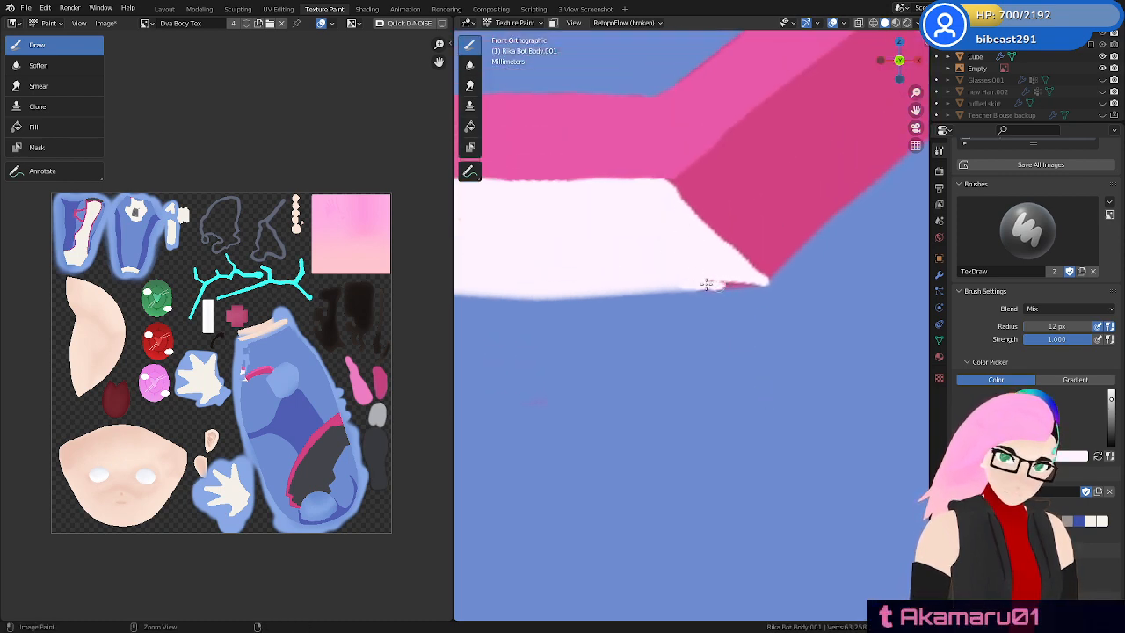
mouse_move(707, 285)
left_mouse_down()
mouse_move(760, 285)
mouse_move(691, 281)
mouse_move(721, 287)
left_mouse_up()
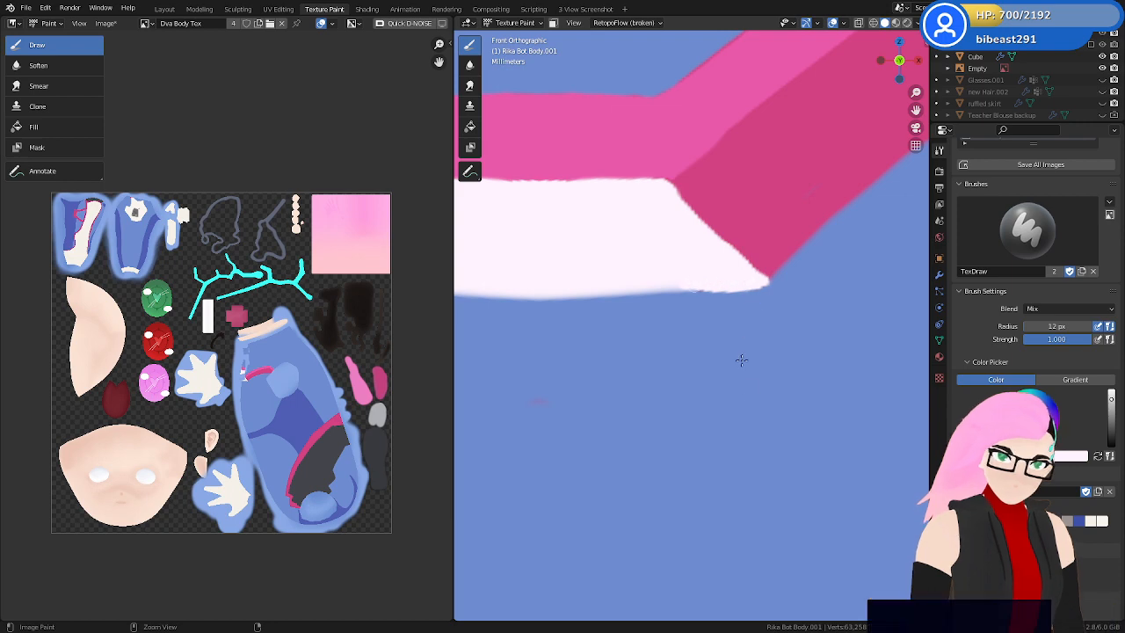
scroll(742, 359, "down", 3)
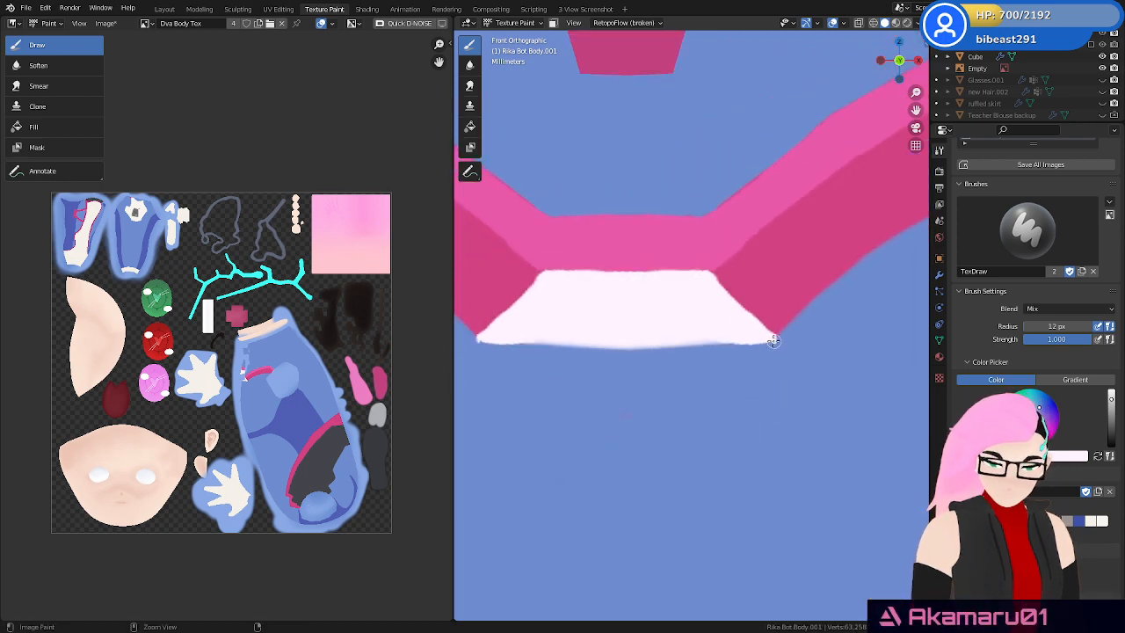
left_click_drag(773, 340, 636, 342)
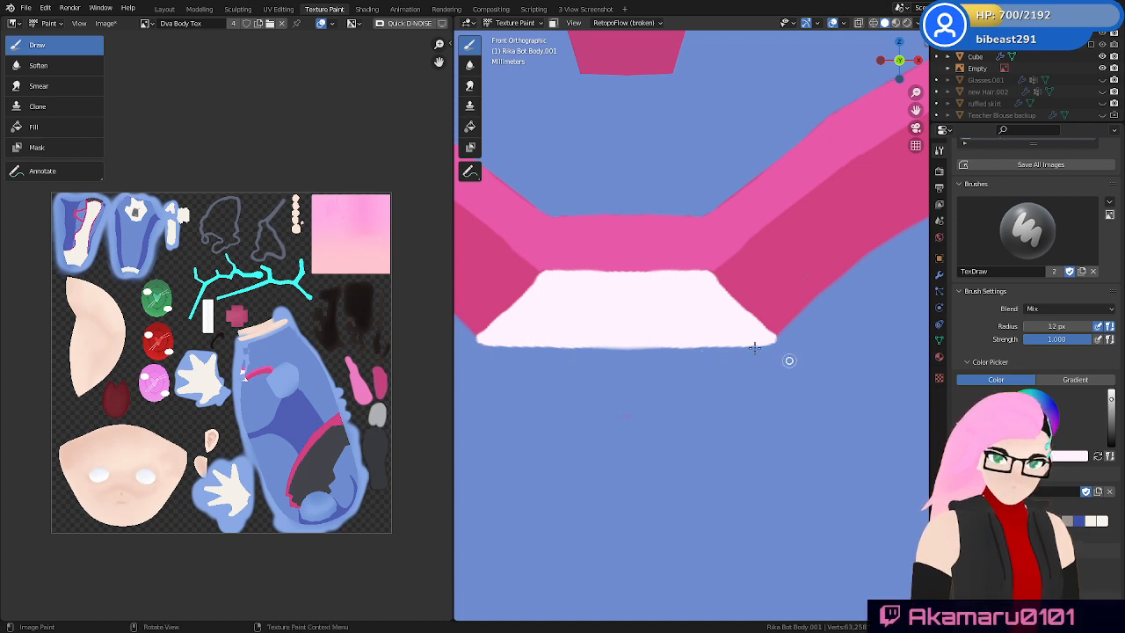
middle_click_drag(756, 347, 785, 462, "ctrl")
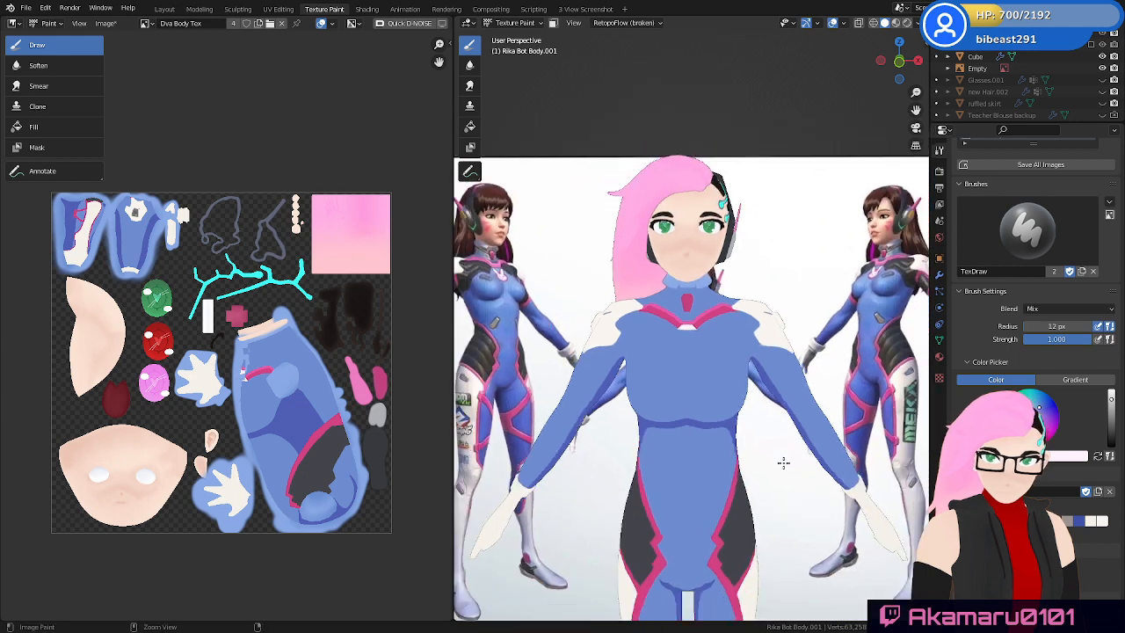
key("ctrl+s")
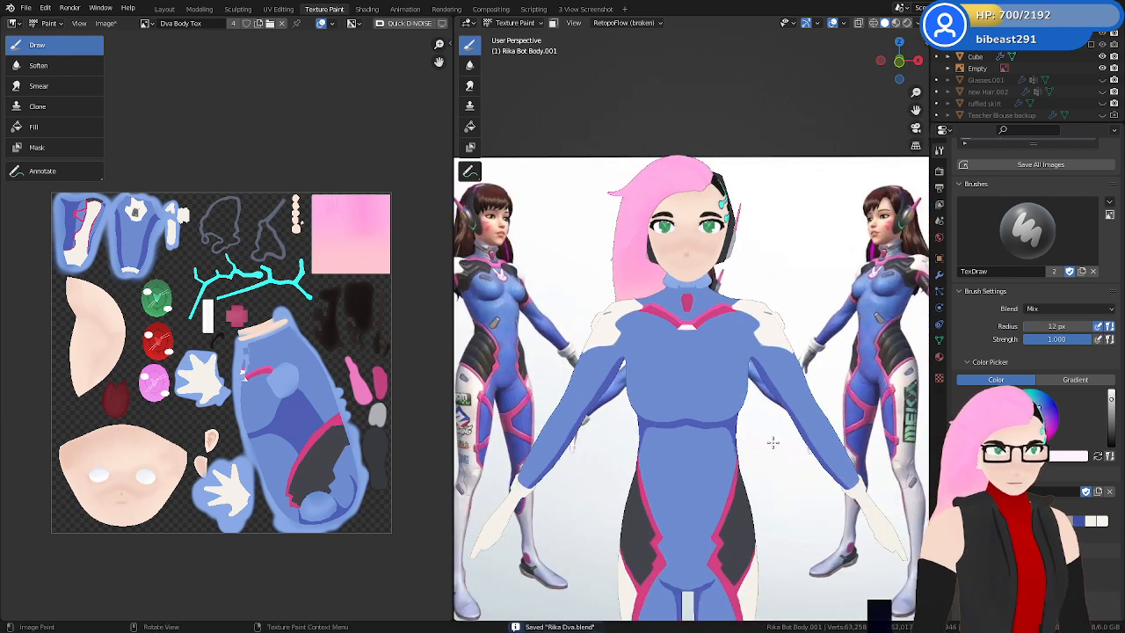
Compare the painted suit's chest and shoulders with the D.Va reference from several angles
middle_click_drag(788, 315, 775, 404)
scroll(812, 385, "up", 3)
scroll(807, 376, "down", 4)
middle_click_drag(832, 456, 868, 379)
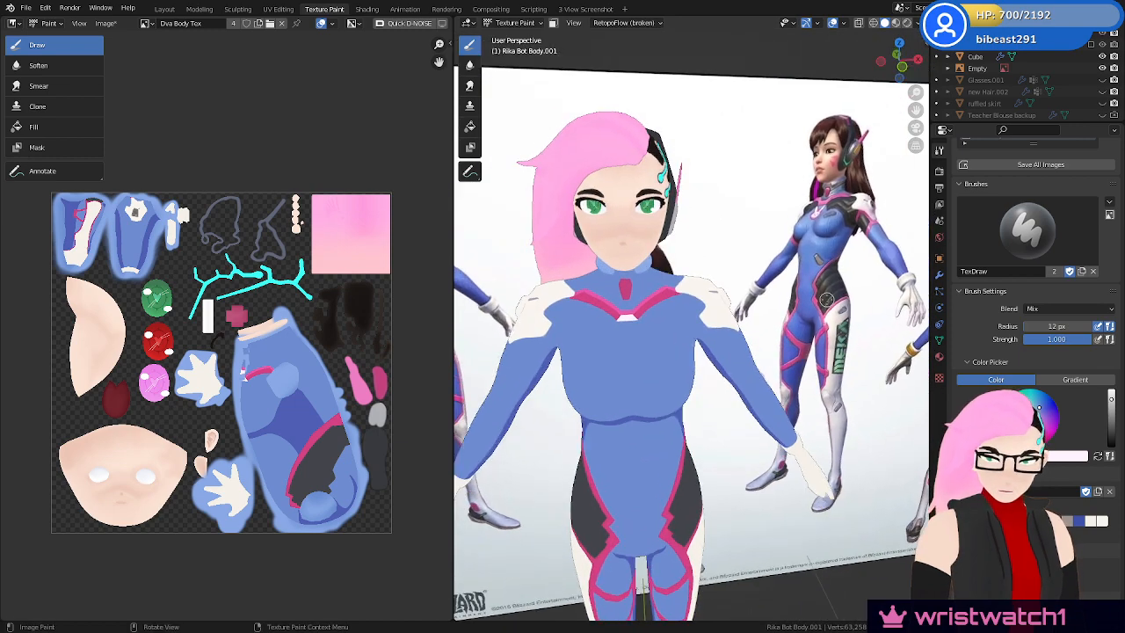
middle_click_drag(826, 300, 770, 323)
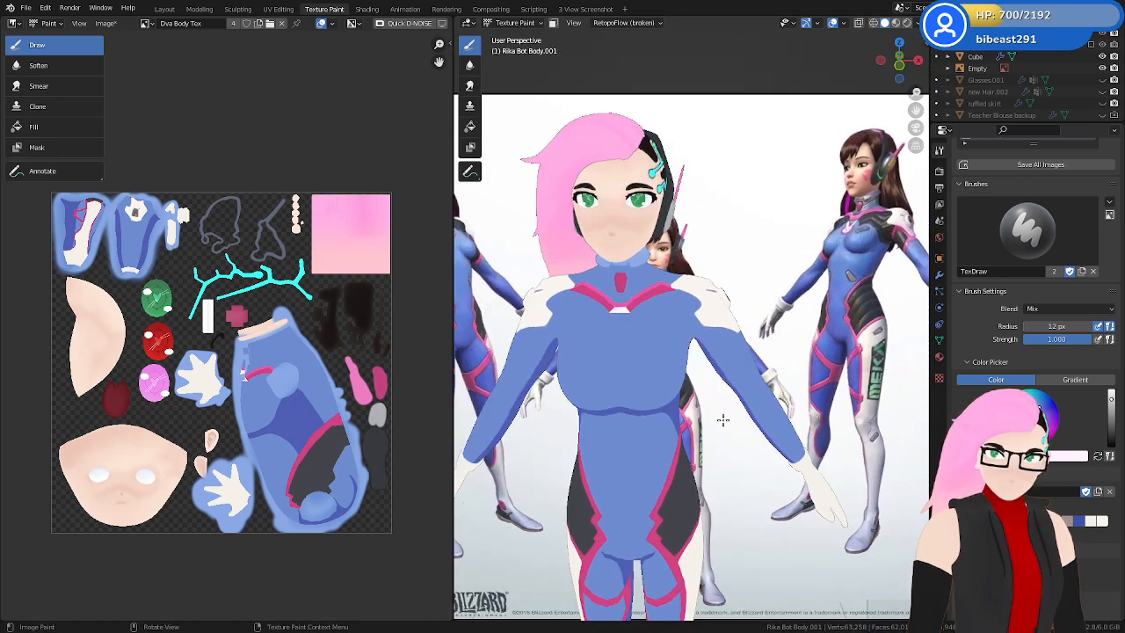
middle_click_drag(644, 425, 580, 413)
scroll(698, 269, "up", 3)
middle_click_drag(698, 269, 758, 382, "shift")
scroll(726, 311, "up", 3)
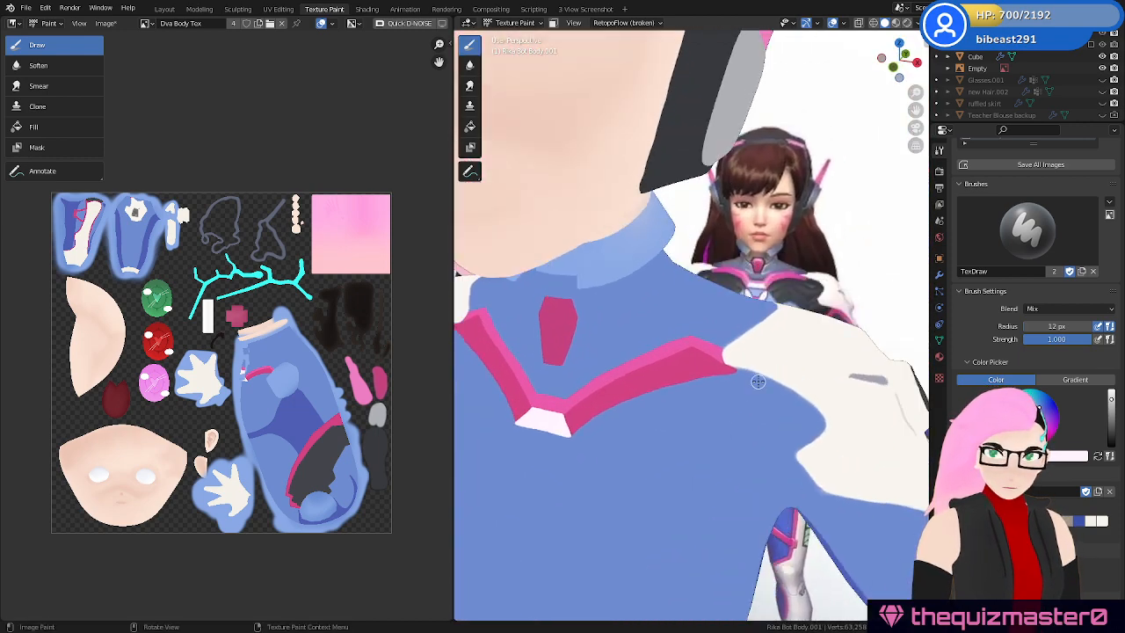
Select the narrow ring of side faces around the pink gem below the collar in the body mesh, then return to texture painting
key("Tab")
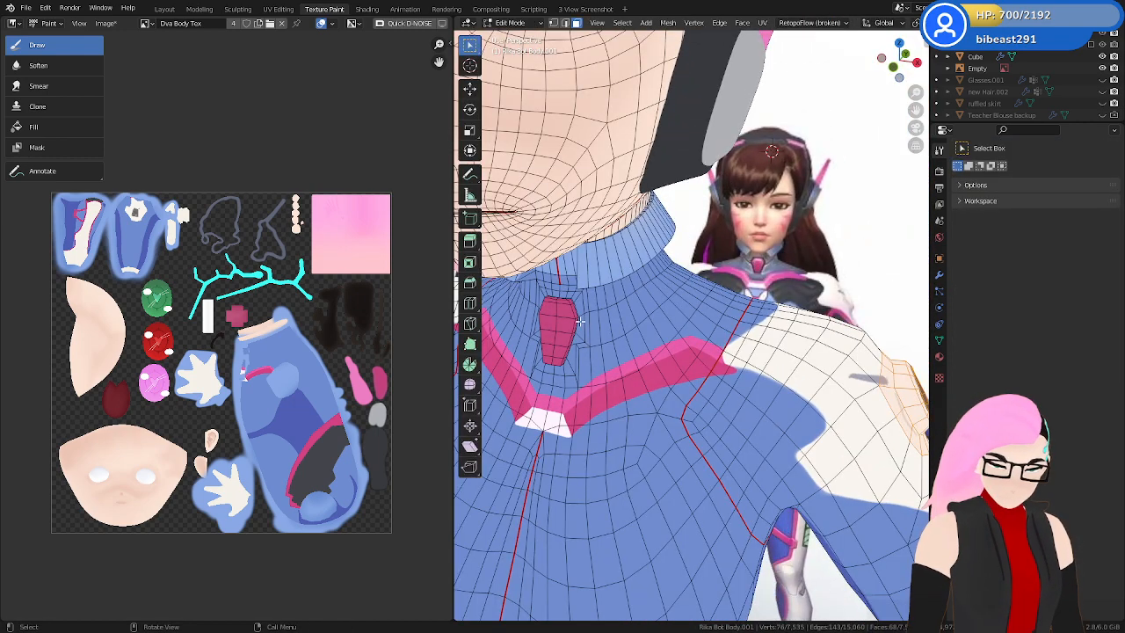
mouse_move(579, 327)
middle_mouse_down()
mouse_move(655, 356)
mouse_move(661, 375)
mouse_move(684, 350)
mouse_move(617, 360)
mouse_move(716, 293)
mouse_move(666, 313)
middle_mouse_up()
scroll(655, 356, "up", 3)
left_click(614, 328, "alt")
scroll(646, 368, "down", 1)
scroll(642, 332, "up", 3)
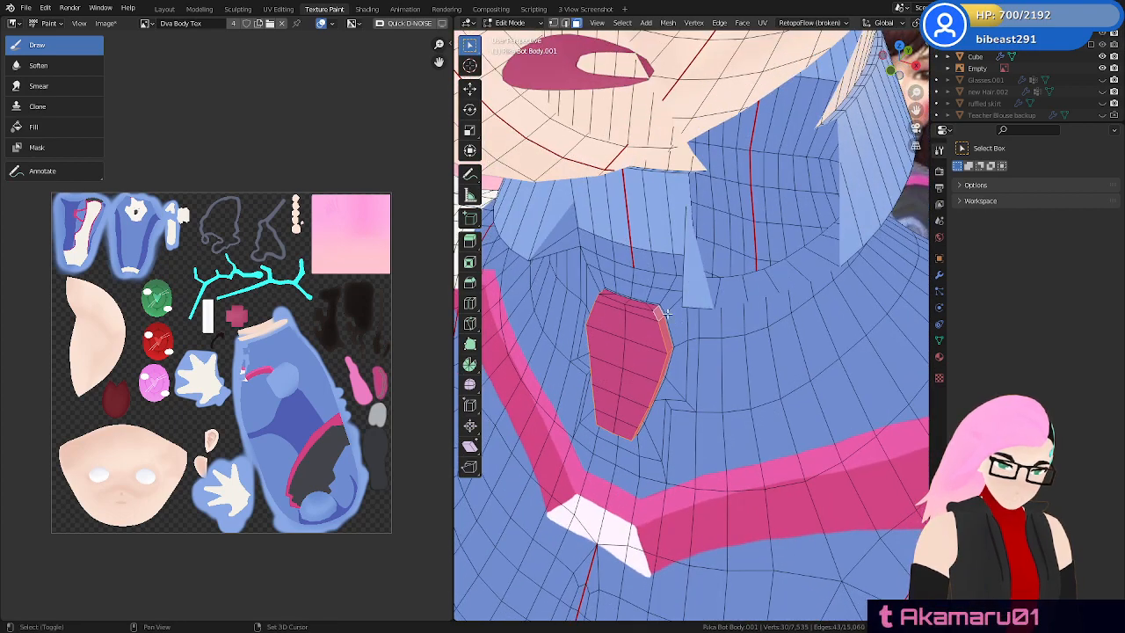
left_click(607, 292, "shift")
middle_click_drag(607, 292, 786, 401)
scroll(767, 424, "down", 5)
scroll(860, 432, "down", 2)
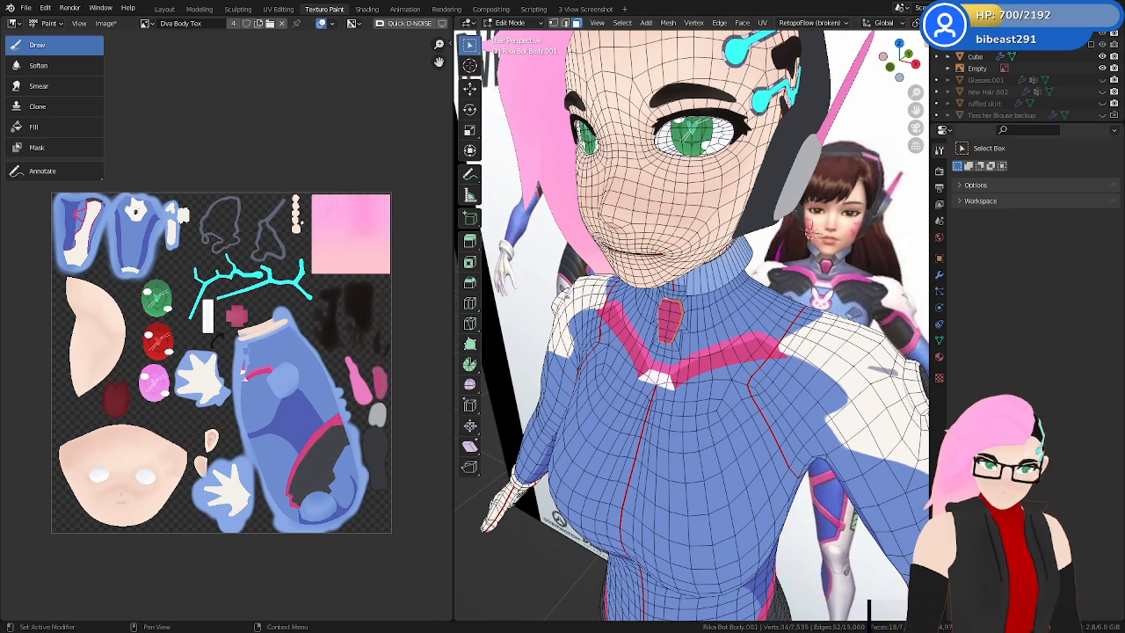
key("Tab")
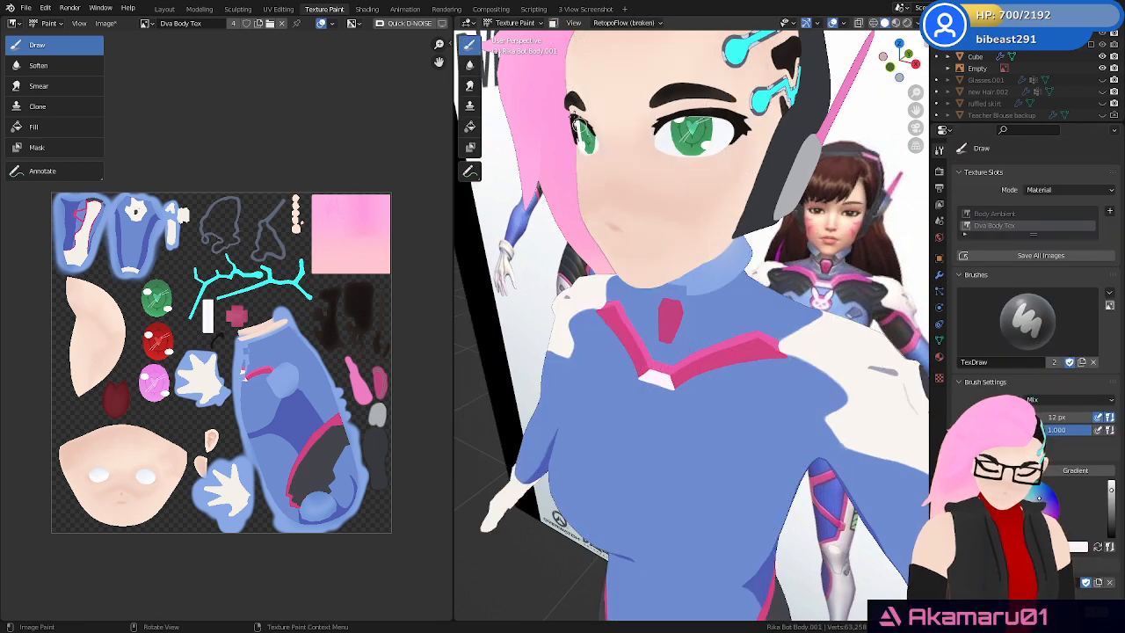
Limit painting to the selected faces and sample the dark colour from the reference's upper chest
left_click(554, 23)
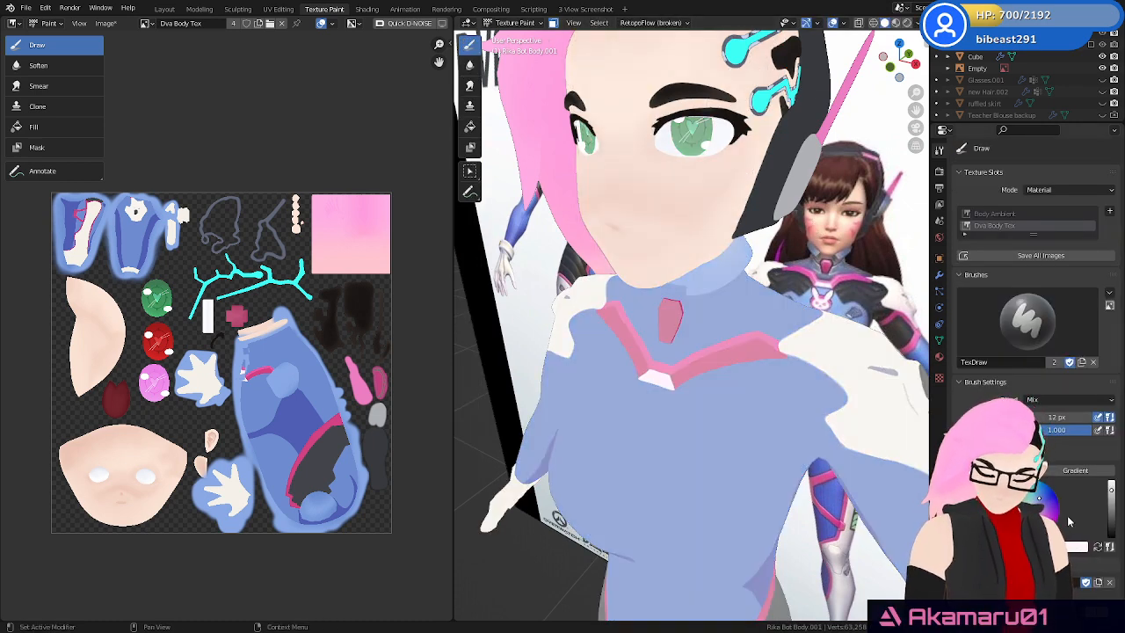
left_click(1012, 489)
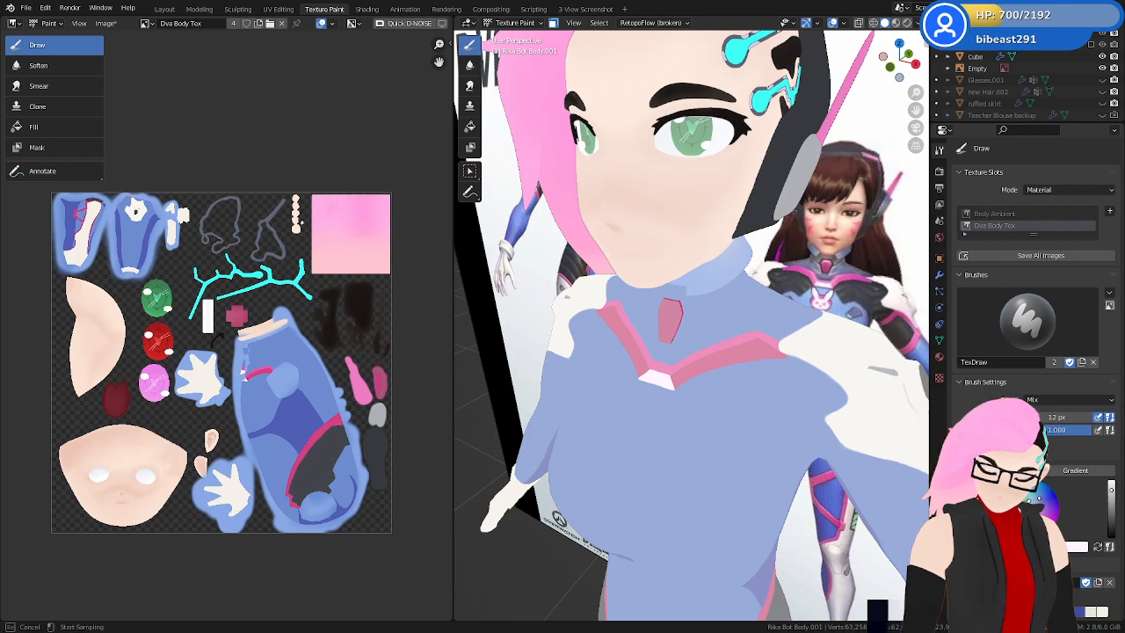
left_click(838, 255)
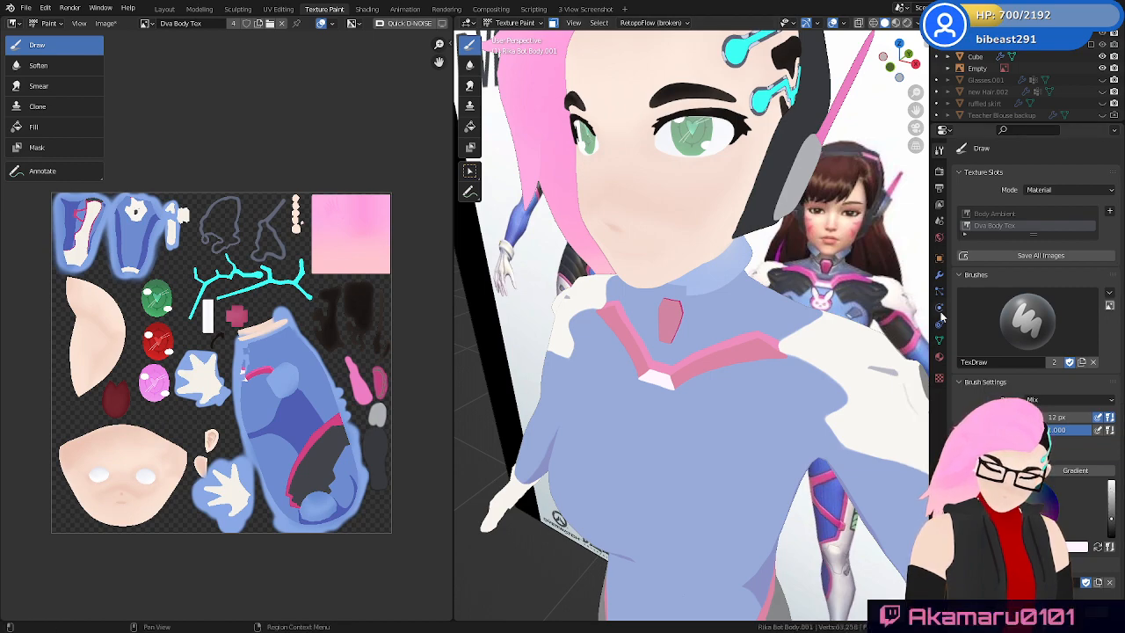
Add the loop of suit faces surrounding the pink gem to the face selection used as the paint mask
key("Tab")
scroll(699, 329, "up", 3)
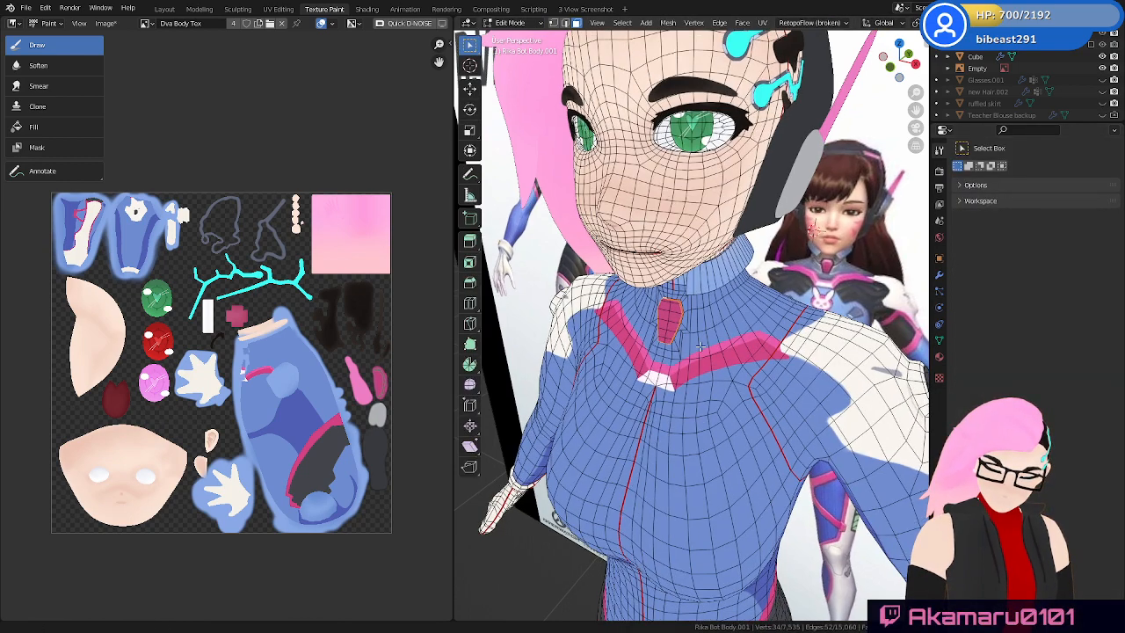
left_click(685, 307, "alt+shift")
mouse_move(754, 309)
middle_mouse_down()
mouse_move(707, 325)
mouse_move(707, 297)
mouse_move(722, 303)
middle_mouse_up()
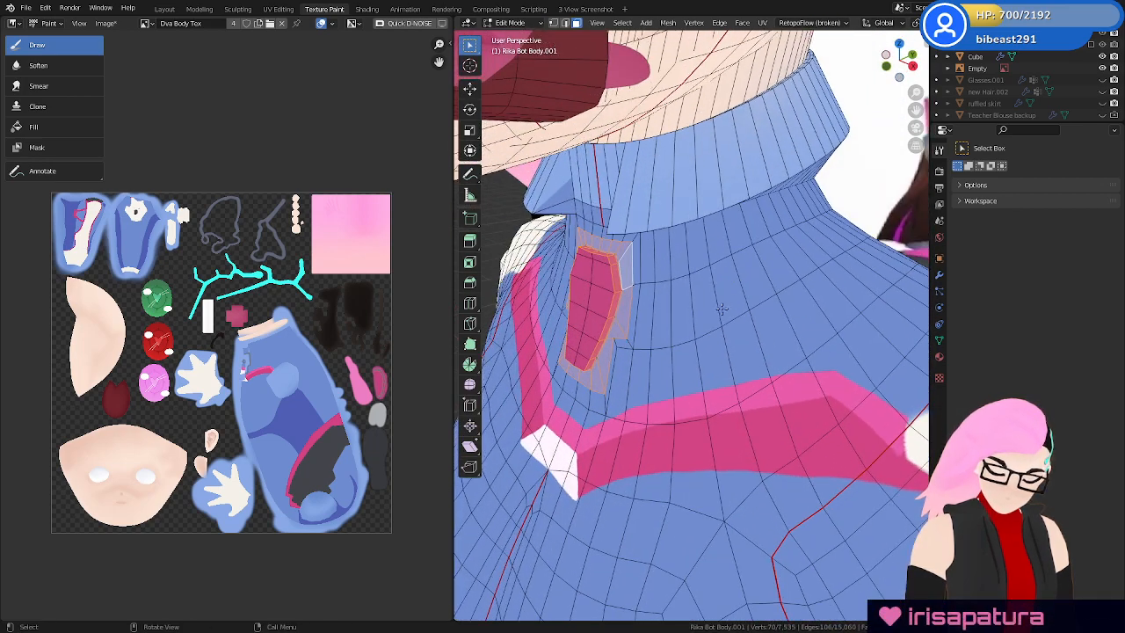
key("Tab")
key("Tab")
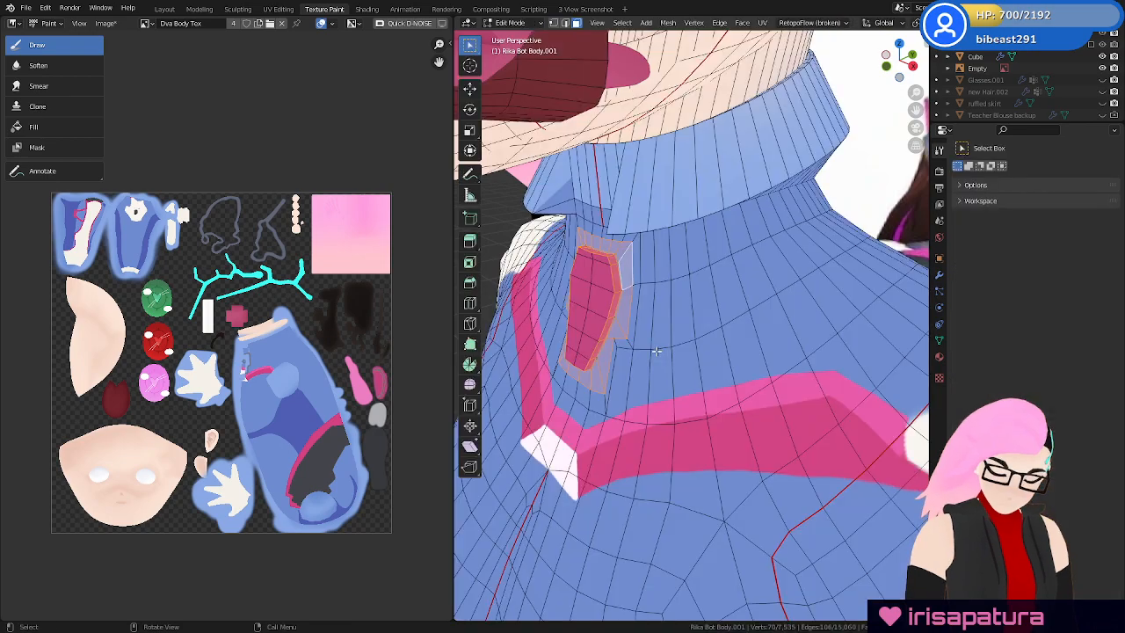
mouse_move(658, 349)
middle_mouse_down()
mouse_move(615, 312)
mouse_move(661, 314)
mouse_move(570, 356)
mouse_move(699, 352)
middle_mouse_up()
key("Tab")
key("Tab")
key("ctrl+z")
scroll(598, 361, "down", 4)
key("Tab")
Set the brush radius to 60 px and paint the gem's rim and the selected faces around it in the dark colour
key("f")
left_click(701, 344)
mouse_move(693, 340)
left_mouse_down()
mouse_move(662, 364)
mouse_move(674, 305)
left_mouse_up()
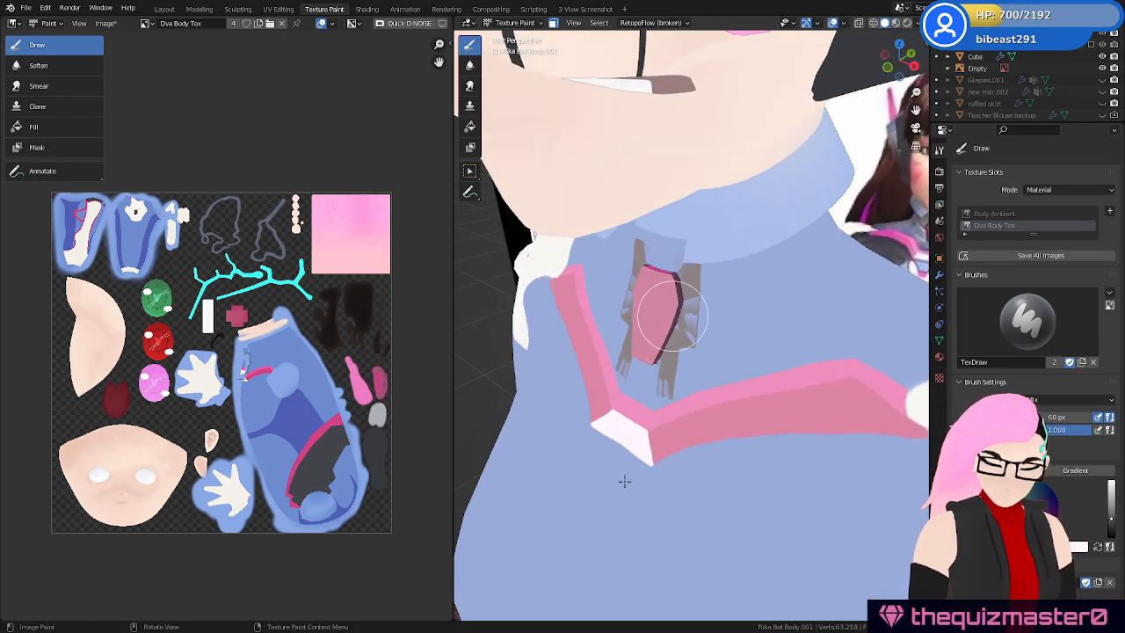
key("ctrl+z")
scroll(360, 374, "up", 4)
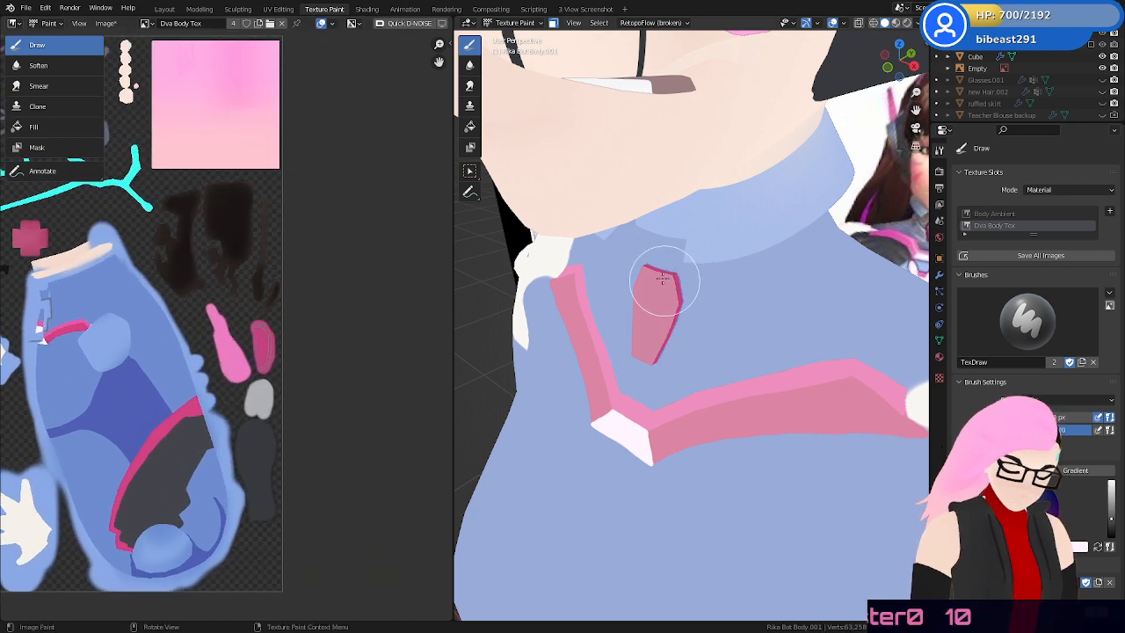
mouse_move(649, 267)
left_mouse_down()
mouse_move(681, 277)
mouse_move(657, 370)
left_mouse_up()
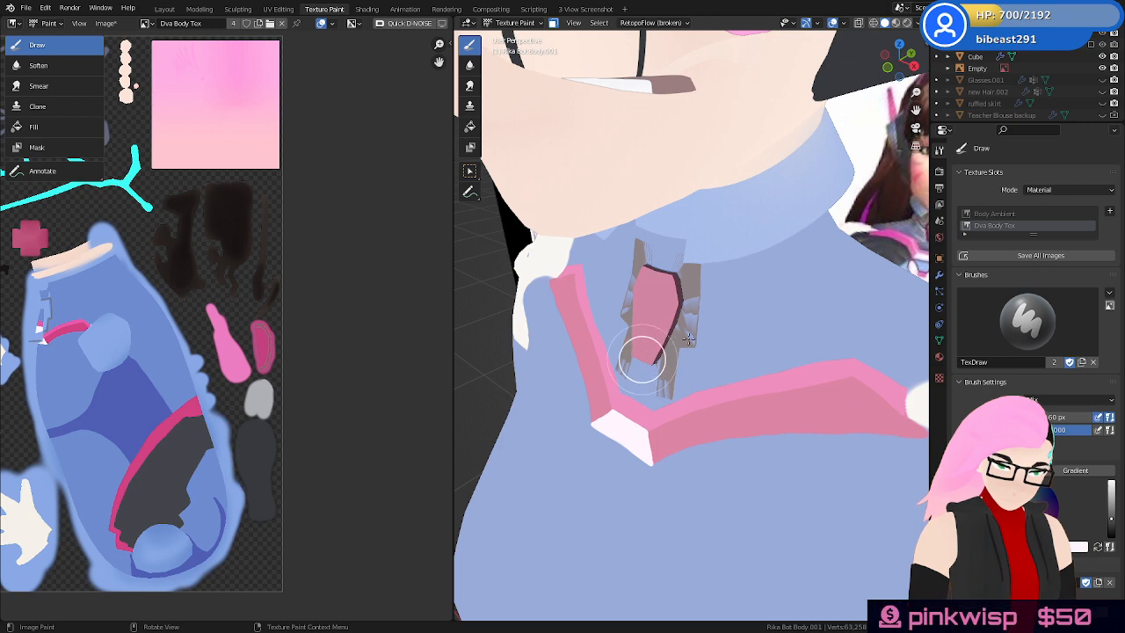
mouse_move(724, 313)
middle_mouse_down()
mouse_move(729, 367)
mouse_move(648, 322)
mouse_move(631, 277)
mouse_move(665, 238)
mouse_move(658, 234)
middle_mouse_up()
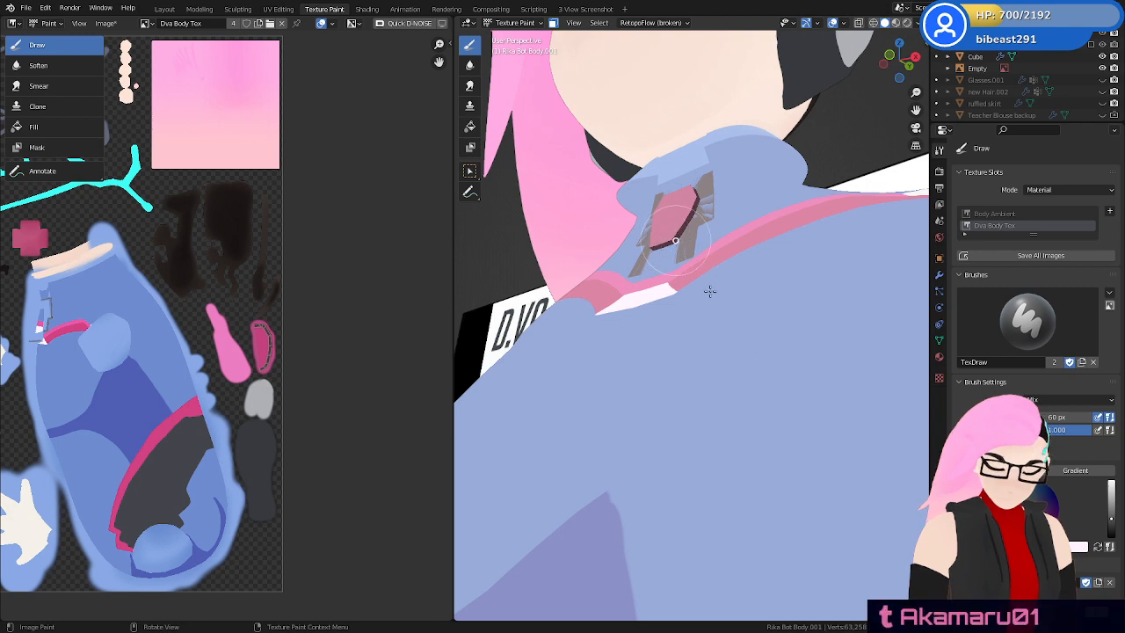
Deselect the gem's rim faces and paint the surrounding selected faces back to the suit's blue
key("Tab")
middle_click_drag(740, 234, 730, 226)
left_click(729, 226, "alt+shift")
key("Tab")
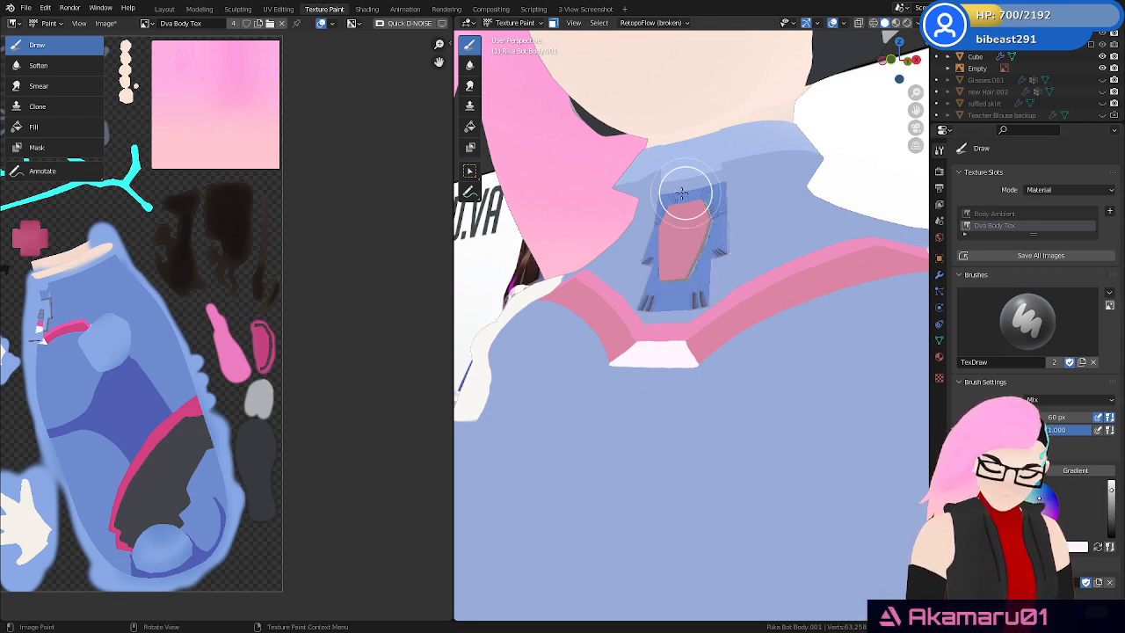
mouse_move(699, 312)
left_mouse_down()
mouse_move(648, 269)
mouse_move(663, 214)
mouse_move(706, 183)
mouse_move(756, 233)
left_mouse_up()
middle_click_drag(756, 271, 718, 331)
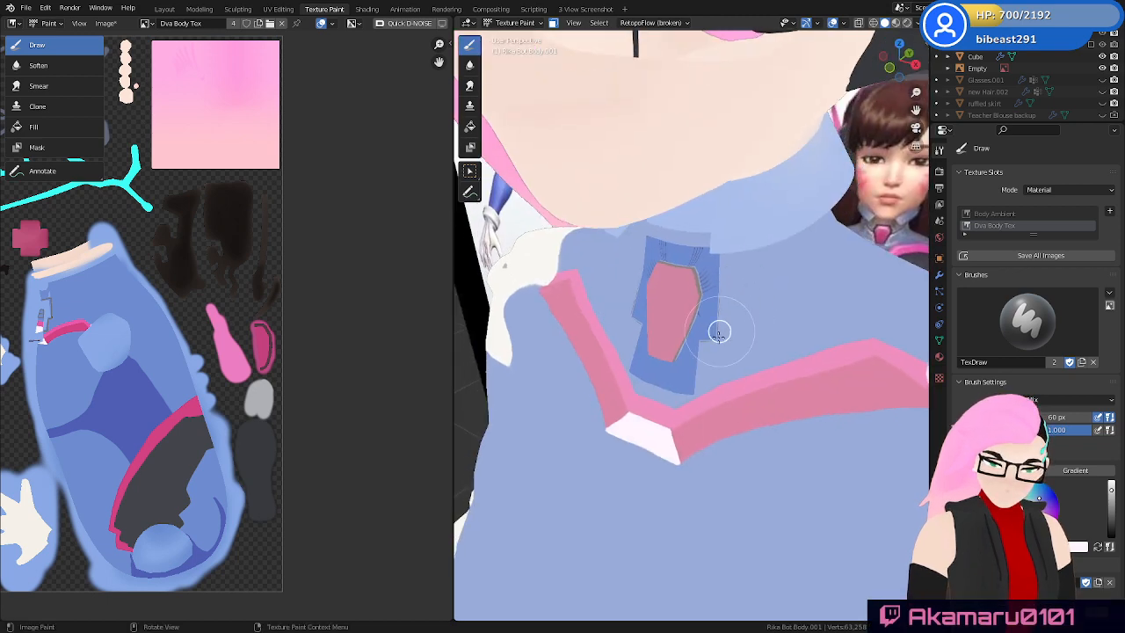
Turn off face-selection masking and blend the area beside the gem with the suit's blue
left_click(554, 23)
mouse_move(720, 342)
left_mouse_down()
mouse_move(721, 281)
mouse_move(706, 244)
mouse_move(670, 238)
mouse_move(746, 295)
mouse_move(722, 273)
left_mouse_up()
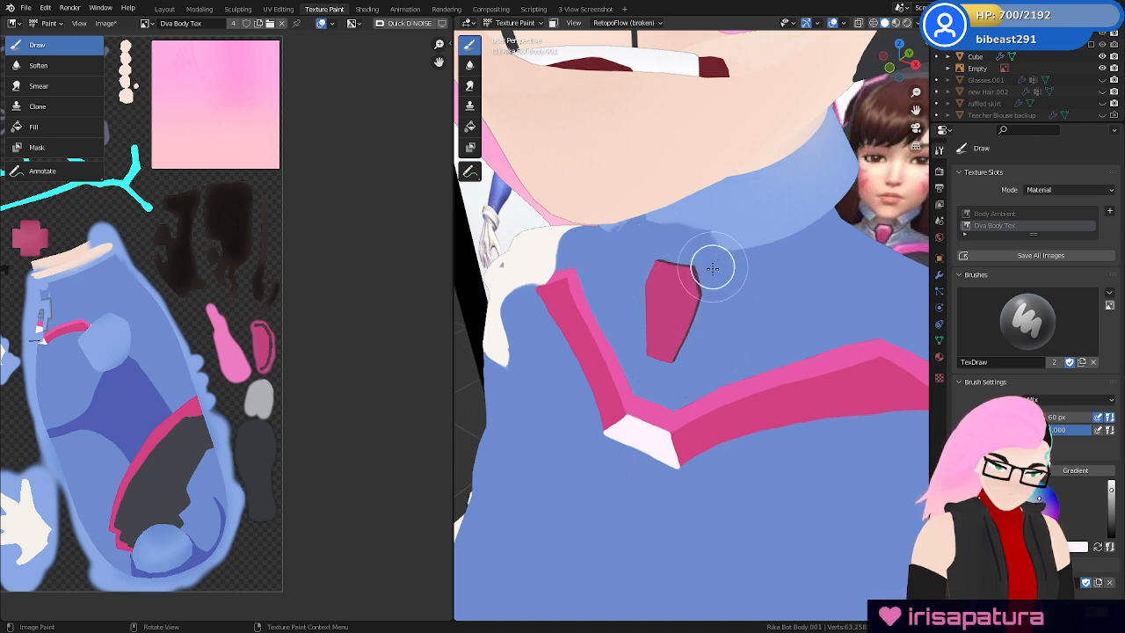
scroll(733, 329, "down", 3)
middle_click_drag(732, 329, 766, 359)
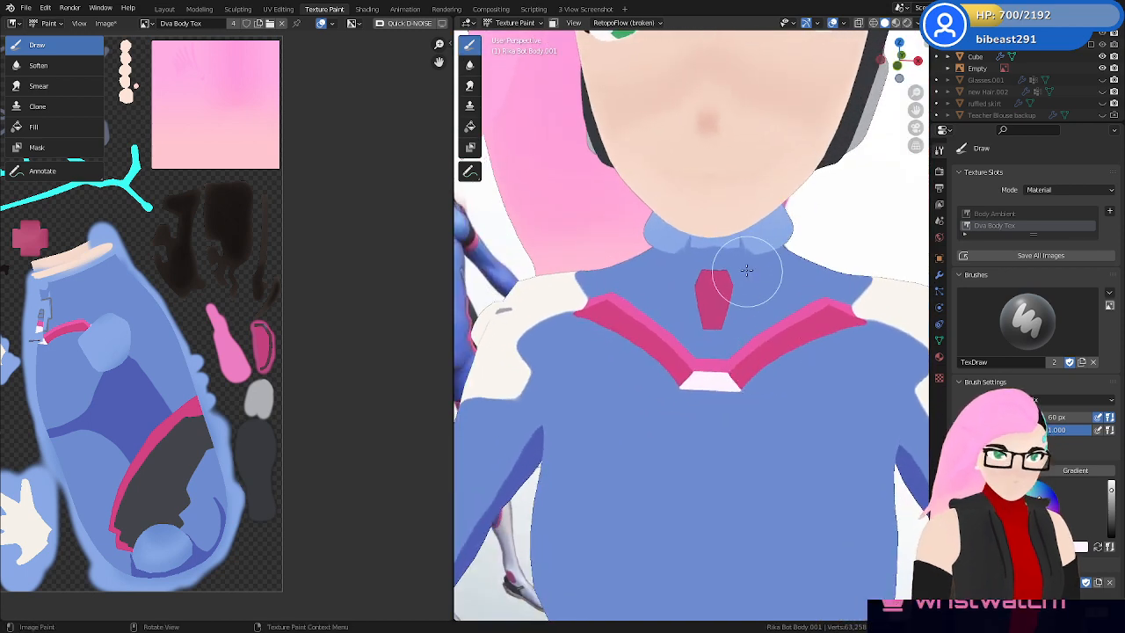
Examine the gem's area in the mesh and texture layout, and compare the suit's front and back with the reference images
key("Tab")
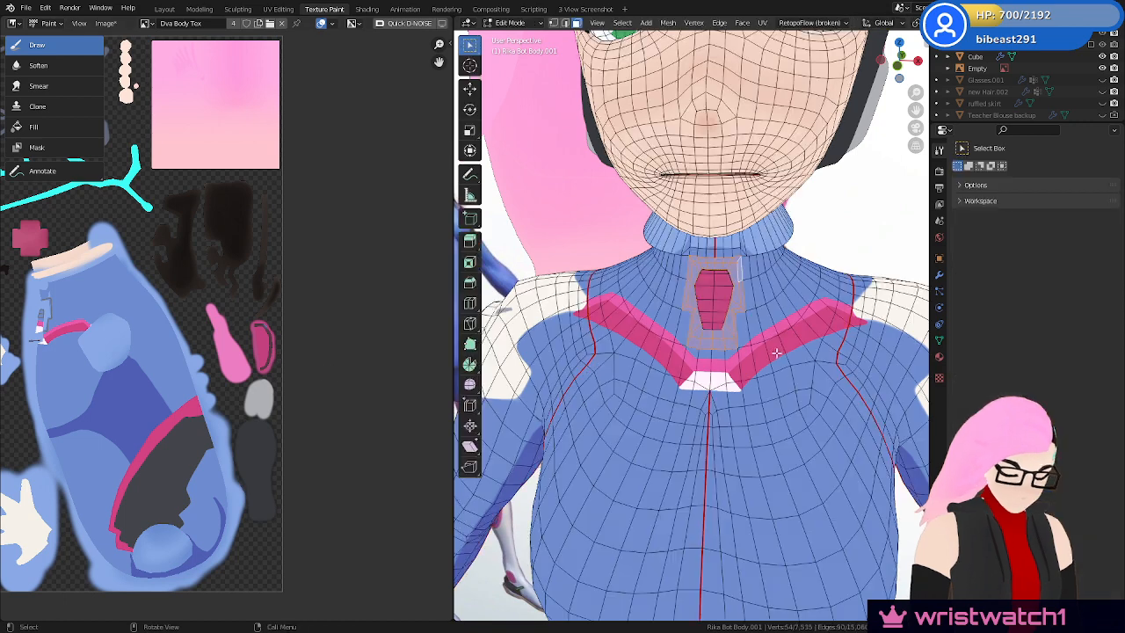
key("Tab")
scroll(181, 284, "up", 6)
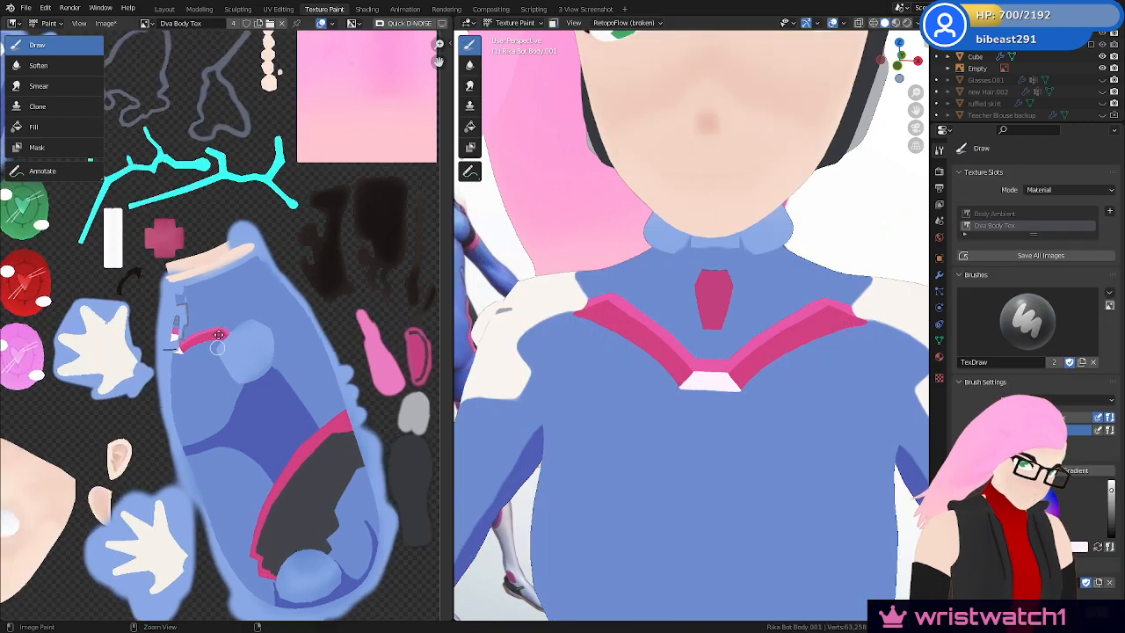
scroll(264, 346, "up", 5)
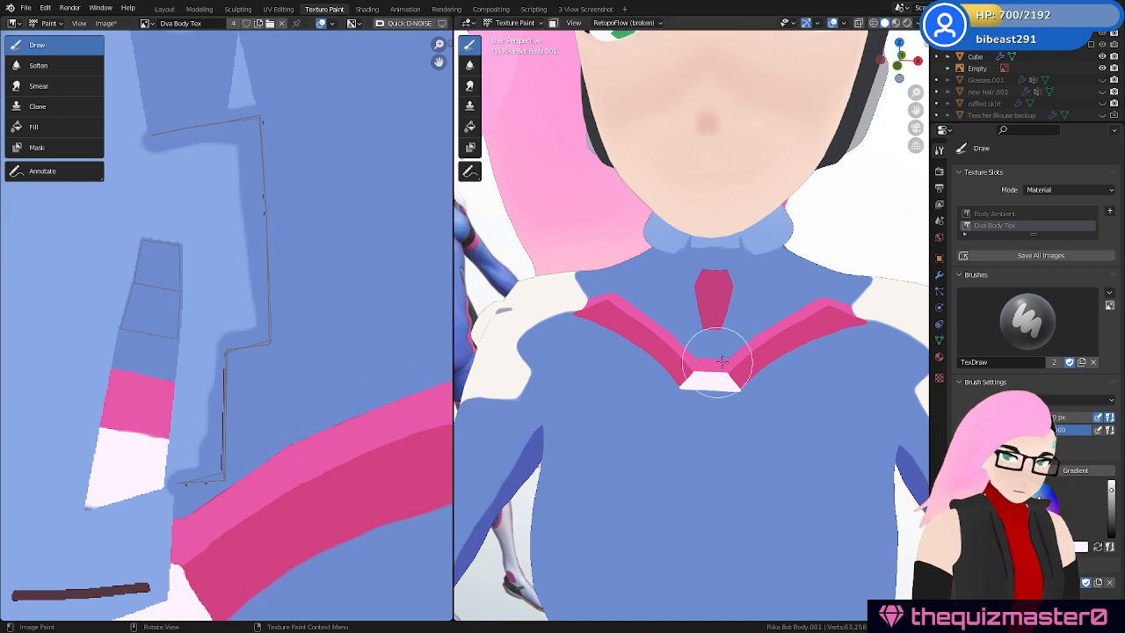
middle_click_drag(751, 285, 748, 475, "ctrl")
middle_click_drag(332, 291, 326, 426, "ctrl")
middle_click_drag(306, 368, 321, 231, "ctrl")
middle_click_drag(671, 339, 749, 359)
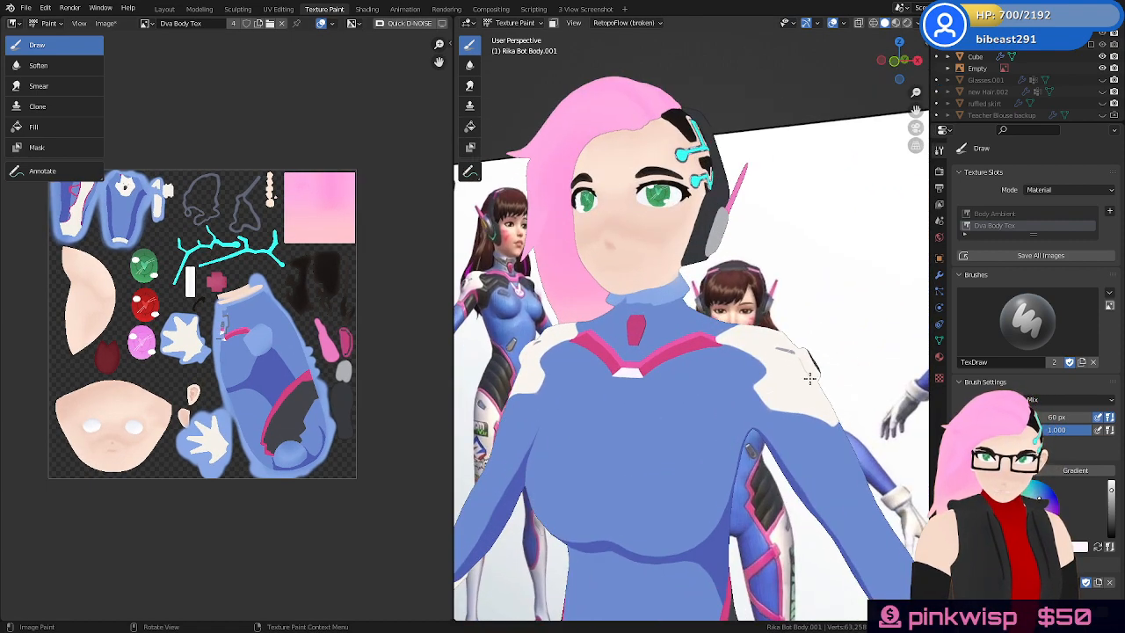
middle_click_drag(812, 389, 846, 375)
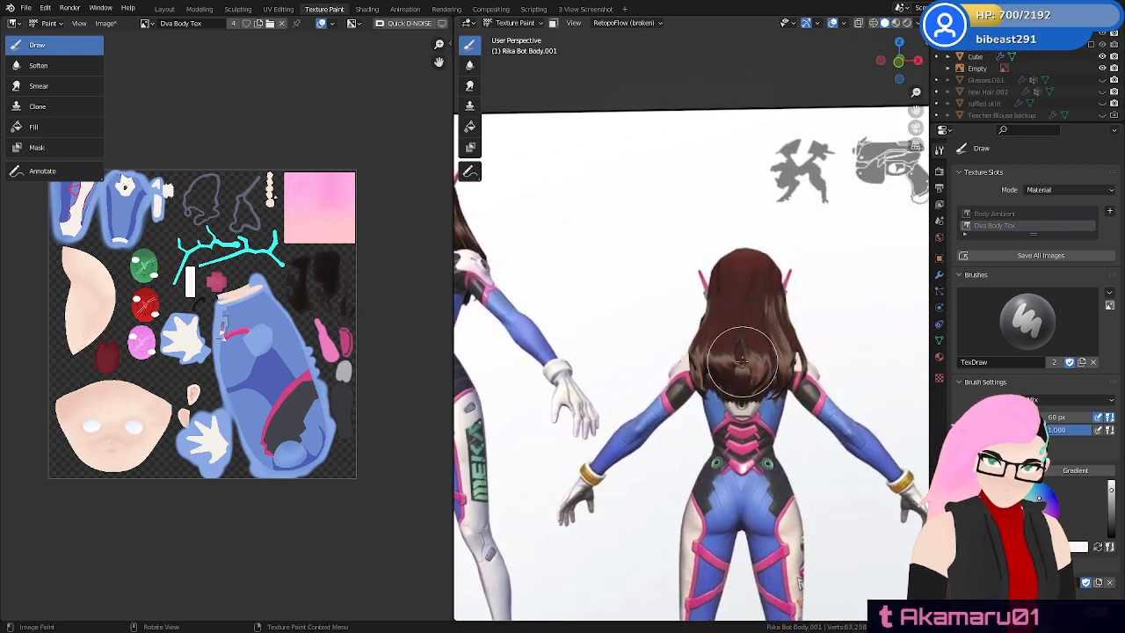
middle_click_drag(762, 390, 769, 330)
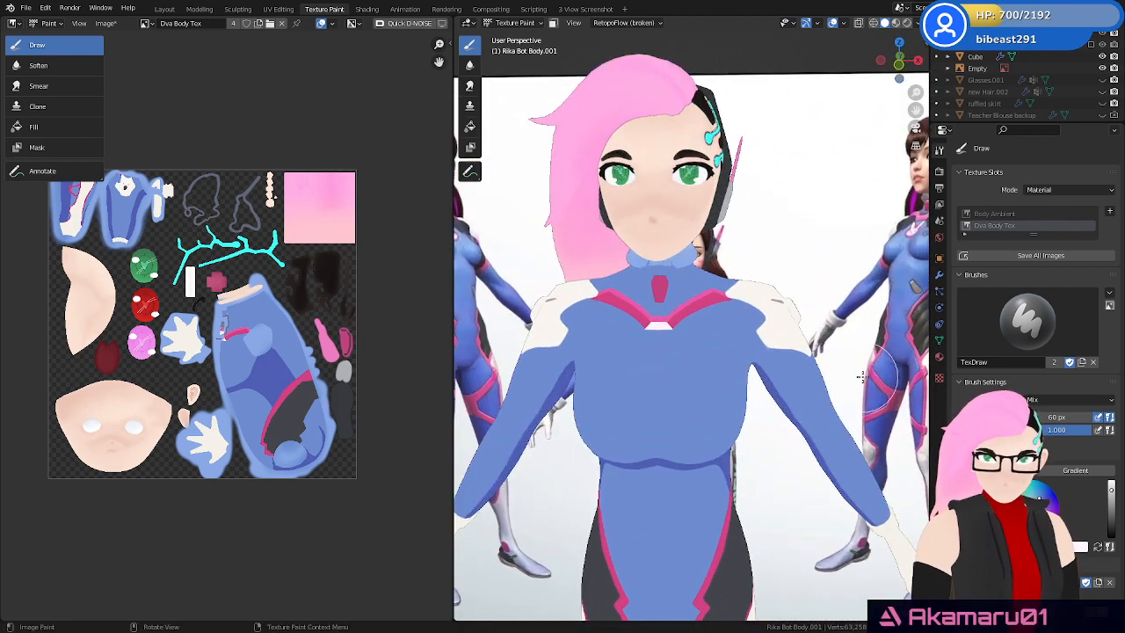
middle_click_drag(862, 376, 865, 422)
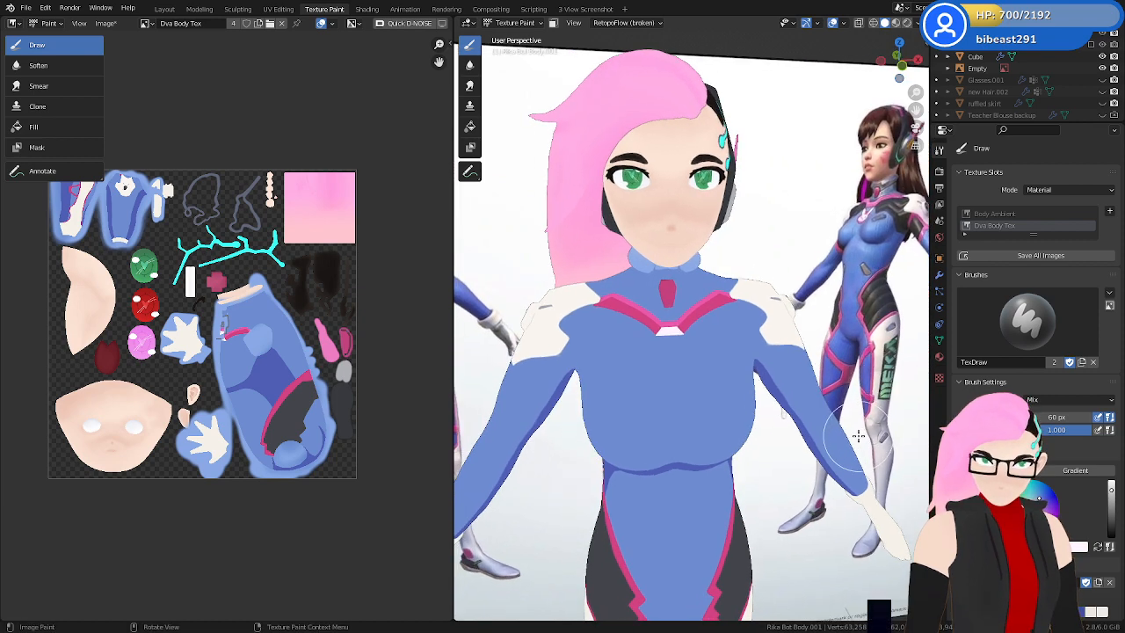
scroll(1028, 263, "down", 3)
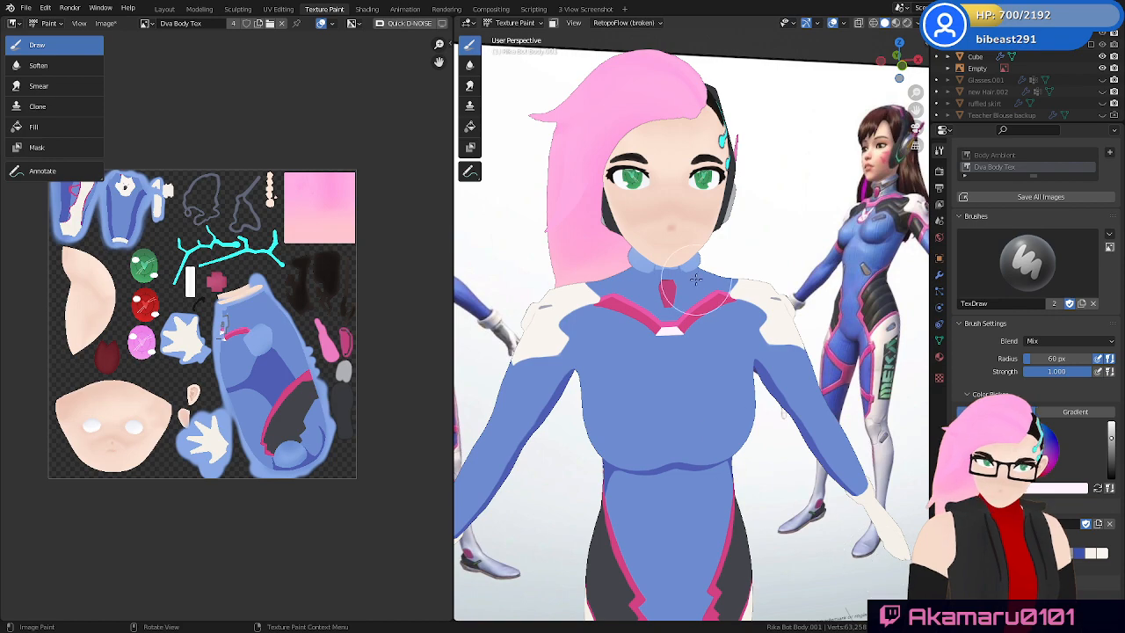
Select the face loops running around the upper chest and base of the neck, across the pink chevron and the area beside the gem
scroll(731, 312, "up", 6)
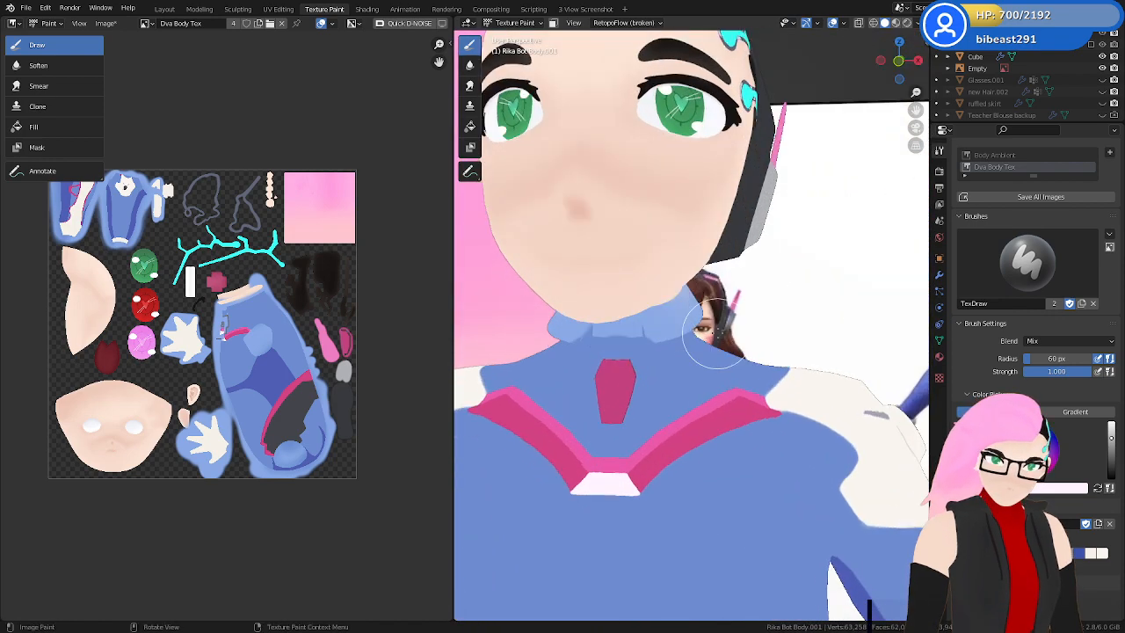
key("Tab")
scroll(712, 330, "up", 5)
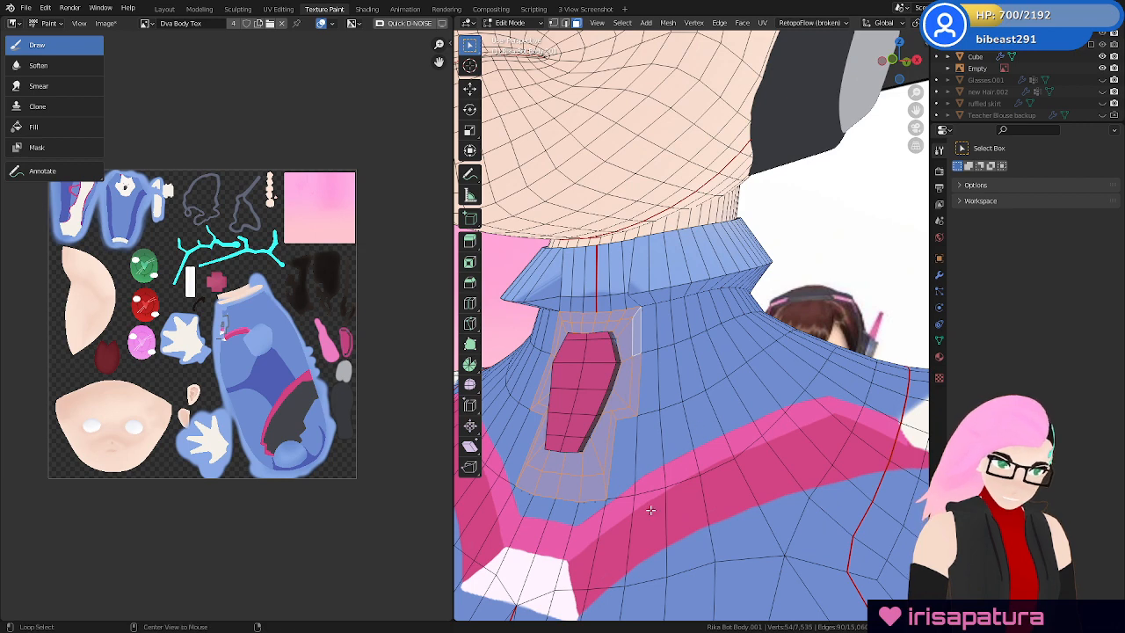
left_click(652, 511, "alt")
left_click(738, 409, "alt+shift")
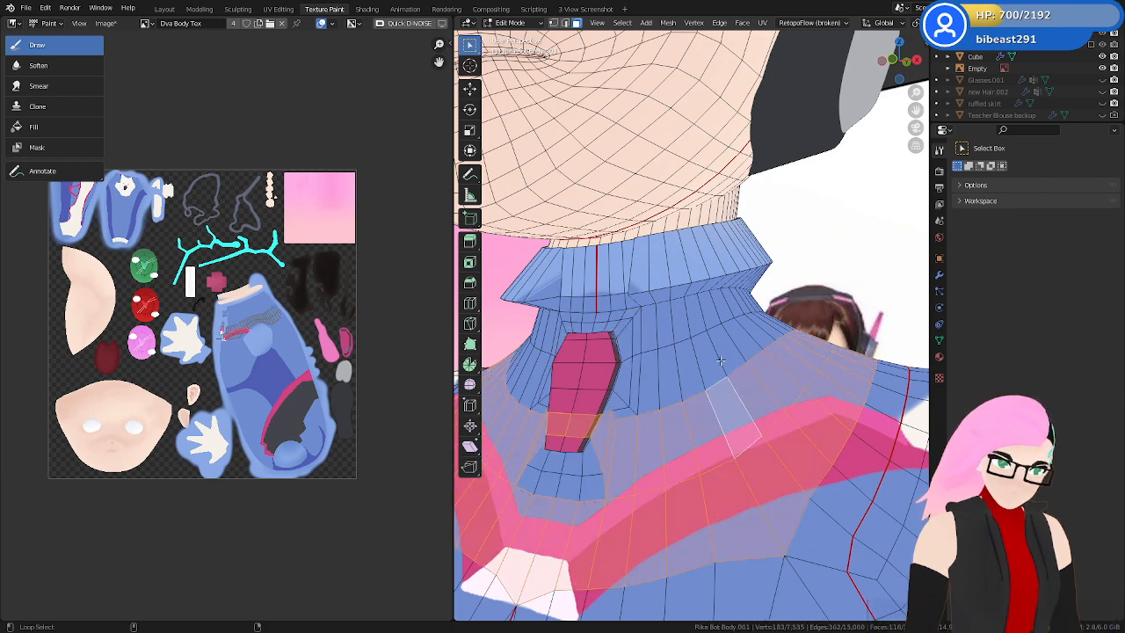
left_click(719, 361, "alt+shift")
left_click(584, 473, "alt+shift")
left_click(593, 457, "alt+shift")
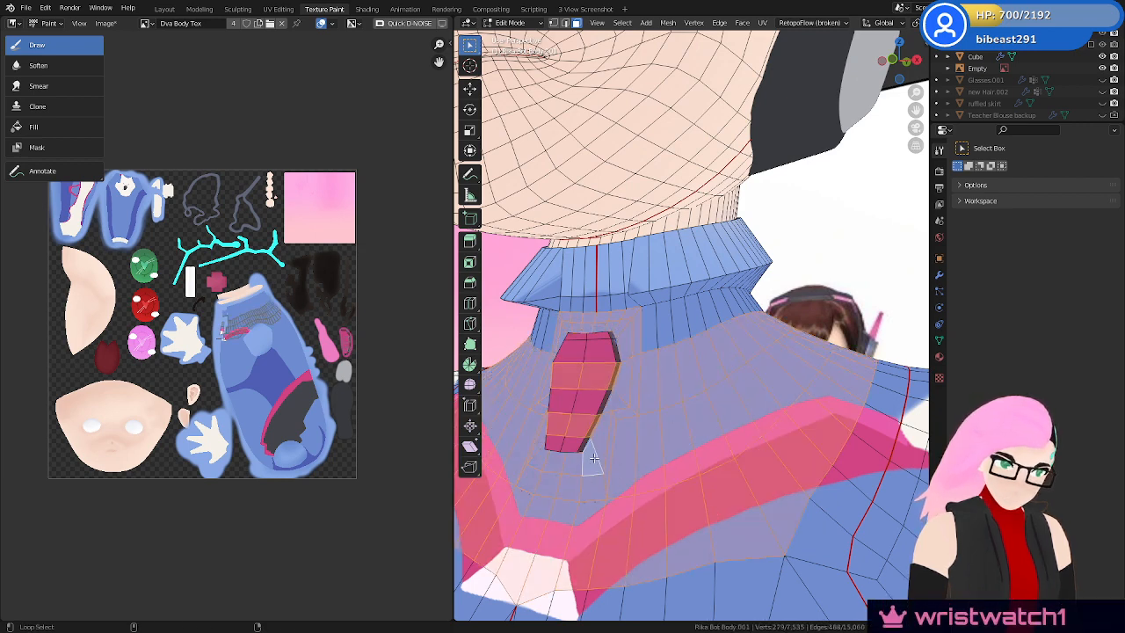
Extend the face selection up the neck and over the raised collar, including the loop on the collar's inside
left_click(670, 320, "alt+shift")
left_click(675, 292, "alt+shift")
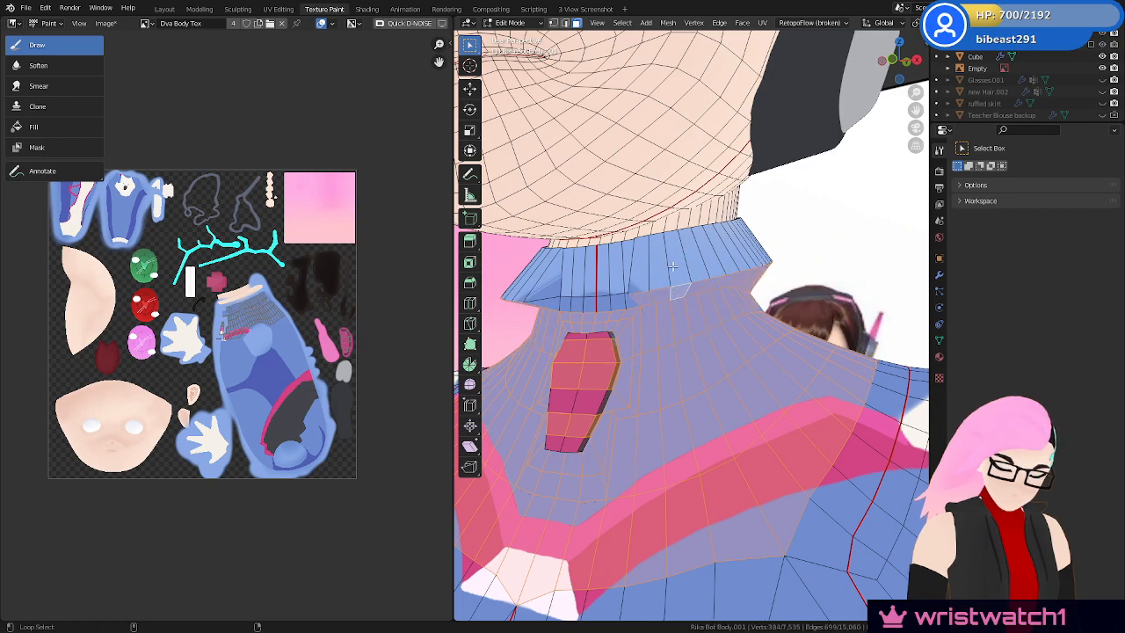
left_click(673, 265, "alt+shift")
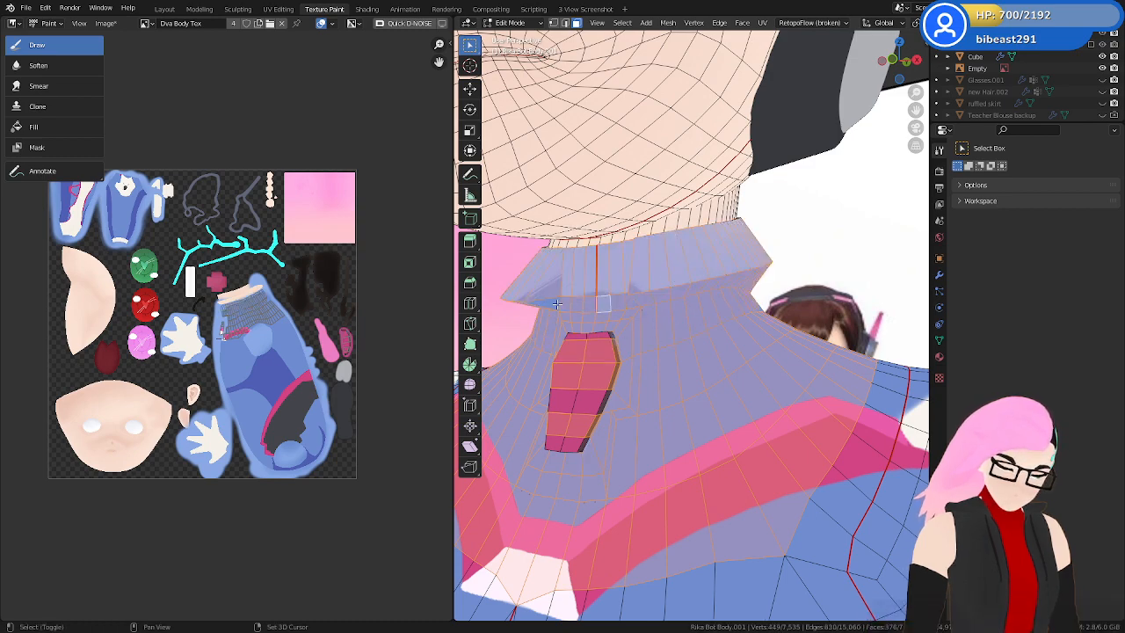
middle_click_drag(556, 304, 712, 300)
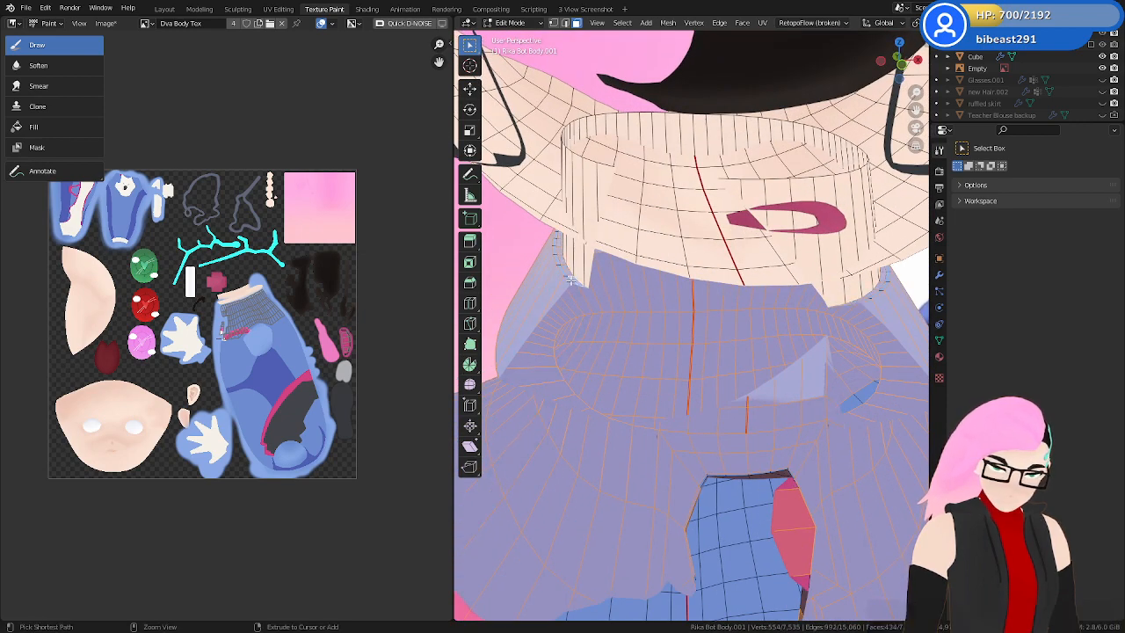
left_click(566, 277, "alt+shift")
Deselect the pink gem's front faces that were picked up with the neck loops
scroll(791, 457, "down", 4)
mouse_move(805, 457)
middle_mouse_down()
mouse_move(794, 417)
mouse_move(721, 409)
mouse_move(716, 351)
mouse_move(695, 359)
middle_mouse_up()
key("Tab")
key("Tab")
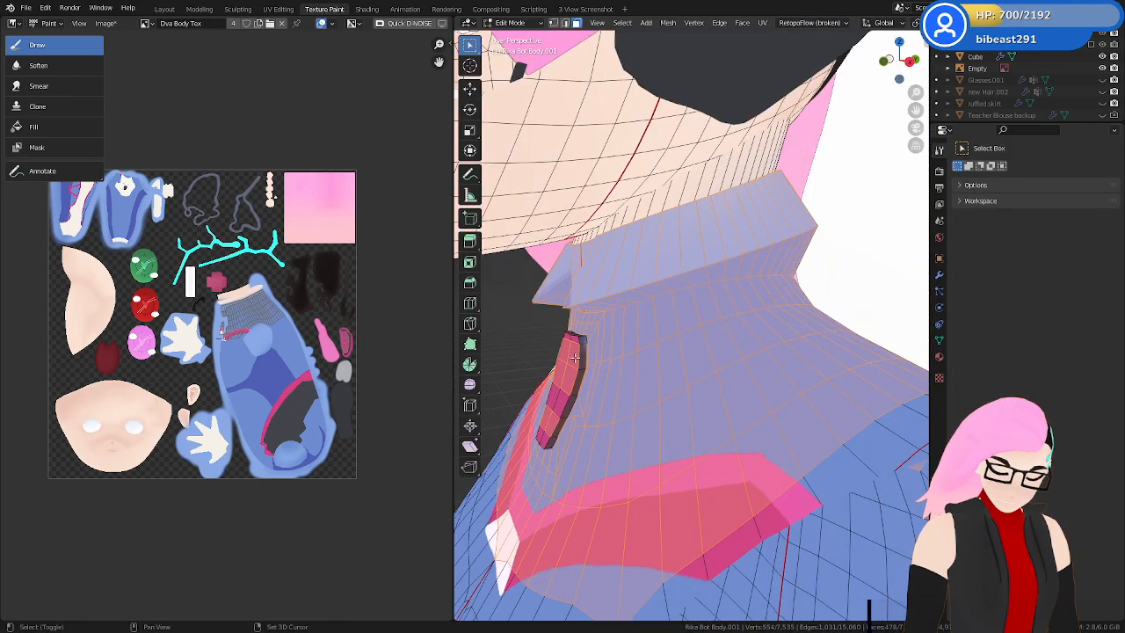
left_click(565, 365, "shift")
left_click(570, 382, "shift")
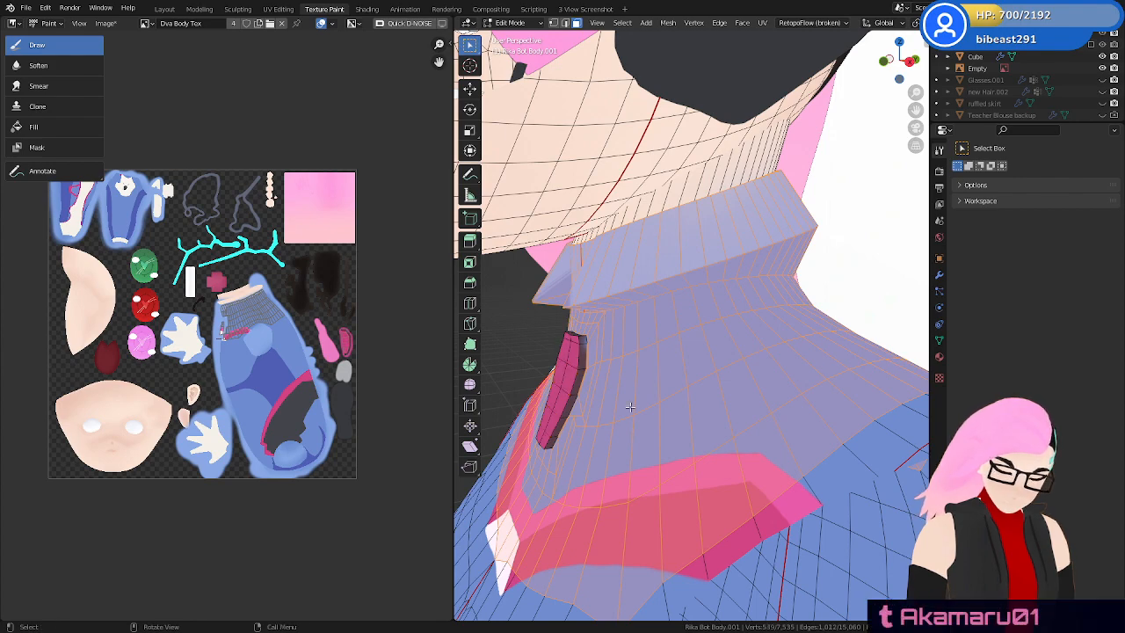
Deselect the loop of suit faces directly surrounding the gem
middle_click_drag(629, 407, 765, 317)
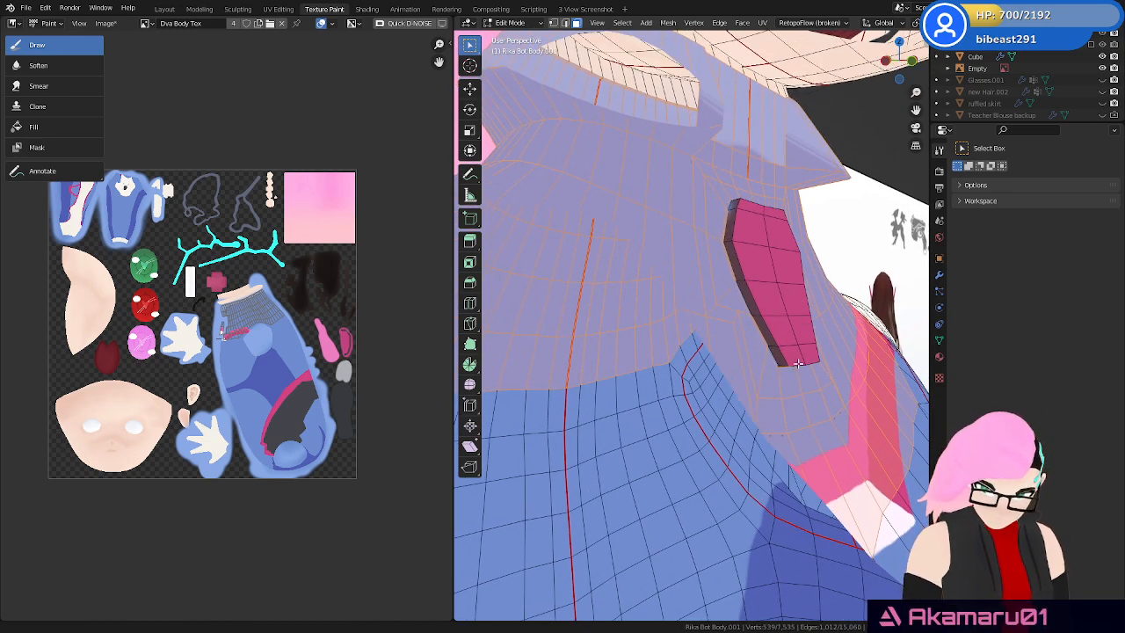
middle_click_drag(798, 362, 683, 355)
left_click(792, 364, "alt+shift")
key("ctrl+z")
scroll(826, 355, "down", 2)
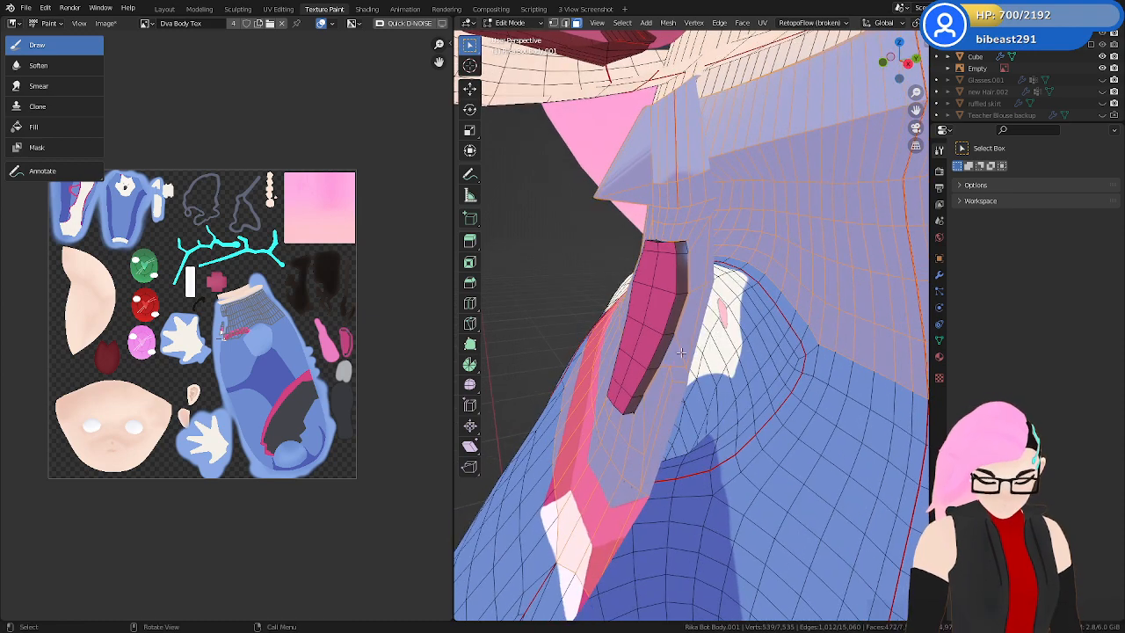
left_click(691, 264, "alt+shift")
left_click(704, 258, "alt+shift")
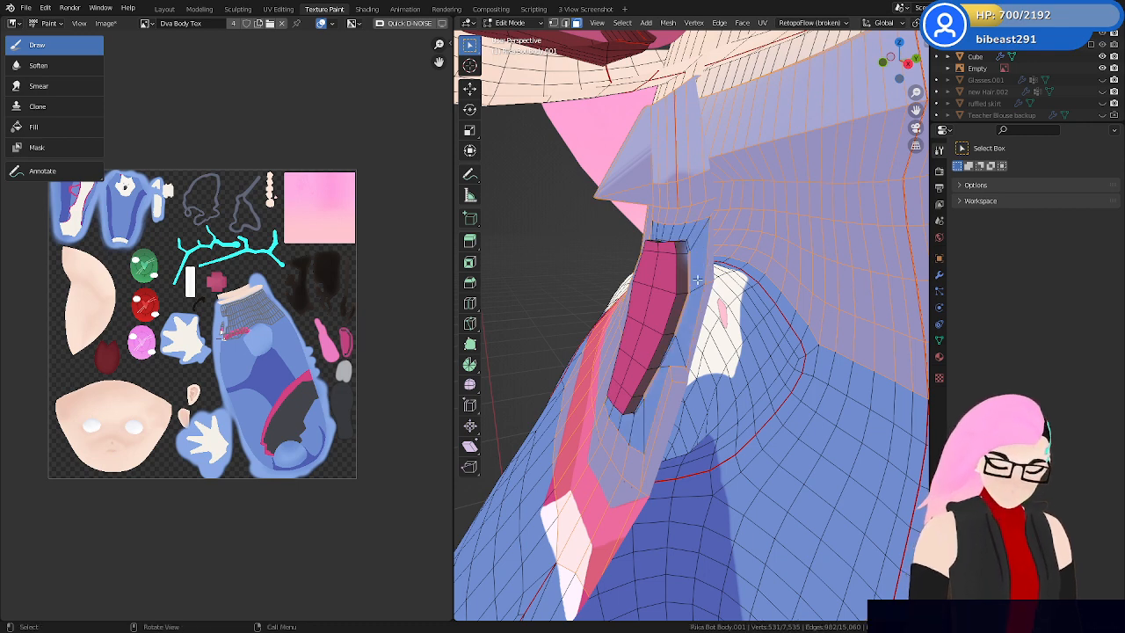
Deselect the remaining dark rim faces along both sides of the gem
left_click(672, 351, "shift")
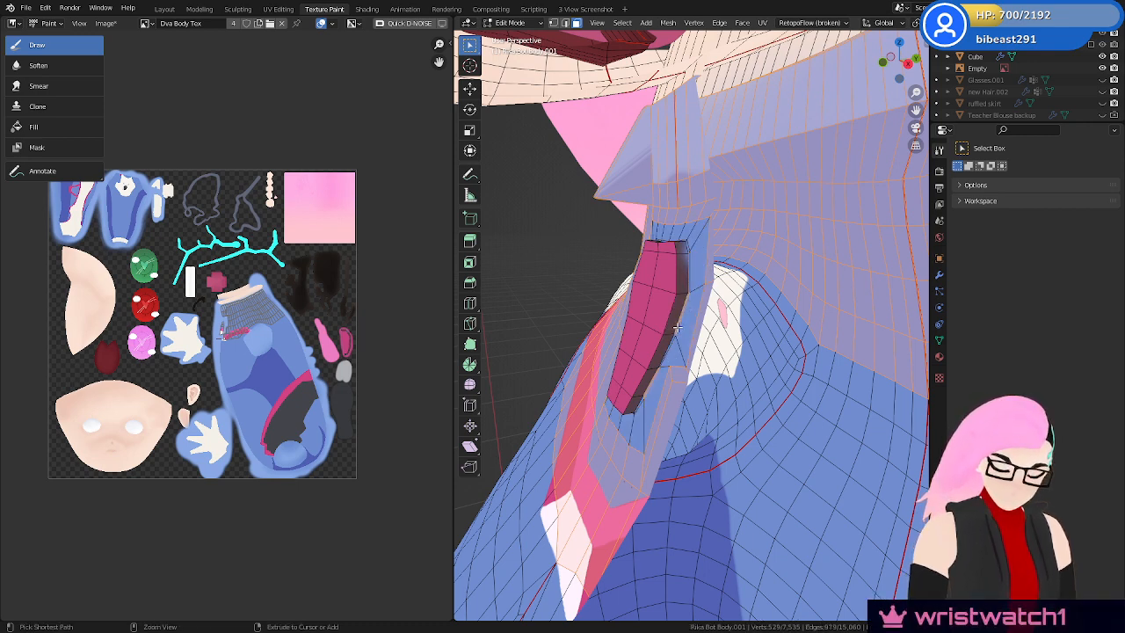
middle_click_drag(663, 396, 741, 371)
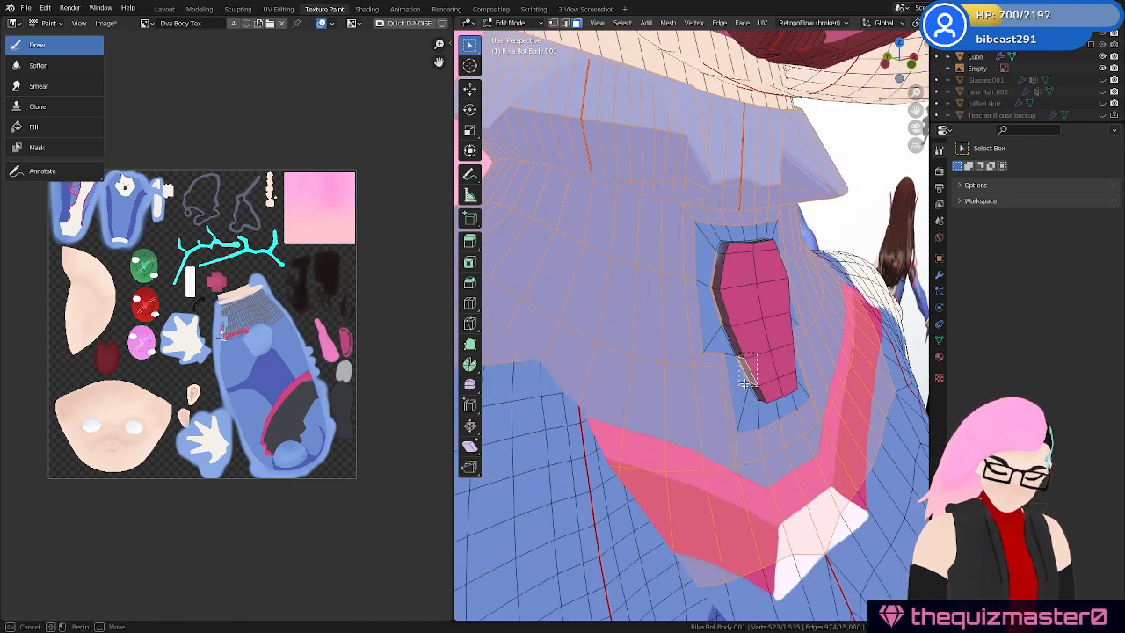
left_click(719, 288, "ctrl")
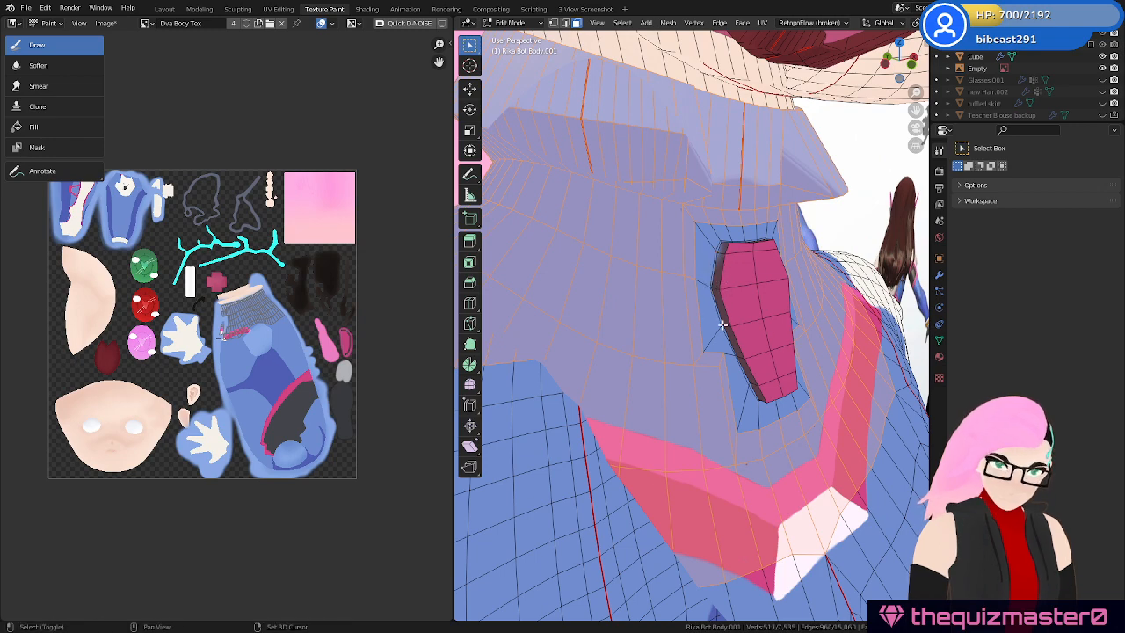
left_click(722, 325, "shift")
middle_click_drag(723, 326, 780, 339)
scroll(811, 334, "down", 5)
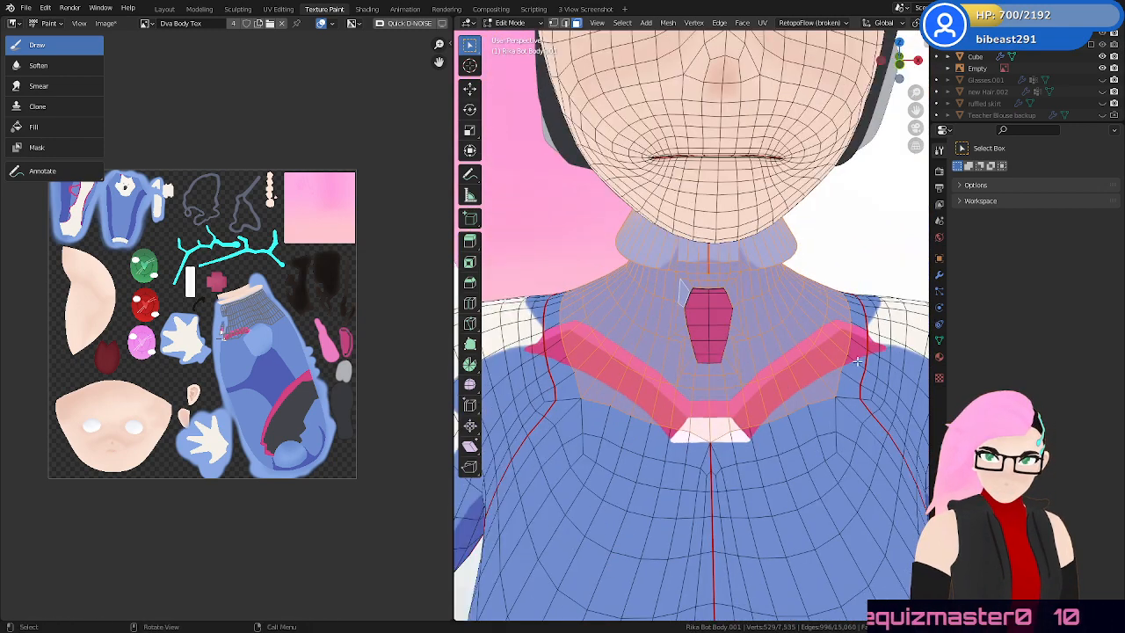
Extend the face selection out over the shoulders by adding the face loops along the armhole seams
middle_click_drag(849, 338, 720, 353)
middle_click_drag(849, 371, 801, 392)
middle_click_drag(802, 391, 802, 482, "ctrl")
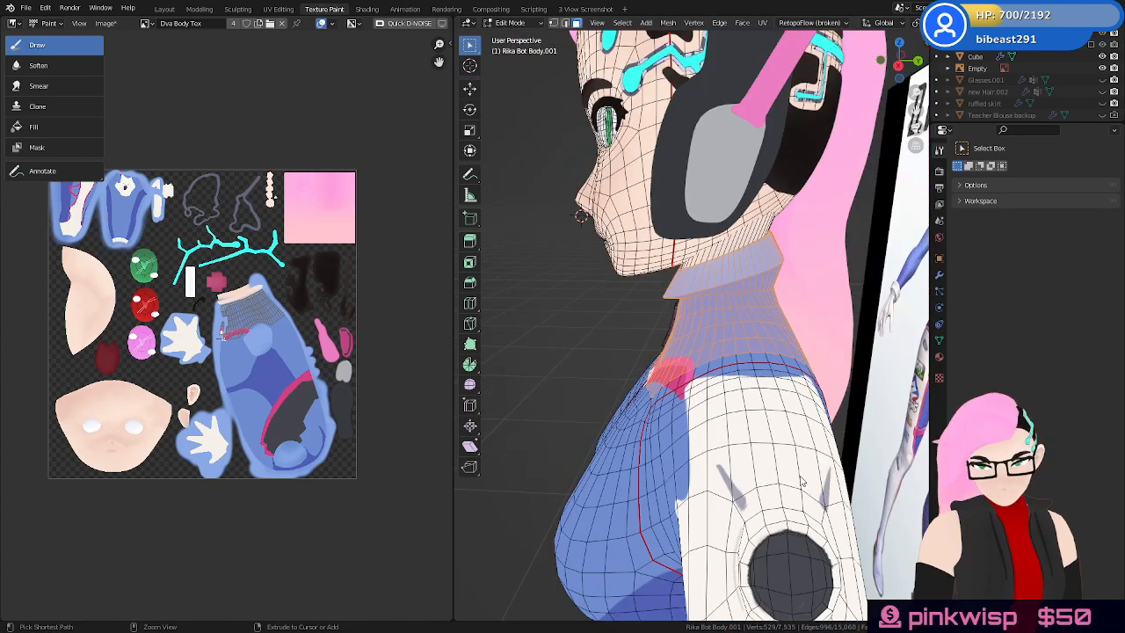
middle_click_drag(753, 405, 843, 376)
middle_click_drag(816, 422, 784, 347, "ctrl")
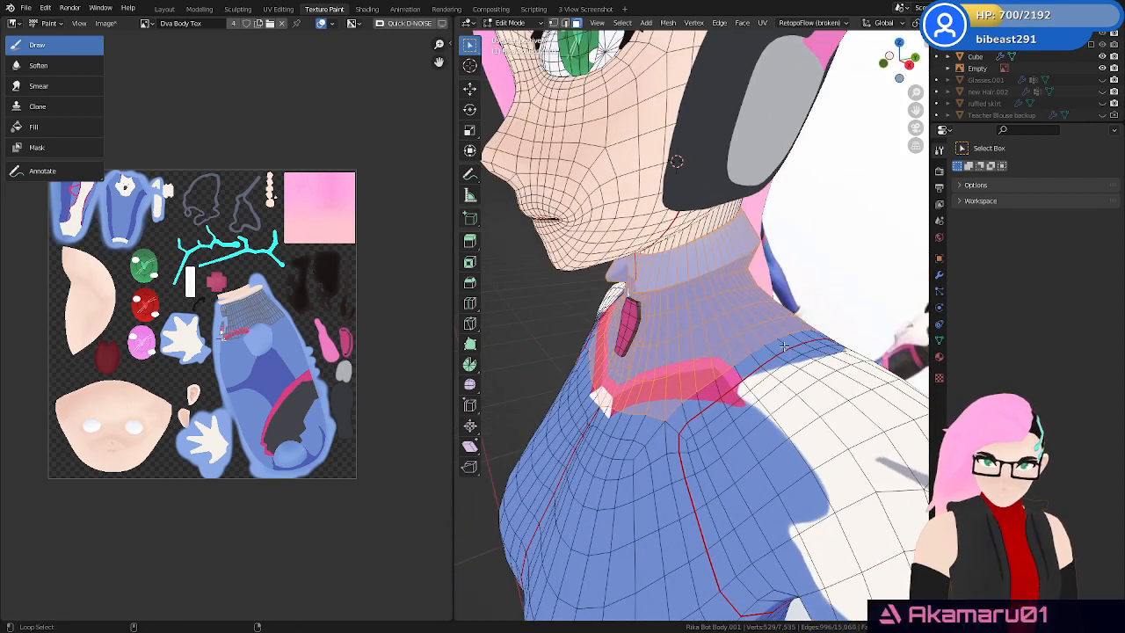
middle_click_drag(839, 373, 773, 390)
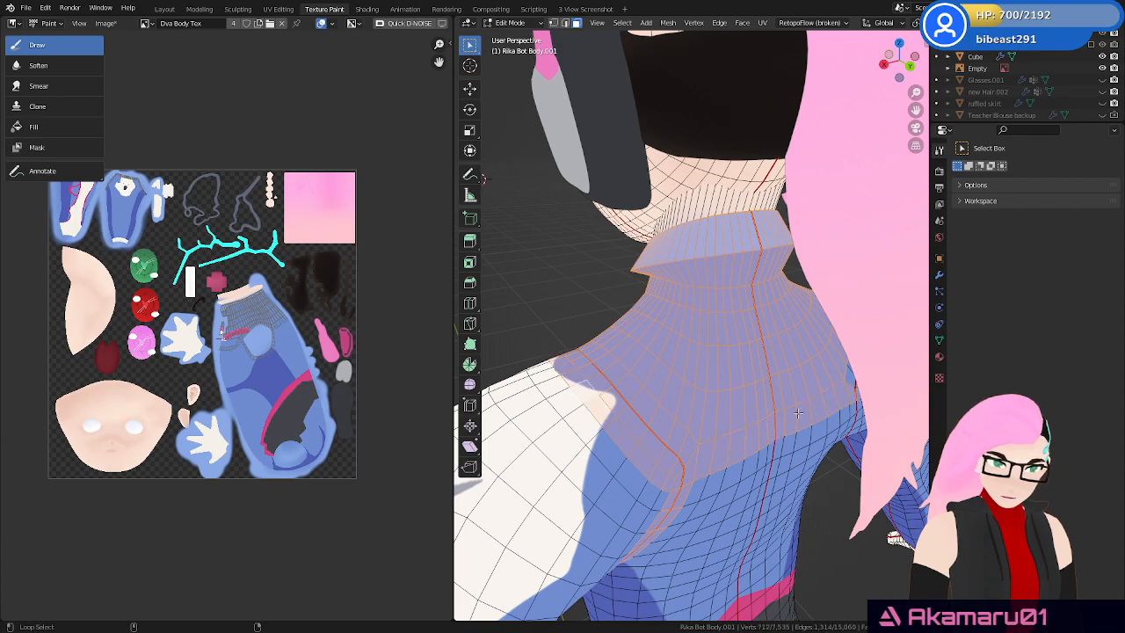
middle_click_drag(727, 470, 881, 420)
middle_click_drag(771, 183, 740, 339)
left_click(724, 349, "alt+shift")
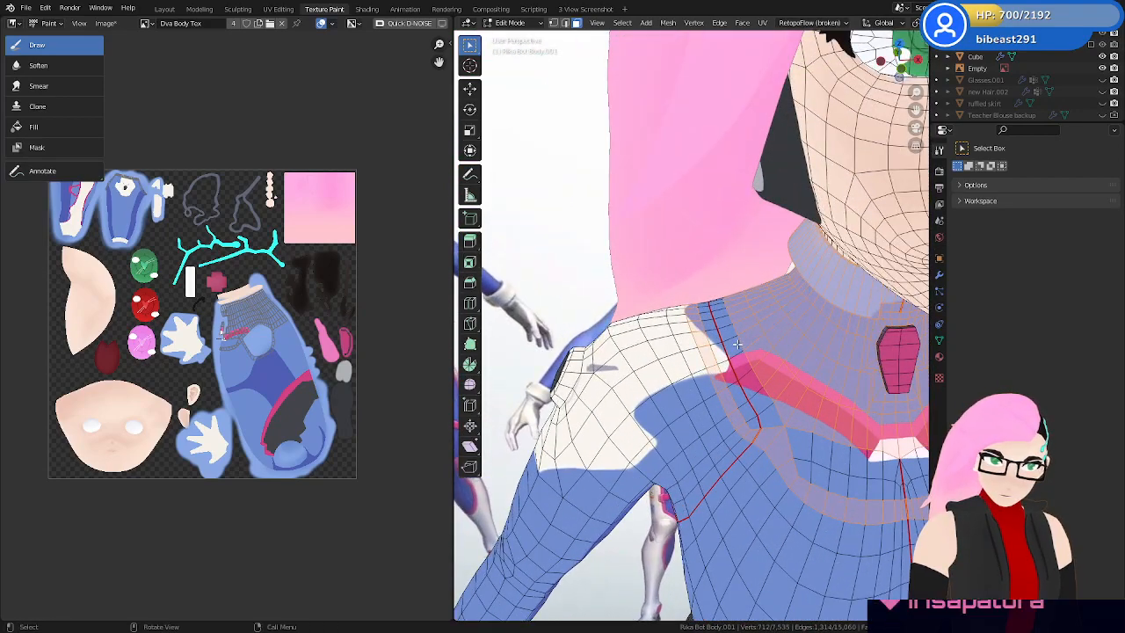
left_click(728, 345, "alt+shift")
left_click(720, 345, "alt+shift")
Switch to the straight back view and return to texture painting with the selected faces as the paint mask and X-ray display on
middle_click_drag(852, 392, 813, 430)
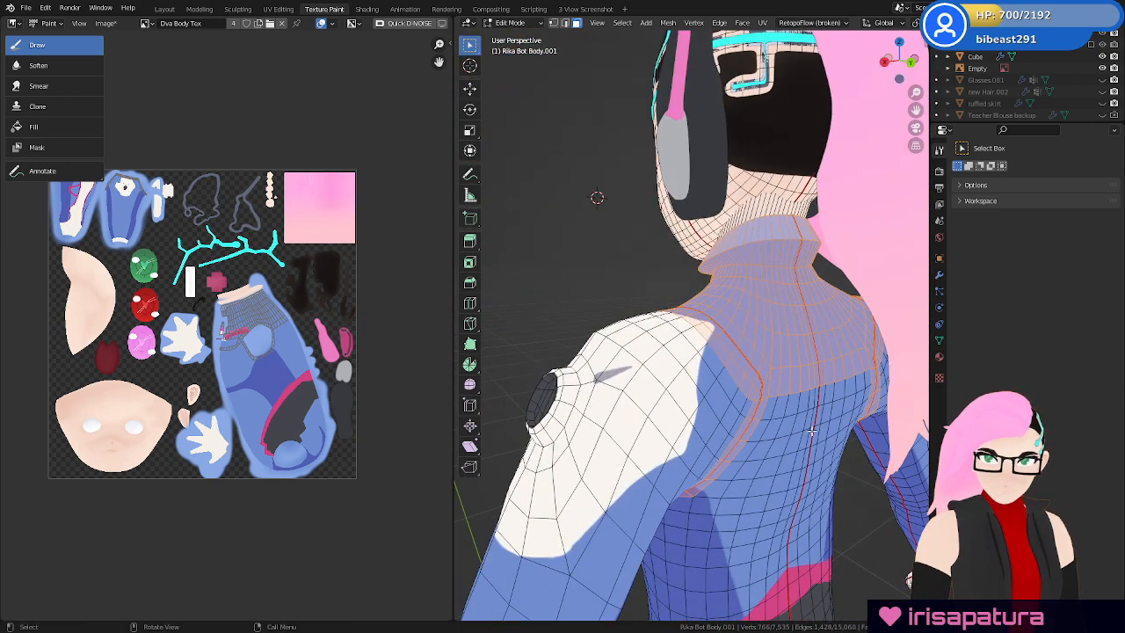
left_click(912, 61)
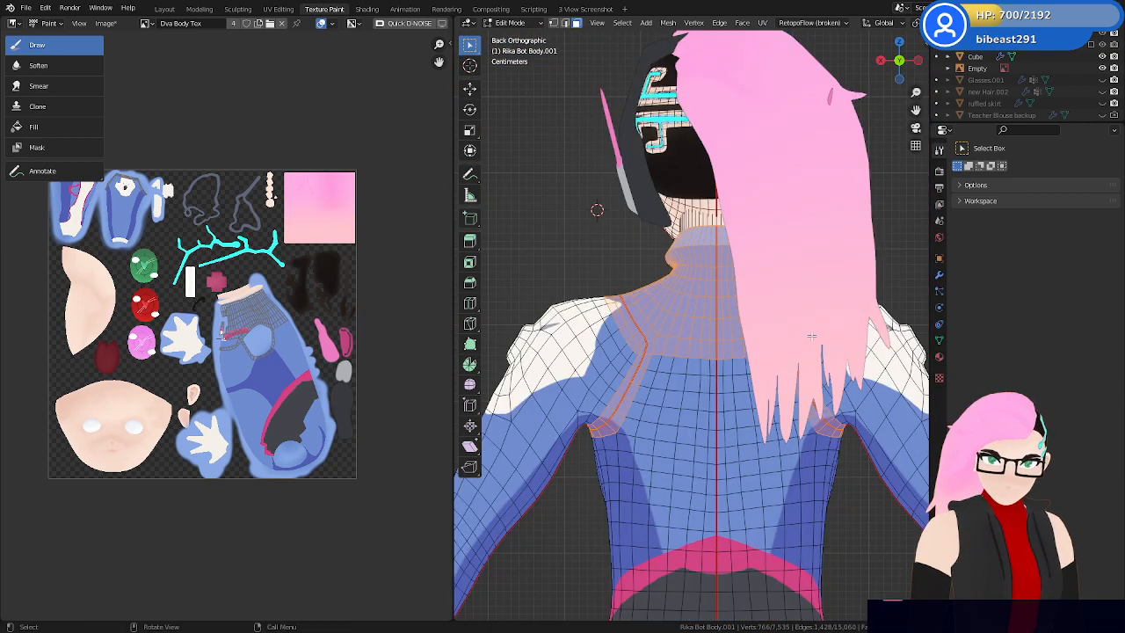
key("Tab")
key("m")
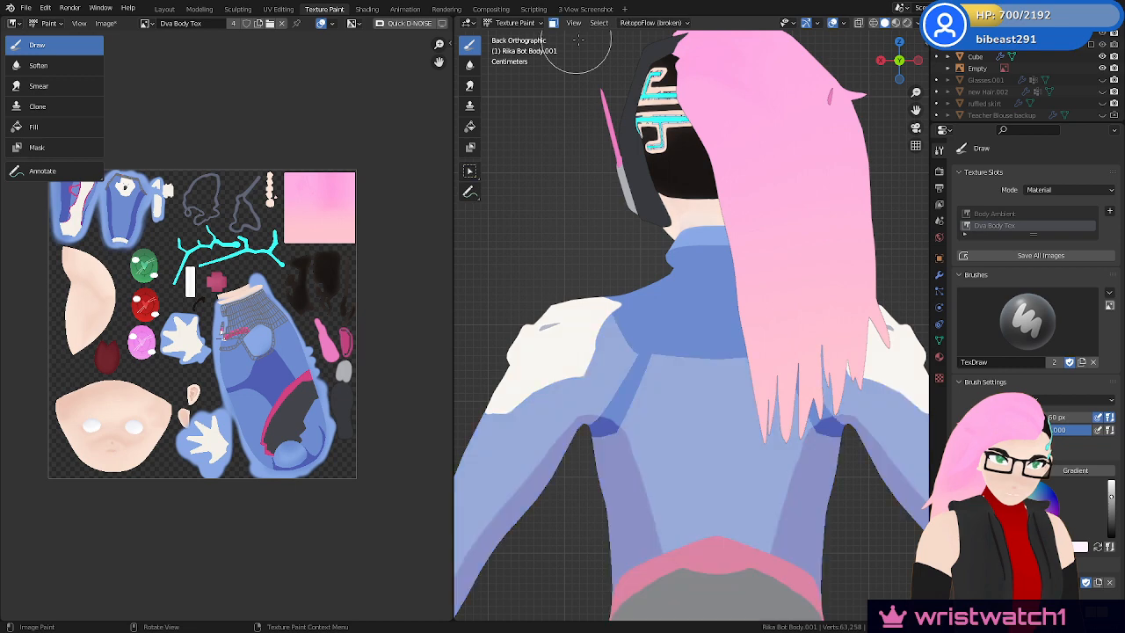
scroll(749, 404, "up", 3)
key("alt+z")
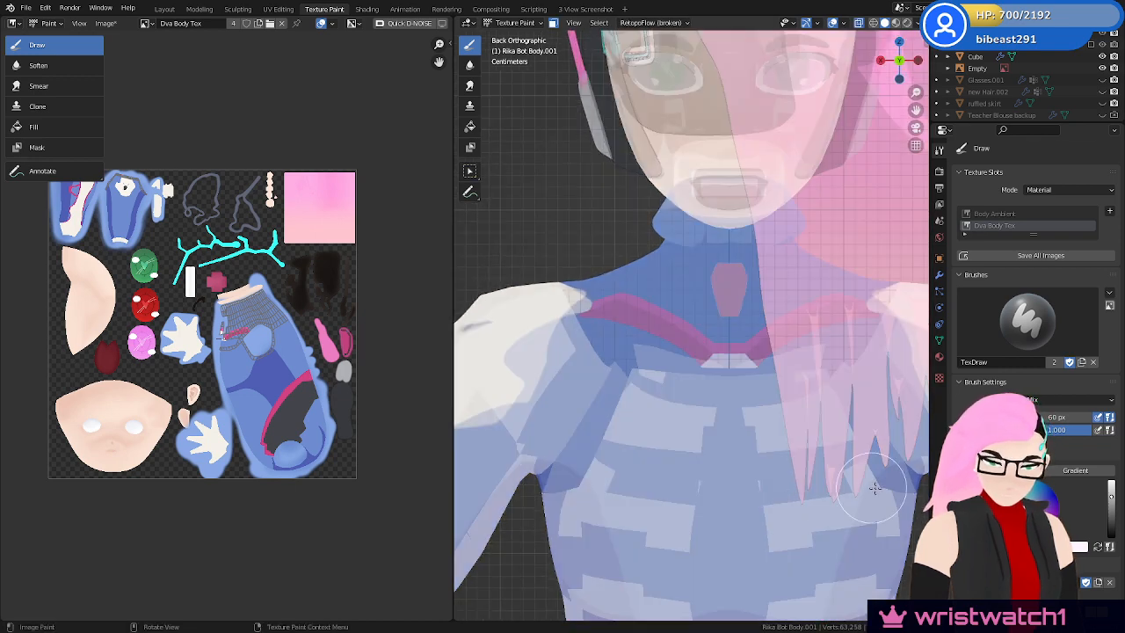
Set the brush radius to 28 px and paint a thin pink horizontal line across the centre of the upper back, using X-ray to align with the front trim
scroll(1078, 513, "down", 3)
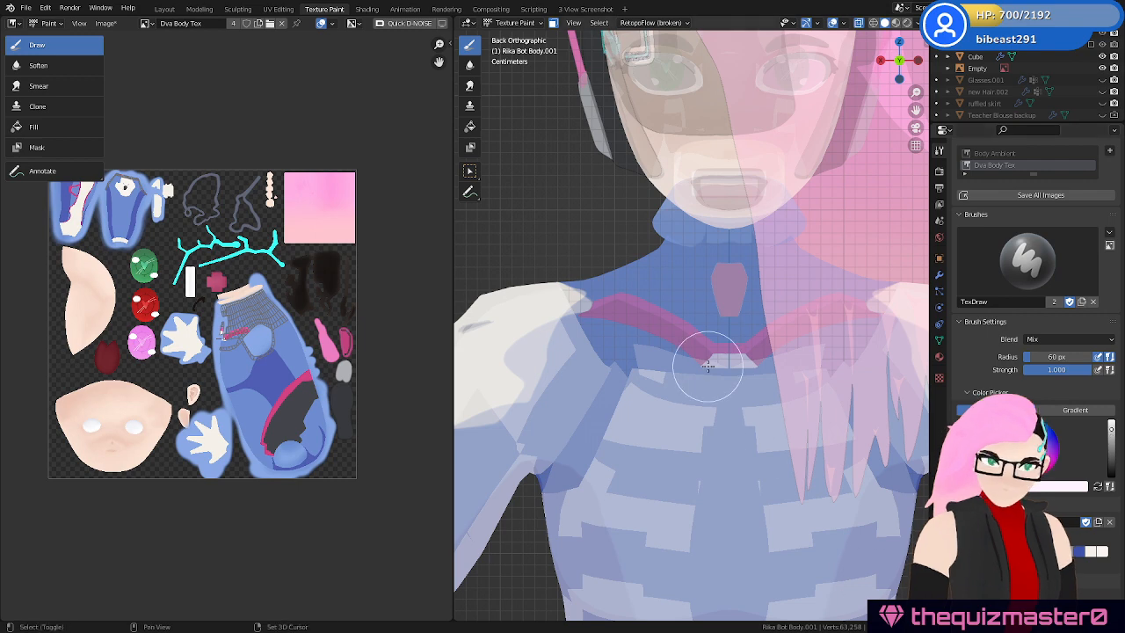
middle_click_drag(715, 367, 682, 356, "shift")
scroll(716, 354, "up", 3)
key("z")
left_click(716, 465)
mouse_move(716, 465)
middle_mouse_down("shift")
mouse_move(777, 389)
mouse_move(757, 393)
mouse_move(752, 419)
middle_mouse_up("shift")
key("f")
left_click(744, 362)
key("z")
left_click(779, 421)
key("z")
left_click(777, 426)
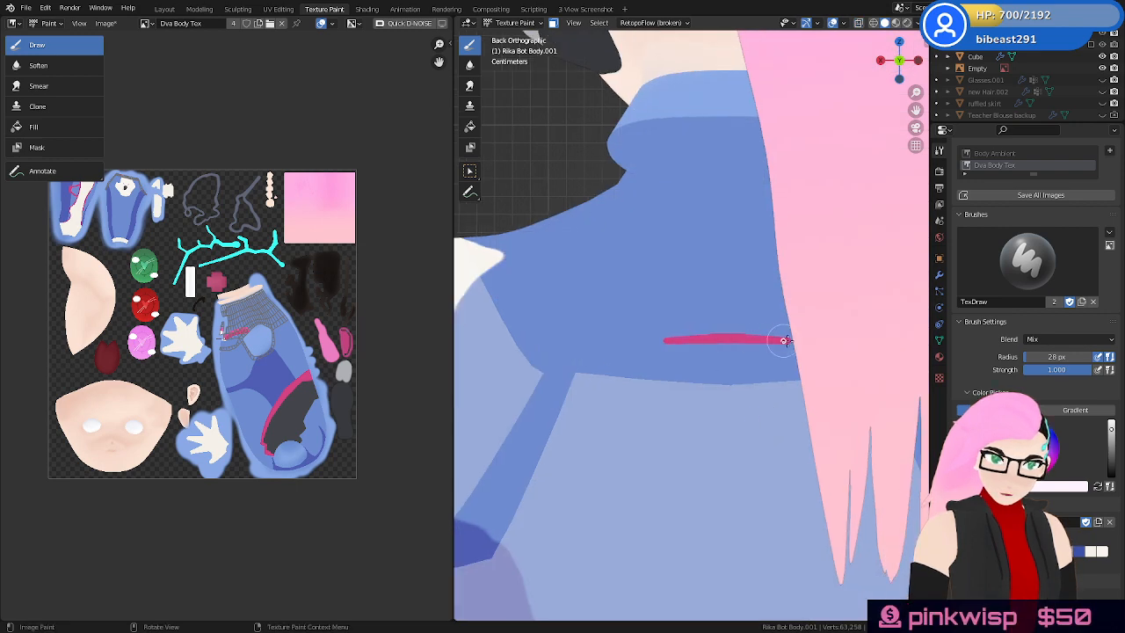
Extend the pink line diagonally from the end of the centre line up to the white shoulder patch
key("z")
left_click(718, 455)
key("z")
left_click(715, 472)
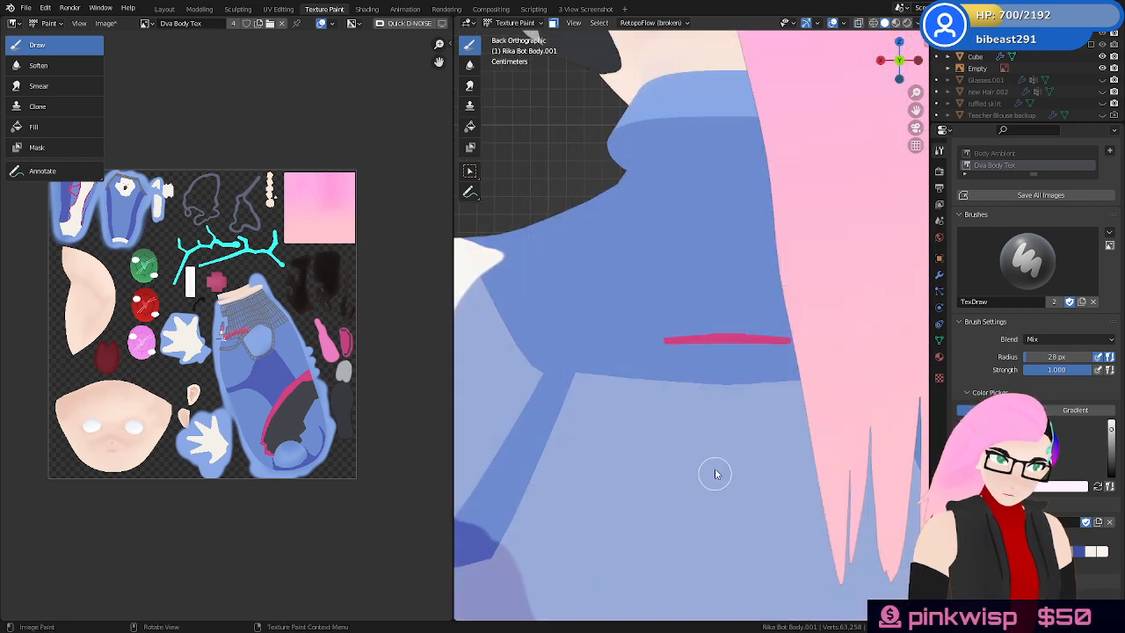
middle_click_drag(698, 371, 728, 381, "shift")
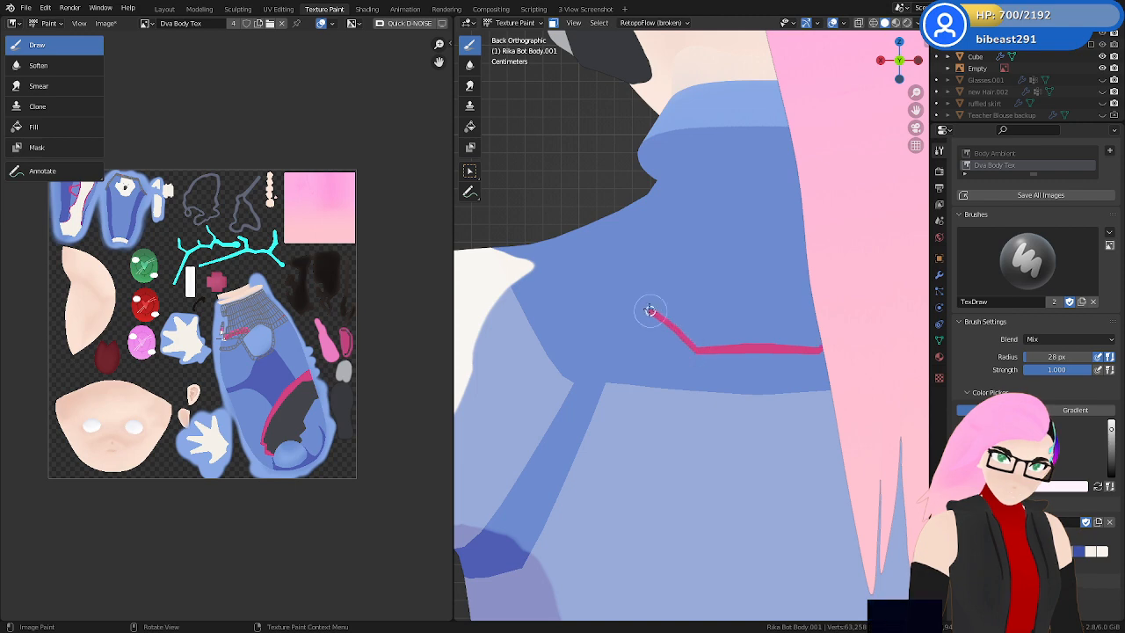
left_click_drag(650, 310, 543, 266)
Thicken the diagonal pink line from the shoulder patch down to the centre line with even strokes
middle_click_drag(721, 328, 803, 371, "shift")
scroll(721, 408, "up", 2)
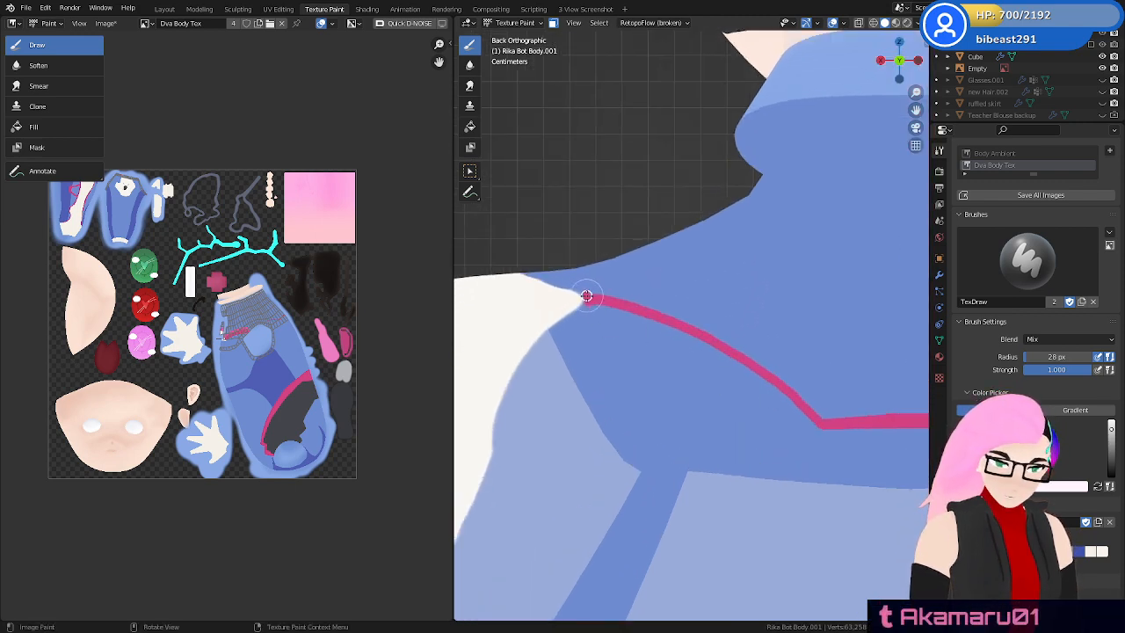
left_click_drag(598, 292, 661, 307)
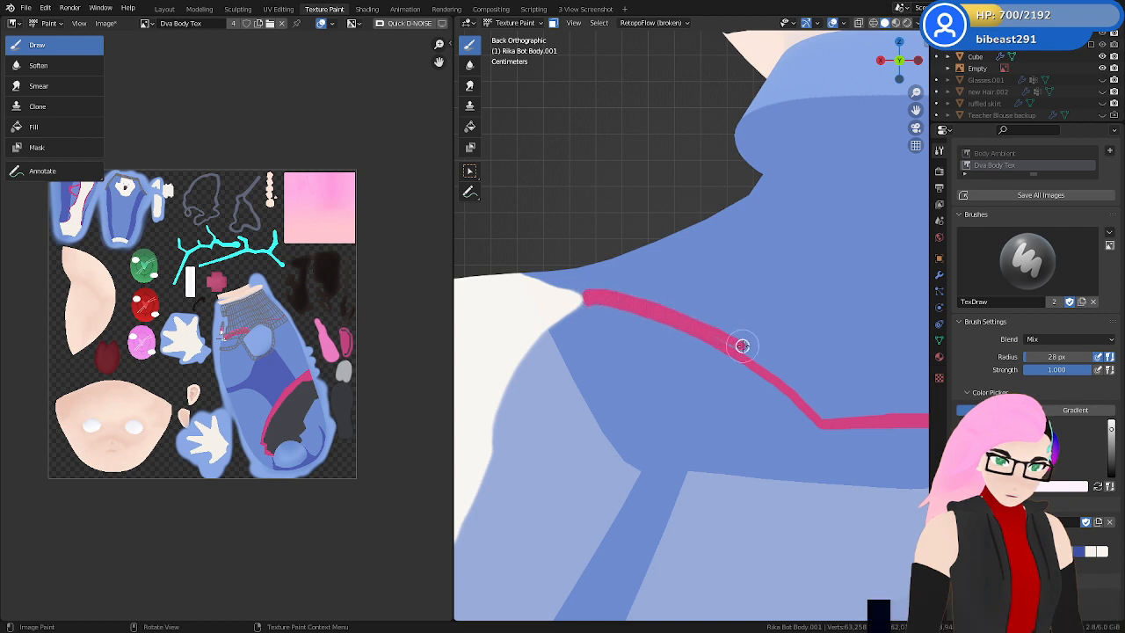
left_click_drag(742, 346, 830, 422)
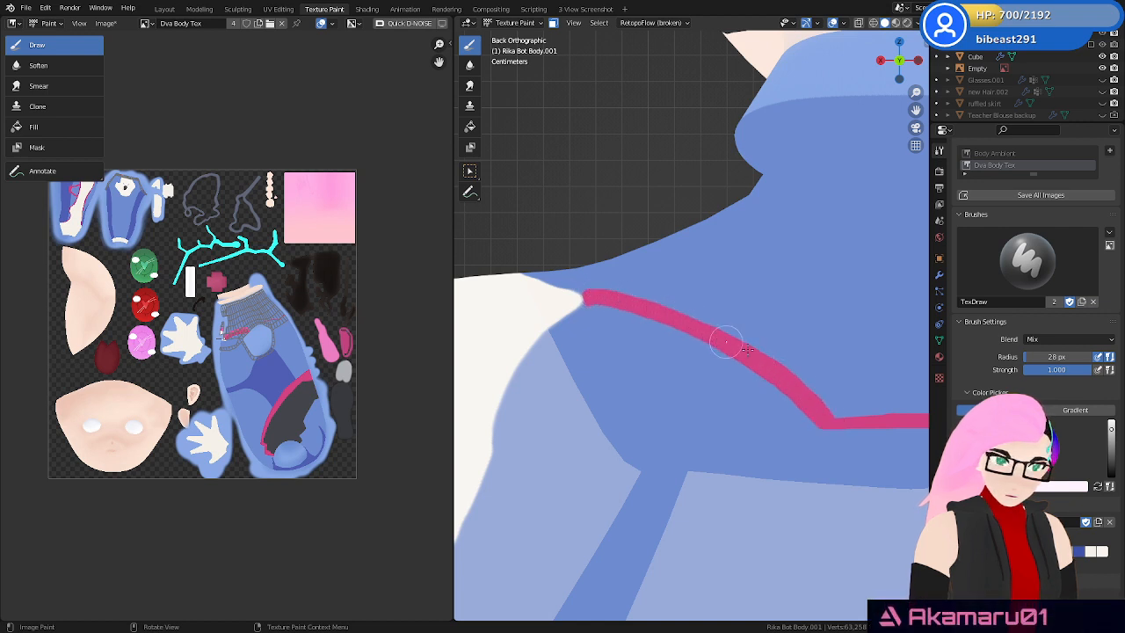
Paint an upper pink edge above the centre line and fill the gap to form a solid band, checking alignment through X-ray
middle_click_drag(866, 393, 661, 363, "shift")
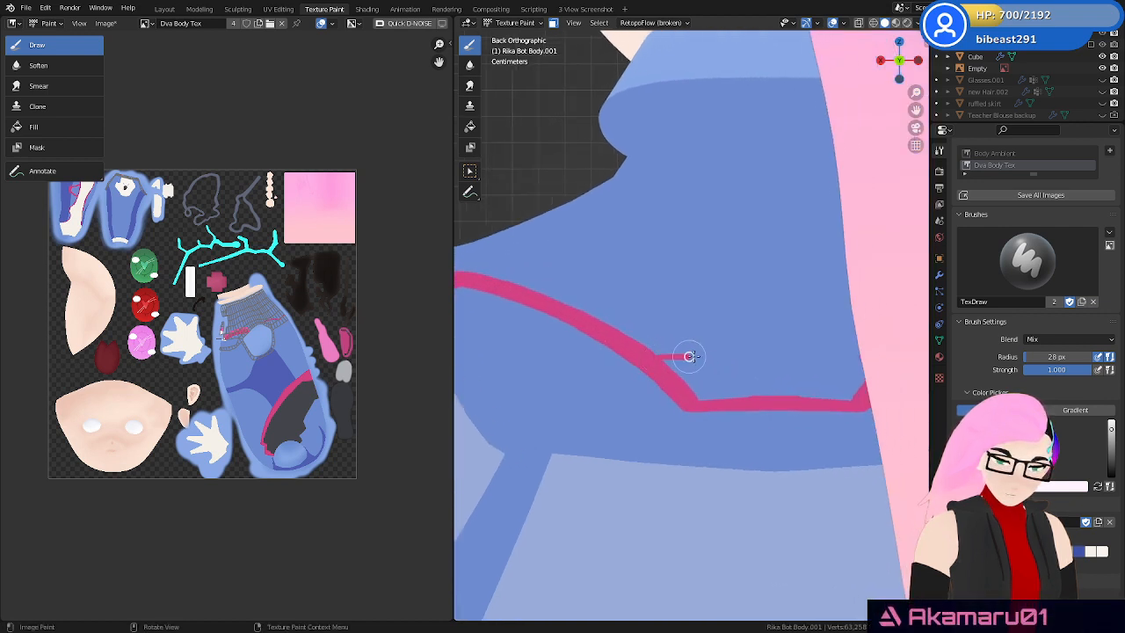
mouse_move(690, 356)
left_mouse_down()
mouse_move(839, 364)
mouse_move(665, 362)
left_mouse_up()
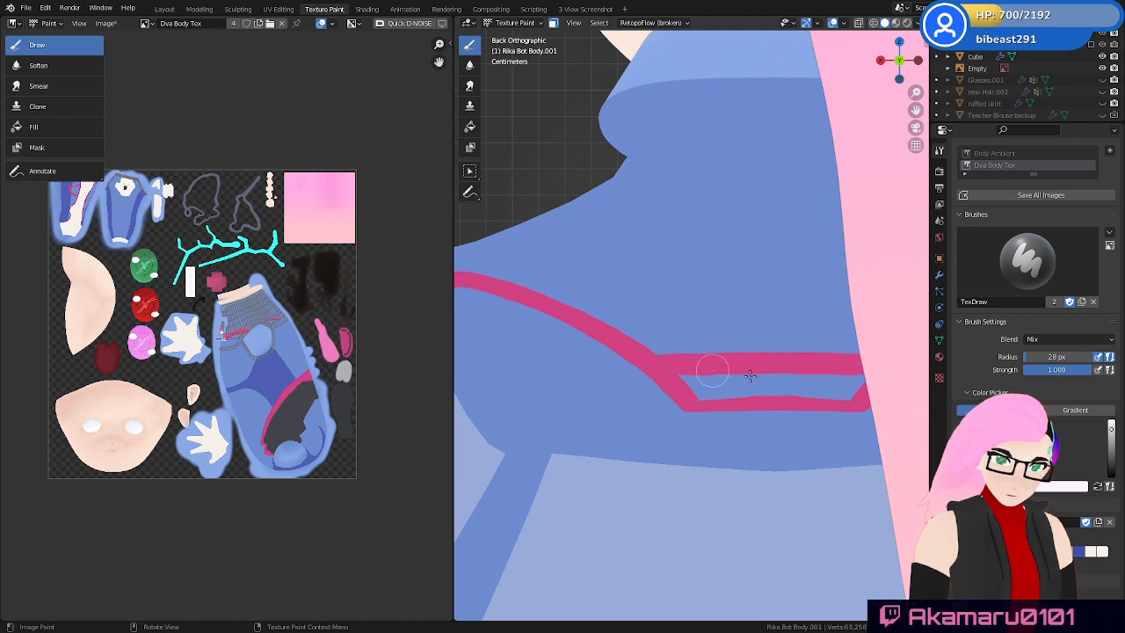
key("z")
left_click(750, 457)
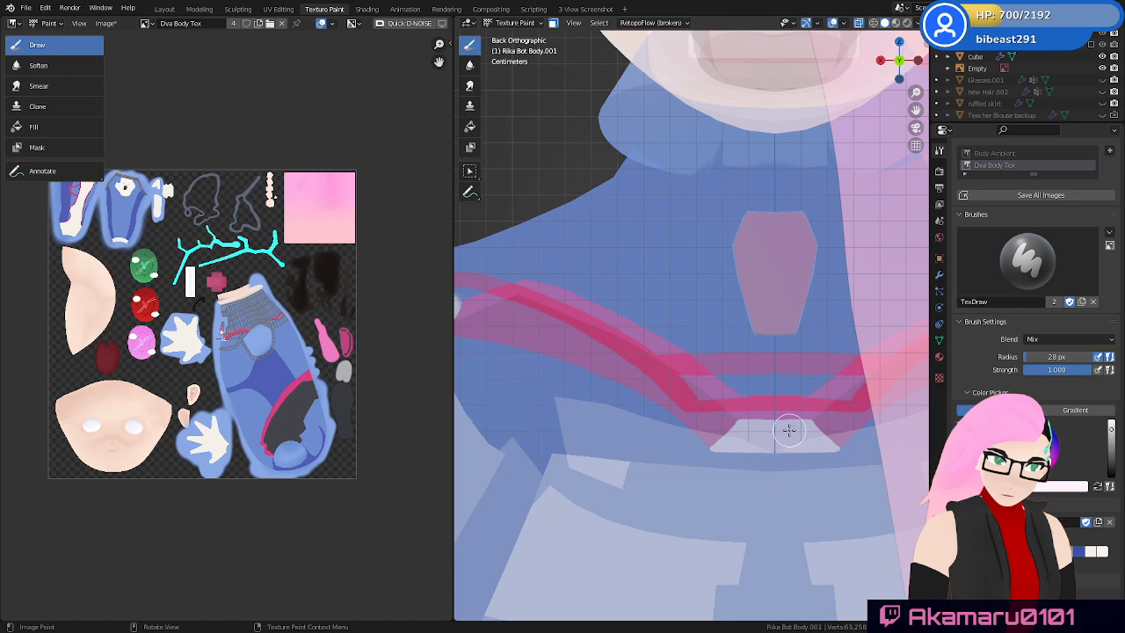
key("alt+z")
mouse_move(683, 372)
left_mouse_down()
mouse_move(825, 381)
mouse_move(748, 395)
mouse_move(702, 387)
left_mouse_up()
Widen the diagonal pink trim by painting a parallel upper edge to the shoulder and filling the gap between both lines
middle_click_drag(682, 348, 793, 363, "shift")
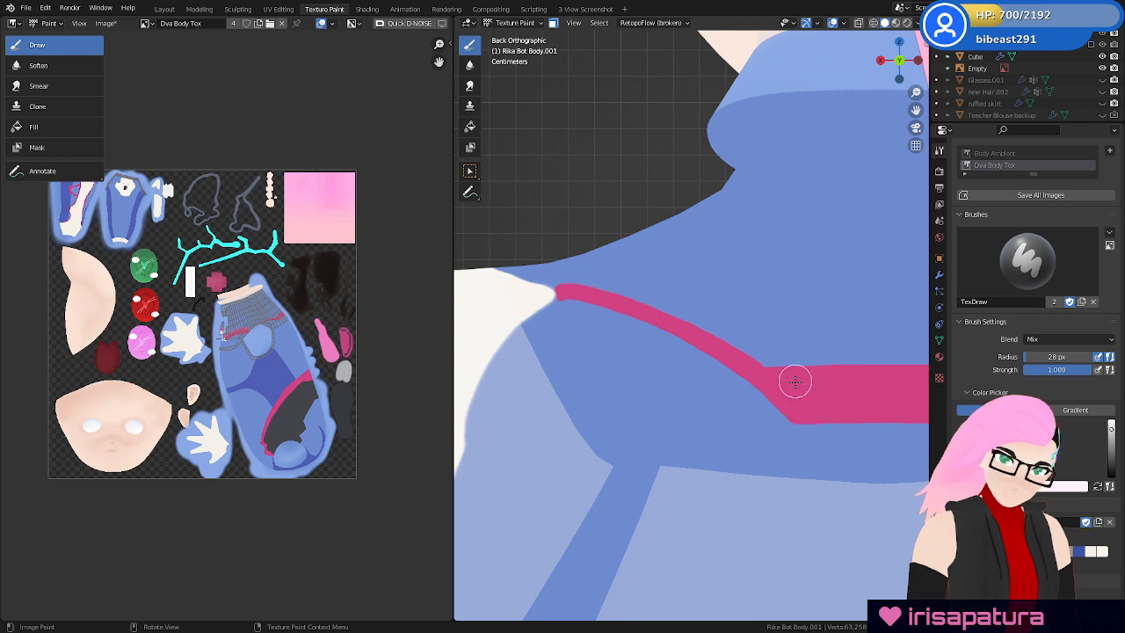
mouse_move(791, 371)
left_mouse_down()
mouse_move(636, 284)
mouse_move(533, 277)
mouse_move(556, 279)
left_mouse_up()
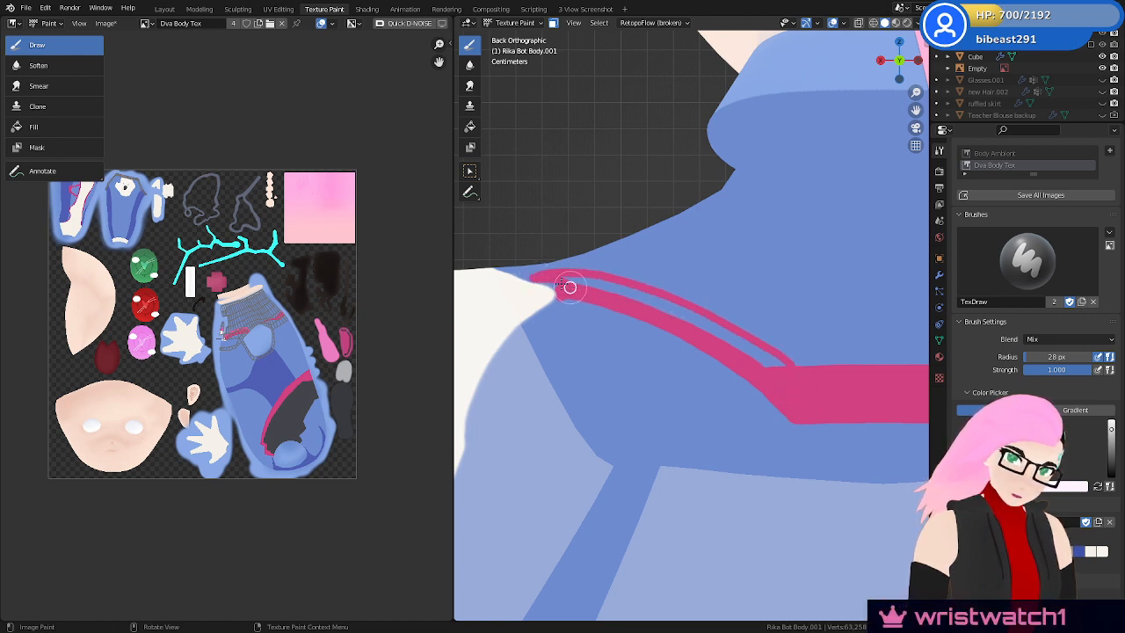
scroll(570, 286, "up", 2)
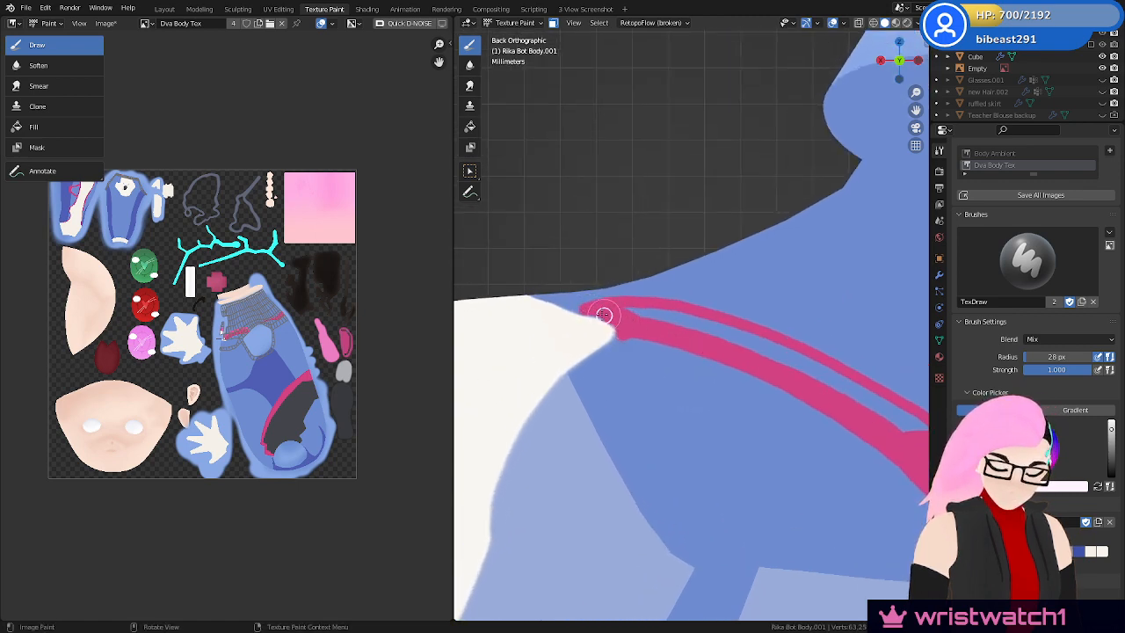
left_click_drag(652, 324, 632, 309)
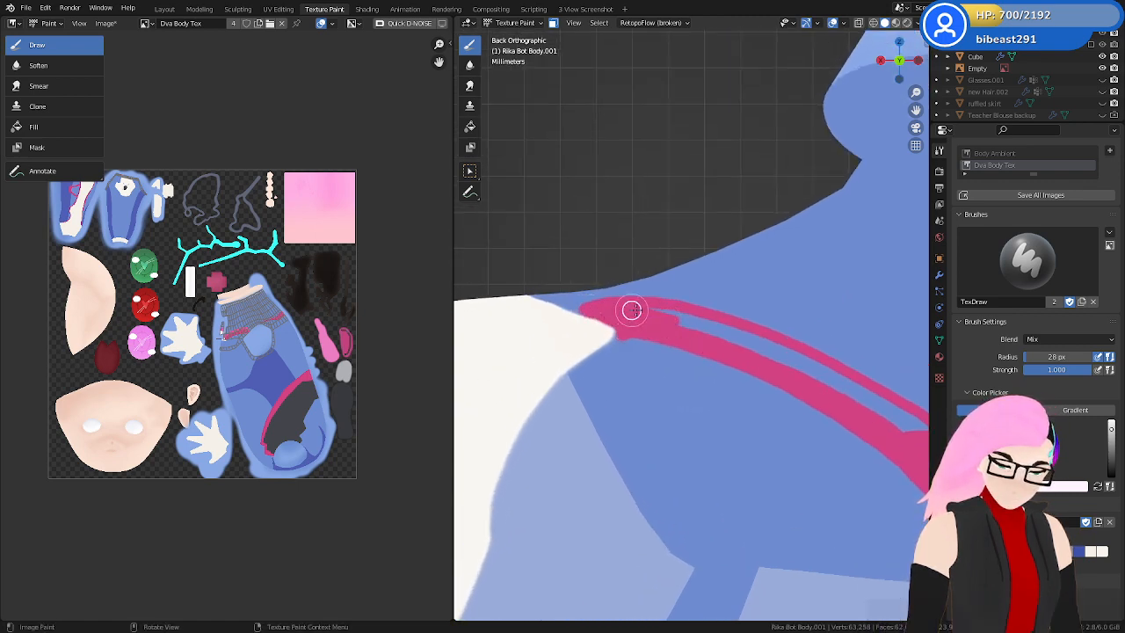
mouse_move(717, 334)
left_mouse_down()
mouse_move(746, 339)
mouse_move(729, 330)
left_mouse_up()
middle_click_drag(678, 320, 606, 275, "shift")
mouse_move(624, 282)
left_mouse_down()
mouse_move(610, 274)
mouse_move(715, 346)
left_mouse_up()
Try a grey stroke on the blue upper back just below the collar
middle_click_drag(771, 342, 755, 374)
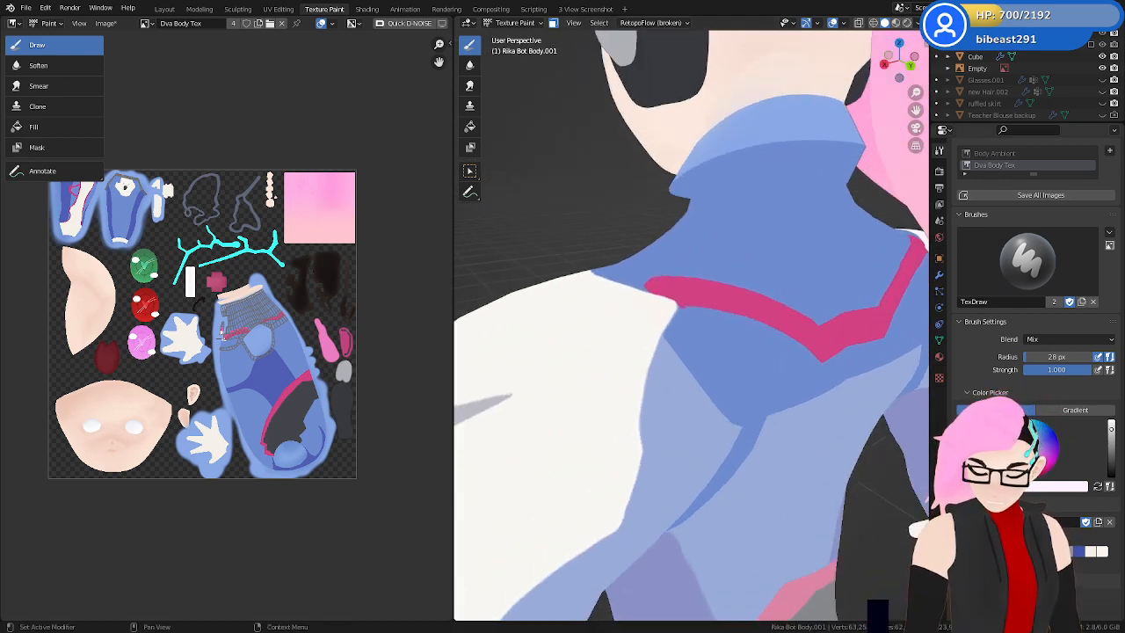
left_click_drag(731, 228, 773, 203)
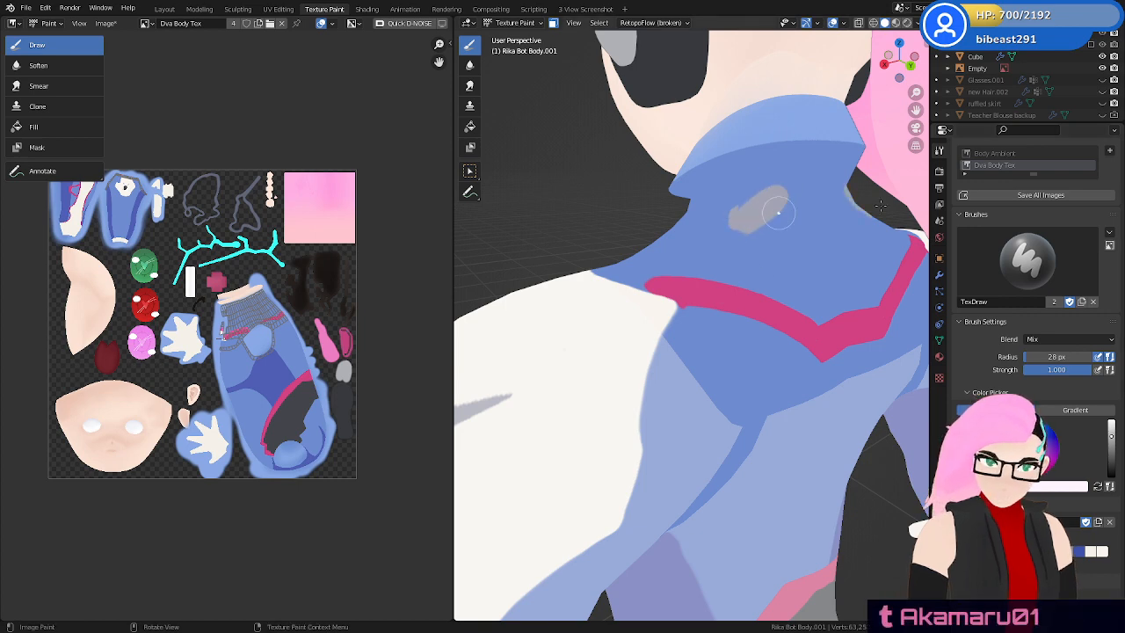
middle_click_drag(778, 212, 911, 341)
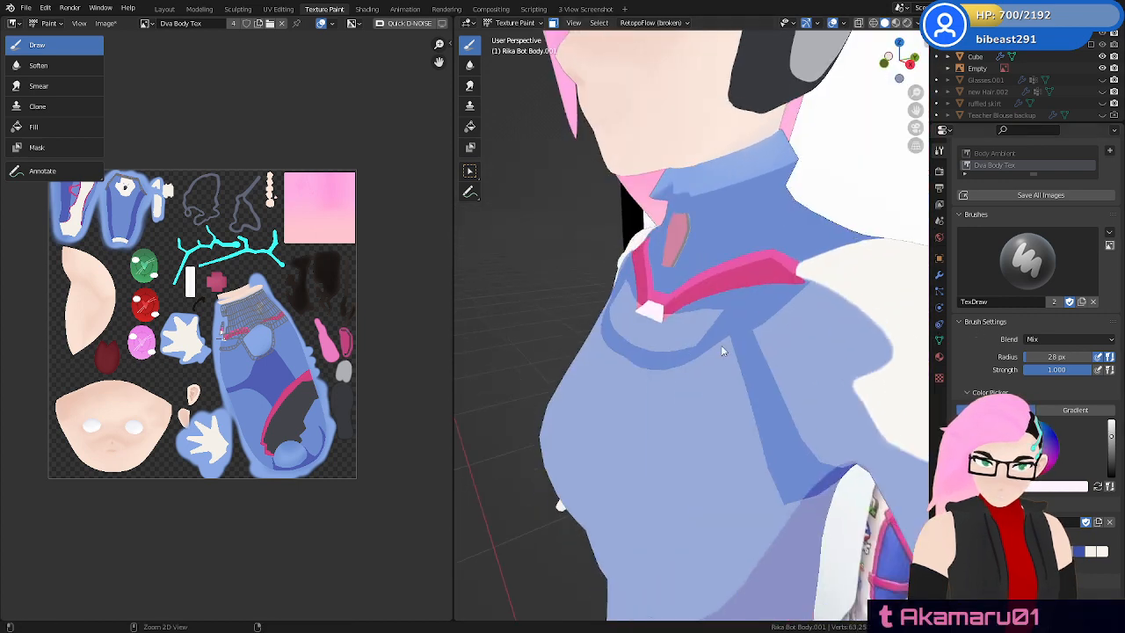
Save the project file and the Dva Body Tex image
middle_click_drag(722, 349, 591, 432)
key("ctrl+s")
left_click(106, 23)
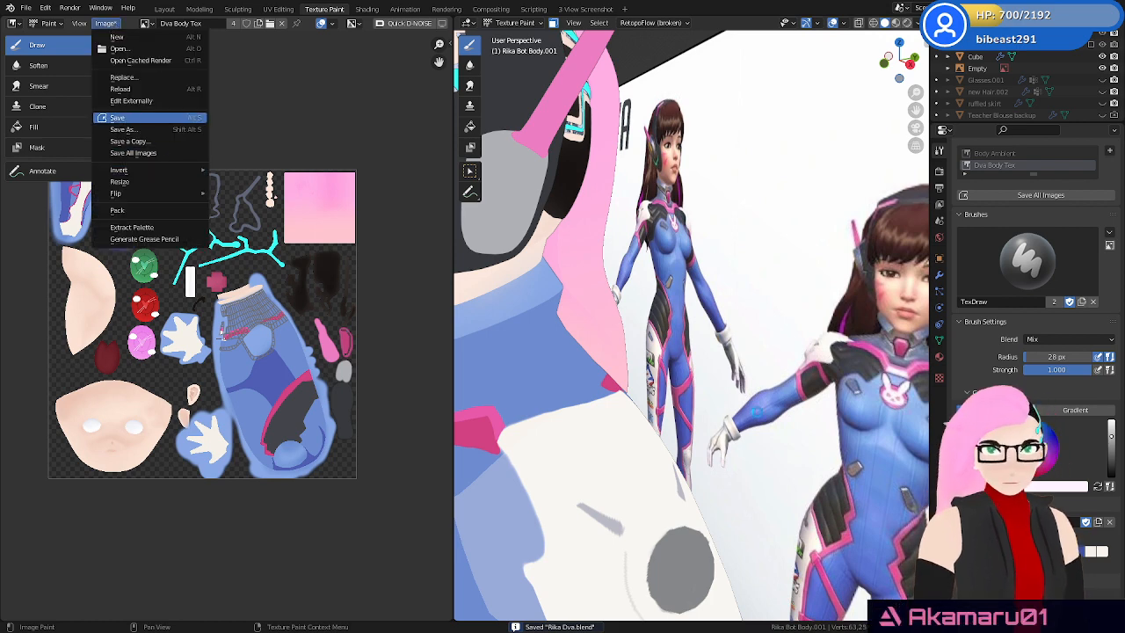
left_click(116, 116)
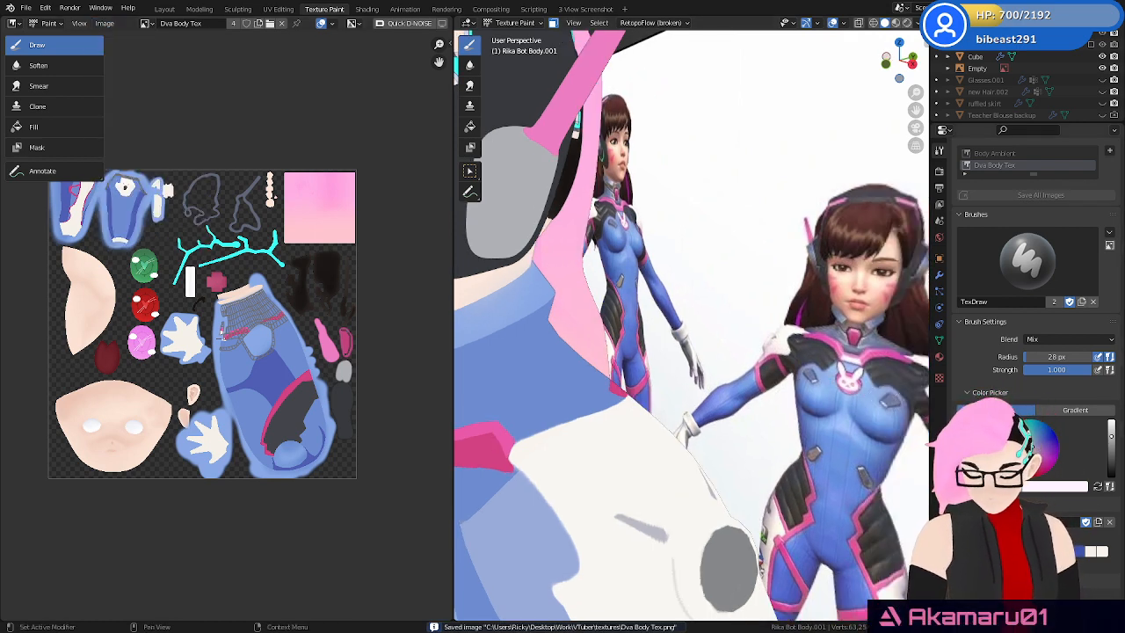
Sample the slate grey around the collar of the D.Va reference artwork as the brush colour
key("s")
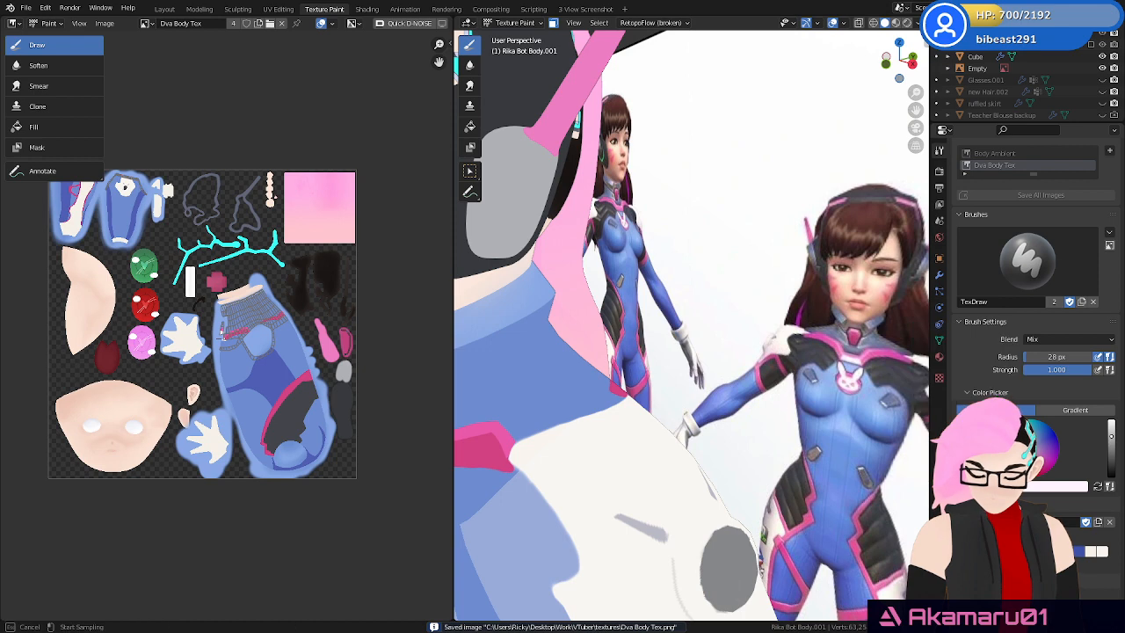
left_click(876, 322)
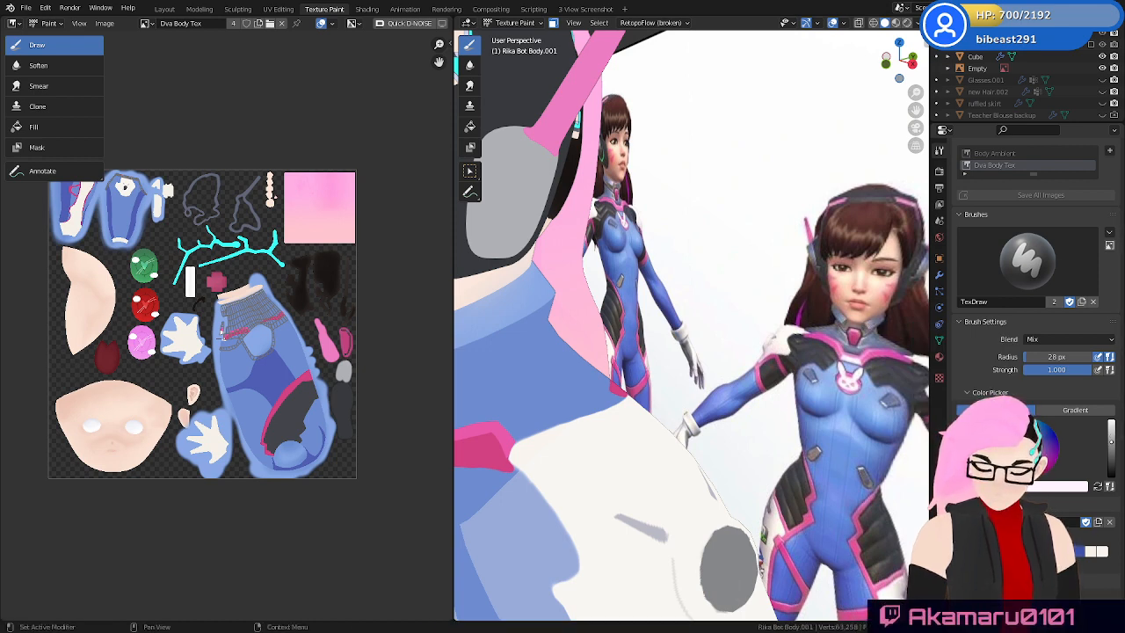
key("s")
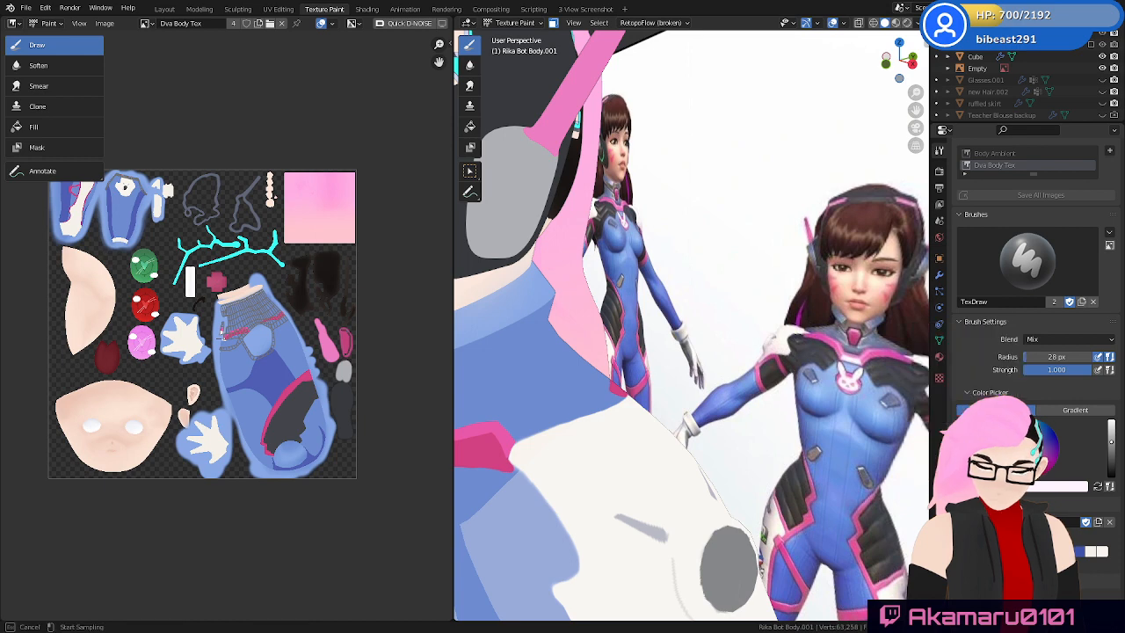
left_click(870, 334)
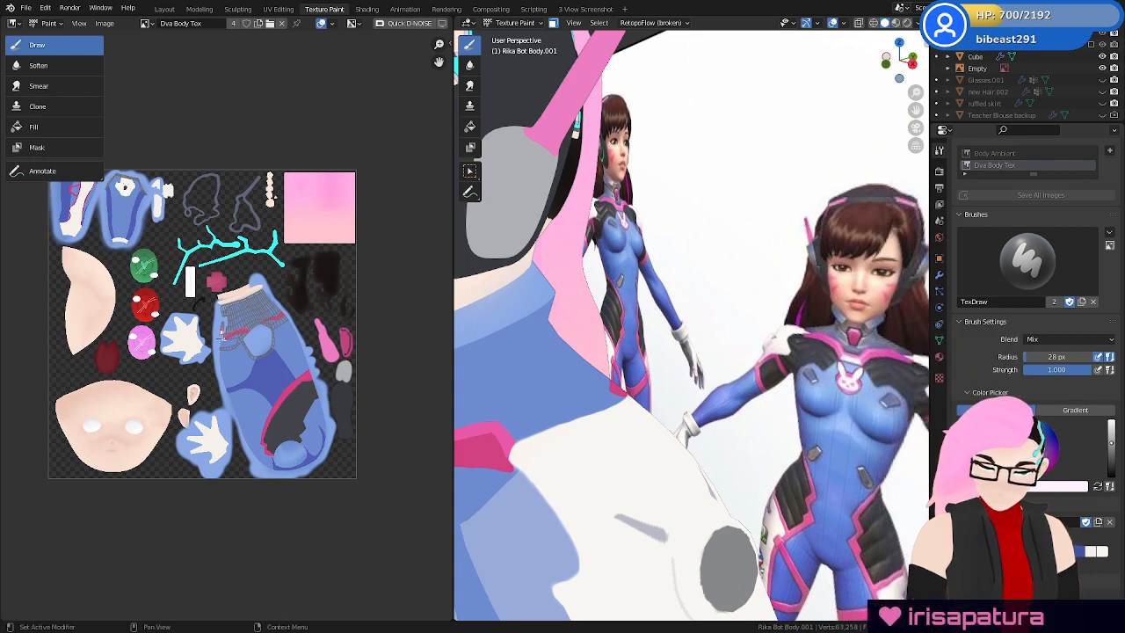
key("s")
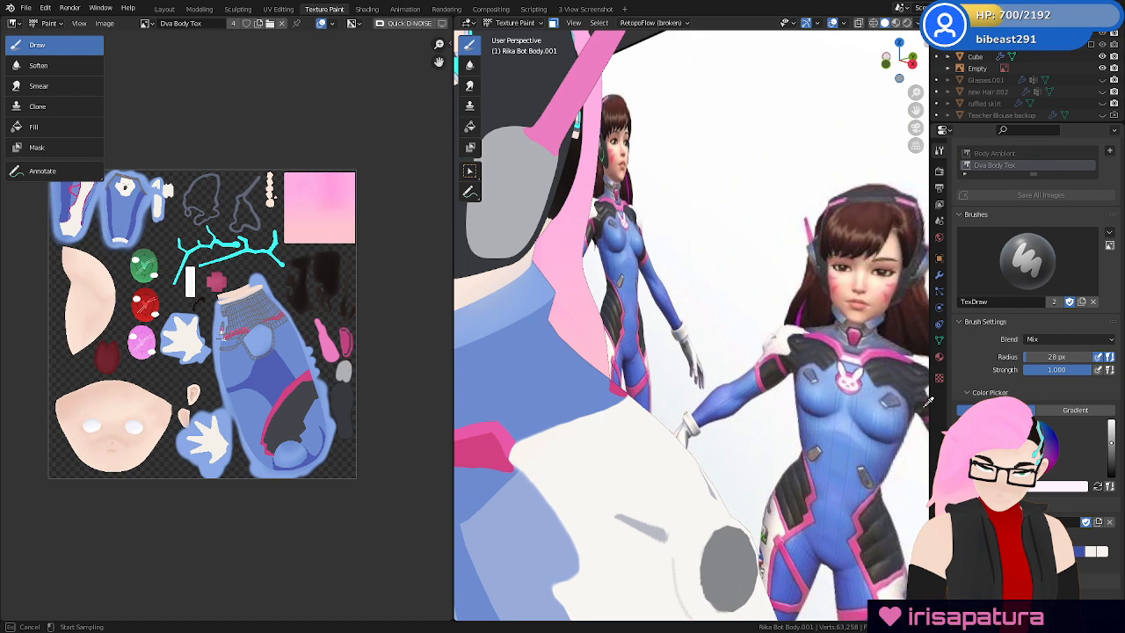
left_click(867, 331)
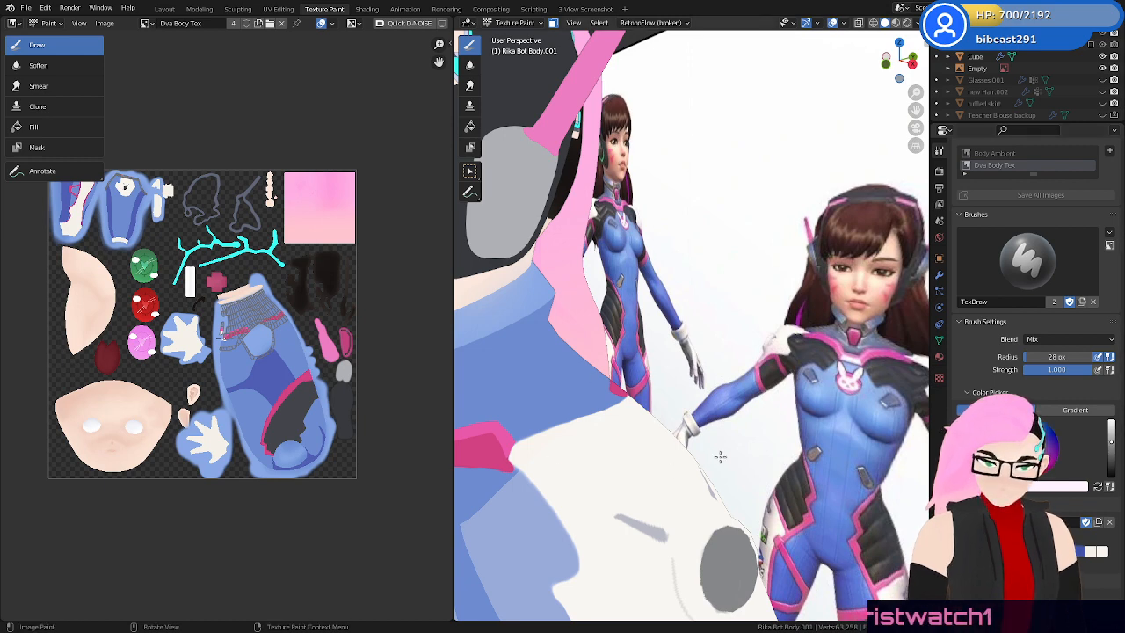
Paint the front and side of the suit's high collar slate grey
scroll(780, 457, "up", 6)
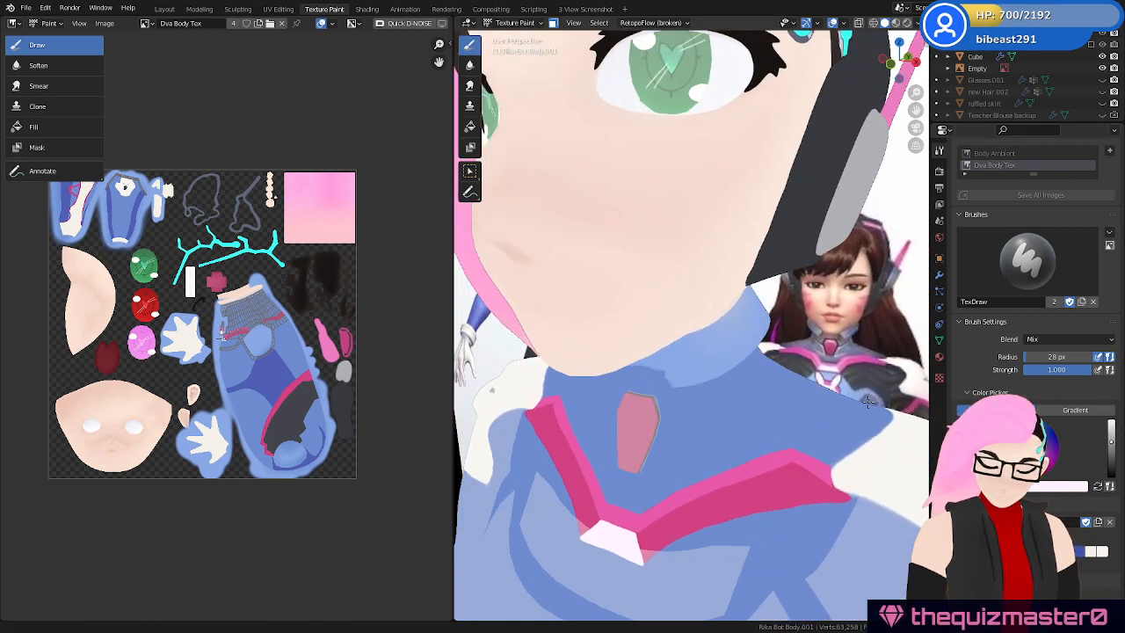
middle_click_drag(762, 389, 761, 364)
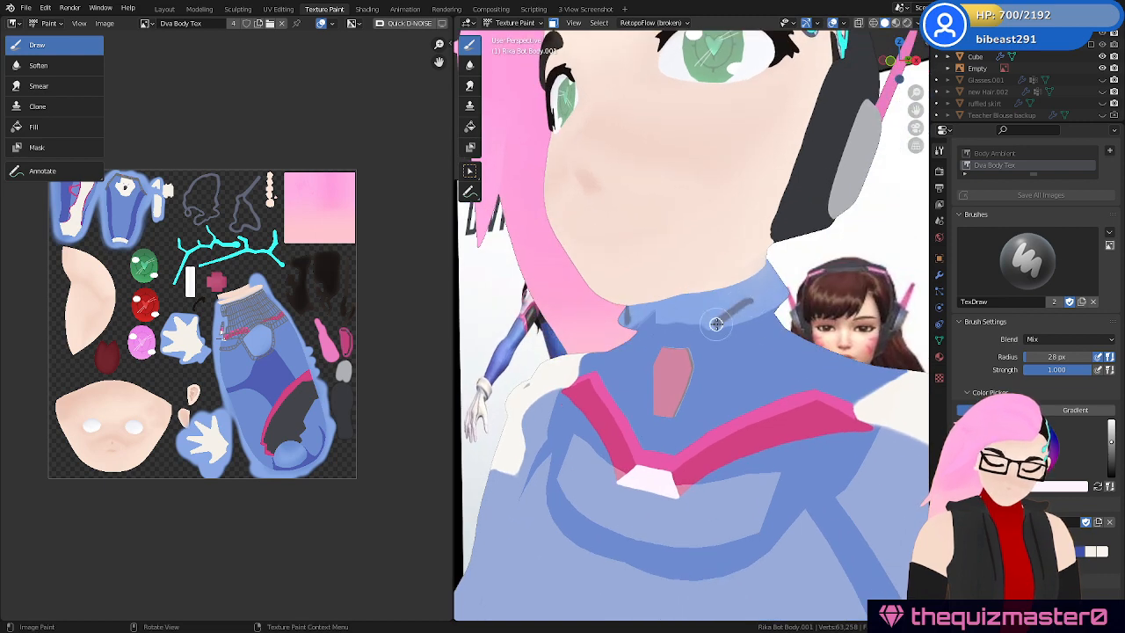
mouse_move(717, 324)
left_mouse_down()
mouse_move(752, 303)
mouse_move(647, 315)
mouse_move(703, 307)
mouse_move(653, 309)
mouse_move(732, 295)
mouse_move(765, 271)
left_mouse_up()
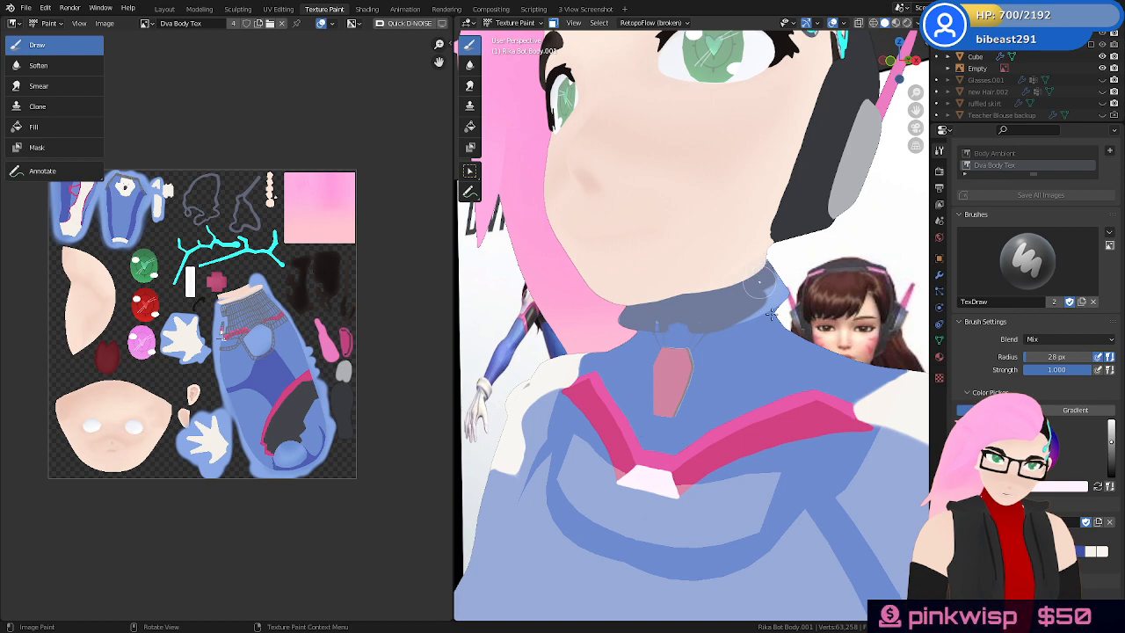
middle_click_drag(771, 313, 694, 338)
mouse_move(695, 339)
left_mouse_down()
mouse_move(655, 361)
mouse_move(721, 298)
left_mouse_up()
middle_click_drag(752, 296, 658, 328)
mouse_move(622, 304)
left_mouse_down()
mouse_move(636, 289)
mouse_move(627, 307)
left_mouse_up()
Cover the remaining blue on the back of the collar with slate grey and carry it slightly down the neck
middle_click_drag(699, 307, 639, 322)
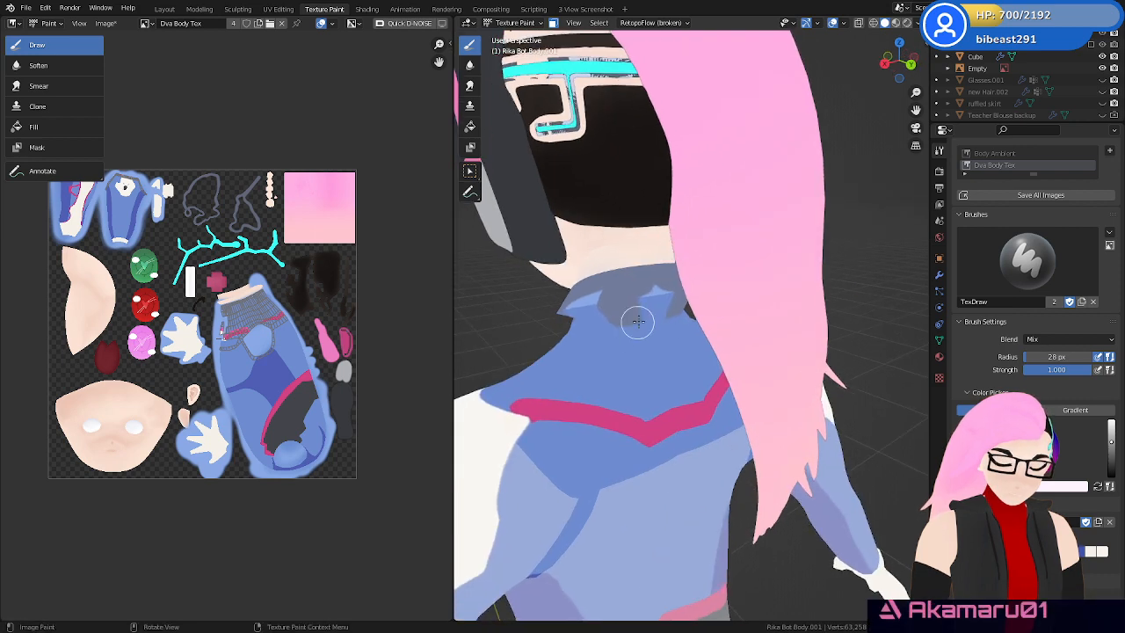
left_click_drag(655, 299, 618, 342)
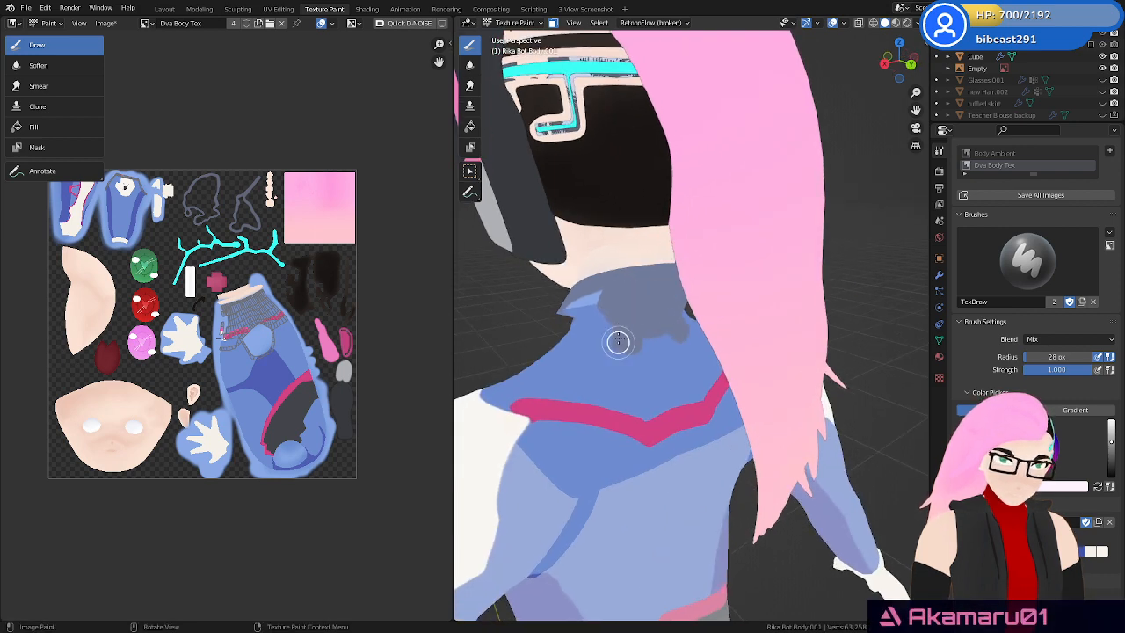
mouse_move(600, 303)
left_mouse_down()
mouse_move(579, 310)
mouse_move(572, 349)
left_mouse_up()
left_click_drag(665, 334, 647, 339)
Paint a slate grey panel from the back of the neck down to the pink trim, following the trim's upper edge
scroll(704, 431, "up", 5)
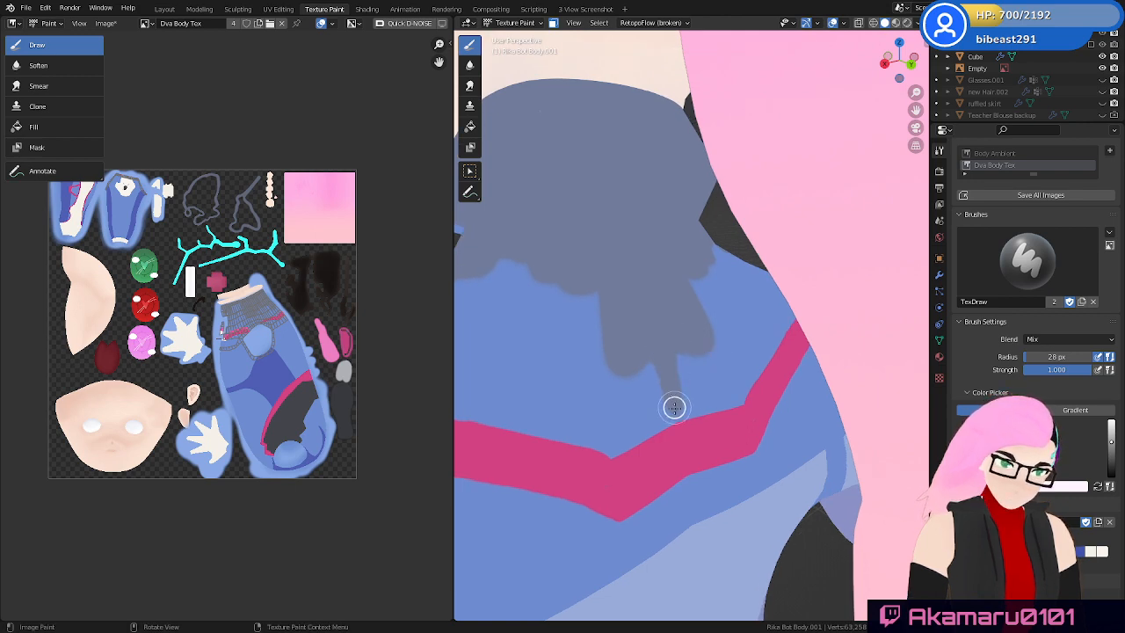
left_click_drag(679, 407, 717, 404)
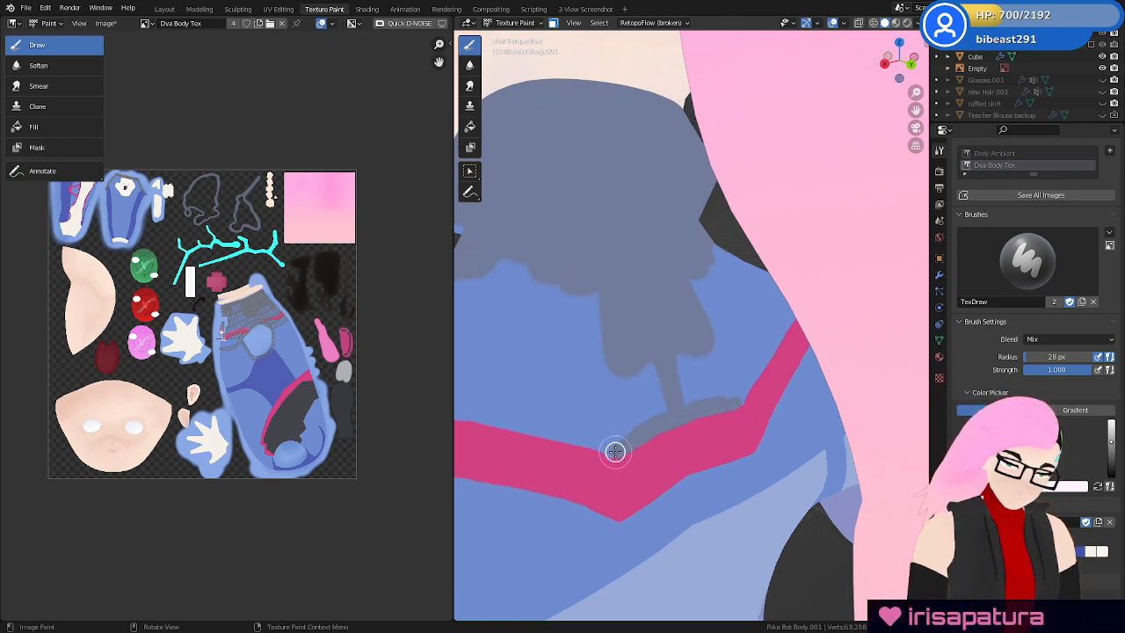
mouse_move(616, 451)
left_mouse_down()
mouse_move(656, 417)
mouse_move(650, 379)
mouse_move(619, 356)
mouse_move(603, 289)
mouse_move(618, 421)
left_mouse_up()
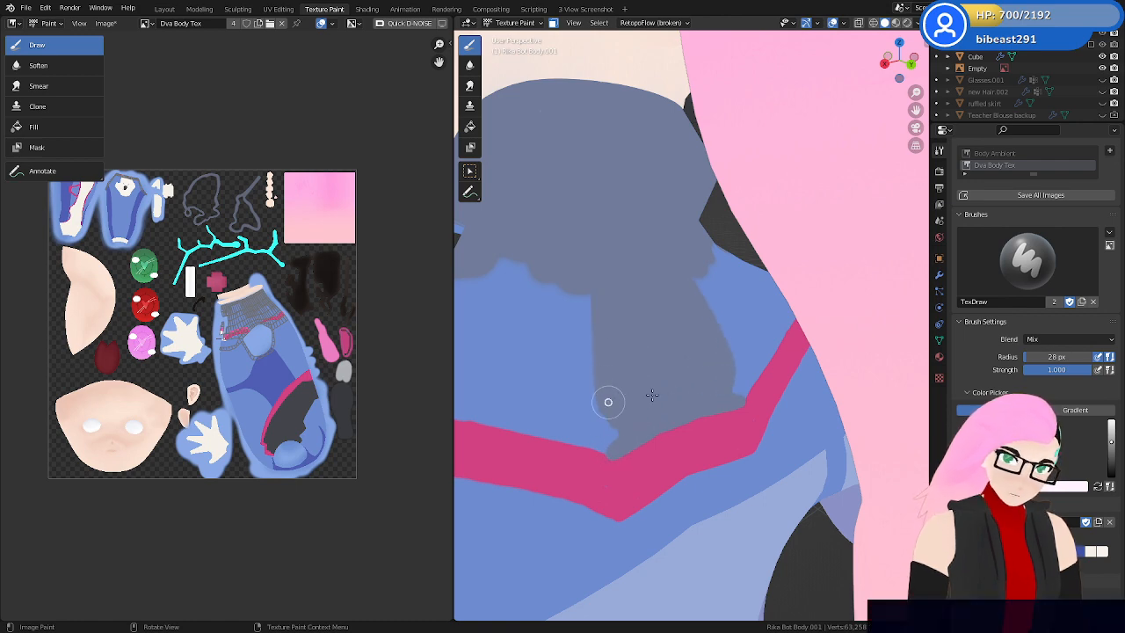
Paint the upper back slate grey from the collar down to the pink V-shaped stripe on the bodysuit
middle_click_drag(717, 391, 697, 383)
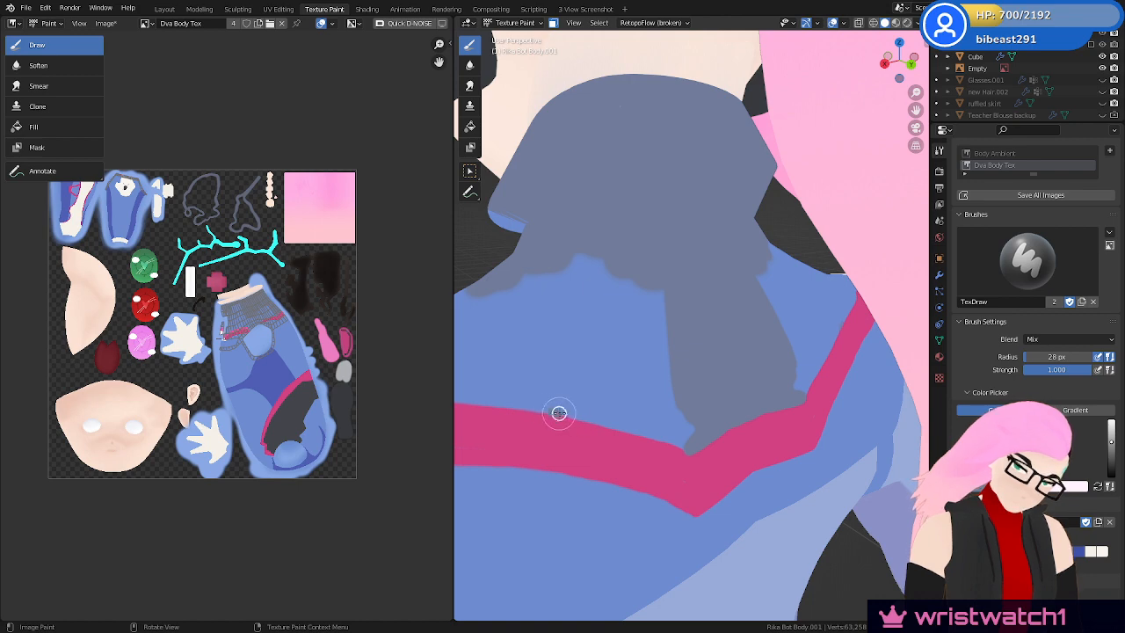
mouse_move(560, 413)
left_mouse_down()
mouse_move(688, 447)
mouse_move(661, 311)
mouse_move(520, 238)
mouse_move(618, 316)
mouse_move(539, 291)
mouse_move(666, 387)
mouse_move(597, 371)
left_mouse_up()
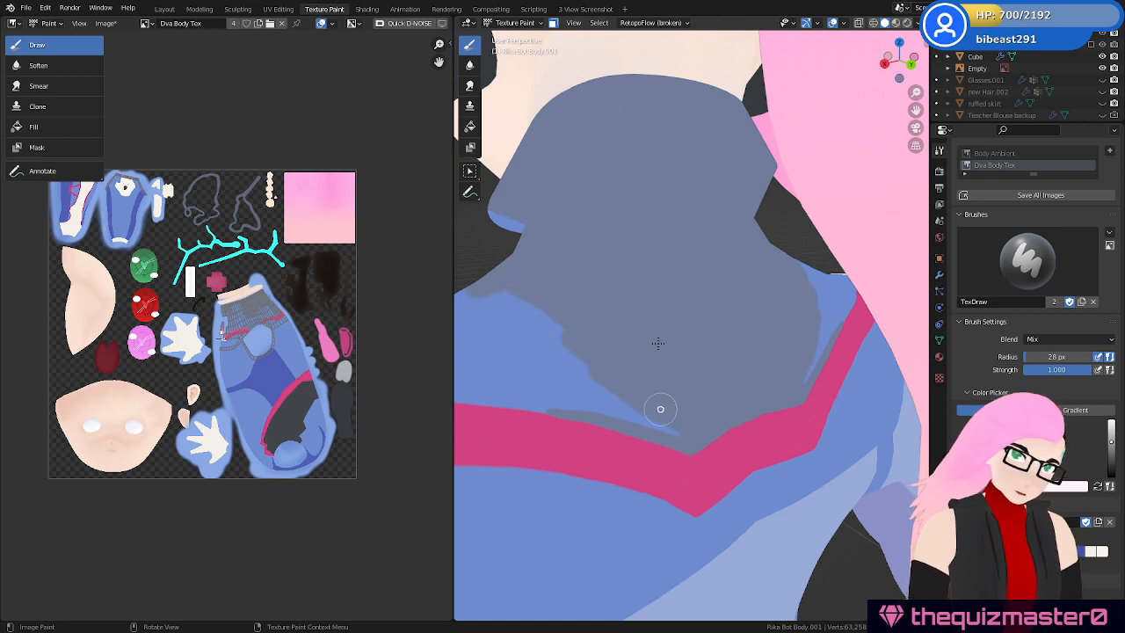
mouse_move(657, 343)
middle_mouse_down()
mouse_move(748, 372)
mouse_move(774, 343)
mouse_move(730, 390)
mouse_move(708, 387)
middle_mouse_up()
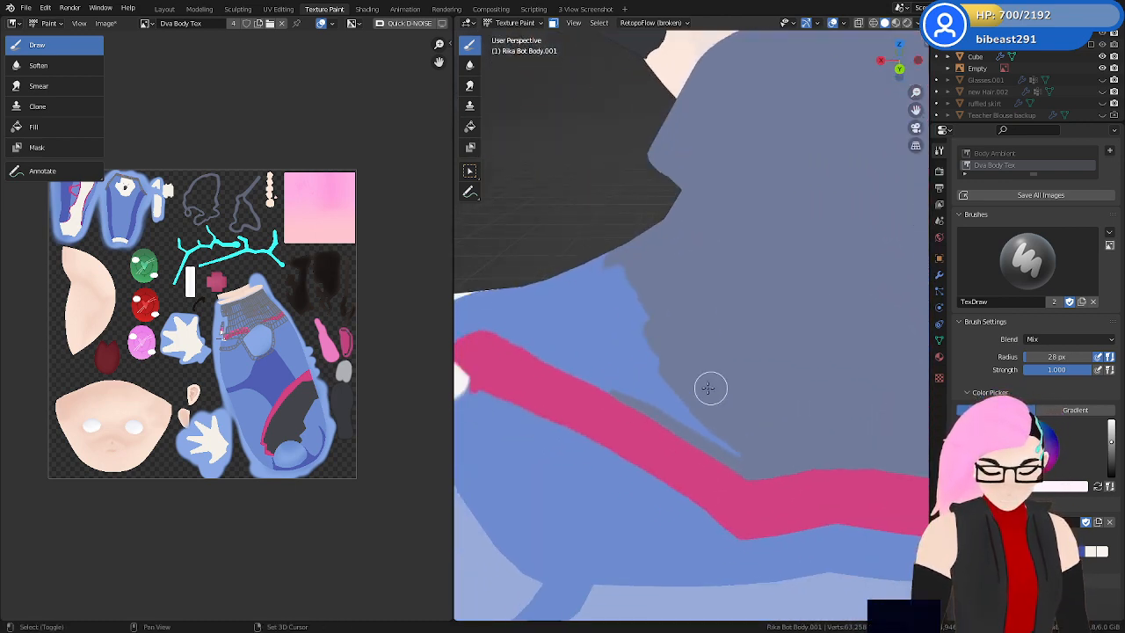
mouse_move(710, 388)
left_mouse_down()
mouse_move(574, 340)
mouse_move(651, 379)
mouse_move(673, 346)
mouse_move(615, 352)
mouse_move(730, 449)
mouse_move(615, 368)
left_mouse_up()
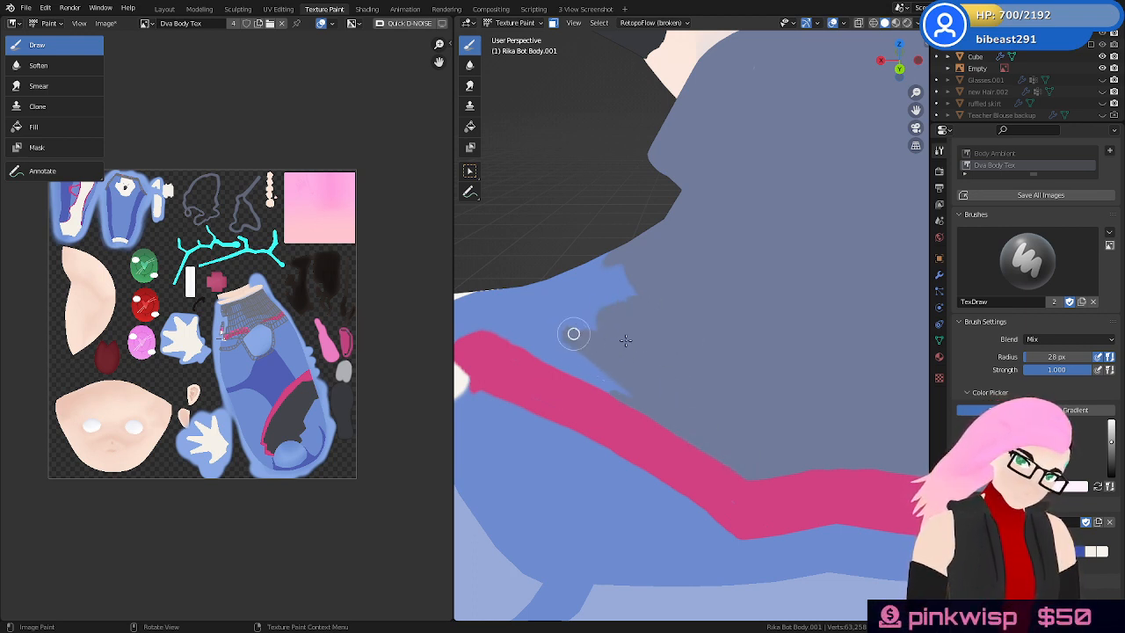
Extend the slate grey paint across the back of the shoulder, along the pink stripe and up toward the collar
middle_click_drag(625, 340, 598, 331)
left_click_drag(558, 334, 661, 368)
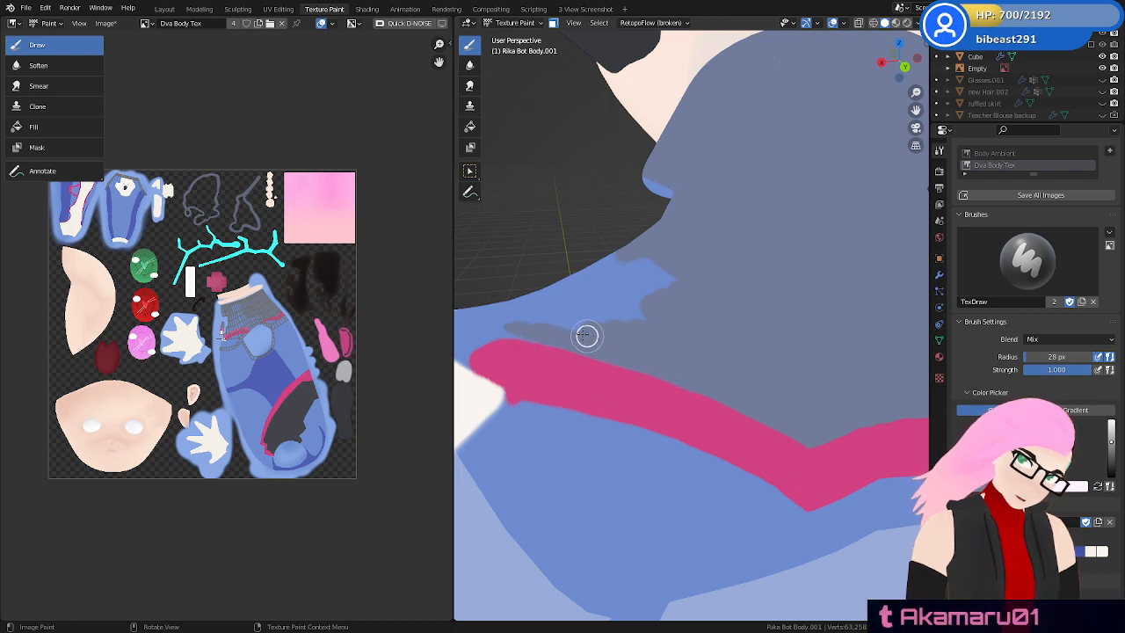
left_click_drag(586, 335, 670, 333)
mouse_move(678, 344)
middle_mouse_down()
mouse_move(749, 376)
mouse_move(740, 393)
middle_mouse_up()
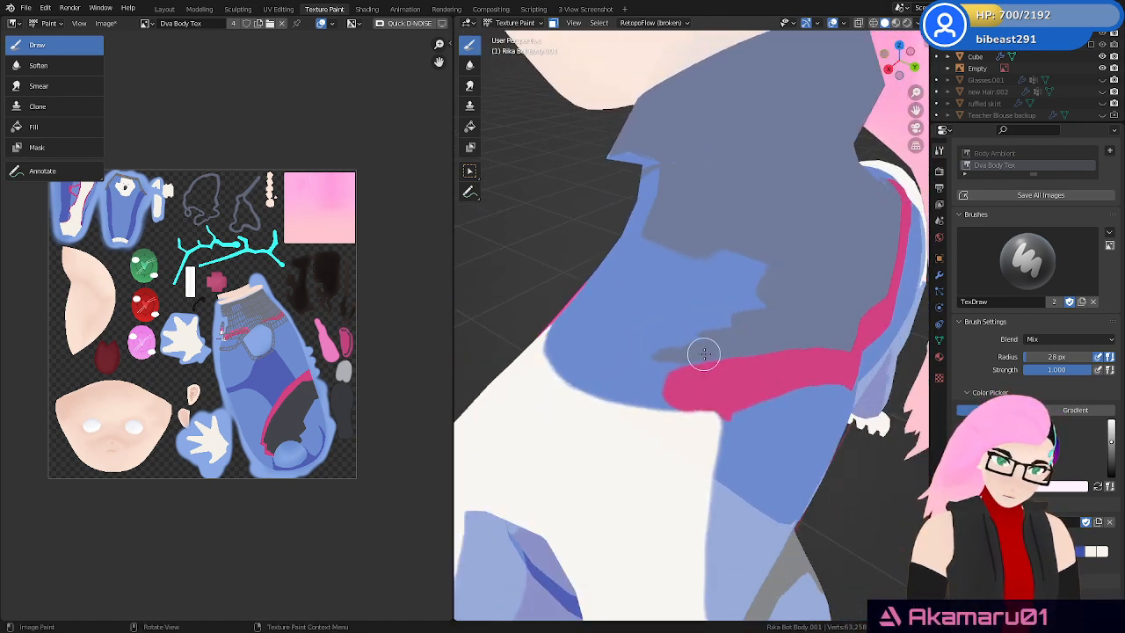
mouse_move(761, 319)
left_mouse_down()
mouse_move(769, 284)
mouse_move(659, 314)
mouse_move(681, 256)
mouse_move(666, 208)
mouse_move(660, 289)
mouse_move(700, 314)
mouse_move(656, 334)
left_mouse_up()
mouse_move(656, 334)
middle_mouse_down()
mouse_move(791, 326)
mouse_move(754, 302)
mouse_move(741, 244)
middle_mouse_up()
mouse_move(583, 193)
left_mouse_down()
mouse_move(569, 181)
mouse_move(666, 171)
mouse_move(653, 178)
mouse_move(676, 203)
left_mouse_up()
Paint slate grey from the front of the collar down beside the pink chest gem and out over the shoulder
middle_click_drag(676, 203, 746, 190)
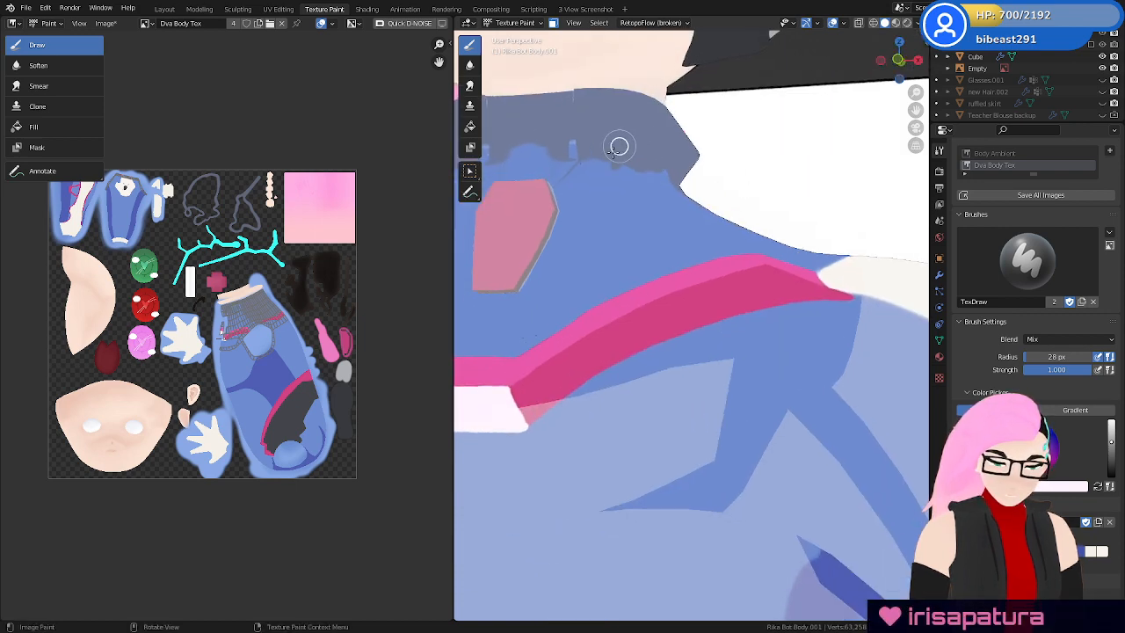
mouse_move(629, 166)
middle_mouse_down()
mouse_move(687, 172)
mouse_move(669, 207)
middle_mouse_up()
mouse_move(648, 178)
left_mouse_down()
mouse_move(545, 260)
mouse_move(548, 204)
mouse_move(523, 207)
left_mouse_up()
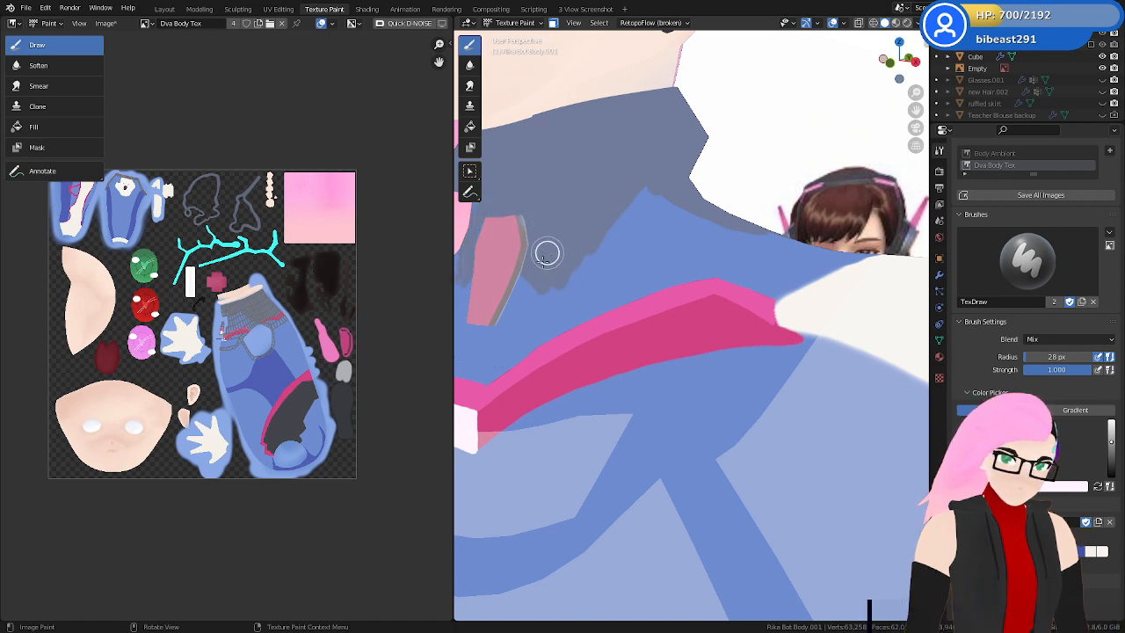
left_click_drag(498, 337, 630, 231)
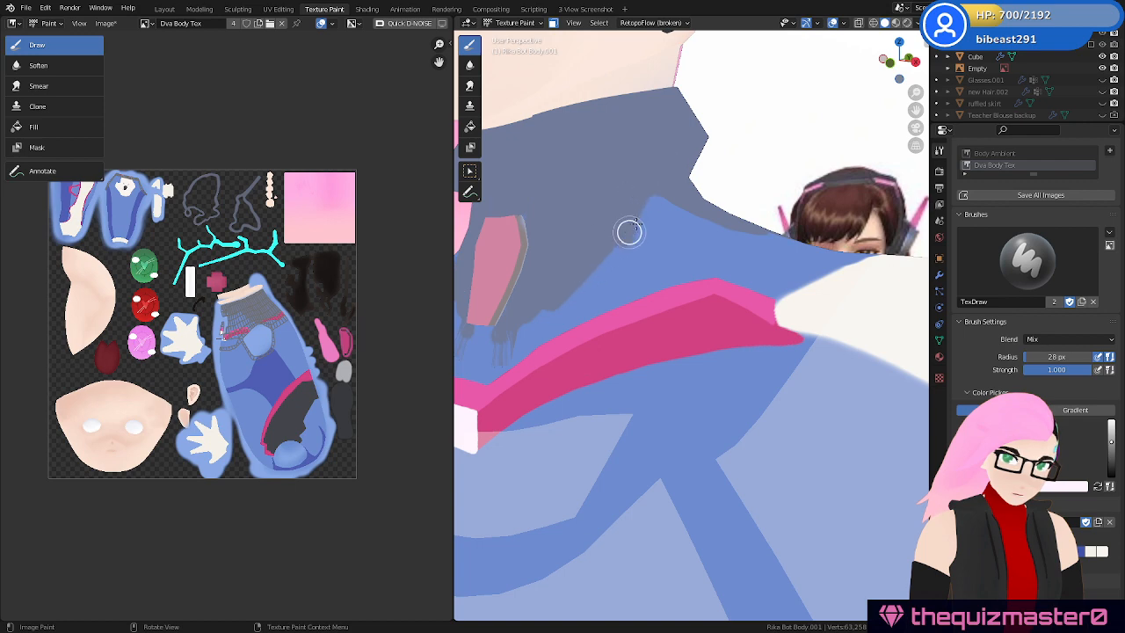
middle_click_drag(730, 199, 663, 242)
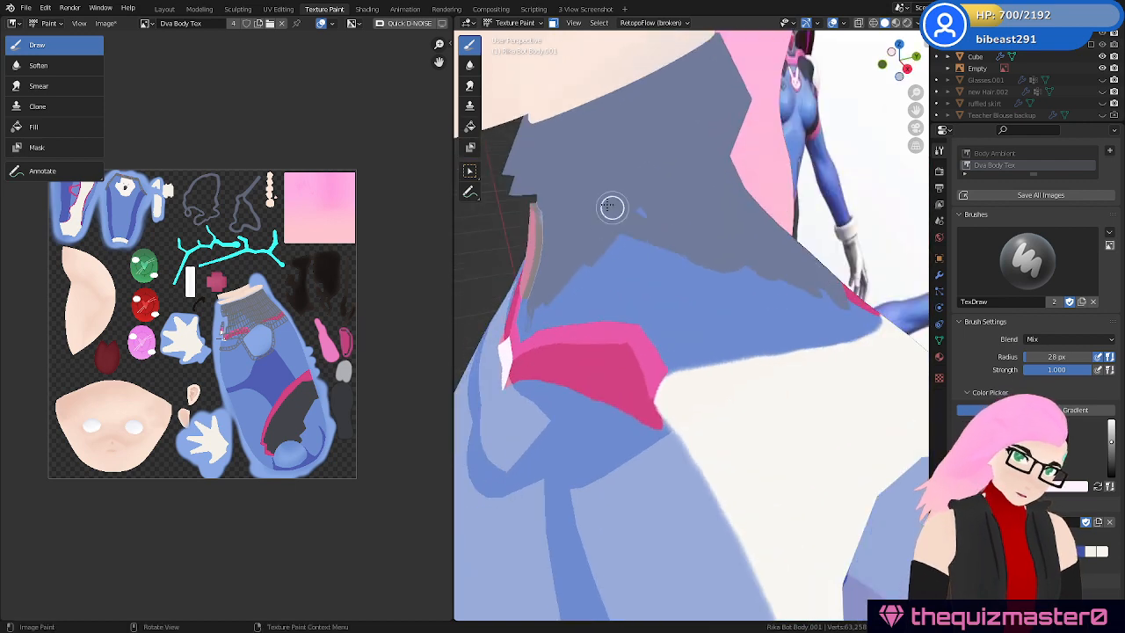
mouse_move(622, 203)
left_mouse_down()
mouse_move(596, 254)
mouse_move(734, 259)
mouse_move(700, 253)
left_mouse_up()
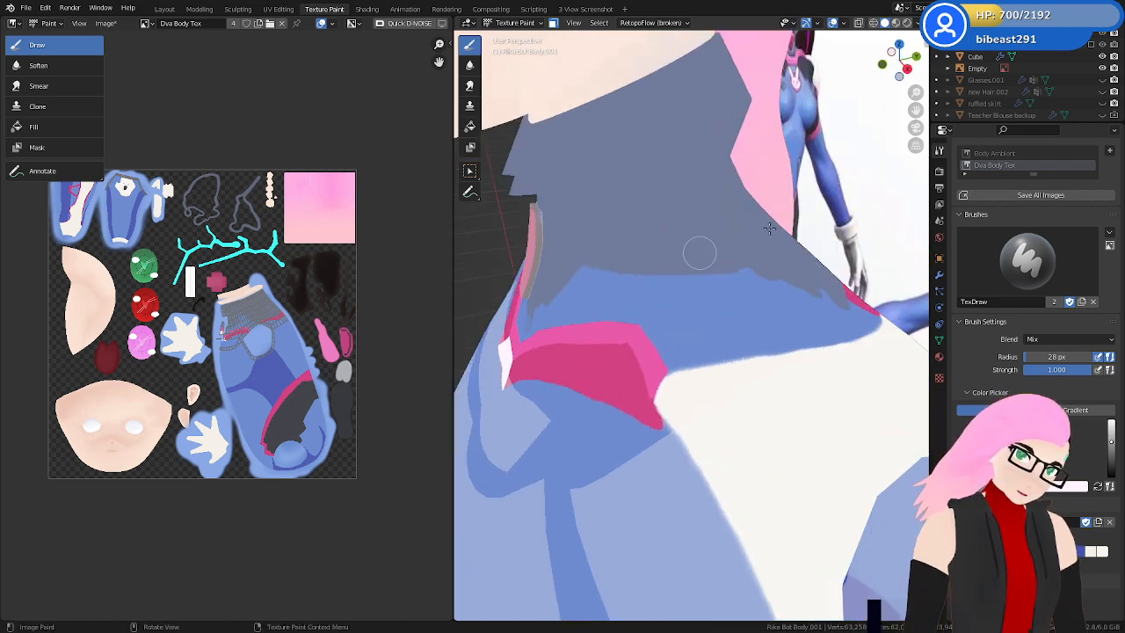
middle_click_drag(699, 253, 701, 294)
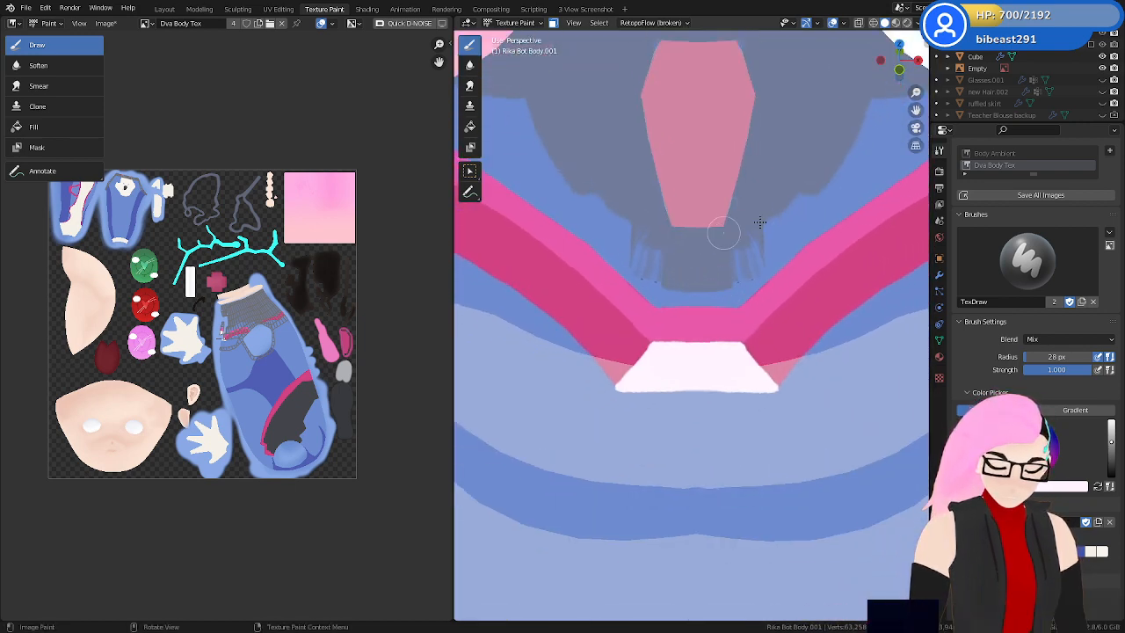
Fill the blue area below and beside the pink chest gem with slate grey, down to the front pink stripe
middle_click_drag(733, 225, 725, 236)
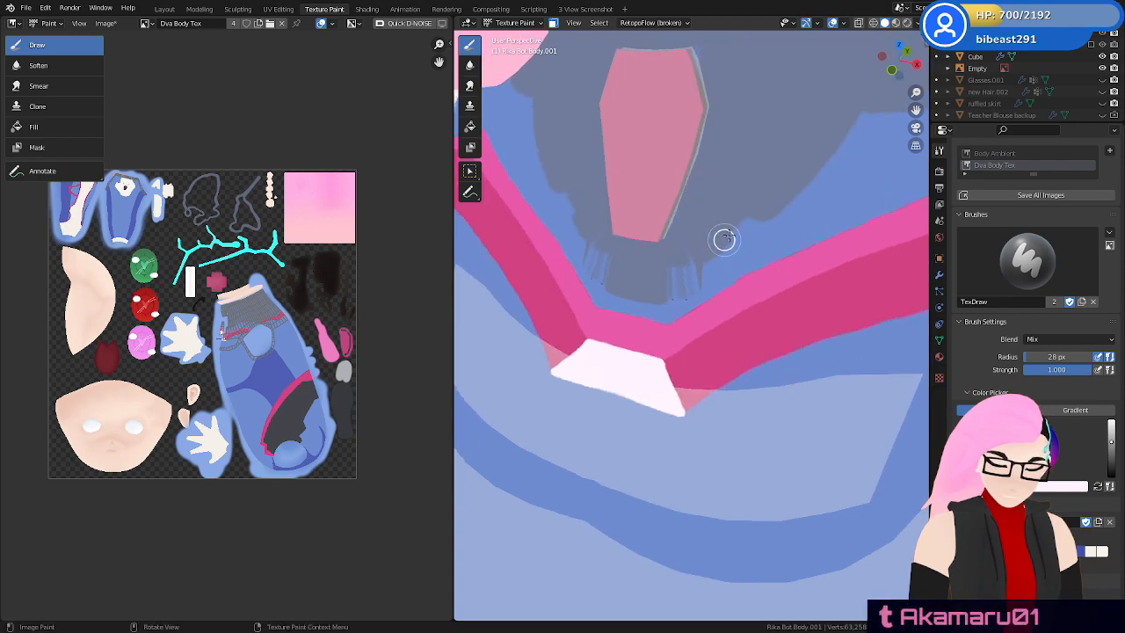
mouse_move(710, 263)
left_mouse_down()
mouse_move(672, 304)
mouse_move(744, 241)
left_mouse_up()
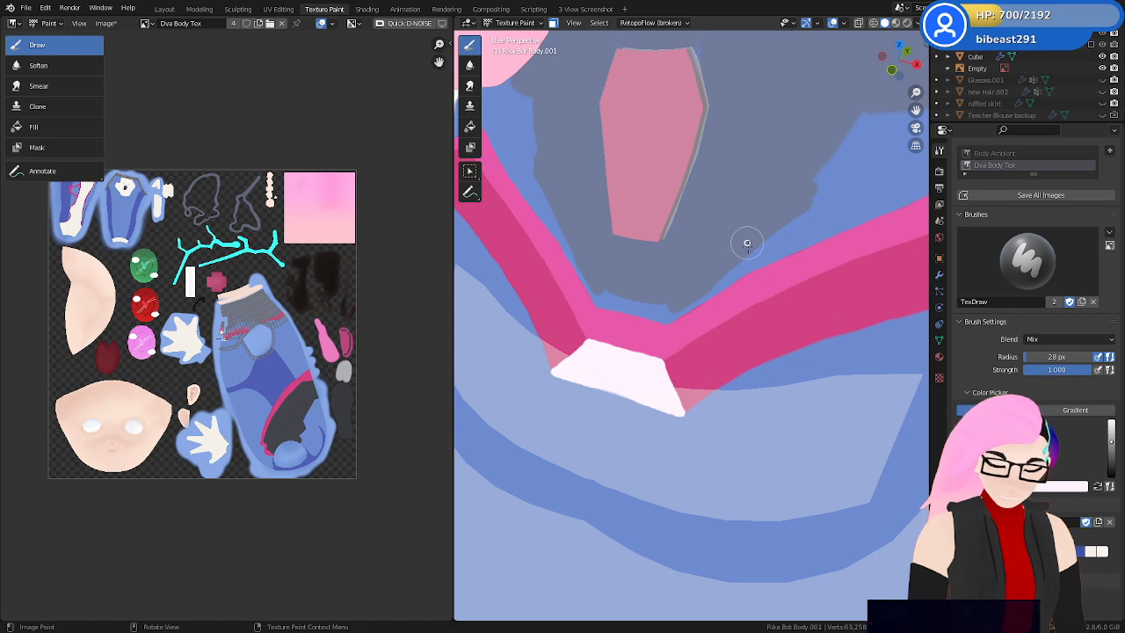
middle_click_drag(748, 244, 694, 281)
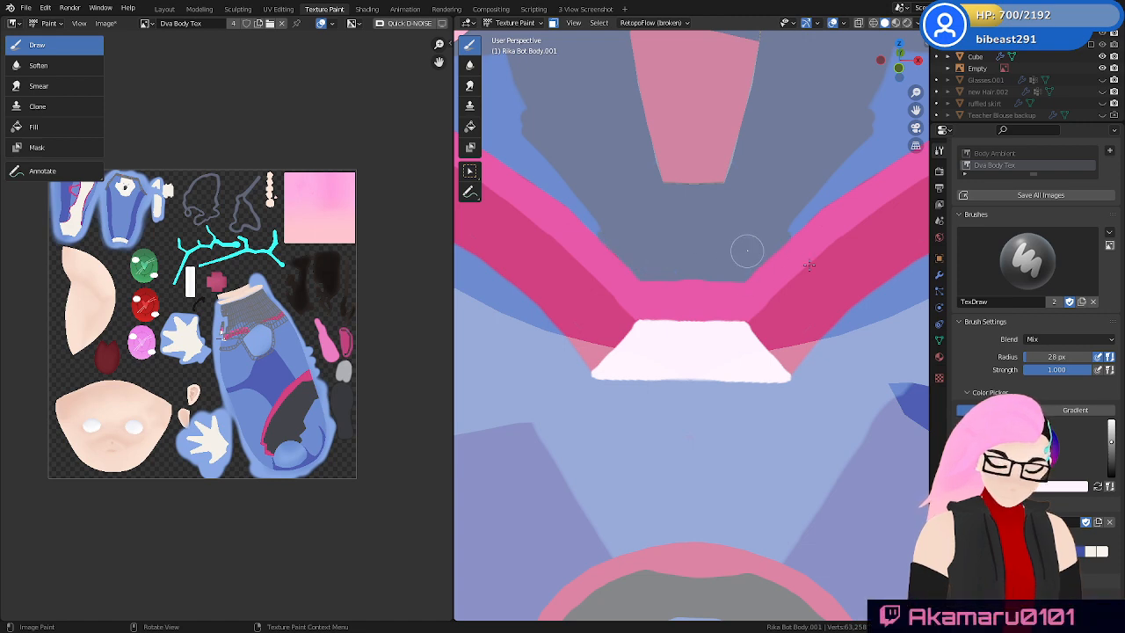
middle_click_drag(809, 264, 619, 356)
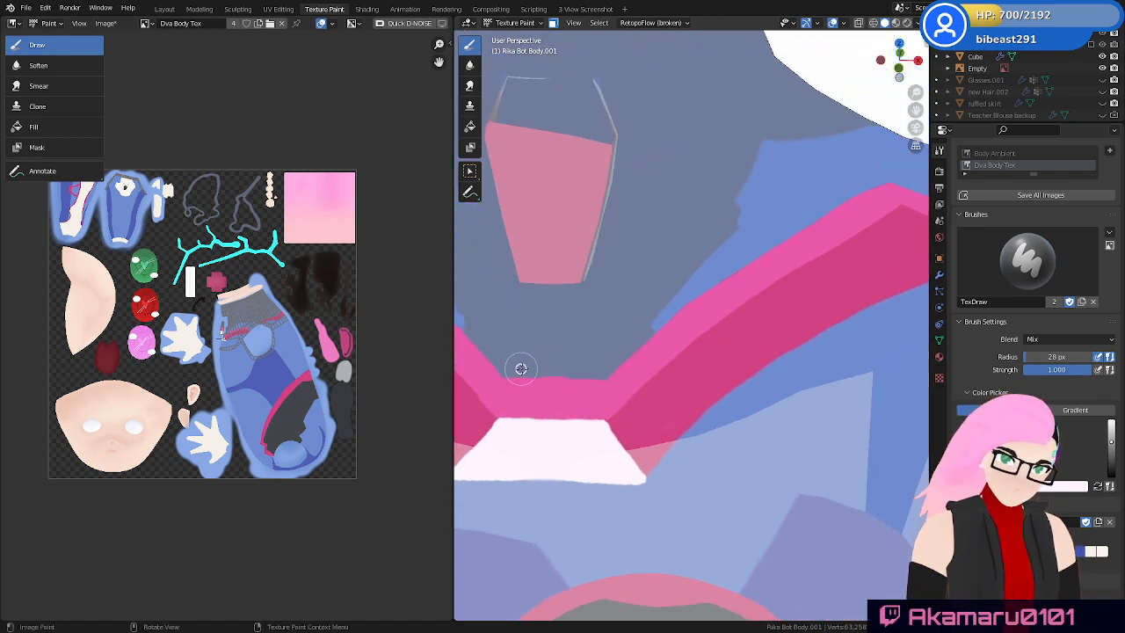
middle_click_drag(605, 369, 610, 339)
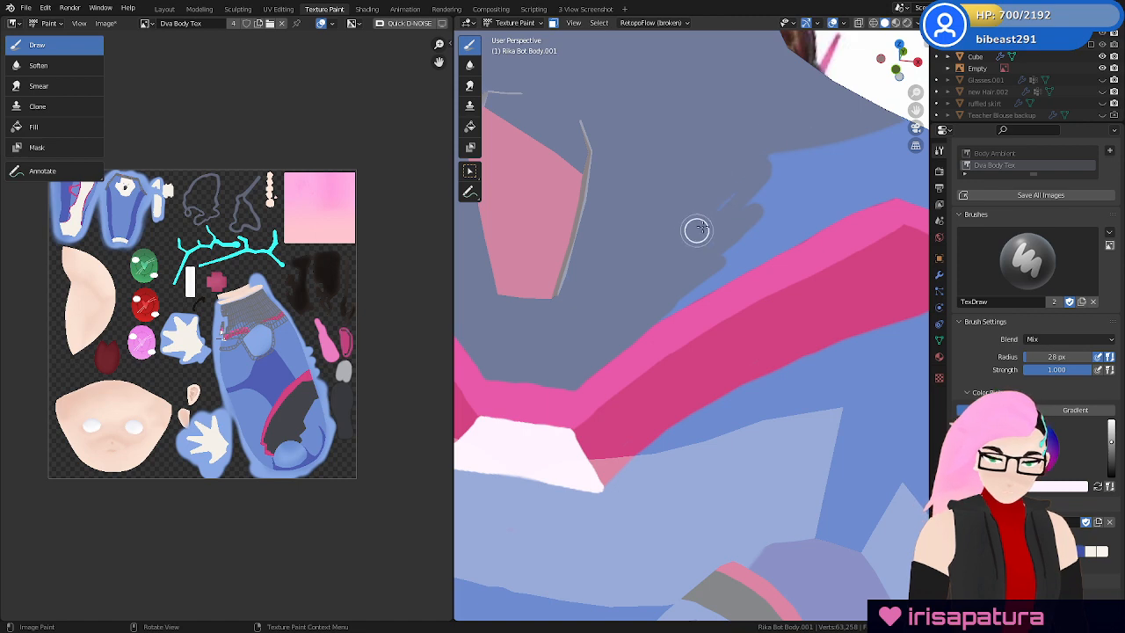
mouse_move(769, 287)
middle_mouse_down()
mouse_move(744, 311)
mouse_move(628, 323)
middle_mouse_up()
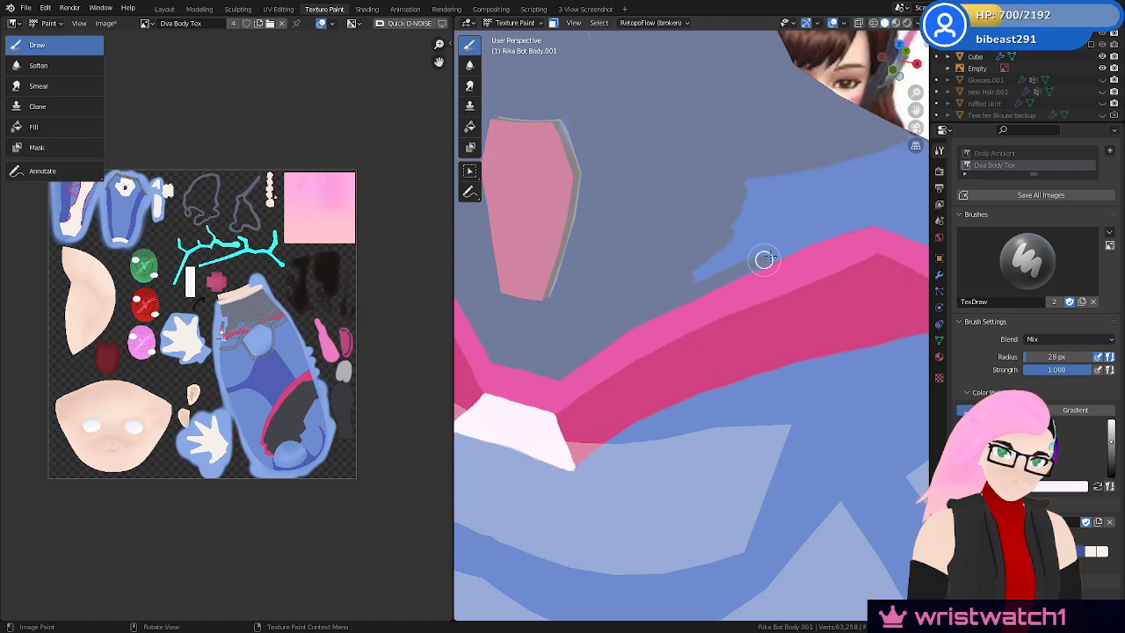
left_click_drag(827, 230, 741, 274)
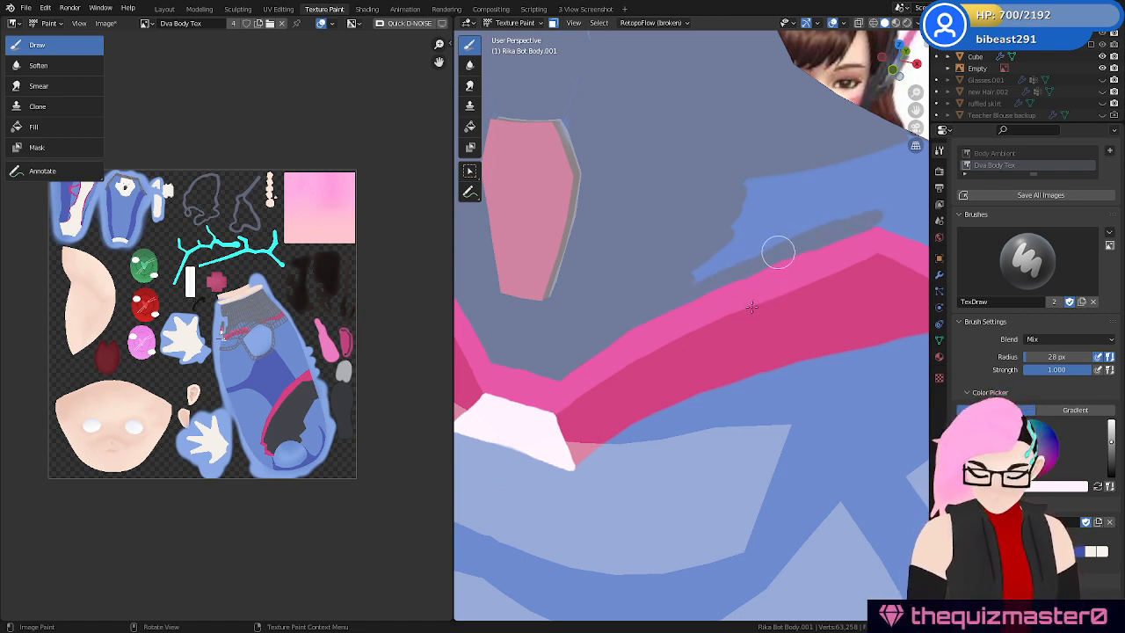
middle_click_drag(757, 330, 638, 343)
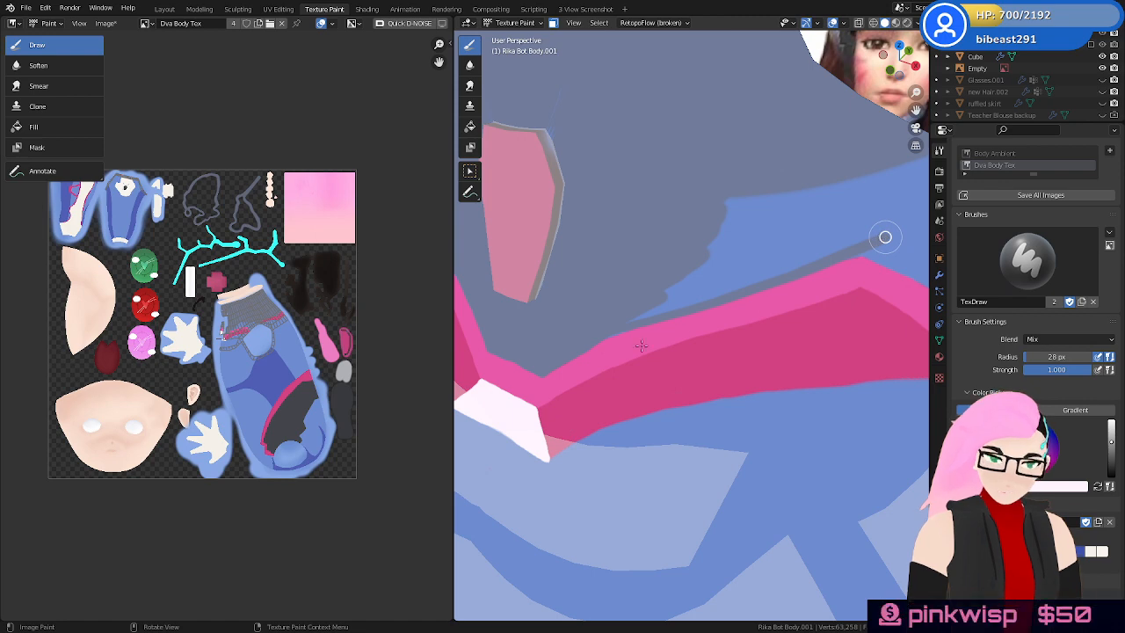
left_click_drag(606, 336, 599, 337)
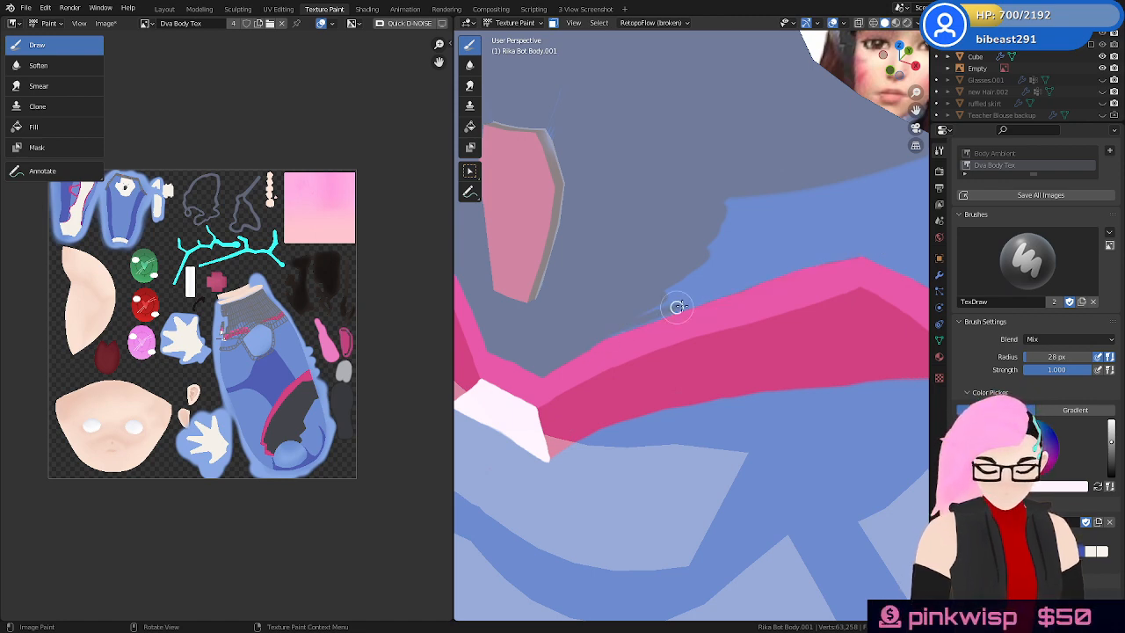
left_click_drag(677, 307, 877, 248)
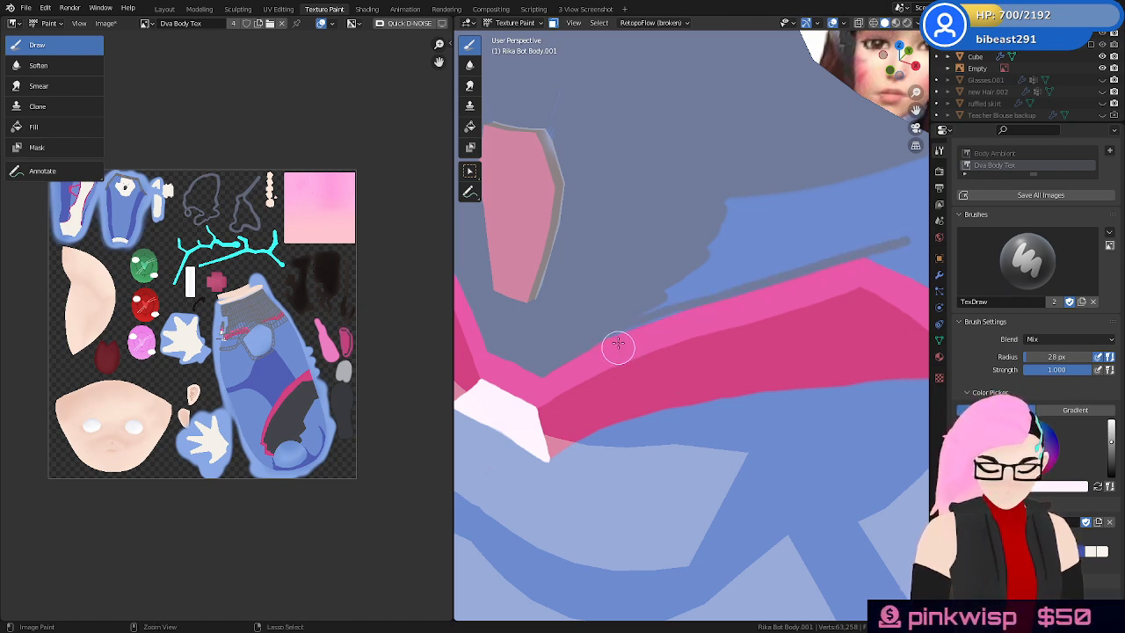
key("ctrl+z")
left_click_drag(617, 330, 927, 242)
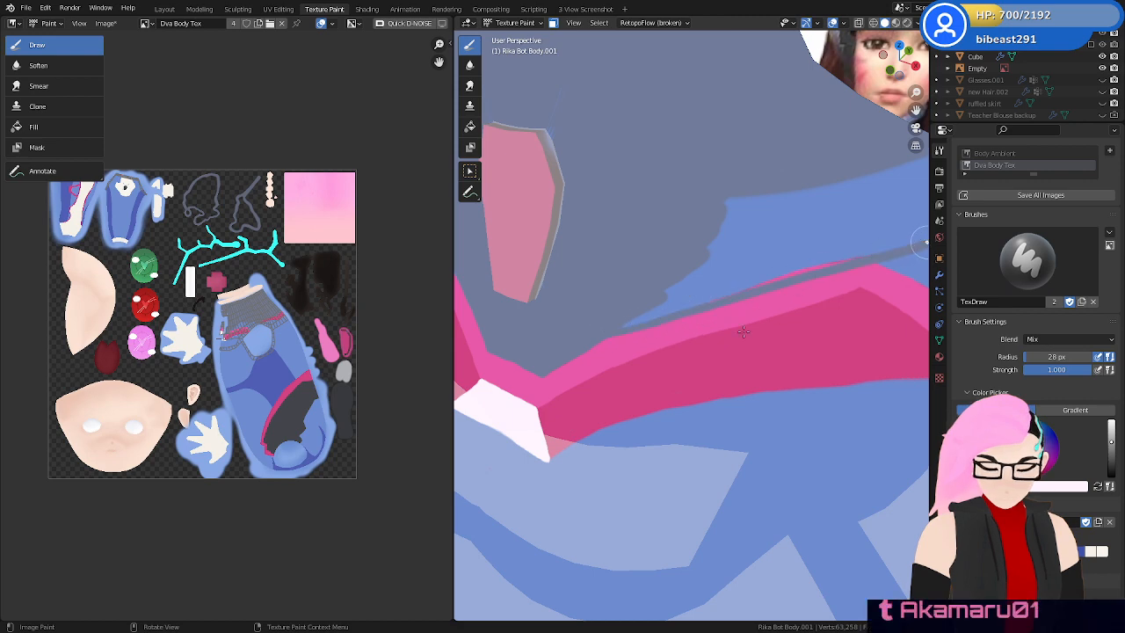
key("ctrl+z")
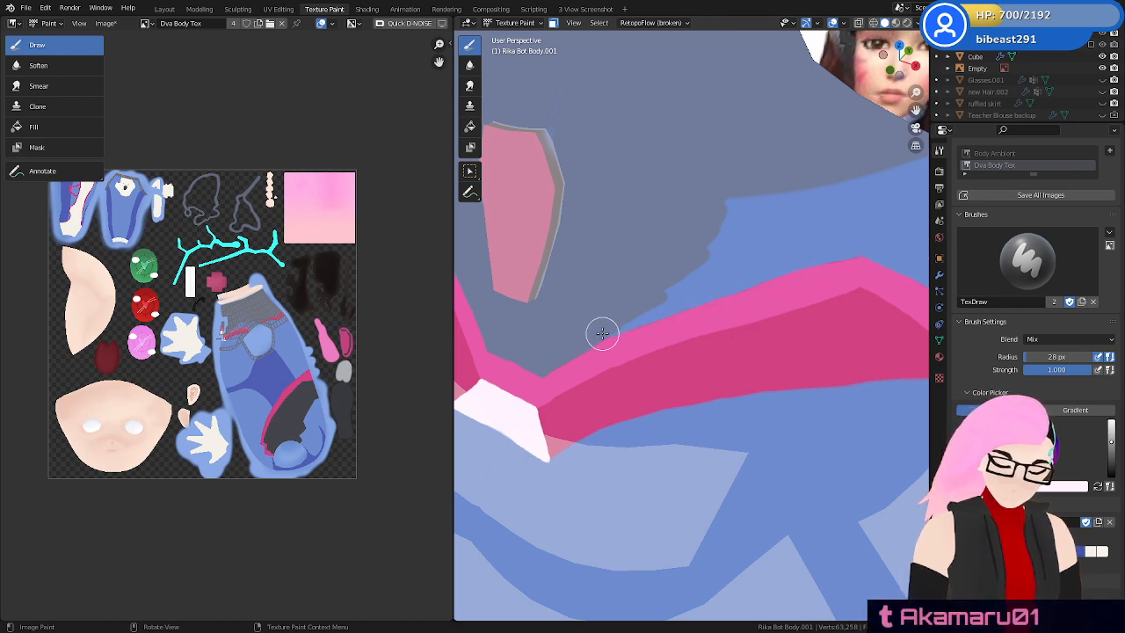
Paint a slate grey edge along the top of the front pink stripe and fill the blue gap above it
left_click_drag(602, 333, 890, 232)
middle_click_drag(850, 267, 774, 251)
mouse_move(754, 238)
left_mouse_down()
mouse_move(676, 203)
mouse_move(656, 249)
mouse_move(548, 292)
left_mouse_up()
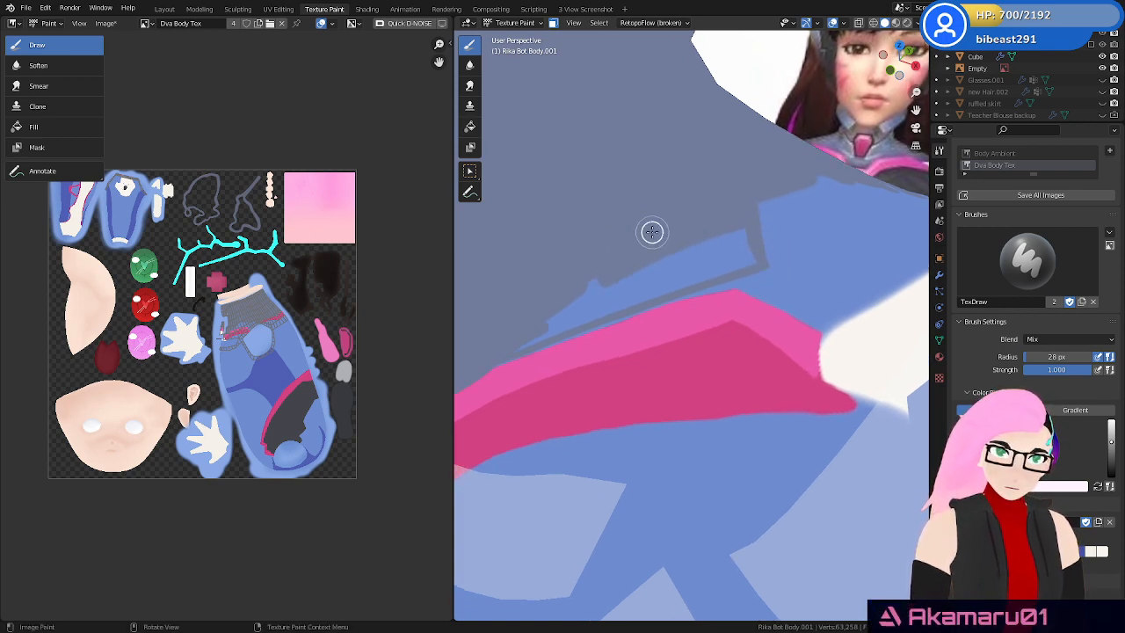
mouse_move(651, 231)
left_mouse_down()
mouse_move(676, 254)
mouse_move(744, 236)
mouse_move(686, 279)
mouse_move(650, 276)
mouse_move(507, 349)
mouse_move(584, 320)
left_mouse_up()
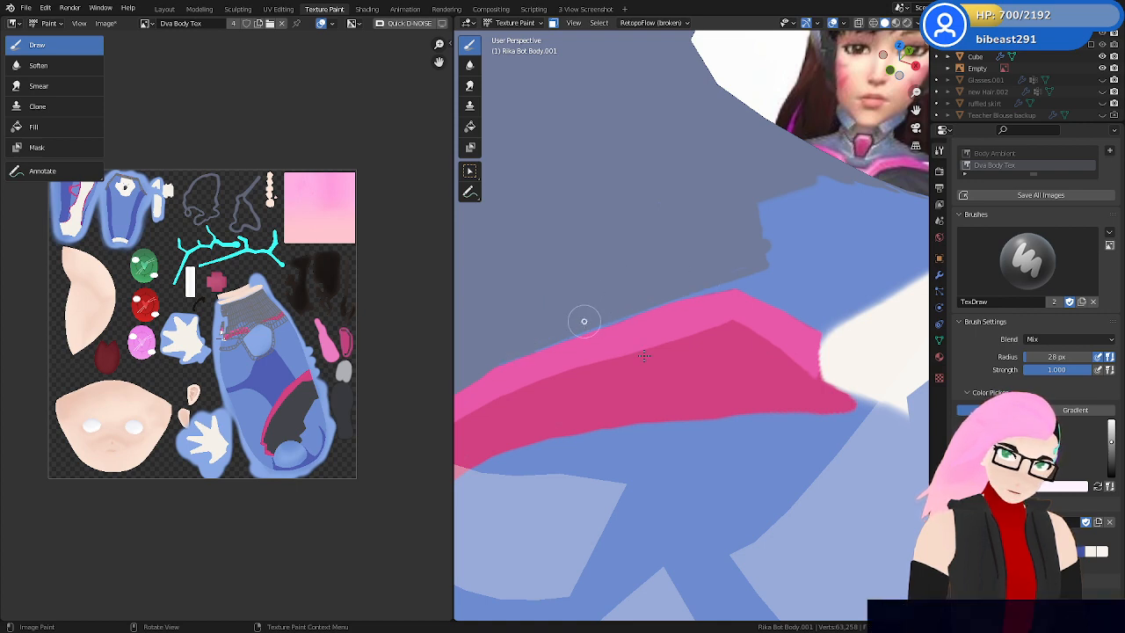
mouse_move(583, 322)
middle_mouse_down()
mouse_move(744, 337)
mouse_move(706, 334)
mouse_move(668, 363)
middle_mouse_up()
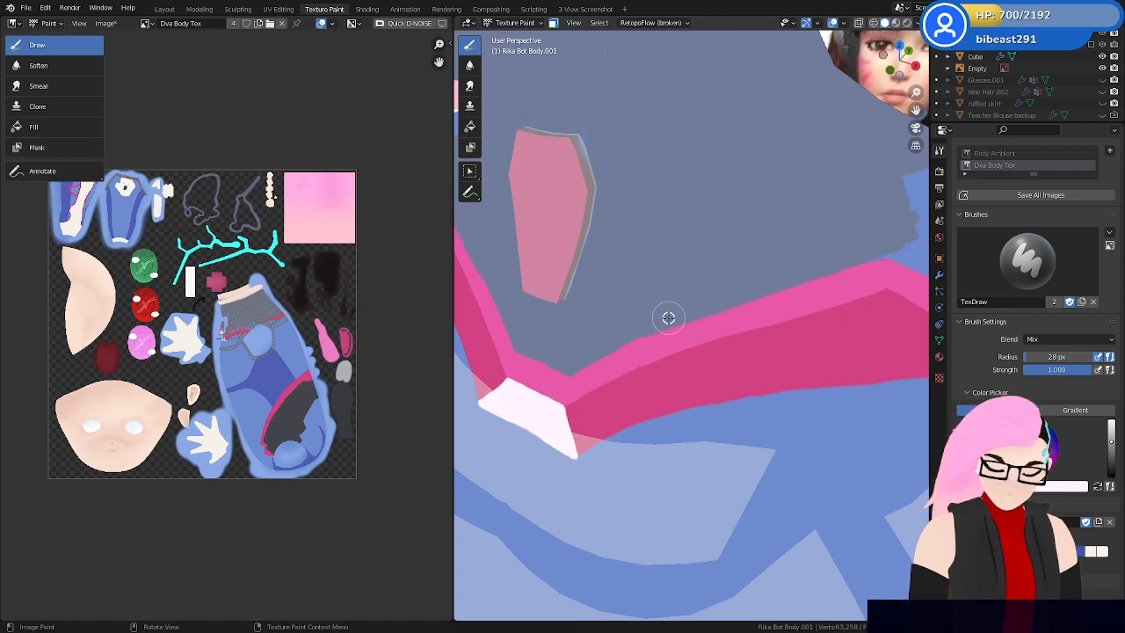
Cover the blue area on top of the shoulder with slate grey, from the front pink stripe toward the back stripe
middle_click_drag(681, 331, 623, 352)
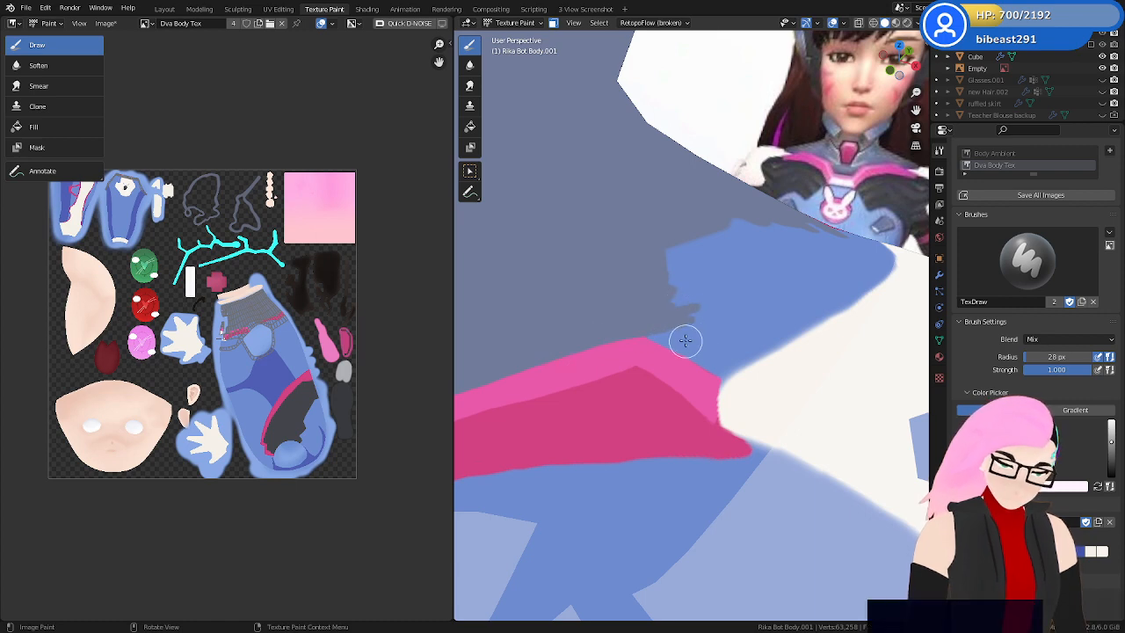
mouse_move(688, 261)
left_mouse_down()
mouse_move(665, 236)
mouse_move(696, 228)
mouse_move(713, 290)
mouse_move(743, 225)
left_mouse_up()
middle_click_drag(756, 267, 744, 337)
mouse_move(744, 337)
left_mouse_down()
mouse_move(728, 306)
mouse_move(633, 361)
mouse_move(729, 357)
mouse_move(782, 334)
mouse_move(781, 383)
left_mouse_up()
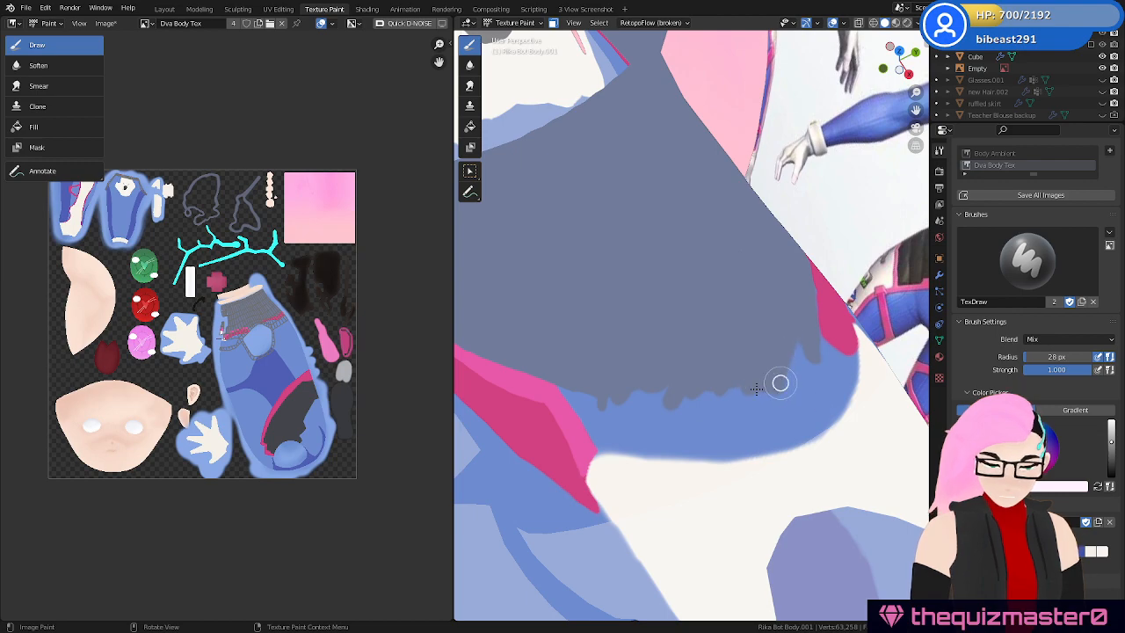
Extend the slate grey paint from the tip of the front pink stripe along the border of the white sleeve
middle_click_drag(781, 383, 673, 371)
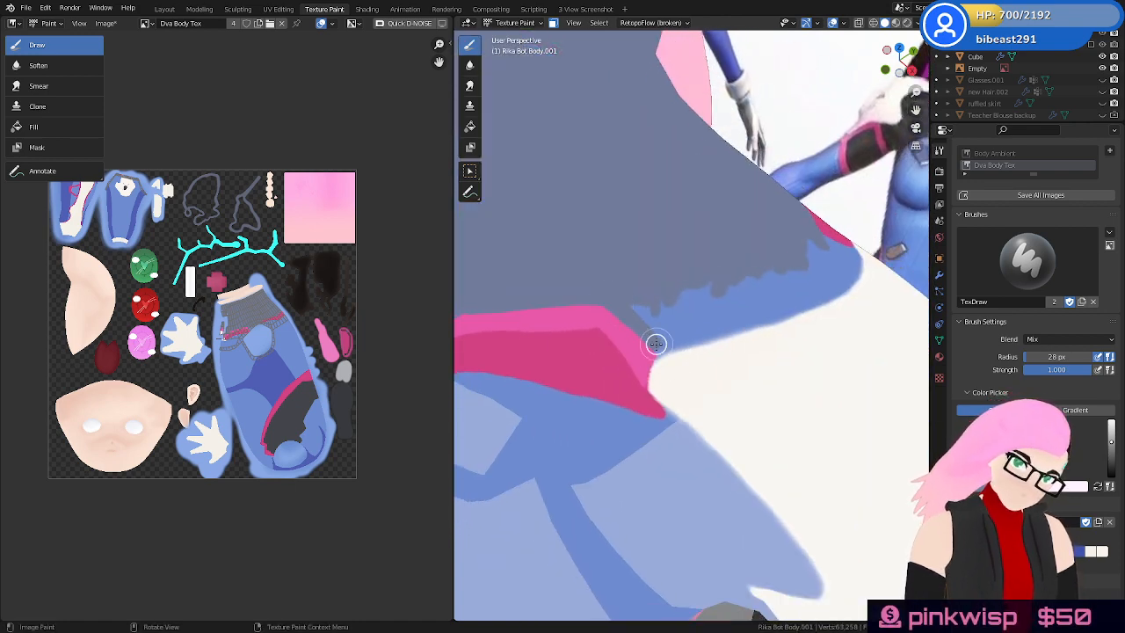
mouse_move(654, 343)
left_mouse_down()
mouse_move(671, 322)
mouse_move(669, 295)
mouse_move(787, 268)
mouse_move(721, 287)
left_mouse_up()
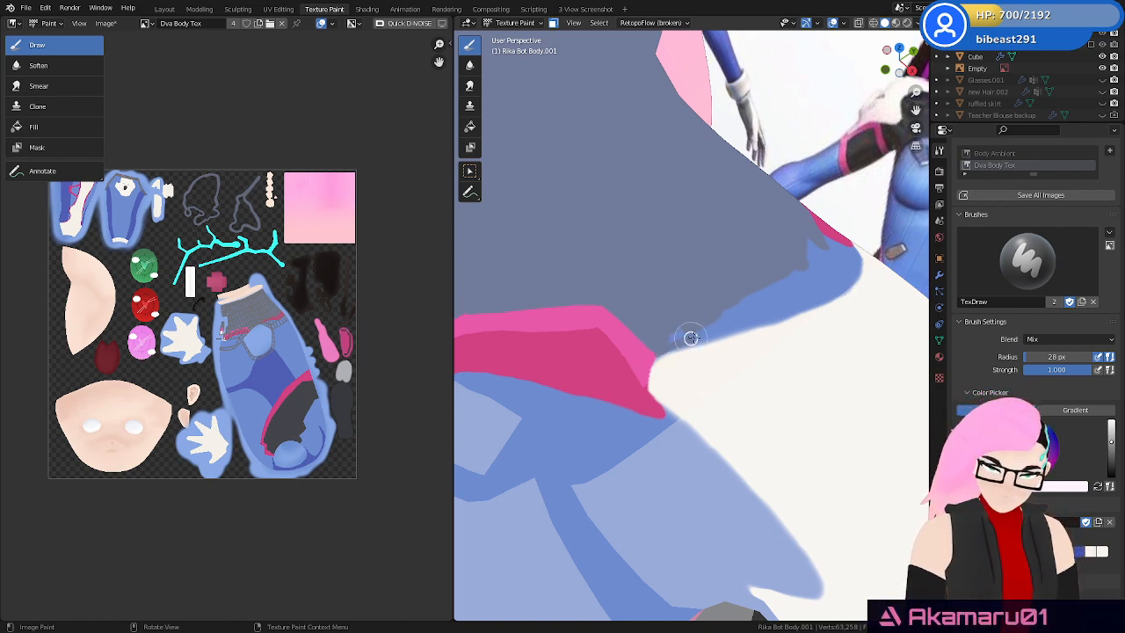
left_click_drag(717, 318, 796, 280)
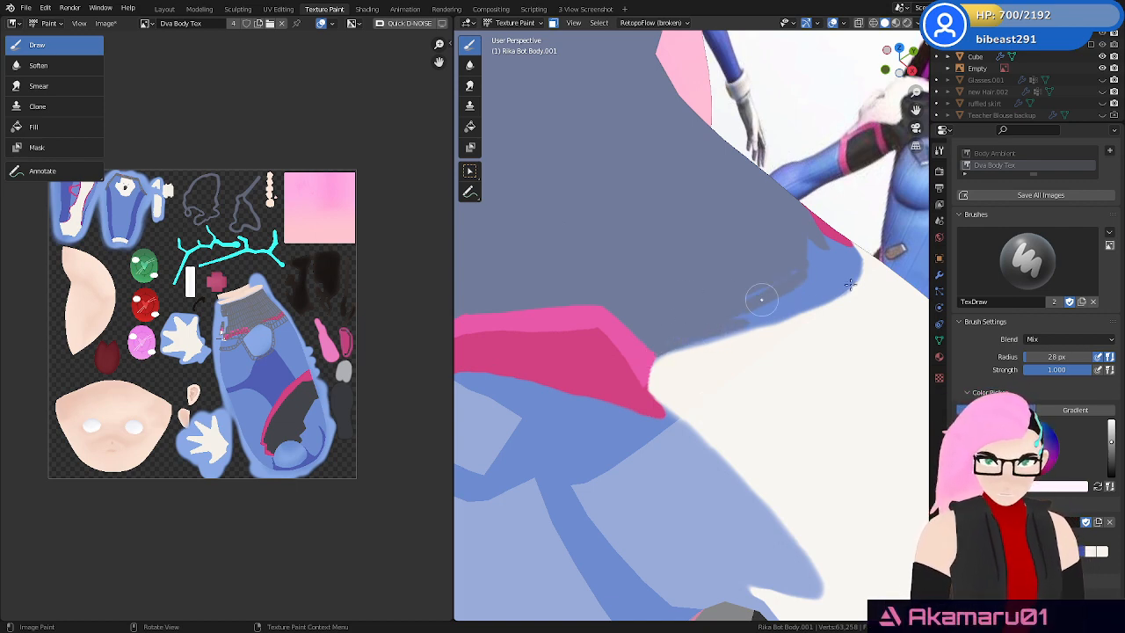
Trim the tip of the back pink stripe with slate grey so it tapers down to the white sleeve
middle_click_drag(850, 284, 745, 304)
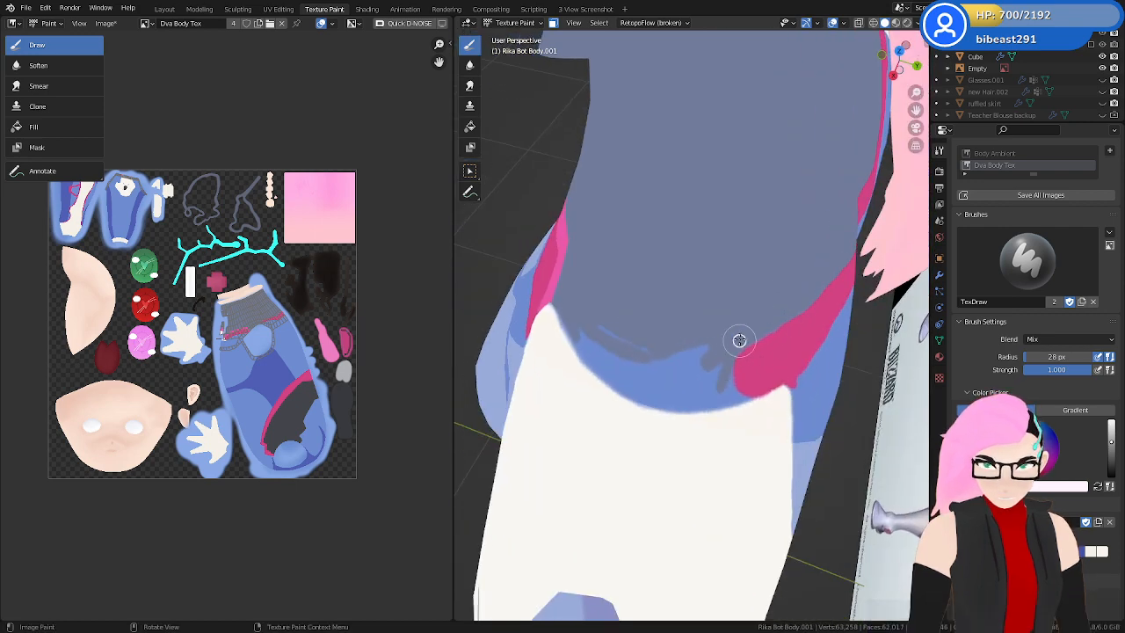
mouse_move(739, 340)
left_mouse_down()
mouse_move(724, 372)
mouse_move(775, 321)
left_mouse_up()
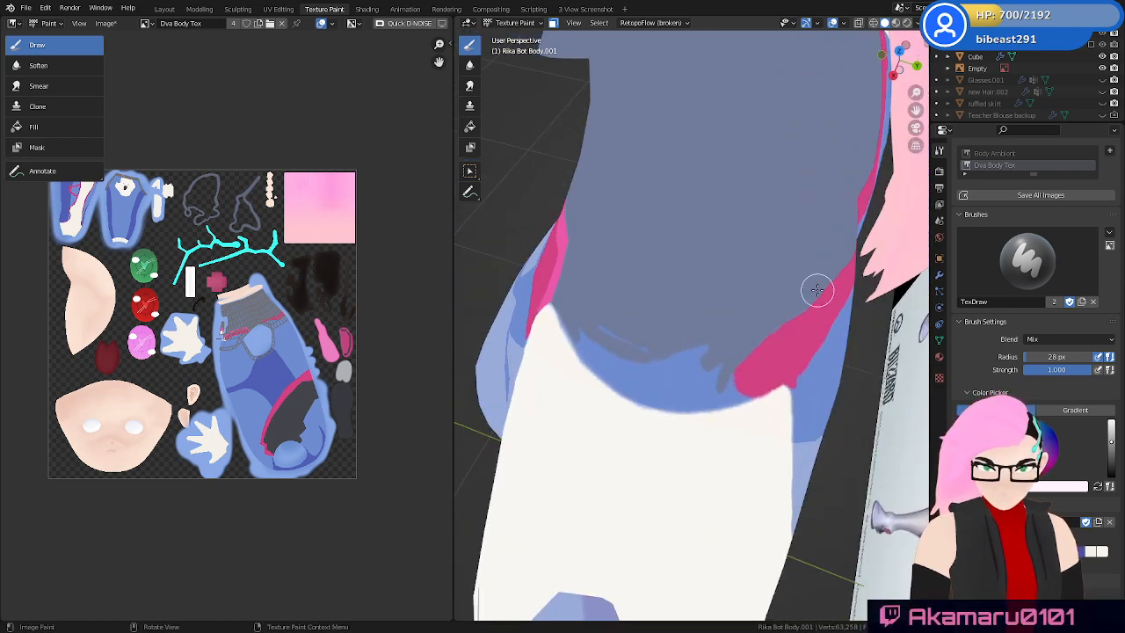
left_click_drag(817, 290, 749, 375)
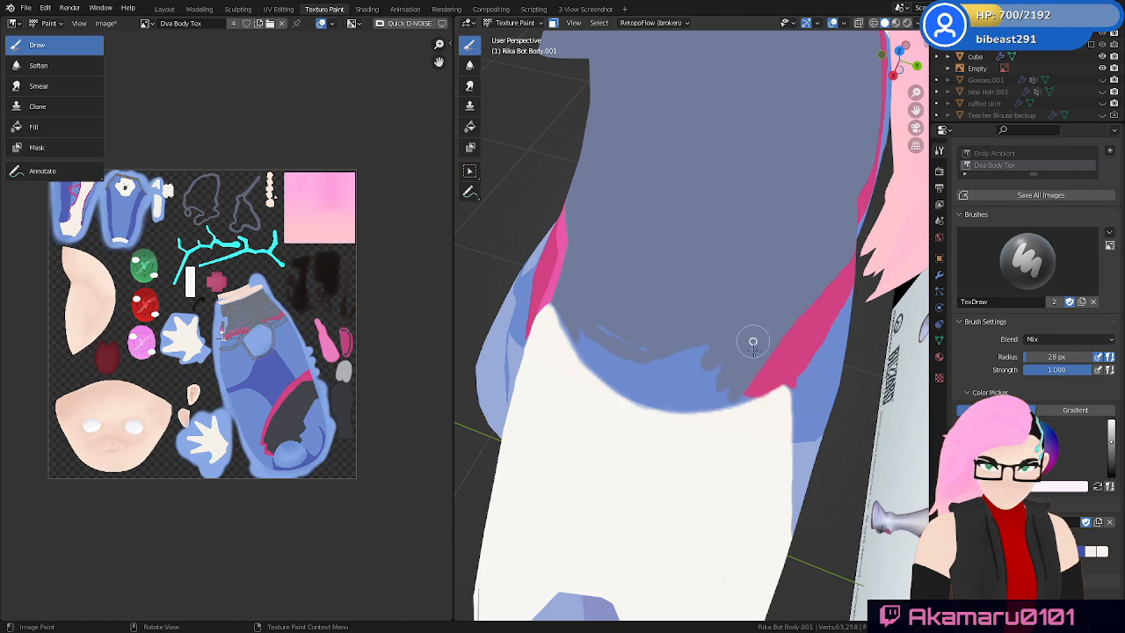
Fill the remaining blue gap over the shoulder with slate grey, down to the white sleeve between the front and back pink stripes
middle_click_drag(837, 351, 821, 325)
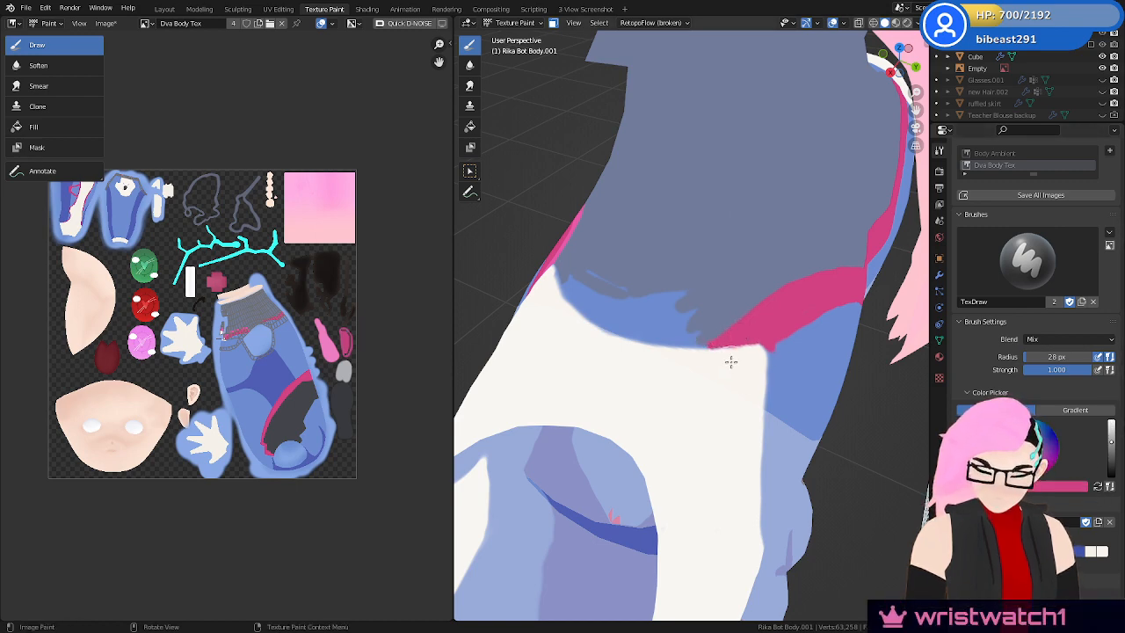
middle_click_drag(730, 362, 778, 374)
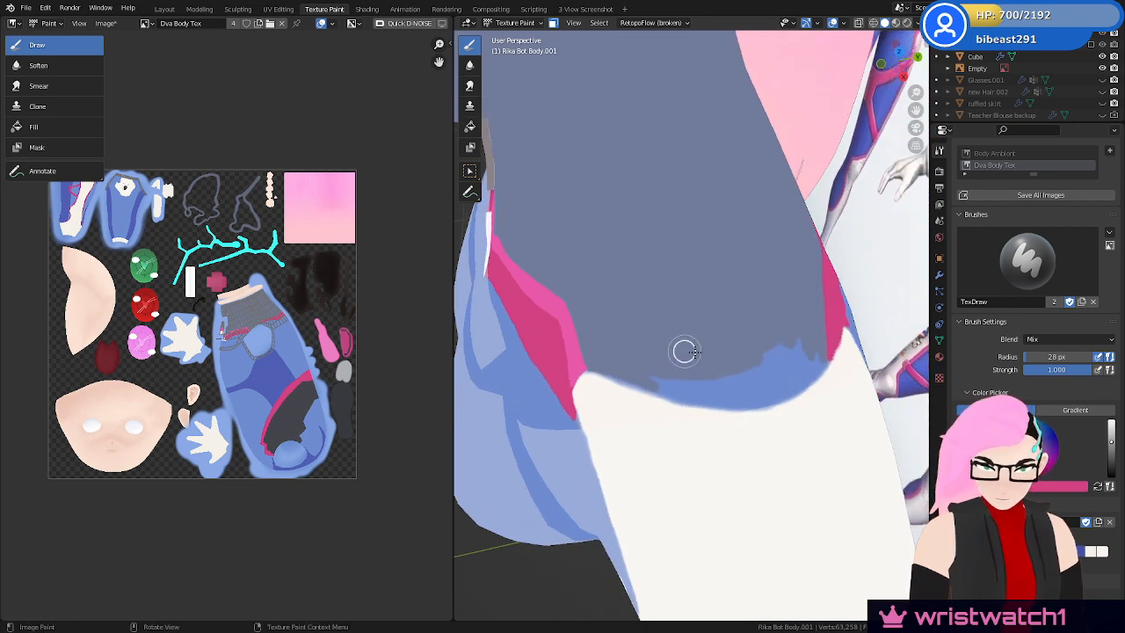
mouse_move(686, 352)
left_mouse_down()
mouse_move(779, 334)
mouse_move(795, 359)
left_mouse_up()
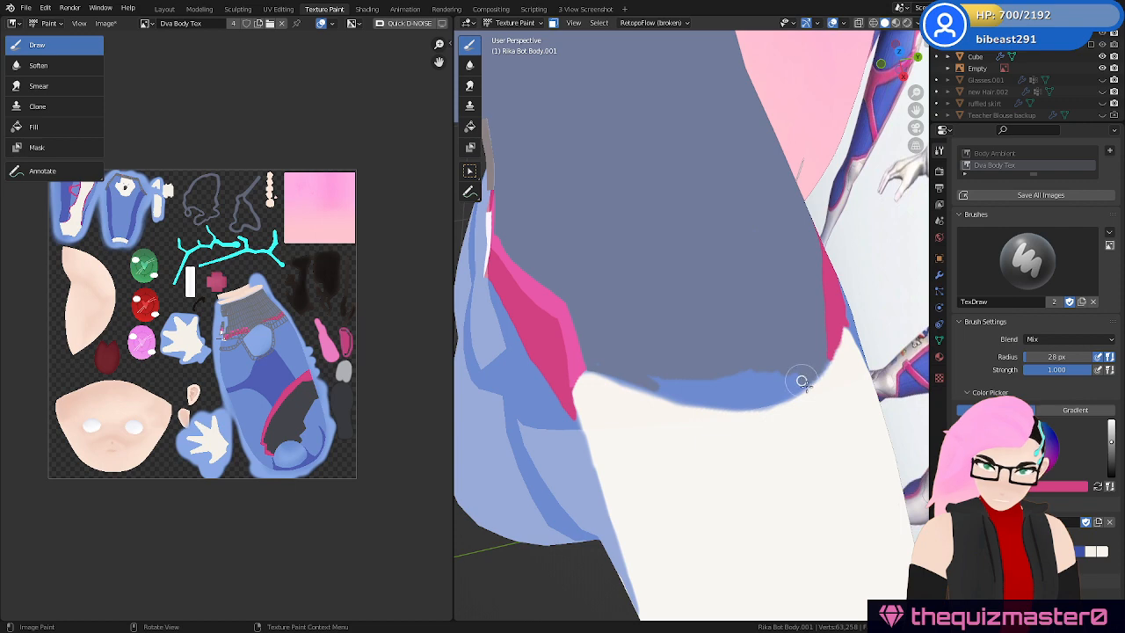
middle_click_drag(639, 345, 662, 332)
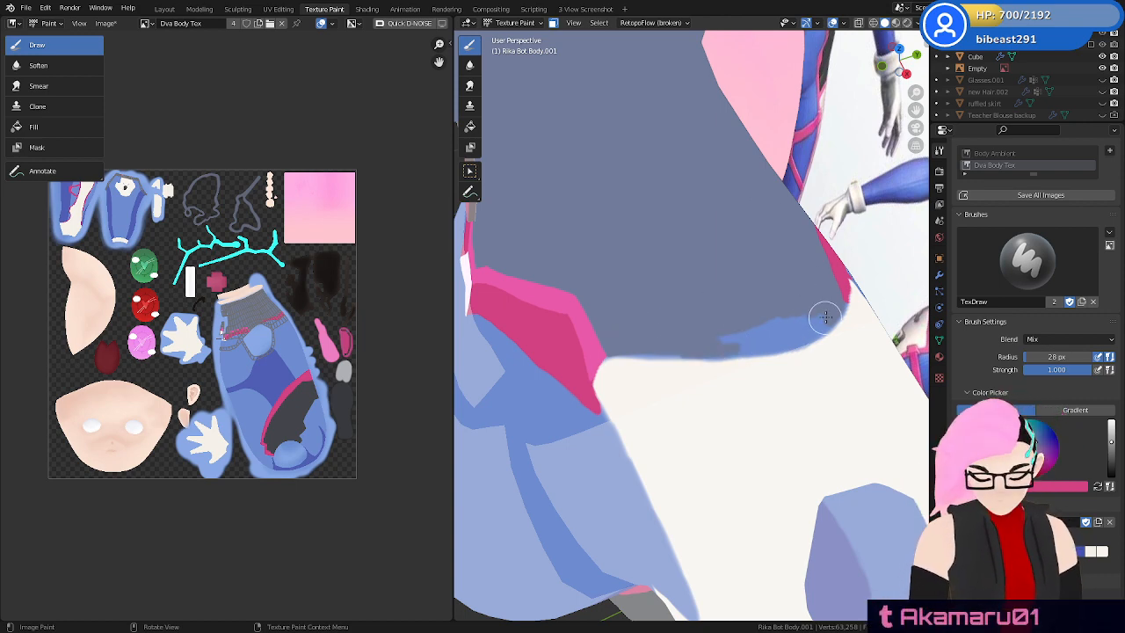
mouse_move(791, 343)
left_mouse_down()
mouse_move(726, 349)
mouse_move(803, 343)
mouse_move(764, 343)
mouse_move(815, 315)
mouse_move(784, 314)
left_mouse_up()
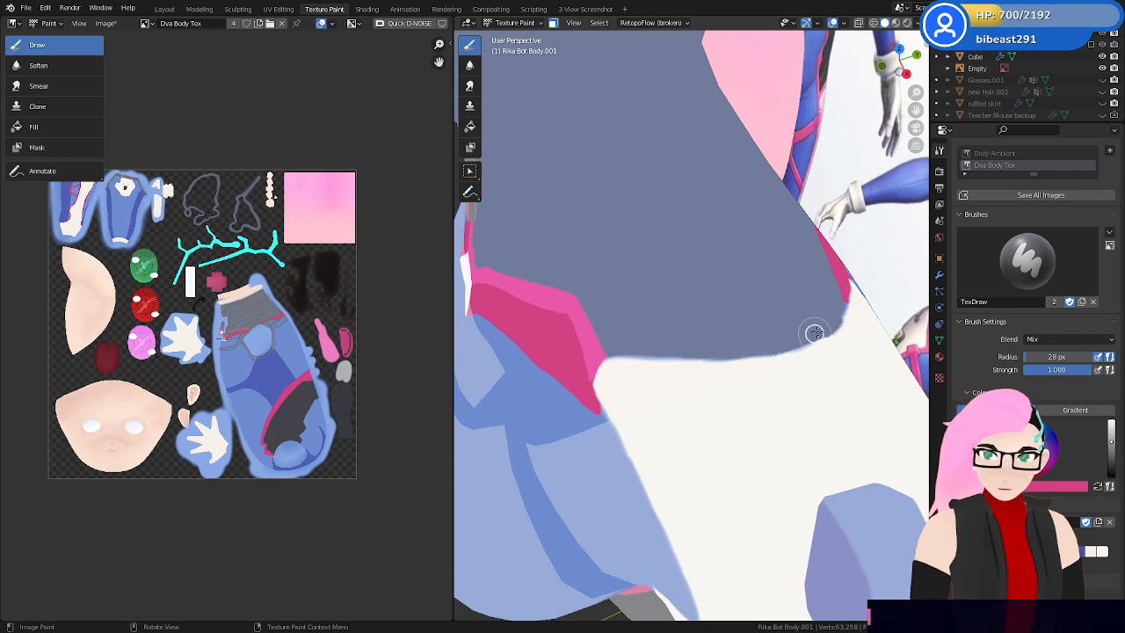
middle_click_drag(756, 346, 796, 338)
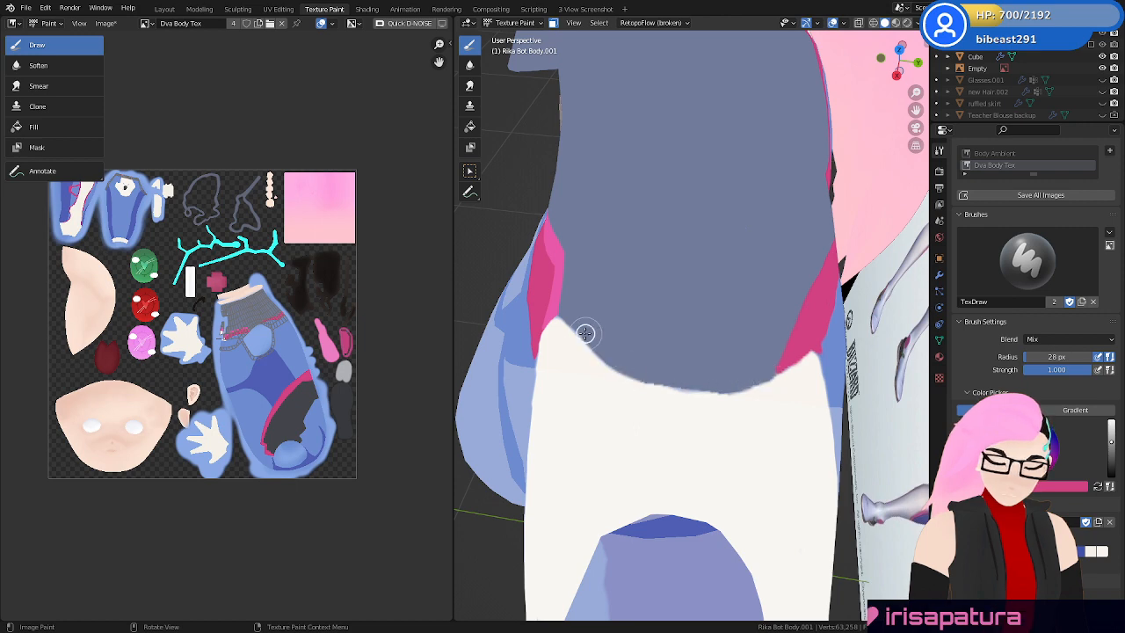
mouse_move(726, 309)
middle_mouse_down()
mouse_move(633, 316)
mouse_move(623, 356)
middle_mouse_up()
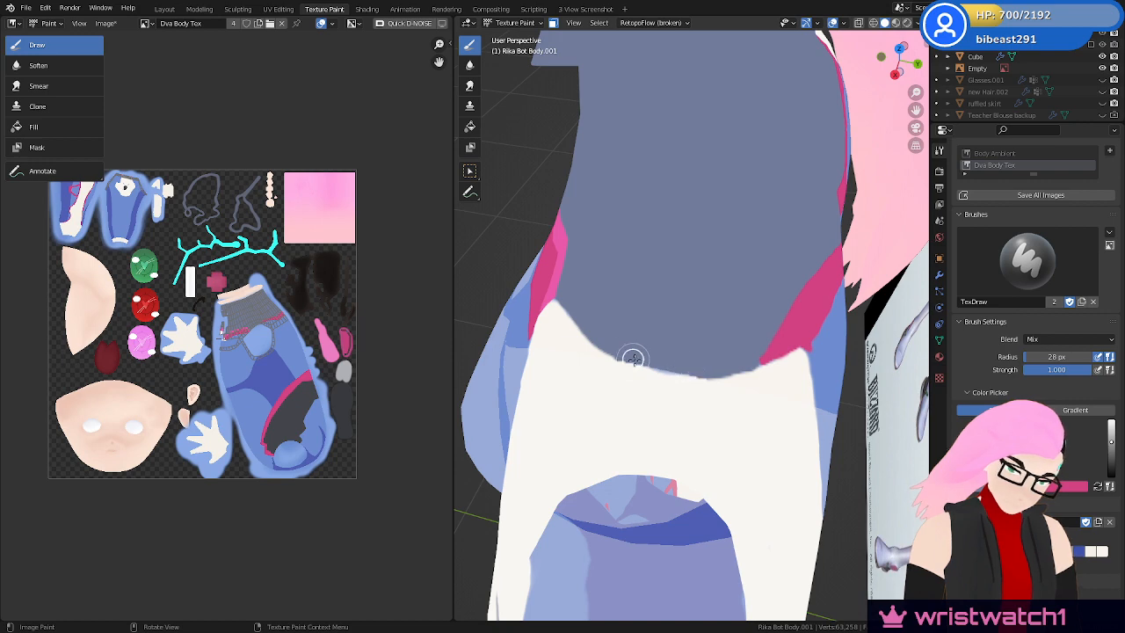
mouse_move(698, 397)
middle_mouse_down()
mouse_move(703, 432)
mouse_move(747, 440)
middle_mouse_up()
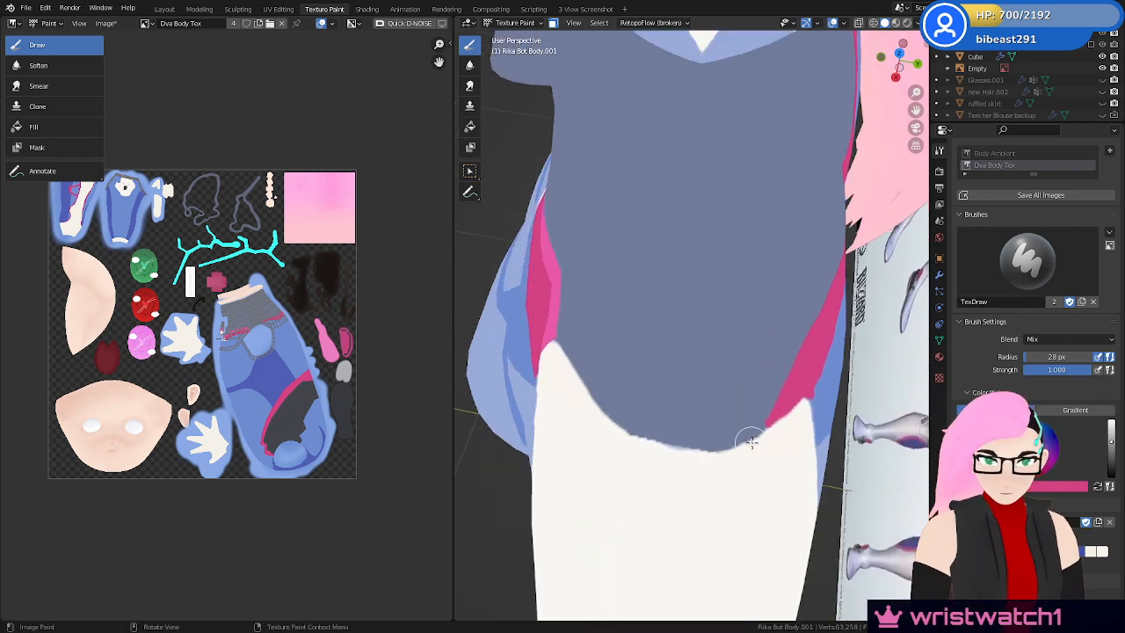
Disable the face paint mask, swap the brush colours and smooth the curved border between the slate grey shoulder and the white sleeve
key("m")
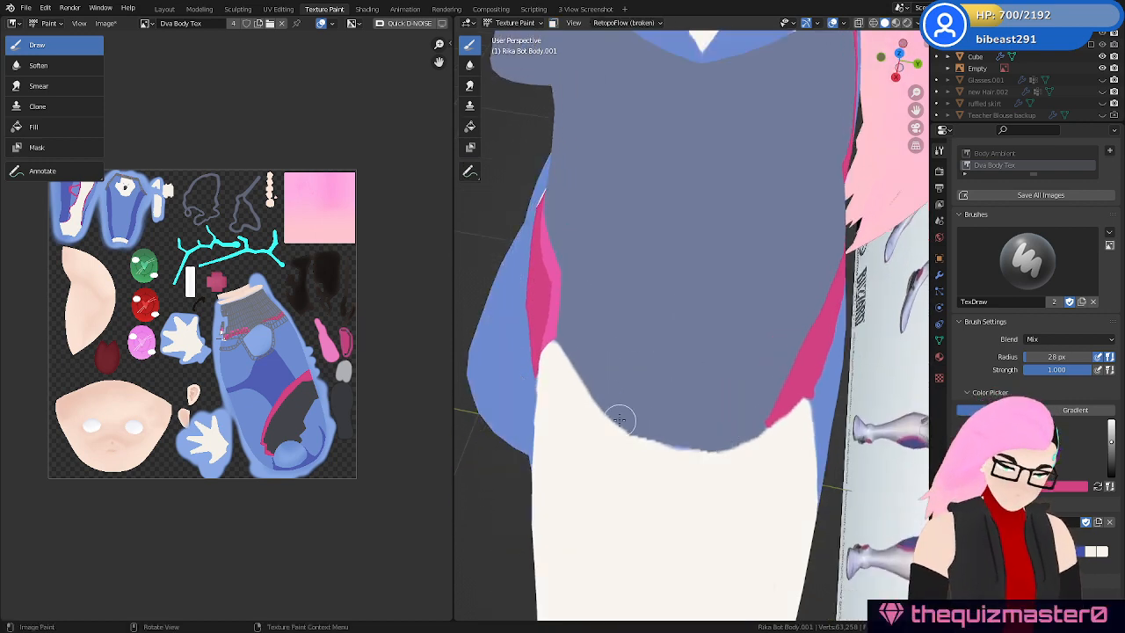
mouse_move(644, 439)
left_mouse_down()
mouse_move(706, 450)
mouse_move(746, 429)
left_mouse_up()
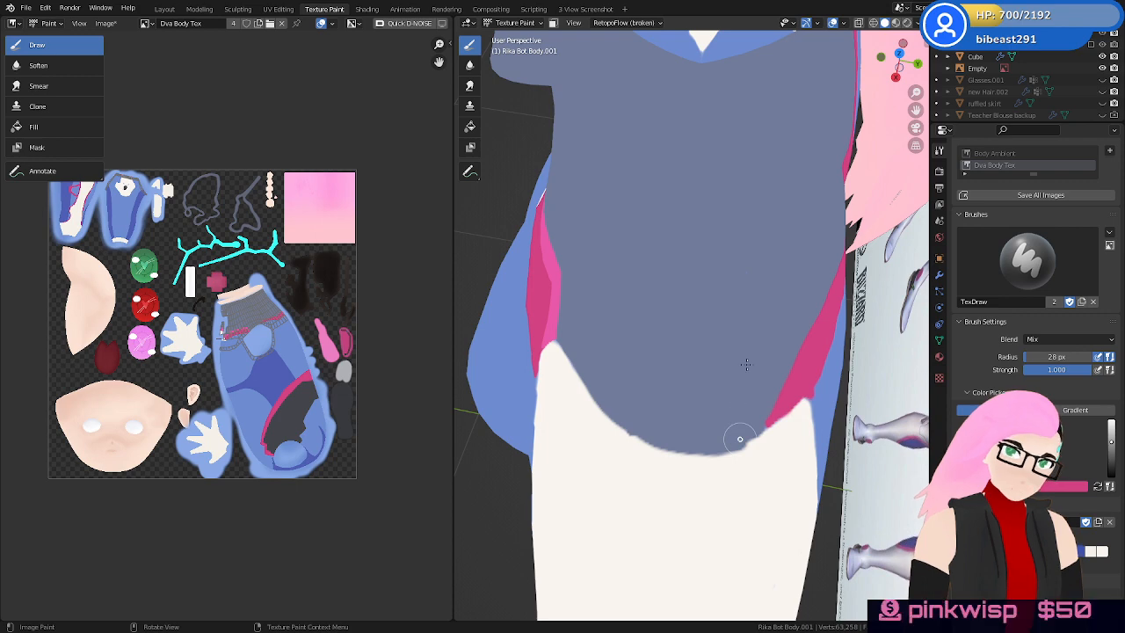
middle_click_drag(786, 479, 787, 370, "shift")
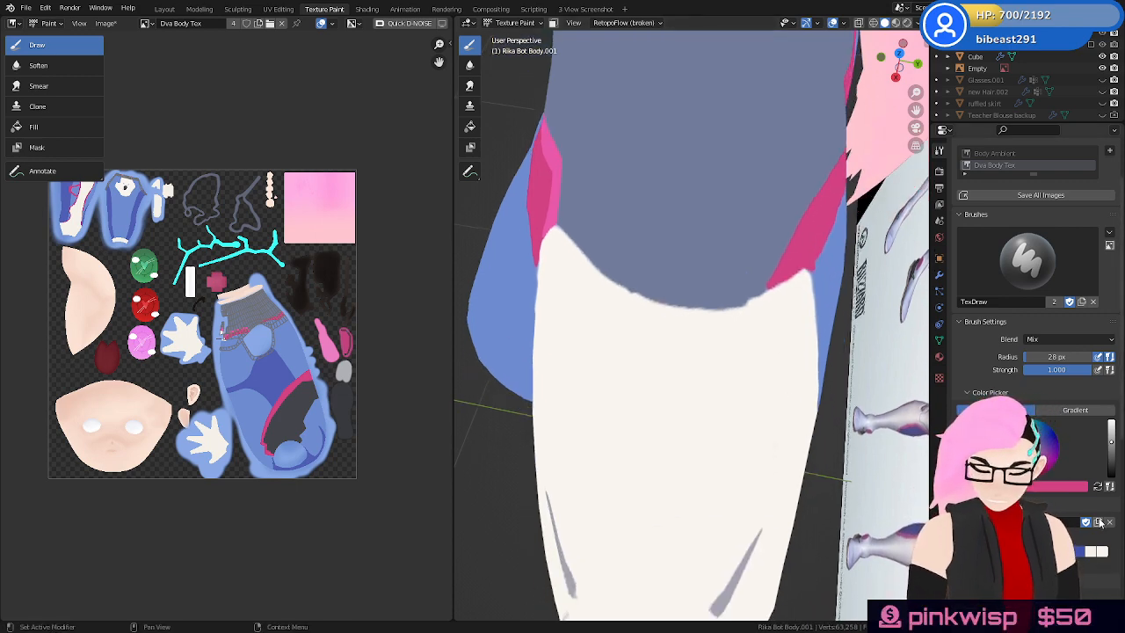
left_click(1098, 487)
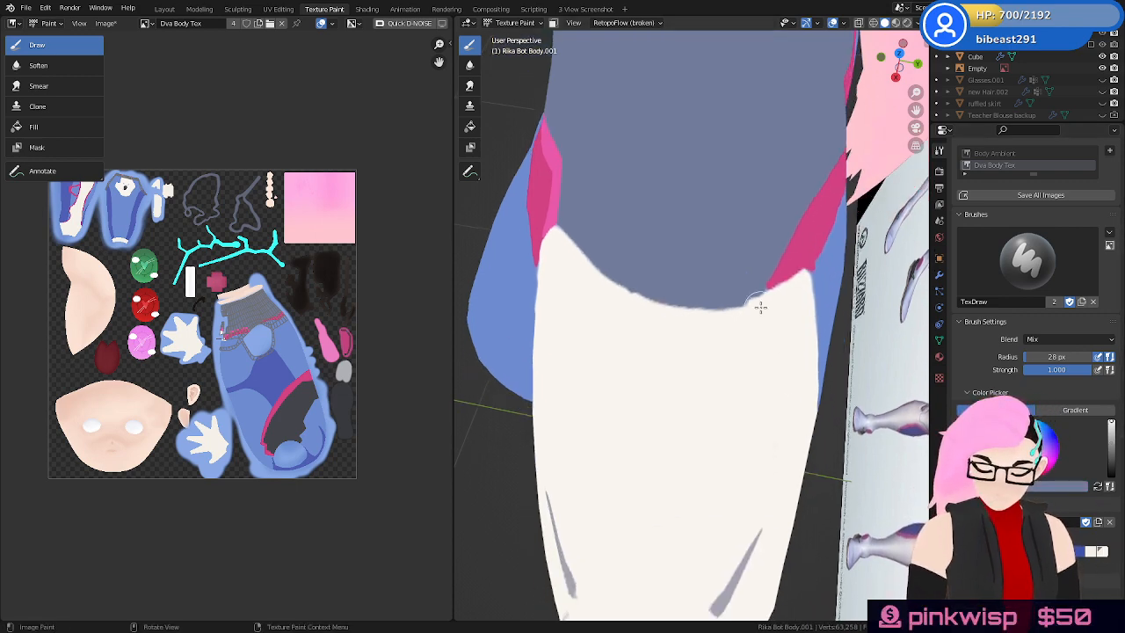
left_click_drag(733, 307, 624, 276)
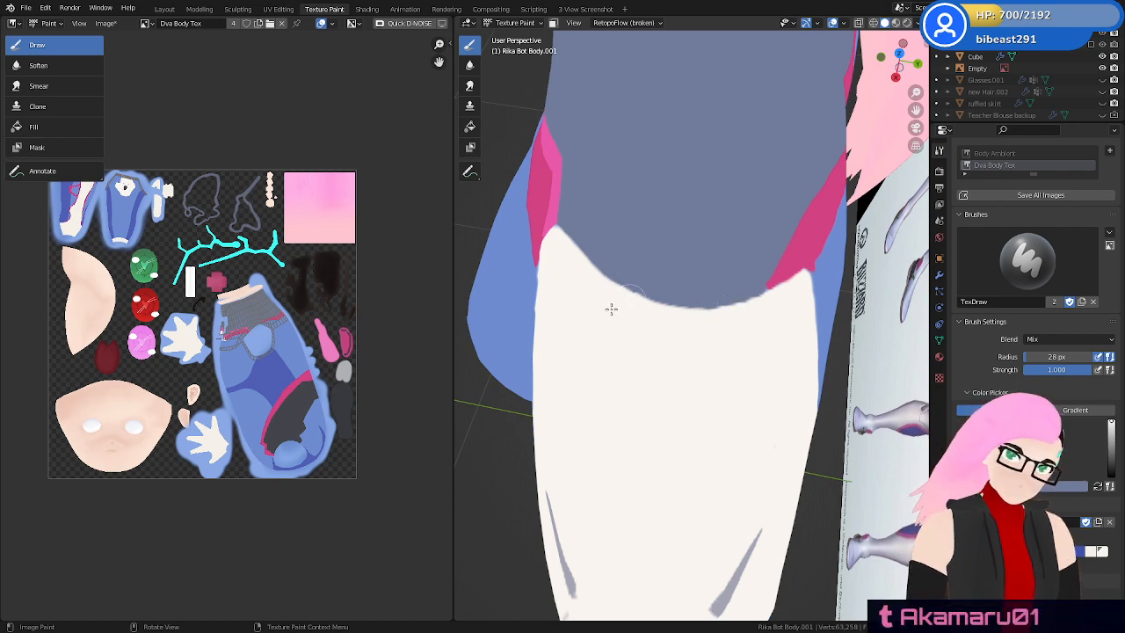
Select the face loops around the neck collar in Edit Mode and return to Texture Paint
middle_click_drag(610, 308, 688, 332)
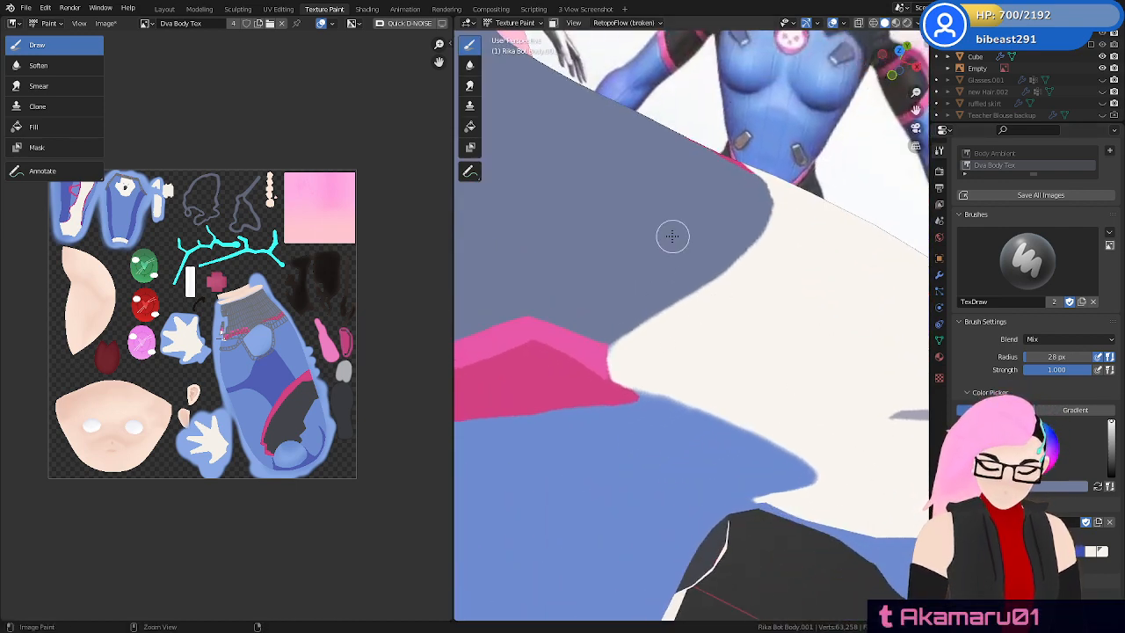
scroll(671, 236, "down", 6)
middle_click_drag(671, 235, 673, 311)
scroll(691, 352, "up", 2)
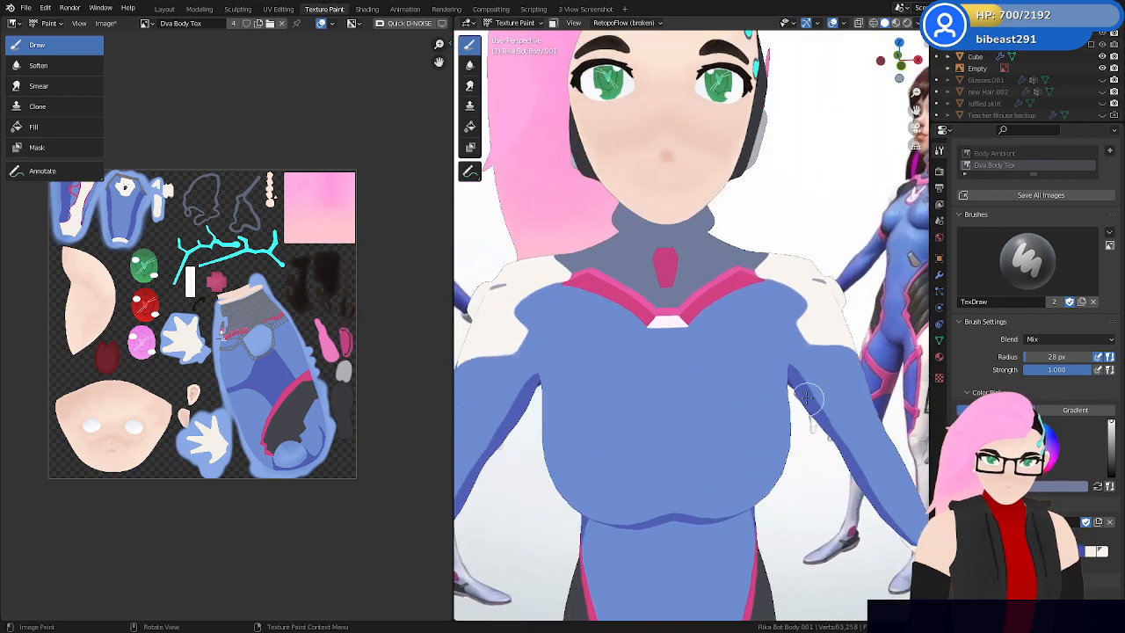
mouse_move(709, 384)
middle_mouse_down()
mouse_move(673, 439)
mouse_move(669, 413)
mouse_move(694, 378)
middle_mouse_up()
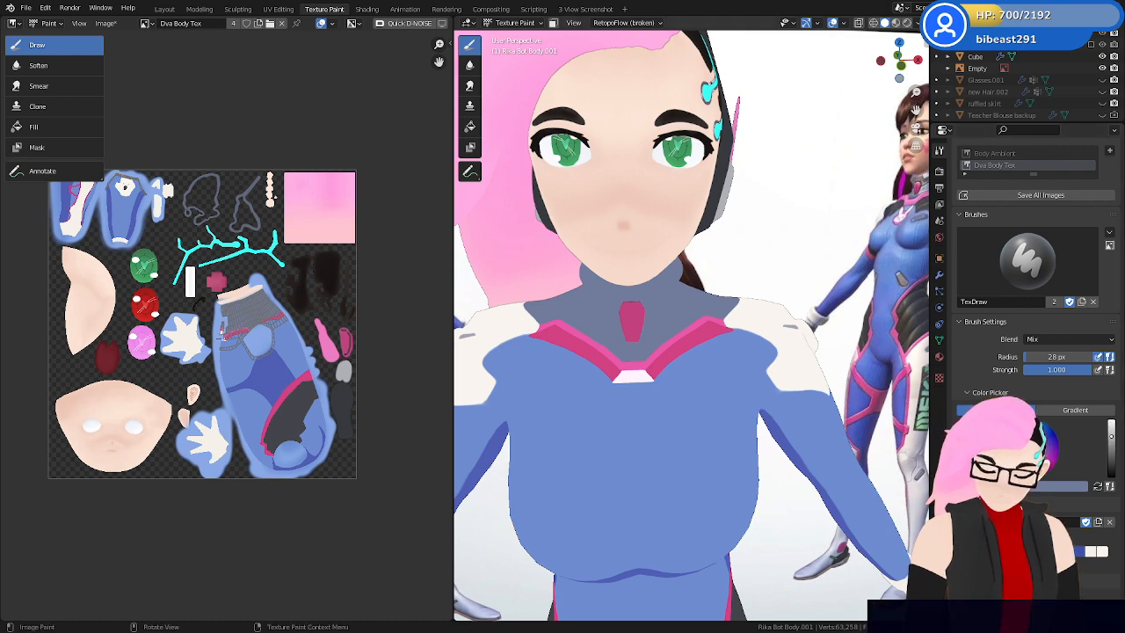
middle_click_drag(736, 398, 764, 424)
mouse_move(764, 425)
middle_mouse_down("ctrl")
mouse_move(764, 364)
mouse_move(706, 365)
mouse_move(678, 317)
mouse_move(691, 255)
middle_mouse_up("ctrl")
key("Tab")
left_click(676, 270, "alt")
left_click(677, 247, "alt+shift")
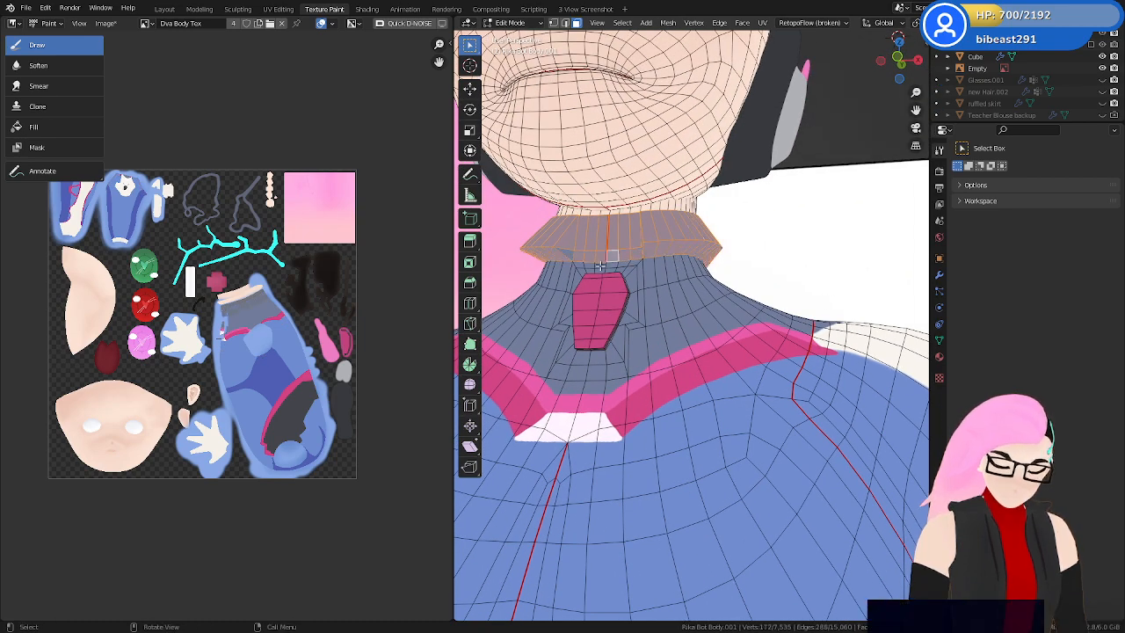
middle_click_drag(615, 258, 728, 279)
middle_click_drag(826, 299, 743, 320)
key("Tab")
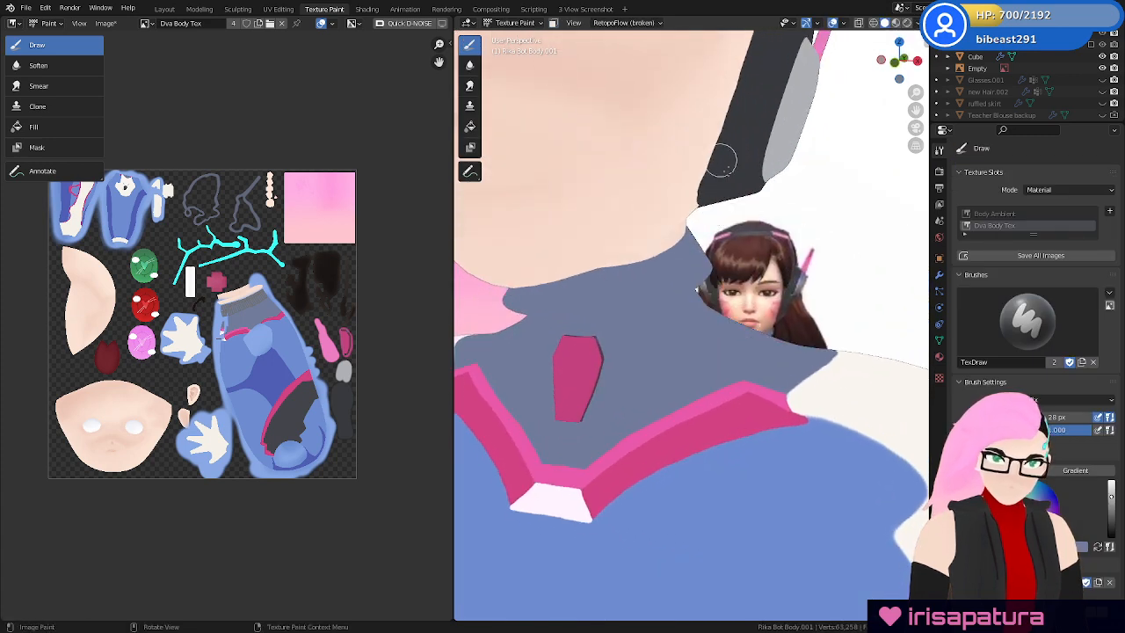
Enable the face paint mask and deselect the front centre faces of the collar, keeping both sides selected
left_click(553, 26)
mouse_move(802, 288)
middle_mouse_down()
mouse_move(793, 341)
mouse_move(776, 311)
mouse_move(676, 277)
middle_mouse_up()
key("Tab")
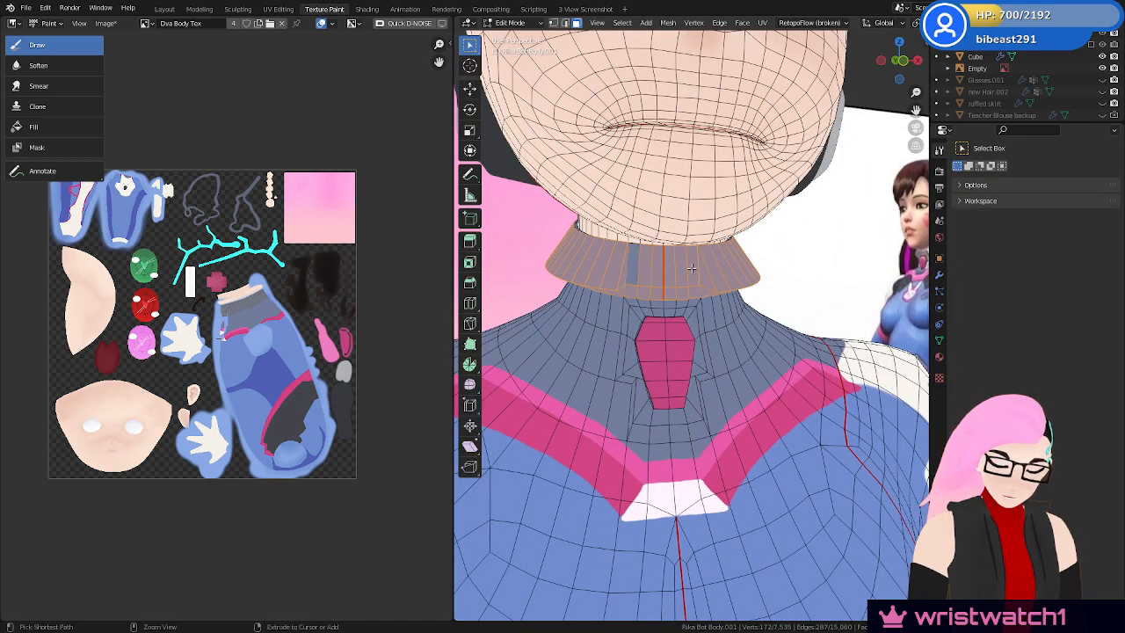
left_click(691, 268, "ctrl")
key("ctrl+z")
left_click(647, 270, "shift")
left_click(658, 268, "shift")
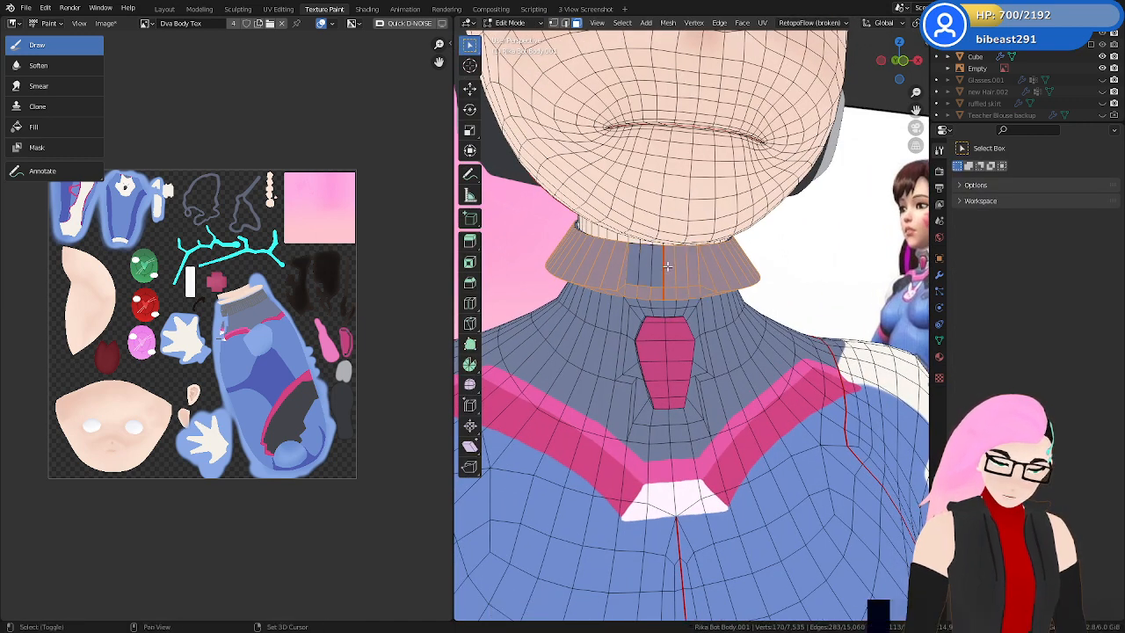
left_click(670, 267, "shift")
left_click(682, 268, "shift")
left_click(692, 269, "shift")
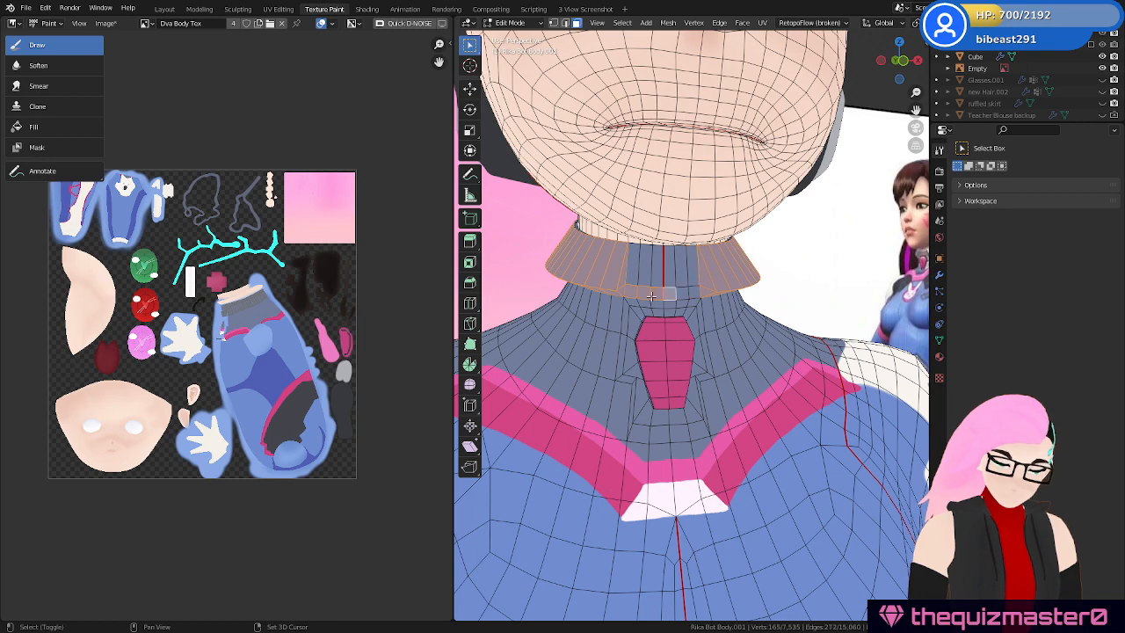
middle_click_drag(692, 304, 670, 324)
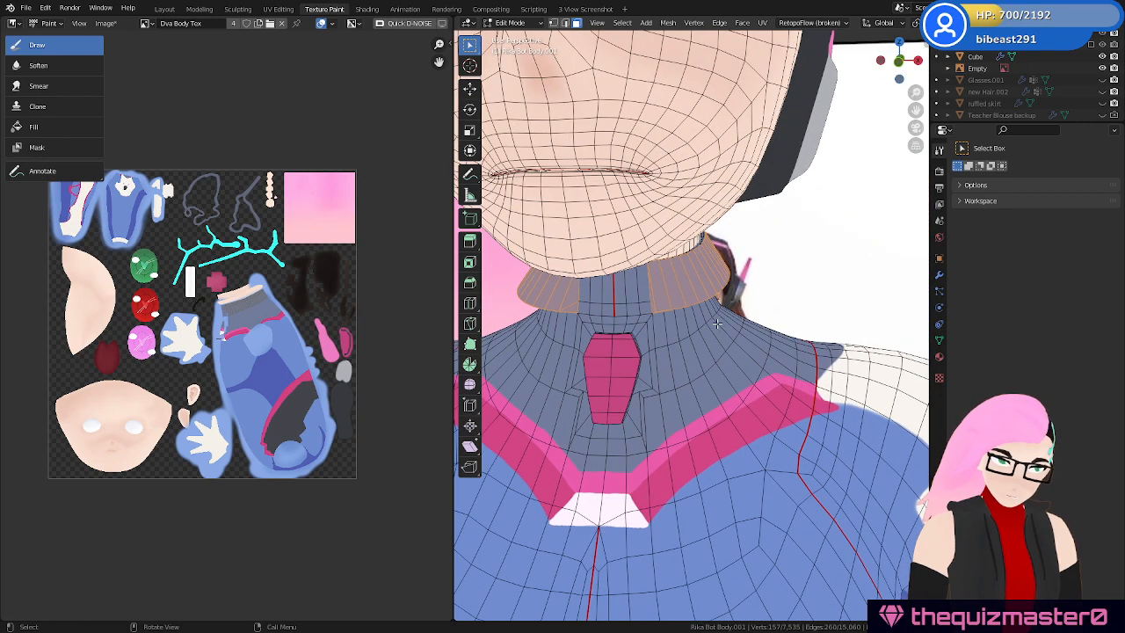
Paint the masked collar sides light grey all the way round the neck, and turn the face paint mask off
key("Tab")
middle_click_drag(733, 352, 684, 366)
middle_click_drag(783, 430, 645, 297)
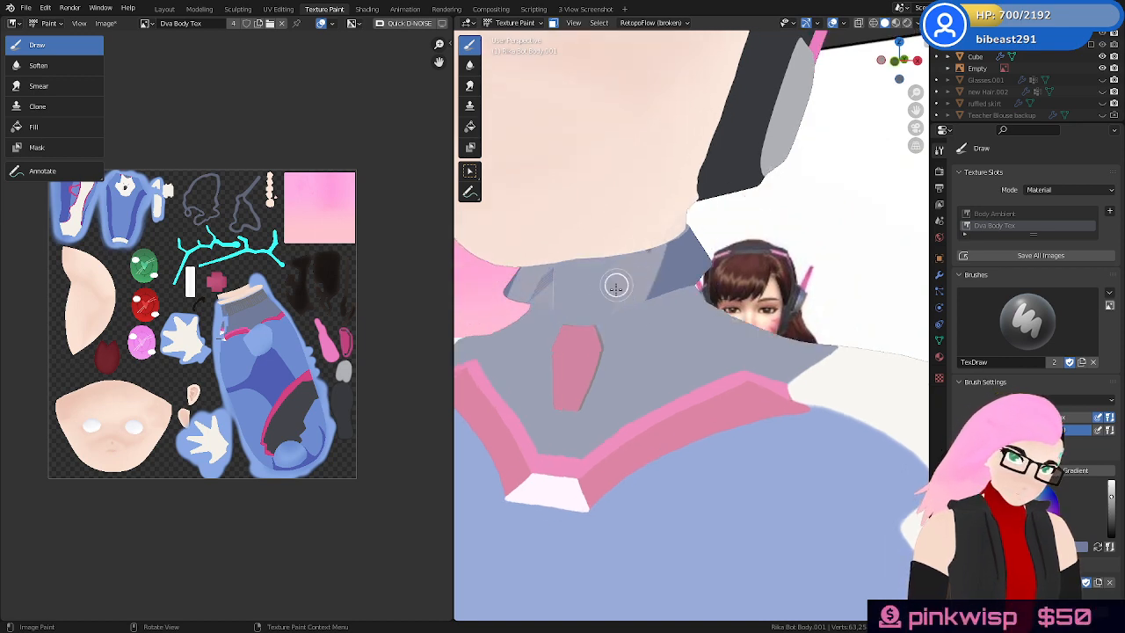
middle_click_drag(641, 294, 665, 291)
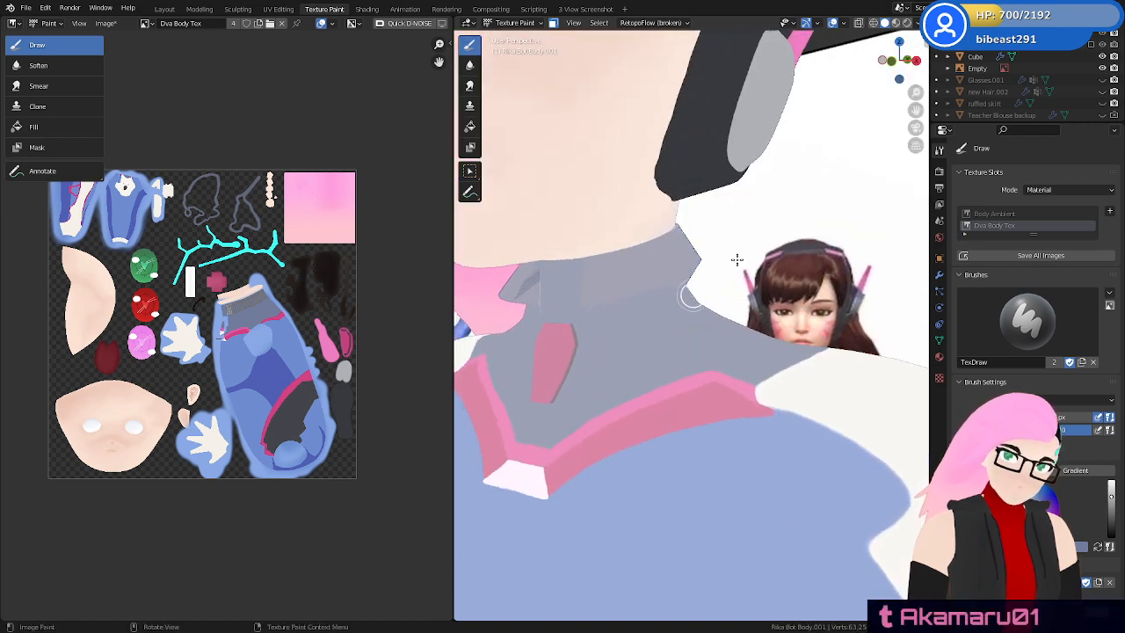
middle_click_drag(698, 283, 618, 303)
mouse_move(634, 295)
left_mouse_down()
mouse_move(658, 295)
mouse_move(669, 267)
mouse_move(640, 241)
left_mouse_up()
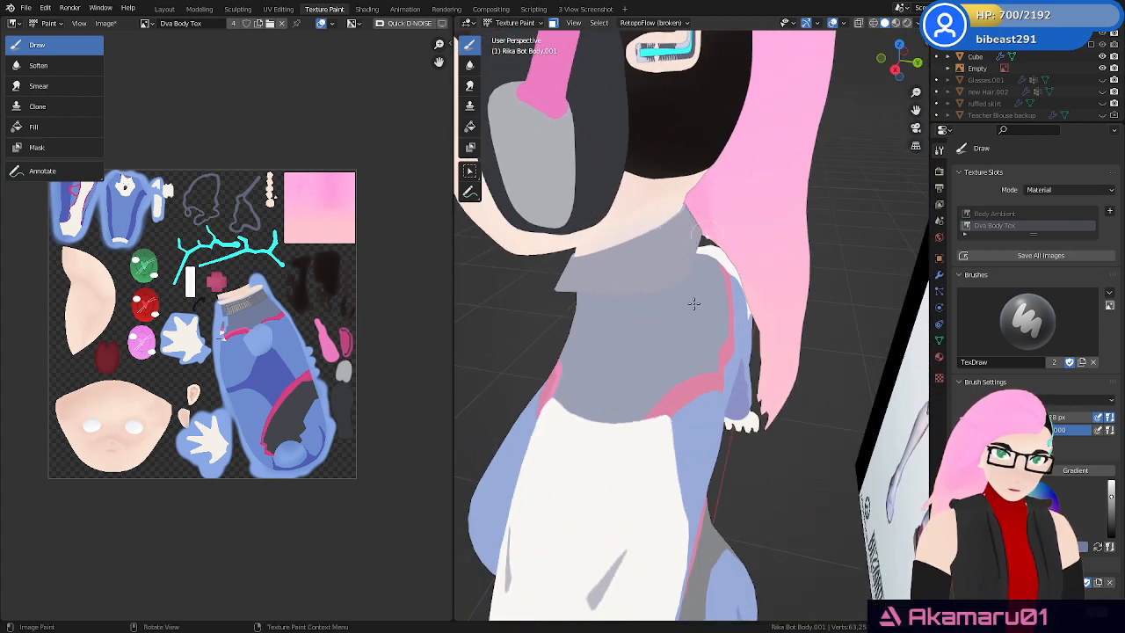
mouse_move(695, 304)
middle_mouse_down()
mouse_move(676, 302)
mouse_move(801, 266)
mouse_move(764, 266)
mouse_move(750, 314)
middle_mouse_up()
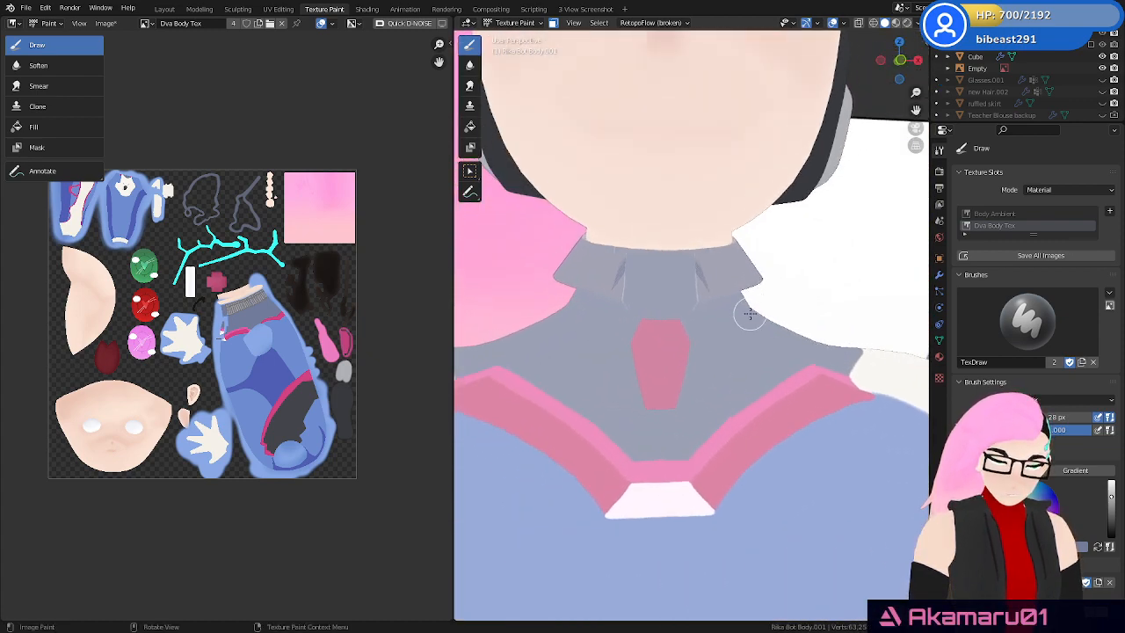
left_click(553, 24)
scroll(756, 258, "up", 3)
mouse_move(759, 261)
middle_mouse_down()
mouse_move(797, 261)
mouse_move(803, 282)
mouse_move(799, 247)
middle_mouse_up()
scroll(803, 282, "down", 2)
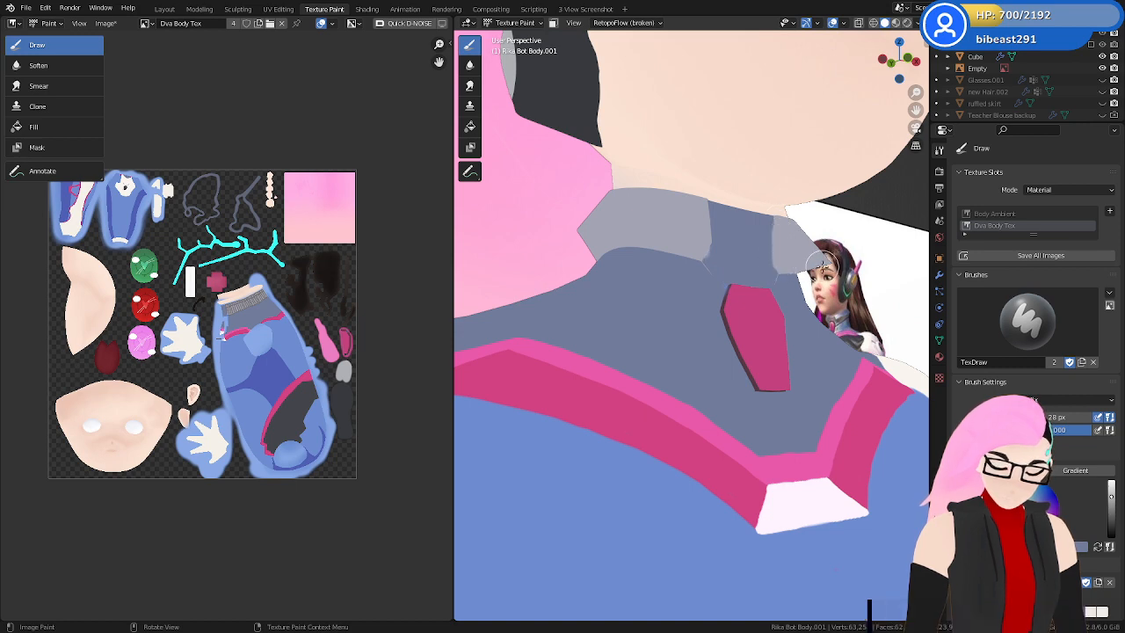
mouse_move(800, 168)
left_mouse_down()
mouse_move(879, 151)
mouse_move(716, 182)
left_mouse_up()
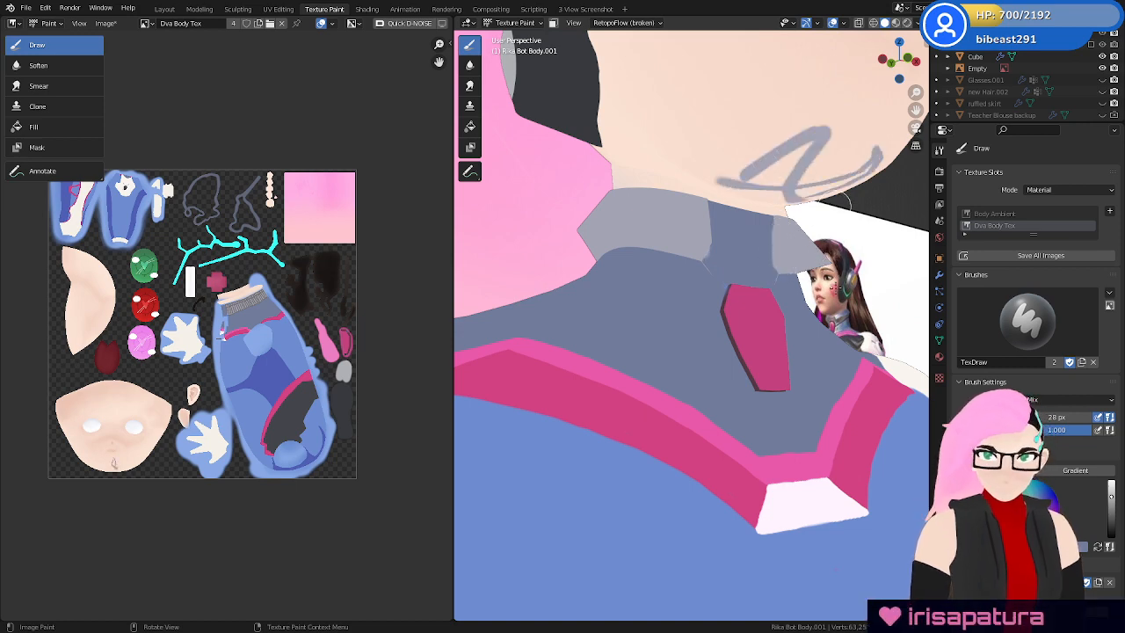
key("ctrl+z")
middle_click_drag(815, 338, 764, 389)
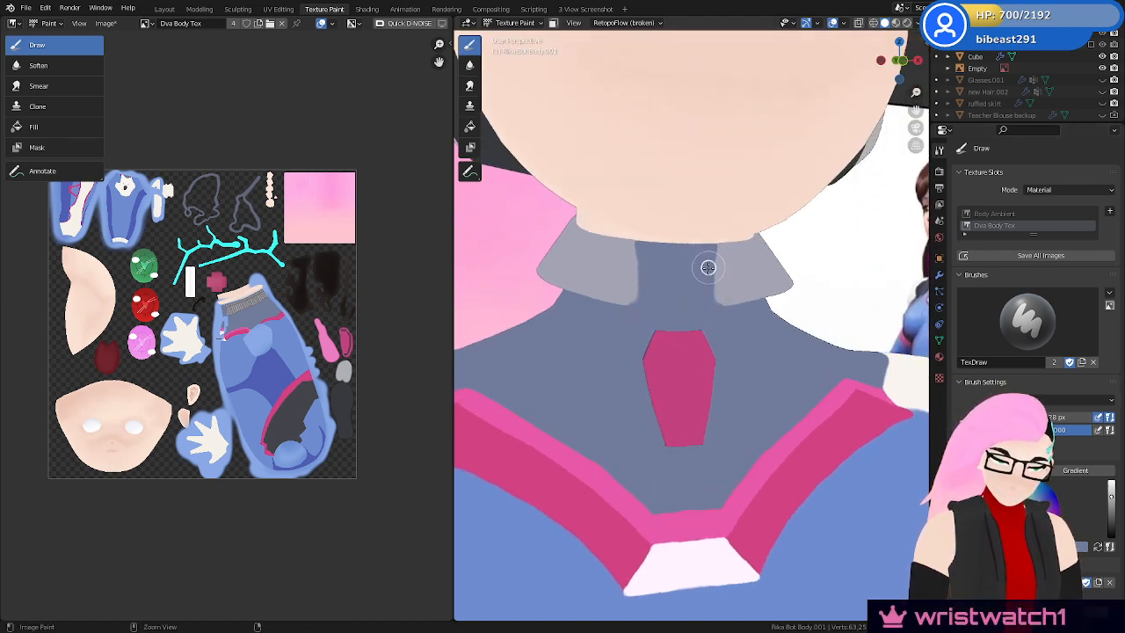
mouse_move(747, 300)
middle_mouse_down()
mouse_move(761, 273)
mouse_move(723, 299)
mouse_move(728, 353)
mouse_move(806, 384)
middle_mouse_up()
mouse_move(689, 285)
middle_mouse_down("ctrl")
mouse_move(709, 244)
mouse_move(701, 225)
middle_mouse_up("ctrl")
mouse_move(666, 188)
left_mouse_down()
mouse_move(714, 215)
mouse_move(670, 190)
left_mouse_up()
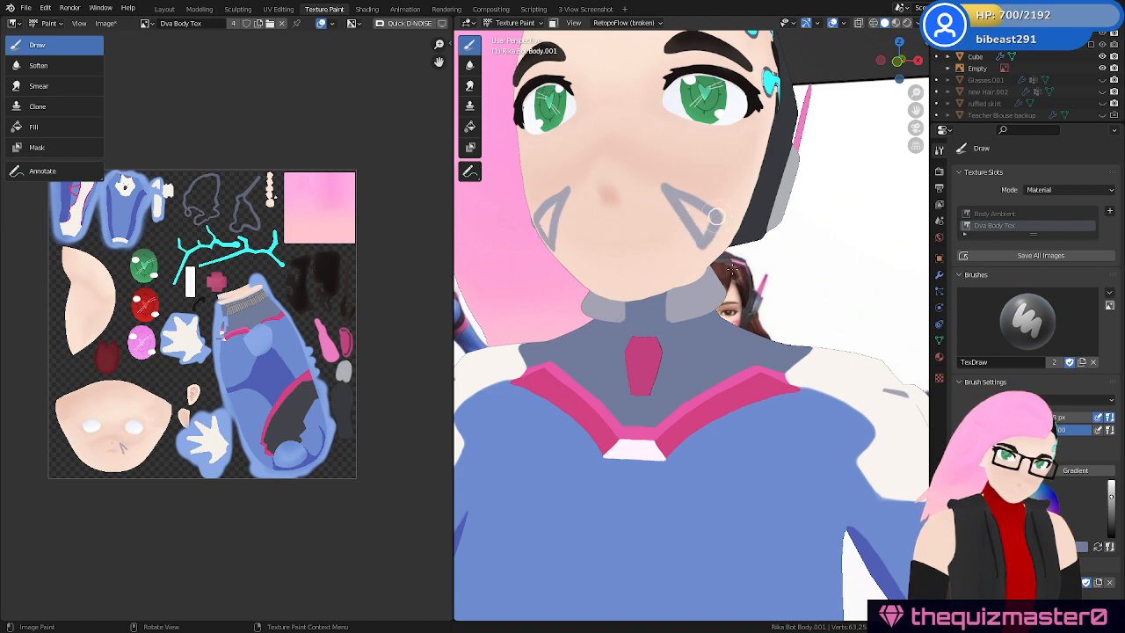
middle_click_drag(765, 359, 756, 391)
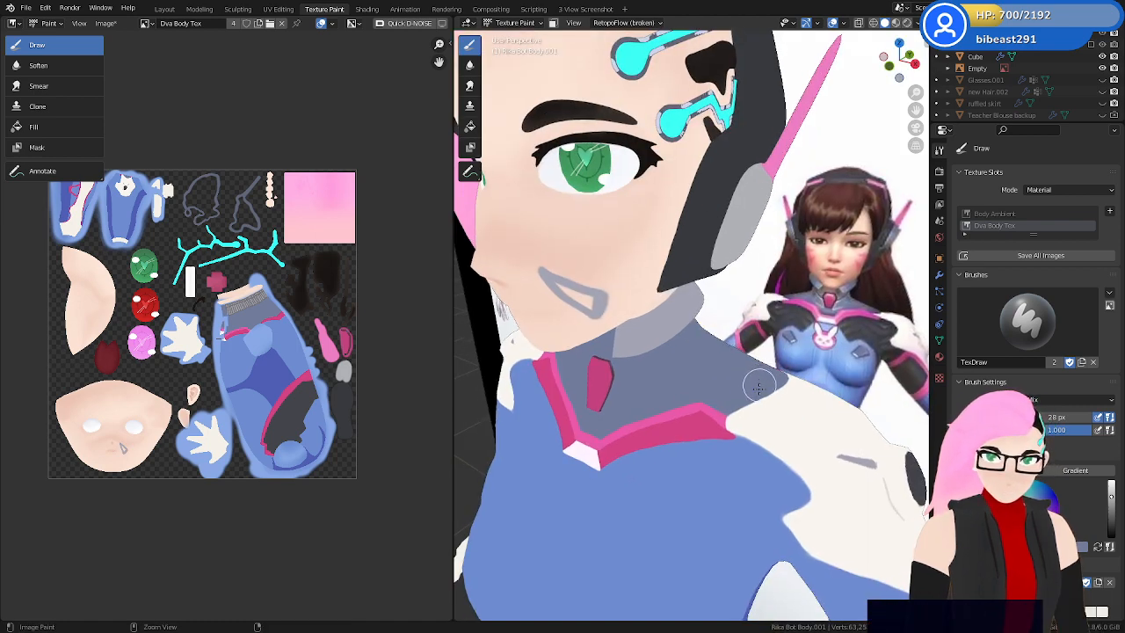
key("ctrl+z")
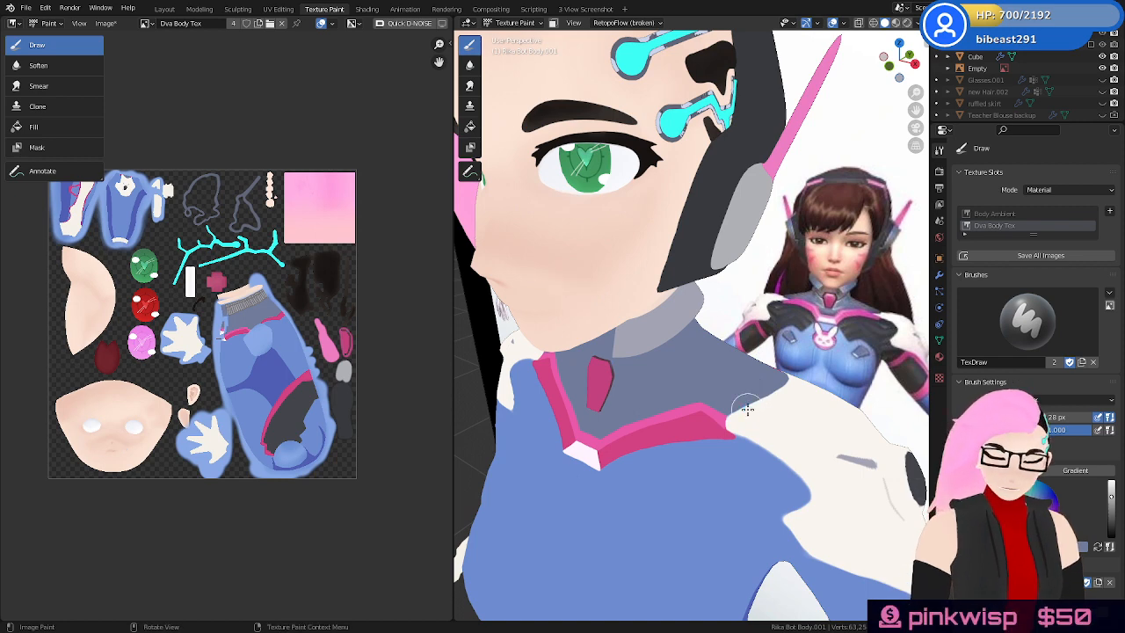
Save the file and check the painted upper body from the front
key("ctrl+s")
middle_click_drag(712, 352, 732, 405, "ctrl")
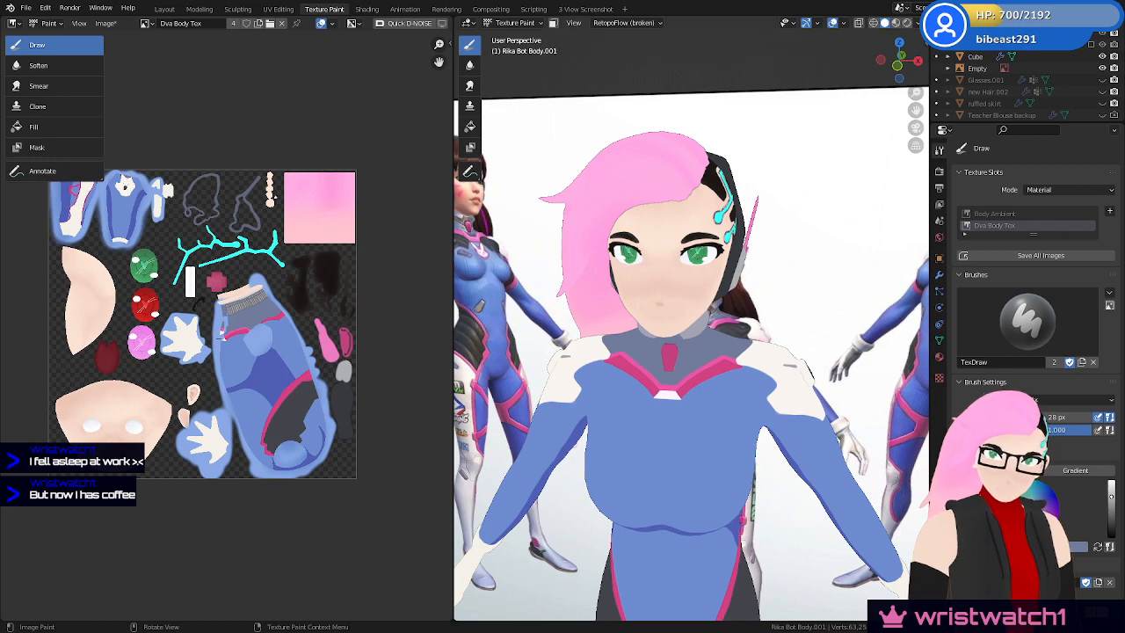
mouse_move(743, 279)
middle_mouse_down()
mouse_move(841, 261)
mouse_move(857, 269)
mouse_move(740, 339)
middle_mouse_up()
mouse_move(753, 427)
middle_mouse_down()
mouse_move(716, 459)
mouse_move(737, 434)
mouse_move(807, 418)
mouse_move(756, 420)
mouse_move(730, 378)
mouse_move(782, 376)
mouse_move(660, 369)
mouse_move(728, 370)
middle_mouse_up()
Select the face loop around the base of the neck in Edit Mode and enable the face paint mask in Texture Paint
key("Tab")
key("Tab")
key("Tab")
key("Tab")
scroll(726, 371, "up", 3)
key("Tab")
scroll(728, 370, "up", 3)
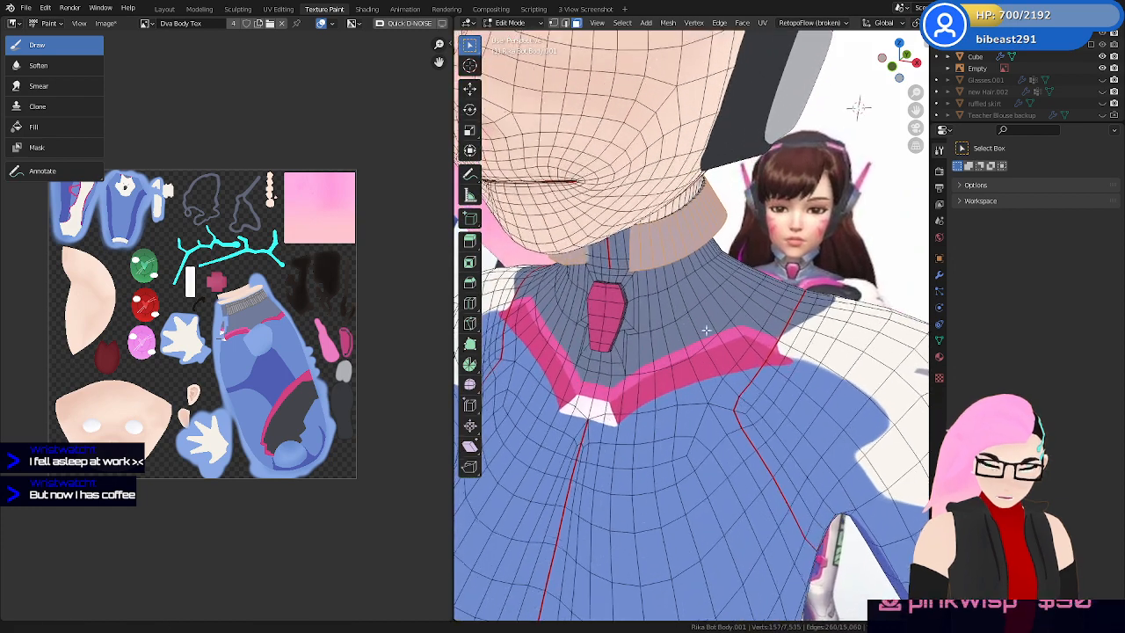
left_click(673, 313, "alt")
key("Tab")
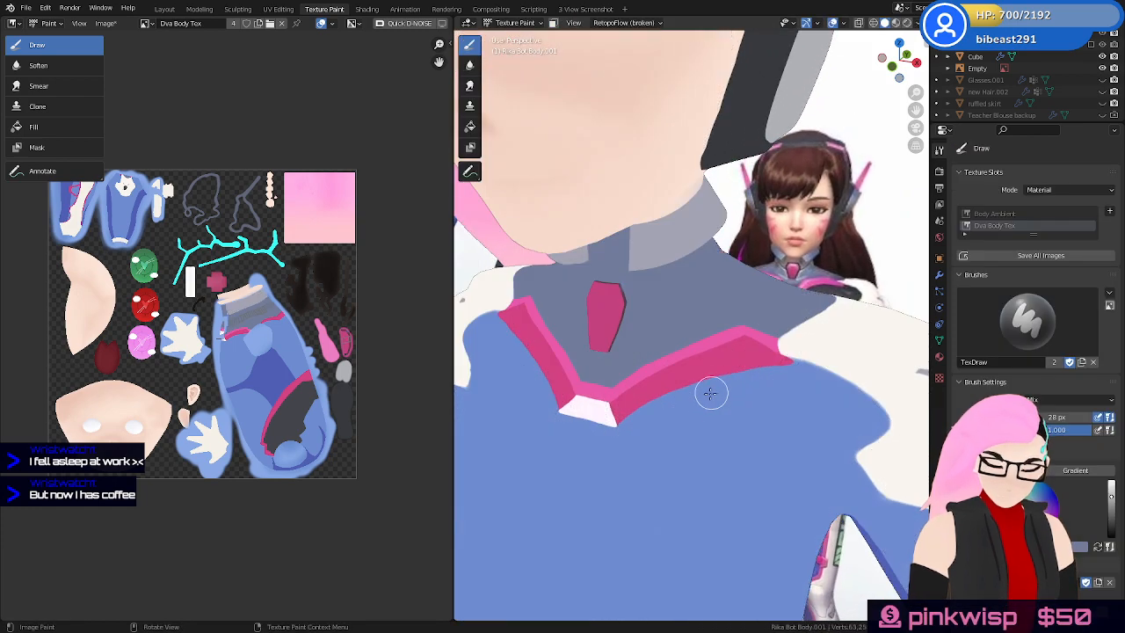
left_click(551, 24)
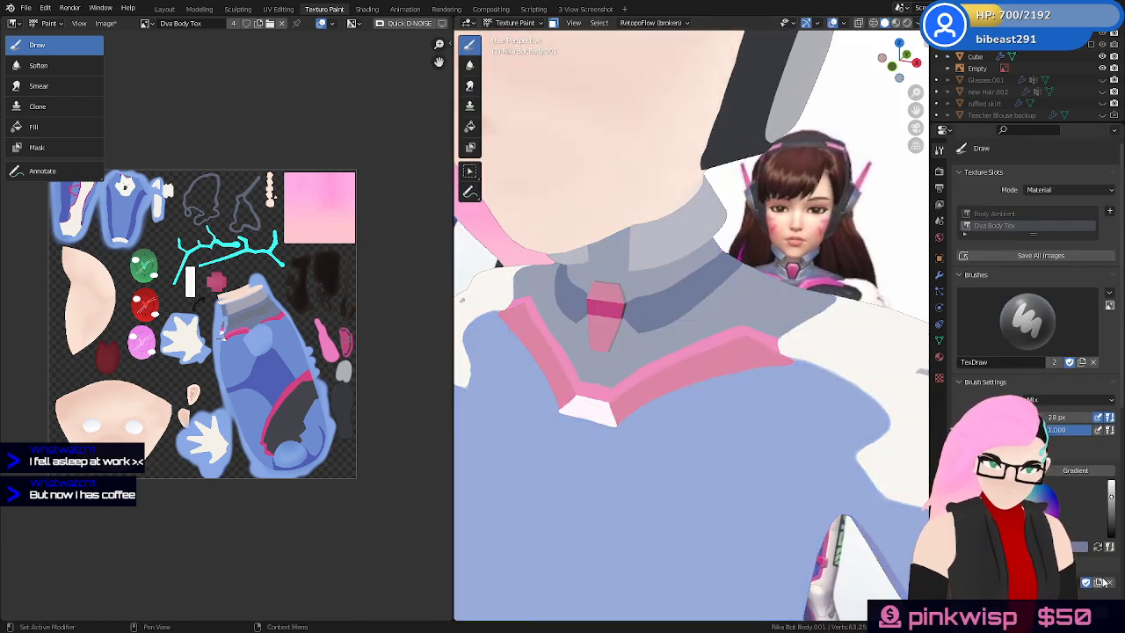
Set the brush radius to 1 px and add the face loop surrounding the pink gem to the masked selection
scroll(1058, 497, "down", 4)
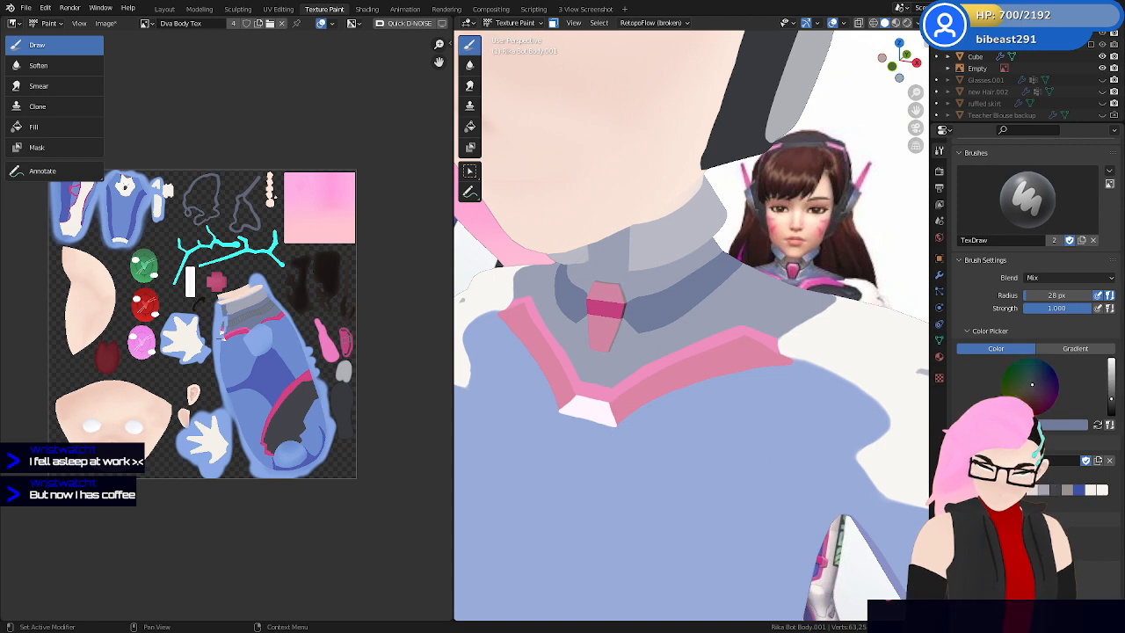
middle_click_drag(619, 338, 671, 355, "shift")
key("f")
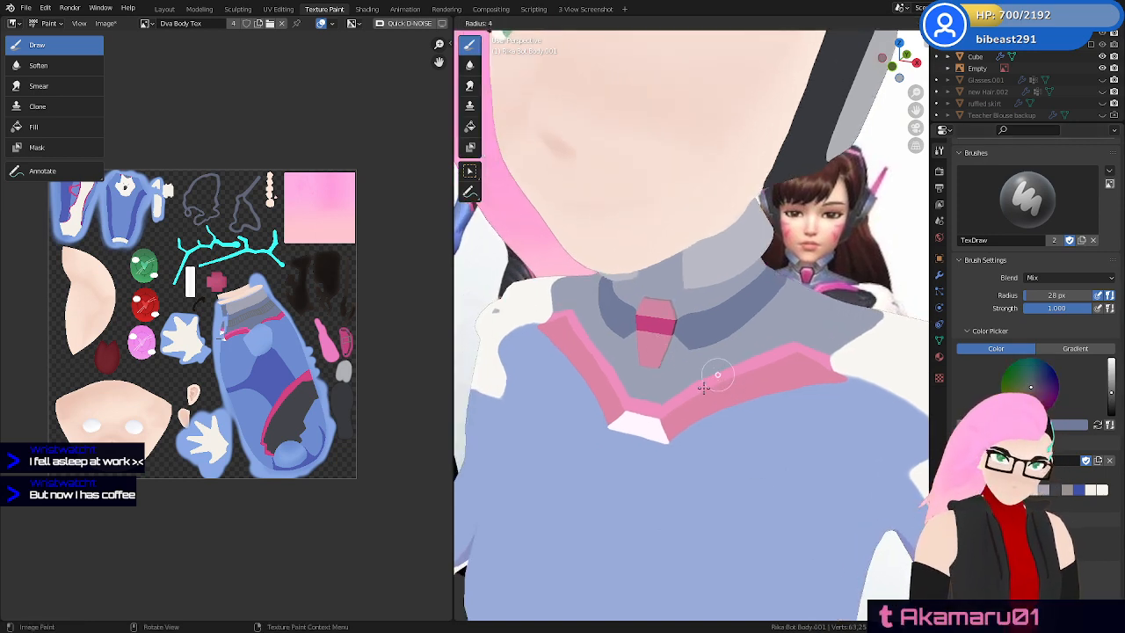
left_click(711, 387)
scroll(708, 369, "up", 5)
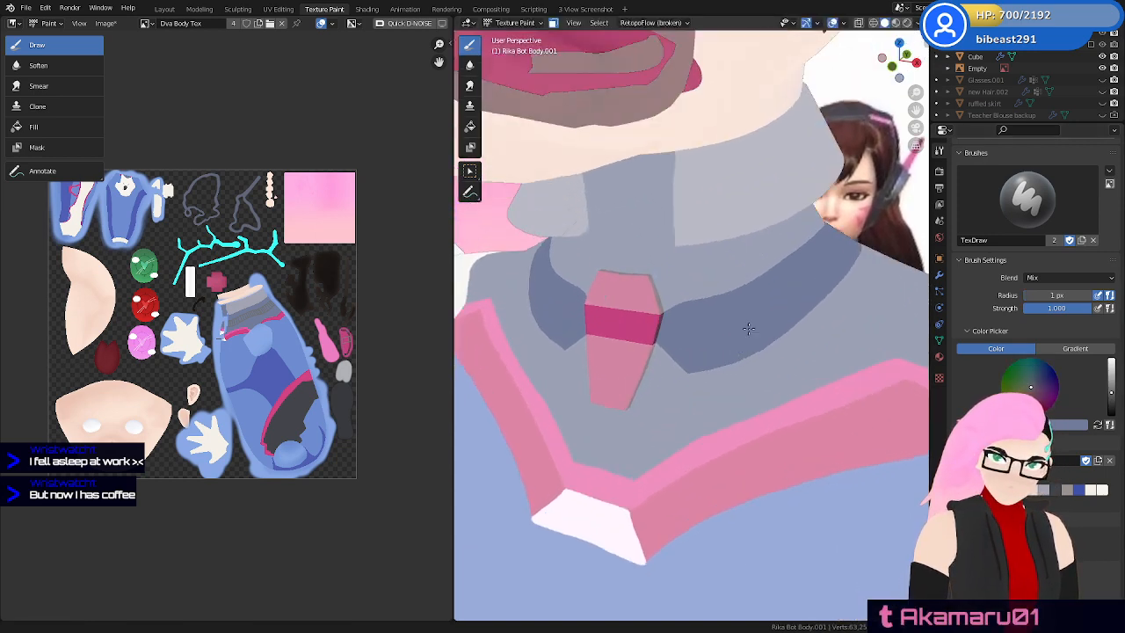
key("Tab")
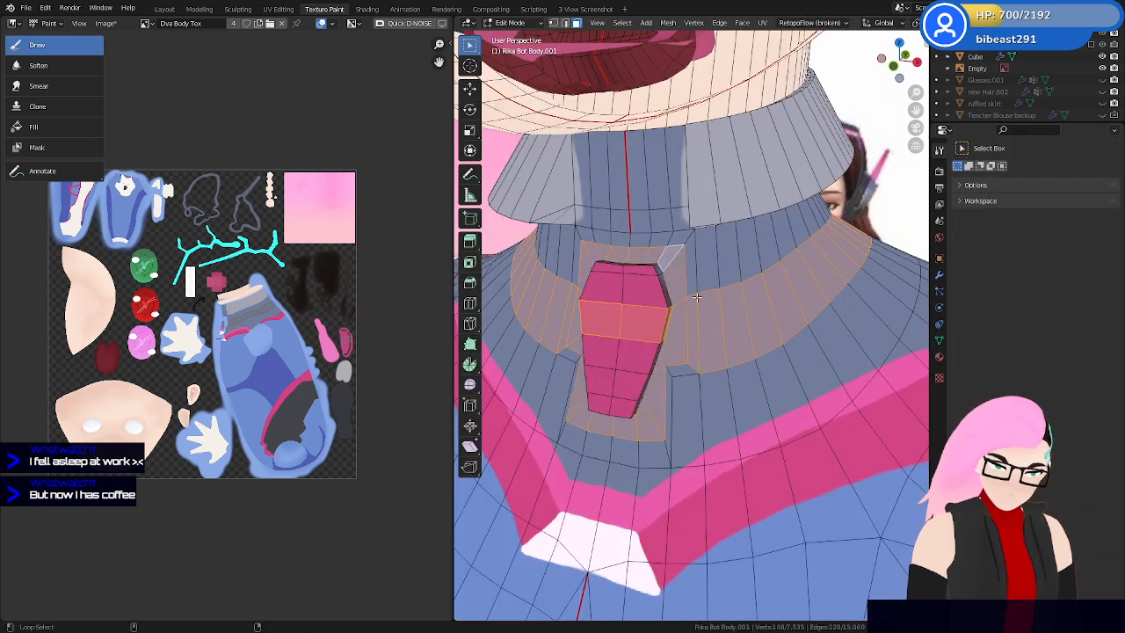
key("Tab")
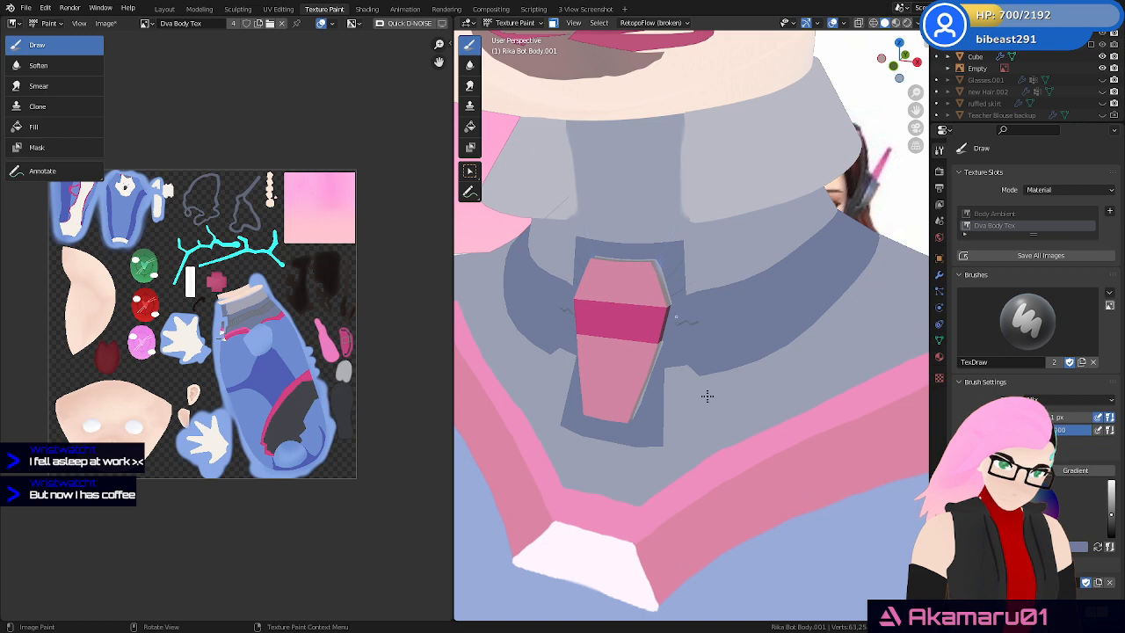
Try a stroke with an enlarged brush on the masked faces beside the pink gem, and undo it
key("f")
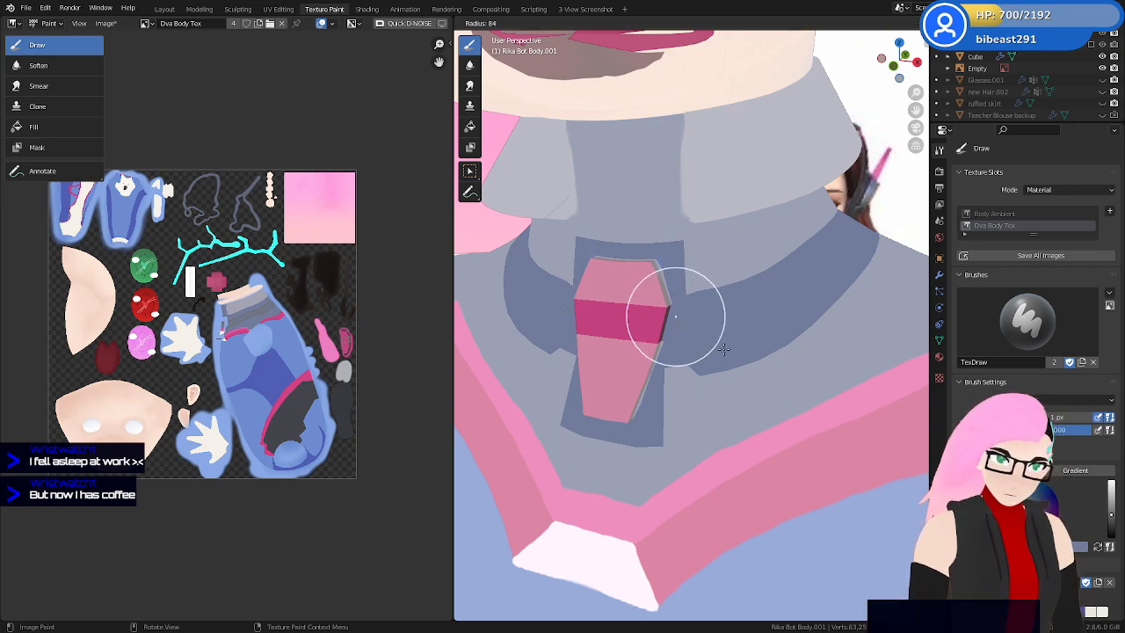
left_click(675, 317)
mouse_move(685, 321)
left_mouse_down()
mouse_move(751, 308)
mouse_move(721, 333)
left_mouse_up()
key("ctrl+z")
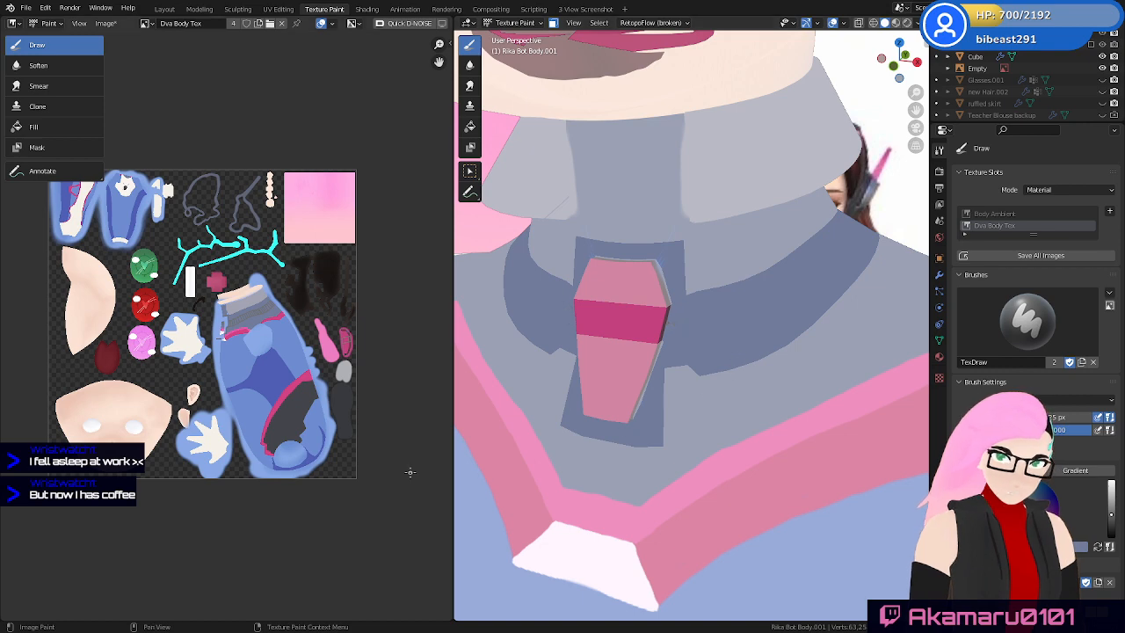
Save the Dva Body Tex image and open the body mesh in Edit Mode in the UV Editing workspace
scroll(325, 359, "up", 5)
scroll(324, 359, "up", 6)
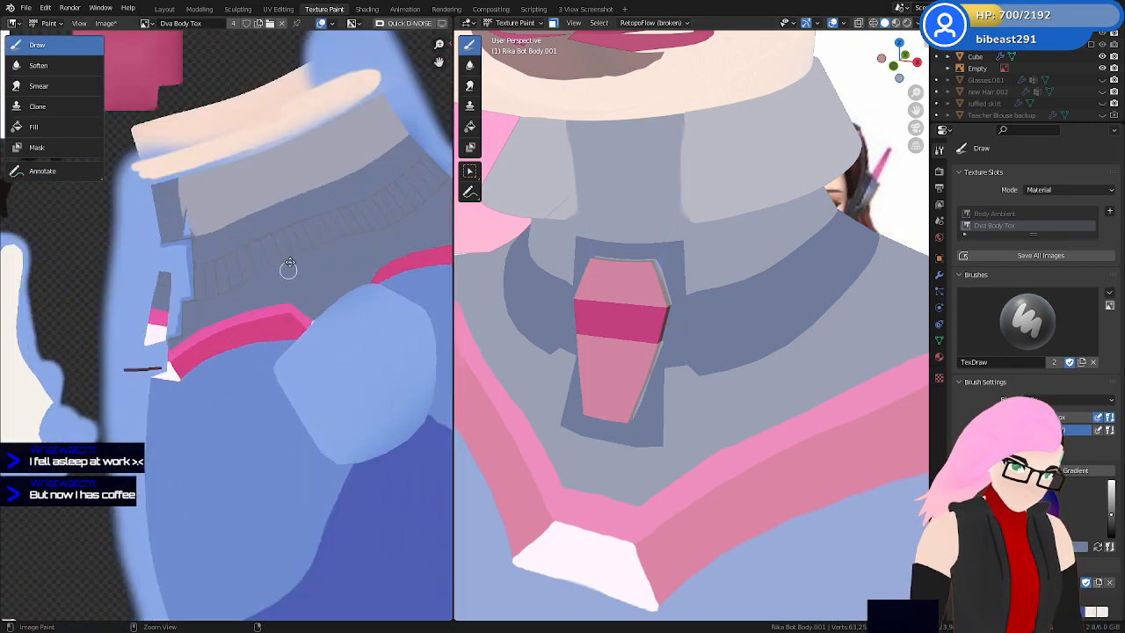
key("Tab")
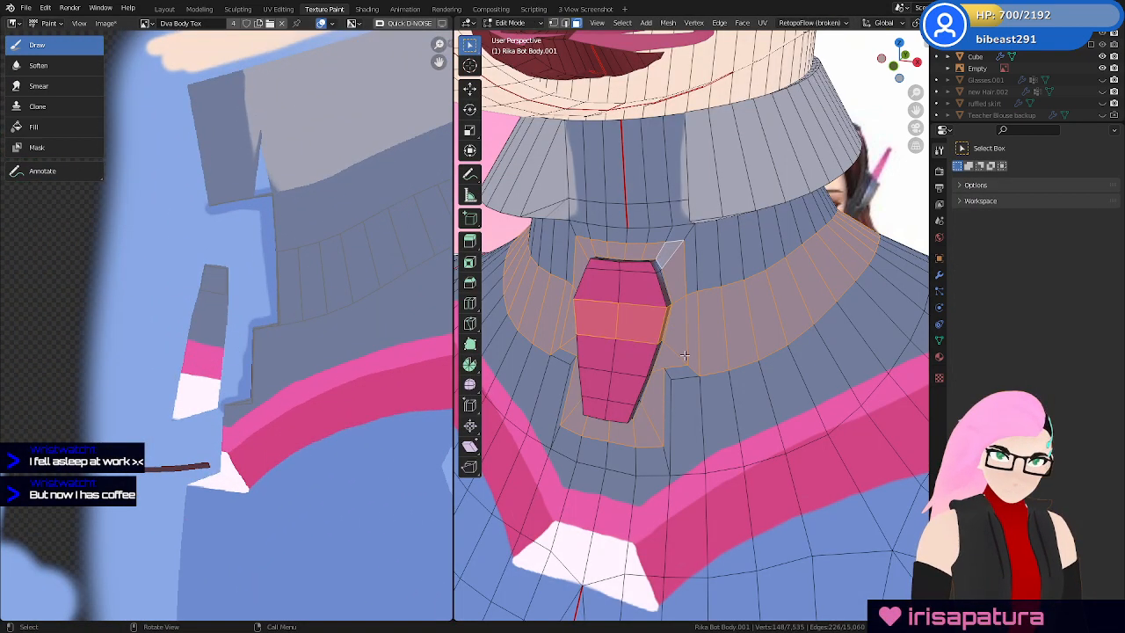
left_click(105, 23)
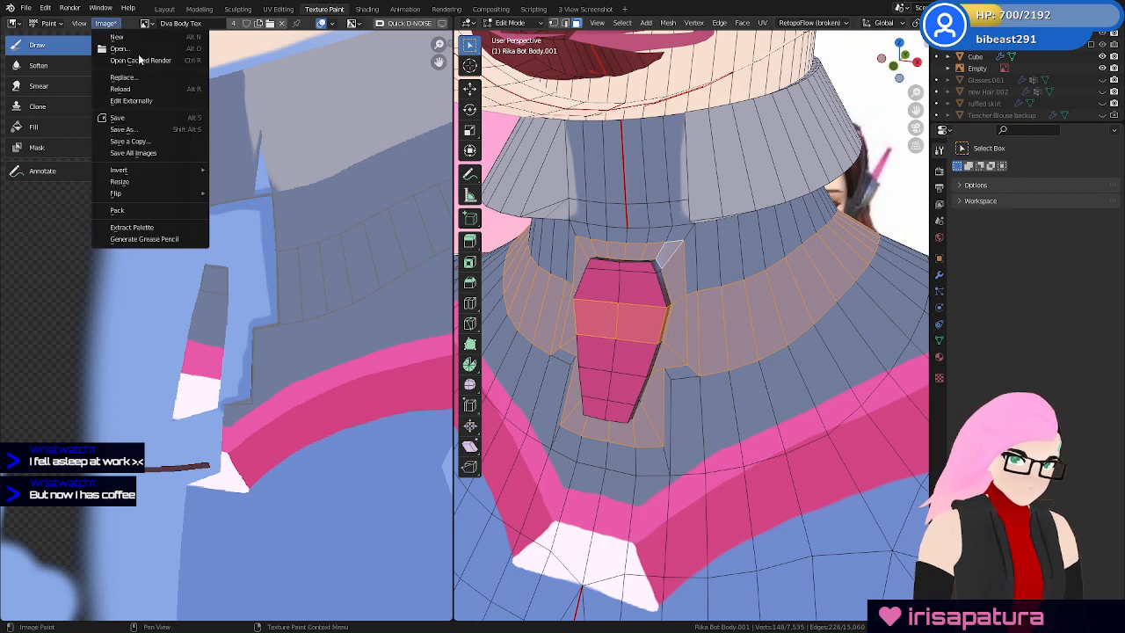
left_click(152, 117)
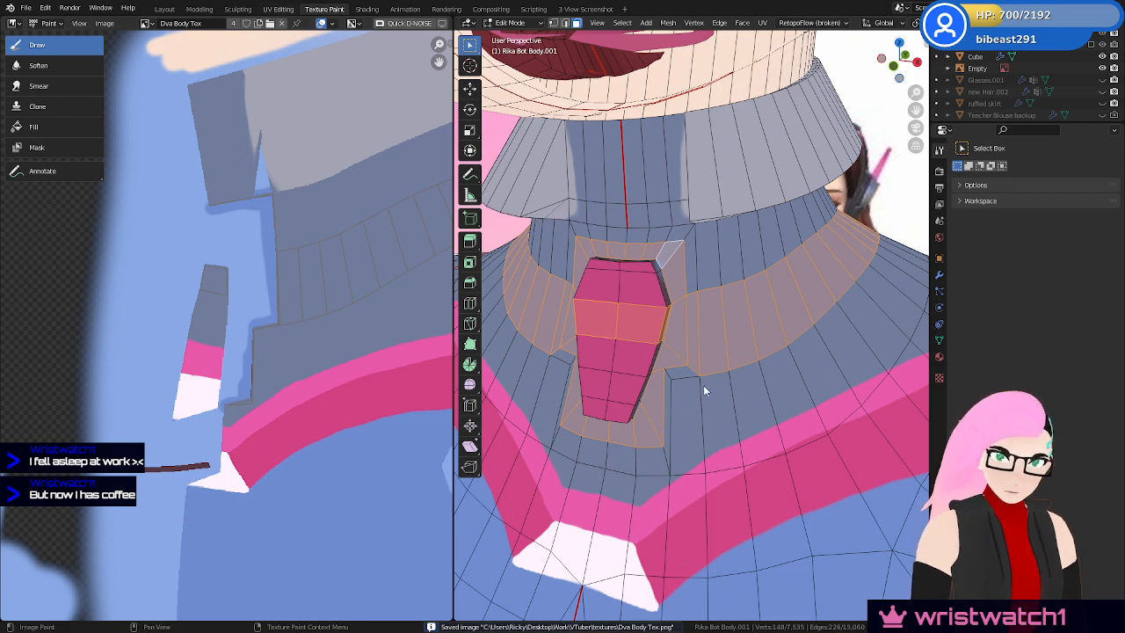
left_click(279, 9)
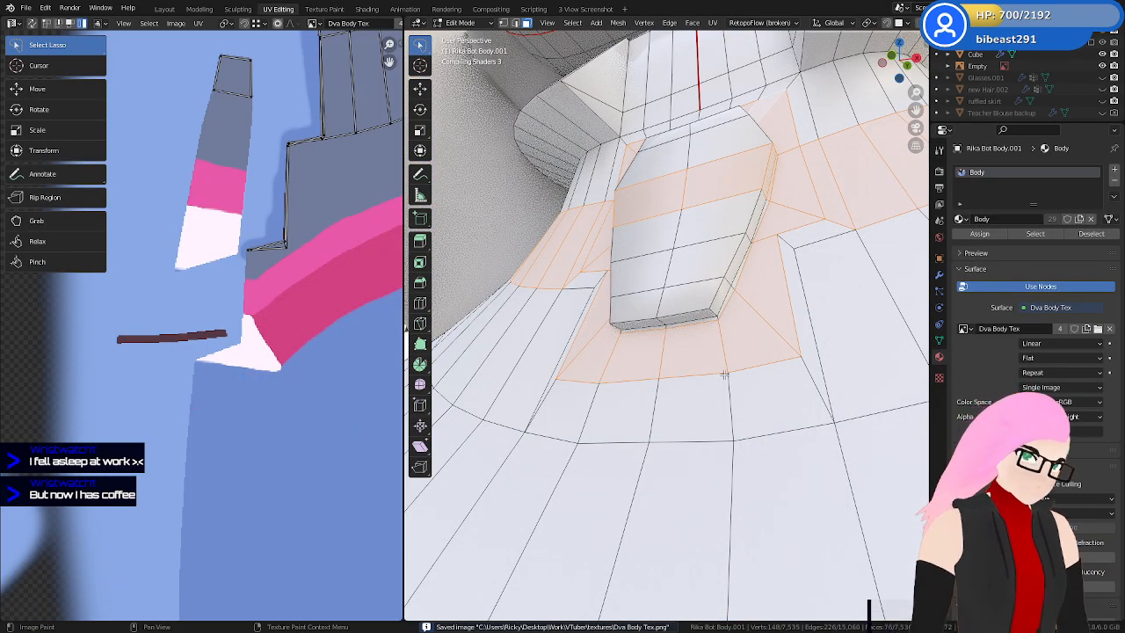
Select the edge loop around the base of the pink gem with UV sync selection turned on
scroll(743, 321, "up", 2)
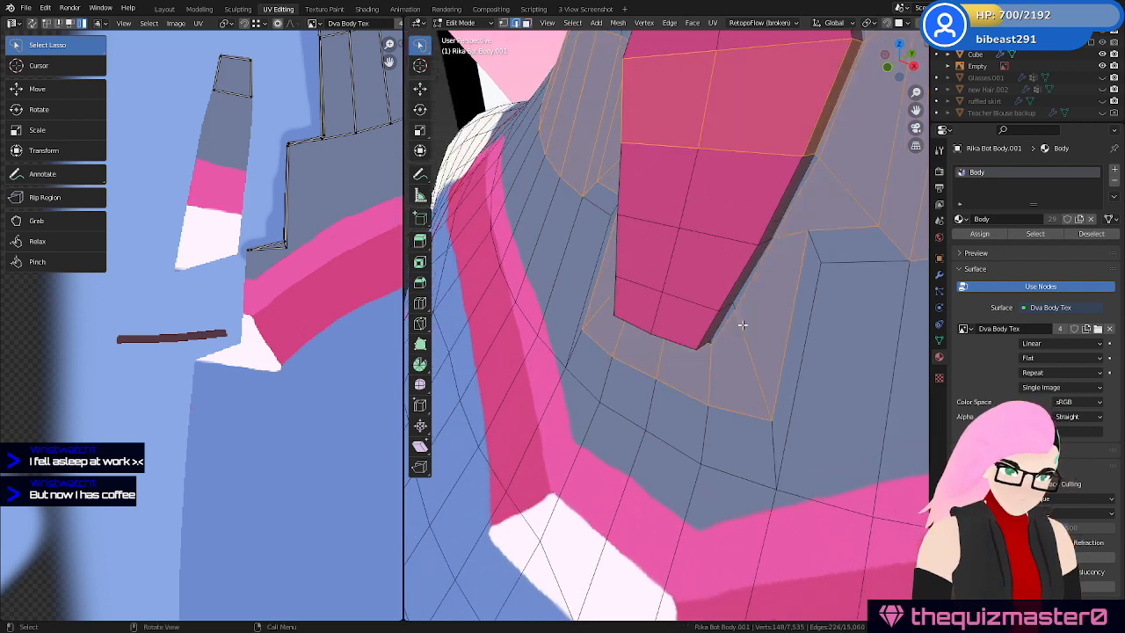
left_click(758, 280, "alt")
middle_click_drag(798, 261, 694, 373, "shift")
middle_click_drag(374, 299, 304, 387)
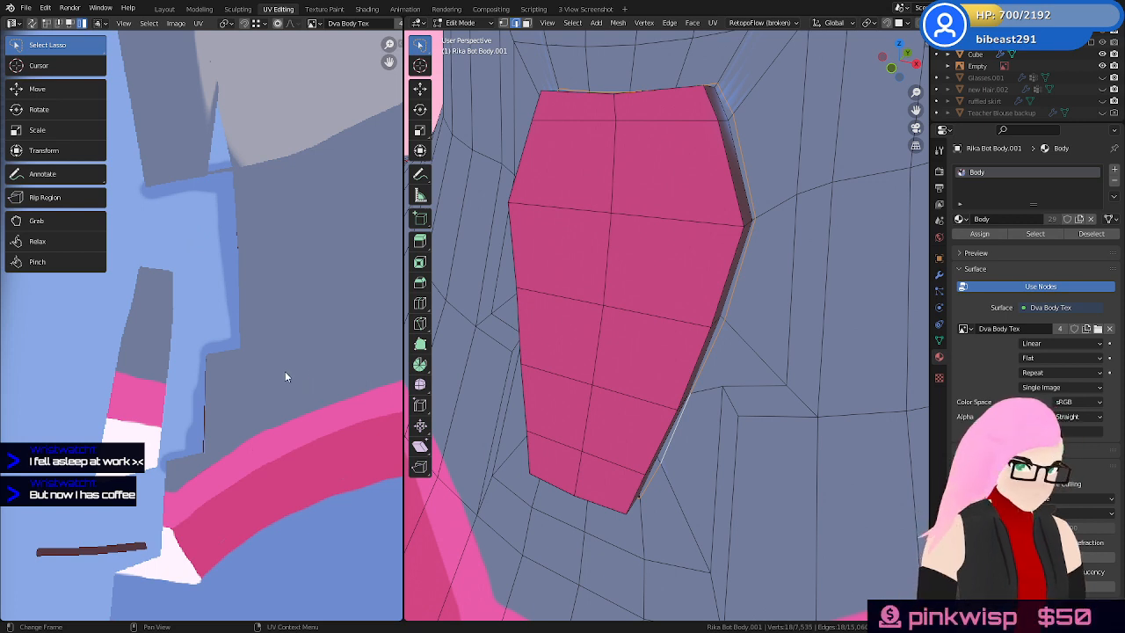
middle_click_drag(285, 376, 294, 373)
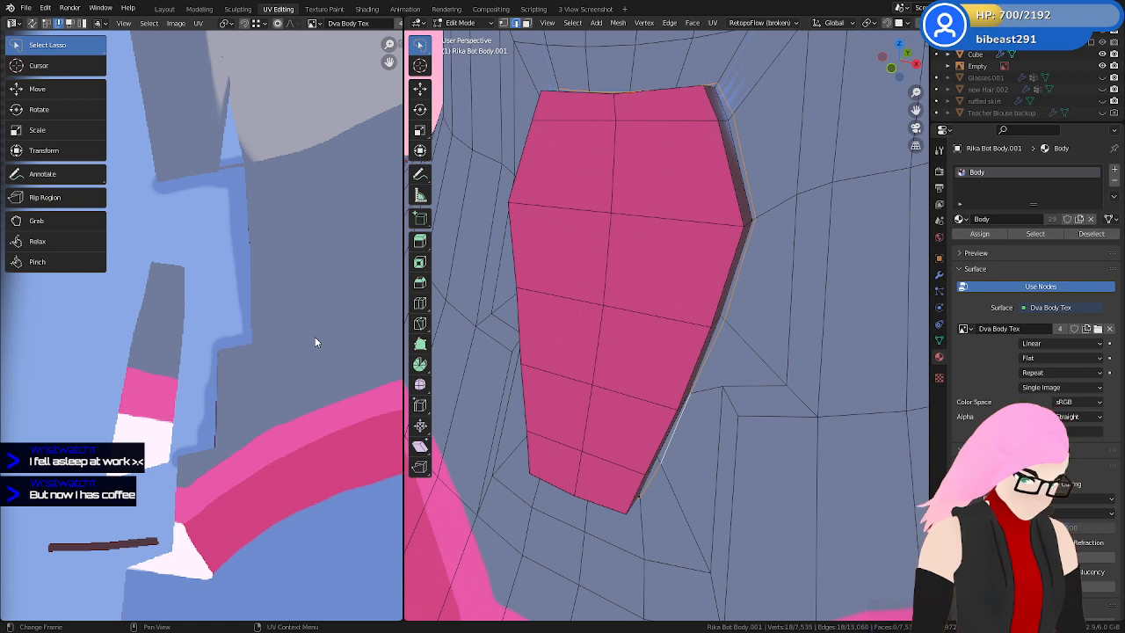
left_click(779, 224, "alt")
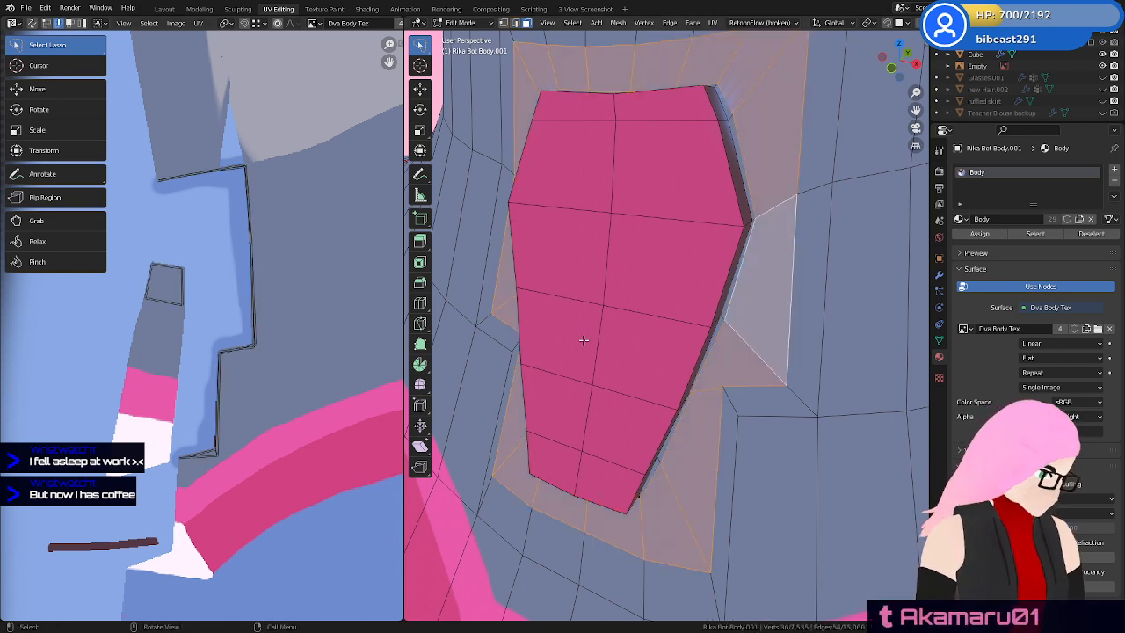
left_click(33, 25)
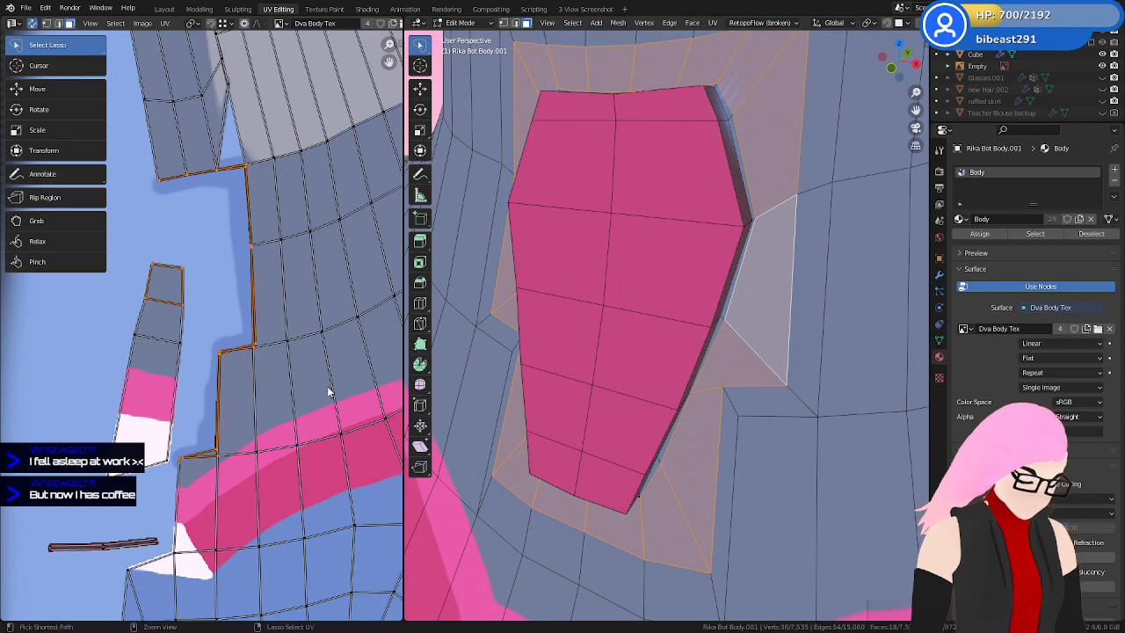
middle_click_drag(329, 392, 346, 325, "ctrl")
key("2")
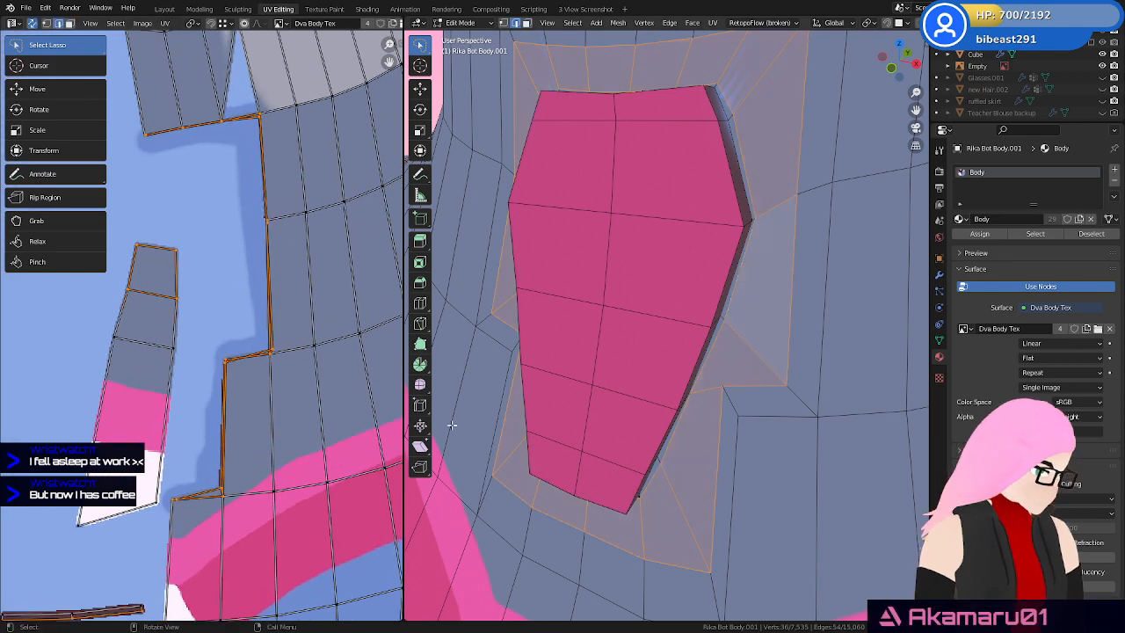
left_click(763, 217, "alt")
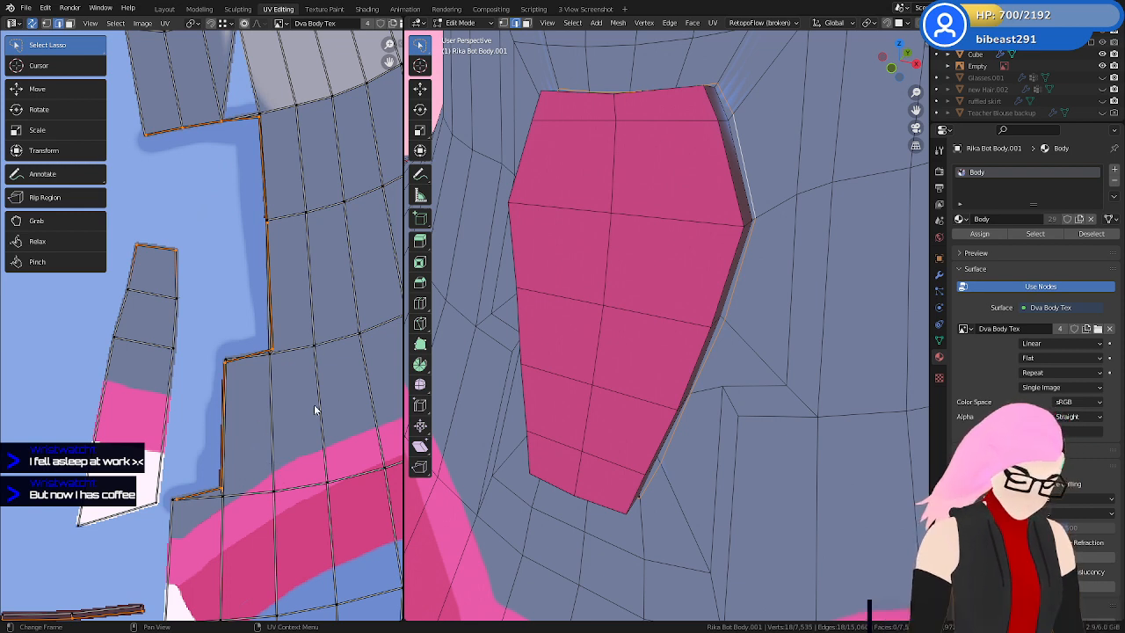
Scale the edge loop's UVs to about 0.90 and shift them about -0.0022 along X
key("s")
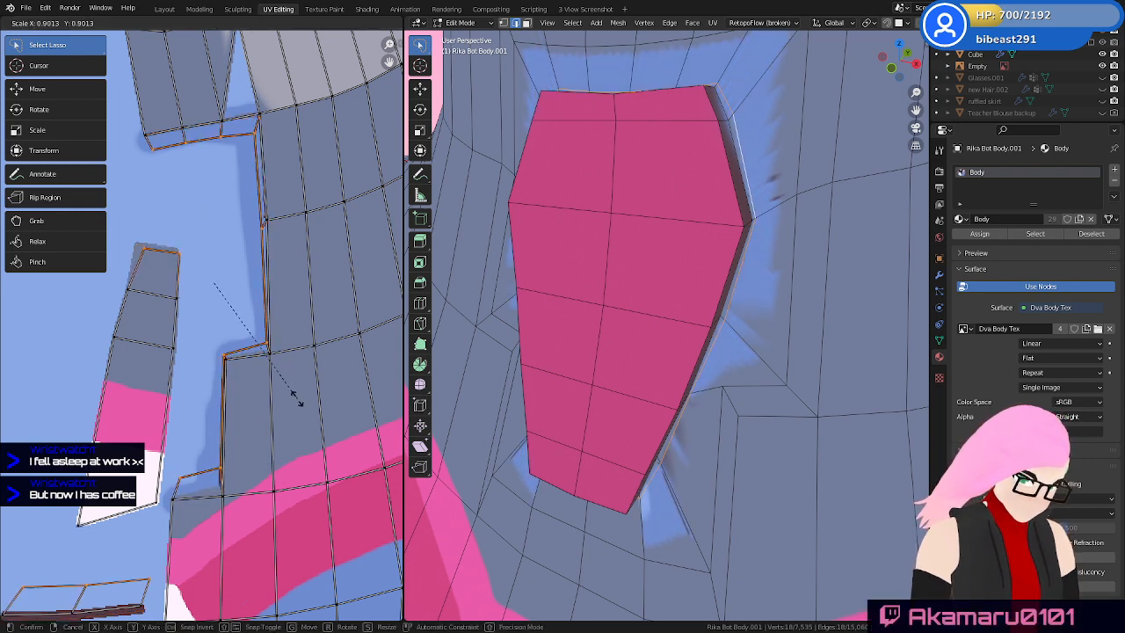
left_click(295, 398)
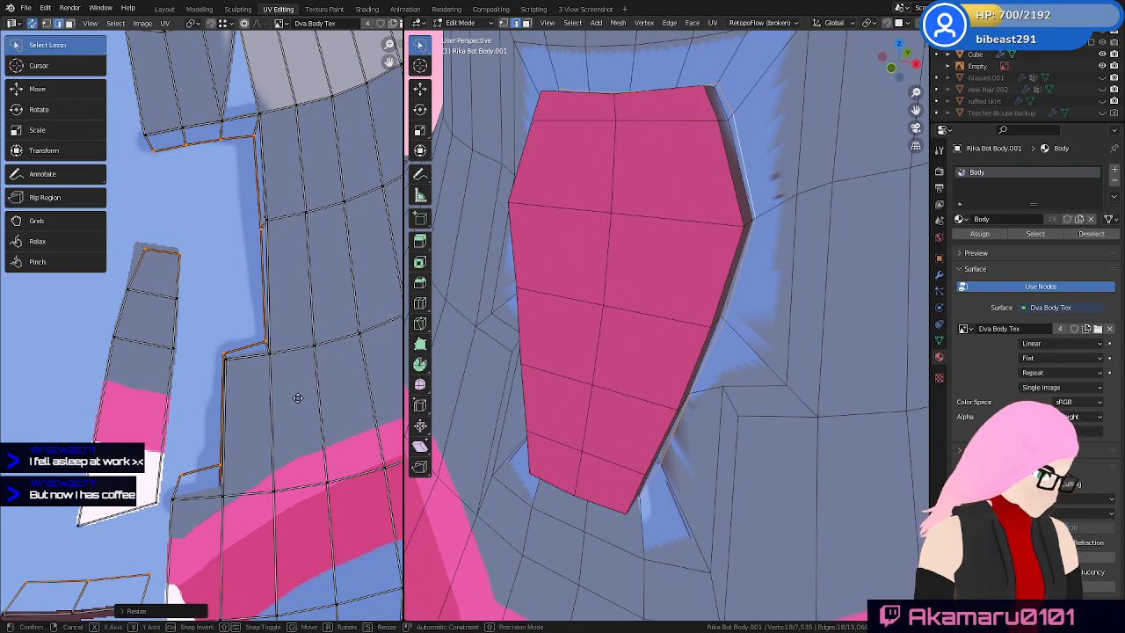
key("g")
key("x")
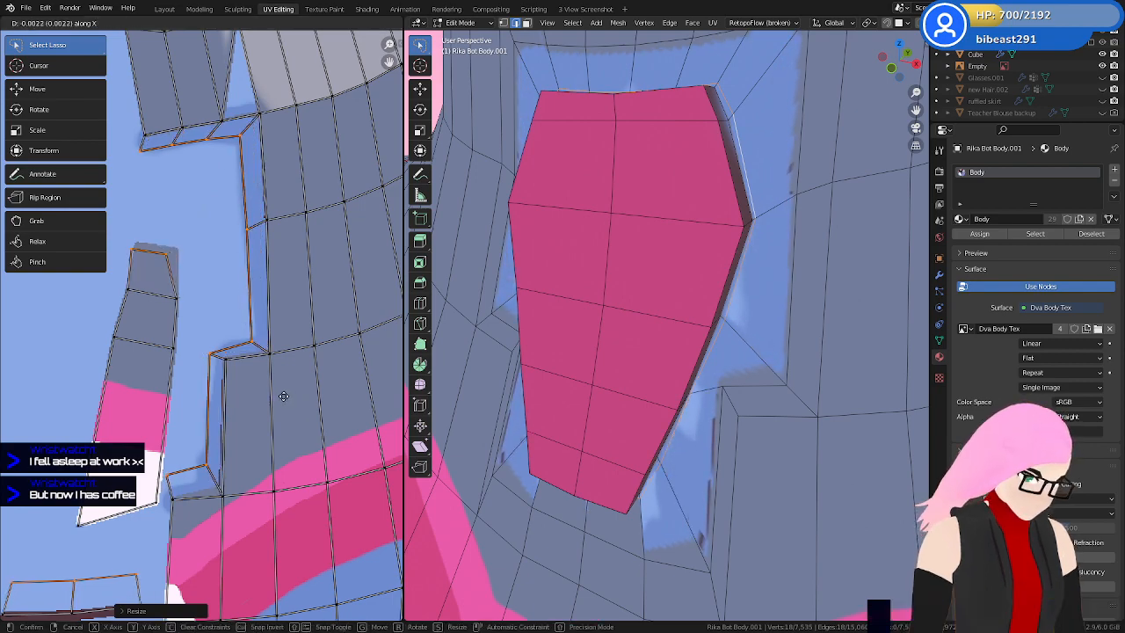
left_click(284, 395)
Turn off UV sync selection and select the whole mesh to show all its UVs
scroll(304, 431, "down", 3)
middle_click_drag(313, 460, 340, 360)
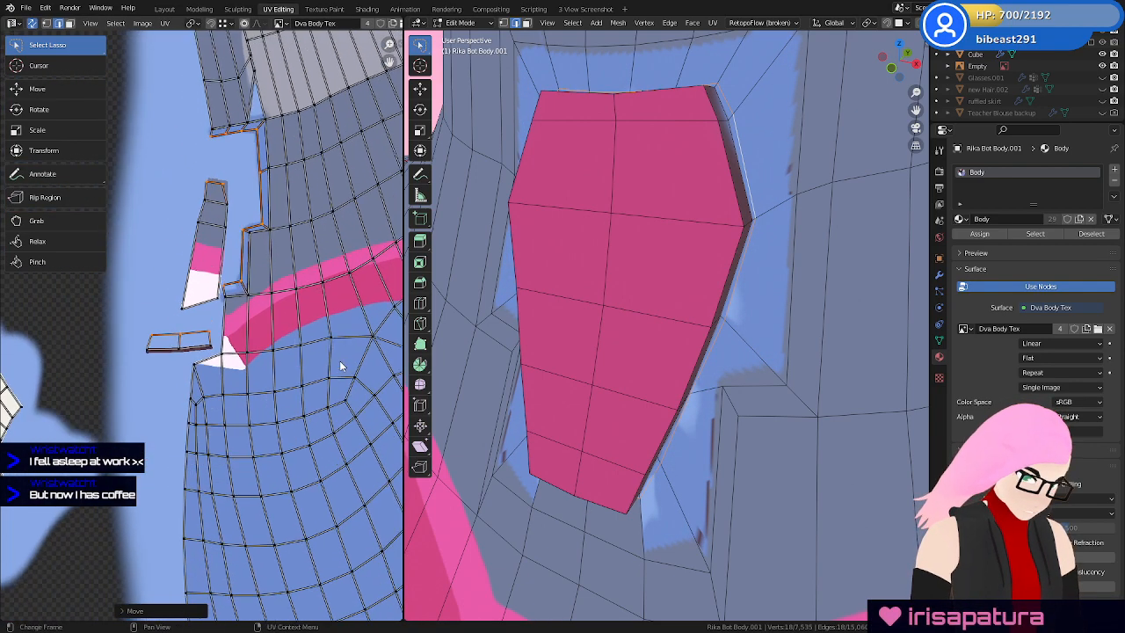
scroll(303, 316, "up", 2)
middle_click_drag(304, 307, 294, 411)
scroll(286, 294, "up", 2)
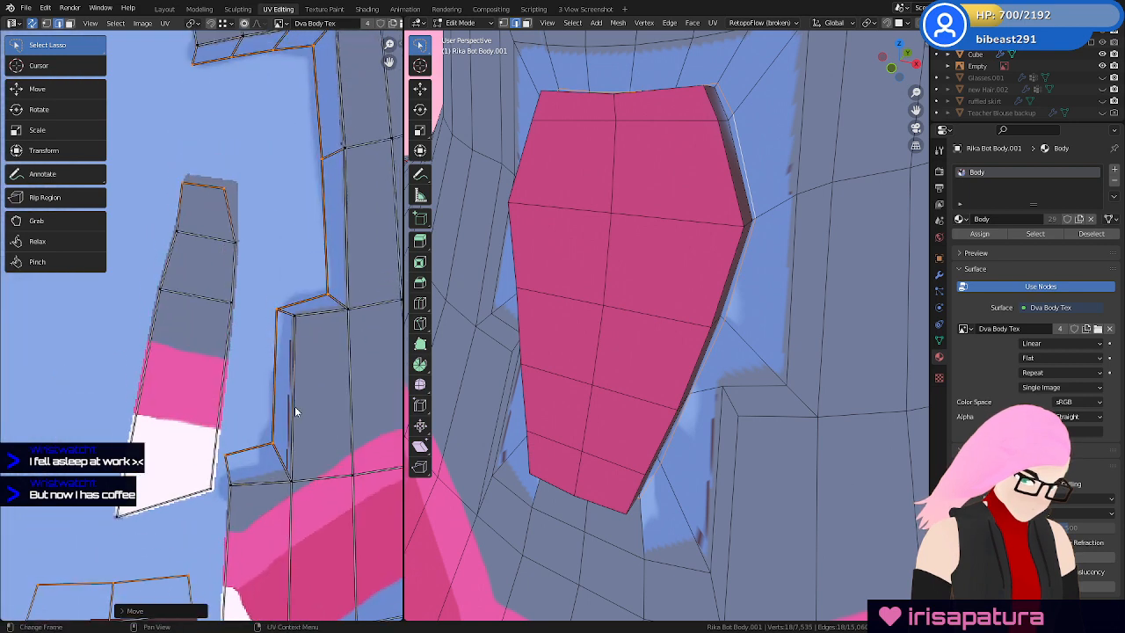
left_click(221, 209)
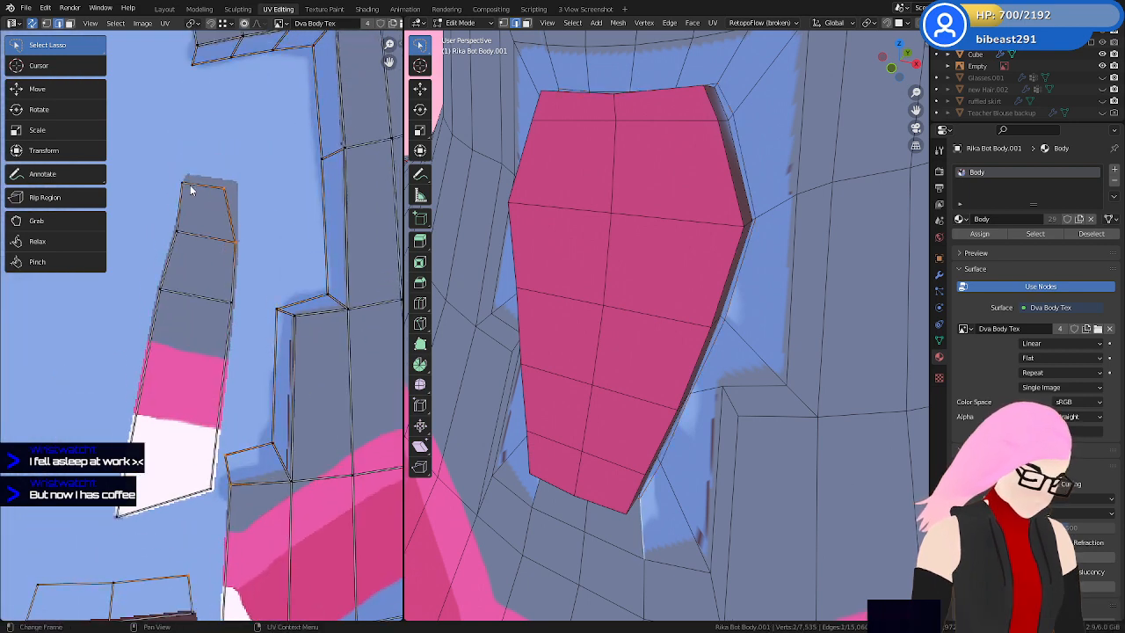
middle_click_drag(359, 286, 355, 329)
scroll(356, 330, "down", 2)
middle_click_drag(365, 383, 310, 344)
left_click(33, 23)
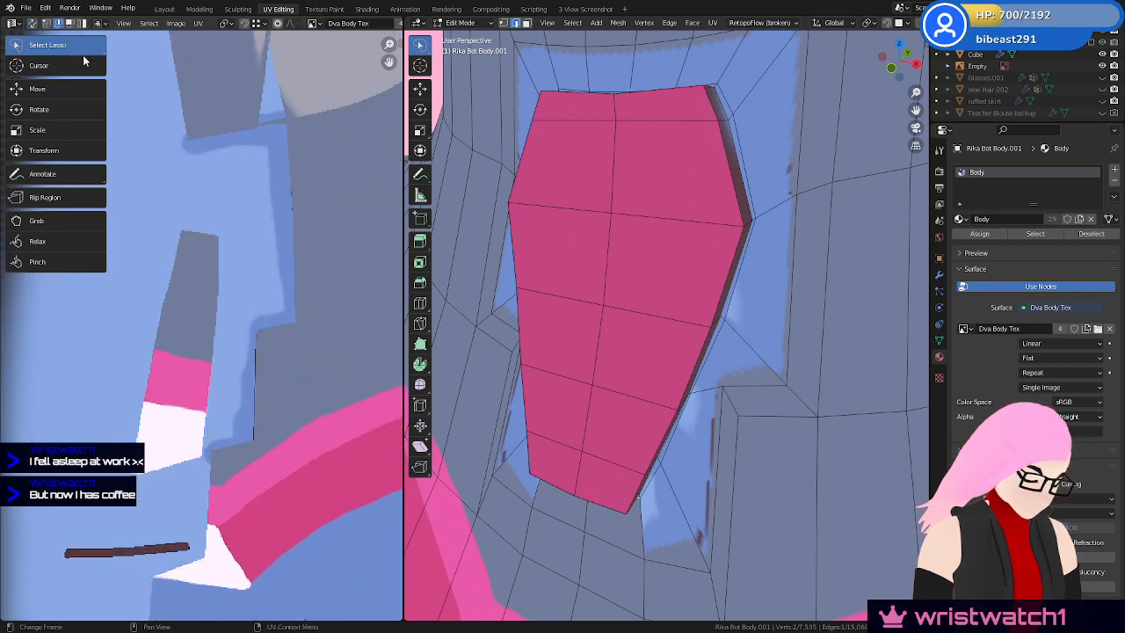
key("a")
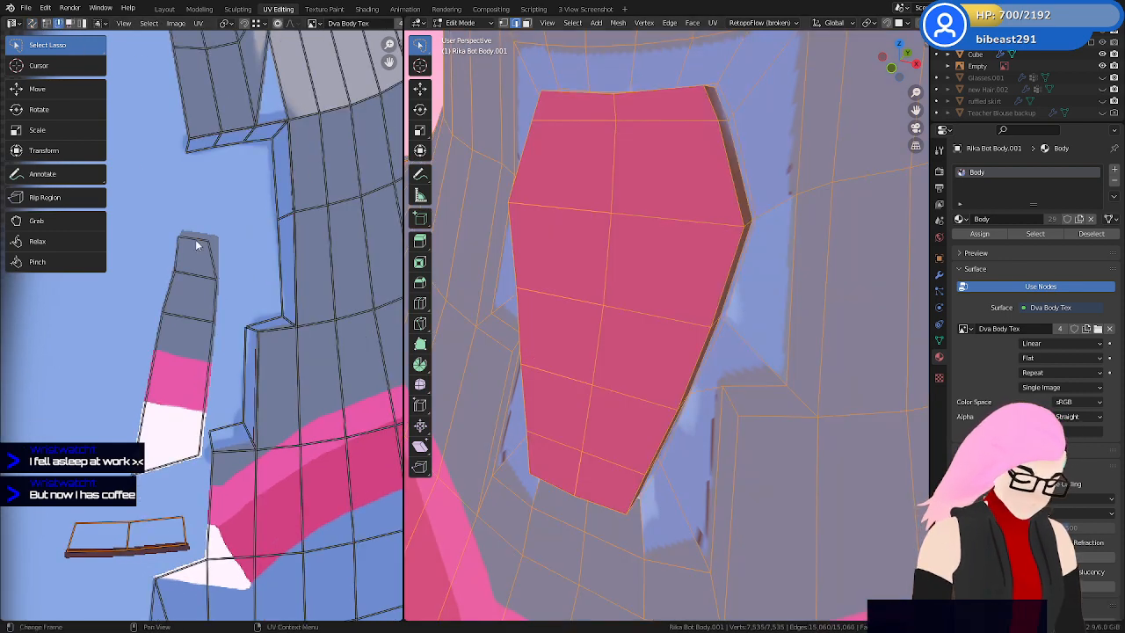
Shift the top-edge UVs of the small tapered strip island by about 0.0011 so they sit inside its painted area
key("g")
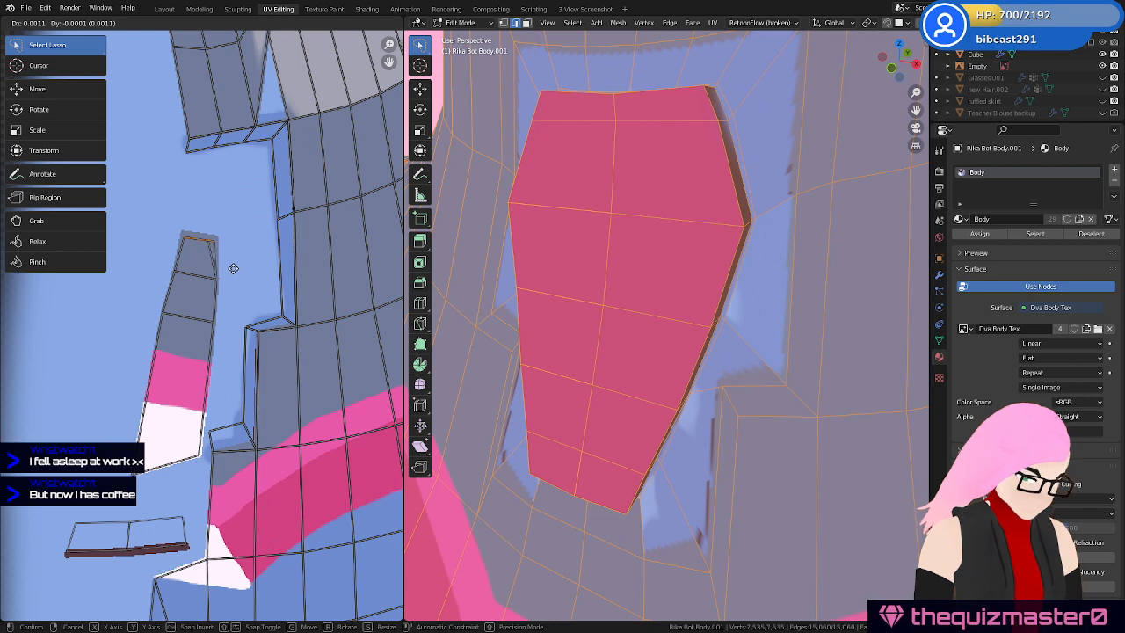
left_click(232, 281)
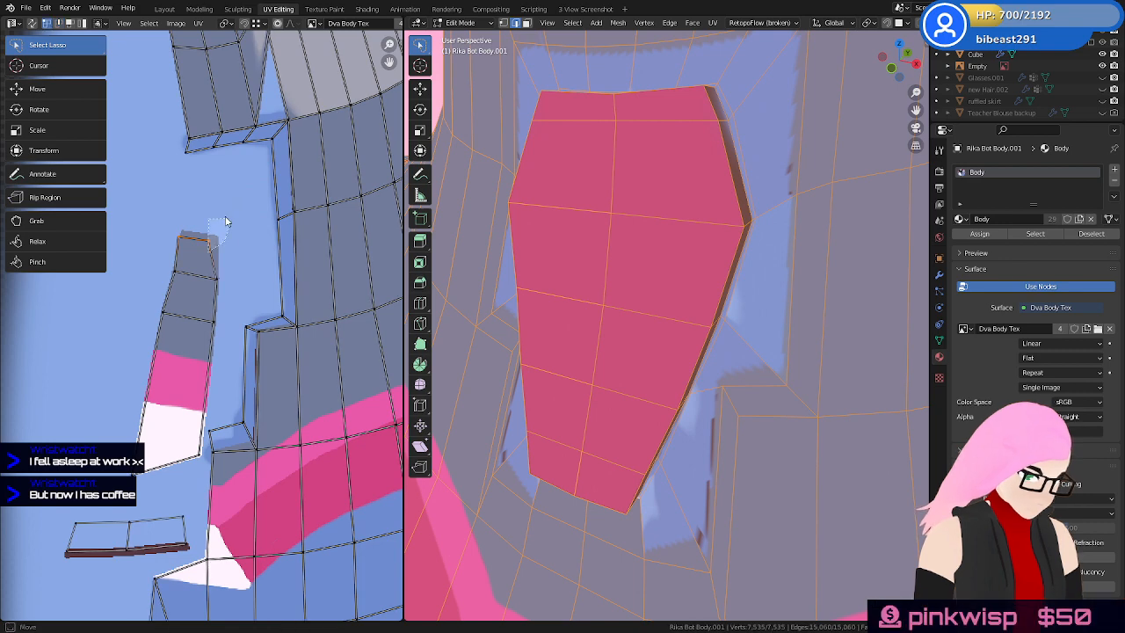
key("g")
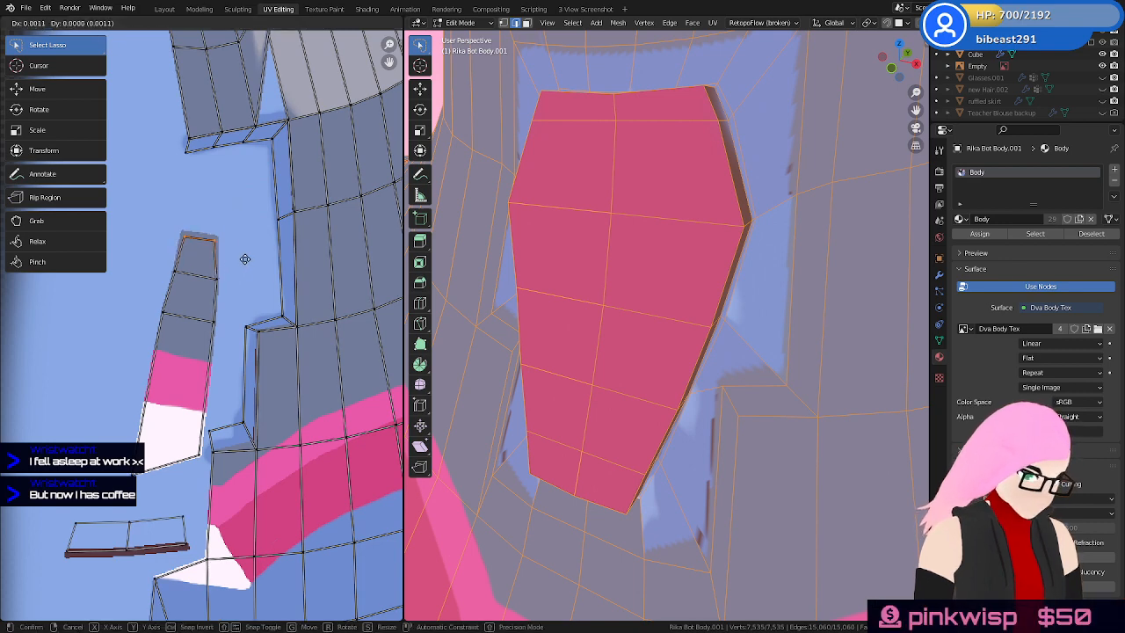
left_click(245, 259)
Nudge the lower and upper outer corner UVs of the neck cutout border slightly inward along X
mouse_move(283, 420)
middle_mouse_down("ctrl")
mouse_move(317, 400)
mouse_move(275, 397)
mouse_move(264, 422)
middle_mouse_up("ctrl")
key("g")
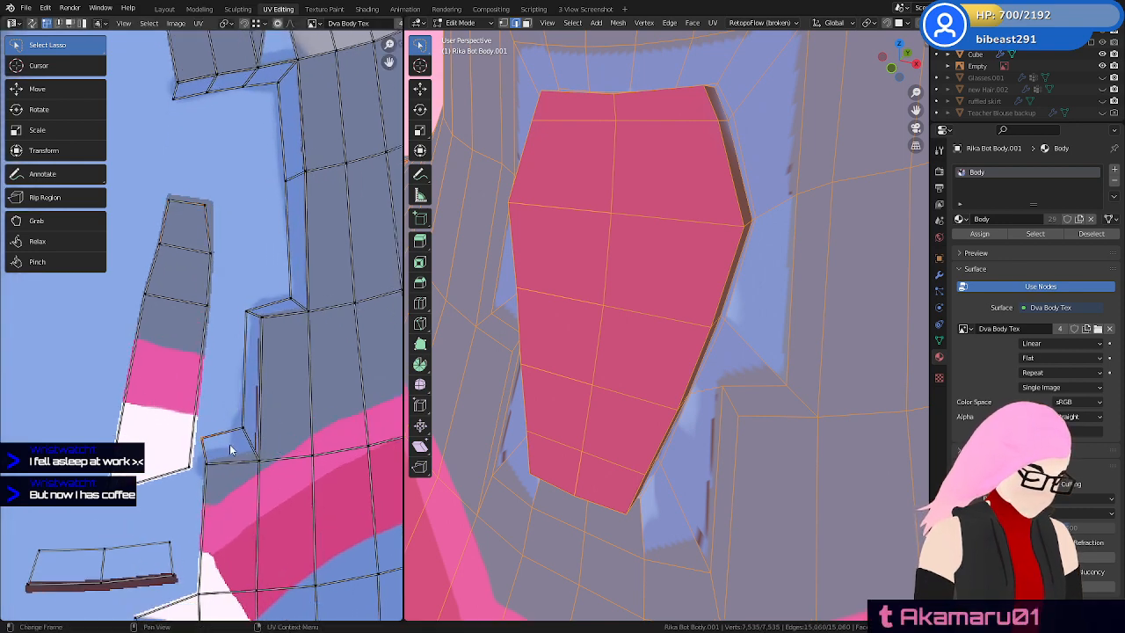
left_click(239, 443)
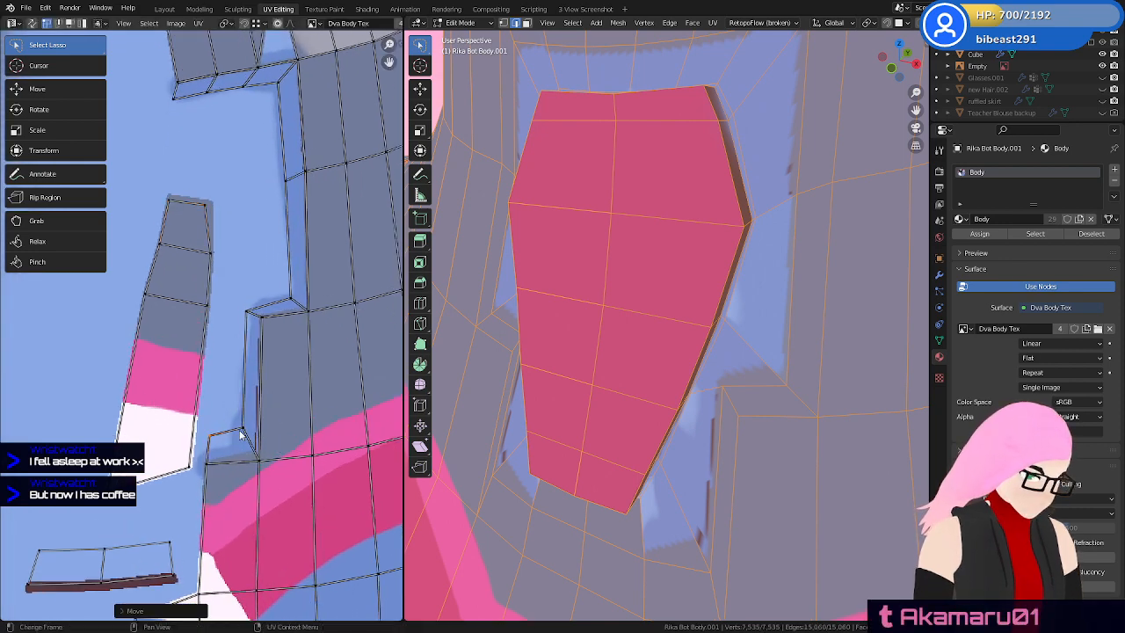
left_click(173, 97)
key("g")
left_click(258, 180)
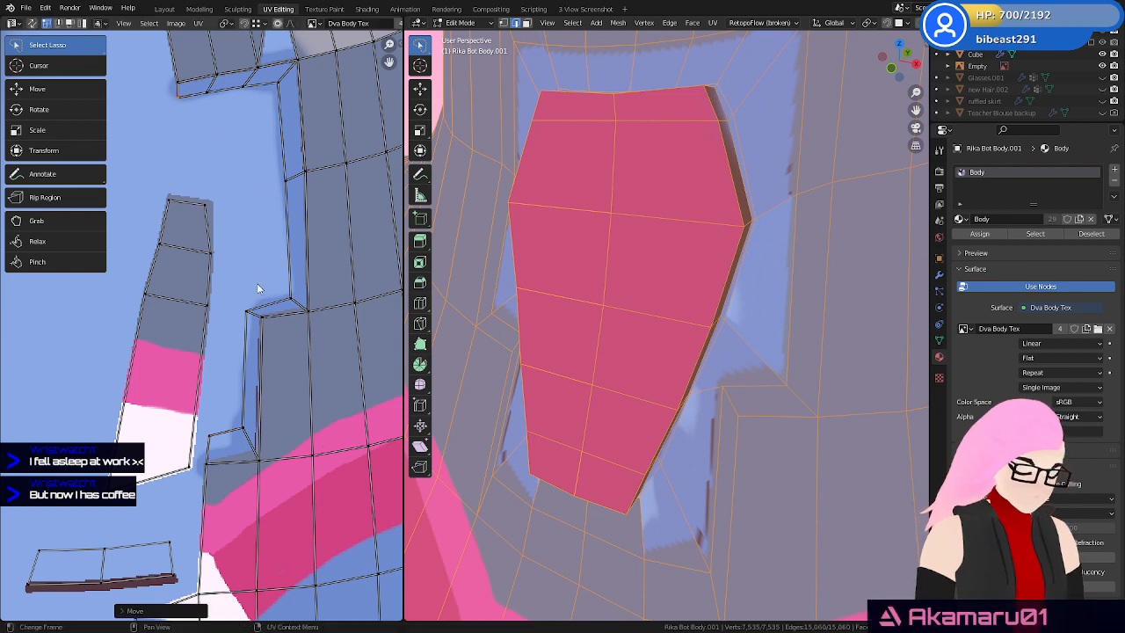
Save the file, sample the grey-blue suit colour in Texture Paint, and paint over the light-blue patches around the gem's lower part
middle_click_drag(280, 378, 265, 360)
scroll(749, 287, "down", 2)
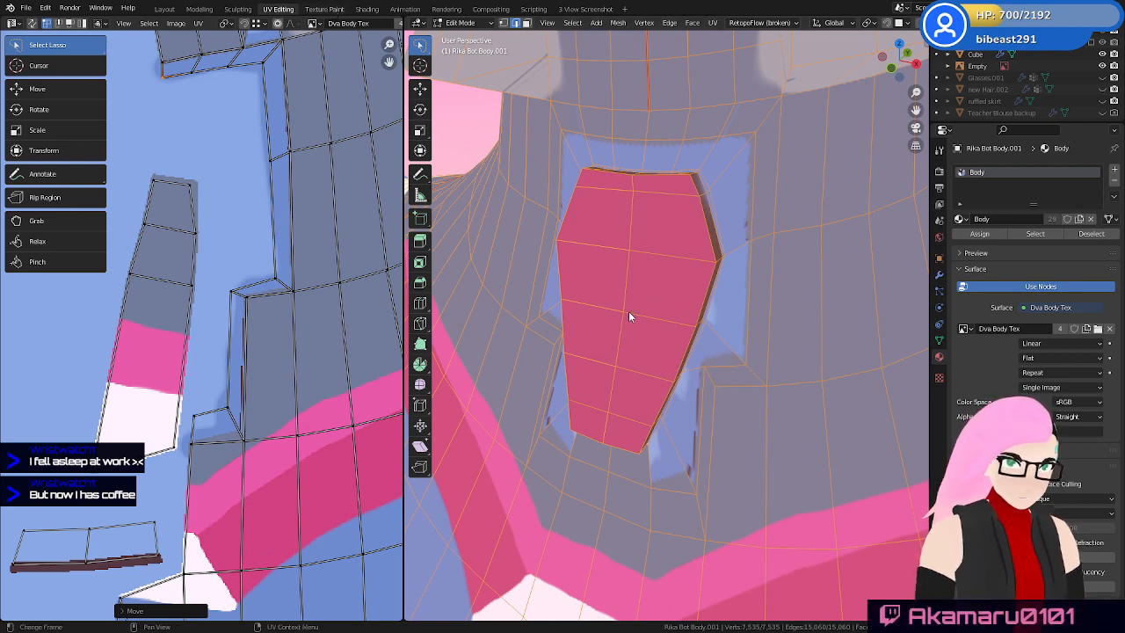
left_click(323, 9)
key("ctrl+s")
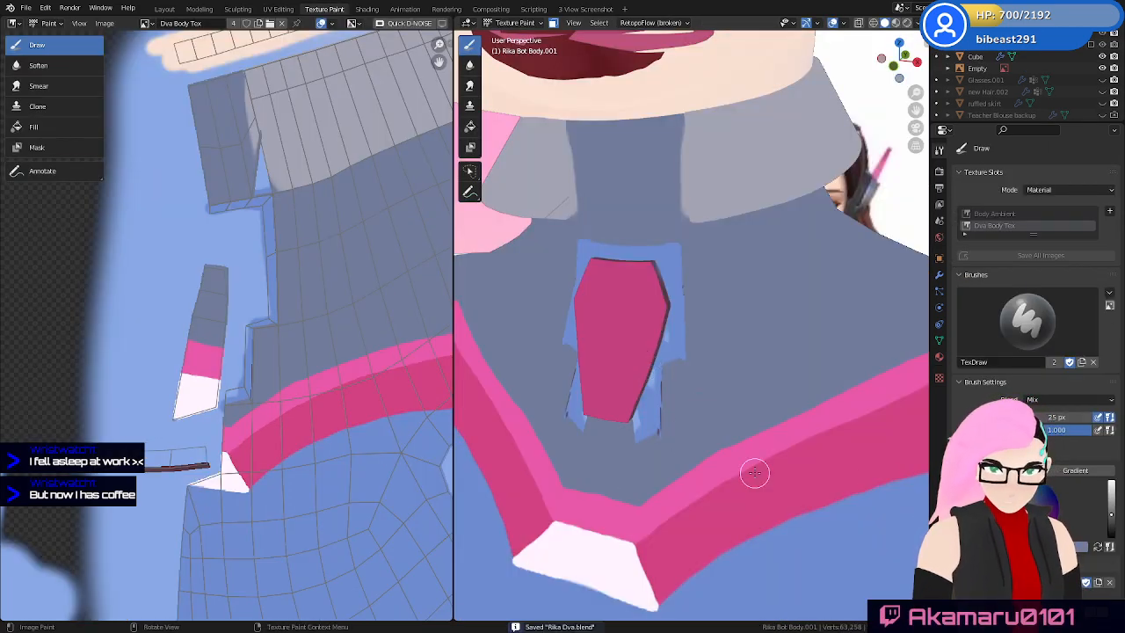
scroll(1040, 508, "down", 3)
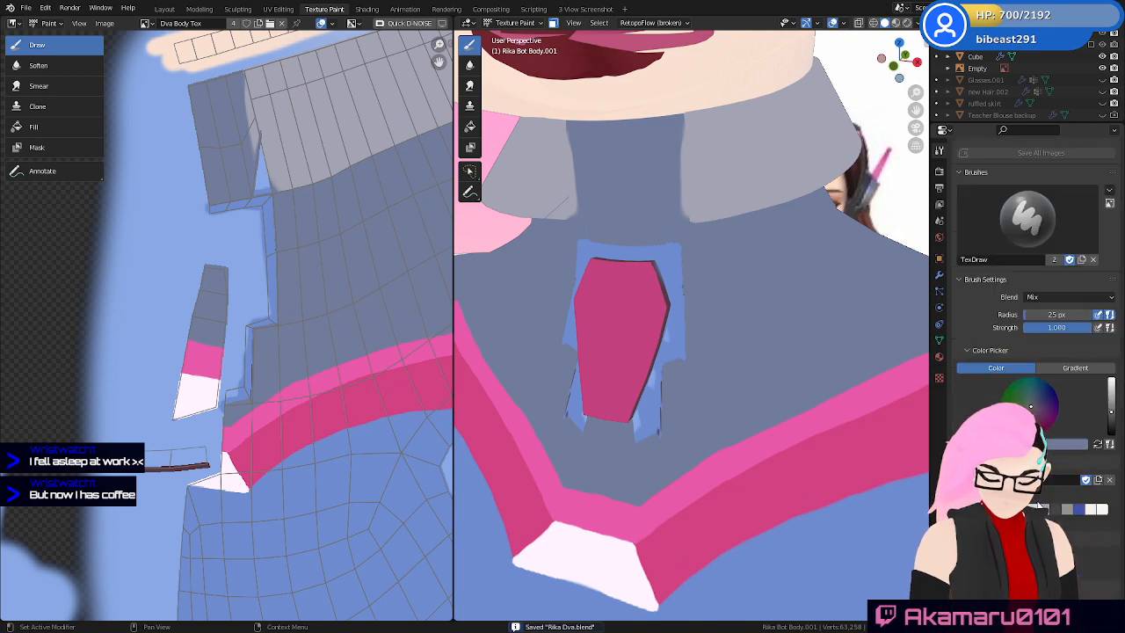
left_click(992, 444)
left_click(1013, 404)
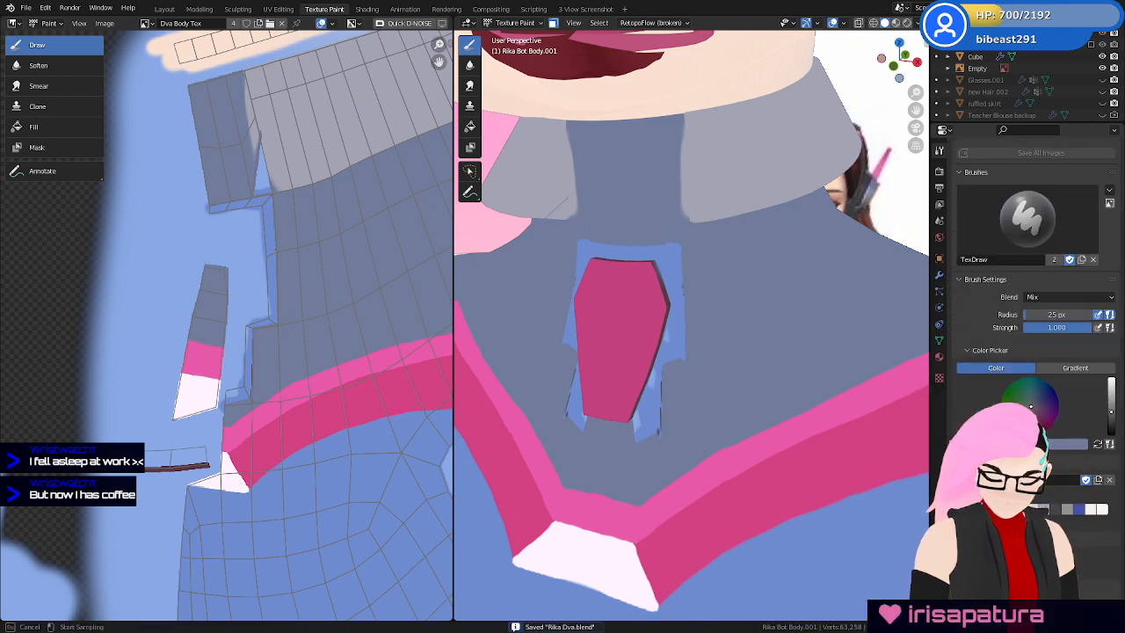
left_click(743, 359)
mouse_move(684, 350)
left_mouse_down()
mouse_move(680, 329)
mouse_move(648, 421)
left_mouse_up()
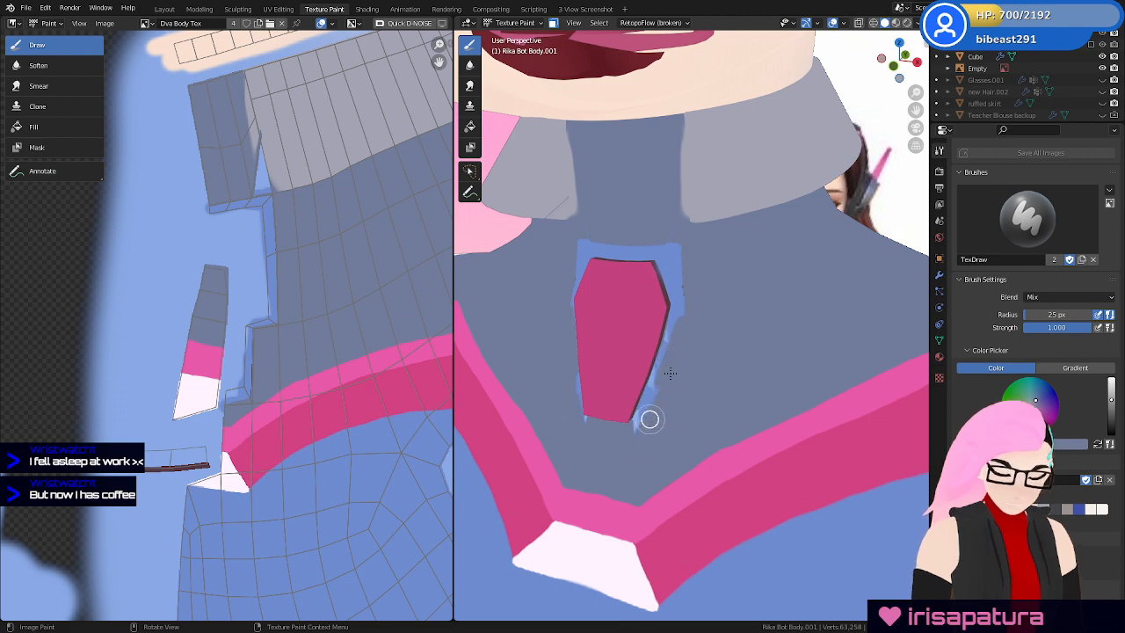
middle_click_drag(650, 419, 620, 372)
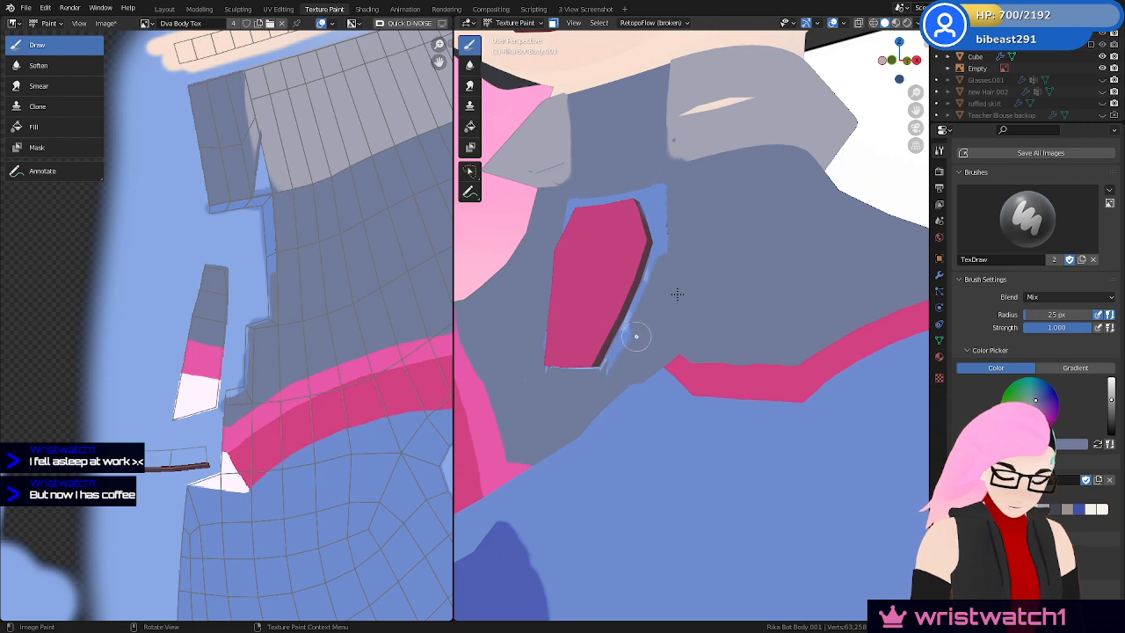
Select the face loop surrounding the base of the gem in Edit Mode and show it in the UV Editing workspace
key("Tab")
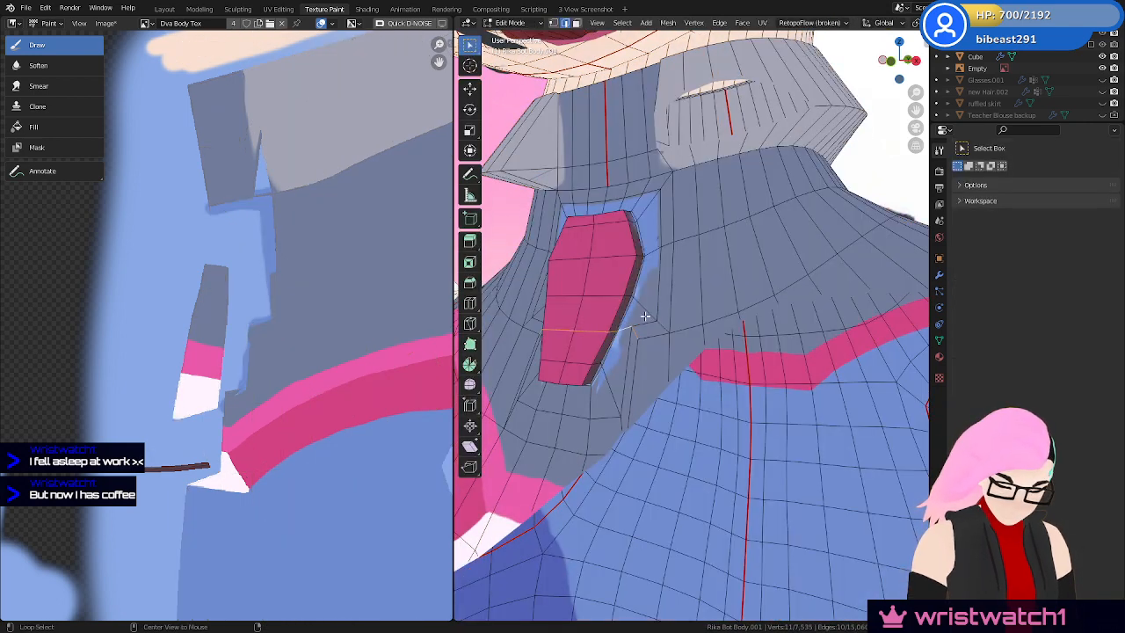
left_click(647, 356, "alt")
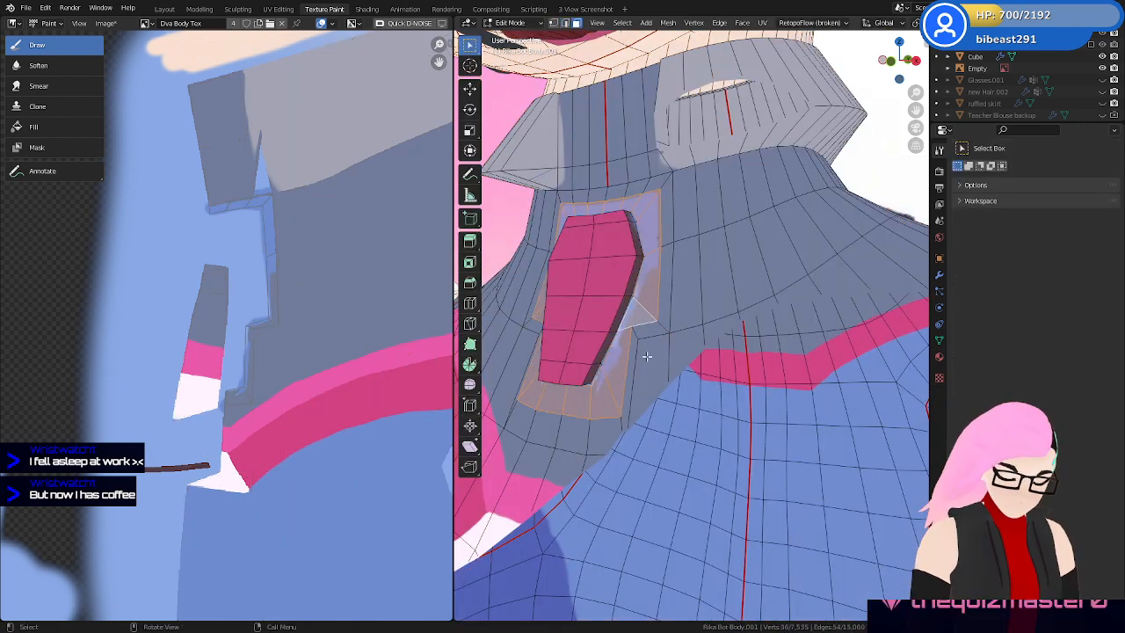
left_click(633, 306, "alt")
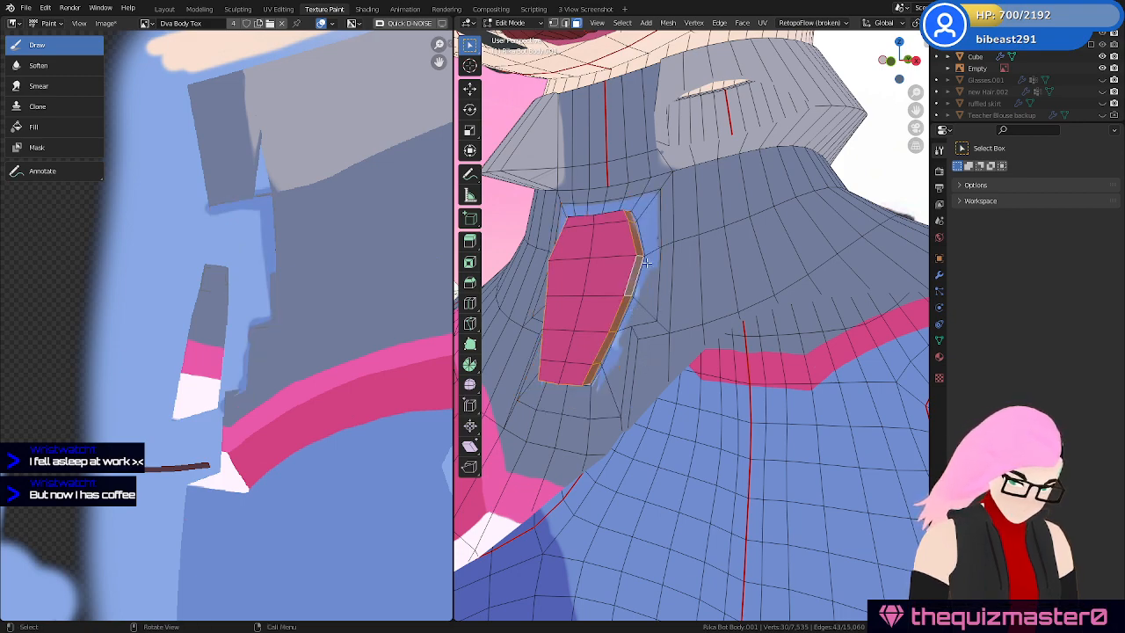
middle_click_drag(646, 261, 596, 278)
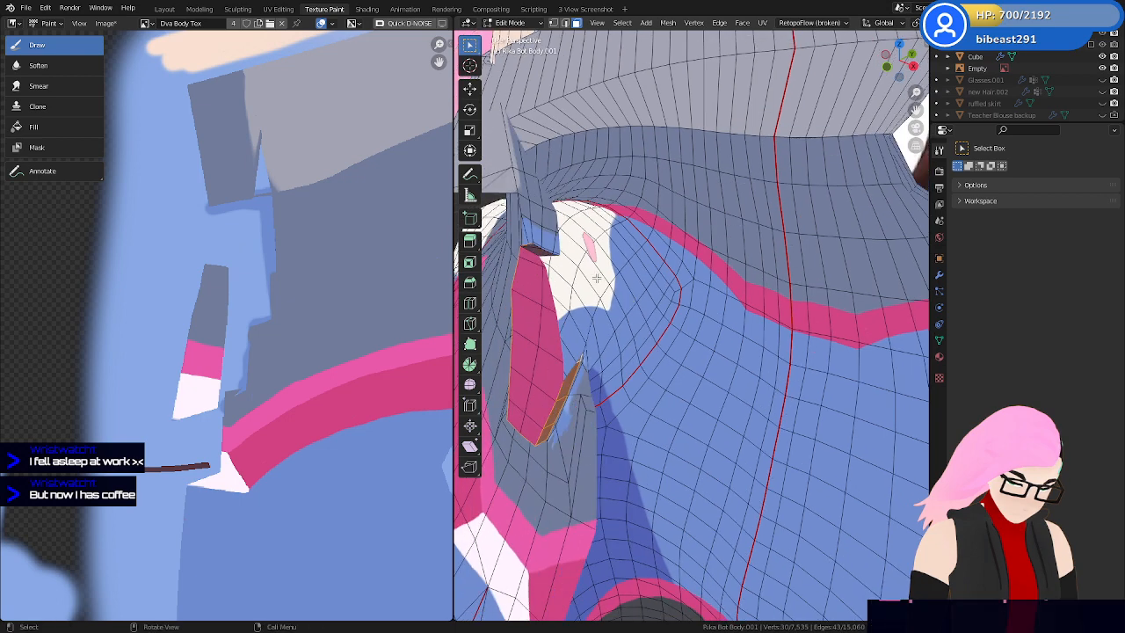
left_click(562, 258, "alt")
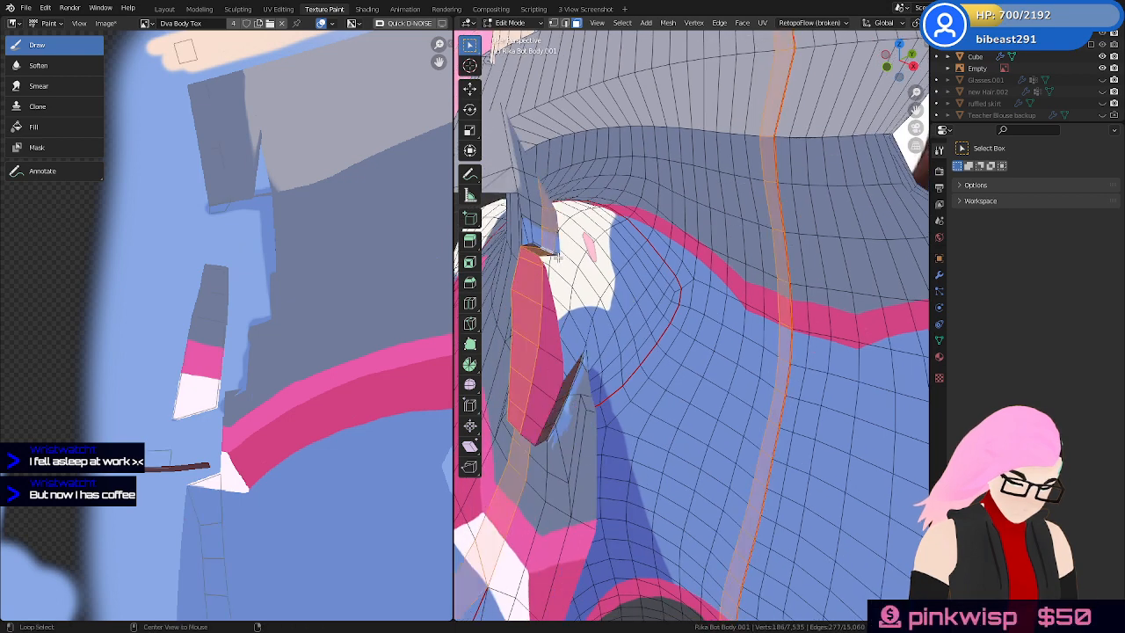
left_click(559, 260, "alt")
left_click(542, 249, "alt")
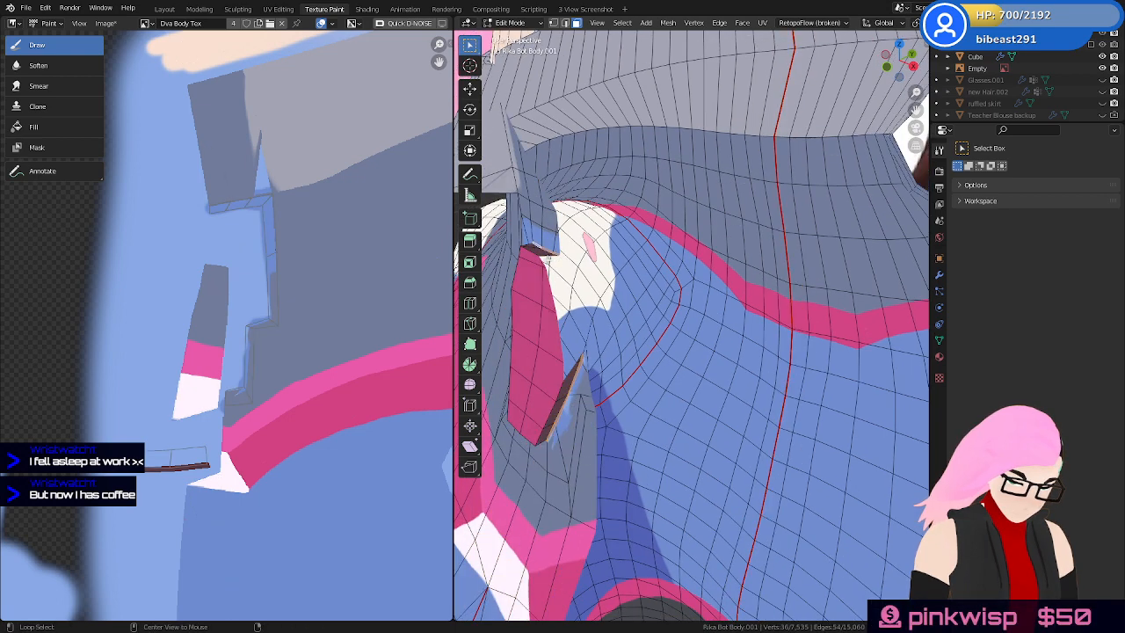
middle_click_drag(549, 261, 577, 262)
left_click(282, 11)
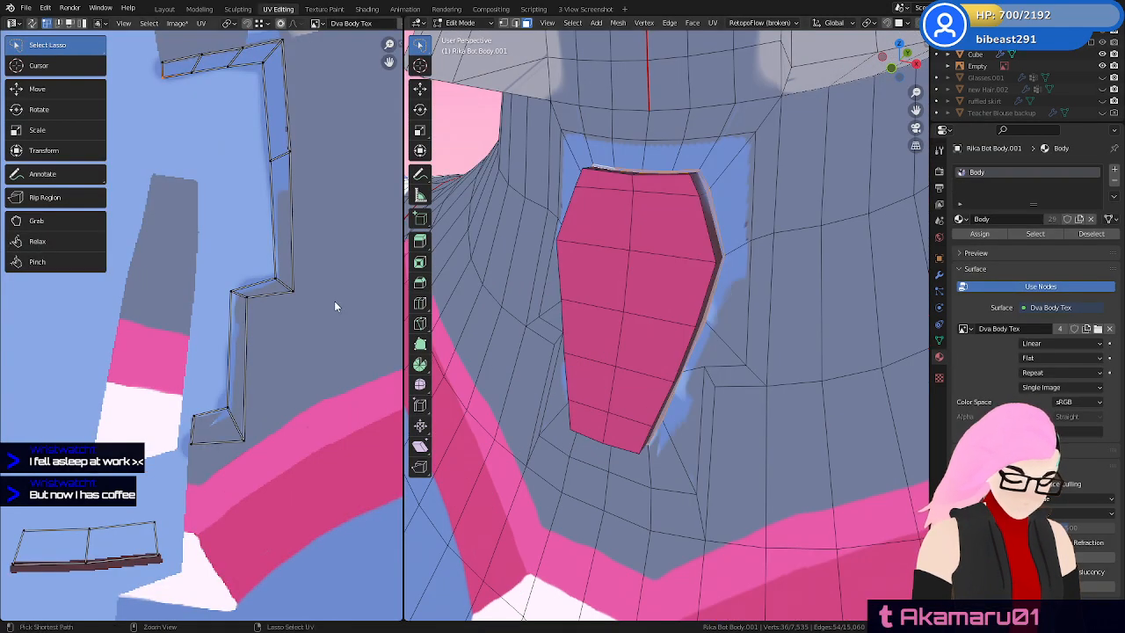
Examine the texture layout around the neck UVs and the pink gem's painted island
middle_click_drag(334, 302, 319, 397, "ctrl")
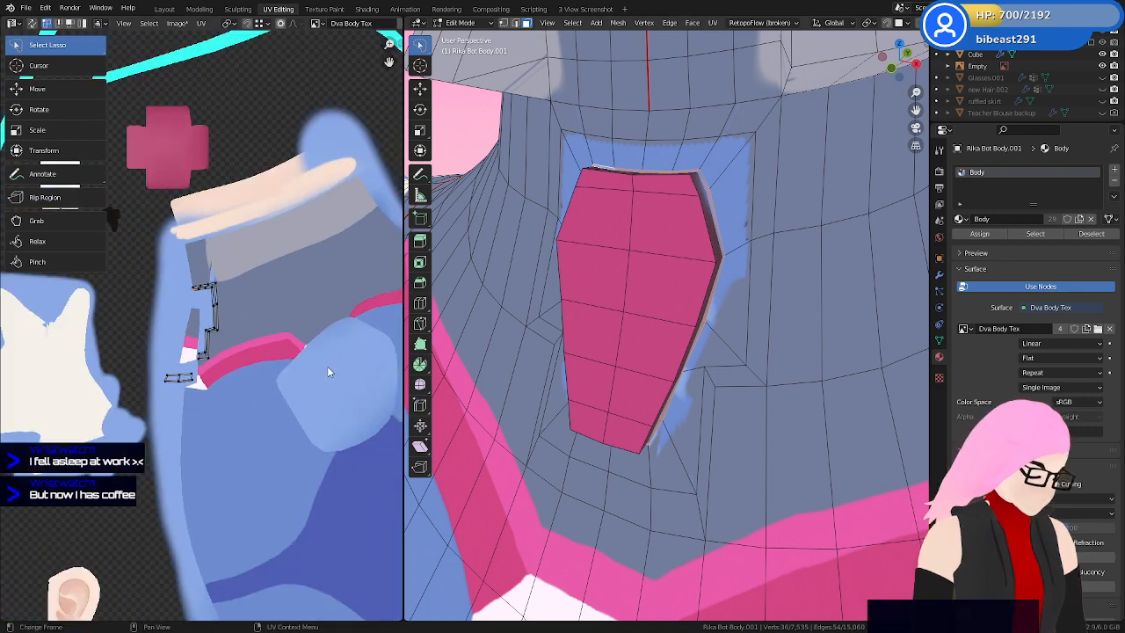
scroll(329, 377, "up", 5)
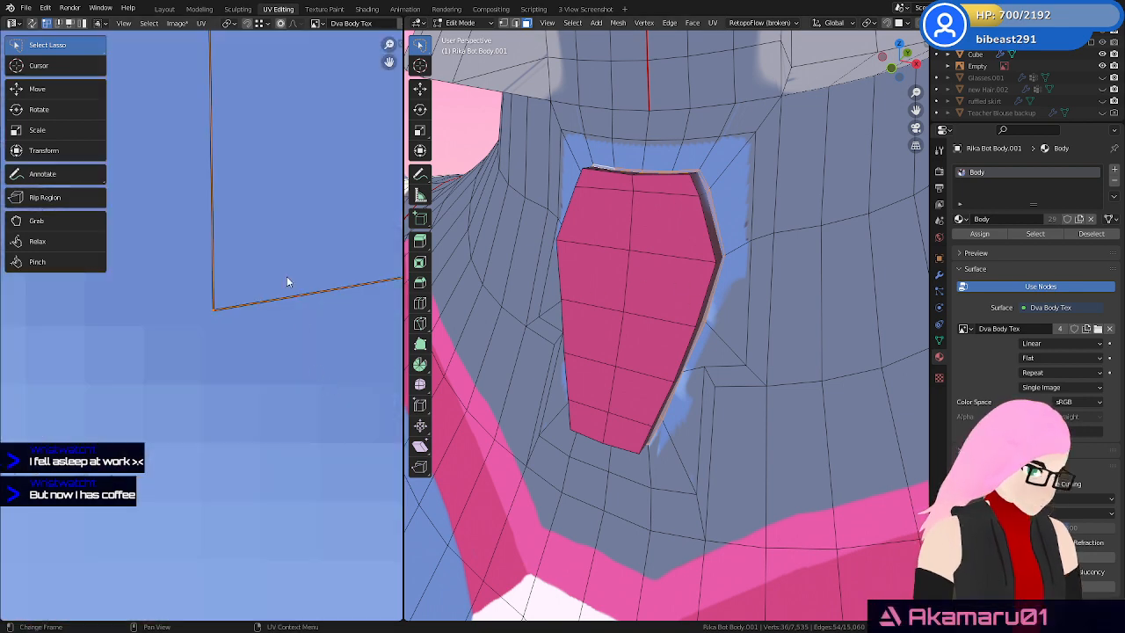
scroll(287, 283, "down", 5)
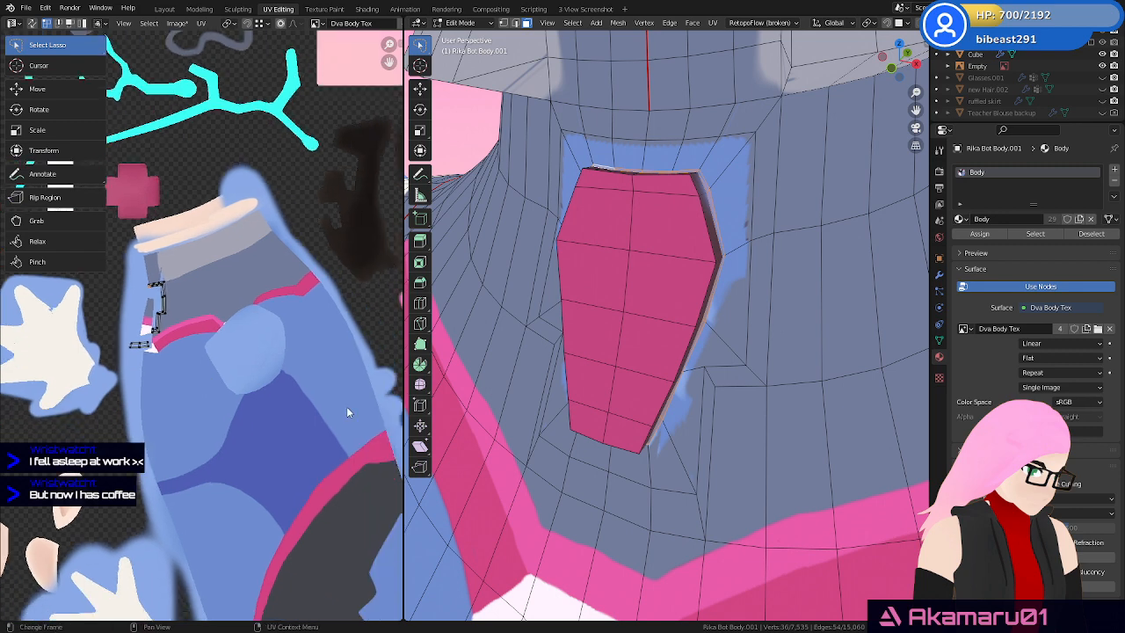
mouse_move(346, 412)
middle_mouse_down("shift")
mouse_move(195, 378)
mouse_move(241, 404)
mouse_move(355, 419)
middle_mouse_up("shift")
scroll(269, 339, "up", 2)
middle_click_drag(268, 339, 140, 429, "shift")
scroll(141, 429, "up", 3)
middle_click_drag(206, 402, 96, 417, "shift")
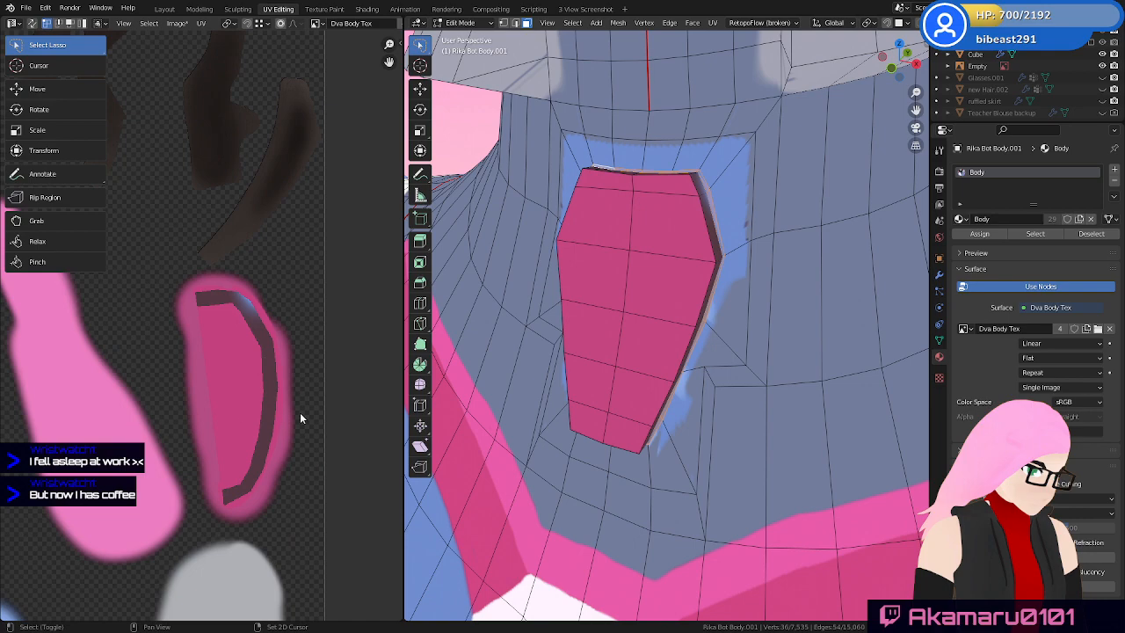
Turn on UV sync selection and move the selected face ring's UVs out of the neck island onto the empty blue area beside it
left_click(38, 24)
mouse_move(178, 430)
middle_mouse_down("shift")
mouse_move(350, 437)
mouse_move(351, 409)
middle_mouse_up("shift")
middle_click_drag(252, 400, 369, 411, "shift")
middle_click_drag(284, 413, 370, 408, "shift")
mouse_move(238, 404)
middle_mouse_down("shift")
mouse_move(309, 375)
mouse_move(316, 308)
middle_mouse_up("shift")
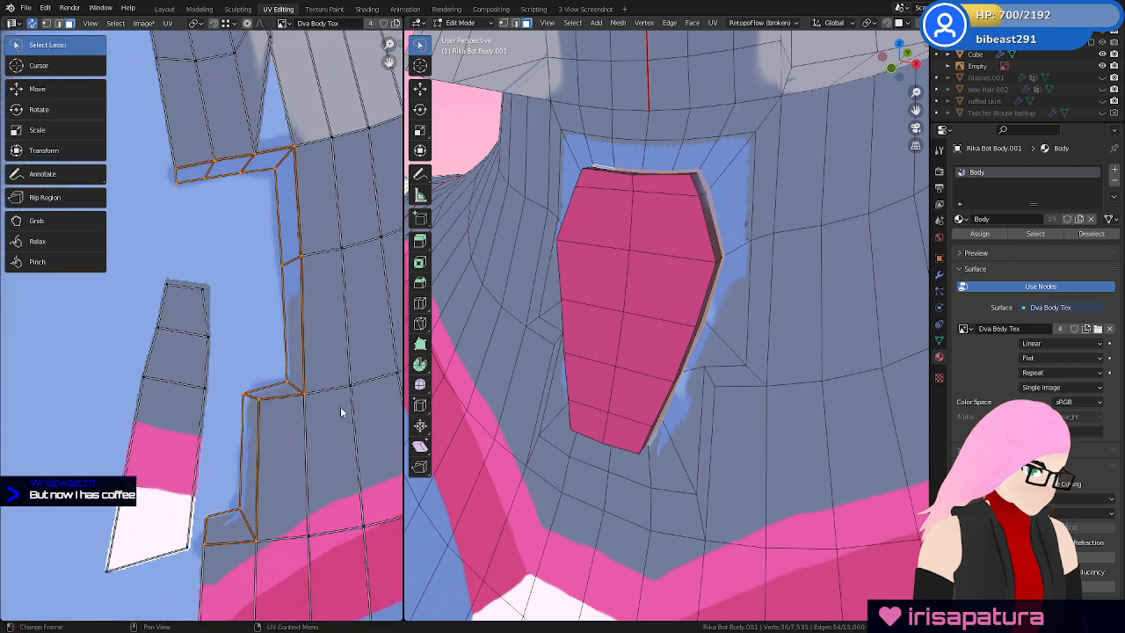
key("g")
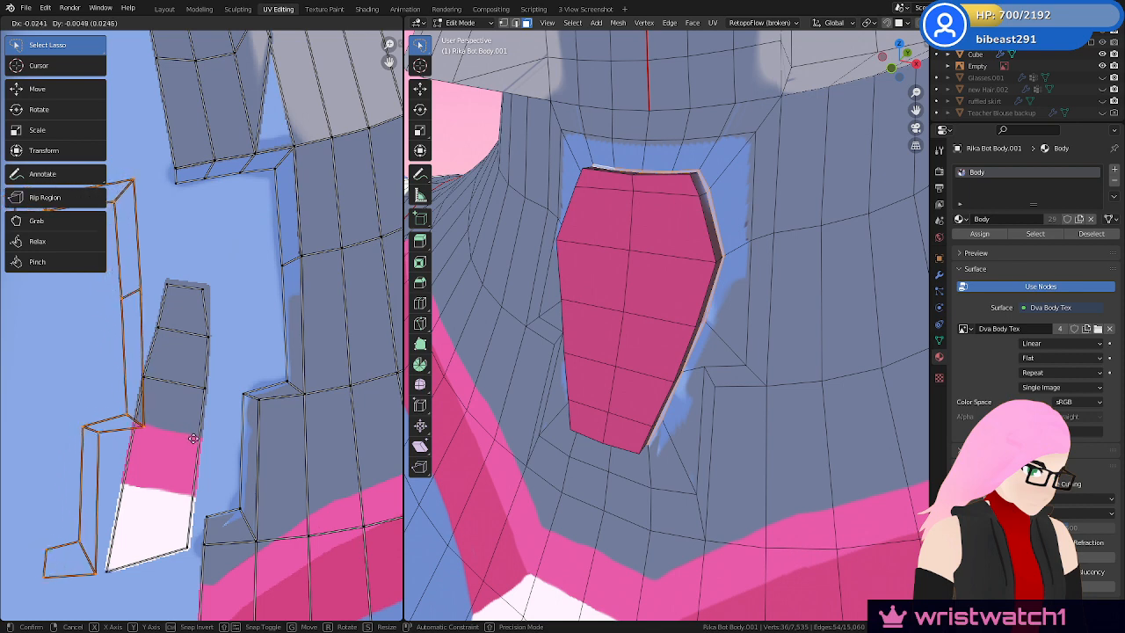
key("Escape")
key("g")
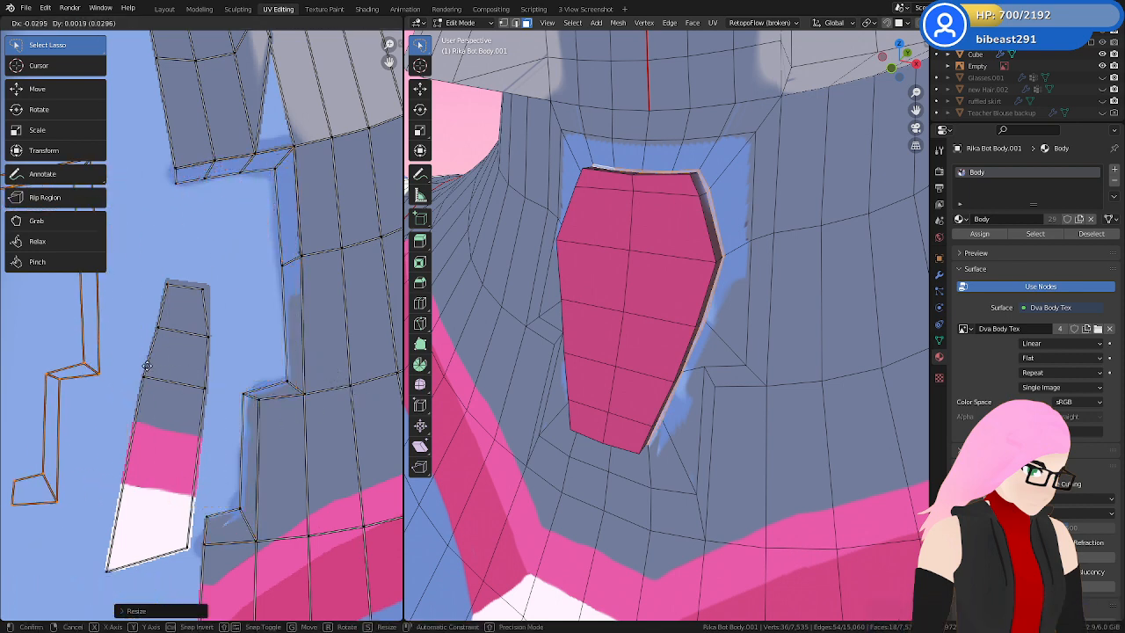
left_click(231, 376)
scroll(231, 376, "down", 4)
middle_click_drag(230, 377, 332, 329)
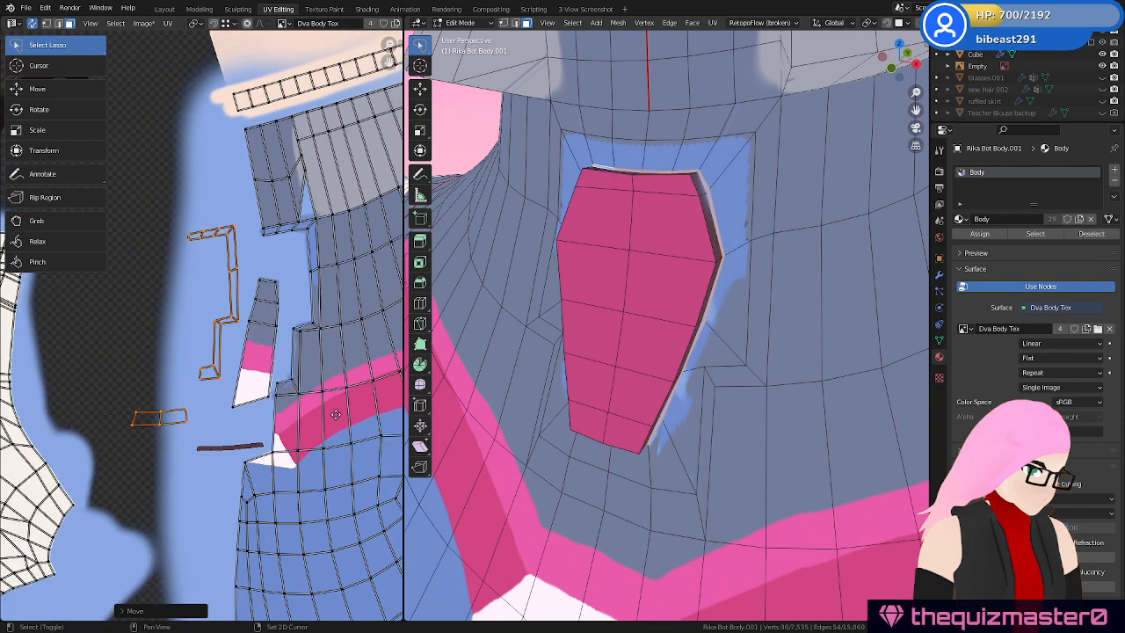
Clear the ring selection and select a single side face along the gem's lower slanted edge
middle_click_drag(732, 330, 686, 342)
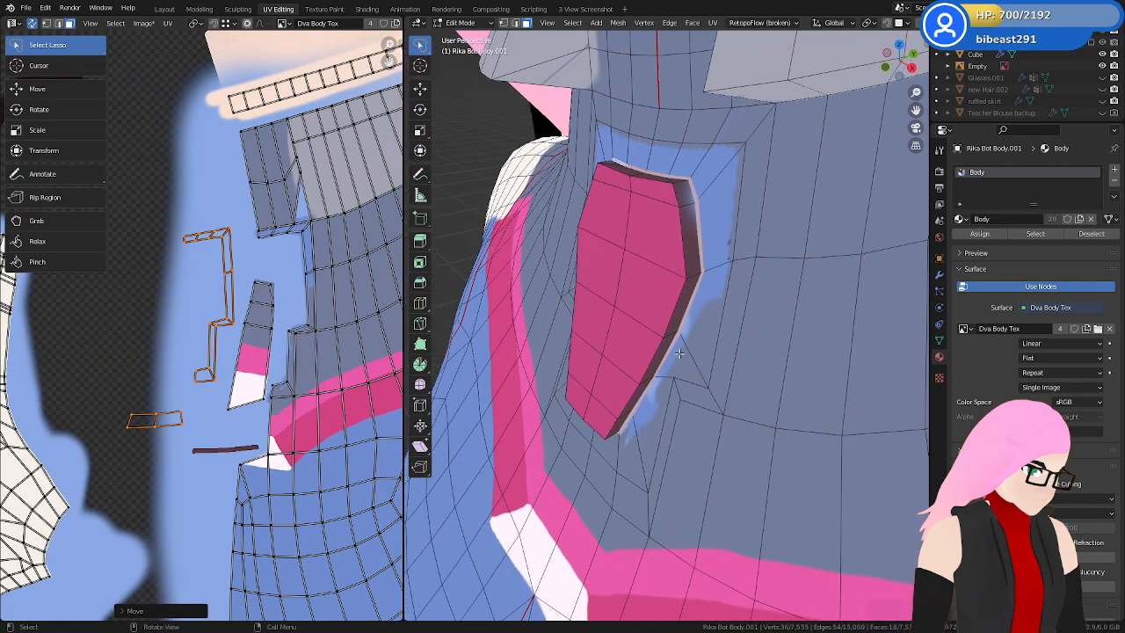
scroll(307, 382, "up", 2)
middle_click_drag(308, 382, 249, 327)
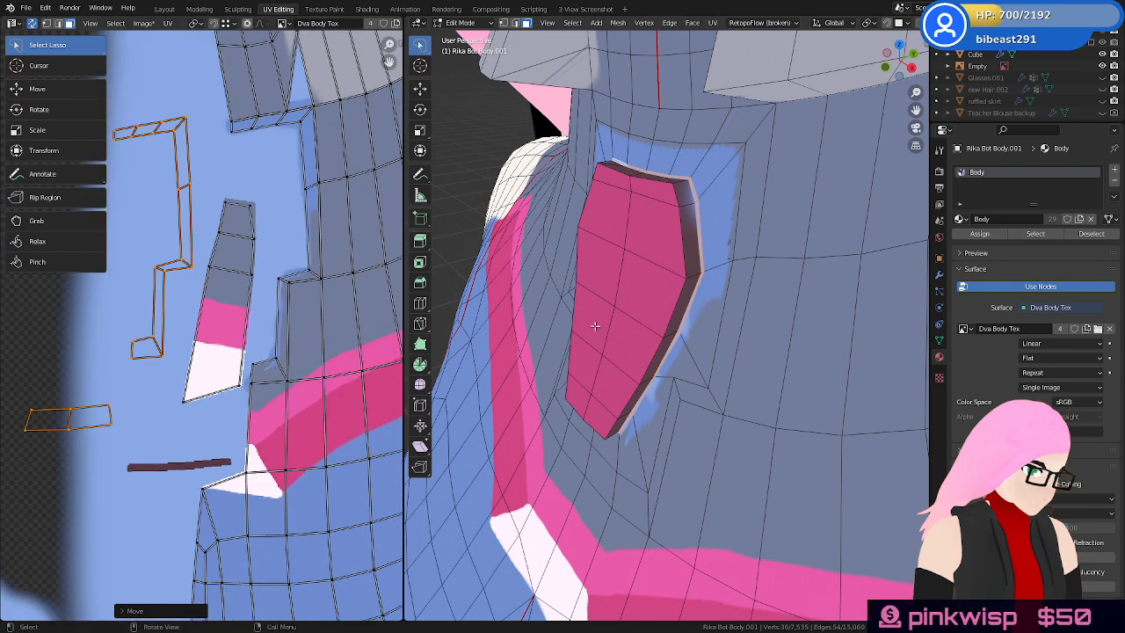
key("a")
left_click(682, 305)
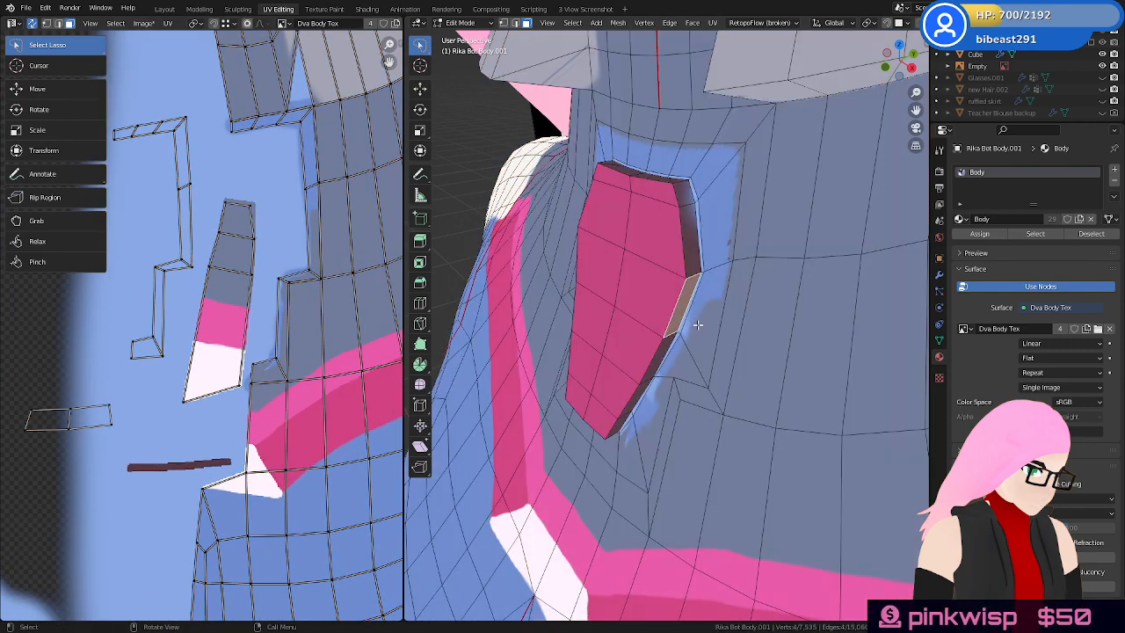
middle_click_drag(691, 322, 714, 338)
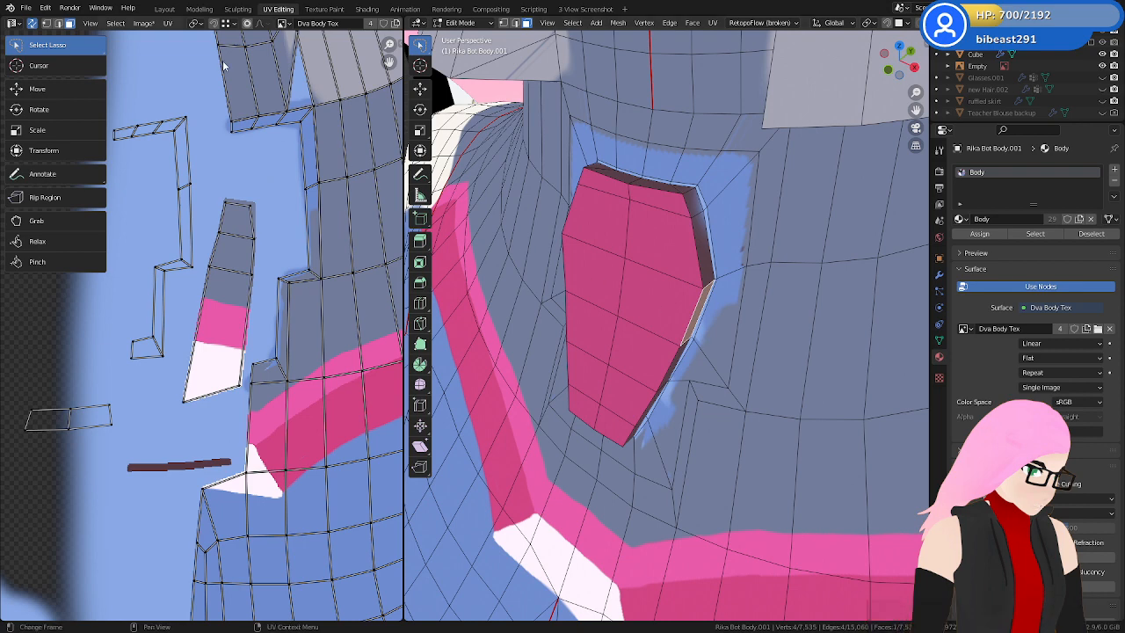
Save the file and open the body mesh in Edit Mode in the Texture Paint workspace
key("ctrl+s")
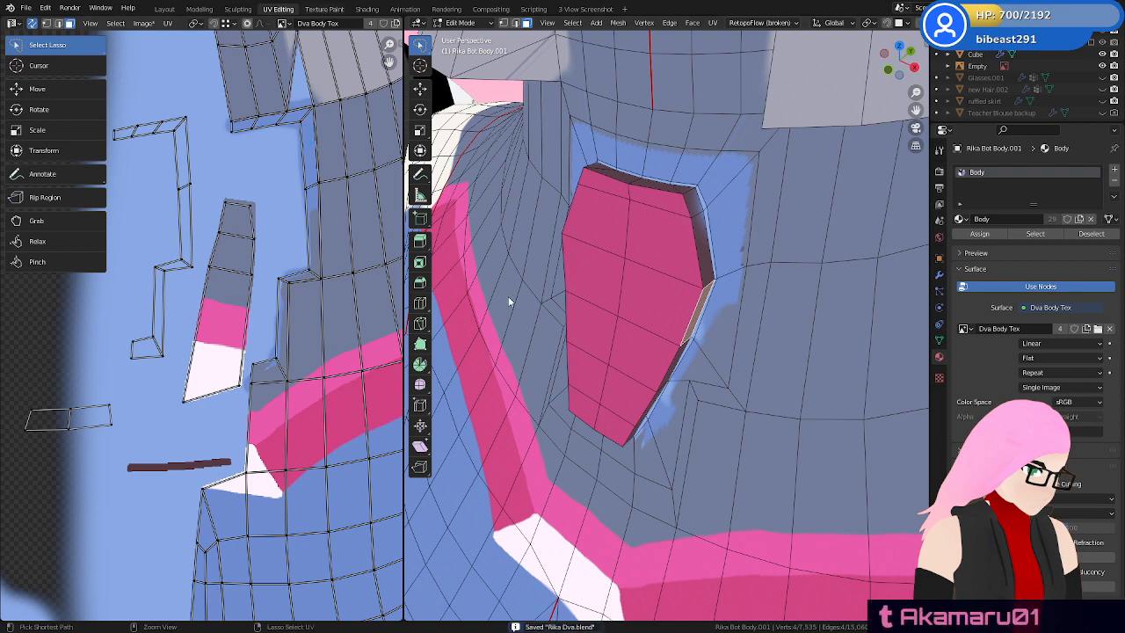
key("ctrl+Page_Down")
scroll(636, 339, "down", 4)
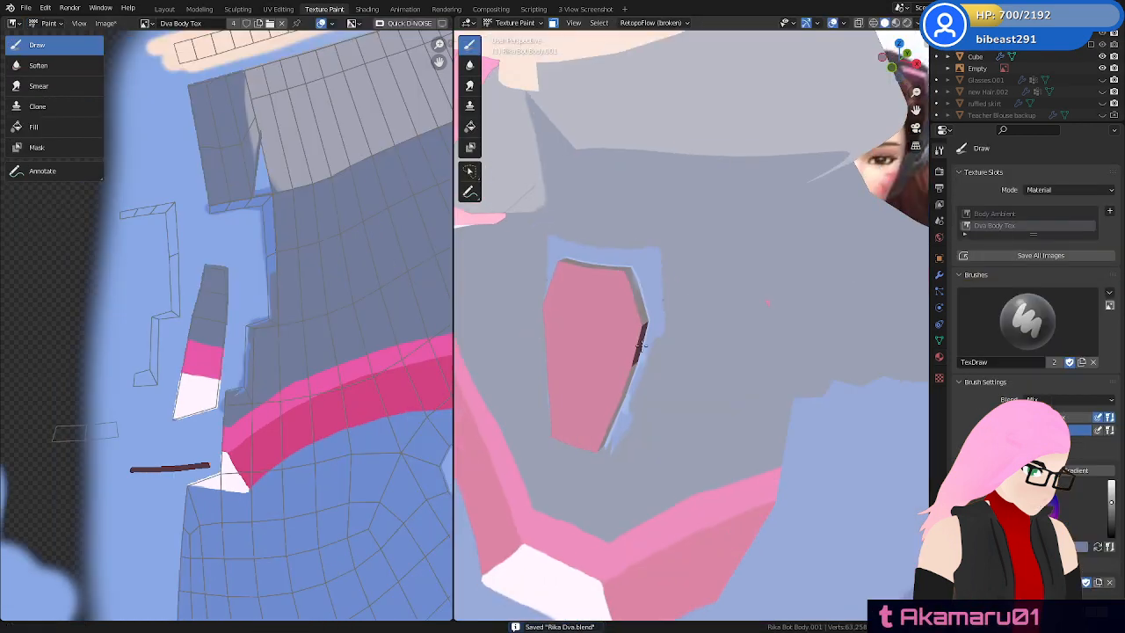
scroll(650, 374, "up", 4)
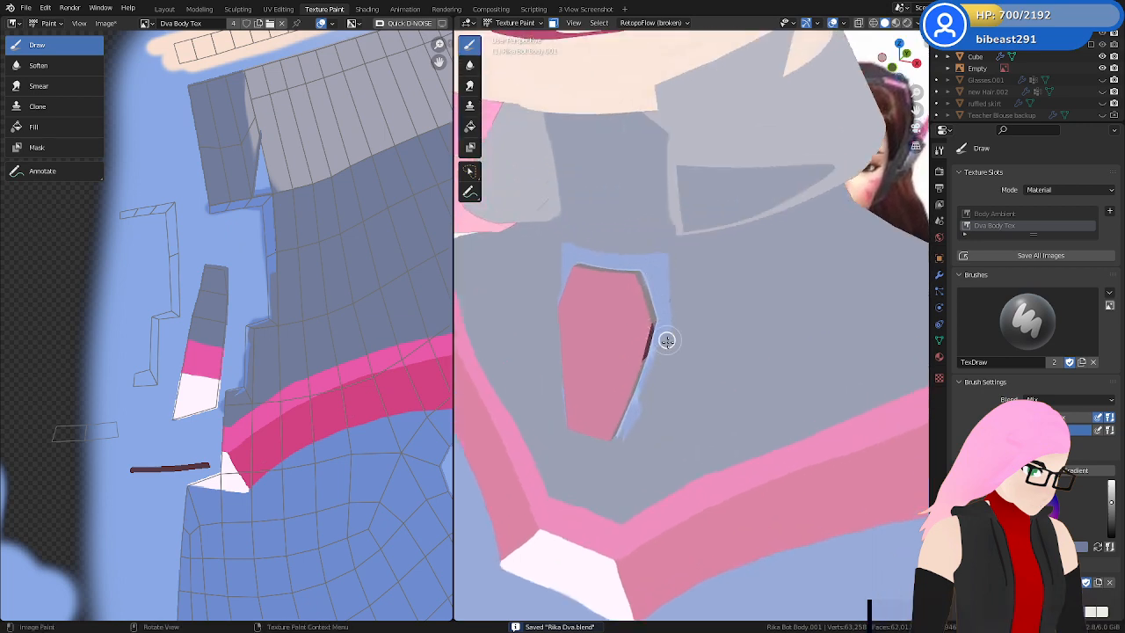
key("Tab")
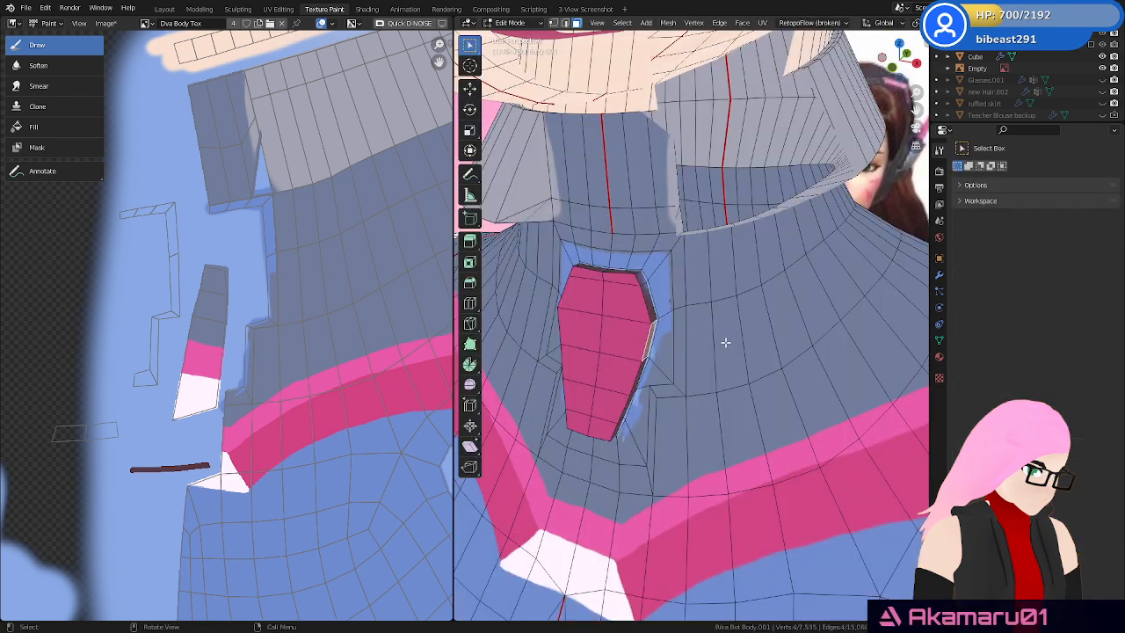
Return to Texture Paint with face masking off and paint the light blue area around the gem's top and upper edges slate blue
key("Tab")
key("Tab")
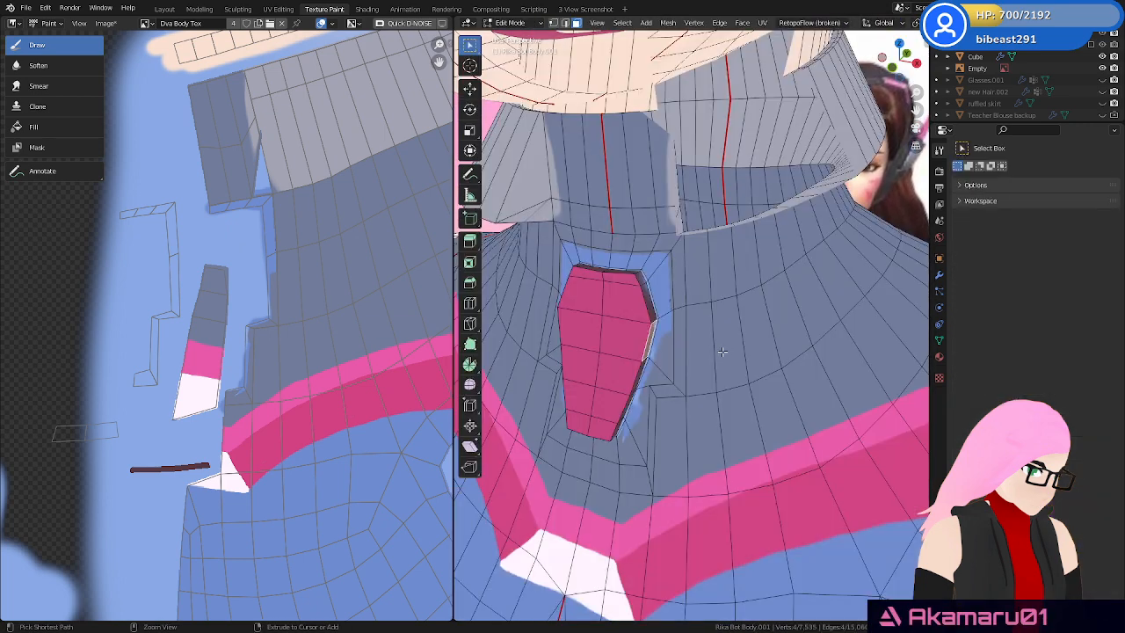
key("Tab")
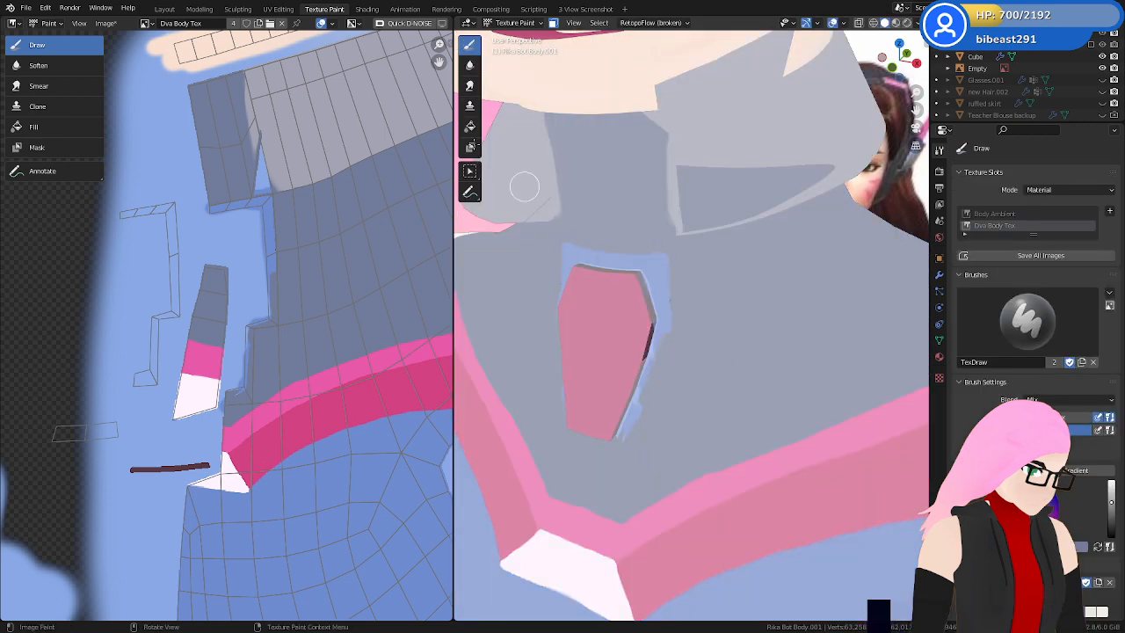
left_click(552, 24)
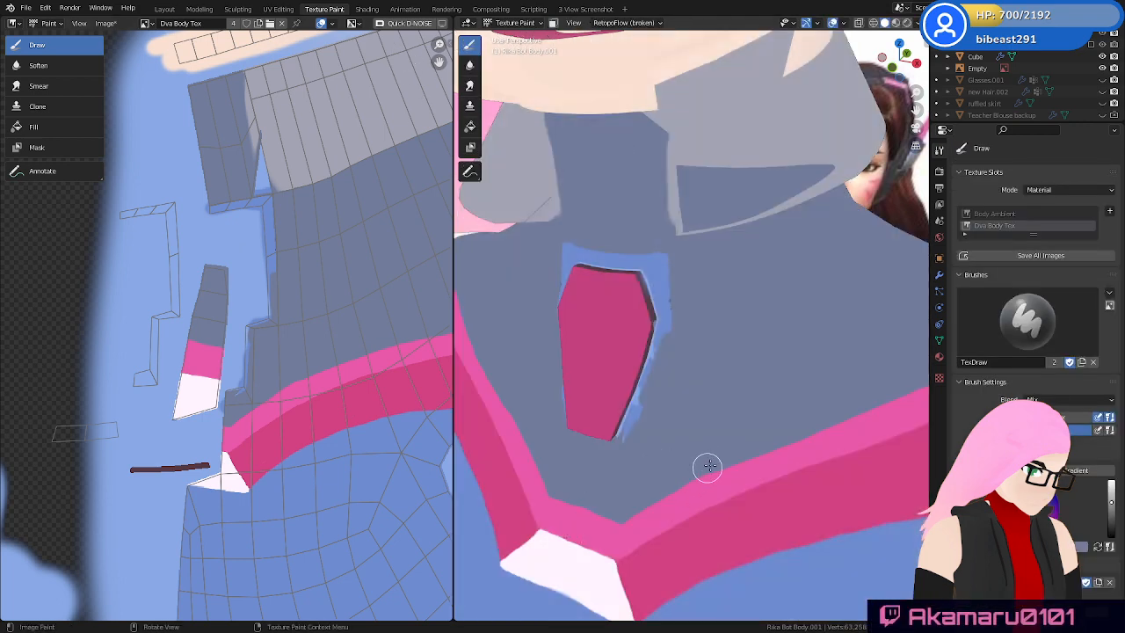
middle_click_drag(708, 467, 678, 344)
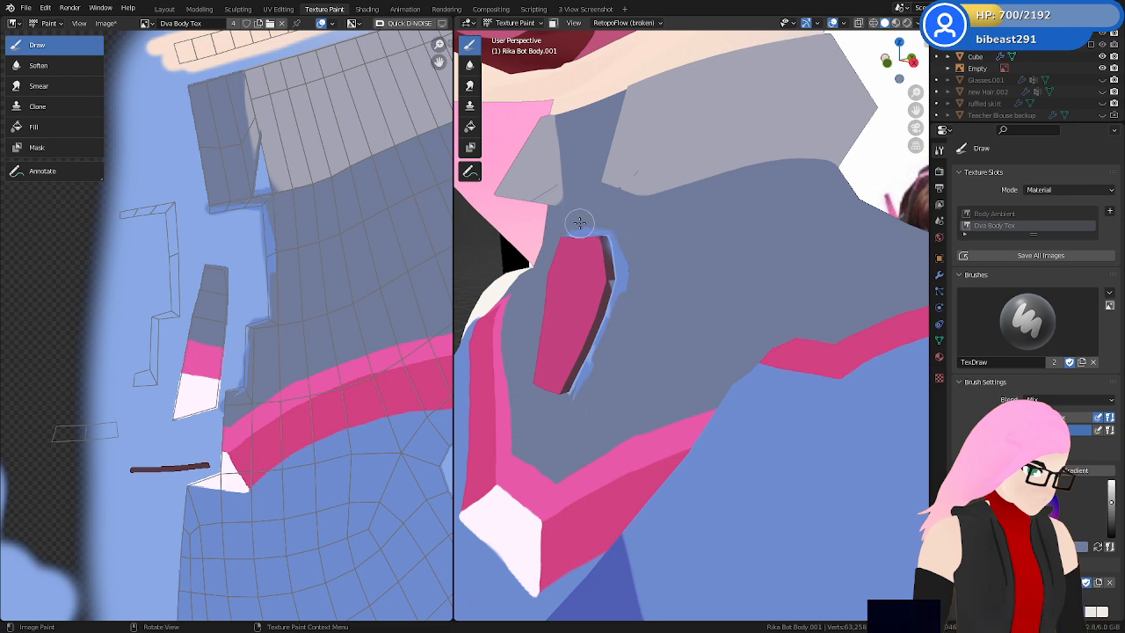
mouse_move(603, 226)
middle_mouse_down()
mouse_move(648, 294)
mouse_move(621, 292)
middle_mouse_up()
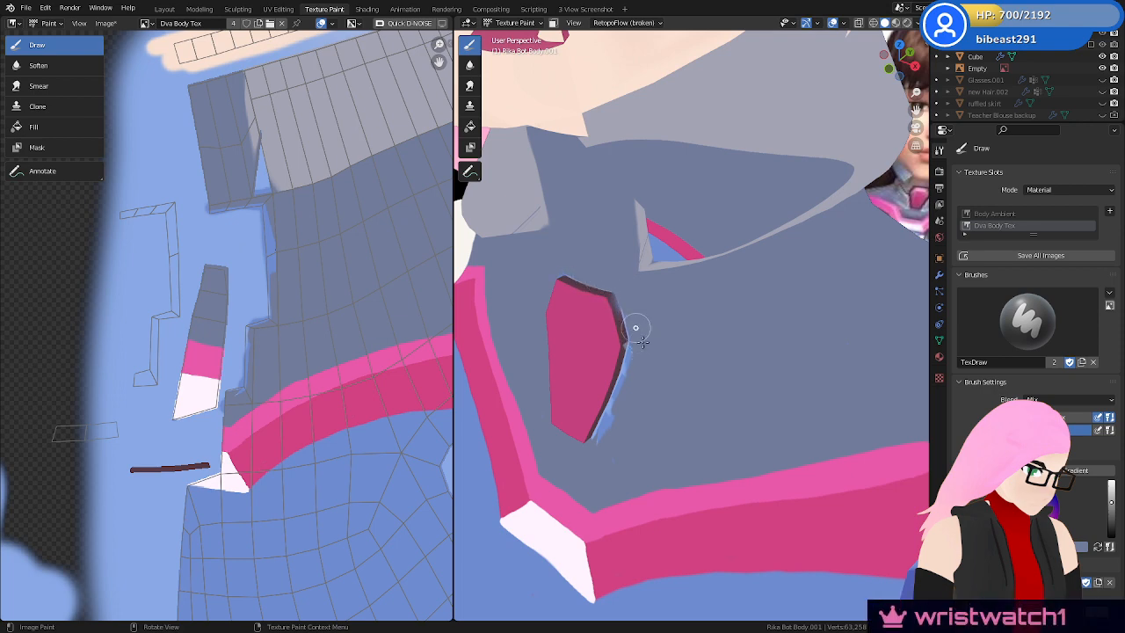
Sample the dark maroon from the gem's side as the brush color
left_click(1081, 429)
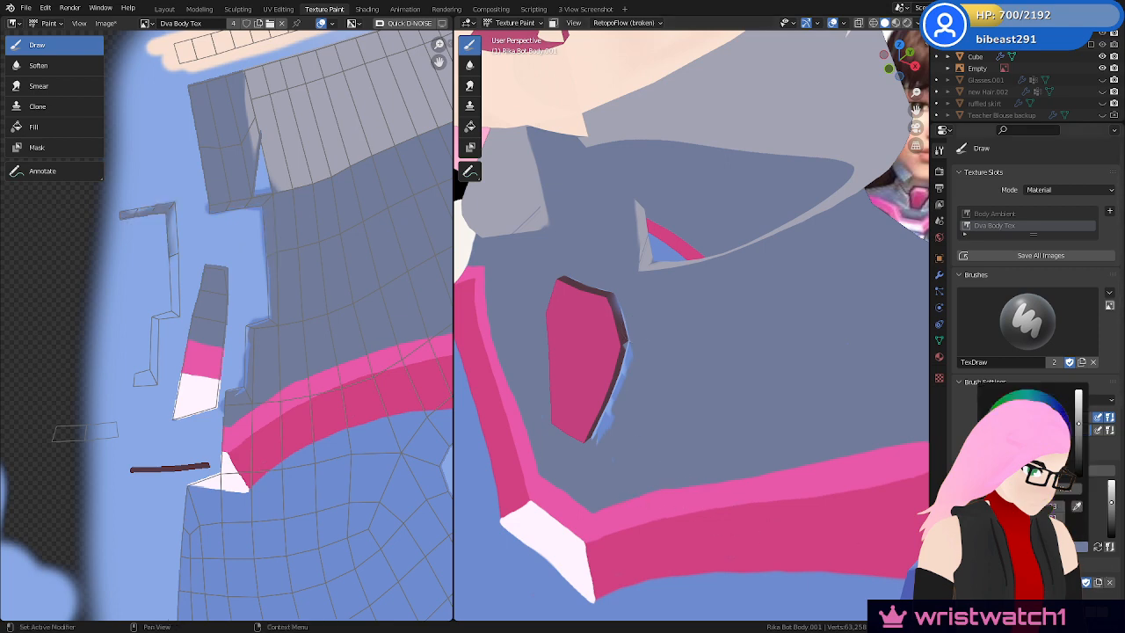
left_click(1078, 509)
left_click(626, 323)
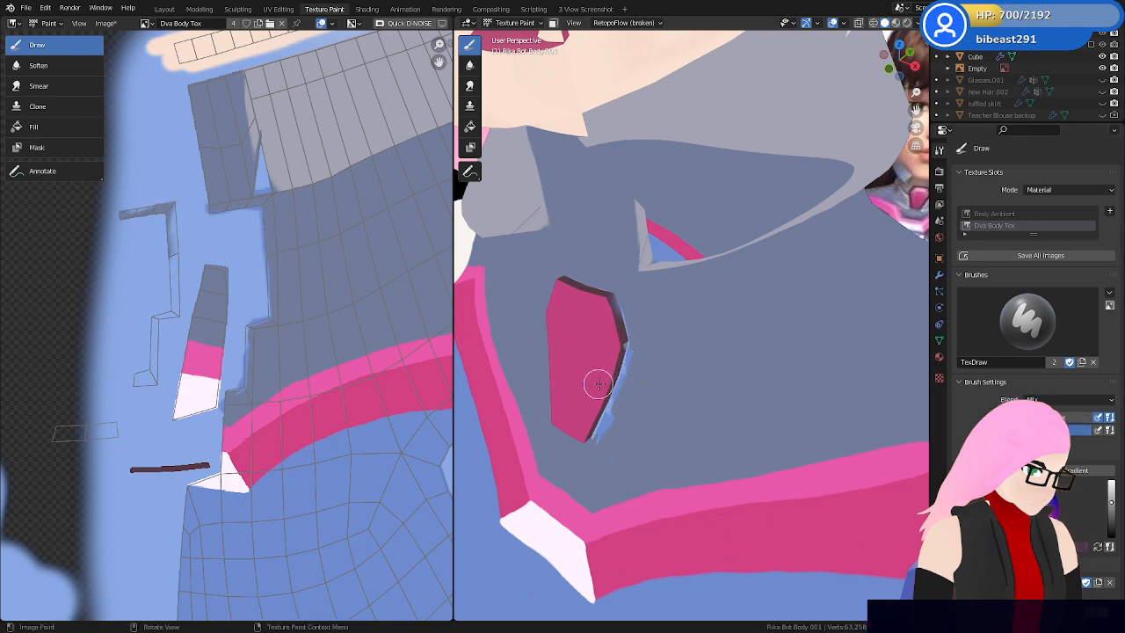
In Edit Mode, select the faces around the gem's rim, grow the selection, and deselect the pink front faces to leave only the side faces
key("Tab")
left_click(636, 335, "alt")
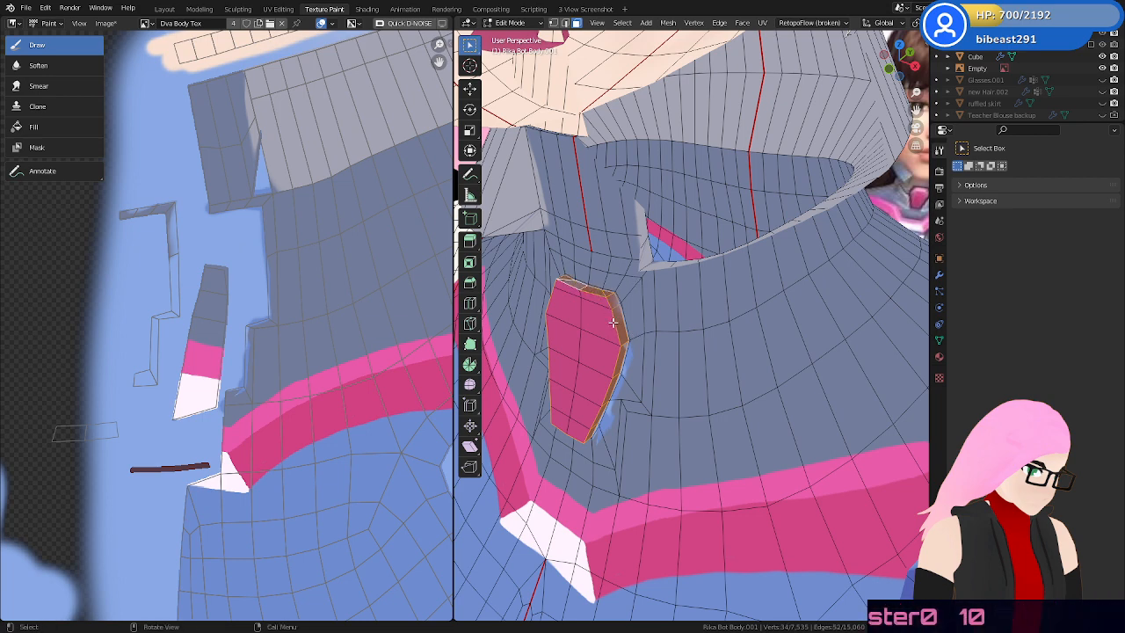
middle_click_drag(721, 328, 703, 318)
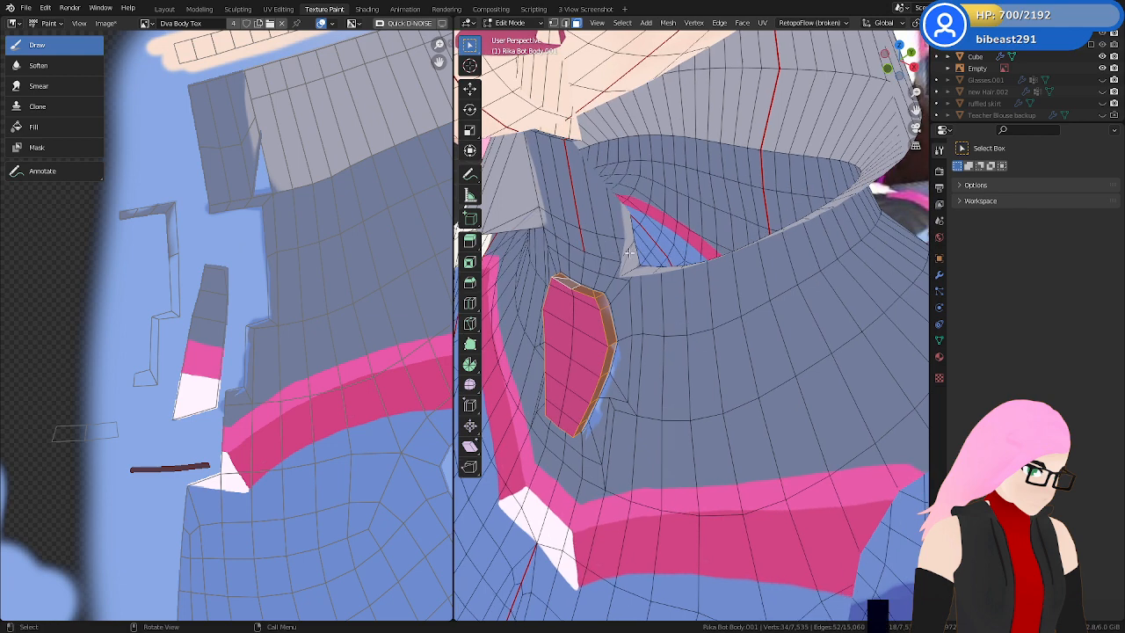
left_click(623, 23)
mouse_move(670, 180)
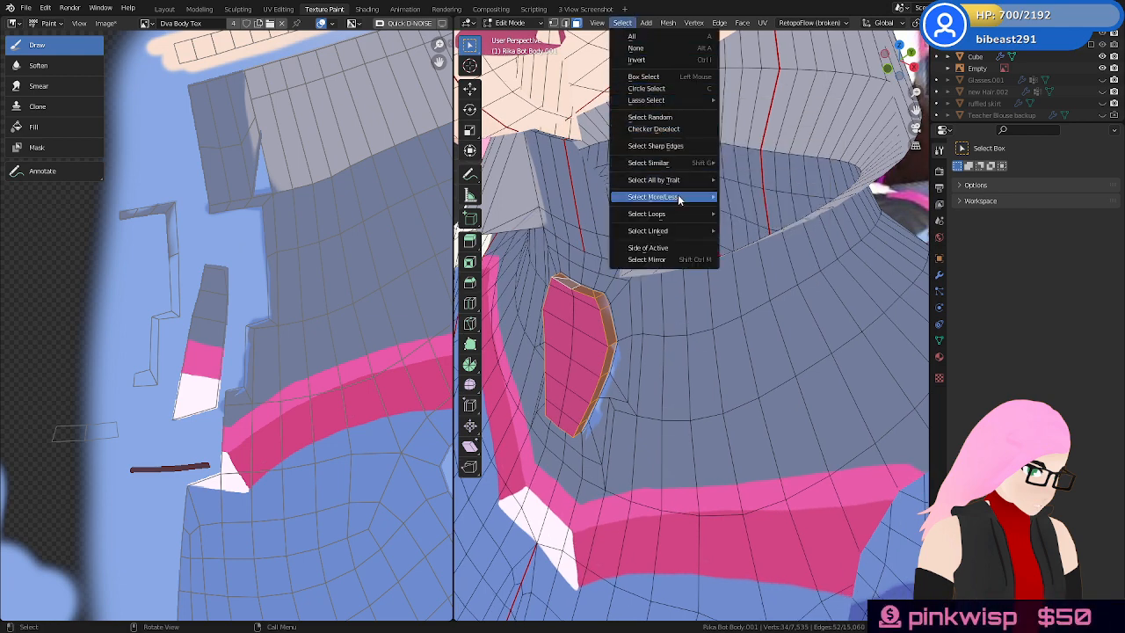
left_click(773, 197)
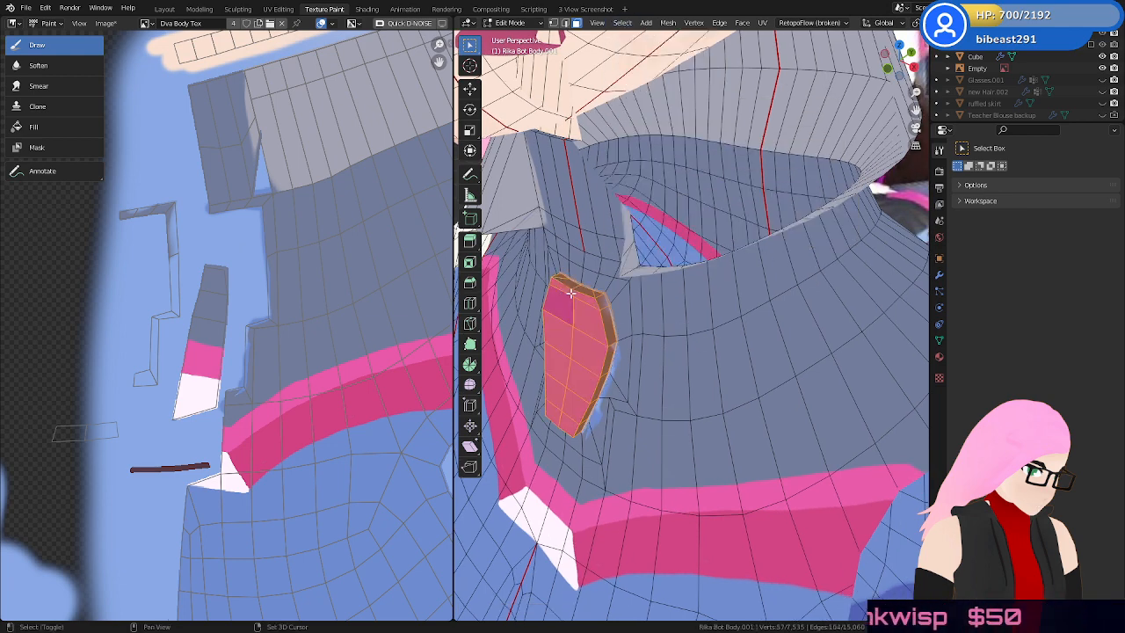
left_click(582, 346, "shift")
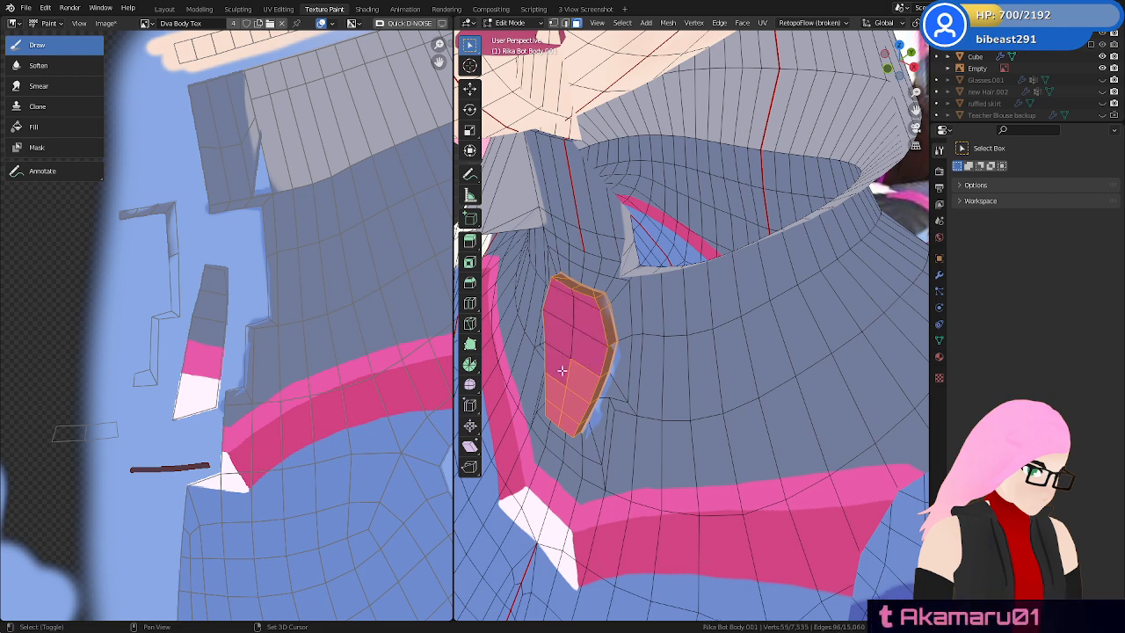
left_click(568, 400, "shift")
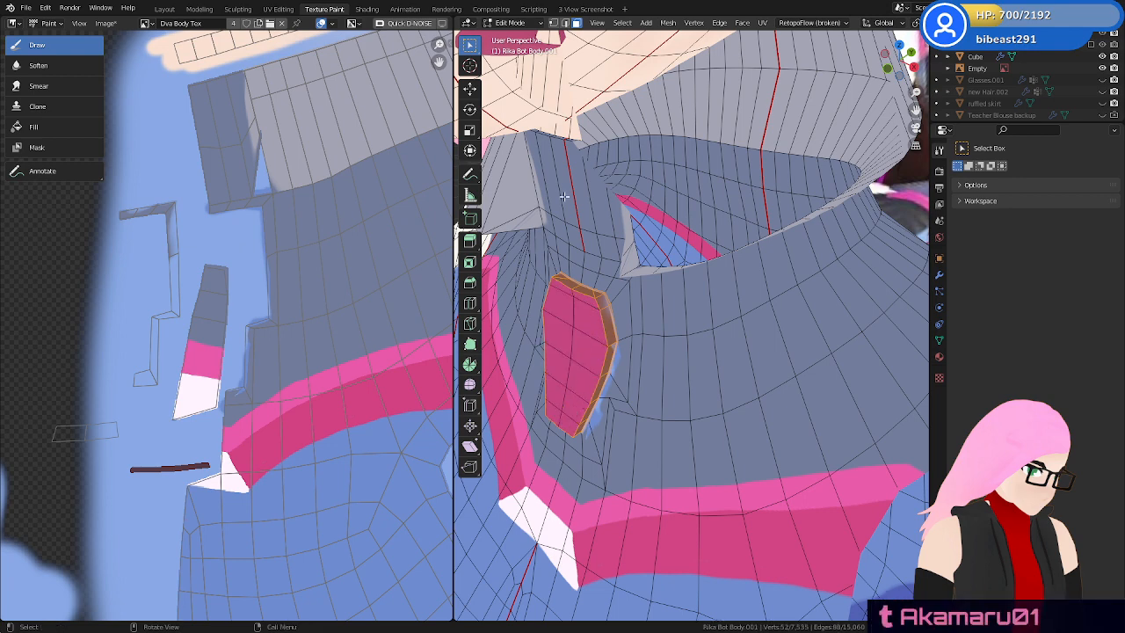
In Texture Paint with face masking on, paint all the gem's side faces dark maroon, including the lower and opposite sides
key("Tab")
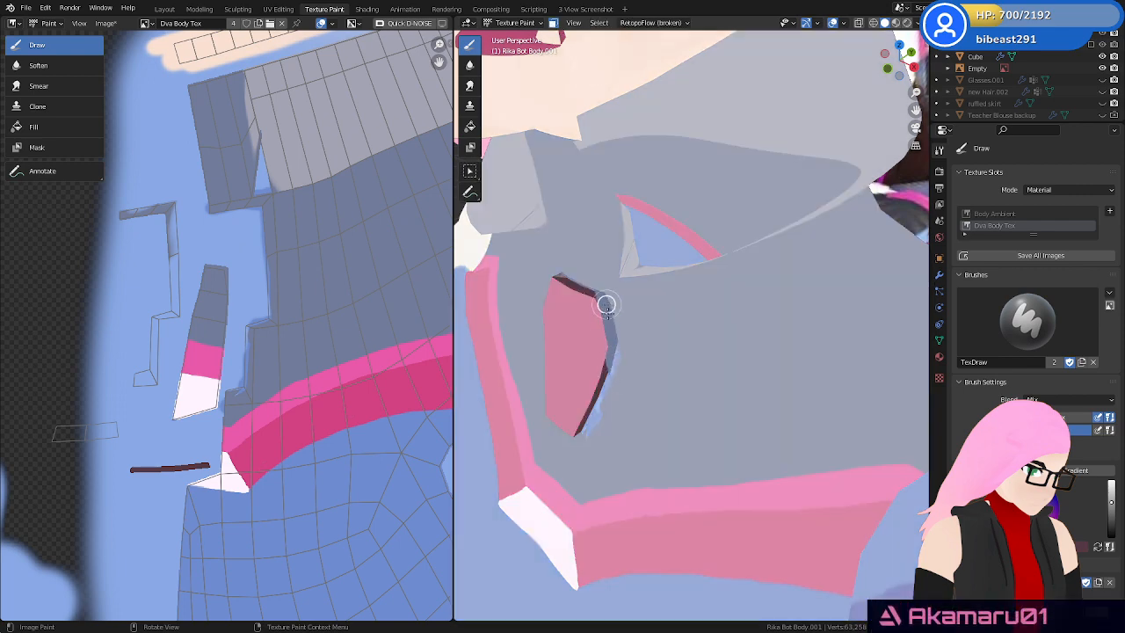
left_click_drag(612, 340, 612, 323)
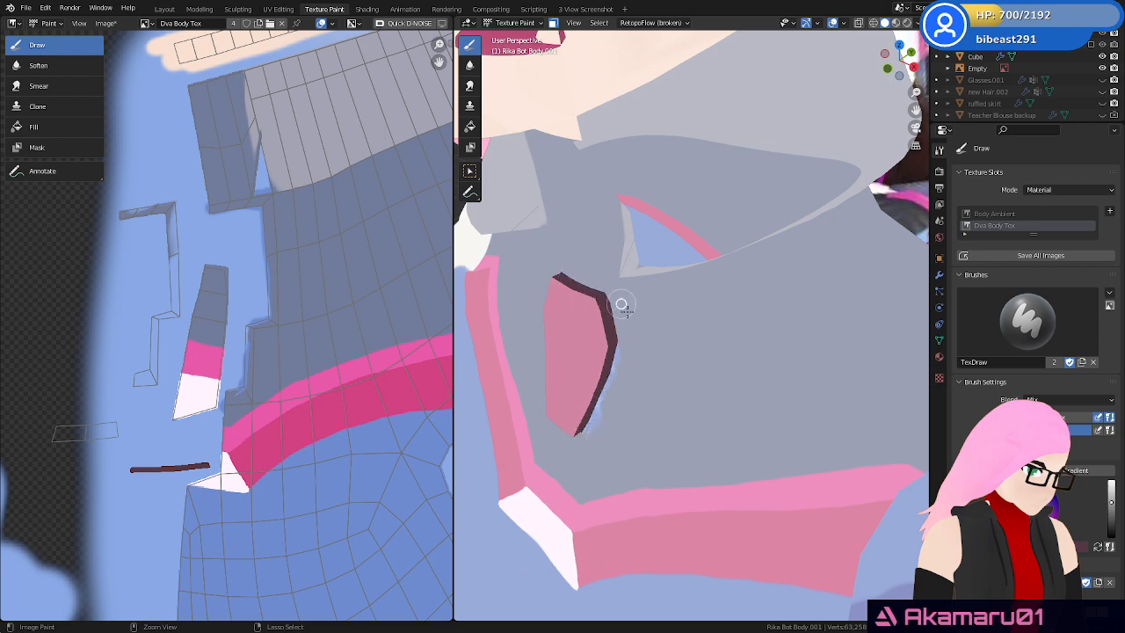
mouse_move(653, 384)
middle_mouse_down()
mouse_move(670, 336)
mouse_move(693, 319)
mouse_move(595, 289)
middle_mouse_up()
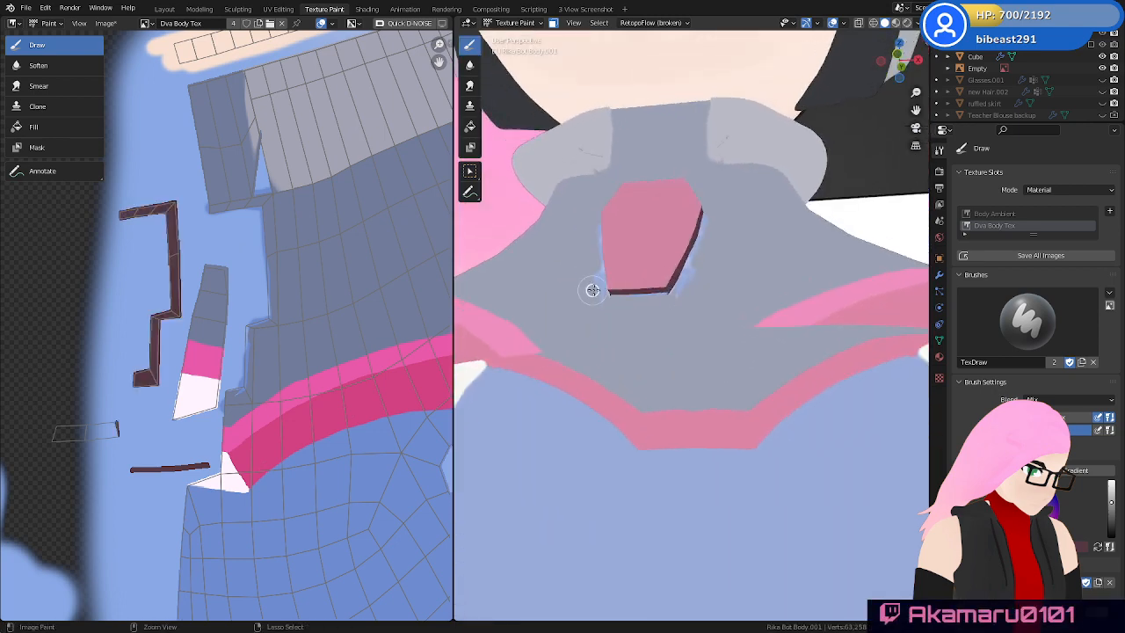
mouse_move(708, 301)
middle_mouse_down()
mouse_move(769, 372)
mouse_move(754, 307)
middle_mouse_up()
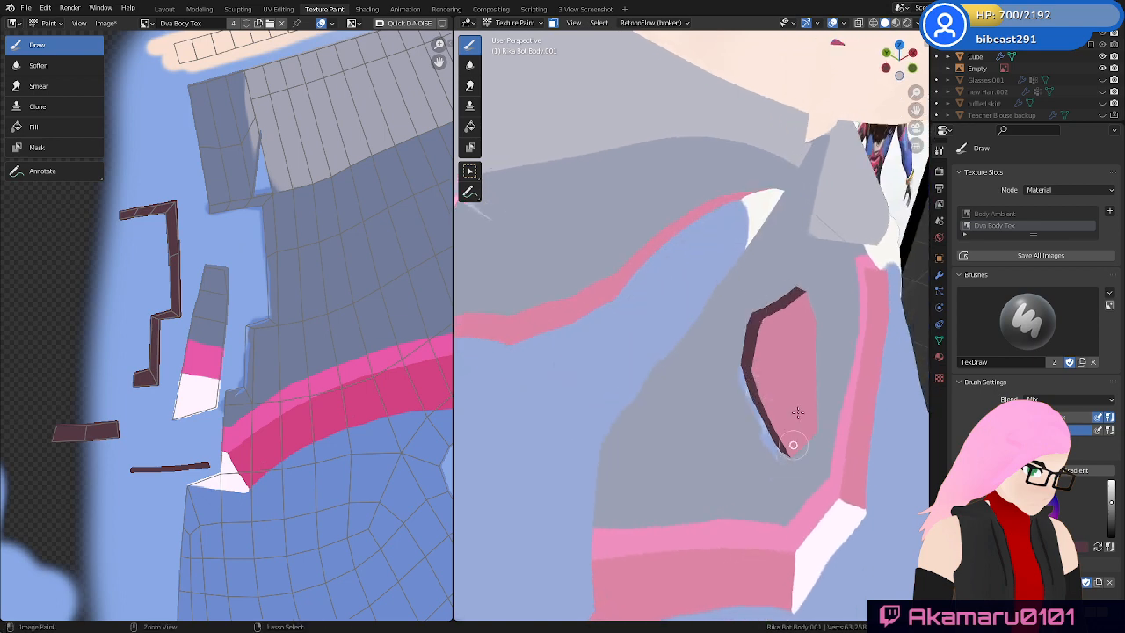
middle_click_drag(809, 407, 833, 327)
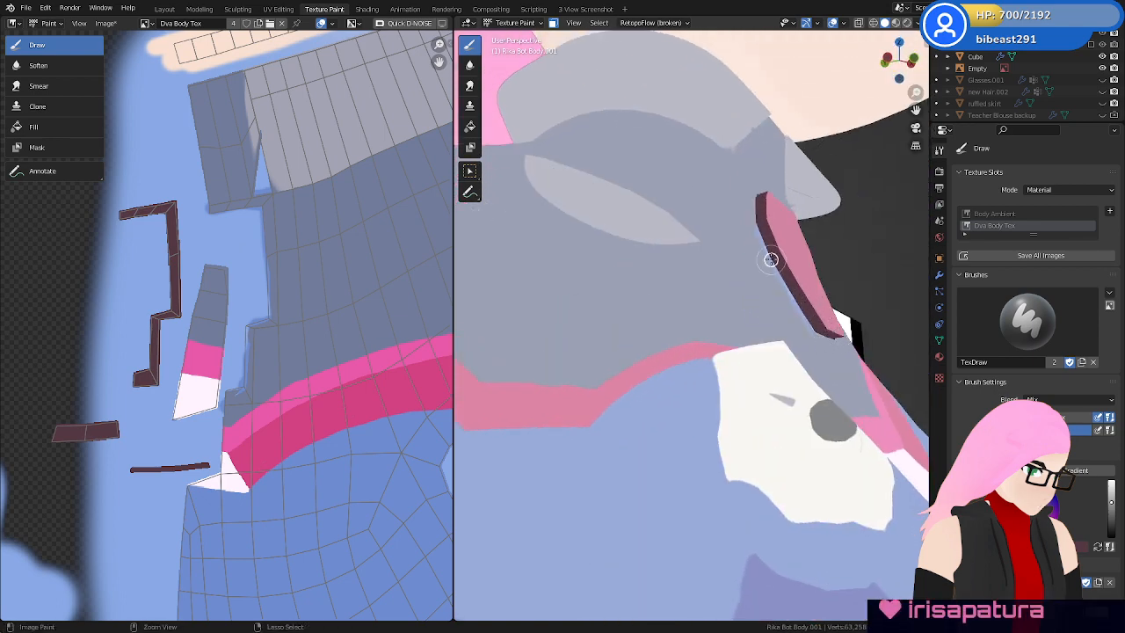
With face masking off, paint over the remaining light blue along the gem's slanted side edge with the suit's slate blue
mouse_move(754, 216)
middle_mouse_down()
mouse_move(716, 364)
mouse_move(698, 377)
middle_mouse_up()
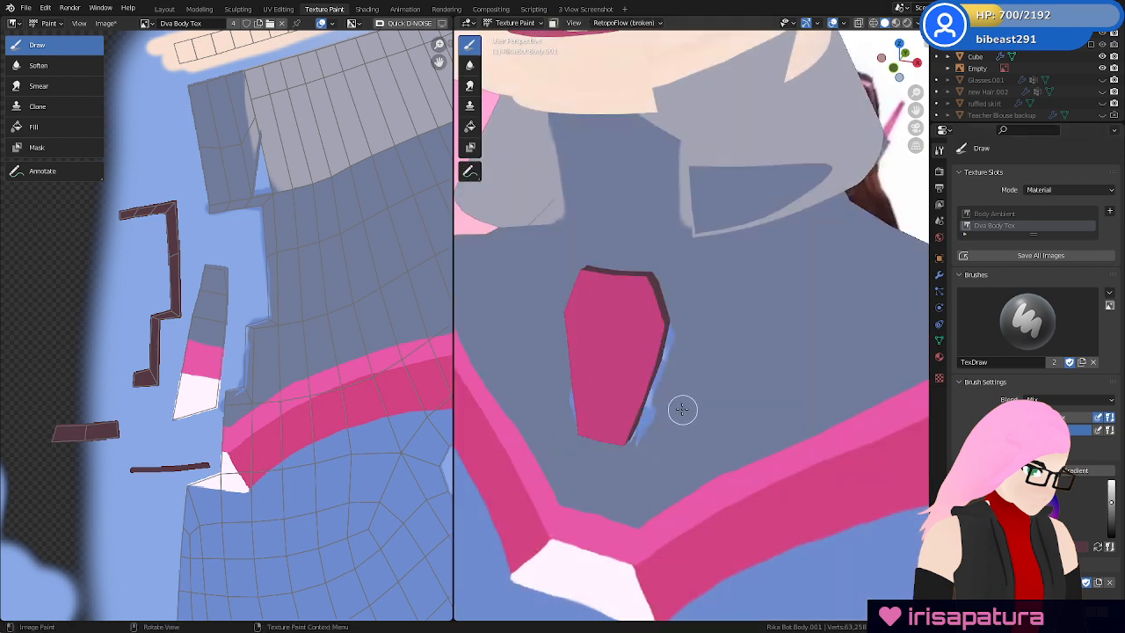
left_click_drag(676, 326, 662, 382)
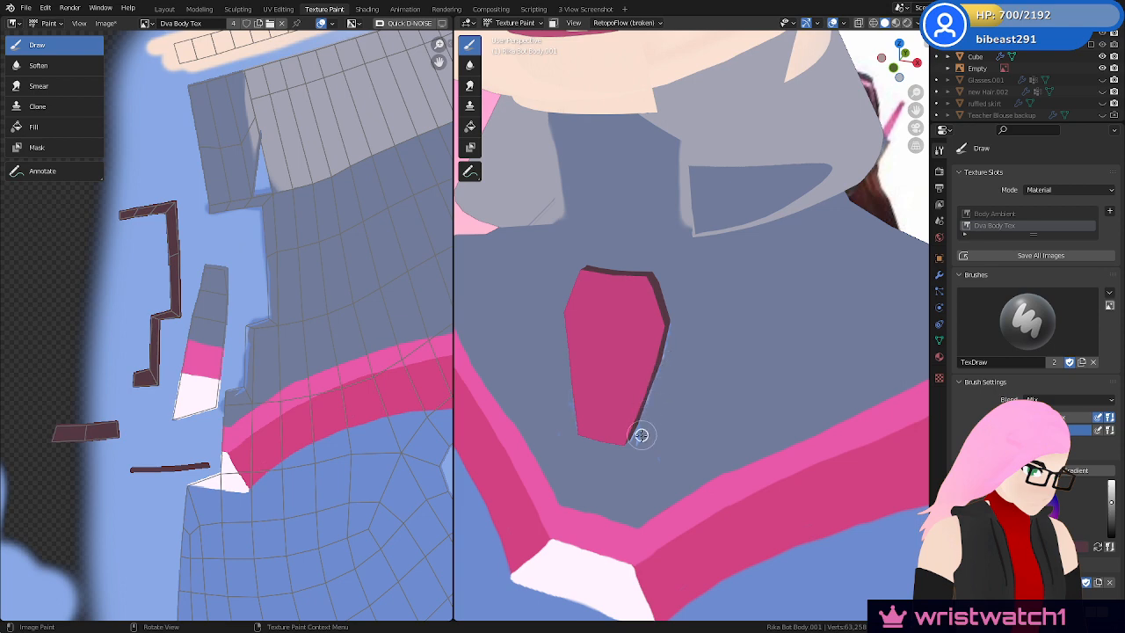
left_click_drag(641, 432, 672, 341)
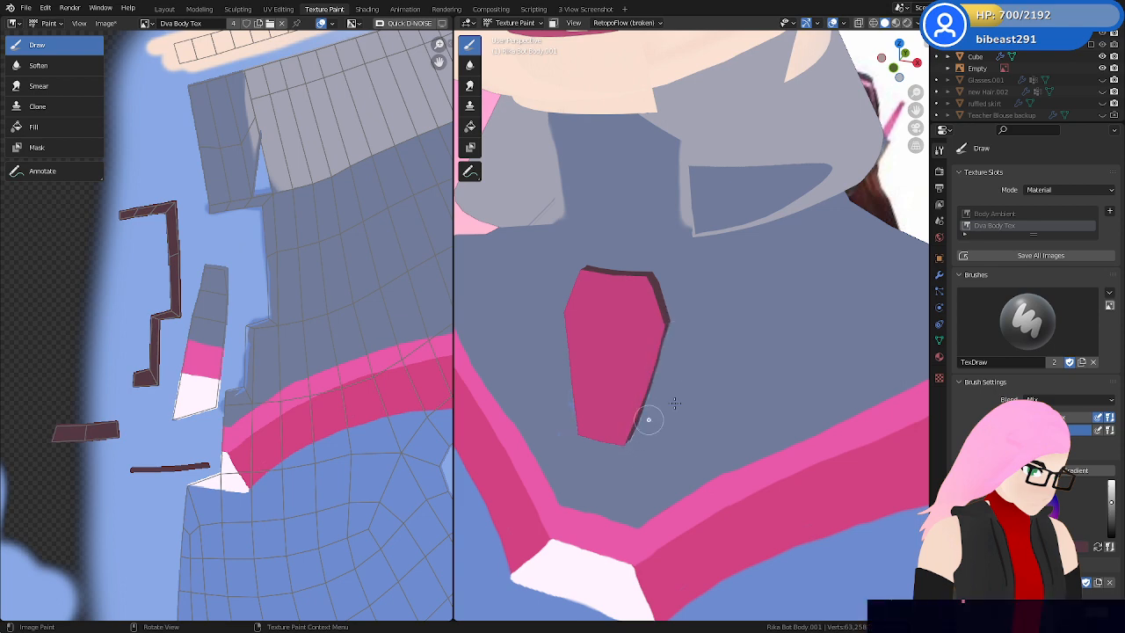
middle_click_drag(645, 419, 655, 350)
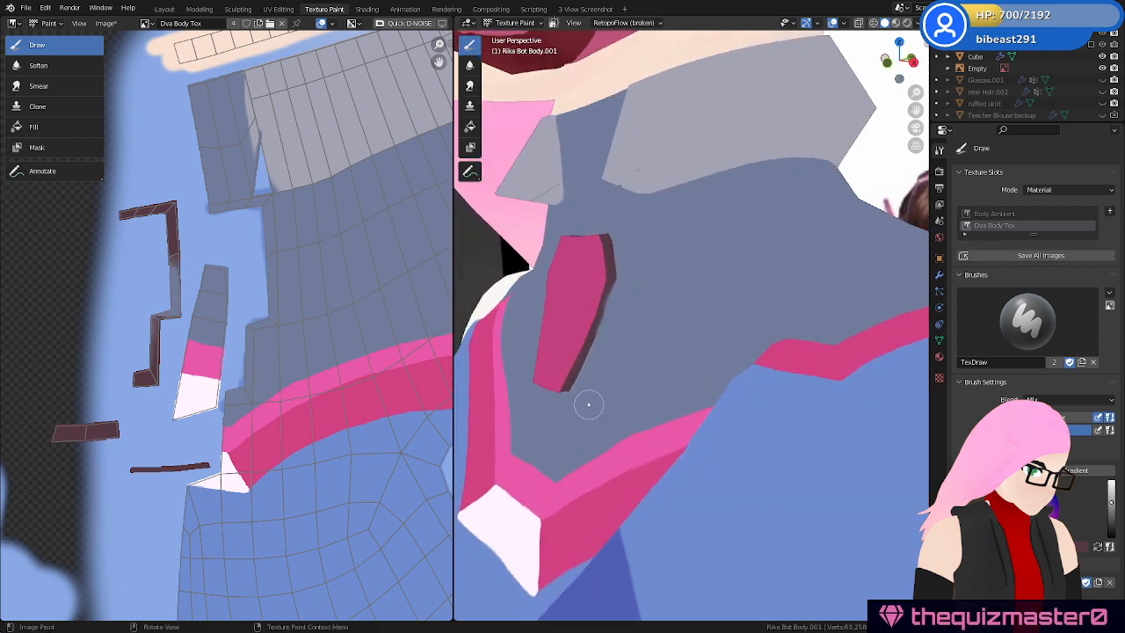
Turn face masking on, repaint the gem's side faces dark maroon, and turn the masking off again
key("m")
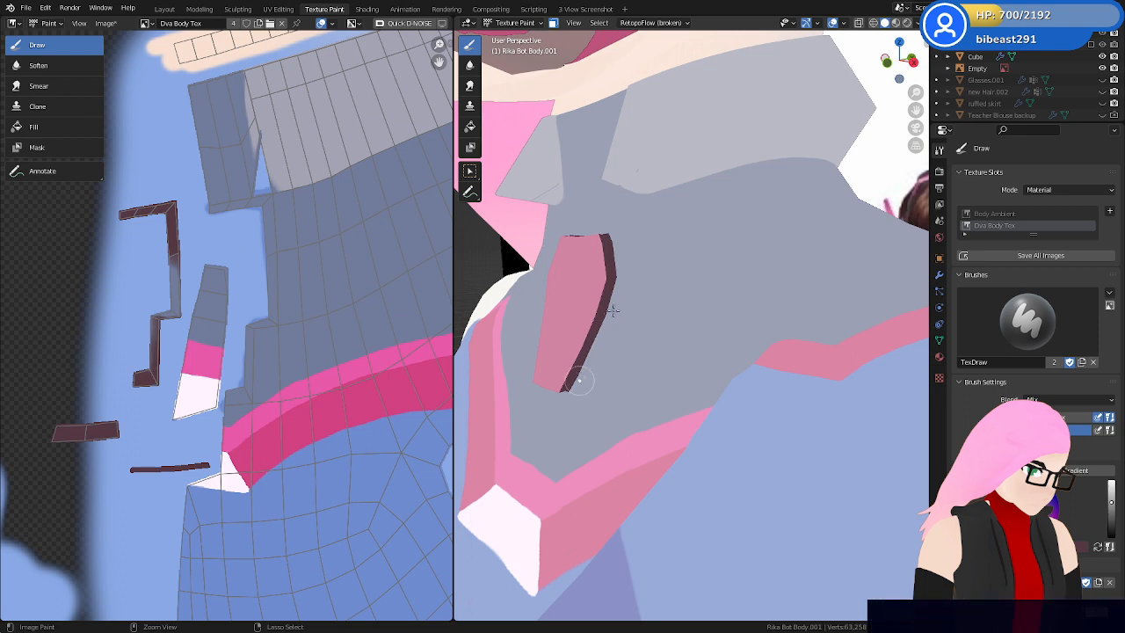
middle_click_drag(696, 344, 573, 457)
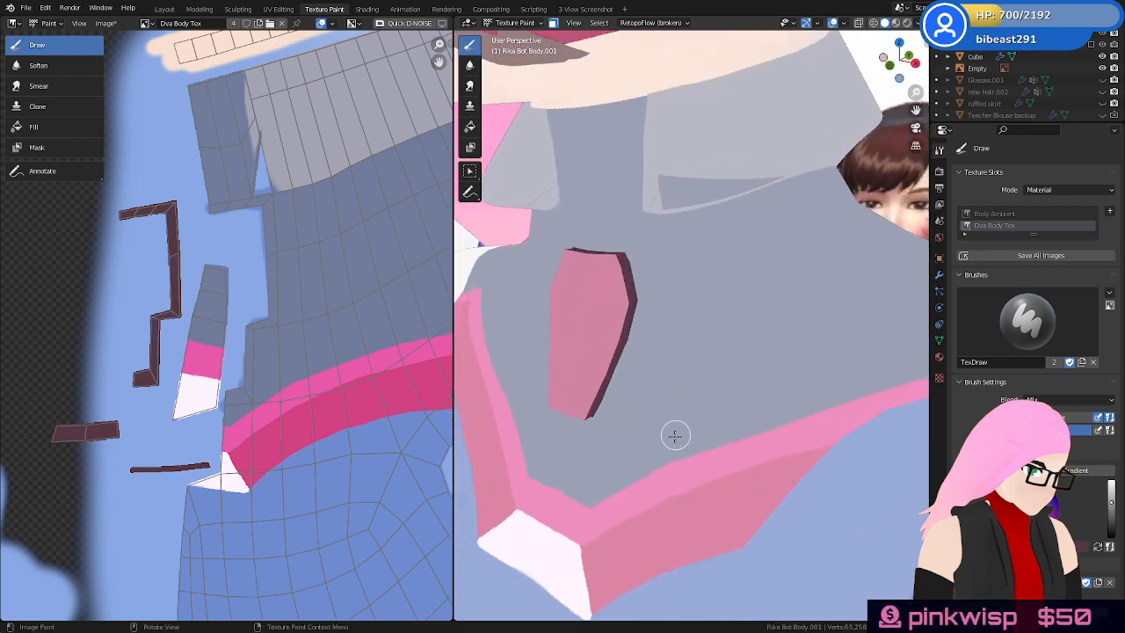
key("m")
In Edit Mode, select the suit face loops surrounding the gem and deselect the gem's own front and side faces
key("Tab")
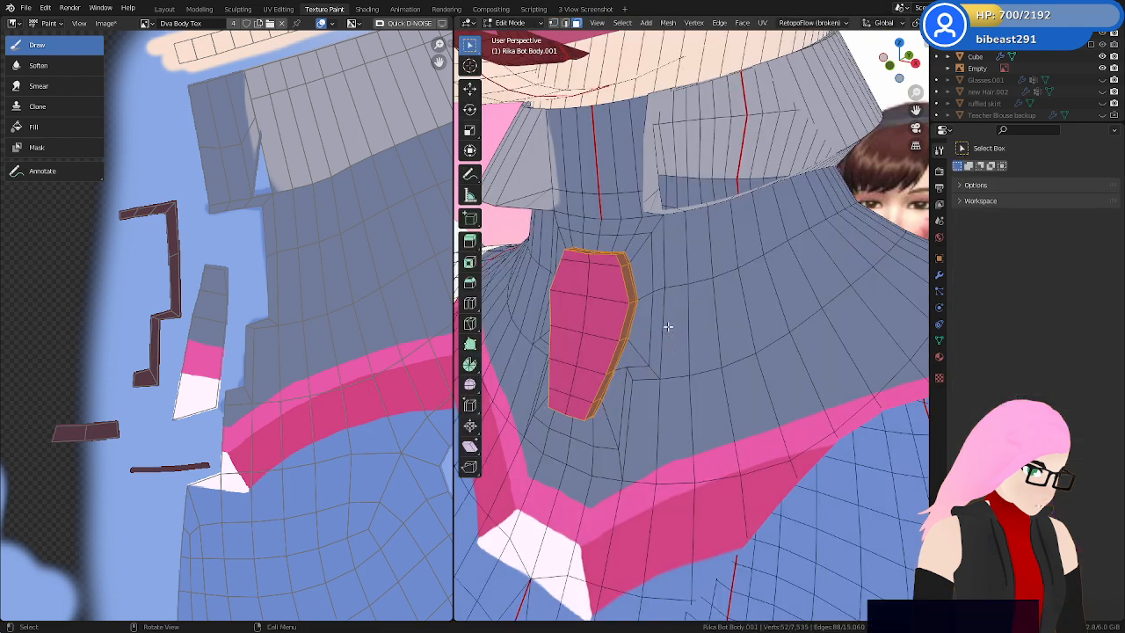
left_click(641, 253, "alt")
left_click(692, 345, "alt+shift")
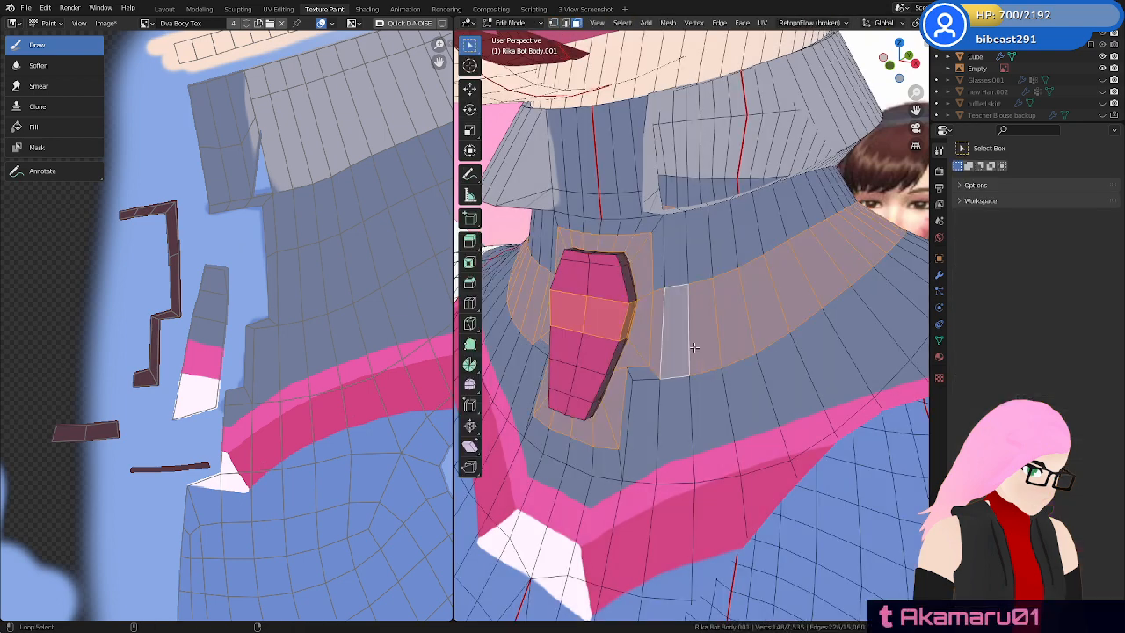
left_click(651, 383, "alt+shift")
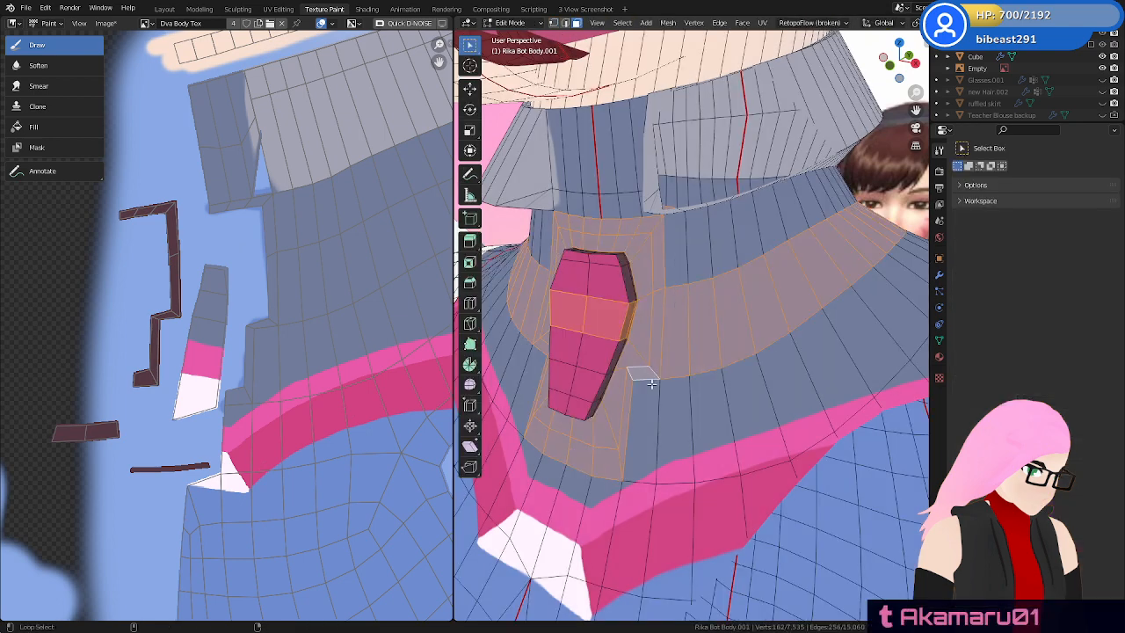
left_click(626, 329, "shift")
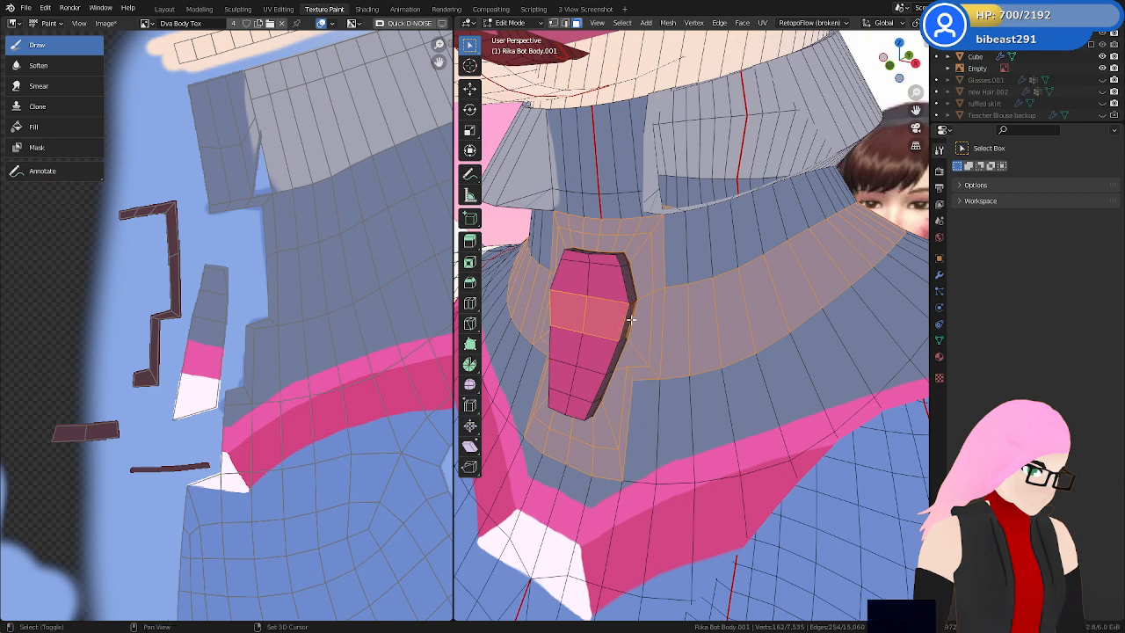
left_click(633, 320, "shift")
left_click(616, 318, "shift")
left_click(580, 316, "shift")
mouse_move(583, 319)
middle_mouse_down()
mouse_move(712, 334)
mouse_move(791, 321)
mouse_move(728, 349)
mouse_move(729, 369)
middle_mouse_up()
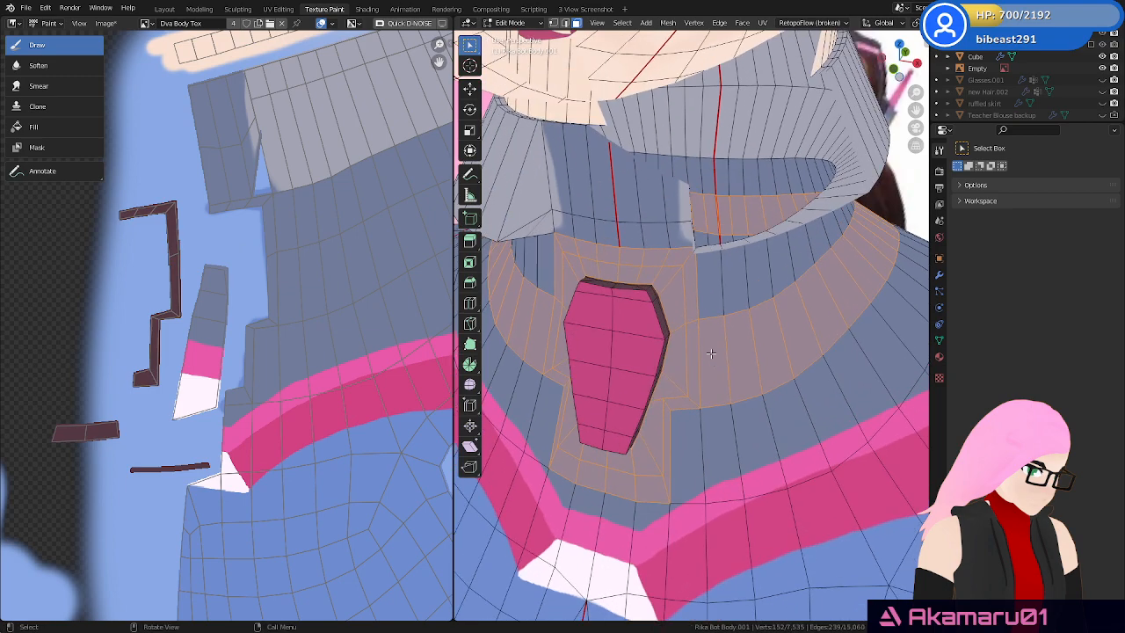
Mask painting to the selected suit faces, darken the brush color, set the radius to 9 px, and paint a thin outline down the gem's side edge
key("Tab")
left_click(553, 24)
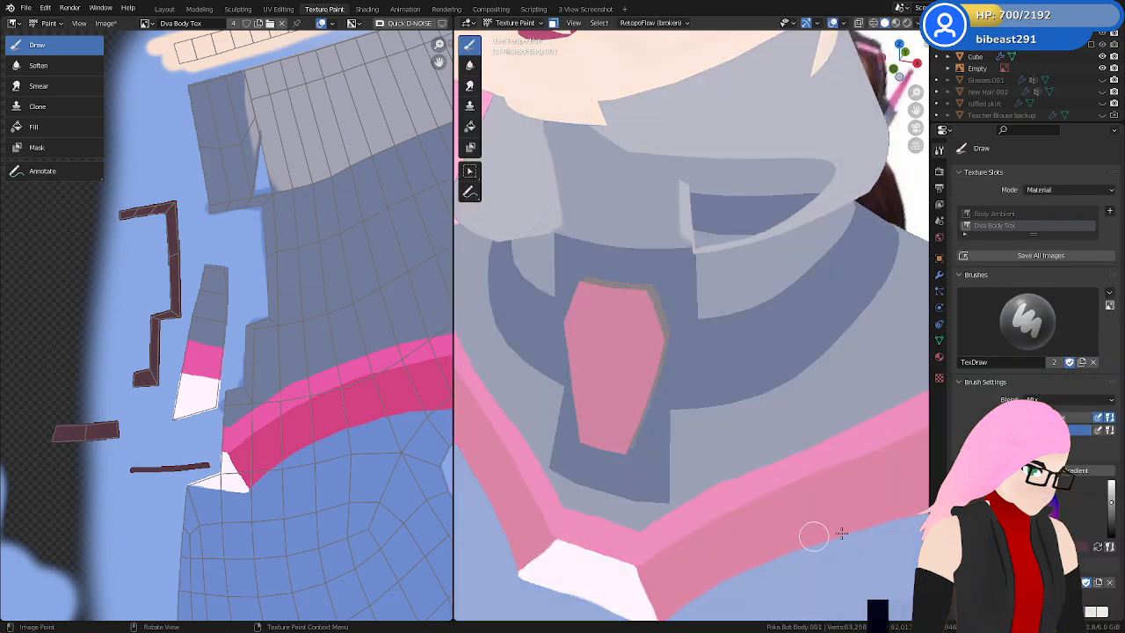
scroll(1011, 518, "down", 3)
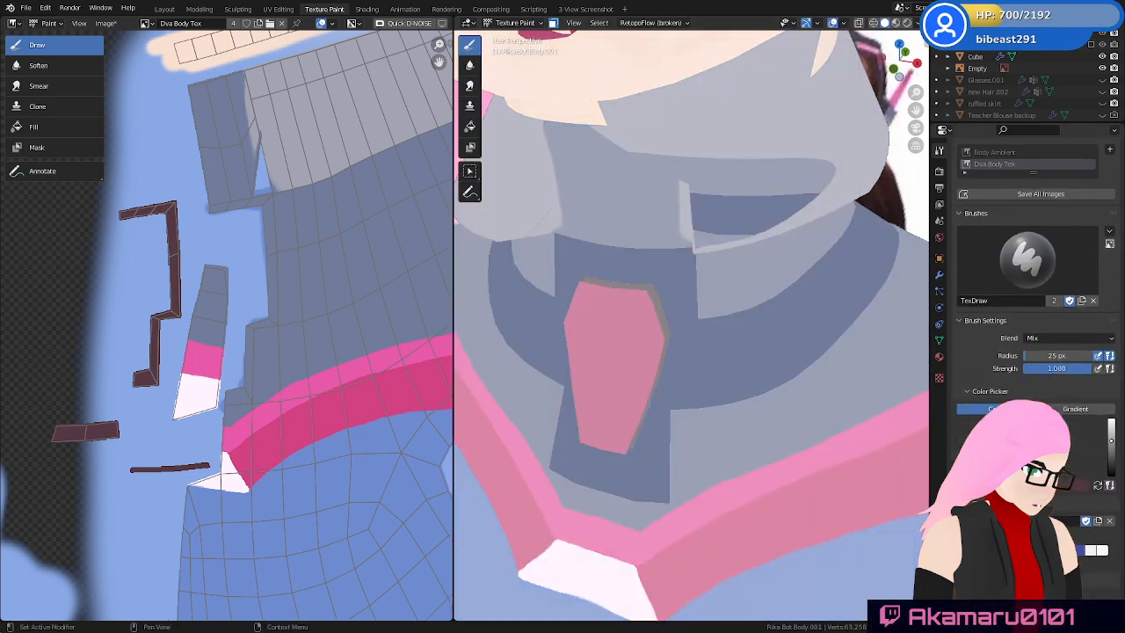
key("f")
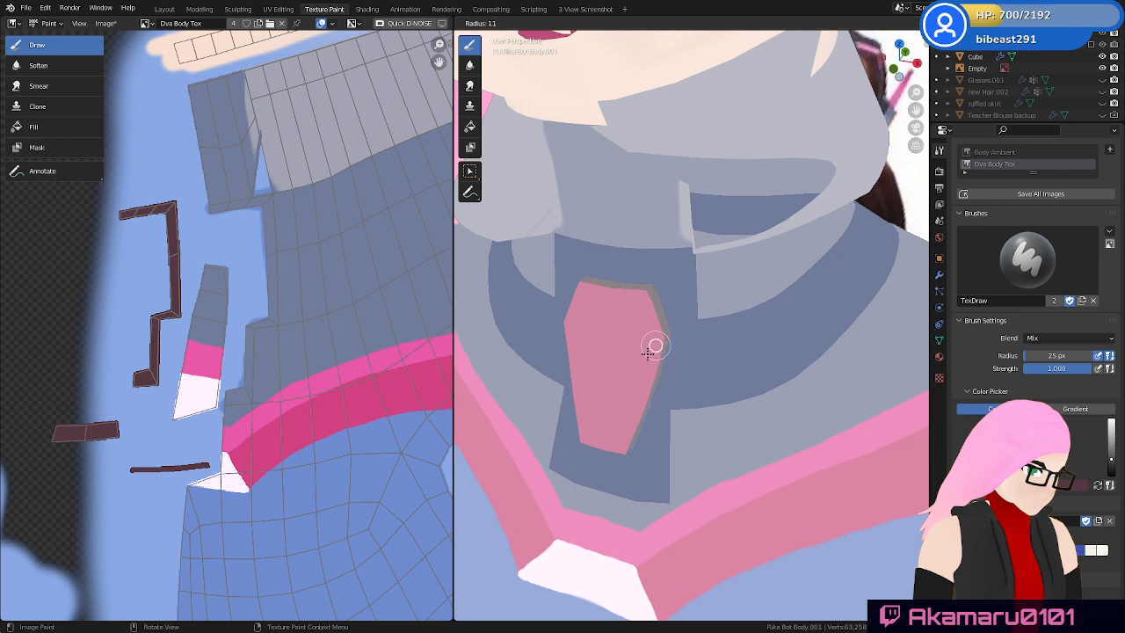
left_click(648, 353)
left_click_drag(653, 284, 670, 328)
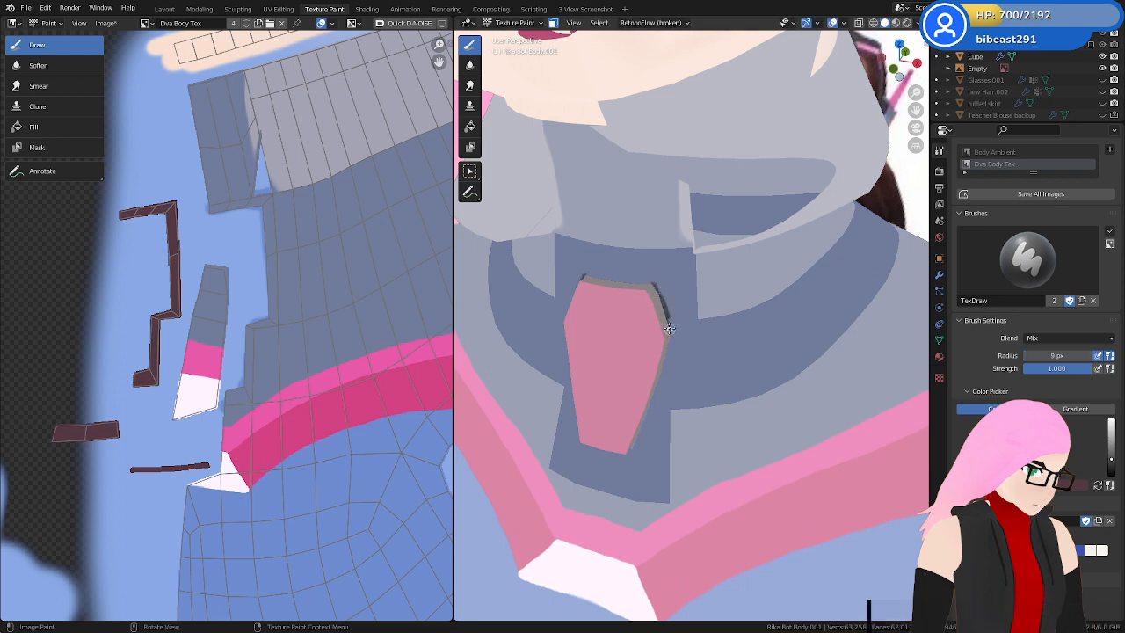
middle_click_drag(704, 343, 704, 328)
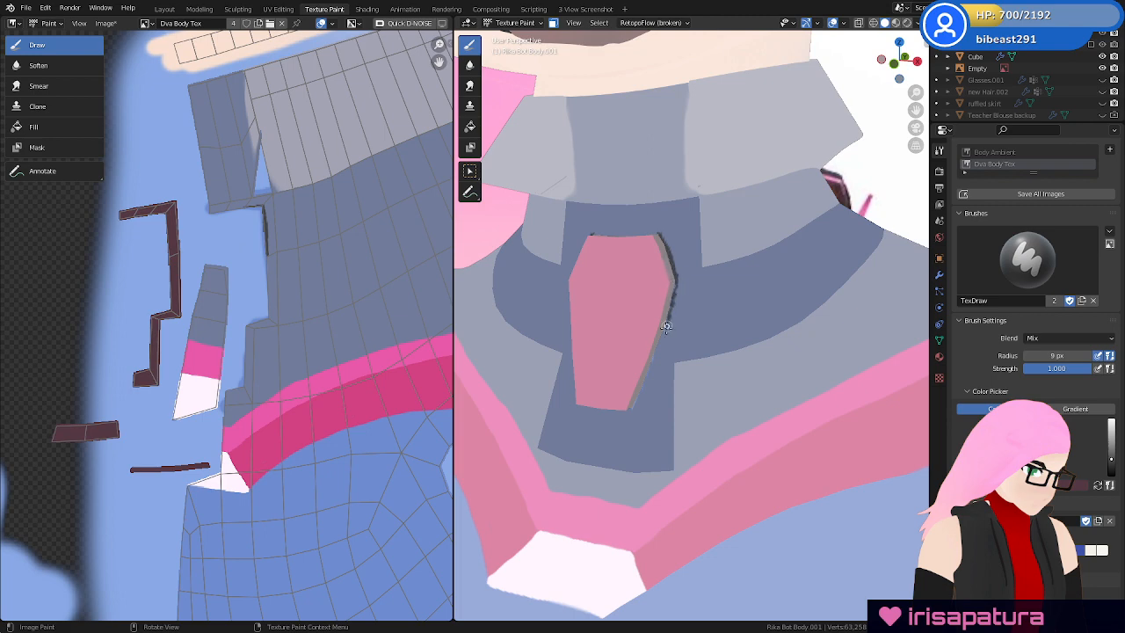
left_click_drag(663, 338, 634, 407)
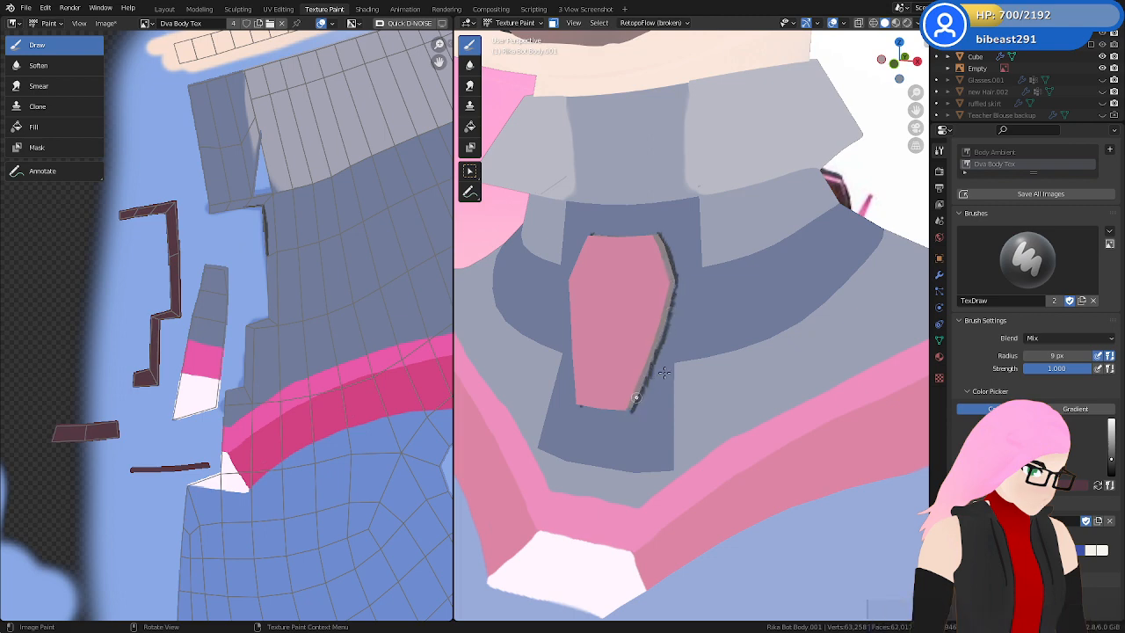
Set the brush radius to 16 px and thicken the dark outline along the gem's slanted side and upper edges
key("f")
left_click(658, 384)
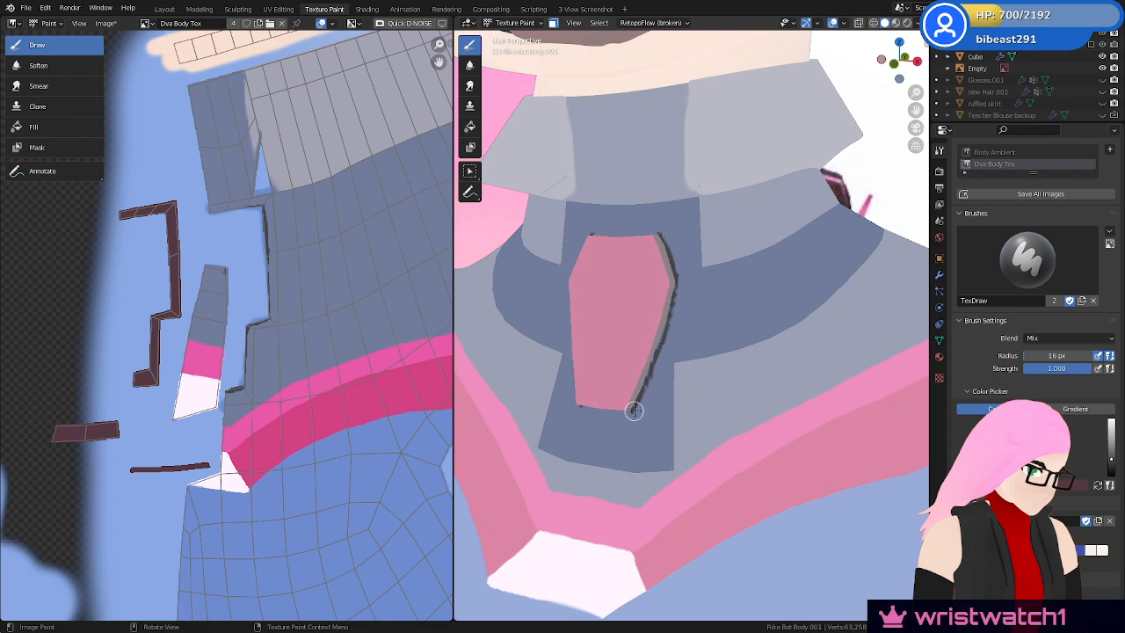
left_click_drag(663, 340, 678, 289)
middle_click_drag(701, 314, 701, 354)
mouse_move(595, 299)
left_mouse_down()
mouse_move(667, 310)
mouse_move(690, 363)
left_mouse_up()
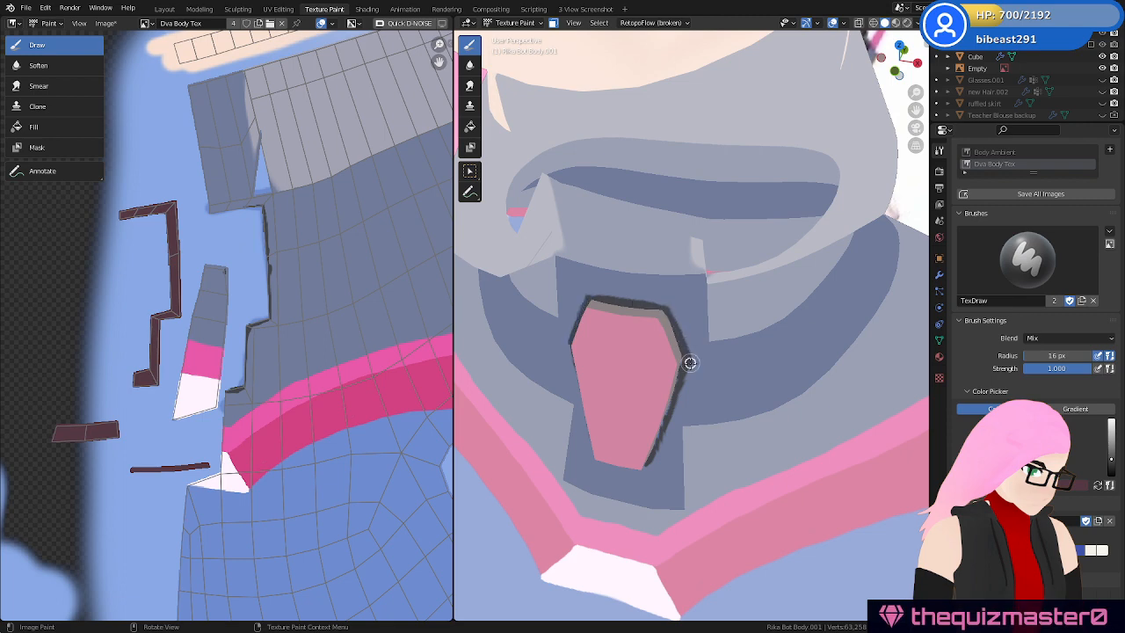
middle_click_drag(689, 362, 701, 328)
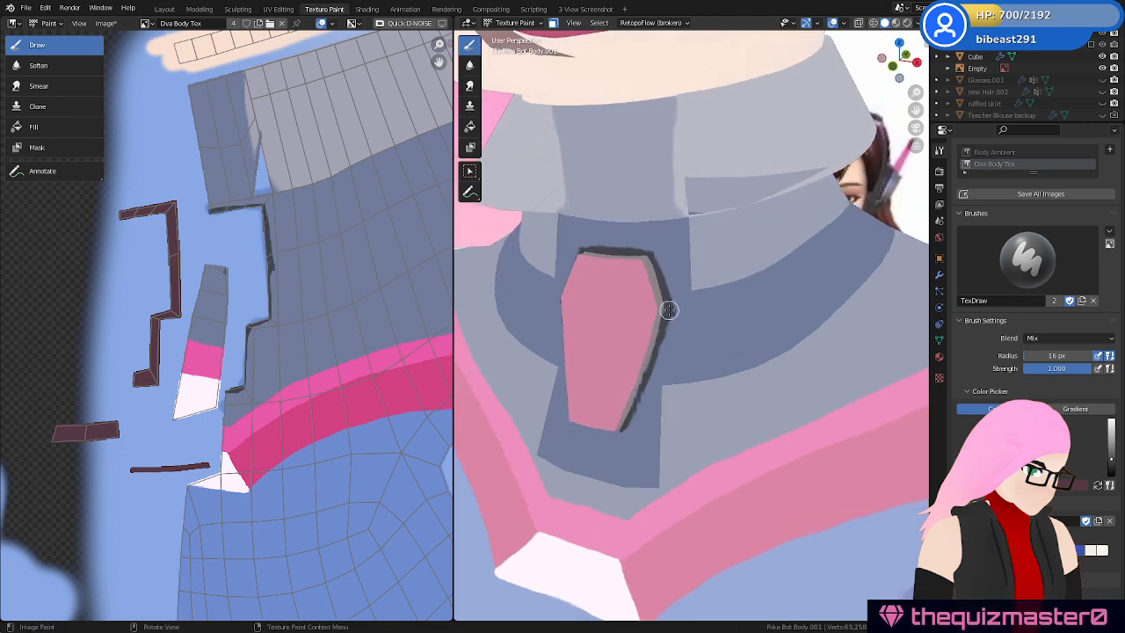
left_click_drag(664, 324, 626, 433)
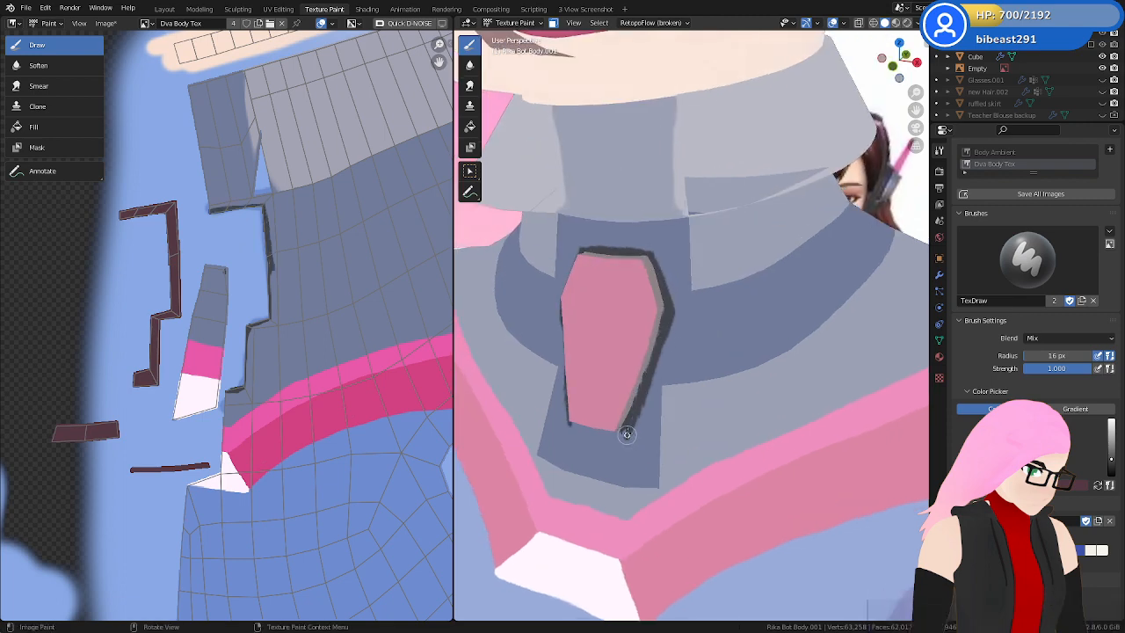
Paint the dark outline around the gem's lower edge, and trim the outline's uneven outer border with the suit's slate blue
mouse_move(698, 389)
middle_mouse_down()
mouse_move(741, 374)
mouse_move(671, 360)
middle_mouse_up()
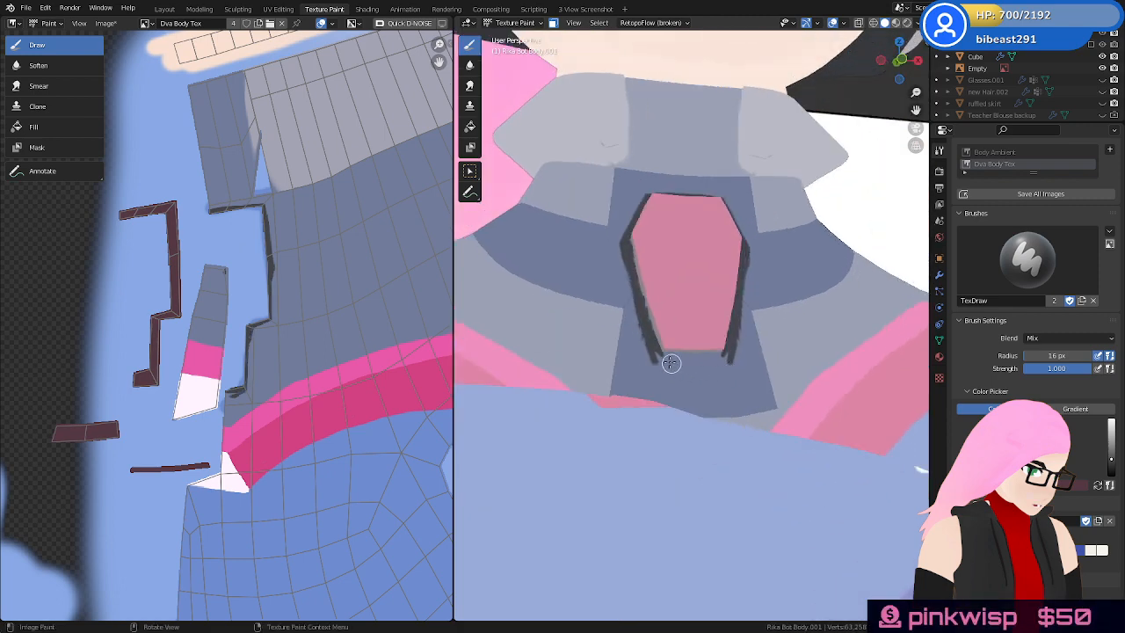
left_click_drag(652, 356, 704, 356)
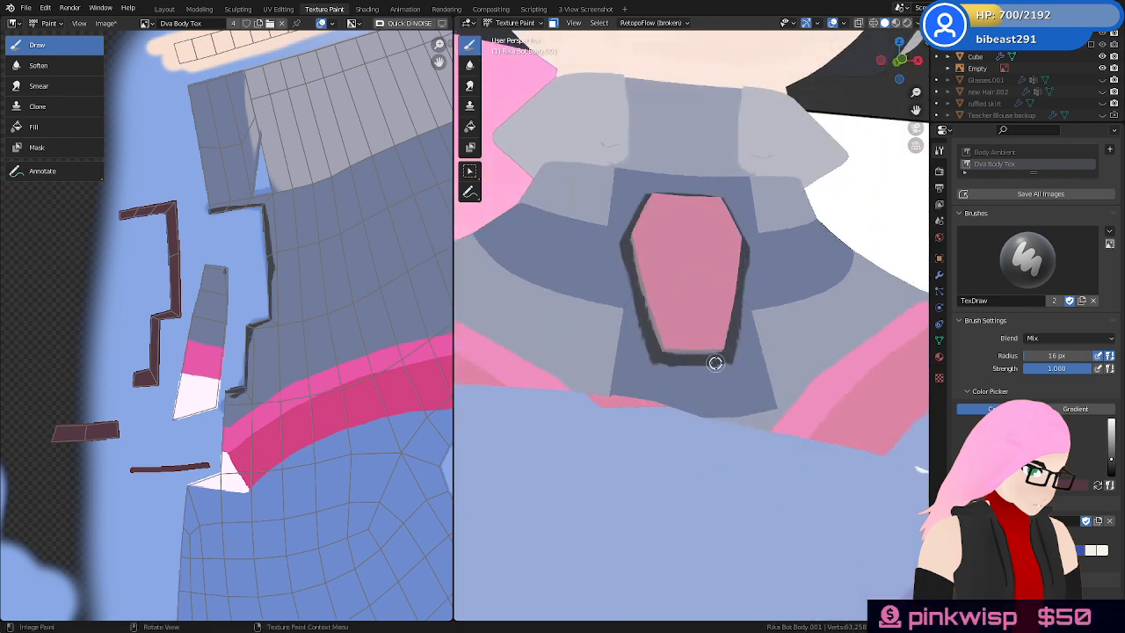
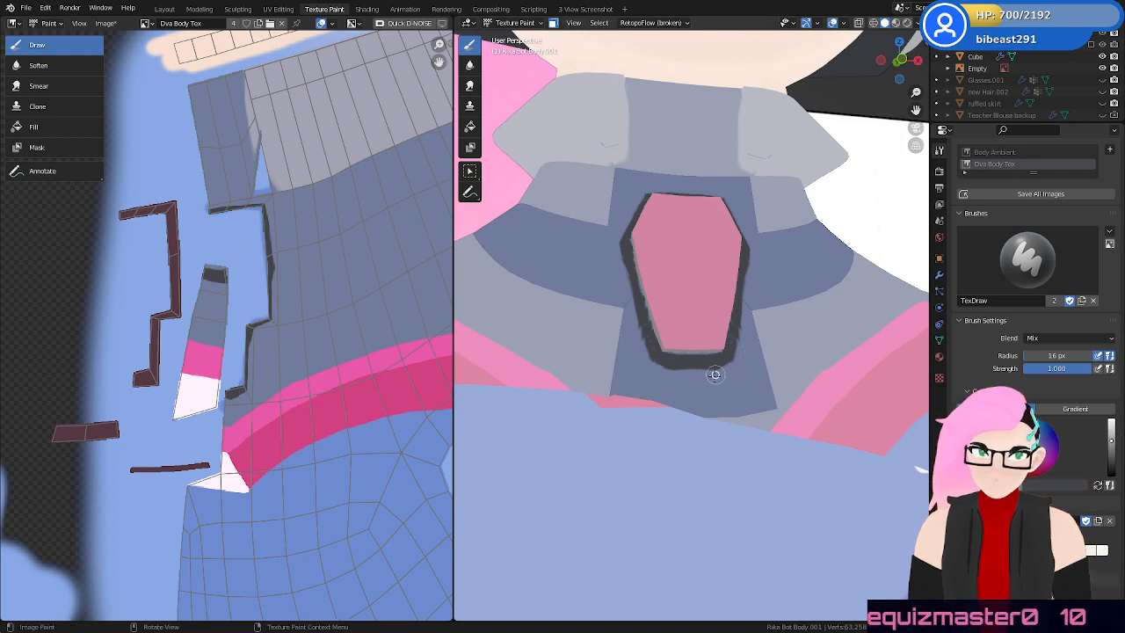
left_click_drag(662, 374, 728, 365)
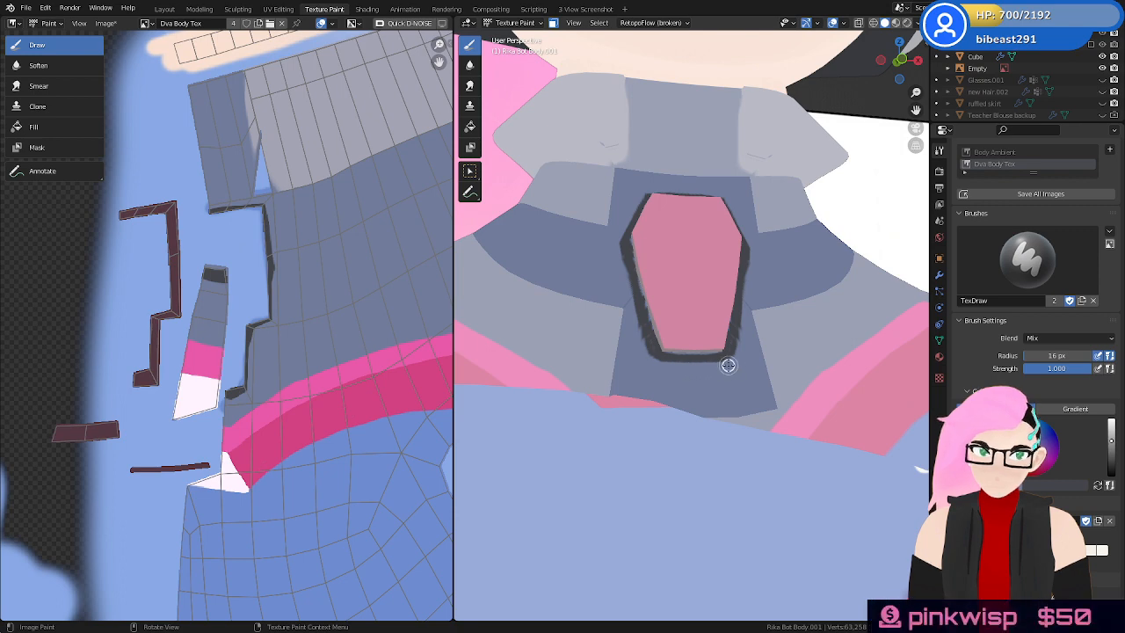
middle_click_drag(733, 373, 727, 390)
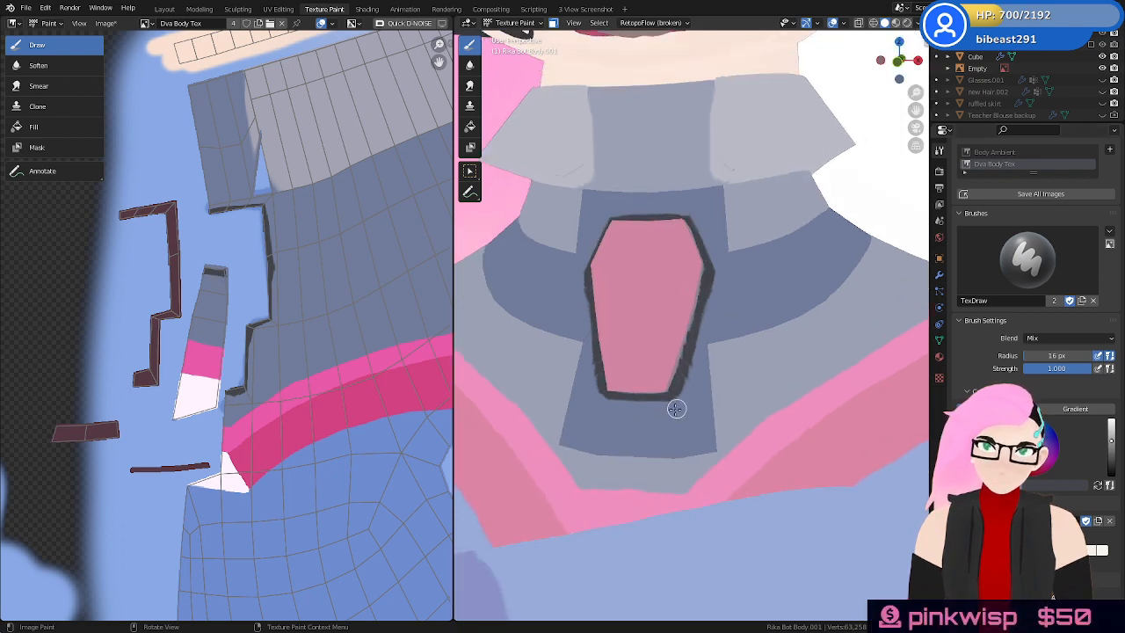
mouse_move(700, 361)
left_mouse_down()
mouse_move(709, 309)
mouse_move(699, 335)
left_mouse_up()
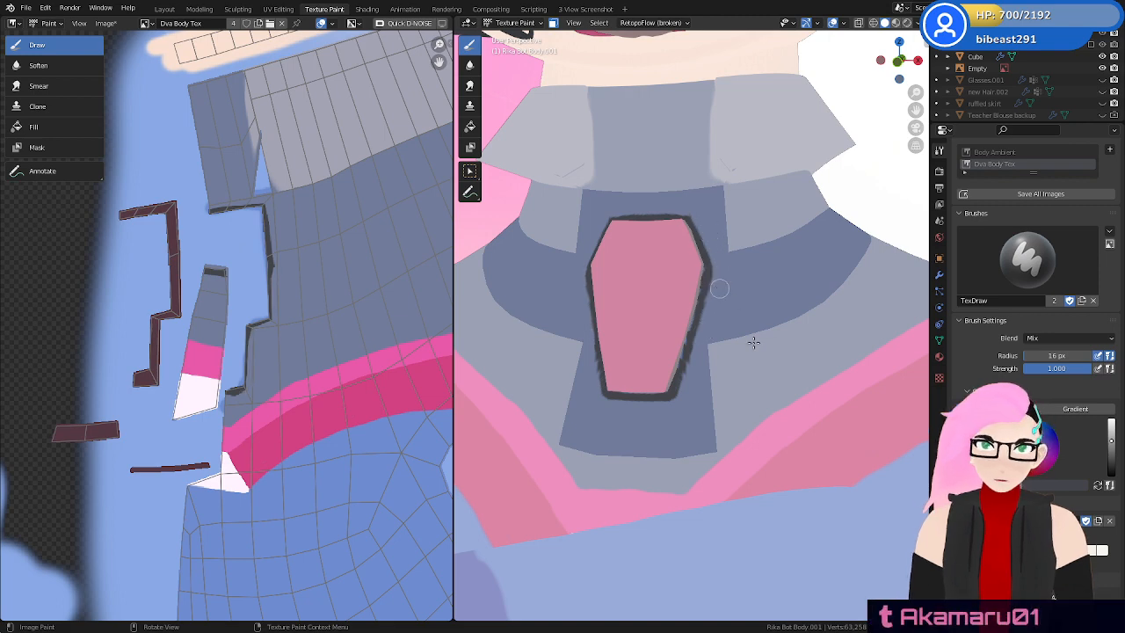
Try painting a thin dark line from the gem's side along the curved slate blue band, and undo it
scroll(754, 343, "down", 4)
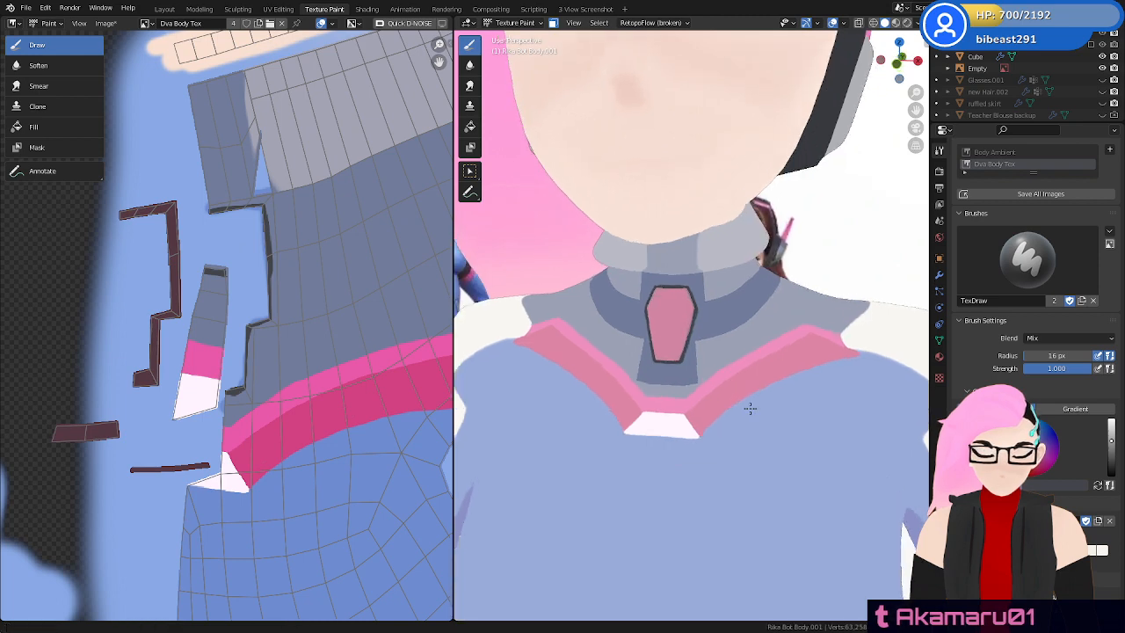
scroll(749, 408, "up", 3)
scroll(723, 326, "up", 2)
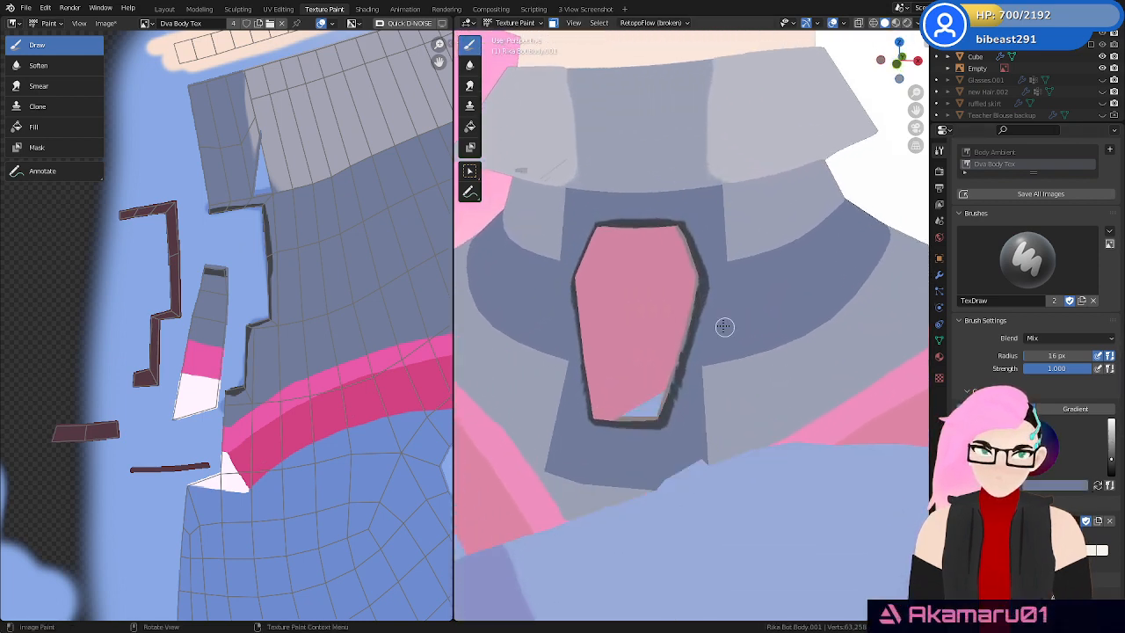
left_click_drag(710, 319, 901, 166)
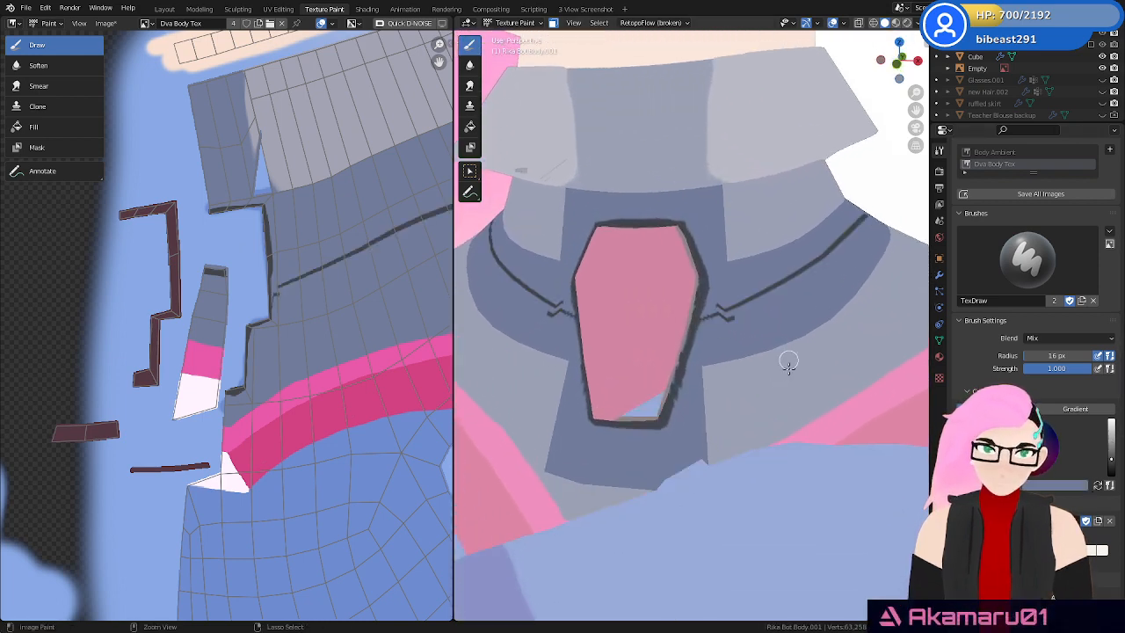
key("ctrl+z")
In Edit Mode, select the outer face loop around the gem, switch to the UV Editing workspace, and try moving the loop's UVs
key("Tab")
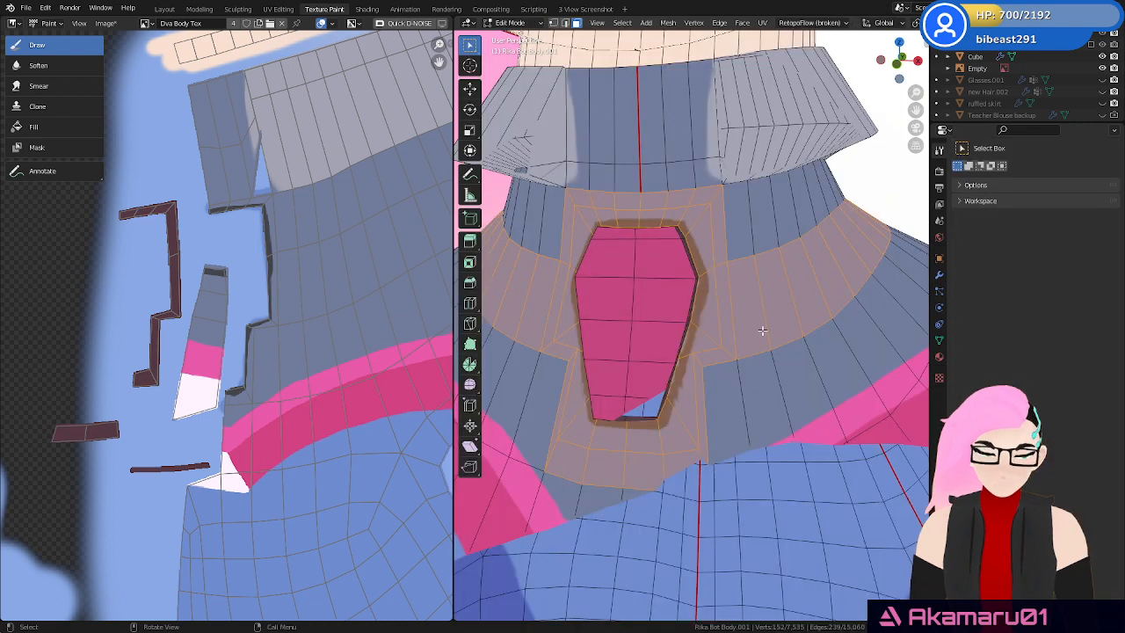
left_click(726, 280, "alt")
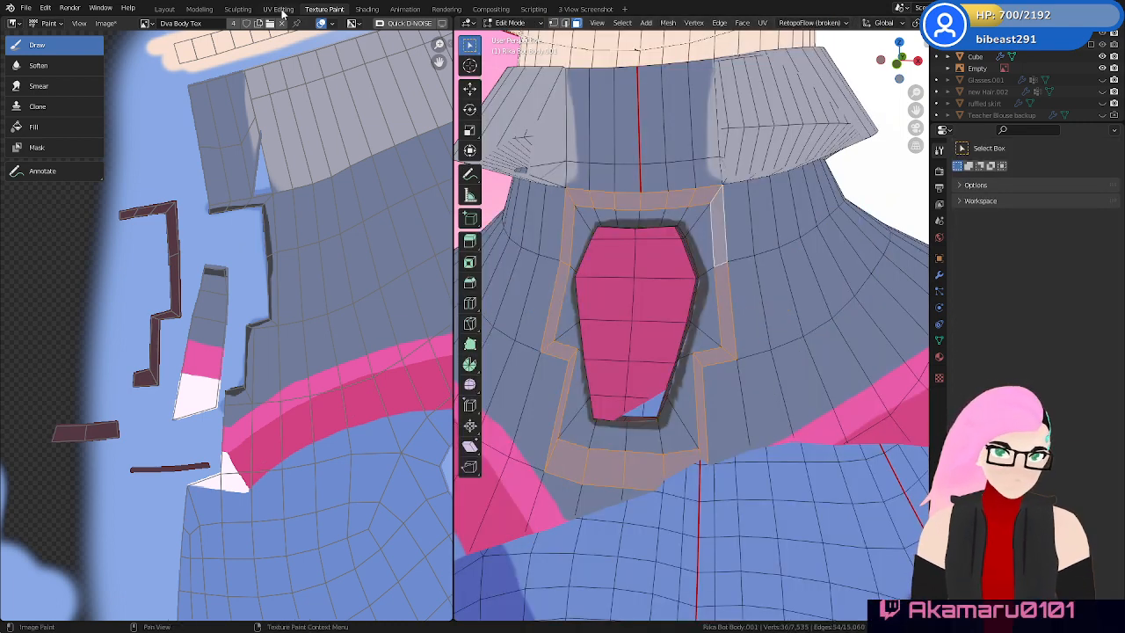
left_click(278, 9)
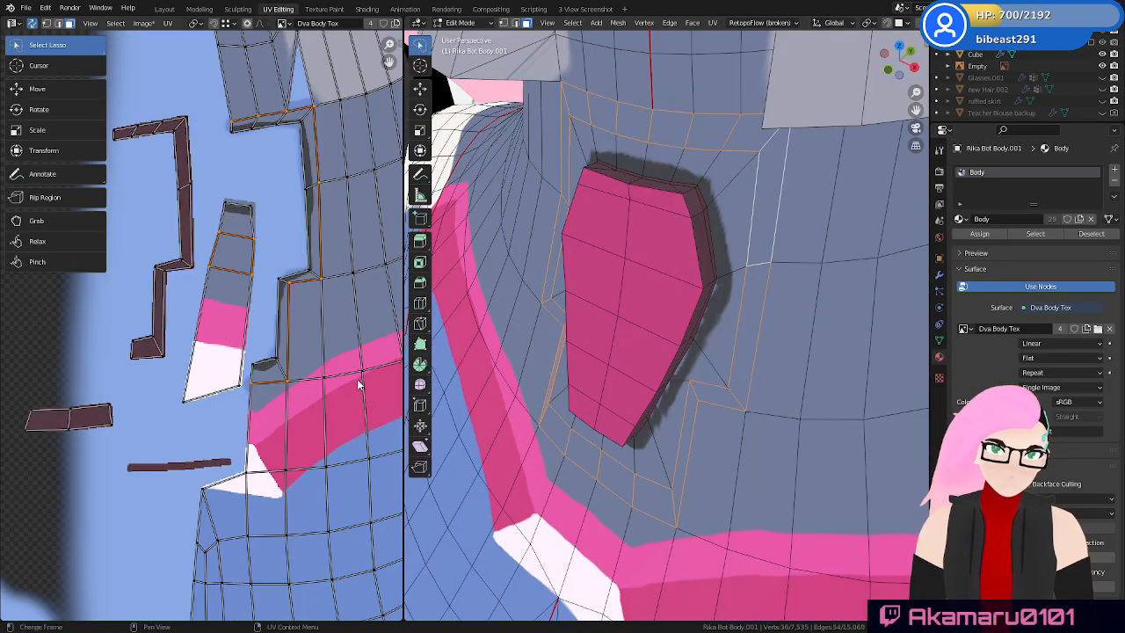
key("g")
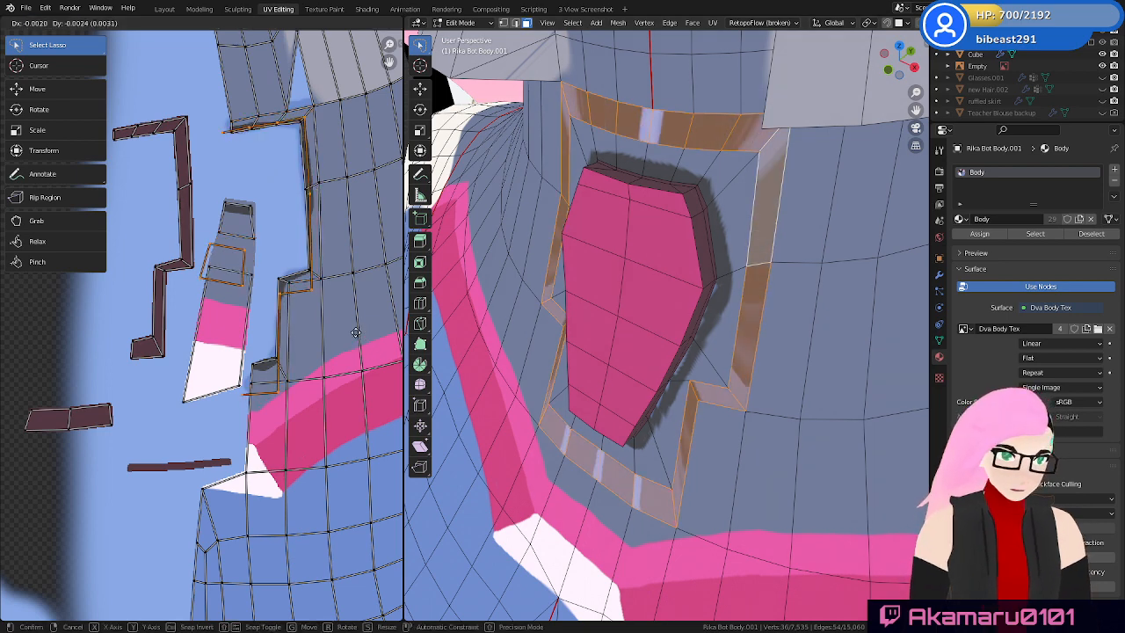
right_click(343, 354)
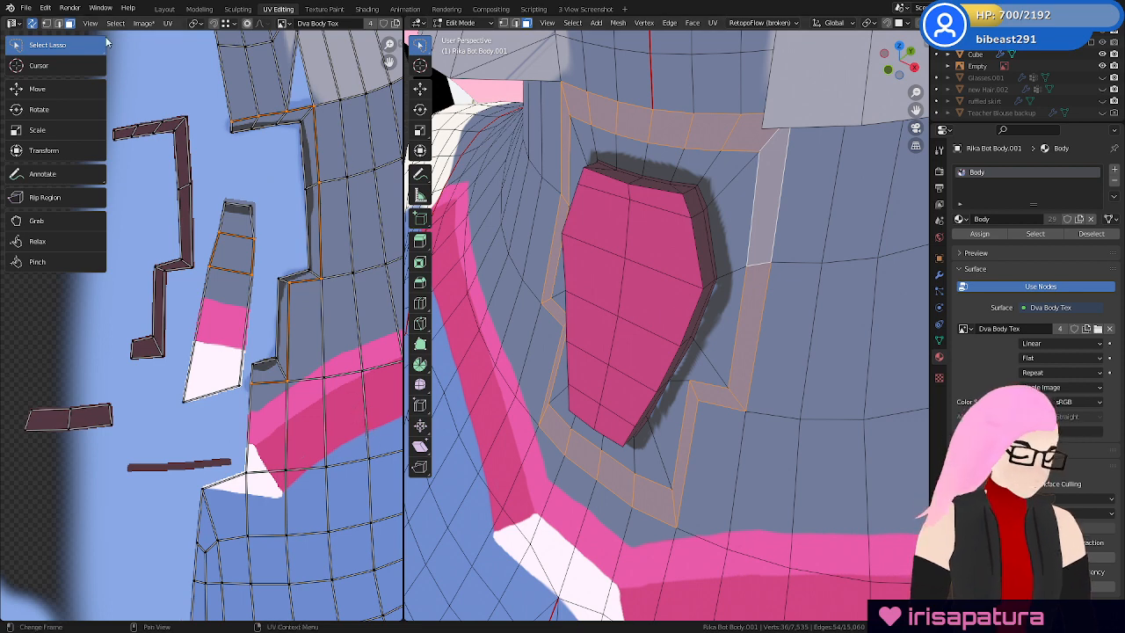
In edge select mode, select the inner edge loop of the frame around the gem and try moving its UVs
key("2")
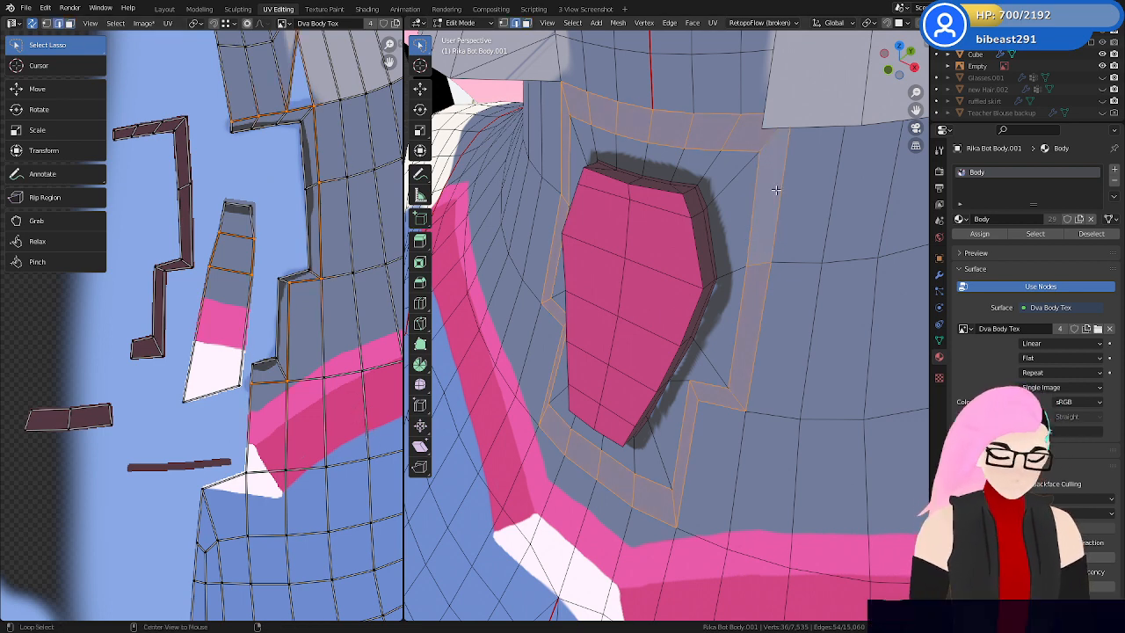
left_click(757, 264, "alt")
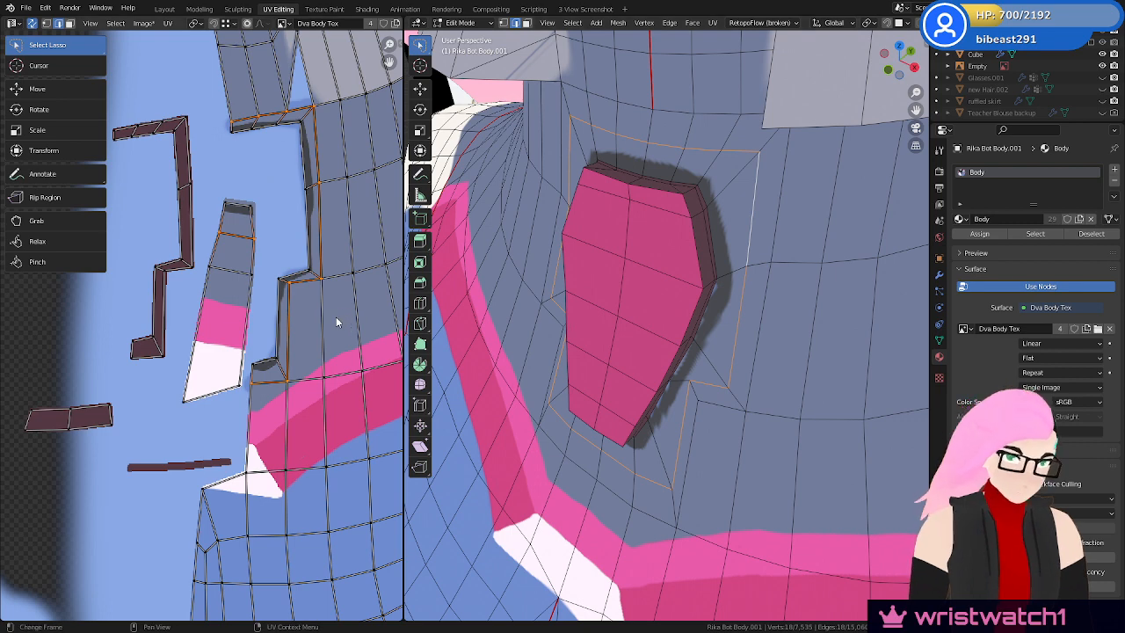
key("g")
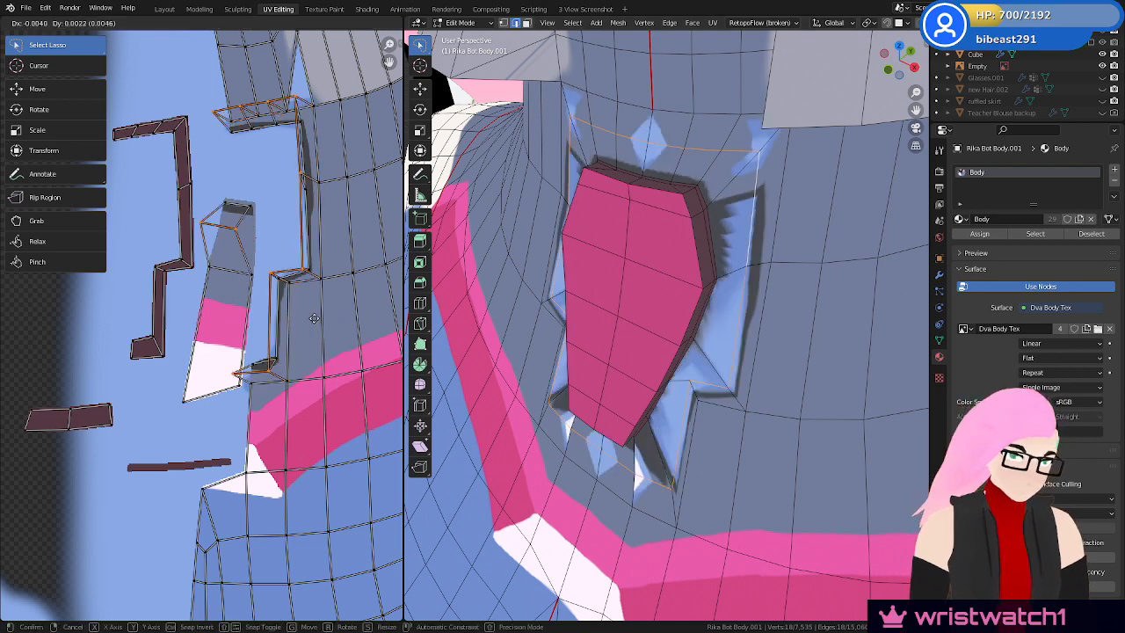
left_click(329, 349)
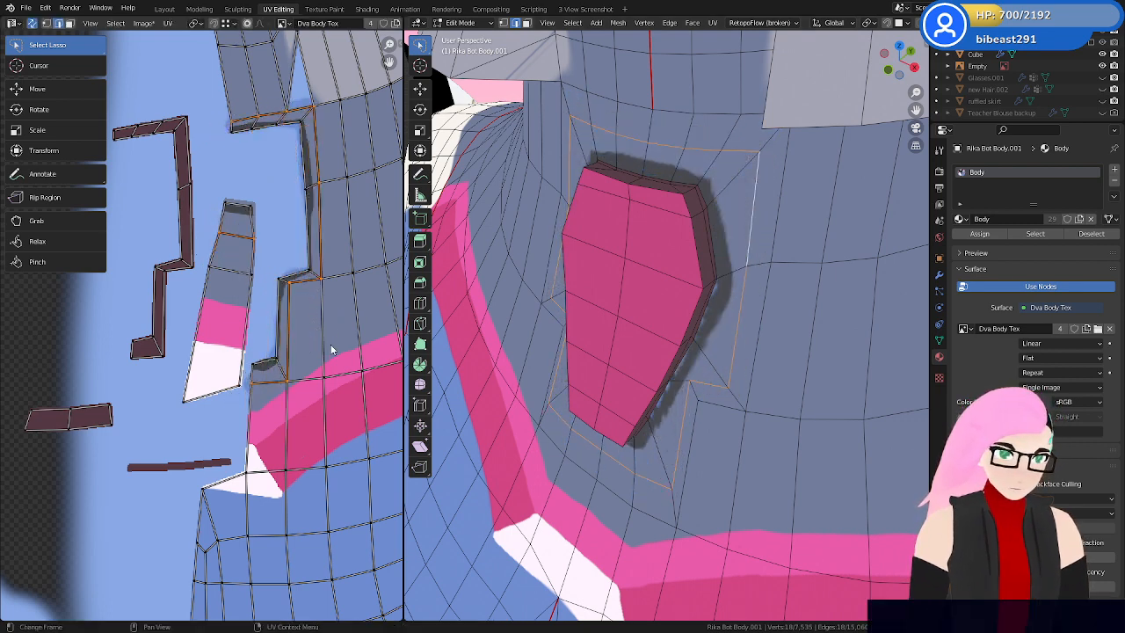
Select the whole body mesh, turn off UV sync selection, and set the UV editor to edge selection
key("ctrl+l")
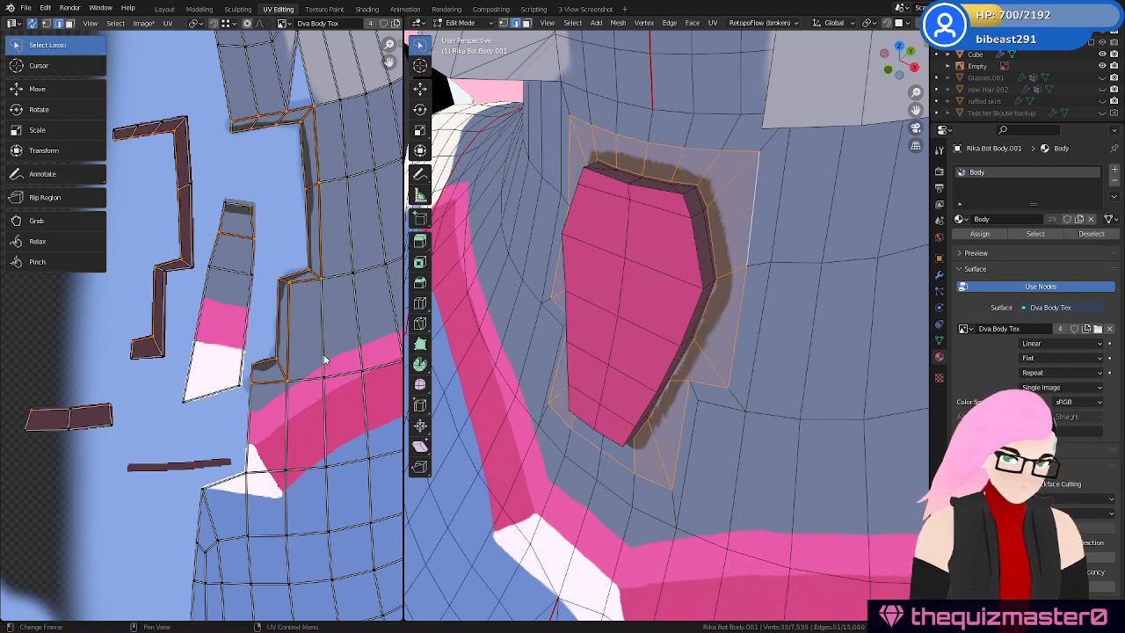
key("a")
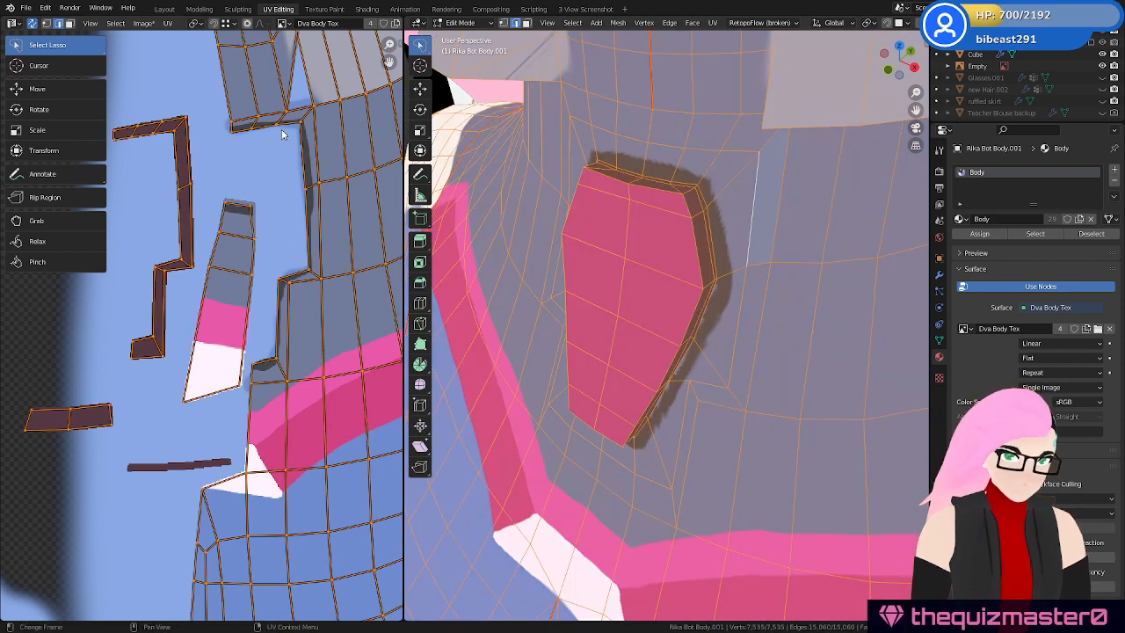
left_click(32, 23)
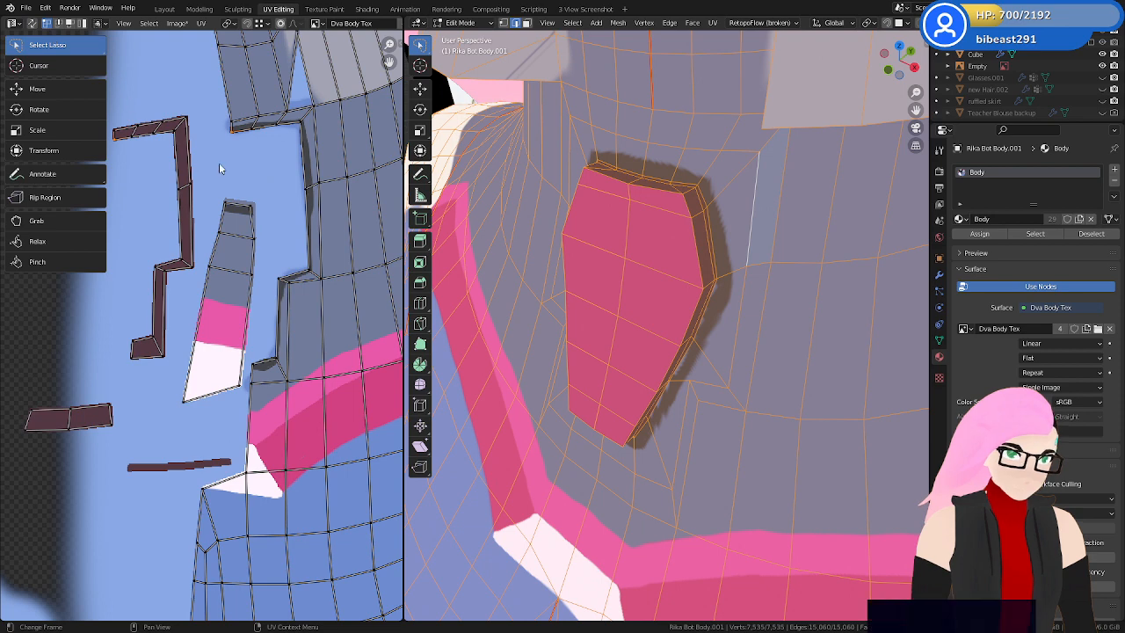
left_click(59, 24)
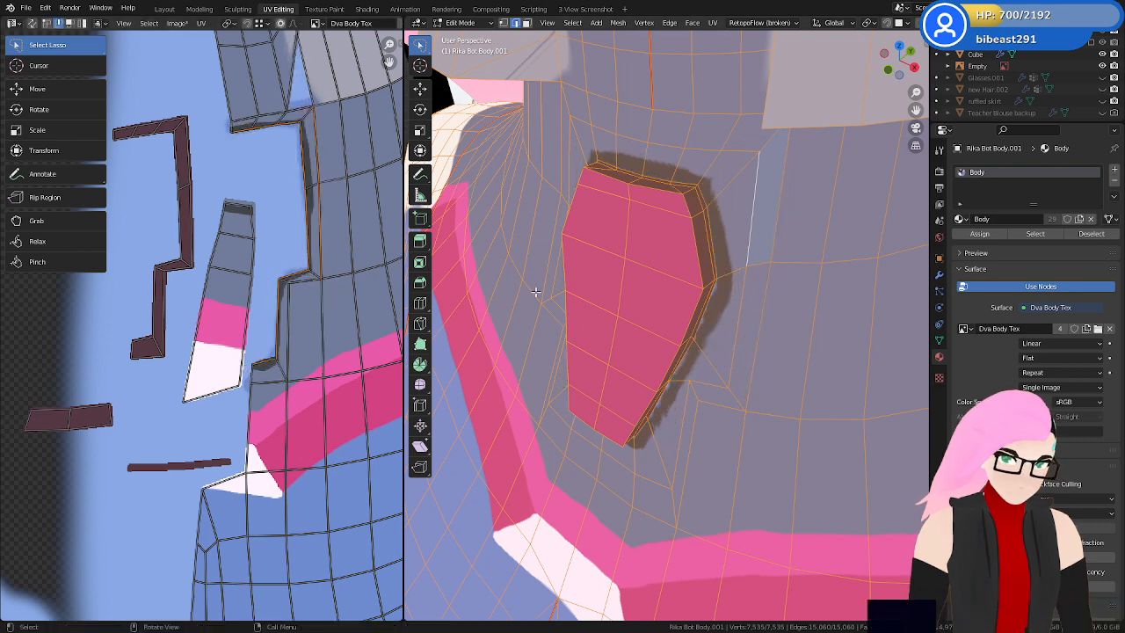
Select the edge loop at the gem's base, turn UV sync selection back on, and add the surrounding frame's inner edge loop
left_click(722, 258, "alt")
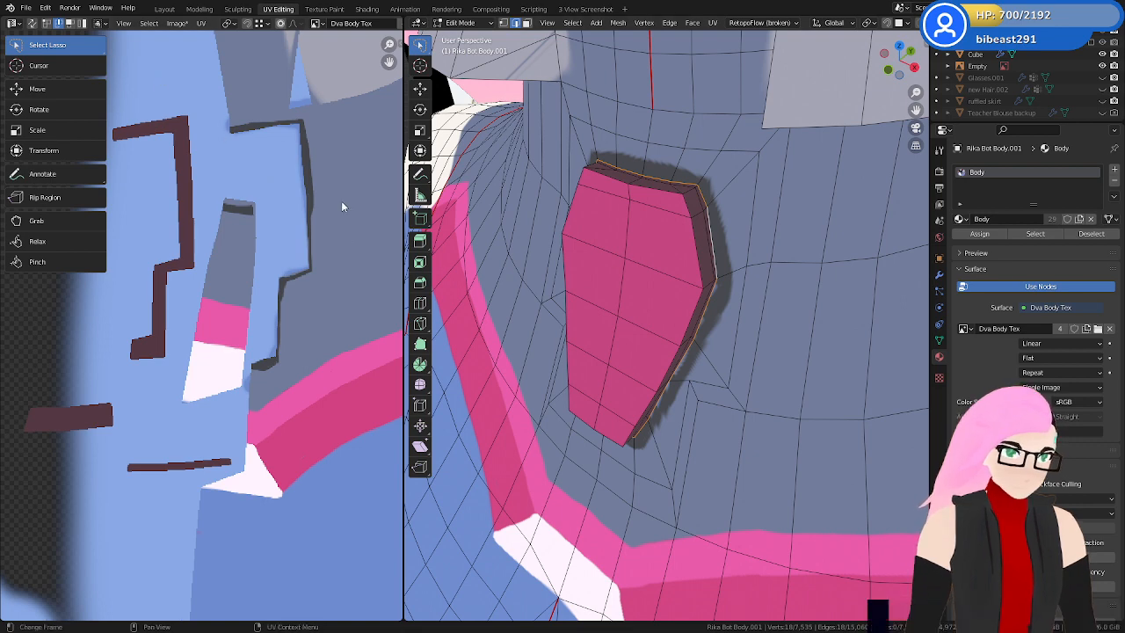
left_click(34, 24)
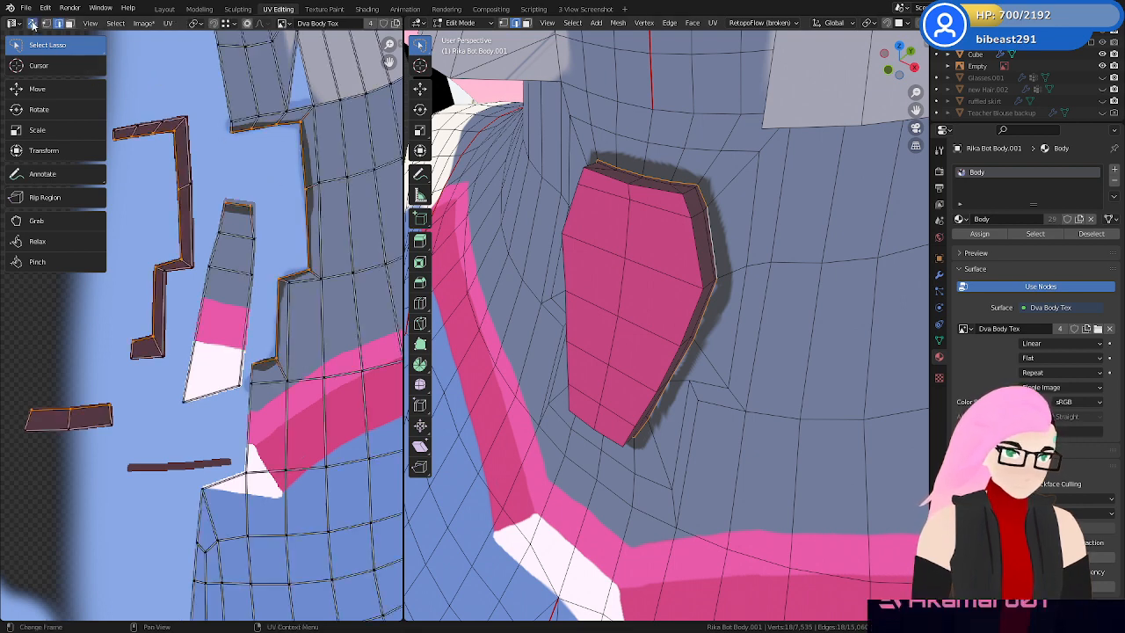
left_click(753, 228, "alt+shift")
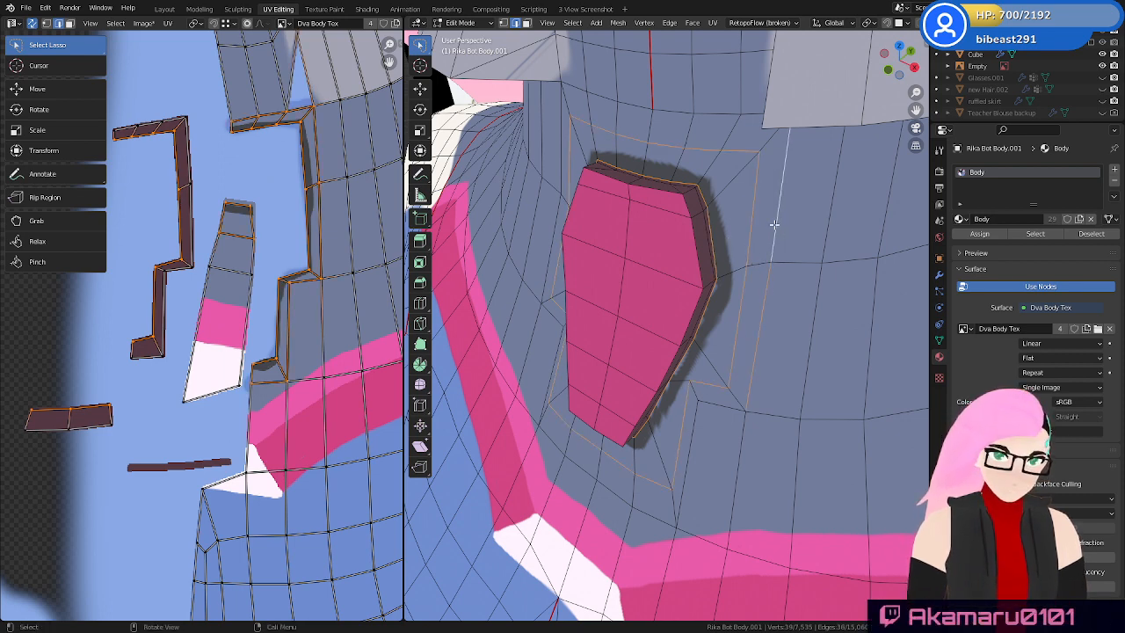
key("ctrl+z")
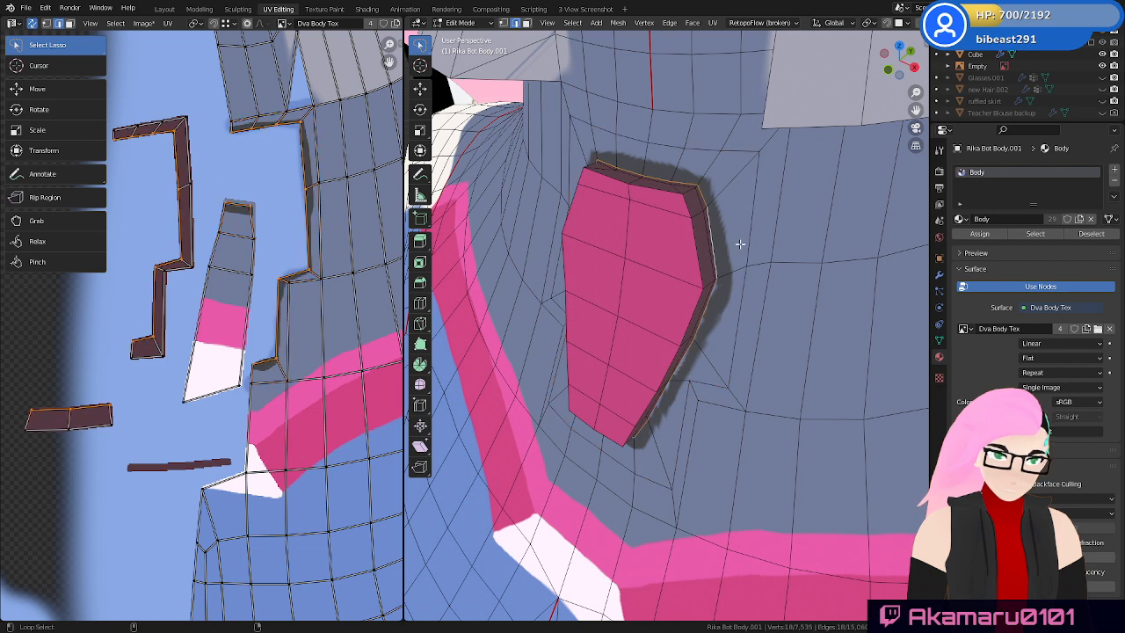
left_click(744, 244, "alt+shift")
Try moving and scaling the UVs of the two selected edge loops, and undo the changes
key("g")
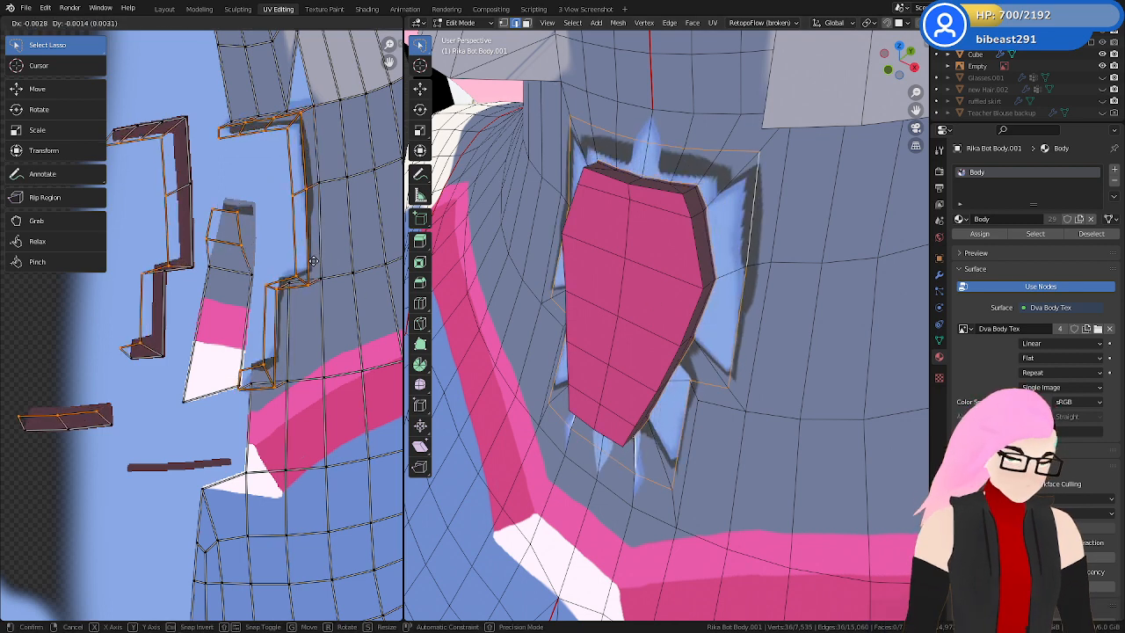
left_click(328, 270)
key("s")
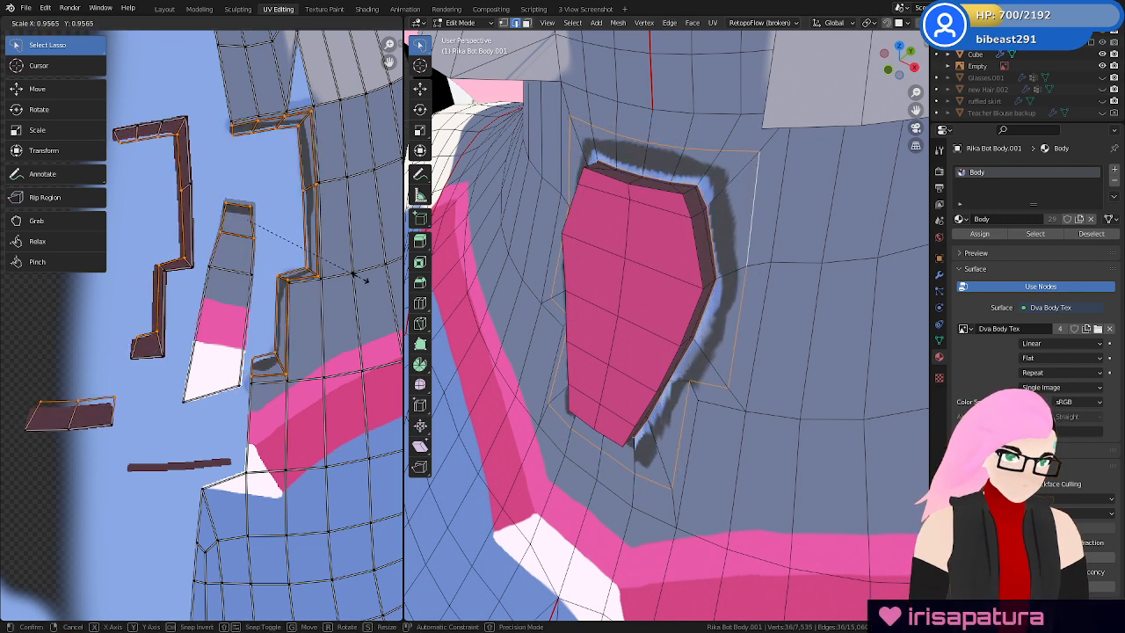
left_click(353, 276)
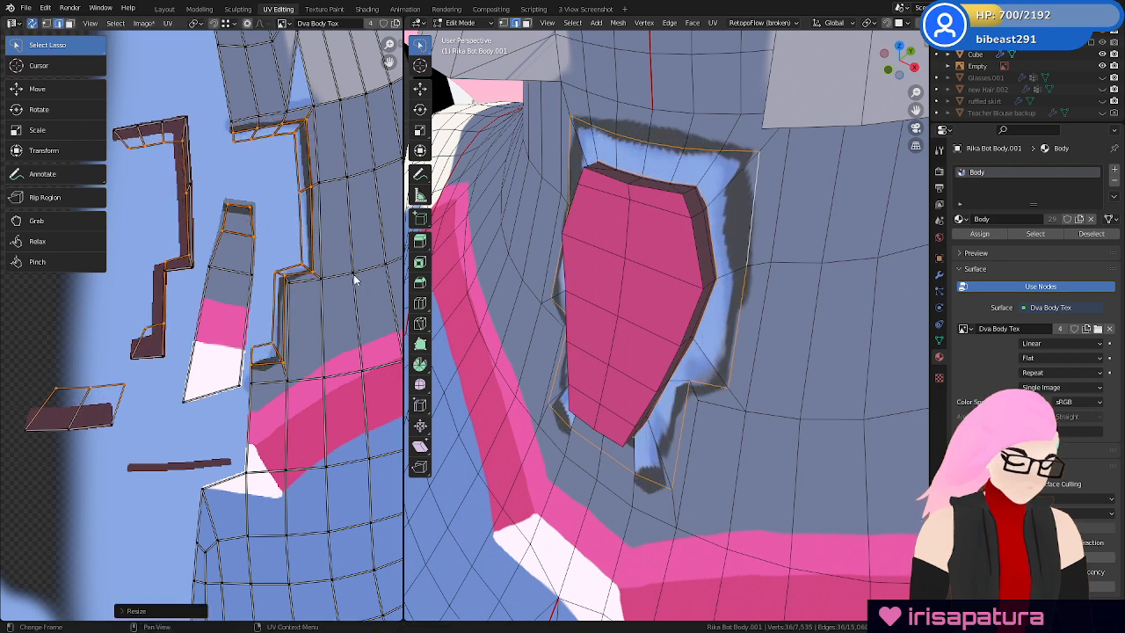
key("g")
left_click(349, 281)
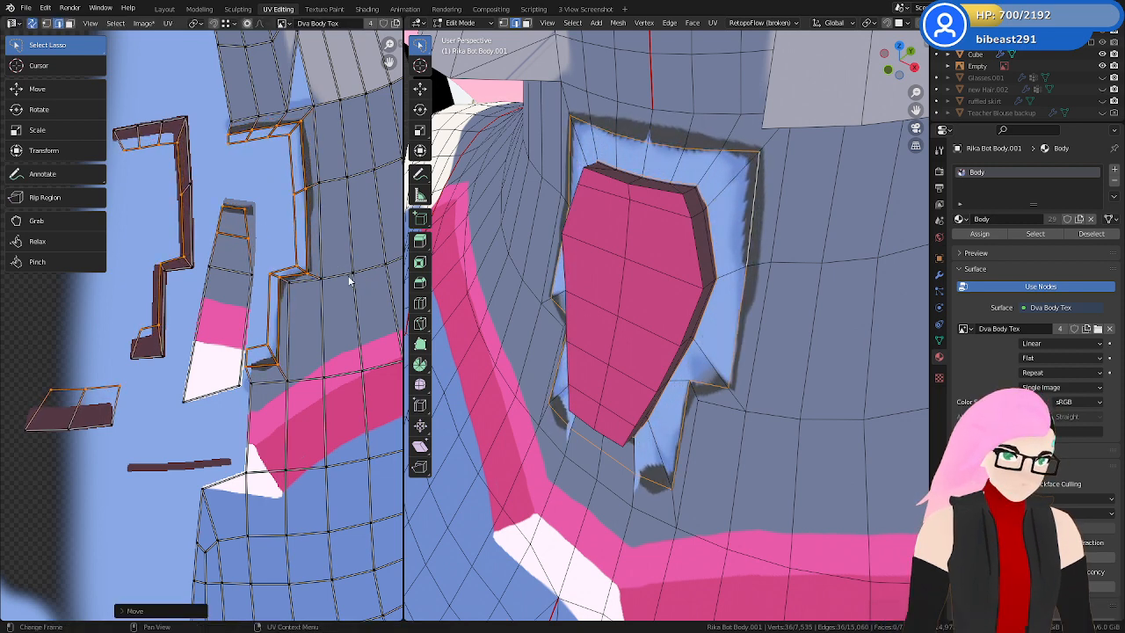
key("ctrl+z")
key("ctrl+z")
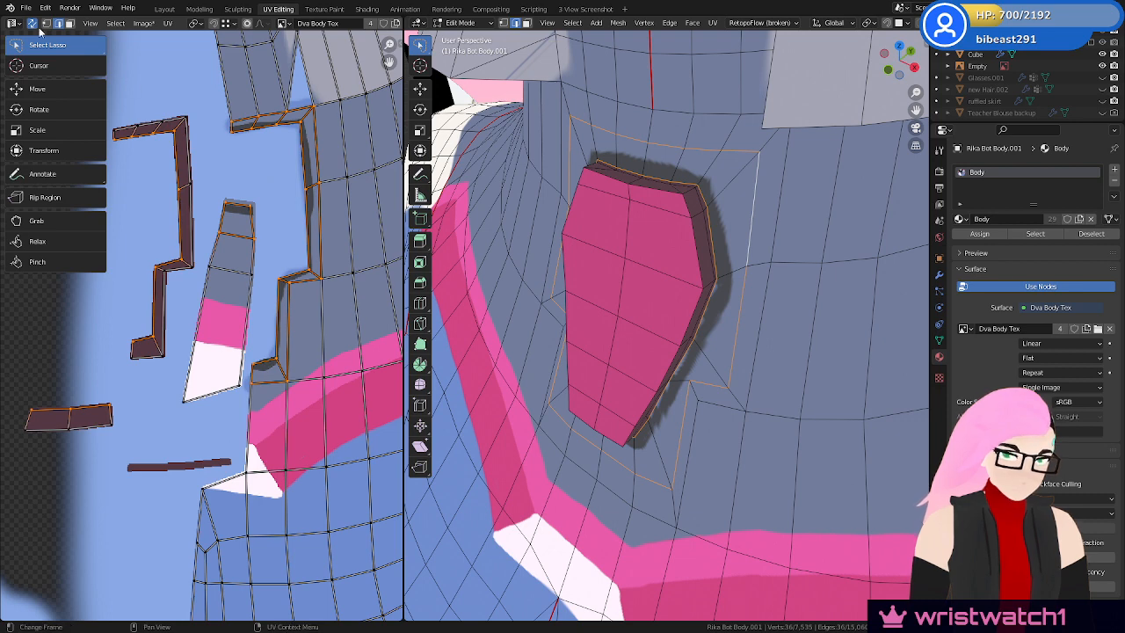
Toggle UV sync selection off and on, and try scaling down the UVs of both edge loops around the gem
left_click(32, 24)
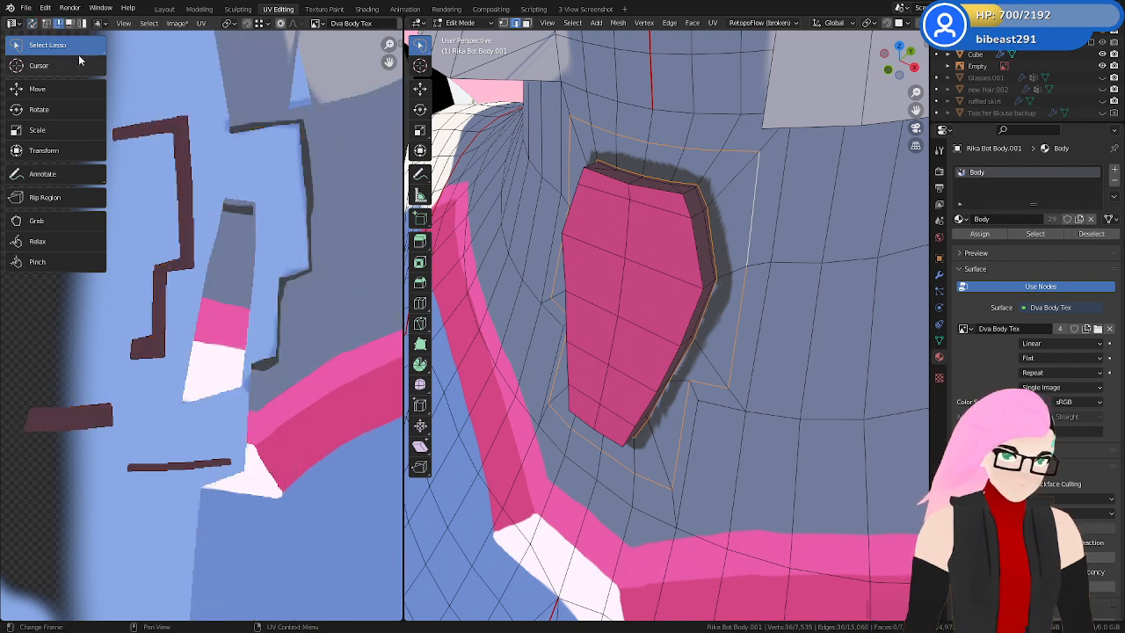
left_click(32, 24)
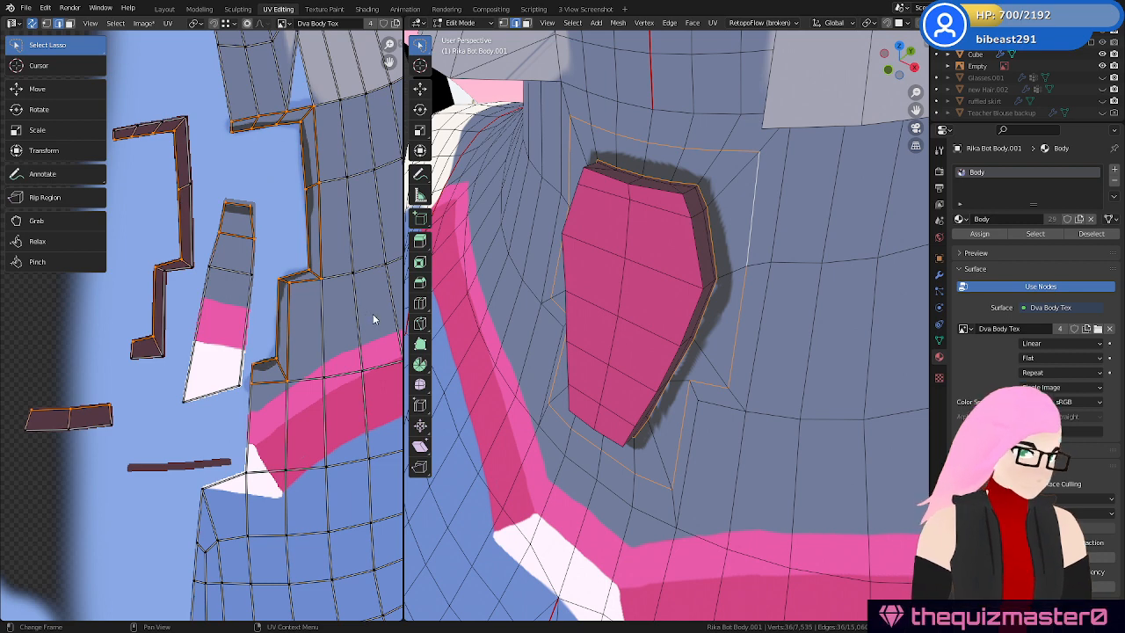
key("s")
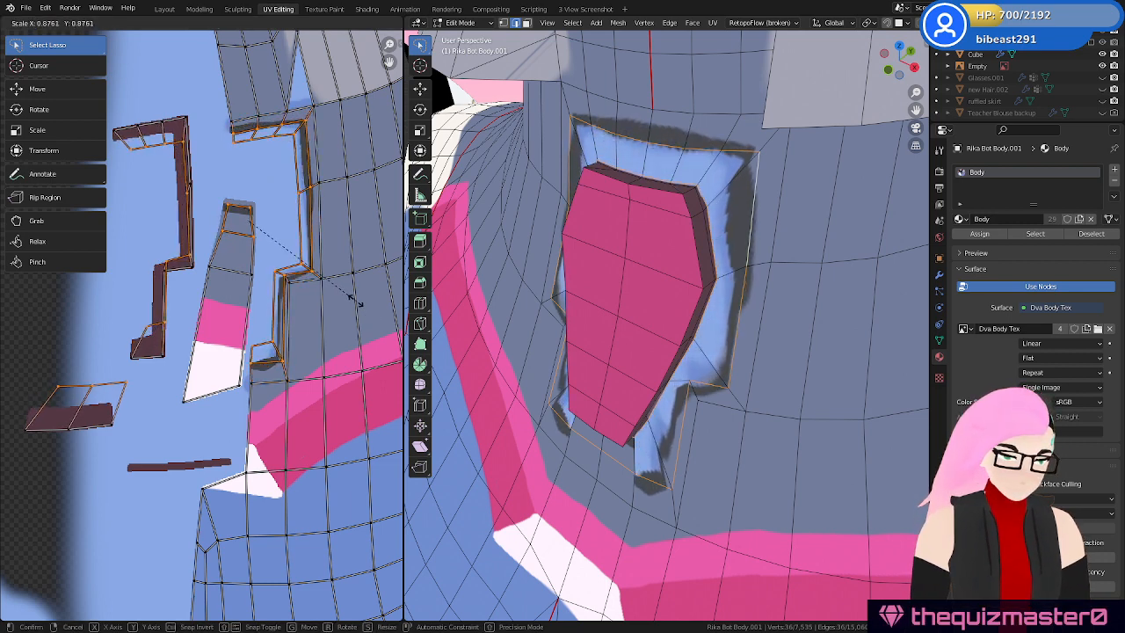
left_click(225, 216)
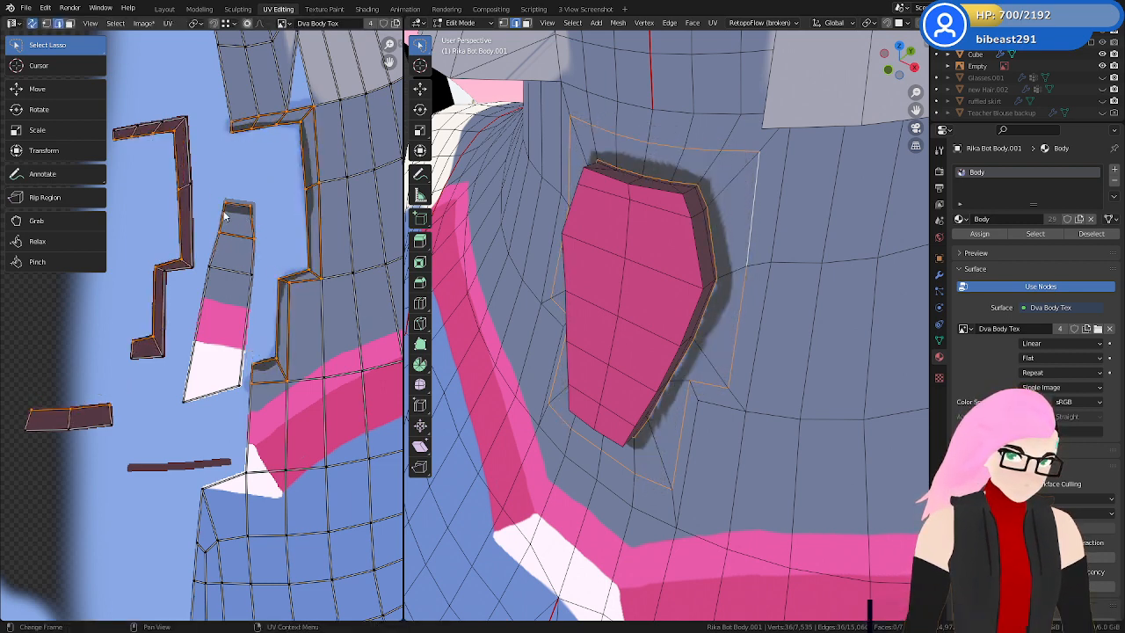
mouse_move(176, 100)
left_mouse_down("ctrl")
mouse_move(121, 106)
mouse_move(198, 167)
left_mouse_up("ctrl")
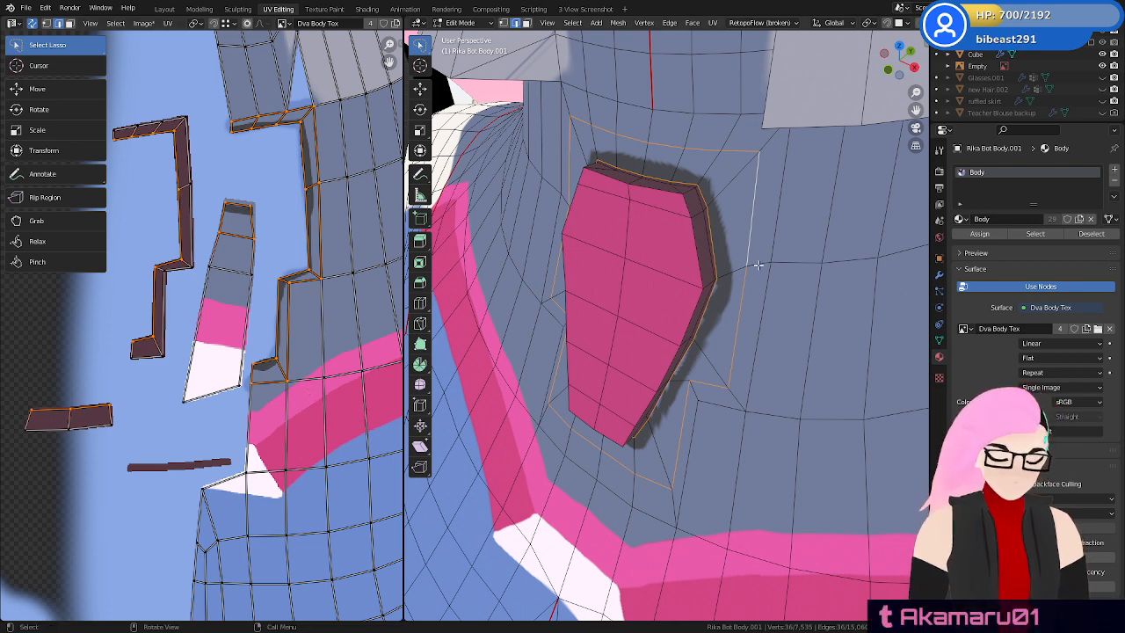
Select the ring of faces framing the gem in the 3D view and turn off UV sync selection
left_click(723, 188, "alt")
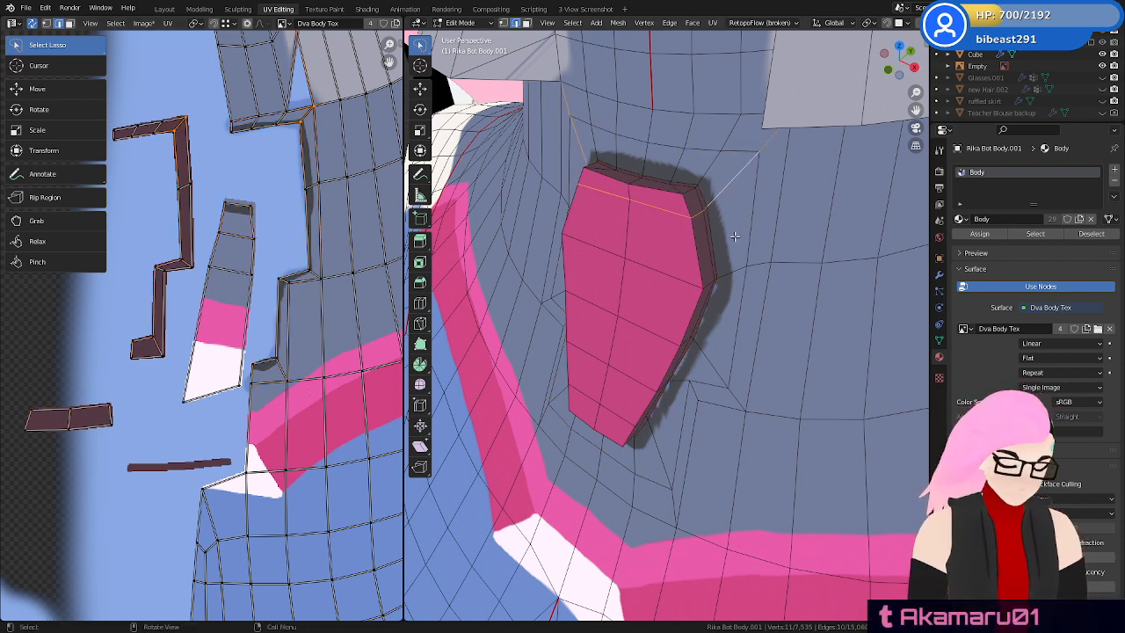
key("alt+a")
key("l")
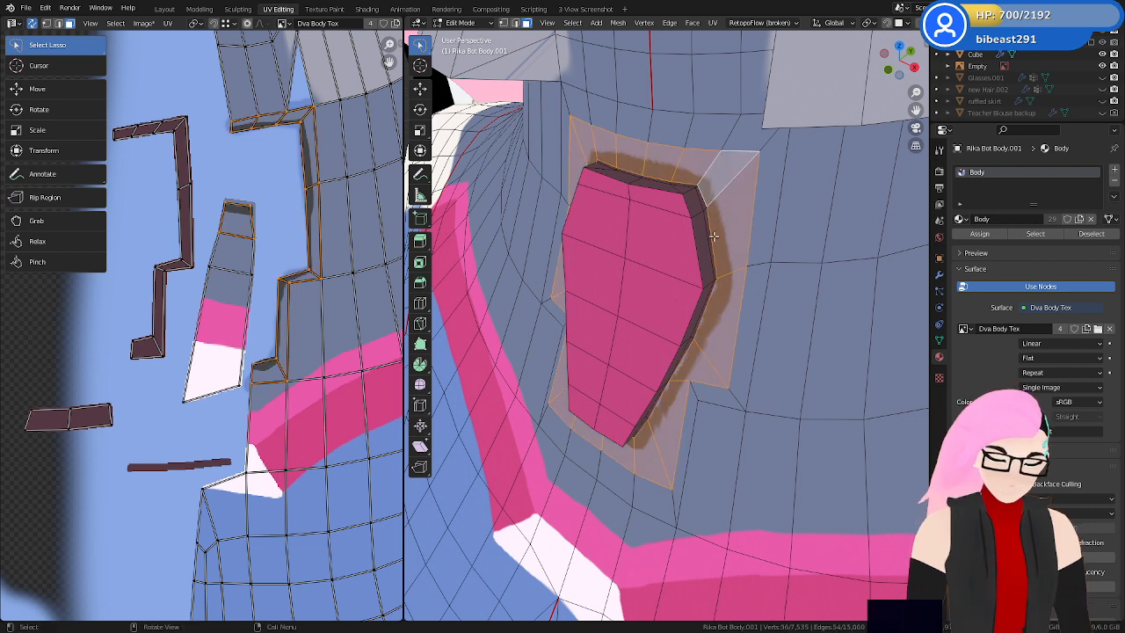
left_click(32, 23)
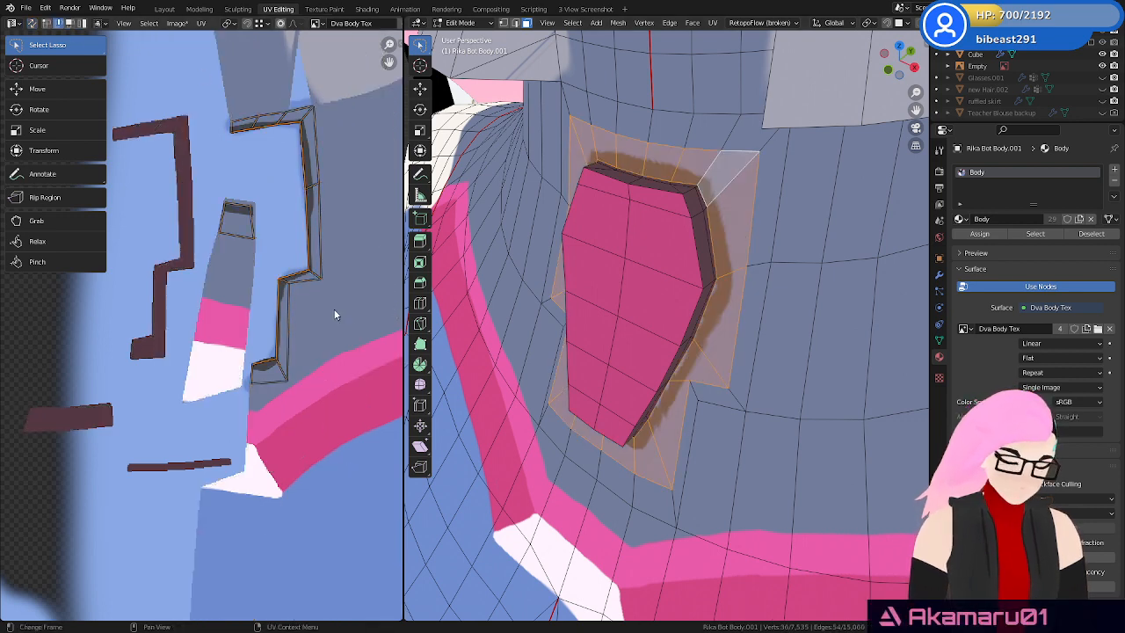
Move the UVs of the frame's inner edge loop away from the dark outline, shrink them slightly, and reposition them
key("g")
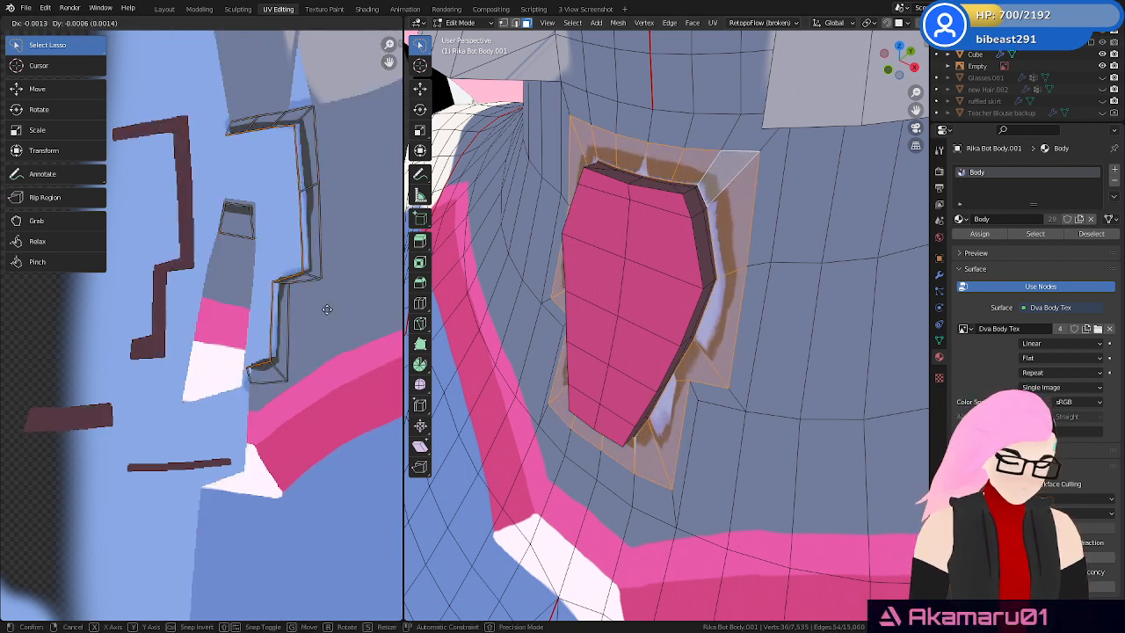
left_click(327, 310)
key("s")
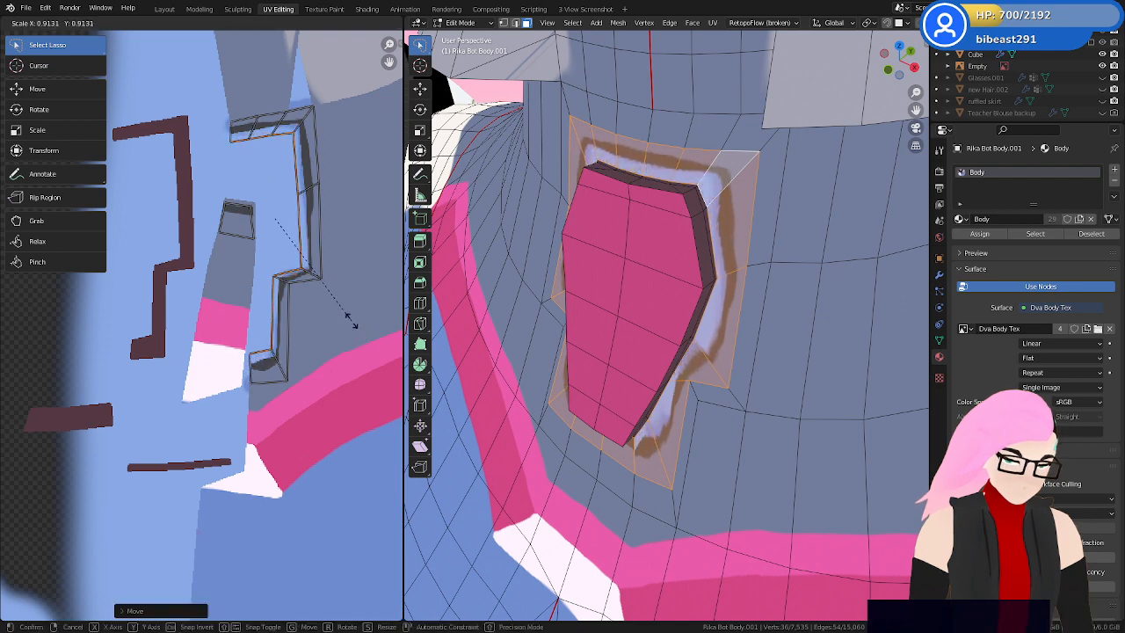
left_click(352, 323)
key("g")
left_click(358, 325)
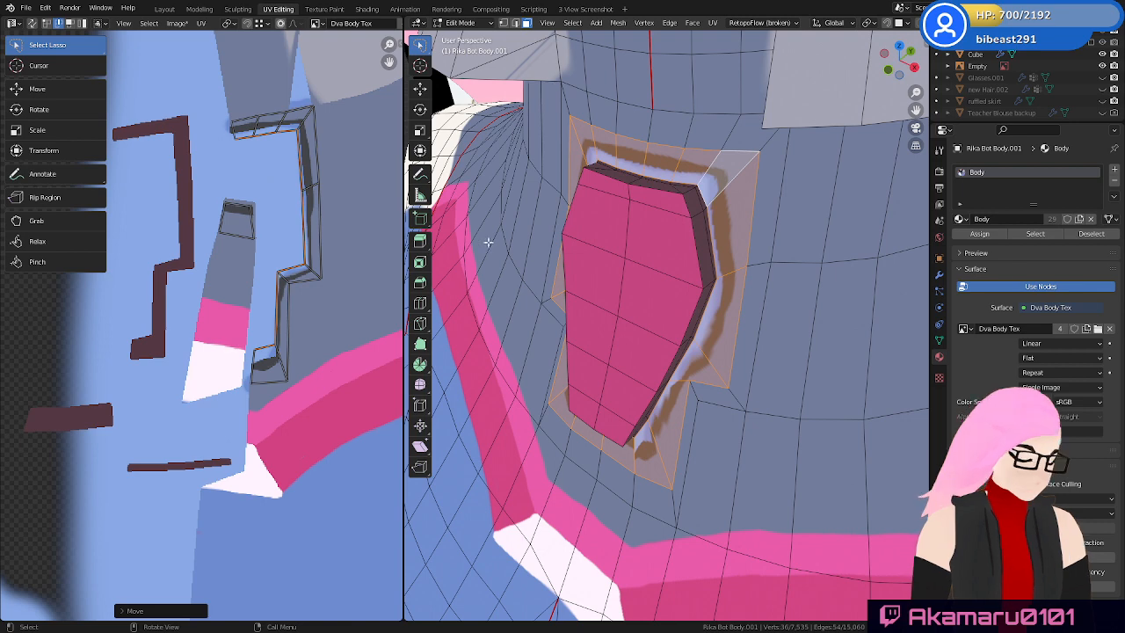
Turn on UV sync selection, select the edge loop at the gem's base, and try moving its UVs
left_click(30, 23)
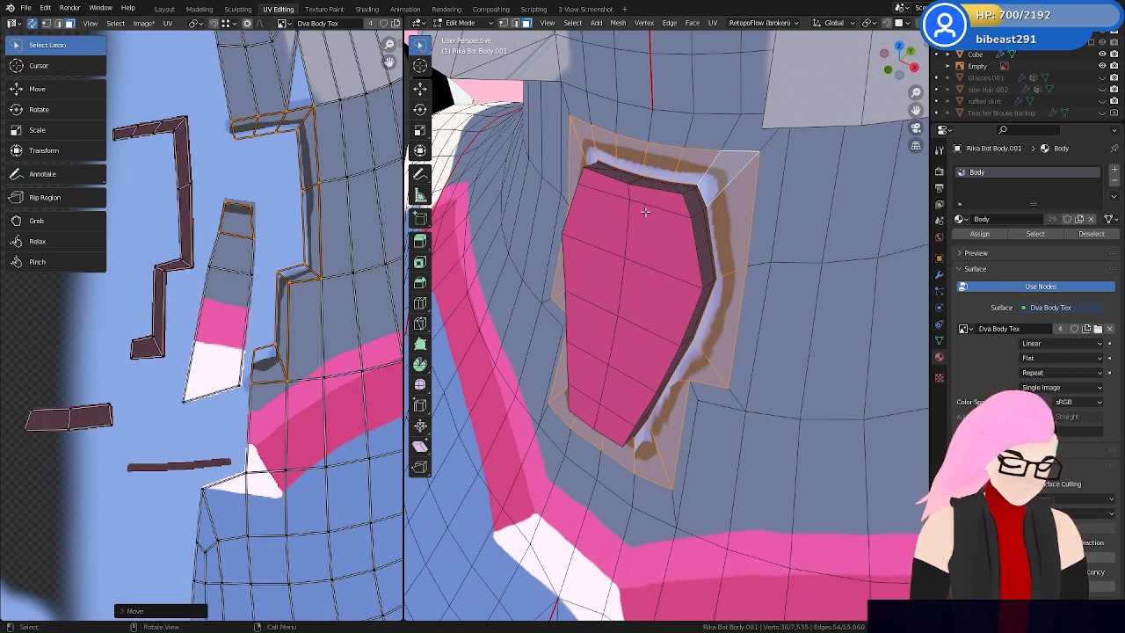
key("2")
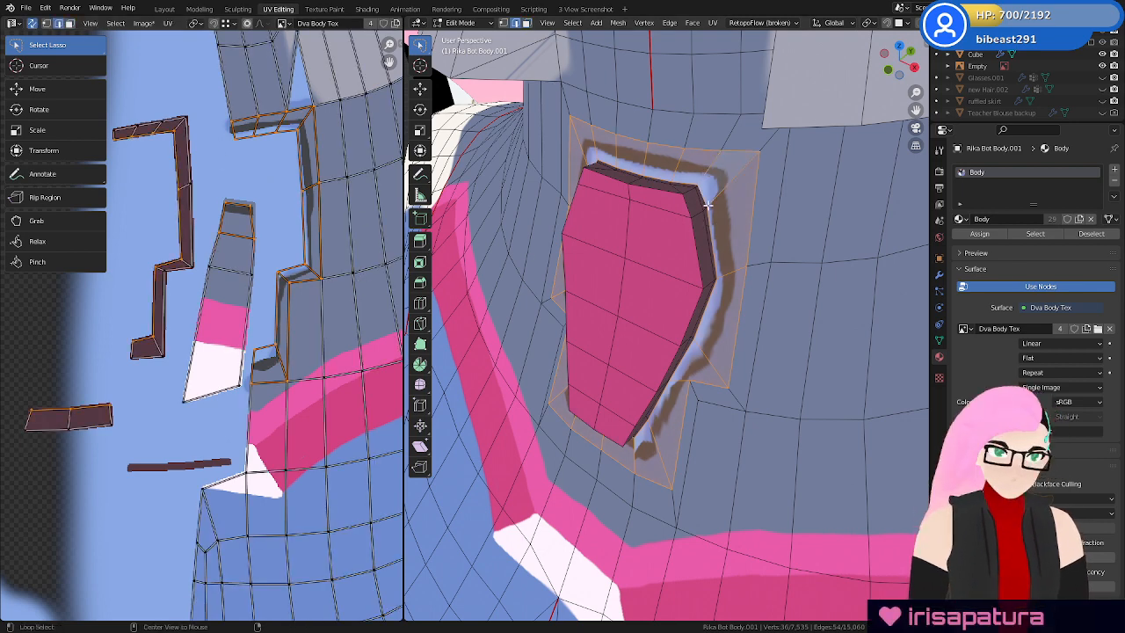
left_click(722, 229, "alt")
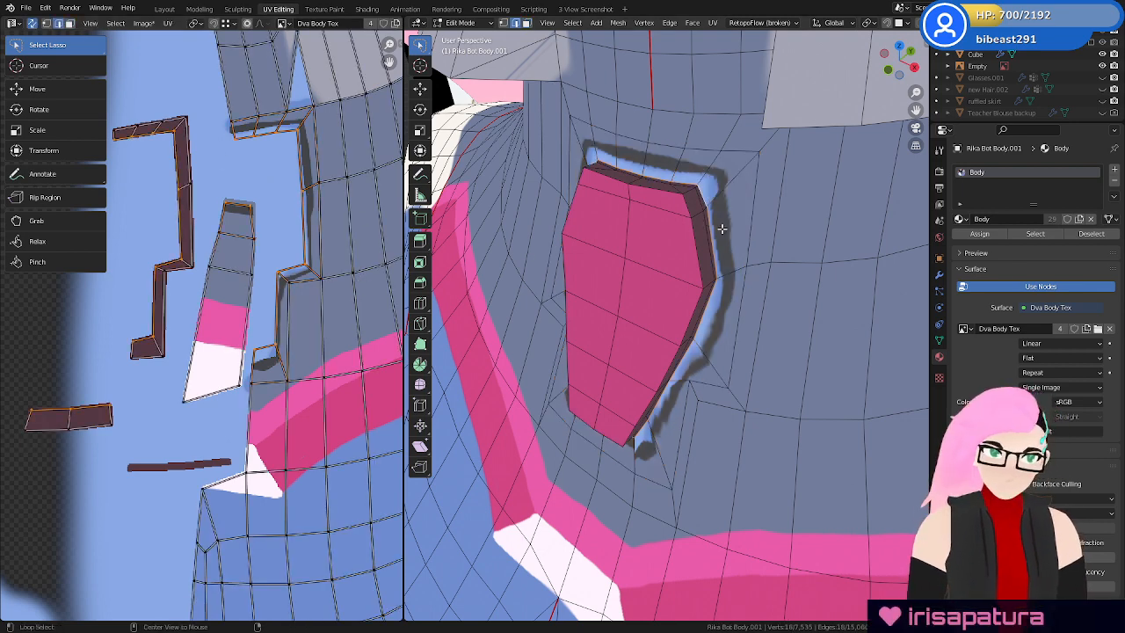
key("g")
right_click(341, 315)
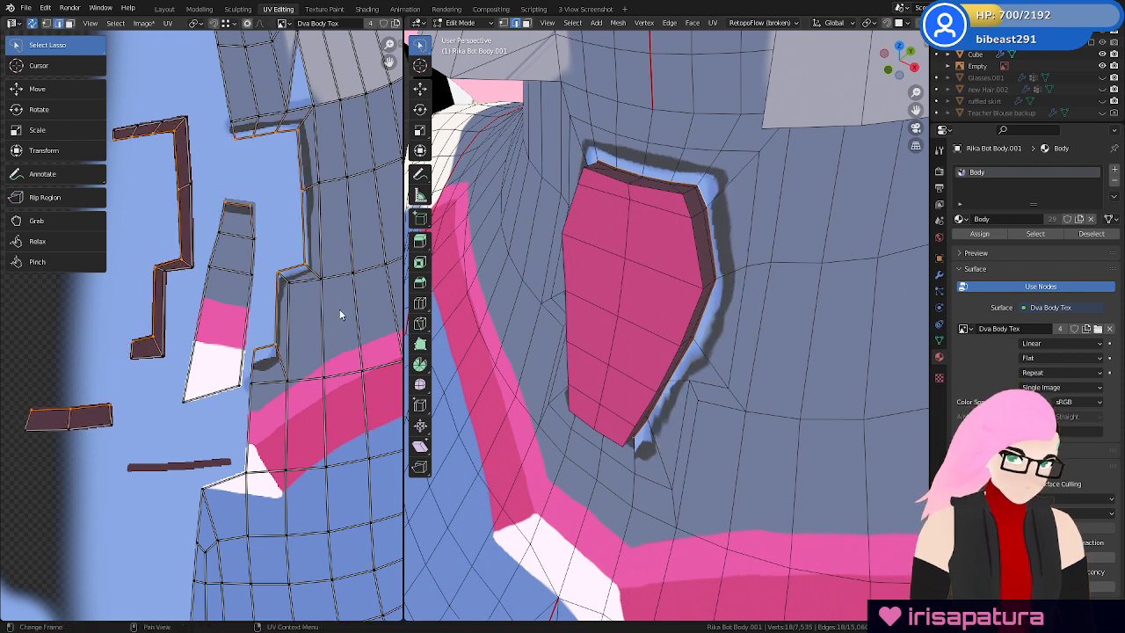
Select the outer edge loop of the frame around the gem, scale down its UVs, and shift them into place
left_click(744, 213, "alt")
key("g")
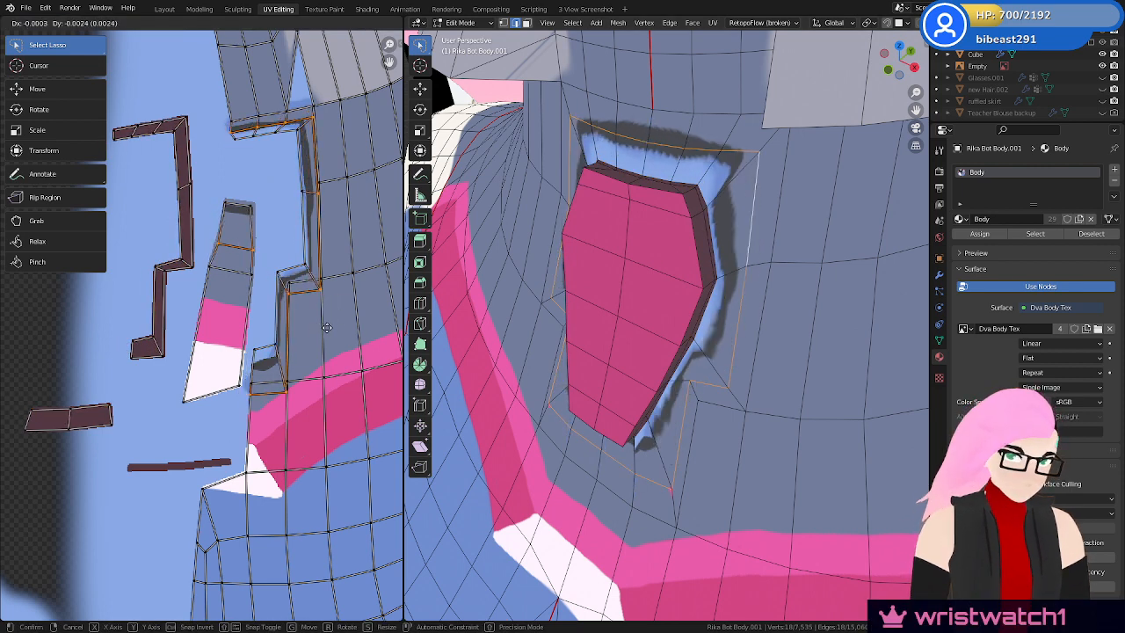
right_click(329, 331)
key("s")
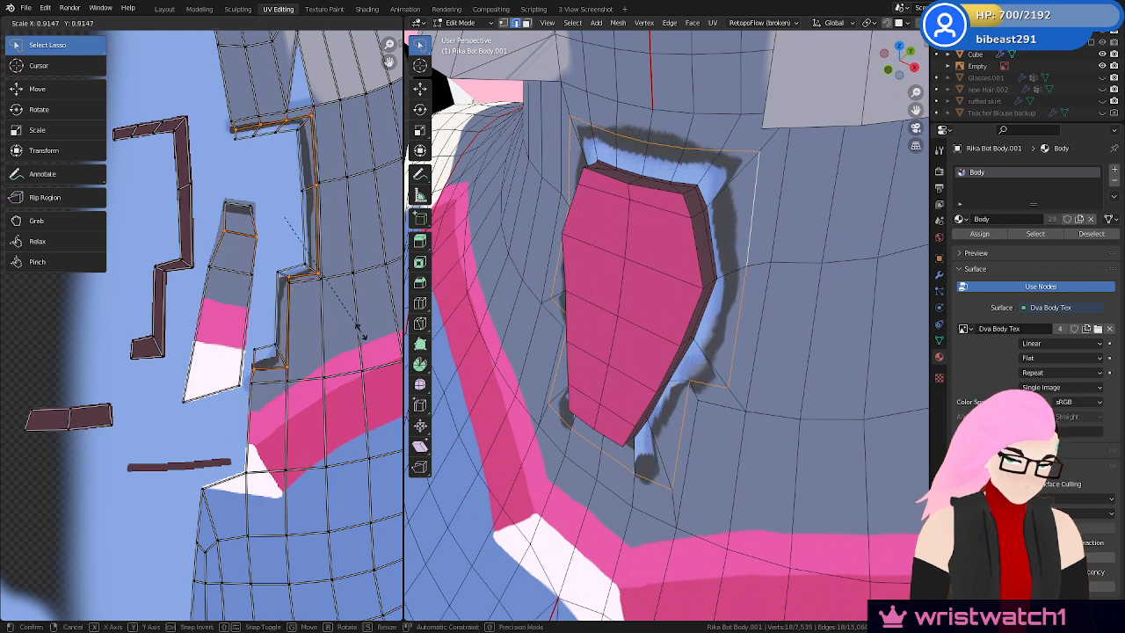
left_click(360, 338)
key("g")
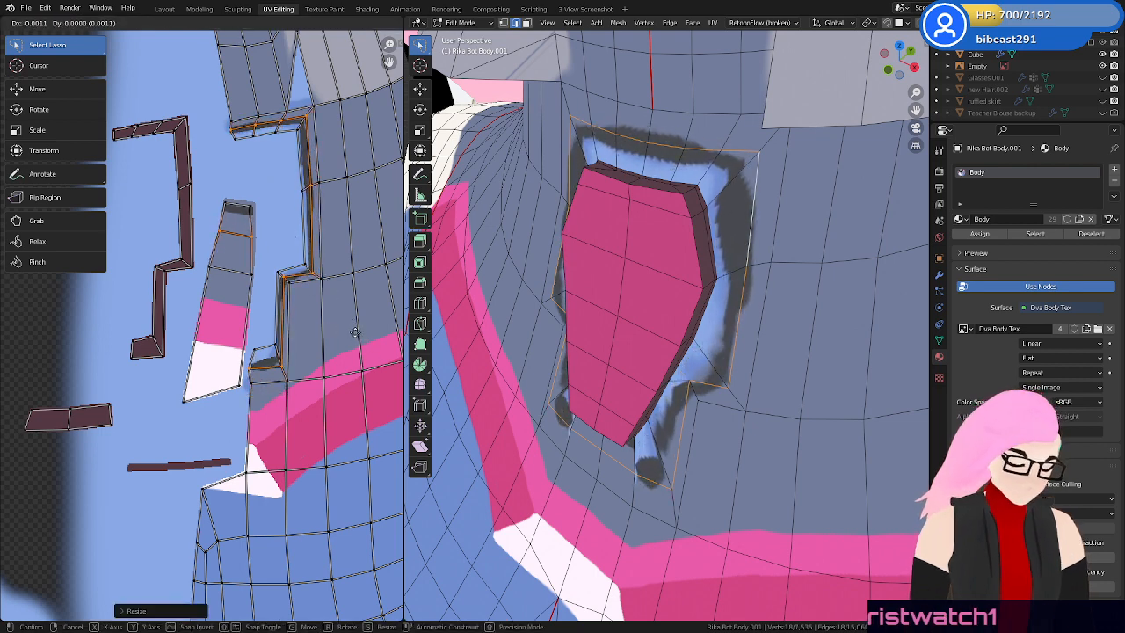
left_click(356, 349)
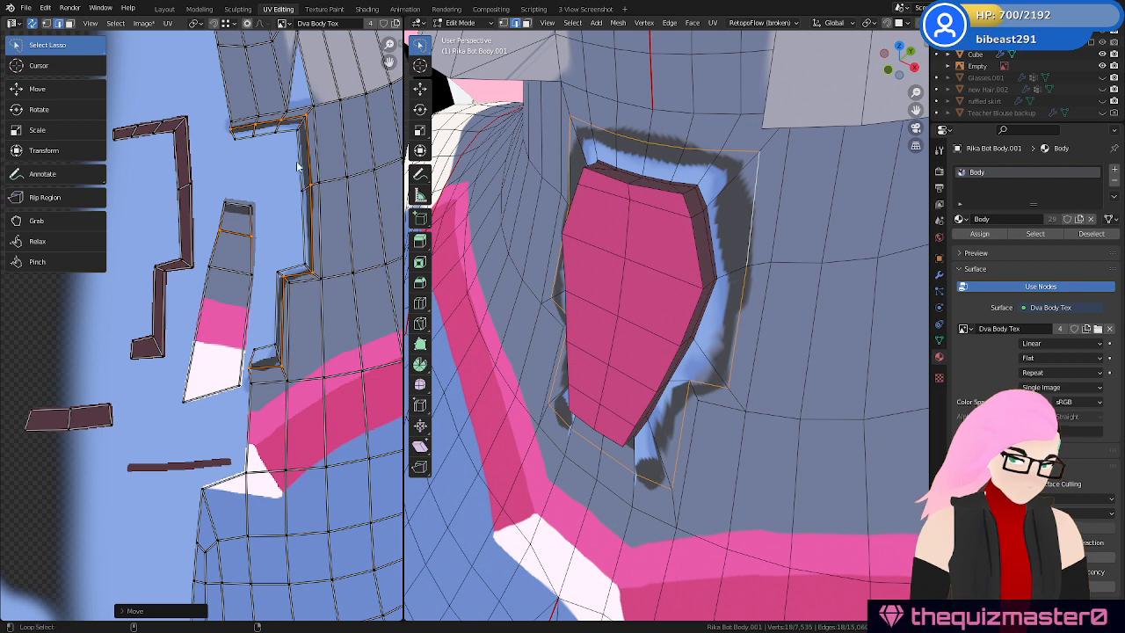
Turn off UV sync selection, select the whole body mesh, then scale and move the UV edges of the frame strip
left_click(46, 26)
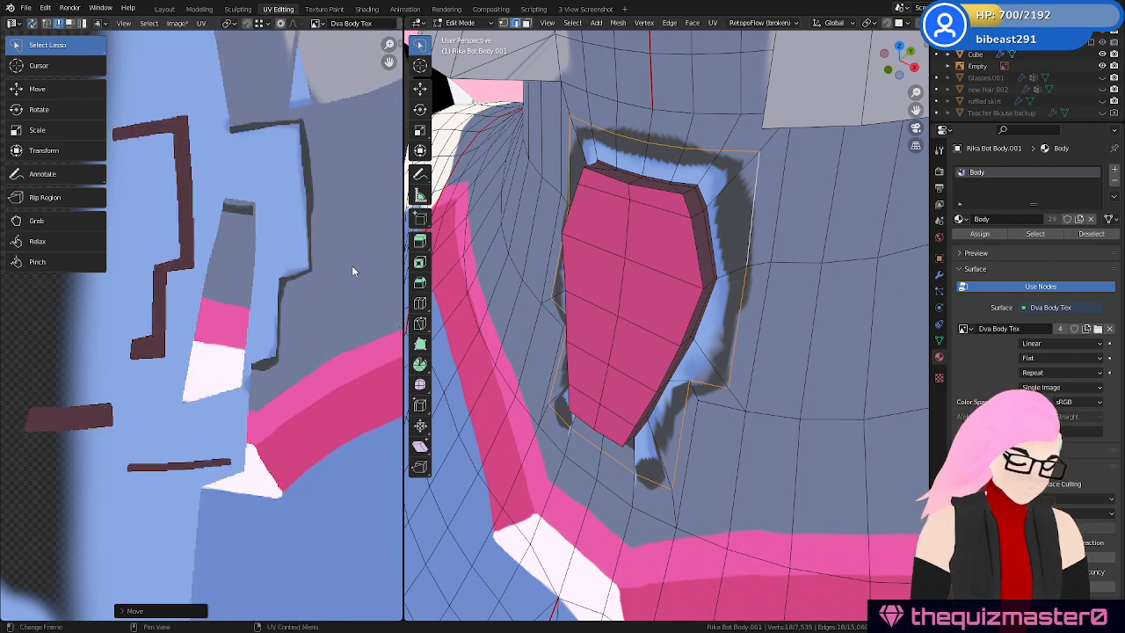
key("a")
middle_click_drag(309, 178, 321, 120, "ctrl")
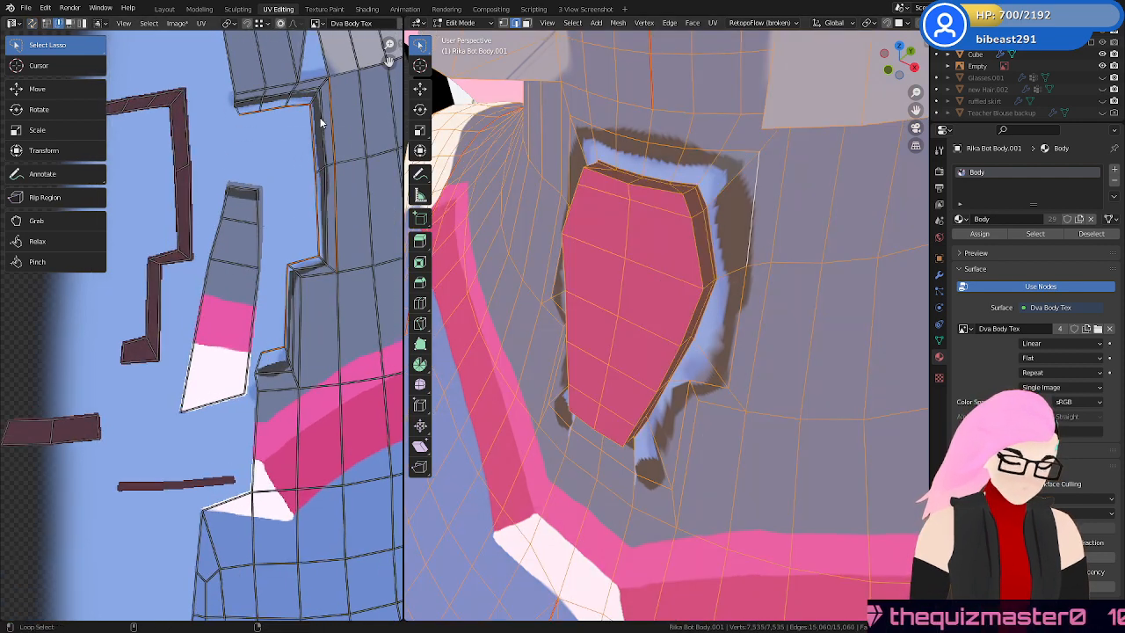
key("s")
left_click(356, 325)
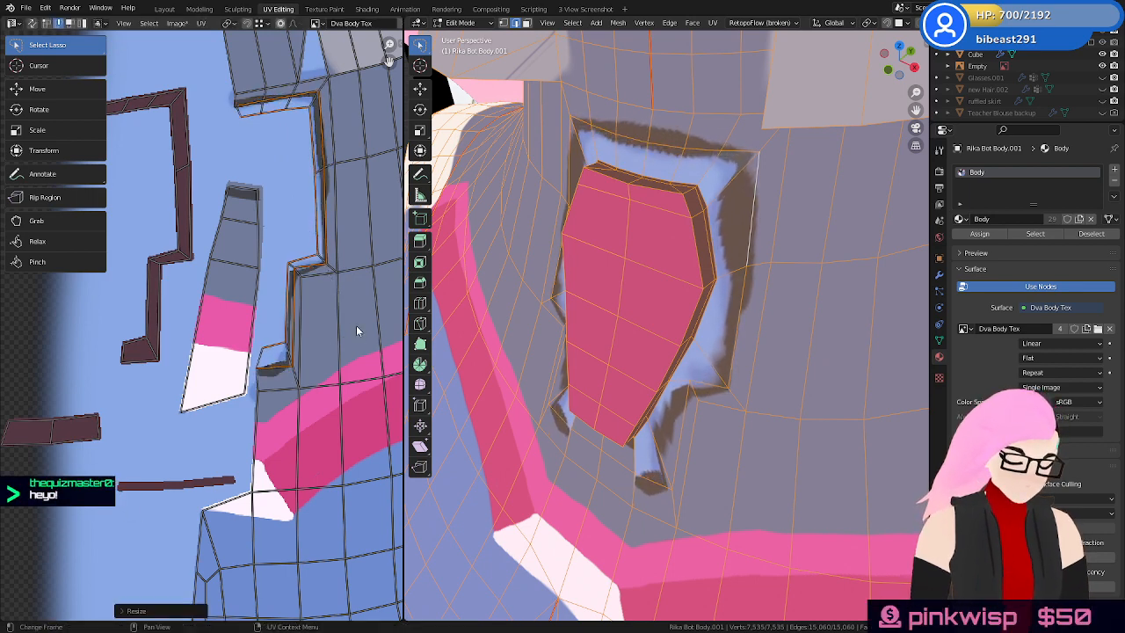
key("g")
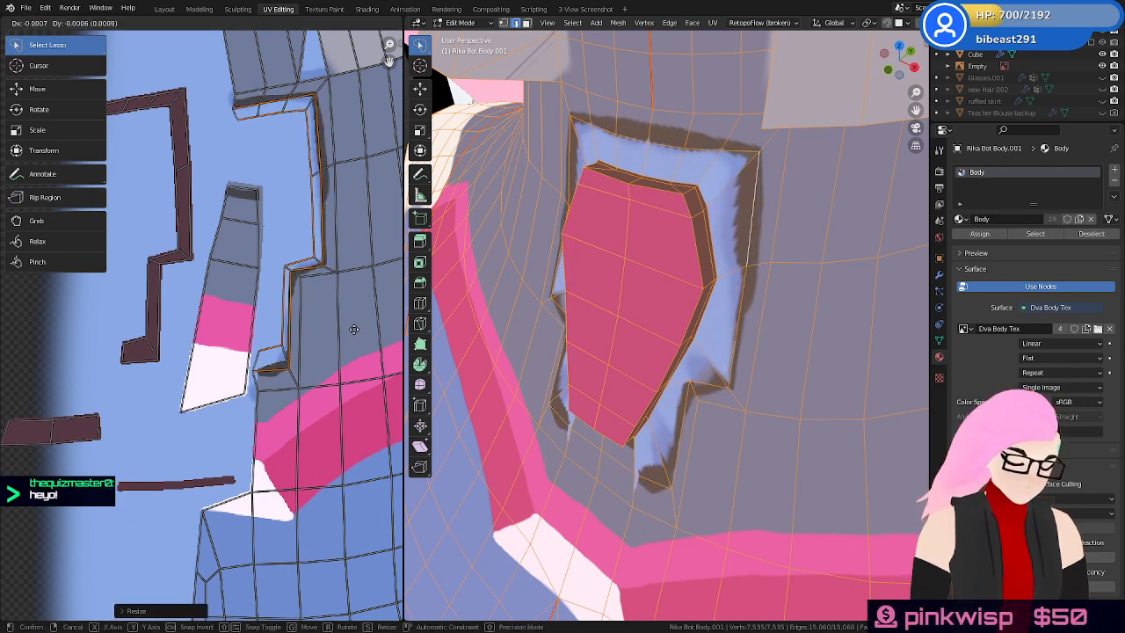
left_click(354, 329)
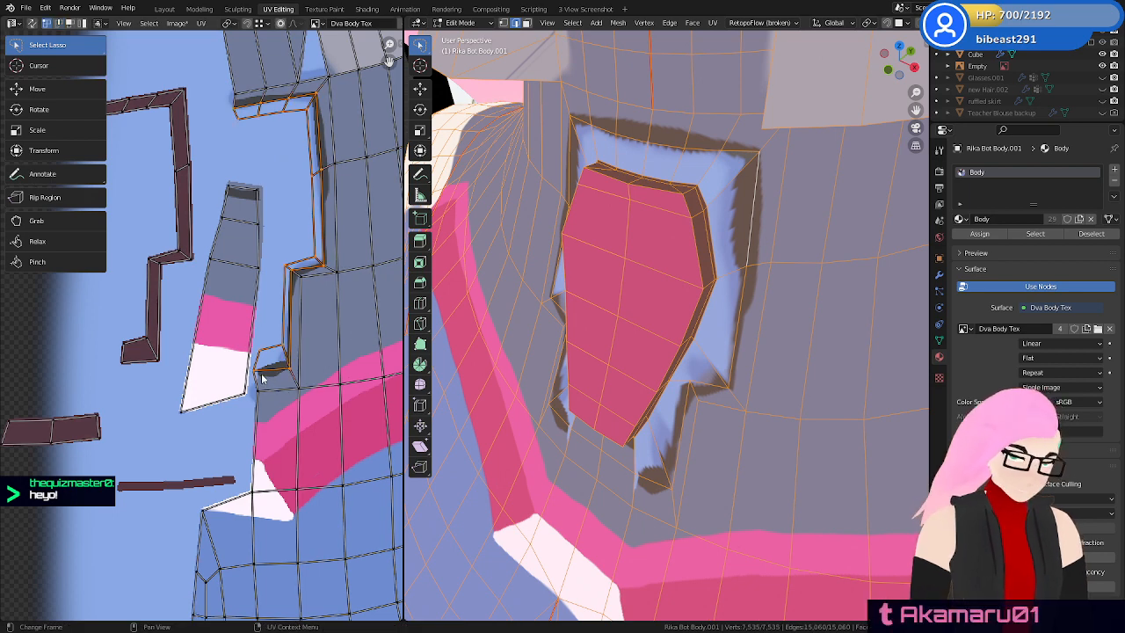
Reposition the UV vertices at the lower end of the frame strip
left_click(303, 389)
key("g")
left_click(302, 387)
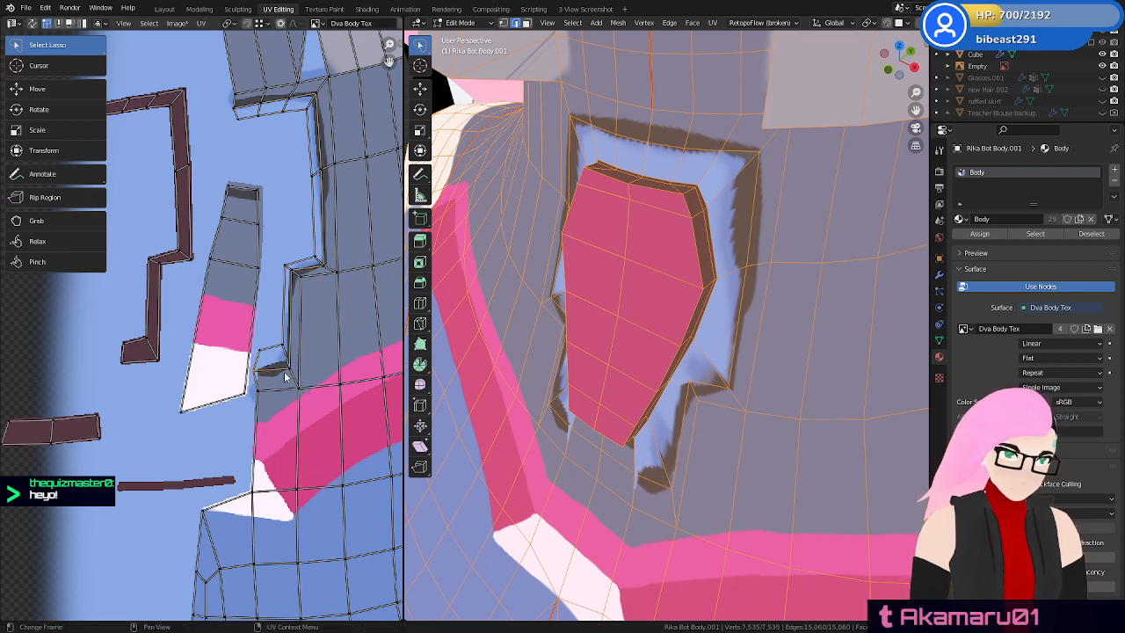
key("g")
left_click(283, 380)
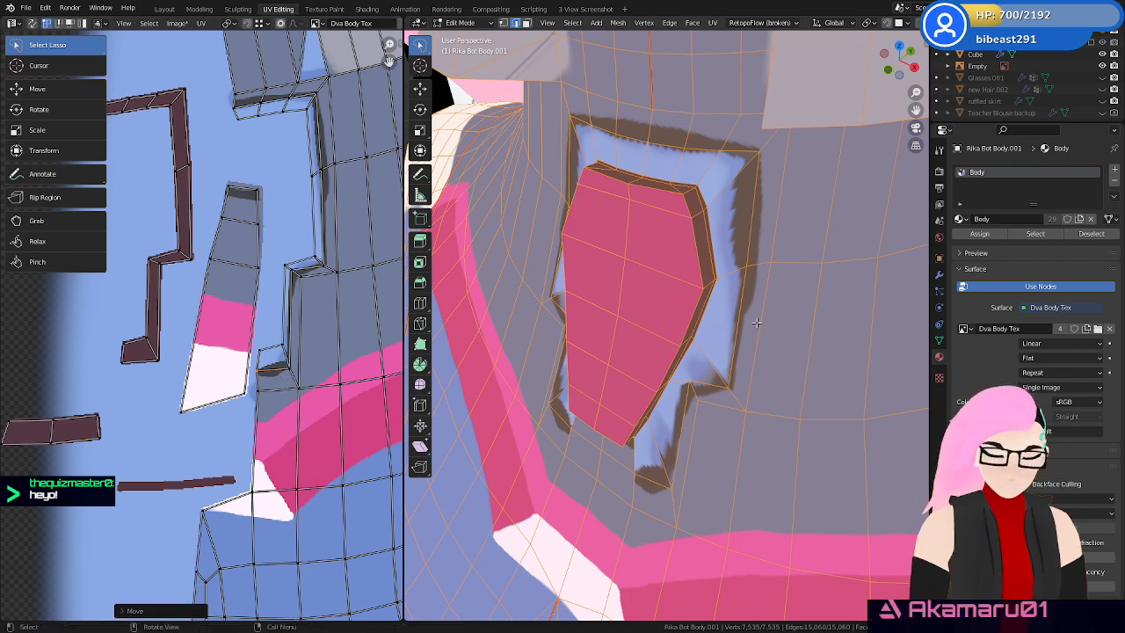
Select the small face at the collar's lower front corner, turn on UV sync selection, and select the adjoining collar face
middle_click_drag(697, 307, 768, 289)
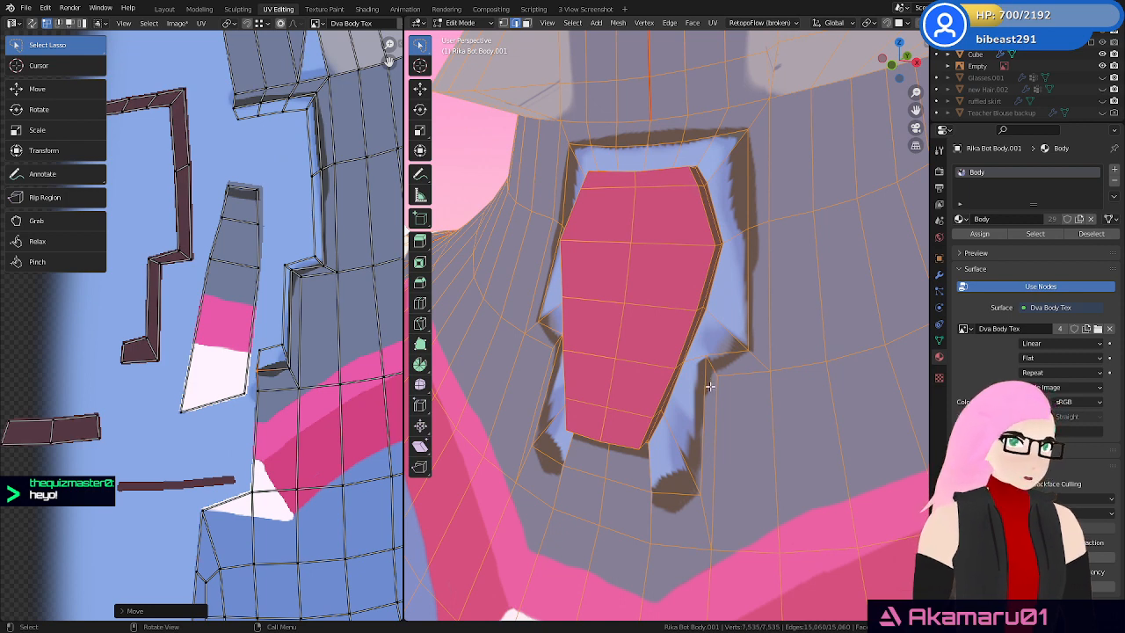
scroll(714, 383, "down", 2)
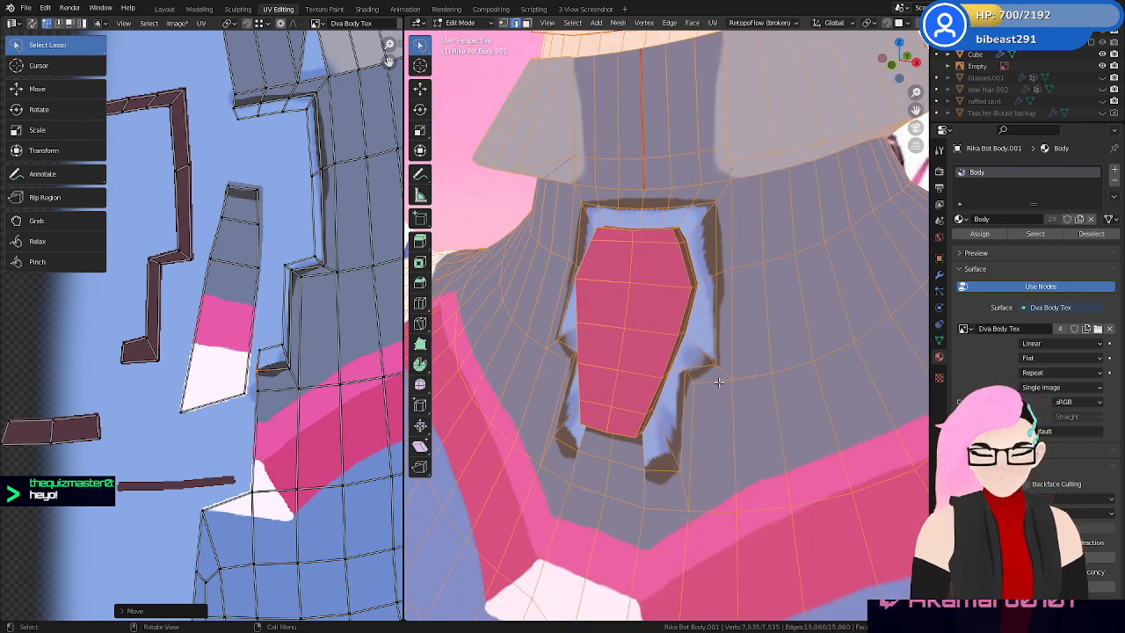
scroll(746, 278, "up", 2)
left_click(744, 166)
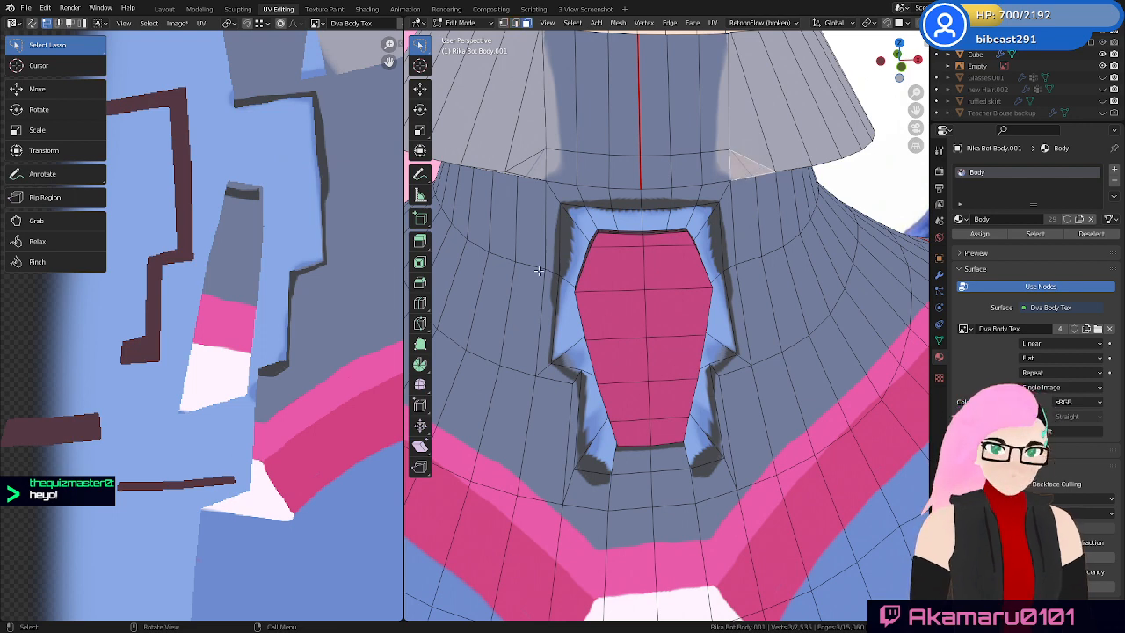
middle_click_drag(345, 219, 344, 334, "ctrl")
middle_click_drag(334, 283, 321, 246)
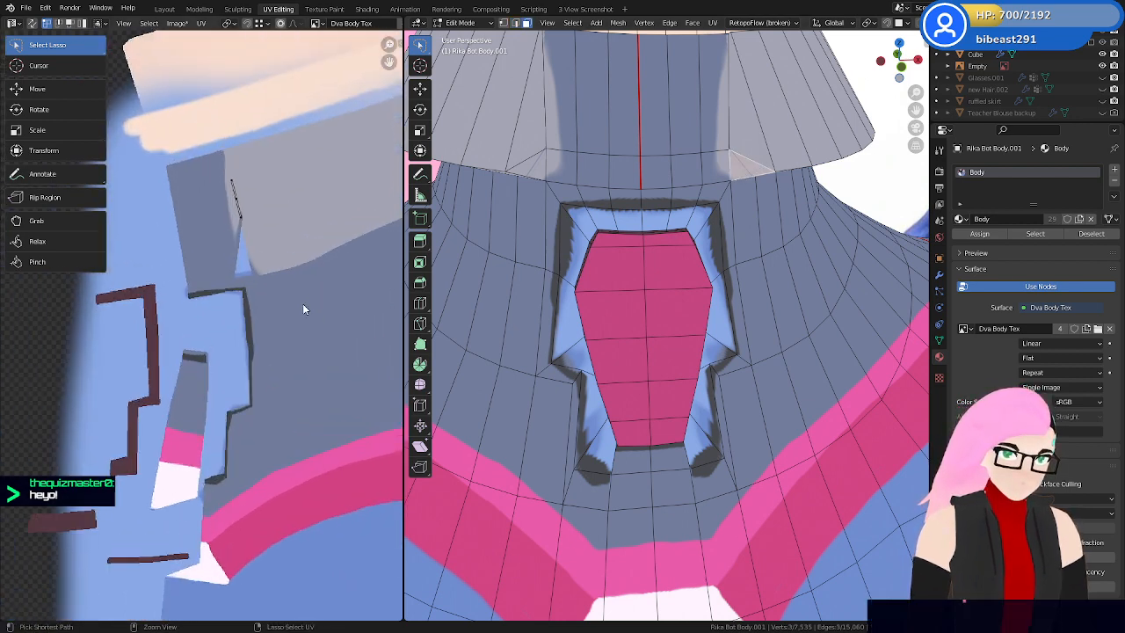
middle_click_drag(303, 309, 304, 290, "ctrl")
middle_click_drag(765, 170, 743, 233, "shift")
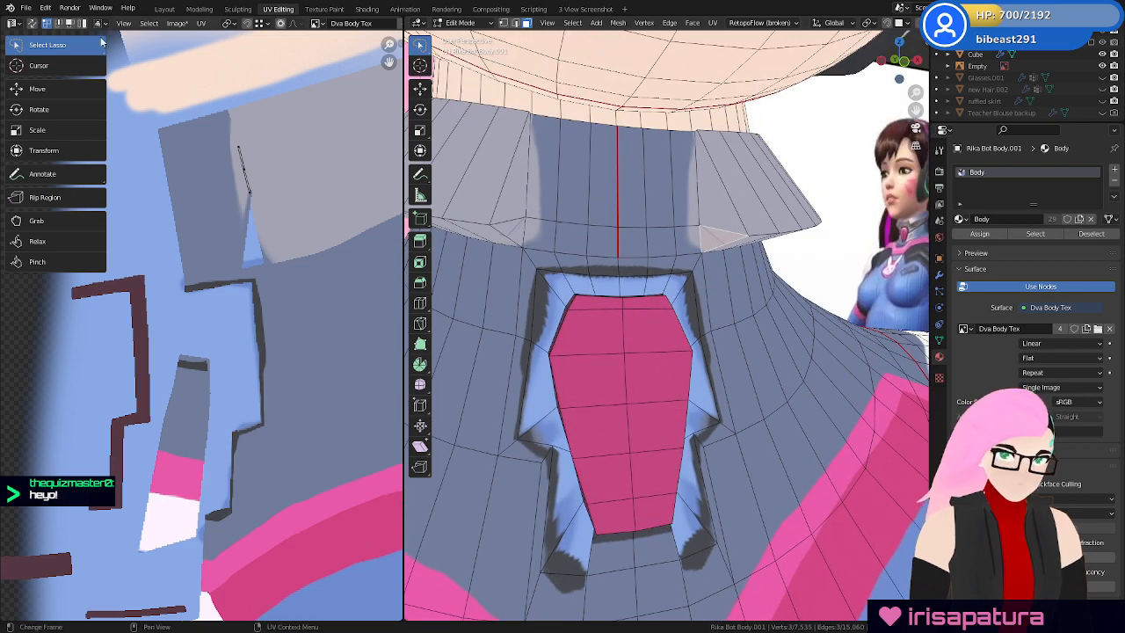
left_click(33, 24)
left_click(728, 228)
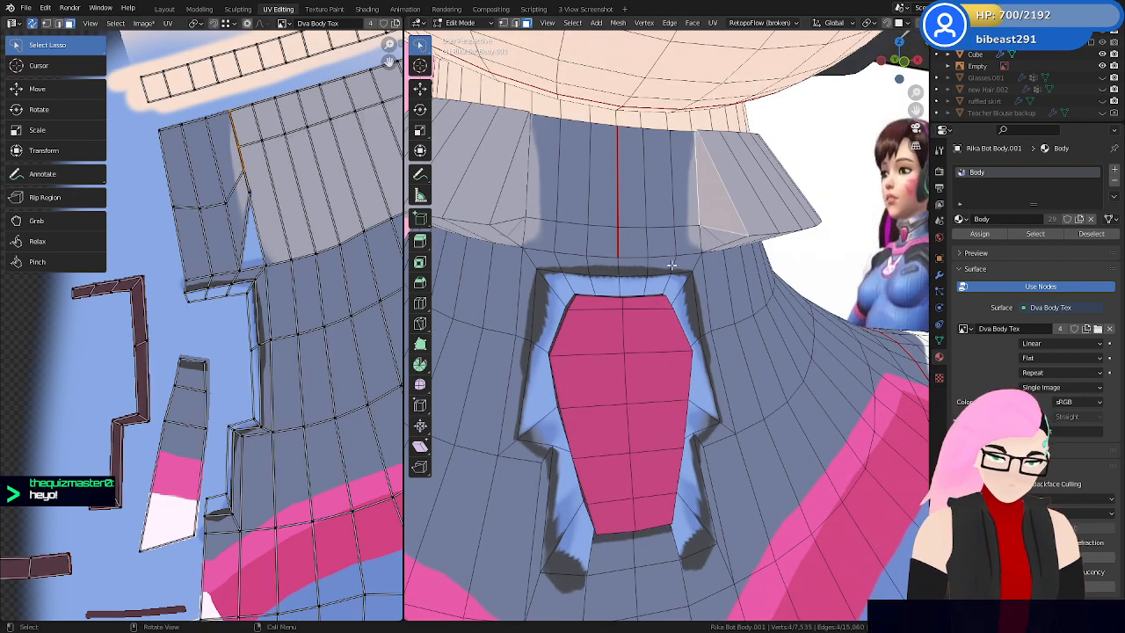
Select the short edges at the collar's lower front corner and rotate their UVs toward the collar's front strip
left_click(722, 255)
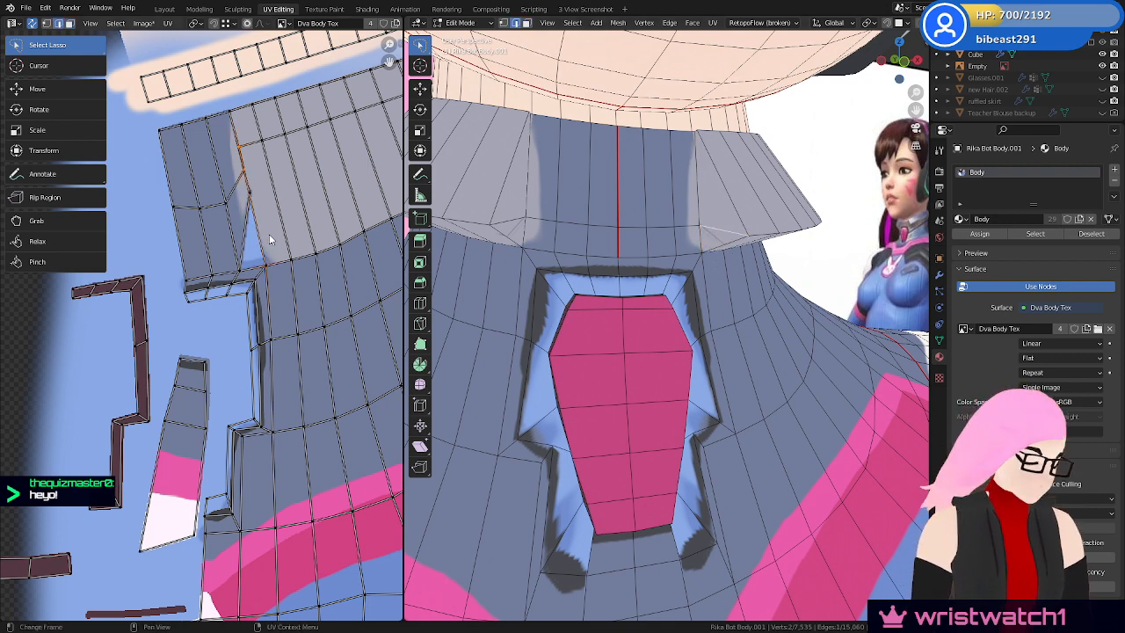
key("r")
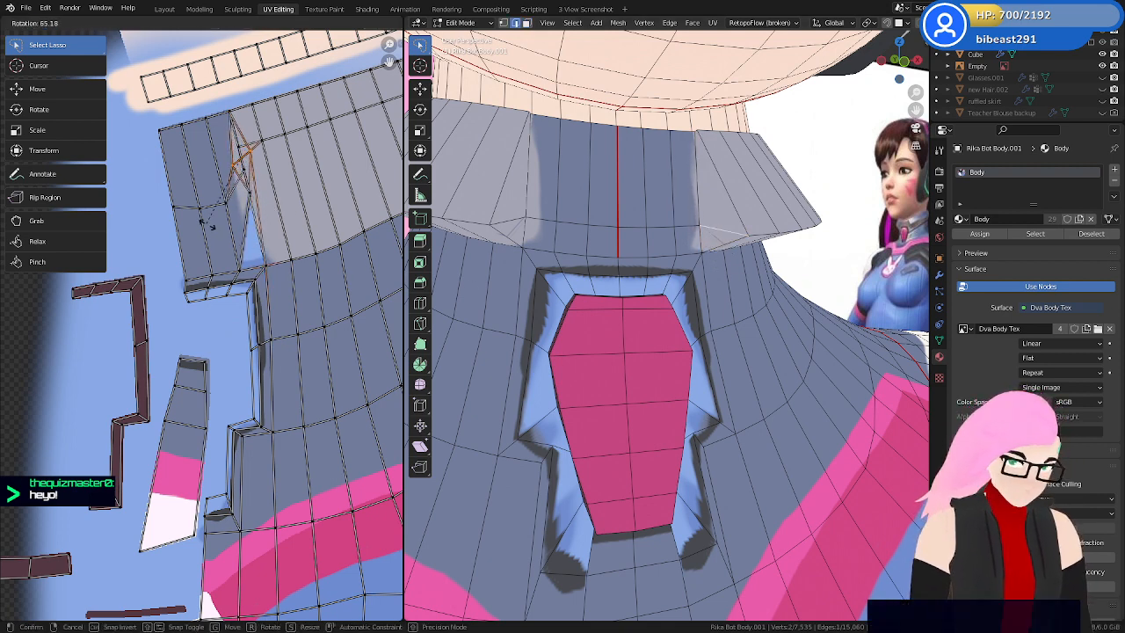
right_click(208, 224)
mouse_move(250, 153)
left_mouse_down()
mouse_move(234, 165)
mouse_move(253, 174)
left_mouse_up()
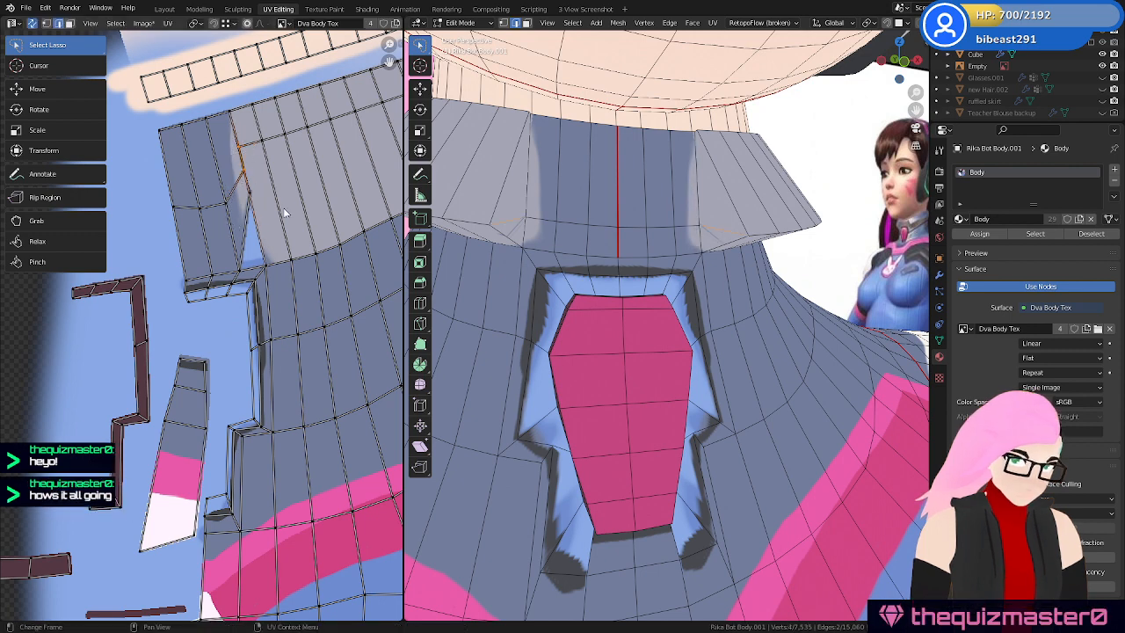
key("r")
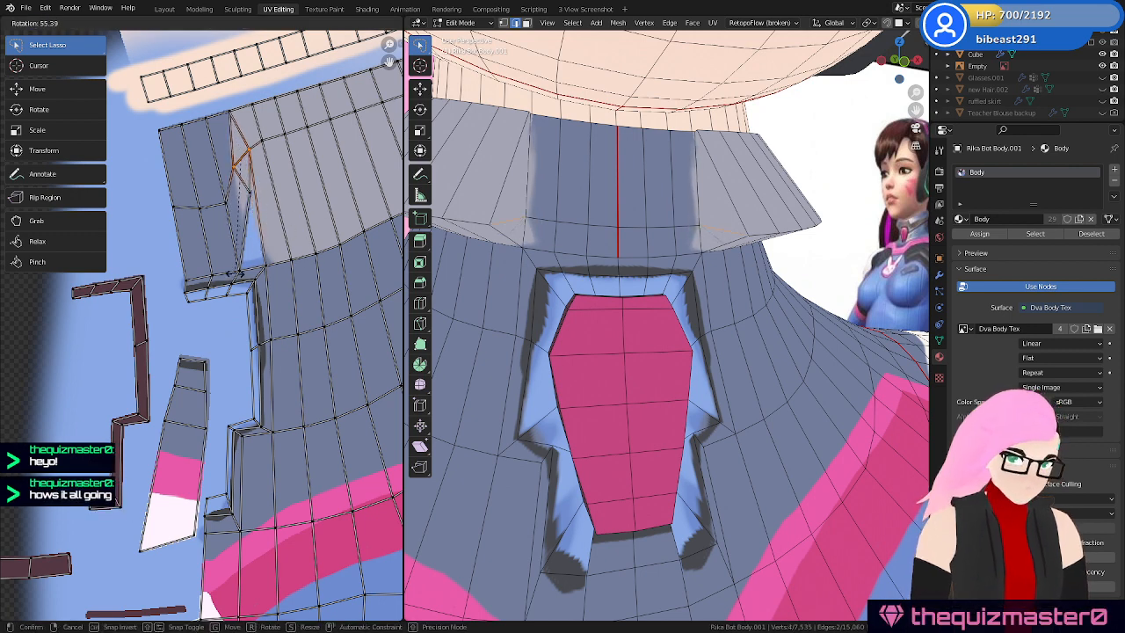
left_click(237, 275)
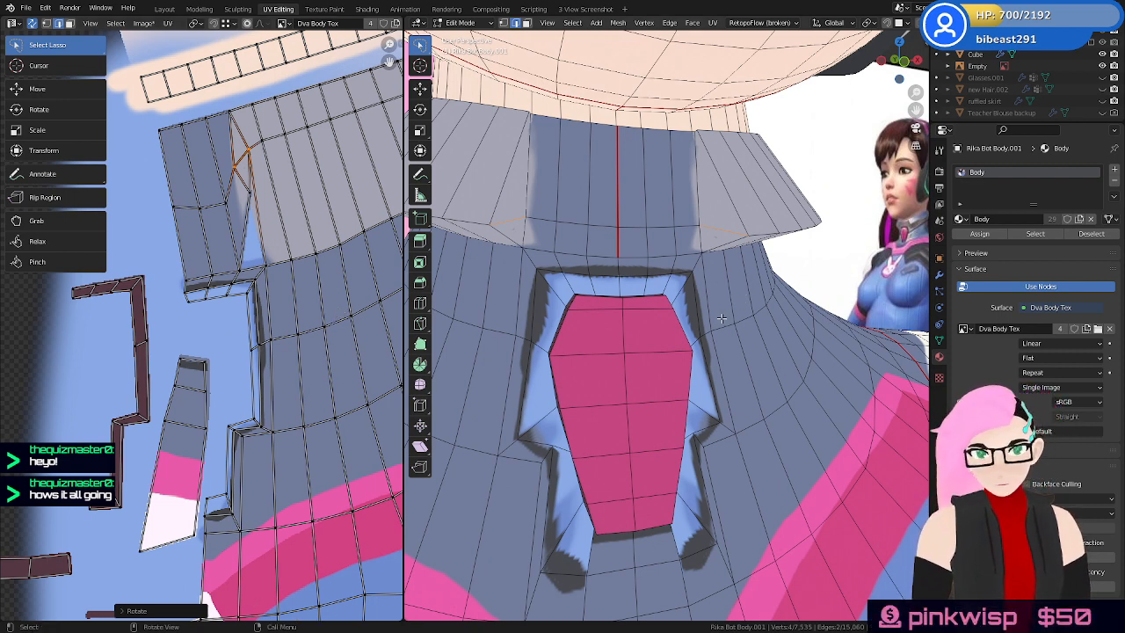
Save the file and switch to texture painting with face selection masking turned off
middle_click_drag(761, 331, 748, 350)
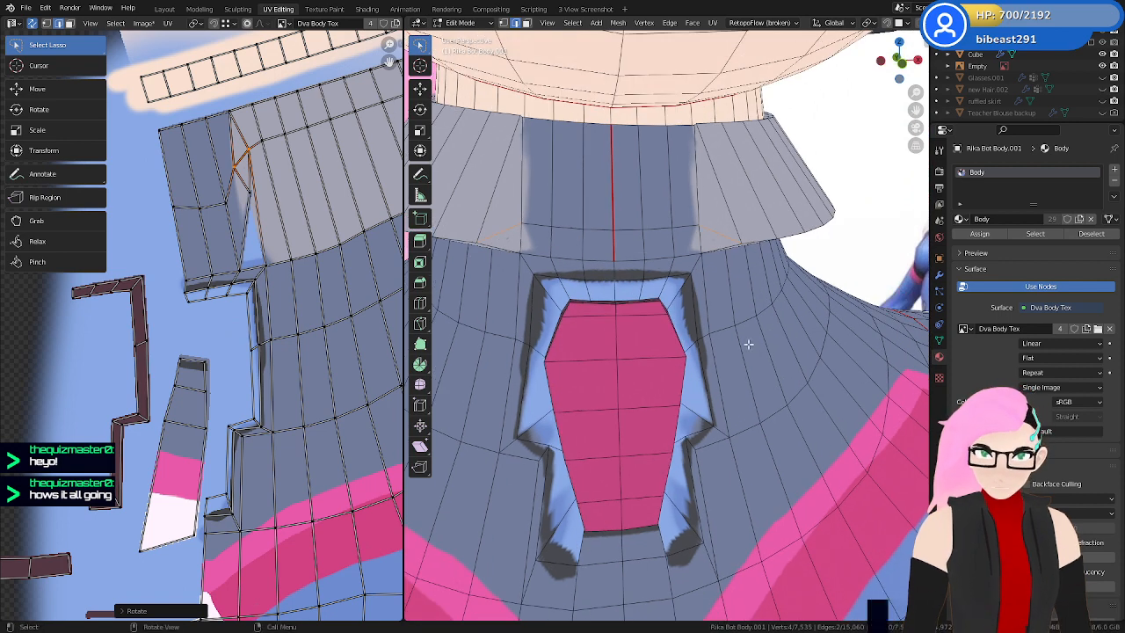
key("ctrl+s")
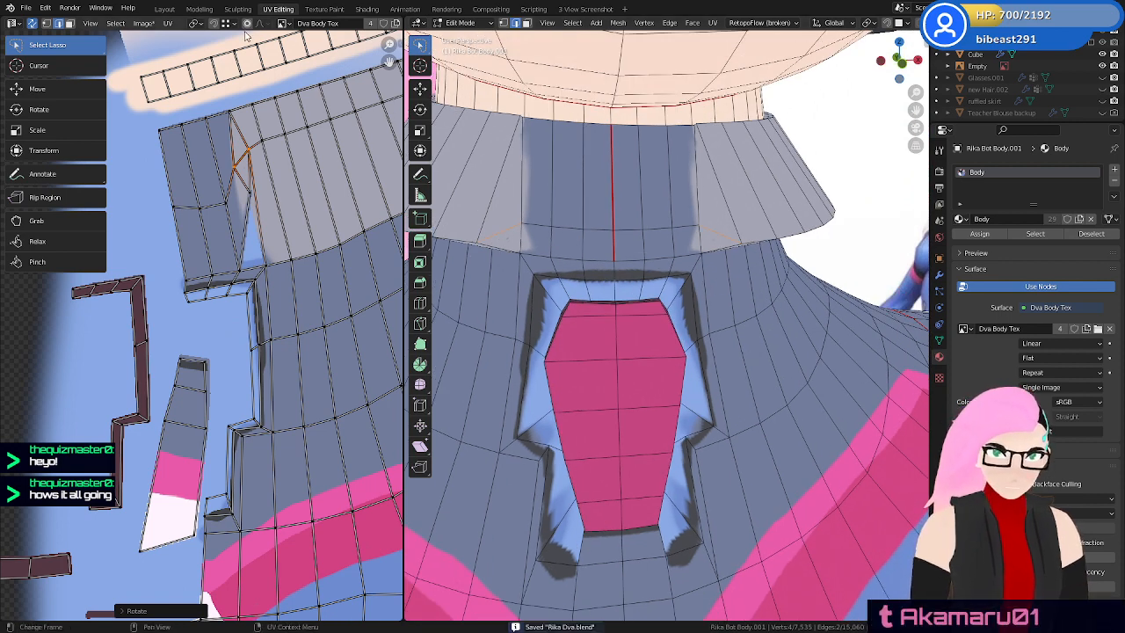
left_click(323, 8)
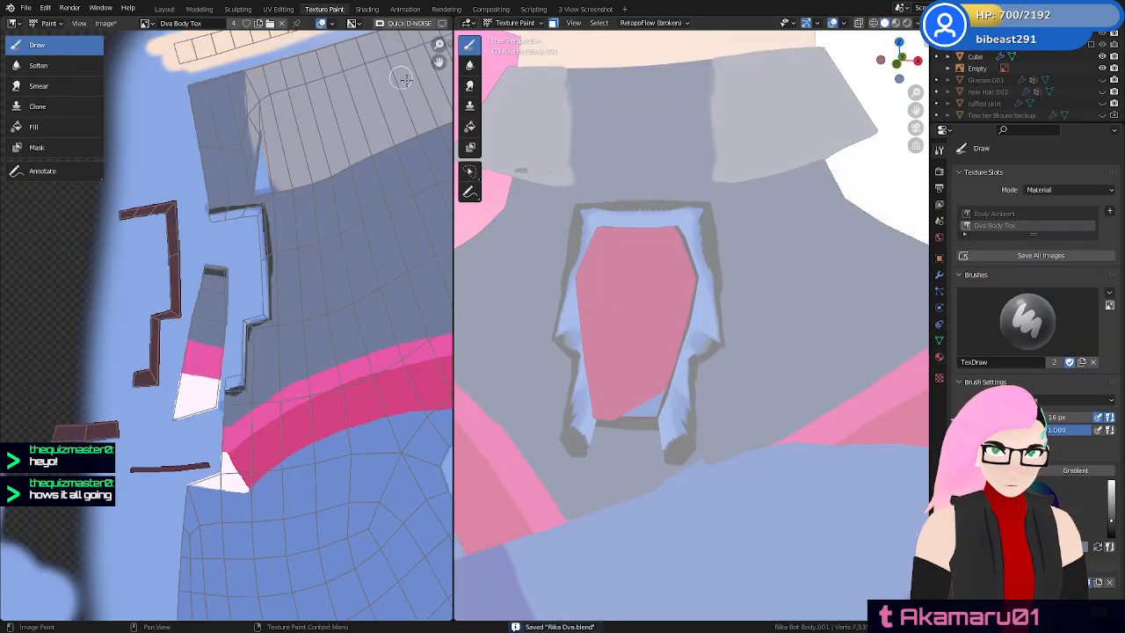
scroll(673, 327, "down", 10)
middle_click_drag(726, 498, 721, 475, "shift")
scroll(721, 474, "up", 10)
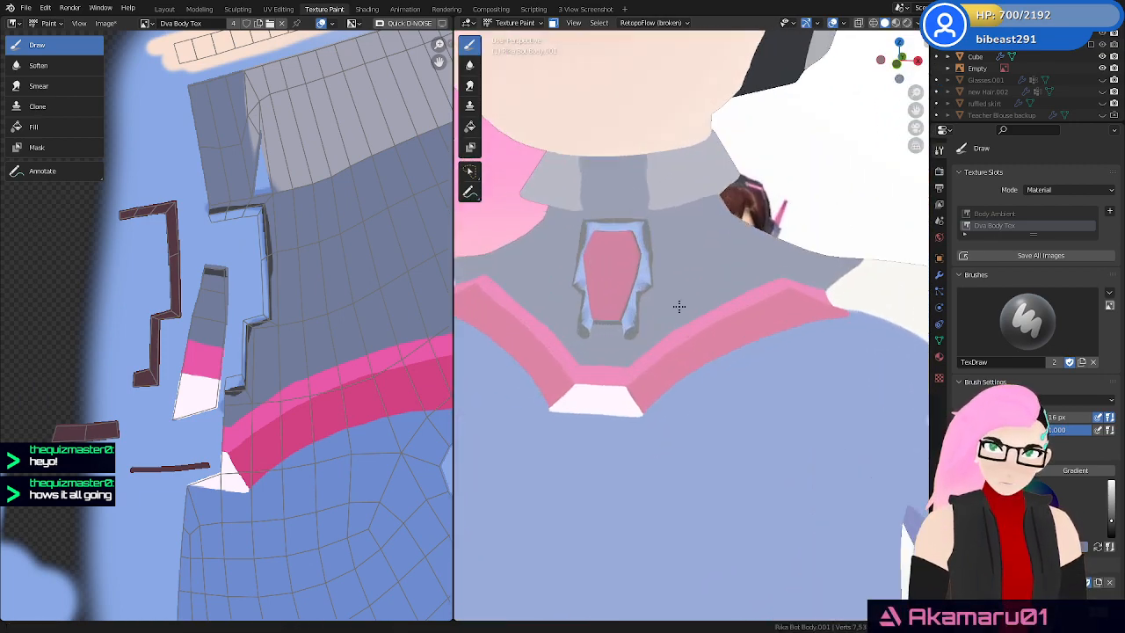
scroll(698, 317, "up", 3)
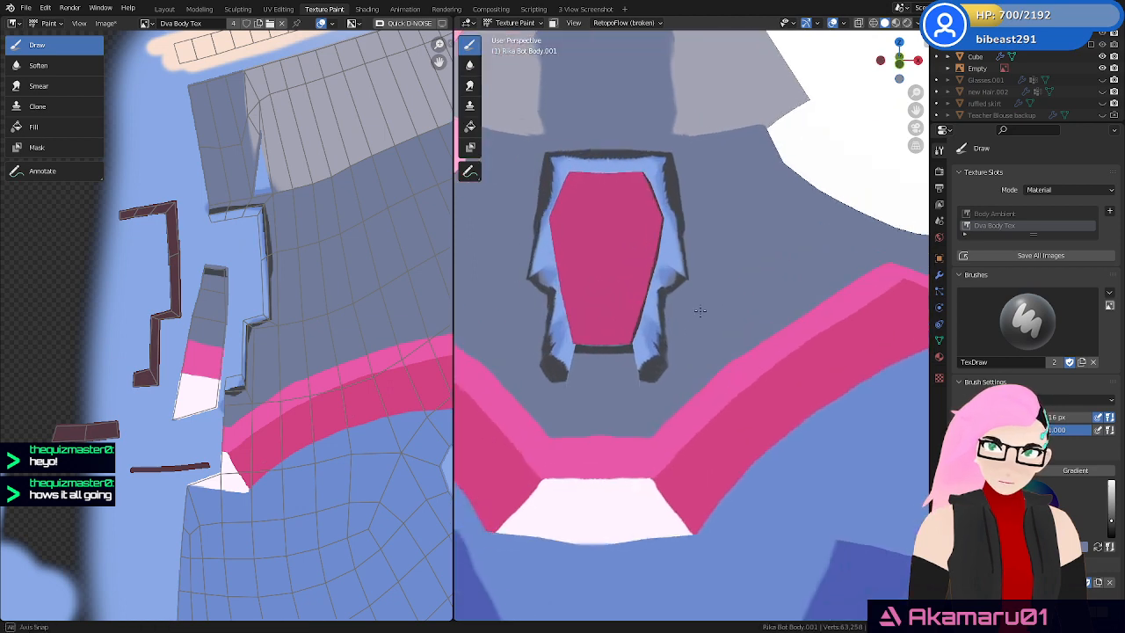
middle_click_drag(722, 273, 722, 370, "shift")
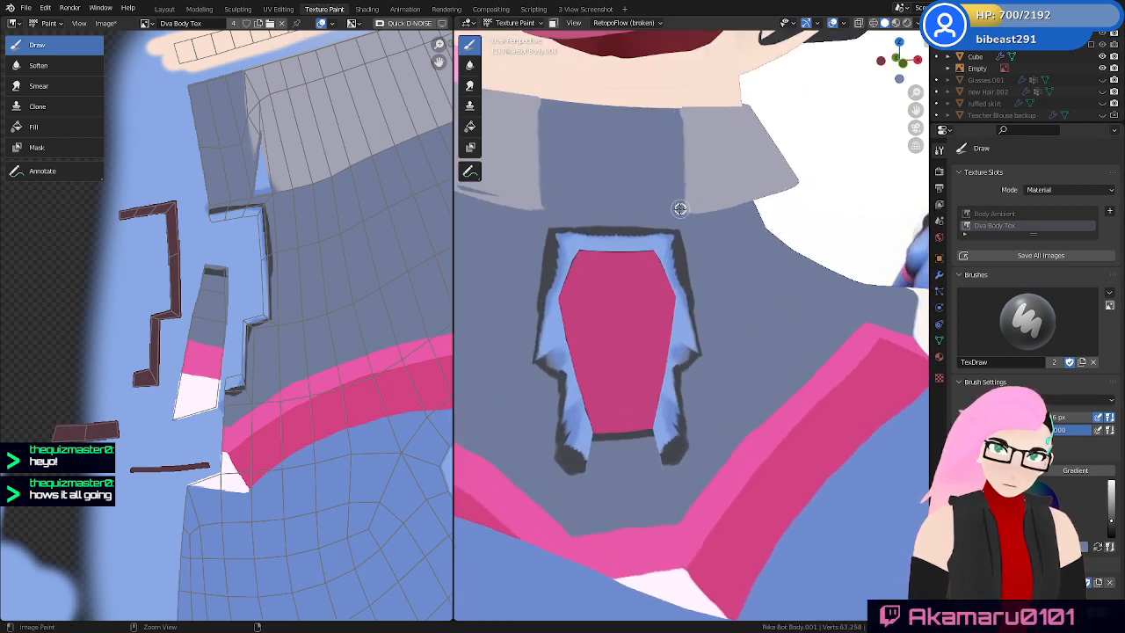
Touch up the collar's lower corners and paint grey-blue over the middle side sections of the frame around the gem
middle_click_drag(675, 181, 742, 201)
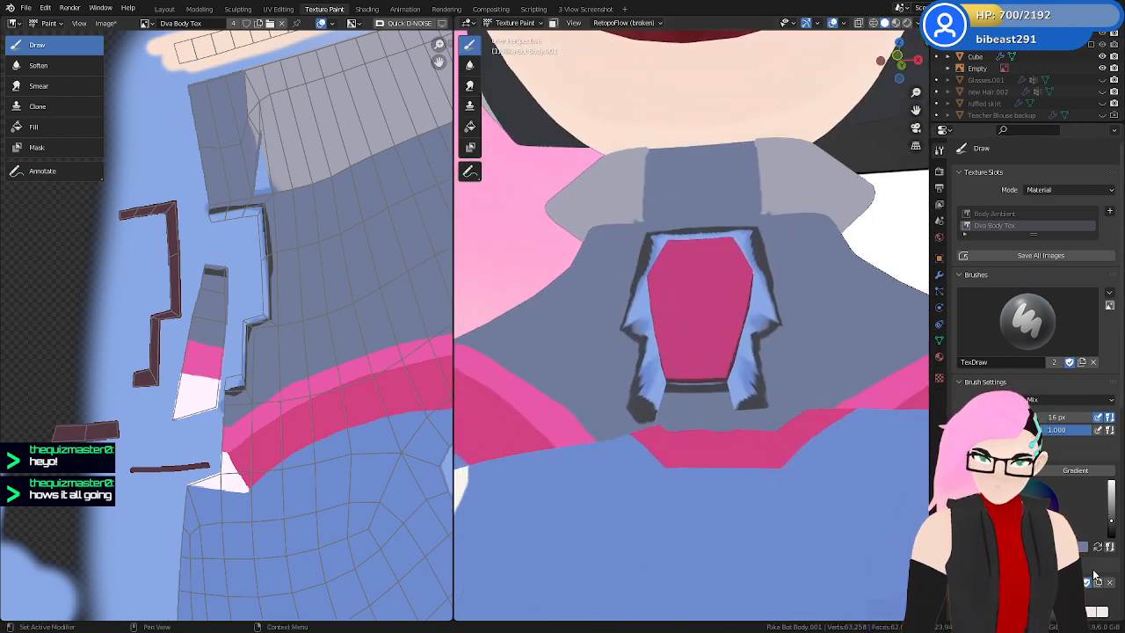
middle_click_drag(1088, 560, 1088, 511)
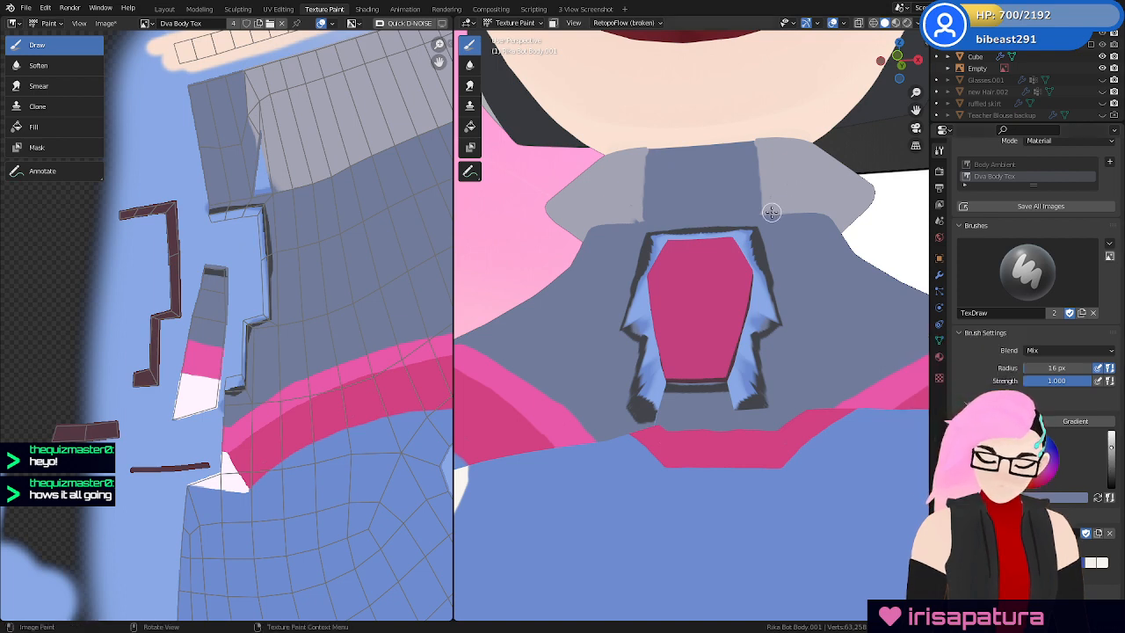
middle_click_drag(770, 212, 758, 364)
left_click_drag(753, 304, 731, 357)
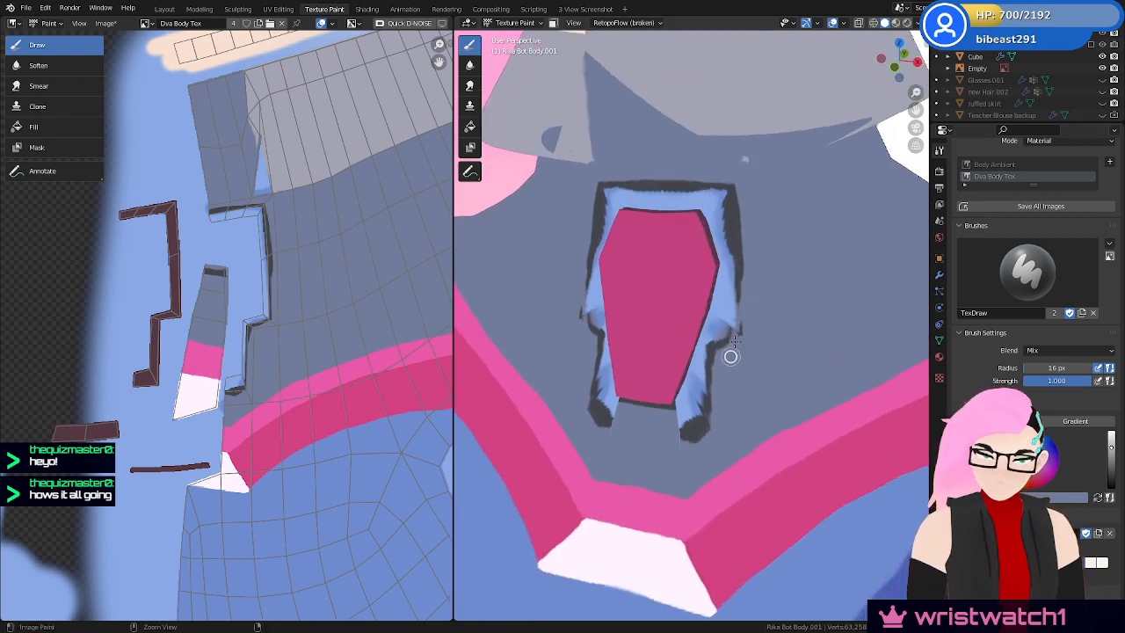
left_click_drag(752, 285, 710, 334)
middle_click_drag(727, 320, 728, 309)
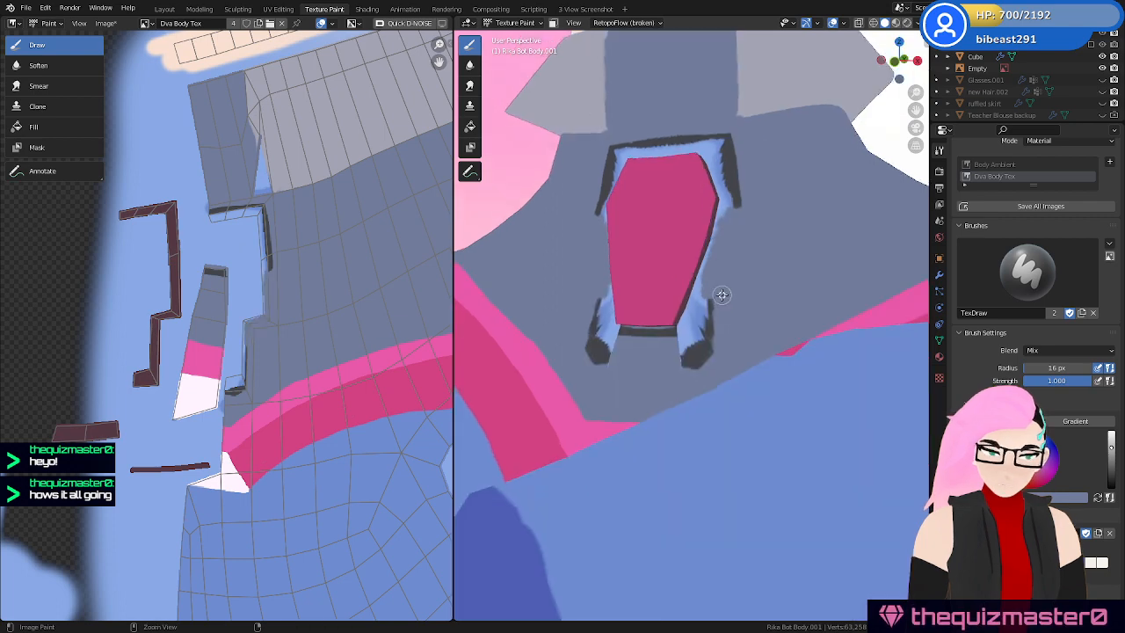
Paint grey-blue over the remaining lower ends, top and sides of the gem's blue and dark frame, and save the file
mouse_move(712, 311)
left_mouse_down()
mouse_move(710, 359)
mouse_move(709, 336)
mouse_move(645, 350)
left_mouse_up()
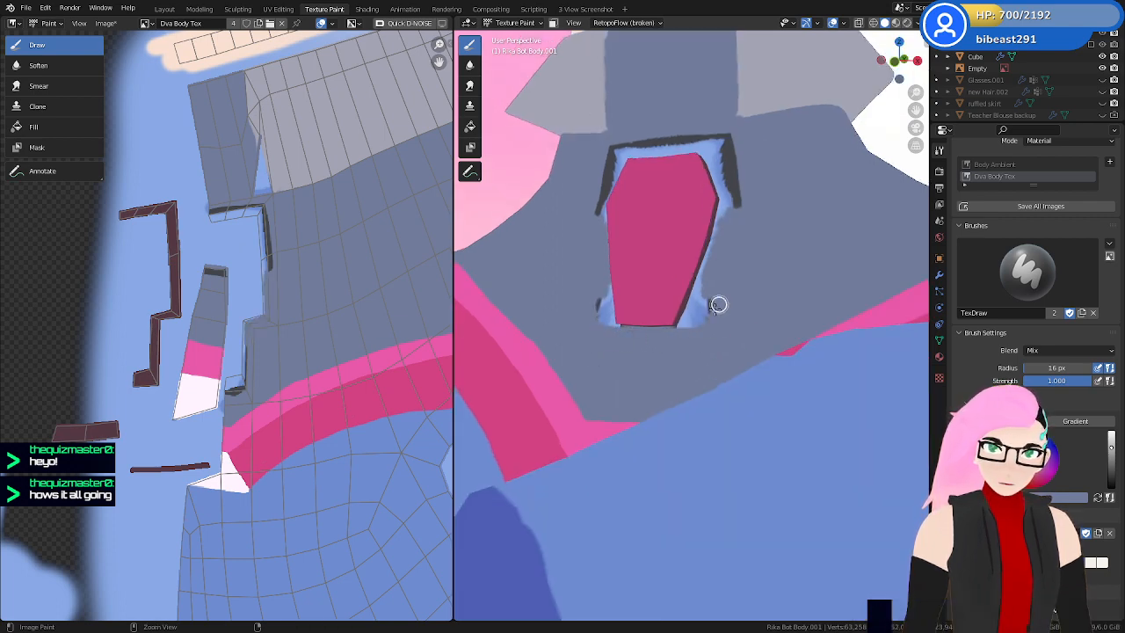
middle_click_drag(694, 334, 642, 341)
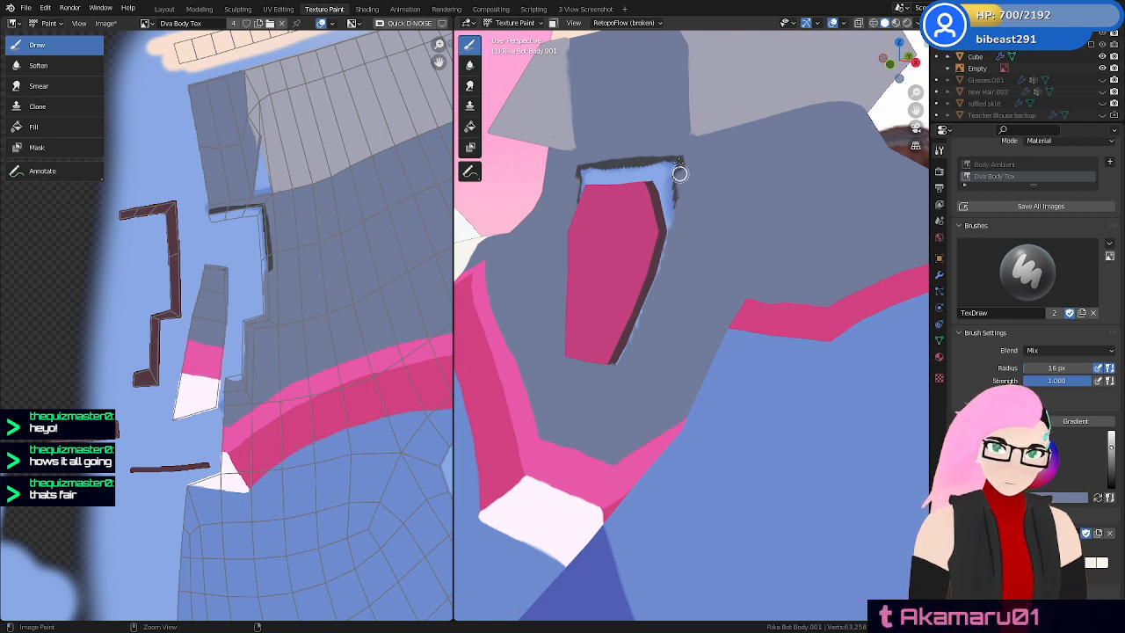
left_click_drag(651, 143, 646, 151)
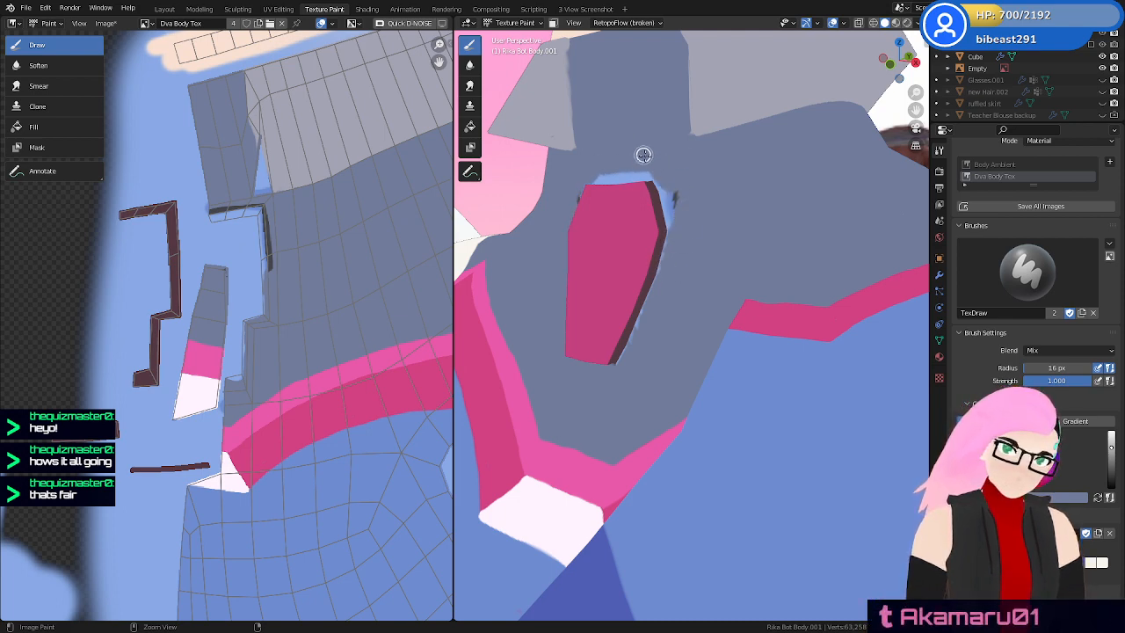
left_click_drag(668, 209, 681, 259)
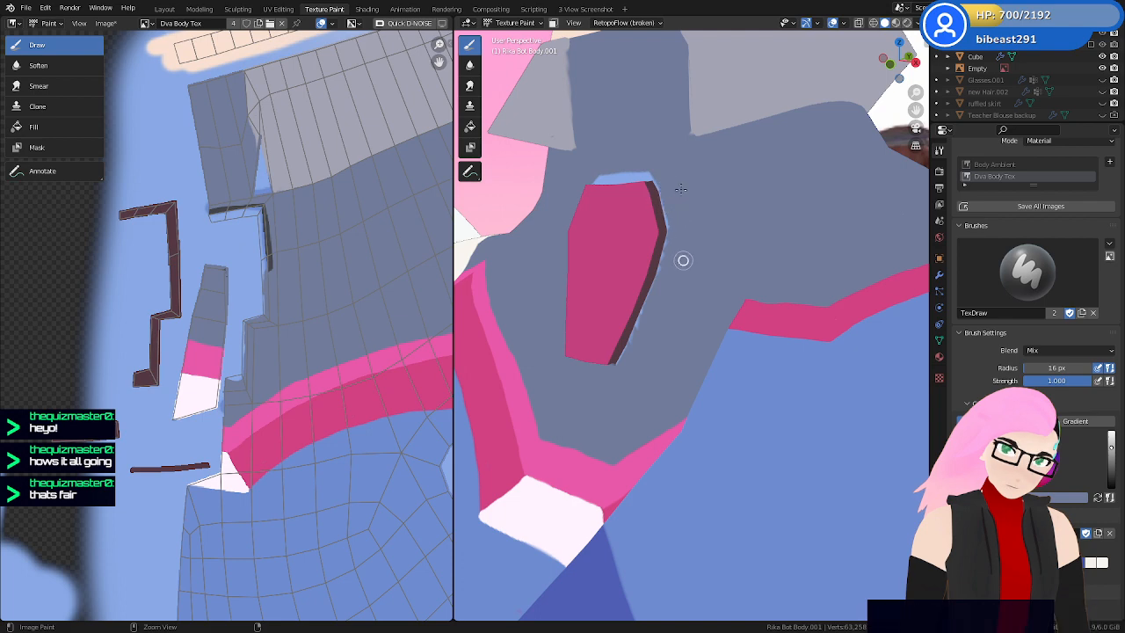
middle_click_drag(680, 258, 697, 278)
mouse_move(704, 266)
middle_mouse_down("ctrl")
mouse_move(700, 289)
mouse_move(685, 262)
middle_mouse_up("ctrl")
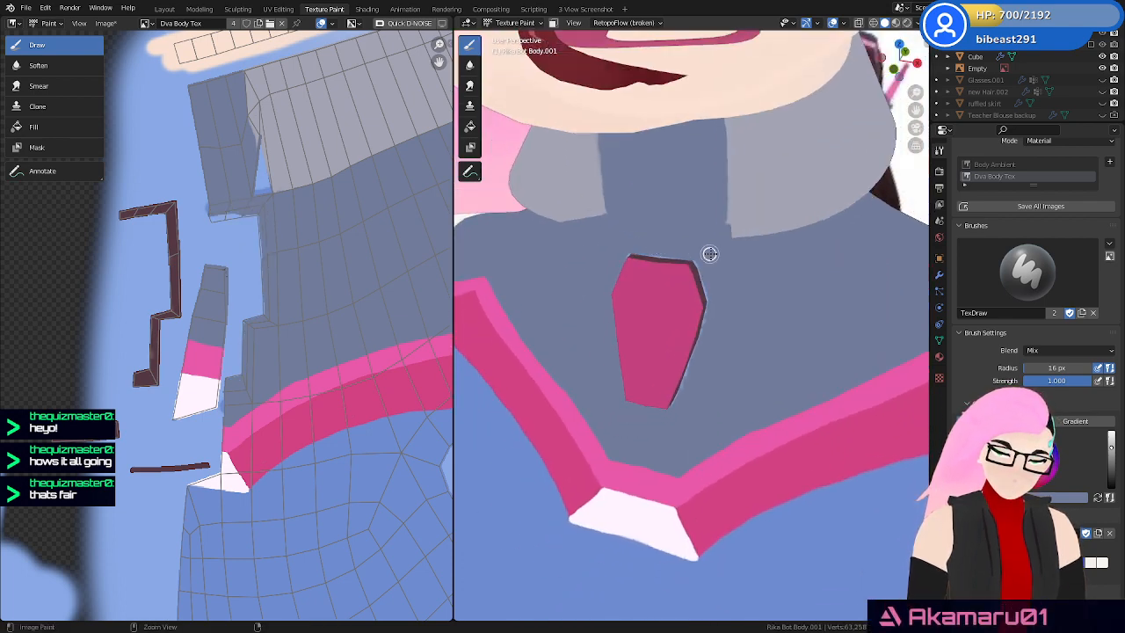
middle_click_drag(733, 311, 708, 291)
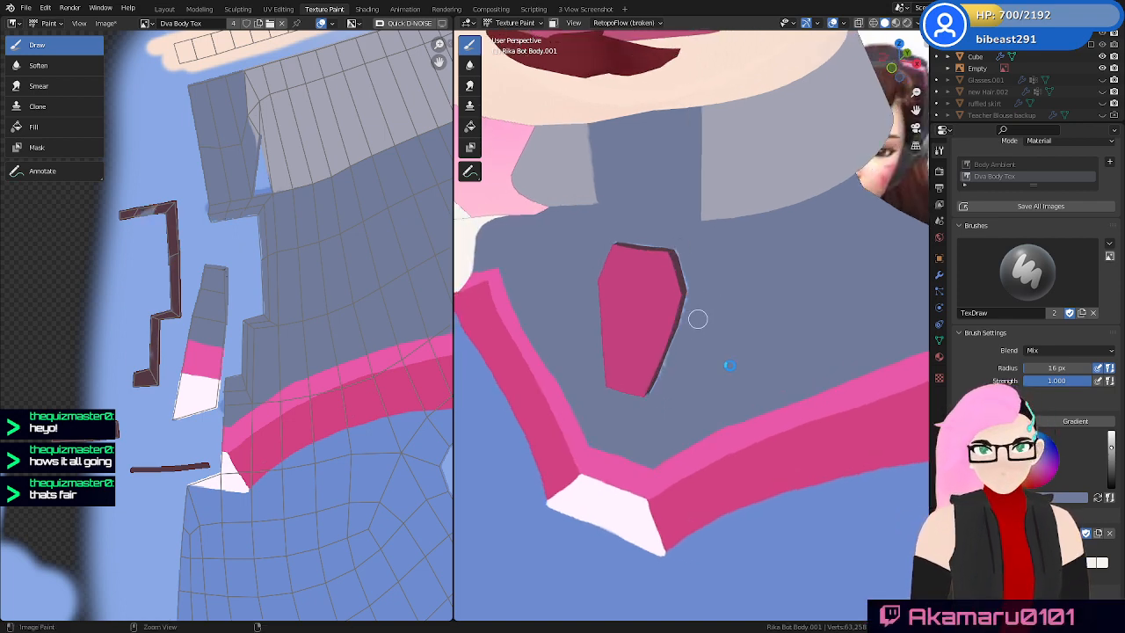
key("ctrl+s")
middle_click_drag(716, 351, 692, 344)
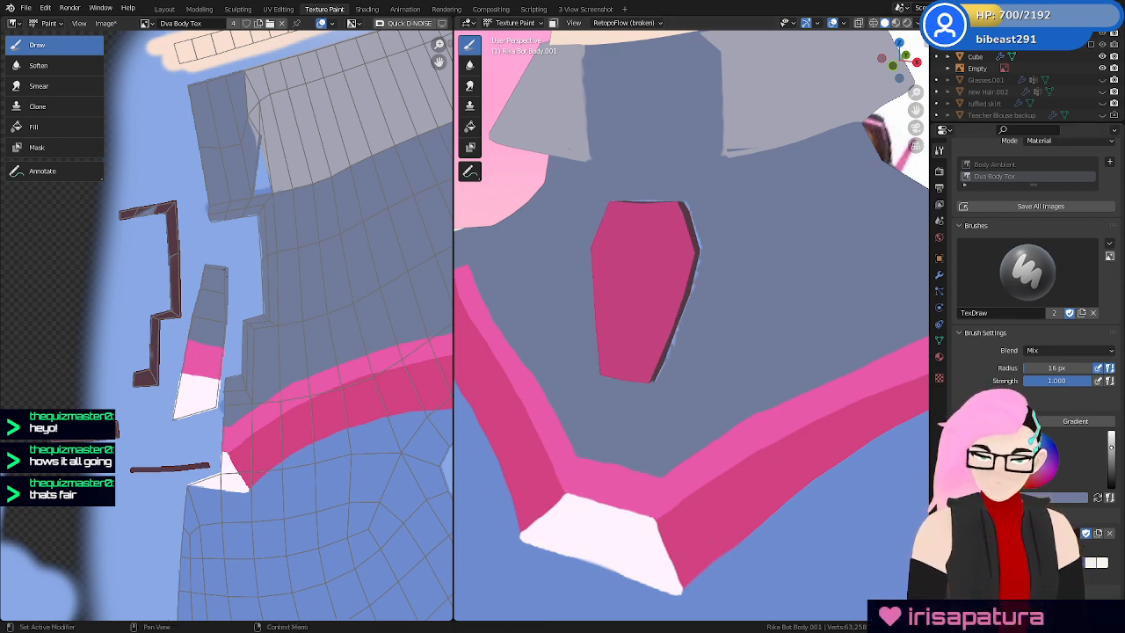
In Edit Mode, select the face loop around the gem together with the adjoining face loops across the neck
key("Tab")
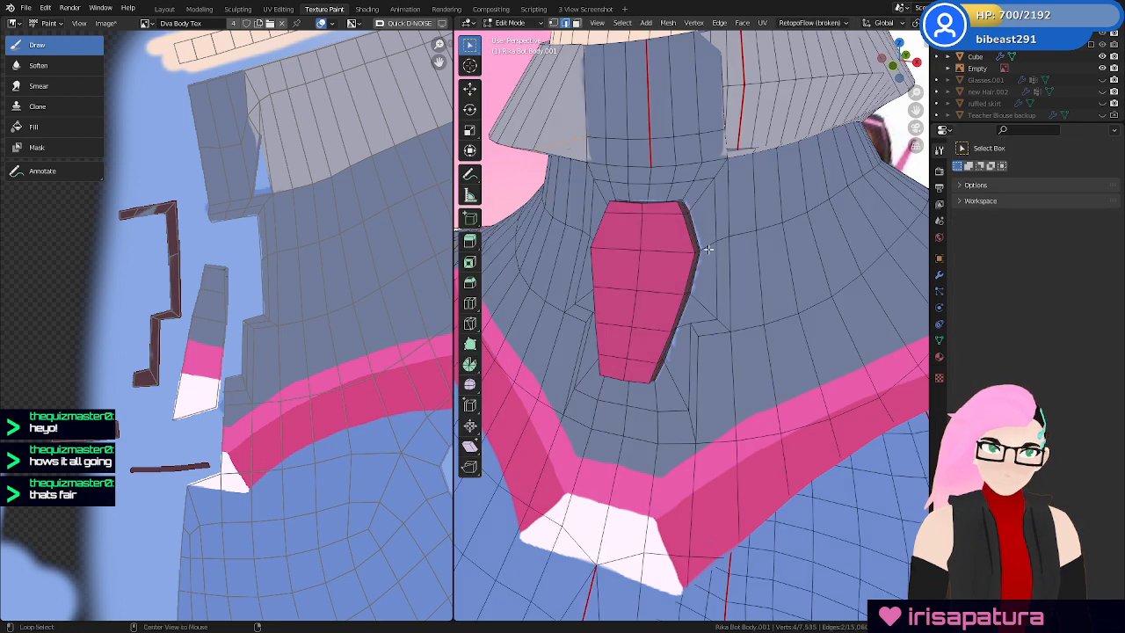
left_click(707, 249, "alt")
key("3")
left_click(710, 248, "alt")
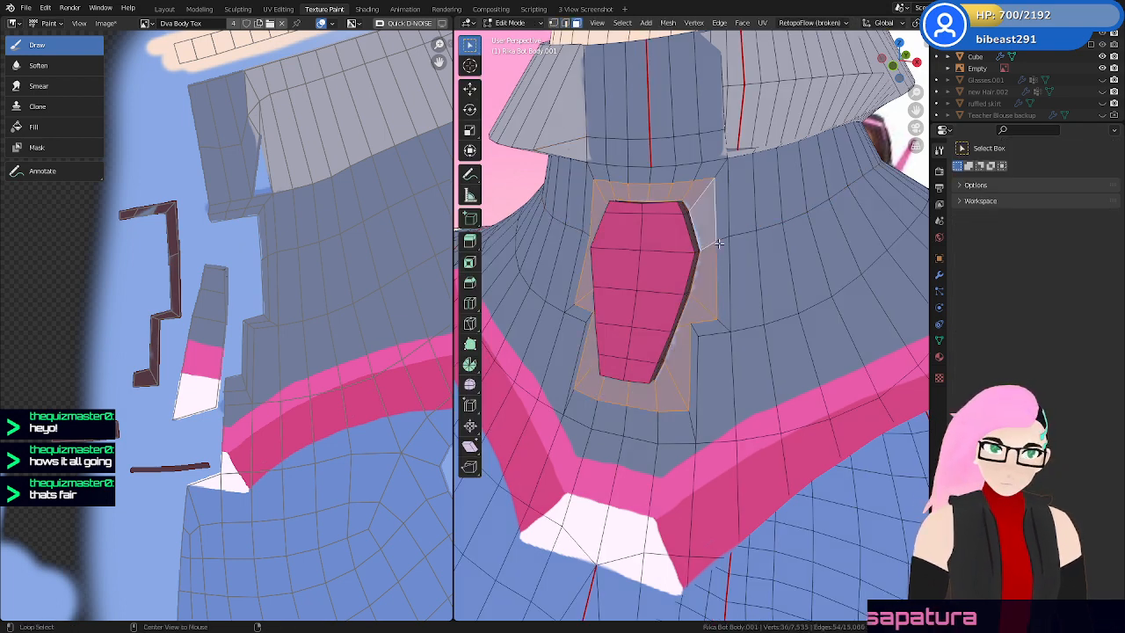
left_click(762, 274, "alt+shift")
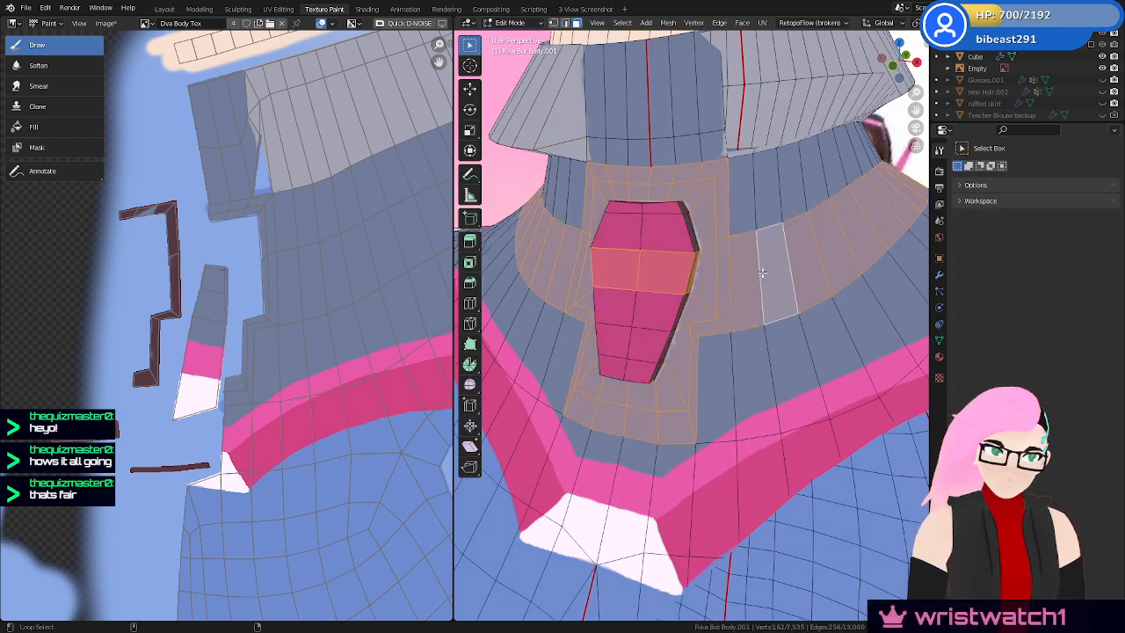
Deselect the gem's front and side faces and return to texture painting with face selection masking turned on
middle_click_drag(704, 301, 635, 264, "shift")
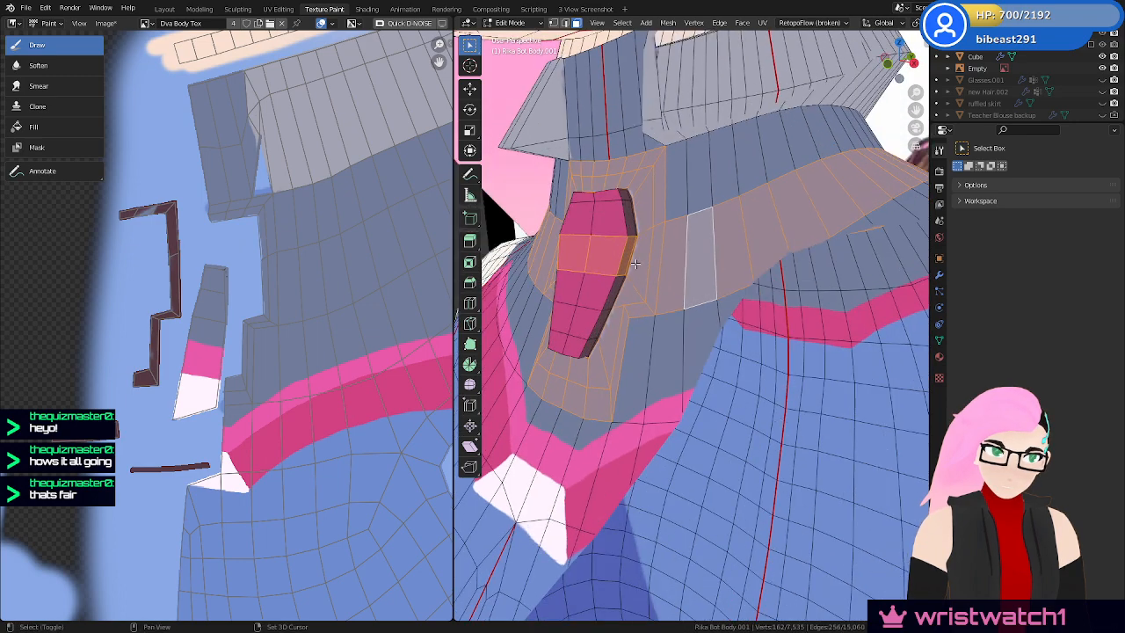
left_click(623, 267, "shift")
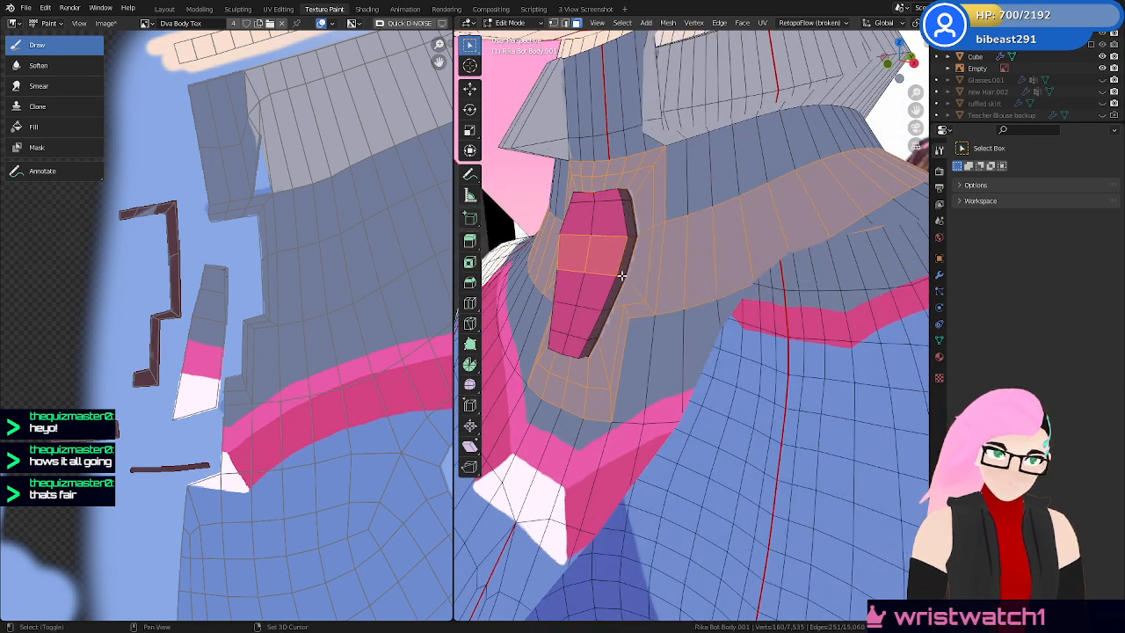
left_click(611, 257, "shift")
left_click(576, 253, "shift")
middle_click_drag(575, 253, 780, 291)
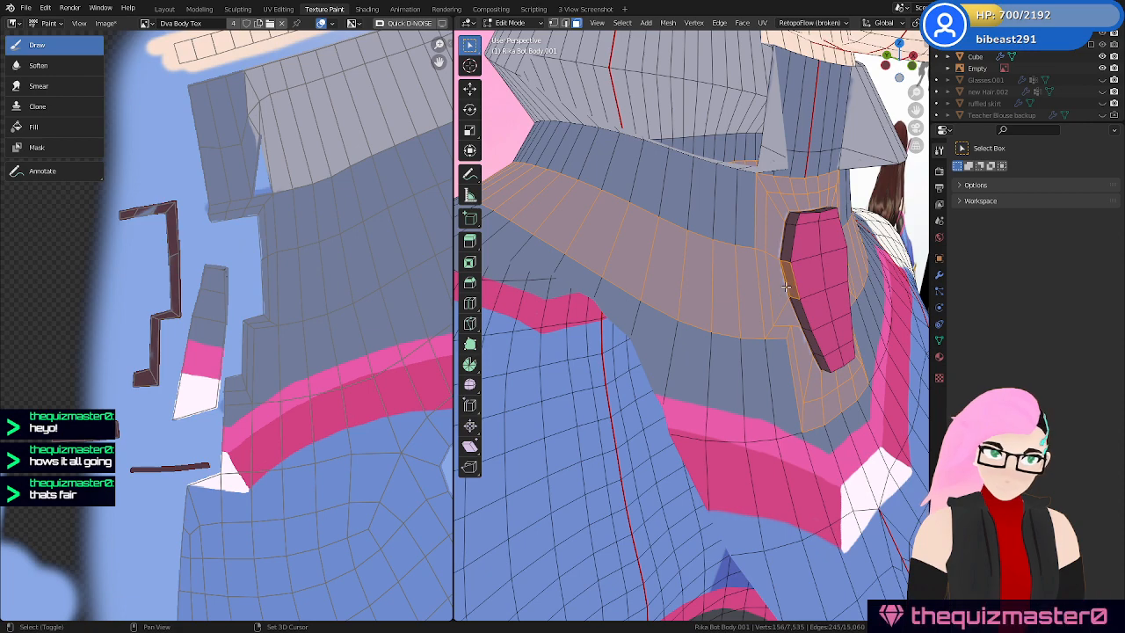
middle_click_drag(858, 313, 823, 345)
key("Tab")
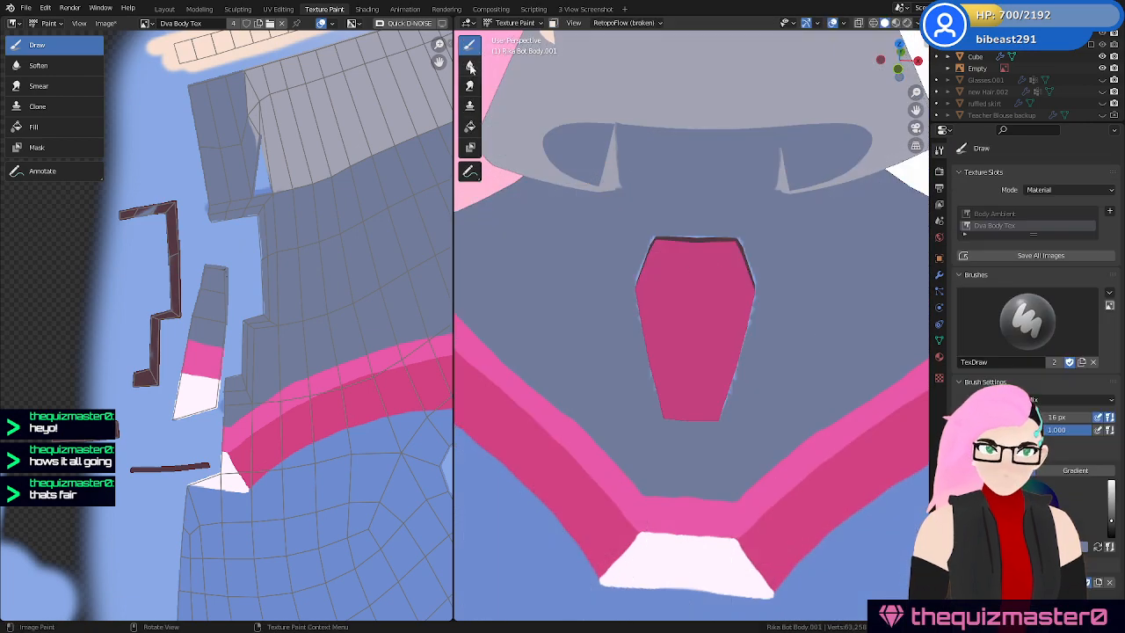
left_click(553, 24)
mouse_move(781, 270)
middle_mouse_down()
mouse_move(762, 310)
mouse_move(706, 271)
middle_mouse_up()
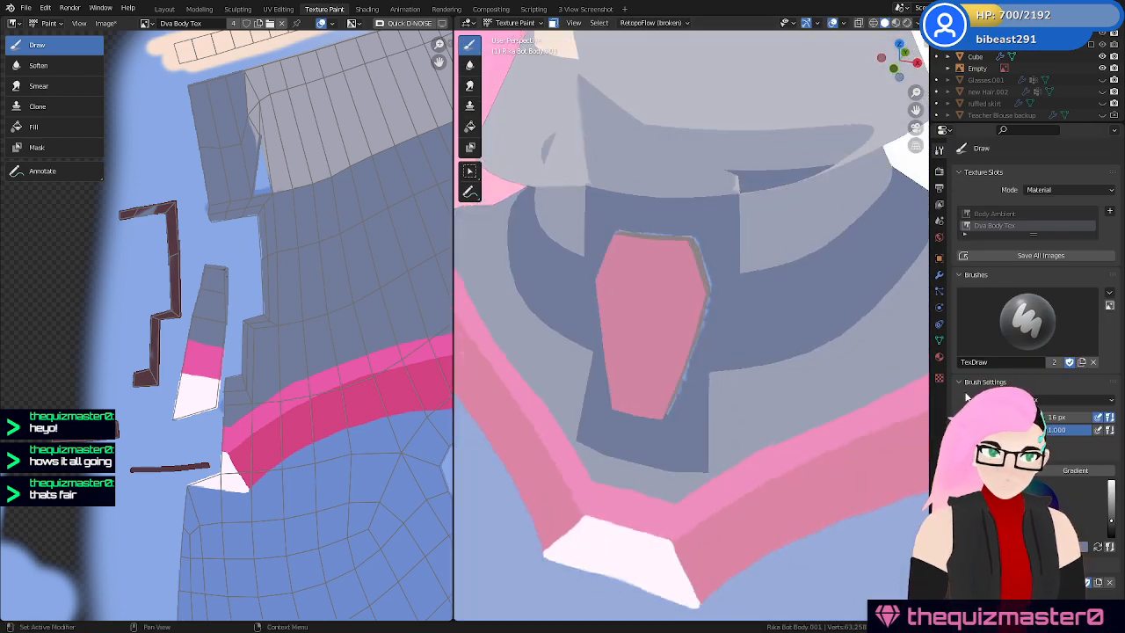
Paint a dark outline on the masked neck faces around the gem's sides, top and bottom, widening it with a larger brush
mouse_move(706, 271)
left_mouse_down()
mouse_move(696, 238)
mouse_move(710, 307)
left_mouse_up()
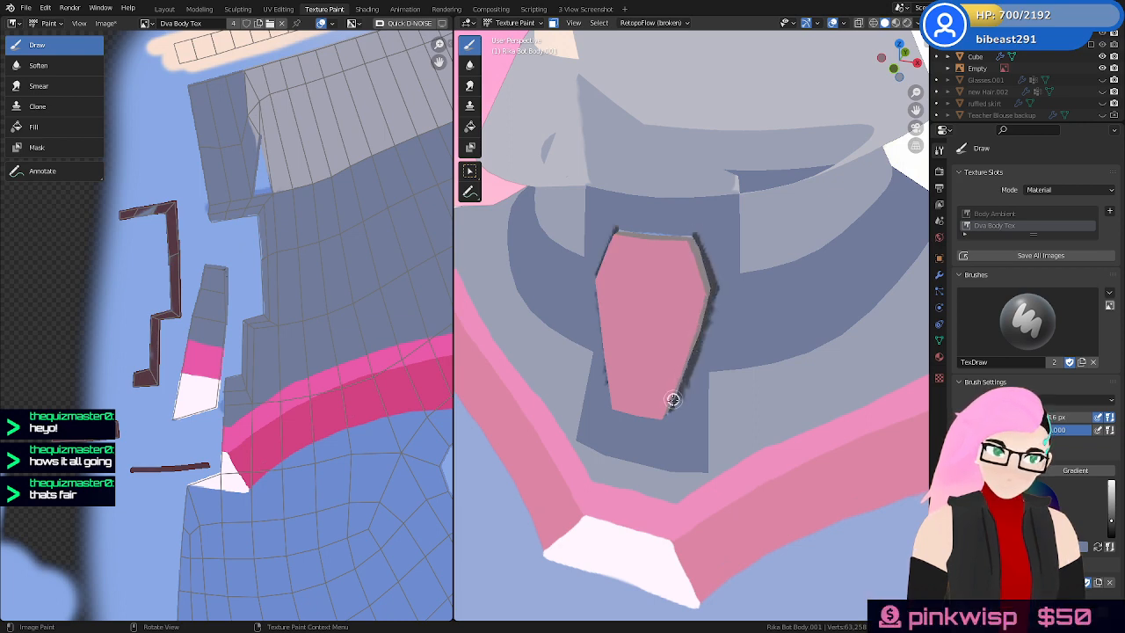
mouse_move(695, 236)
left_mouse_down()
mouse_move(651, 229)
mouse_move(687, 233)
left_mouse_up()
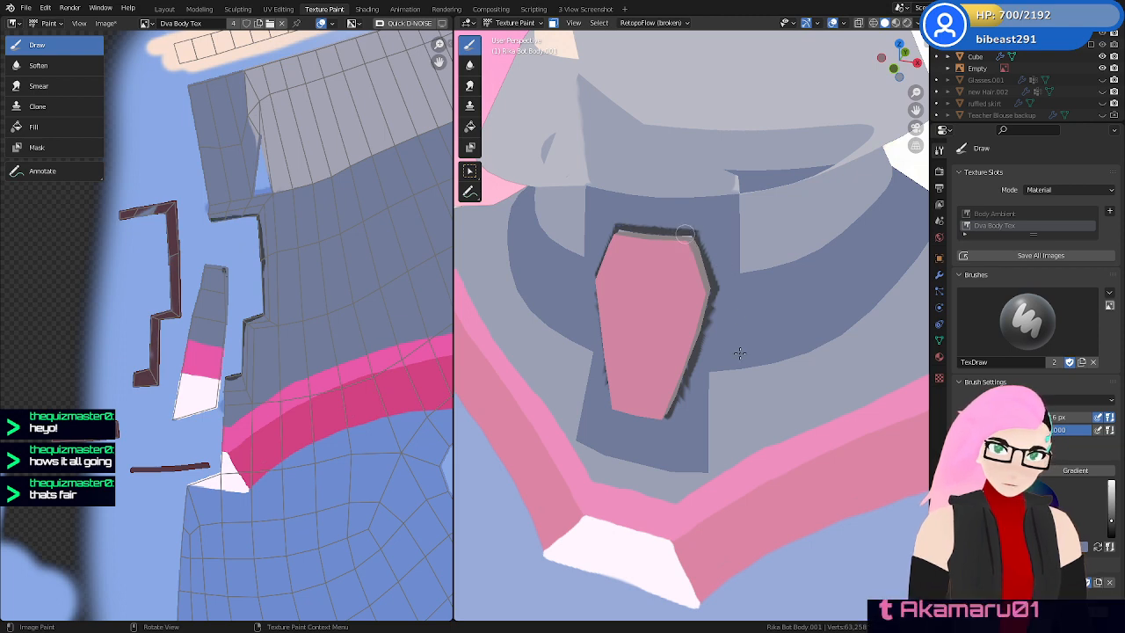
mouse_move(739, 351)
middle_mouse_down()
mouse_move(770, 293)
mouse_move(739, 309)
middle_mouse_up()
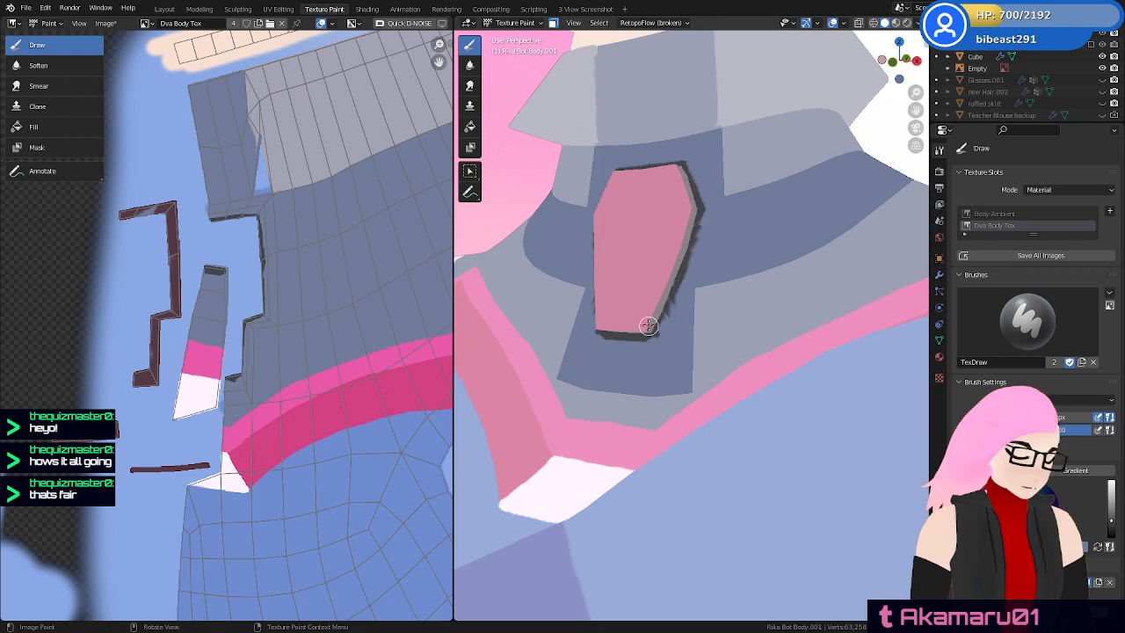
mouse_move(647, 339)
left_mouse_down()
mouse_move(694, 234)
mouse_move(659, 319)
left_mouse_up()
mouse_move(659, 320)
middle_mouse_down()
mouse_move(700, 249)
mouse_move(659, 238)
middle_mouse_up()
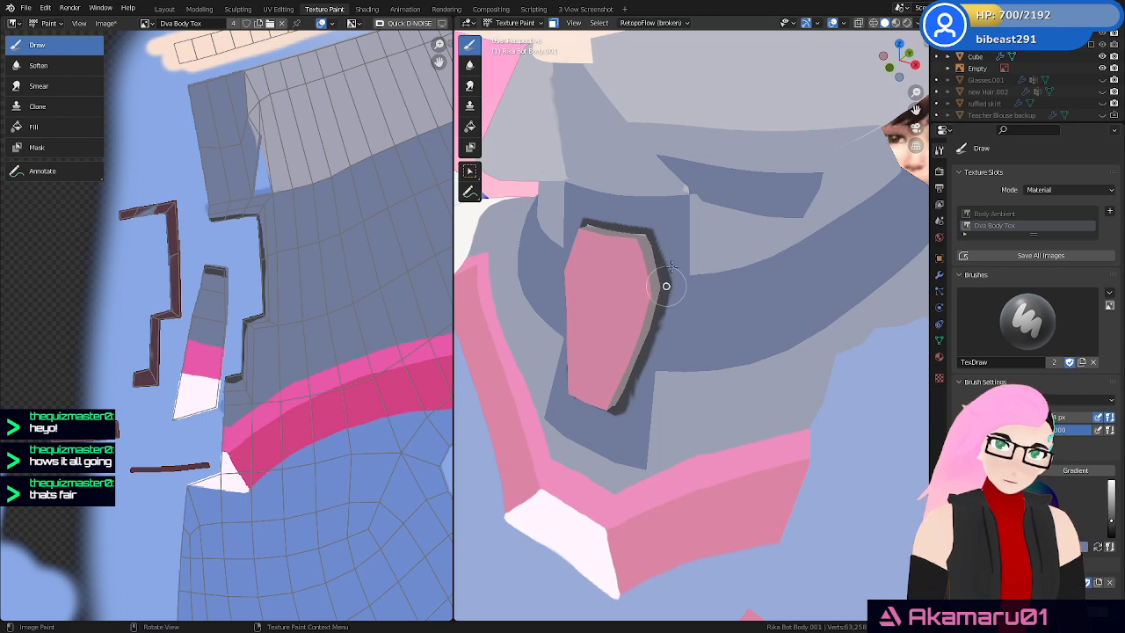
middle_click_drag(666, 286, 677, 274)
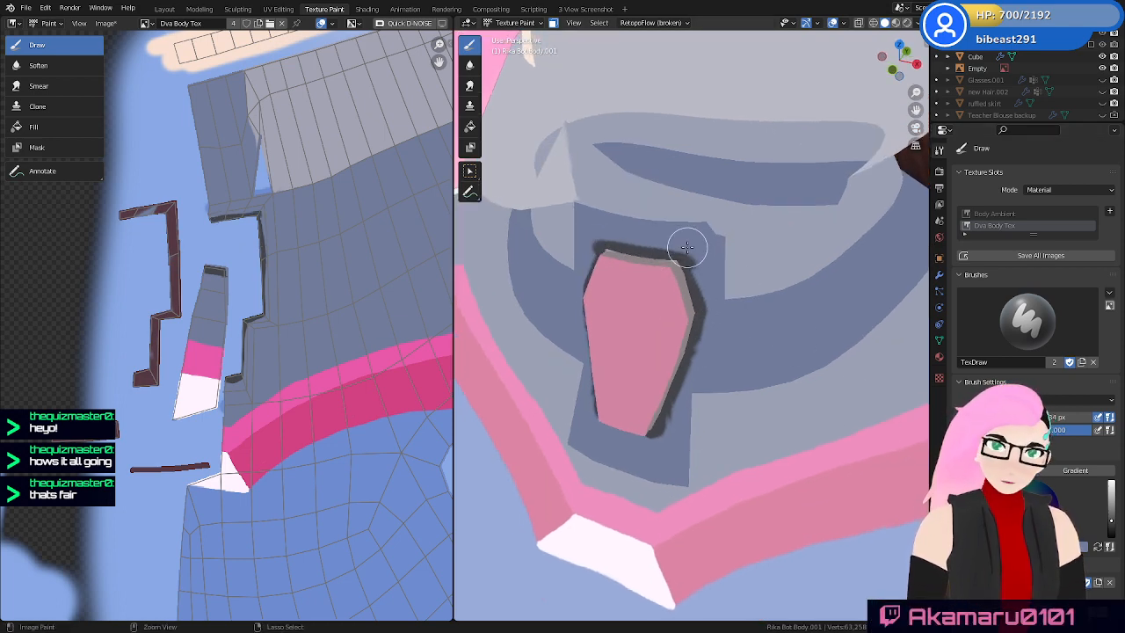
Undo the last outline stroke and repaint the dark outline around the gem's upper side corner
left_click_drag(688, 247, 722, 329)
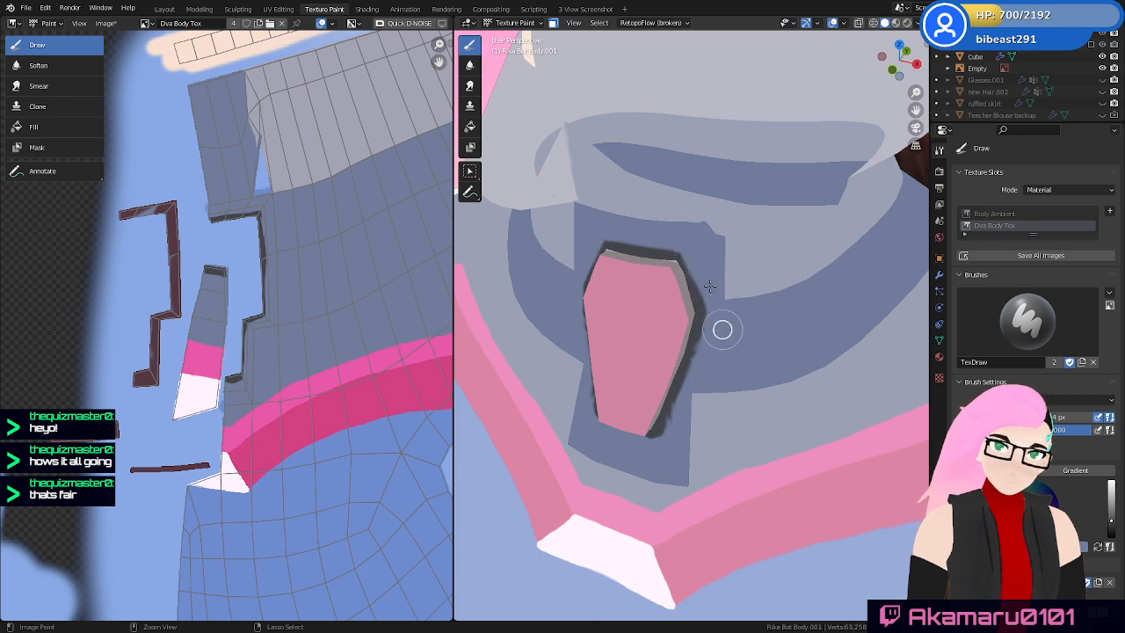
key("ctrl+z")
mouse_move(681, 241)
left_mouse_down()
mouse_move(712, 312)
mouse_move(706, 279)
left_mouse_up()
middle_click_drag(721, 282, 728, 227)
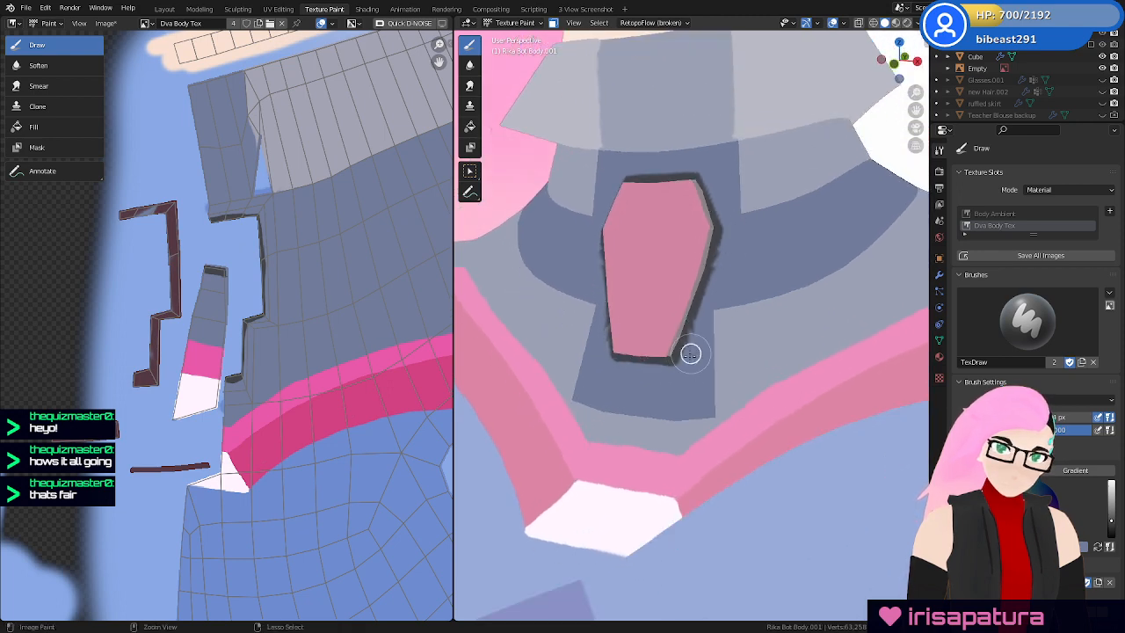
mouse_move(706, 306)
middle_mouse_down()
mouse_move(736, 360)
mouse_move(761, 304)
middle_mouse_up()
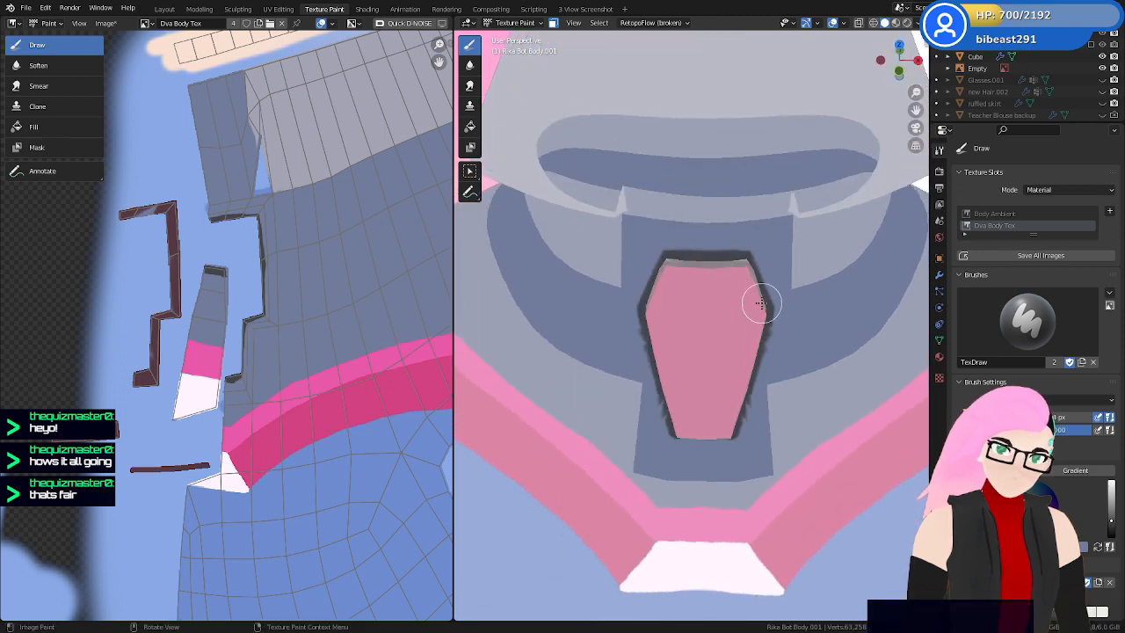
scroll(764, 306, "down", 3)
middle_click_drag(786, 349, 745, 331)
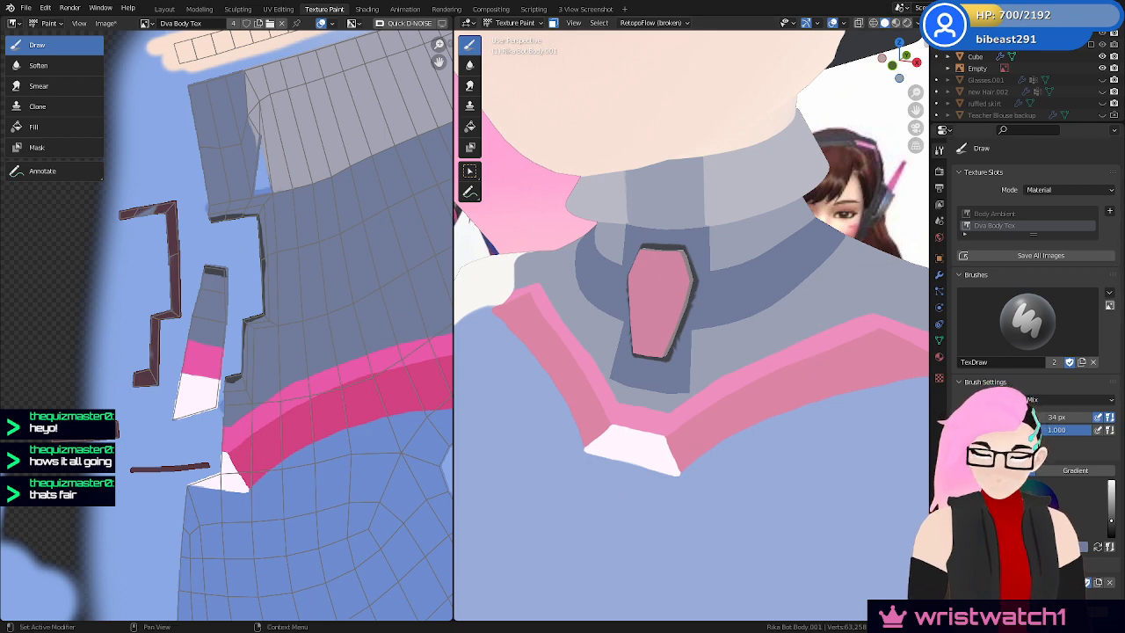
middle_click_drag(721, 310, 706, 314)
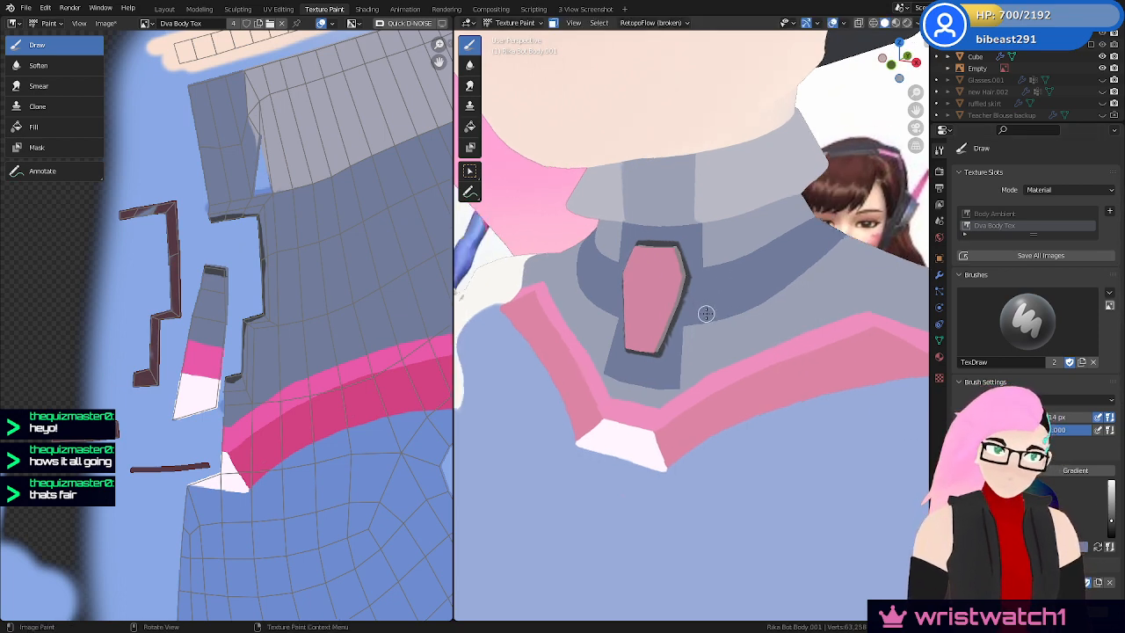
Undo a trial dark line across the neck band, and save the texture image and the Blender file
mouse_move(683, 297)
left_mouse_down()
mouse_move(779, 261)
mouse_move(848, 214)
left_mouse_up()
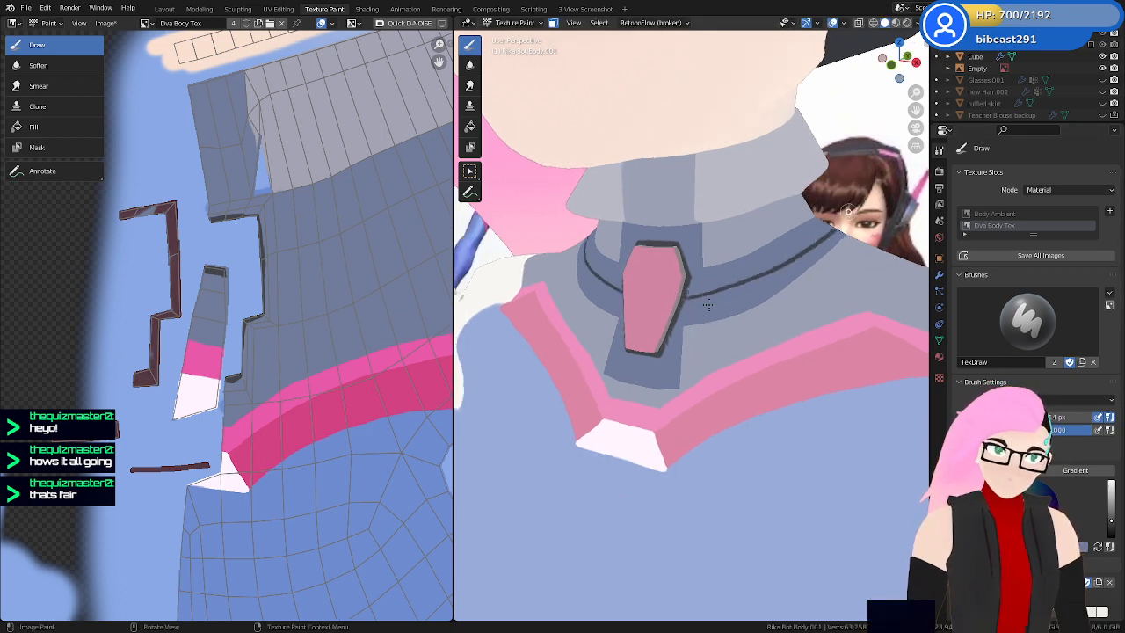
key("ctrl+z")
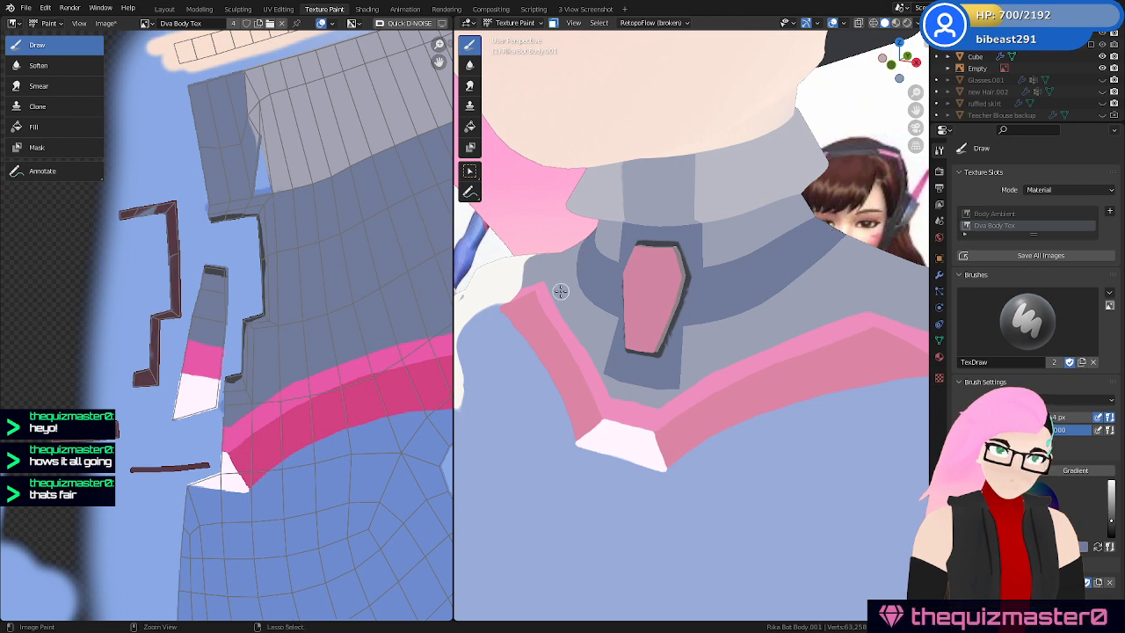
left_click(105, 23)
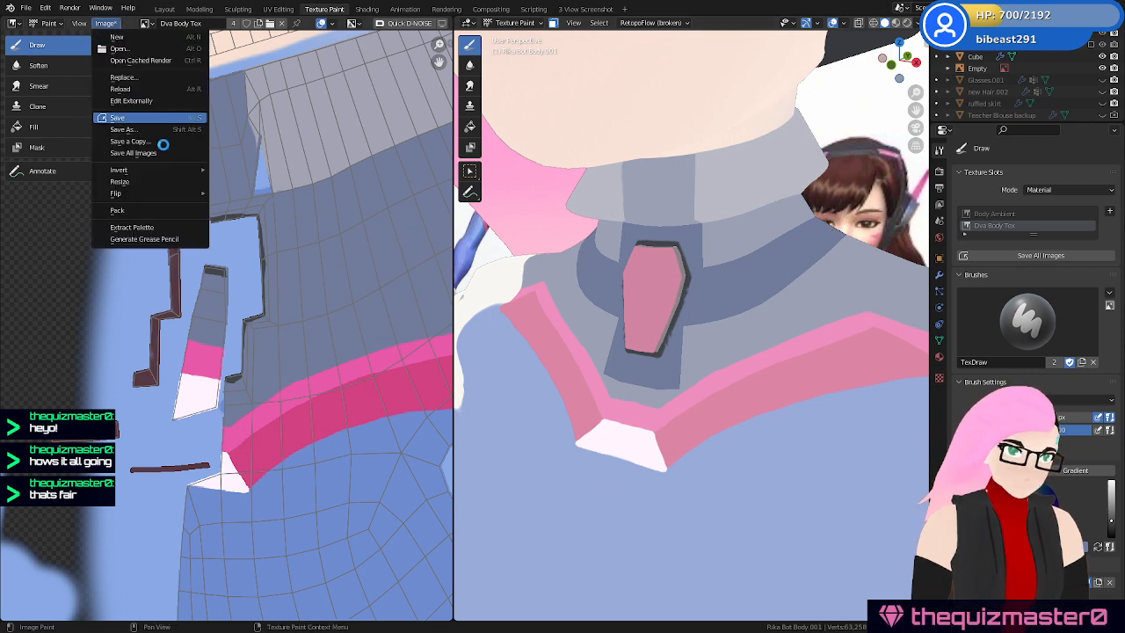
key("Return")
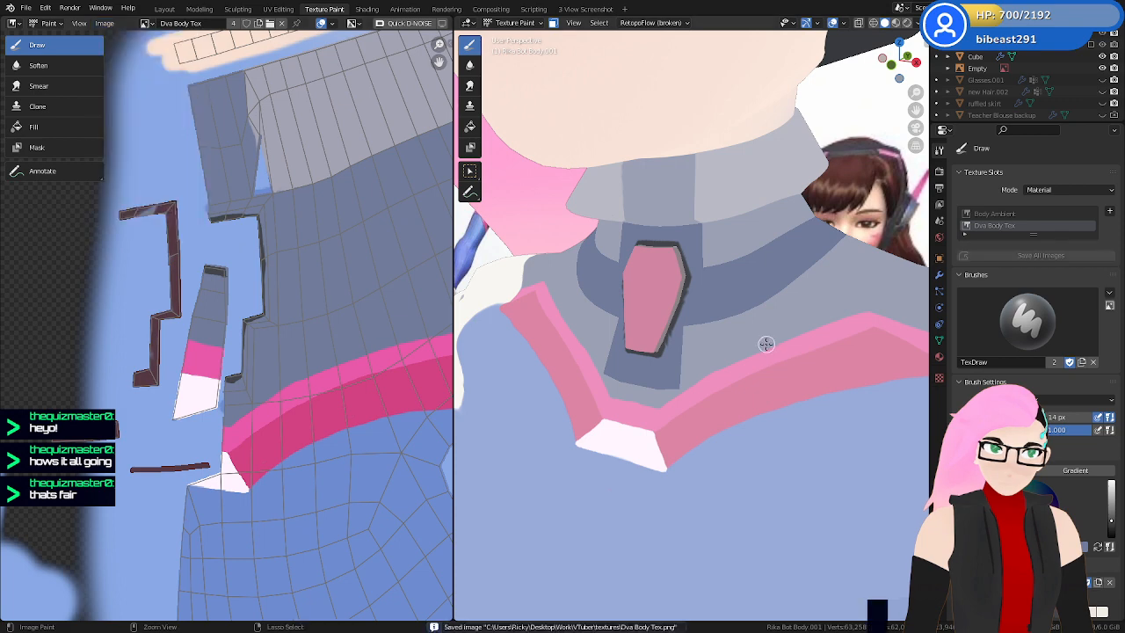
key("ctrl+s")
Paint a thin dark line from the gem around the darker neck band to the back of the neck
left_click_drag(683, 299, 779, 260)
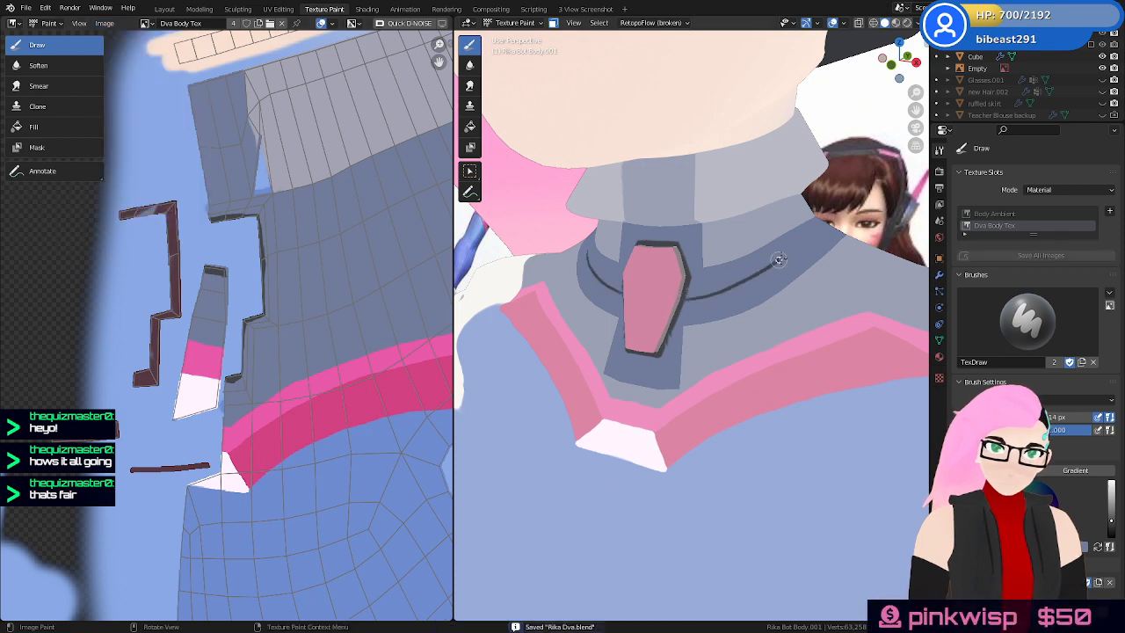
middle_click_drag(800, 287, 638, 283)
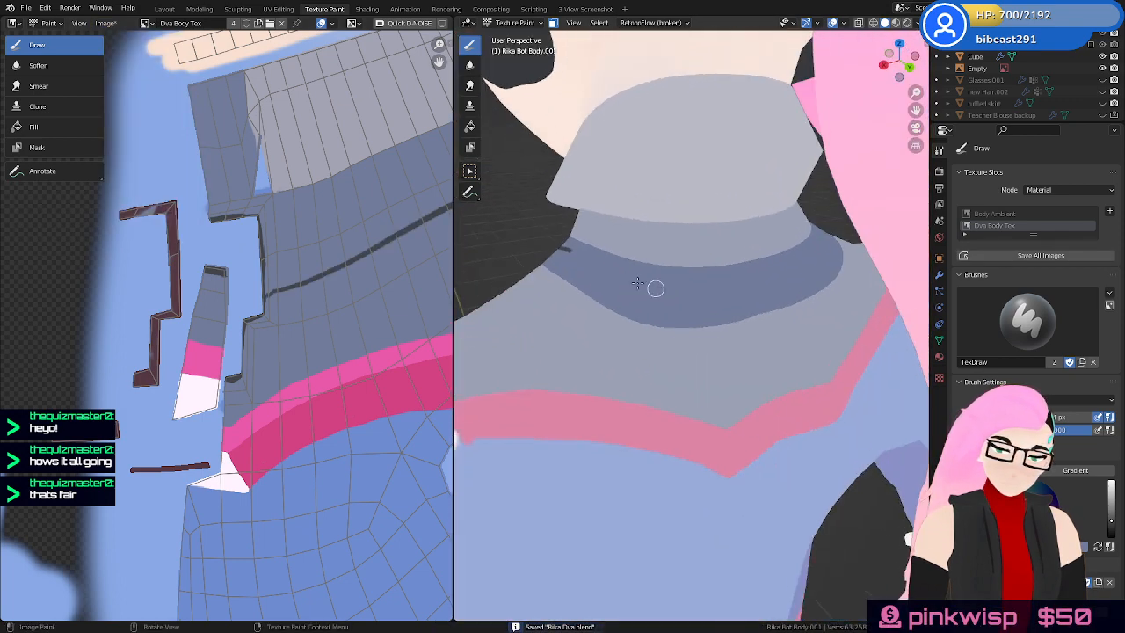
mouse_move(568, 249)
left_mouse_down()
mouse_move(625, 279)
mouse_move(750, 290)
mouse_move(777, 281)
left_mouse_up()
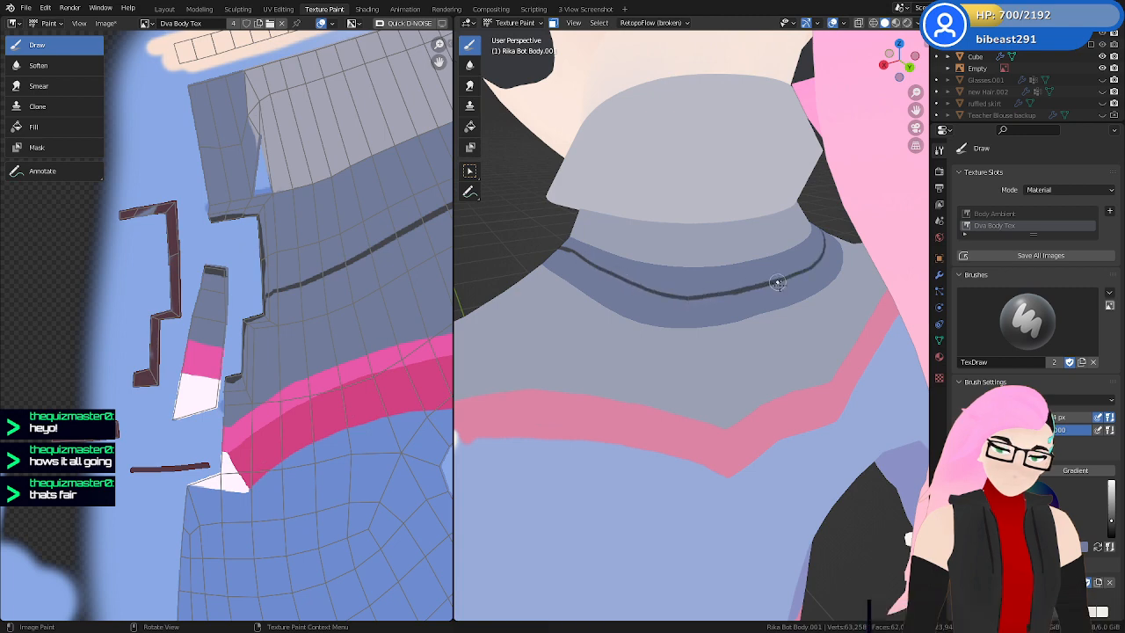
mouse_move(777, 281)
middle_mouse_down()
mouse_move(721, 336)
mouse_move(758, 322)
middle_mouse_up()
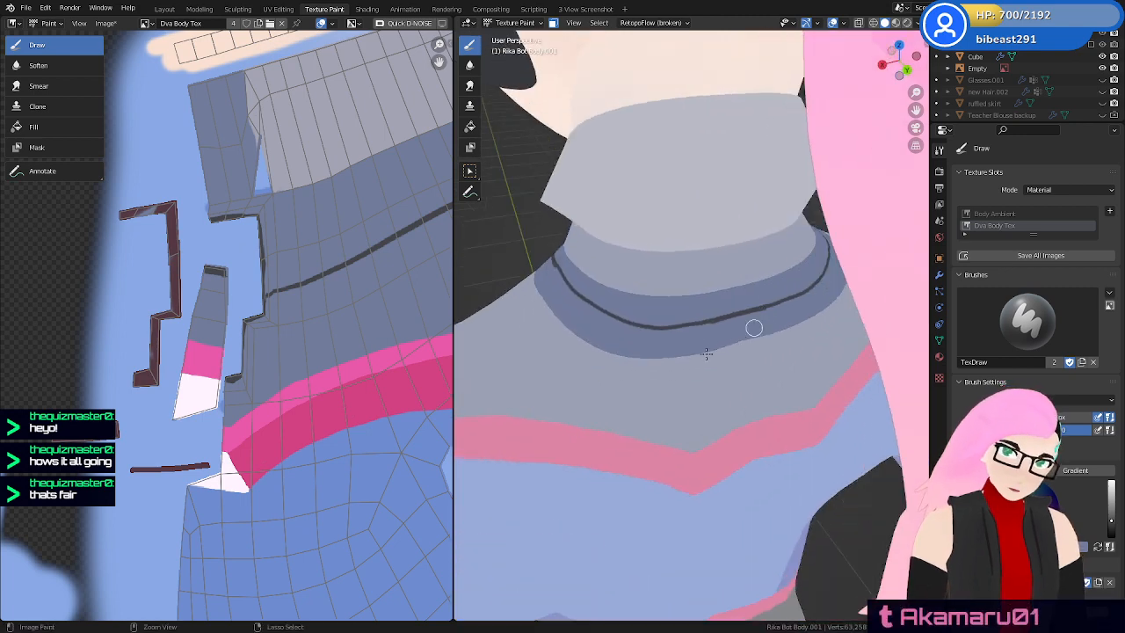
scroll(754, 328, "up", 3)
middle_click_drag(708, 289, 572, 281)
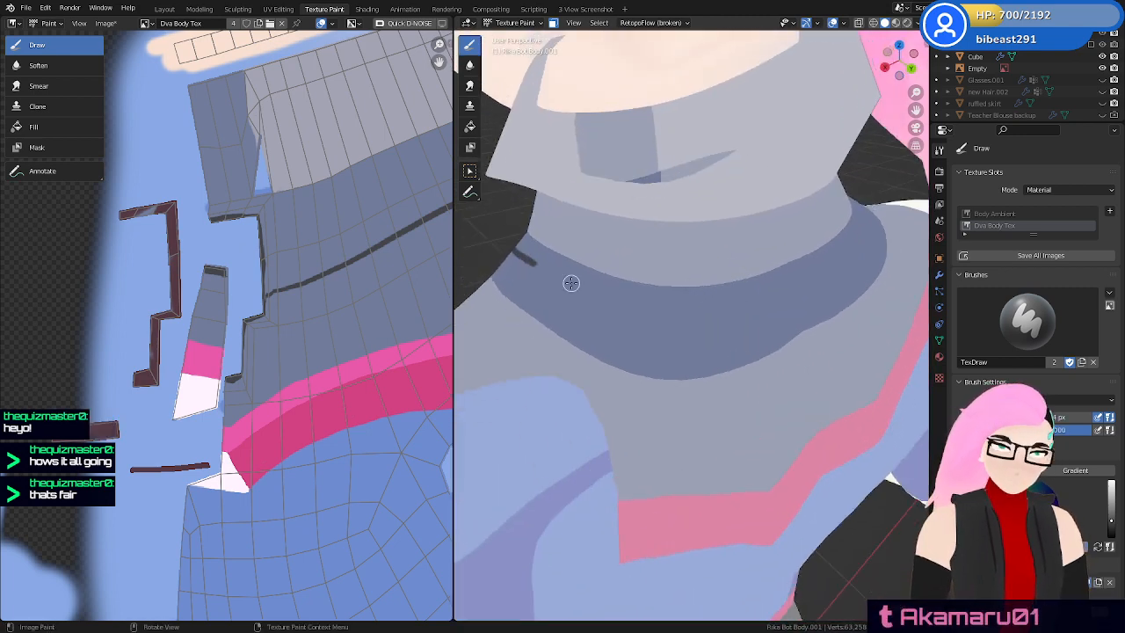
mouse_move(529, 260)
left_mouse_down()
mouse_move(558, 281)
mouse_move(721, 316)
mouse_move(815, 291)
left_mouse_up()
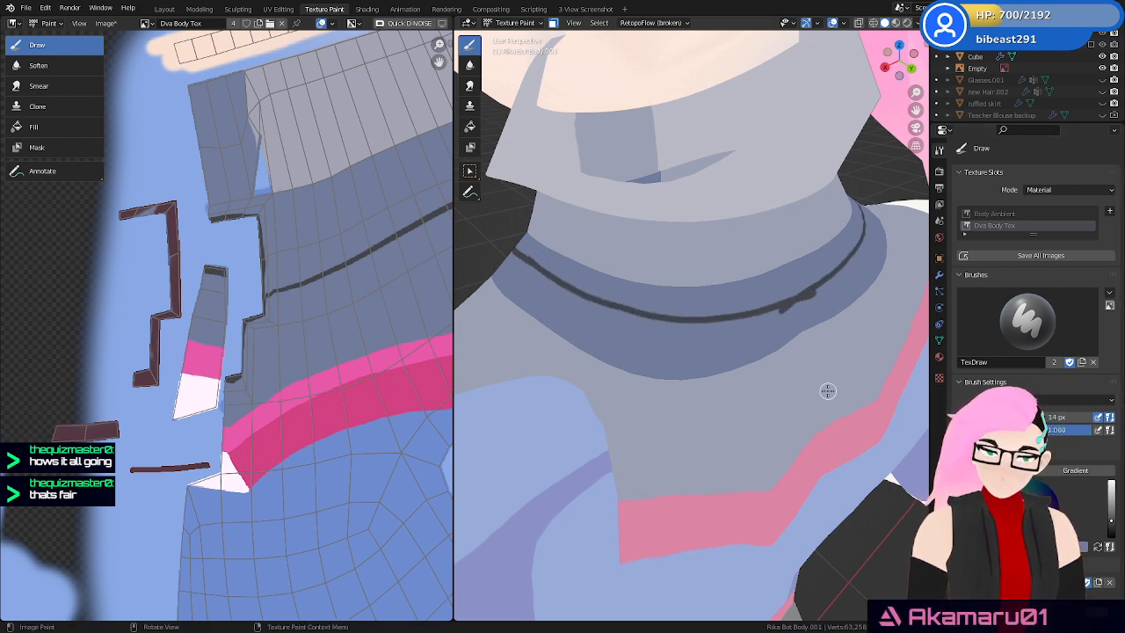
middle_click_drag(807, 329, 800, 332)
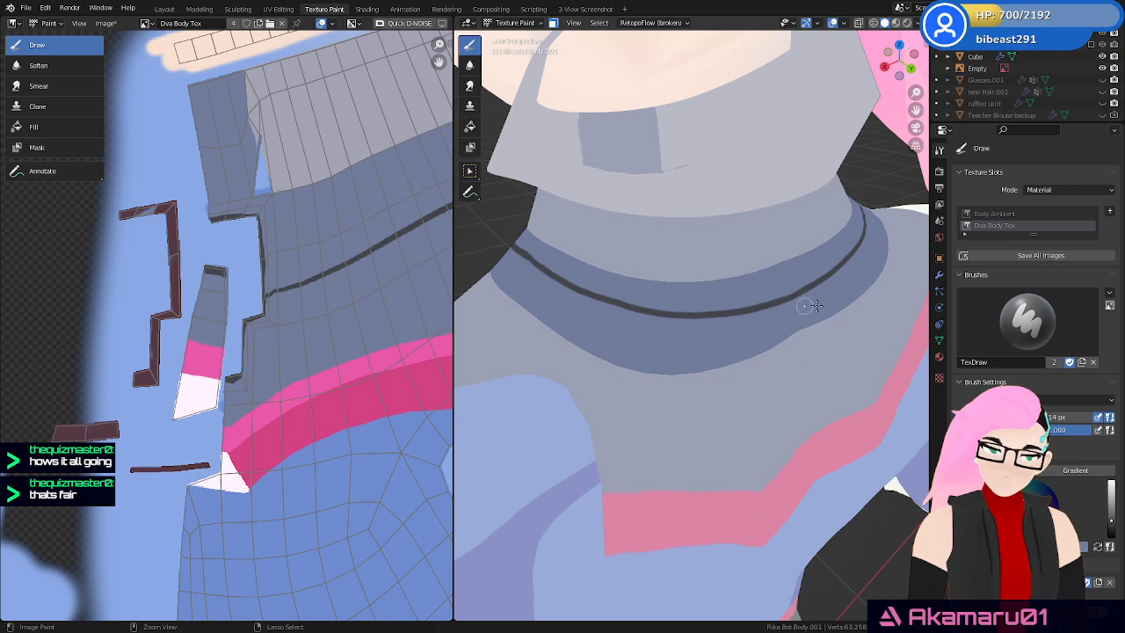
Examine the neck line and collar from the back and the front of the model
middle_click_drag(741, 287, 680, 311, "ctrl")
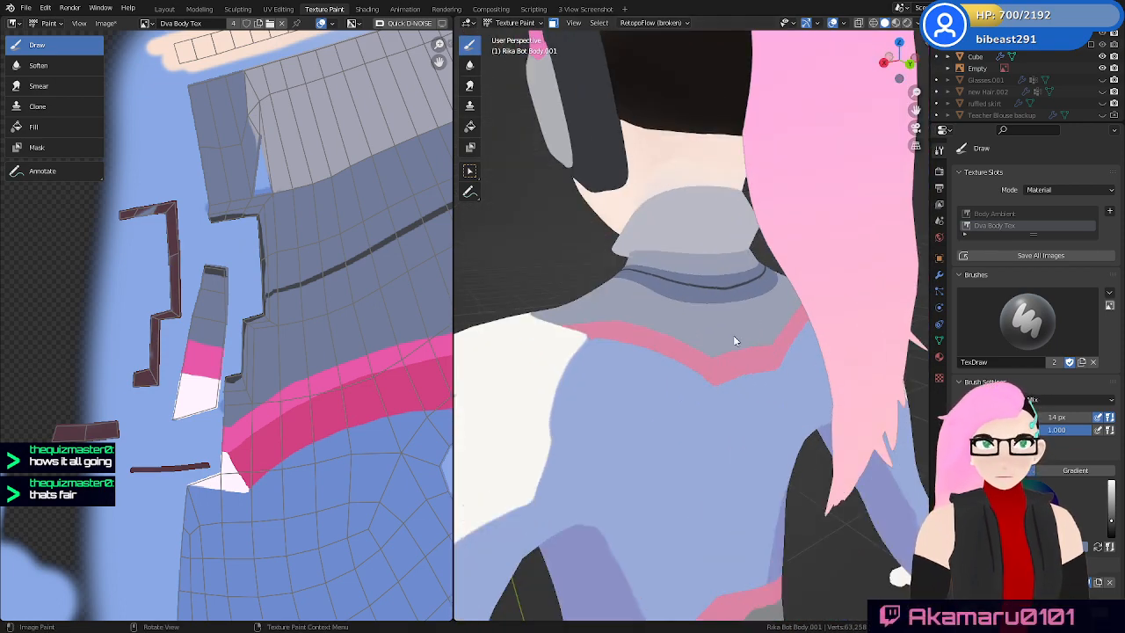
middle_click_drag(735, 340, 635, 405, "ctrl")
middle_click_drag(634, 404, 732, 287)
middle_click_drag(726, 403, 714, 342)
middle_click_drag(716, 246, 724, 395, "shift")
middle_click_drag(716, 335, 748, 307)
middle_click_drag(744, 356, 751, 285, "ctrl")
middle_click_drag(748, 327, 753, 278, "ctrl")
middle_click_drag(754, 286, 821, 376, "shift")
middle_click_drag(818, 387, 819, 339, "ctrl")
middle_click_drag(616, 295, 819, 372, "shift")
scroll(818, 372, "down", 3)
Turn off face selection masking and save the file
left_click(554, 24)
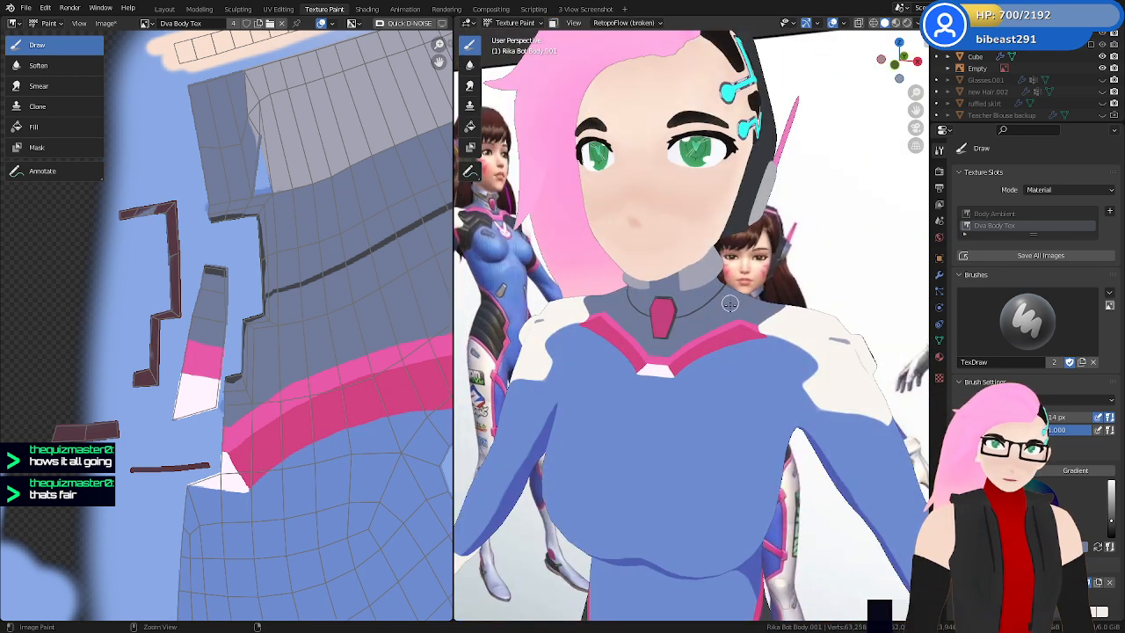
key("ctrl+s")
scroll(785, 352, "down", 4)
mouse_move(782, 401)
middle_mouse_down()
mouse_move(728, 408)
mouse_move(794, 406)
mouse_move(793, 380)
mouse_move(729, 395)
mouse_move(803, 382)
mouse_move(800, 396)
mouse_move(765, 393)
middle_mouse_up()
scroll(1028, 352, "down", 2)
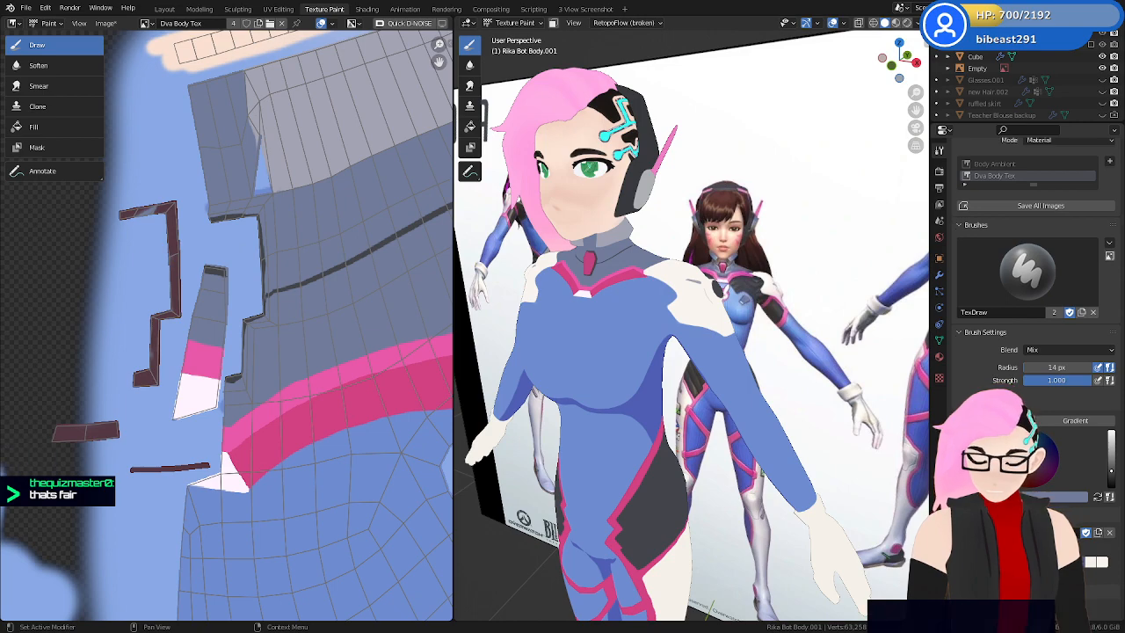
Compare the torso with the reference image in front view, using X-ray to see through the model
middle_click_drag(659, 376, 687, 376)
scroll(703, 334, "up", 4)
key("z")
left_click(707, 420)
key("KP_1")
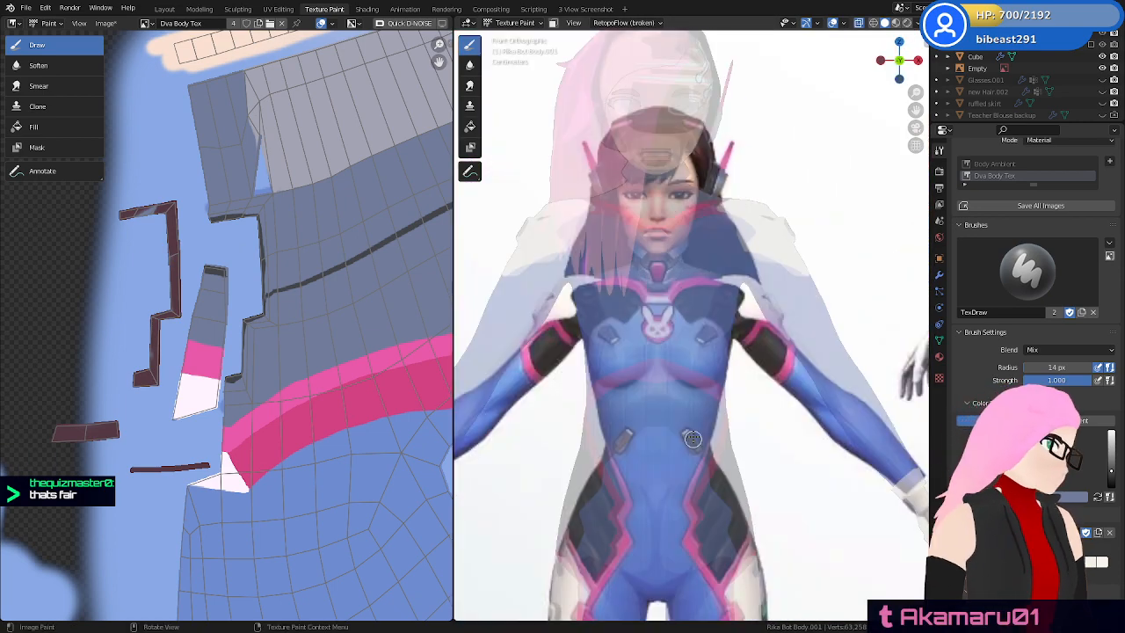
scroll(730, 378, "up", 3)
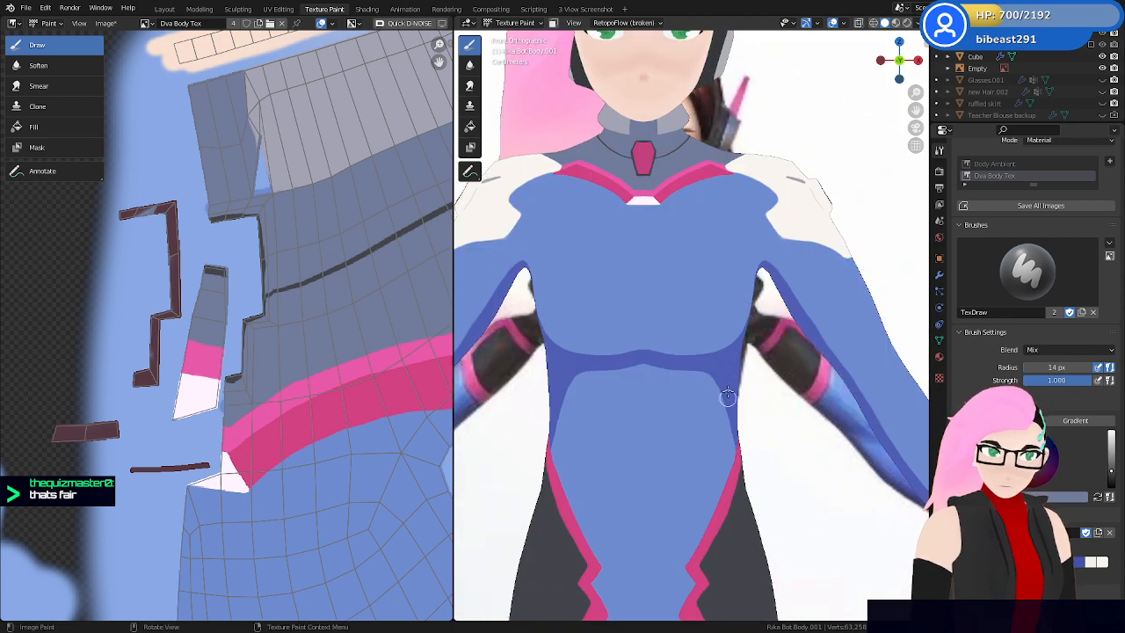
scroll(725, 414, "down", 1)
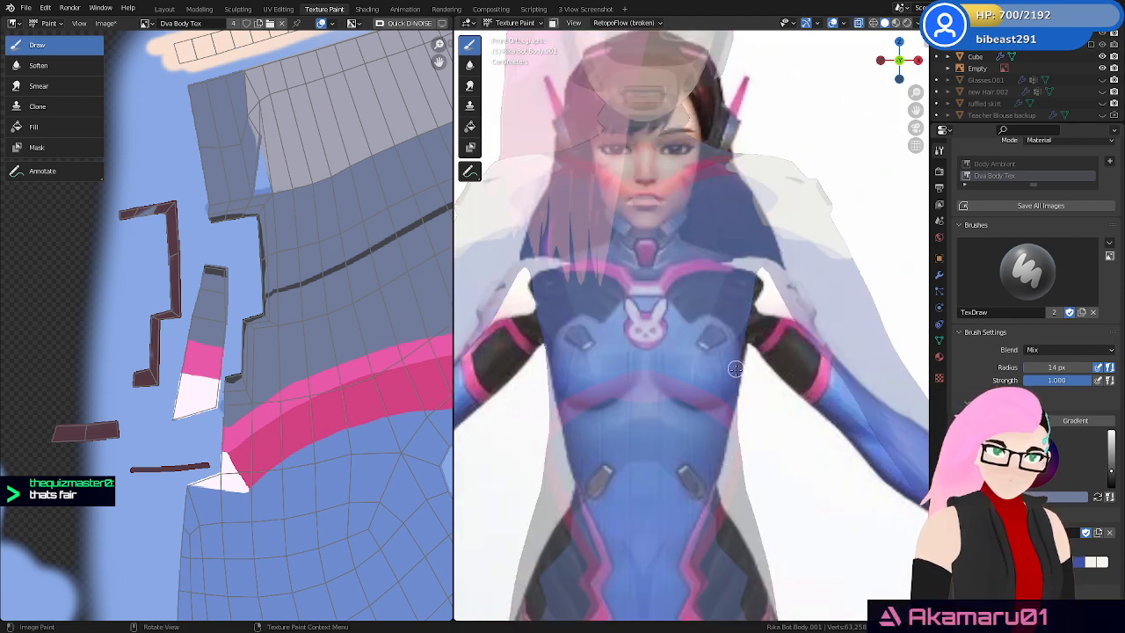
key("alt+z")
scroll(726, 361, "up", 3)
scroll(726, 362, "up", 1)
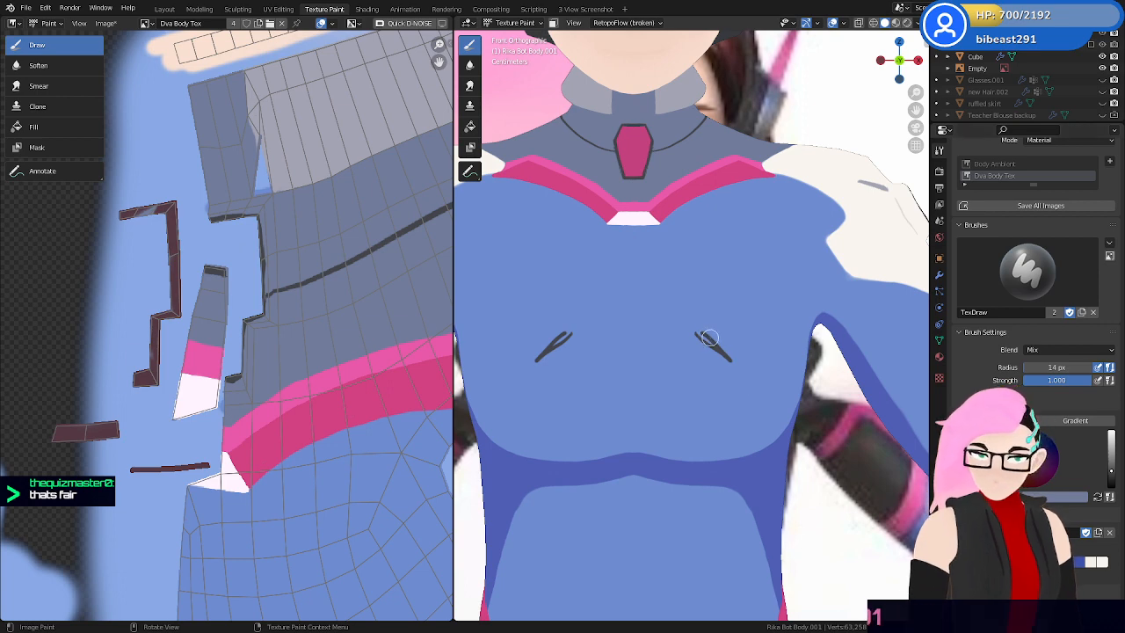
Undo the dark chest strokes and try short diagonal marks in a lighter grey, checking them against the reference in X-ray
key("ctrl+z")
left_click(1111, 447)
left_click_drag(696, 335, 729, 363)
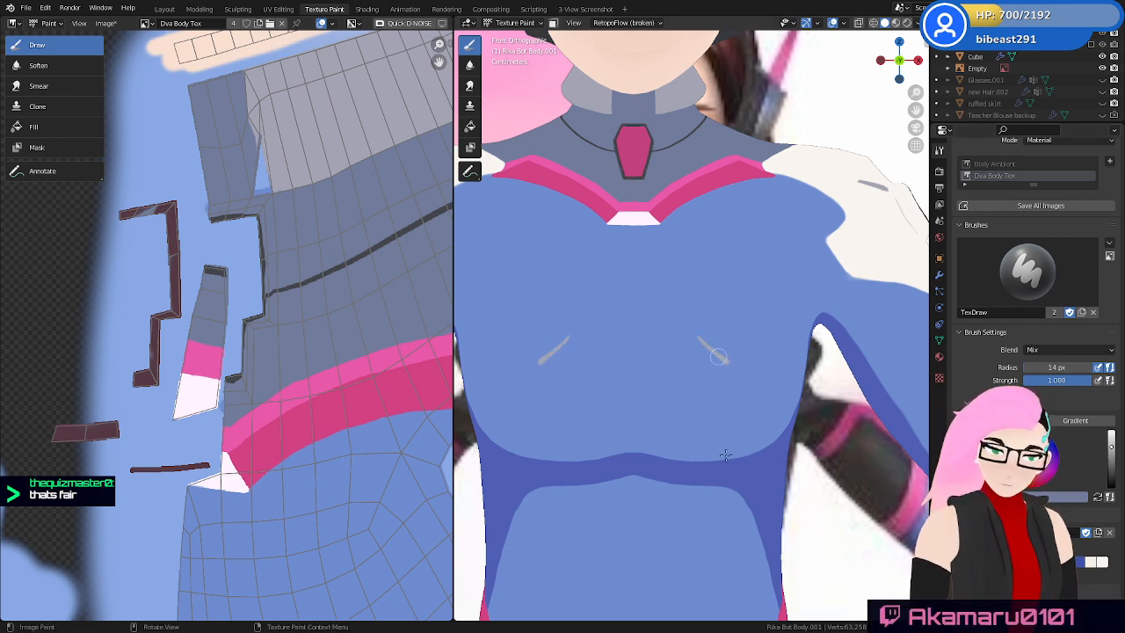
key("z")
left_click(724, 507)
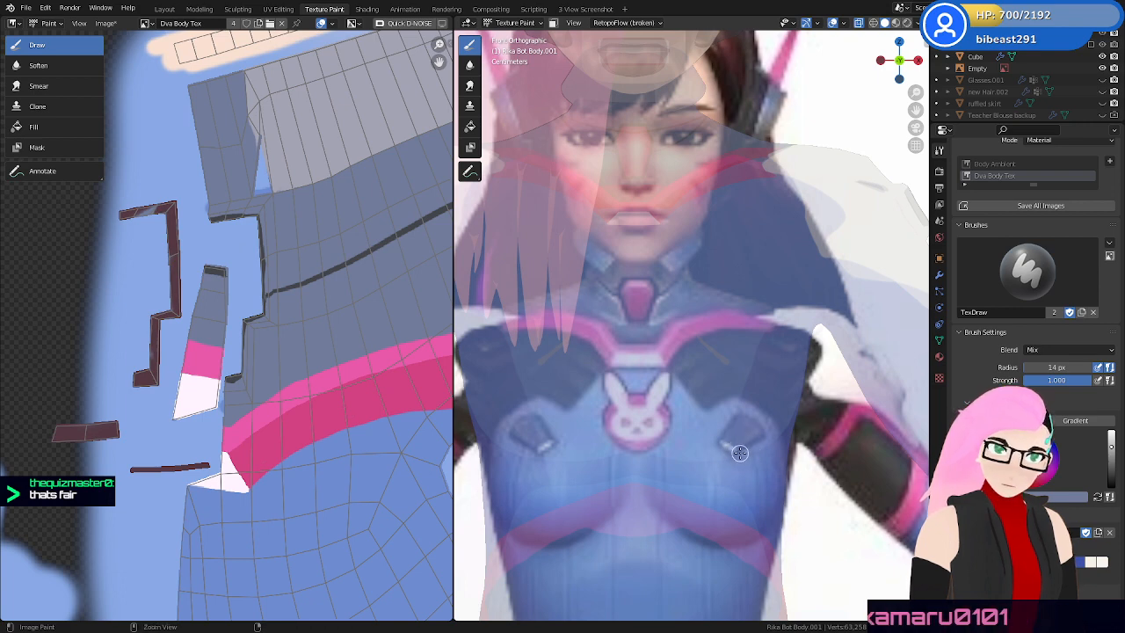
Try repainting the light grey chest marks slightly lower and farther apart, comparing them with the reference's chest vents in X-ray
key("z")
left_click(756, 493)
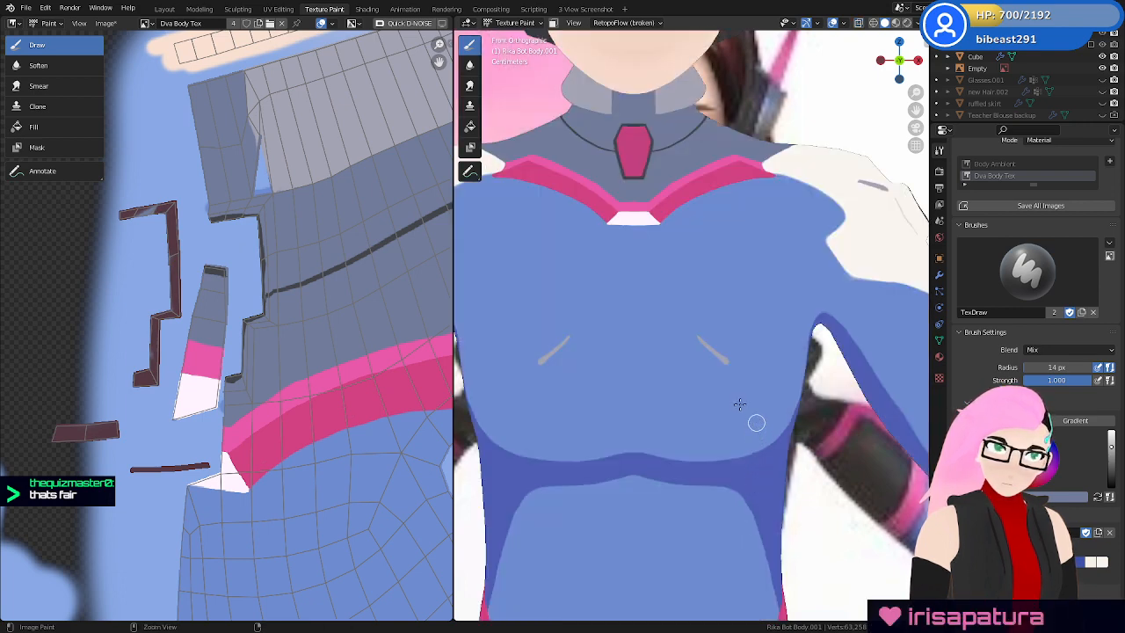
key("z")
left_click(757, 488)
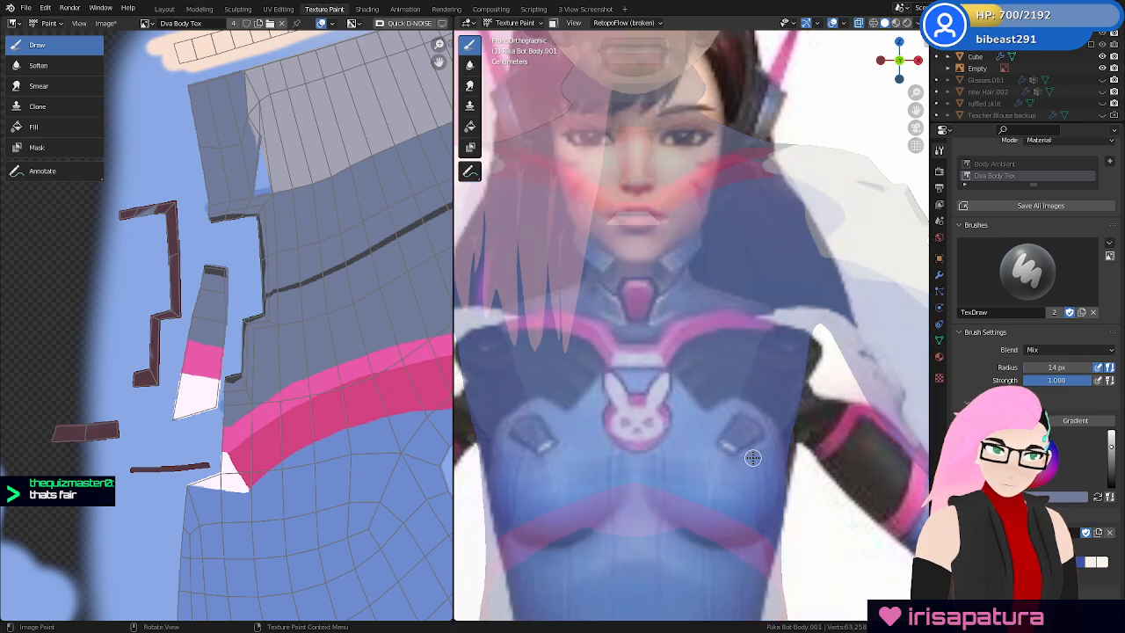
key("z")
left_click(750, 485)
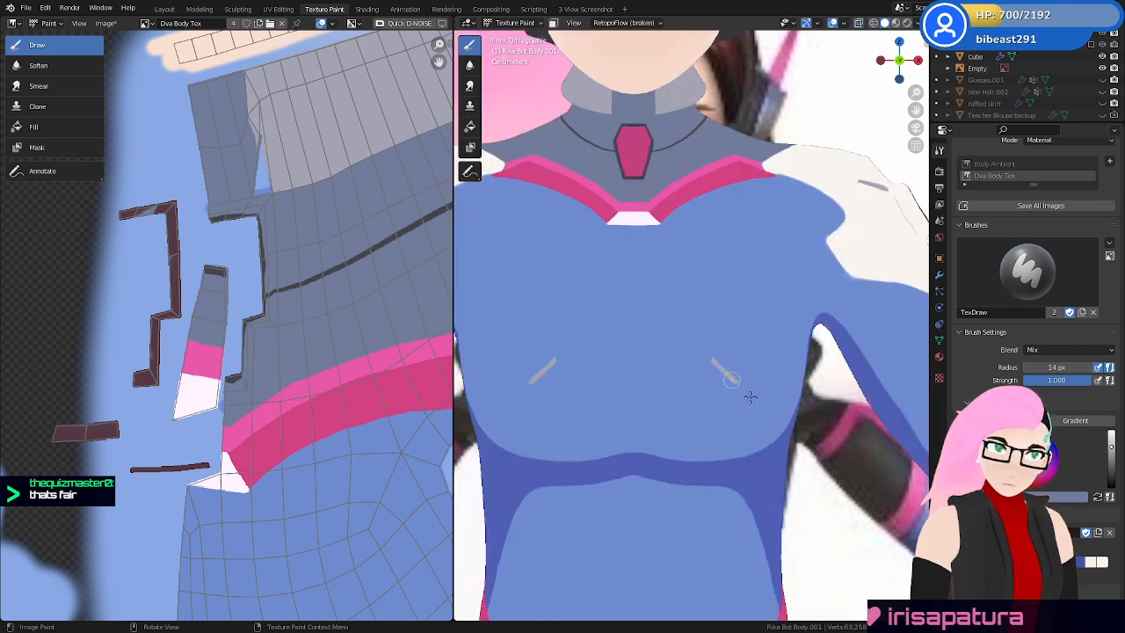
key("z")
left_click(747, 459)
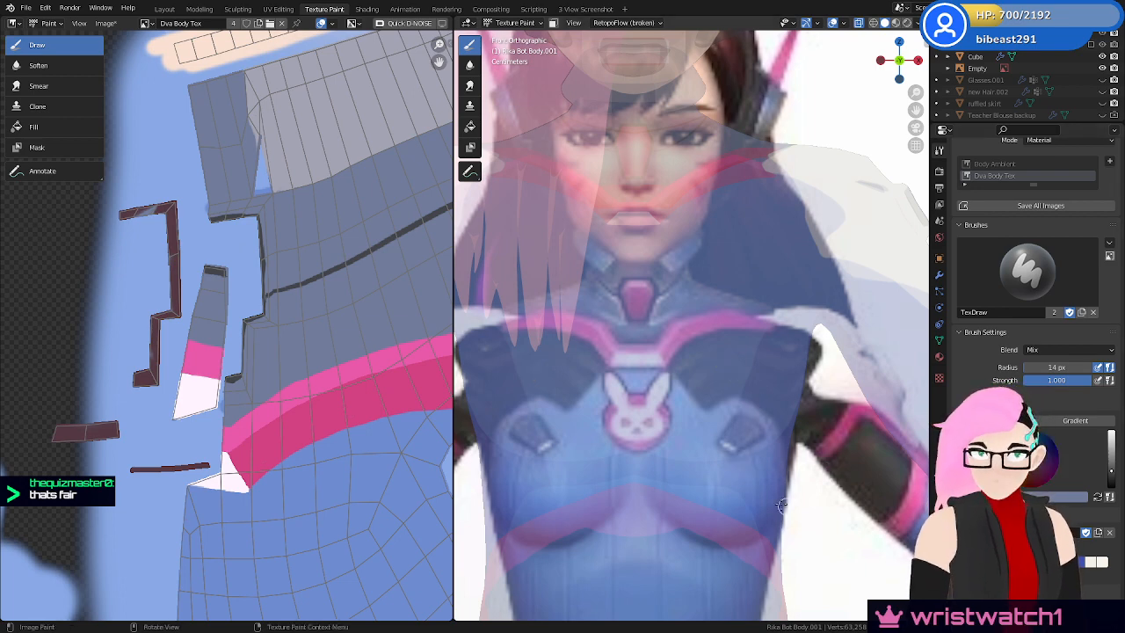
Compare the lower torso with the reference in X-ray, and paint the short edge and outer side of the mirrored abdominal vents in dark grey
middle_click_drag(759, 485, 770, 338, "shift")
key("alt+z")
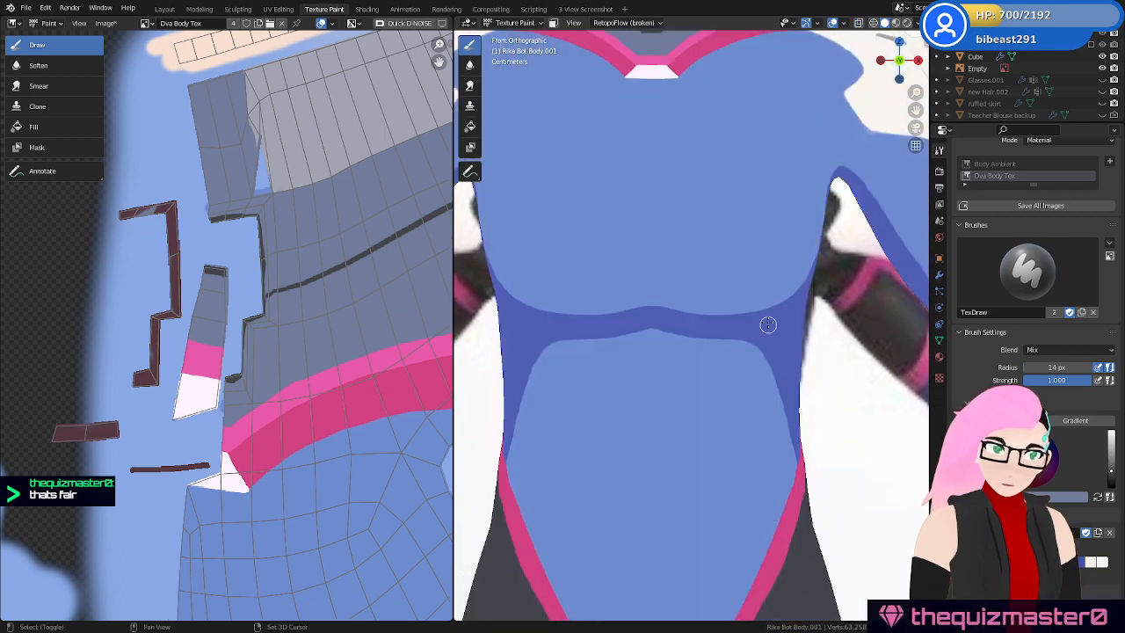
key("alt+z")
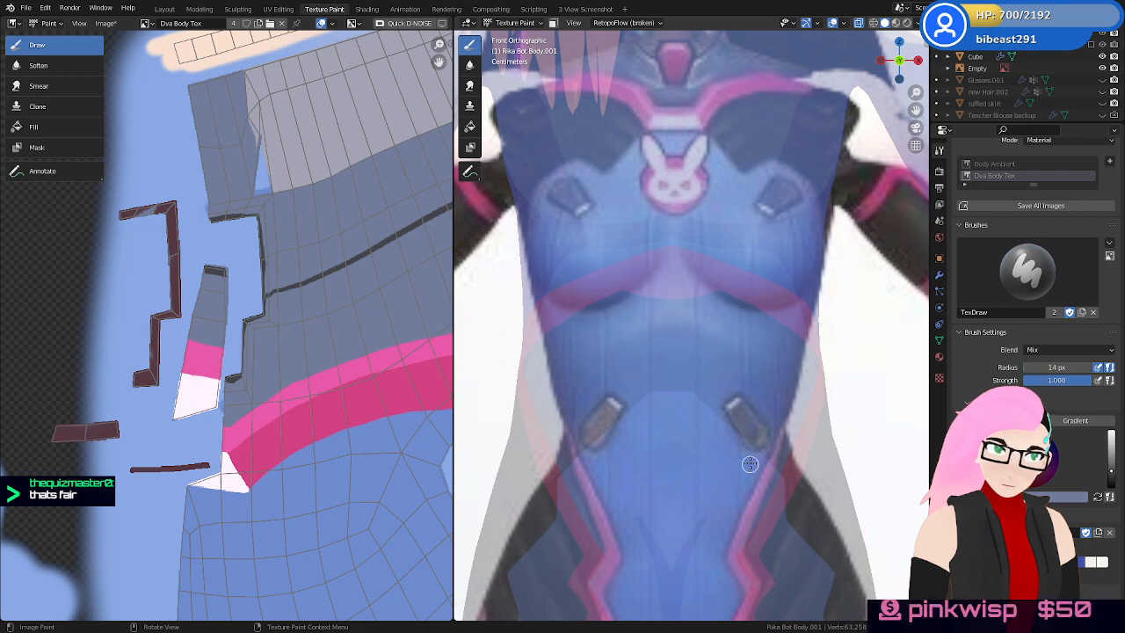
key("alt+z")
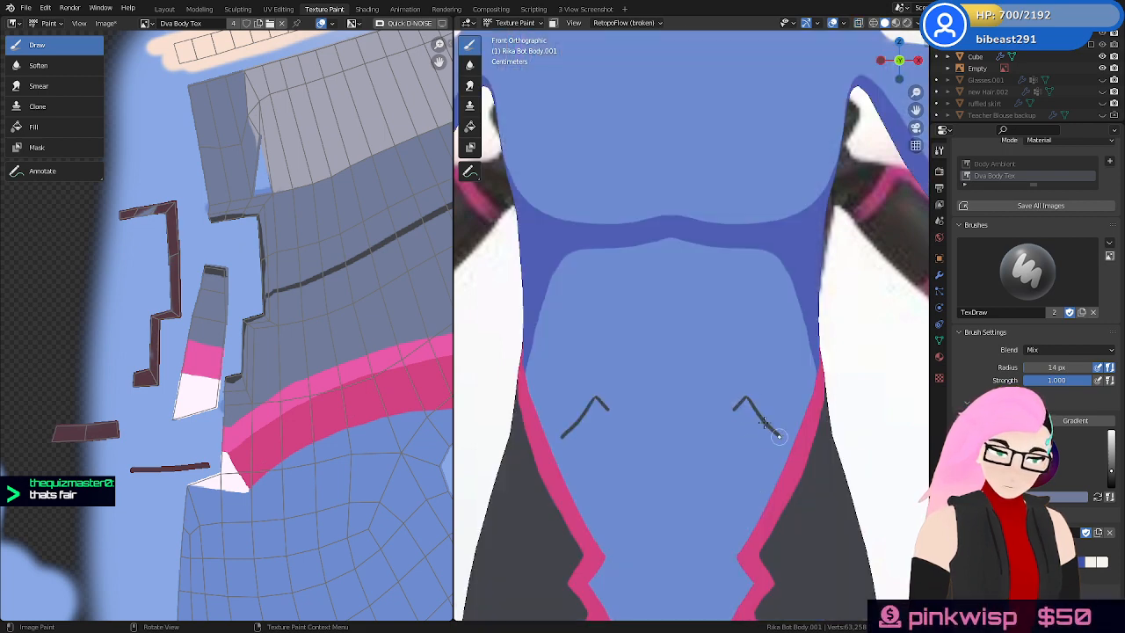
scroll(708, 334, "up", 4)
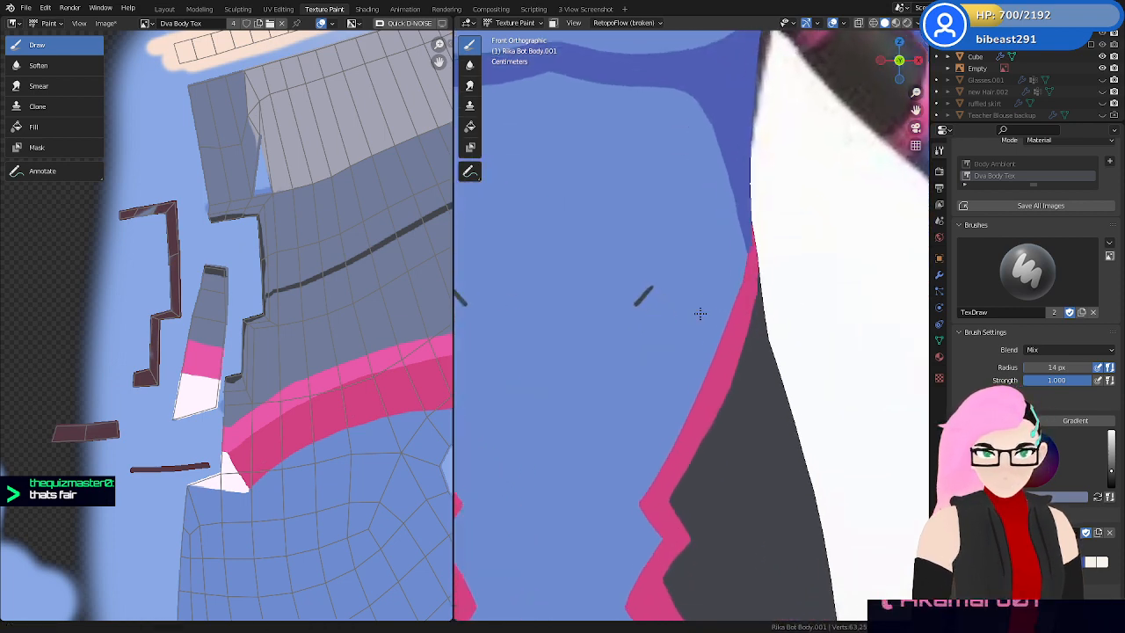
scroll(701, 314, "up", 2)
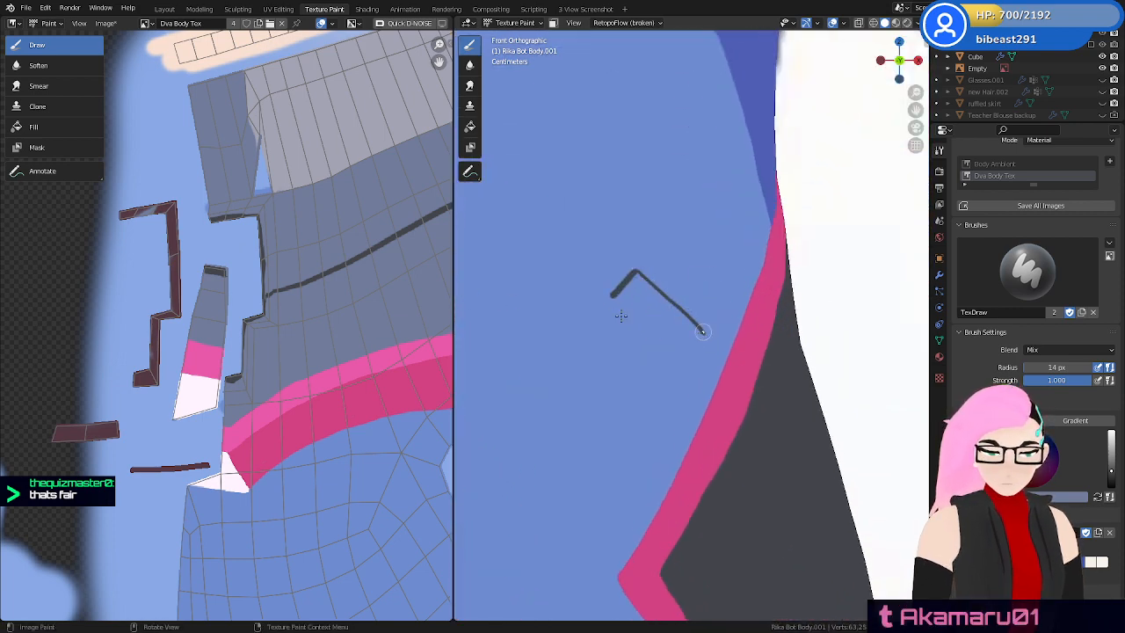
Complete the abdominal vent outline with a straight inner side and a rounded lower end, and save the file
left_click_drag(611, 298, 662, 386)
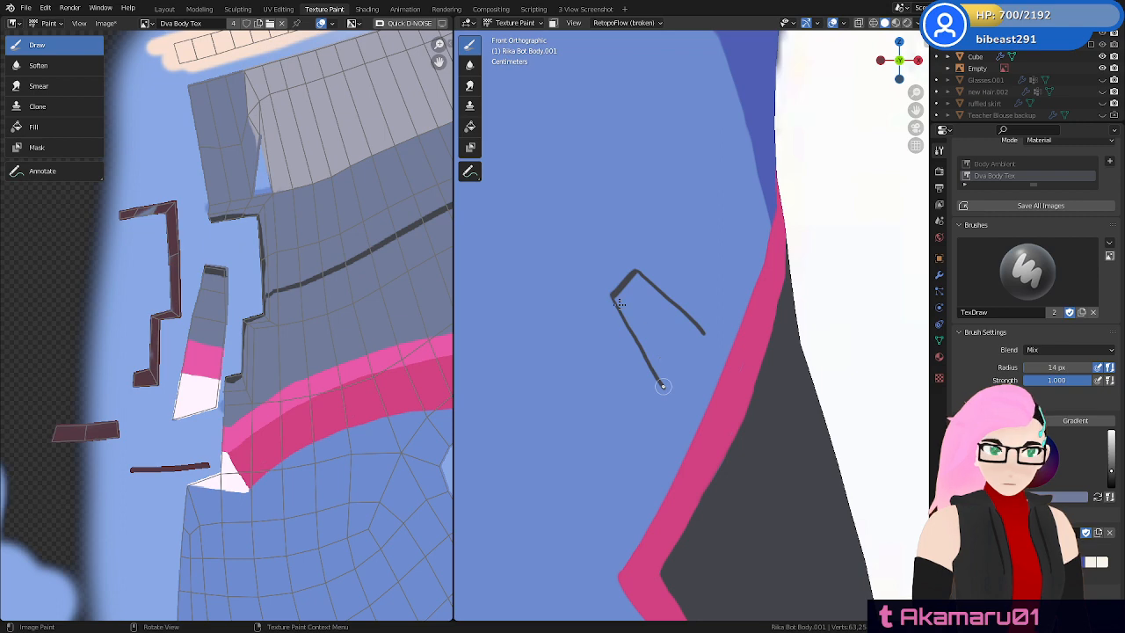
key("ctrl+z")
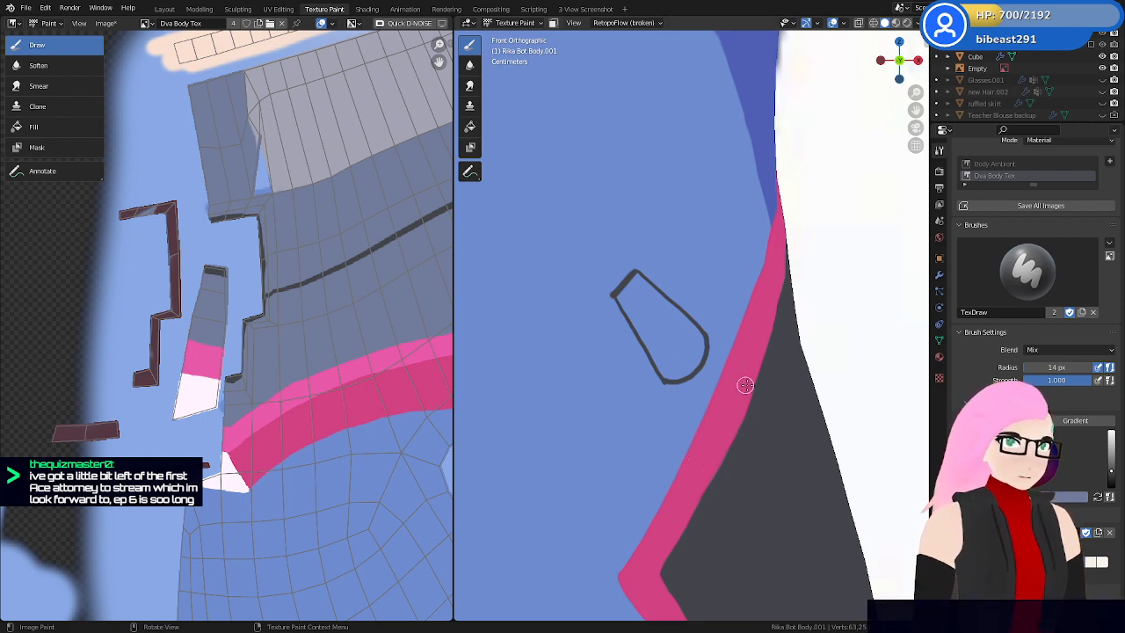
middle_click_drag(699, 535, 710, 456, "ctrl")
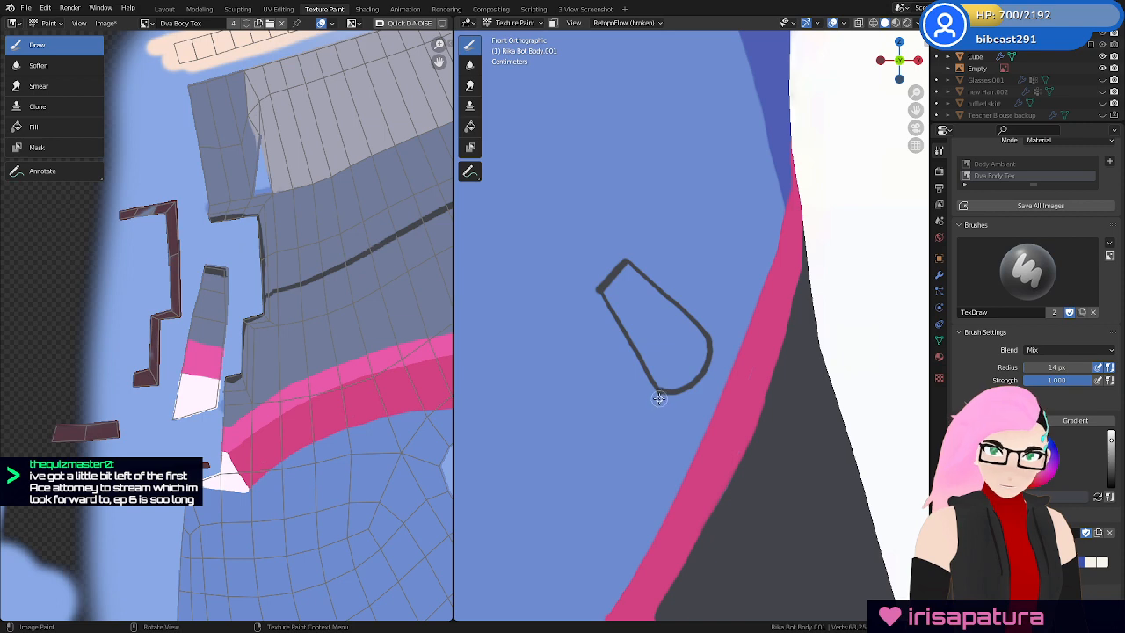
scroll(658, 401, "up", 2)
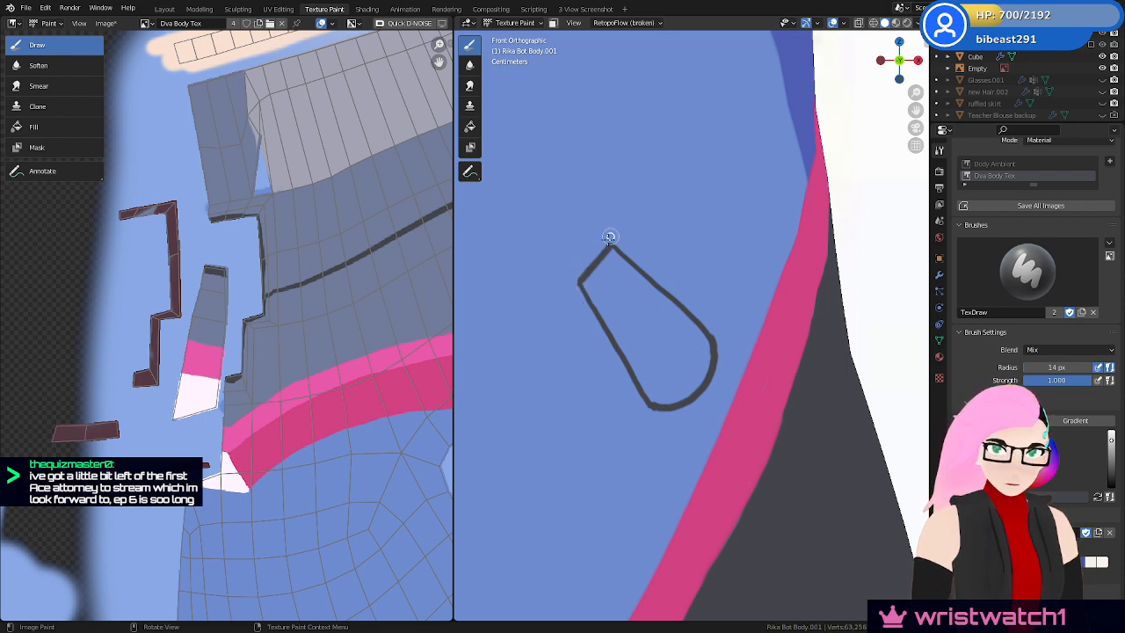
scroll(693, 319, "down", 4)
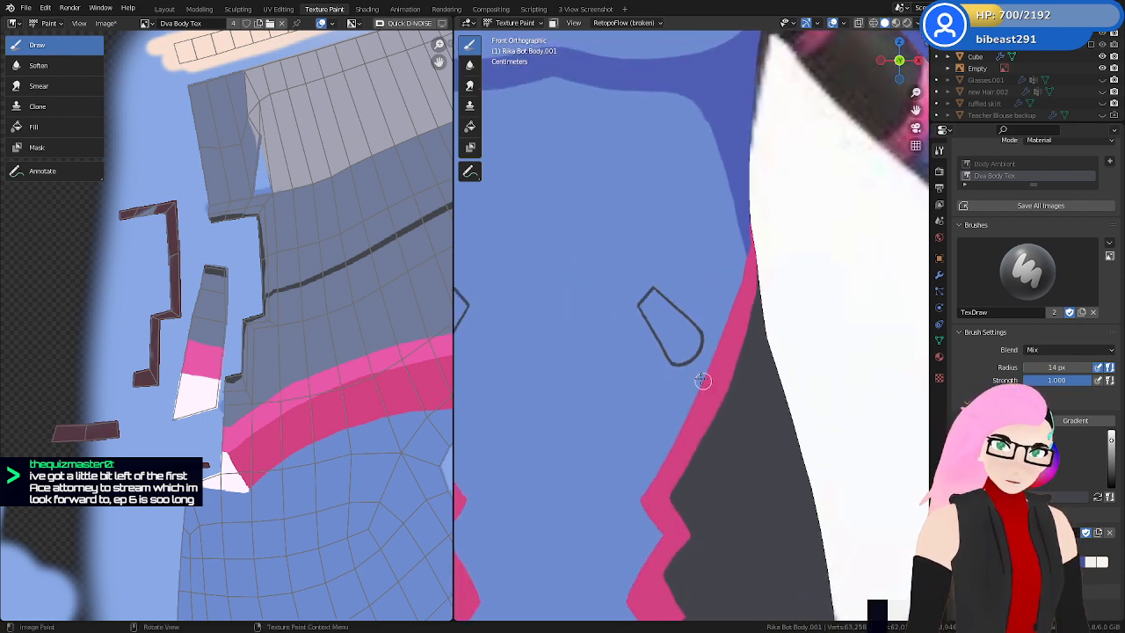
middle_click_drag(660, 350, 741, 491, "shift")
scroll(744, 396, "down", 5)
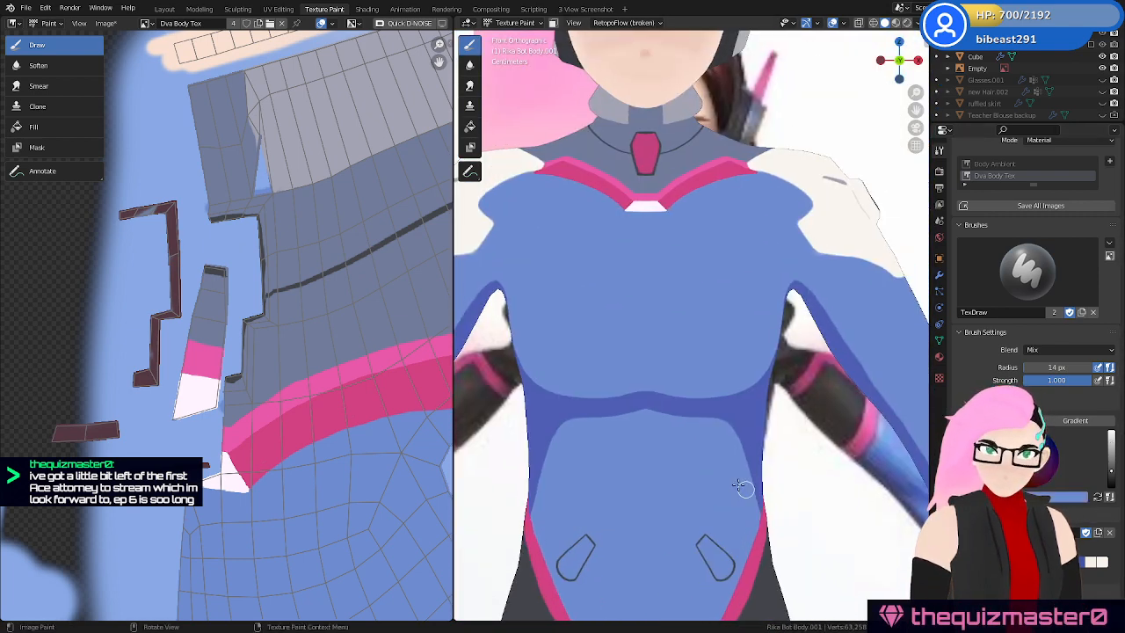
key("ctrl+s")
Compare the chest with the reference image by switching X-ray on and off, checking the chest vents and the seams below the collar
key("z")
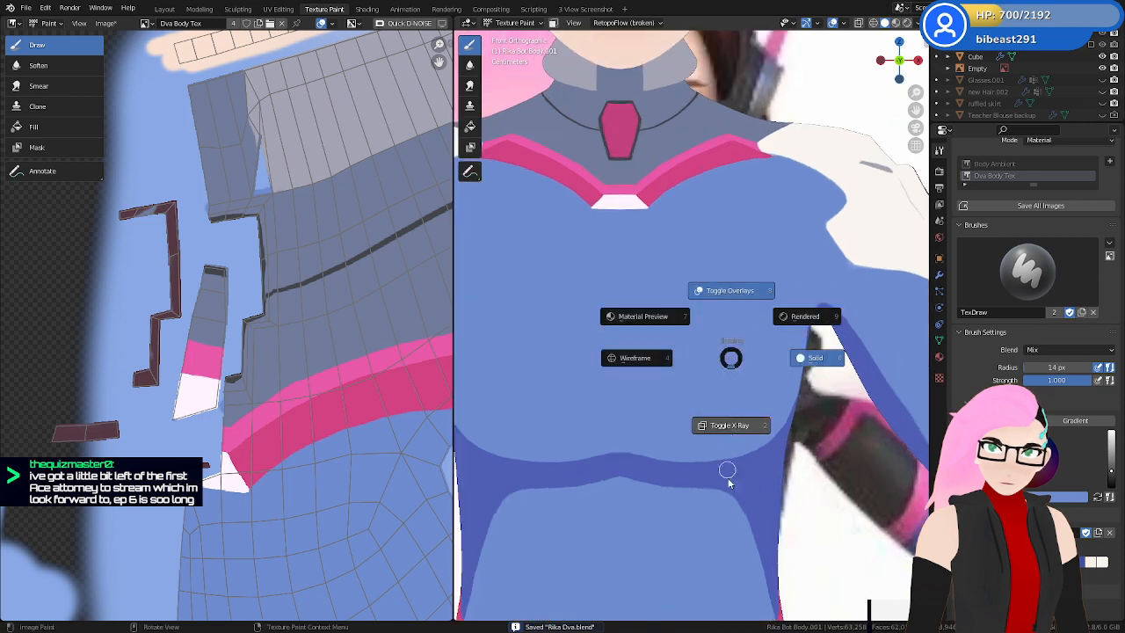
left_click(728, 477)
key("z")
left_click(711, 486)
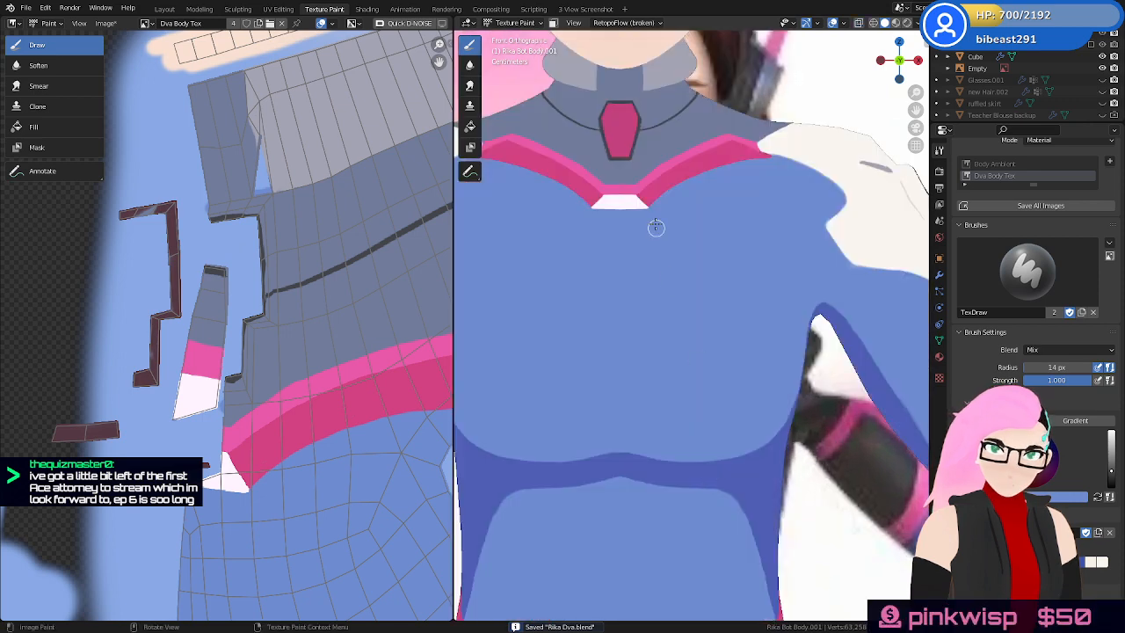
key("z")
left_click(706, 318)
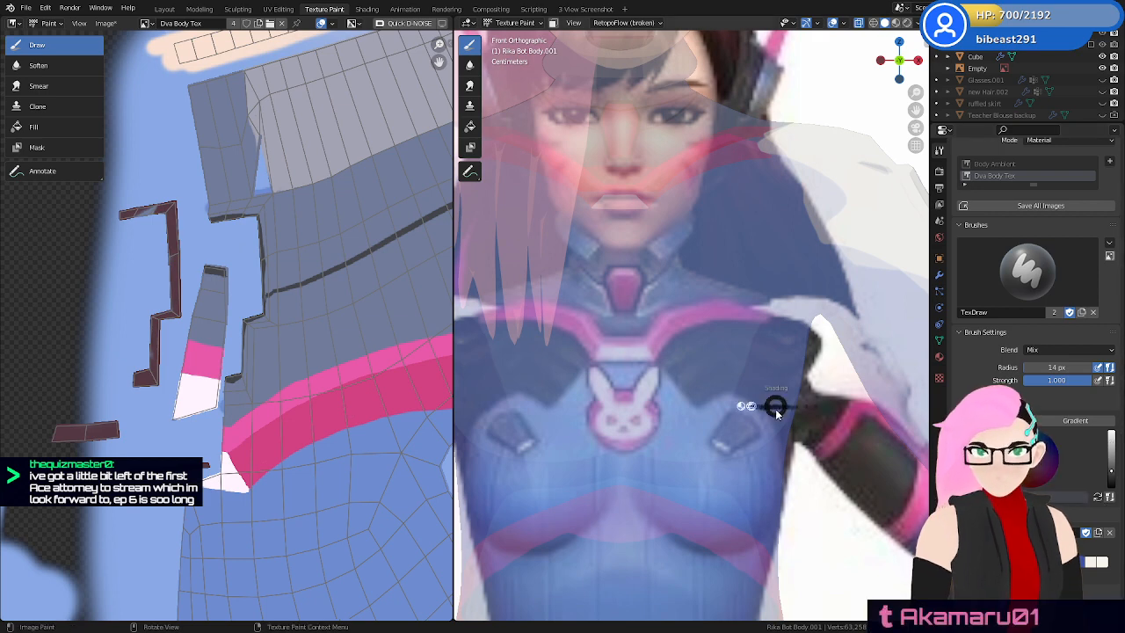
key("alt+z")
key("z")
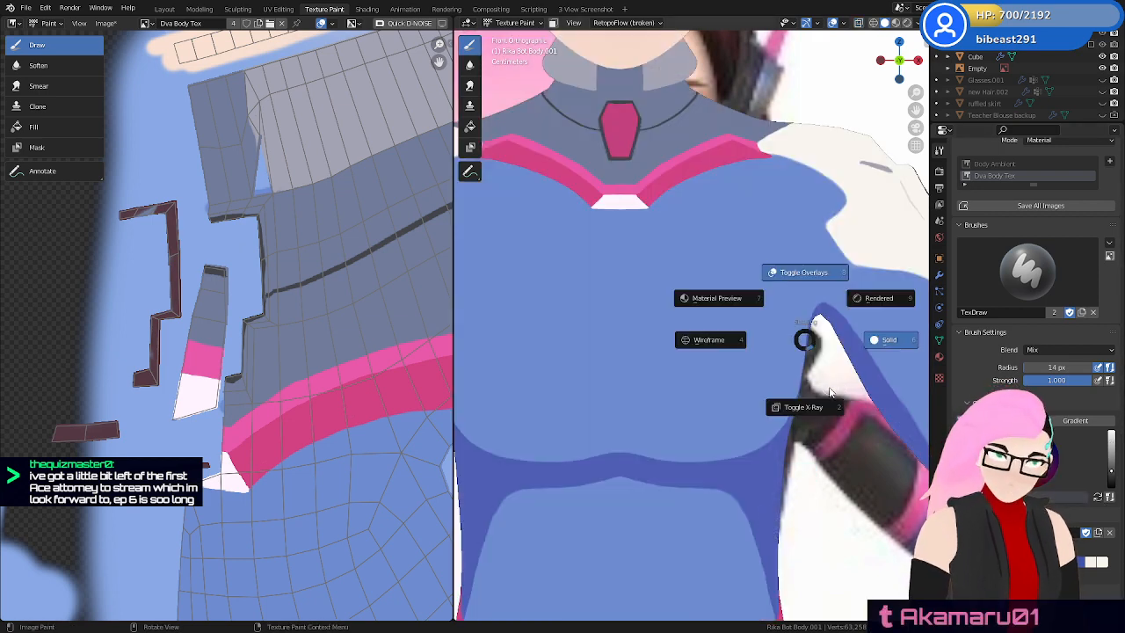
left_click(803, 272)
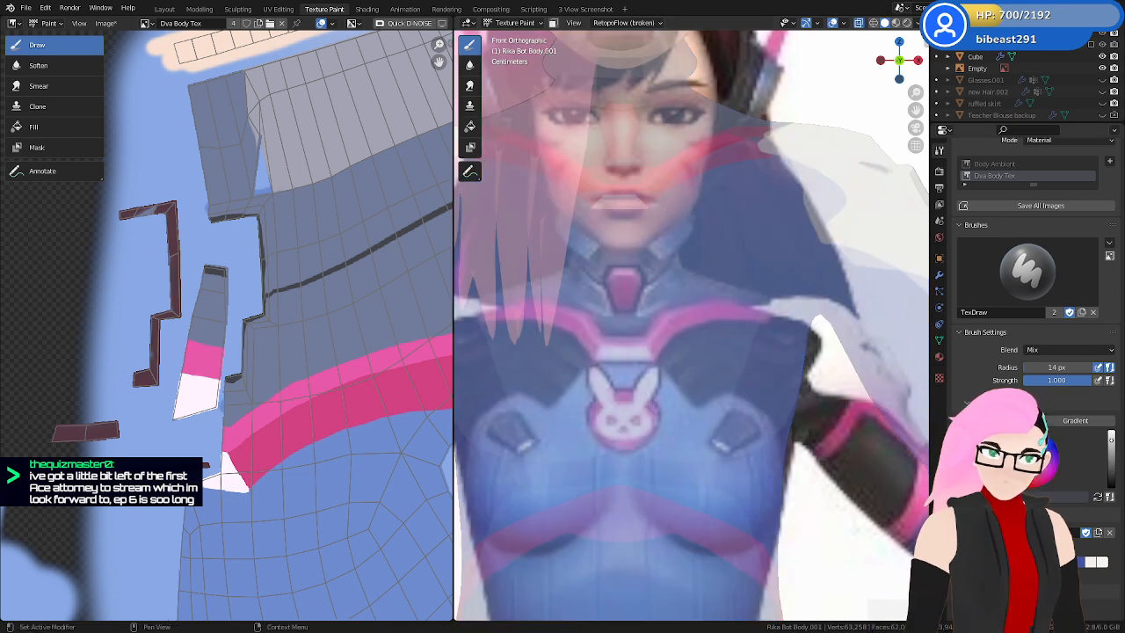
key("z")
left_click(652, 393)
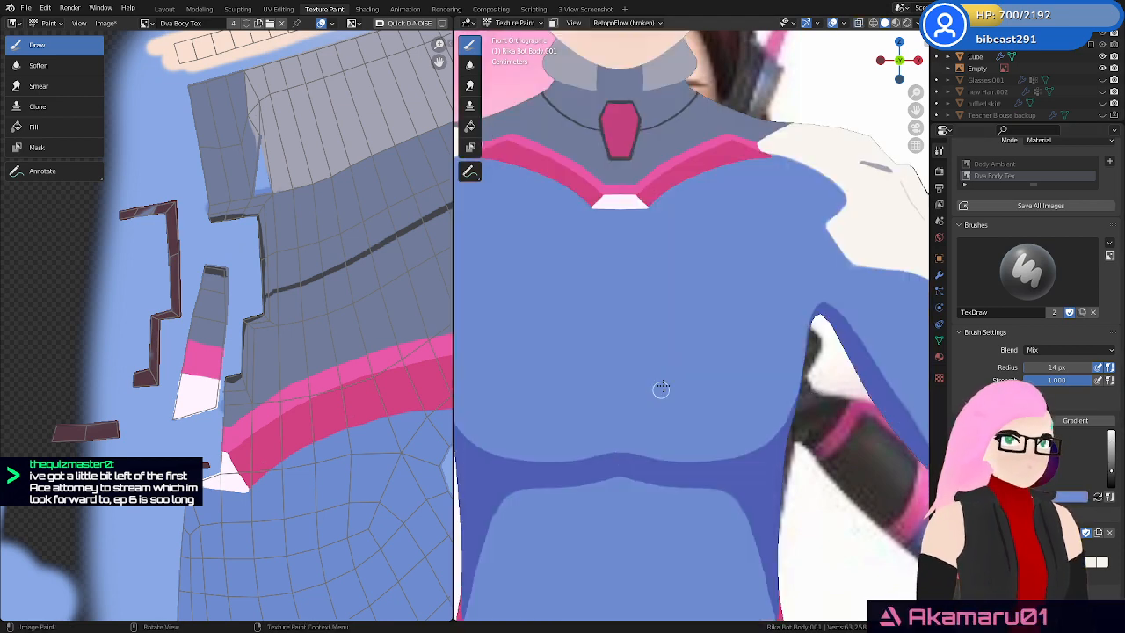
middle_click_drag(663, 389, 681, 407, "shift")
key("z")
left_click(720, 462)
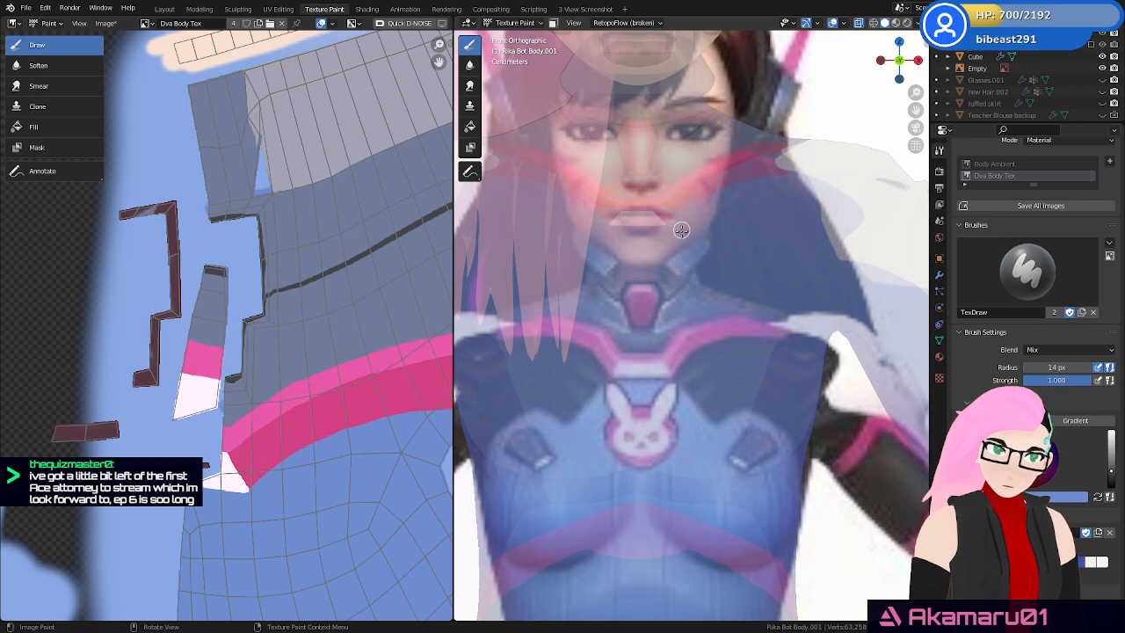
key("z")
left_click(794, 375)
Try a short dark diagonal line outward from the white collar tip's lower corner, checking it against the reference in X-ray
middle_click_drag(794, 375, 770, 424, "shift")
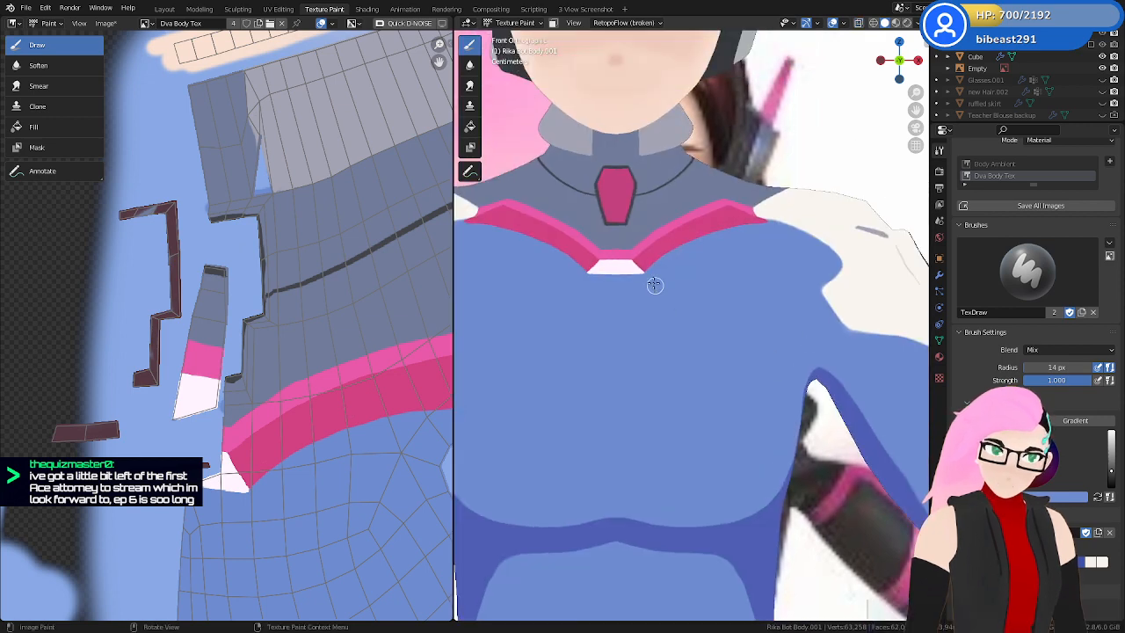
left_click_drag(645, 278, 675, 318)
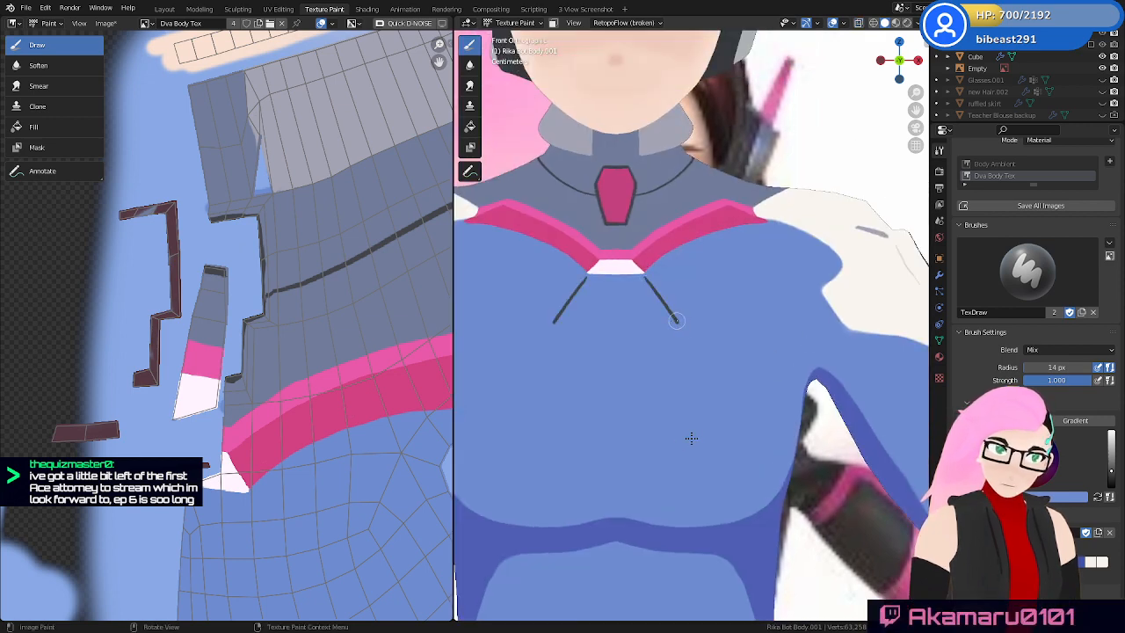
key("z")
left_click(727, 417)
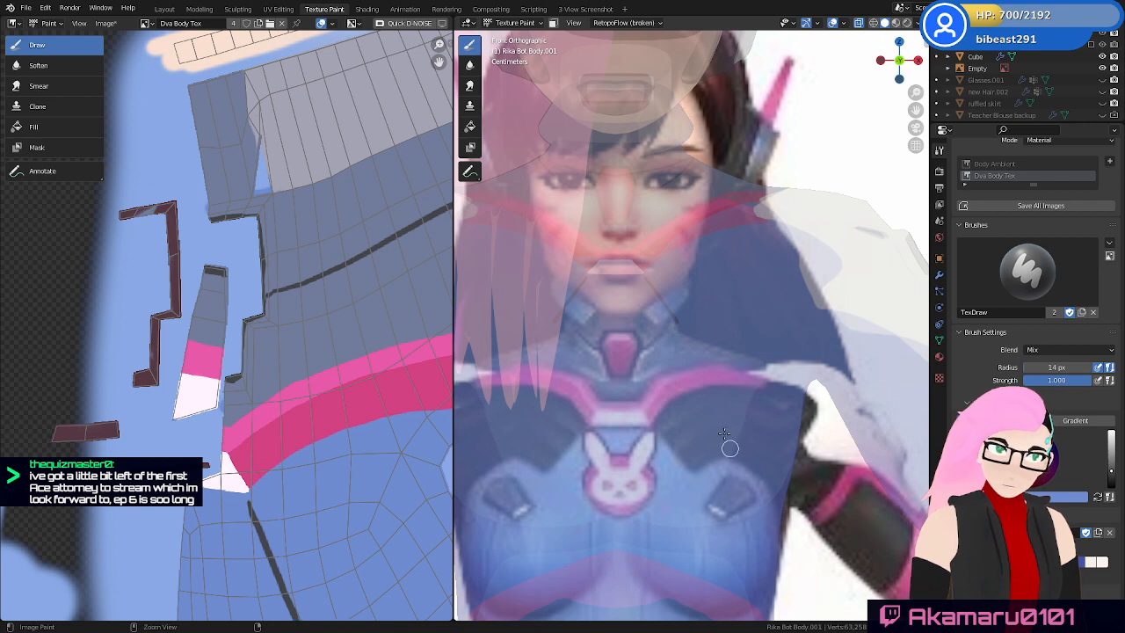
key("z")
left_click(669, 361)
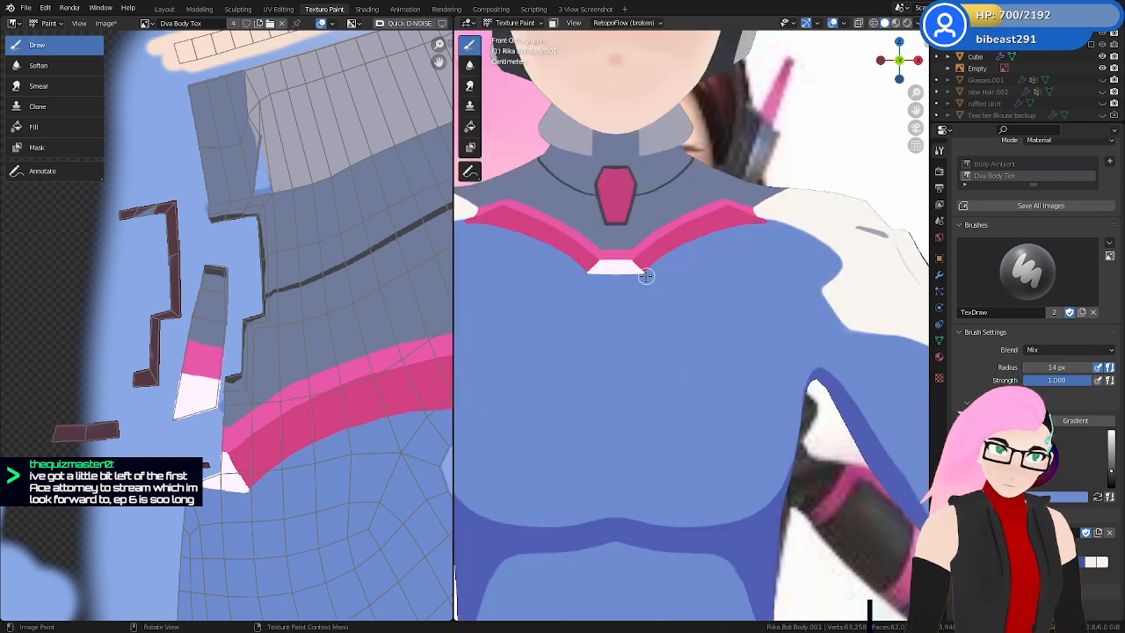
Try longer diagonal chest seams from the white collar tip at several angles, undoing each stroke
left_click_drag(647, 275, 695, 338)
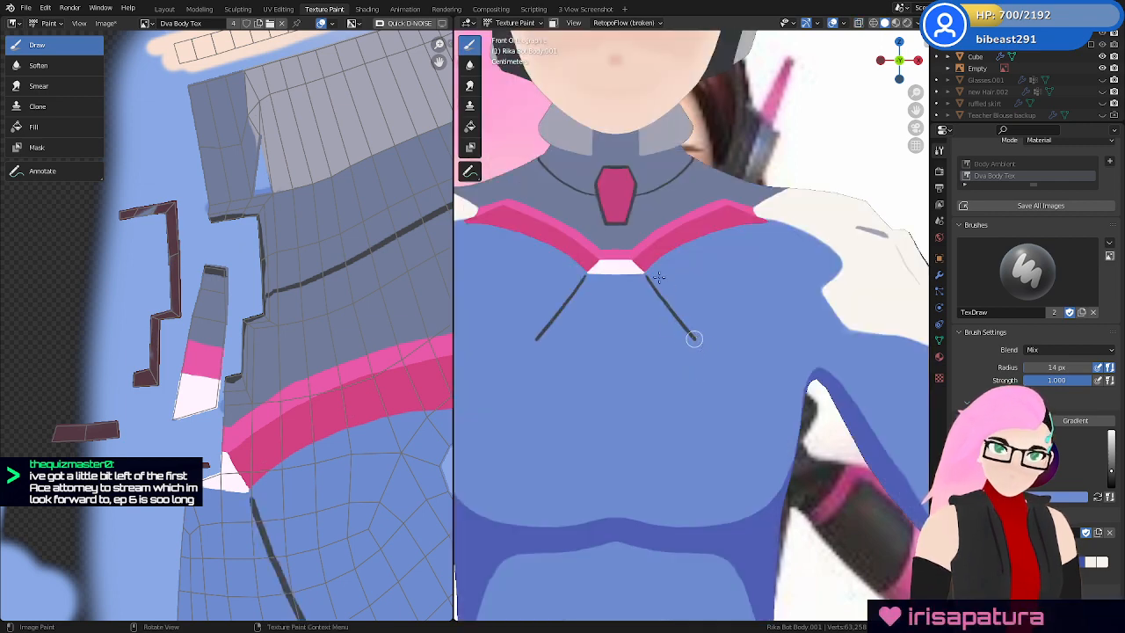
key("ctrl+z")
left_click_drag(656, 285, 693, 324)
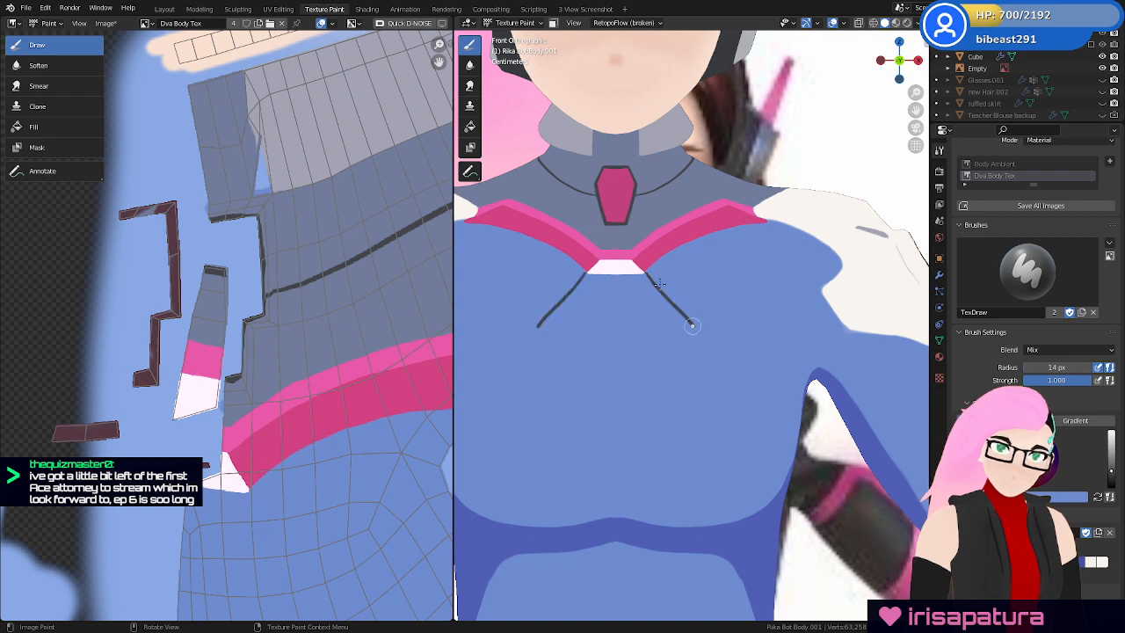
key("ctrl+z")
left_click_drag(648, 276, 694, 334)
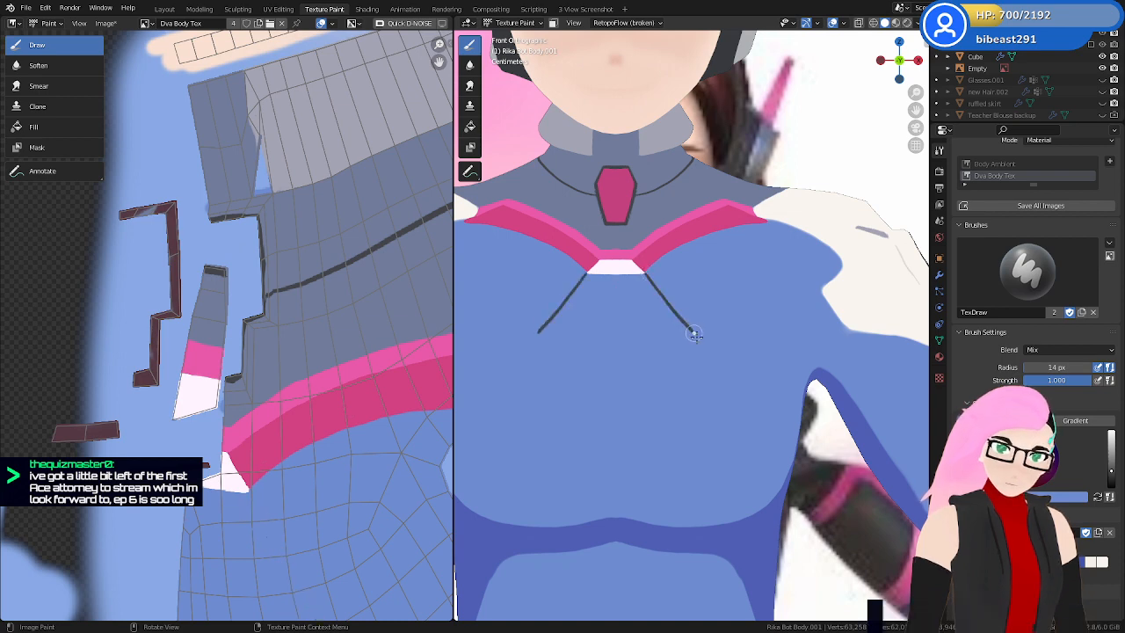
scroll(694, 330, "up", 3)
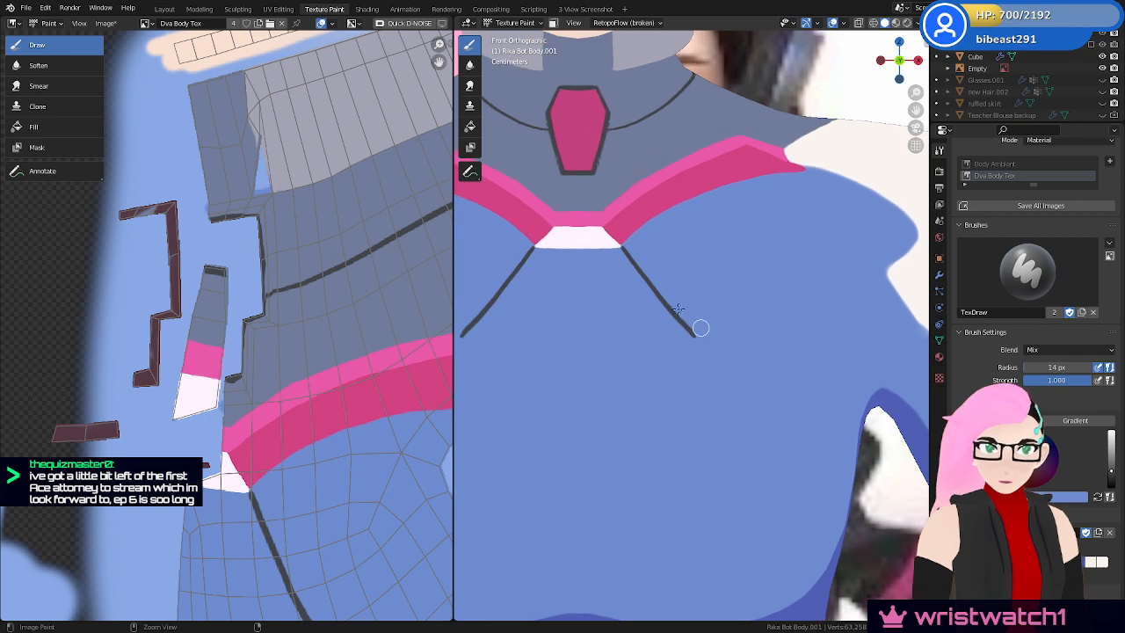
key("ctrl+z")
Paint a straight dark diagonal seam from the white collar tip down across the upper chest, and check it against the reference in X-ray
left_click_drag(623, 247, 696, 329)
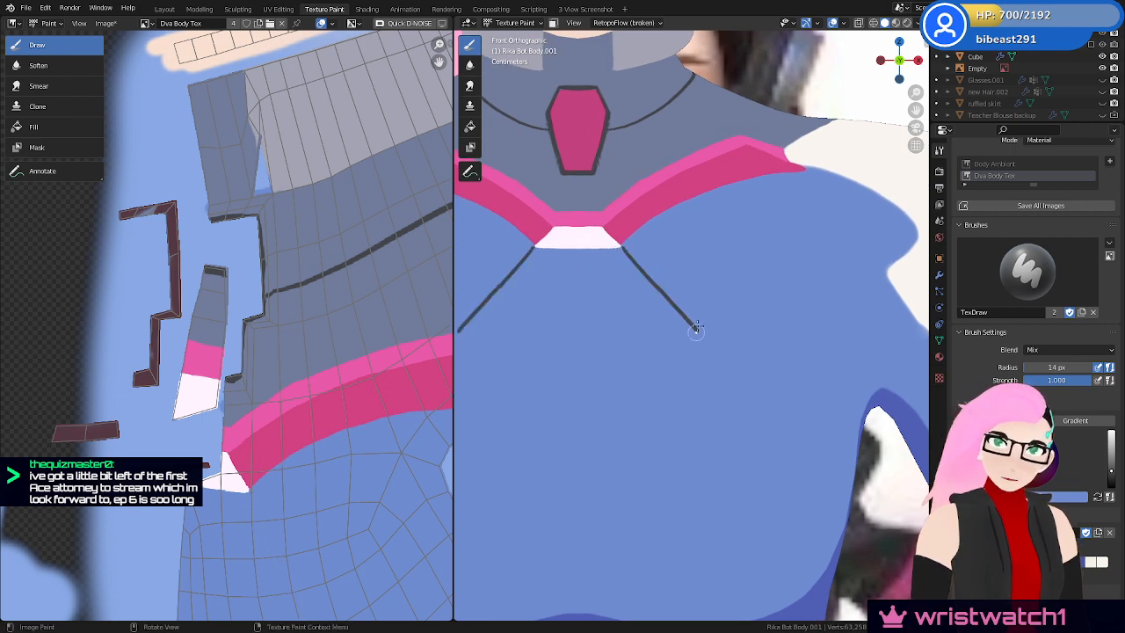
middle_click_drag(772, 393, 711, 345, "shift")
key("alt+z")
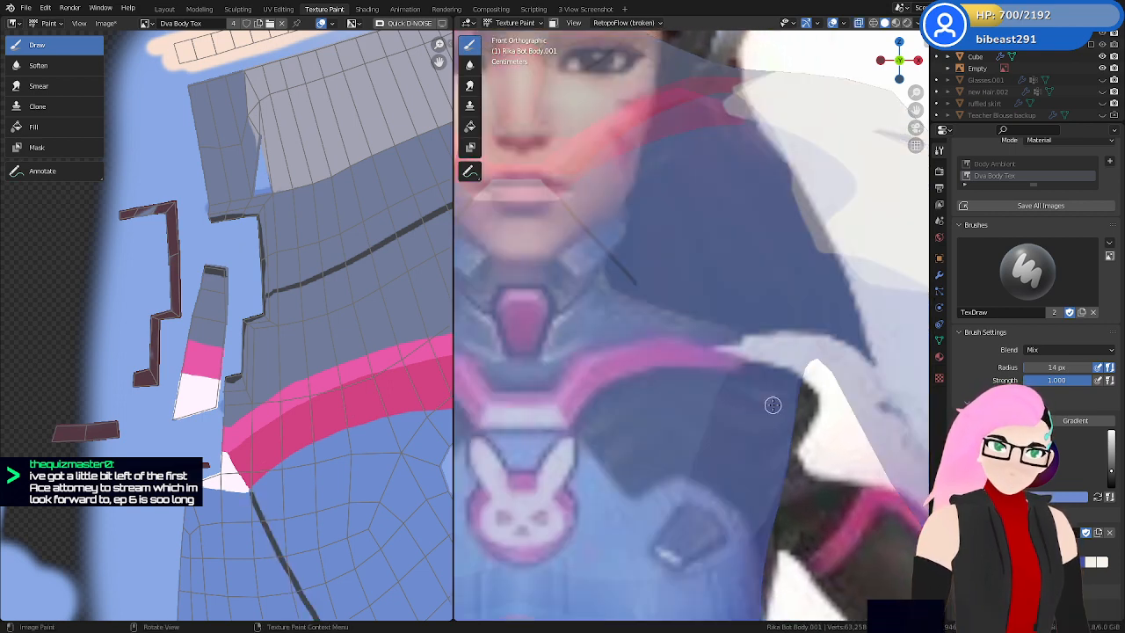
key("alt+z")
Try a high arching seam from the diagonal's lower end past the armpit, compare it with the reference in X-ray, and undo it
mouse_move(635, 284)
left_mouse_down()
mouse_move(683, 261)
mouse_move(840, 373)
left_mouse_up()
key("alt+z")
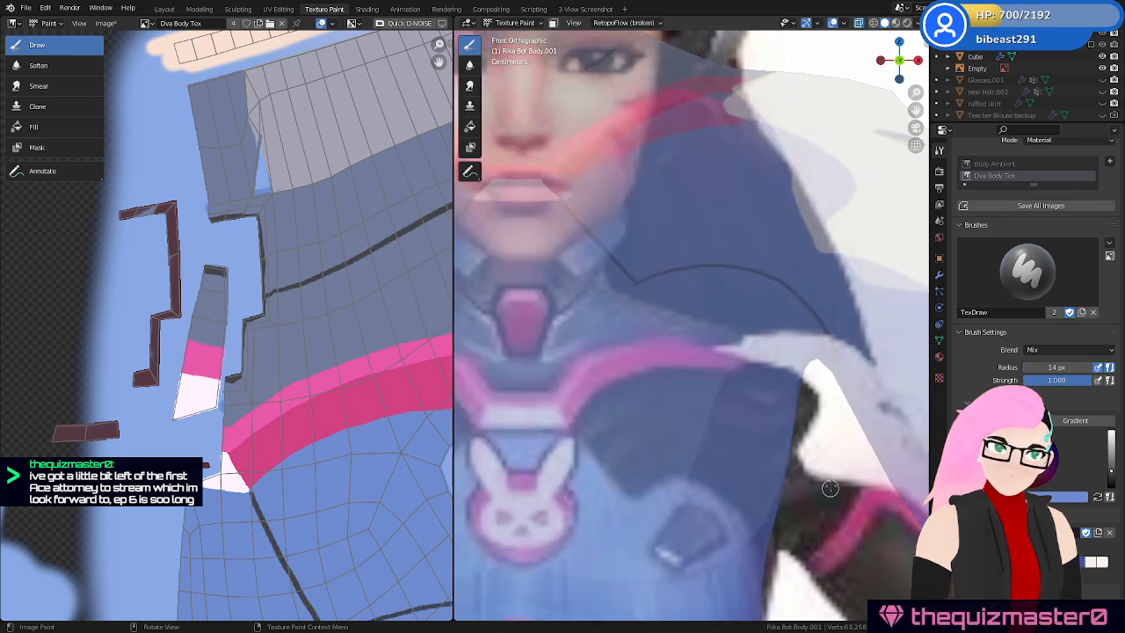
middle_click_drag(831, 489, 841, 425, "shift")
key("alt+z")
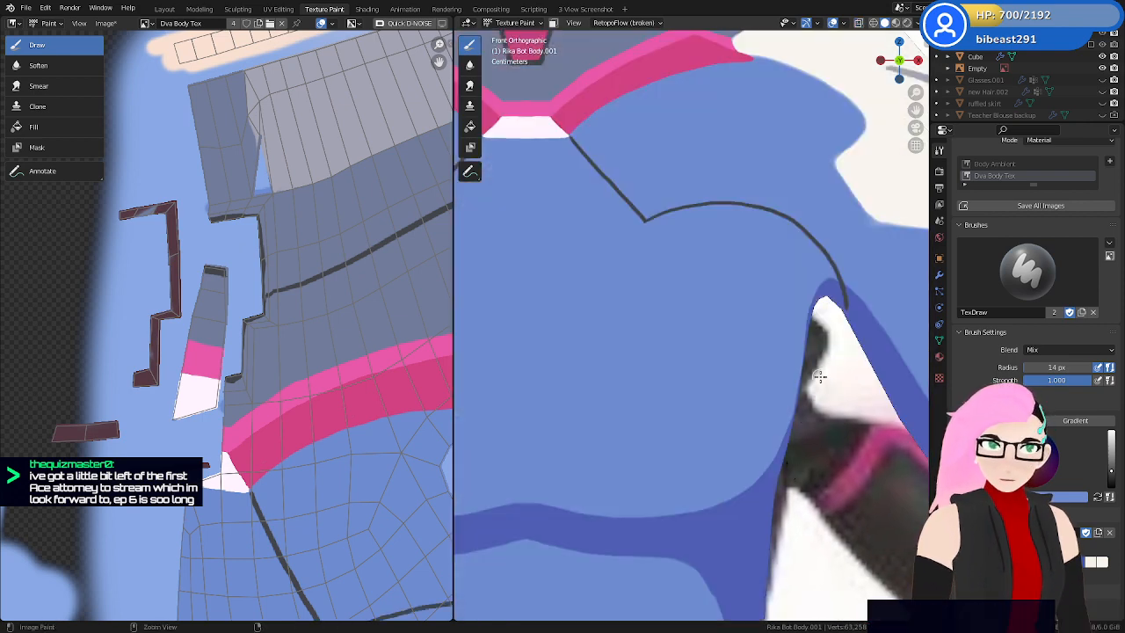
key("ctrl+z")
Paint a flatter curved seam from the diagonal's lower end to the armpit edge, and check it against the reference in X-ray
mouse_move(647, 219)
left_mouse_down()
mouse_move(733, 226)
mouse_move(811, 310)
left_mouse_up()
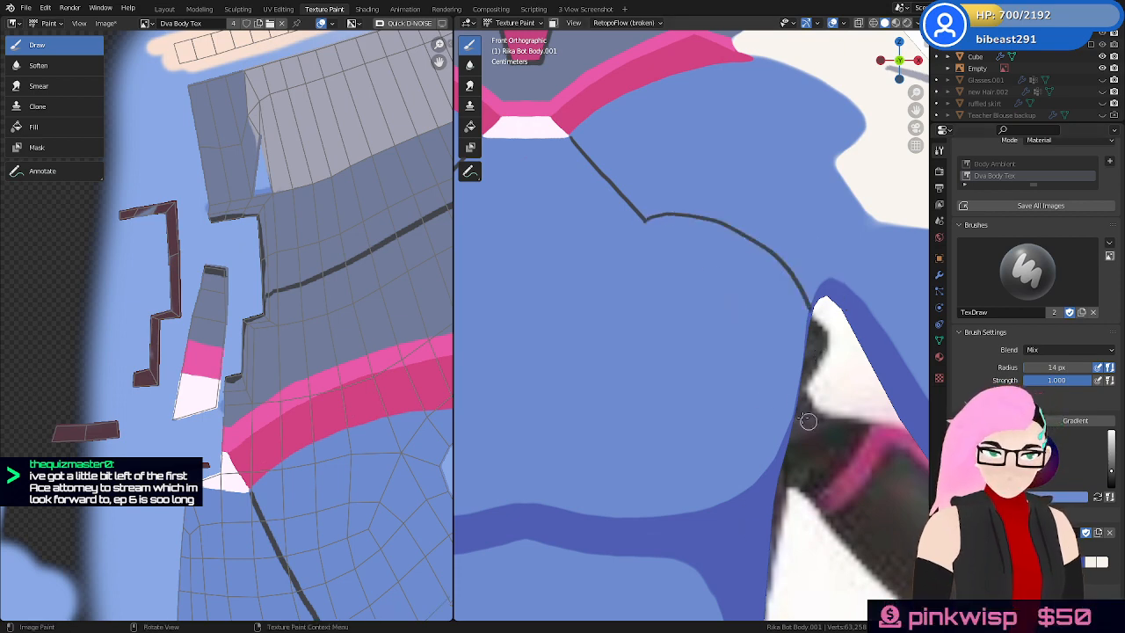
key("alt+z")
key("alt+z")
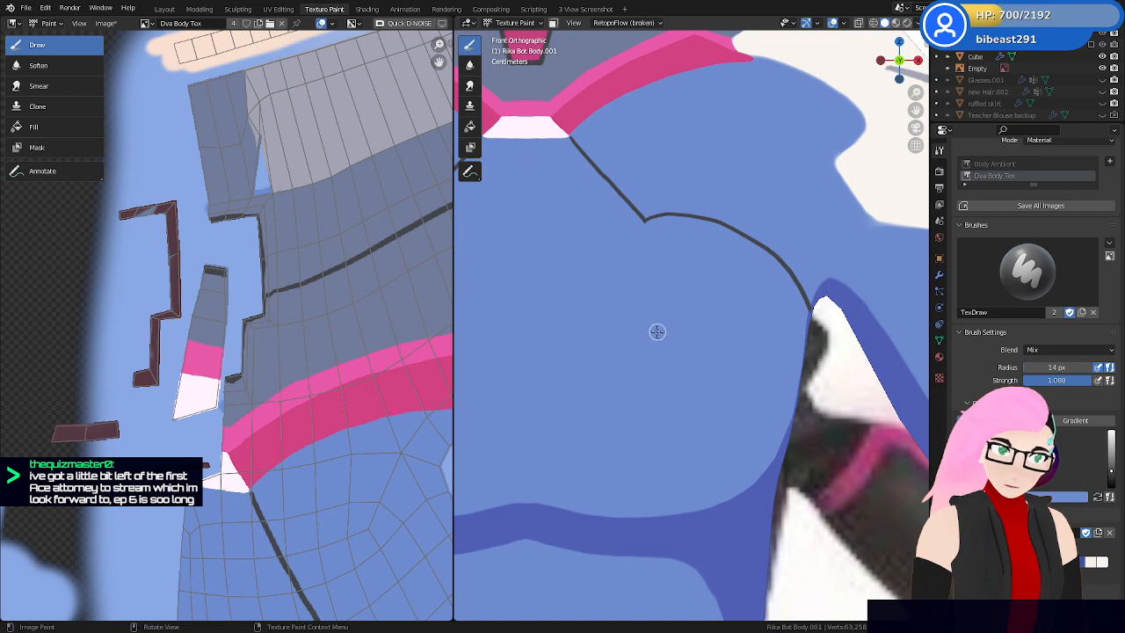
Paint a dark tapered chest vent outline below the curved seam, narrow at its inner lower end, and undo its rounded end stroke
mouse_move(658, 334)
left_mouse_down()
mouse_move(685, 351)
mouse_move(753, 308)
left_mouse_up()
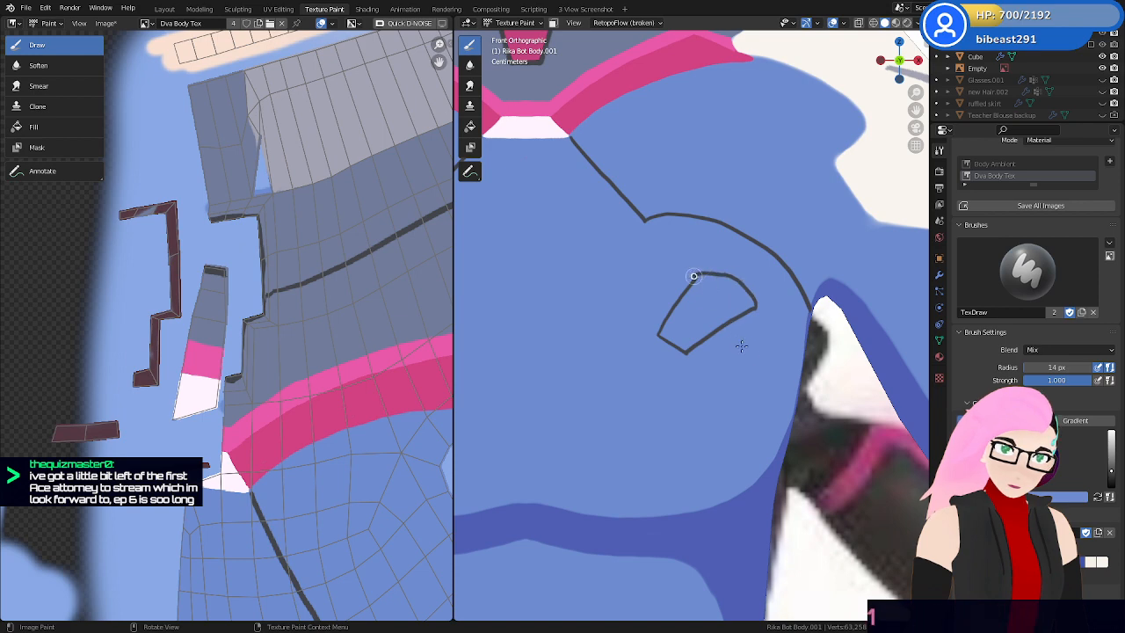
mouse_move(774, 324)
middle_mouse_down("shift")
mouse_move(729, 354)
mouse_move(741, 307)
middle_mouse_up("shift")
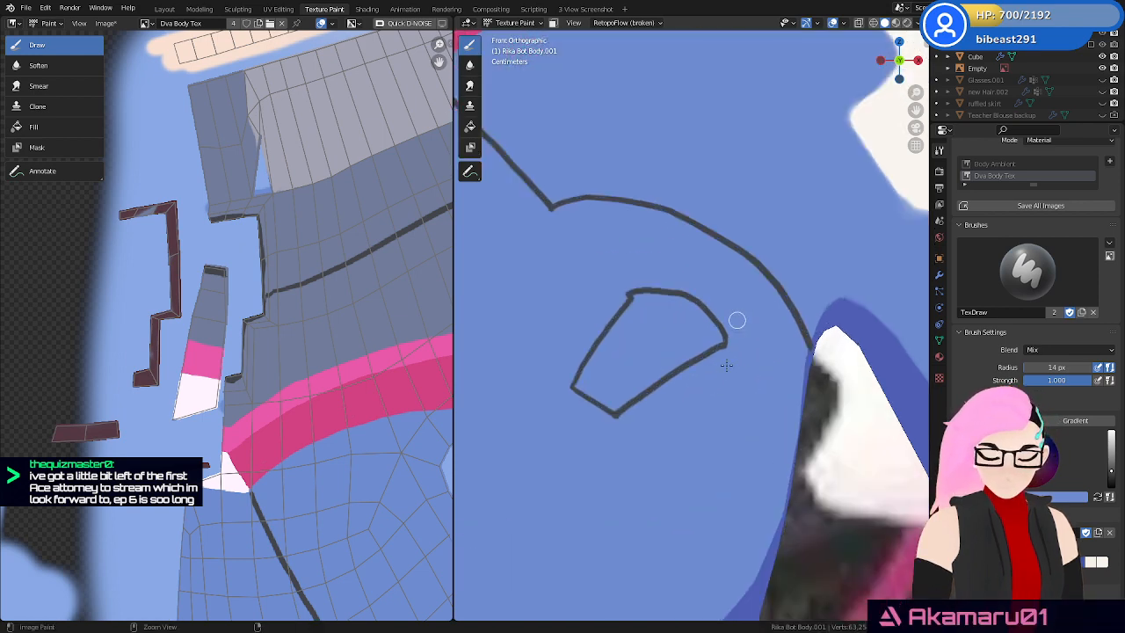
key("ctrl+z")
Try several curved strokes for the rounded outer end of the chest vent outline, undoing each one
middle_click_drag(737, 359, 749, 312, "ctrl")
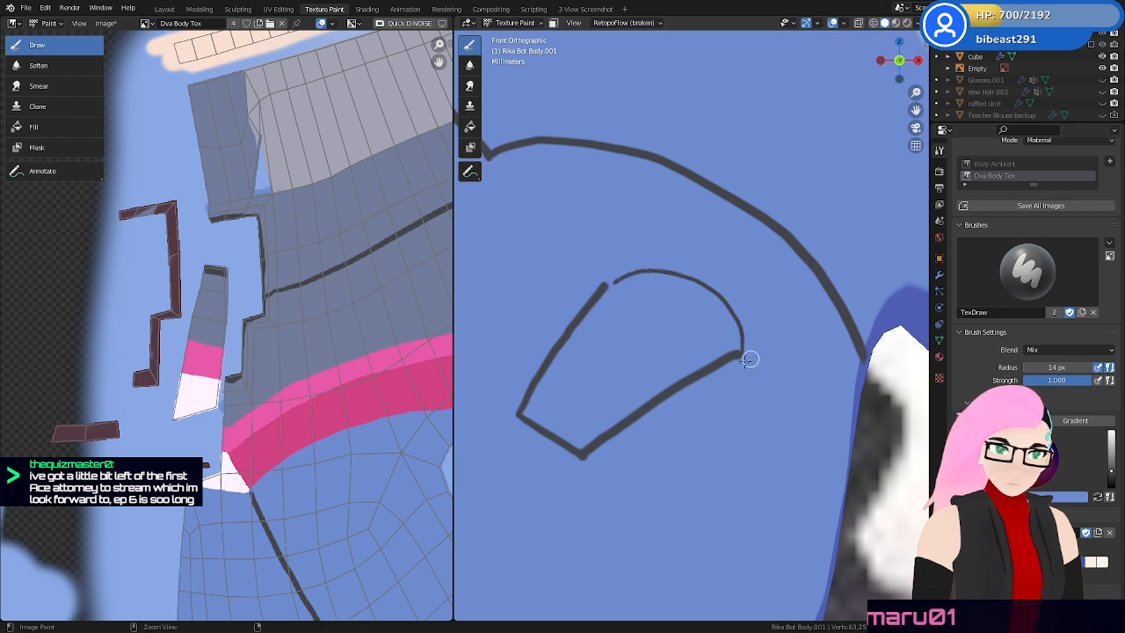
key("ctrl+z")
left_click_drag(742, 325, 612, 277)
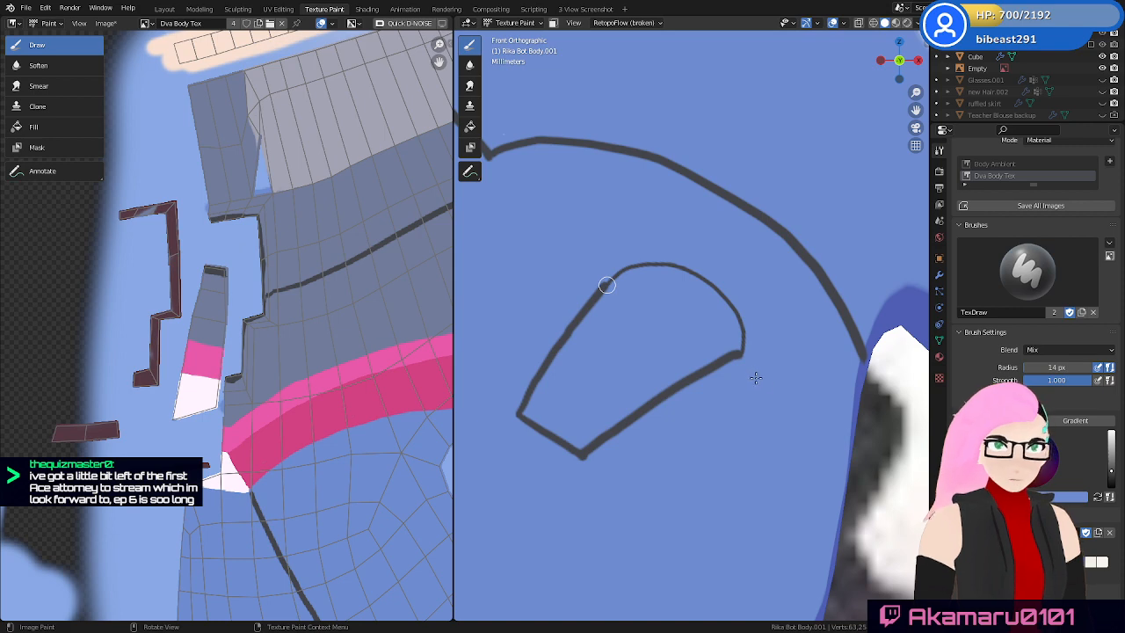
key("ctrl+z")
left_click_drag(742, 322, 597, 289)
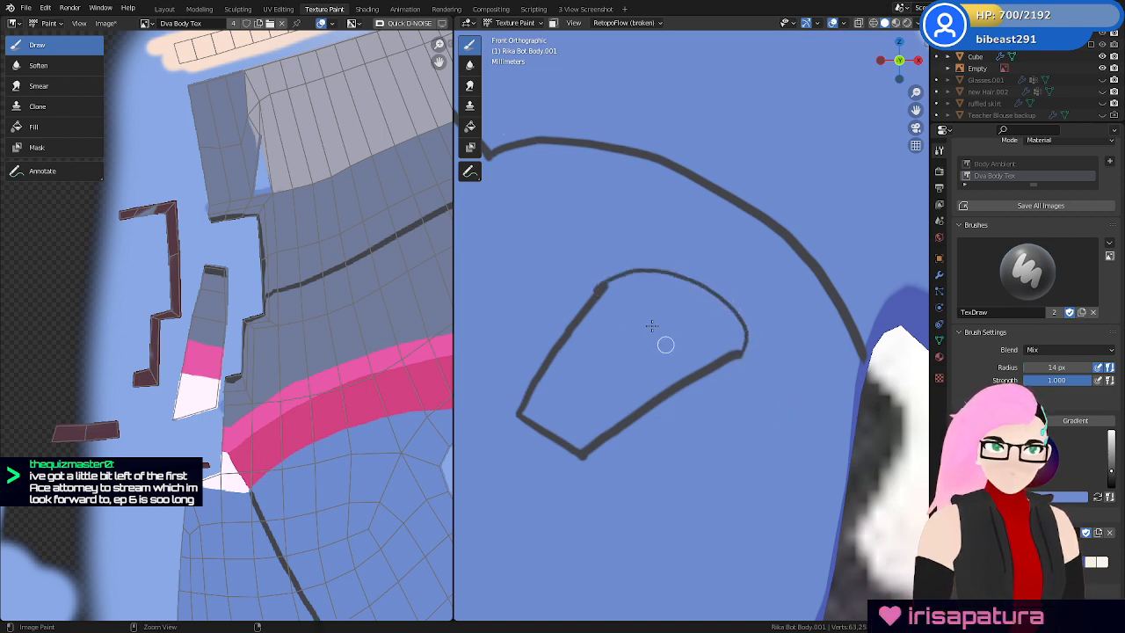
key("ctrl+z")
left_click_drag(624, 270, 740, 359)
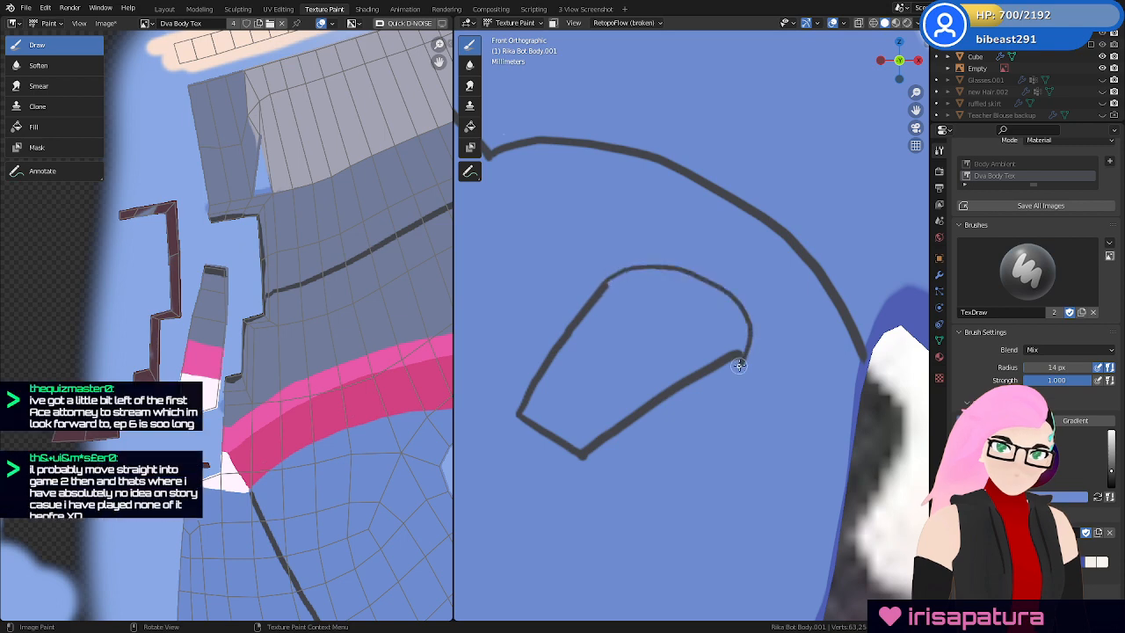
key("ctrl+z")
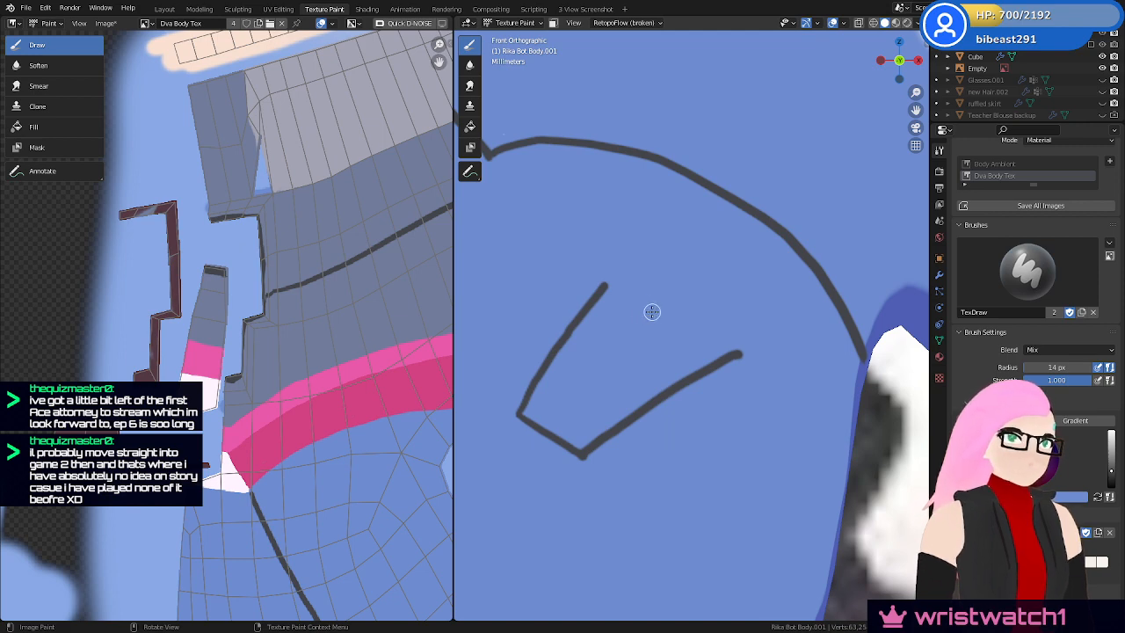
Close the chest vent outline with a smooth rounded outer end, and check the vents against the reference in X-ray
mouse_move(601, 288)
left_mouse_down()
mouse_move(674, 261)
mouse_move(737, 352)
left_mouse_up()
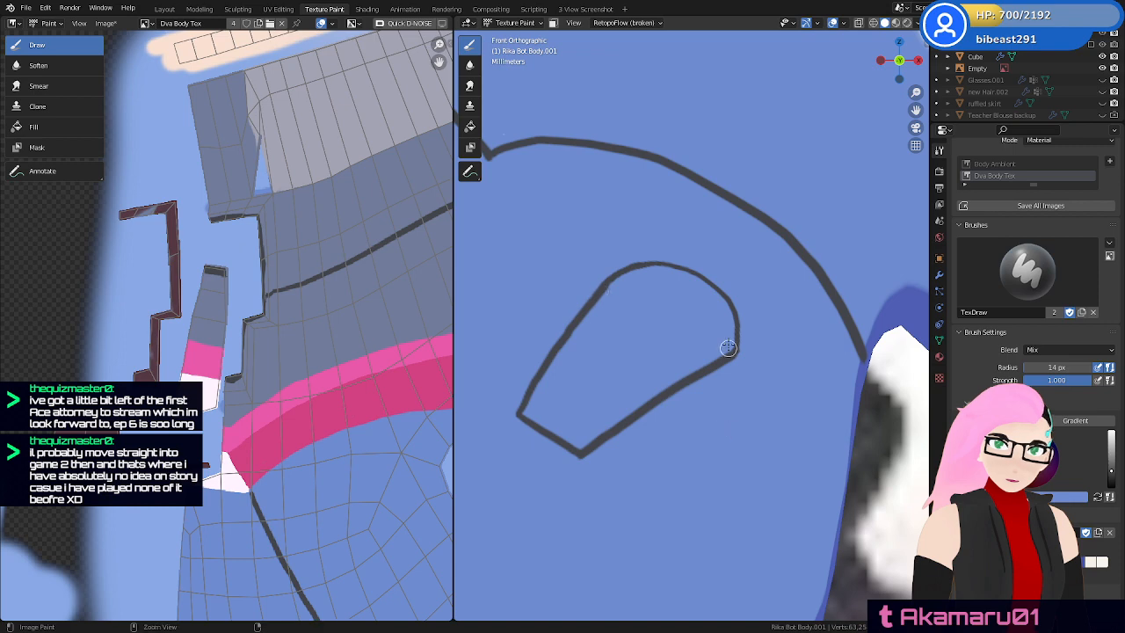
mouse_move(728, 273)
middle_mouse_down("ctrl")
mouse_move(702, 484)
mouse_move(807, 341)
middle_mouse_up("ctrl")
mouse_move(802, 341)
middle_mouse_down("ctrl")
mouse_move(769, 447)
mouse_move(727, 394)
middle_mouse_up("ctrl")
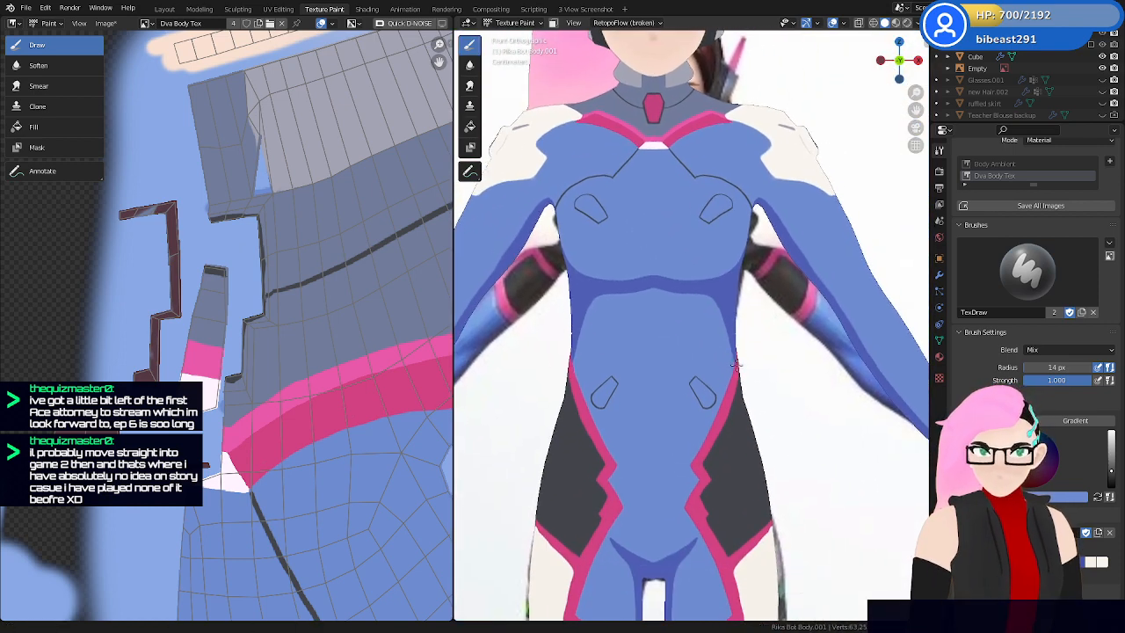
key("z")
left_click(726, 530)
key("z")
left_click(758, 470)
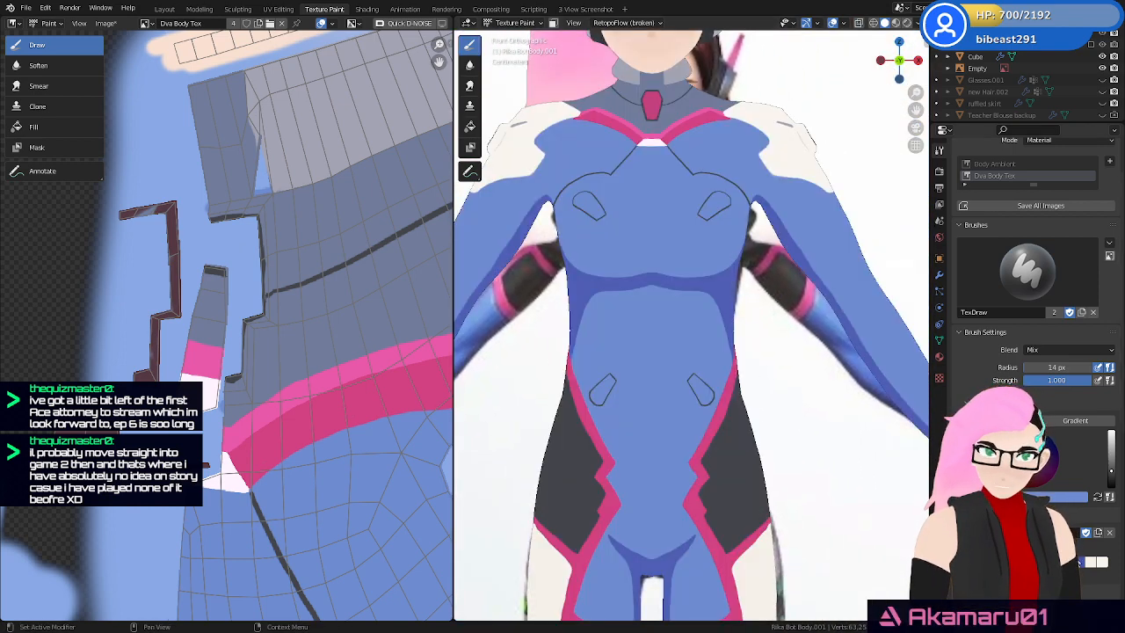
key("z")
left_click(786, 395)
middle_click_drag(795, 357, 746, 346)
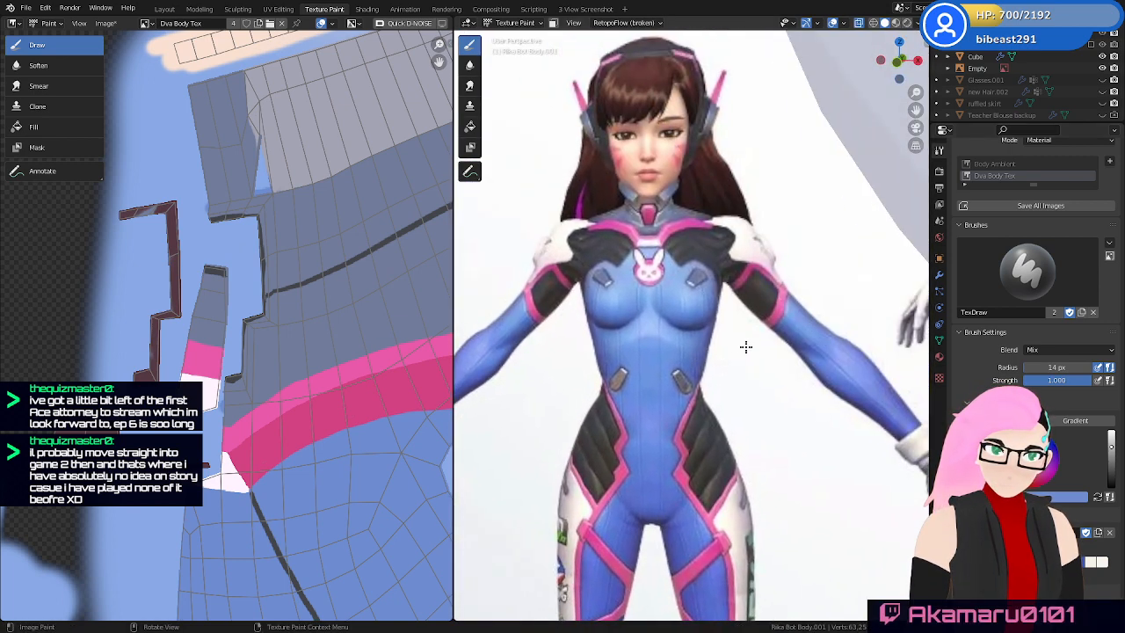
Swap the brush colours and sample a pale blue from the chest vent in the reference image
left_click(1098, 498)
left_click(1007, 497)
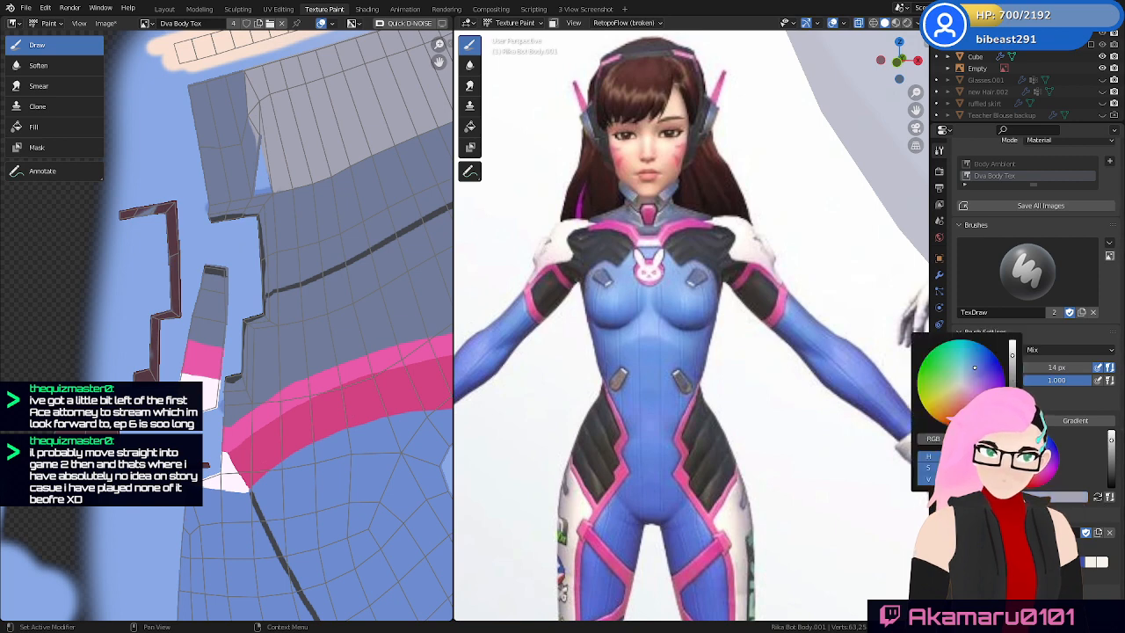
left_click(1013, 453)
left_click(693, 282)
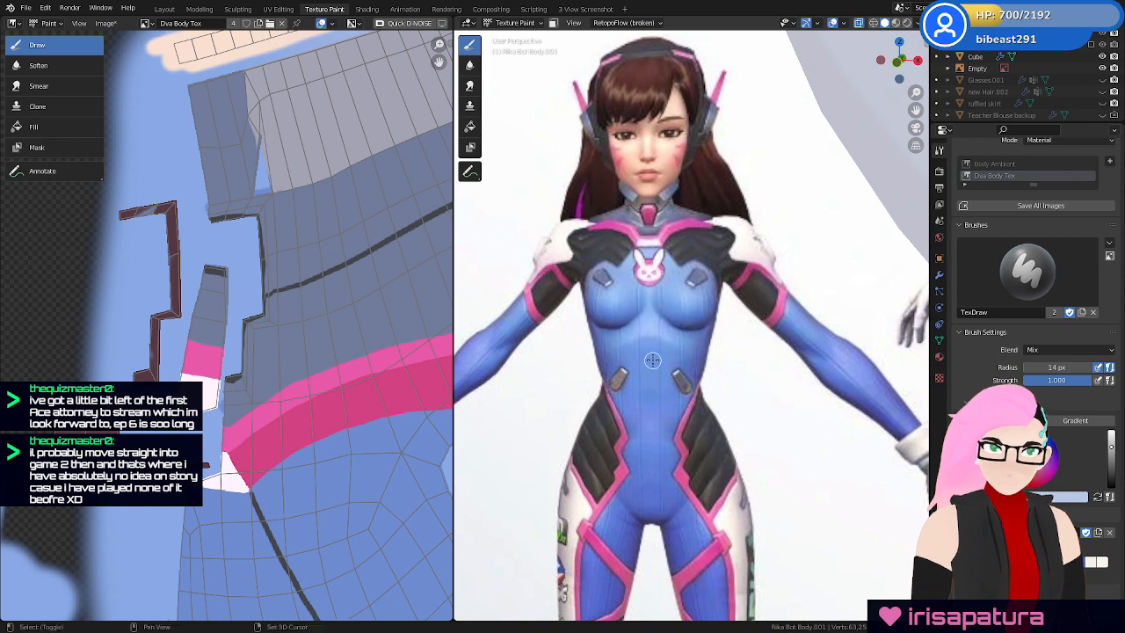
Start filling the middle of the chest vent with light grey at a 21 px brush radius, and save the texture image
key("KP_1")
scroll(729, 405, "up", 3)
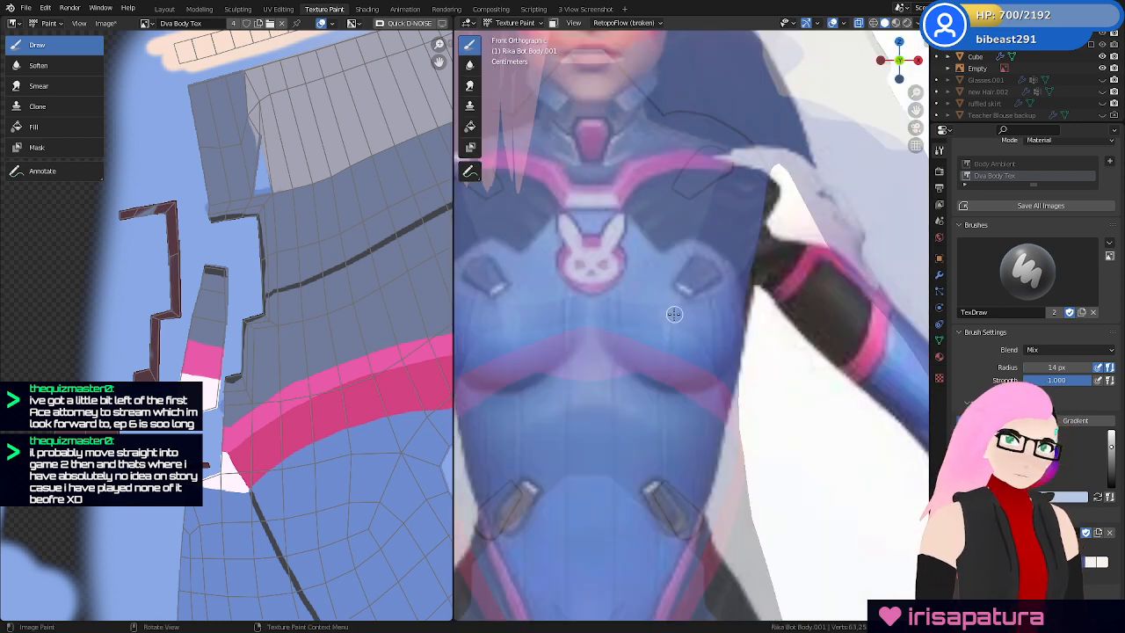
scroll(728, 311, "up", 5)
scroll(729, 311, "up", 3)
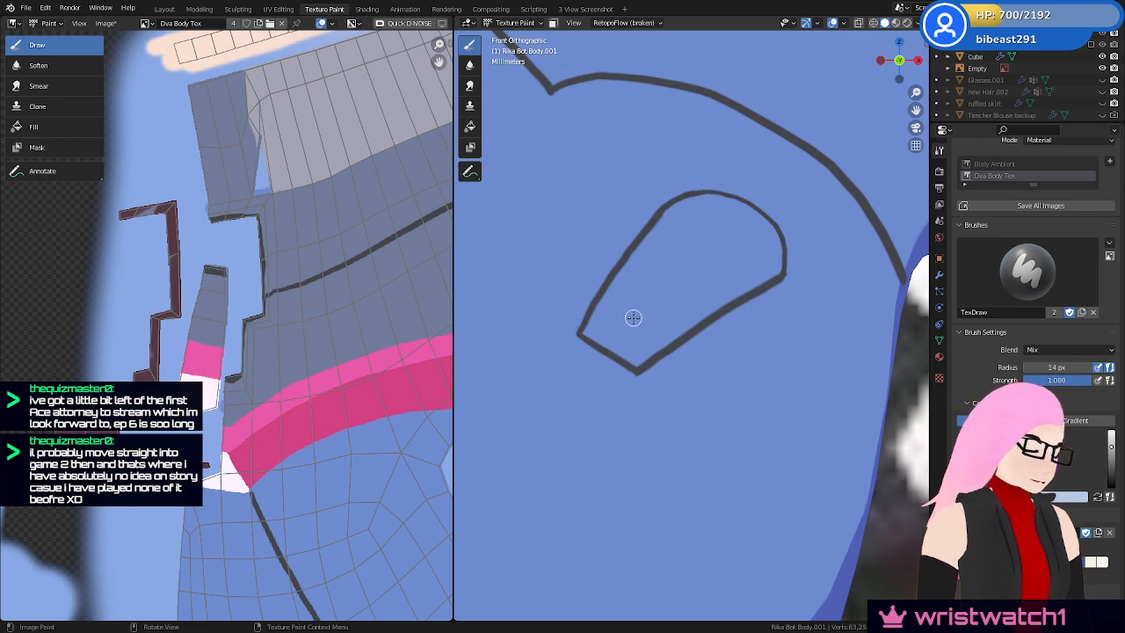
key("f")
mouse_move(624, 324)
left_mouse_down()
mouse_move(660, 278)
mouse_move(710, 247)
mouse_move(691, 296)
mouse_move(734, 254)
mouse_move(601, 299)
left_mouse_up()
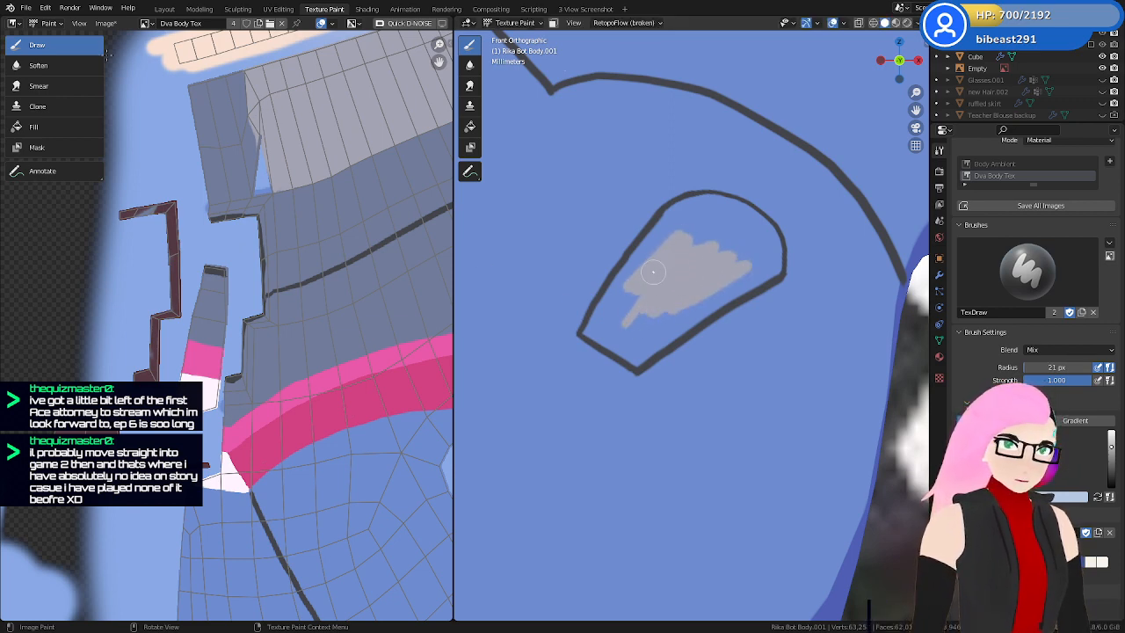
left_click(105, 23)
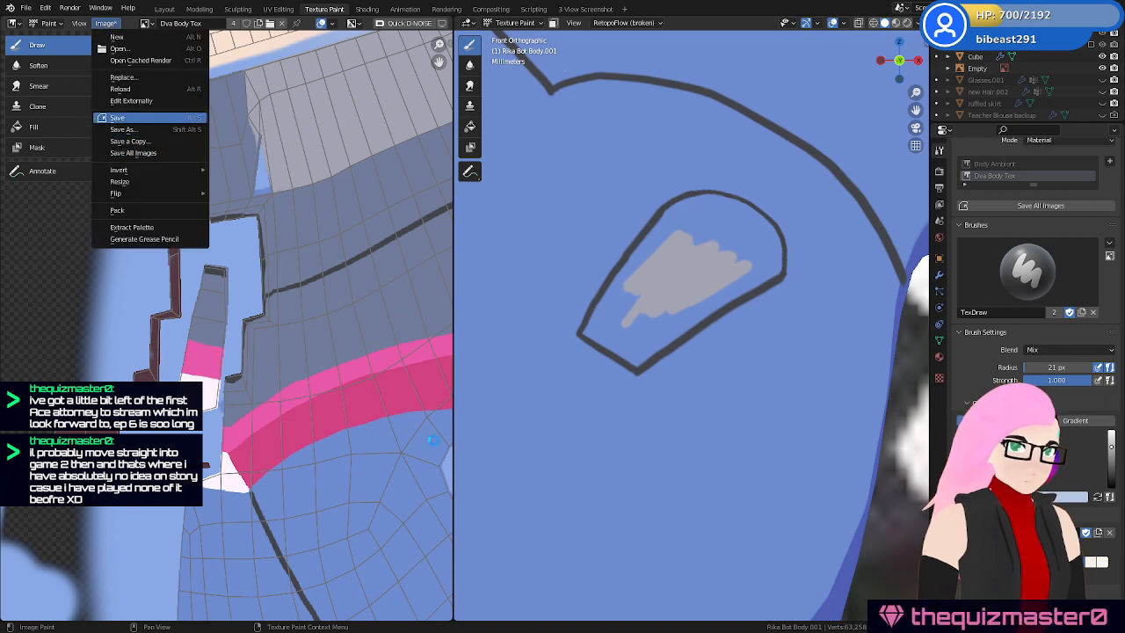
left_click(119, 116)
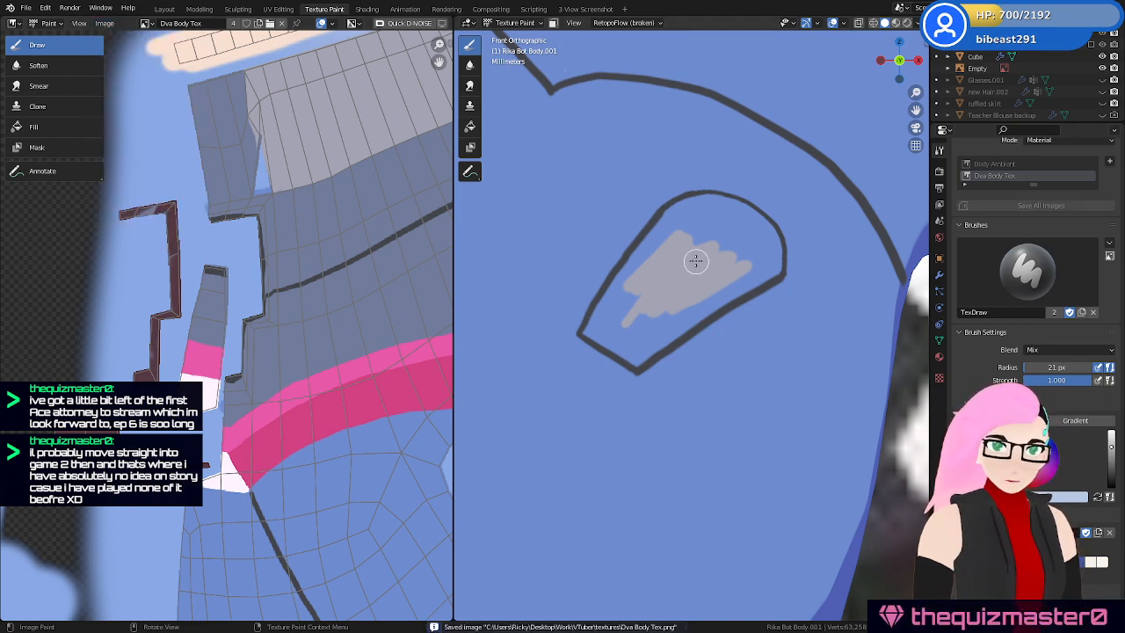
Fill the rest of the chest vent with light grey up to its dark outline, including the narrow tip and rounded end
left_click_drag(691, 224, 643, 255)
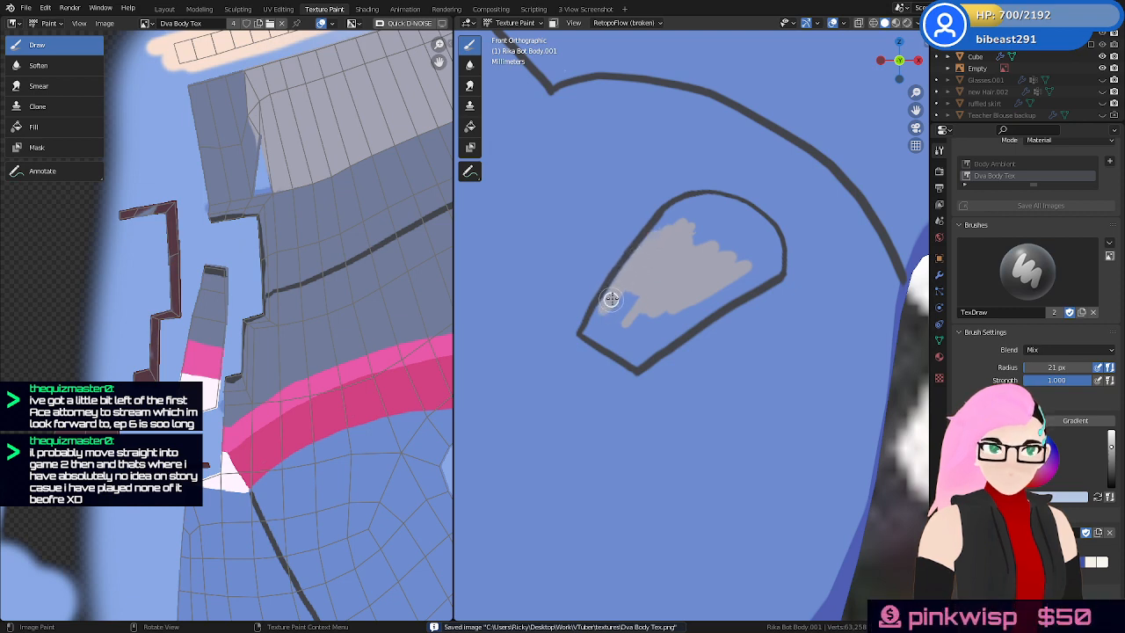
mouse_move(611, 299)
left_mouse_down()
mouse_move(605, 313)
mouse_move(681, 308)
mouse_move(756, 271)
mouse_move(747, 276)
mouse_move(711, 221)
mouse_move(708, 234)
left_mouse_up()
scroll(767, 274, "up", 5)
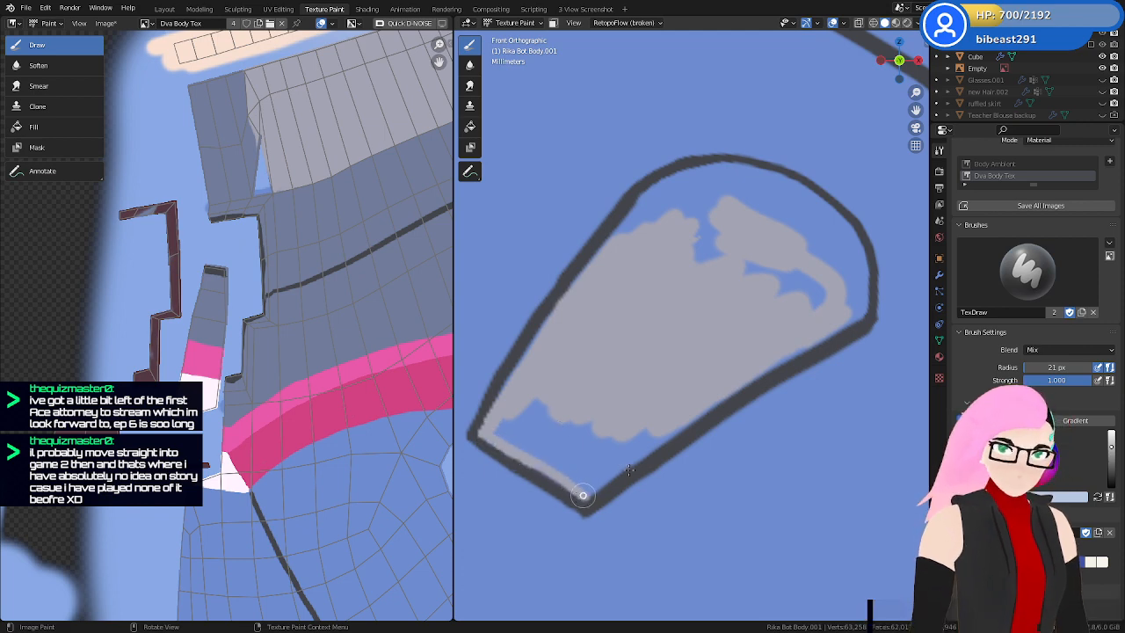
left_click_drag(589, 495, 683, 420)
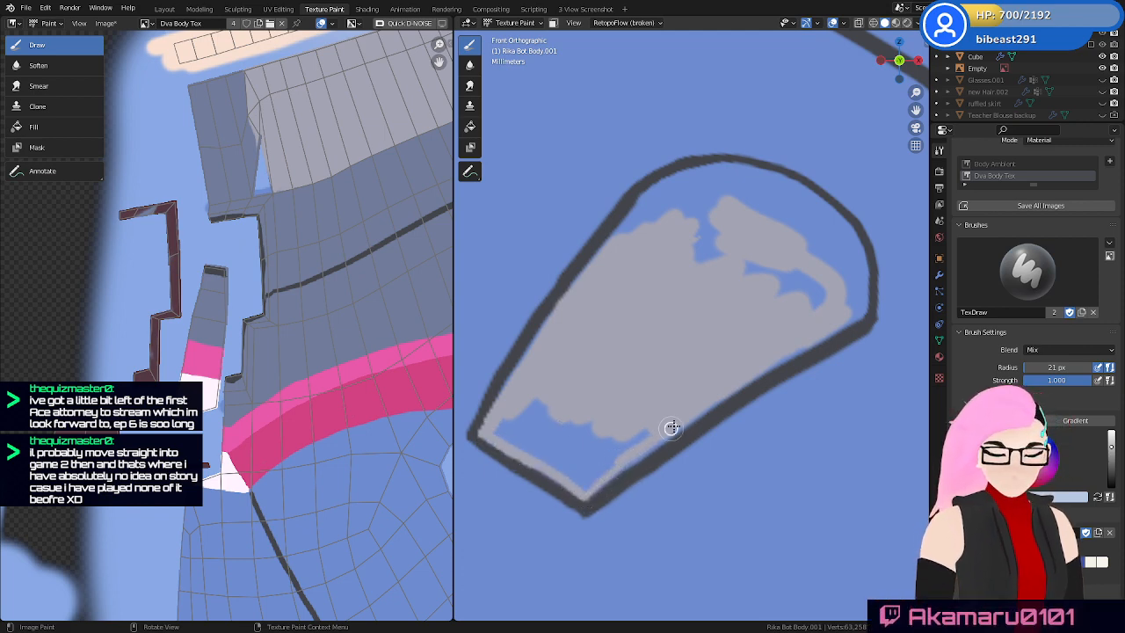
mouse_move(631, 458)
left_mouse_down()
mouse_move(651, 425)
mouse_move(565, 454)
mouse_move(528, 407)
mouse_move(525, 437)
mouse_move(530, 424)
mouse_move(512, 437)
left_mouse_up()
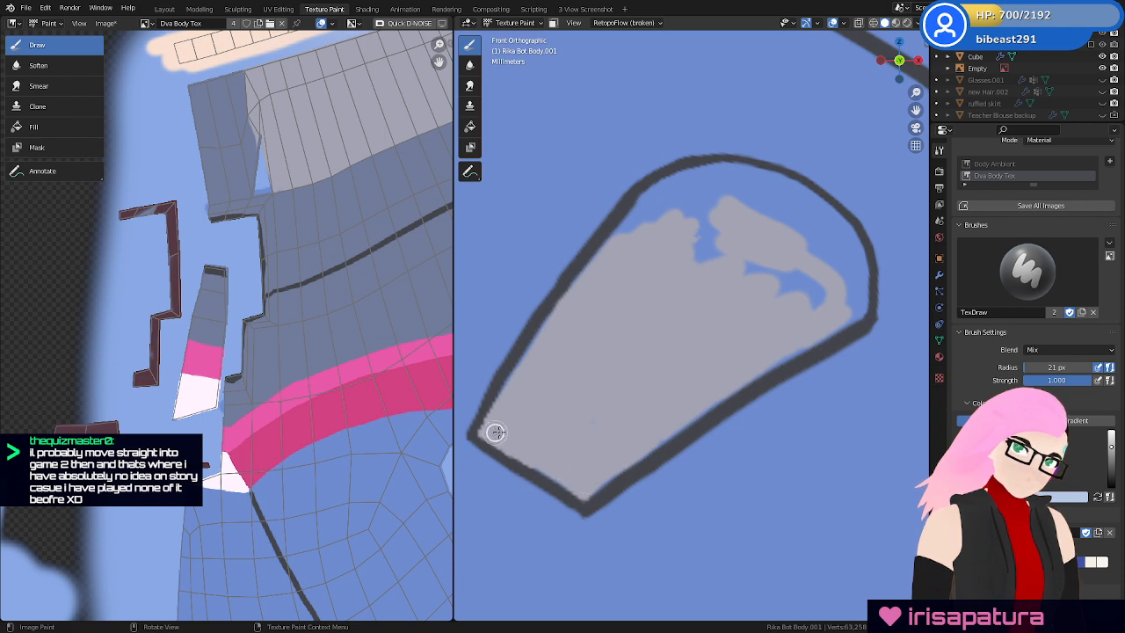
mouse_move(816, 323)
left_mouse_down()
mouse_move(807, 278)
mouse_move(769, 291)
mouse_move(768, 252)
mouse_move(726, 229)
mouse_move(670, 239)
mouse_move(683, 191)
mouse_move(633, 224)
mouse_move(671, 176)
mouse_move(738, 168)
mouse_move(800, 230)
mouse_move(754, 186)
mouse_move(656, 195)
left_mouse_up()
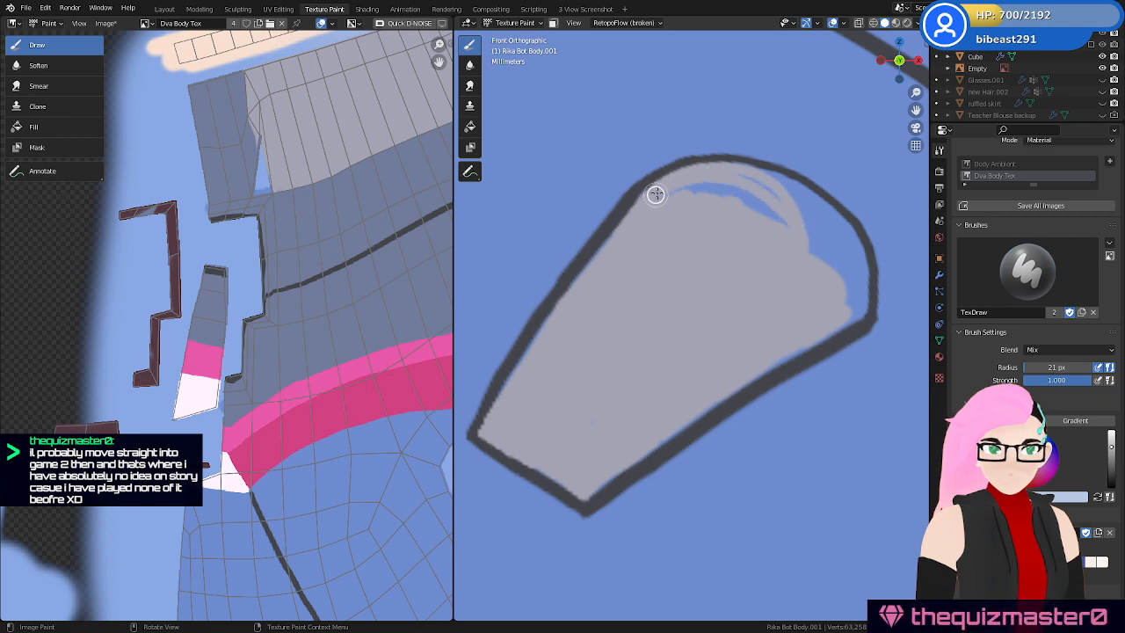
left_click_drag(777, 219, 688, 177)
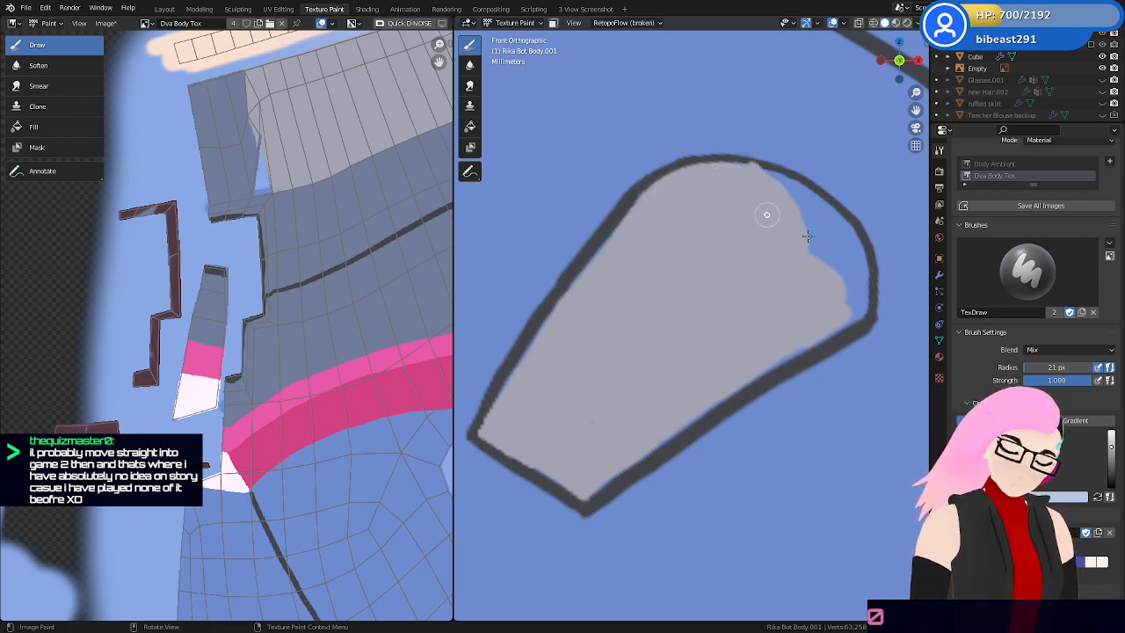
left_click_drag(741, 170, 777, 204)
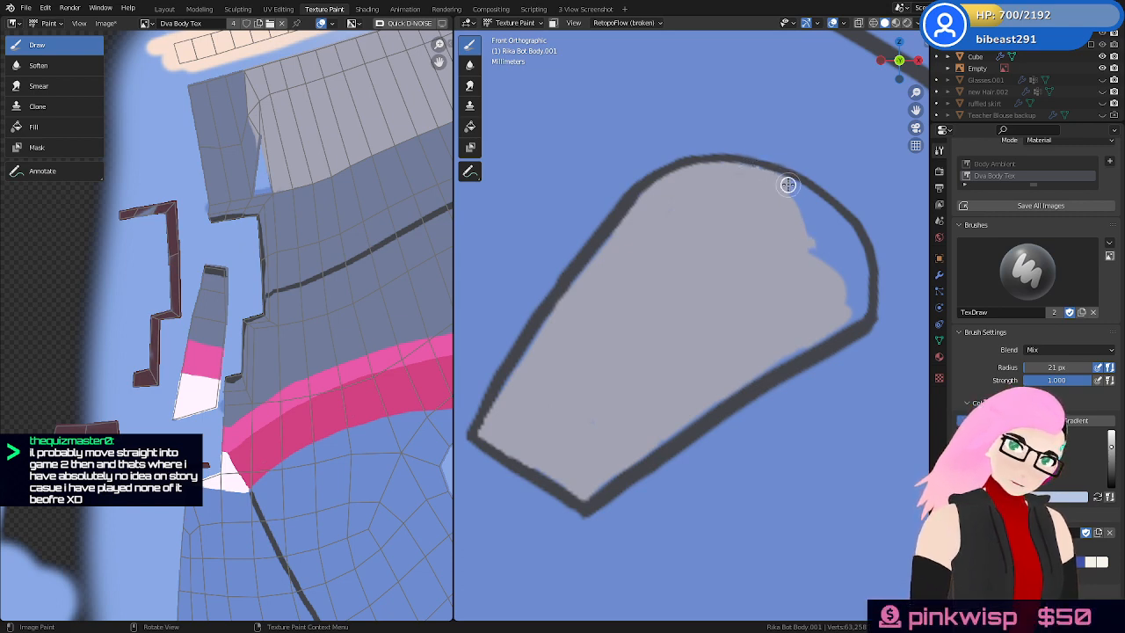
mouse_move(826, 207)
left_mouse_down()
mouse_move(862, 238)
mouse_move(859, 304)
mouse_move(845, 323)
left_mouse_up()
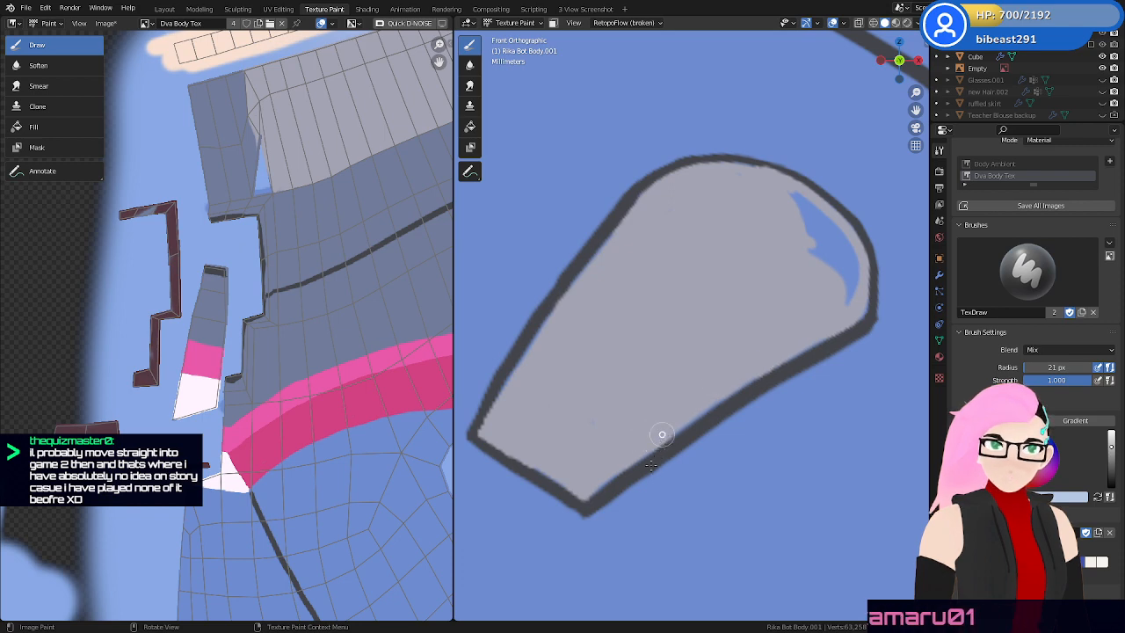
mouse_move(856, 284)
left_mouse_down()
mouse_move(853, 267)
mouse_move(804, 211)
mouse_move(822, 253)
left_mouse_up()
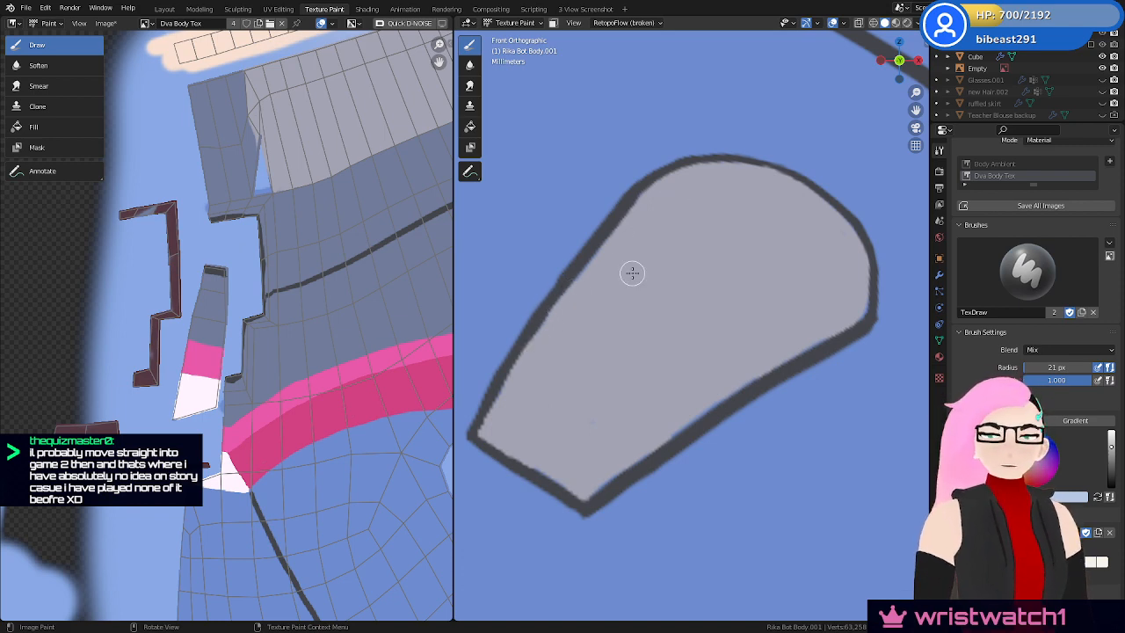
Paint a pale blue strip across the chest vent's narrow lower end, just inside the dark outline
scroll(633, 273, "down", 6)
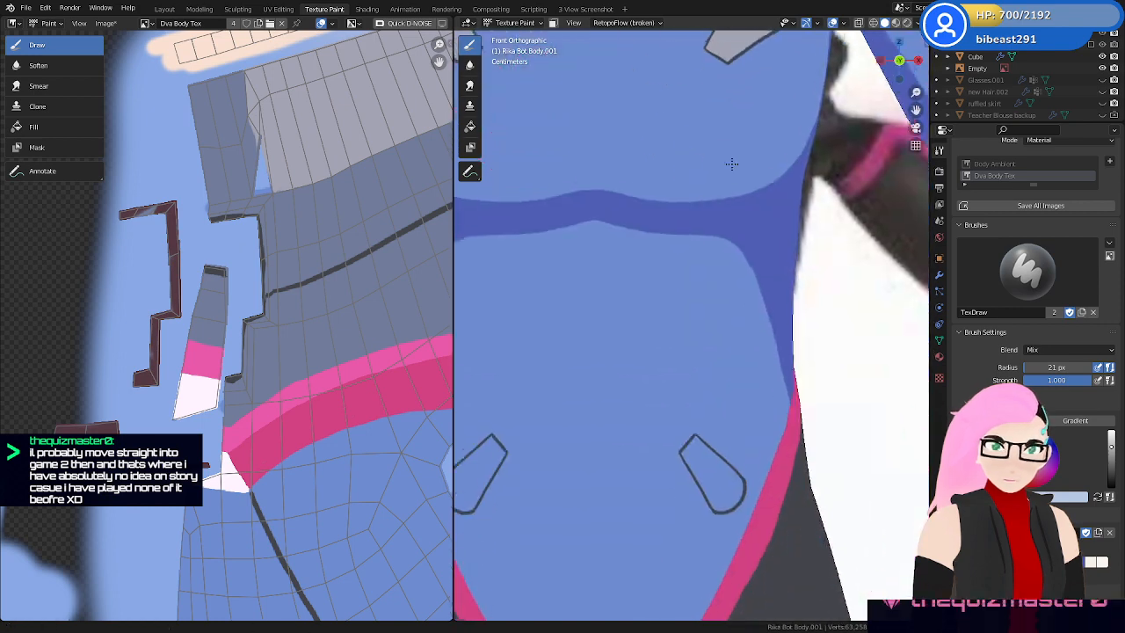
scroll(721, 255, "down", 5)
scroll(710, 334, "up", 9)
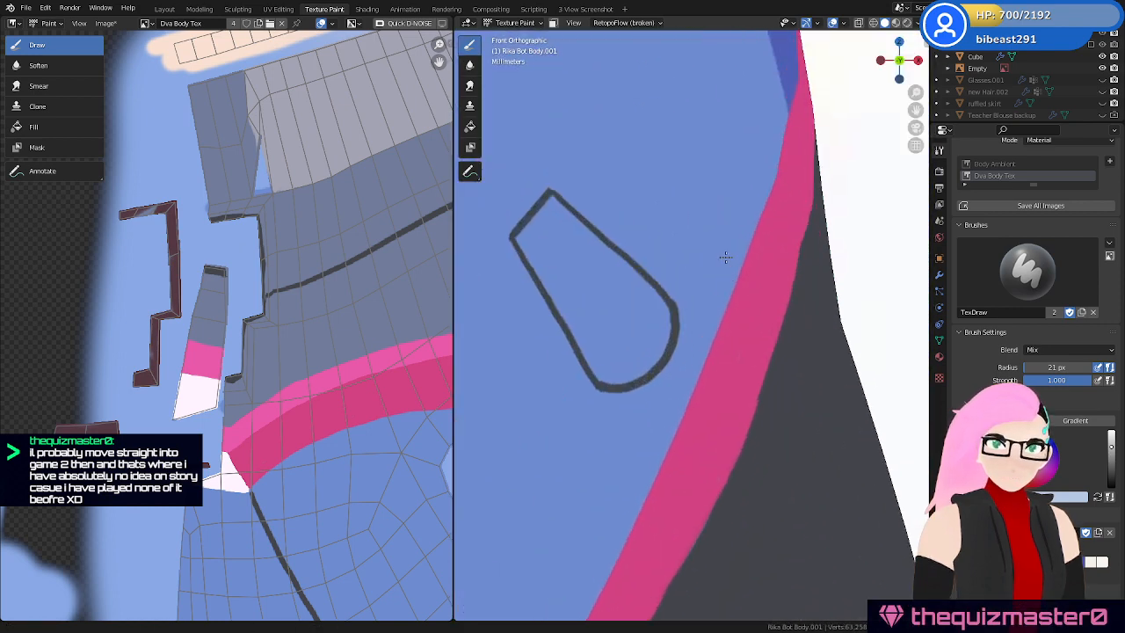
middle_click_drag(725, 257, 769, 375, "shift")
middle_click_drag(748, 189, 769, 390, "shift")
middle_click_drag(729, 131, 741, 530, "shift")
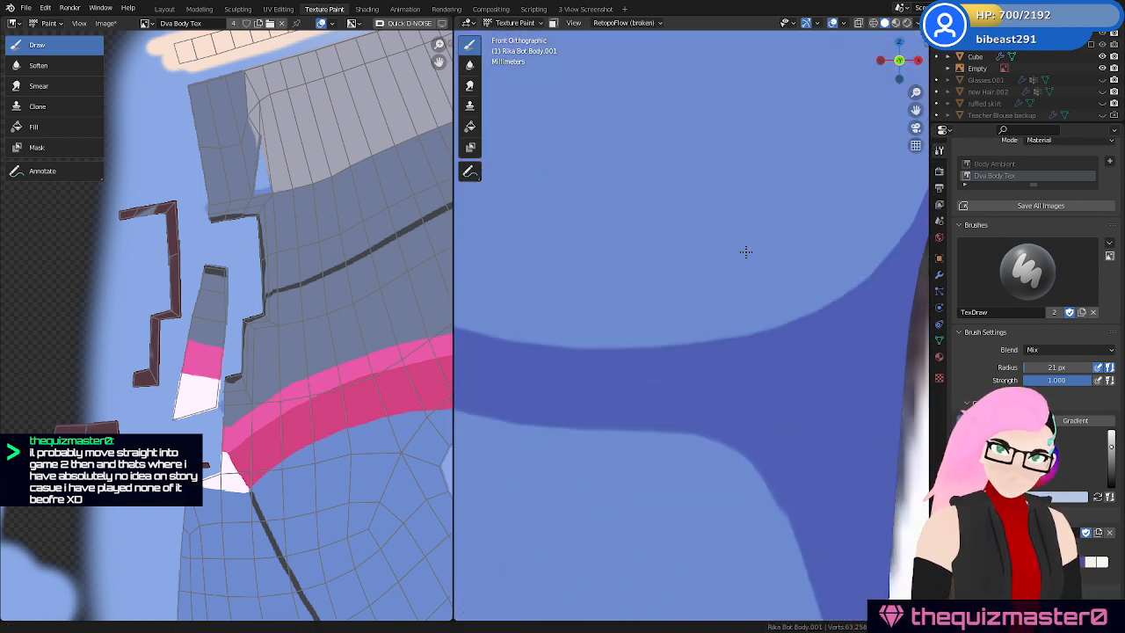
scroll(743, 290, "down", 3)
scroll(645, 342, "up", 6)
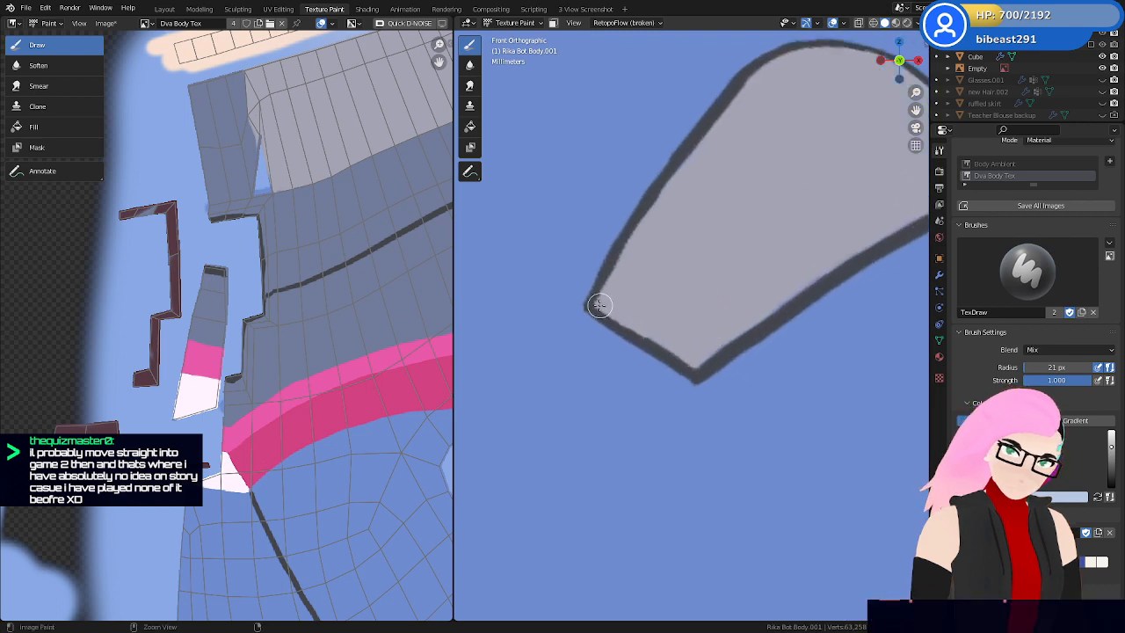
mouse_move(598, 305)
left_mouse_down()
mouse_move(673, 350)
mouse_move(620, 307)
left_mouse_up()
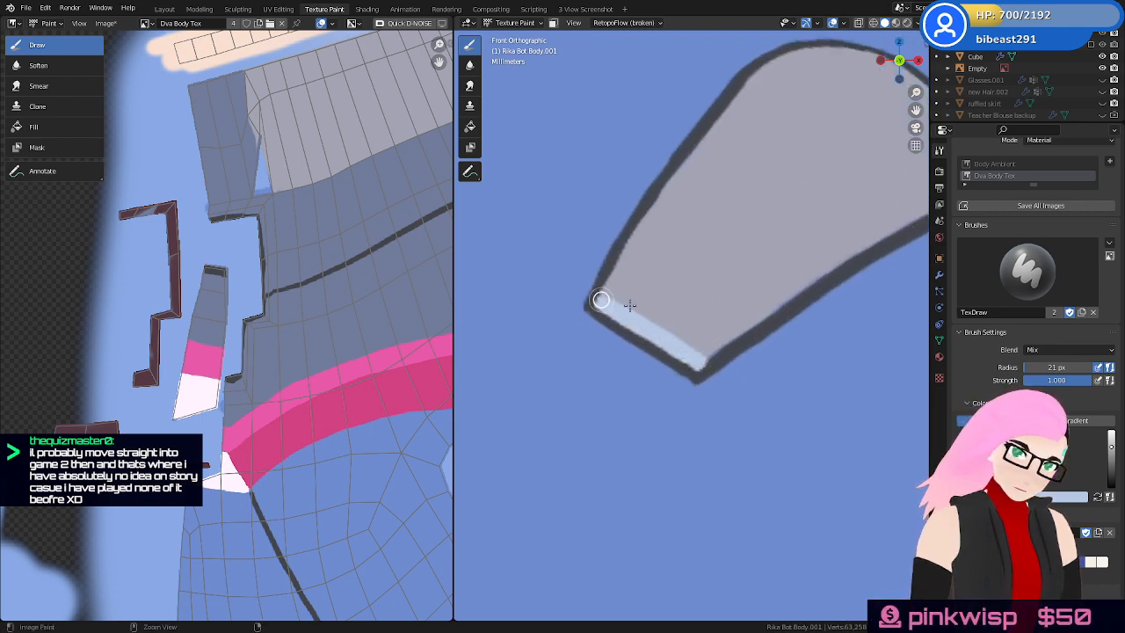
Try a pale blue strip across the narrow upper end of the abdominal vent, and undo it
scroll(732, 437, "down", 8)
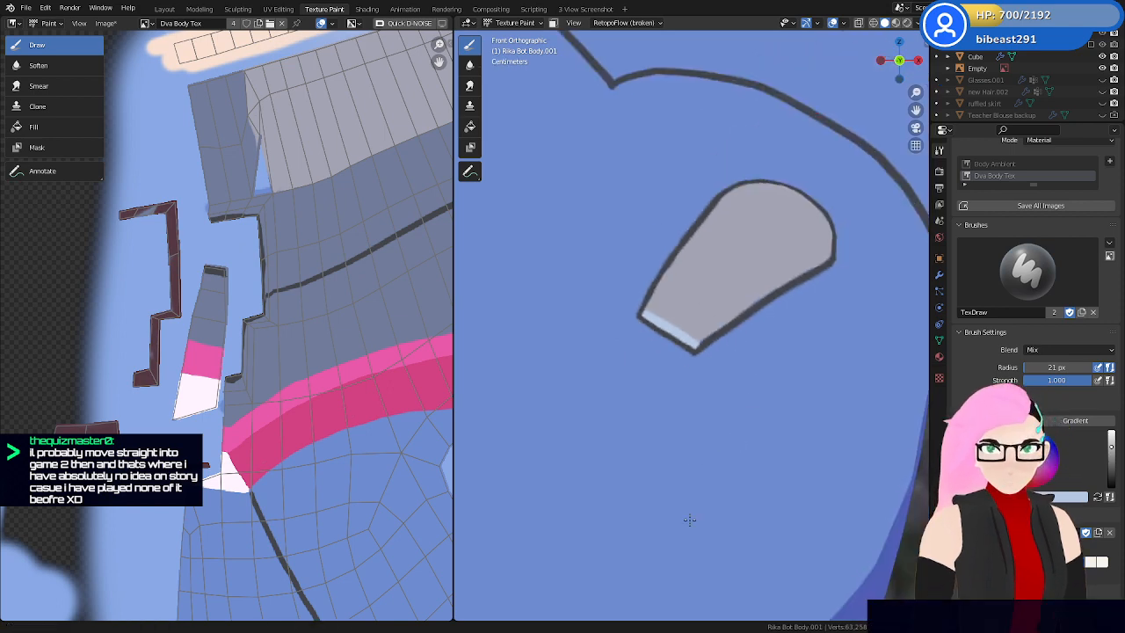
scroll(722, 448, "up", 6)
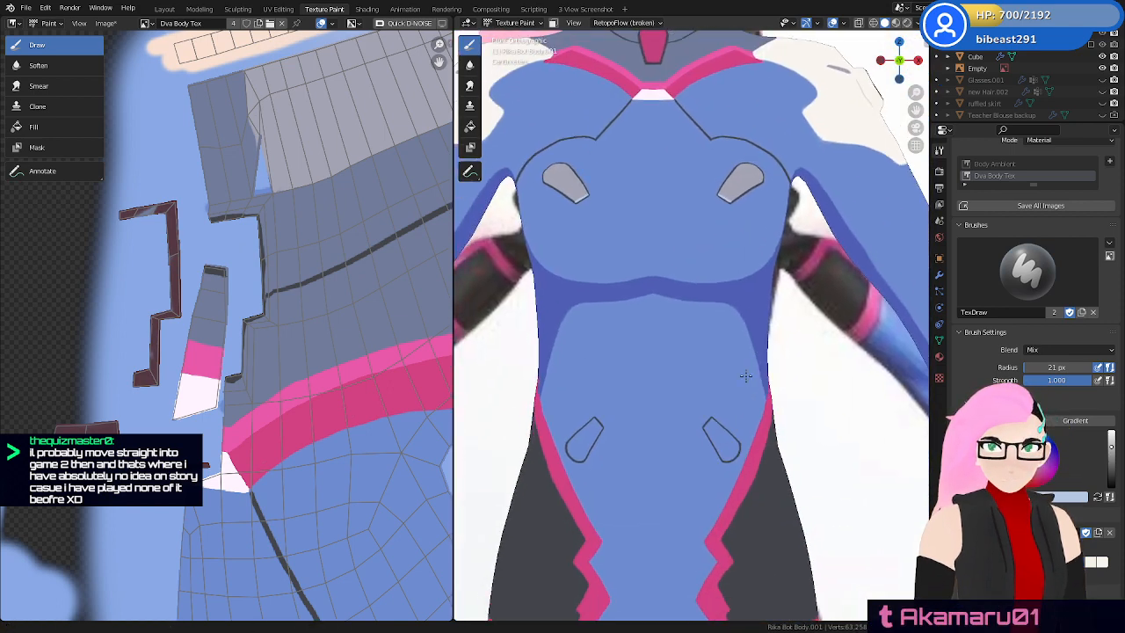
scroll(680, 387, "up", 7)
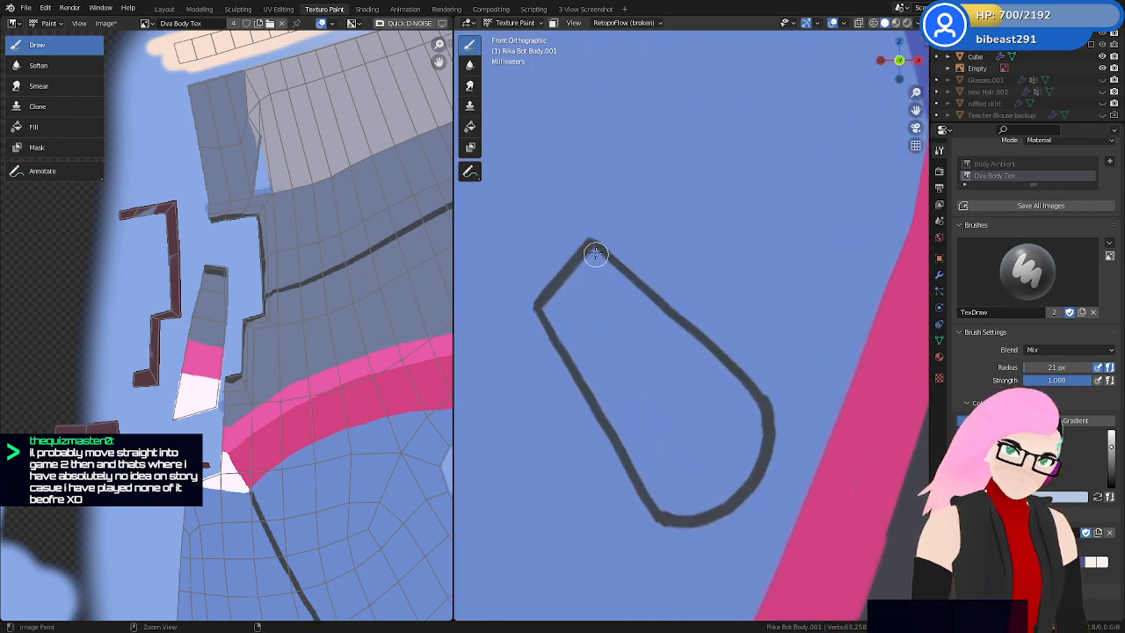
left_click_drag(594, 249, 564, 289, "ctrl")
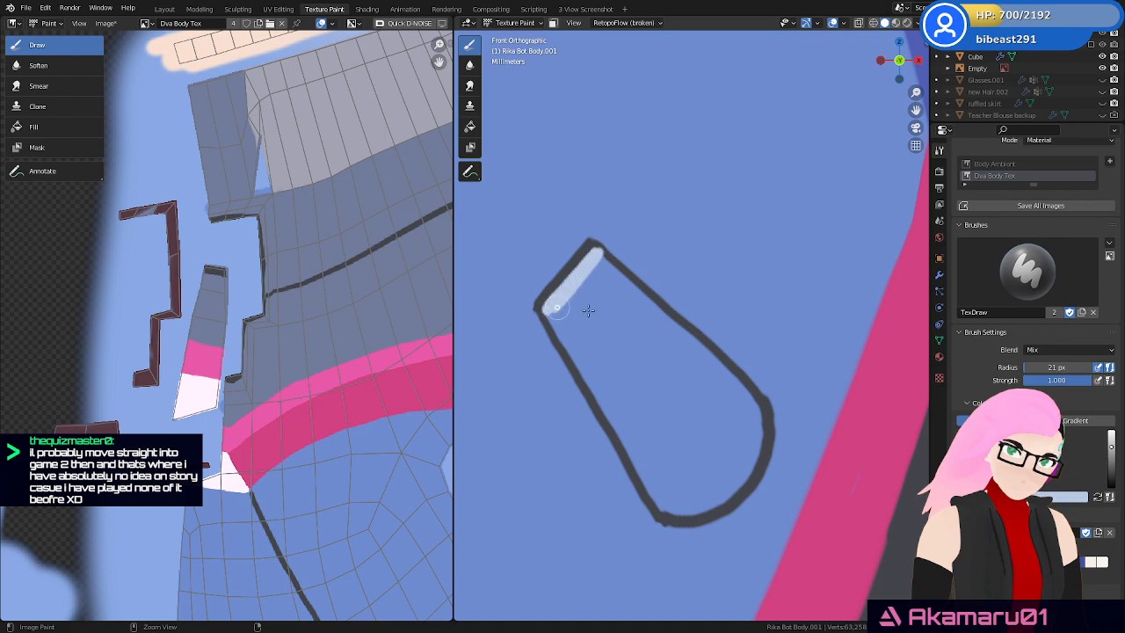
key("ctrl+z")
scroll(625, 338, "up", 3)
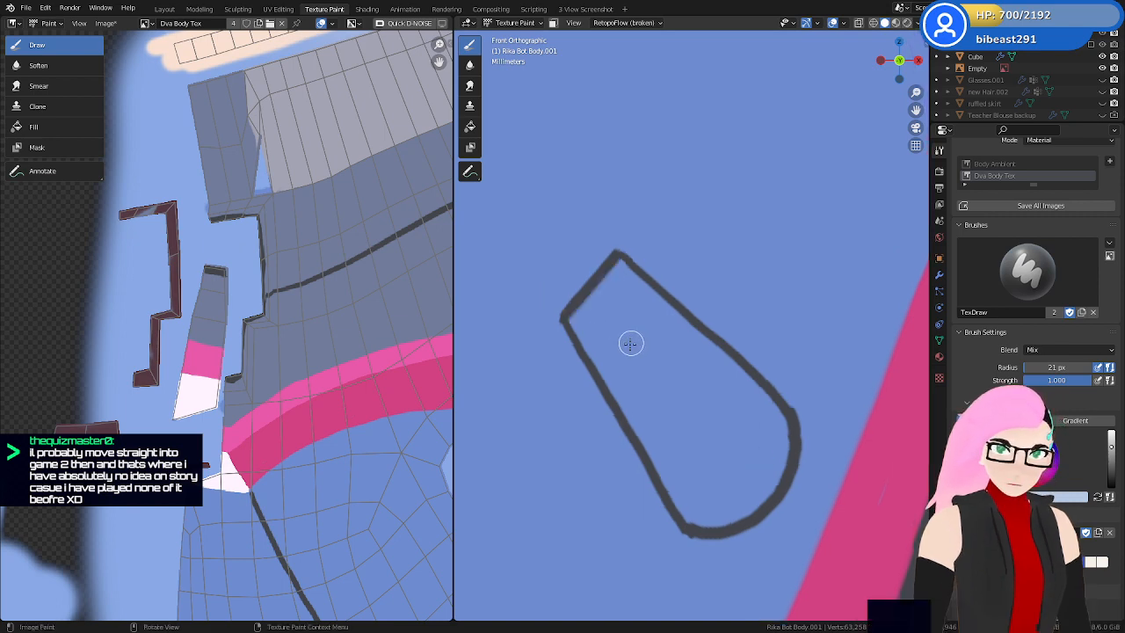
Paint a pale-blue highlight along the hip plate's short edge and fill the plate's upper half with light grey
mouse_move(548, 314)
left_mouse_down("ctrl")
mouse_move(593, 267)
mouse_move(557, 319)
left_mouse_up("ctrl")
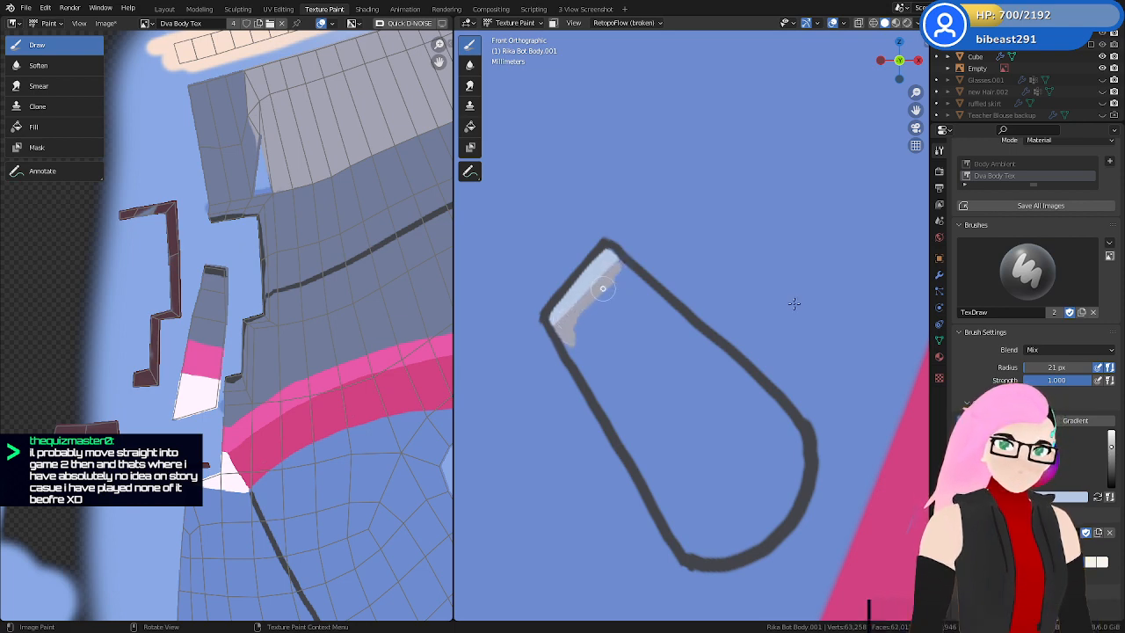
left_click_drag(621, 267, 652, 302)
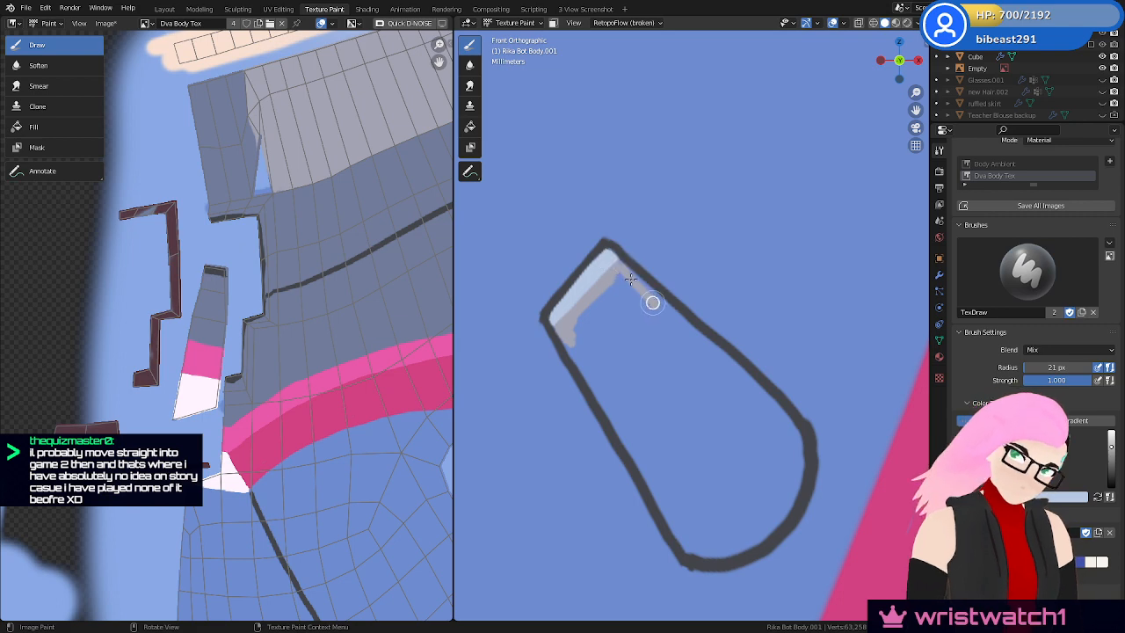
mouse_move(621, 266)
left_mouse_down()
mouse_move(683, 328)
mouse_move(605, 297)
mouse_move(633, 359)
mouse_move(615, 329)
mouse_move(572, 338)
mouse_move(638, 446)
mouse_move(583, 357)
mouse_move(625, 360)
mouse_move(655, 403)
left_mouse_up()
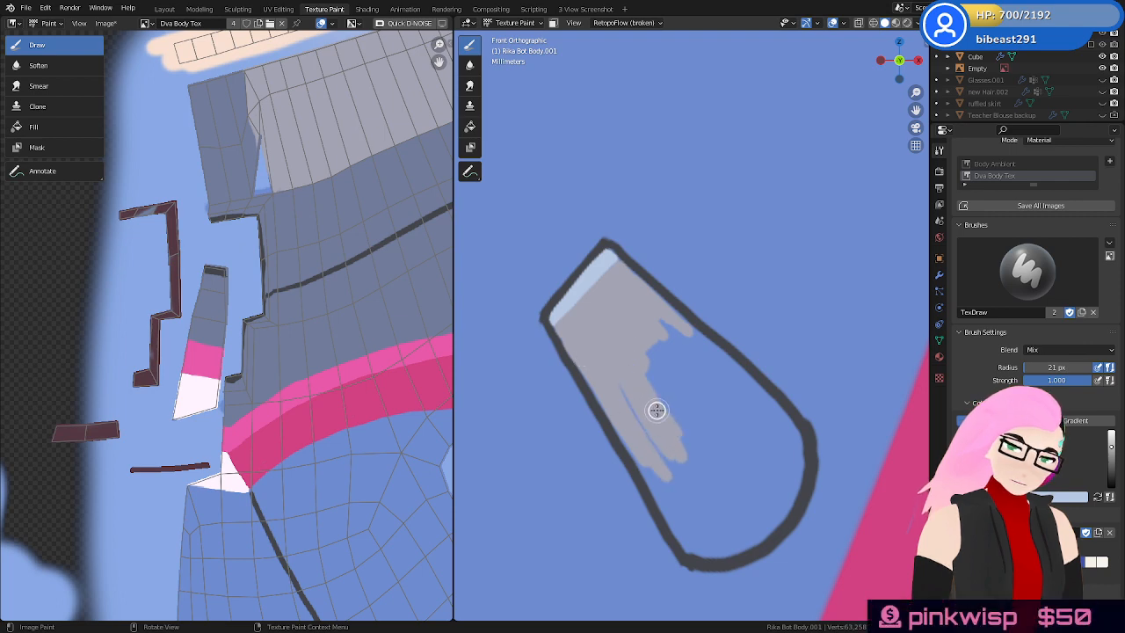
mouse_move(654, 427)
left_mouse_down()
mouse_move(686, 480)
mouse_move(694, 445)
mouse_move(715, 428)
mouse_move(694, 430)
mouse_move(736, 415)
mouse_move(728, 380)
left_mouse_up()
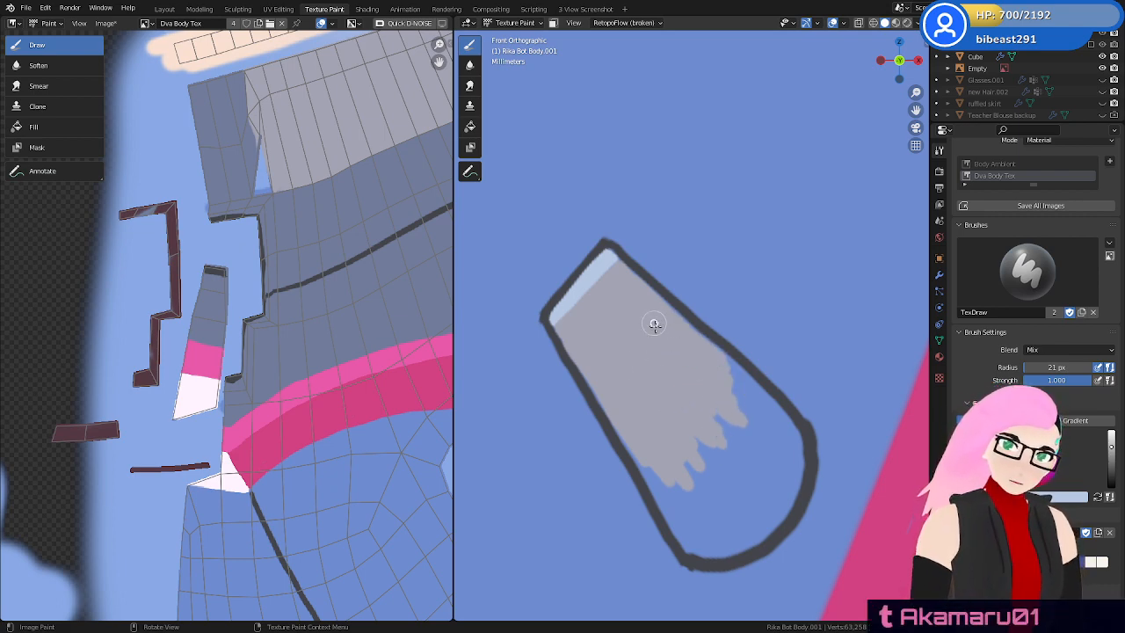
Fill the rest of the hip plate with light grey down to its rounded end, staying inside the dark outline
middle_click_drag(740, 480, 710, 375, "shift")
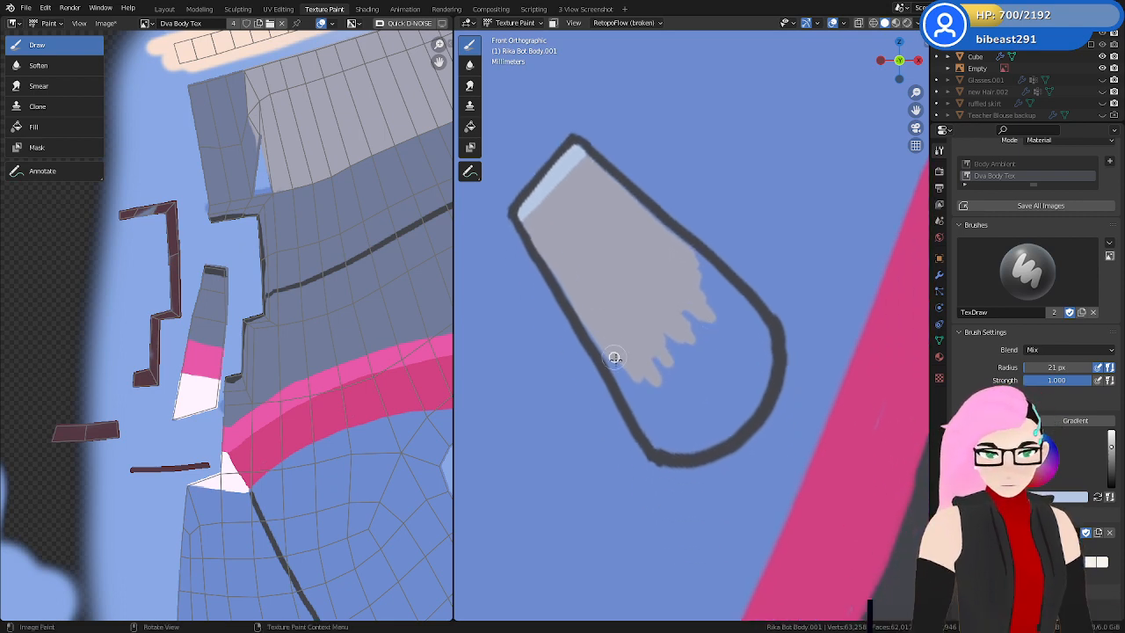
left_click_drag(614, 357, 621, 377)
left_click_drag(595, 322, 613, 356)
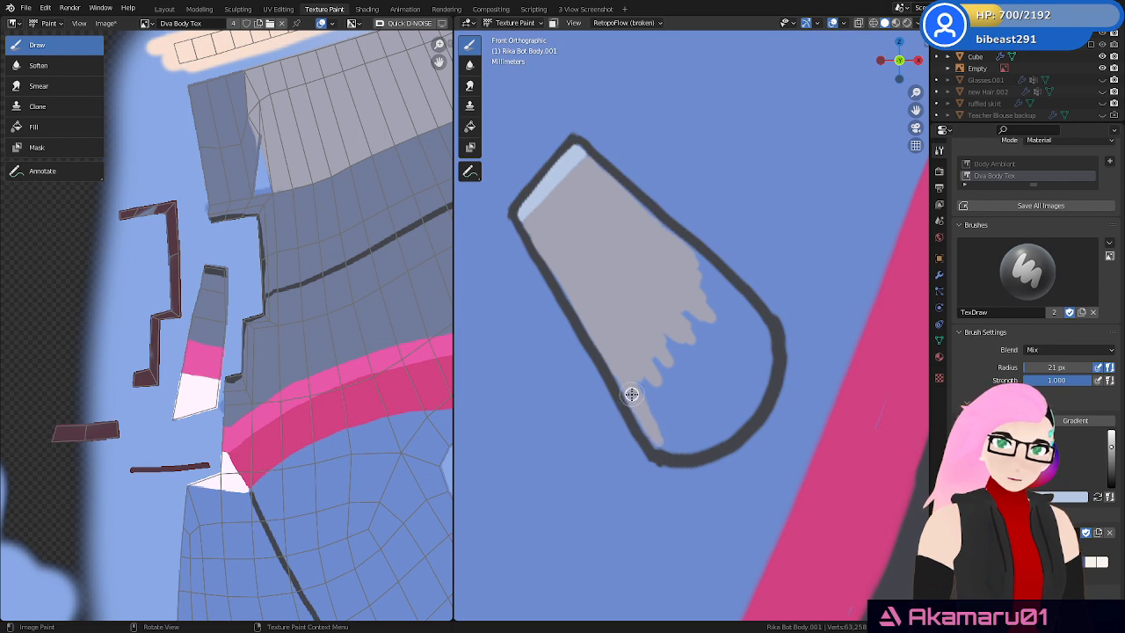
mouse_move(631, 395)
left_mouse_down()
mouse_move(655, 399)
mouse_move(663, 326)
mouse_move(706, 349)
mouse_move(725, 330)
left_mouse_up()
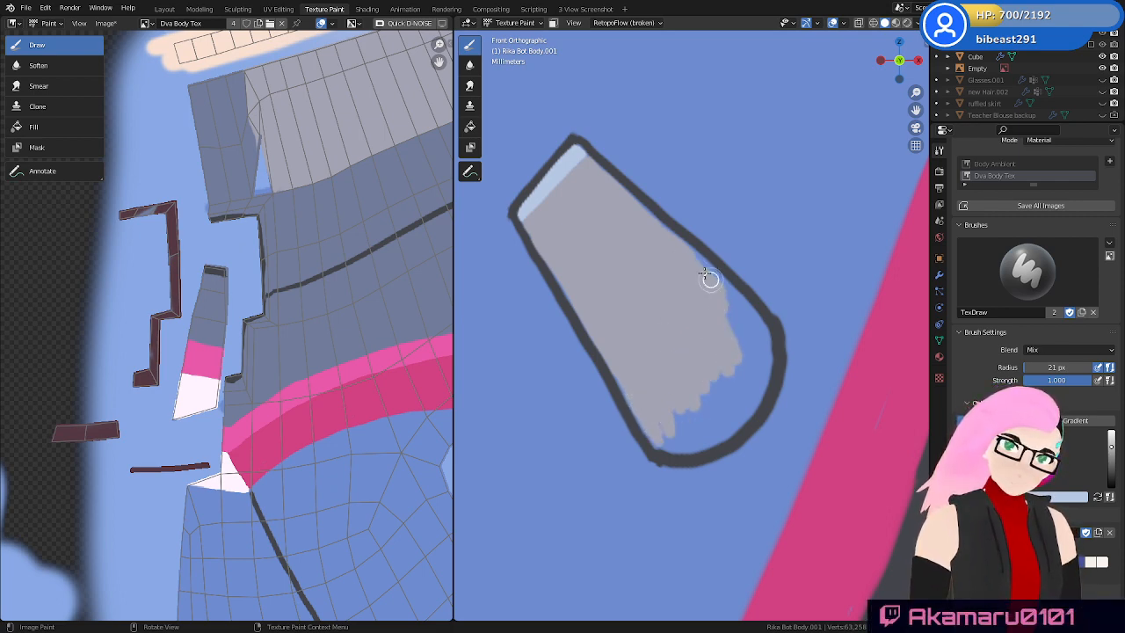
mouse_move(700, 265)
left_mouse_down()
mouse_move(733, 298)
mouse_move(766, 373)
left_mouse_up()
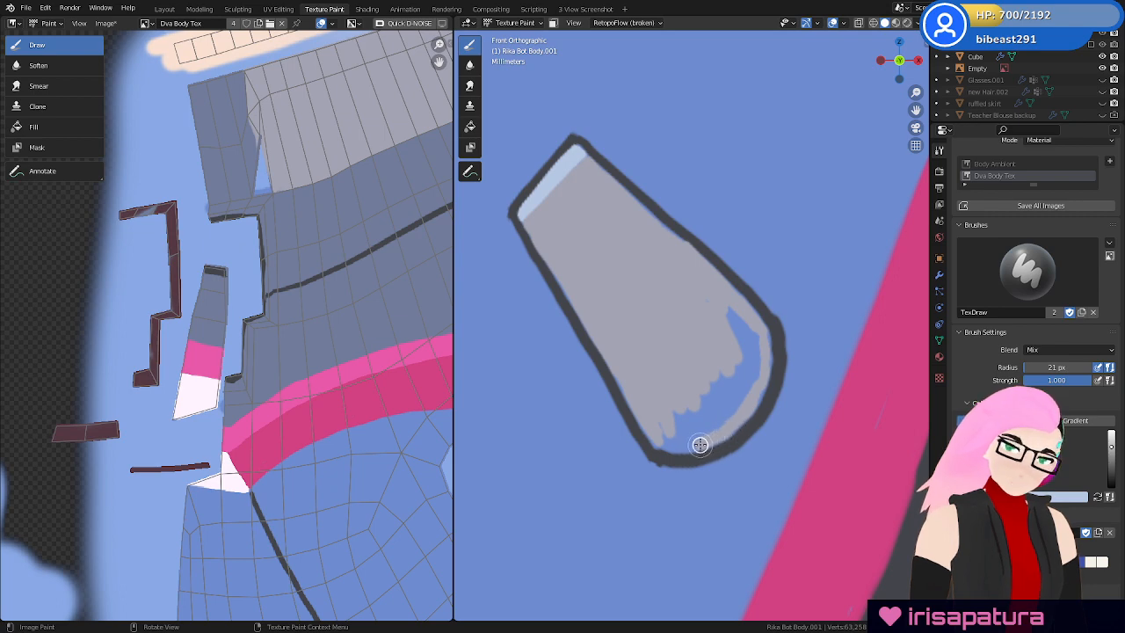
mouse_move(655, 442)
left_mouse_down()
mouse_move(698, 410)
mouse_move(721, 419)
mouse_move(754, 364)
mouse_move(744, 320)
mouse_move(720, 397)
mouse_move(708, 397)
mouse_move(723, 405)
left_mouse_up()
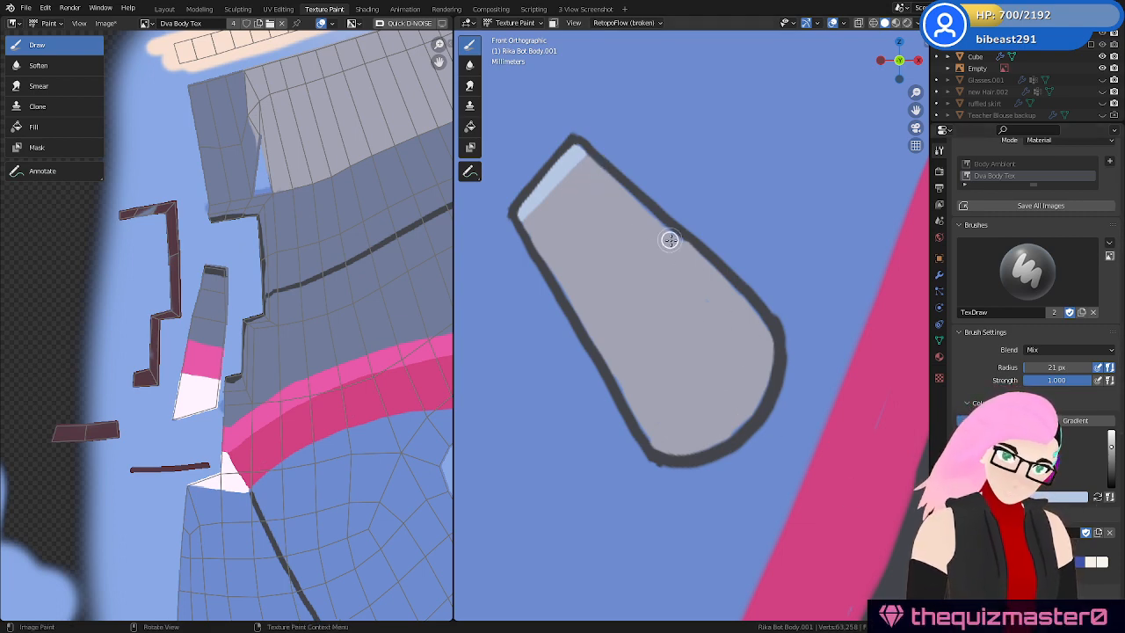
Touch up the grey fill along the hip plate's long edges, undo the last stroke, and save the file
mouse_move(689, 250)
left_mouse_down()
mouse_move(625, 188)
mouse_move(683, 261)
left_mouse_up()
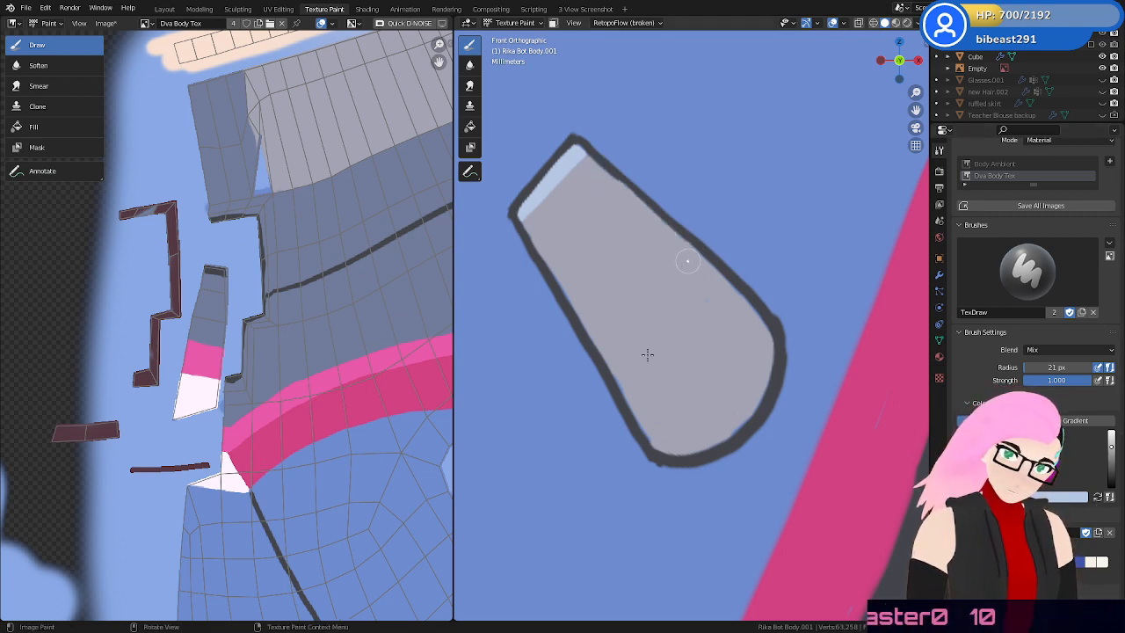
mouse_move(625, 385)
left_mouse_down()
mouse_move(653, 440)
mouse_move(599, 337)
left_mouse_up()
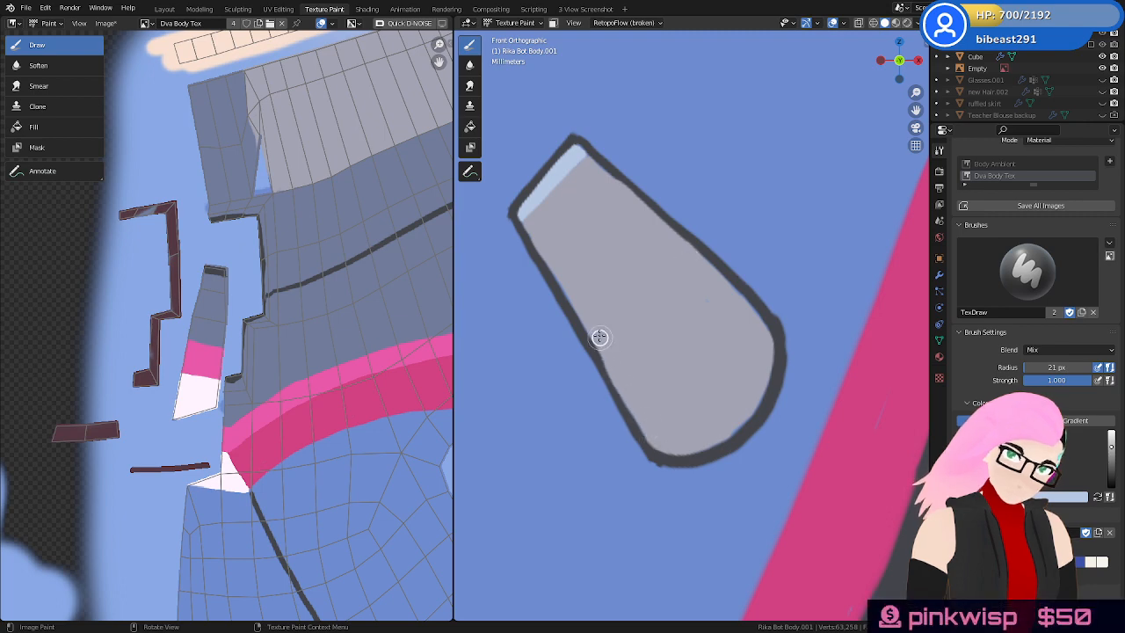
key("ctrl+z")
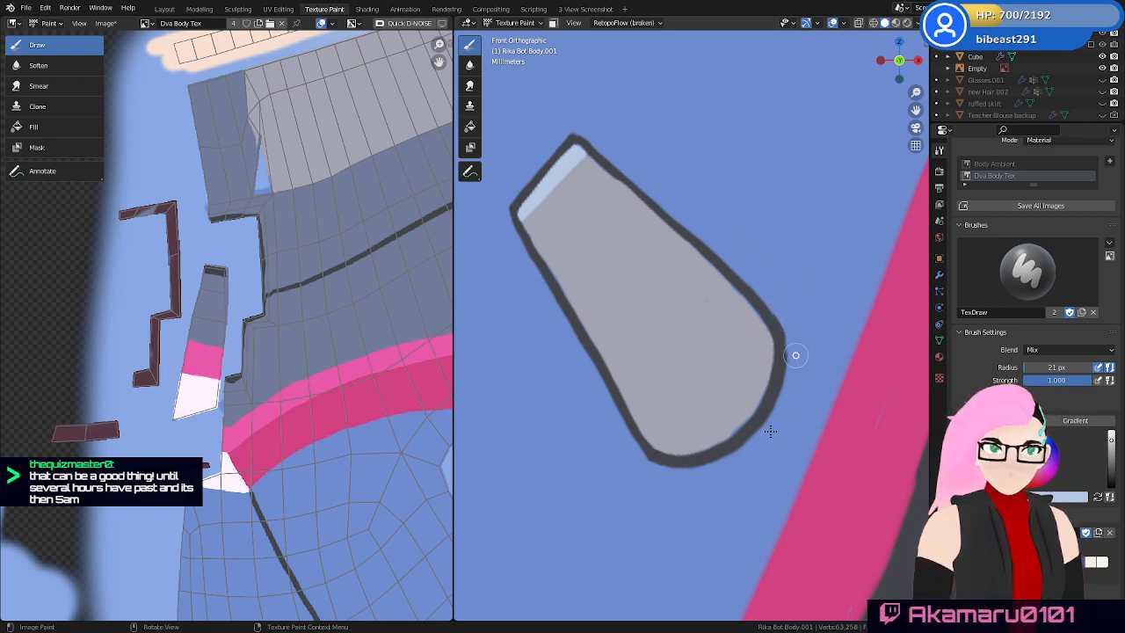
middle_click_drag(799, 316, 765, 453, "ctrl")
key("ctrl+s")
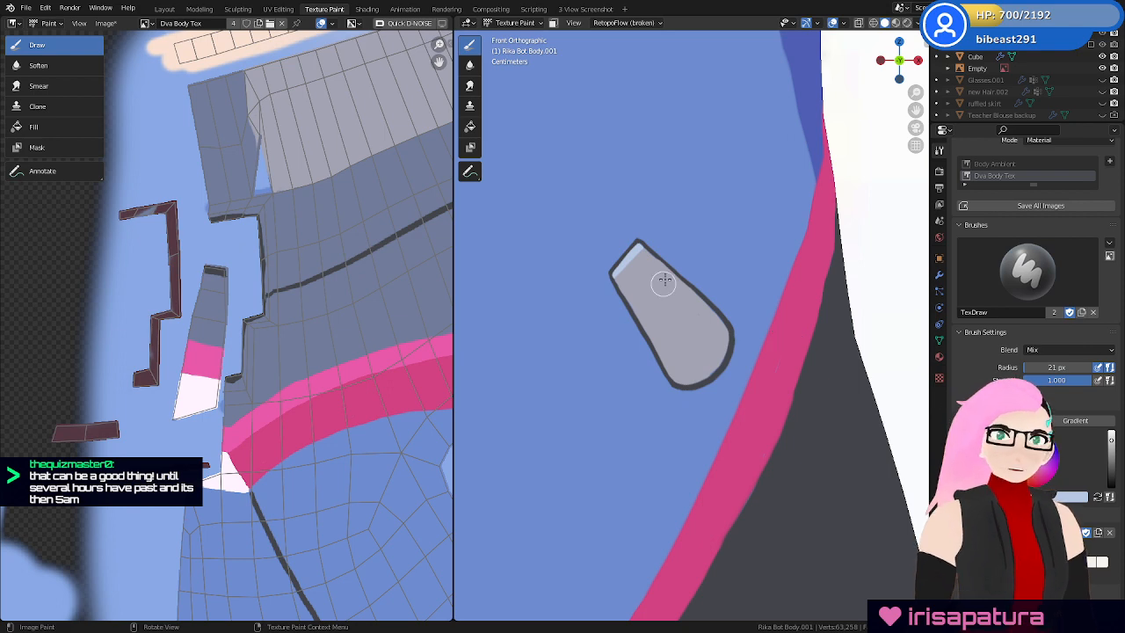
Compare the painted plates and seams on the suit's front with the D.Va reference figures
scroll(664, 281, "down", 10)
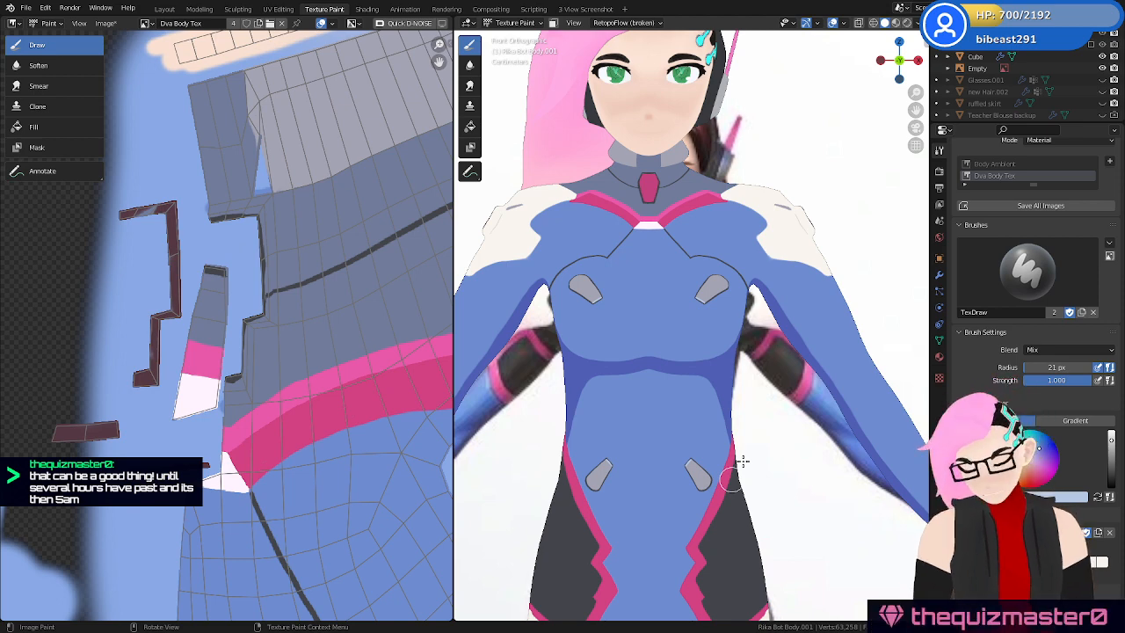
middle_click_drag(744, 462, 717, 470)
middle_click_drag(784, 271, 756, 319, "shift")
scroll(756, 319, "up", 2)
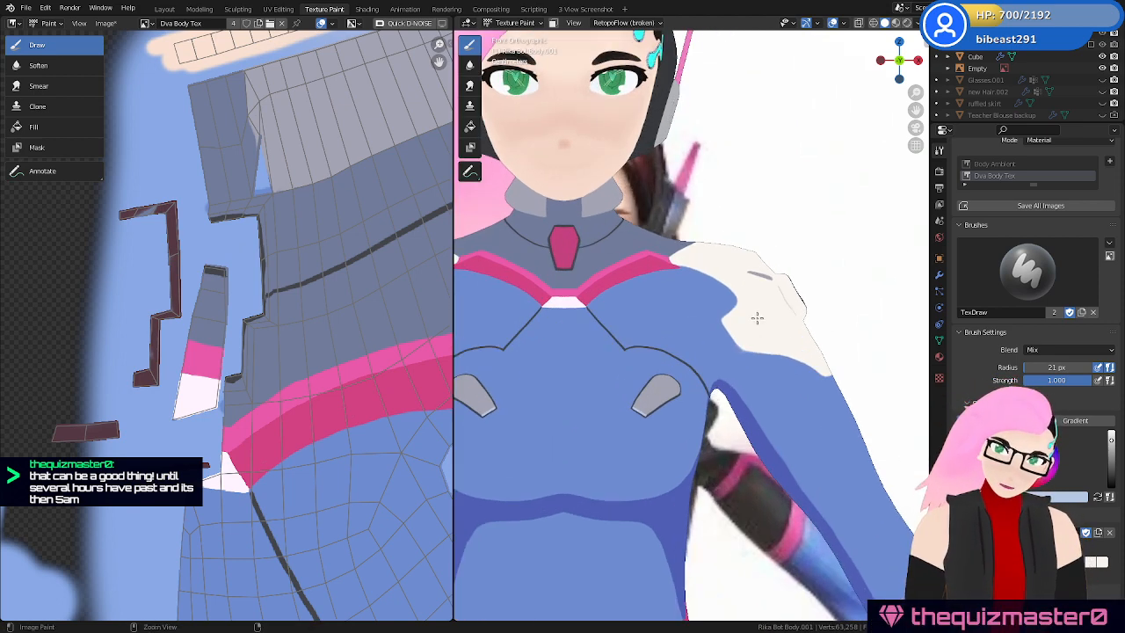
scroll(750, 442, "up", 5)
middle_click_drag(779, 437, 573, 427, "shift")
scroll(749, 442, "down", 5)
scroll(747, 387, "up", 3)
scroll(711, 457, "down", 6)
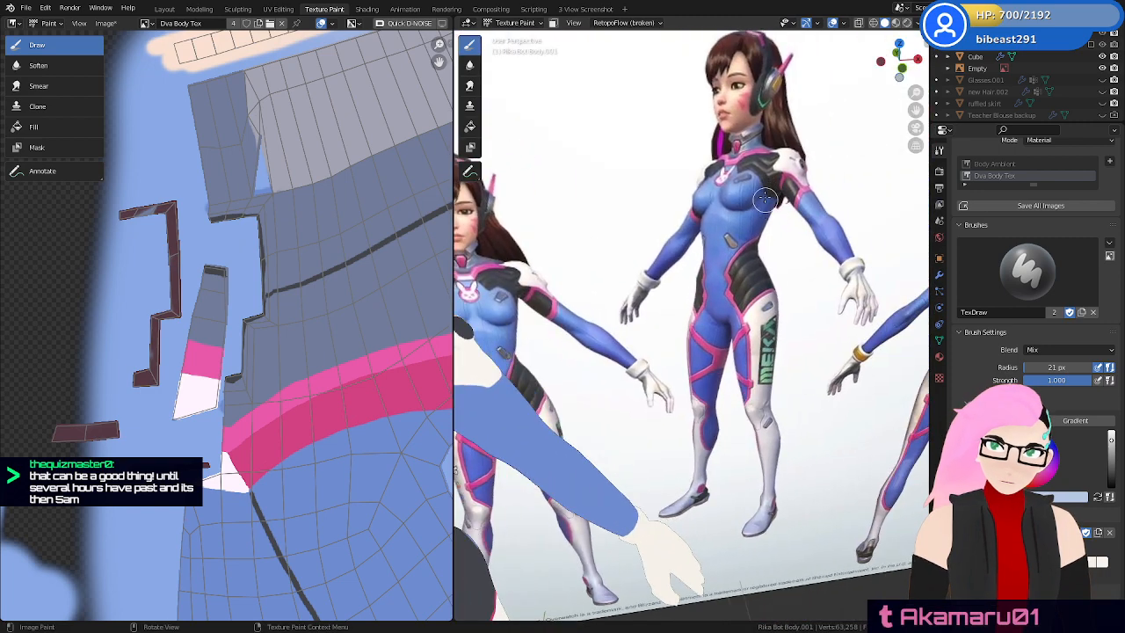
Paint a dark seam branching down from the chest line onto the torso's side below the armpit
middle_click_drag(848, 294, 769, 355)
scroll(769, 354, "up", 3)
middle_click_drag(791, 309, 683, 264)
scroll(662, 220, "up", 2)
middle_click_drag(660, 218, 664, 260, "shift")
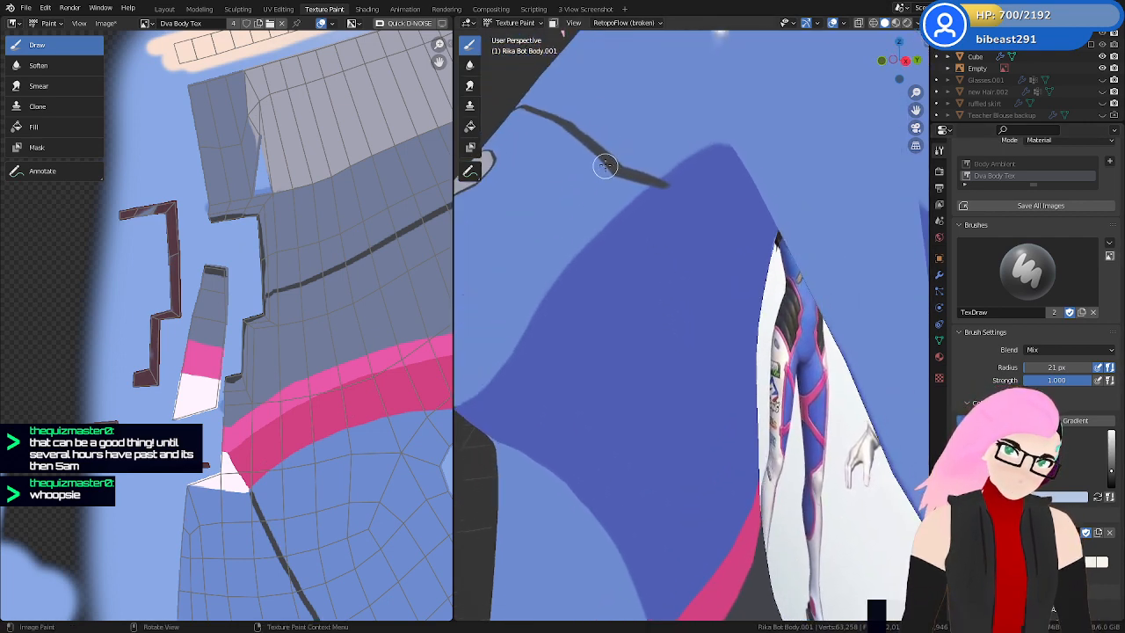
left_click_drag(608, 163, 637, 238)
middle_click_drag(634, 235, 594, 213)
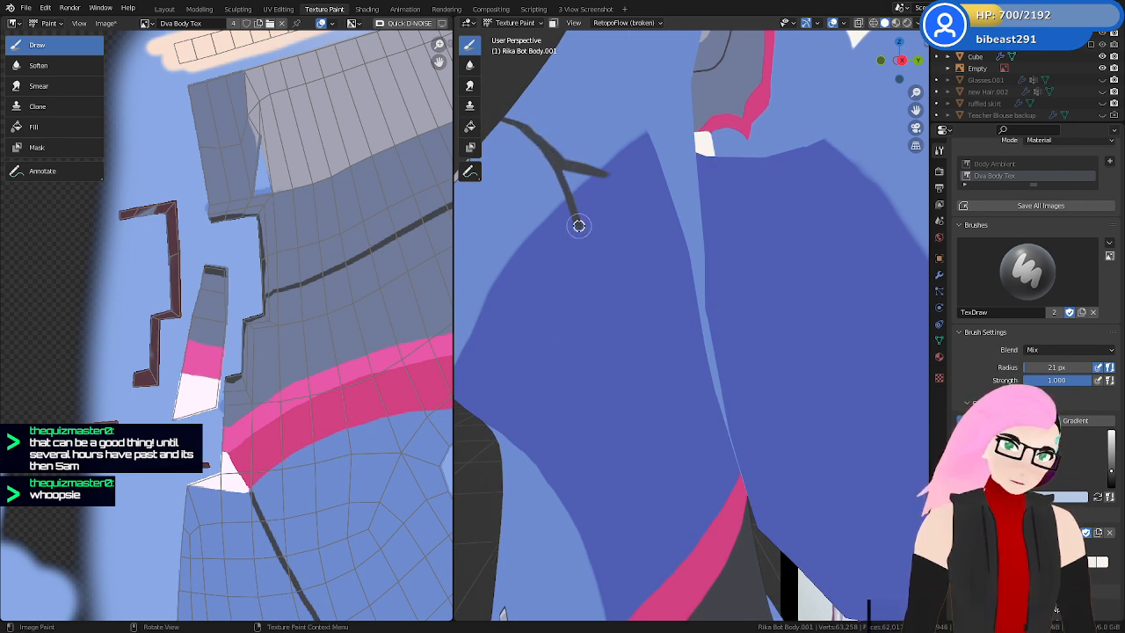
middle_click_drag(731, 328, 603, 167)
left_click_drag(596, 155, 756, 196)
mouse_move(765, 211)
middle_mouse_down()
mouse_move(673, 281)
mouse_move(668, 311)
mouse_move(710, 299)
mouse_move(702, 294)
middle_mouse_up()
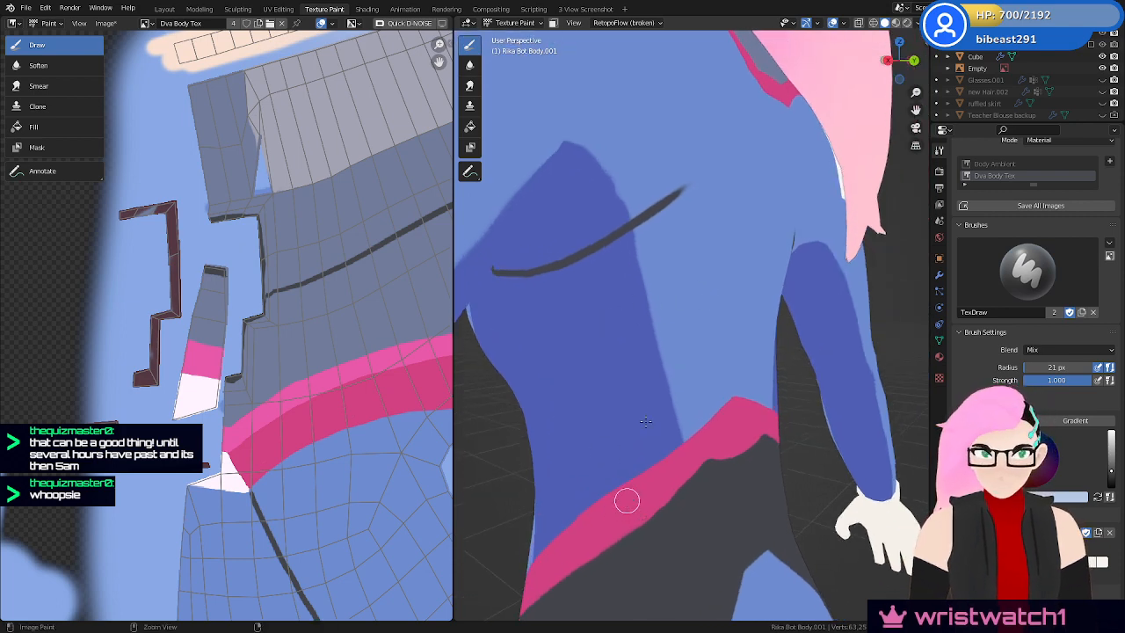
key("ctrl+z")
Paint the dark seam backward from the branch's lower end, across the dark-blue side panel and onto the back
mouse_move(679, 380)
middle_mouse_down()
mouse_move(743, 361)
mouse_move(704, 288)
middle_mouse_up()
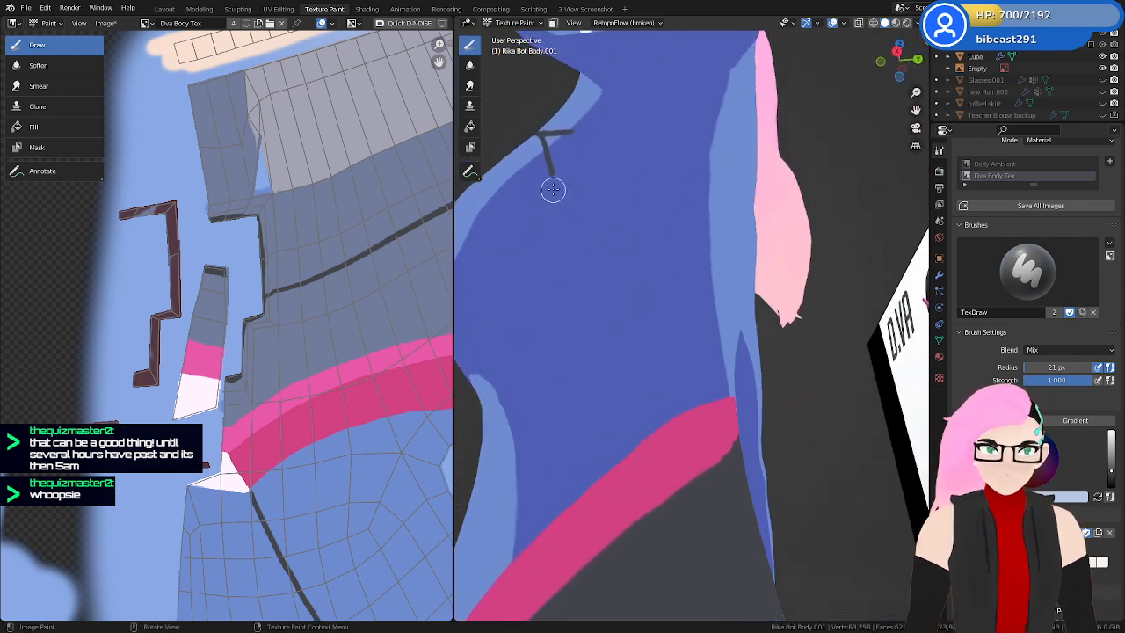
left_click_drag(552, 173, 661, 181)
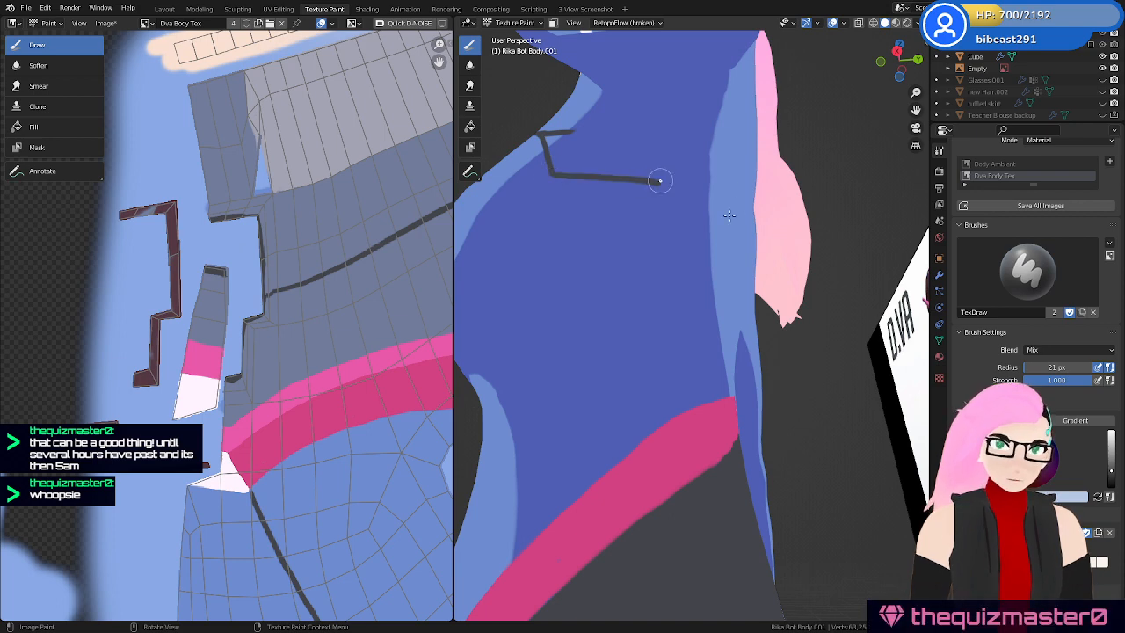
middle_click_drag(729, 215, 599, 267)
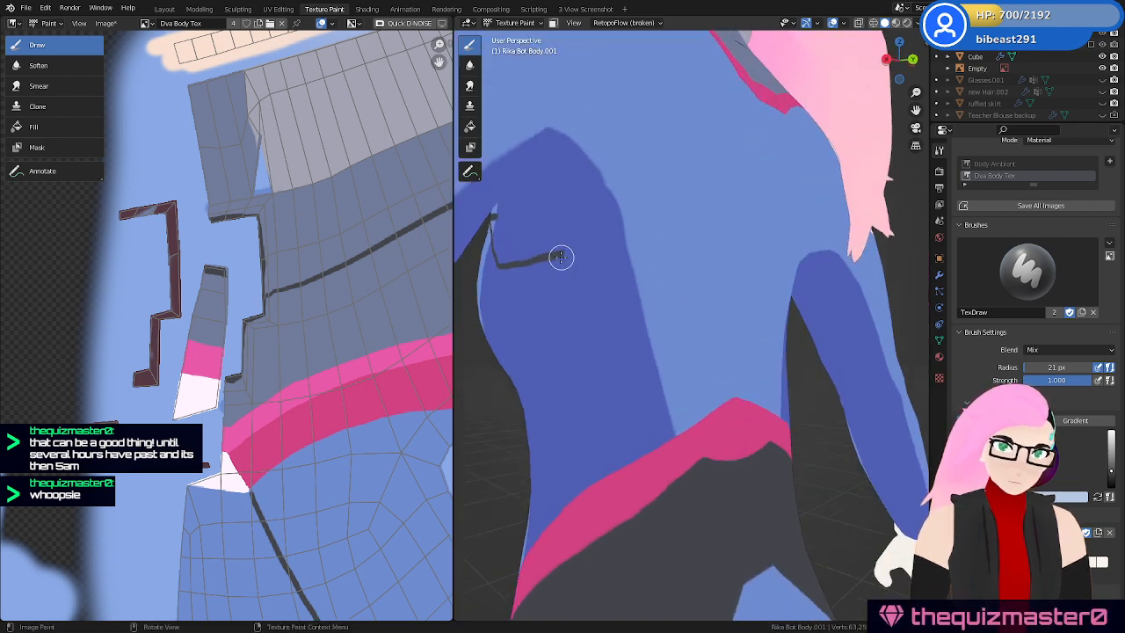
left_click_drag(560, 256, 676, 197)
Examine the back-view figure on the D.Va reference sheet for the suit's back details
mouse_move(694, 196)
middle_mouse_down()
mouse_move(671, 304)
mouse_move(642, 305)
mouse_move(732, 314)
mouse_move(840, 367)
mouse_move(746, 354)
mouse_move(695, 252)
middle_mouse_up()
scroll(695, 280, "down", 10)
scroll(839, 367, "up", 1)
scroll(696, 251, "up", 4)
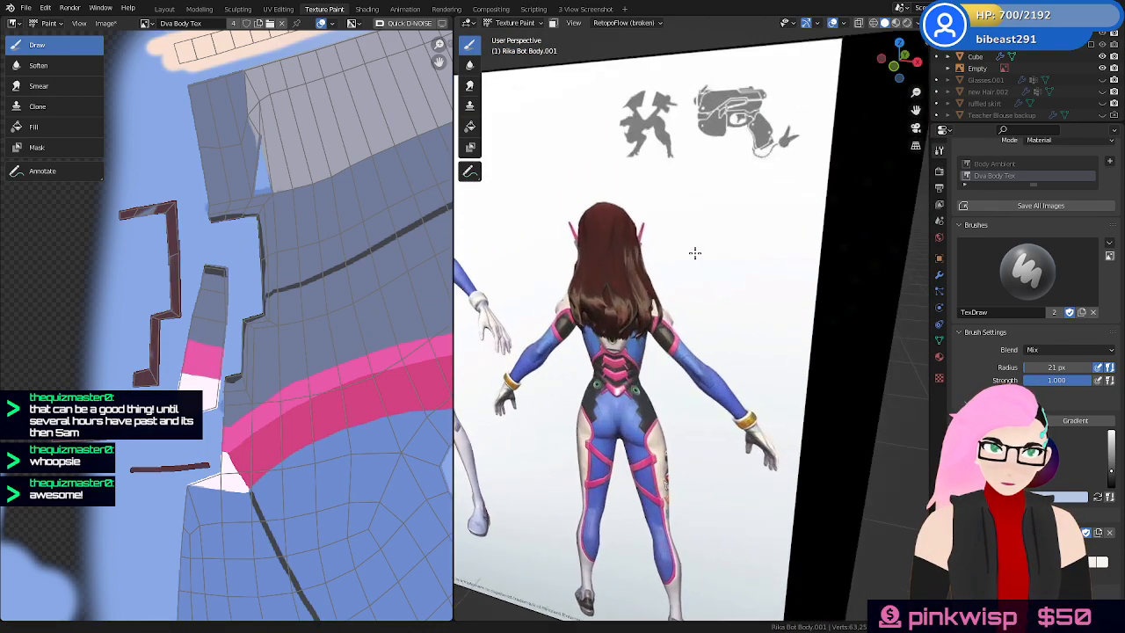
middle_click_drag(635, 395, 731, 381, "shift")
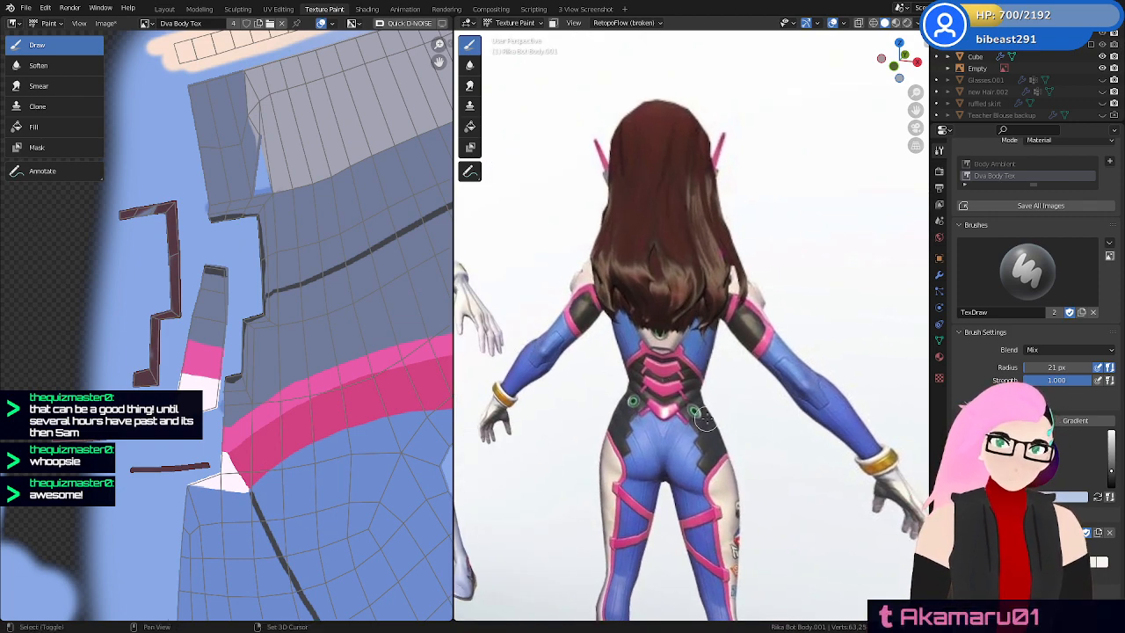
middle_click_drag(616, 442, 788, 432, "shift")
scroll(714, 393, "down", 3)
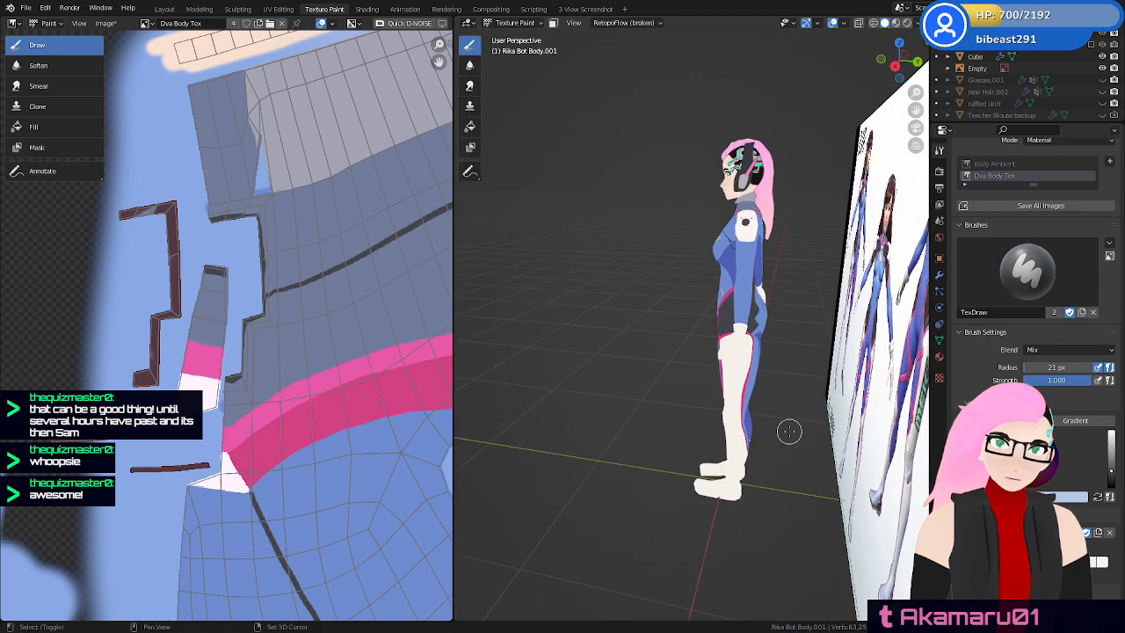
Inspect the character's collar, chest and front suit details against the reference sheet
middle_click_drag(790, 389, 873, 392)
middle_click_drag(536, 308, 878, 365, "shift")
middle_click_drag(598, 326, 753, 329, "shift")
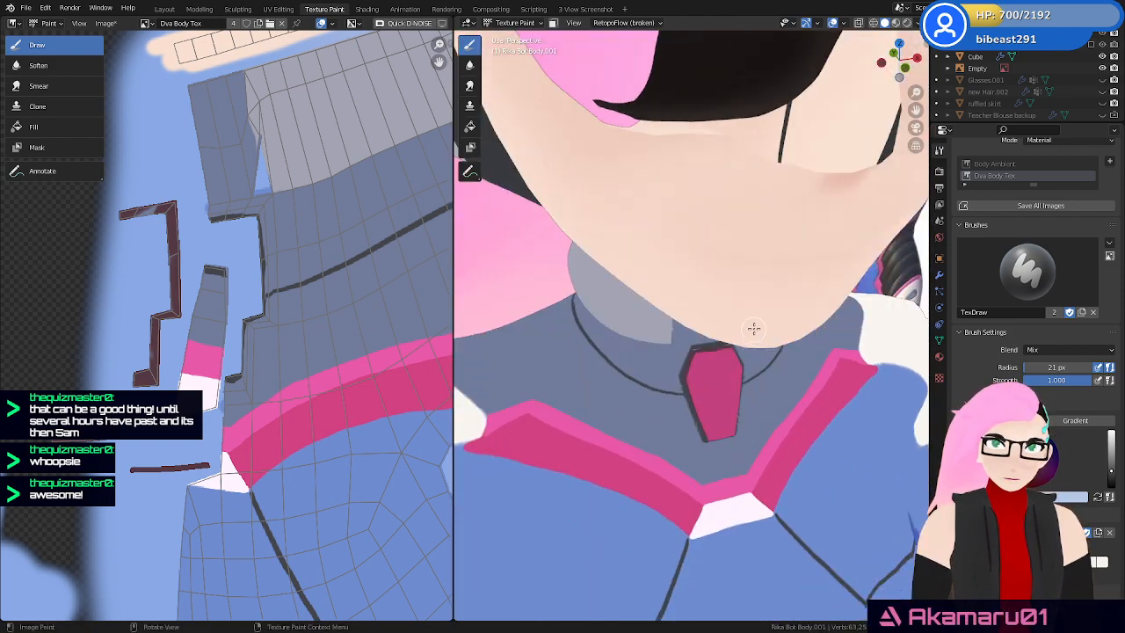
scroll(753, 329, "down", 3)
middle_click_drag(806, 408, 825, 364)
middle_click_drag(712, 405, 905, 356)
scroll(866, 338, "up", 4)
middle_click_drag(849, 325, 813, 356)
scroll(818, 369, "up", 3)
scroll(802, 343, "down", 2)
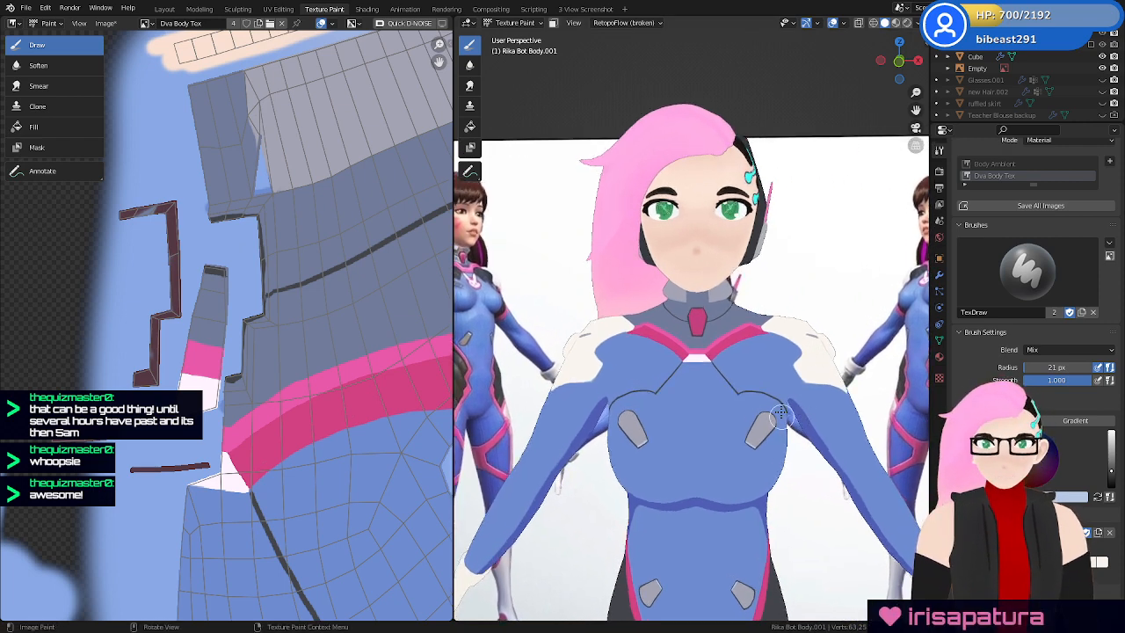
middle_click_drag(780, 415, 728, 442, "ctrl")
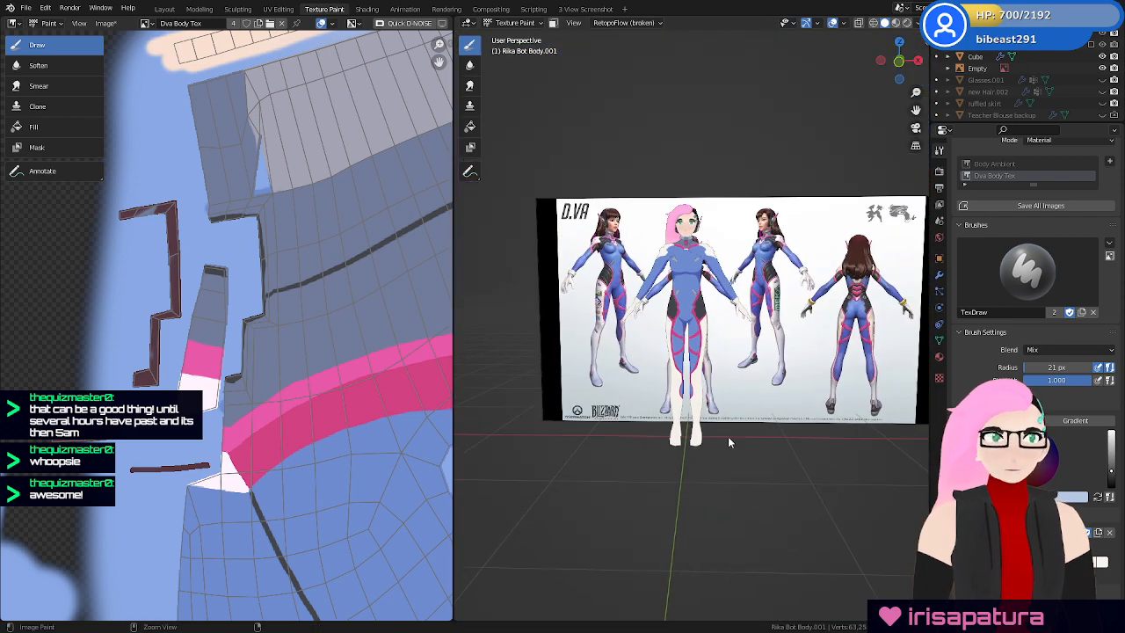
Paint a dark, gently arched seam across the back joining the two side seams, undoing and repainting unsatisfactory strokes
mouse_move(821, 334)
middle_mouse_down()
mouse_move(745, 384)
mouse_move(750, 319)
mouse_move(787, 345)
mouse_move(747, 273)
mouse_move(805, 327)
mouse_move(724, 307)
mouse_move(808, 337)
mouse_move(811, 320)
mouse_move(784, 311)
mouse_move(808, 344)
mouse_move(751, 343)
mouse_move(781, 326)
mouse_move(709, 317)
mouse_move(733, 356)
mouse_move(691, 344)
mouse_move(713, 357)
mouse_move(766, 350)
mouse_move(747, 357)
middle_mouse_up()
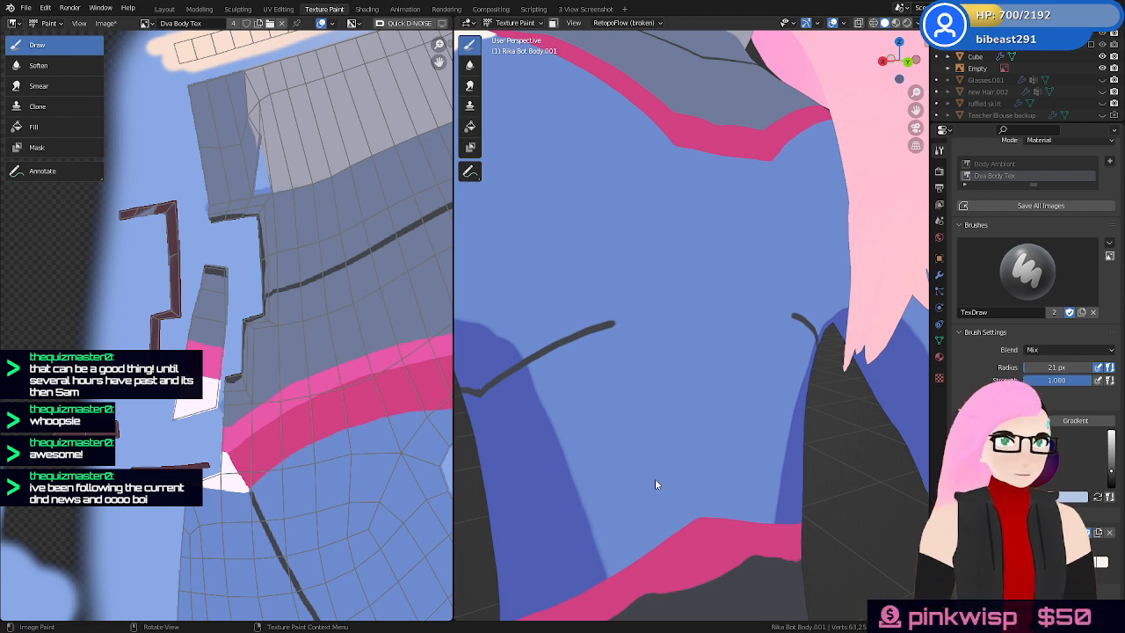
mouse_move(785, 359)
middle_mouse_down("shift")
mouse_move(773, 373)
mouse_move(713, 383)
mouse_move(774, 349)
middle_mouse_up("shift")
mouse_move(786, 339)
left_mouse_down()
mouse_move(799, 308)
mouse_move(628, 305)
left_mouse_up()
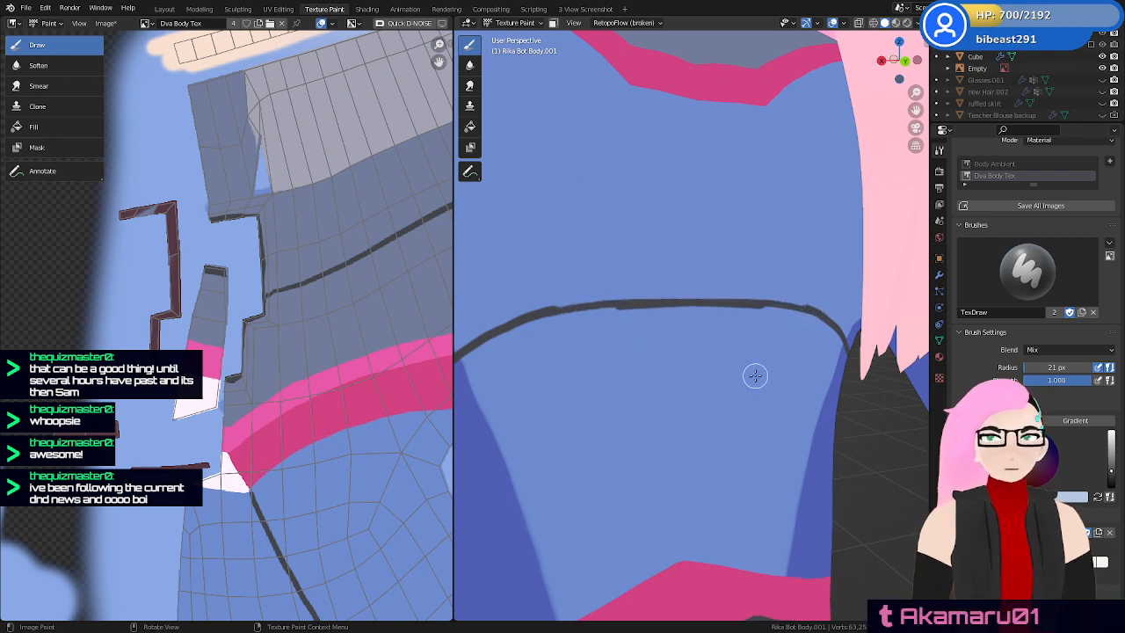
key("ctrl+z")
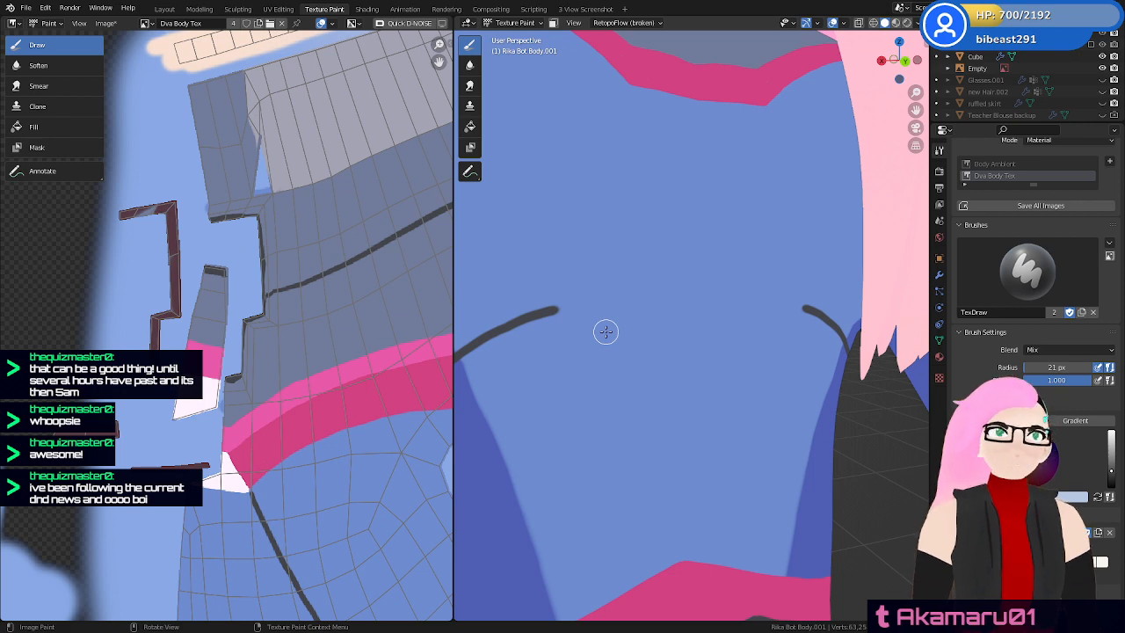
left_click_drag(556, 309, 730, 309)
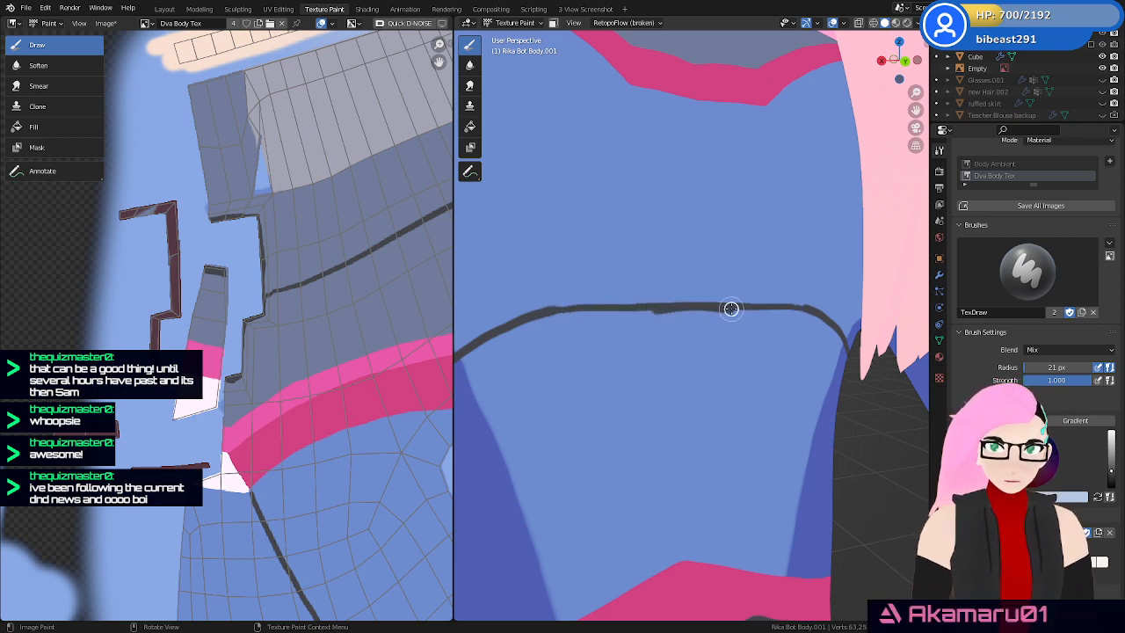
key("ctrl+z")
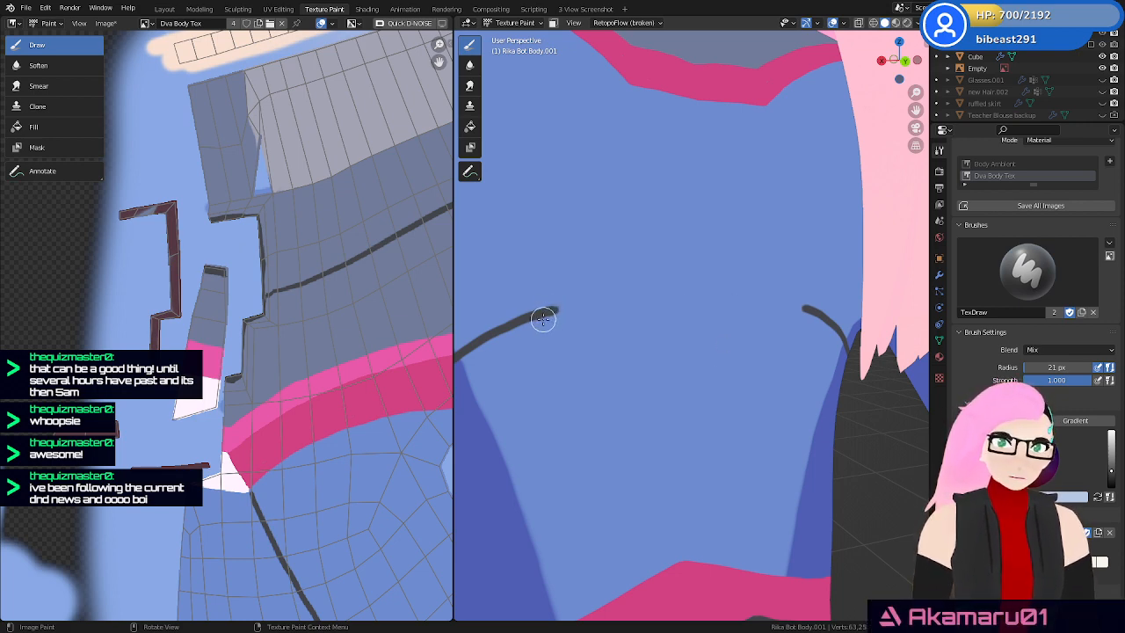
left_click_drag(549, 309, 678, 291)
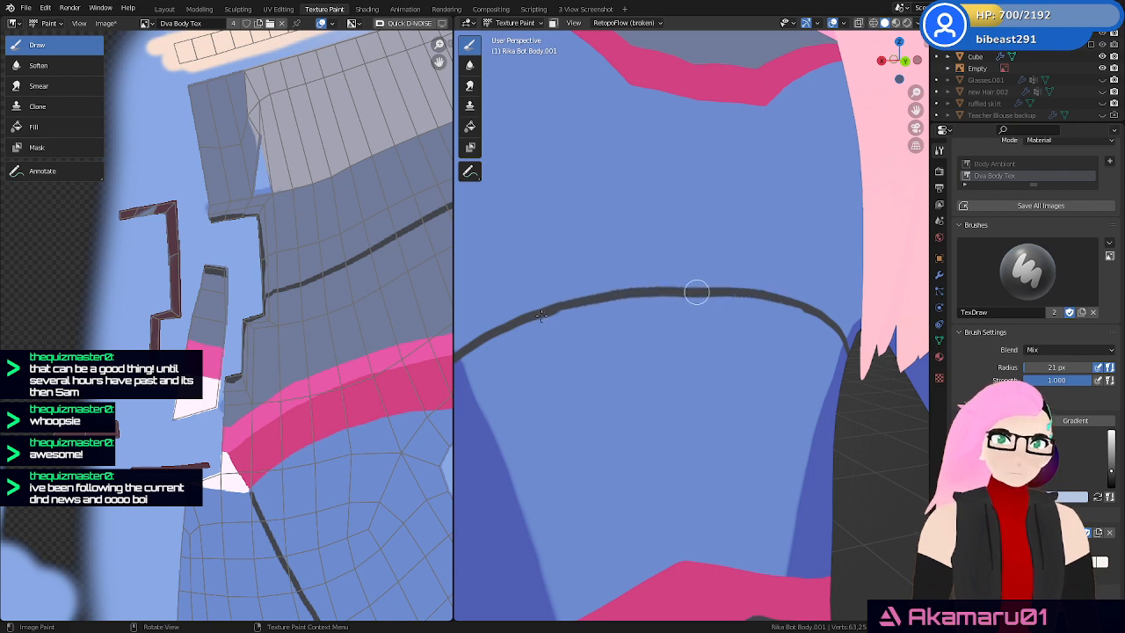
key("ctrl+z")
mouse_move(539, 311)
left_mouse_down()
mouse_move(675, 290)
mouse_move(741, 294)
left_mouse_up()
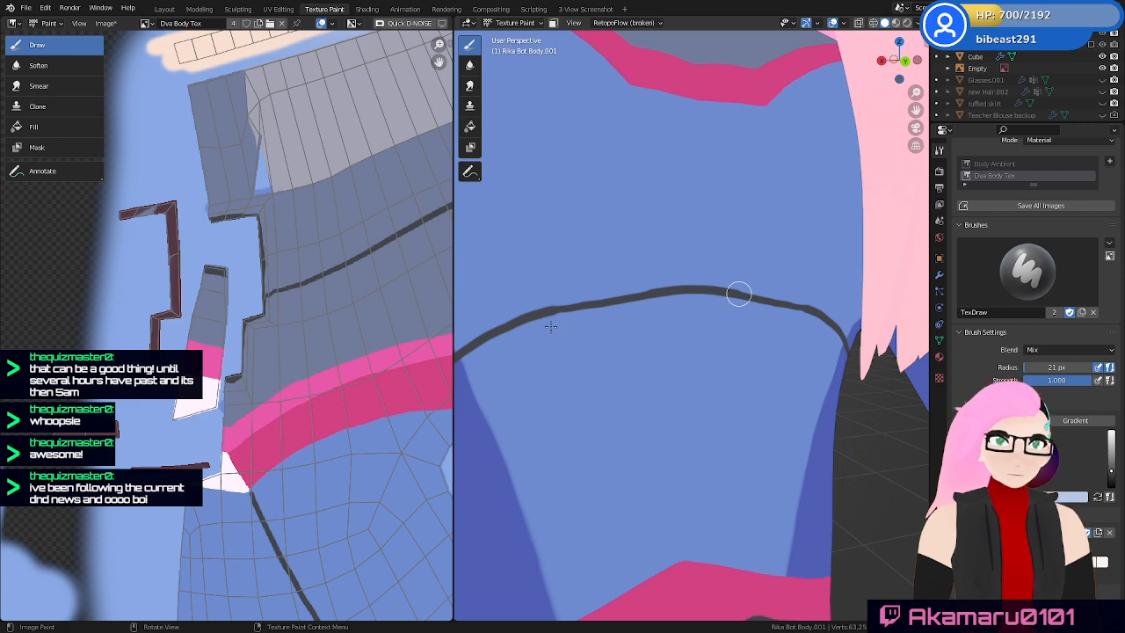
Repaint the middle of the dark back seam as a smooth arch and clean its edge with the suit blue
key("ctrl+z")
left_click_drag(550, 311, 688, 298)
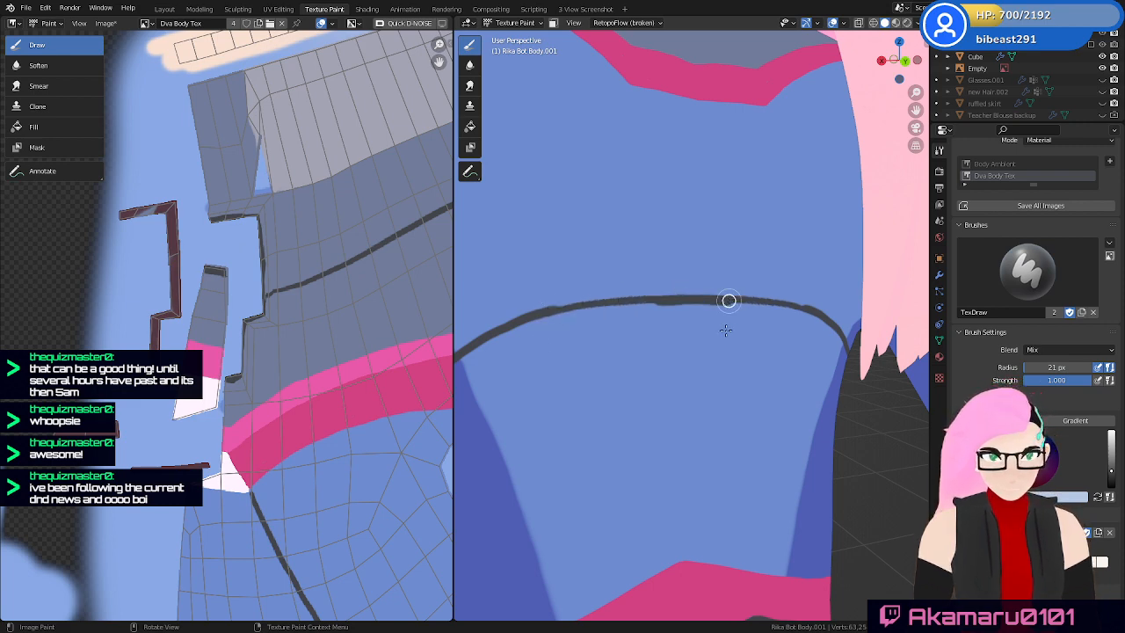
left_click(1098, 498)
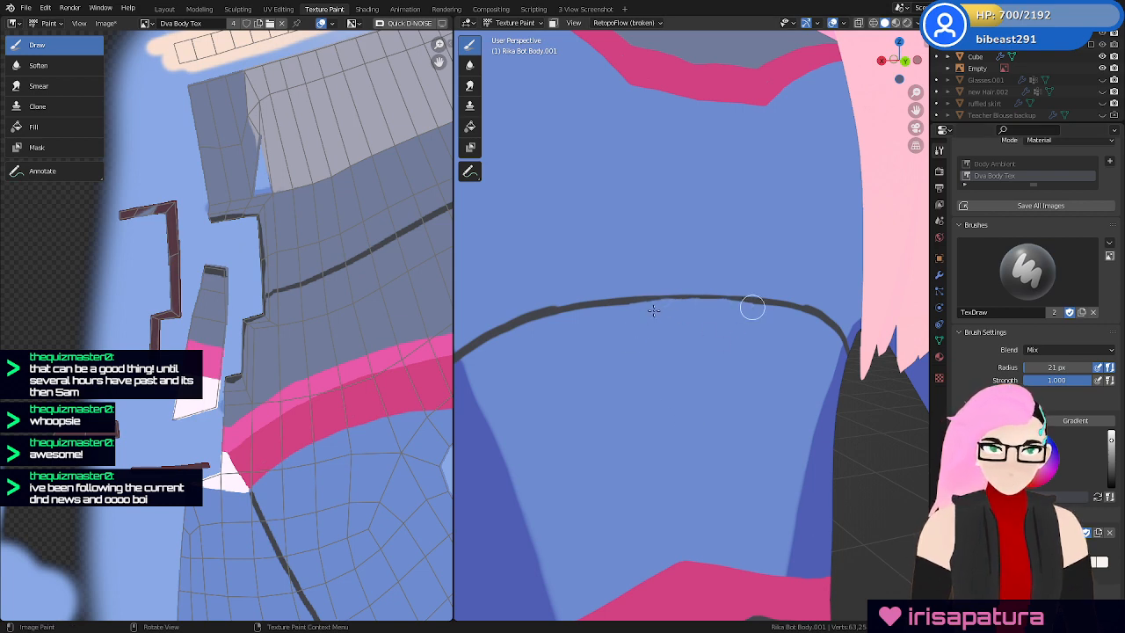
key("ctrl+z")
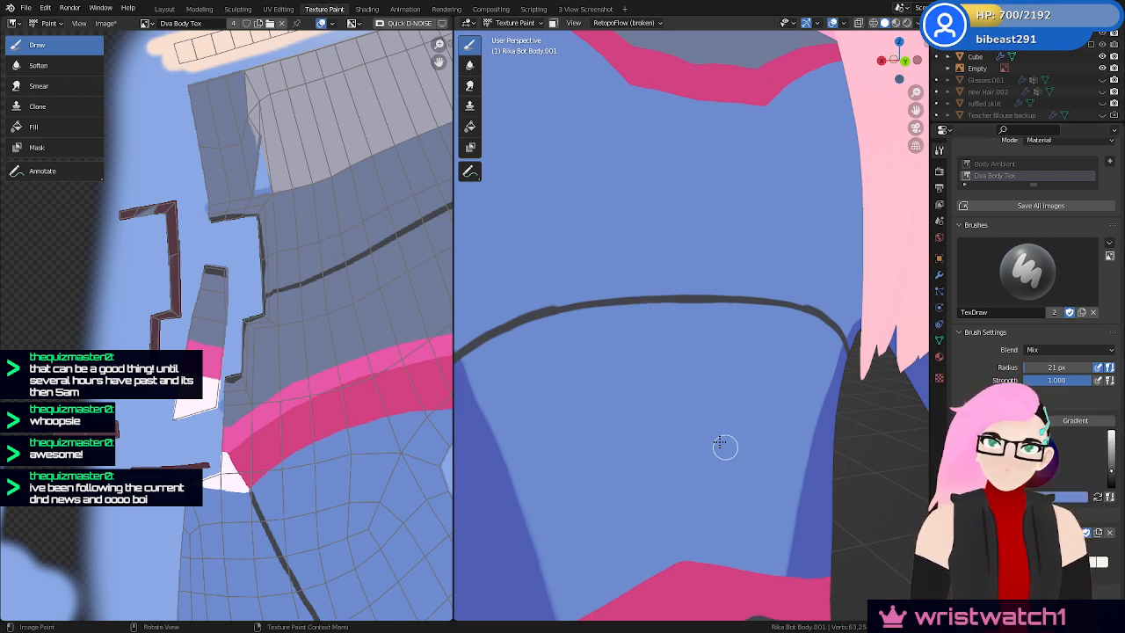
Inspect the character's front, shoulder and arm against the D.Va reference sheet
middle_click_drag(724, 445, 748, 391)
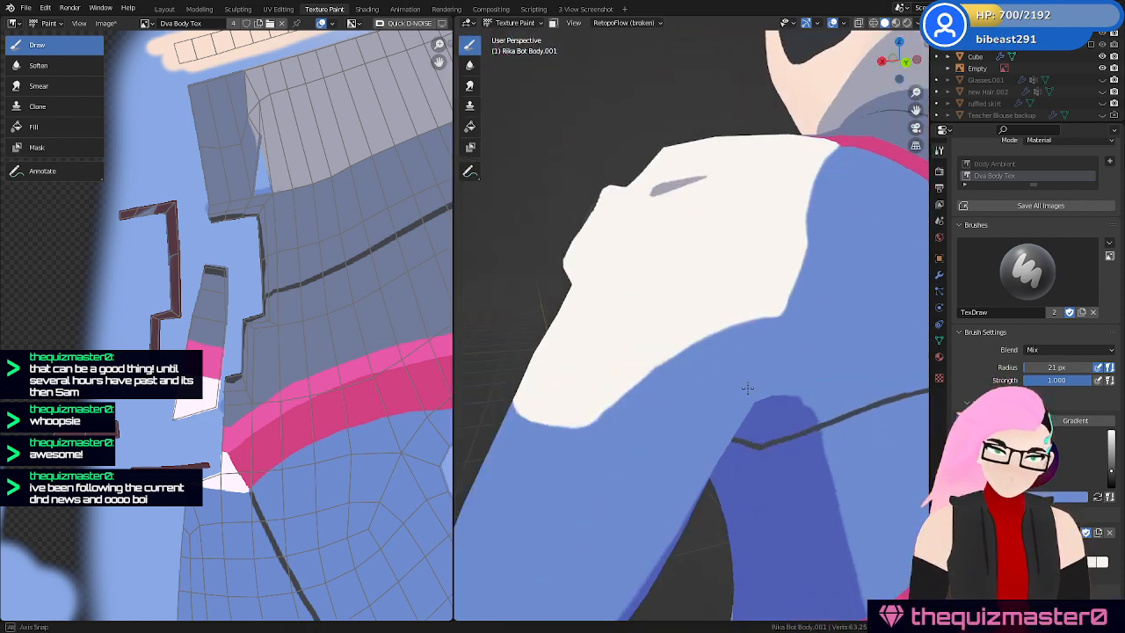
scroll(749, 410, "down", 5)
middle_click_drag(811, 471, 924, 458)
scroll(789, 455, "down", 1)
scroll(788, 455, "up", 5)
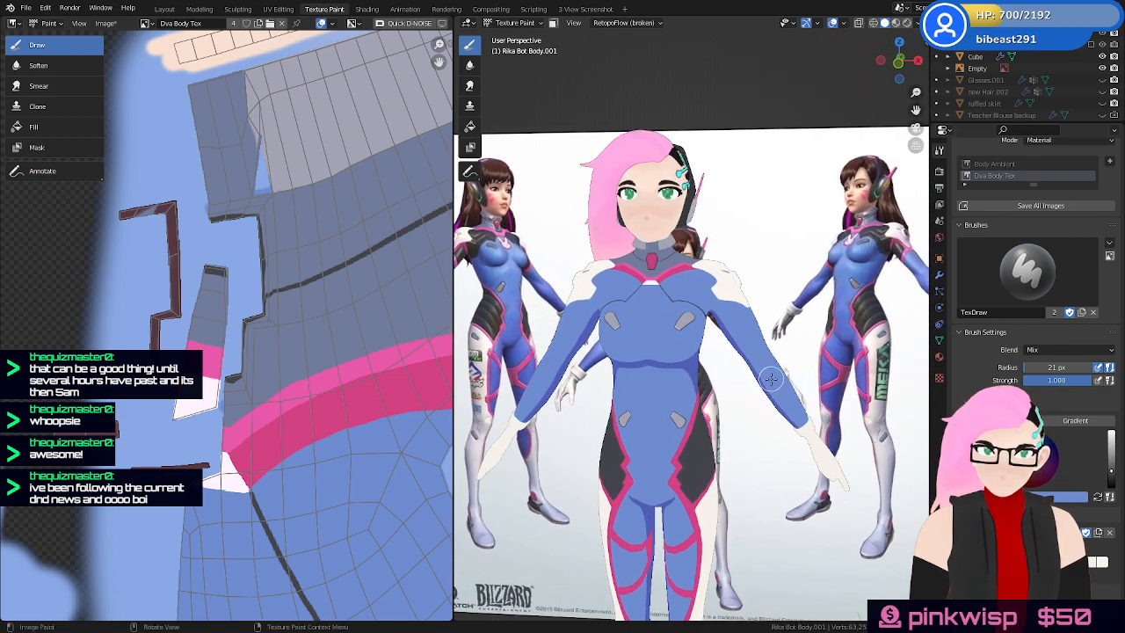
middle_click_drag(823, 295, 751, 331)
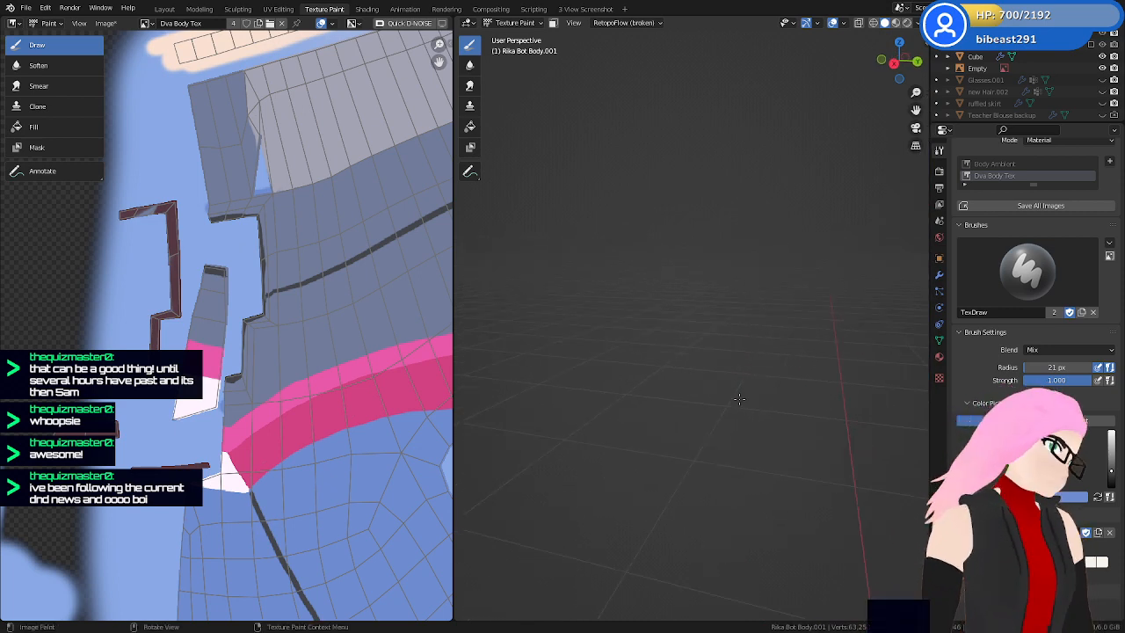
key("KP_Decimal")
middle_click_drag(725, 231, 694, 479, "ctrl")
middle_click_drag(735, 404, 673, 281, "ctrl")
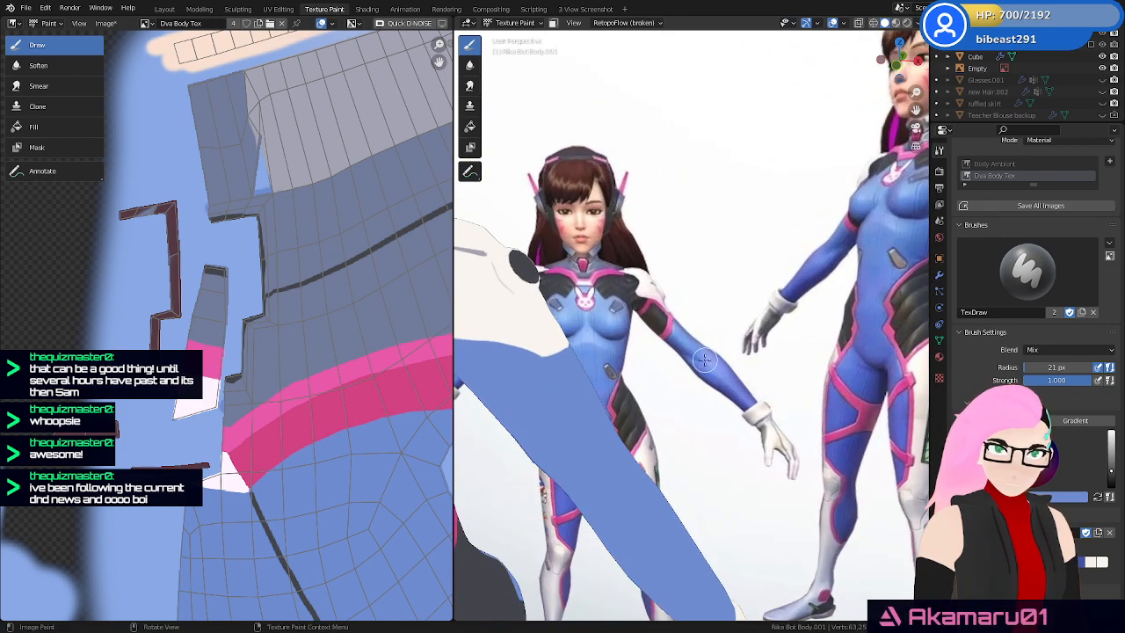
middle_click_drag(705, 360, 748, 334, "shift")
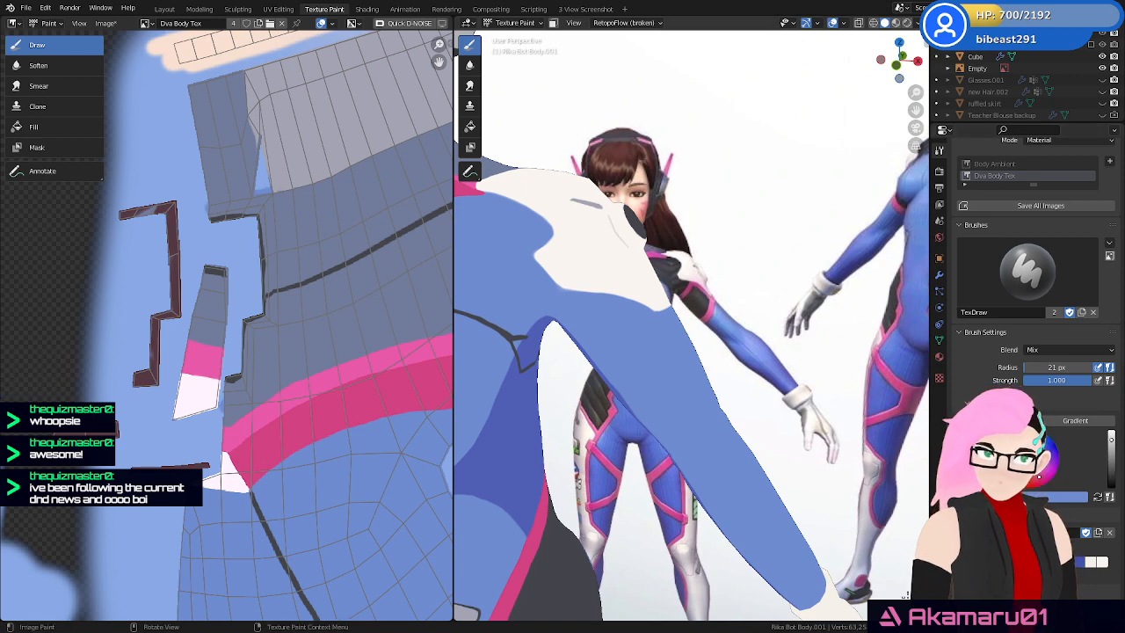
middle_click_drag(700, 378, 726, 376, "shift")
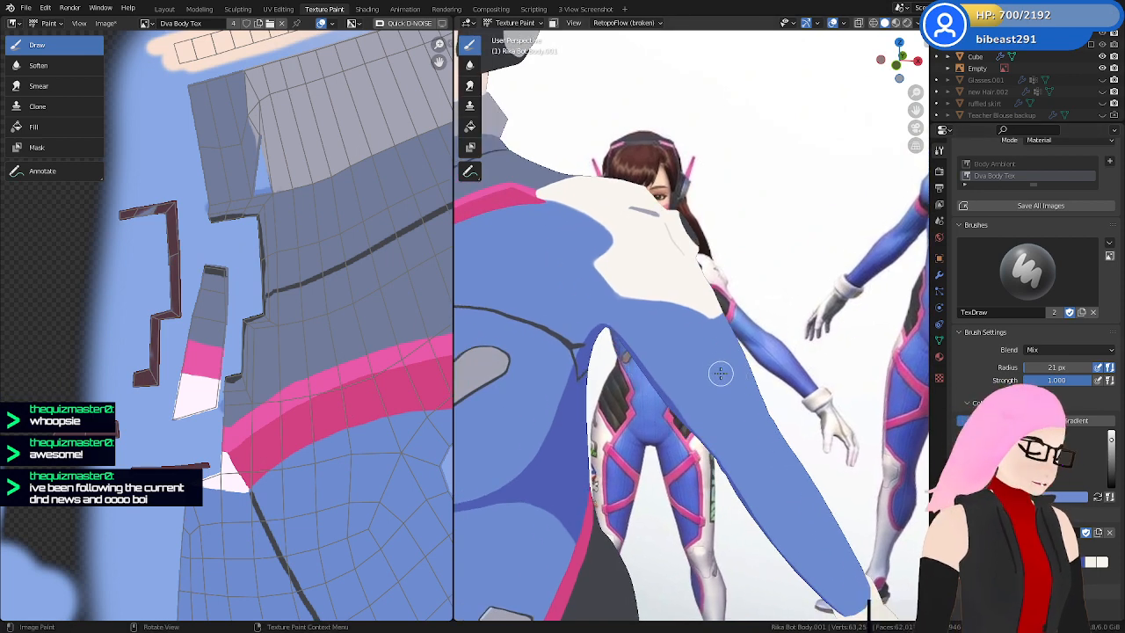
Compare the upper arm with the reference figure's arm bands in front view, using X-ray
key("KP_1")
key("z")
key("z")
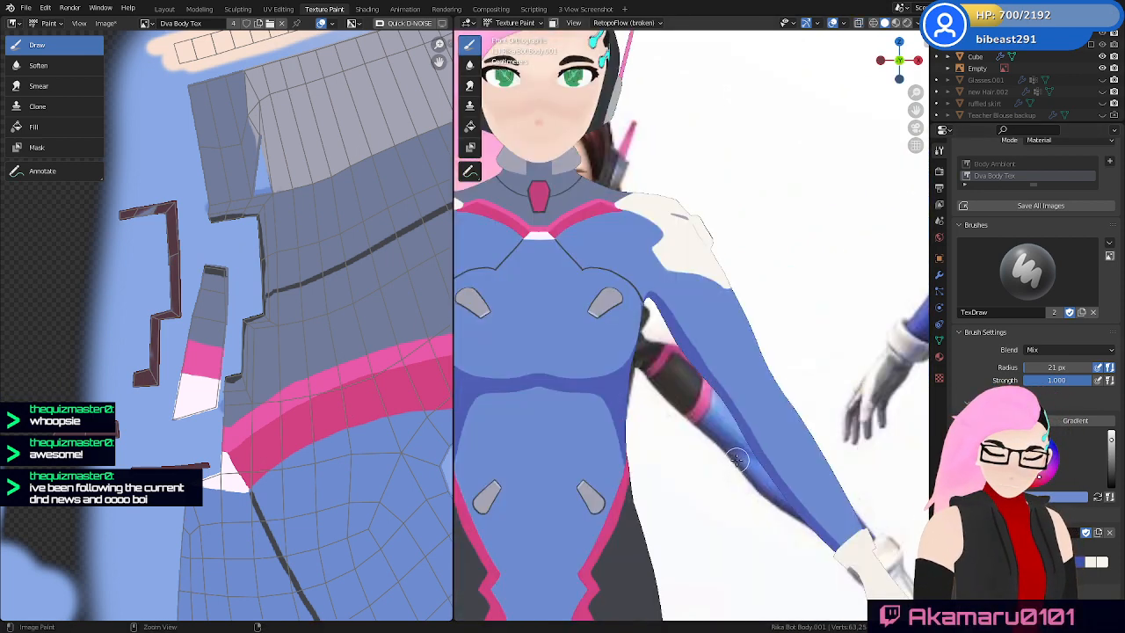
middle_click_drag(737, 459, 749, 406)
key("z")
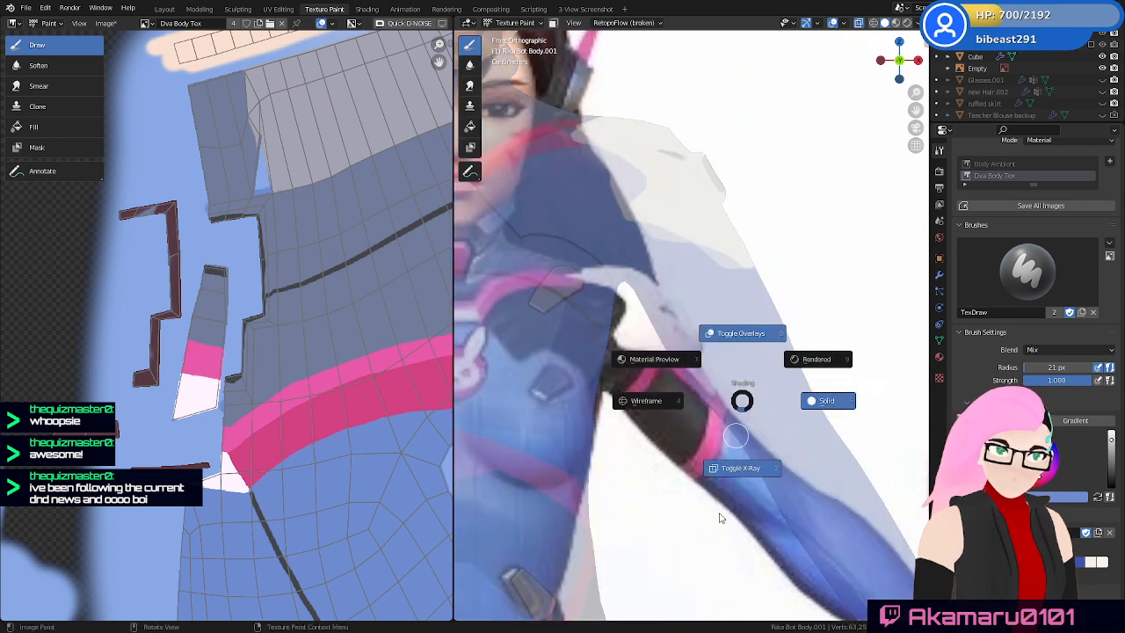
key("z")
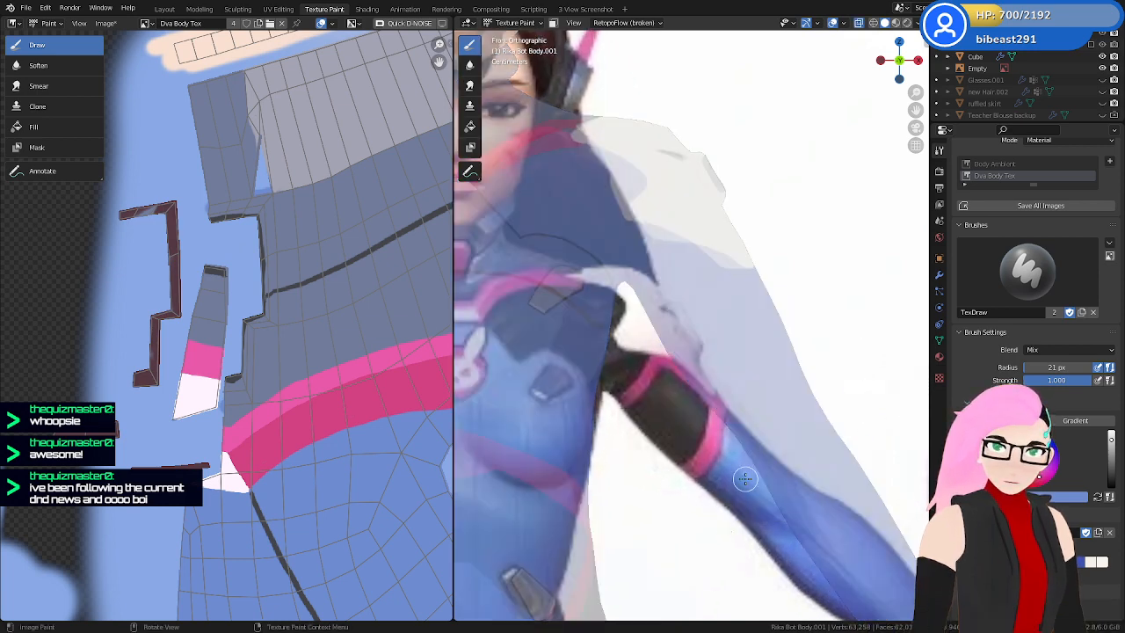
key("z")
middle_click_drag(746, 367, 748, 390, "shift")
middle_click_drag(747, 390, 766, 364, "ctrl")
key("alt+z")
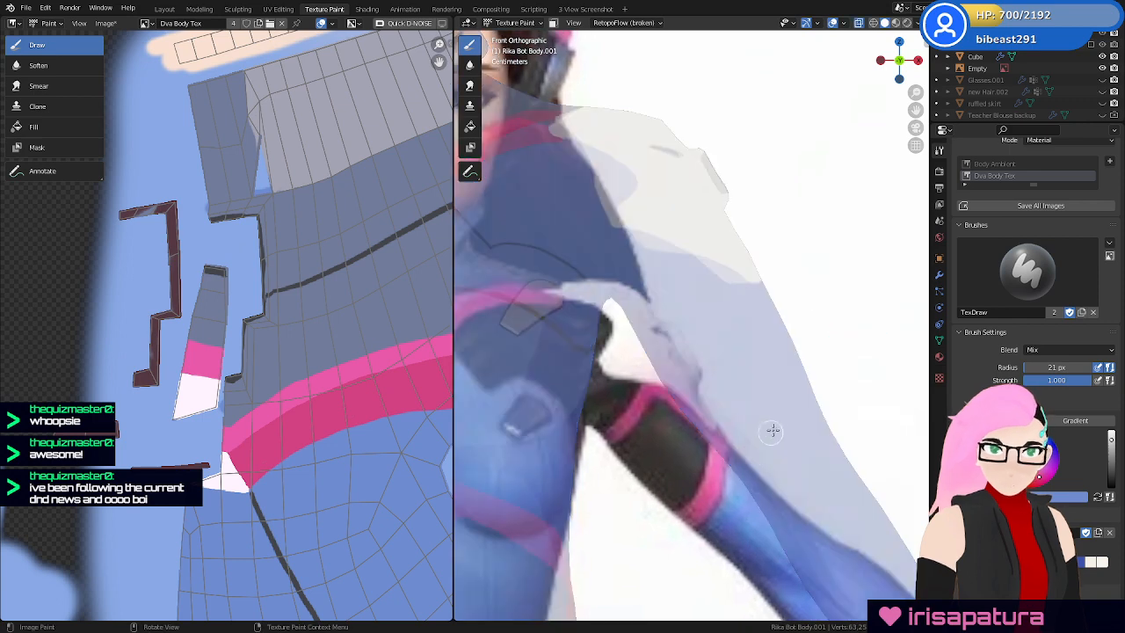
key("alt+z")
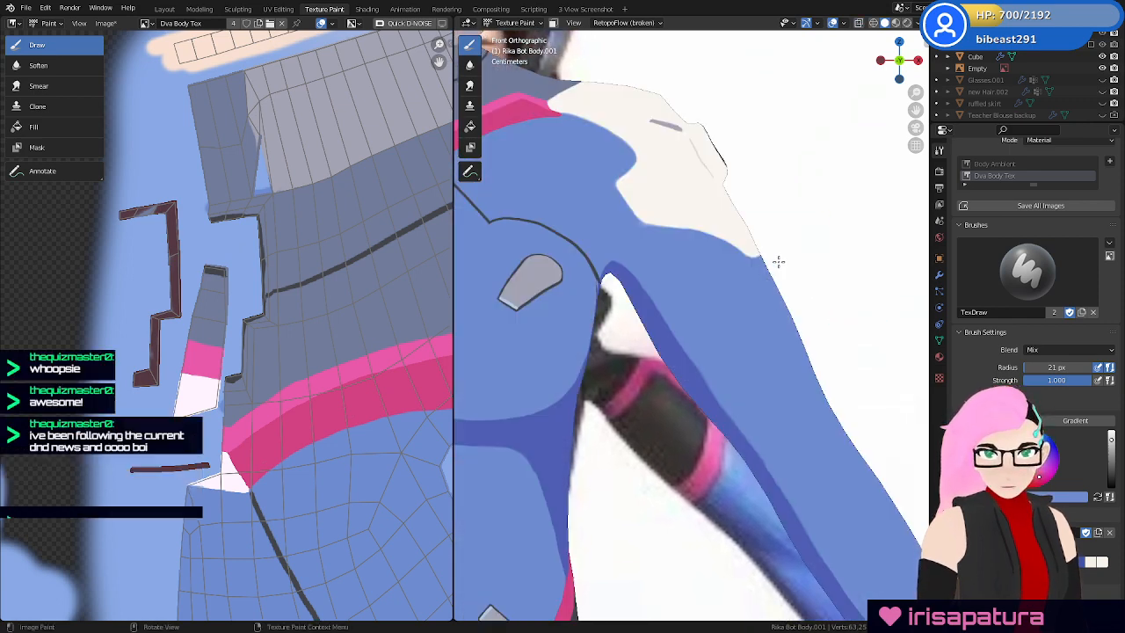
Paint a curved pink band line across the upper arm below the white shoulder pad, undoing and repainting unsatisfactory strokes
left_click_drag(766, 271, 695, 397)
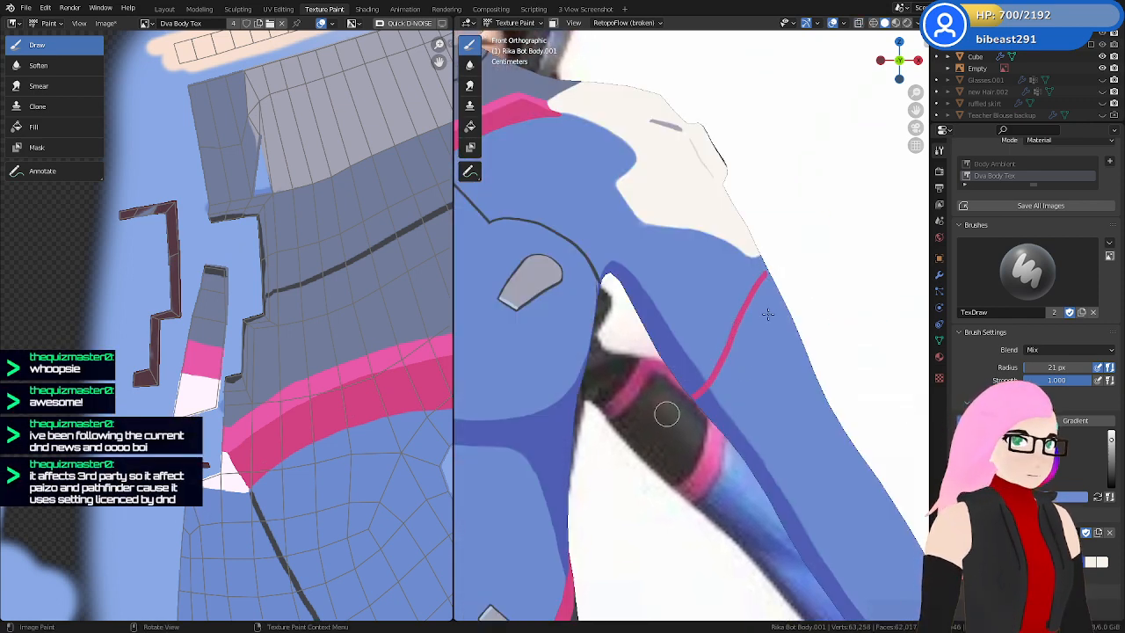
key("ctrl+z")
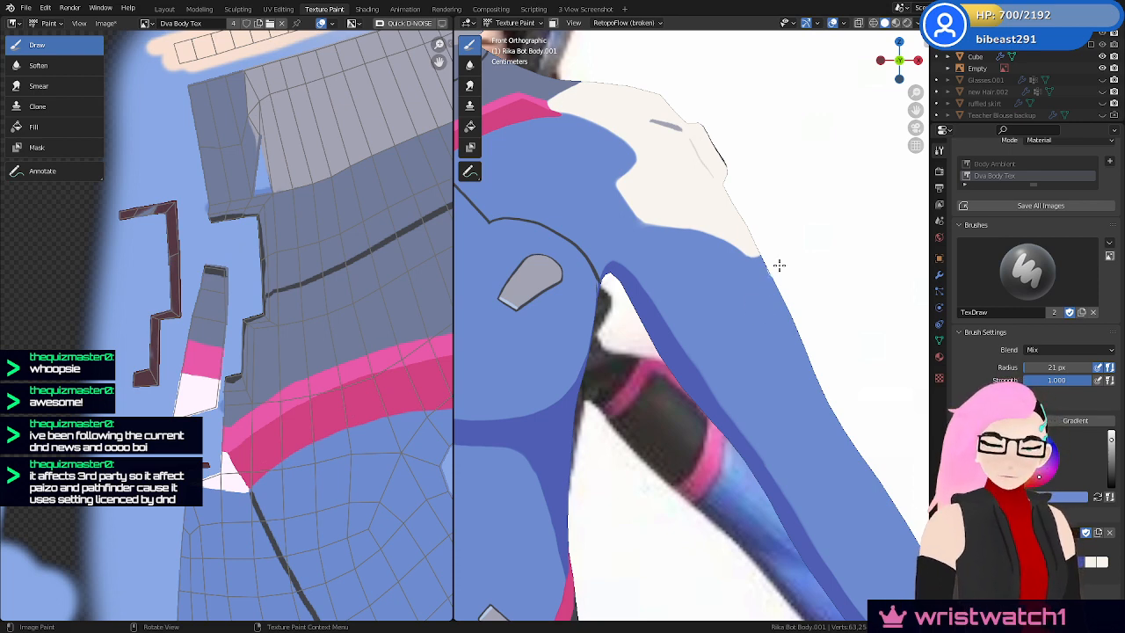
left_click_drag(768, 291, 714, 421)
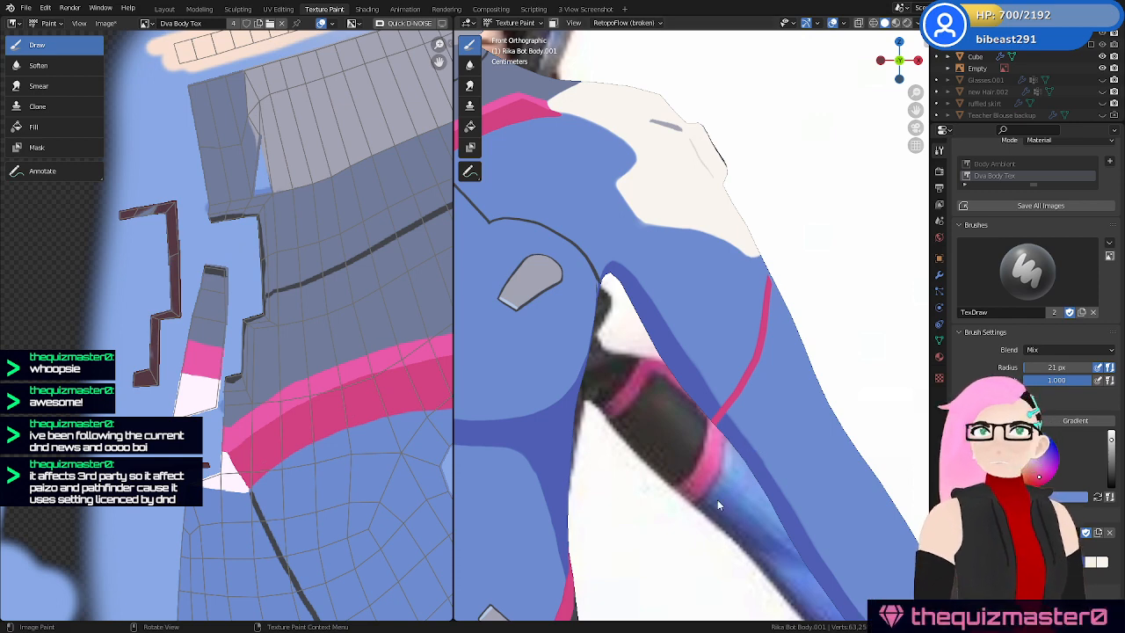
key("ctrl+z")
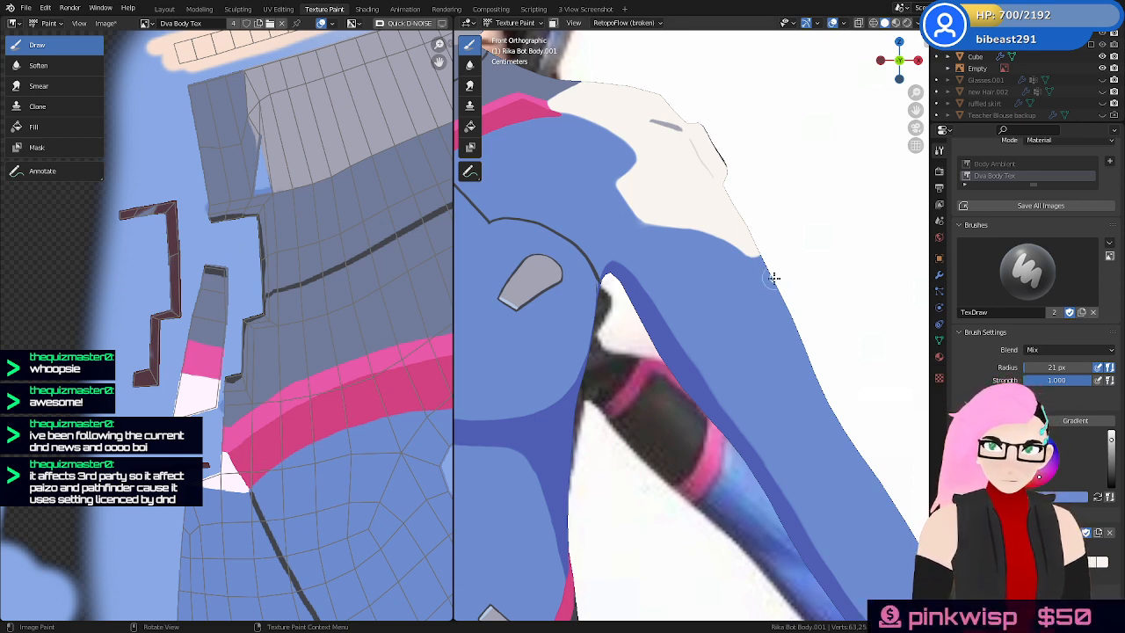
left_click_drag(773, 278, 710, 421)
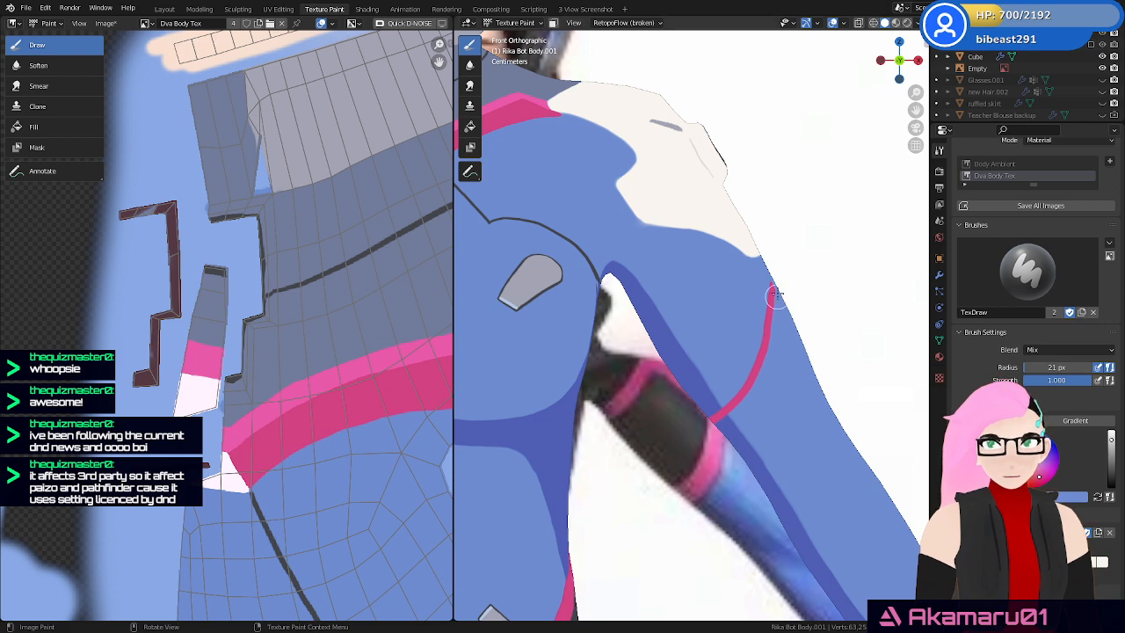
Check the arm against the reference with X-ray and paint a thin pink line from the white shoulder pad toward the armpit
mouse_move(779, 333)
middle_mouse_down("shift")
mouse_move(764, 324)
mouse_move(763, 359)
middle_mouse_up("shift")
key("alt+z")
key("alt+z")
key("z")
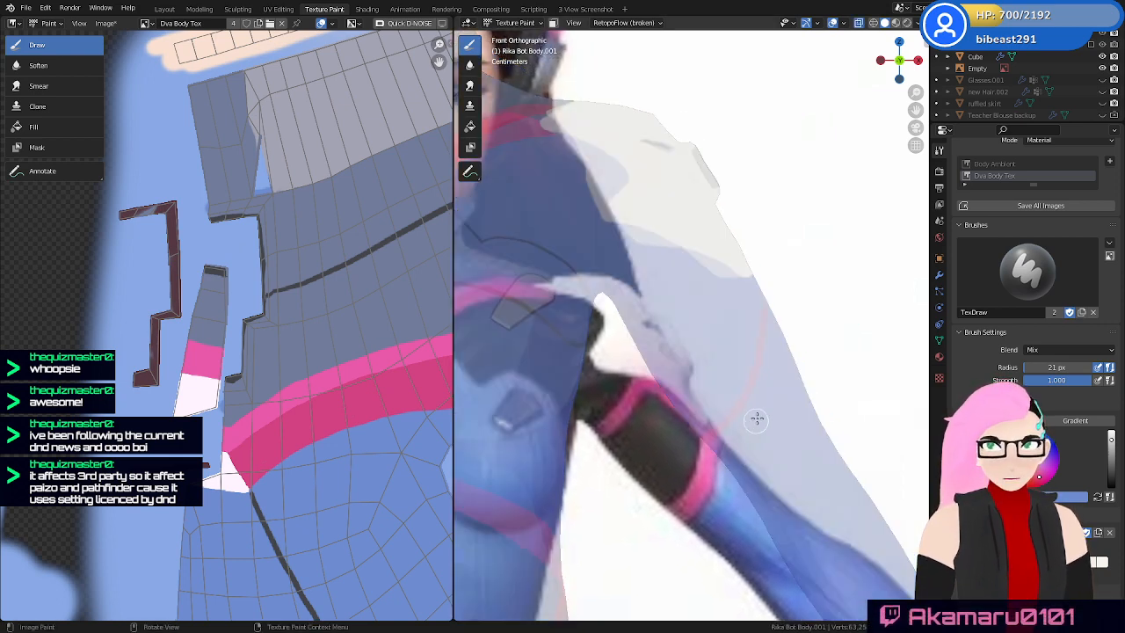
key("z")
middle_click_drag(714, 402, 710, 359, "ctrl")
key("z")
middle_click_drag(703, 420, 747, 393, "shift")
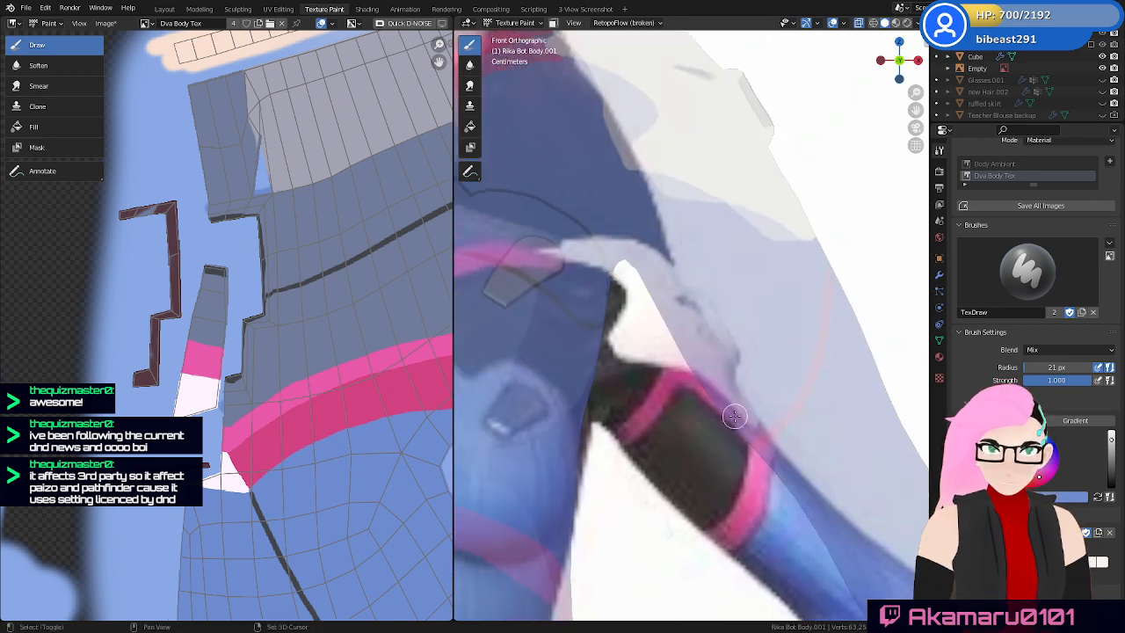
key("z")
middle_click_drag(726, 462, 732, 295, "ctrl")
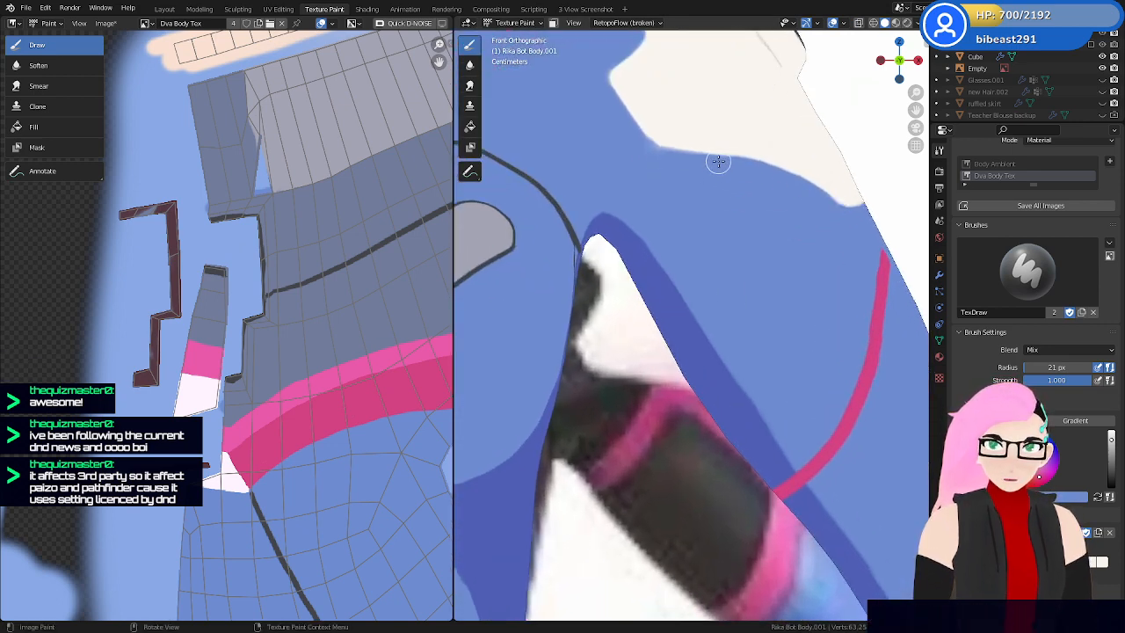
left_click_drag(718, 161, 627, 263)
Paint a second thin pink line parallel to the upper one near the armpit, checking it against the reference
key("z")
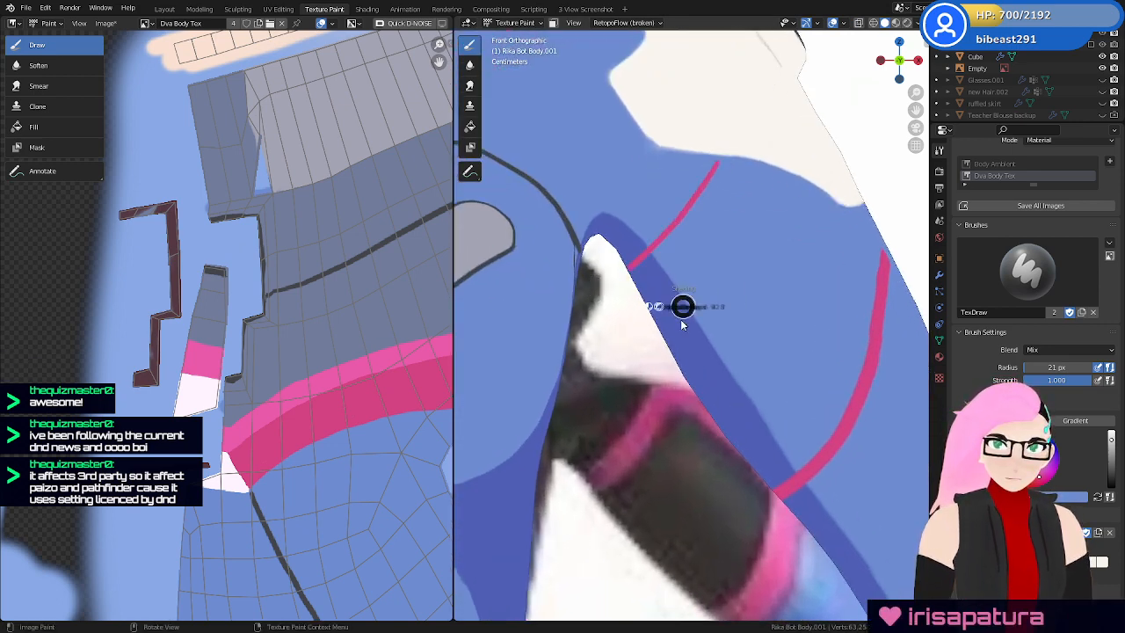
middle_click_drag(758, 339, 713, 335, "shift")
key("z")
left_click(711, 384)
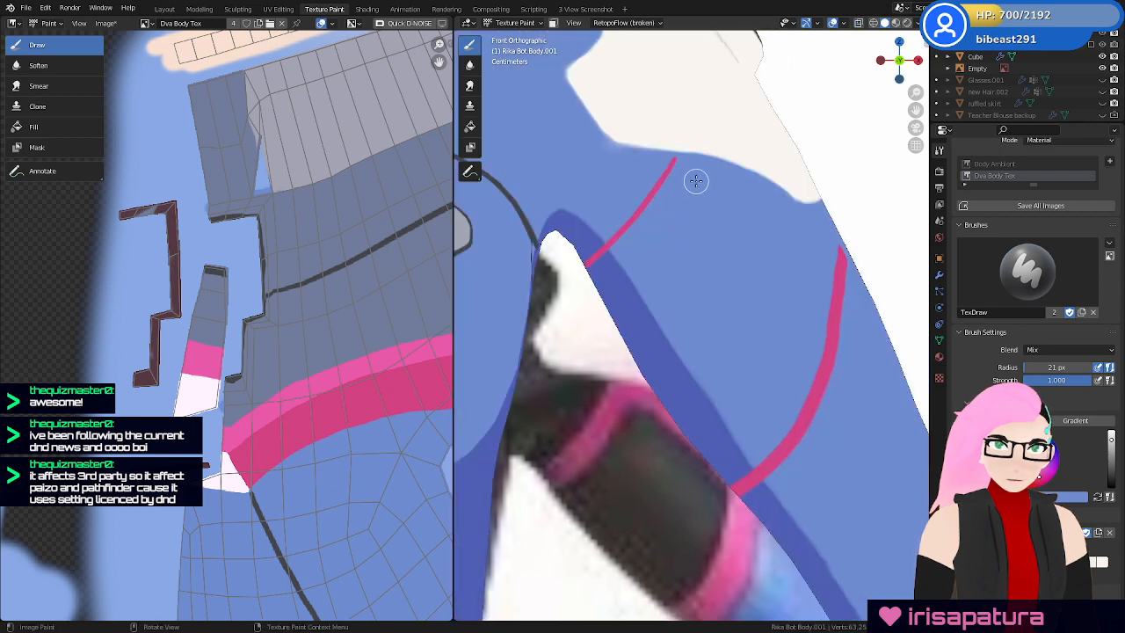
key("z")
left_click(787, 384)
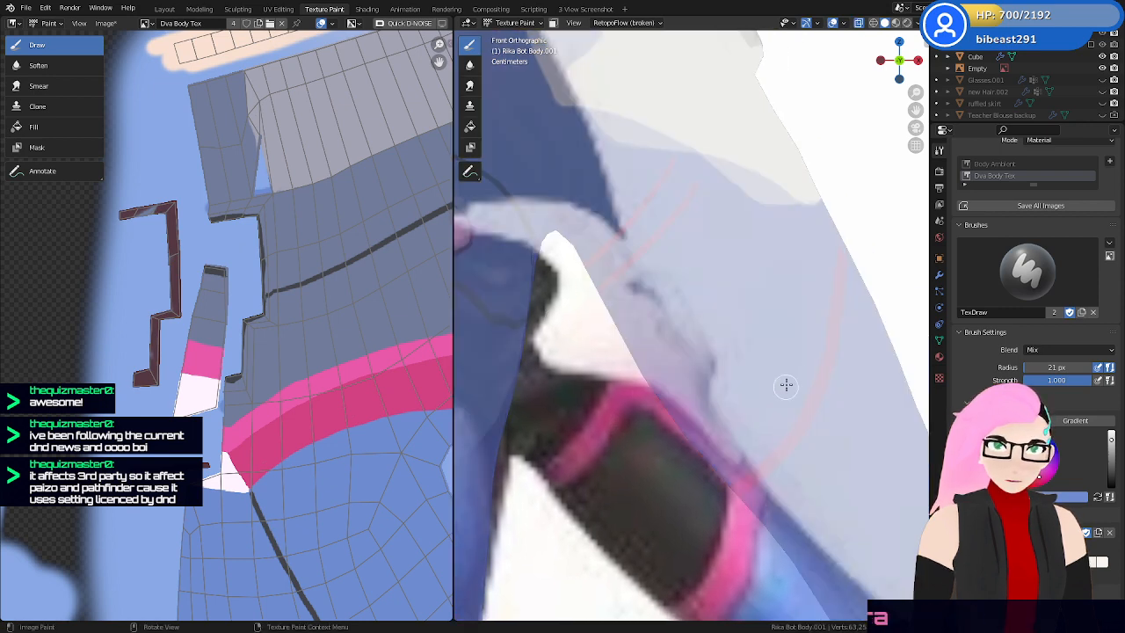
Paint a thin curved pink line just inside the lower arm band, undoing and repainting the first stroke
key("z")
left_click(810, 298)
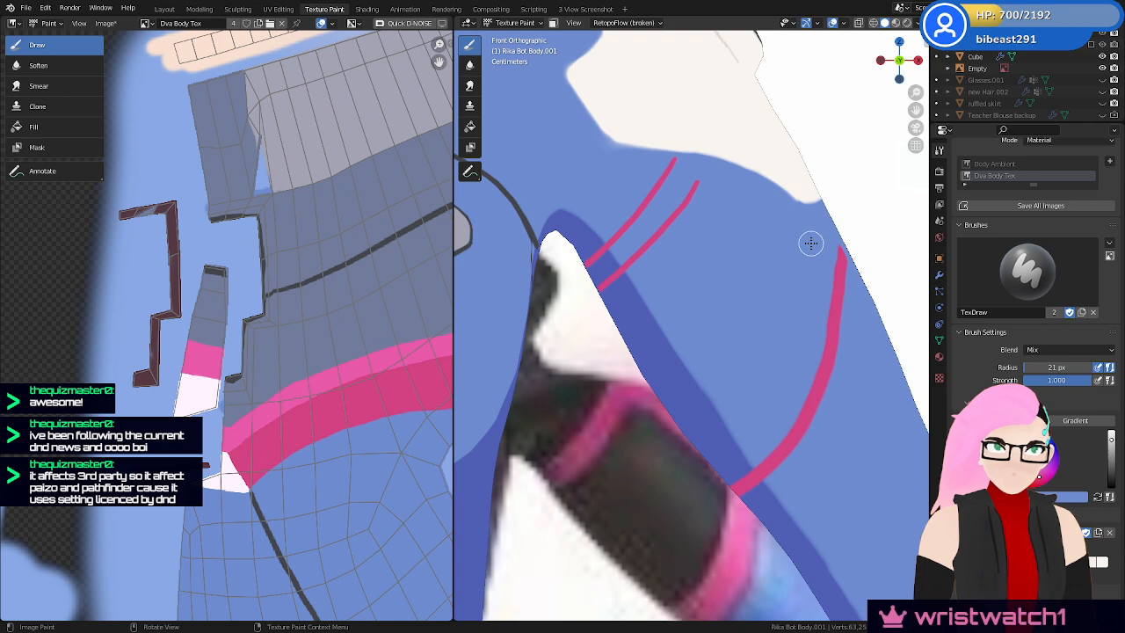
left_click_drag(809, 246, 701, 467)
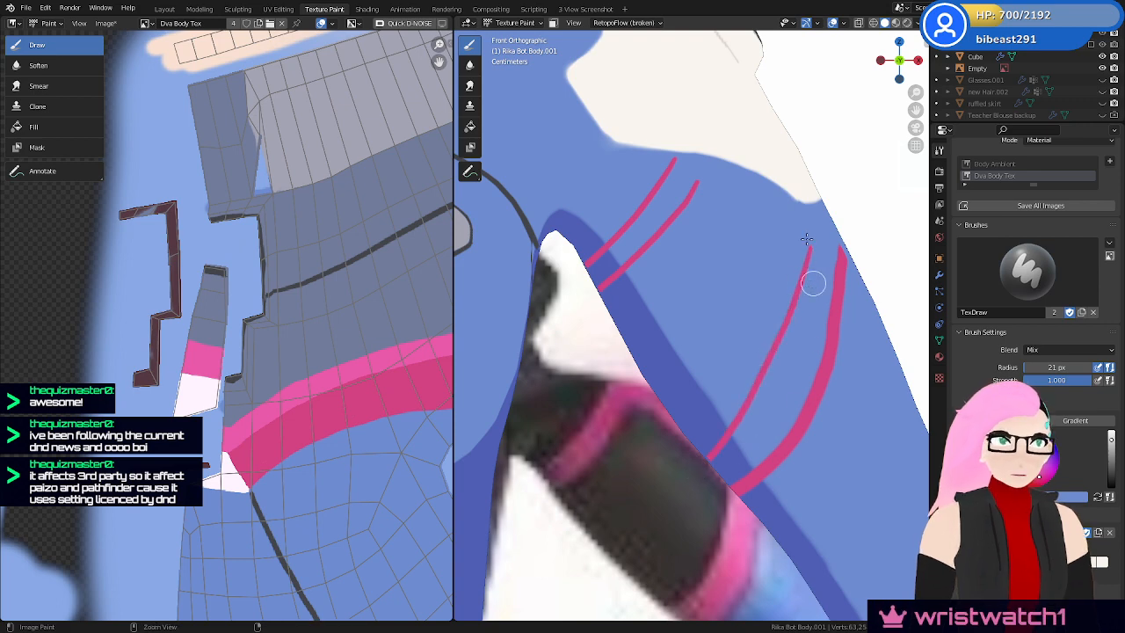
key("ctrl+z")
left_click_drag(798, 279, 721, 450)
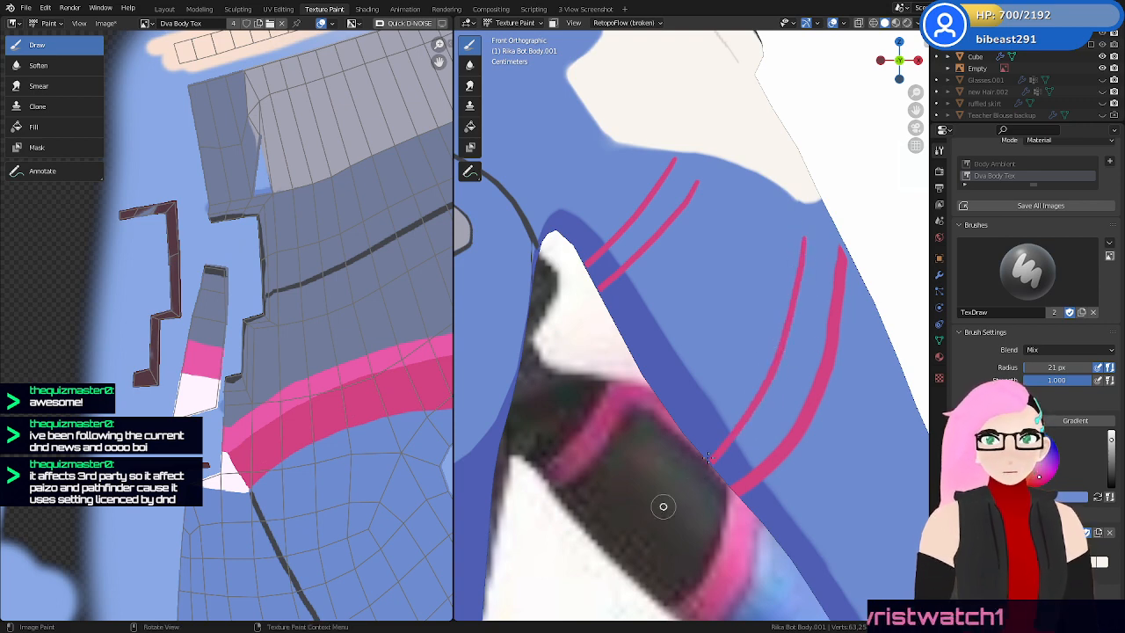
Join the upper ends of the two inner pink arm lines with a curved pink stroke following the shoulder pad's edge
key("z")
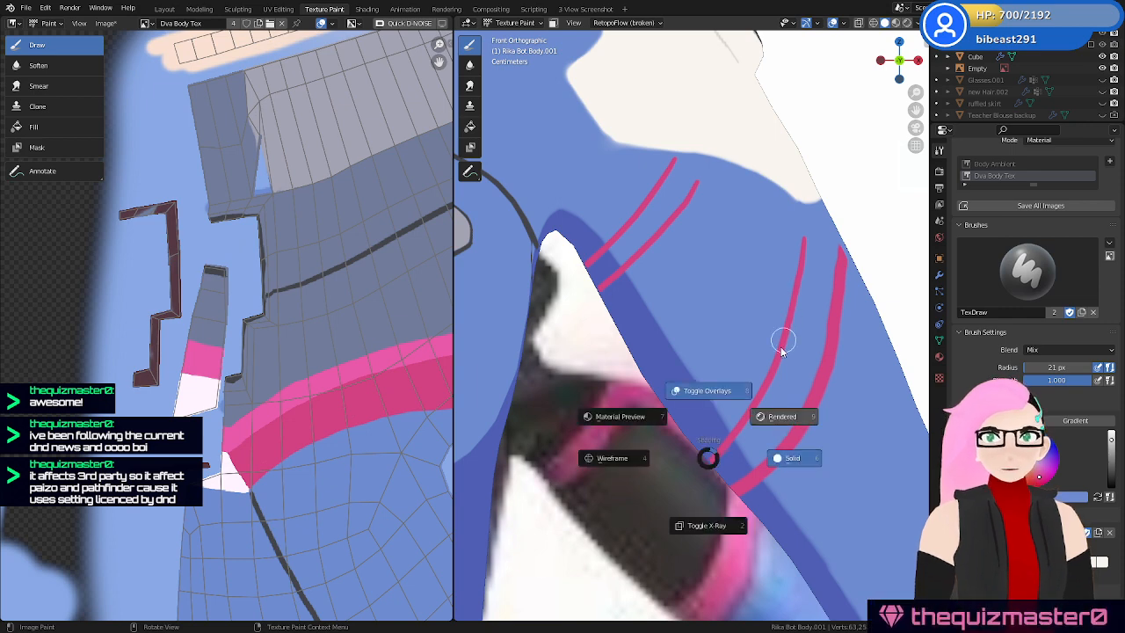
key("z")
left_click(730, 533)
key("z")
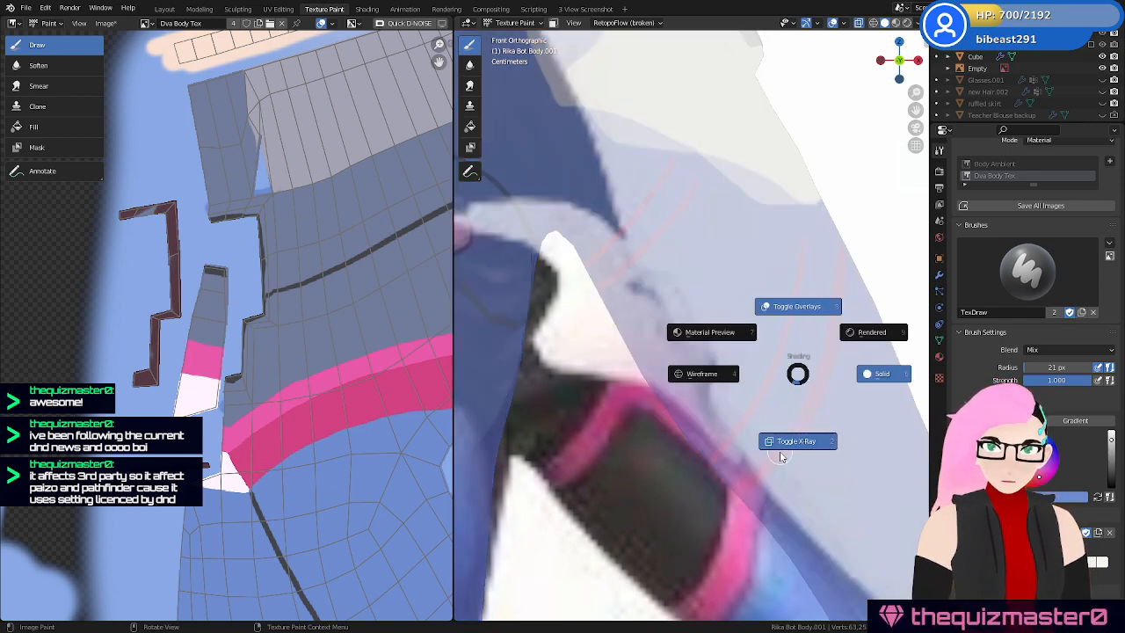
left_click(781, 457)
middle_click_drag(811, 318, 789, 339, "shift")
key("z")
left_click(698, 299)
key("z")
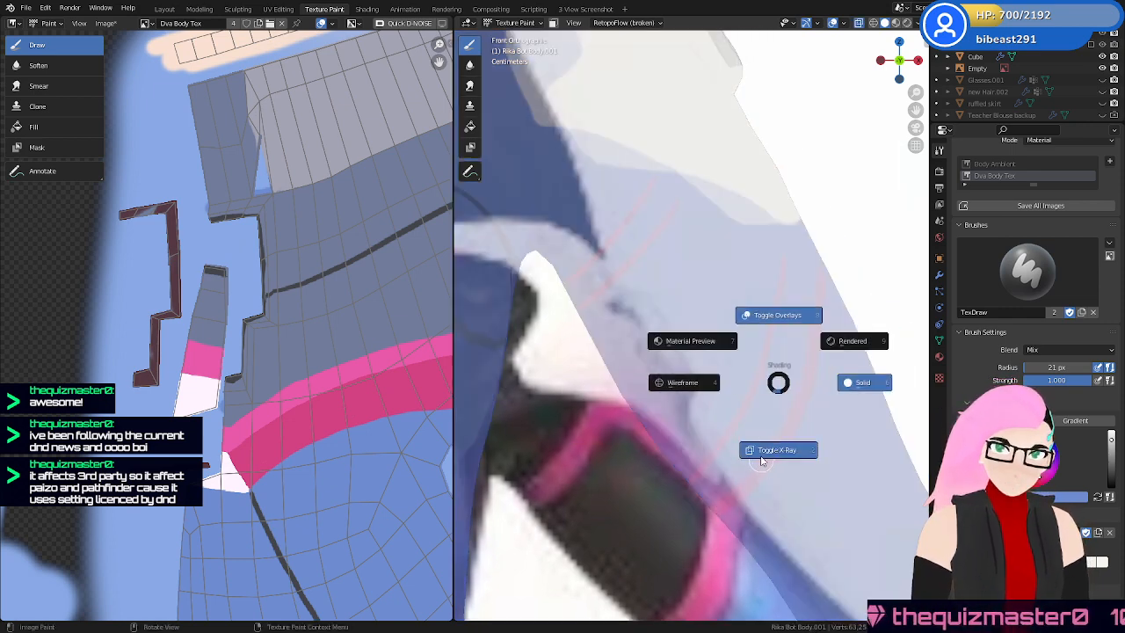
left_click(694, 340)
left_click_drag(704, 207, 787, 262)
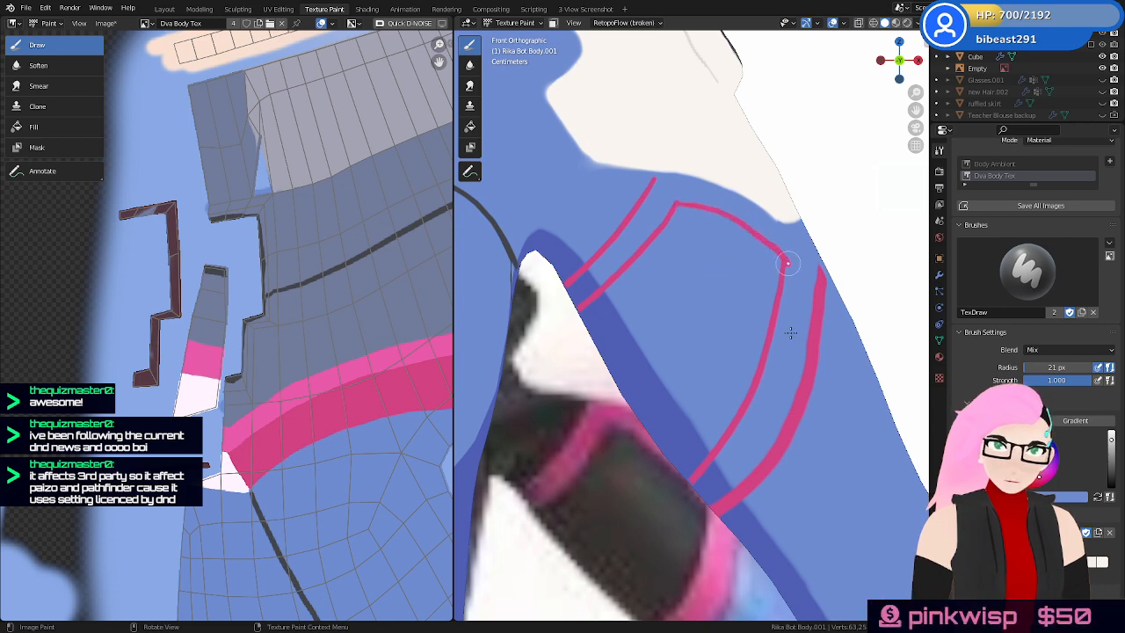
scroll(735, 254, "up", 4)
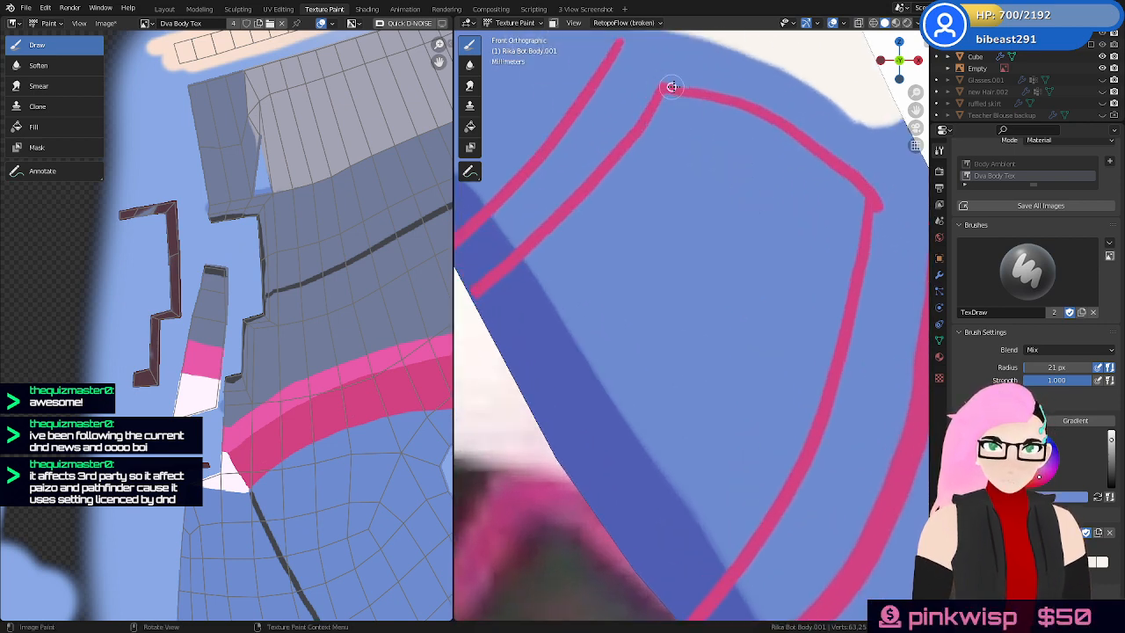
middle_click_drag(705, 92, 741, 219, "shift")
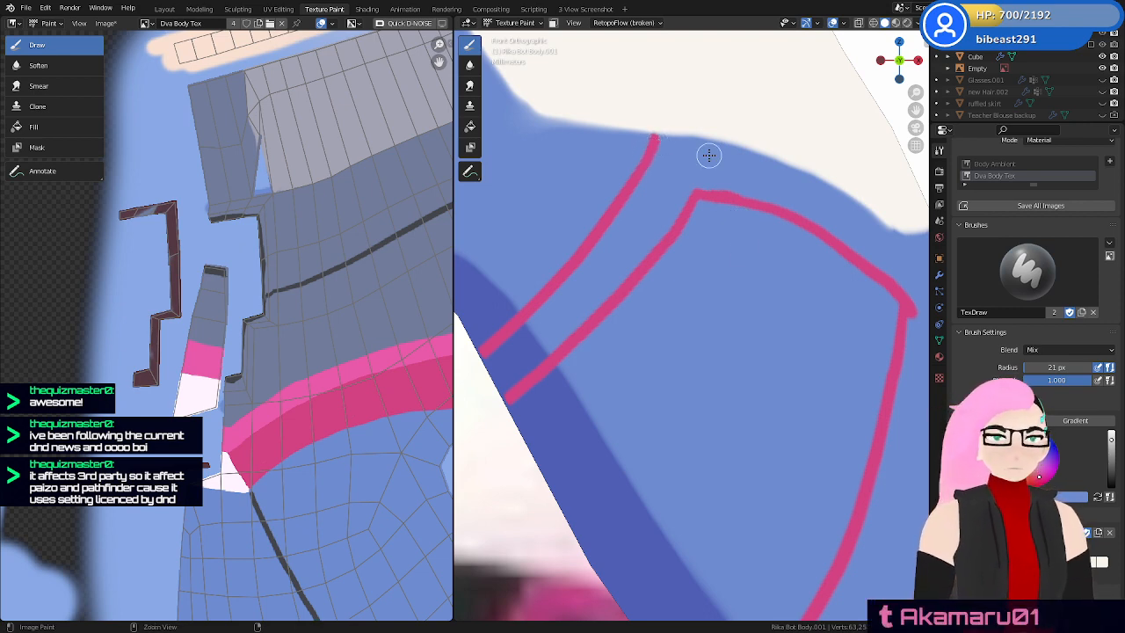
scroll(730, 272, "down", 2)
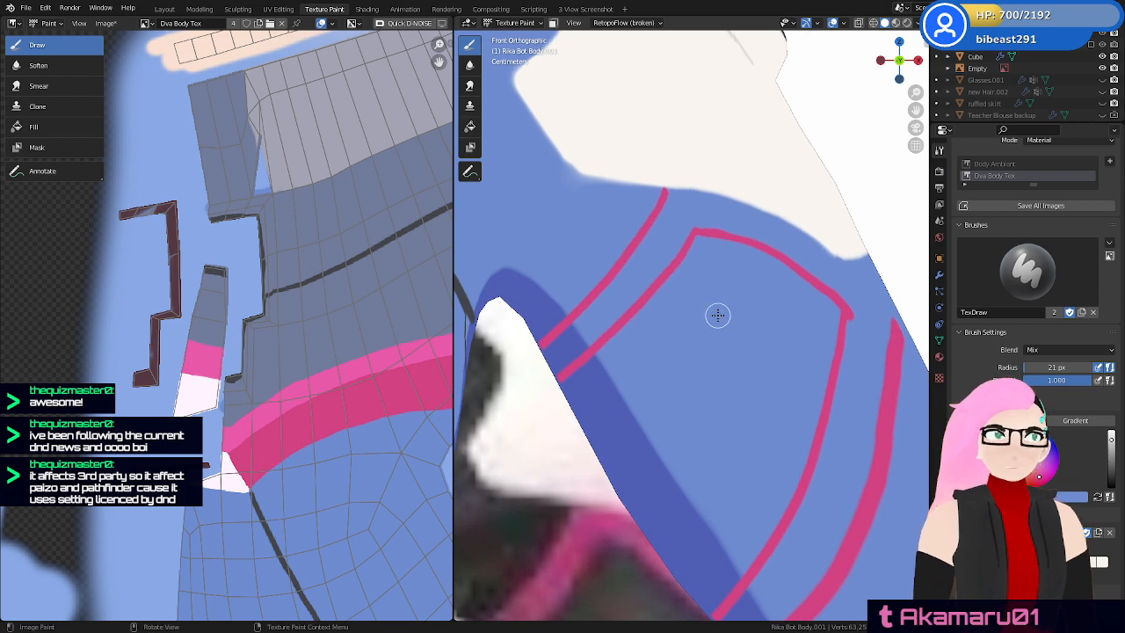
Examine the painted pink upper-arm lines from the front, outer side and back, using X-ray to see them through the arm
scroll(836, 333, "down", 4)
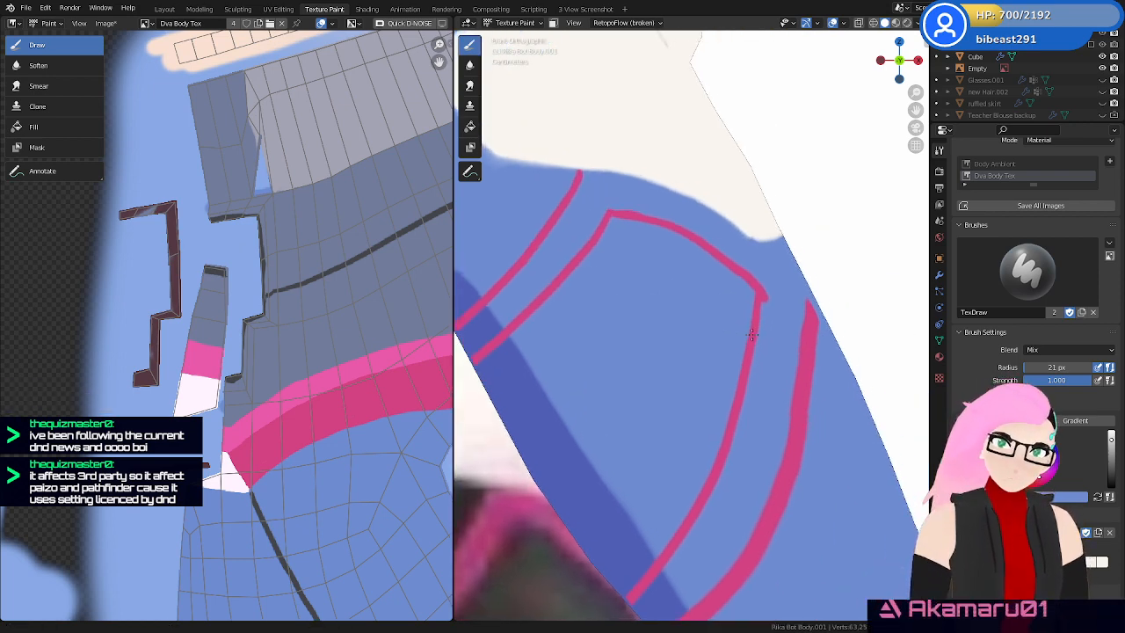
mouse_move(776, 314)
middle_mouse_down()
mouse_move(779, 339)
mouse_move(715, 395)
mouse_move(645, 402)
mouse_move(633, 422)
mouse_move(651, 416)
middle_mouse_up()
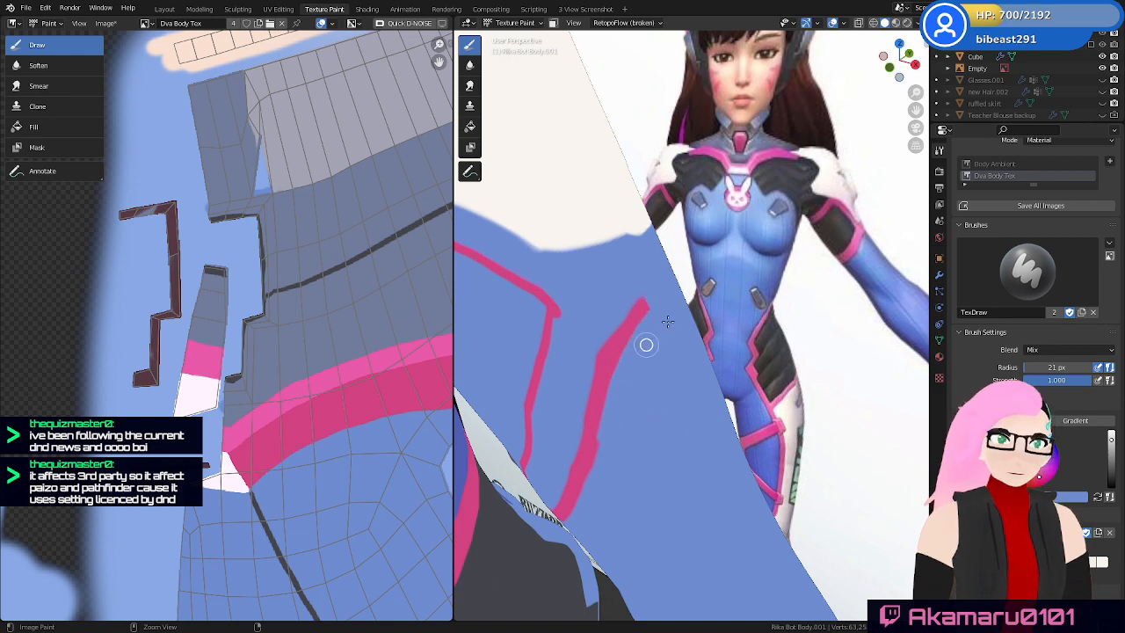
mouse_move(667, 322)
middle_mouse_down()
mouse_move(676, 354)
mouse_move(606, 361)
mouse_move(593, 378)
middle_mouse_up()
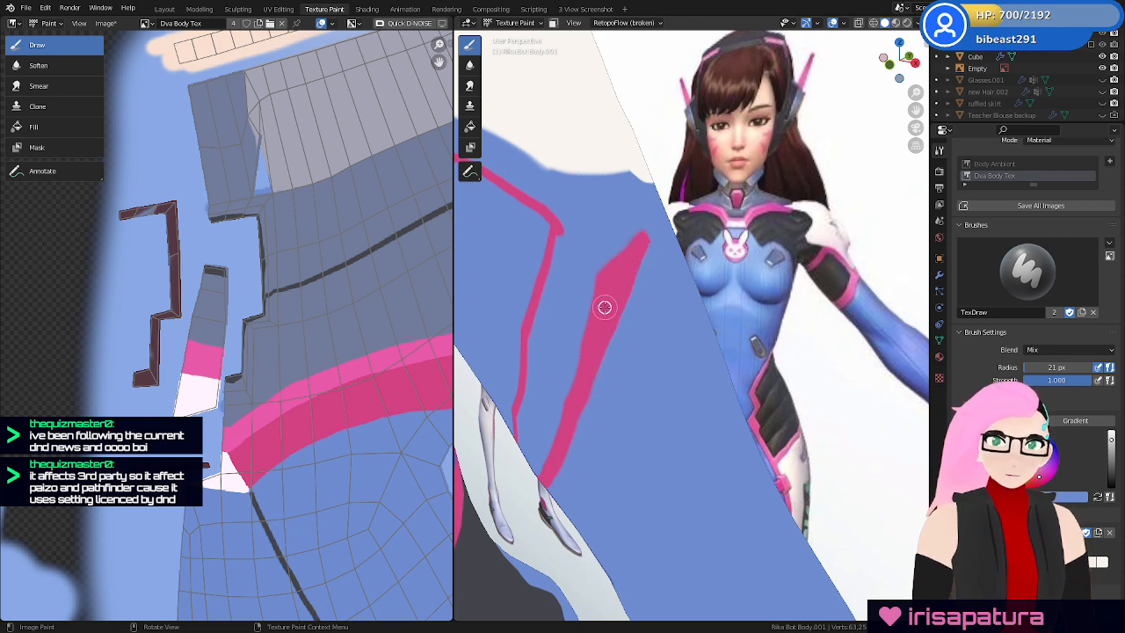
mouse_move(671, 360)
middle_mouse_down()
mouse_move(620, 384)
mouse_move(687, 398)
mouse_move(648, 402)
mouse_move(673, 396)
mouse_move(636, 349)
middle_mouse_up()
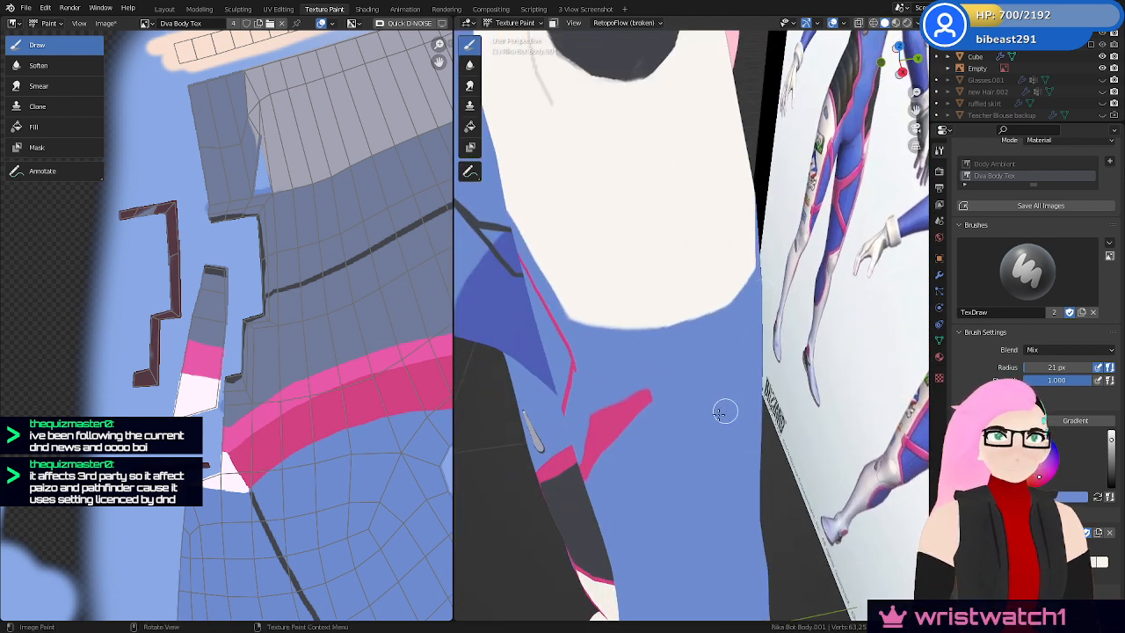
middle_click_drag(720, 414, 672, 427)
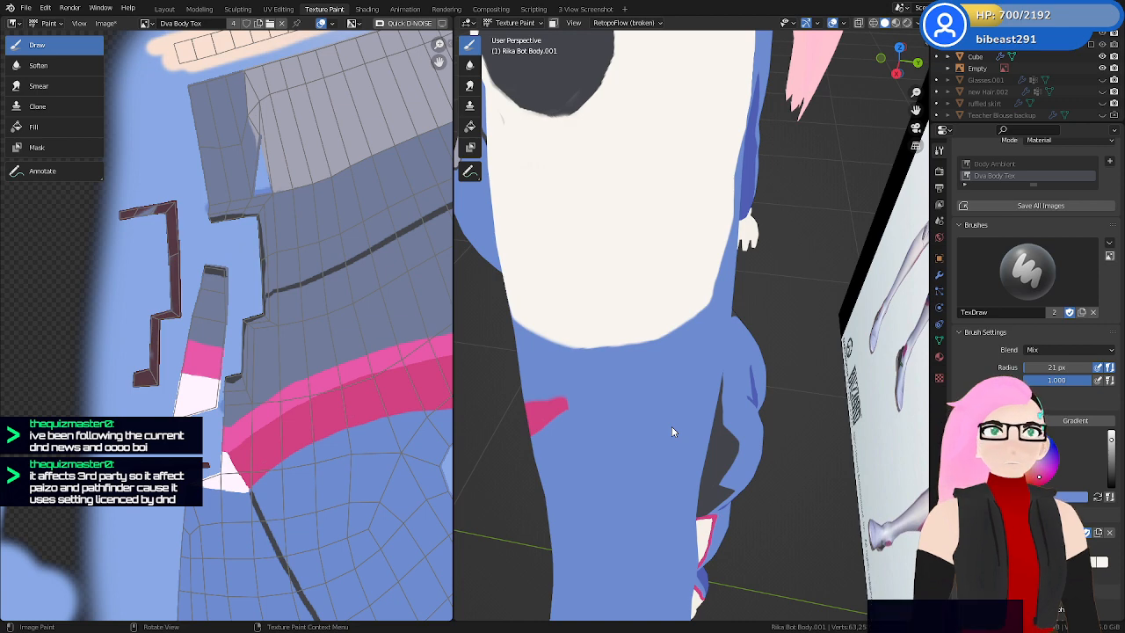
mouse_move(675, 369)
middle_mouse_down()
mouse_move(743, 377)
mouse_move(724, 427)
mouse_move(686, 413)
mouse_move(603, 437)
middle_mouse_up()
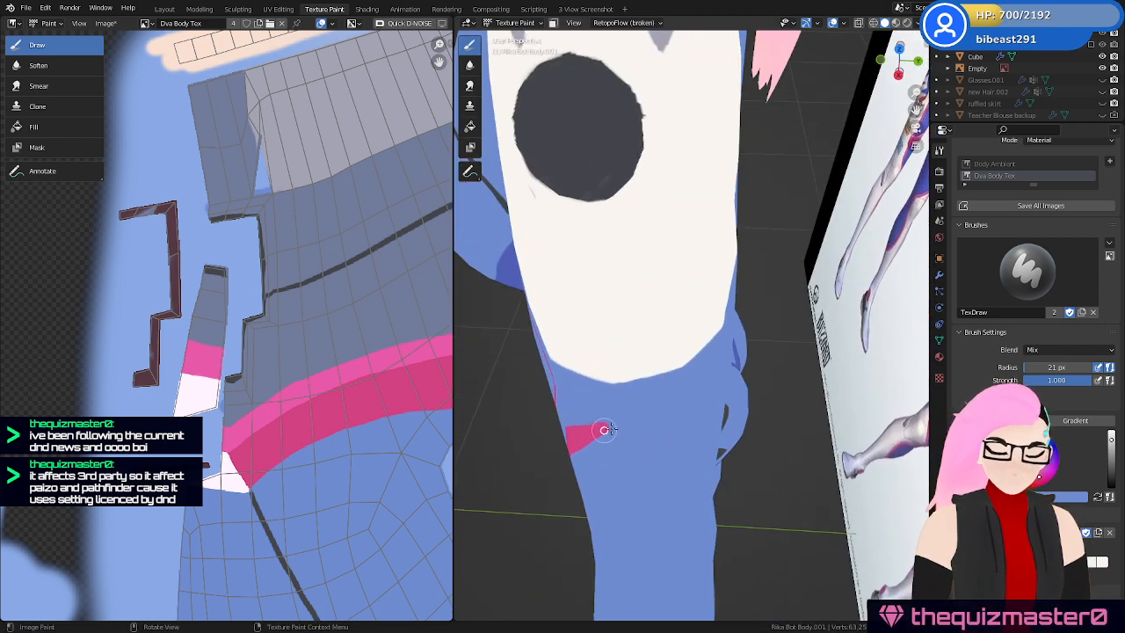
mouse_move(706, 429)
middle_mouse_down()
mouse_move(669, 346)
mouse_move(696, 387)
middle_mouse_up()
middle_click_drag(663, 339, 649, 364)
key("ctrl+z")
key("z")
left_click(651, 436)
middle_click_drag(713, 412, 700, 387)
key("z")
left_click(698, 445)
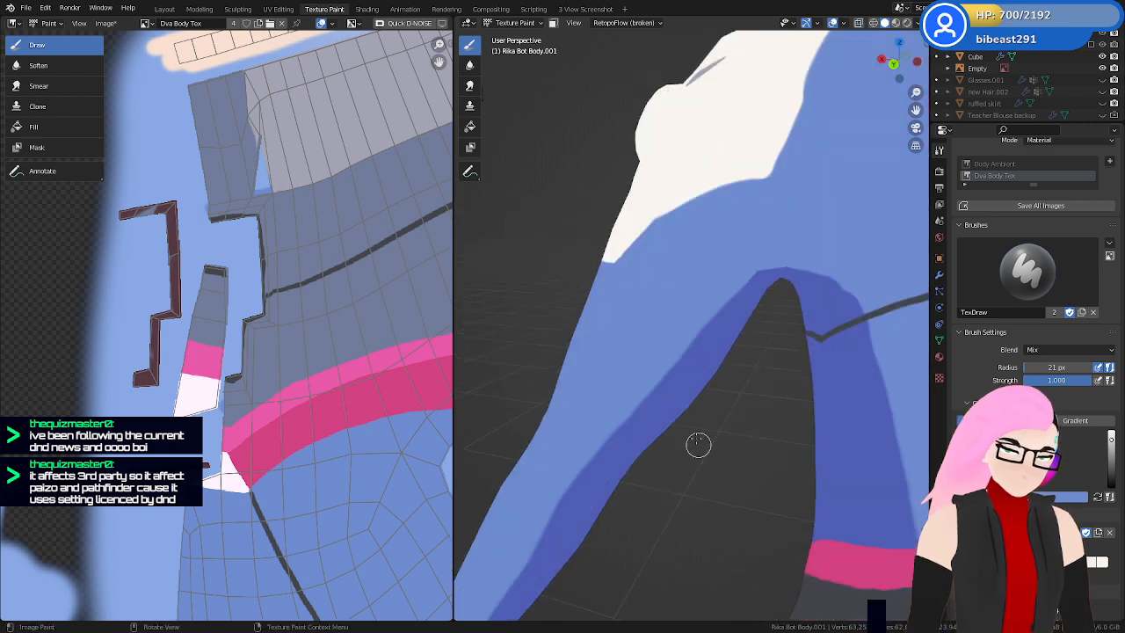
middle_click_drag(698, 445, 646, 374)
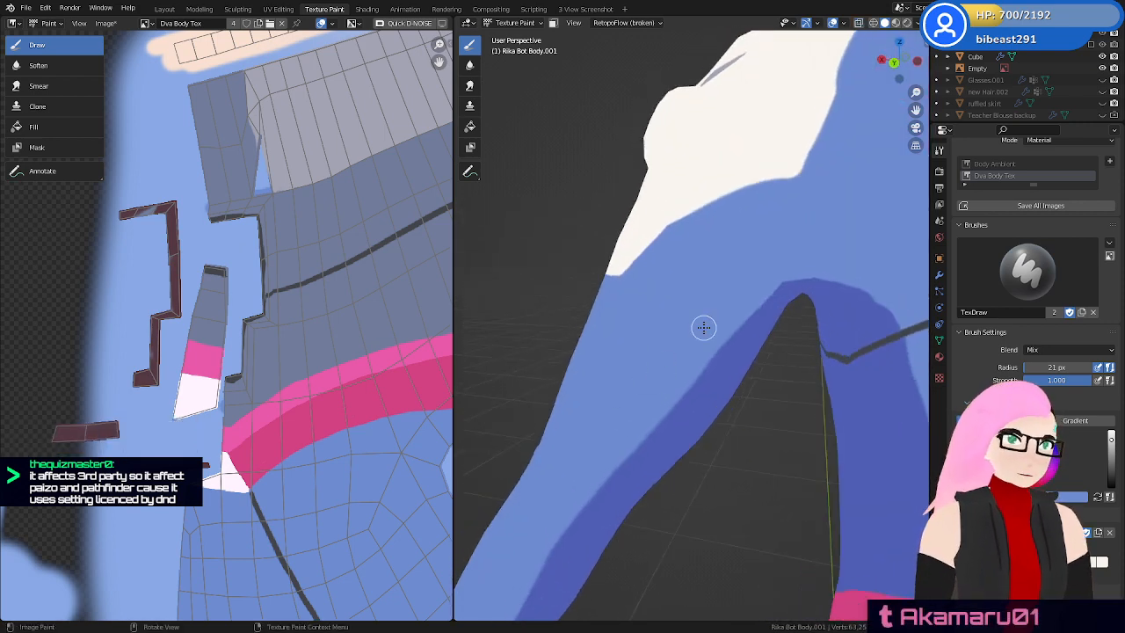
middle_click_drag(703, 327, 721, 327)
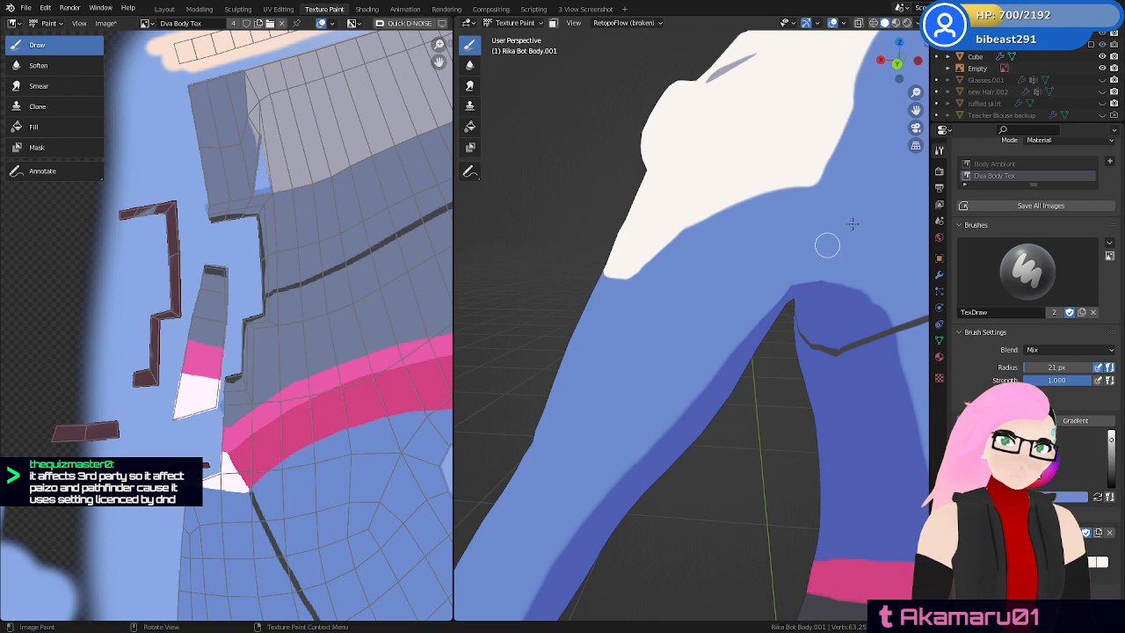
Try painting two thin parallel pink lines on the arm's back from the white shoulder pad to the armpit, using X-ray for alignment
left_click(900, 66)
key("z")
left_click(633, 371)
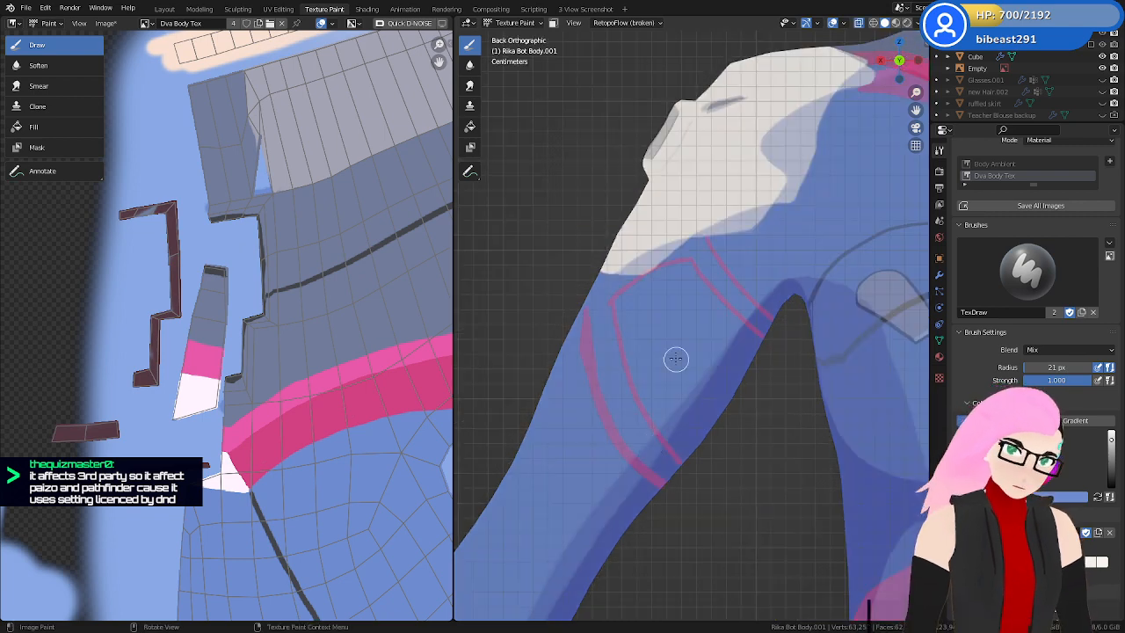
key("z")
left_click(644, 396)
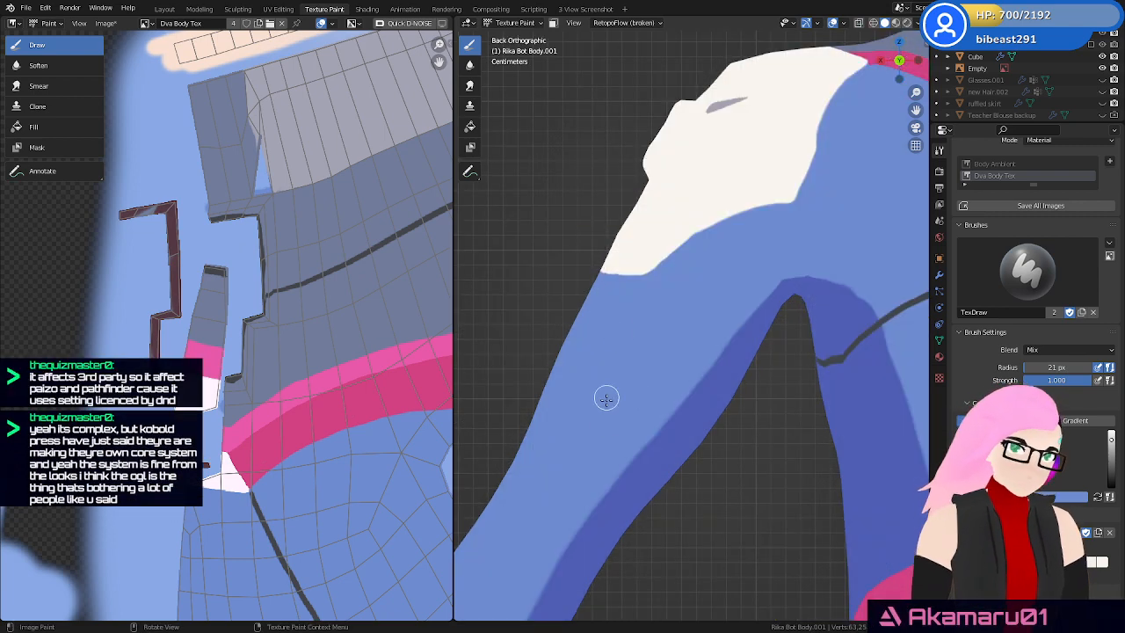
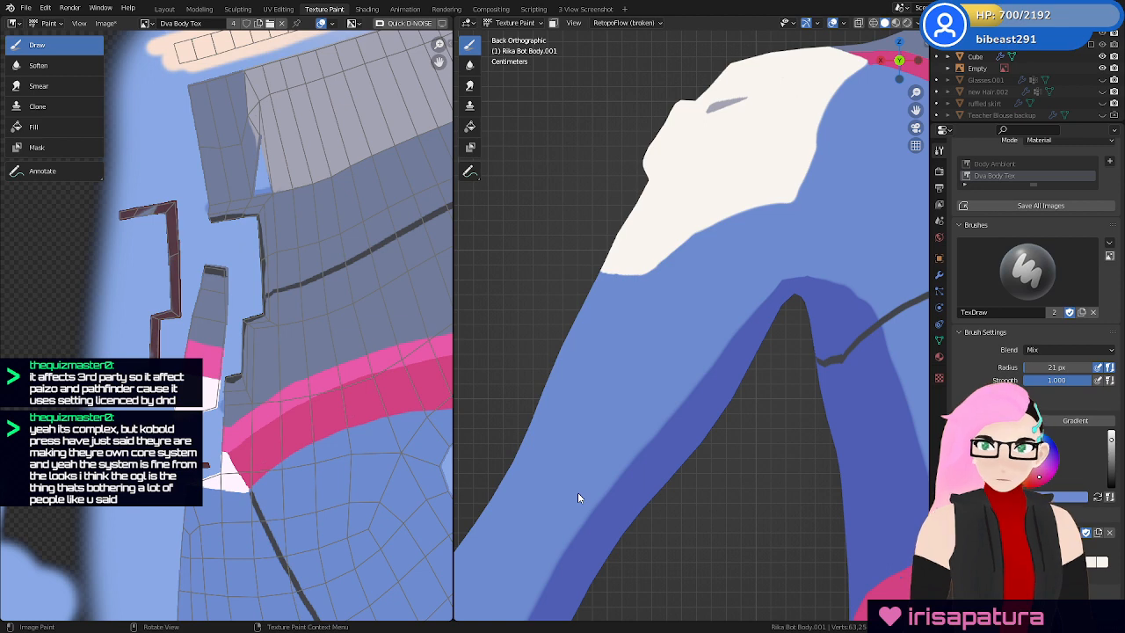
key("z")
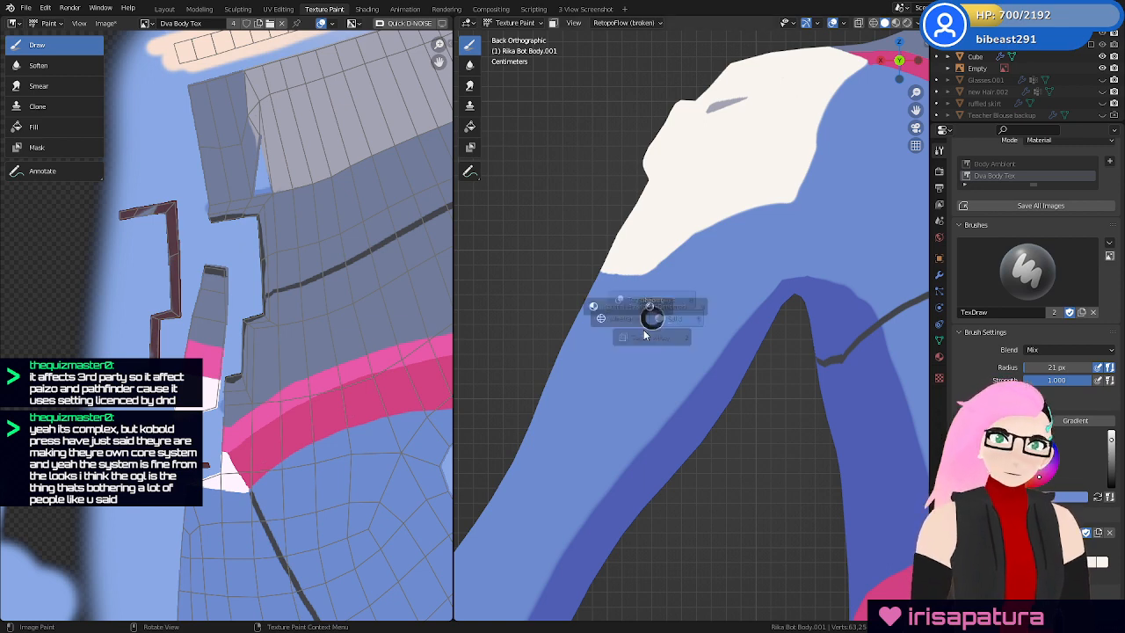
left_click(663, 444)
key("z")
left_click(691, 462)
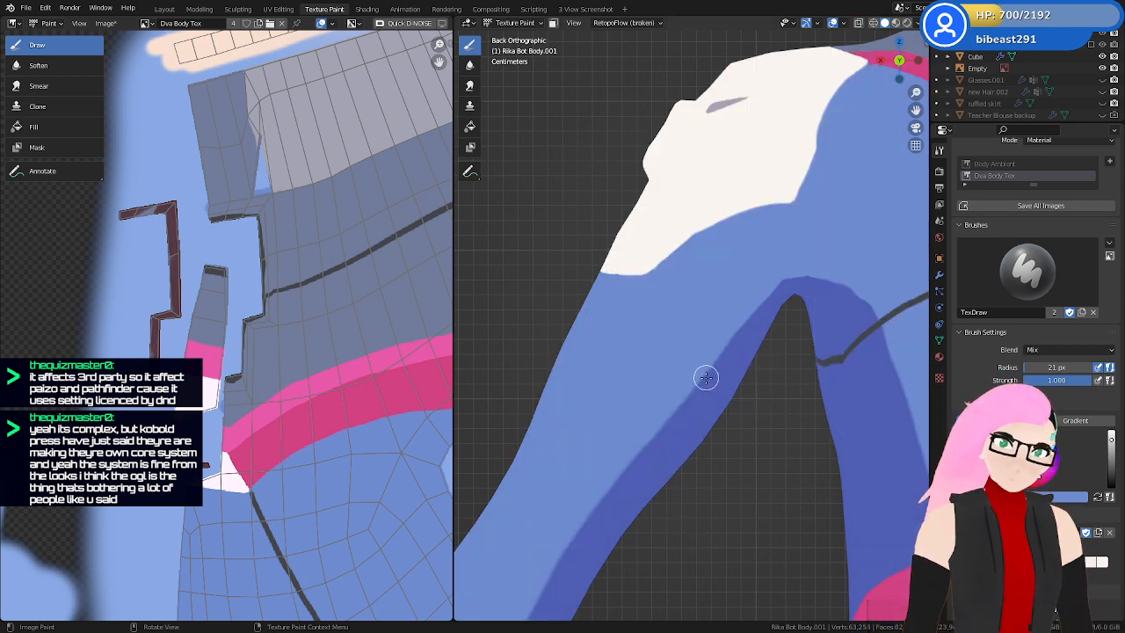
key("z")
left_click(752, 385)
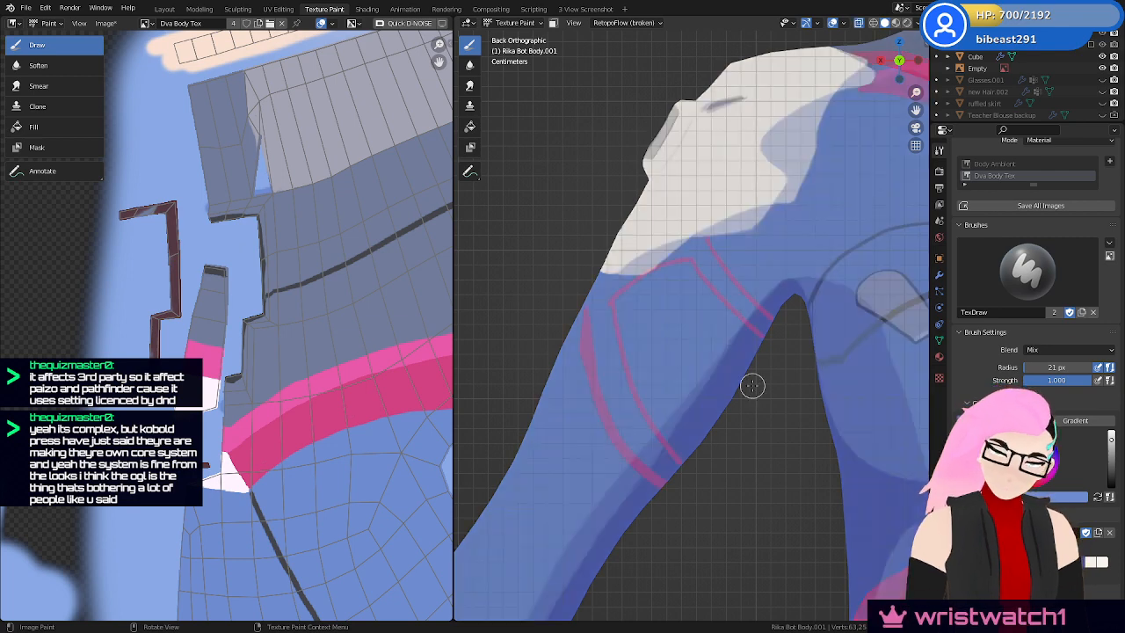
key("z")
left_click(716, 312)
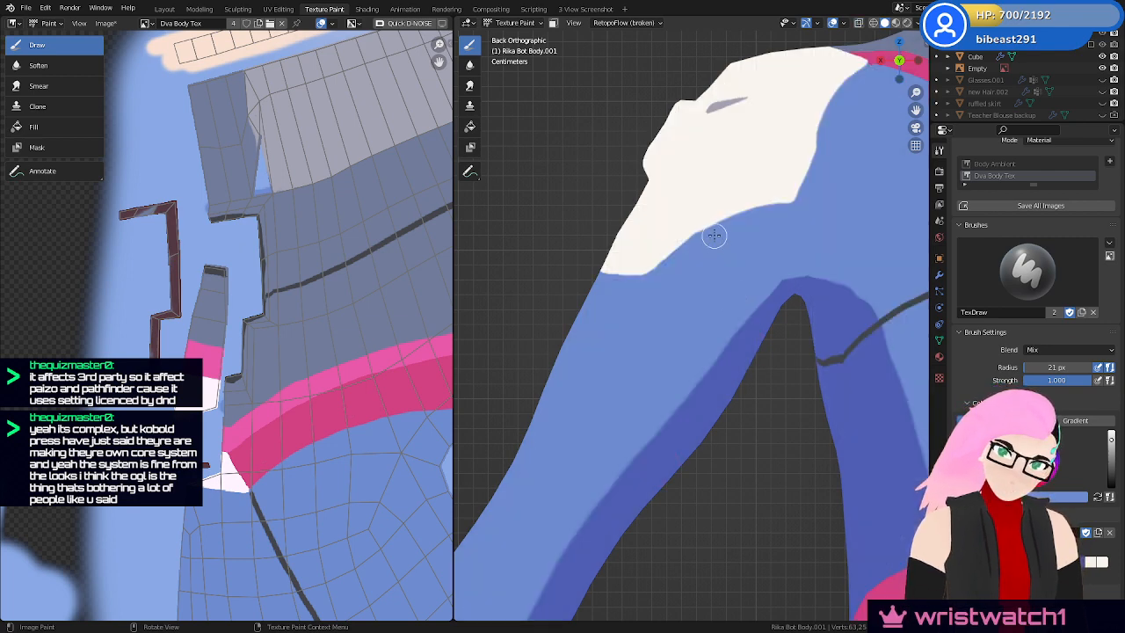
left_click_drag(726, 262, 791, 361)
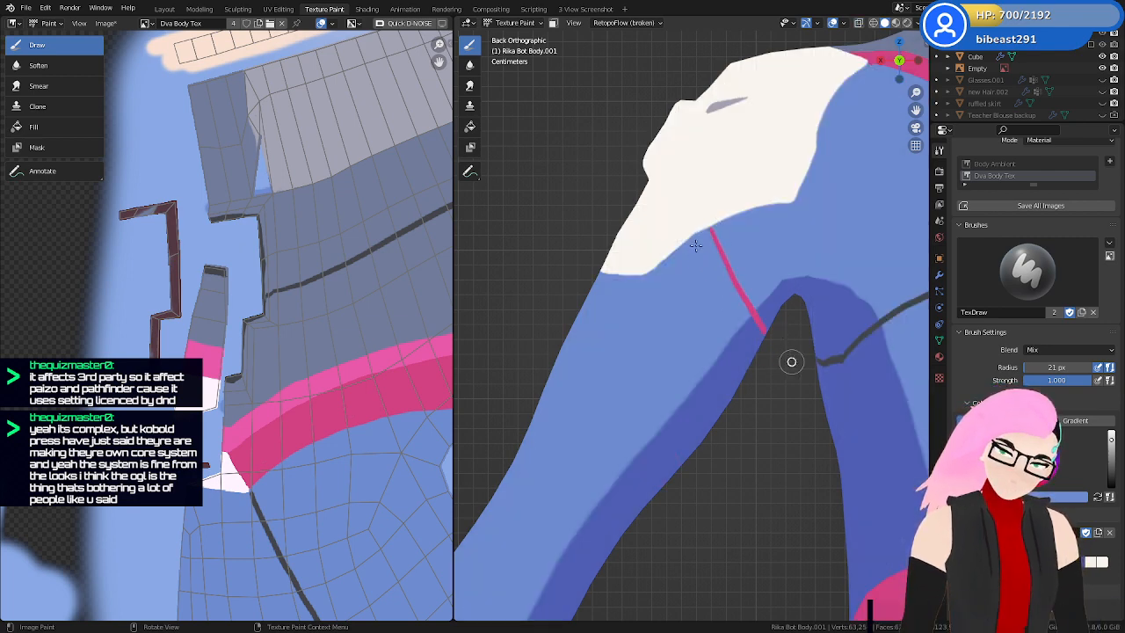
left_click_drag(690, 243, 788, 373)
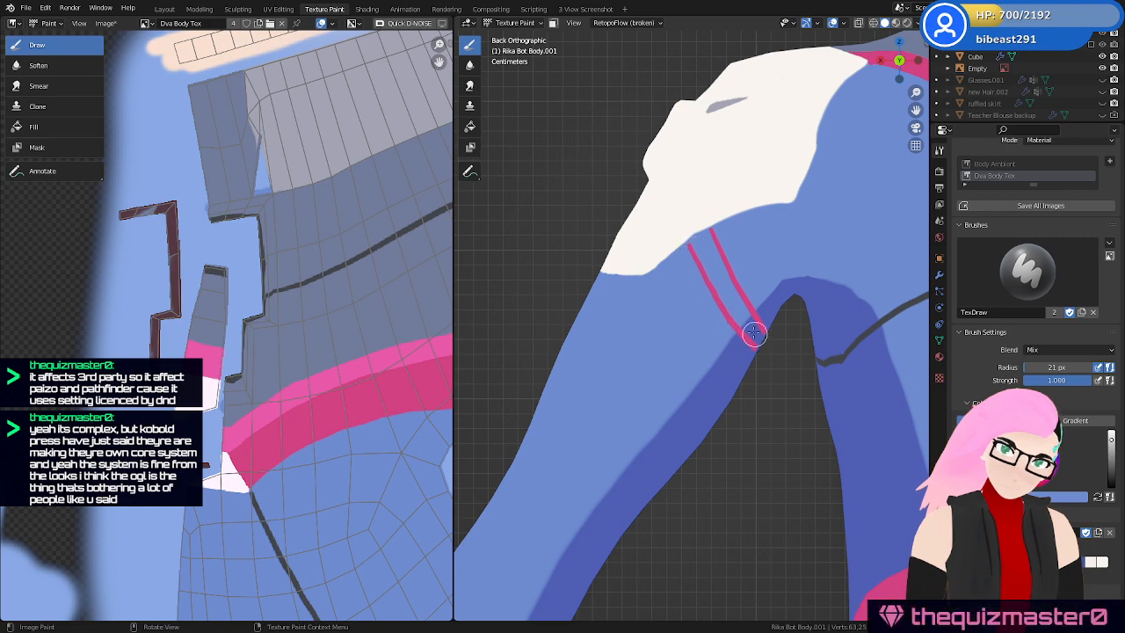
Extend the two upper pink lines across the dark blue underside of the arm toward its back
middle_click_drag(748, 334, 792, 493)
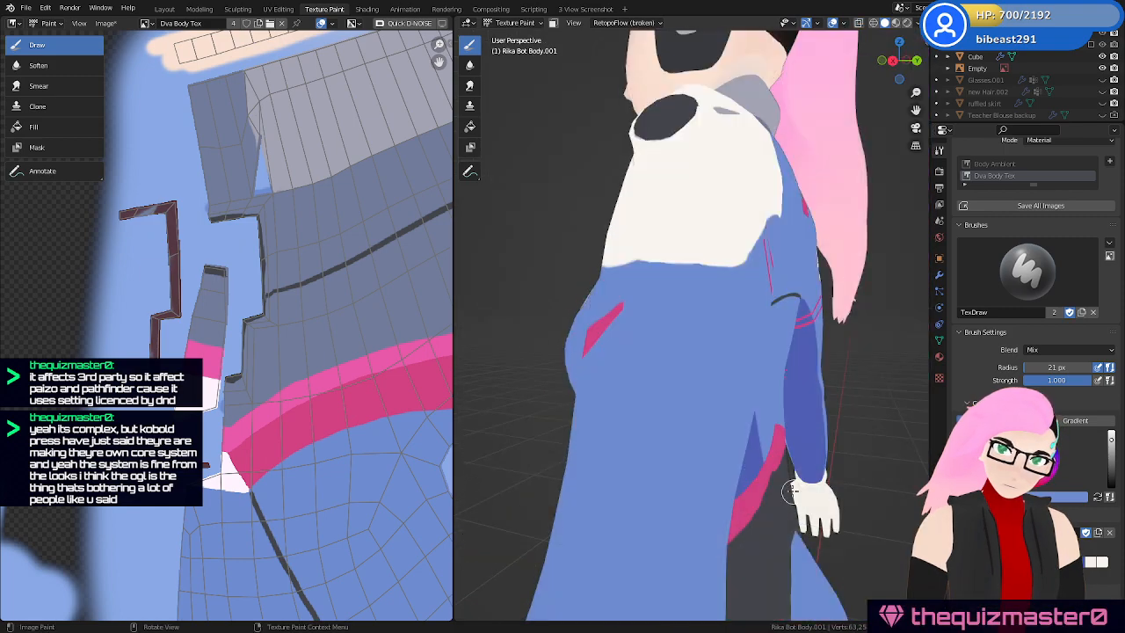
mouse_move(671, 448)
middle_mouse_down()
mouse_move(571, 422)
mouse_move(492, 378)
mouse_move(844, 356)
mouse_move(805, 344)
mouse_move(849, 390)
mouse_move(815, 332)
mouse_move(783, 322)
mouse_move(773, 269)
middle_mouse_up()
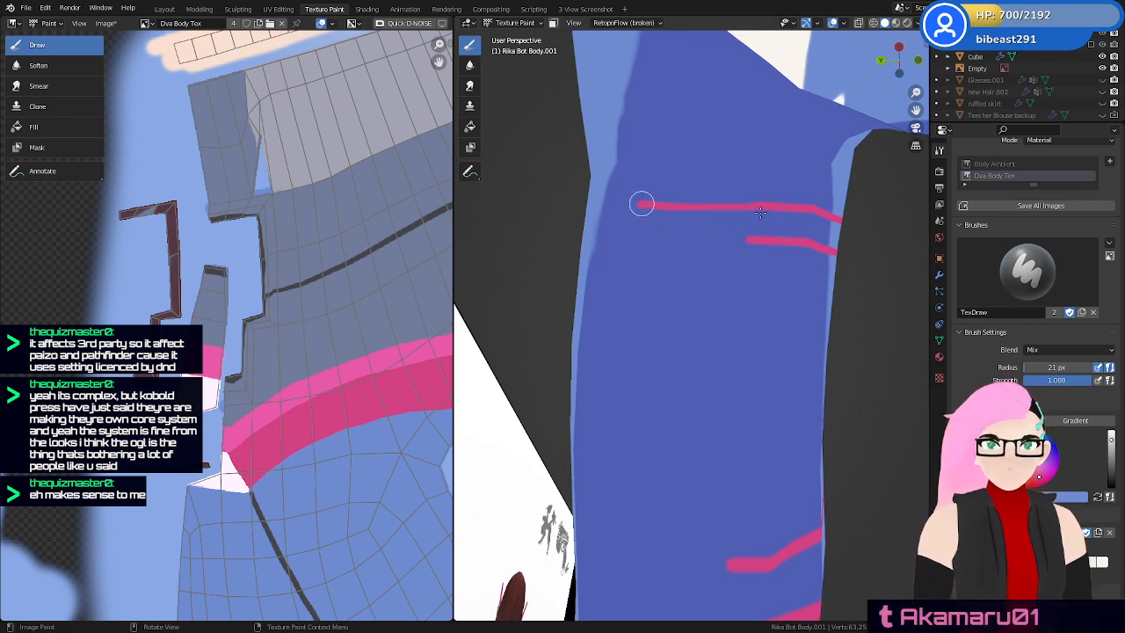
left_click_drag(789, 207, 630, 195)
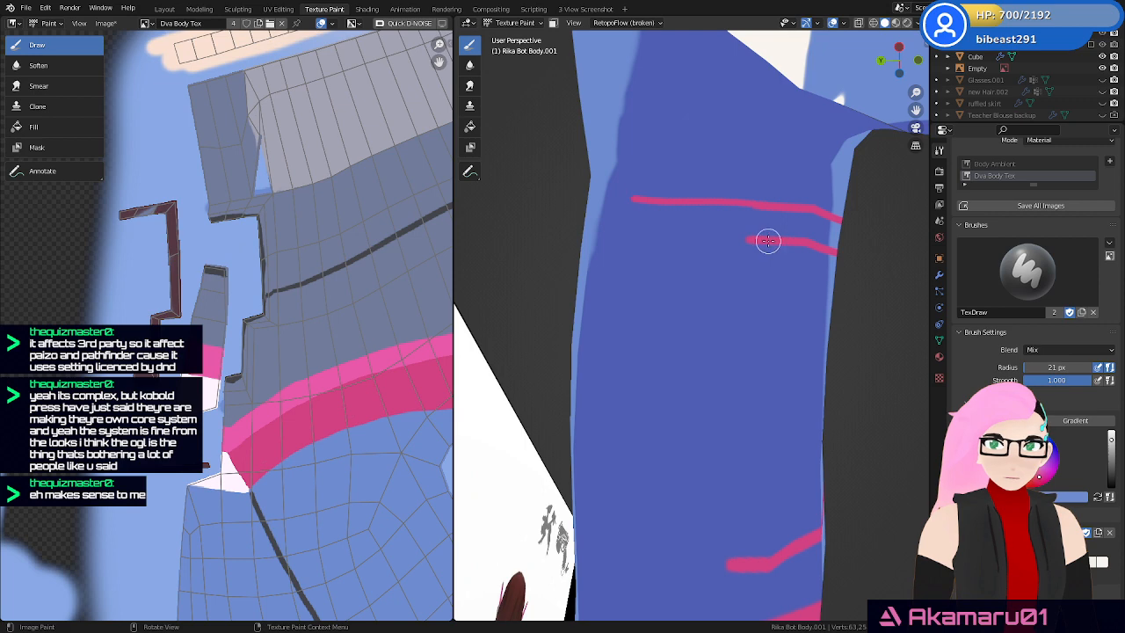
Extend the two lower pink arm-band lines across the dark blue underside of the arm toward its back
mouse_move(693, 225)
middle_mouse_down()
mouse_move(809, 301)
mouse_move(800, 334)
mouse_move(737, 334)
mouse_move(737, 385)
mouse_move(827, 330)
mouse_move(791, 343)
mouse_move(732, 337)
middle_mouse_up()
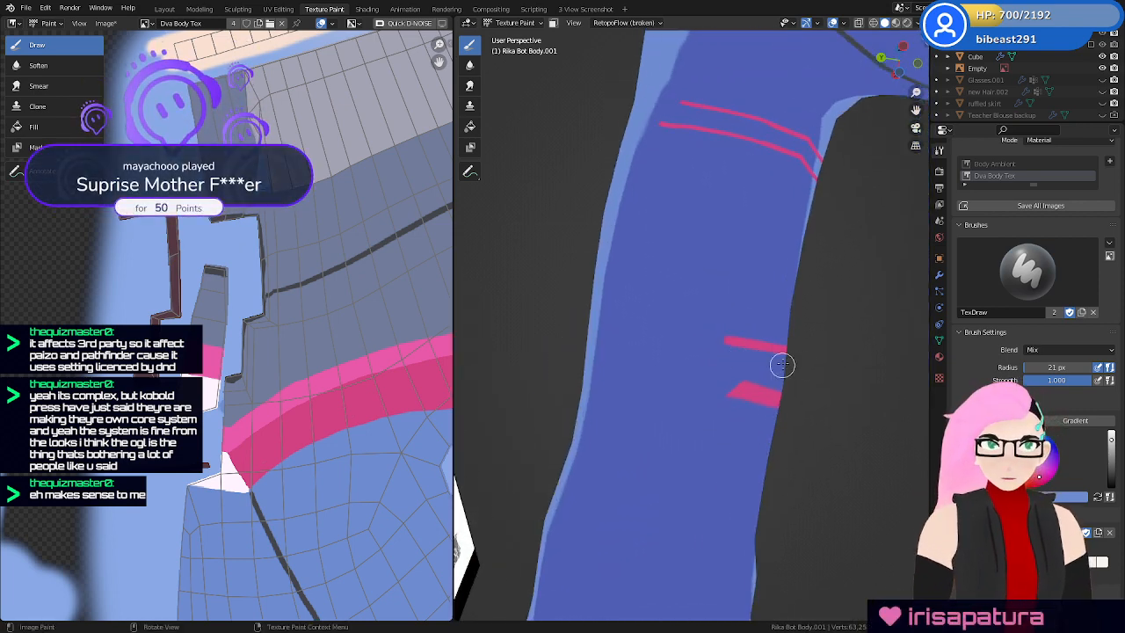
mouse_move(779, 364)
middle_mouse_down()
mouse_move(764, 407)
mouse_move(841, 381)
mouse_move(854, 343)
middle_mouse_up()
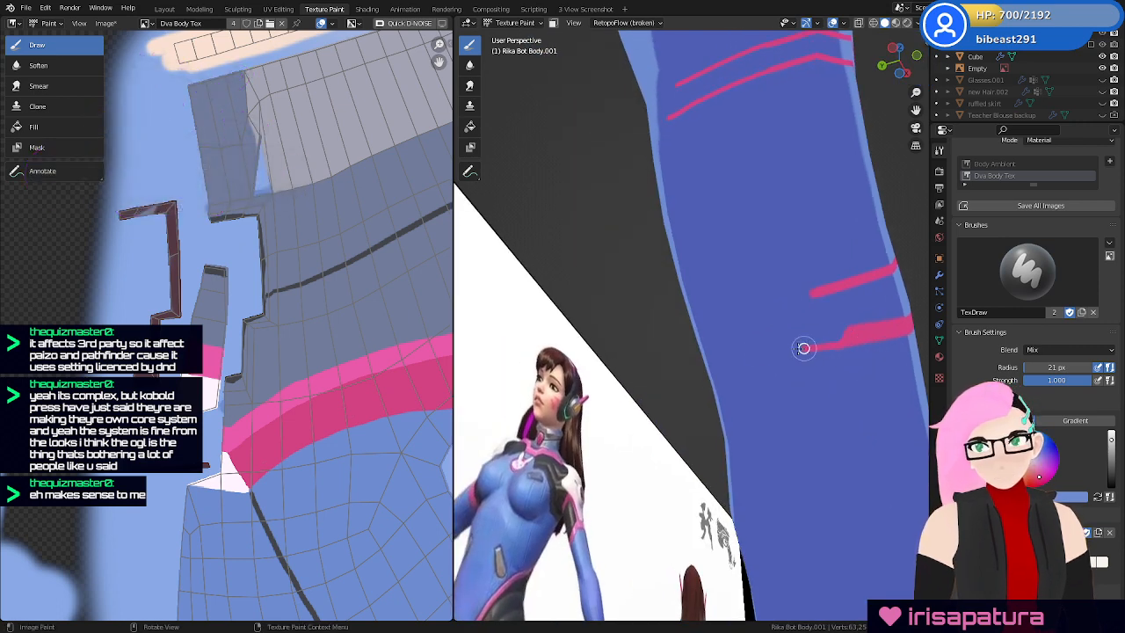
left_click_drag(802, 296, 641, 294)
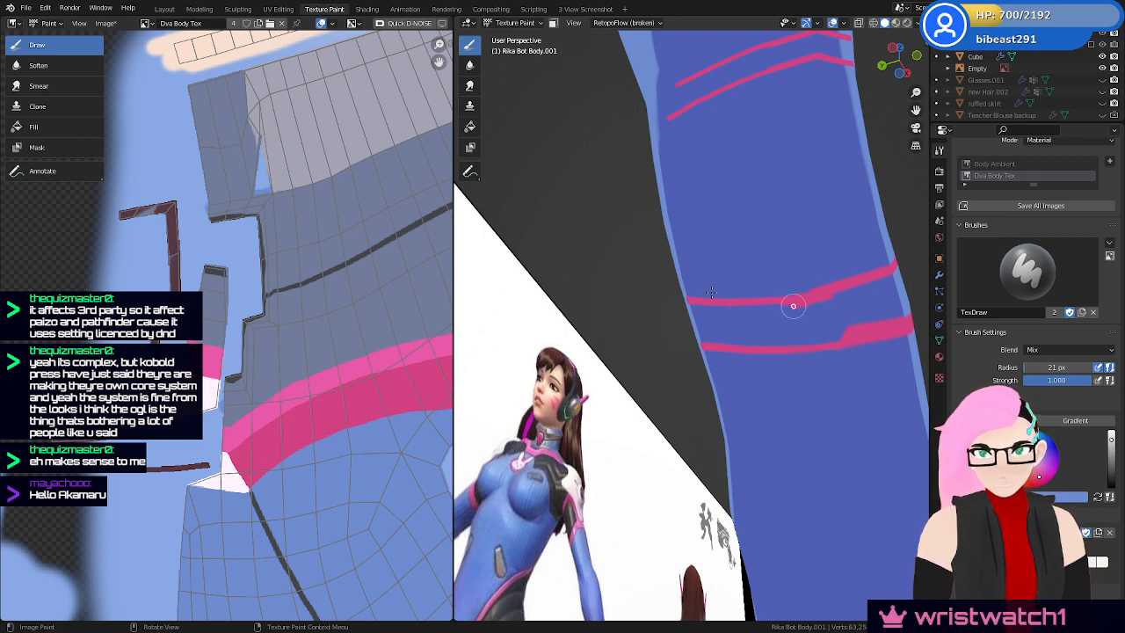
Check the arm's back with X-ray and paint two pink lines joining the upper underside lines to the white shoulder pad
middle_click_drag(712, 292, 847, 383)
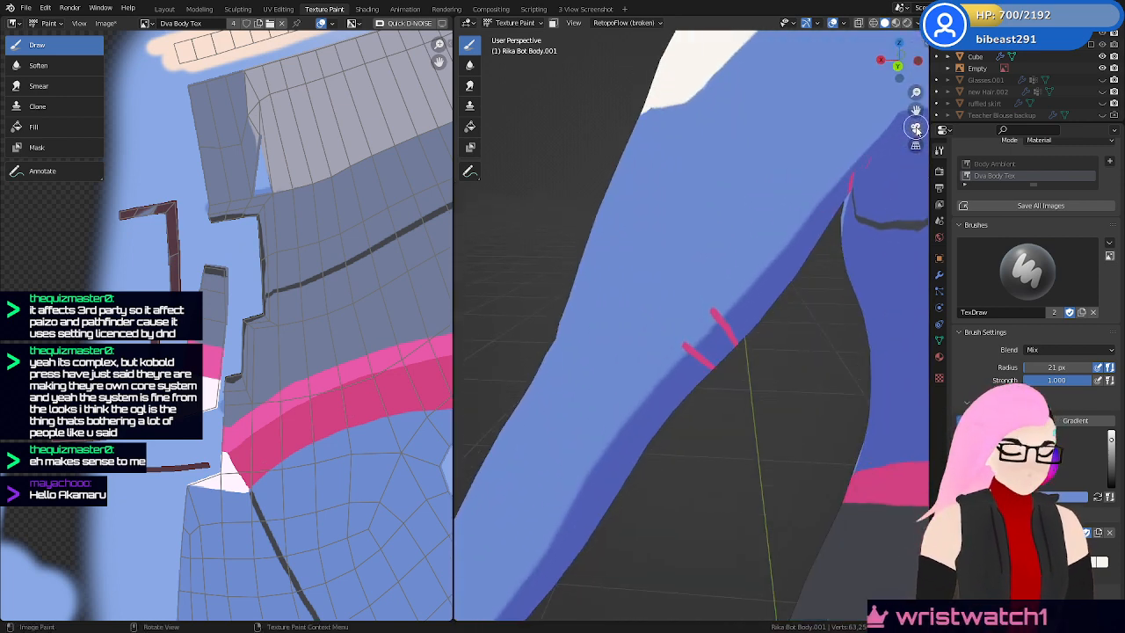
left_click(897, 67)
middle_click_drag(793, 220, 756, 310, "shift")
key("alt+z")
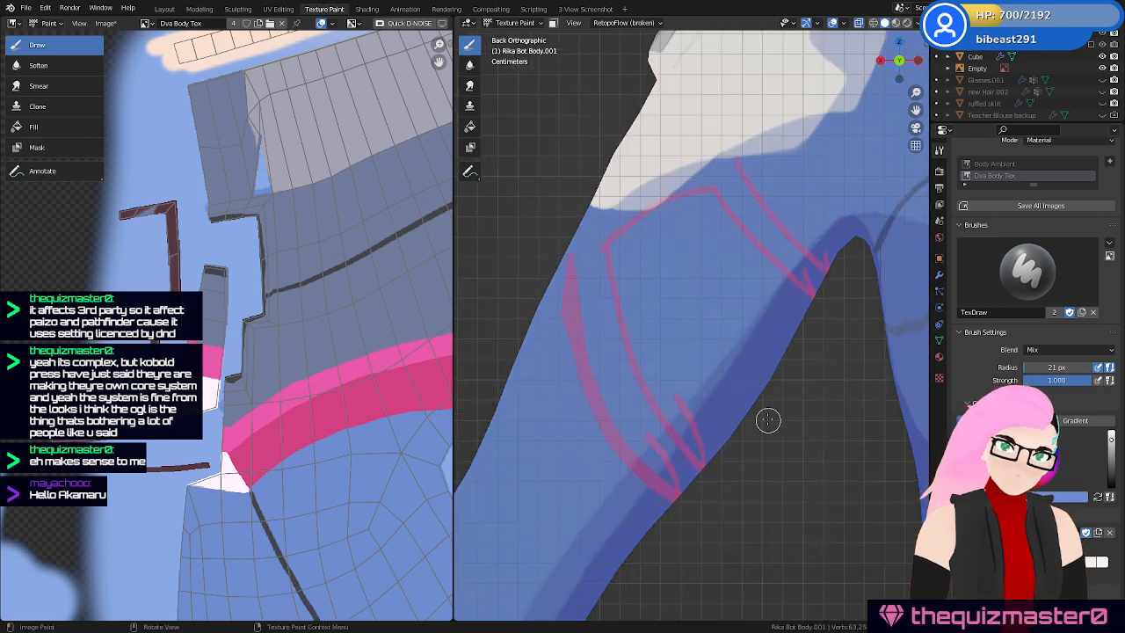
key("alt+z")
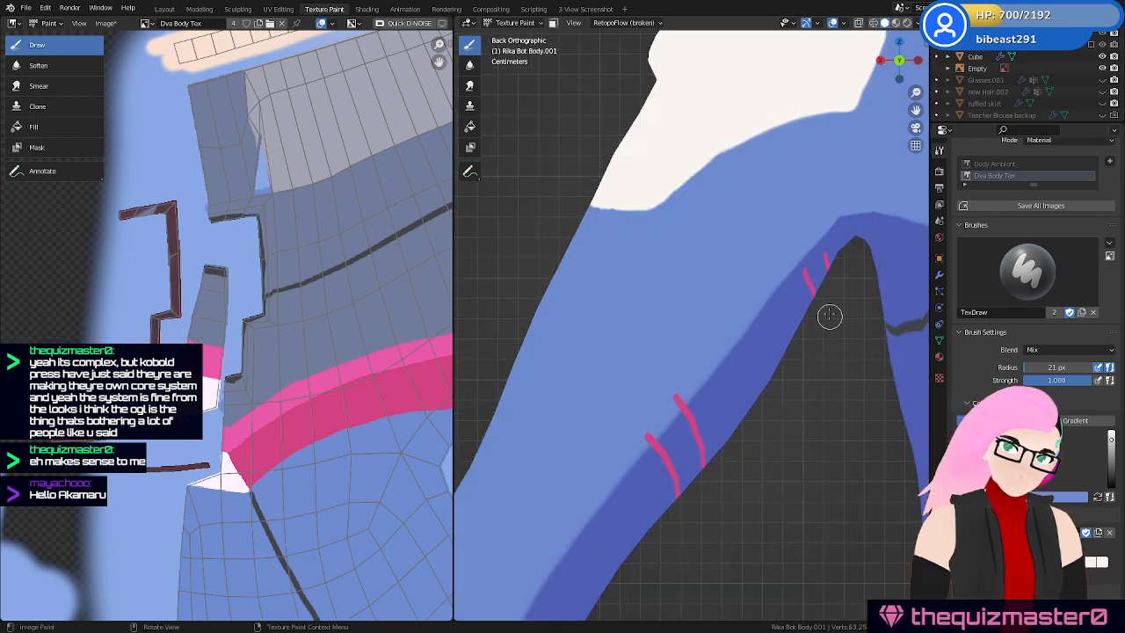
mouse_move(814, 276)
middle_mouse_down()
mouse_move(699, 352)
mouse_move(721, 246)
mouse_move(743, 276)
mouse_move(796, 308)
mouse_move(861, 326)
mouse_move(786, 356)
mouse_move(717, 363)
mouse_move(736, 419)
mouse_move(751, 400)
mouse_move(879, 408)
mouse_move(750, 382)
mouse_move(784, 364)
middle_mouse_up()
key("z")
left_click(796, 427)
mouse_move(796, 428)
middle_mouse_down()
mouse_move(743, 395)
mouse_move(728, 296)
mouse_move(775, 355)
middle_mouse_up()
left_click_drag(776, 356, 721, 256)
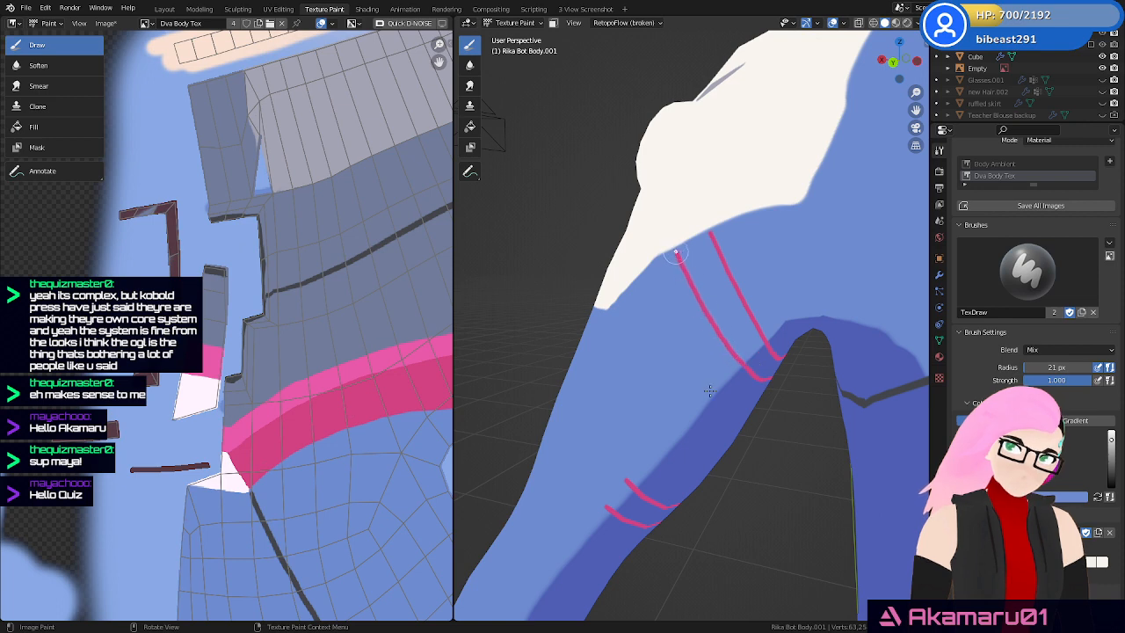
Paint over the two lower pink lines on the arm's underside and back with the suit's blues, restoring the shading edge
mouse_move(743, 347)
middle_mouse_down()
mouse_move(713, 460)
mouse_move(704, 389)
mouse_move(702, 413)
mouse_move(681, 430)
middle_mouse_up()
key("z")
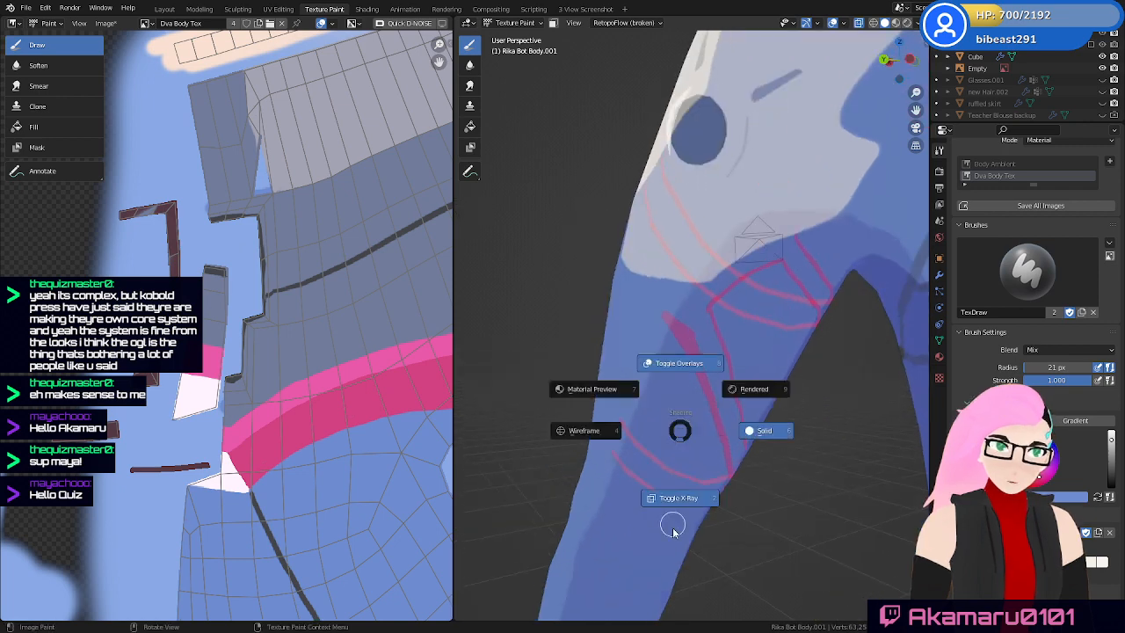
left_click(674, 524)
mouse_move(677, 501)
middle_mouse_down()
mouse_move(733, 419)
mouse_move(728, 402)
middle_mouse_up()
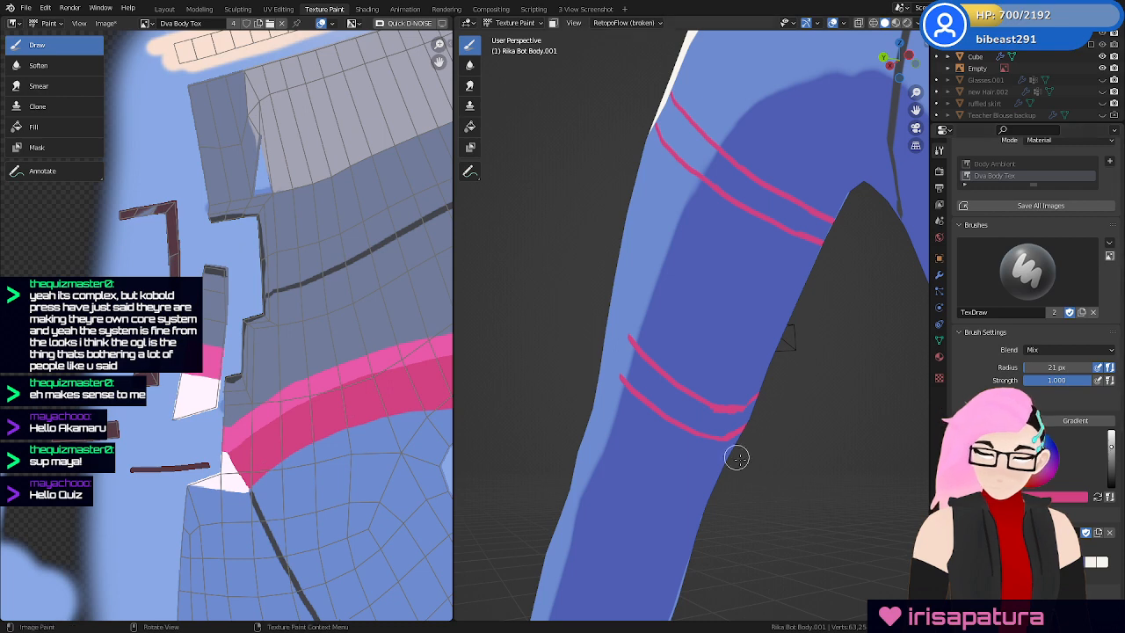
middle_click_drag(736, 457, 711, 434)
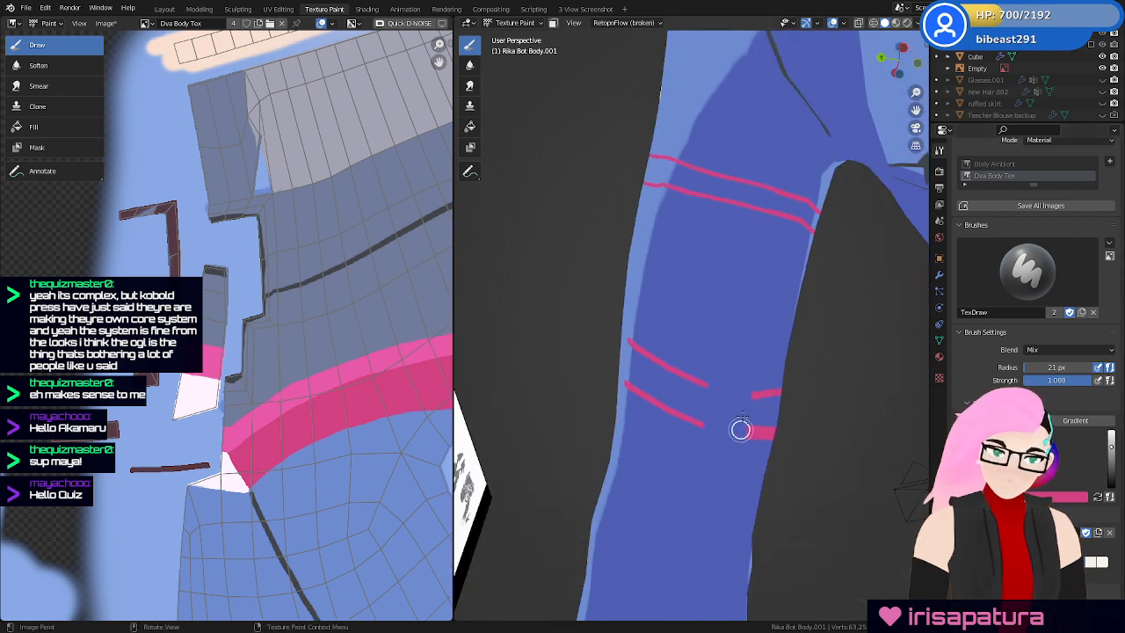
mouse_move(743, 416)
left_mouse_down()
mouse_move(721, 364)
mouse_move(681, 449)
mouse_move(670, 437)
left_mouse_up()
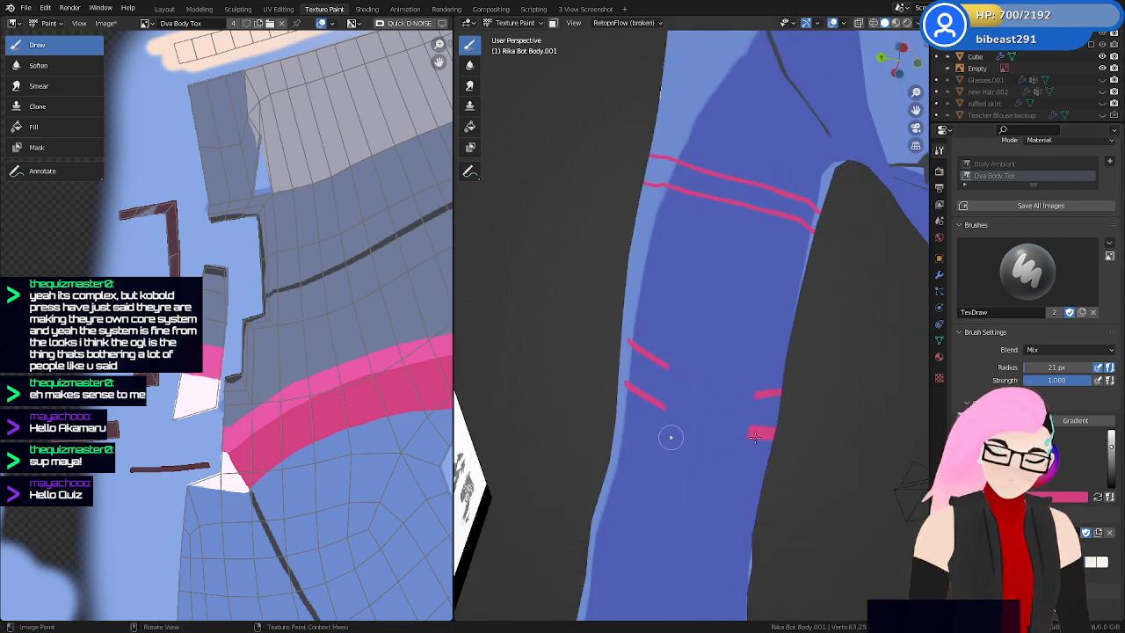
middle_click_drag(670, 437, 651, 419)
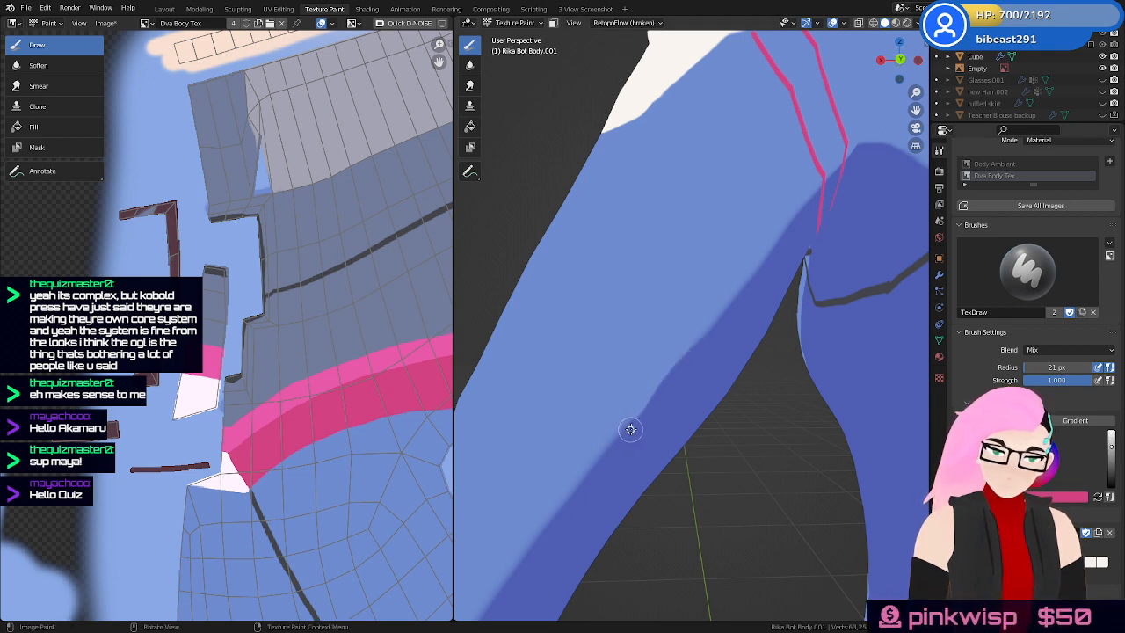
mouse_move(785, 349)
middle_mouse_down("ctrl")
mouse_move(778, 421)
mouse_move(764, 349)
middle_mouse_up("ctrl")
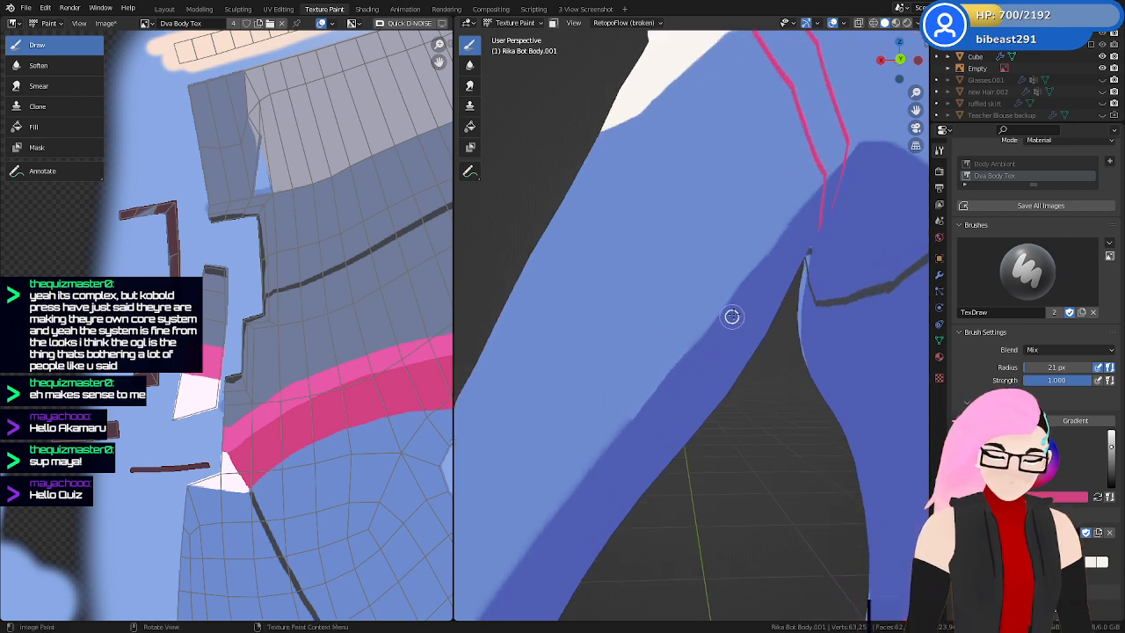
mouse_move(742, 380)
middle_mouse_down()
mouse_move(700, 403)
mouse_move(706, 493)
mouse_move(713, 356)
middle_mouse_up()
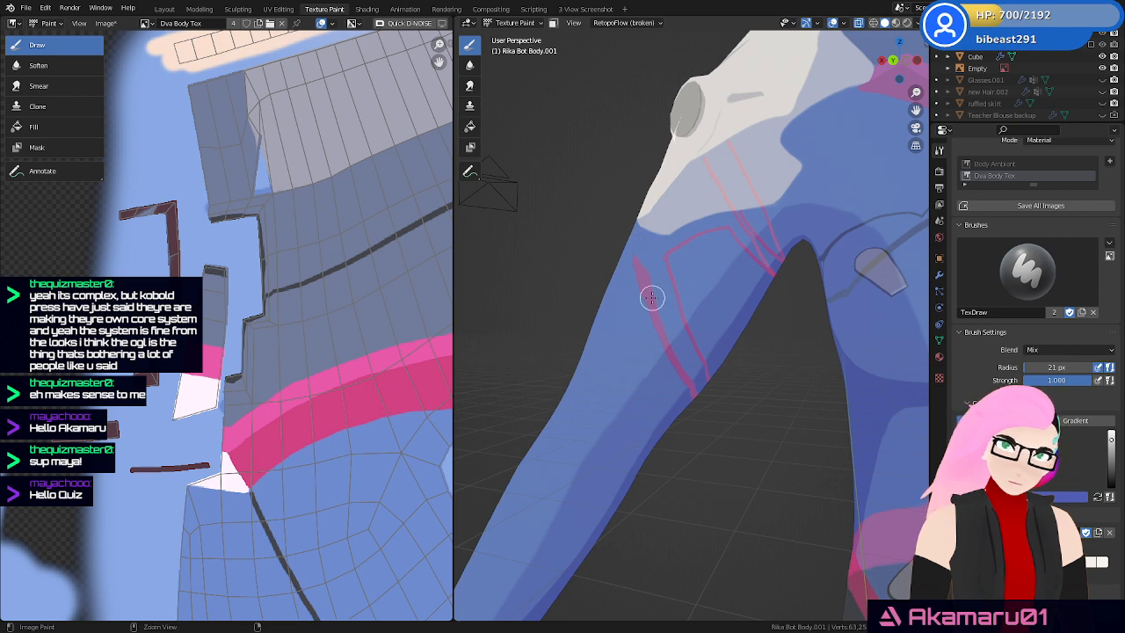
Check the front arm band with X-ray and paint a matching diagonal pink line down the arm's back to the underside
key("z")
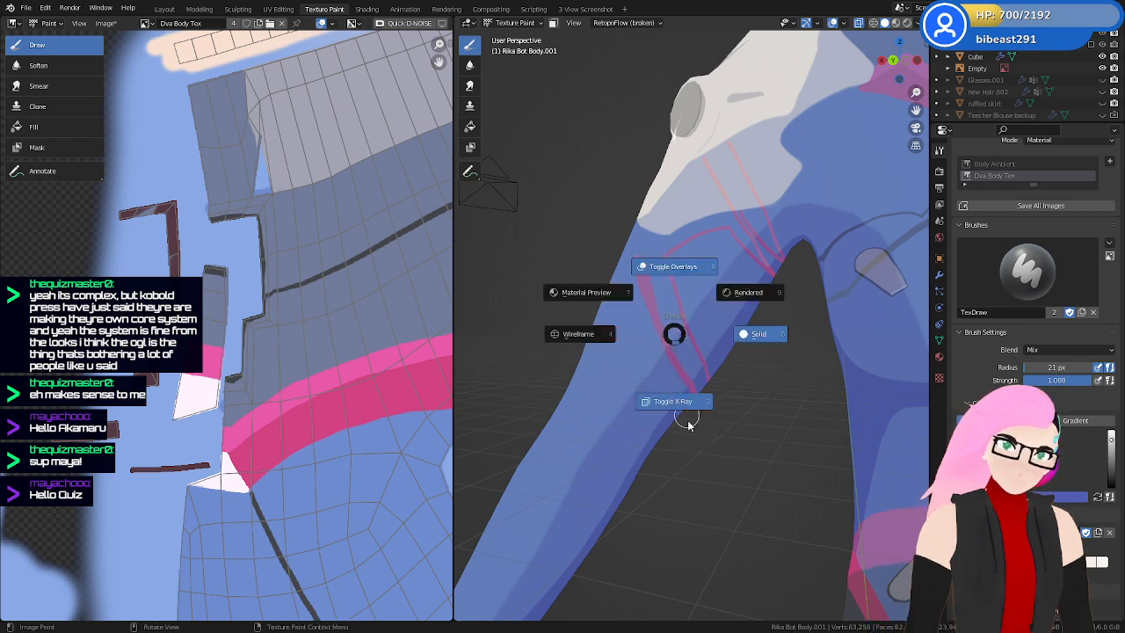
left_click(650, 274)
left_click_drag(639, 240, 681, 356)
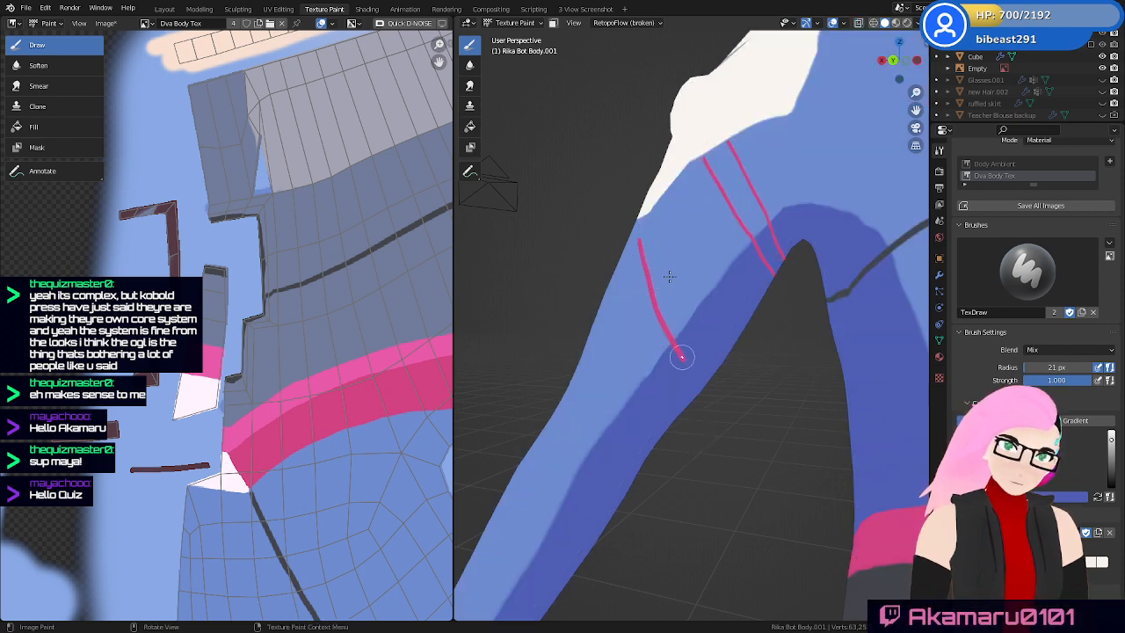
middle_click_drag(666, 269, 674, 274)
key("ctrl+z")
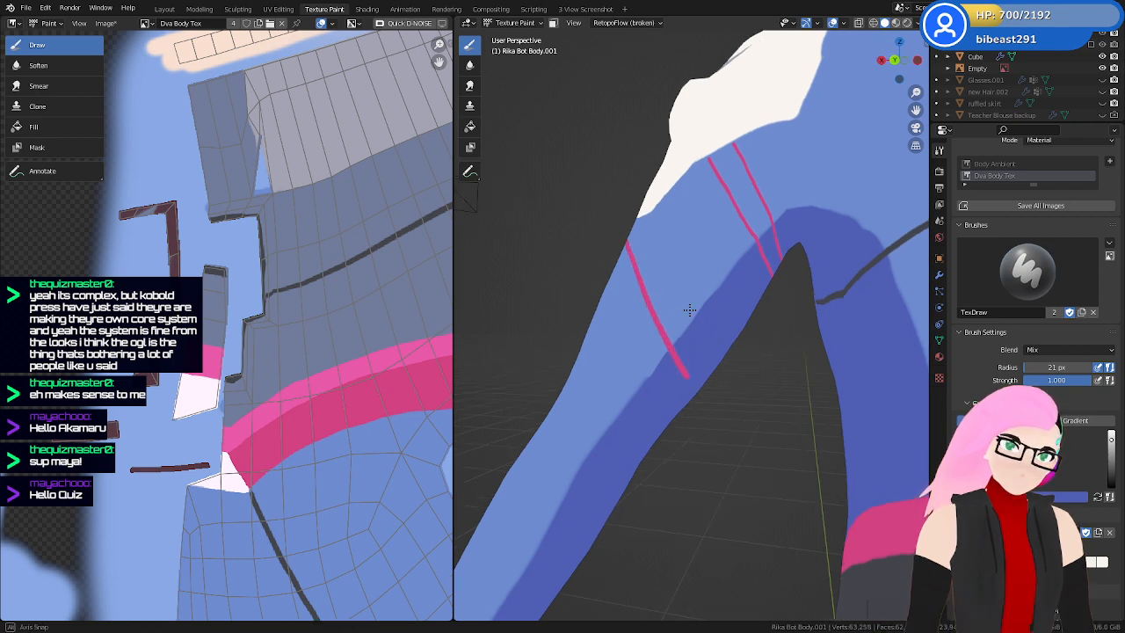
Extend the lower pink line across the dark blue underside of the arm to meet the front band's lower line
mouse_move(688, 310)
middle_mouse_down()
mouse_move(722, 352)
mouse_move(730, 332)
middle_mouse_up()
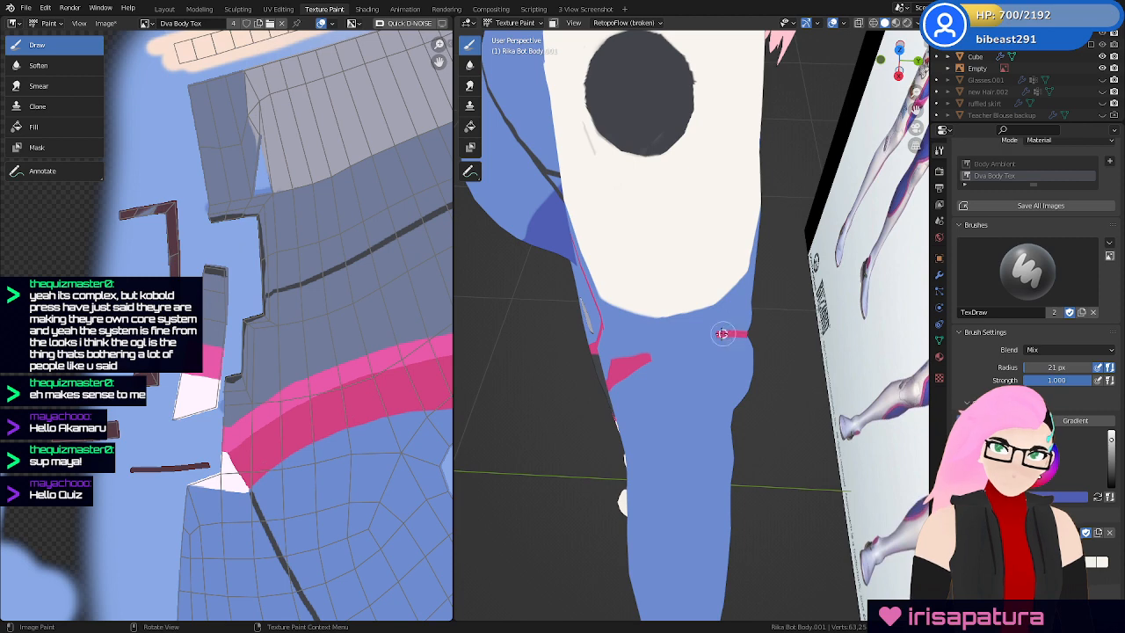
middle_click_drag(800, 395, 632, 312)
mouse_move(706, 311)
middle_mouse_down()
mouse_move(715, 426)
mouse_move(708, 359)
middle_mouse_up()
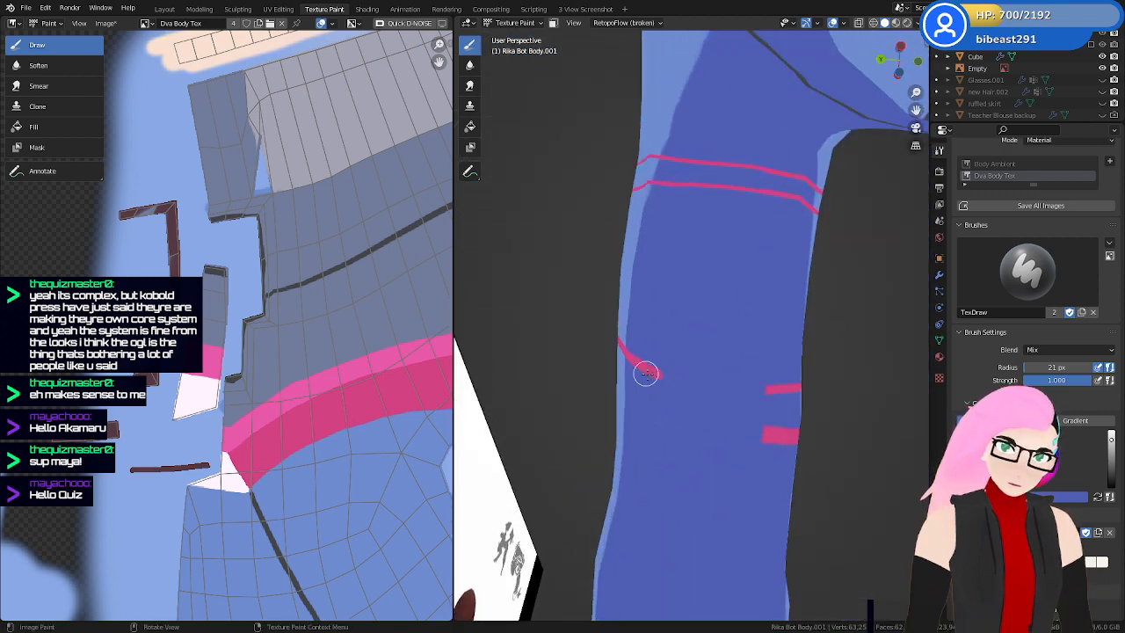
left_click_drag(644, 368, 775, 429)
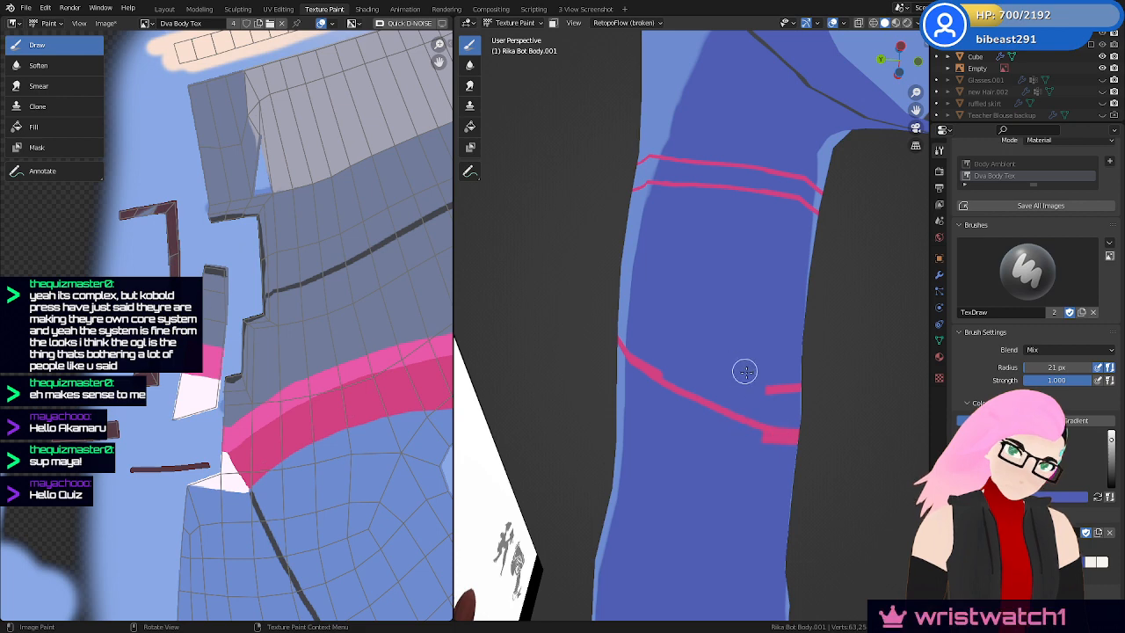
middle_click_drag(746, 371, 827, 422)
middle_click_drag(839, 503, 771, 439)
left_click_drag(765, 389, 801, 381)
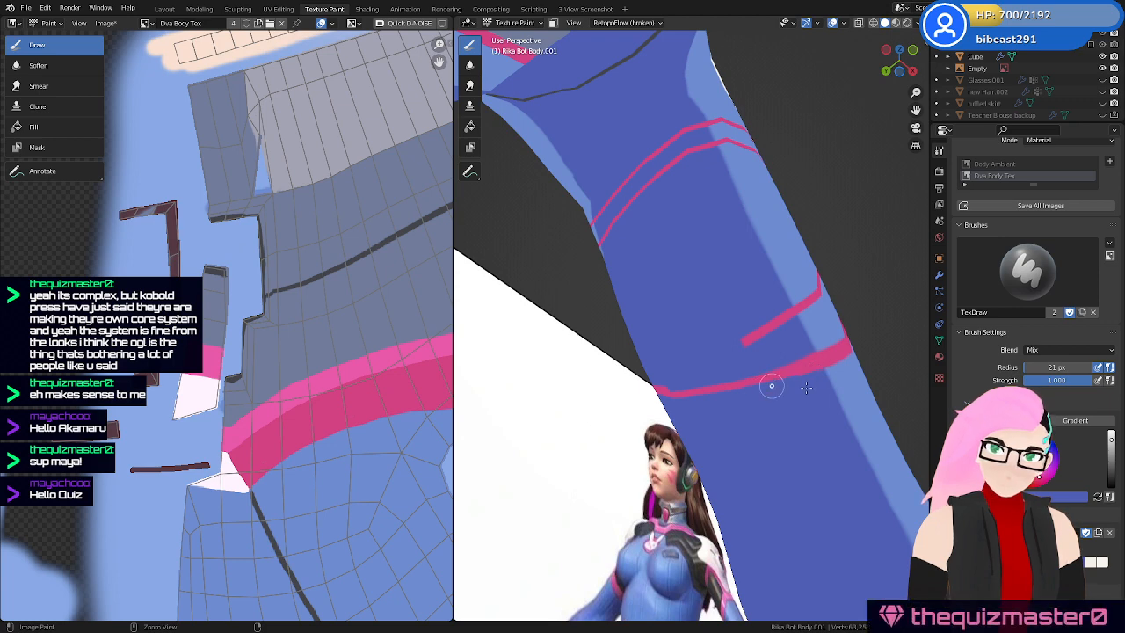
Use X-ray as a guide and paint a curved pink line on the arm's back, crossing the inner upper line below the shoulder pad
middle_click_drag(771, 385, 843, 487)
mouse_move(697, 317)
middle_mouse_down()
mouse_move(718, 397)
mouse_move(713, 356)
mouse_move(693, 341)
middle_mouse_up()
key("z")
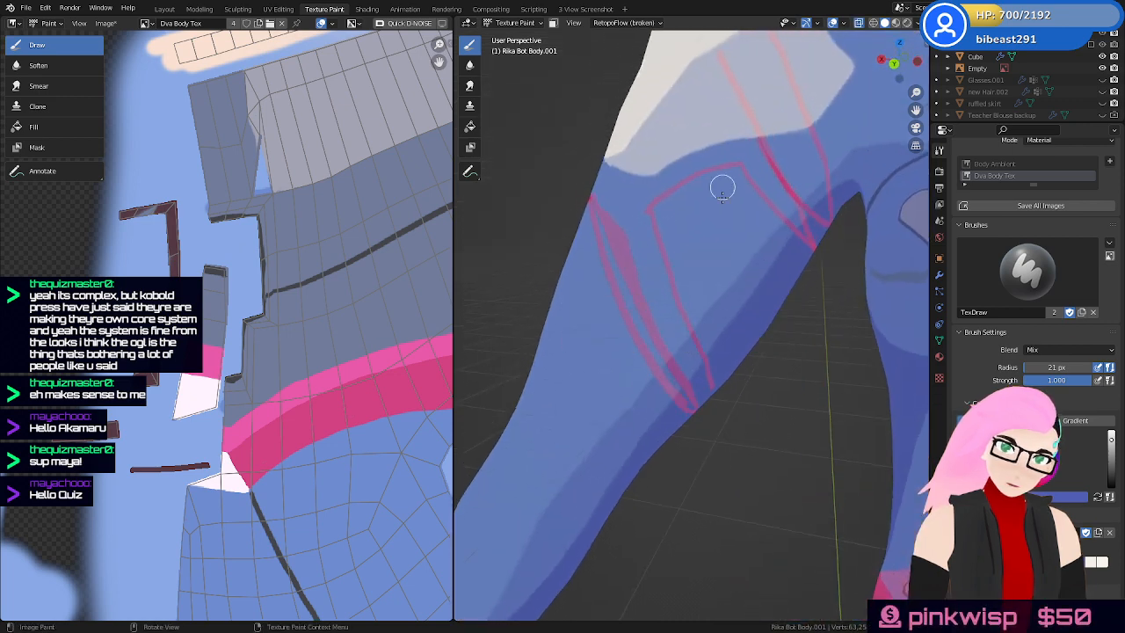
key("z")
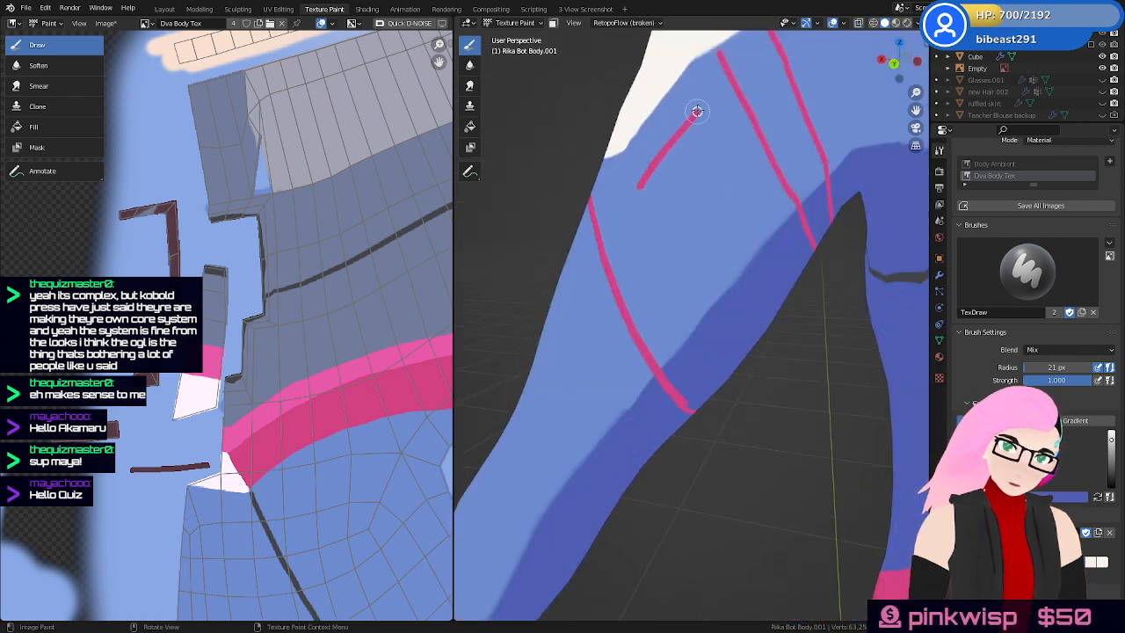
key("ctrl+z")
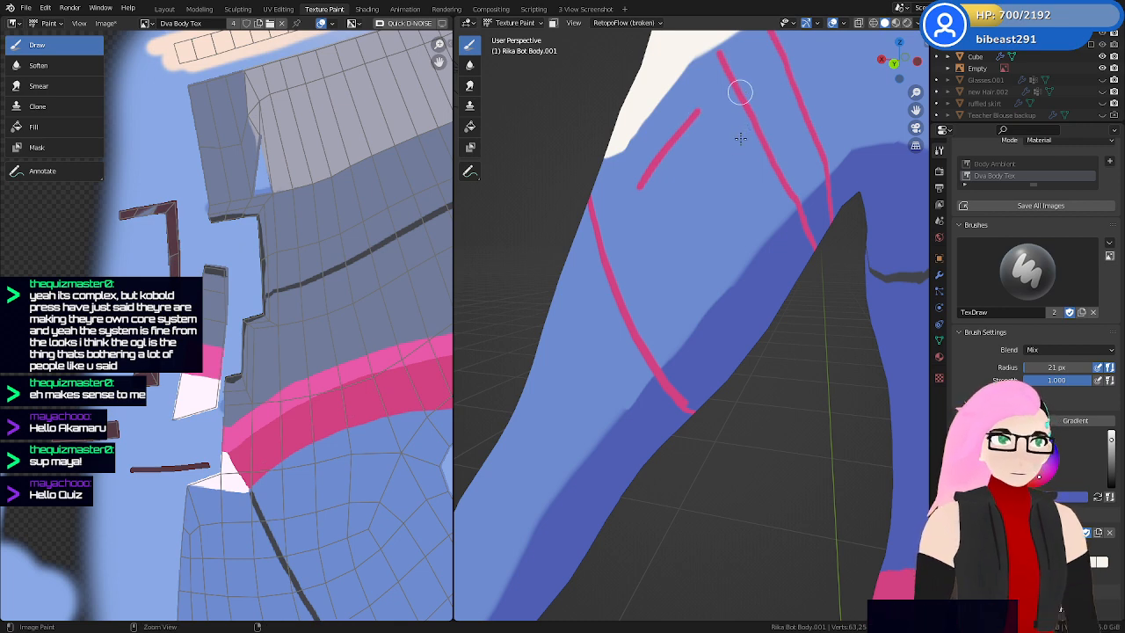
middle_click_drag(741, 140, 741, 163, "shift")
left_click_drag(654, 182, 719, 118)
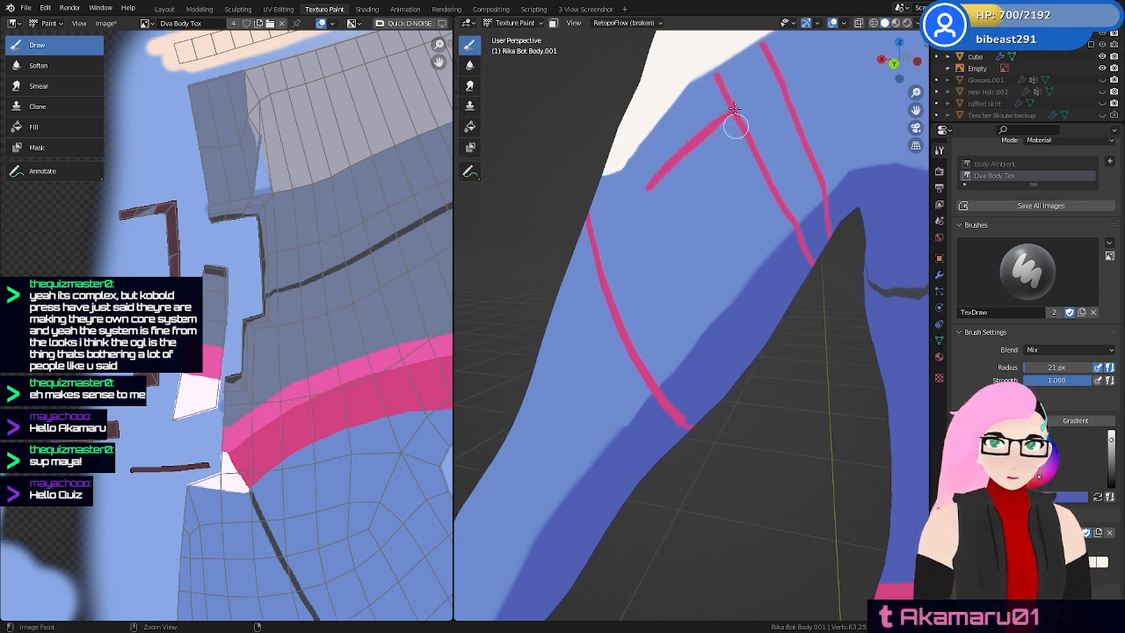
key("ctrl+z")
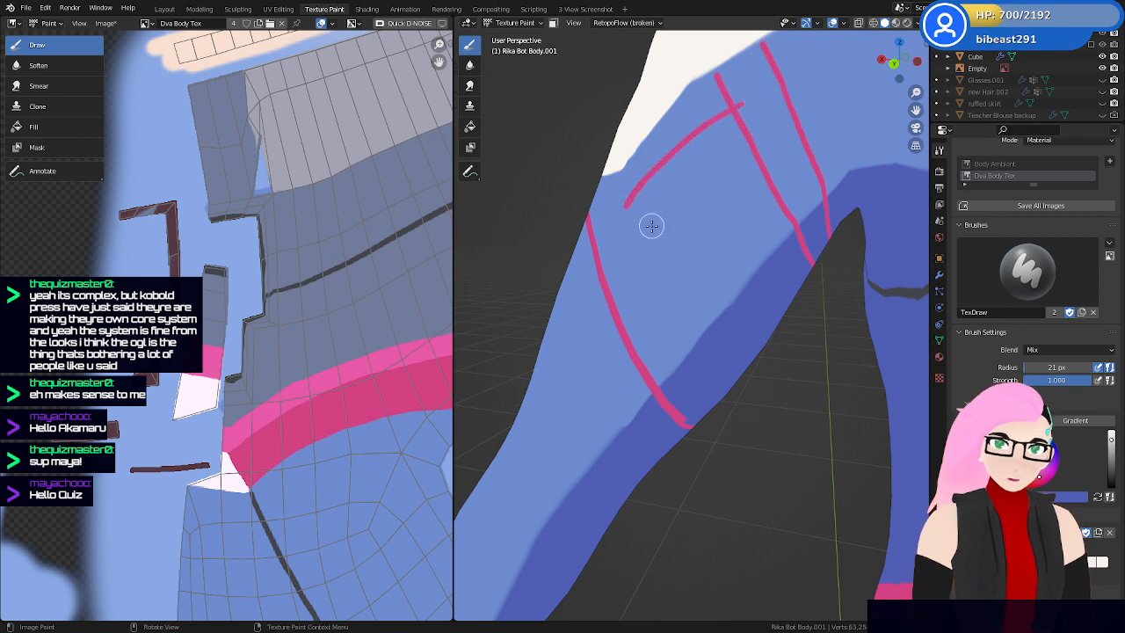
Paint a second pink line from the curved line's end down the arm's back and across the underside to the front band's upper line
middle_click_drag(651, 226, 646, 216)
key("alt+z")
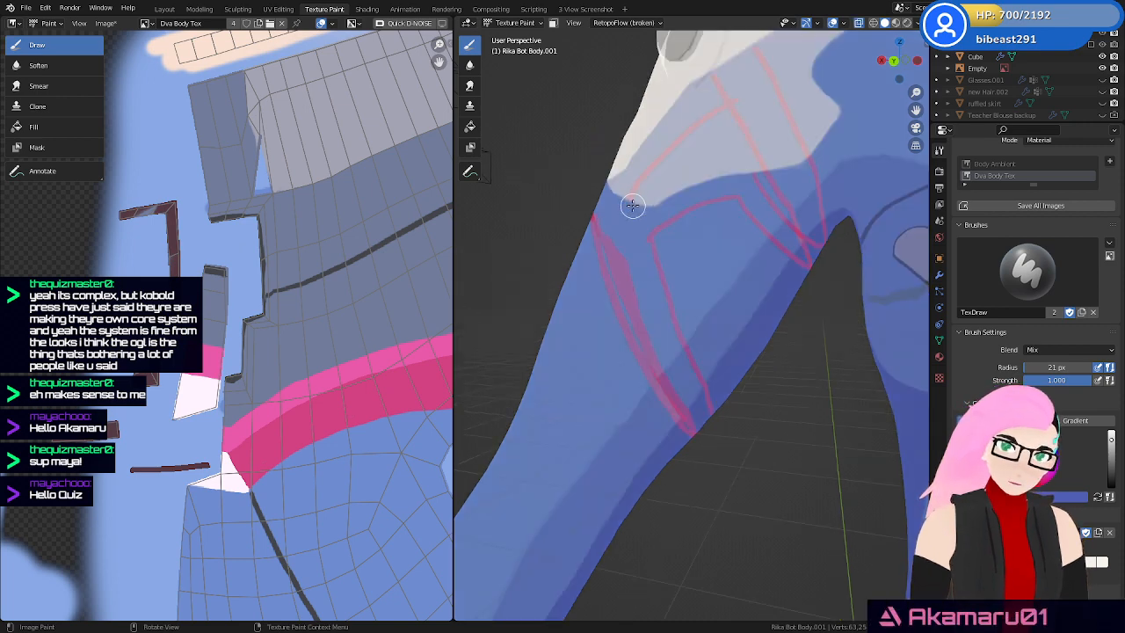
key("alt+z")
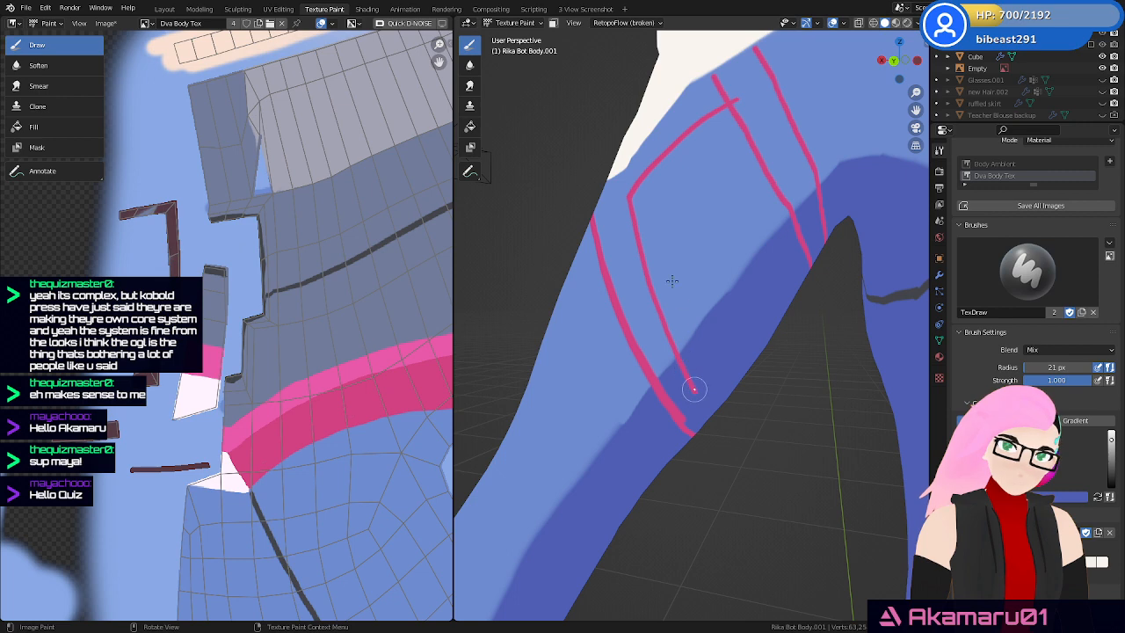
key("ctrl+z")
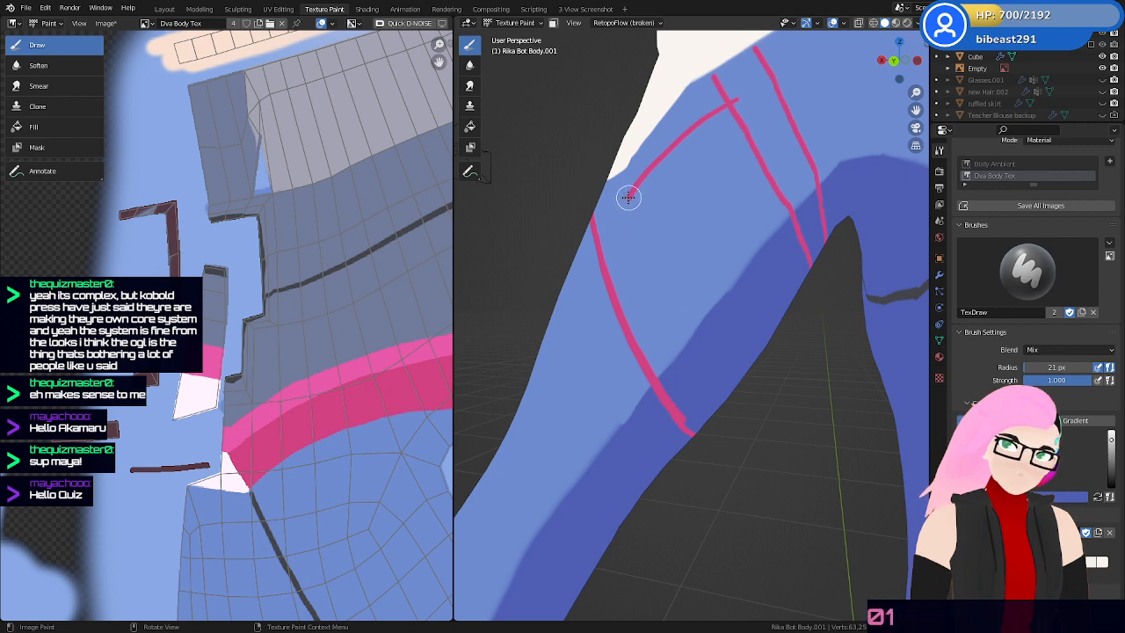
left_click_drag(629, 195, 664, 296)
middle_click_drag(698, 364, 640, 295)
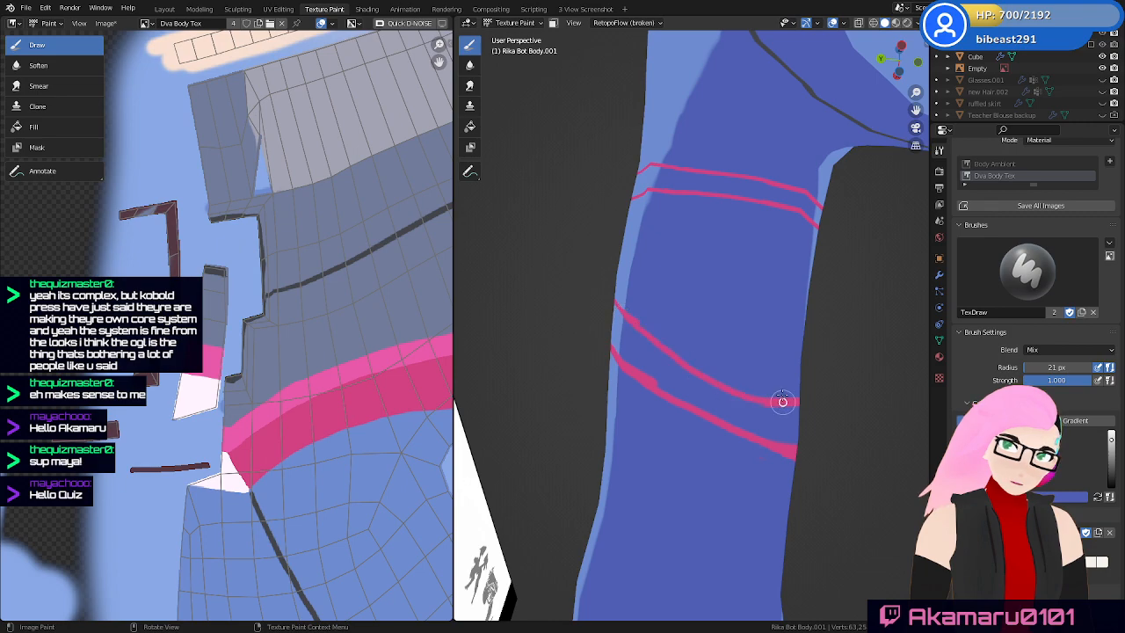
middle_click_drag(665, 300, 821, 447)
Start filling the outlined lower arm band with pink on the arm's front
scroll(821, 446, "down", 4)
scroll(654, 472, "down", 3)
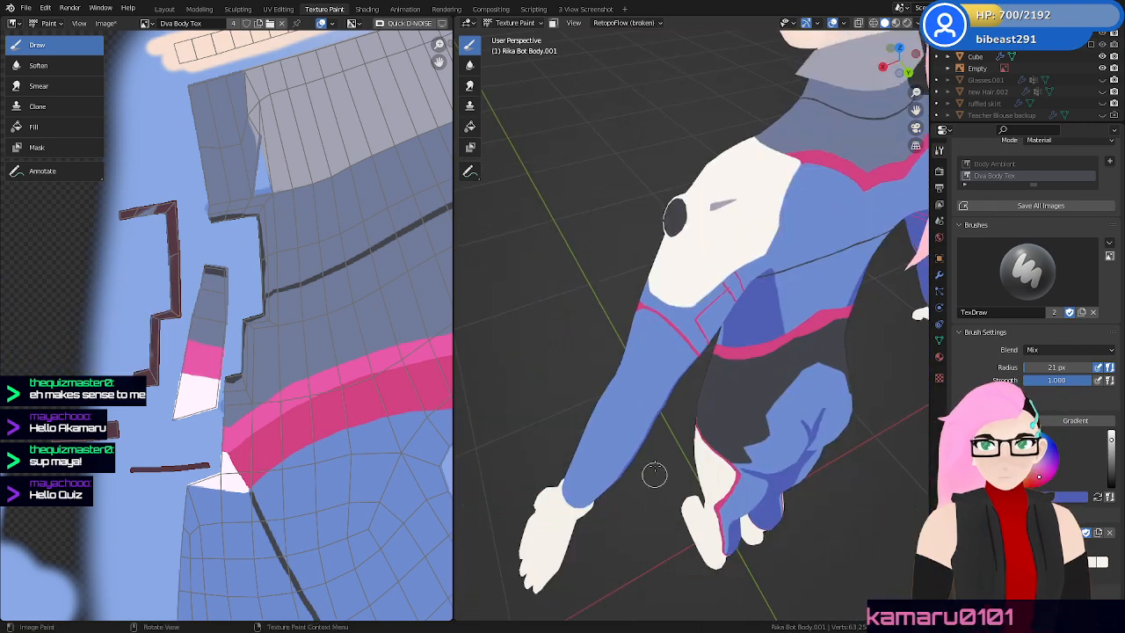
mouse_move(653, 472)
middle_mouse_down()
mouse_move(909, 356)
mouse_move(840, 354)
mouse_move(761, 402)
mouse_move(756, 352)
middle_mouse_up()
scroll(791, 369, "up", 4)
mouse_move(753, 294)
left_mouse_down()
mouse_move(747, 310)
mouse_move(753, 244)
mouse_move(734, 269)
left_mouse_up()
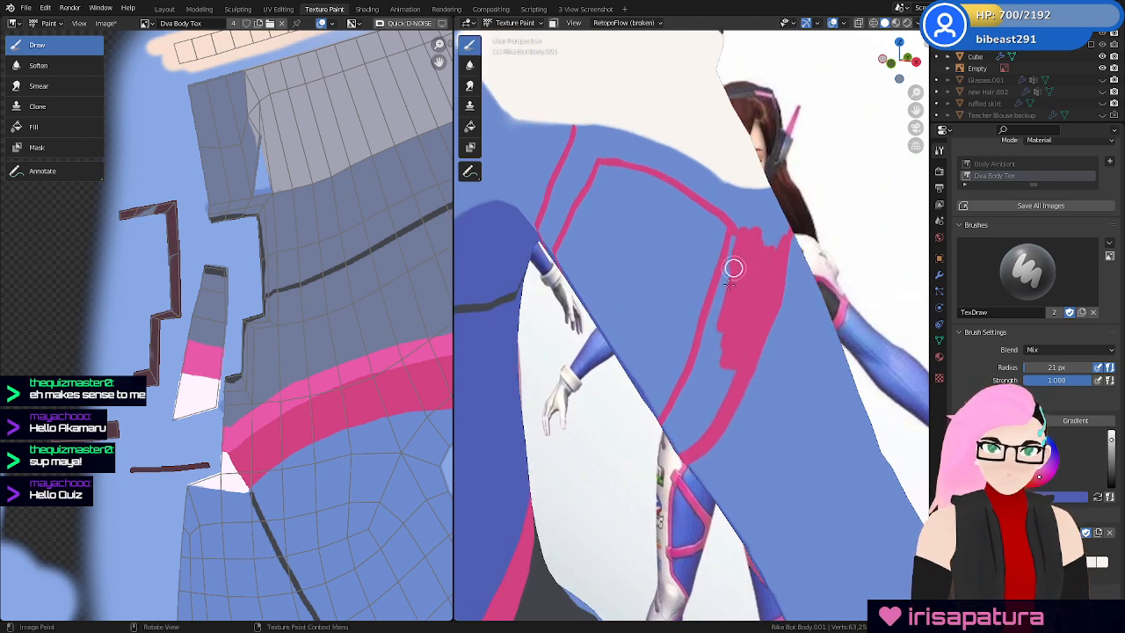
Save the Dva Body Tex image and the Rika Dva.blend file
left_click(105, 23)
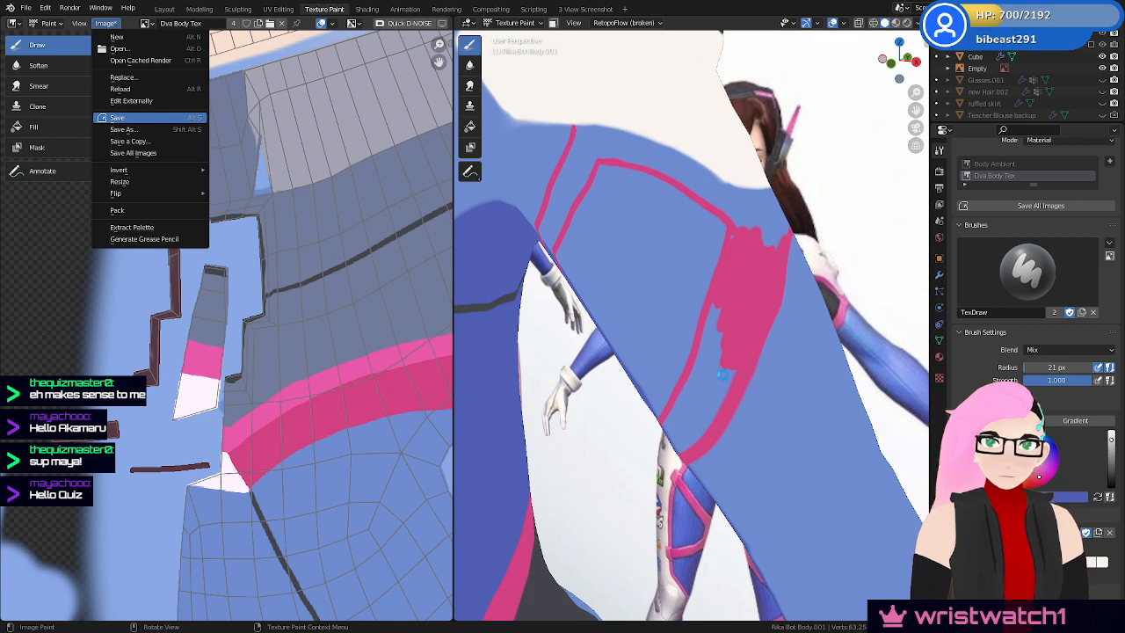
key("Return")
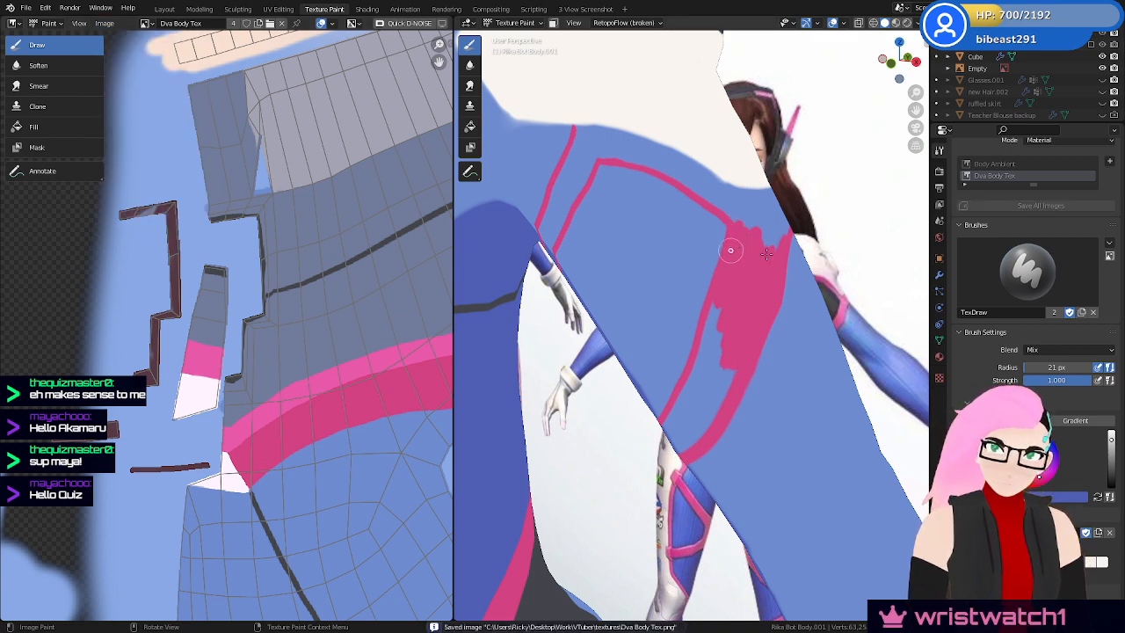
key("ctrl+s")
Continue filling the front of the arm band with pink between its two outlines down toward the underside
middle_click_drag(754, 357, 764, 332)
mouse_move(765, 332)
left_mouse_down()
mouse_move(768, 319)
mouse_move(754, 311)
mouse_move(730, 336)
left_mouse_up()
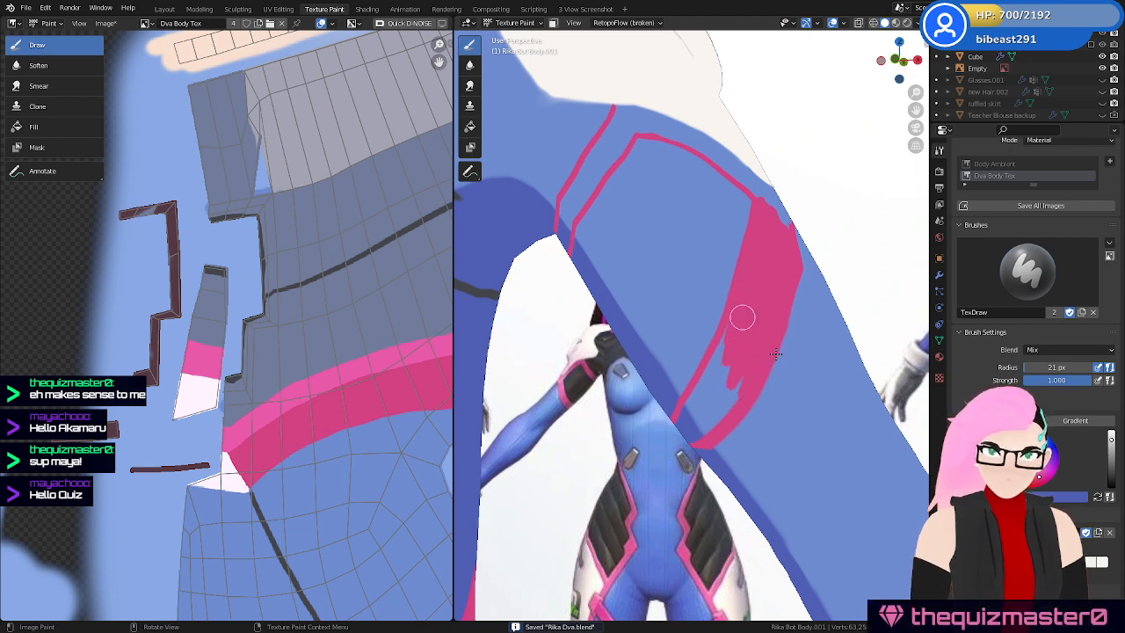
middle_click_drag(742, 317, 753, 283)
mouse_move(759, 267)
left_mouse_down()
mouse_move(769, 291)
mouse_move(748, 337)
mouse_move(764, 326)
mouse_move(715, 372)
mouse_move(715, 355)
left_mouse_up()
mouse_move(716, 355)
middle_mouse_down()
mouse_move(766, 348)
mouse_move(771, 319)
middle_mouse_up()
Thicken the band's upper line and fill the space between the two lower lines with pink across the dark blue underside
mouse_move(649, 338)
left_mouse_down()
mouse_move(742, 395)
mouse_move(776, 401)
left_mouse_up()
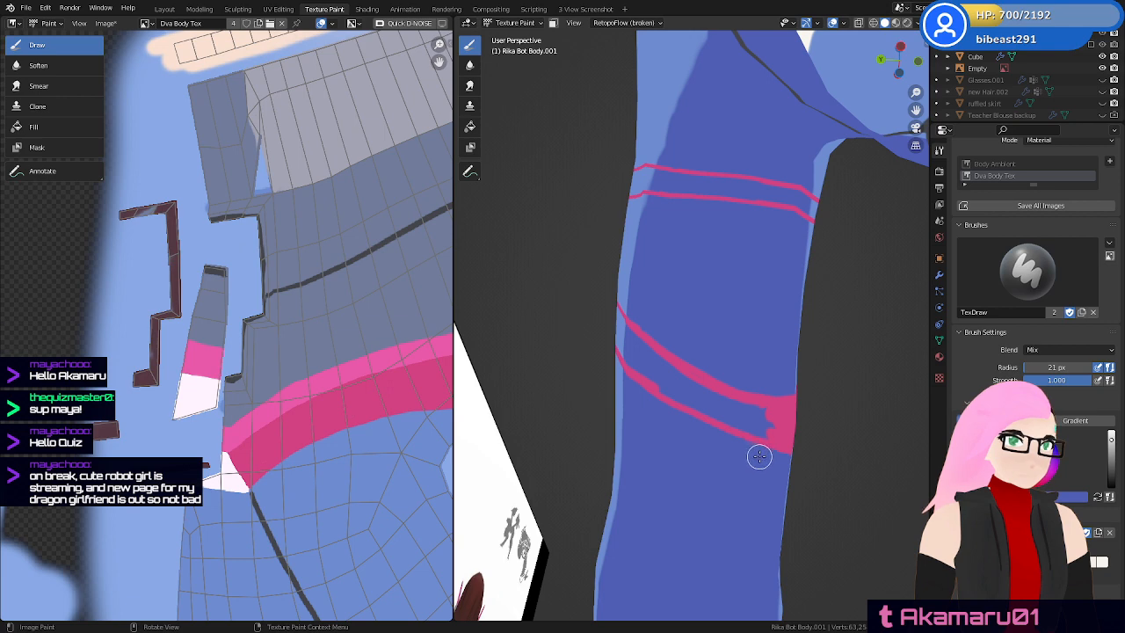
middle_click_drag(764, 316, 682, 343)
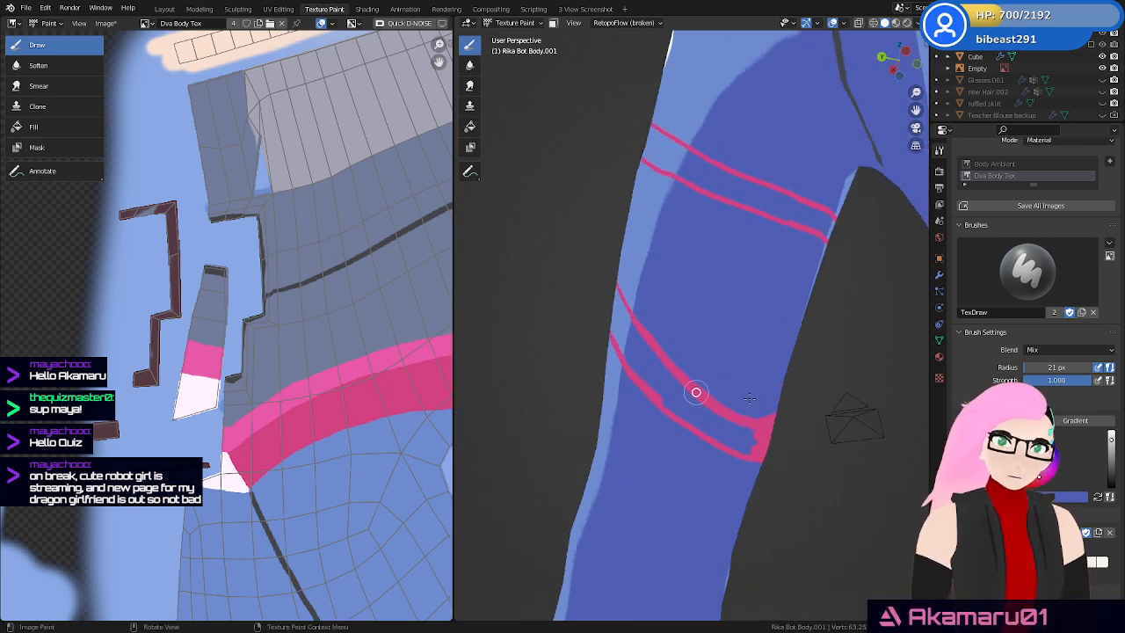
middle_click_drag(696, 392, 763, 360)
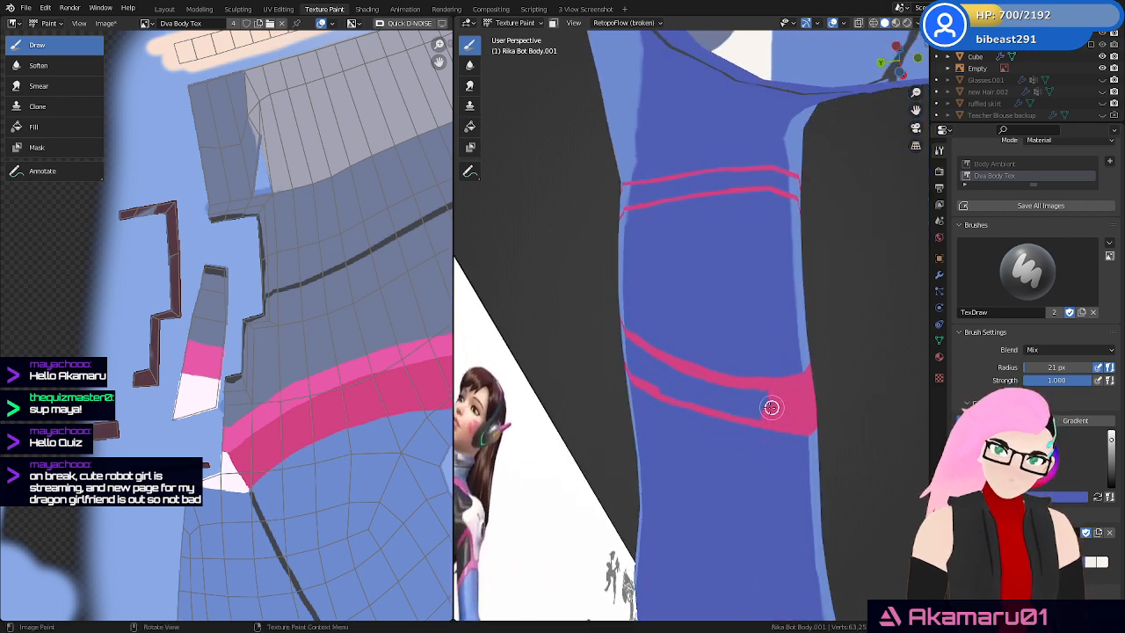
left_click_drag(689, 380, 762, 416)
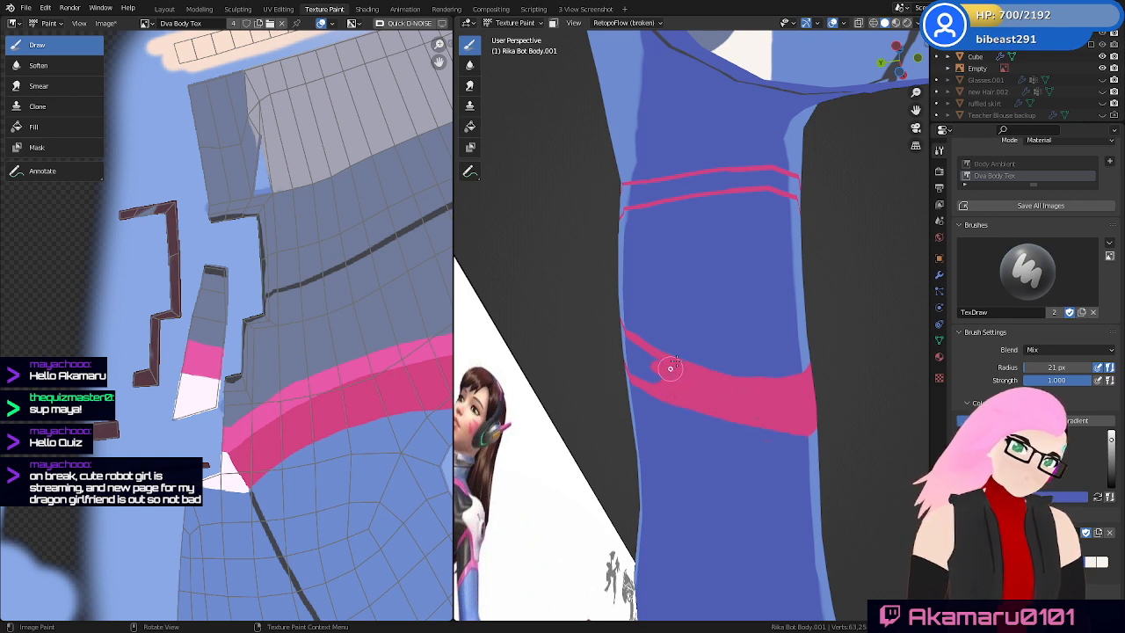
Fill the lower band on the arm's back with pink between its two lines, up to the curved line's corner
middle_click_drag(670, 367, 681, 383)
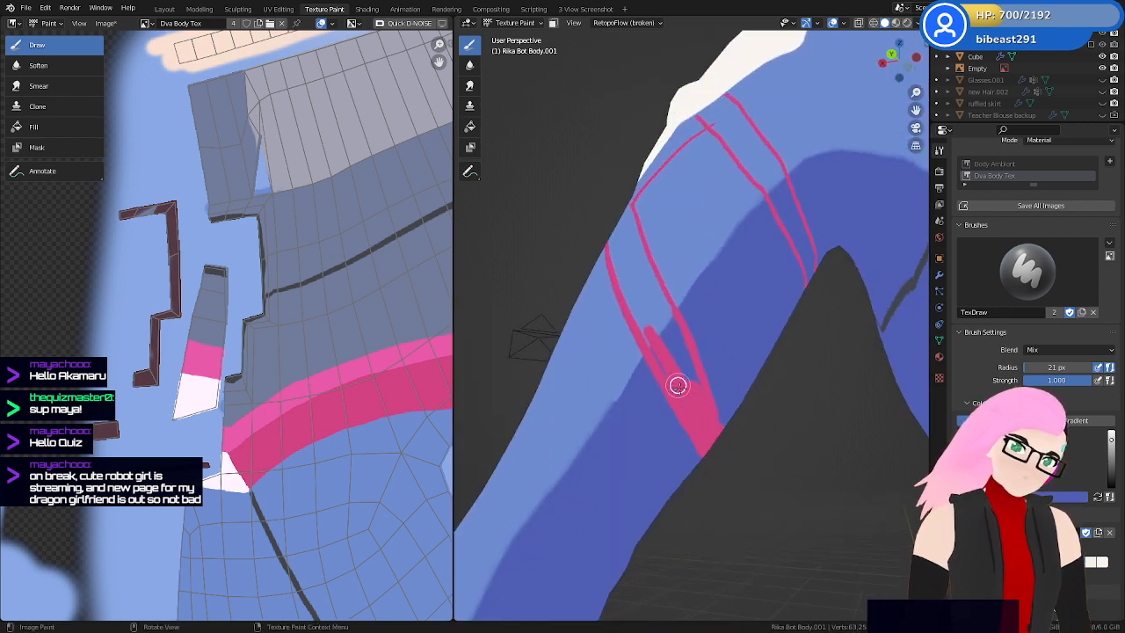
mouse_move(684, 395)
left_mouse_down()
mouse_move(661, 297)
mouse_move(667, 326)
left_mouse_up()
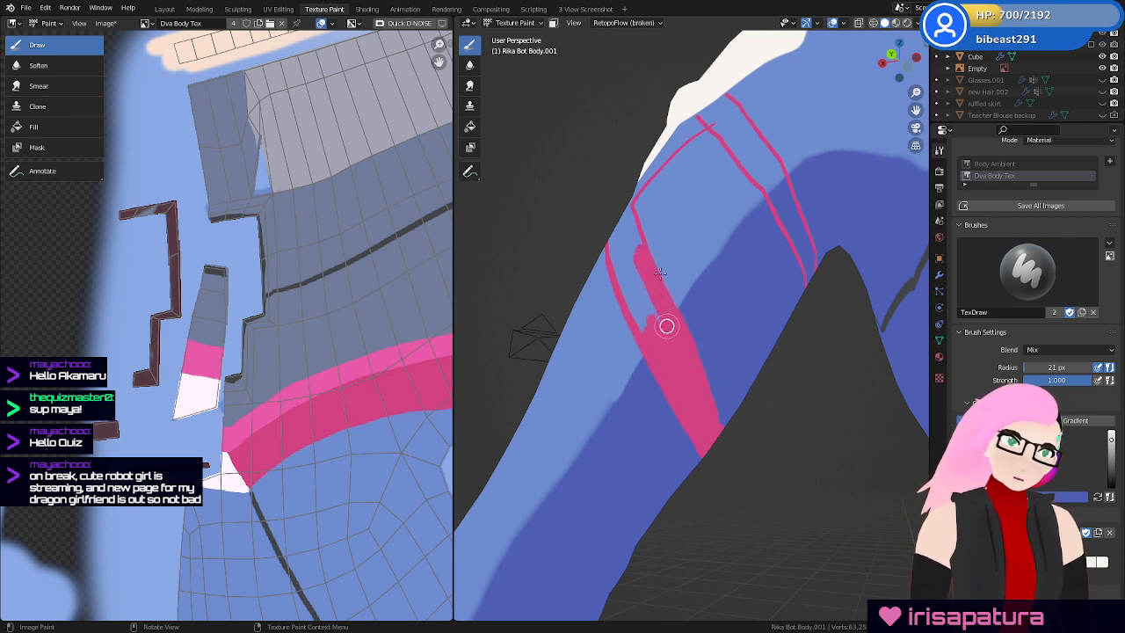
middle_click_drag(667, 326, 647, 279)
mouse_move(648, 278)
left_mouse_down()
mouse_move(630, 196)
mouse_move(612, 258)
mouse_move(644, 322)
mouse_move(669, 333)
left_mouse_up()
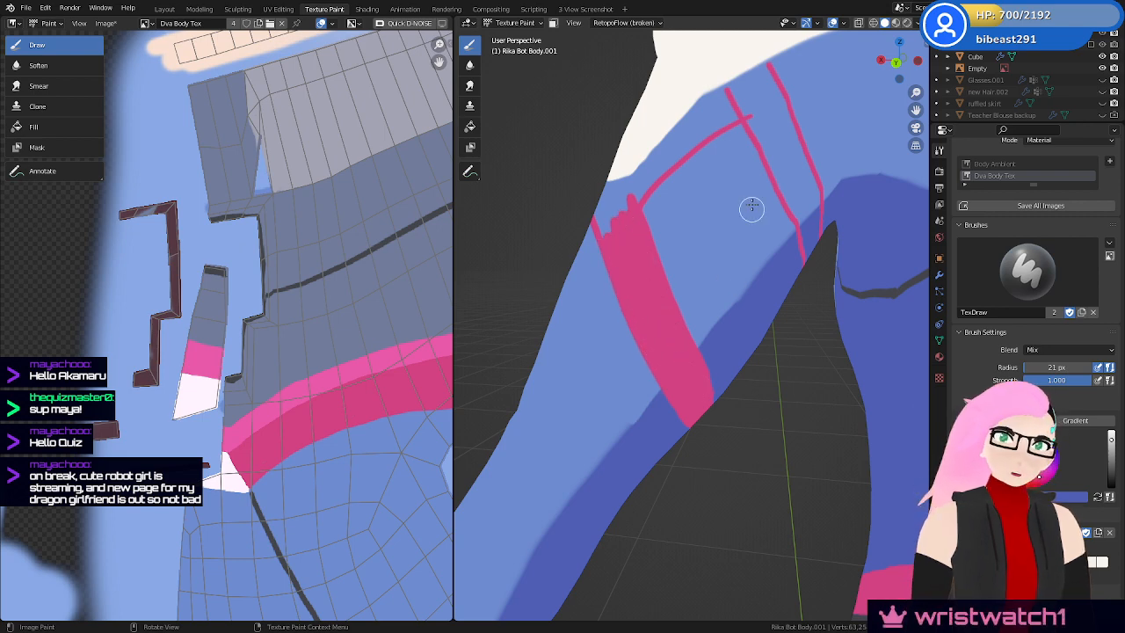
Fill the arm band with pink across the outer arm below the white shoulder pad, connecting its front and back parts
middle_click_drag(751, 208, 725, 313)
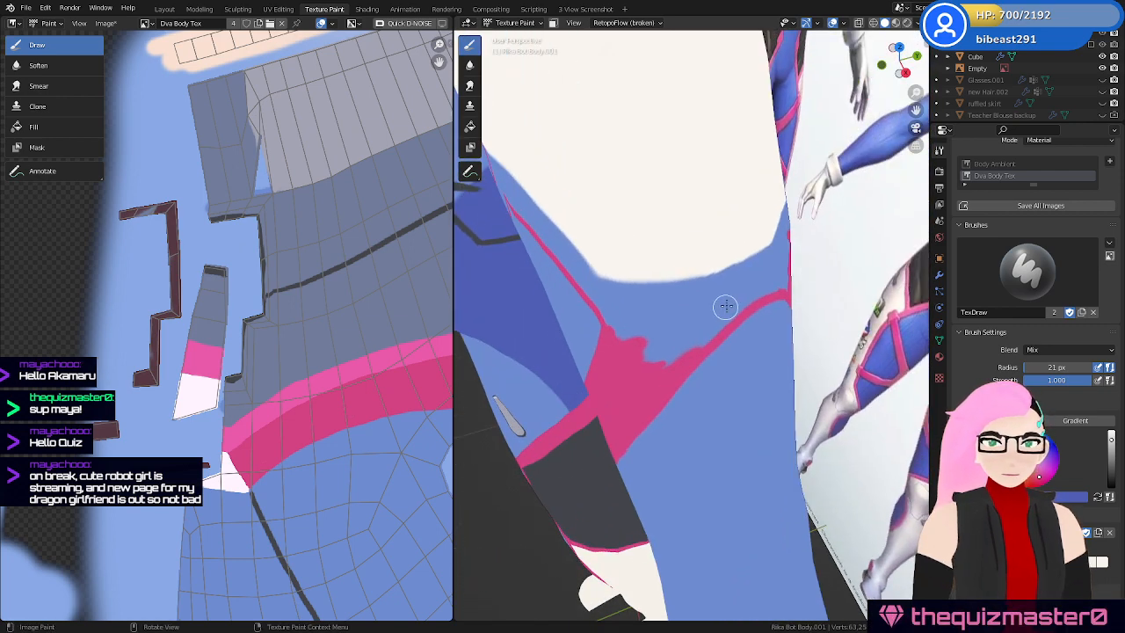
mouse_move(726, 306)
left_mouse_down()
mouse_move(698, 314)
mouse_move(677, 384)
left_mouse_up()
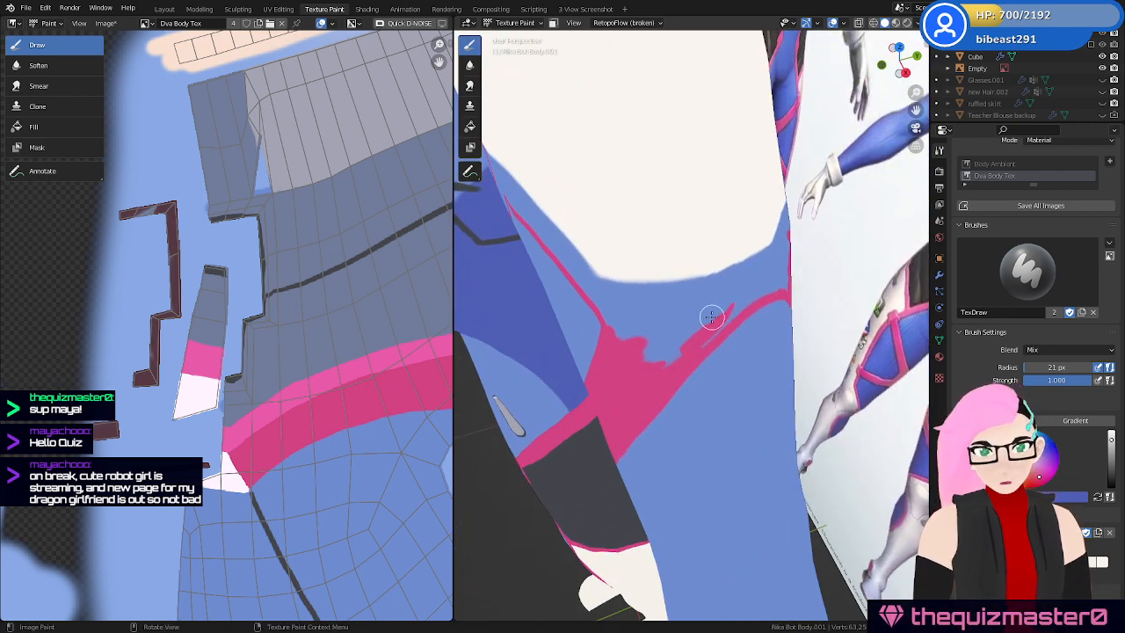
mouse_move(716, 325)
left_mouse_down()
mouse_move(744, 307)
mouse_move(653, 337)
mouse_move(624, 338)
mouse_move(618, 324)
mouse_move(732, 305)
left_mouse_up()
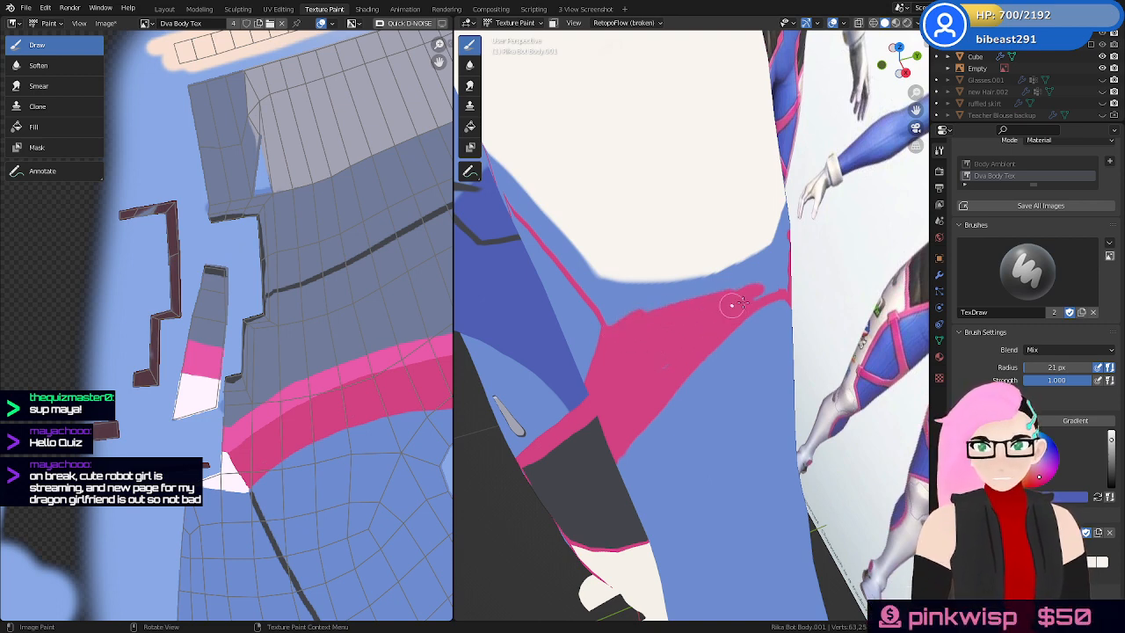
middle_click_drag(715, 308, 593, 321)
mouse_move(593, 321)
left_mouse_down()
mouse_move(572, 281)
mouse_move(586, 304)
mouse_move(659, 352)
mouse_move(672, 339)
mouse_move(665, 313)
left_mouse_up()
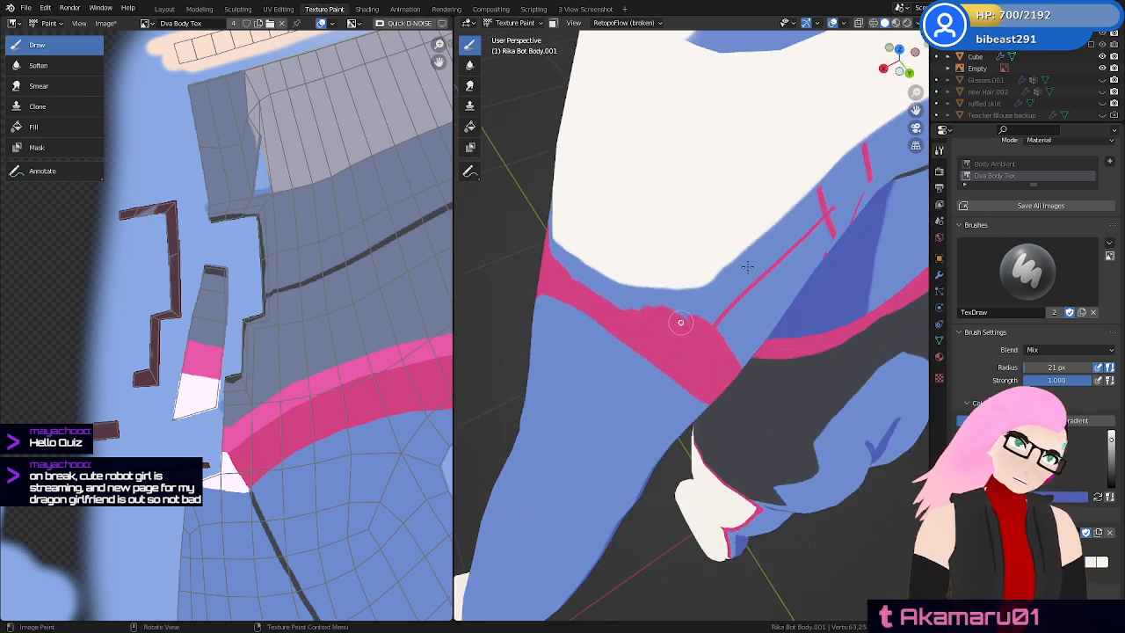
Trace the shoulder pad's edge in pink on the arm's back and fill the strip between it and the curved line
middle_click_drag(680, 323, 747, 229)
mouse_move(704, 204)
left_mouse_down()
mouse_move(685, 228)
mouse_move(794, 153)
mouse_move(759, 161)
mouse_move(766, 147)
left_mouse_up()
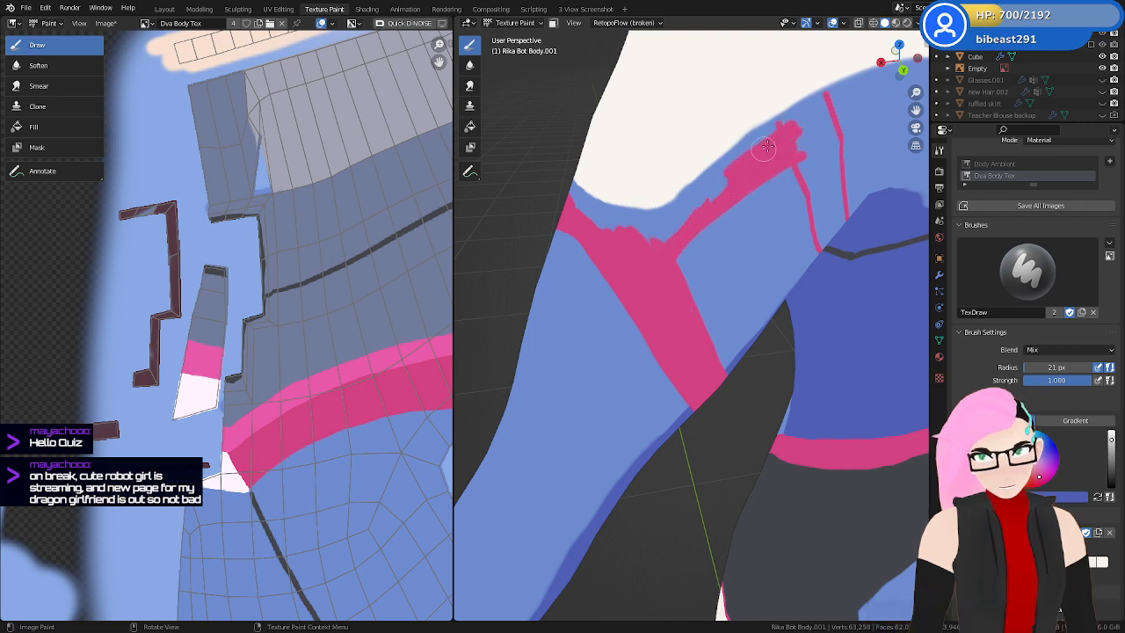
mouse_move(794, 105)
left_mouse_down()
mouse_move(619, 238)
mouse_move(680, 190)
mouse_move(671, 213)
left_mouse_up()
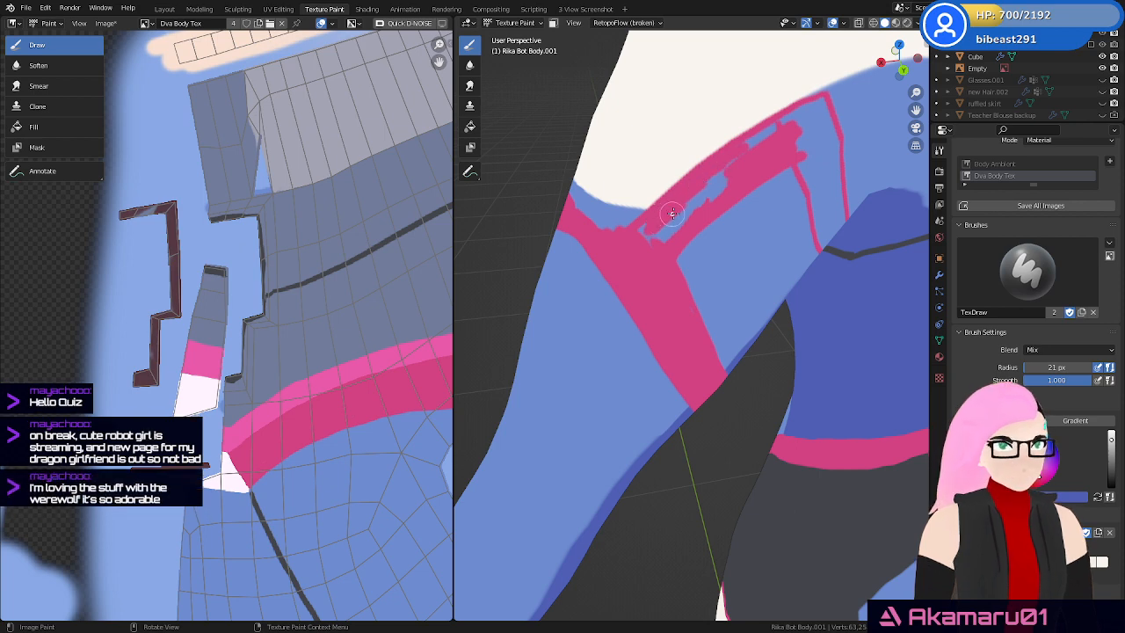
middle_click_drag(700, 222, 668, 265)
mouse_move(615, 284)
left_mouse_down()
mouse_move(623, 261)
mouse_move(643, 269)
mouse_move(750, 180)
left_mouse_up()
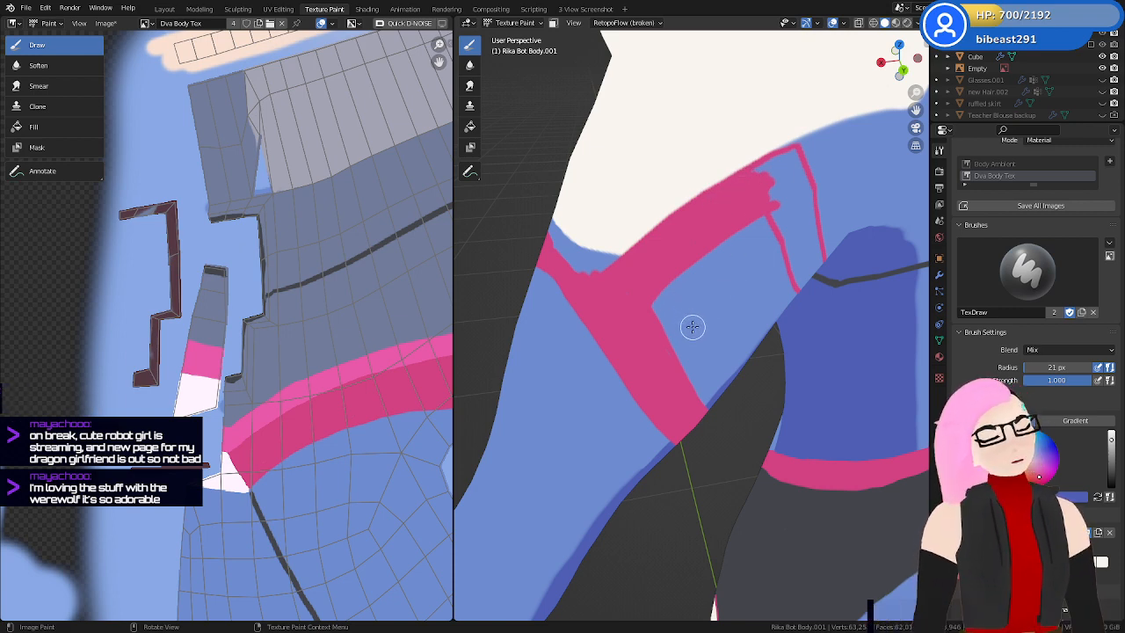
Fill the blue gap between the white shoulder pad and the arm band with pink across the outer arm
middle_click_drag(689, 300, 745, 342)
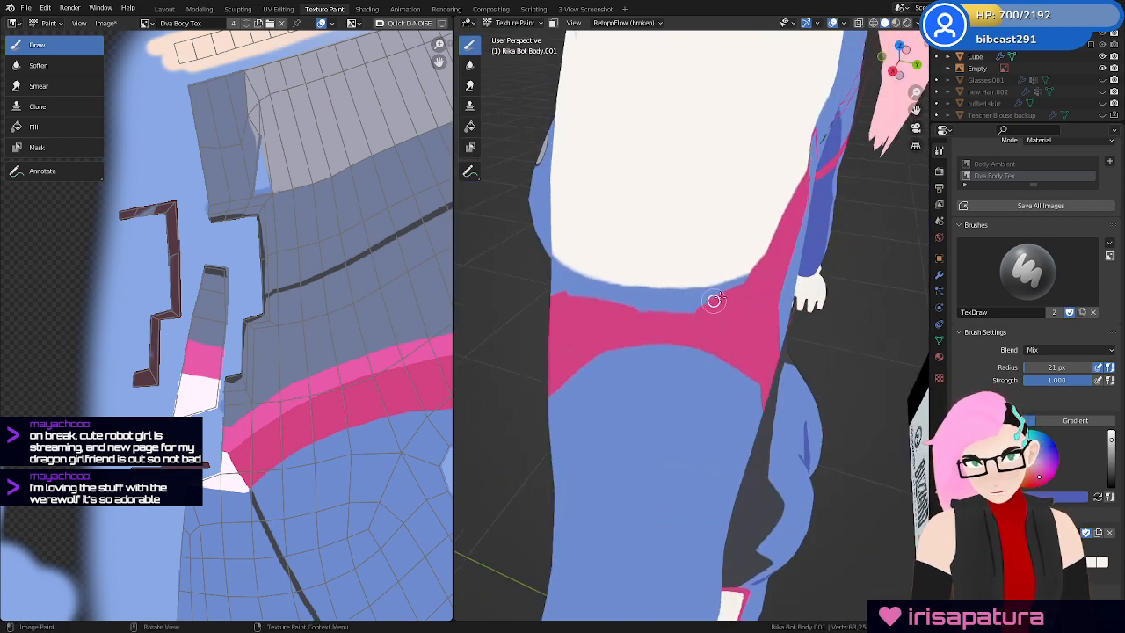
mouse_move(764, 267)
left_mouse_down()
mouse_move(762, 253)
mouse_move(722, 283)
mouse_move(638, 293)
mouse_move(659, 309)
mouse_move(615, 301)
mouse_move(627, 303)
left_mouse_up()
middle_click_drag(623, 302, 728, 339)
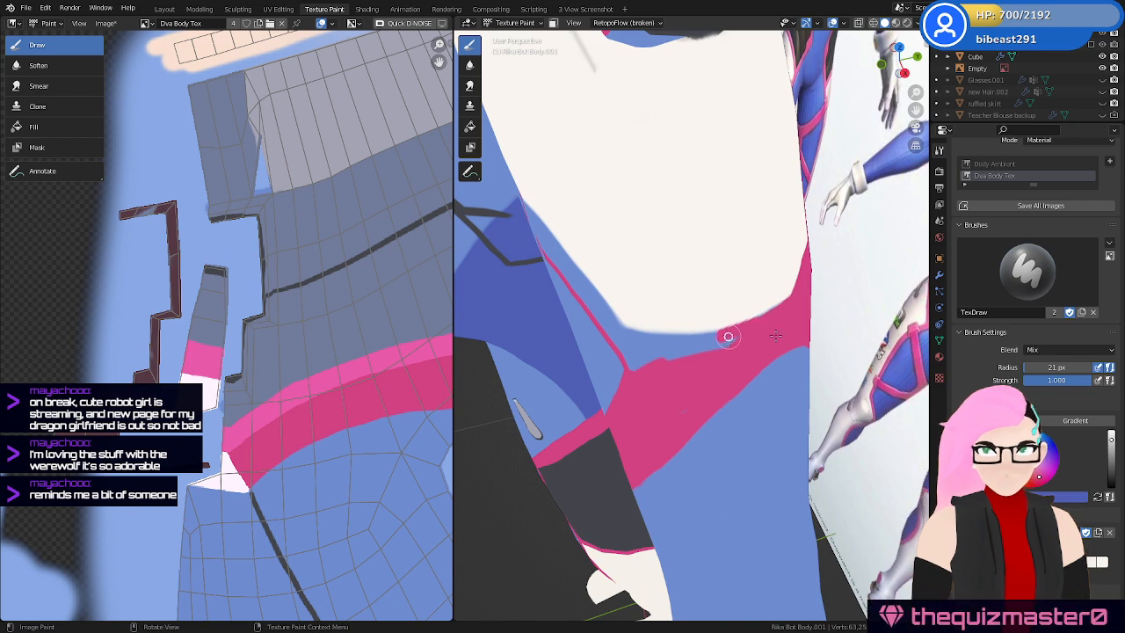
mouse_move(728, 337)
middle_mouse_down()
mouse_move(768, 344)
mouse_move(746, 345)
middle_mouse_up()
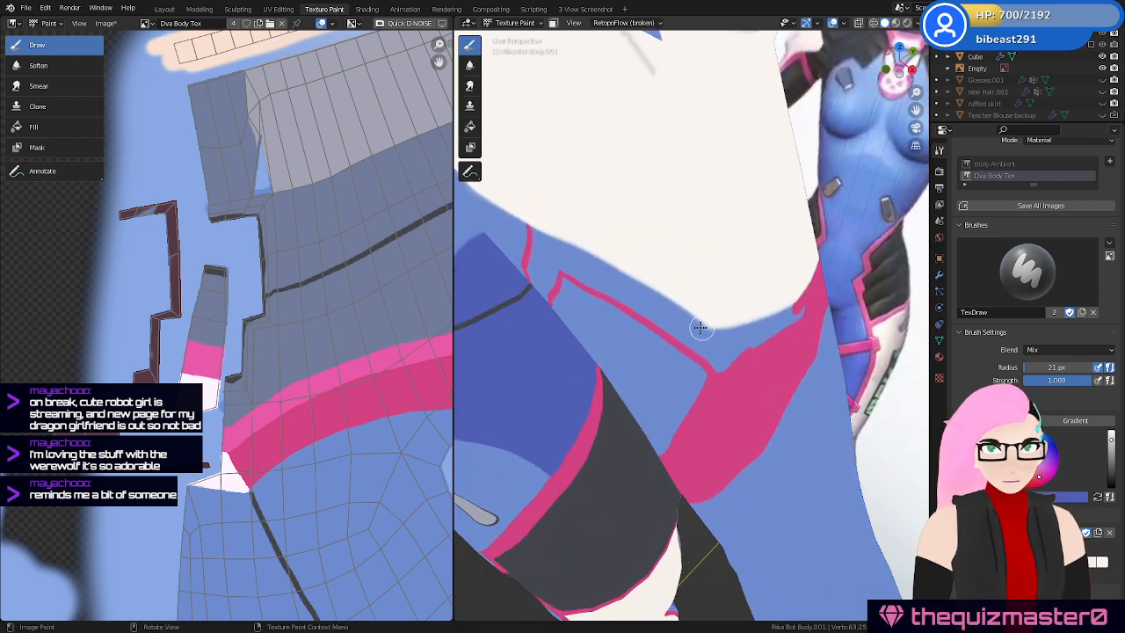
mouse_move(712, 331)
left_mouse_down()
mouse_move(786, 309)
mouse_move(674, 324)
mouse_move(799, 309)
mouse_move(737, 343)
mouse_move(719, 376)
mouse_move(710, 350)
left_mouse_up()
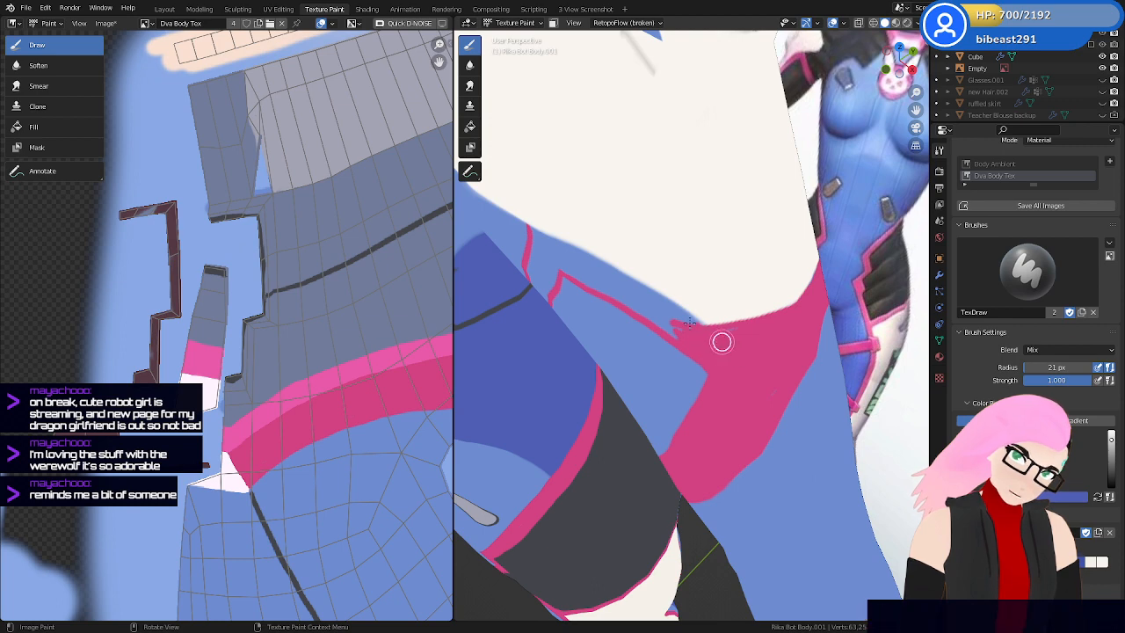
left_click_drag(679, 311, 756, 323)
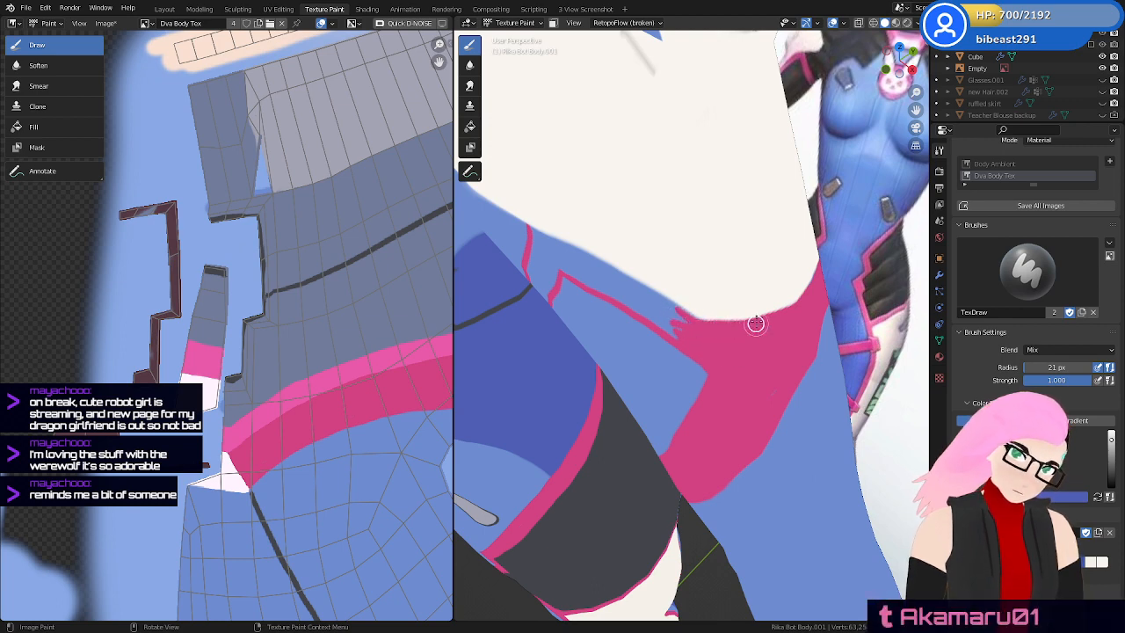
middle_click_drag(789, 348, 727, 294)
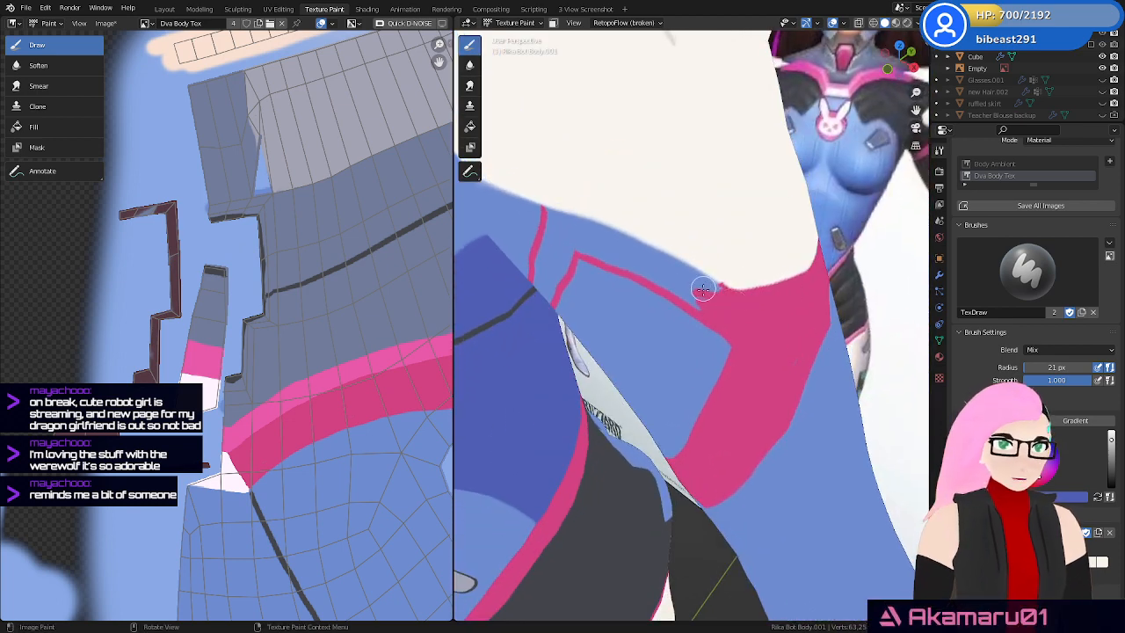
Trace the shoulder pad's lower edge with a pink line on the arm's front, up to the strap's outer line
middle_click_drag(734, 302, 782, 279)
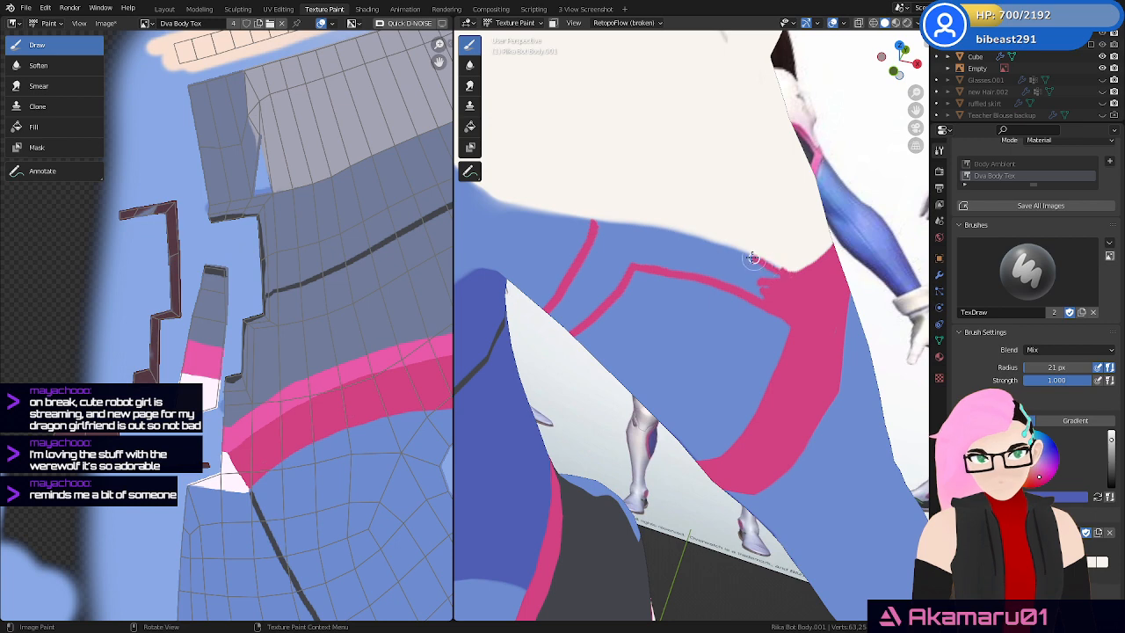
left_click_drag(754, 257, 664, 231)
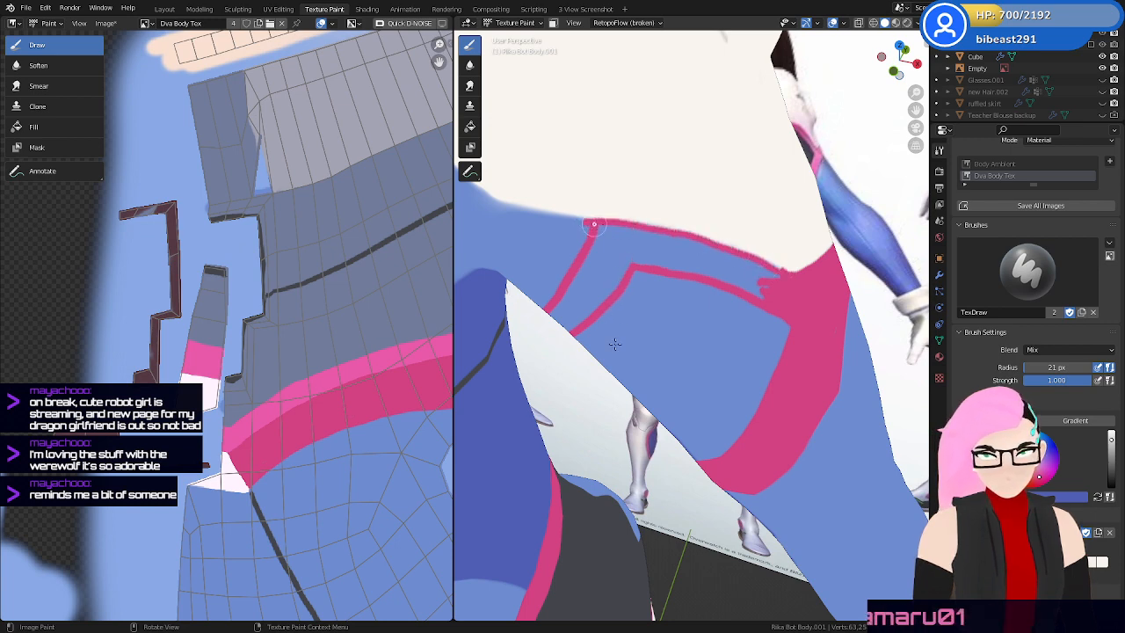
key("ctrl+z")
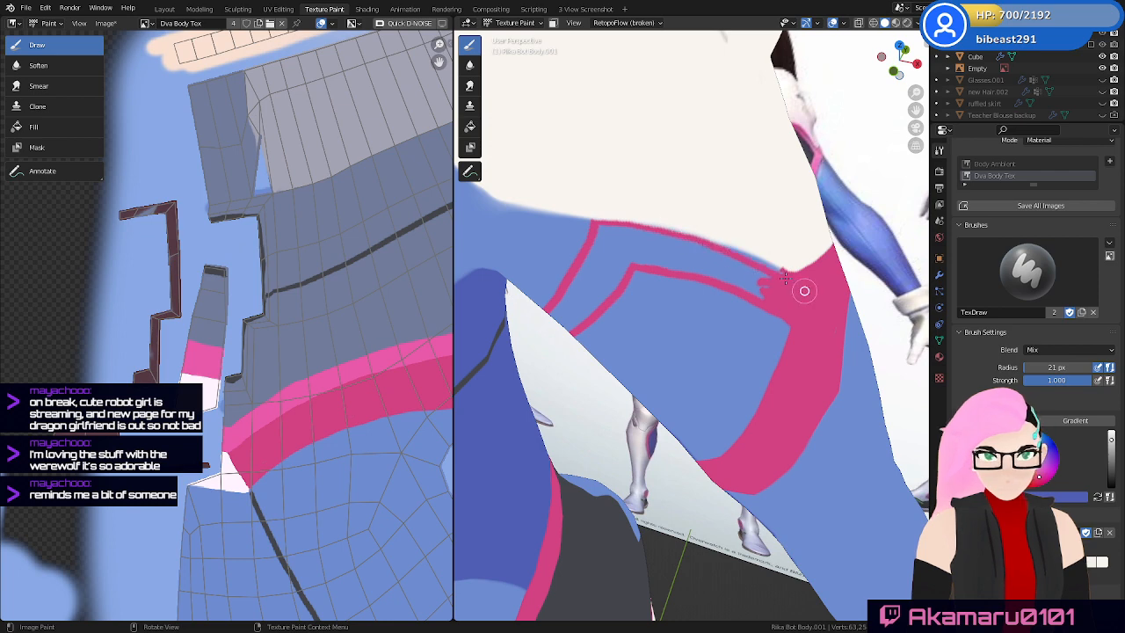
middle_click_drag(805, 291, 761, 302)
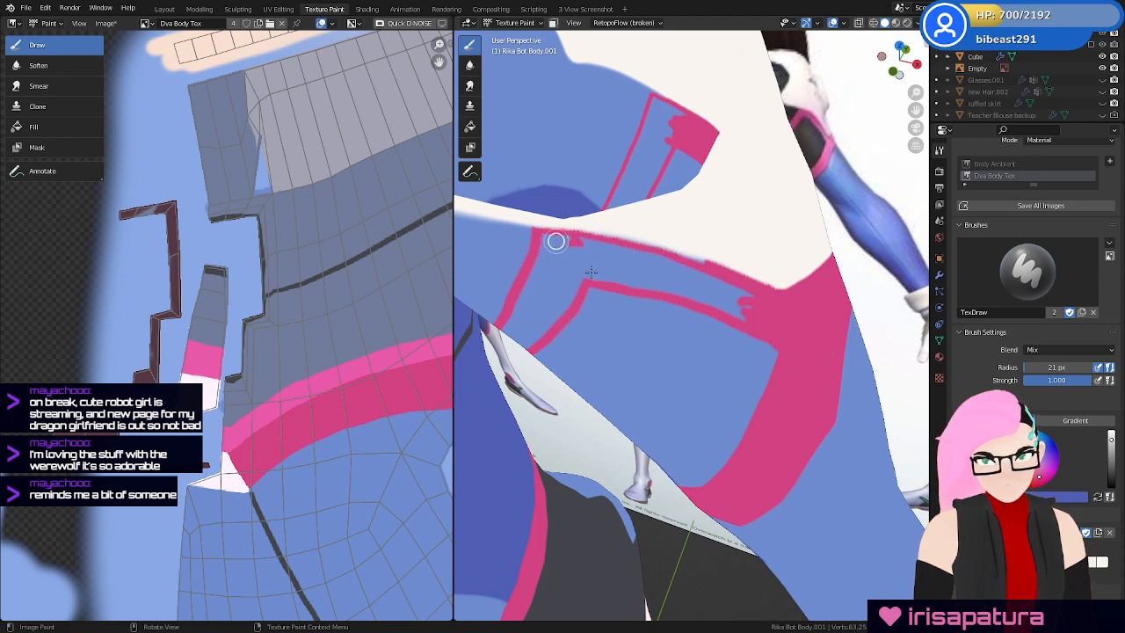
Fill the front strip between the shoulder pad's edge line and the curved line below it with pink
middle_click_drag(690, 292, 665, 234)
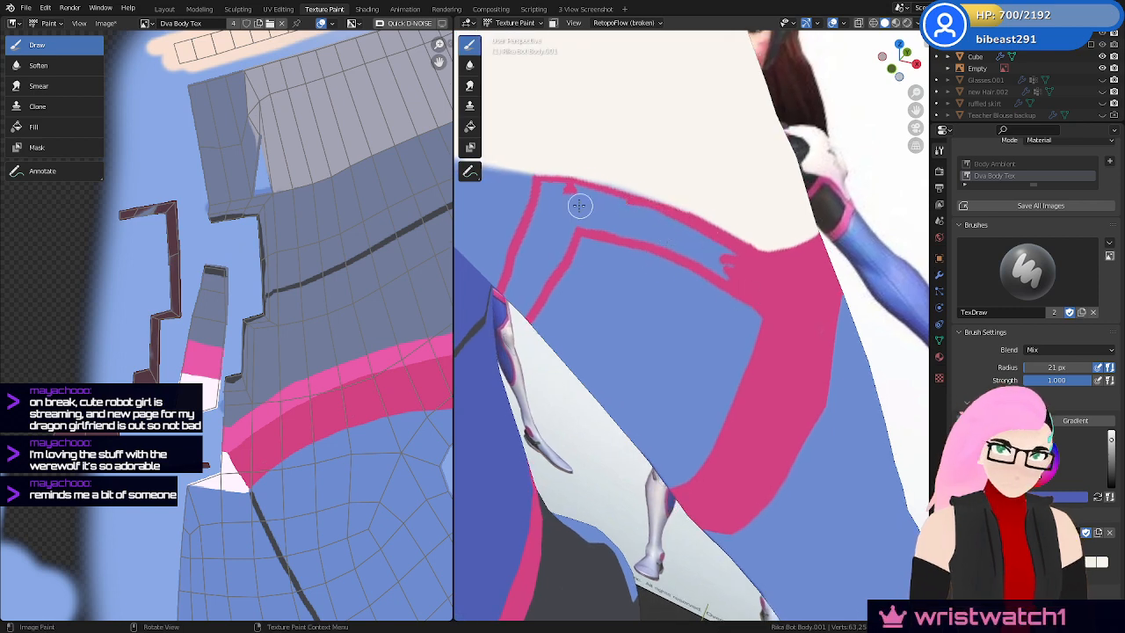
mouse_move(579, 205)
left_mouse_down()
mouse_move(571, 188)
mouse_move(648, 211)
mouse_move(753, 290)
mouse_move(721, 258)
mouse_move(641, 231)
mouse_move(661, 222)
left_mouse_up()
middle_click_drag(603, 275, 650, 249)
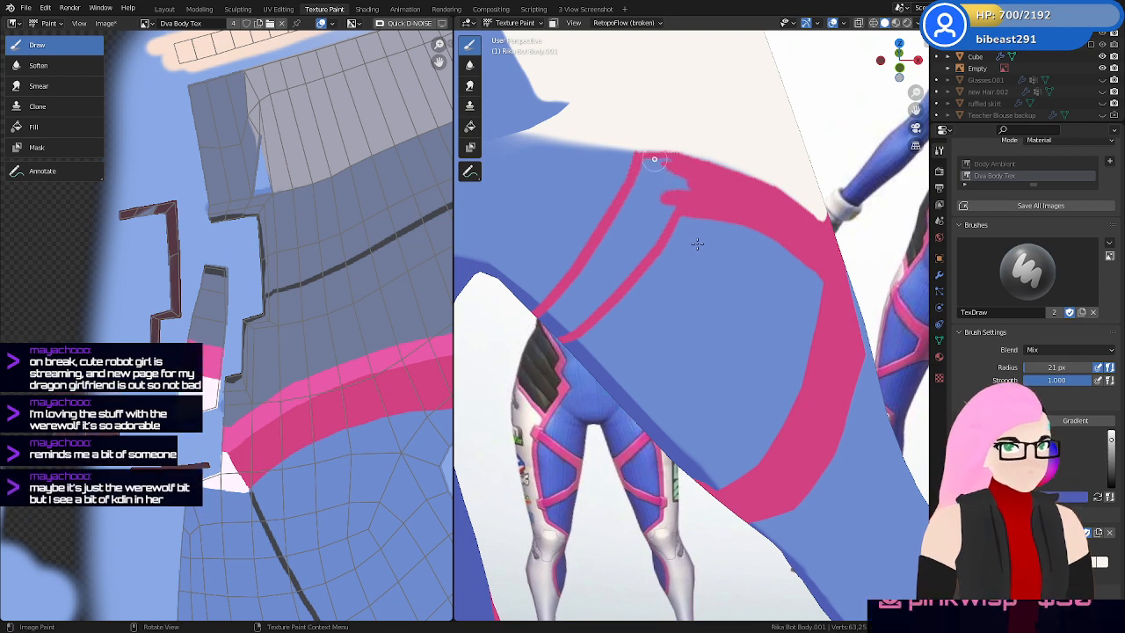
Fill the strap's front corner and the space between its two lines with pink, down across the dark blue area toward the armpit
middle_click_drag(703, 254, 683, 290)
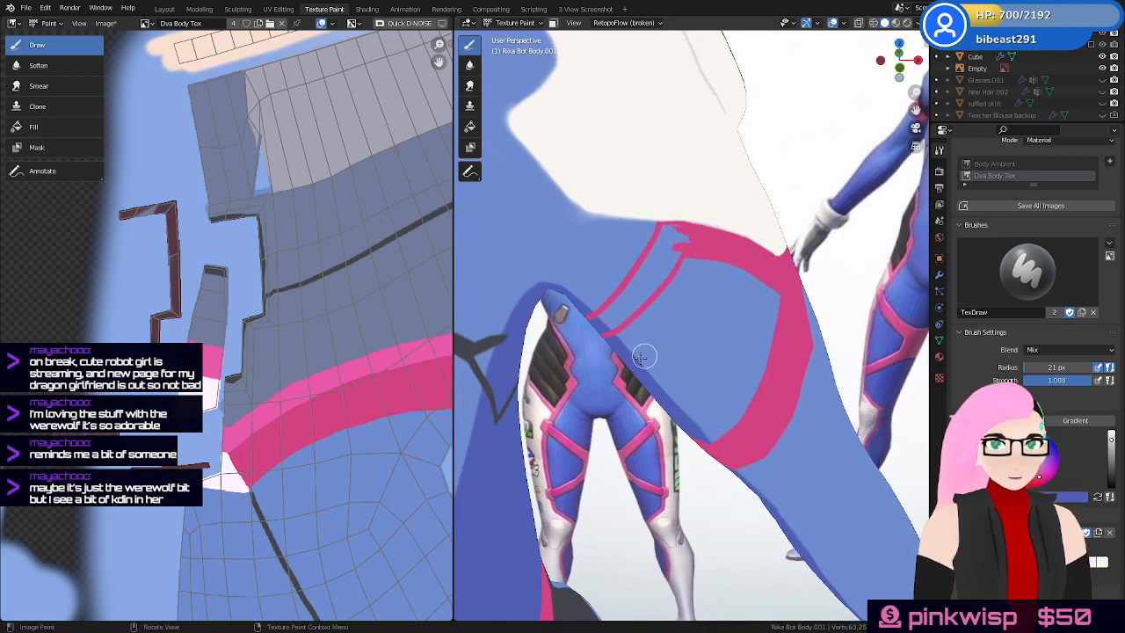
mouse_move(677, 231)
middle_mouse_down()
mouse_move(698, 232)
mouse_move(678, 234)
middle_mouse_up()
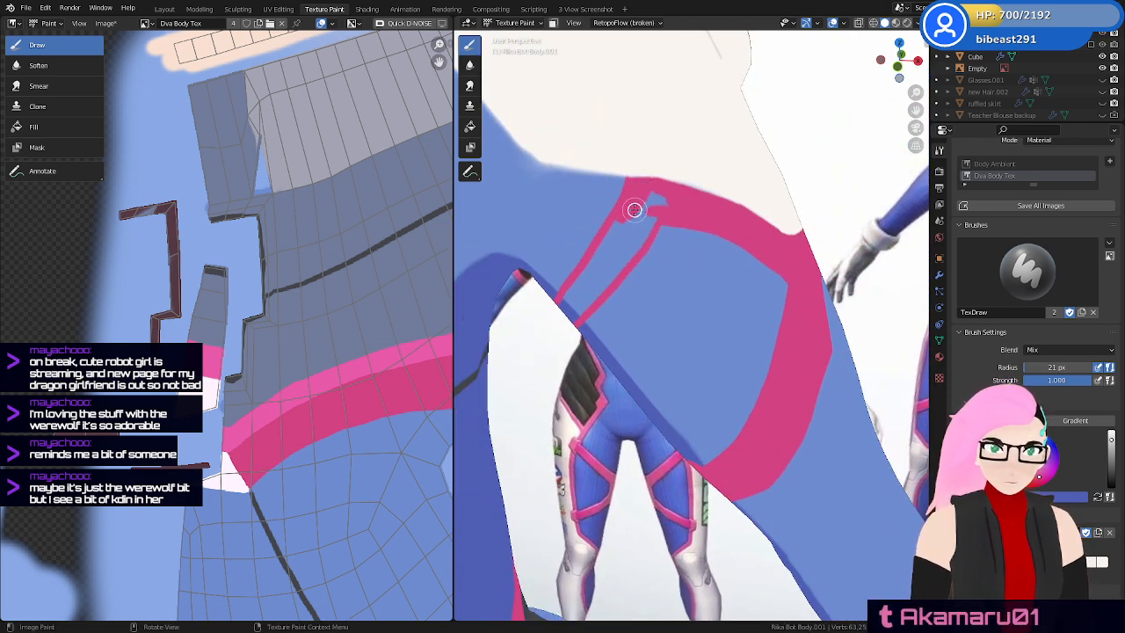
middle_click_drag(646, 206, 648, 176)
mouse_move(648, 176)
left_mouse_down()
mouse_move(628, 202)
mouse_move(671, 173)
mouse_move(597, 247)
left_mouse_up()
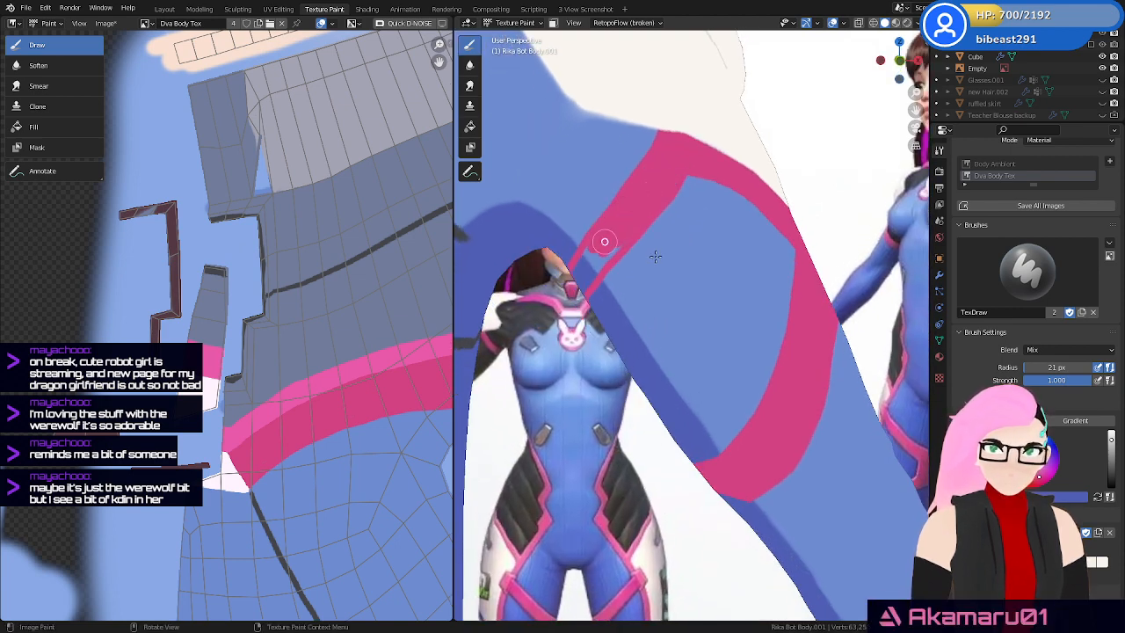
middle_click_drag(604, 241, 700, 237)
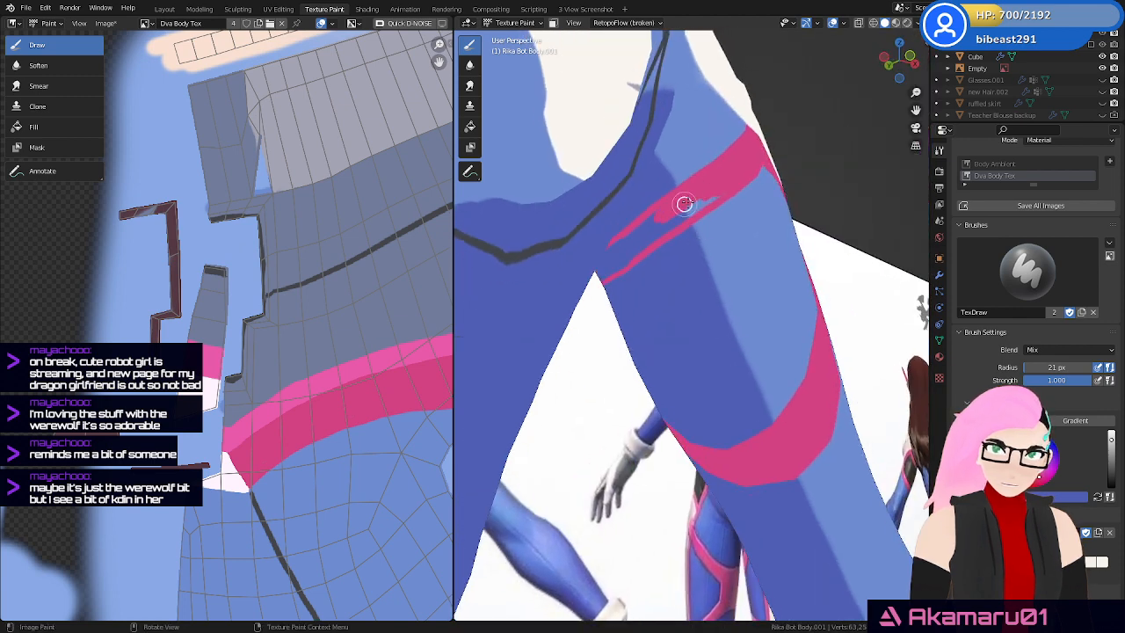
mouse_move(685, 204)
left_mouse_down()
mouse_move(704, 193)
mouse_move(651, 224)
left_mouse_up()
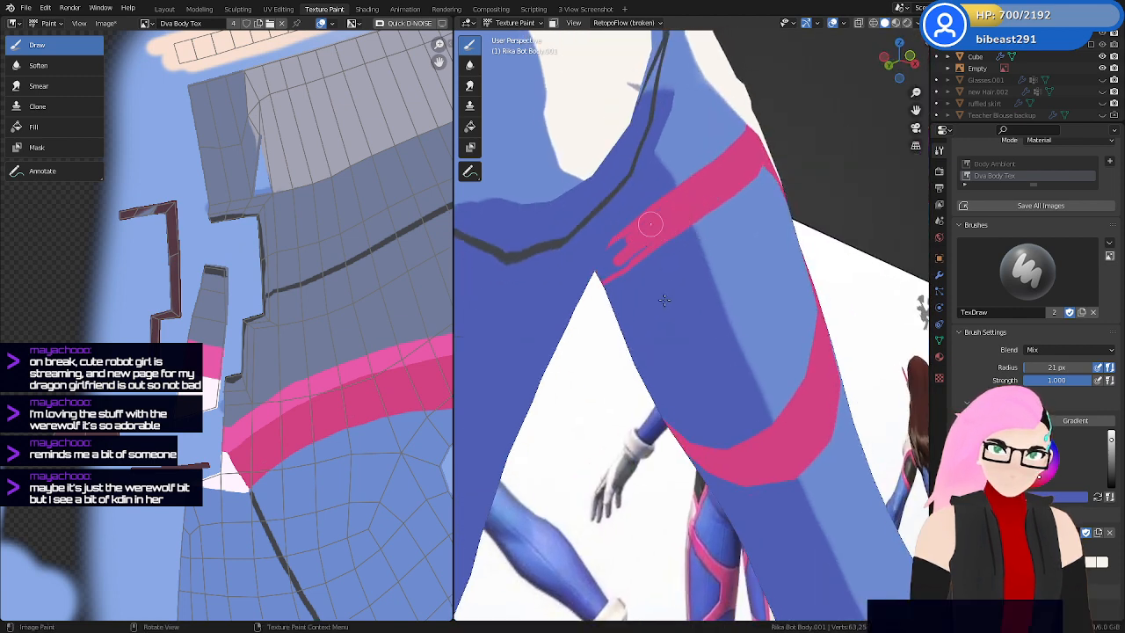
Fill the strap on the arm's back with pink between its two lines, from the shoulder pad corner down to the armpit
mouse_move(663, 300)
middle_mouse_down()
mouse_move(694, 264)
mouse_move(791, 314)
mouse_move(748, 189)
mouse_move(721, 173)
middle_mouse_up()
mouse_move(721, 173)
left_mouse_down()
mouse_move(713, 160)
mouse_move(763, 211)
mouse_move(738, 146)
mouse_move(705, 159)
left_mouse_up()
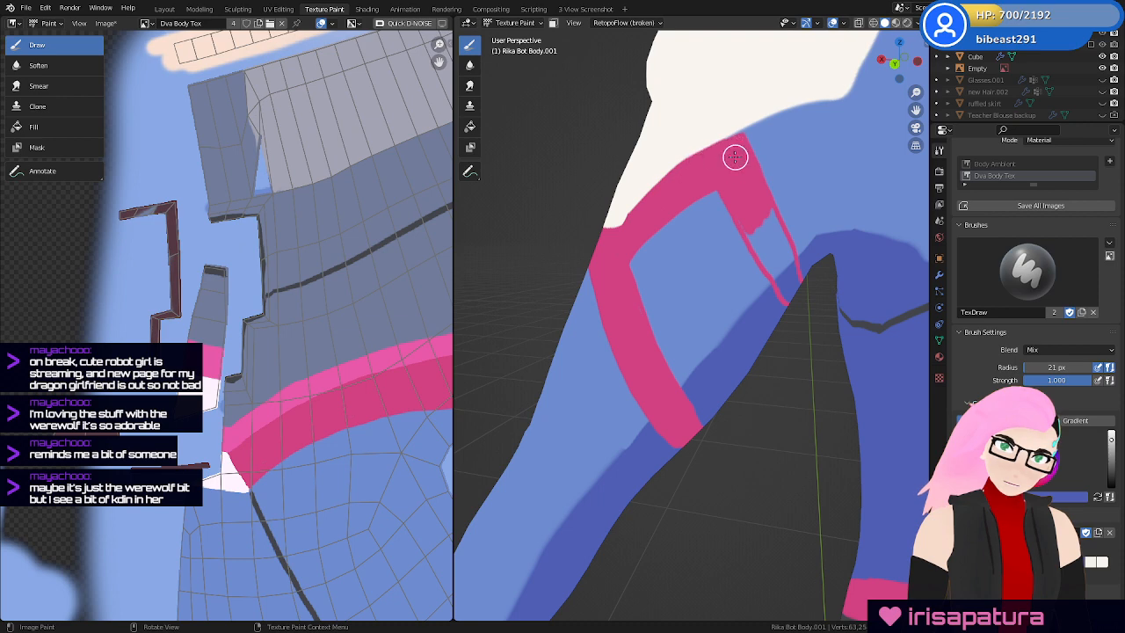
mouse_move(744, 219)
middle_mouse_down()
mouse_move(741, 208)
mouse_move(741, 234)
middle_mouse_up()
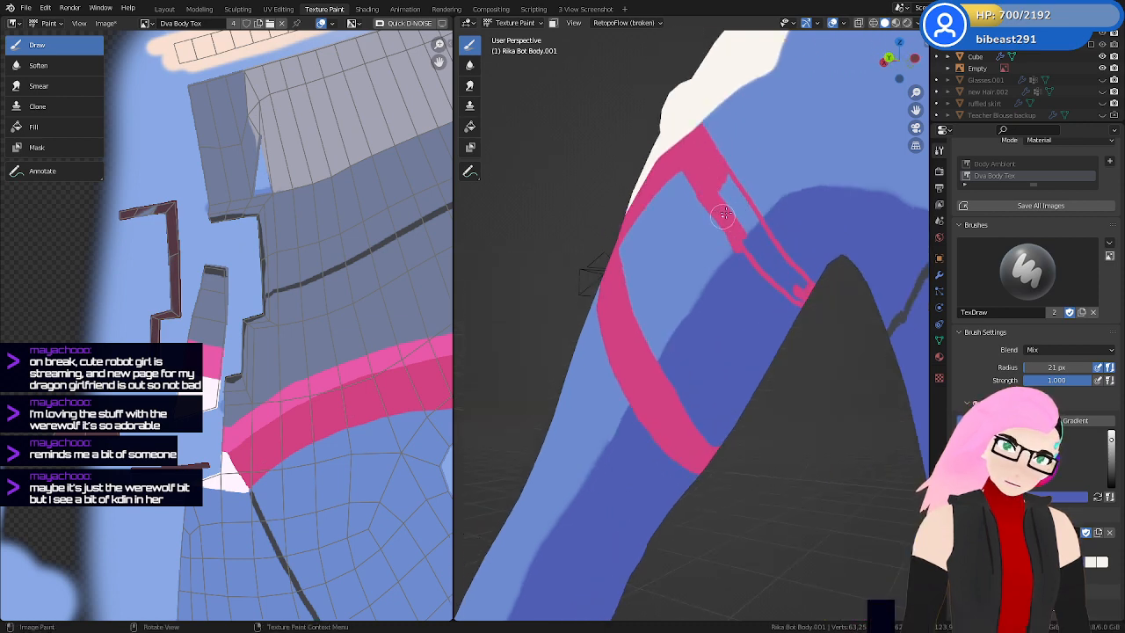
key("ctrl+z")
left_click_drag(719, 177, 751, 223)
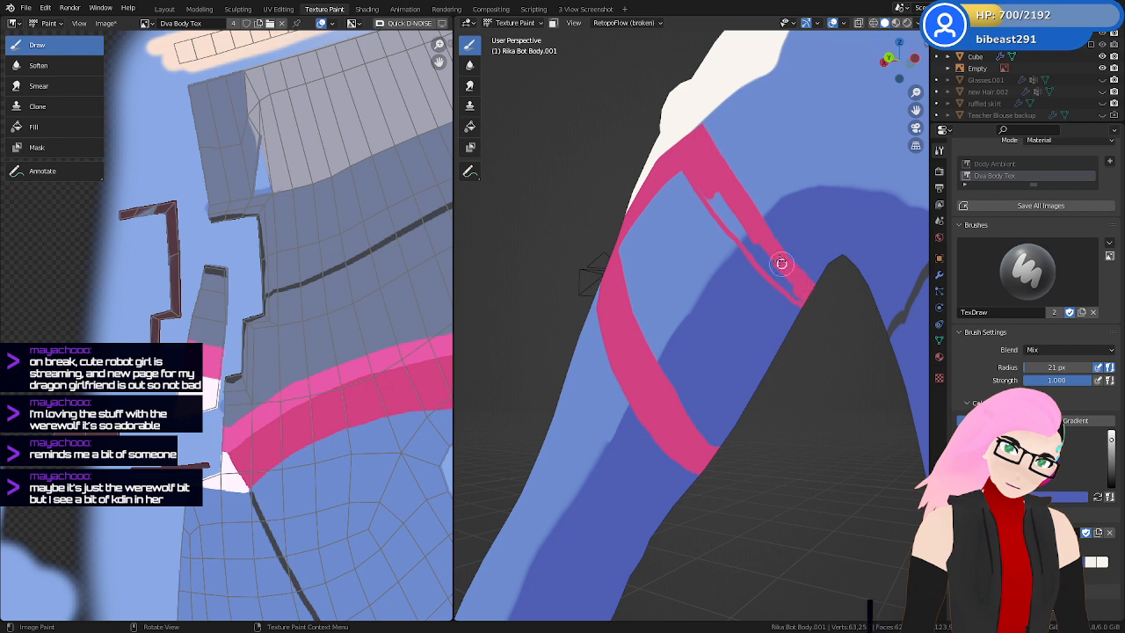
left_click_drag(719, 191, 728, 219)
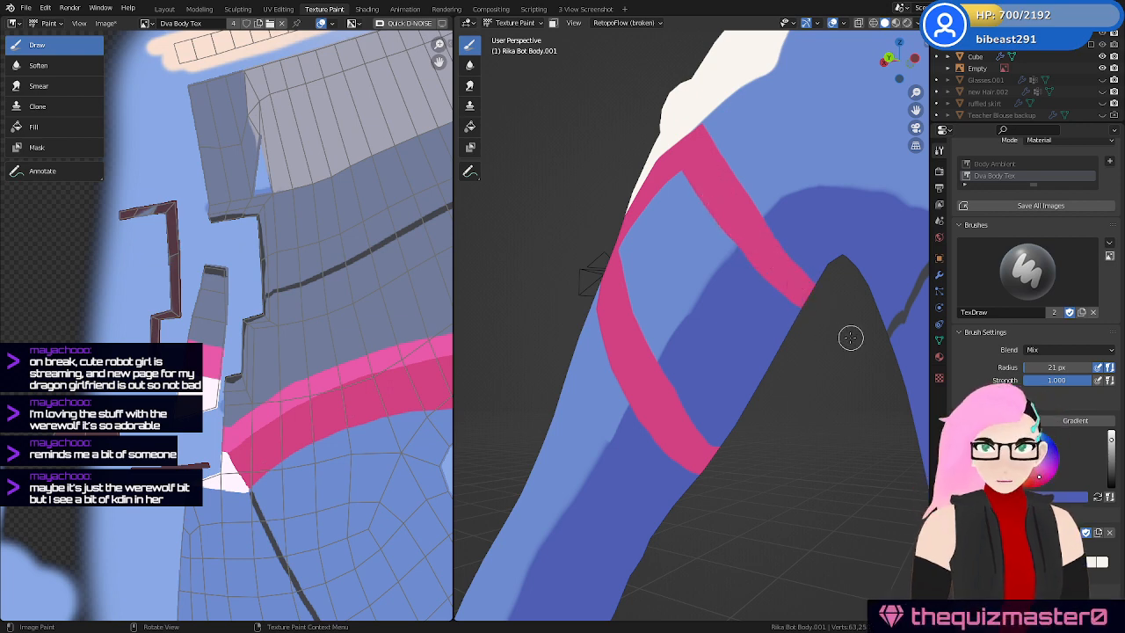
Save the Blender file and the Dva Body Tex image
middle_click_drag(850, 338, 641, 280)
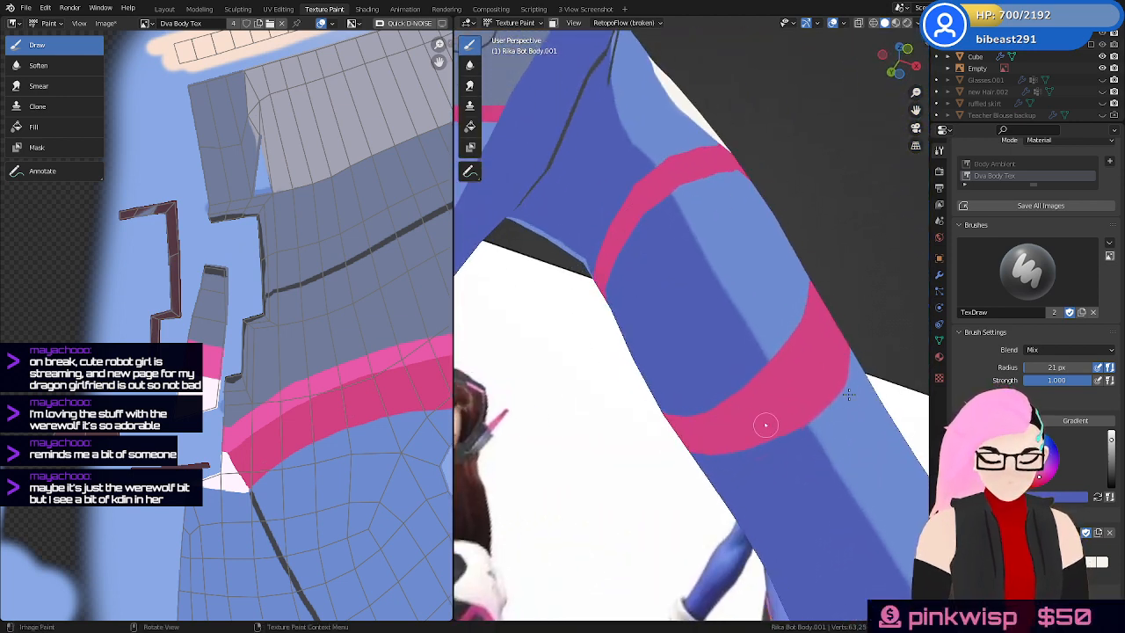
middle_click_drag(849, 394, 818, 354)
scroll(769, 434, "down", 4)
key("ctrl+s")
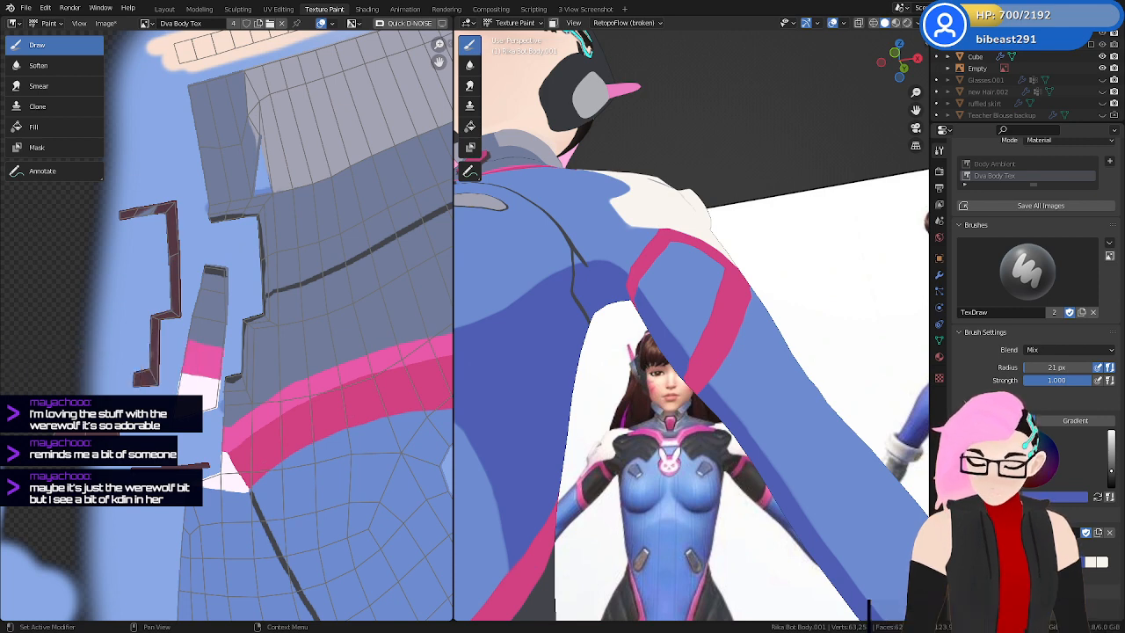
mouse_move(607, 263)
middle_mouse_down()
mouse_move(647, 318)
mouse_move(694, 319)
mouse_move(645, 317)
mouse_move(674, 356)
mouse_move(661, 331)
mouse_move(668, 346)
middle_mouse_up()
scroll(648, 324, "up", 2)
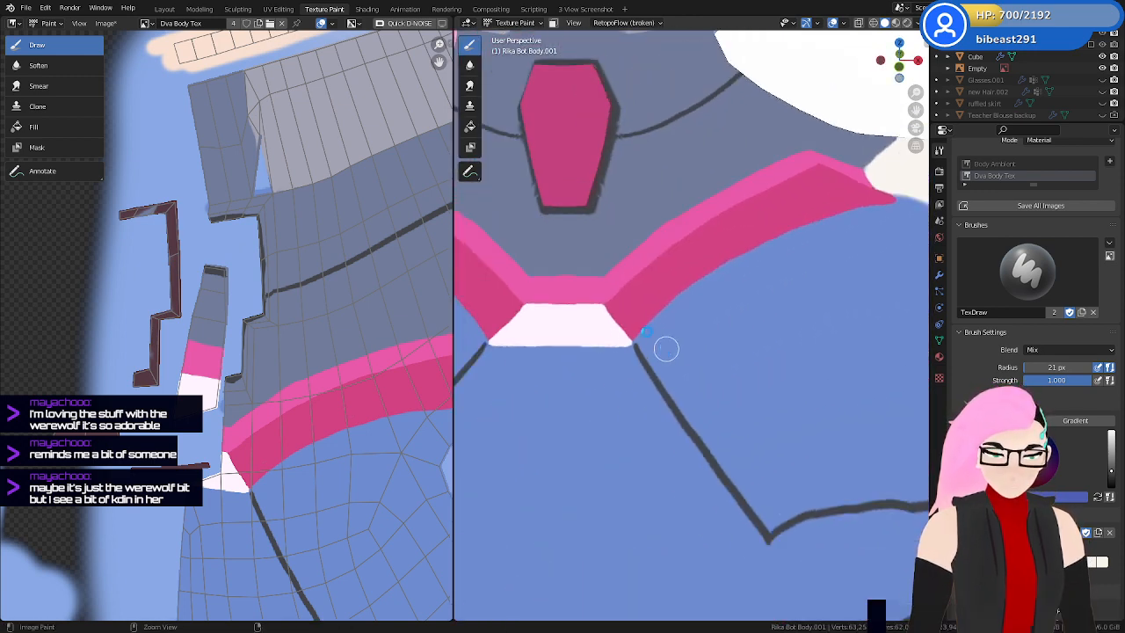
key("ctrl+s")
left_click(105, 23)
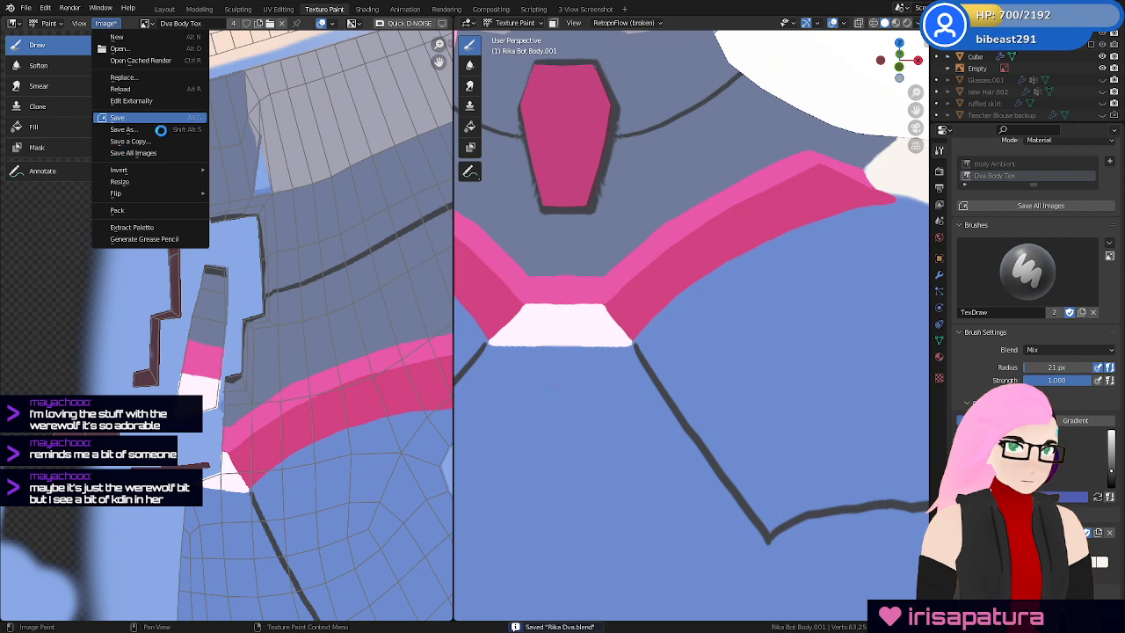
left_click(123, 117)
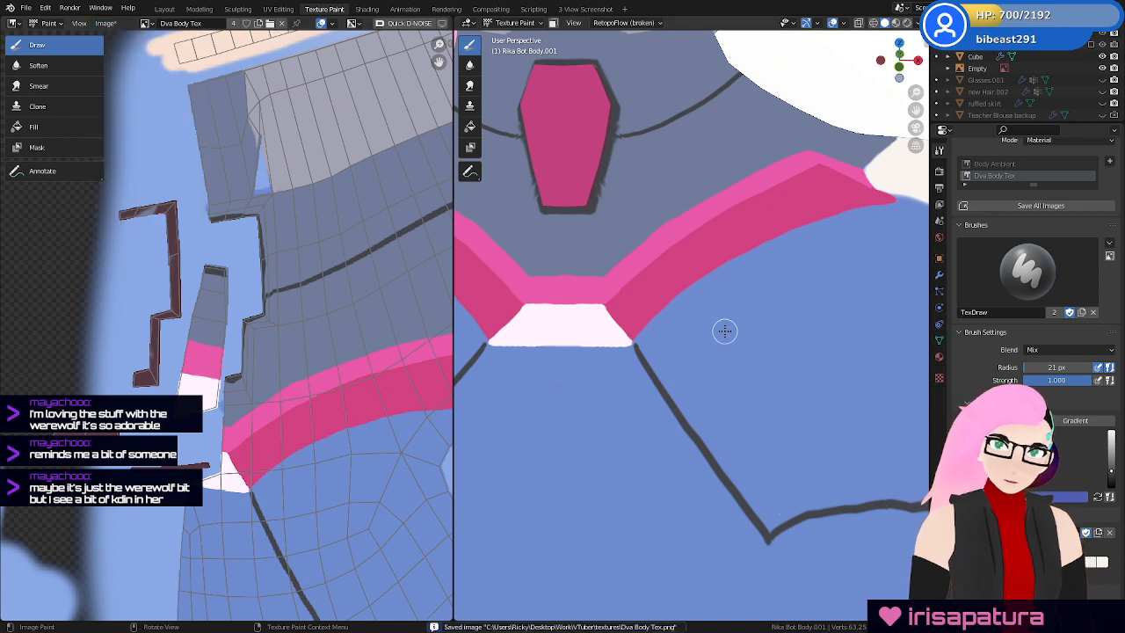
Block in a dark grey patch on the blue chest panel between the pink chest band and the dark seam line
mouse_move(723, 329)
left_mouse_down()
mouse_move(798, 277)
mouse_move(715, 359)
mouse_move(819, 320)
left_mouse_up()
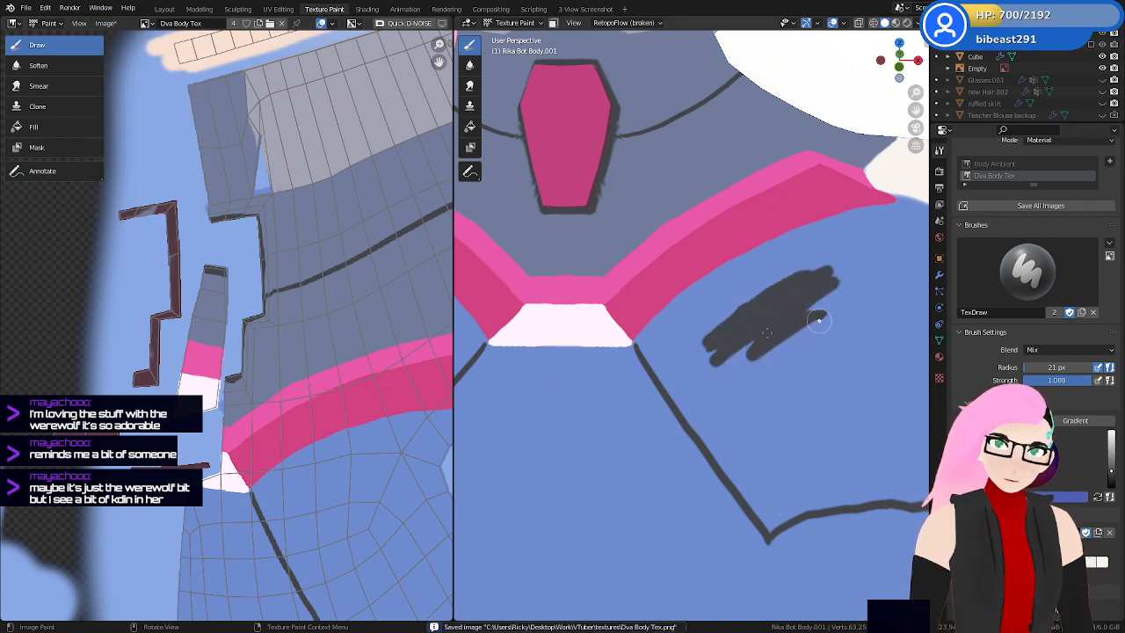
mouse_move(819, 320)
middle_mouse_down()
mouse_move(651, 284)
mouse_move(636, 291)
middle_mouse_up()
mouse_move(635, 291)
left_mouse_down()
mouse_move(669, 264)
mouse_move(603, 306)
mouse_move(636, 273)
mouse_move(572, 269)
mouse_move(563, 289)
left_mouse_up()
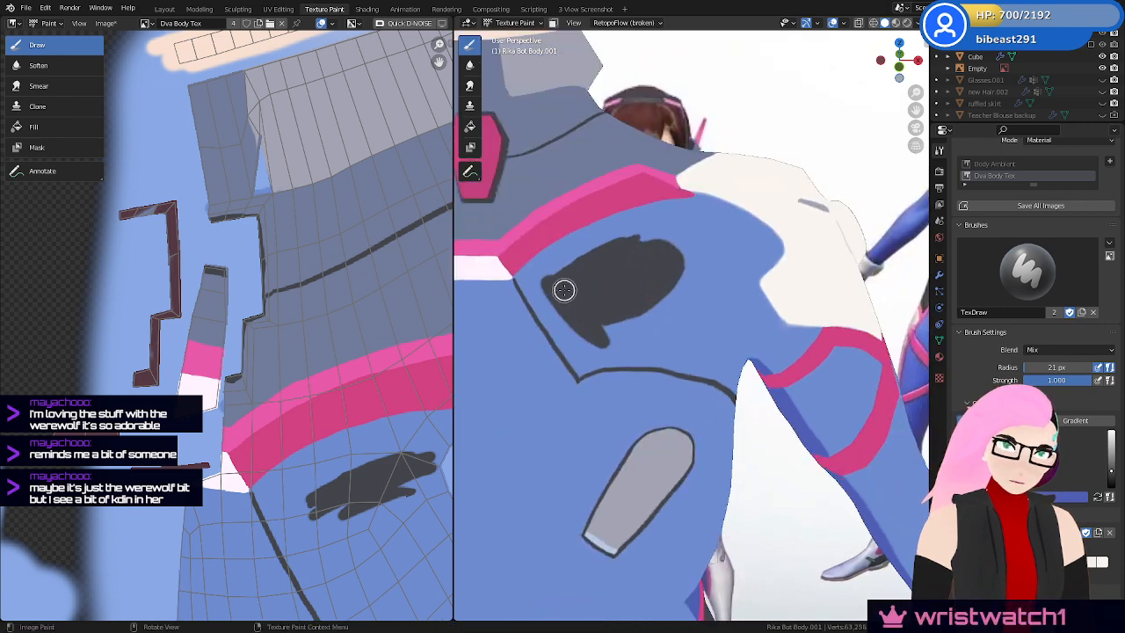
mouse_move(622, 322)
middle_mouse_down()
mouse_move(739, 232)
mouse_move(791, 145)
middle_mouse_up()
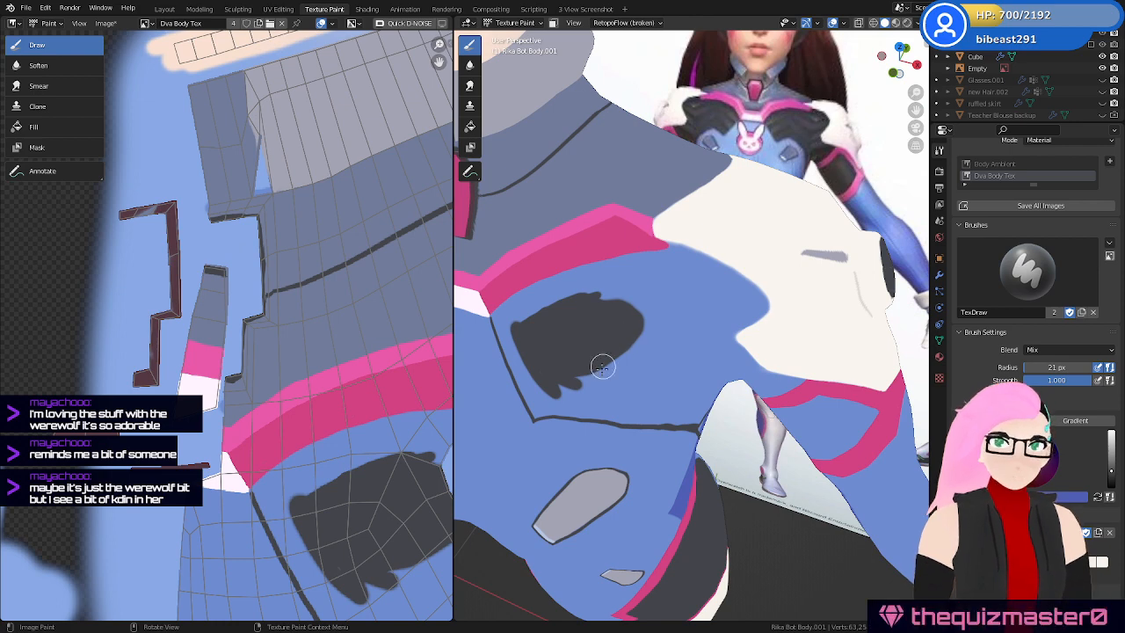
middle_click_drag(605, 364, 629, 347)
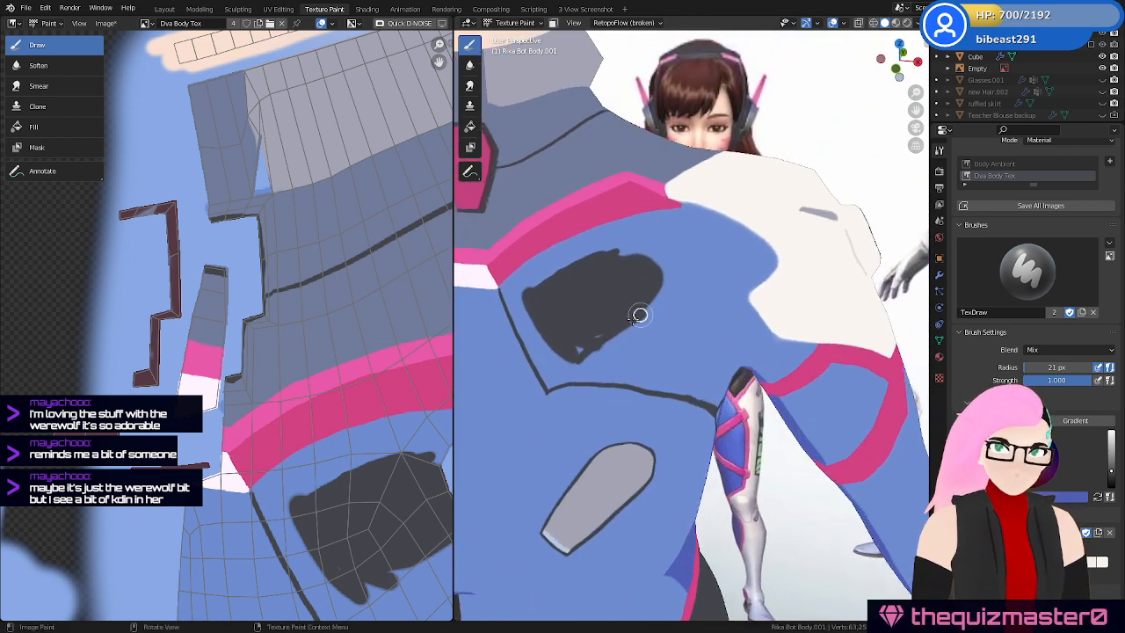
mouse_move(582, 344)
left_mouse_down()
mouse_move(628, 325)
mouse_move(688, 240)
mouse_move(583, 269)
left_mouse_up()
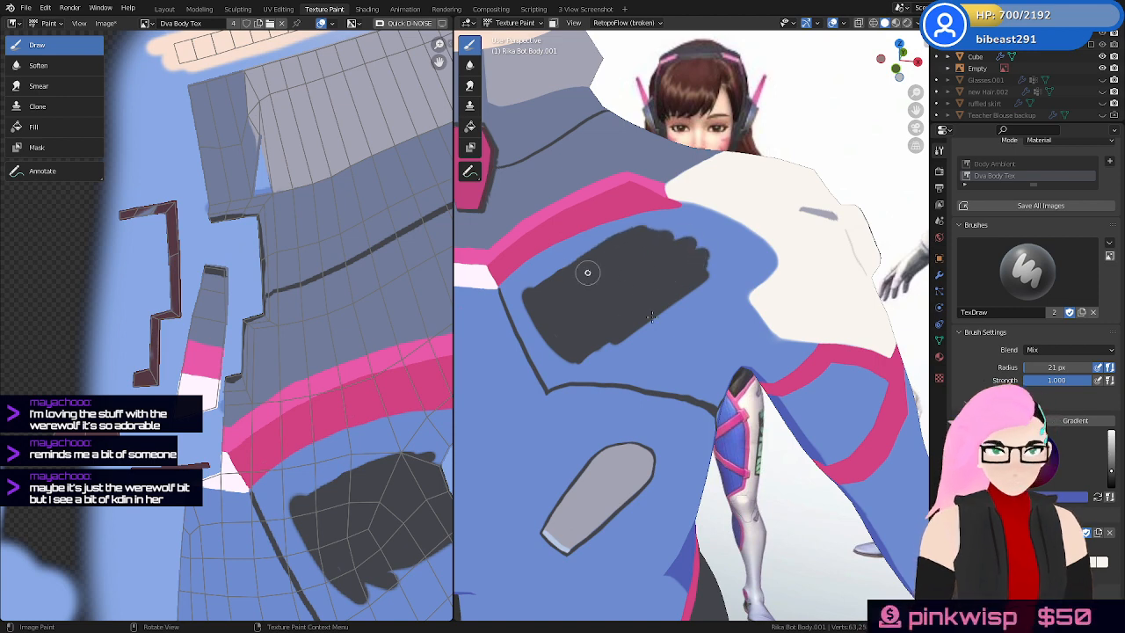
Line the lower edge of the pink chest band with dark grey and fill the blue gap between it, the seam line and the dark patch
mouse_move(583, 271)
middle_mouse_down("shift")
mouse_move(666, 330)
mouse_move(692, 326)
middle_mouse_up("shift")
scroll(666, 330, "up", 2)
scroll(619, 313, "up", 1)
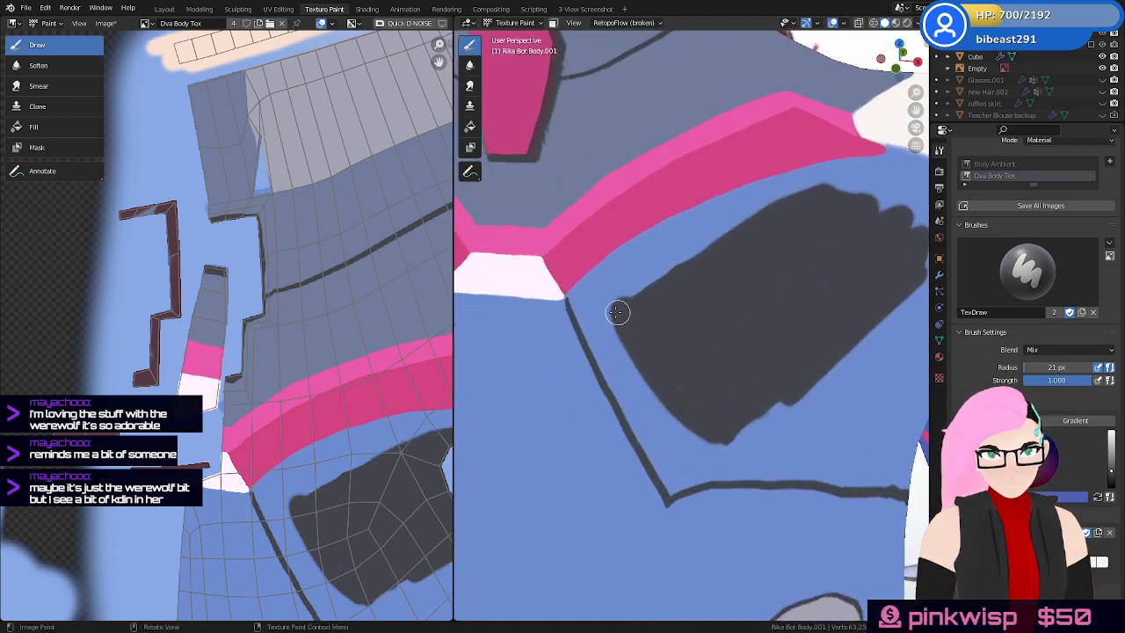
mouse_move(575, 288)
left_mouse_down()
mouse_move(600, 256)
mouse_move(709, 203)
left_mouse_up()
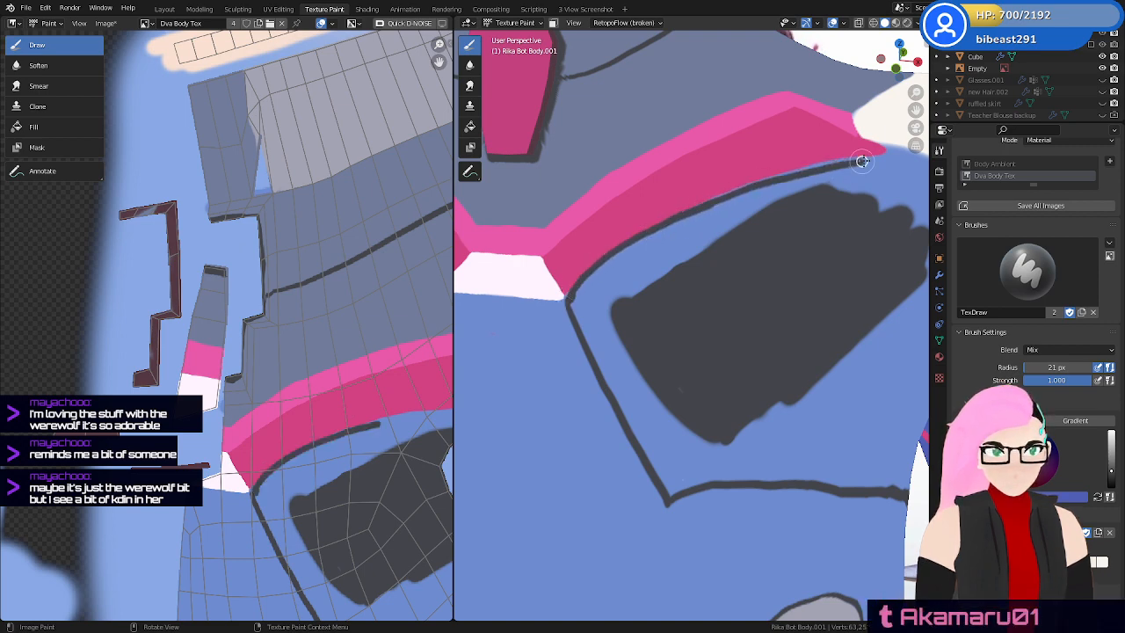
mouse_move(684, 216)
left_mouse_down()
mouse_move(758, 179)
mouse_move(846, 159)
mouse_move(781, 184)
left_mouse_up()
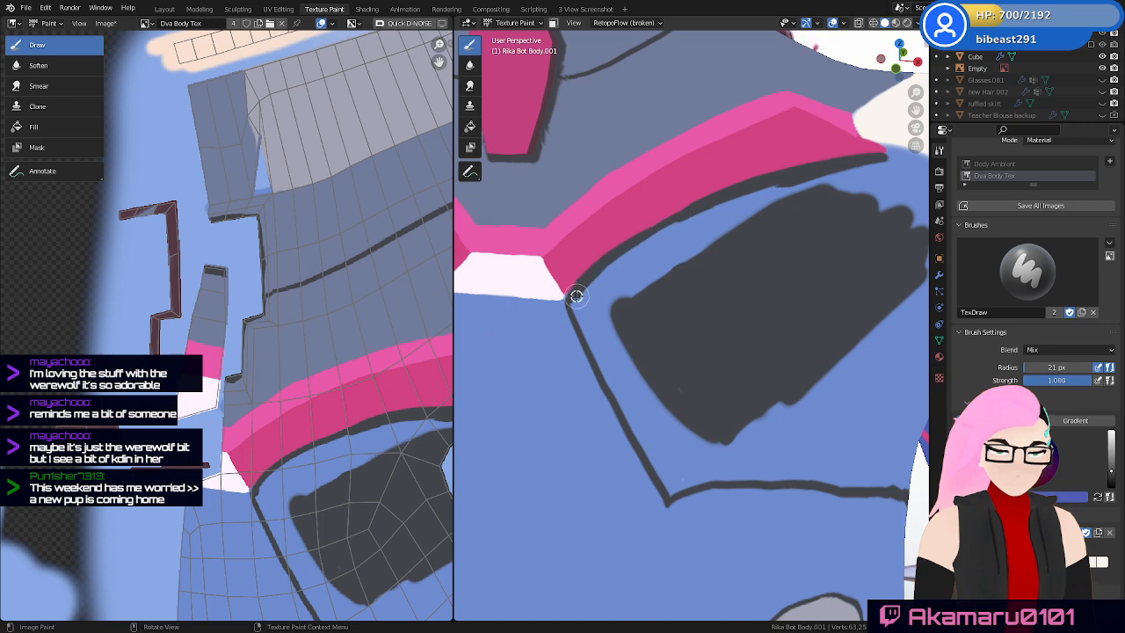
mouse_move(574, 302)
left_mouse_down()
mouse_move(703, 221)
mouse_move(674, 238)
mouse_move(764, 208)
mouse_move(673, 226)
mouse_move(598, 281)
mouse_move(661, 258)
mouse_move(617, 319)
mouse_move(600, 291)
mouse_move(586, 326)
mouse_move(603, 372)
mouse_move(613, 348)
mouse_move(633, 342)
left_mouse_up()
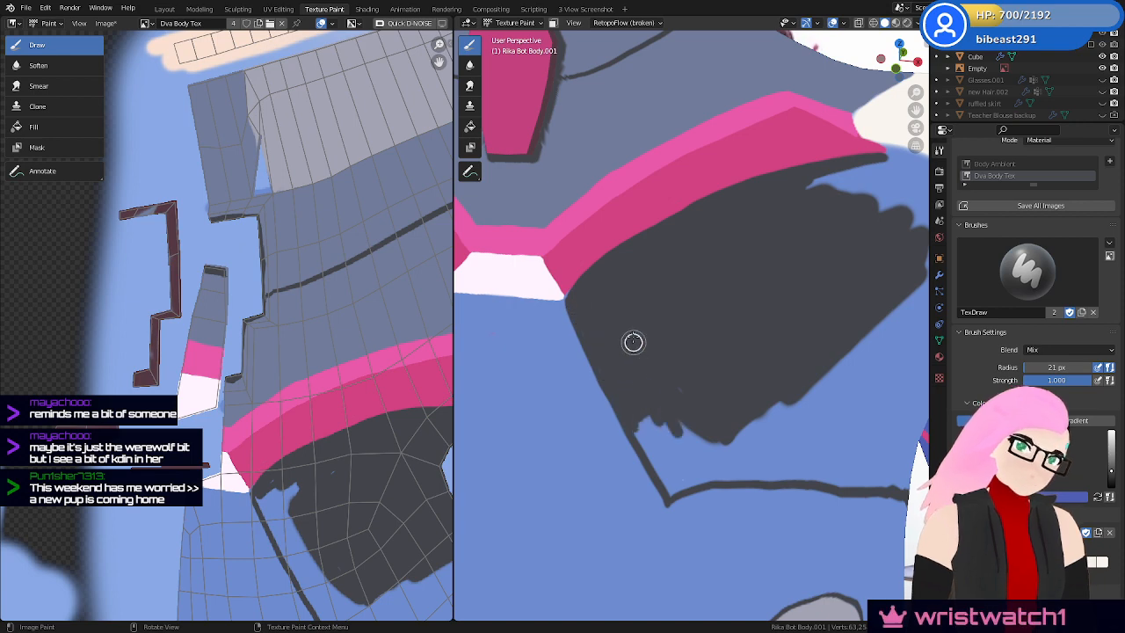
Extend the dark grey chest fill down into the seam line's corner and along the seam toward the armpit
middle_click_drag(761, 404, 738, 342, "shift")
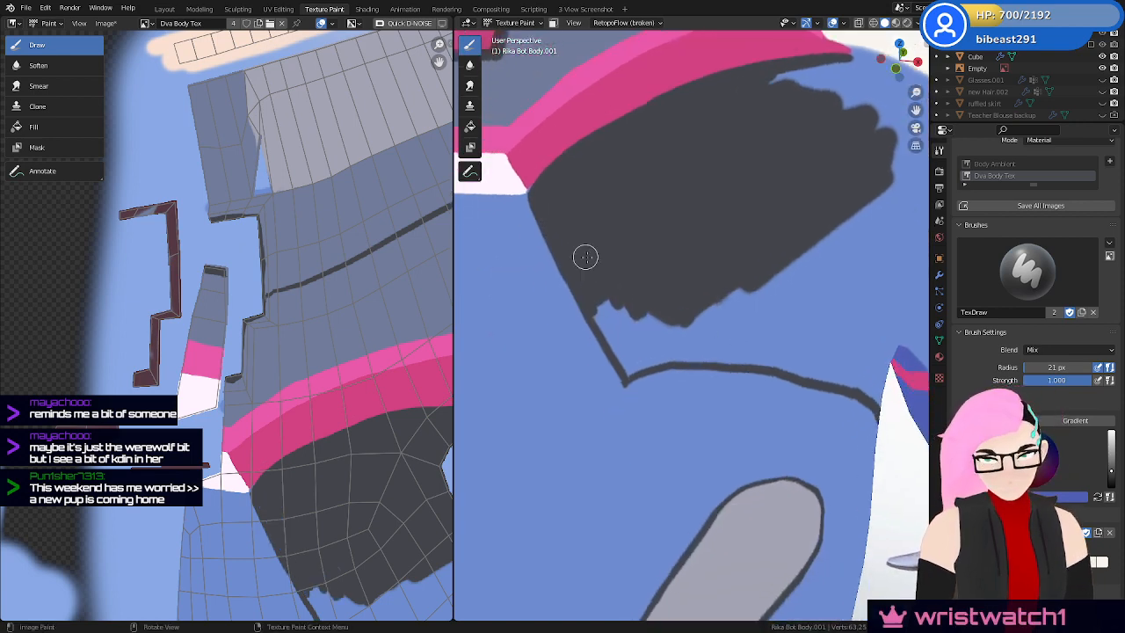
mouse_move(601, 313)
left_mouse_down()
mouse_move(613, 347)
mouse_move(640, 319)
mouse_move(603, 306)
mouse_move(666, 327)
mouse_move(624, 364)
mouse_move(674, 351)
mouse_move(625, 361)
mouse_move(620, 352)
mouse_move(633, 358)
mouse_move(653, 329)
mouse_move(674, 336)
mouse_move(777, 277)
mouse_move(741, 314)
mouse_move(829, 246)
left_mouse_up()
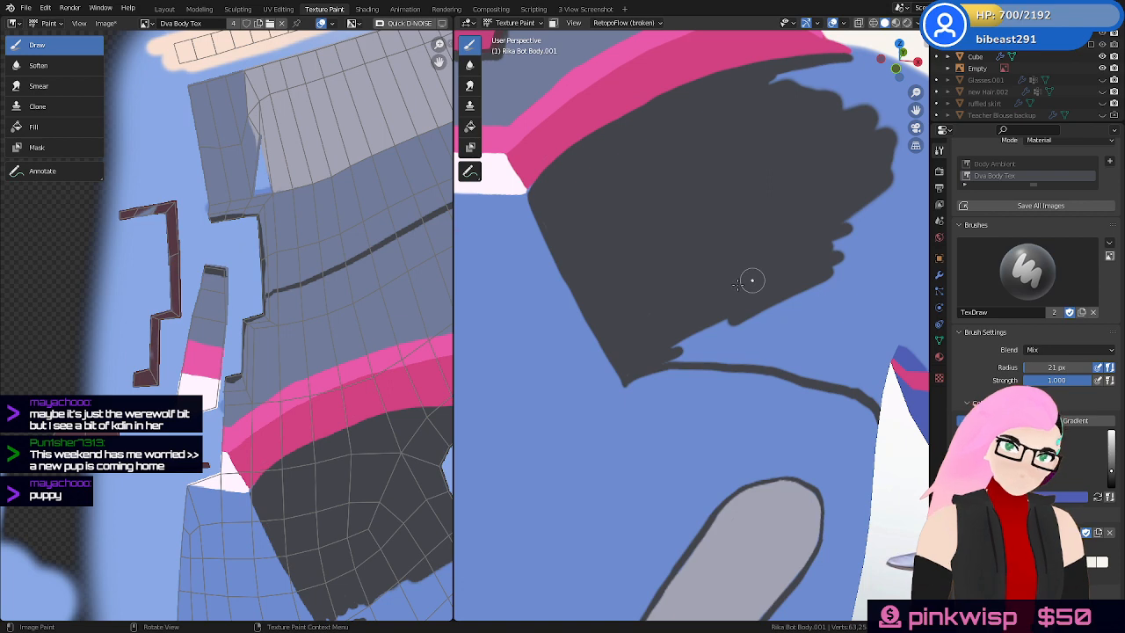
middle_click_drag(738, 284, 563, 280)
mouse_move(570, 287)
left_mouse_down()
mouse_move(744, 296)
mouse_move(706, 246)
mouse_move(762, 291)
mouse_move(648, 276)
mouse_move(656, 304)
mouse_move(746, 342)
mouse_move(726, 304)
mouse_move(803, 315)
left_mouse_up()
middle_click_drag(830, 301, 771, 284)
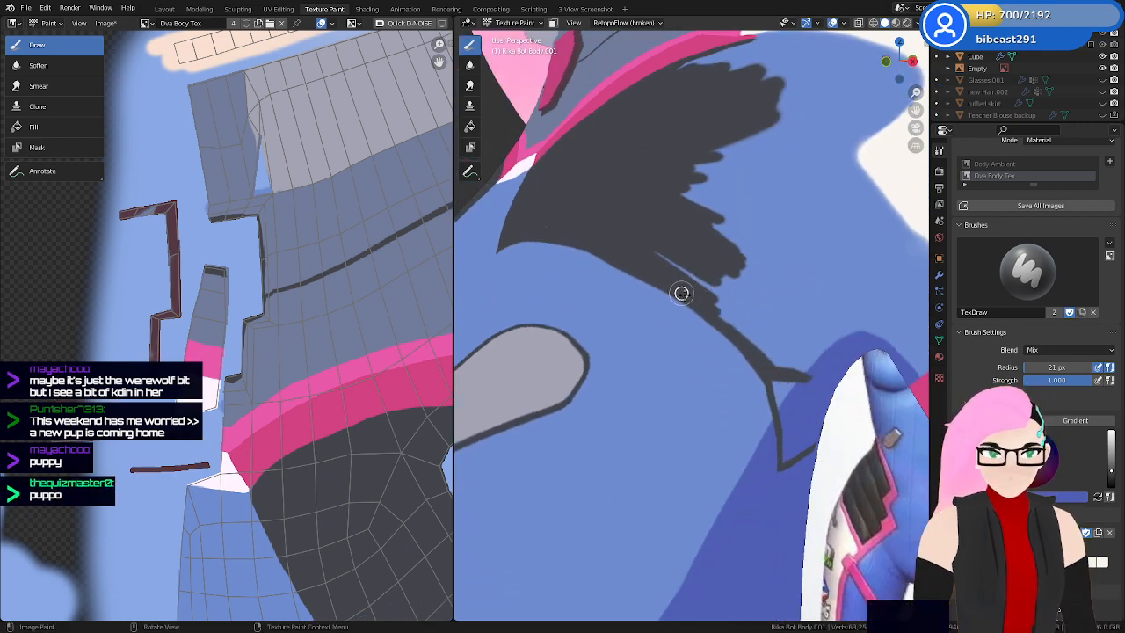
left_click_drag(681, 293, 743, 316)
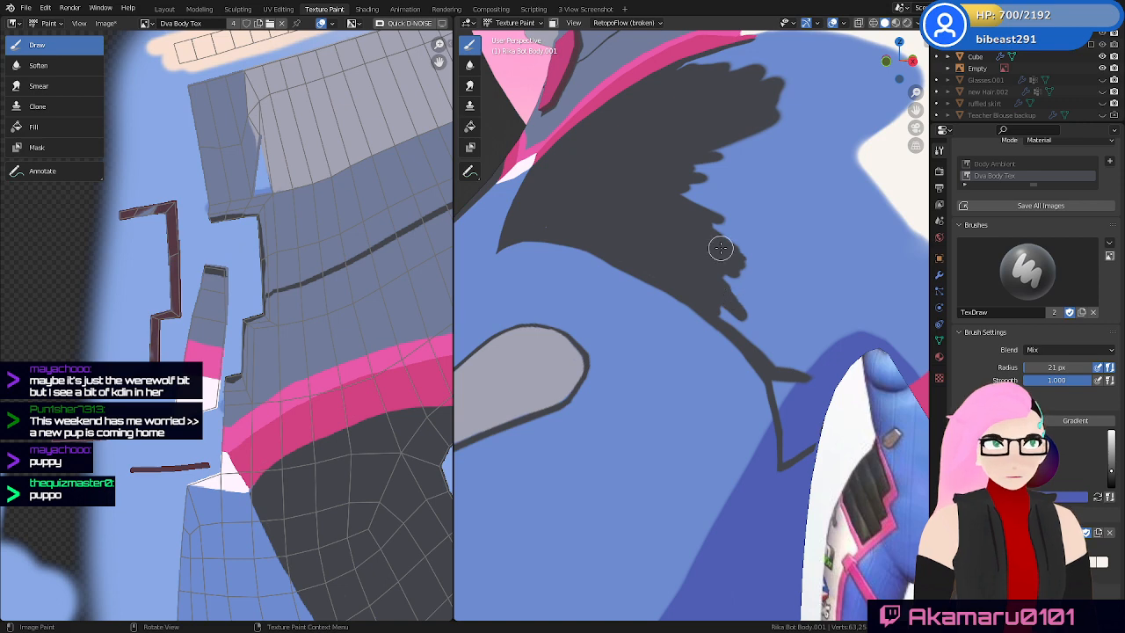
Widen the dark grey chest fill across the blue area between the seam line near the armpit and the white shoulder pad
mouse_move(752, 306)
middle_mouse_down()
mouse_move(727, 299)
mouse_move(713, 270)
mouse_move(717, 220)
middle_mouse_up()
mouse_move(740, 118)
left_mouse_down()
mouse_move(716, 223)
mouse_move(696, 253)
mouse_move(701, 158)
mouse_move(671, 205)
mouse_move(647, 179)
left_mouse_up()
middle_click_drag(701, 244, 706, 236)
mouse_move(708, 252)
left_mouse_down()
mouse_move(716, 389)
mouse_move(680, 369)
mouse_move(671, 384)
mouse_move(740, 402)
left_mouse_up()
mouse_move(784, 282)
middle_mouse_down()
mouse_move(829, 284)
mouse_move(718, 330)
middle_mouse_up()
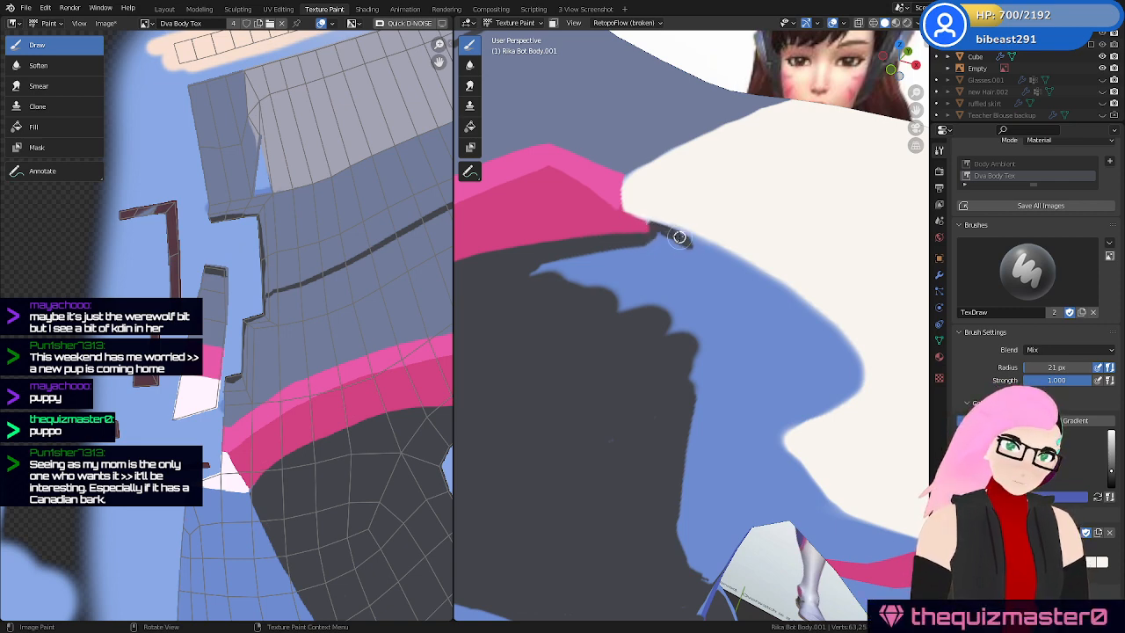
Paint a dark grey line along the white shoulder pad's front edge, from the pink chest band's tip around the blue bulge to the notch
mouse_move(716, 255)
left_mouse_down()
mouse_move(665, 232)
mouse_move(687, 262)
left_mouse_up()
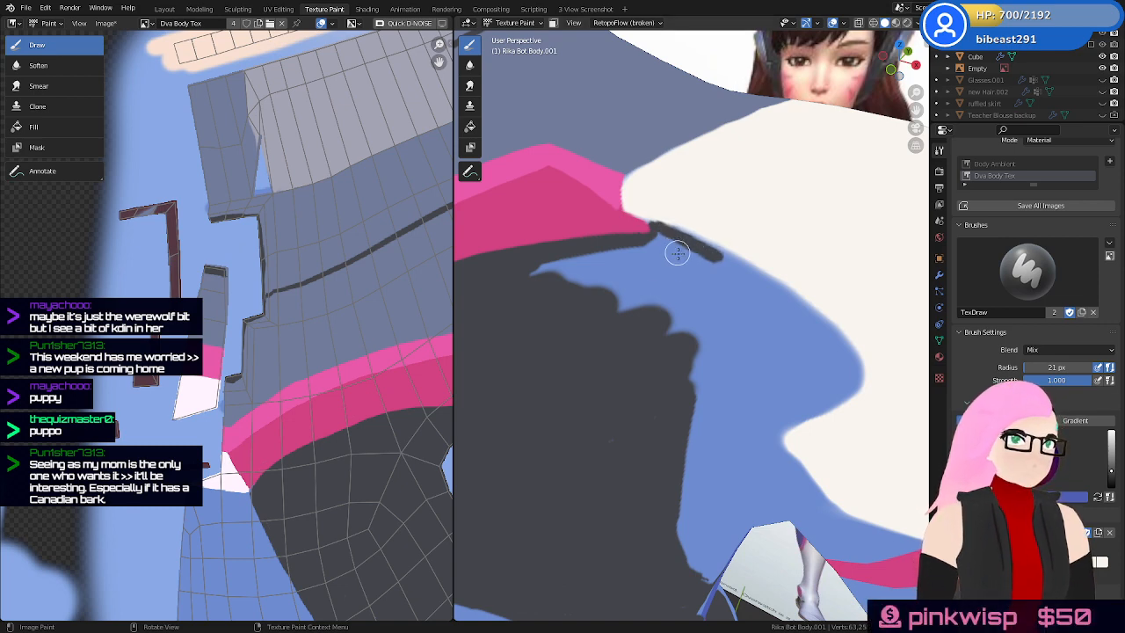
middle_click_drag(685, 263, 652, 236)
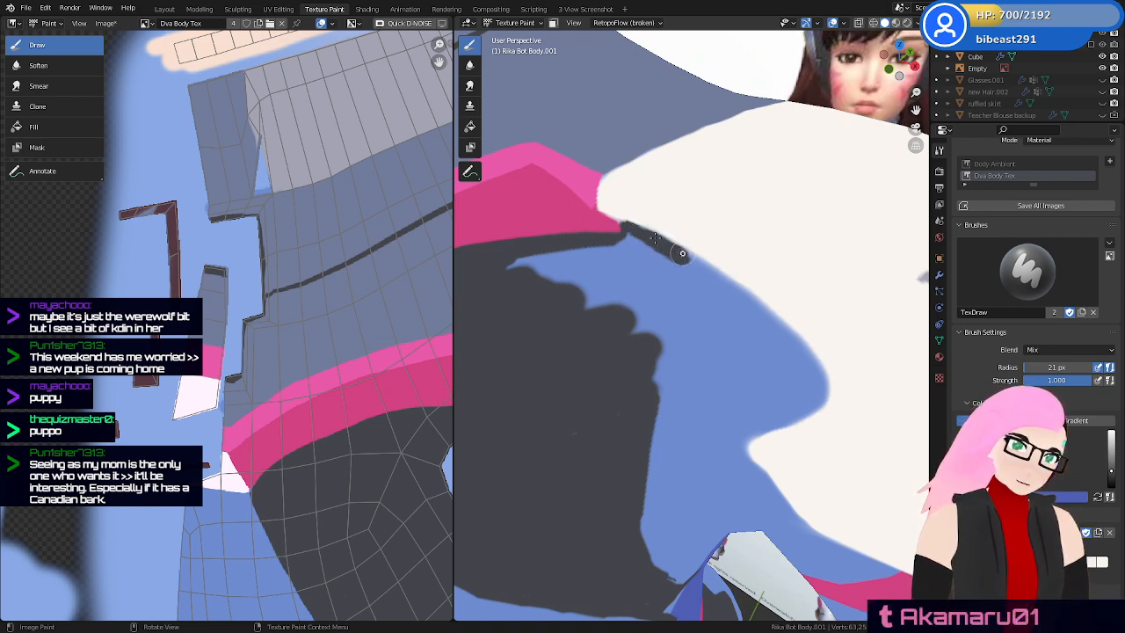
left_click_drag(683, 253, 743, 294)
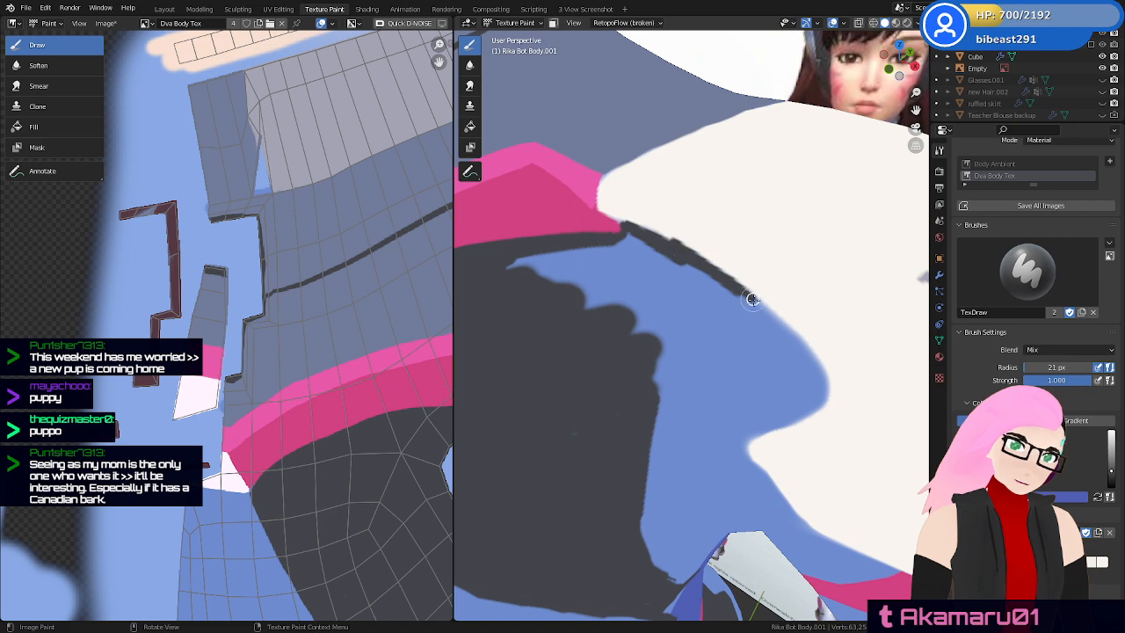
key("ctrl+z")
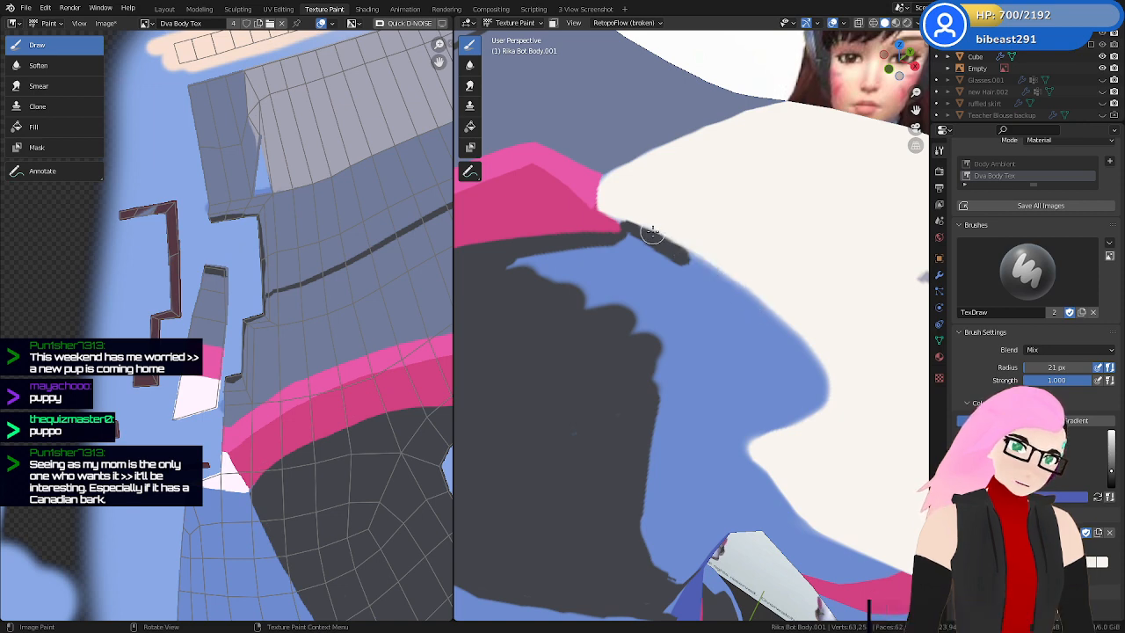
left_click_drag(671, 247, 767, 314)
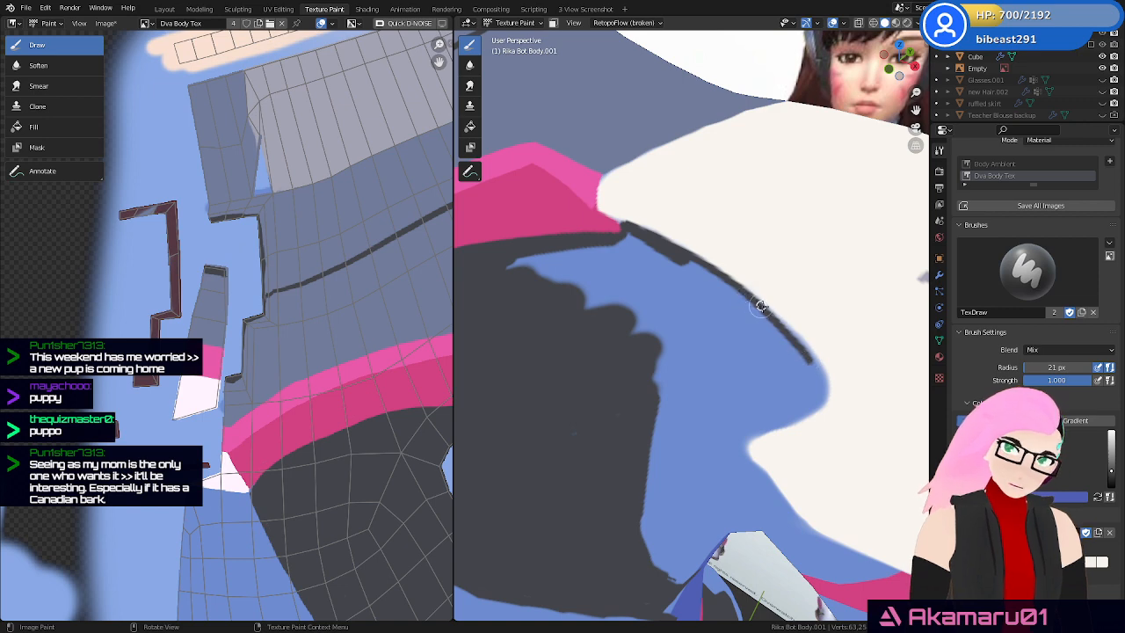
left_click_drag(767, 311, 813, 354)
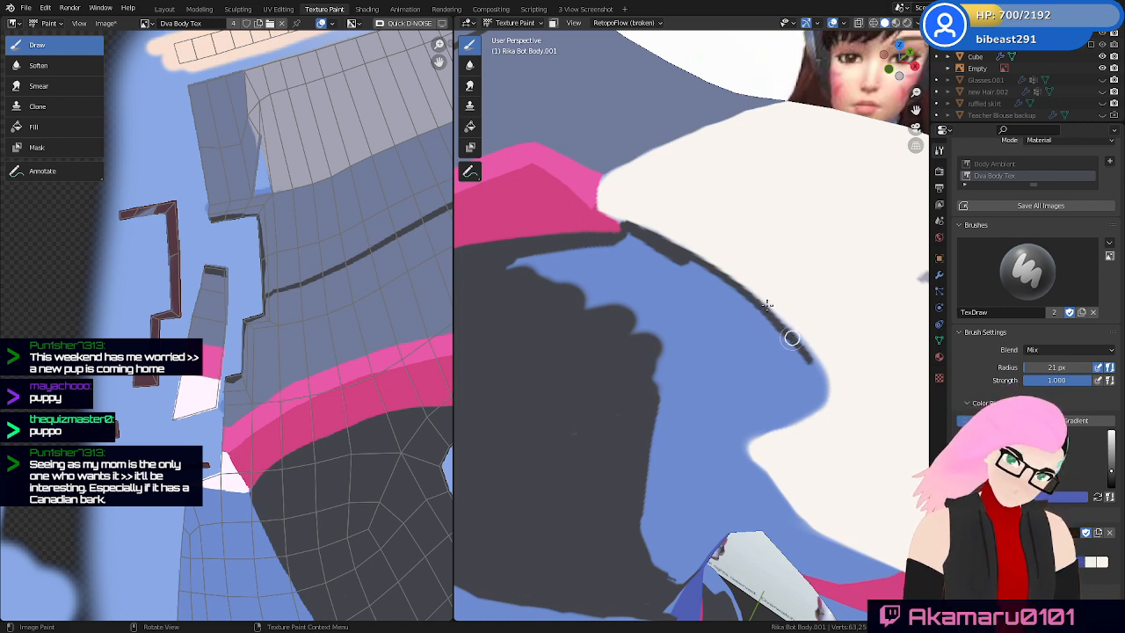
mouse_move(799, 339)
left_mouse_down()
mouse_move(823, 371)
mouse_move(817, 400)
mouse_move(704, 448)
left_mouse_up()
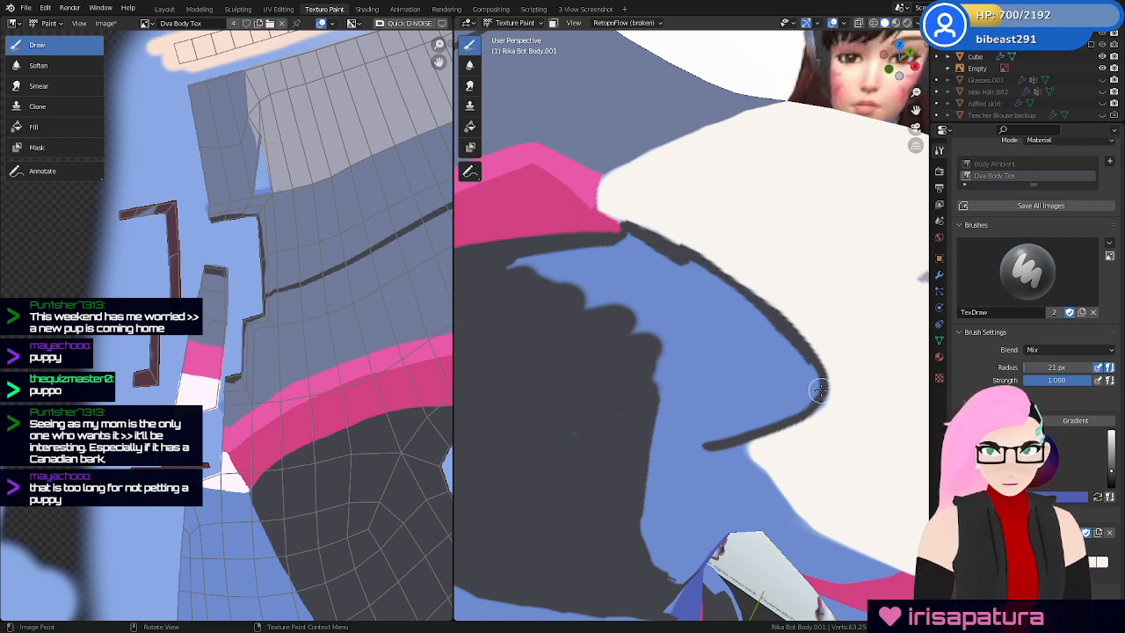
Continue the dark grey outline from the shoulder pad's notch down its edge and along its underside to the pink arm strap
mouse_move(819, 390)
middle_mouse_down()
mouse_move(827, 364)
mouse_move(770, 337)
middle_mouse_up()
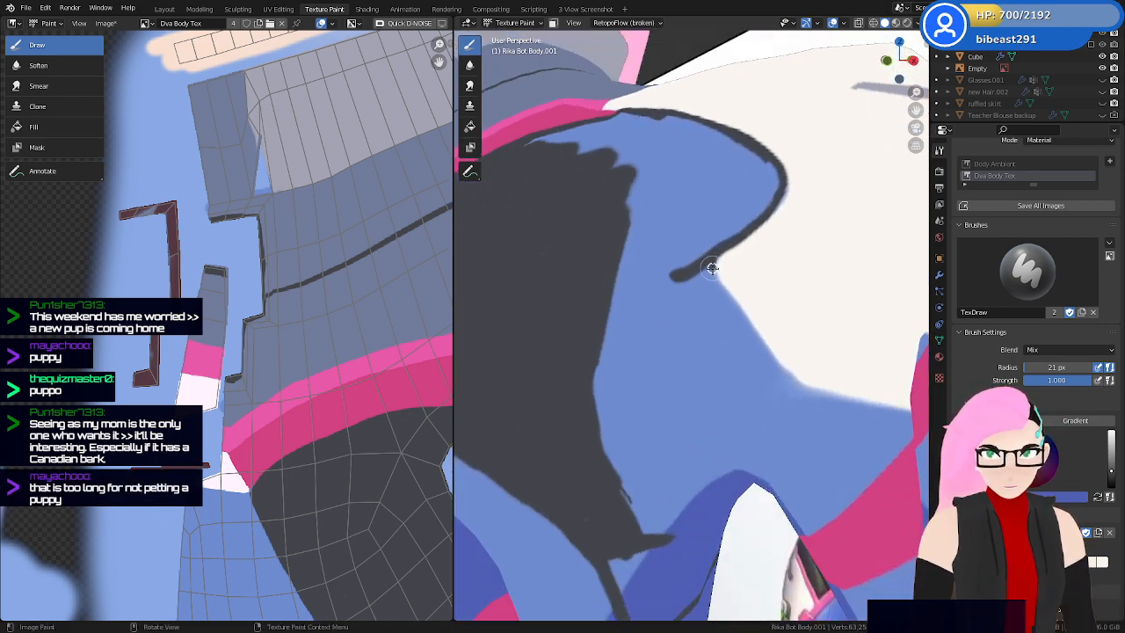
left_click_drag(712, 268, 776, 414)
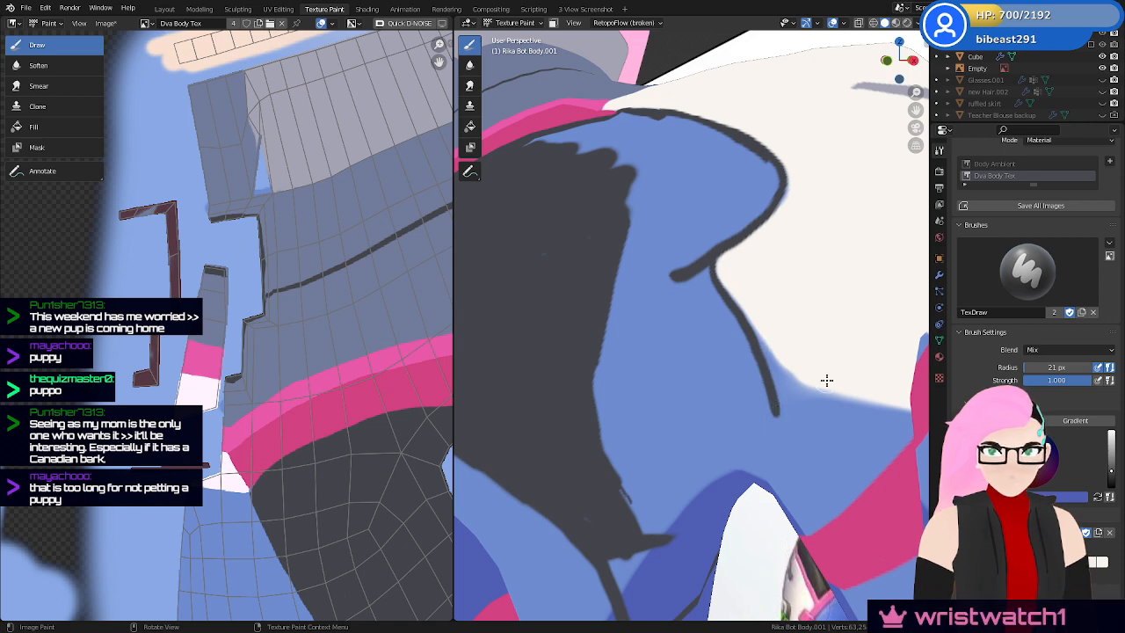
middle_click_drag(827, 381, 774, 329)
mouse_move(713, 260)
middle_mouse_down()
mouse_move(789, 339)
mouse_move(790, 286)
mouse_move(804, 302)
middle_mouse_up()
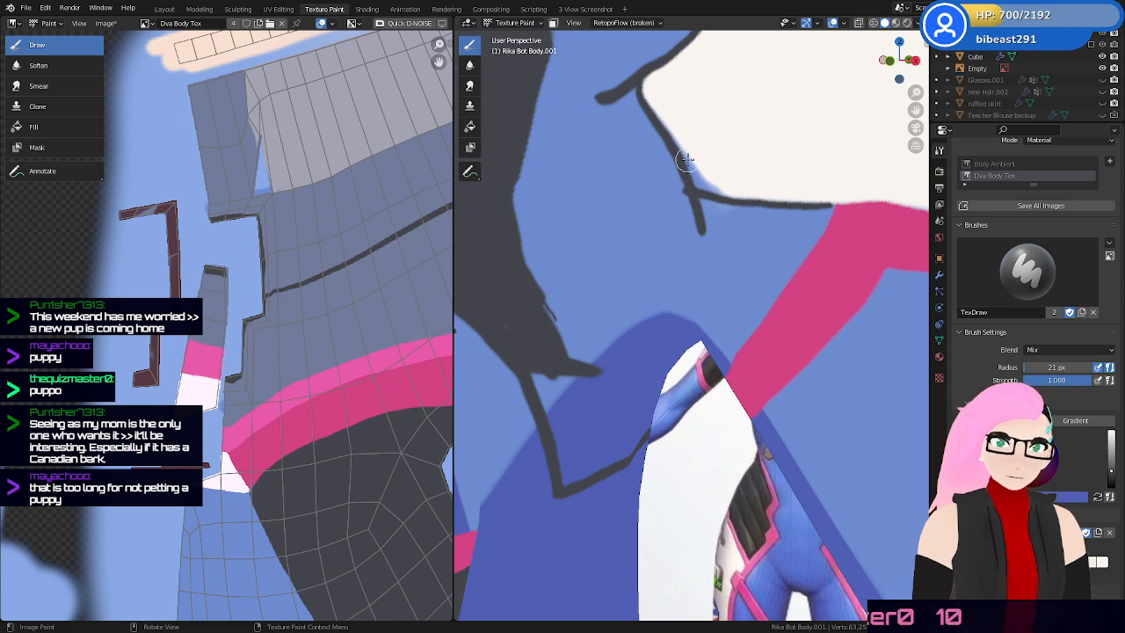
left_click_drag(666, 135, 728, 203)
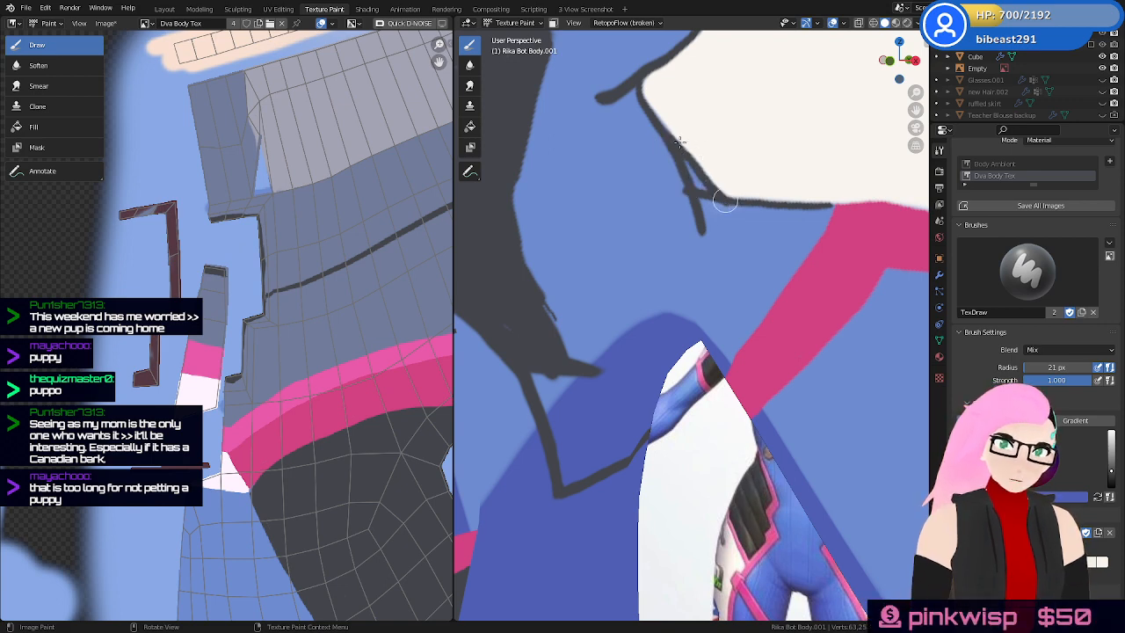
key("ctrl+z")
left_click_drag(668, 133, 739, 201)
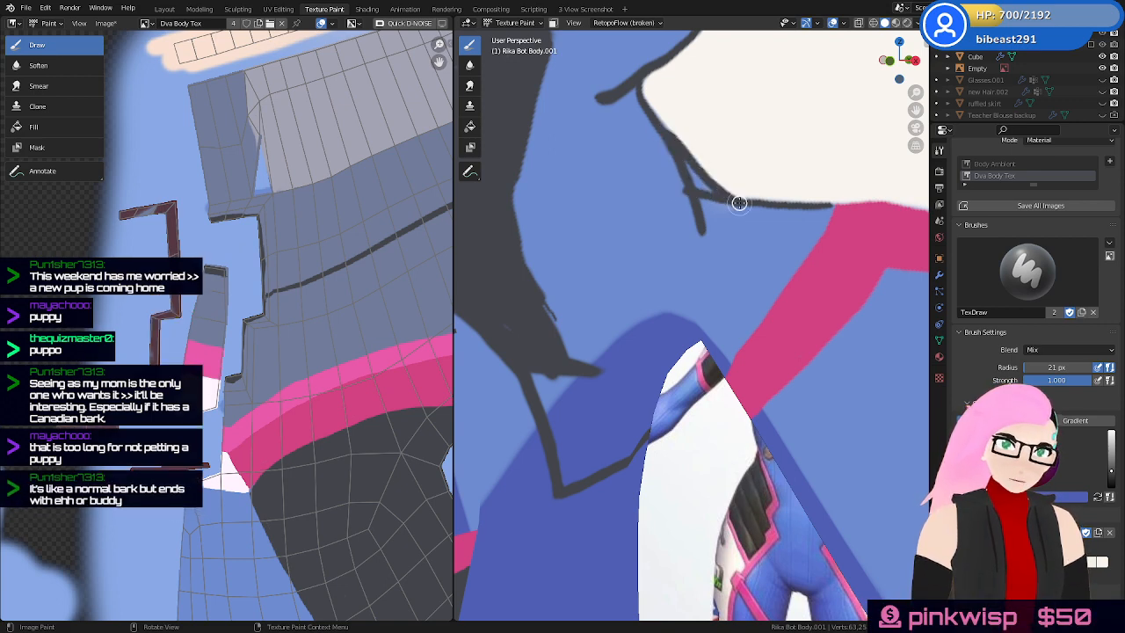
key("ctrl+z")
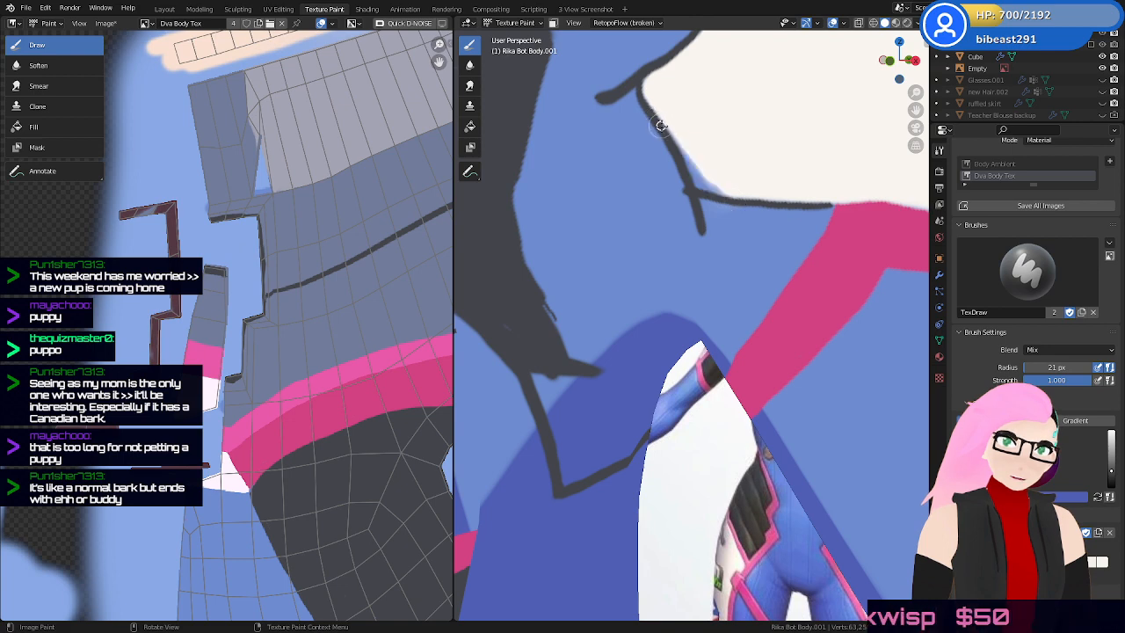
Round off the outline at the shoulder pad's lower corner and paint dark grey along the pink arm strap's inner edge down to the armpit
left_click_drag(659, 118, 723, 195)
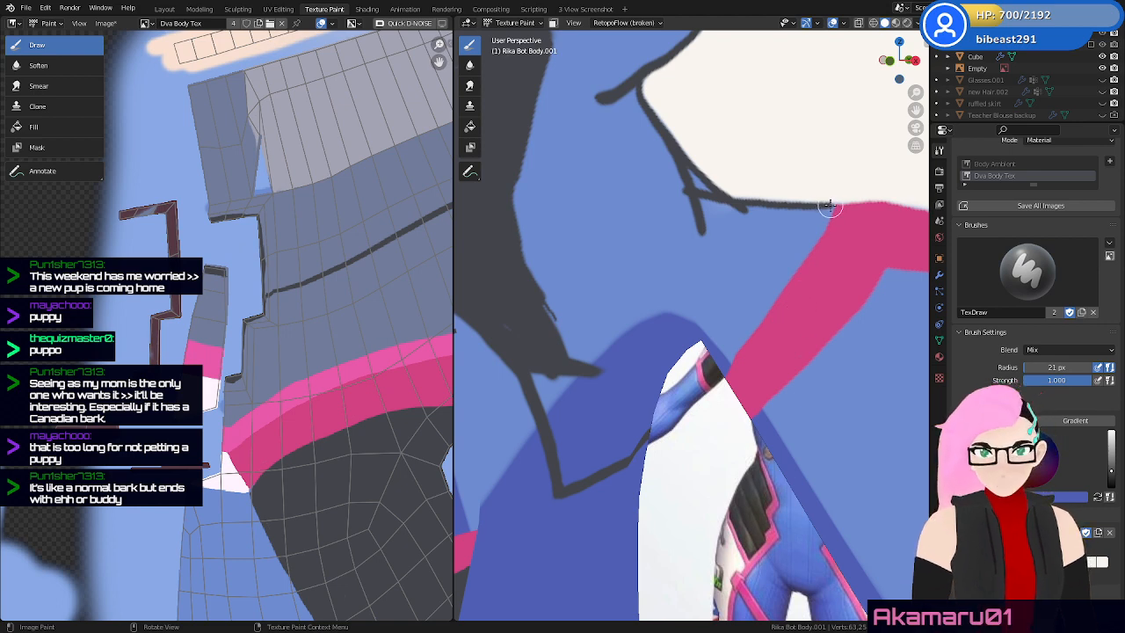
left_click_drag(803, 245, 741, 306)
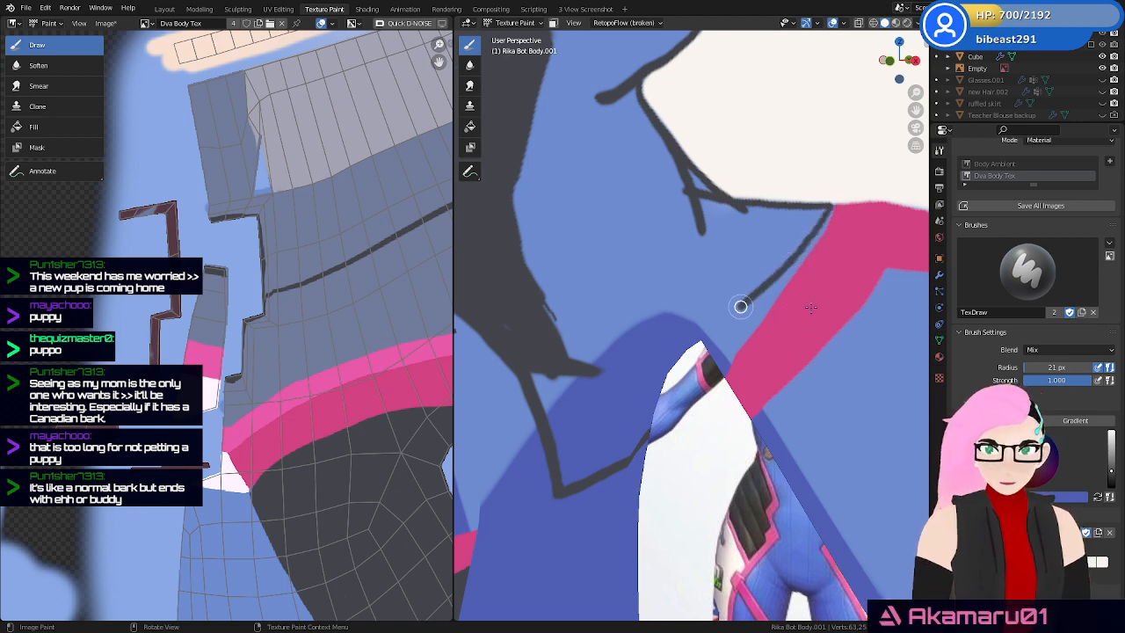
mouse_move(840, 257)
middle_mouse_down()
mouse_move(814, 251)
mouse_move(832, 259)
mouse_move(824, 242)
middle_mouse_up()
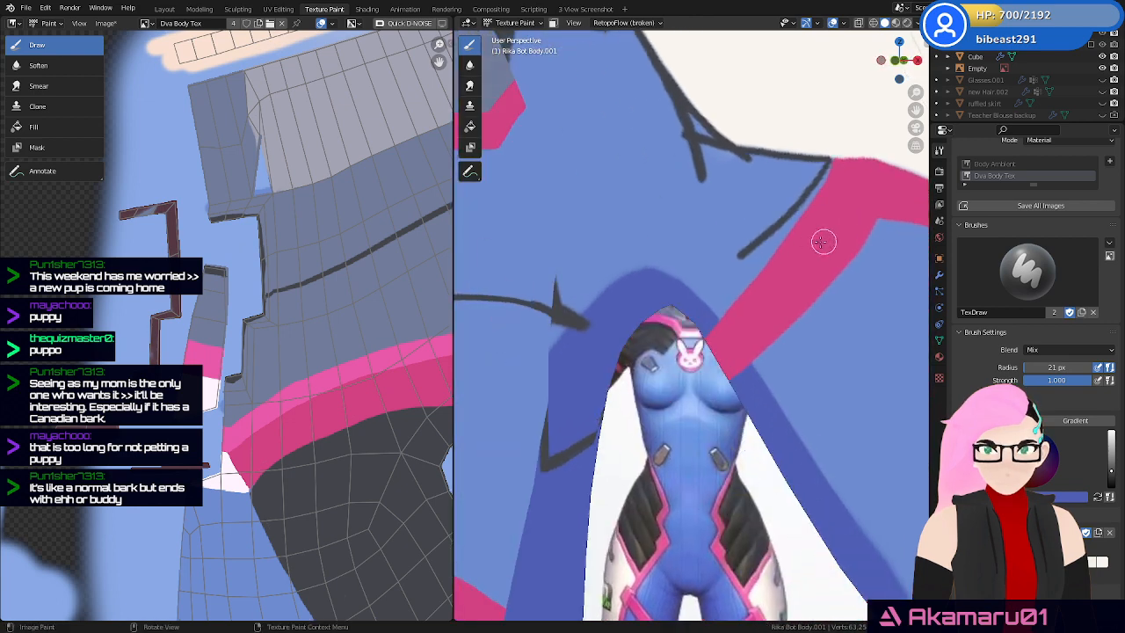
left_click_drag(816, 184, 717, 278)
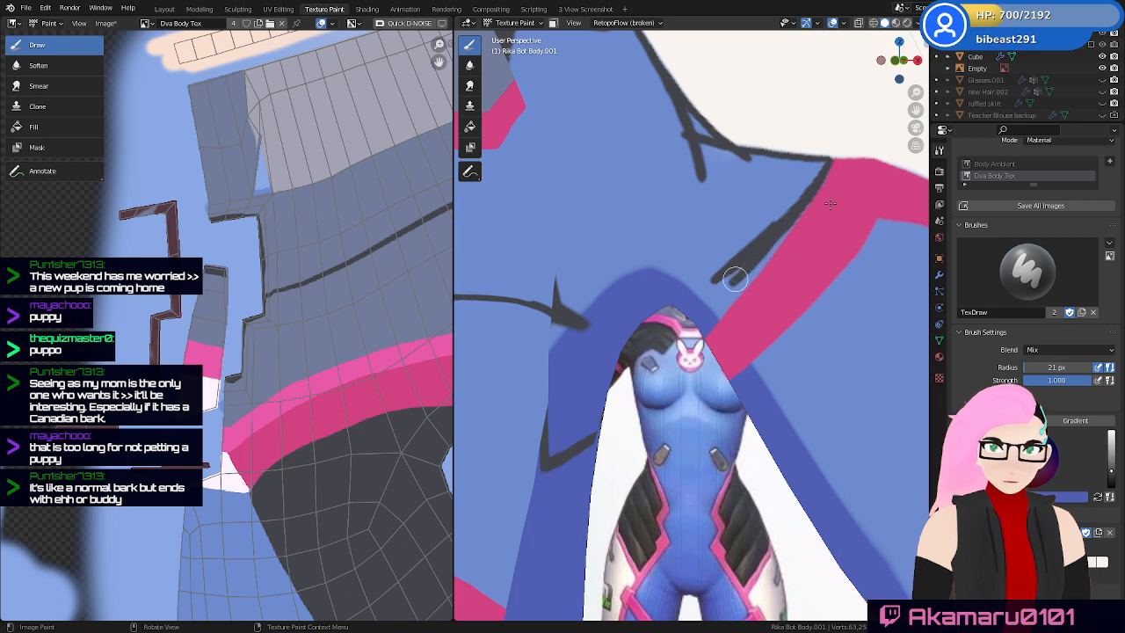
middle_click_drag(735, 279, 836, 184)
left_click_drag(802, 176, 699, 308)
mouse_move(779, 268)
middle_mouse_down()
mouse_move(793, 266)
mouse_move(775, 235)
mouse_move(753, 273)
middle_mouse_up()
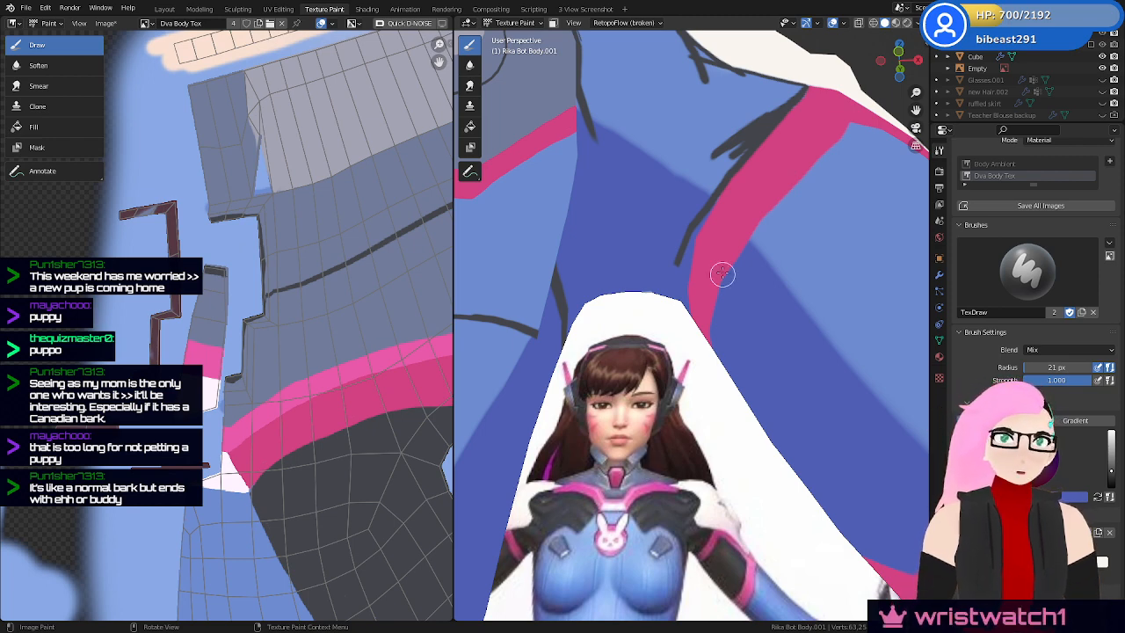
middle_click_drag(745, 225, 768, 193)
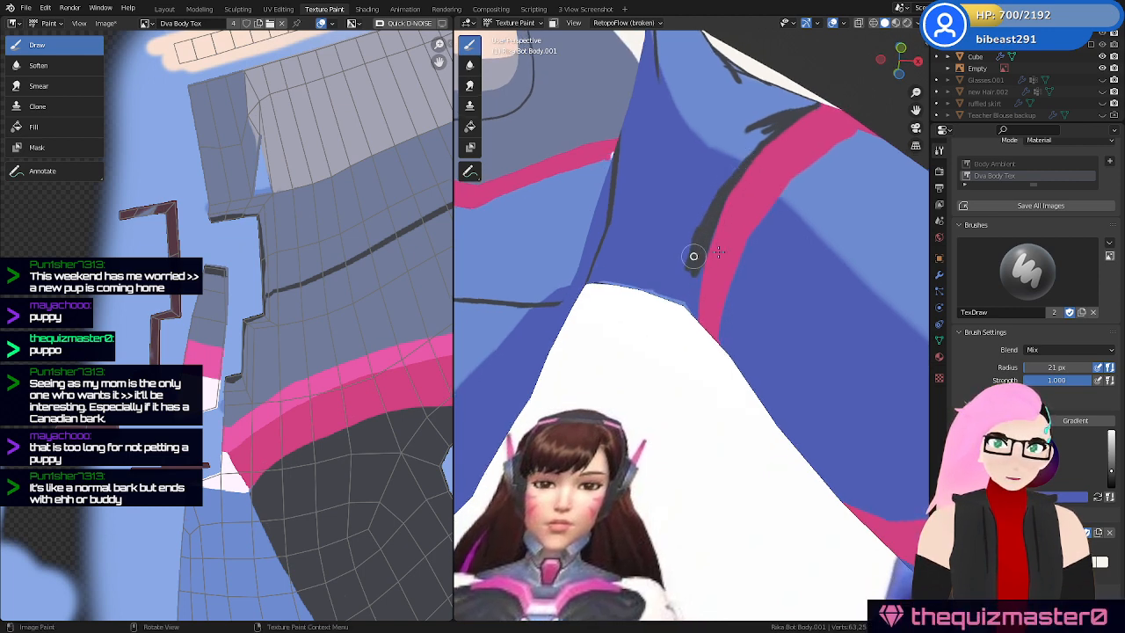
Paint a dark grey line along the pink strap's inner edge on the arm's back, from the armpit up to the white shoulder pad
middle_click_drag(694, 255, 829, 326)
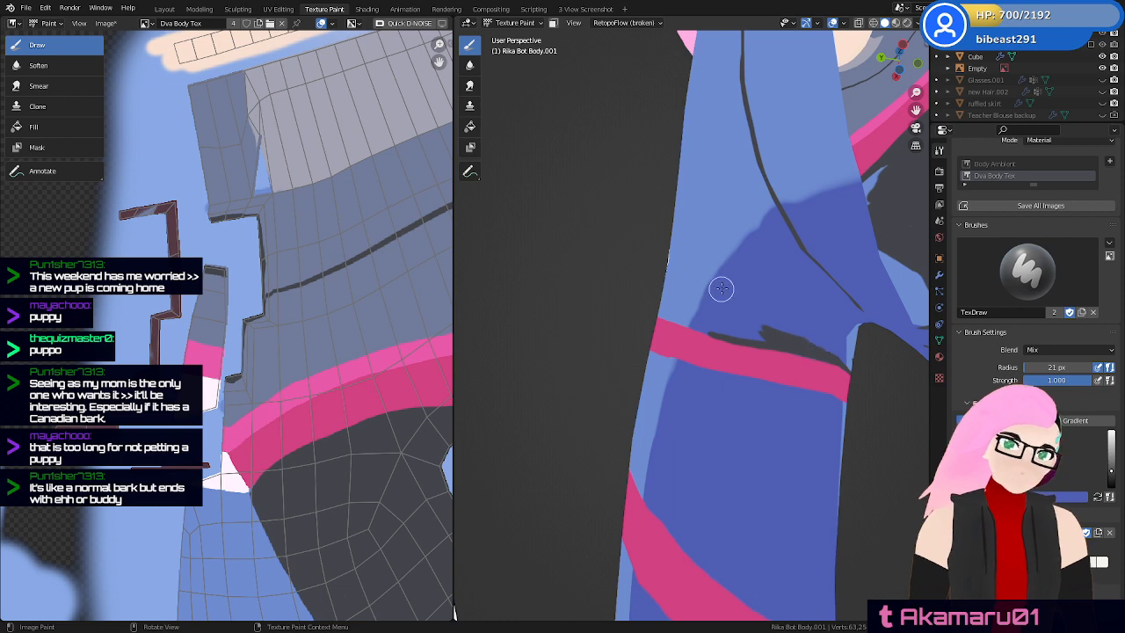
mouse_move(721, 288)
middle_mouse_down()
mouse_move(726, 334)
mouse_move(683, 331)
mouse_move(703, 336)
middle_mouse_up()
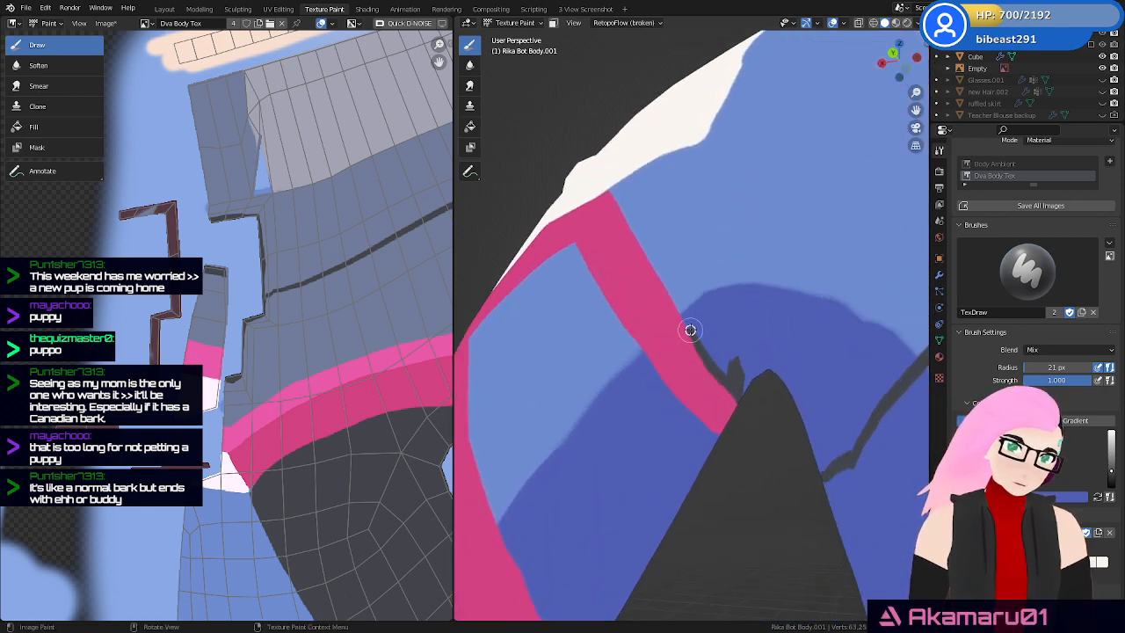
middle_click_drag(664, 270, 626, 178)
left_click_drag(603, 153, 623, 193)
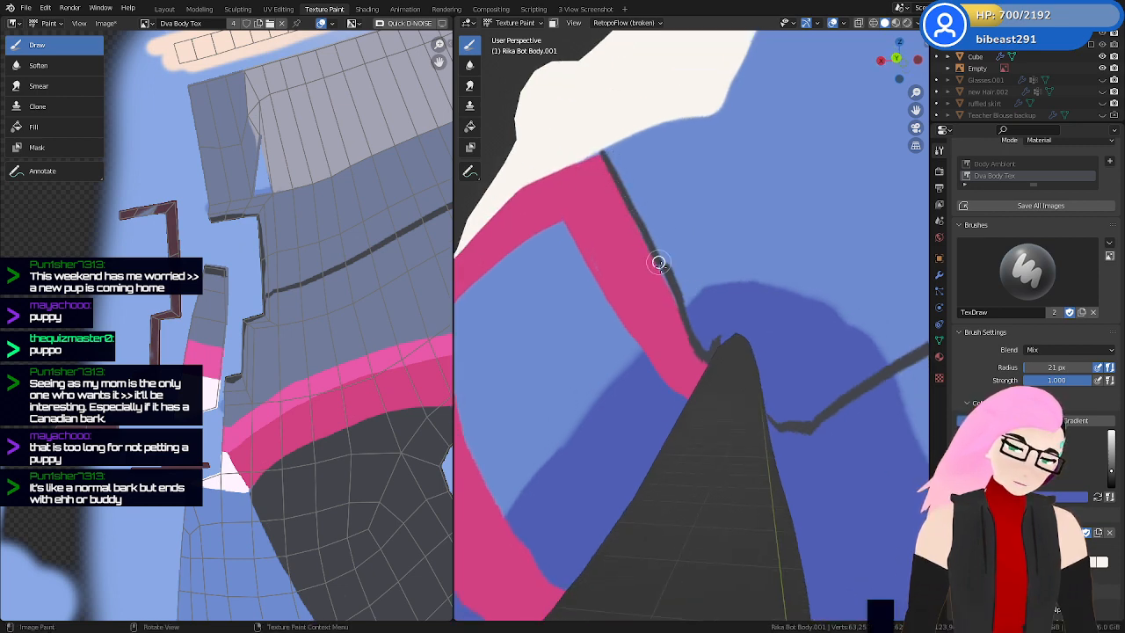
left_click_drag(658, 262, 682, 314)
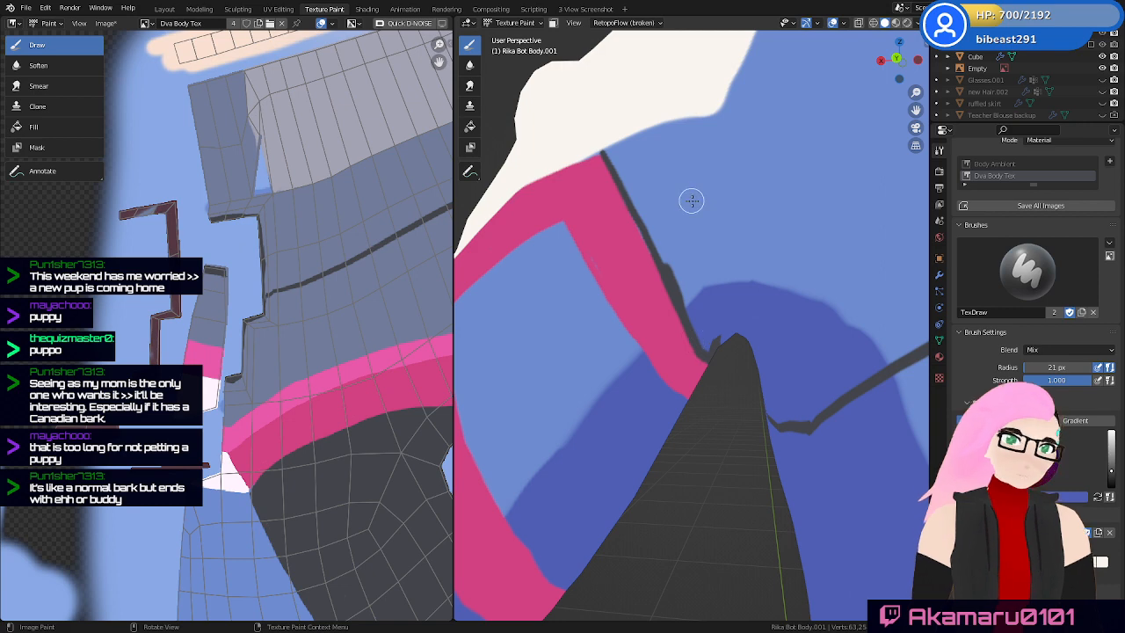
Paint a dark grey line along the white shoulder pad's back edge, from the pink arm strap up to the pink upper-back band
mouse_move(692, 200)
middle_mouse_down()
mouse_move(706, 231)
mouse_move(695, 256)
middle_mouse_up()
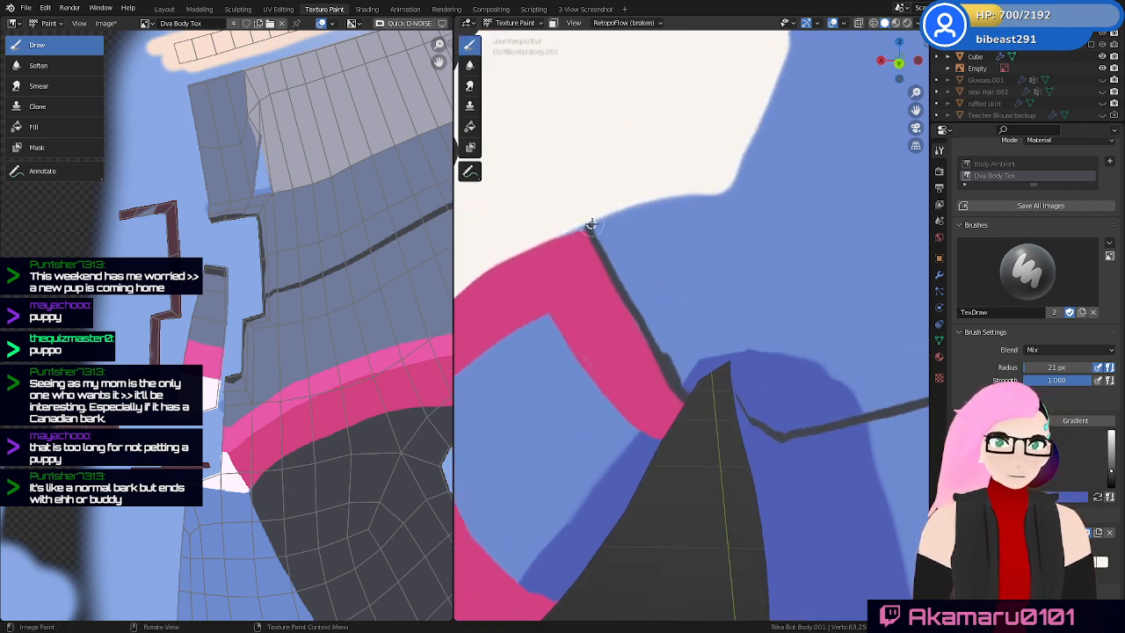
left_click_drag(639, 207, 753, 196)
mouse_move(754, 196)
middle_mouse_down()
mouse_move(704, 281)
mouse_move(691, 342)
mouse_move(648, 344)
middle_mouse_up()
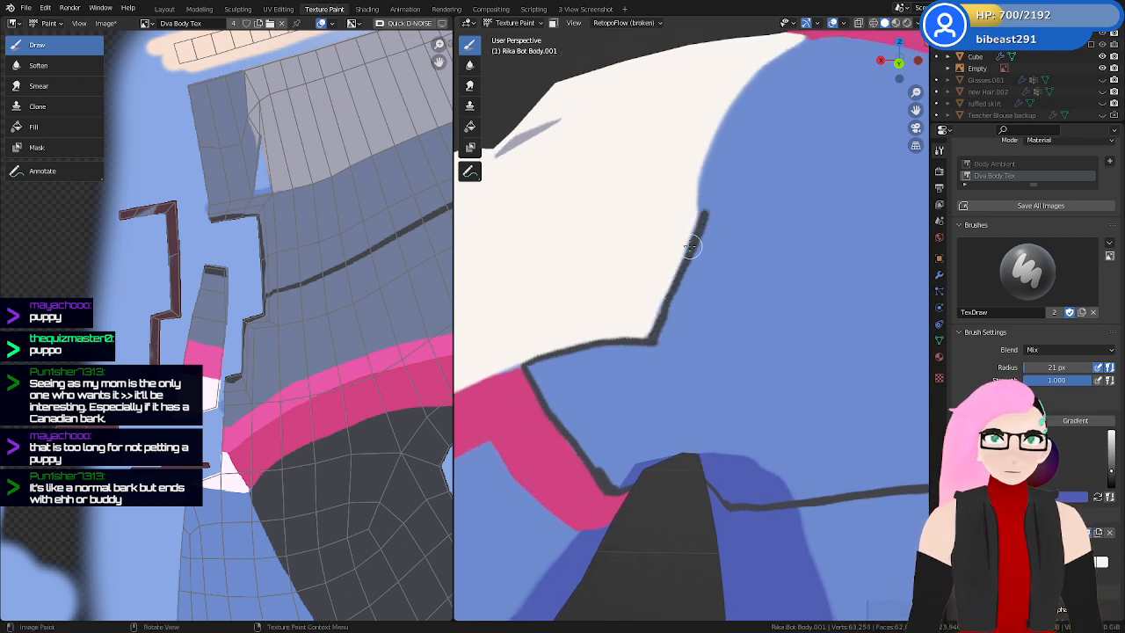
middle_click_drag(708, 218, 677, 332)
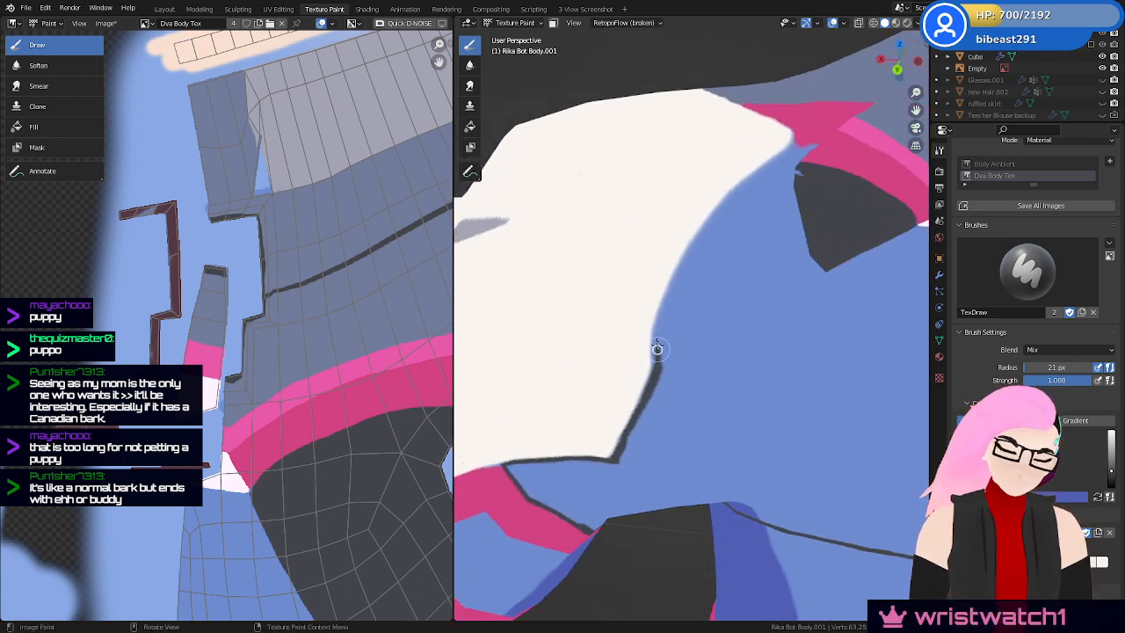
mouse_move(656, 361)
left_mouse_down()
mouse_move(668, 291)
mouse_move(715, 219)
left_mouse_up()
mouse_move(715, 218)
middle_mouse_down()
mouse_move(645, 319)
mouse_move(680, 314)
middle_mouse_up()
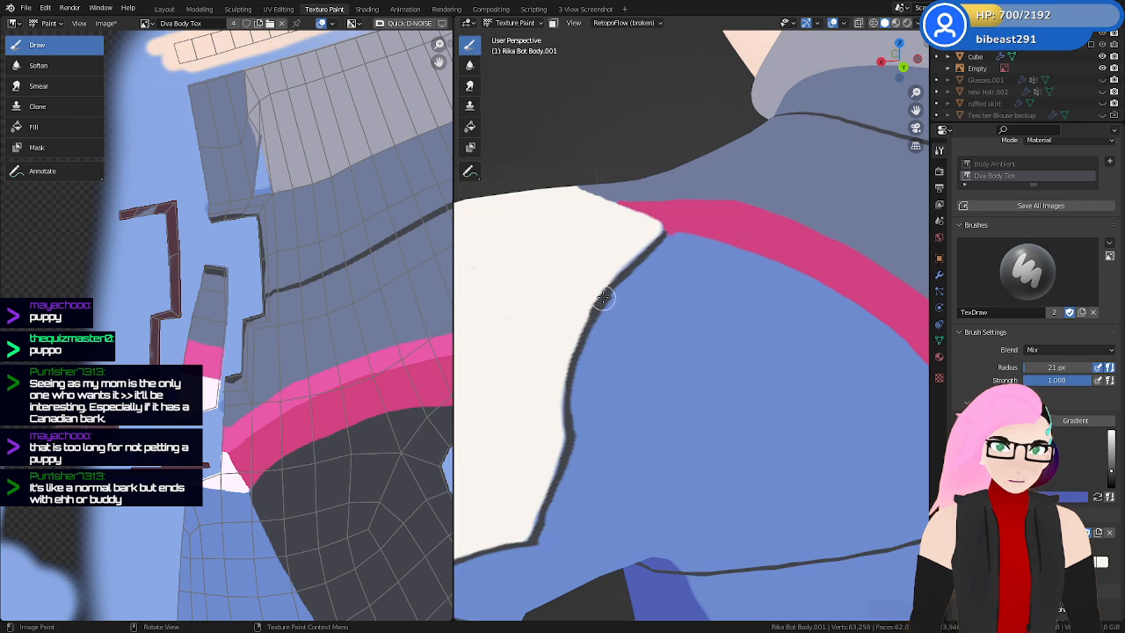
left_click_drag(592, 313, 571, 388)
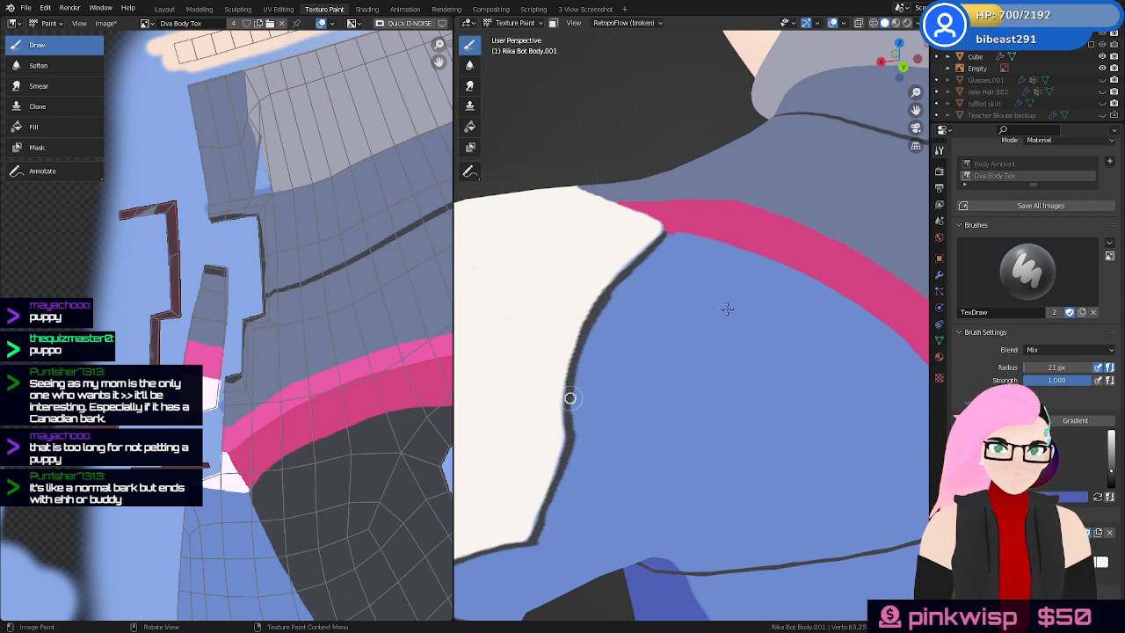
Paint a dark grey line along the pink back band's sloped lower edge and thicken the outline beside the shoulder pad
middle_click_drag(726, 308, 699, 312)
left_click_drag(648, 266, 698, 291)
middle_click_drag(763, 384, 718, 337)
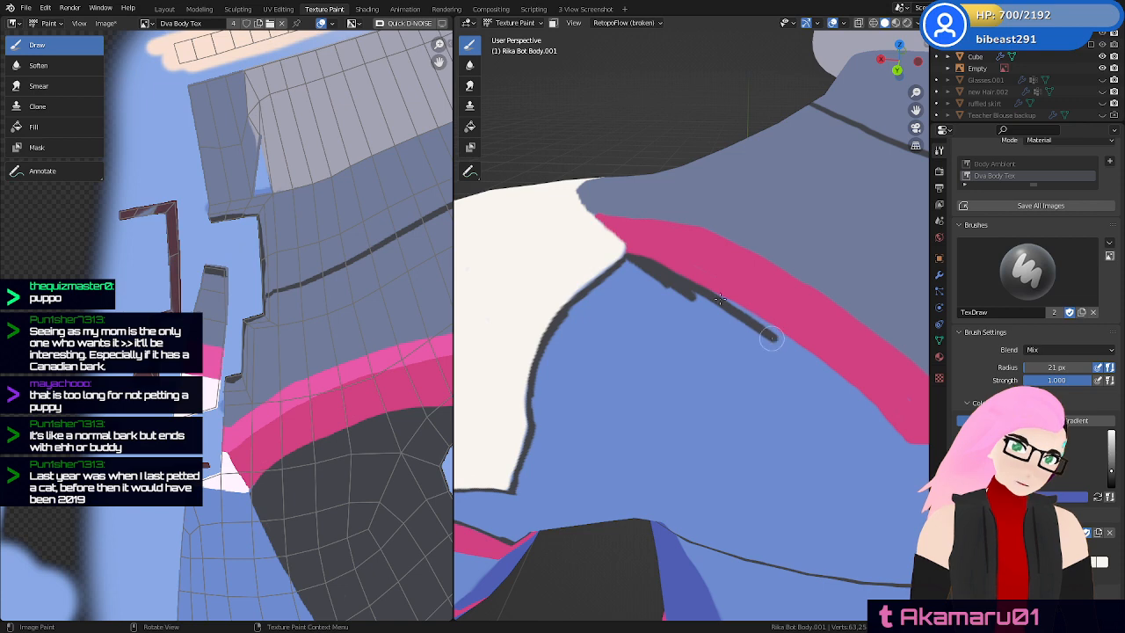
left_click_drag(752, 317, 884, 431)
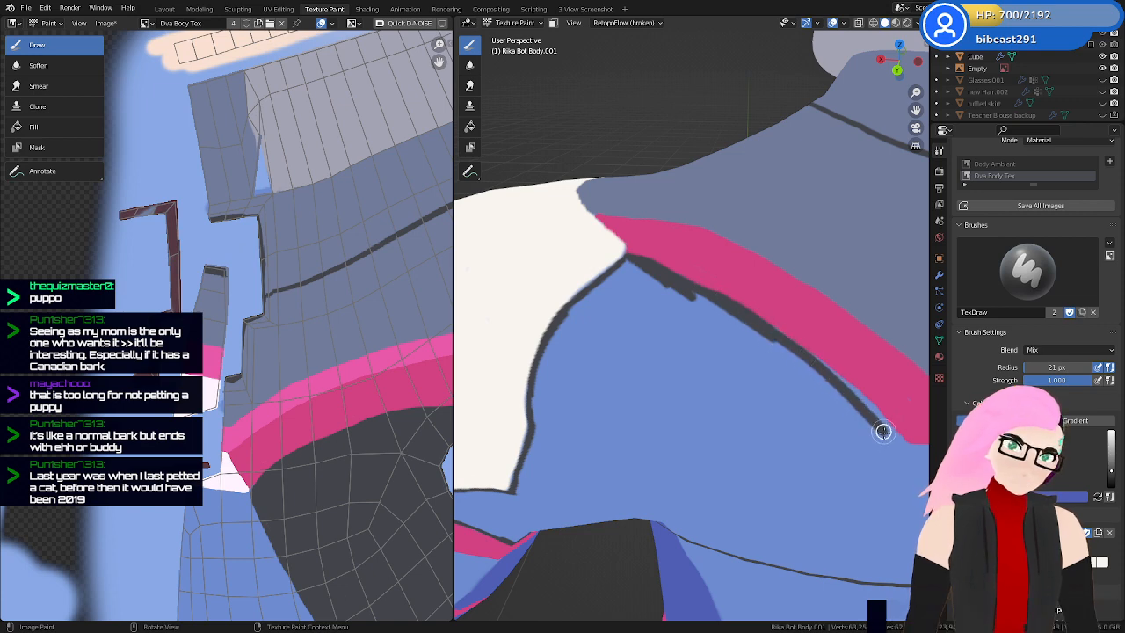
middle_click_drag(775, 332, 621, 237)
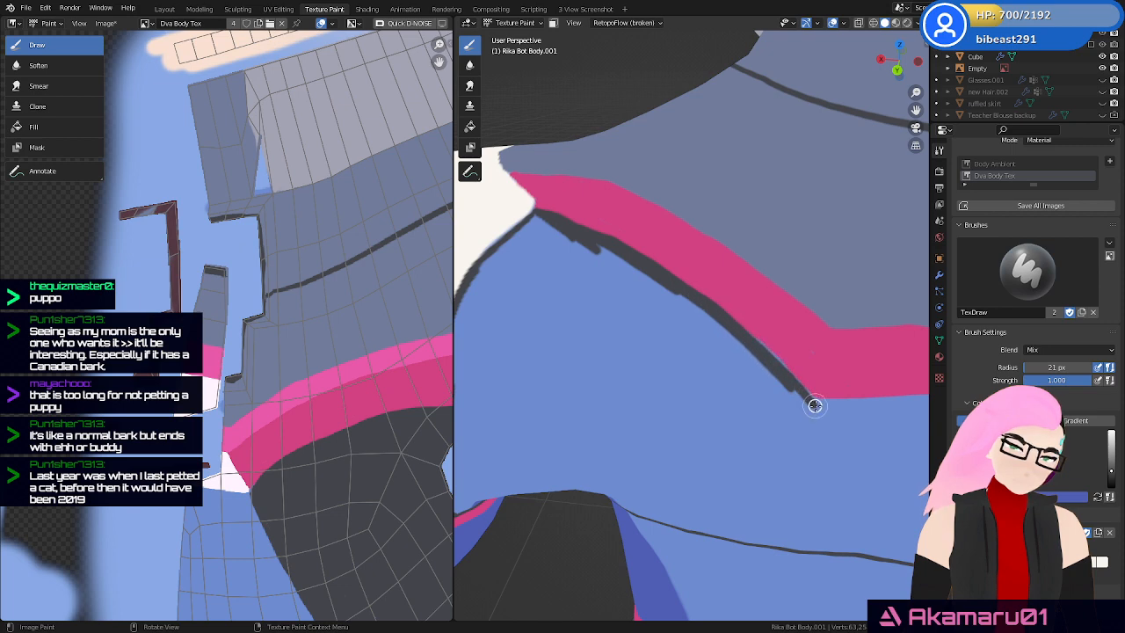
left_click_drag(741, 328, 828, 420)
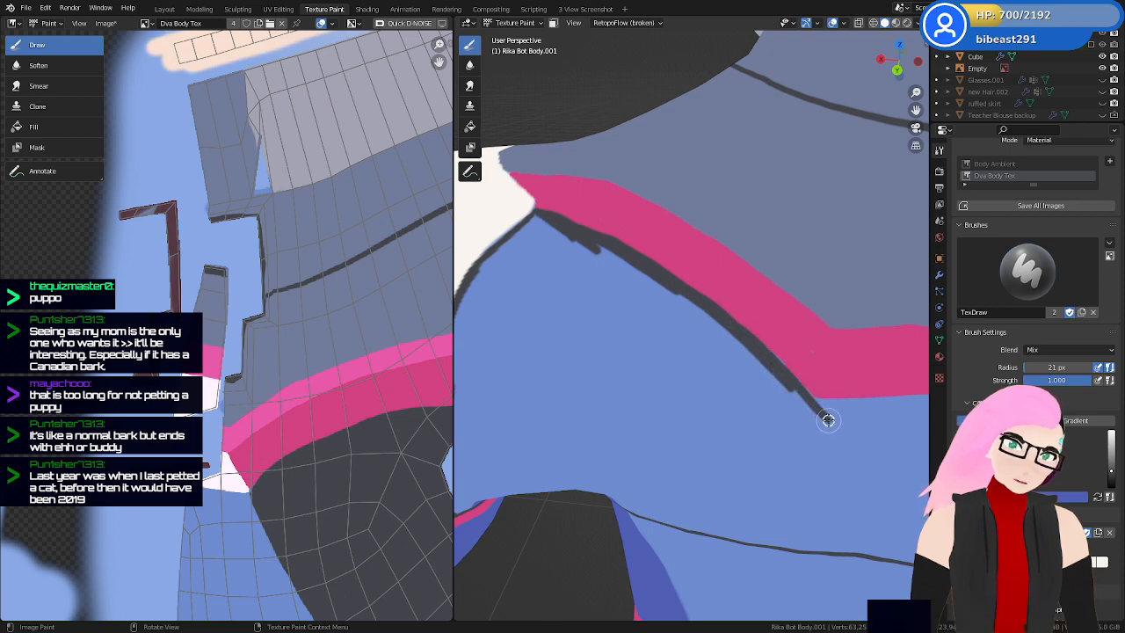
middle_click_drag(754, 382, 708, 330)
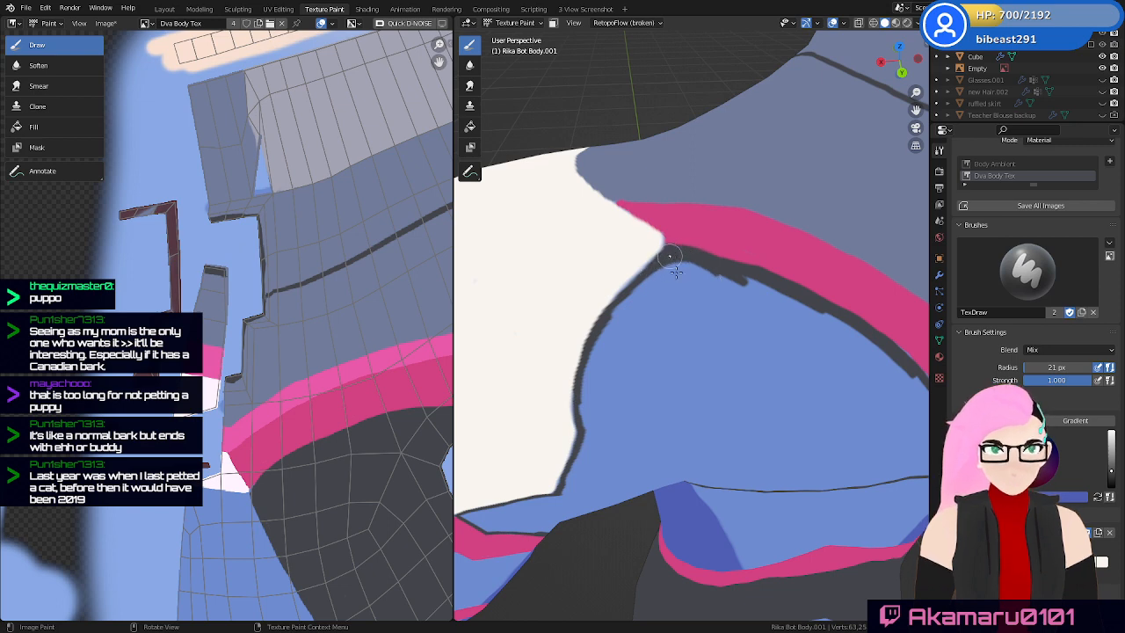
mouse_move(650, 274)
left_mouse_down()
mouse_move(611, 311)
mouse_move(582, 406)
left_mouse_up()
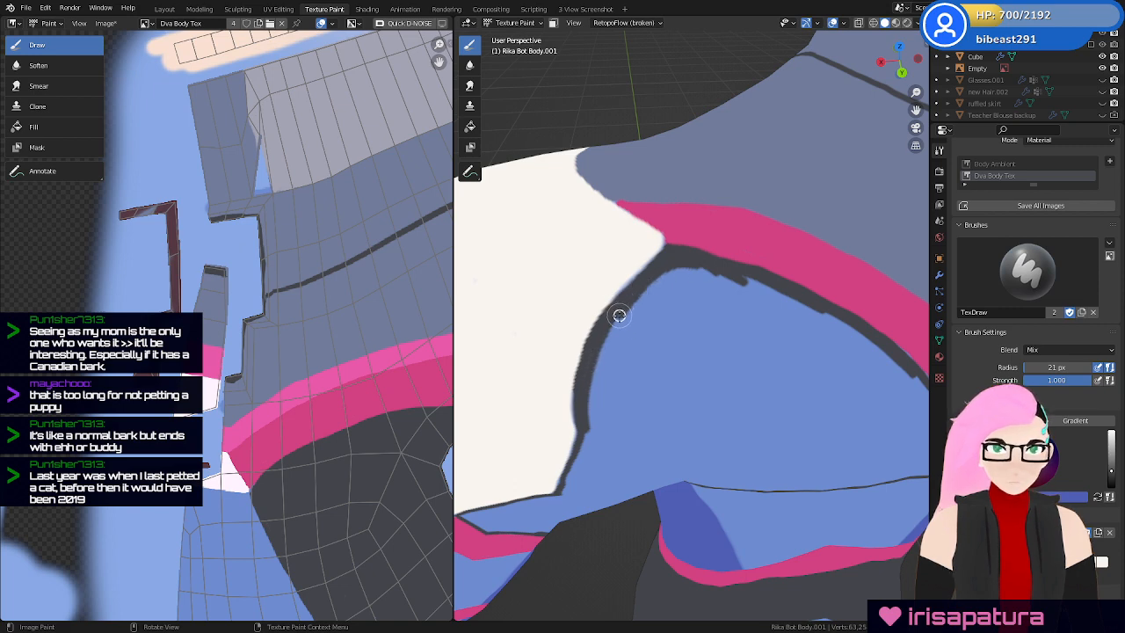
Line the pink band's flat lower edge in dark grey and paint a strip down the middle of the back to the lower outline
scroll(682, 403, "up", 2)
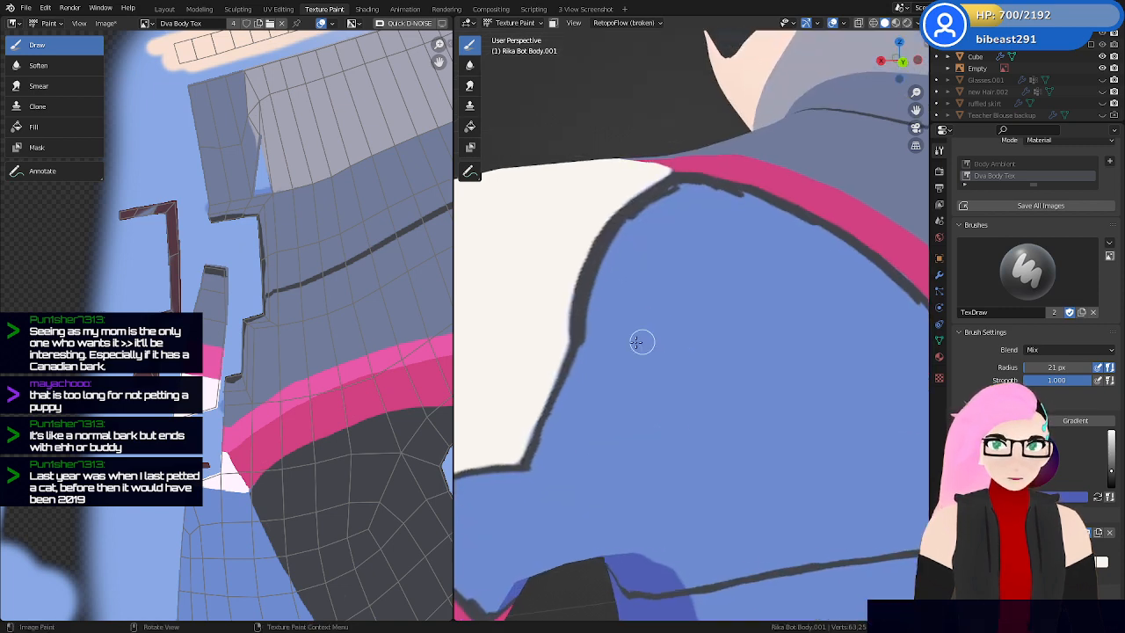
scroll(728, 301, "up", 2)
middle_click_drag(729, 301, 711, 334)
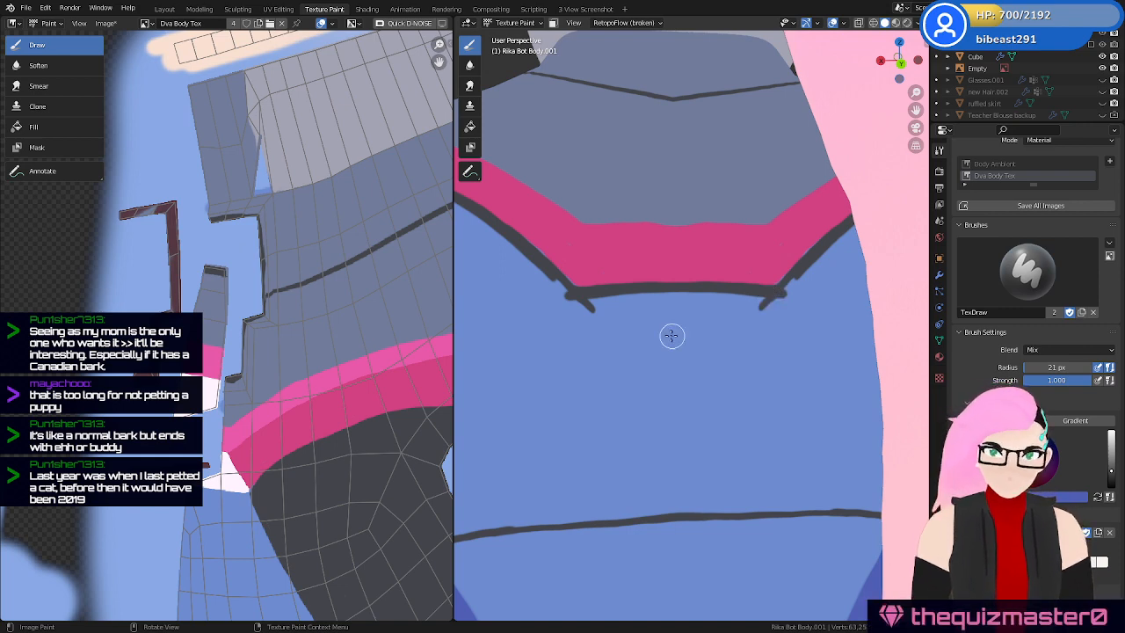
mouse_move(683, 292)
left_mouse_down()
mouse_move(691, 462)
mouse_move(681, 302)
left_mouse_up()
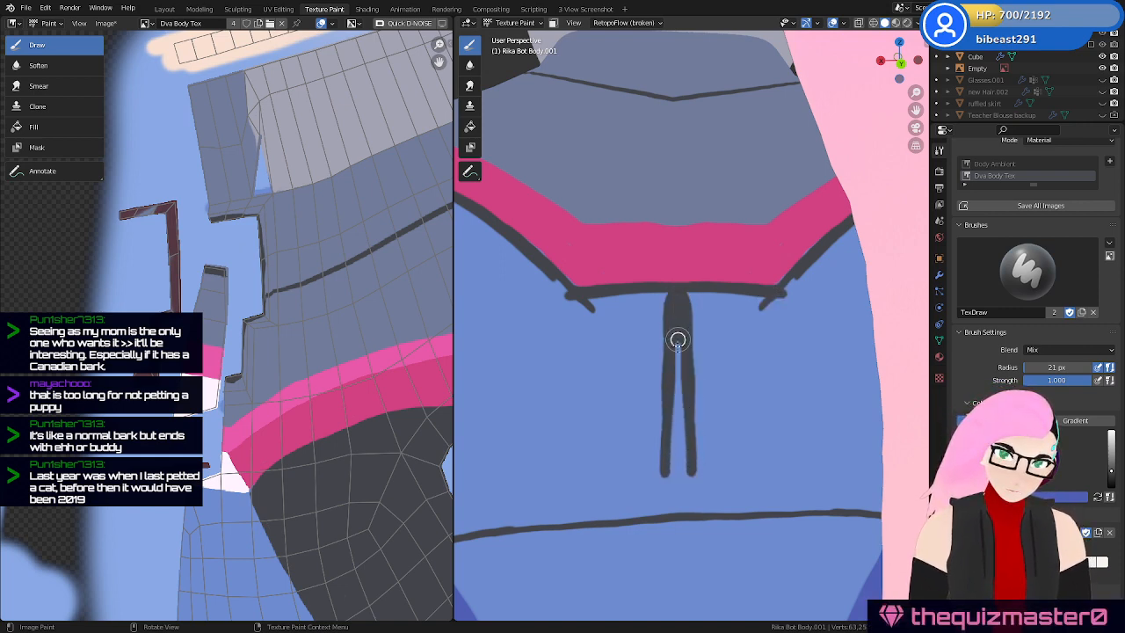
mouse_move(675, 495)
left_mouse_down()
mouse_move(673, 507)
mouse_move(666, 492)
left_mouse_up()
middle_click_drag(666, 494, 736, 233)
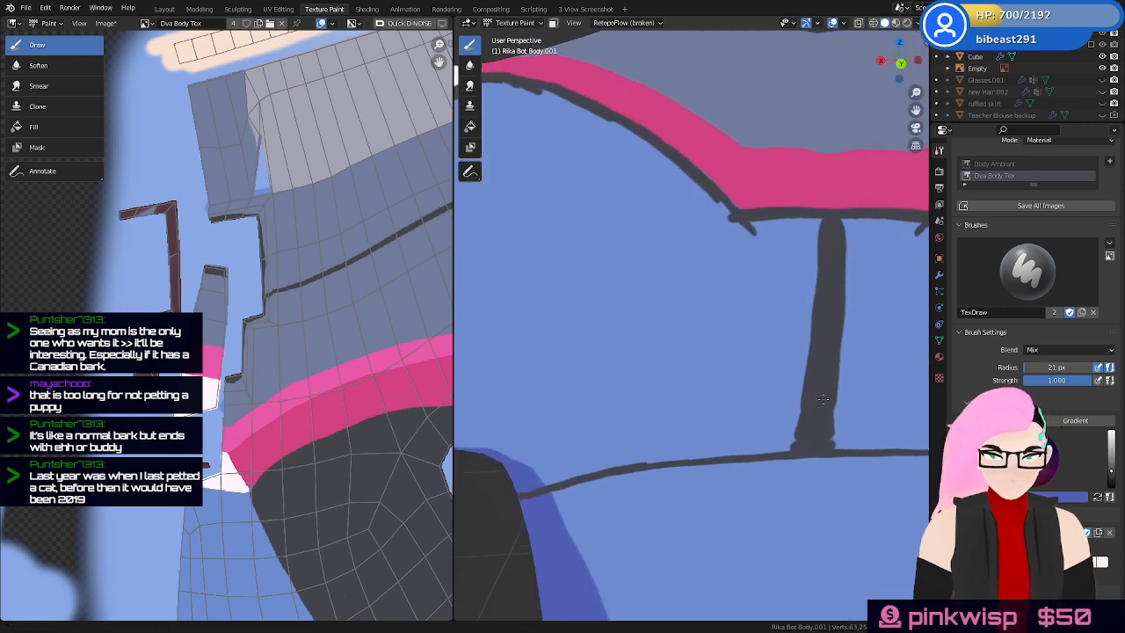
Fill the middle of the upper back with dark grey, between the pink band and the lower outline, widening toward the shoulder blades
mouse_move(732, 222)
left_mouse_down()
mouse_move(684, 355)
mouse_move(728, 243)
left_mouse_up()
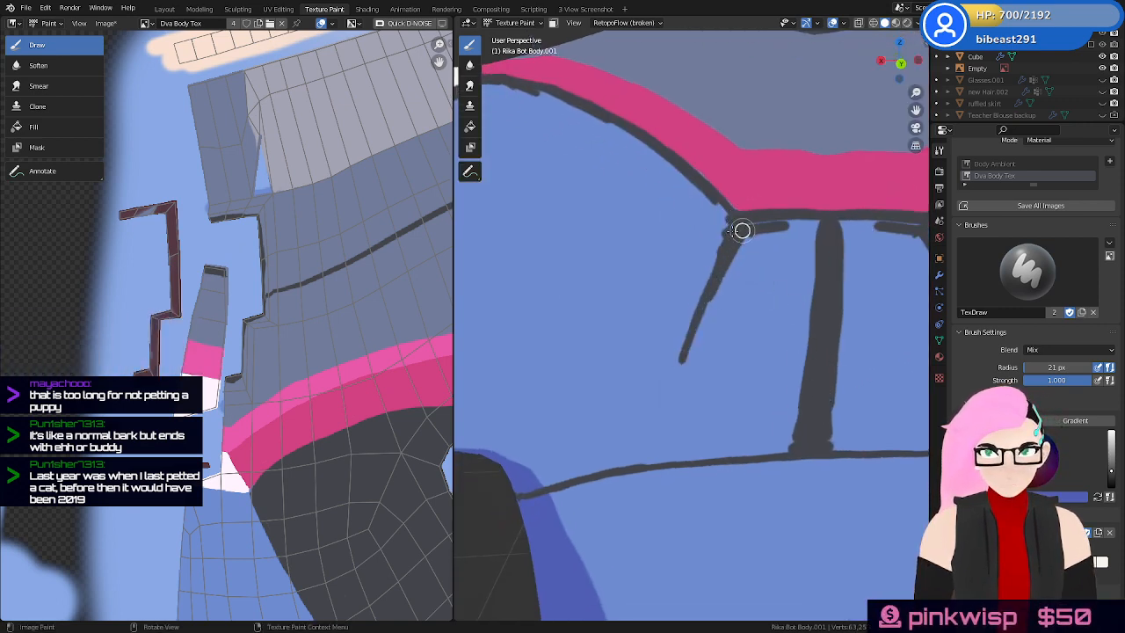
mouse_move(804, 228)
left_mouse_down()
mouse_move(729, 254)
mouse_move(771, 279)
mouse_move(766, 267)
mouse_move(823, 287)
mouse_move(760, 326)
mouse_move(746, 355)
mouse_move(806, 330)
mouse_move(814, 377)
mouse_move(776, 349)
mouse_move(793, 396)
mouse_move(782, 405)
mouse_move(696, 326)
left_mouse_up()
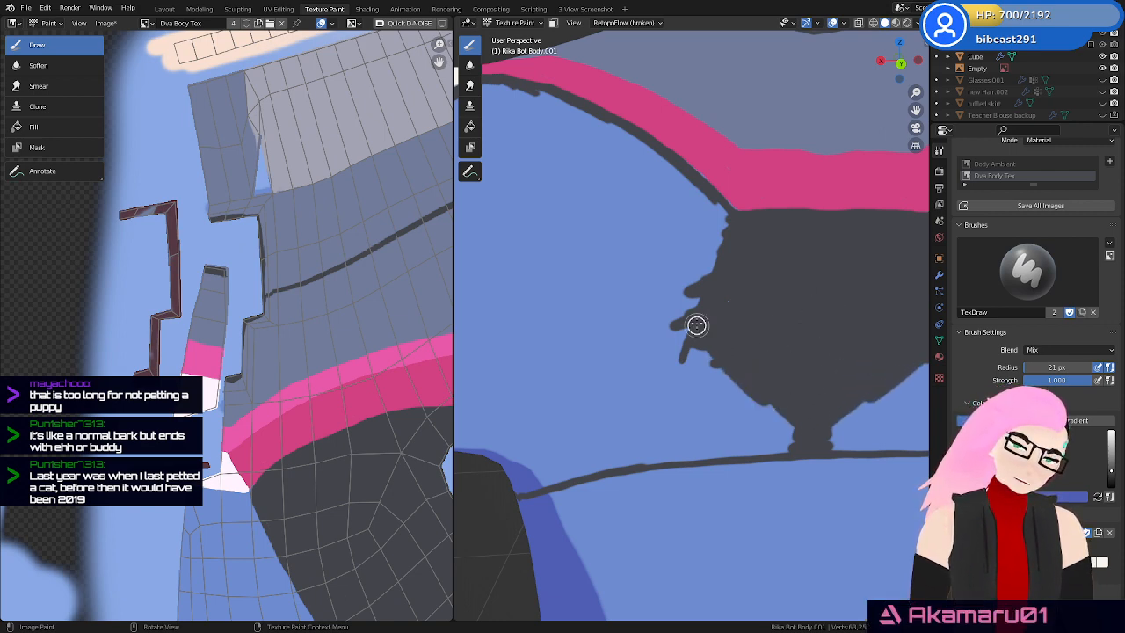
middle_click_drag(772, 412, 833, 334)
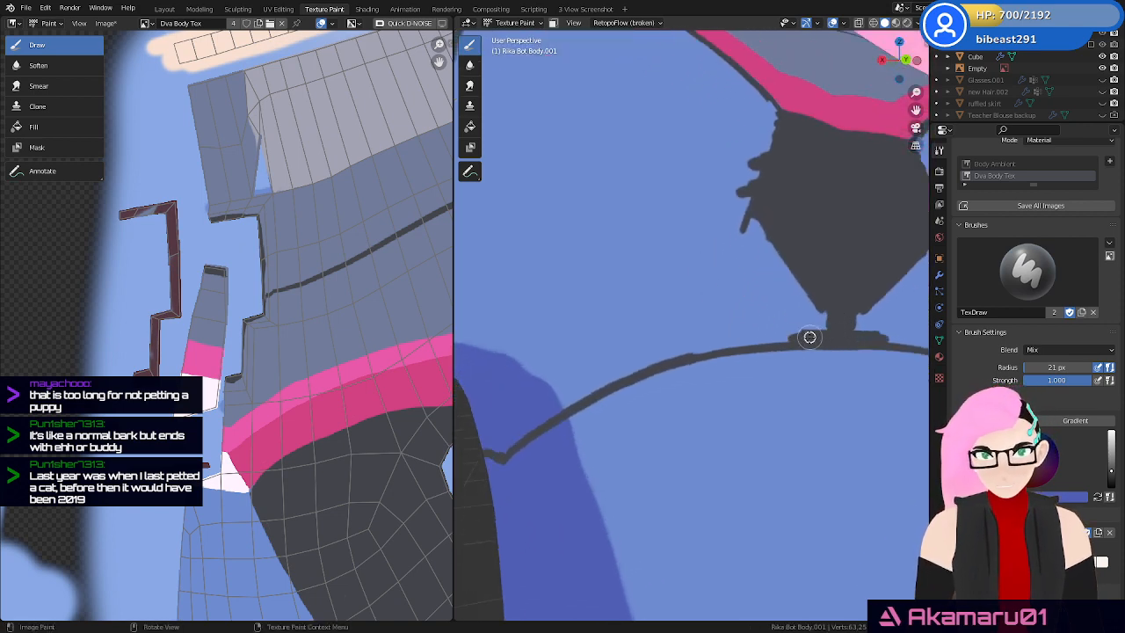
mouse_move(801, 329)
left_mouse_down()
mouse_move(830, 313)
mouse_move(730, 304)
mouse_move(721, 264)
mouse_move(732, 235)
left_mouse_up()
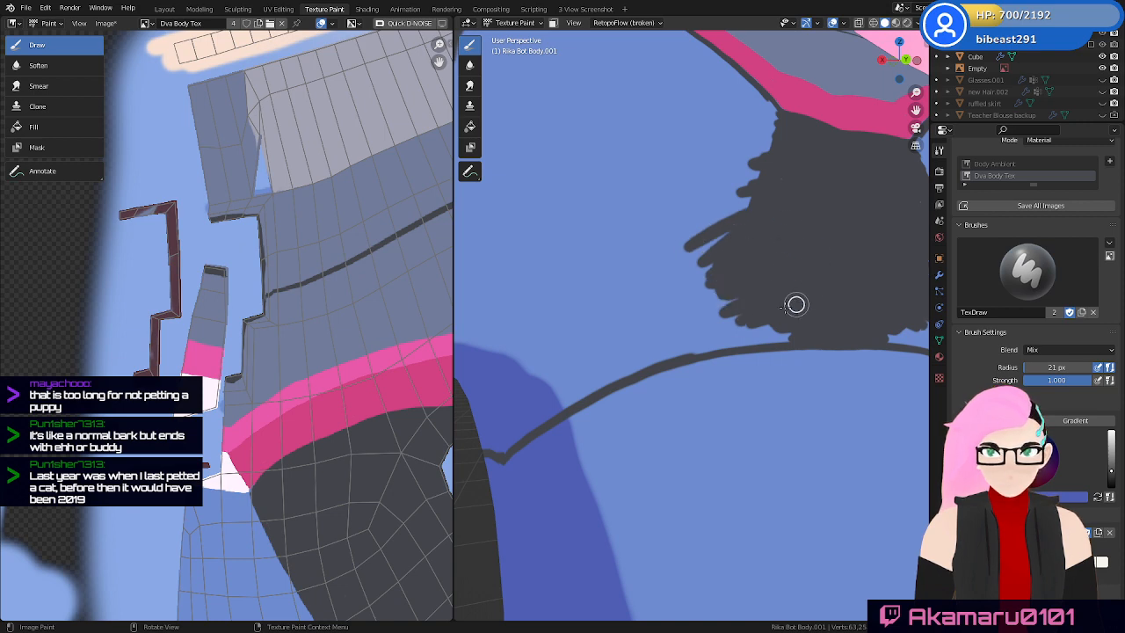
mouse_move(756, 326)
middle_mouse_down()
mouse_move(811, 277)
mouse_move(778, 216)
middle_mouse_up()
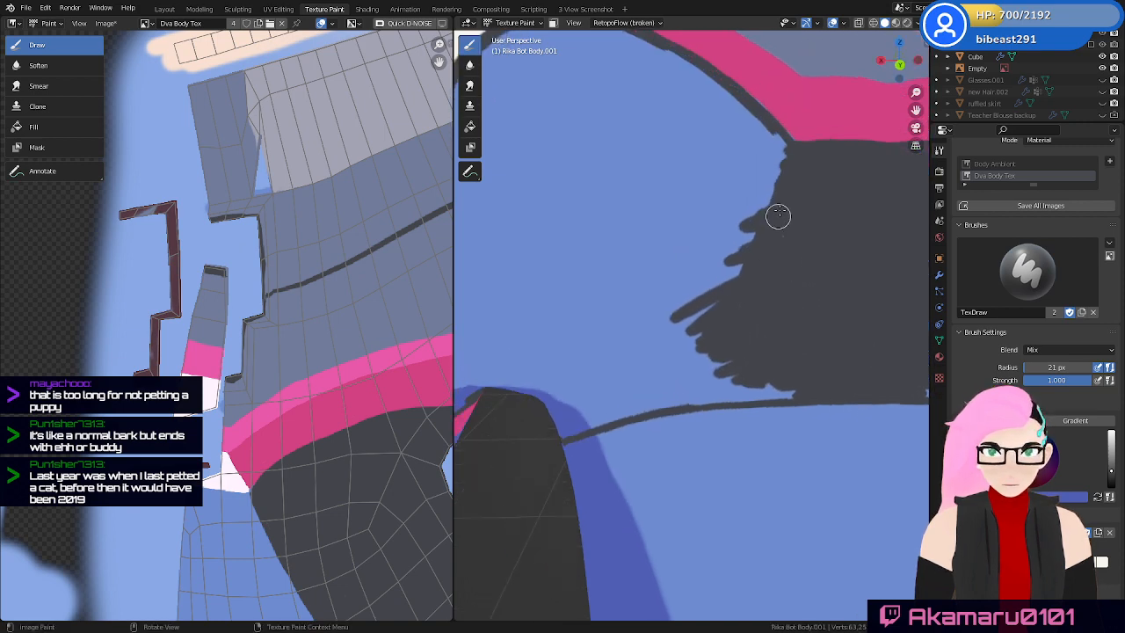
left_click_drag(794, 172, 780, 141)
mouse_move(785, 183)
left_mouse_down()
mouse_move(745, 279)
mouse_move(678, 254)
mouse_move(646, 274)
left_mouse_up()
scroll(600, 263, "down", 4)
scroll(615, 327, "up", 2)
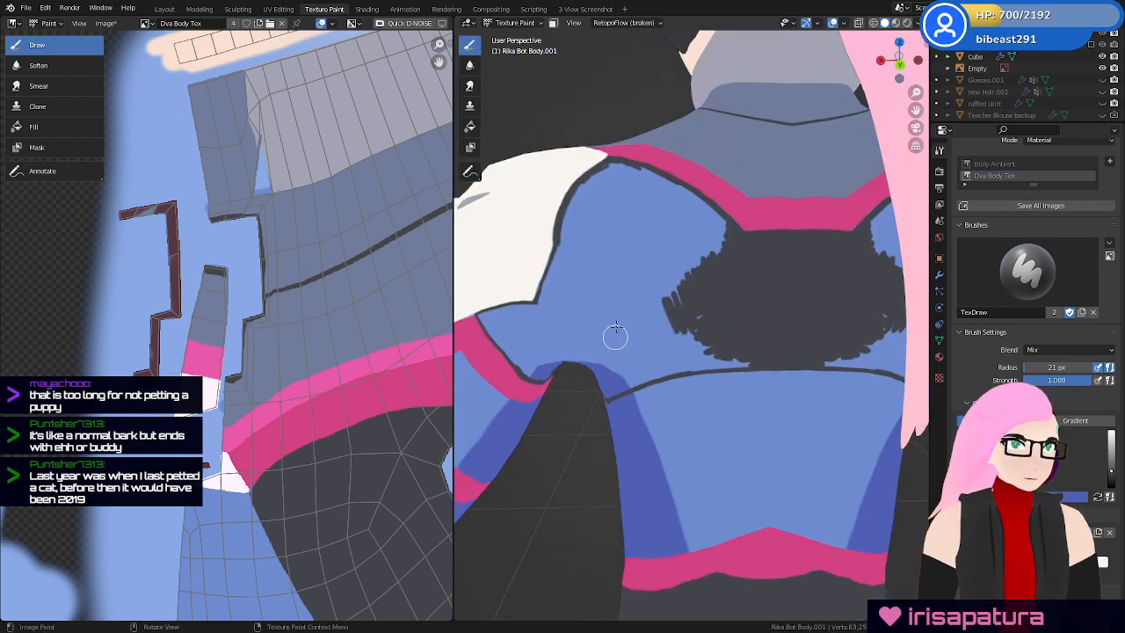
Enlarge the brush radius to 77 px and paint dark grey across the shoulder blade toward the armpit
key("f")
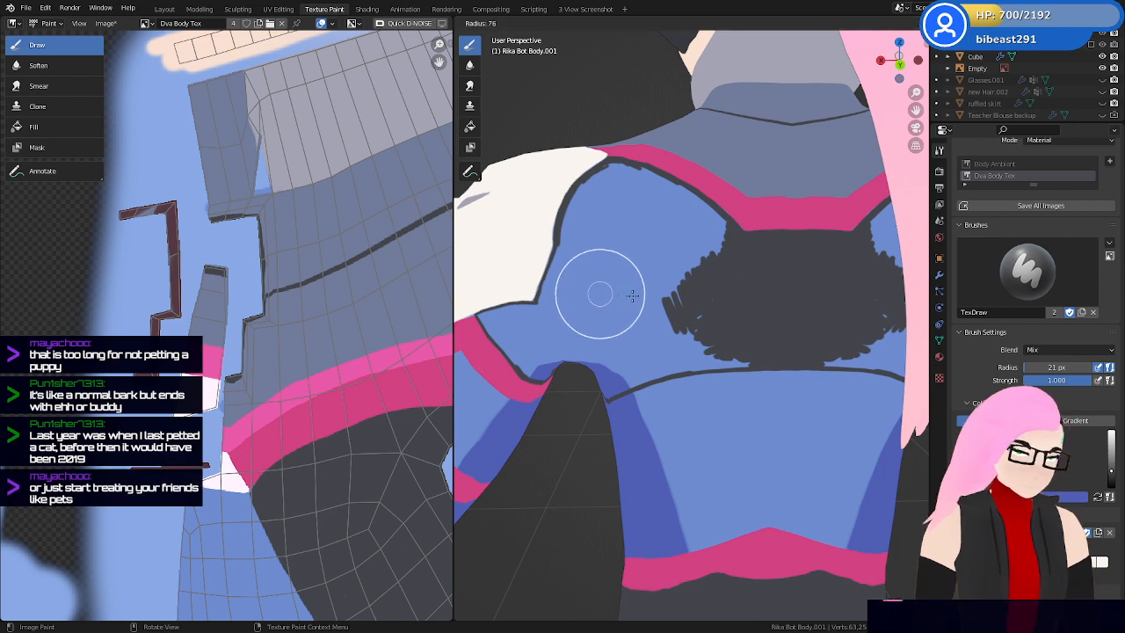
left_click(635, 293)
mouse_move(649, 286)
left_mouse_down()
mouse_move(636, 296)
mouse_move(636, 281)
mouse_move(693, 284)
mouse_move(694, 261)
mouse_move(729, 299)
mouse_move(677, 317)
left_mouse_up()
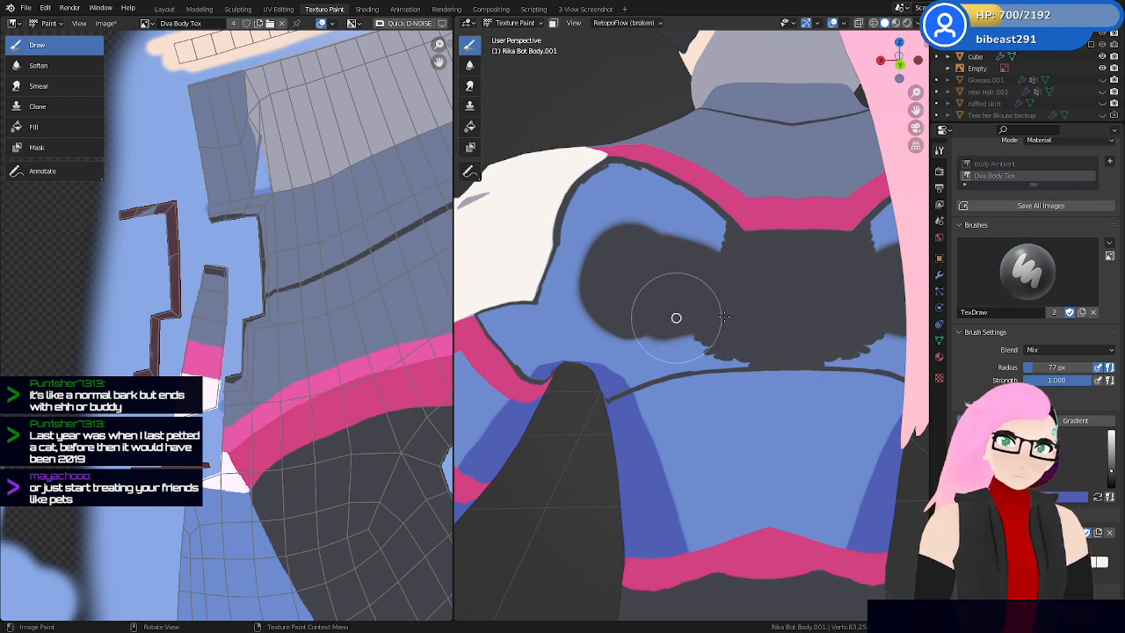
middle_click_drag(676, 319, 703, 314)
left_click_drag(656, 276, 628, 320)
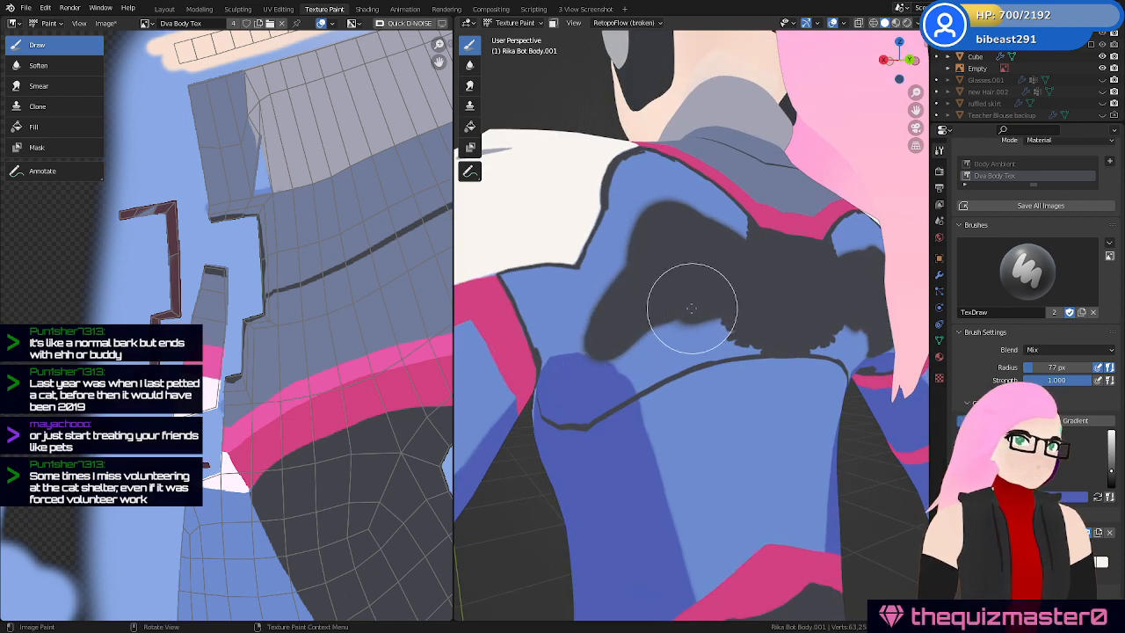
Fill the upper shoulder blade with dark grey up to the pink band and the white shoulder pad's back edge
middle_click_drag(692, 309, 652, 357)
scroll(663, 296, "up", 2)
mouse_move(618, 232)
left_mouse_down()
mouse_move(563, 255)
mouse_move(560, 133)
mouse_move(627, 150)
mouse_move(730, 219)
mouse_move(678, 175)
mouse_move(729, 206)
mouse_move(766, 261)
mouse_move(607, 173)
mouse_move(623, 221)
mouse_move(638, 181)
mouse_move(638, 190)
left_mouse_up()
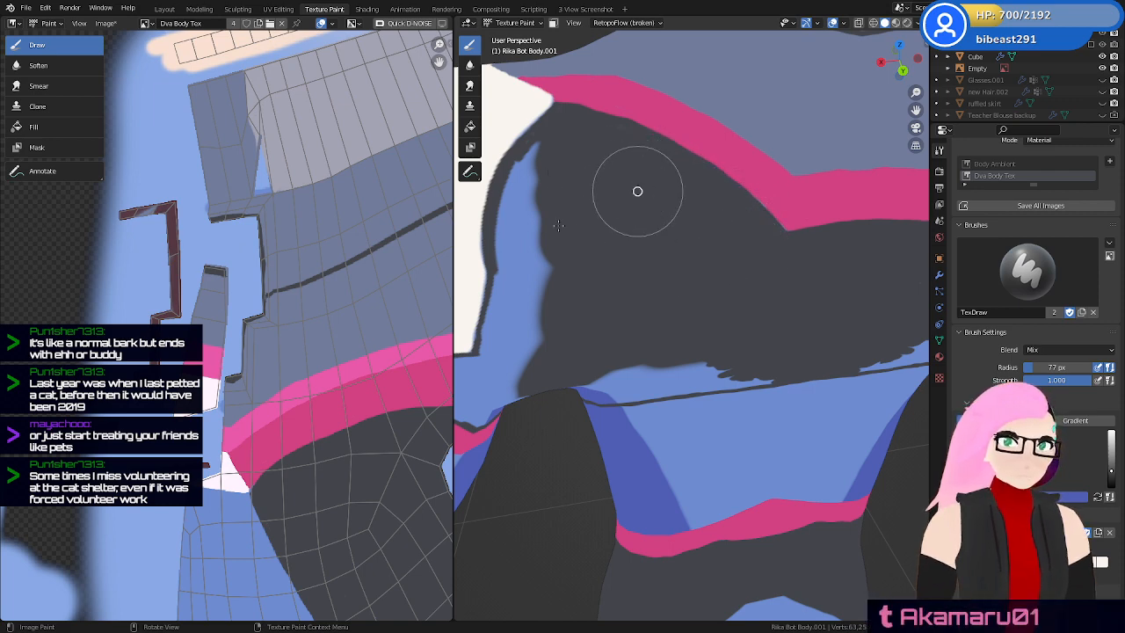
mouse_move(549, 148)
left_mouse_down()
mouse_move(512, 211)
mouse_move(519, 296)
mouse_move(550, 249)
left_mouse_up()
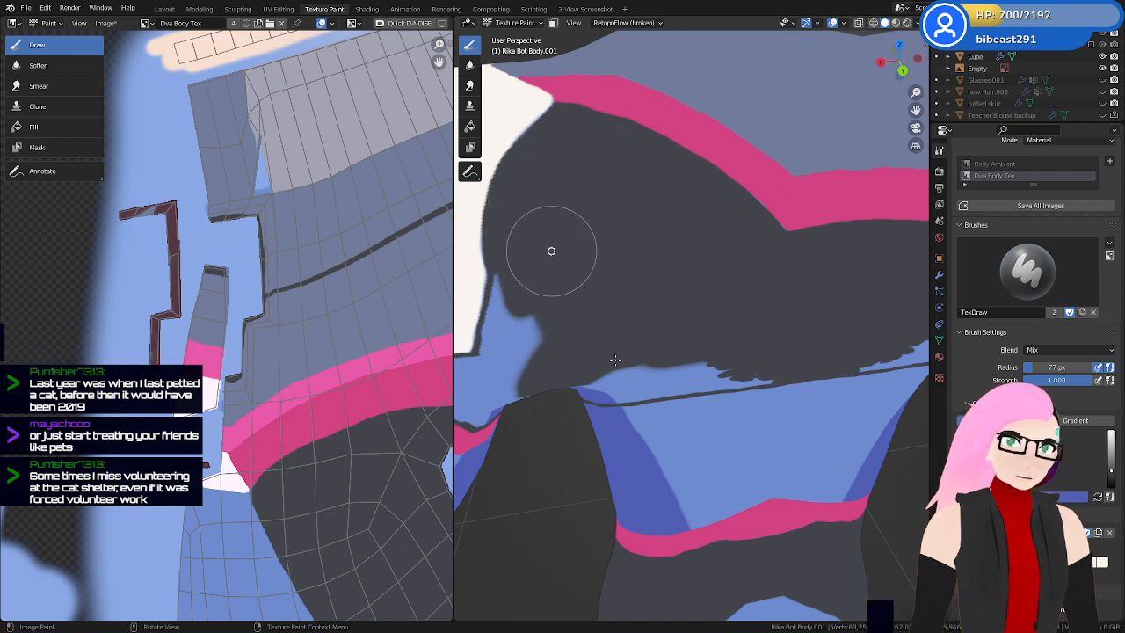
Extend the dark grey fill down toward the armpit and along the back to the lower outline
mouse_move(550, 249)
middle_mouse_down()
mouse_move(622, 327)
mouse_move(615, 279)
middle_mouse_up()
mouse_move(616, 279)
left_mouse_down()
mouse_move(598, 243)
mouse_move(578, 266)
mouse_move(588, 233)
mouse_move(575, 264)
mouse_move(588, 234)
mouse_move(620, 255)
left_mouse_up()
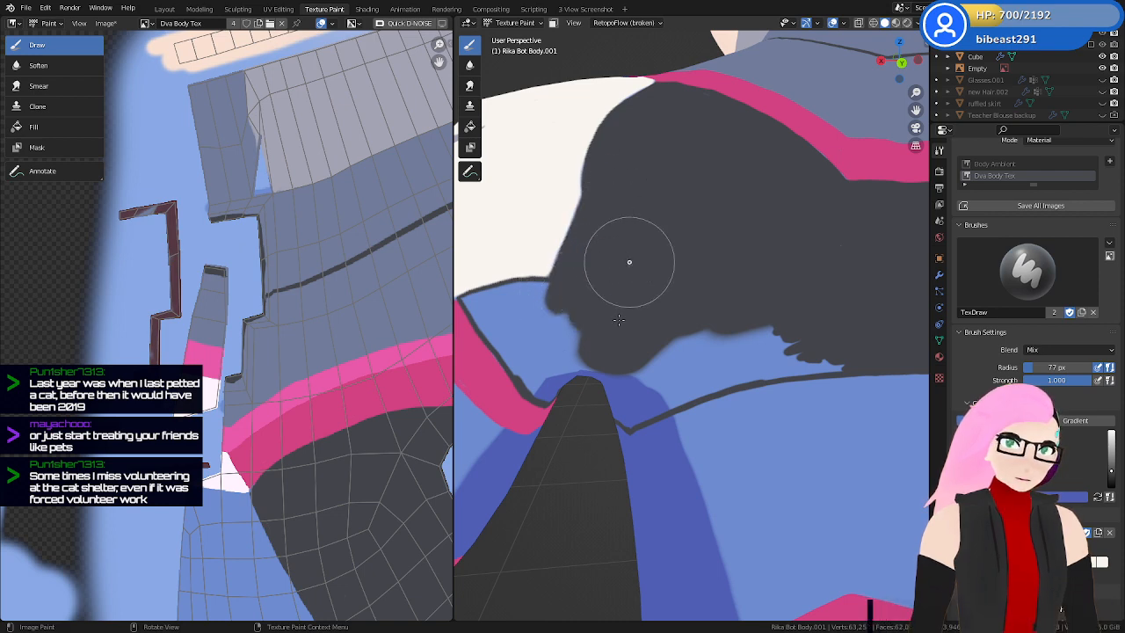
mouse_move(618, 254)
middle_mouse_down()
mouse_move(711, 261)
mouse_move(716, 246)
mouse_move(691, 239)
middle_mouse_up()
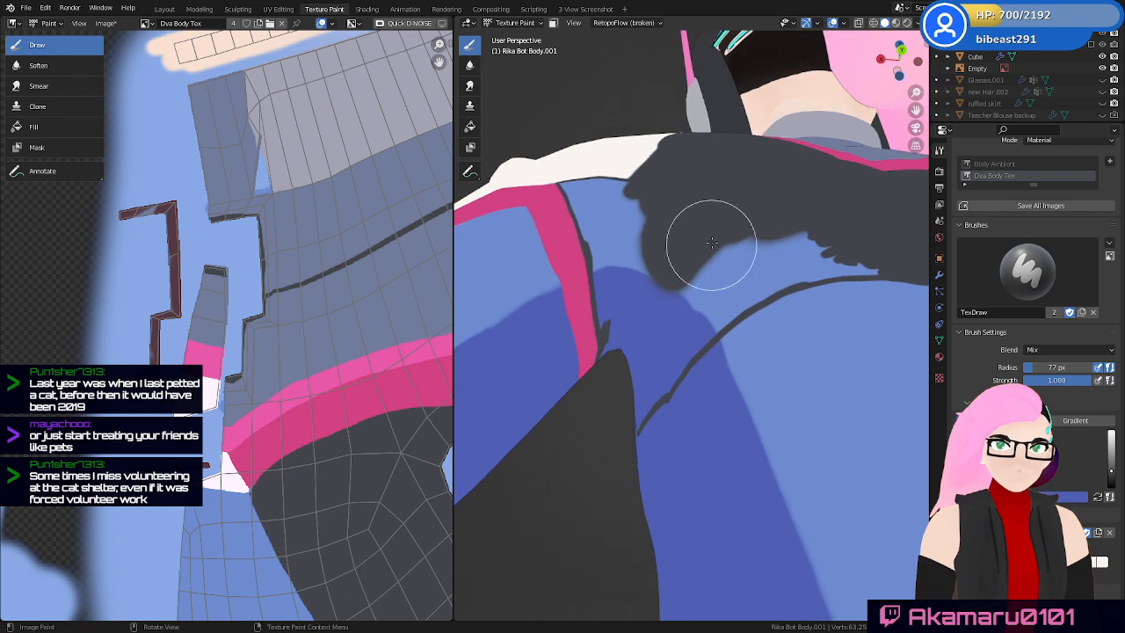
left_click_drag(691, 238, 828, 247)
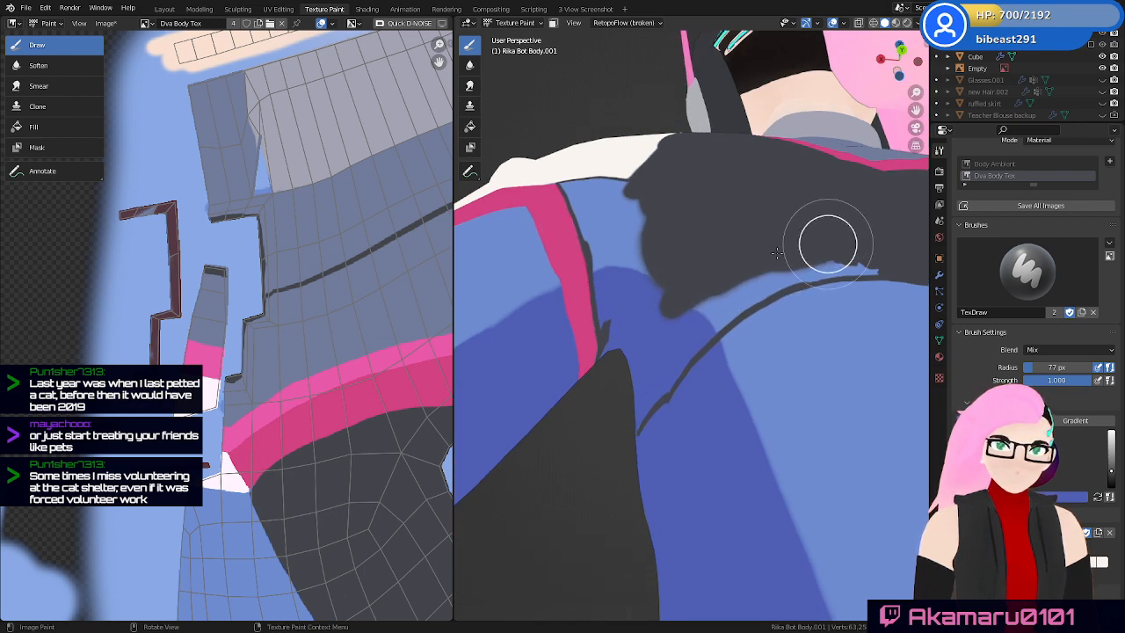
middle_click_drag(777, 253, 688, 269, "shift")
mouse_move(777, 300)
middle_mouse_down()
mouse_move(756, 334)
mouse_move(804, 387)
mouse_move(771, 368)
mouse_move(784, 347)
middle_mouse_up()
mouse_move(736, 270)
left_mouse_down()
mouse_move(753, 272)
mouse_move(535, 304)
mouse_move(647, 284)
mouse_move(557, 312)
mouse_move(502, 351)
mouse_move(507, 314)
left_mouse_up()
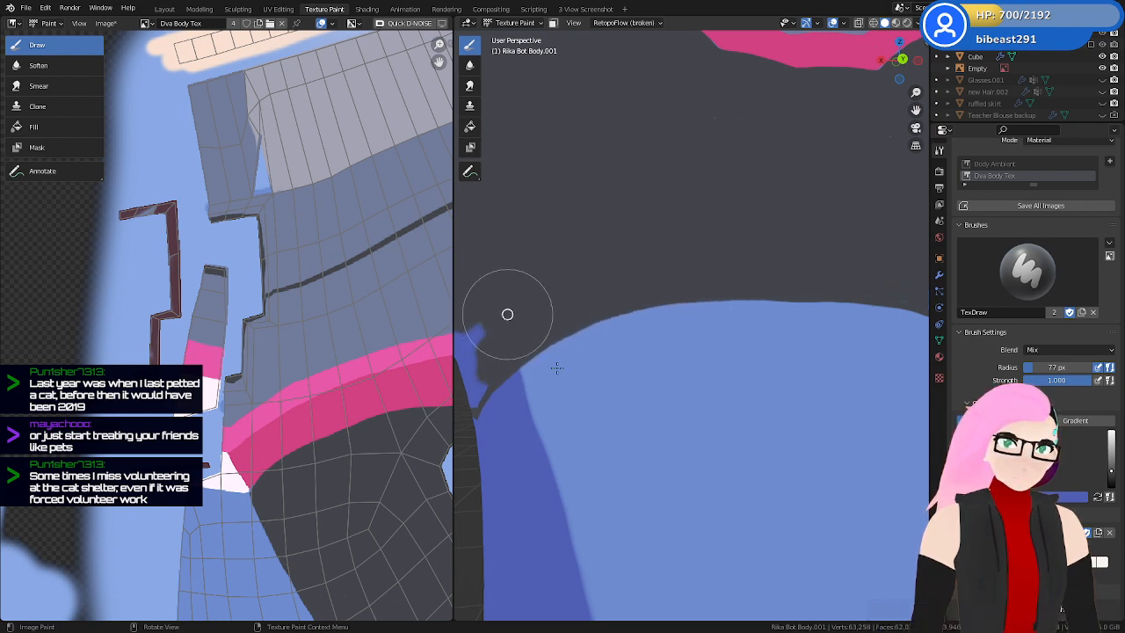
Fill the remaining blue on the back's side below the armpit with dark grey, down to the lower outline
middle_click_drag(505, 314, 673, 254)
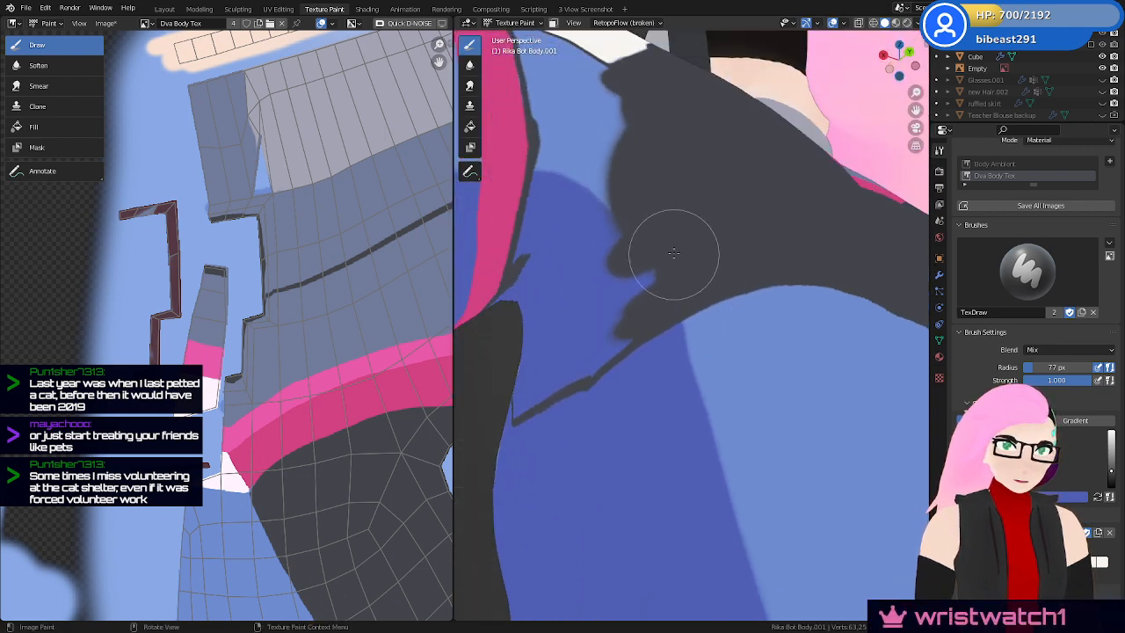
mouse_move(674, 253)
left_mouse_down()
mouse_move(585, 360)
mouse_move(560, 367)
mouse_move(550, 307)
mouse_move(572, 246)
mouse_move(540, 230)
mouse_move(573, 170)
mouse_move(610, 184)
mouse_move(597, 219)
left_mouse_up()
mouse_move(598, 219)
middle_mouse_down()
mouse_move(591, 341)
mouse_move(567, 295)
middle_mouse_up()
mouse_move(531, 303)
left_mouse_down()
mouse_move(563, 355)
mouse_move(577, 354)
left_mouse_up()
Fill the blue patch between the shoulder pad's underside, the pink arm strap and the armpit with dark grey
middle_click_drag(578, 355, 653, 263)
mouse_move(676, 219)
left_mouse_down()
mouse_move(595, 205)
mouse_move(535, 226)
mouse_move(659, 213)
left_mouse_up()
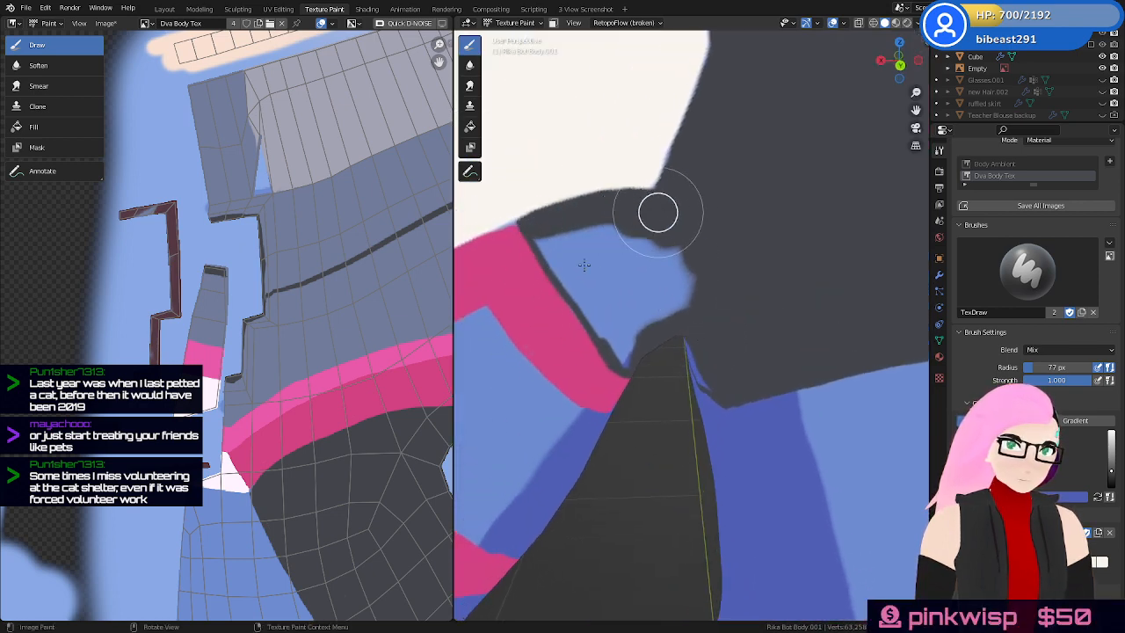
mouse_move(532, 226)
left_mouse_down()
mouse_move(625, 357)
mouse_move(698, 237)
mouse_move(644, 254)
left_mouse_up()
mouse_move(569, 256)
left_mouse_down()
mouse_move(628, 331)
mouse_move(575, 238)
mouse_move(648, 307)
mouse_move(623, 264)
left_mouse_up()
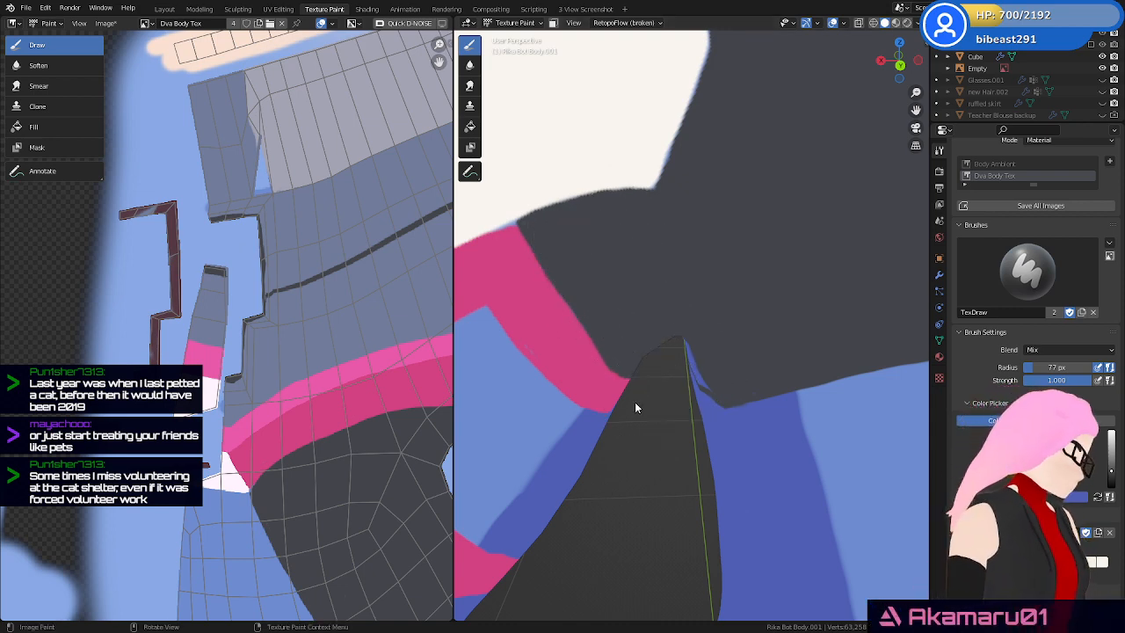
Extend the dark grey fill from the front of the chest down into the outlined patch below the armpit
mouse_move(593, 407)
middle_mouse_down()
mouse_move(684, 273)
mouse_move(882, 254)
mouse_move(829, 299)
mouse_move(606, 239)
middle_mouse_up()
left_click_drag(583, 232, 571, 236)
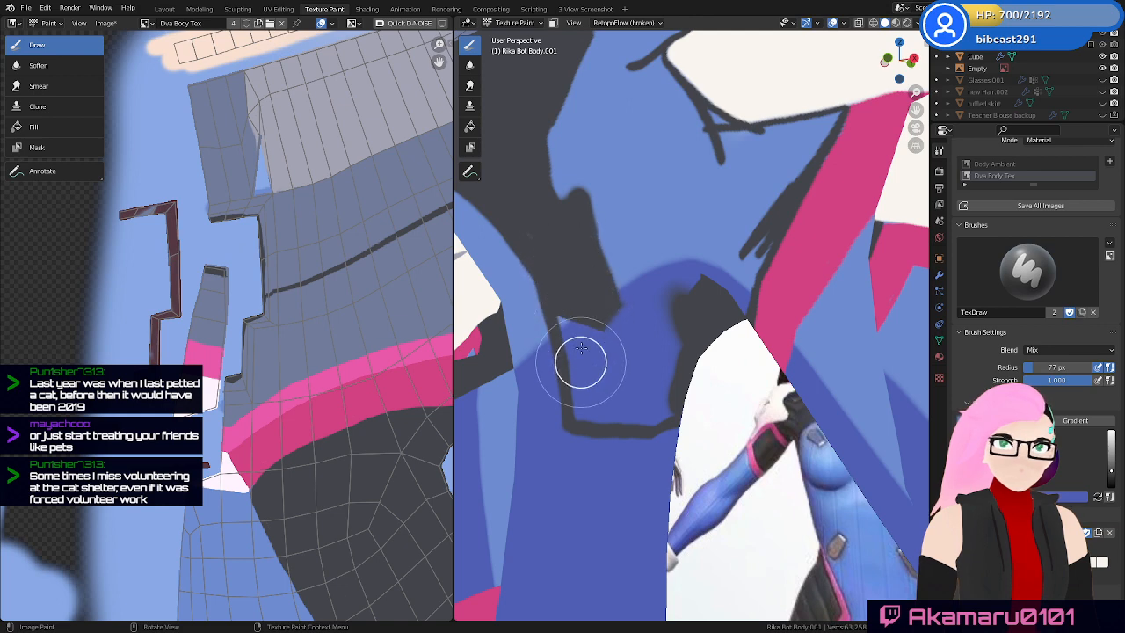
middle_click_drag(646, 352, 620, 304)
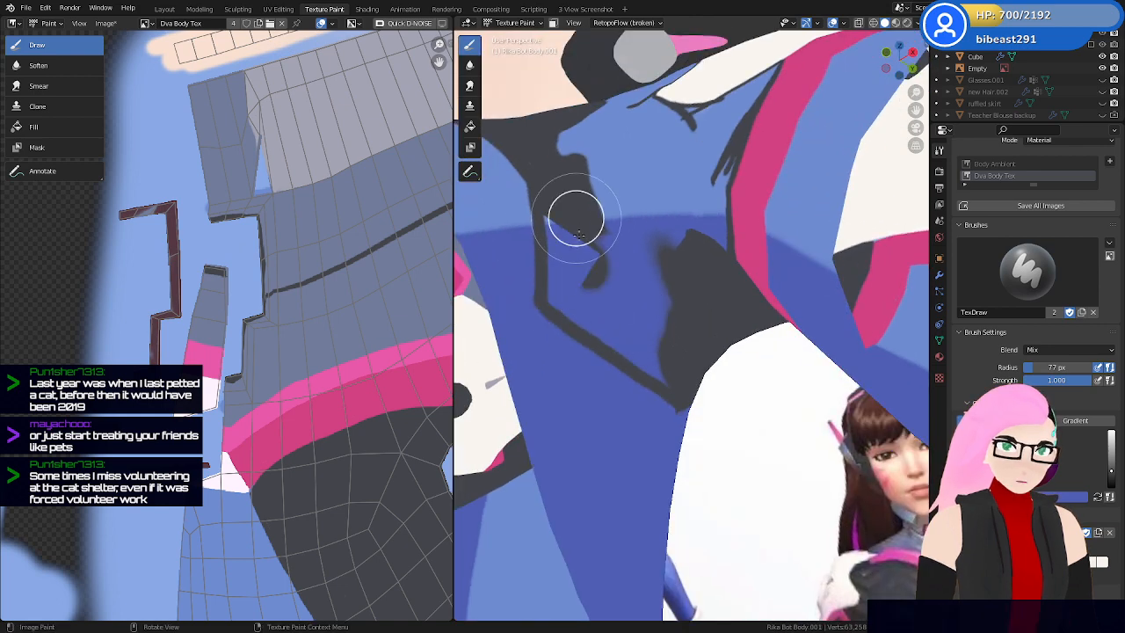
left_click_drag(578, 232, 632, 274)
middle_click_drag(600, 255, 669, 259)
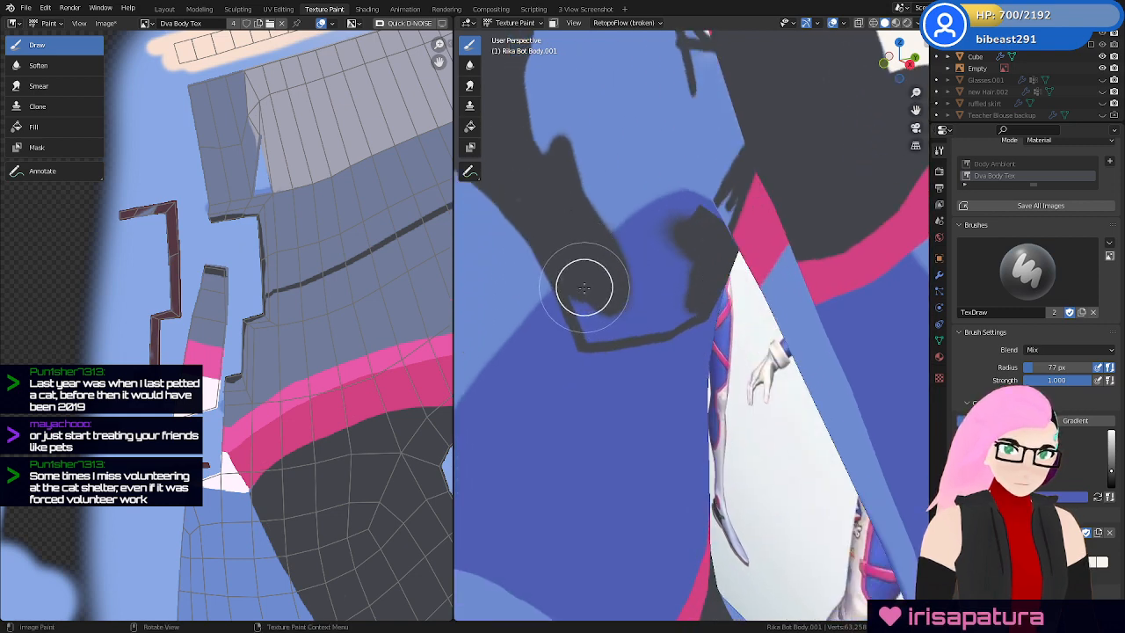
Set the brush radius to 42 px and fill the blue inside the underarm outline with dark grey
key("f")
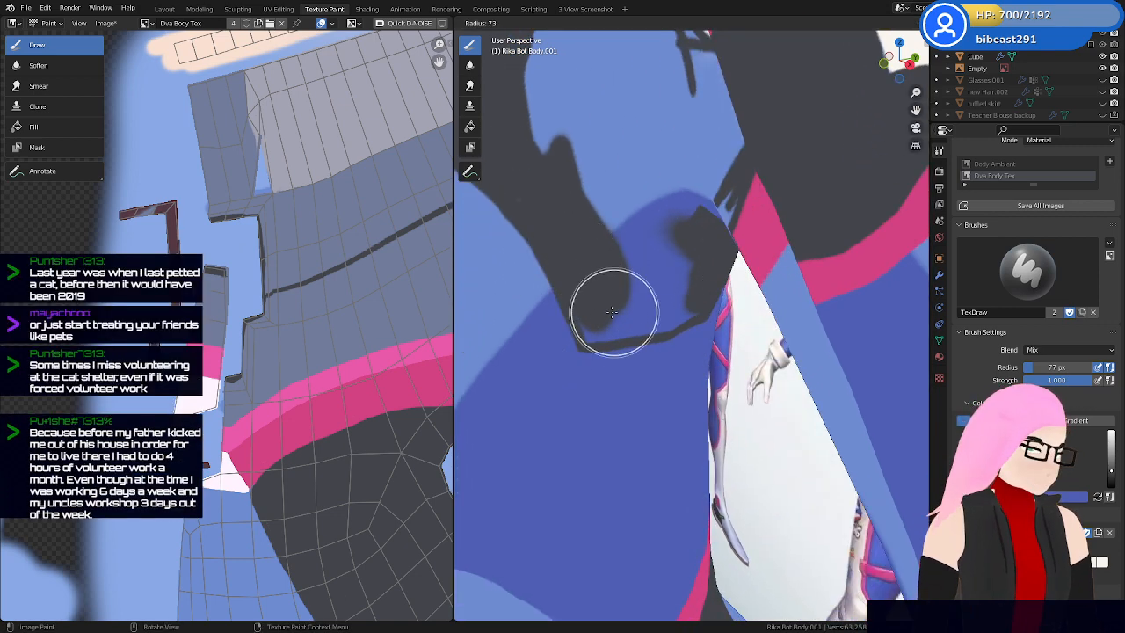
left_click(594, 327)
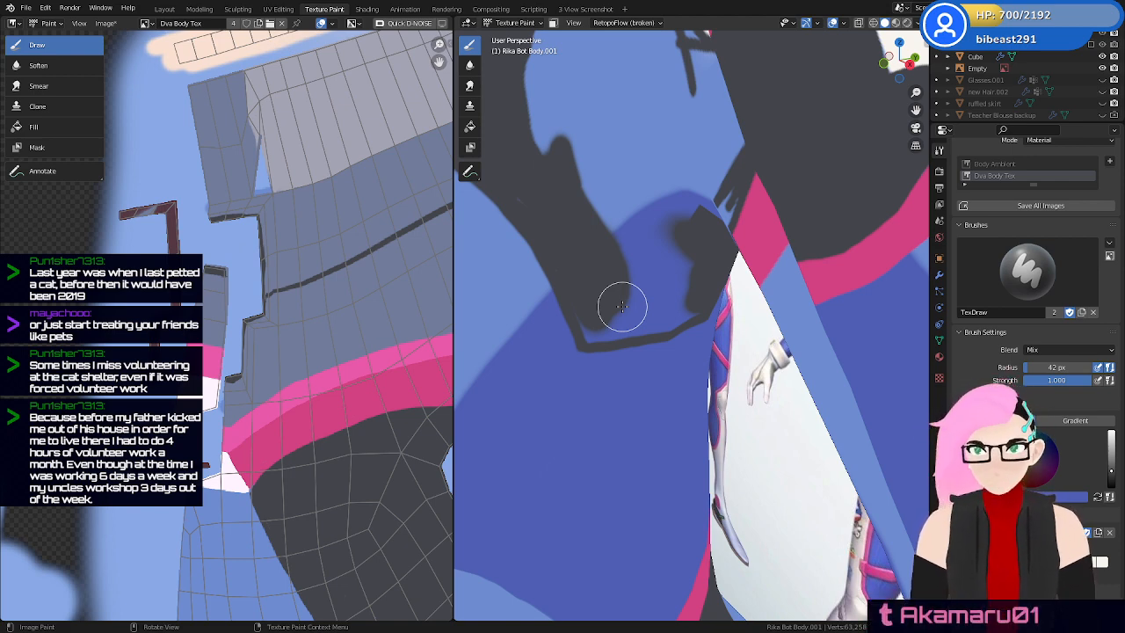
mouse_move(633, 215)
left_mouse_down()
mouse_move(658, 201)
mouse_move(649, 230)
left_mouse_up()
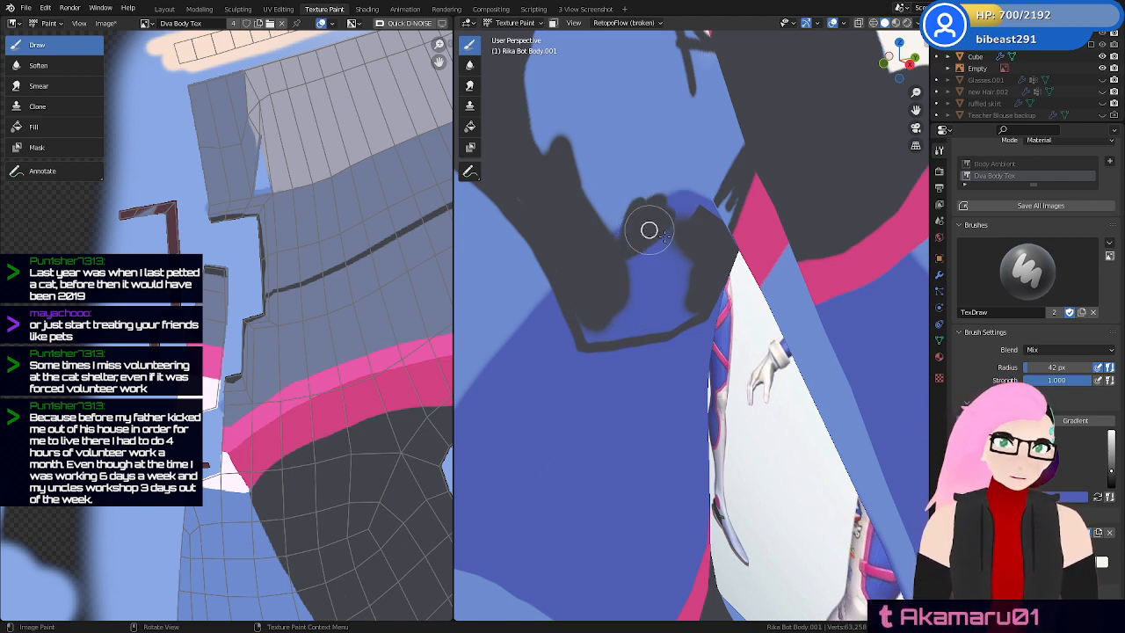
middle_click_drag(649, 230, 610, 251)
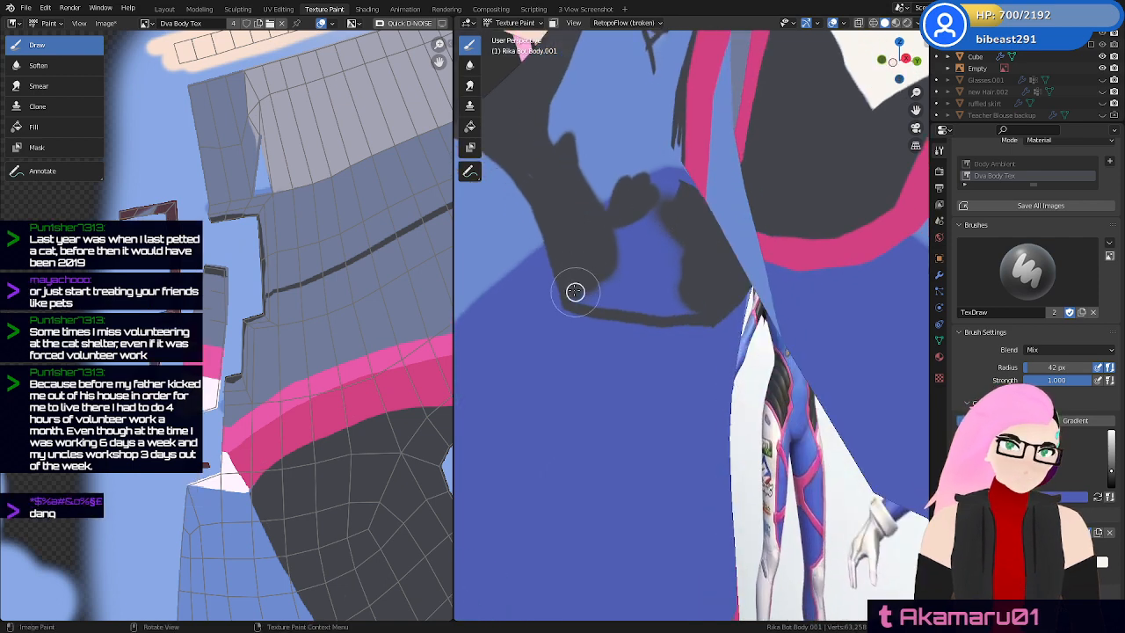
mouse_move(574, 296)
left_mouse_down()
mouse_move(686, 314)
mouse_move(685, 284)
left_mouse_up()
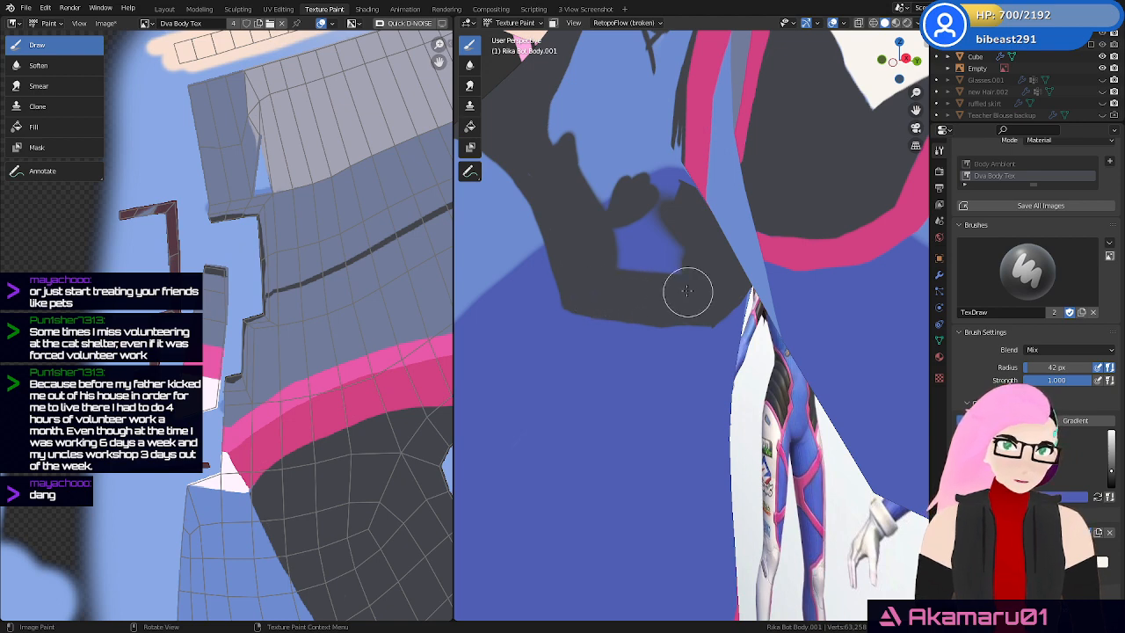
mouse_move(687, 292)
left_mouse_down()
mouse_move(670, 249)
mouse_move(624, 221)
mouse_move(638, 211)
left_mouse_up()
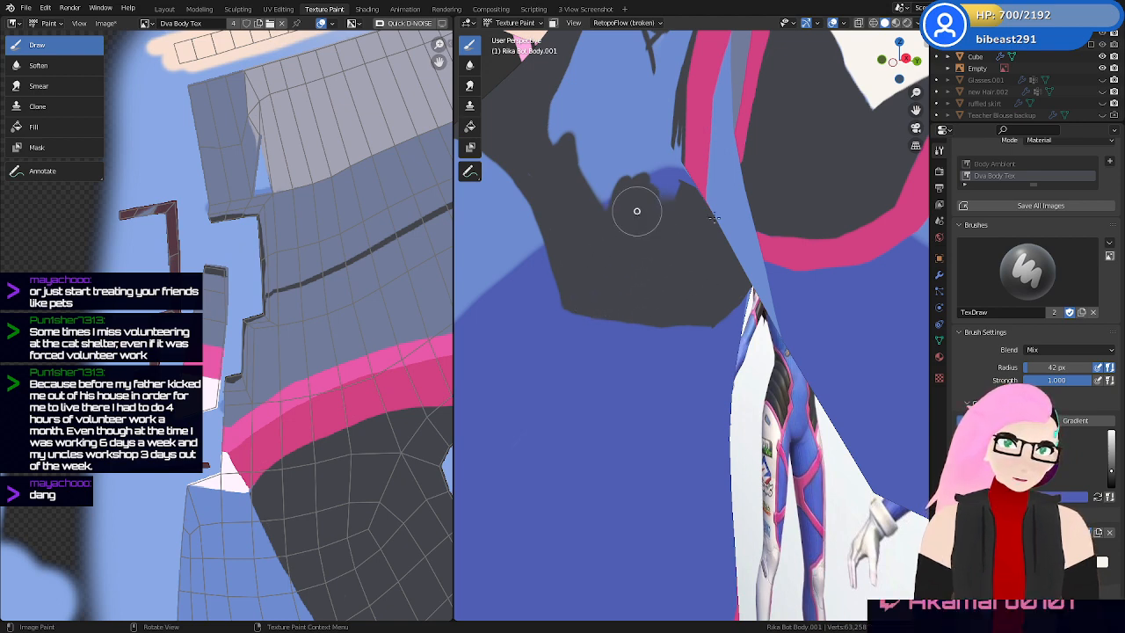
Fill the blue chest area along the white shoulder pad's curved front edge with dark grey, up to the pink band
mouse_move(714, 217)
middle_mouse_down()
mouse_move(769, 206)
mouse_move(744, 192)
mouse_move(750, 243)
mouse_move(675, 268)
middle_mouse_up()
mouse_move(617, 219)
left_mouse_down()
mouse_move(650, 252)
mouse_move(610, 238)
mouse_move(641, 241)
mouse_move(646, 224)
left_mouse_up()
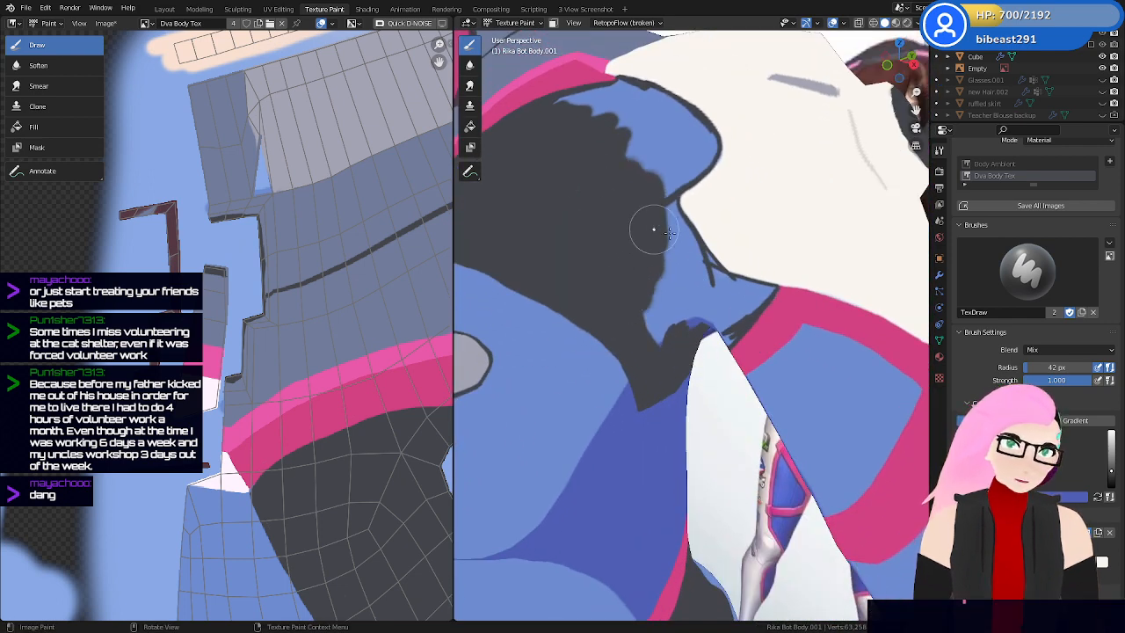
middle_click_drag(669, 232, 646, 191)
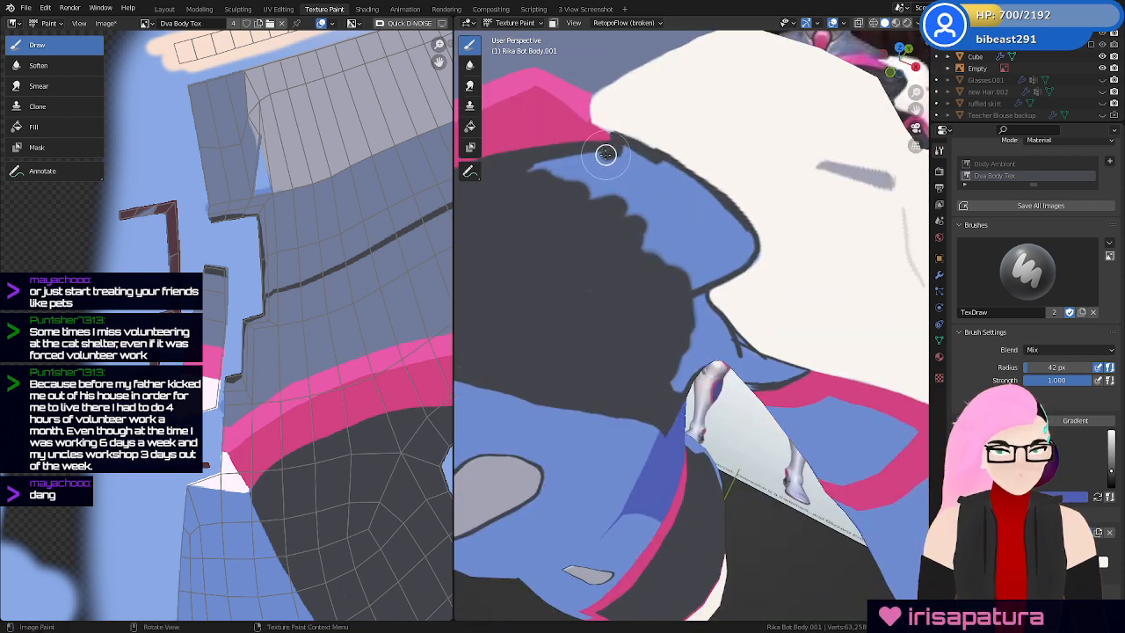
mouse_move(605, 154)
left_mouse_down()
mouse_move(525, 171)
mouse_move(623, 156)
mouse_move(673, 181)
mouse_move(540, 178)
mouse_move(665, 184)
mouse_move(673, 173)
mouse_move(643, 156)
mouse_move(739, 235)
left_mouse_up()
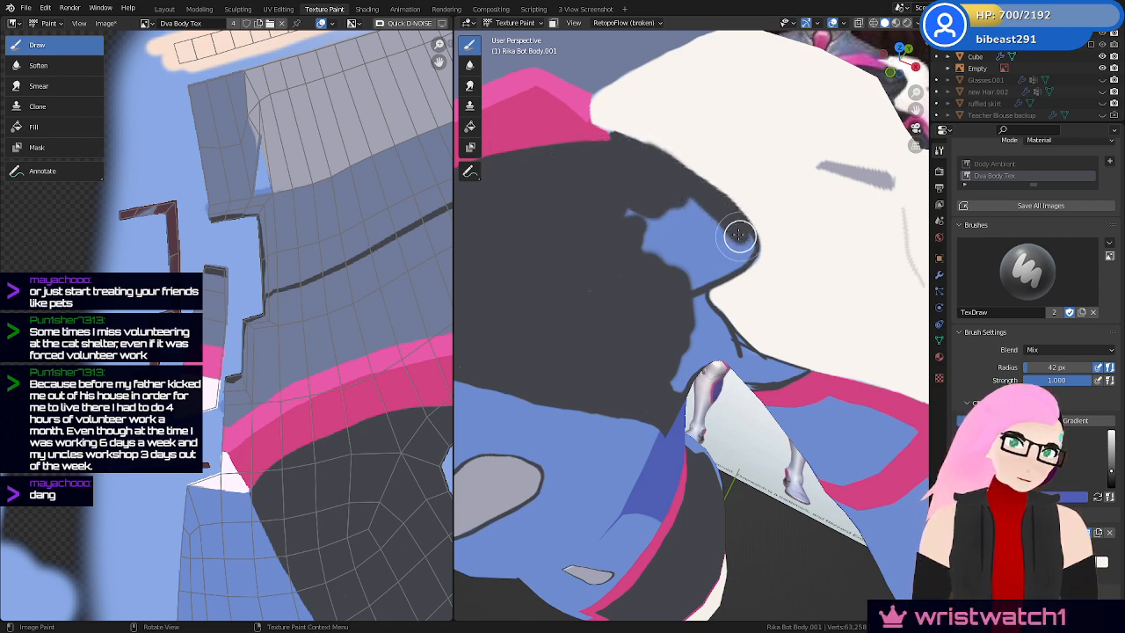
middle_click_drag(737, 235, 741, 217)
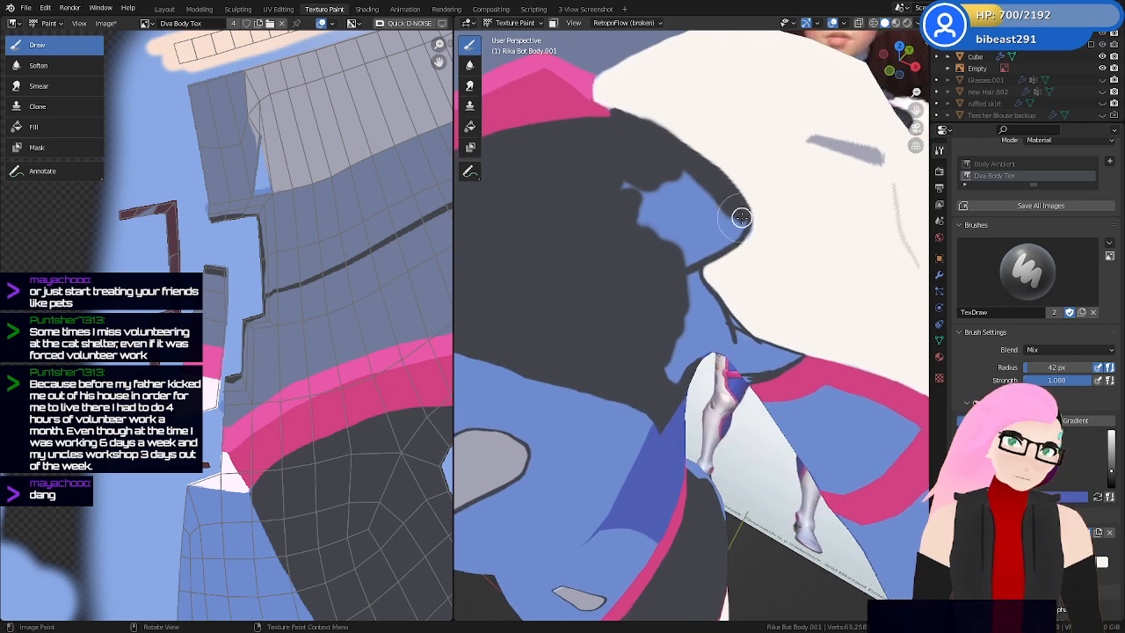
mouse_move(741, 218)
left_mouse_down()
mouse_move(713, 246)
mouse_move(717, 234)
left_mouse_up()
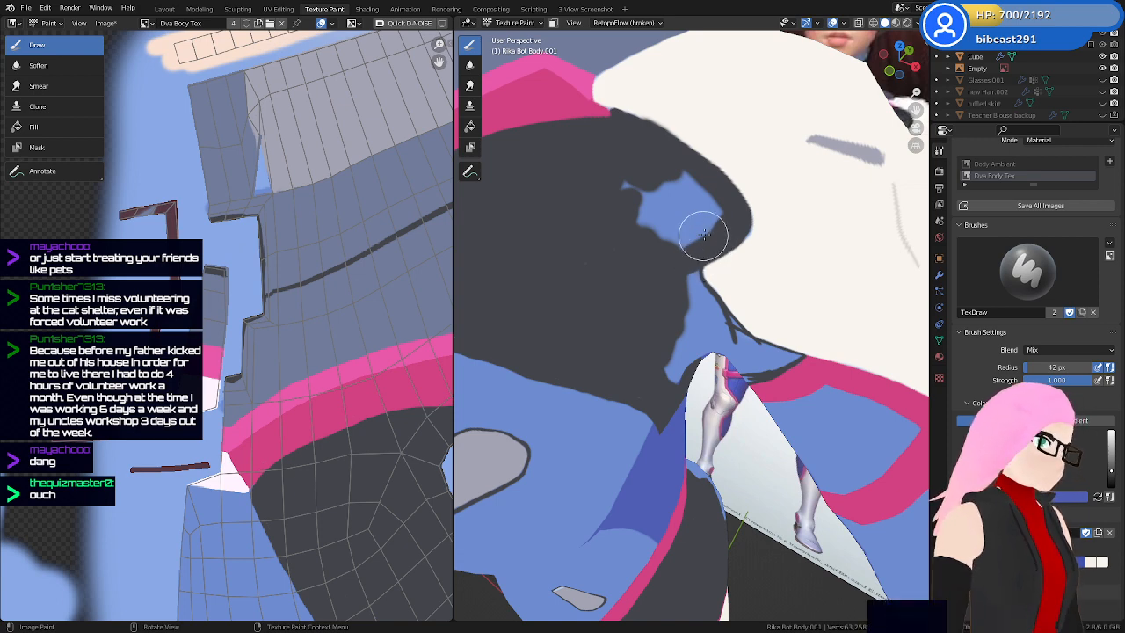
mouse_move(703, 233)
left_mouse_down()
mouse_move(714, 211)
mouse_move(671, 166)
mouse_move(648, 220)
mouse_move(674, 237)
mouse_move(704, 219)
mouse_move(687, 223)
left_mouse_up()
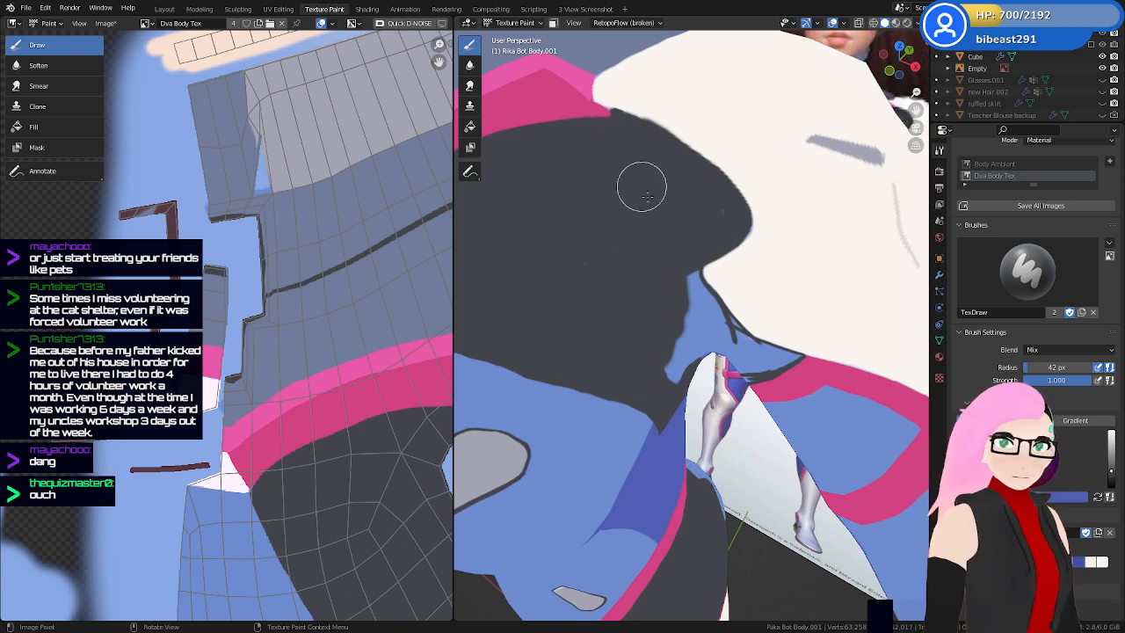
middle_click_drag(644, 190, 622, 152)
mouse_move(640, 195)
left_mouse_down()
mouse_move(640, 181)
mouse_move(633, 286)
mouse_move(684, 267)
left_mouse_up()
Extend the dark grey fill along the shoulder pad's lower edge and down to the front of the armpit
middle_click_drag(680, 312, 680, 309)
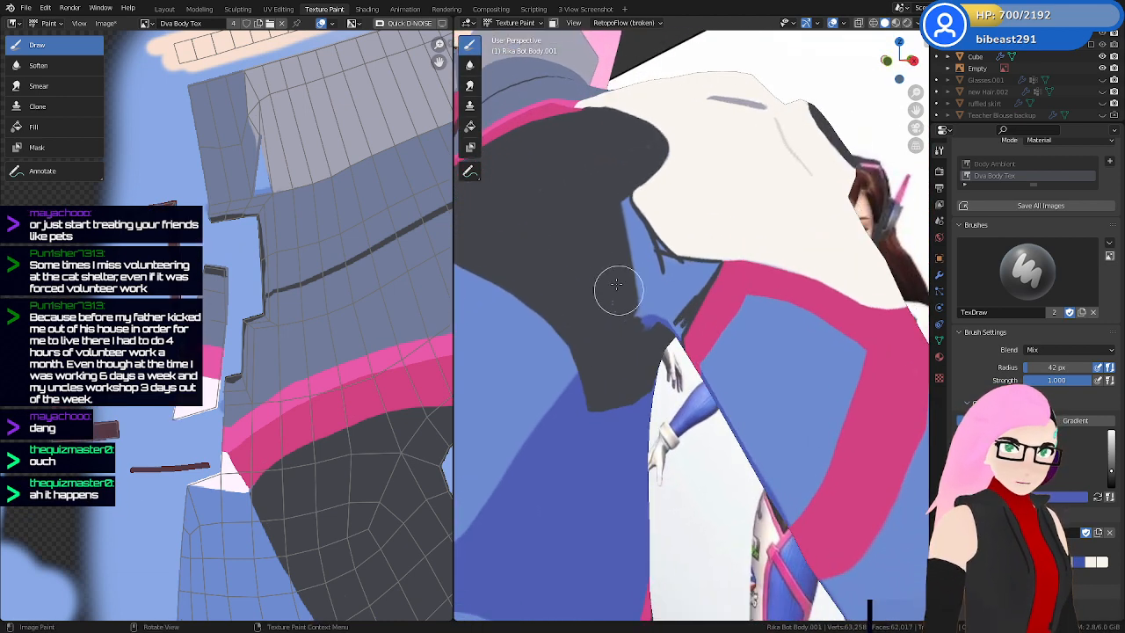
mouse_move(610, 282)
left_mouse_down()
mouse_move(610, 297)
mouse_move(641, 307)
left_mouse_up()
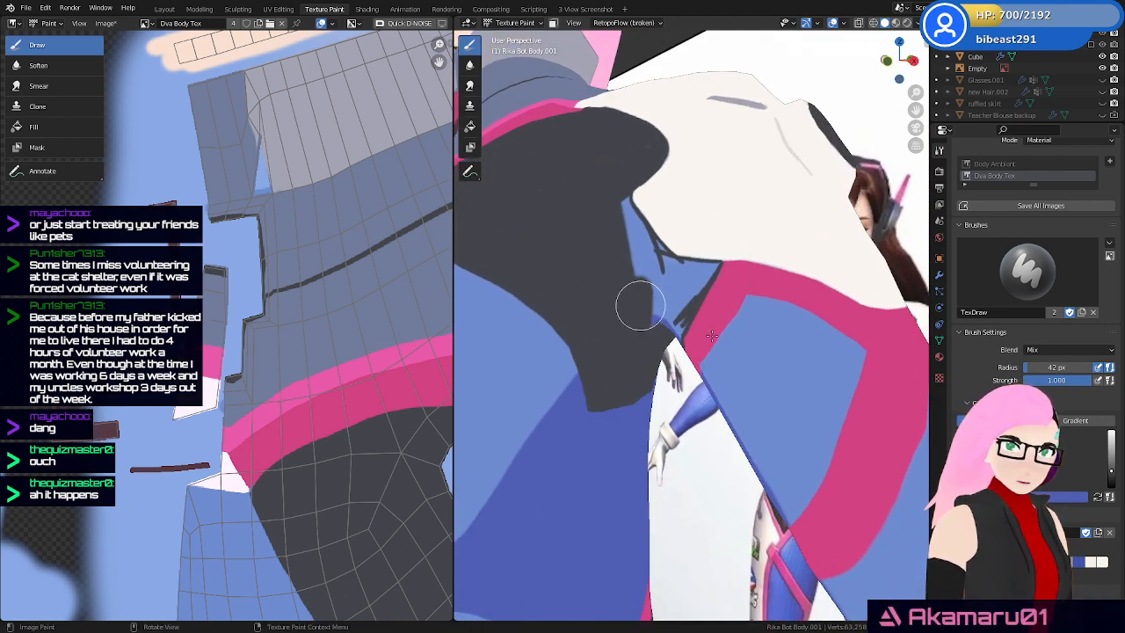
middle_click_drag(640, 305, 640, 280)
mouse_move(640, 280)
left_mouse_down()
mouse_move(625, 230)
mouse_move(641, 229)
left_mouse_up()
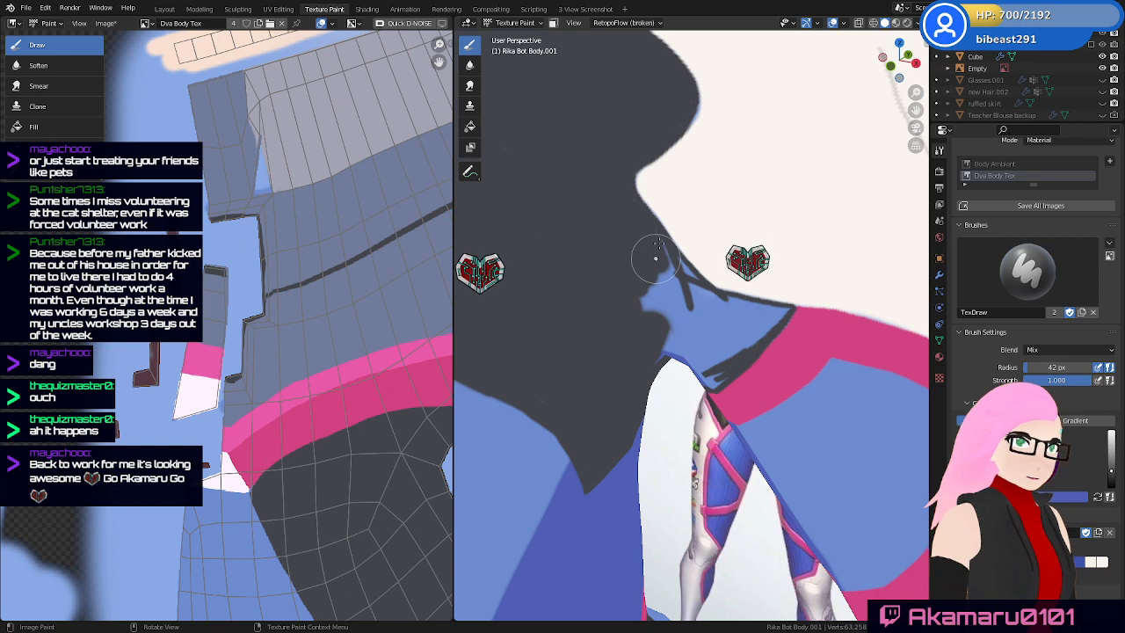
middle_click_drag(641, 226, 644, 236)
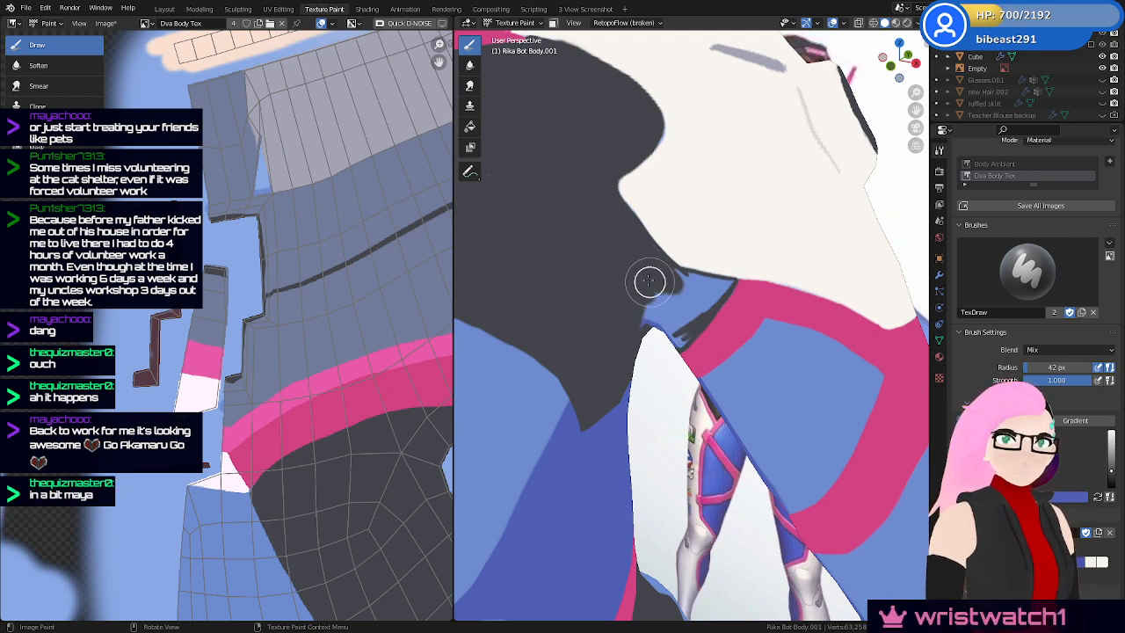
middle_click_drag(696, 350, 679, 209)
left_click_drag(678, 211, 644, 176)
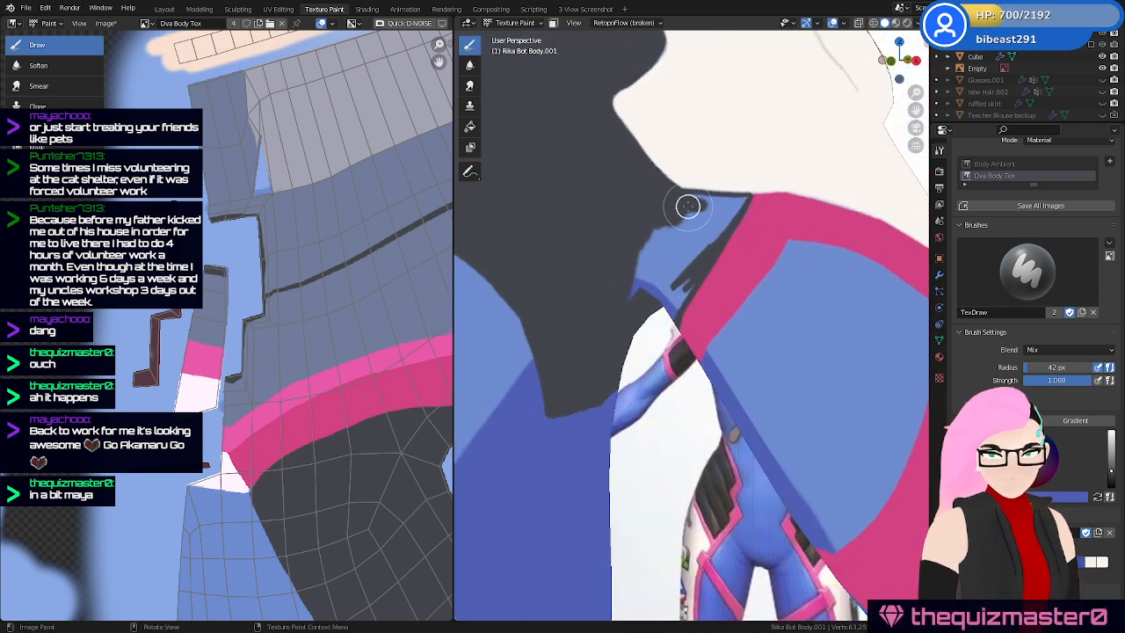
left_click_drag(688, 206, 691, 199)
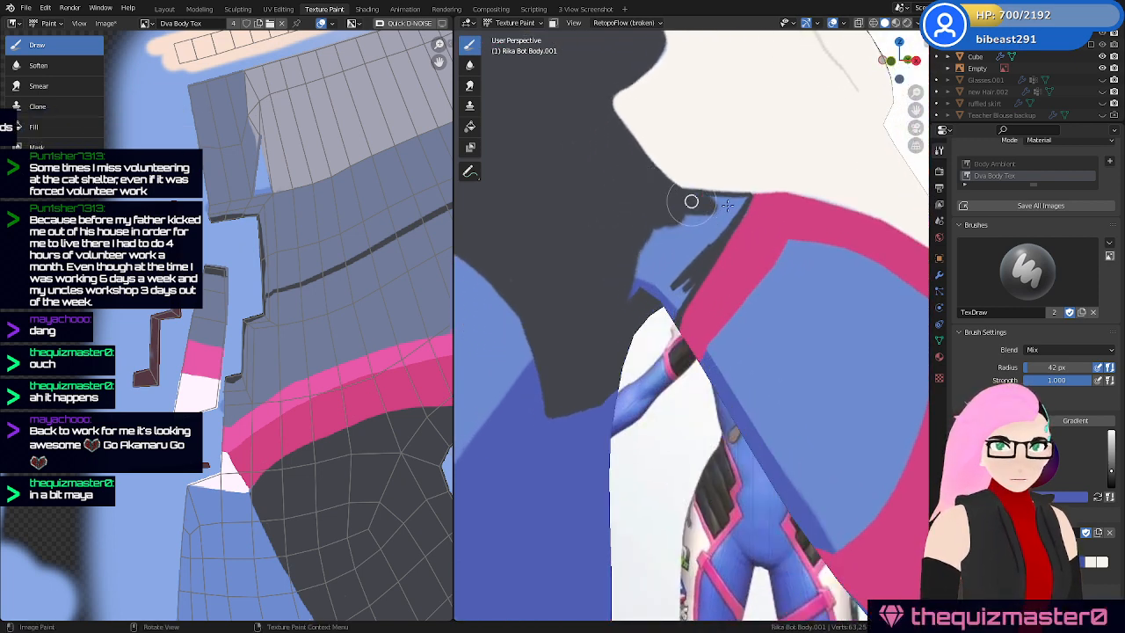
With a 22 px brush, fill the remaining blue between the shoulder pad, pink arm strap and armpit with dark grey, and save the file
mouse_move(701, 256)
middle_mouse_down("ctrl")
mouse_move(723, 213)
mouse_move(683, 256)
middle_mouse_up("ctrl")
key("f")
left_click(681, 250)
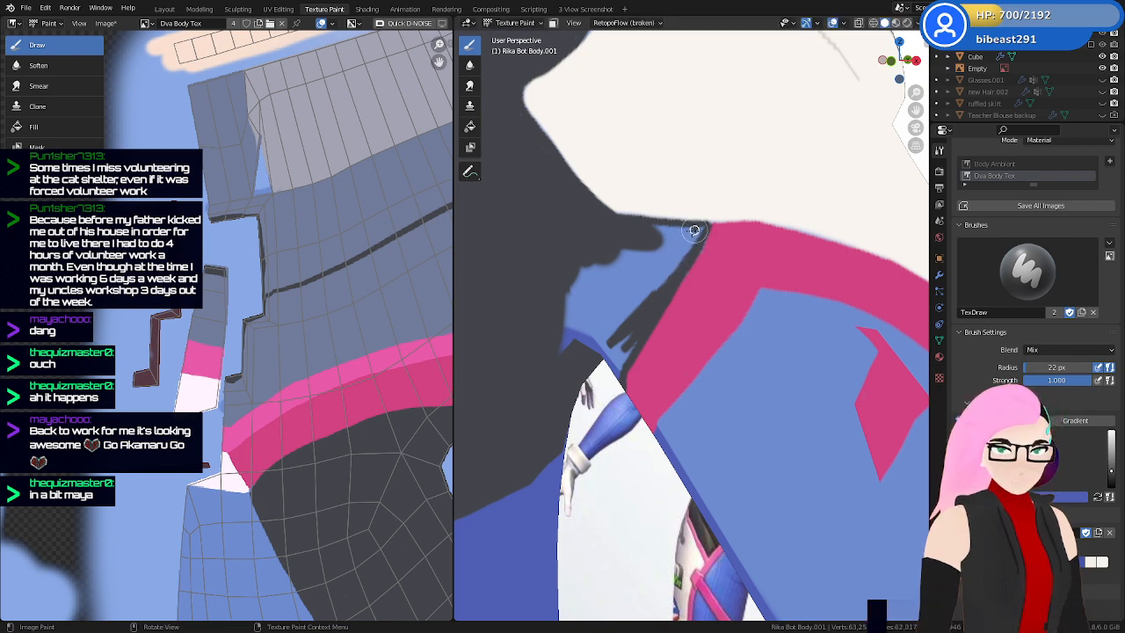
mouse_move(688, 235)
left_mouse_down()
mouse_move(638, 226)
mouse_move(659, 244)
left_mouse_up()
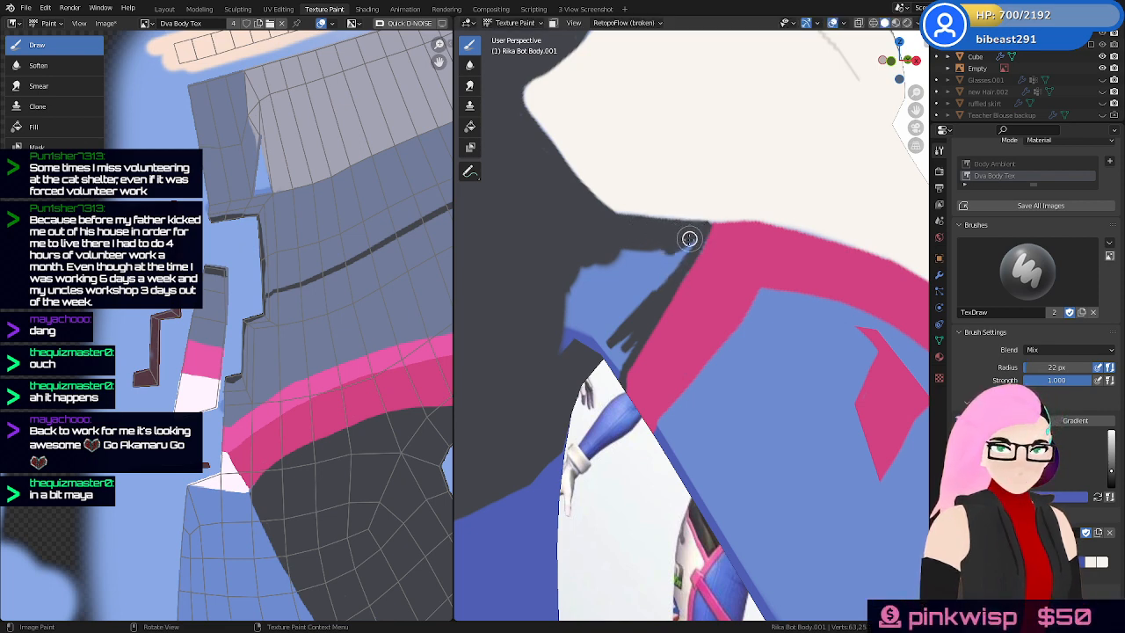
mouse_move(647, 288)
left_mouse_down()
mouse_move(643, 249)
mouse_move(592, 291)
mouse_move(570, 294)
mouse_move(572, 322)
left_mouse_up()
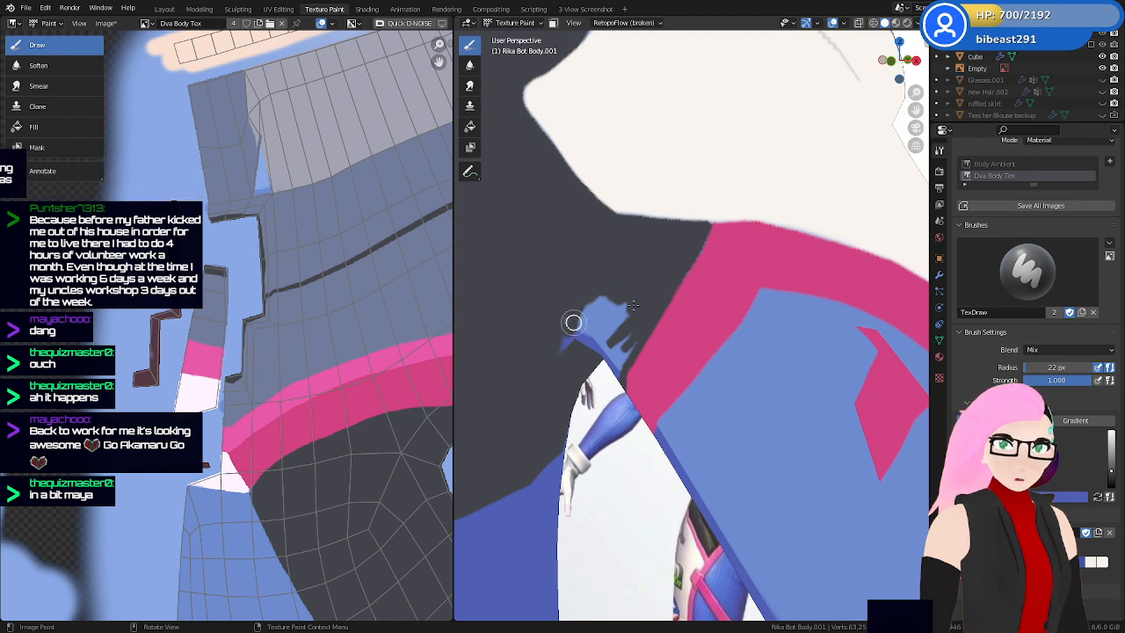
mouse_move(572, 322)
middle_mouse_down()
mouse_move(650, 282)
mouse_move(585, 290)
middle_mouse_up()
mouse_move(610, 252)
left_mouse_down()
mouse_move(641, 206)
mouse_move(639, 231)
mouse_move(670, 231)
left_mouse_up()
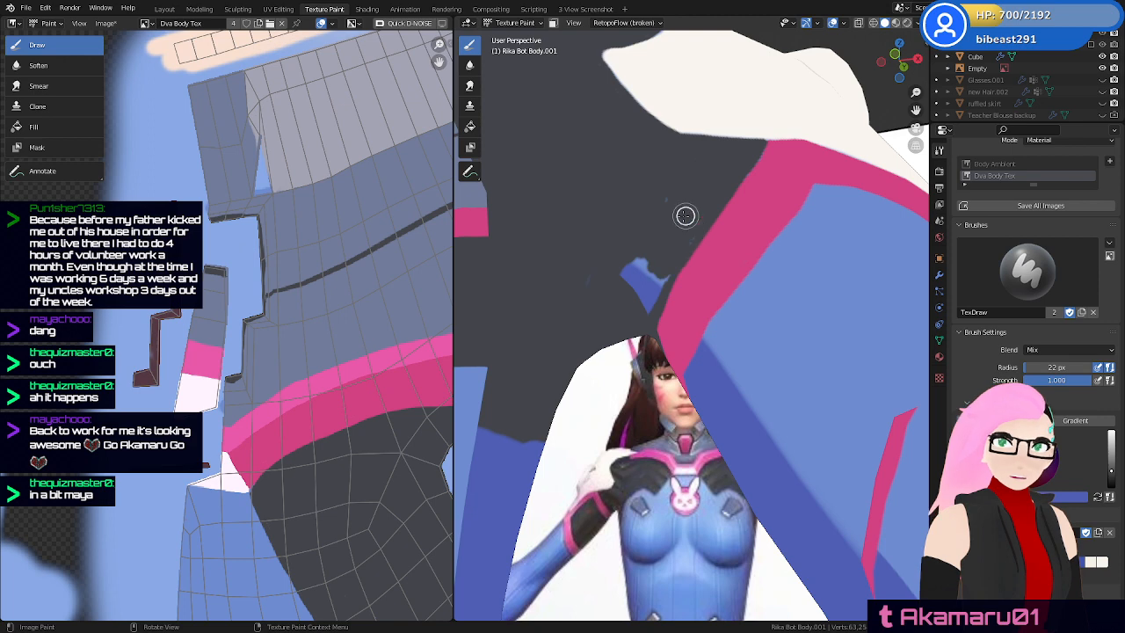
mouse_move(613, 255)
left_mouse_down()
mouse_move(651, 243)
mouse_move(610, 289)
mouse_move(656, 266)
mouse_move(657, 278)
left_mouse_up()
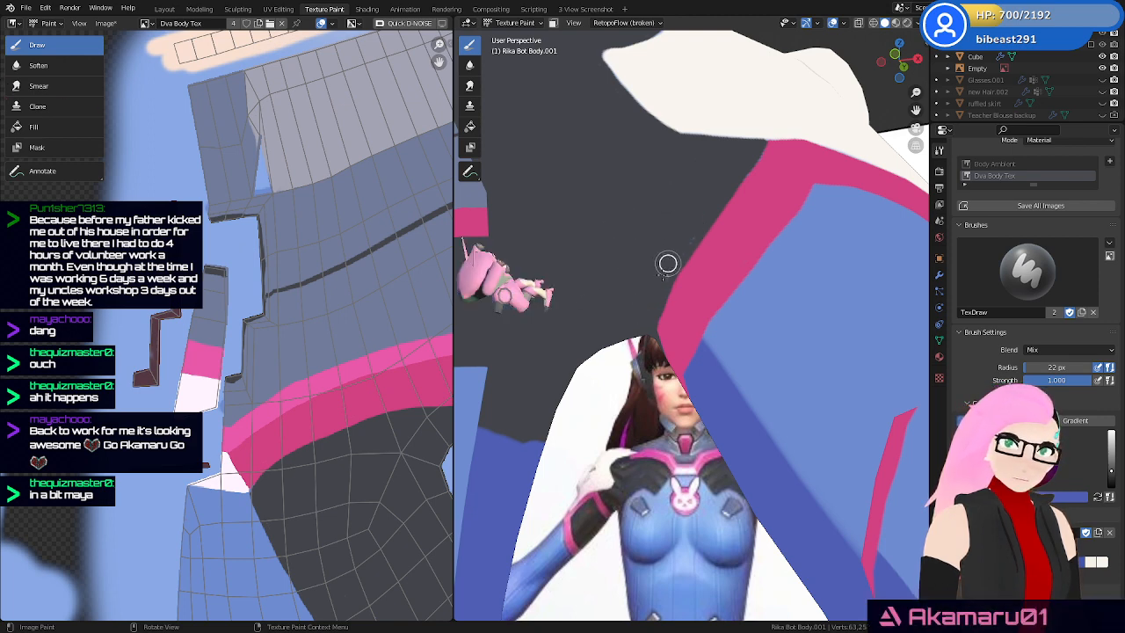
mouse_move(679, 238)
middle_mouse_down()
mouse_move(597, 314)
mouse_move(749, 337)
mouse_move(694, 360)
mouse_move(759, 335)
mouse_move(713, 318)
mouse_move(736, 269)
middle_mouse_up()
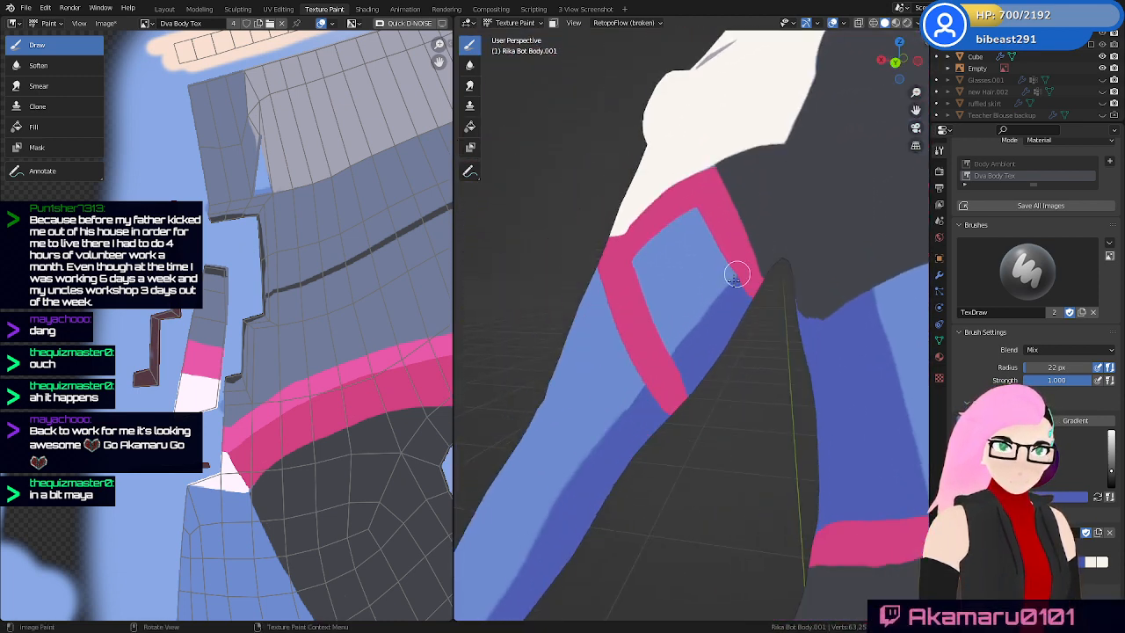
key("ctrl+s")
Block in the middle of the blue upper-arm panel with dark grey and paint up to the pink strap nearest the armpit
middle_click_drag(505, 346, 710, 284)
mouse_move(710, 281)
left_mouse_down()
mouse_move(696, 344)
mouse_move(730, 361)
mouse_move(719, 374)
mouse_move(743, 251)
mouse_move(695, 259)
mouse_move(658, 316)
mouse_move(684, 275)
mouse_move(694, 216)
mouse_move(683, 211)
mouse_move(648, 258)
left_mouse_up()
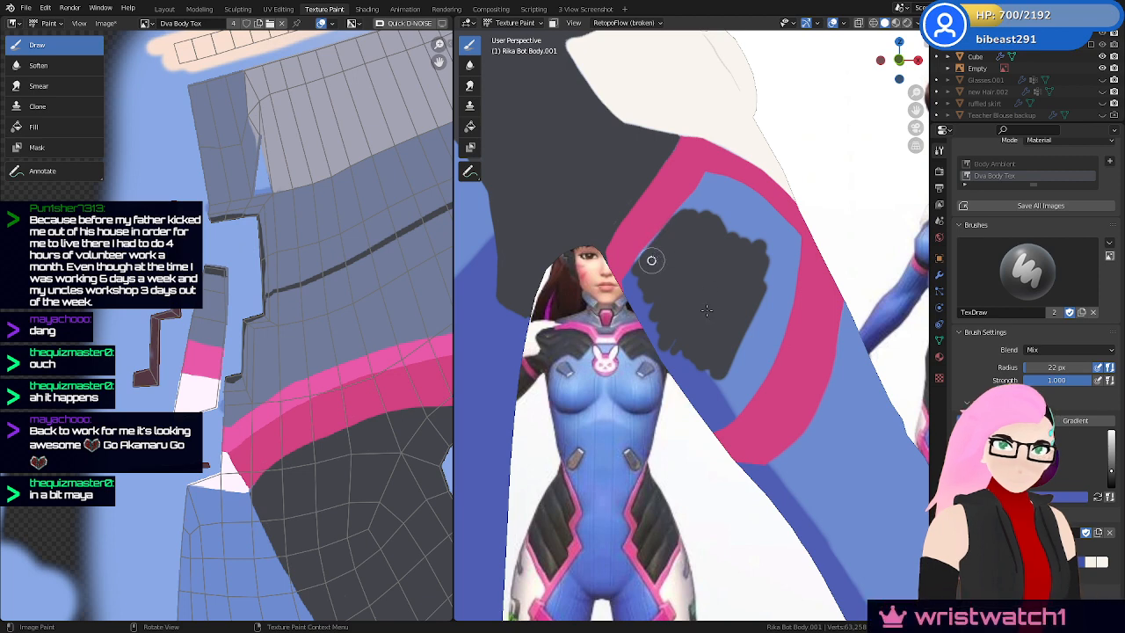
mouse_move(648, 258)
middle_mouse_down()
mouse_move(706, 304)
mouse_move(702, 292)
middle_mouse_up()
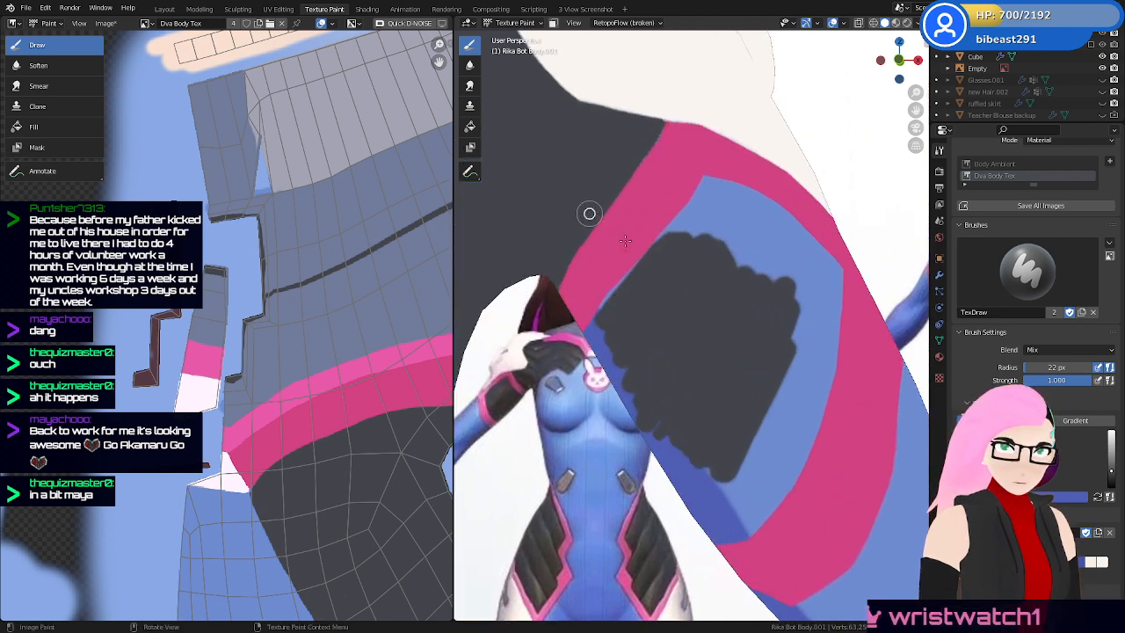
mouse_move(704, 181)
left_mouse_down()
mouse_move(676, 226)
mouse_move(696, 211)
left_mouse_up()
middle_click_drag(717, 262, 651, 261)
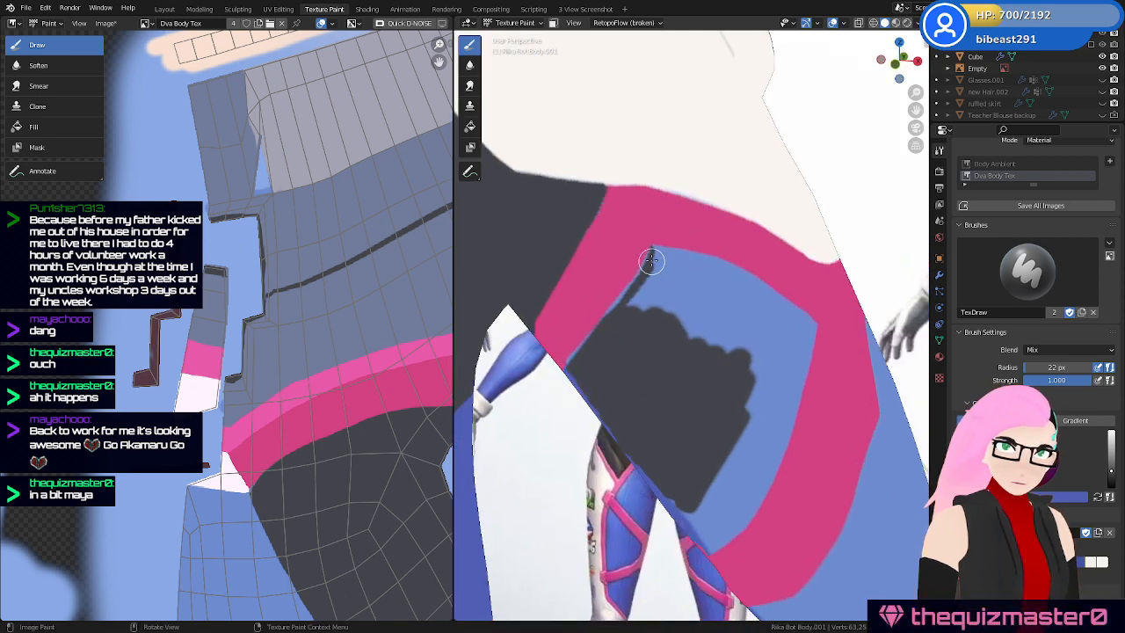
left_click_drag(622, 302, 590, 334)
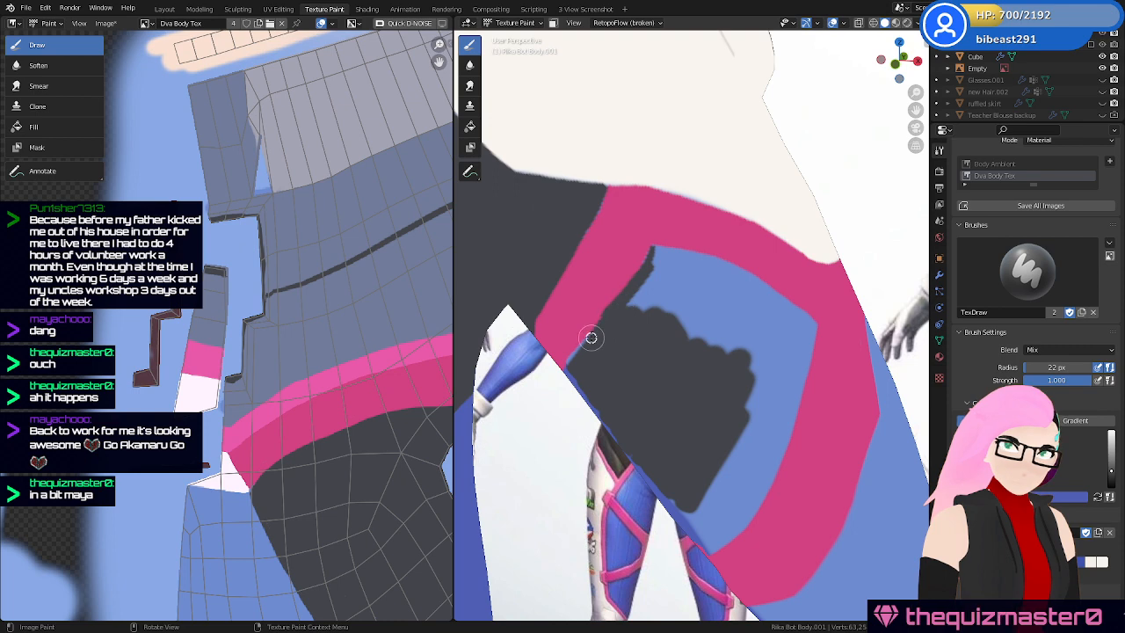
Outline the blue upper-arm panel in dark grey along the pink band below the shoulder pad and around the outer corner
mouse_move(592, 336)
middle_mouse_down()
mouse_move(662, 296)
mouse_move(666, 276)
middle_mouse_up()
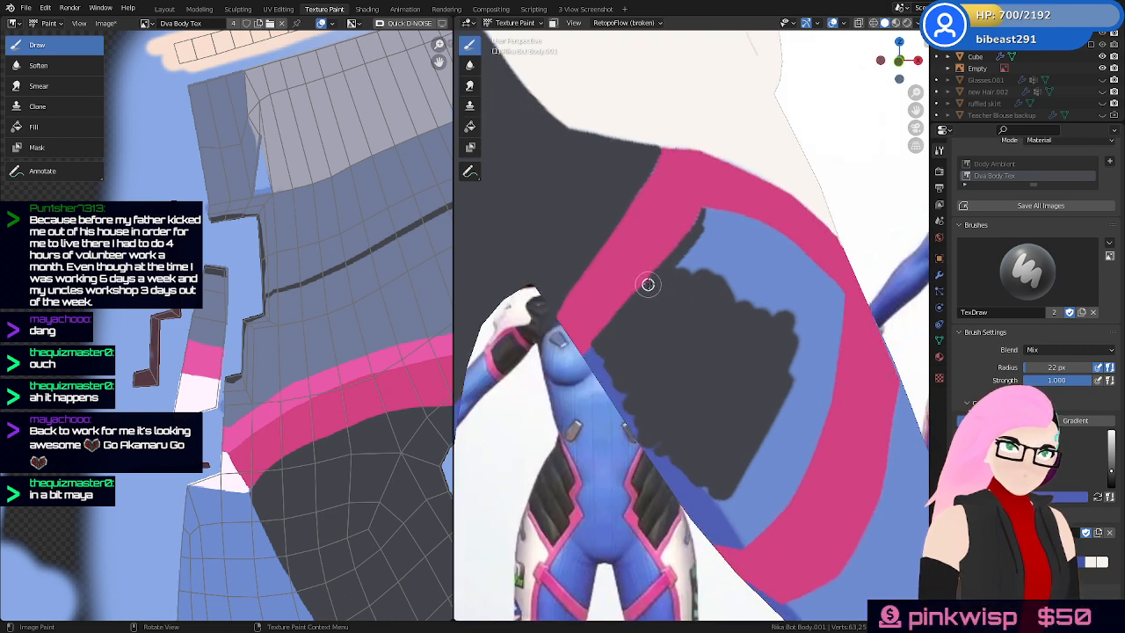
mouse_move(755, 239)
middle_mouse_down()
mouse_move(672, 265)
mouse_move(592, 240)
middle_mouse_up()
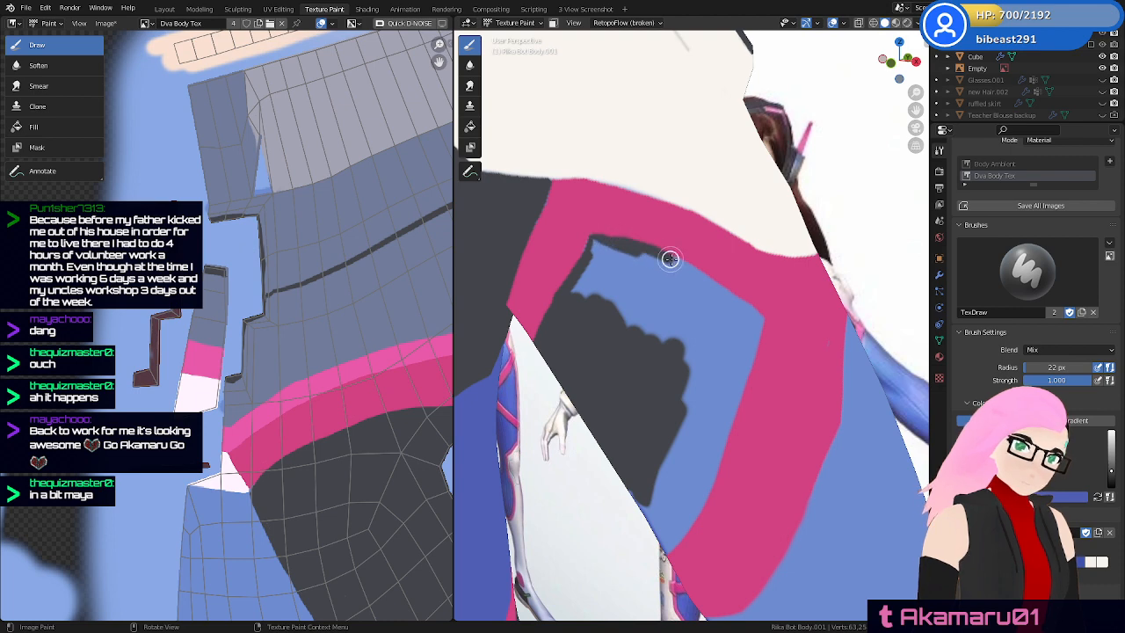
left_click_drag(669, 259, 756, 314)
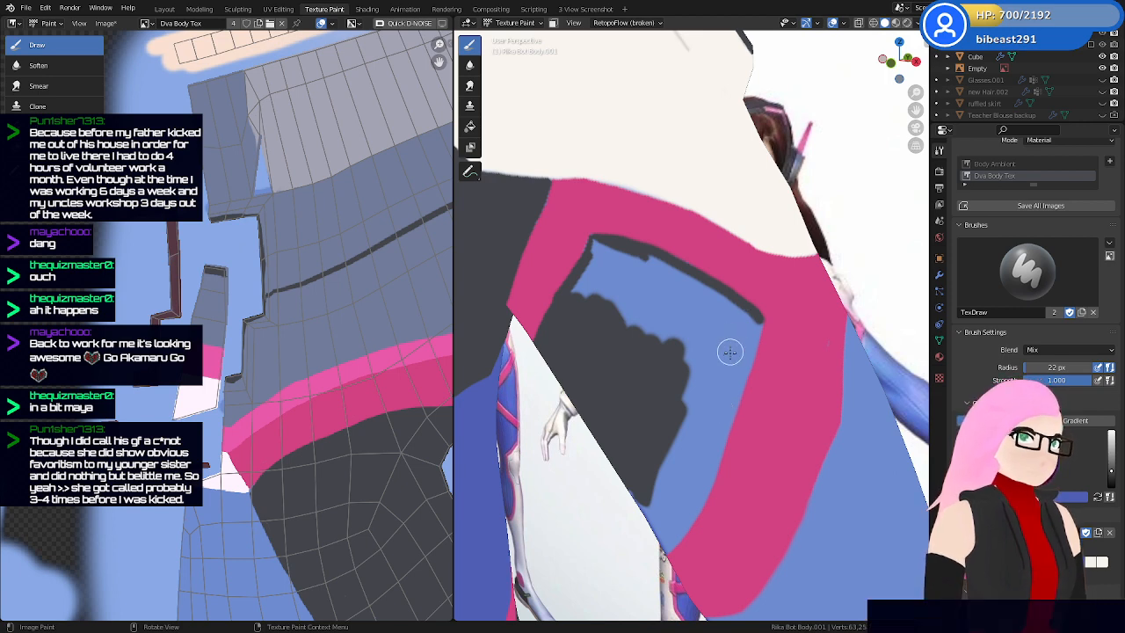
middle_click_drag(746, 327, 746, 278)
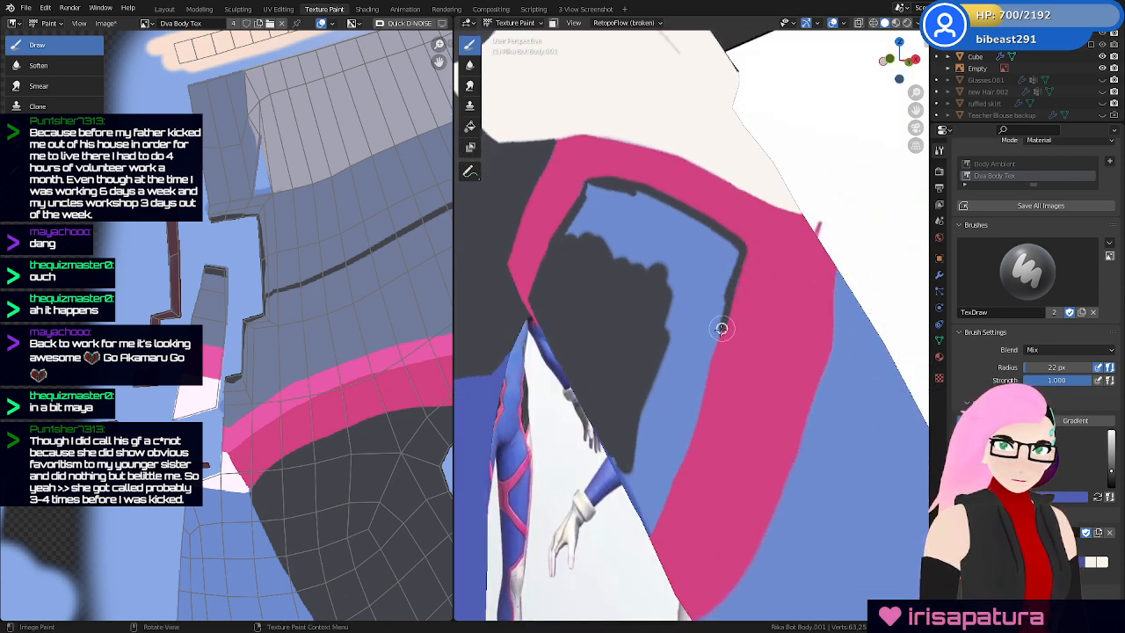
left_click_drag(721, 329, 694, 397)
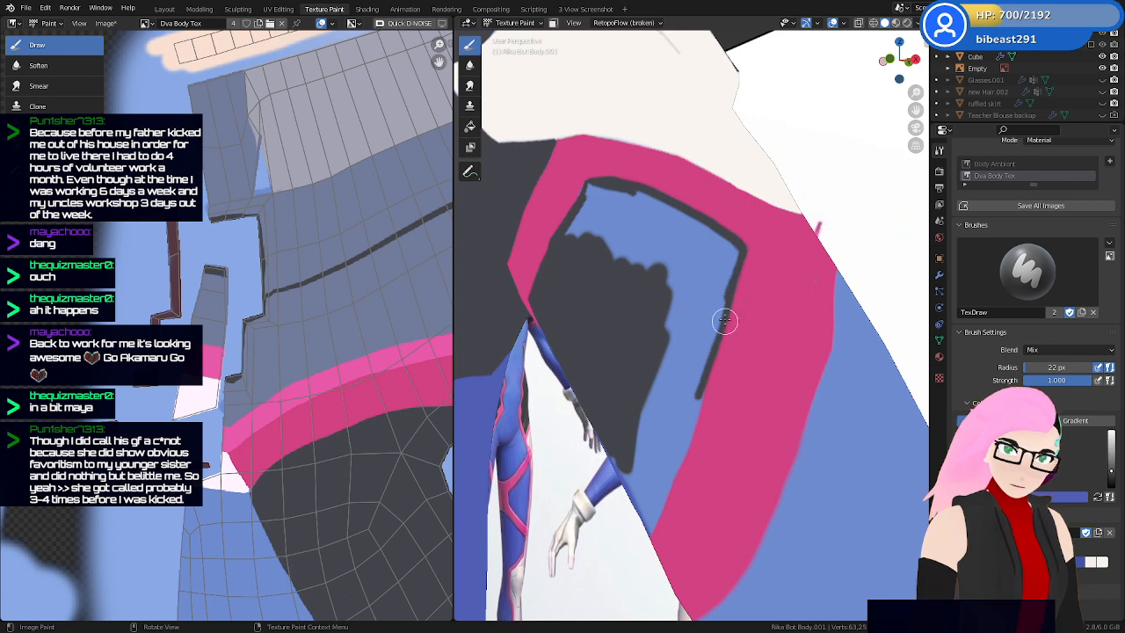
Continue the dark grey outline along the panel's lower pink band on the front of the arm, down toward the underside
middle_click_drag(725, 321, 772, 271)
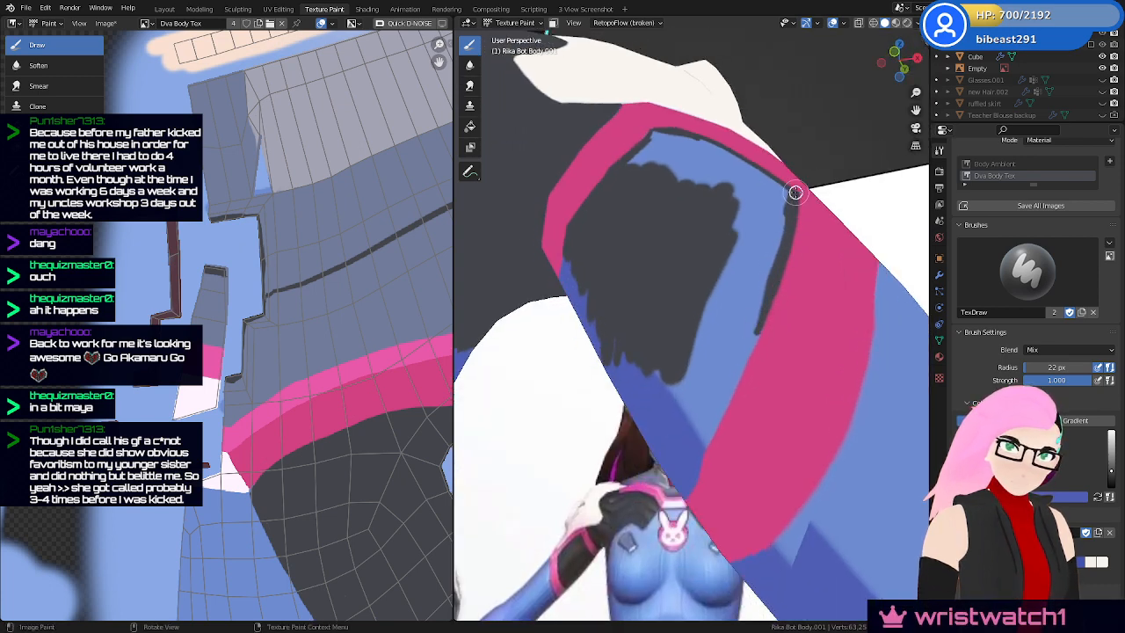
mouse_move(800, 327)
middle_mouse_down()
mouse_move(772, 298)
mouse_move(770, 324)
middle_mouse_up()
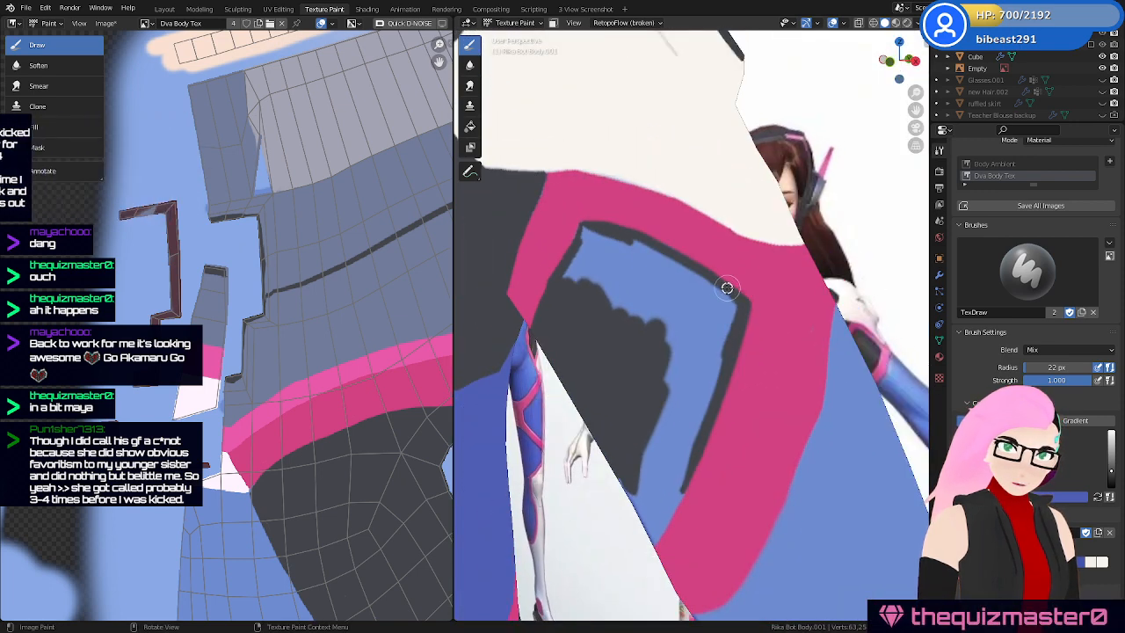
mouse_move(716, 282)
middle_mouse_down()
mouse_move(765, 370)
mouse_move(791, 326)
mouse_move(796, 346)
mouse_move(810, 244)
middle_mouse_up()
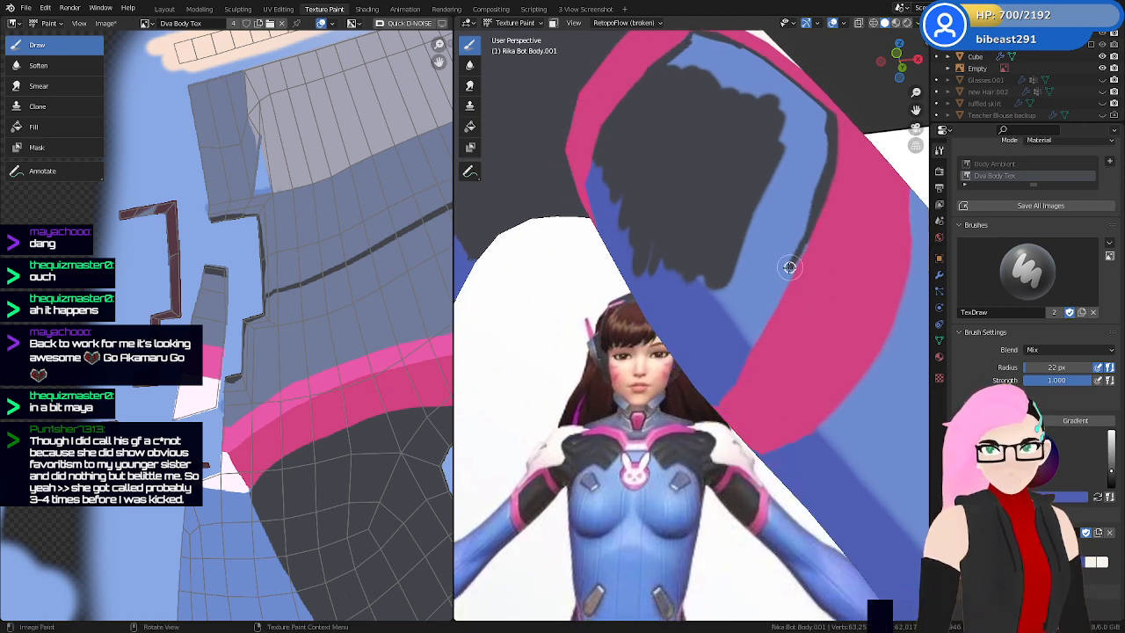
left_click_drag(772, 297, 805, 240)
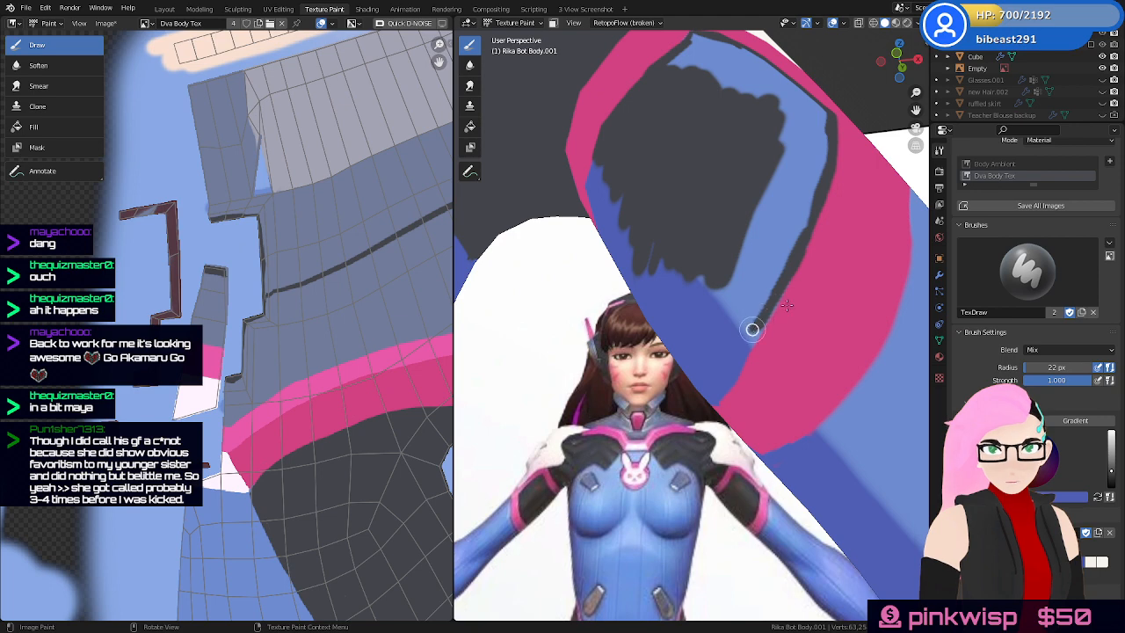
left_click_drag(799, 254, 828, 178)
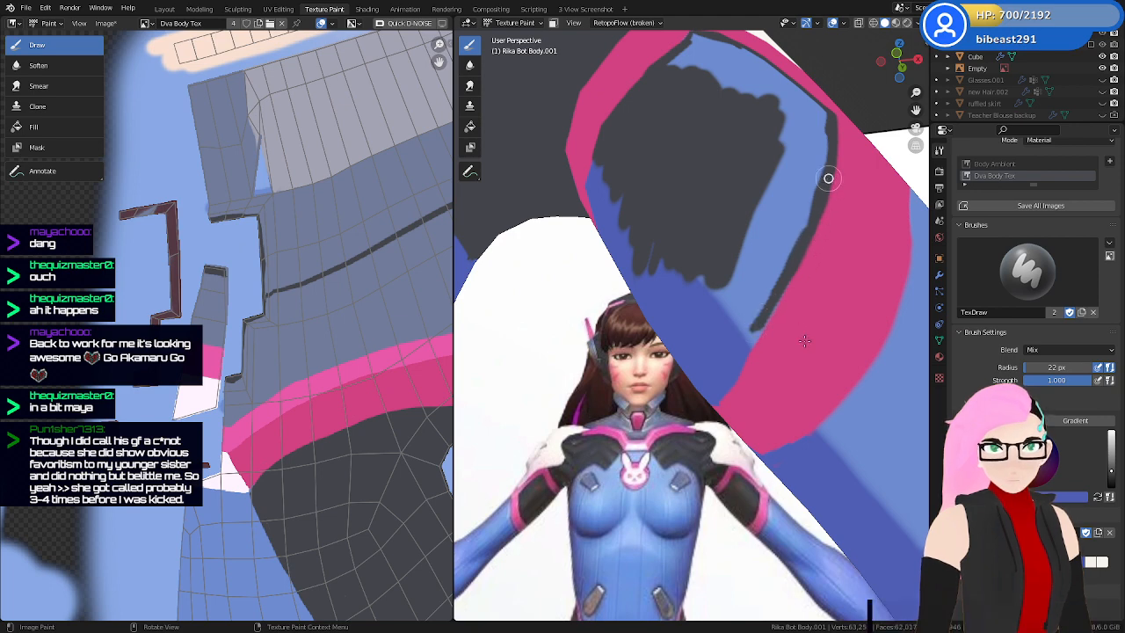
On the back of the upper arm, outline the blue panel in dark grey along the pink band under the shoulder pad and down the lower band
mouse_move(805, 340)
middle_mouse_down()
mouse_move(816, 337)
mouse_move(742, 316)
mouse_move(711, 377)
mouse_move(685, 289)
mouse_move(713, 278)
middle_mouse_up()
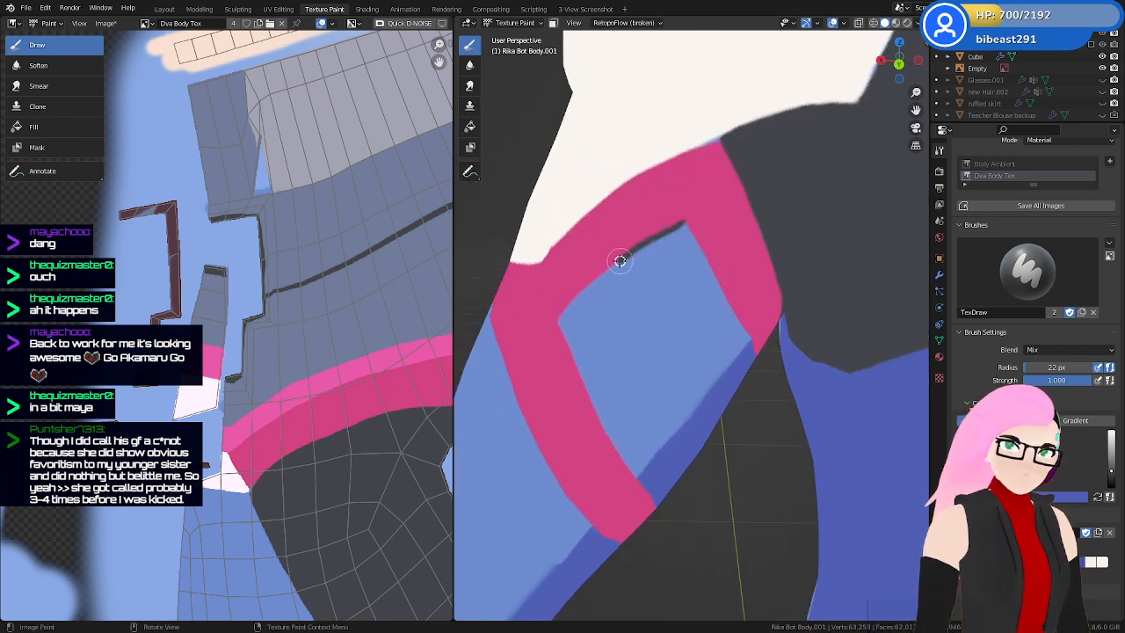
left_click_drag(619, 261, 560, 318)
middle_click_drag(732, 266, 649, 268)
left_click_drag(577, 322, 603, 406)
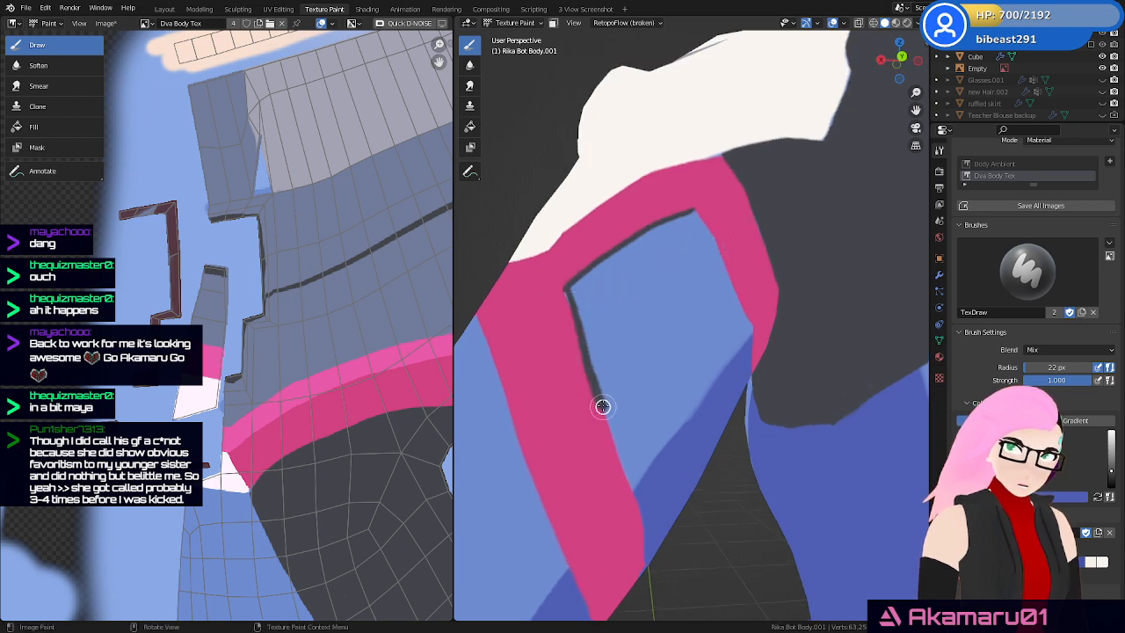
key("ctrl+z")
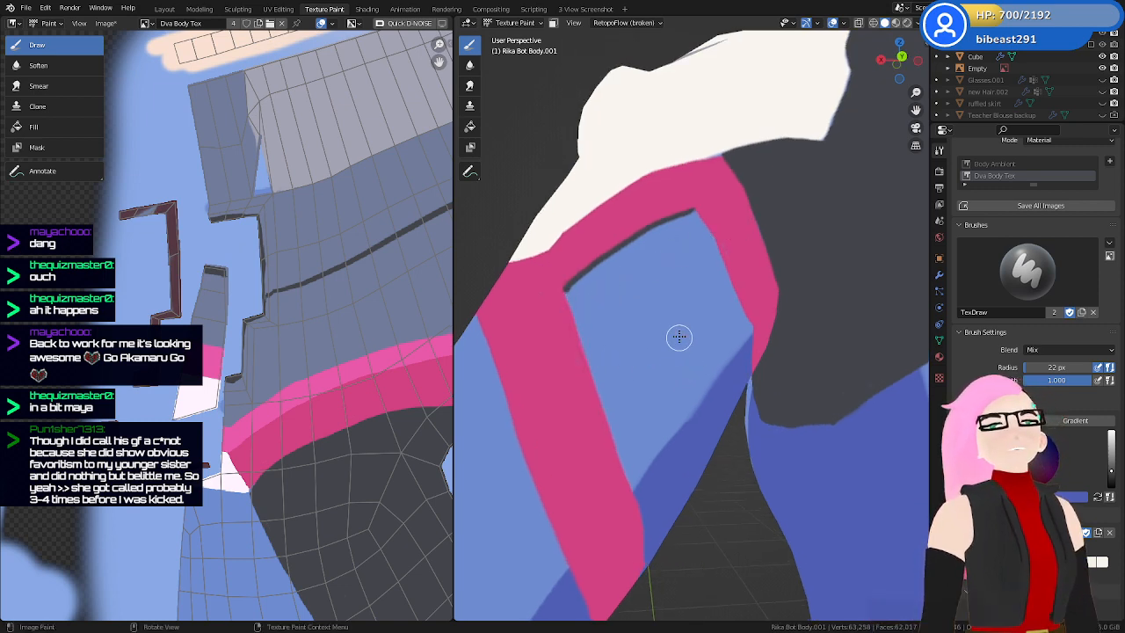
left_click_drag(568, 295, 613, 445)
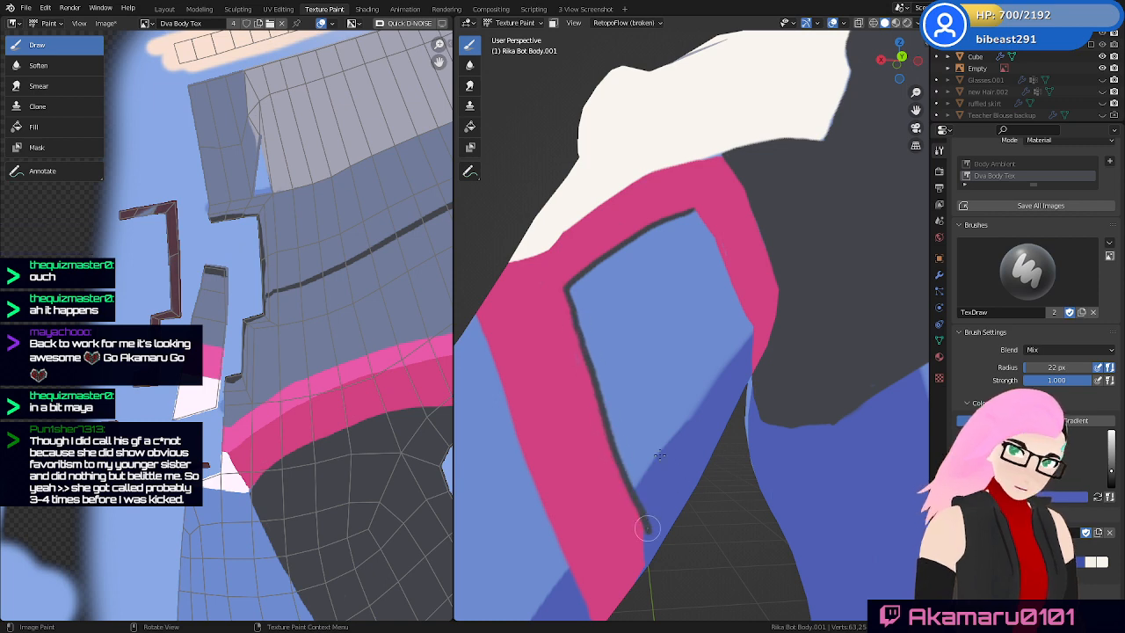
Carry the dark grey outline along the lower pink band around the underside of the arm to join the front outline
mouse_move(661, 455)
middle_mouse_down()
mouse_move(620, 282)
mouse_move(592, 251)
middle_mouse_up()
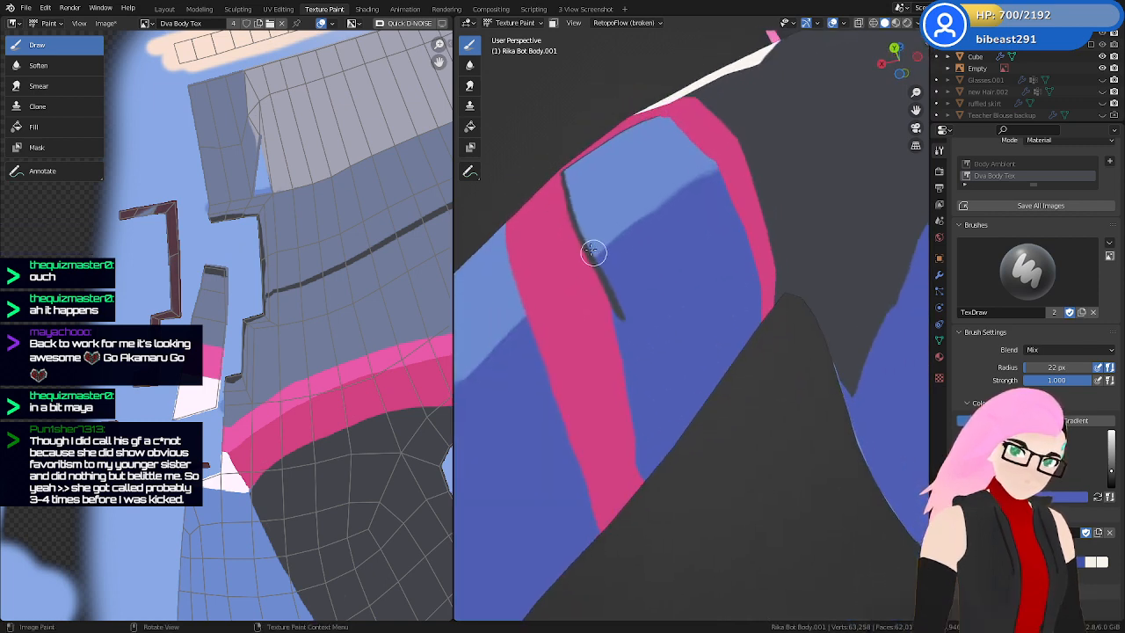
mouse_move(592, 252)
left_mouse_down()
mouse_move(586, 246)
mouse_move(639, 429)
left_mouse_up()
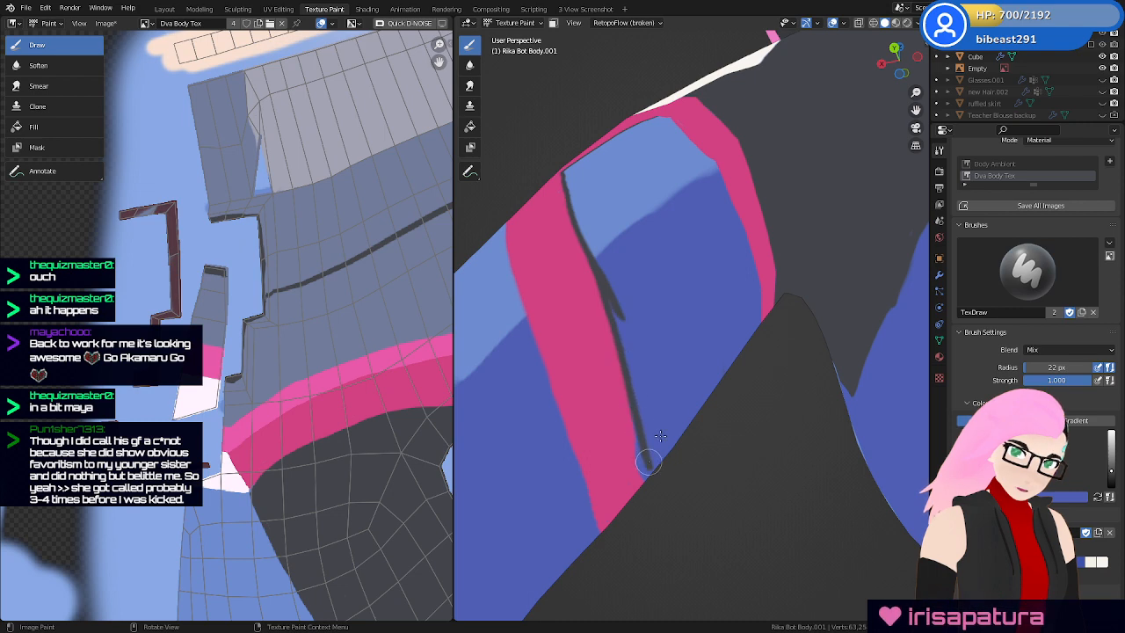
middle_click_drag(648, 461, 824, 409)
mouse_move(844, 384)
left_mouse_down()
mouse_move(761, 442)
mouse_move(676, 460)
left_mouse_up()
middle_click_drag(673, 458, 737, 458)
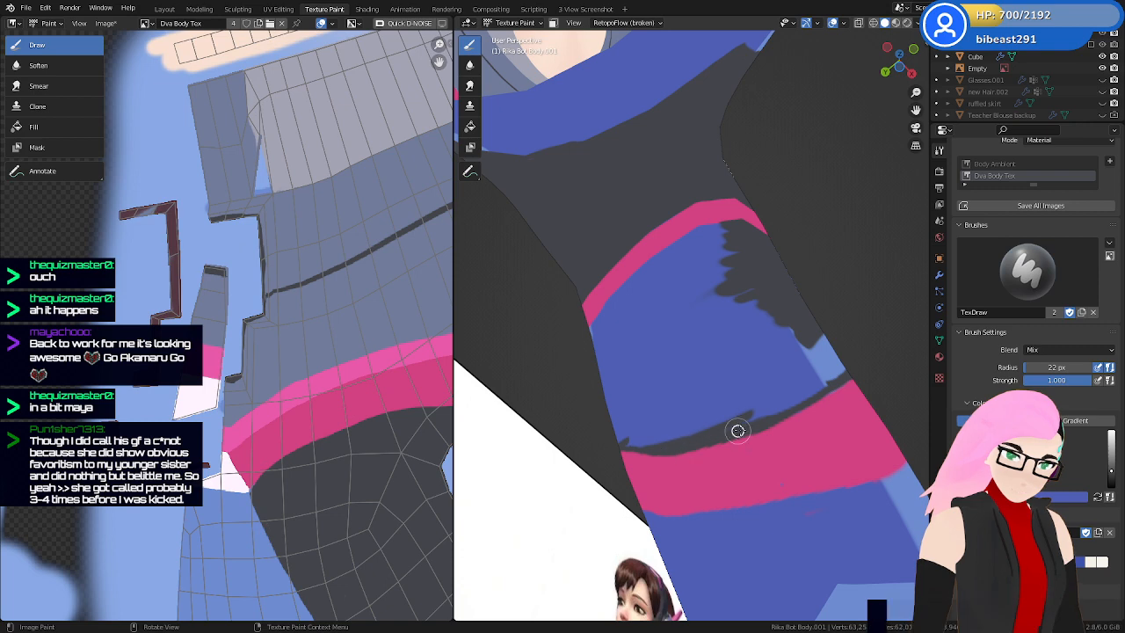
middle_click_drag(766, 414, 792, 412)
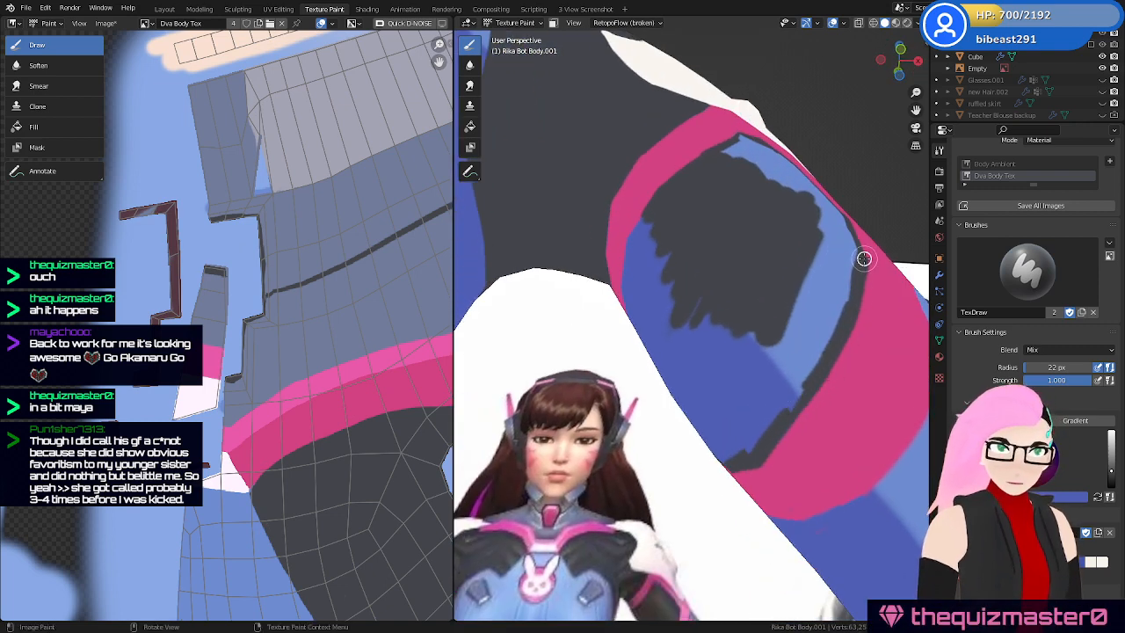
middle_click_drag(865, 325, 862, 322)
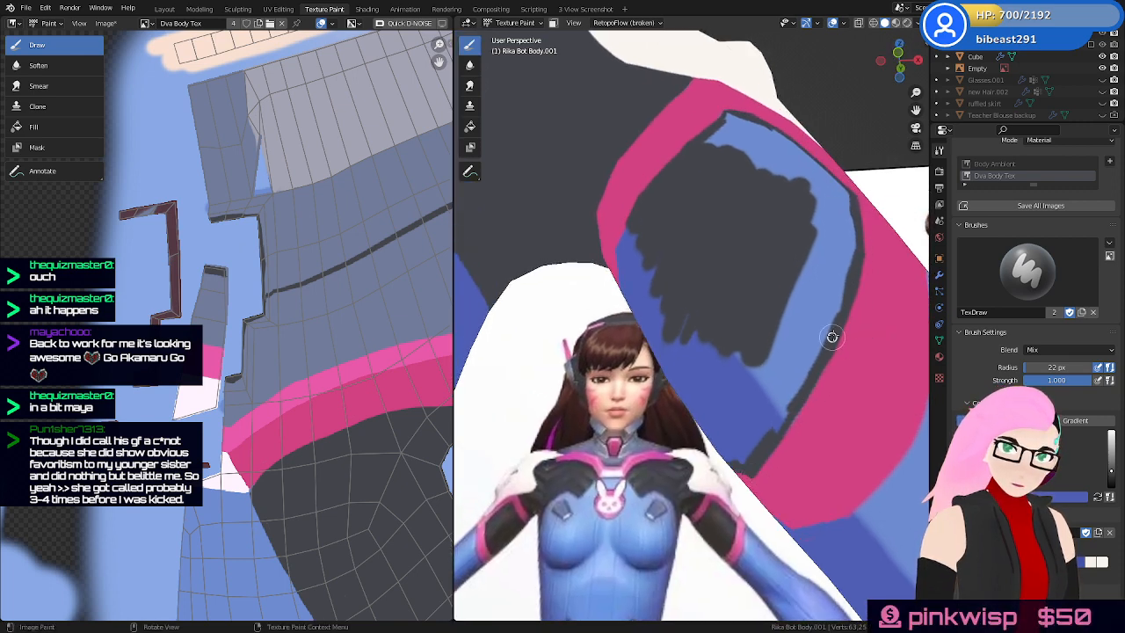
With a 64 px brush, block in the middle of the blue panel on the back of the upper arm with dark grey
middle_click_drag(842, 314, 791, 325)
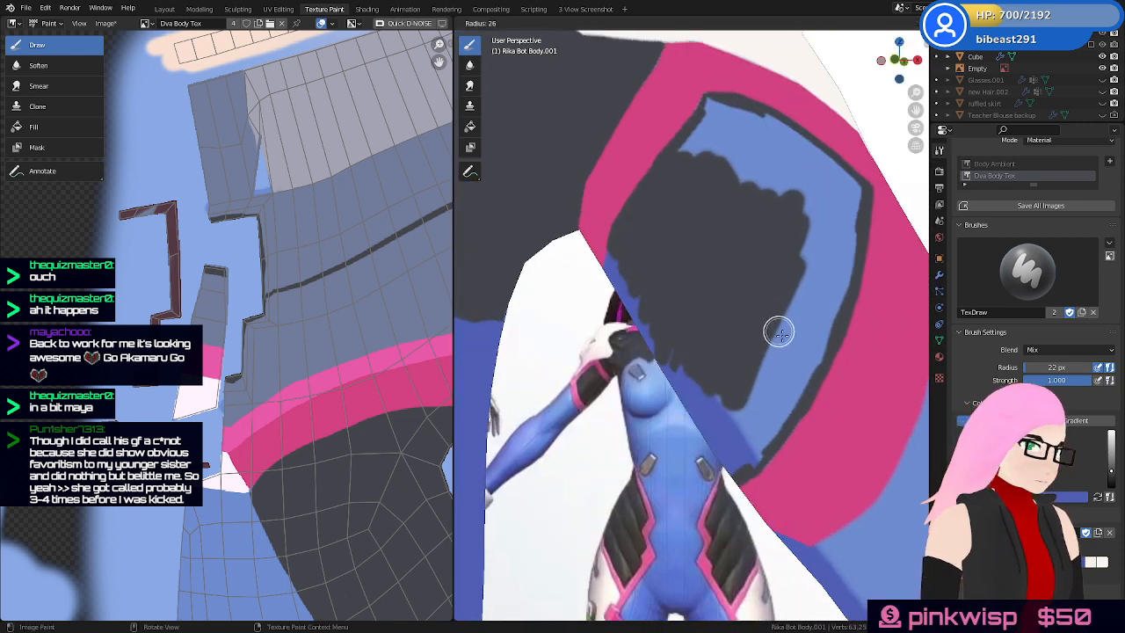
key("f")
left_click(779, 305)
mouse_move(779, 305)
left_mouse_down()
mouse_move(771, 254)
mouse_move(724, 196)
mouse_move(747, 335)
left_mouse_up()
middle_click_drag(748, 336, 888, 308)
mouse_move(692, 316)
left_mouse_down()
mouse_move(695, 369)
mouse_move(674, 368)
left_mouse_up()
middle_click_drag(656, 281, 648, 211)
mouse_move(648, 211)
left_mouse_down()
mouse_move(644, 201)
mouse_move(674, 250)
left_mouse_up()
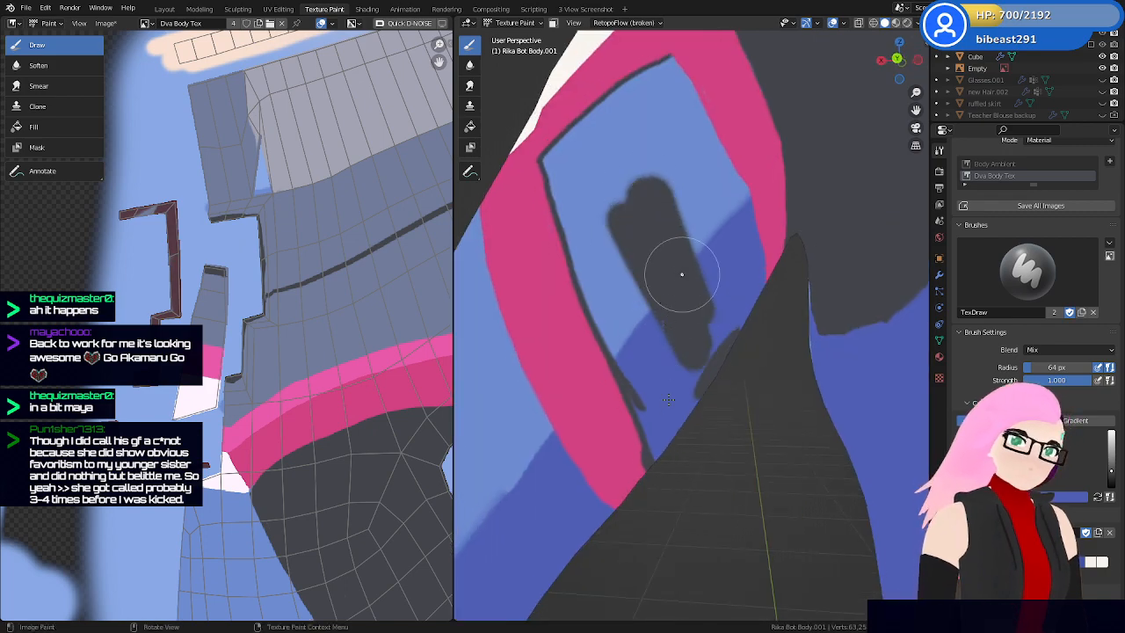
Save the project file and the Dva Body Tex image
key("ctrl+s")
scroll(337, 231, "down", 6)
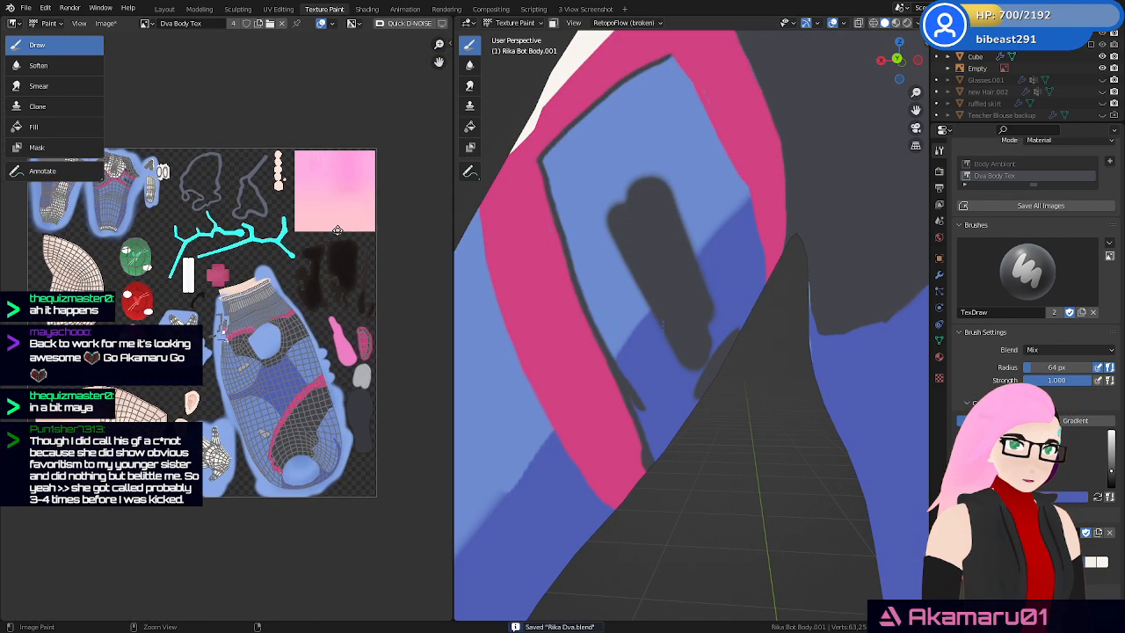
scroll(337, 230, "up", 1)
left_click(105, 23)
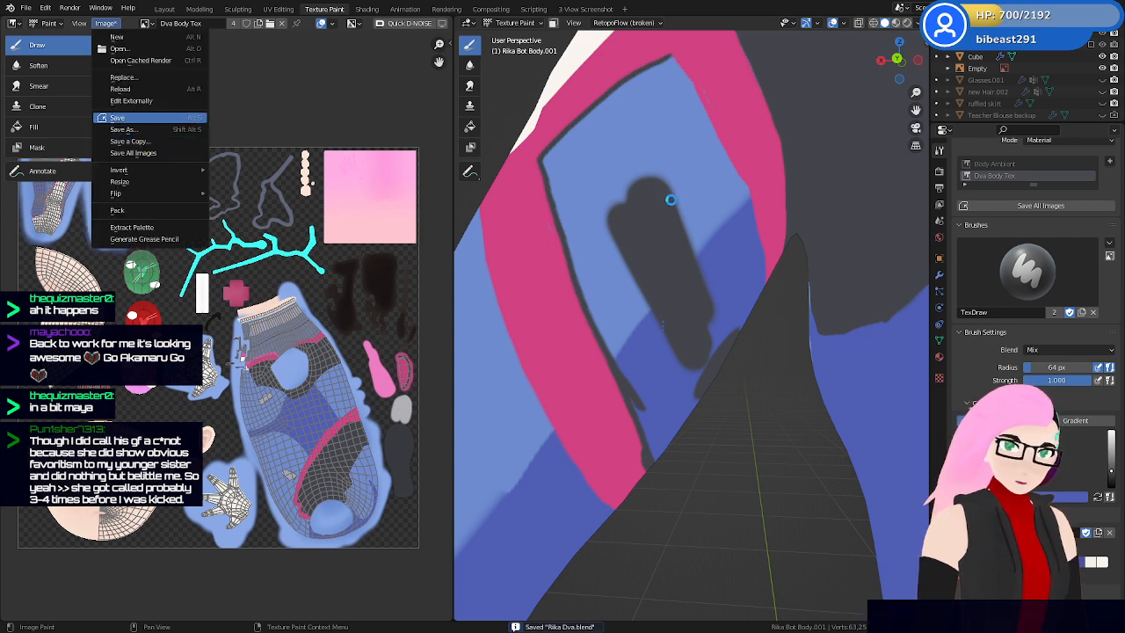
left_click(117, 117)
With a smaller brush, redo the dark grey outline along the pink strap nearest the armpit on the back panel, swapping the colour back from pink
key("f")
left_click(666, 201)
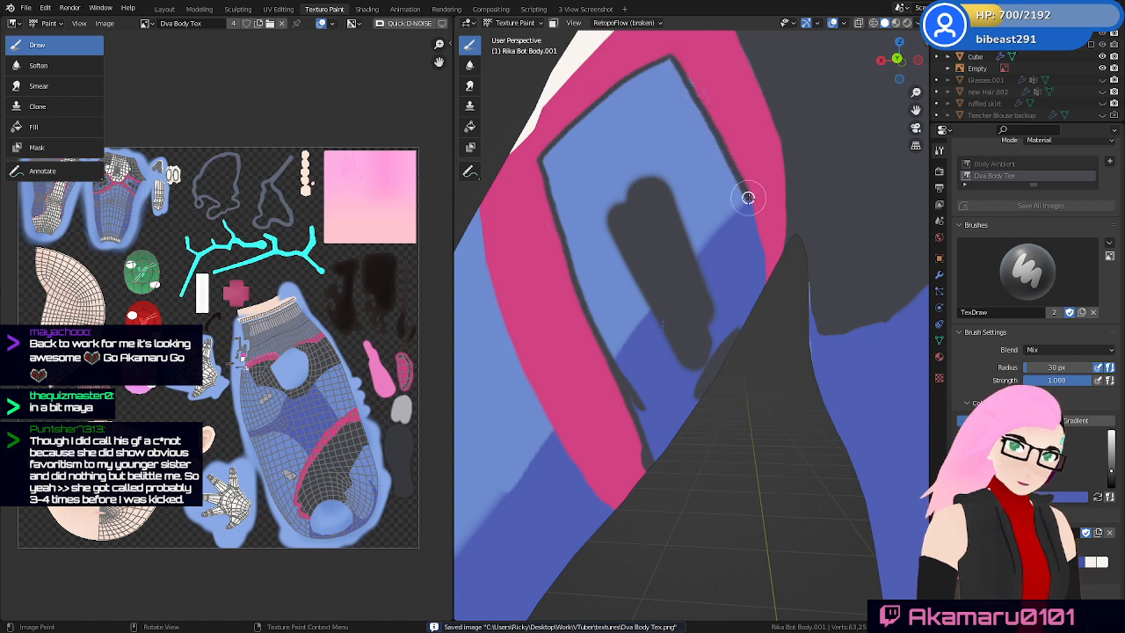
mouse_move(779, 330)
middle_mouse_down()
mouse_move(673, 252)
mouse_move(707, 269)
mouse_move(767, 330)
mouse_move(691, 170)
mouse_move(720, 149)
middle_mouse_up()
key("ctrl+z")
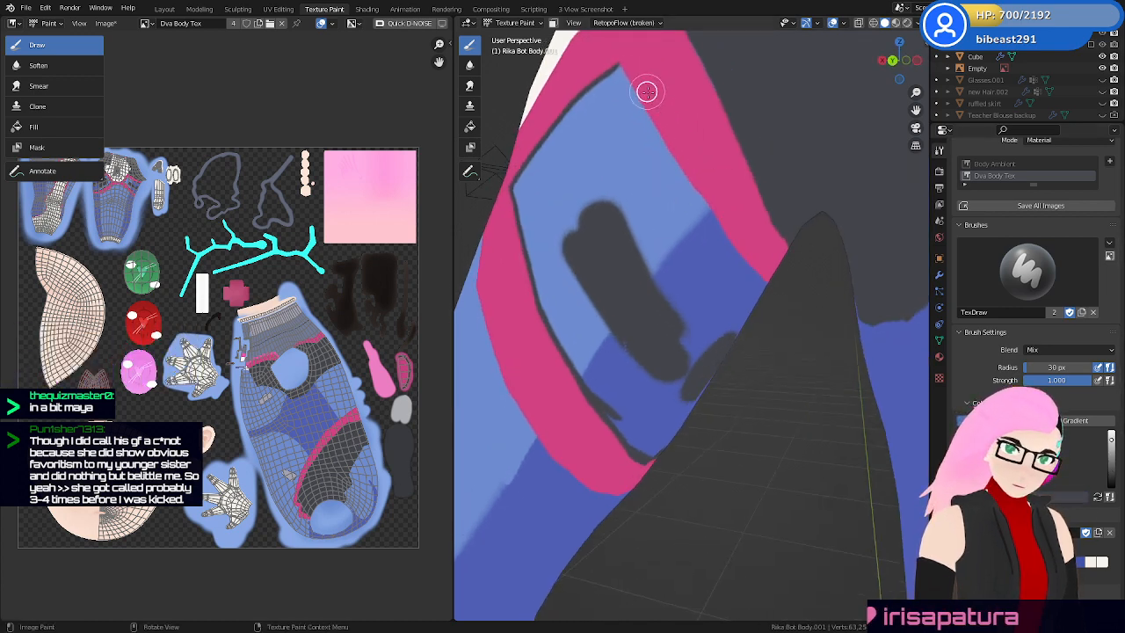
left_click(1098, 497)
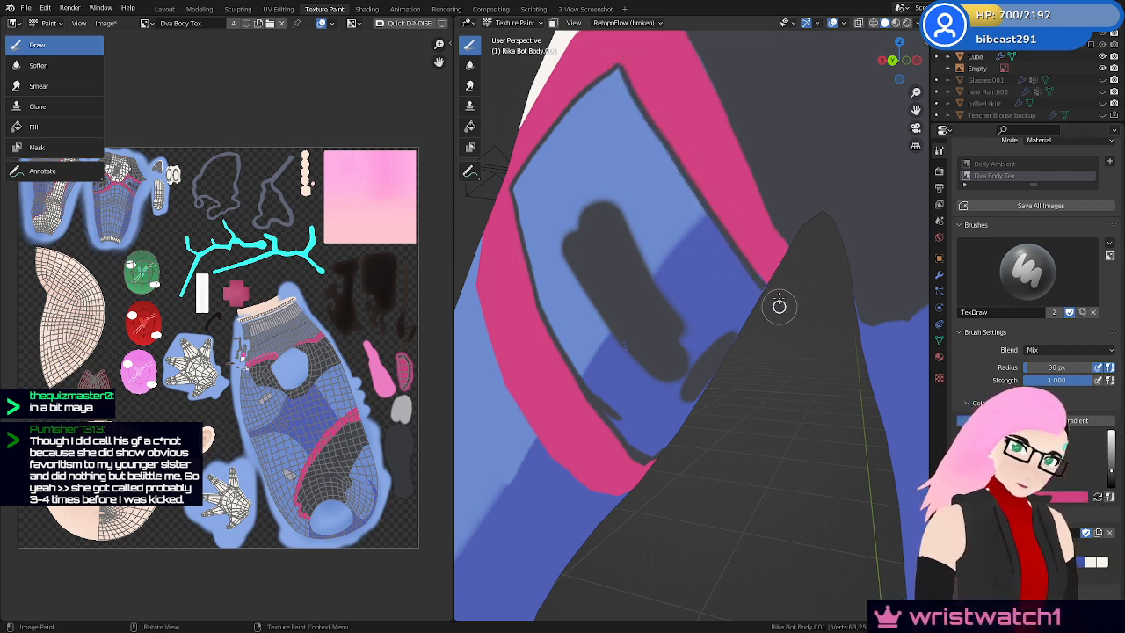
Outline the blue panel on the underside of the arm in dark grey along the pink strap nearest the armpit
middle_click_drag(779, 306, 664, 260)
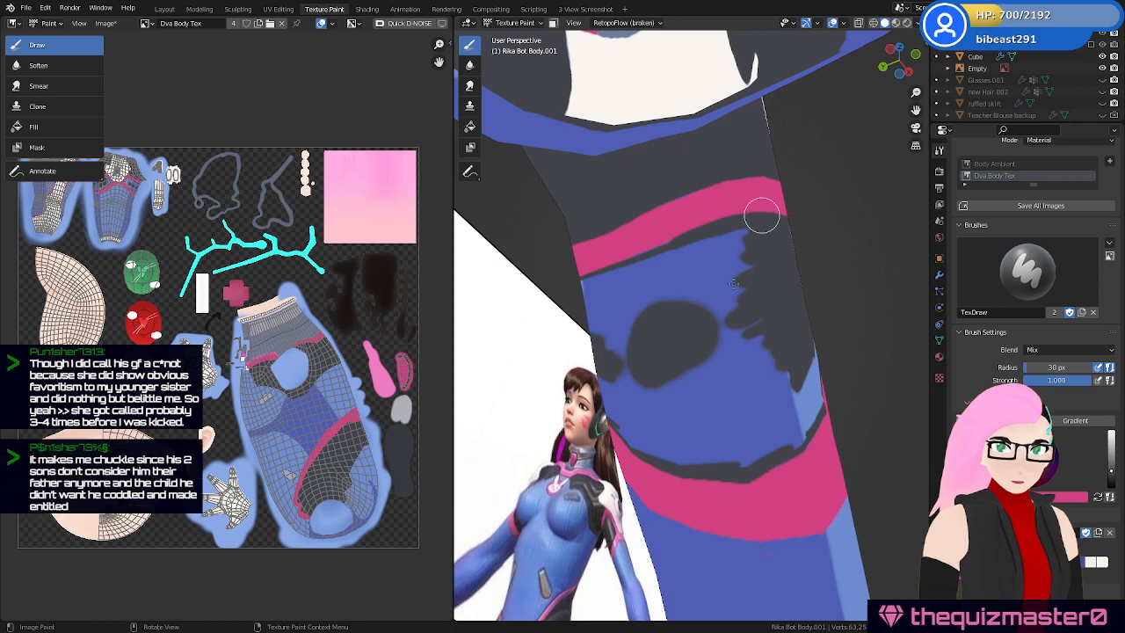
left_click_drag(761, 216, 727, 296)
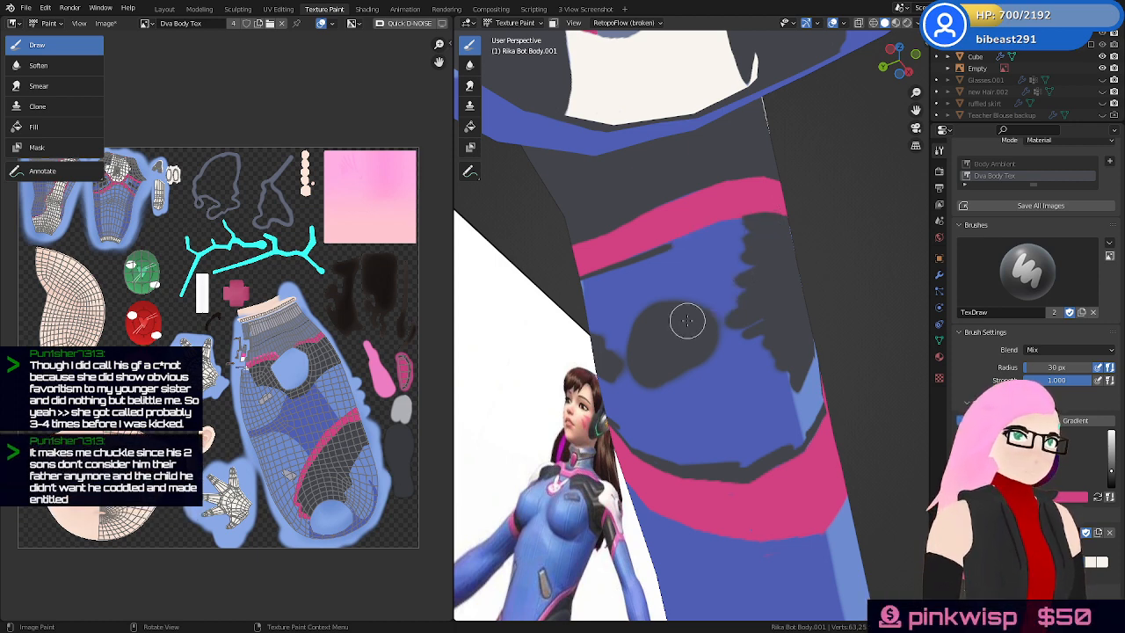
mouse_move(782, 243)
middle_mouse_down()
mouse_move(729, 239)
mouse_move(642, 254)
middle_mouse_up()
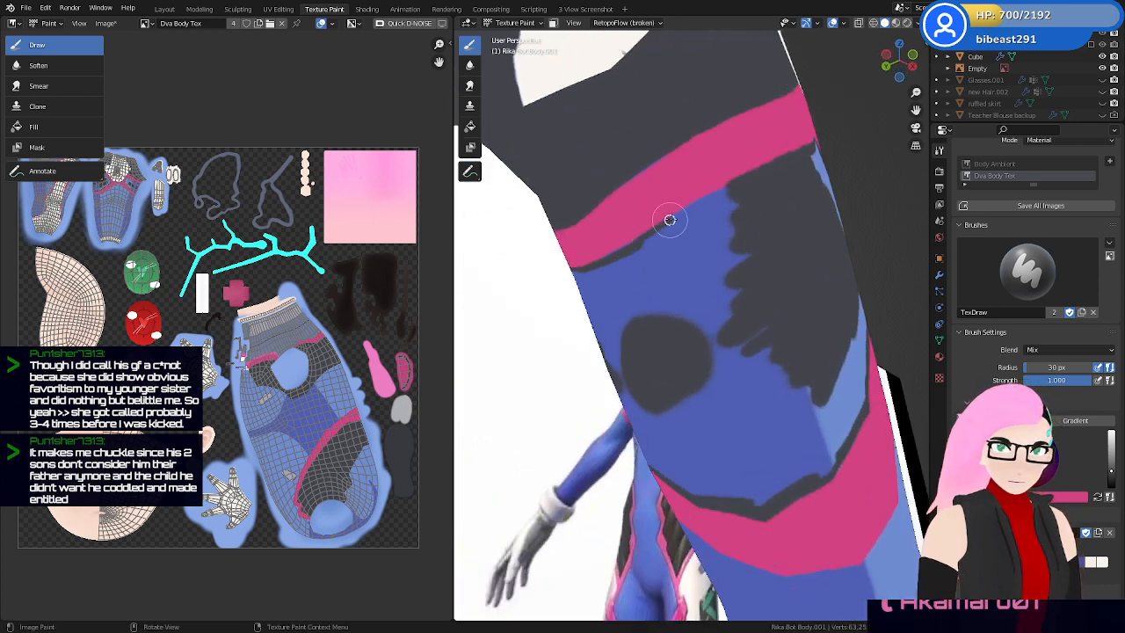
middle_click_drag(763, 173, 812, 225)
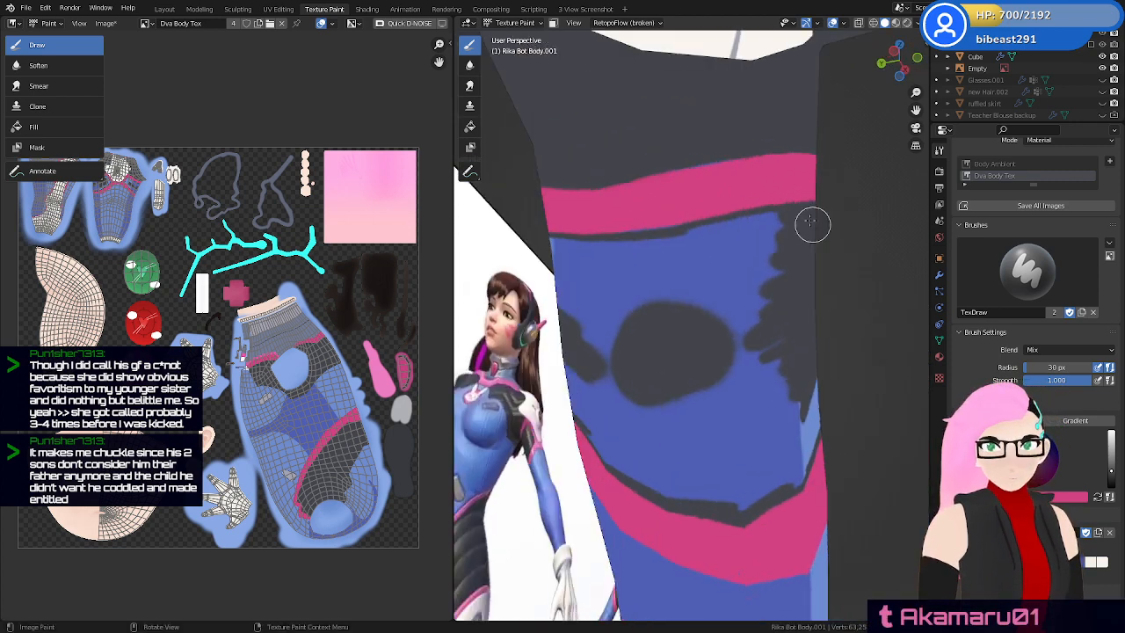
Fill the blue underside of the upper-arm panel with dark grey below the armpit strap, enlarging the brush to 62 px
mouse_move(767, 222)
left_mouse_down()
mouse_move(678, 241)
mouse_move(782, 246)
mouse_move(741, 267)
mouse_move(621, 287)
mouse_move(639, 307)
left_mouse_up()
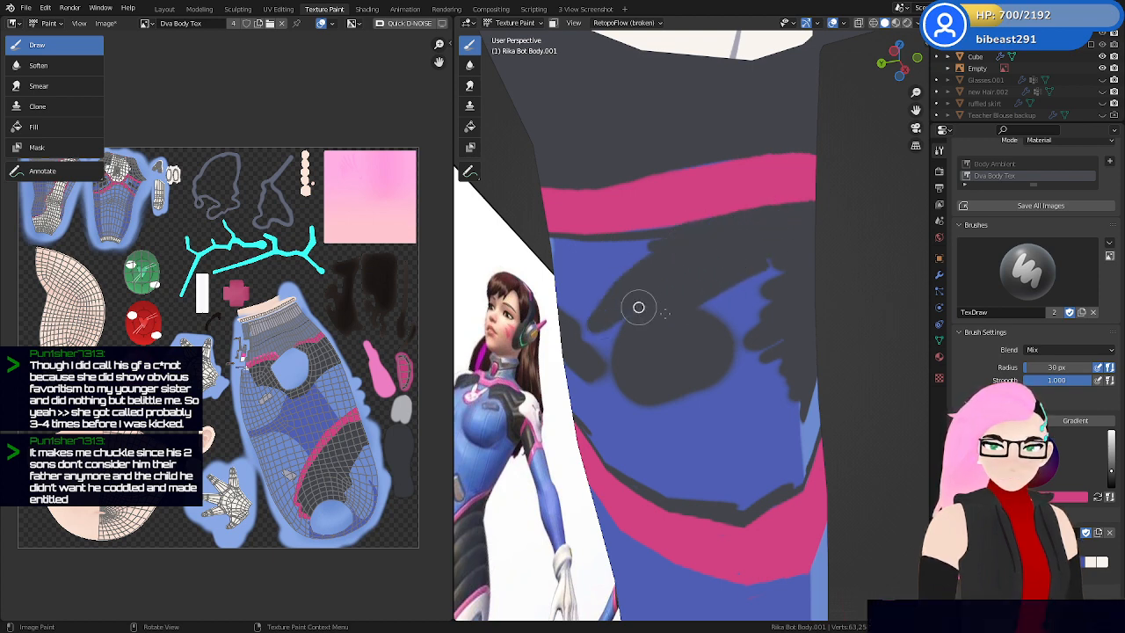
mouse_move(739, 319)
middle_mouse_down()
mouse_move(818, 309)
mouse_move(672, 294)
middle_mouse_up()
mouse_move(673, 295)
left_mouse_down()
mouse_move(645, 234)
mouse_move(656, 226)
mouse_move(619, 186)
mouse_move(621, 269)
mouse_move(606, 279)
mouse_move(603, 320)
mouse_move(672, 381)
mouse_move(666, 360)
left_mouse_up()
mouse_move(642, 265)
middle_mouse_down()
mouse_move(621, 246)
mouse_move(617, 257)
middle_mouse_up()
mouse_move(583, 262)
left_mouse_down()
mouse_move(625, 335)
mouse_move(620, 356)
mouse_move(641, 269)
mouse_move(701, 304)
left_mouse_up()
mouse_move(701, 305)
middle_mouse_down()
mouse_move(749, 343)
mouse_move(652, 400)
middle_mouse_up()
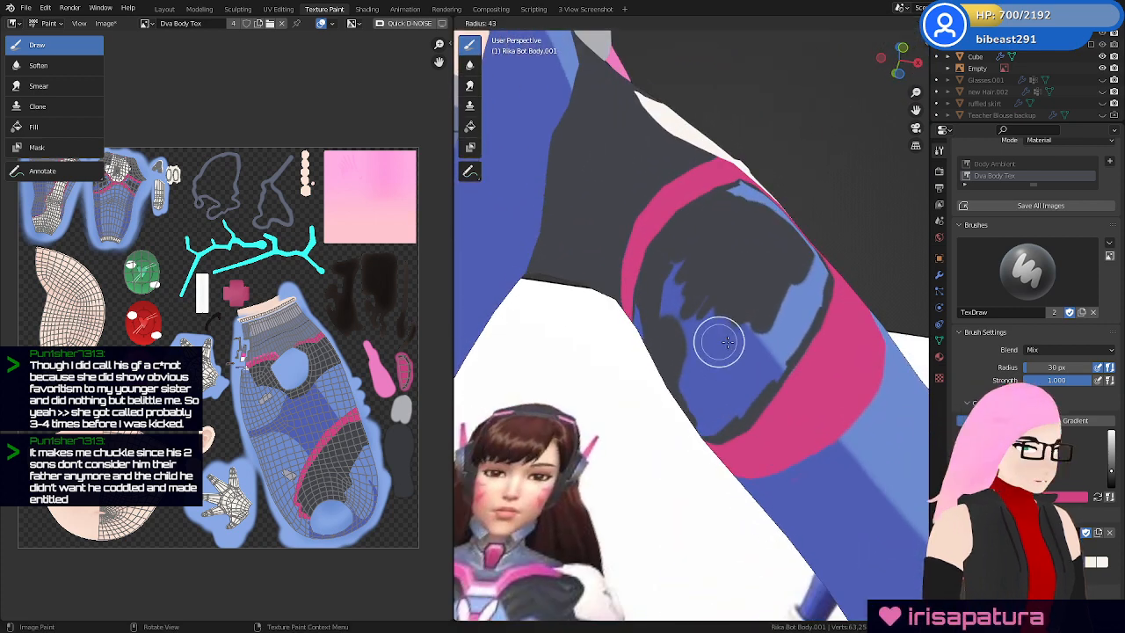
mouse_move(716, 334)
left_mouse_down()
mouse_move(694, 376)
mouse_move(686, 360)
left_mouse_up()
key("f")
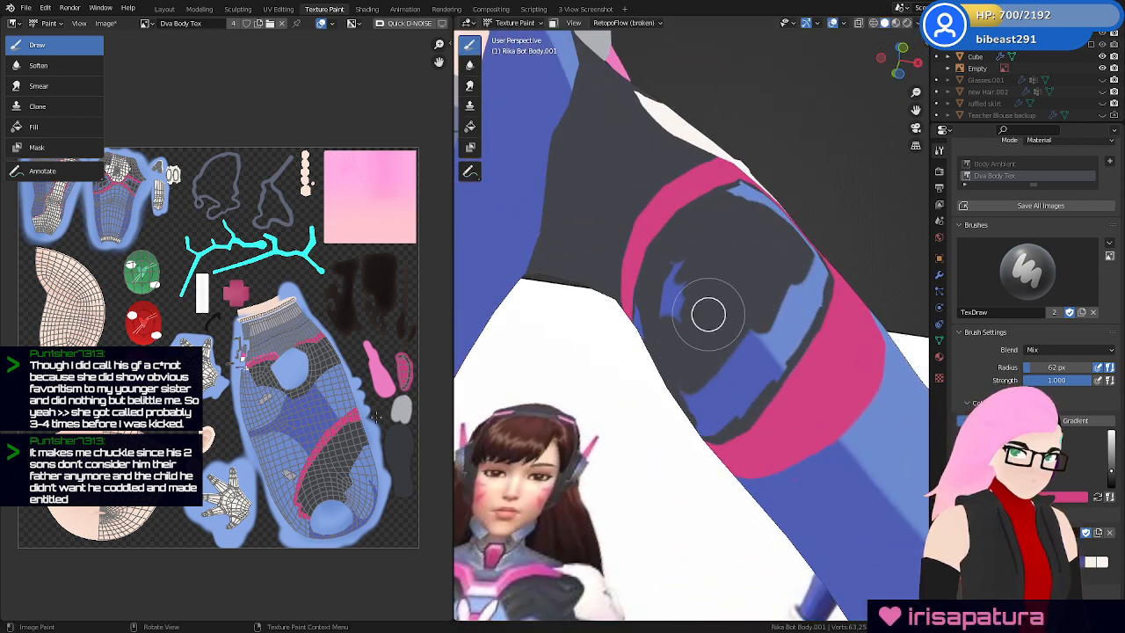
With a 30 px brush on the UV texture, fill most of the remaining blue in the upper-arm panel between the pink straps with dark grey
middle_click_drag(138, 173, 189, 202)
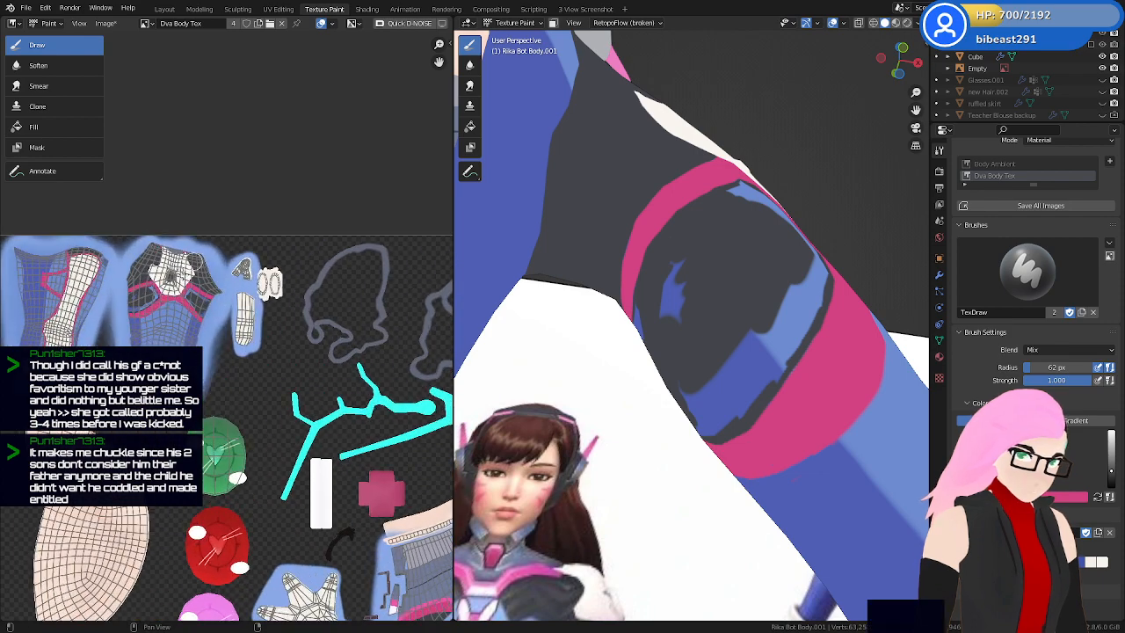
mouse_move(152, 319)
middle_mouse_down()
mouse_move(240, 329)
mouse_move(333, 409)
middle_mouse_up()
scroll(240, 329, "up", 8)
middle_click_drag(334, 409, 329, 321, "ctrl")
key("f")
left_click(204, 314)
left_click_drag(128, 305, 151, 271)
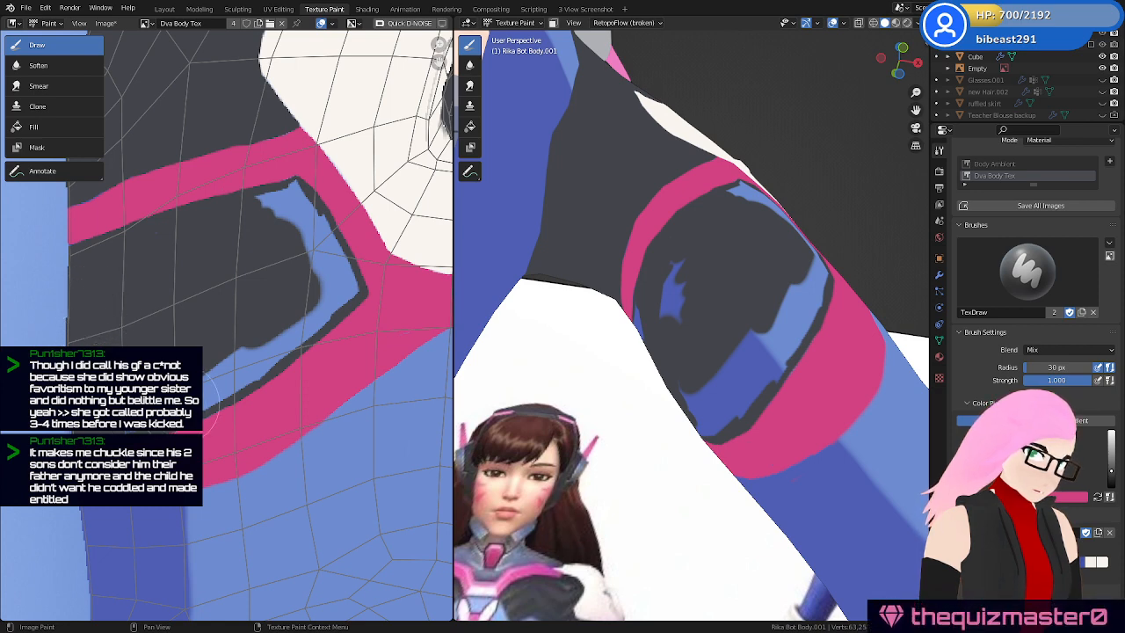
mouse_move(286, 276)
left_mouse_down()
mouse_move(259, 206)
mouse_move(296, 194)
mouse_move(307, 233)
left_mouse_up()
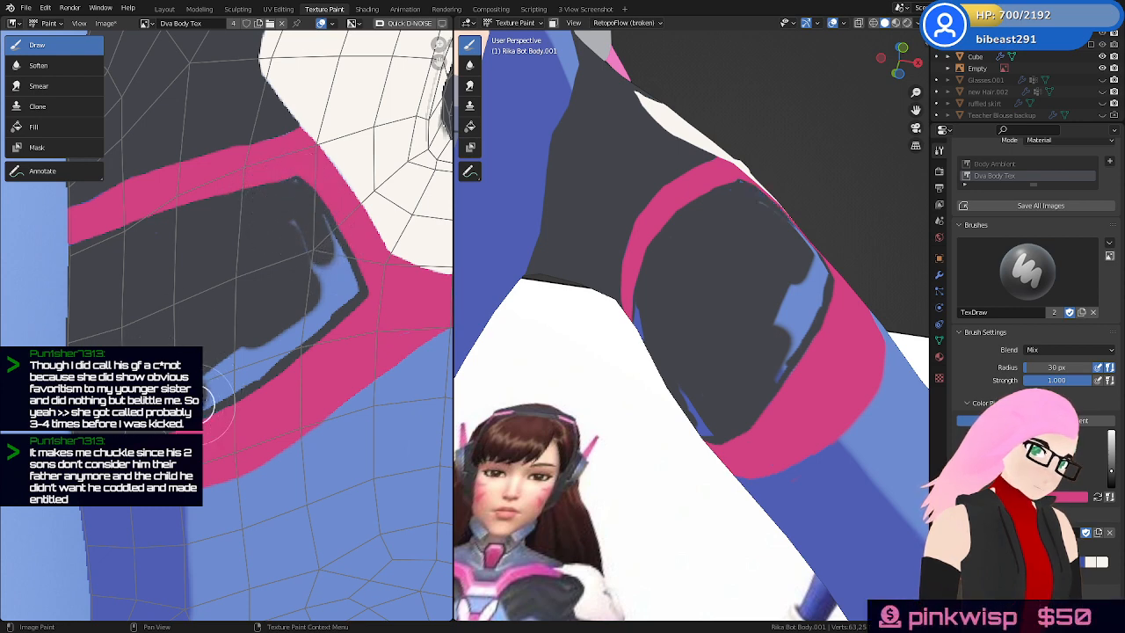
mouse_move(197, 400)
left_mouse_down()
mouse_move(307, 311)
mouse_move(268, 331)
left_mouse_up()
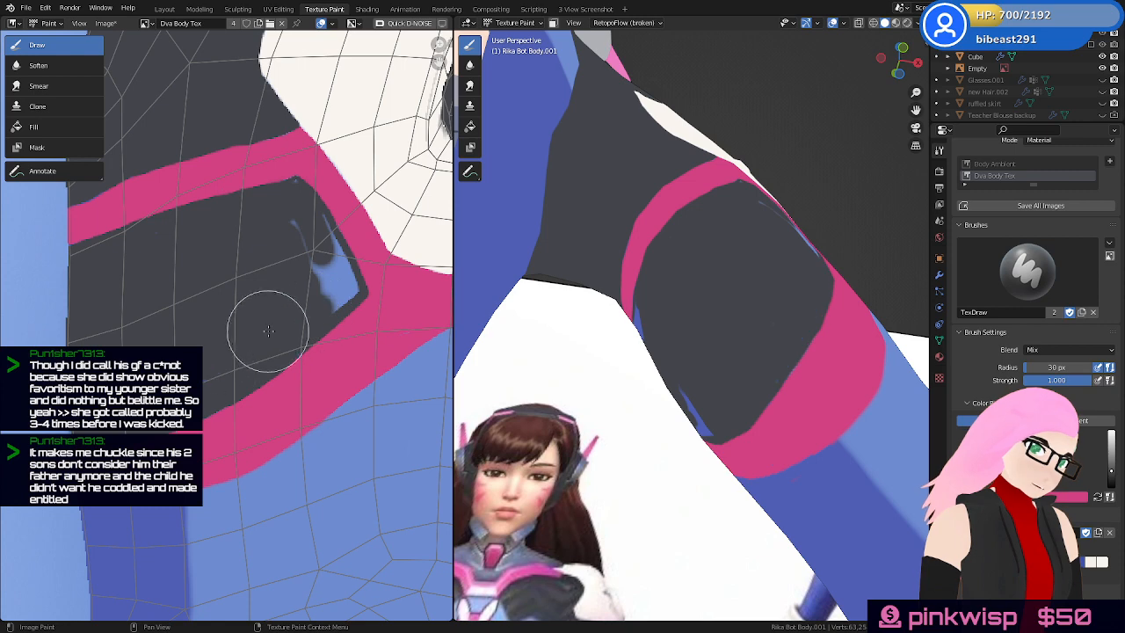
Reduce the brush to 16 px and paint the last blue patches in that panel's pointed inner corner dark grey
key("f")
left_click(291, 333)
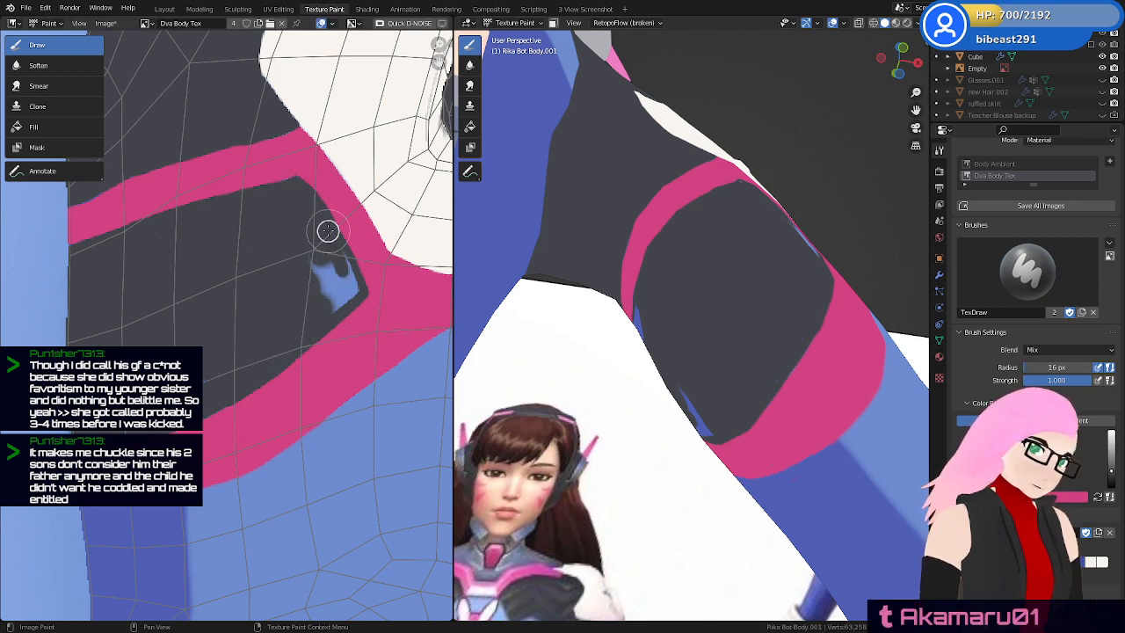
left_click_drag(335, 308, 330, 260)
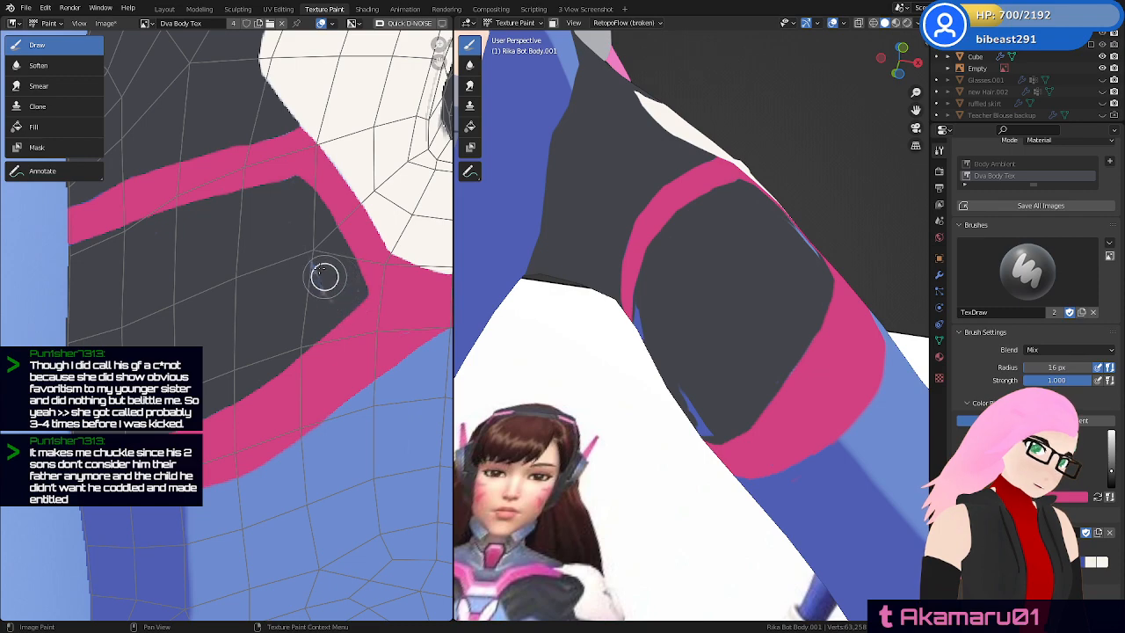
Examine the suit on the model from the back, side and front for underarm panels that are still partly blue
middle_click_drag(287, 345, 287, 466, "ctrl")
middle_click_drag(356, 348, 382, 431, "ctrl")
middle_click_drag(383, 431, 314, 326)
middle_click_drag(666, 327, 606, 332, "ctrl")
middle_click_drag(333, 297, 303, 364, "ctrl")
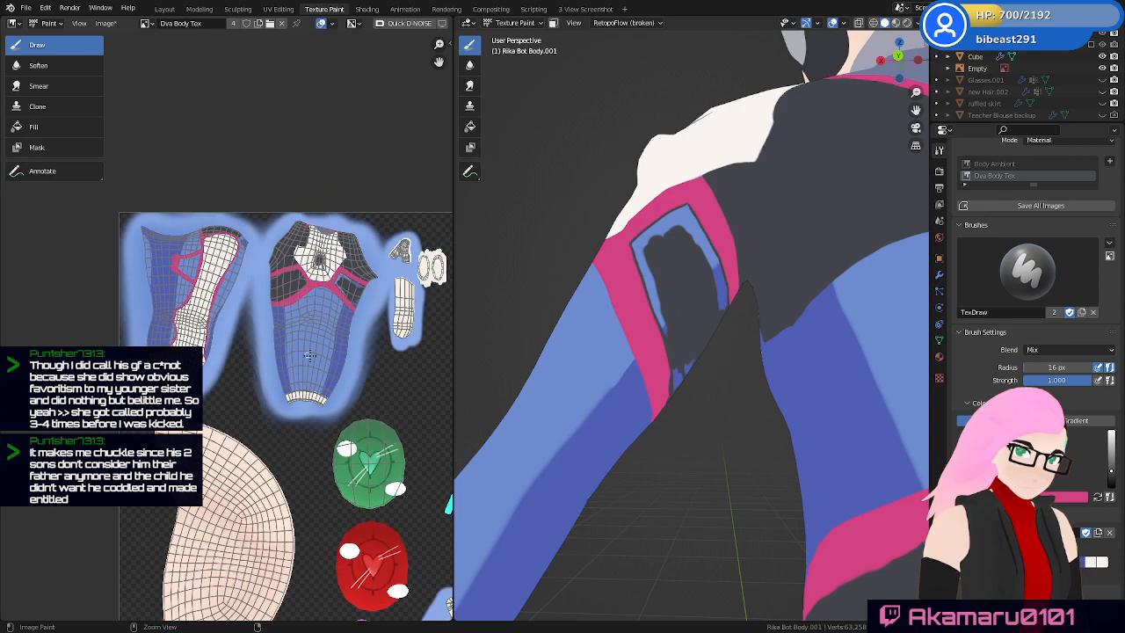
middle_click_drag(694, 308, 746, 373)
middle_click_drag(746, 373, 435, 348)
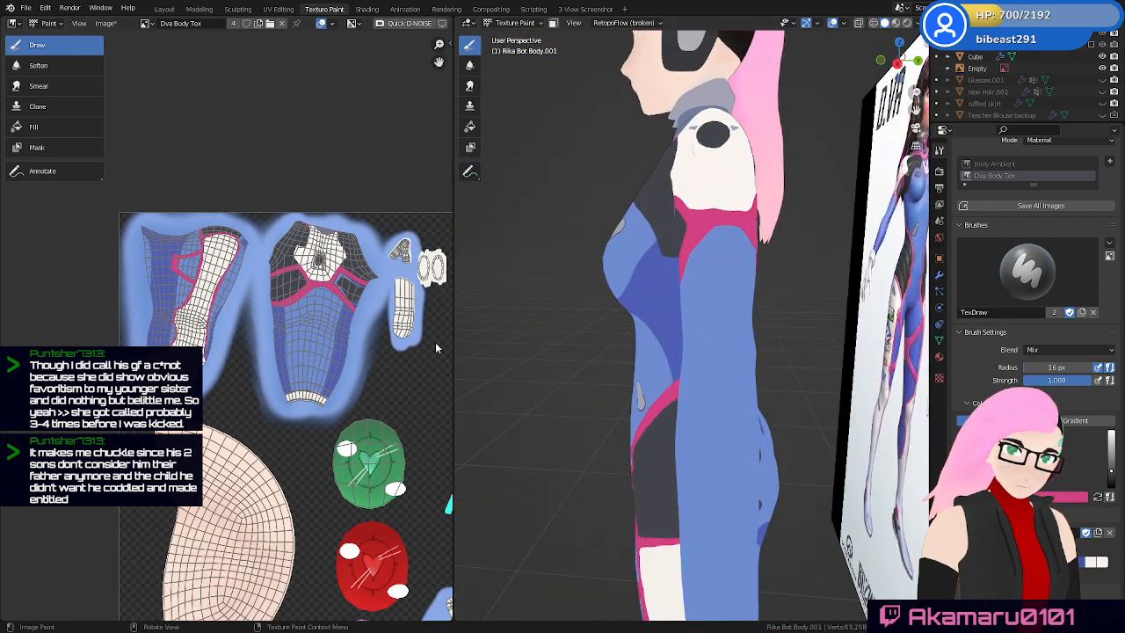
middle_click_drag(689, 289, 693, 380, "ctrl")
middle_click_drag(692, 379, 707, 490)
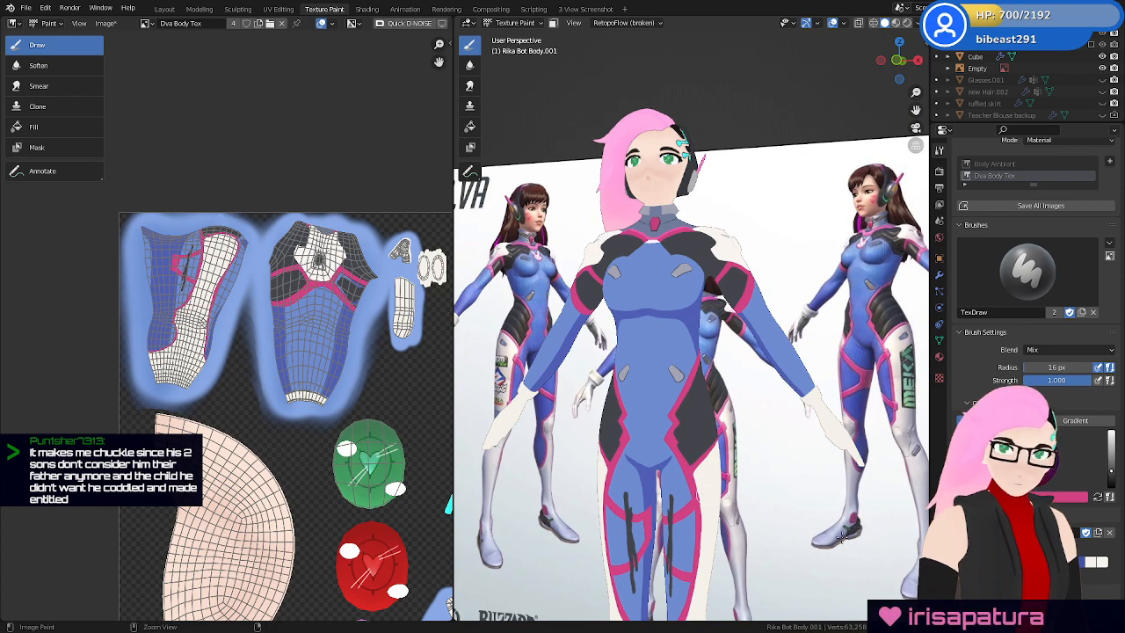
On the opposite upper-arm panel of the back texture, fill the blue along both pink straps and the outer edge with dark grey
scroll(356, 356, "up", 6)
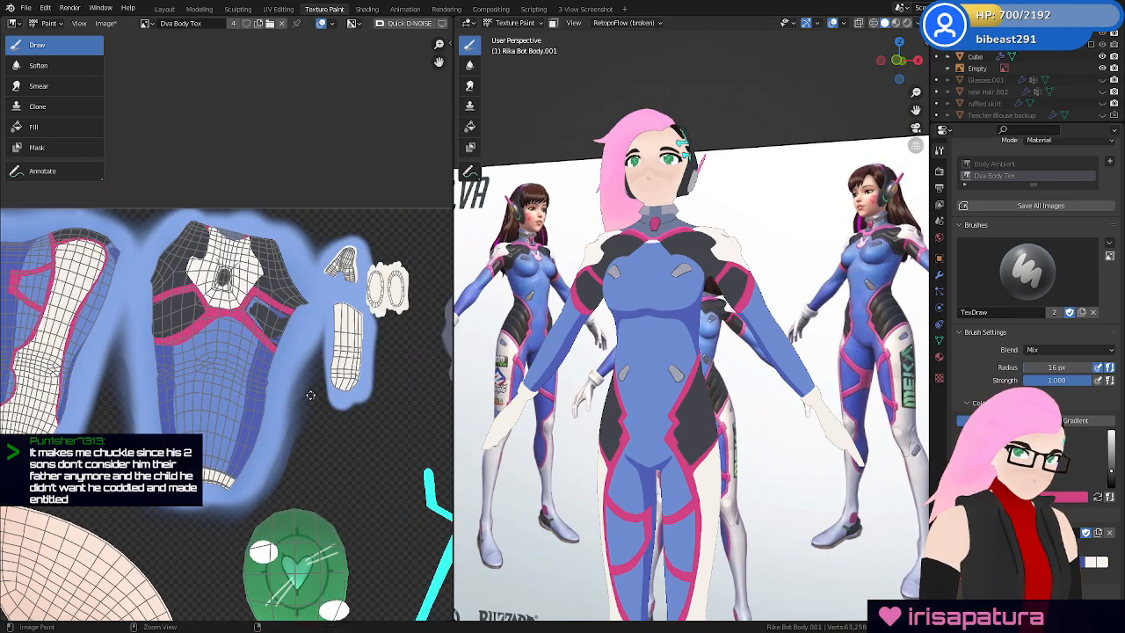
scroll(268, 382, "up", 6)
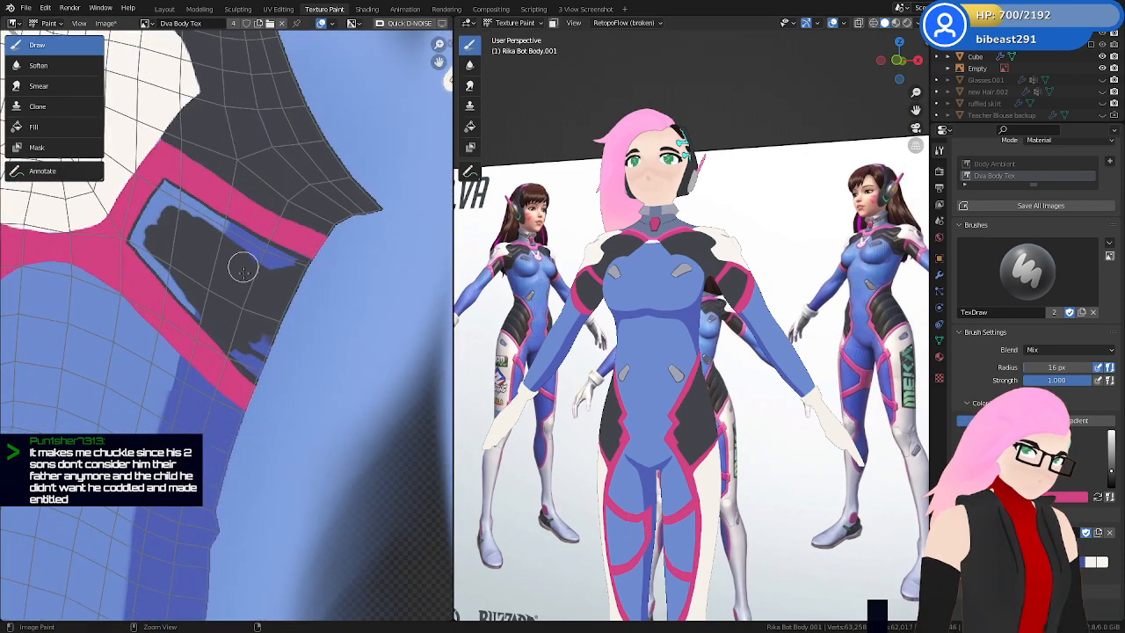
middle_click_drag(283, 228, 285, 264)
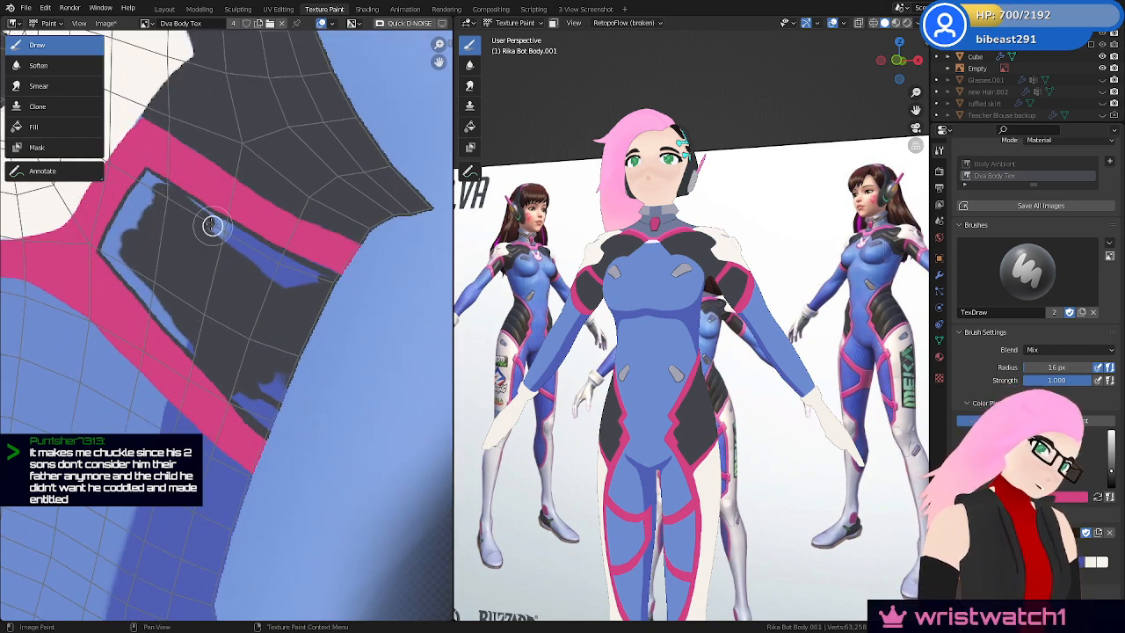
mouse_move(251, 248)
left_mouse_down()
mouse_move(234, 238)
mouse_move(251, 256)
mouse_move(308, 271)
left_mouse_up()
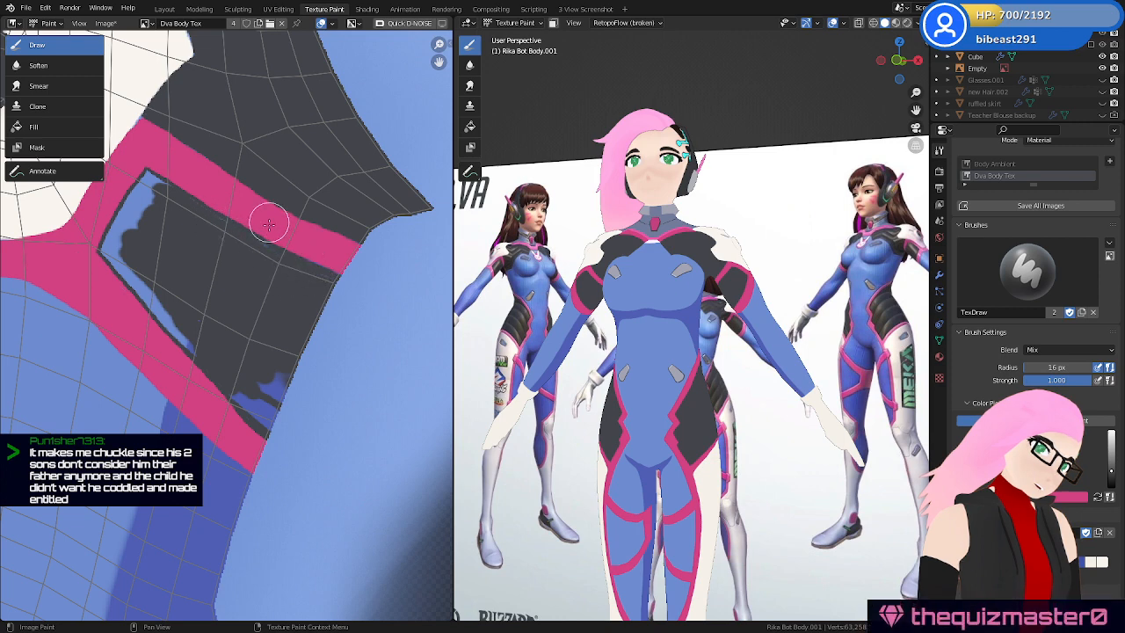
mouse_move(233, 376)
left_mouse_down()
mouse_move(234, 393)
mouse_move(271, 365)
left_mouse_up()
mouse_move(162, 269)
left_mouse_down()
mouse_move(105, 246)
mouse_move(172, 324)
left_mouse_up()
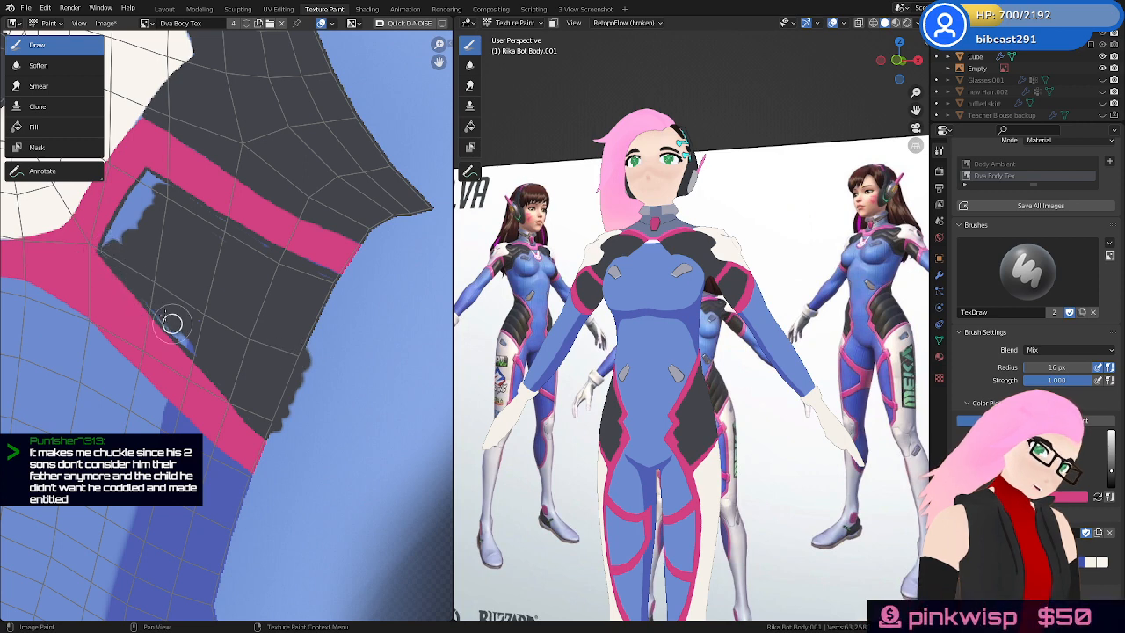
Paint the remaining blue in the inner corner of the opposite upper-arm panel dark grey, including the small leftover specks
mouse_move(171, 264)
middle_mouse_down()
mouse_move(307, 343)
mouse_move(281, 264)
middle_mouse_up()
mouse_move(265, 236)
left_mouse_down()
mouse_move(279, 241)
mouse_move(261, 226)
mouse_move(224, 290)
mouse_move(256, 250)
left_mouse_up()
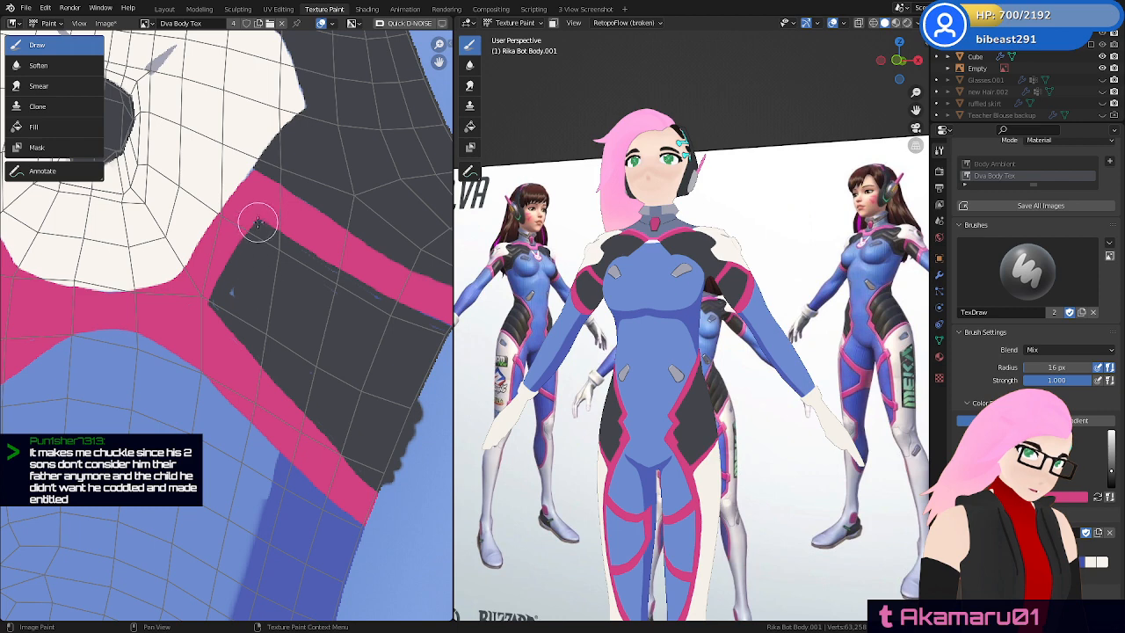
middle_click_drag(281, 300, 304, 168, "ctrl")
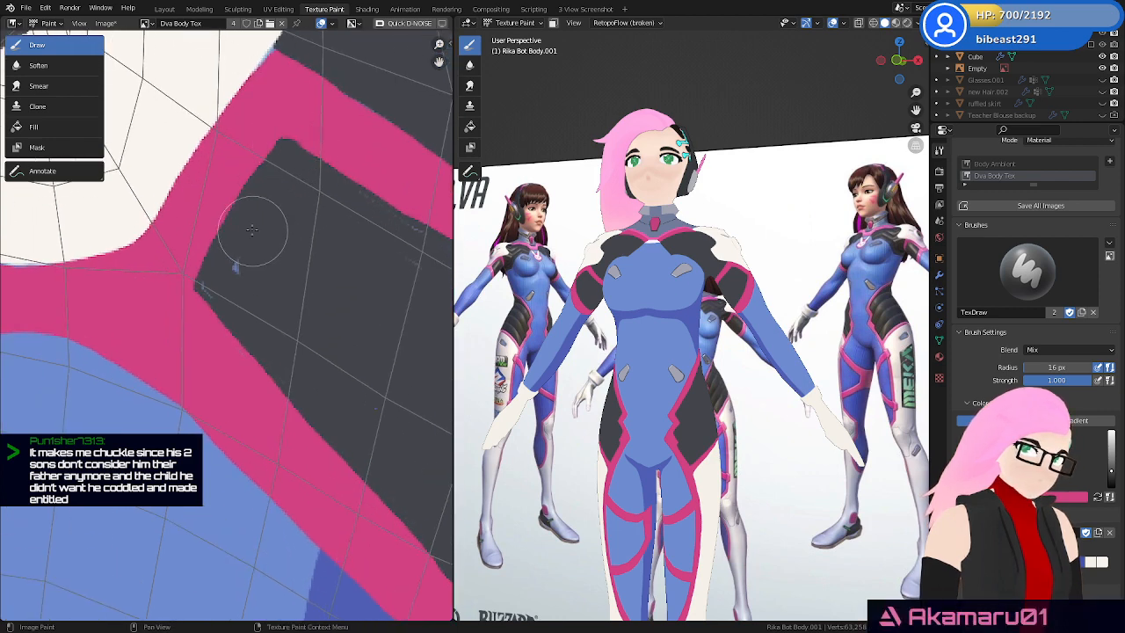
mouse_move(241, 253)
left_mouse_down()
mouse_move(208, 291)
mouse_move(226, 305)
left_mouse_up()
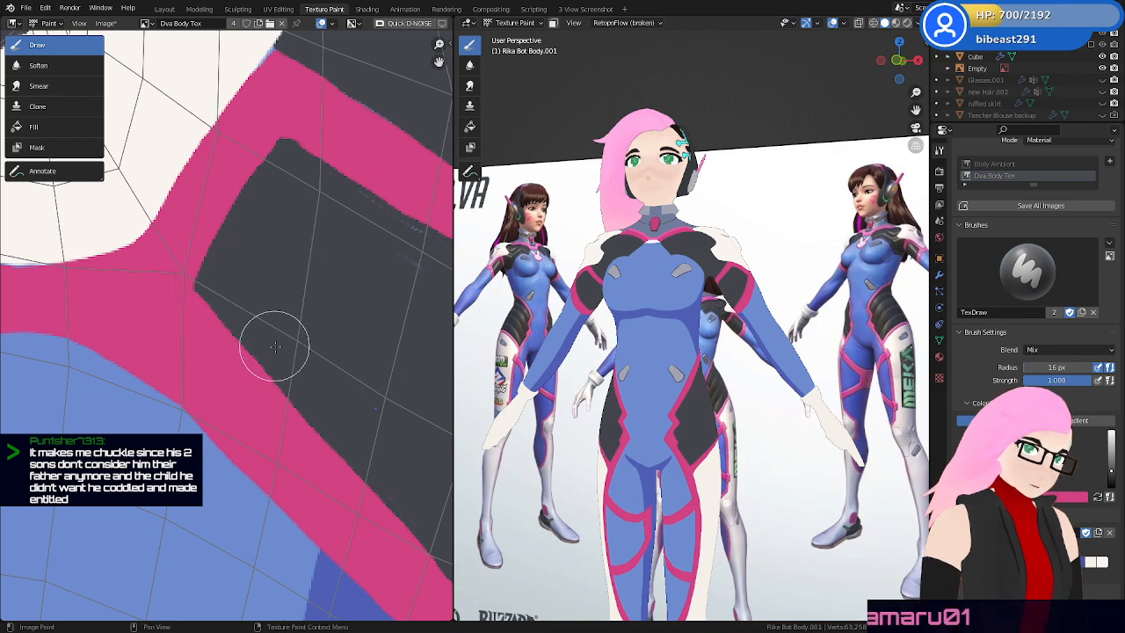
Zoom out on the finished back texture, turn the model to its side, and save the project
mouse_move(298, 250)
middle_mouse_down("ctrl")
mouse_move(317, 345)
mouse_move(343, 323)
mouse_move(342, 123)
middle_mouse_up("ctrl")
middle_click_drag(675, 370, 714, 346)
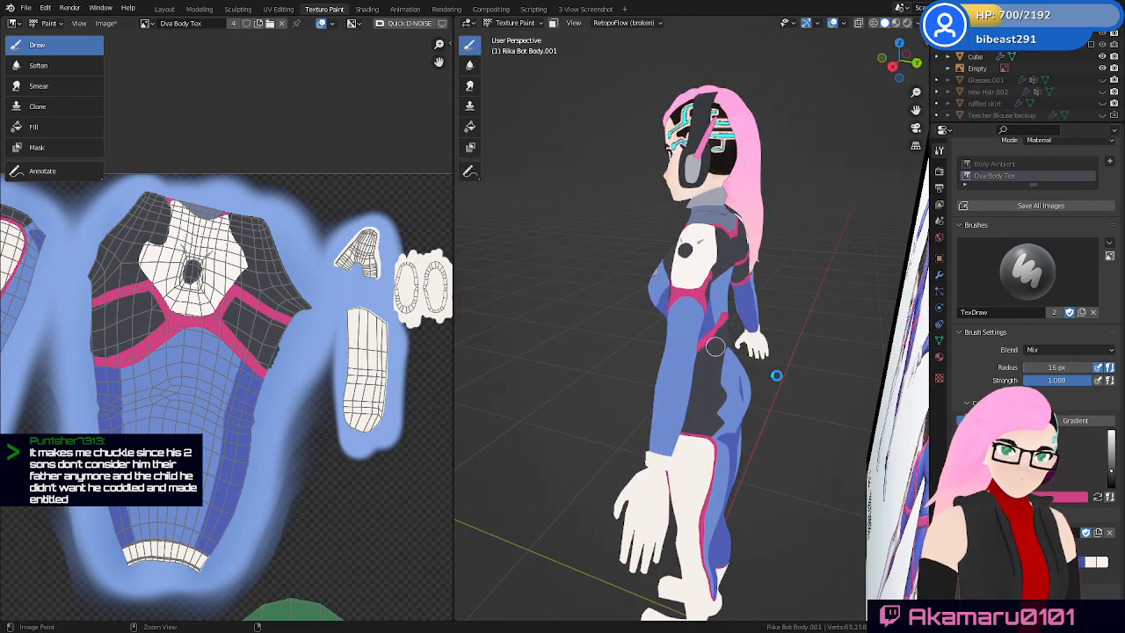
key("ctrl+s")
Compare the painted suit's chest, arms and legs with the D.Va reference sheet from several angles
middle_click_drag(777, 376, 757, 337)
middle_click_drag(828, 438, 814, 438)
middle_click_drag(915, 487, 826, 437, "shift")
middle_click_drag(794, 483, 778, 432, "shift")
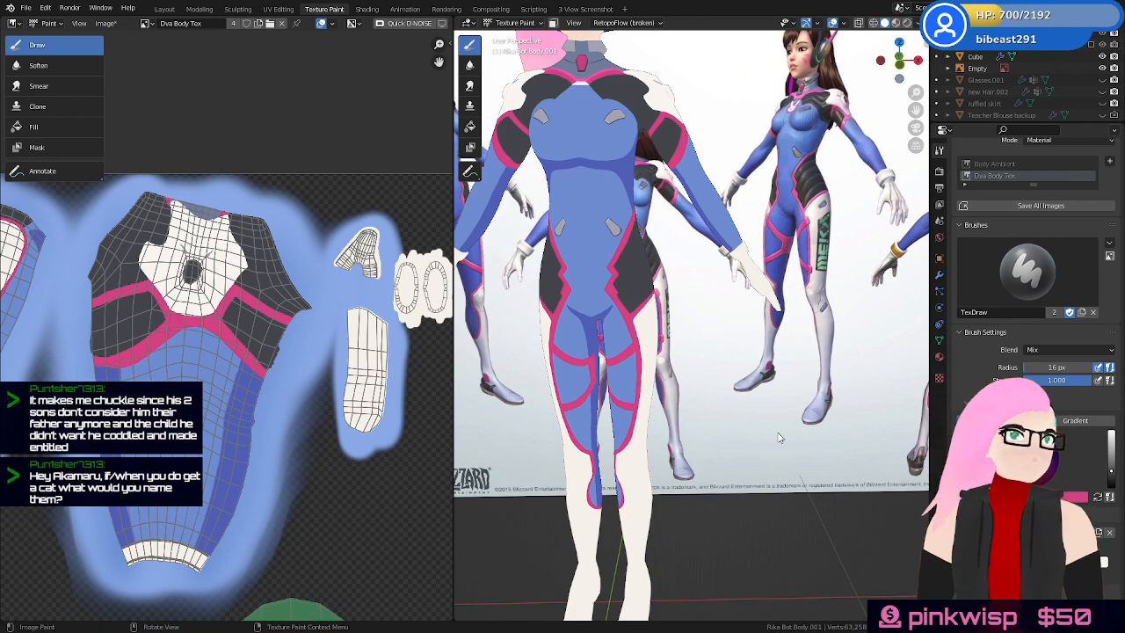
scroll(716, 350, "down", 3)
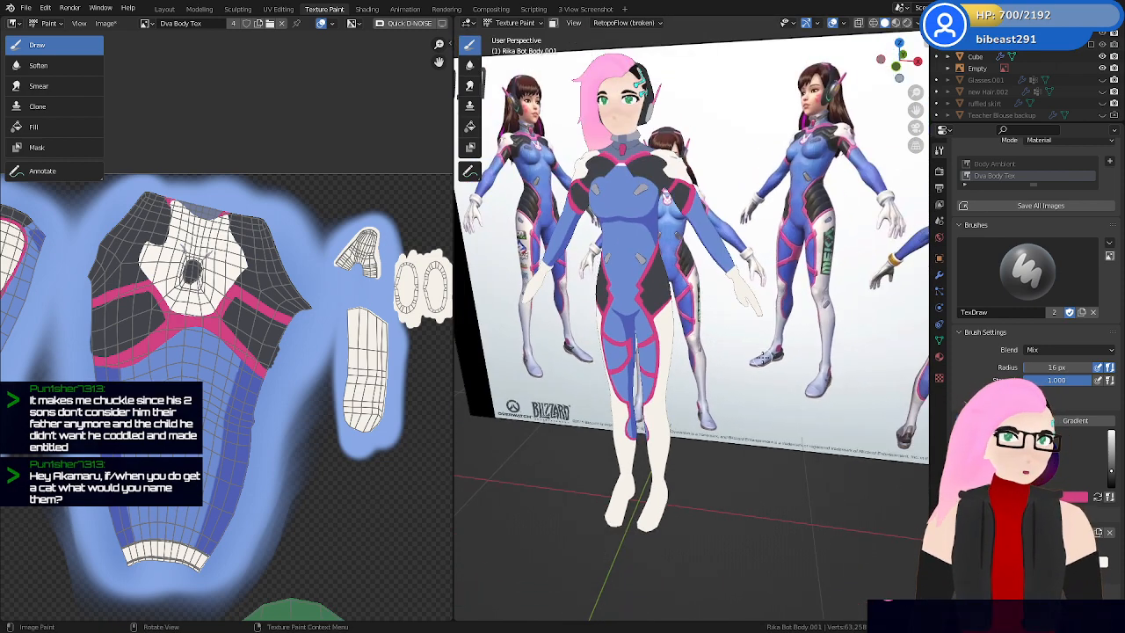
scroll(731, 417, "up", 1)
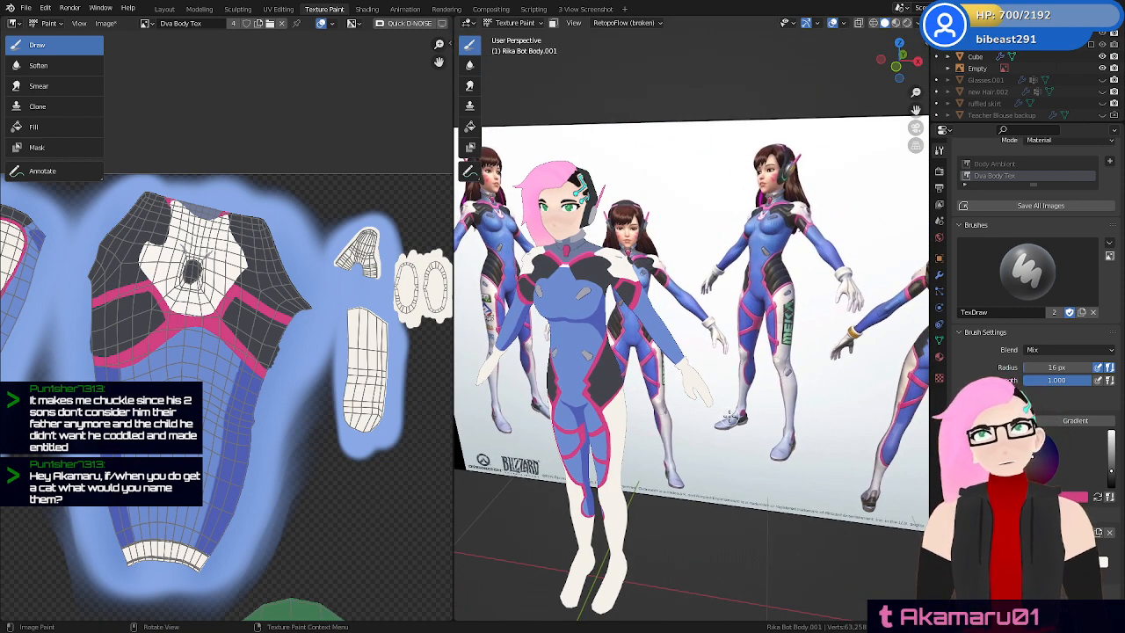
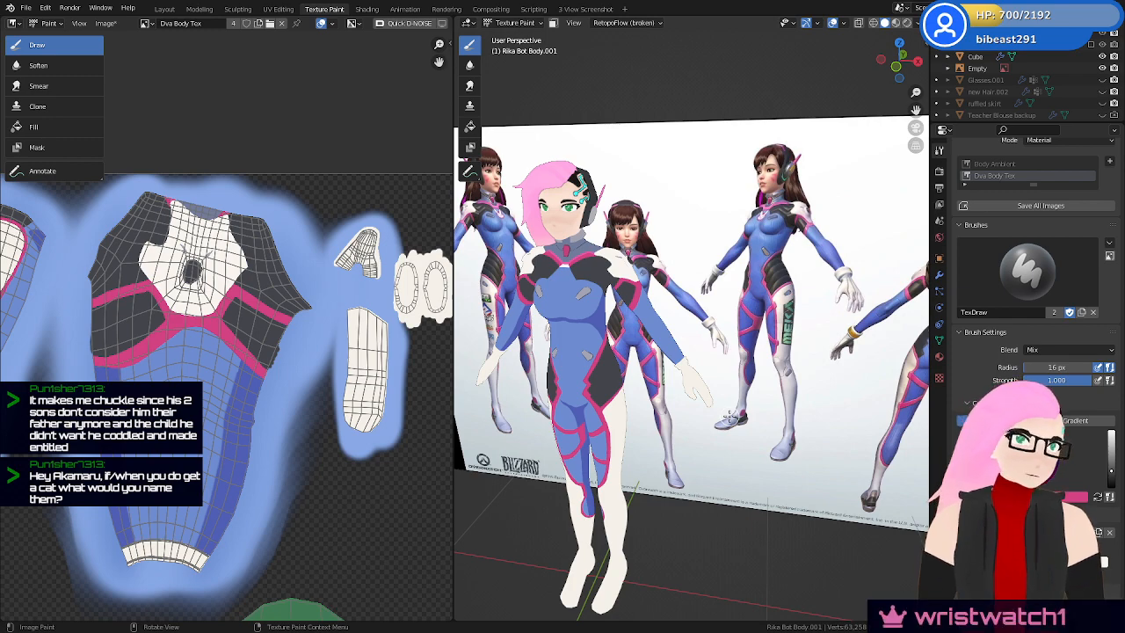
mouse_move(705, 413)
middle_mouse_down()
mouse_move(762, 370)
mouse_move(707, 439)
mouse_move(709, 380)
middle_mouse_up()
scroll(762, 370, "up", 5)
scroll(708, 438, "up", 5)
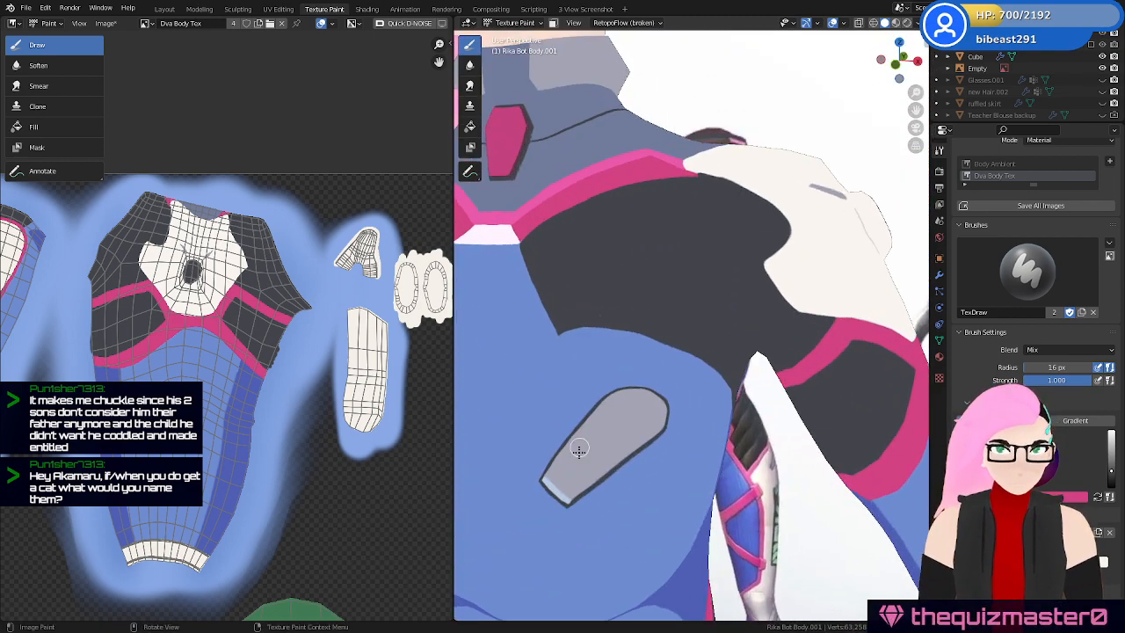
middle_click_drag(656, 504, 618, 416)
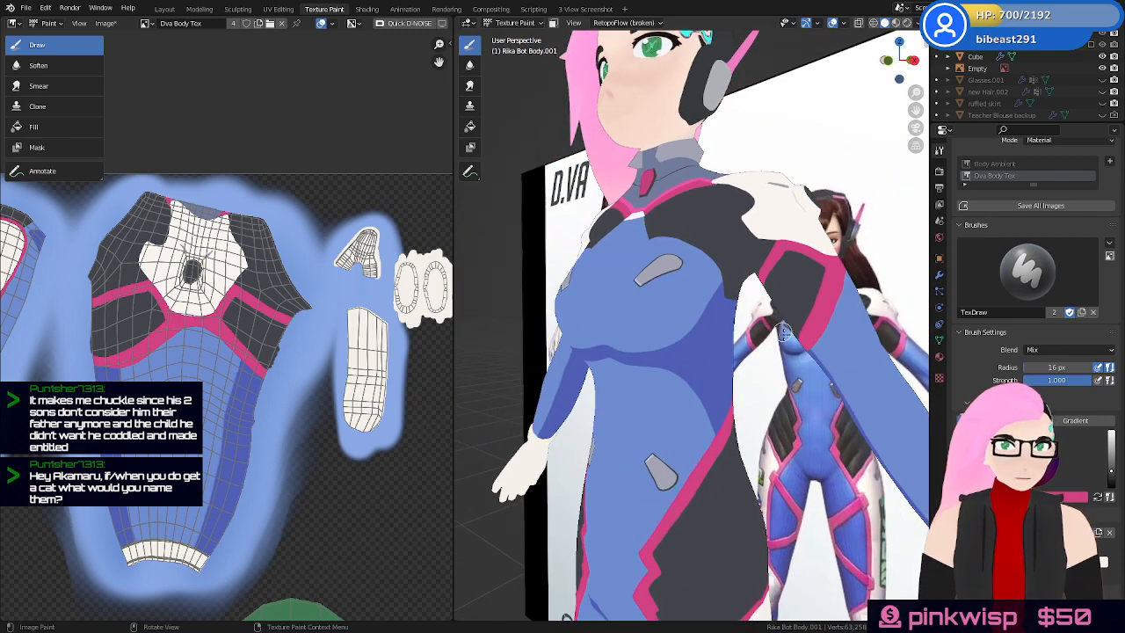
mouse_move(782, 332)
middle_mouse_down()
mouse_move(665, 376)
mouse_move(700, 383)
mouse_move(737, 486)
mouse_move(817, 454)
mouse_move(807, 424)
middle_mouse_up()
Save the project file again with the whole suit framed beside the reference sheet
key("ctrl+s")
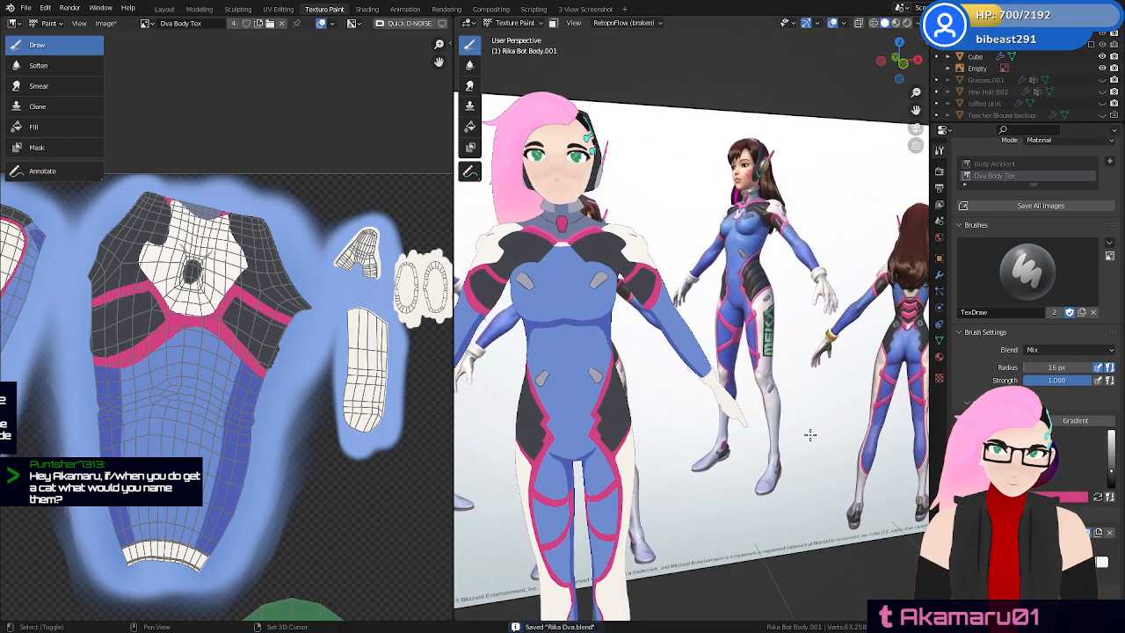
middle_click_drag(845, 490, 877, 437, "shift")
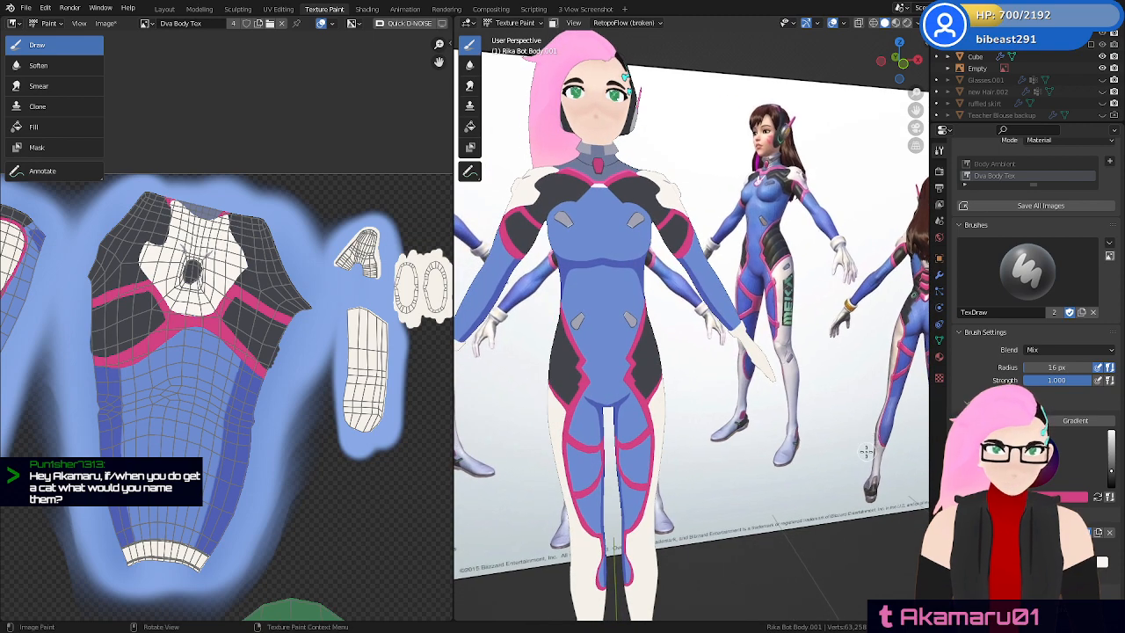
key("ctrl+s")
Examine the model's shoulder, upper-arm bands and chest against the same areas on the D.Va reference
middle_click_drag(748, 485, 703, 563)
scroll(699, 439, "up", 4)
middle_click_drag(672, 330, 737, 381, "shift")
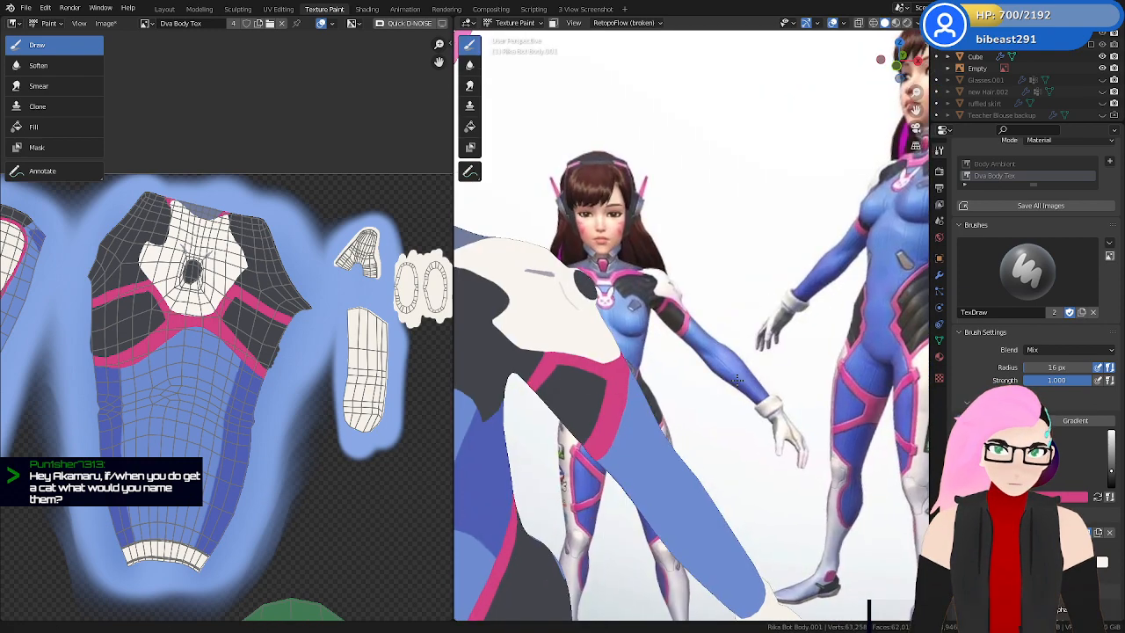
scroll(675, 359, "up", 3)
middle_click_drag(675, 359, 793, 402, "shift")
scroll(794, 402, "down", 2)
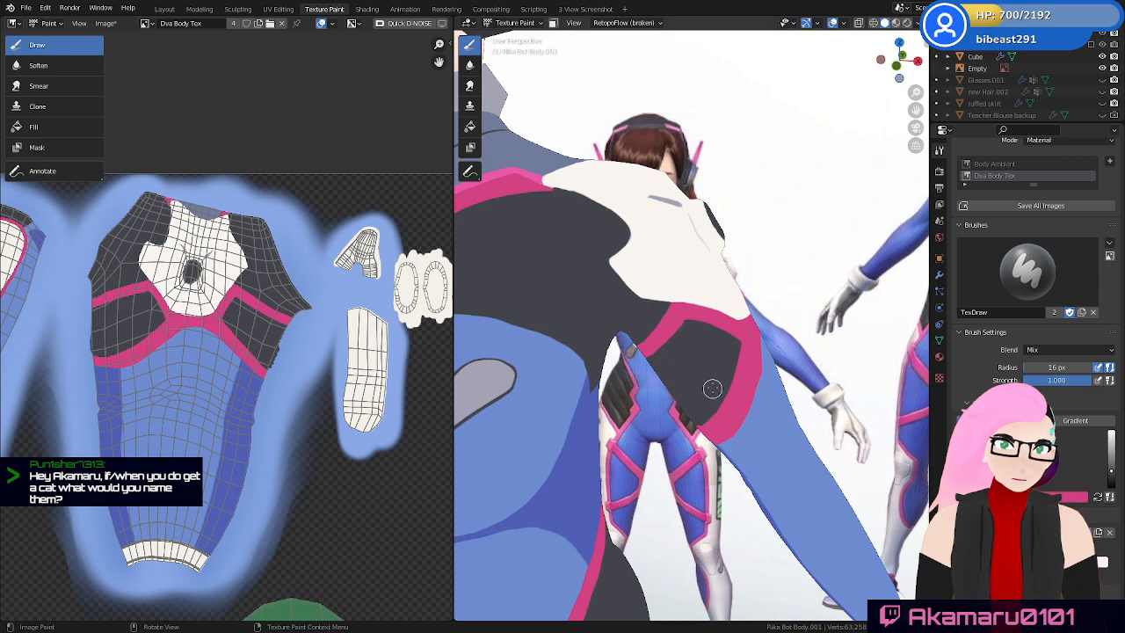
scroll(712, 389, "down", 4)
middle_click_drag(700, 484, 681, 480)
middle_click_drag(774, 479, 763, 374, "ctrl")
middle_click_drag(763, 374, 818, 280, "ctrl")
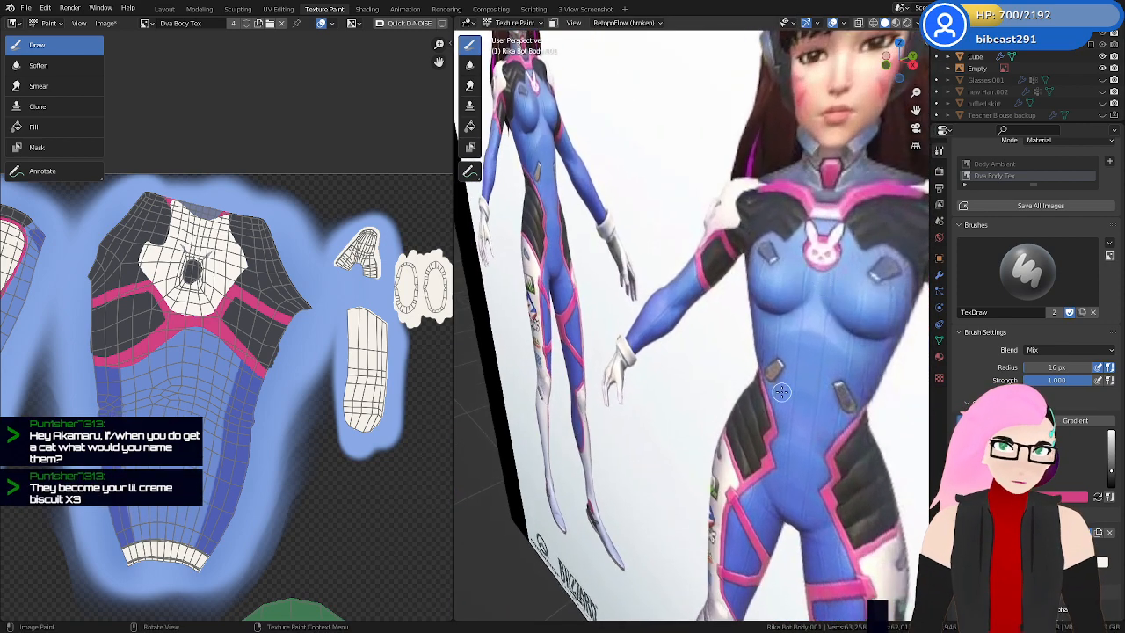
middle_click_drag(777, 334, 731, 493, "ctrl")
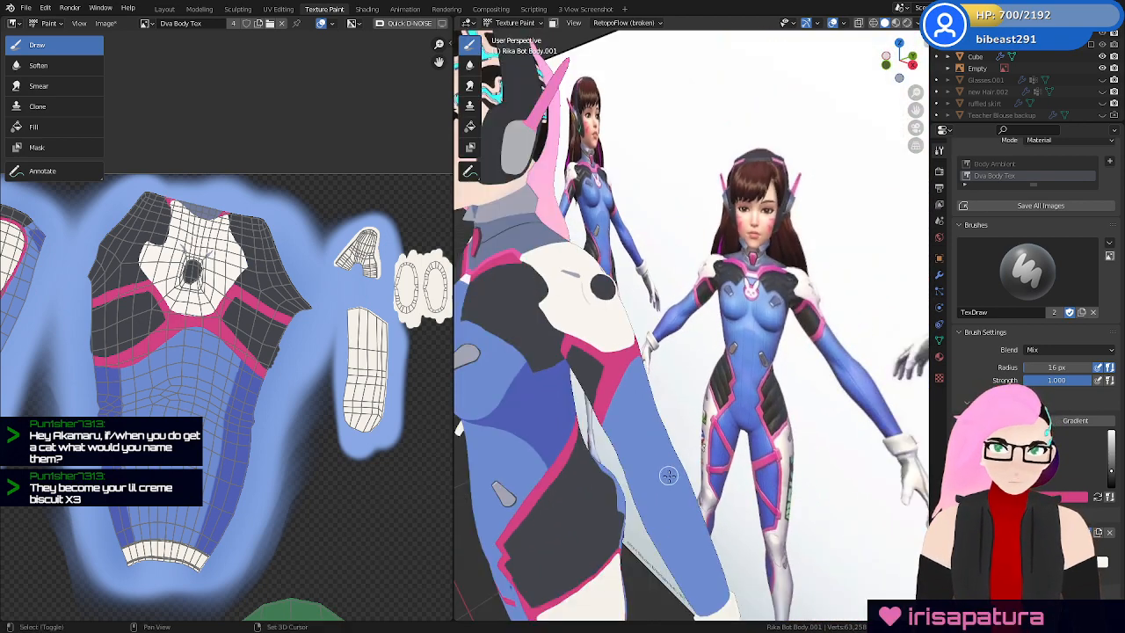
middle_click_drag(669, 475, 807, 331, "shift")
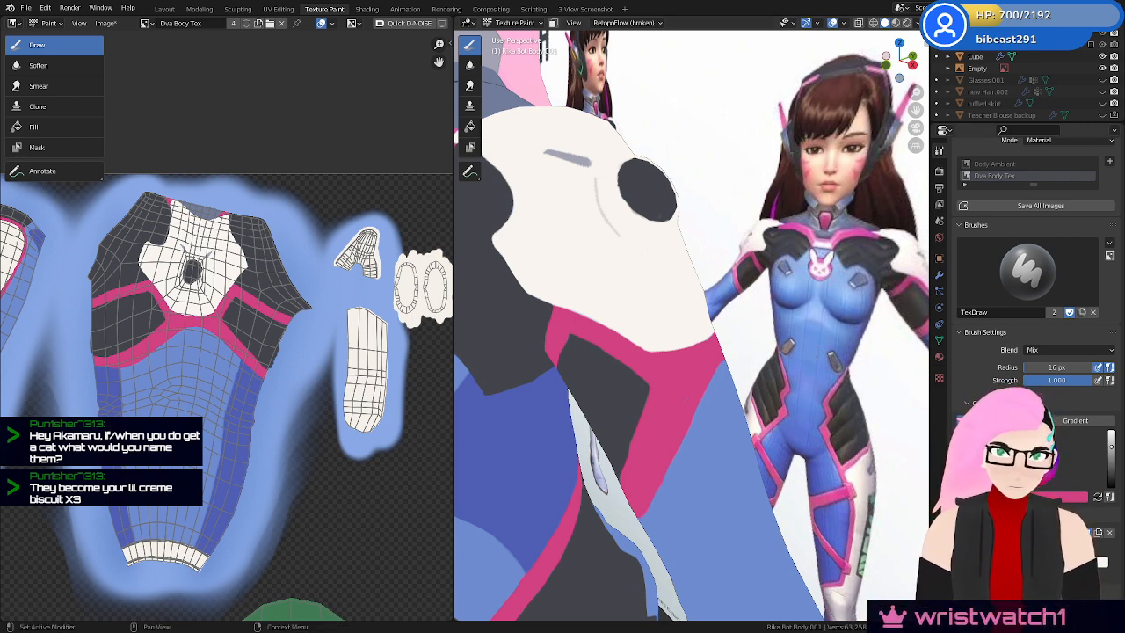
middle_click_drag(570, 411, 625, 401)
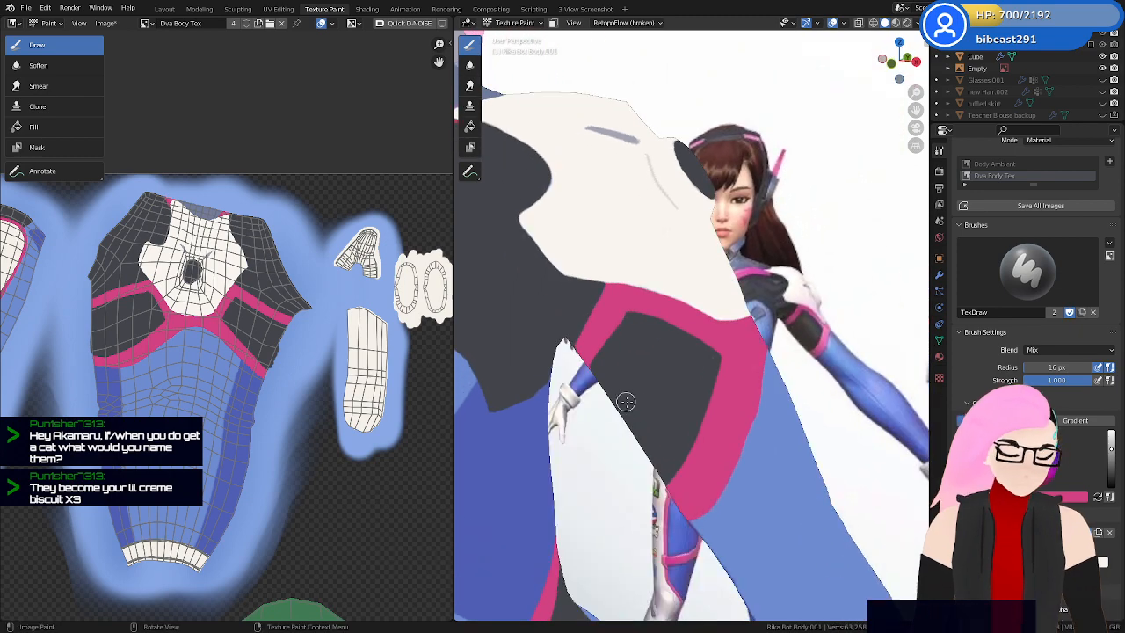
scroll(815, 167, "down", 5)
middle_click_drag(804, 165, 879, 152)
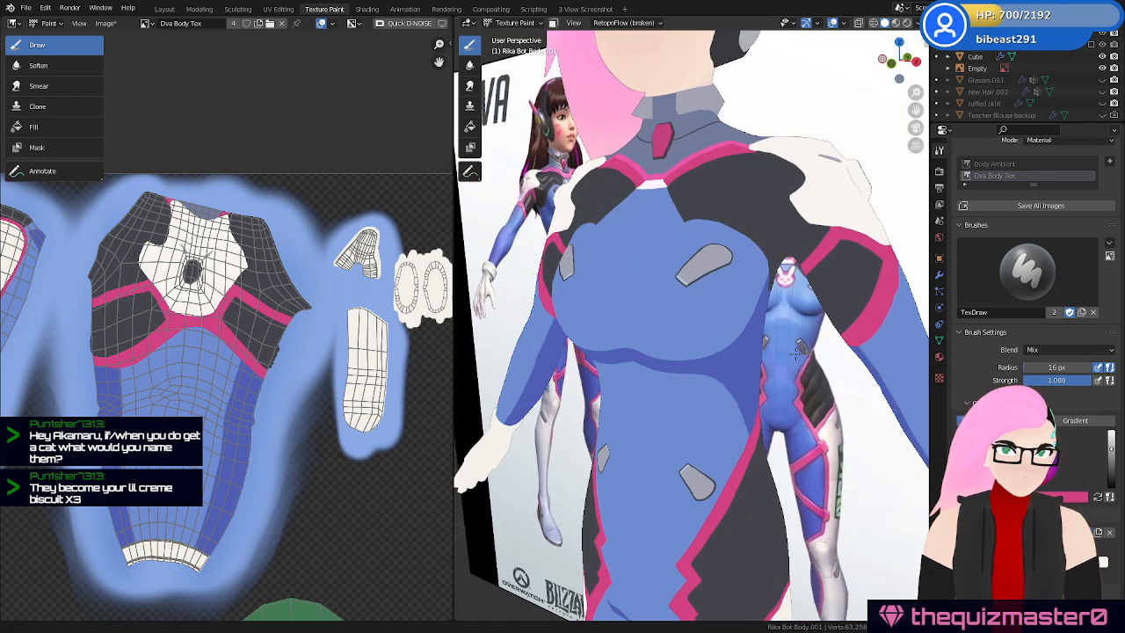
Try thin 3 px vertical seam lines running from the collar down the front of the blue torso
left_click(904, 66)
mouse_move(707, 362)
middle_mouse_down("shift")
mouse_move(704, 404)
mouse_move(703, 334)
middle_mouse_up("shift")
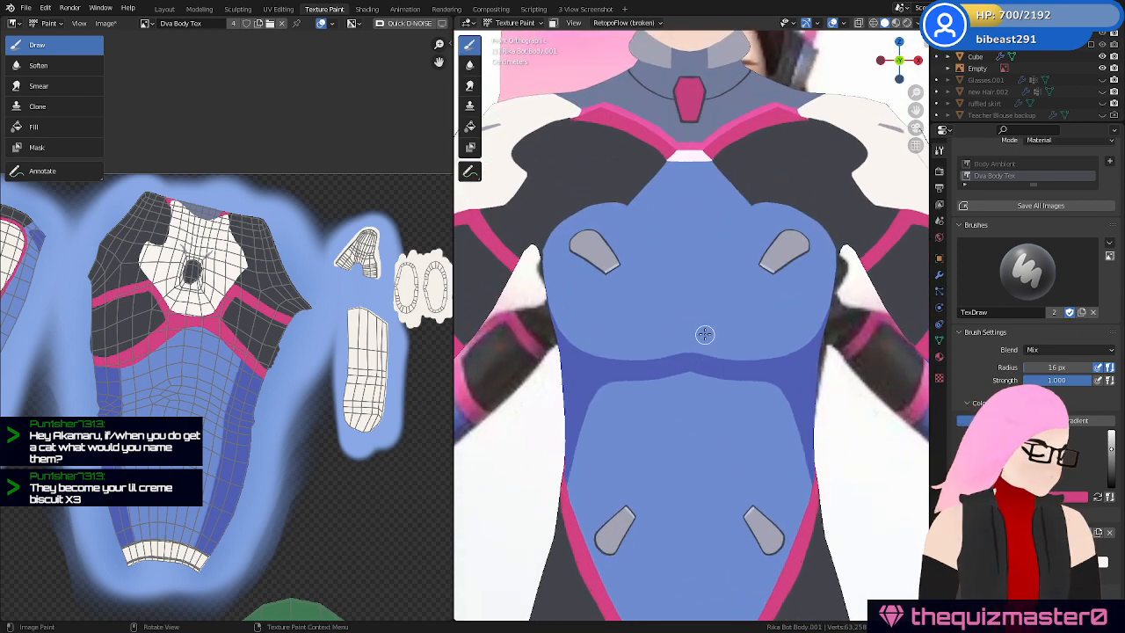
key("f")
left_click(695, 340)
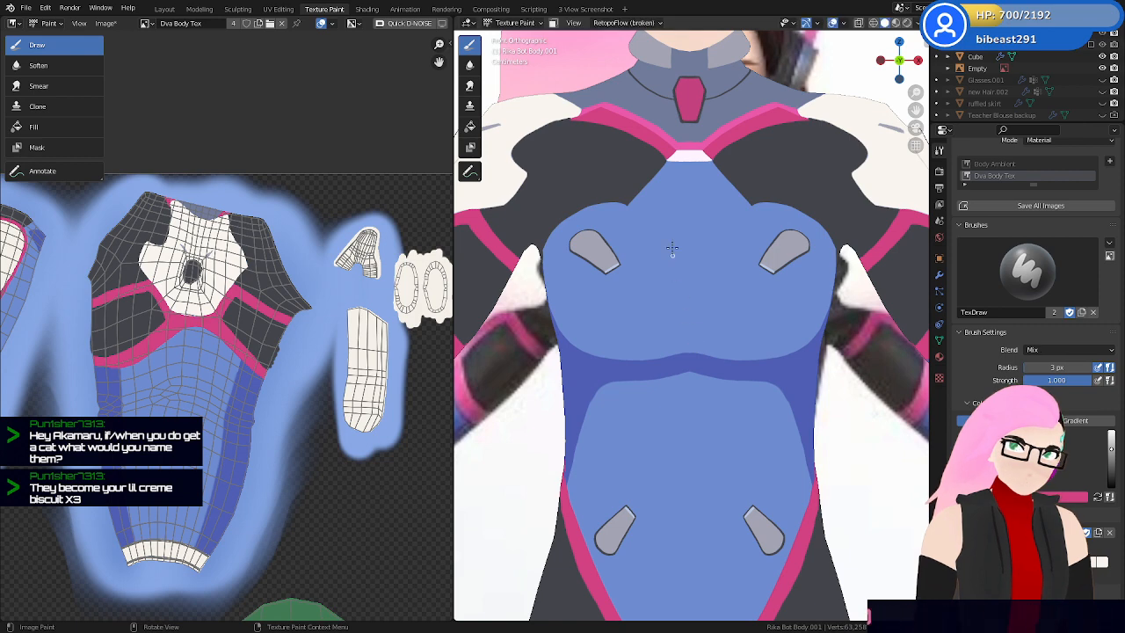
left_click_drag(681, 167, 652, 356)
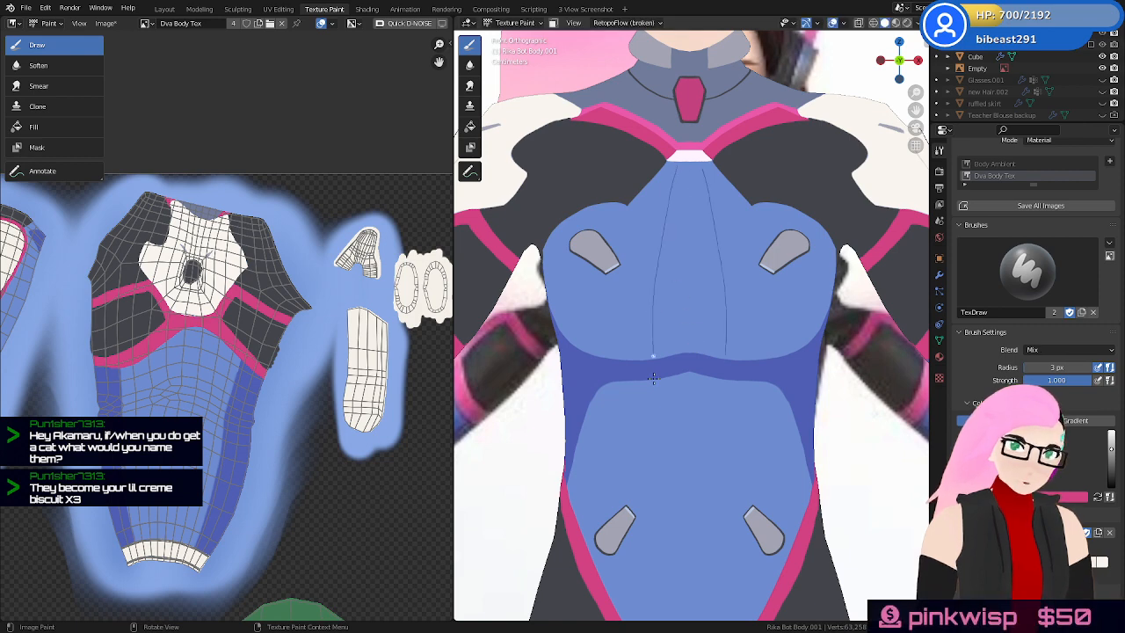
mouse_move(734, 497)
middle_mouse_down("shift")
mouse_move(734, 294)
mouse_move(734, 449)
mouse_move(728, 433)
middle_mouse_up("shift")
middle_click_drag(700, 325, 704, 367, "ctrl")
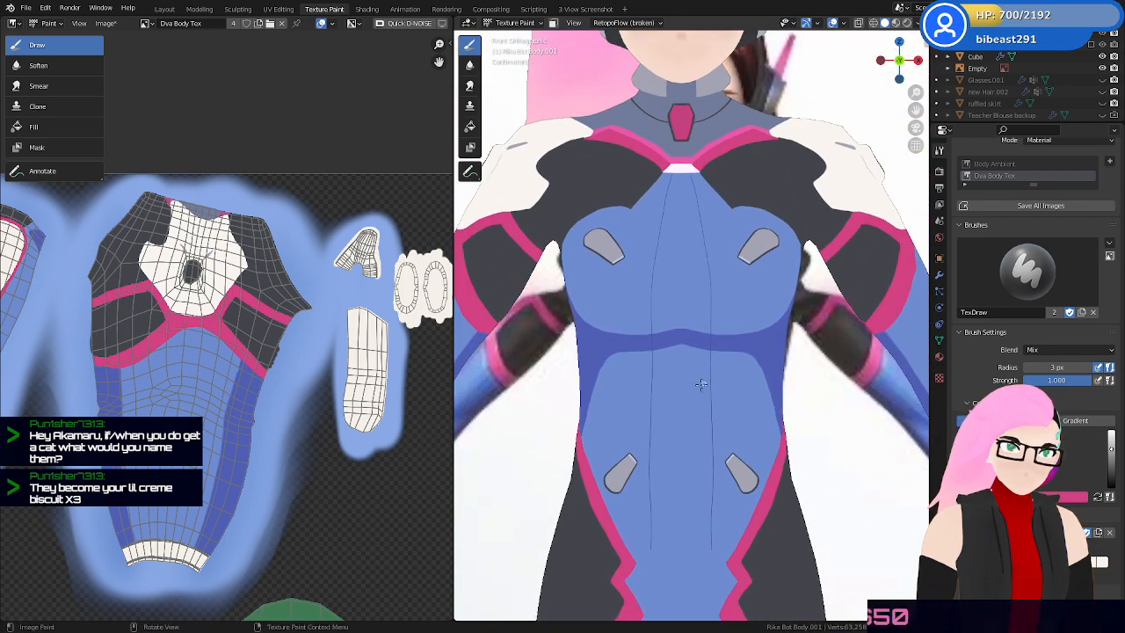
Undo the thin torso seam lines and set the brush radius to 19 px for painting on the front torso's texture island
middle_click_drag(299, 387, 301, 191, "shift")
key("ctrl+z")
middle_click_drag(332, 335, 350, 133)
middle_click_drag(343, 145, 307, 443, "ctrl")
middle_click_drag(306, 425, 286, 247, "ctrl")
middle_click_drag(186, 359, 290, 447, "shift")
middle_click_drag(304, 496, 316, 340, "ctrl")
middle_click_drag(361, 576, 135, 224, "ctrl")
middle_click_drag(228, 323, 247, 35, "ctrl")
middle_click_drag(265, 545, 231, 298, "shift")
middle_click_drag(231, 387, 284, 274, "ctrl")
middle_click_drag(283, 274, 292, 106, "ctrl")
middle_click_drag(299, 450, 360, 210, "shift")
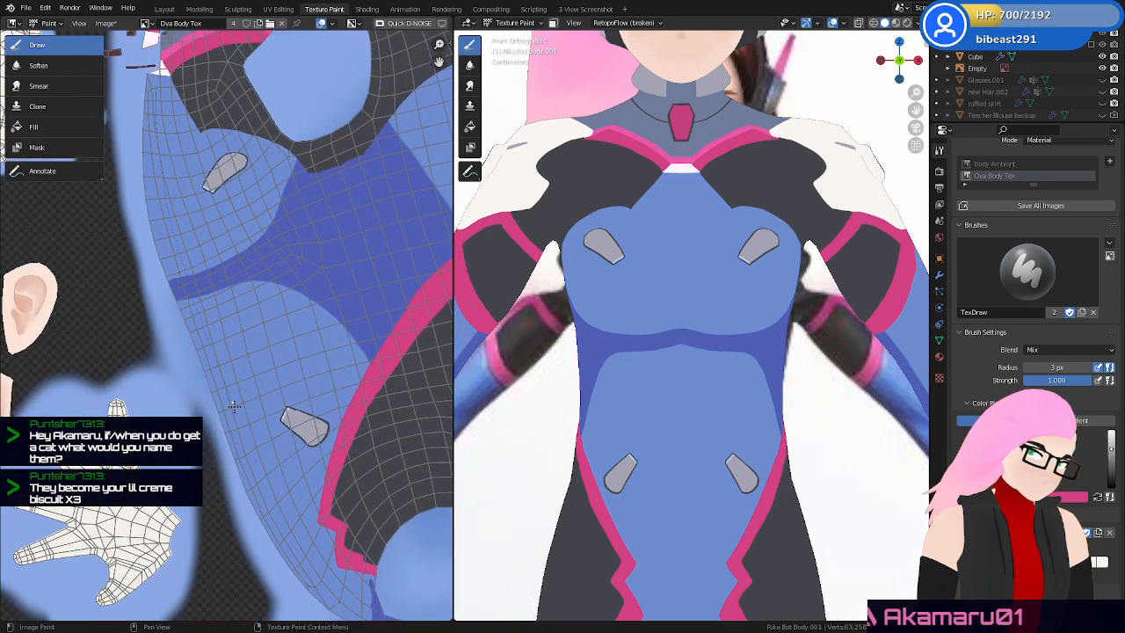
mouse_move(791, 479)
middle_mouse_down("shift")
mouse_move(783, 196)
mouse_move(783, 457)
mouse_move(780, 424)
middle_mouse_up("shift")
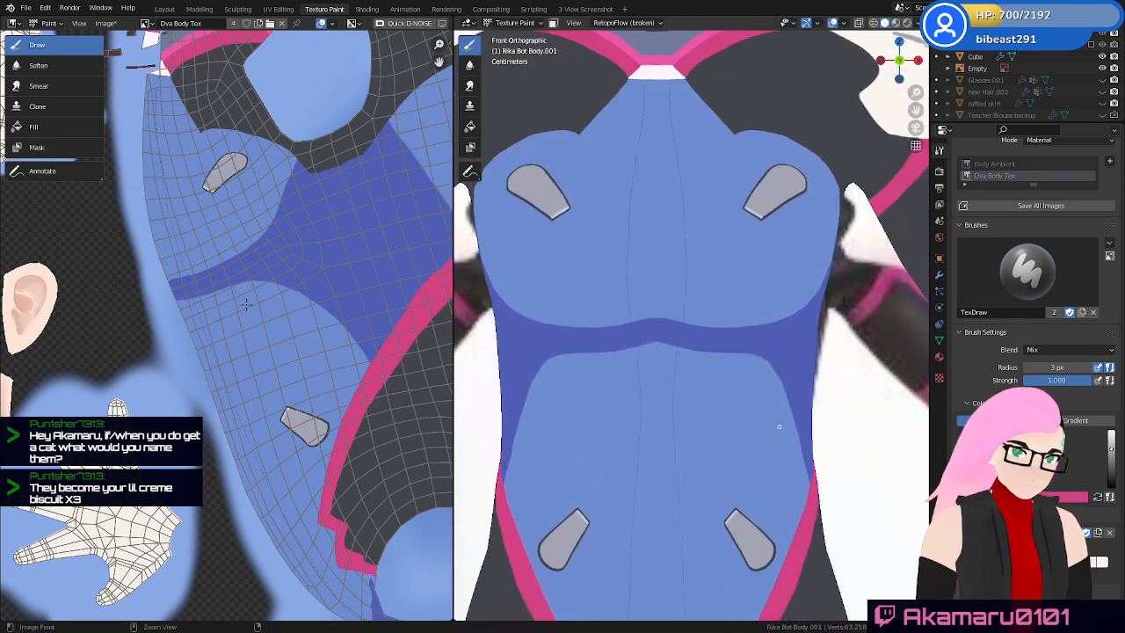
key("f")
left_click(252, 277)
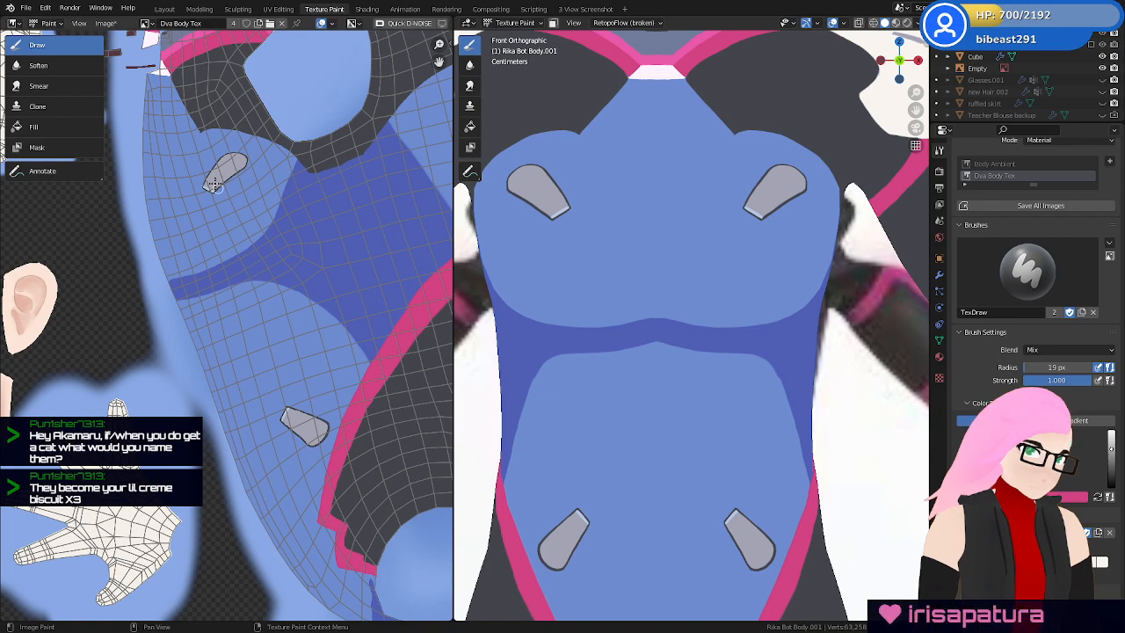
Try a dark blue seam line along the centre edge of the torso island on the texture image, and undo it
mouse_move(208, 160)
middle_mouse_down()
mouse_move(278, 223)
mouse_move(215, 132)
mouse_move(226, 214)
middle_mouse_up()
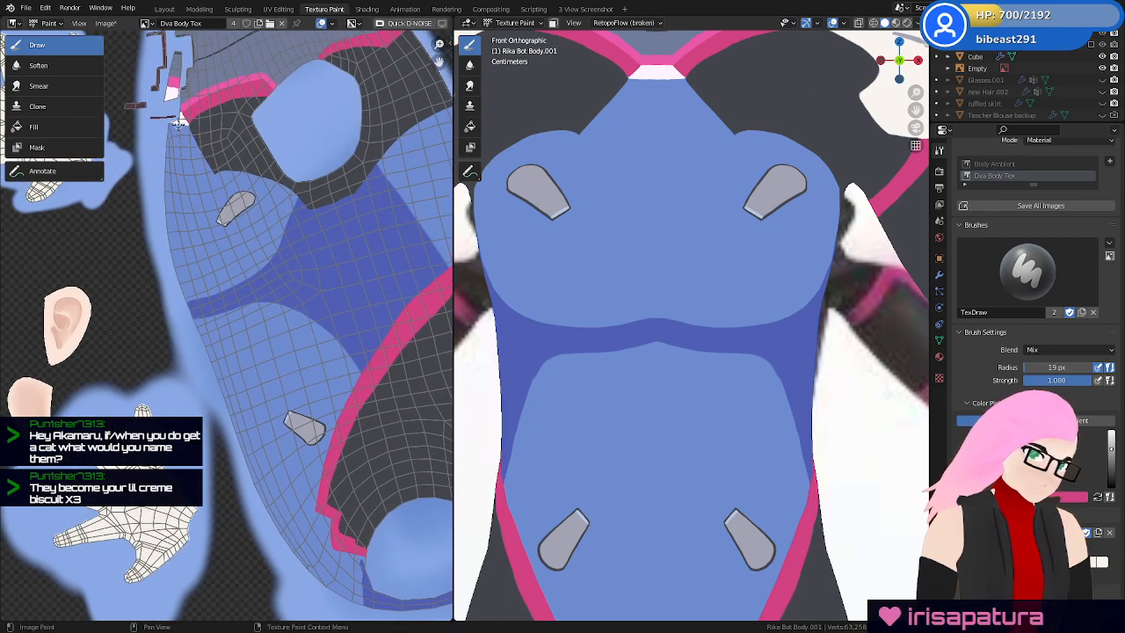
left_click_drag(179, 123, 218, 347)
left_click_drag(276, 495, 362, 607)
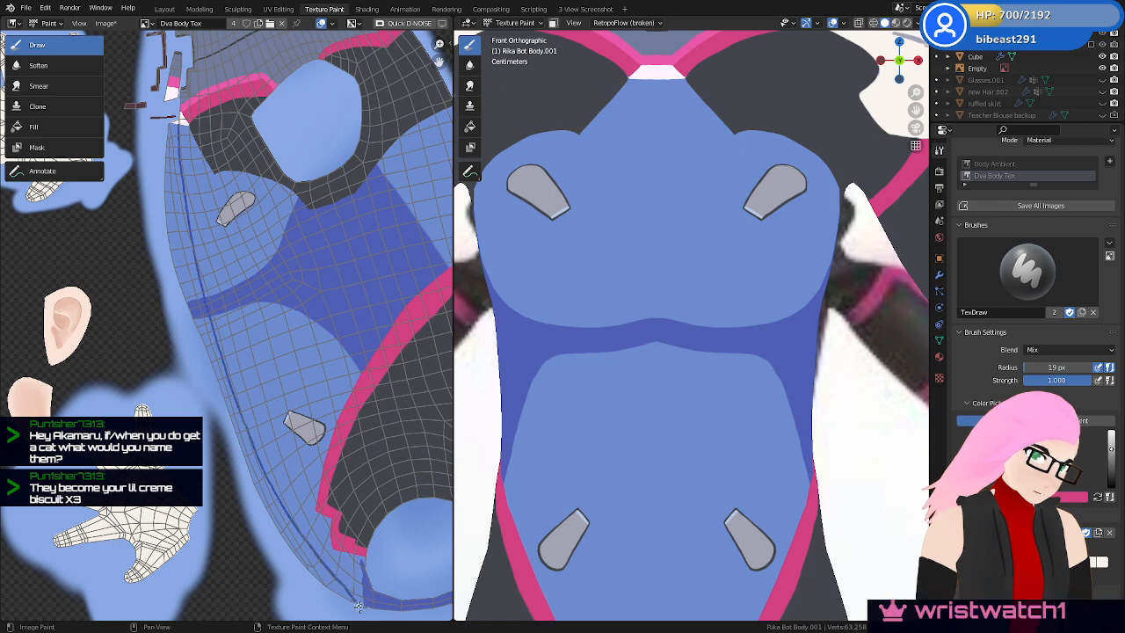
mouse_move(795, 456)
middle_mouse_down("shift")
mouse_move(781, 258)
mouse_move(769, 383)
middle_mouse_up("shift")
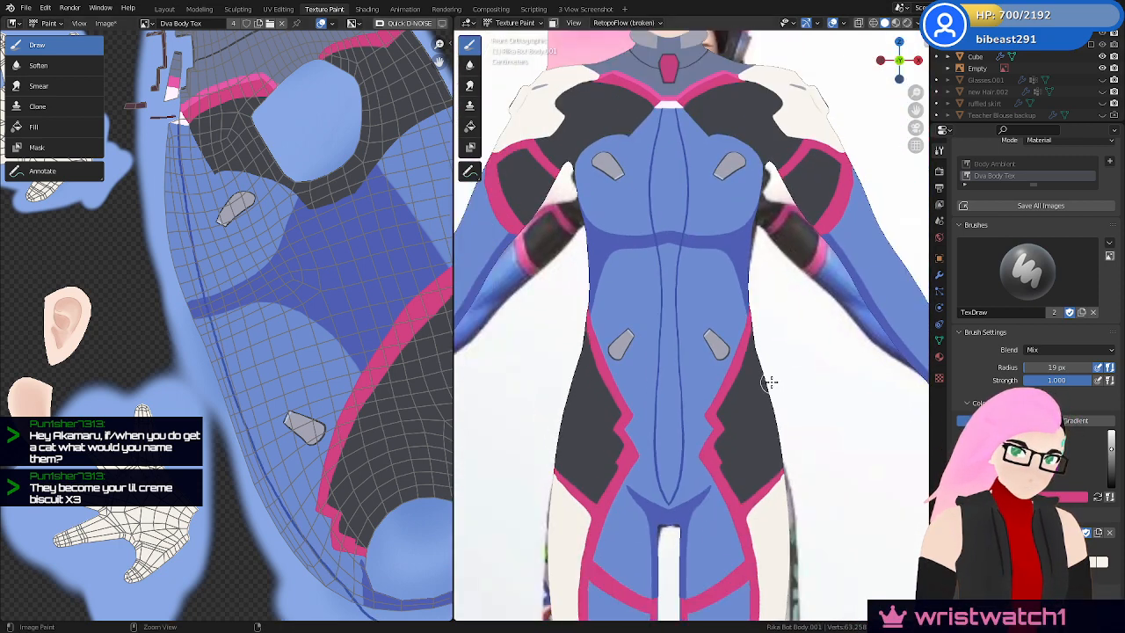
middle_click_drag(356, 463, 318, 402)
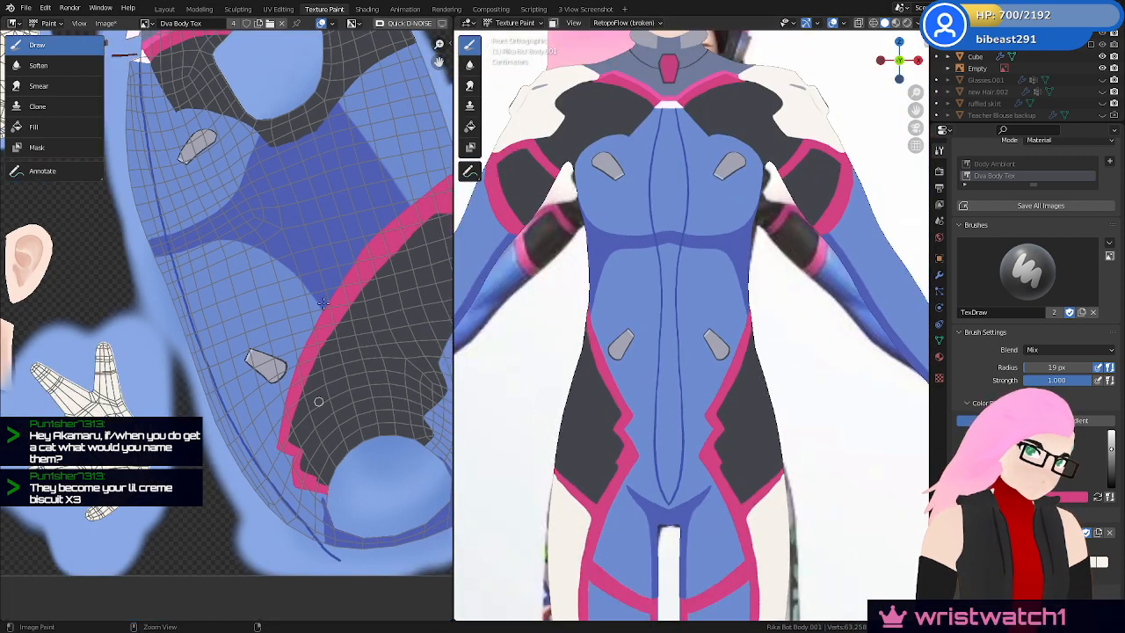
key("ctrl+z")
key("ctrl+z")
Try two dark blue seam lines down the torso island, check them on the model, and undo them
mouse_move(146, 82)
middle_mouse_down()
mouse_move(161, 127)
mouse_move(153, 113)
middle_mouse_up()
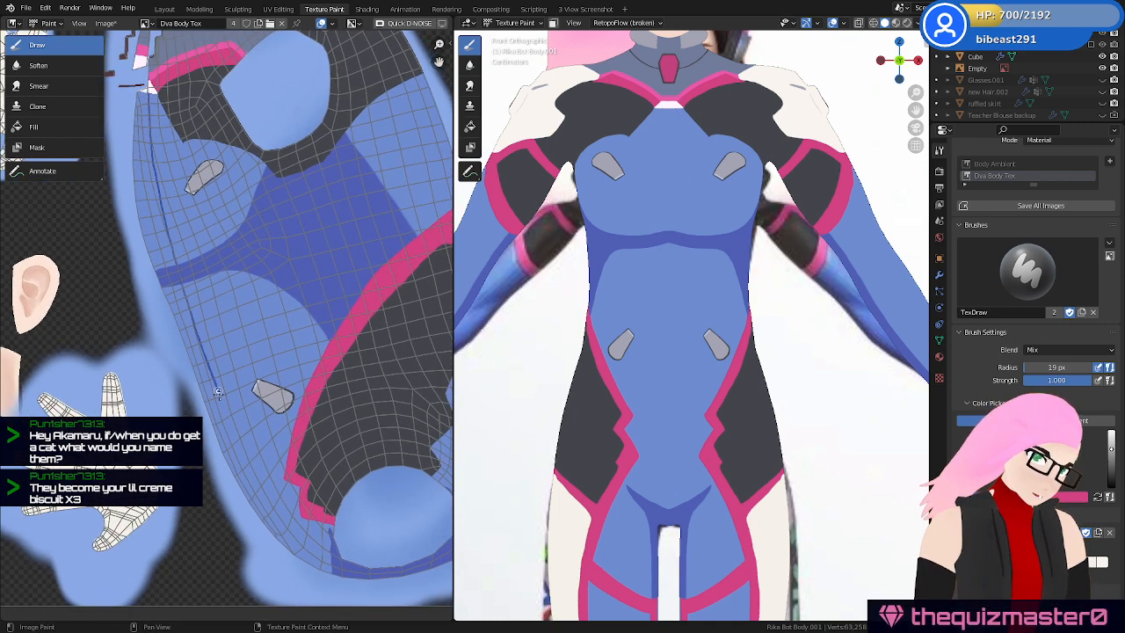
left_click_drag(394, 574, 437, 570)
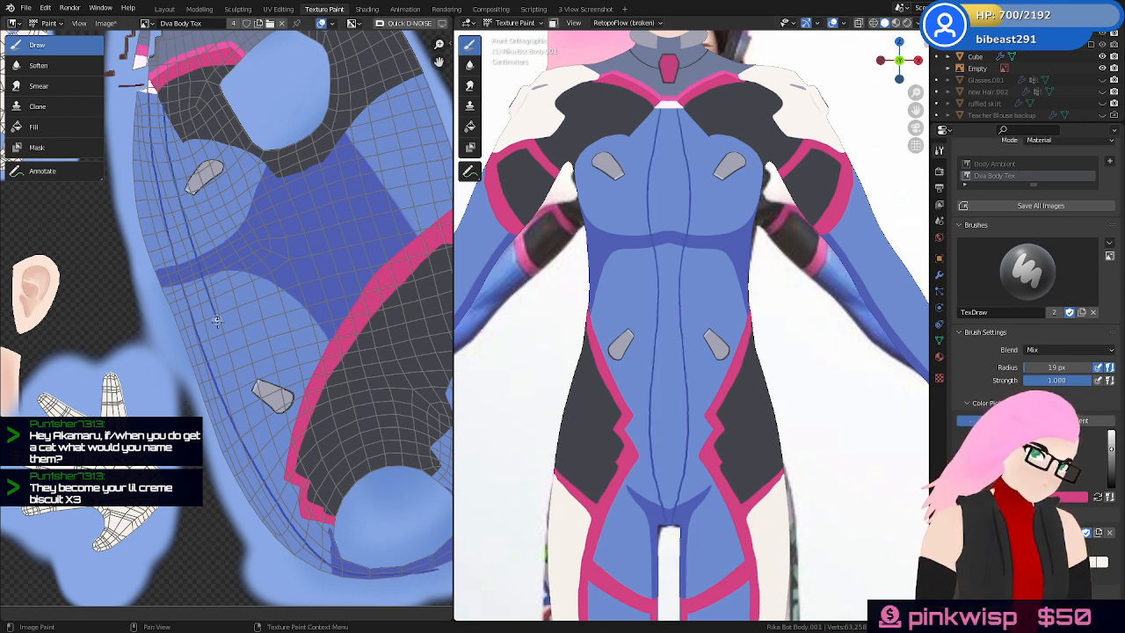
left_click_drag(262, 431, 291, 488)
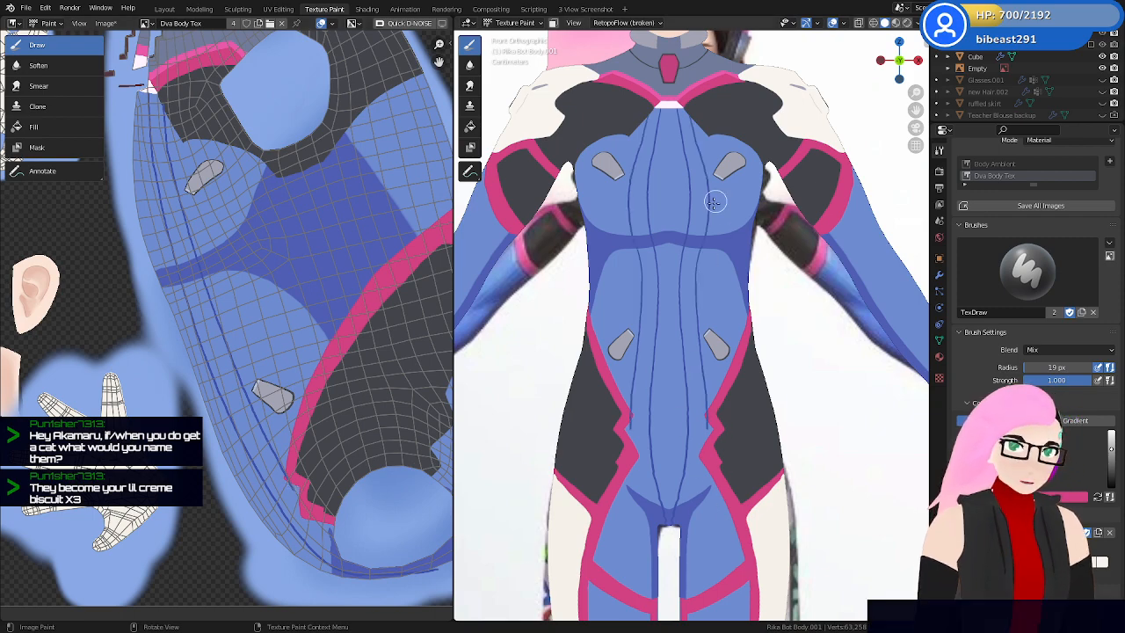
middle_click_drag(716, 201, 731, 236)
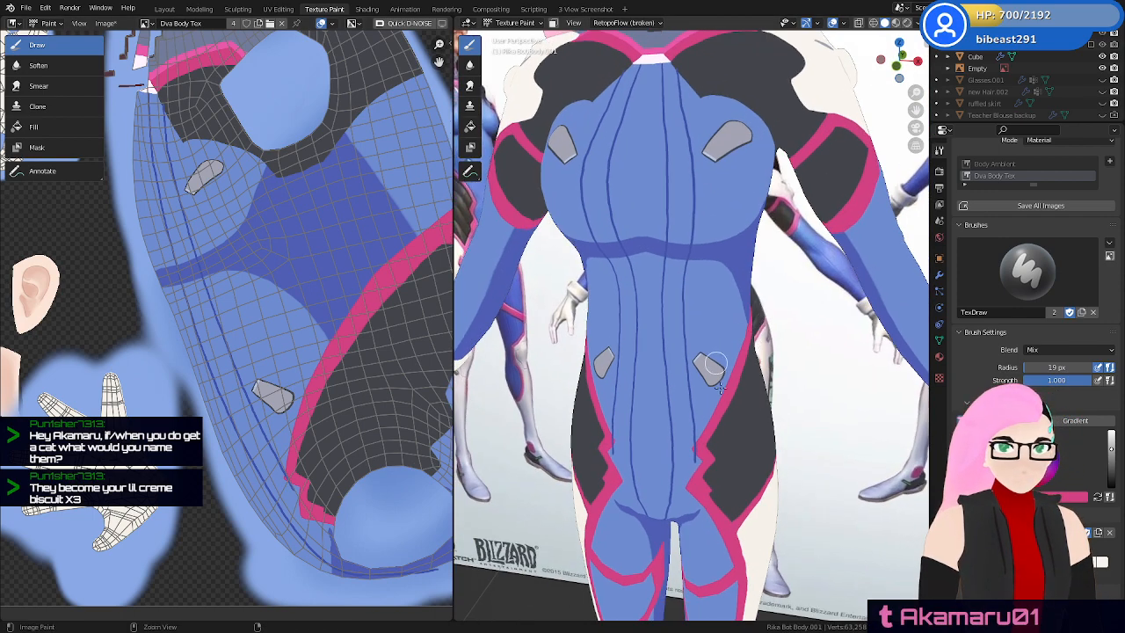
key("ctrl+z")
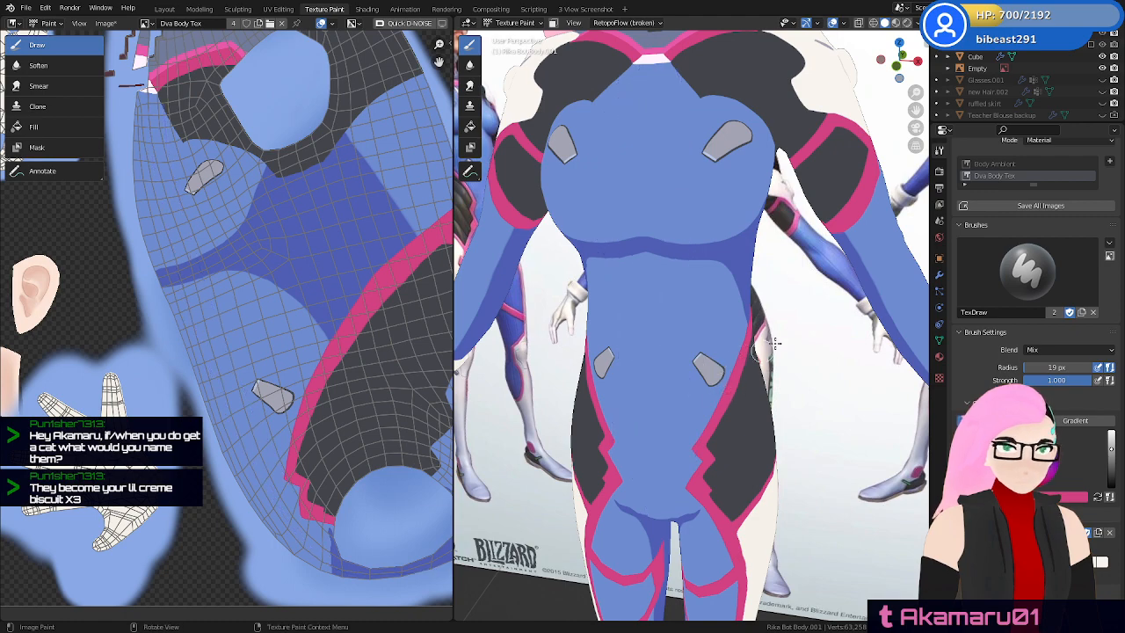
Compare the torso without seam lines against the D.Va reference from several angles and save the project
mouse_move(744, 353)
middle_mouse_down()
mouse_move(766, 369)
mouse_move(731, 372)
mouse_move(736, 390)
mouse_move(794, 377)
mouse_move(807, 359)
middle_mouse_up()
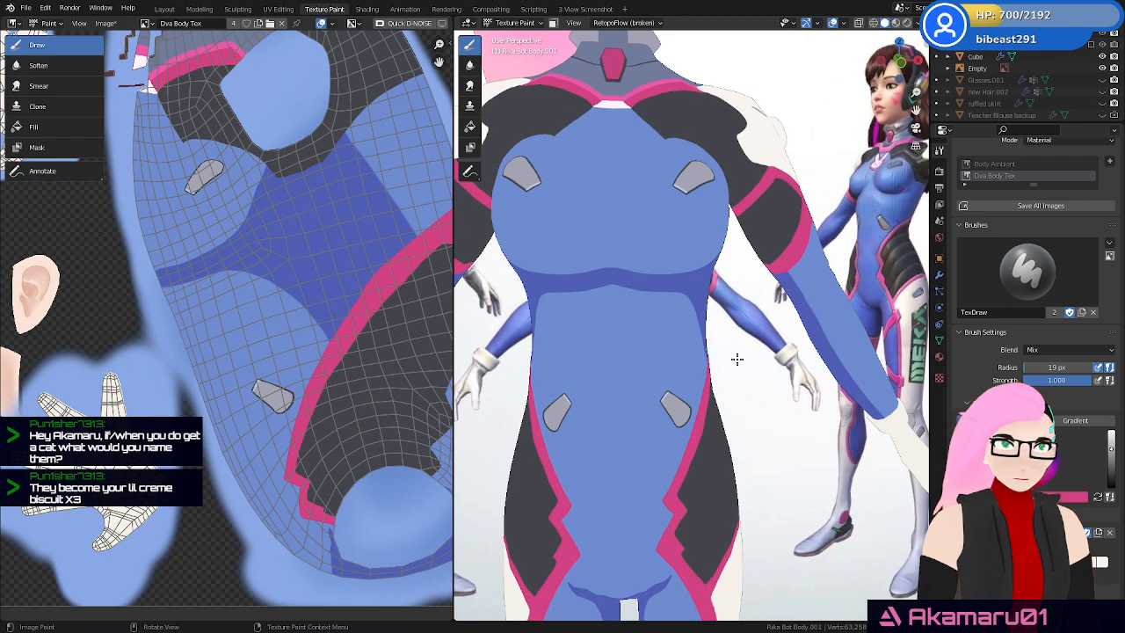
scroll(738, 359, "down", 6)
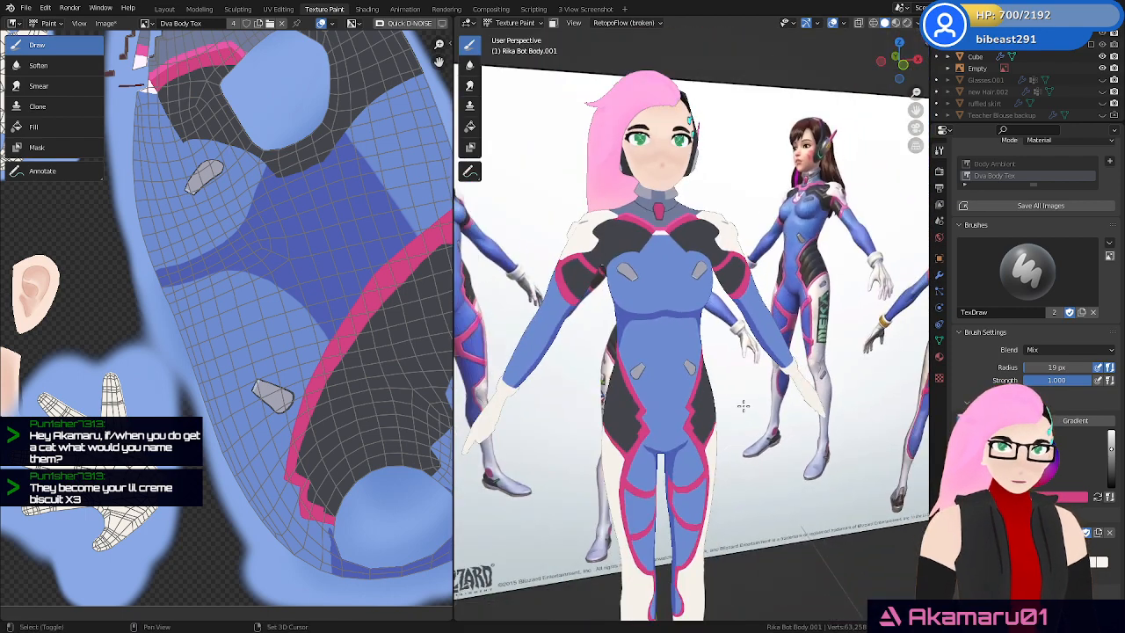
middle_click_drag(744, 405, 743, 382)
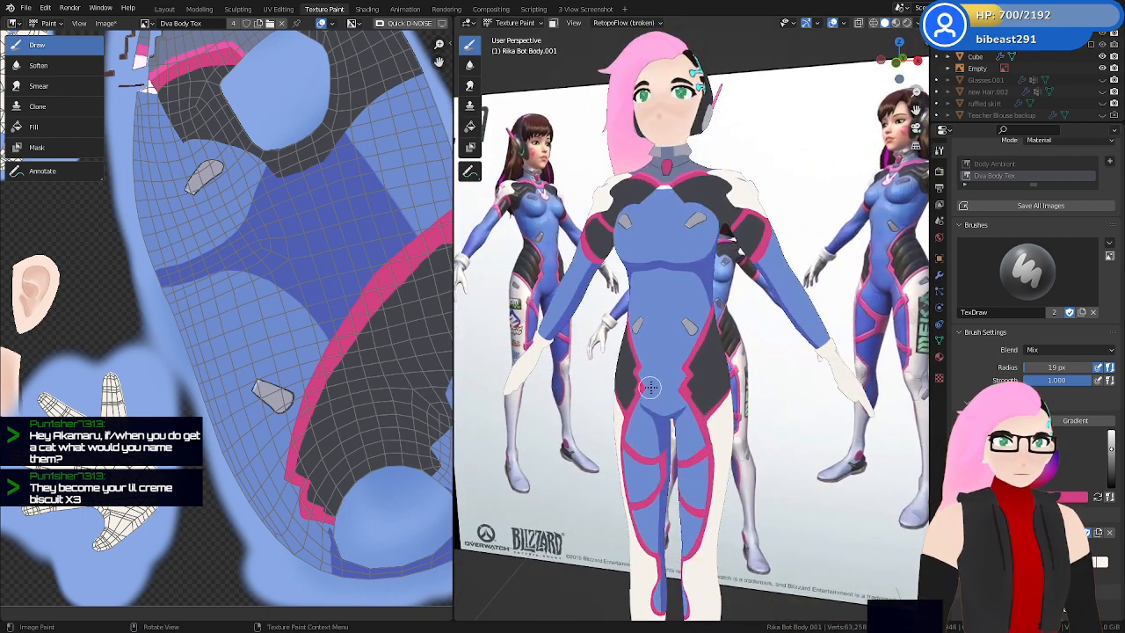
middle_click_drag(650, 387, 763, 413)
scroll(765, 370, "up", 6)
scroll(777, 363, "down", 3)
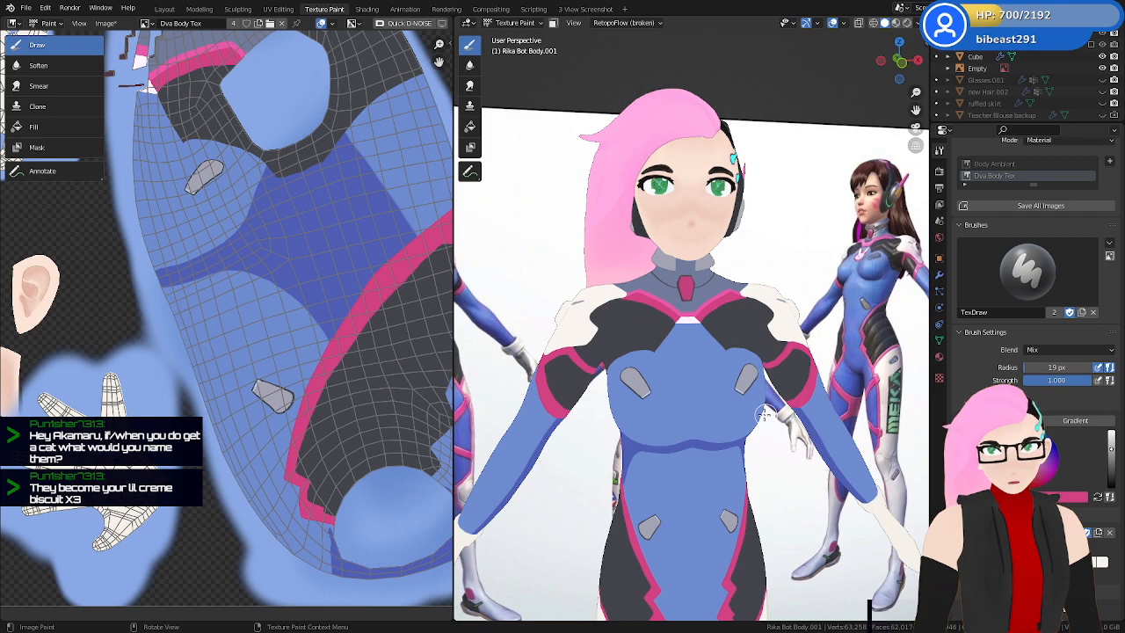
middle_click_drag(718, 370, 661, 423)
scroll(728, 359, "up", 2)
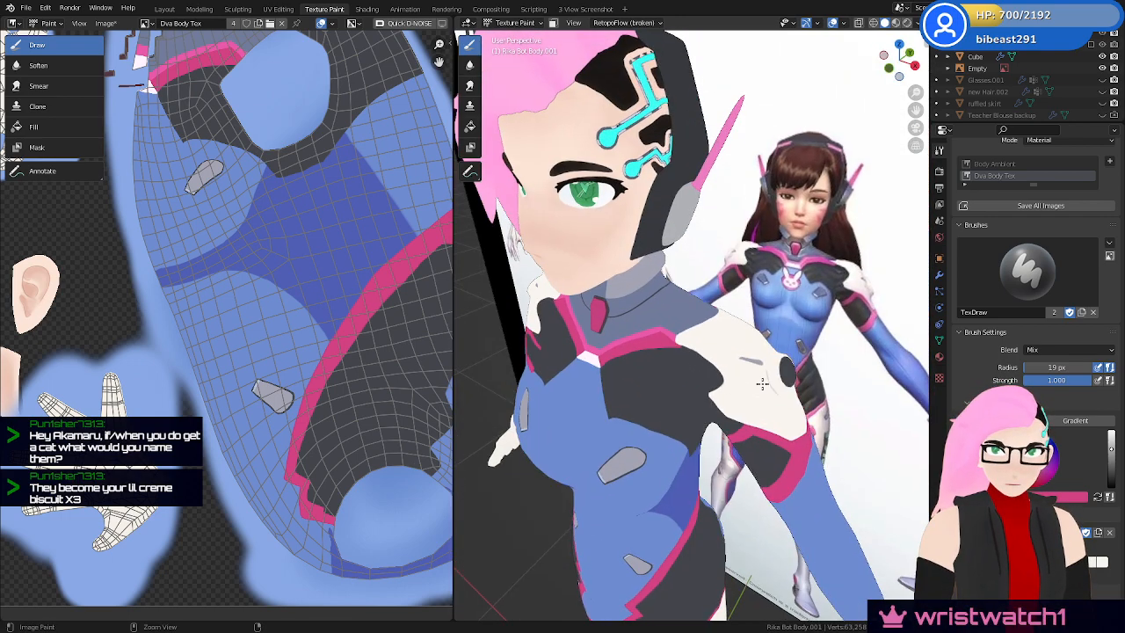
key("ctrl+s")
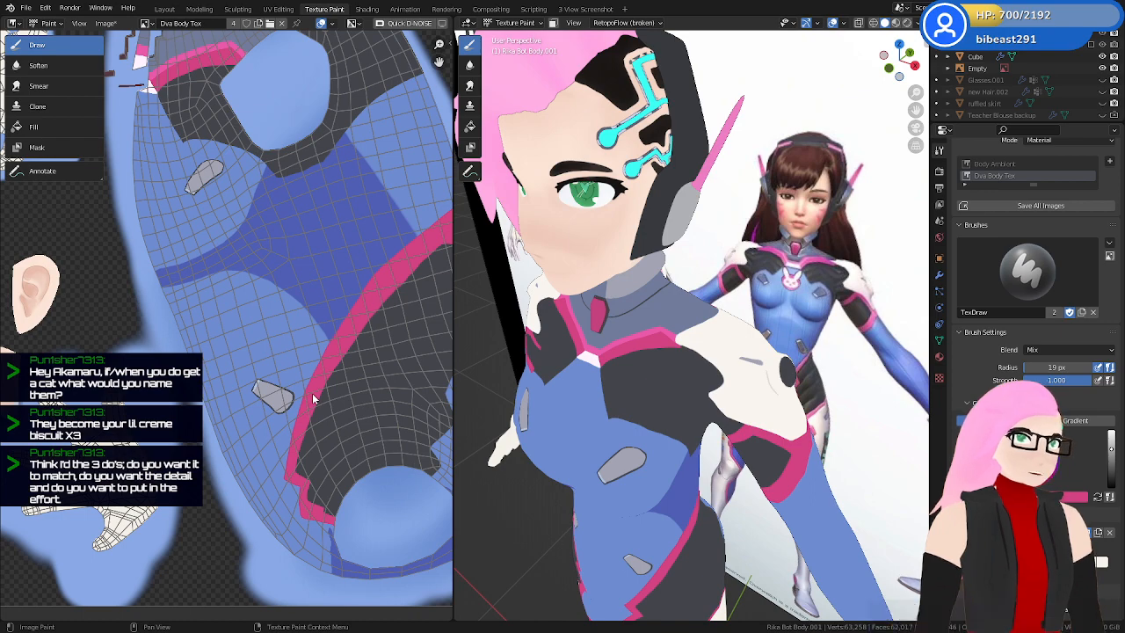
Examine the full suit, side and chest of the model against the matching D.Va reference views
middle_click_drag(733, 276, 759, 397, "ctrl")
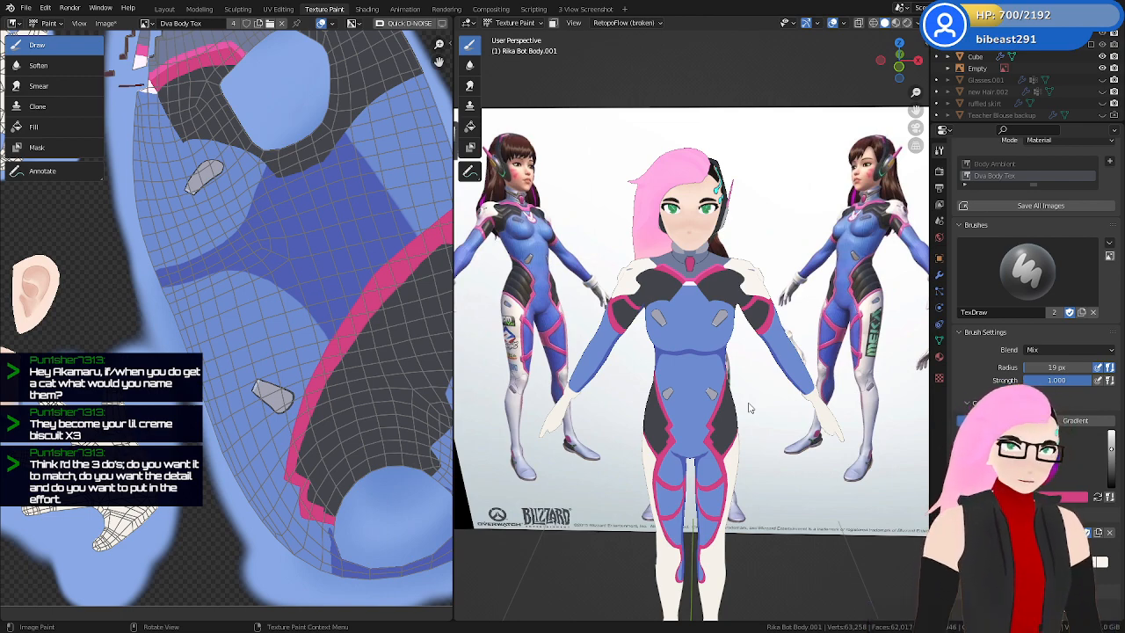
middle_click_drag(726, 355, 689, 354)
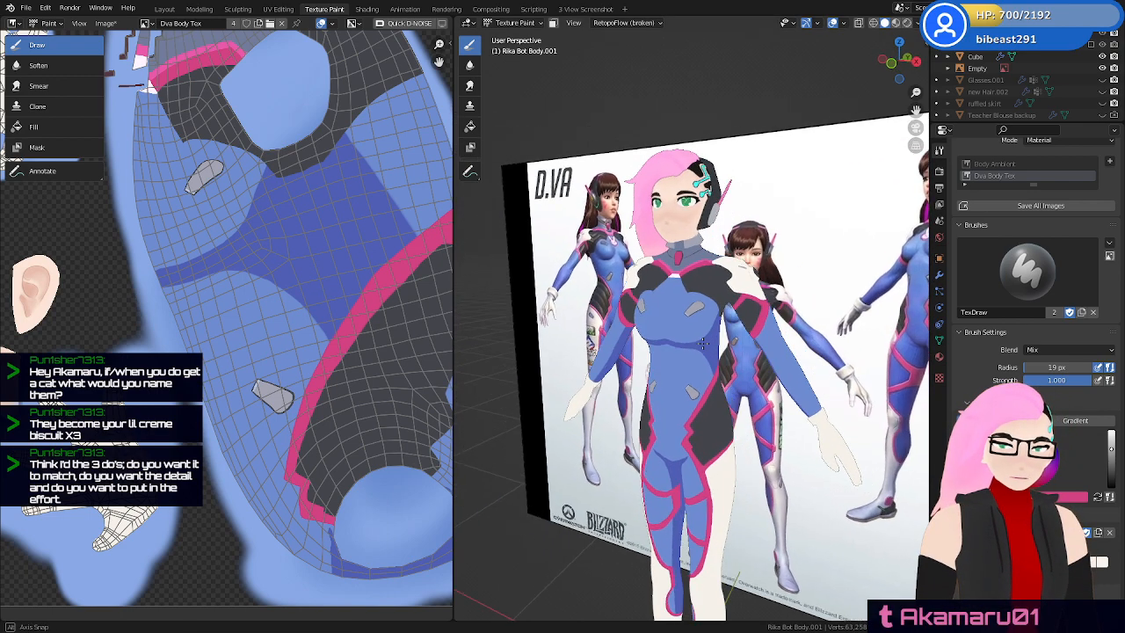
mouse_move(818, 373)
middle_mouse_down()
mouse_move(784, 389)
mouse_move(789, 345)
mouse_move(807, 390)
middle_mouse_up()
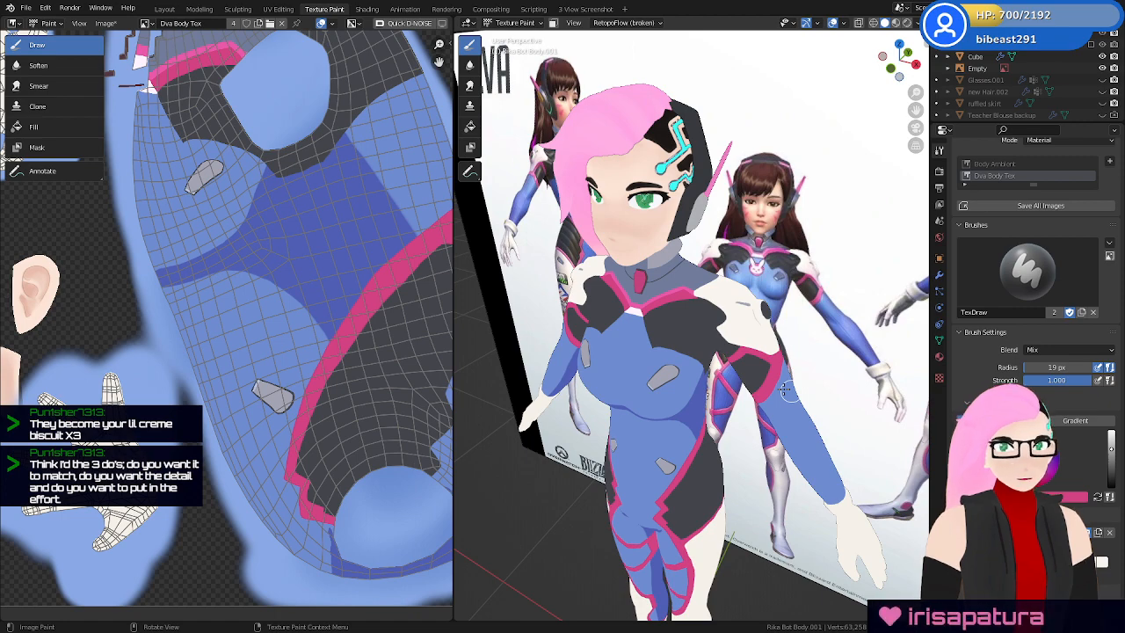
middle_click_drag(785, 392, 670, 413)
scroll(718, 431, "up", 1)
middle_click_drag(789, 365, 734, 314, "shift")
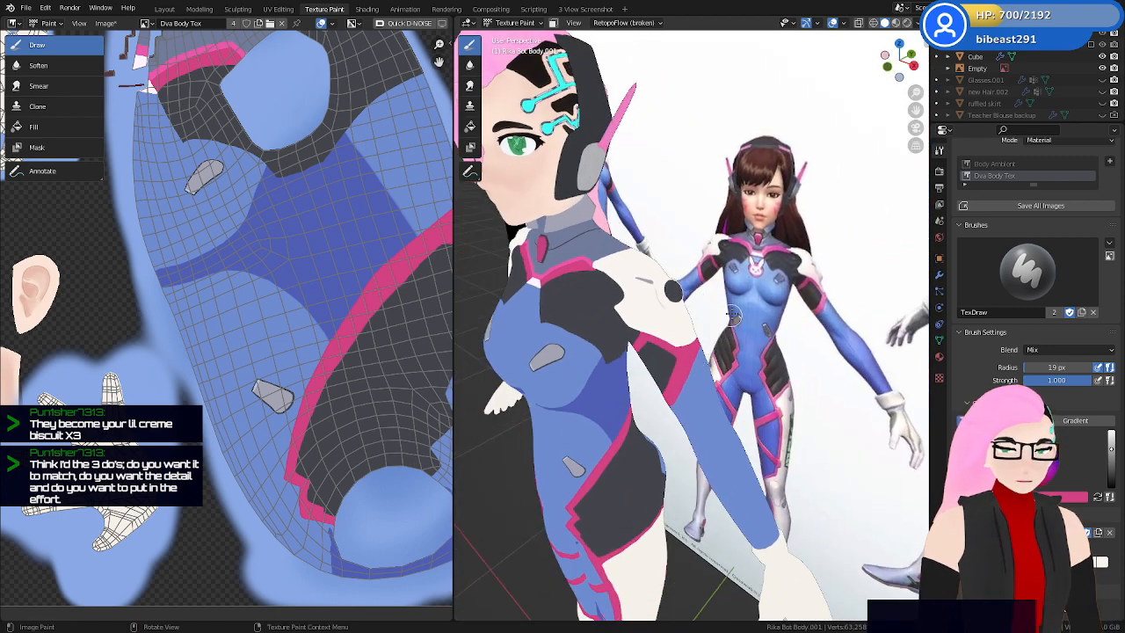
middle_click_drag(707, 398, 758, 373)
middle_click_drag(778, 470, 753, 419, "ctrl")
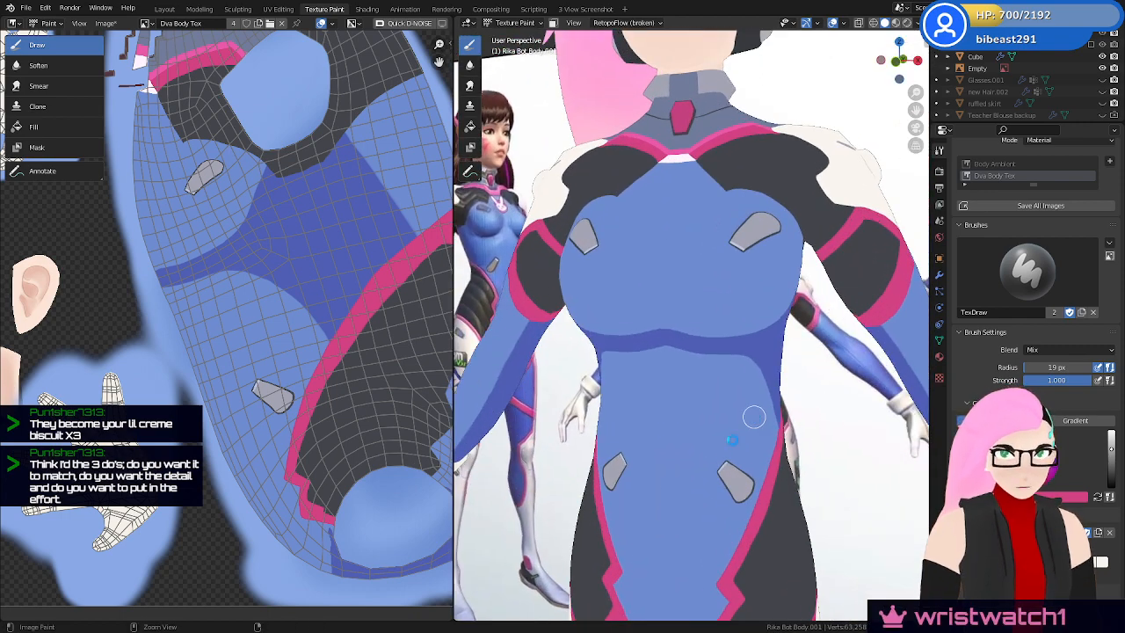
Save the Dva Body Tex image and the project file
key("ctrl+s")
left_click(106, 23)
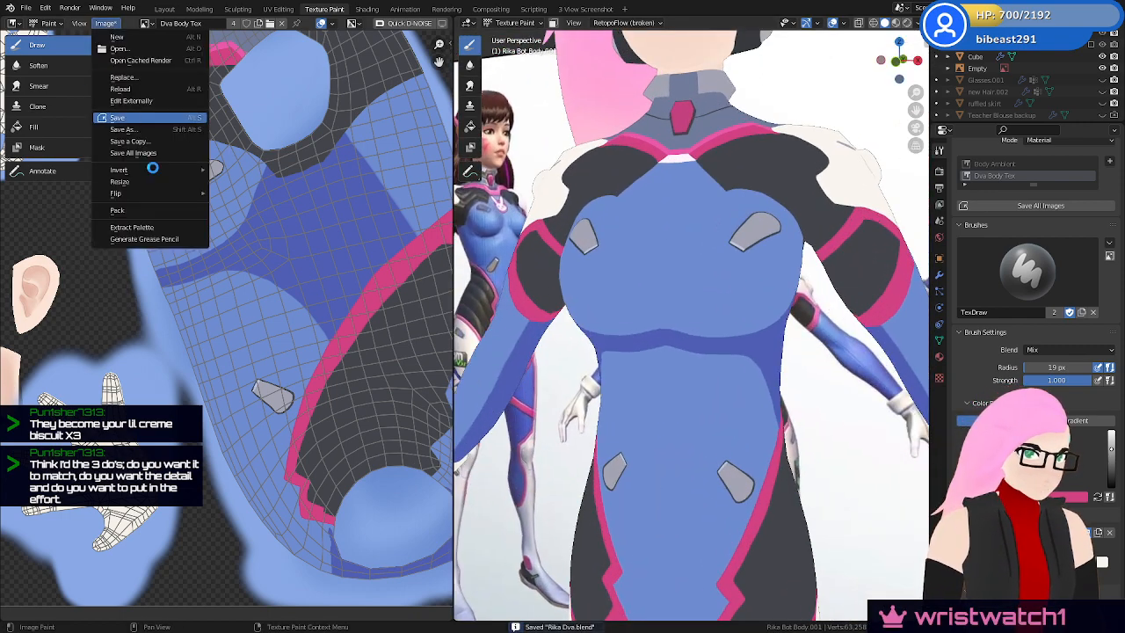
middle_click_drag(779, 406, 756, 424)
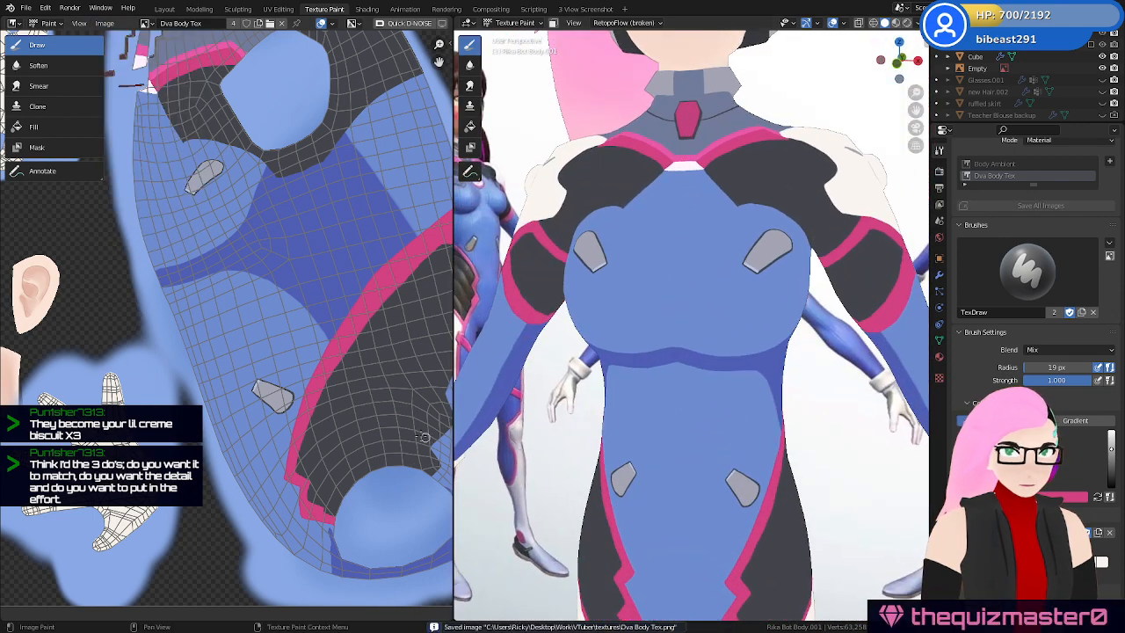
left_click(469, 85)
scroll(721, 422, "up", 5)
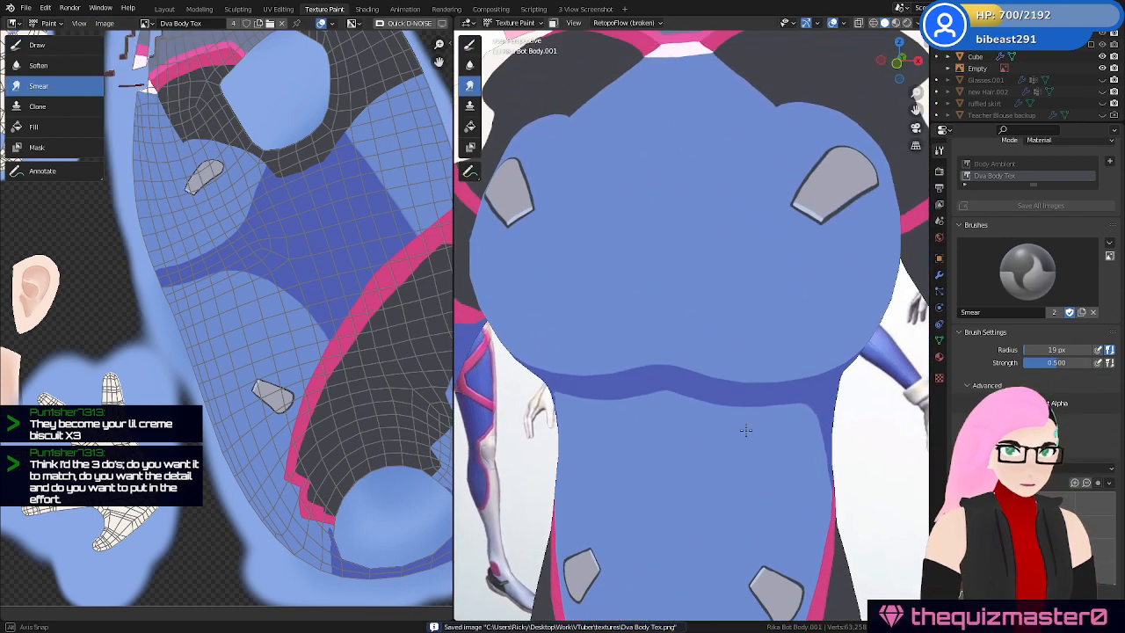
key("ctrl+s")
middle_click_drag(734, 492, 605, 291)
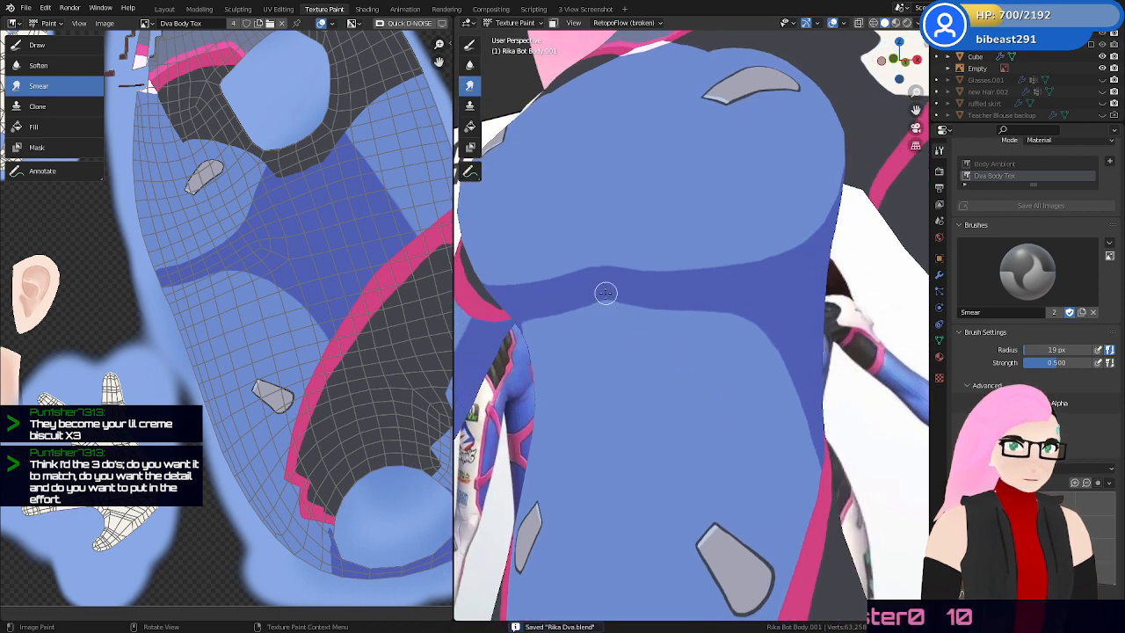
Soften the lower edge of the dark blue band under the chest with a 62 px Soften brush at strength 1.000
left_click(469, 65)
key("f")
left_click(612, 314)
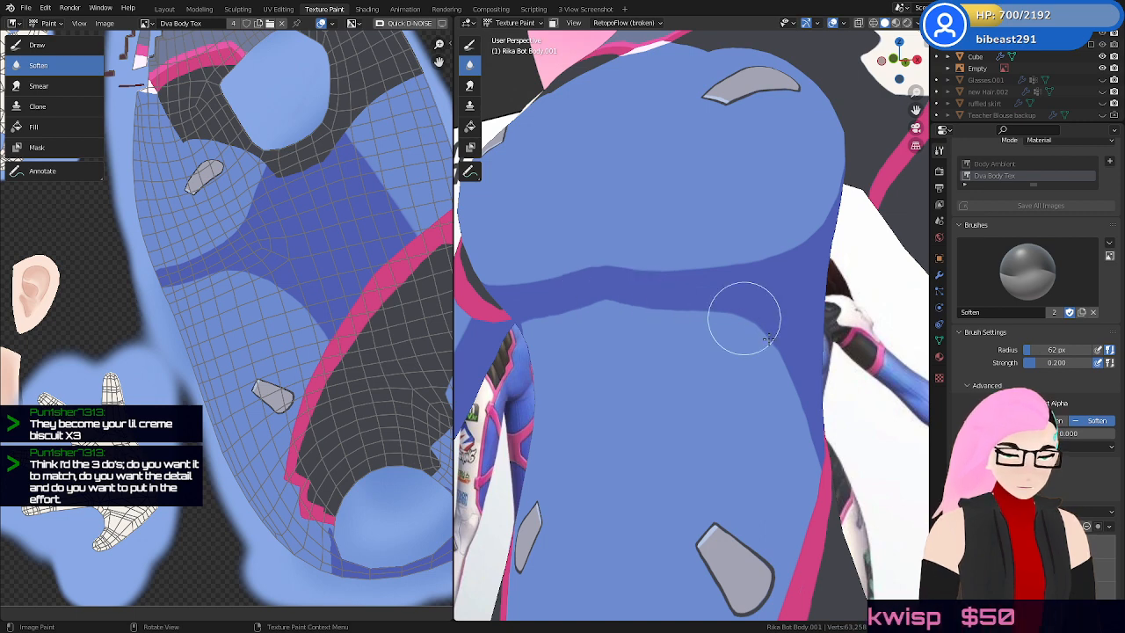
middle_click_drag(766, 369, 758, 332, "ctrl")
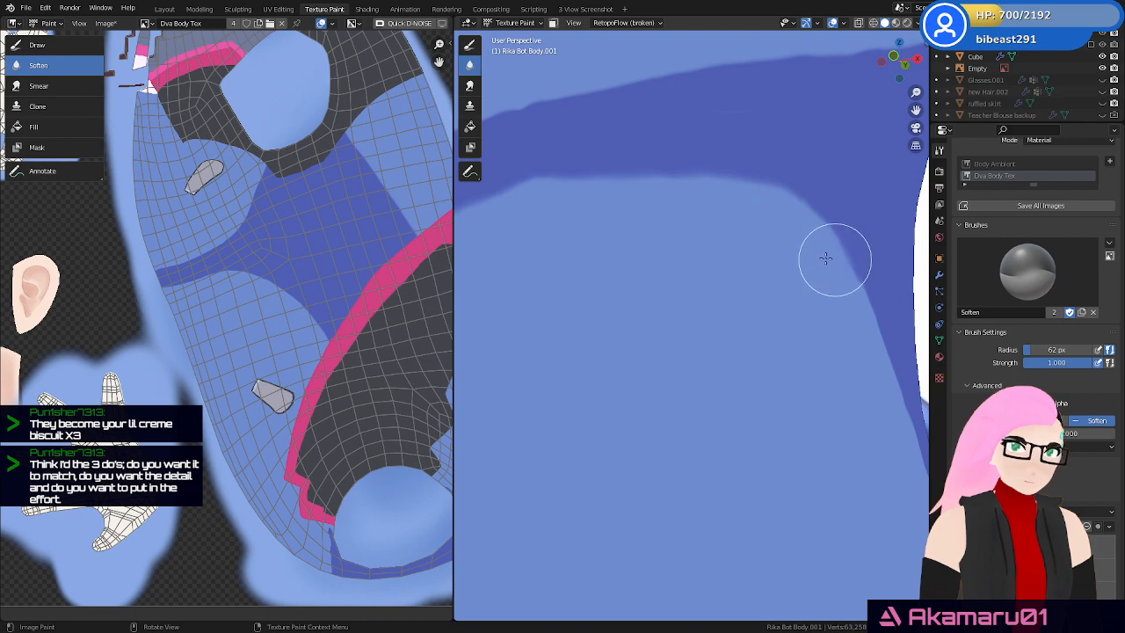
scroll(720, 296, "down", 6)
scroll(729, 389, "up", 3)
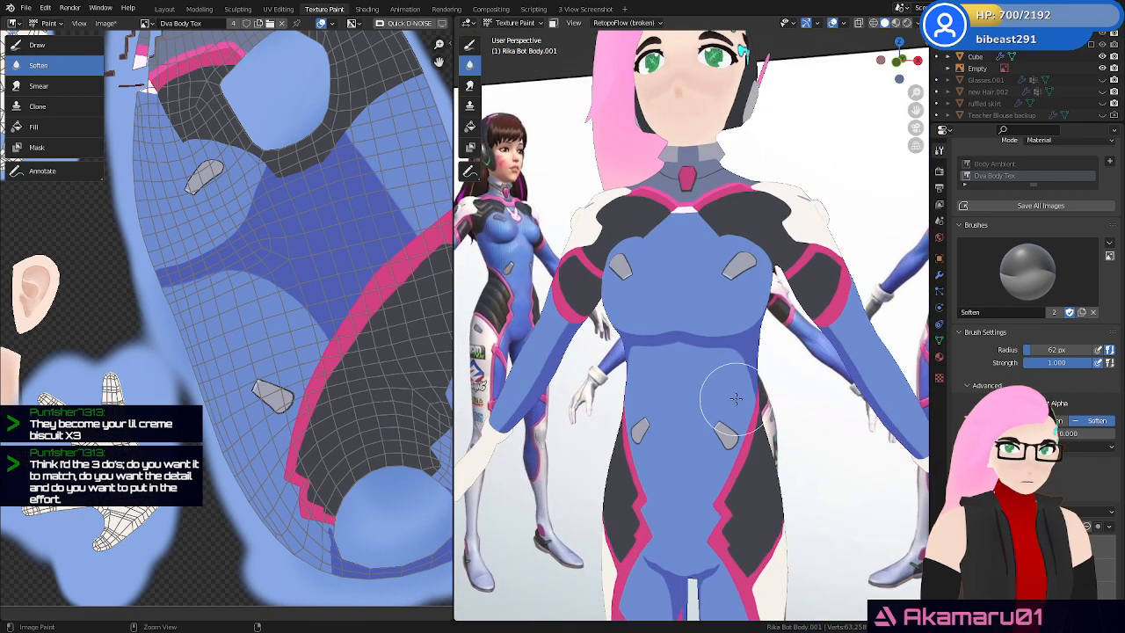
Save the Blender file and switch to the Smear brush for painting the bodysuit's torso texture
scroll(756, 378, "down", 1)
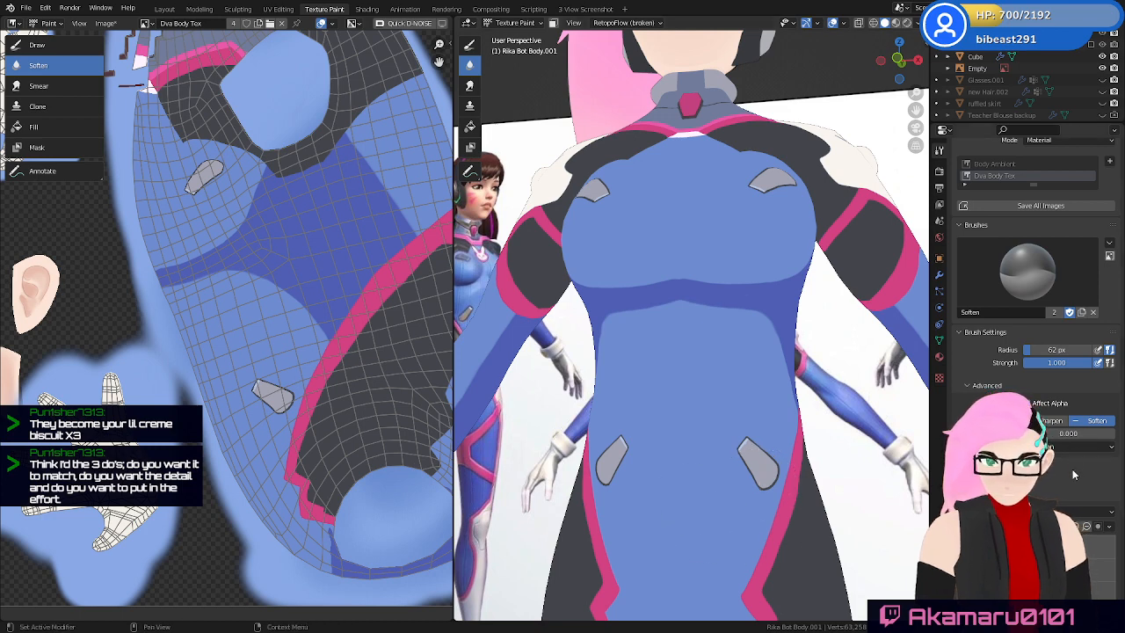
scroll(1073, 475, "down", 2)
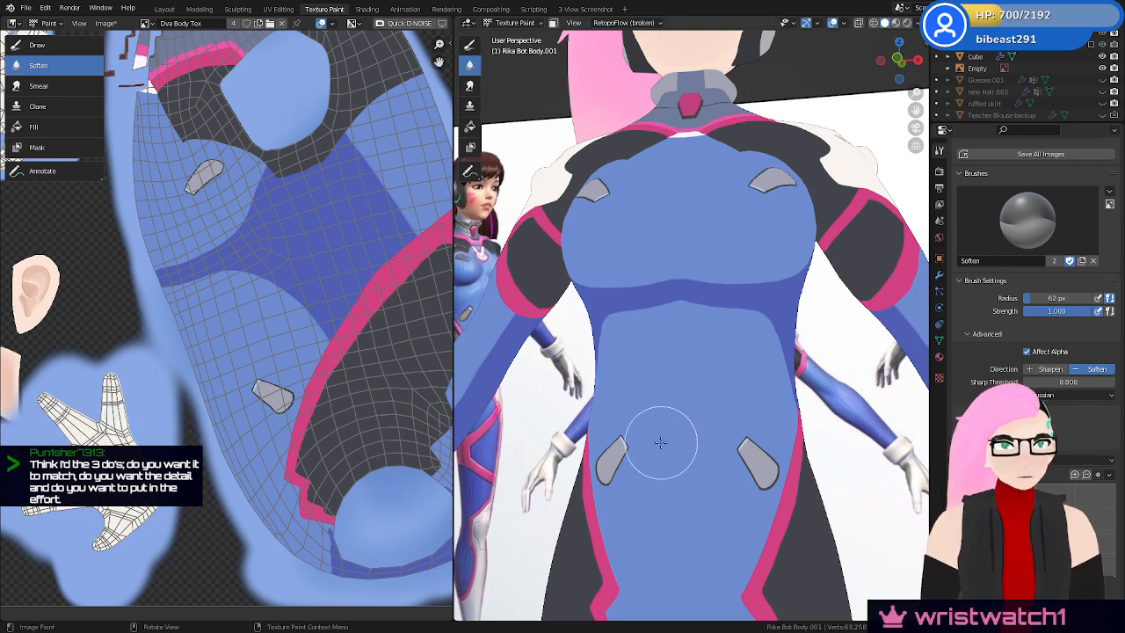
scroll(769, 276, "up", 6)
scroll(723, 372, "down", 3)
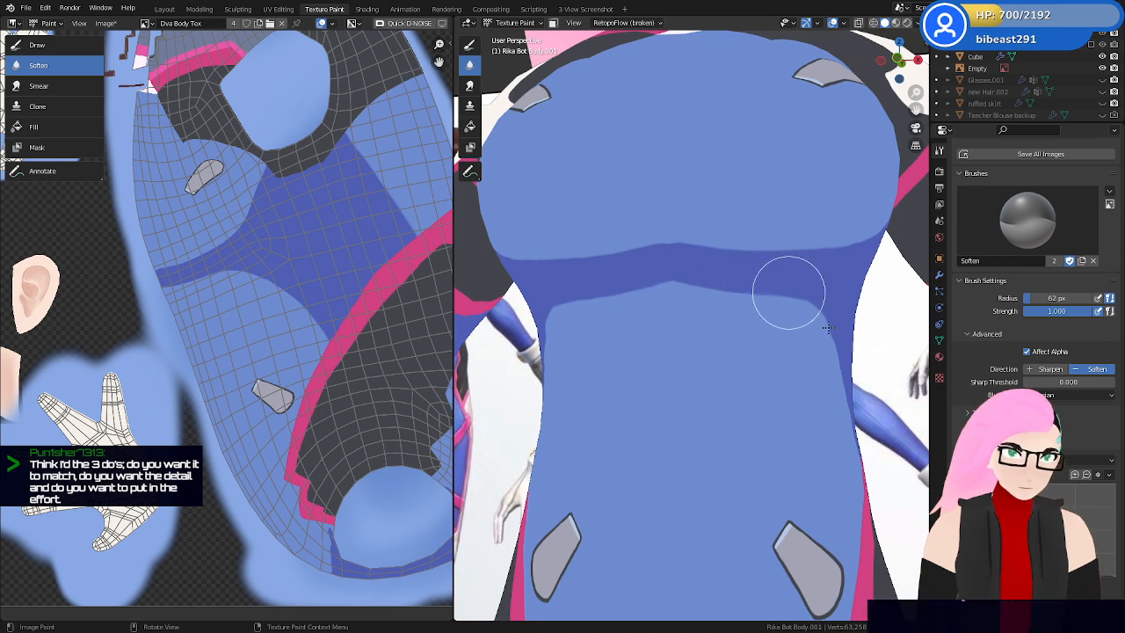
scroll(774, 409, "down", 4)
scroll(765, 414, "up", 4)
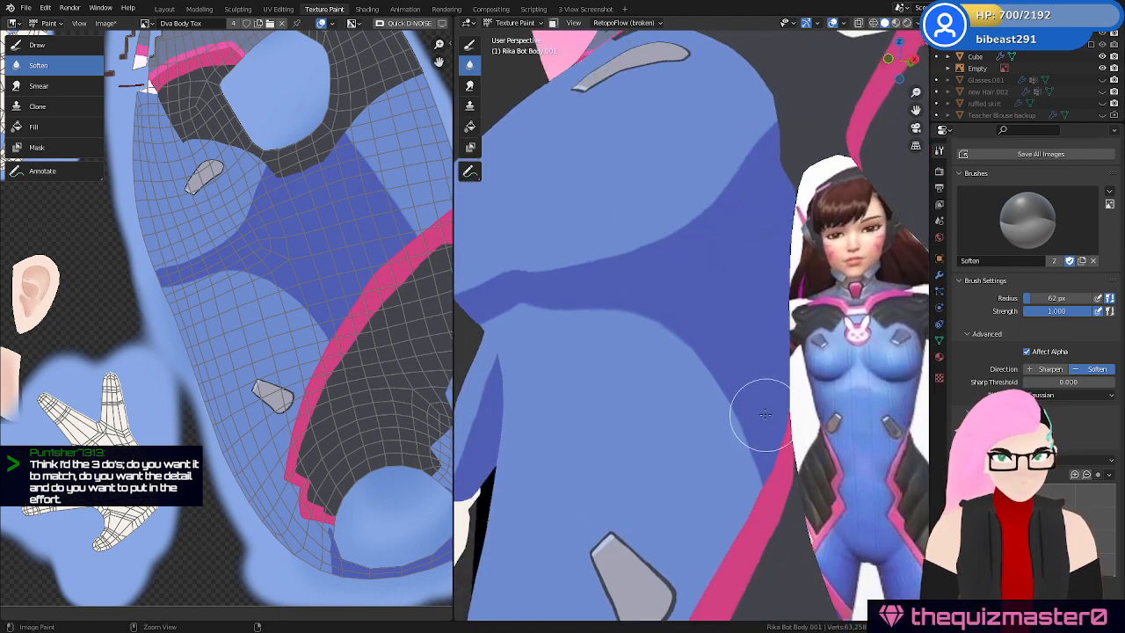
key("ctrl+s")
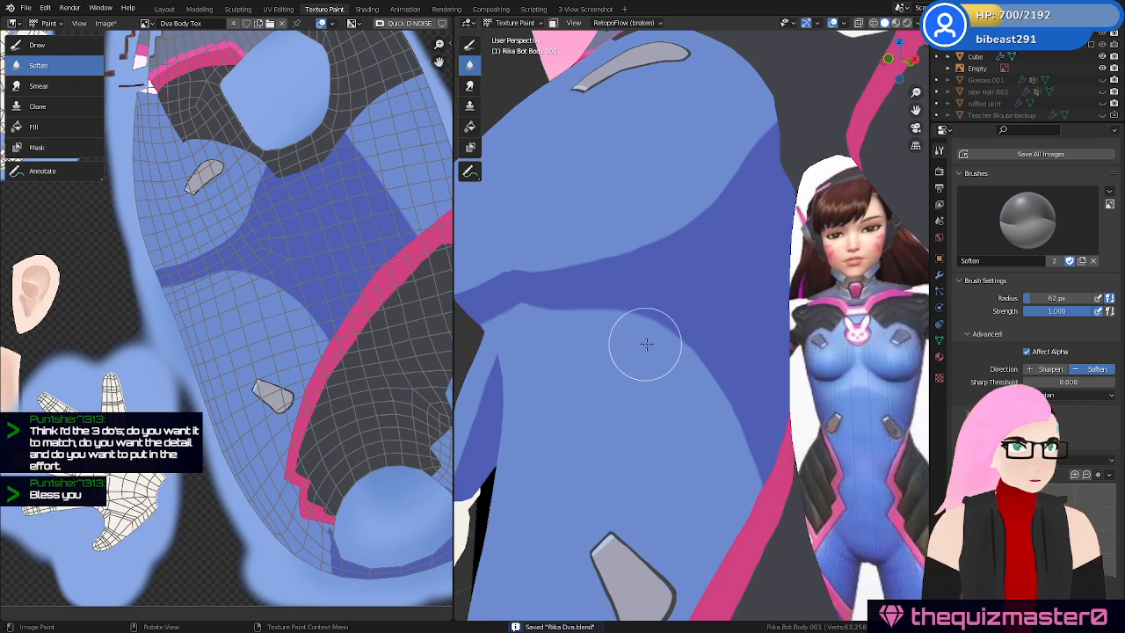
middle_click_drag(646, 334, 693, 362)
left_click(470, 84)
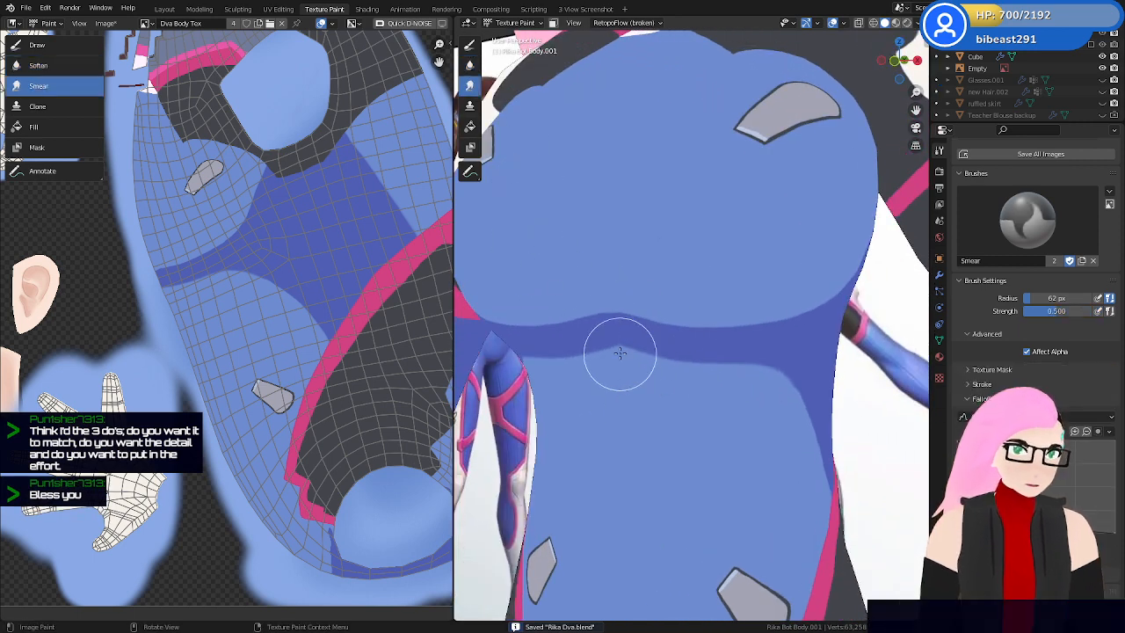
Try smearing the lower edge of the dark-blue under-chest band into the abdomen and waist with the brush at 0.500 strength
mouse_move(622, 369)
left_mouse_down()
mouse_move(721, 377)
mouse_move(801, 419)
left_mouse_up()
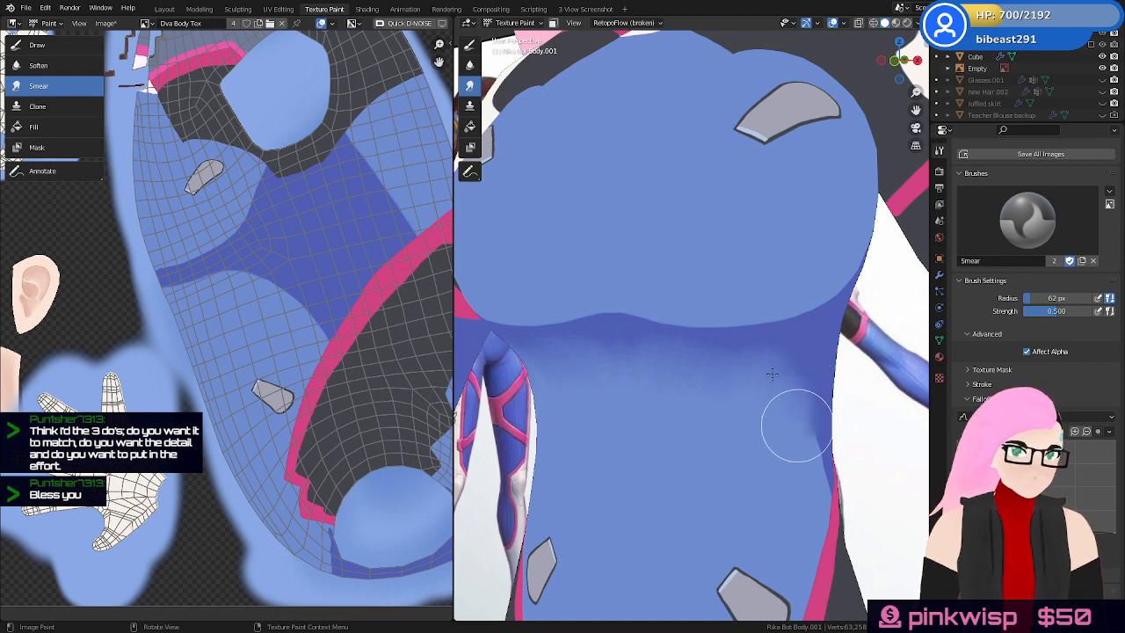
middle_click_drag(771, 374, 628, 384)
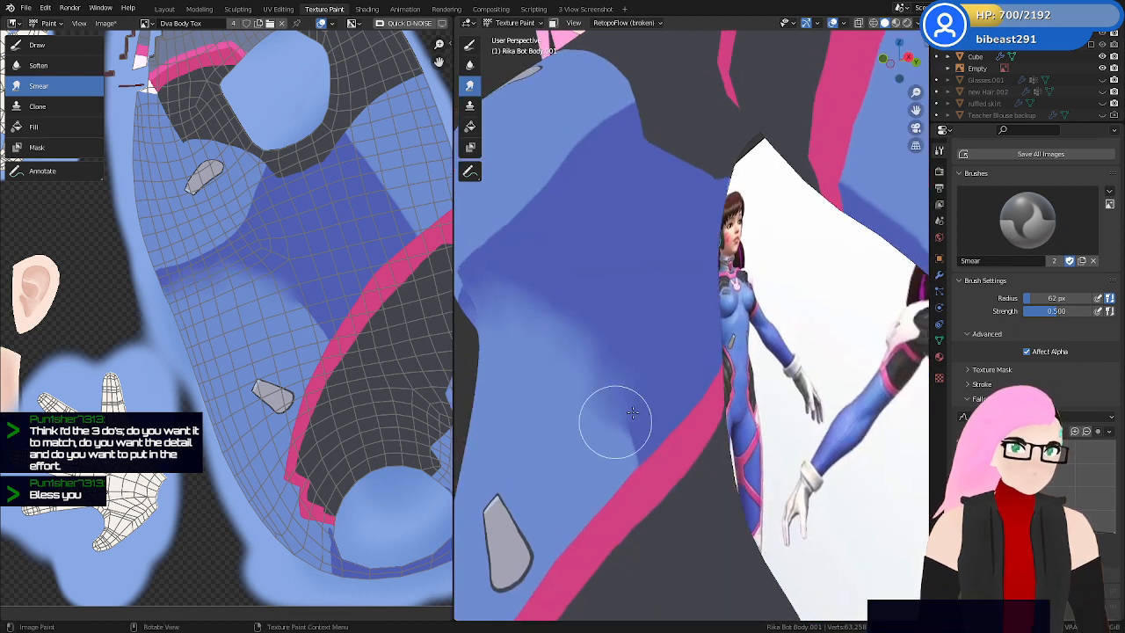
mouse_move(633, 413)
left_mouse_down()
mouse_move(623, 435)
mouse_move(643, 395)
mouse_move(497, 293)
left_mouse_up()
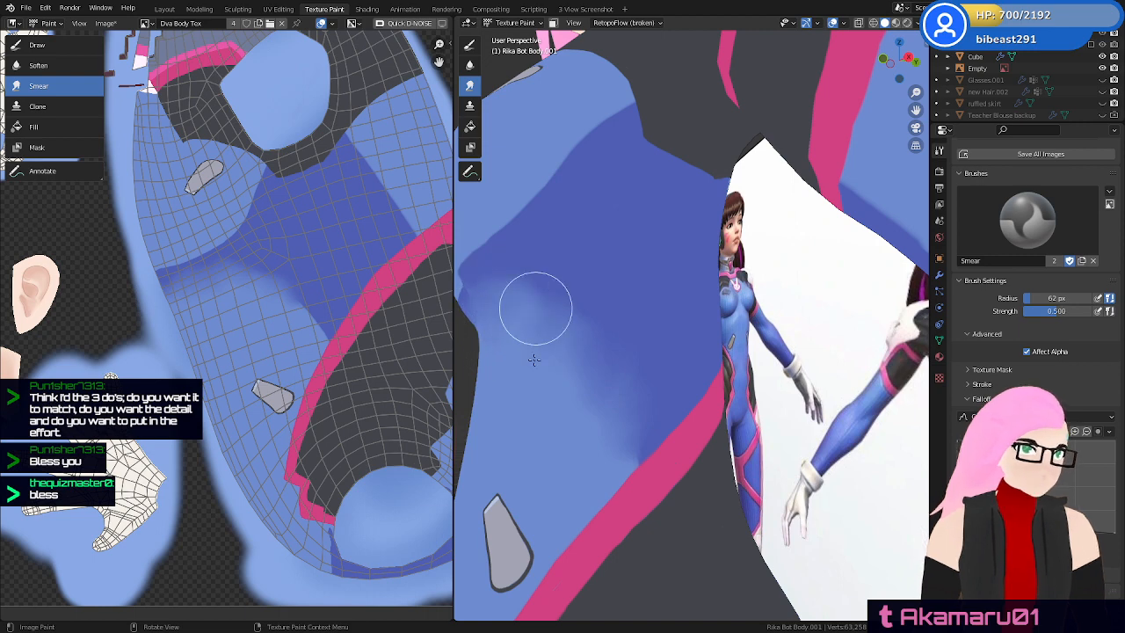
middle_click_drag(568, 435, 732, 408)
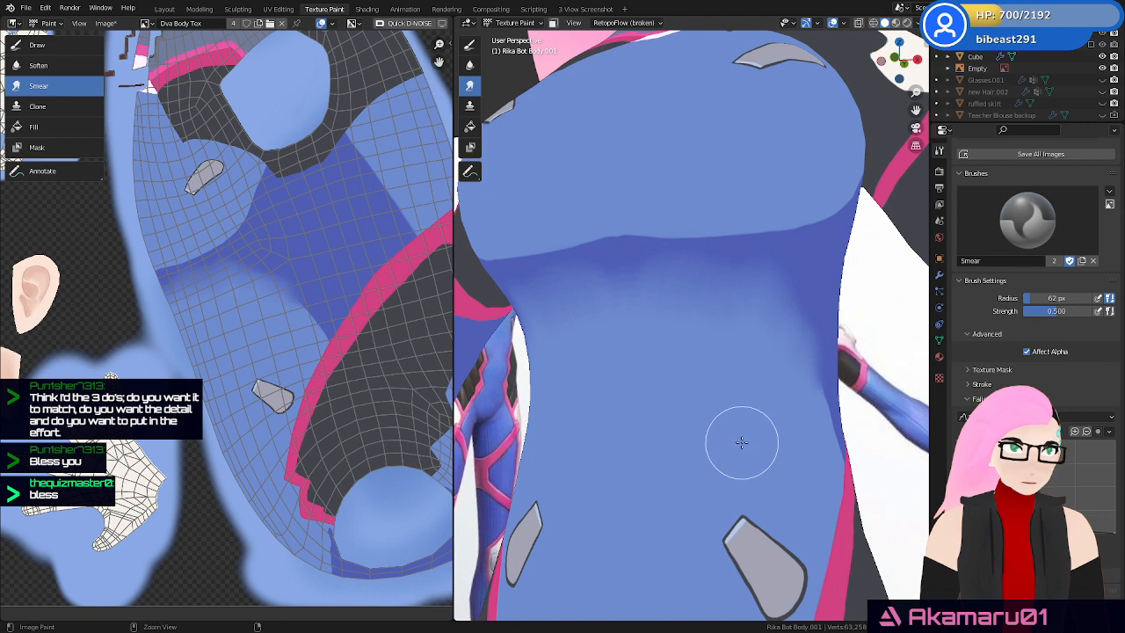
key("ctrl+z")
Try downward smears from the middle of the dark-blue band into the abdomen, raising the brush strength to 1.000, and undo them
left_click_drag(621, 263, 637, 400)
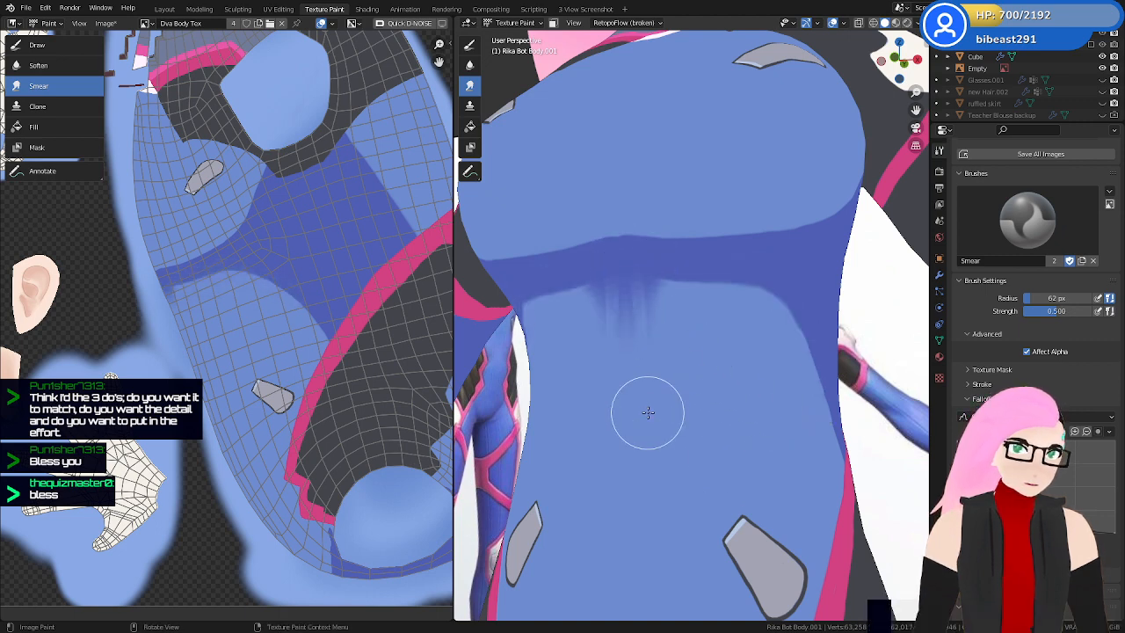
key("ctrl+z")
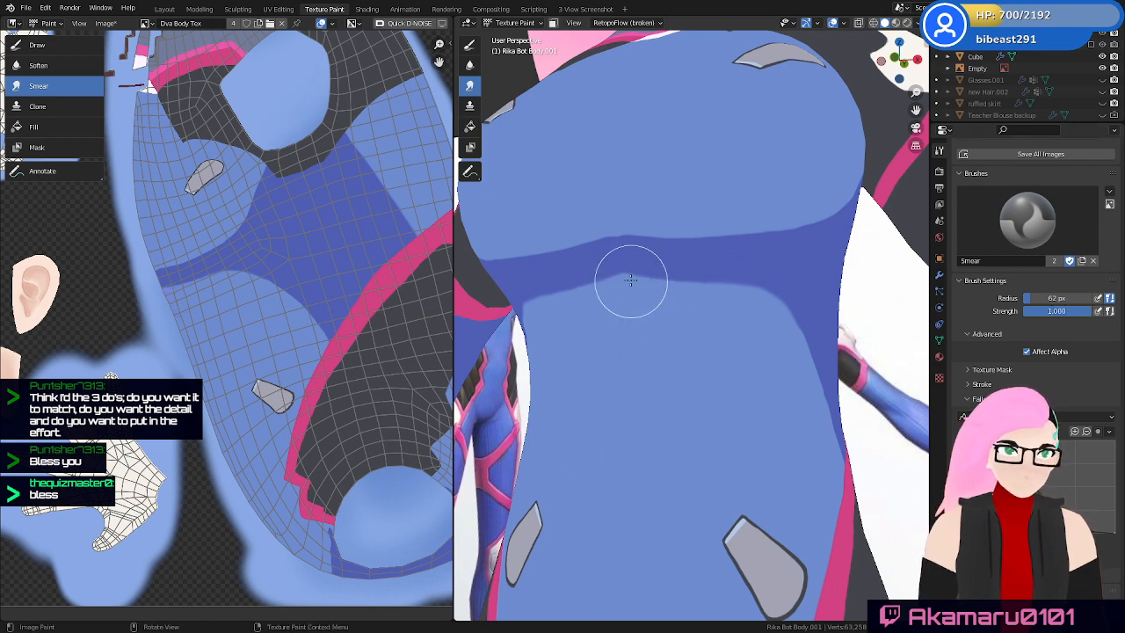
left_click_drag(623, 276, 641, 523)
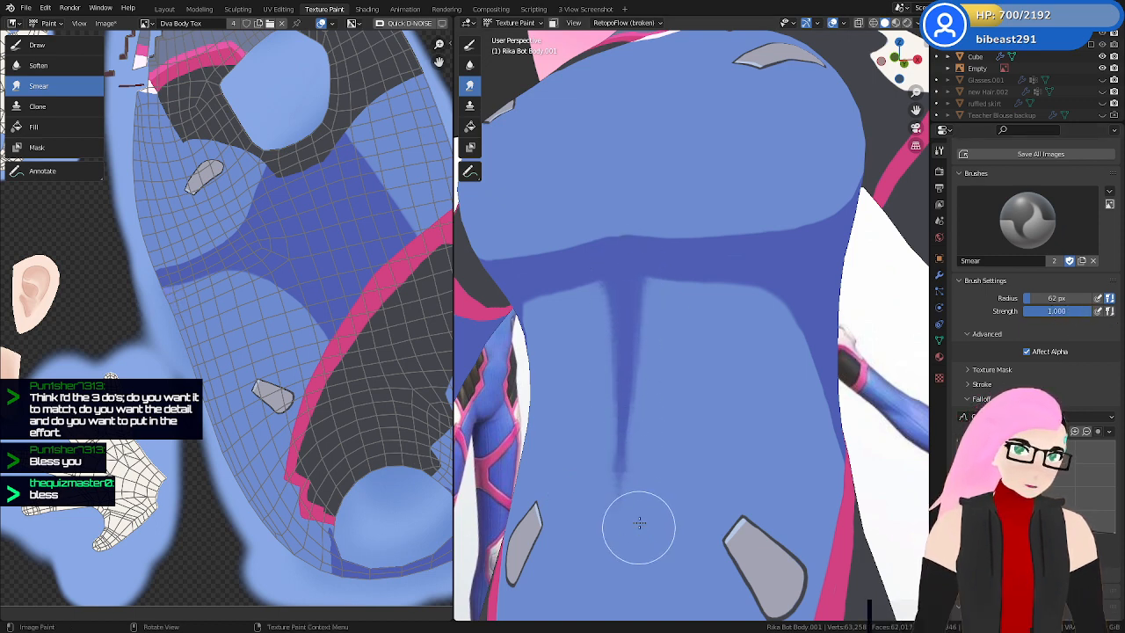
key("ctrl+z")
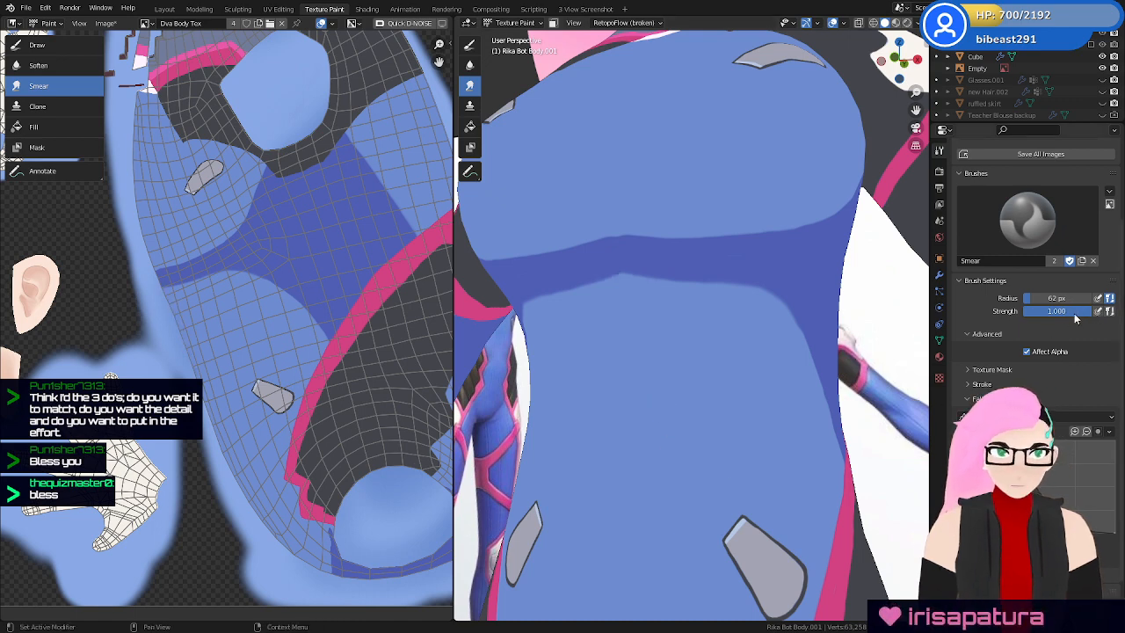
Set the Smear strength to 0.429 and blend the dark-blue band's lower edge softly into the light-blue abdomen and waist side
left_click_drag(1034, 326, 1031, 327)
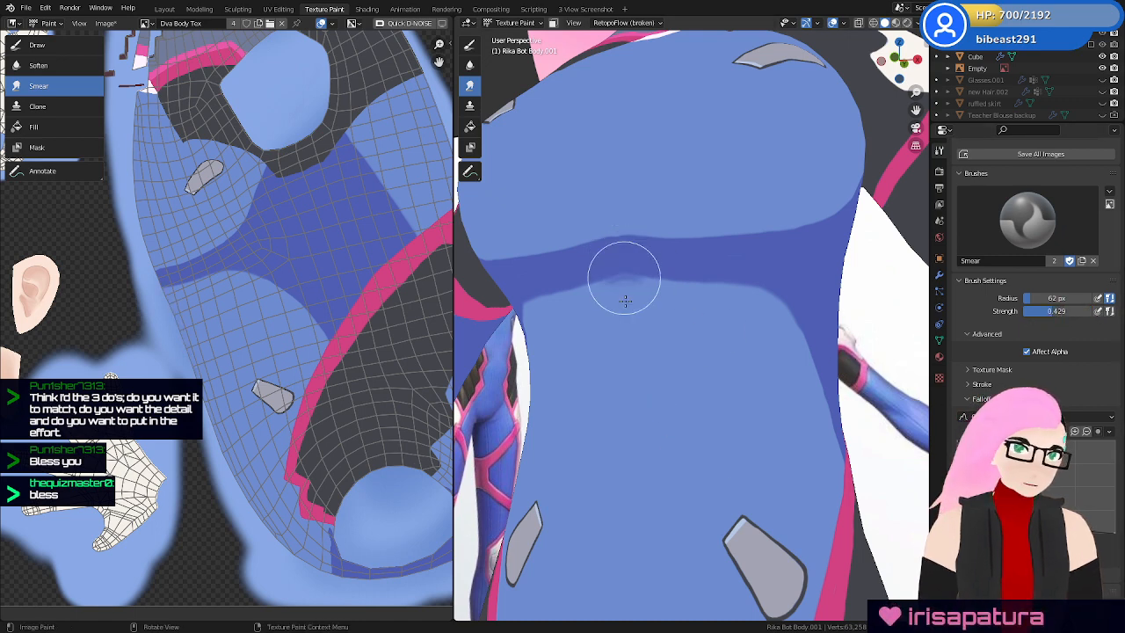
left_click_drag(624, 278, 629, 378)
mouse_move(650, 277)
left_mouse_down()
mouse_move(651, 389)
mouse_move(640, 272)
mouse_move(631, 330)
left_mouse_up()
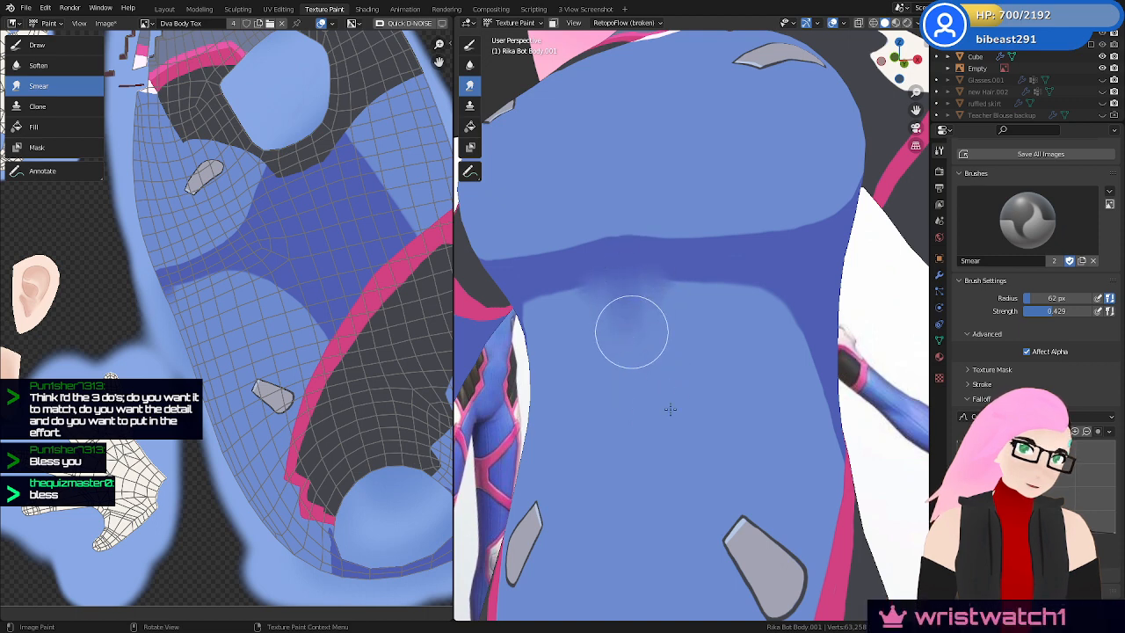
key("ctrl+z")
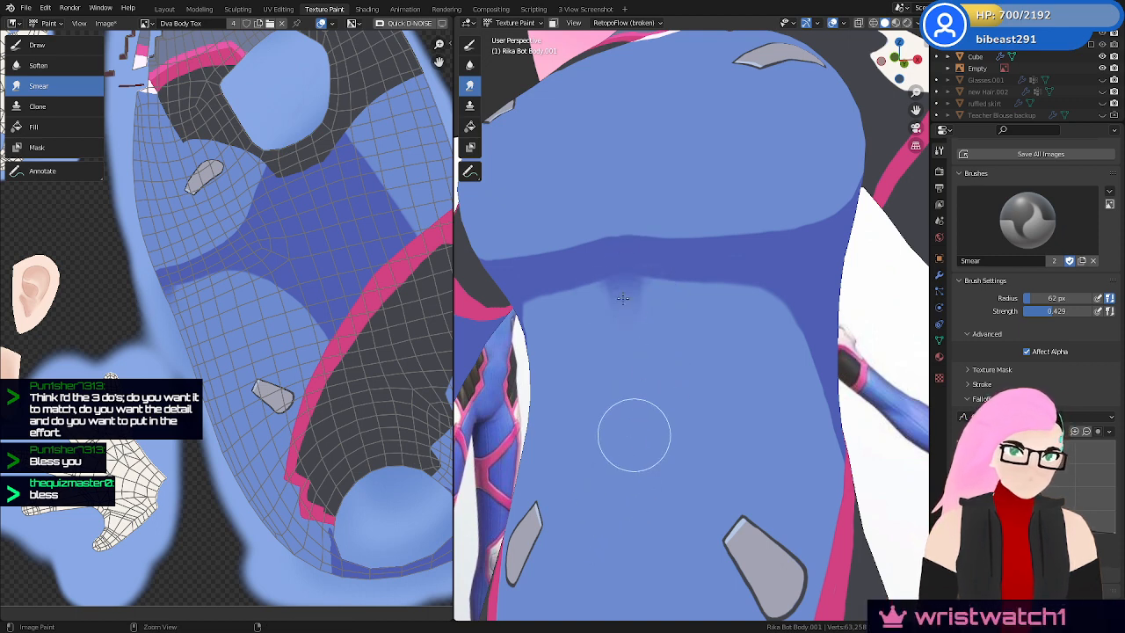
key("ctrl+z")
mouse_move(626, 275)
left_mouse_down()
mouse_move(631, 292)
mouse_move(629, 279)
mouse_move(647, 289)
mouse_move(638, 319)
mouse_move(713, 287)
mouse_move(783, 304)
mouse_move(808, 364)
mouse_move(799, 402)
mouse_move(799, 342)
mouse_move(745, 309)
left_mouse_up()
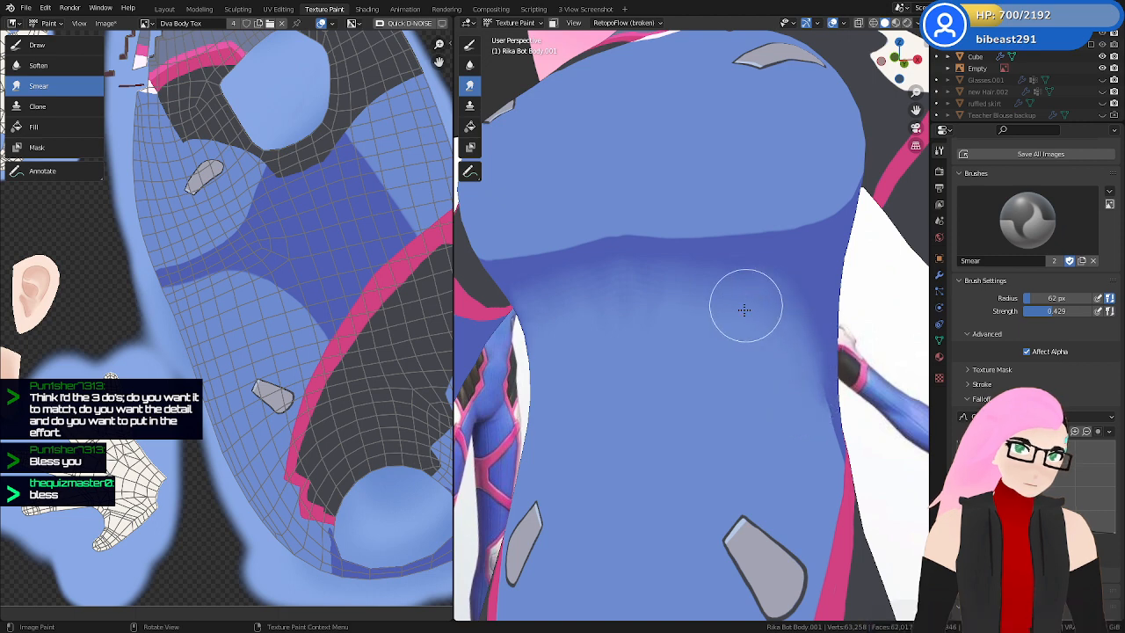
left_click_drag(676, 305, 621, 285)
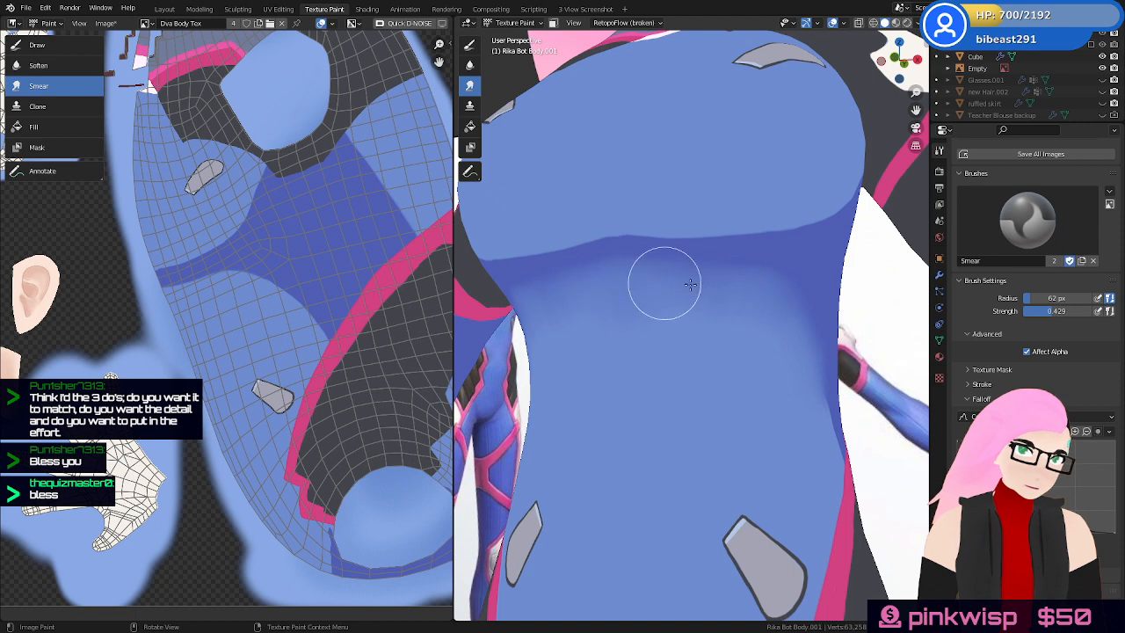
mouse_move(777, 305)
left_mouse_down()
mouse_move(691, 301)
mouse_move(695, 284)
left_mouse_up()
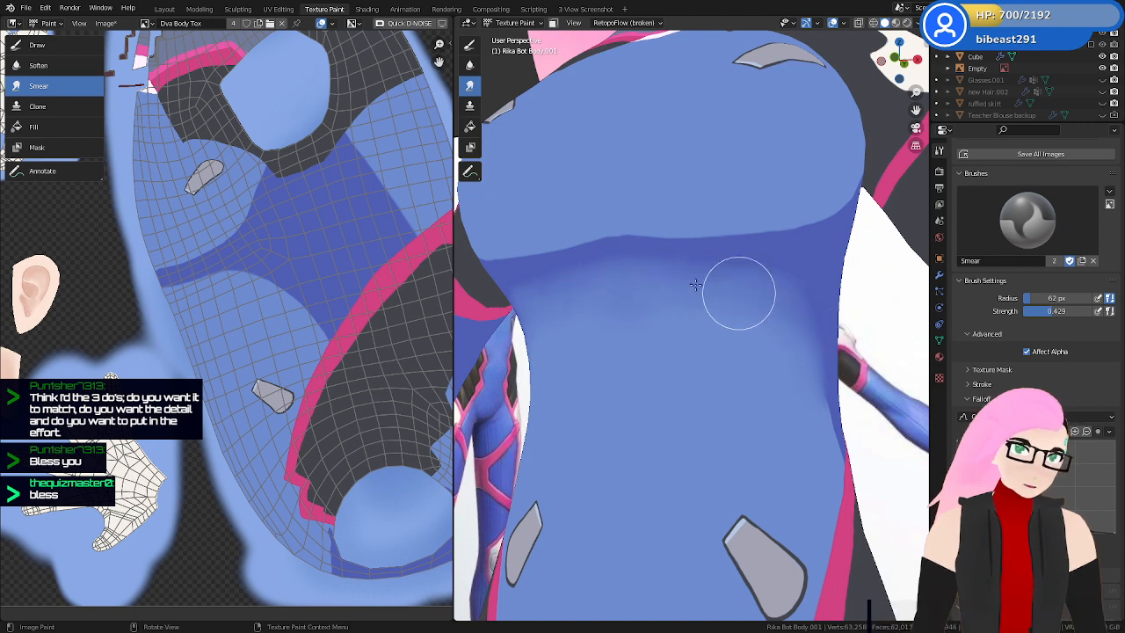
left_click_drag(785, 293, 811, 413)
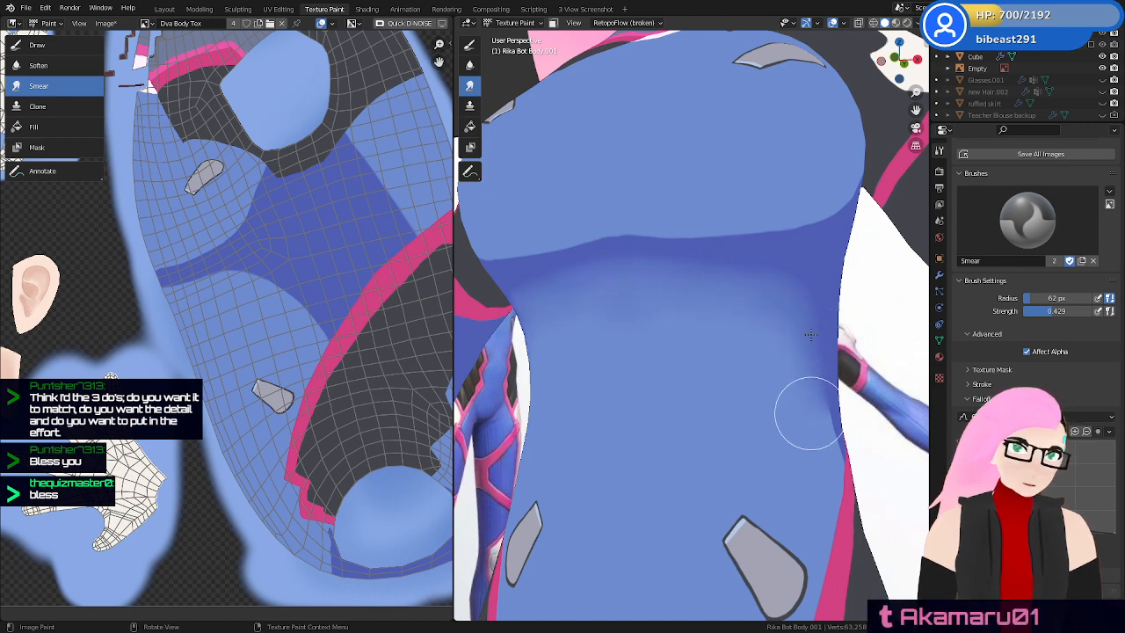
Smear the remaining dark-blue edge at the side of the waist into the light blue, just above the pink stripe
mouse_move(752, 350)
middle_mouse_down()
mouse_move(768, 333)
mouse_move(797, 362)
mouse_move(804, 342)
mouse_move(771, 304)
mouse_move(745, 383)
mouse_move(784, 375)
middle_mouse_up()
scroll(771, 304, "down", 5)
middle_click_drag(750, 144, 674, 301, "shift")
mouse_move(731, 500)
middle_mouse_down("shift")
mouse_move(729, 294)
mouse_move(659, 264)
middle_mouse_up("shift")
scroll(730, 293, "up", 4)
scroll(692, 265, "up", 3)
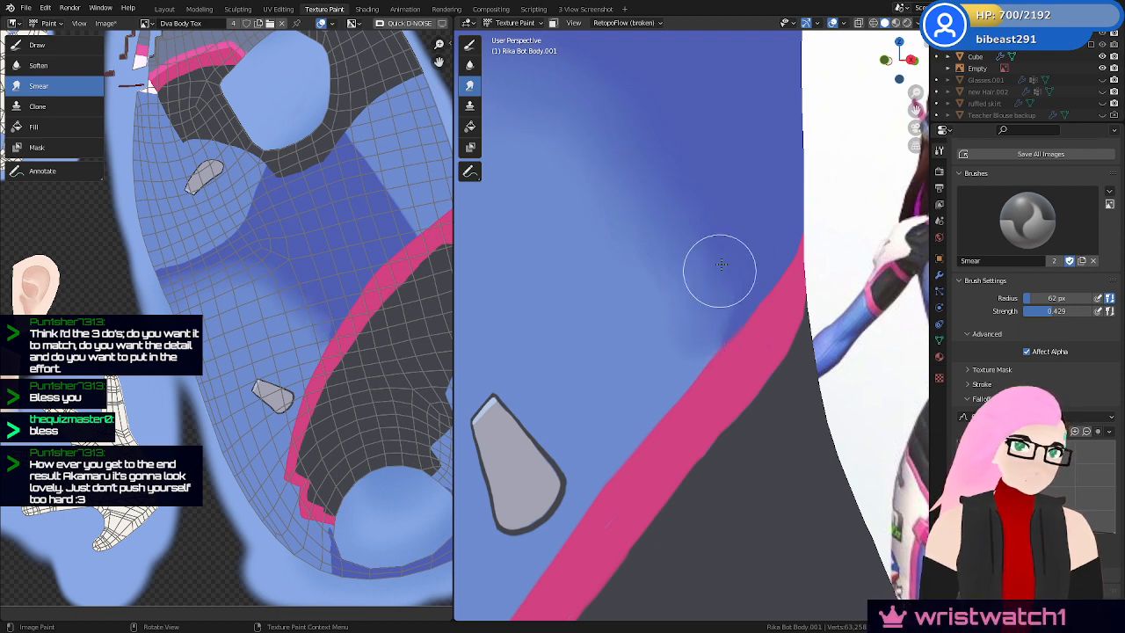
mouse_move(720, 354)
left_mouse_down()
mouse_move(729, 281)
mouse_move(646, 393)
left_mouse_up()
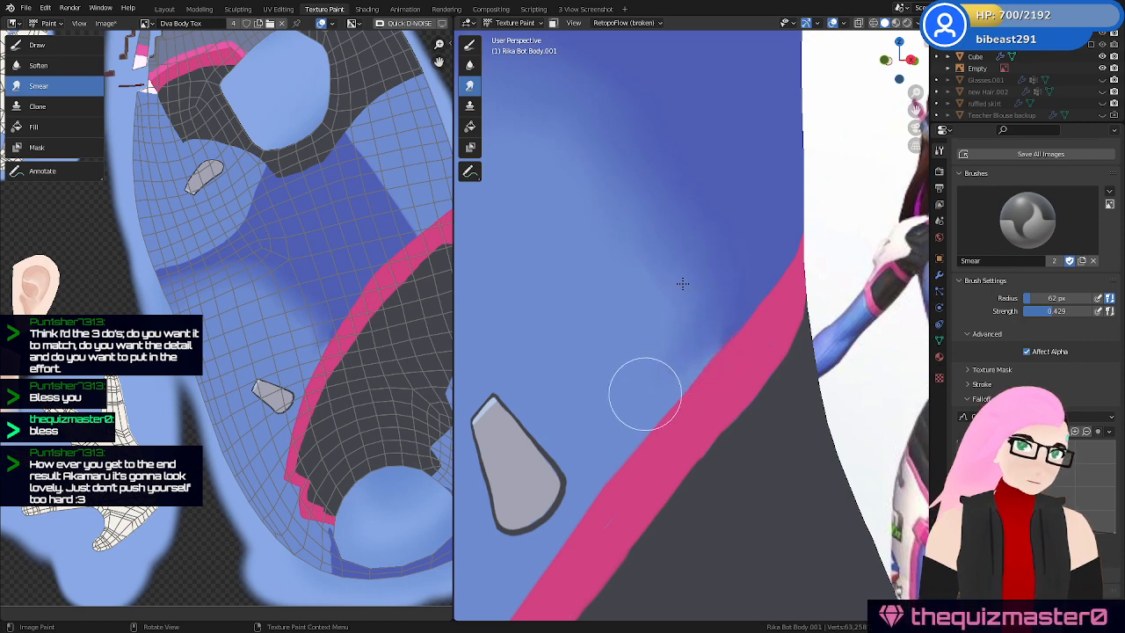
Examine the blended waist and abdomen shading from several angles, both close up and with the whole torso in view
scroll(666, 390, "down", 9)
middle_click_drag(668, 391, 726, 416)
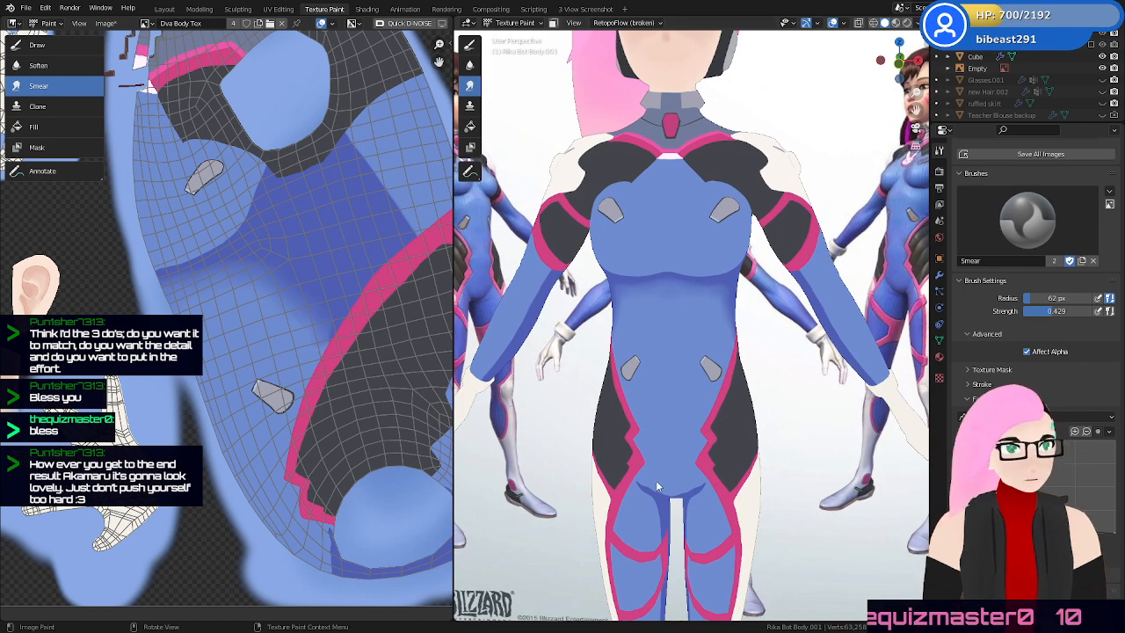
middle_click_drag(656, 480, 771, 321)
scroll(762, 431, "up", 1)
scroll(771, 322, "up", 2)
mouse_move(767, 404)
middle_mouse_down("shift")
mouse_move(761, 286)
mouse_move(735, 279)
middle_mouse_up("shift")
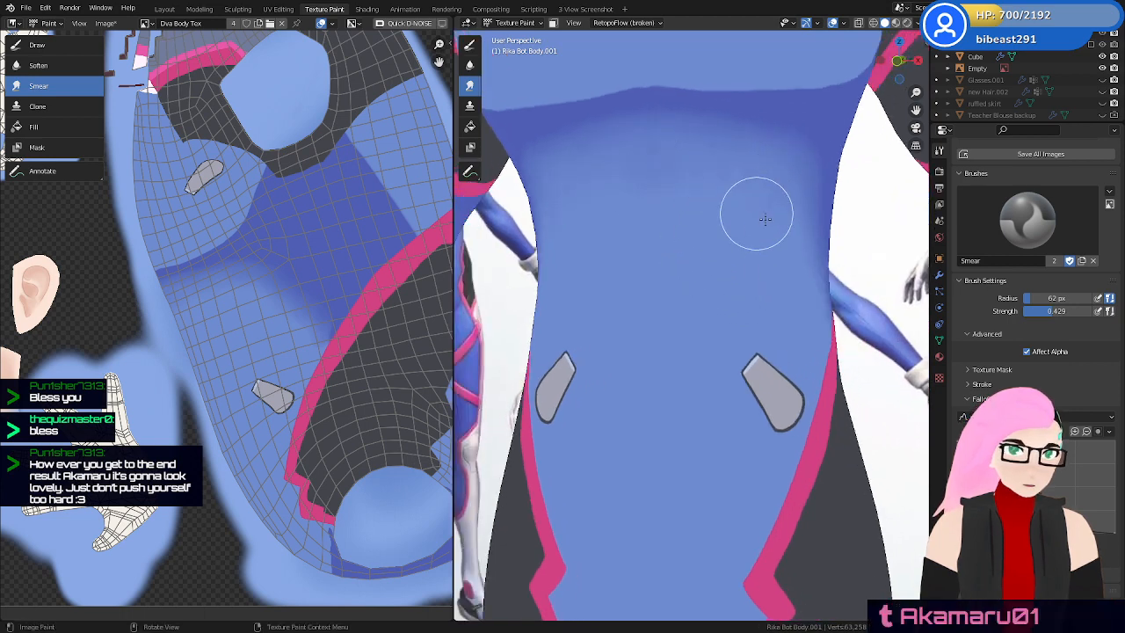
middle_click_drag(725, 205, 723, 311)
scroll(724, 313, "down", 5)
middle_click_drag(751, 374, 761, 430)
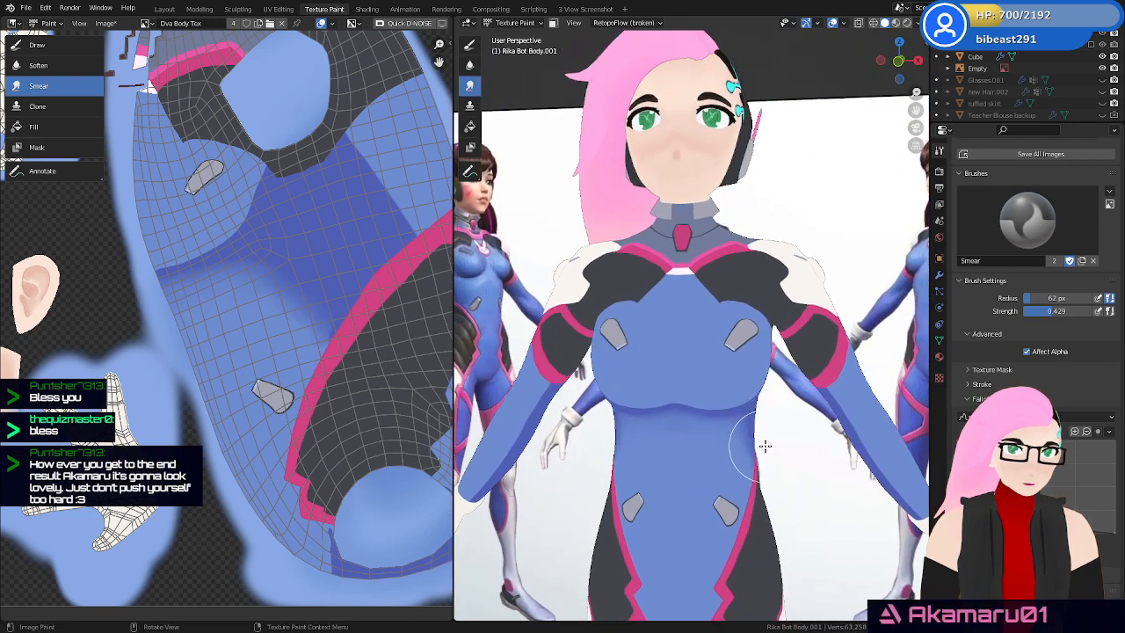
scroll(758, 439, "up", 4)
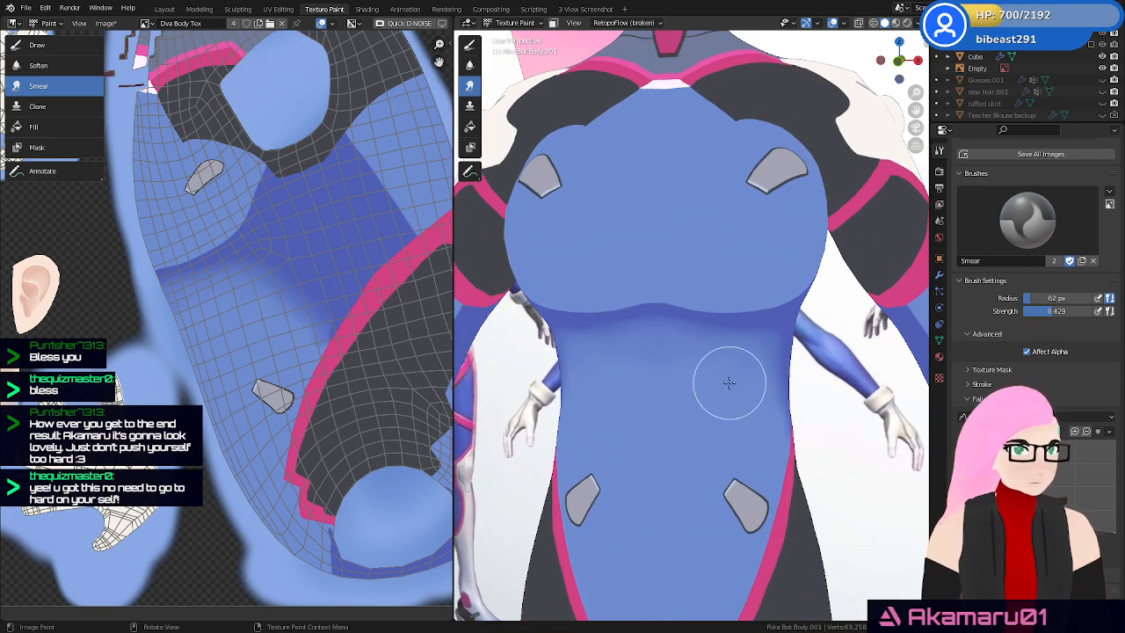
scroll(748, 289, "down", 4)
middle_click_drag(749, 289, 740, 406)
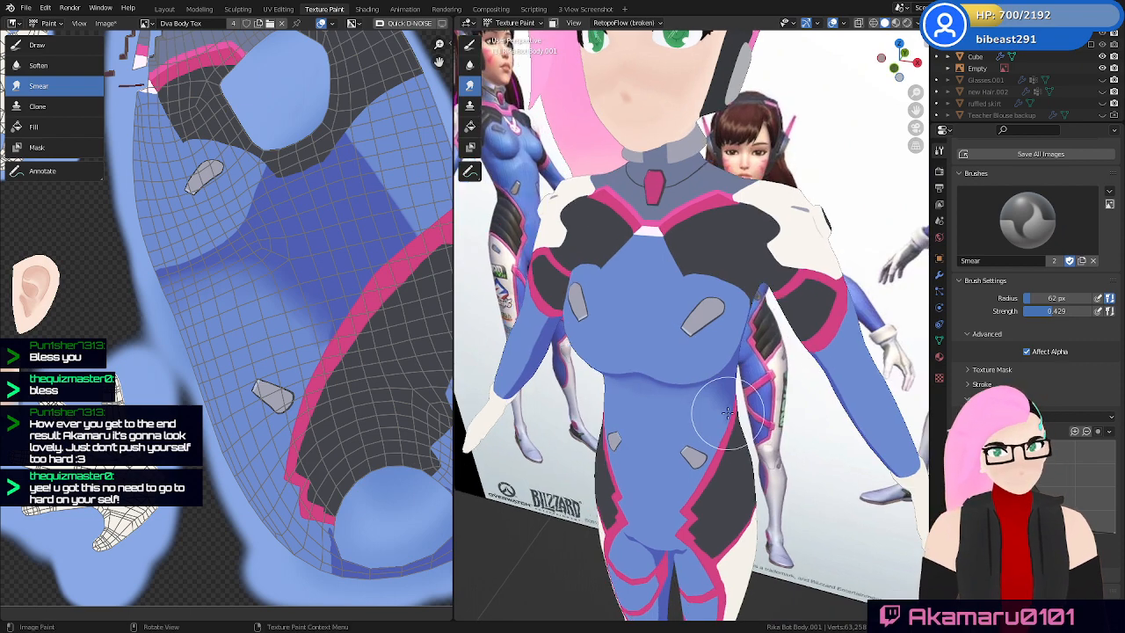
Smear the hard edge along the underside of the chest so the light blue fades into the dark-blue band
mouse_move(740, 338)
middle_mouse_down()
mouse_move(736, 307)
mouse_move(739, 442)
mouse_move(753, 454)
mouse_move(702, 473)
mouse_move(721, 448)
mouse_move(766, 454)
mouse_move(800, 434)
mouse_move(763, 505)
middle_mouse_up()
mouse_move(703, 419)
middle_mouse_down()
mouse_move(744, 463)
mouse_move(774, 431)
mouse_move(753, 395)
mouse_move(736, 452)
mouse_move(734, 393)
middle_mouse_up()
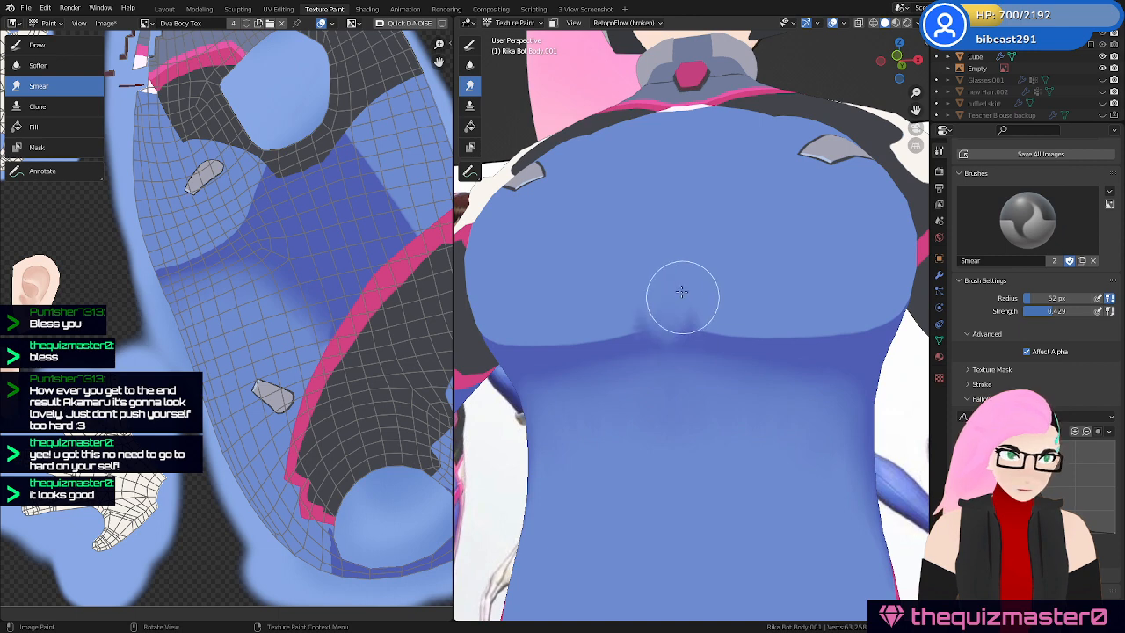
mouse_move(678, 339)
left_mouse_down()
mouse_move(712, 291)
mouse_move(768, 294)
mouse_move(818, 336)
mouse_move(869, 312)
left_mouse_up()
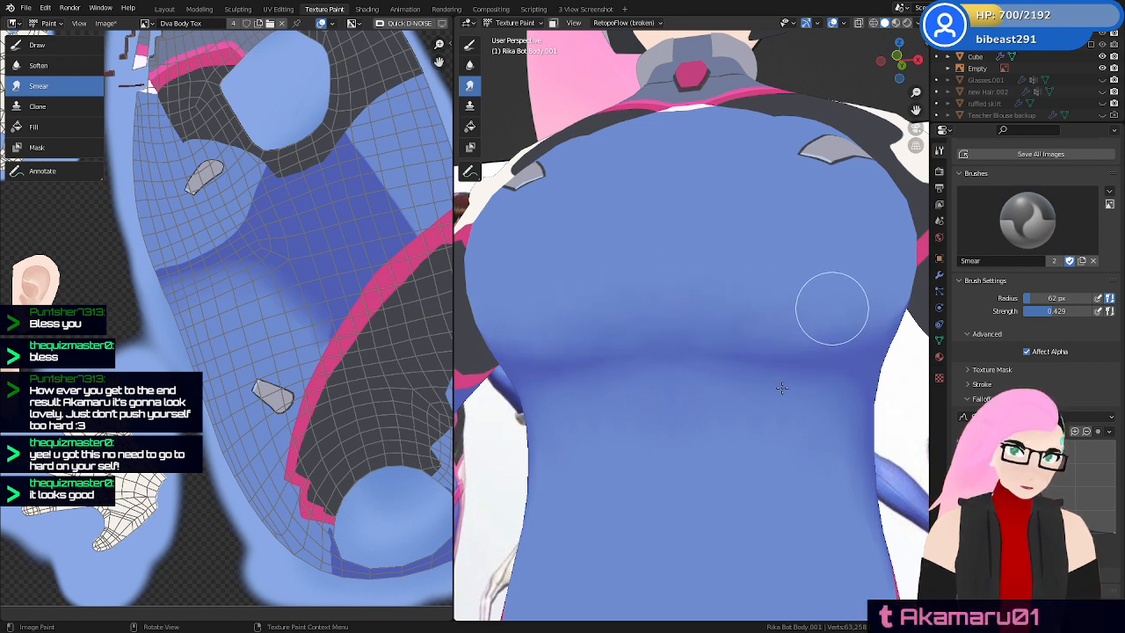
Smear the light-blue chest's upper side edge into the dark blue beside the dark-grey panel, using brush radii of 28 px and 52 px
middle_click_drag(783, 389, 872, 384)
scroll(771, 384, "down", 3)
scroll(873, 422, "down", 2)
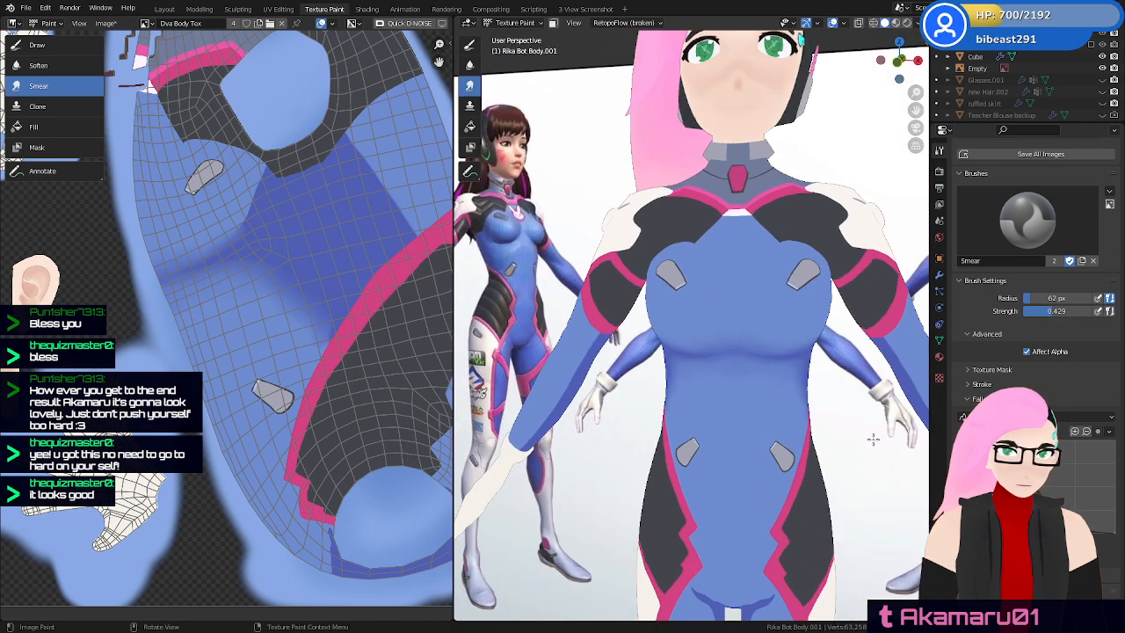
middle_click_drag(873, 439, 818, 440)
scroll(810, 463, "up", 5)
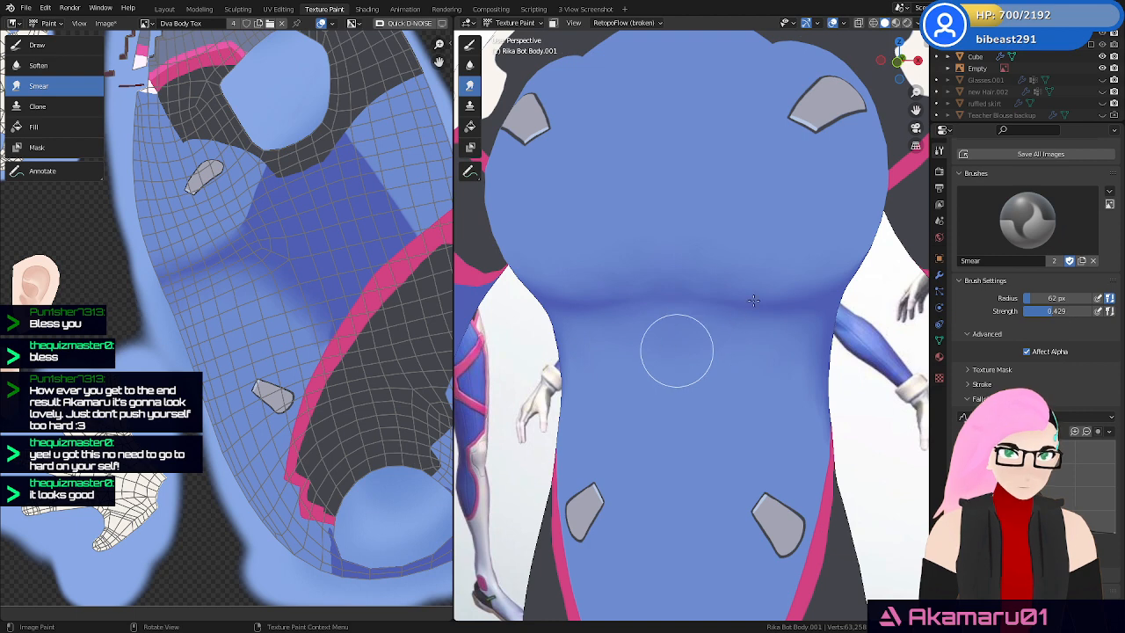
mouse_move(720, 423)
middle_mouse_down()
mouse_move(694, 369)
mouse_move(584, 255)
middle_mouse_up()
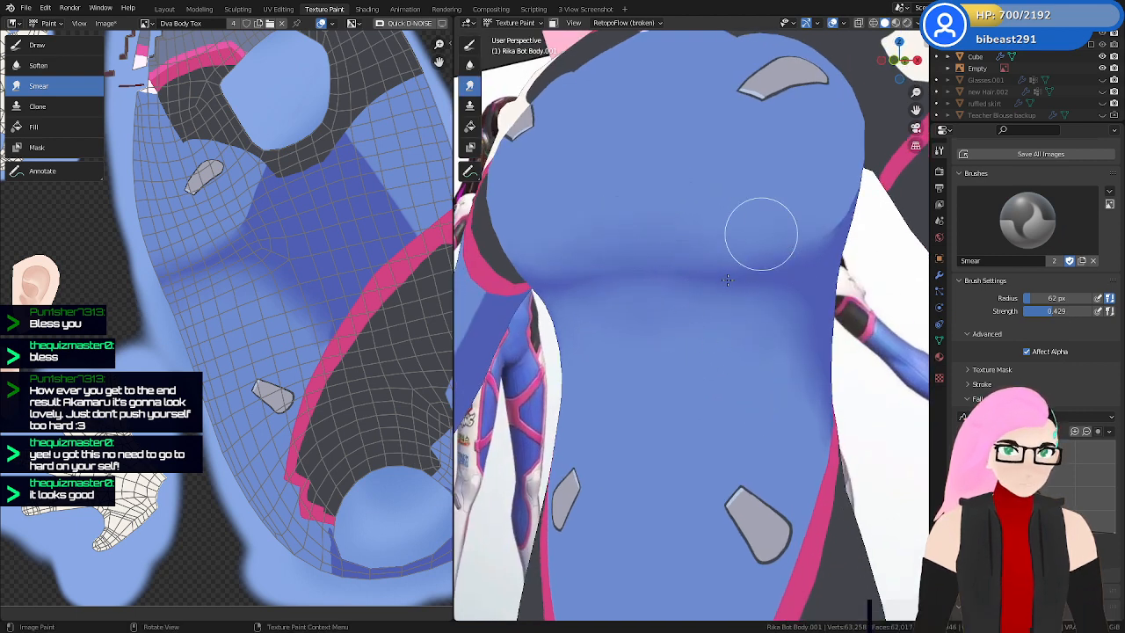
middle_click_drag(727, 280, 710, 281)
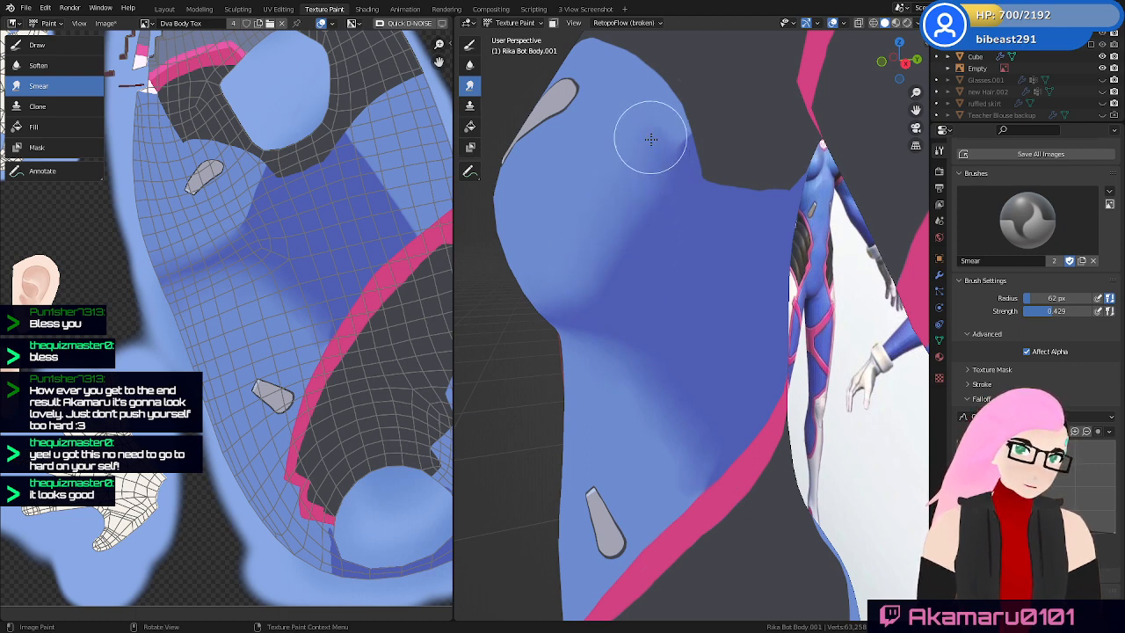
middle_click_drag(653, 168, 701, 286)
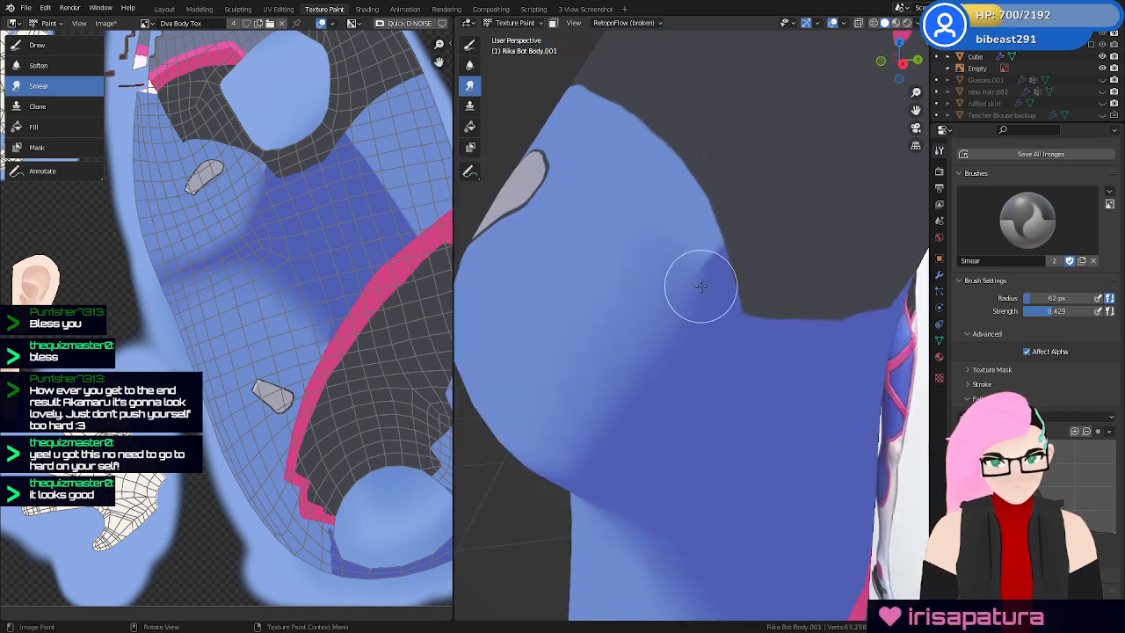
key("f")
left_click(685, 290)
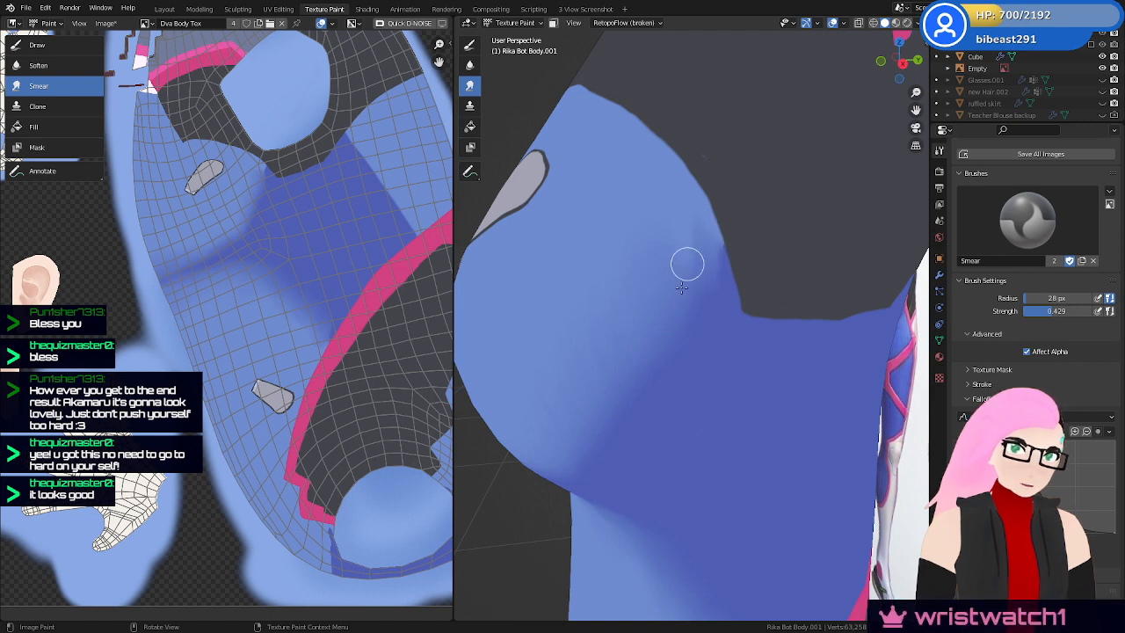
key("f")
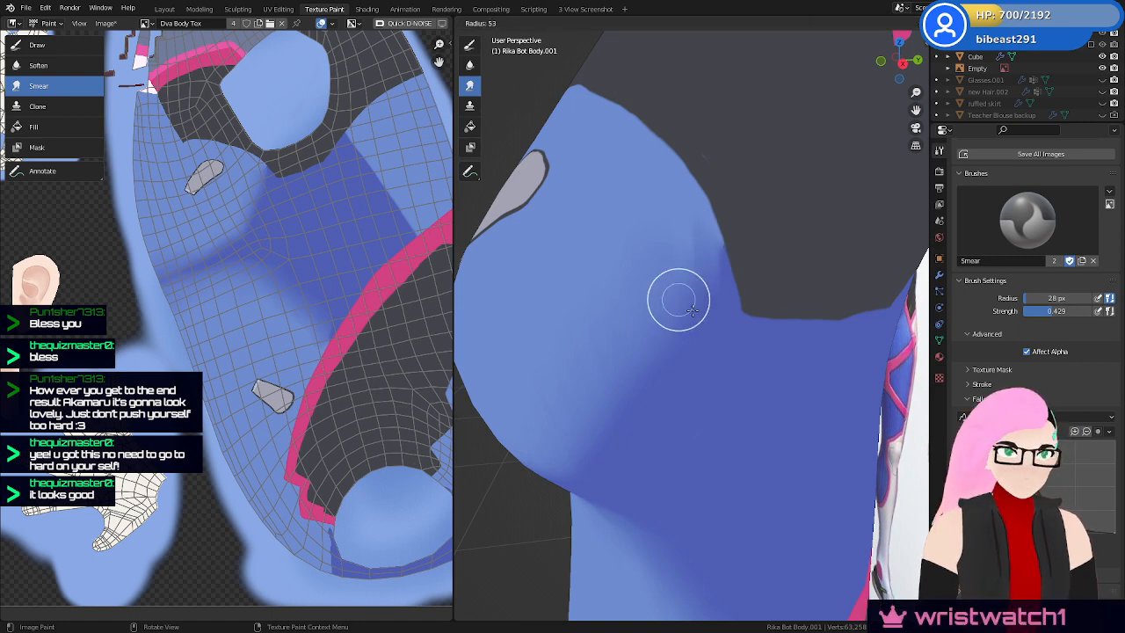
left_click(690, 297)
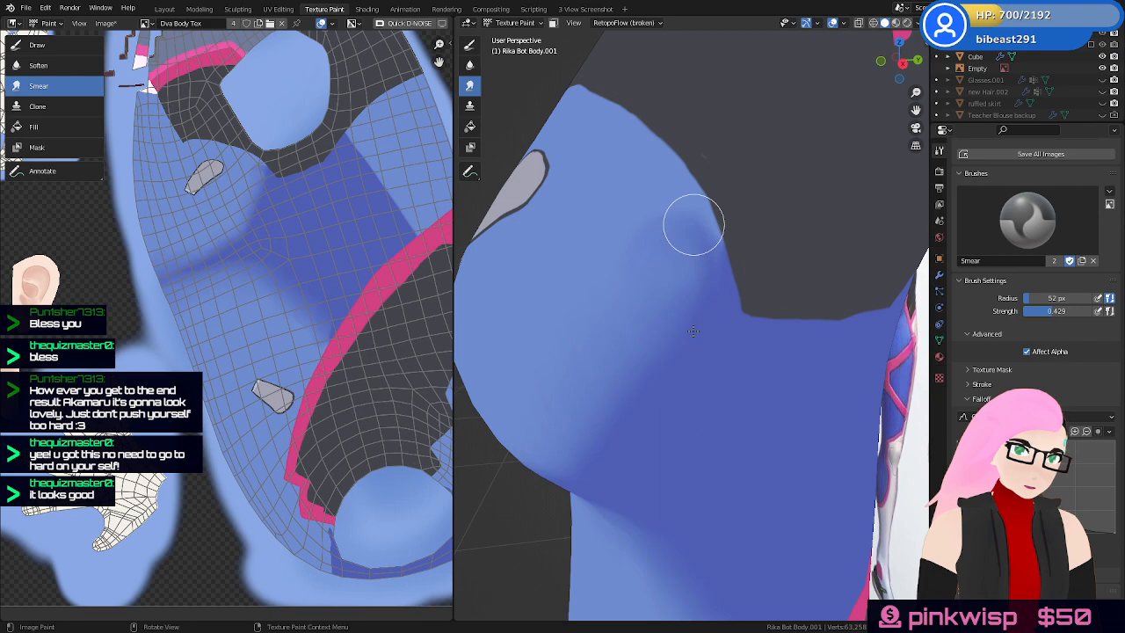
Smear the dark-blue shading below the side of the chest softly into the light-blue waist, and save the blend file
scroll(640, 359, "down", 5)
mouse_move(640, 358)
middle_mouse_down()
mouse_move(727, 420)
mouse_move(720, 413)
middle_mouse_up()
scroll(727, 424, "down", 2)
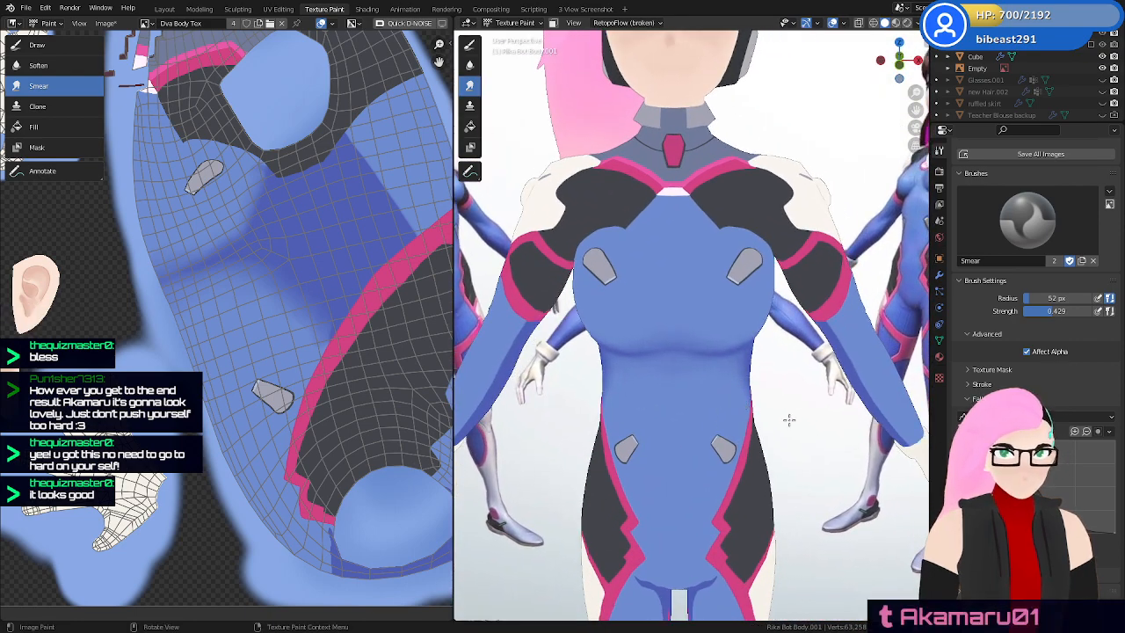
middle_click_drag(791, 420, 703, 352)
scroll(696, 319, "up", 4)
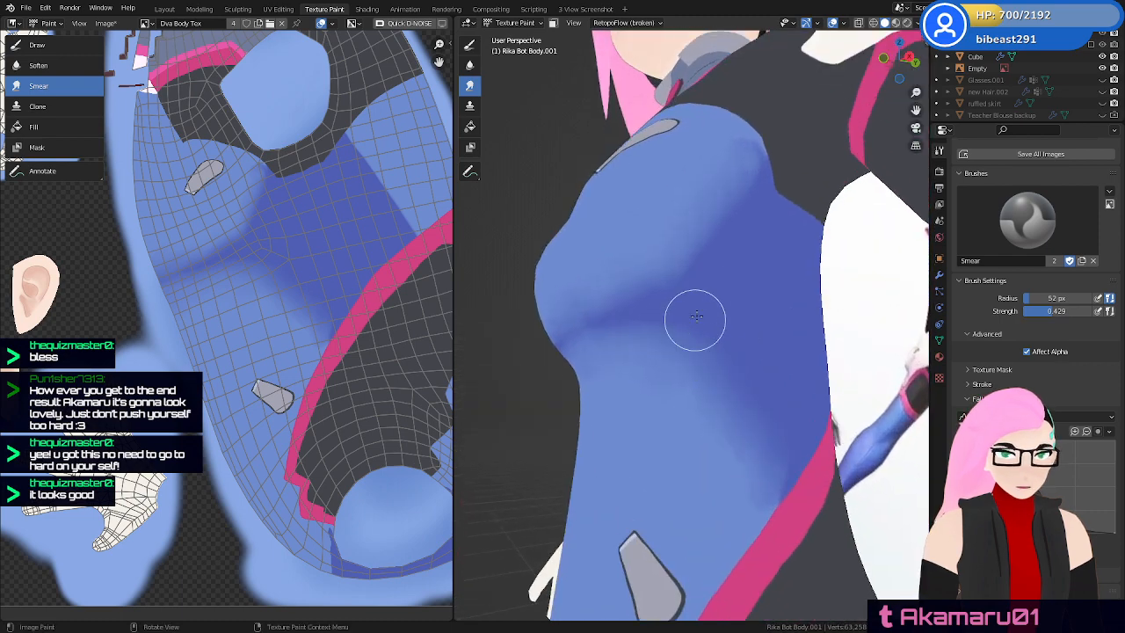
left_click_drag(624, 357, 663, 320)
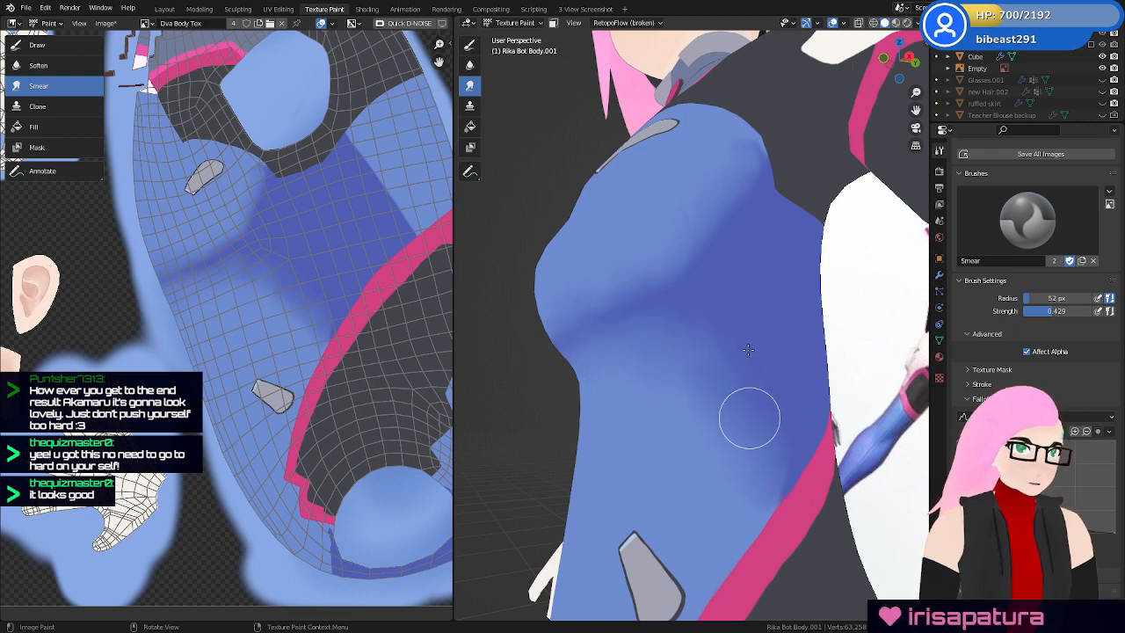
middle_click_drag(806, 401, 694, 389)
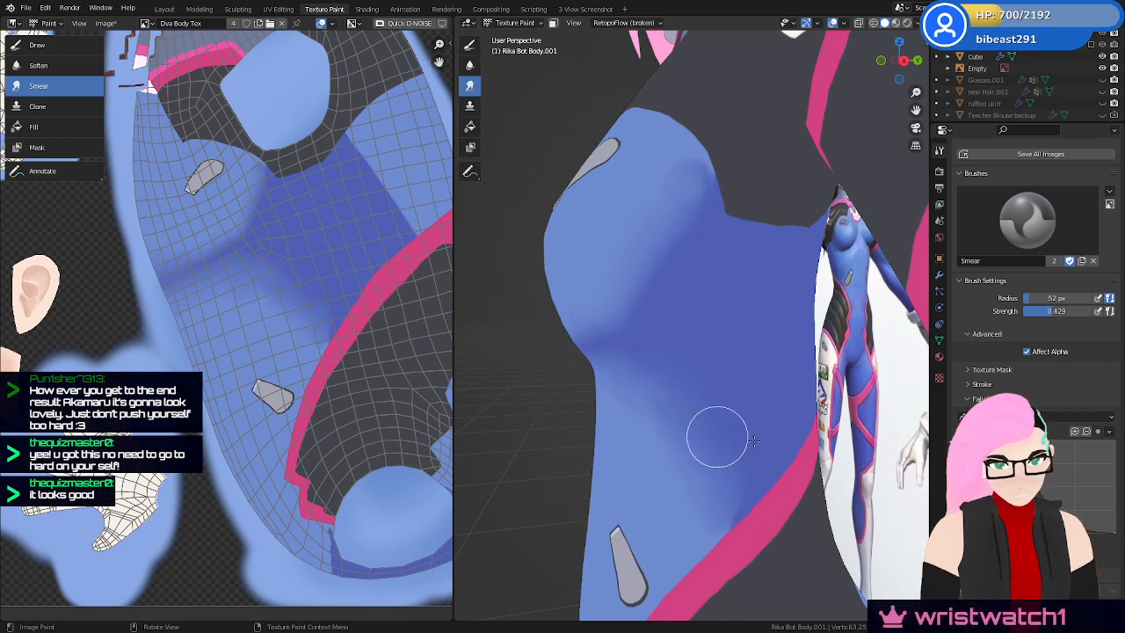
scroll(773, 448, "down", 4)
key("ctrl+s")
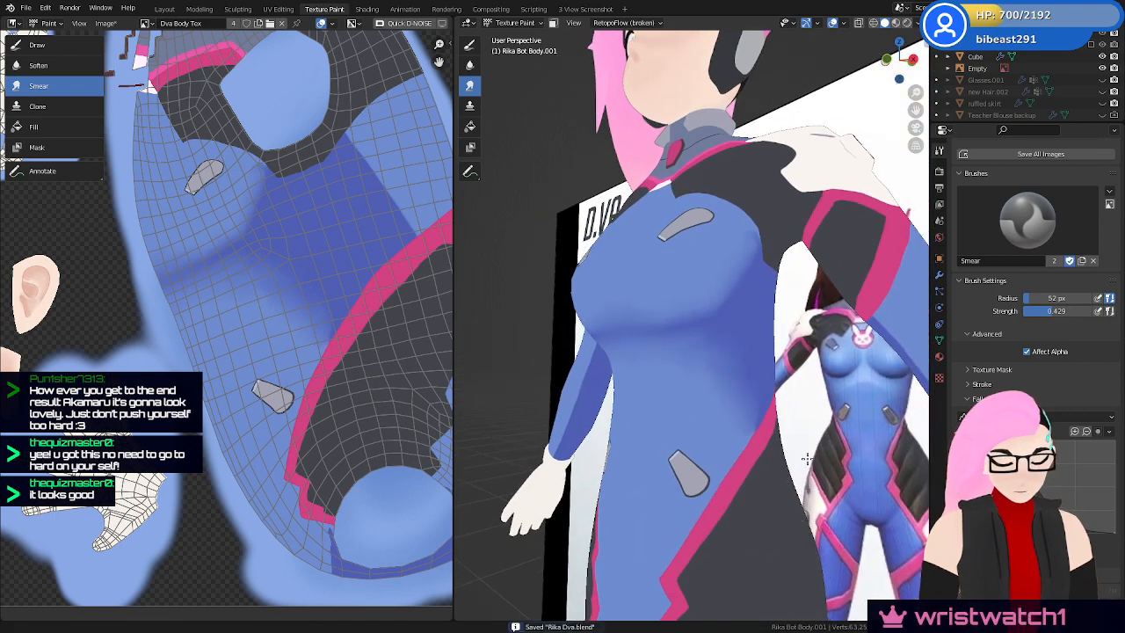
Smear the light and dark blue together at the chest's upper side near the armpit, and save the blend file
mouse_move(807, 459)
middle_mouse_down()
mouse_move(866, 444)
mouse_move(813, 422)
middle_mouse_up()
scroll(804, 351, "up", 3)
mouse_move(804, 347)
middle_mouse_down()
mouse_move(749, 360)
mouse_move(744, 300)
mouse_move(734, 339)
mouse_move(730, 321)
middle_mouse_up()
scroll(740, 369, "up", 3)
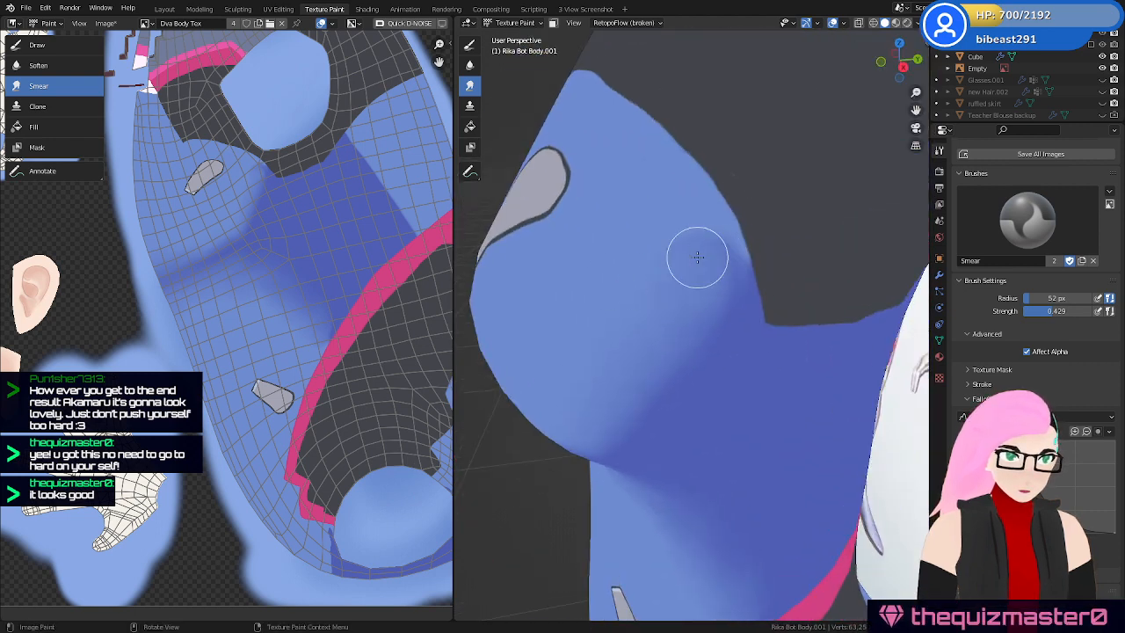
mouse_move(622, 242)
left_mouse_down()
mouse_move(729, 253)
mouse_move(730, 236)
left_mouse_up()
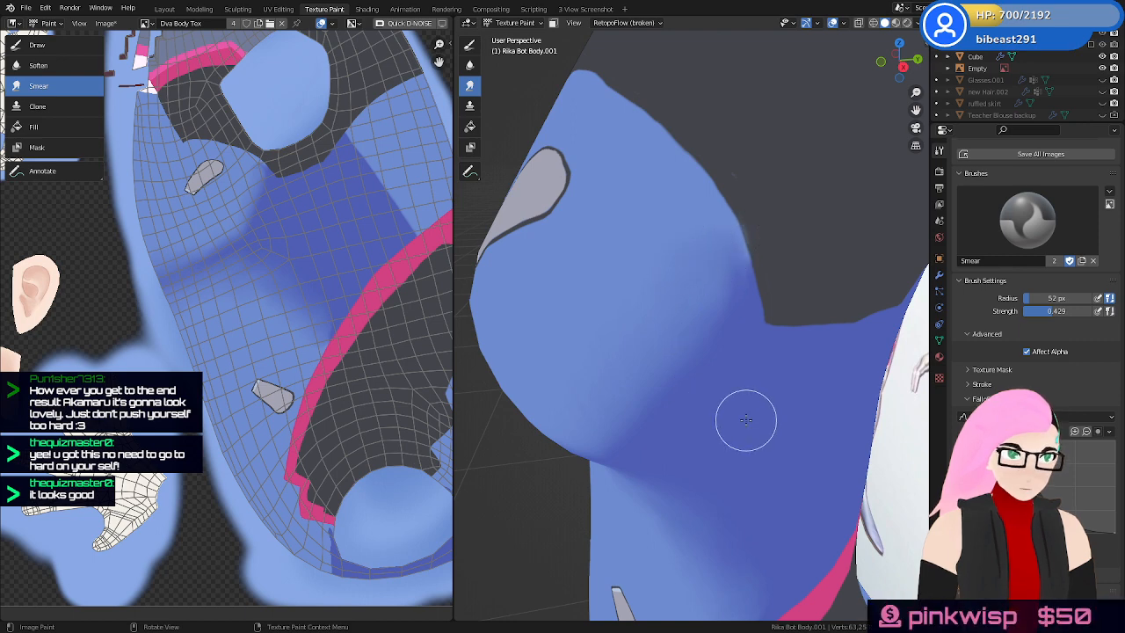
scroll(739, 431, "down", 3)
key("ctrl+s")
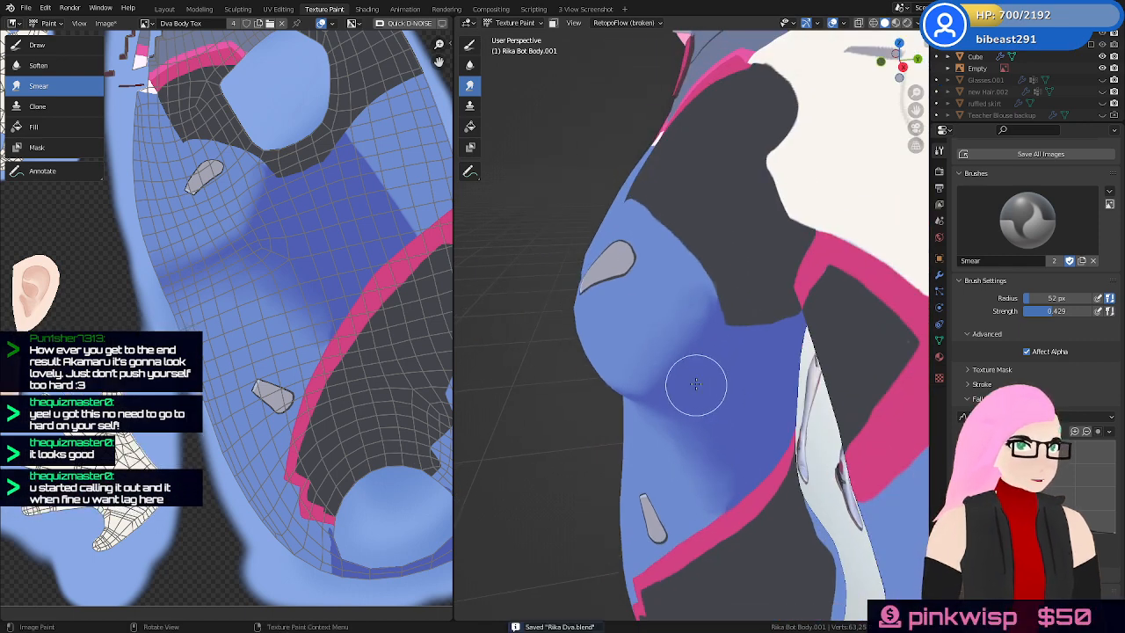
Save the Dva Body Tex image to its texture file
middle_click_drag(696, 383, 759, 399)
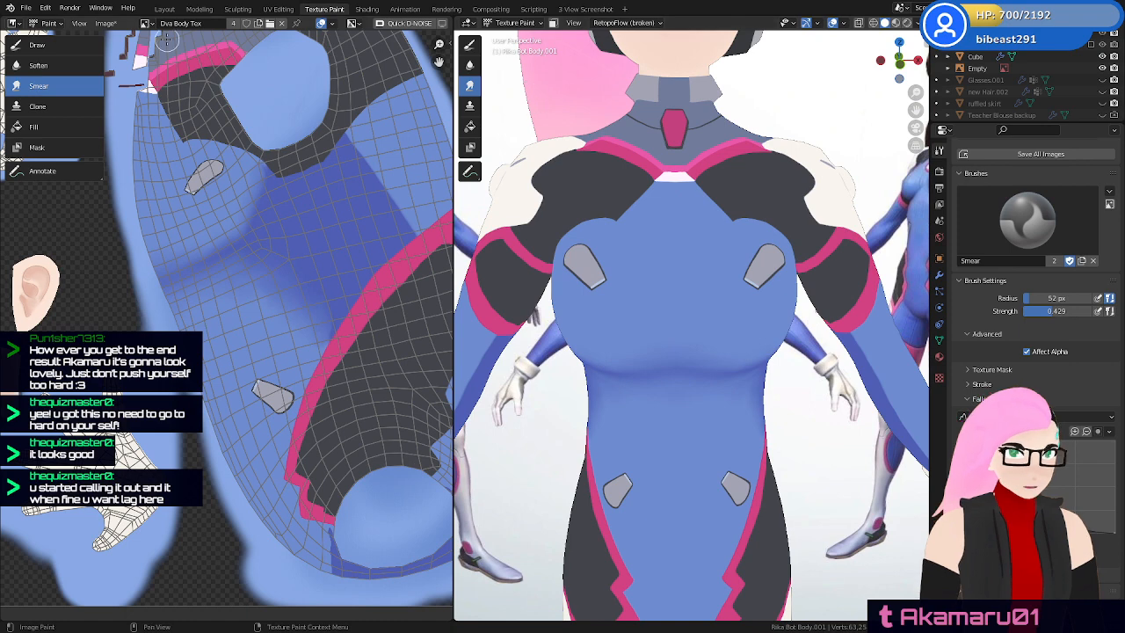
left_click(106, 23)
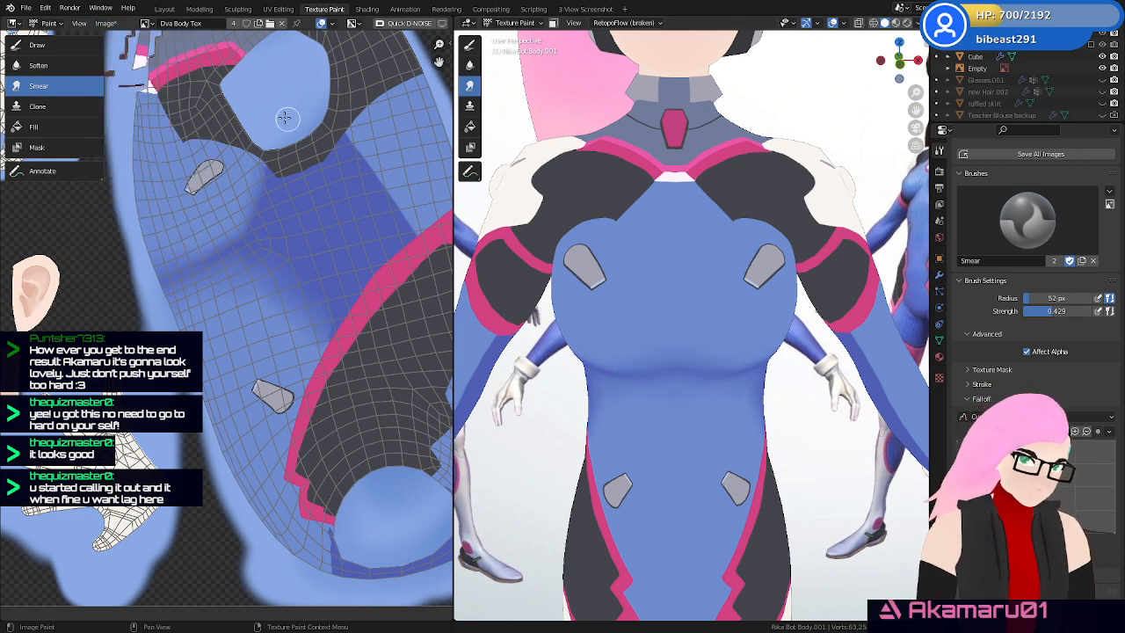
left_click(105, 23)
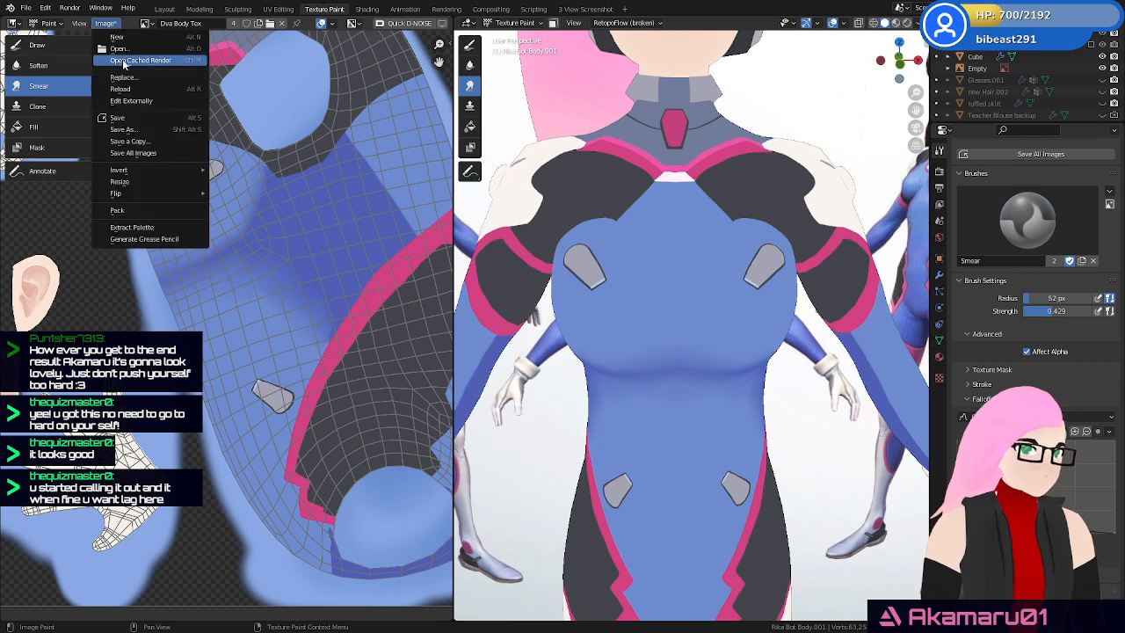
left_click(147, 129)
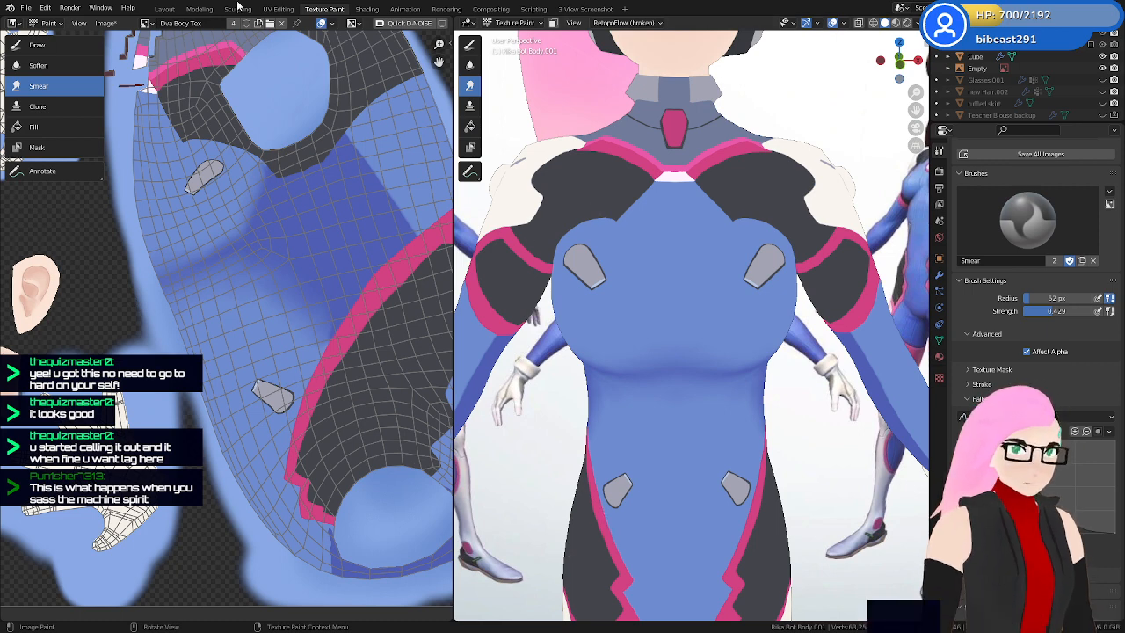
left_click(117, 23)
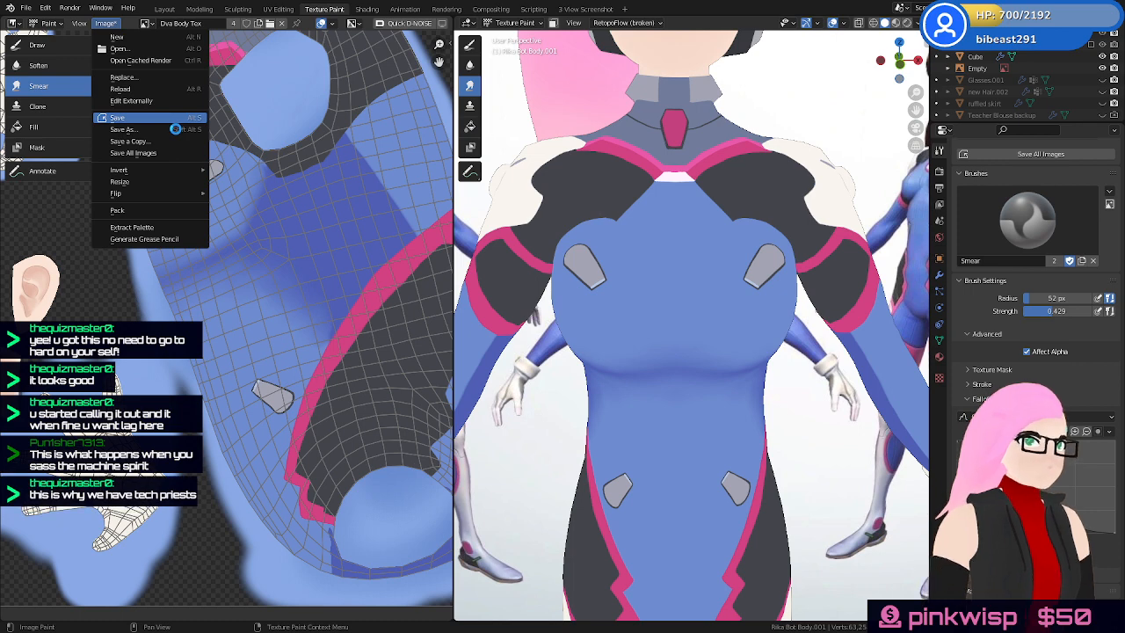
left_click(175, 129)
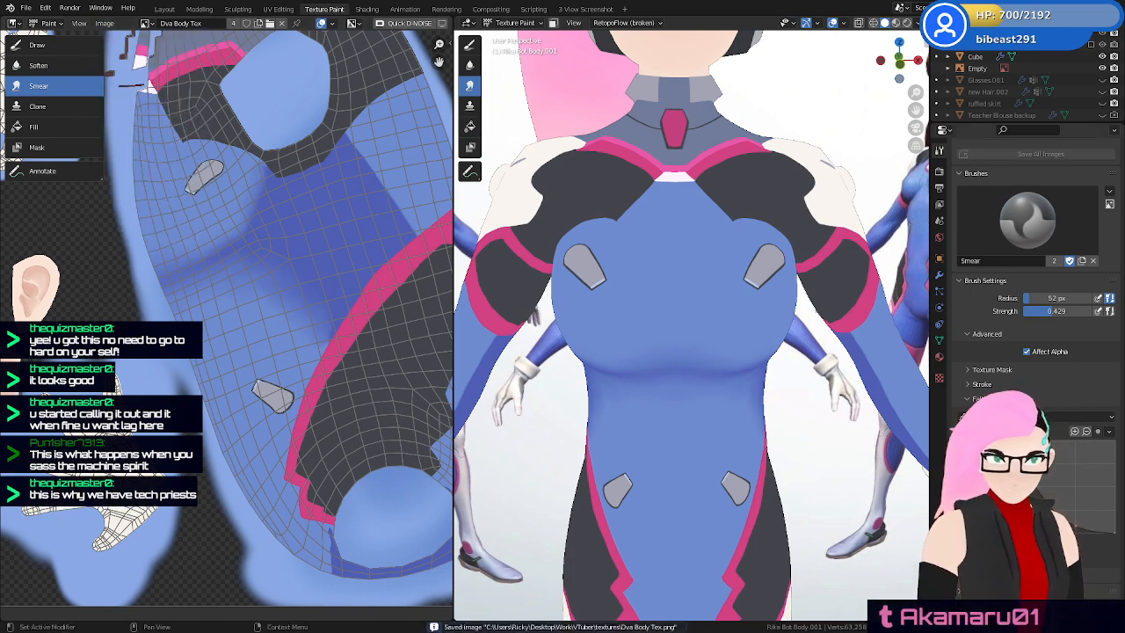
Examine the shading on the sleeve, legs and torso from several angles, both close up and against the D.Va reference
middle_click_drag(778, 348, 744, 389, "ctrl")
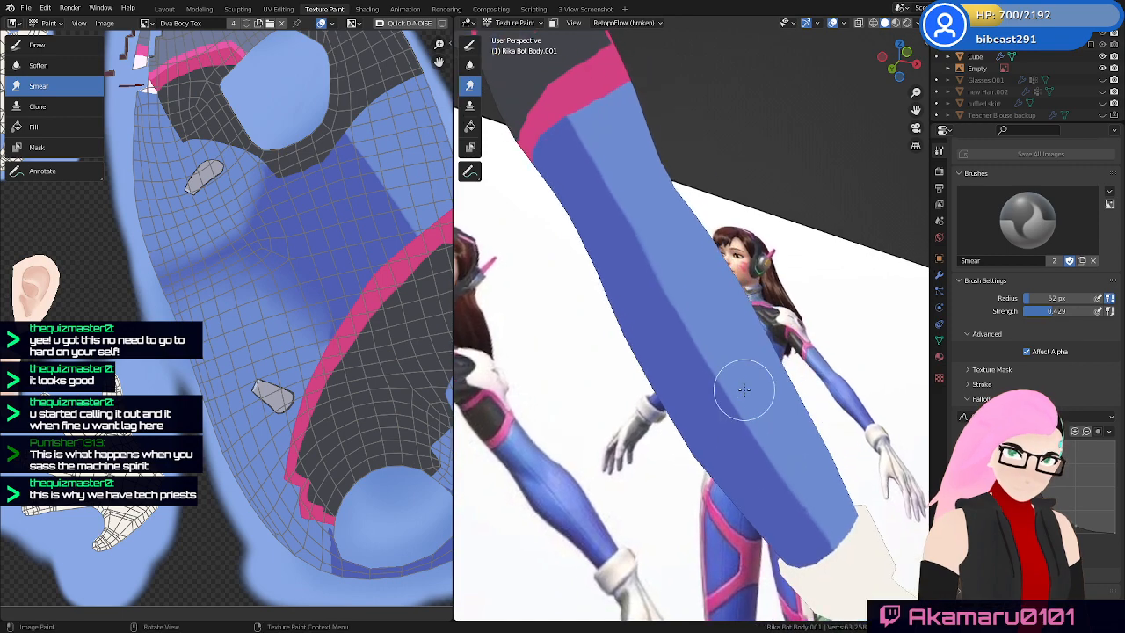
middle_click_drag(798, 444, 793, 472)
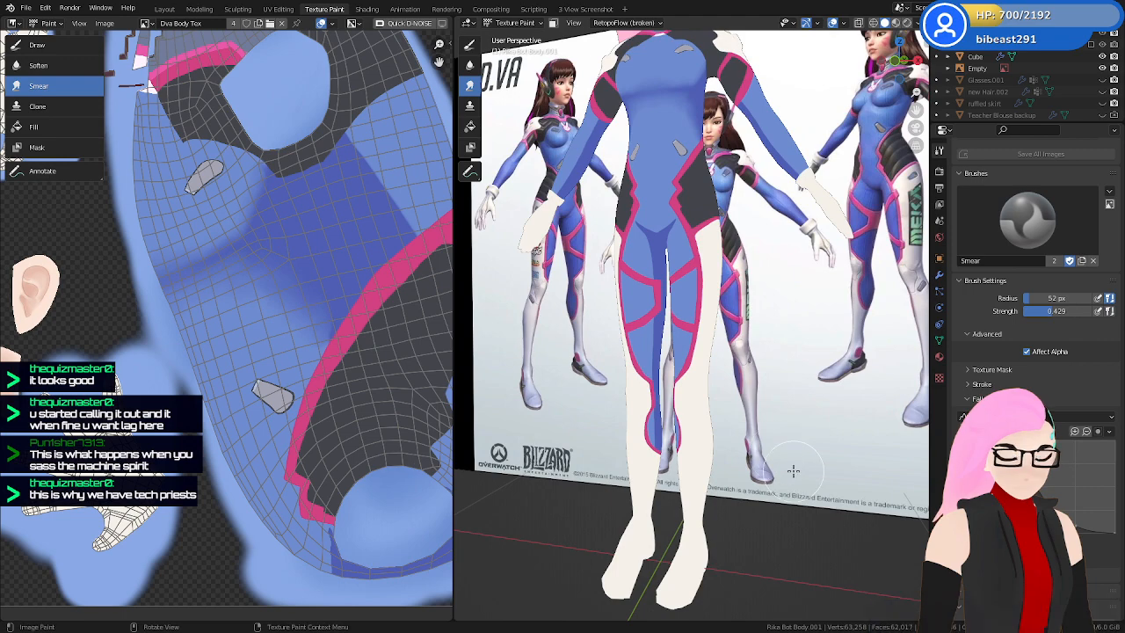
mouse_move(844, 403)
middle_mouse_down()
mouse_move(798, 400)
mouse_move(839, 379)
mouse_move(779, 456)
mouse_move(785, 494)
middle_mouse_up()
mouse_move(750, 455)
middle_mouse_down()
mouse_move(748, 467)
mouse_move(751, 452)
middle_mouse_up()
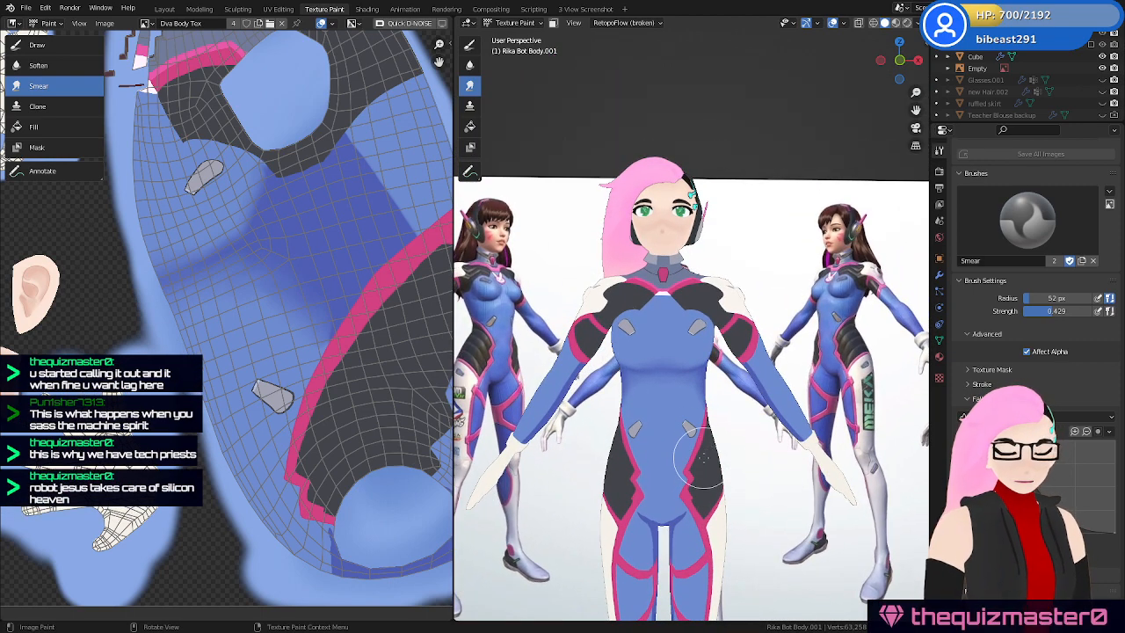
middle_click_drag(704, 458, 649, 439)
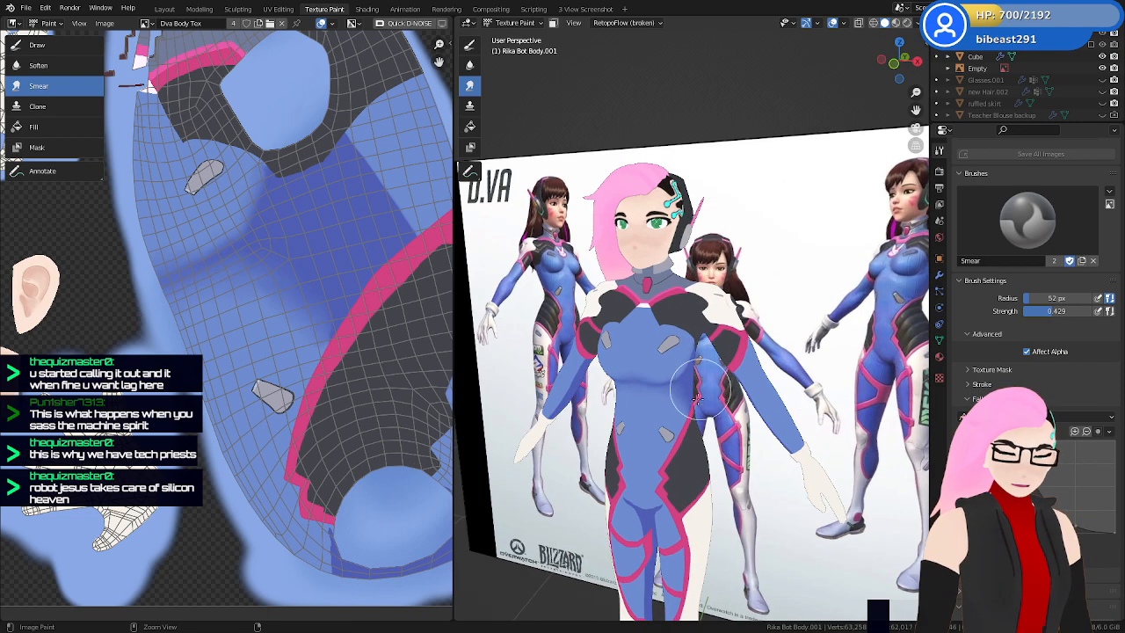
scroll(653, 374, "up", 4)
middle_click_drag(653, 359, 740, 349)
scroll(741, 349, "up", 3)
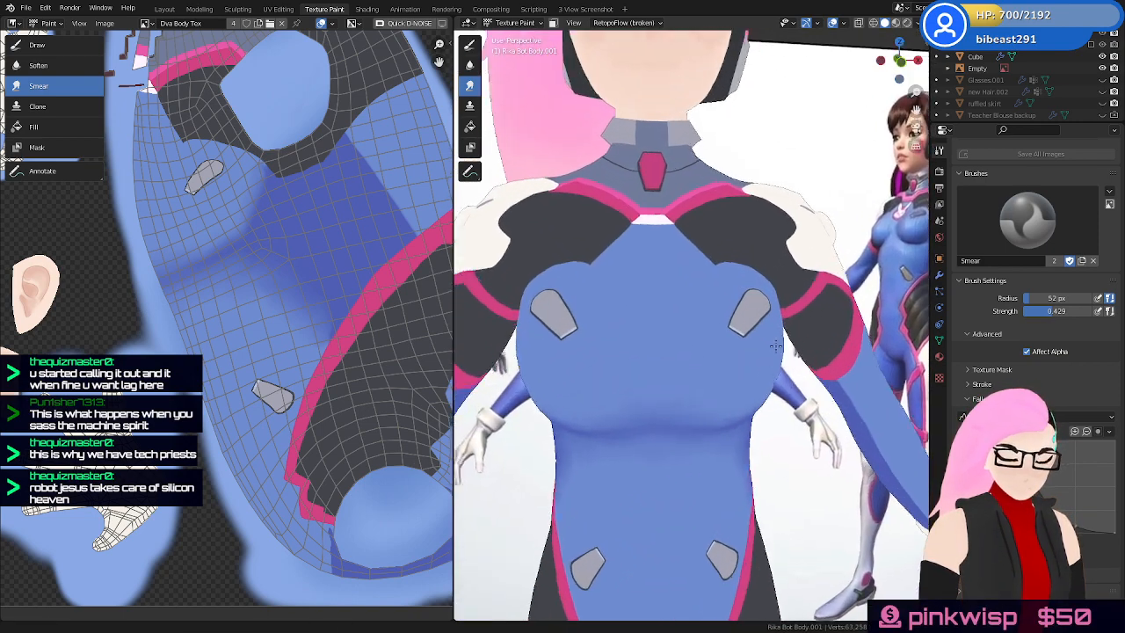
middle_click_drag(748, 552, 773, 405, "shift")
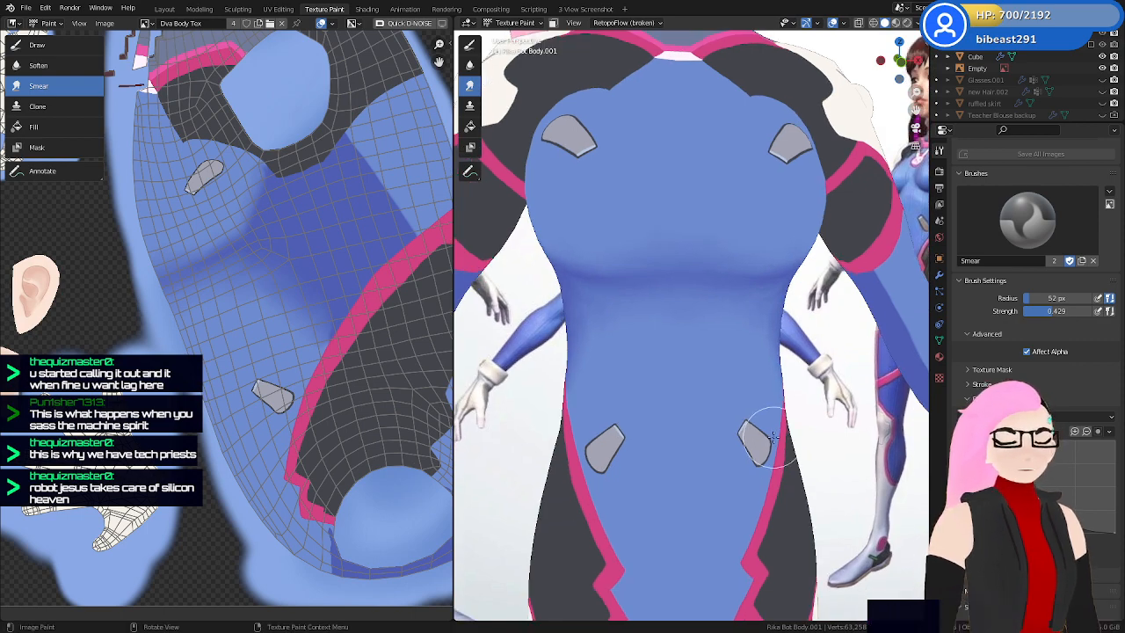
middle_click_drag(774, 437, 720, 411)
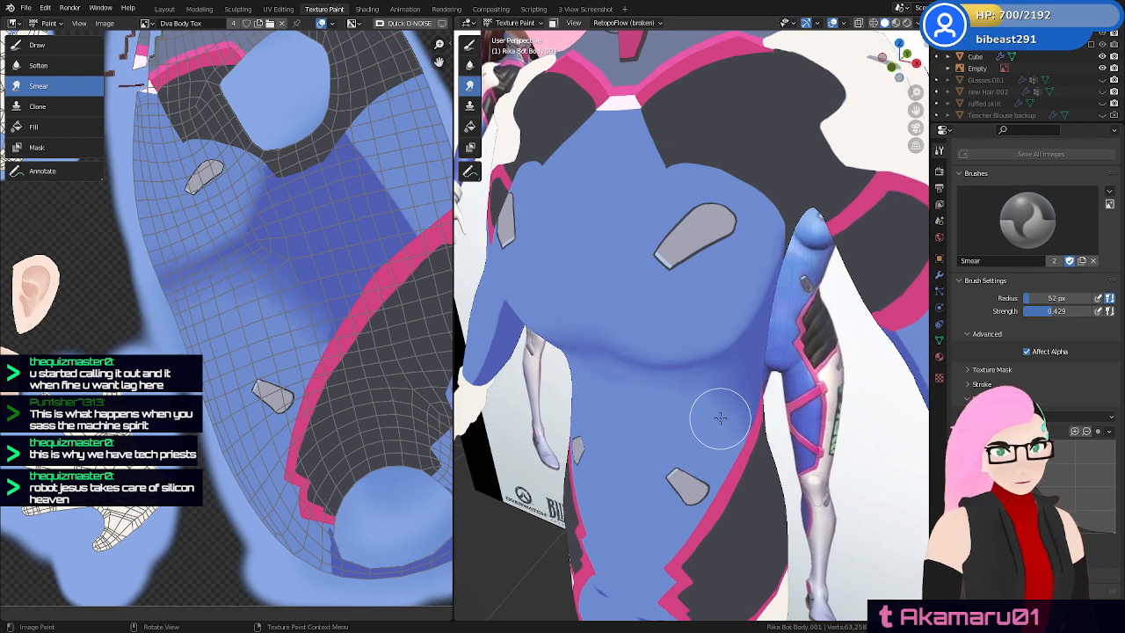
middle_click_drag(720, 352, 746, 459)
scroll(746, 459, "down", 3)
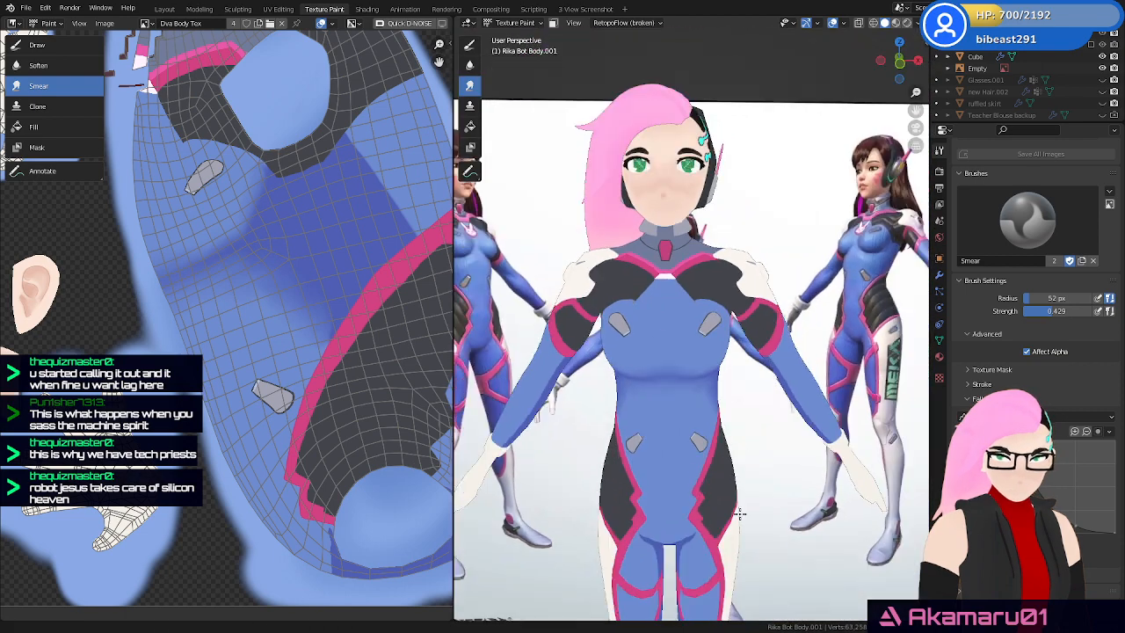
Compare the whole painted body with the D.Va reference figures, from the front and at different distances
middle_click_drag(731, 497, 709, 436, "shift")
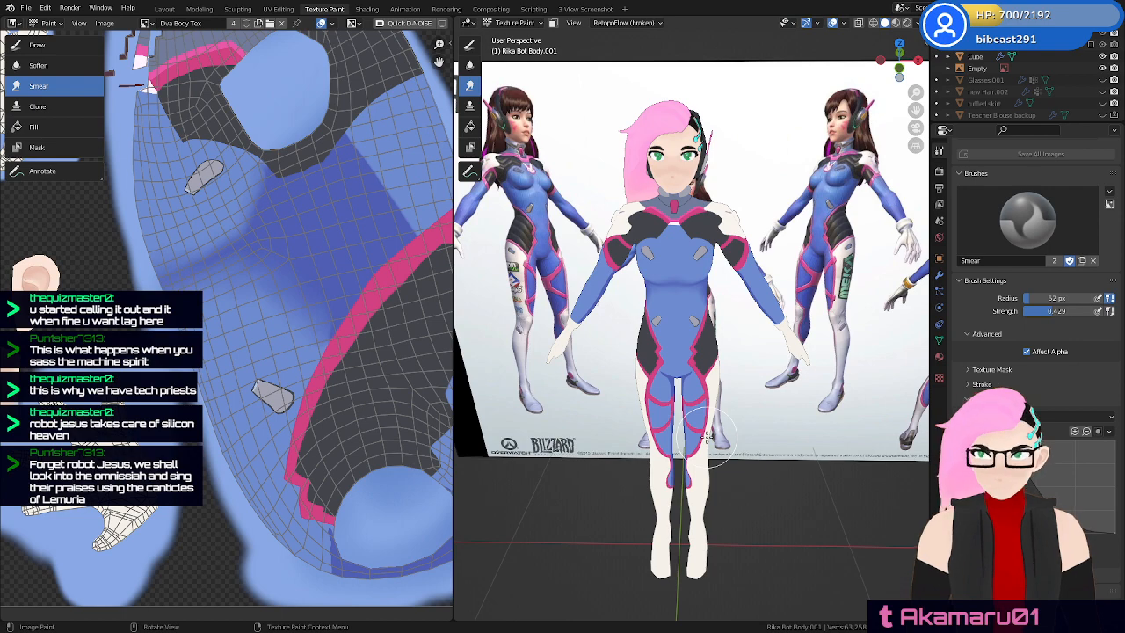
middle_click_drag(756, 340, 721, 352)
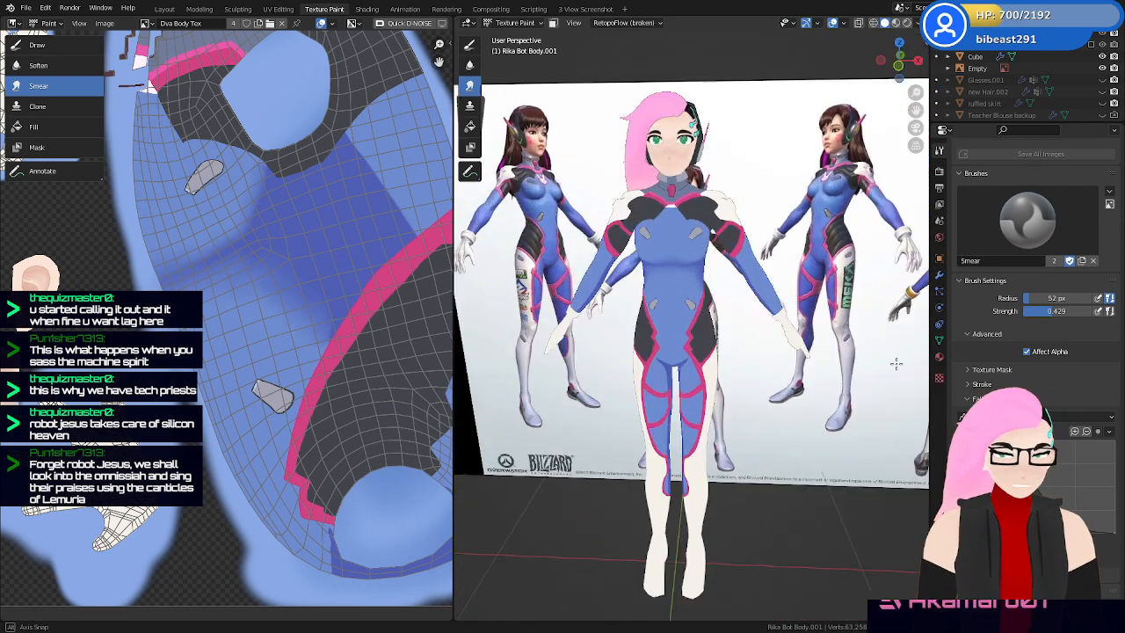
scroll(743, 412, "up", 3)
scroll(743, 413, "down", 3)
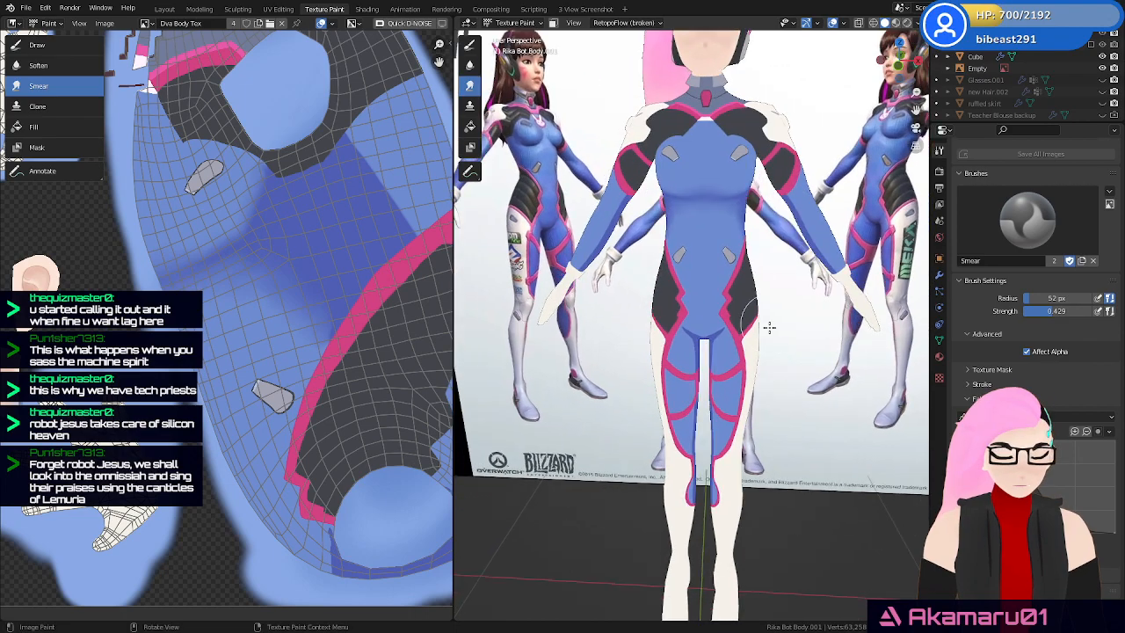
scroll(771, 327, "up", 4)
middle_click_drag(771, 326, 737, 451, "shift")
scroll(743, 420, "up", 2)
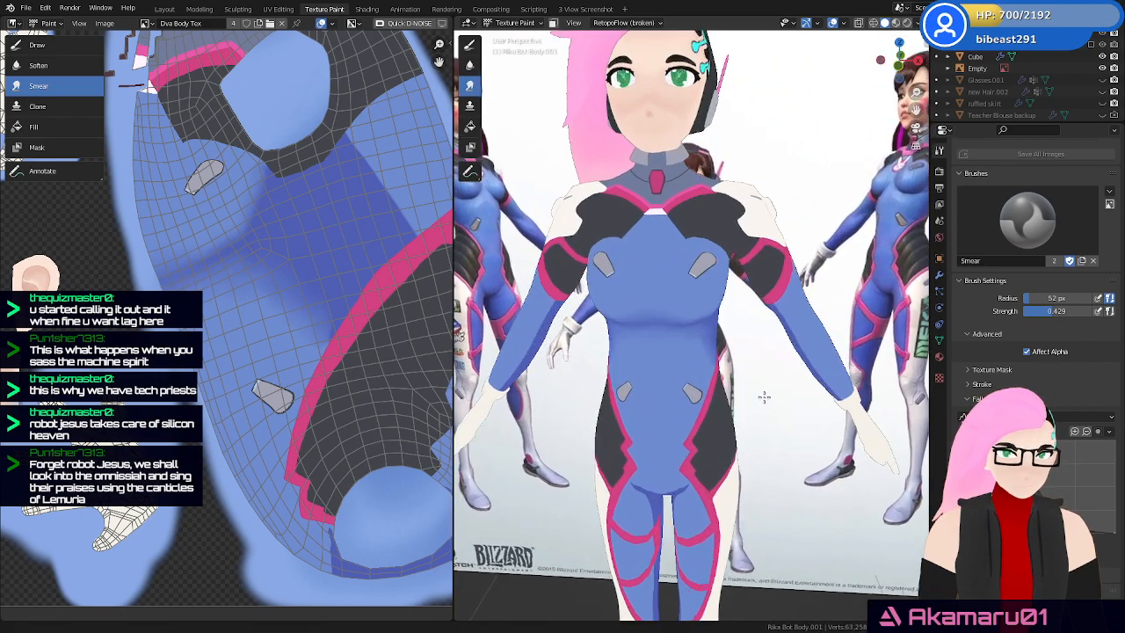
middle_click_drag(766, 396, 782, 471, "shift")
scroll(754, 448, "down", 4)
scroll(754, 448, "down", 5)
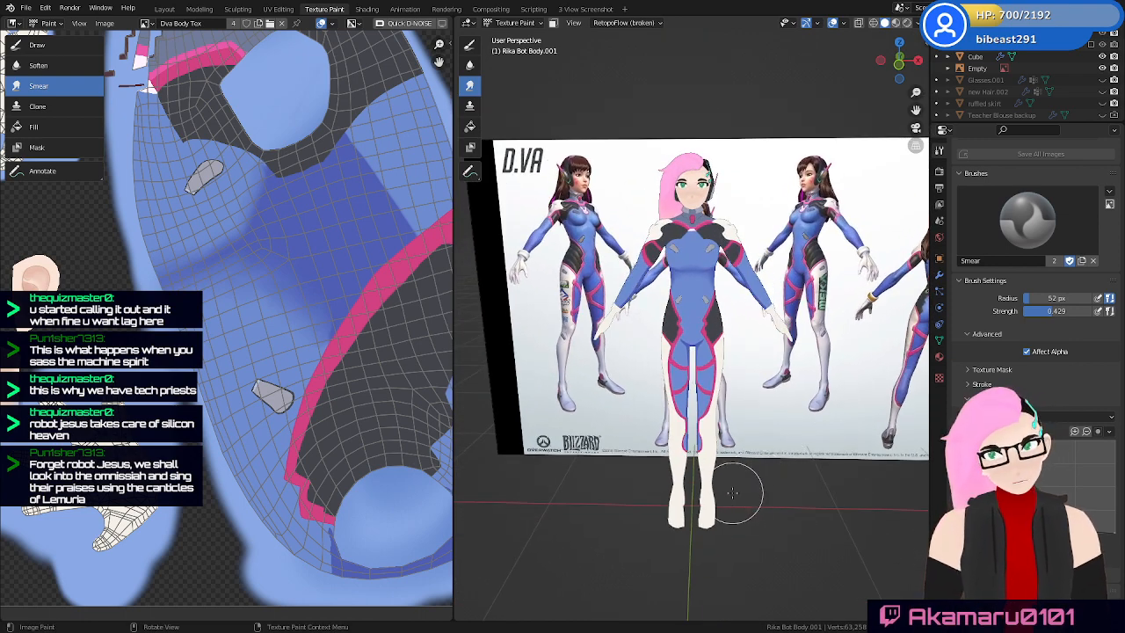
Compare the full painted body with the D.Va reference, and examine the chest and waist shading up close
scroll(759, 326, "up", 2)
scroll(262, 403, "down", 2)
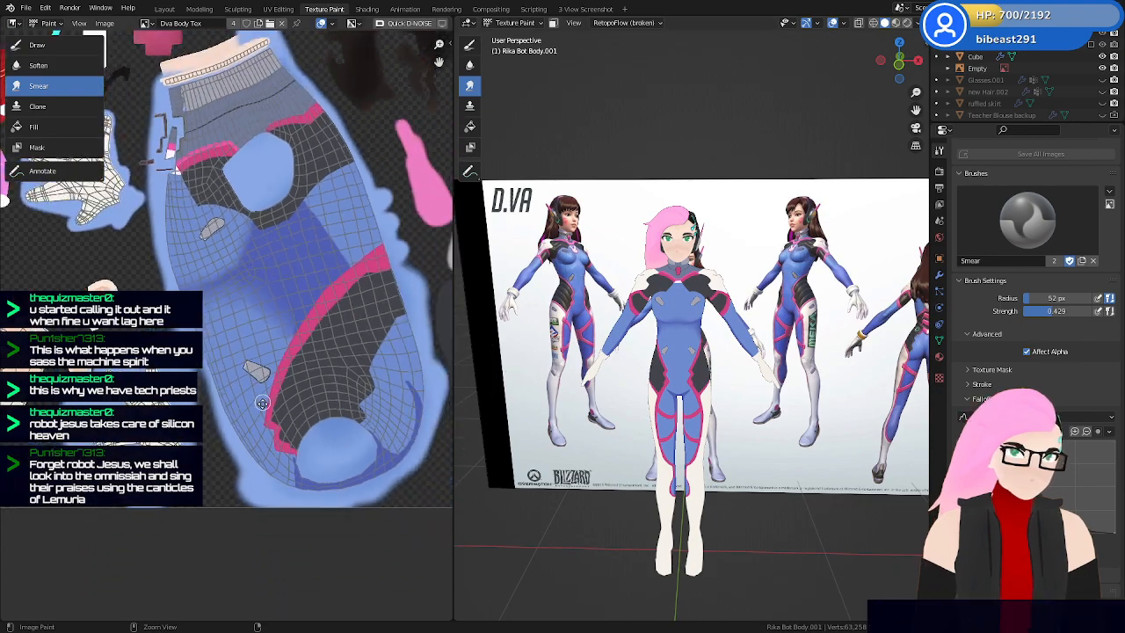
scroll(262, 403, "down", 3)
middle_click_drag(262, 402, 401, 483)
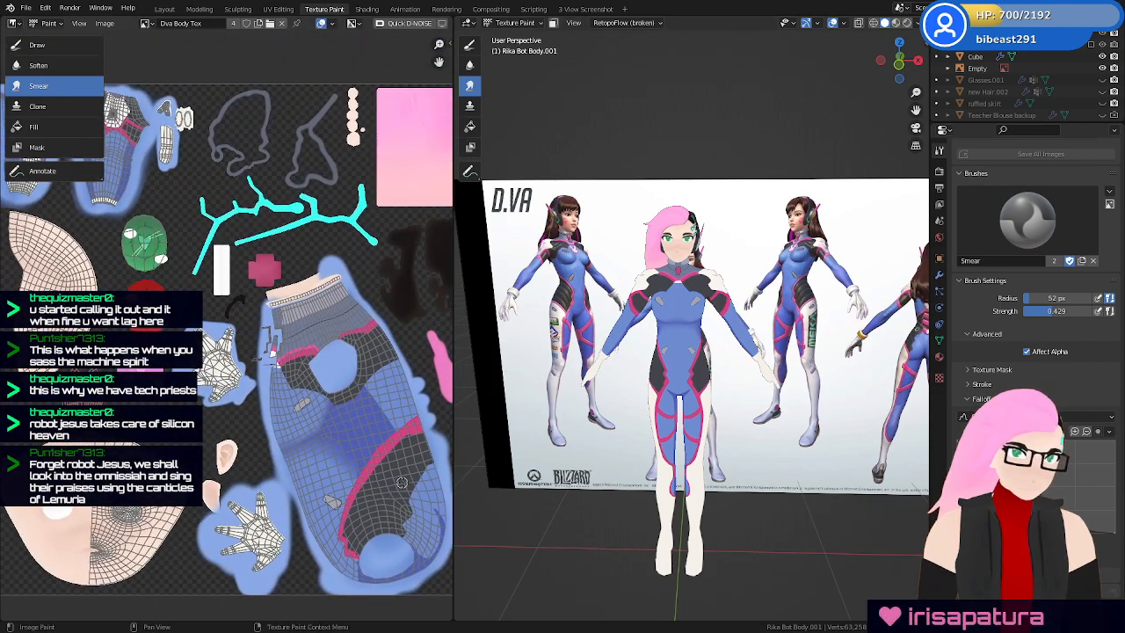
scroll(695, 461, "up", 4)
mouse_move(694, 462)
middle_mouse_down()
mouse_move(734, 393)
mouse_move(736, 410)
middle_mouse_up()
scroll(699, 465, "up", 3)
scroll(712, 432, "down", 1)
middle_click_drag(722, 455, 711, 435)
middle_click_drag(699, 474, 758, 437, "ctrl")
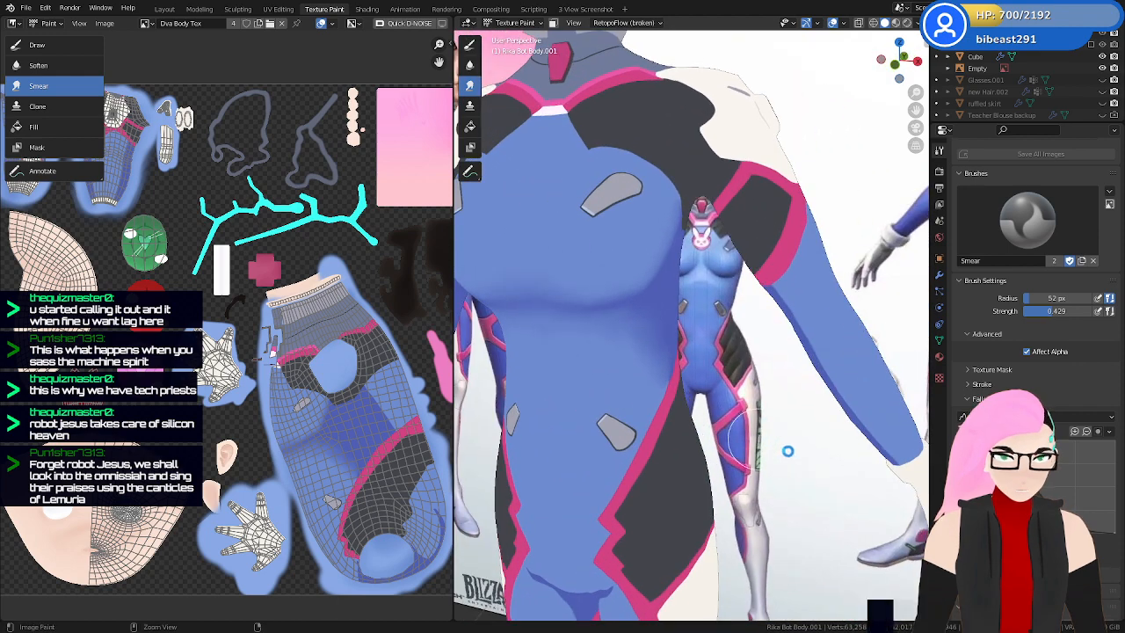
Save the blend file, and check the suit's shading from the side and around the upper body
key("ctrl+s")
middle_click_drag(821, 467, 767, 455)
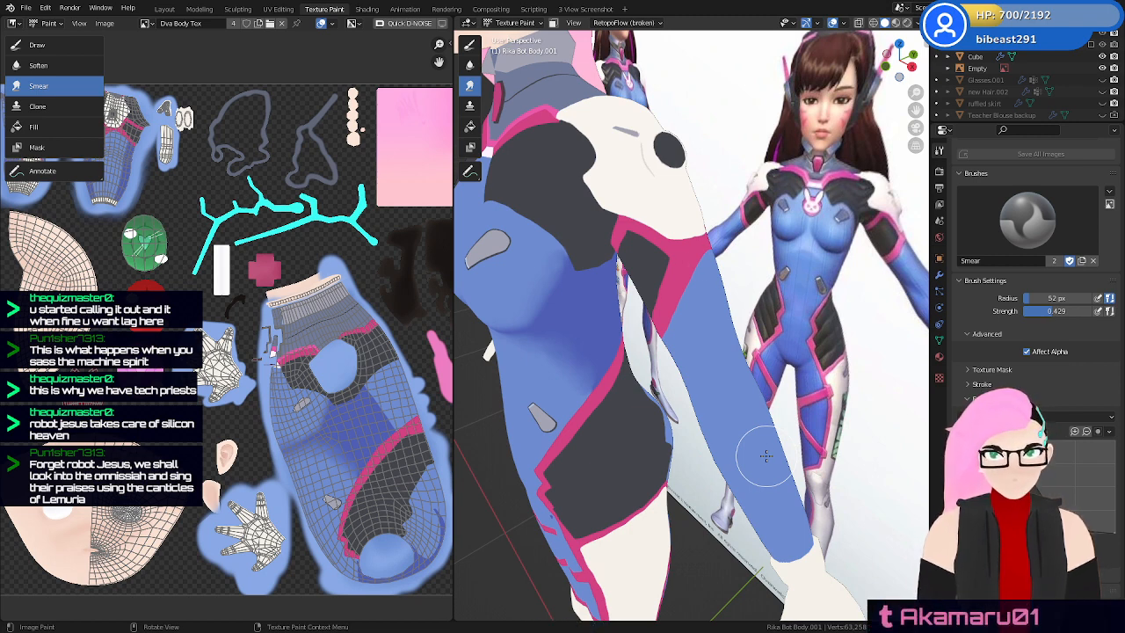
middle_click_drag(767, 456, 749, 308)
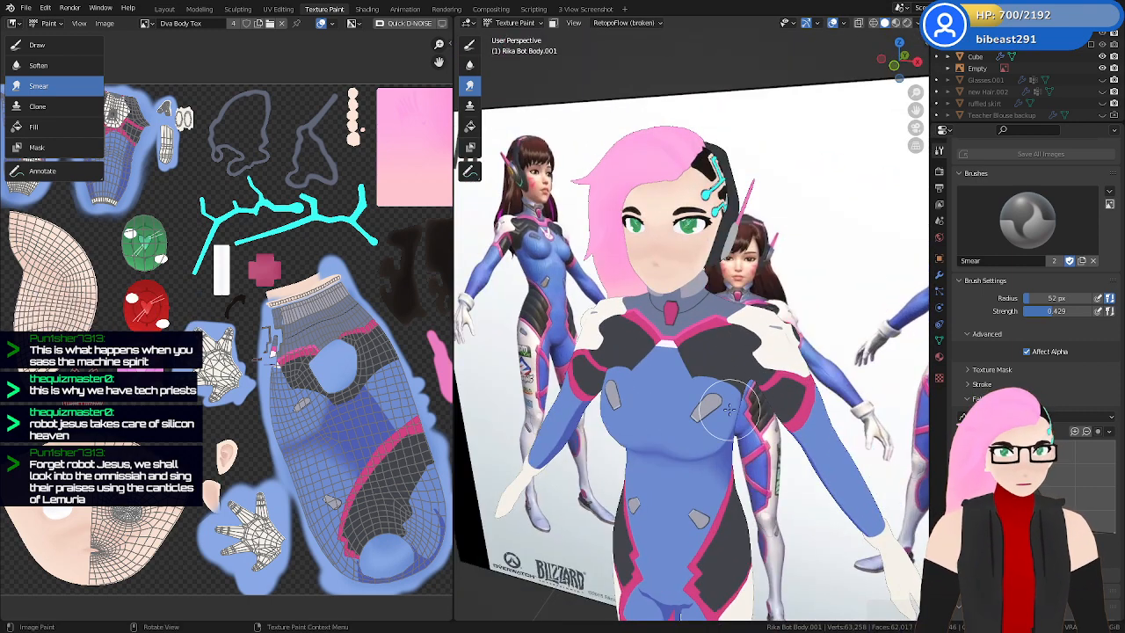
scroll(808, 386, "up", 2)
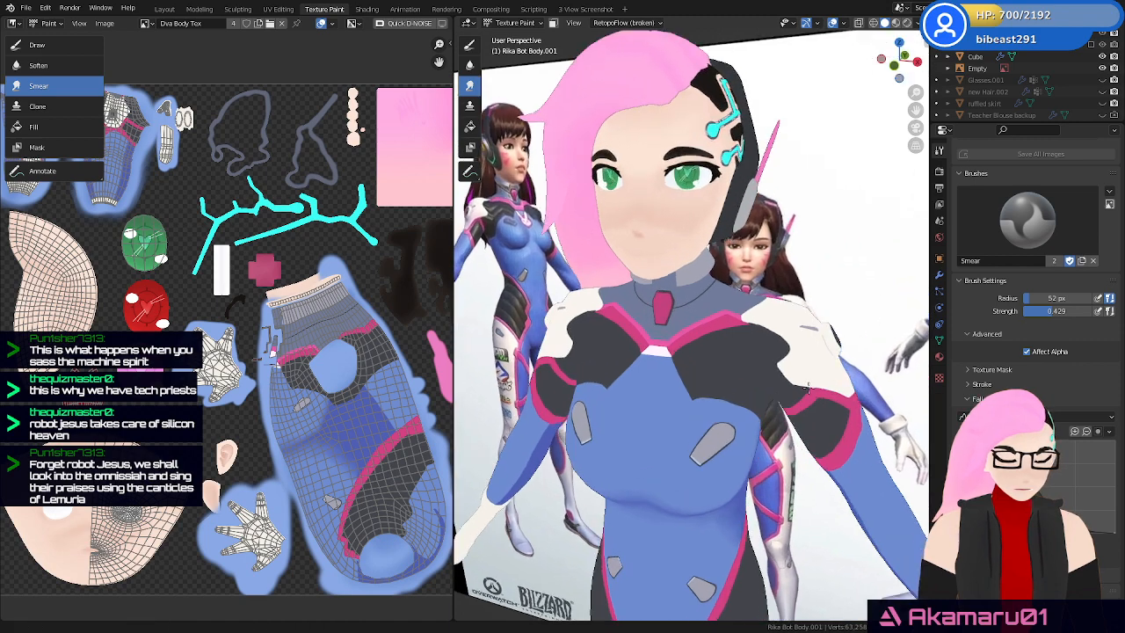
middle_click_drag(807, 387, 761, 431)
Switch the body to Object Mode and enable its Subdivision modifier in the viewport
key("ctrl+Tab")
left_click(940, 275)
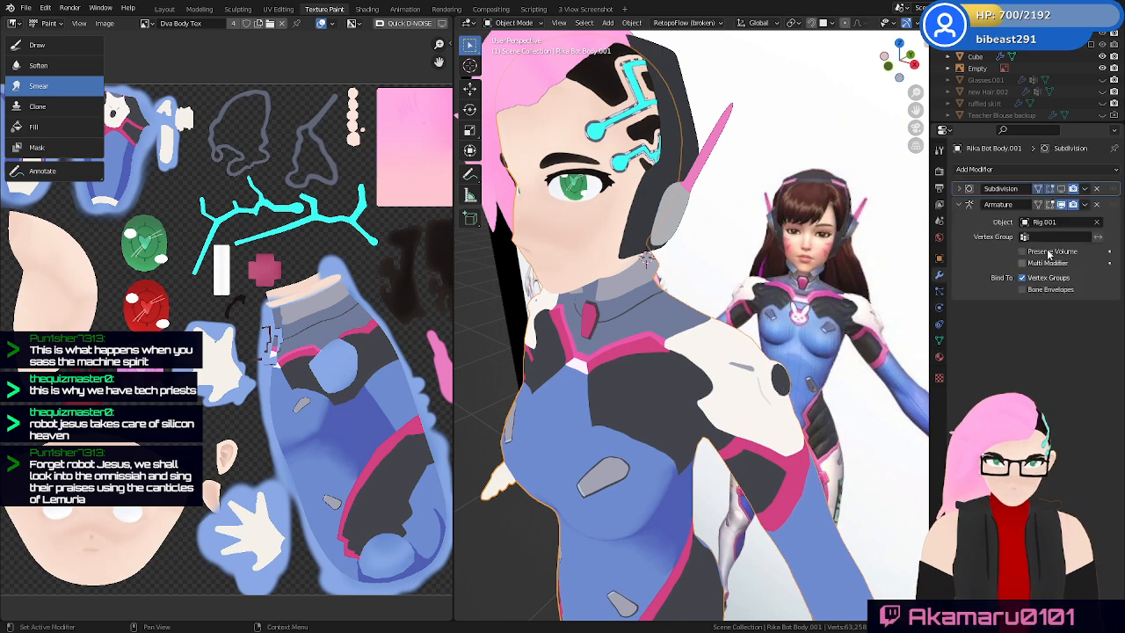
left_click(1049, 206)
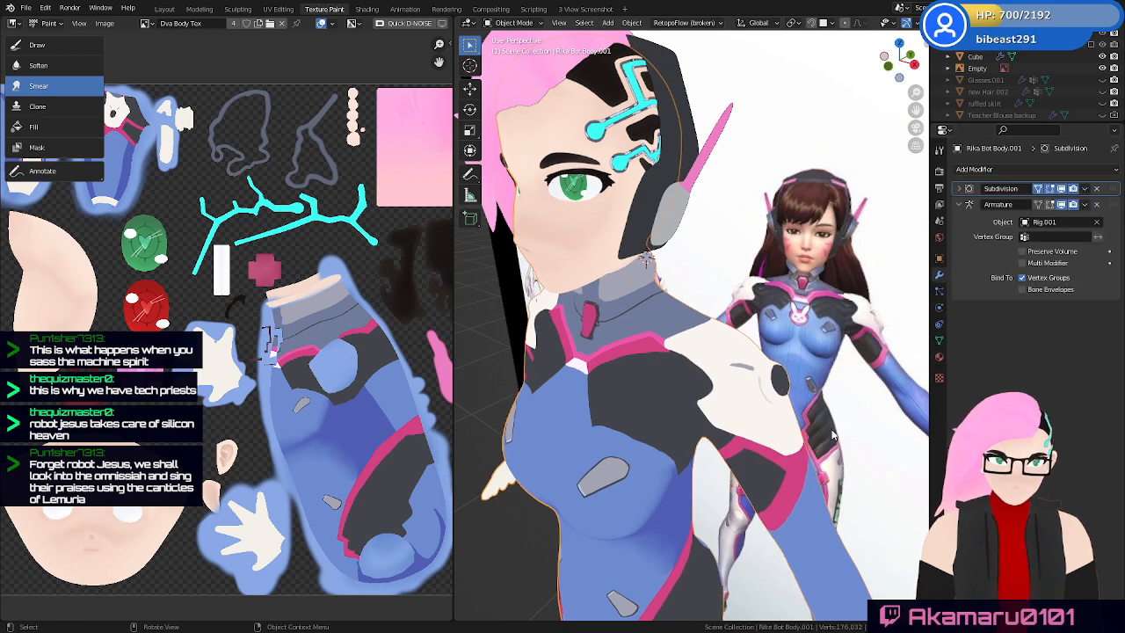
middle_click_drag(787, 400, 822, 413)
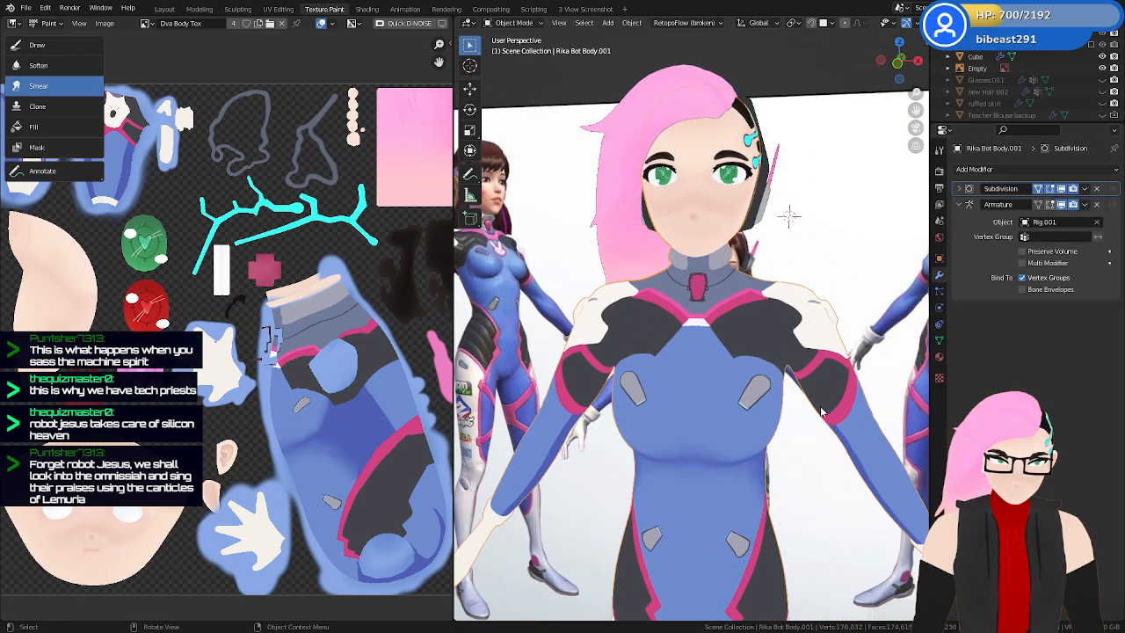
Compare the body's chest and collar with the Subdivision modifier's viewport display off and on
left_click(976, 68)
scroll(879, 176, "up", 4)
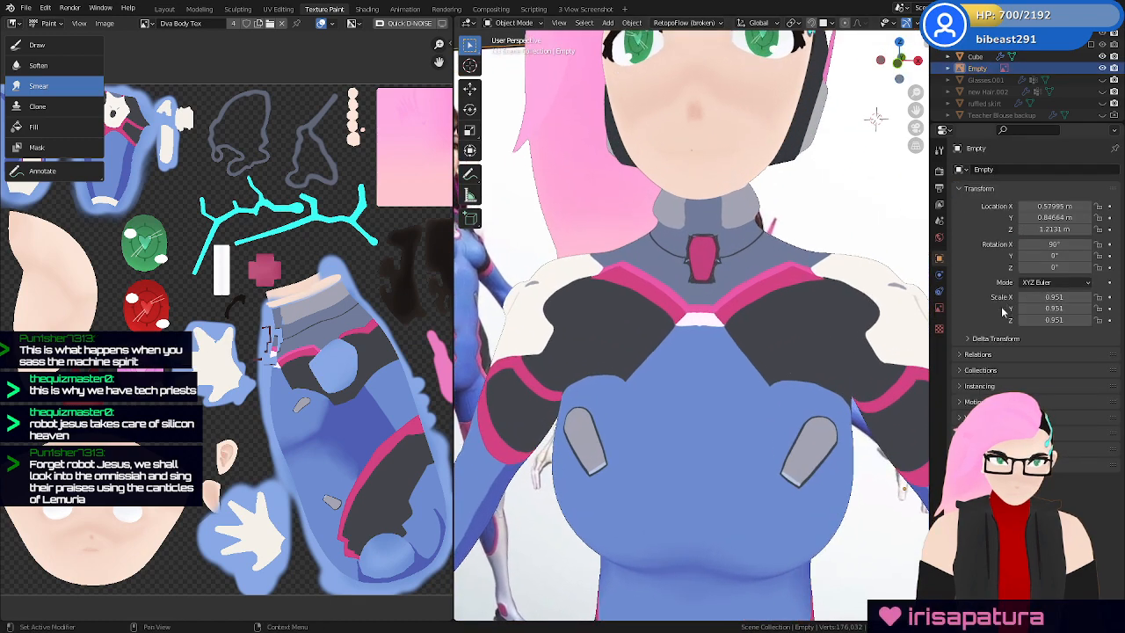
left_click(818, 330)
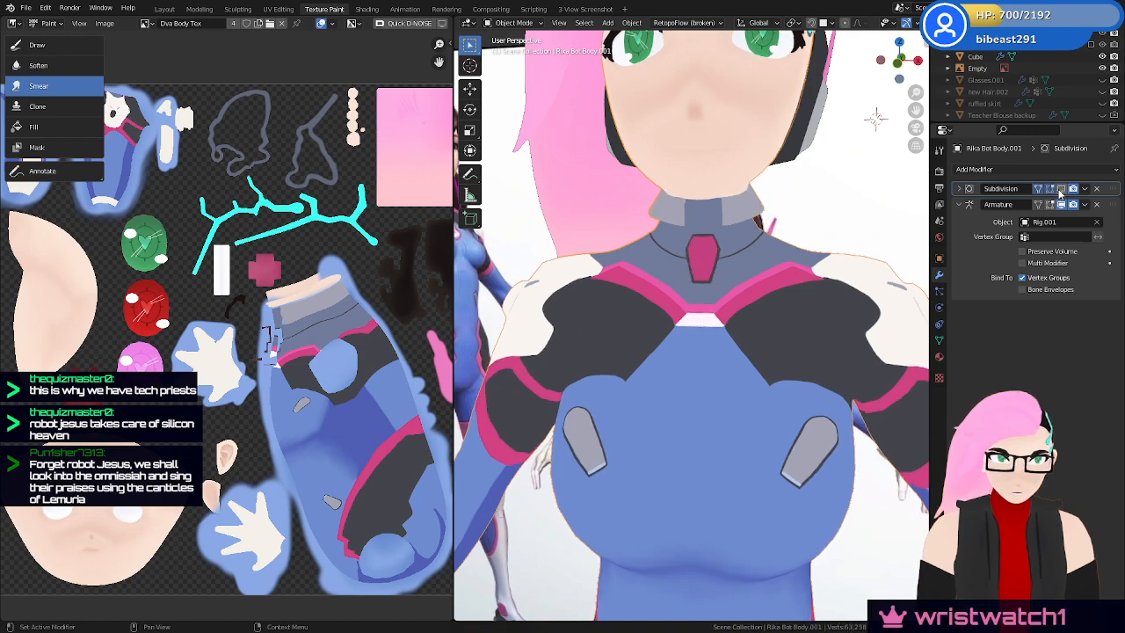
scroll(861, 327, "down", 5)
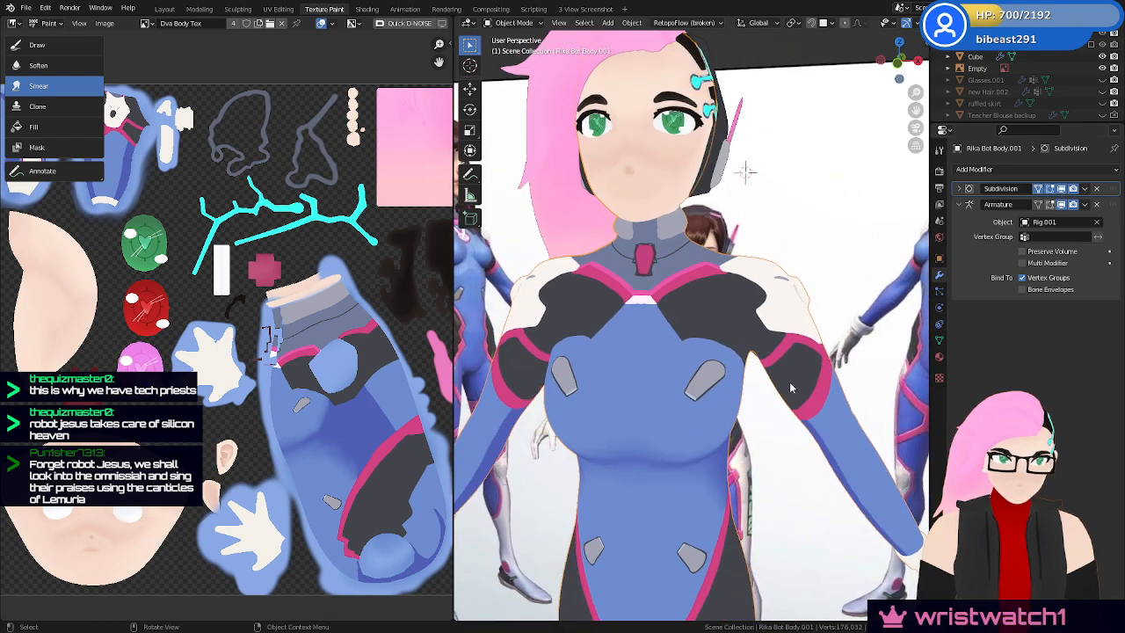
middle_click_drag(861, 327, 760, 431)
scroll(761, 430, "up", 8)
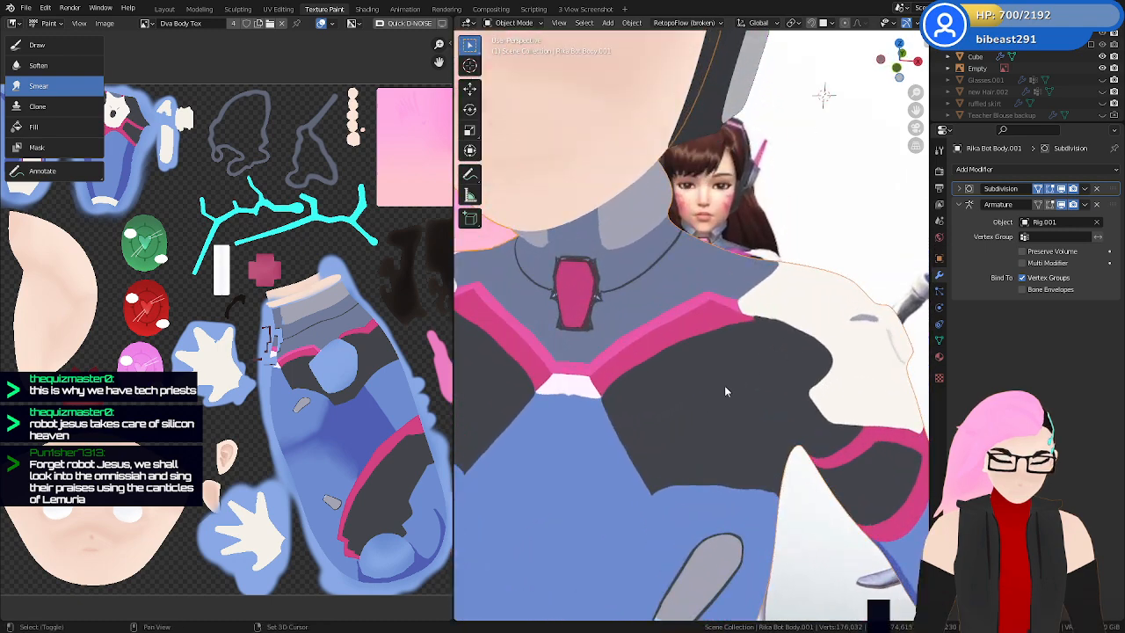
middle_click_drag(733, 368, 756, 424, "shift")
scroll(756, 403, "up", 2)
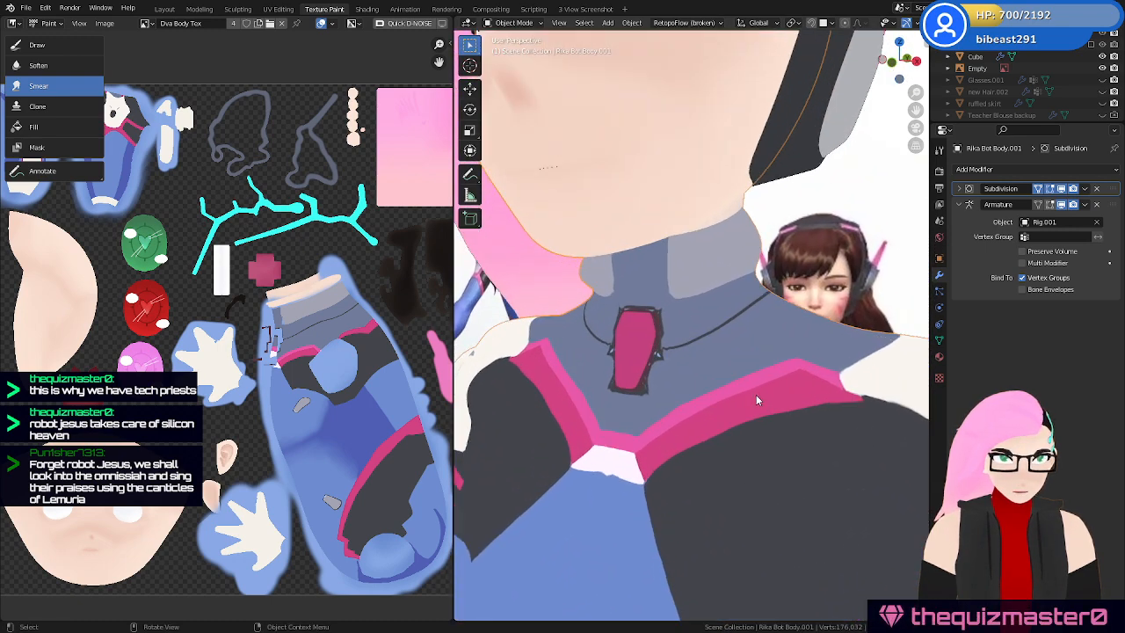
In Edit Mode with the Subdivision modifier's viewport display off, add a loop cut around the neck collar close to its flared rim
key("Tab")
scroll(747, 353, "up", 1)
left_click(1061, 189)
left_click(1050, 204)
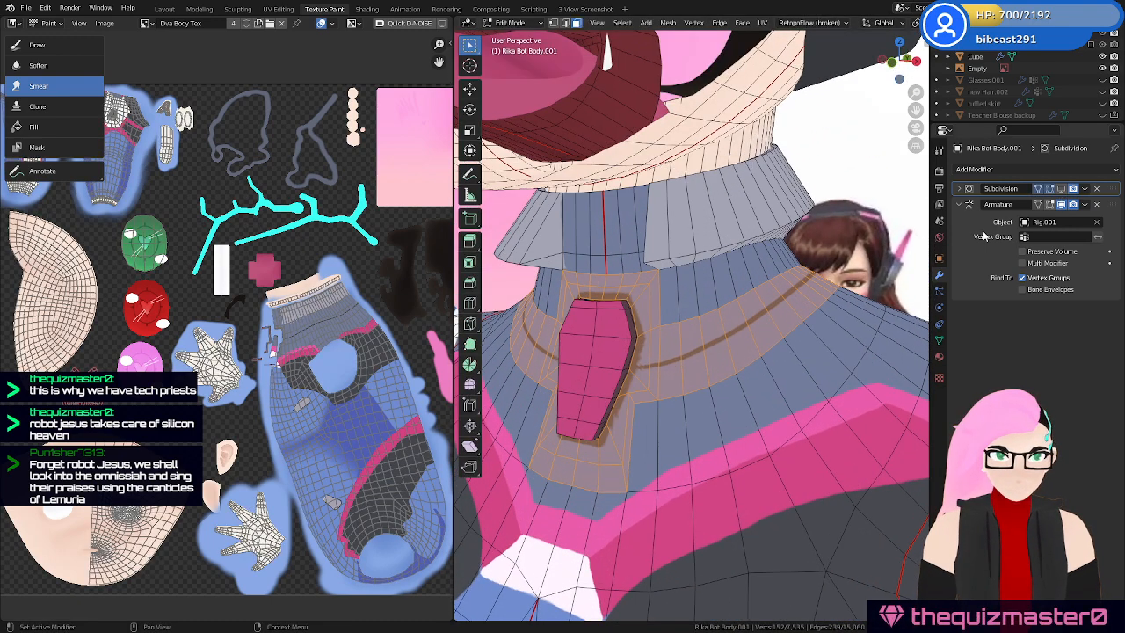
scroll(758, 242, "up", 1)
key("ctrl+r")
left_click(758, 243)
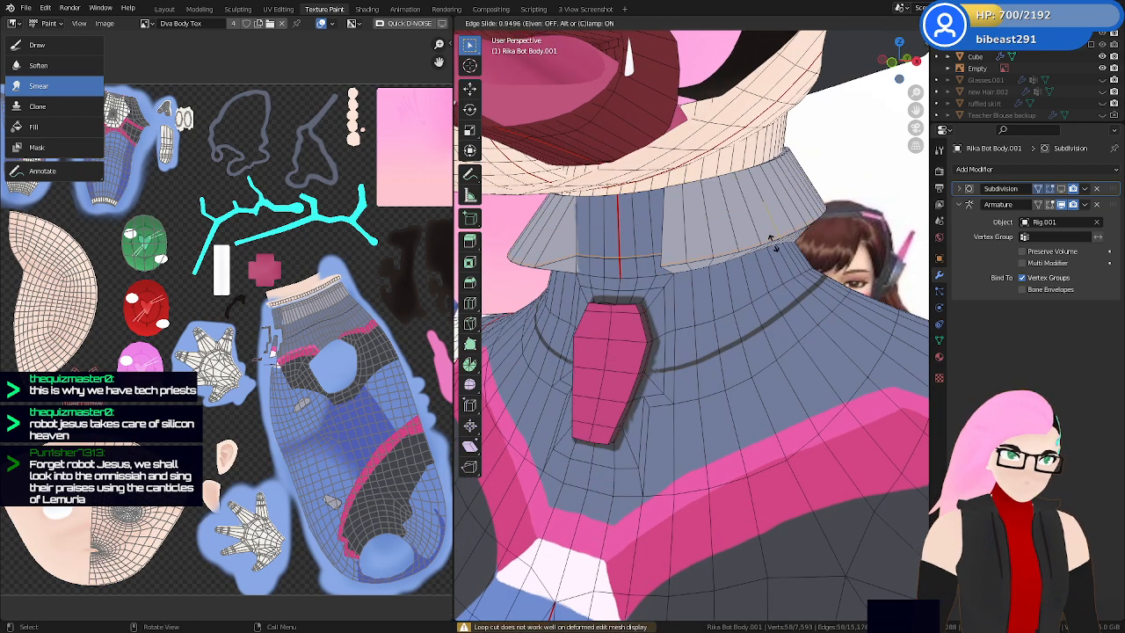
left_click(777, 261)
Add a second loop cut on the collar's grey flare near the rim, and preview the collar with subdivision on
middle_click_drag(777, 260, 758, 158)
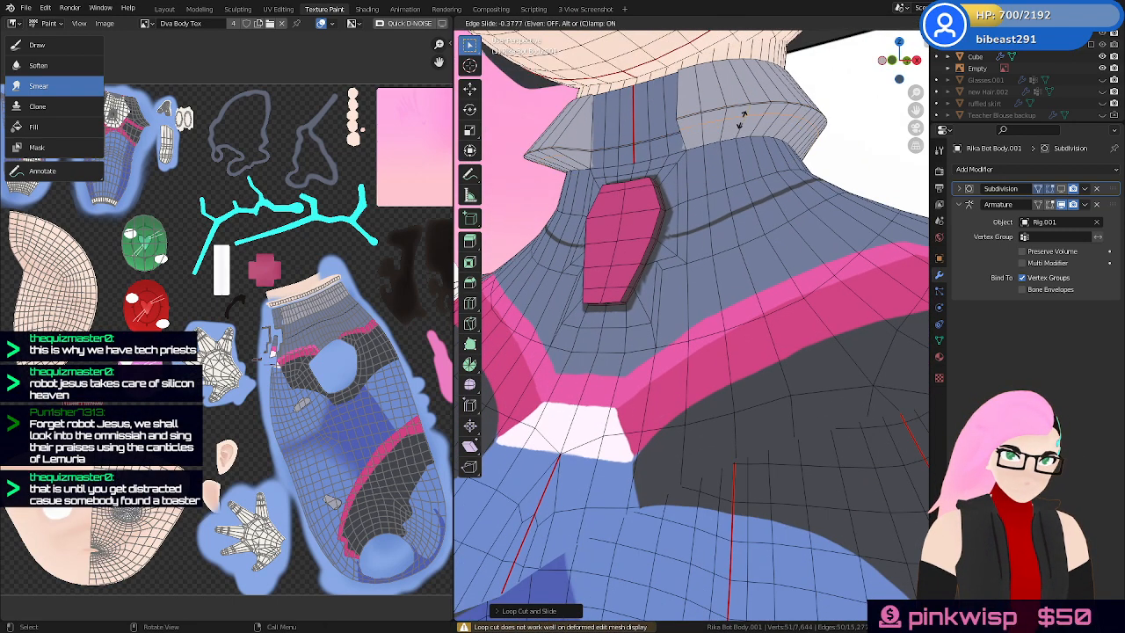
left_click(1060, 190)
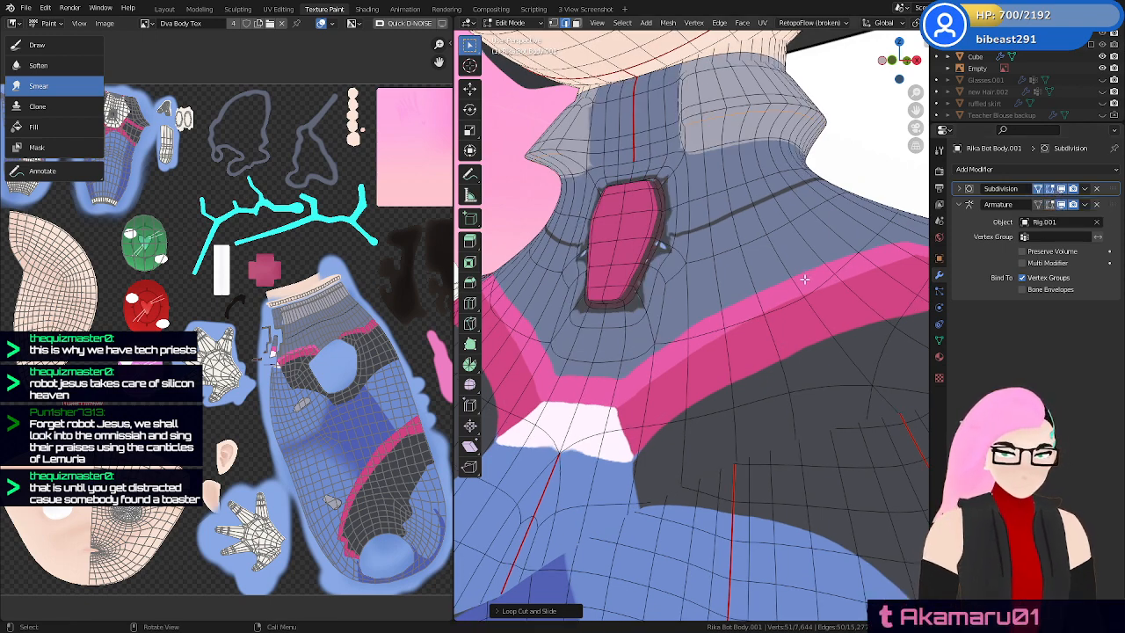
middle_click_drag(806, 280, 803, 289)
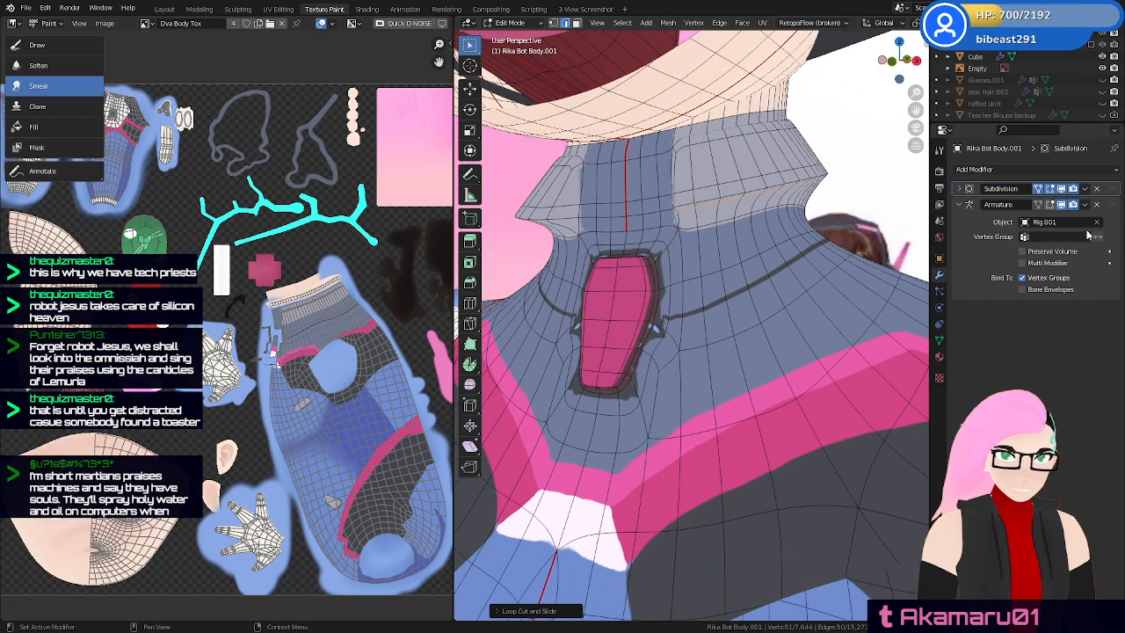
left_click(1062, 189)
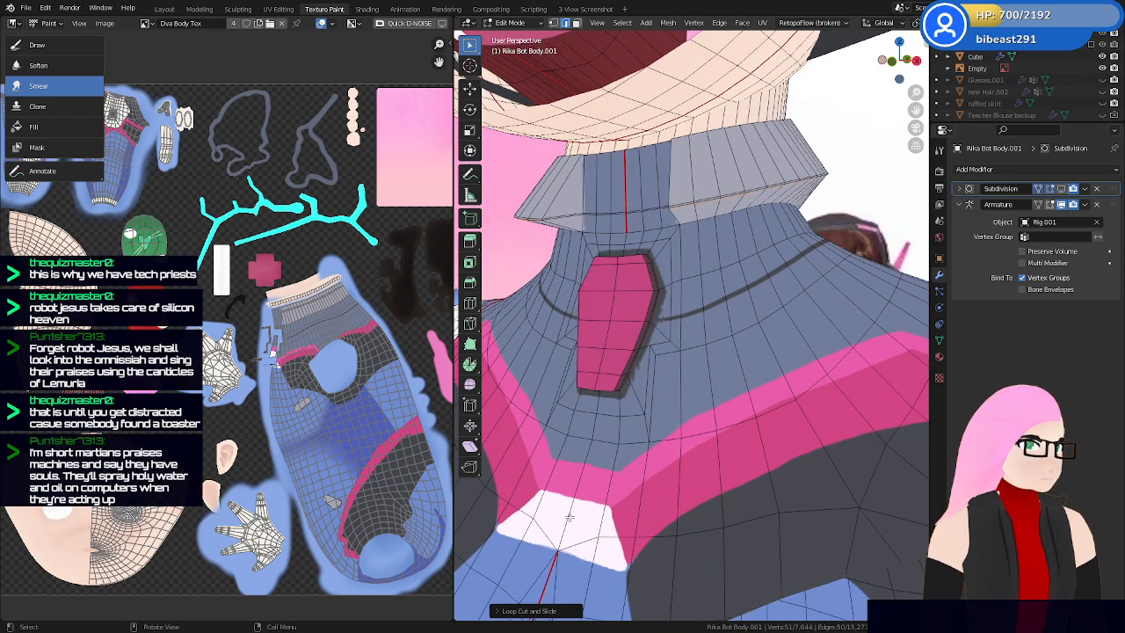
Try a loop cut tight against the coffin-shaped emblem below the collar, and preview it with subdivision on
middle_click_drag(688, 312, 674, 345)
key("ctrl+r")
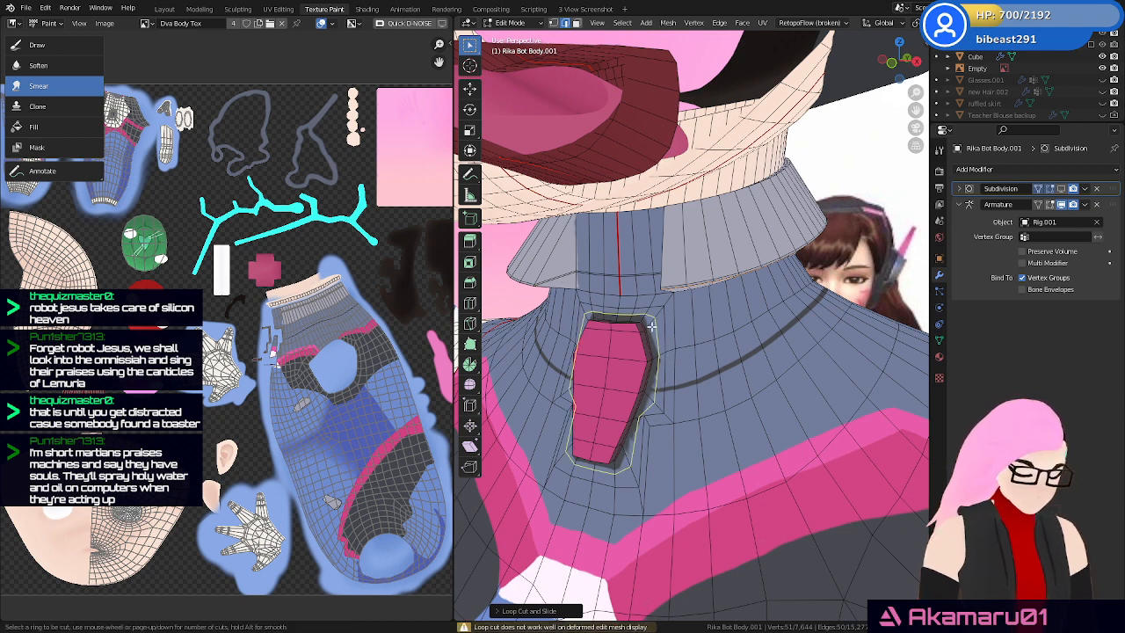
left_click(654, 338)
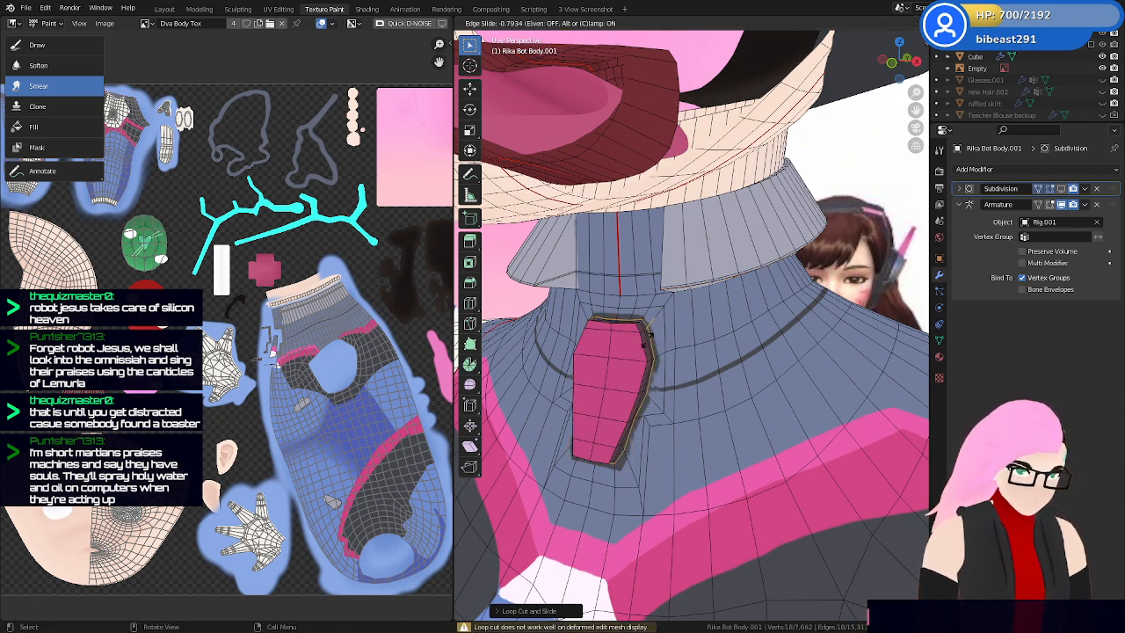
left_click(650, 338)
mouse_move(661, 343)
middle_mouse_down()
mouse_move(706, 380)
mouse_move(669, 351)
middle_mouse_up()
left_click(1061, 191)
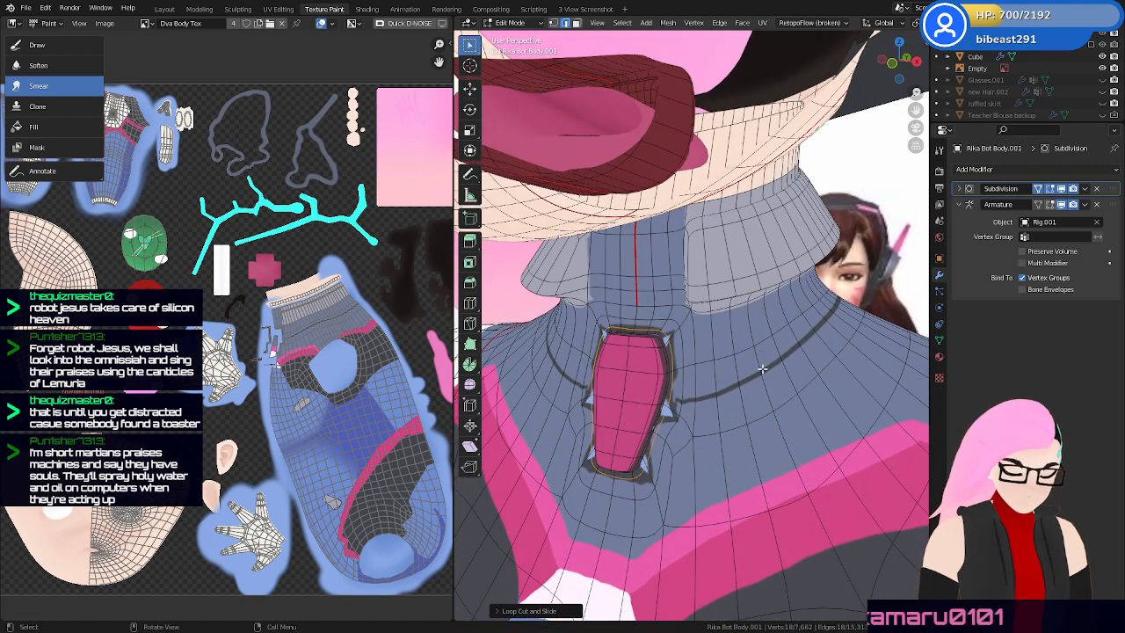
Try dissolving the emblem's new edge loop, and undo both the dissolve and the loop cut
key("x")
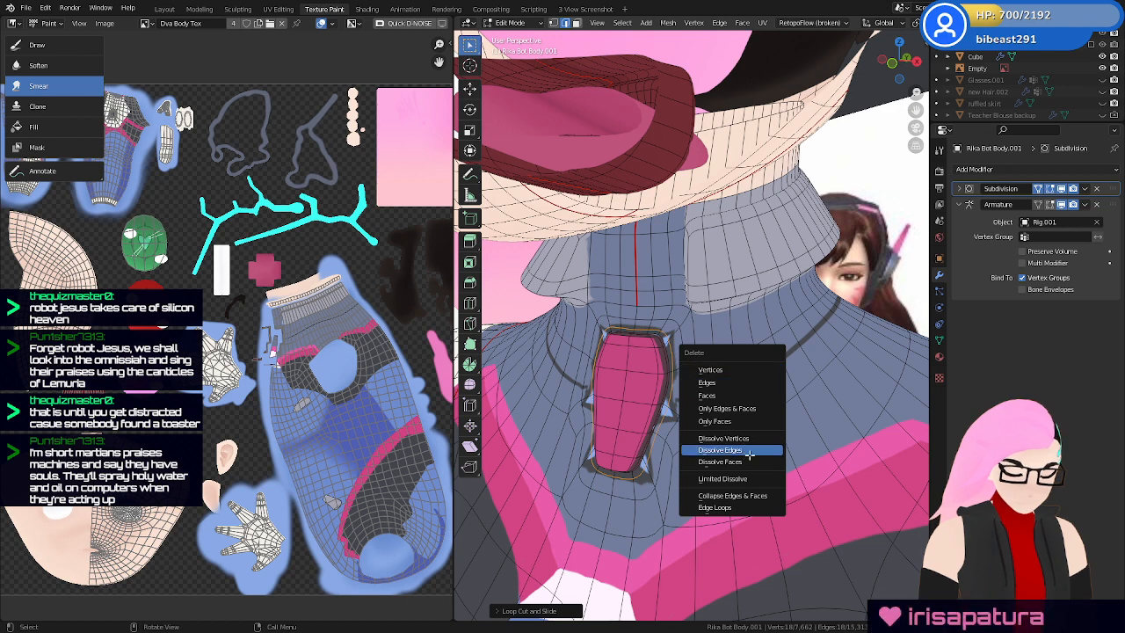
left_click(732, 449)
key("ctrl+z")
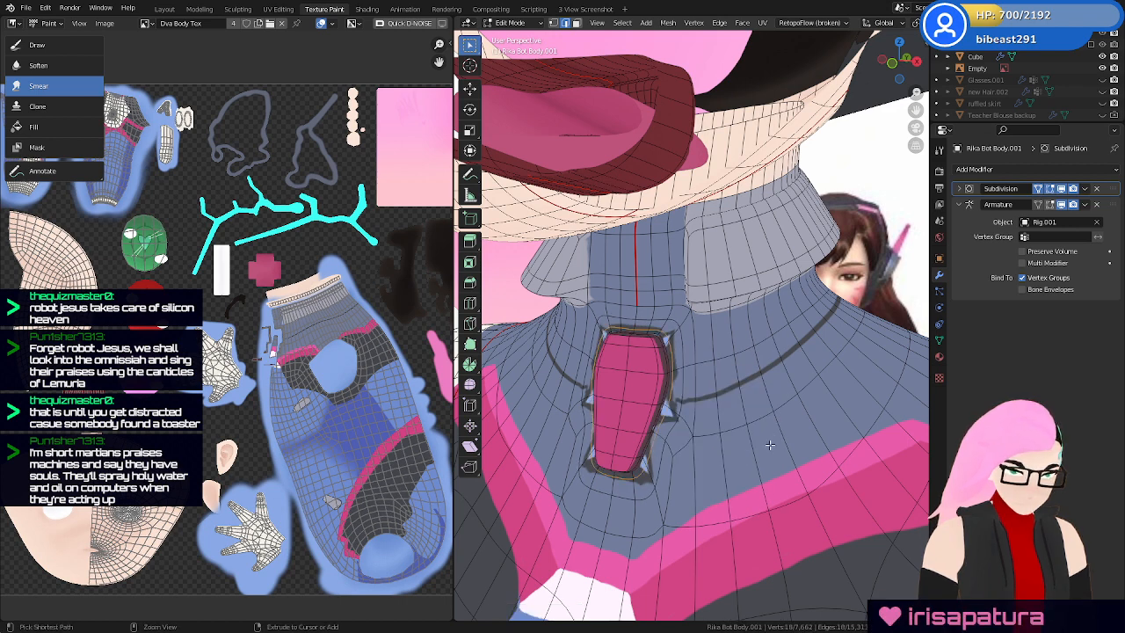
key("ctrl+z")
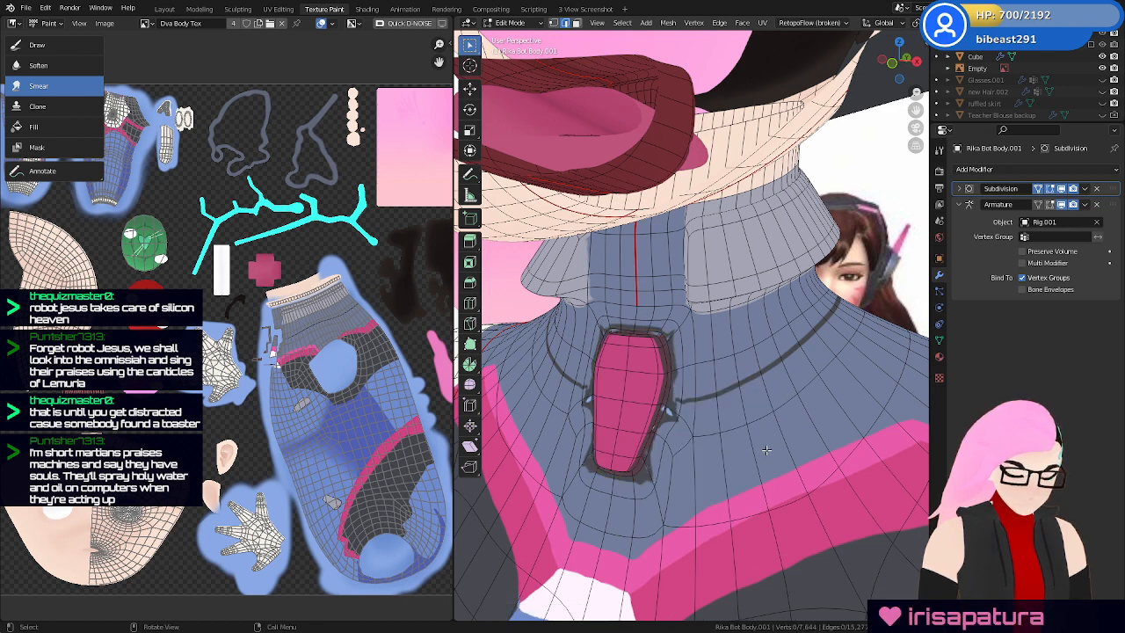
With subdivision hidden, add a wider loop cut around the coffin emblem's surround, and show subdivision again
left_click(1062, 189)
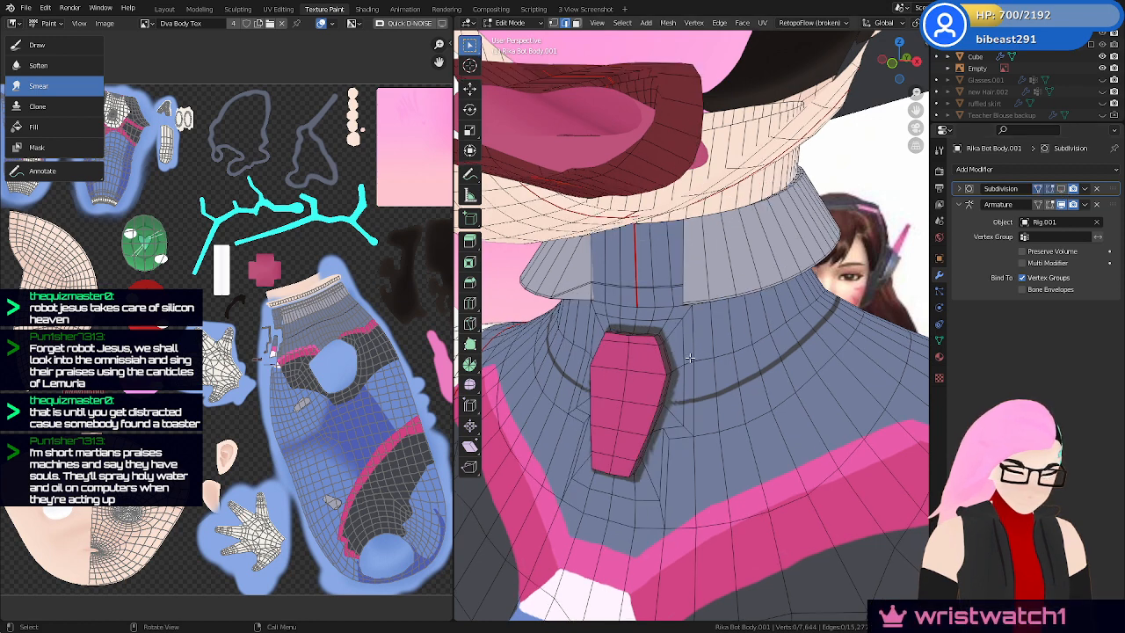
key("ctrl+r")
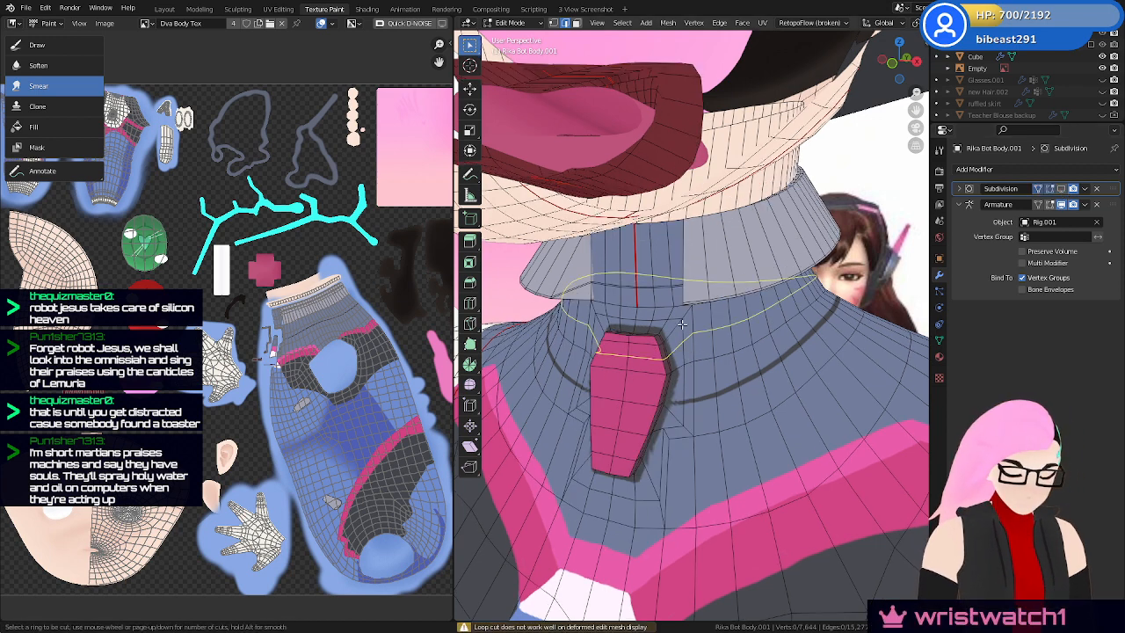
left_click(678, 323)
left_click(683, 319)
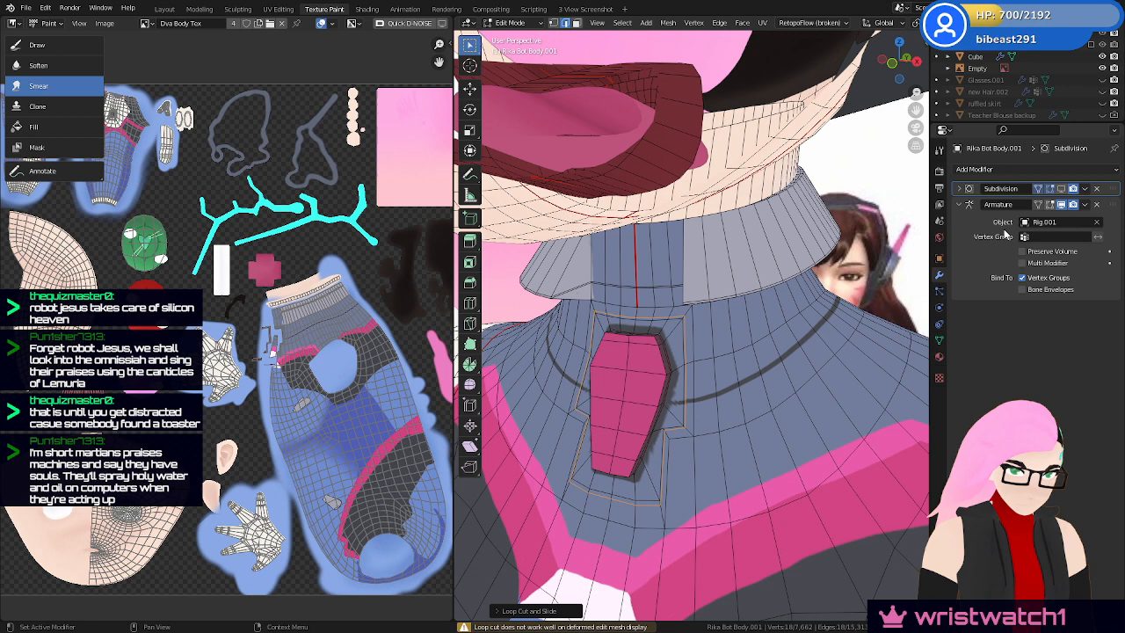
left_click(1061, 189)
Try another loop cut closer to the coffin emblem, and remove it by dissolving its edges
key("ctrl+r")
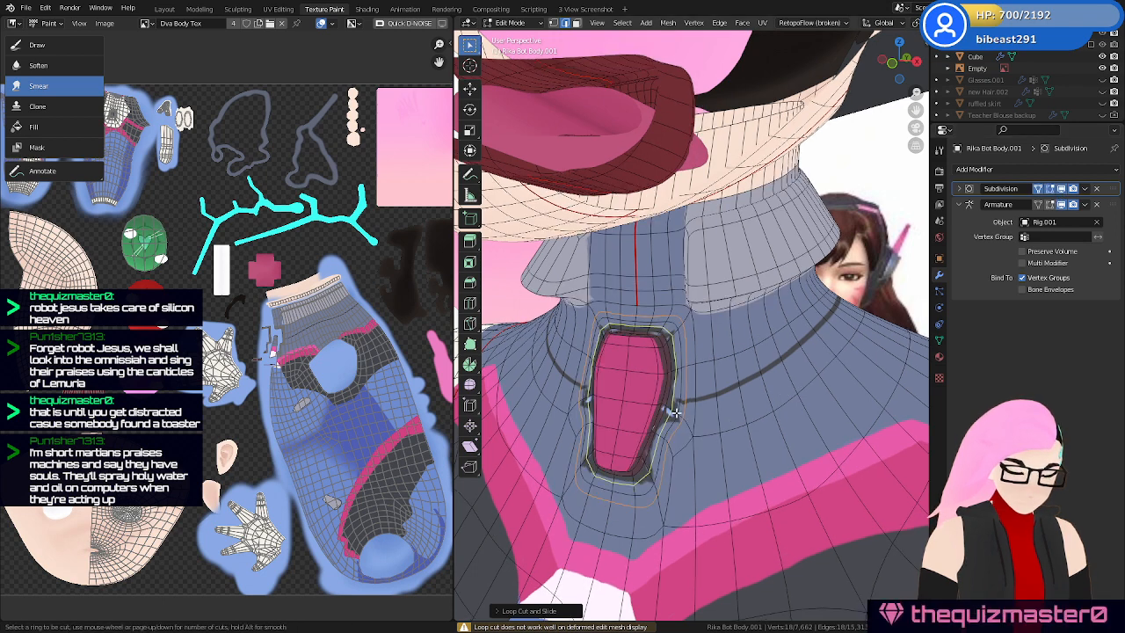
left_click(674, 412)
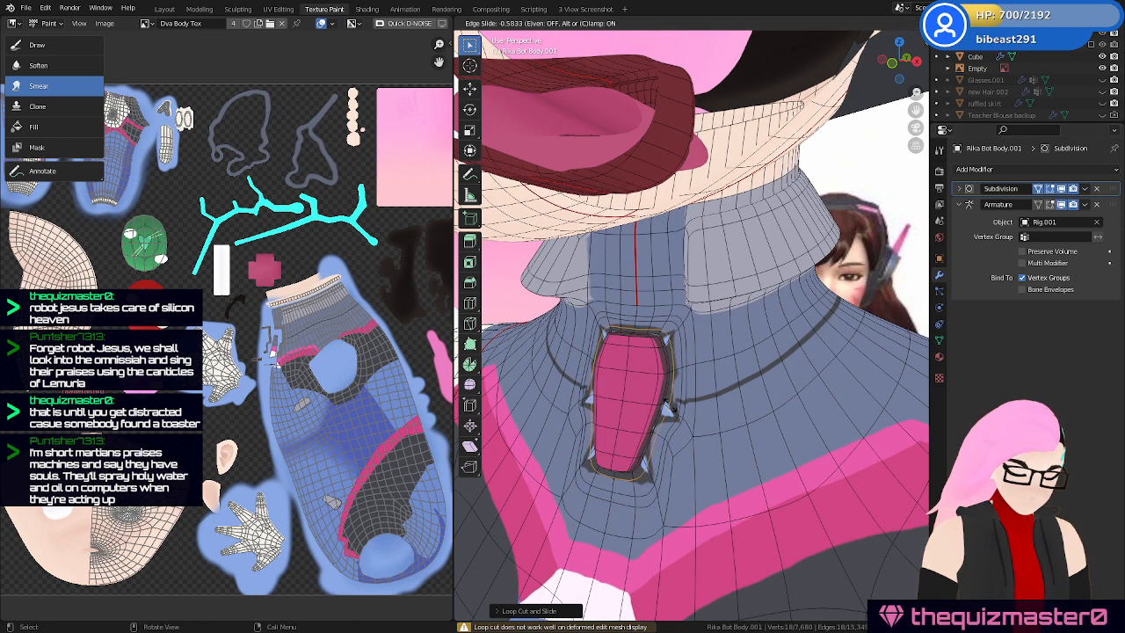
left_click(679, 407)
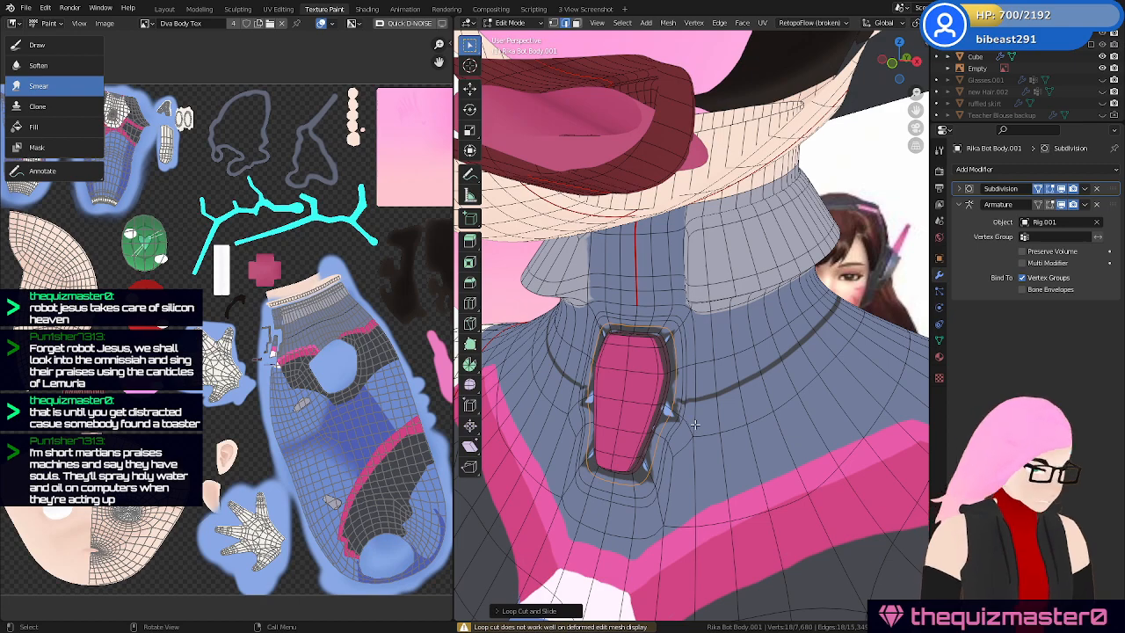
key("x")
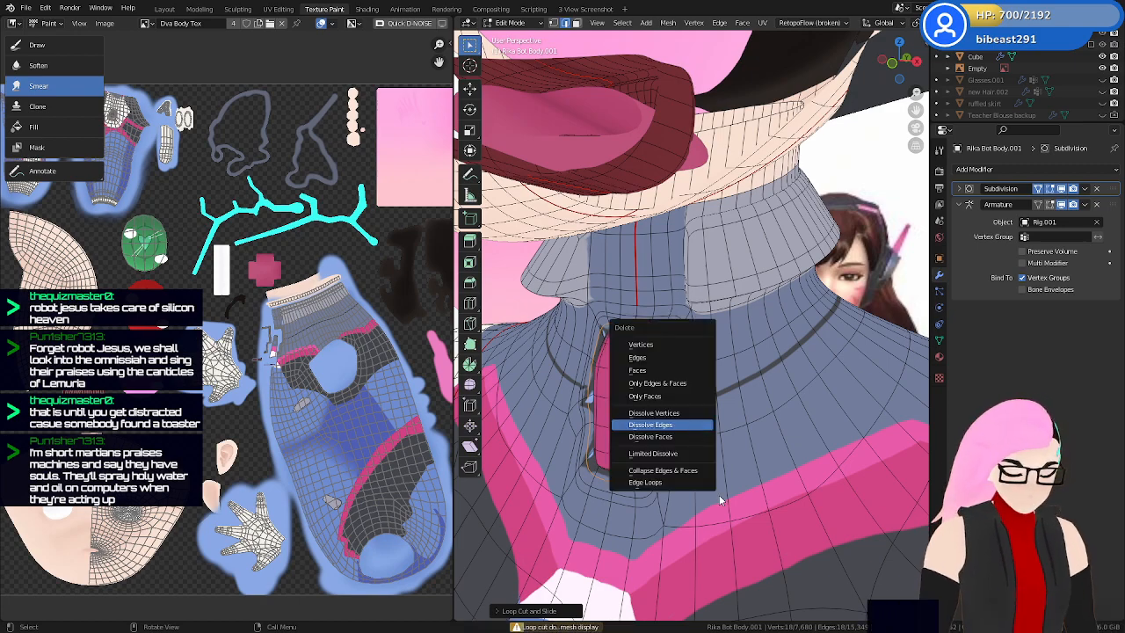
left_click(677, 425)
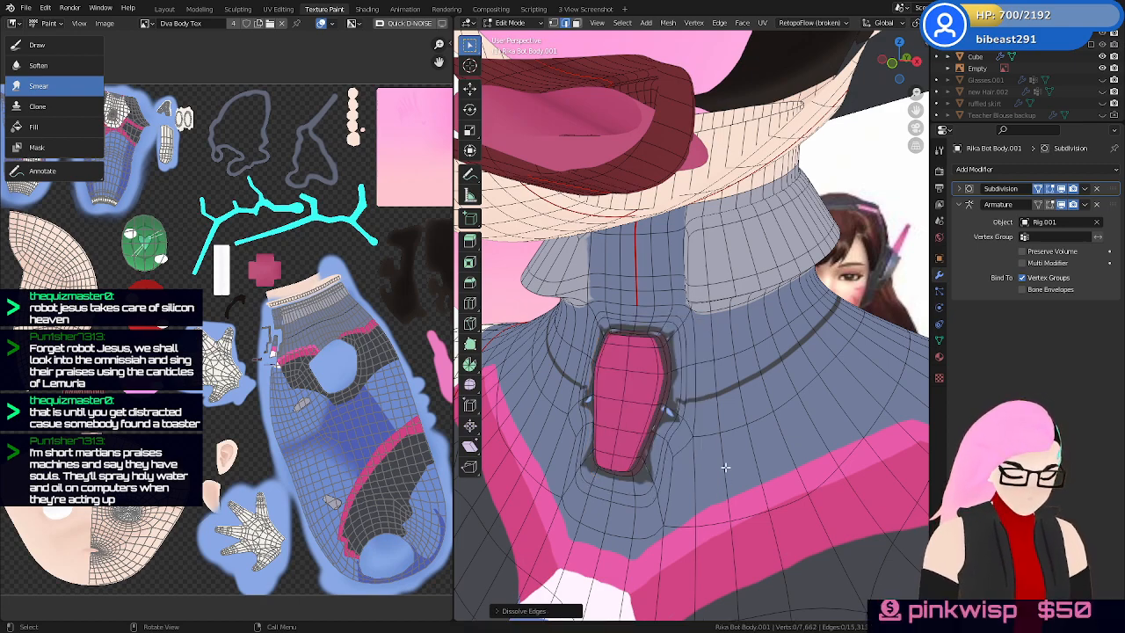
mouse_move(726, 468)
middle_mouse_down()
mouse_move(678, 314)
mouse_move(731, 427)
mouse_move(719, 450)
middle_mouse_up()
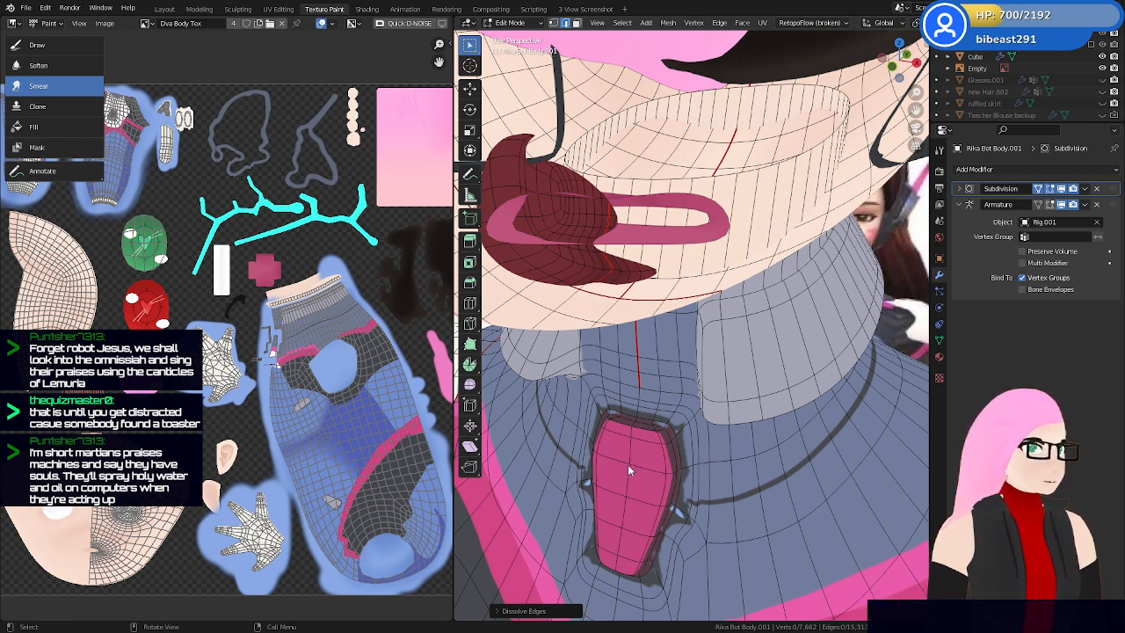
Select the edge loop bordering the coffin emblem and save the file
middle_click_drag(721, 358, 696, 428)
left_click(705, 352, "alt")
key("ctrl+s")
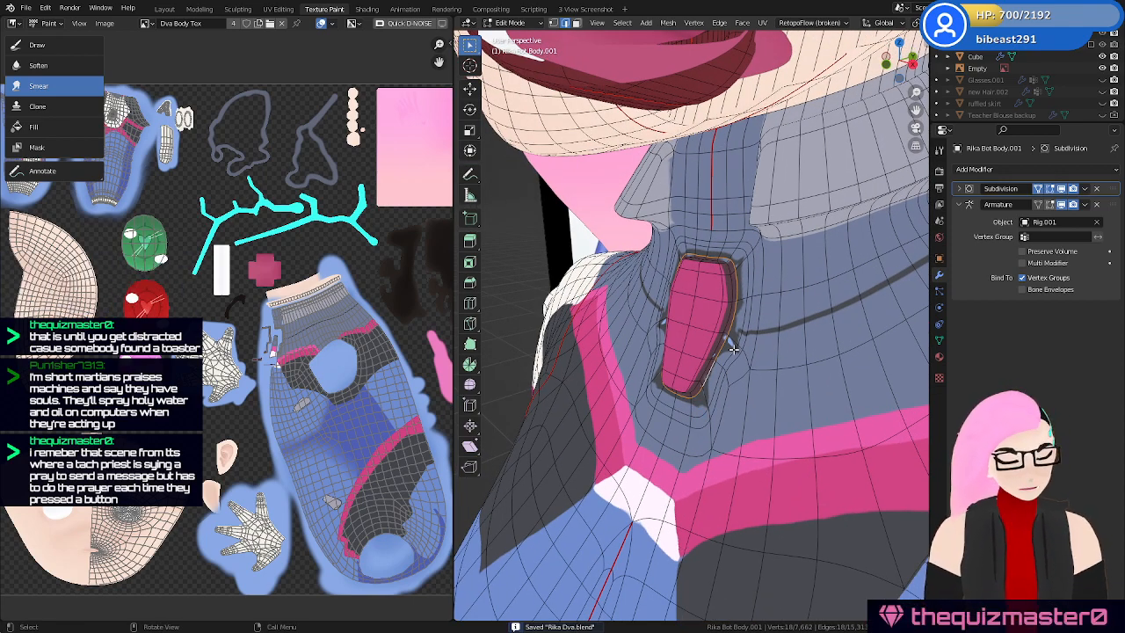
Try a horizontal loop cut across the upper part of the coffin emblem with subdivision shown, and undo it
middle_click_drag(733, 349, 929, 261)
left_click(1062, 189)
left_click(1062, 189)
middle_click_drag(727, 326, 710, 328)
key("ctrl+r")
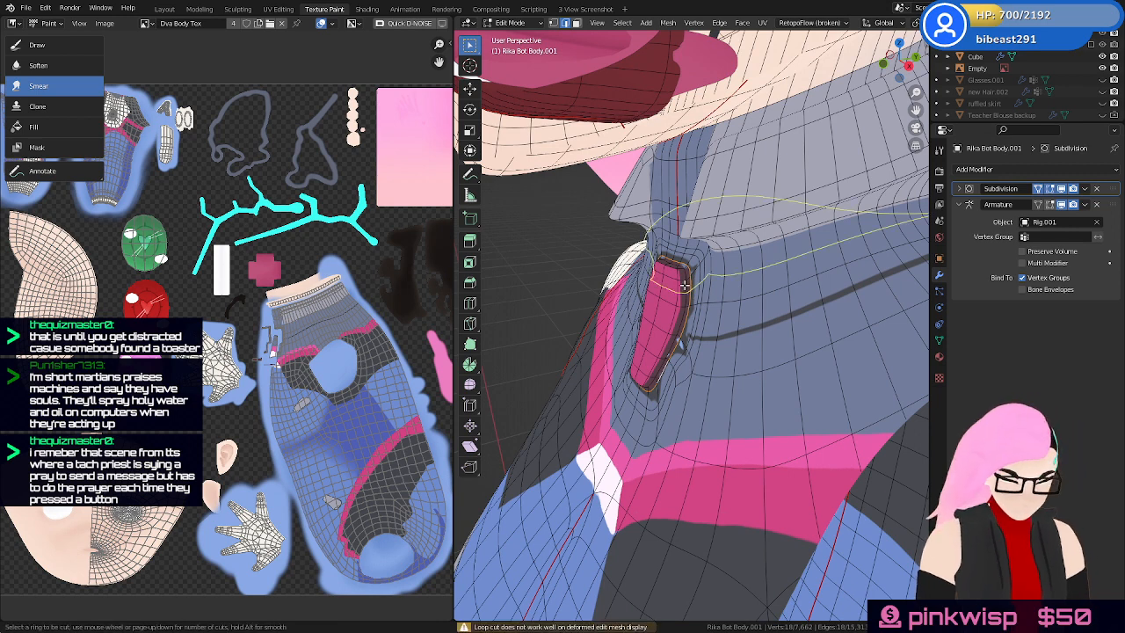
left_click(688, 291)
right_click(688, 283)
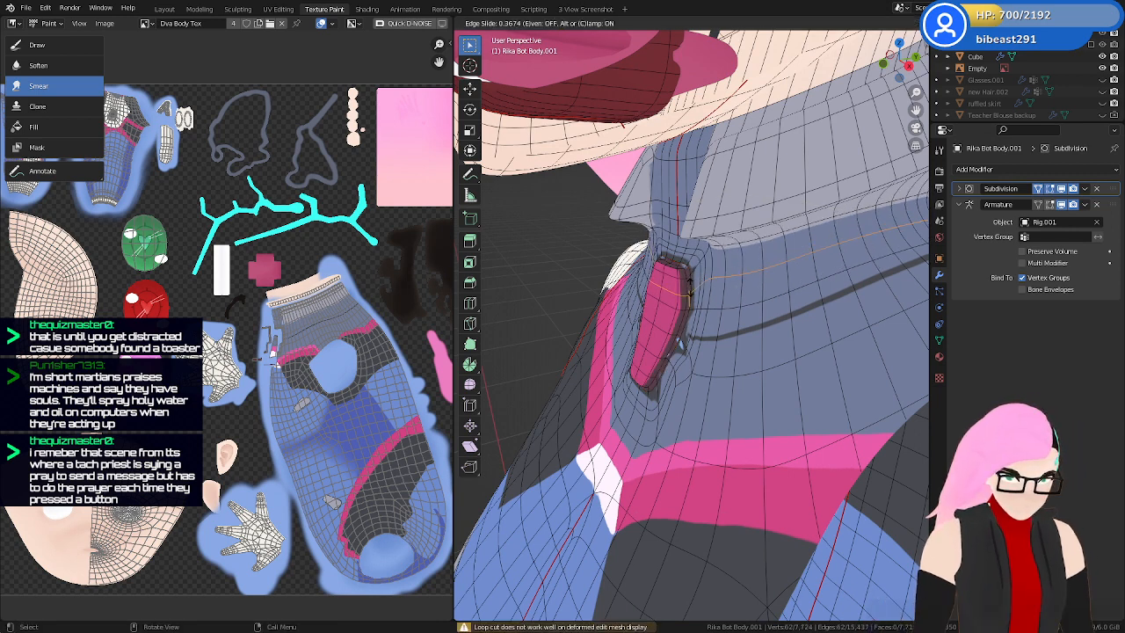
key("ctrl+z")
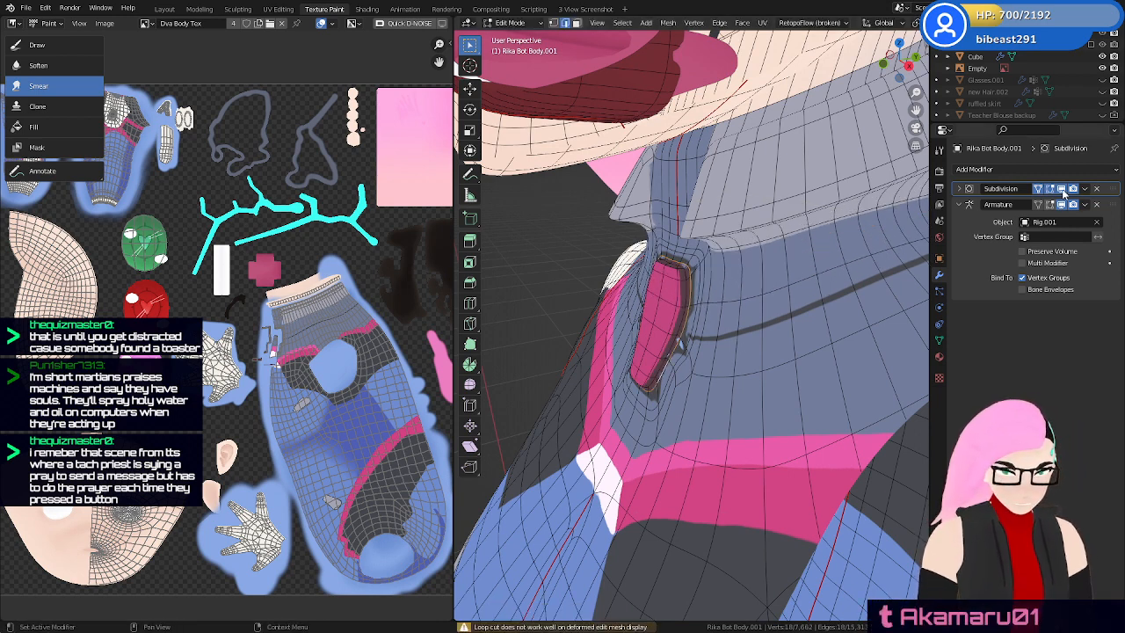
With subdivision hidden, add a loop cut within the coffin emblem's dark border, and show subdivision again
left_click(1062, 189)
key("ctrl+r")
left_click(683, 281)
left_click(698, 312)
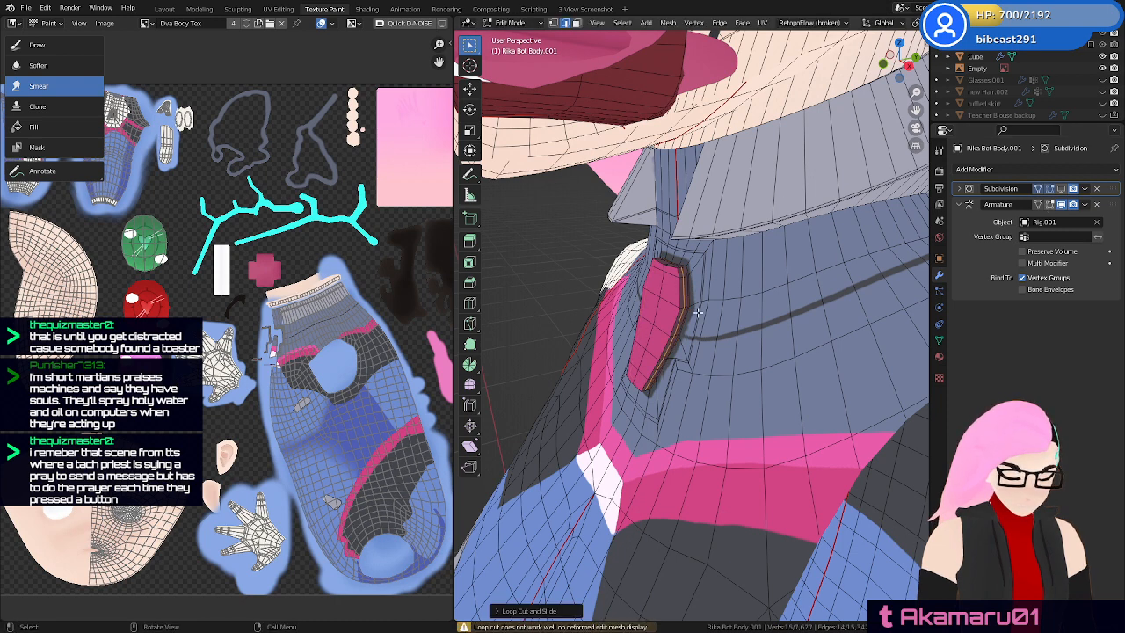
left_click(1062, 189)
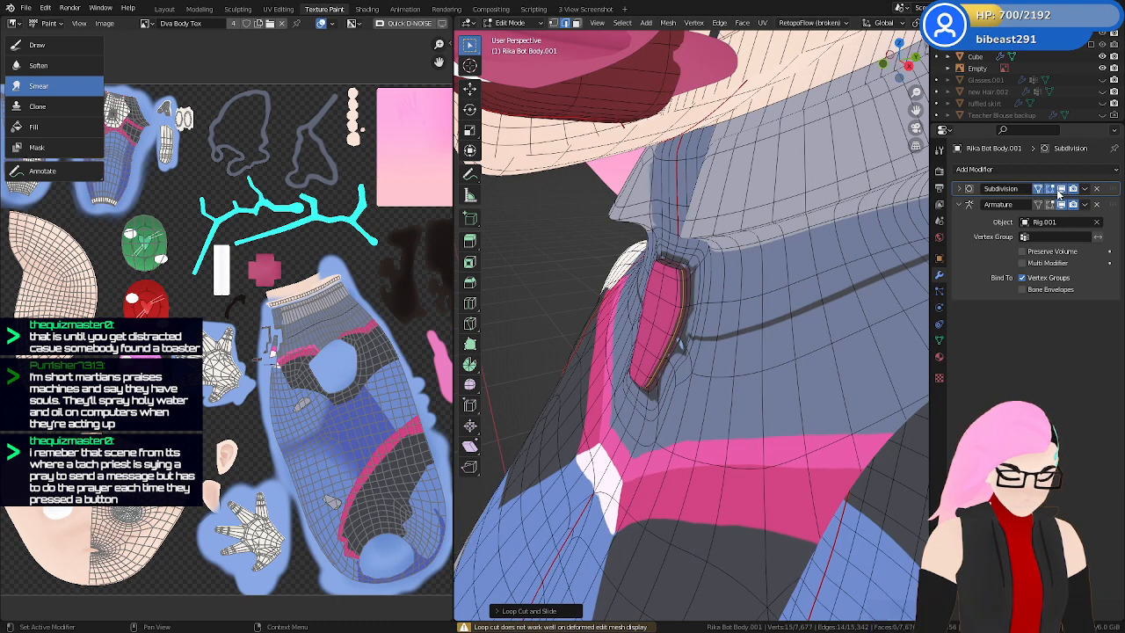
Try an additional loop cut around the coffin emblem with subdivision shown, and undo it
left_click(1063, 190)
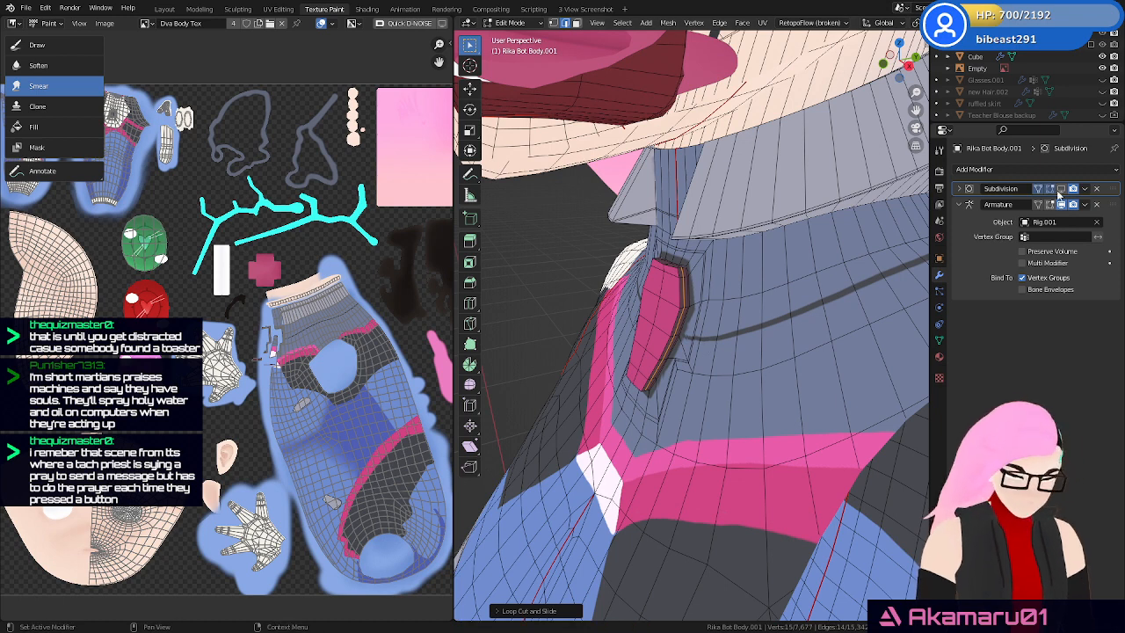
left_click(1061, 190)
key("ctrl+r")
left_click(698, 309)
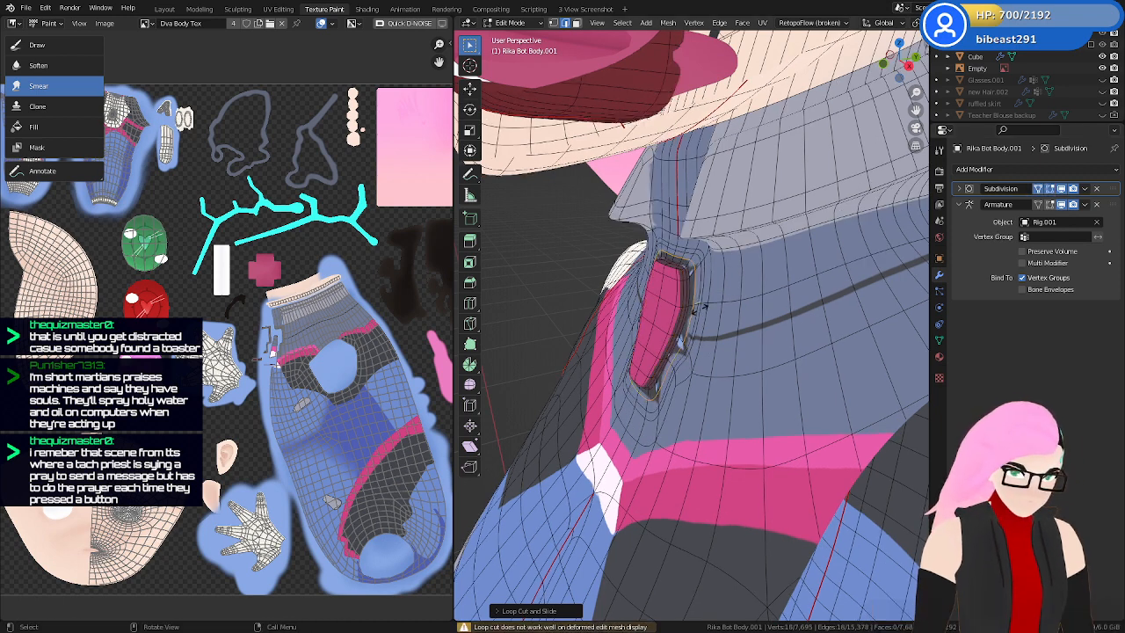
left_click(706, 311)
middle_click_drag(707, 311, 770, 385)
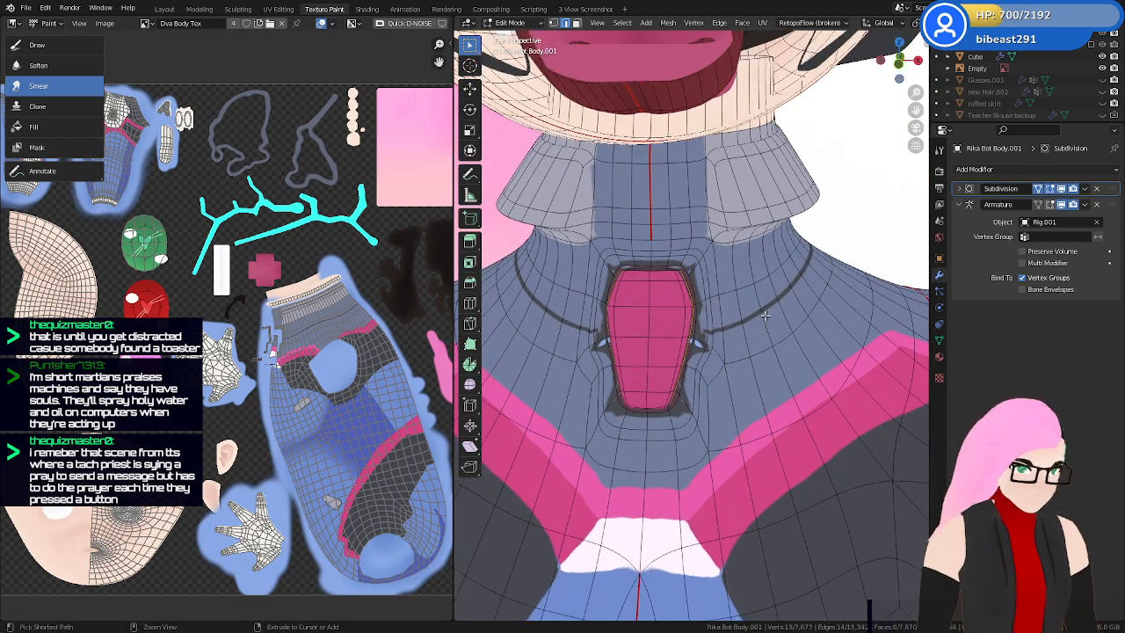
middle_click_drag(766, 318, 773, 334)
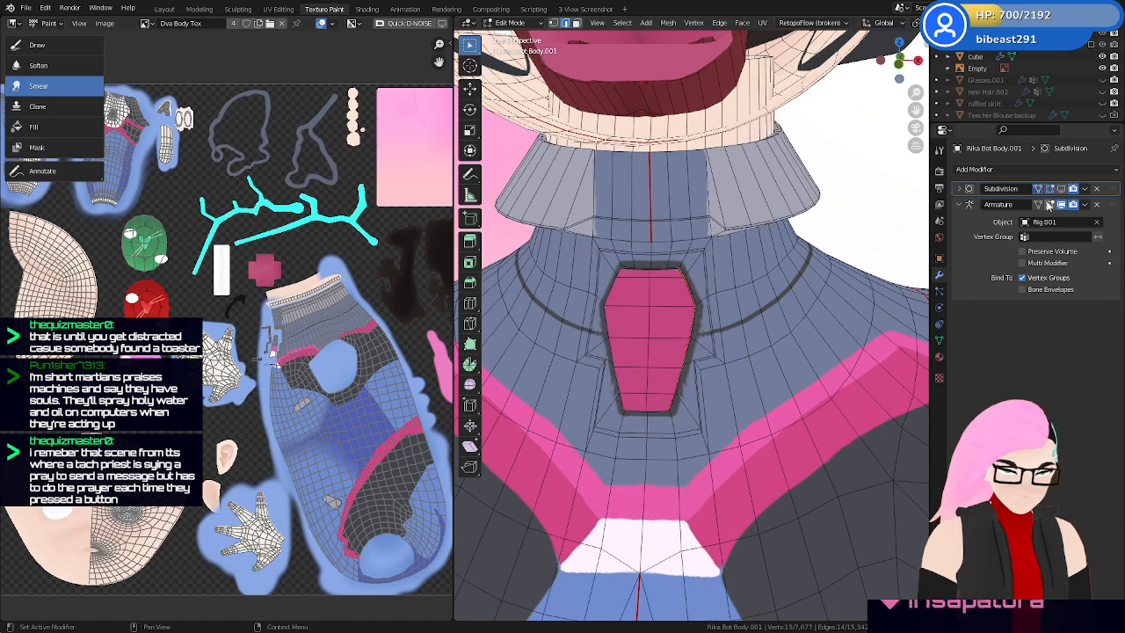
Try a horizontal loop cut through the emblem's middle just below the dark neckline, with subdivision hidden and shown, and undo it
key("ctrl+r")
left_click(736, 340)
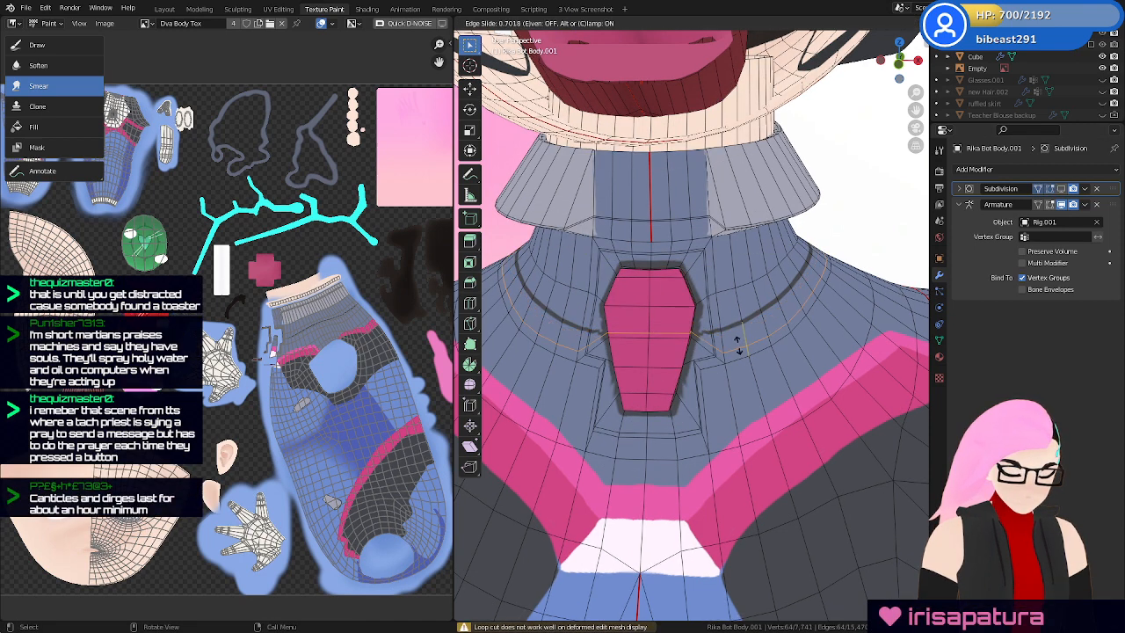
left_click(737, 340)
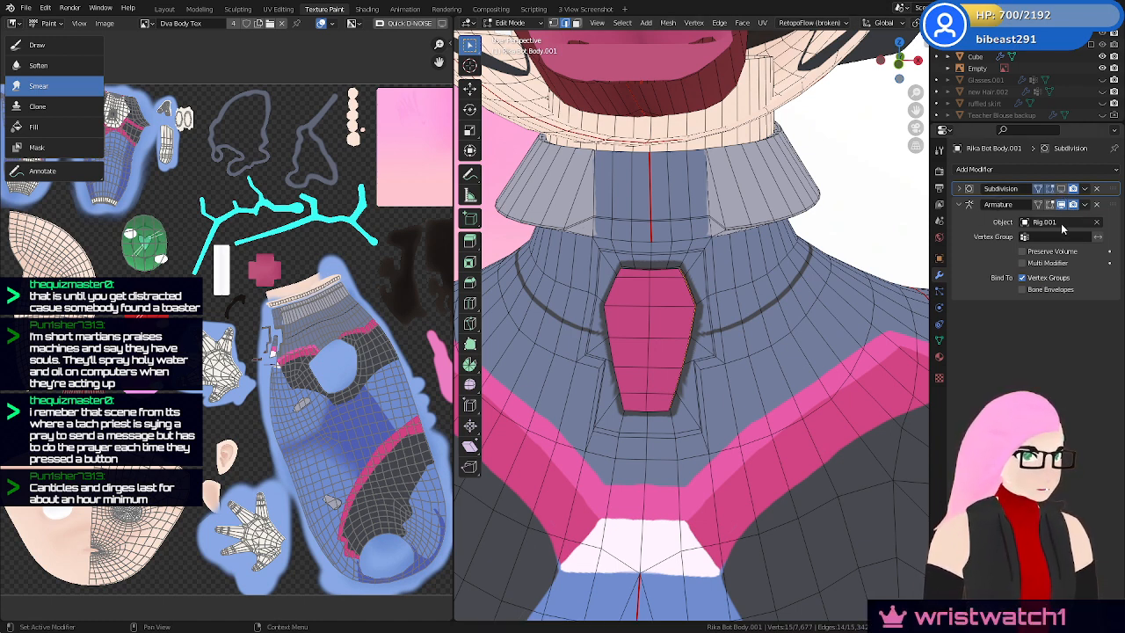
left_click(1061, 189)
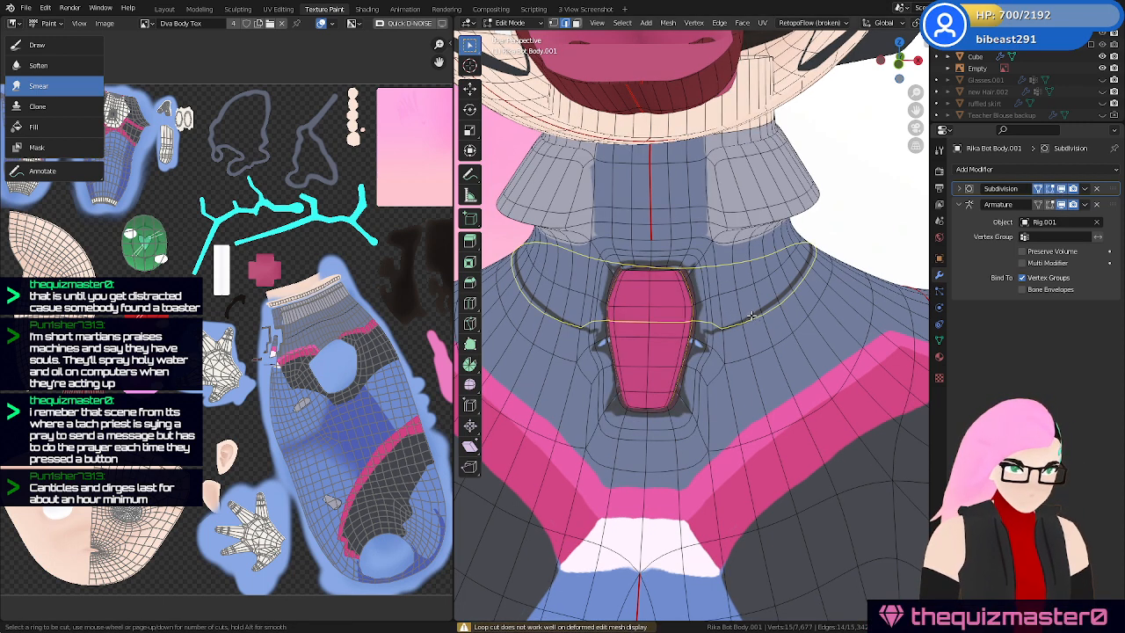
left_click(746, 339)
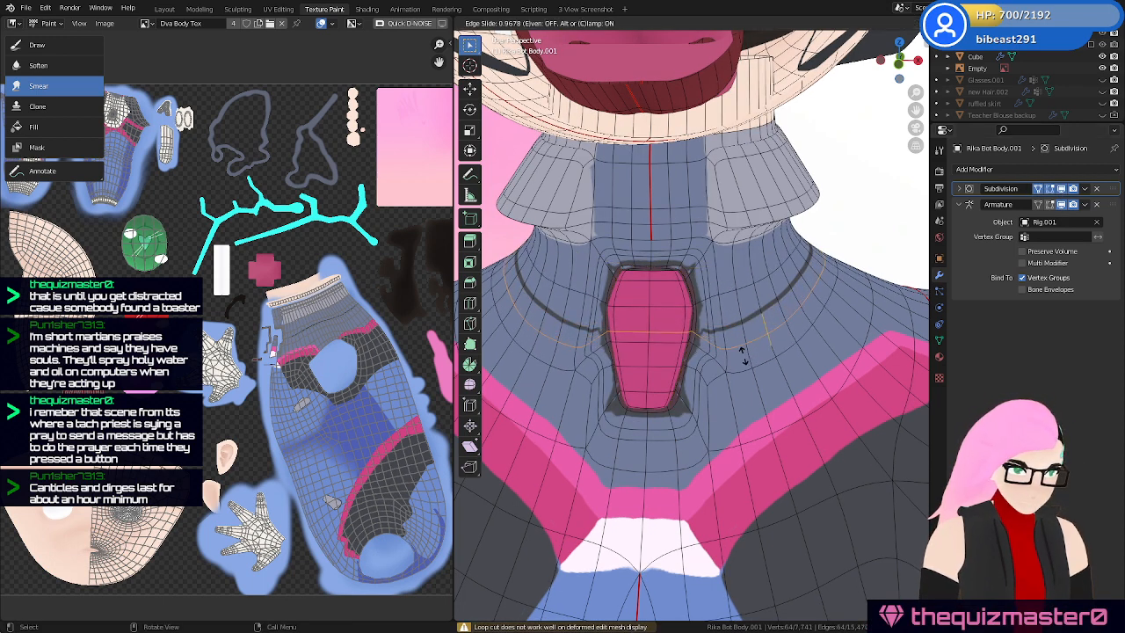
left_click(816, 340)
key("ctrl+z")
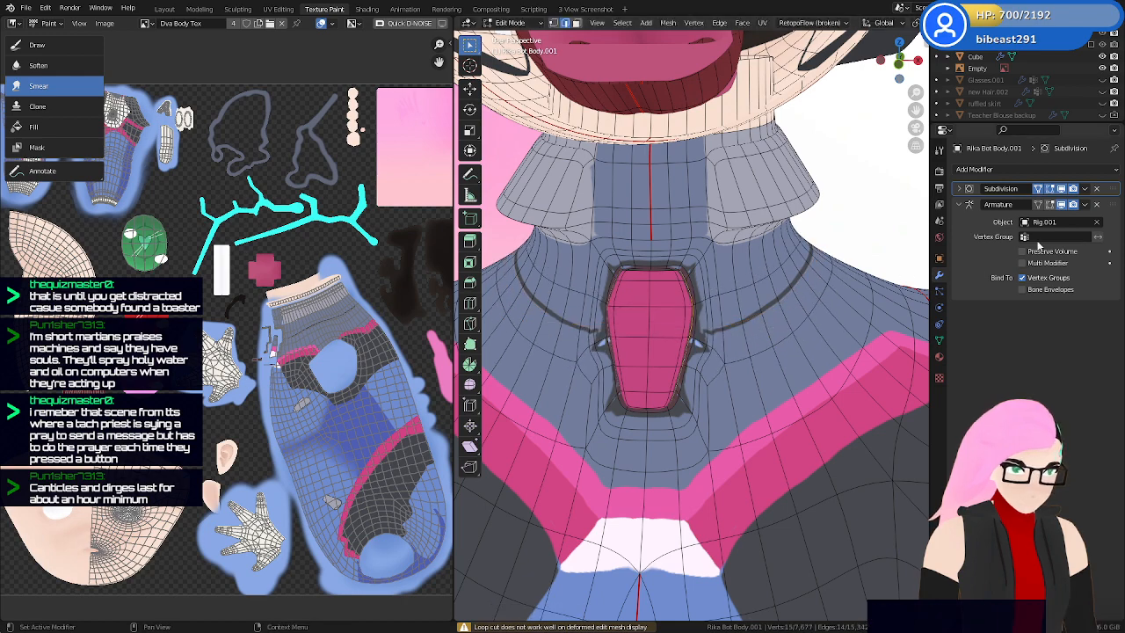
Compare the coffin emblem in Object Mode with subdivision on and off, and return to Edit Mode
middle_click_drag(668, 369, 793, 410)
key("Tab")
scroll(793, 410, "down", 3)
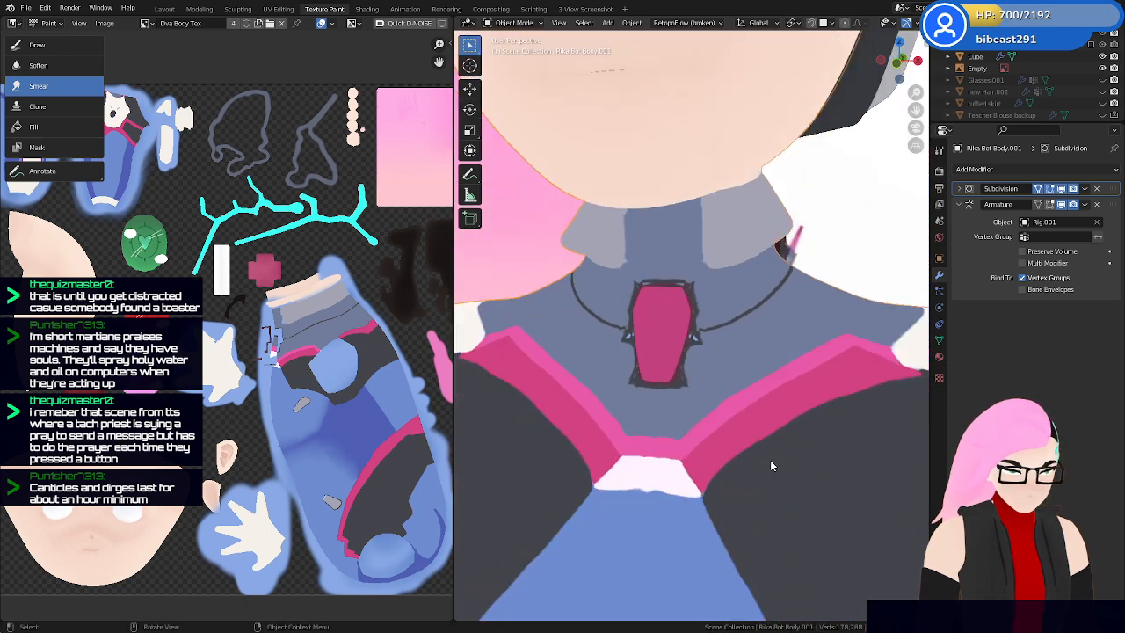
left_click(1061, 190)
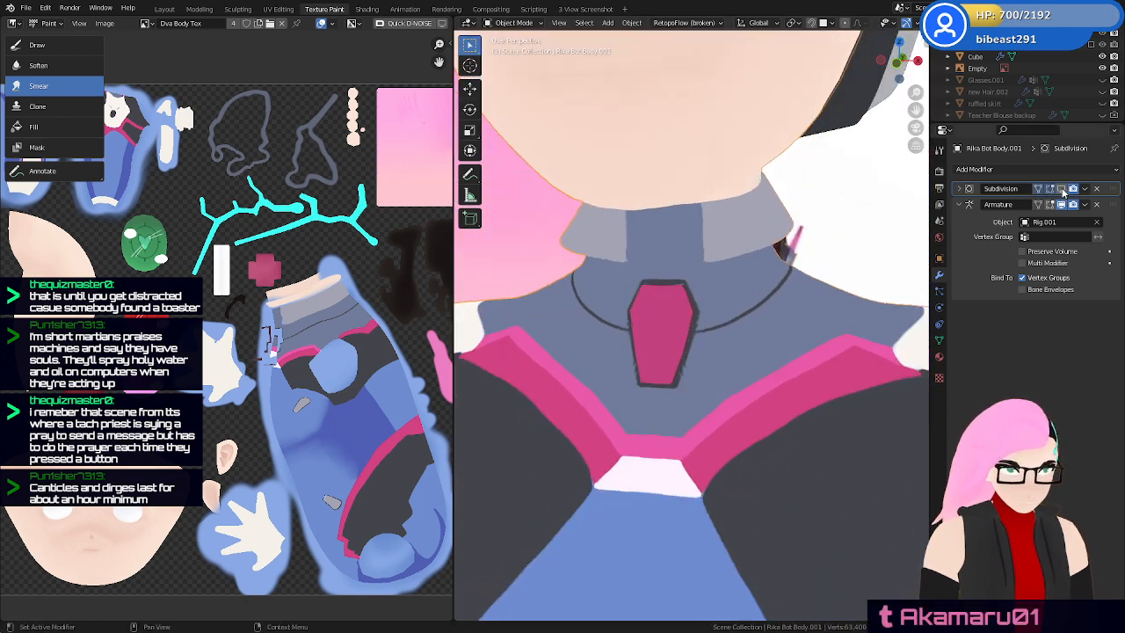
scroll(740, 400, "down", 3)
key("Tab")
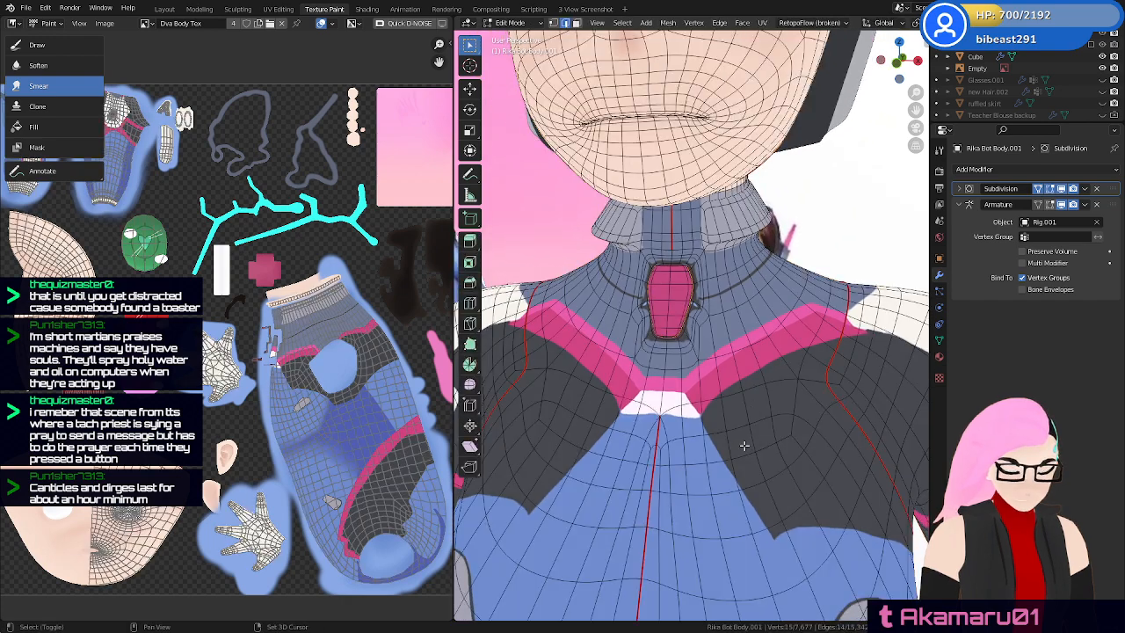
Try a loop cut across the dark chest panels just below the white centre piece, and undo it
middle_click_drag(744, 446, 752, 387, "shift")
scroll(752, 387, "up", 2)
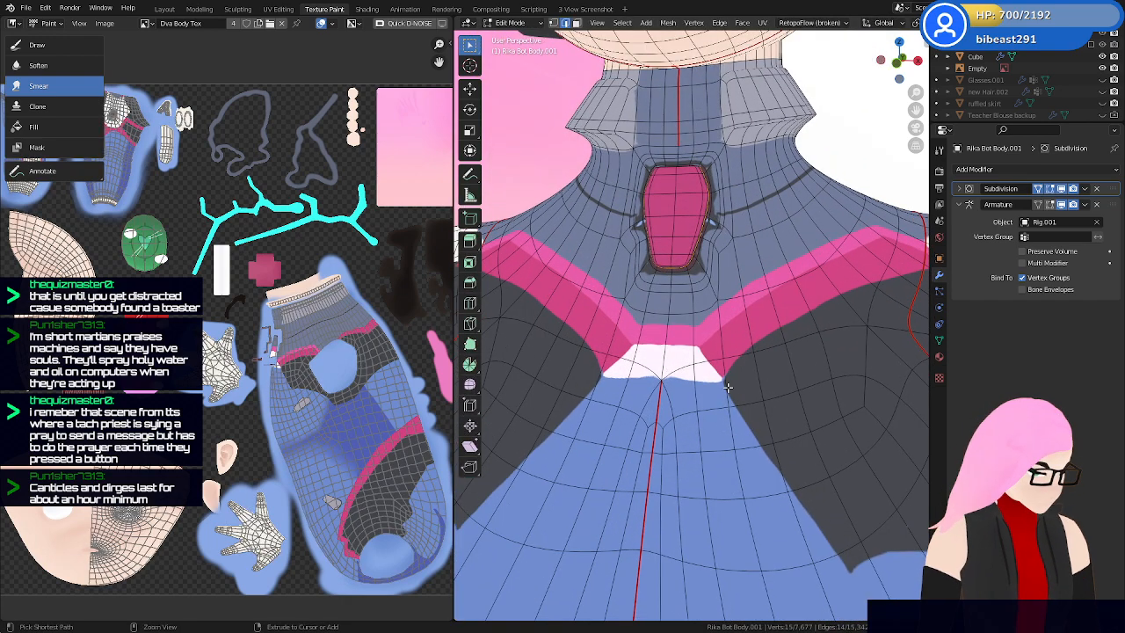
key("ctrl+r")
left_click(727, 385)
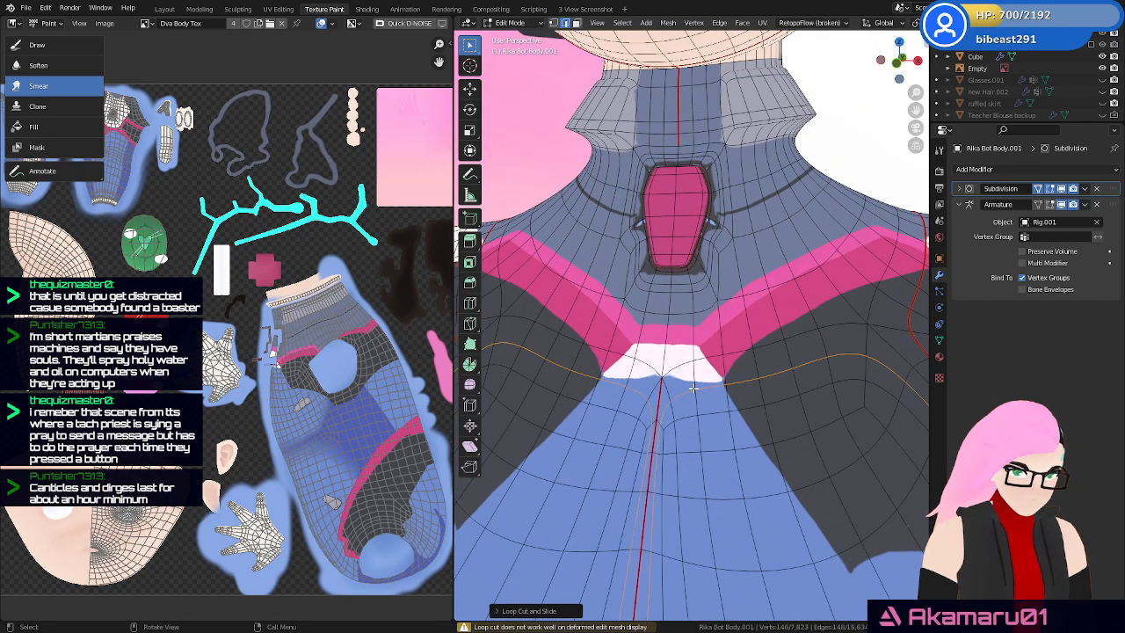
right_click(693, 387)
key("ctrl+z")
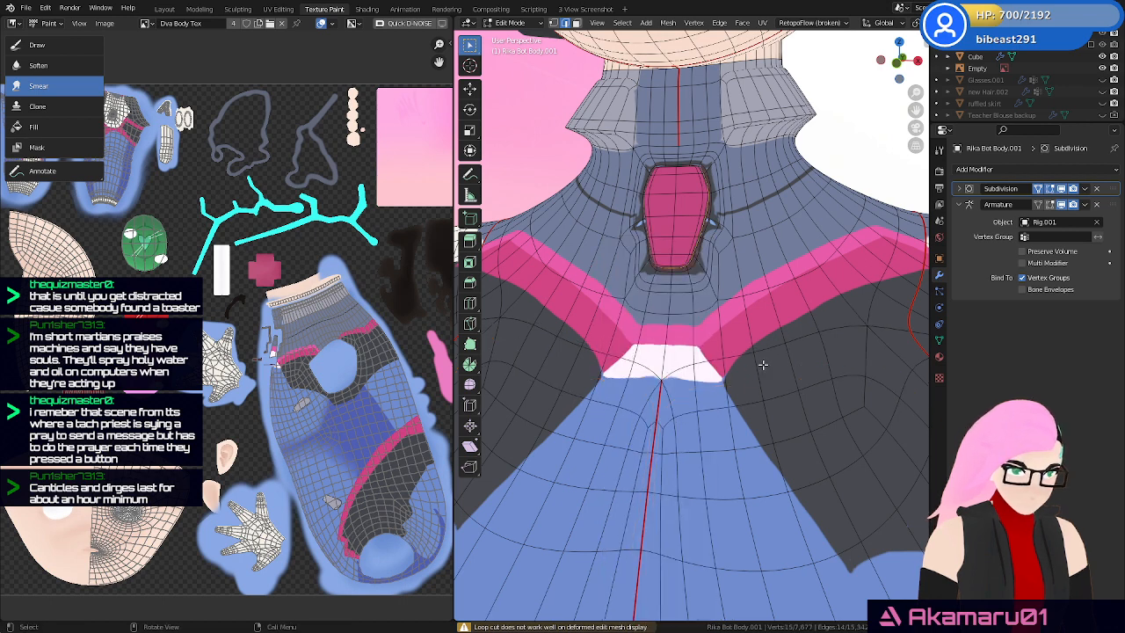
Add one horizontal loop cut along the pink chest band and another across the lower part of the coffin emblem
key("ctrl+r")
left_click(752, 346)
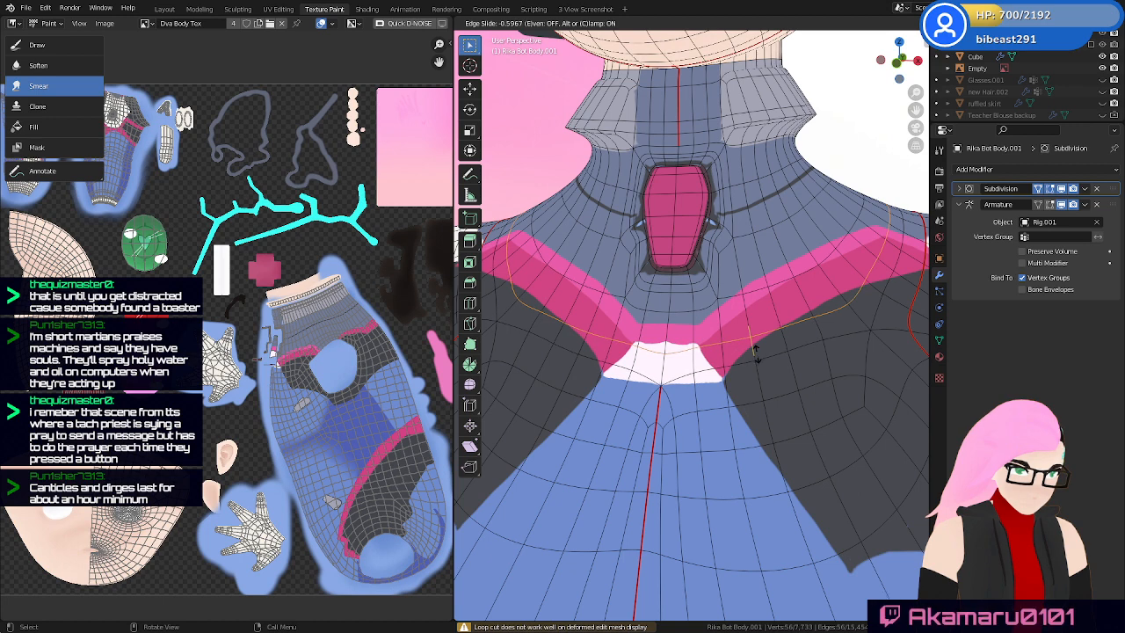
left_click(759, 353)
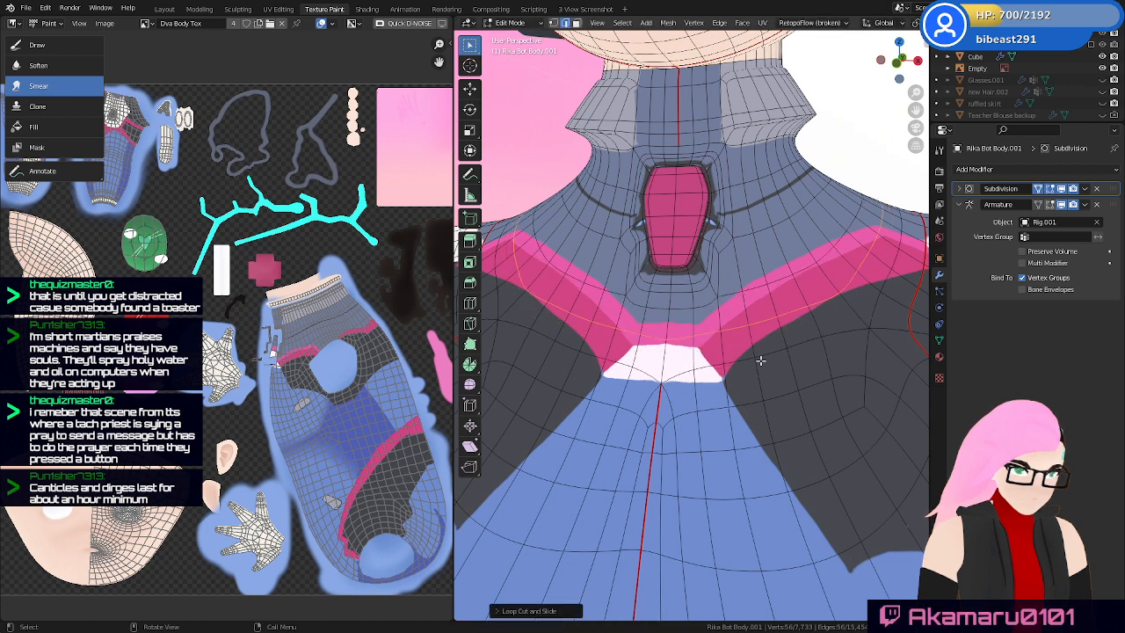
key("ctrl+r")
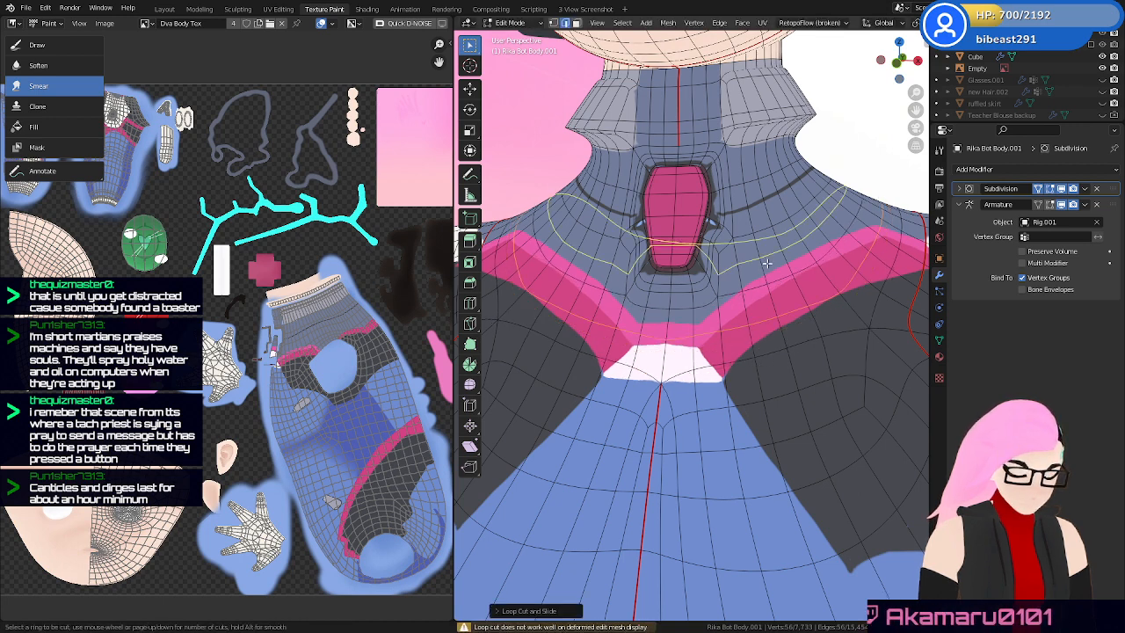
left_click(765, 271)
left_click(767, 270)
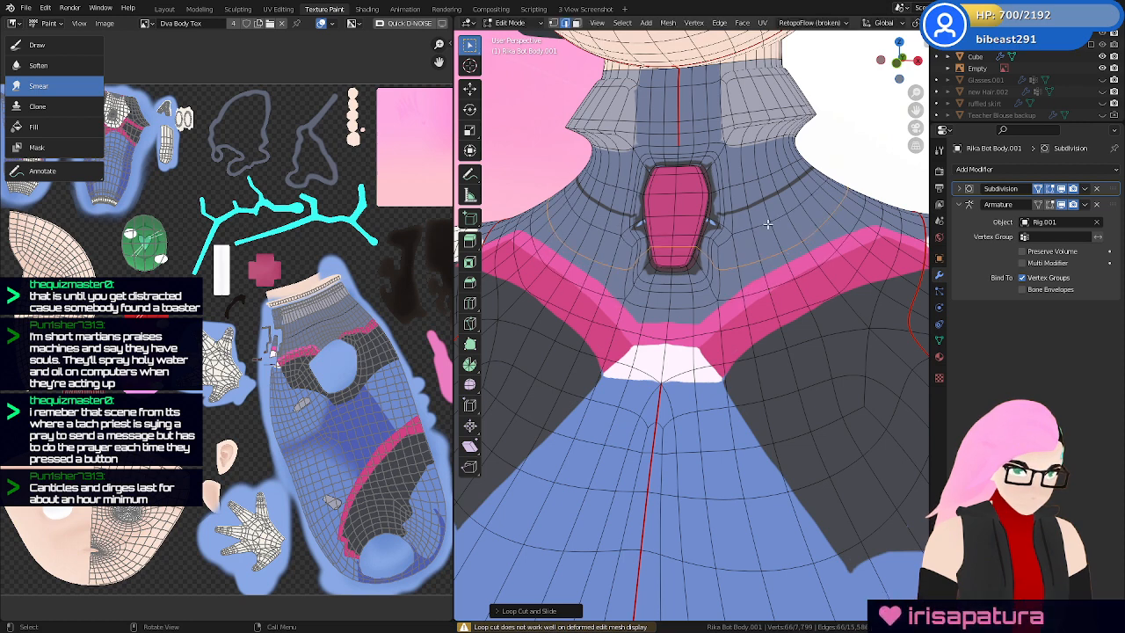
Add a loop cut along the dark neckline through the coffin emblem and another across the emblem's upper part
key("ctrl+r")
left_click(773, 205)
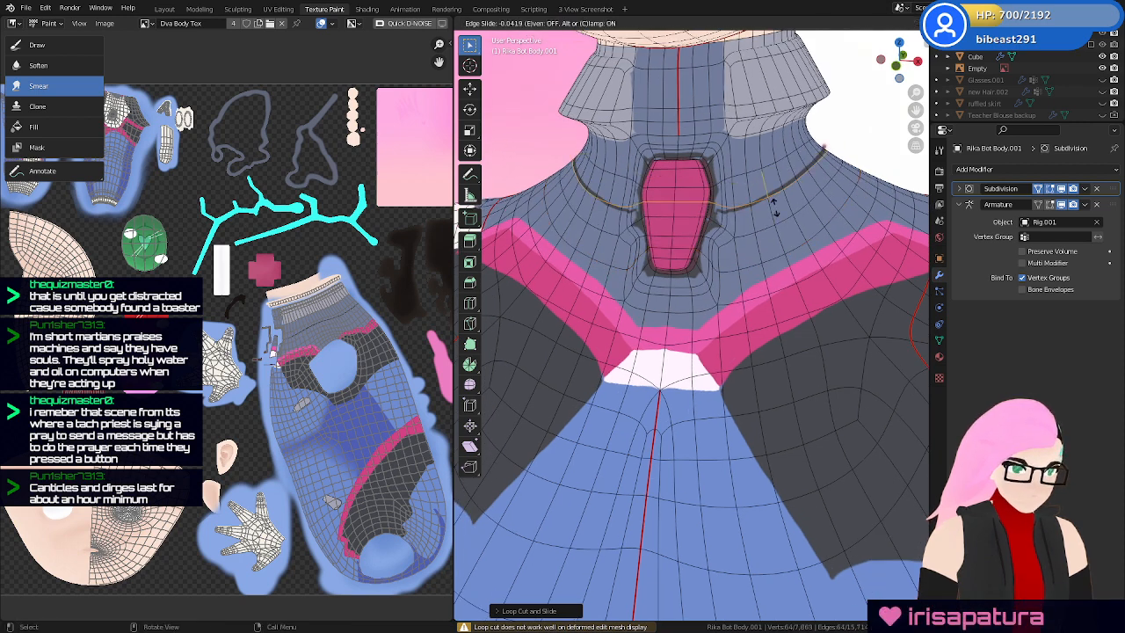
left_click(775, 208)
key("ctrl+r")
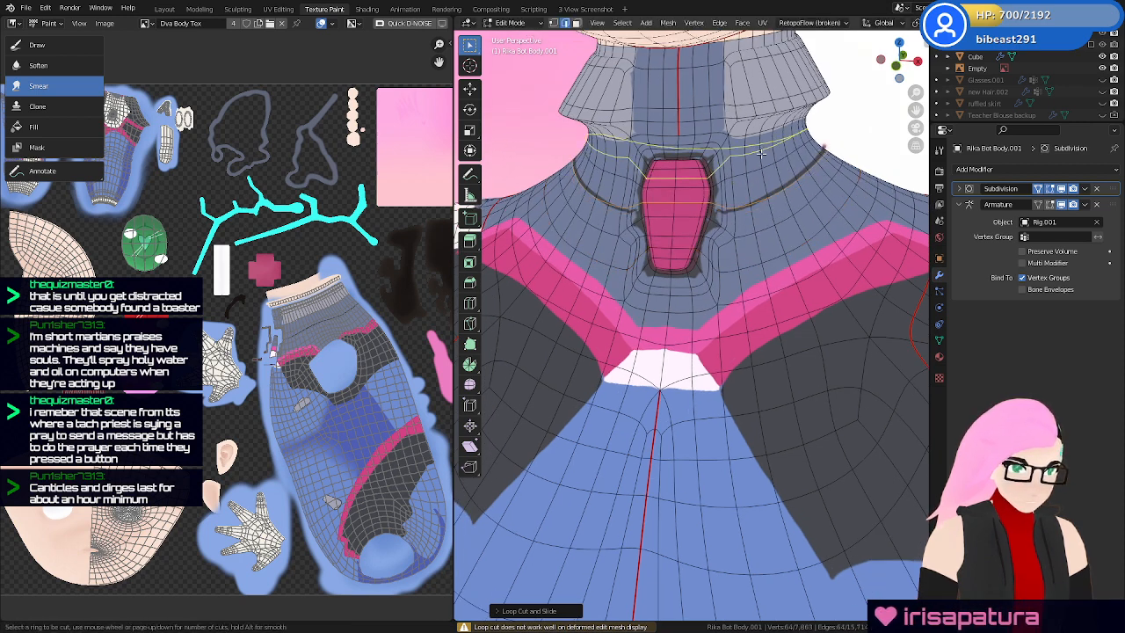
left_click(759, 150)
left_click(762, 156)
Dissolve the edge loop in the blue area surrounding the coffin emblem, comparing the shape with undo and redo
middle_click_drag(767, 185, 721, 286)
left_click(709, 269, "alt")
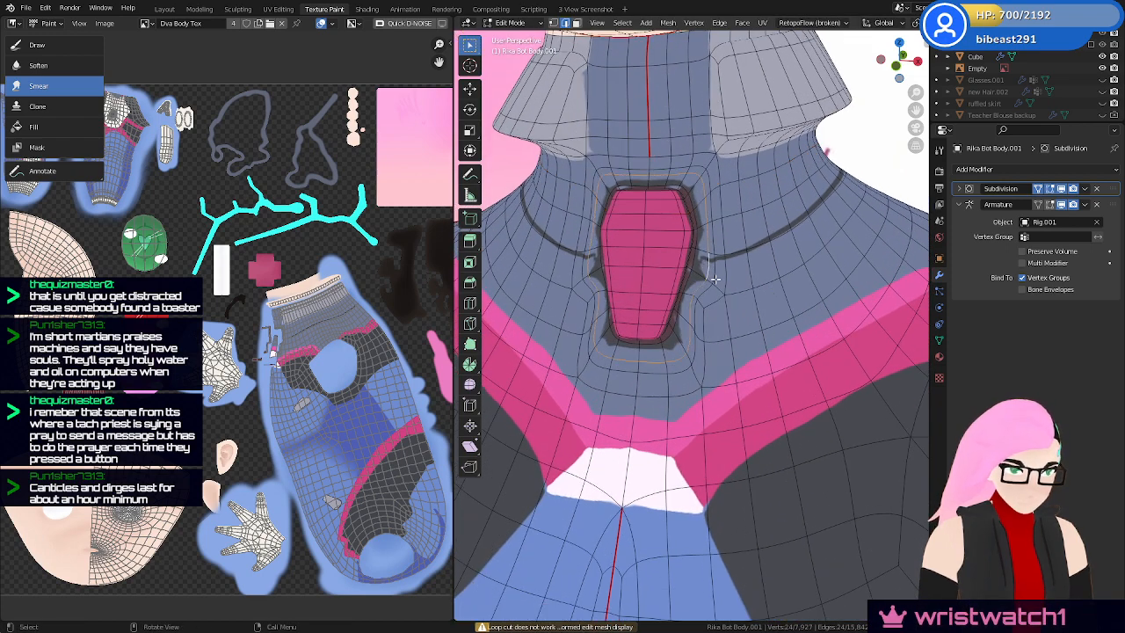
key("x")
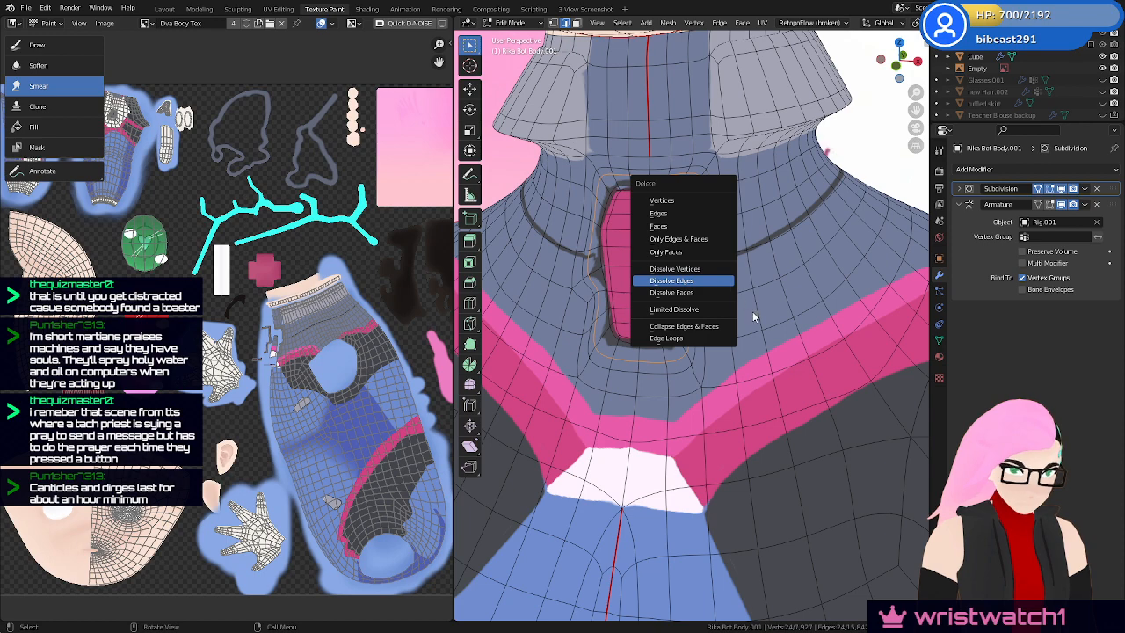
left_click(705, 280)
key("ctrl+z")
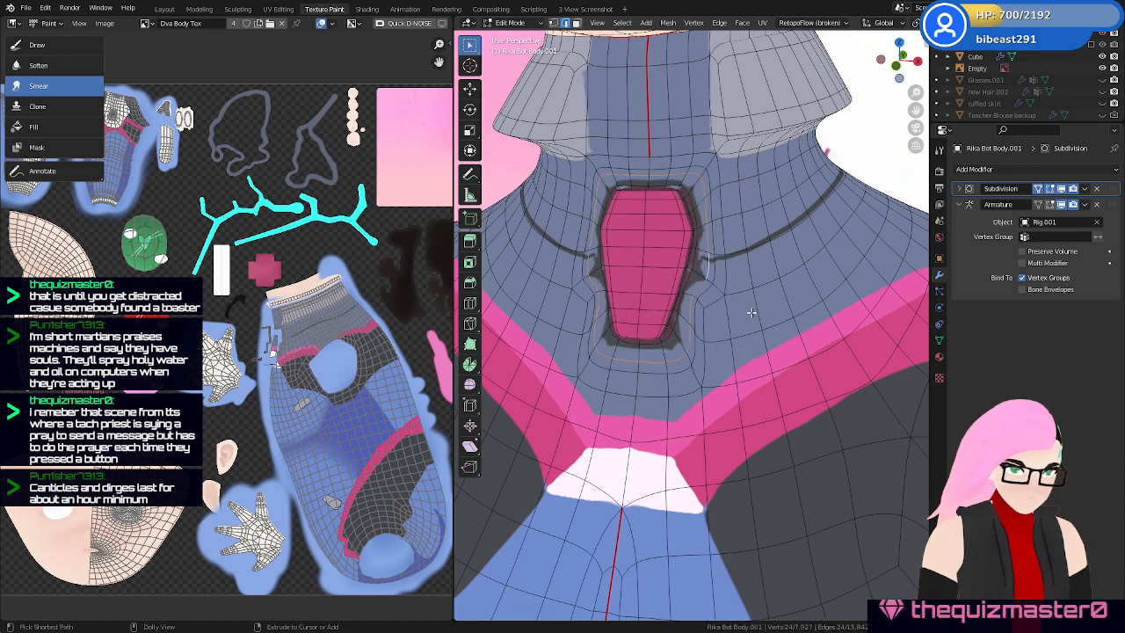
key("ctrl+shift+z")
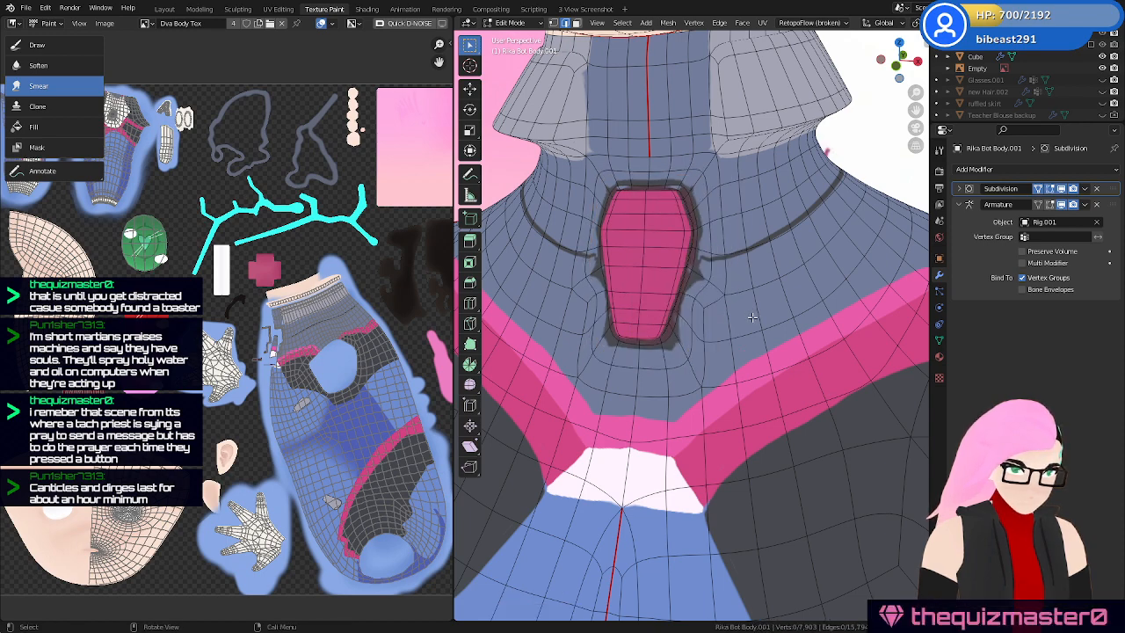
Try dissolving the edge loop along the coffin emblem's dark border, and undo it
middle_click_drag(753, 317, 719, 283)
left_click(719, 283, "alt")
key("x")
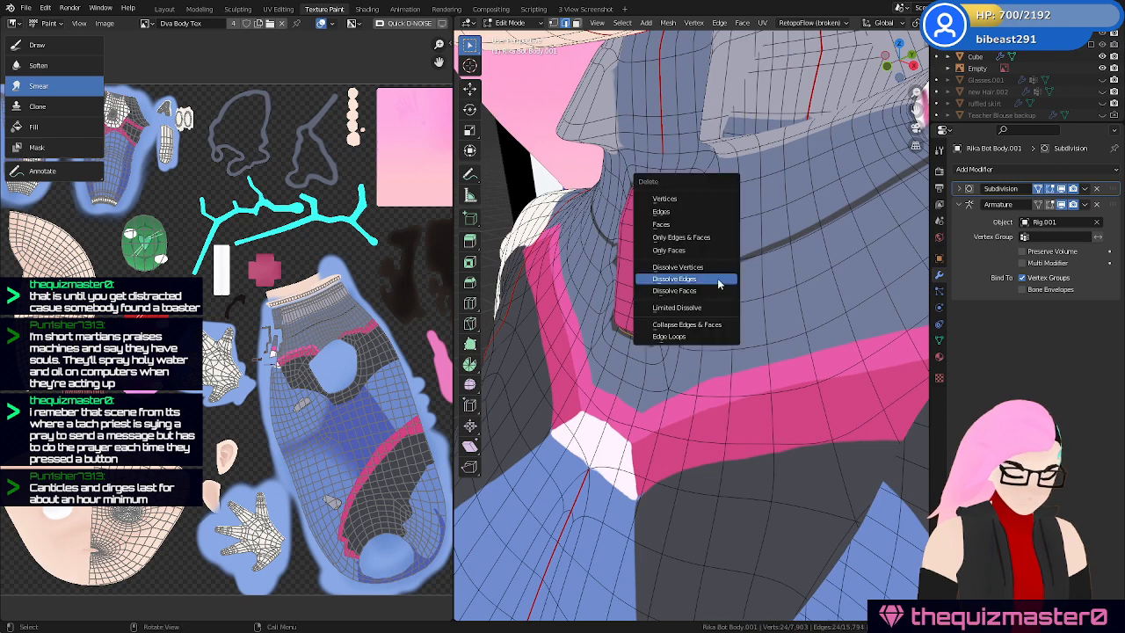
left_click(718, 281)
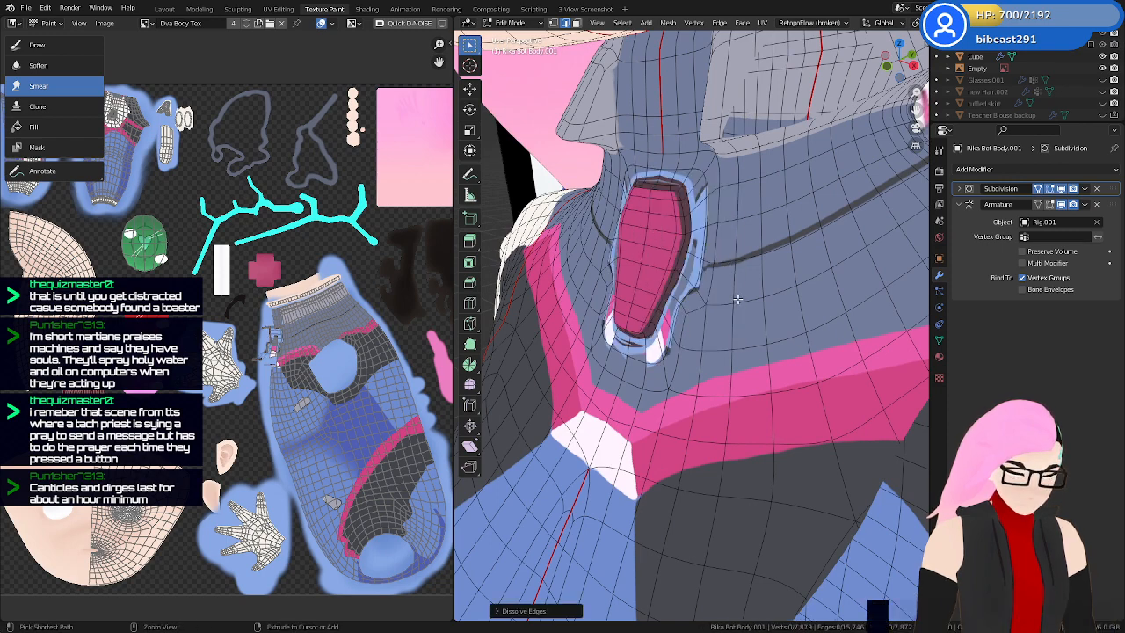
key("ctrl+z")
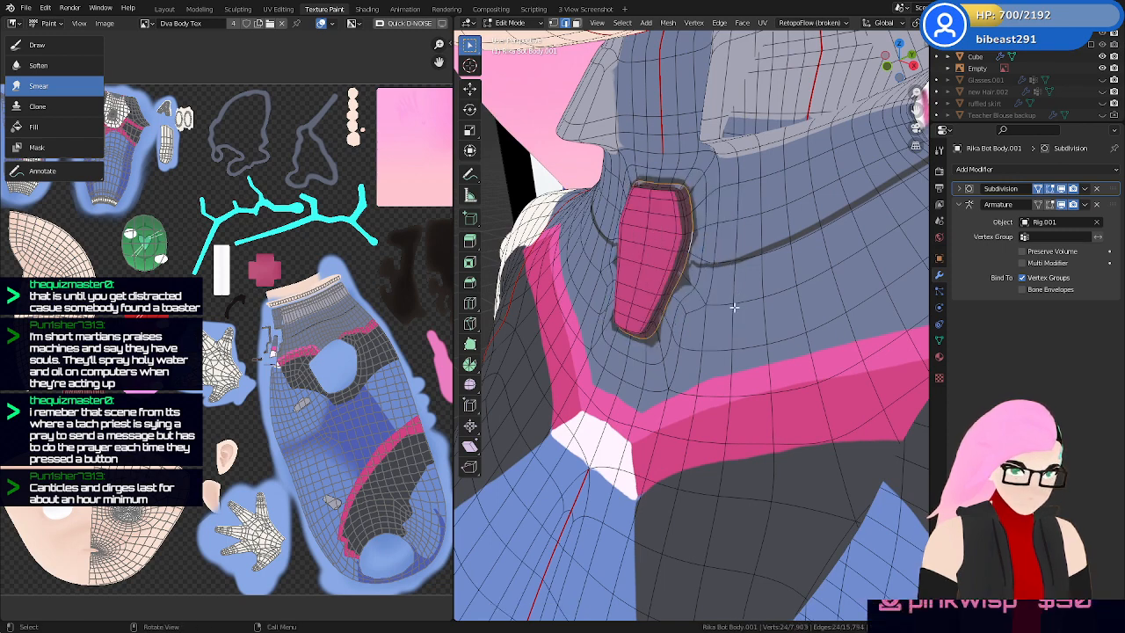
middle_click_drag(738, 300, 756, 360)
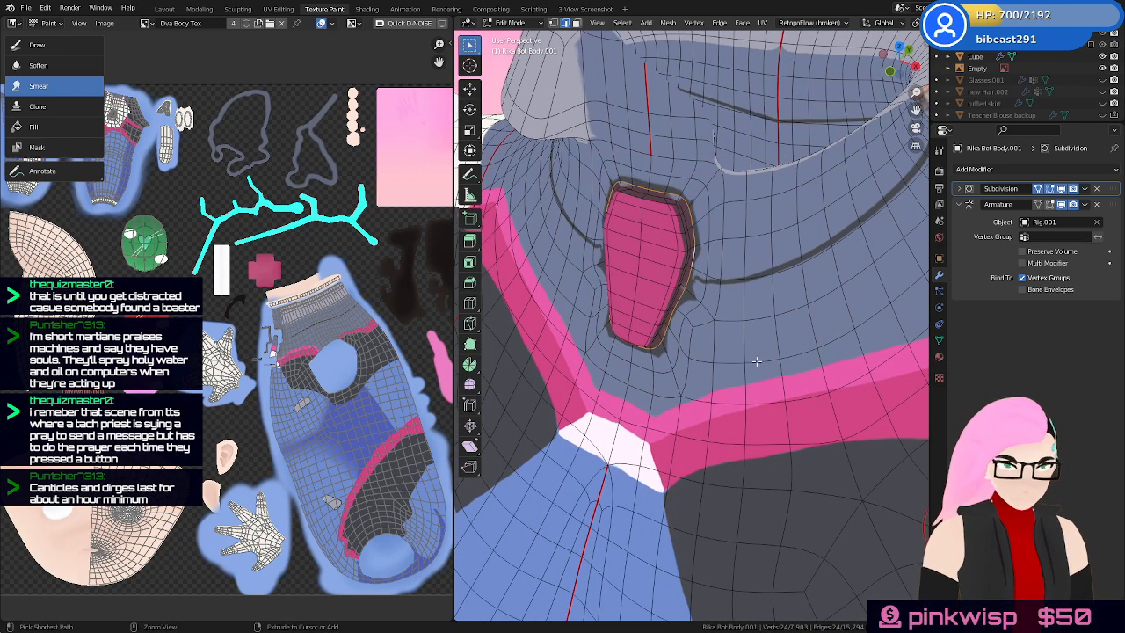
Leave mesh editing, switch the body to Texture Paint mode and choose the Draw brush with its brush settings shown
key("alt+a")
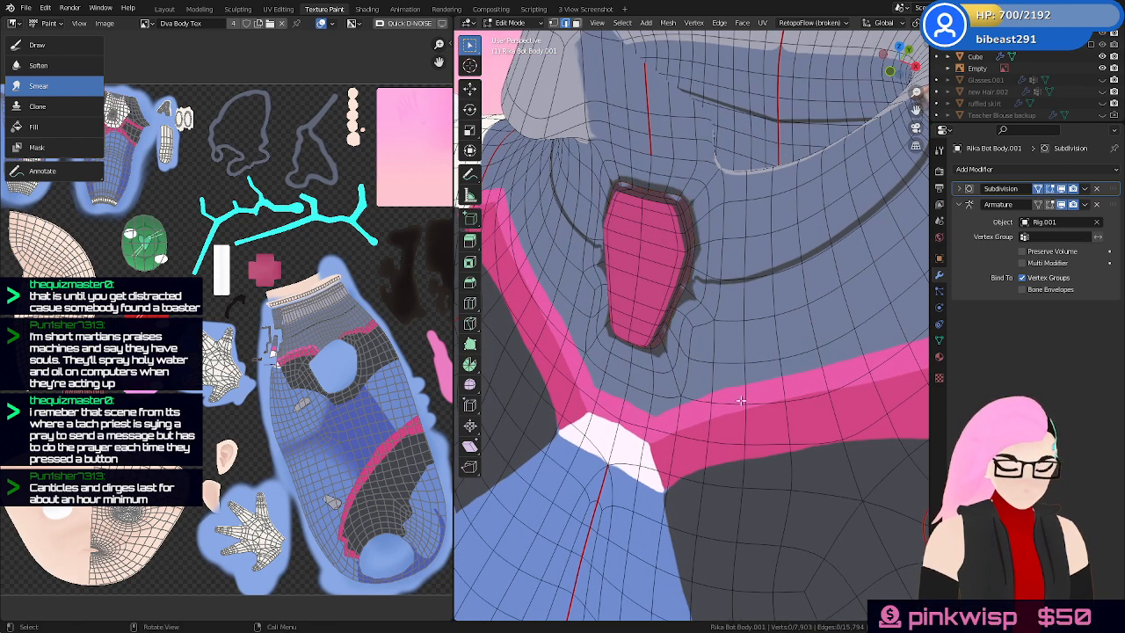
key("ctrl+z")
middle_click_drag(721, 434, 749, 360)
key("Tab")
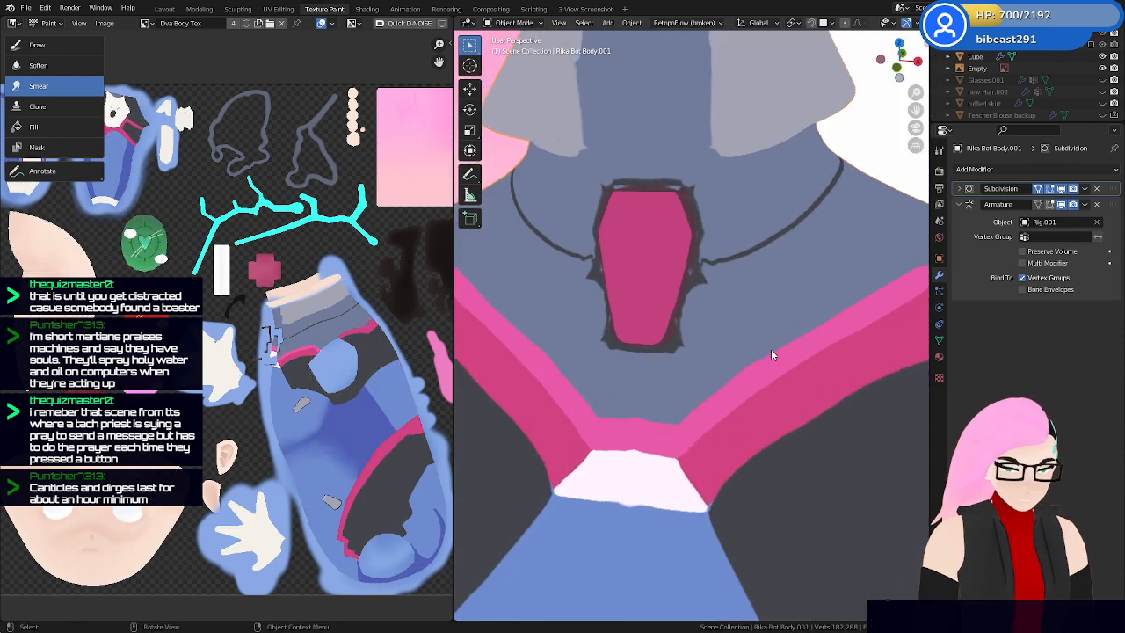
key("ctrl+Tab")
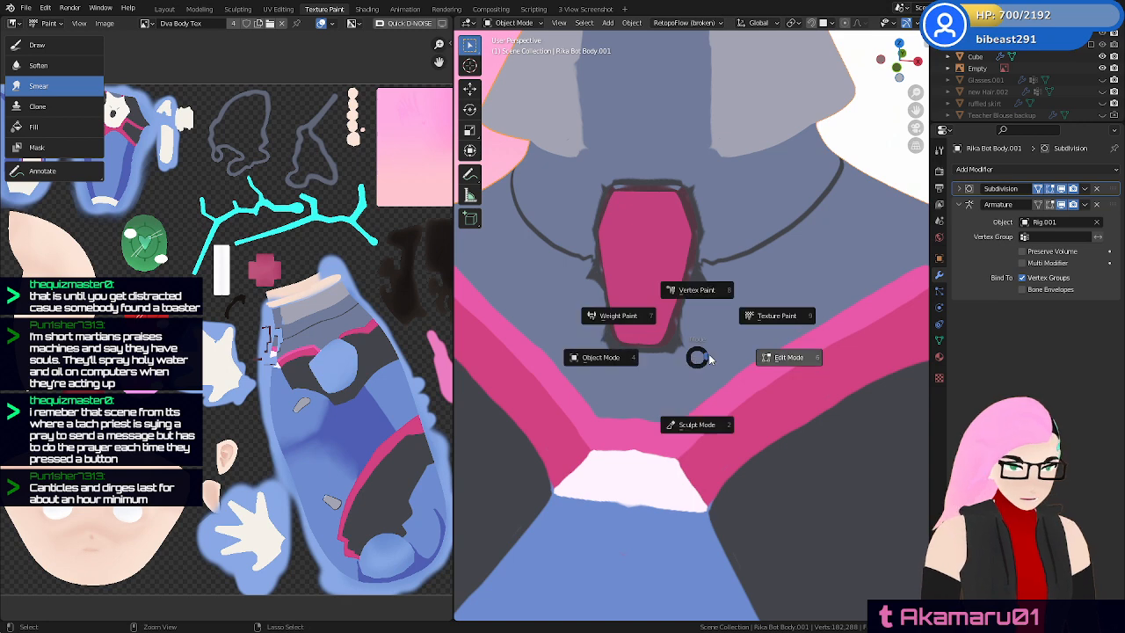
left_click(766, 361)
left_click(940, 150)
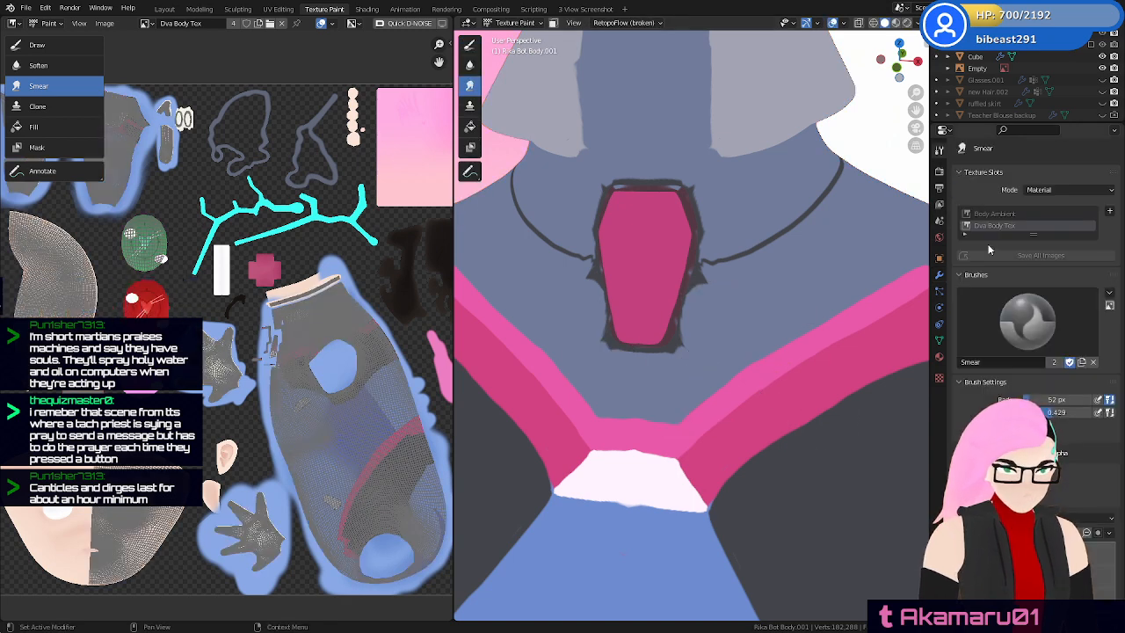
scroll(1074, 319, "down", 4)
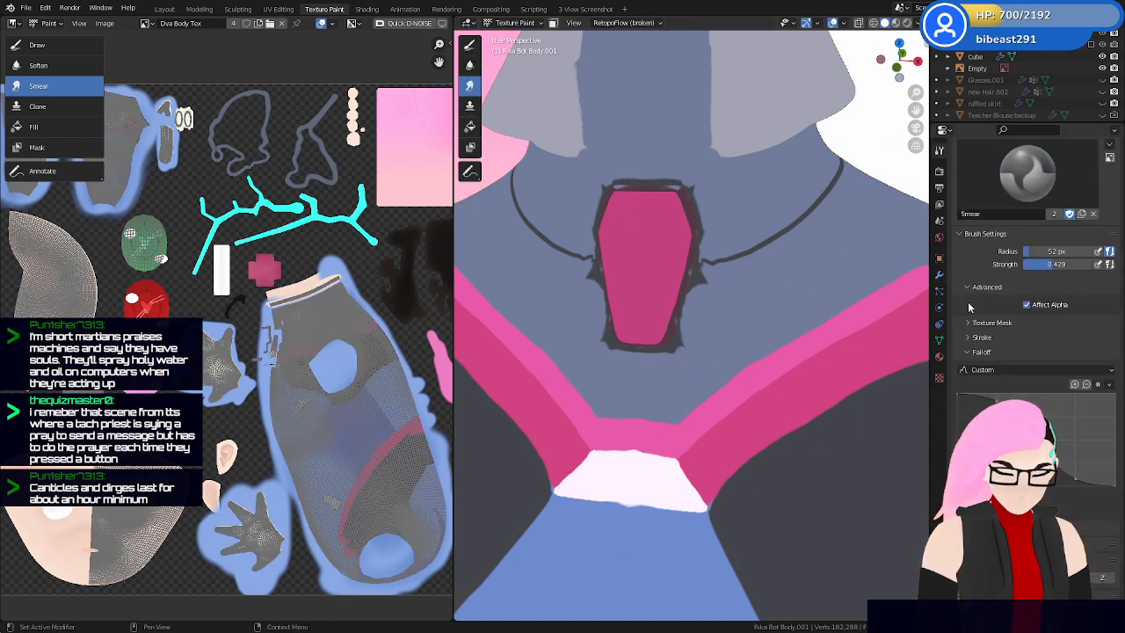
left_click(471, 44)
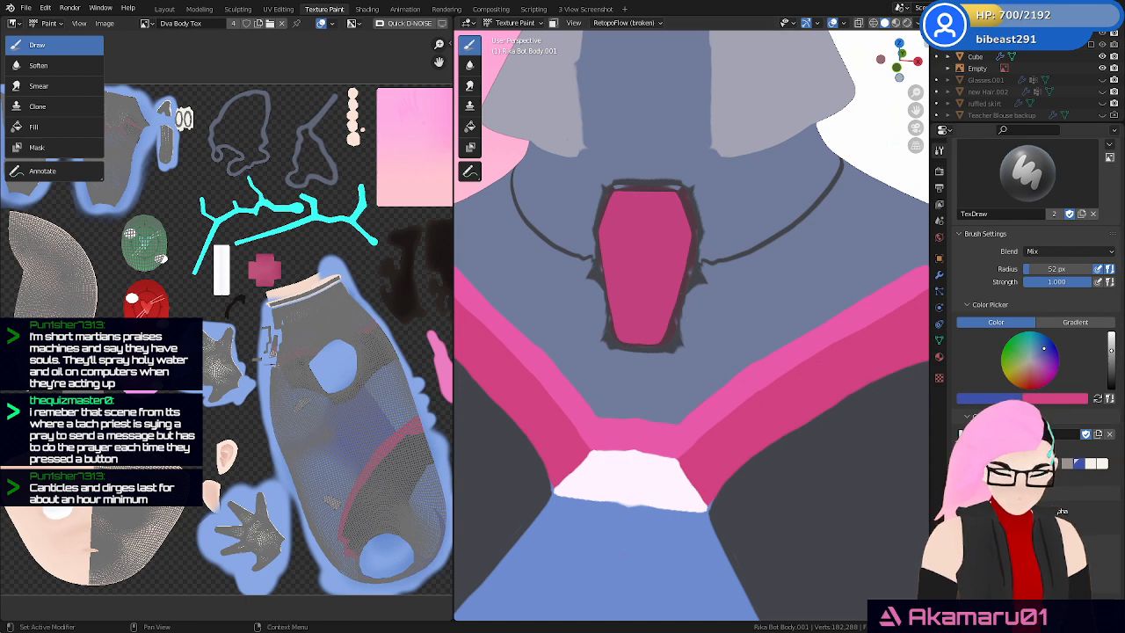
Try painting over the spikes beside the coffin emblem in the palette's grey, and undo the stroke
left_click(1055, 463)
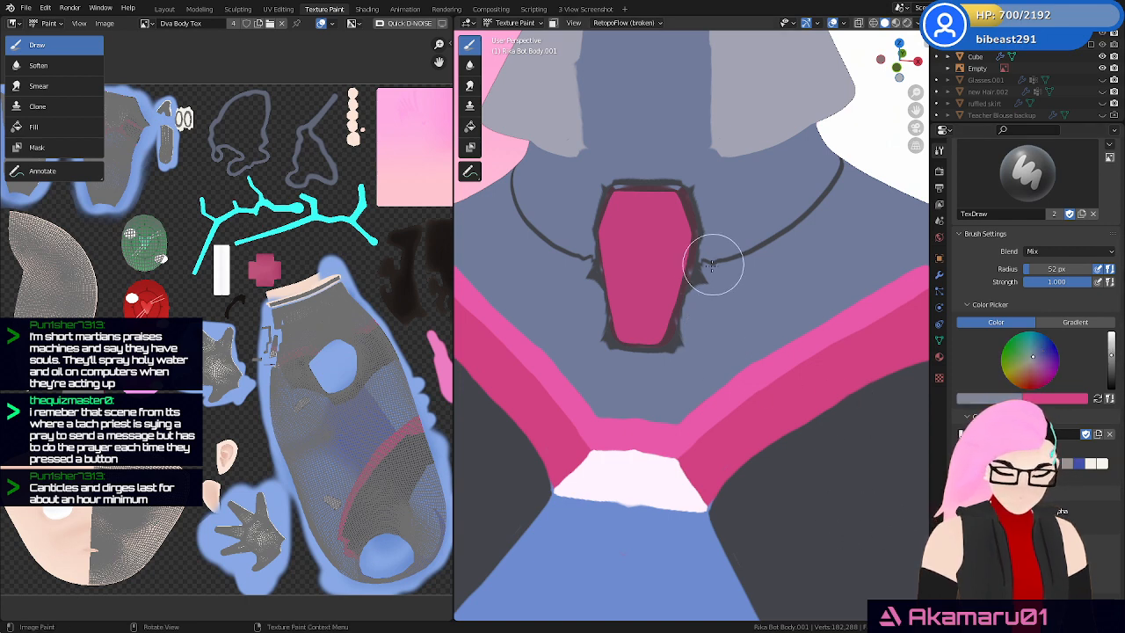
mouse_move(714, 265)
left_mouse_down()
mouse_move(712, 246)
mouse_move(700, 301)
left_mouse_up()
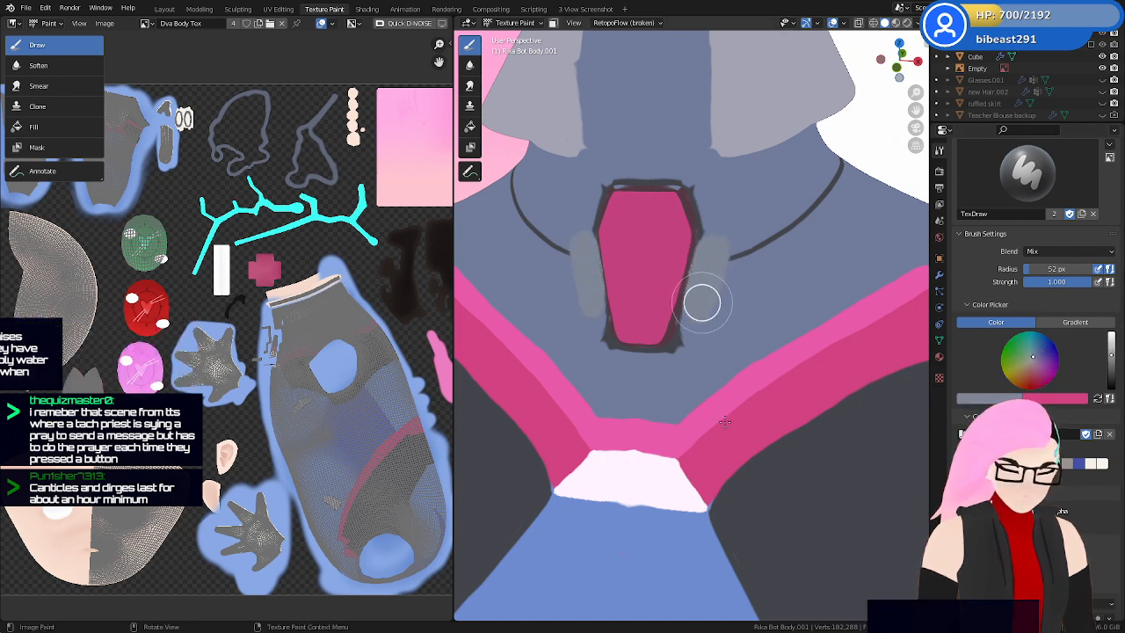
key("ctrl+z")
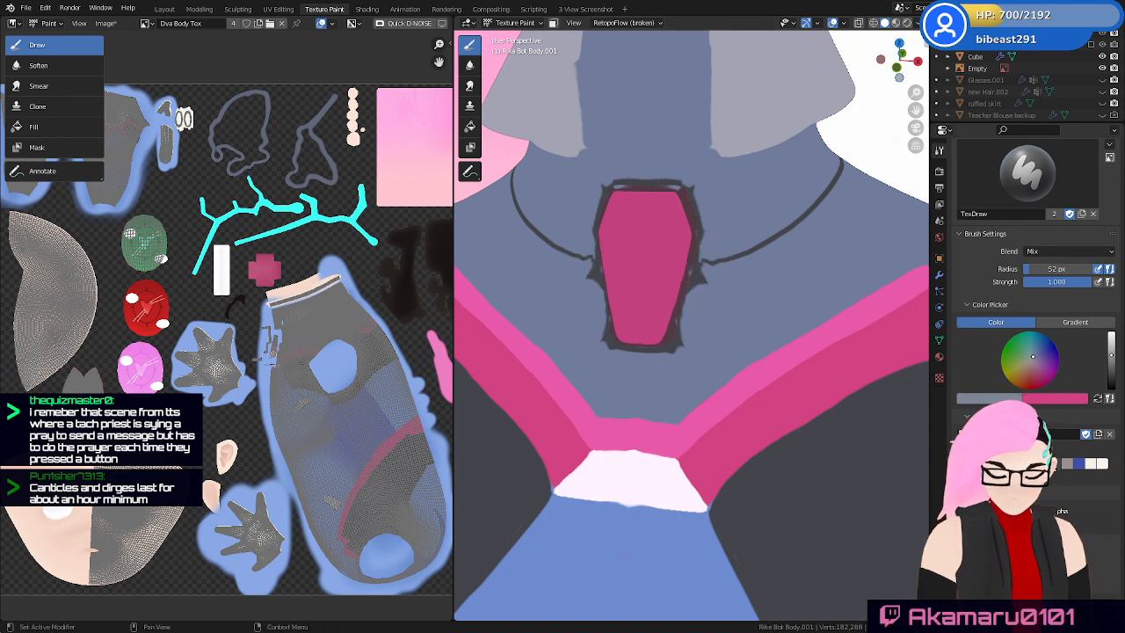
Sample the blue-grey suit colour, set the brush radius to 24 px and paint over the spikes around the coffin emblem's border
left_click(1017, 398)
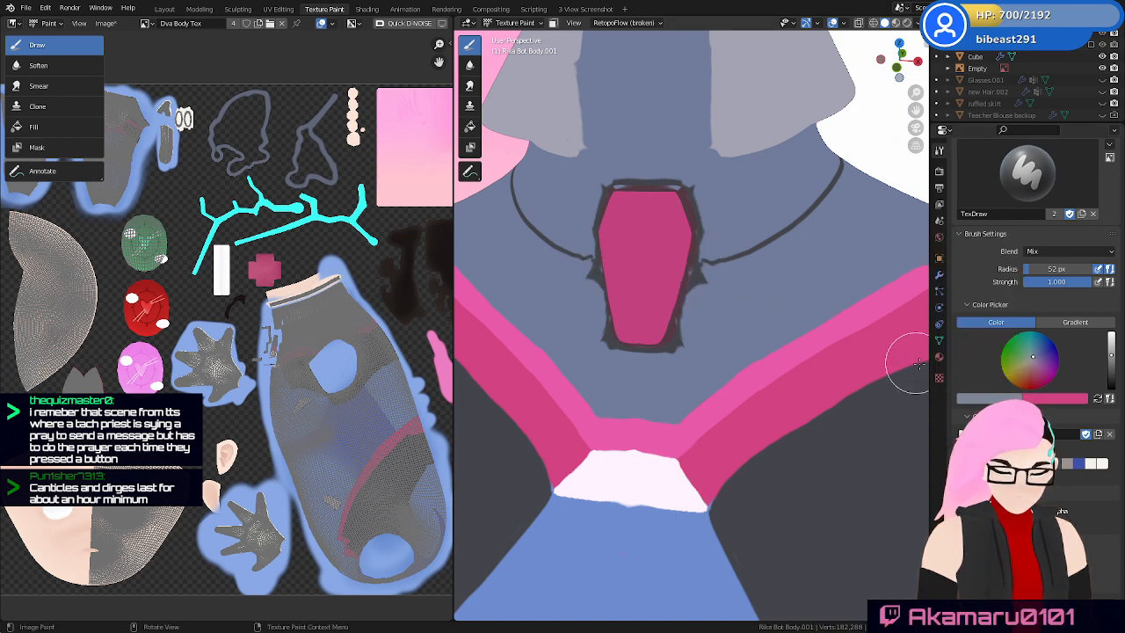
left_click(1018, 399)
left_click(716, 308)
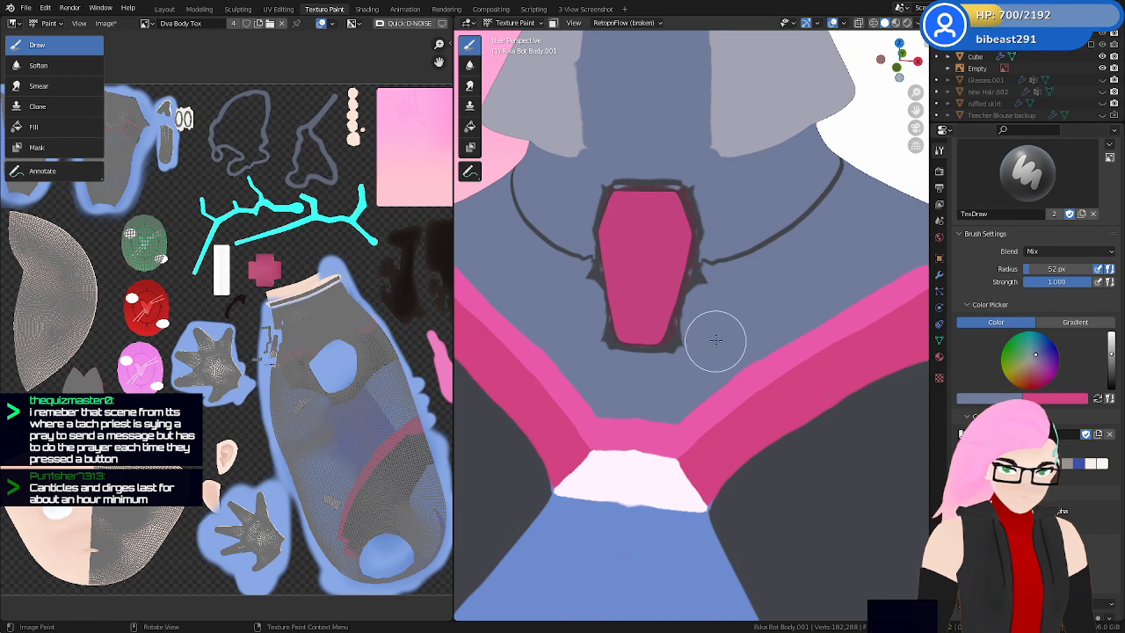
key("f")
left_click(718, 313)
left_click_drag(708, 283, 708, 275)
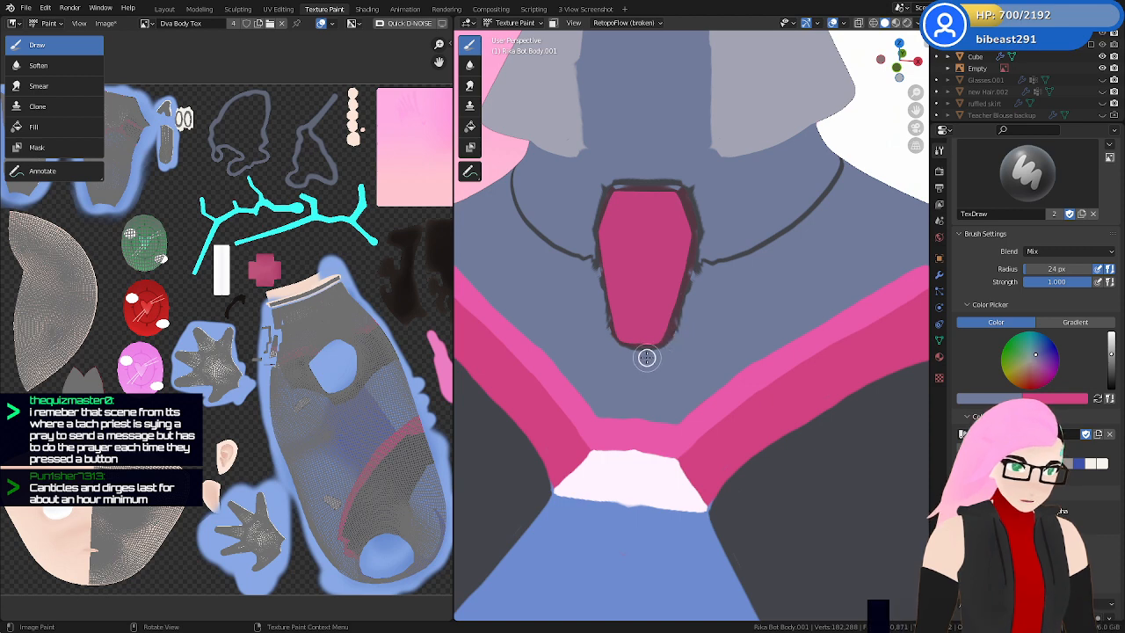
Set the 3D viewport's clip start to 0.001 m
middle_click_drag(692, 380, 688, 334)
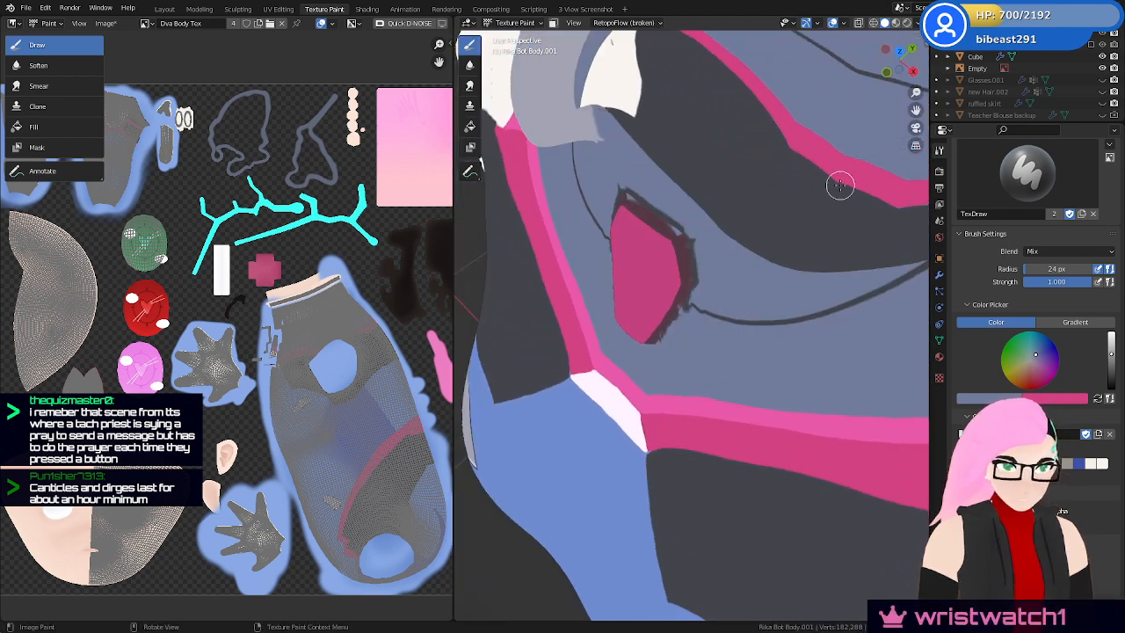
key("n")
left_click(922, 93)
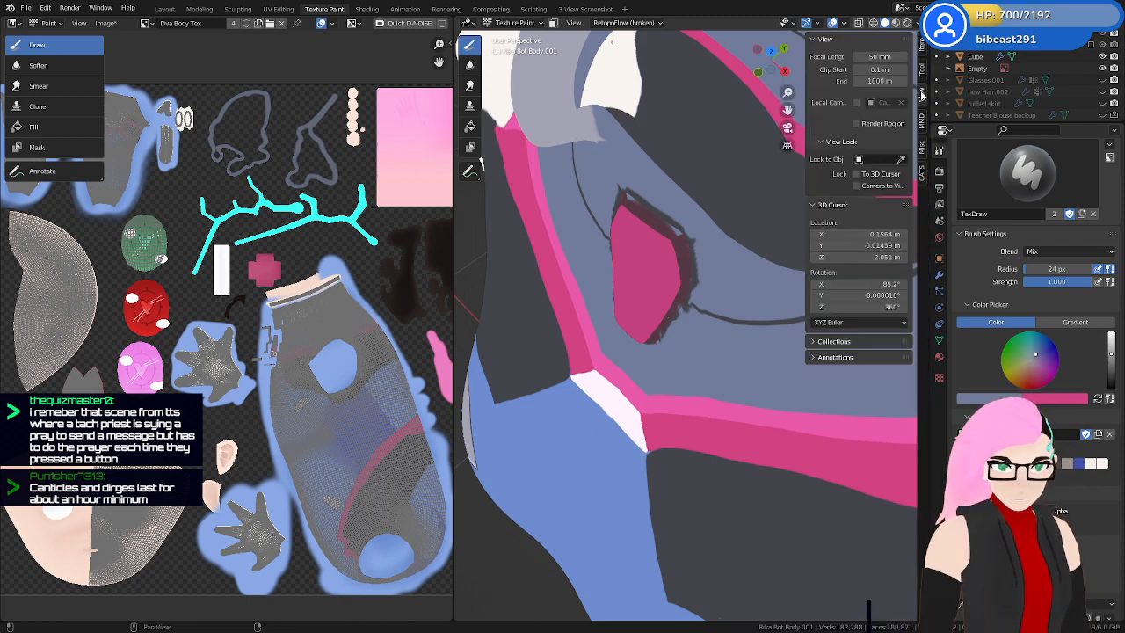
mouse_move(879, 68)
left_mouse_down()
mouse_move(919, 69)
mouse_move(862, 81)
mouse_move(872, 79)
left_mouse_up()
left_click(879, 70)
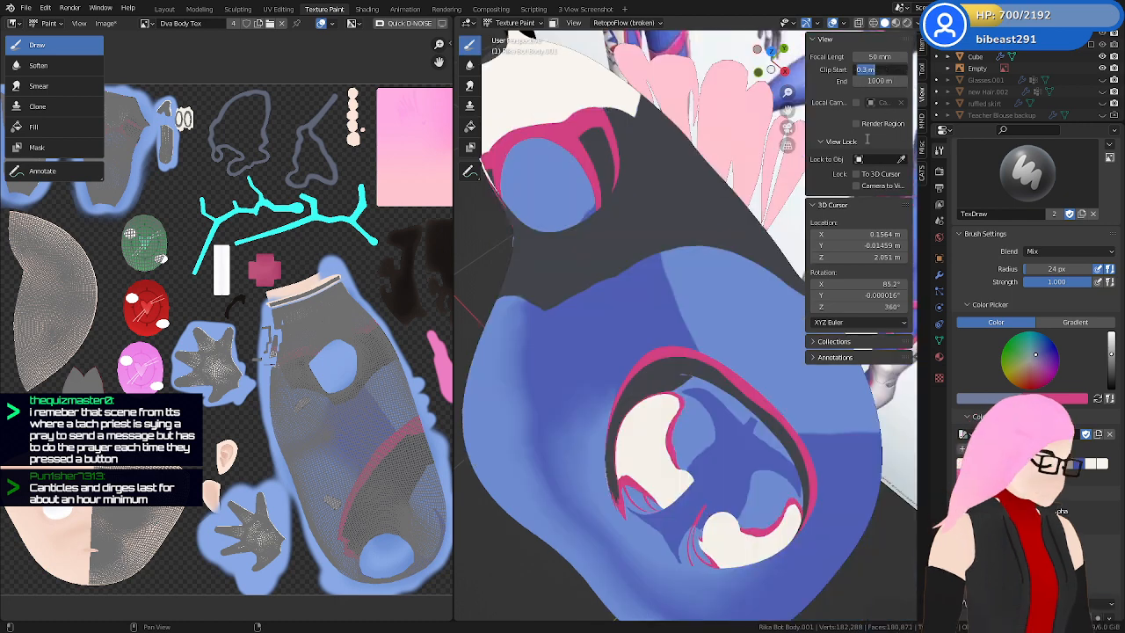
key("BackSpace")
type(".001)")
key("Return")
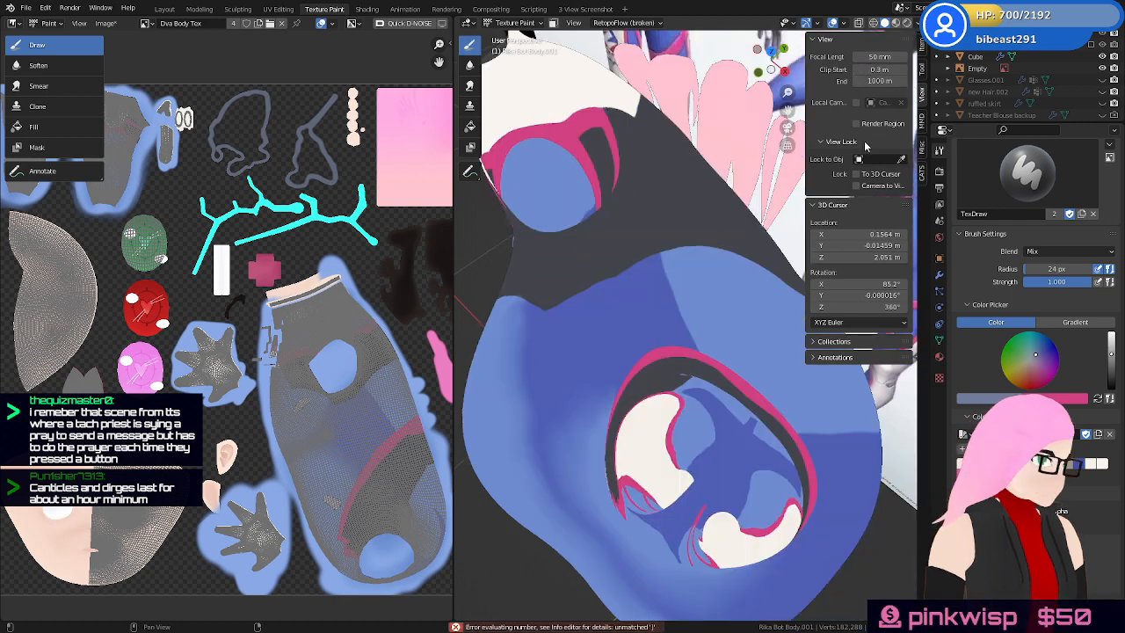
left_click(871, 70)
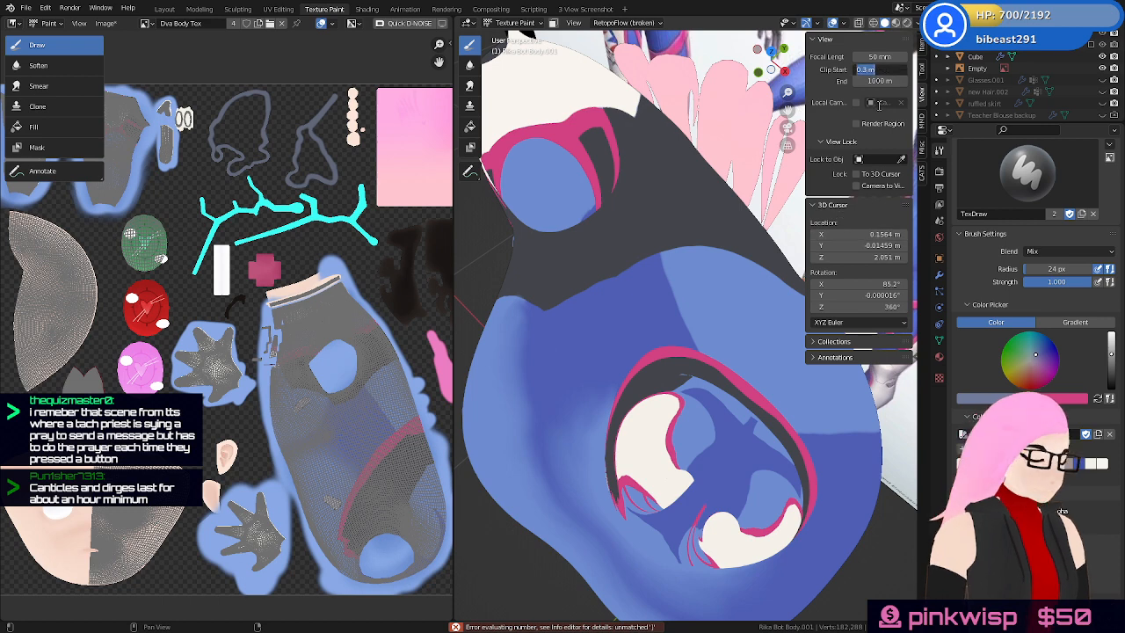
key("Return")
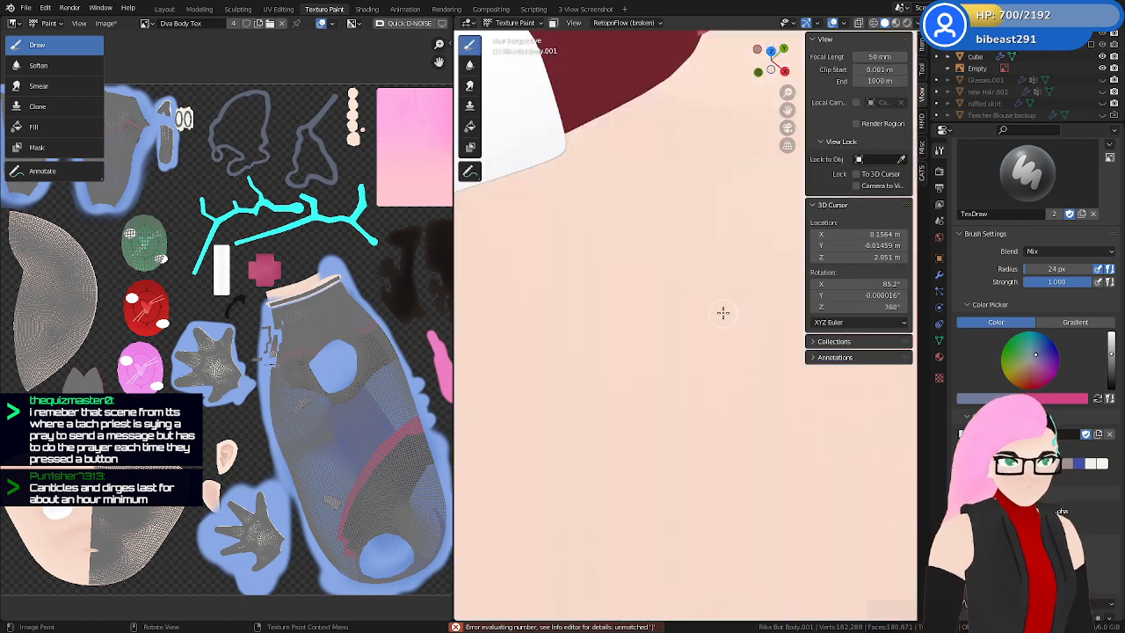
Paint over the inner ends of the neckline stripes beside the coffin emblem in the blue-grey suit colour
scroll(724, 314, "down", 3)
scroll(756, 321, "up", 6)
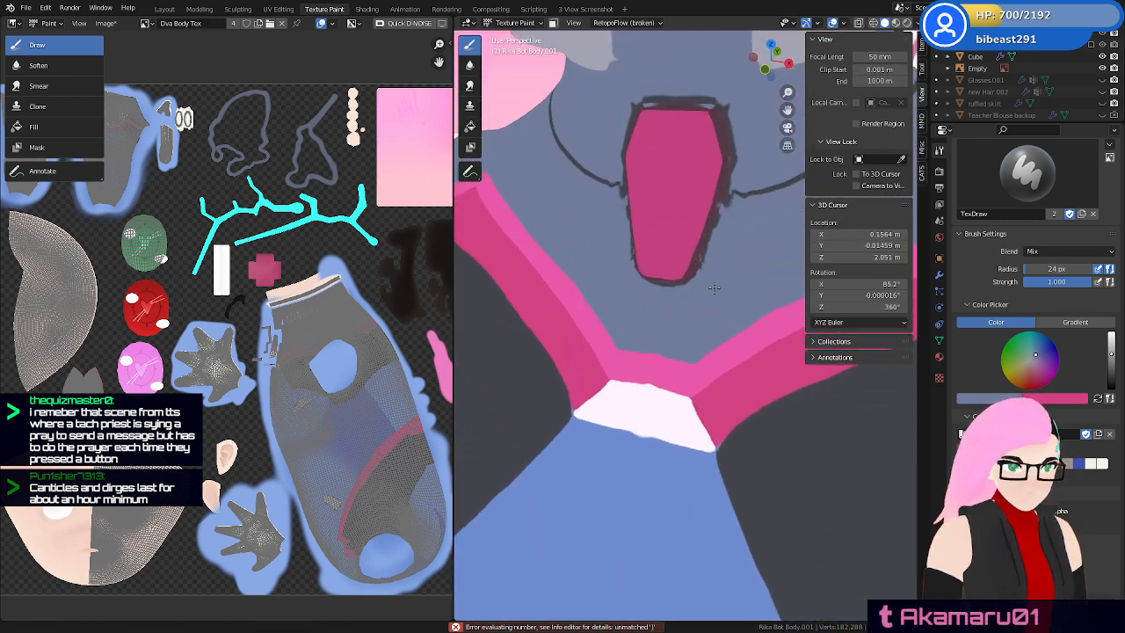
middle_click_drag(665, 292, 675, 337, "shift")
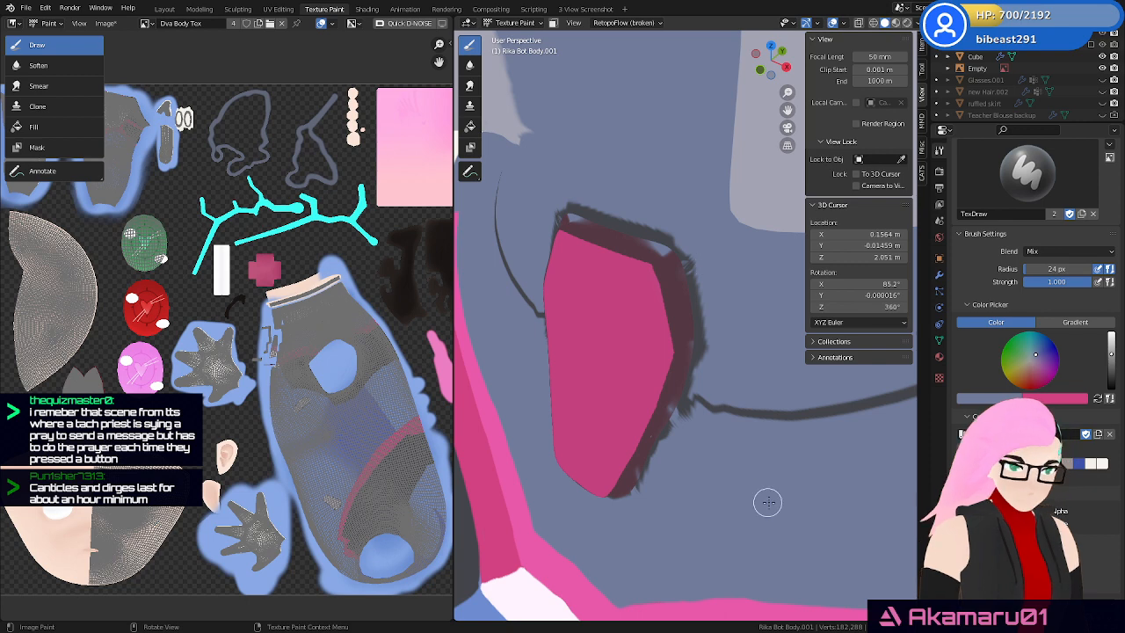
middle_click_drag(784, 474, 734, 284)
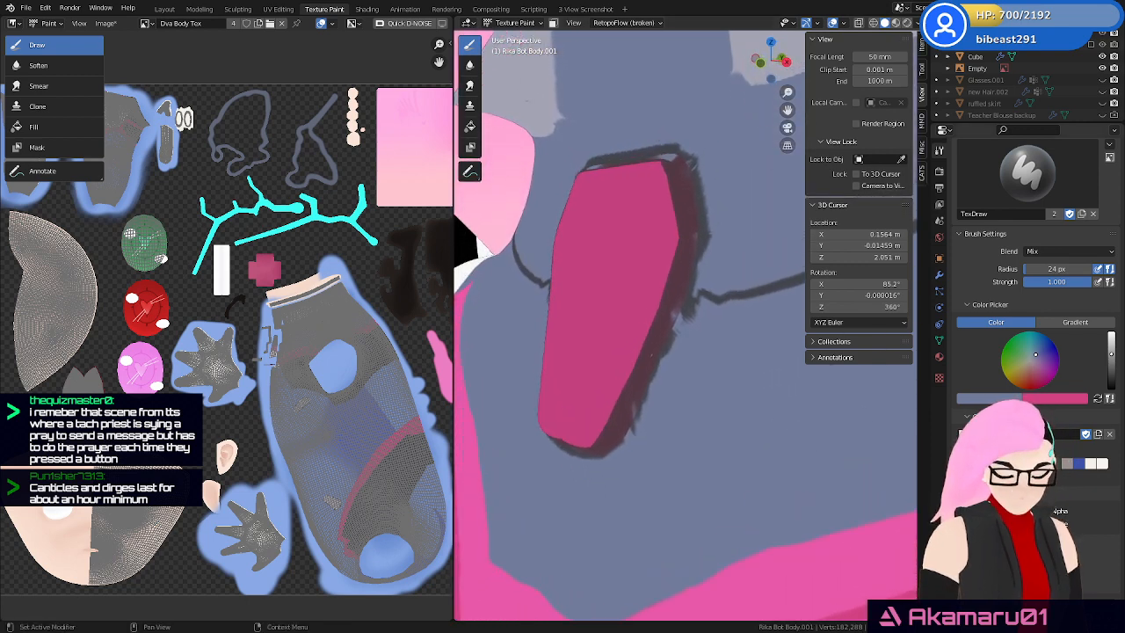
mouse_move(728, 290)
left_mouse_down()
mouse_move(718, 309)
mouse_move(709, 284)
mouse_move(691, 334)
left_mouse_up()
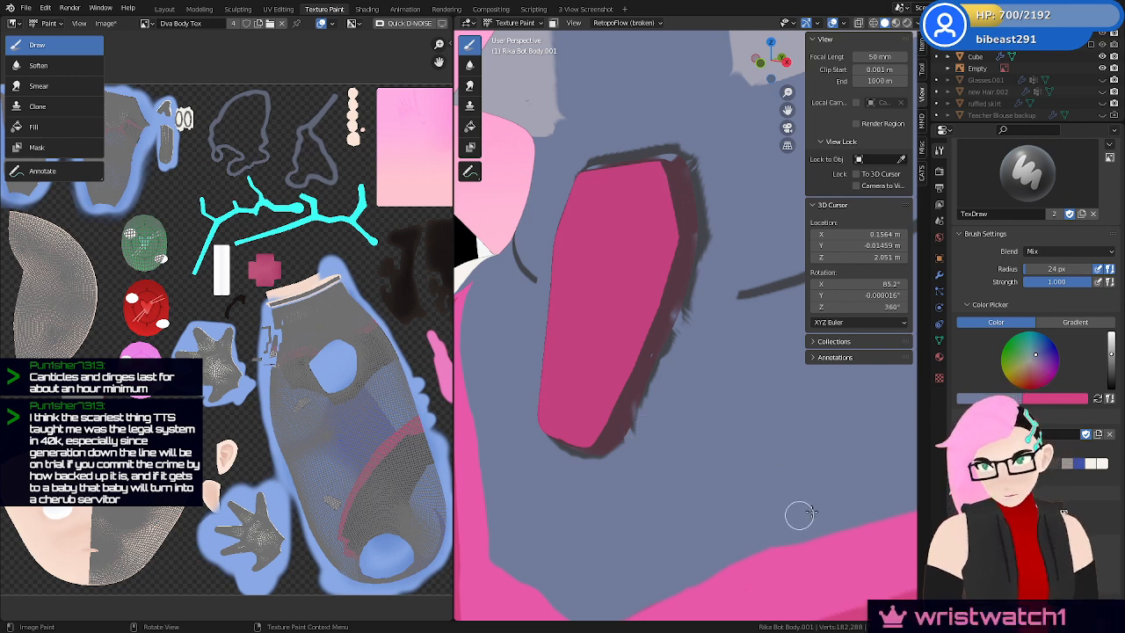
Repaint the coffin emblem's outer border as a thicker band in the palette's dark grey
left_click(1053, 475)
mouse_move(702, 312)
left_mouse_down()
mouse_move(620, 455)
mouse_move(583, 462)
left_mouse_up()
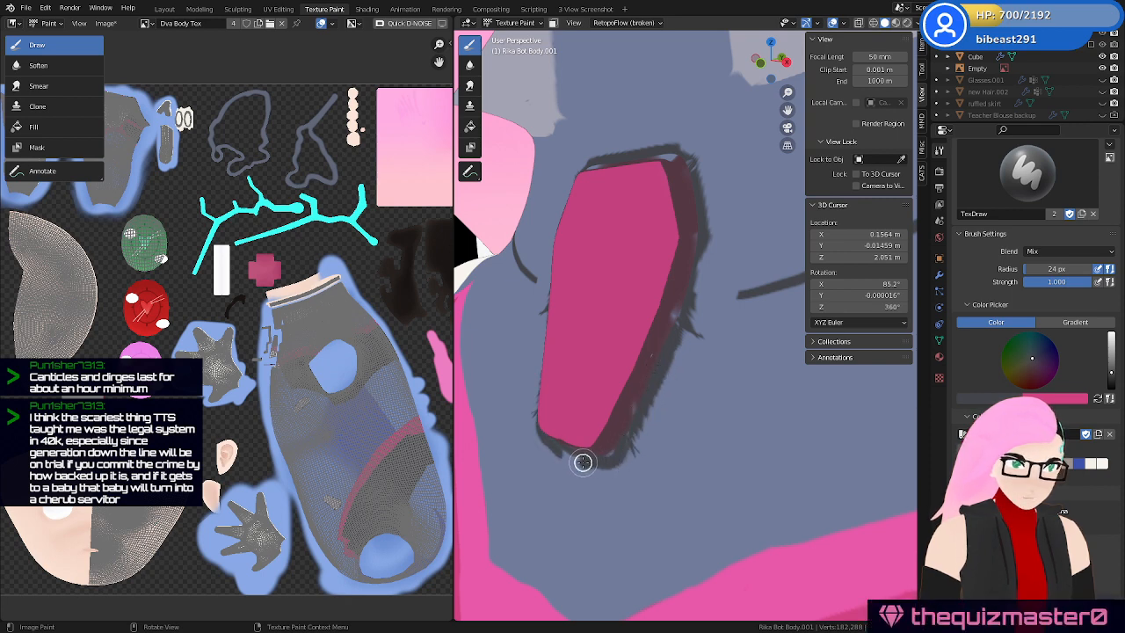
middle_click_drag(604, 458, 704, 282)
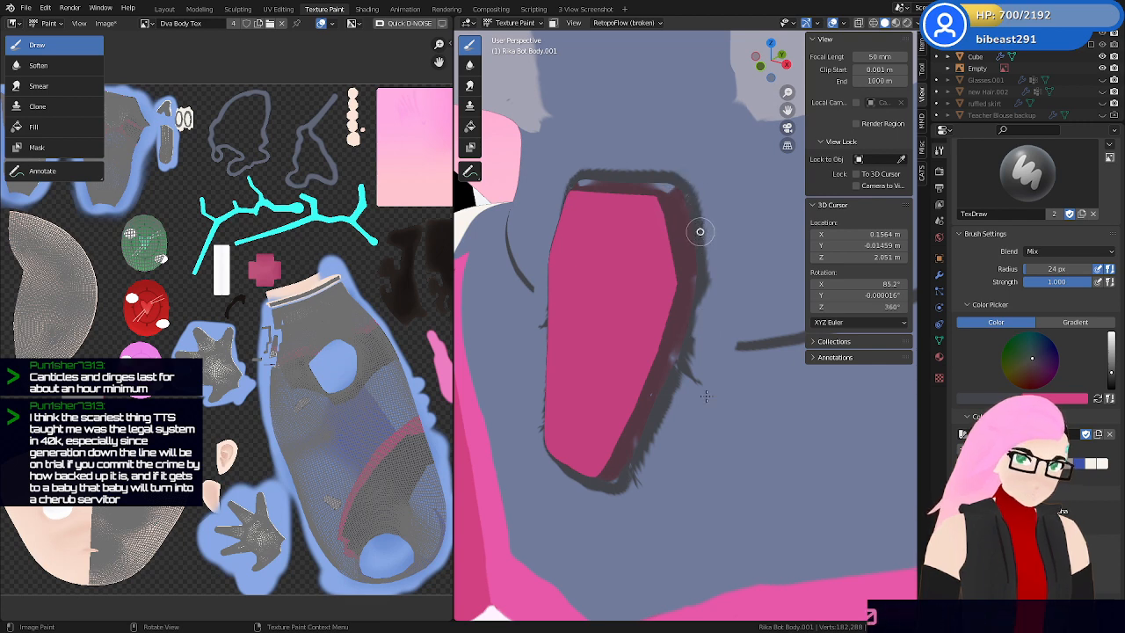
Sample the border's dark maroon and paint it along the coffin emblem's inner border, filling the light gap at the top
left_click(1097, 399)
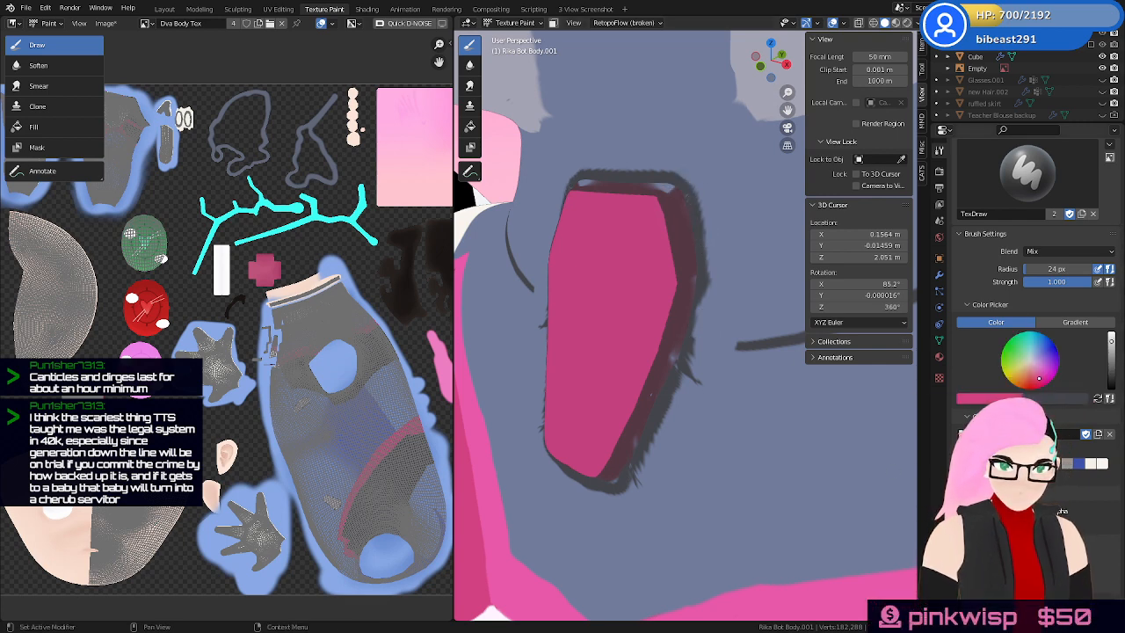
left_click(1005, 399)
left_click(1008, 359)
left_click(690, 252)
mouse_move(691, 252)
middle_mouse_down()
mouse_move(716, 268)
mouse_move(703, 265)
middle_mouse_up()
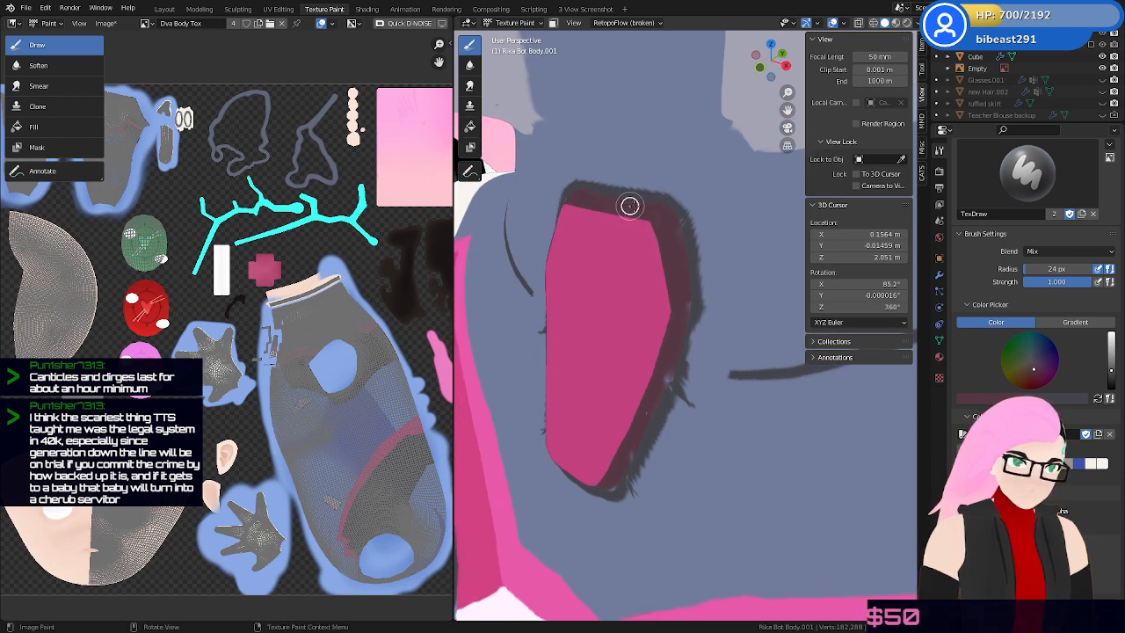
mouse_move(642, 208)
left_mouse_down()
mouse_move(680, 301)
mouse_move(672, 370)
left_mouse_up()
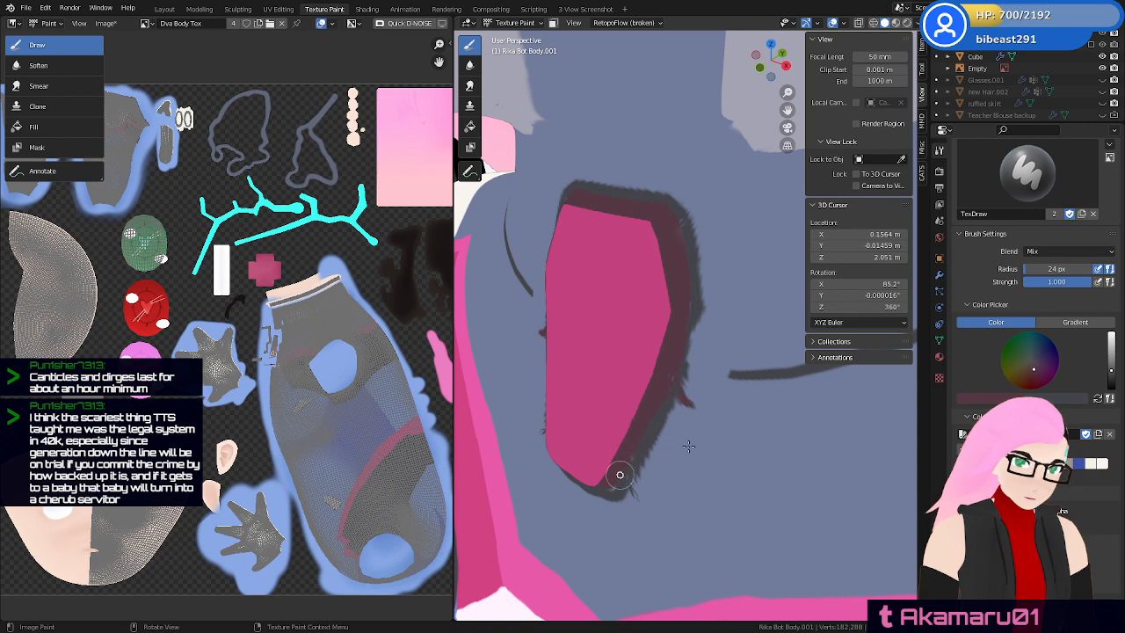
middle_click_drag(688, 447, 695, 396)
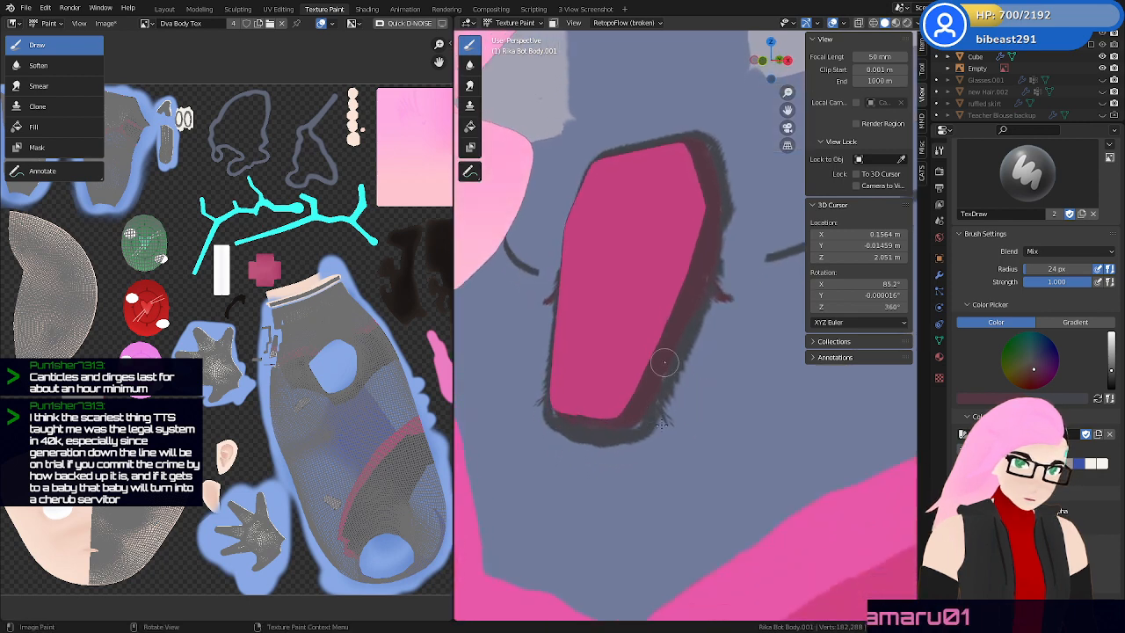
Thicken the emblem's lower border in dark grey, and trim its outer edge with the sampled blue-grey suit colour
middle_click_drag(706, 463, 713, 443)
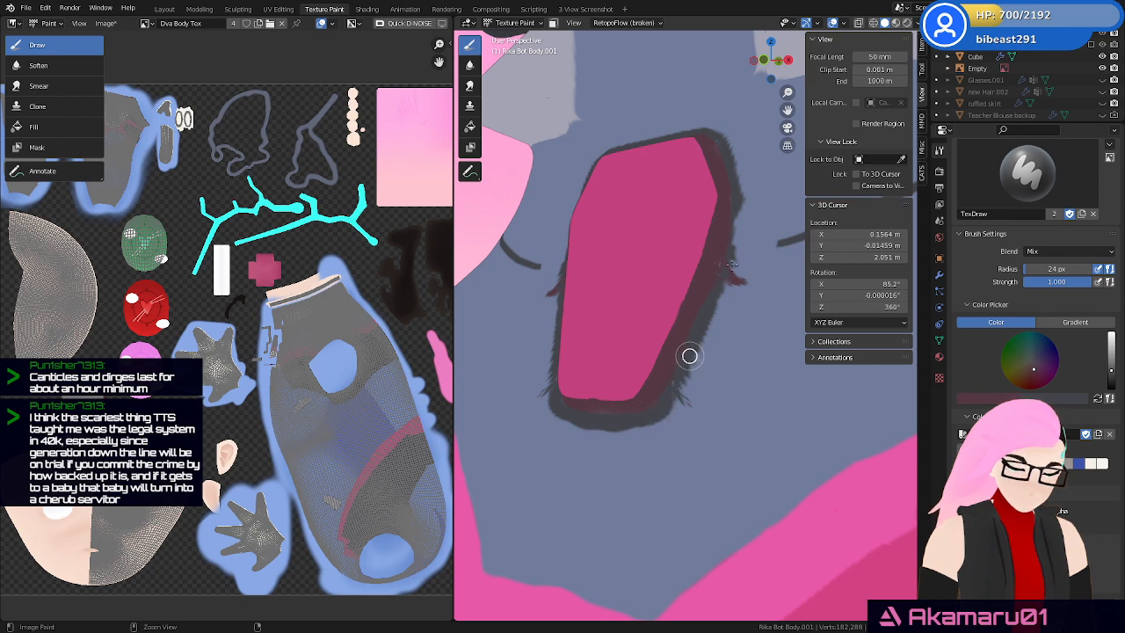
mouse_move(724, 274)
left_mouse_down()
mouse_move(684, 379)
mouse_move(642, 428)
mouse_move(685, 403)
left_mouse_up()
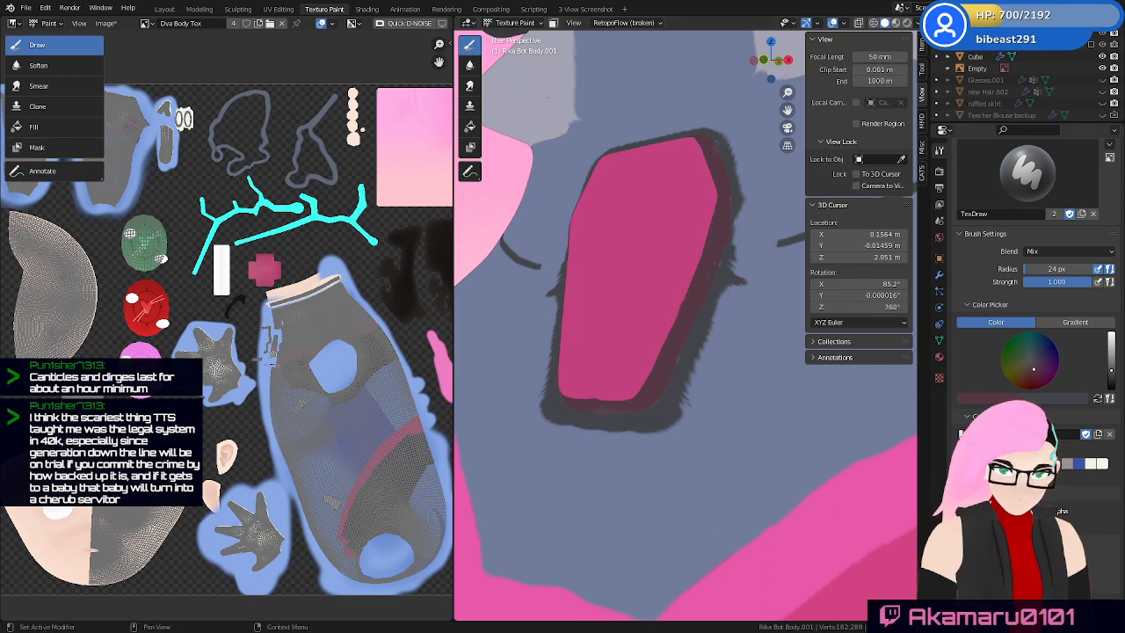
left_click(986, 398)
left_click(1012, 359)
left_click(754, 419)
mouse_move(698, 395)
left_mouse_down()
mouse_move(672, 425)
mouse_move(578, 434)
mouse_move(676, 428)
mouse_move(709, 364)
mouse_move(745, 229)
left_mouse_up()
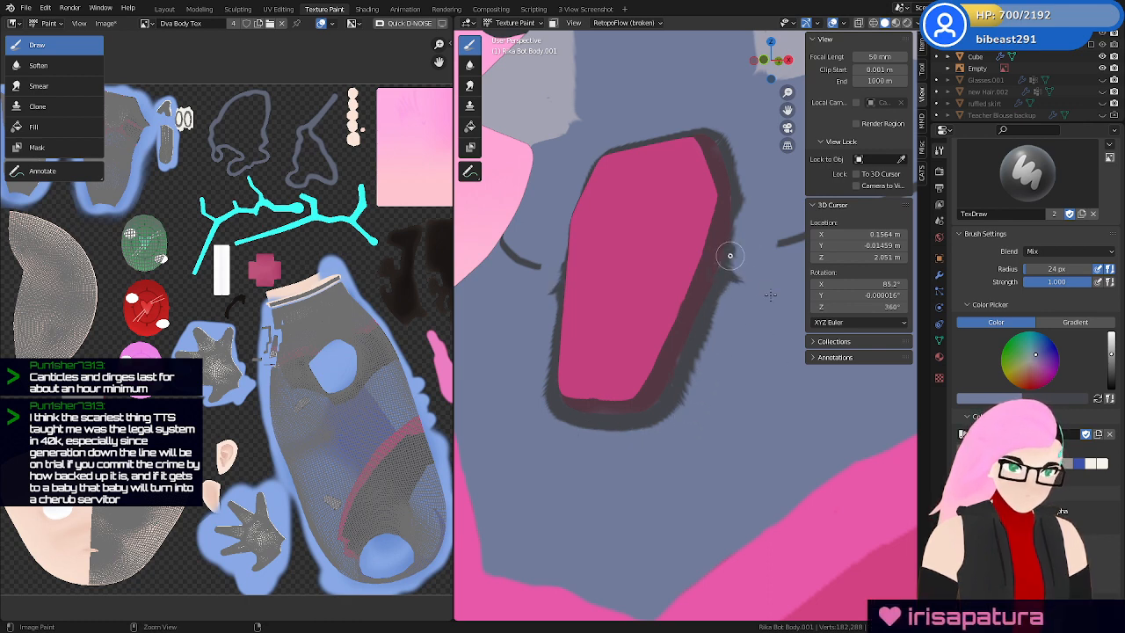
Paint a dark grey line joining the neckline stripe to the coffin emblem's border, undoing the first stroke and redrawing it
mouse_move(771, 295)
middle_mouse_down()
mouse_move(779, 314)
mouse_move(695, 343)
middle_mouse_up()
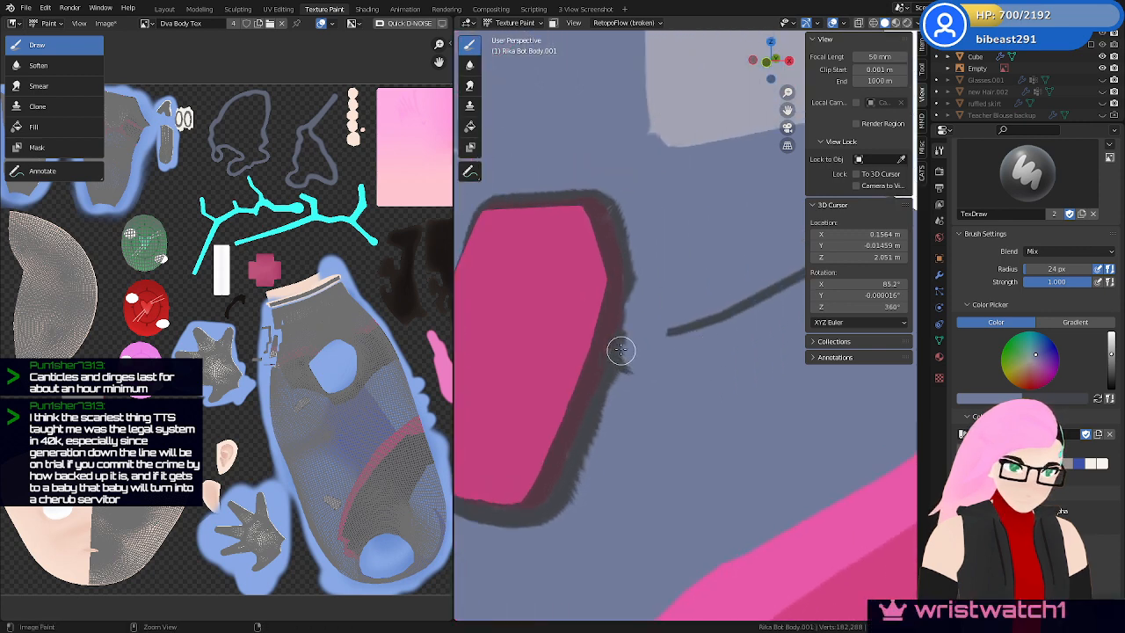
left_click_drag(620, 351, 732, 314)
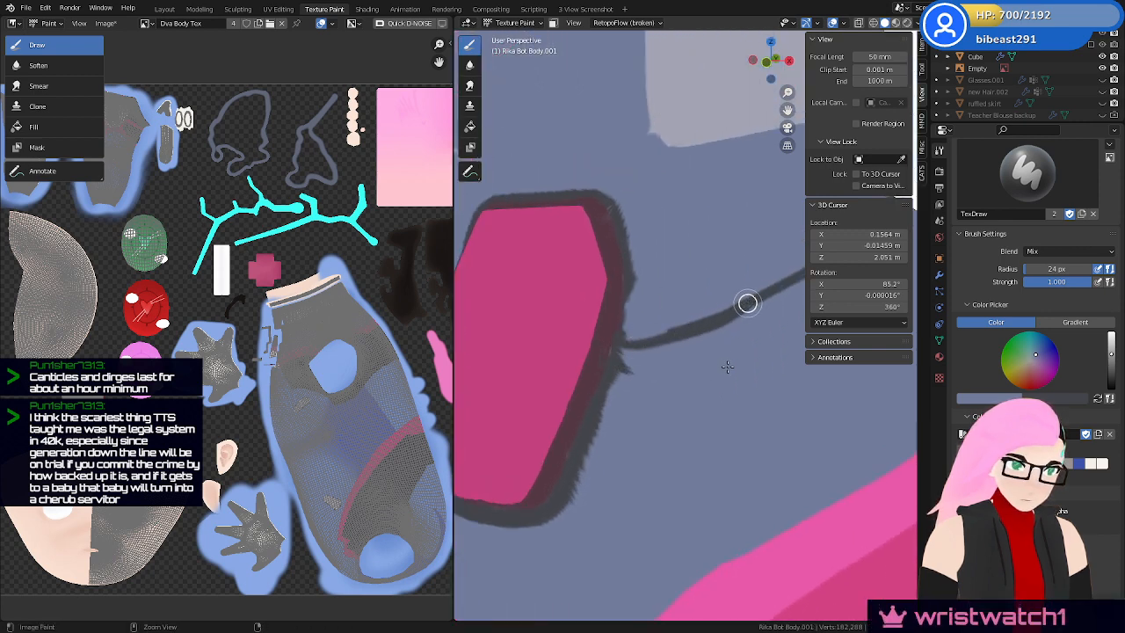
key("ctrl+z")
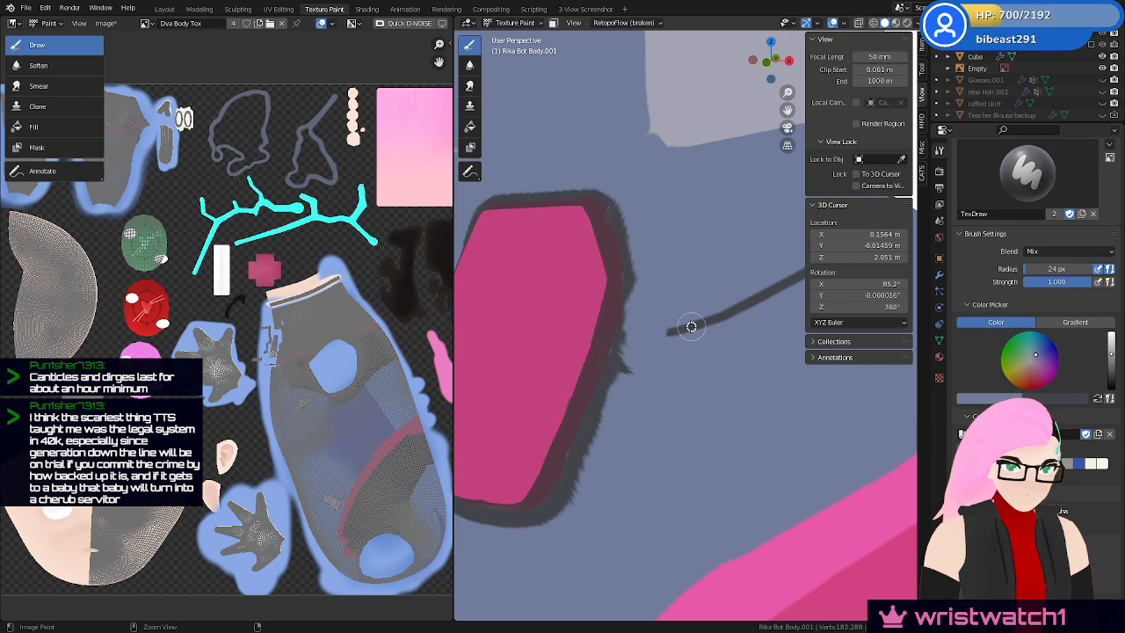
left_click_drag(620, 334, 690, 329)
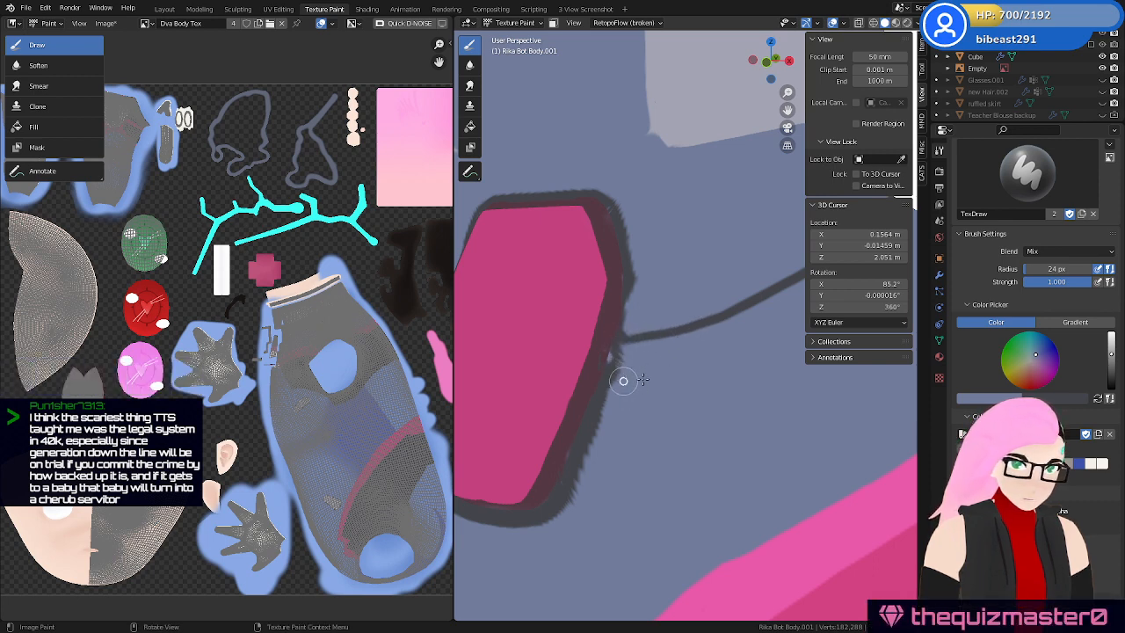
Fill the light gap along the right side of the coffin emblem's border in dark grey, and save the file
mouse_move(638, 272)
middle_mouse_down("ctrl")
mouse_move(638, 304)
mouse_move(653, 305)
mouse_move(634, 279)
middle_mouse_up("ctrl")
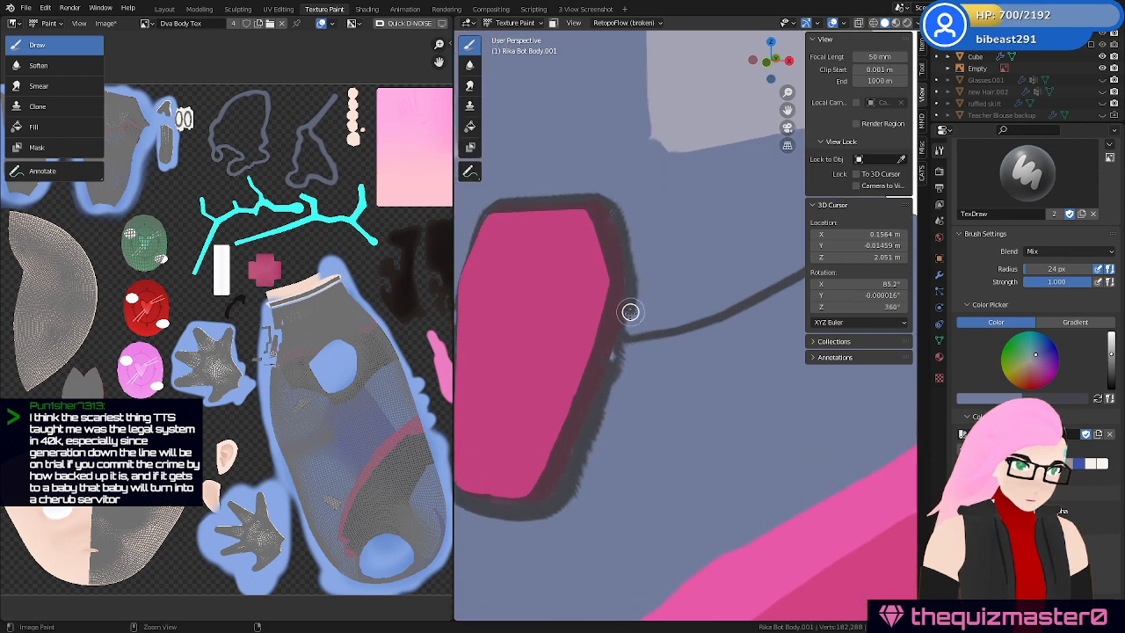
left_click_drag(631, 312, 603, 402, "ctrl")
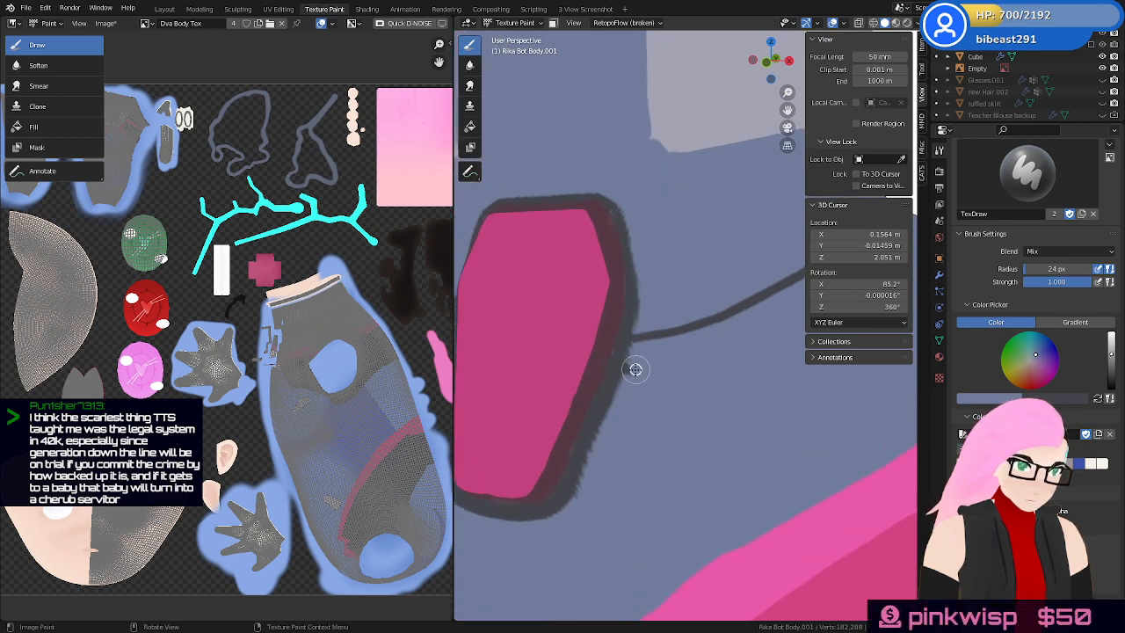
middle_click_drag(650, 443, 681, 431, "ctrl")
key("ctrl+s")
scroll(651, 352, "up", 3)
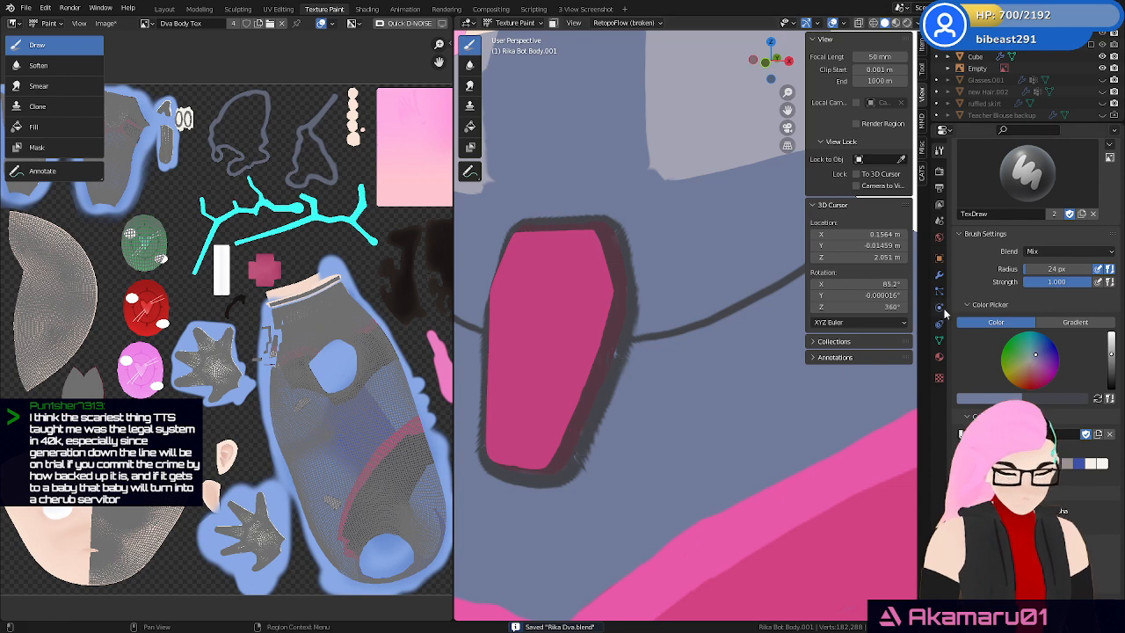
Compare the coffin emblem with the body's Subdivision modifier hidden and shown in the viewport
left_click(939, 276)
left_click(1061, 189)
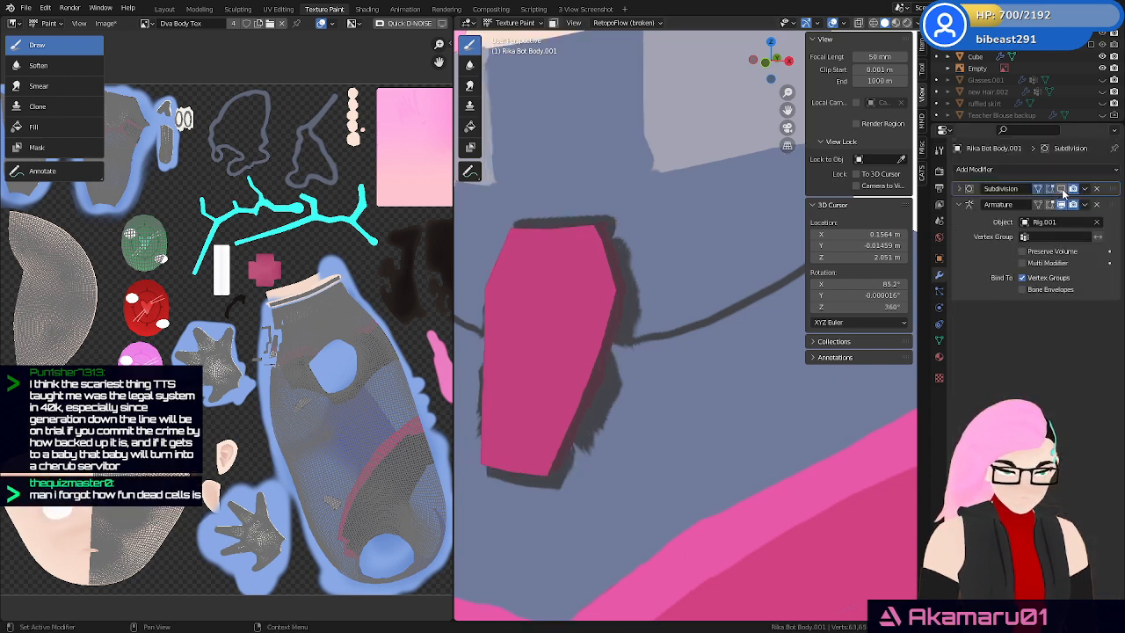
left_click(1061, 189)
scroll(665, 369, "down", 4)
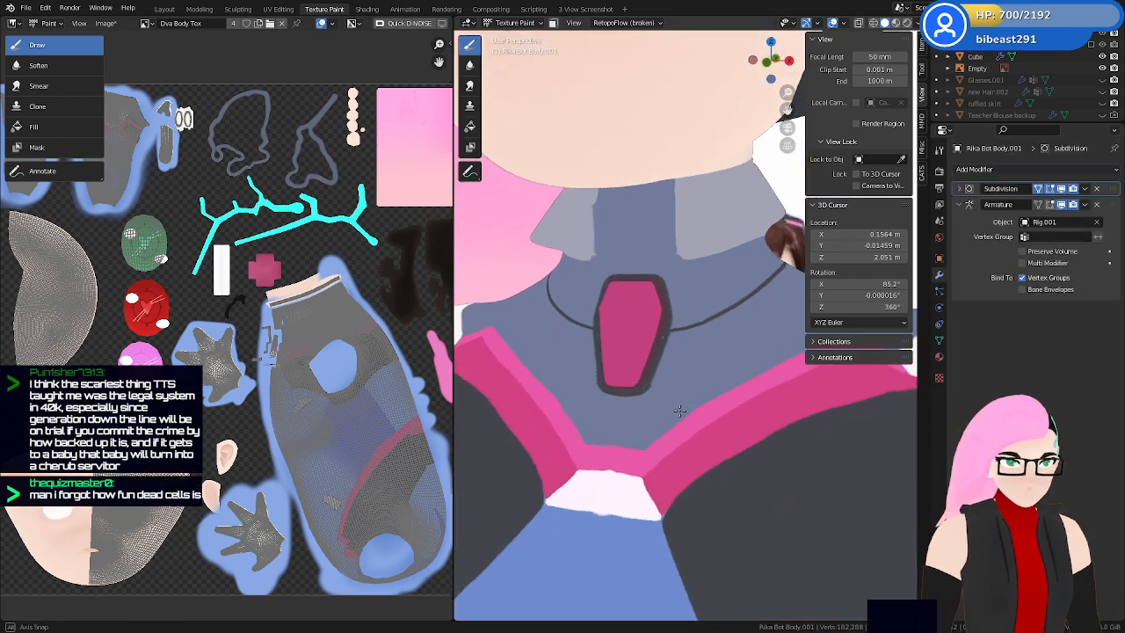
Check the whole upper suit, and save both the Dva Body Tex image and the Rika Dva.blend file
key("ctrl+s")
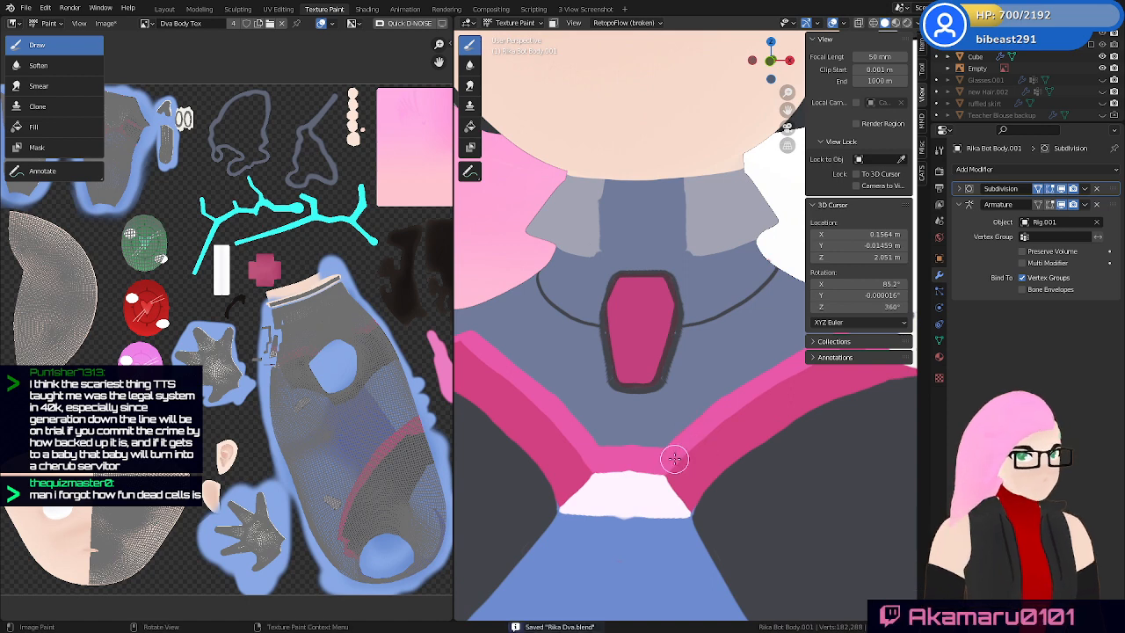
scroll(675, 458, "down", 6)
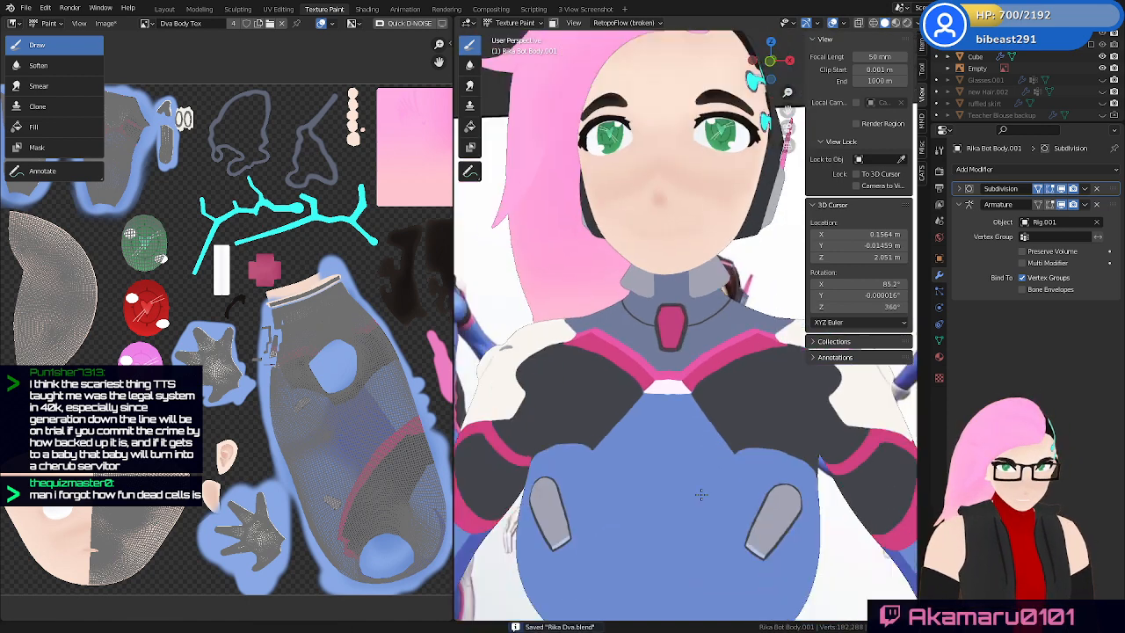
middle_click_drag(723, 417, 720, 490, "shift")
scroll(720, 482, "down", 2)
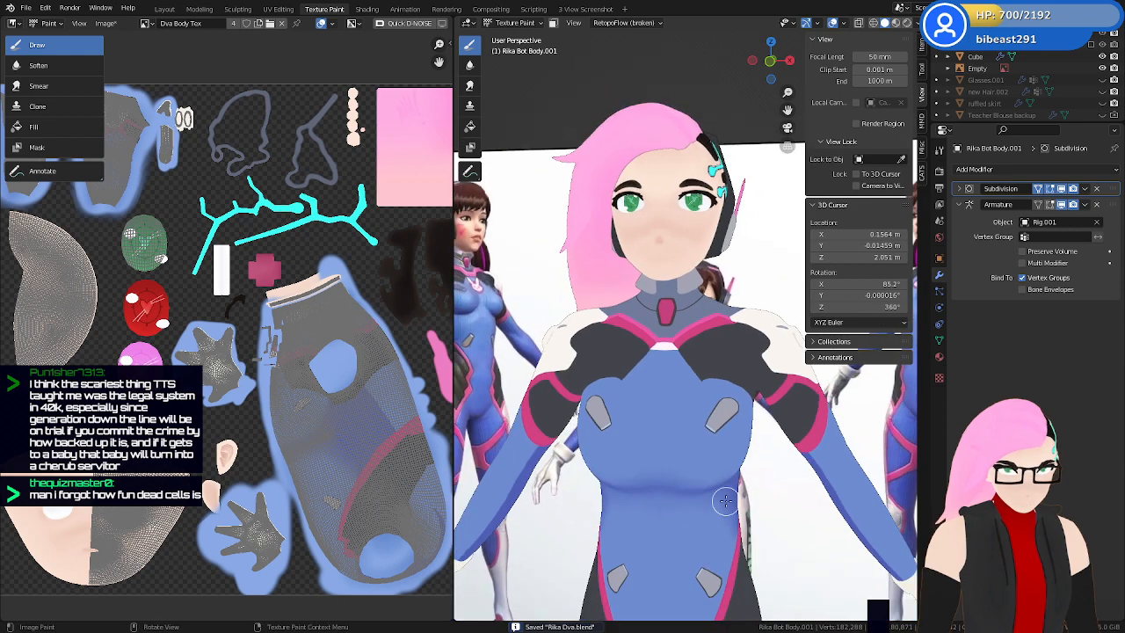
mouse_move(720, 481)
middle_mouse_down()
mouse_move(744, 518)
mouse_move(734, 539)
mouse_move(717, 471)
mouse_move(726, 489)
middle_mouse_up()
scroll(728, 491, "up", 2)
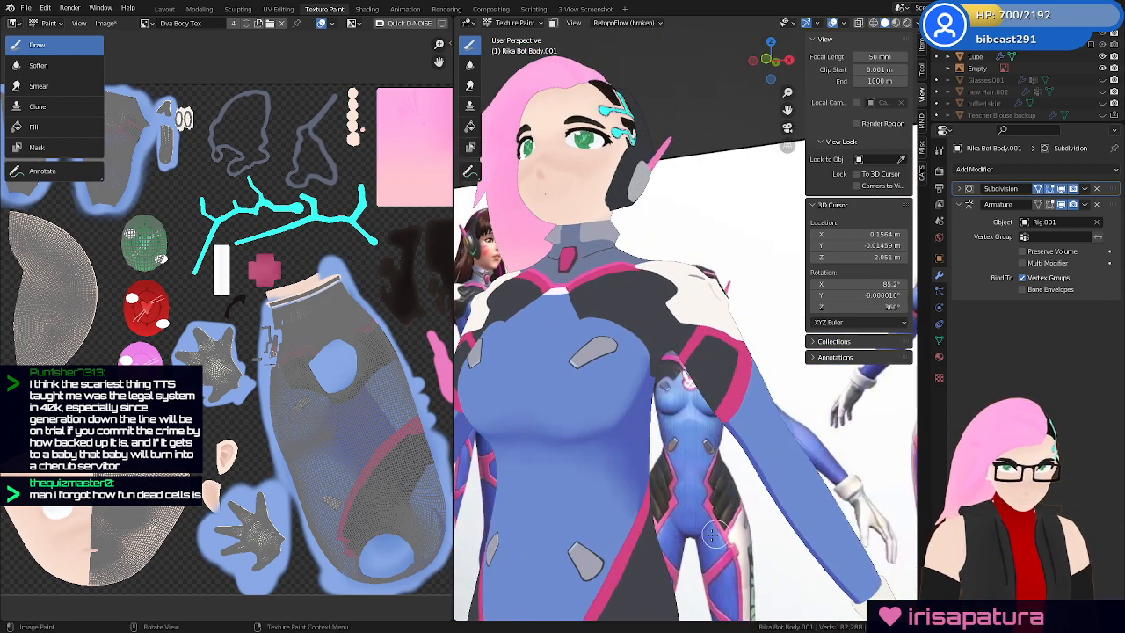
key("ctrl+s")
left_click(106, 23)
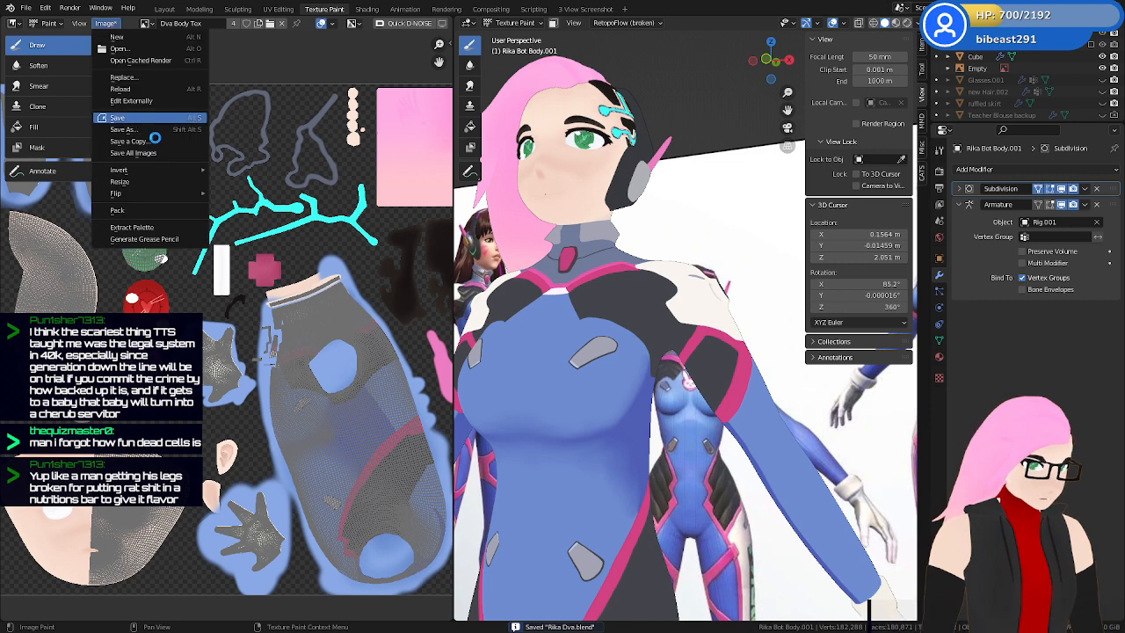
left_click(117, 117)
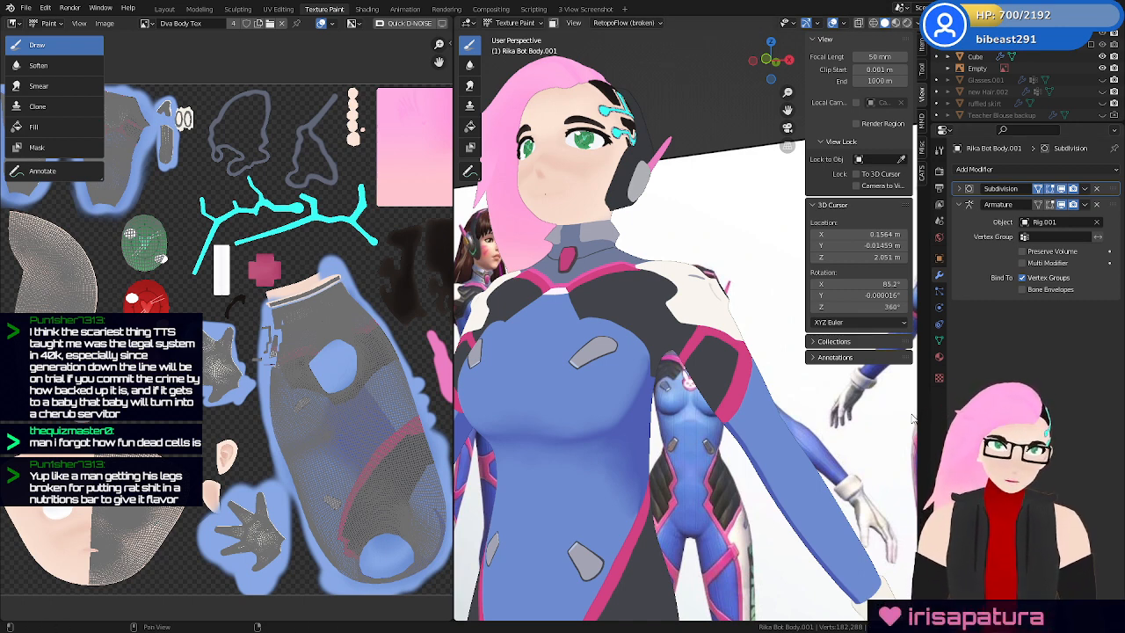
key("ctrl+s")
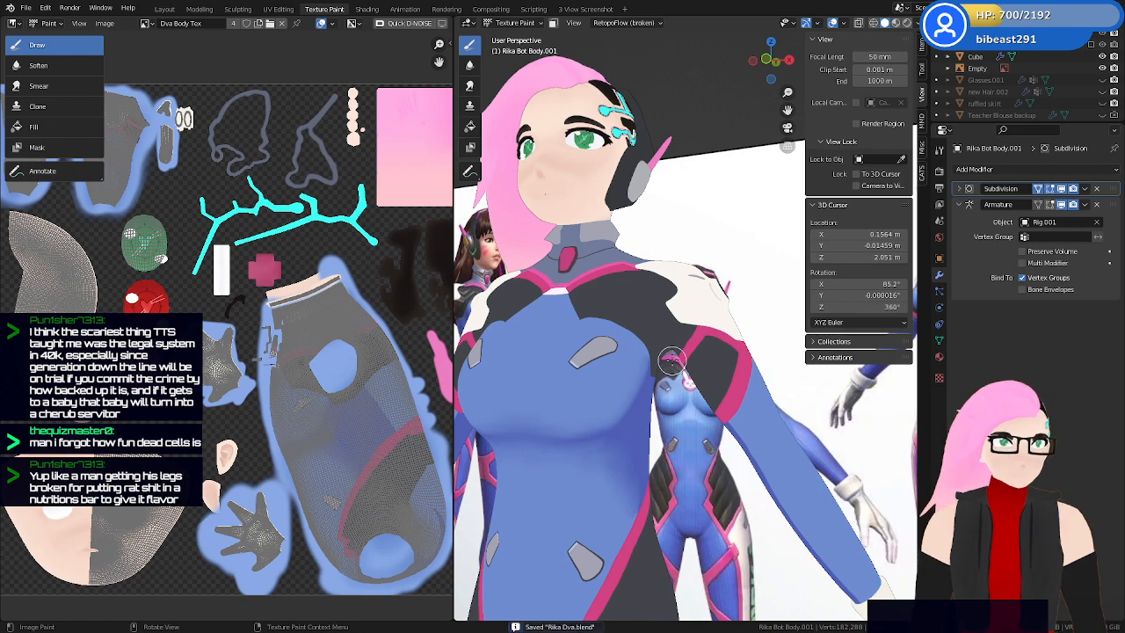
Examine the bodysuit's chest, torso and legs from the front against the reference figures
middle_click_drag(668, 368, 684, 415)
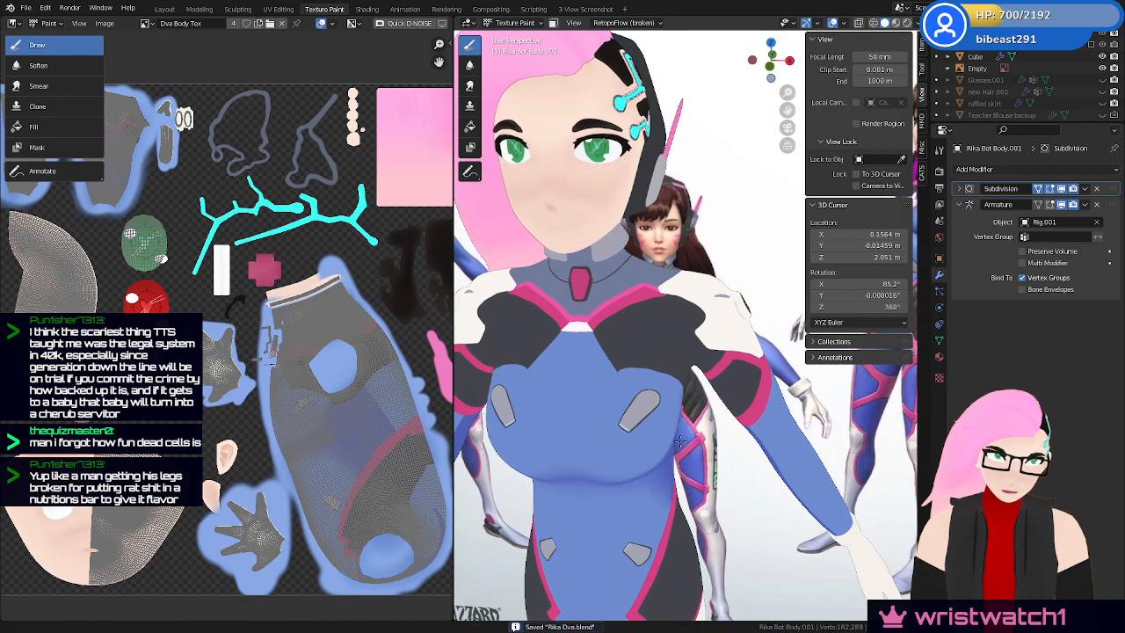
scroll(677, 420, "up", 2)
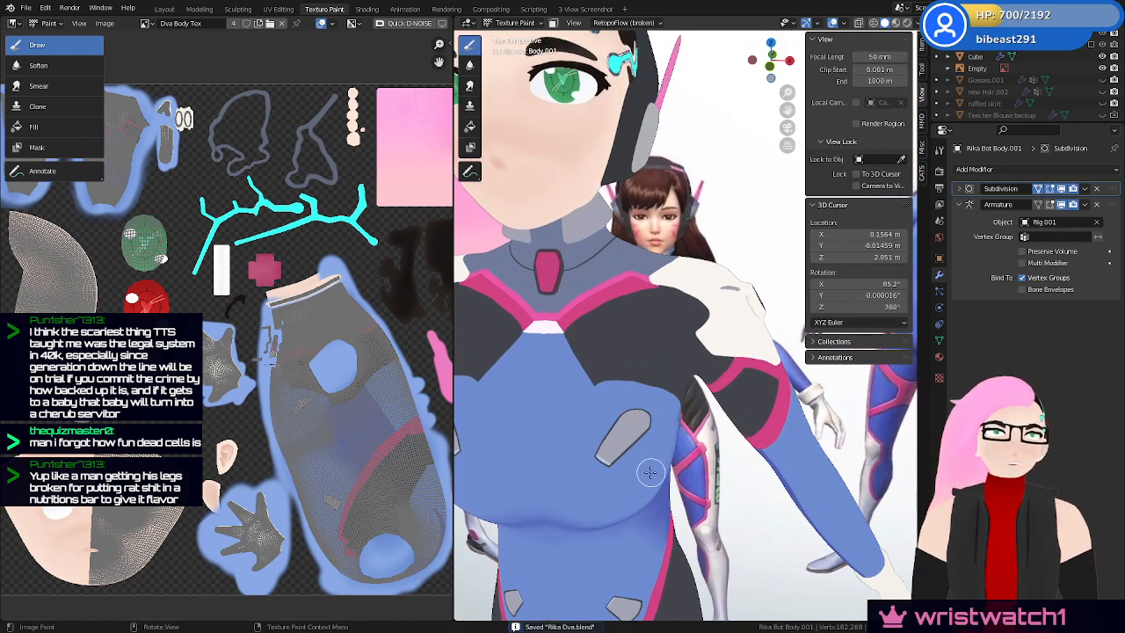
middle_click_drag(685, 412, 699, 436)
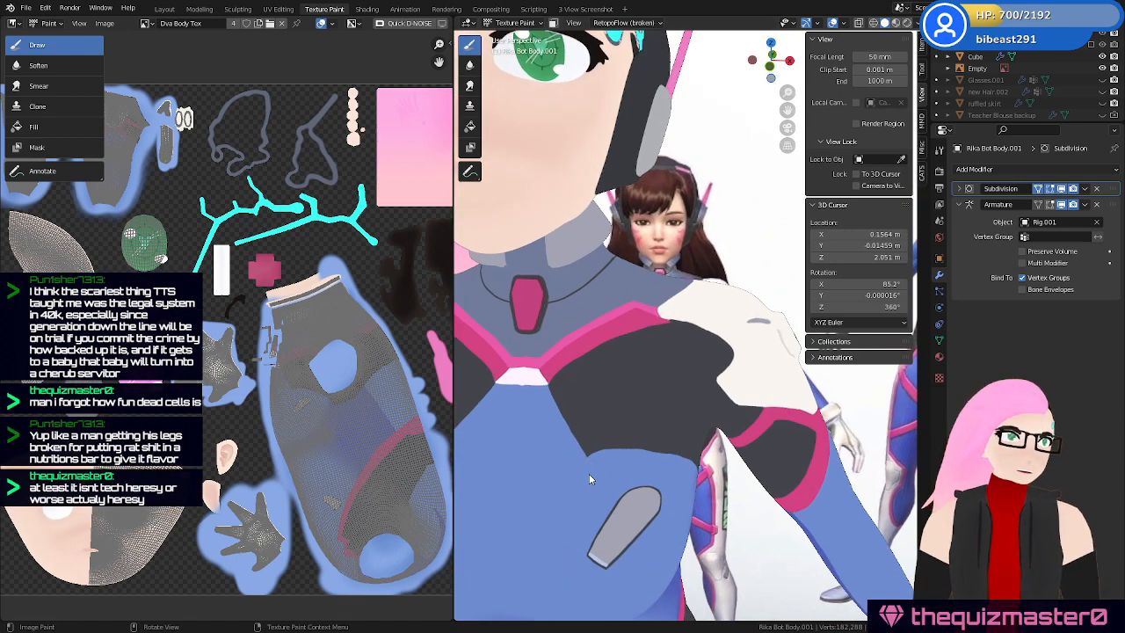
middle_click_drag(588, 473, 732, 392)
middle_click_drag(728, 431, 713, 319, "shift")
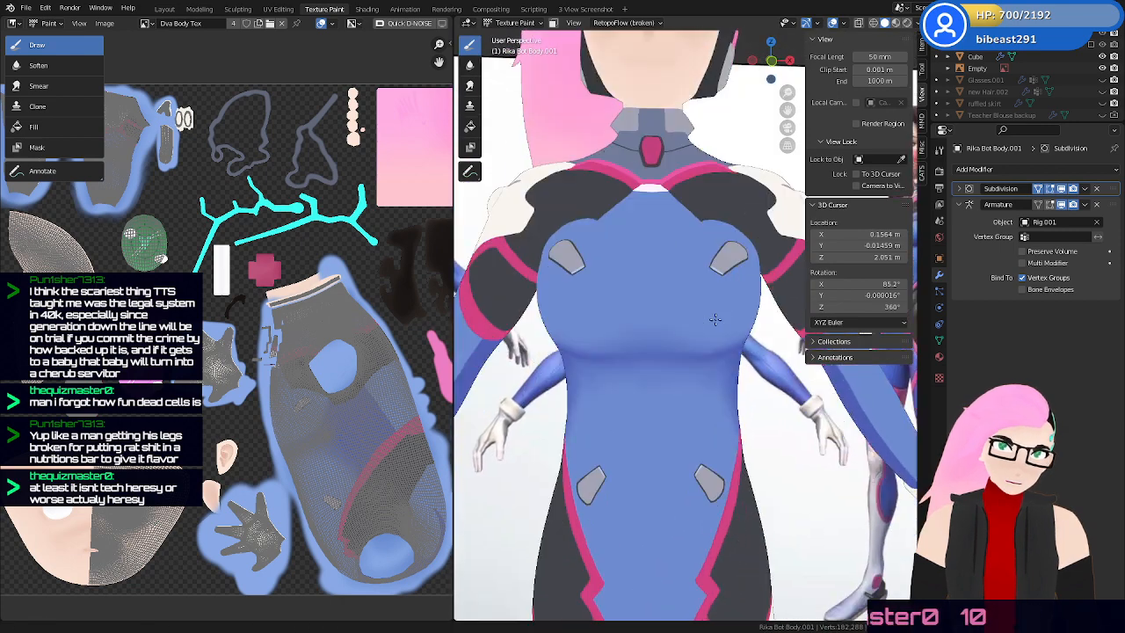
scroll(733, 410, "down", 3)
middle_click_drag(732, 466, 715, 364, "shift")
mouse_move(720, 431)
middle_mouse_down("shift")
mouse_move(720, 339)
mouse_move(660, 469)
middle_mouse_up("shift")
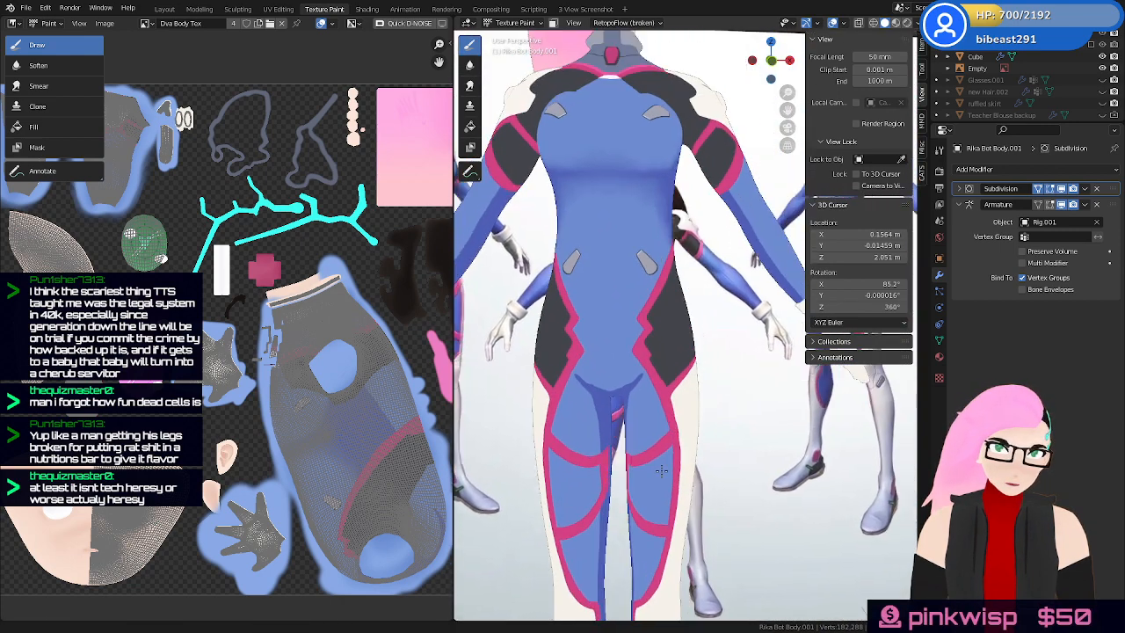
Save the file, and use Smear to soften the hard light-to-dark blue edge on the sleeve just below the pink armband
left_click(471, 86)
mouse_move(773, 353)
middle_mouse_down()
mouse_move(733, 344)
mouse_move(683, 401)
middle_mouse_up()
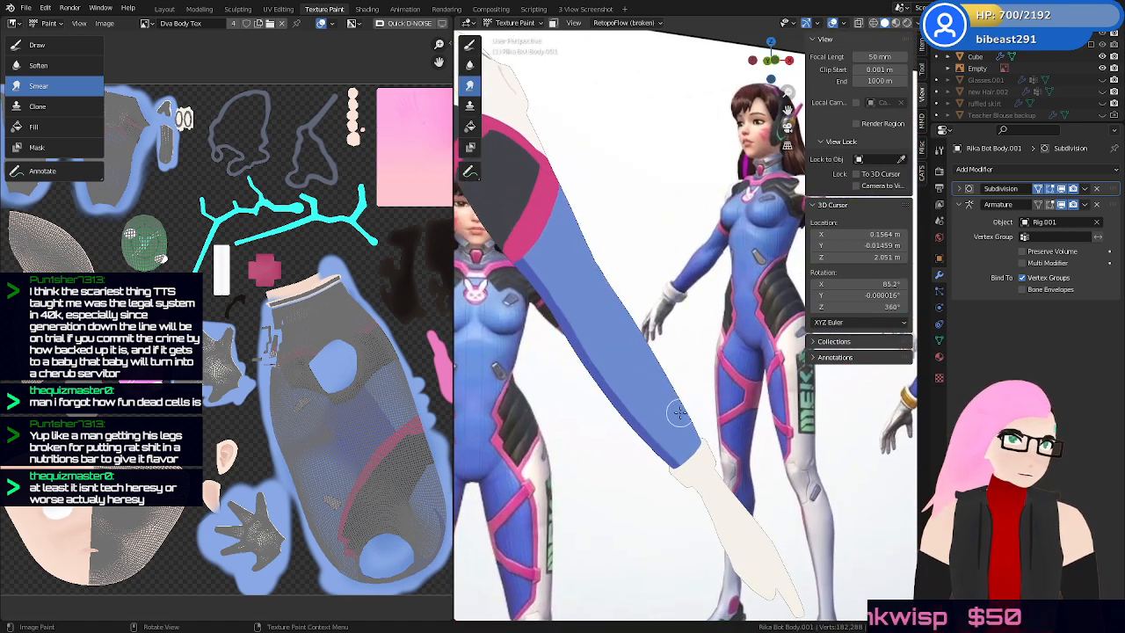
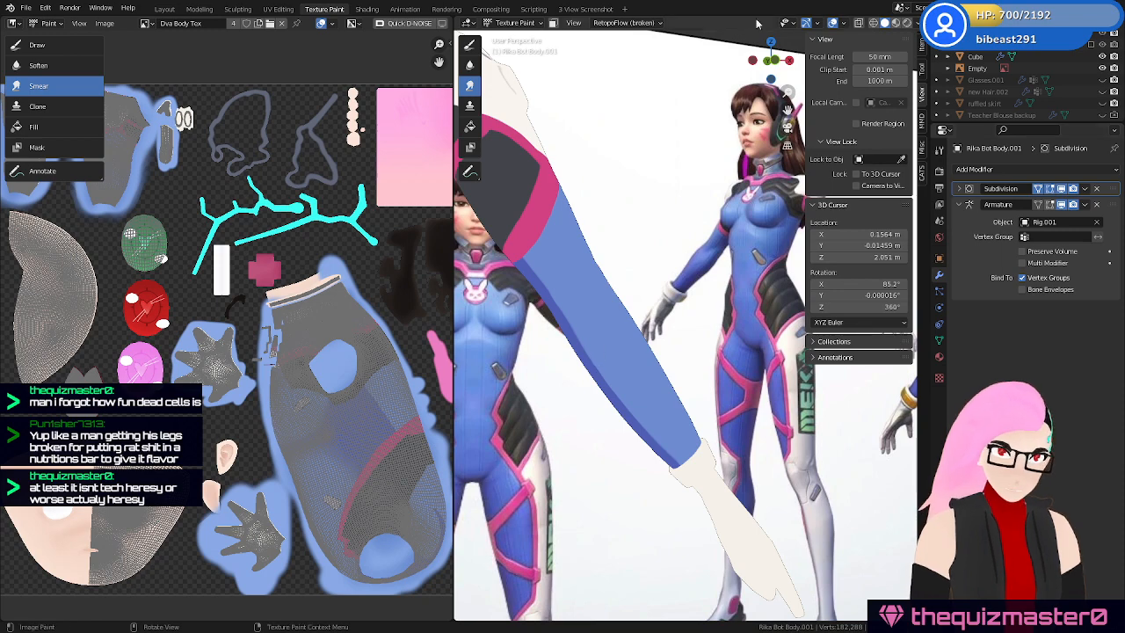
key("ctrl+s")
scroll(722, 376, "up", 2)
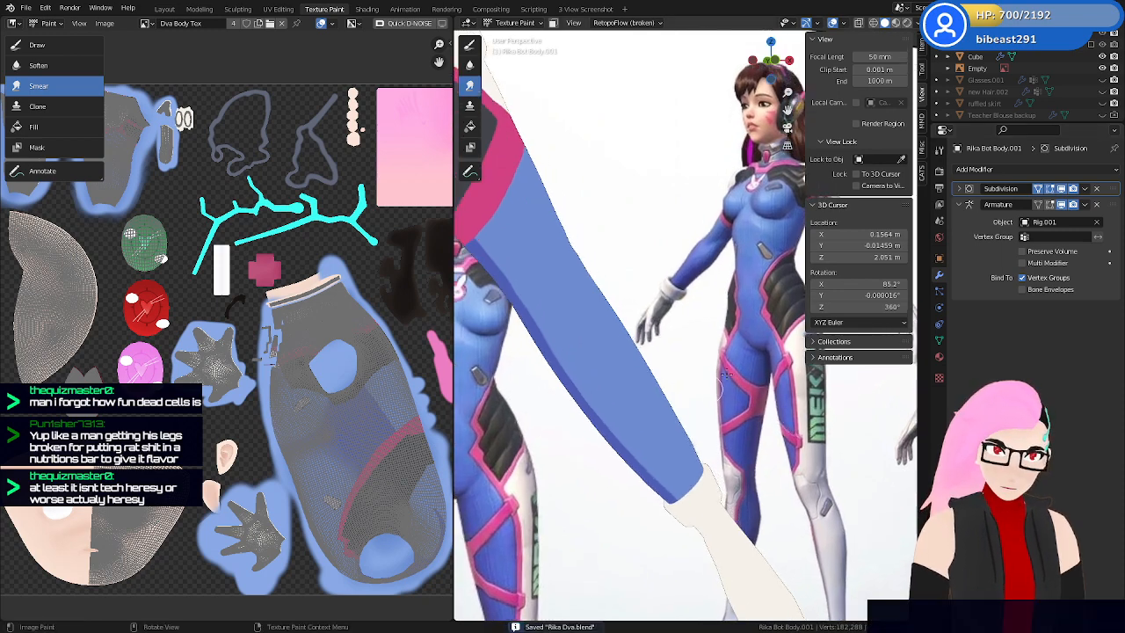
left_click(939, 151)
mouse_move(619, 395)
middle_mouse_down()
mouse_move(634, 389)
mouse_move(688, 293)
middle_mouse_up()
scroll(665, 323, "up", 3)
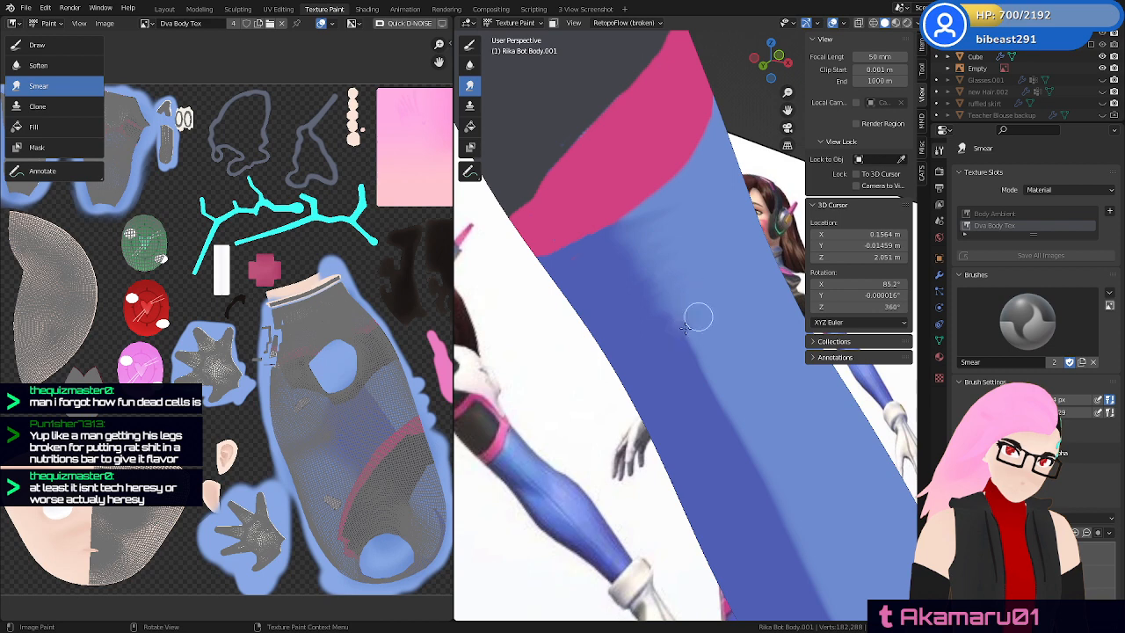
middle_click_drag(705, 327, 708, 362)
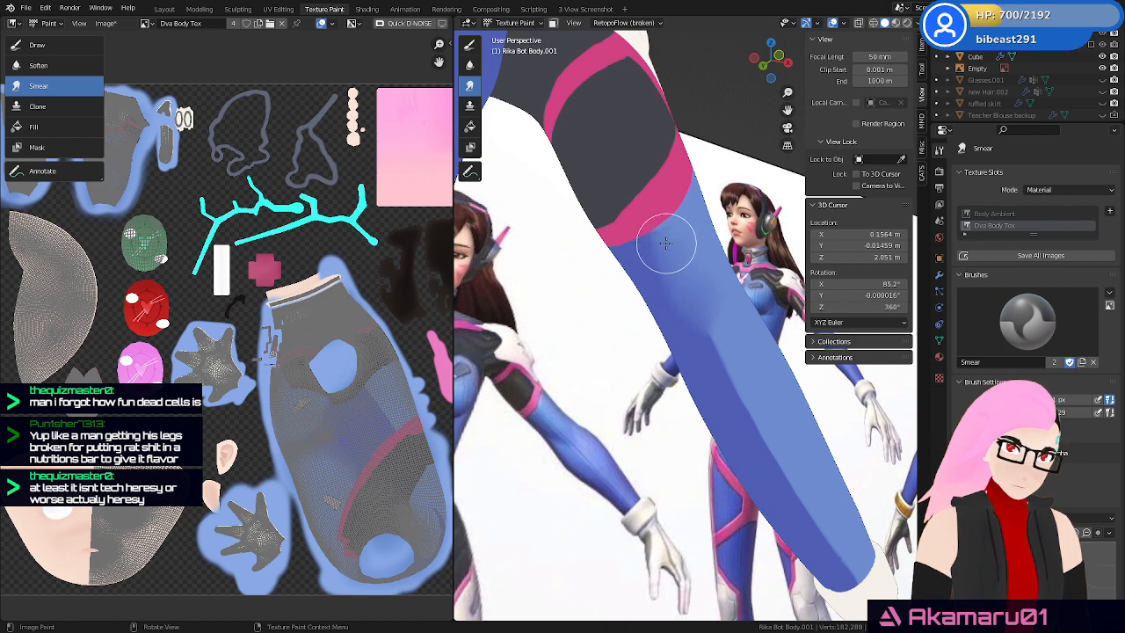
Smear the remaining light and dark blue shading along the forearm's front down to the white cuff, and save the file
middle_click_drag(738, 353, 680, 288, "shift")
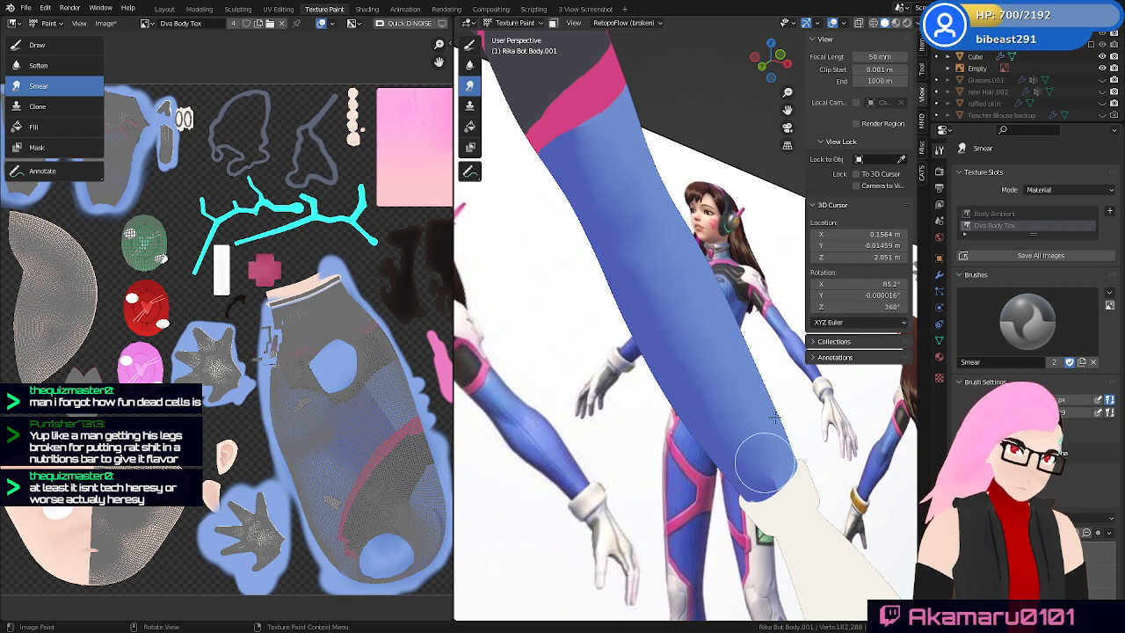
middle_click_drag(766, 462, 721, 276)
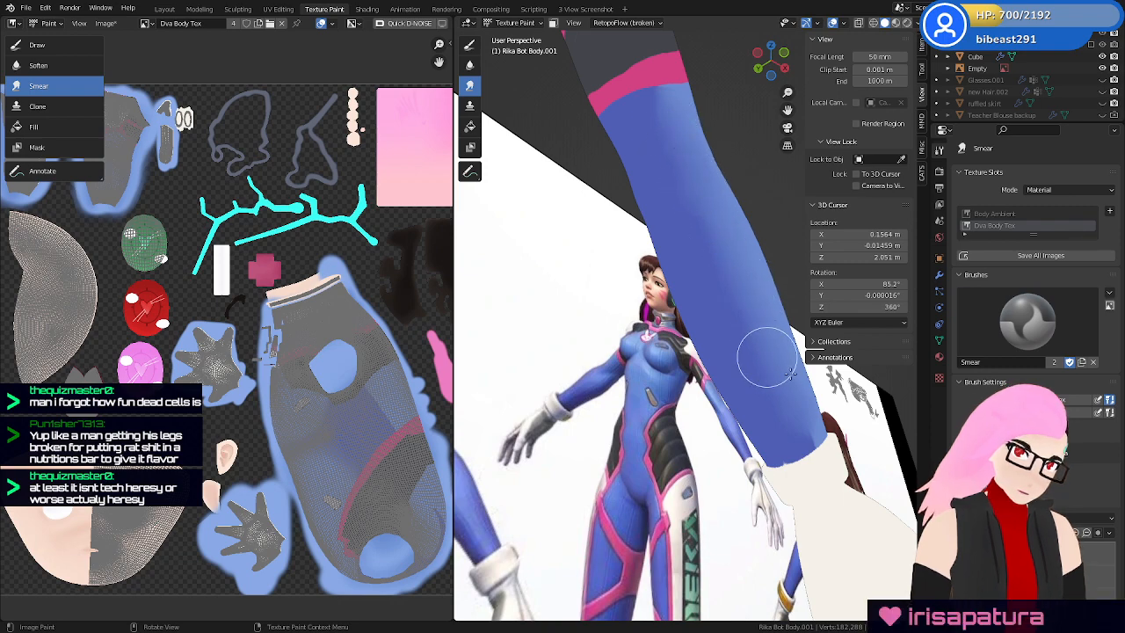
middle_click_drag(792, 373, 743, 430)
scroll(743, 384, "up", 5)
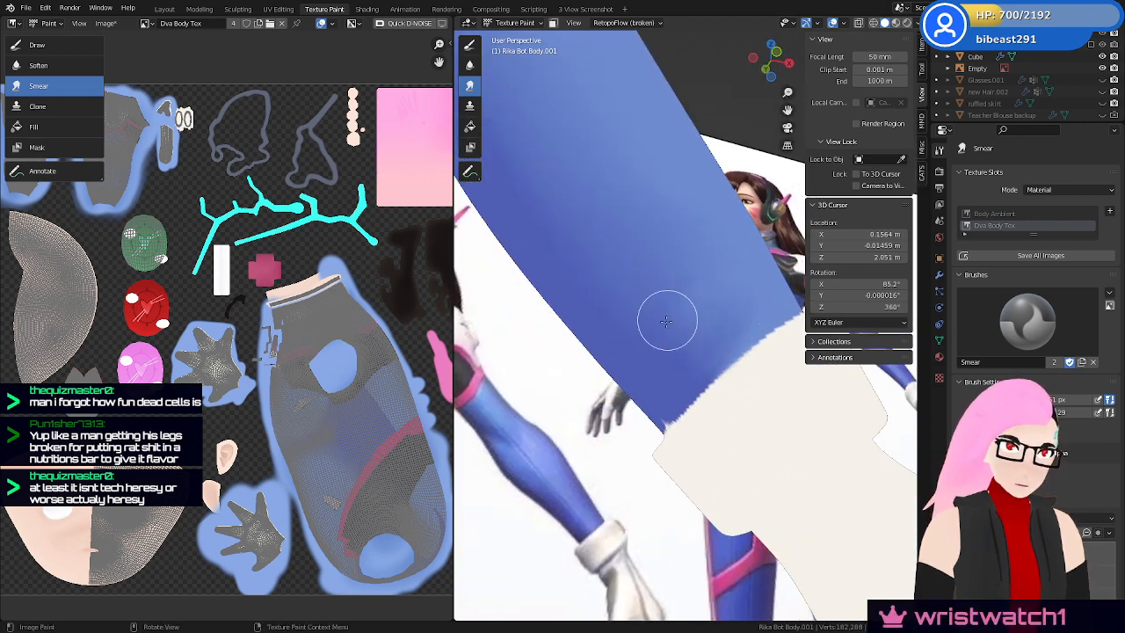
scroll(723, 396, "down", 5)
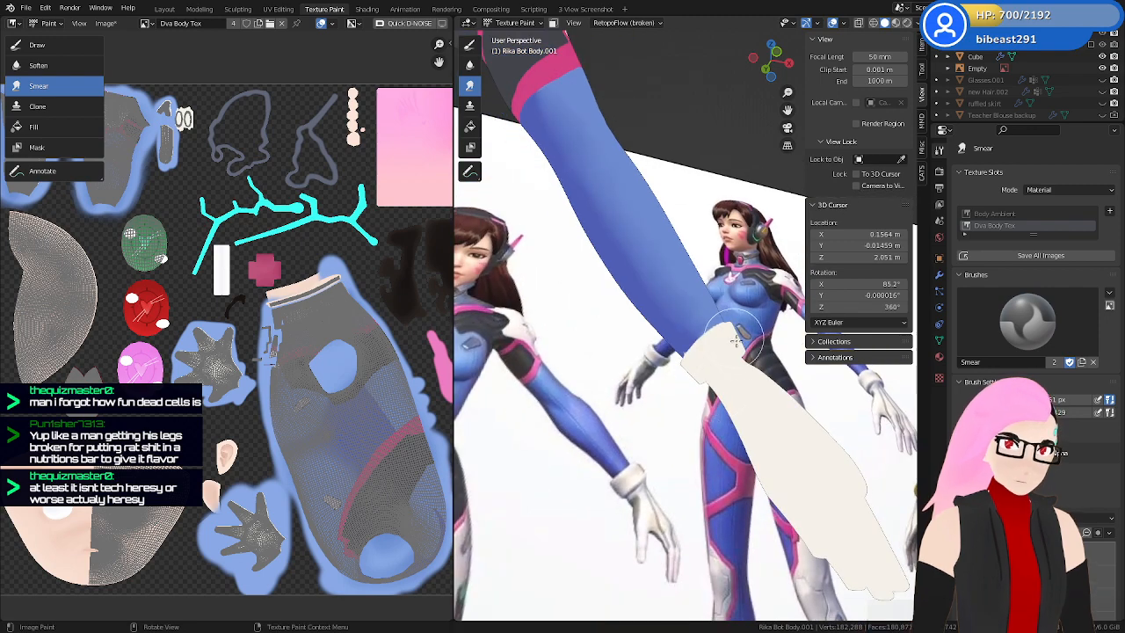
middle_click_drag(734, 381, 643, 367)
key("ctrl+s")
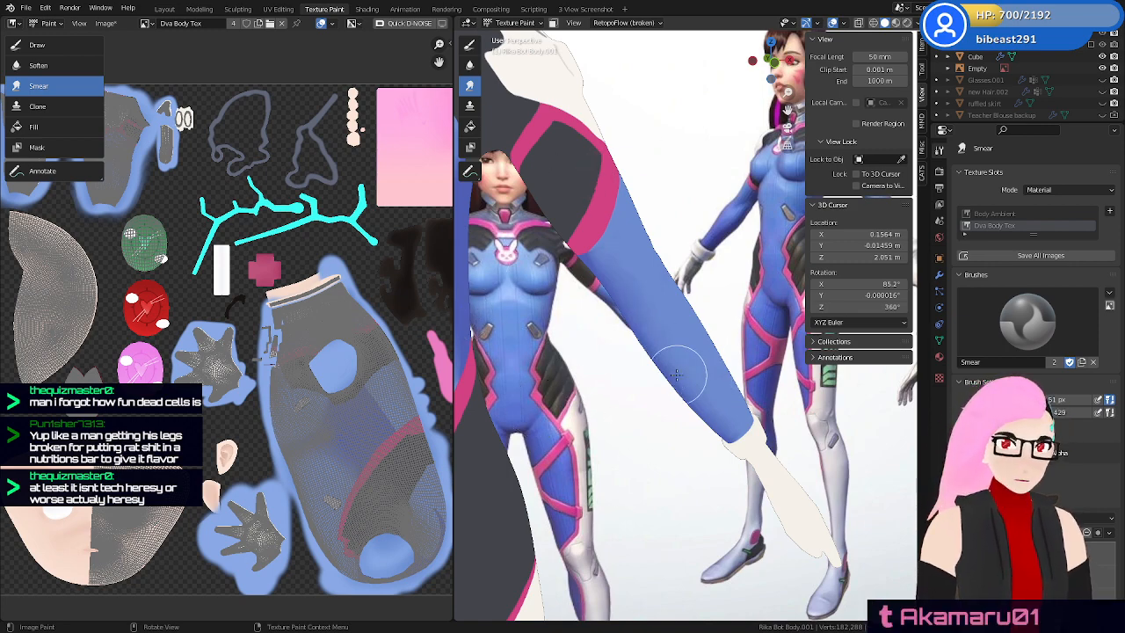
Smear the hard light-to-dark blue edge on the back of the arm, from the pink armband past the elbow
middle_click_drag(677, 376, 642, 312)
scroll(683, 357, "up", 3)
scroll(662, 307, "up", 2)
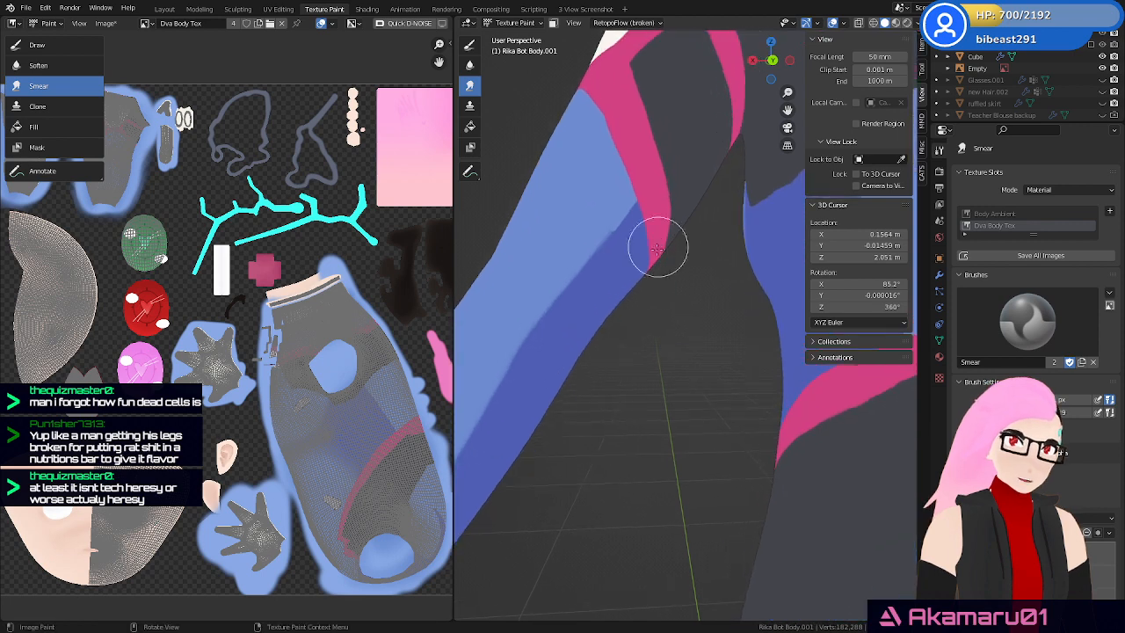
middle_click_drag(658, 249, 636, 331)
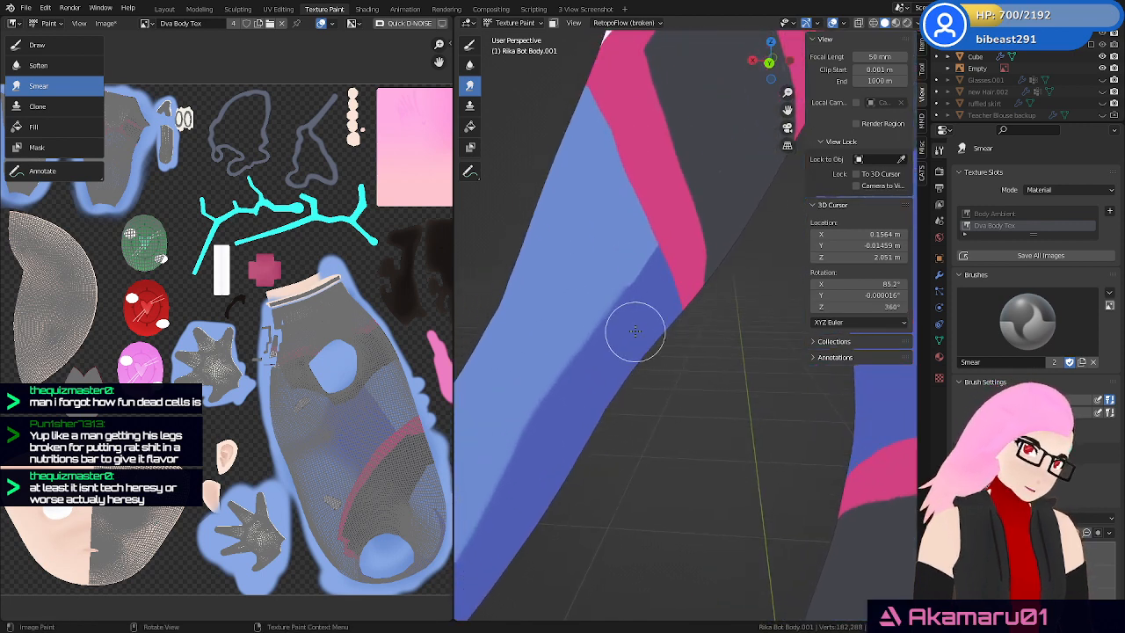
mouse_move(635, 331)
left_mouse_down()
mouse_move(625, 252)
mouse_move(635, 251)
mouse_move(636, 291)
mouse_move(580, 305)
mouse_move(551, 377)
mouse_move(510, 407)
mouse_move(477, 465)
mouse_move(481, 528)
left_mouse_up()
middle_click_drag(625, 450, 673, 371, "shift")
mouse_move(679, 190)
left_mouse_down()
mouse_move(665, 157)
mouse_move(673, 135)
mouse_move(655, 226)
mouse_move(599, 301)
mouse_move(572, 370)
left_mouse_up()
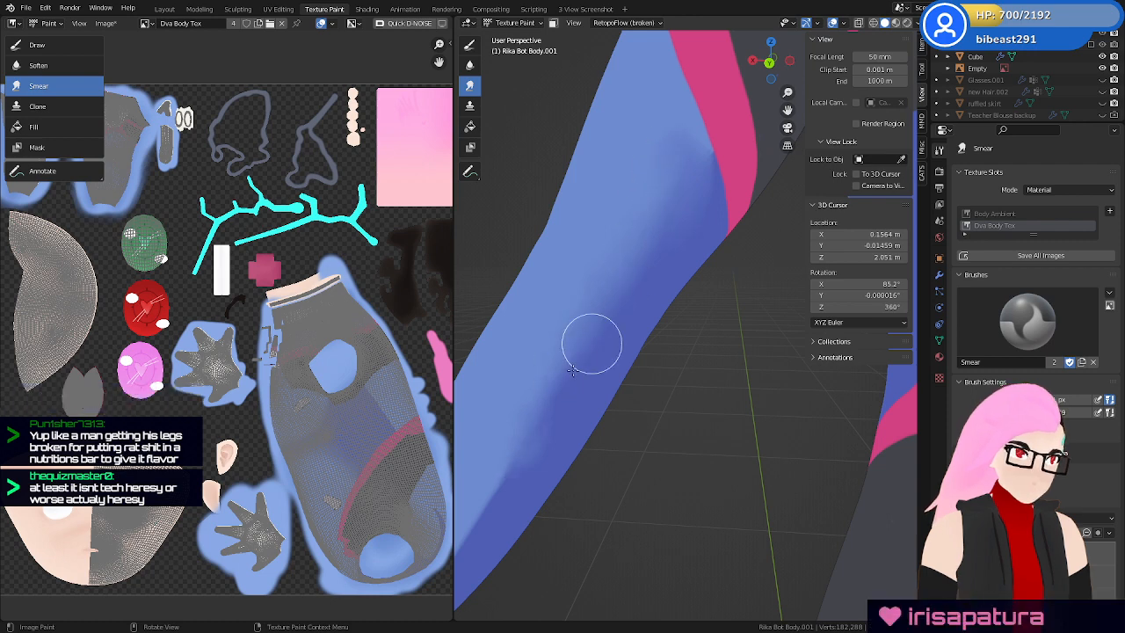
Continue smearing the blue shading down the back of the forearm to the white cuff
middle_click_drag(526, 440, 764, 179, "shift")
mouse_move(715, 254)
middle_mouse_down()
mouse_move(700, 297)
mouse_move(754, 273)
mouse_move(741, 213)
middle_mouse_up()
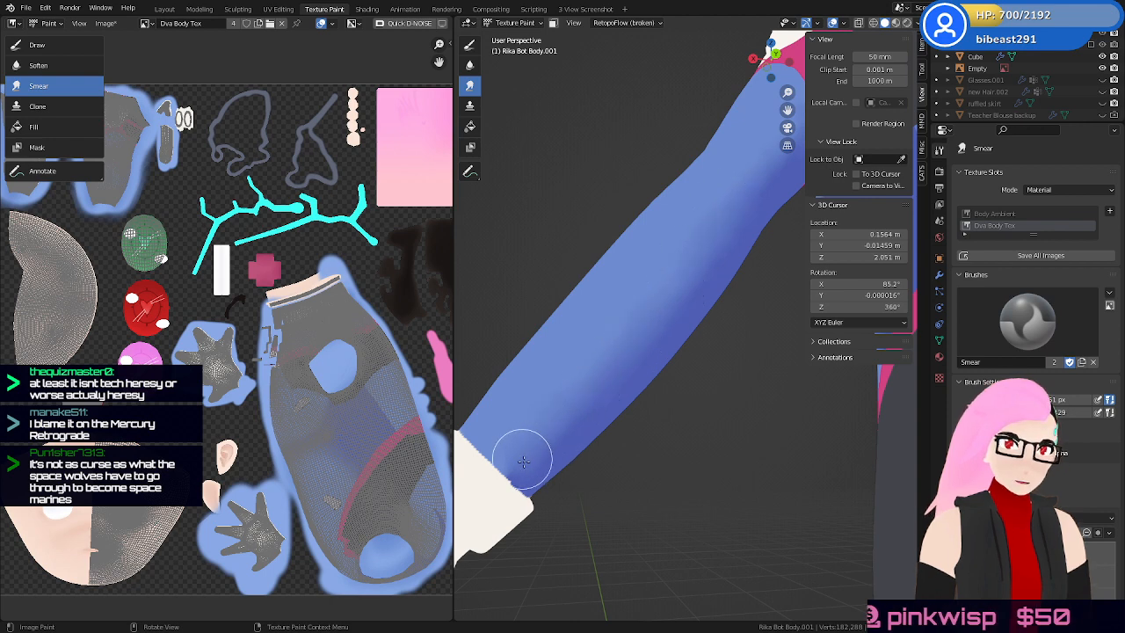
middle_click_drag(525, 453, 668, 345)
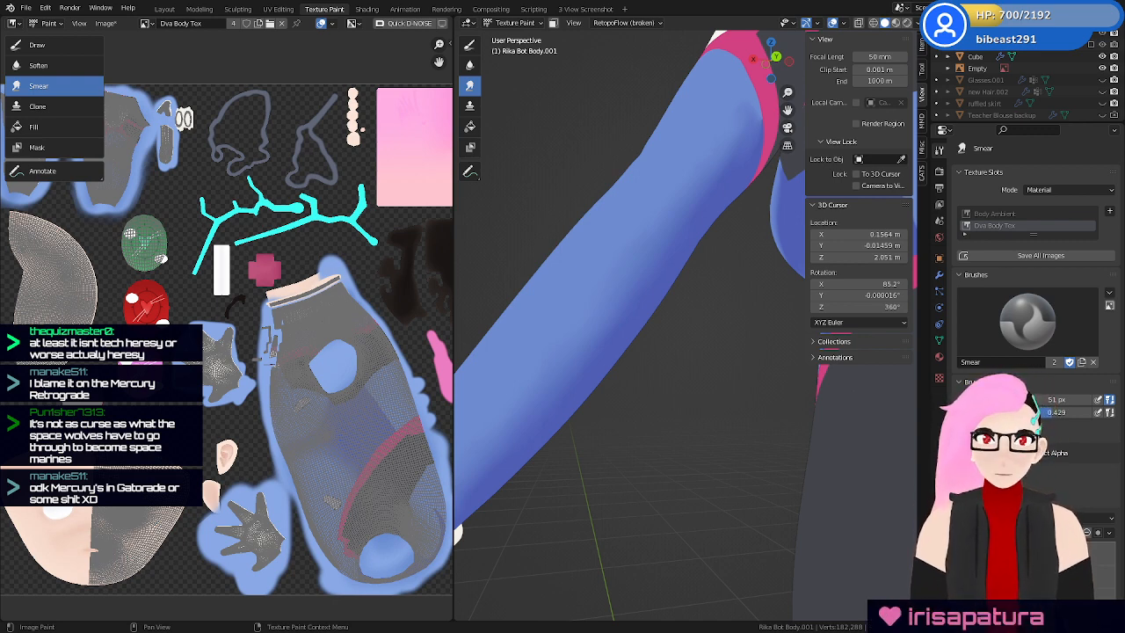
Reduce the Smear brush radius to 7 px and soften the remaining blue shading edge beside the pink armband on the sleeve's back
middle_click_drag(695, 366, 609, 283)
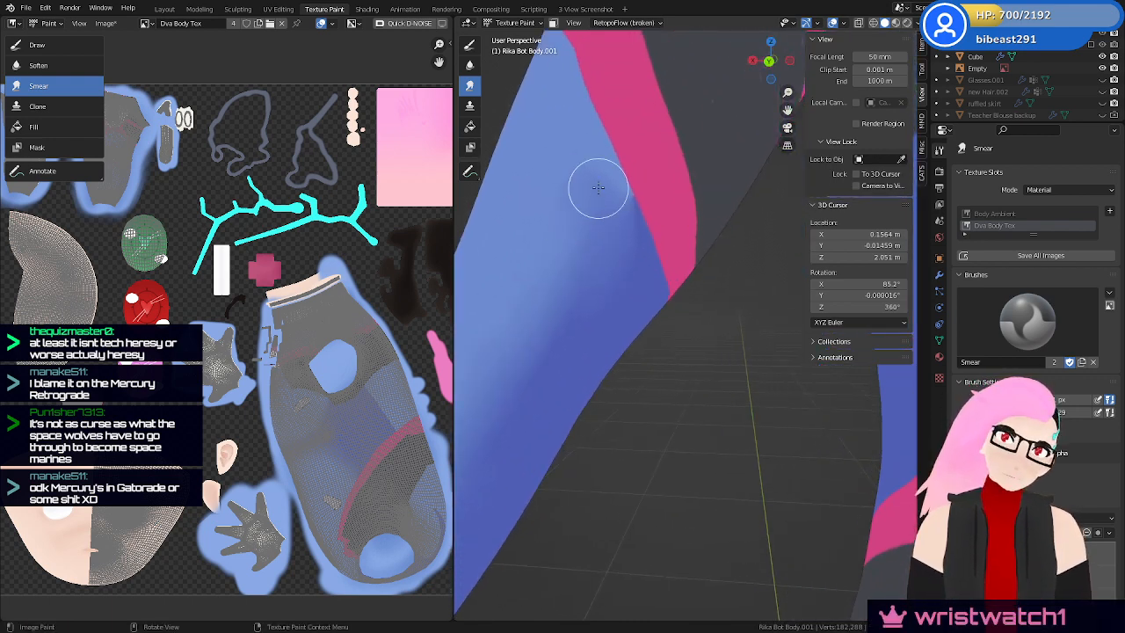
key("f")
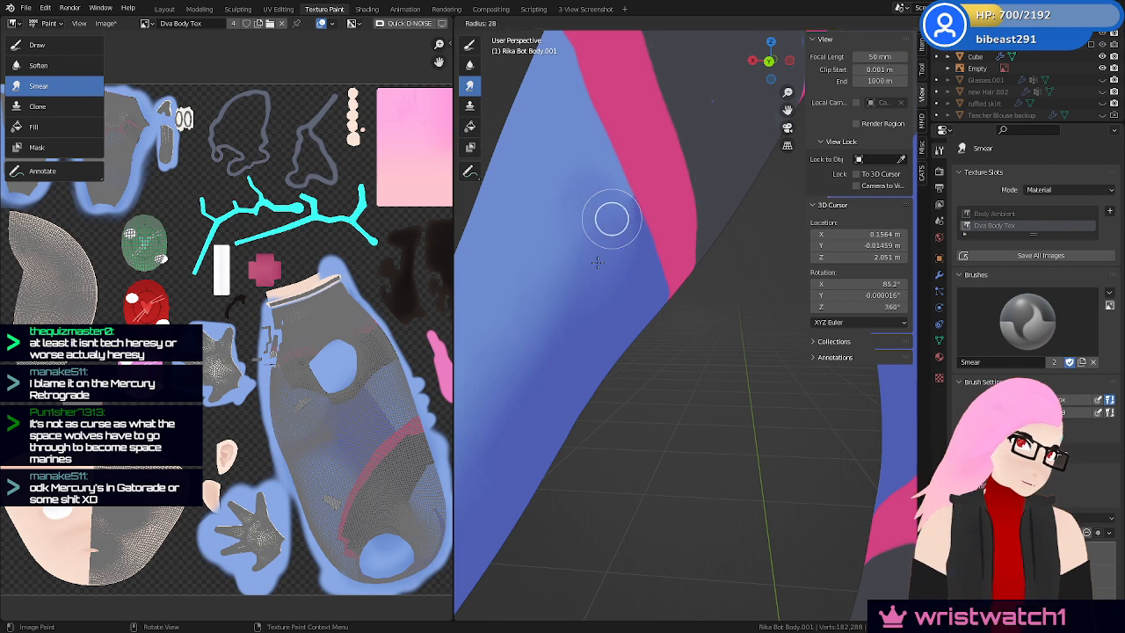
left_click(586, 272)
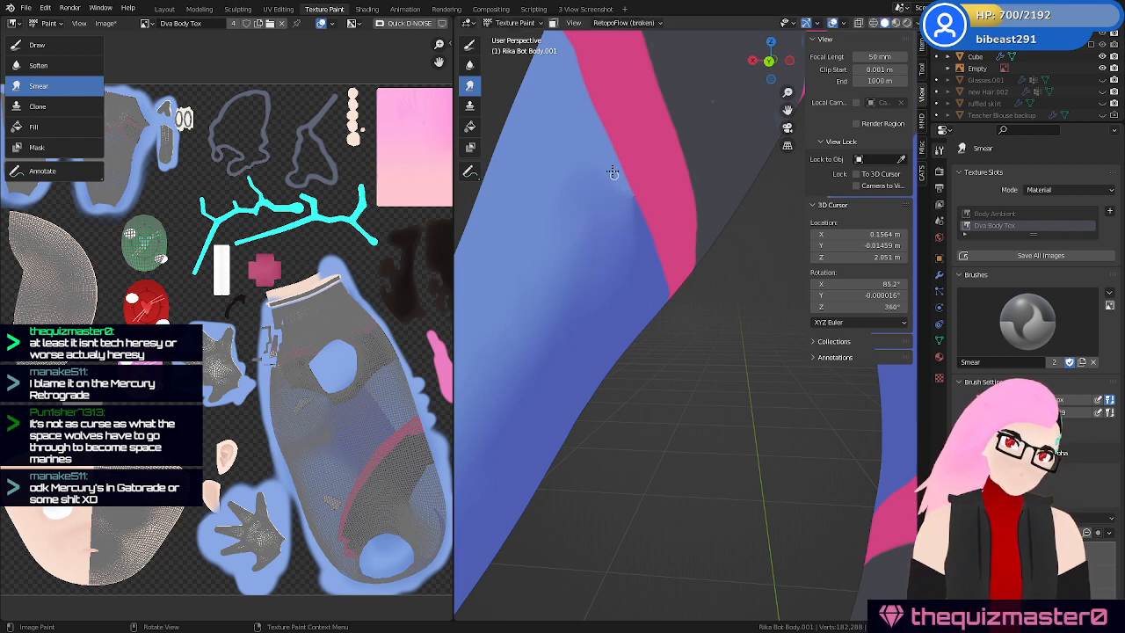
middle_click_drag(641, 255, 696, 343)
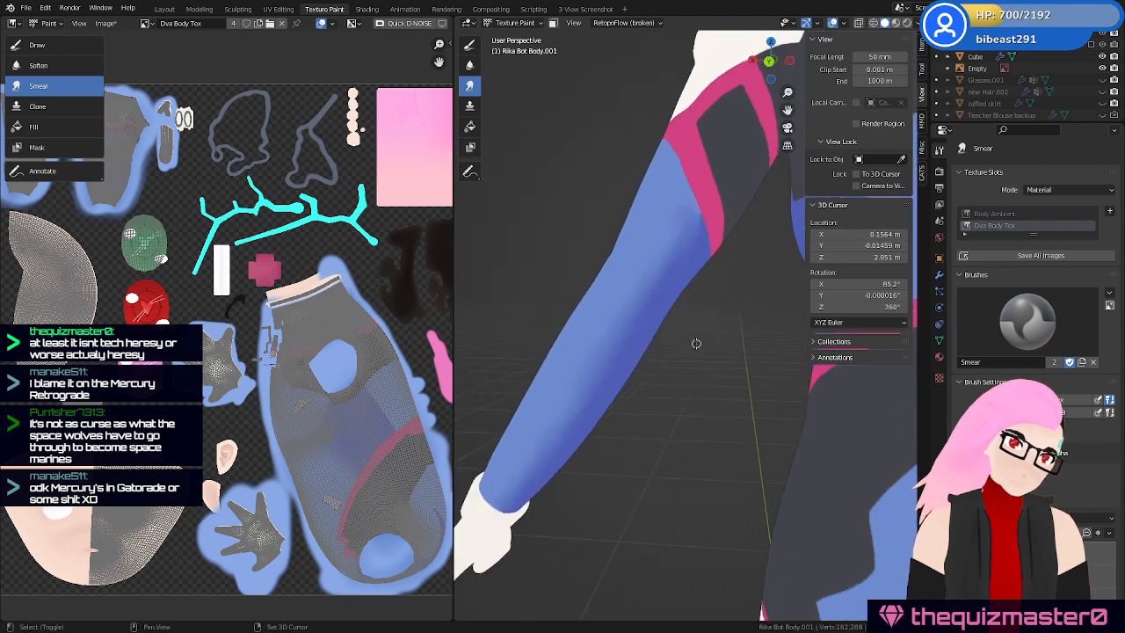
middle_click_drag(619, 364, 654, 338)
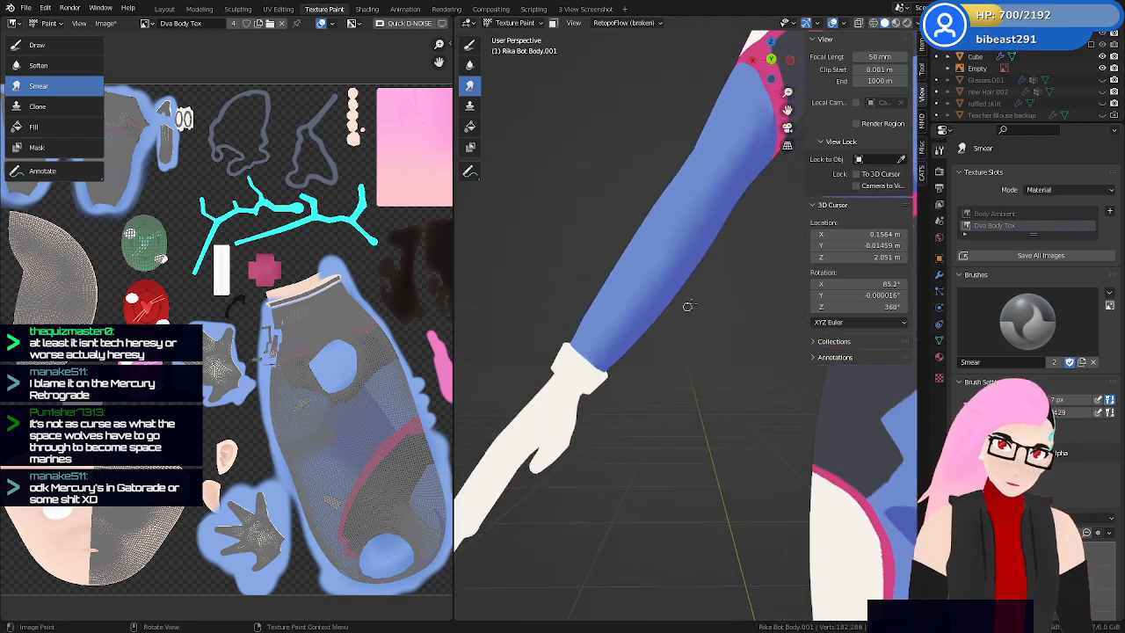
middle_click_drag(702, 302, 713, 357)
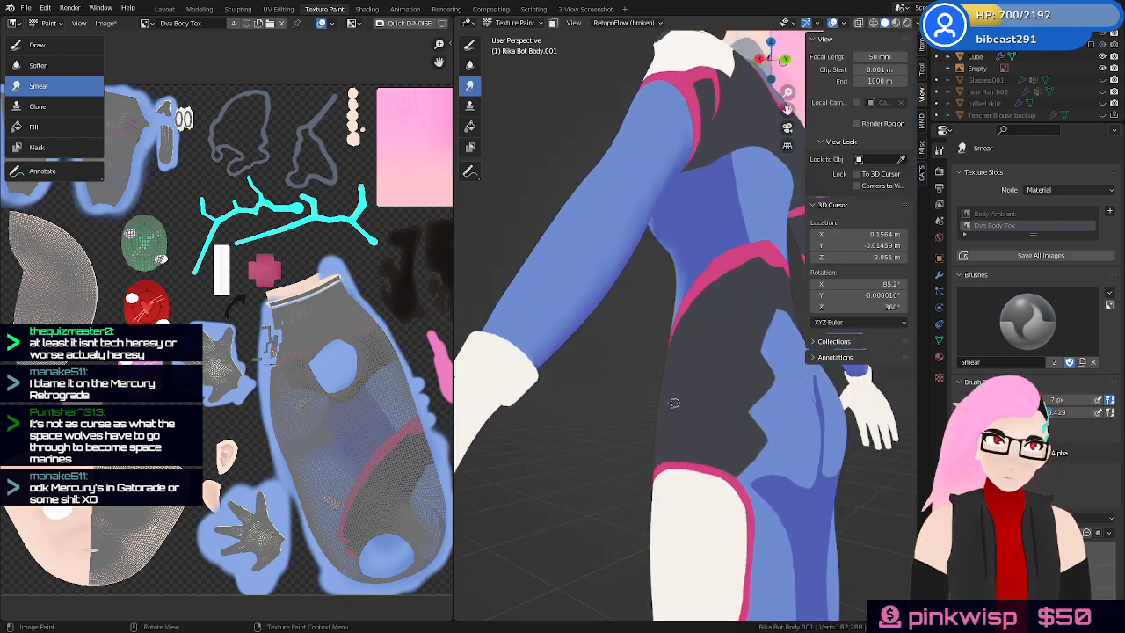
Save the file and the Dva Body Tex image
key("ctrl+s")
mouse_move(674, 403)
middle_mouse_down()
mouse_move(648, 422)
mouse_move(591, 380)
mouse_move(673, 381)
mouse_move(685, 369)
mouse_move(690, 357)
mouse_move(651, 351)
middle_mouse_up()
left_click(114, 24)
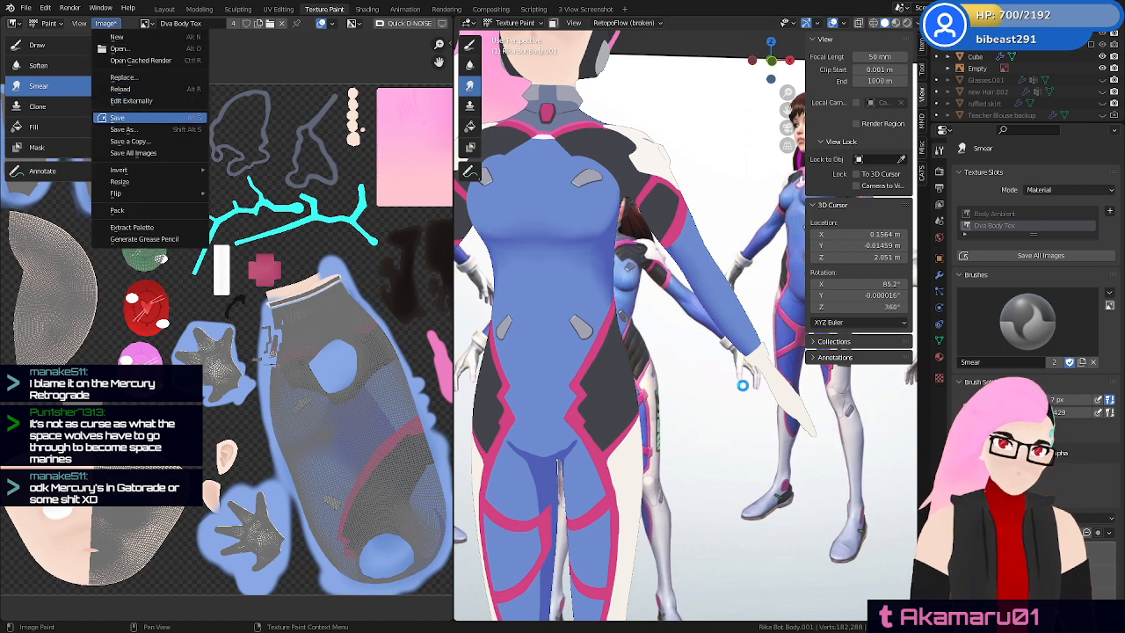
left_click(117, 118)
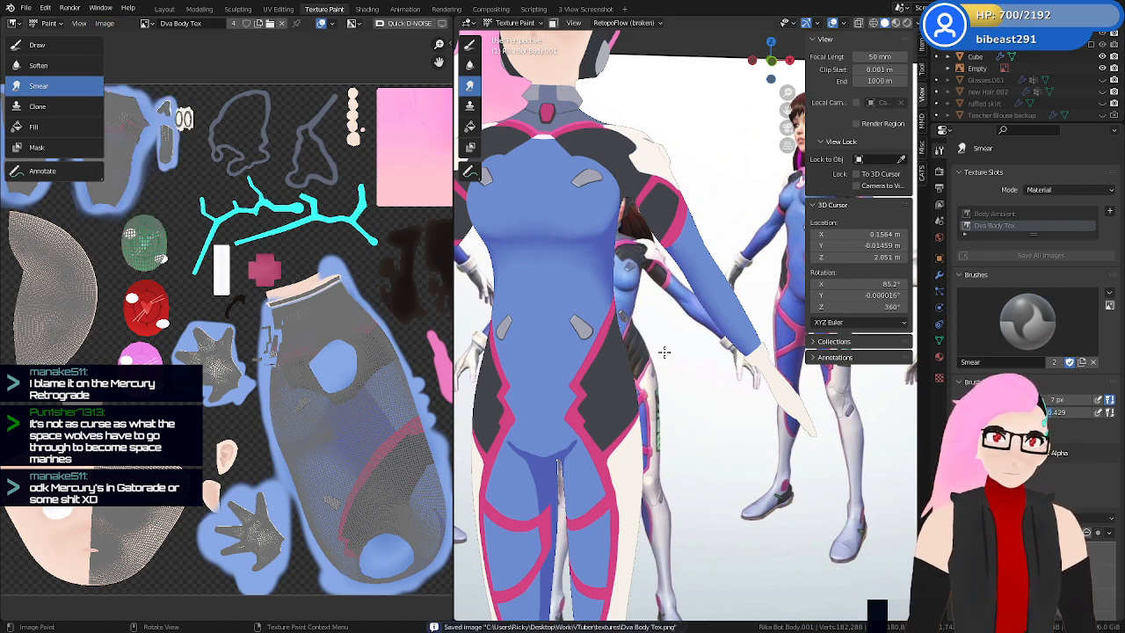
Set the Smear brush radius to 39 px and smear the upper edge of the dark blue shading across the groin upward
middle_click_drag(665, 352, 704, 324)
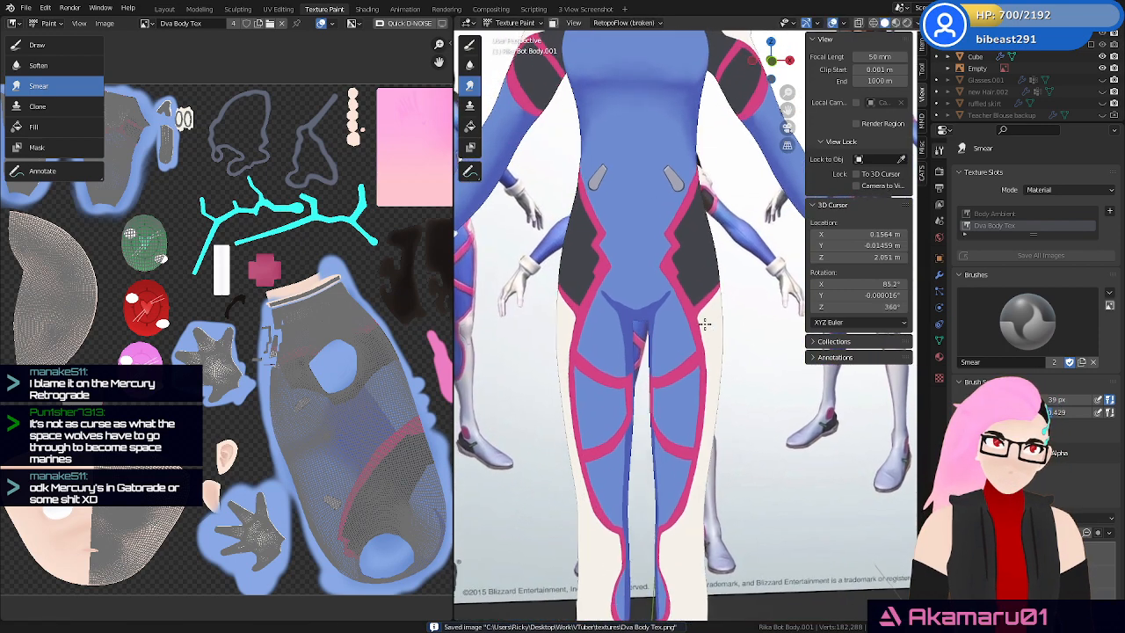
scroll(705, 324, "up", 4)
middle_click_drag(616, 299, 680, 336, "shift")
scroll(716, 372, "up", 2)
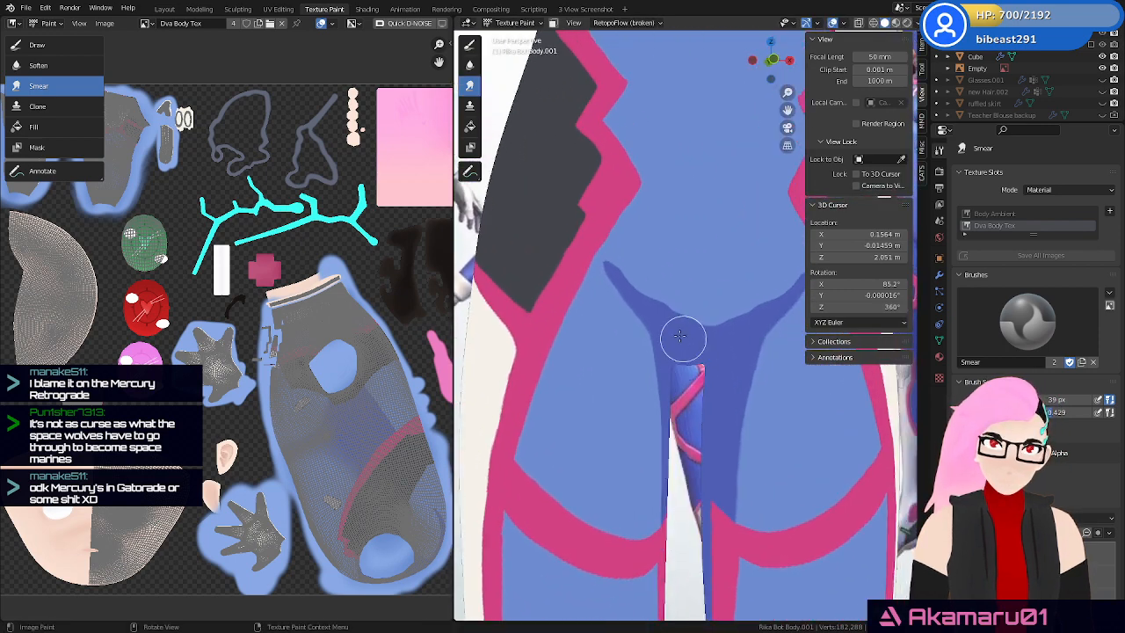
mouse_move(657, 330)
left_mouse_down()
mouse_move(627, 254)
mouse_move(683, 314)
mouse_move(725, 291)
left_mouse_up()
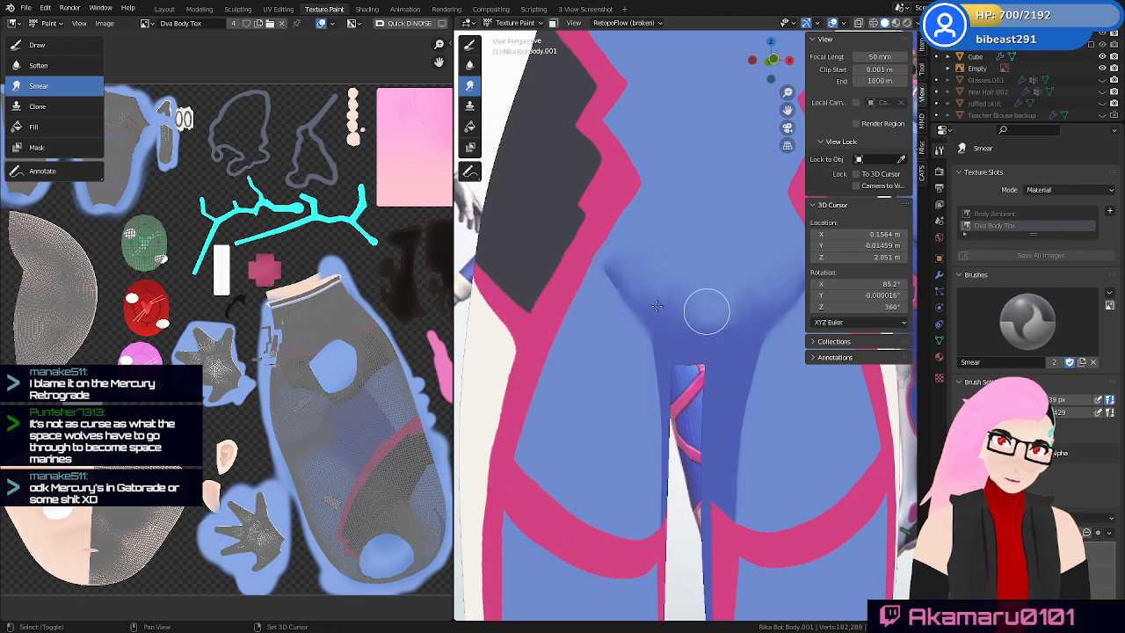
Smear the remaining hard dark blue edges along both hip creases and down the inner thighs into soft gradients
middle_click_drag(657, 306, 533, 327, "shift")
mouse_move(590, 340)
left_mouse_down()
mouse_move(570, 312)
mouse_move(507, 294)
mouse_move(583, 345)
left_mouse_up()
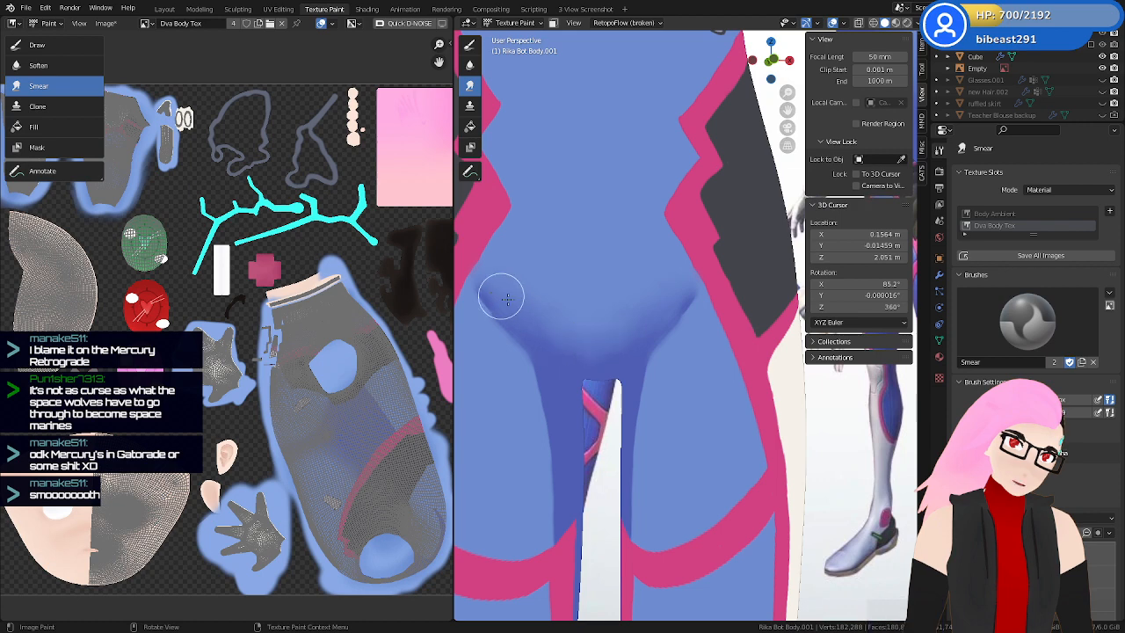
left_click_drag(508, 300, 517, 307)
middle_click_drag(674, 361, 621, 369)
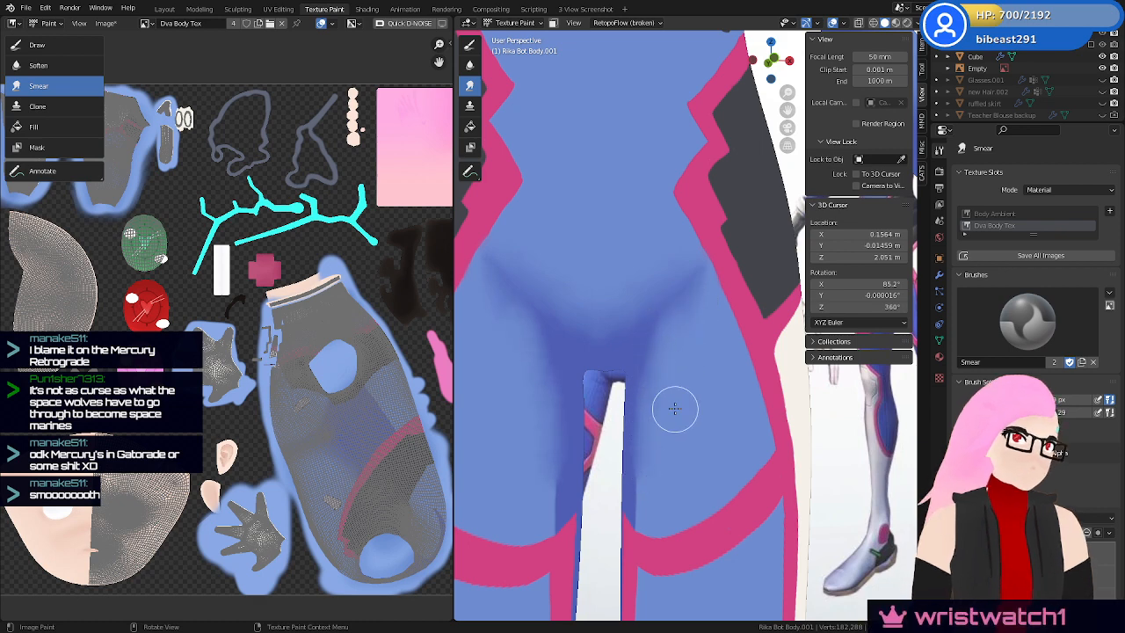
middle_click_drag(674, 408, 709, 404)
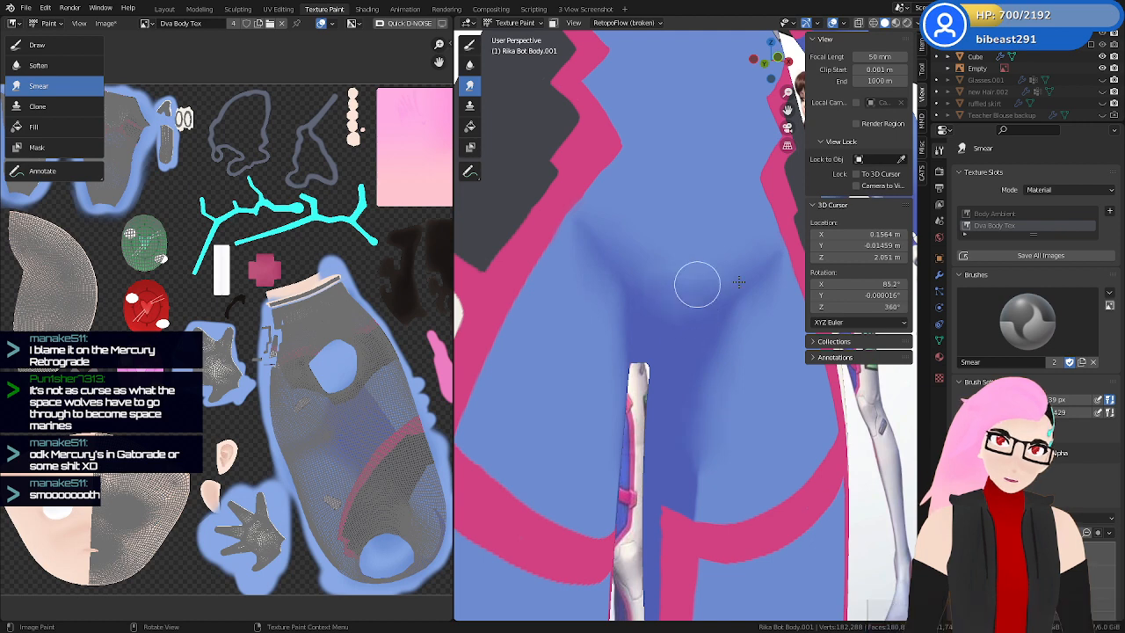
middle_click_drag(678, 261, 475, 321, "shift")
Switch to the Draw brush and save the Dva Body Tex image
left_click(470, 45)
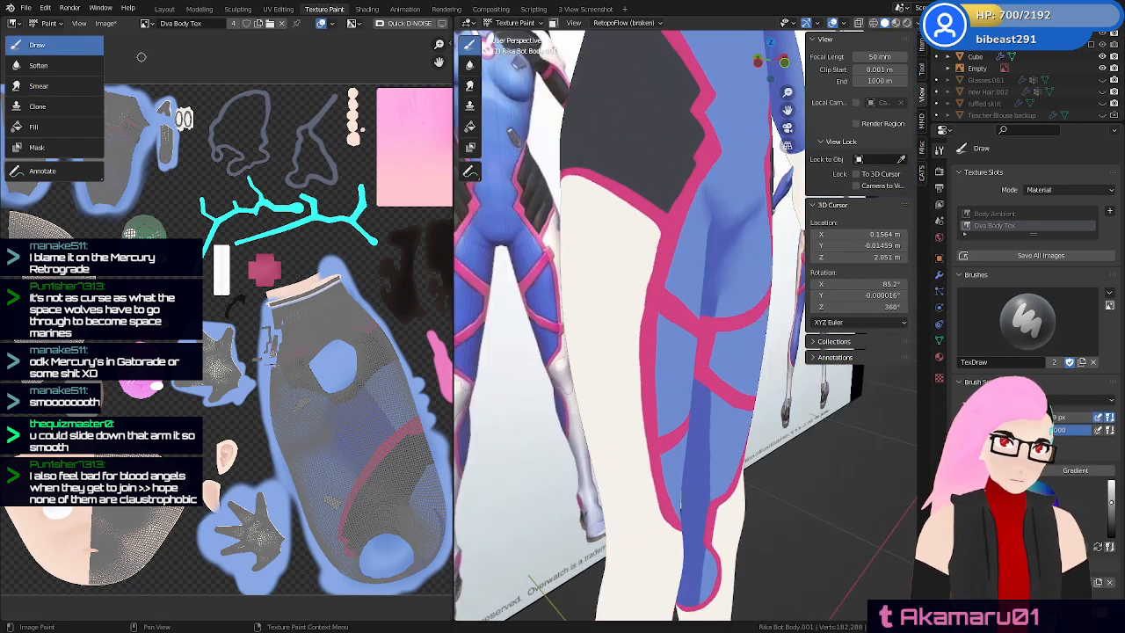
left_click(105, 23)
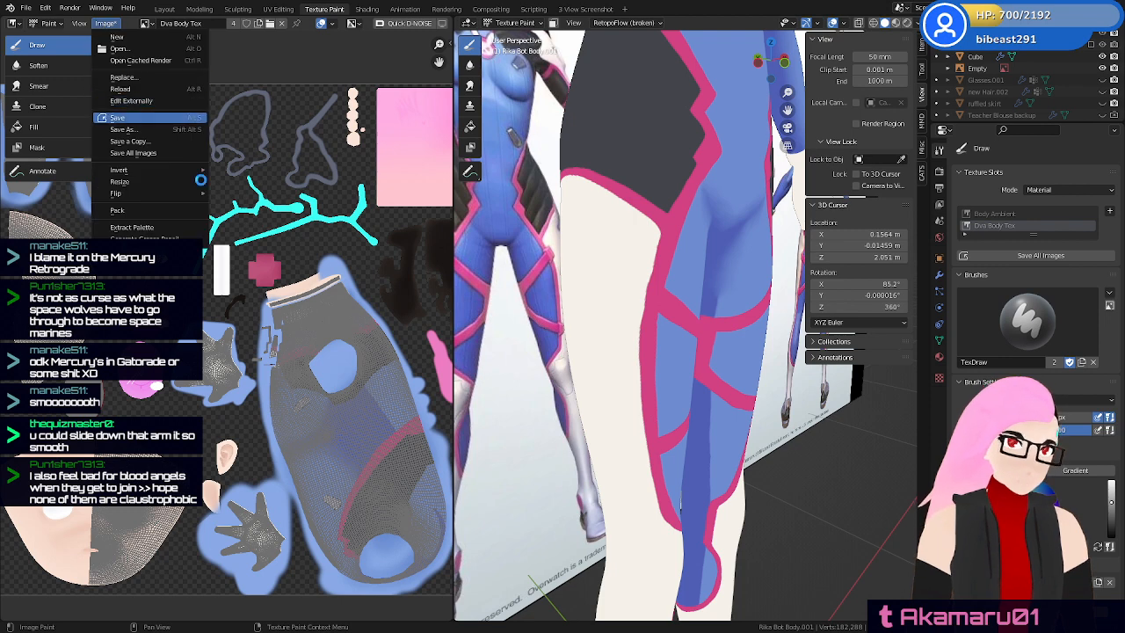
left_click(119, 116)
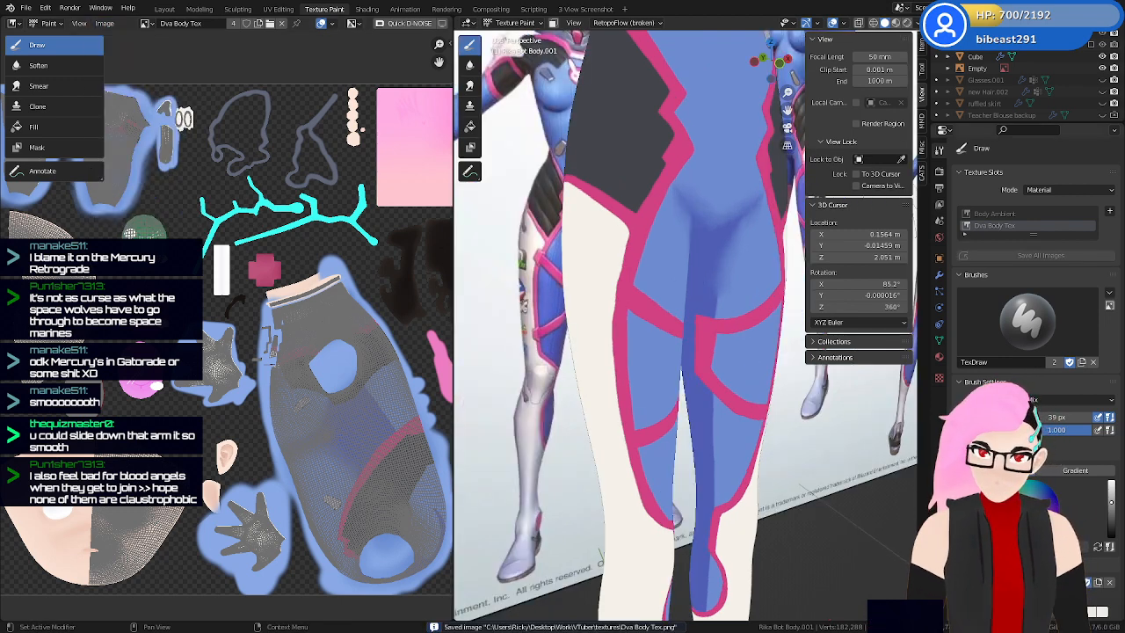
View the legs from behind and turn on X-ray so the front thigh straps show through as a tracing guide
middle_click_drag(601, 348, 650, 318)
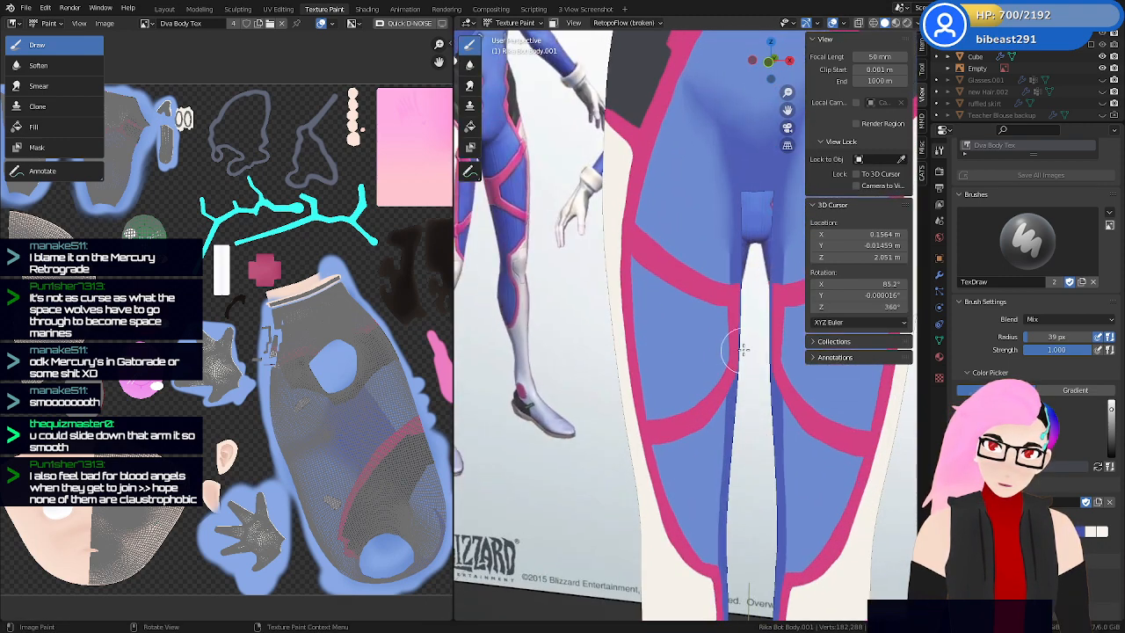
scroll(742, 463, "down", 5)
middle_click_drag(741, 464, 595, 406)
middle_click_drag(668, 387, 739, 369)
scroll(726, 362, "up", 6)
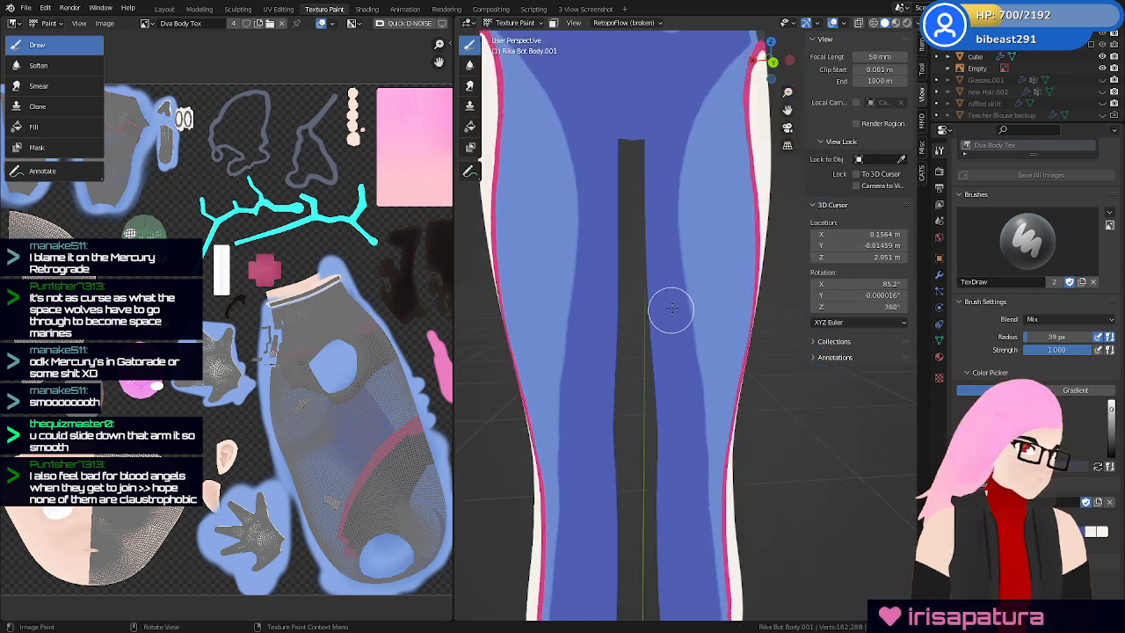
key("alt+z")
middle_click_drag(665, 375, 671, 338)
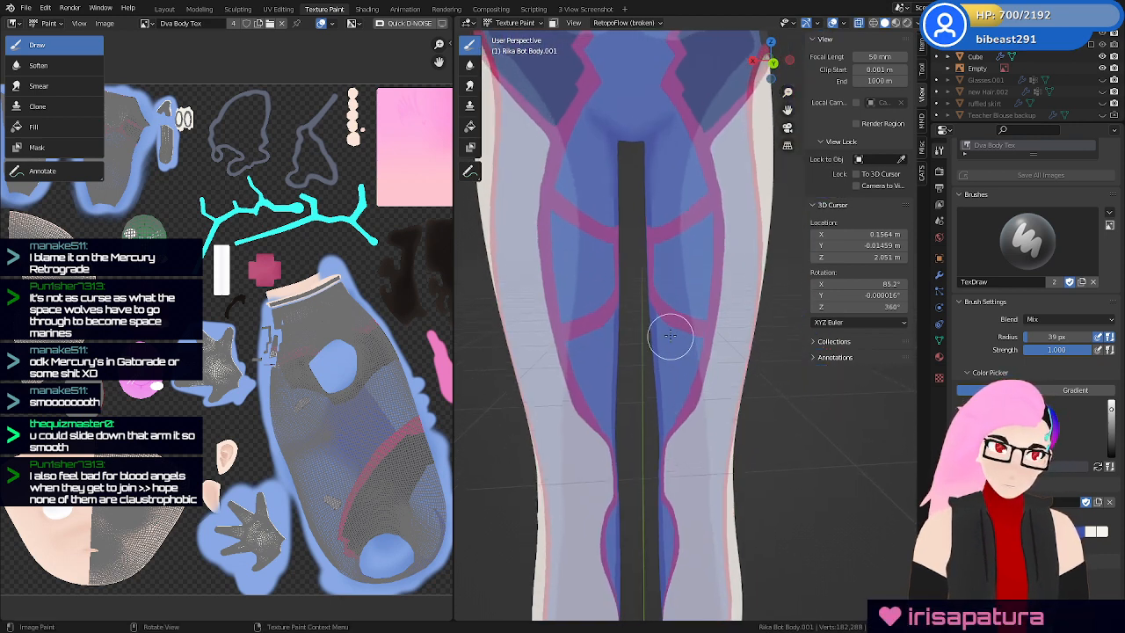
Paint mirrored pink straps on the back of the thighs, tracing the front pattern, and turn X-ray off
key("alt+z")
key("z")
left_click(645, 312)
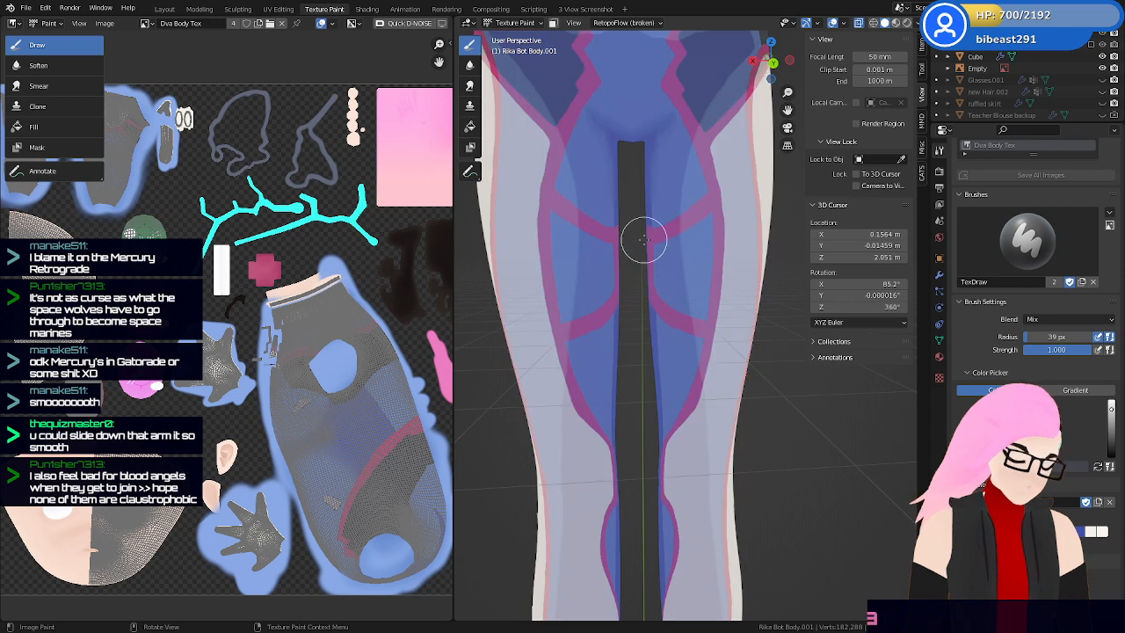
left_click(646, 293)
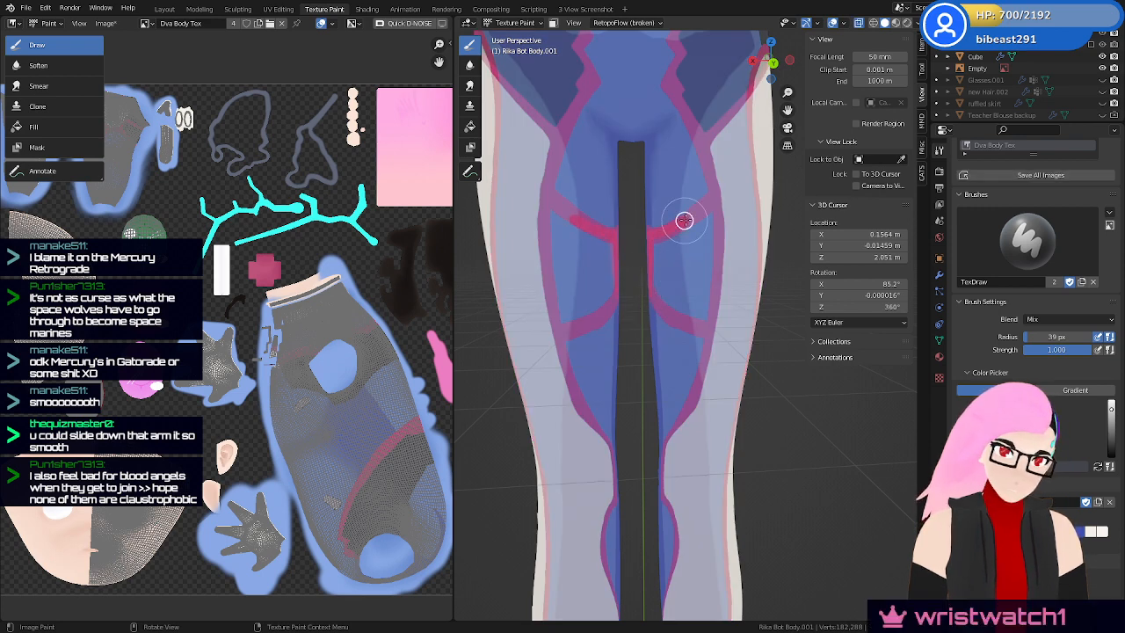
left_click_drag(684, 220, 744, 182)
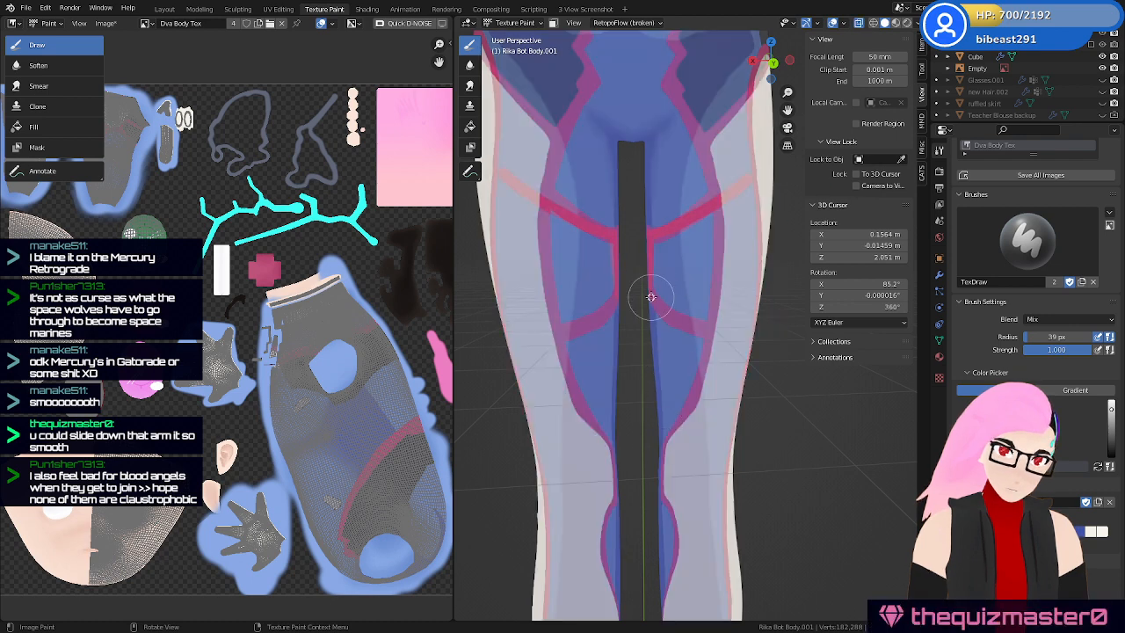
key("alt+z")
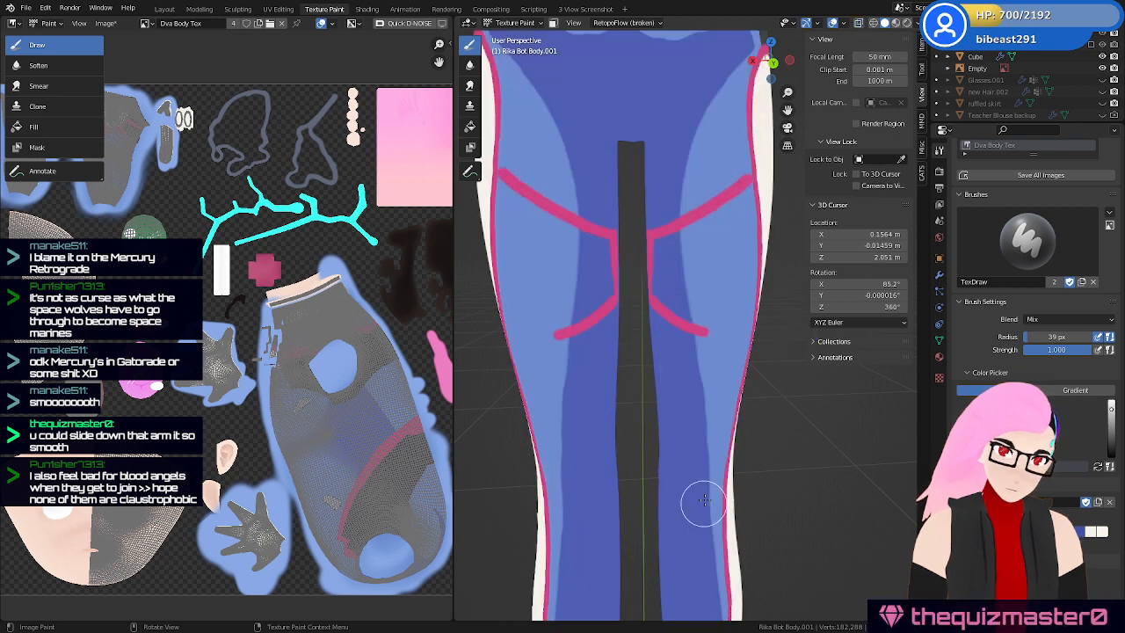
Extend the upper and lower pink straps on the back of the thigh out to the pink outer-leg border
mouse_move(754, 404)
middle_mouse_down()
mouse_move(689, 392)
mouse_move(621, 259)
mouse_move(645, 323)
middle_mouse_up()
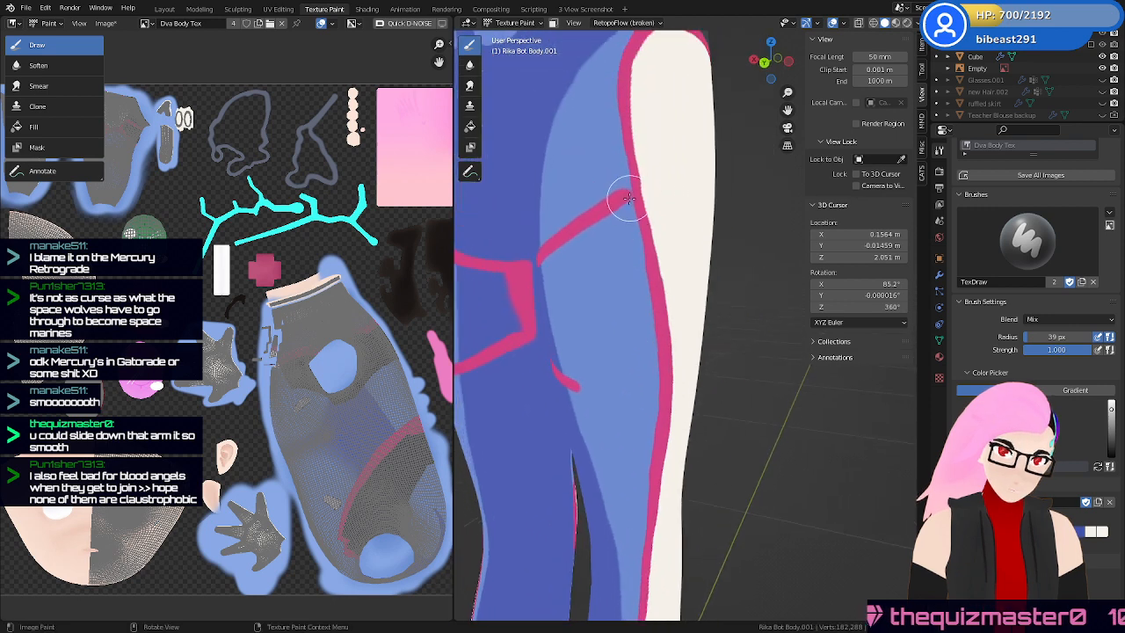
left_click_drag(625, 197, 626, 191)
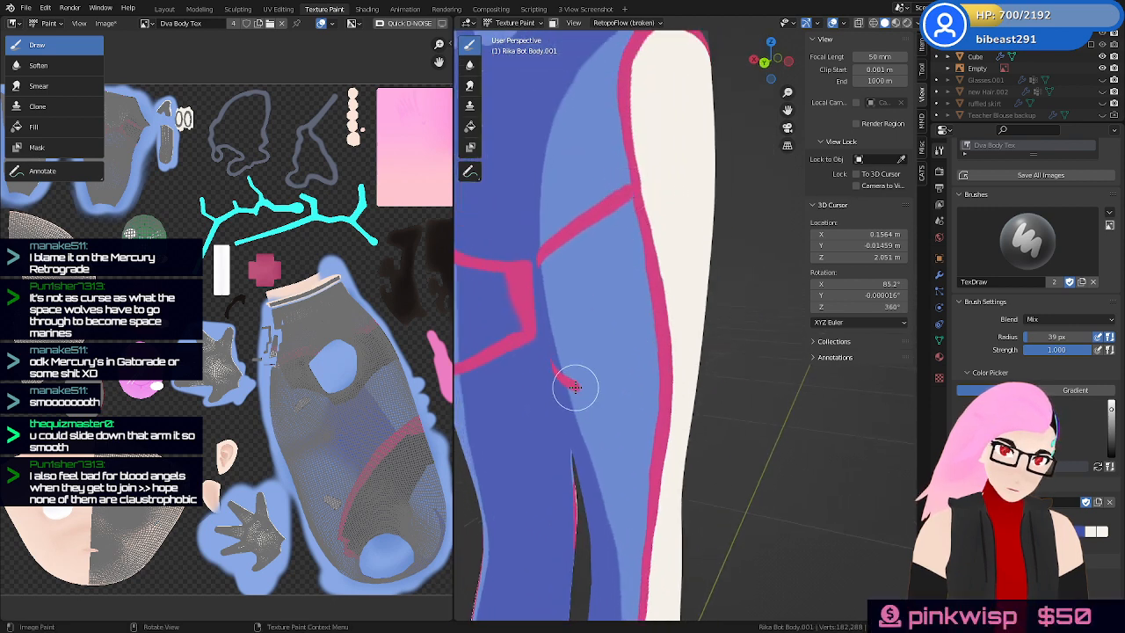
left_click_drag(575, 385, 605, 404)
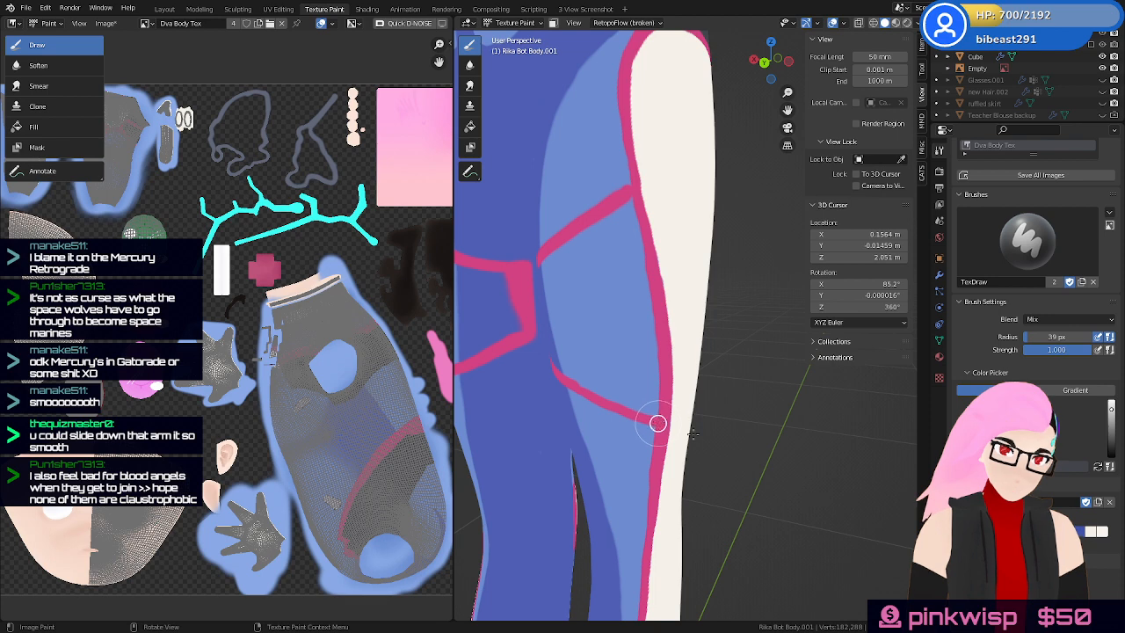
scroll(719, 443, "up", 1)
middle_click_drag(665, 464, 713, 397, "shift")
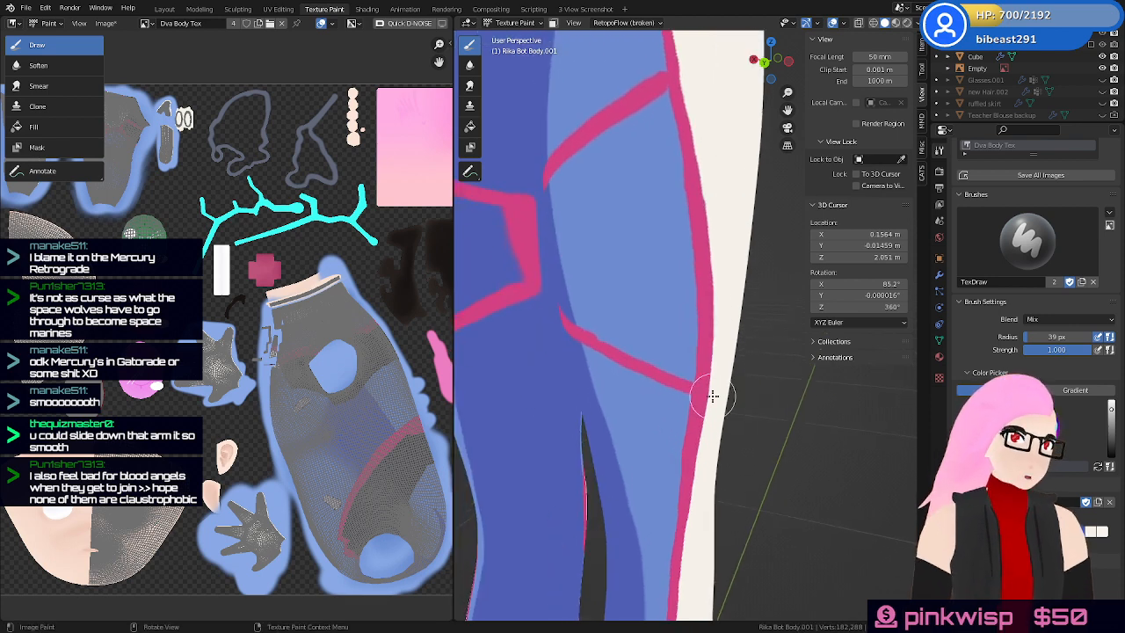
Thicken the lower pink strap across the back of the thigh and widen the upper strap where it meets the outer border
mouse_move(658, 343)
middle_mouse_down()
mouse_move(670, 349)
mouse_move(645, 333)
middle_mouse_up()
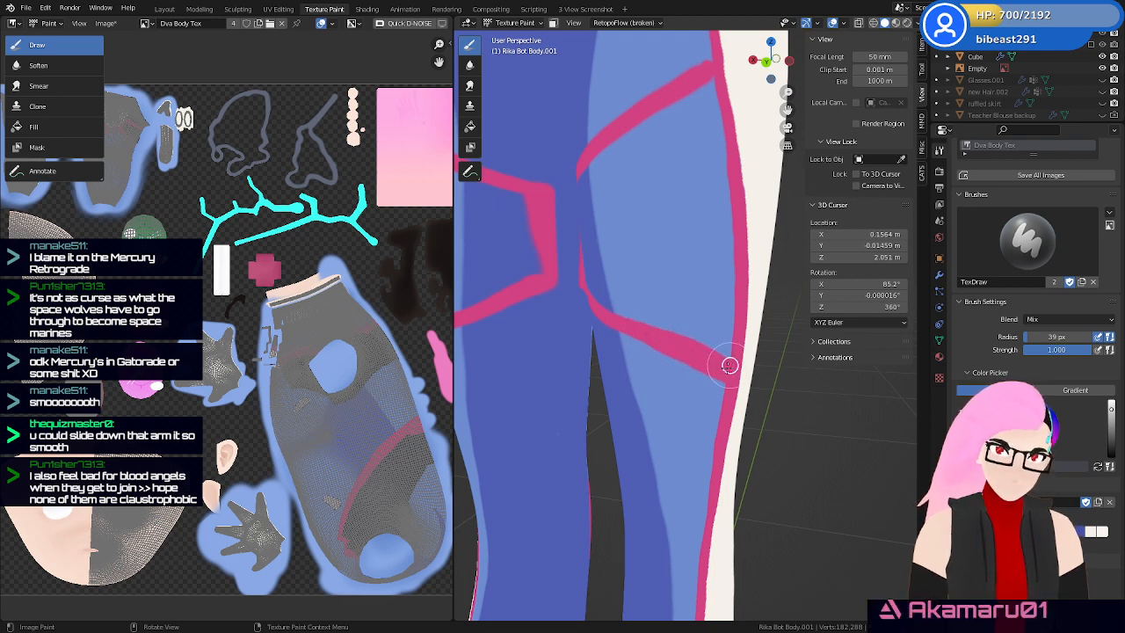
middle_click_drag(729, 365, 625, 321)
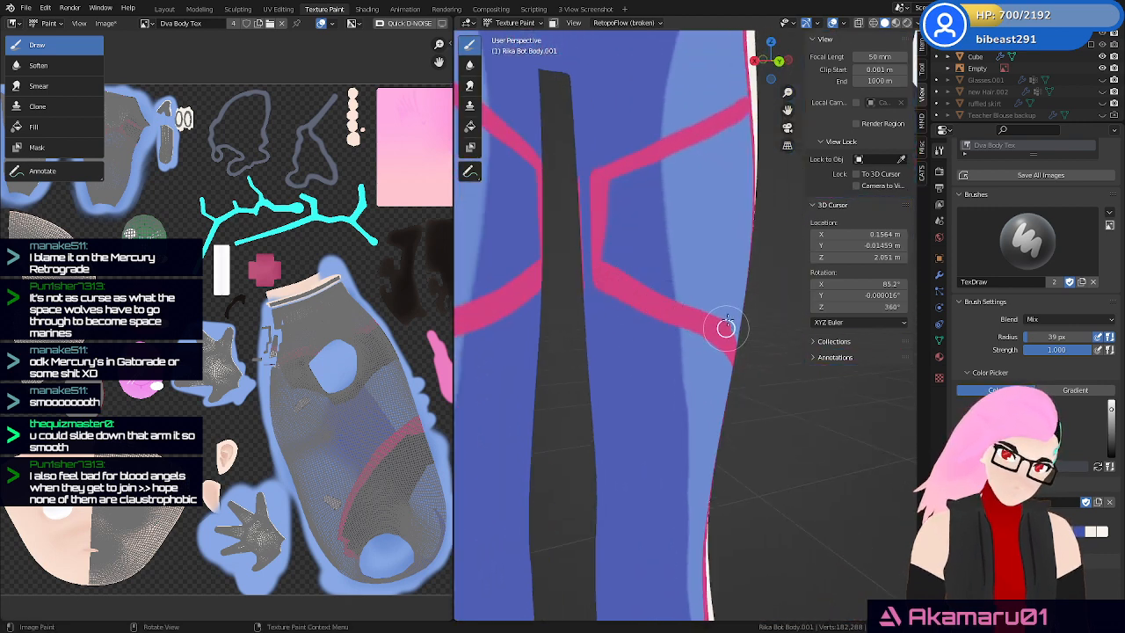
middle_click_drag(724, 326, 563, 354)
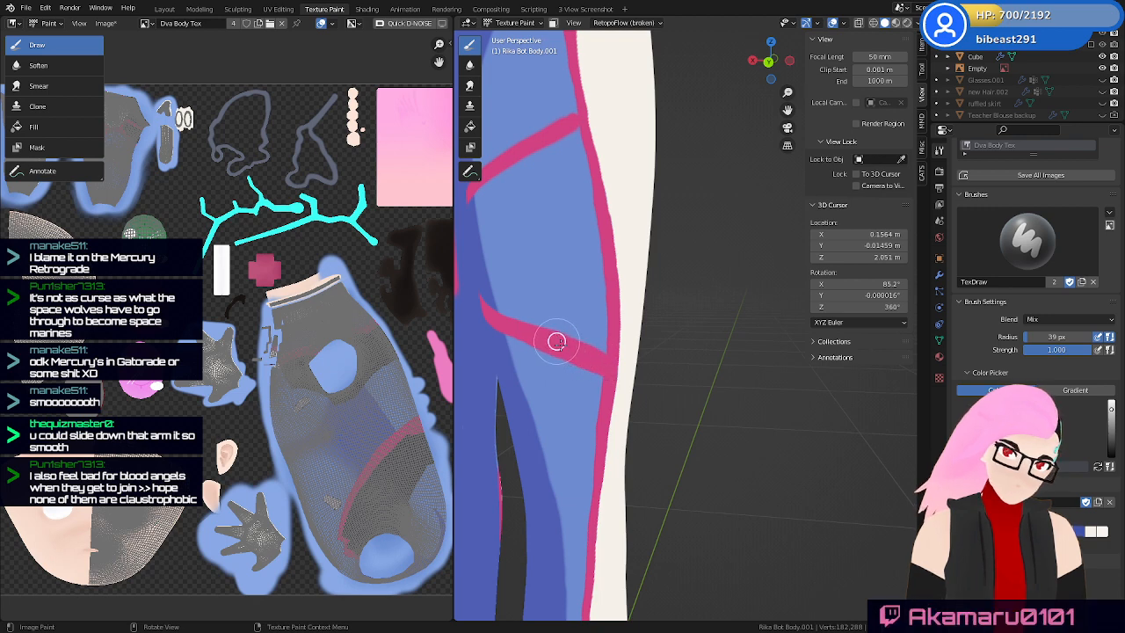
middle_click_drag(557, 341, 588, 339)
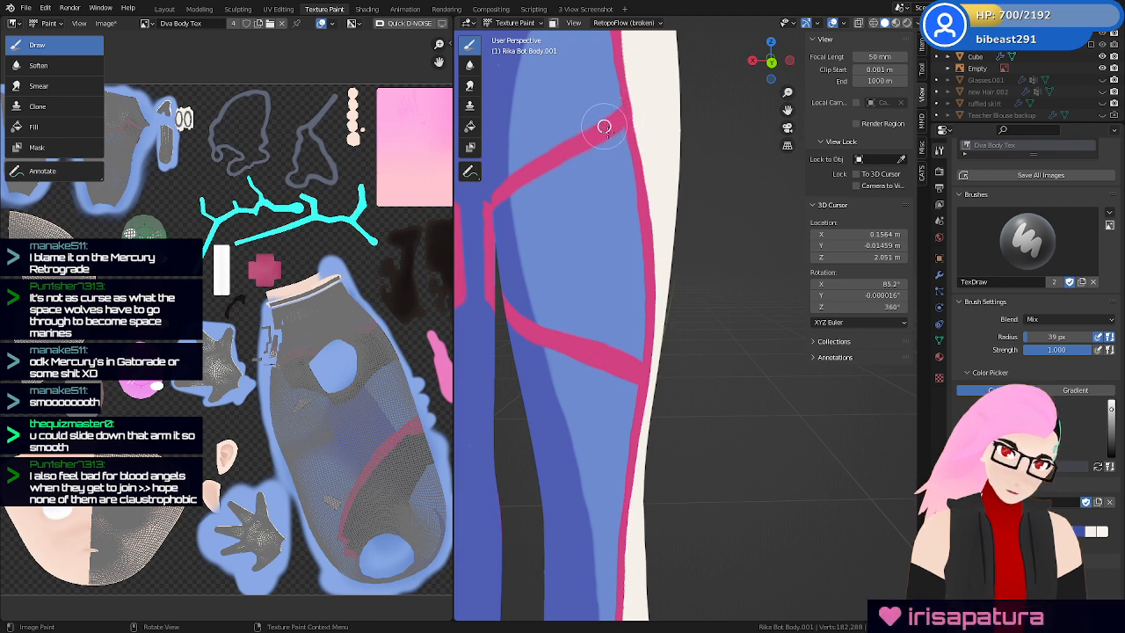
Join the front and back thigh straps along the inner thigh and fill the blue gap between them with pink
middle_click_drag(624, 141, 683, 128)
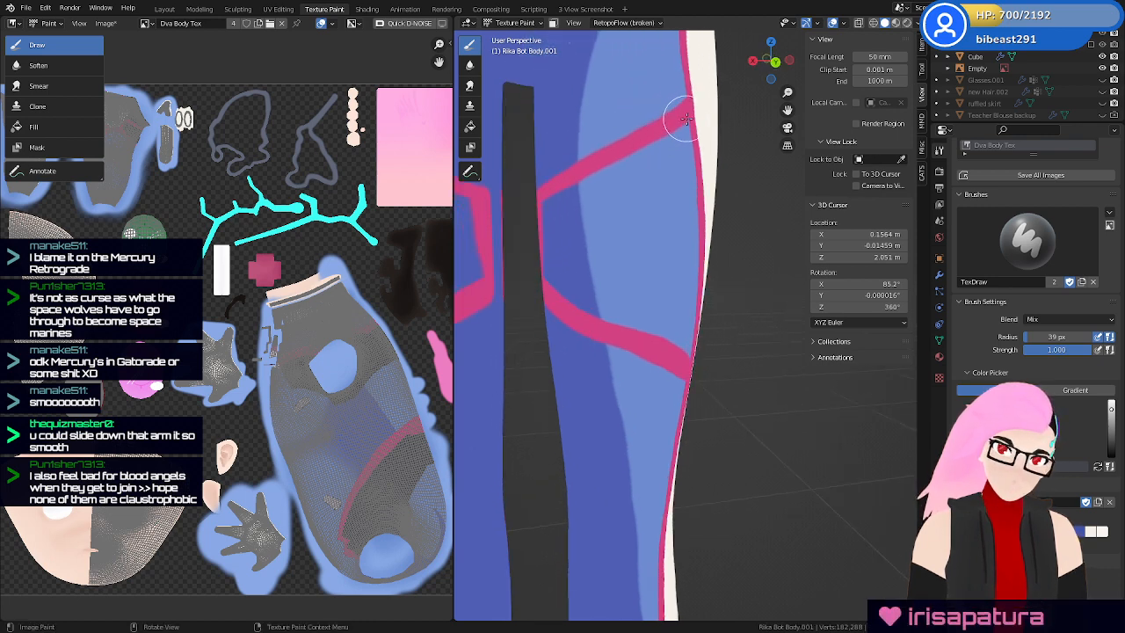
mouse_move(625, 241)
middle_mouse_down()
mouse_move(655, 261)
mouse_move(678, 252)
mouse_move(648, 269)
mouse_move(698, 203)
middle_mouse_up()
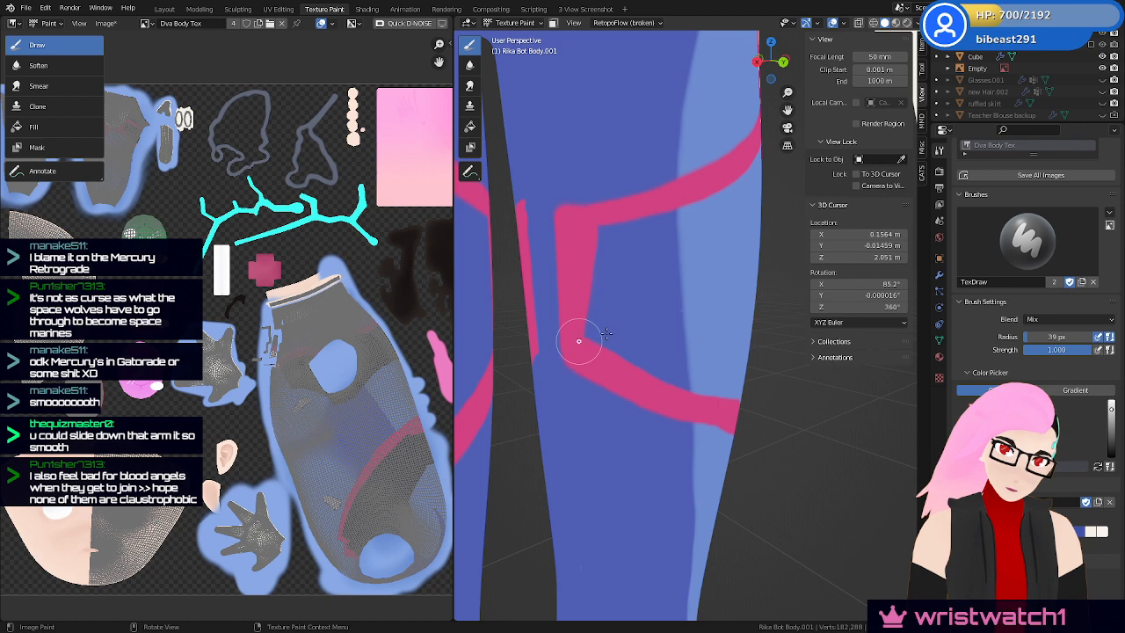
middle_click_drag(573, 269, 550, 234)
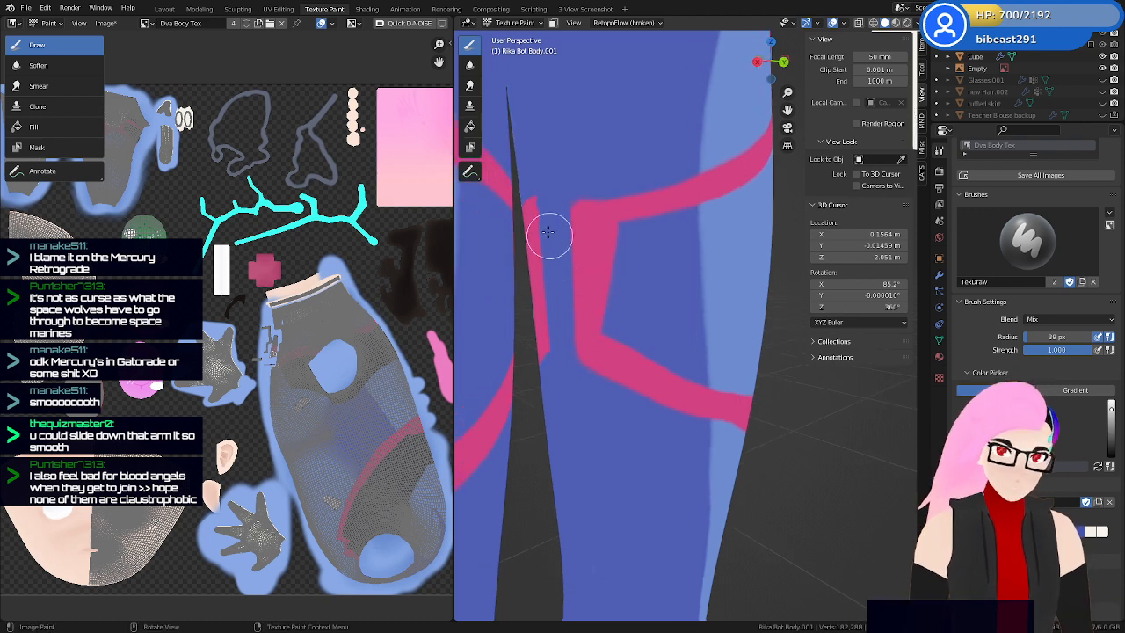
left_click_drag(528, 196, 608, 211)
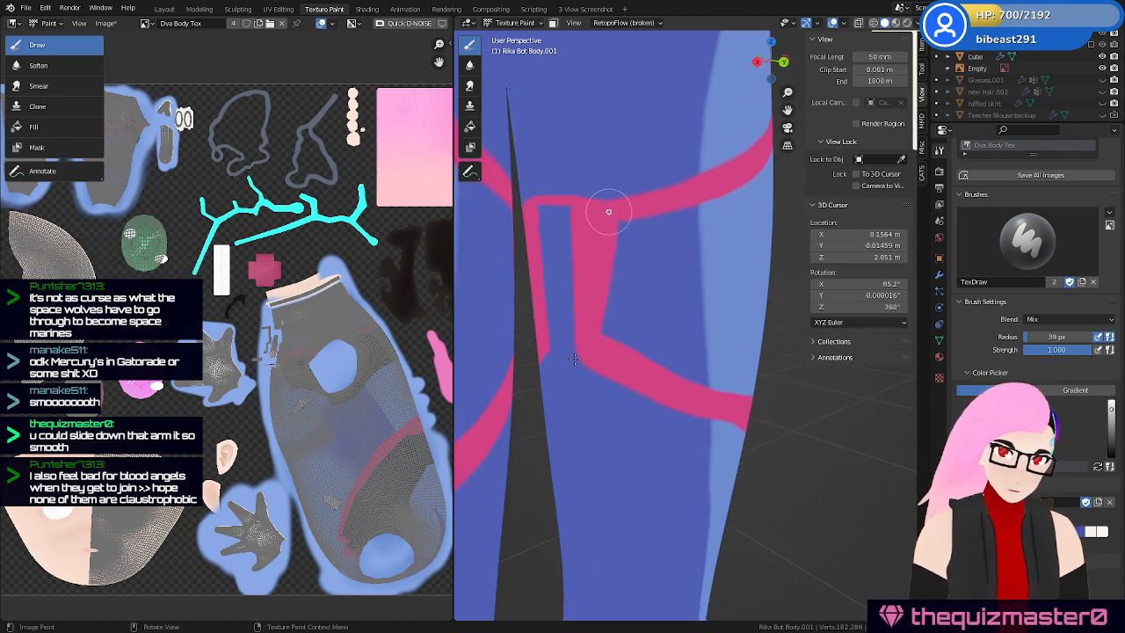
mouse_move(608, 210)
middle_mouse_down()
mouse_move(590, 274)
mouse_move(611, 283)
mouse_move(587, 285)
middle_mouse_up()
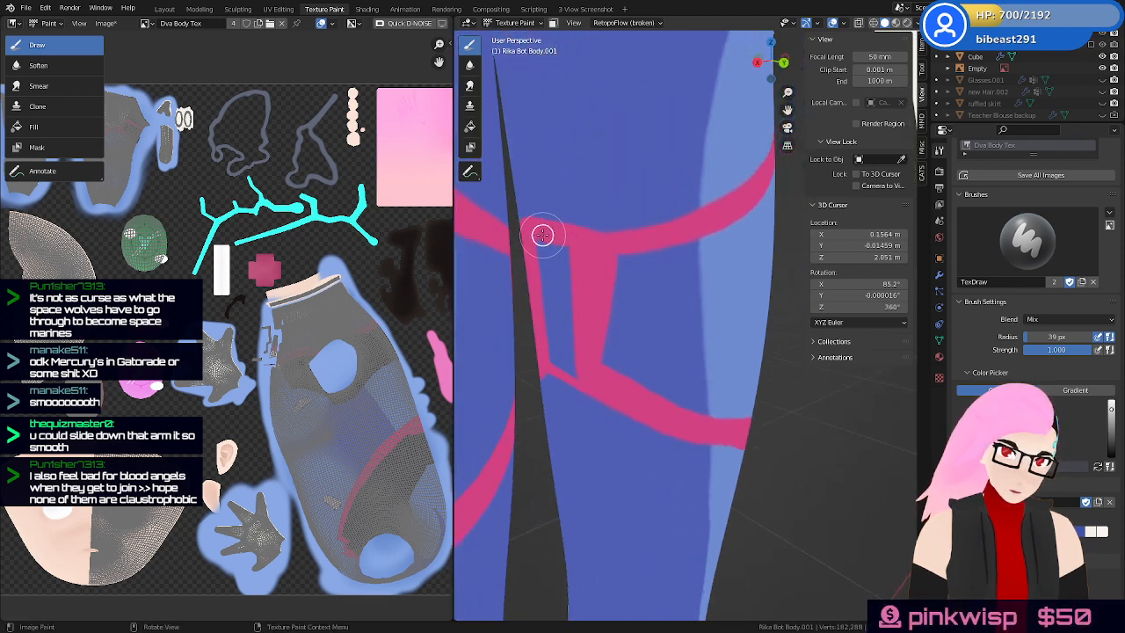
mouse_move(567, 253)
left_mouse_down()
mouse_move(565, 364)
mouse_move(568, 330)
left_mouse_up()
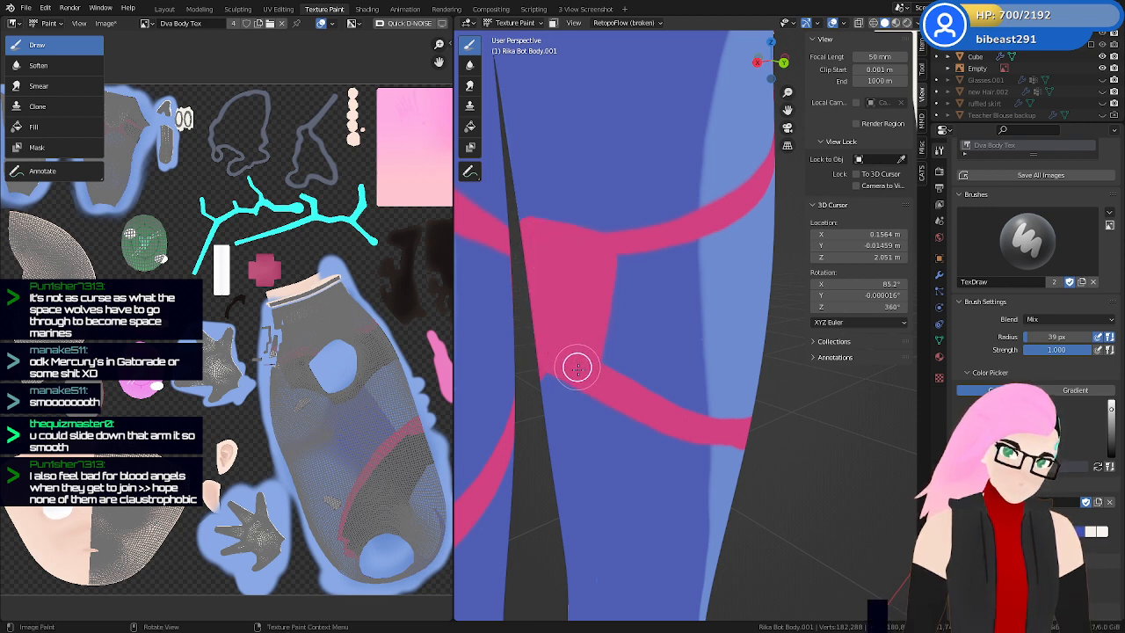
Save the Blender file and the painted body texture image, and switch to the Smear brush
key("ctrl+s")
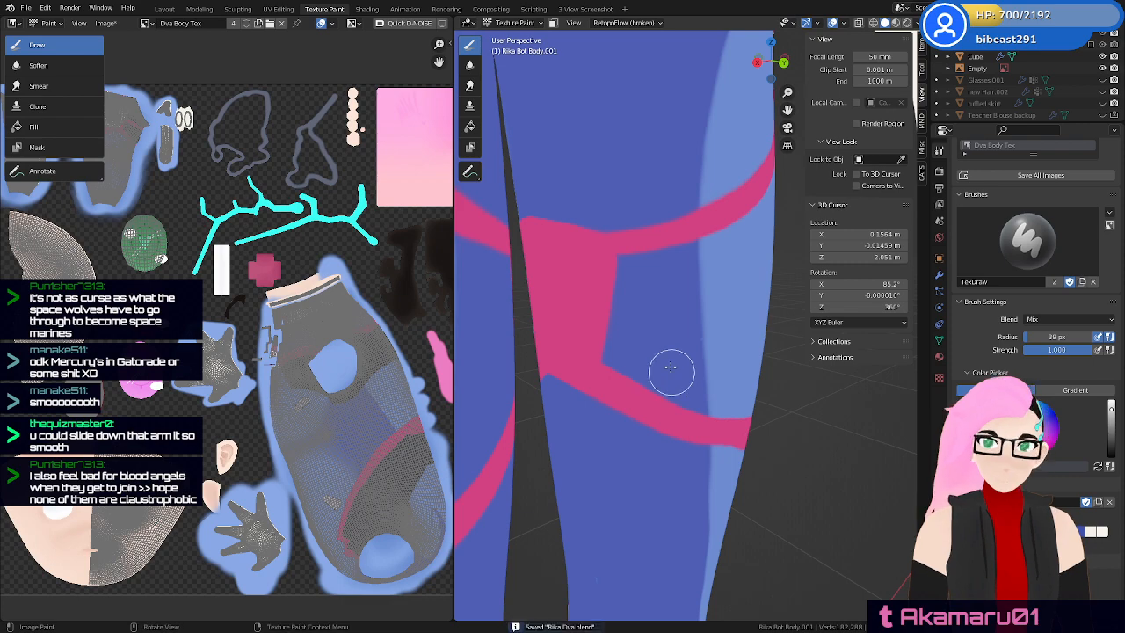
middle_click_drag(671, 372, 741, 391)
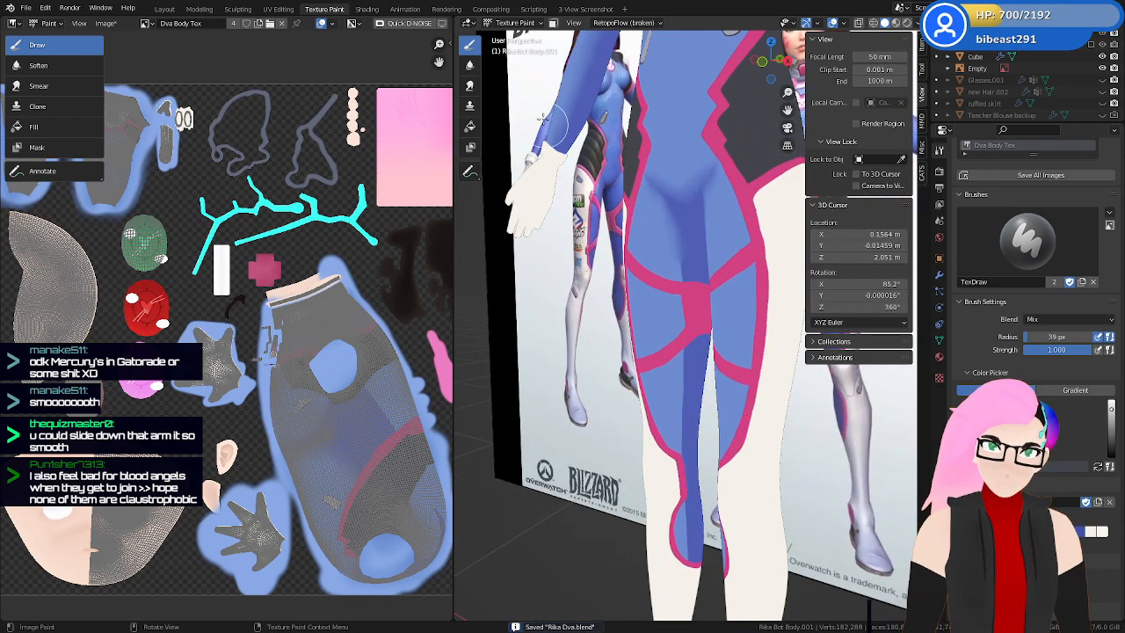
left_click(469, 87)
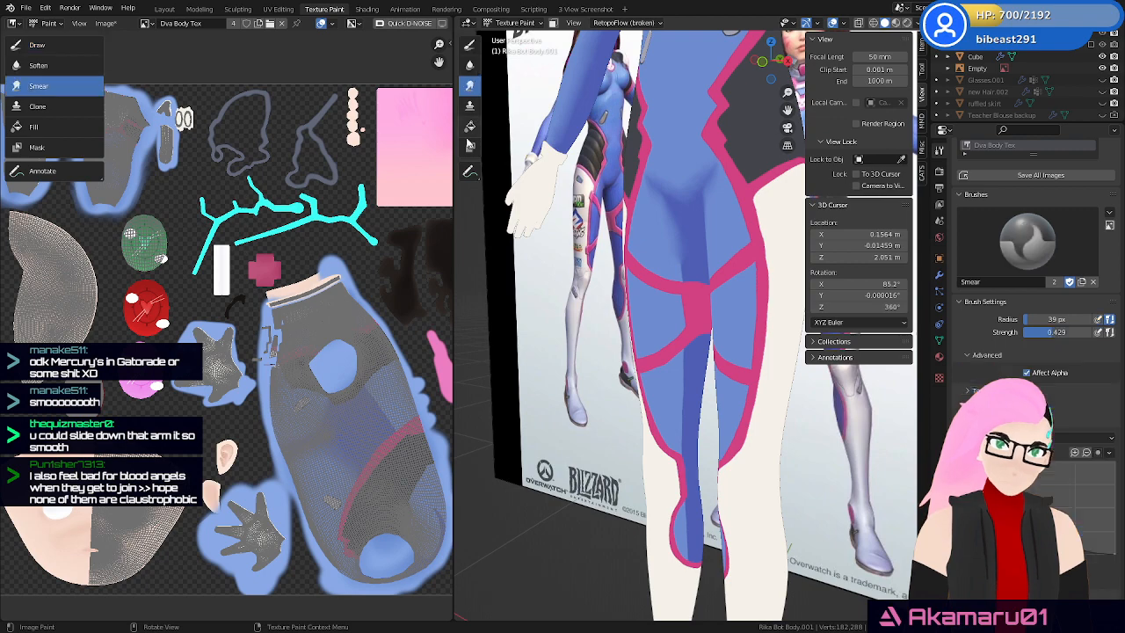
left_click(105, 23)
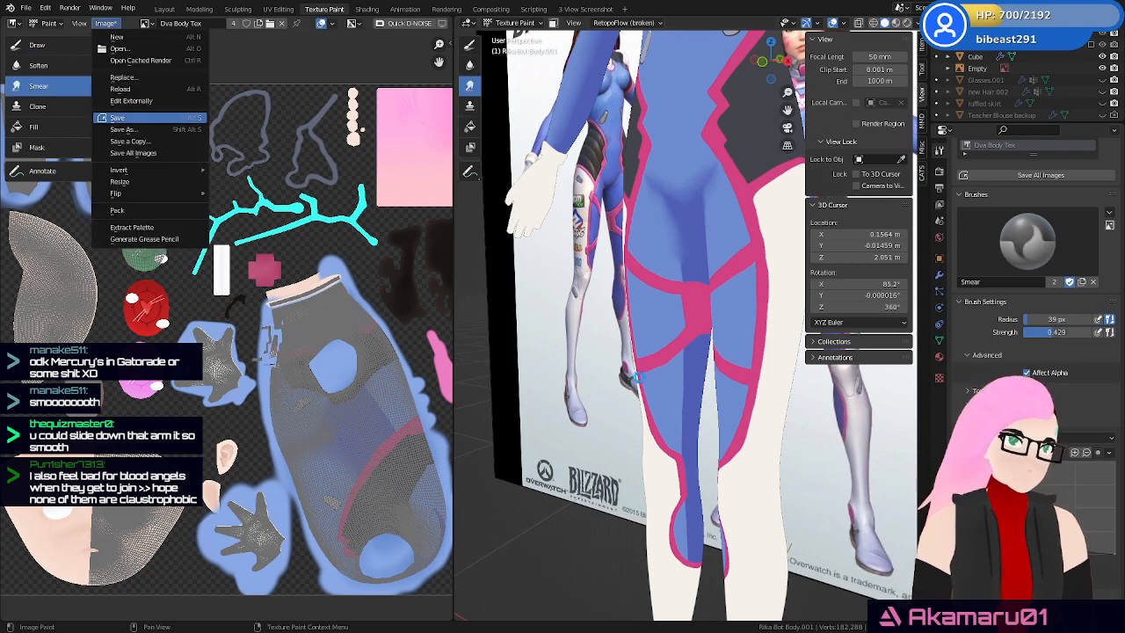
Smear the hard edge between dark and light blue just above the upper pink strap on the inner thigh
middle_click_drag(579, 358, 655, 287)
scroll(667, 334, "up", 4)
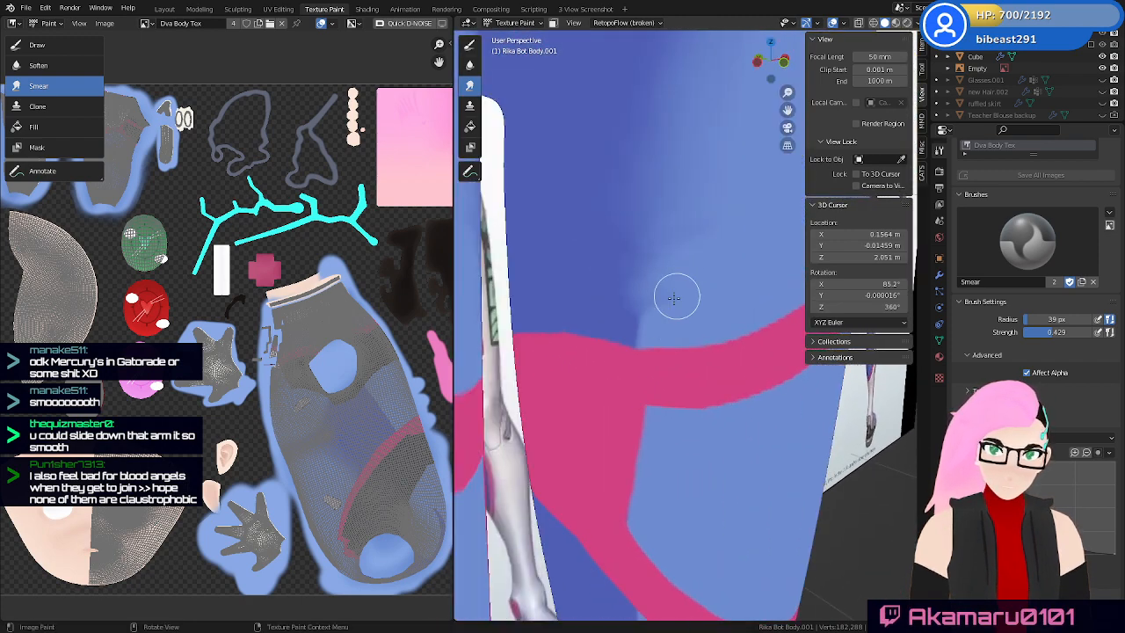
left_click_drag(652, 325, 628, 316)
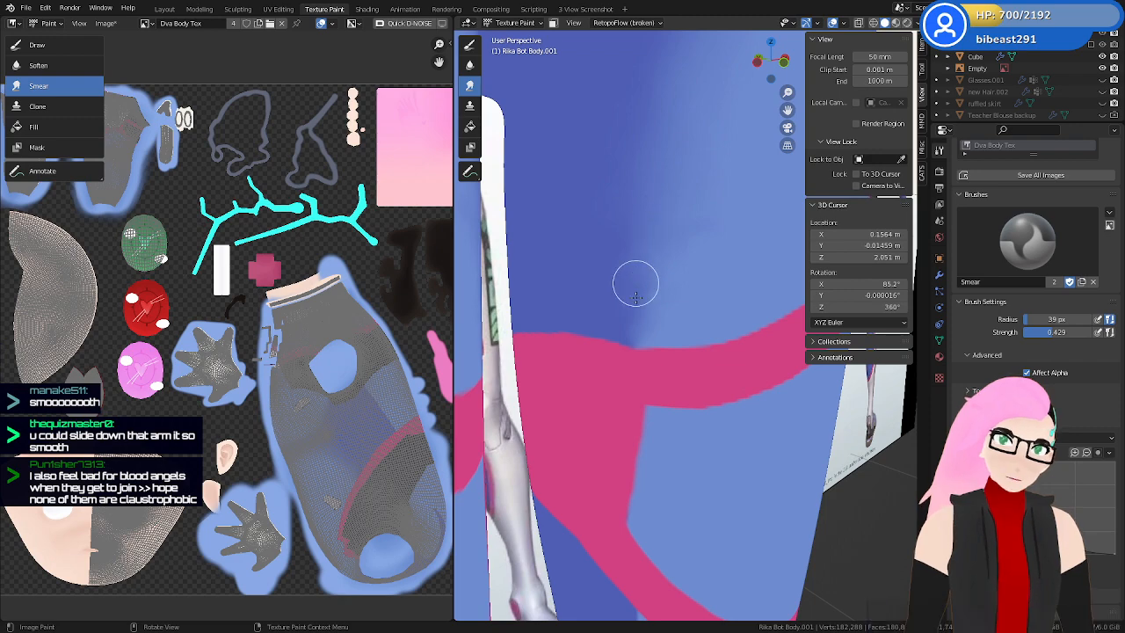
Smear the upper part of the hard blue shading edge directly below the pink strap junction on the front inner thigh
scroll(646, 387, "down", 12)
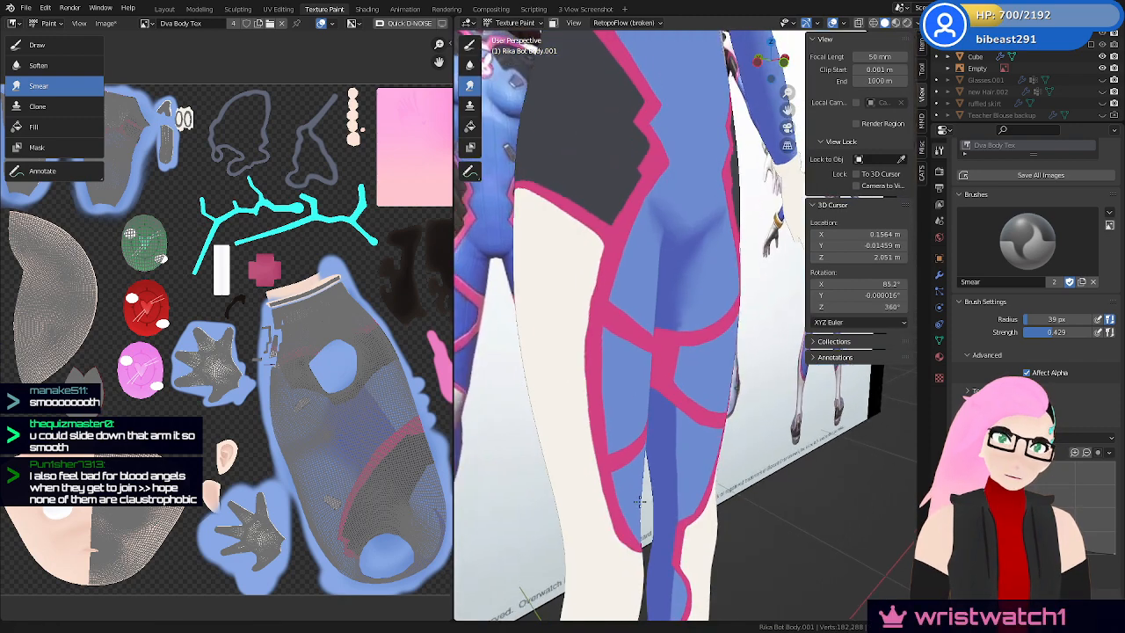
middle_click_drag(677, 400, 626, 417)
scroll(630, 331, "up", 6)
middle_click_drag(630, 331, 691, 354)
middle_click_drag(603, 358, 686, 357, "shift")
scroll(674, 309, "up", 5)
scroll(684, 333, "up", 3)
middle_click_drag(669, 331, 691, 356, "shift")
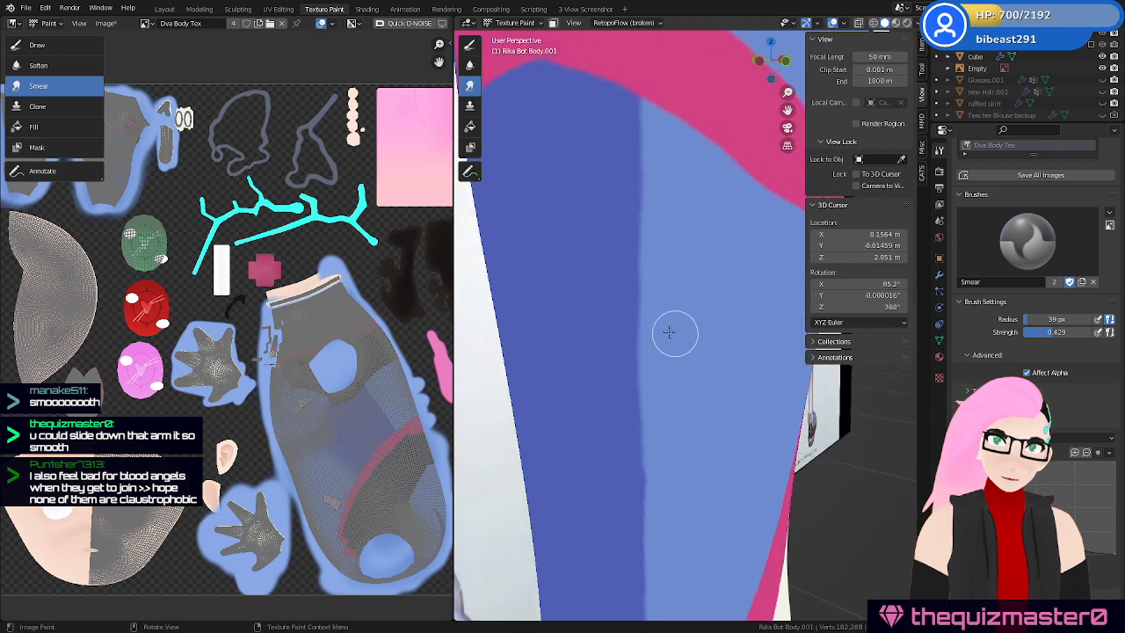
scroll(659, 334, "down", 1)
mouse_move(659, 334)
left_mouse_down()
mouse_move(649, 331)
mouse_move(668, 253)
mouse_move(648, 176)
left_mouse_up()
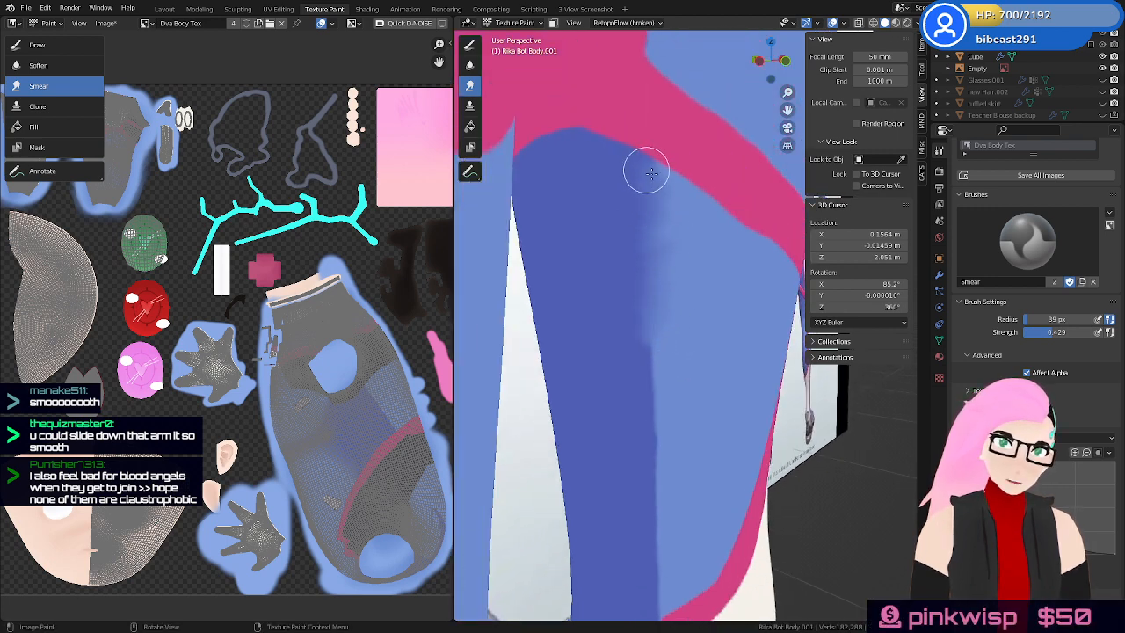
Enlarge the smear brush to a 60 px radius and blend the blue edge down the inner leg to the pink border corner
middle_click_drag(653, 284, 678, 322)
key("f")
left_click(665, 293)
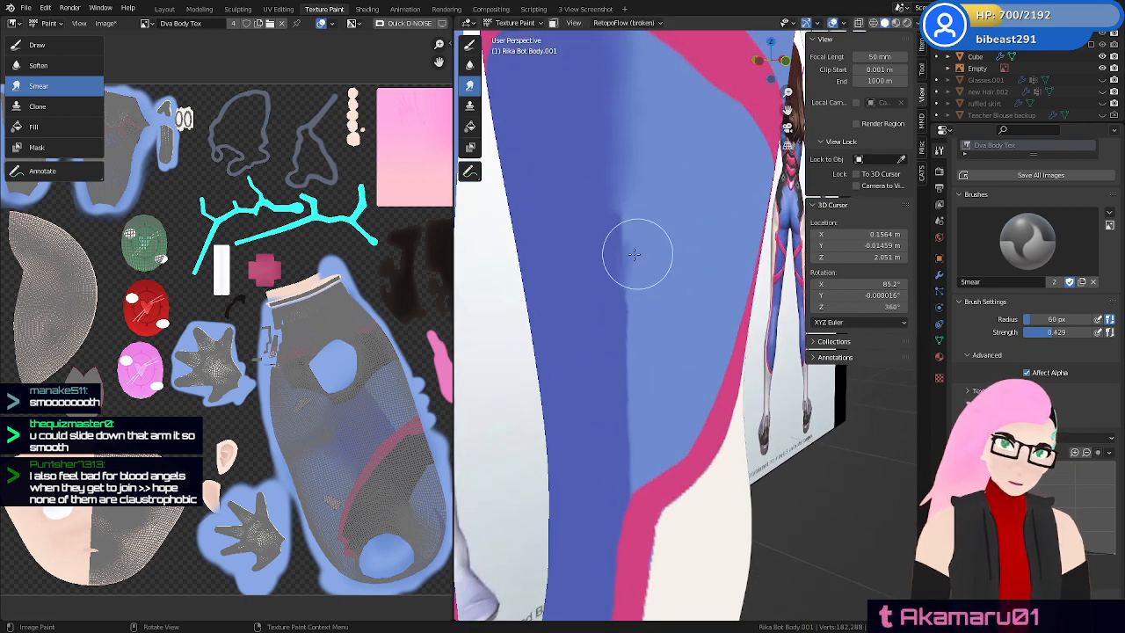
left_click_drag(637, 258, 629, 466)
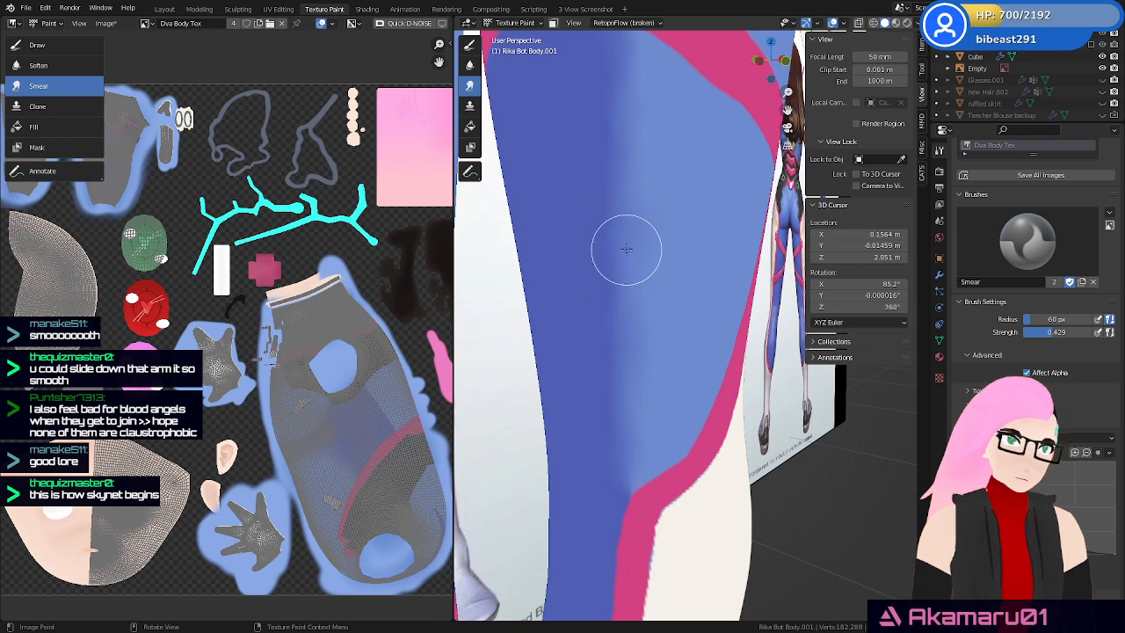
middle_click_drag(673, 345, 688, 315)
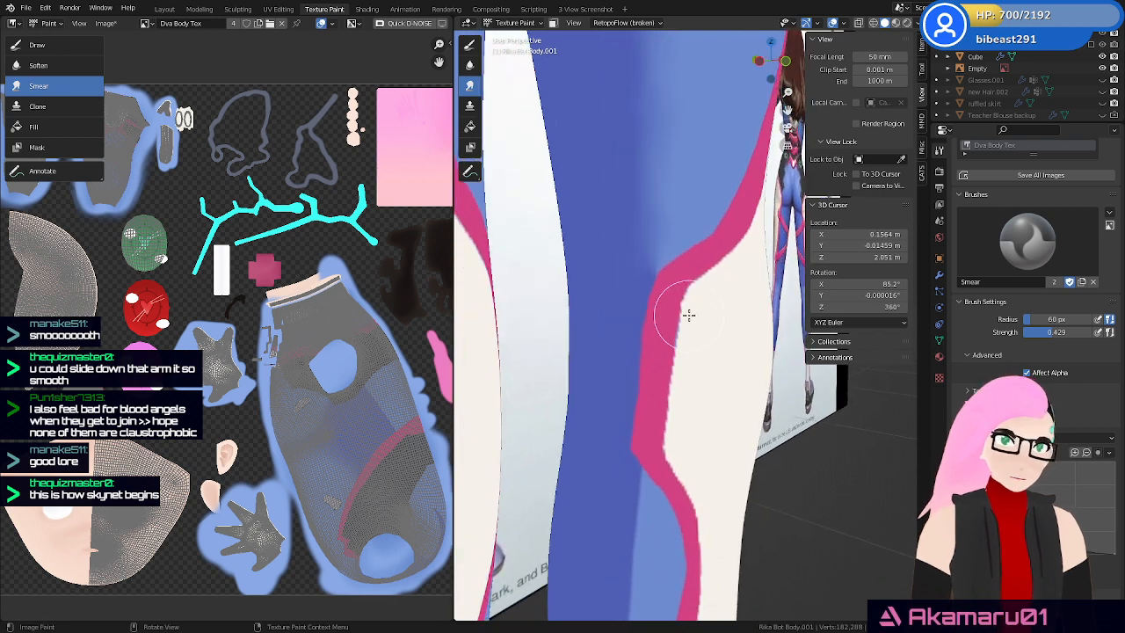
middle_click_drag(639, 341, 640, 297, "ctrl")
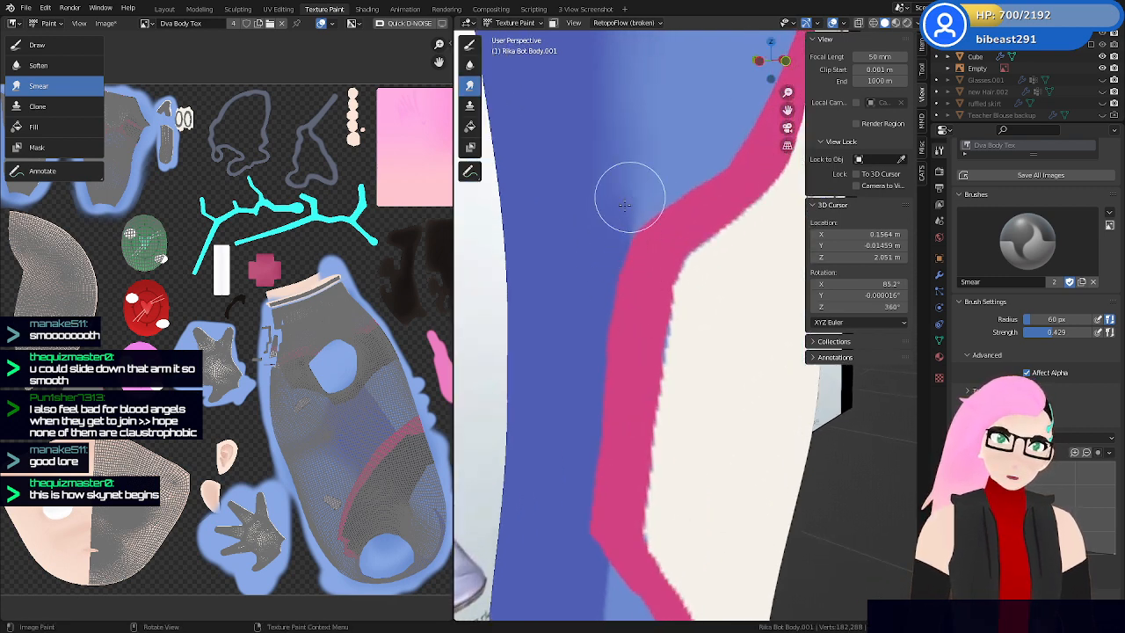
left_click_drag(639, 279, 628, 124)
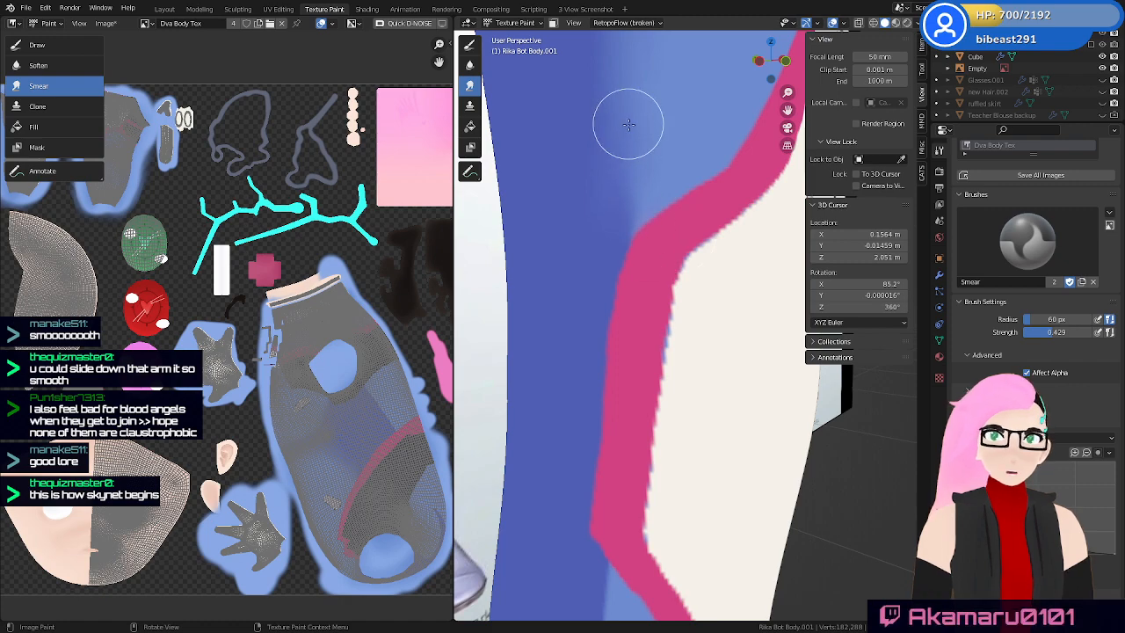
Smear the blue shading edge in the rounded lower-leg panel, reducing the brush radius to 30 px for its lower tip
middle_click_drag(645, 308, 633, 219, "ctrl")
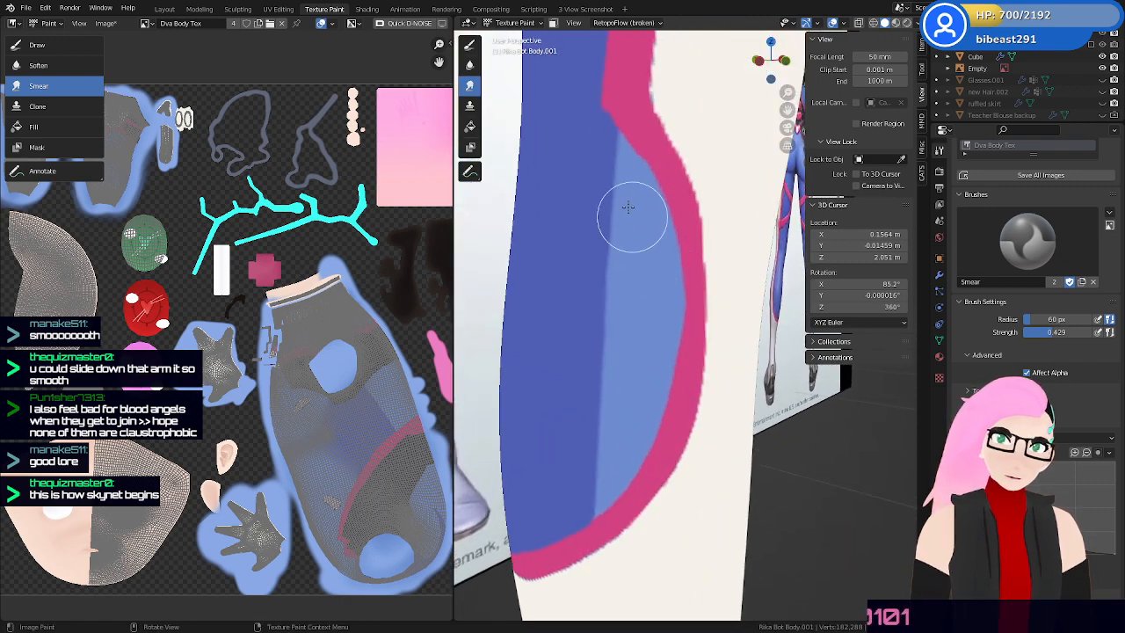
mouse_move(610, 150)
left_mouse_down()
mouse_move(603, 143)
mouse_move(615, 213)
mouse_move(610, 299)
mouse_move(581, 331)
mouse_move(602, 461)
left_mouse_up()
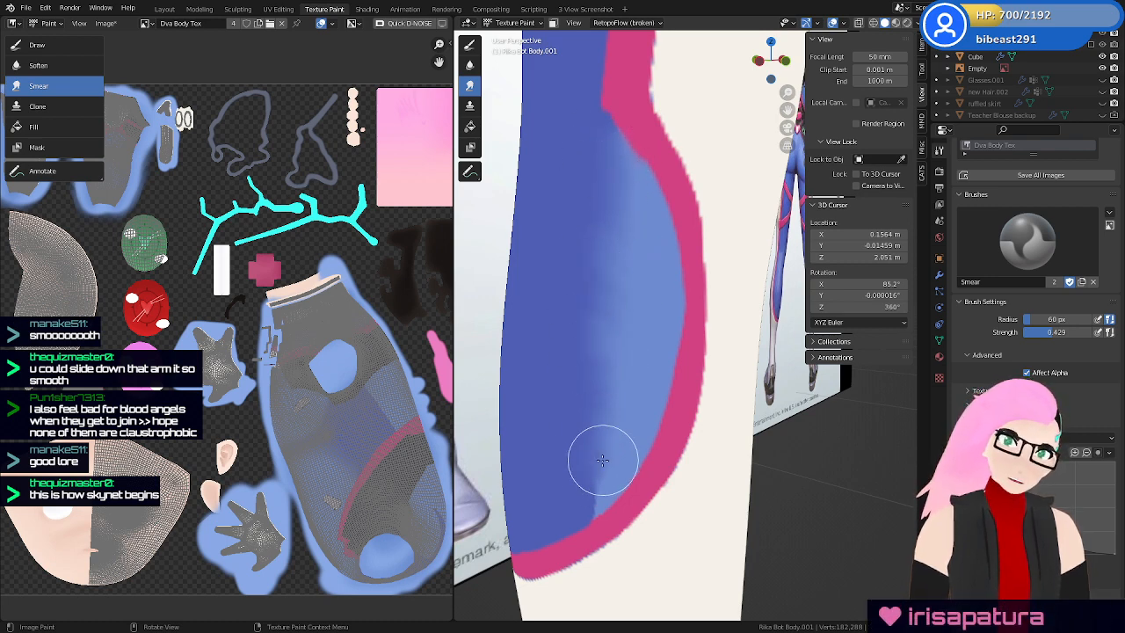
mouse_move(603, 382)
left_mouse_down()
mouse_move(618, 225)
mouse_move(600, 146)
mouse_move(601, 269)
left_mouse_up()
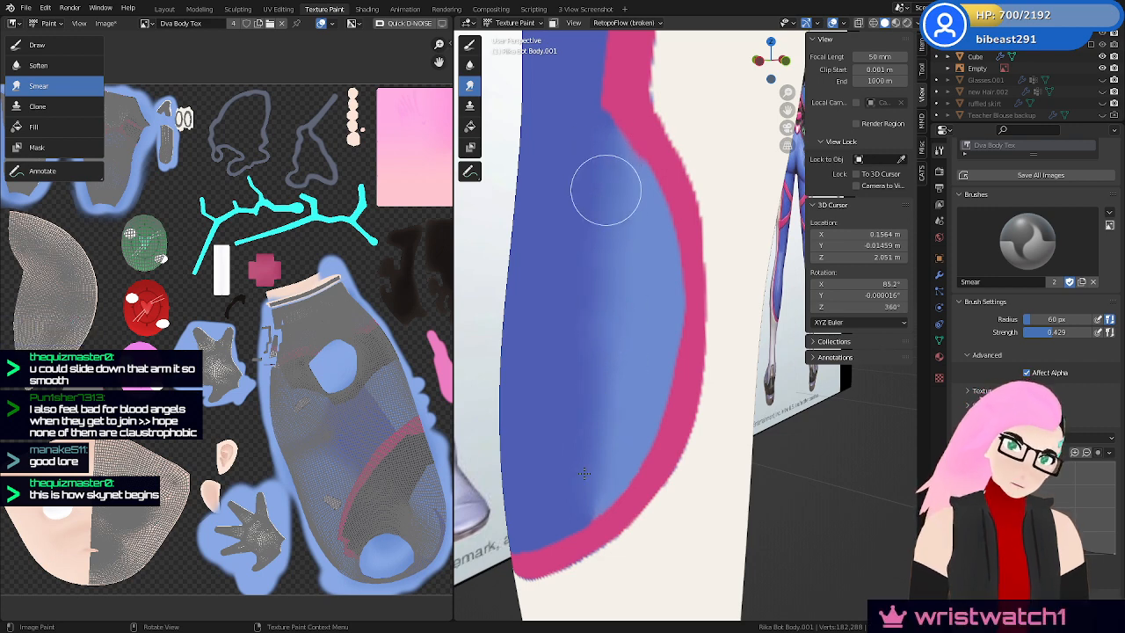
middle_click_drag(603, 461, 608, 437, "shift")
key("f")
left_click(589, 445)
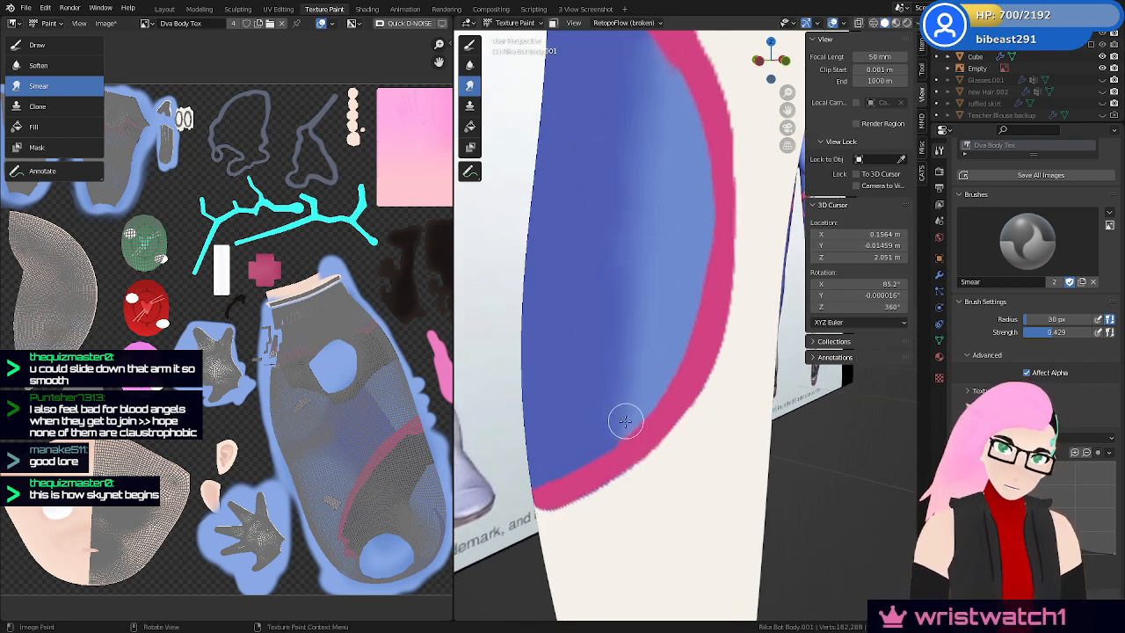
Smear the blue shading edge on the back of the lower leg, enlarging the brush radius to 58 px
middle_click_drag(672, 347, 801, 389, "ctrl")
middle_click_drag(798, 344, 700, 457, "shift")
middle_click_drag(734, 334, 678, 250)
middle_click_drag(648, 371, 689, 350, "ctrl")
middle_click_drag(676, 475, 644, 392, "shift")
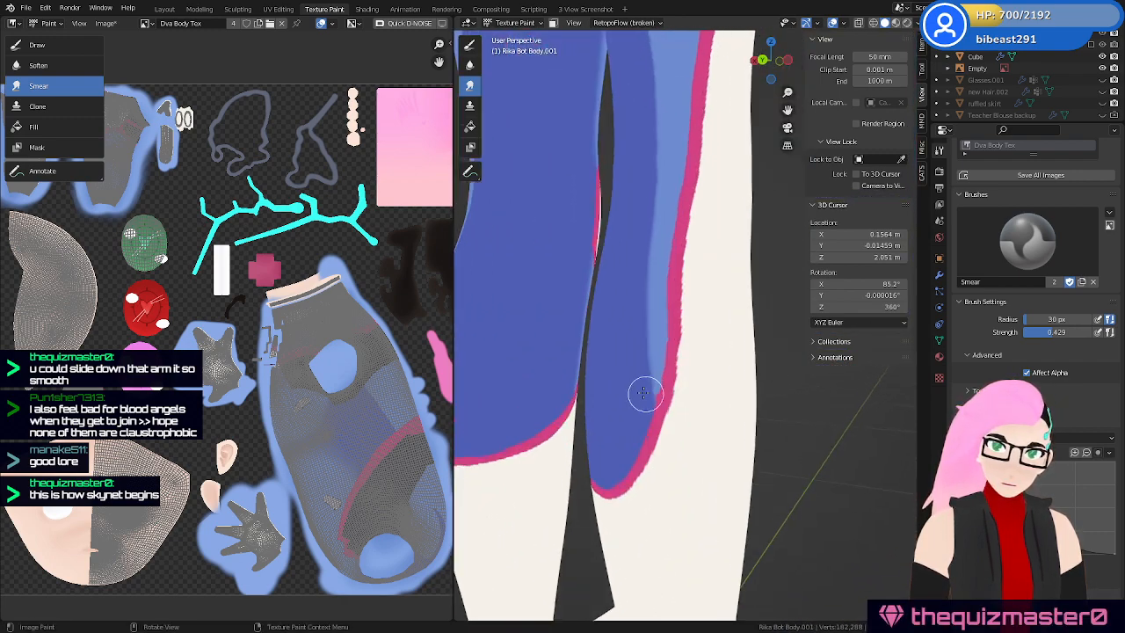
mouse_move(640, 352)
left_mouse_down()
mouse_move(660, 219)
mouse_move(646, 185)
mouse_move(655, 84)
mouse_move(635, 249)
left_mouse_up()
key("f")
left_click(674, 146)
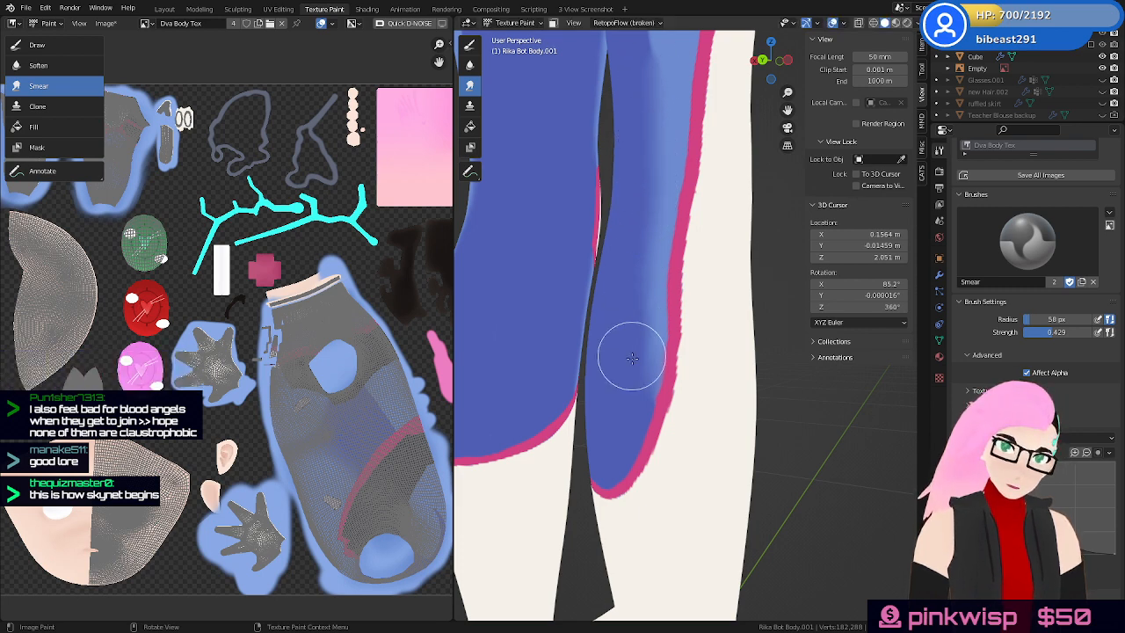
Continue smearing the blue shading edge up the back of the leg to the lower pink thigh strap
mouse_move(628, 372)
middle_mouse_down()
mouse_move(676, 327)
mouse_move(693, 333)
mouse_move(674, 383)
middle_mouse_up()
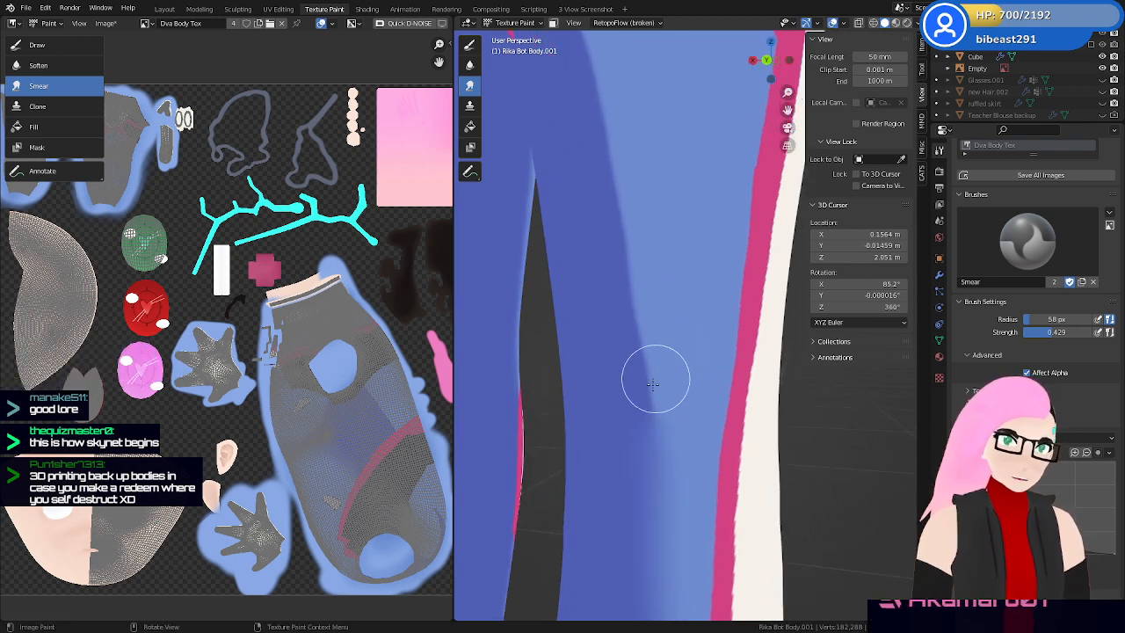
mouse_move(644, 405)
left_mouse_down()
mouse_move(639, 320)
mouse_move(607, 263)
mouse_move(597, 172)
left_mouse_up()
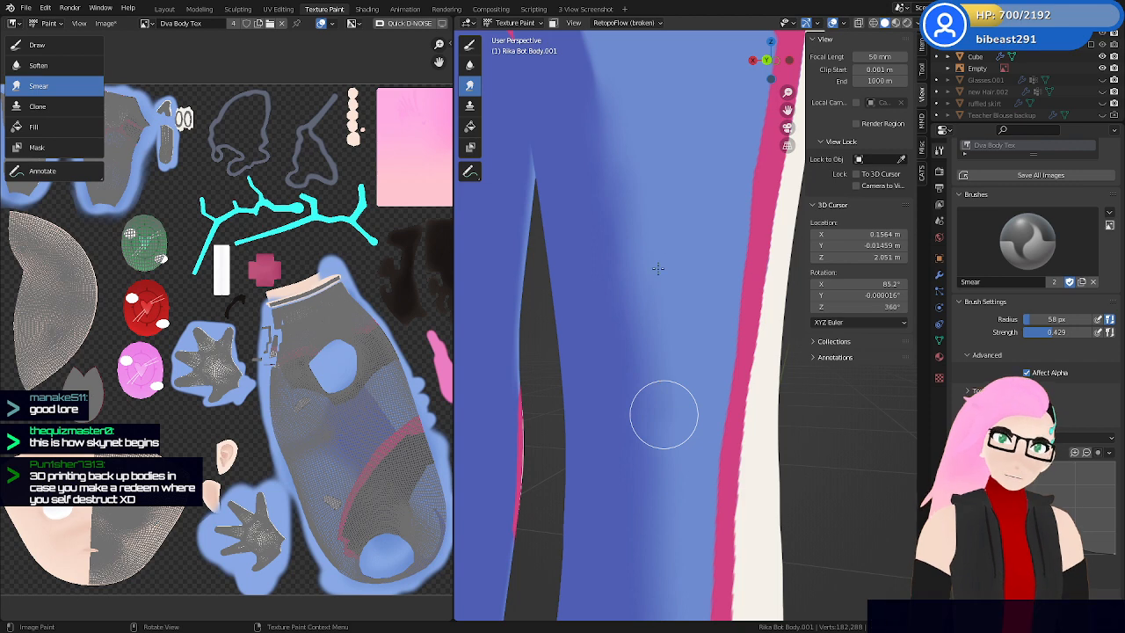
middle_click_drag(655, 230, 697, 319)
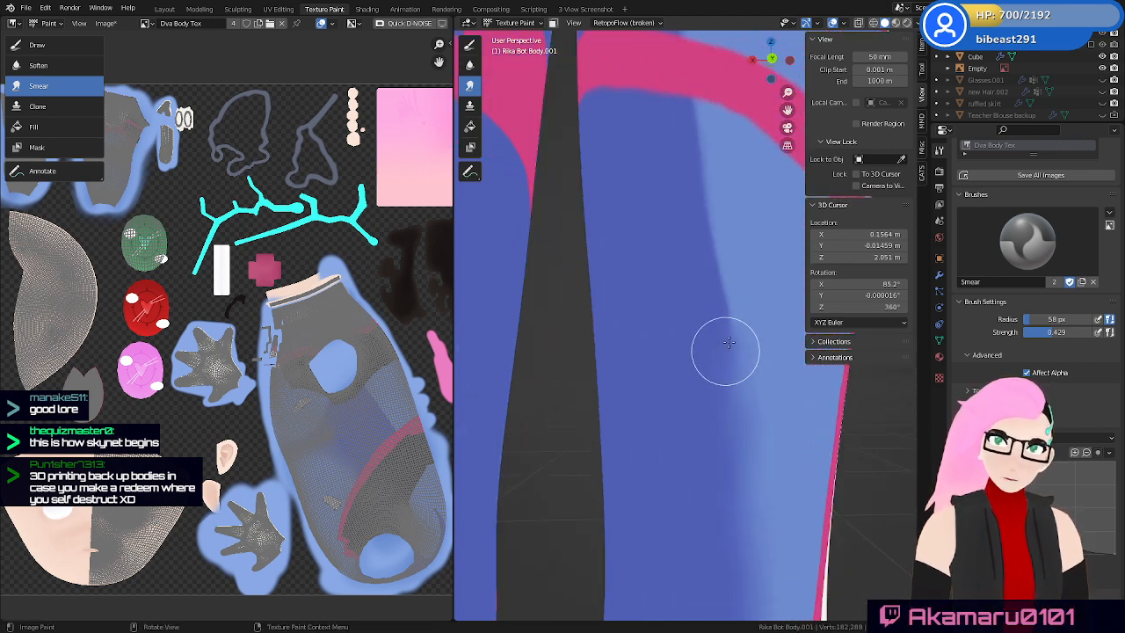
mouse_move(729, 343)
left_mouse_down()
mouse_move(686, 221)
mouse_move(682, 149)
left_mouse_up()
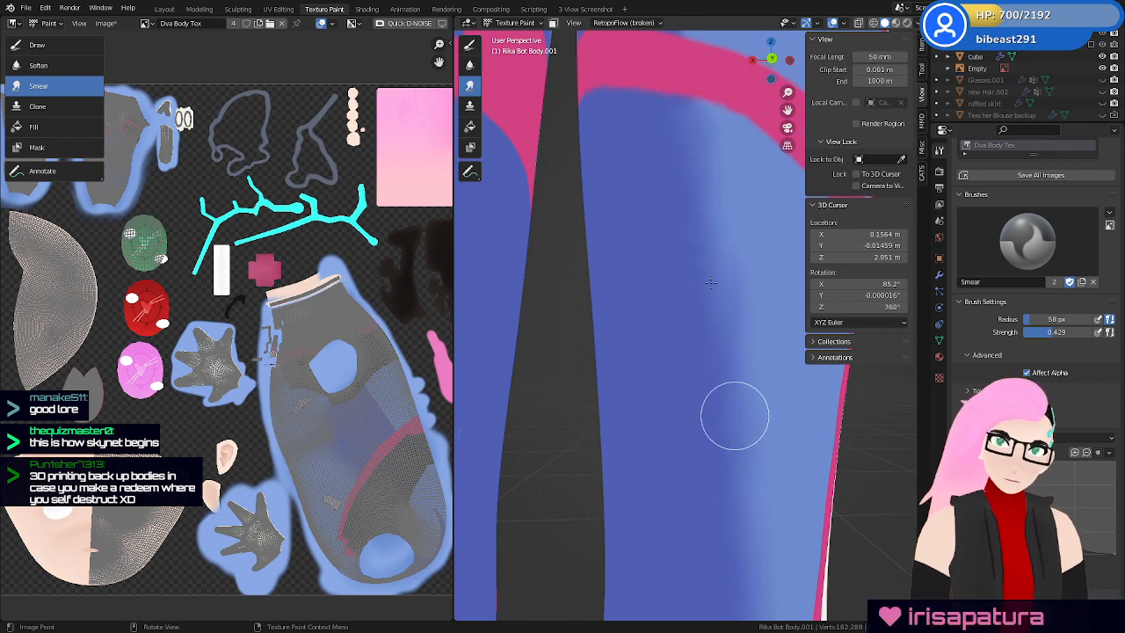
Smear the blue shading edge between the lower and upper pink straps on the back of the thigh
middle_click_drag(698, 364, 717, 401)
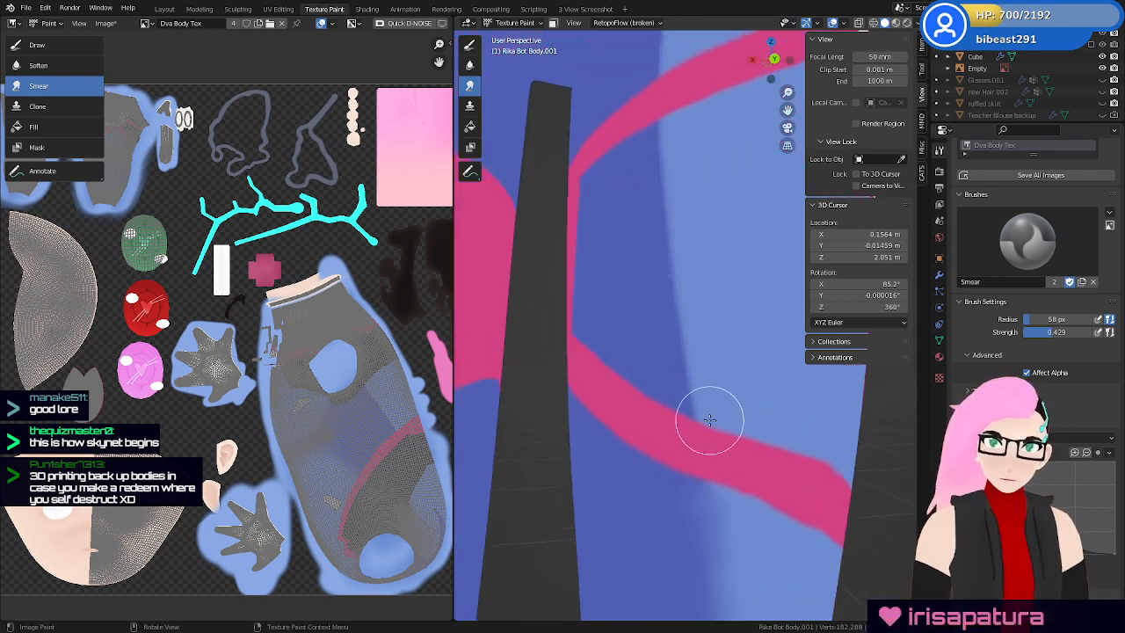
mouse_move(709, 420)
left_mouse_down()
mouse_move(704, 389)
mouse_move(691, 402)
mouse_move(677, 382)
mouse_move(680, 362)
left_mouse_up()
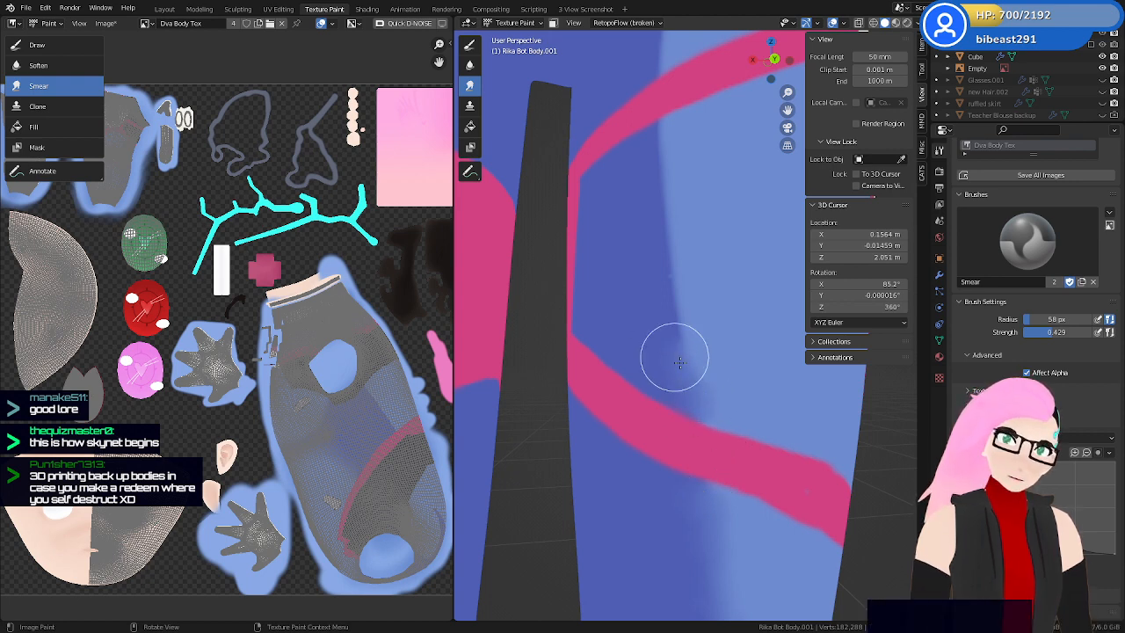
left_click_drag(664, 231, 658, 177)
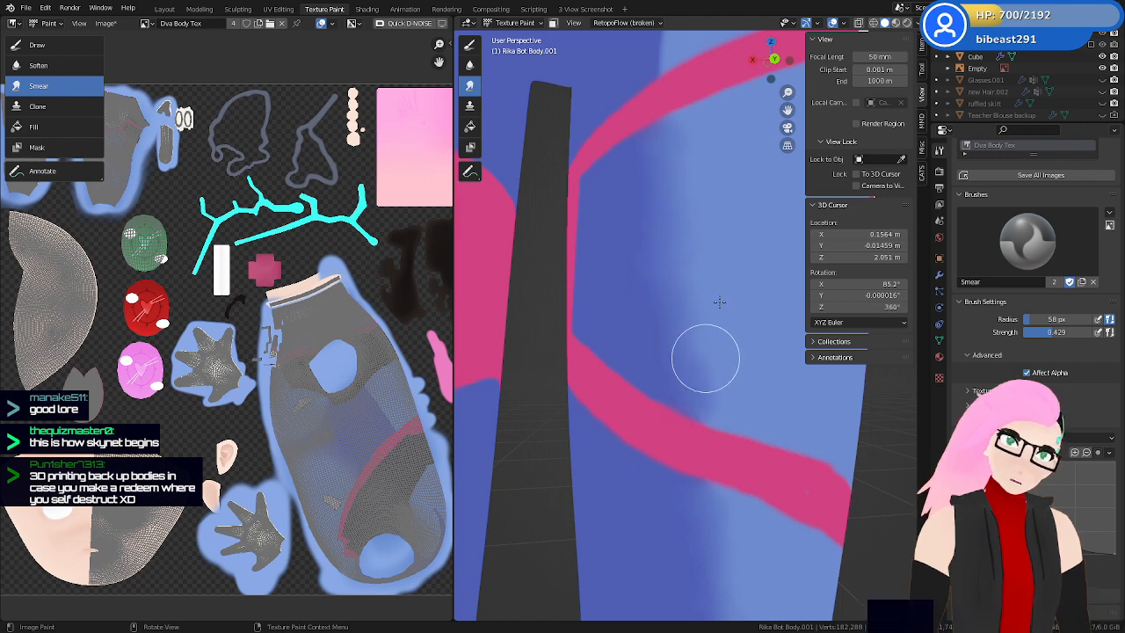
mouse_move(703, 354)
middle_mouse_down()
mouse_move(735, 308)
mouse_move(716, 402)
middle_mouse_up()
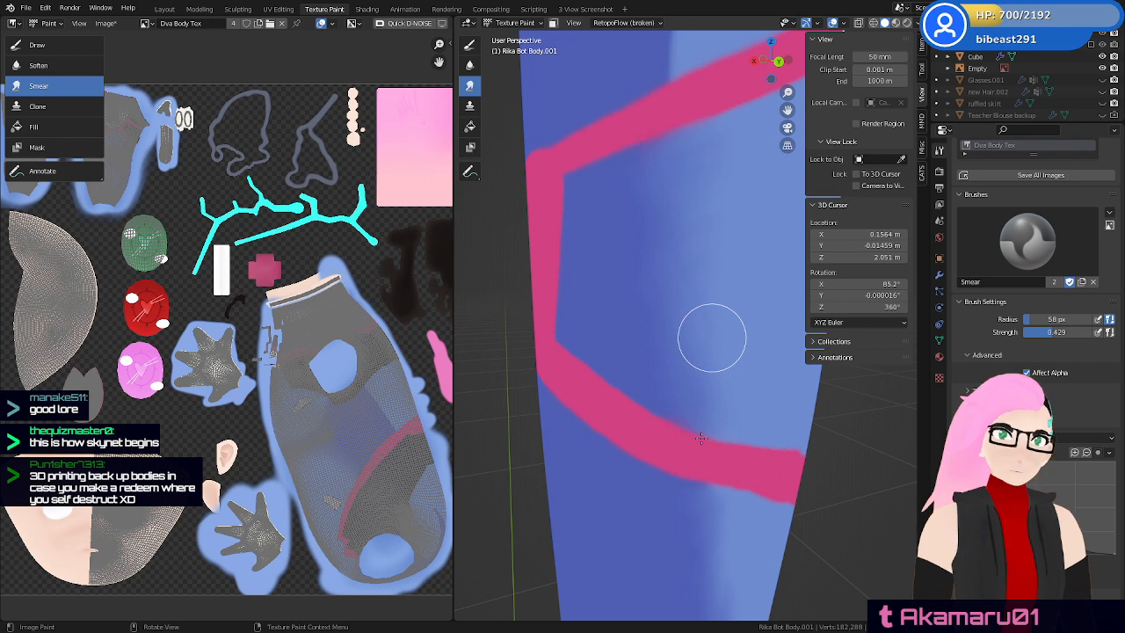
middle_click_drag(726, 187, 679, 367)
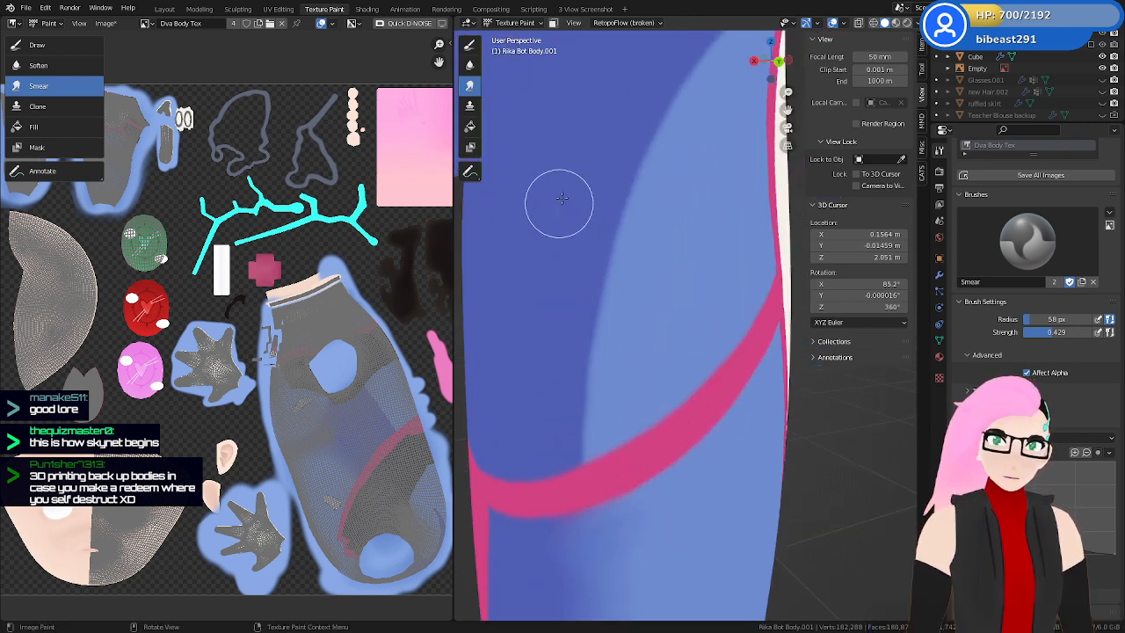
Smear the blue shading edge on the back of the thigh above the upper pink strap
mouse_move(665, 309)
middle_mouse_down()
mouse_move(695, 294)
mouse_move(761, 318)
mouse_move(645, 389)
middle_mouse_up()
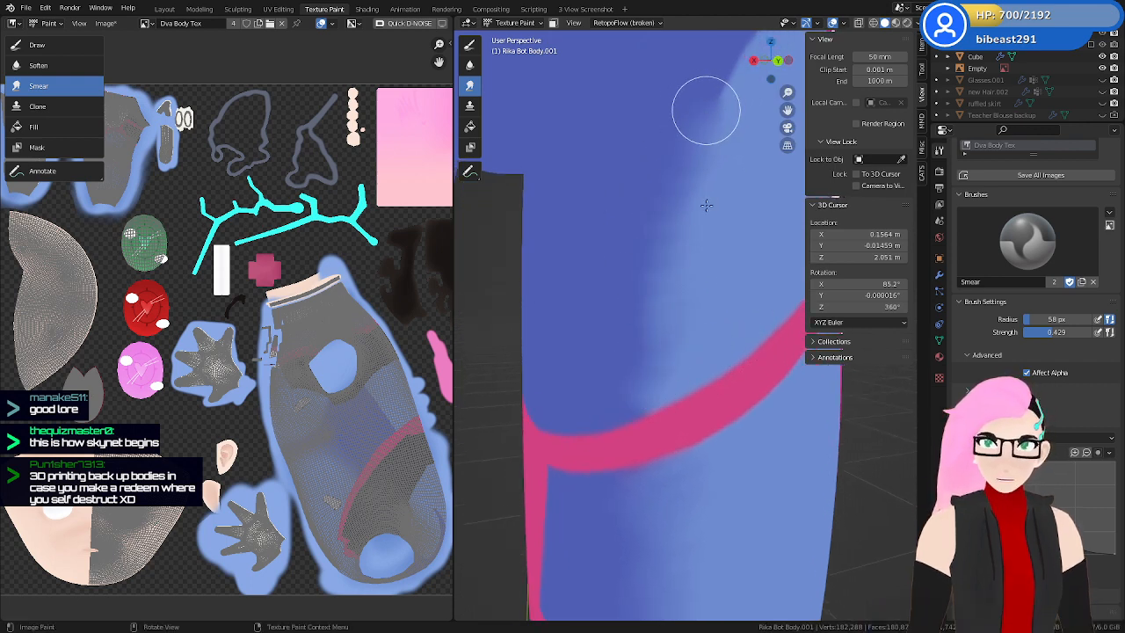
mouse_move(704, 106)
middle_mouse_down()
mouse_move(671, 287)
mouse_move(634, 296)
mouse_move(665, 284)
mouse_move(633, 364)
middle_mouse_up()
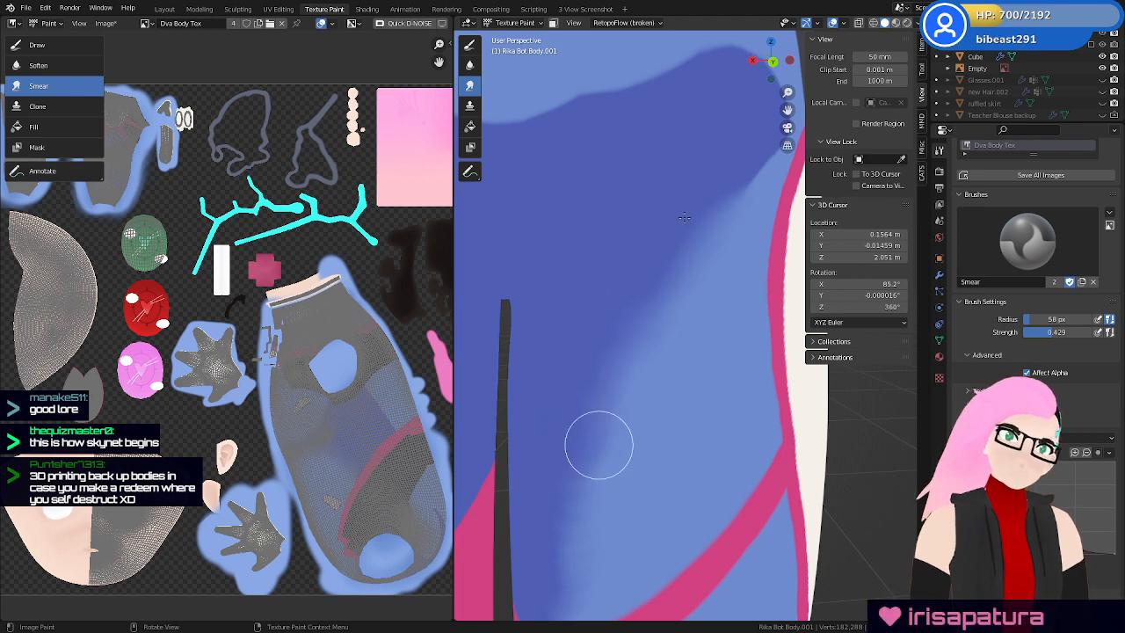
mouse_move(599, 444)
middle_mouse_down()
mouse_move(674, 188)
mouse_move(732, 197)
middle_mouse_up()
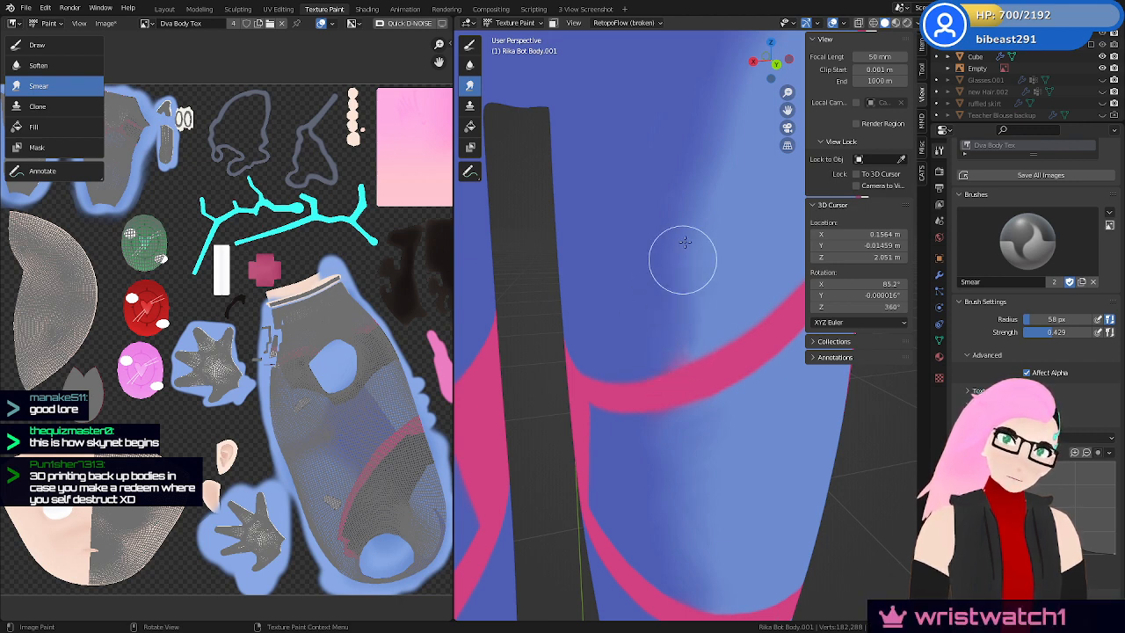
scroll(695, 254, "up", 5)
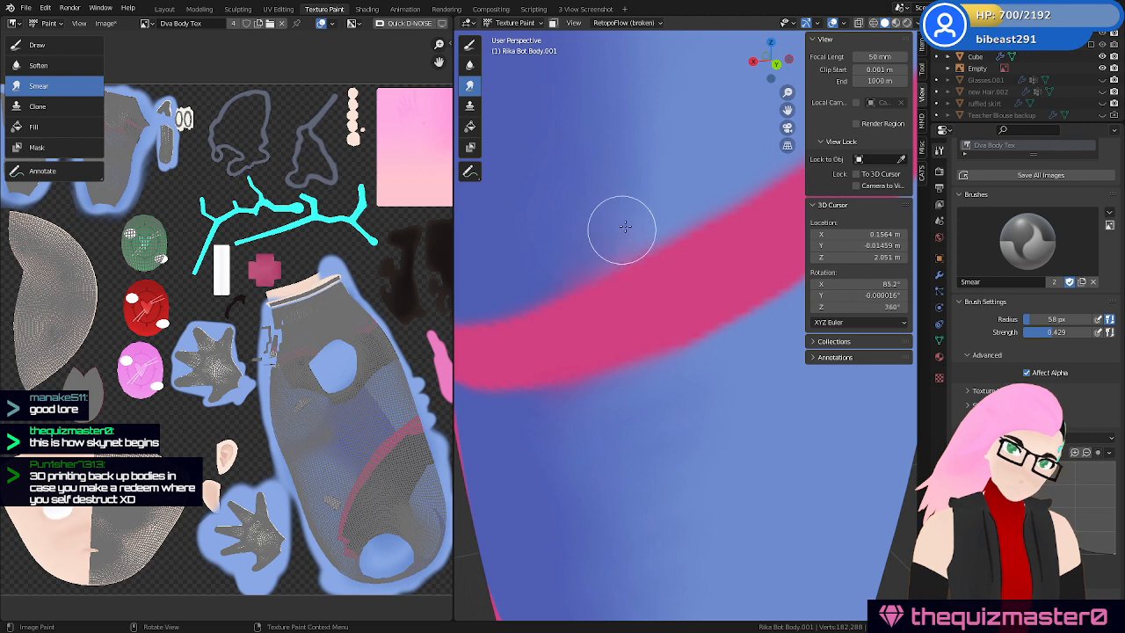
scroll(649, 220, "down", 7)
Smear the pointed outer tip and upper edge of the dark blue shading below the buttock
middle_click_drag(668, 206, 624, 451, "shift")
middle_click_drag(694, 383, 635, 358)
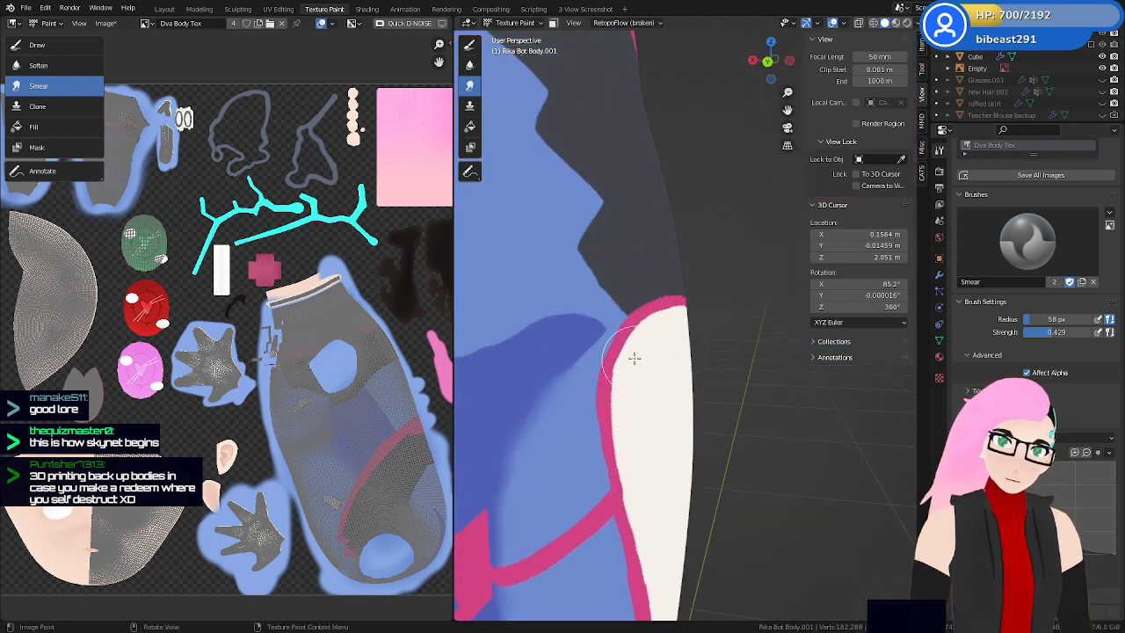
middle_click_drag(585, 431, 610, 392, "shift")
scroll(607, 378, "up", 4)
mouse_move(586, 276)
middle_mouse_down("shift")
mouse_move(672, 379)
mouse_move(646, 373)
middle_mouse_up("shift")
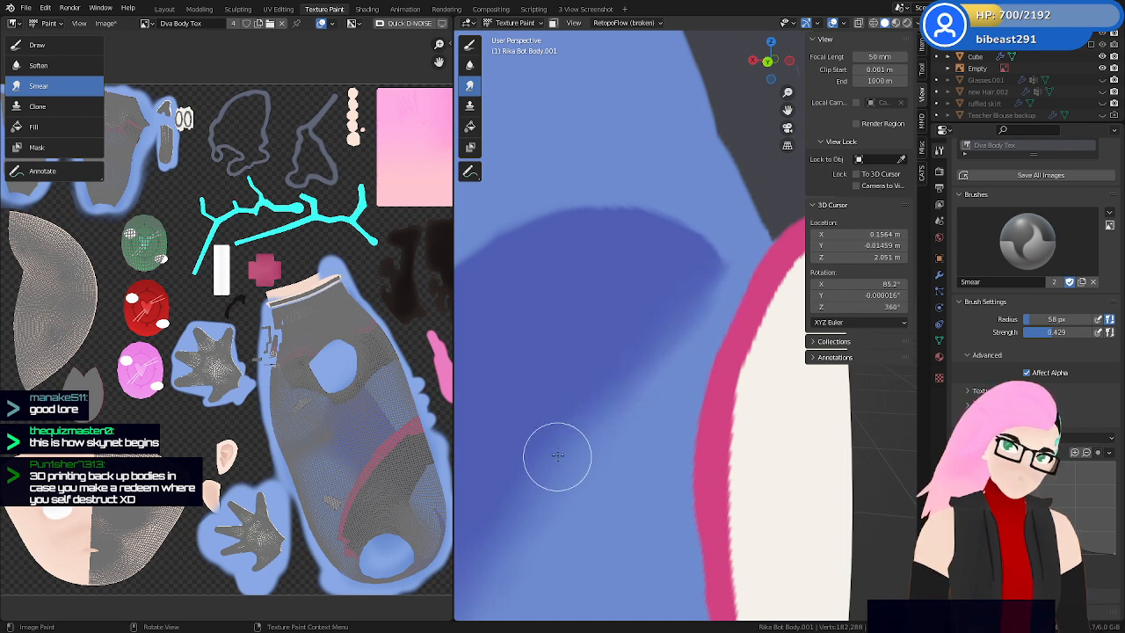
mouse_move(707, 290)
left_mouse_down()
mouse_move(718, 249)
mouse_move(563, 213)
left_mouse_up()
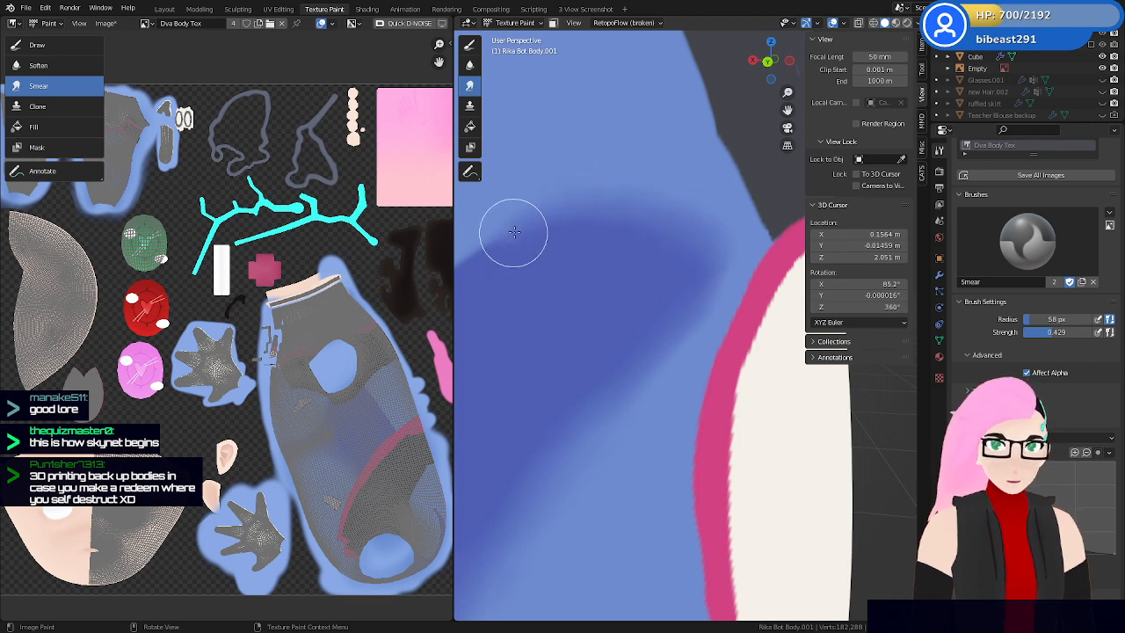
mouse_move(653, 261)
middle_mouse_down("shift")
mouse_move(703, 254)
mouse_move(685, 237)
mouse_move(588, 243)
mouse_move(588, 258)
middle_mouse_up("shift")
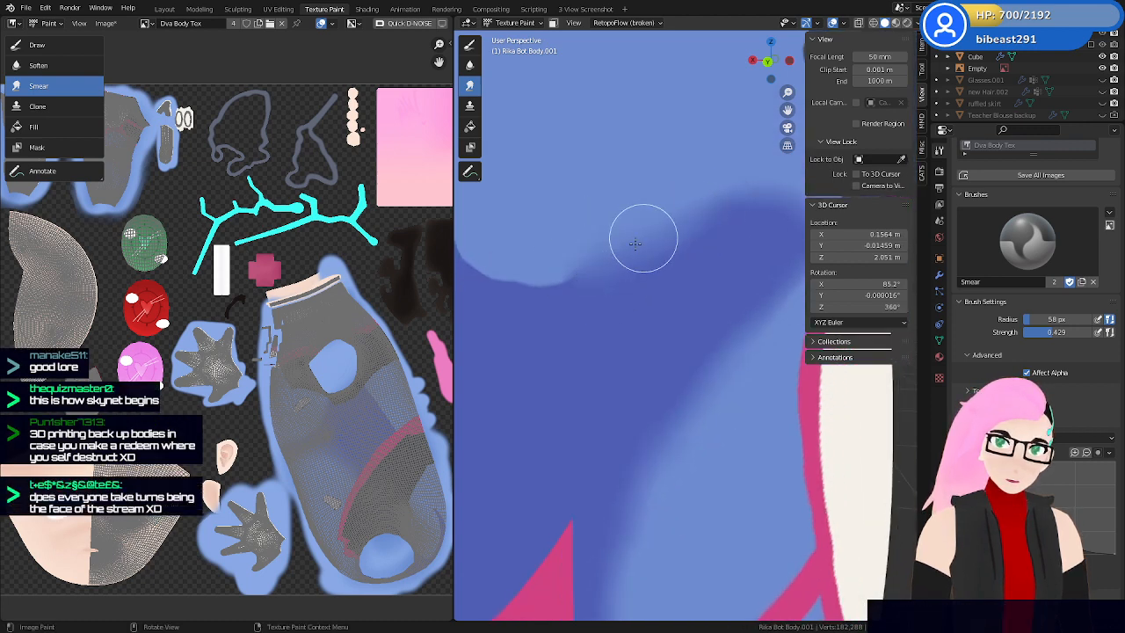
Smear the dark blue shading along the lower curve of the buttock toward the center of the body
mouse_move(590, 252)
middle_mouse_down("shift")
mouse_move(609, 261)
mouse_move(594, 260)
middle_mouse_up("shift")
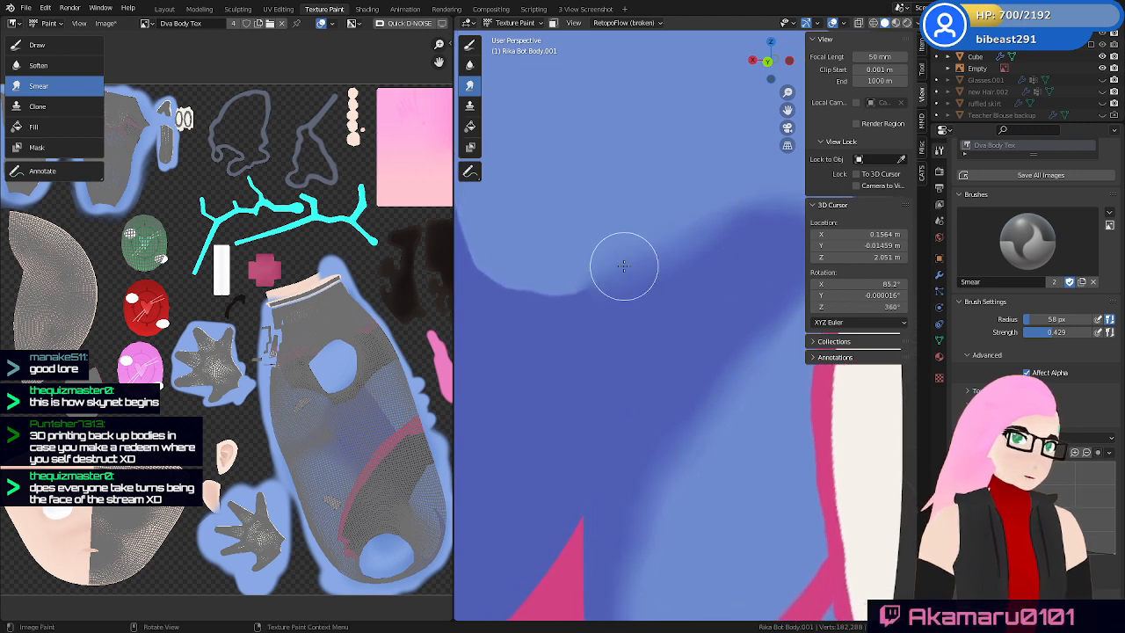
middle_click_drag(681, 290, 707, 303)
mouse_move(625, 269)
left_mouse_down()
mouse_move(681, 261)
mouse_move(720, 277)
mouse_move(632, 284)
left_mouse_up()
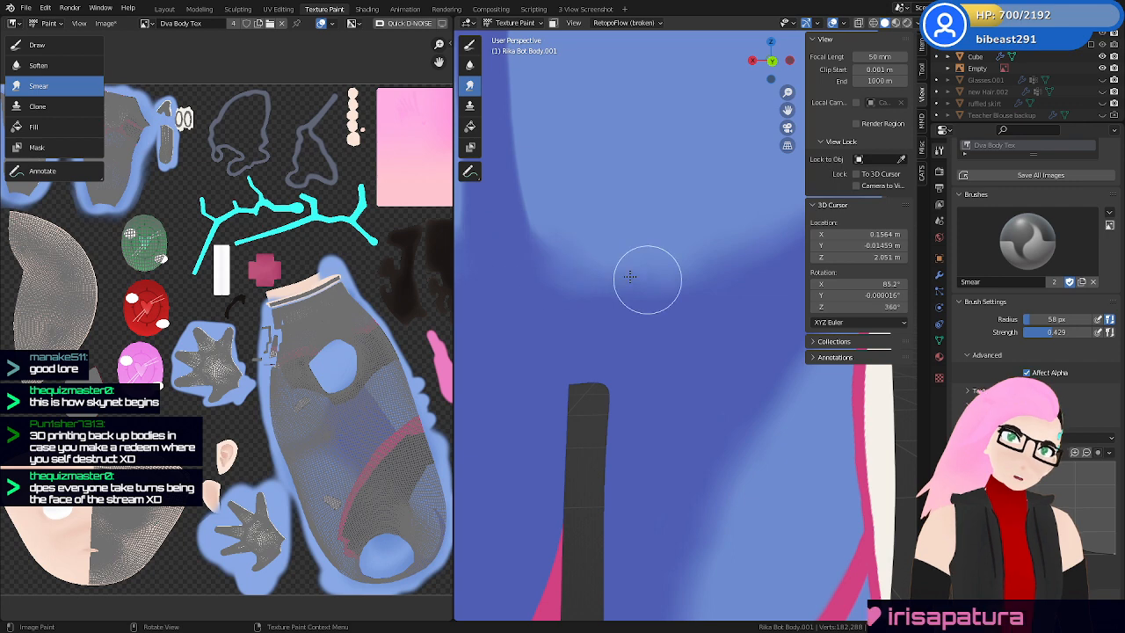
mouse_move(617, 249)
middle_mouse_down()
mouse_move(628, 259)
mouse_move(641, 250)
mouse_move(619, 242)
middle_mouse_up()
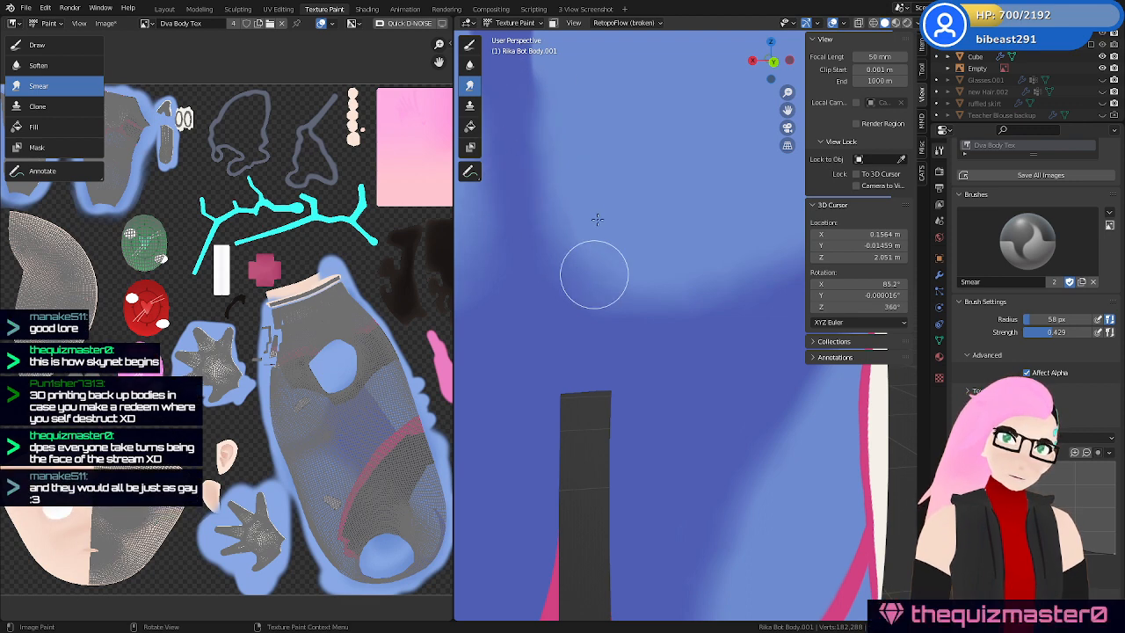
Smear the V-shaped blue shading between the buttocks up to its tips and save the file
mouse_move(620, 307)
middle_mouse_down("shift")
mouse_move(622, 332)
mouse_move(490, 401)
middle_mouse_up("shift")
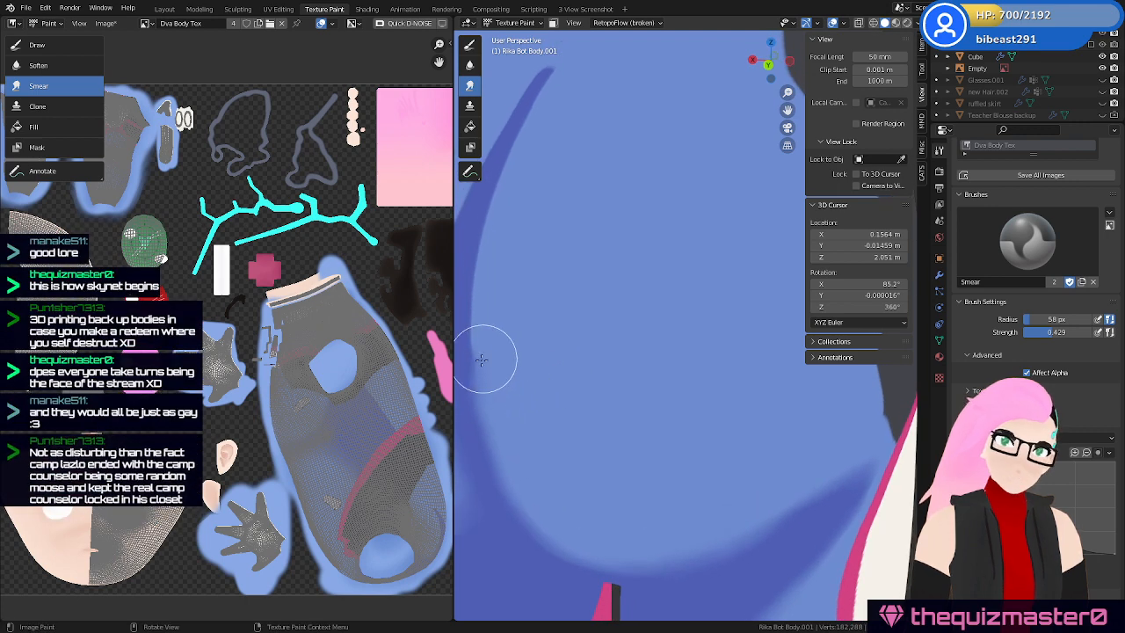
mouse_move(505, 346)
middle_mouse_down()
mouse_move(508, 364)
mouse_move(437, 345)
mouse_move(493, 337)
mouse_move(578, 368)
middle_mouse_up()
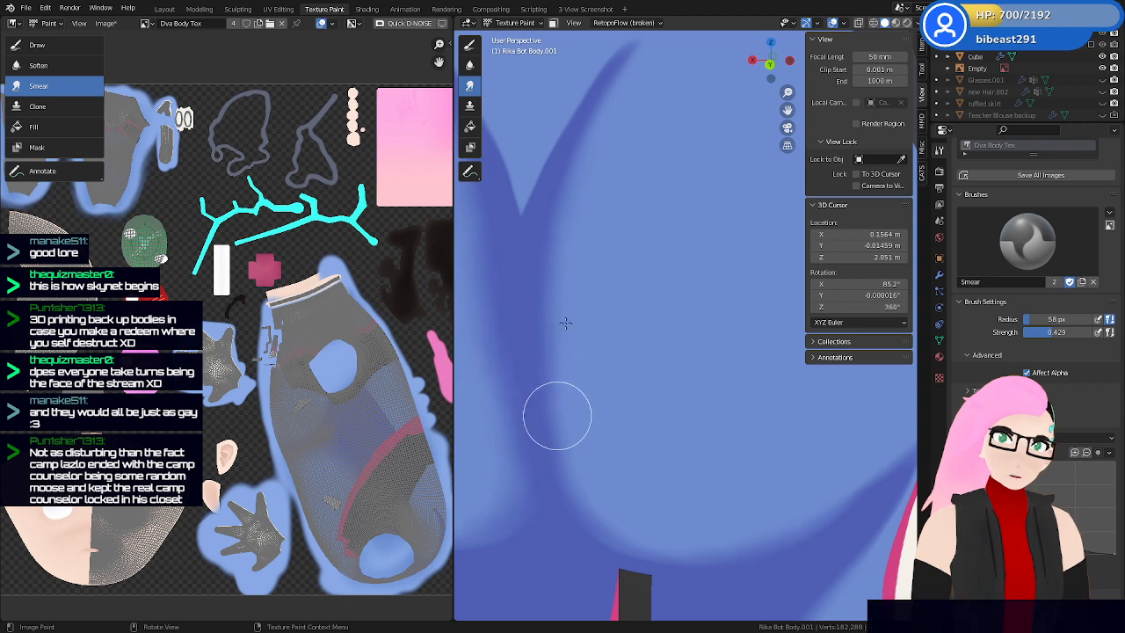
middle_click_drag(583, 316, 592, 356)
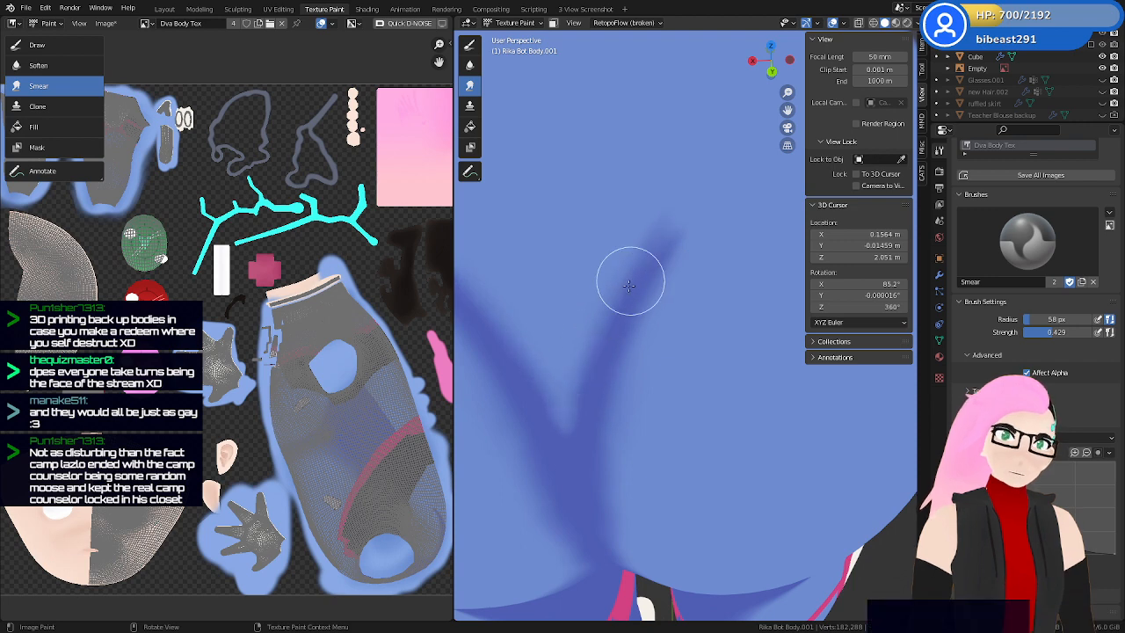
mouse_move(617, 344)
middle_mouse_down("ctrl")
mouse_move(597, 472)
mouse_move(584, 472)
mouse_move(607, 492)
mouse_move(690, 451)
mouse_move(586, 435)
mouse_move(738, 439)
mouse_move(716, 460)
middle_mouse_up("ctrl")
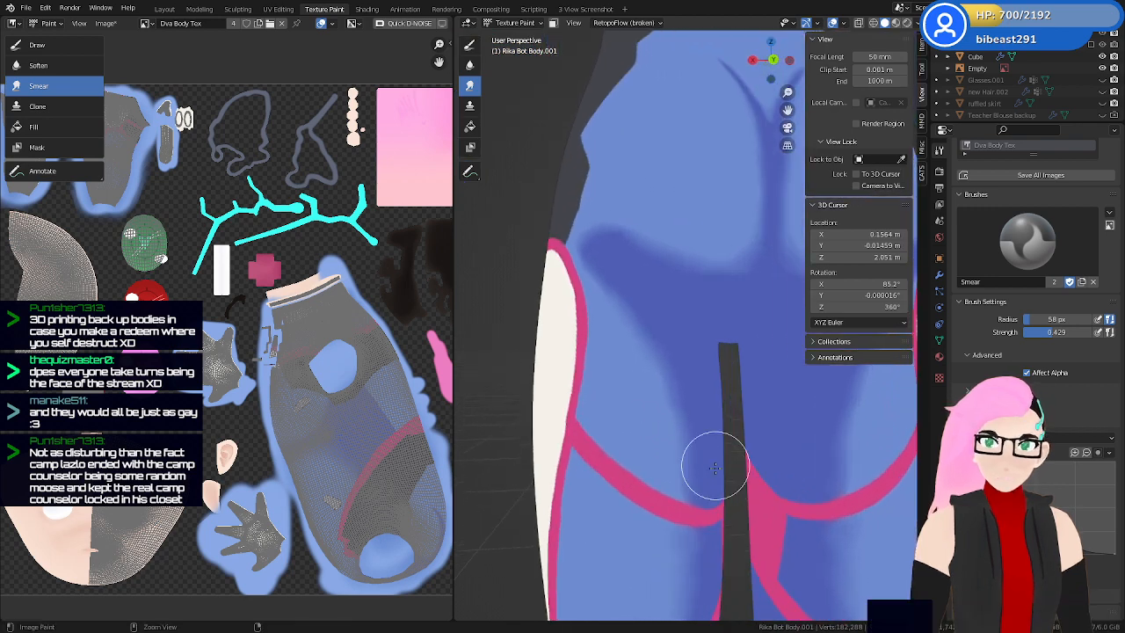
scroll(716, 460, "up", 2)
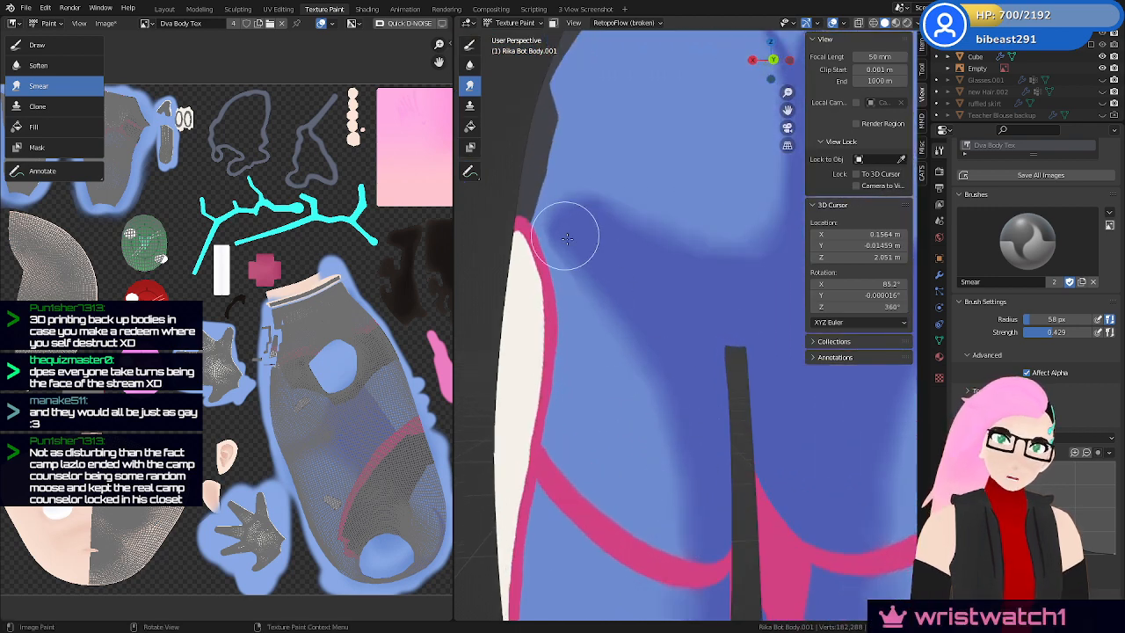
middle_click_drag(584, 345, 737, 384, "ctrl")
key("ctrl+s")
Smear the lower part of the blue shading edge just above the pink band bordering the dark grey panel
mouse_move(761, 344)
middle_mouse_down()
mouse_move(643, 367)
mouse_move(695, 352)
mouse_move(653, 377)
middle_mouse_up()
scroll(696, 351, "up", 5)
mouse_move(635, 369)
left_mouse_down()
mouse_move(638, 307)
mouse_move(600, 288)
mouse_move(567, 166)
mouse_move(532, 138)
mouse_move(543, 126)
mouse_move(633, 350)
mouse_move(616, 265)
left_mouse_up()
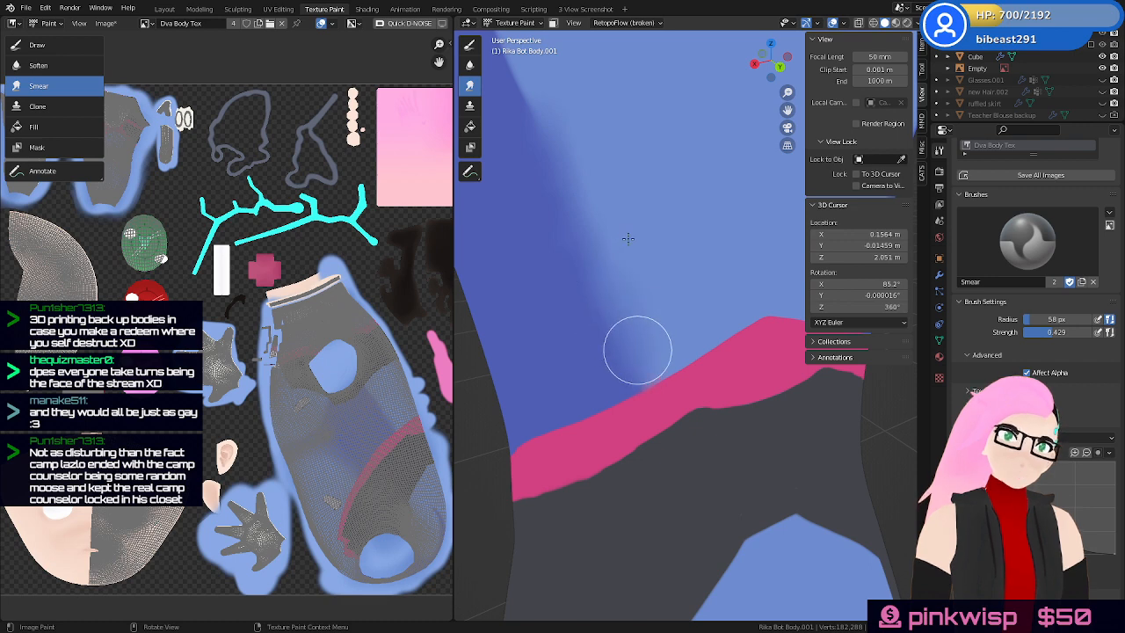
mouse_move(627, 238)
middle_mouse_down()
mouse_move(659, 314)
mouse_move(636, 252)
middle_mouse_up()
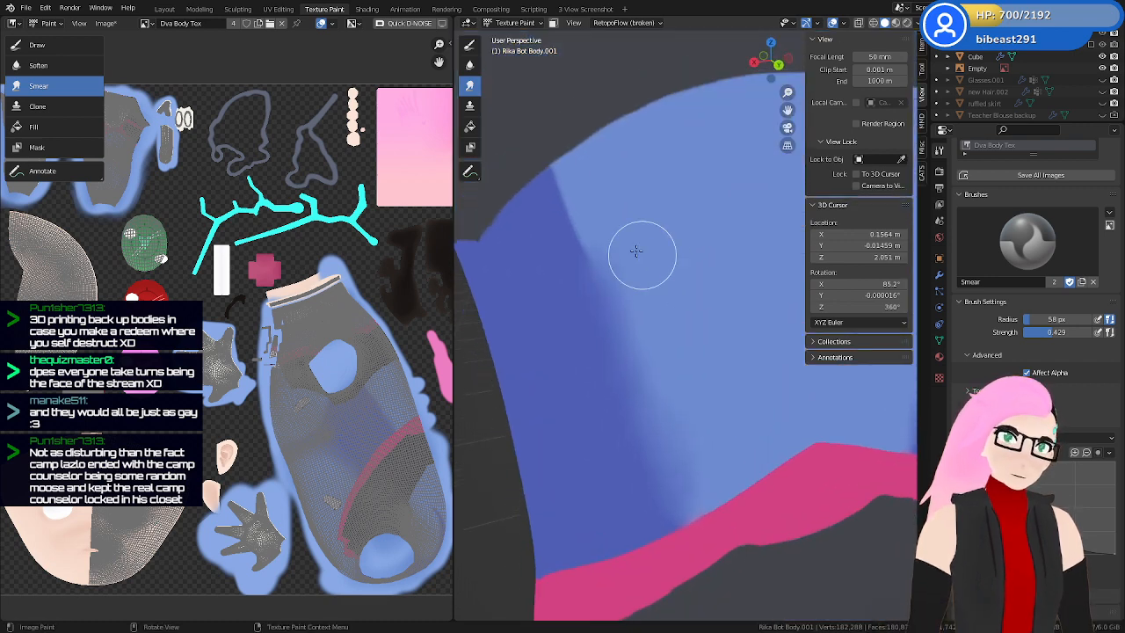
Soften the upper part of the shading edge above that pink band with the Smear brush, undoing the first stroke, and save the file
mouse_move(618, 254)
left_mouse_down()
mouse_move(584, 243)
mouse_move(584, 171)
left_mouse_up()
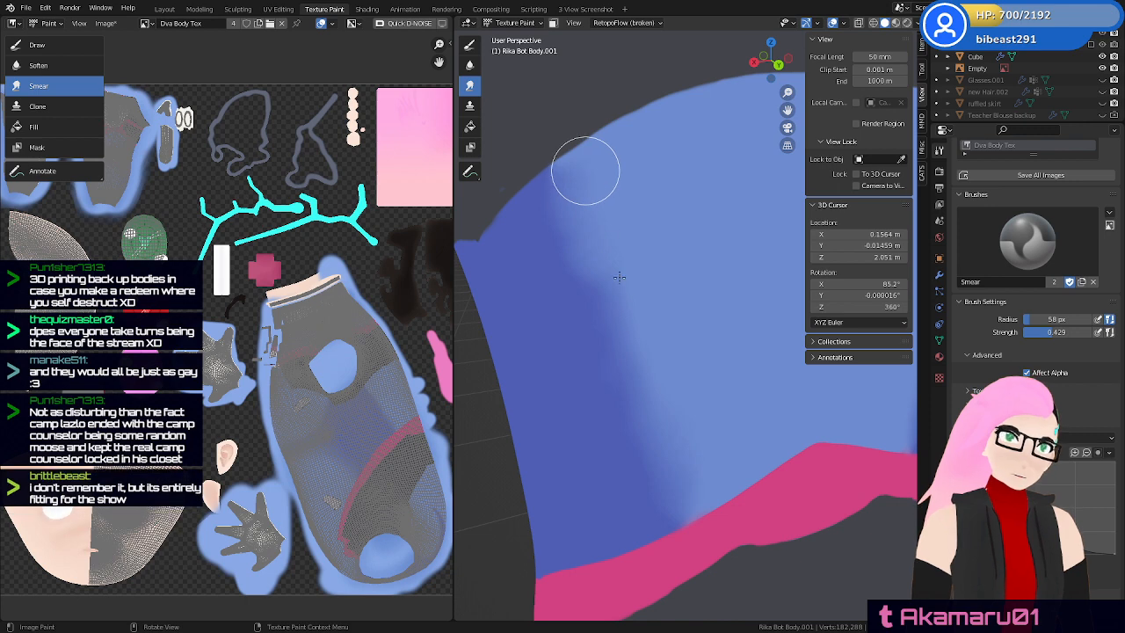
key("ctrl+z")
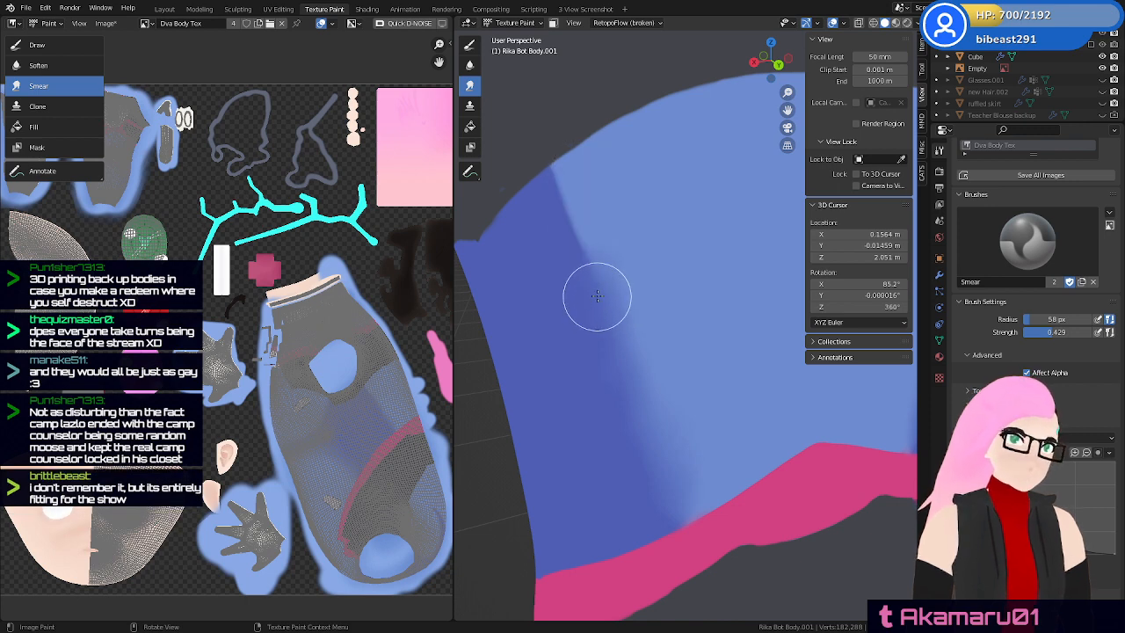
mouse_move(582, 212)
left_mouse_down()
mouse_move(553, 188)
mouse_move(583, 170)
mouse_move(582, 278)
mouse_move(577, 201)
mouse_move(593, 216)
mouse_move(572, 205)
mouse_move(595, 305)
left_mouse_up()
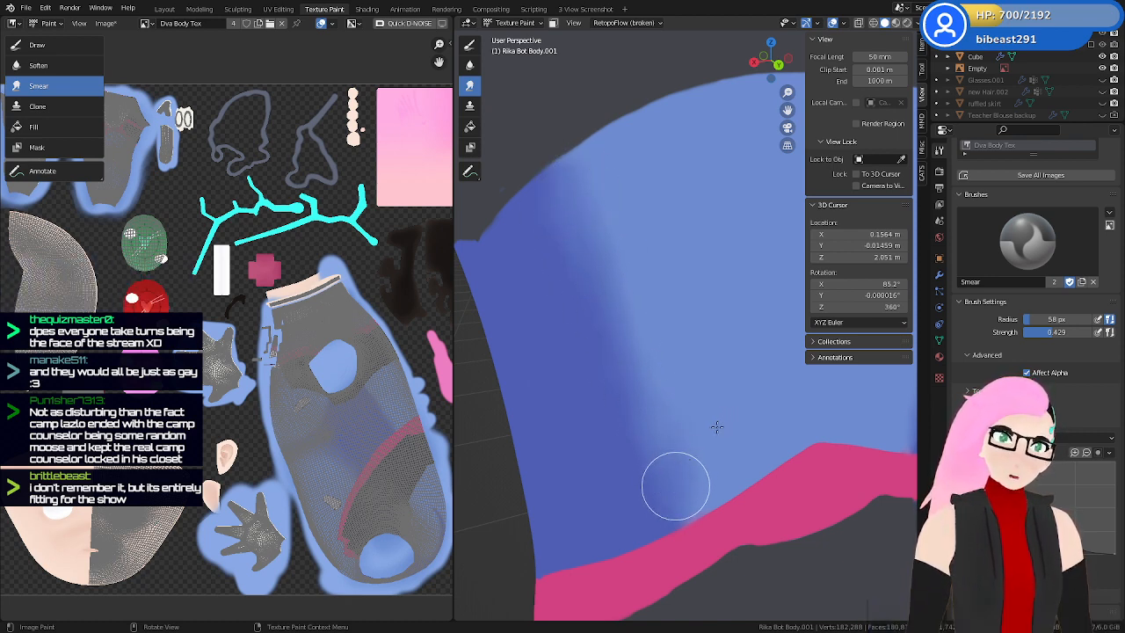
key("ctrl+s")
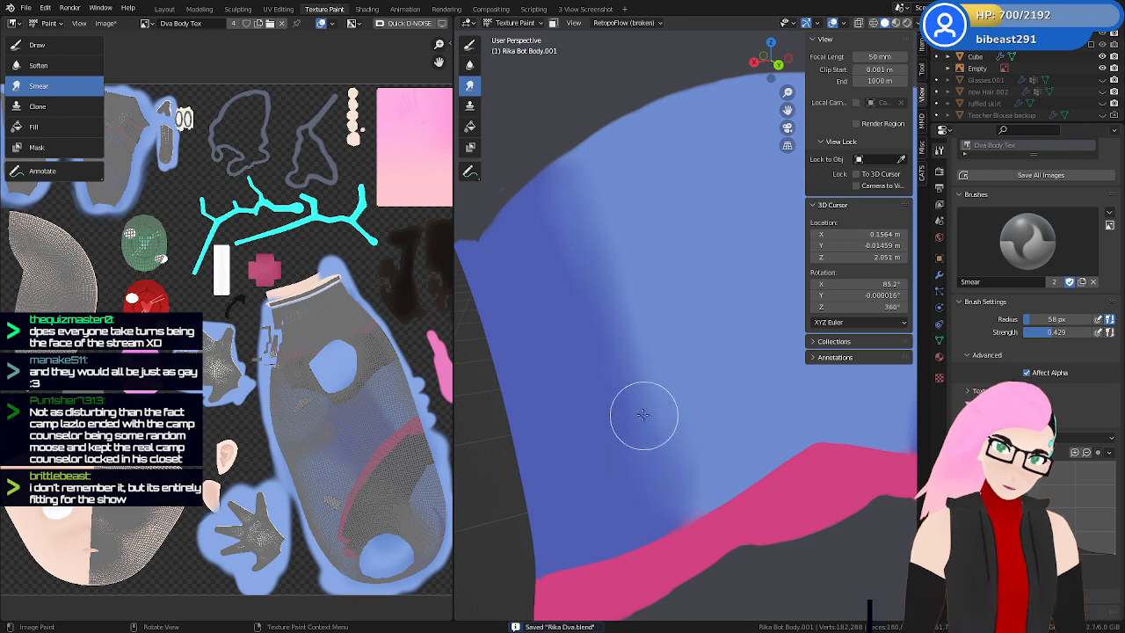
middle_click_drag(692, 362, 664, 485, "ctrl")
mouse_move(660, 435)
middle_mouse_down()
mouse_move(707, 431)
mouse_move(661, 434)
mouse_move(688, 384)
mouse_move(660, 436)
middle_mouse_up()
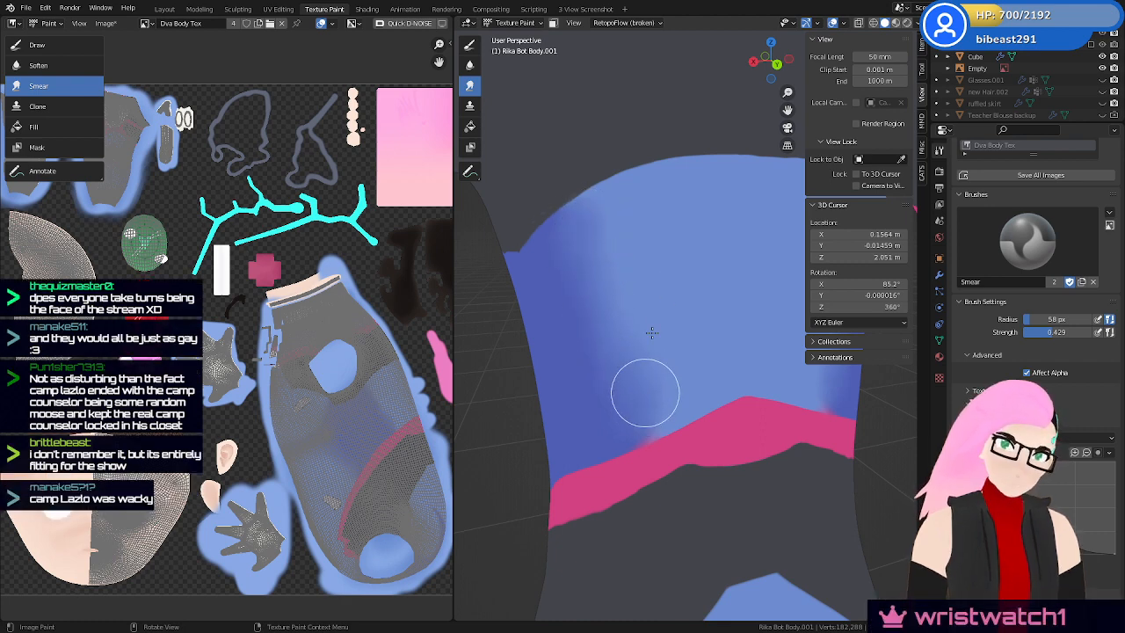
key("ctrl+s")
Examine the front of the full figure and its upper body against the D.Va reference image, saving the file
scroll(650, 387, "down", 6)
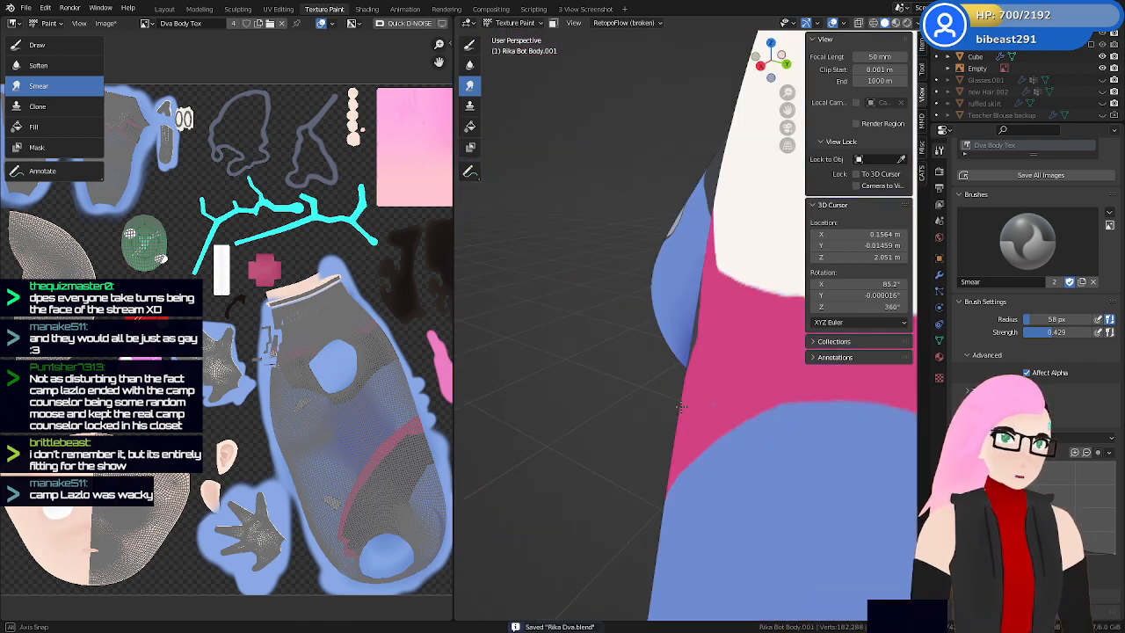
scroll(592, 402, "down", 8)
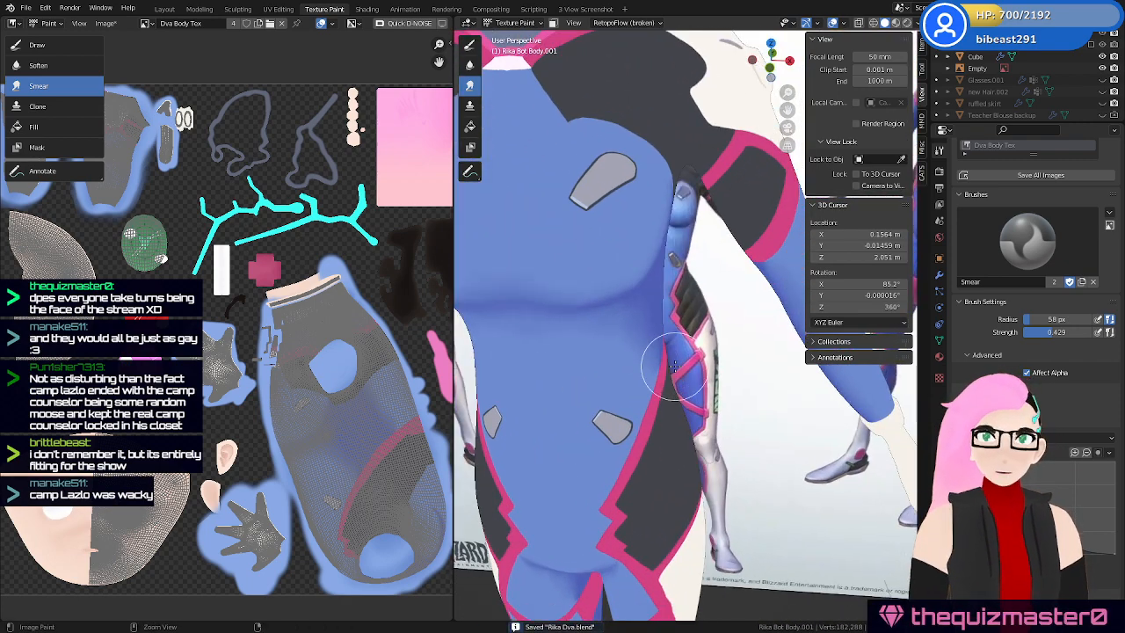
scroll(695, 448, "up", 3)
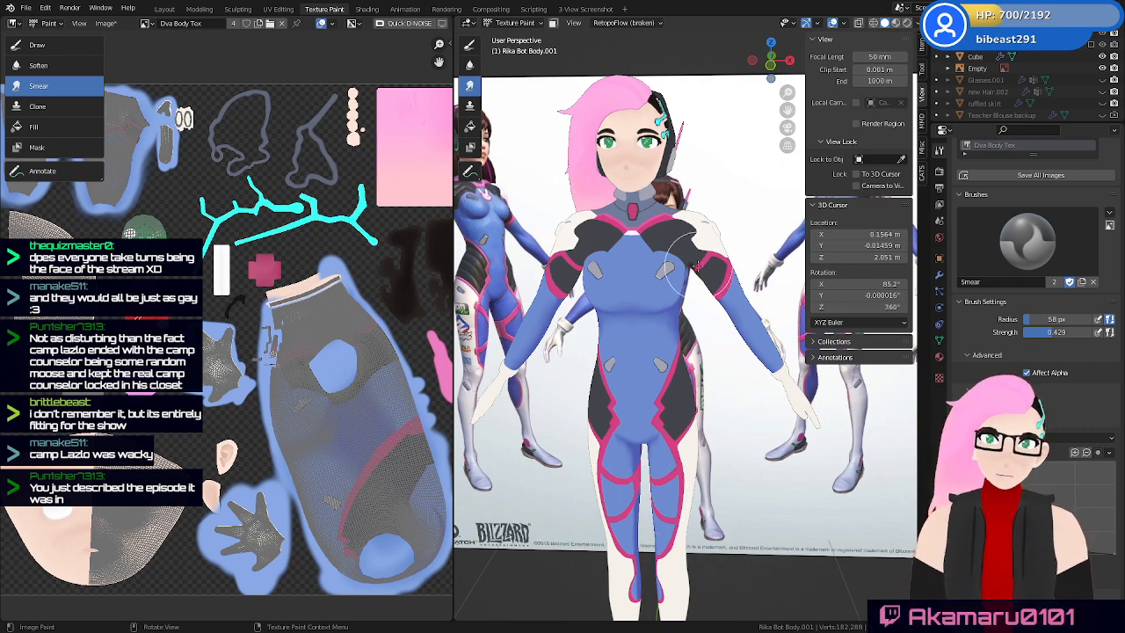
middle_click_drag(723, 285, 714, 308)
key("ctrl+s")
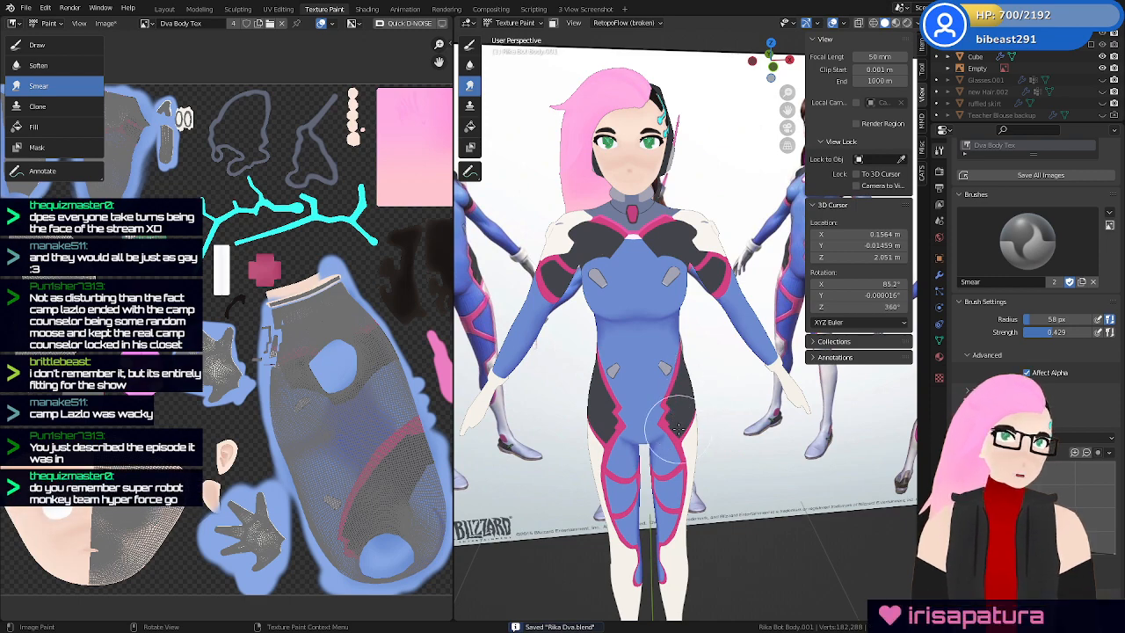
middle_click_drag(726, 321, 638, 348)
scroll(686, 351, "up", 4)
middle_click_drag(751, 387, 699, 376, "shift")
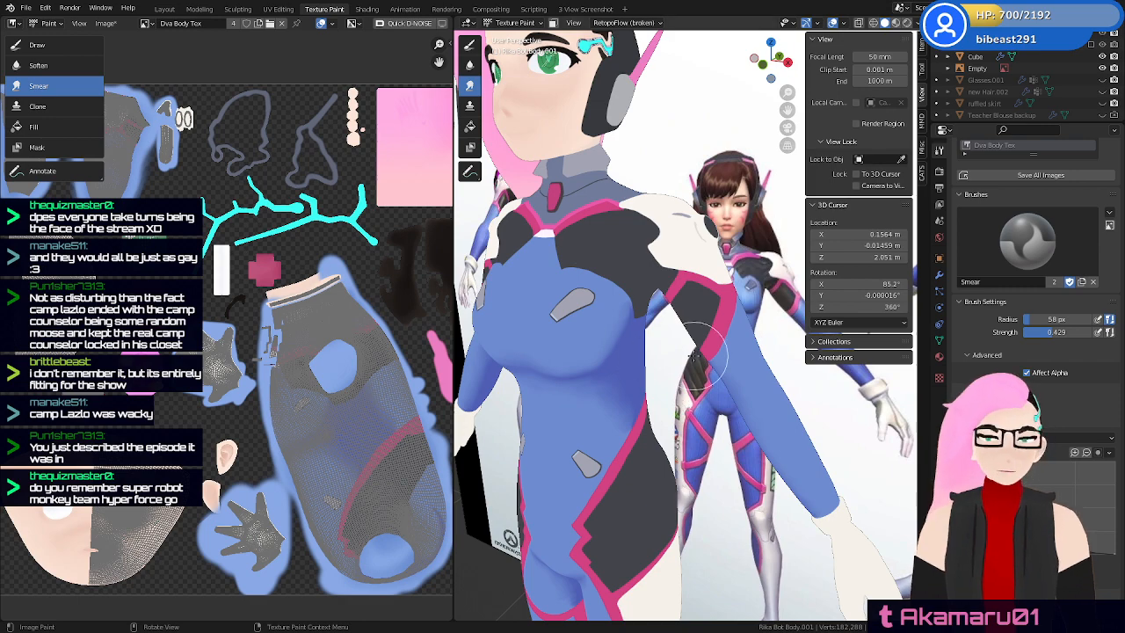
mouse_move(697, 356)
middle_mouse_down()
mouse_move(741, 433)
mouse_move(714, 435)
middle_mouse_up()
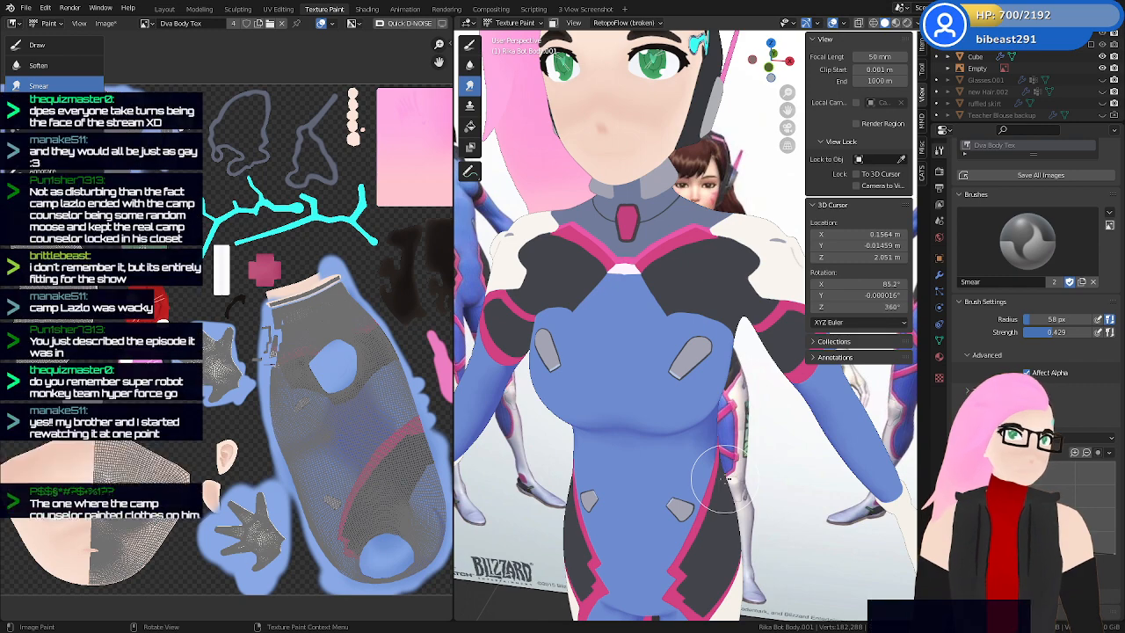
key("ctrl+s")
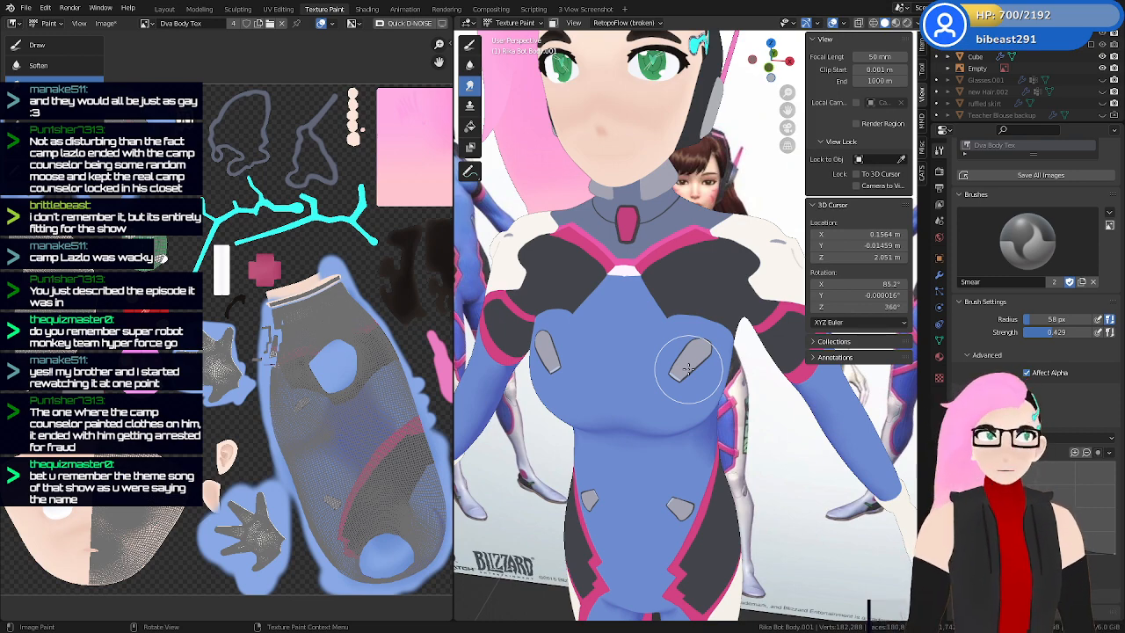
Examine the chest, waist and hip areas of the bodysuit beside the reference image, saving the file
middle_click_drag(701, 381, 711, 297)
scroll(708, 343, "down", 2)
middle_click_drag(722, 409, 669, 408)
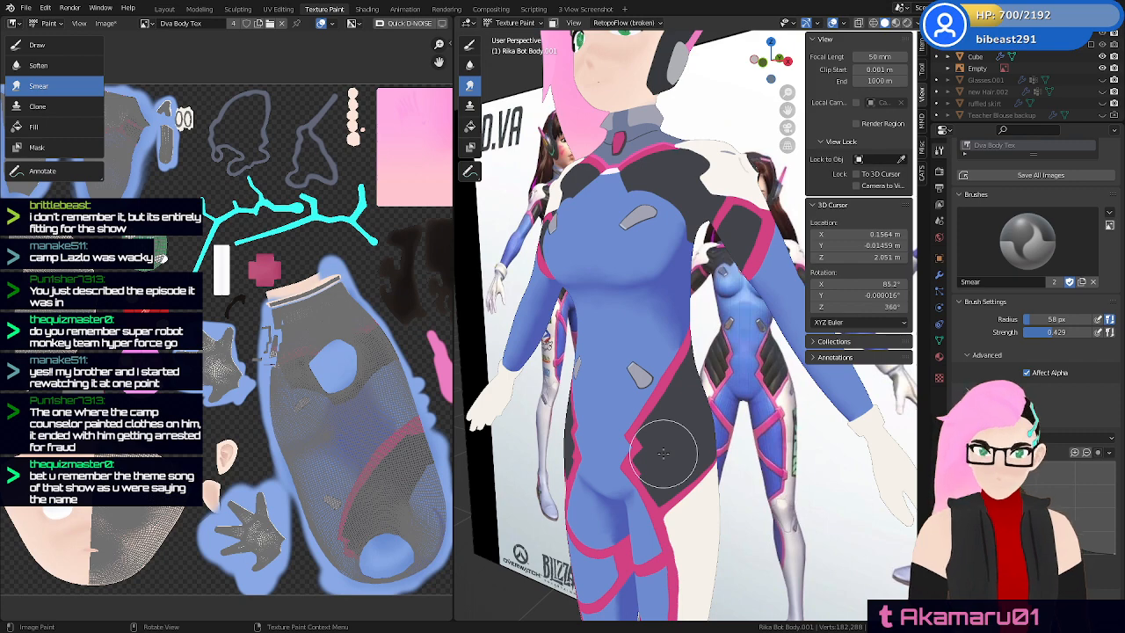
middle_click_drag(656, 357, 671, 380, "shift")
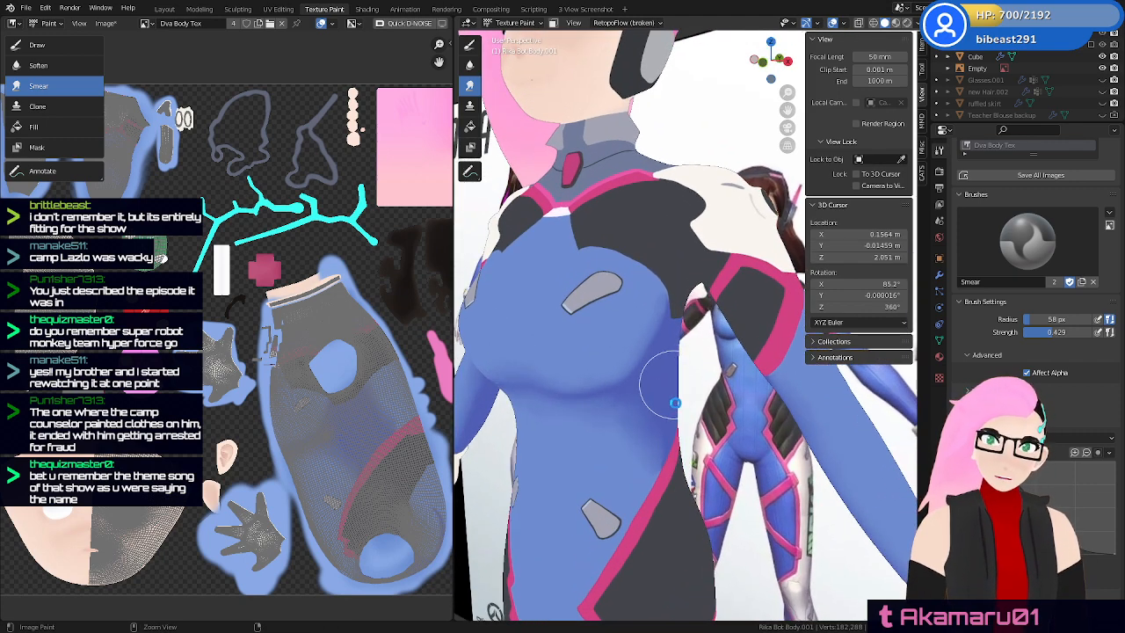
key("ctrl+s")
mouse_move(652, 316)
middle_mouse_down()
mouse_move(699, 318)
mouse_move(768, 358)
mouse_move(708, 374)
mouse_move(662, 367)
middle_mouse_up()
middle_click_drag(730, 376, 720, 412, "shift")
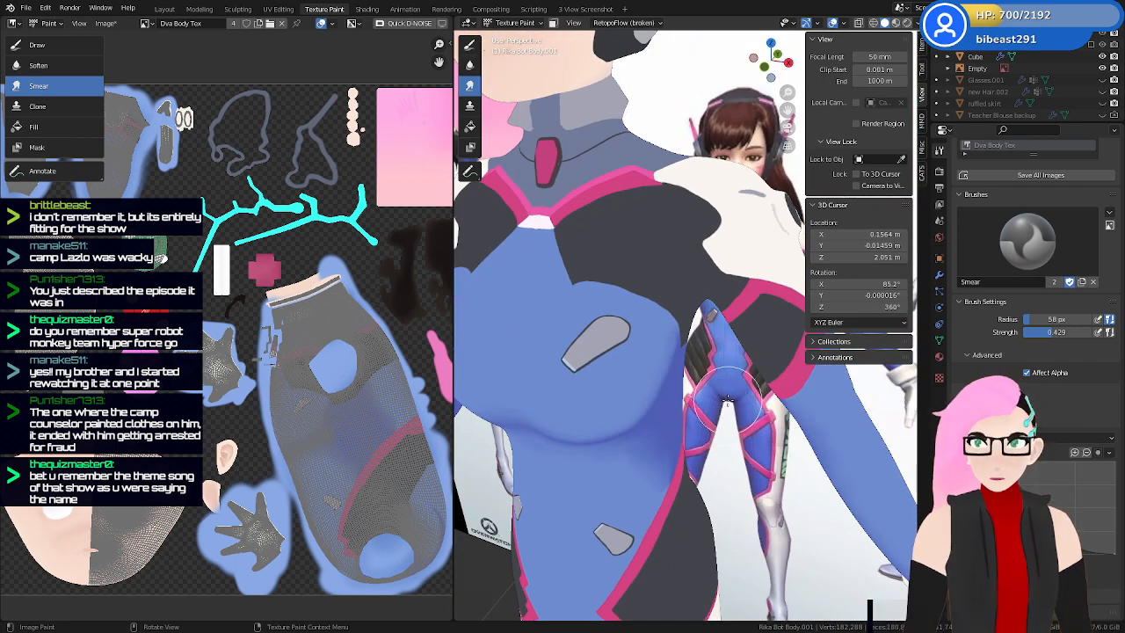
scroll(729, 405, "up", 2)
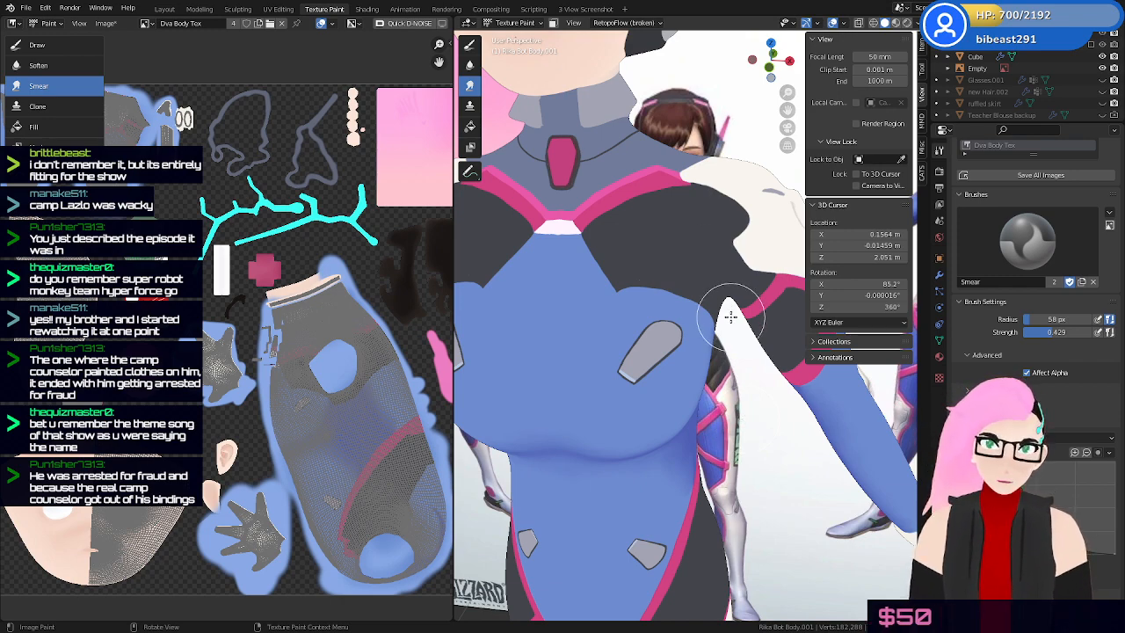
mouse_move(732, 321)
middle_mouse_down()
mouse_move(672, 318)
mouse_move(746, 292)
mouse_move(676, 385)
mouse_move(650, 275)
middle_mouse_up()
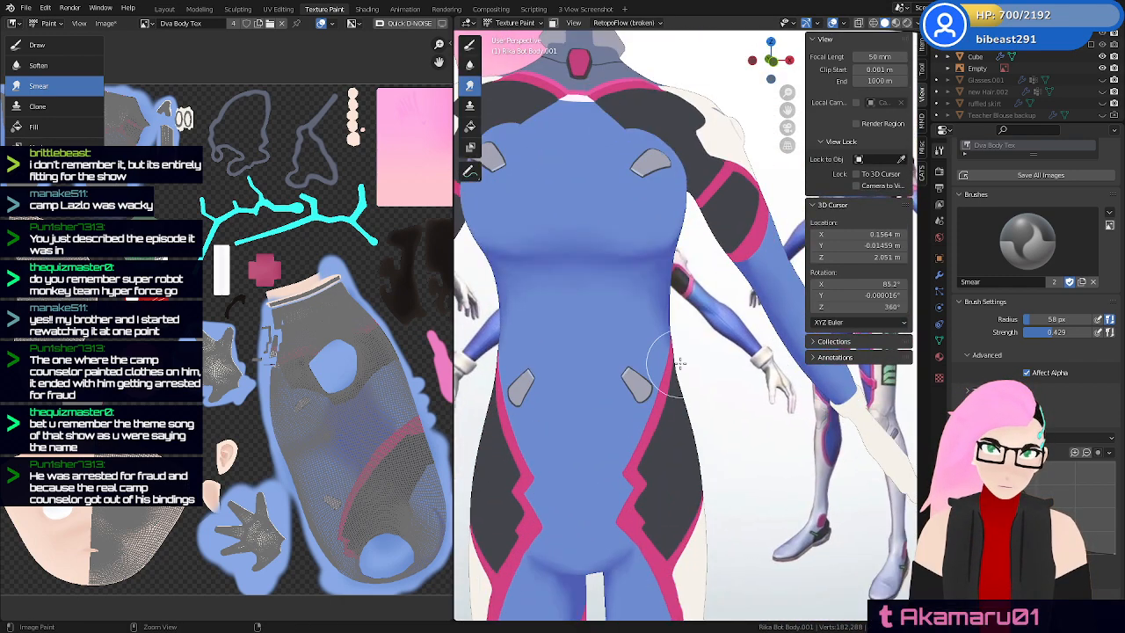
Examine the waist, hip panels and thighs of the bodysuit beside the D.Va reference image, saving the file
mouse_move(703, 352)
middle_mouse_down()
mouse_move(645, 340)
mouse_move(650, 381)
mouse_move(595, 244)
middle_mouse_up()
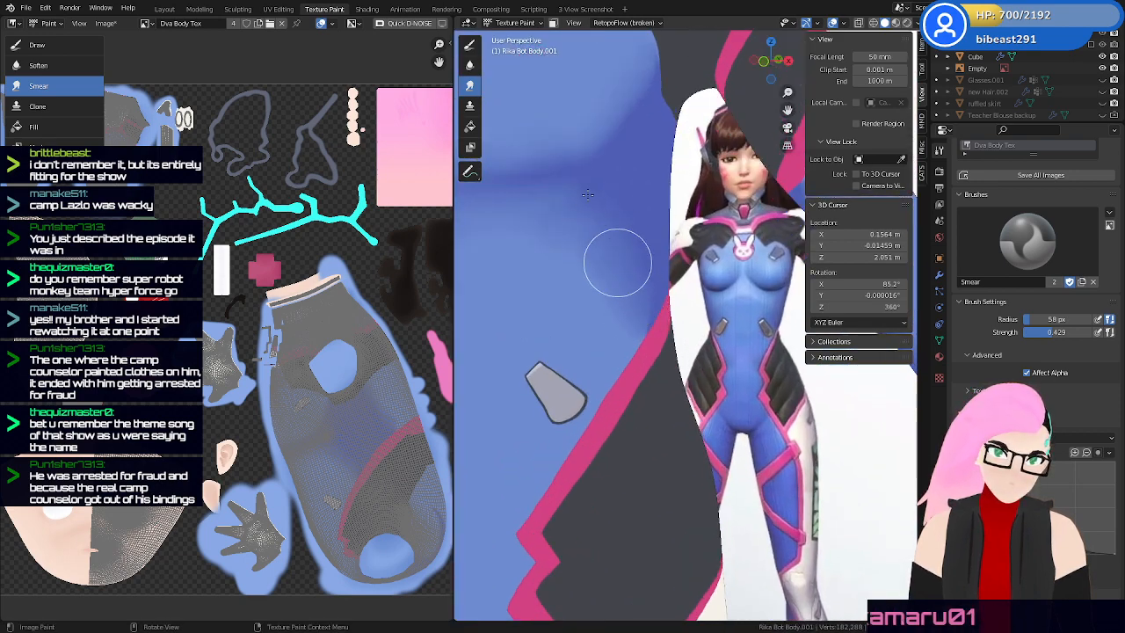
key("ctrl+s")
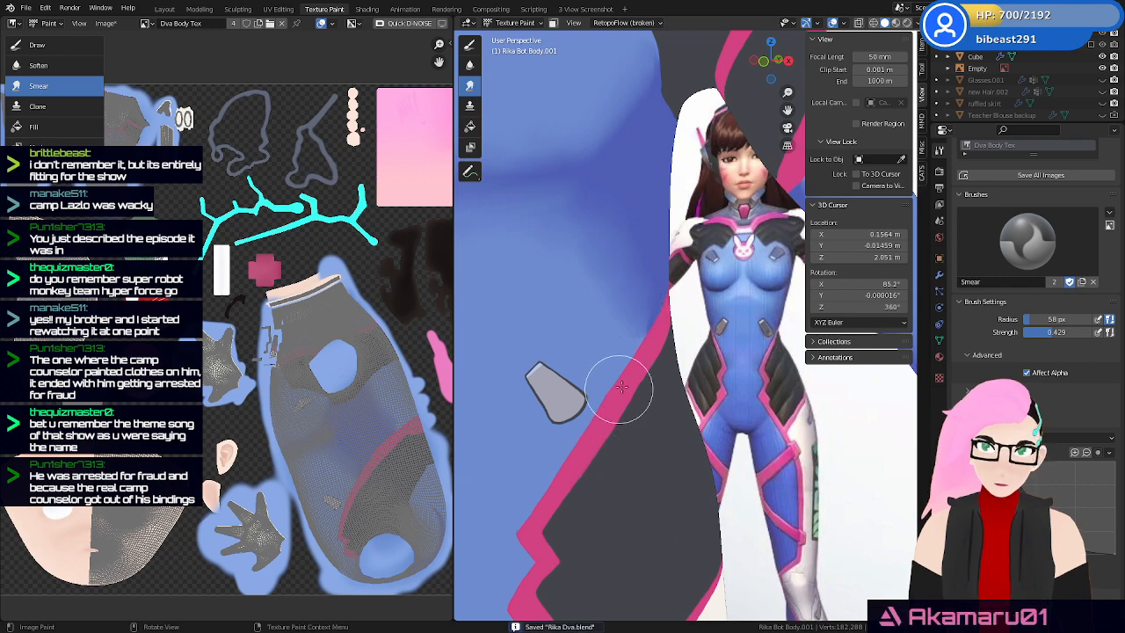
scroll(690, 400, "down", 5)
scroll(695, 378, "up", 3)
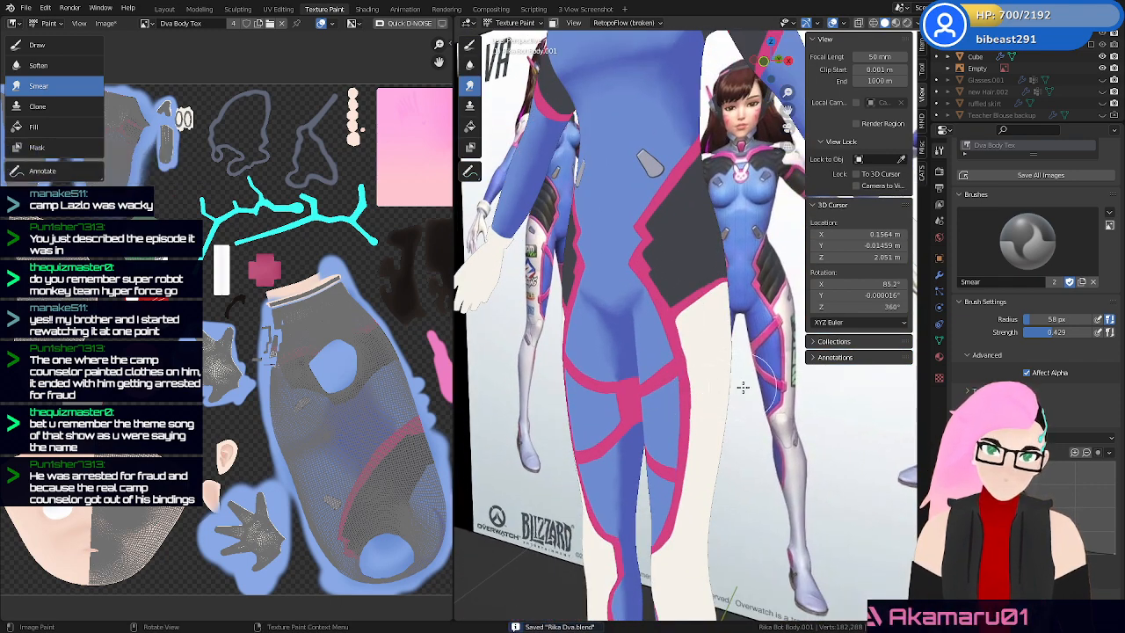
scroll(708, 376, "up", 1)
middle_click_drag(709, 377, 773, 385)
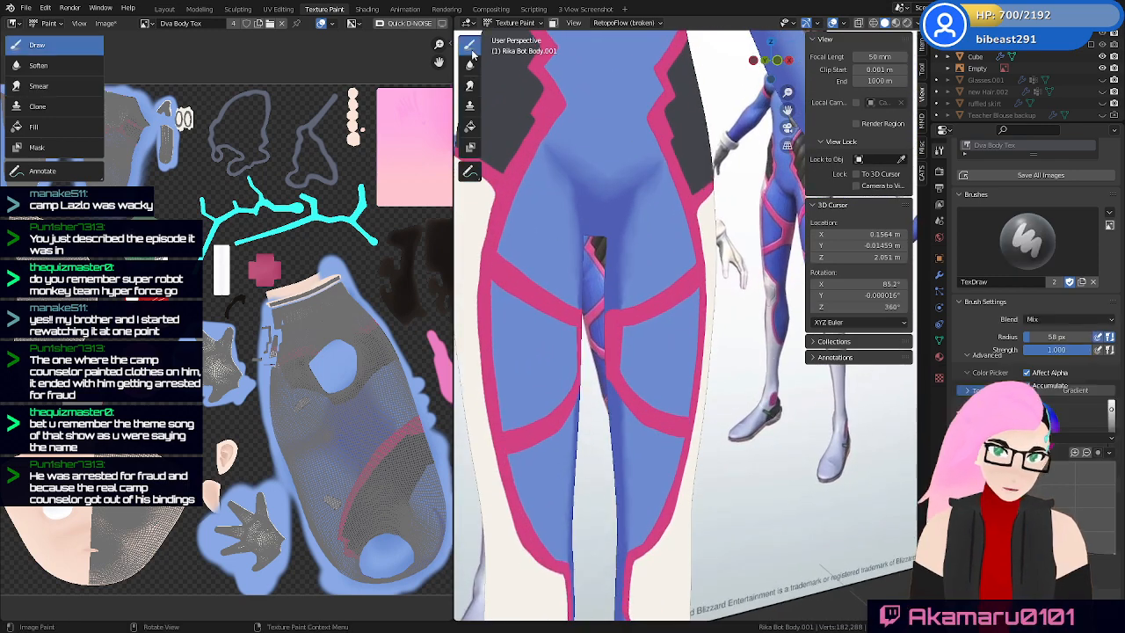
Switch to the Draw brush, save the file, and test a blue stroke on the dark grey hip panel, undoing it
left_click(37, 45)
middle_click_drag(791, 499, 654, 467, "ctrl")
scroll(654, 466, "down", 5)
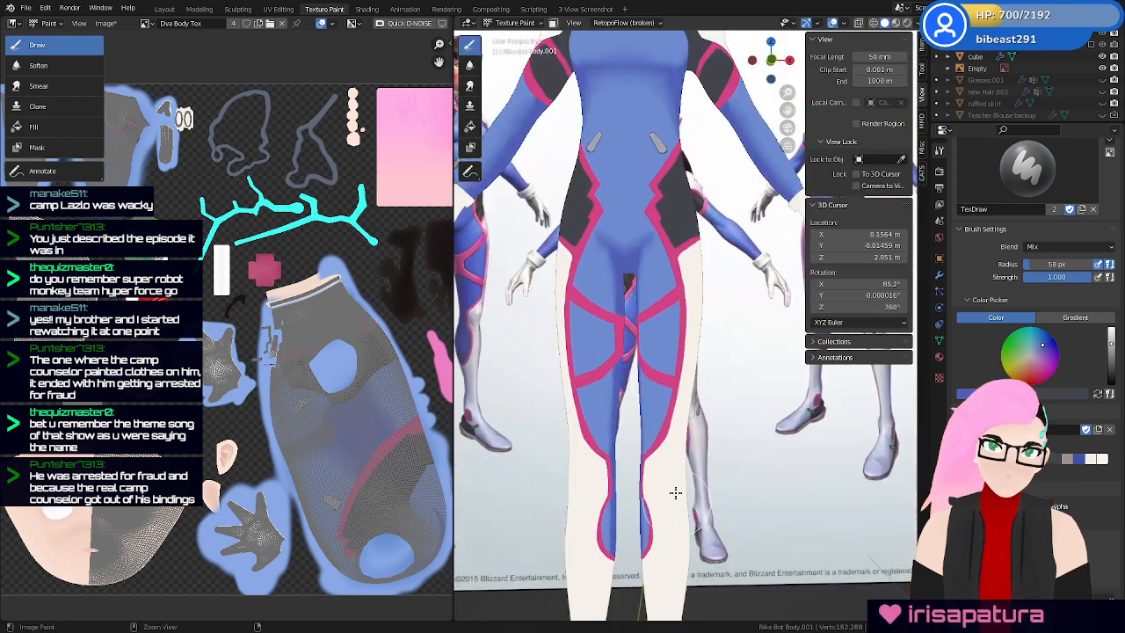
middle_click_drag(635, 335, 683, 389)
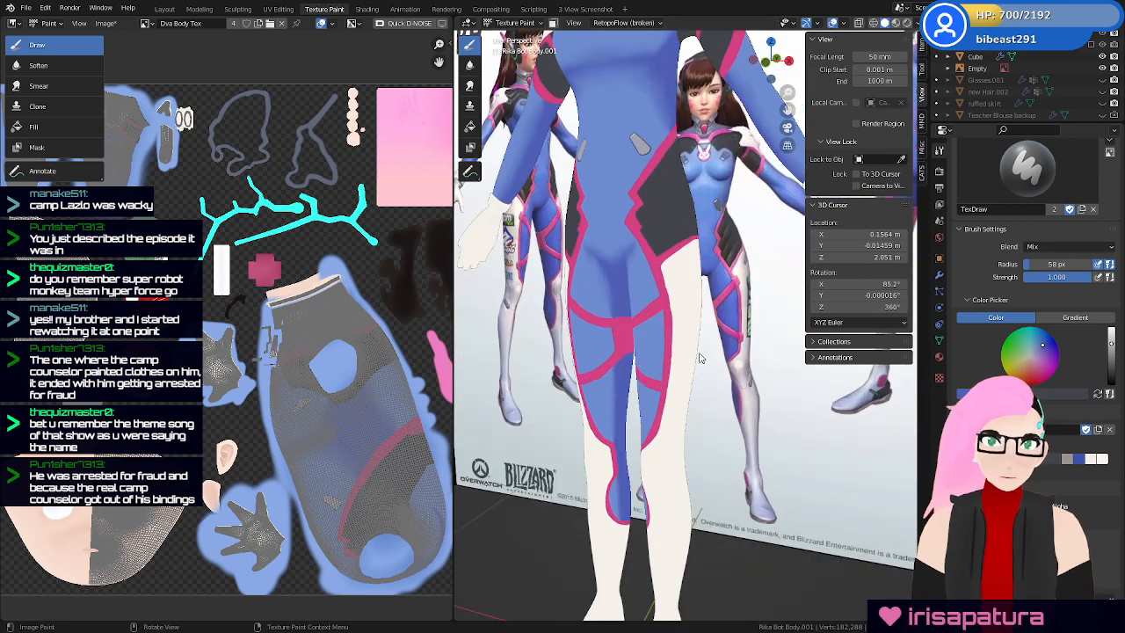
middle_click_drag(752, 353, 682, 348, "shift")
scroll(629, 236, "down", 3)
key("ctrl+s")
scroll(650, 390, "up", 4)
mouse_move(611, 435)
left_mouse_down()
mouse_move(664, 378)
mouse_move(650, 464)
left_mouse_up()
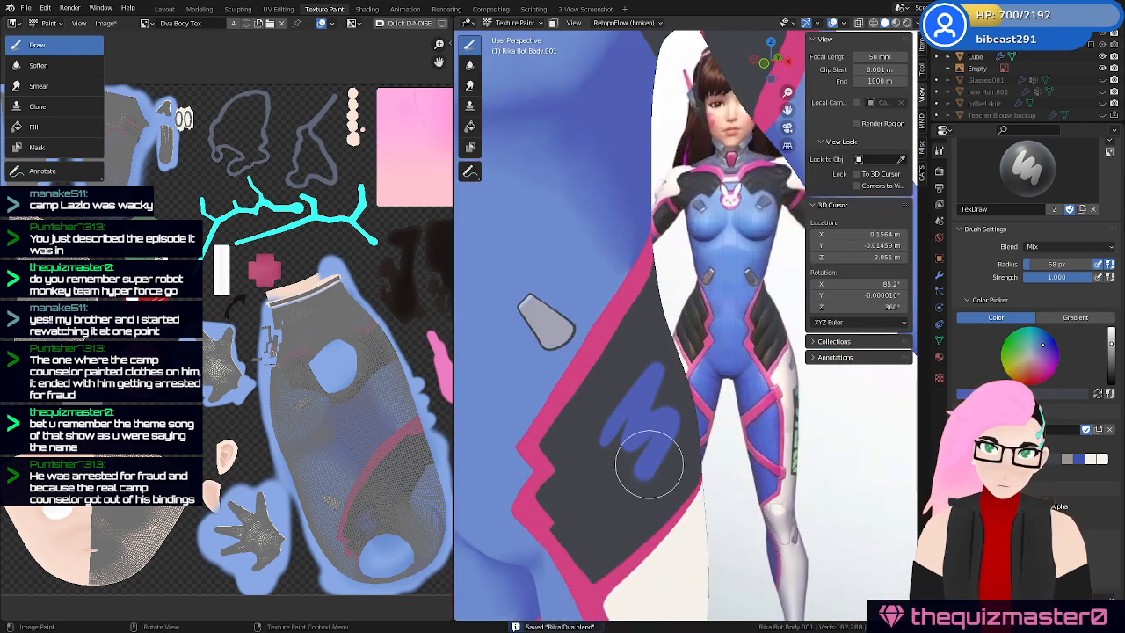
key("ctrl+z")
Set the Draw brush to a dark neutral grey with a 22 px radius, adjusting the palette swatches, and save the file
scroll(1032, 334, "down", 2)
scroll(1033, 316, "down", 3)
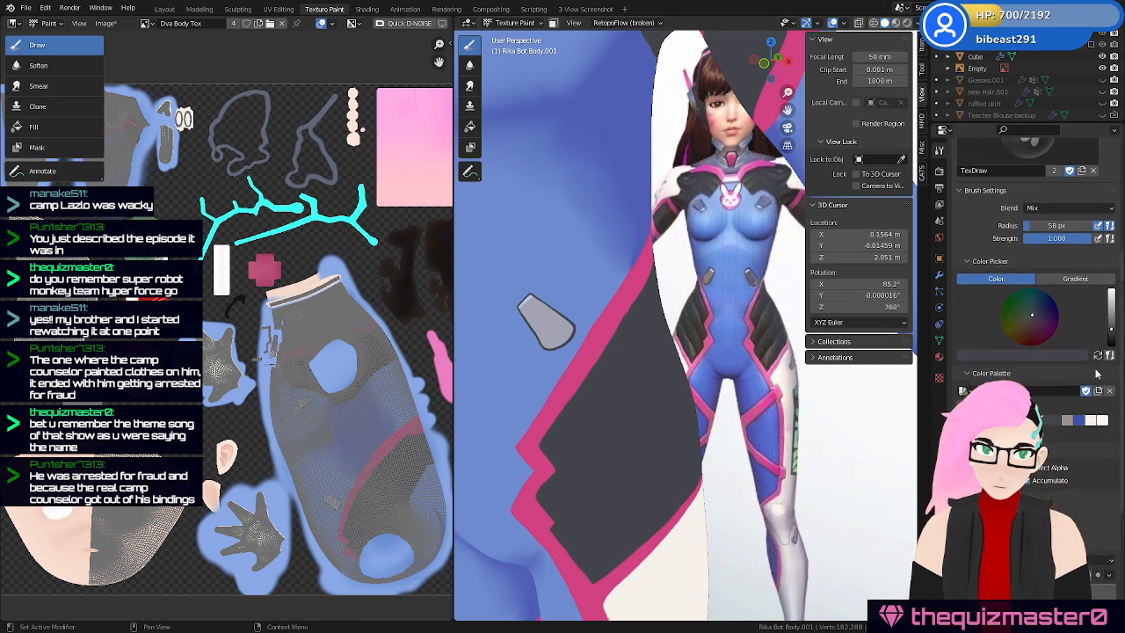
scroll(1030, 316, "down", 6)
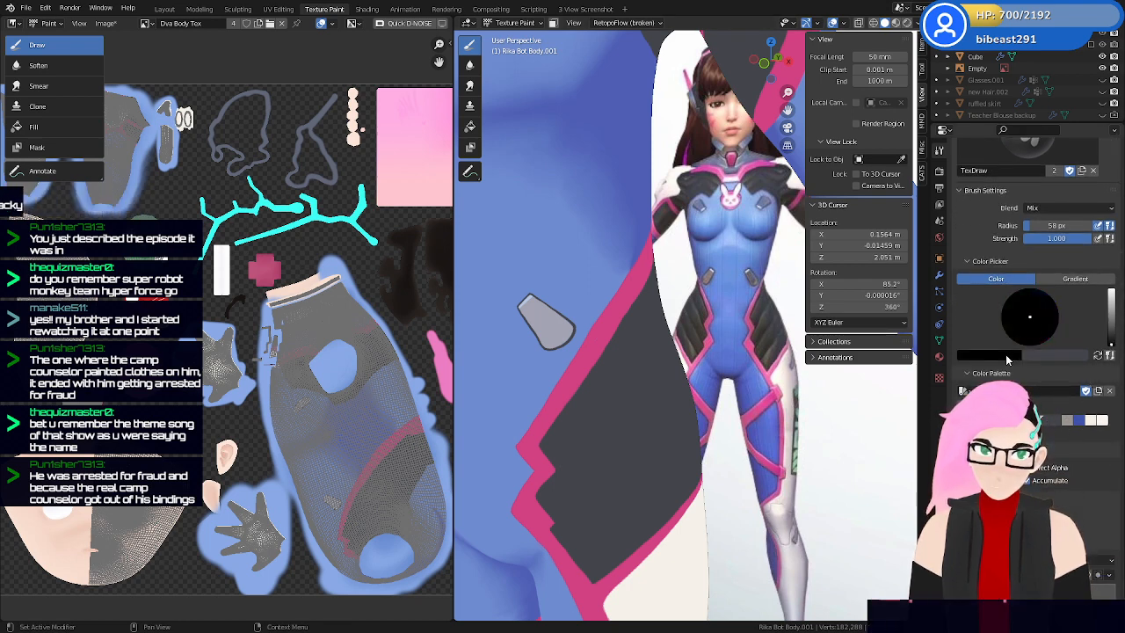
left_click_drag(1006, 355, 1057, 421)
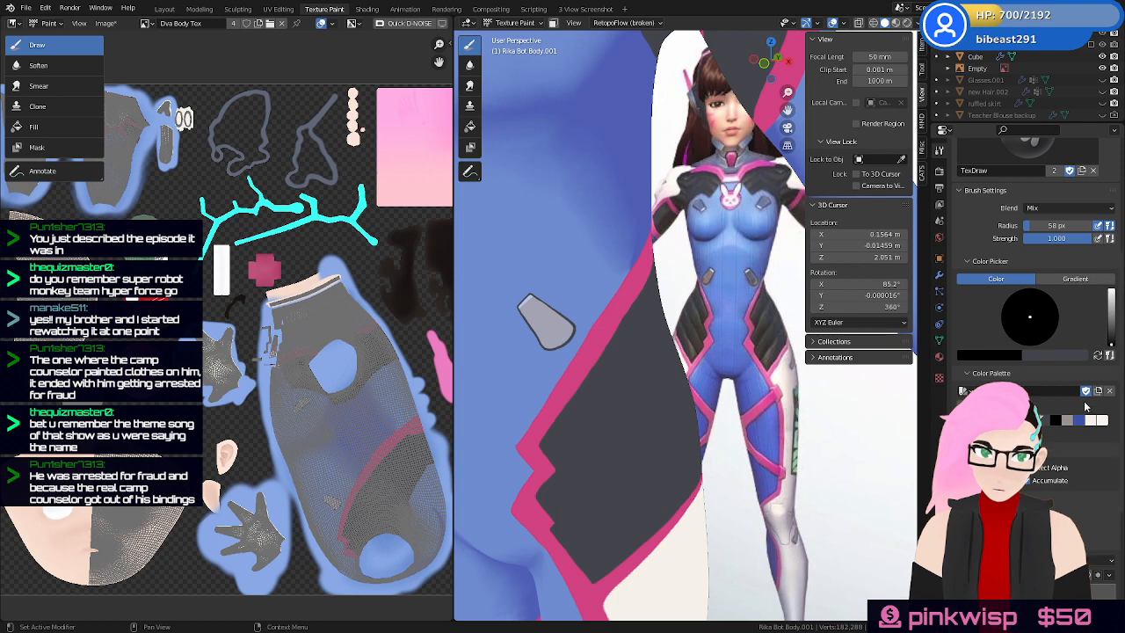
left_click_drag(1113, 341, 1113, 292)
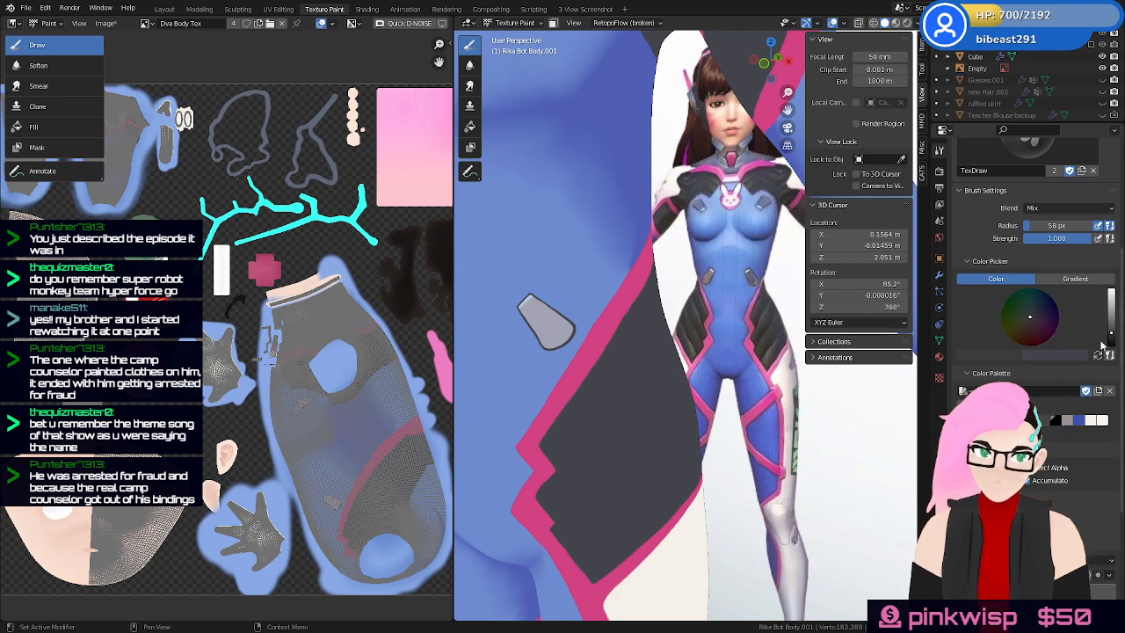
left_click_drag(1058, 429, 1053, 439)
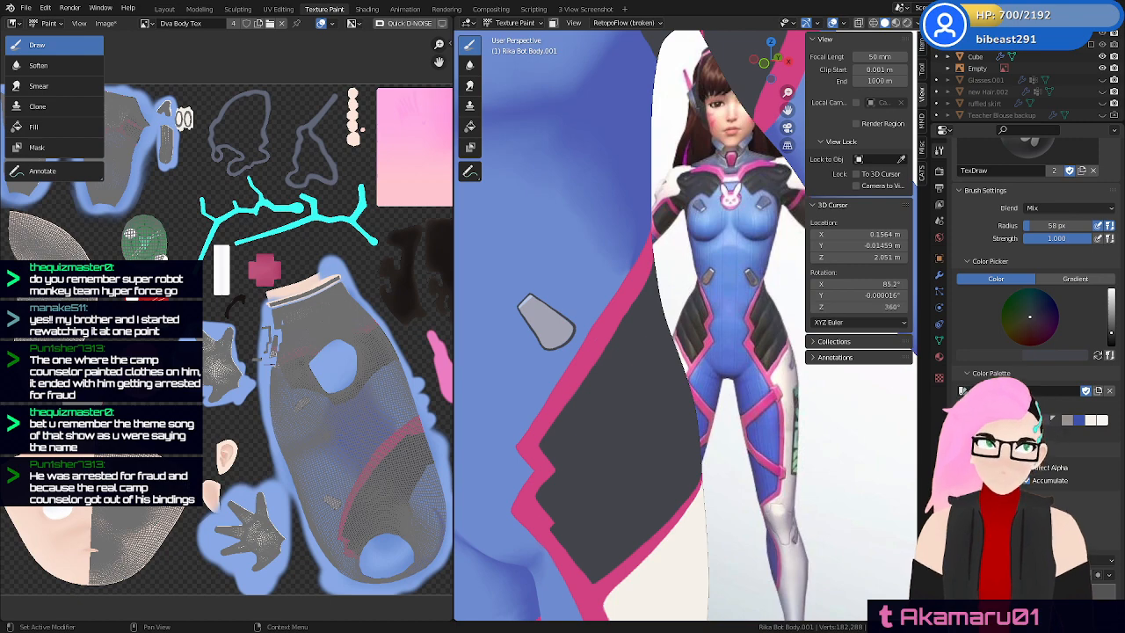
key("f")
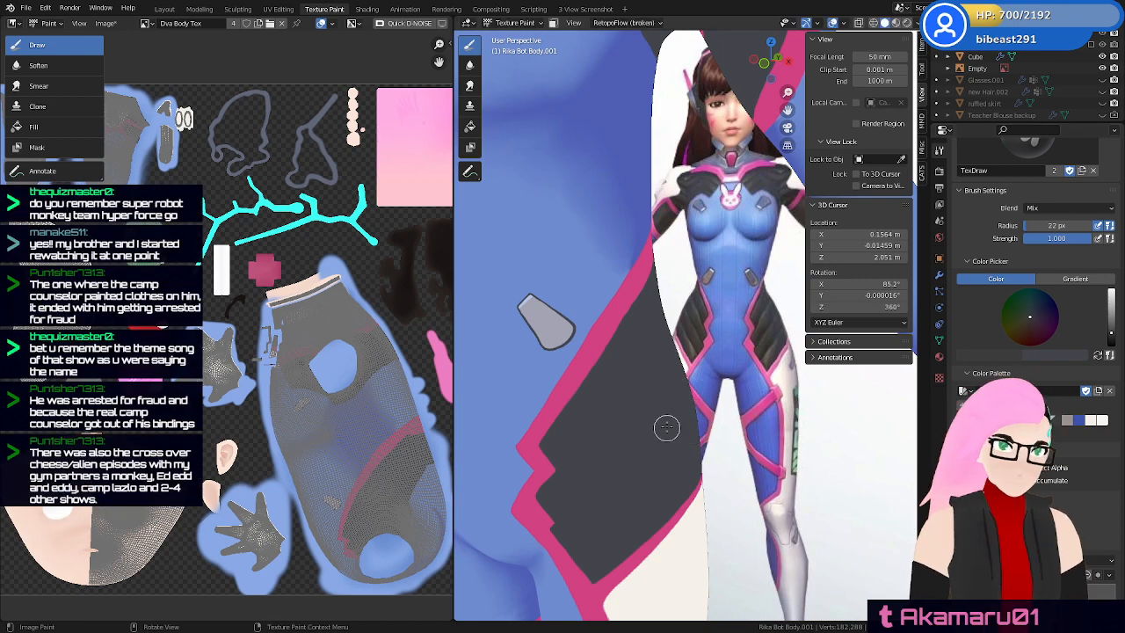
left_click(681, 420)
key("ctrl+s")
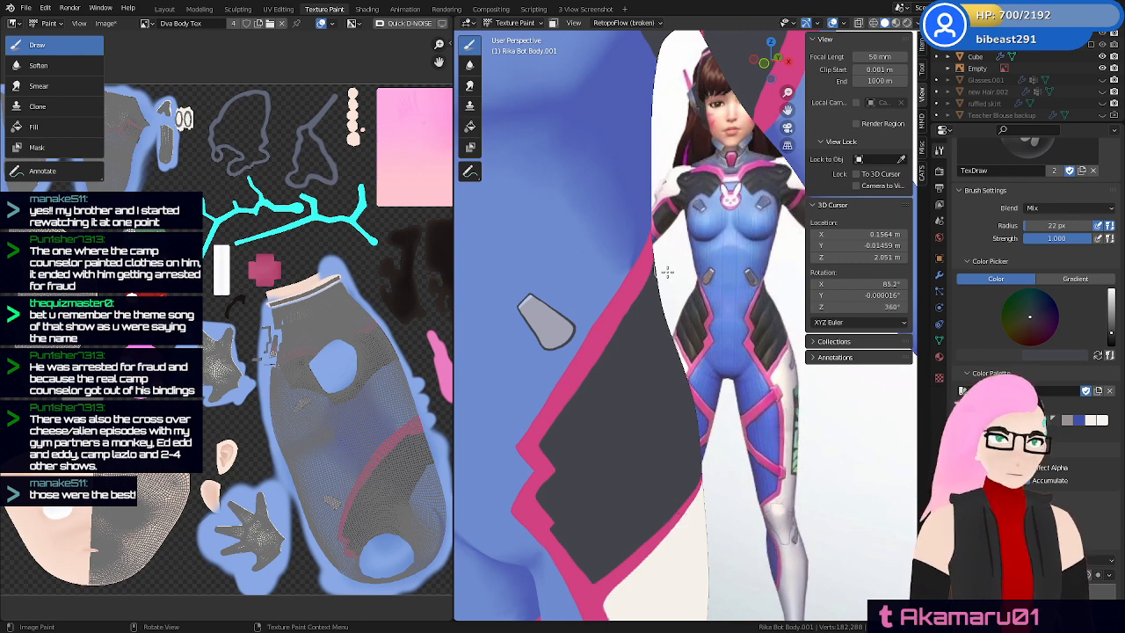
Set the brush radius to 30 px, then save the file and the Dva Body Tex image
mouse_move(674, 281)
middle_mouse_down()
mouse_move(642, 355)
mouse_move(706, 355)
middle_mouse_up()
scroll(642, 357, "down", 5)
key("f")
left_click(699, 334)
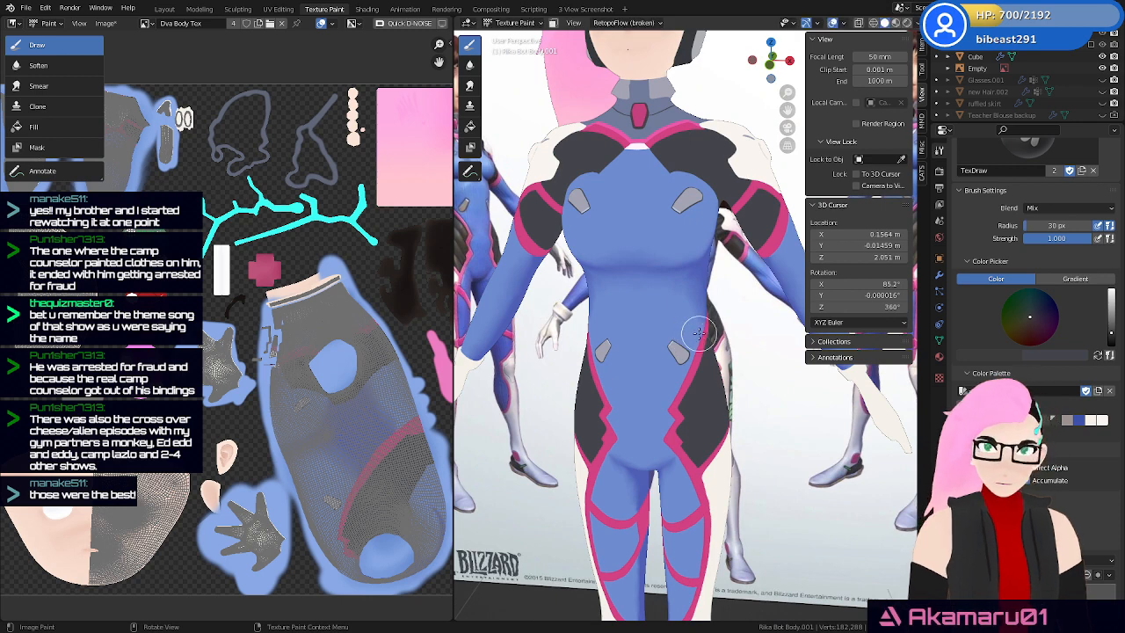
key("ctrl+s")
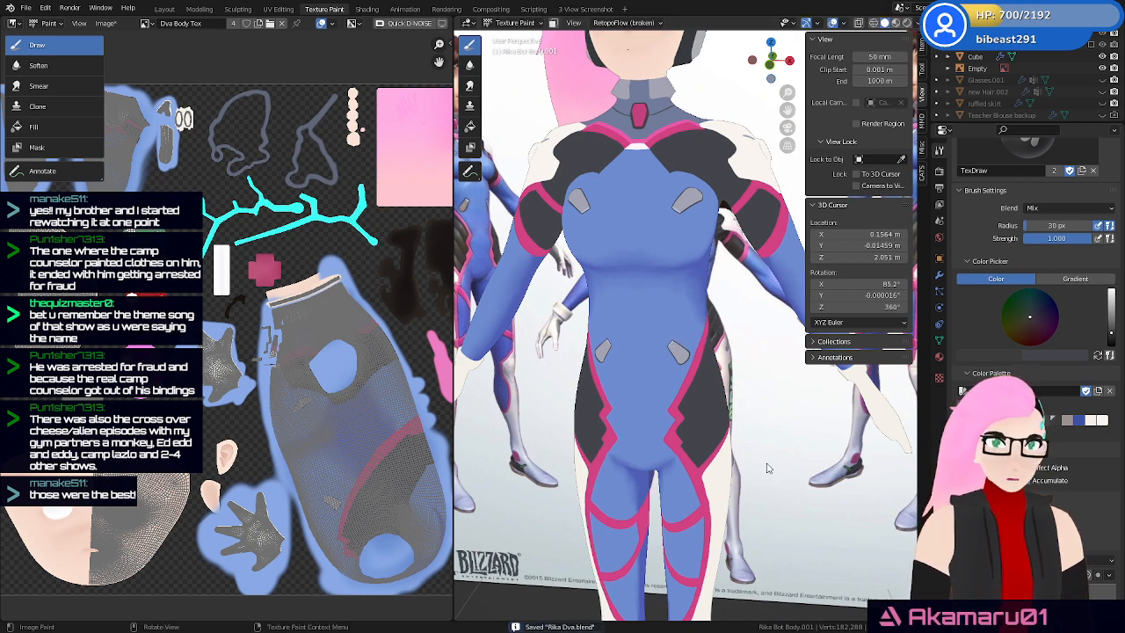
left_click(106, 25)
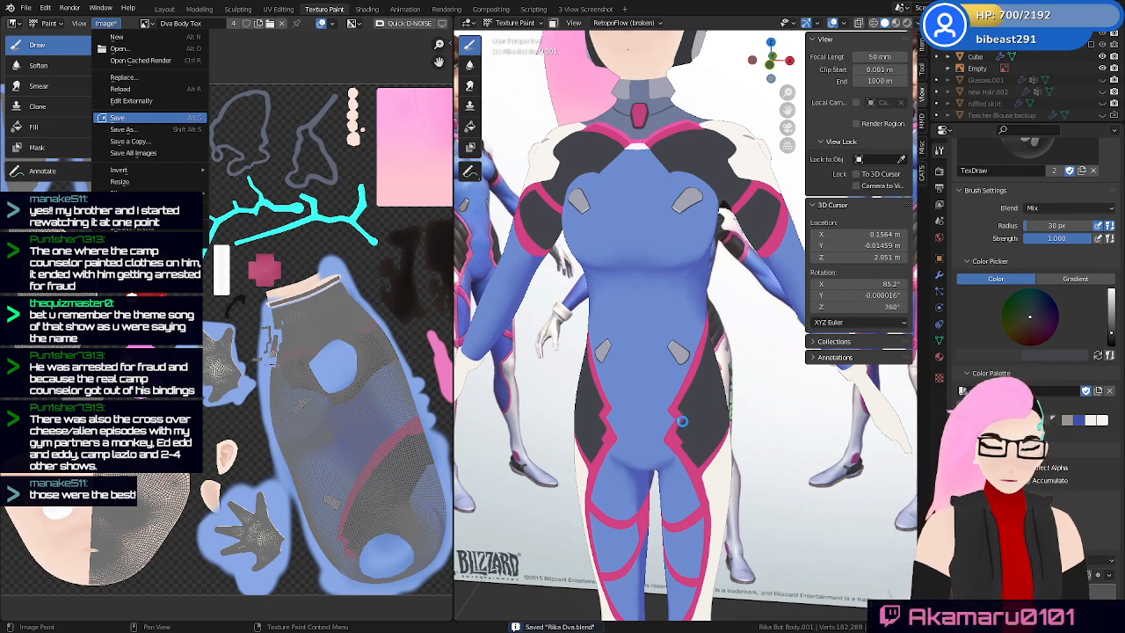
key("Return")
Try a dark grey stroke on the side of the waist at 59 px radius, undo it, and switch to the Smear brush
middle_click_drag(683, 422, 638, 410)
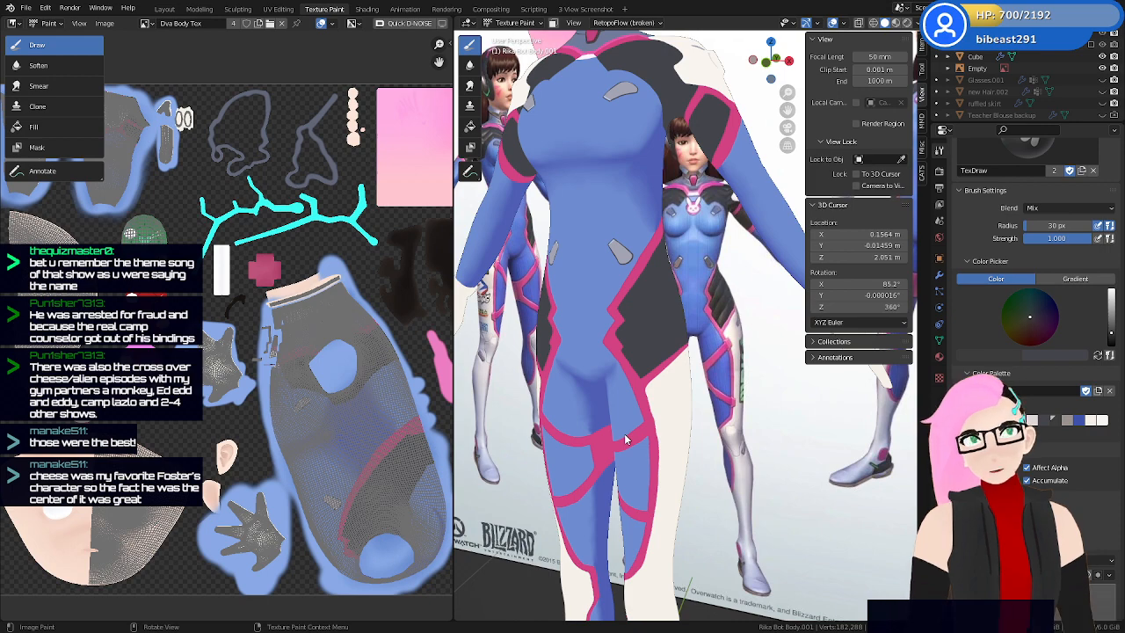
middle_click_drag(627, 440, 723, 358)
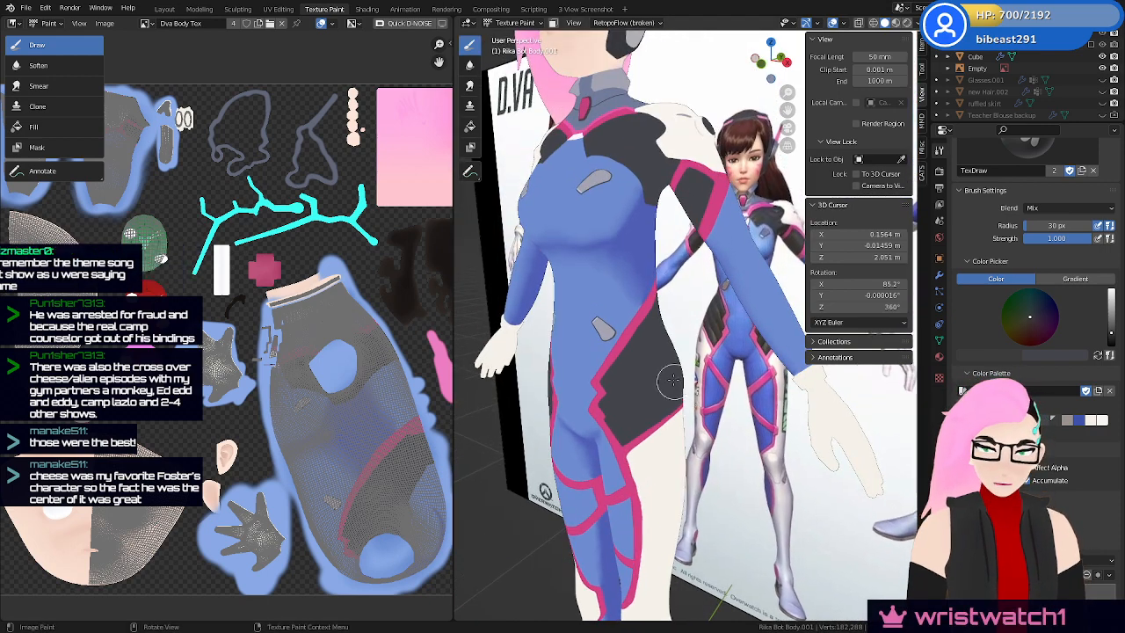
scroll(673, 316, "up", 5)
middle_click_drag(618, 304, 666, 338, "shift")
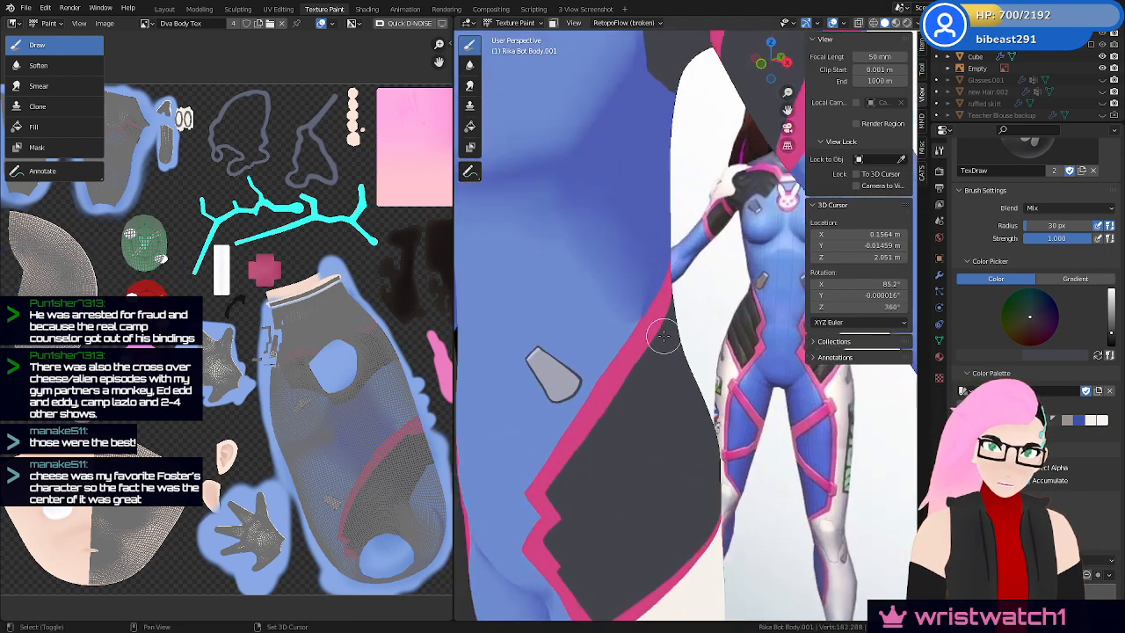
key("f")
left_click(626, 308)
mouse_move(607, 296)
left_mouse_down()
mouse_move(631, 268)
mouse_move(618, 263)
left_mouse_up()
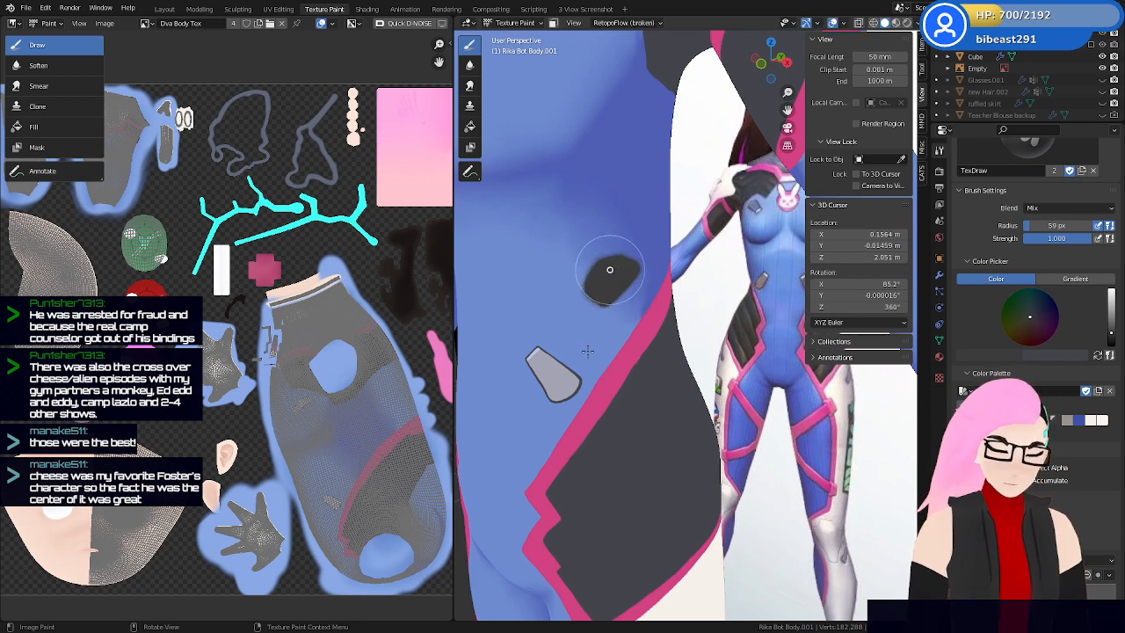
left_click(609, 271)
left_click(471, 87)
key("ctrl+z")
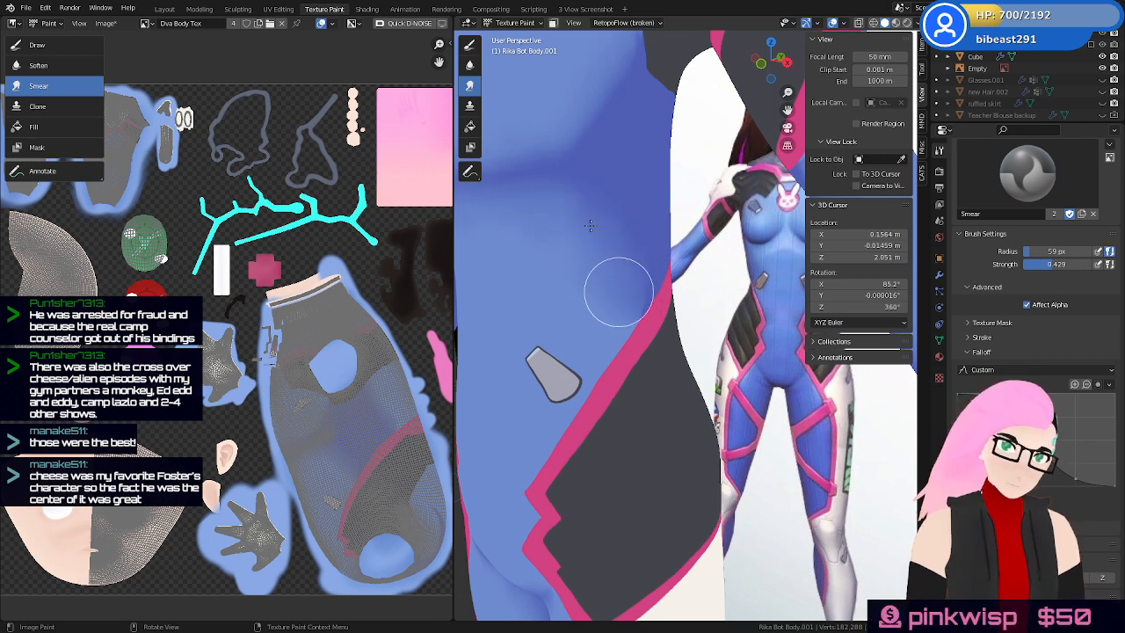
Examine the blue shading under the chest and along the waist from several angles, saving the file
middle_click_drag(650, 242, 655, 316)
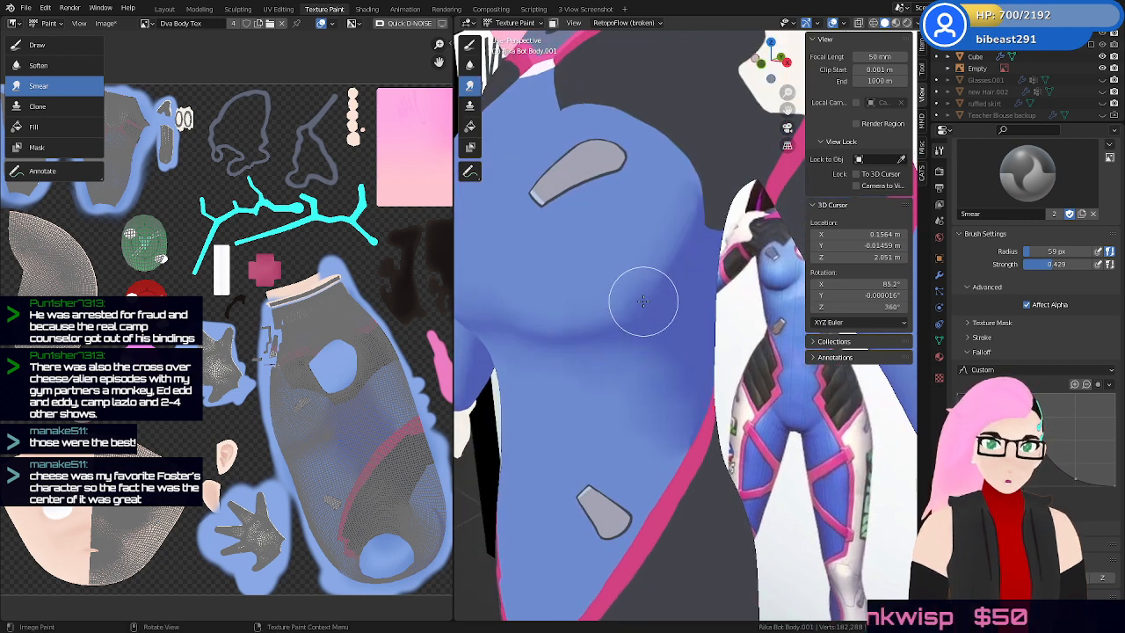
middle_click_drag(673, 238, 650, 239)
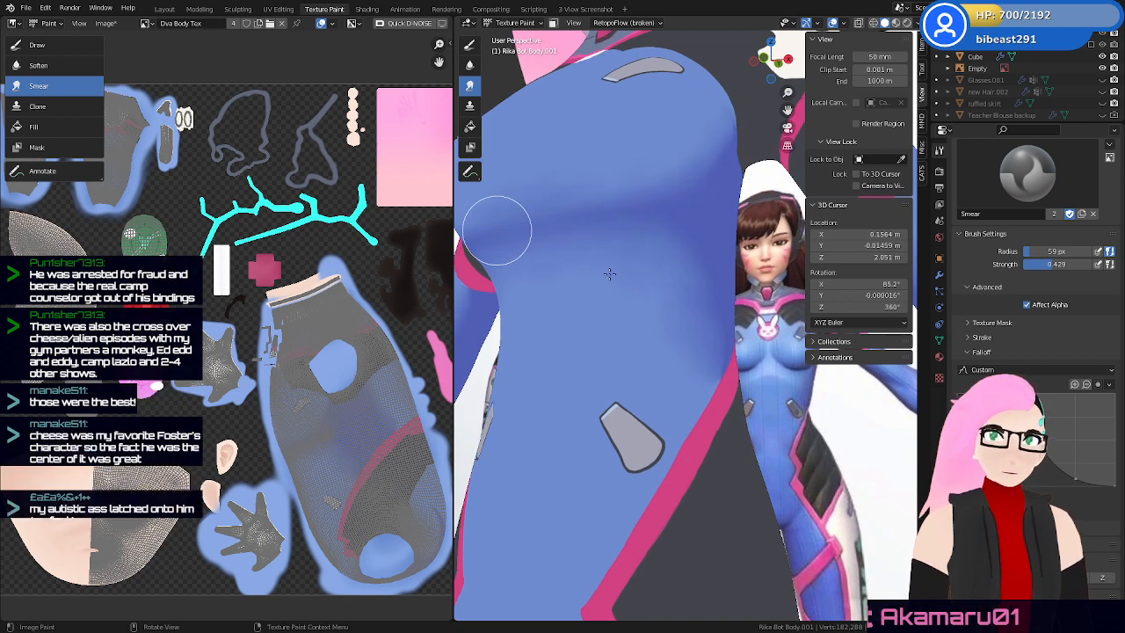
key("ctrl+s")
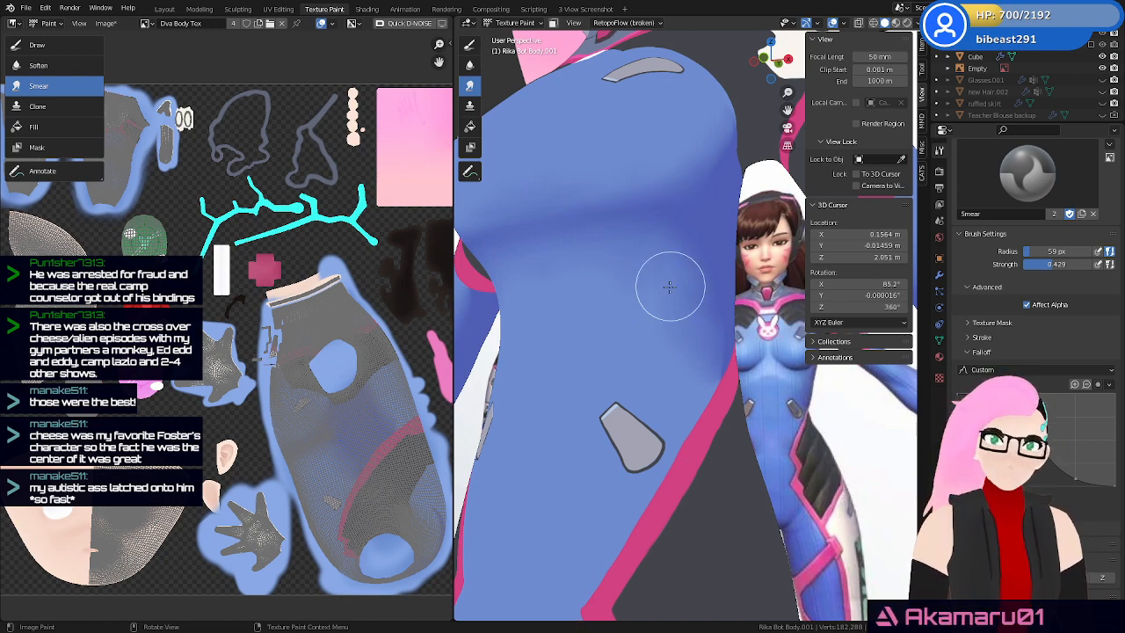
scroll(614, 352, "down", 6)
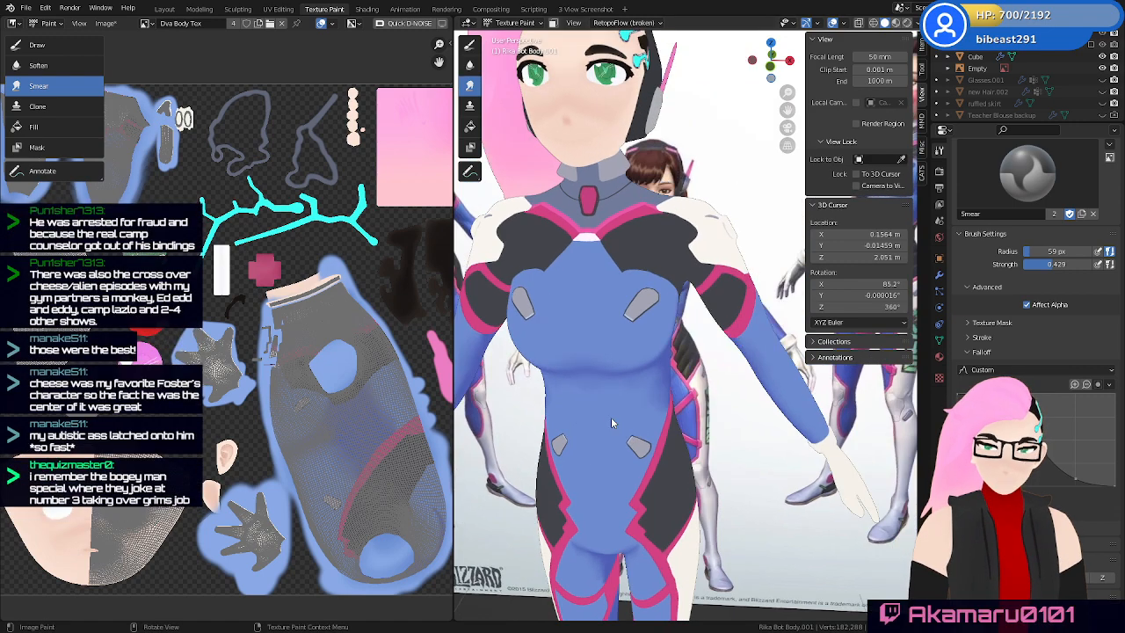
middle_click_drag(738, 350, 592, 255)
Paint thin dark diagonal crease lines across the dark grey hip panel using the Draw brush at 18 px radius
left_click(470, 46)
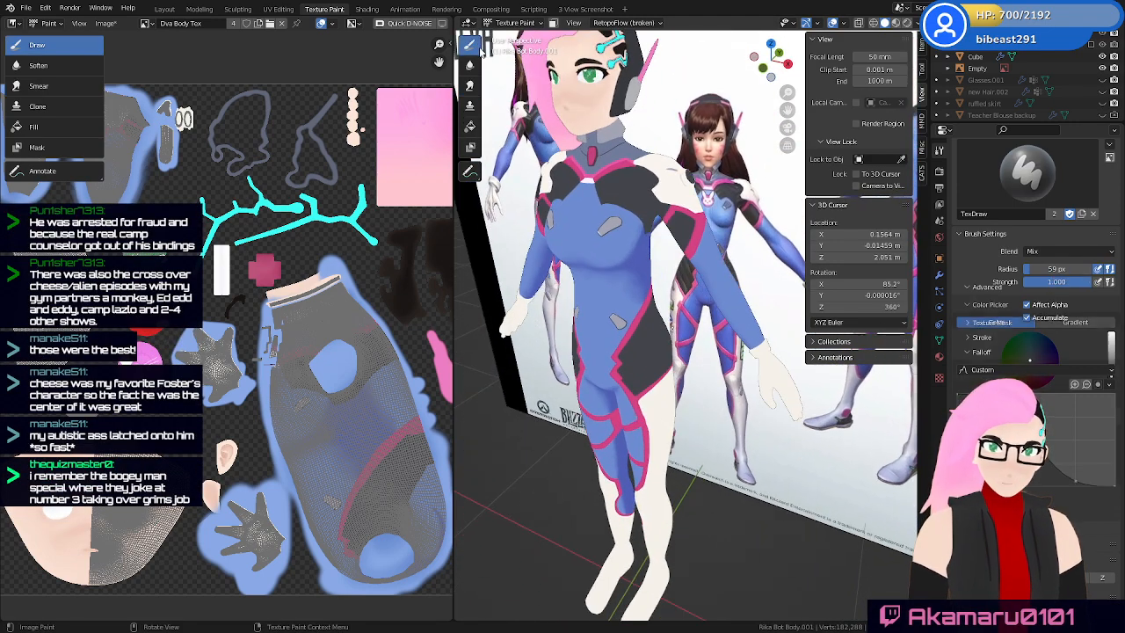
key("ctrl+s")
mouse_move(712, 486)
middle_mouse_down()
mouse_move(763, 458)
mouse_move(694, 430)
mouse_move(710, 384)
mouse_move(679, 390)
middle_mouse_up()
scroll(763, 457, "up", 4)
left_click(685, 387)
scroll(668, 384, "up", 1)
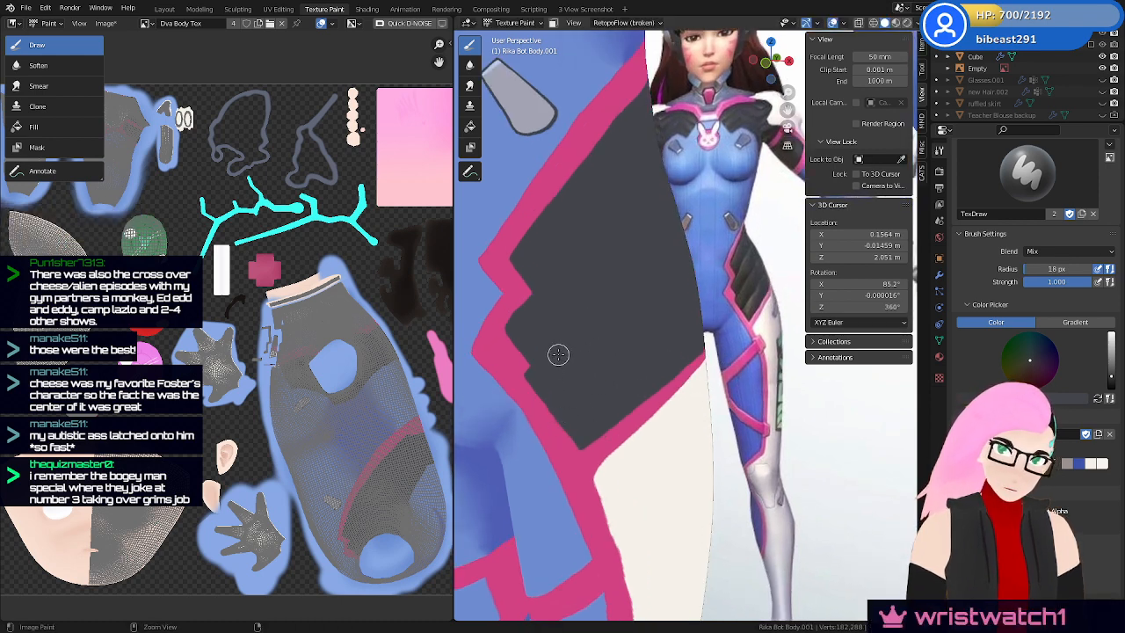
middle_click_drag(558, 355, 505, 290)
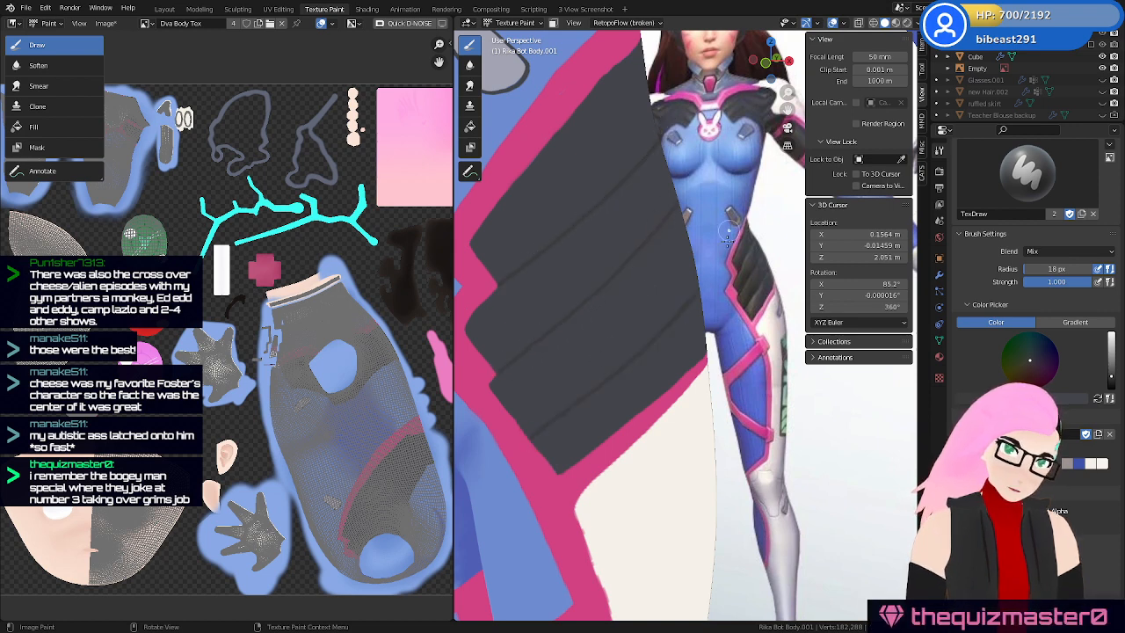
middle_click_drag(728, 231, 632, 347)
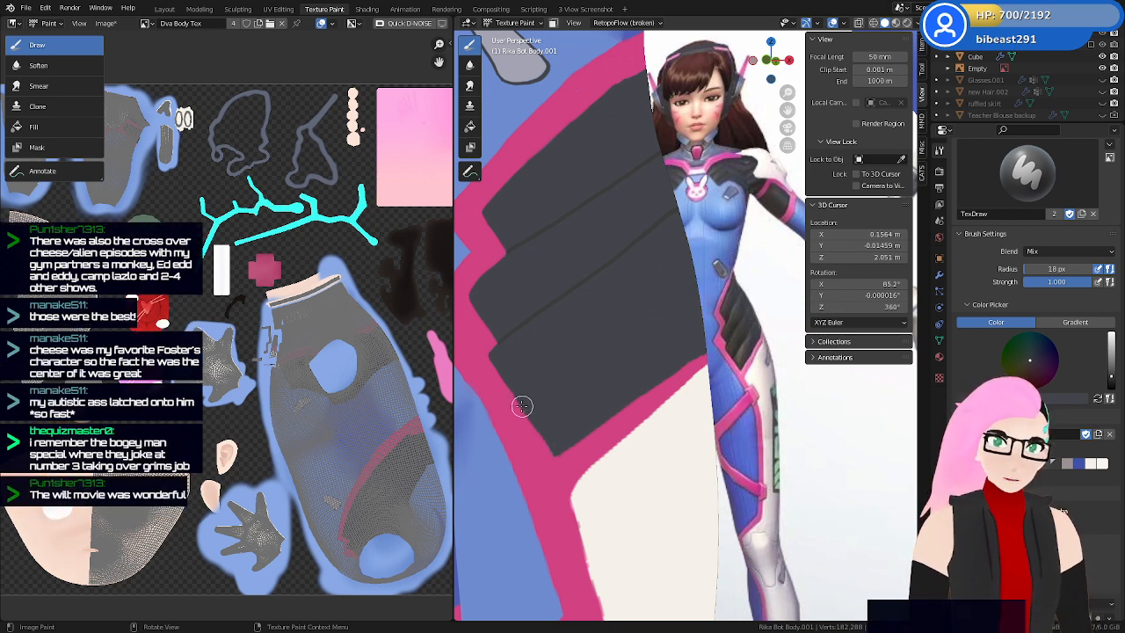
Extend the lowest crease line around the hip to the zigzag corner at the back edge of the dark grey panel
mouse_move(747, 358)
middle_mouse_down()
mouse_move(633, 397)
mouse_move(691, 370)
mouse_move(777, 370)
middle_mouse_up()
scroll(634, 395, "down", 4)
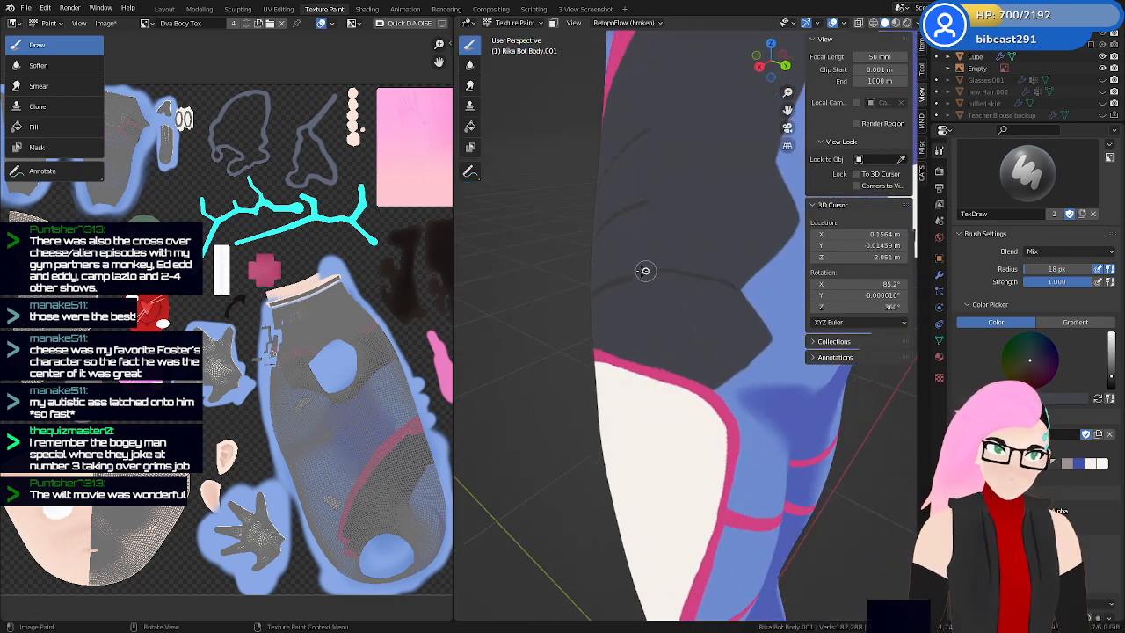
mouse_move(610, 277)
middle_mouse_down("ctrl")
mouse_move(687, 390)
mouse_move(714, 392)
mouse_move(761, 363)
middle_mouse_up("ctrl")
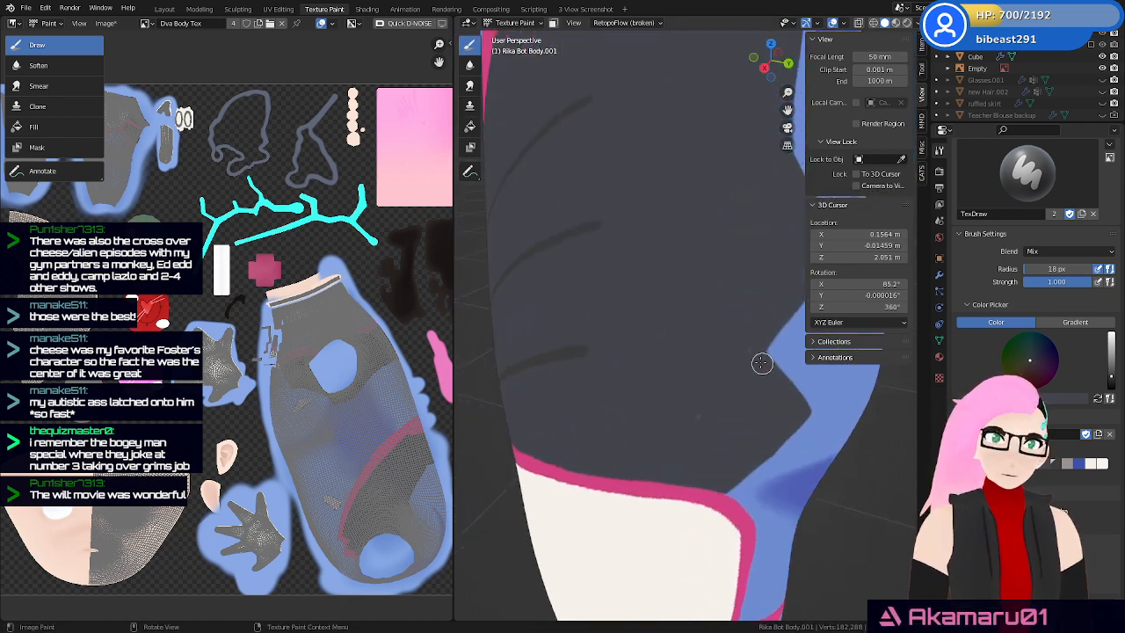
mouse_move(757, 350)
left_mouse_down()
mouse_move(595, 339)
mouse_move(543, 354)
left_mouse_up()
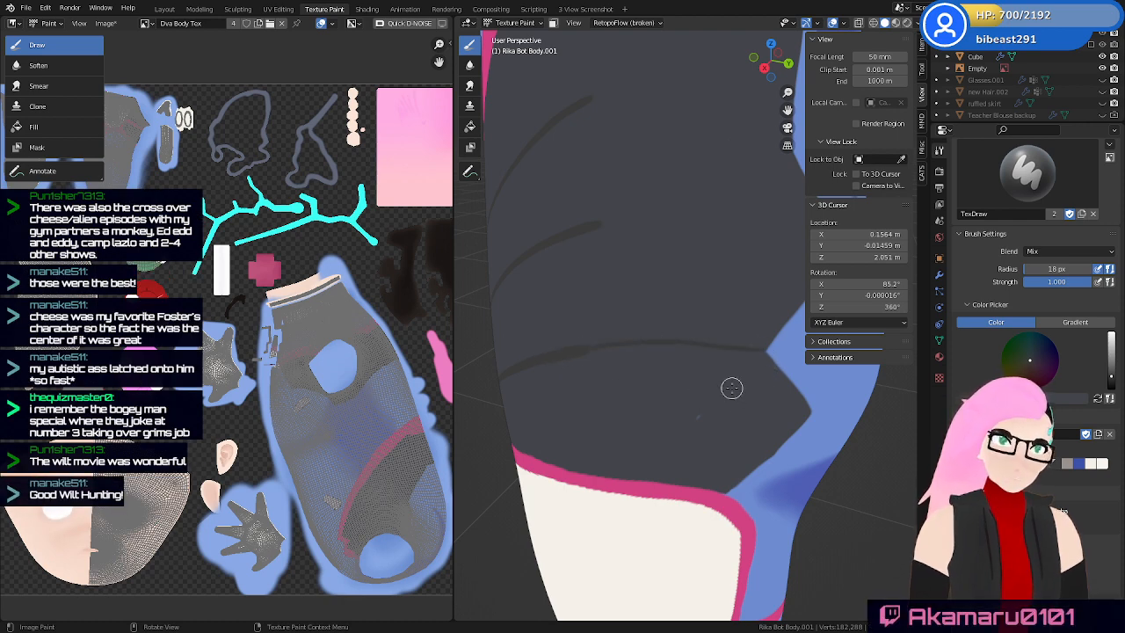
Examine the rear of the hip panel and the side and back figures in the D.Va reference image
mouse_move(602, 402)
middle_mouse_down()
mouse_move(717, 356)
mouse_move(694, 362)
mouse_move(706, 384)
middle_mouse_up()
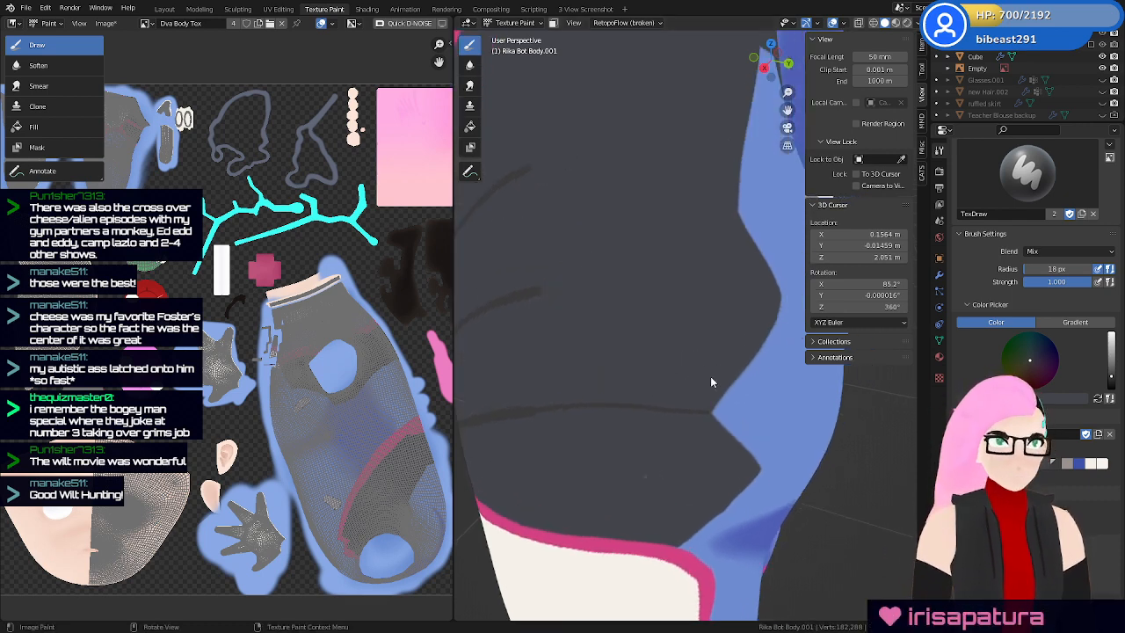
mouse_move(712, 382)
middle_mouse_down()
mouse_move(721, 356)
mouse_move(757, 351)
middle_mouse_up()
scroll(703, 480, "down", 5)
middle_click_drag(700, 487, 672, 441)
scroll(850, 422, "down", 5)
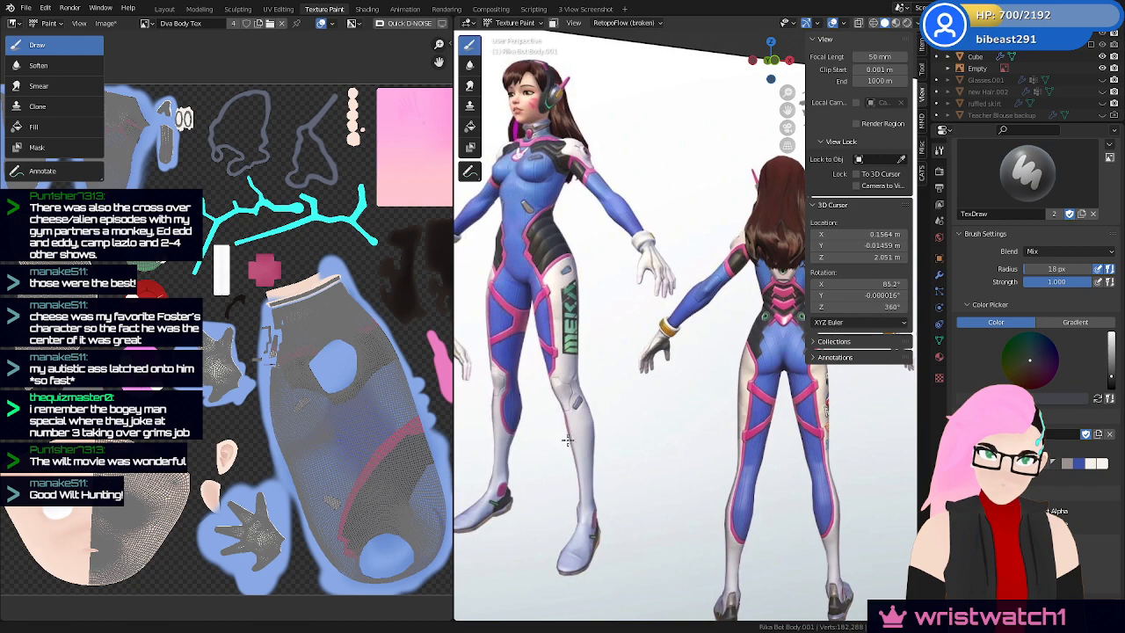
Set the Draw brush radius to 32 px for working on the rear part of the dark grey hip panel
middle_click_drag(563, 440, 563, 409, "shift")
scroll(648, 396, "up", 3)
middle_click_drag(648, 397, 730, 391)
mouse_move(723, 382)
middle_mouse_down("shift")
mouse_move(711, 432)
mouse_move(724, 430)
middle_mouse_up("shift")
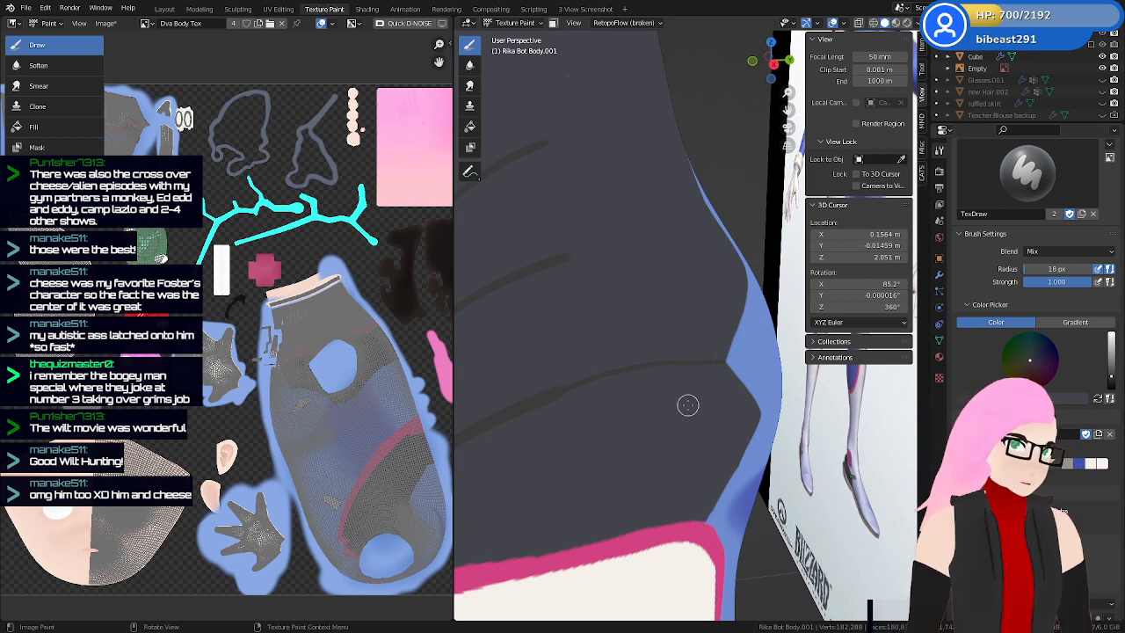
key("f")
left_click(716, 398)
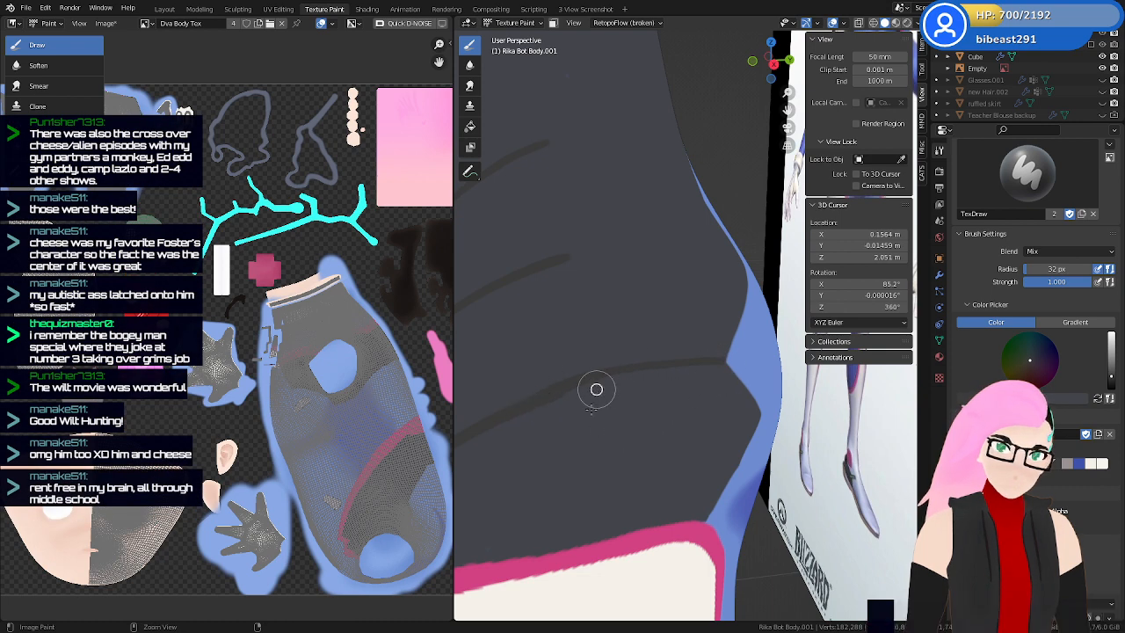
Extend the middle dark crease line across the grey hip panel to the next zigzag corner of its back edge, checking the reference's rear figure
mouse_move(646, 419)
middle_mouse_down()
mouse_move(681, 443)
mouse_move(702, 438)
middle_mouse_up()
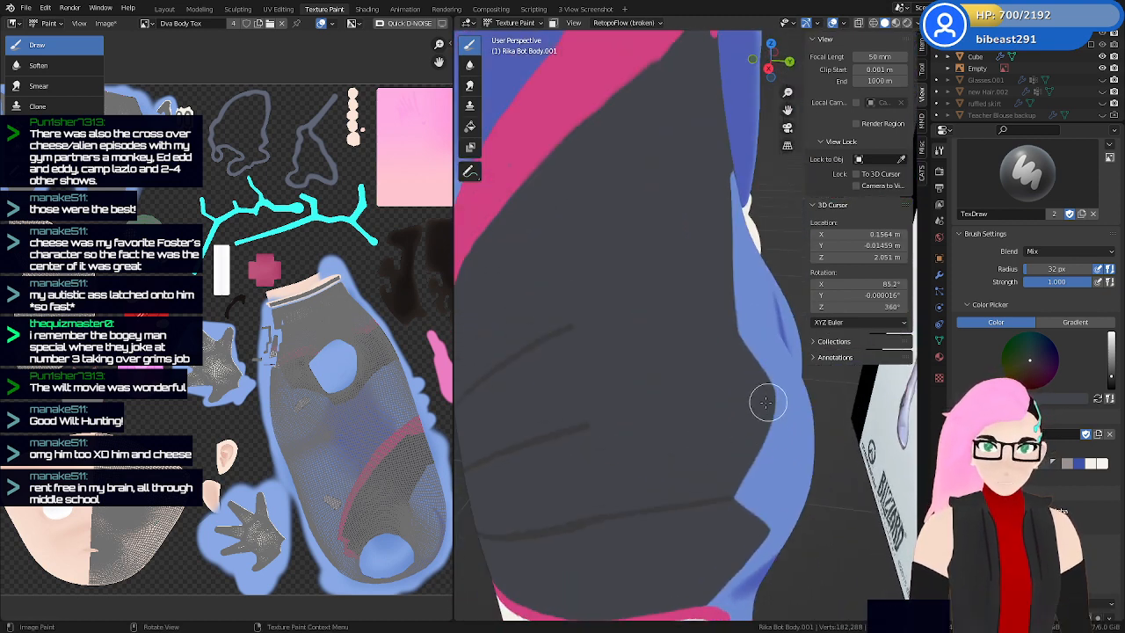
middle_click_drag(760, 402, 696, 434)
middle_click_drag(643, 401, 651, 417)
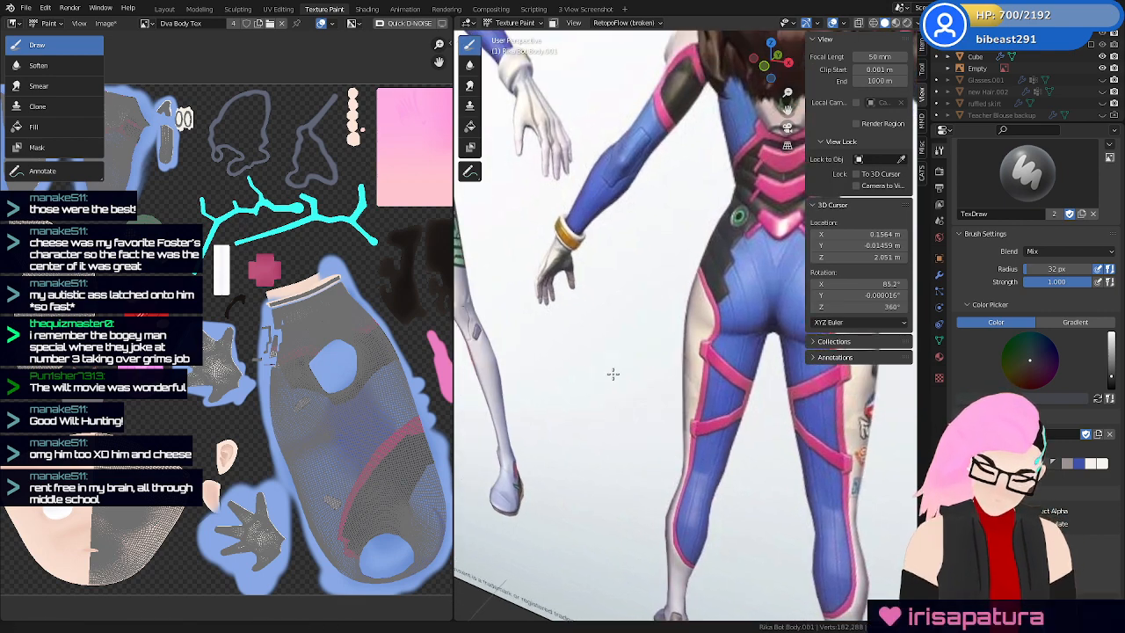
mouse_move(613, 374)
middle_mouse_down()
mouse_move(597, 415)
mouse_move(616, 396)
middle_mouse_up()
scroll(668, 369, "up", 8)
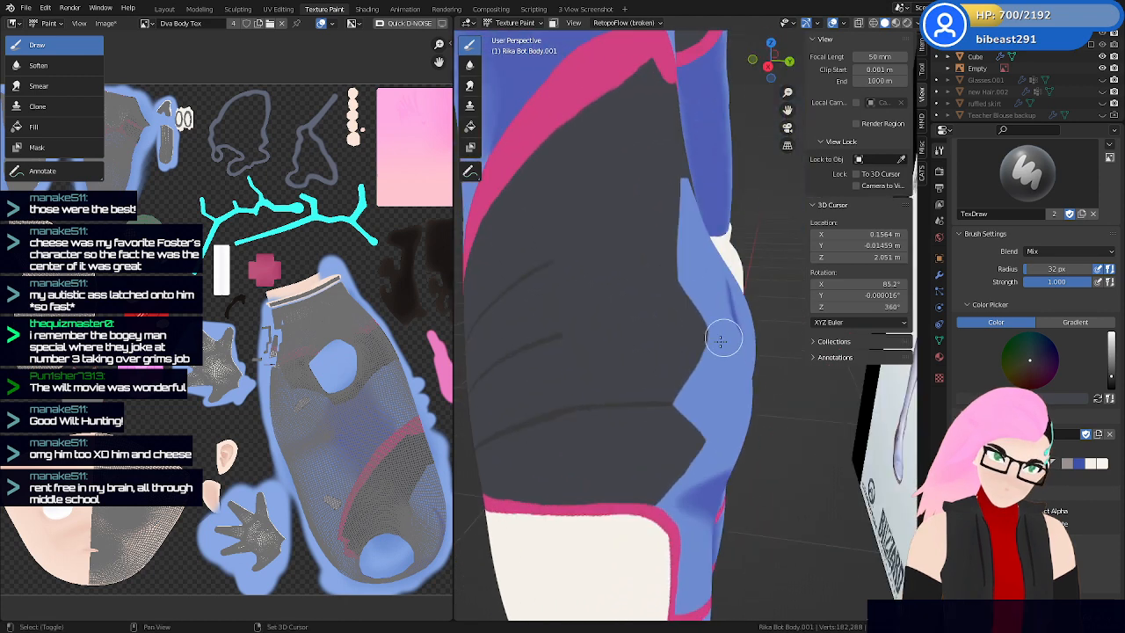
mouse_move(721, 341)
middle_mouse_down()
mouse_move(753, 333)
mouse_move(729, 349)
middle_mouse_up()
scroll(754, 333, "up", 3)
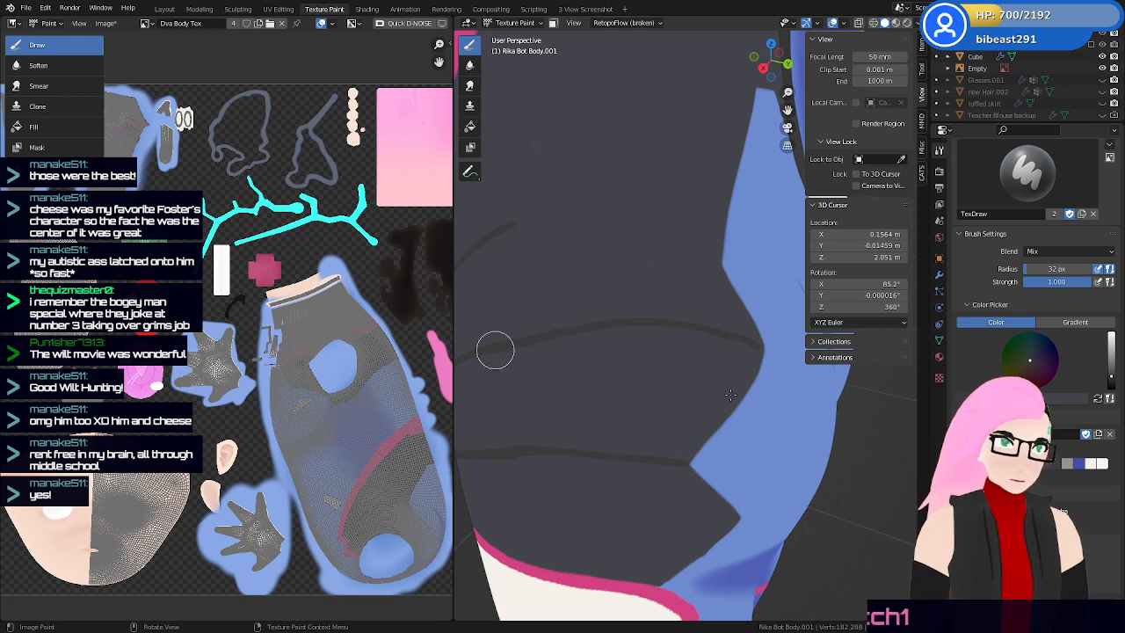
middle_click_drag(730, 395, 754, 385)
left_click_drag(555, 330, 678, 319)
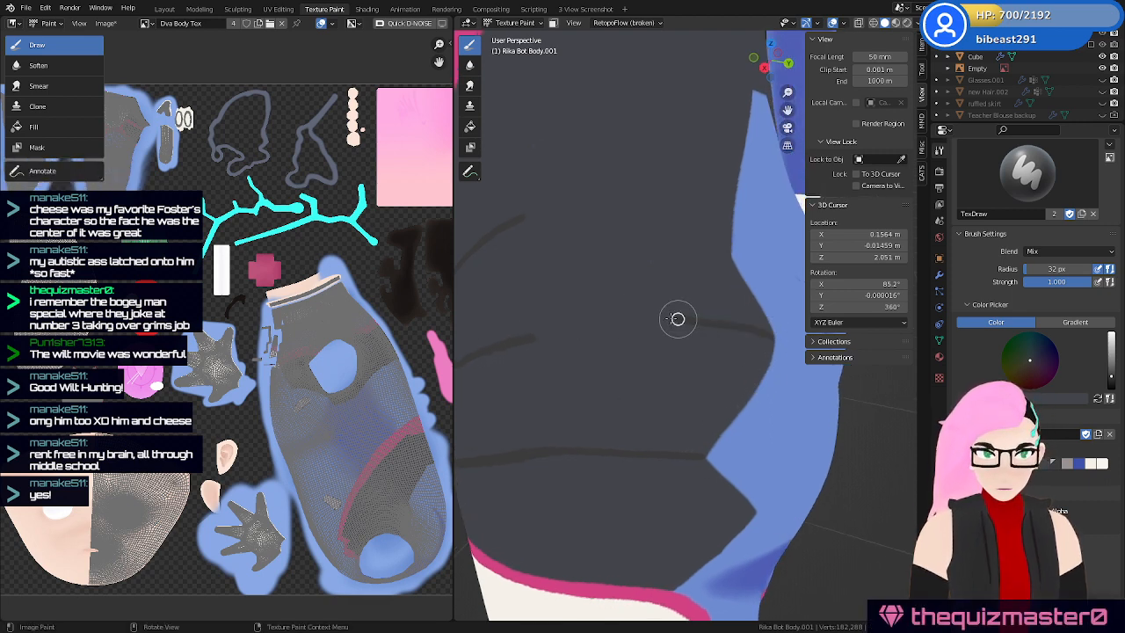
mouse_move(678, 319)
middle_mouse_down()
mouse_move(675, 382)
mouse_move(592, 339)
middle_mouse_up()
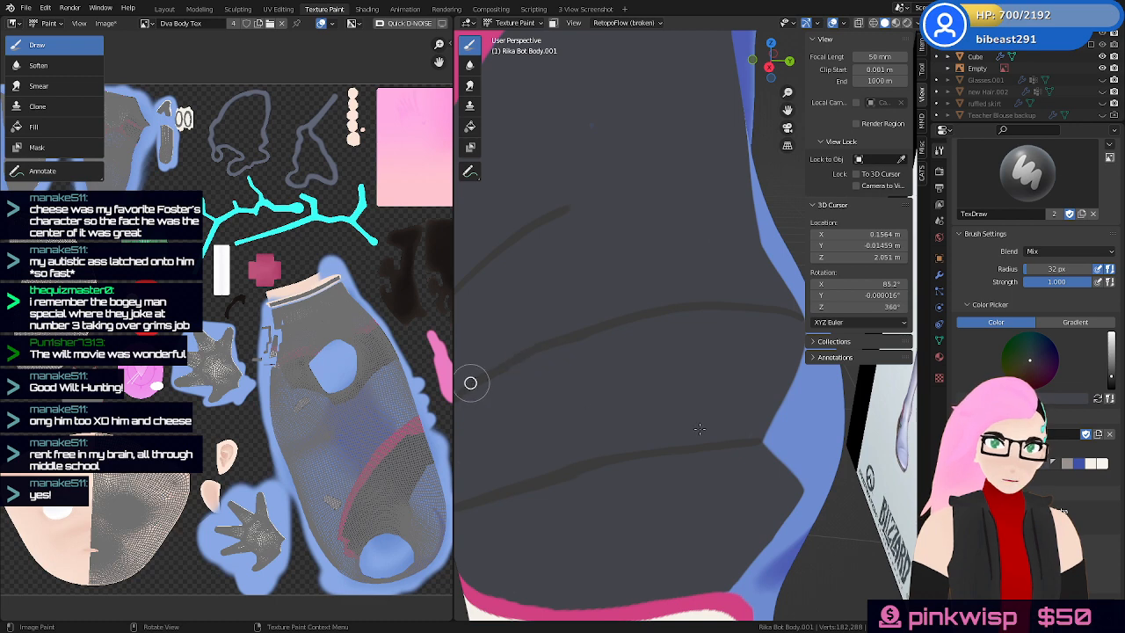
Paint a light blue notch into the hip panel's back edge just above the middle crease line, and save the file
middle_click_drag(471, 382, 751, 475)
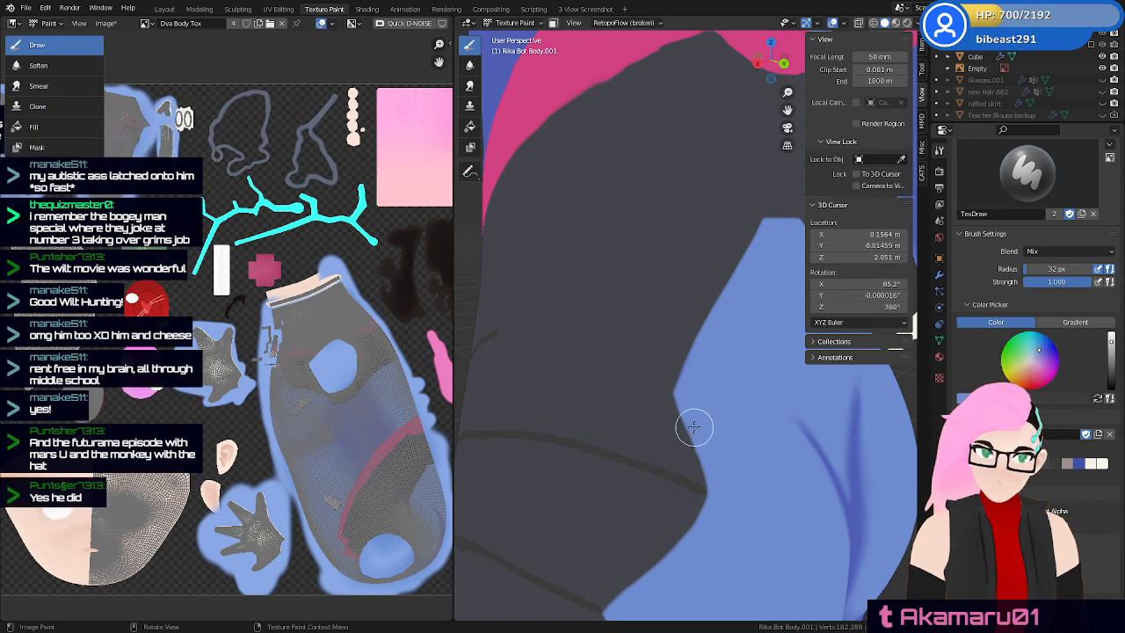
left_click_drag(677, 394, 640, 448)
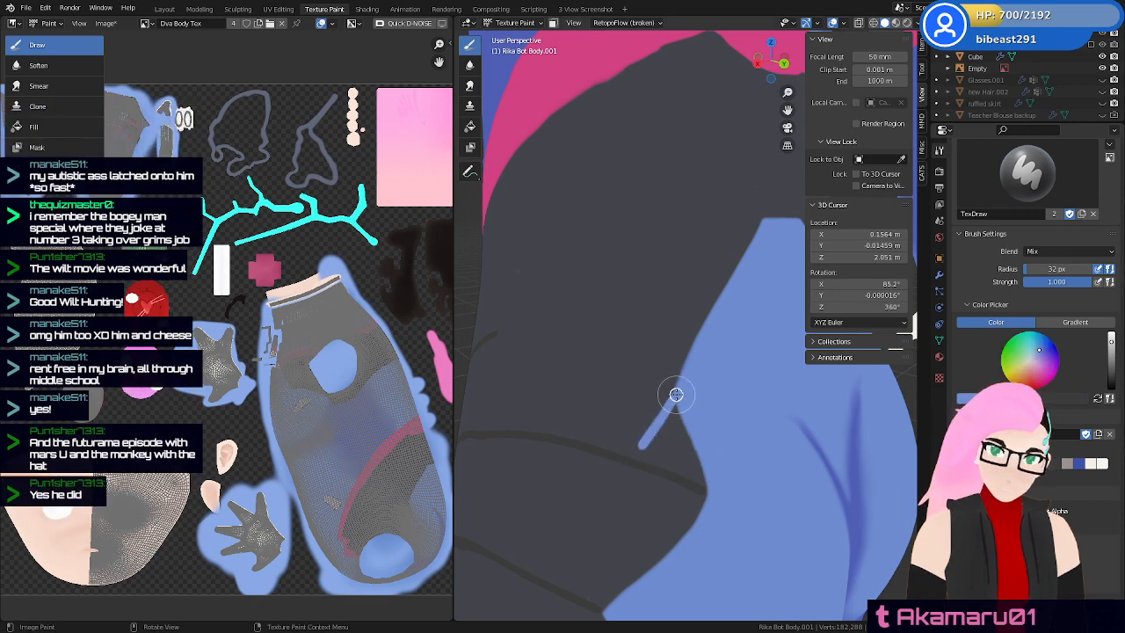
key("ctrl+z")
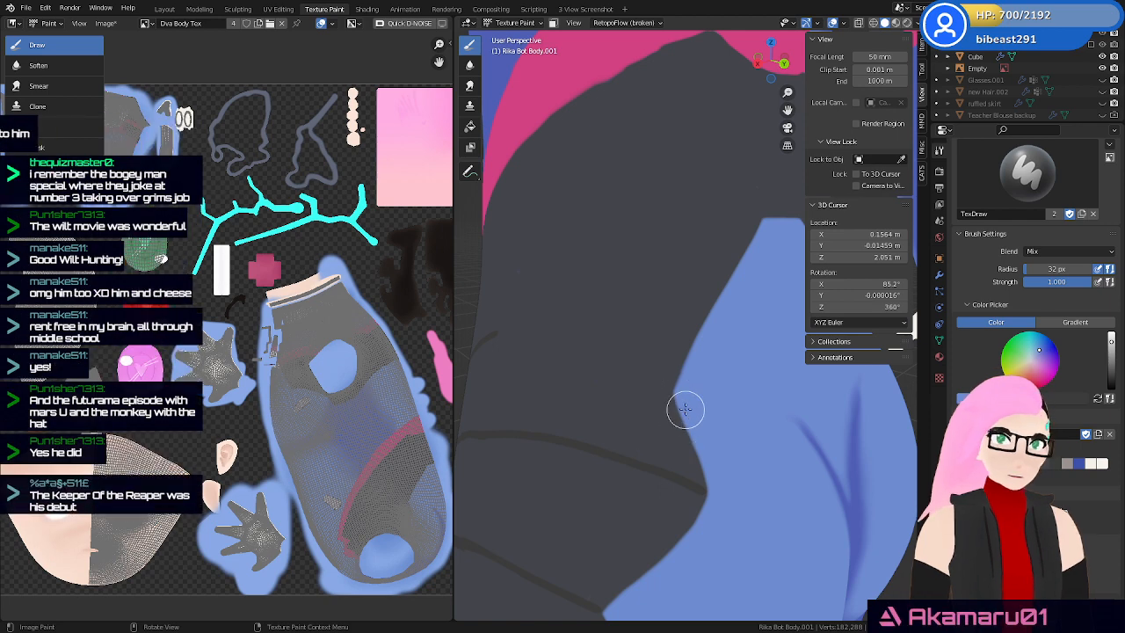
mouse_move(677, 400)
left_mouse_down()
mouse_move(648, 452)
mouse_move(708, 488)
left_mouse_up()
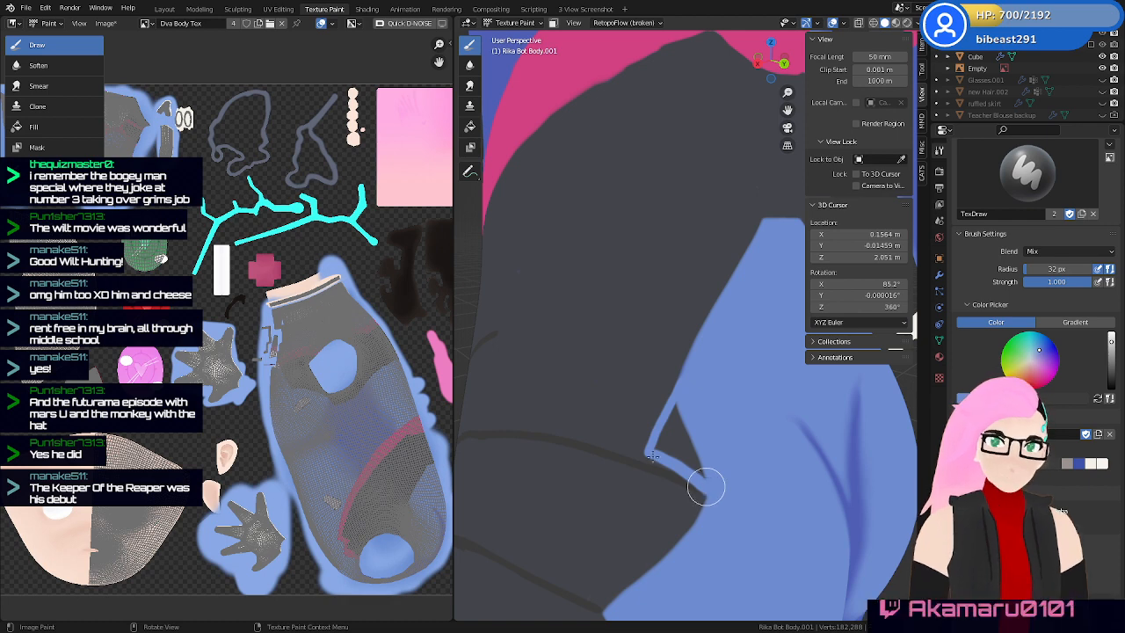
key("ctrl+z")
mouse_move(687, 382)
left_mouse_down()
mouse_move(645, 452)
mouse_move(726, 488)
mouse_move(660, 441)
mouse_move(684, 447)
left_mouse_up()
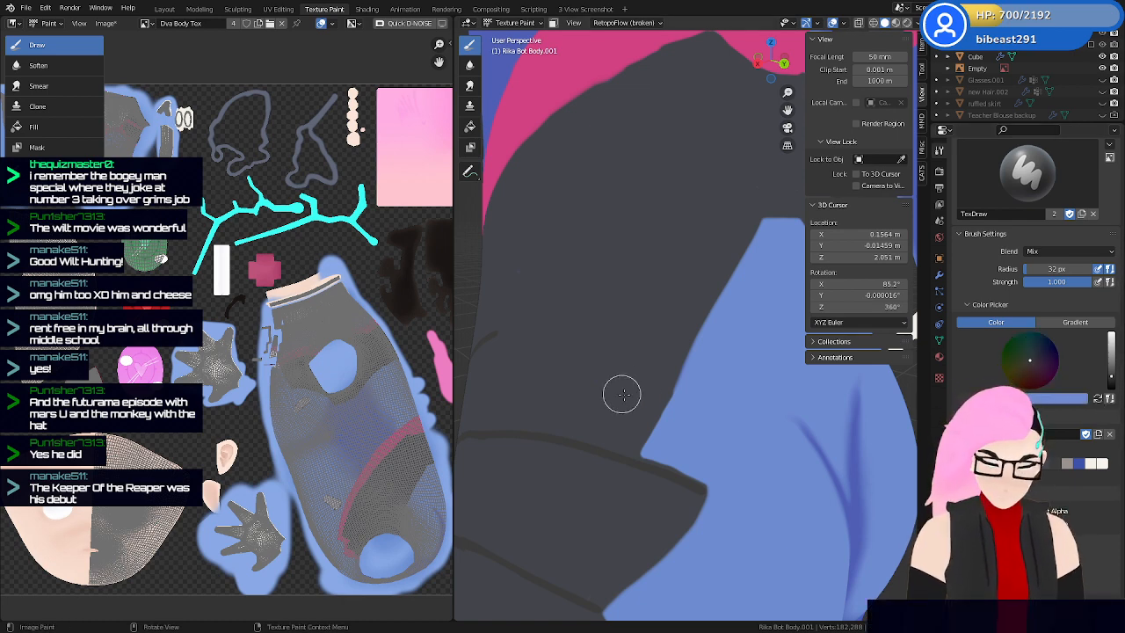
mouse_move(659, 400)
middle_mouse_down()
mouse_move(692, 400)
mouse_move(679, 390)
mouse_move(650, 439)
mouse_move(748, 454)
mouse_move(761, 443)
mouse_move(607, 488)
mouse_move(800, 466)
mouse_move(726, 452)
mouse_move(739, 400)
middle_mouse_up()
key("ctrl+s")
Examine the front figure in the D.Va reference image against the model's dark grey chest and shoulder panel
middle_click_drag(716, 462, 753, 376, "shift")
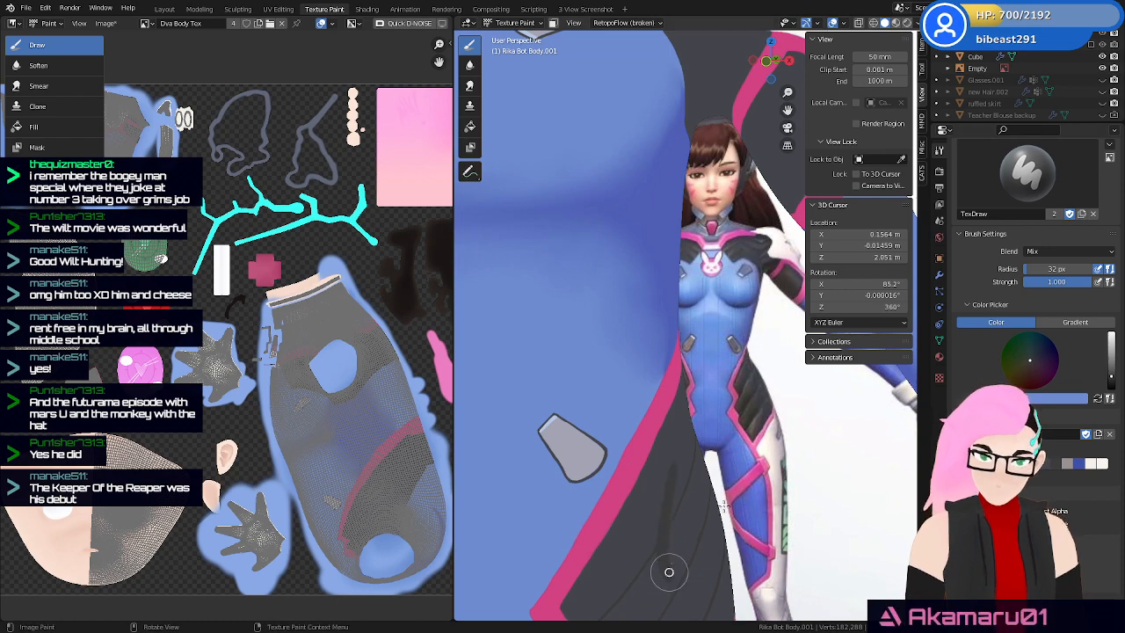
middle_click_drag(702, 426, 609, 362)
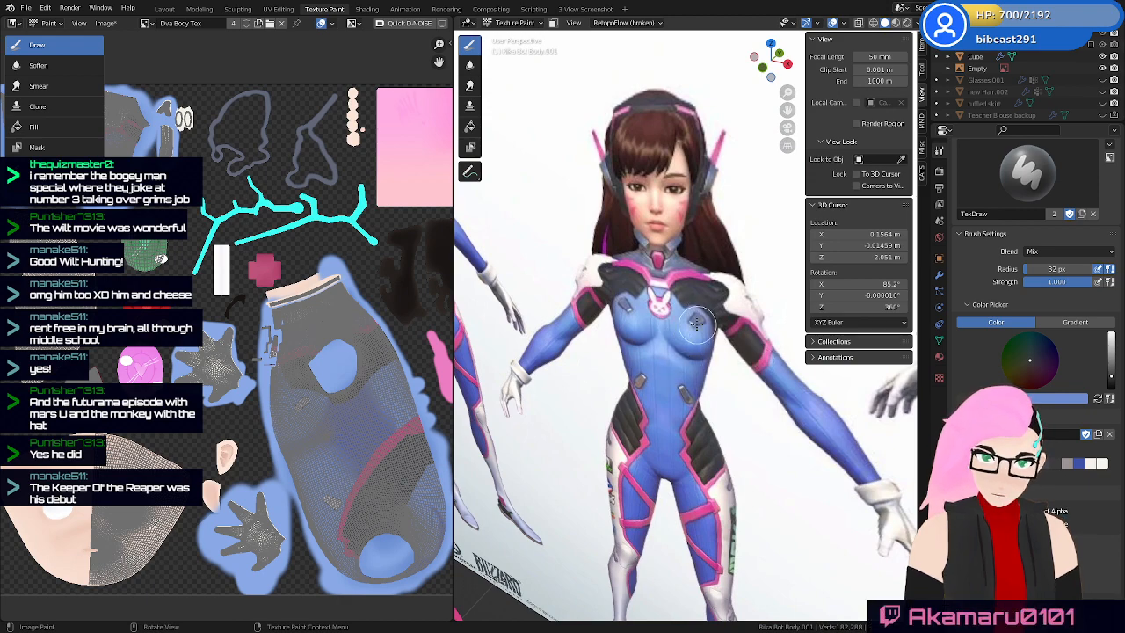
middle_click_drag(695, 324, 665, 355)
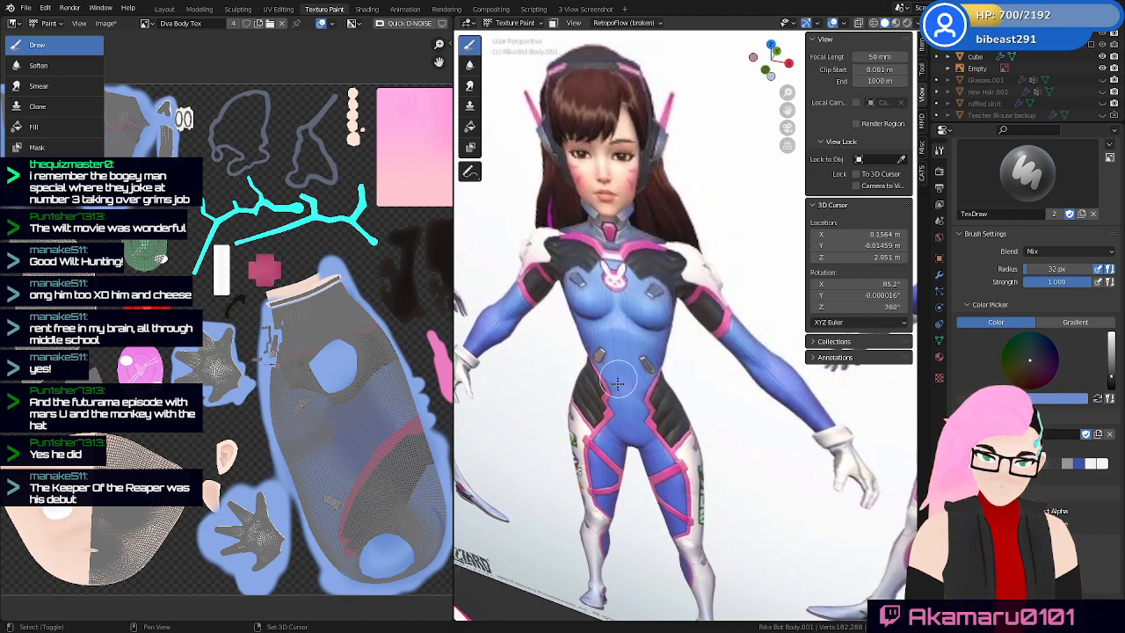
middle_click_drag(618, 384, 708, 462, "shift")
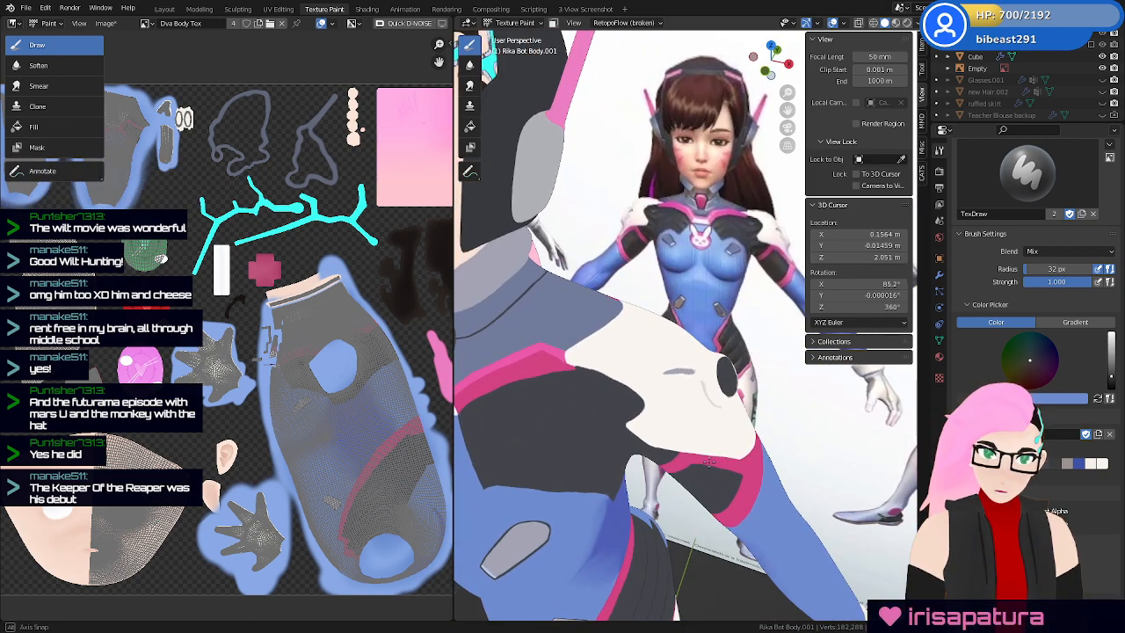
mouse_move(696, 334)
middle_mouse_down()
mouse_move(655, 369)
mouse_move(621, 375)
mouse_move(653, 375)
mouse_move(582, 376)
middle_mouse_up()
mouse_move(709, 370)
middle_mouse_down()
mouse_move(621, 404)
mouse_move(641, 369)
mouse_move(731, 331)
middle_mouse_up()
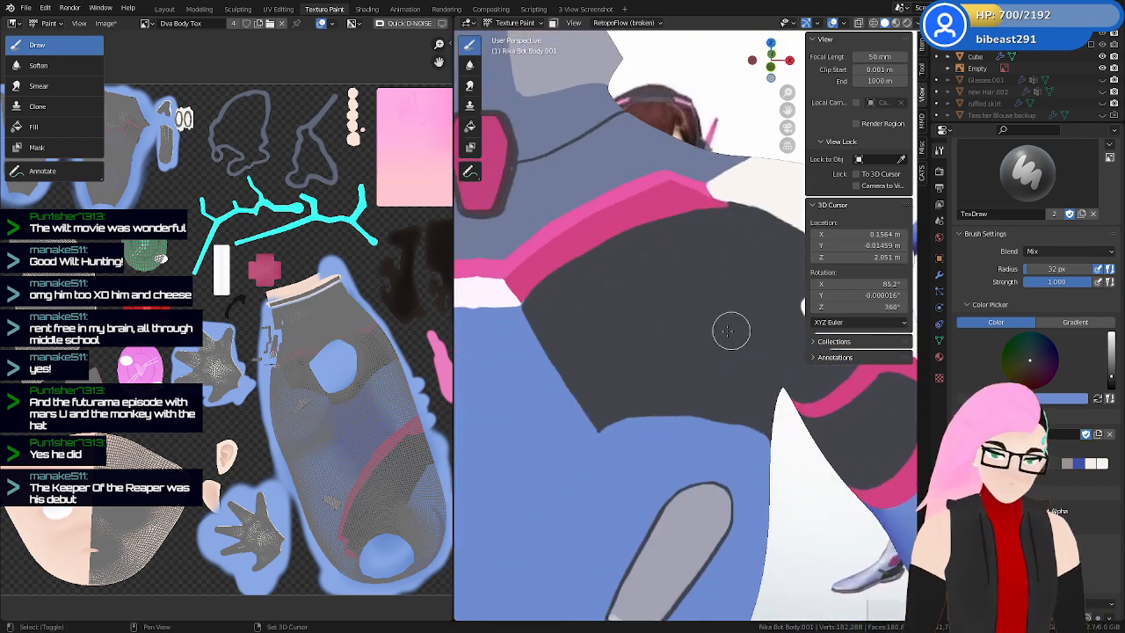
Hide the 3D view's sidebar and save both the blend file and the Dva Body Tex image
mouse_move(634, 380)
middle_mouse_down()
mouse_move(674, 377)
mouse_move(645, 379)
mouse_move(659, 385)
middle_mouse_up()
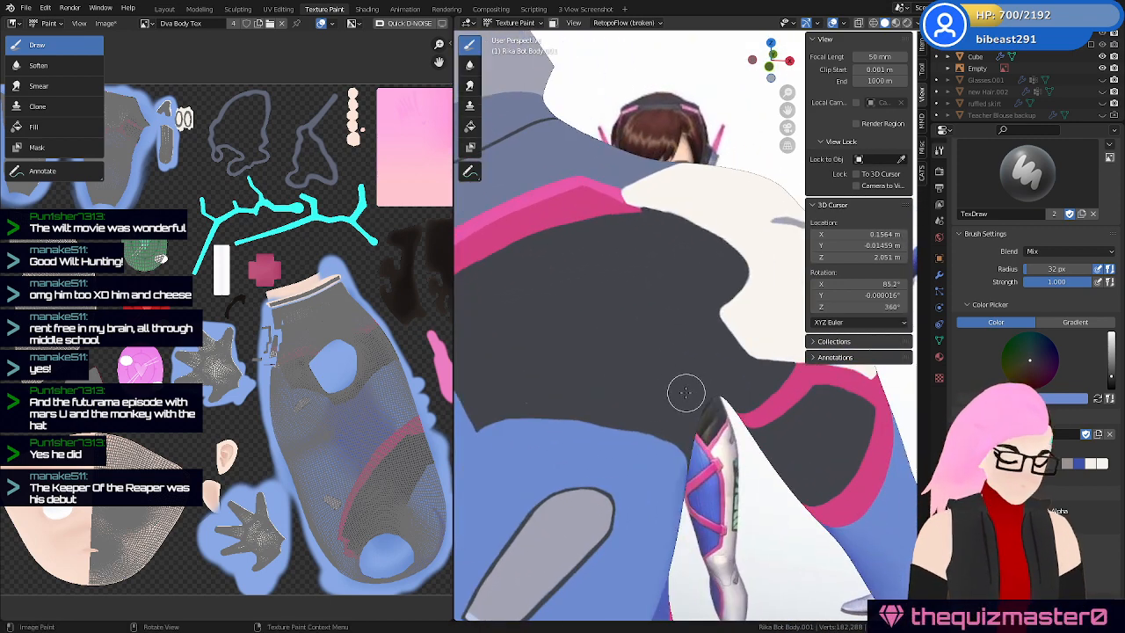
key("n")
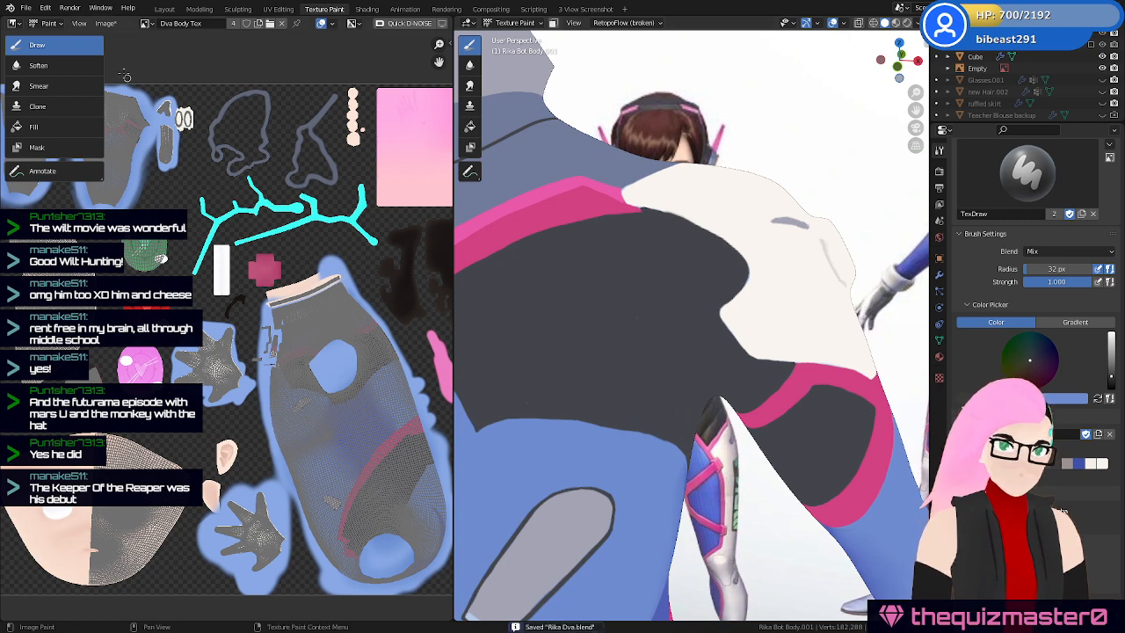
left_click(105, 23)
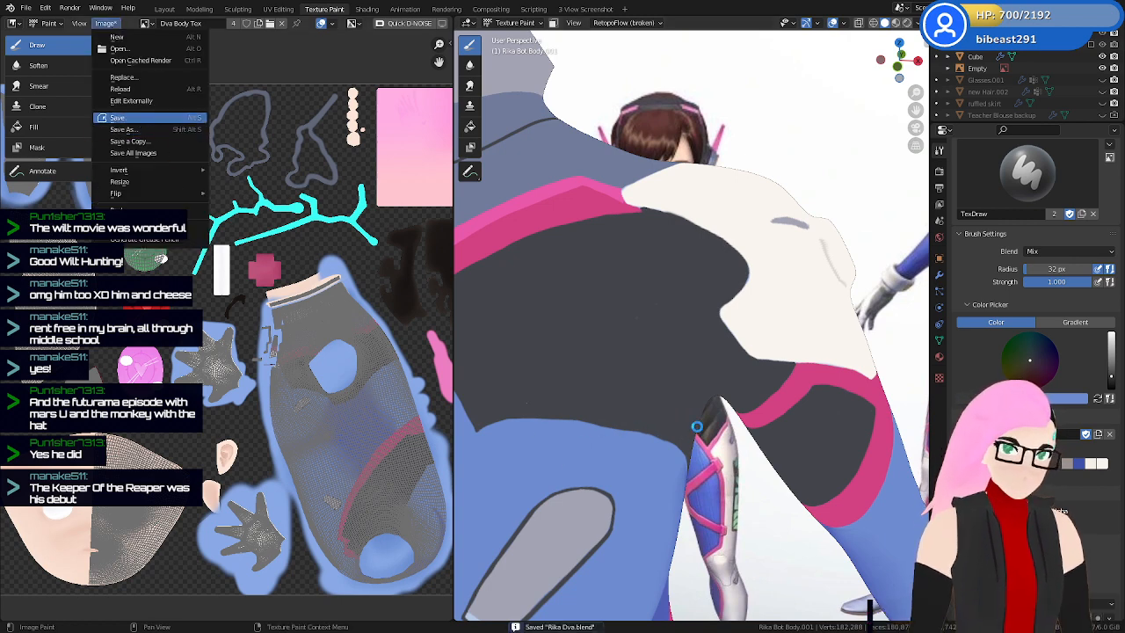
Paint parallel dark zigzag crease lines across the grey chest panel at 32 px radius, checking the reference through the model with X-Ray
middle_click_drag(749, 433, 816, 429, "shift")
middle_click_drag(758, 409, 534, 414, "shift")
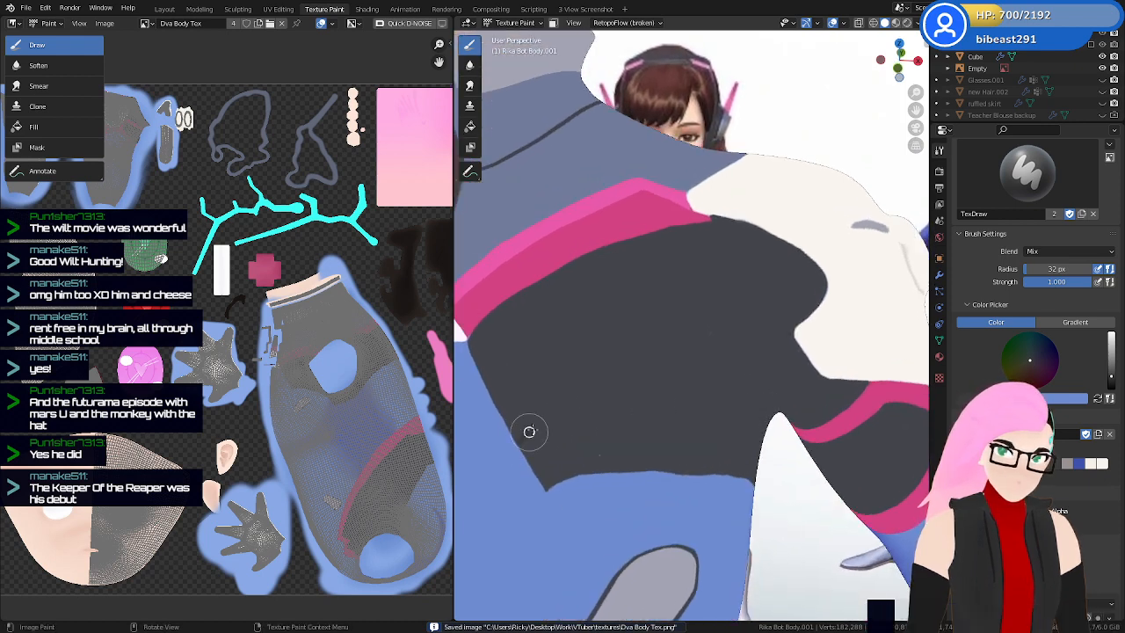
left_click_drag(523, 434, 656, 361)
key("z")
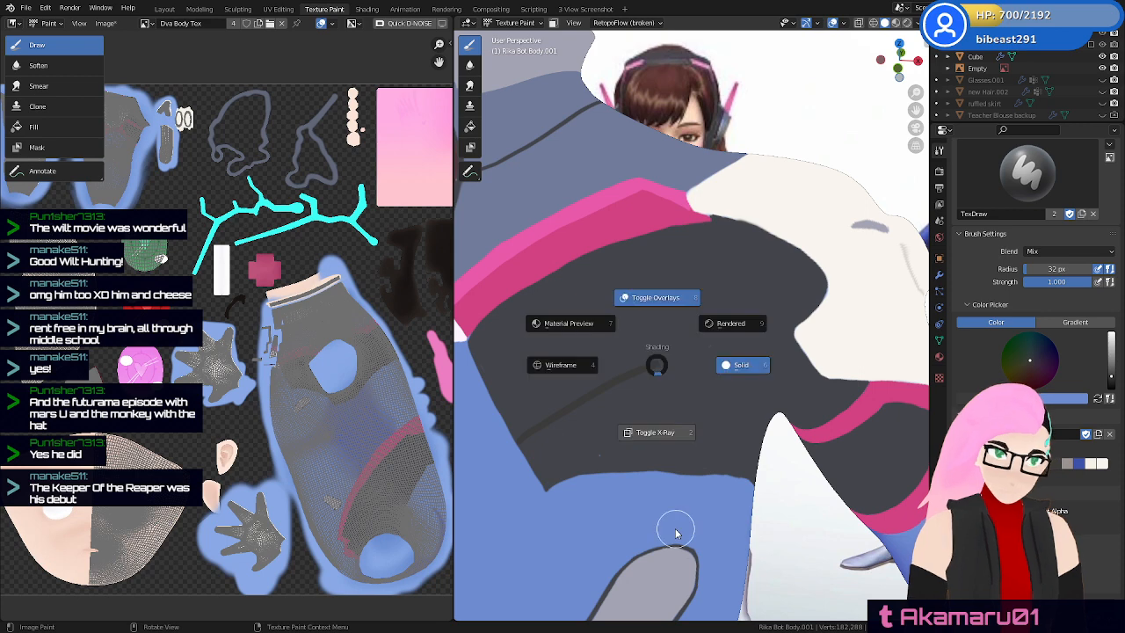
left_click(676, 443)
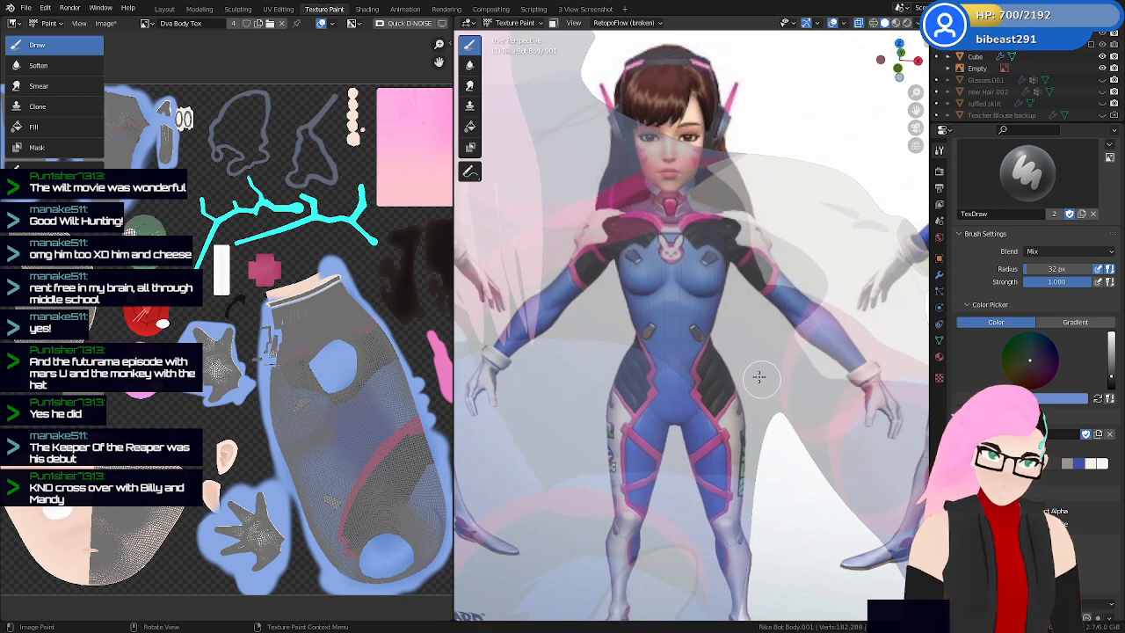
key("alt+z")
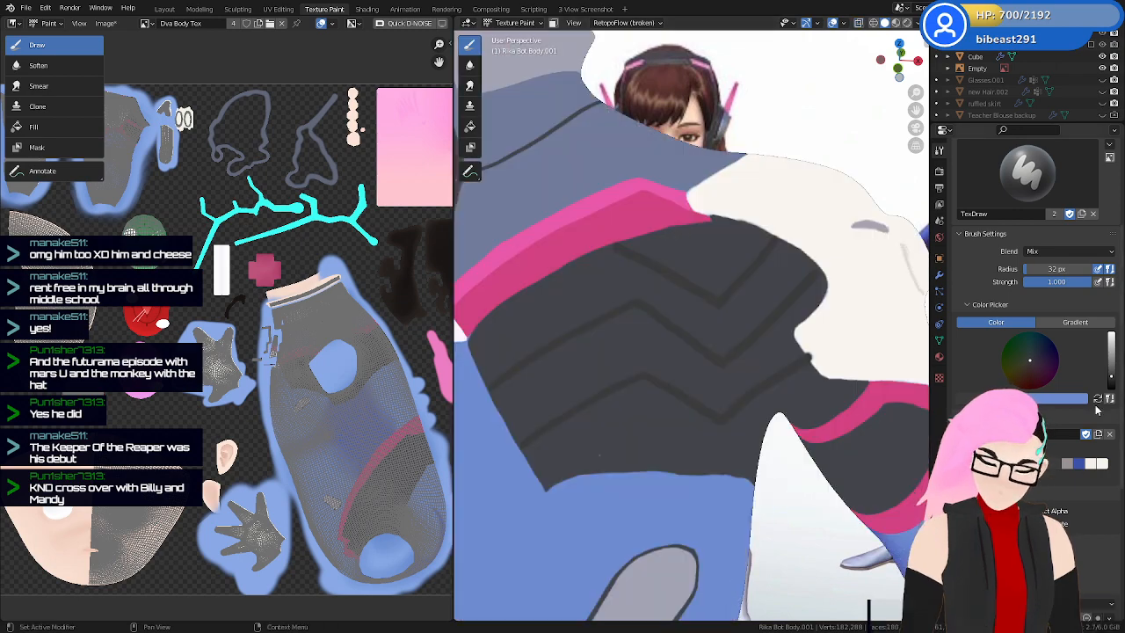
Swap the brush colours, save the file, and clean up the lowest zigzag line's spill on the white shoulder edge in white
left_click(1098, 400)
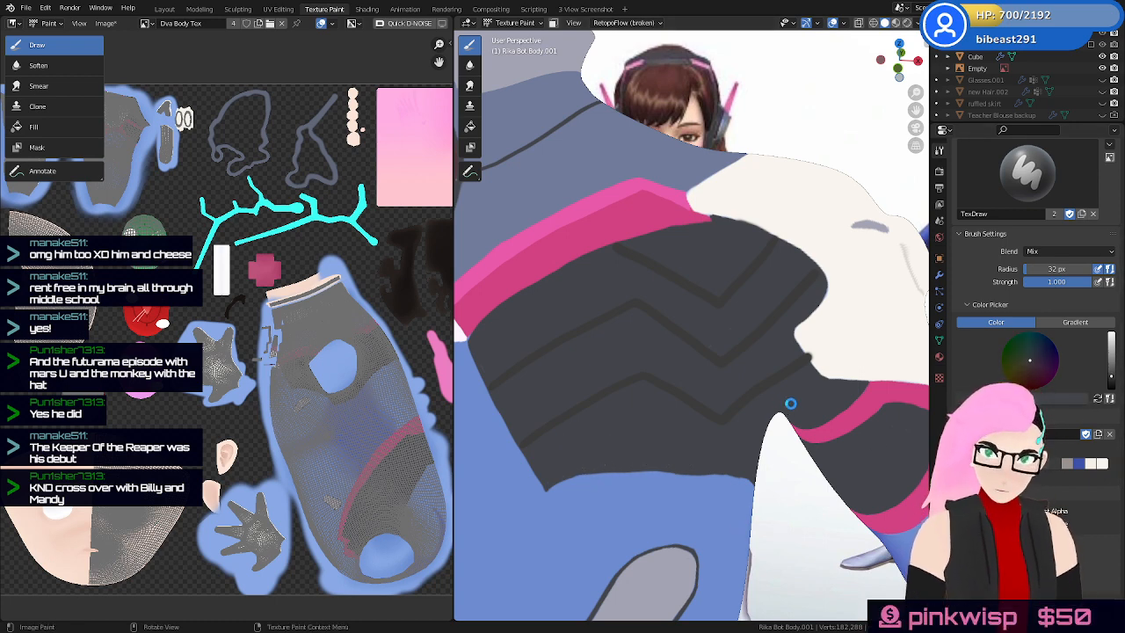
key("ctrl+s")
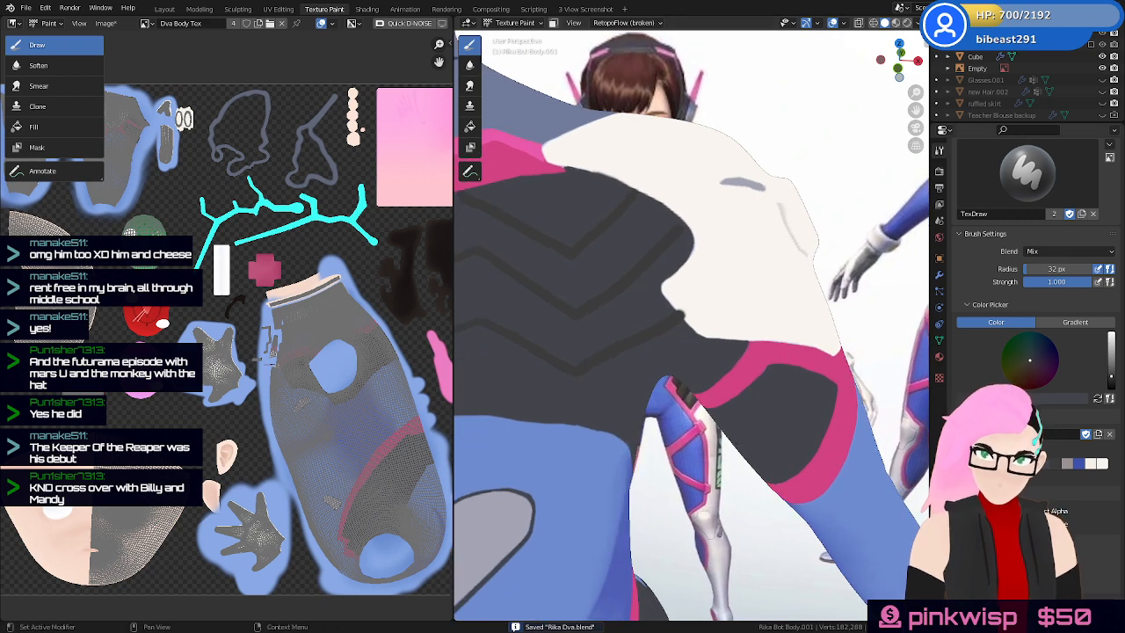
scroll(768, 420, "up", 2)
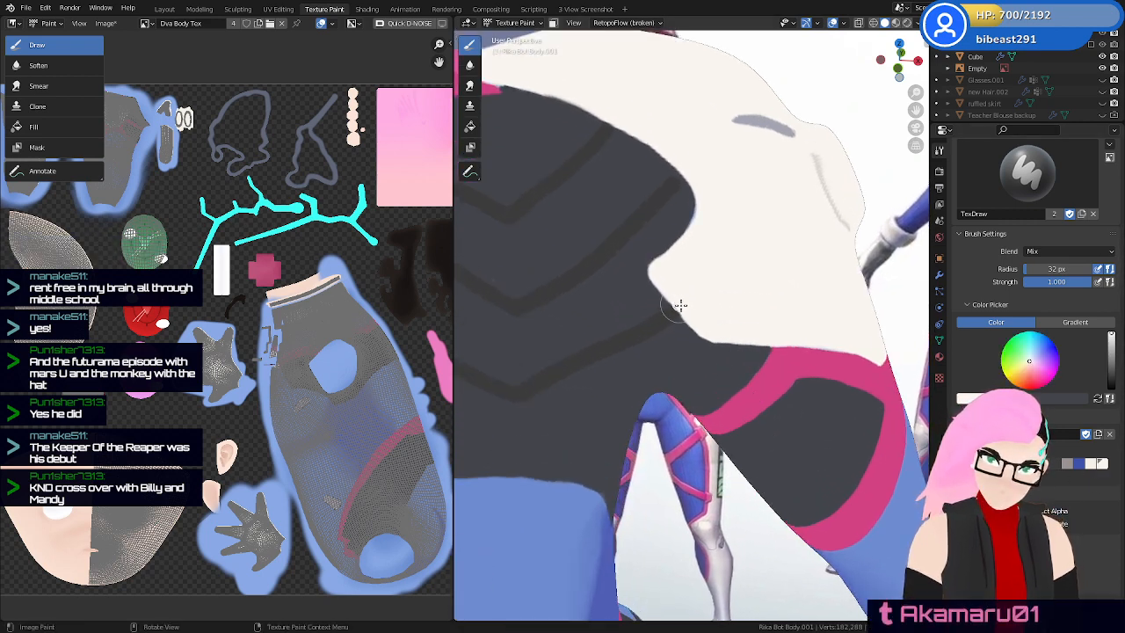
Swap the brush to the dark colour and toggle X-ray to compare the chest stripes with the reference behind the model
middle_click_drag(730, 443, 822, 504, "ctrl")
left_click(1099, 400)
middle_click_drag(875, 387, 804, 393, "shift")
key("z")
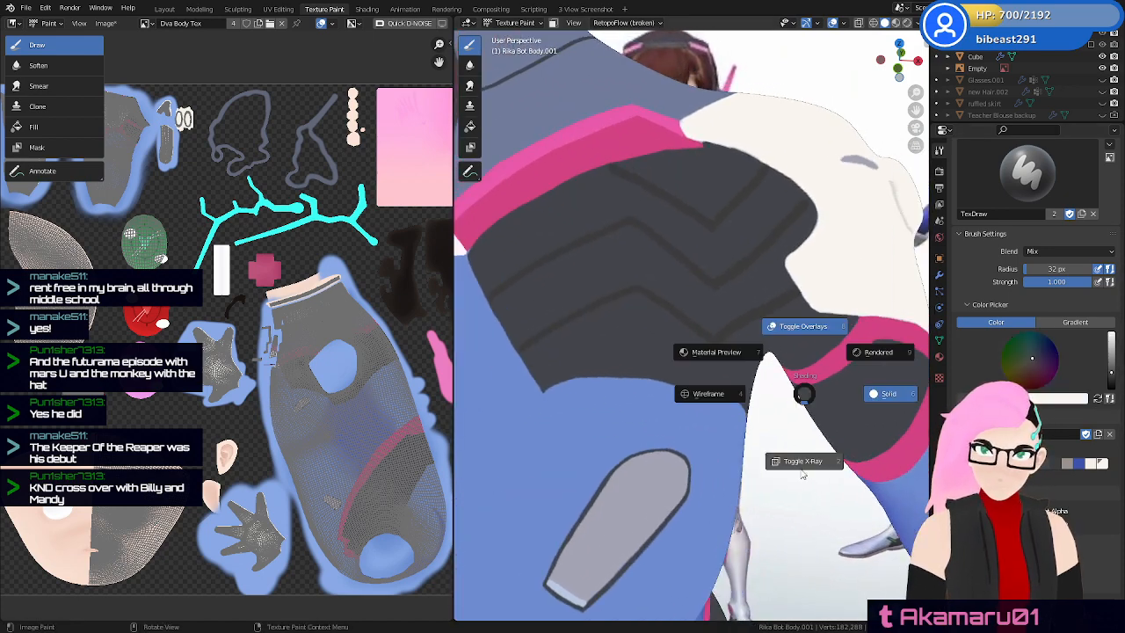
left_click(806, 464)
middle_click_drag(811, 459, 815, 447)
key("z")
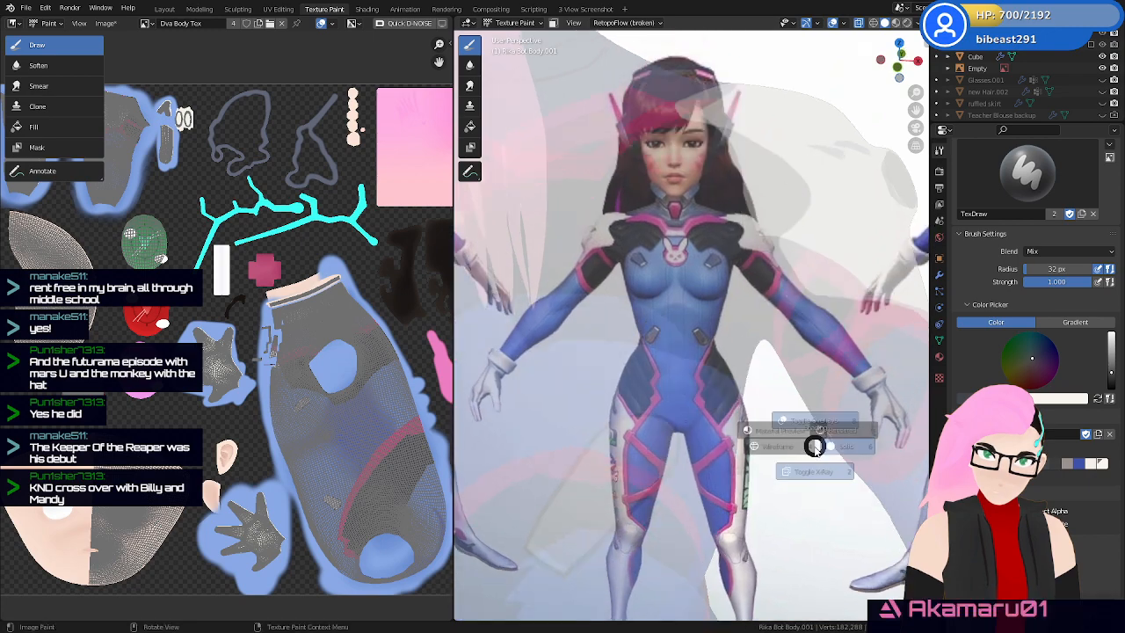
left_click(813, 468)
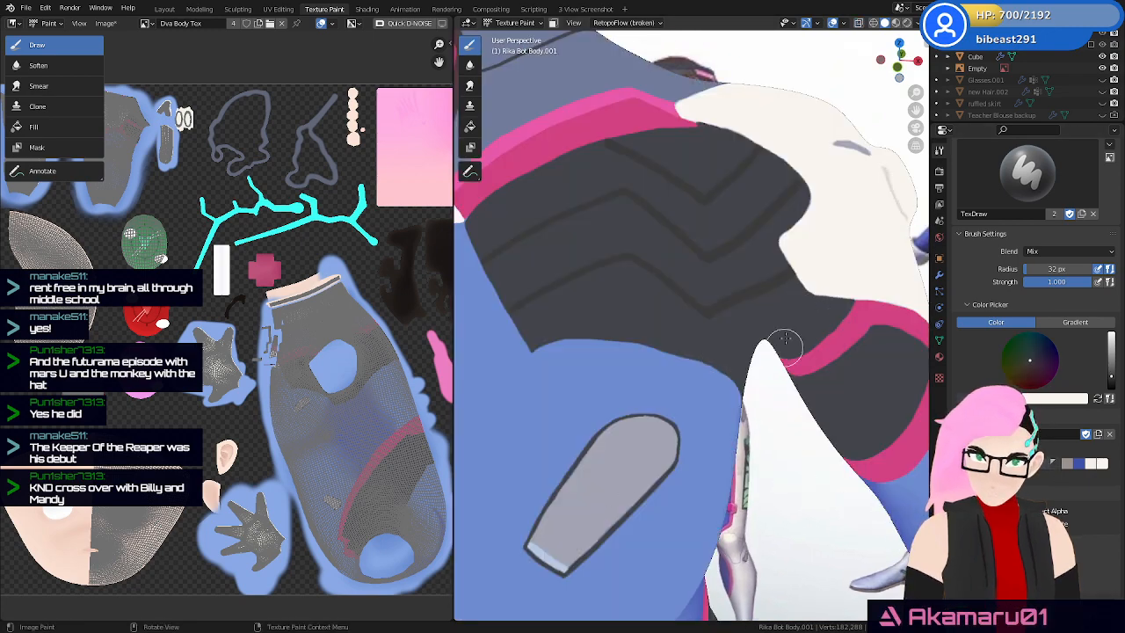
Paint a dark zigzag stripe along the lower part of the dark chest panel, running toward the armpit
left_click_drag(803, 292, 794, 303)
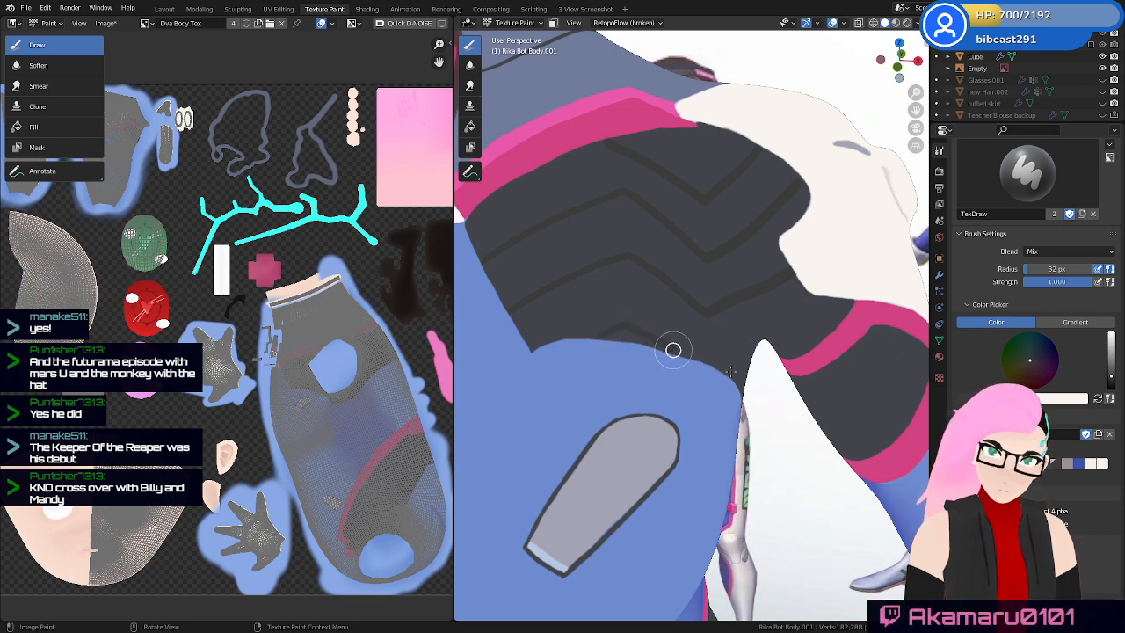
middle_click_drag(730, 372, 719, 354)
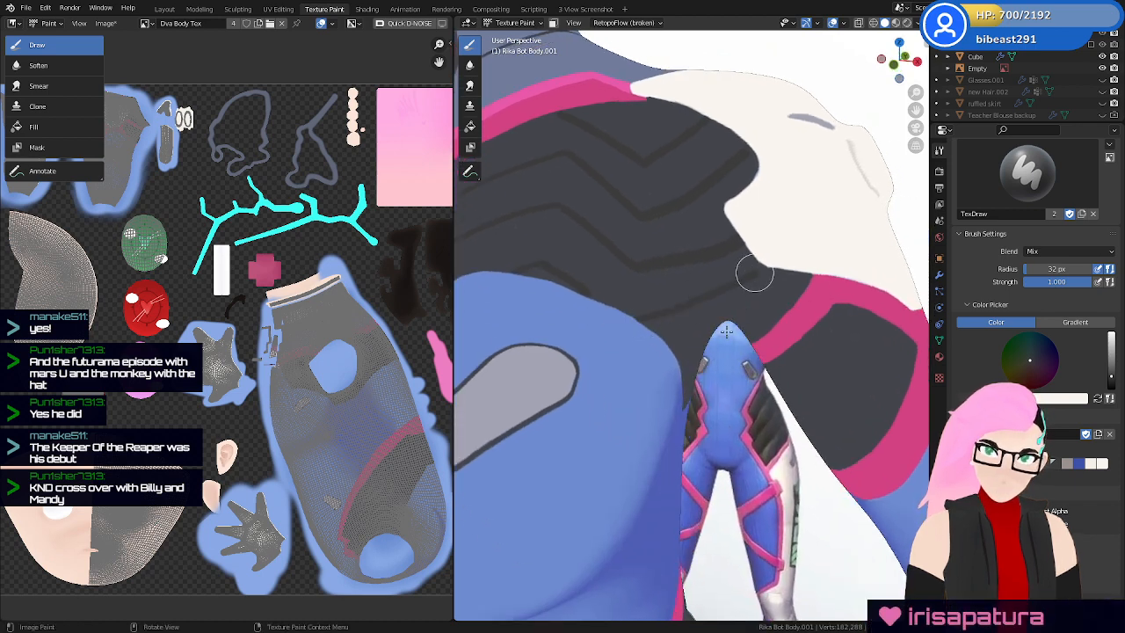
middle_click_drag(727, 330, 605, 280)
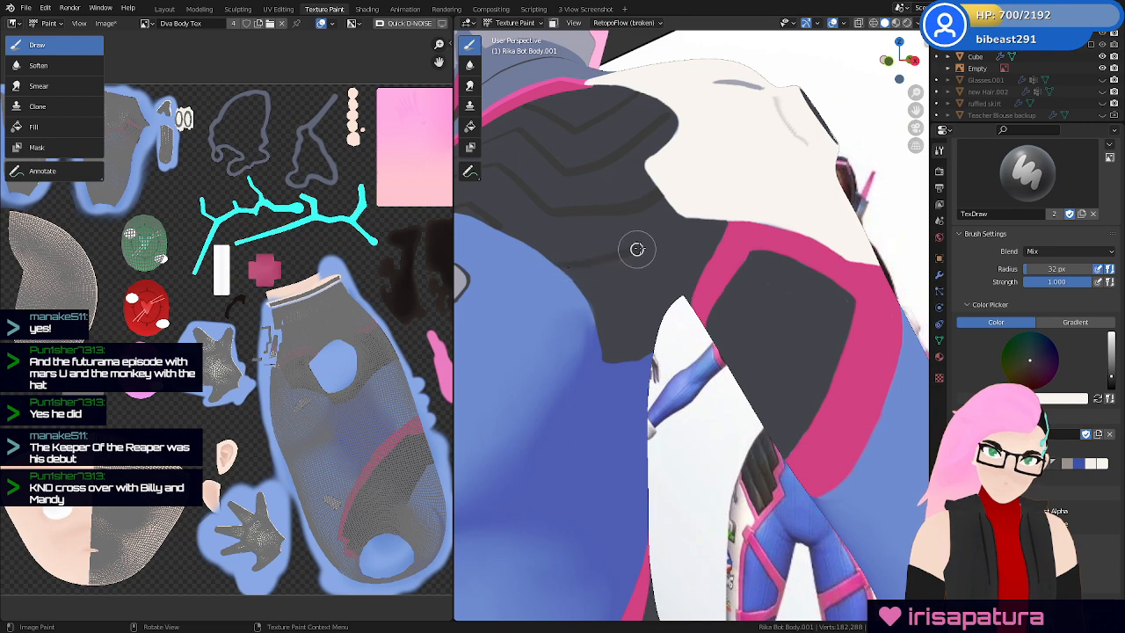
scroll(707, 223, "down", 2)
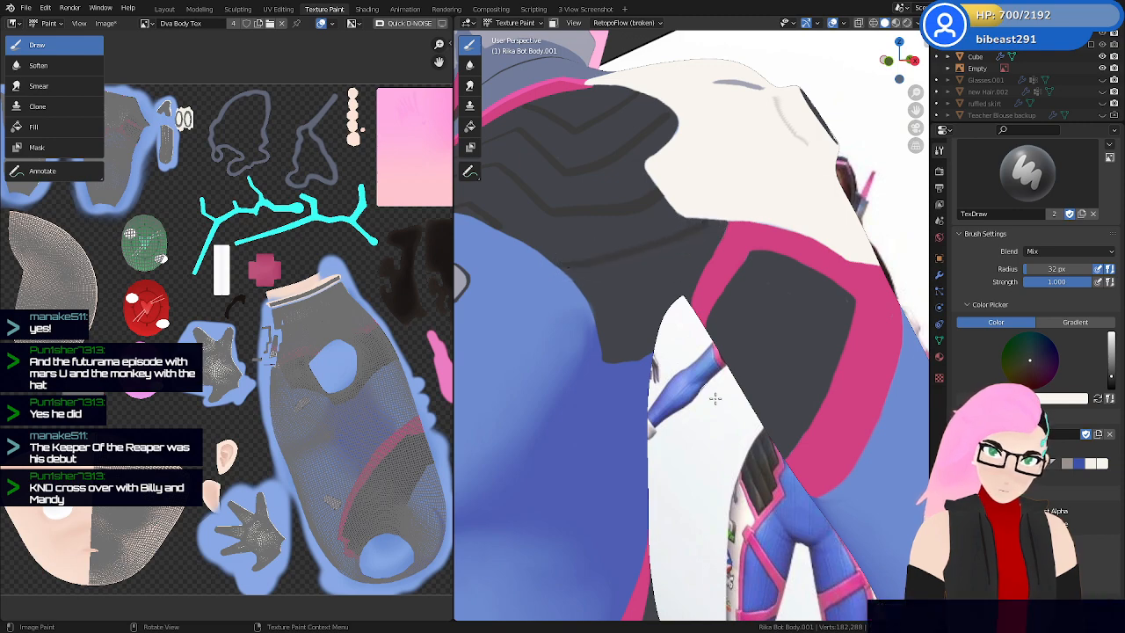
Examine the stripes around the chest, shoulder and underarm on the reference suit with X-ray and from several angles
middle_click_drag(758, 392, 799, 447)
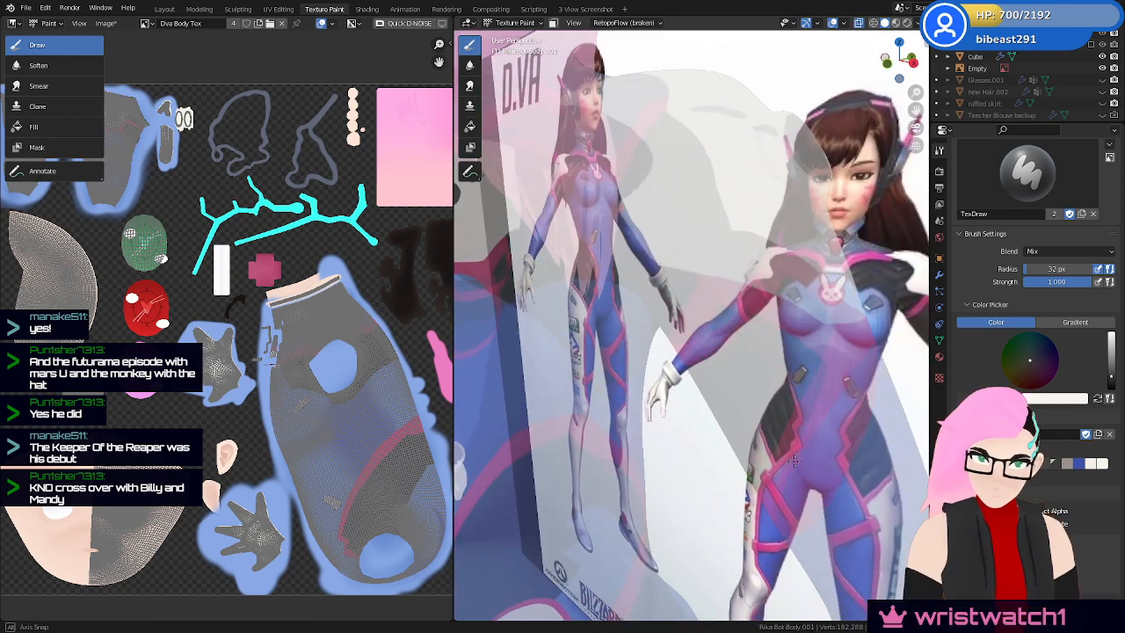
scroll(766, 370, "up", 6)
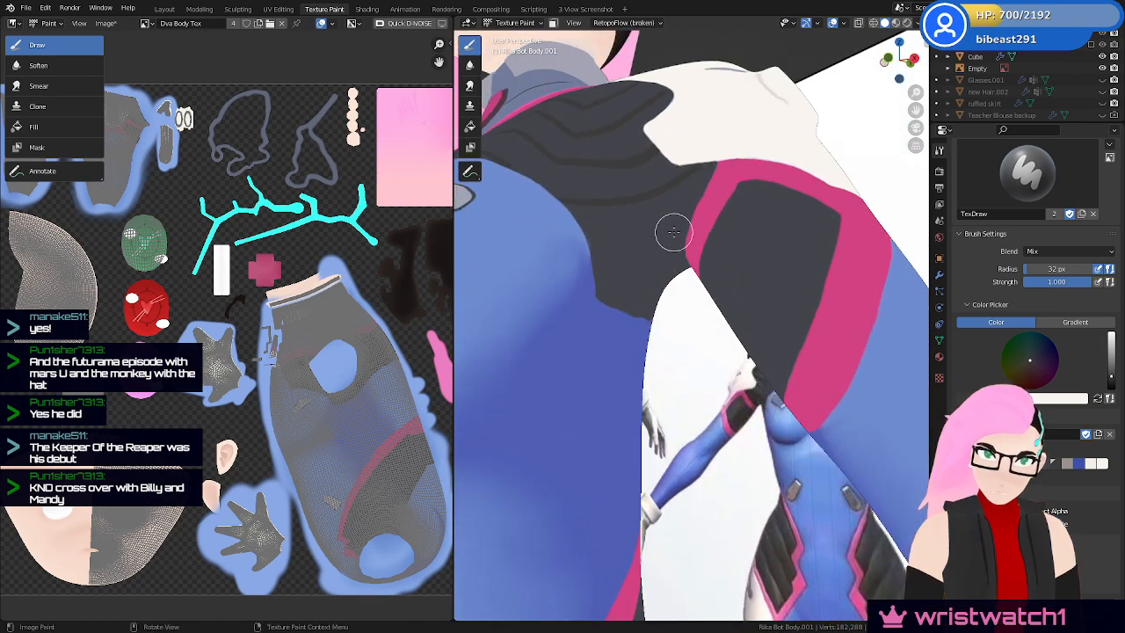
middle_click_drag(729, 314, 664, 434)
scroll(789, 389, "down", 5)
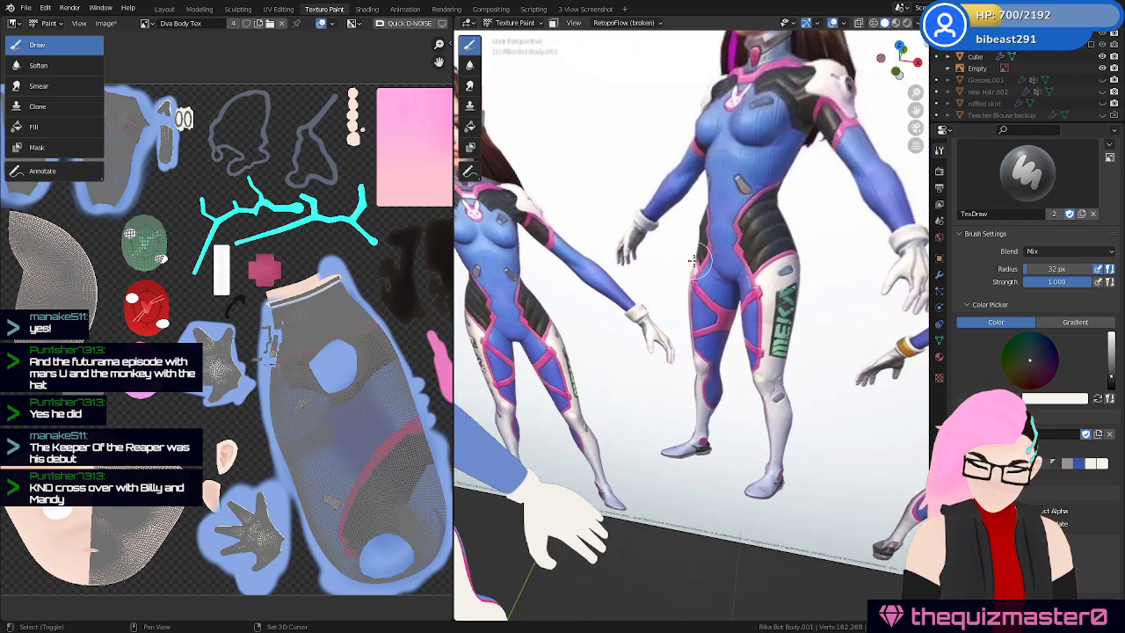
middle_click_drag(675, 274, 879, 264, "shift")
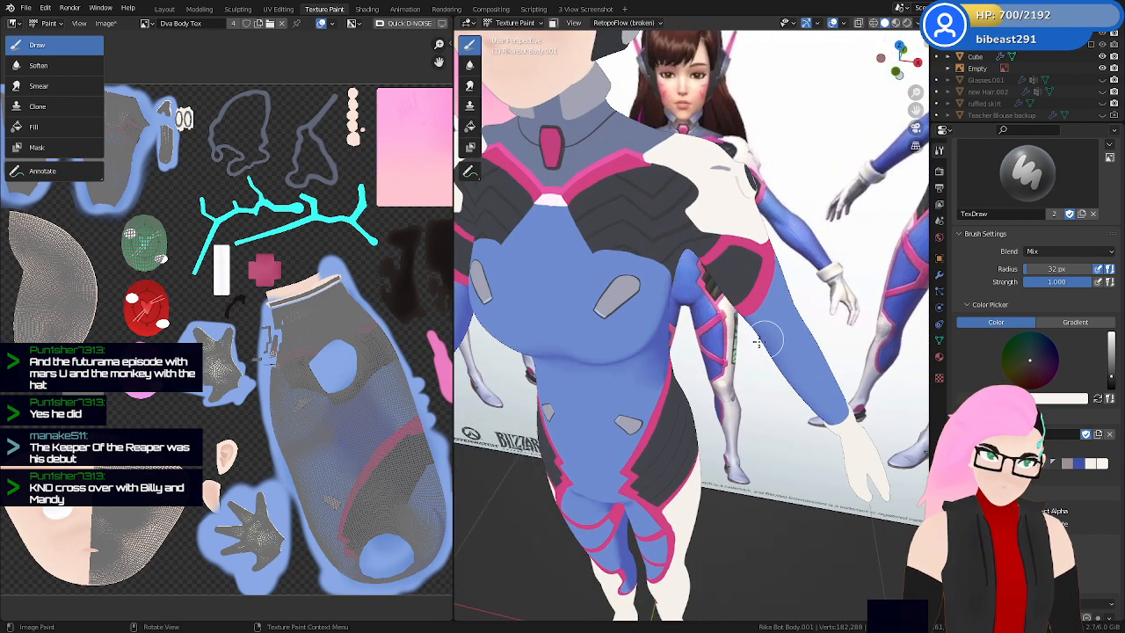
scroll(766, 334, "up", 6)
middle_click_drag(678, 220, 739, 378)
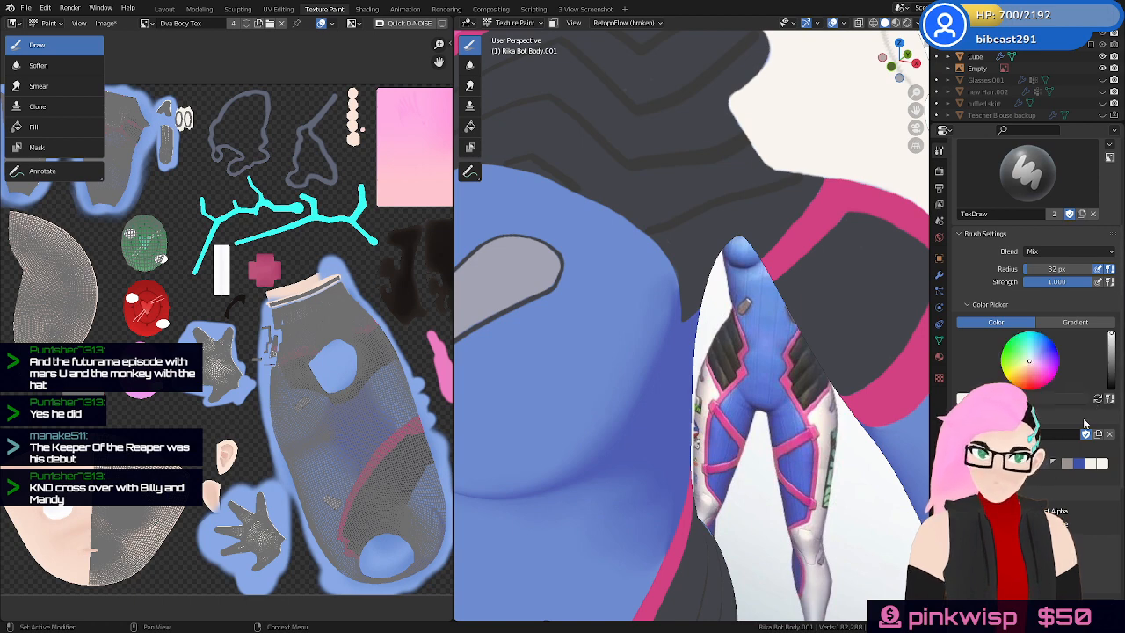
Continue the lowest dark chevron stripe across the chest panel, under the arm and onto the back
middle_click_drag(677, 281, 594, 202)
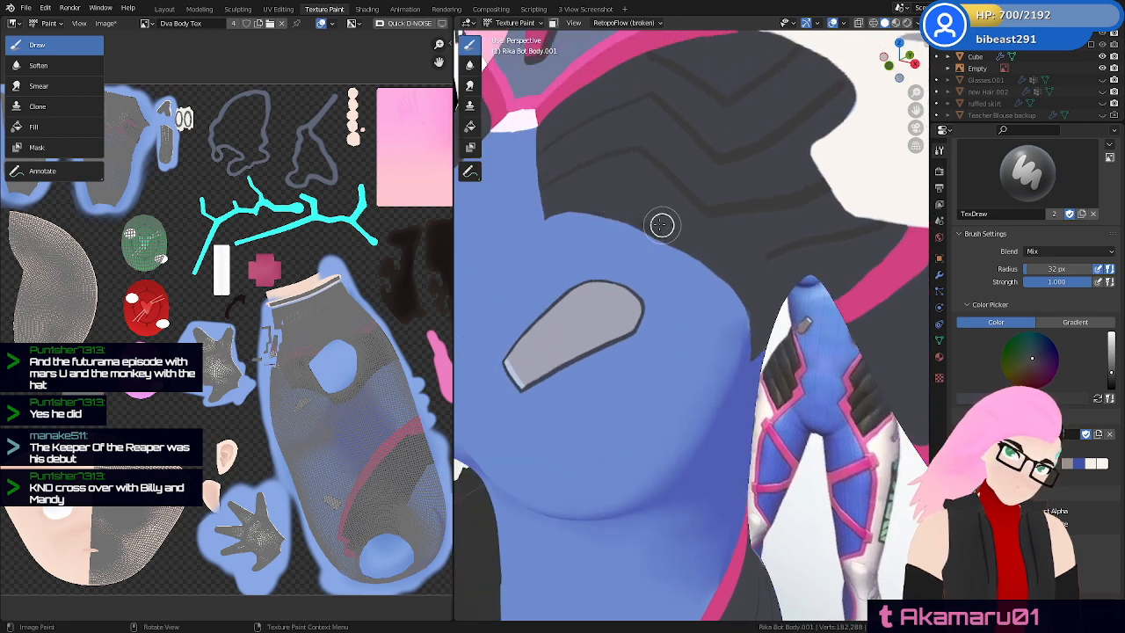
middle_click_drag(678, 238, 786, 259)
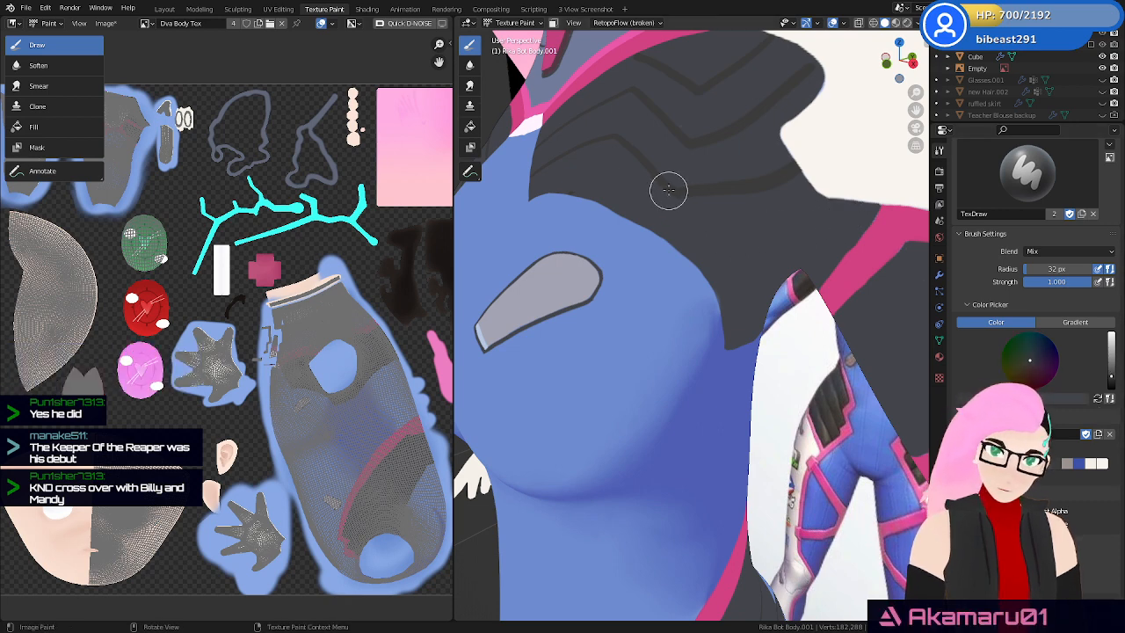
middle_click_drag(741, 261, 736, 221)
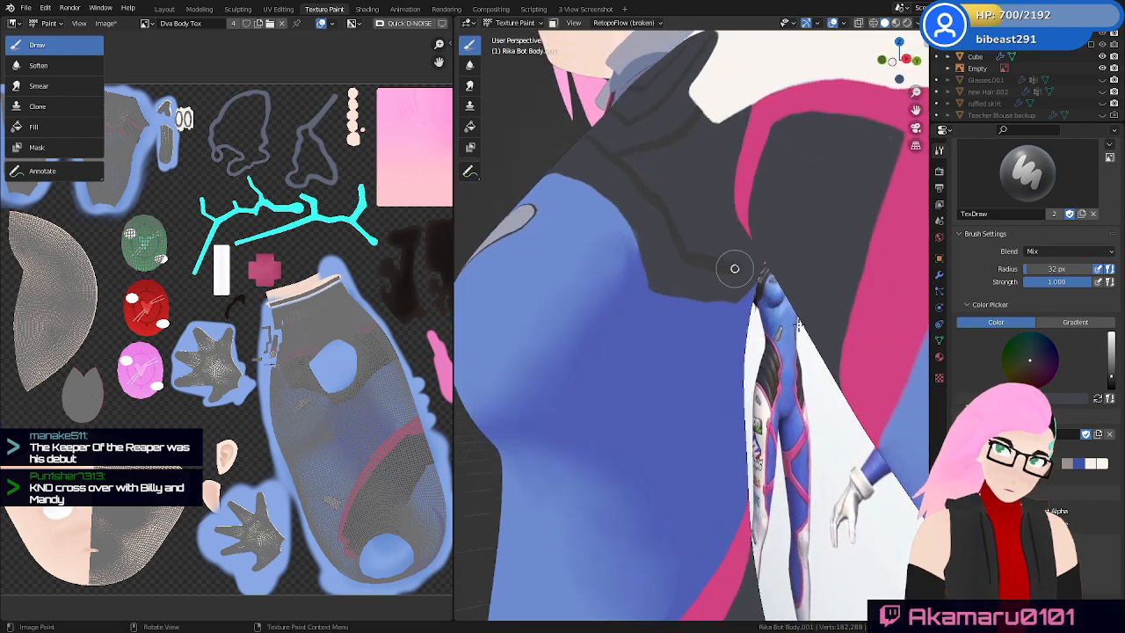
mouse_move(735, 268)
middle_mouse_down()
mouse_move(768, 313)
mouse_move(606, 283)
middle_mouse_up()
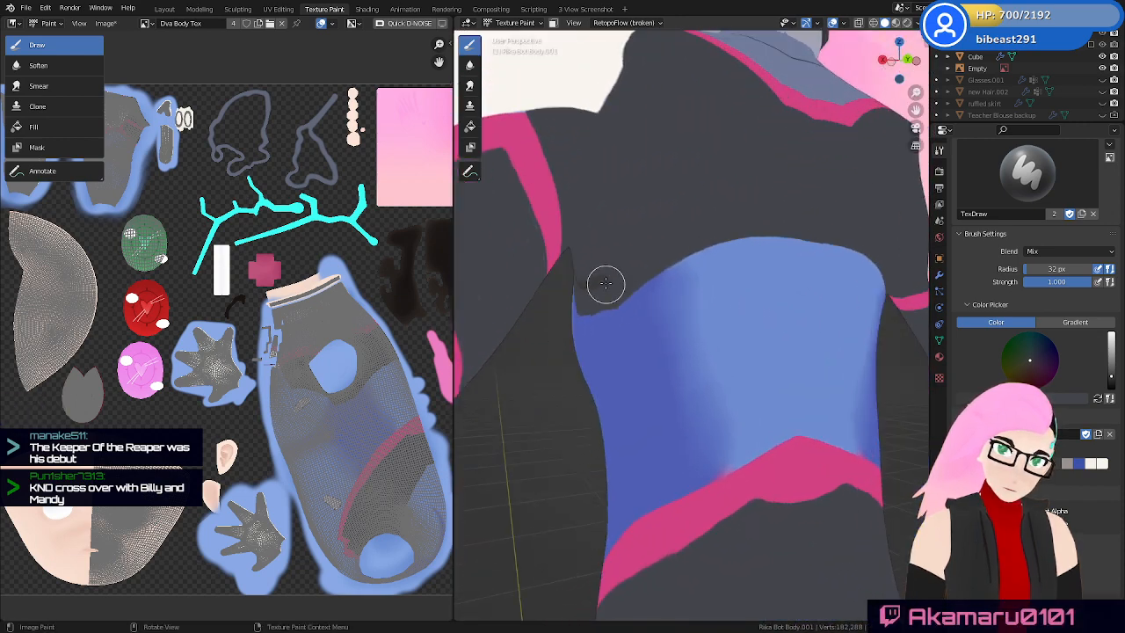
middle_click_drag(726, 188, 749, 272)
left_click_drag(821, 103, 818, 263)
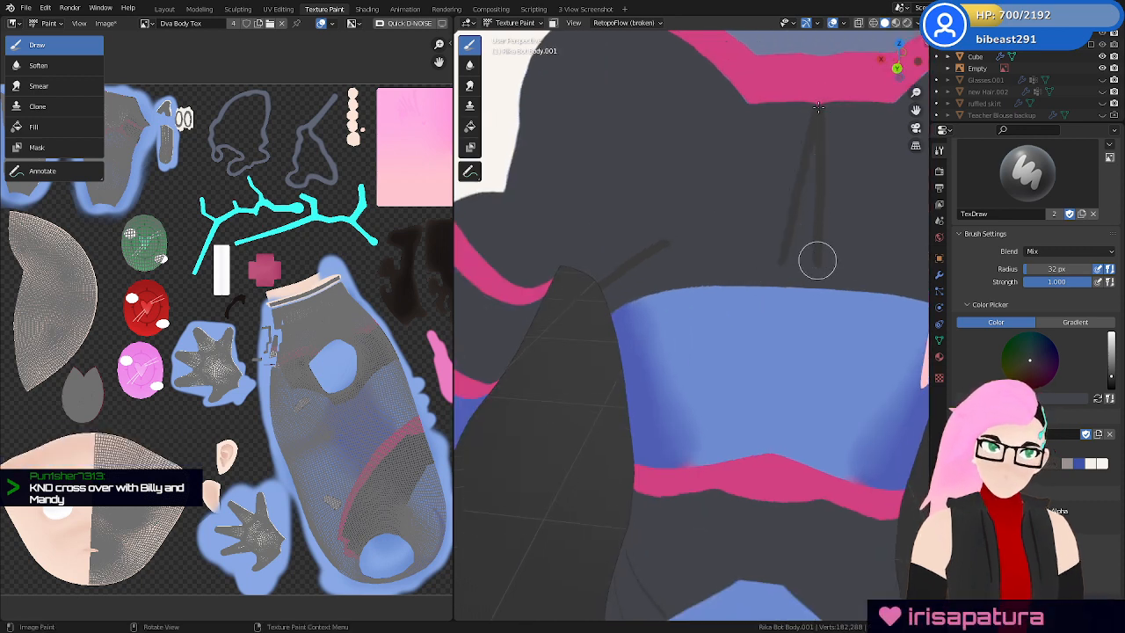
key("ctrl+z")
left_click_drag(818, 105, 807, 270)
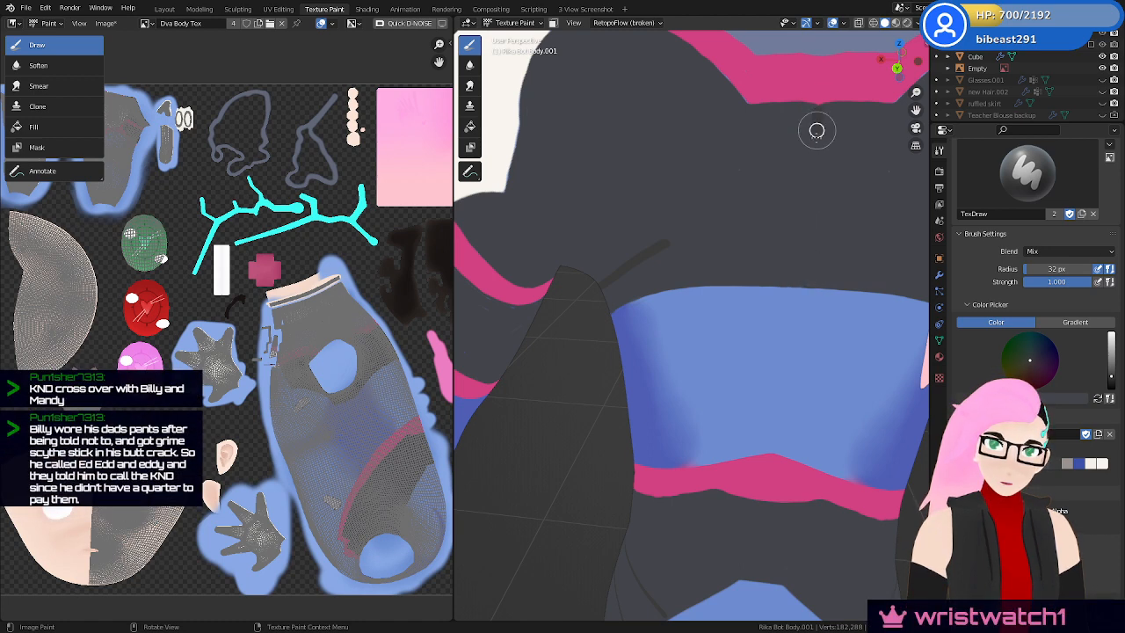
key("ctrl+z")
left_click_drag(815, 126, 808, 257)
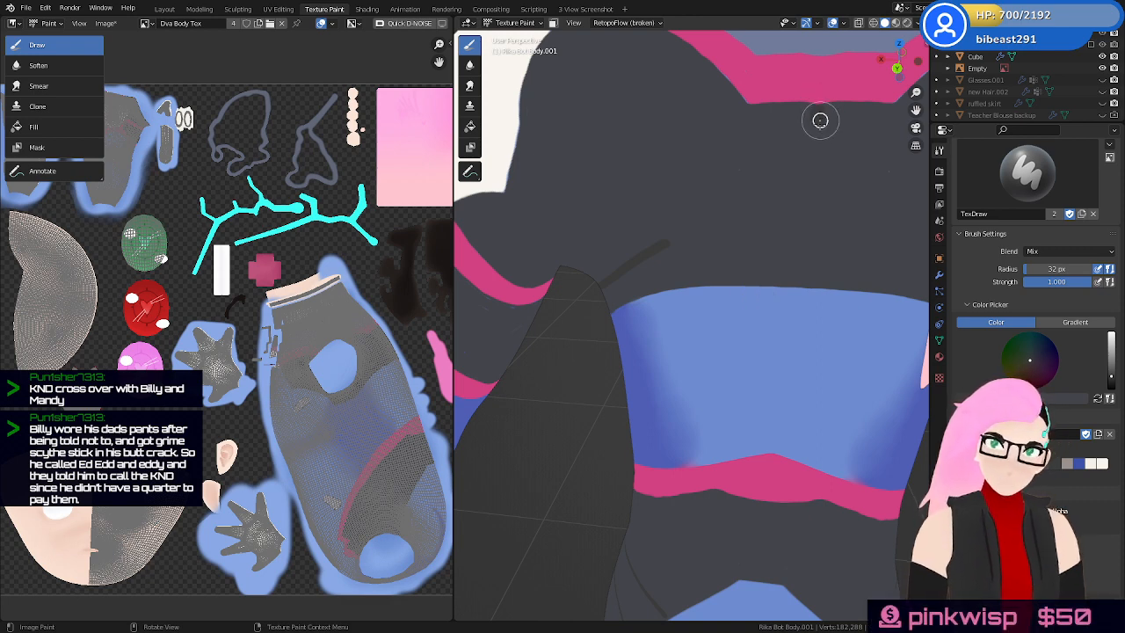
left_click_drag(821, 121, 811, 251)
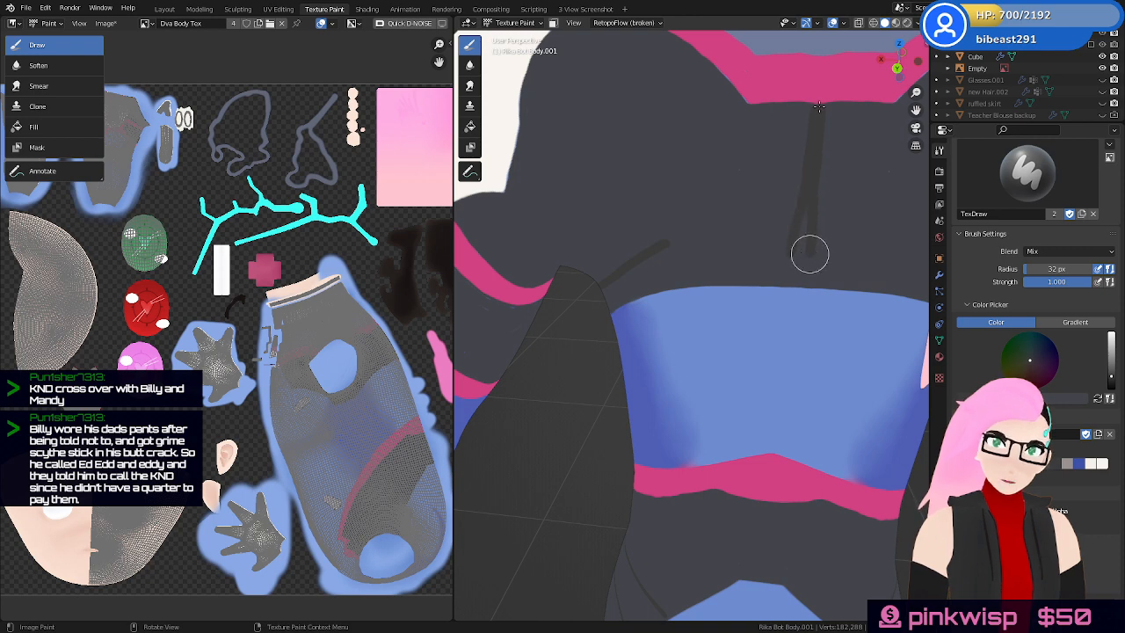
left_click_drag(819, 105, 803, 276)
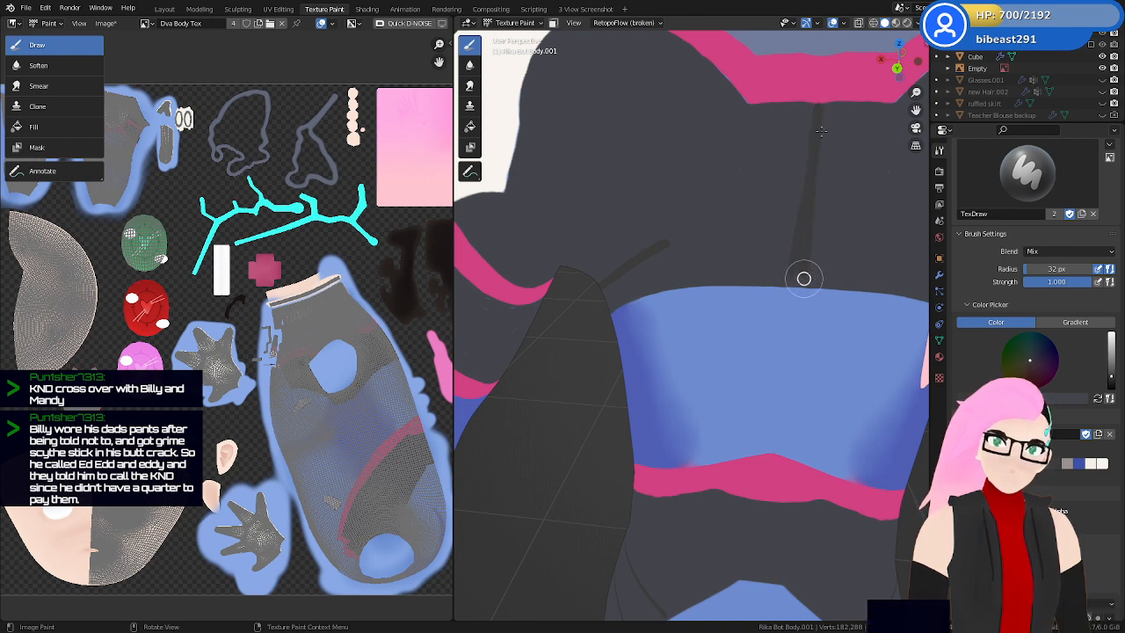
key("ctrl+z")
Paint a dark seam down the middle of the upper back and a diagonal stripe joining it to the armpit stripe
left_click_drag(820, 107, 804, 272)
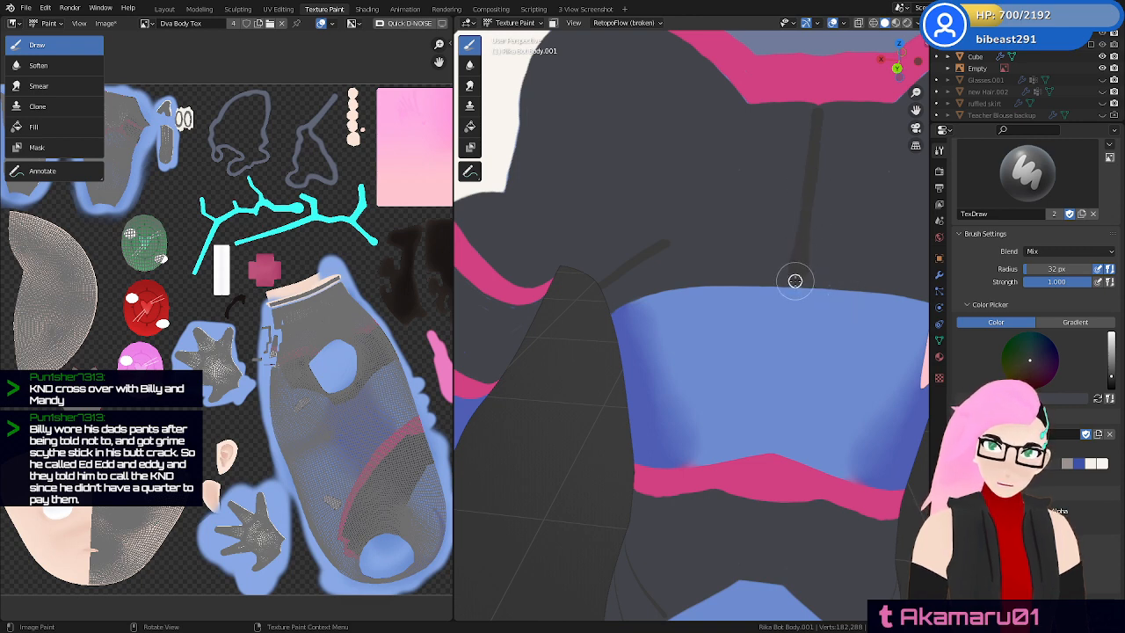
left_click_drag(664, 243, 730, 214)
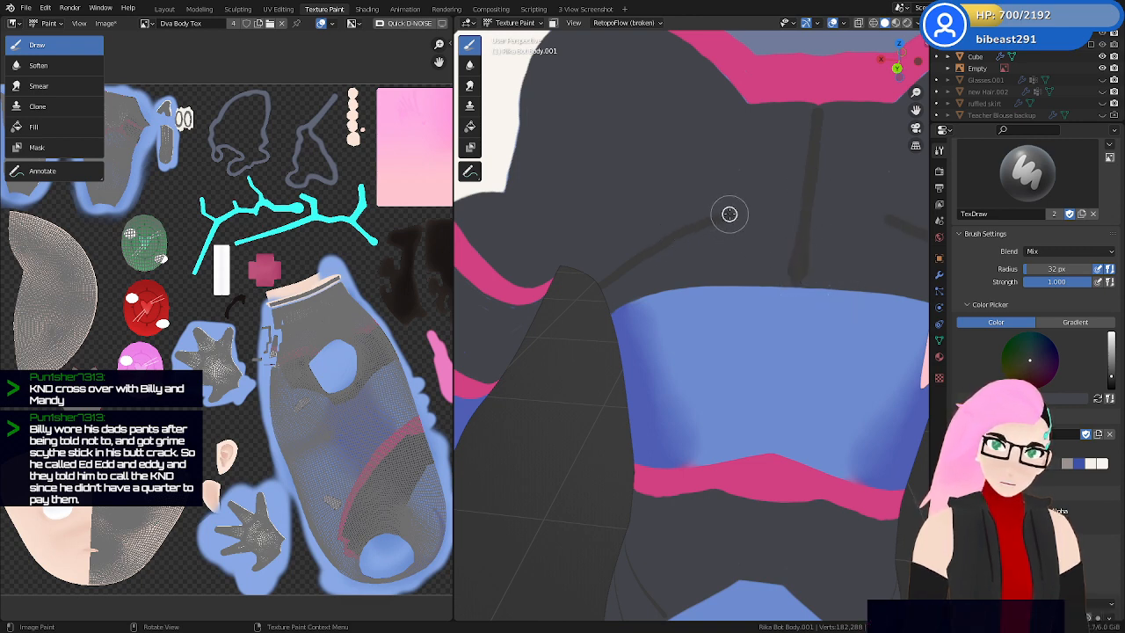
left_click_drag(803, 183, 683, 239)
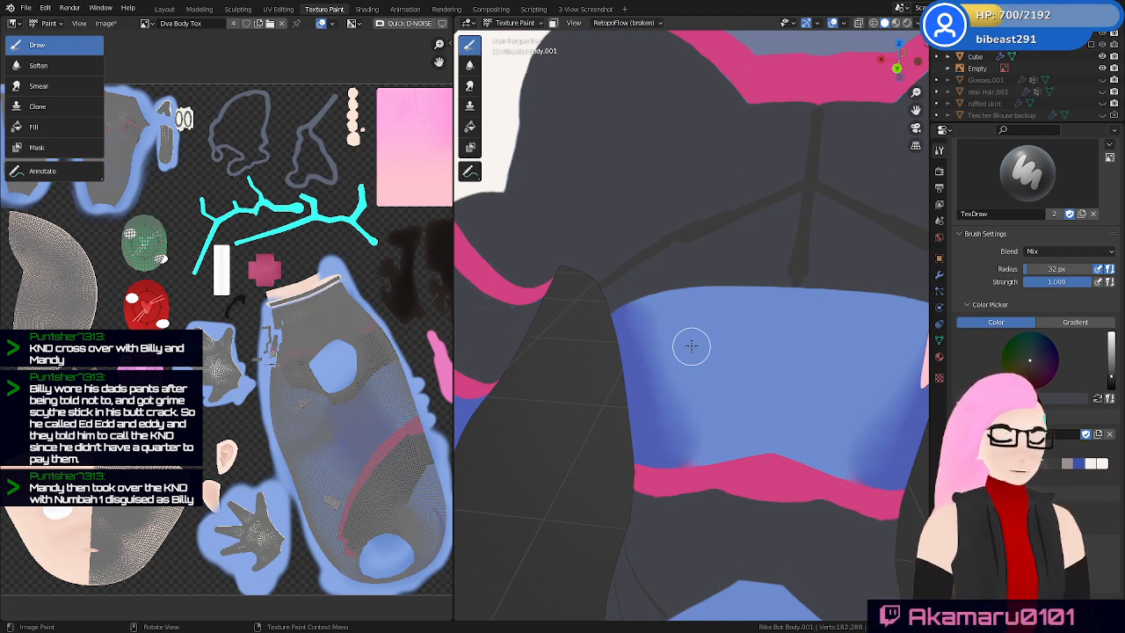
middle_click_drag(707, 303, 733, 294)
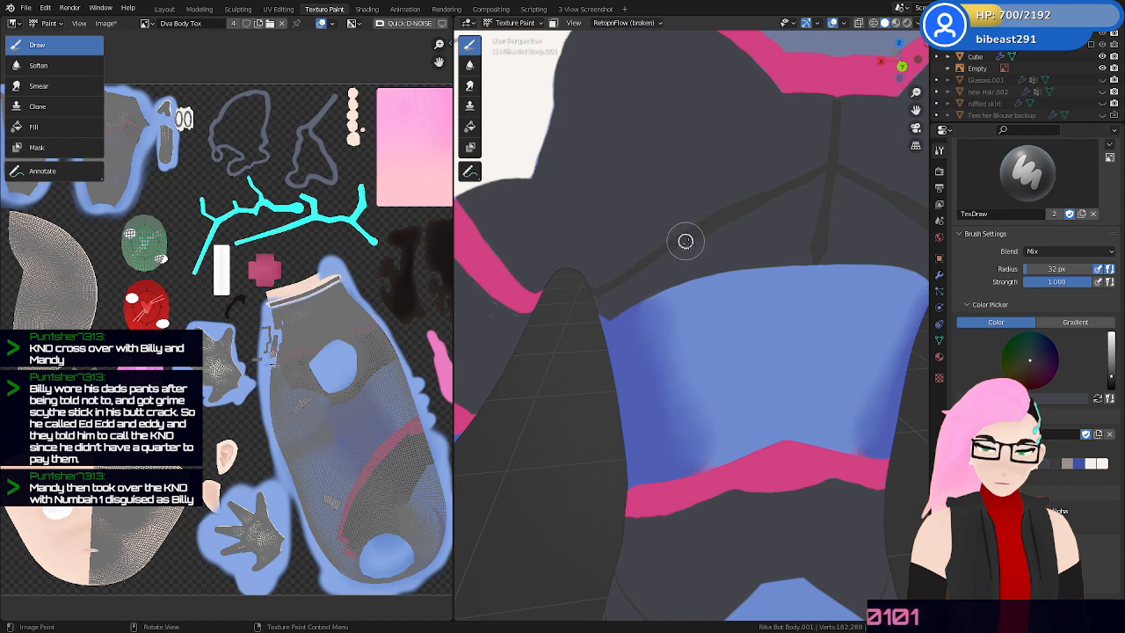
left_click_drag(686, 241, 761, 286)
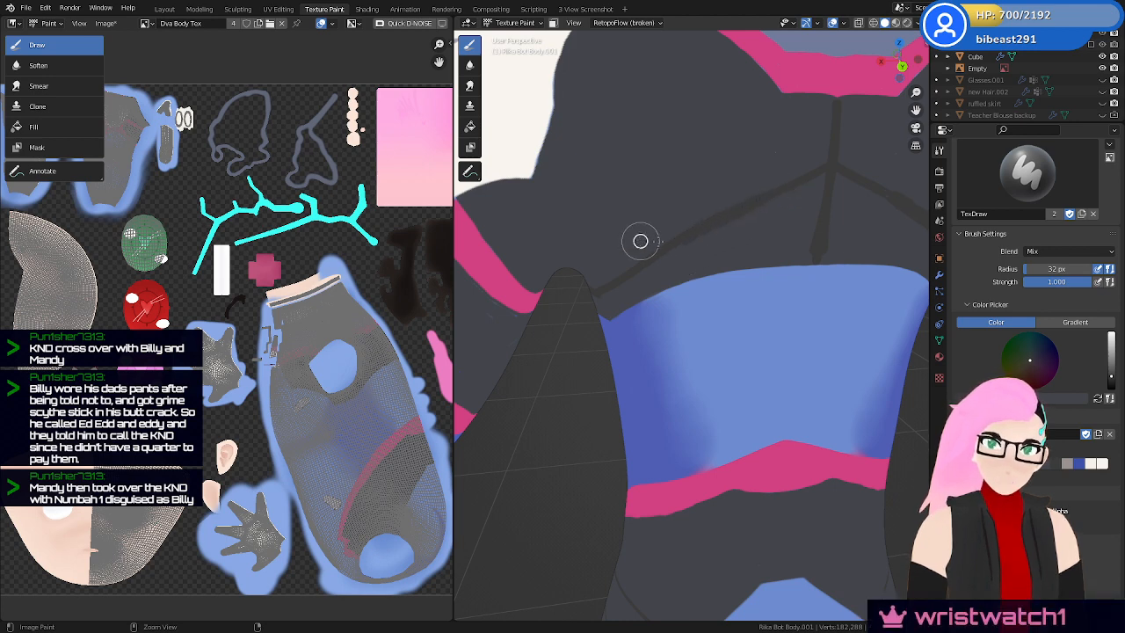
Paint rows of dark chevron stripes across the upper back between the white shoulder patch and the centre seam, matching the front
mouse_move(742, 289)
middle_mouse_down()
mouse_move(736, 258)
mouse_move(741, 331)
mouse_move(738, 316)
middle_mouse_up()
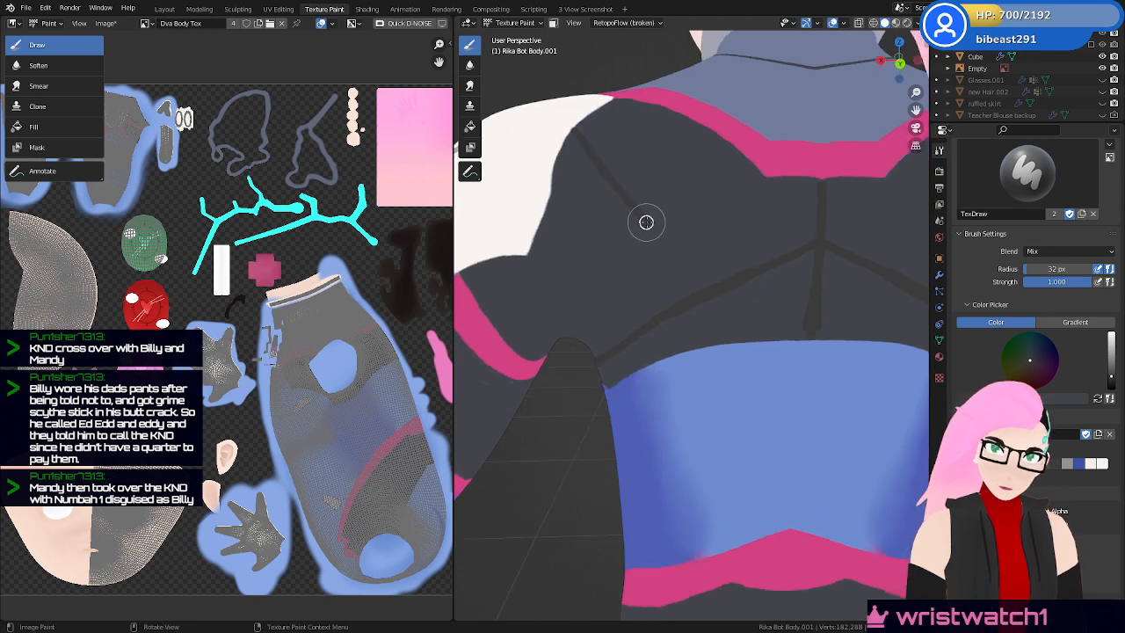
middle_click_drag(785, 349, 809, 323, "ctrl")
key("alt+z")
key("alt+z")
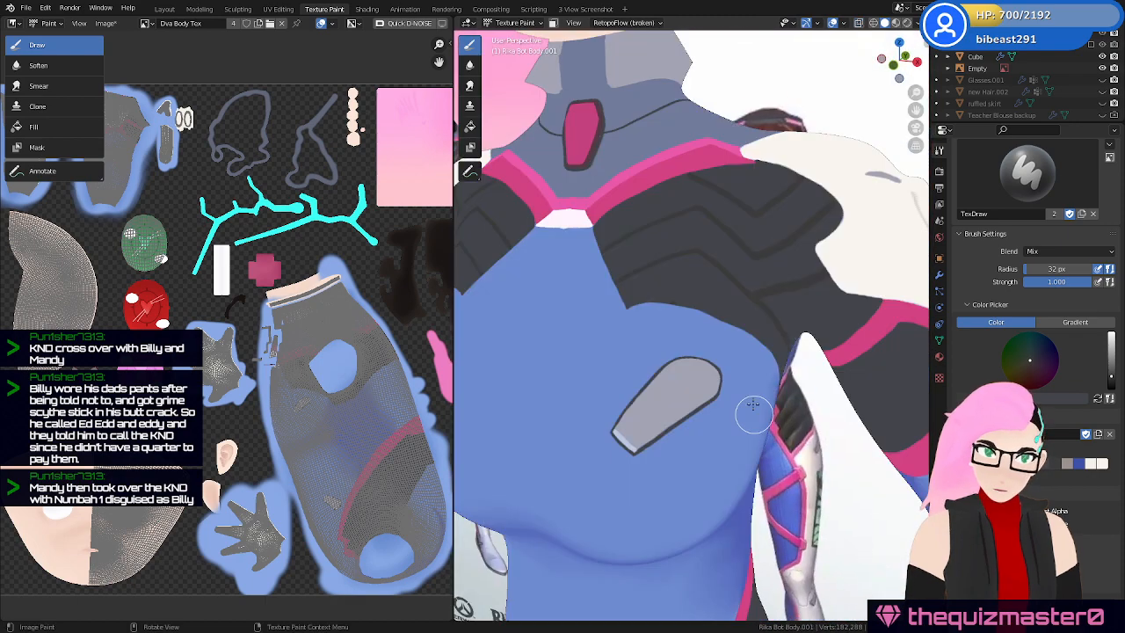
middle_click_drag(753, 414, 791, 259)
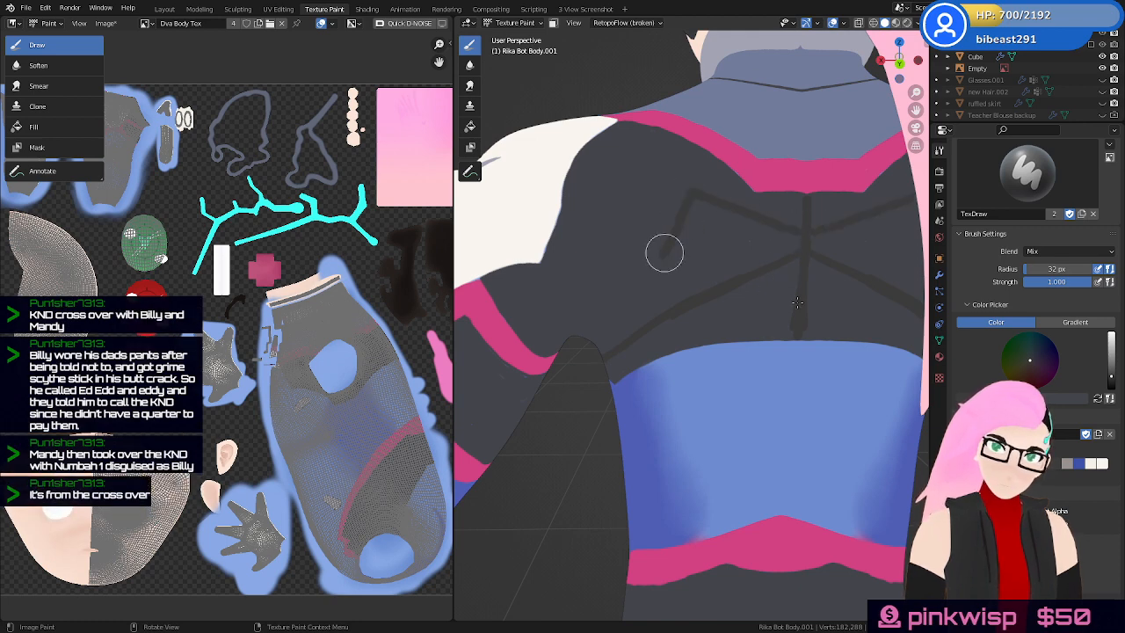
key("ctrl+z")
left_click_drag(801, 293, 740, 276)
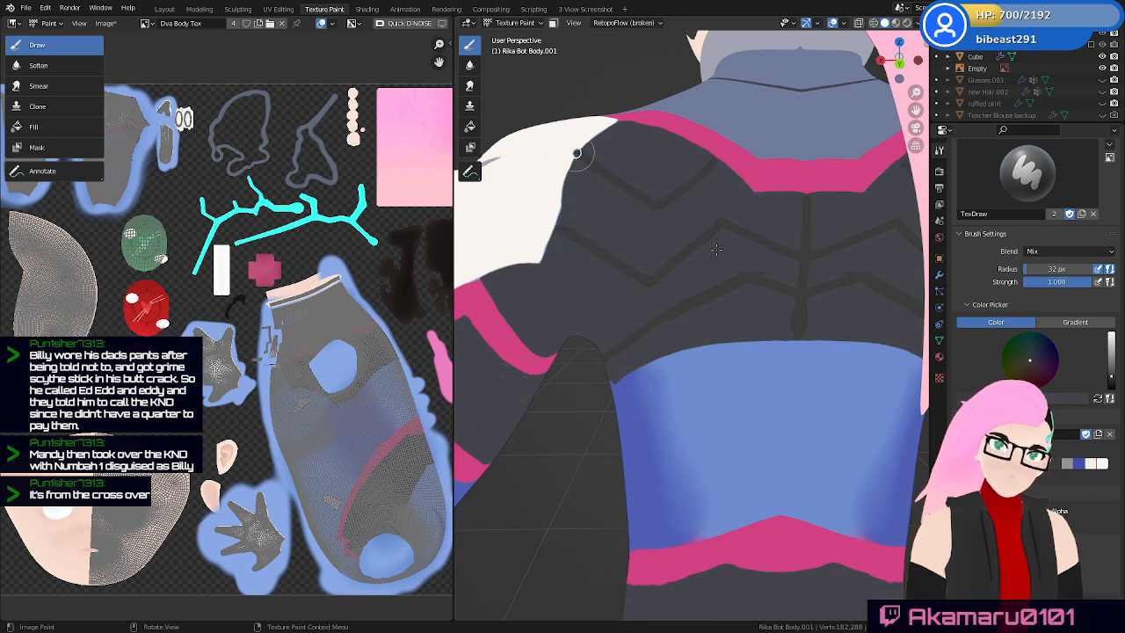
Paint a dark curved stripe down the back of the shoulder from the white patch's lower corner to the armpit
middle_click_drag(577, 153, 552, 239)
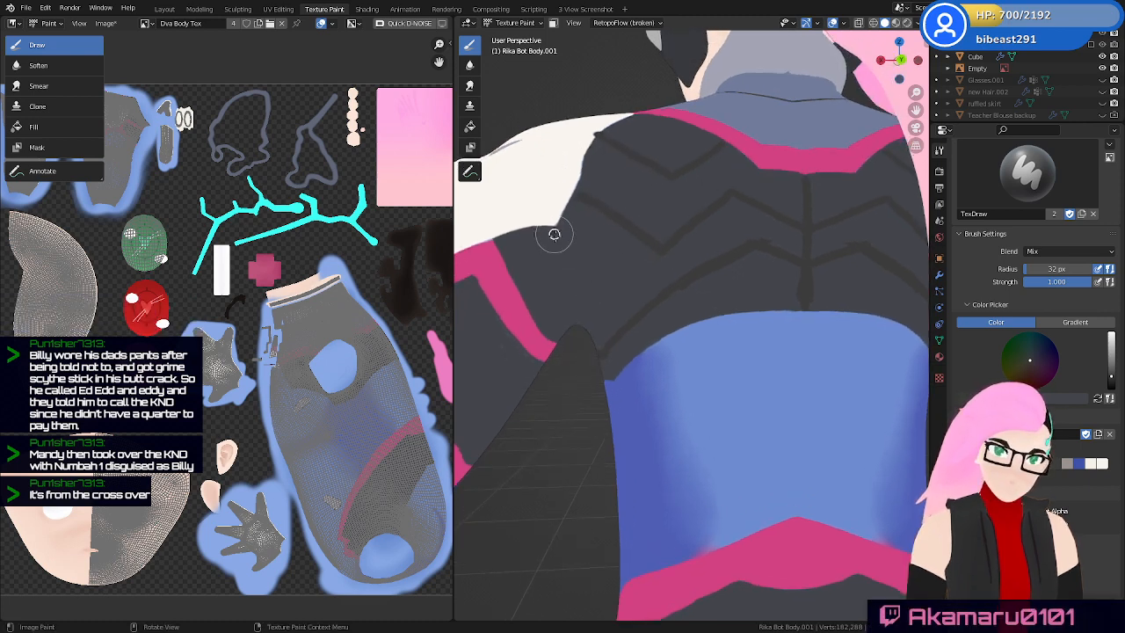
middle_click_drag(575, 328, 809, 283)
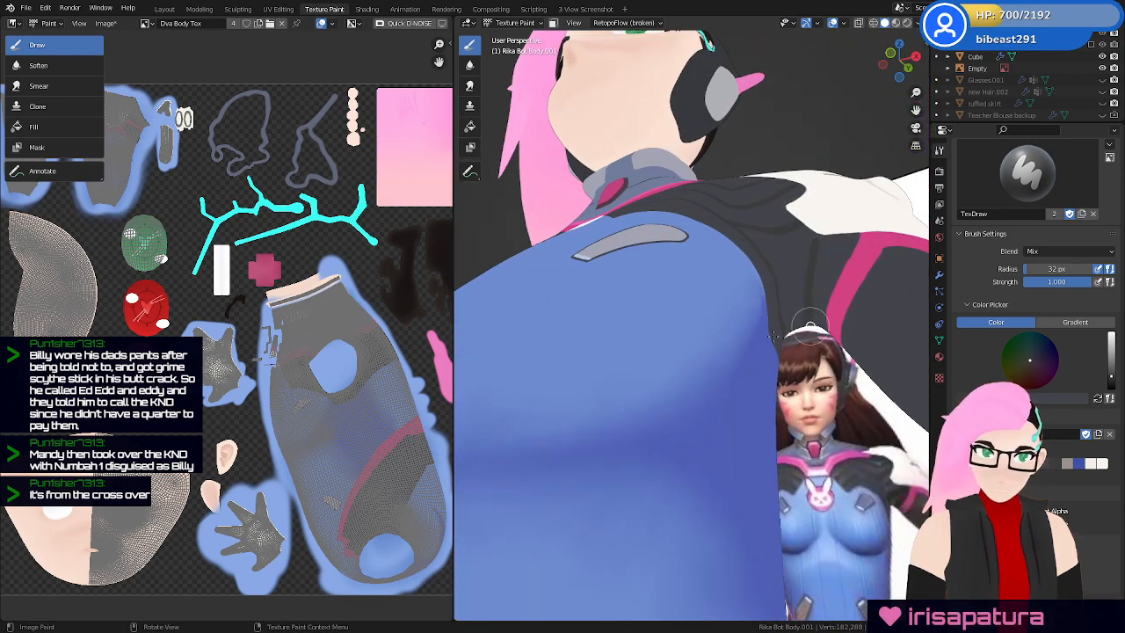
mouse_move(808, 330)
middle_mouse_down()
mouse_move(716, 350)
mouse_move(767, 351)
middle_mouse_up()
scroll(763, 349, "up", 3)
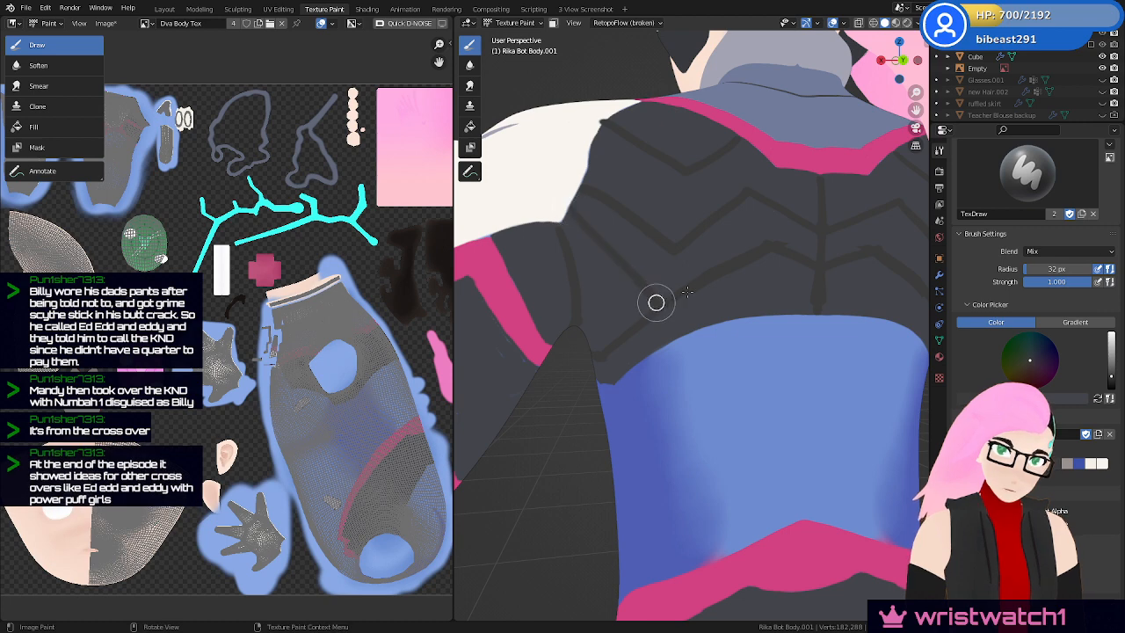
Pick white from the palette and clean up the white shoulder patch's rear edge where the dark stripes overlap it
left_click(1102, 464)
middle_click_drag(797, 361, 794, 419)
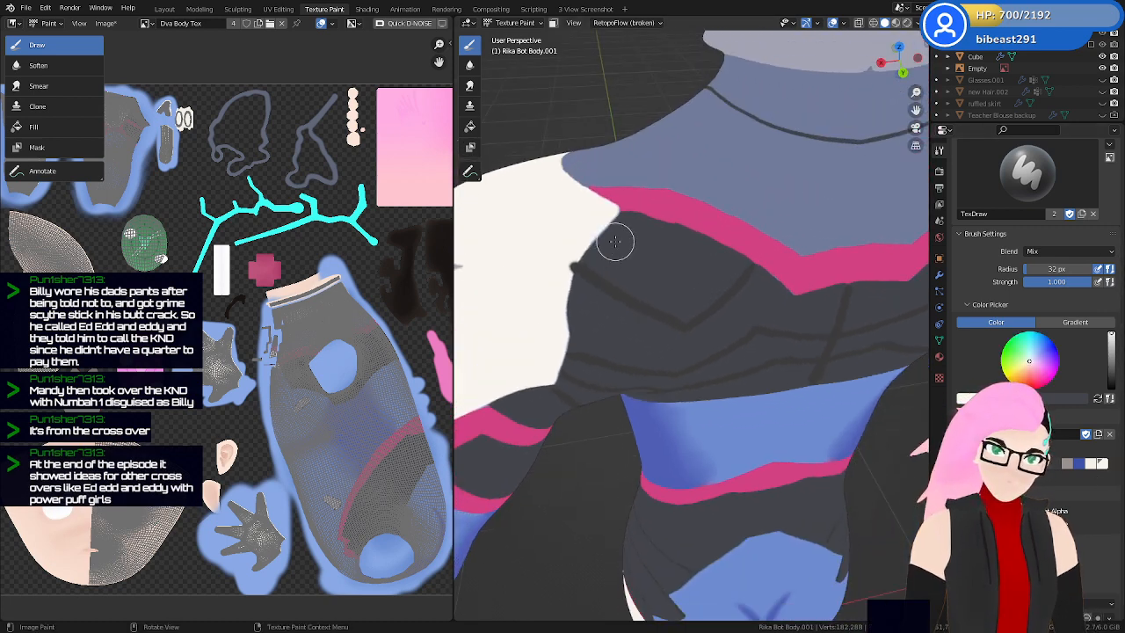
scroll(580, 266, "up", 3)
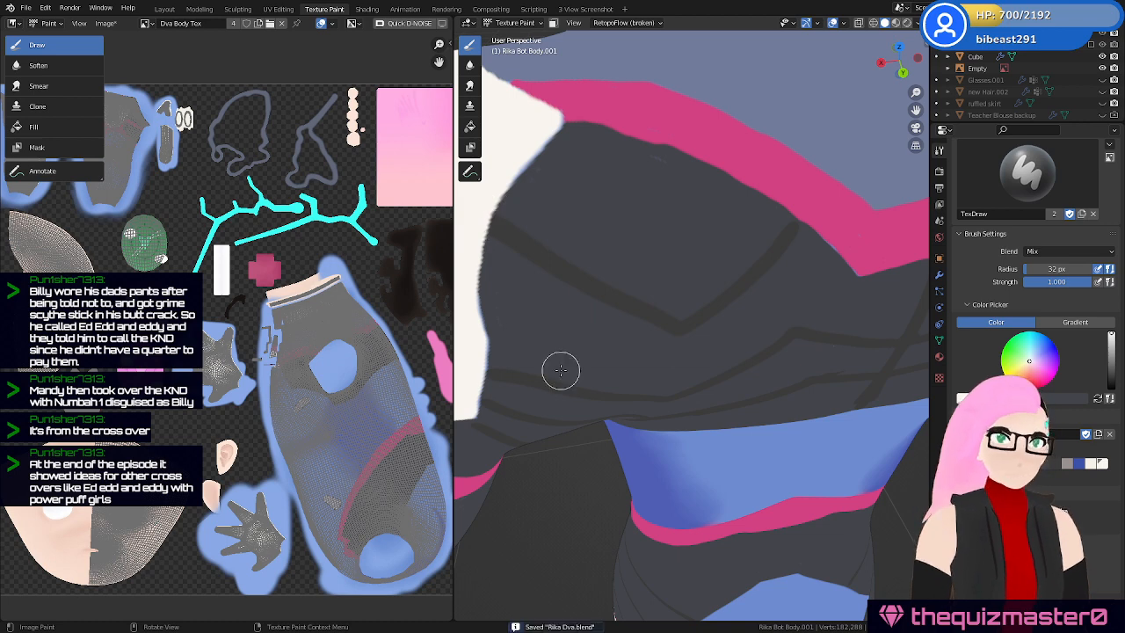
Compare the suit's front with the reference images behind the model and save the file
scroll(616, 378, "down", 5)
middle_click_drag(650, 382, 787, 517)
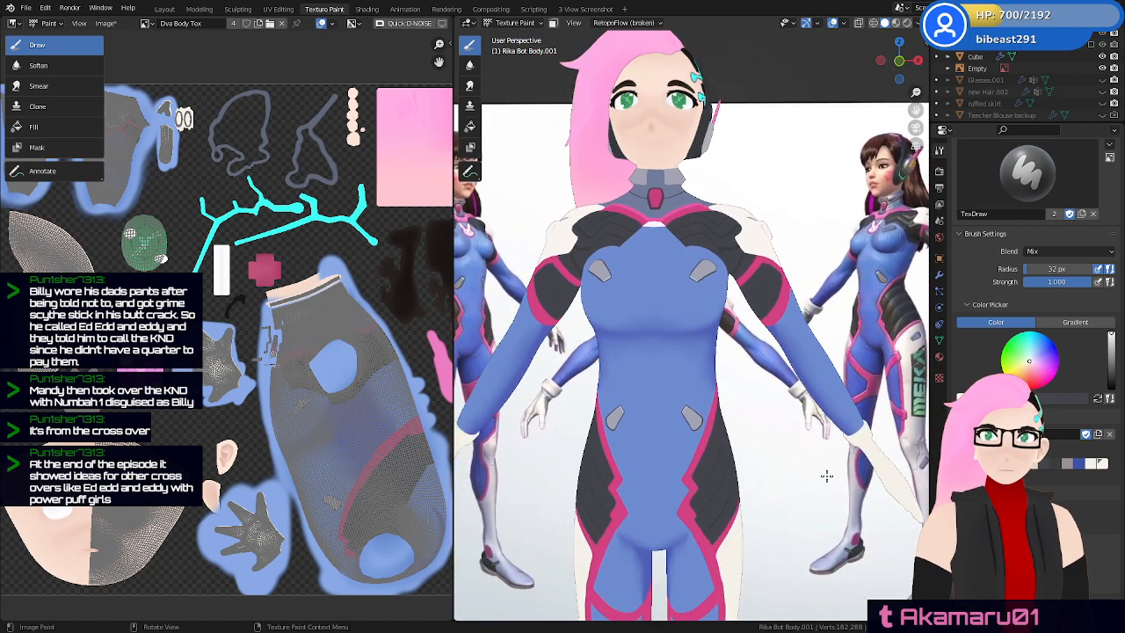
middle_click_drag(827, 475, 805, 466)
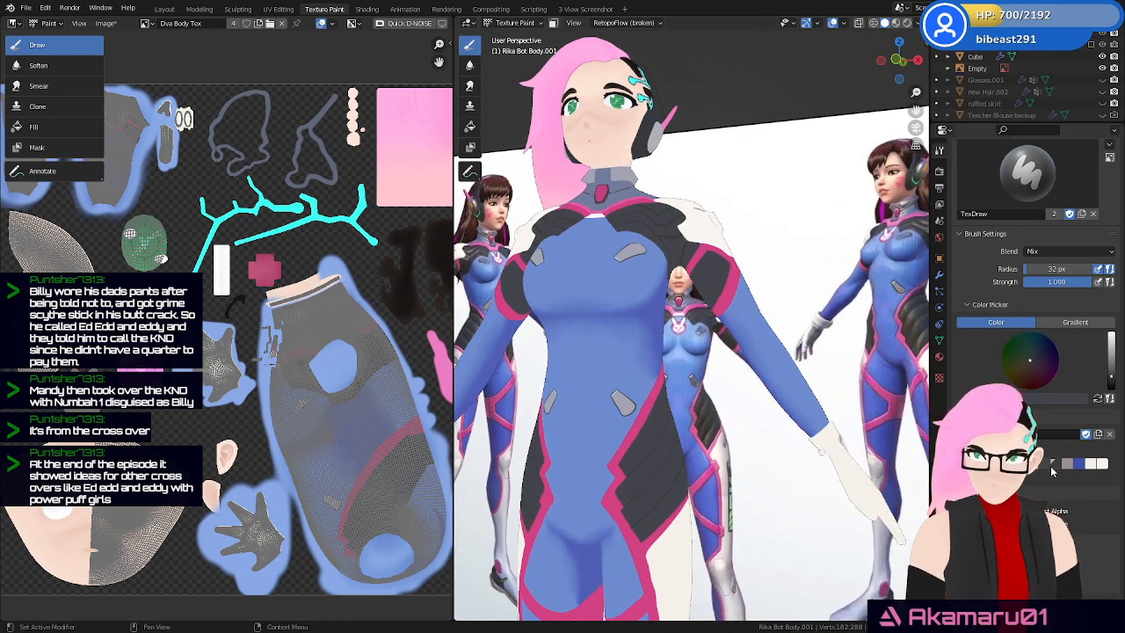
key("ctrl+s")
middle_click_drag(800, 401, 814, 434)
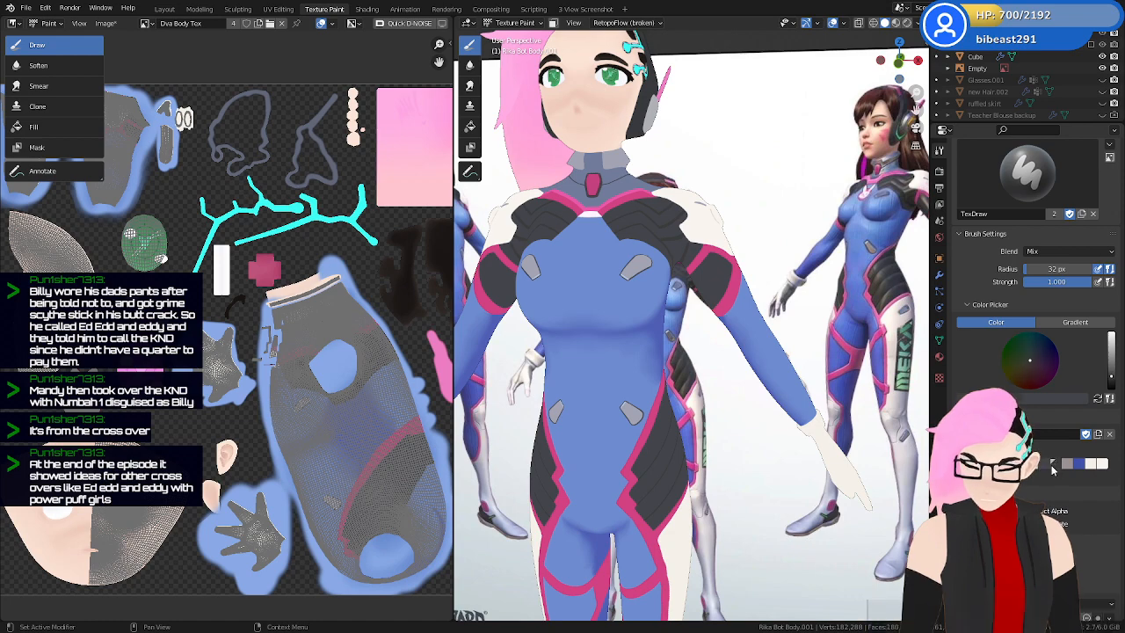
Try a short stroke in black on the dark chest panel below the chevrons
left_click(1113, 378)
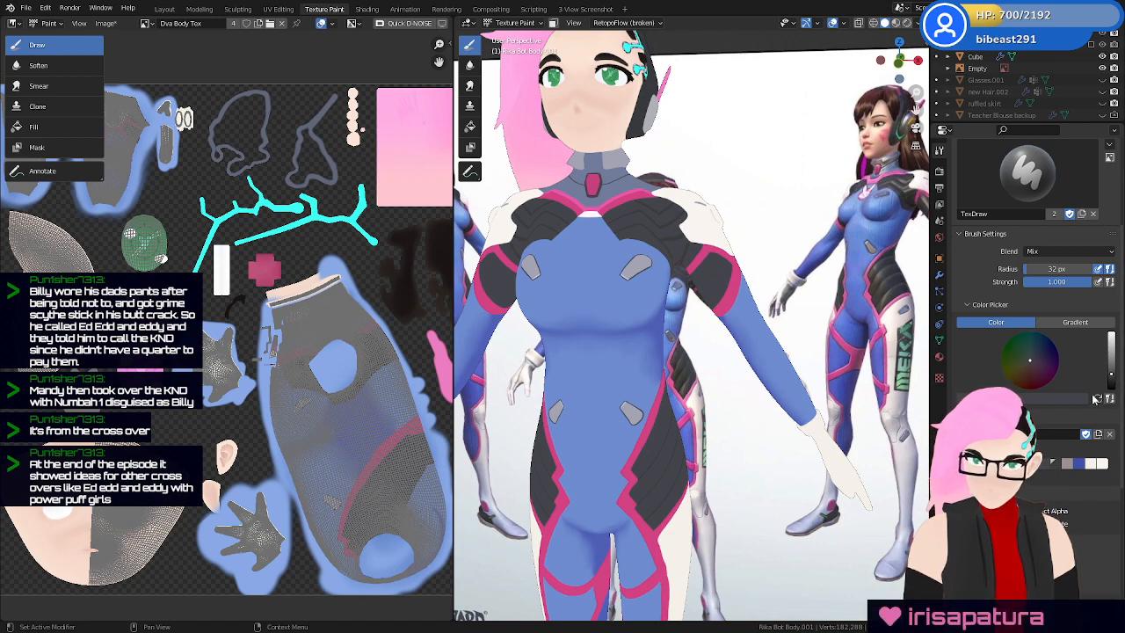
scroll(554, 257, "up", 5)
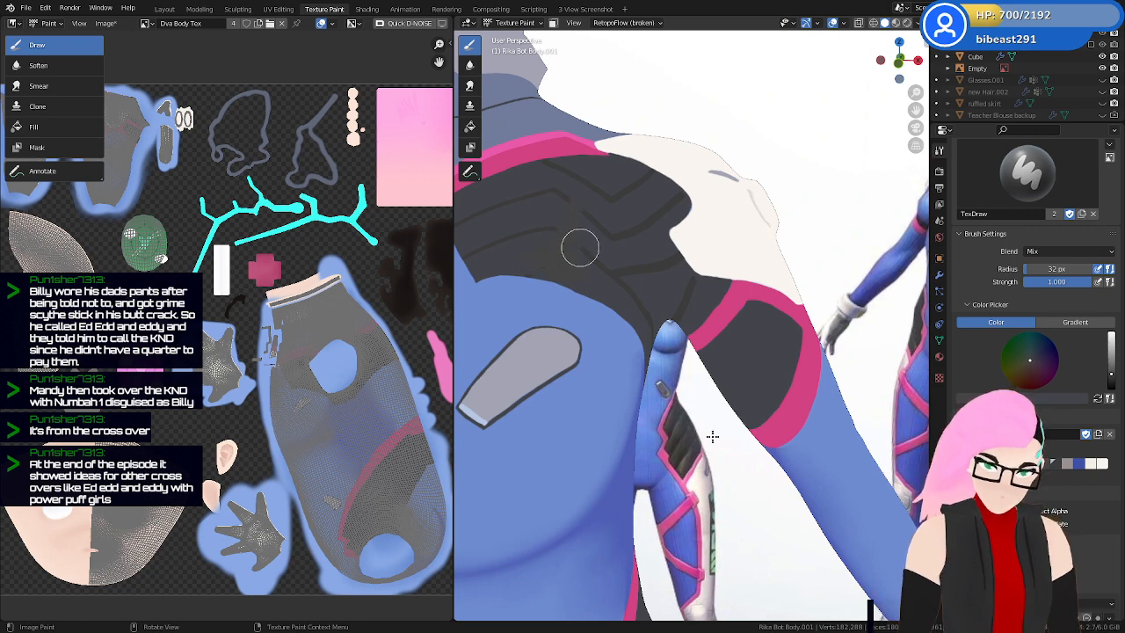
scroll(707, 422, "down", 1)
middle_click_drag(707, 422, 729, 453)
key("ctrl+z")
scroll(728, 453, "up", 2)
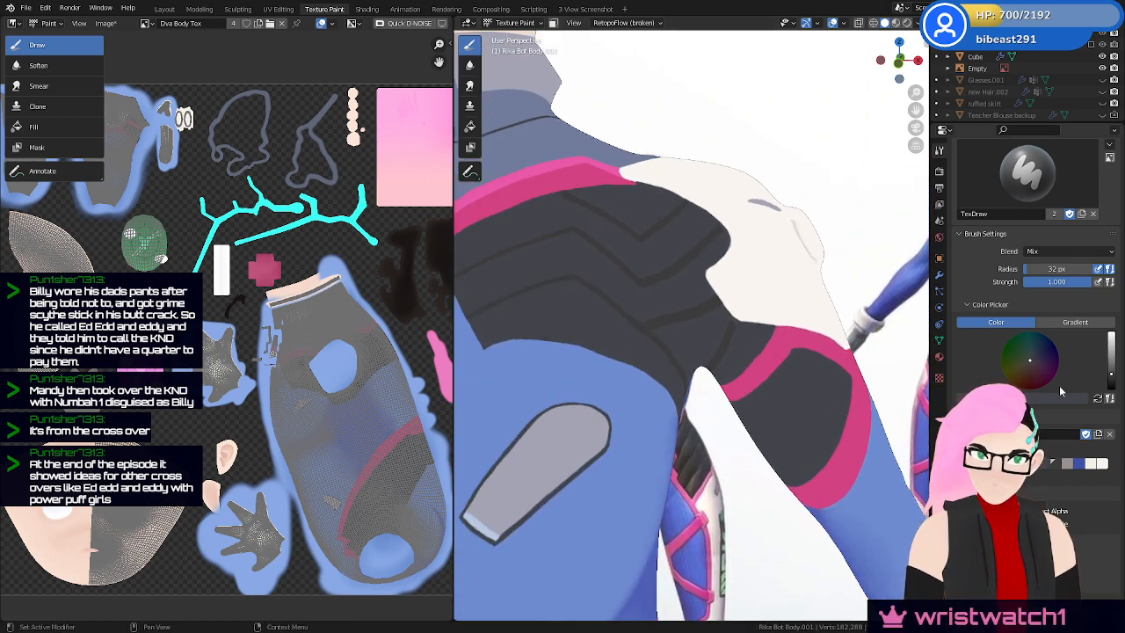
left_click(1113, 389)
left_click_drag(578, 318, 615, 335)
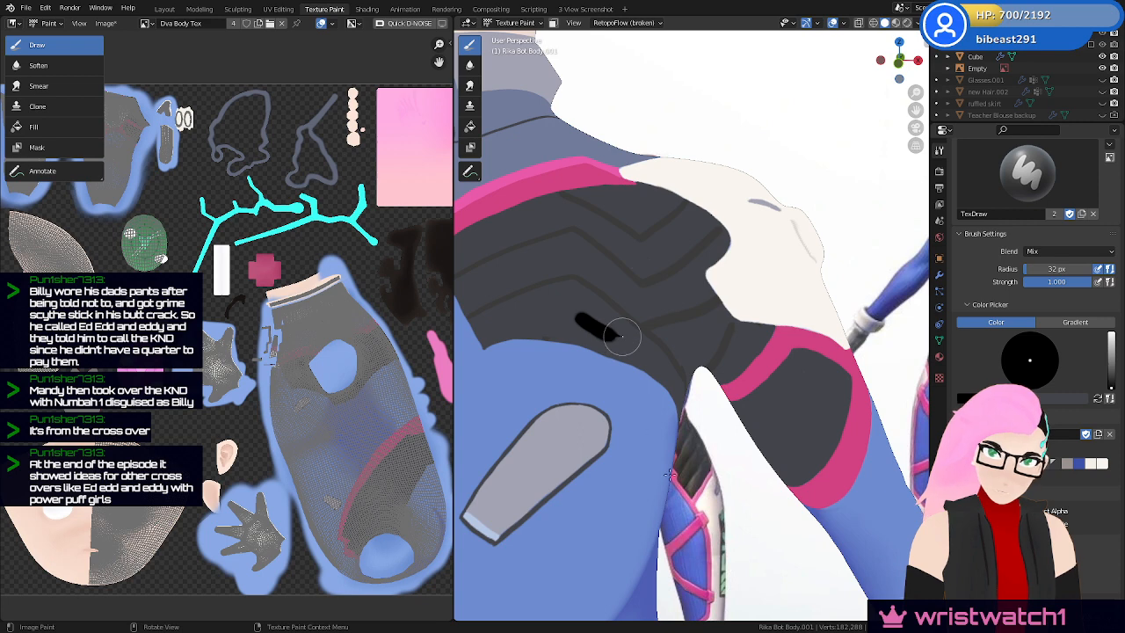
key("ctrl+z")
Set the brush radius to 9 px and try thin near-black marks below and along the chest panel's lowest chevron
middle_click_drag(703, 462, 822, 477, "shift")
key("f")
left_click(717, 377)
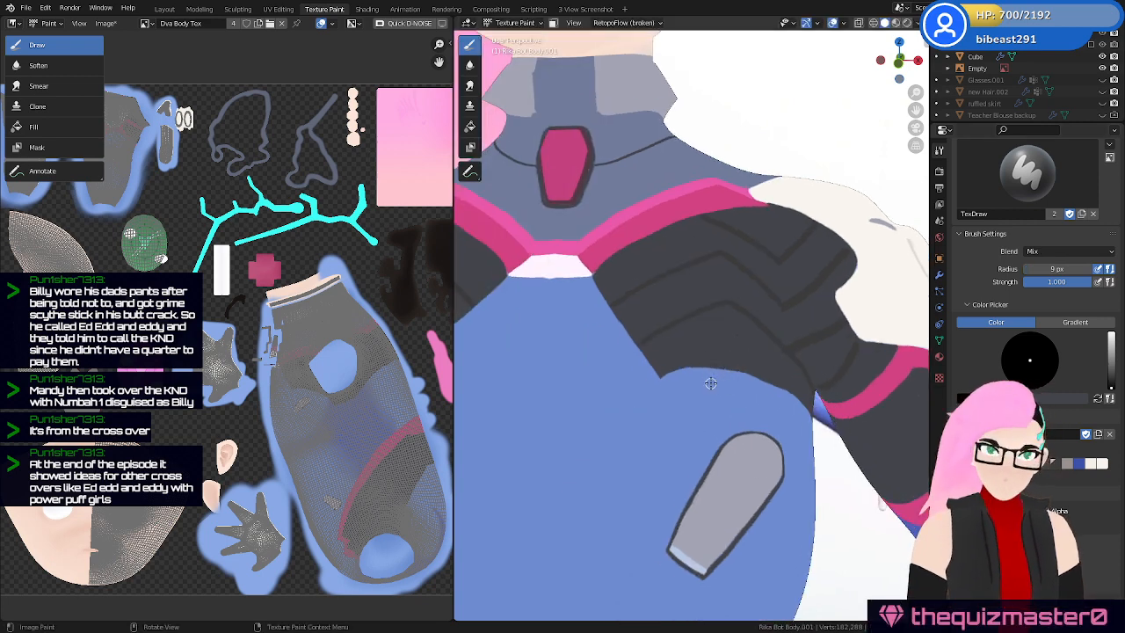
left_click(1114, 384)
mouse_move(756, 356)
middle_mouse_down("shift")
mouse_move(702, 344)
mouse_move(654, 371)
middle_mouse_up("shift")
left_click_drag(593, 350, 634, 343)
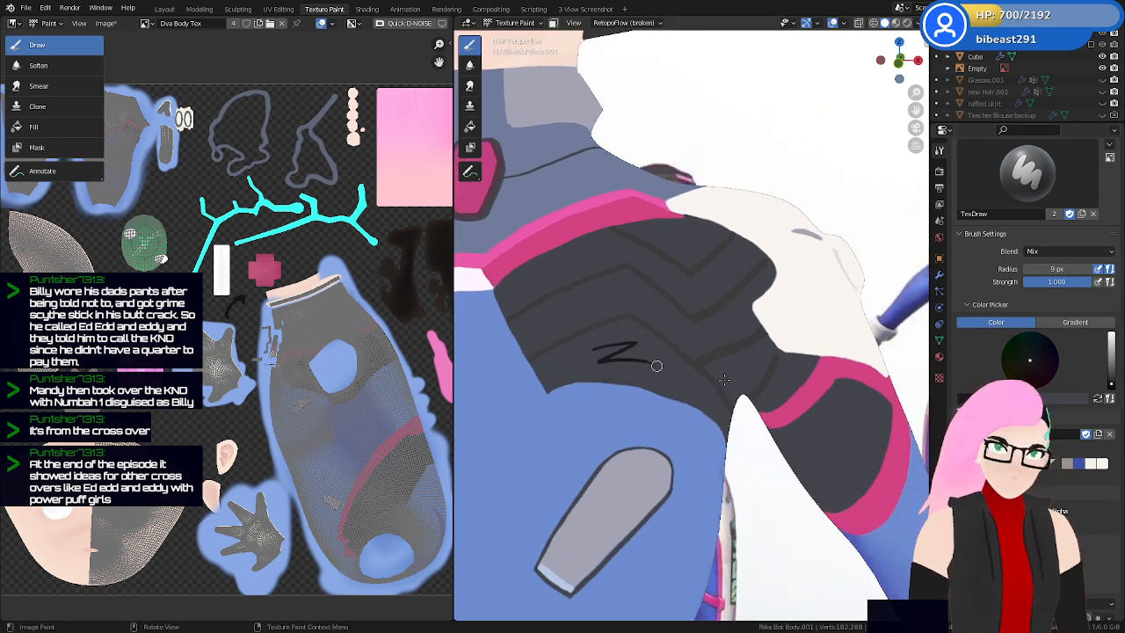
key("ctrl+z")
scroll(661, 400, "up", 2)
middle_click_drag(617, 399, 679, 394, "shift")
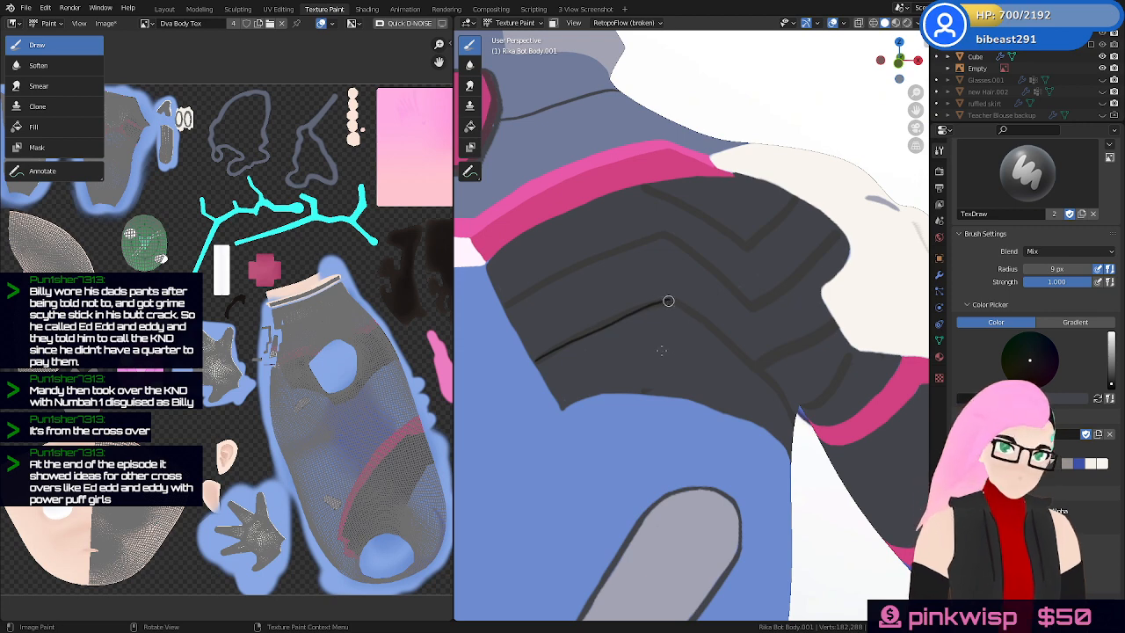
Try tracing the inner half of the chest panel's lowest chevron in near-black with a 15 px brush
key("f")
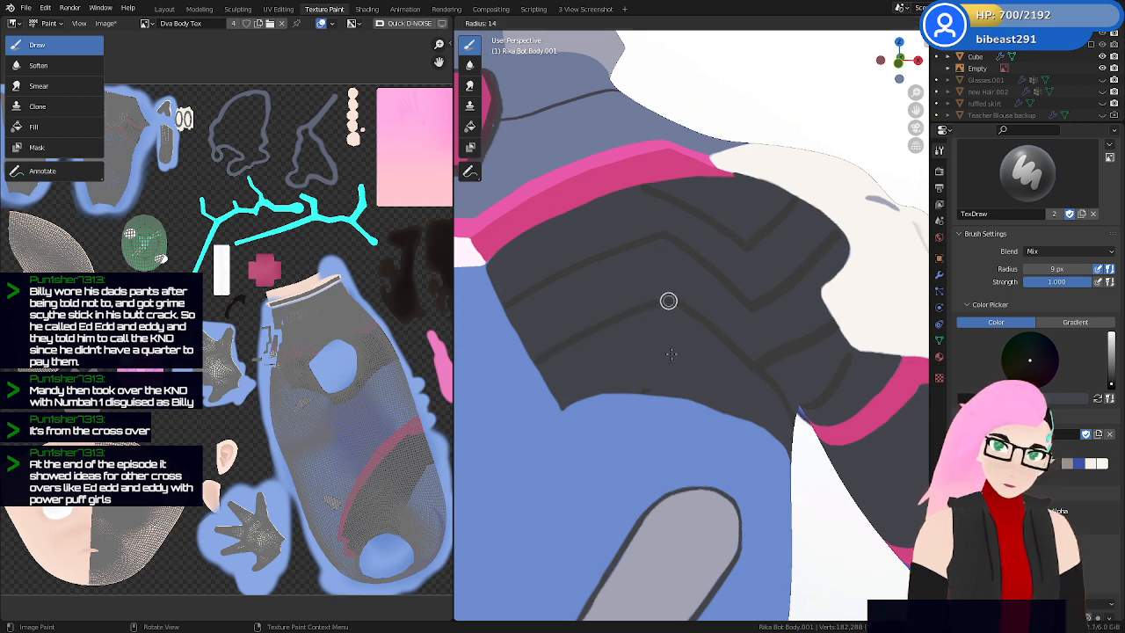
left_click(667, 354)
left_click_drag(537, 358, 667, 297)
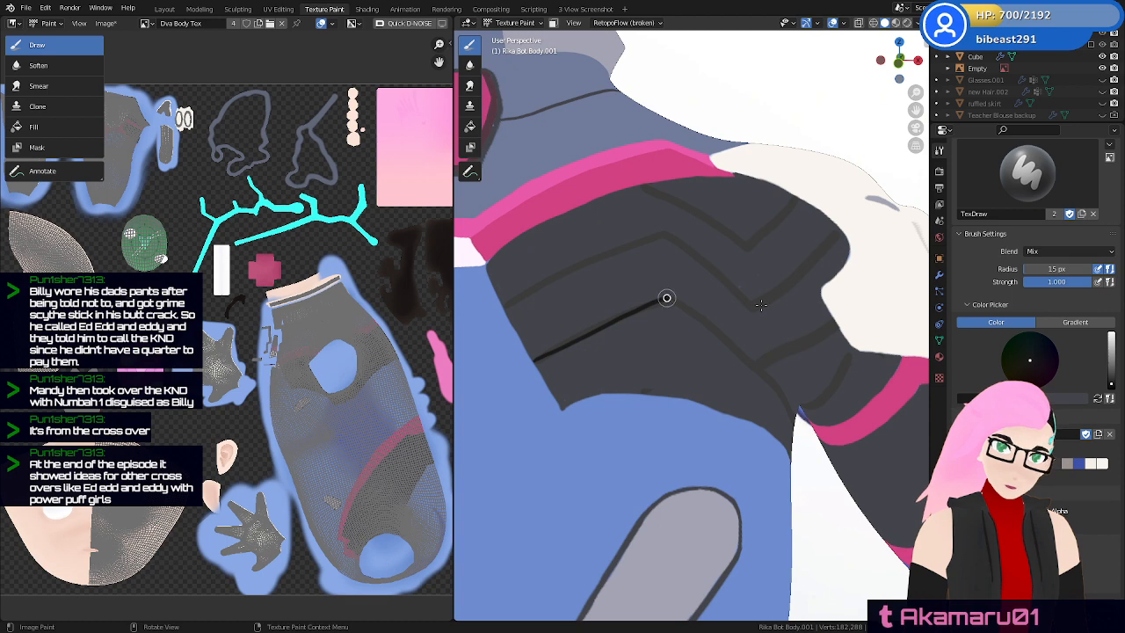
middle_click_drag(666, 298, 691, 292)
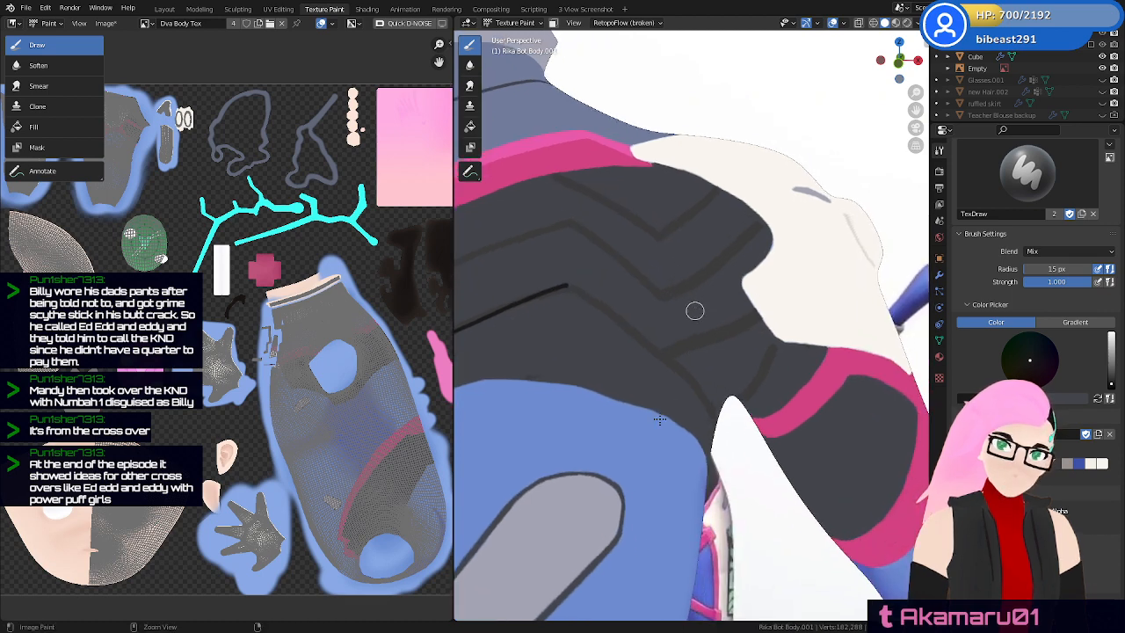
key("ctrl+z")
Set the brush radius to 30 px and try a thicker near-black line over the inner half of the lowest chevron
key("f")
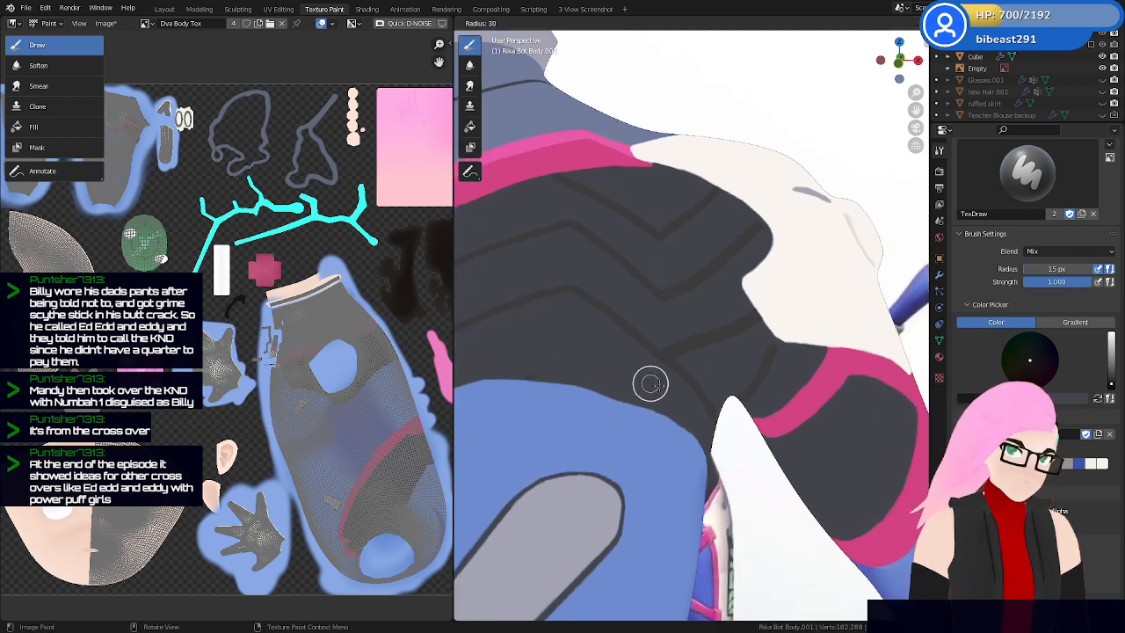
left_click(657, 385)
mouse_move(657, 385)
middle_mouse_down()
mouse_move(557, 371)
mouse_move(532, 395)
middle_mouse_up()
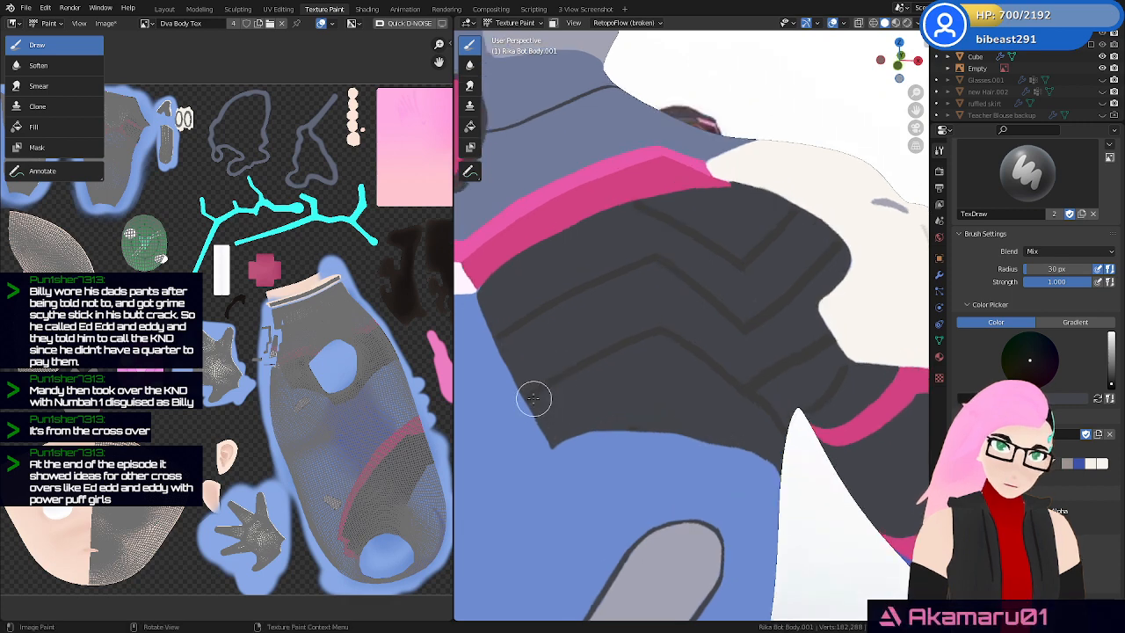
left_click_drag(527, 398, 662, 332)
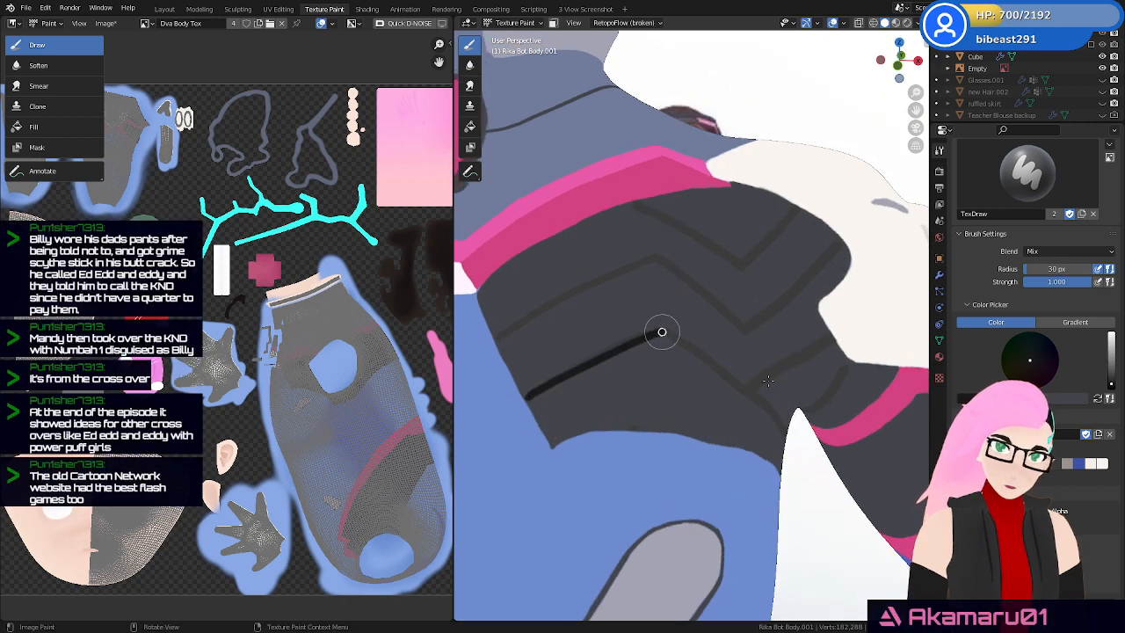
middle_click_drag(662, 331, 748, 379)
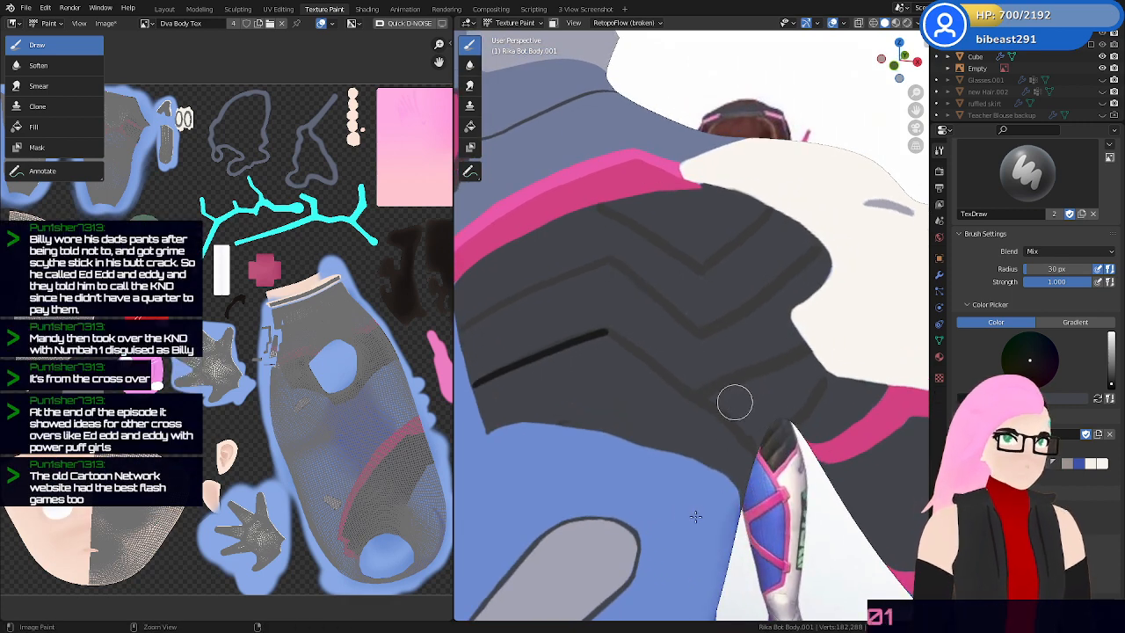
key("ctrl+z")
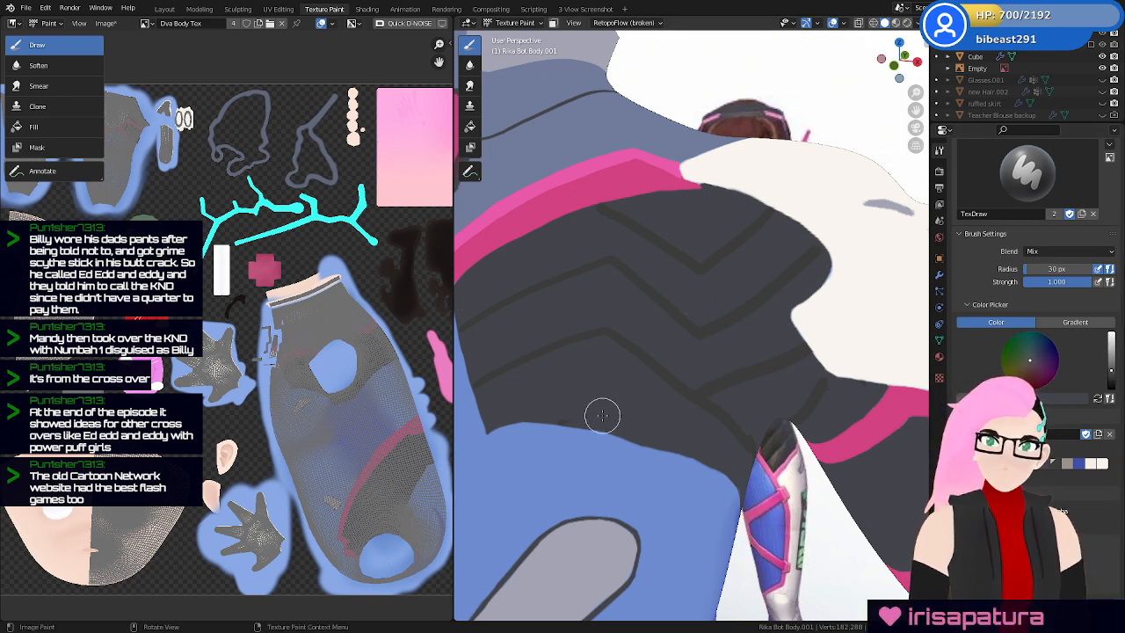
Save the file and paint a slightly lighter grey patch in the inner lower corner of the dark chest panel
key("ctrl+s")
middle_click_drag(735, 421, 776, 429)
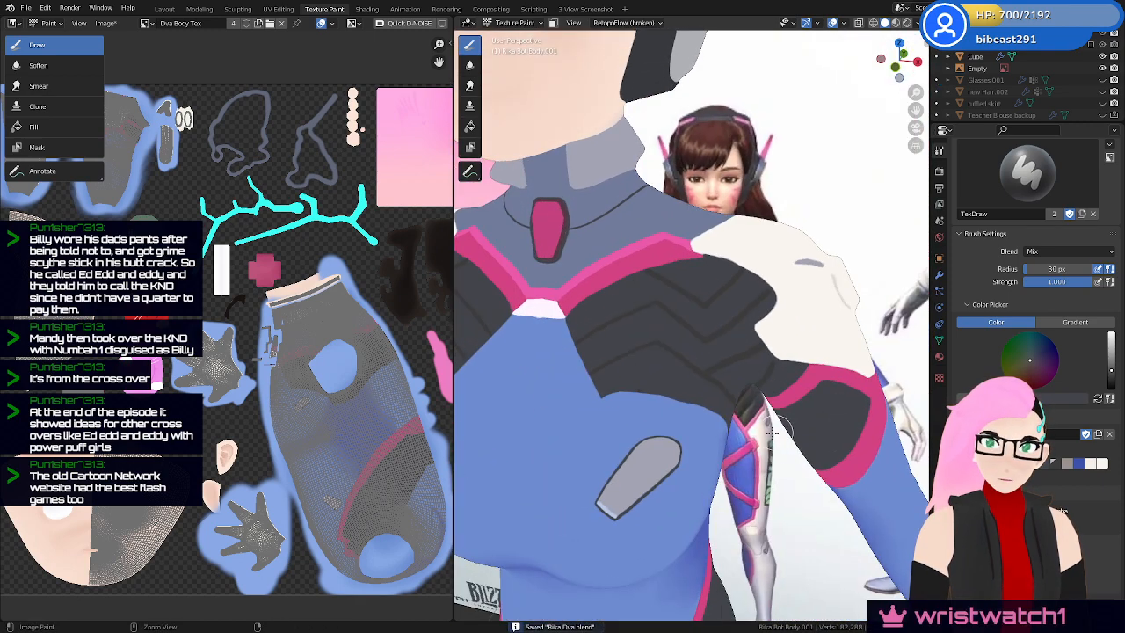
scroll(774, 427, "up", 3)
mouse_move(722, 386)
middle_mouse_down()
mouse_move(762, 377)
mouse_move(756, 396)
middle_mouse_up()
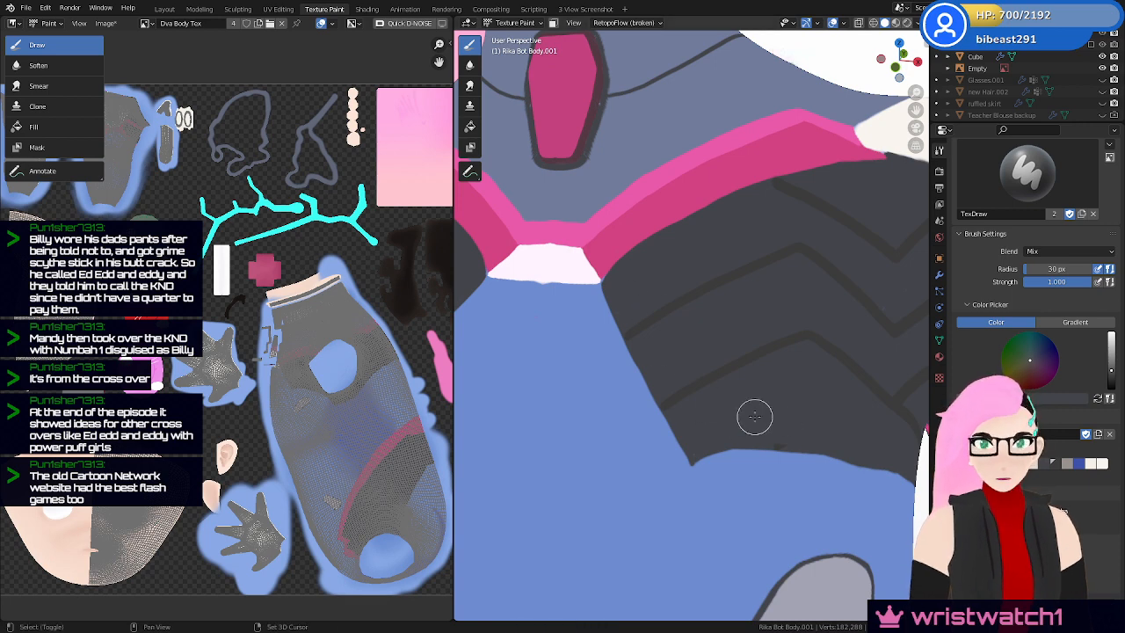
middle_click_drag(755, 416, 660, 400, "shift")
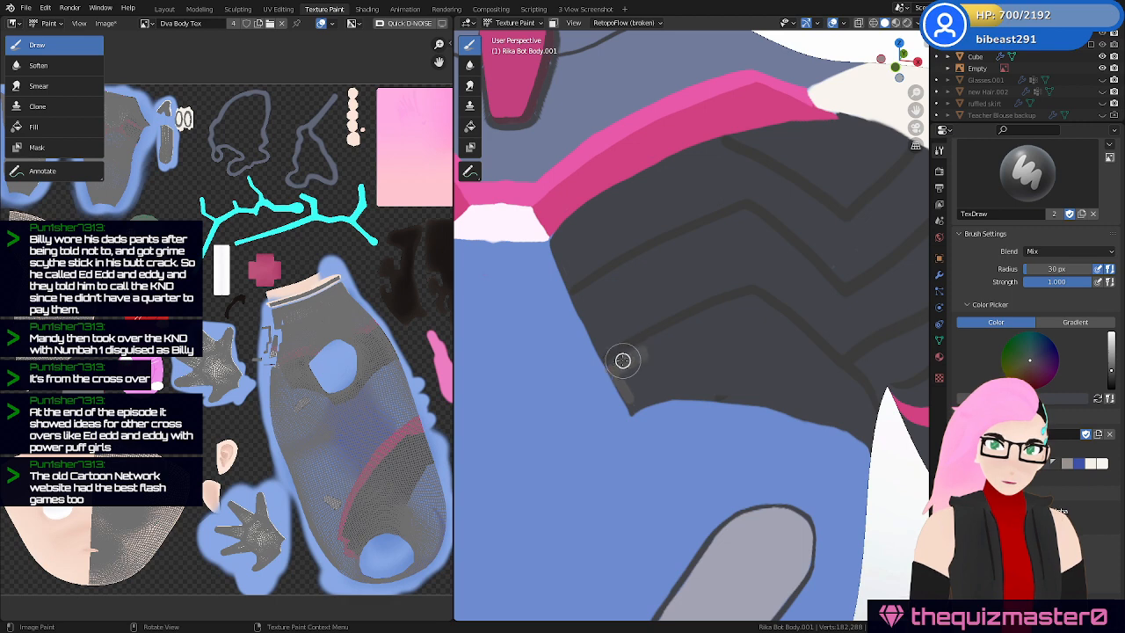
mouse_move(623, 357)
left_mouse_down()
mouse_move(628, 402)
mouse_move(666, 392)
mouse_move(645, 397)
mouse_move(648, 375)
mouse_move(629, 362)
mouse_move(648, 369)
left_mouse_up()
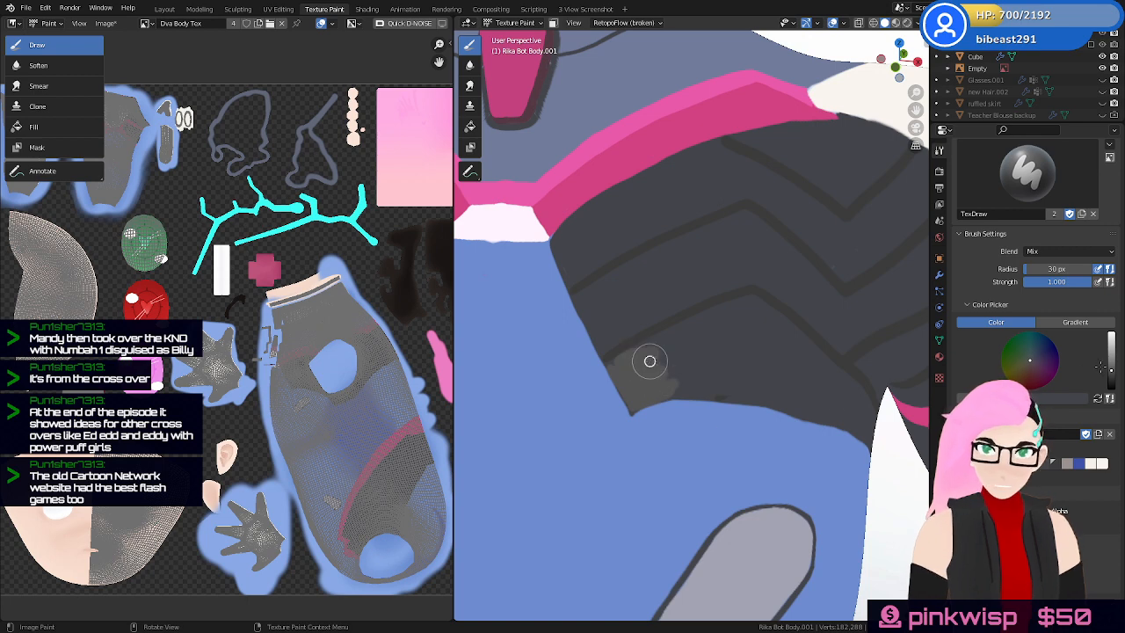
Brighten the brush colour and paint a light grey patch along the chest panel's inner edge, over the darker grey
left_click_drag(1112, 365, 1111, 355)
scroll(637, 402, "up", 6)
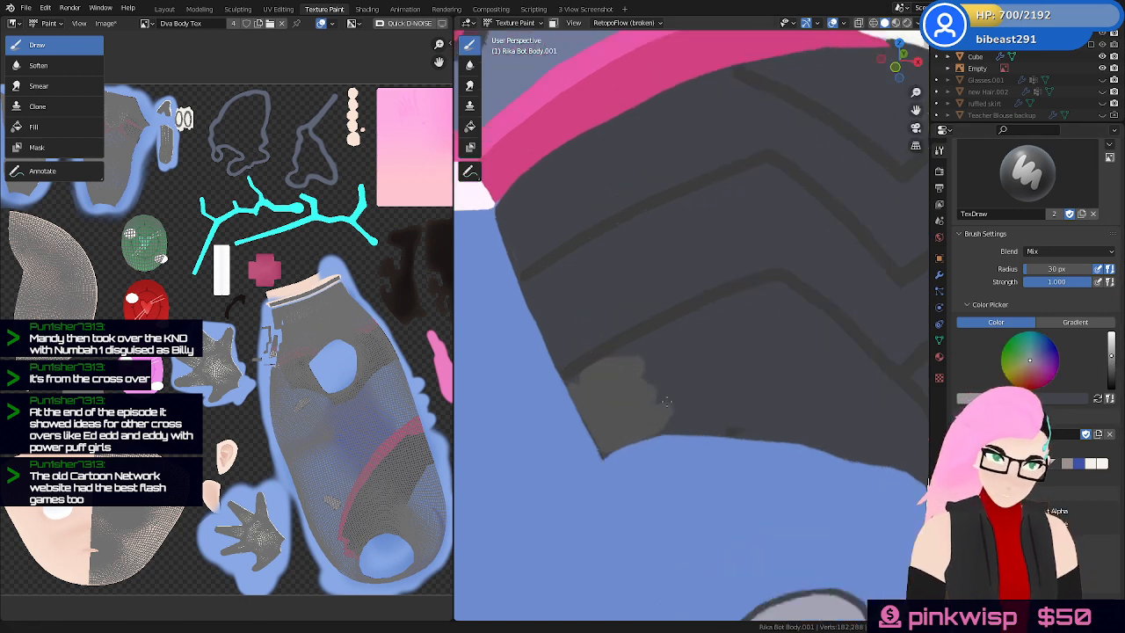
mouse_move(630, 357)
left_mouse_down()
mouse_move(682, 322)
mouse_move(670, 329)
left_mouse_up()
mouse_move(567, 245)
left_mouse_down()
mouse_move(626, 346)
mouse_move(666, 322)
mouse_move(628, 319)
mouse_move(585, 234)
mouse_move(650, 308)
left_mouse_up()
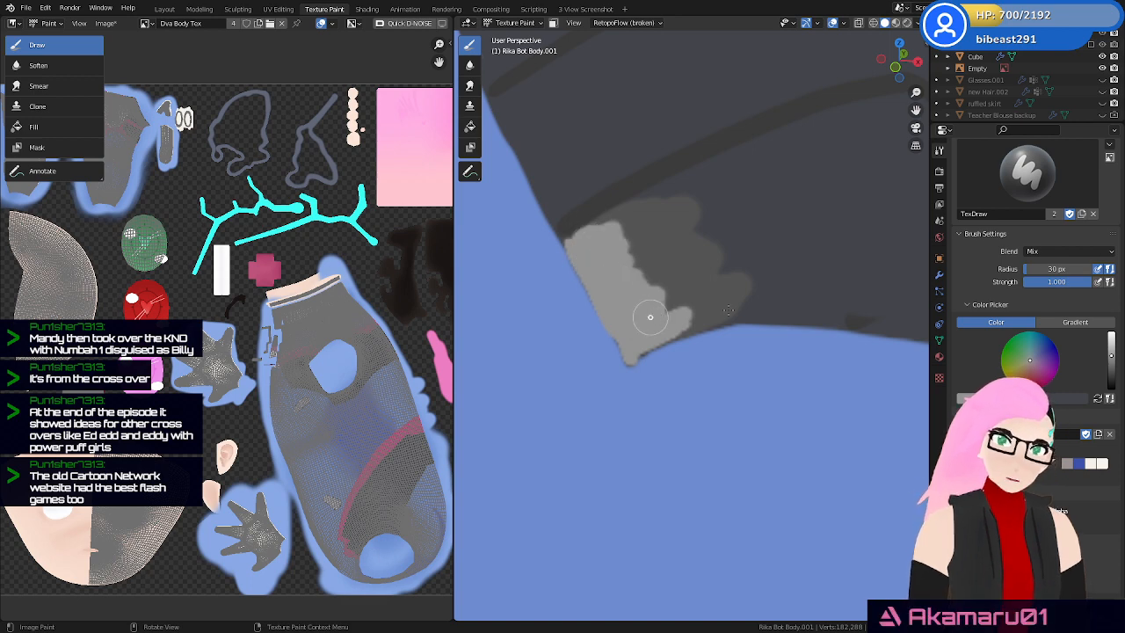
middle_click_drag(773, 396, 767, 545, "ctrl")
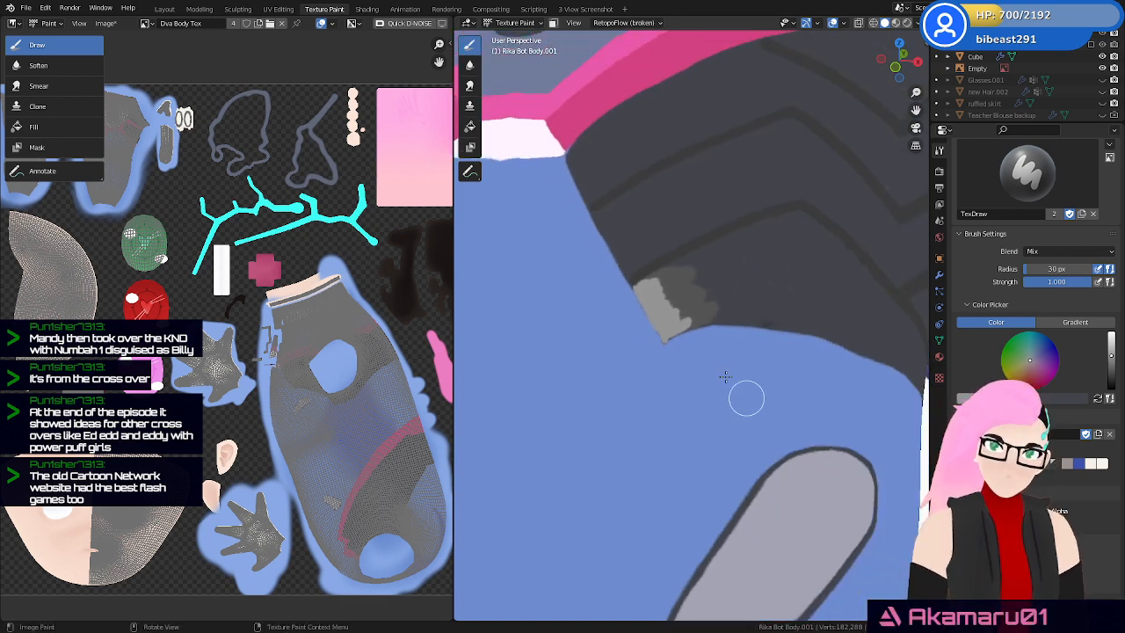
Smear the light grey corner patch outward across the dark chest panel with a 48 px brush to form a soft highlight
left_click(470, 86)
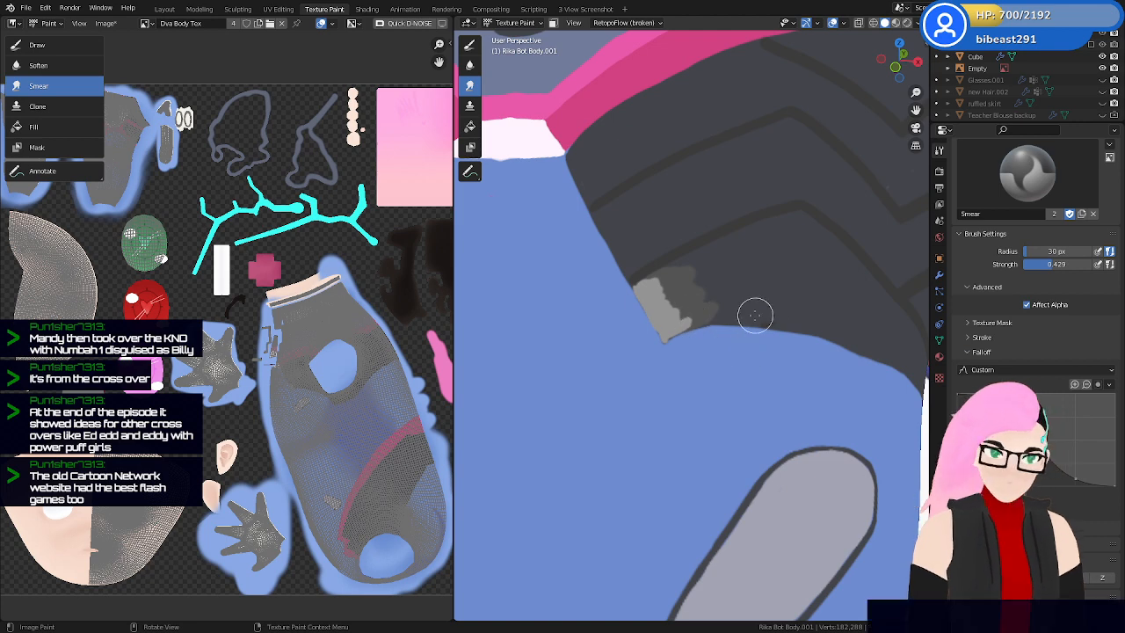
middle_click_drag(793, 329, 762, 378, "shift")
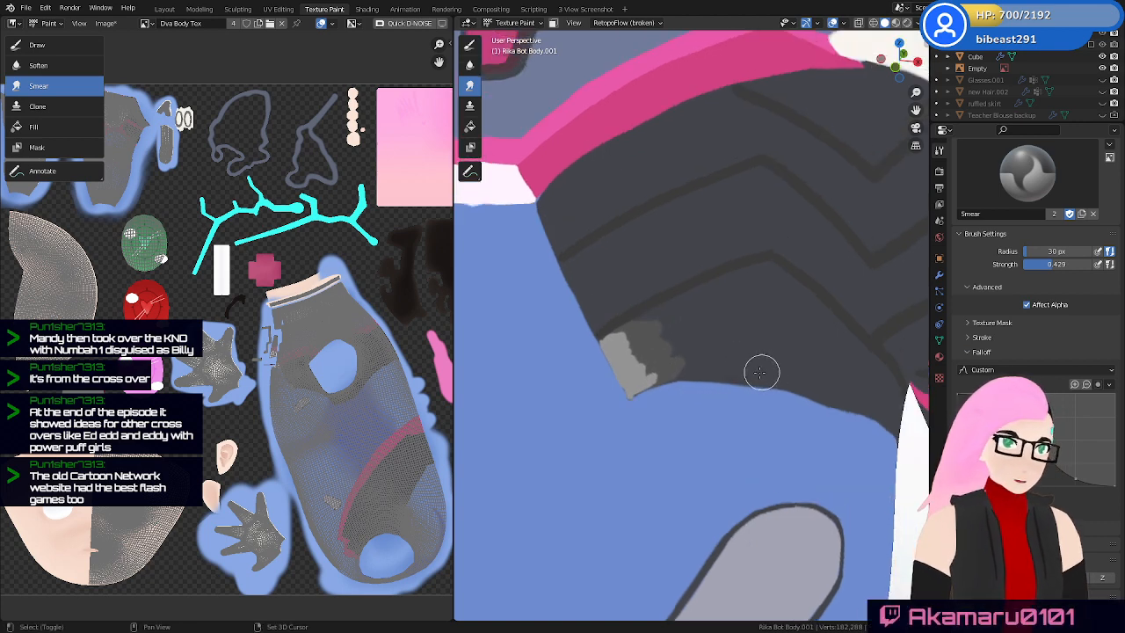
key("f")
left_click(756, 343)
mouse_move(648, 367)
left_mouse_down()
mouse_move(694, 350)
mouse_move(621, 329)
mouse_move(660, 326)
left_mouse_up()
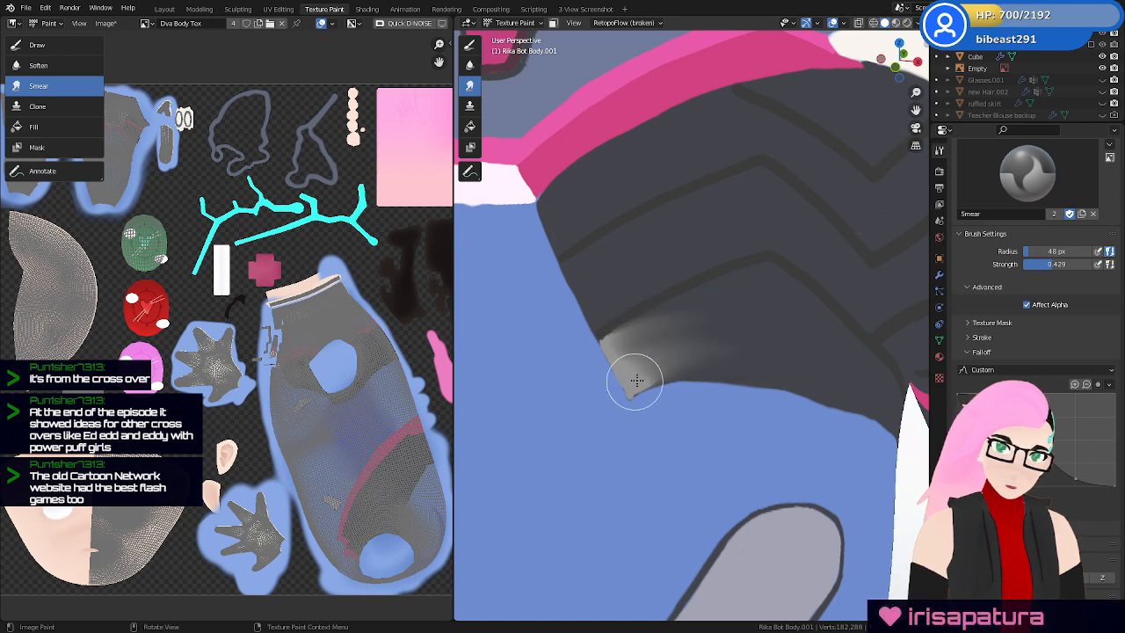
mouse_move(637, 381)
left_mouse_down()
mouse_move(766, 364)
mouse_move(641, 347)
mouse_move(699, 330)
left_mouse_up()
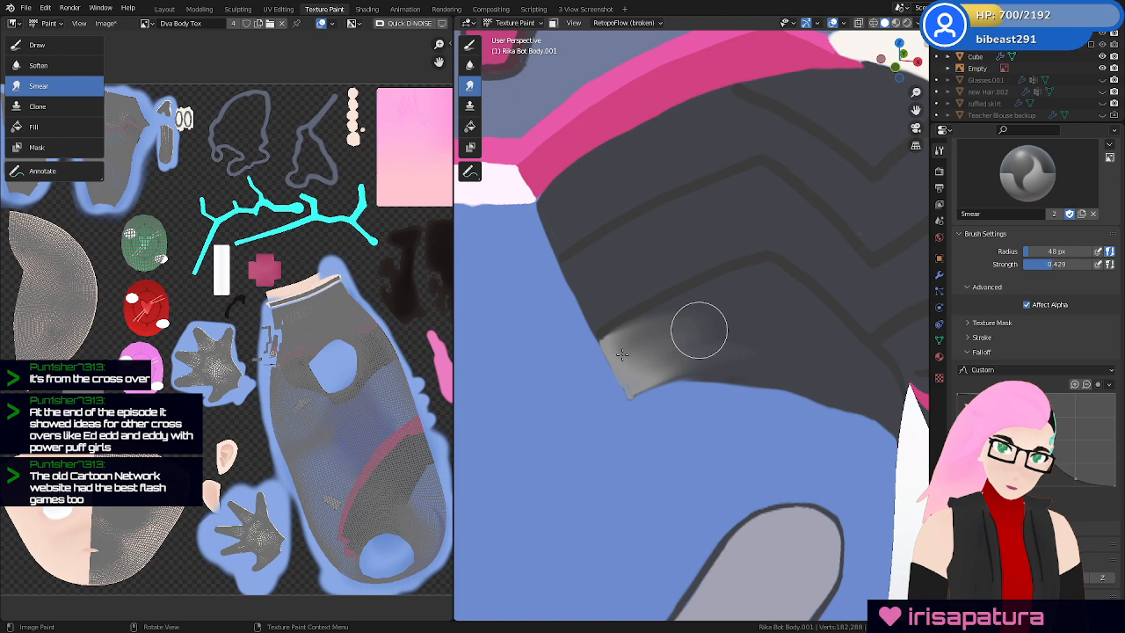
left_click_drag(619, 352, 748, 317)
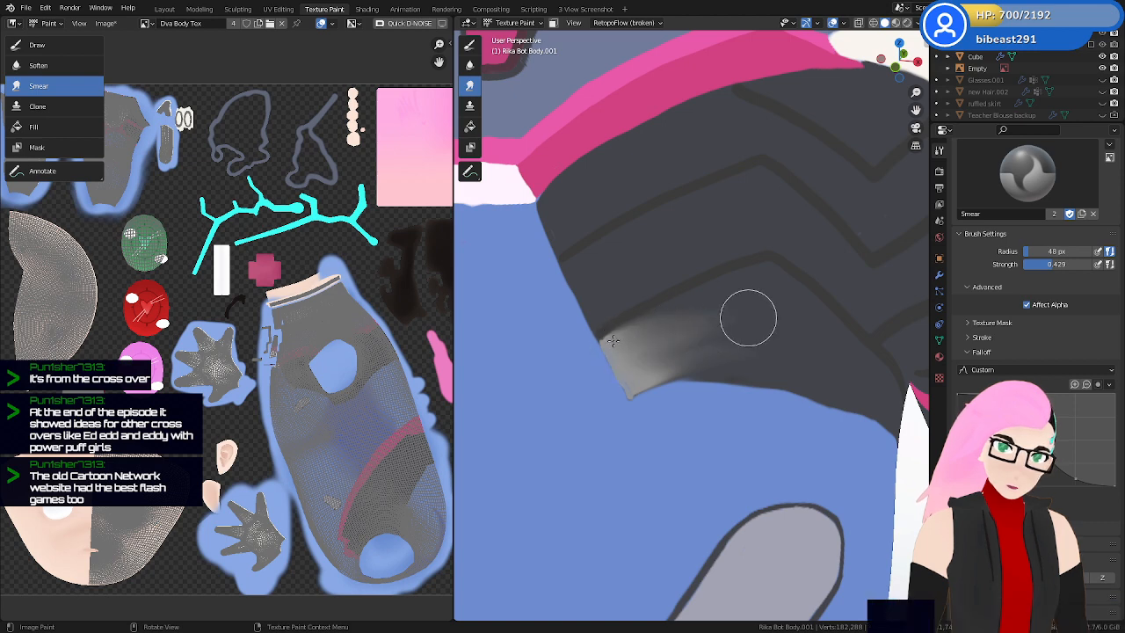
mouse_move(612, 341)
left_mouse_down()
mouse_move(663, 312)
mouse_move(755, 292)
left_mouse_up()
scroll(682, 373, "up", 5)
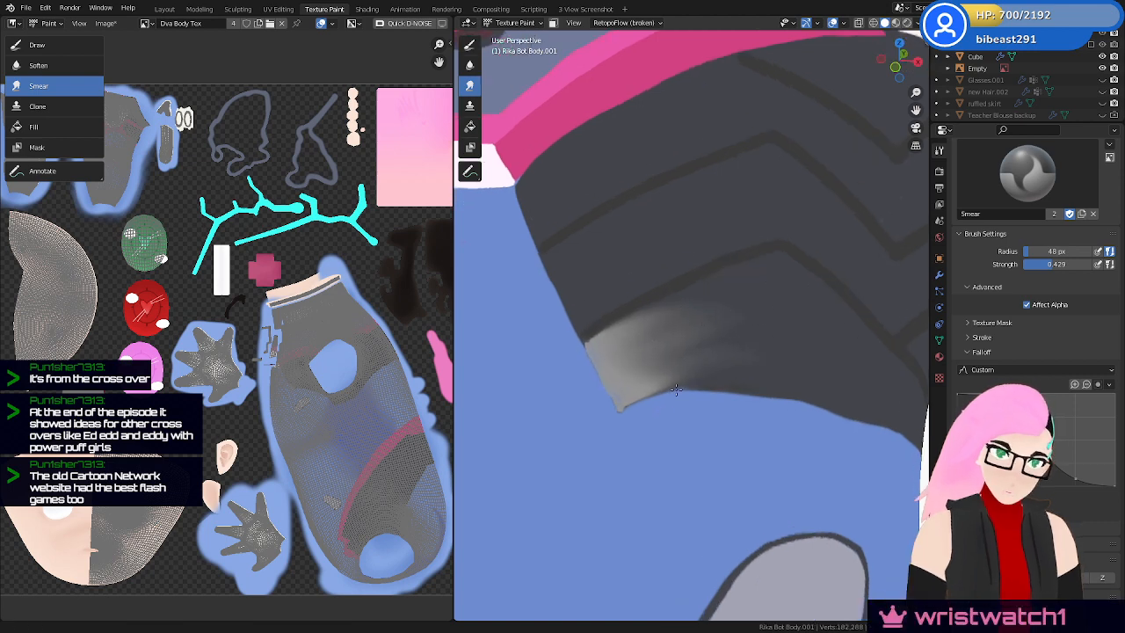
middle_click_drag(678, 379, 686, 382)
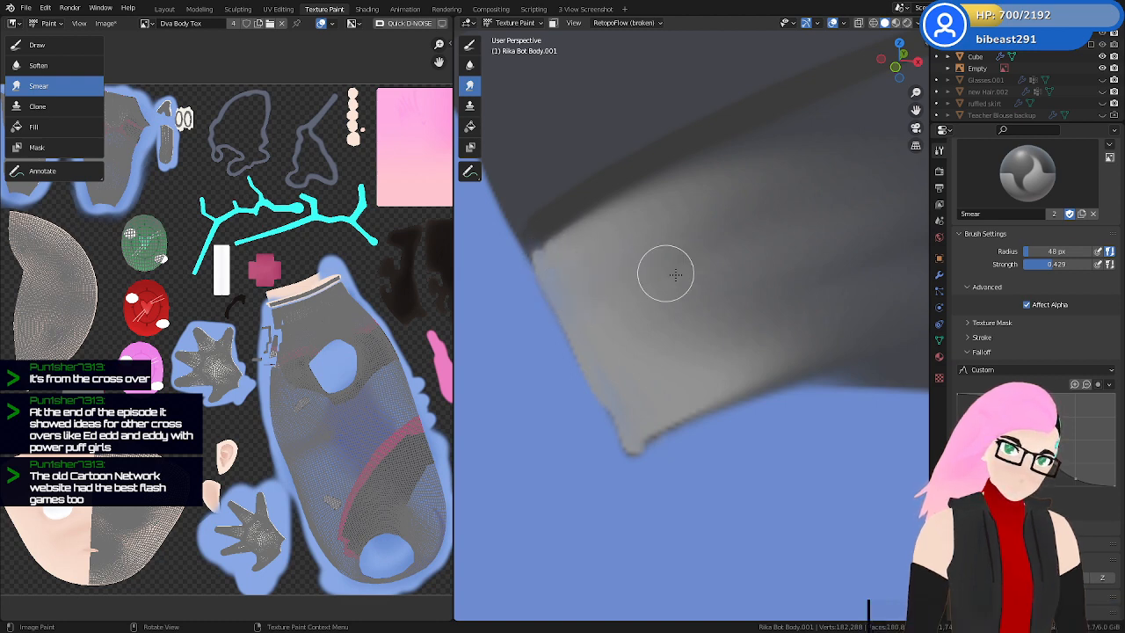
Enlarge the Smear brush to 74 px and blend the corner highlight further up and out into the dark panel
scroll(707, 321, "down", 4)
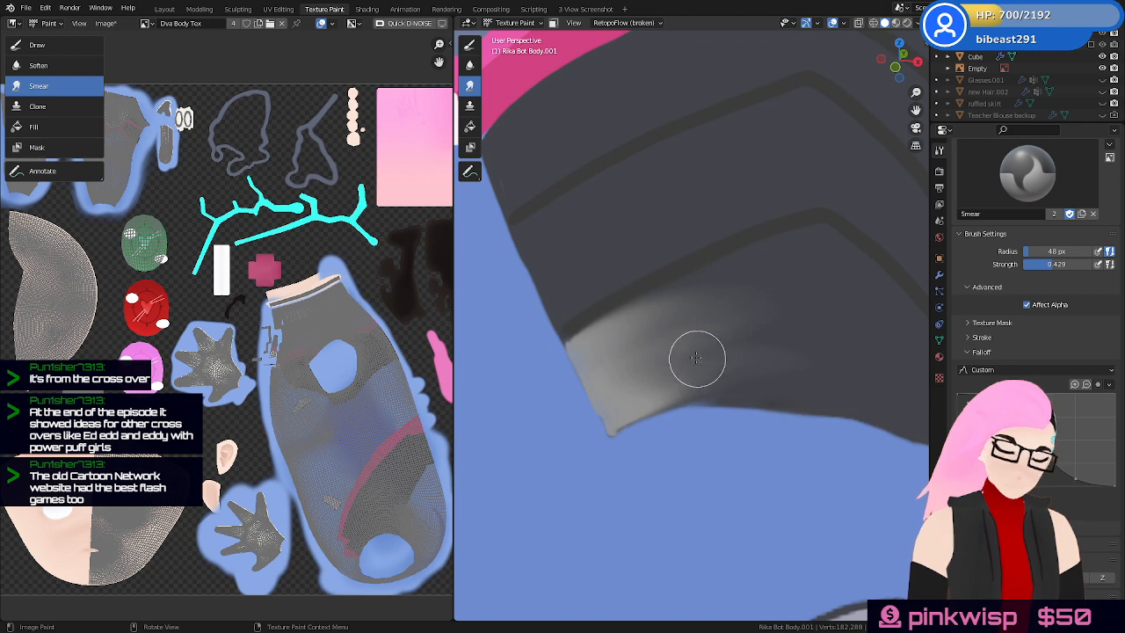
key("f")
left_click(761, 350)
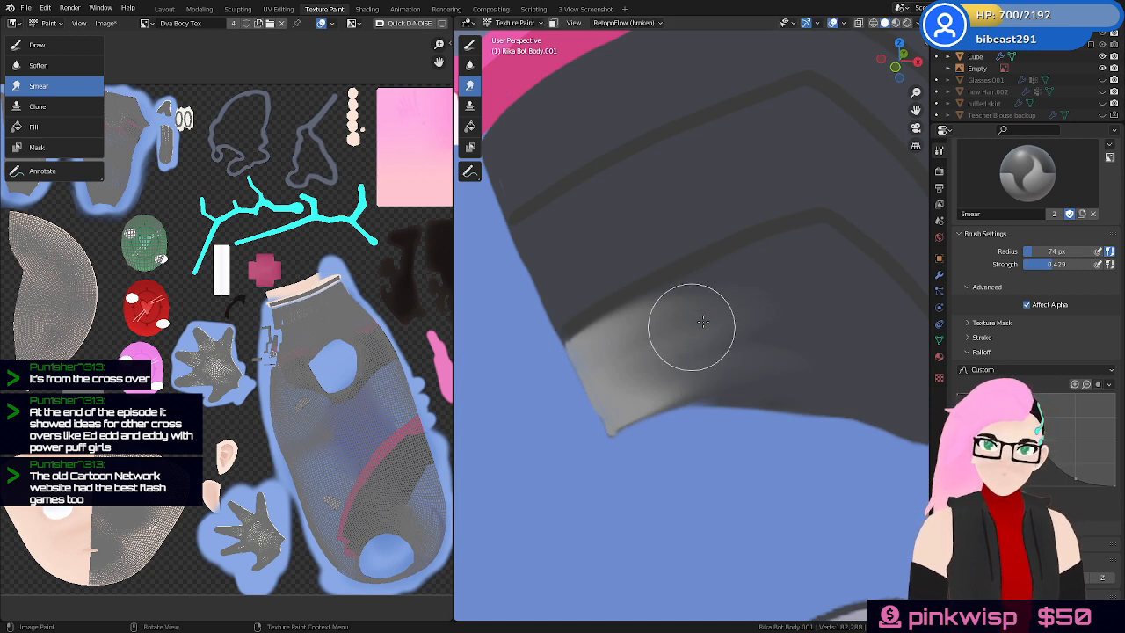
mouse_move(706, 319)
left_mouse_down()
mouse_move(718, 304)
mouse_move(701, 300)
mouse_move(762, 271)
left_mouse_up()
mouse_move(661, 359)
left_mouse_down()
mouse_move(666, 369)
mouse_move(677, 312)
left_mouse_up()
middle_click_drag(793, 357, 768, 350)
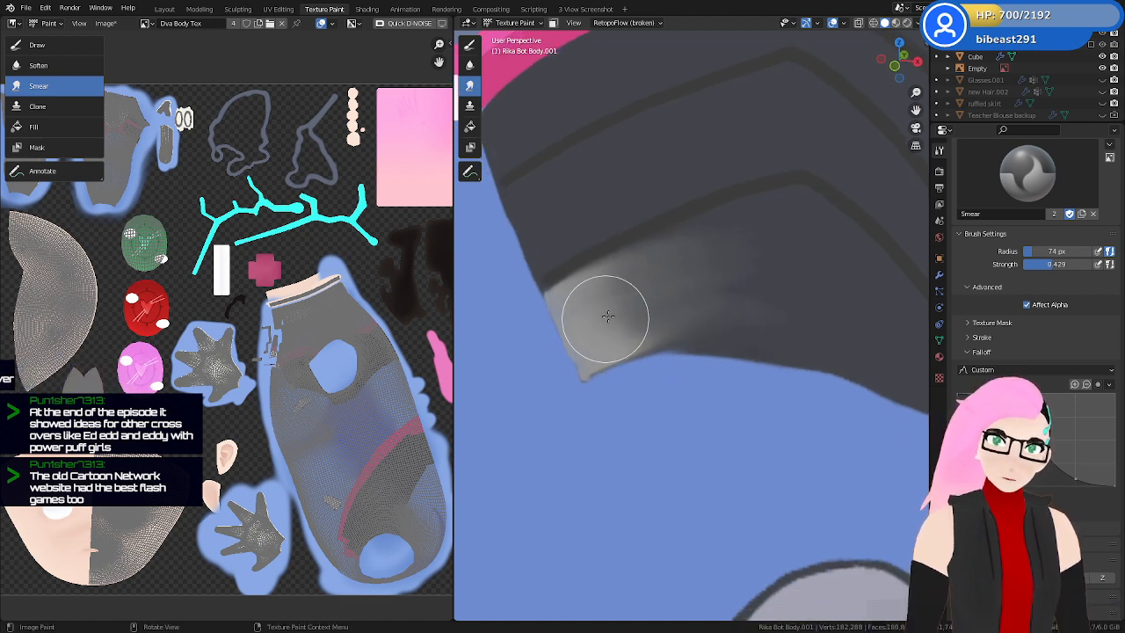
Smear the light grey corner highlight outward across the dark chest panel in long strokes with the 74 px brush
left_click_drag(606, 316, 727, 286)
left_click_drag(621, 279, 738, 261)
mouse_move(618, 336)
left_mouse_down()
mouse_move(698, 319)
mouse_move(749, 332)
left_mouse_up()
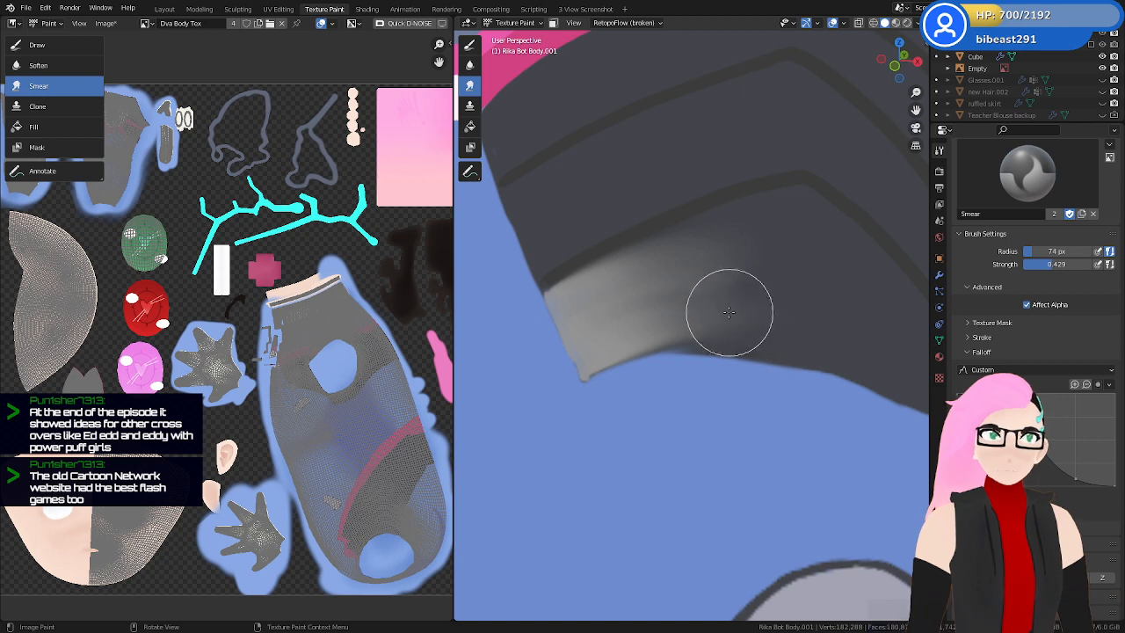
middle_click_drag(673, 327, 672, 332)
left_click_drag(604, 333, 719, 306)
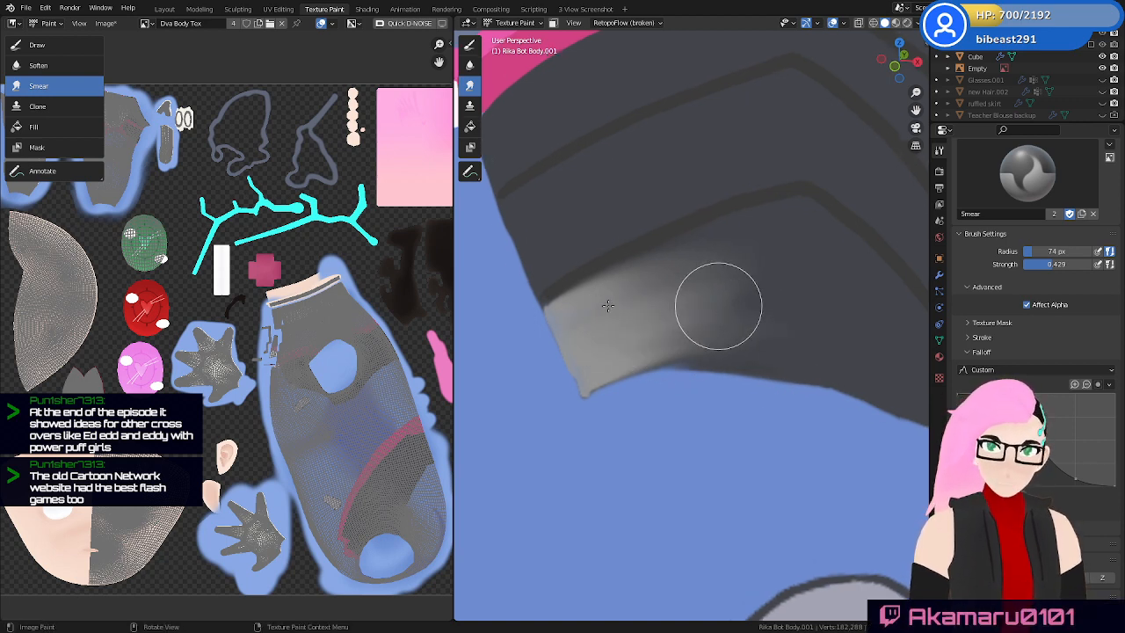
left_click_drag(608, 306, 728, 246)
left_click_drag(597, 293, 763, 241)
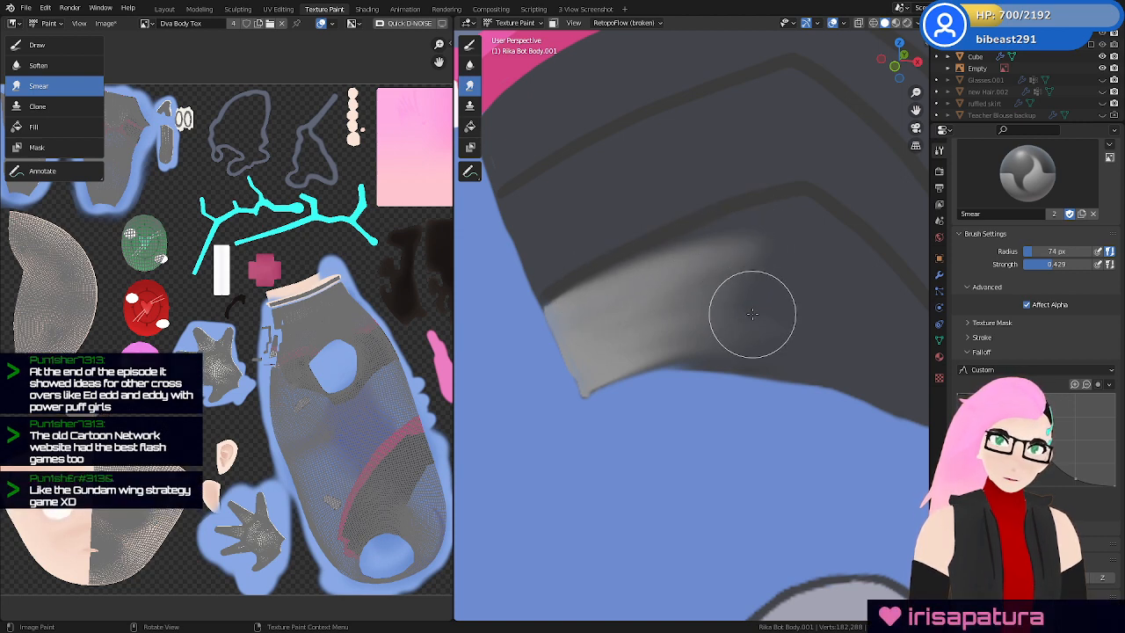
Blend the highlight's outer end along the panel's lower edge and up toward the chevron stripe, checking it against the whole torso
middle_click_drag(748, 326, 721, 341)
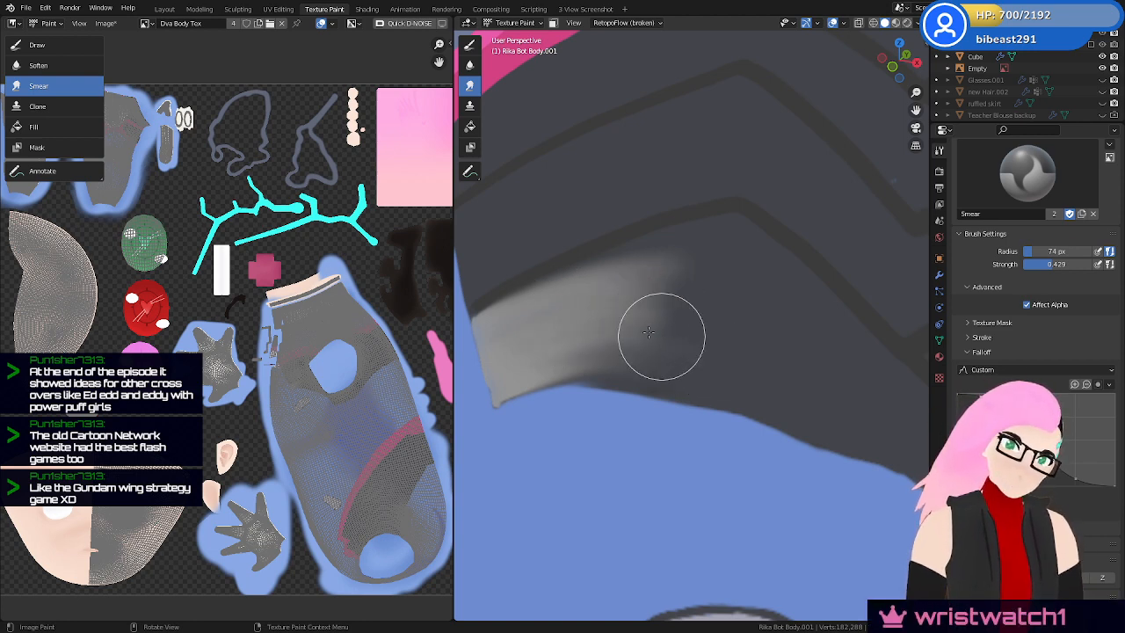
left_click_drag(525, 361, 689, 379)
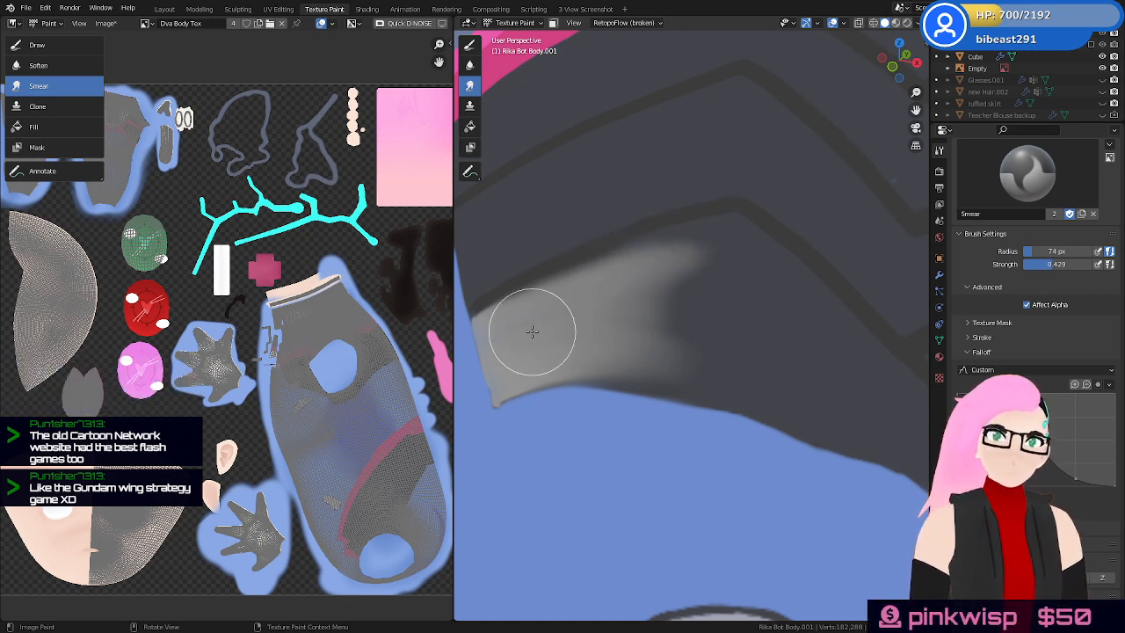
mouse_move(532, 331)
left_mouse_down()
mouse_move(633, 272)
mouse_move(698, 307)
mouse_move(710, 357)
mouse_move(673, 360)
mouse_move(702, 295)
mouse_move(650, 295)
mouse_move(650, 263)
mouse_move(676, 261)
mouse_move(644, 369)
mouse_move(695, 251)
mouse_move(671, 259)
mouse_move(668, 247)
left_mouse_up()
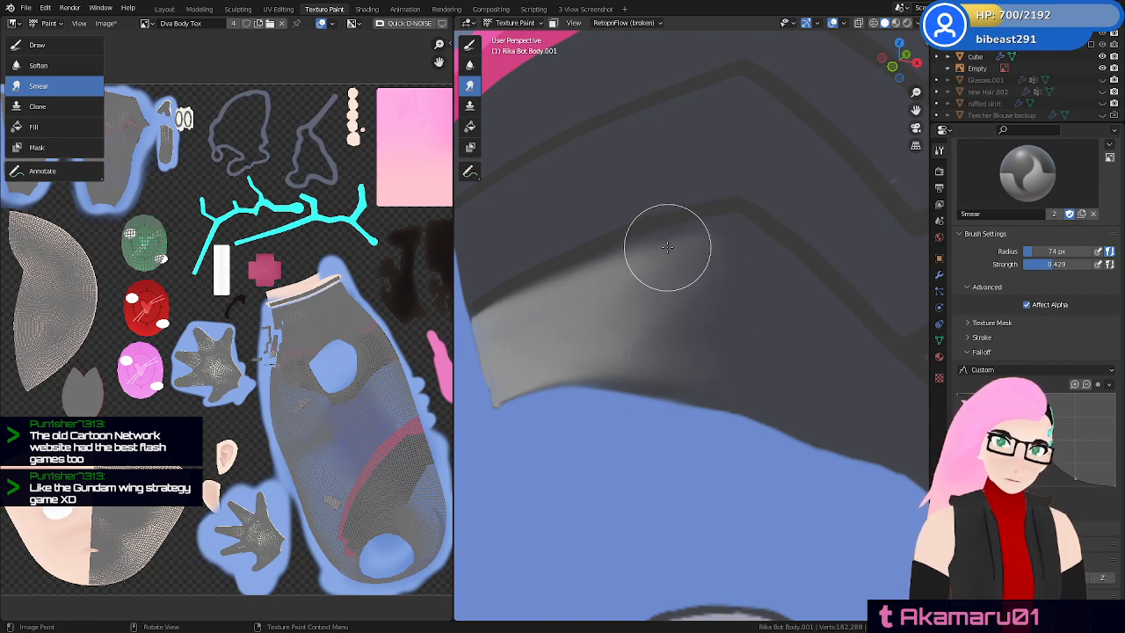
scroll(721, 394, "down", 6)
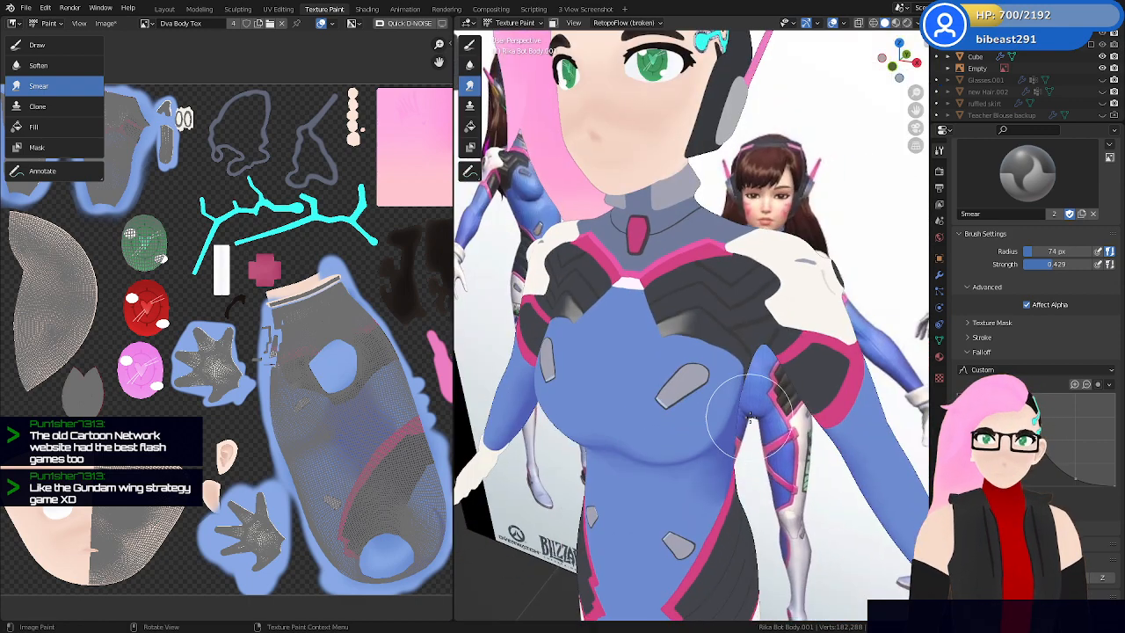
mouse_move(750, 422)
middle_mouse_down()
mouse_move(823, 430)
mouse_move(792, 451)
middle_mouse_up()
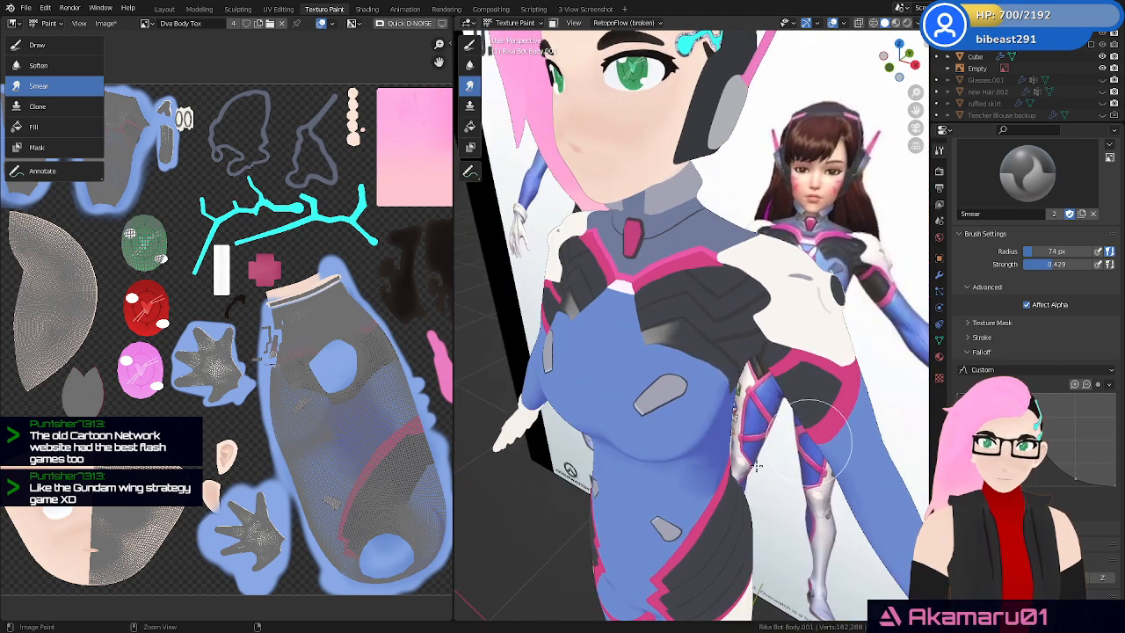
scroll(756, 466, "up", 4)
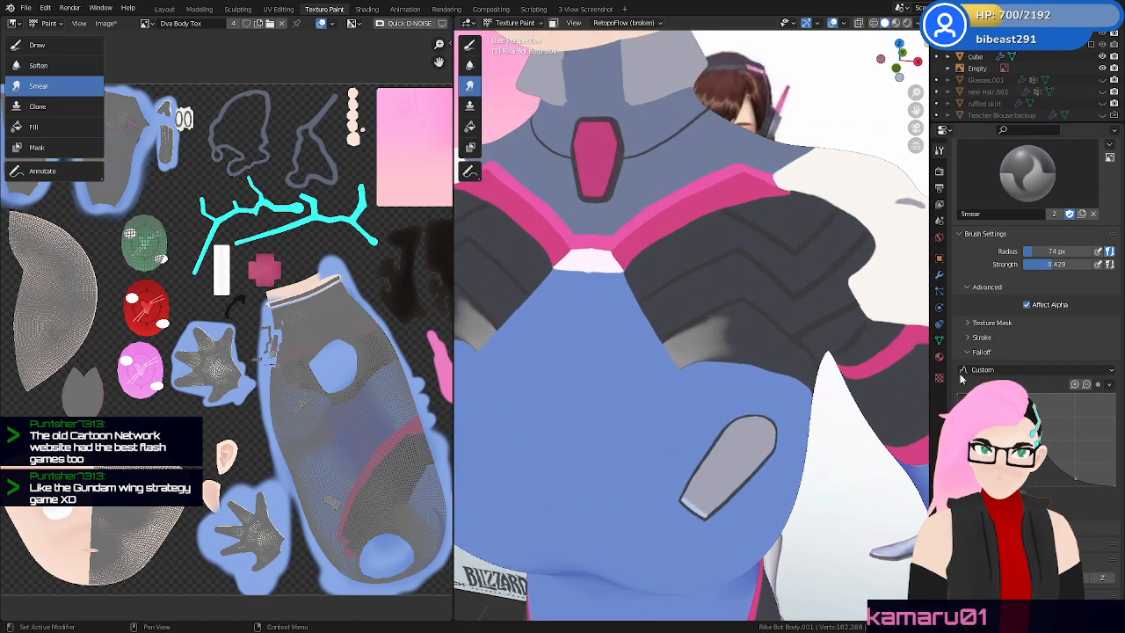
Paint over the entire smeared corner highlight with the dark panel colour, using the Draw brush at 49 px
left_click(471, 45)
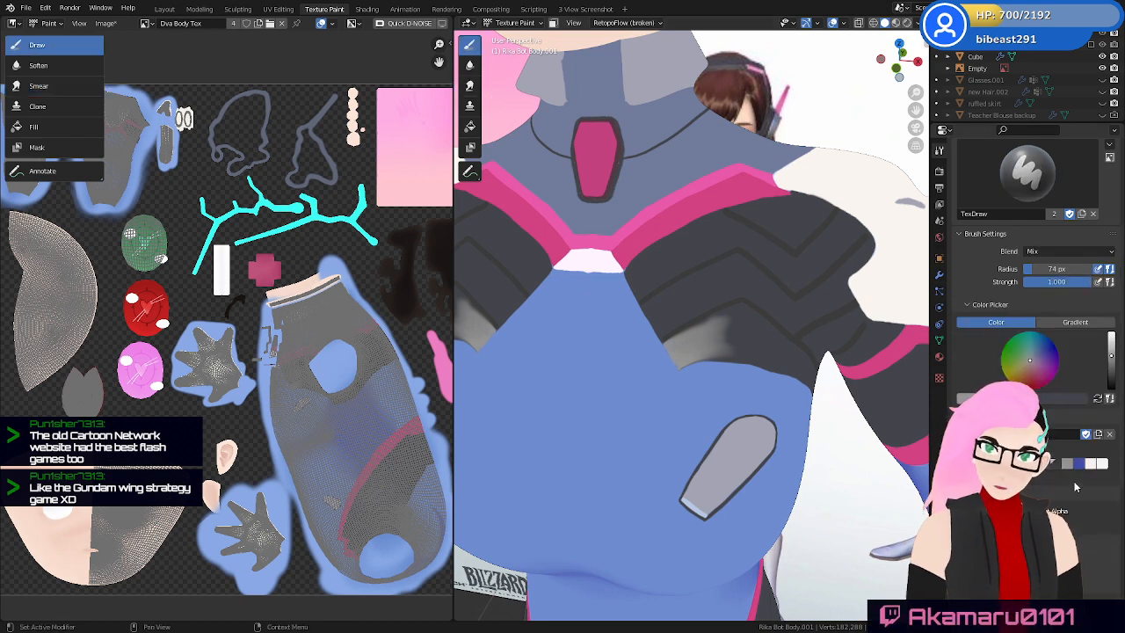
scroll(754, 440, "up", 2)
scroll(754, 428, "up", 4)
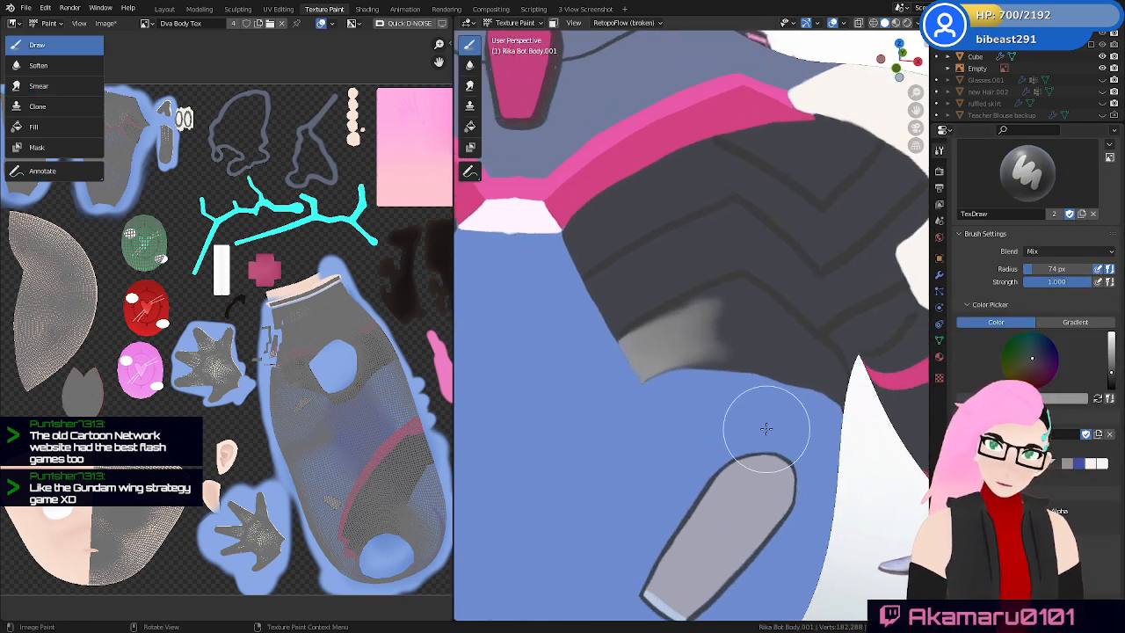
key("f")
left_click(749, 392)
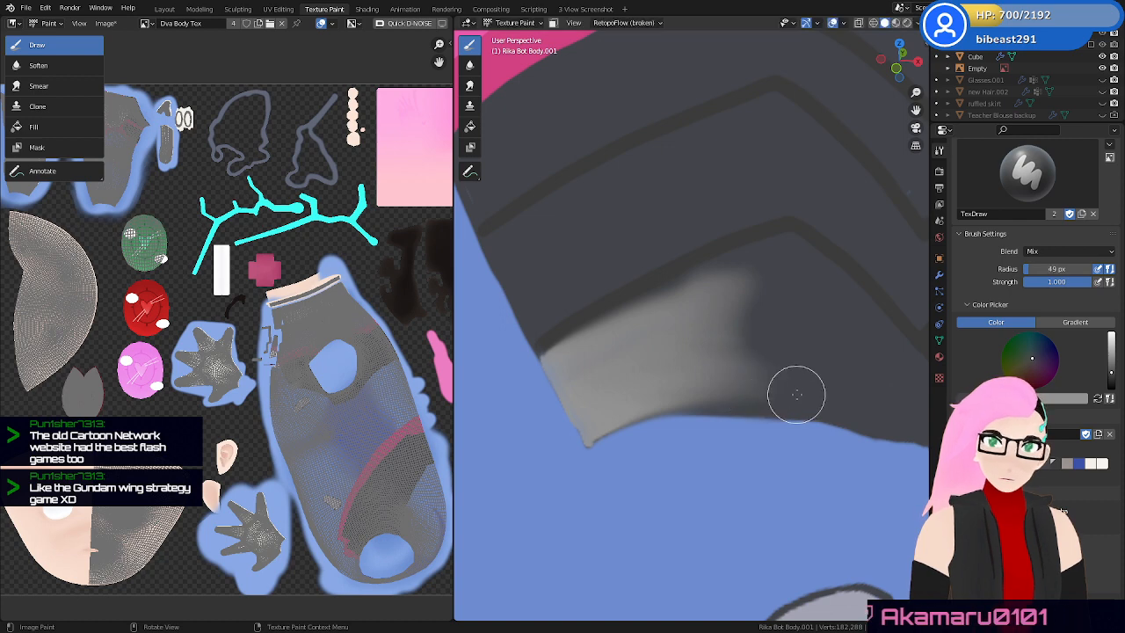
middle_click_drag(796, 394, 800, 374)
mouse_move(756, 344)
left_mouse_down("ctrl")
mouse_move(786, 304)
mouse_move(701, 281)
mouse_move(711, 251)
mouse_move(663, 259)
mouse_move(676, 244)
mouse_move(568, 306)
left_mouse_up("ctrl")
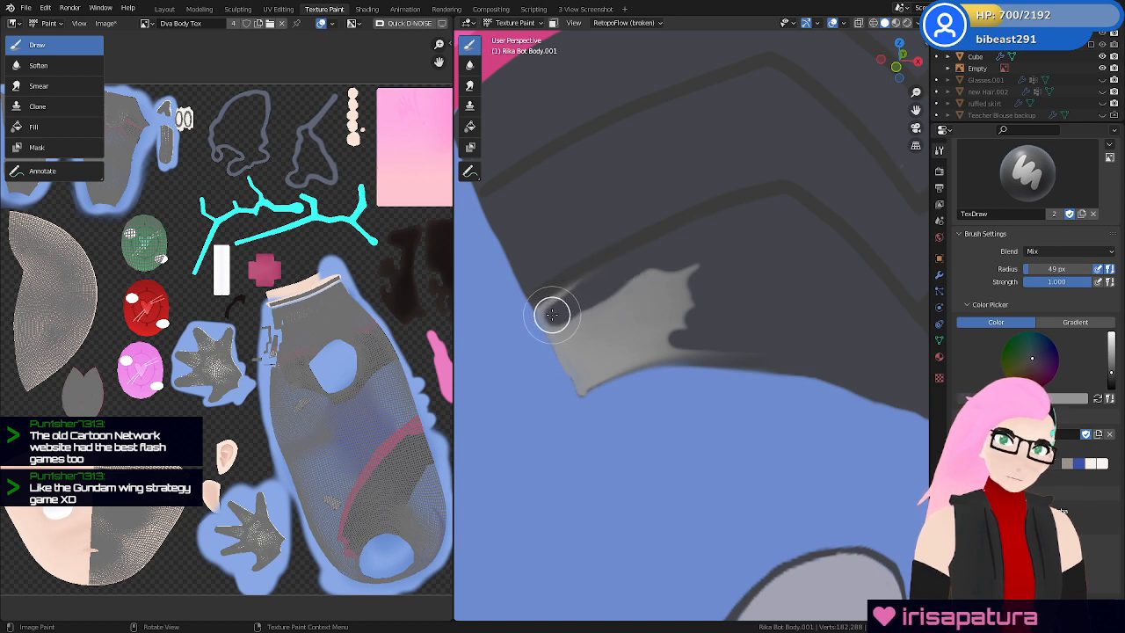
mouse_move(637, 267)
left_mouse_down("ctrl")
mouse_move(700, 259)
mouse_move(665, 276)
mouse_move(688, 304)
mouse_move(737, 314)
mouse_move(716, 351)
mouse_move(656, 347)
mouse_move(582, 385)
left_mouse_up("ctrl")
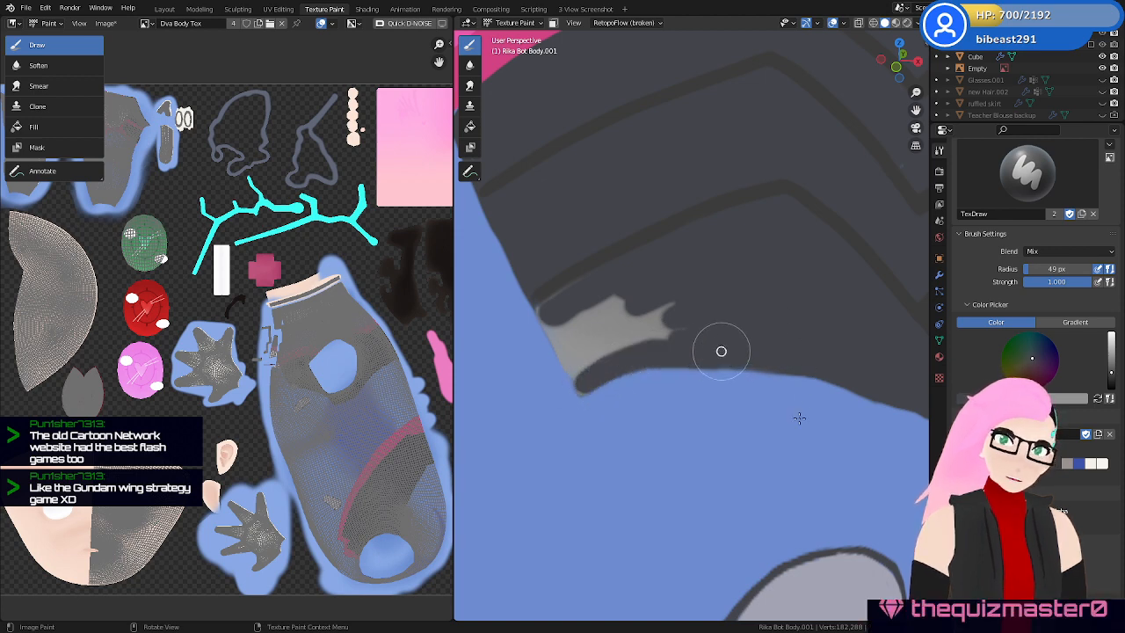
mouse_move(680, 301)
left_mouse_down("ctrl")
mouse_move(537, 308)
mouse_move(583, 377)
mouse_move(545, 314)
mouse_move(575, 290)
mouse_move(603, 314)
mouse_move(604, 336)
mouse_move(655, 321)
mouse_move(595, 327)
mouse_move(632, 323)
left_mouse_up("ctrl")
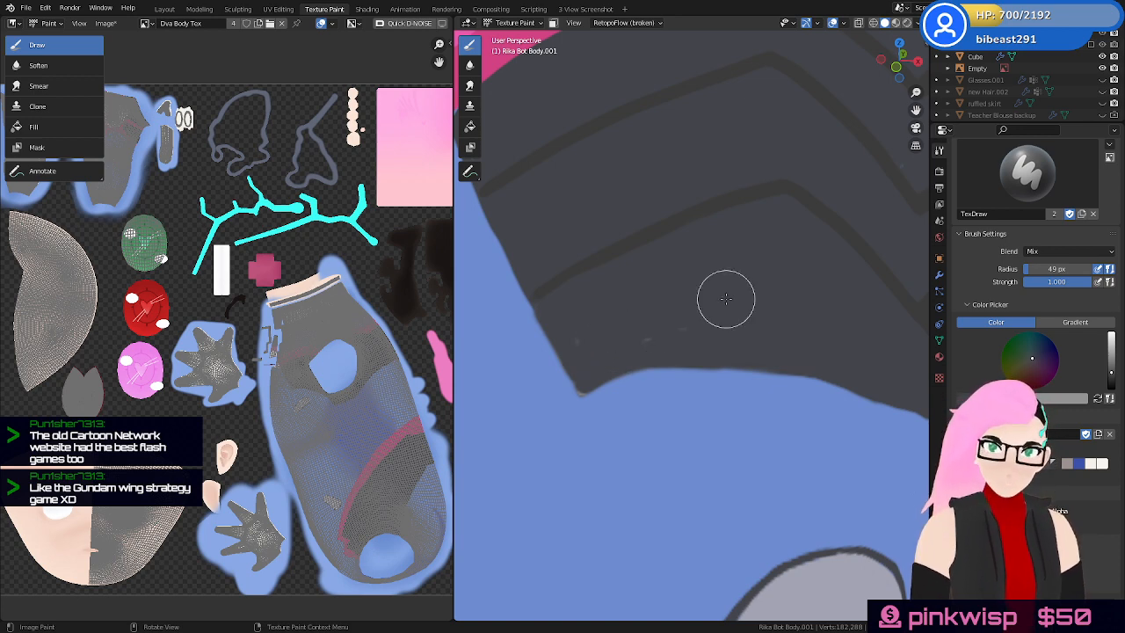
mouse_move(726, 299)
left_mouse_down("ctrl")
mouse_move(593, 334)
mouse_move(737, 315)
left_mouse_up("ctrl")
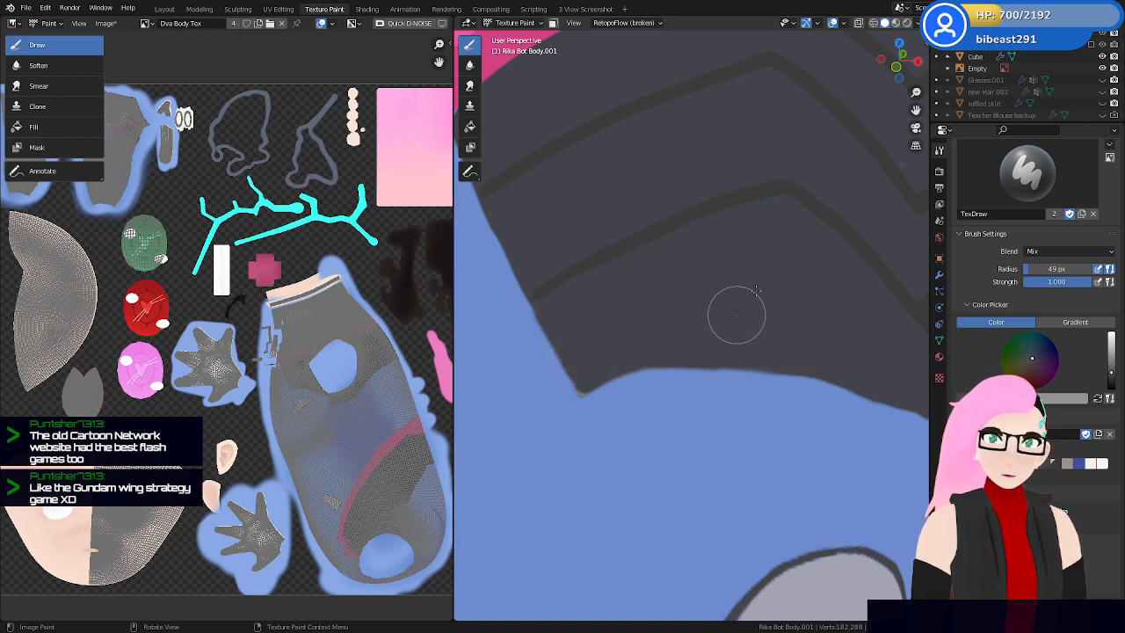
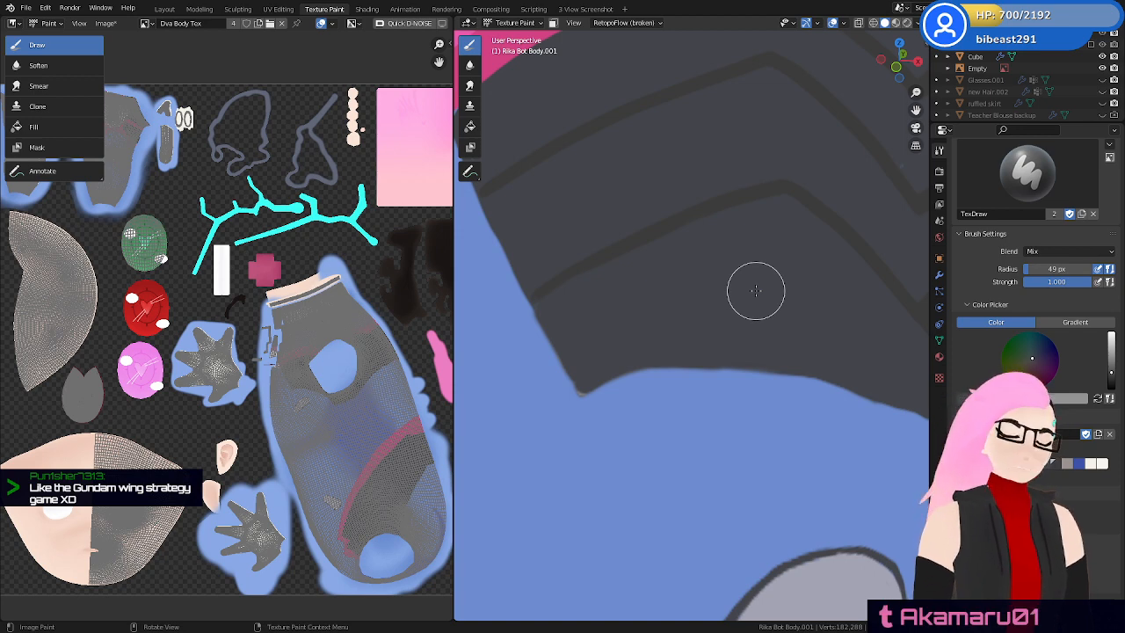
Paint three light grey tapered patches along the chest panel's inner edge, one in each band between the chevron stripes
middle_click_drag(734, 325, 761, 383, "ctrl")
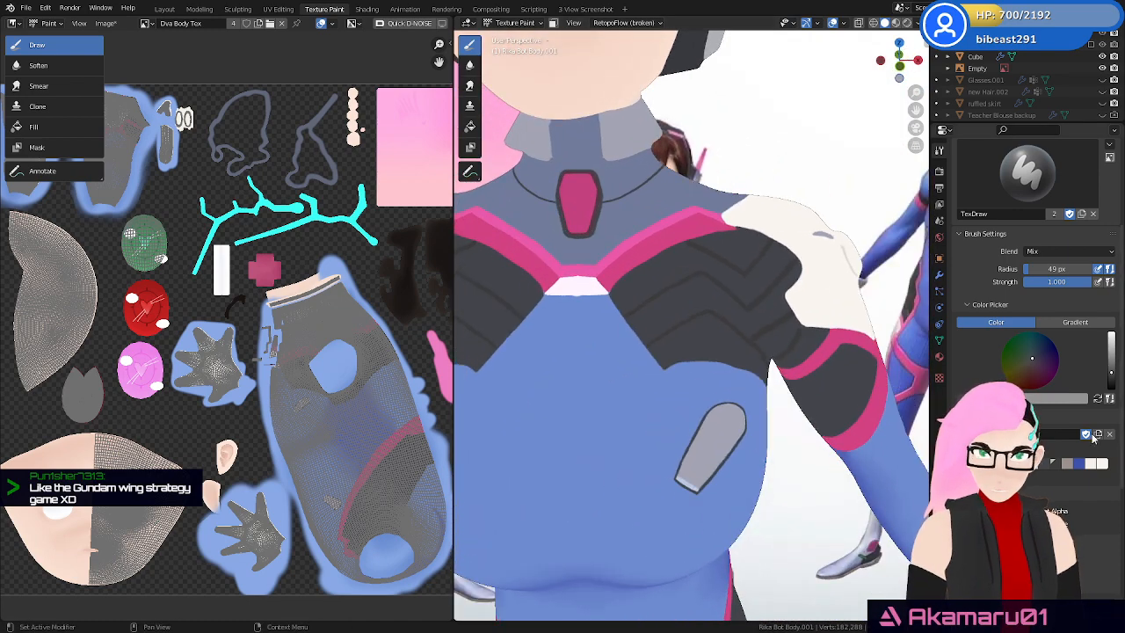
scroll(691, 407, "up", 6)
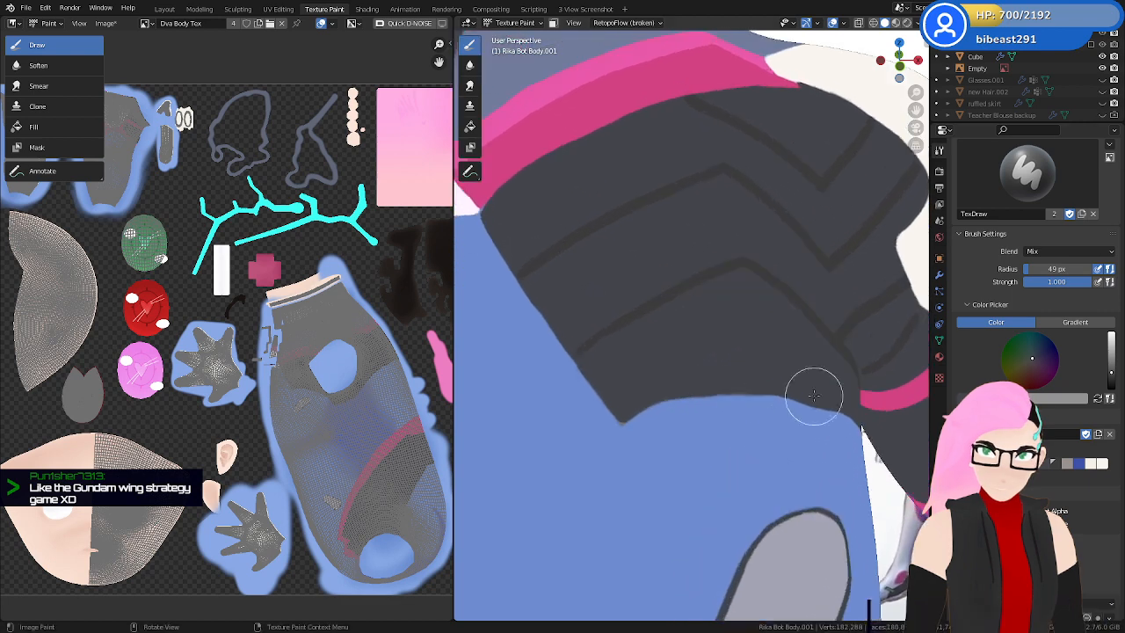
scroll(648, 395, "up", 2)
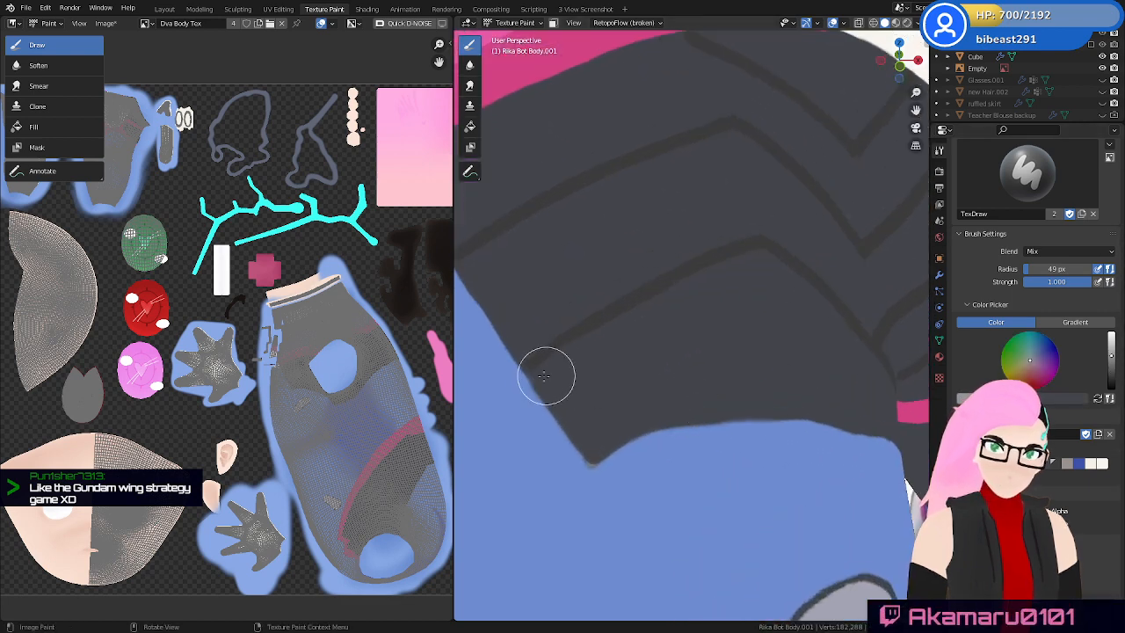
mouse_move(546, 376)
left_mouse_down()
mouse_move(606, 340)
mouse_move(577, 414)
mouse_move(583, 440)
mouse_move(541, 379)
mouse_move(572, 427)
mouse_move(563, 390)
mouse_move(550, 383)
mouse_move(589, 449)
left_mouse_up()
middle_click_drag(599, 393, 607, 474)
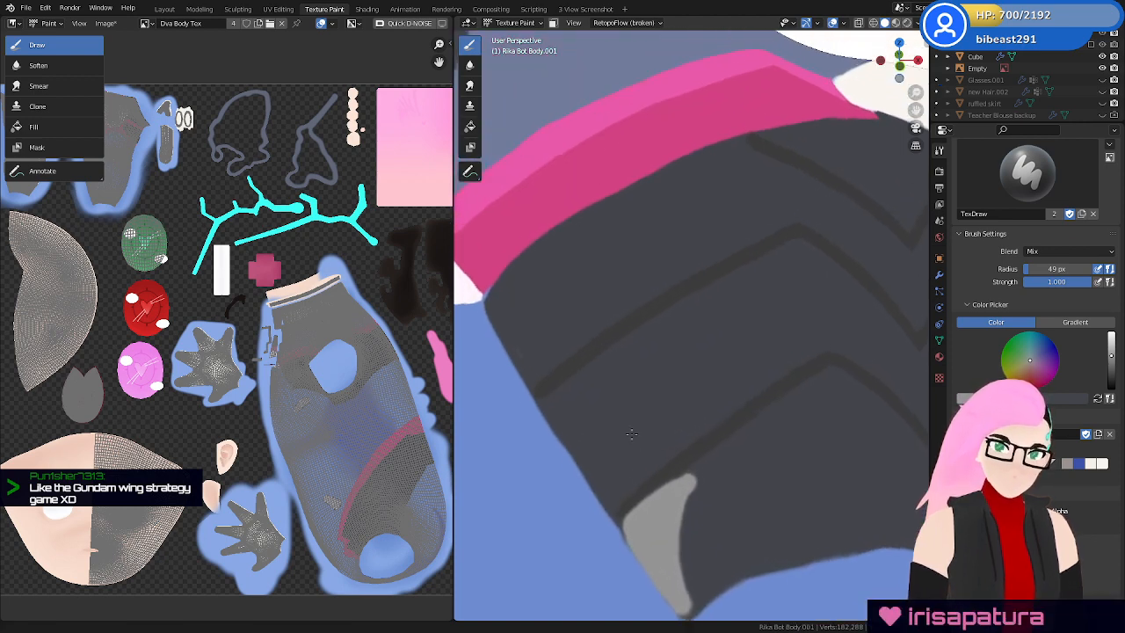
mouse_move(607, 356)
left_mouse_down()
mouse_move(549, 402)
mouse_move(586, 377)
mouse_move(553, 401)
mouse_move(595, 472)
mouse_move(592, 382)
mouse_move(577, 409)
left_mouse_up()
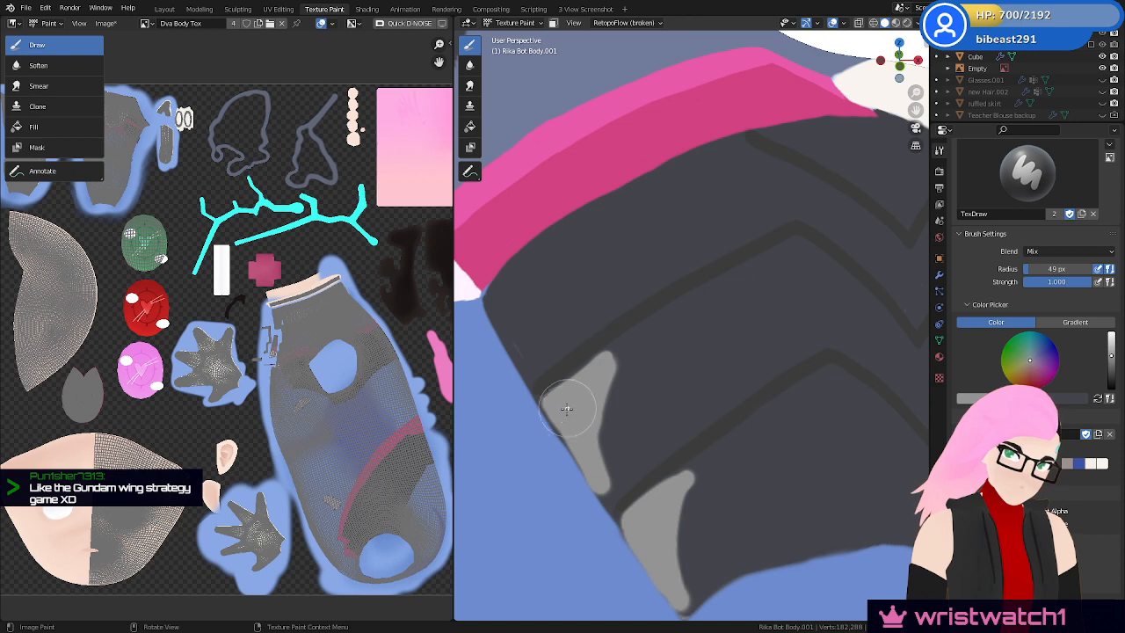
middle_click_drag(566, 408, 598, 366)
mouse_move(572, 284)
left_mouse_down()
mouse_move(516, 352)
mouse_move(540, 405)
mouse_move(552, 322)
mouse_move(534, 344)
mouse_move(572, 294)
left_mouse_up()
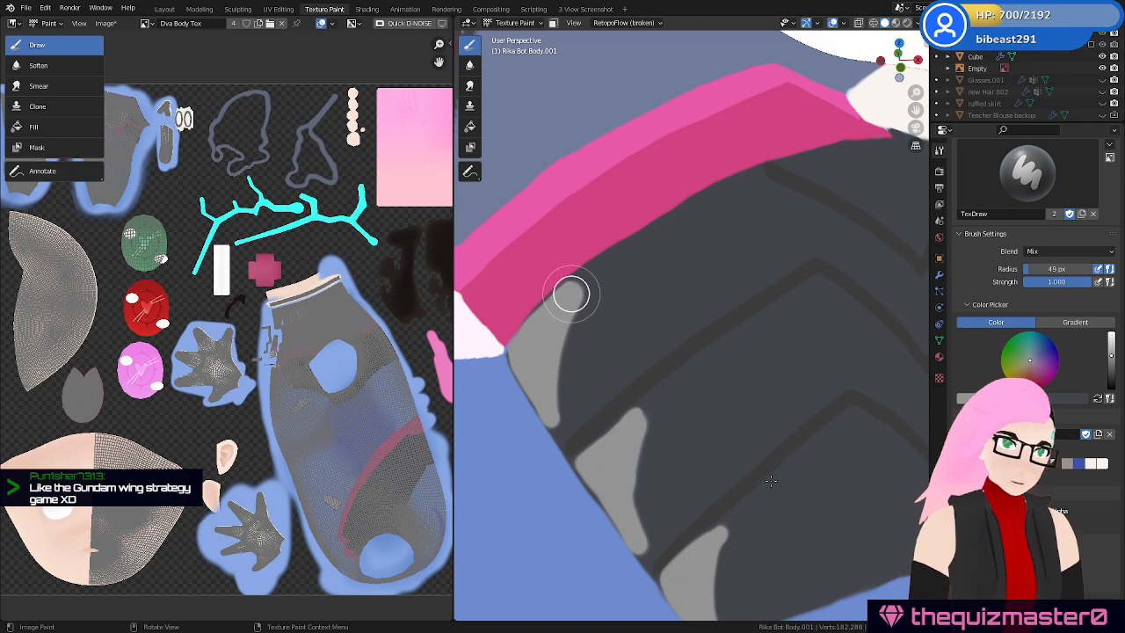
Smear the uppermost grey patch outward beneath the pink trim with a 49 px brush to soften its edge
middle_click_drag(748, 435, 737, 404)
left_click(469, 87)
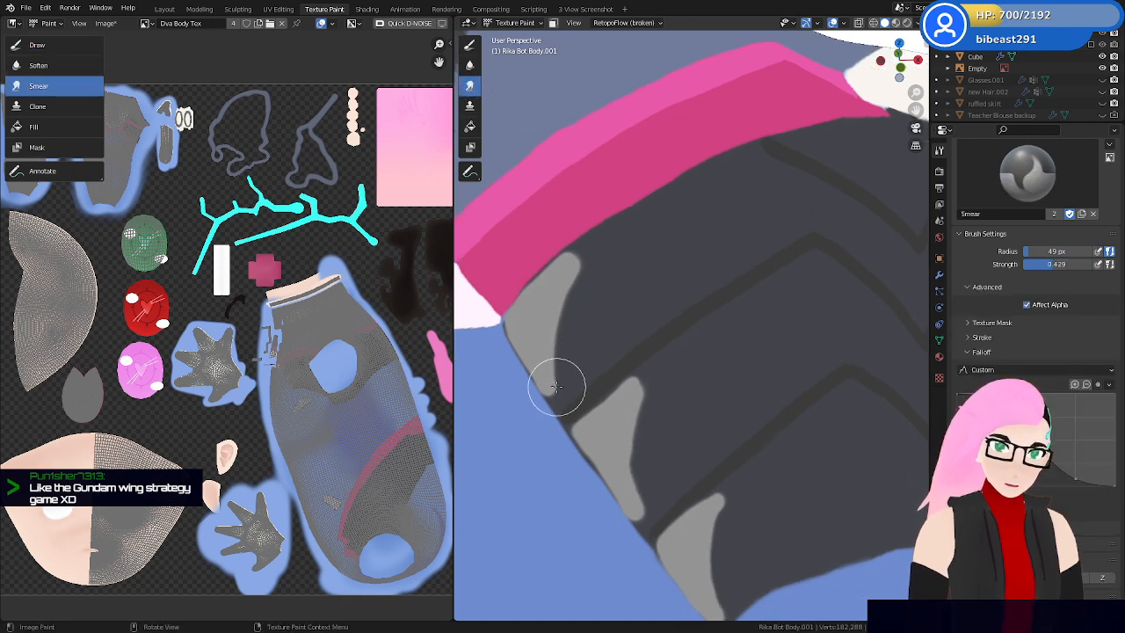
mouse_move(557, 386)
left_mouse_down()
mouse_move(587, 299)
mouse_move(572, 272)
mouse_move(613, 241)
mouse_move(561, 308)
mouse_move(555, 362)
mouse_move(567, 318)
left_mouse_up()
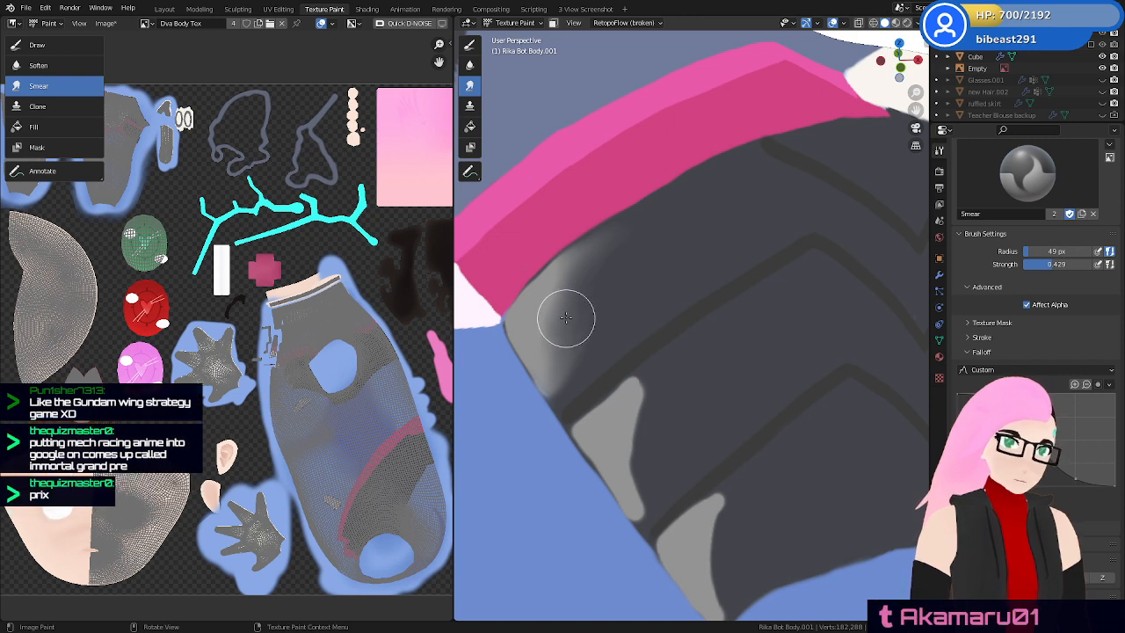
left_click_drag(590, 250, 616, 242)
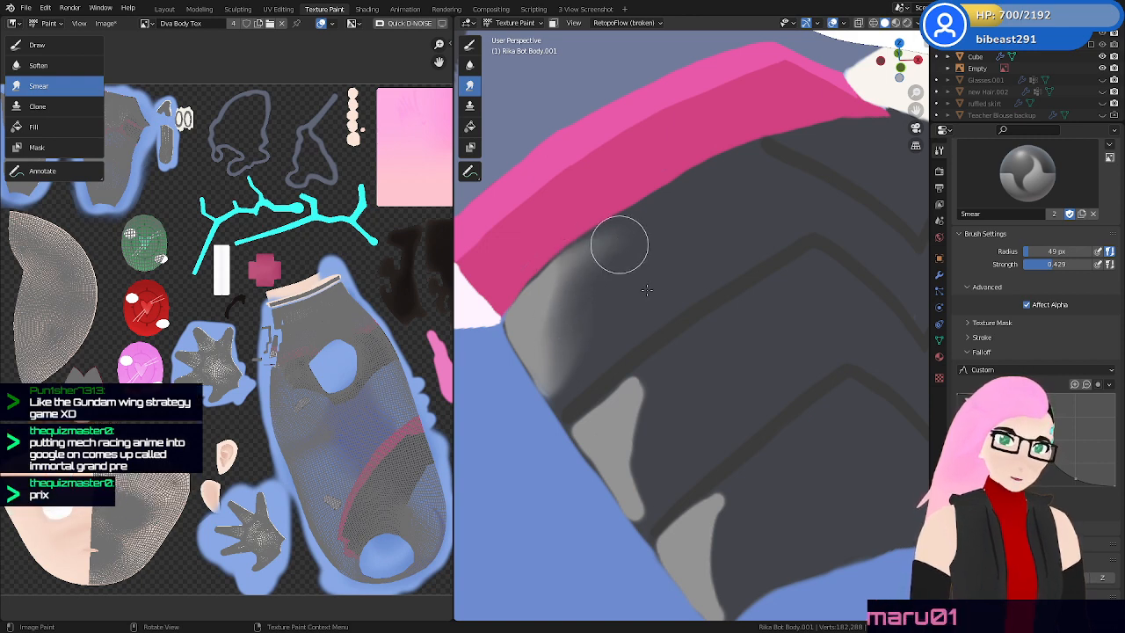
middle_click_drag(646, 290, 641, 276)
mouse_move(641, 276)
left_mouse_down()
mouse_move(557, 234)
mouse_move(522, 205)
mouse_move(532, 189)
left_mouse_up()
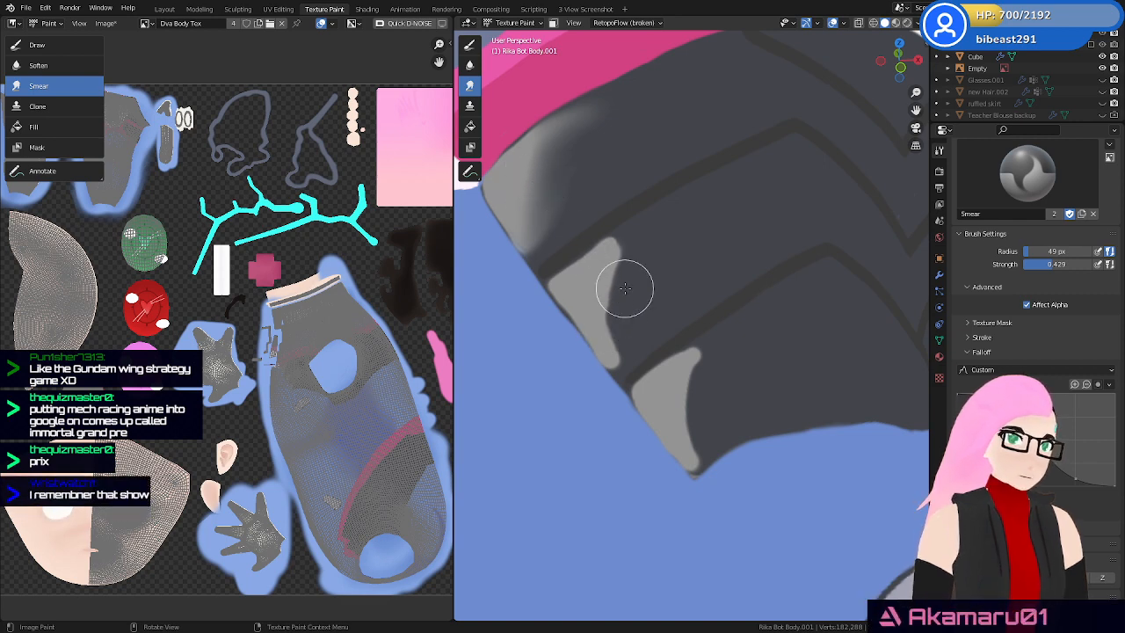
Smear the middle grey patch outward and up along the chevron stripe above it into a soft gradient
mouse_move(624, 288)
left_mouse_down()
mouse_move(618, 354)
mouse_move(630, 326)
mouse_move(598, 314)
mouse_move(634, 252)
mouse_move(615, 249)
mouse_move(633, 233)
mouse_move(605, 288)
left_mouse_up()
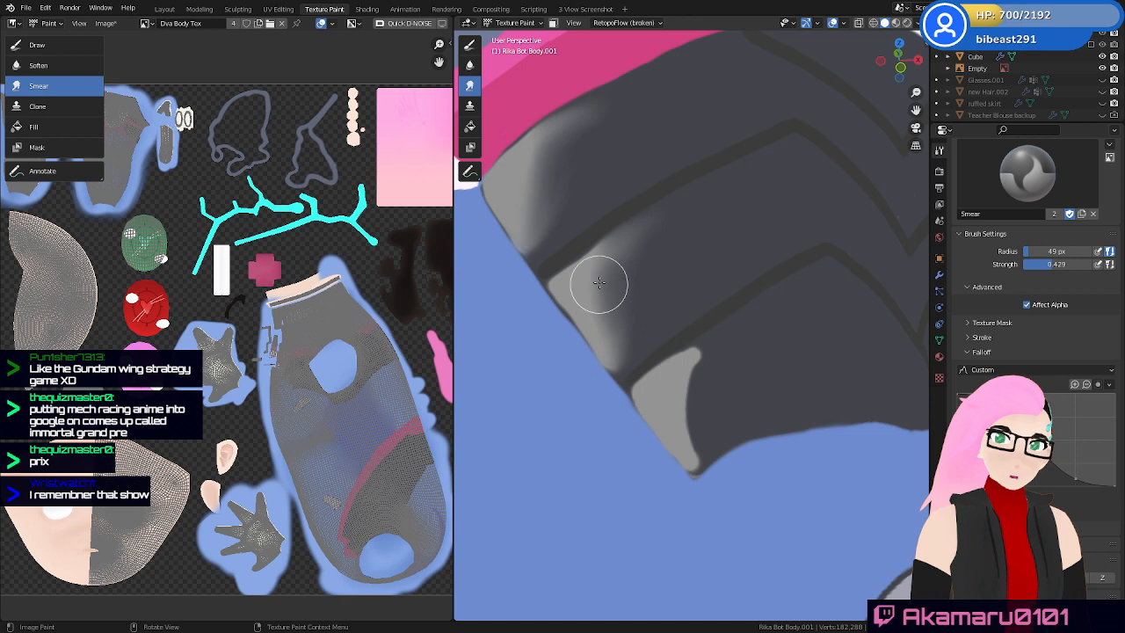
left_click_drag(595, 286, 660, 219)
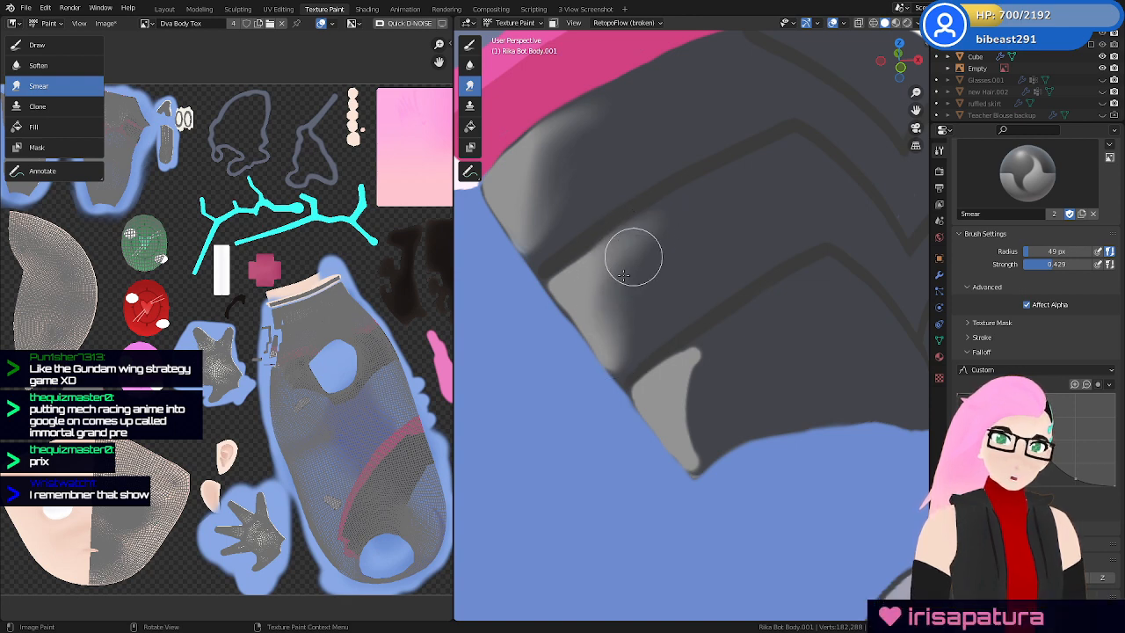
left_click_drag(623, 269, 691, 202)
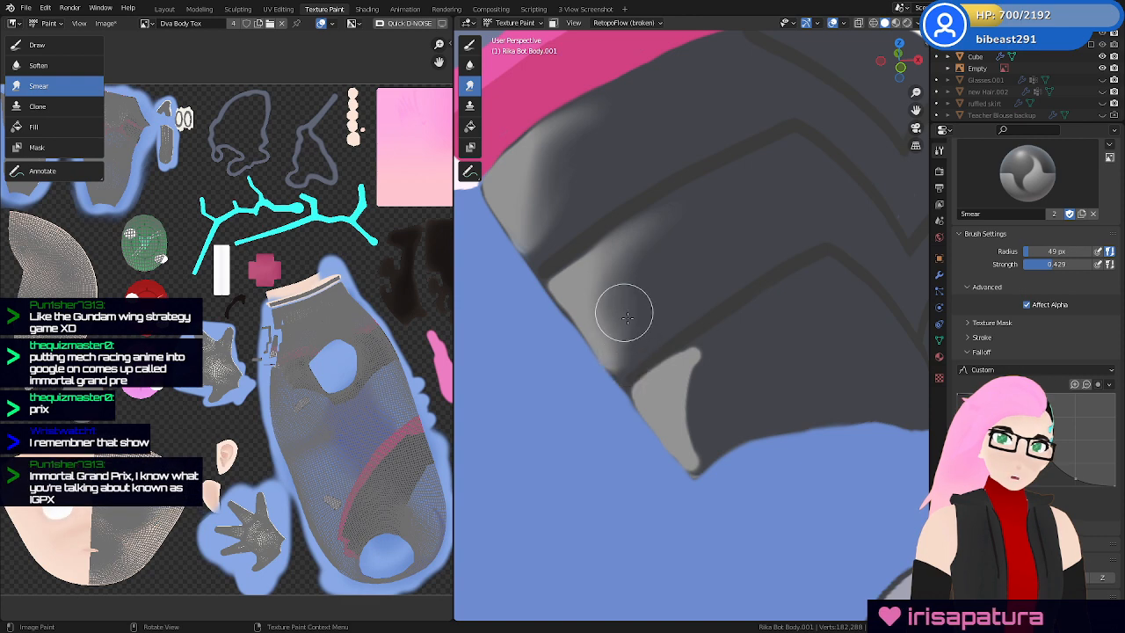
Blend the uppermost highlight further along the pink trim, and smear the lowest grey patch outward into the dark panel
middle_click_drag(616, 300, 622, 281)
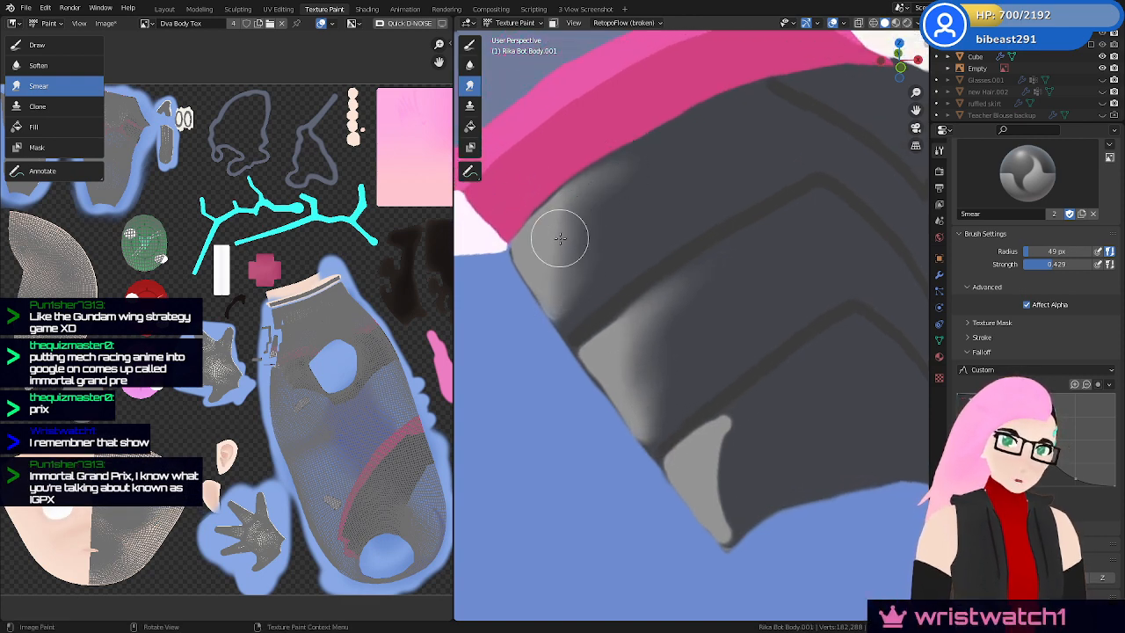
left_click_drag(560, 237, 600, 239)
left_click_drag(568, 305, 605, 246)
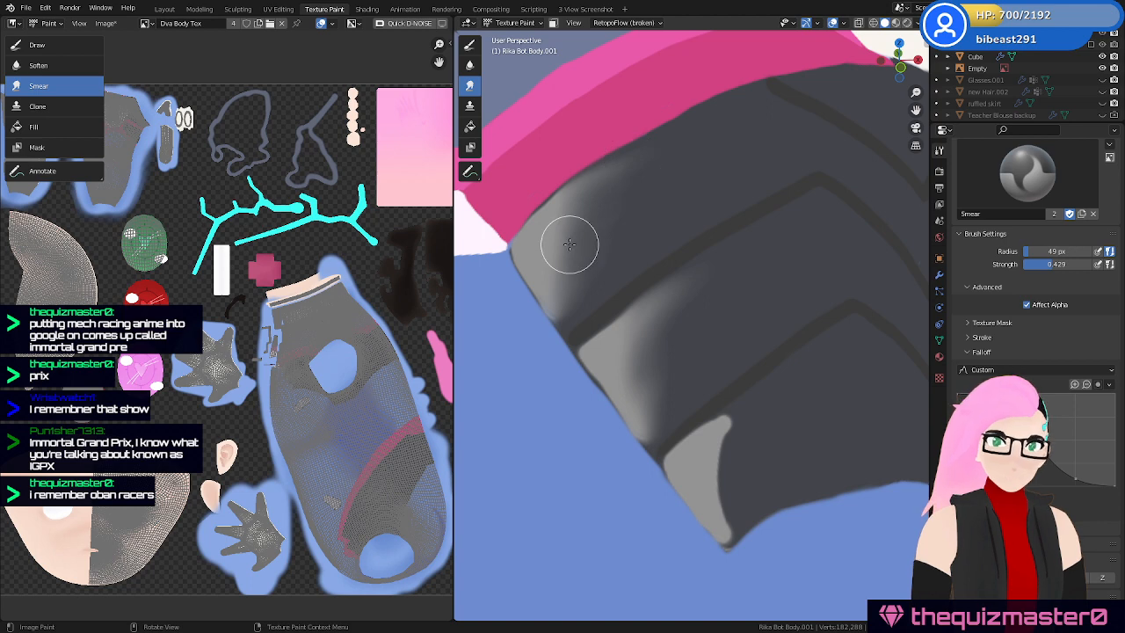
left_click_drag(560, 216, 631, 152)
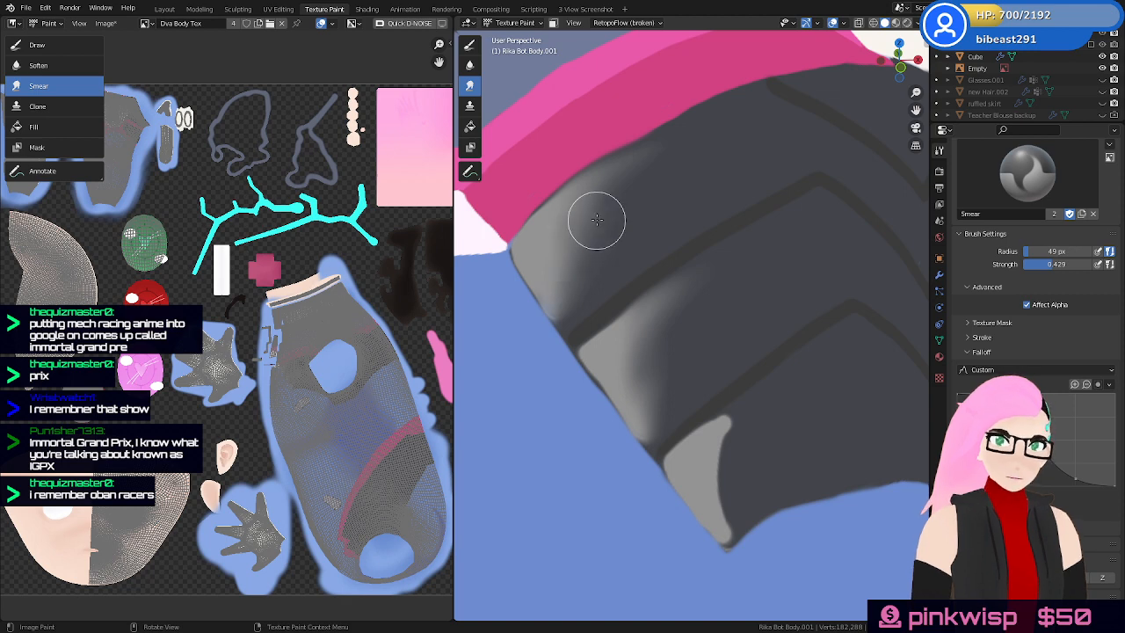
mouse_move(616, 218)
middle_mouse_down()
mouse_move(657, 282)
mouse_move(666, 322)
mouse_move(658, 311)
middle_mouse_up()
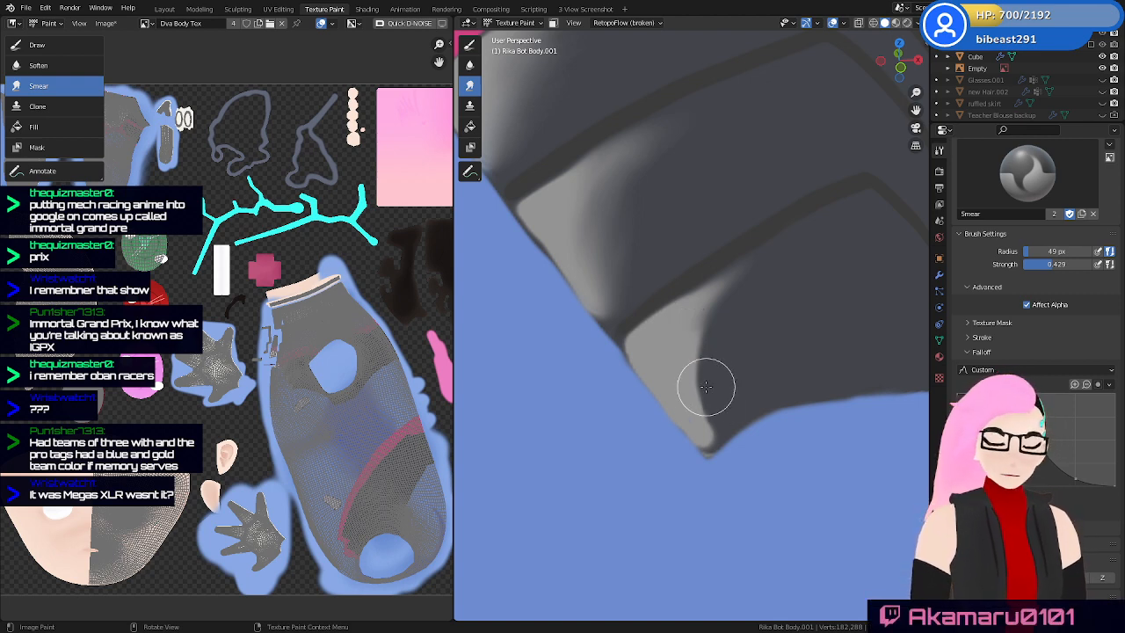
mouse_move(706, 387)
left_mouse_down()
mouse_move(712, 434)
mouse_move(702, 366)
mouse_move(751, 266)
mouse_move(703, 375)
mouse_move(702, 415)
mouse_move(701, 324)
left_mouse_up()
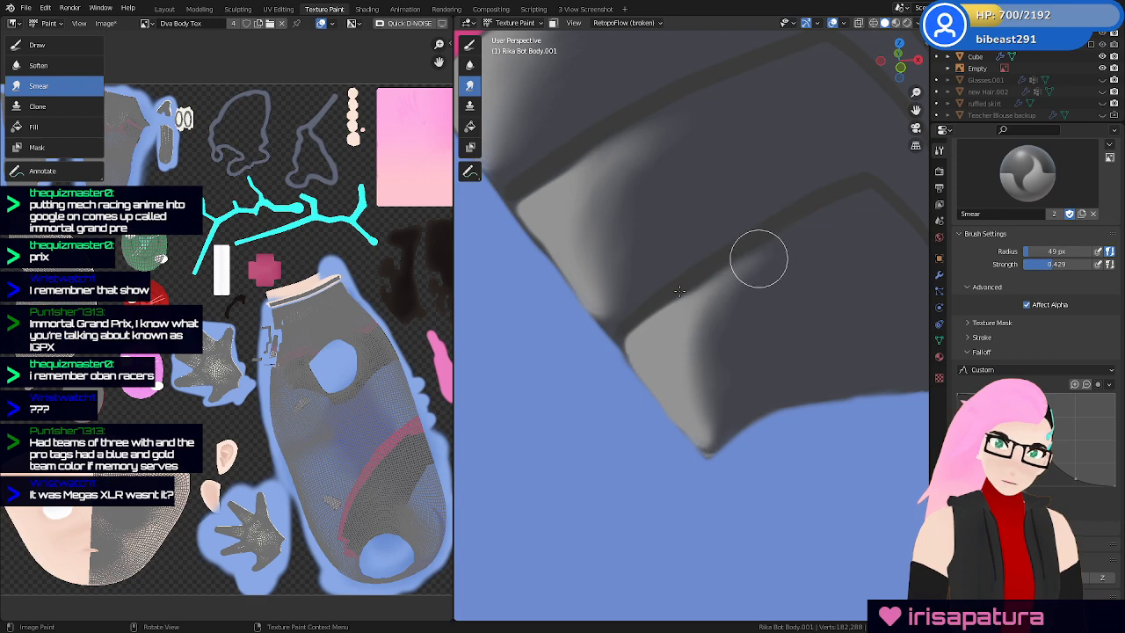
Paint a darker mid-grey patch inside the lowest chest highlight with the 49 px Draw brush
scroll(763, 279, "down", 15)
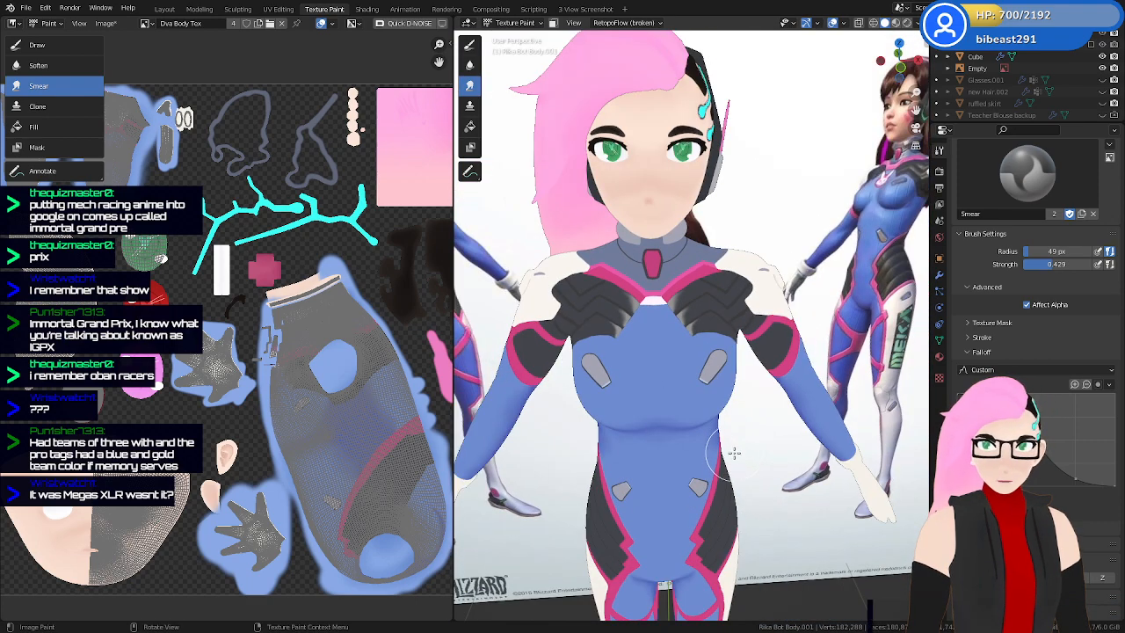
middle_click_drag(734, 454, 662, 440)
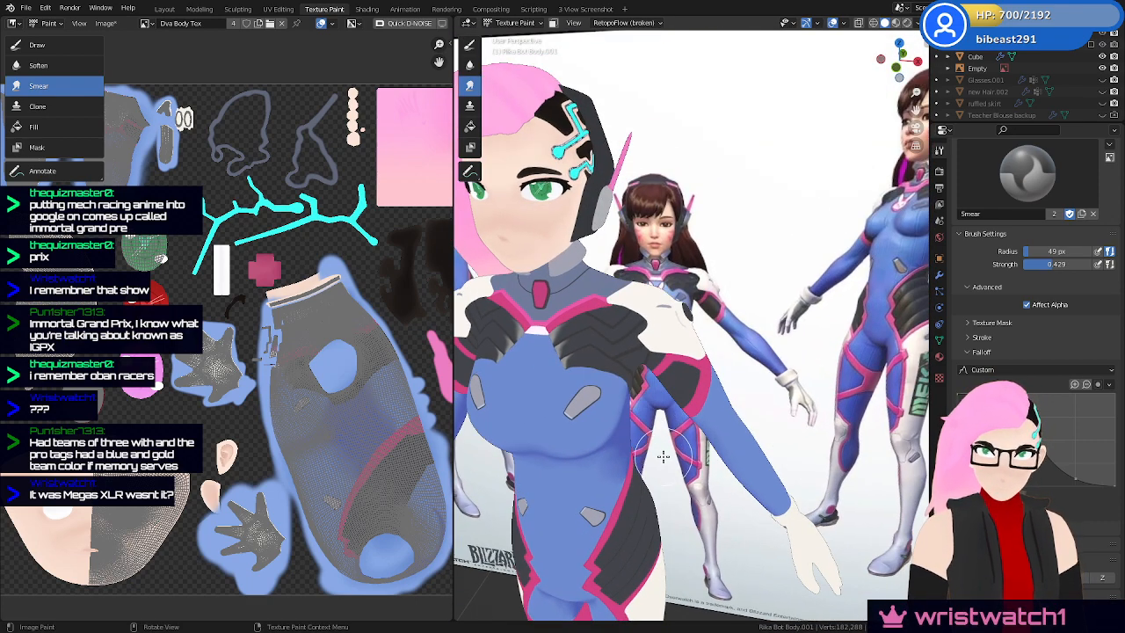
scroll(663, 457, "up", 10)
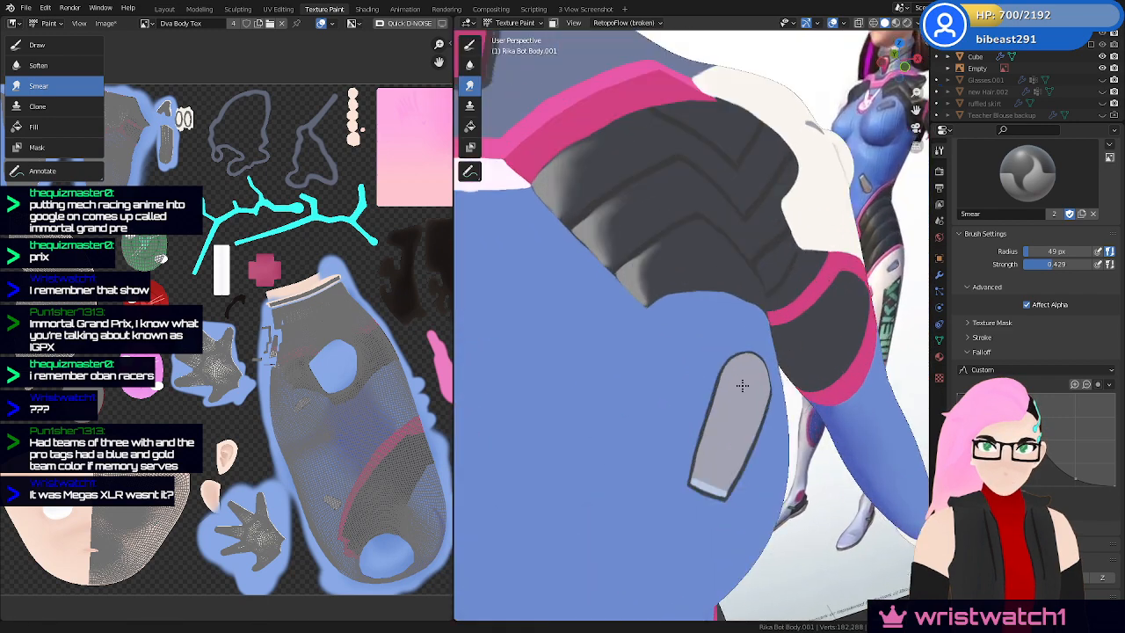
scroll(743, 385, "up", 3)
left_click(469, 46)
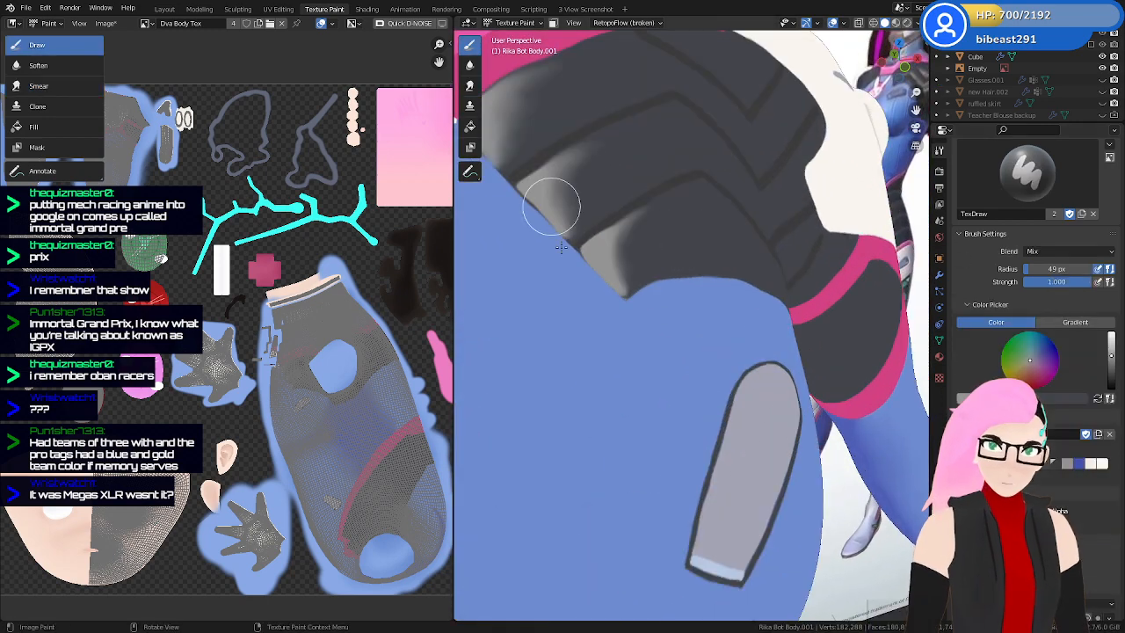
middle_click_drag(594, 304, 655, 369, "shift")
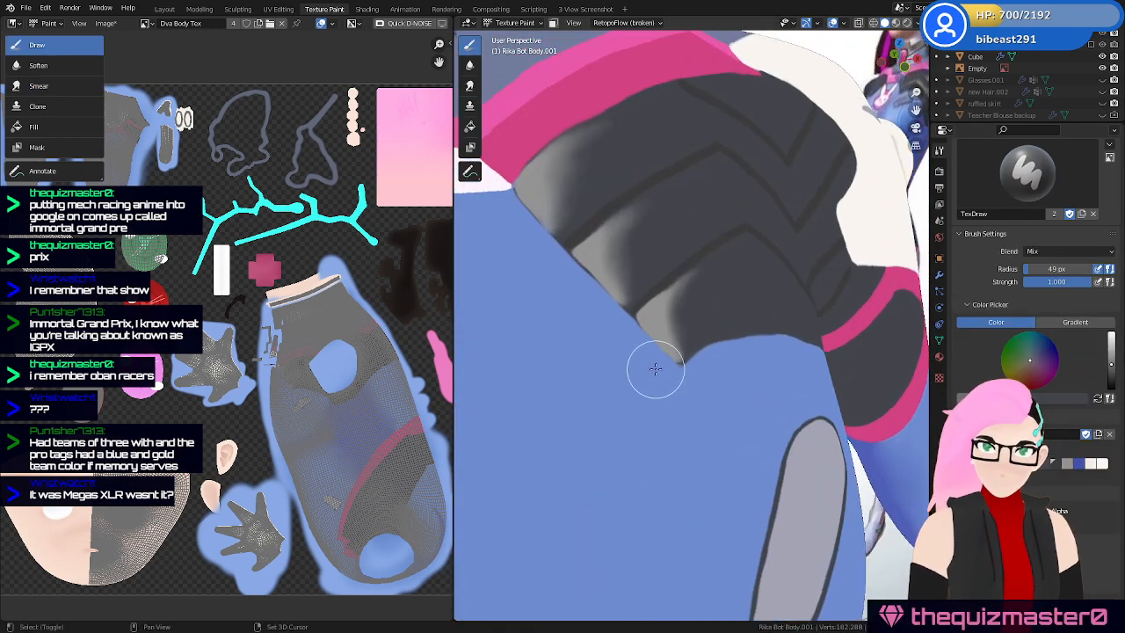
scroll(658, 352, "up", 6)
mouse_move(546, 287)
left_mouse_down()
mouse_move(522, 297)
mouse_move(551, 275)
left_mouse_up()
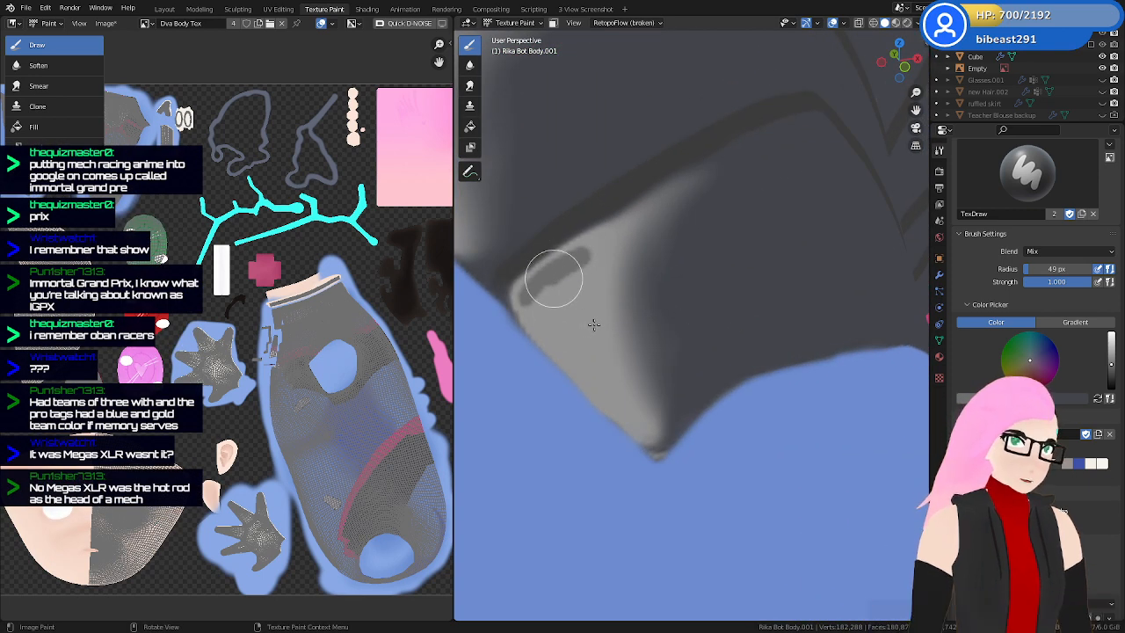
key("ctrl+z")
mouse_move(602, 313)
left_mouse_down()
mouse_move(628, 246)
mouse_move(600, 349)
mouse_move(633, 392)
mouse_move(615, 301)
left_mouse_up()
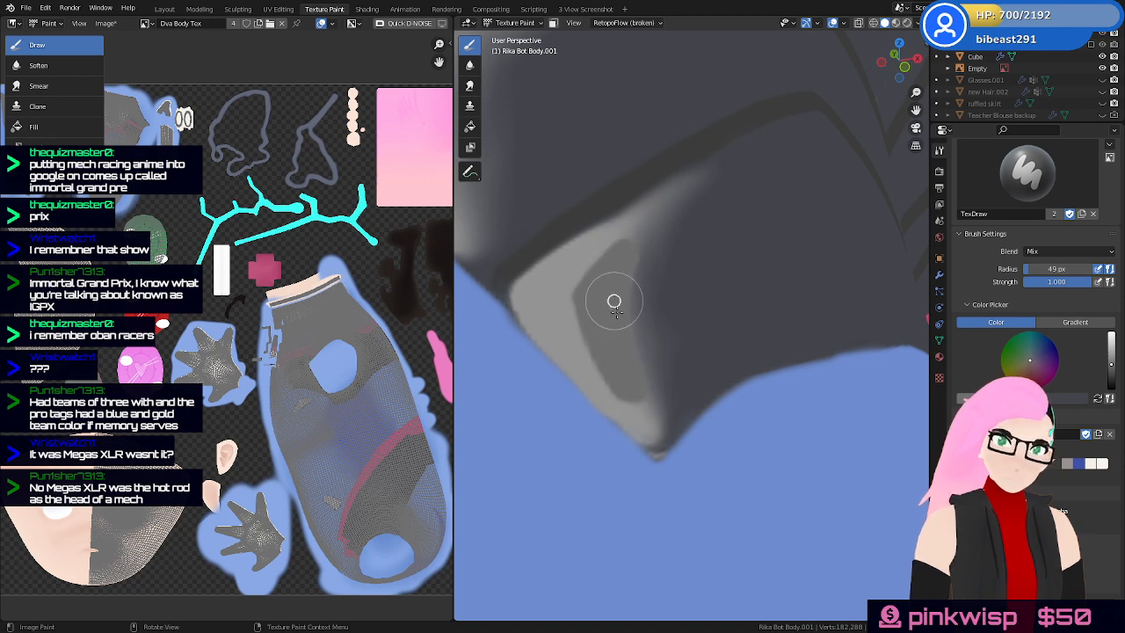
Add matching mid-grey patches inside the middle and uppermost highlights of the chest panel
middle_click_drag(662, 351, 672, 366, "shift")
scroll(676, 369, "down", 3)
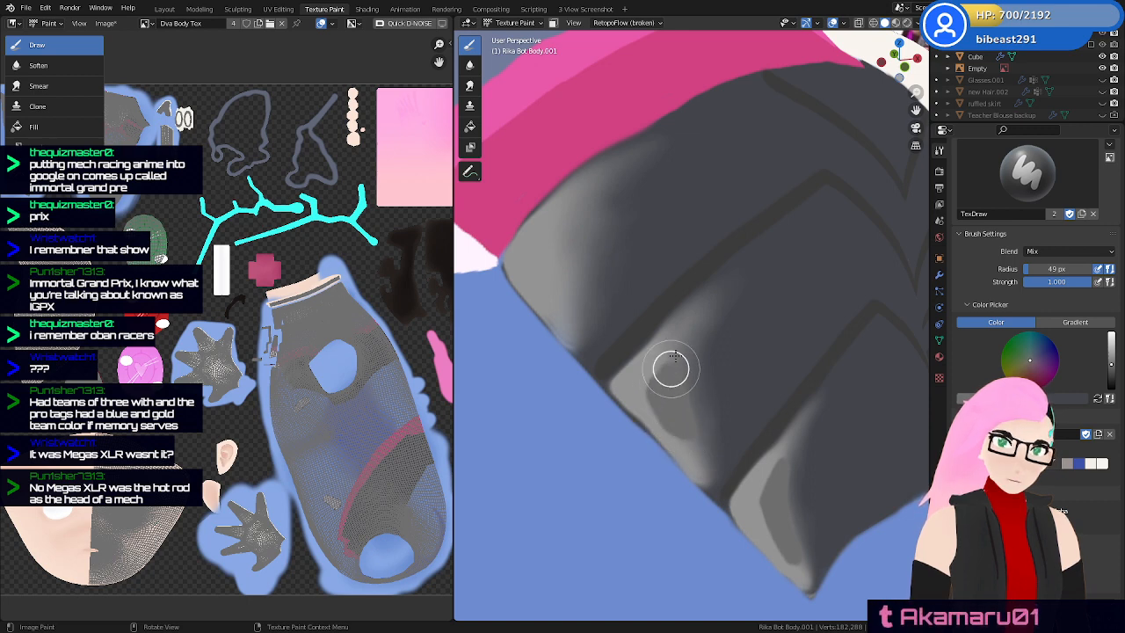
left_click_drag(679, 398, 691, 424)
mouse_move(563, 290)
left_mouse_down()
mouse_move(548, 251)
mouse_move(588, 226)
mouse_move(577, 273)
left_mouse_up()
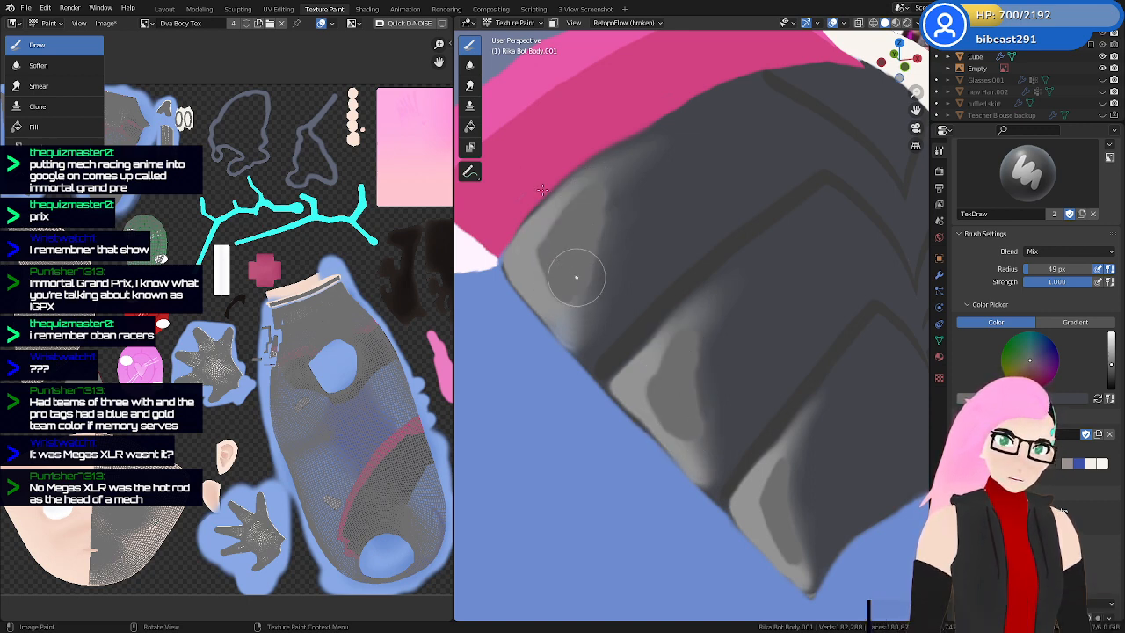
Smear the lowest highlight's mid-grey patch outward along the chevron stripe into a soft gradient
left_click(469, 88)
mouse_move(773, 437)
middle_mouse_down("shift")
mouse_move(744, 379)
mouse_move(750, 388)
mouse_move(716, 385)
middle_mouse_up("shift")
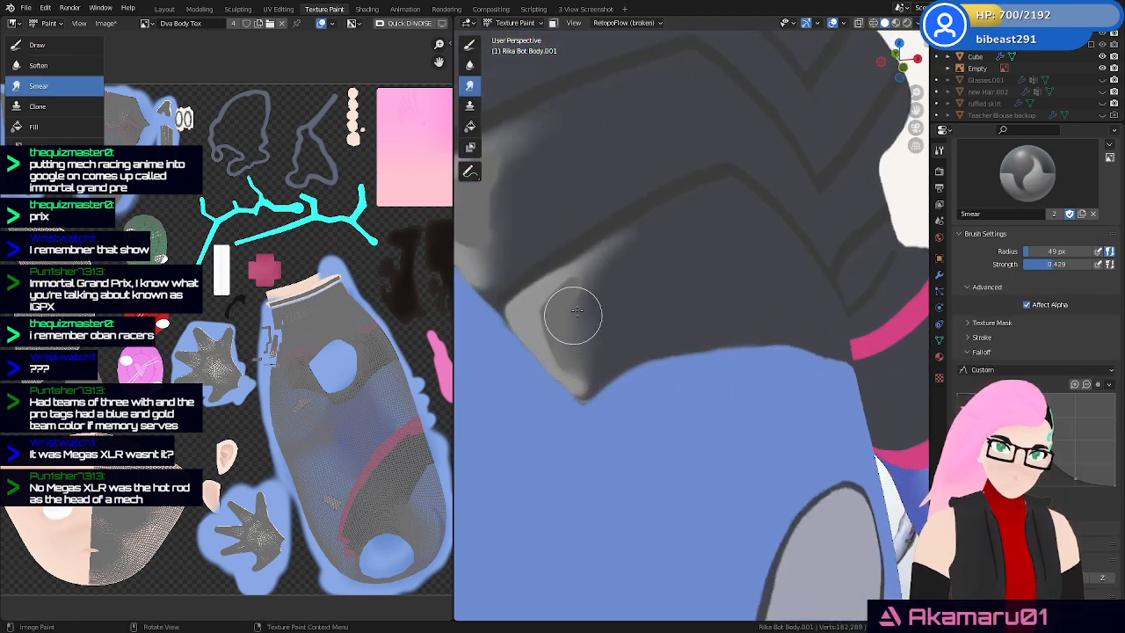
left_click_drag(644, 235, 638, 242)
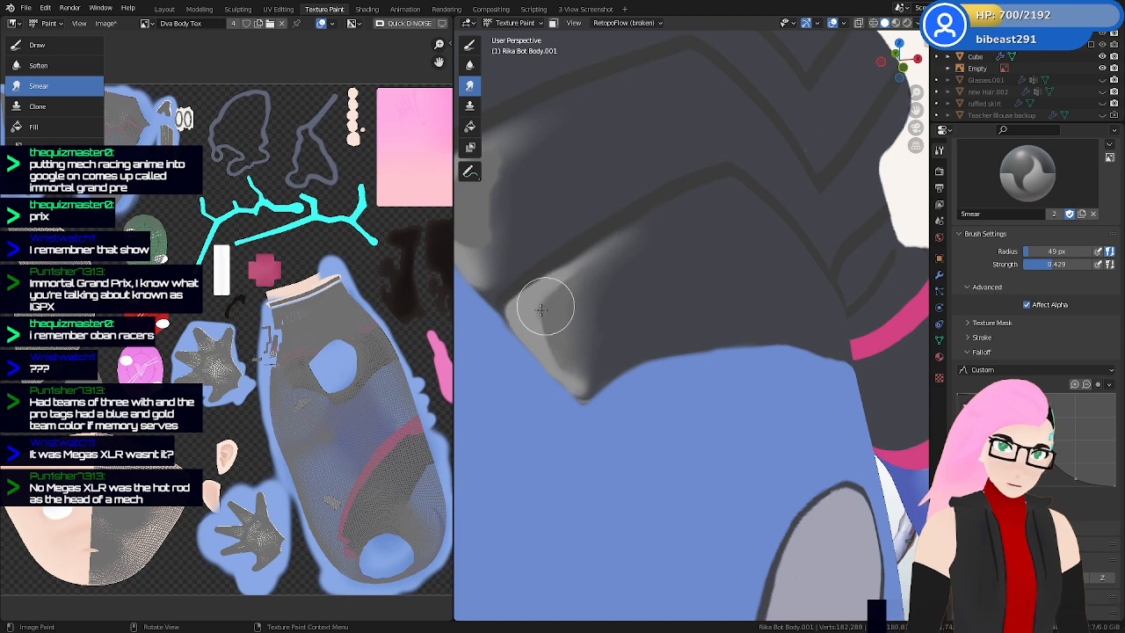
mouse_move(528, 312)
left_mouse_down()
mouse_move(576, 276)
mouse_move(566, 282)
left_mouse_up()
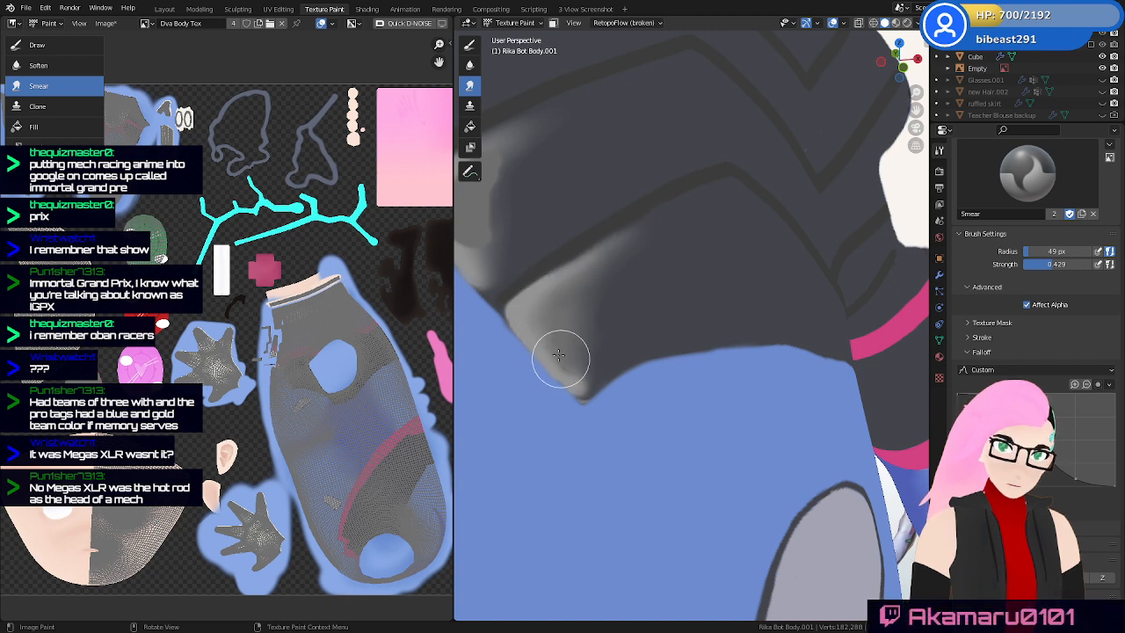
left_click_drag(581, 275, 614, 261)
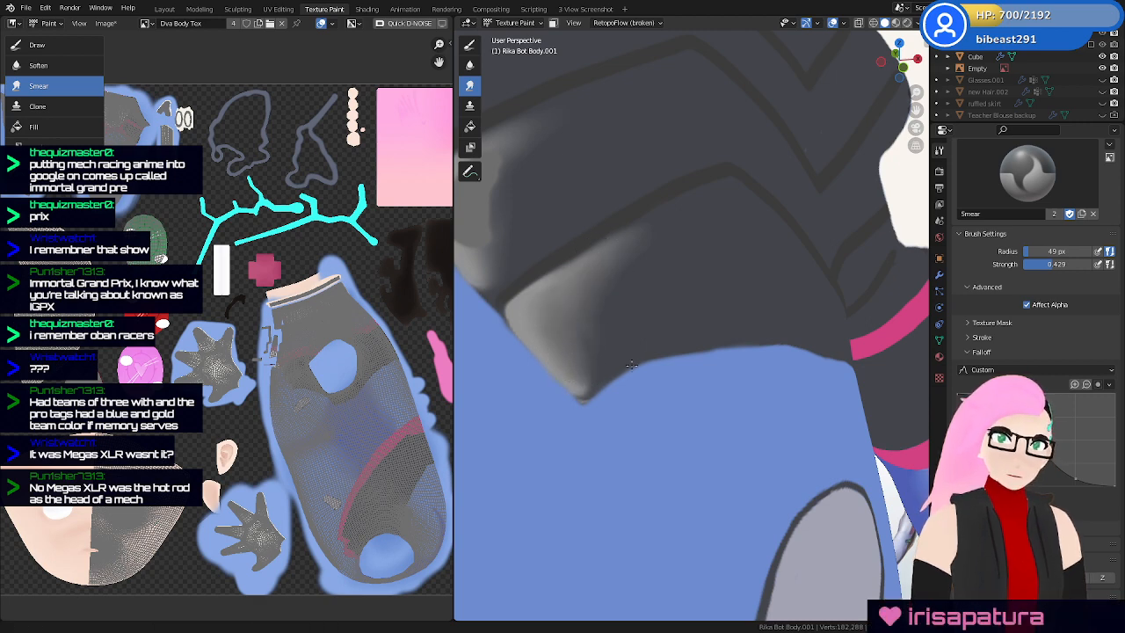
Smear the mid-grey patches of the middle and uppermost highlights to blend them into the dark panel
middle_click_drag(573, 352, 670, 403)
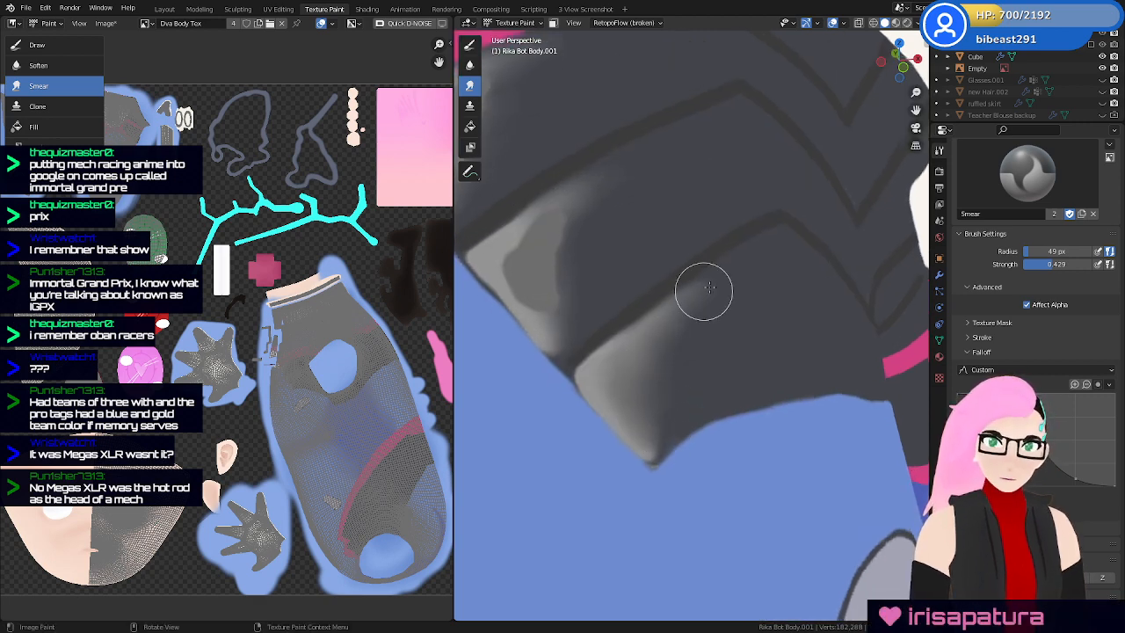
mouse_move(607, 258)
middle_mouse_down("shift")
mouse_move(634, 348)
mouse_move(665, 371)
mouse_move(620, 331)
middle_mouse_up("shift")
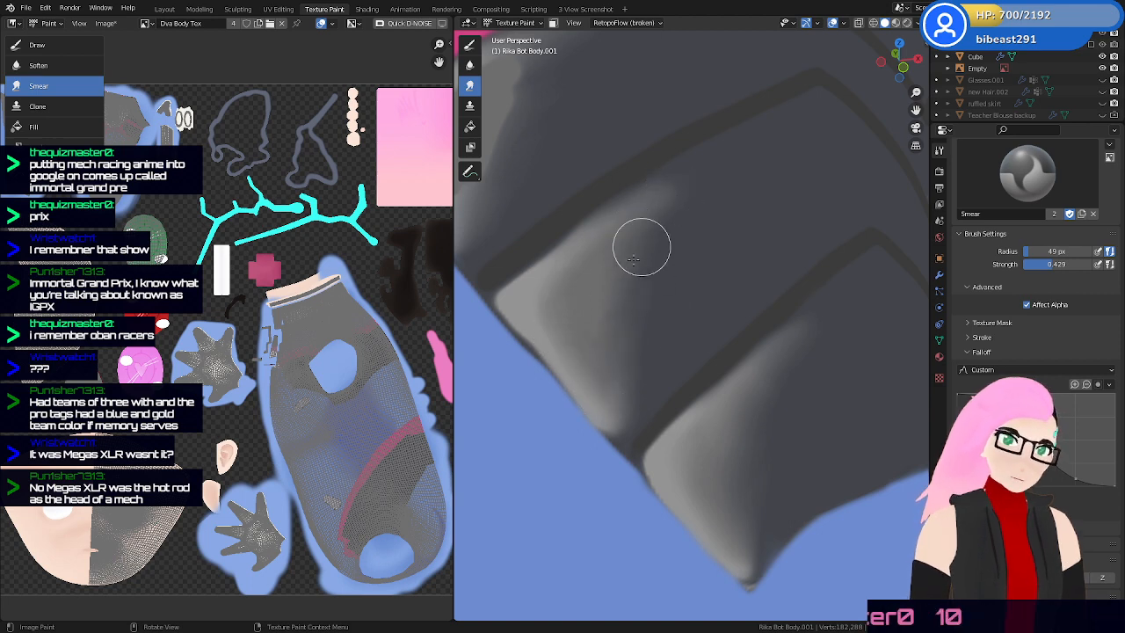
middle_click_drag(608, 268, 627, 391, "shift")
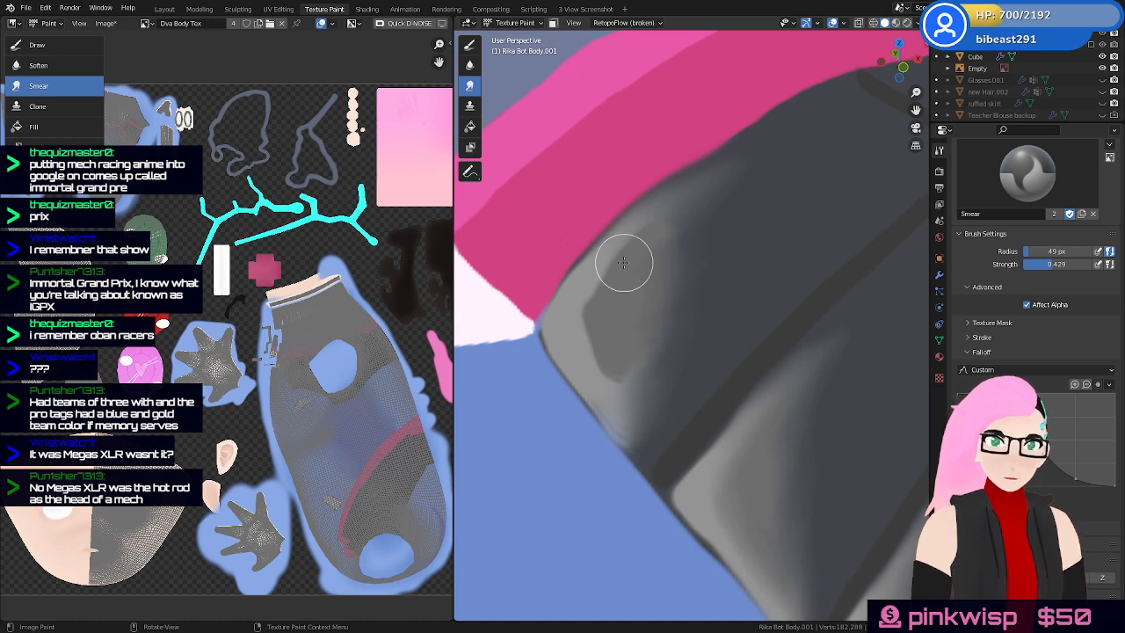
left_click_drag(595, 295, 621, 420)
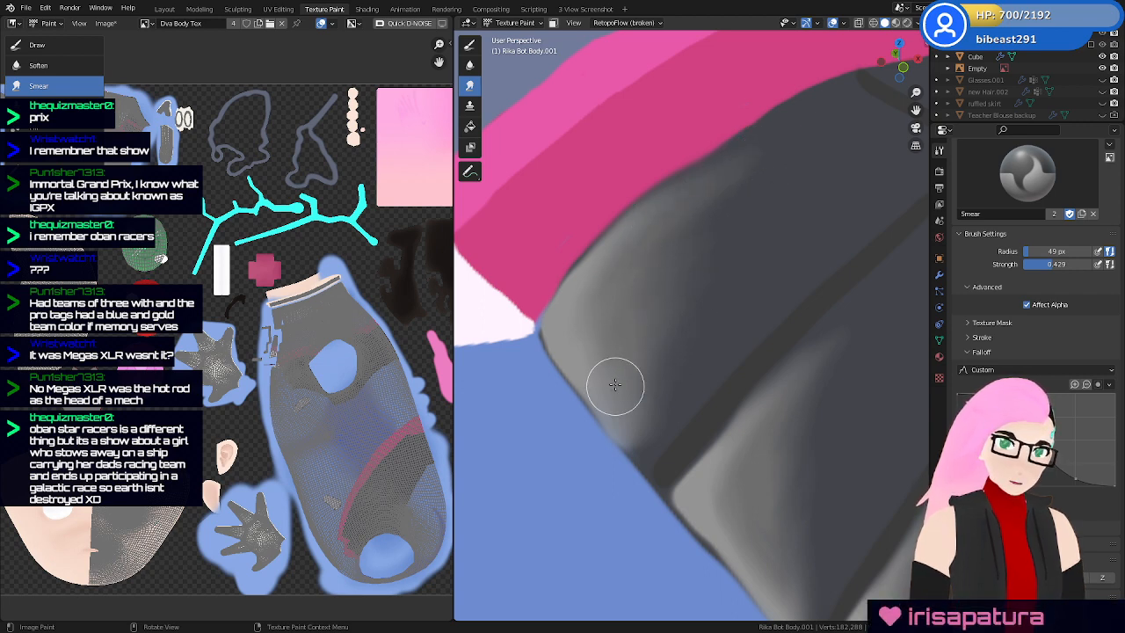
left_click_drag(590, 317, 740, 241)
Compare the shading of the model's chest panels with the D.Va reference artwork
middle_click_drag(664, 345, 706, 463, "ctrl")
middle_click_drag(778, 442, 692, 461)
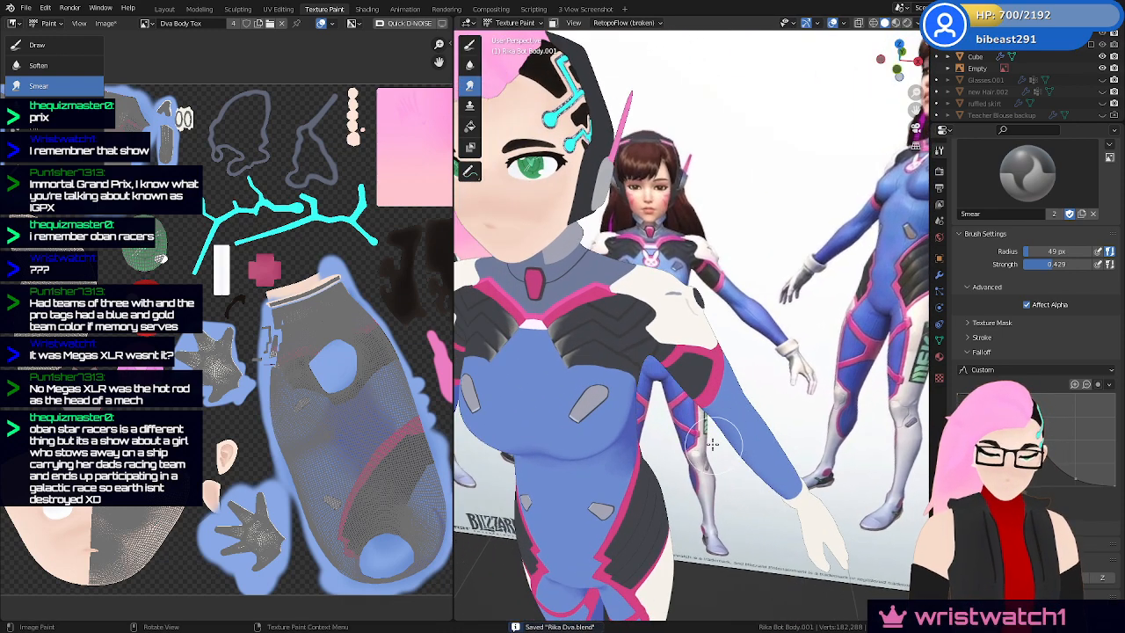
scroll(730, 422, "up", 3)
middle_click_drag(730, 387, 713, 419, "shift")
scroll(695, 350, "up", 2)
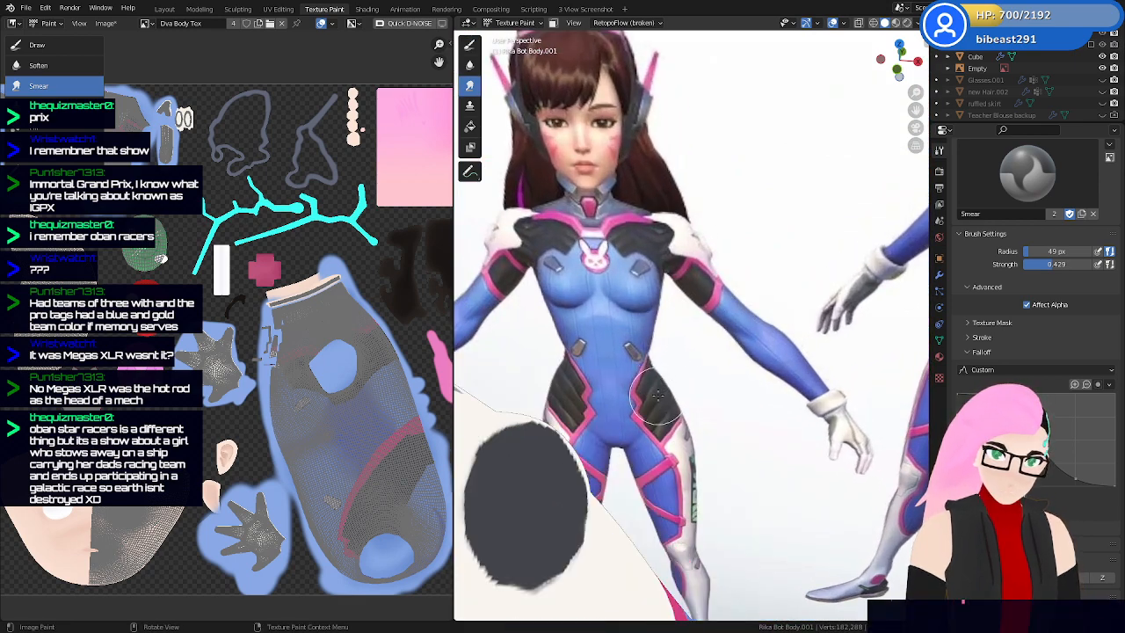
scroll(654, 410, "down", 3)
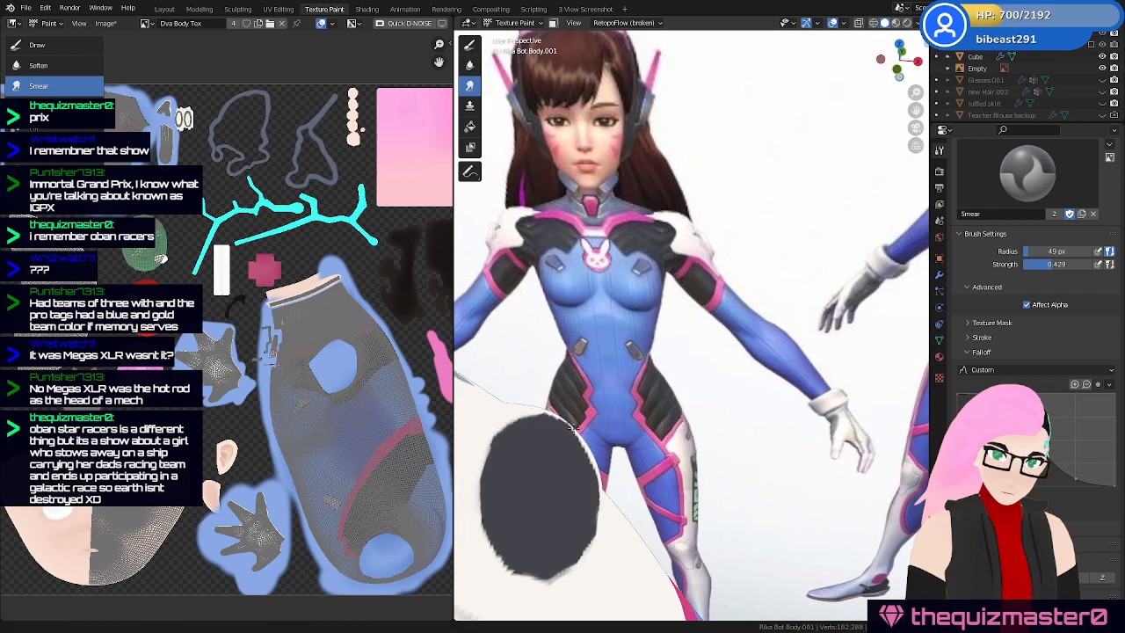
middle_click_drag(606, 503, 666, 465, "shift")
scroll(624, 506, "down", 2)
mouse_move(621, 510)
middle_mouse_down("shift")
mouse_move(706, 461)
mouse_move(633, 389)
mouse_move(724, 415)
middle_mouse_up("shift")
Paint out the uppermost highlight with the panel's dark grey and clean up the adjoining blue edge
left_click(470, 44)
scroll(772, 457, "up", 5)
mouse_move(732, 358)
middle_mouse_down("shift")
mouse_move(686, 381)
mouse_move(704, 352)
middle_mouse_up("shift")
mouse_move(648, 382)
left_mouse_down()
mouse_move(698, 296)
mouse_move(625, 343)
mouse_move(659, 297)
mouse_move(608, 322)
mouse_move(544, 405)
mouse_move(578, 484)
left_mouse_up()
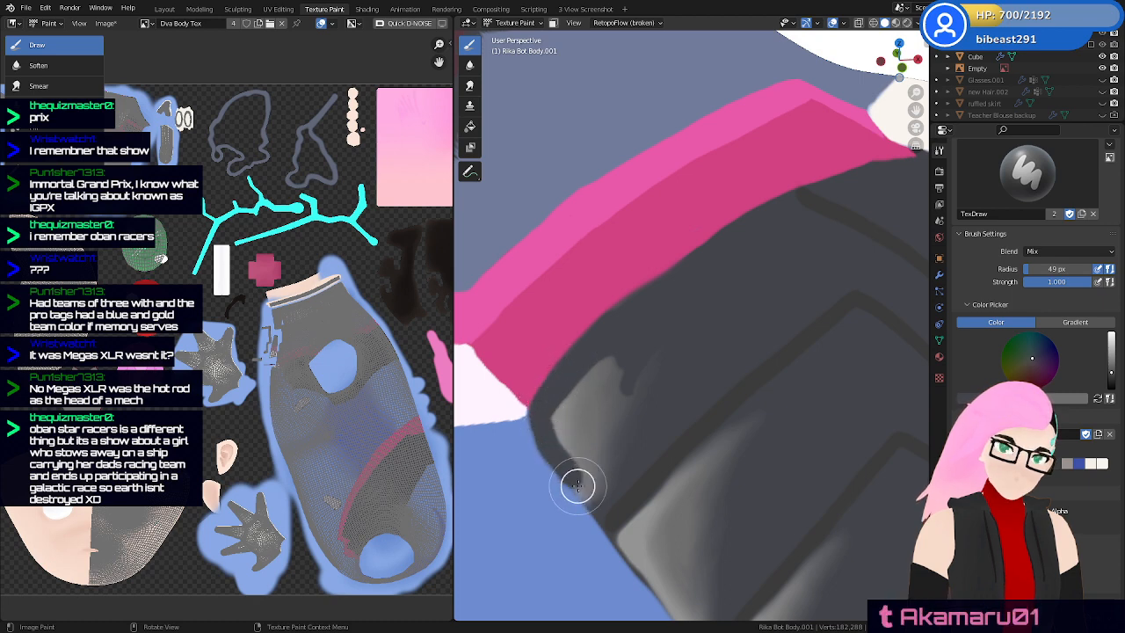
mouse_move(671, 424)
left_mouse_down()
mouse_move(607, 469)
mouse_move(616, 419)
mouse_move(593, 422)
mouse_move(581, 444)
mouse_move(595, 476)
left_mouse_up()
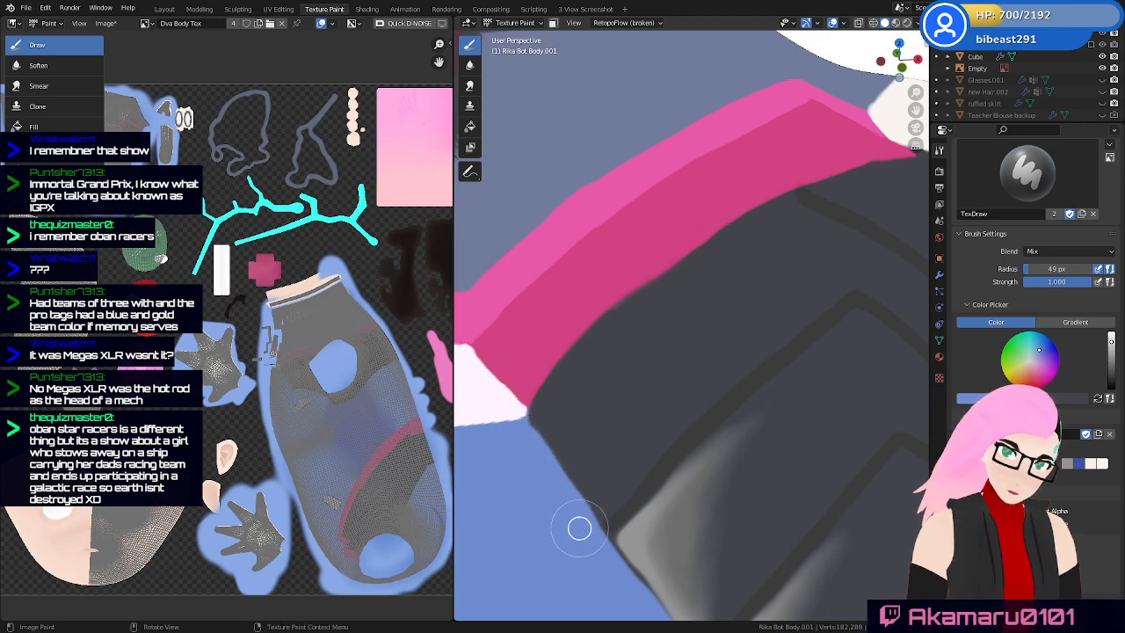
left_click(1098, 398)
Paint out the lowest and middle highlights between the chevron stripes with the panel's dark grey
middle_click_drag(745, 590, 694, 352, "shift")
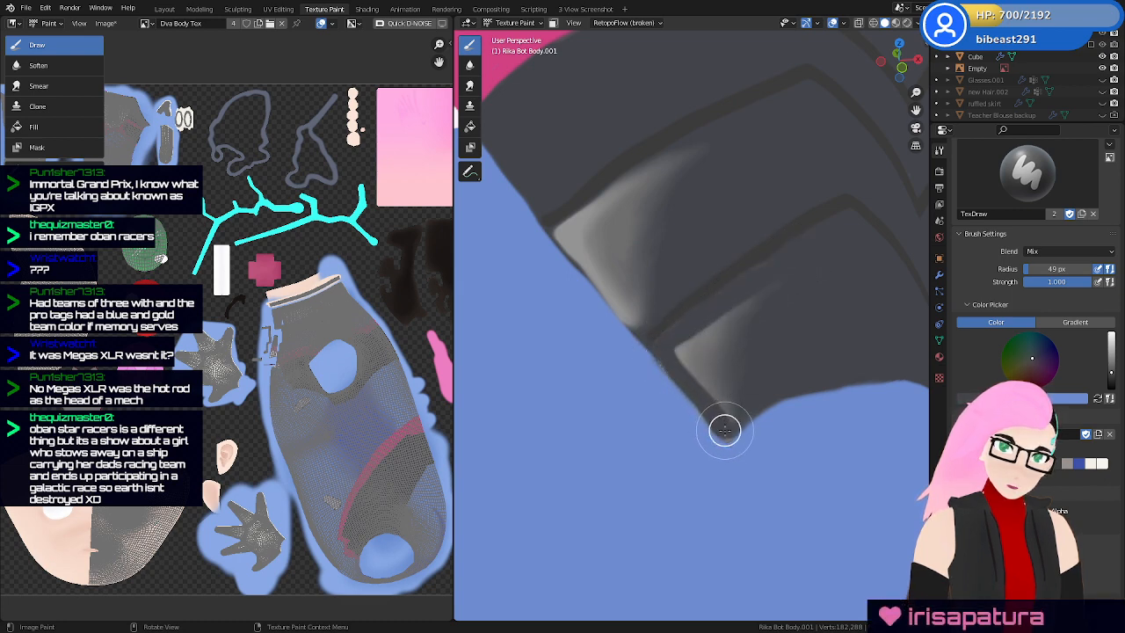
mouse_move(738, 354)
left_mouse_down()
mouse_move(724, 372)
mouse_move(678, 349)
mouse_move(706, 258)
left_mouse_up()
middle_click_drag(706, 258, 626, 368, "shift")
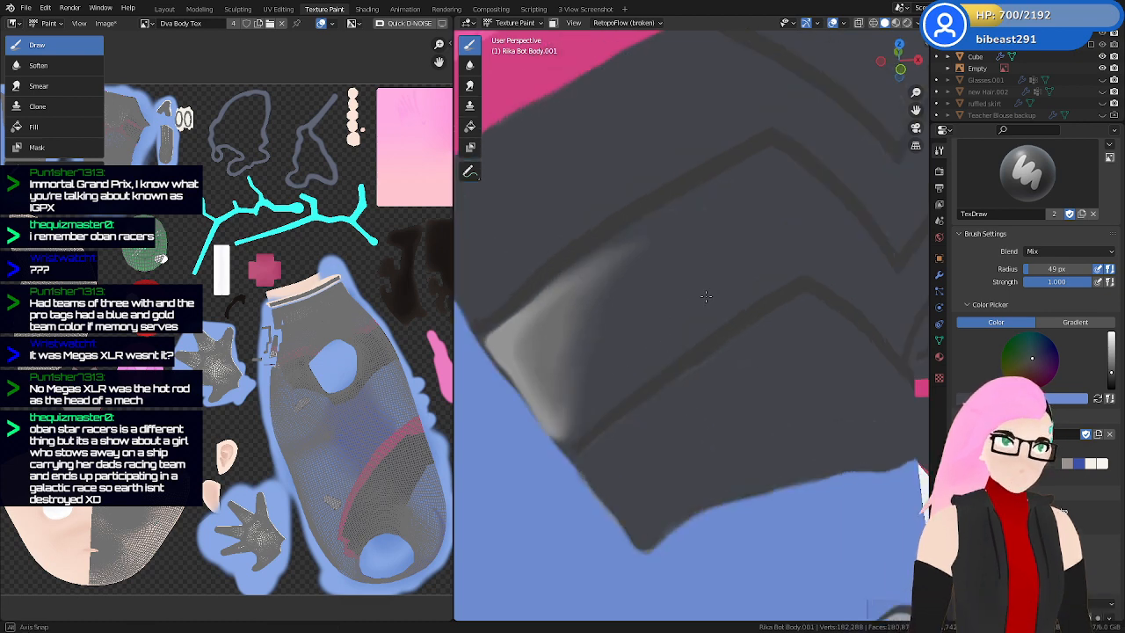
mouse_move(570, 287)
left_mouse_down()
mouse_move(531, 308)
mouse_move(502, 351)
mouse_move(558, 431)
mouse_move(511, 363)
left_mouse_up()
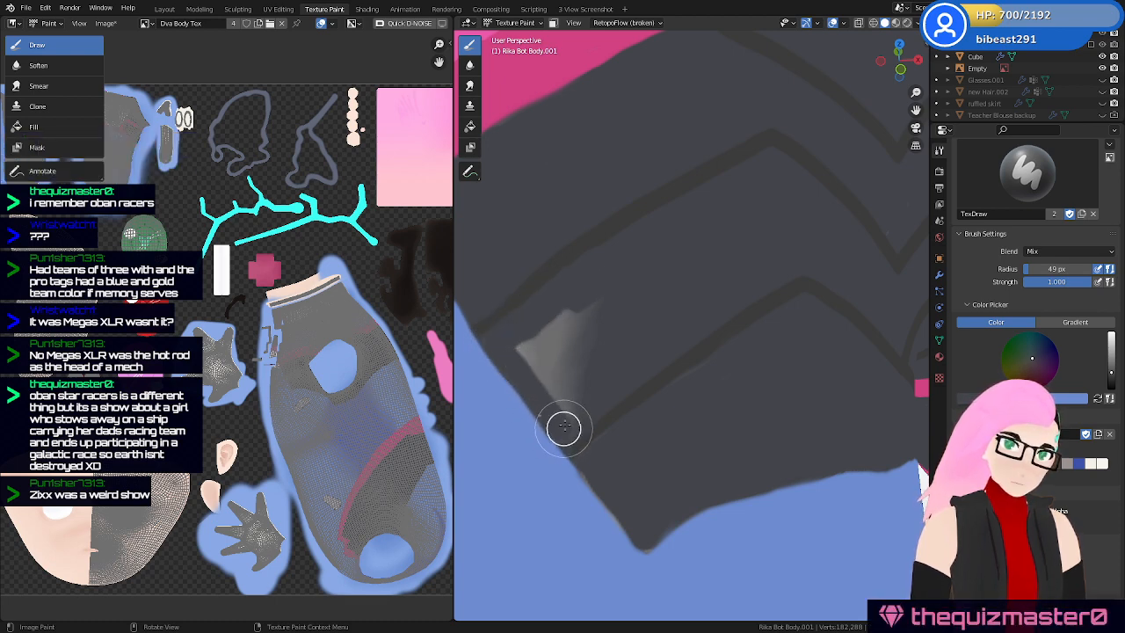
mouse_move(587, 344)
left_mouse_down()
mouse_move(555, 364)
mouse_move(536, 350)
left_mouse_up()
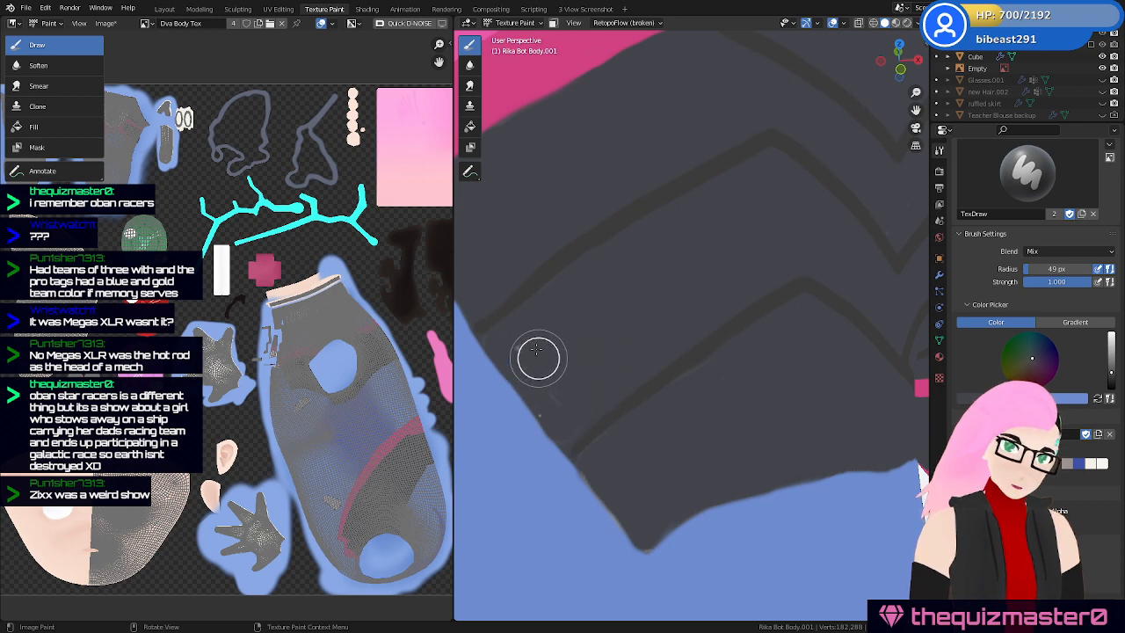
Sample a pale purple-grey brush colour from the lower leg of the D.Va reference artwork
middle_click_drag(542, 349, 641, 351)
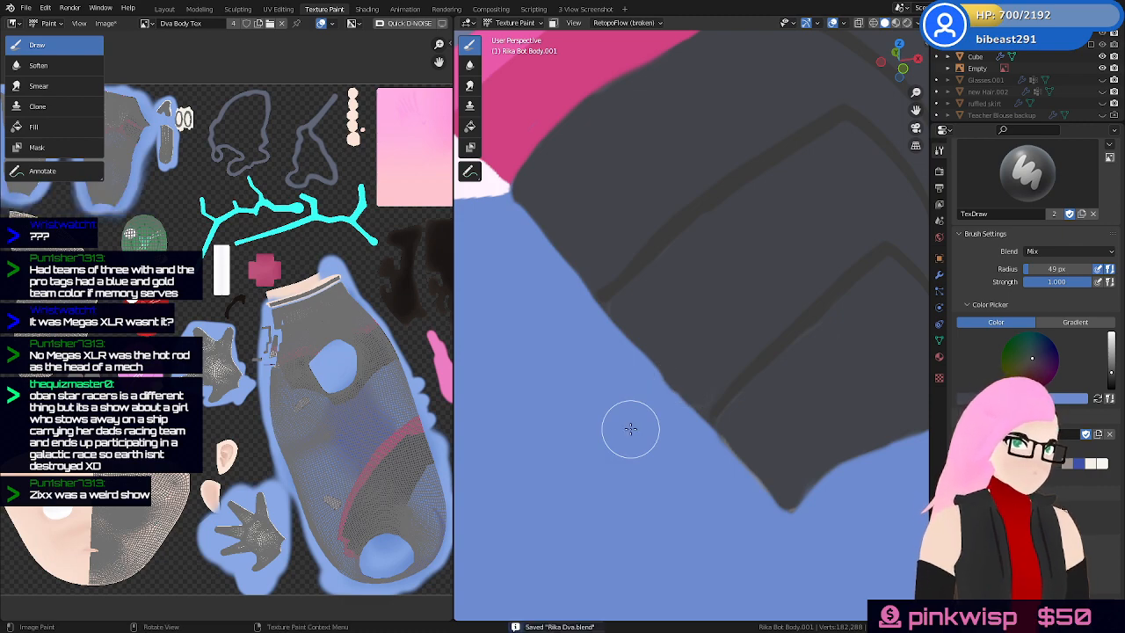
scroll(725, 267, "down", 11)
mouse_move(774, 384)
middle_mouse_down()
mouse_move(725, 389)
mouse_move(711, 412)
middle_mouse_up()
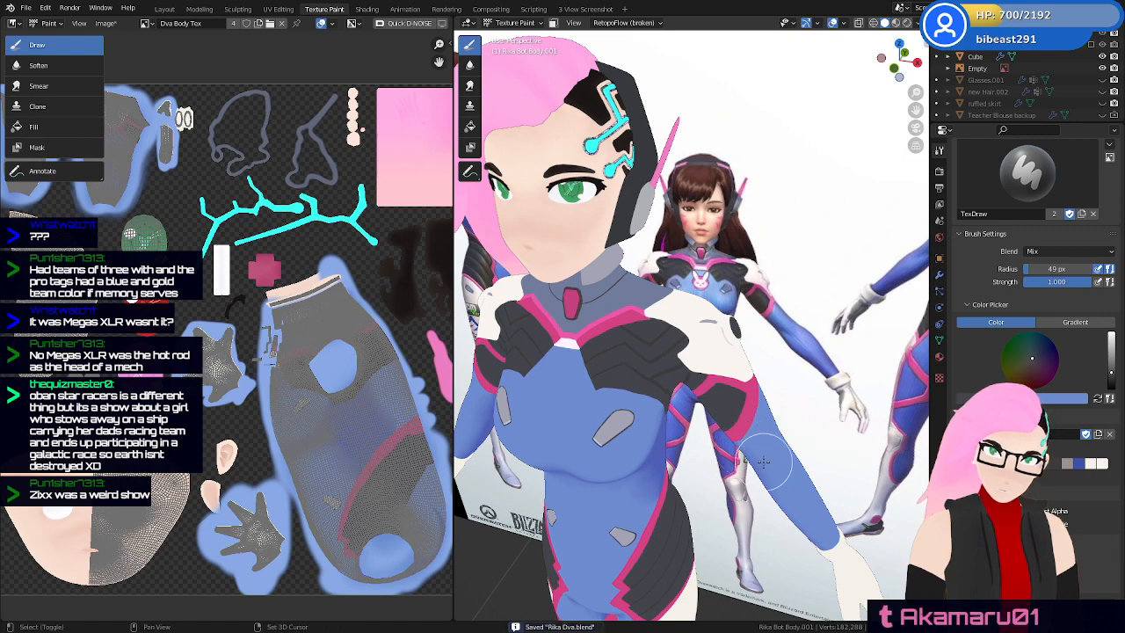
middle_click_drag(763, 461, 770, 343, "shift")
middle_click_drag(762, 481, 759, 276, "shift")
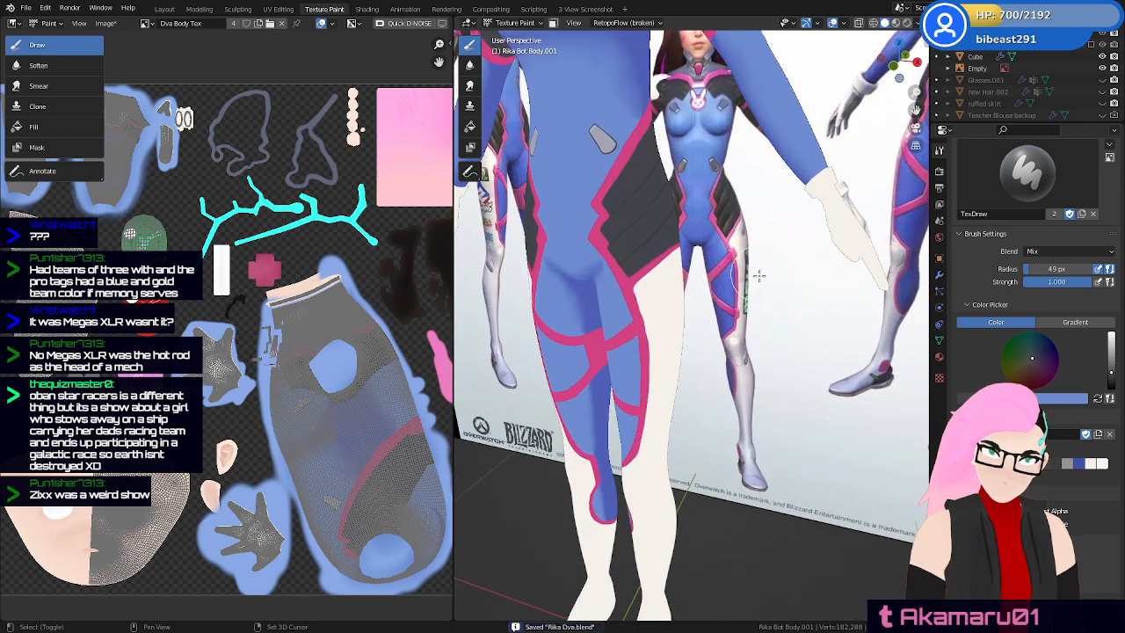
middle_click_drag(760, 474, 755, 363, "shift")
middle_click_drag(744, 423, 729, 426)
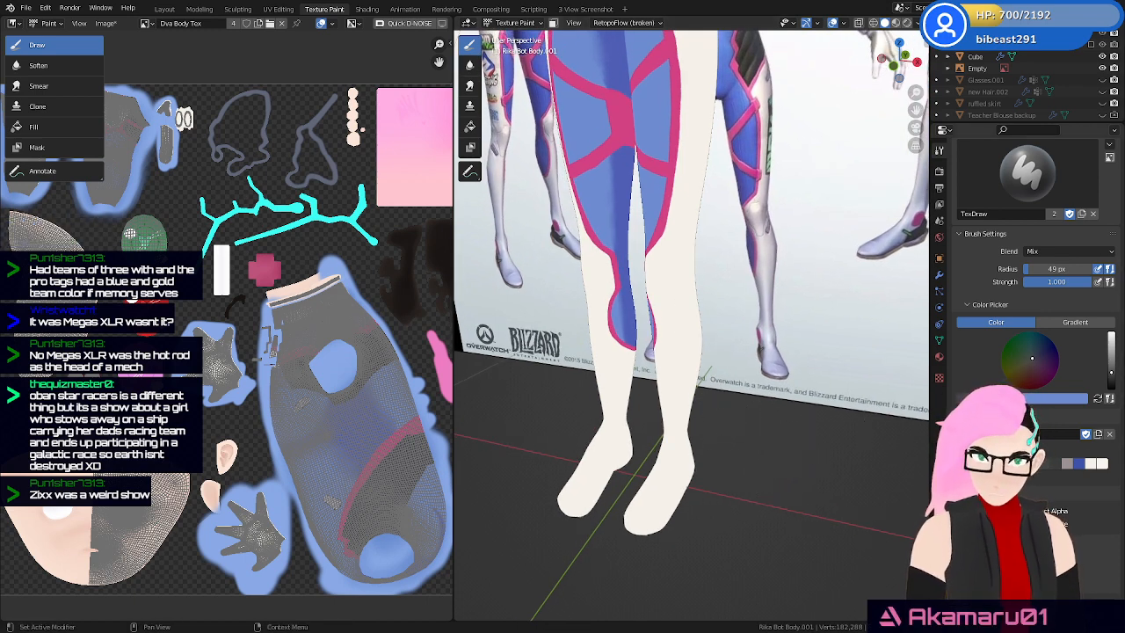
key("e")
left_click(782, 262)
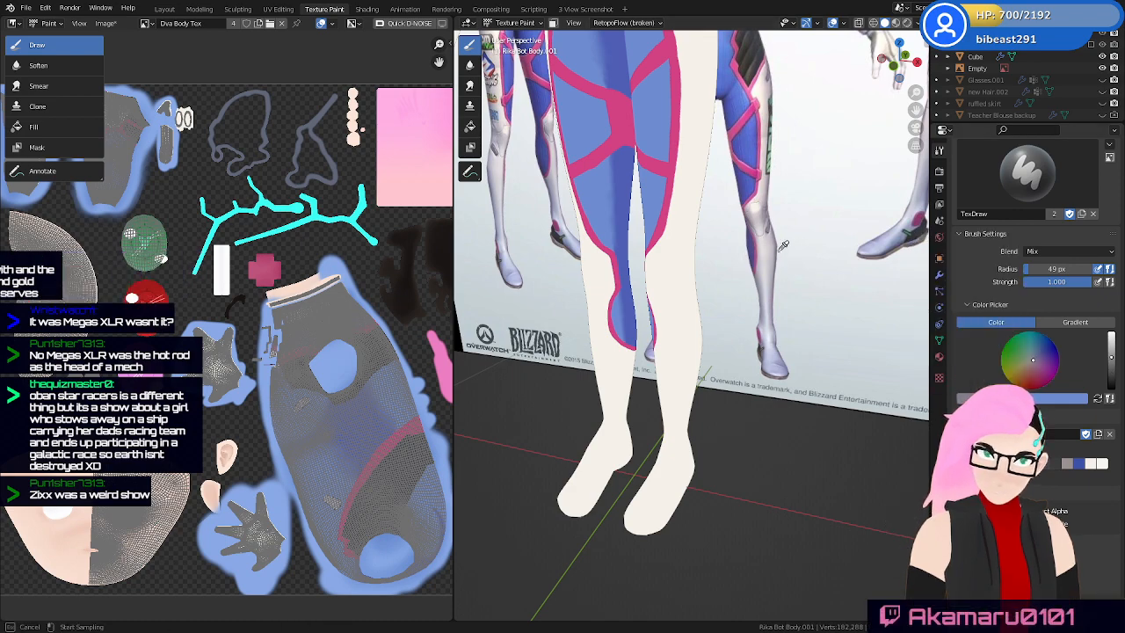
Paint a rounded purple-grey patch on the front of the white knee area
middle_click_drag(726, 400, 661, 317)
left_click_drag(661, 317, 639, 313)
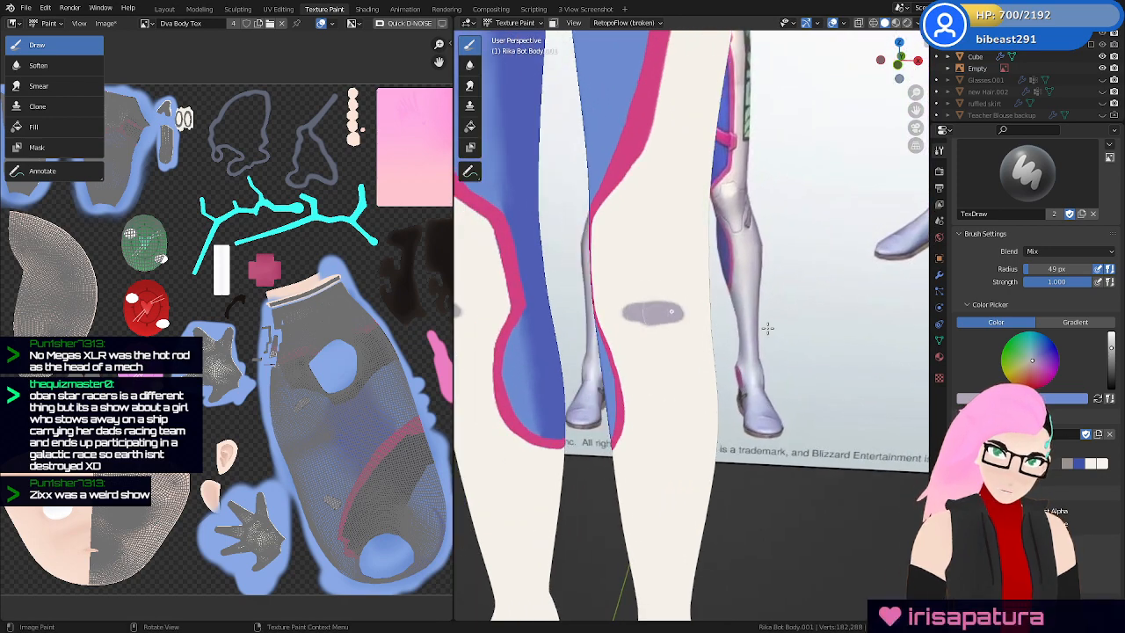
middle_click_drag(724, 332, 724, 266)
middle_click_drag(724, 265, 754, 311, "shift")
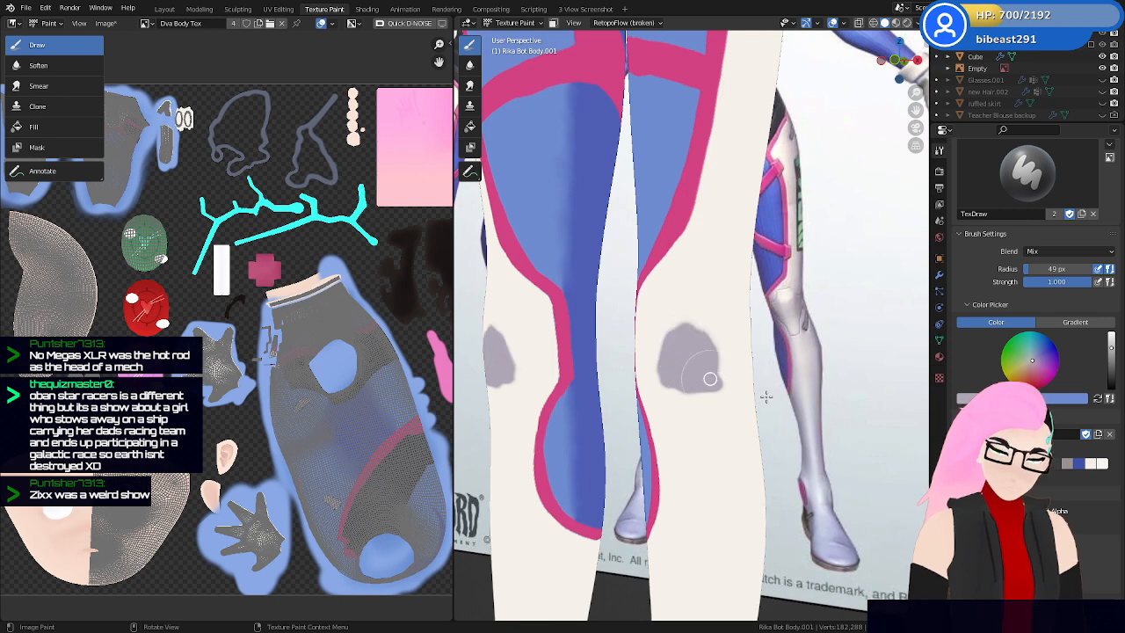
Save the Rika Dva.blend project and the body texture image
middle_click_drag(711, 379, 722, 416)
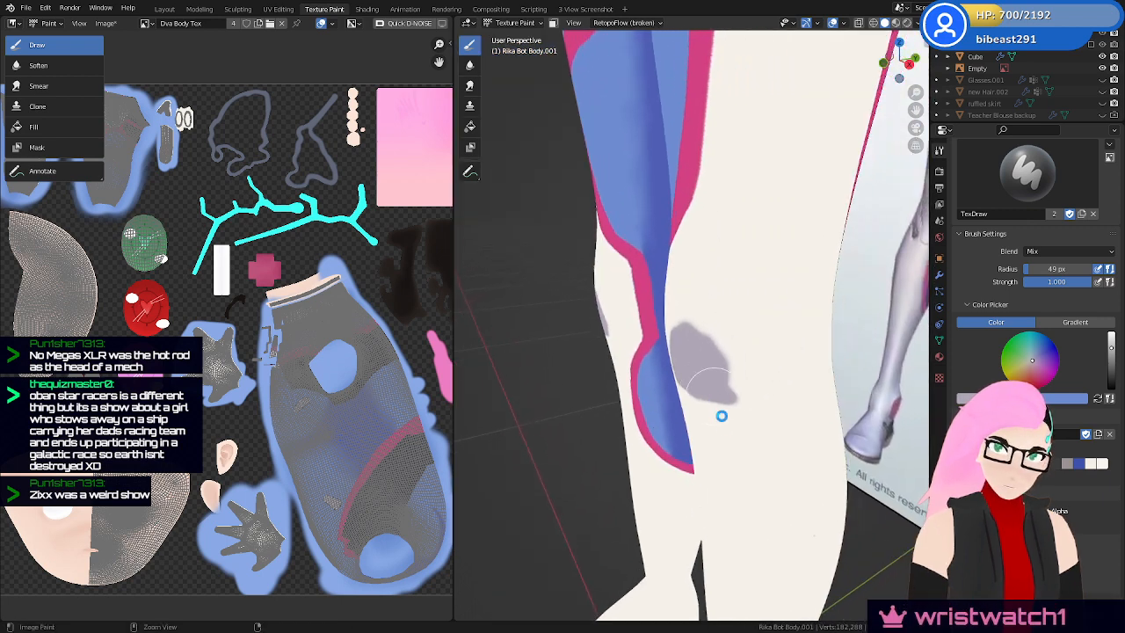
middle_click_drag(835, 320, 609, 367)
left_click(104, 23)
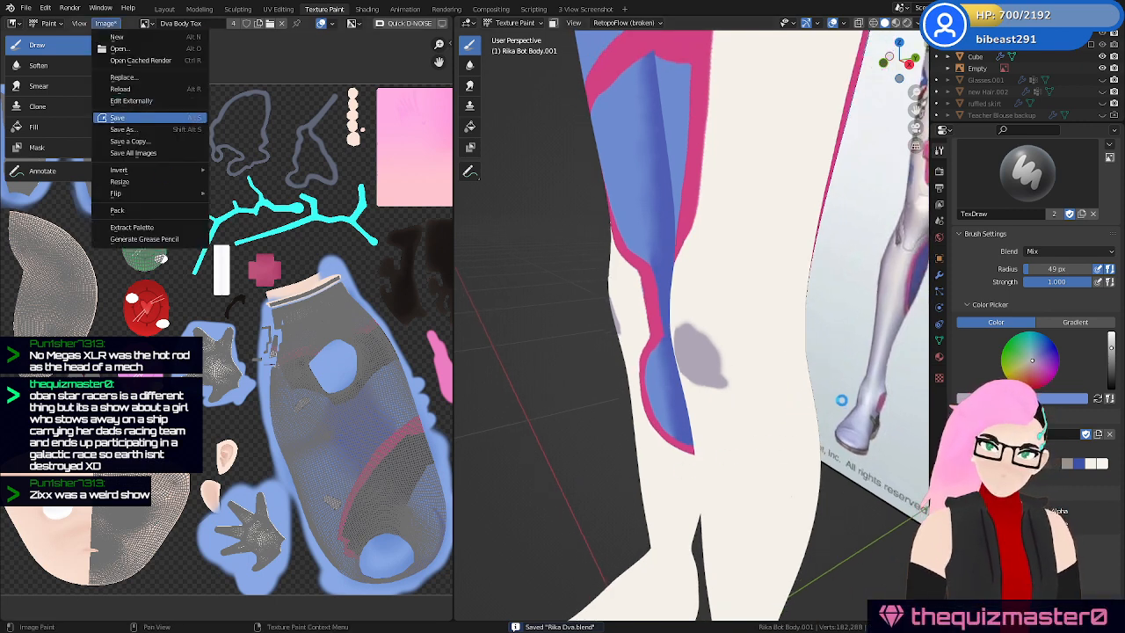
middle_click_drag(842, 400, 818, 417)
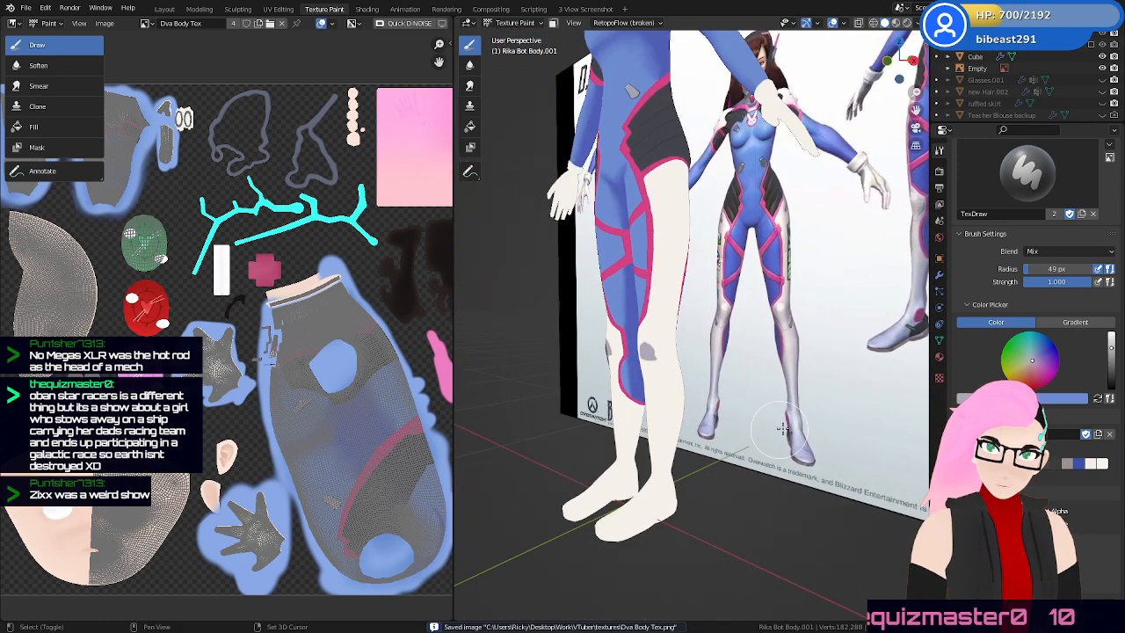
Paint a purple-grey band across the top of the white outer-thigh panel, just beneath its pink border
middle_click_drag(731, 456, 692, 326, "ctrl")
middle_click_drag(716, 387, 729, 322, "ctrl")
middle_click_drag(783, 295, 703, 272)
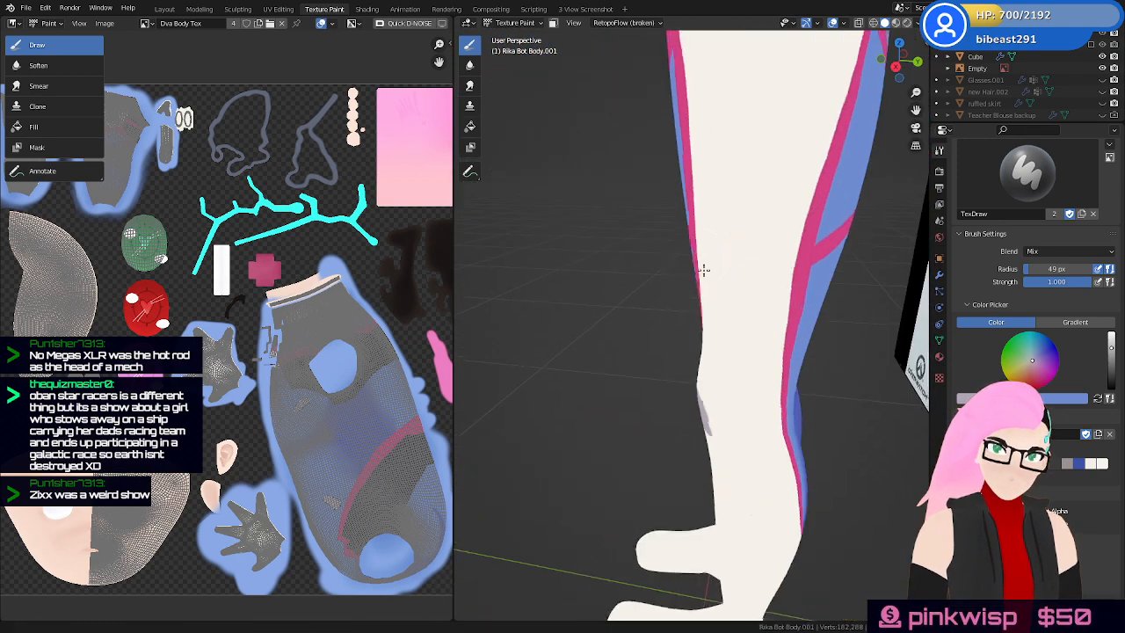
middle_click_drag(721, 198, 744, 287, "shift")
middle_click_drag(731, 167, 699, 271, "shift")
left_click_drag(660, 190, 724, 178)
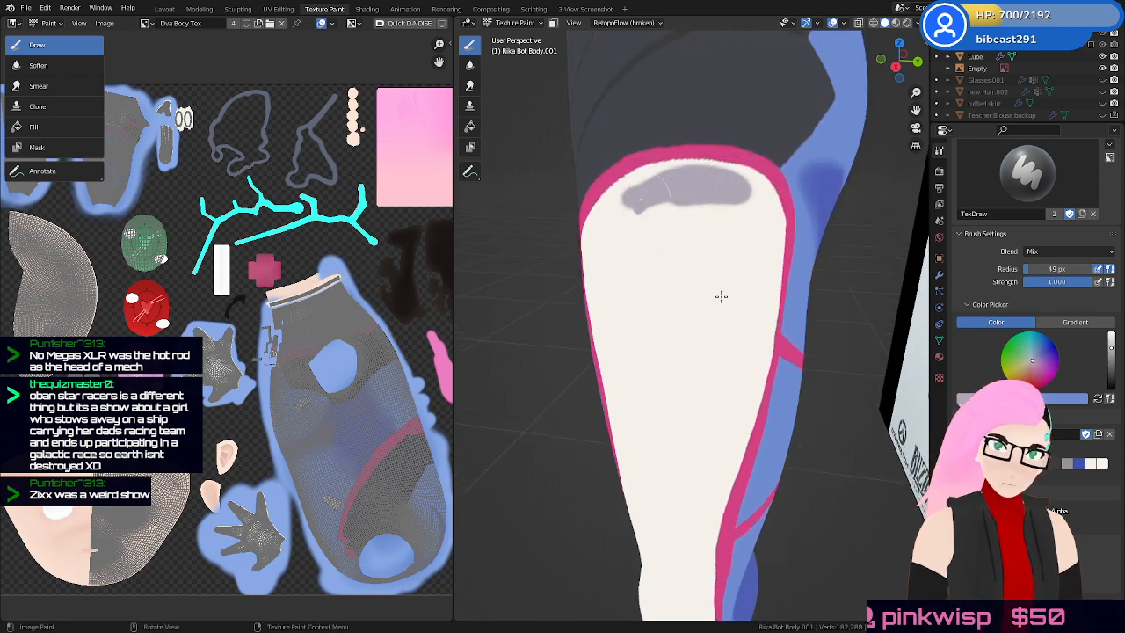
mouse_move(721, 296)
middle_mouse_down("shift")
mouse_move(759, 373)
mouse_move(710, 248)
middle_mouse_up("shift")
mouse_move(672, 244)
left_mouse_down()
mouse_move(659, 211)
mouse_move(625, 223)
mouse_move(667, 199)
left_mouse_up()
left_click_drag(777, 189, 656, 203)
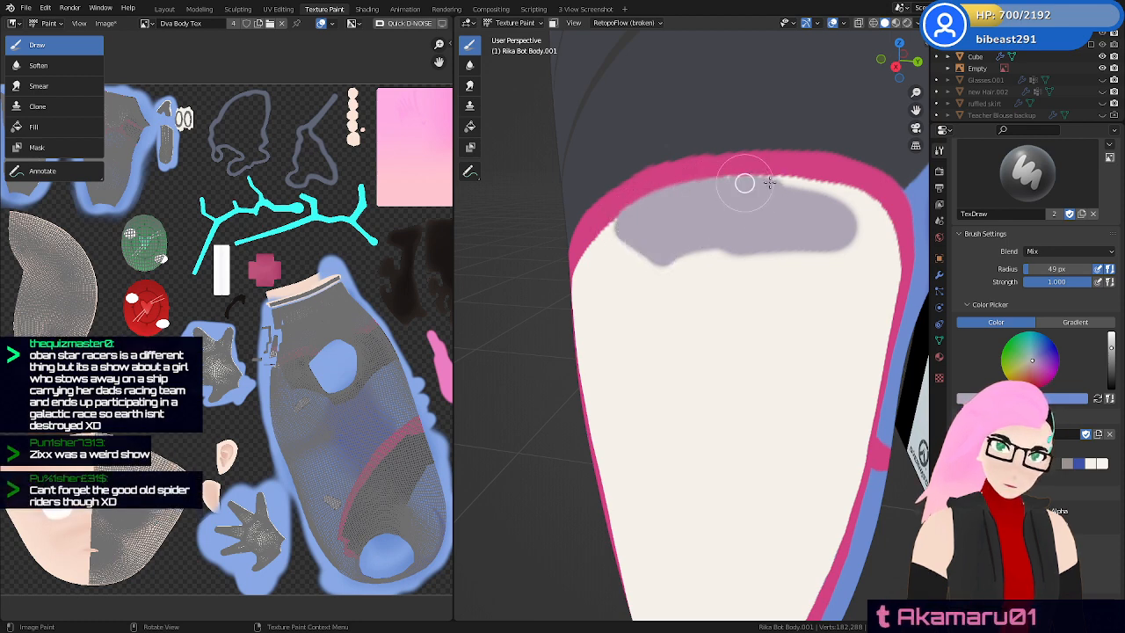
Paint purple-grey down the rear edge of the outer-thigh panel and fill in its upper part
mouse_move(761, 187)
left_mouse_down()
mouse_move(829, 191)
mouse_move(880, 214)
mouse_move(888, 252)
mouse_move(815, 356)
left_mouse_up()
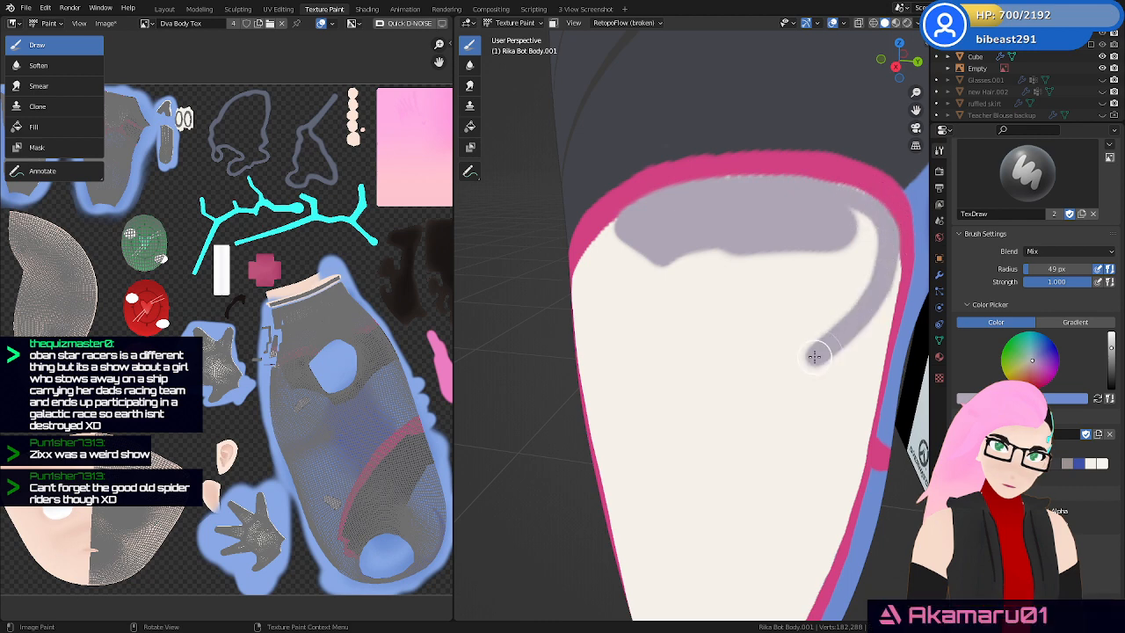
middle_click_drag(831, 330, 782, 315)
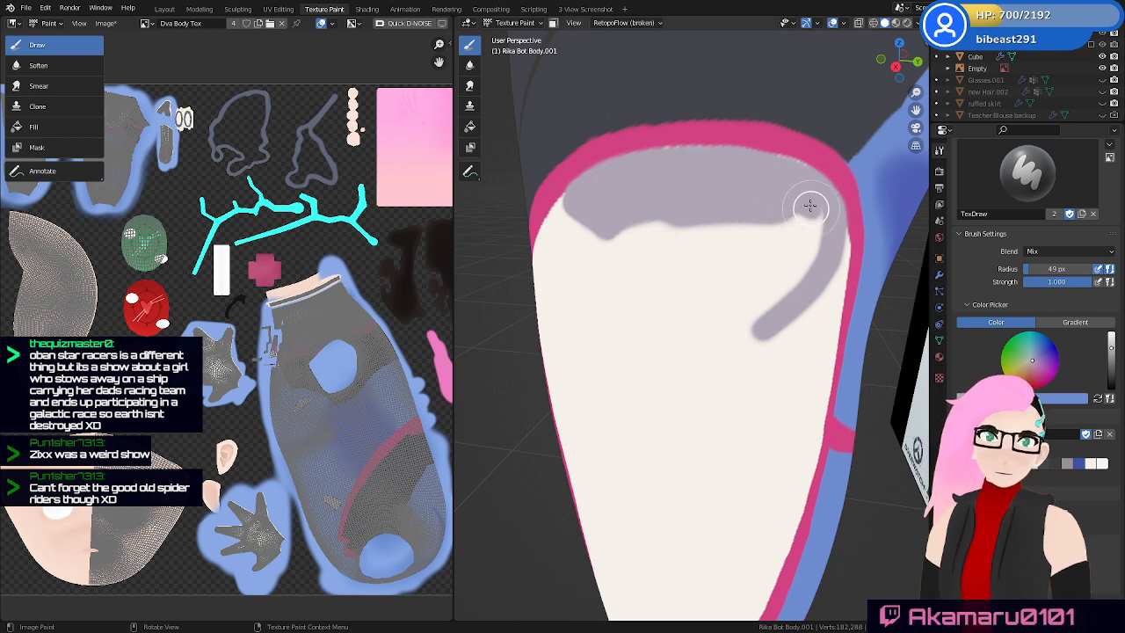
mouse_move(778, 307)
left_mouse_down()
mouse_move(806, 221)
mouse_move(758, 272)
mouse_move(726, 267)
mouse_move(682, 212)
mouse_move(641, 225)
mouse_move(572, 210)
mouse_move(611, 326)
mouse_move(654, 352)
left_mouse_up()
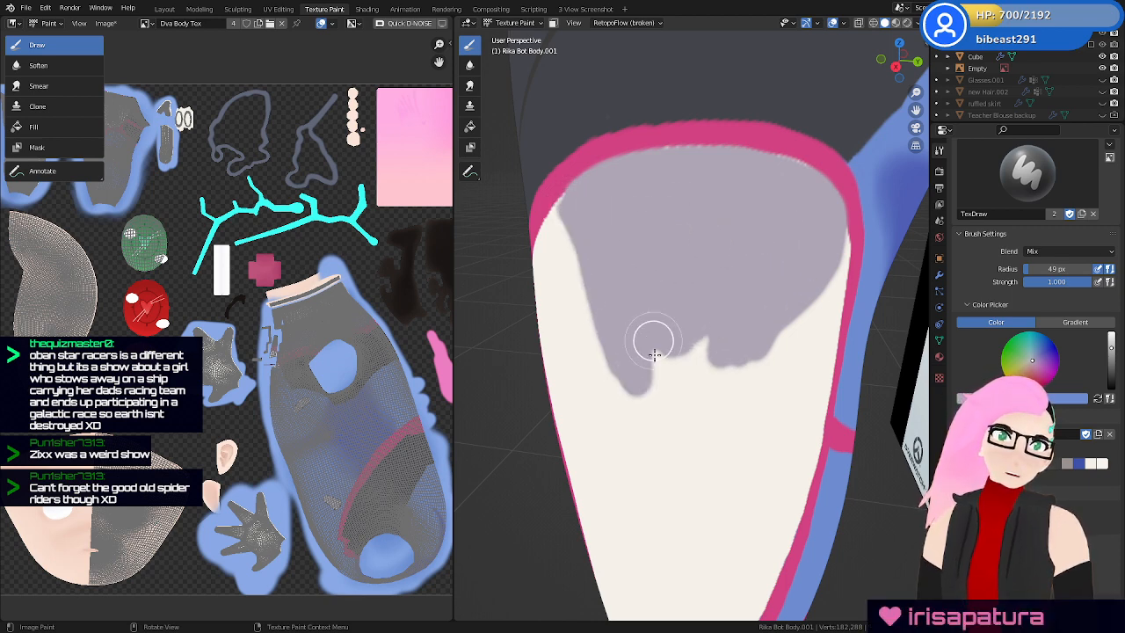
Extend the purple-grey along the pink hem toward the front corner of the thigh panel
middle_click_drag(754, 400, 726, 301, "shift")
scroll(726, 301, "down", 5)
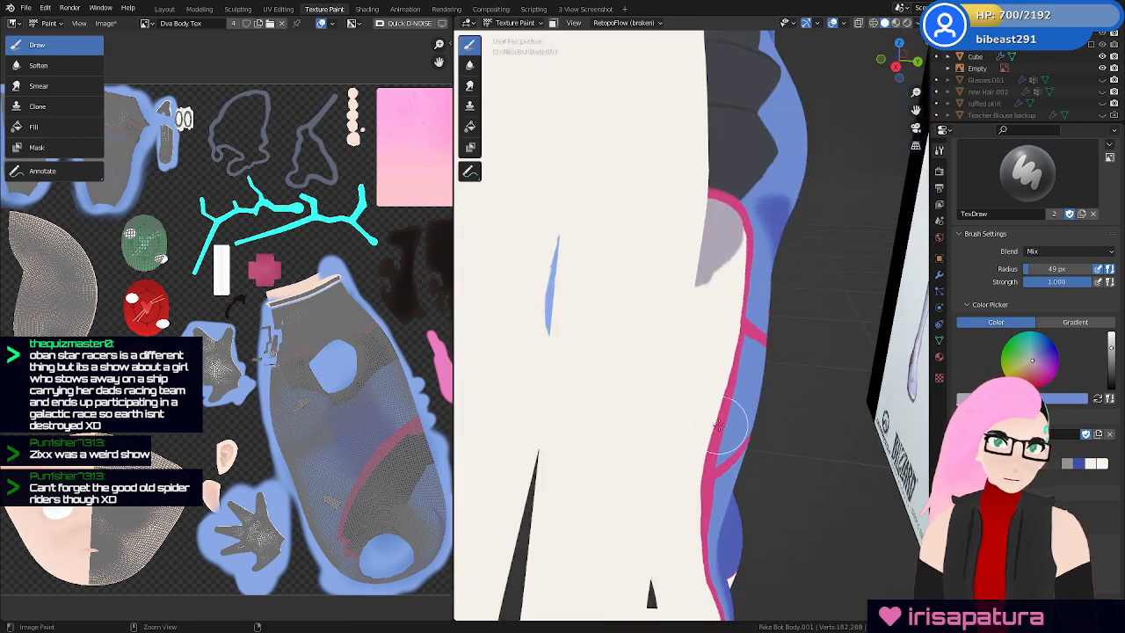
middle_click_drag(681, 387, 830, 412)
scroll(752, 369, "up", 2)
middle_click_drag(644, 244, 659, 216, "shift")
scroll(663, 216, "up", 2)
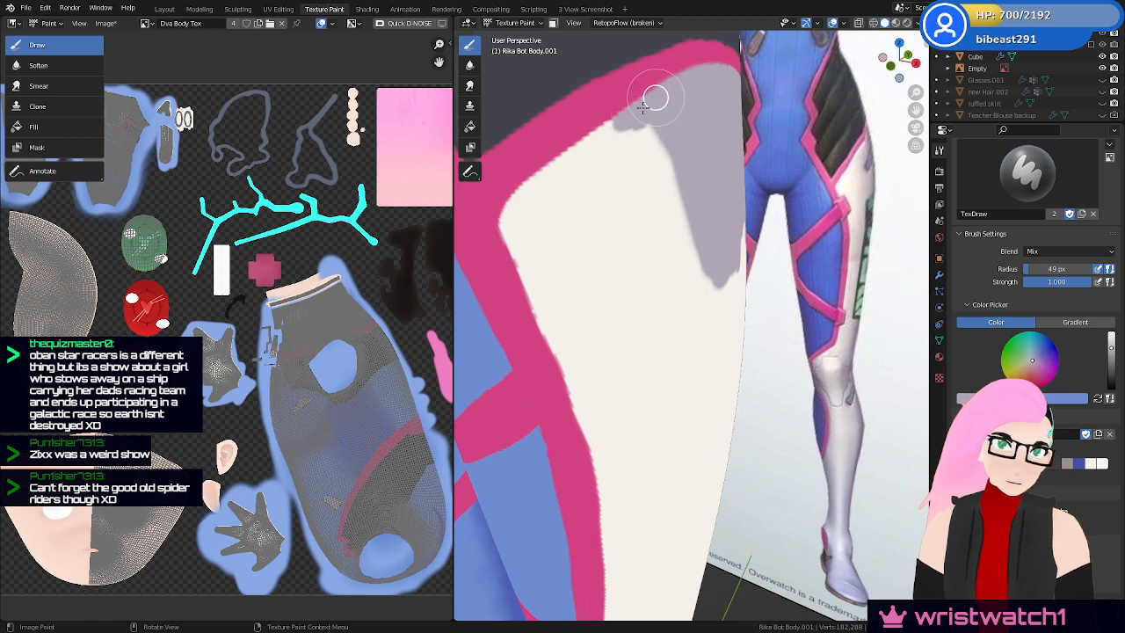
left_click_drag(655, 98, 600, 144)
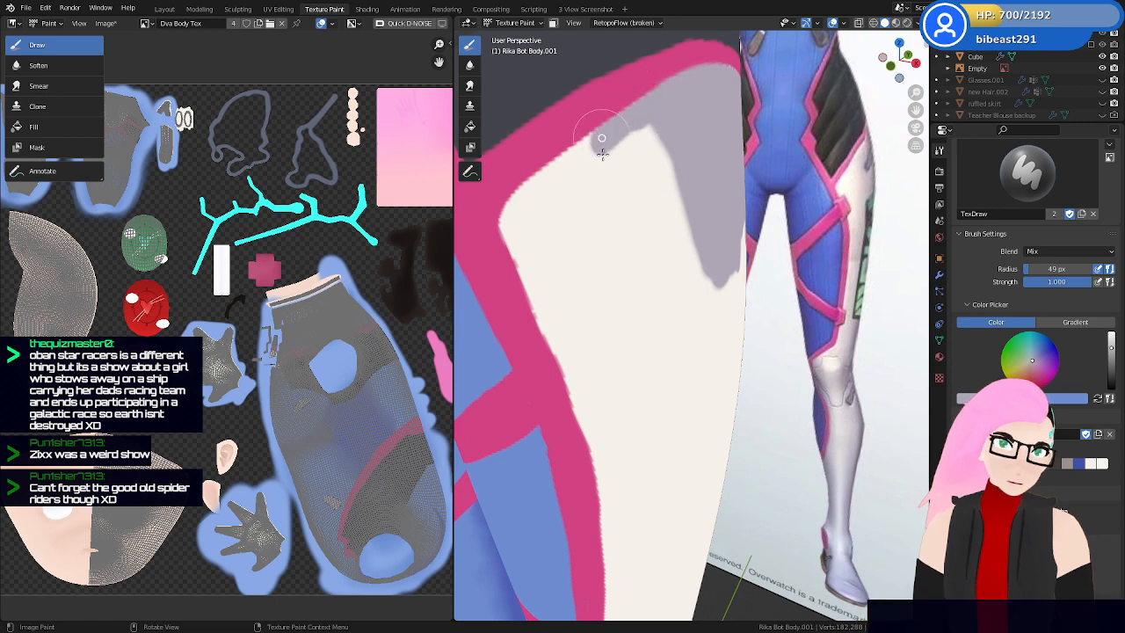
Paint a long purple-grey stripe down the front of the white thigh as the shading's front edge
middle_click_drag(599, 146, 625, 217)
scroll(625, 218, "down", 4)
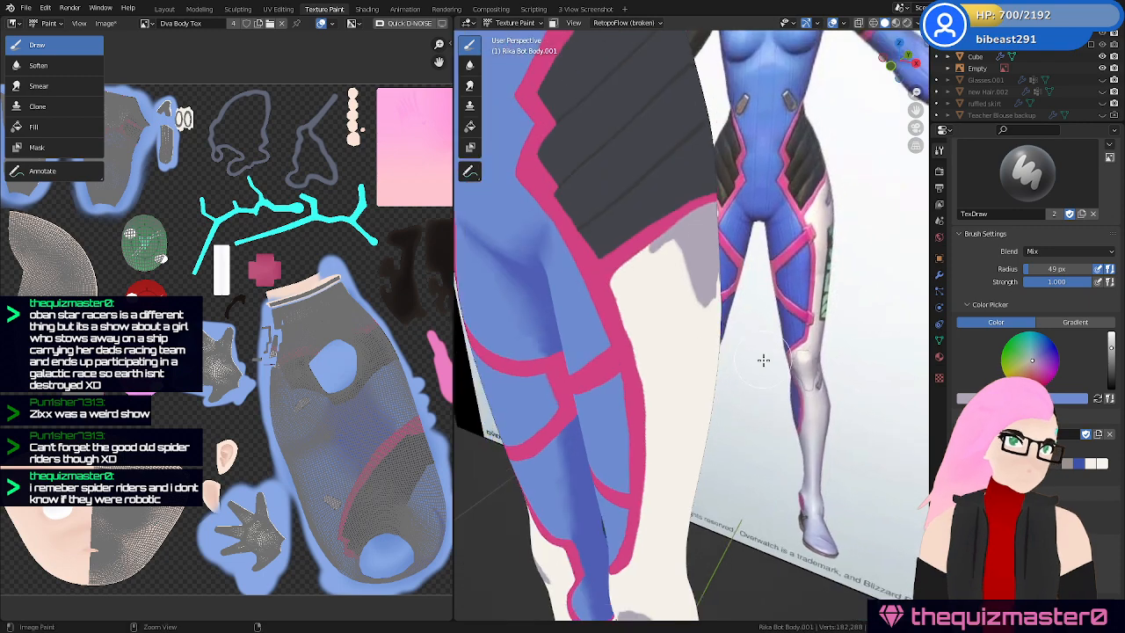
scroll(782, 373, "down", 1)
mouse_move(798, 393)
middle_mouse_down()
mouse_move(817, 385)
mouse_move(806, 379)
middle_mouse_up()
scroll(806, 379, "up", 4)
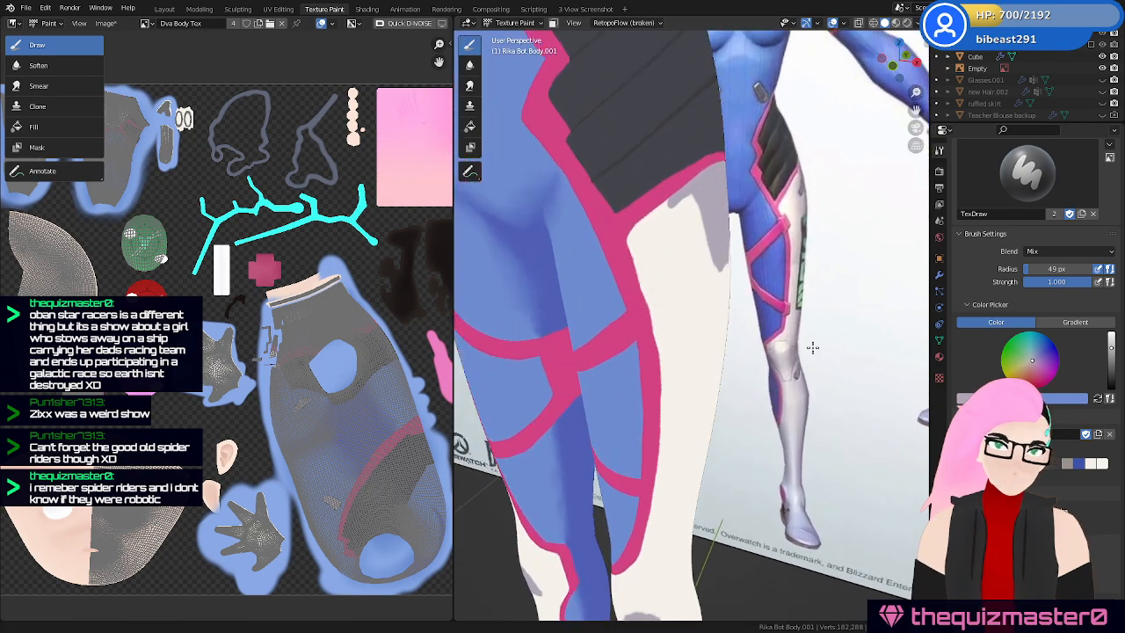
left_click_drag(668, 168, 689, 380)
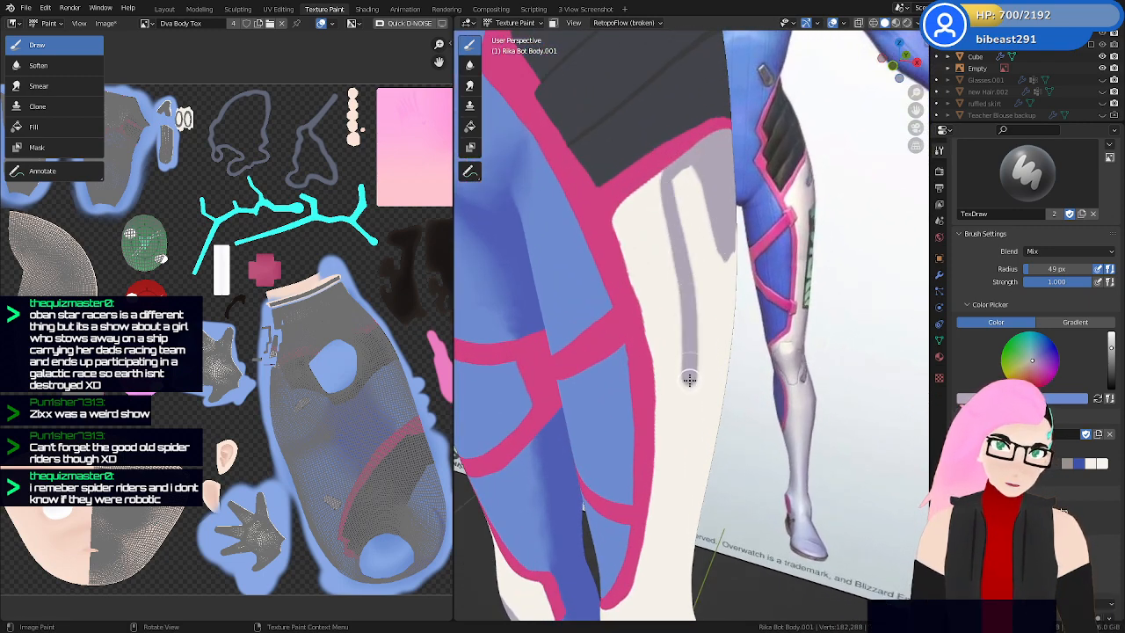
Fill the outer thigh with purple-grey from the front stripe to a tapered rear edge
middle_click_drag(763, 290, 694, 287)
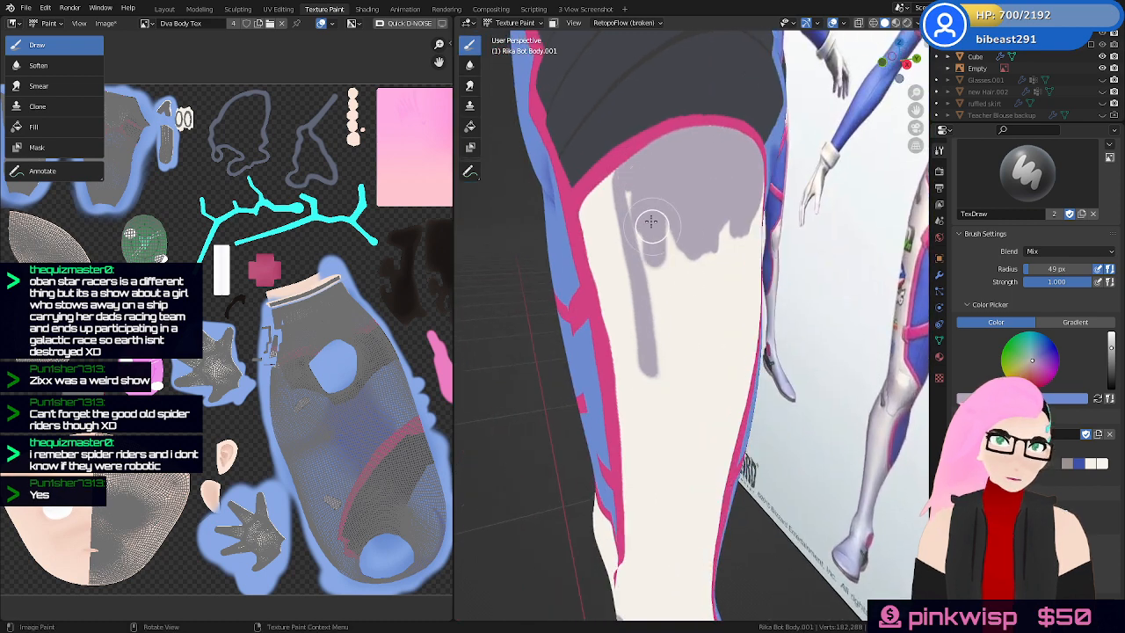
mouse_move(654, 286)
left_mouse_down()
mouse_move(655, 360)
mouse_move(677, 234)
mouse_move(709, 326)
mouse_move(694, 346)
left_mouse_up()
mouse_move(731, 395)
middle_mouse_down()
mouse_move(735, 334)
mouse_move(678, 336)
mouse_move(718, 319)
mouse_move(776, 141)
middle_mouse_up()
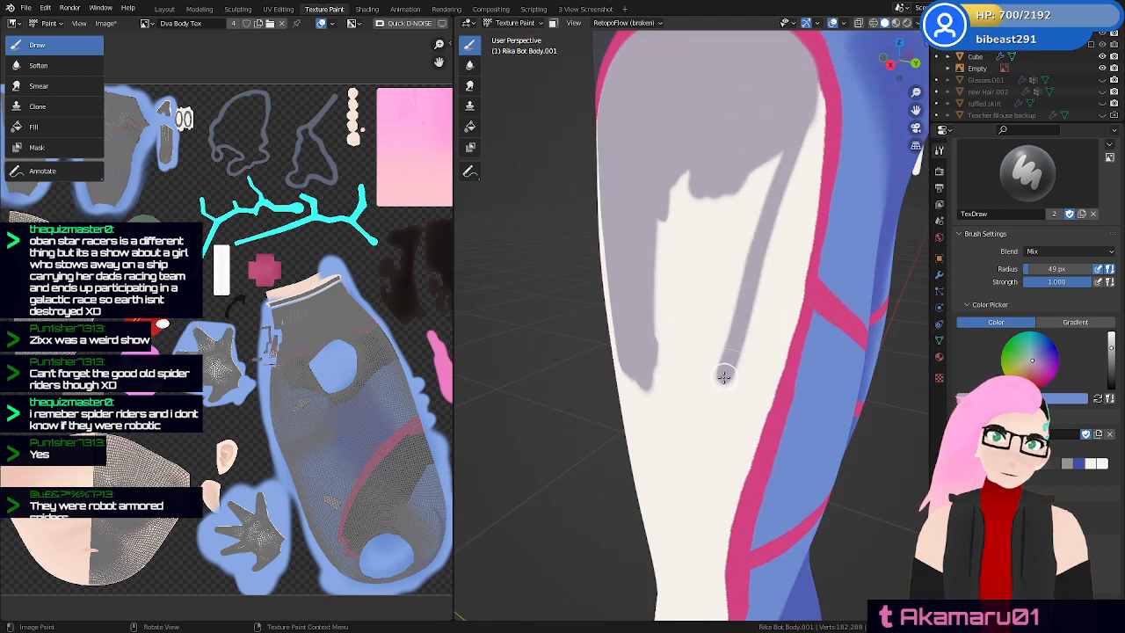
mouse_move(773, 167)
left_mouse_down()
mouse_move(729, 352)
mouse_move(746, 163)
mouse_move(754, 171)
mouse_move(695, 254)
mouse_move(696, 190)
mouse_move(673, 247)
mouse_move(692, 335)
left_mouse_up()
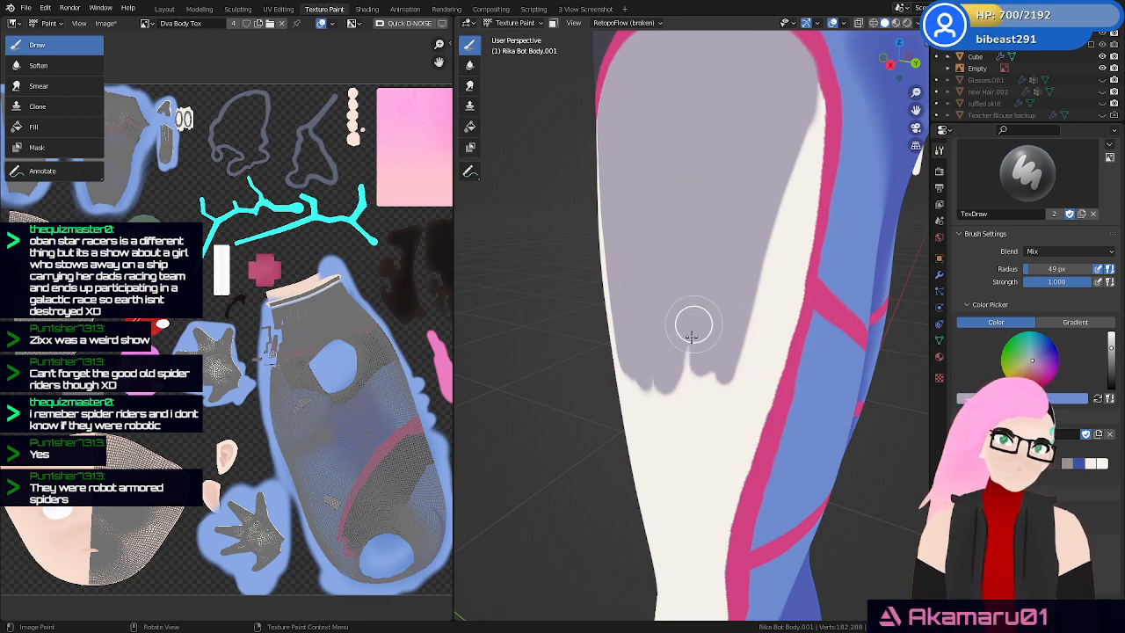
Extend the purple-grey shading down the lower outer thigh, narrowing it toward the knee
scroll(737, 431, "down", 3)
mouse_move(734, 453)
middle_mouse_down()
mouse_move(816, 442)
mouse_move(812, 383)
mouse_move(781, 454)
mouse_move(716, 381)
mouse_move(778, 388)
mouse_move(648, 171)
middle_mouse_up()
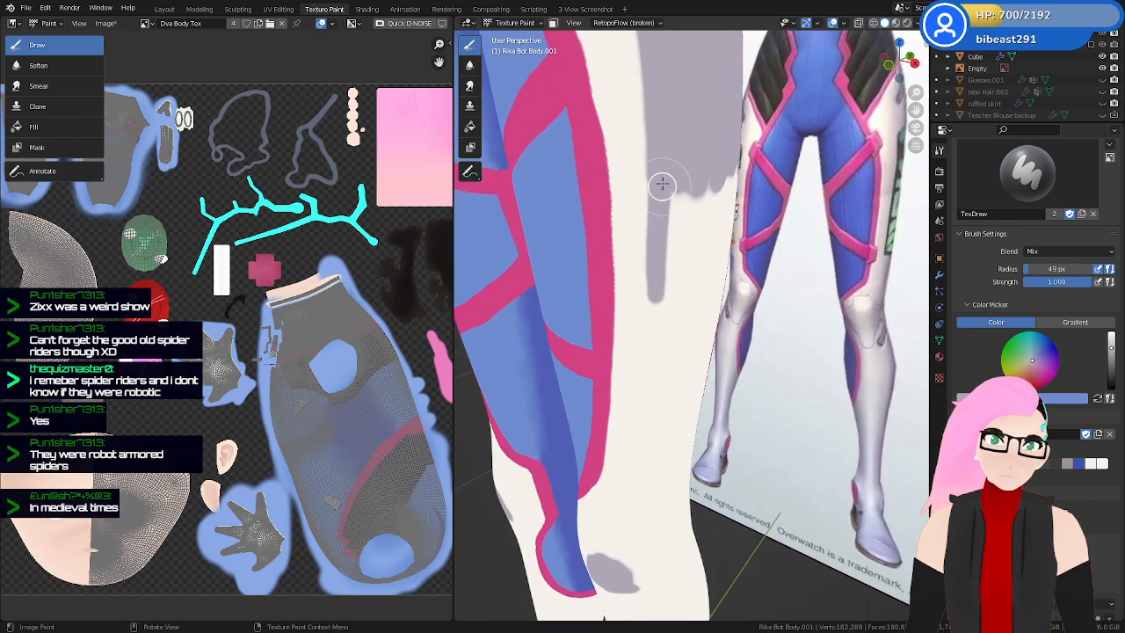
left_click_drag(648, 172, 658, 286)
mouse_move(750, 363)
middle_mouse_down()
mouse_move(741, 371)
mouse_move(778, 350)
mouse_move(727, 367)
middle_mouse_up()
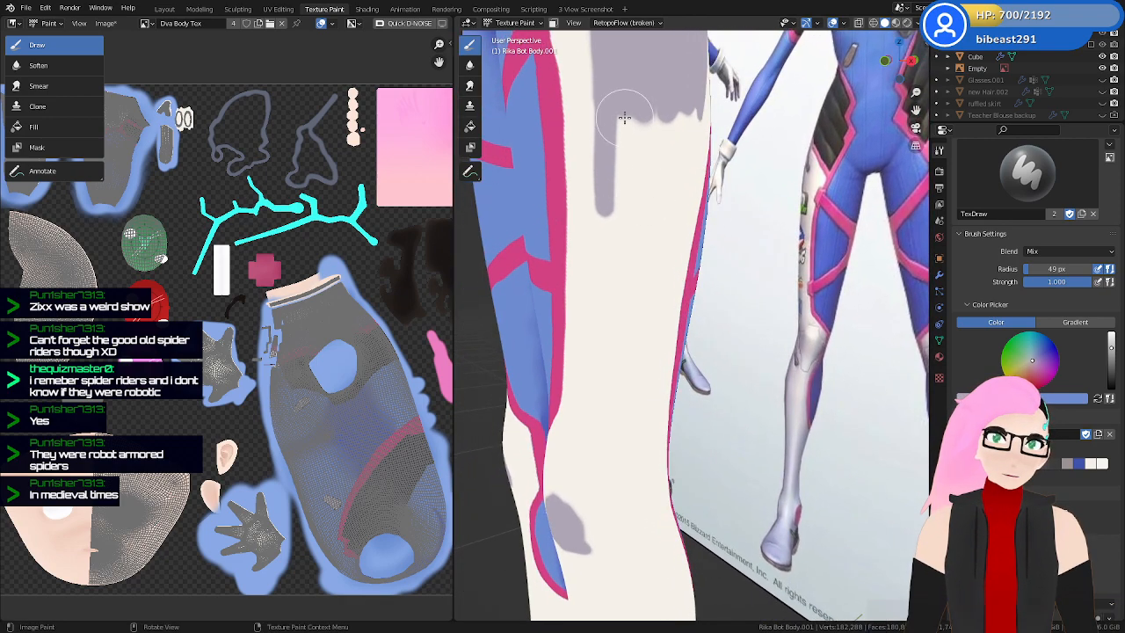
mouse_move(625, 117)
left_mouse_down()
mouse_move(619, 147)
mouse_move(642, 123)
mouse_move(645, 194)
left_mouse_up()
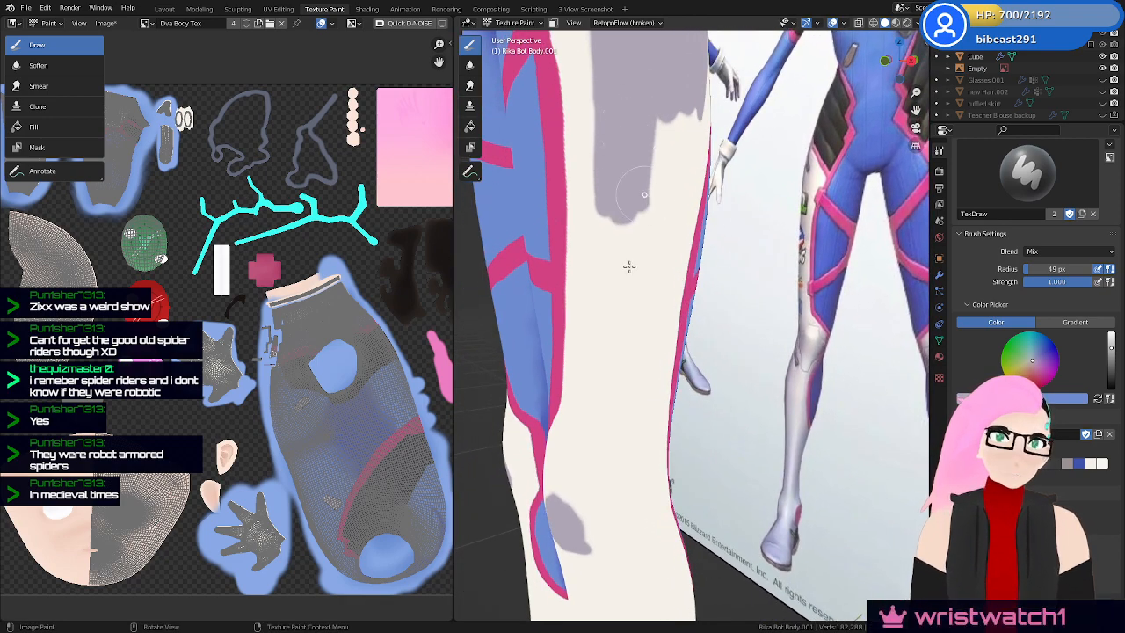
middle_click_drag(629, 267, 480, 271)
mouse_move(700, 202)
middle_mouse_down("shift")
mouse_move(671, 296)
mouse_move(729, 288)
middle_mouse_up("shift")
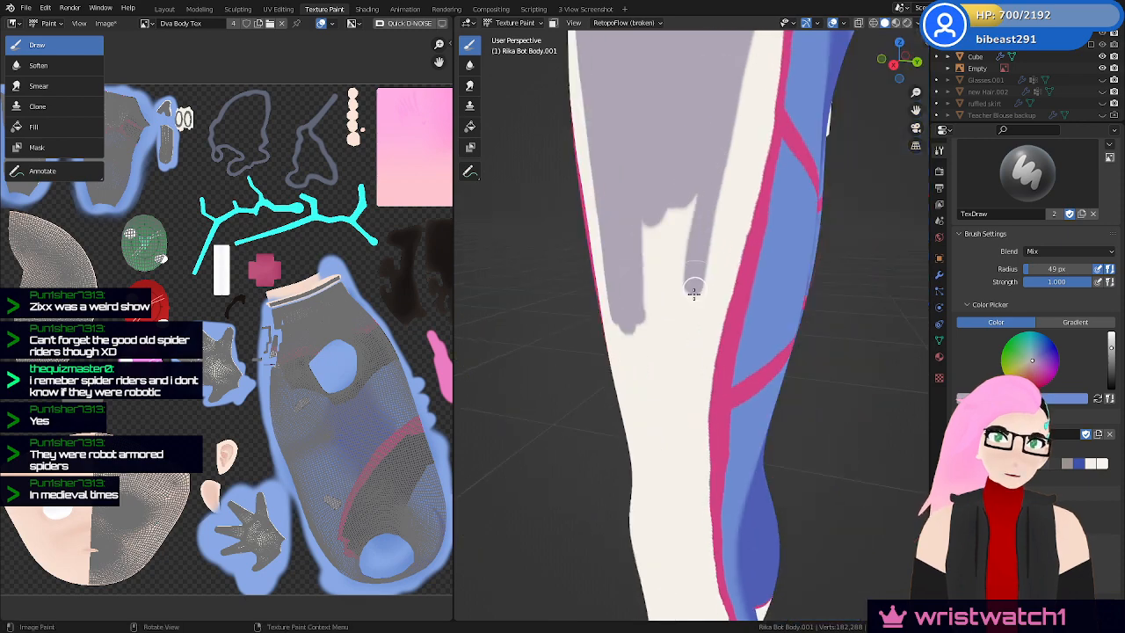
mouse_move(693, 290)
left_mouse_down()
mouse_move(706, 184)
mouse_move(655, 206)
mouse_move(647, 335)
left_mouse_up()
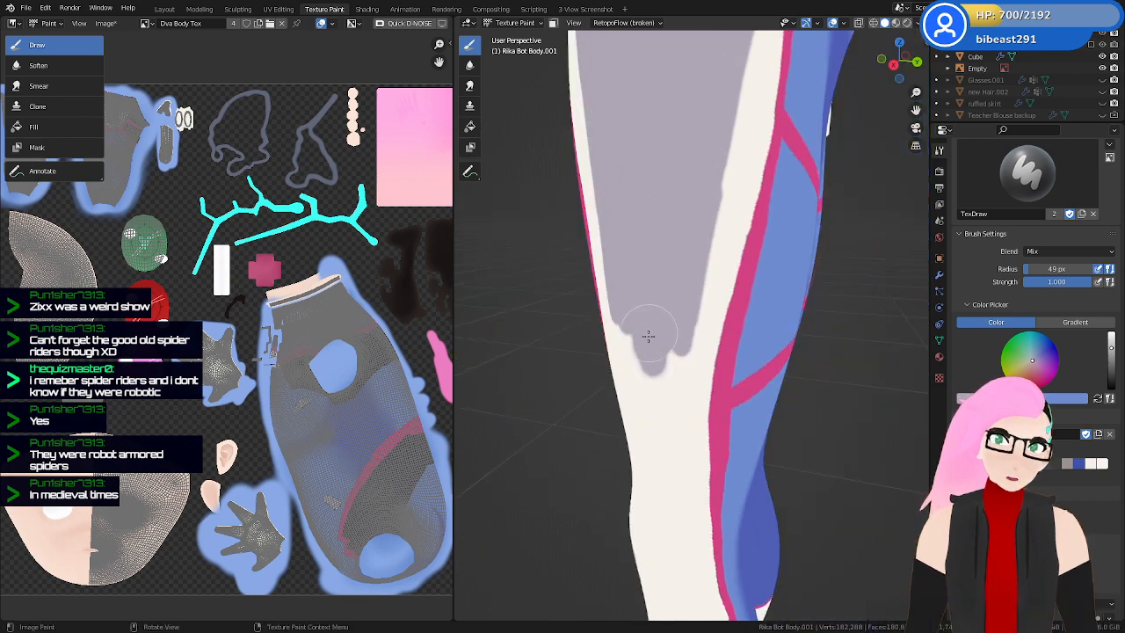
Paint a purple-grey stripe from the thigh shading down to the knee patch and onto the outer calf
mouse_move(699, 405)
middle_mouse_down()
mouse_move(773, 409)
mouse_move(773, 432)
mouse_move(772, 287)
mouse_move(689, 169)
middle_mouse_up()
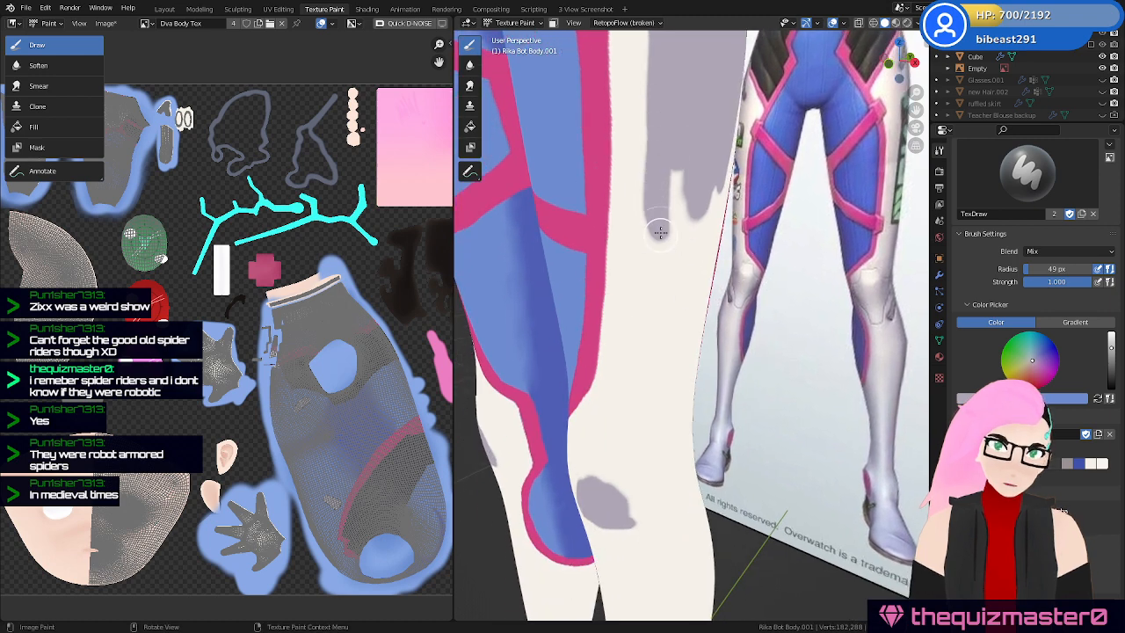
left_click_drag(661, 231, 666, 336)
mouse_move(657, 287)
left_mouse_down()
mouse_move(655, 444)
mouse_move(635, 501)
left_mouse_up()
middle_click_drag(769, 495, 677, 334)
left_click_drag(673, 319, 708, 417)
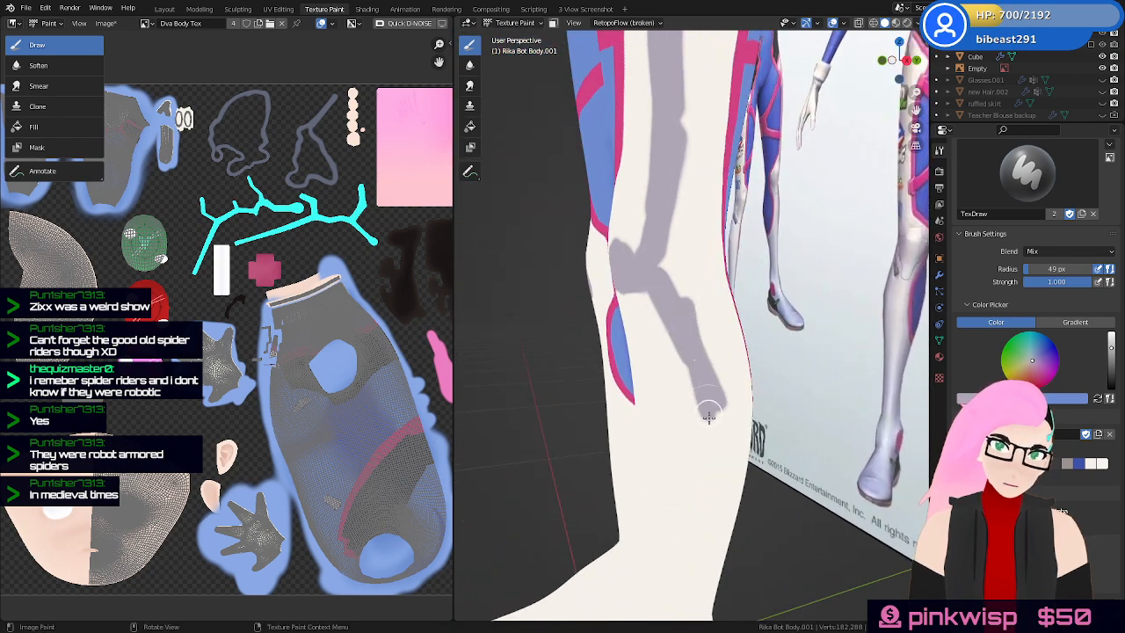
Paint a purple-grey band along the outside of the pink edging around the inner calf's blue panel
middle_click_drag(721, 320, 774, 408)
middle_click_drag(671, 368, 704, 369)
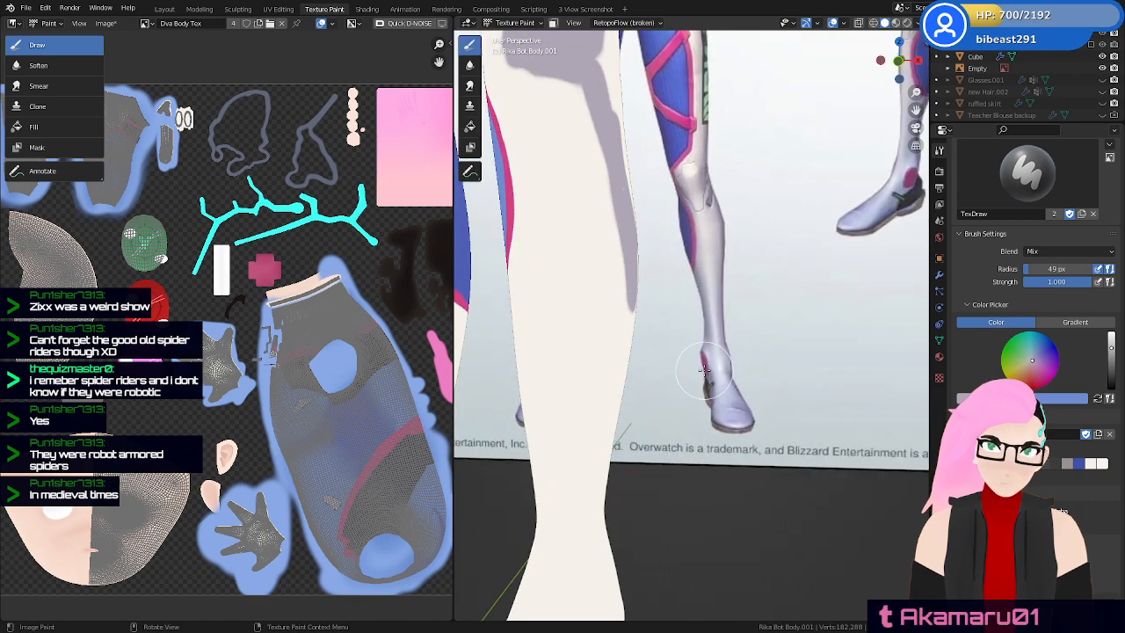
middle_click_drag(629, 378, 680, 330)
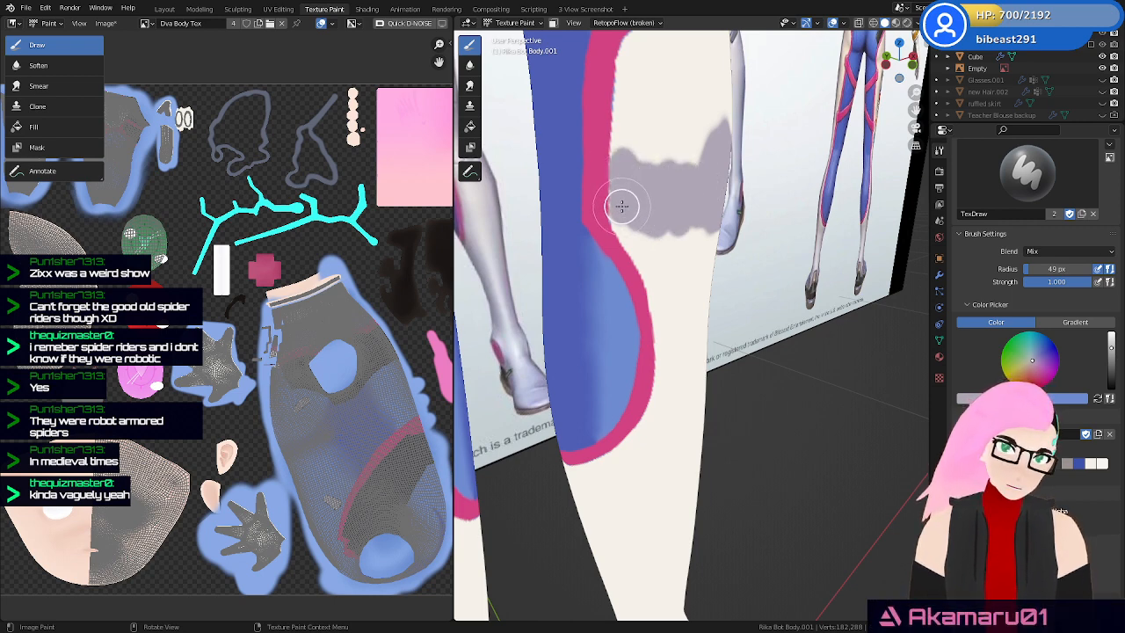
left_click_drag(641, 250, 684, 341)
middle_click_drag(700, 344, 668, 237)
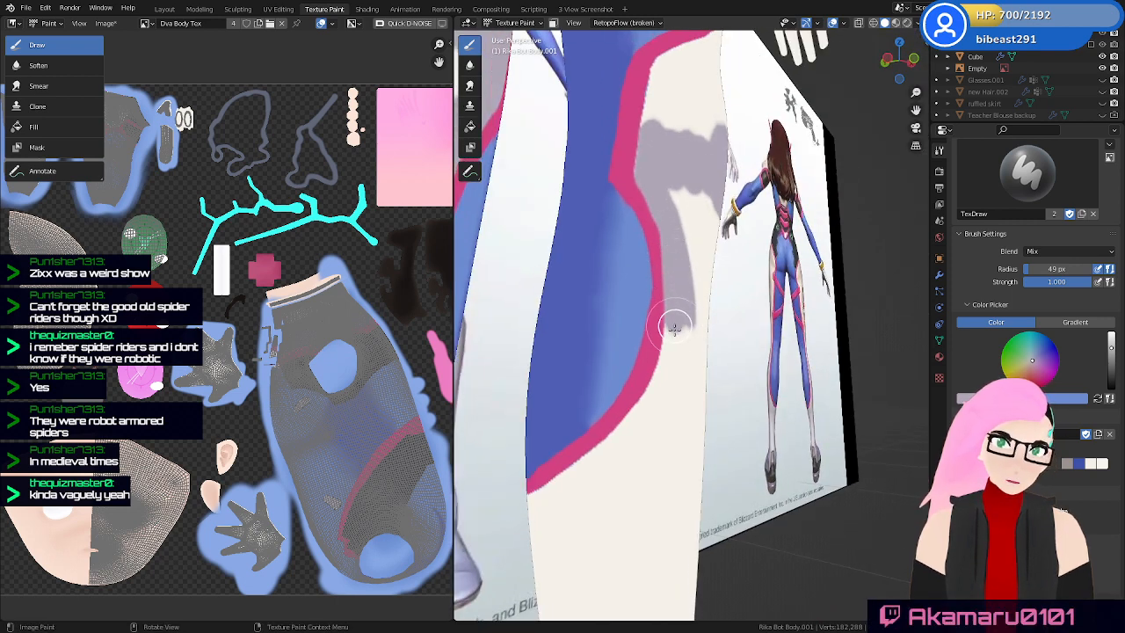
mouse_move(651, 398)
left_mouse_down()
mouse_move(620, 437)
mouse_move(653, 389)
mouse_move(573, 478)
left_mouse_up()
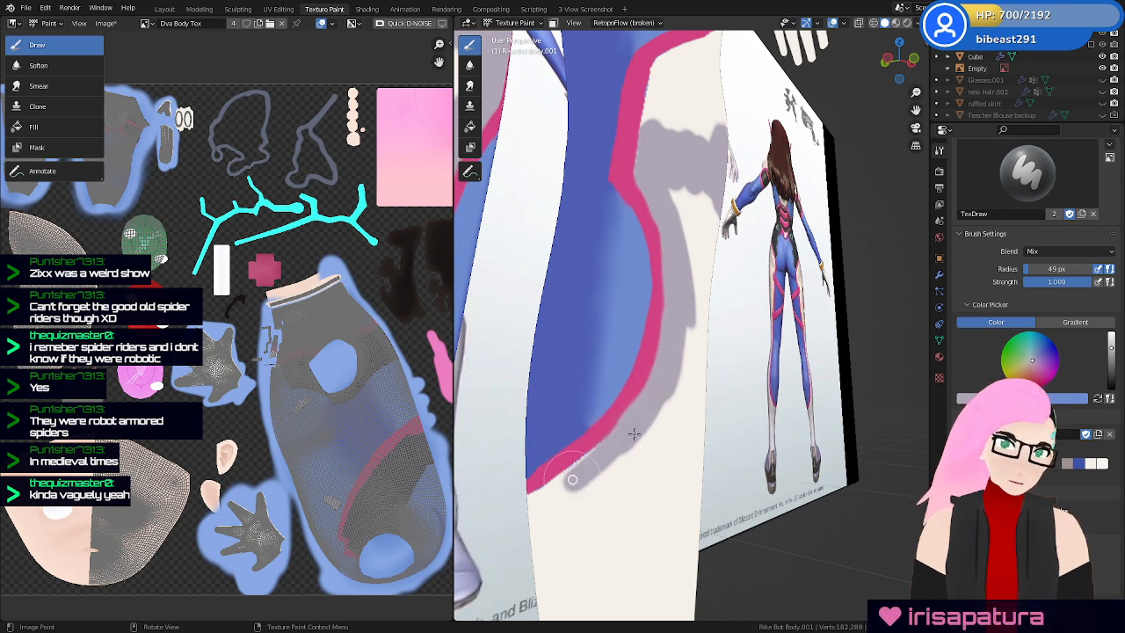
mouse_move(634, 433)
middle_mouse_down()
mouse_move(698, 324)
mouse_move(688, 327)
middle_mouse_up()
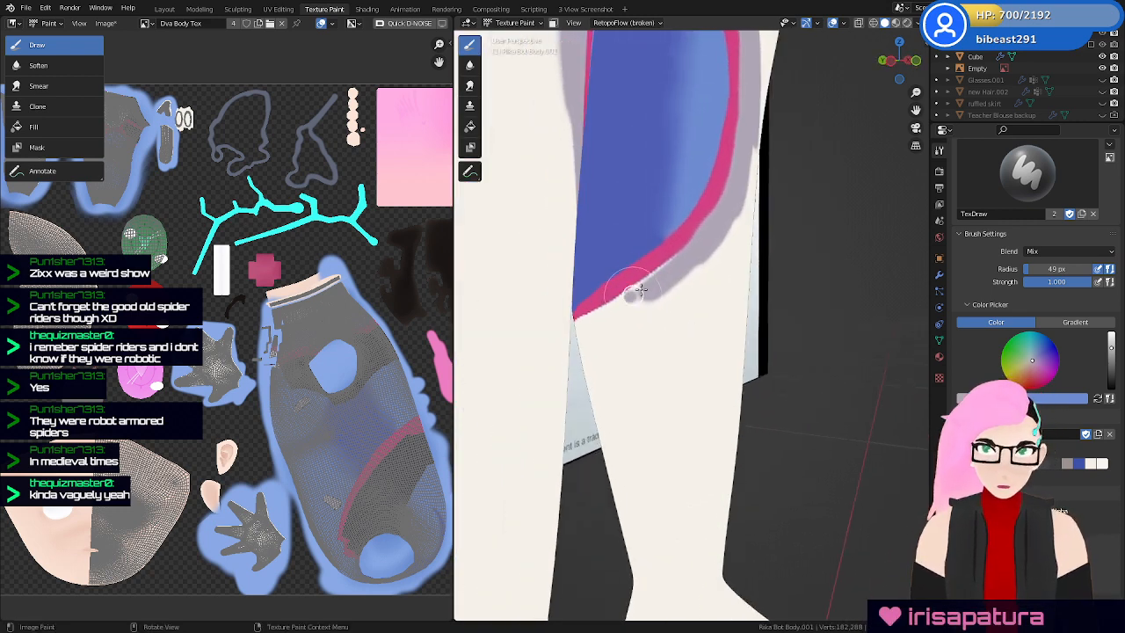
Continue the purple-grey band under the blue panel at the back of the calf and up its outer side
mouse_move(603, 365)
middle_mouse_down()
mouse_move(744, 369)
mouse_move(756, 337)
middle_mouse_up()
mouse_move(750, 316)
left_mouse_down()
mouse_move(764, 300)
mouse_move(655, 339)
left_mouse_up()
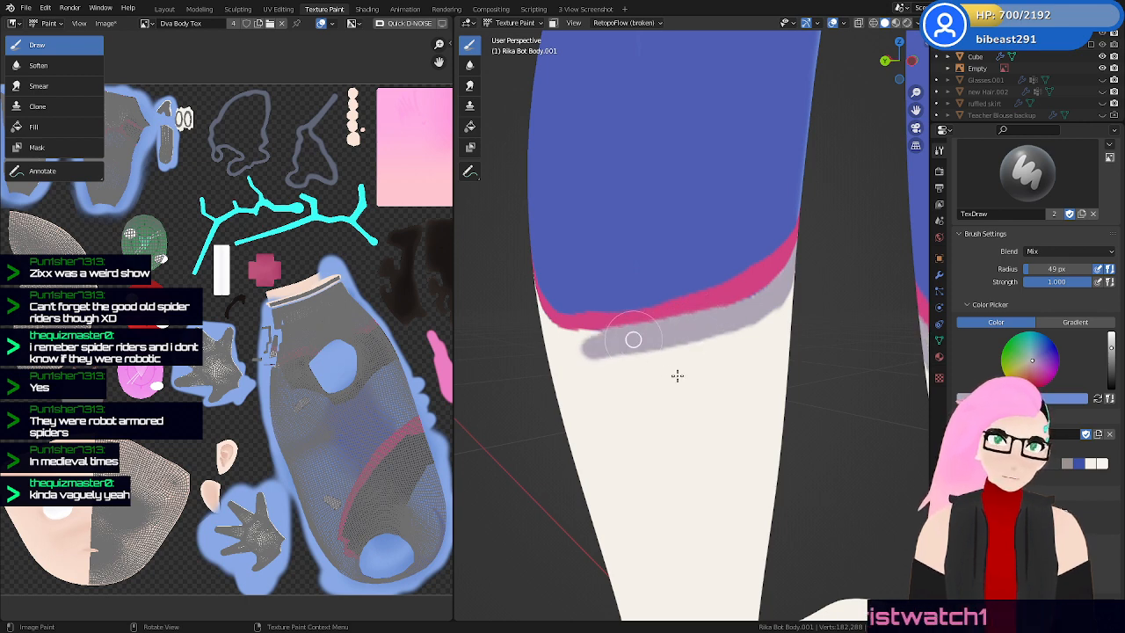
middle_click_drag(677, 376, 759, 374)
left_click_drag(761, 365, 675, 373)
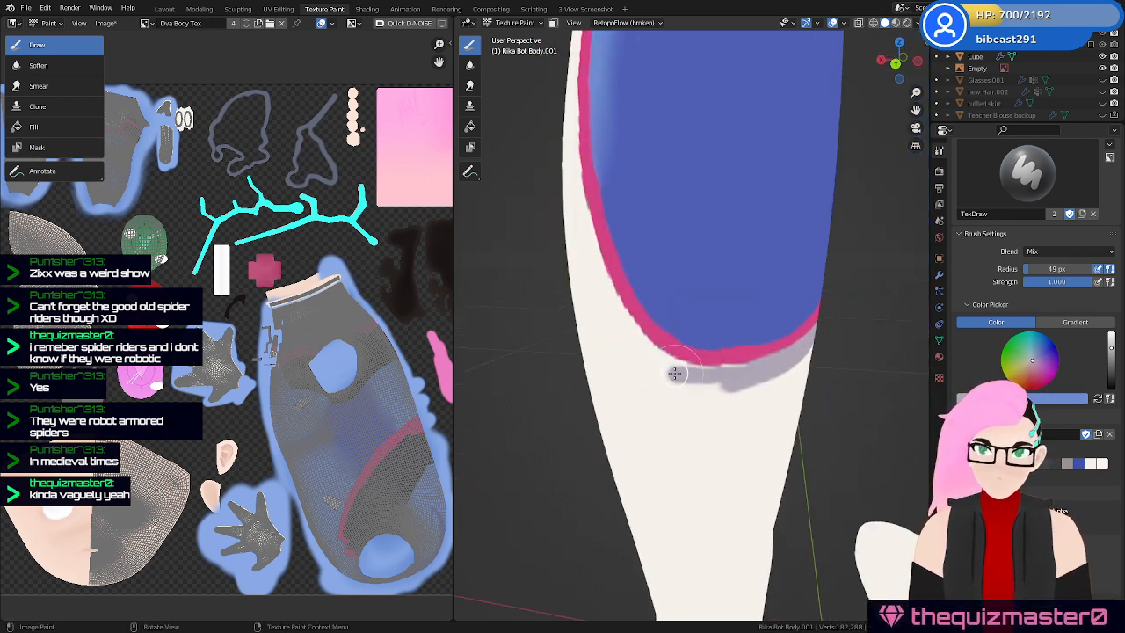
mouse_move(599, 263)
middle_mouse_down()
mouse_move(638, 258)
mouse_move(678, 226)
middle_mouse_up()
mouse_move(677, 226)
left_mouse_down()
mouse_move(673, 188)
mouse_move(721, 308)
mouse_move(770, 349)
mouse_move(754, 361)
left_mouse_up()
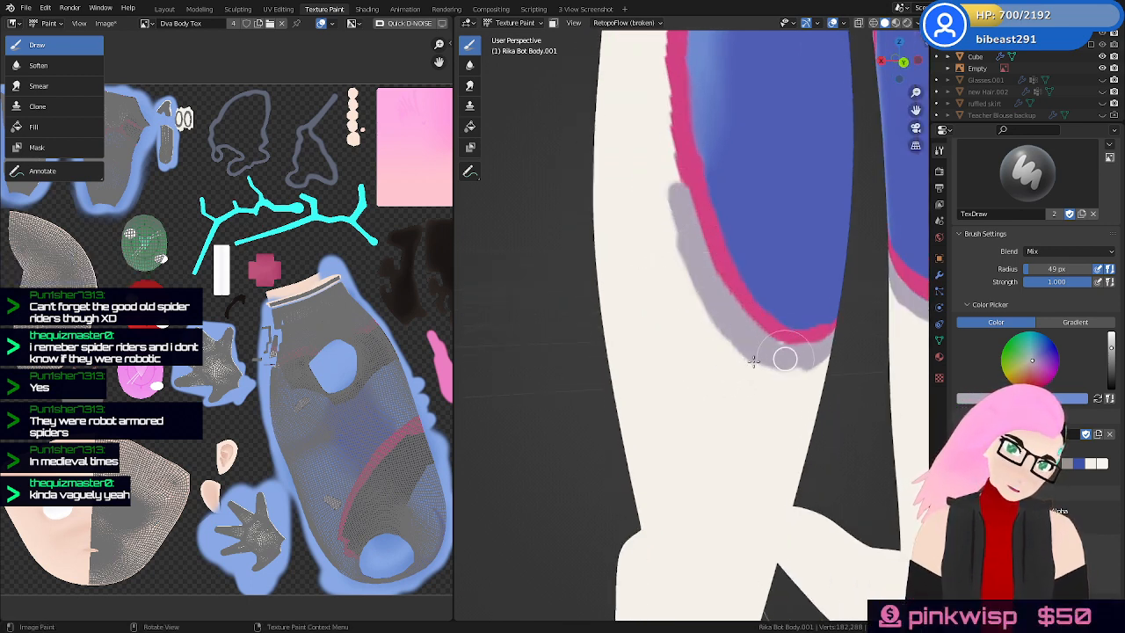
Paint purple-grey shading down the inner lower leg from the blue calf panel's pink edge to the ankle
mouse_move(727, 309)
middle_mouse_down()
mouse_move(736, 342)
mouse_move(703, 389)
mouse_move(791, 347)
mouse_move(749, 359)
mouse_move(741, 392)
mouse_move(751, 389)
mouse_move(738, 392)
middle_mouse_up()
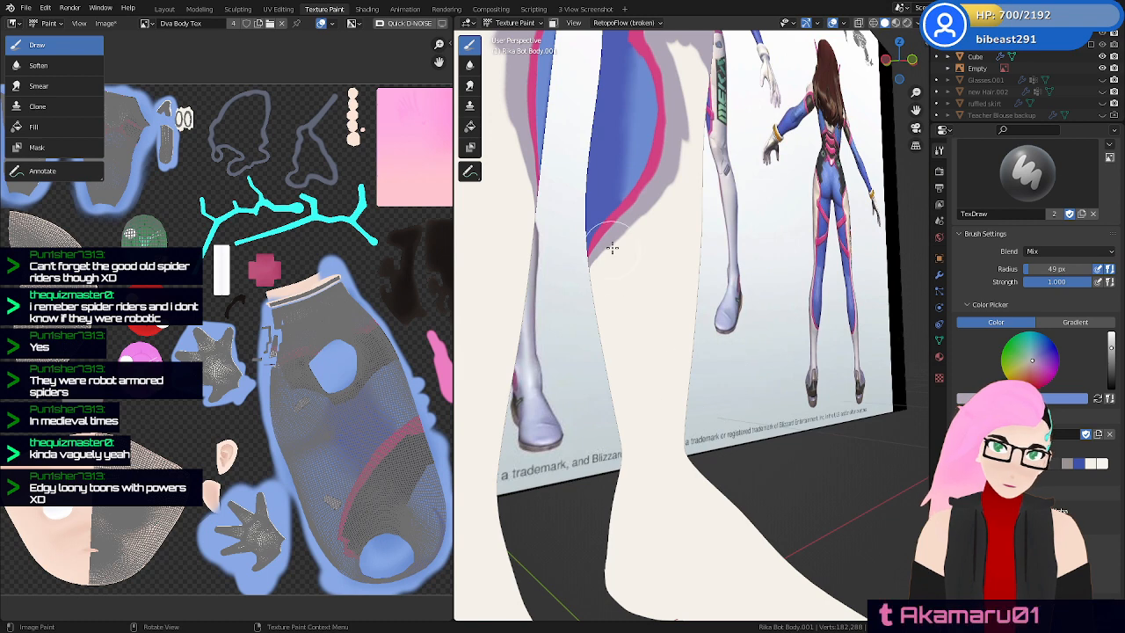
mouse_move(659, 197)
left_mouse_down()
mouse_move(633, 422)
mouse_move(646, 482)
left_mouse_up()
middle_click_drag(646, 482, 779, 344)
mouse_move(677, 250)
left_mouse_down()
mouse_move(743, 453)
mouse_move(744, 414)
left_mouse_up()
middle_click_drag(744, 415, 648, 382)
left_click_drag(648, 381, 656, 315)
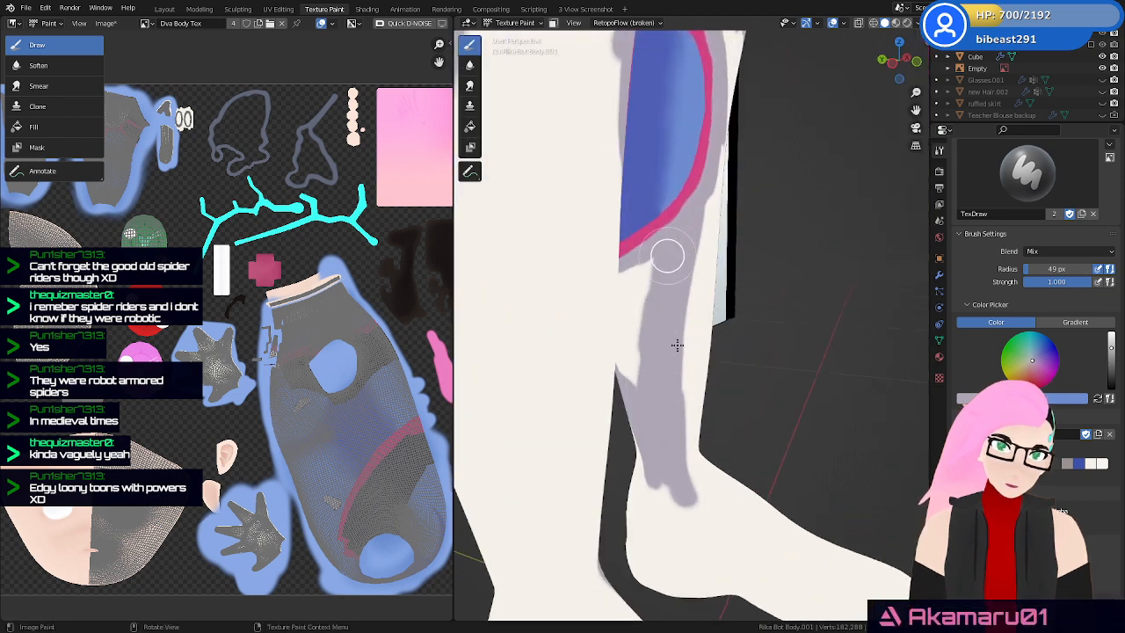
Fill the white area at the back of the calf below the blue panel with purple-grey, tapering toward the ankle
mouse_move(677, 344)
middle_mouse_down()
mouse_move(747, 381)
mouse_move(774, 380)
mouse_move(744, 354)
mouse_move(769, 351)
middle_mouse_up()
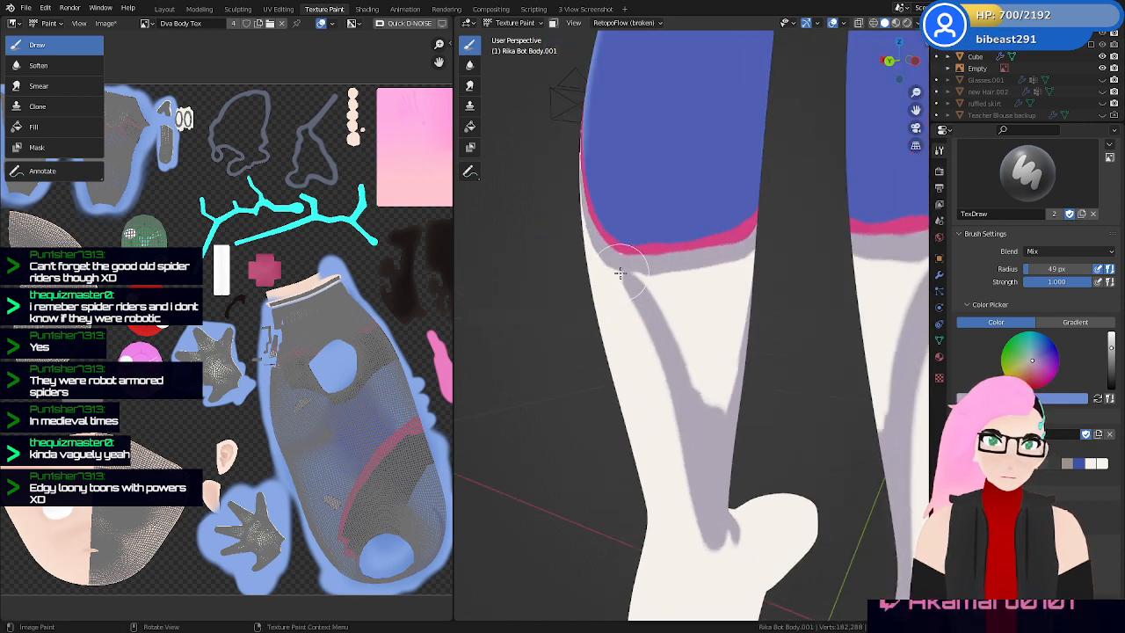
mouse_move(620, 272)
left_mouse_down()
mouse_move(629, 264)
mouse_move(665, 292)
left_mouse_up()
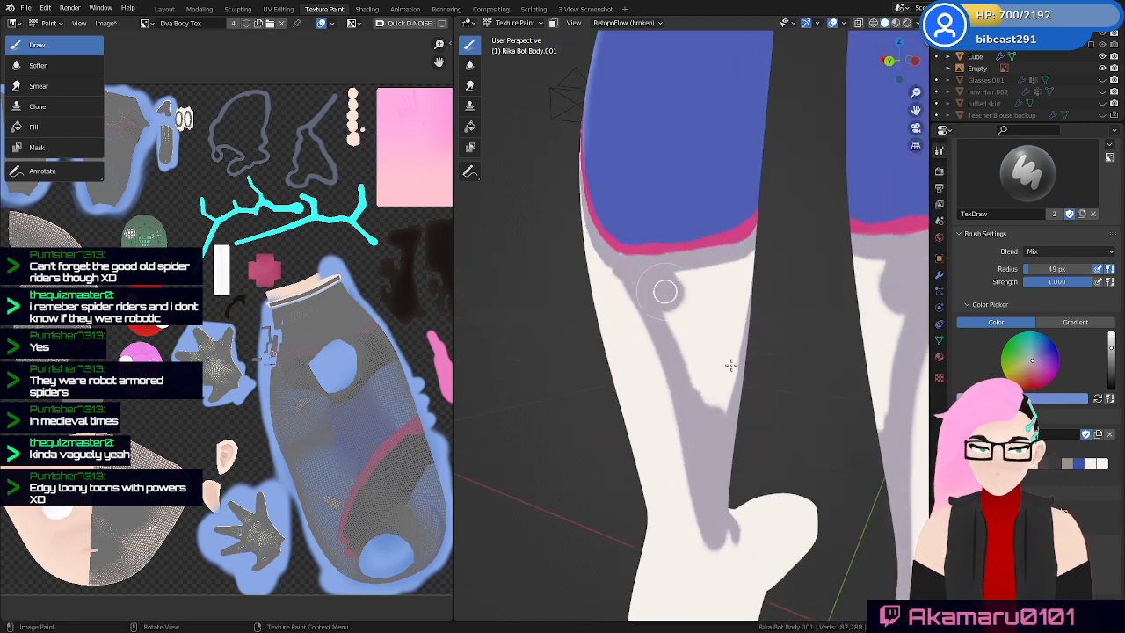
middle_click_drag(731, 365, 725, 352)
mouse_move(618, 266)
left_mouse_down()
mouse_move(628, 297)
mouse_move(684, 326)
mouse_move(713, 261)
mouse_move(713, 225)
mouse_move(633, 231)
mouse_move(640, 264)
mouse_move(699, 235)
left_mouse_up()
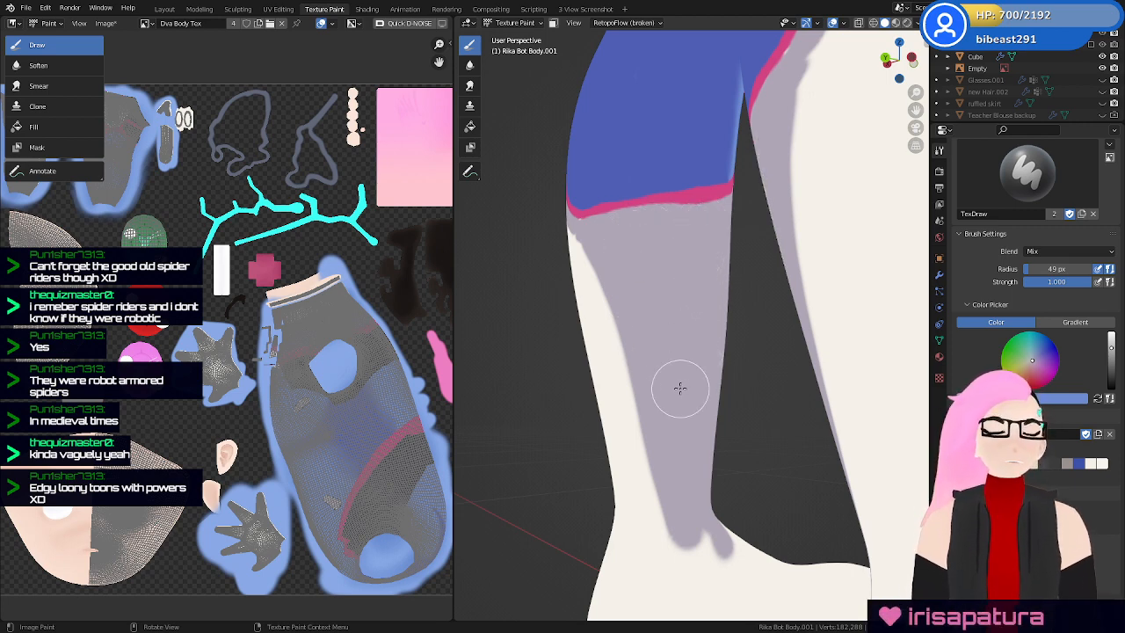
middle_click_drag(680, 388, 694, 246)
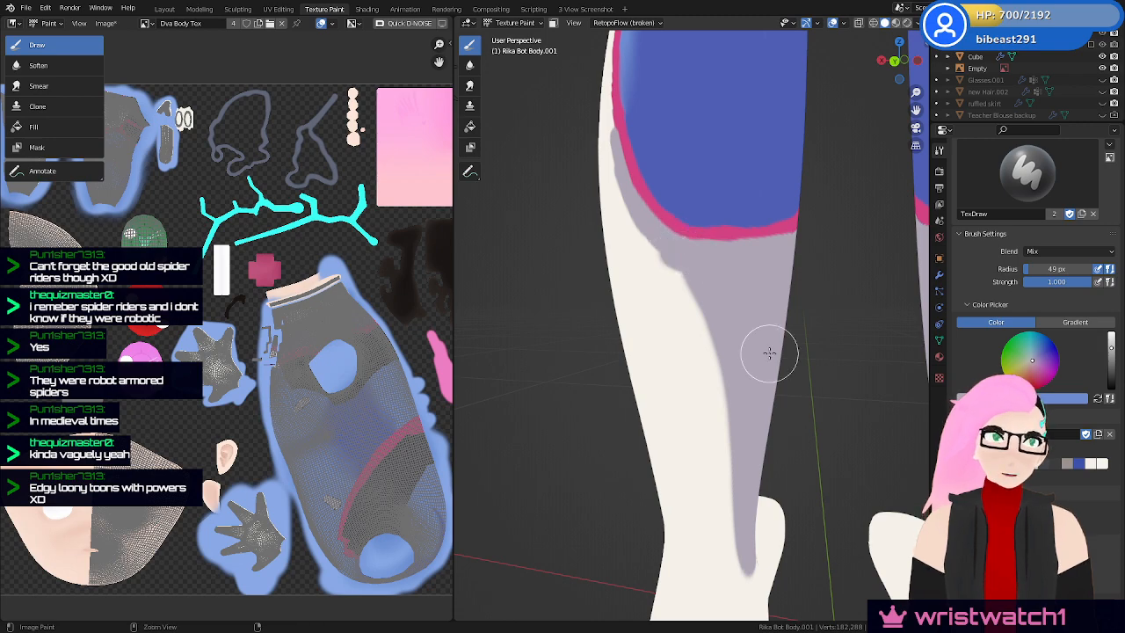
Paint purple-grey shading patches across the toes and along the inner and outer sides of the feet
mouse_move(769, 352)
middle_mouse_down()
mouse_move(706, 392)
mouse_move(778, 413)
mouse_move(723, 430)
mouse_move(763, 429)
middle_mouse_up()
mouse_move(645, 454)
left_mouse_down()
mouse_move(708, 424)
mouse_move(644, 470)
left_mouse_up()
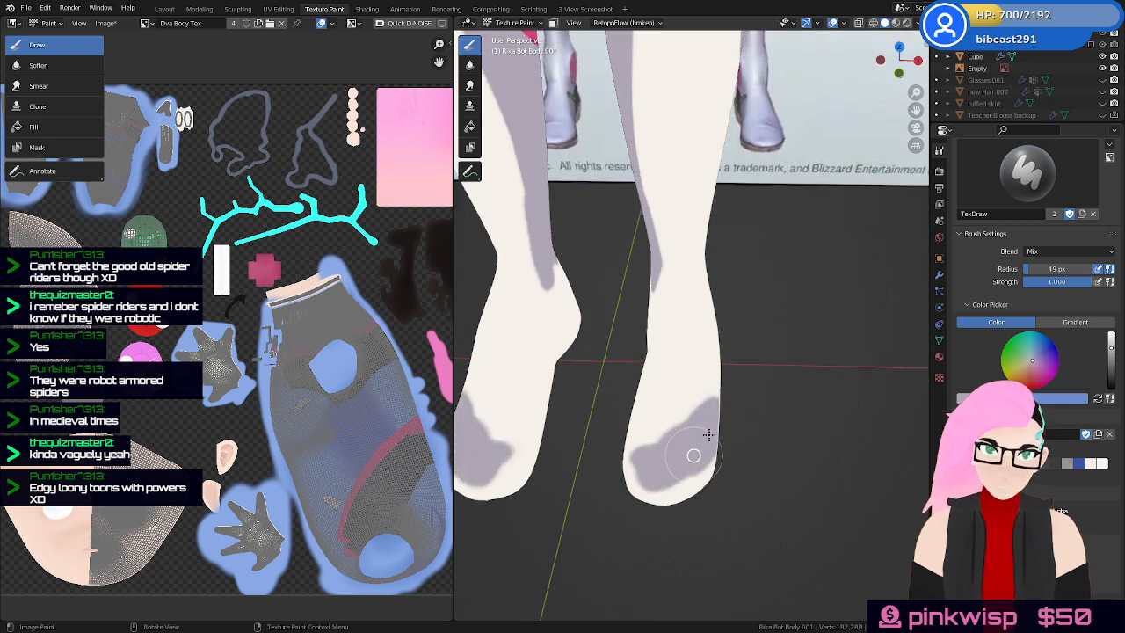
middle_click_drag(749, 408, 780, 355)
mouse_move(634, 307)
left_mouse_down()
mouse_move(674, 371)
mouse_move(632, 343)
left_mouse_up()
left_click_drag(667, 375, 721, 406)
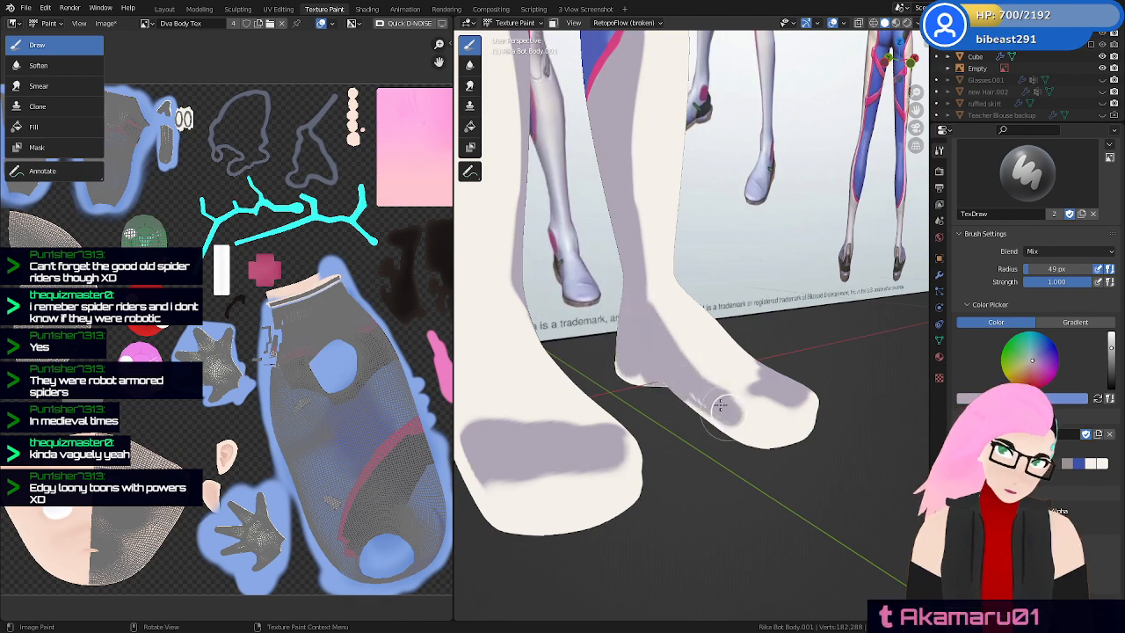
middle_click_drag(775, 395, 593, 378)
left_click_drag(593, 378, 727, 354)
Extend the purple-grey stripe down the outer lower leg from the knee to the foot shading at the ankle
middle_click_drag(782, 325, 695, 375)
middle_click_drag(709, 320, 676, 243, "shift")
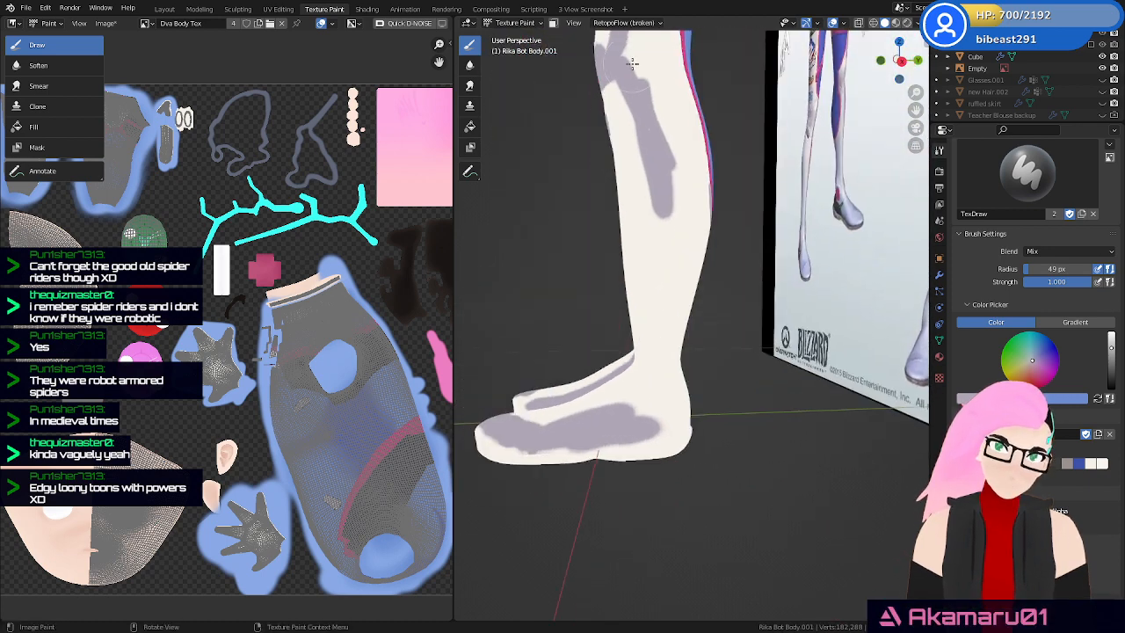
mouse_move(631, 62)
left_mouse_down()
mouse_move(670, 224)
mouse_move(670, 189)
mouse_move(665, 347)
mouse_move(649, 413)
mouse_move(669, 400)
left_mouse_up()
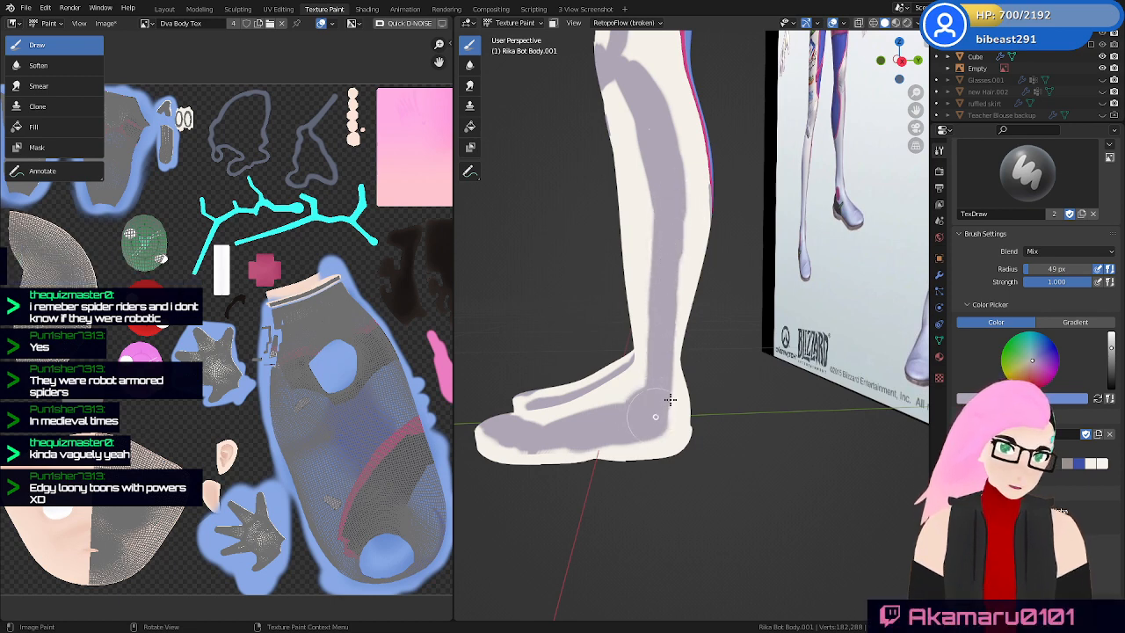
Fill the back of the lower leg with purple-grey, joining the side shading below the blue panel down to the heel
middle_click_drag(673, 358, 734, 280)
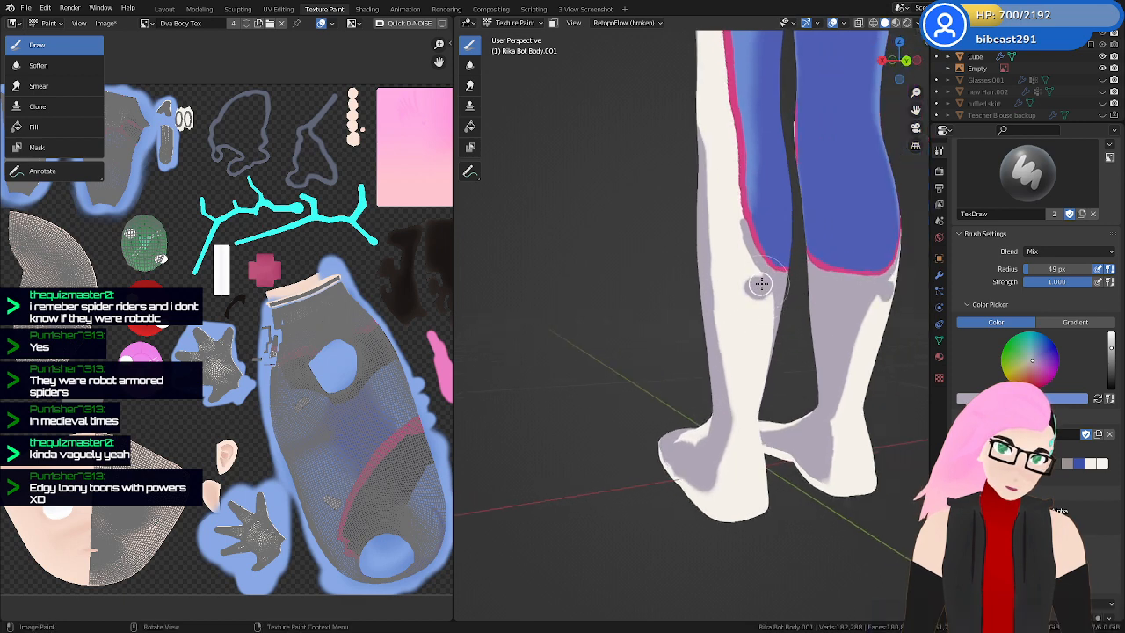
mouse_move(733, 277)
left_mouse_down()
mouse_move(722, 344)
mouse_move(729, 307)
mouse_move(747, 351)
mouse_move(734, 420)
mouse_move(755, 402)
left_mouse_up()
middle_click_drag(773, 388, 712, 372)
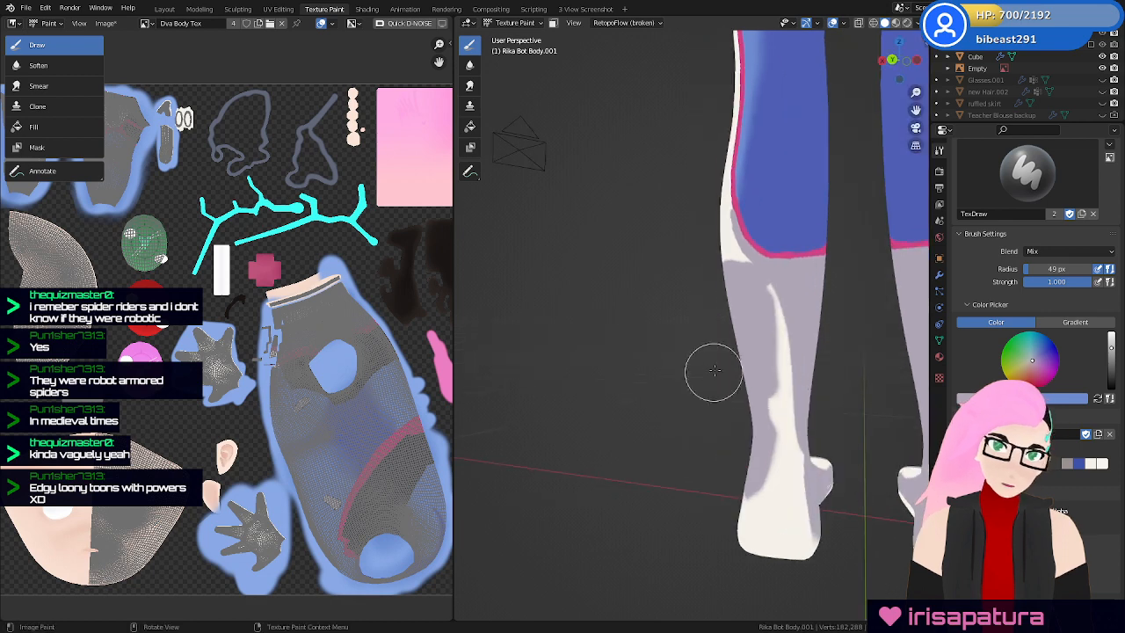
left_click_drag(781, 497, 753, 401)
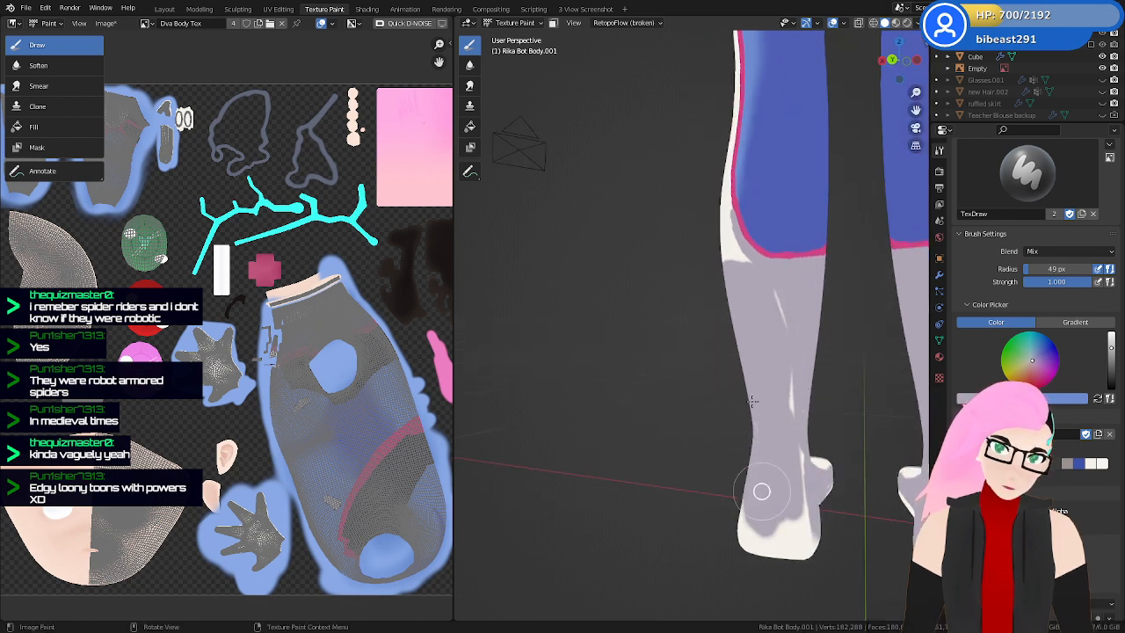
middle_click_drag(820, 347, 864, 340)
Widen the purple-grey stripe along the outer leg from the thigh past the knee to the calf, evening its edge
middle_click_drag(737, 207, 725, 362, "shift")
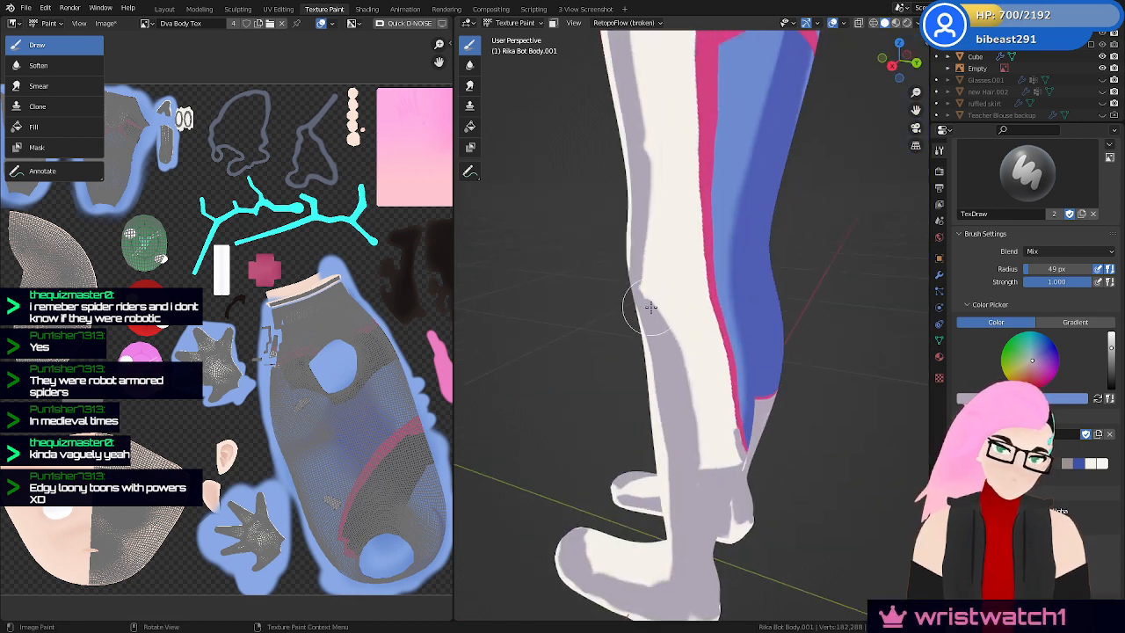
left_click_drag(647, 204, 700, 474)
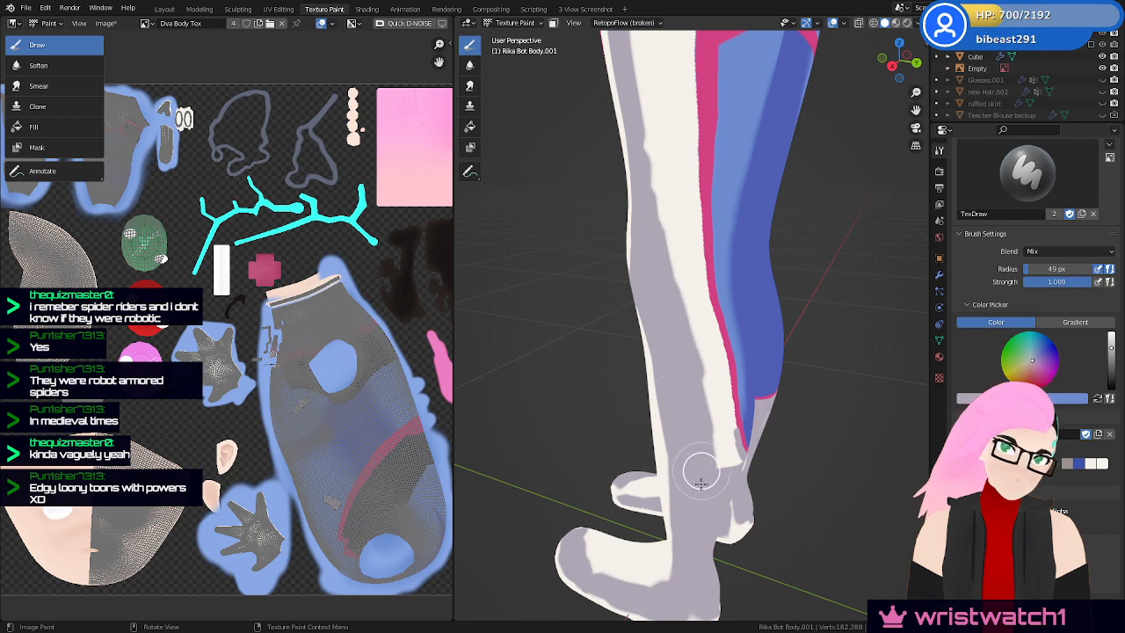
middle_click_drag(730, 299, 743, 384, "shift")
middle_click_drag(743, 385, 743, 306)
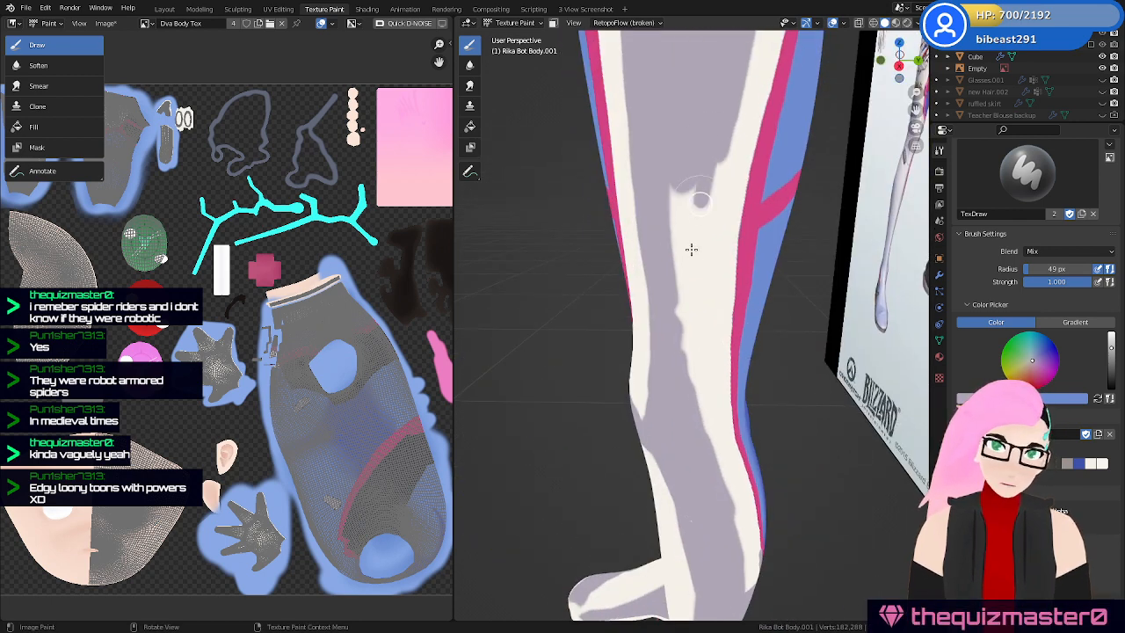
mouse_move(692, 250)
left_mouse_down()
mouse_move(708, 196)
mouse_move(676, 235)
left_mouse_up()
left_click_drag(686, 381, 717, 477)
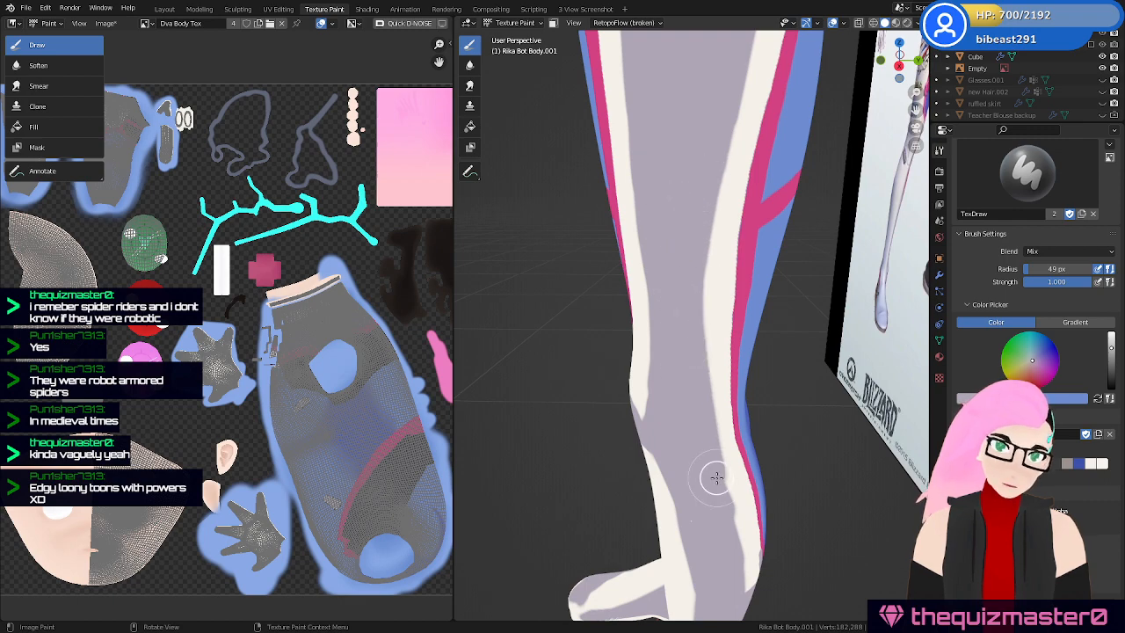
Switch to the Smear brush, then save the Blender file and the Dva Body Tex image
middle_click_drag(623, 307, 551, 239)
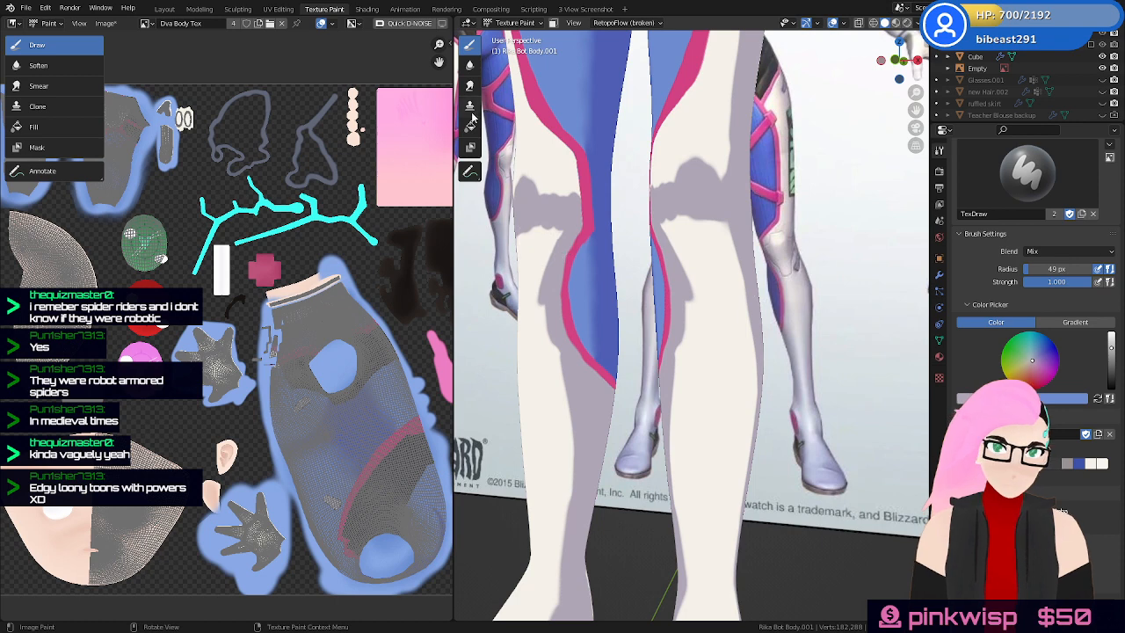
left_click(469, 84)
key("ctrl+s")
left_click(106, 23)
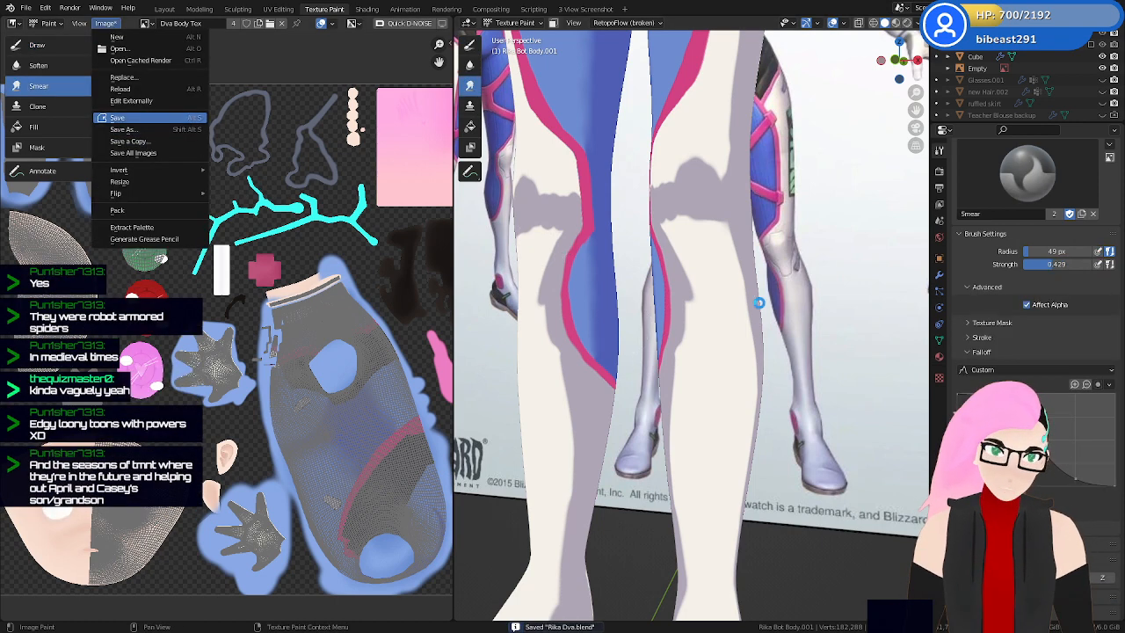
Smear the lower edge of the knee shading downward into the white shin, blending it toward the inner calf
middle_click_drag(776, 379, 723, 333)
scroll(771, 353, "up", 1)
mouse_move(652, 233)
left_mouse_down()
mouse_move(683, 207)
mouse_move(703, 250)
mouse_move(764, 249)
mouse_move(753, 291)
mouse_move(673, 221)
mouse_move(736, 272)
mouse_move(746, 222)
left_mouse_up()
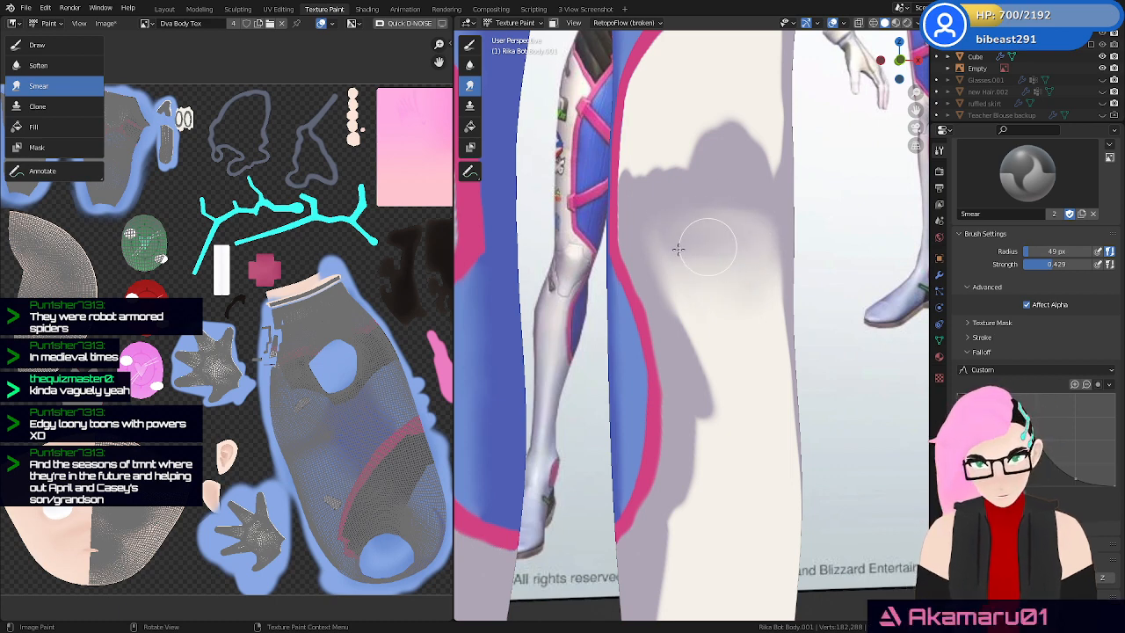
left_click_drag(708, 263, 695, 276)
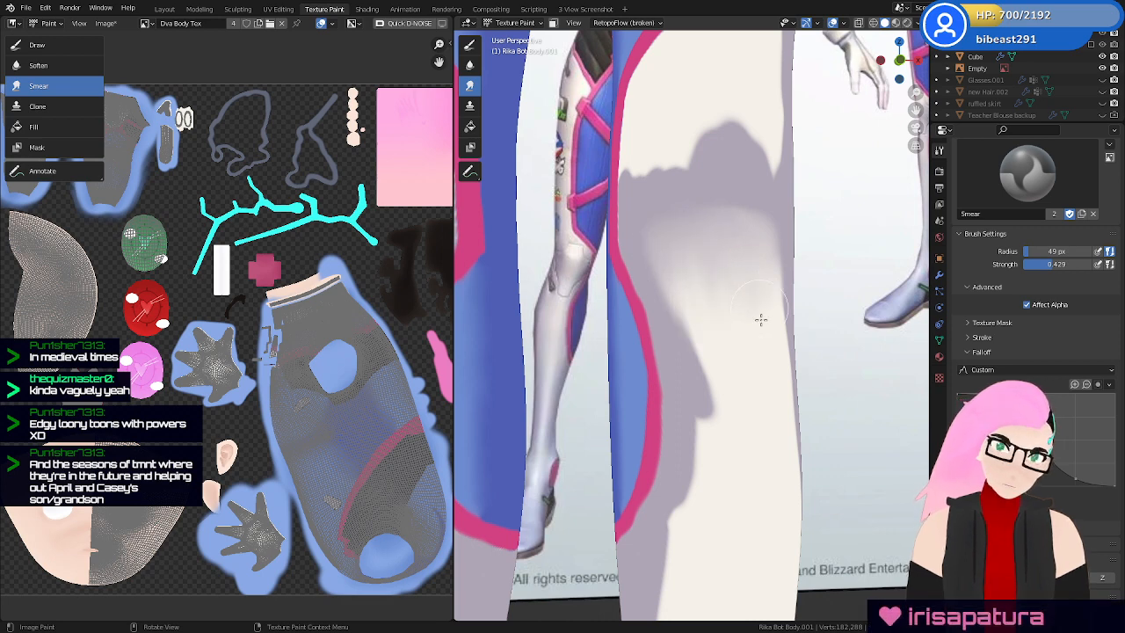
middle_click_drag(774, 281, 754, 314)
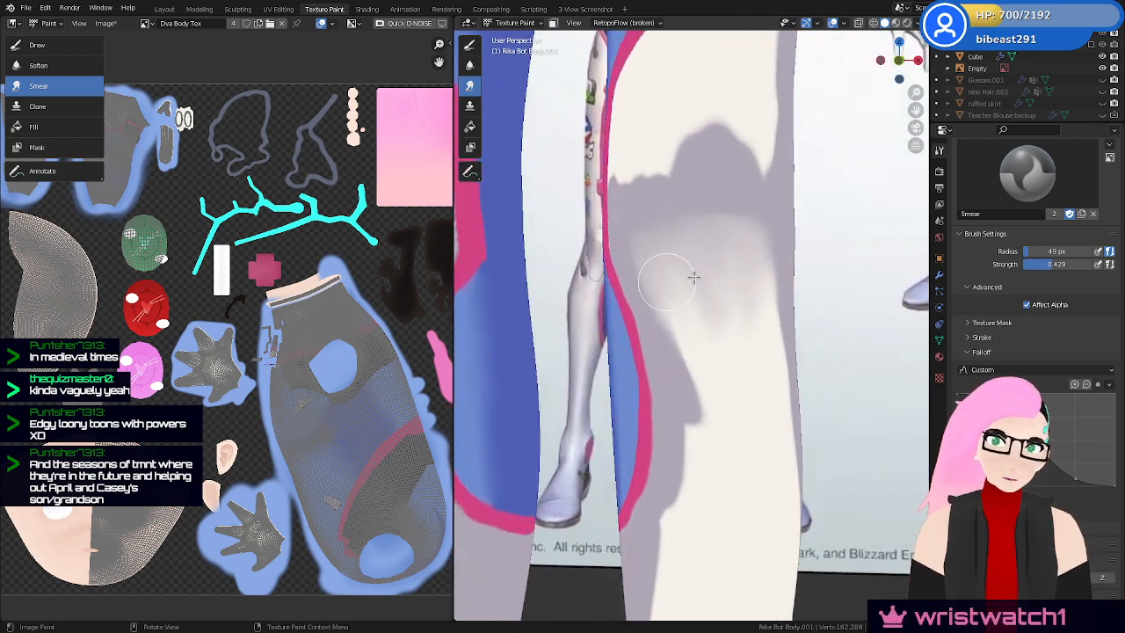
middle_click_drag(693, 278, 718, 234)
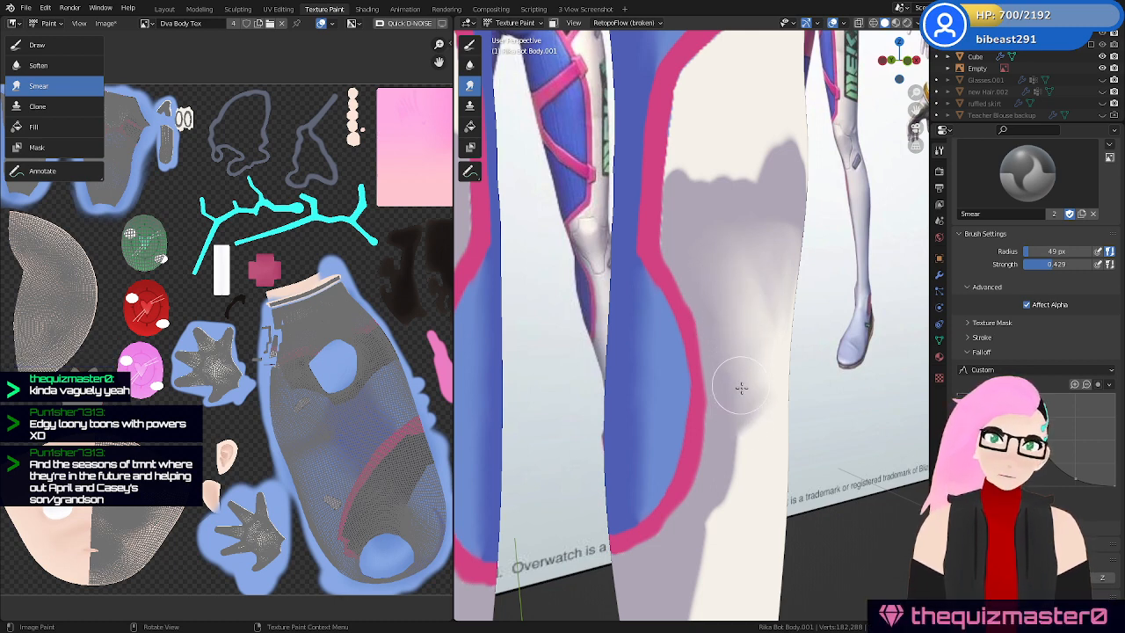
mouse_move(778, 304)
middle_mouse_down()
mouse_move(747, 319)
mouse_move(653, 321)
mouse_move(733, 294)
mouse_move(733, 327)
middle_mouse_up()
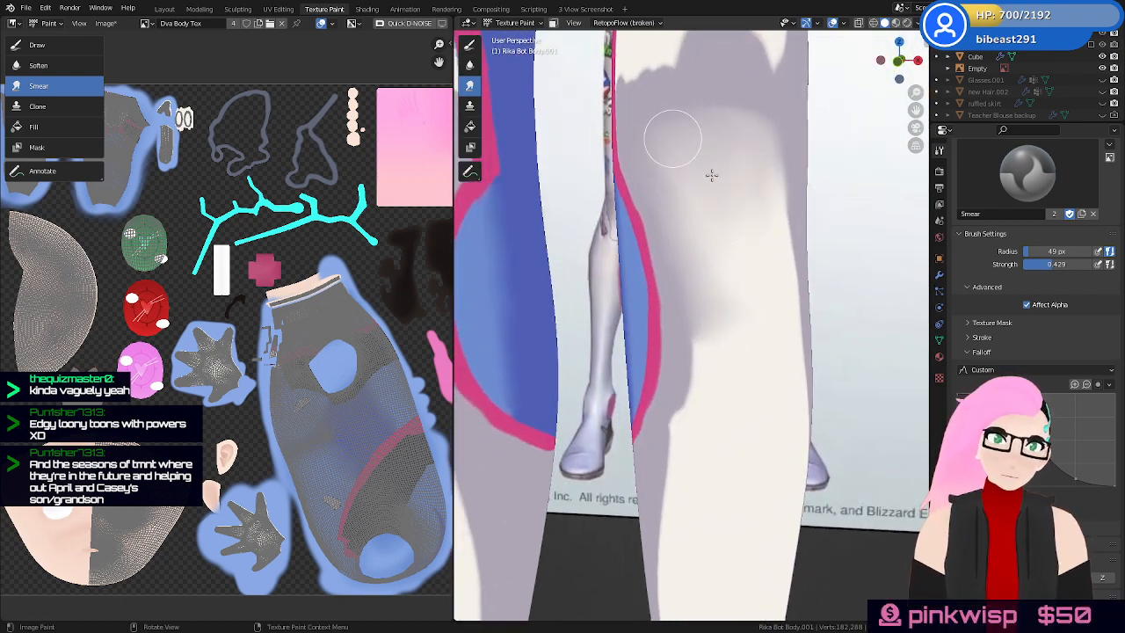
Smear the hard edge of the purple-grey shading along the outer knee and calf into the white shin
middle_click_drag(816, 217, 721, 219)
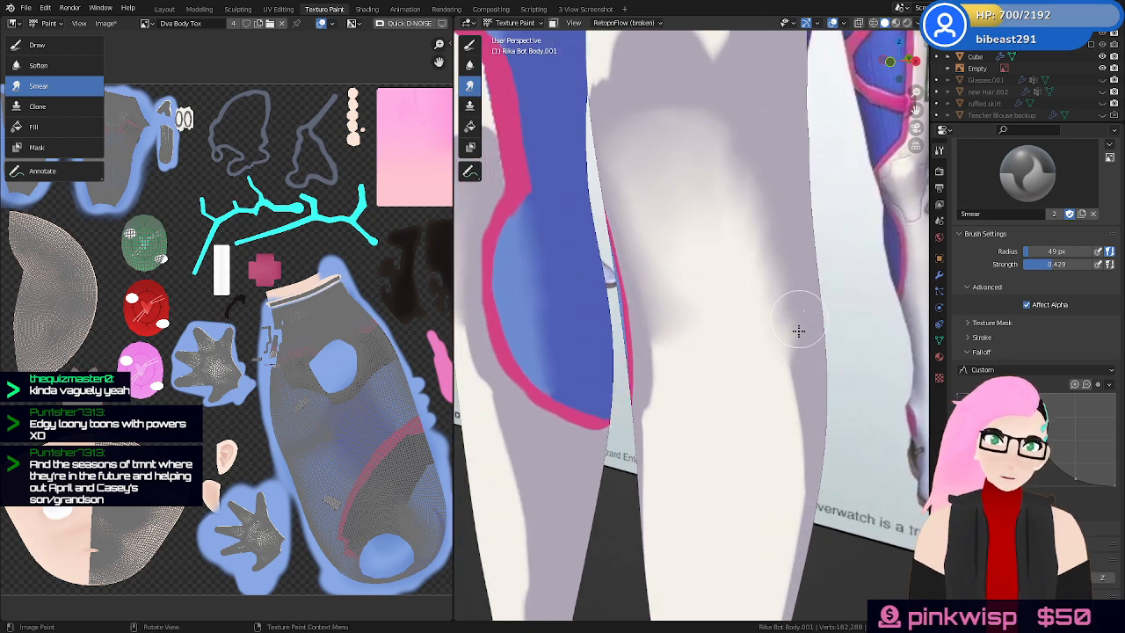
middle_click_drag(764, 334, 743, 301)
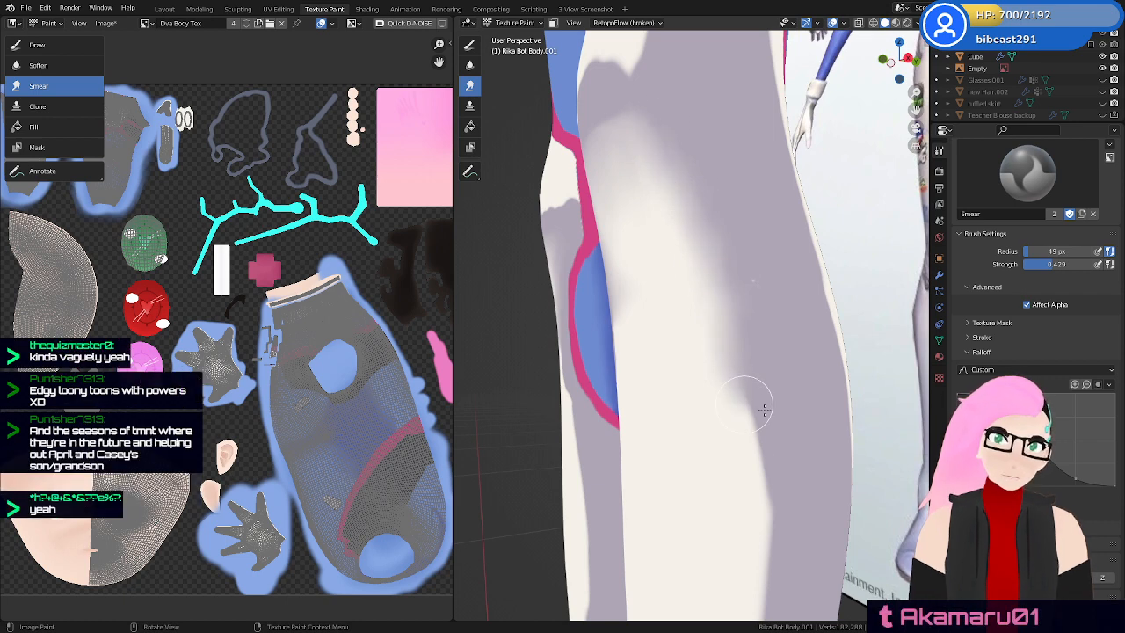
middle_click_drag(761, 407, 721, 352)
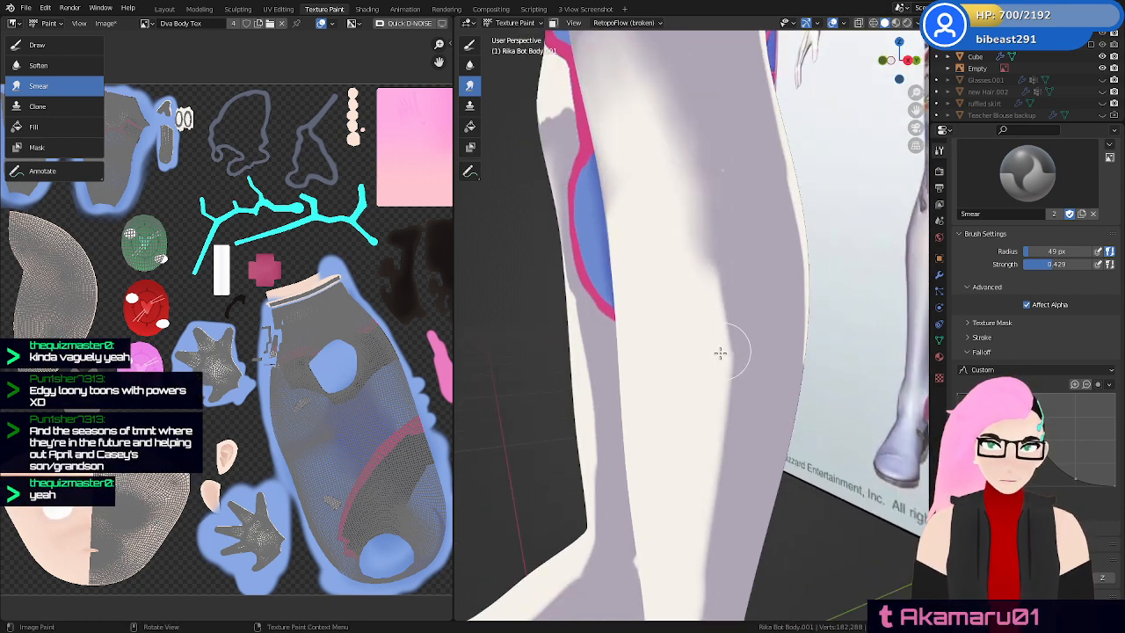
mouse_move(728, 183)
left_mouse_down()
mouse_move(671, 143)
mouse_move(729, 196)
mouse_move(735, 392)
left_mouse_up()
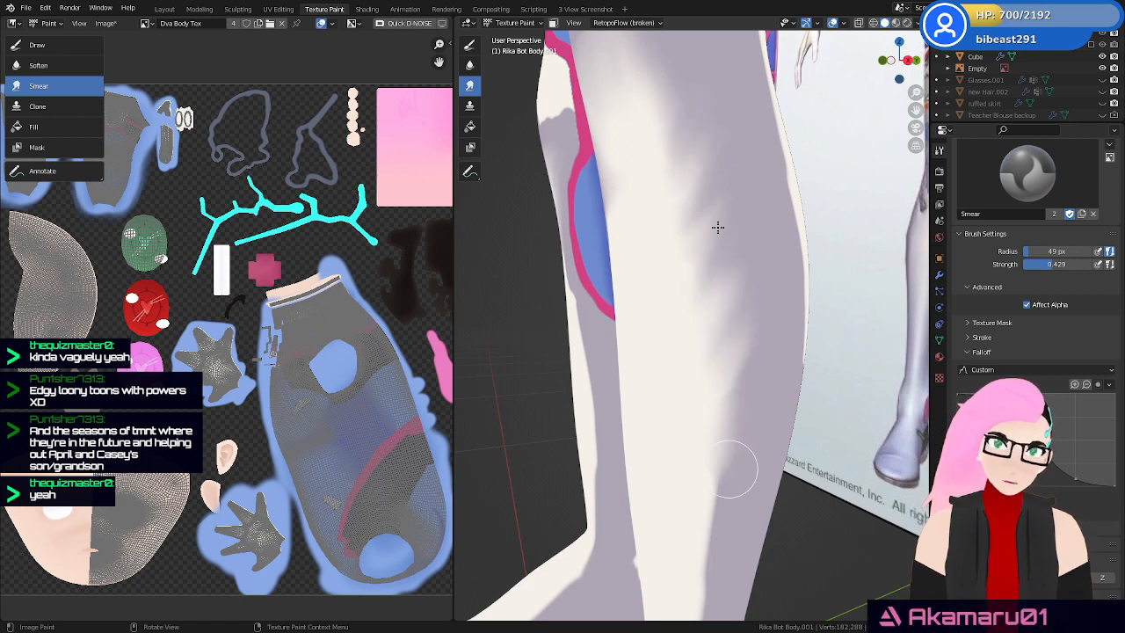
Enlarge the Smear brush radius to 93 px and smooth the shading transition along the outer calf and knee
key("f")
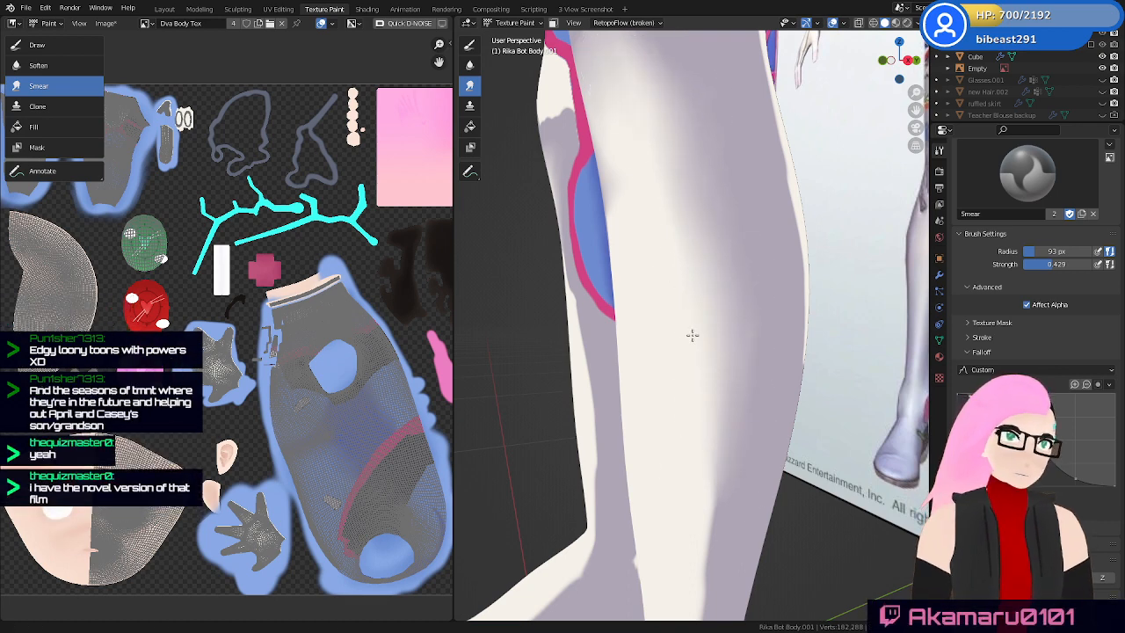
middle_click_drag(693, 334, 752, 283)
mouse_move(760, 253)
left_mouse_down()
mouse_move(706, 191)
mouse_move(713, 254)
mouse_move(748, 294)
left_mouse_up()
mouse_move(748, 293)
middle_mouse_down()
mouse_move(800, 309)
mouse_move(737, 257)
middle_mouse_up()
mouse_move(754, 386)
middle_mouse_down()
mouse_move(710, 369)
mouse_move(728, 311)
middle_mouse_up()
left_click_drag(693, 258, 699, 225)
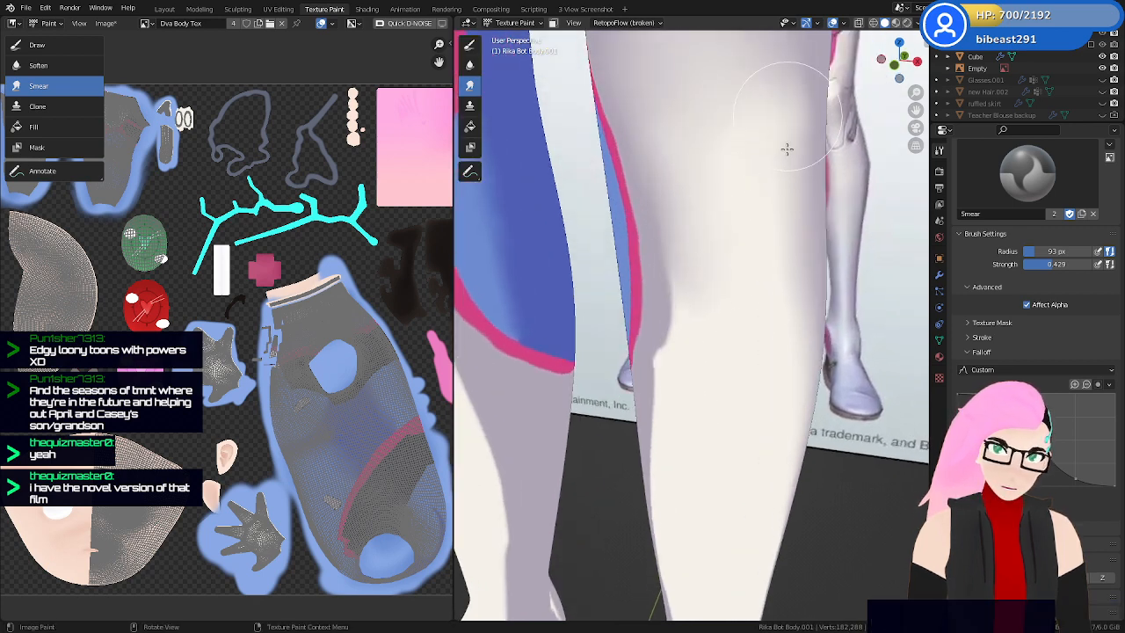
Set the Smear brush radius to 80 px and blend the hard shading edge along the inner knee and upper calf into the white
mouse_move(694, 306)
middle_mouse_down()
mouse_move(742, 302)
mouse_move(736, 290)
middle_mouse_up()
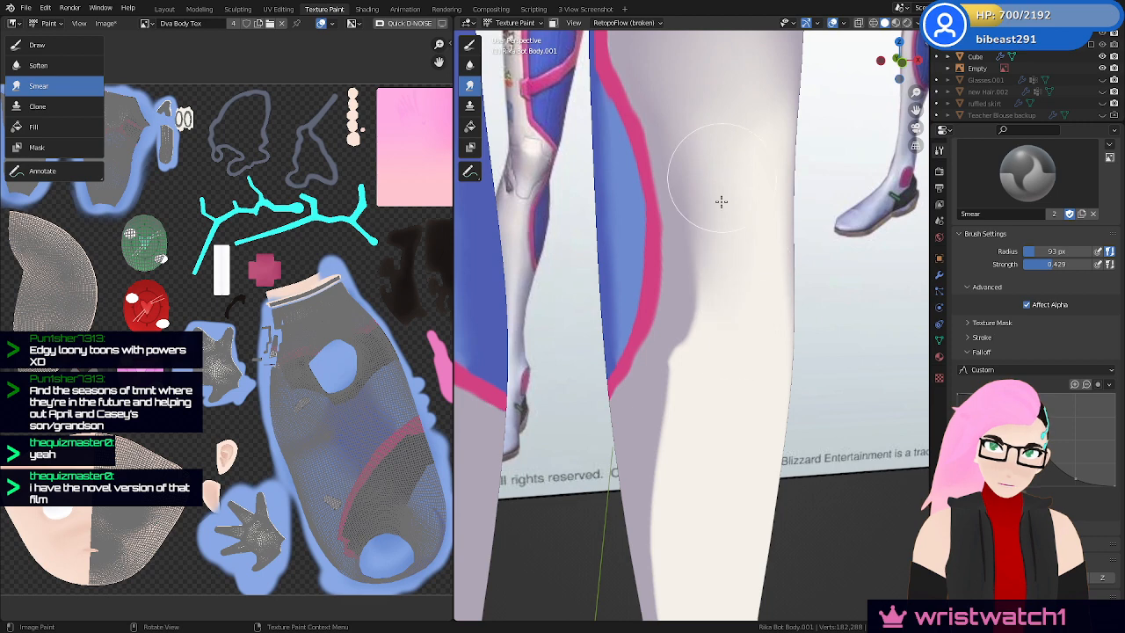
key("f")
left_click(692, 375)
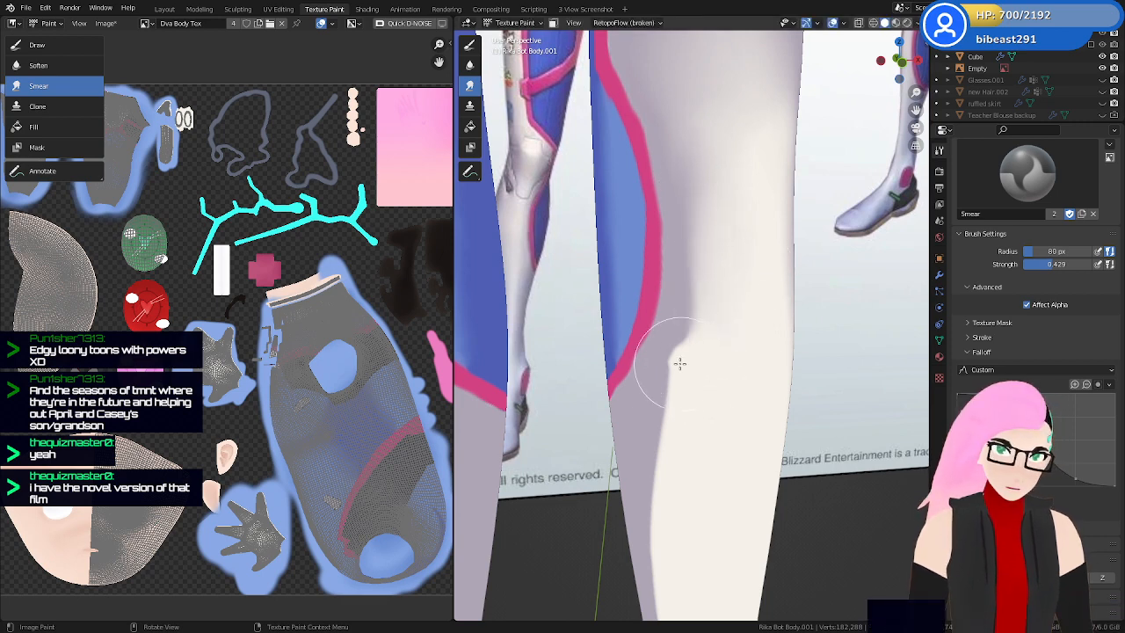
mouse_move(679, 364)
left_mouse_down()
mouse_move(712, 296)
mouse_move(699, 262)
mouse_move(712, 236)
left_mouse_up()
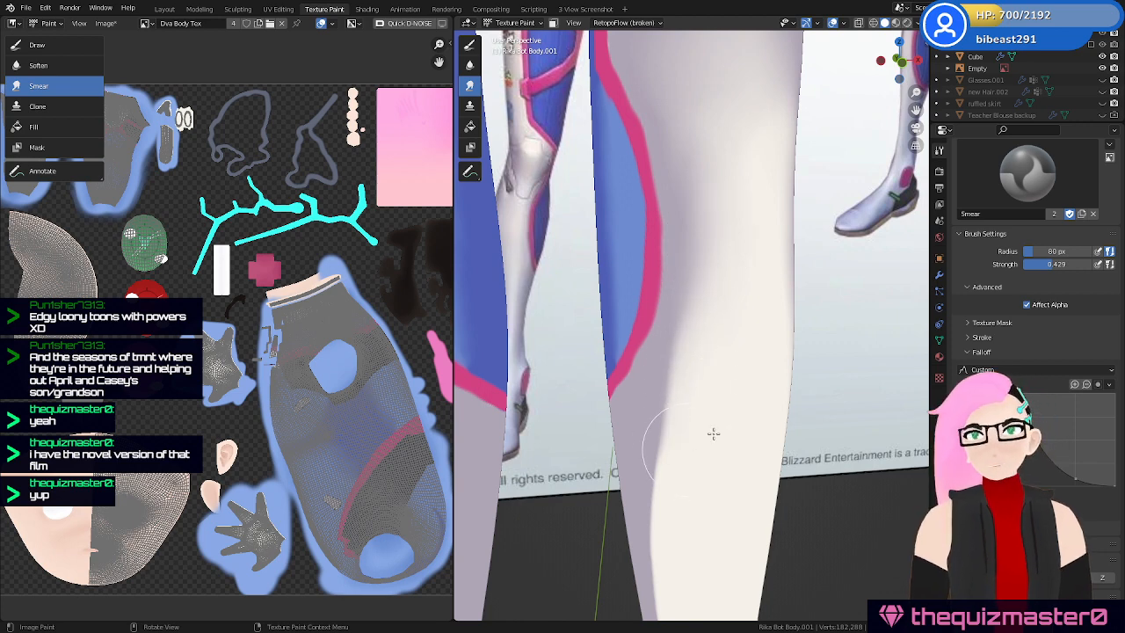
middle_click_drag(713, 434, 658, 347)
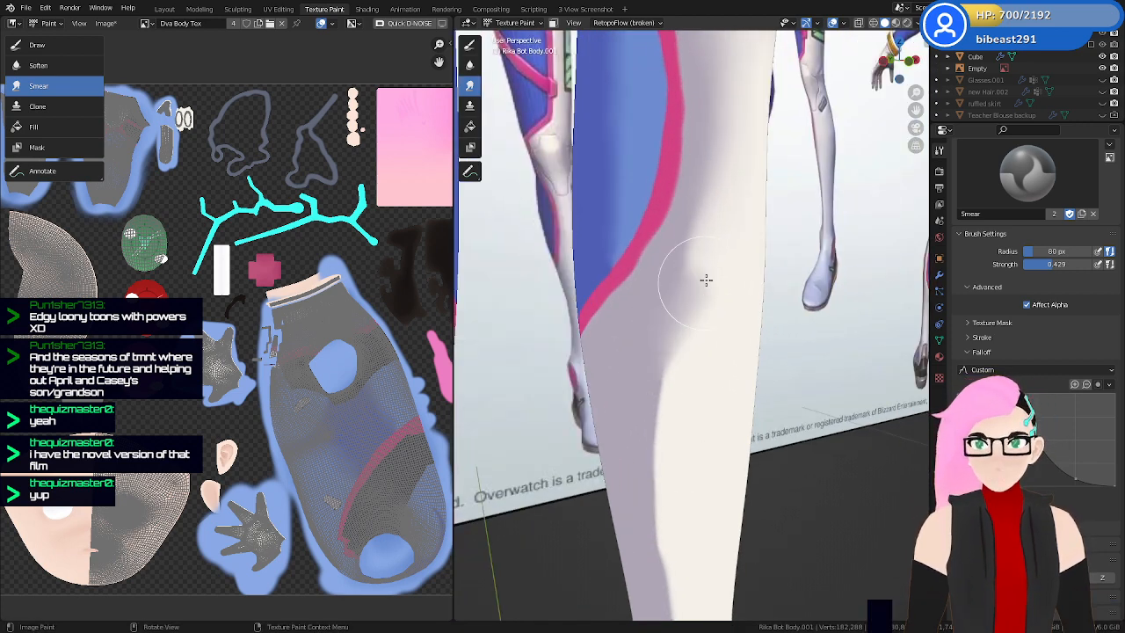
mouse_move(706, 281)
left_mouse_down()
mouse_move(686, 262)
mouse_move(742, 171)
left_mouse_up()
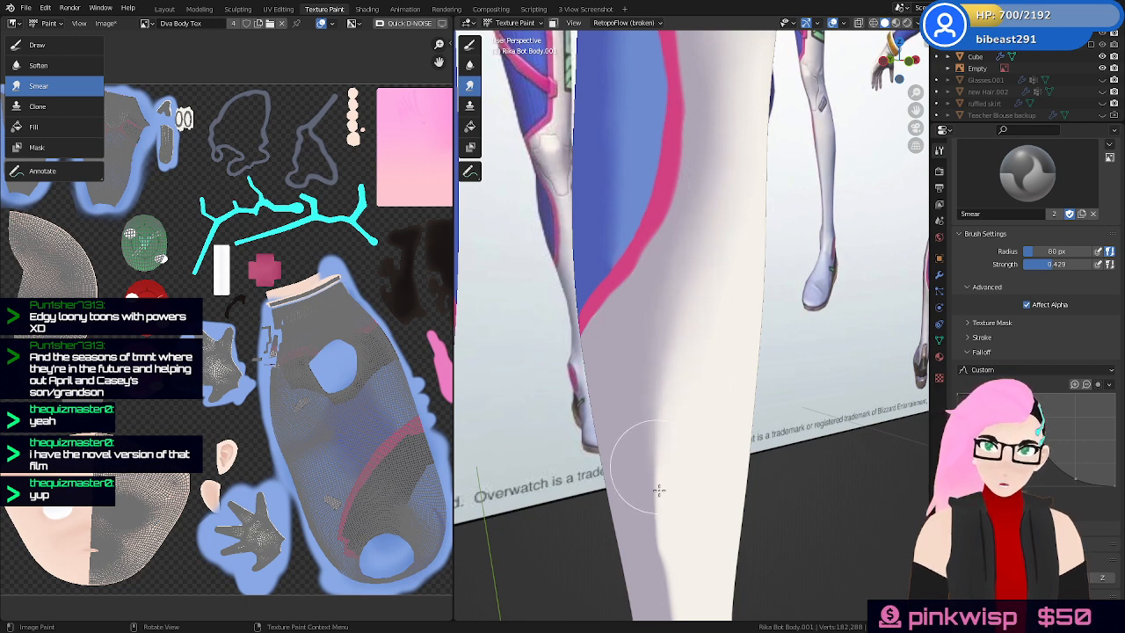
Smear the purple-grey shading edge along the inner lower shin and ankle into the white
middle_click_drag(666, 377, 622, 326)
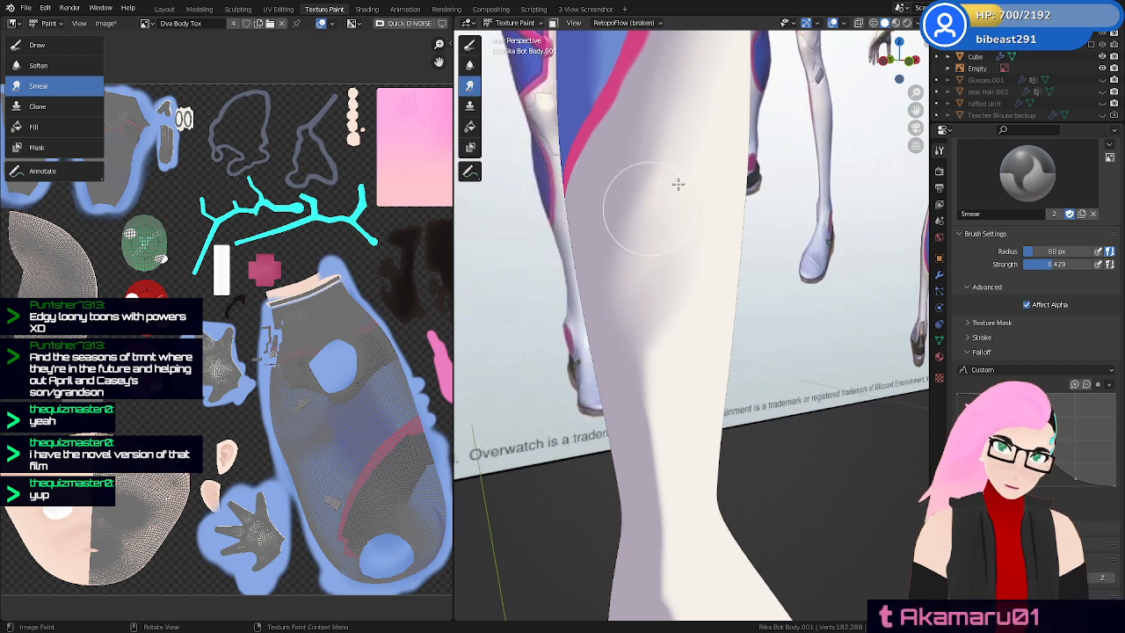
mouse_move(629, 322)
left_mouse_down()
mouse_move(648, 407)
mouse_move(642, 513)
mouse_move(697, 444)
left_mouse_up()
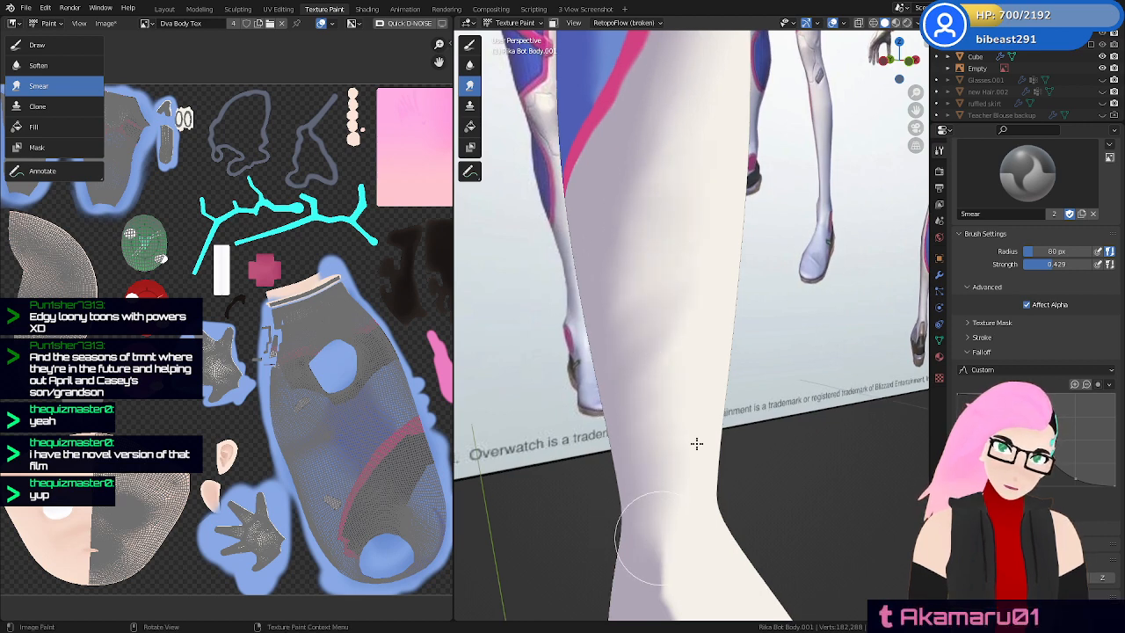
mouse_move(662, 343)
middle_mouse_down()
mouse_move(665, 364)
mouse_move(654, 339)
middle_mouse_up()
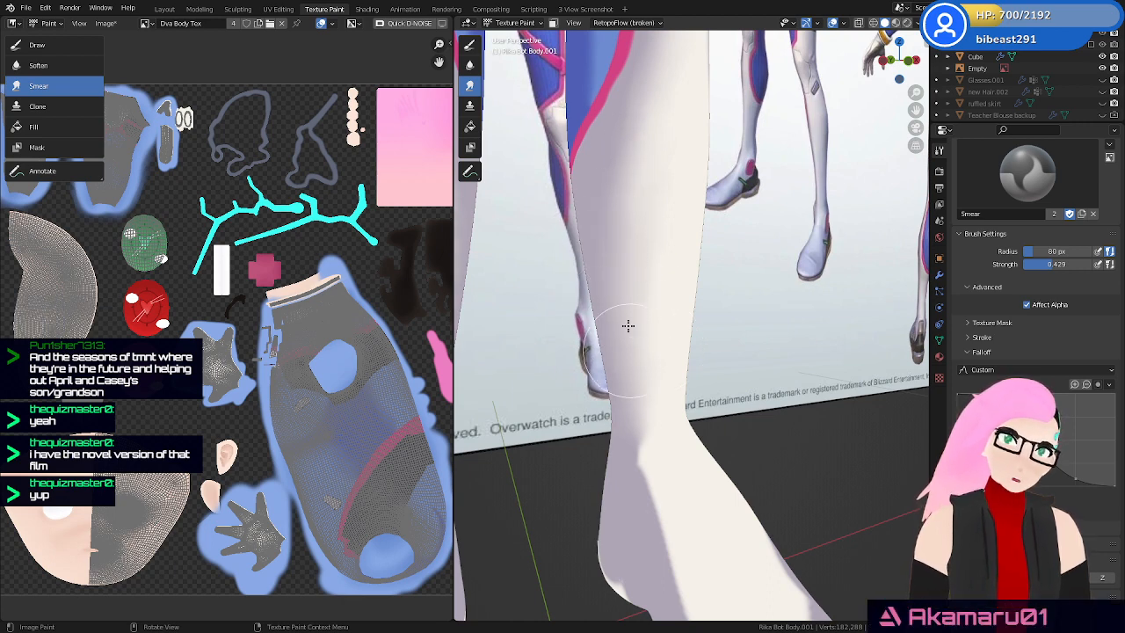
mouse_move(630, 396)
left_mouse_down()
mouse_move(639, 329)
mouse_move(645, 437)
mouse_move(658, 321)
left_mouse_up()
middle_click_drag(658, 321, 652, 288)
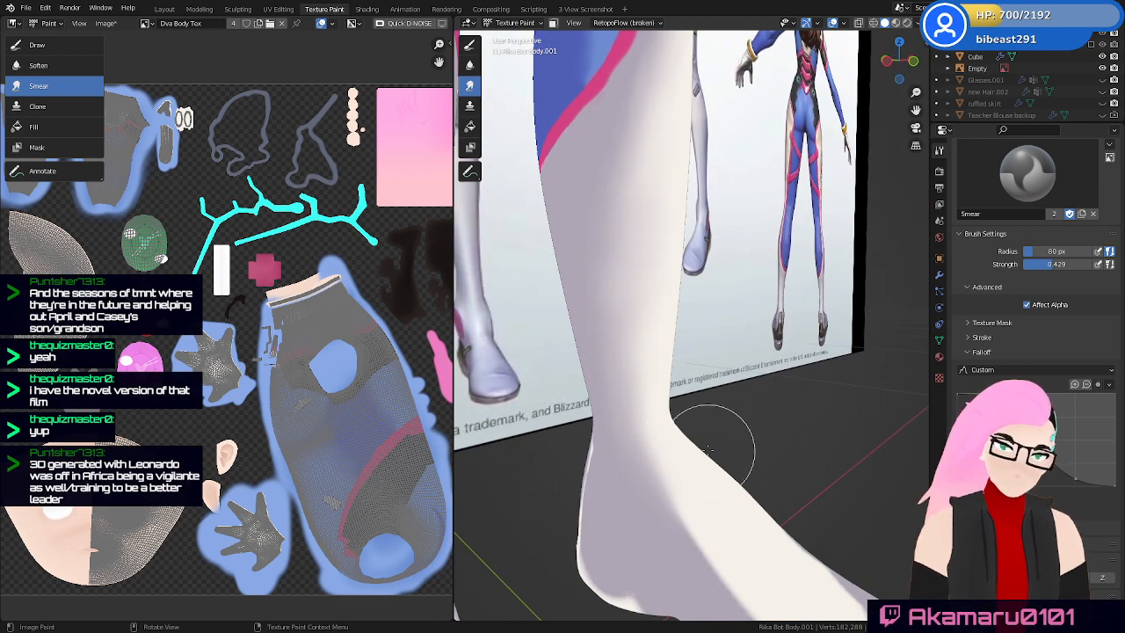
Smear the shading edge along the inner side of the foot from the ankle toward the toes, blending out the jagged streaks
middle_click_drag(709, 451, 668, 387)
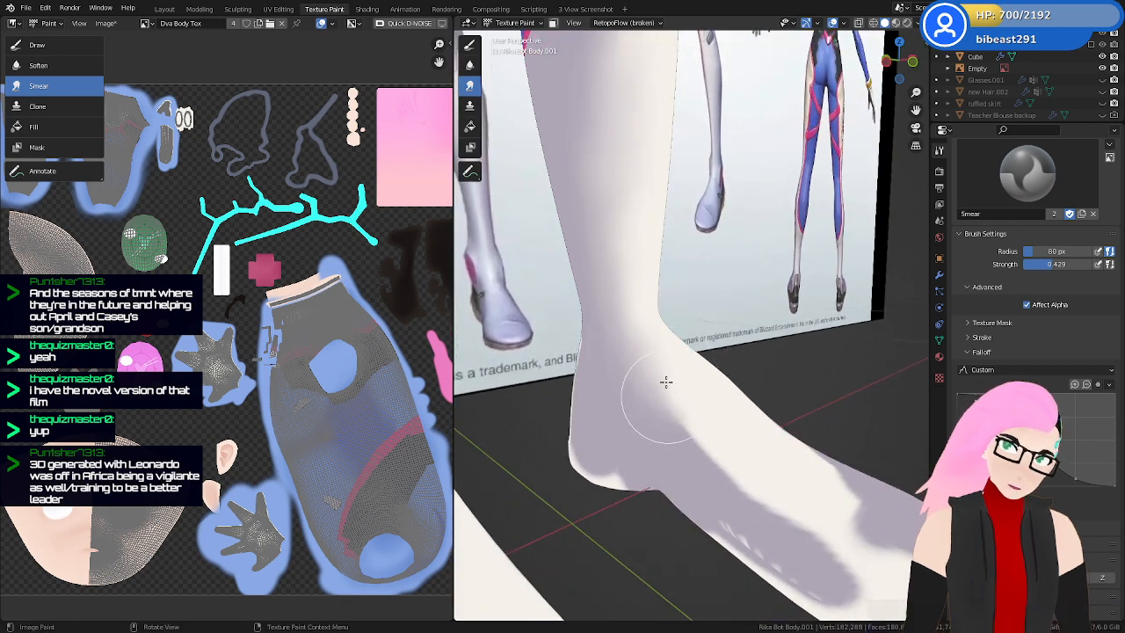
mouse_move(666, 381)
left_mouse_down()
mouse_move(730, 479)
mouse_move(791, 466)
left_mouse_up()
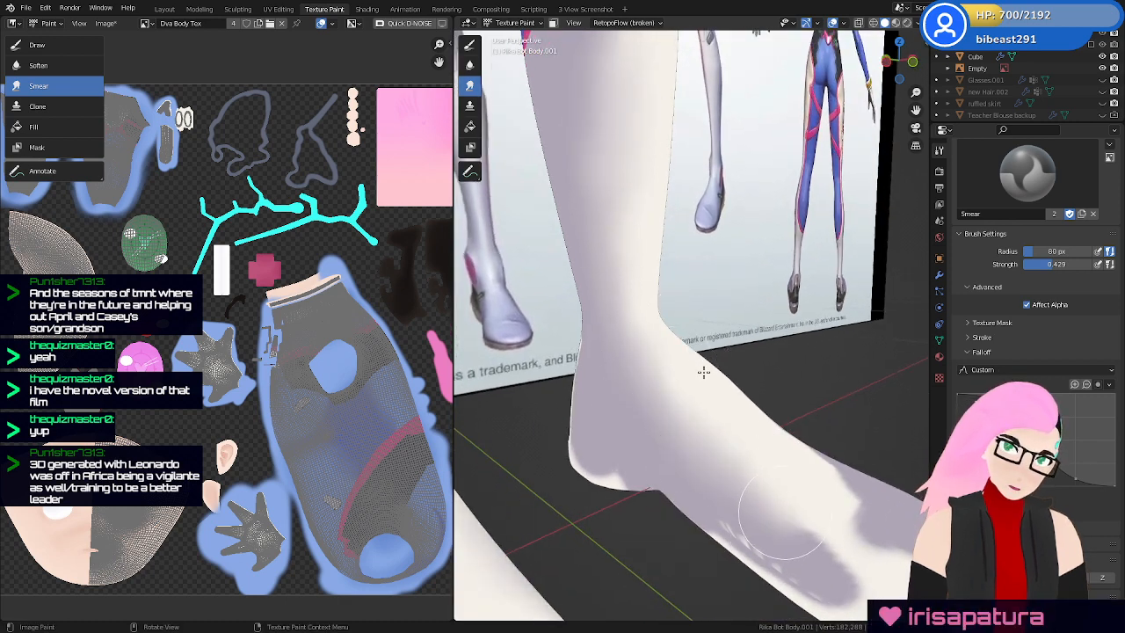
middle_click_drag(703, 372, 676, 349)
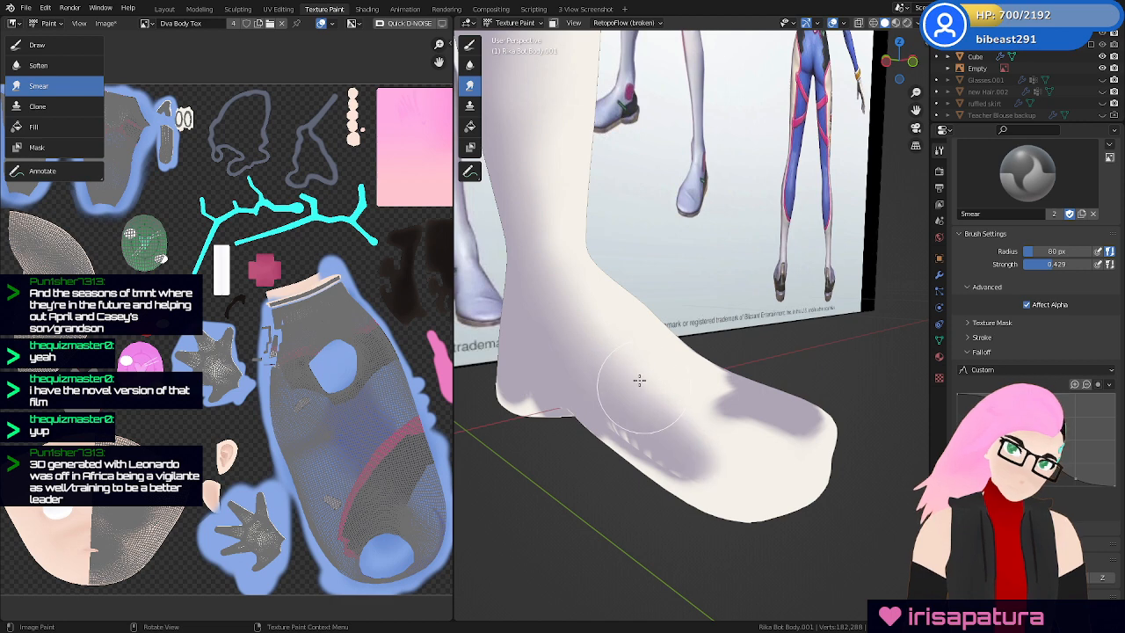
mouse_move(660, 378)
middle_mouse_down()
mouse_move(721, 414)
mouse_move(658, 469)
middle_mouse_up()
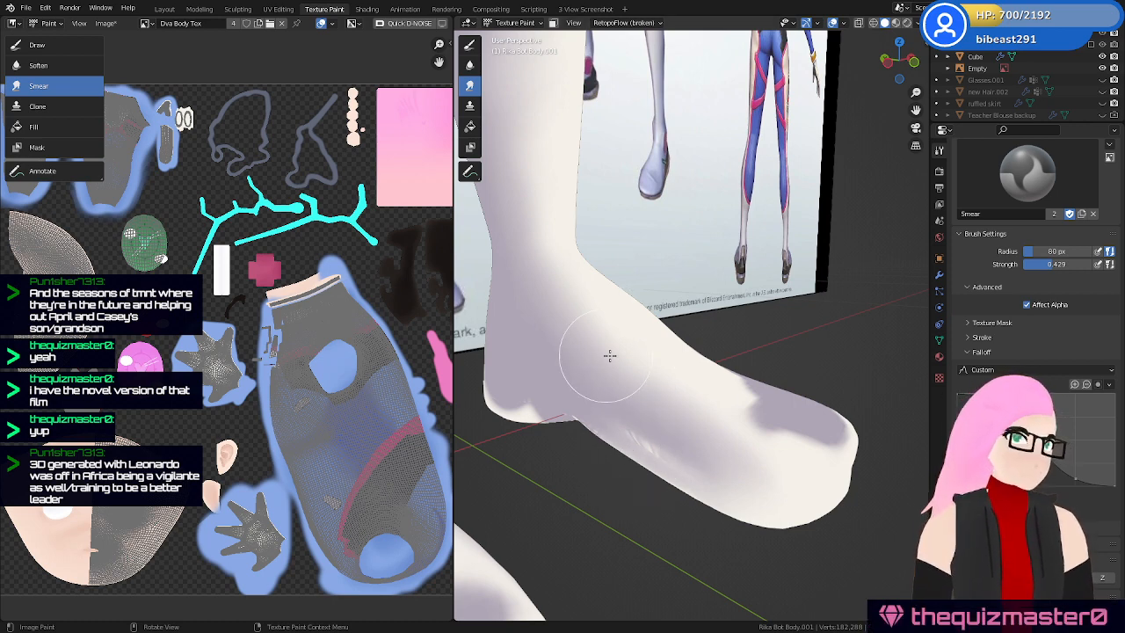
middle_click_drag(610, 356, 676, 423)
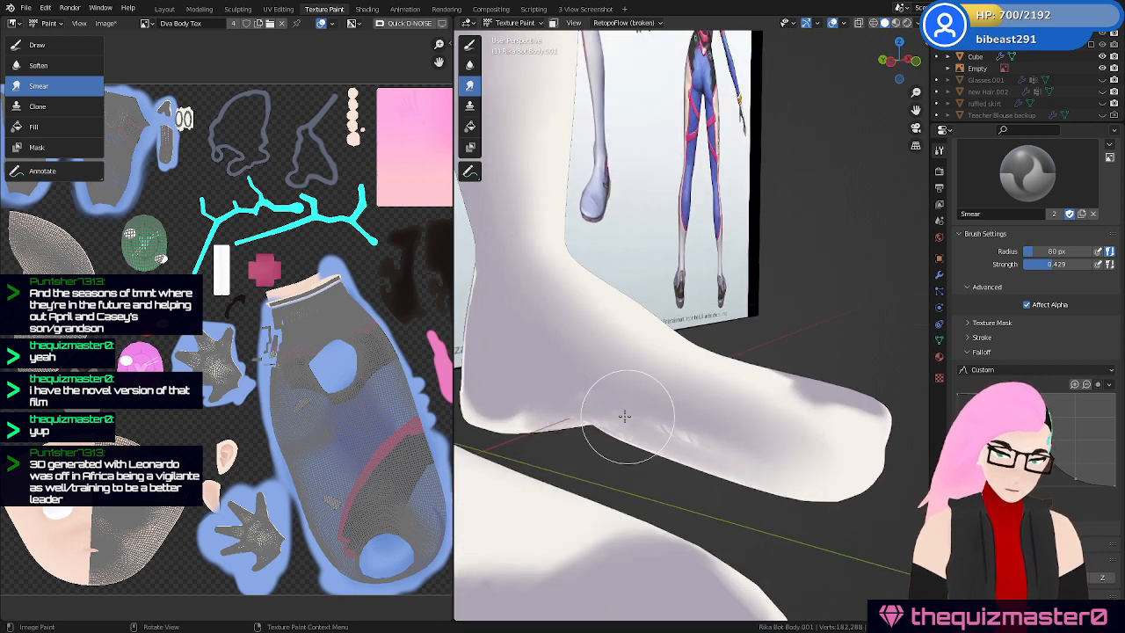
middle_click_drag(752, 433, 720, 451)
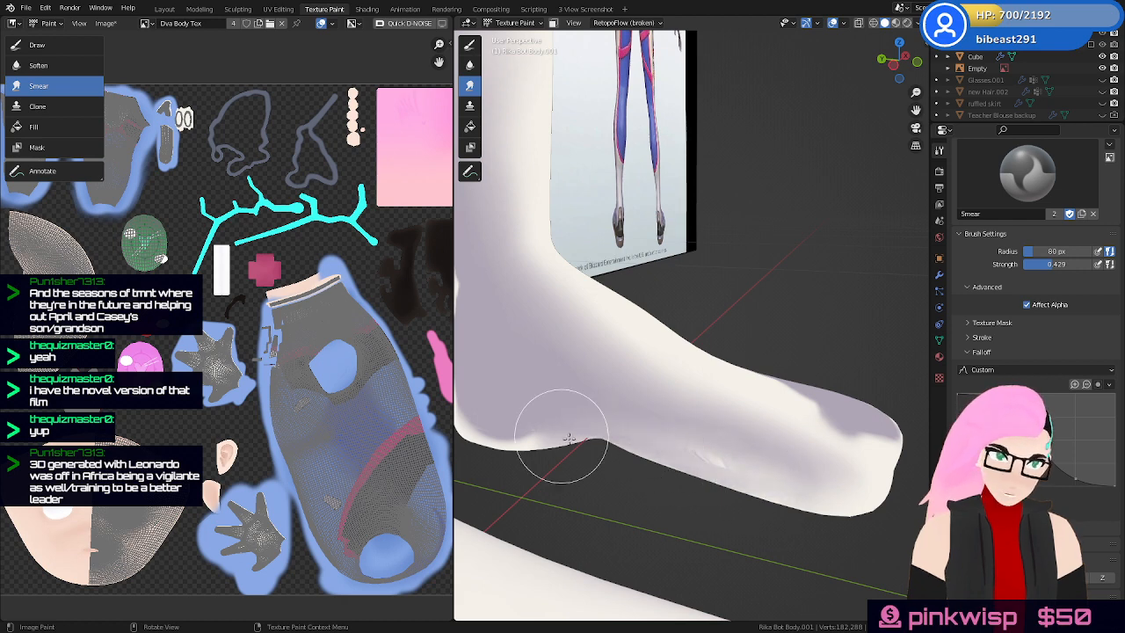
Smear the inner heel shading and blend away the white streak on the back of the lower calf
middle_click_drag(559, 428, 735, 443, "shift")
mouse_move(617, 286)
left_mouse_down()
mouse_move(616, 430)
mouse_move(665, 460)
left_mouse_up()
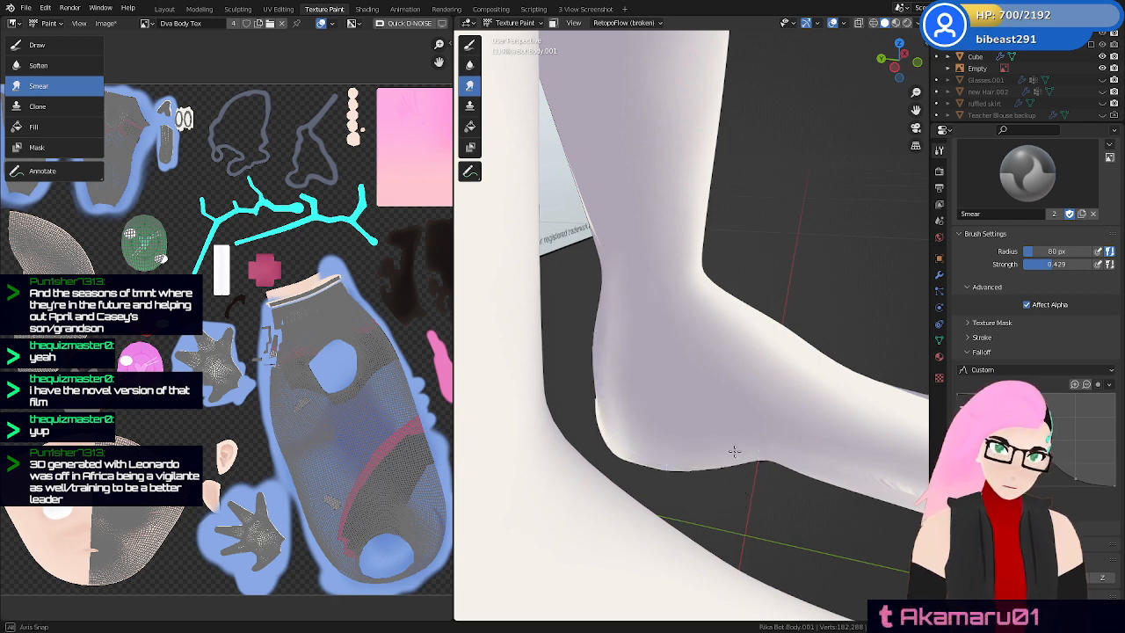
middle_click_drag(713, 472, 763, 423)
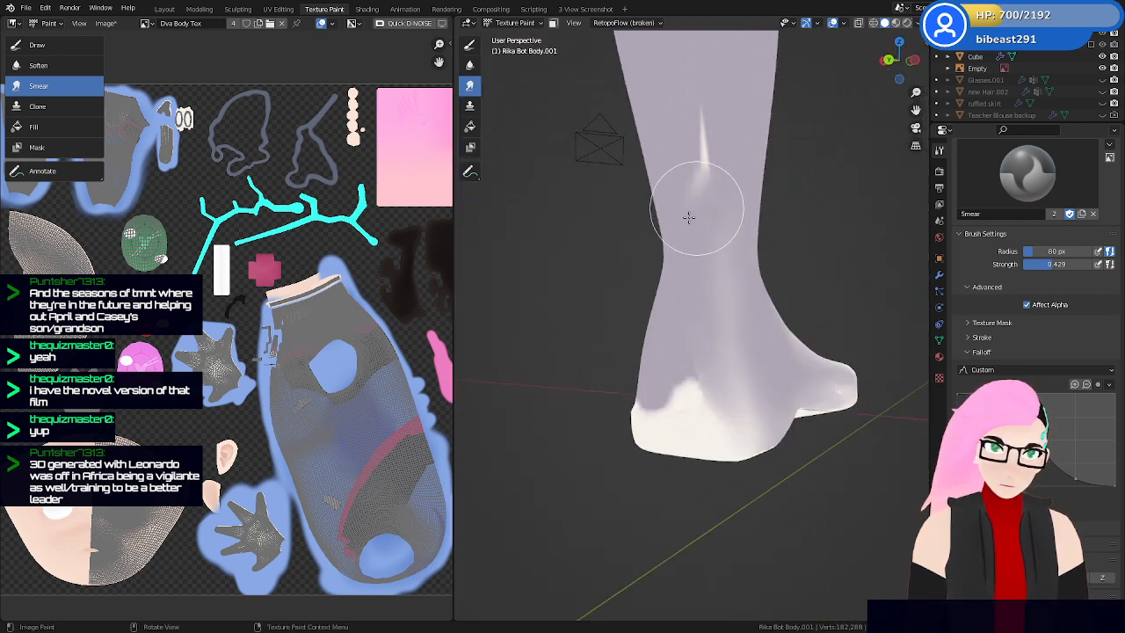
mouse_move(691, 214)
left_mouse_down()
mouse_move(706, 93)
mouse_move(693, 214)
left_mouse_up()
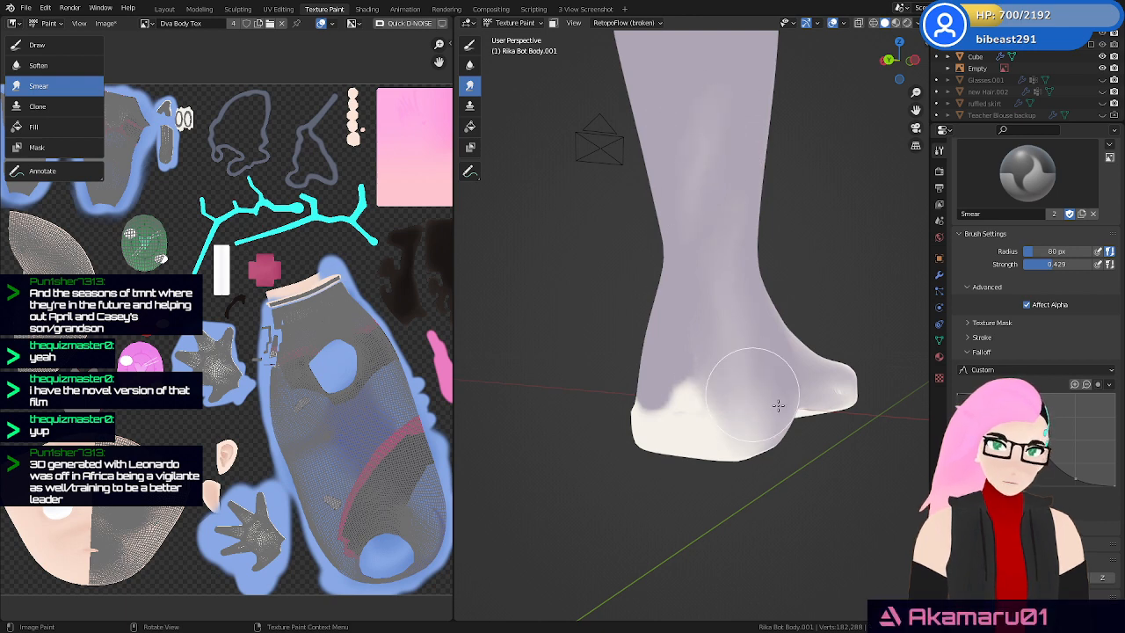
mouse_move(796, 445)
middle_mouse_down()
mouse_move(834, 425)
mouse_move(816, 447)
mouse_move(860, 438)
mouse_move(766, 477)
middle_mouse_up()
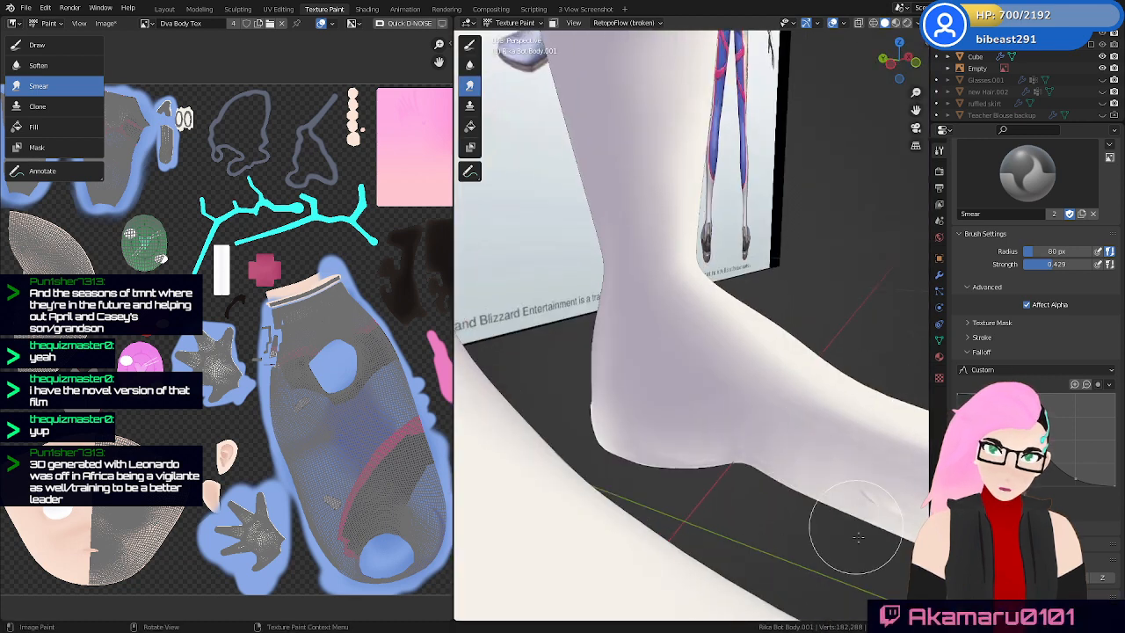
Smear the purple-grey shading along the lower edge of the heel and the side of the foot into the white sole
mouse_move(650, 429)
middle_mouse_down()
mouse_move(729, 427)
mouse_move(721, 402)
middle_mouse_up()
mouse_move(741, 422)
left_mouse_down()
mouse_move(703, 413)
mouse_move(752, 440)
mouse_move(714, 469)
mouse_move(674, 376)
mouse_move(644, 449)
left_mouse_up()
middle_click_drag(675, 455, 729, 424)
mouse_move(729, 424)
left_mouse_down()
mouse_move(729, 385)
mouse_move(687, 386)
mouse_move(591, 452)
mouse_move(532, 422)
mouse_move(742, 401)
mouse_move(815, 422)
left_mouse_up()
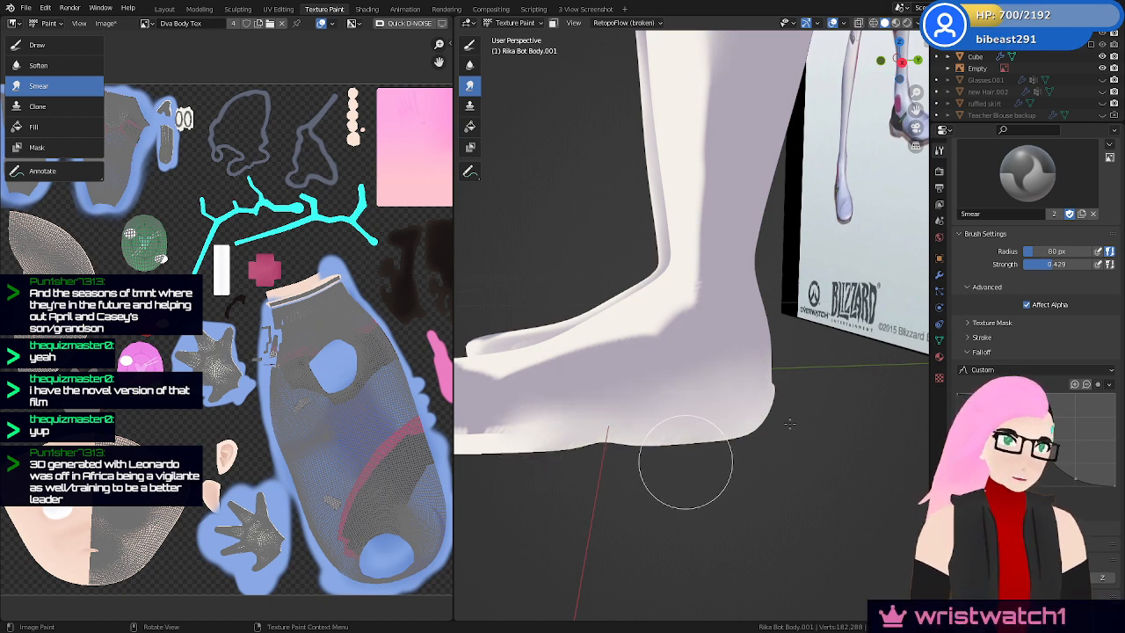
Smooth the shading around the back of the heel and smear out the white streak up the rear calf
middle_click_drag(790, 424, 603, 377)
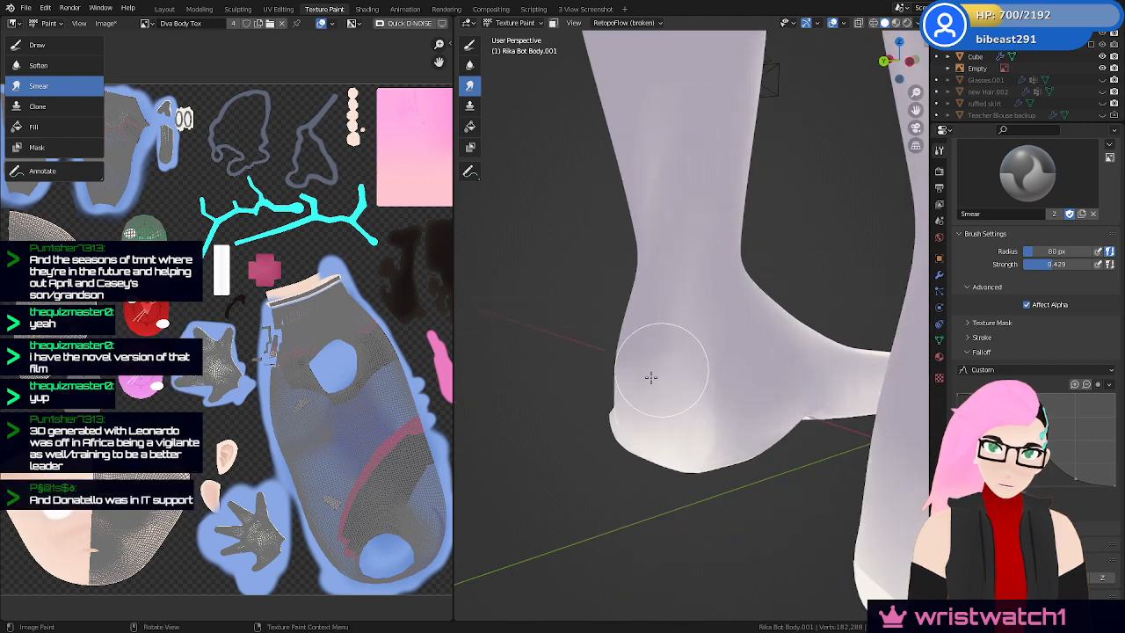
middle_click_drag(702, 411, 708, 426)
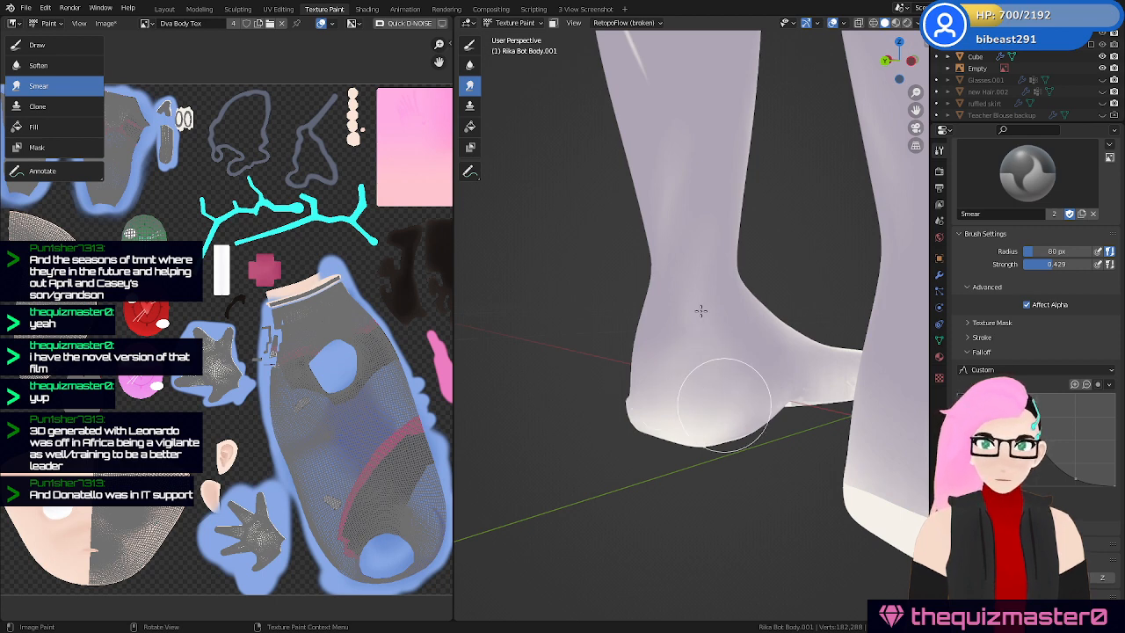
mouse_move(698, 234)
middle_mouse_down()
mouse_move(701, 328)
mouse_move(678, 241)
middle_mouse_up()
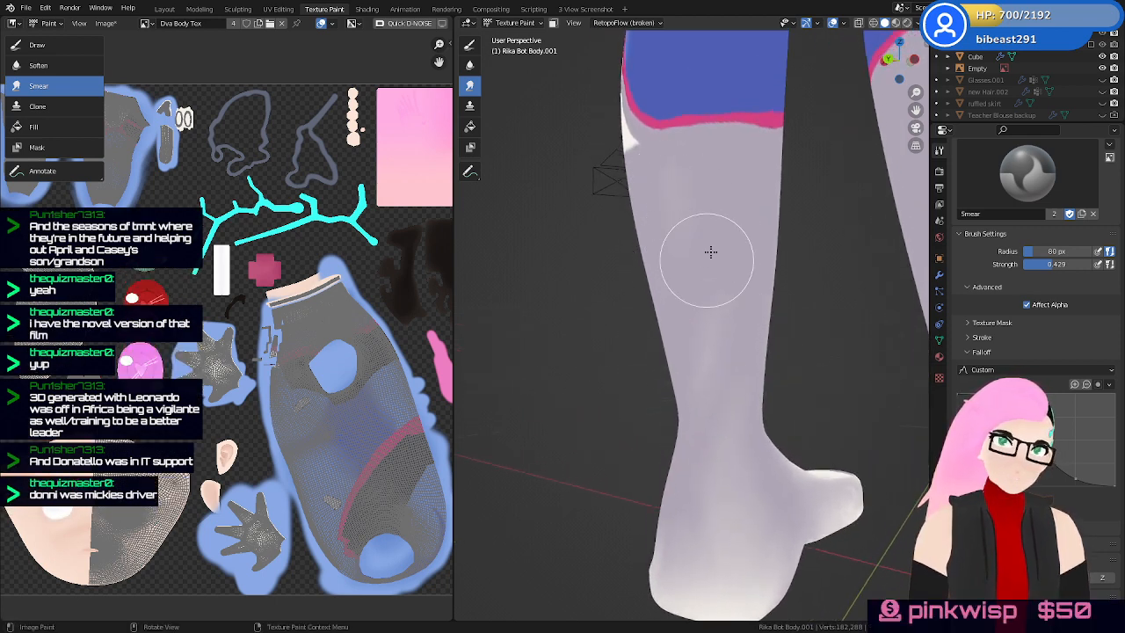
middle_click_drag(777, 362, 777, 454)
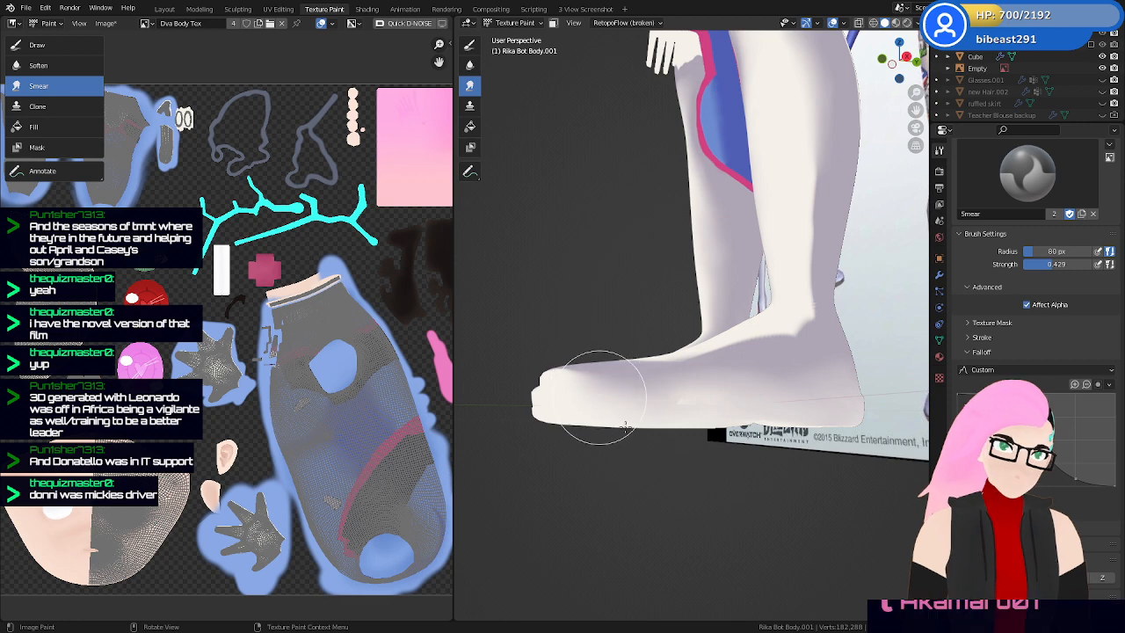
Smear the hard shading edges over the toes, the top of the foot and the outer ankle into a soft transition
mouse_move(626, 426)
middle_mouse_down()
mouse_move(735, 477)
mouse_move(714, 417)
middle_mouse_up()
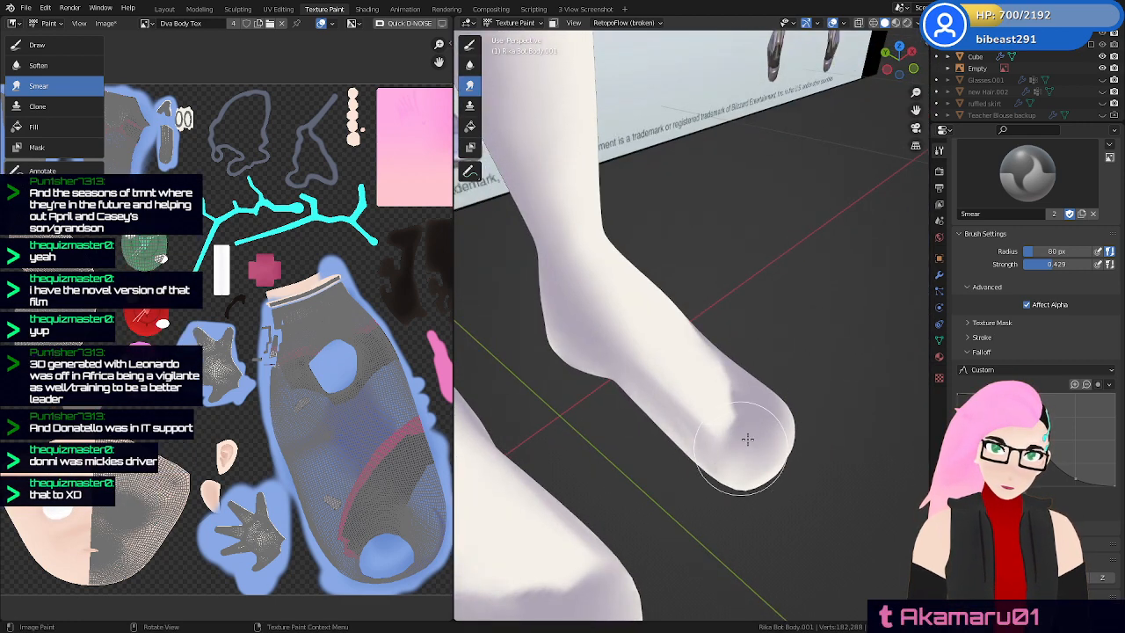
left_click_drag(720, 310, 798, 371)
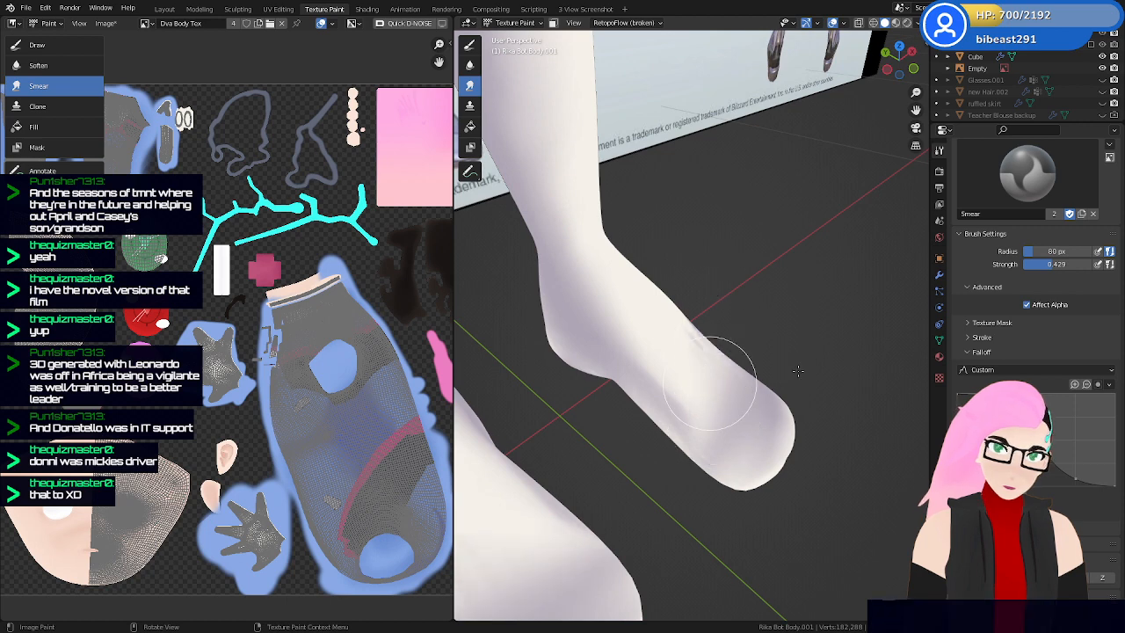
middle_click_drag(786, 420, 665, 431)
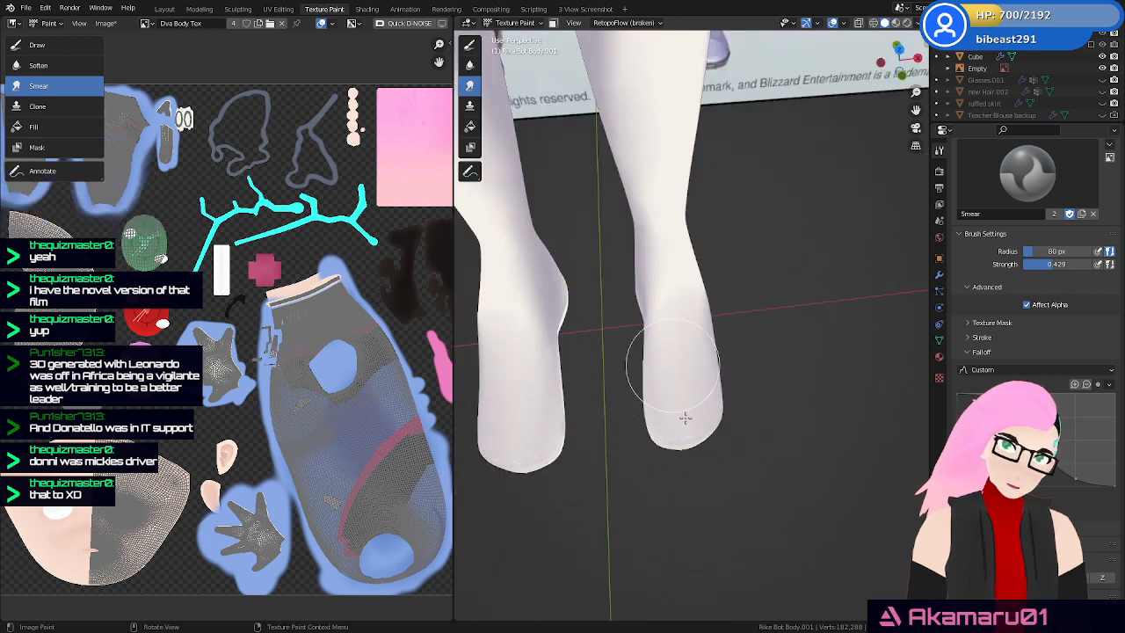
mouse_move(707, 387)
middle_mouse_down()
mouse_move(673, 352)
mouse_move(656, 403)
middle_mouse_up()
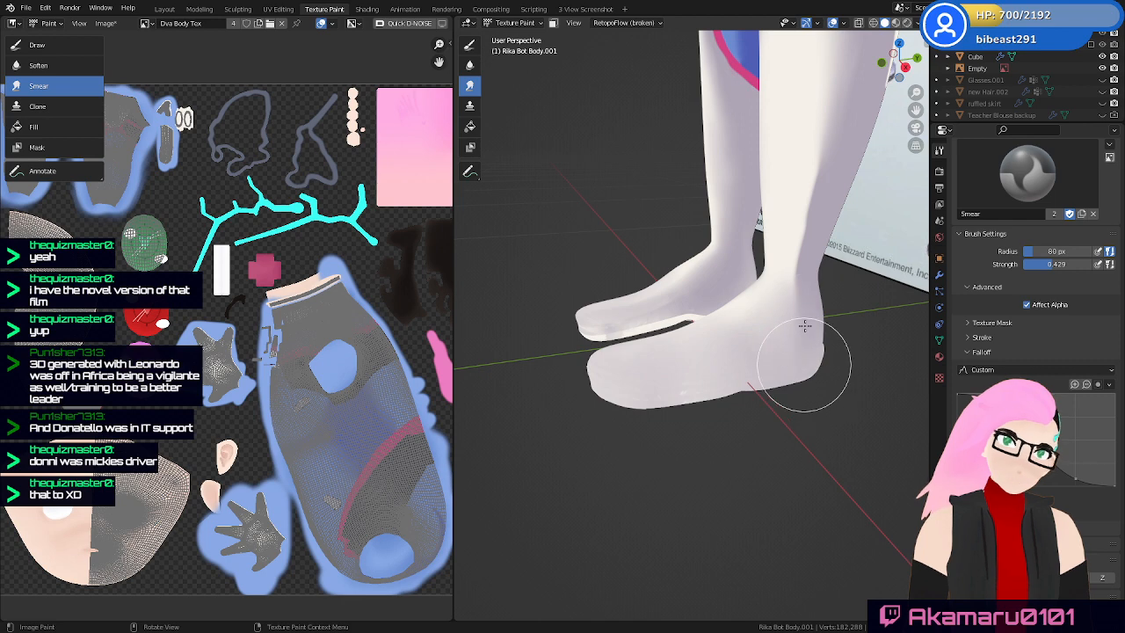
middle_click_drag(764, 453, 713, 436)
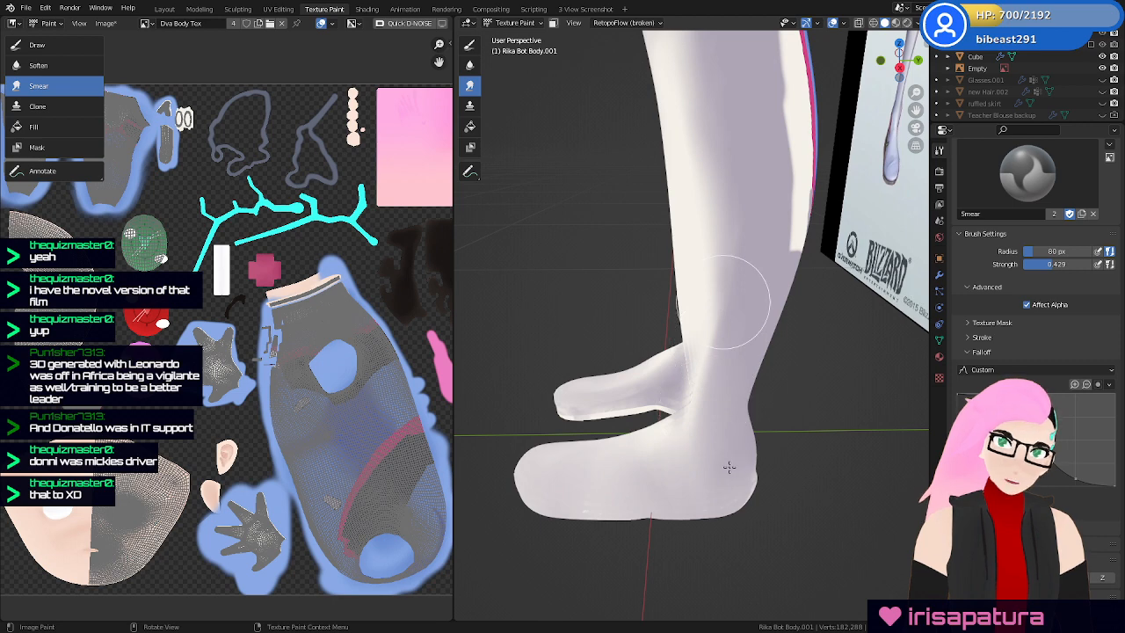
Save the Blender file and the Dva Body Tex image
key("ctrl+s")
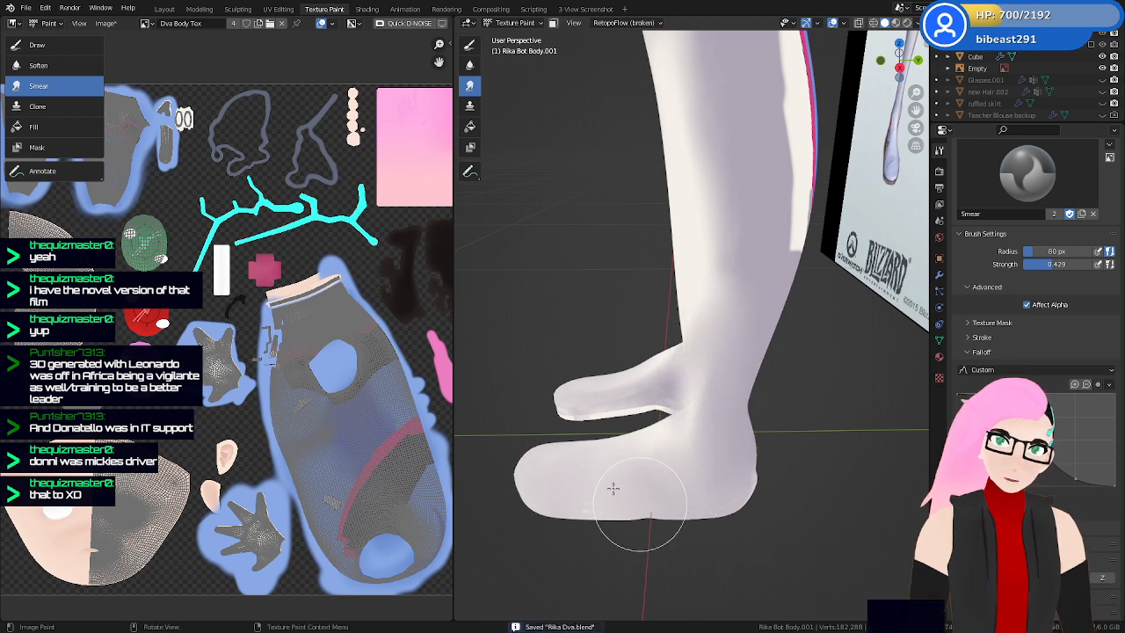
left_click(106, 23)
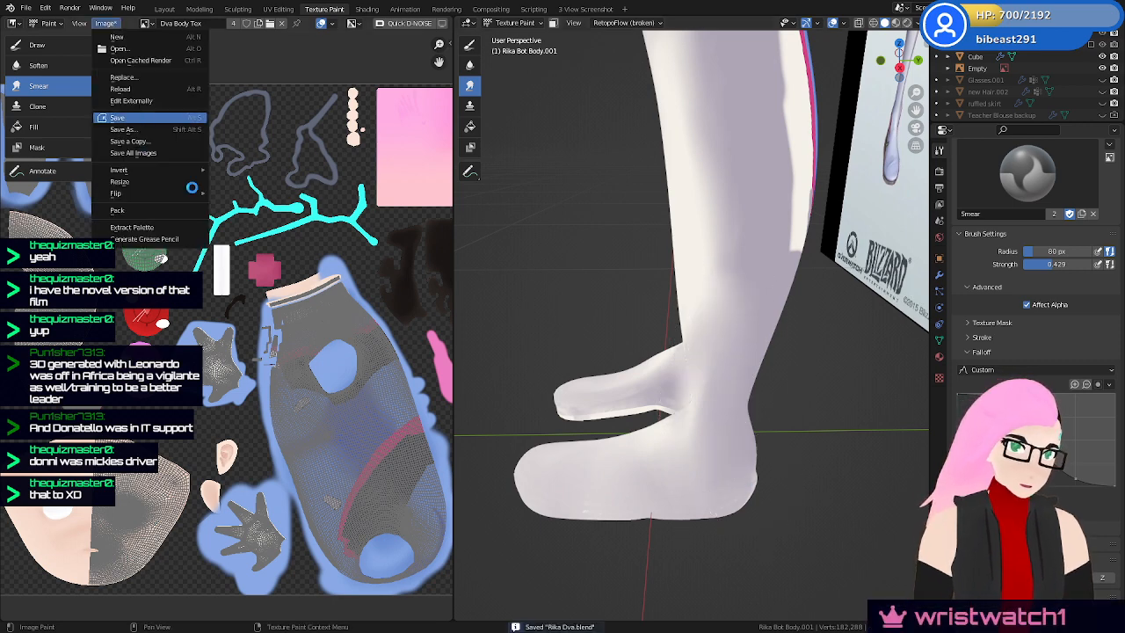
left_click(117, 116)
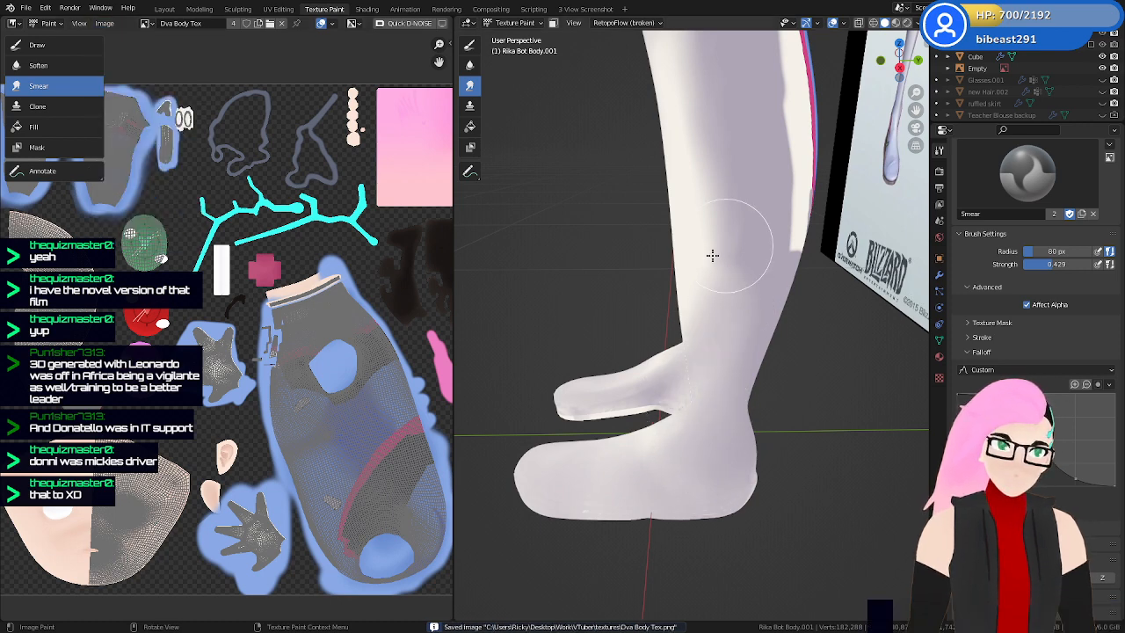
middle_click_drag(750, 348, 716, 344)
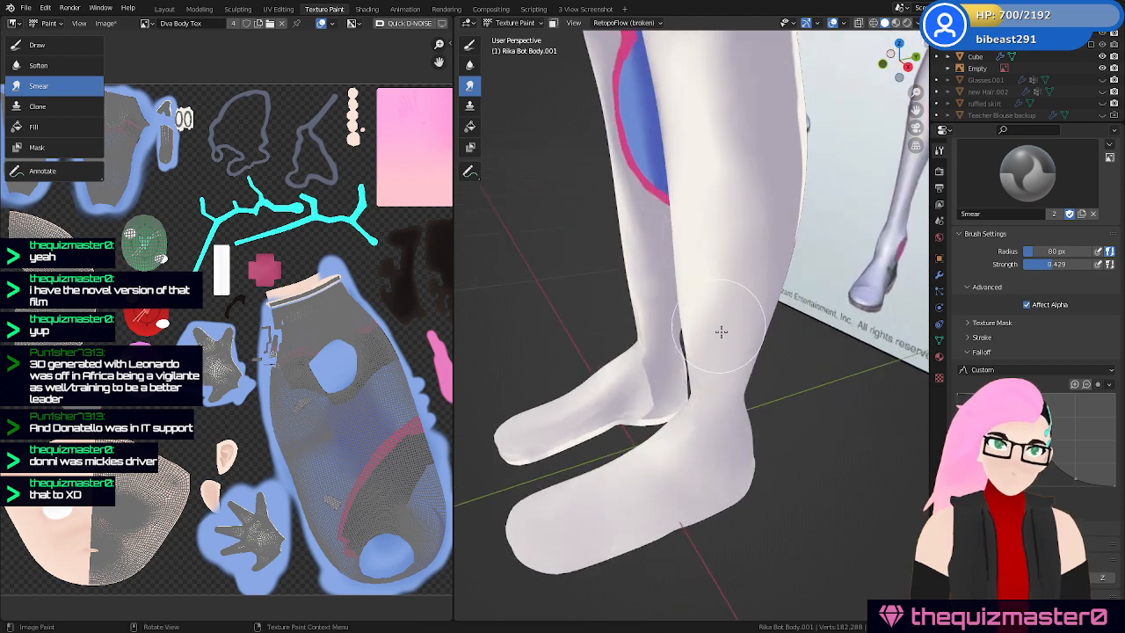
middle_click_drag(731, 400, 695, 373)
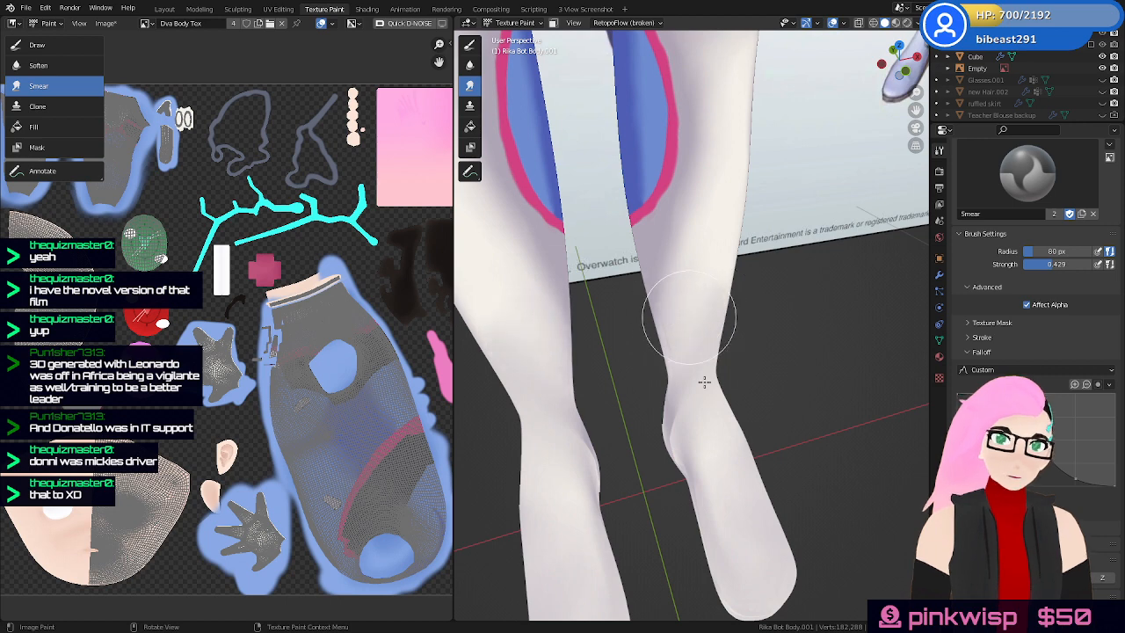
middle_click_drag(758, 426, 714, 406)
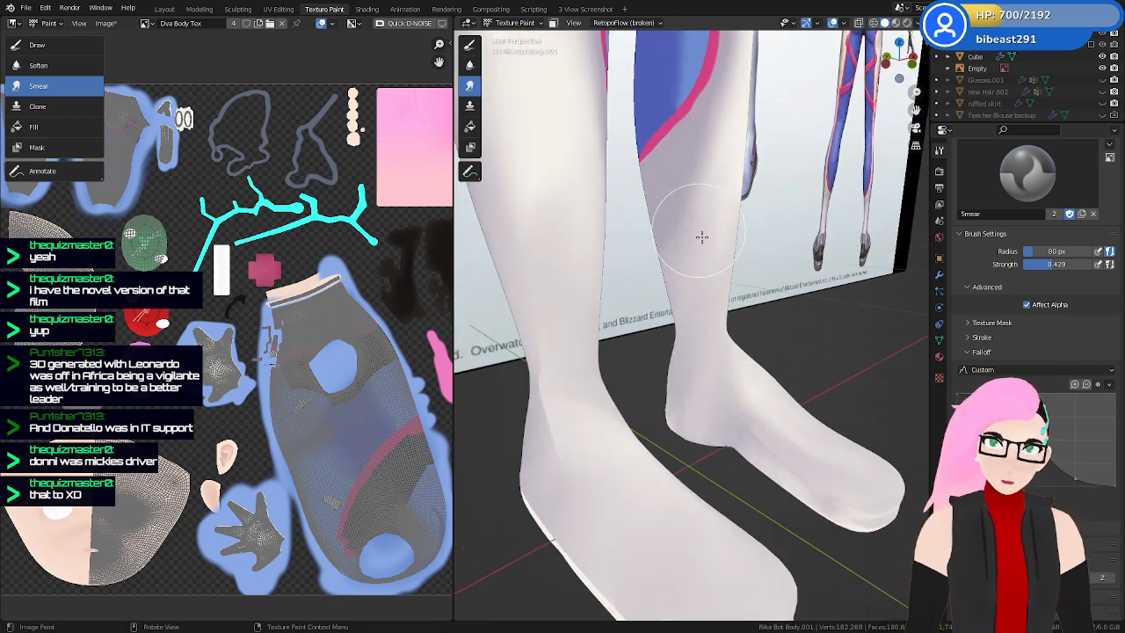
Smear the lower tip of the white stripe on the rear calf into the purple-grey shading, reducing the brush radius to 63 px and 41 px
middle_click_drag(796, 378, 745, 400)
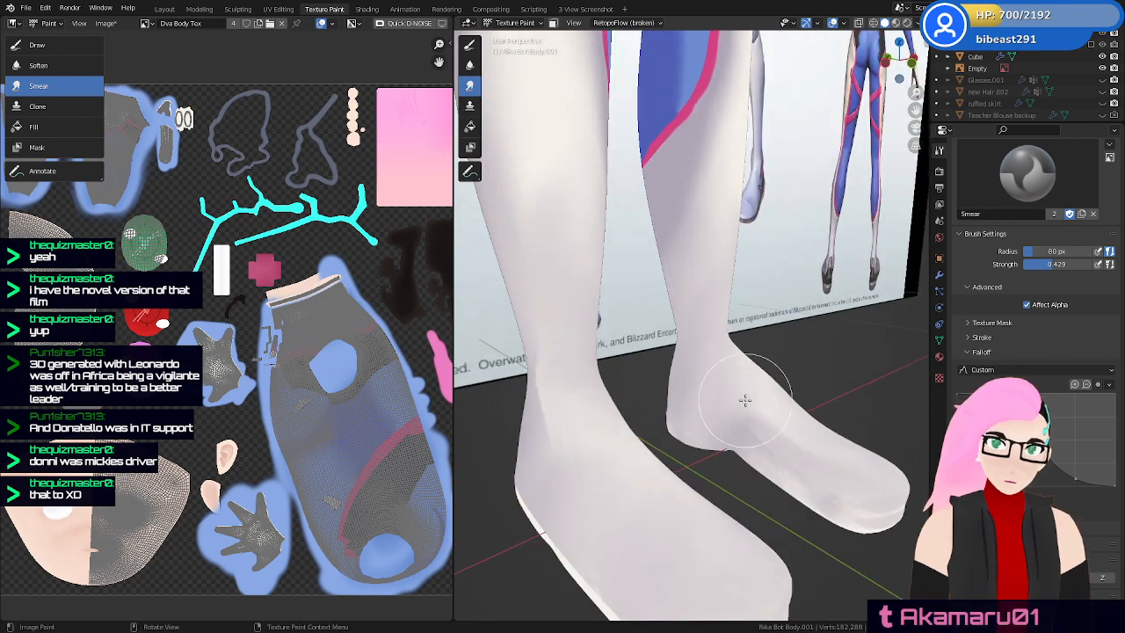
middle_click_drag(840, 447, 701, 440)
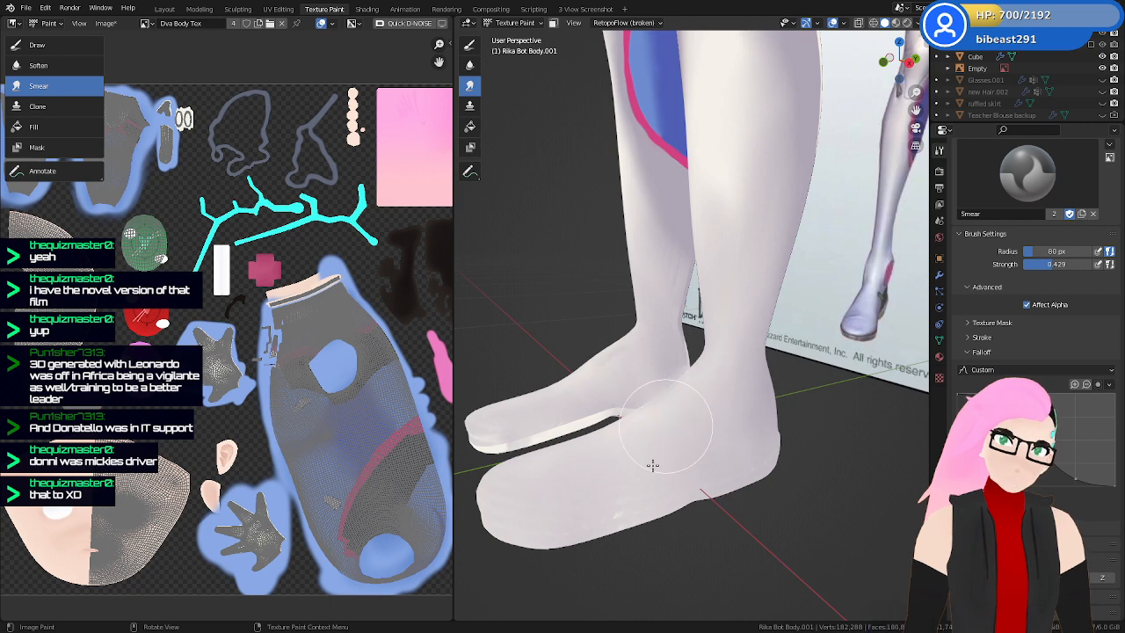
middle_click_drag(741, 452, 680, 470)
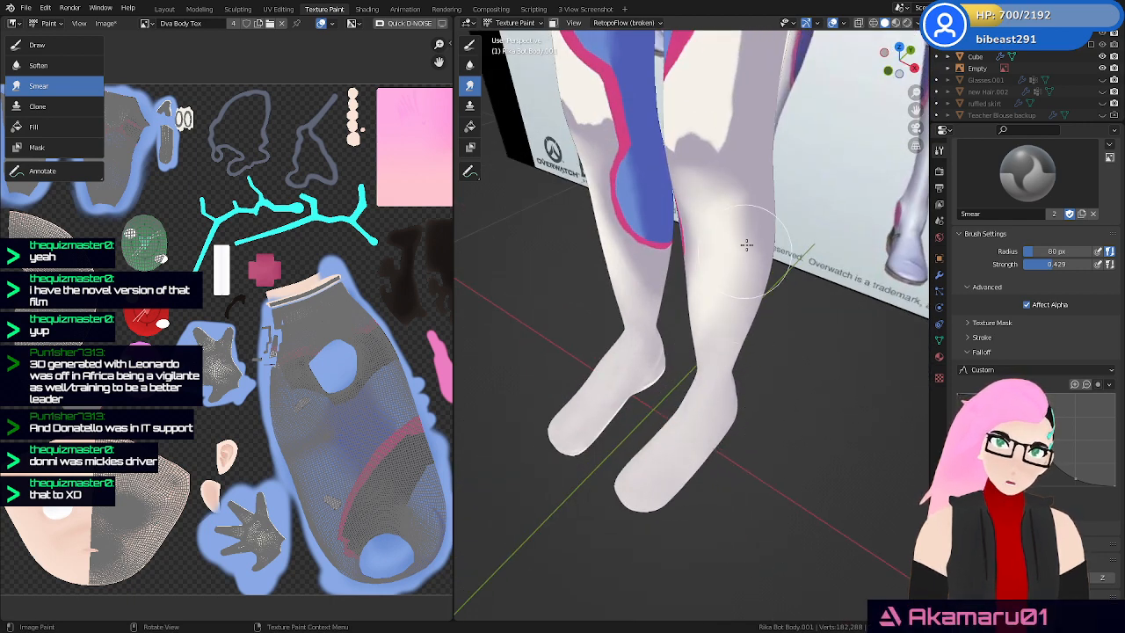
middle_click_drag(734, 255, 683, 392)
scroll(683, 392, "up", 2)
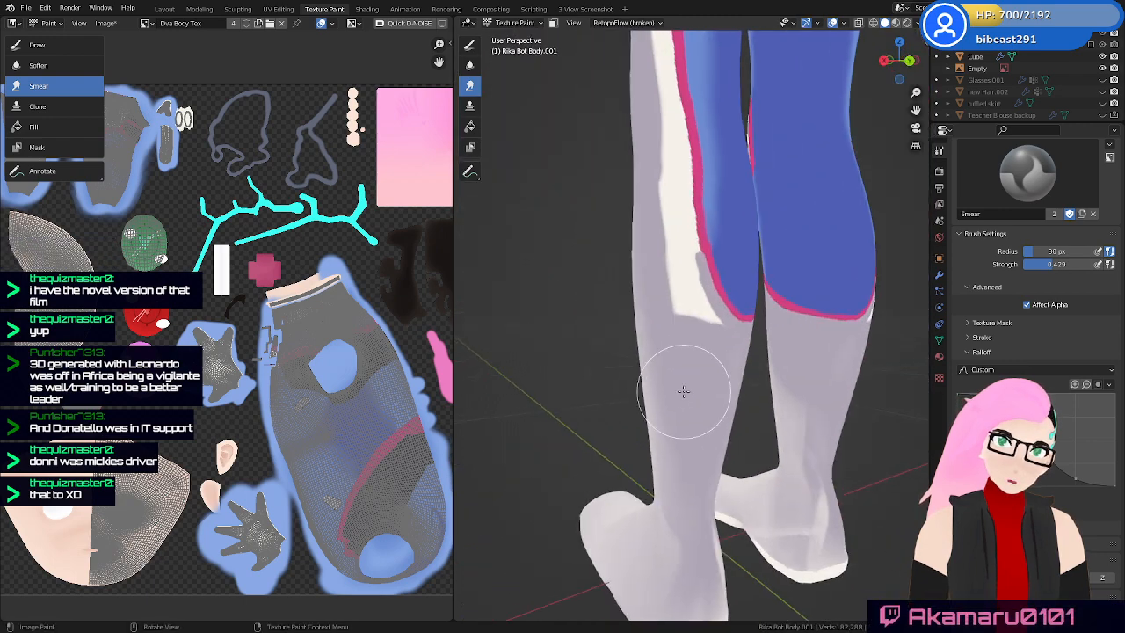
scroll(678, 364, "up", 1)
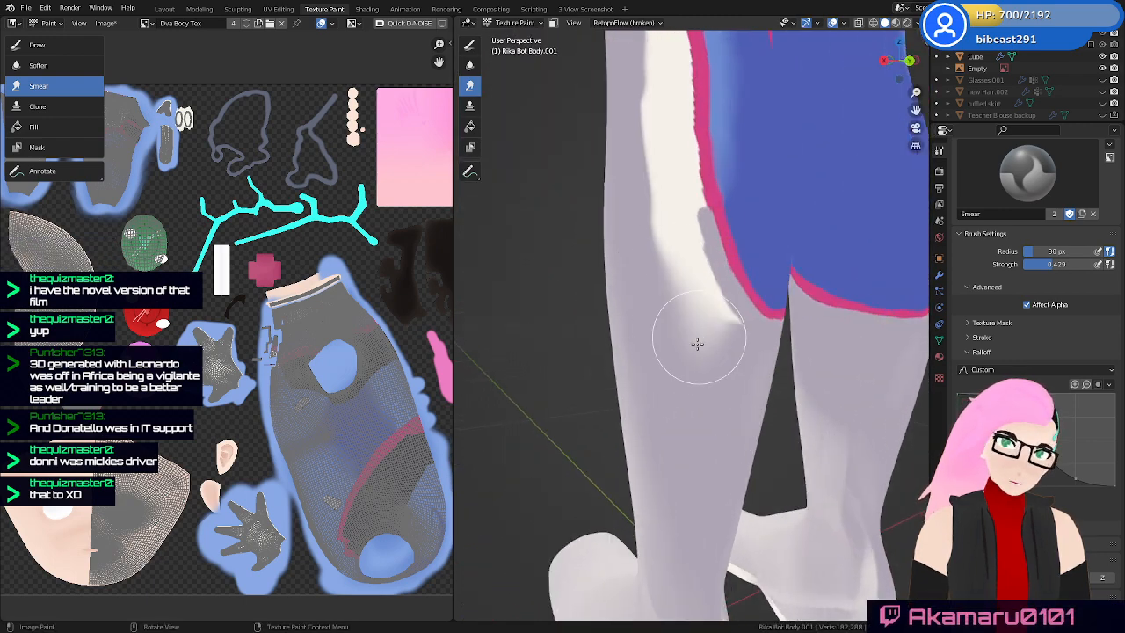
left_click_drag(711, 332, 726, 337)
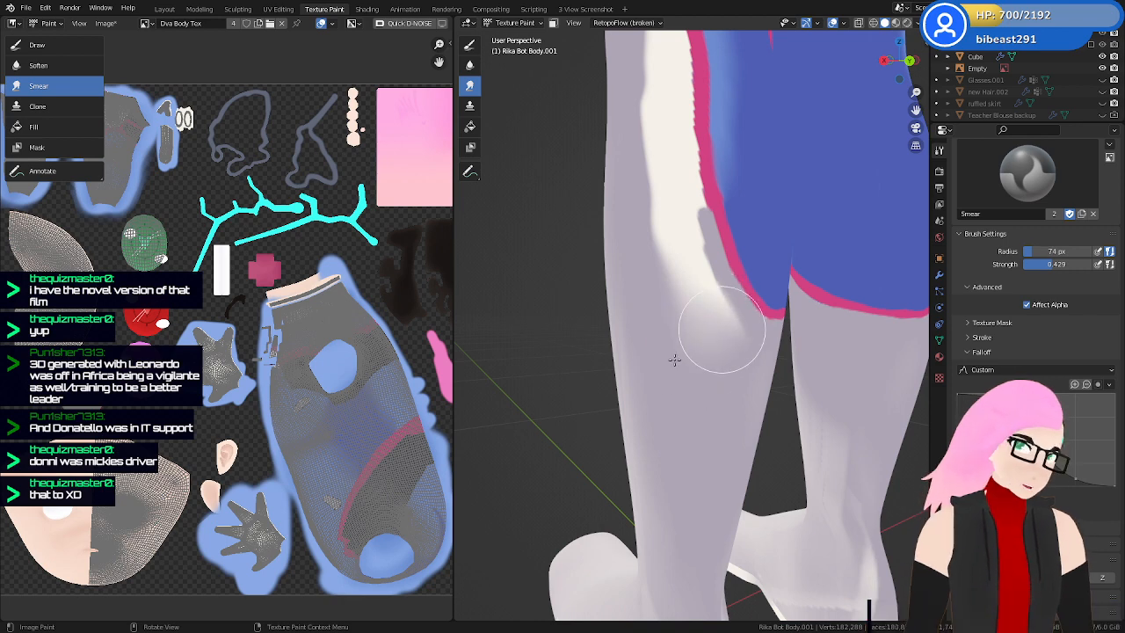
key("f")
left_click(648, 382)
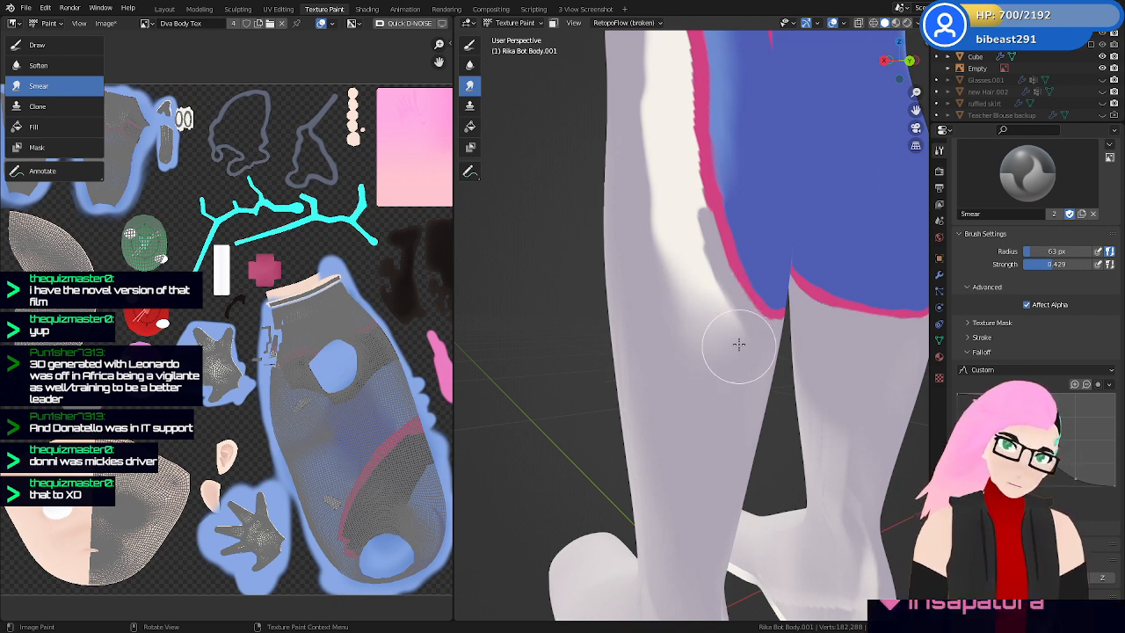
key("f")
left_click(690, 367)
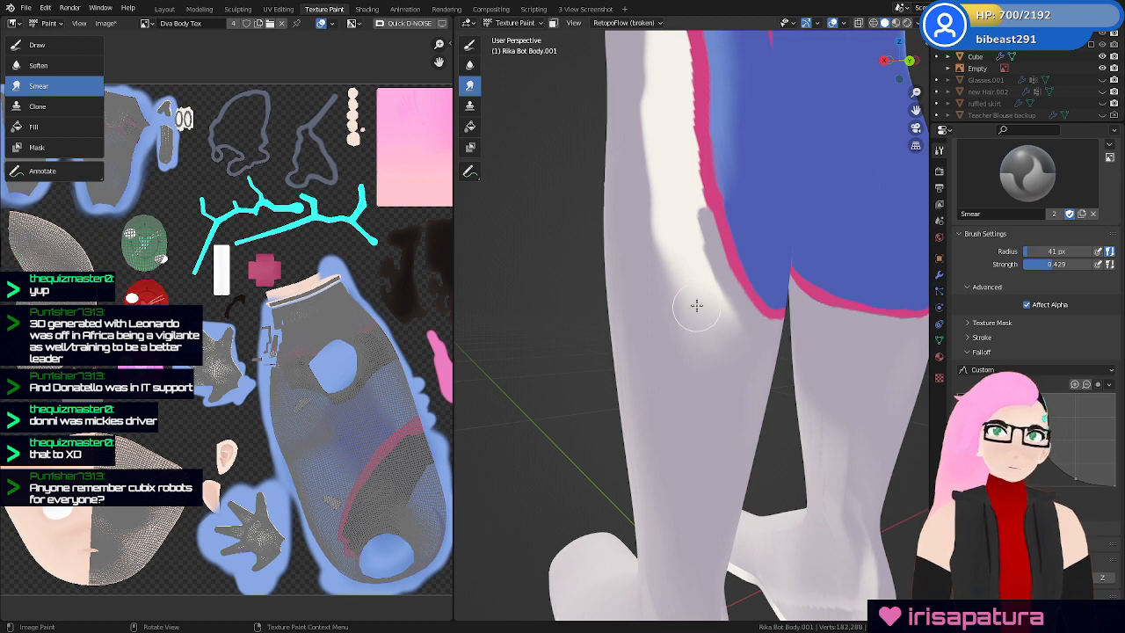
Smooth the calf stripe's outer edge and the grey patch beside the pink line, using Smear radii of 59, 25 and 44 px
key("f")
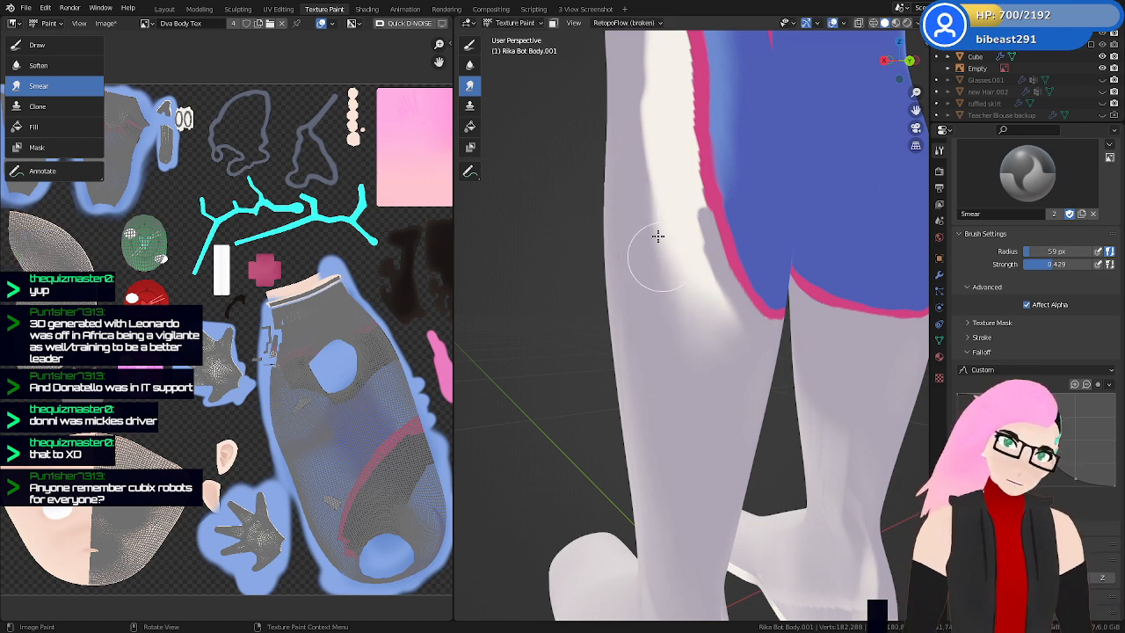
left_click(687, 267)
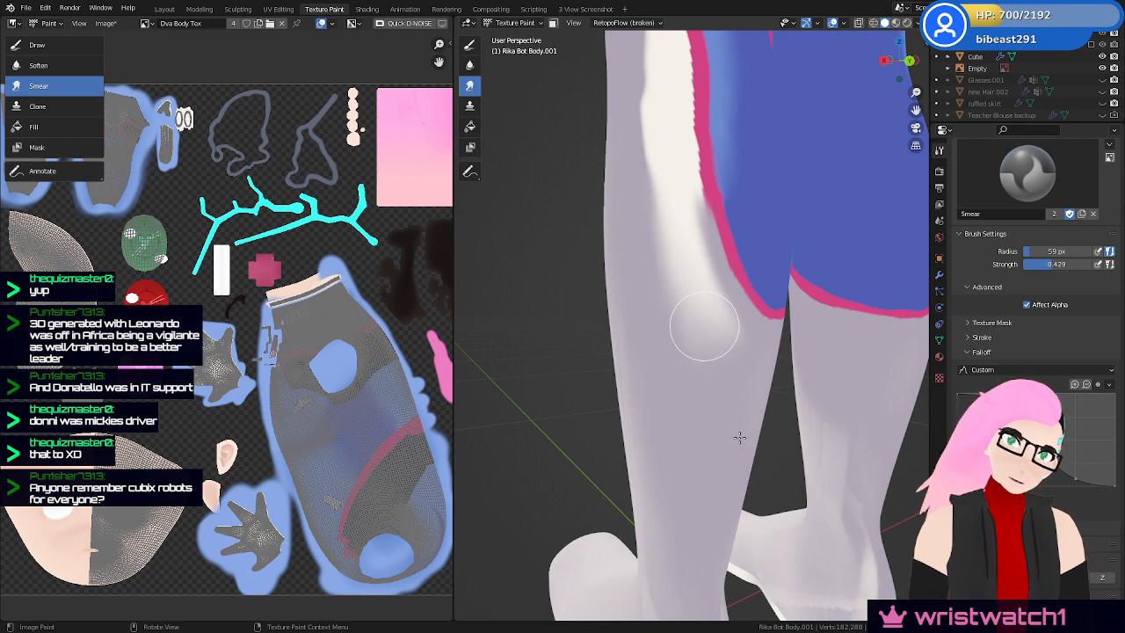
key("ctrl+z")
middle_click_drag(714, 347, 701, 348)
key("f")
left_click(717, 345)
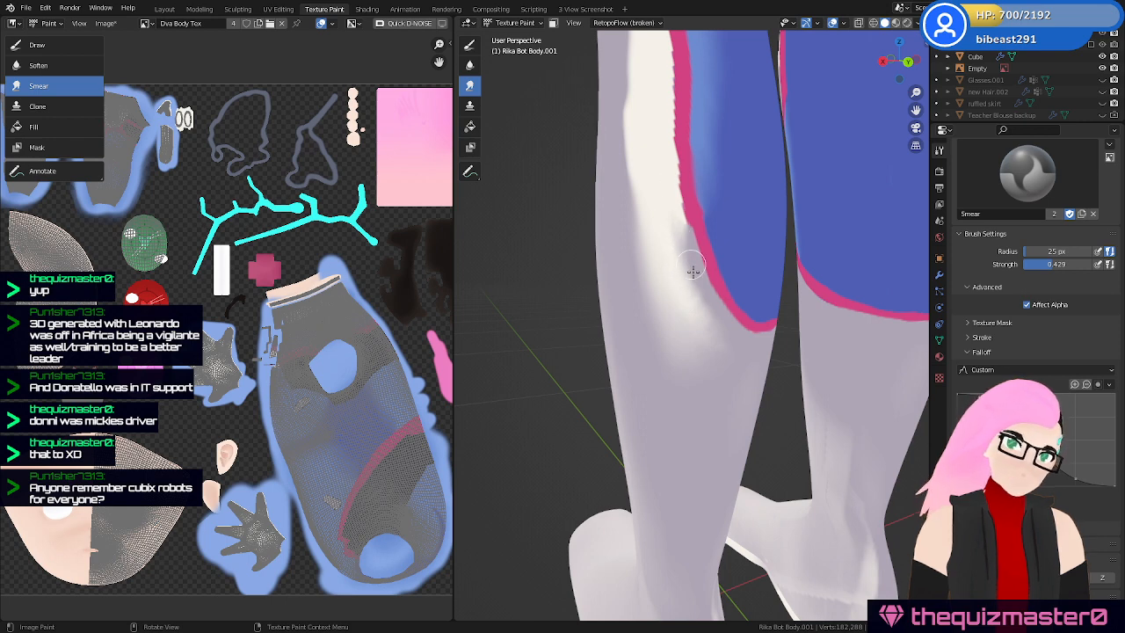
key("f")
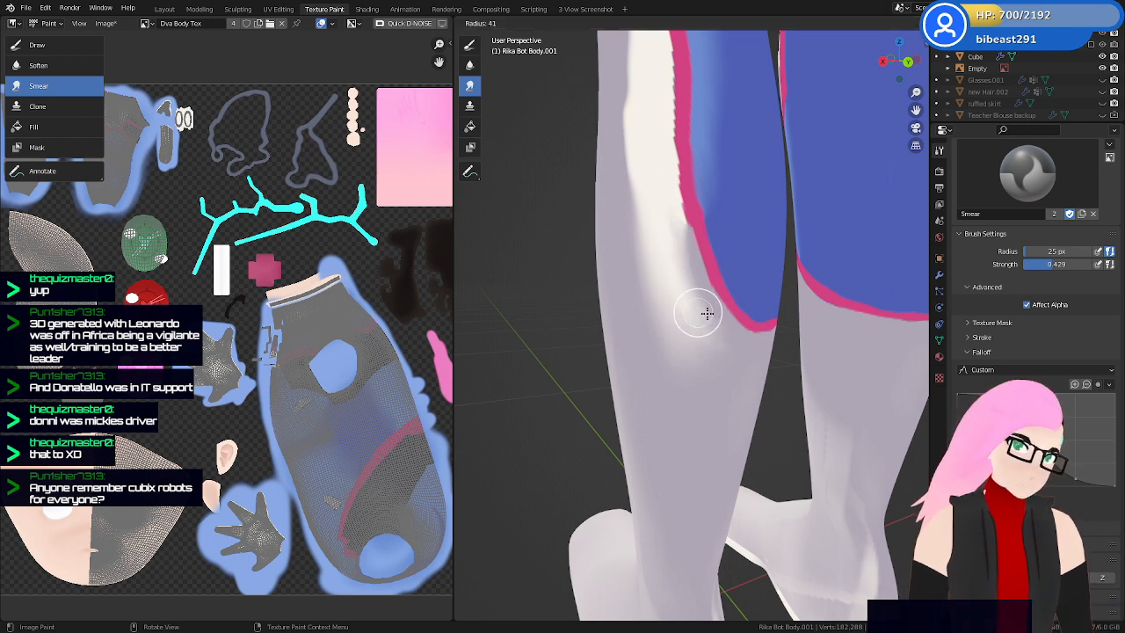
left_click(657, 235)
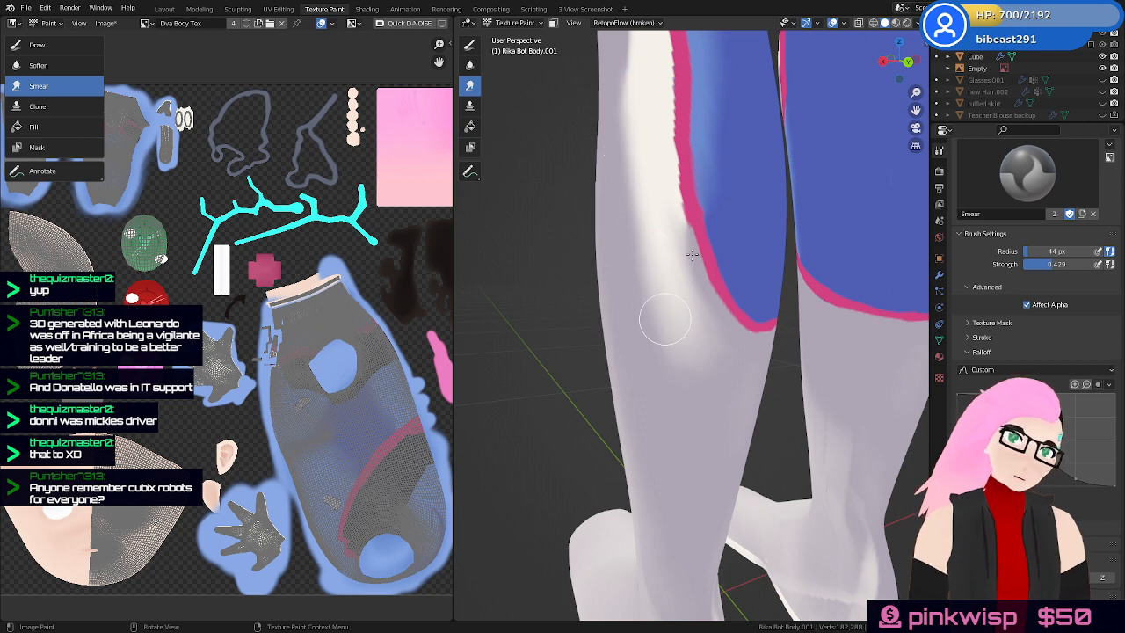
Smear the white stripe's hard edge up the side of the calf towards the knee with brush radii of 75 and 56 px
mouse_move(692, 255)
middle_mouse_down()
mouse_move(730, 309)
mouse_move(650, 452)
mouse_move(650, 389)
mouse_move(698, 401)
middle_mouse_up()
key("f")
left_click(711, 375)
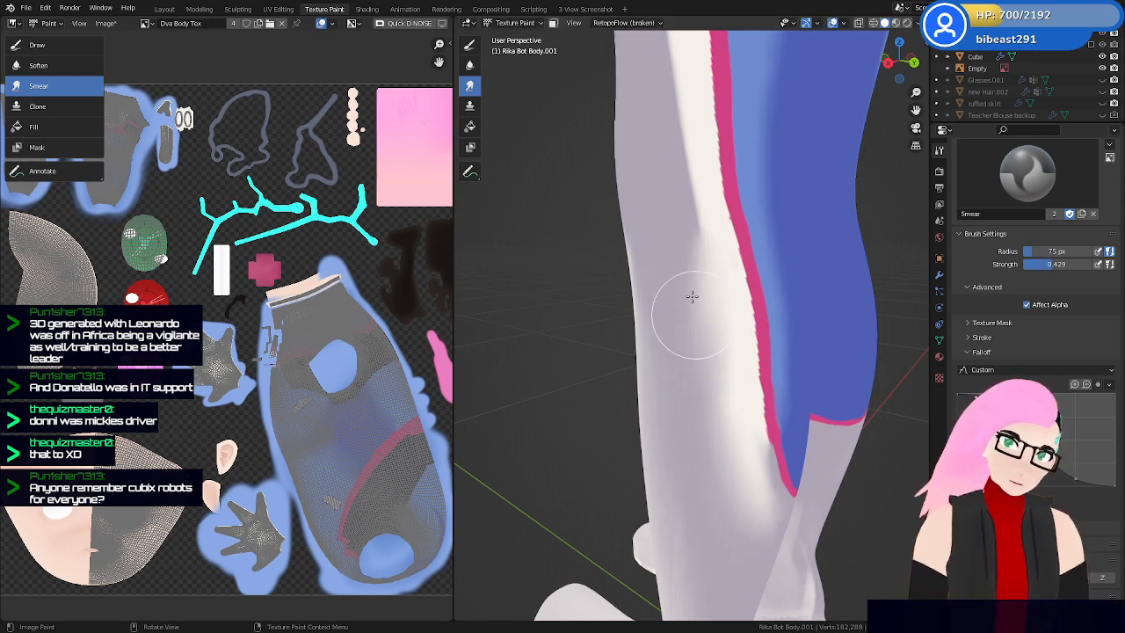
mouse_move(701, 295)
middle_mouse_down("shift")
mouse_move(688, 402)
mouse_move(671, 377)
middle_mouse_up("shift")
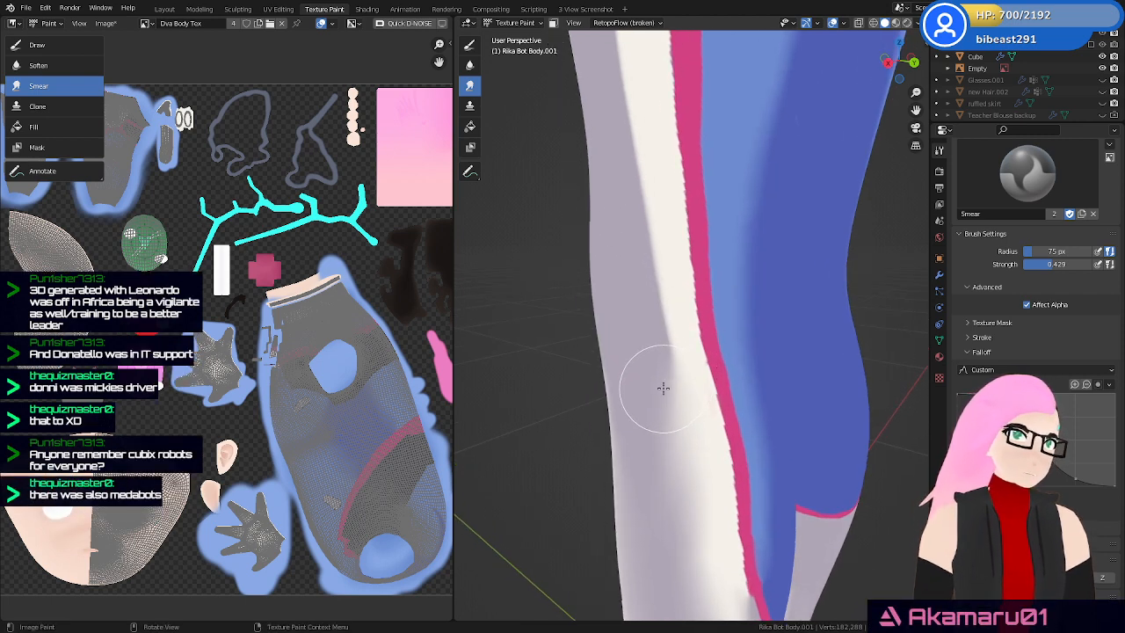
key("f")
left_click(633, 382)
left_click_drag(645, 370, 669, 330)
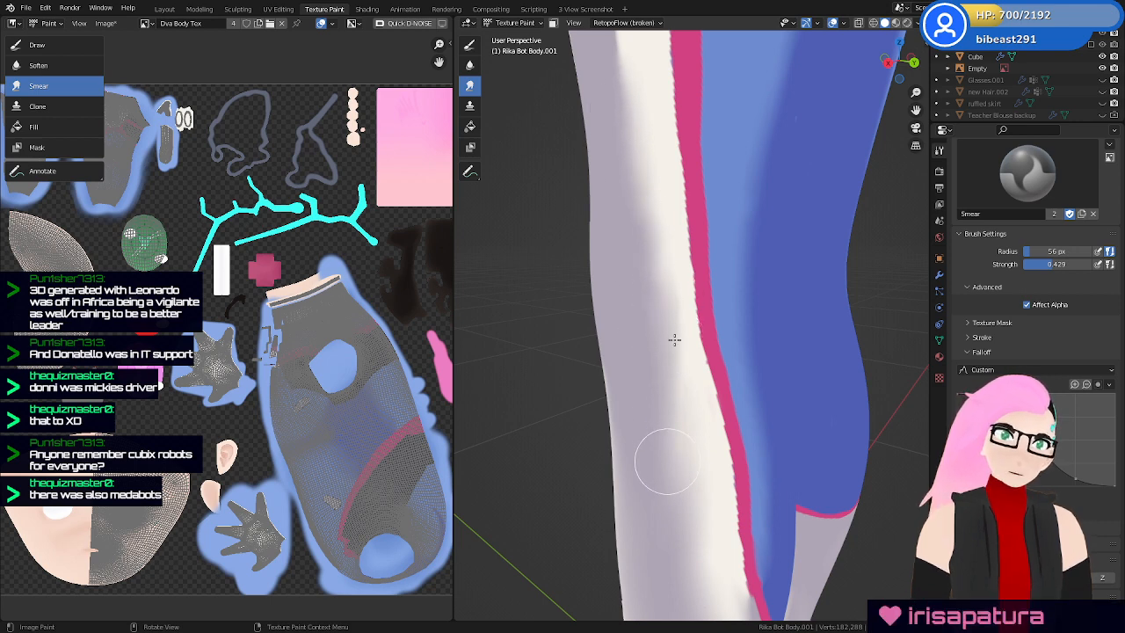
middle_click_drag(677, 387, 669, 404)
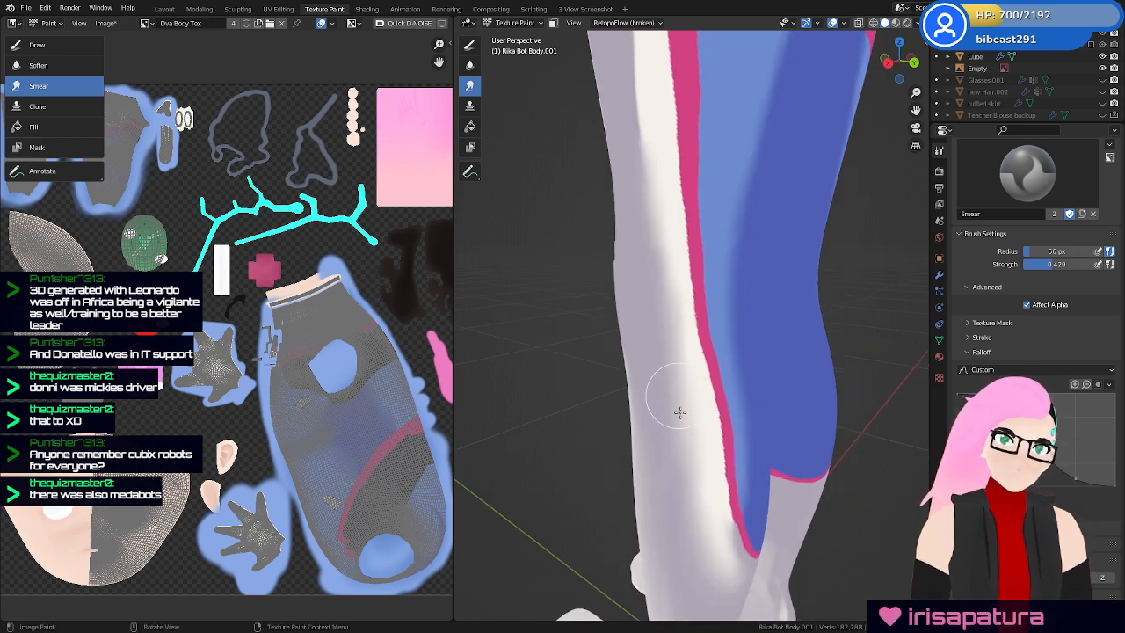
Soften the edge between the white stripe and the grey shading beside the knee and lower thigh, enlarging the brush radius to 78 px
middle_click_drag(683, 268, 693, 477, "shift")
scroll(701, 409, "up", 2)
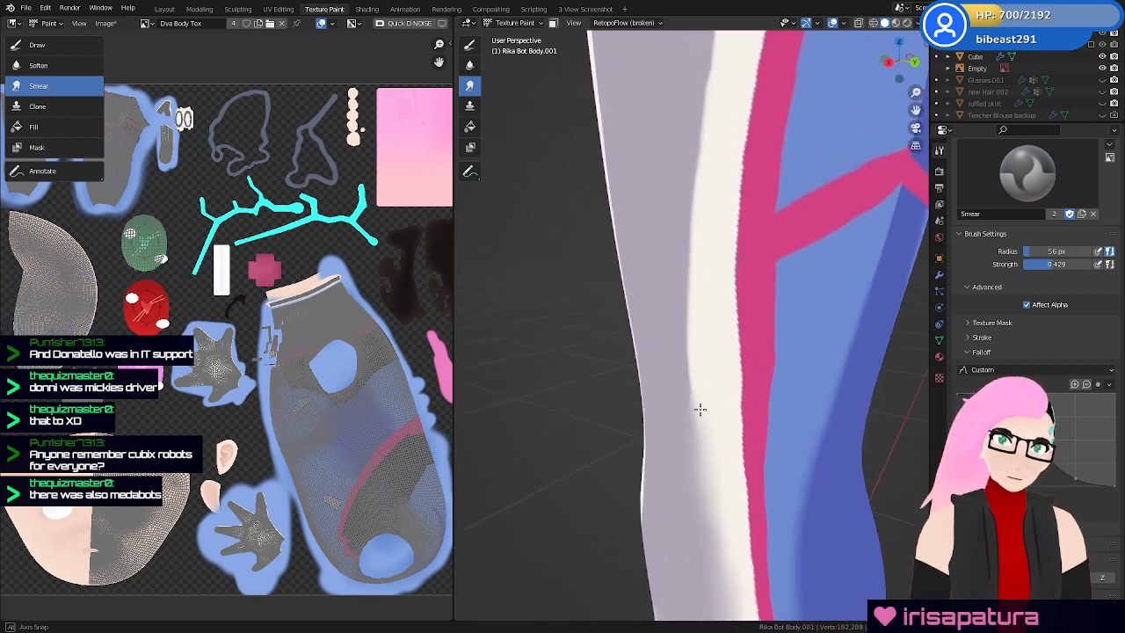
middle_click_drag(701, 410, 720, 410)
mouse_move(720, 411)
left_mouse_down()
mouse_move(736, 319)
mouse_move(711, 297)
mouse_move(746, 99)
left_mouse_up()
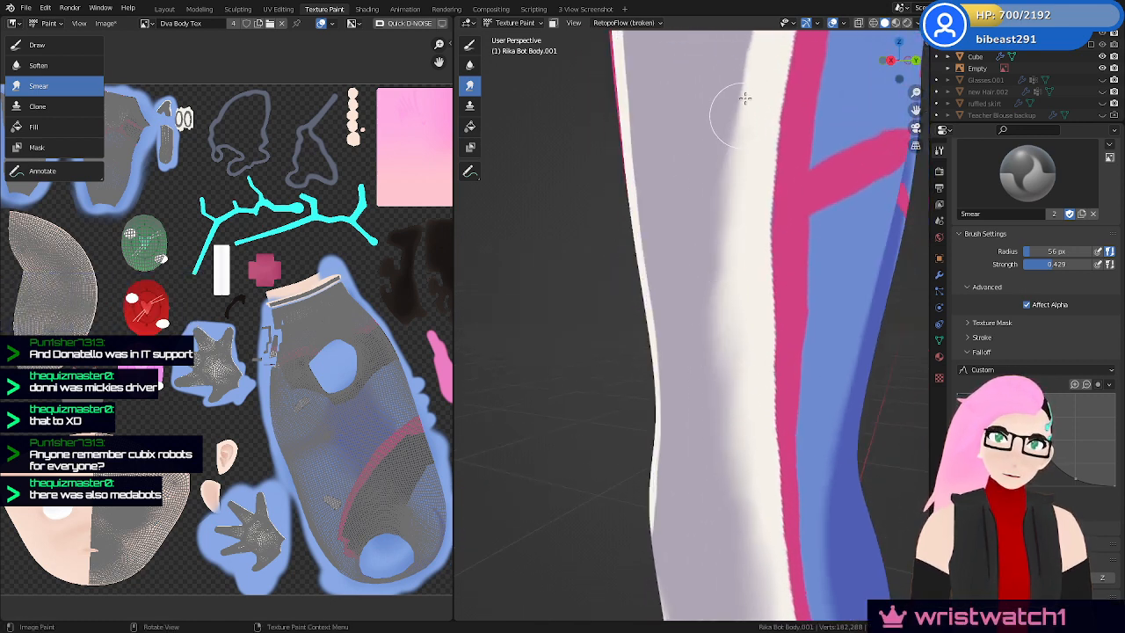
left_click(729, 208)
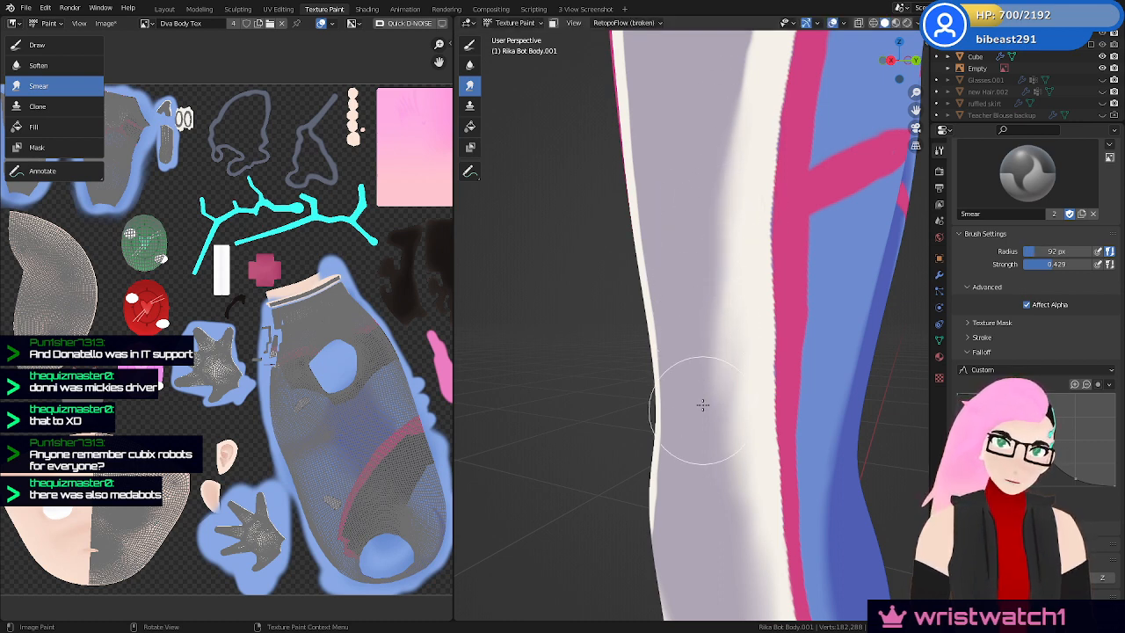
key("f")
left_click(687, 376)
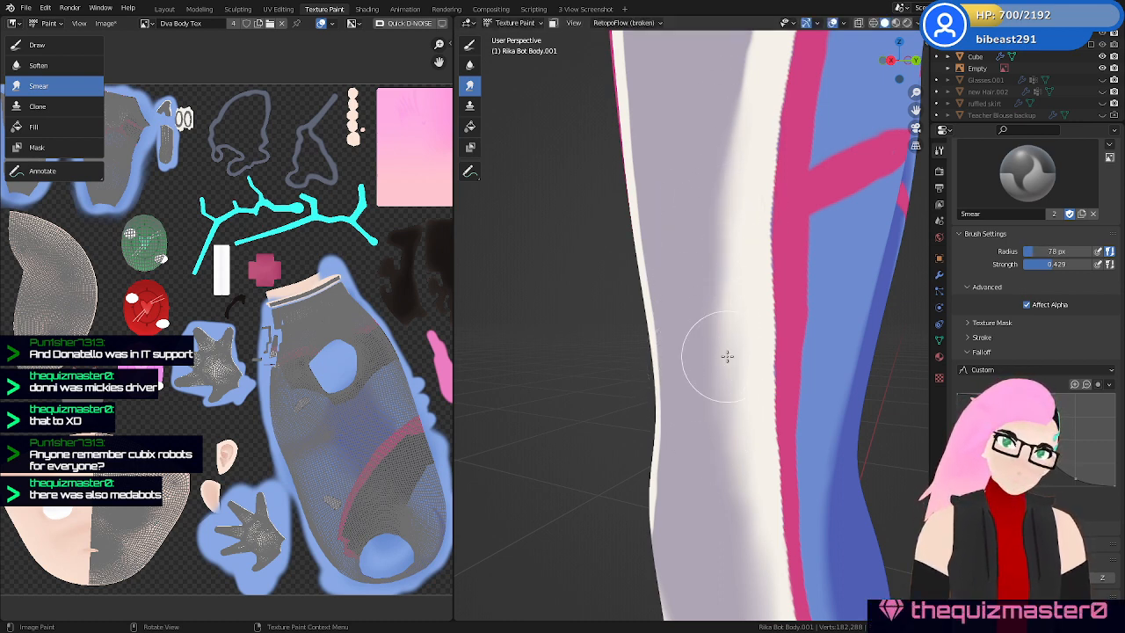
Smear the white stripe's edge along the upper thigh up to its pointed end, using brush radii of 60 and 86 px
scroll(696, 428, "up", 2)
mouse_move(703, 368)
left_mouse_down()
mouse_move(704, 238)
mouse_move(734, 180)
left_mouse_up()
mouse_move(746, 231)
middle_mouse_down()
mouse_move(723, 334)
mouse_move(713, 226)
middle_mouse_up()
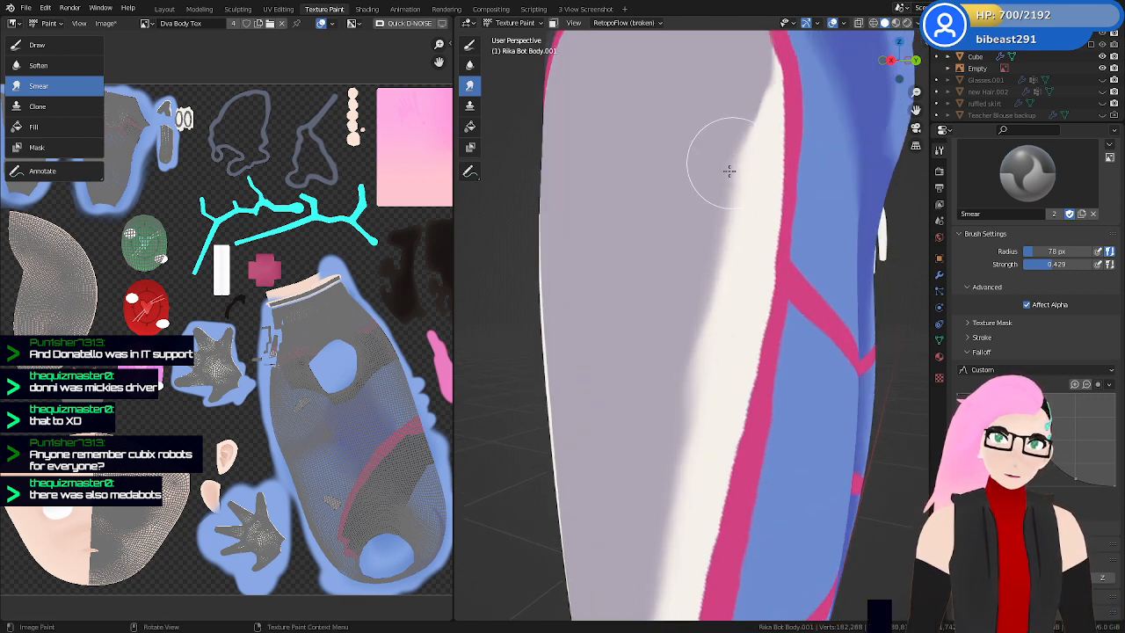
key("f")
left_click(733, 215)
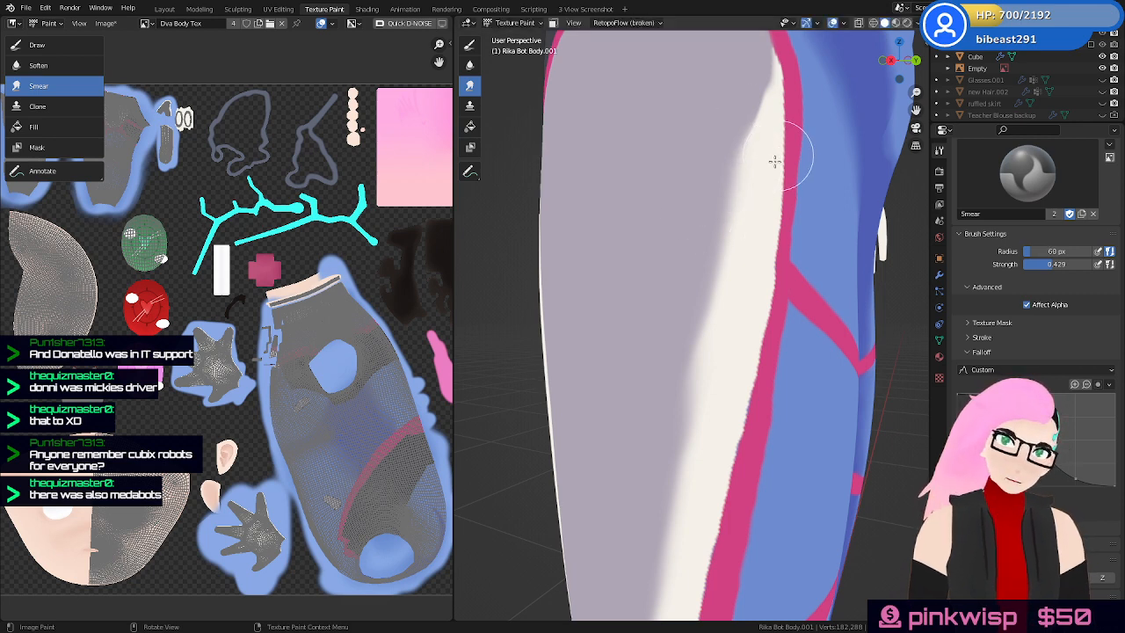
middle_click_drag(774, 161, 696, 194)
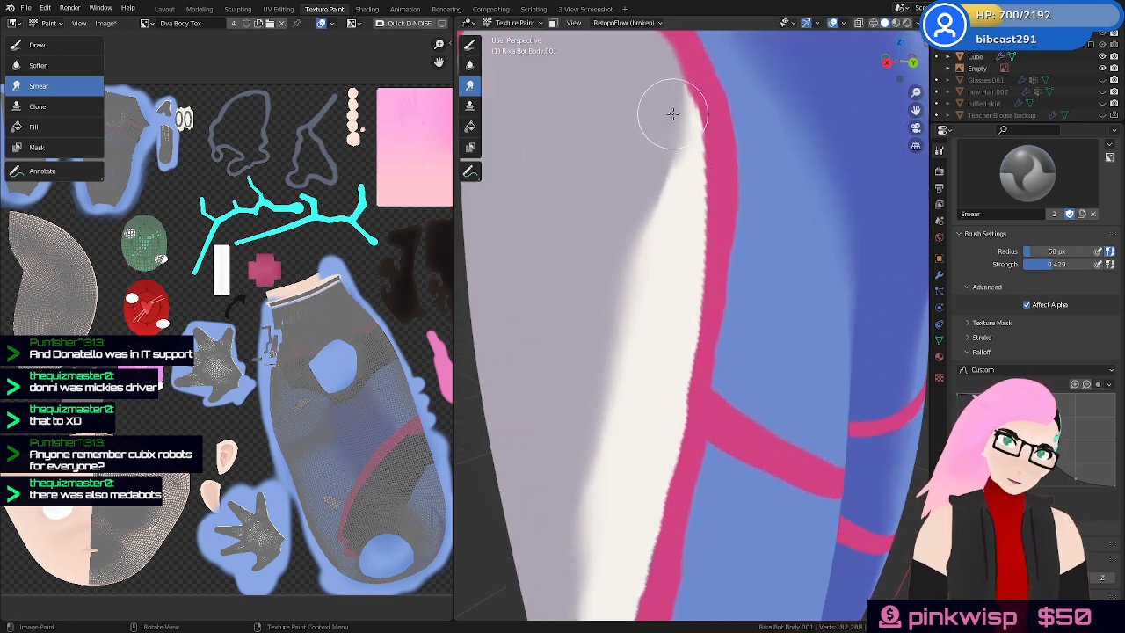
mouse_move(672, 112)
left_mouse_down()
mouse_move(665, 106)
mouse_move(661, 249)
mouse_move(632, 171)
mouse_move(616, 385)
mouse_move(572, 422)
mouse_move(593, 531)
left_mouse_up()
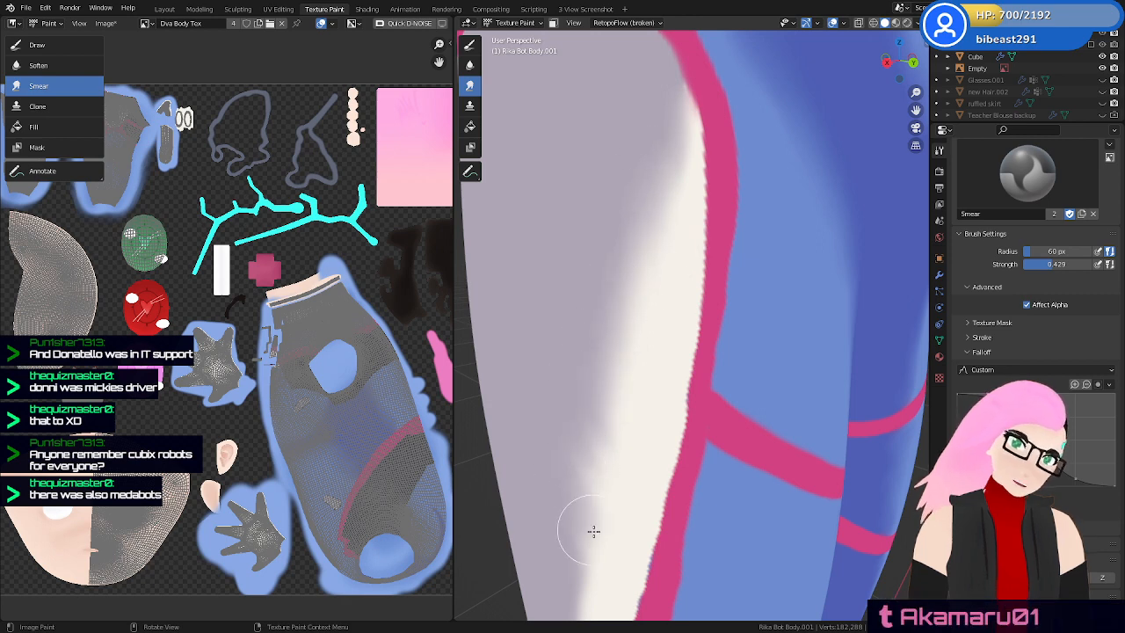
key("f")
left_click(601, 407)
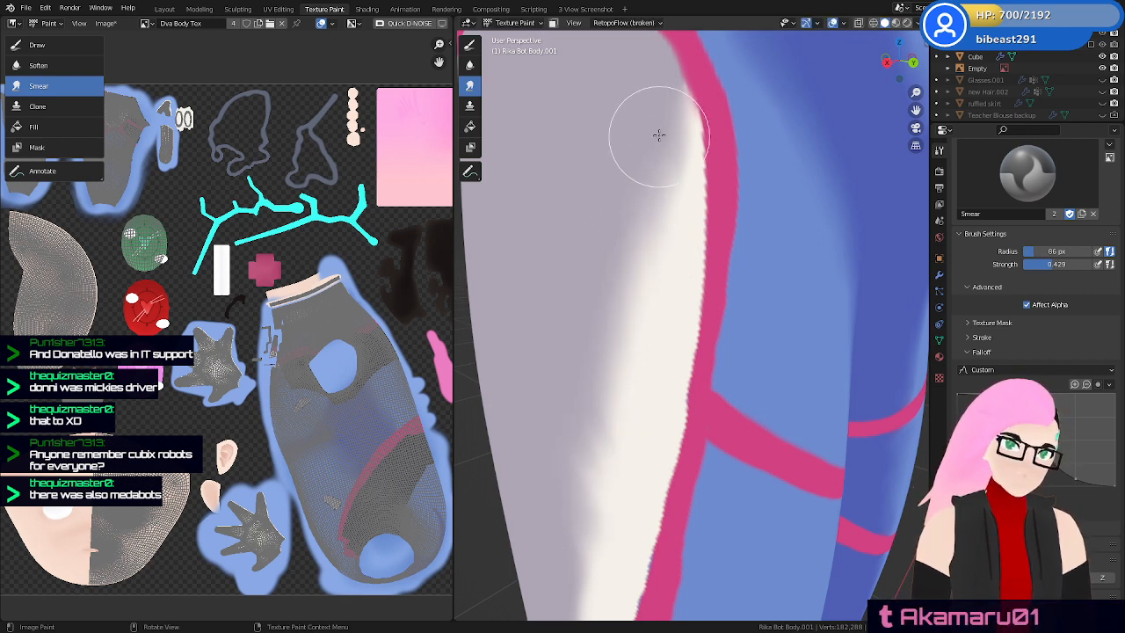
mouse_move(659, 135)
left_mouse_down()
mouse_move(578, 402)
mouse_move(582, 506)
left_mouse_up()
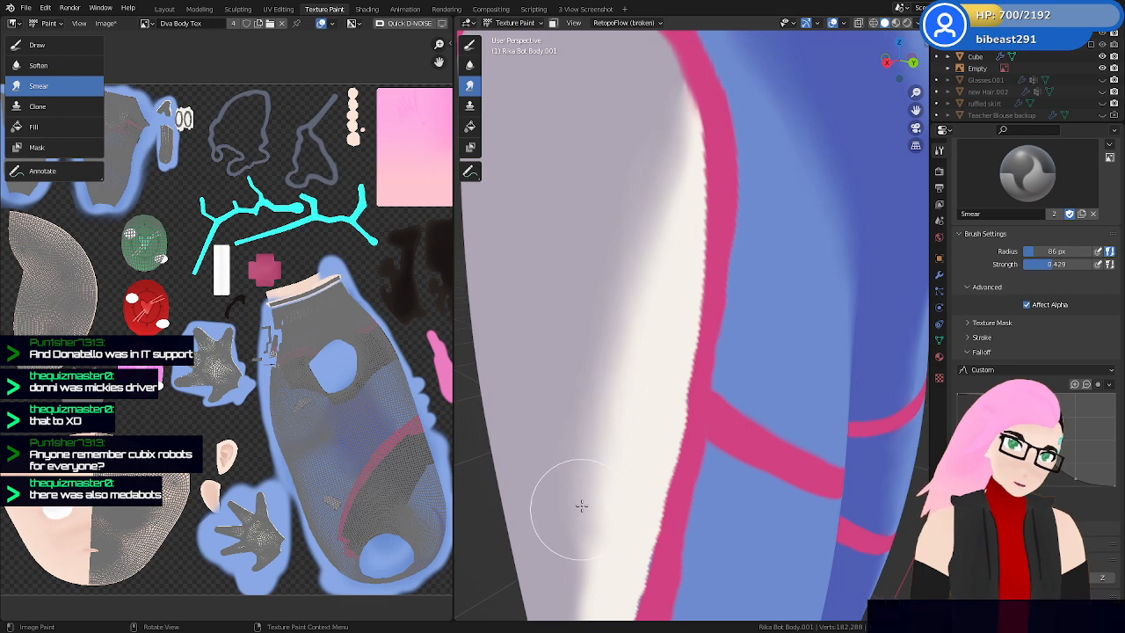
Smear the purple-grey shading across the front of the knee into the surrounding white with the 86 px brush
middle_click_drag(641, 321, 680, 123)
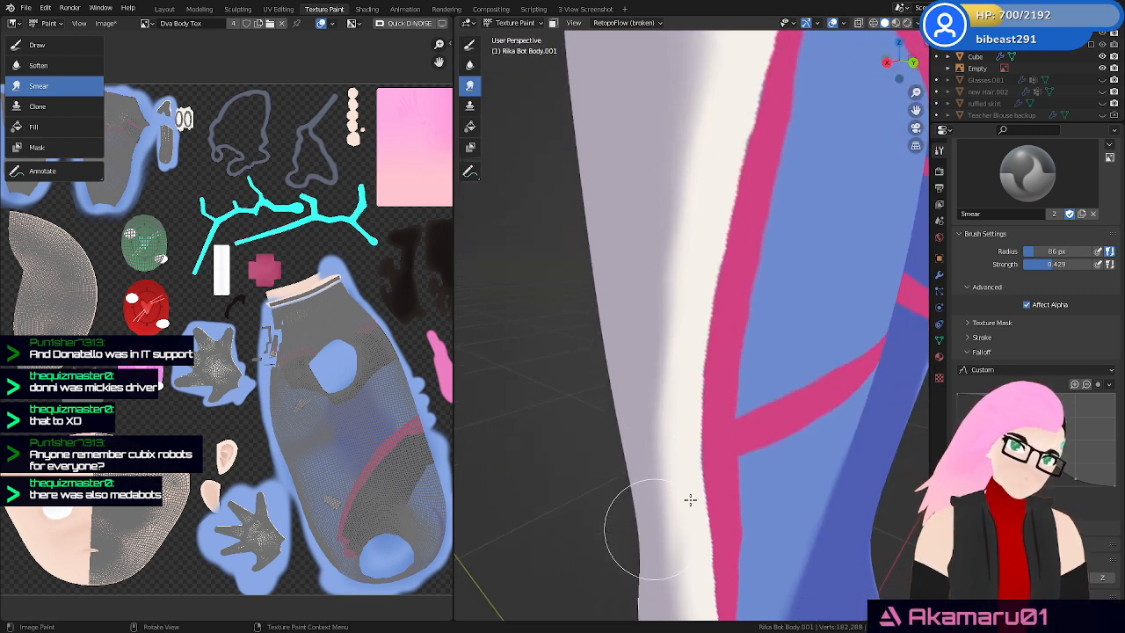
middle_click_drag(692, 369, 698, 286)
scroll(678, 397, "down", 5)
mouse_move(714, 396)
middle_mouse_down("ctrl")
mouse_move(698, 357)
mouse_move(718, 375)
mouse_move(695, 387)
middle_mouse_up("ctrl")
middle_click_drag(695, 387, 607, 313, "ctrl")
mouse_move(607, 313)
left_mouse_down()
mouse_move(616, 269)
mouse_move(677, 268)
mouse_move(720, 231)
mouse_move(621, 260)
mouse_move(553, 319)
mouse_move(547, 279)
left_mouse_up()
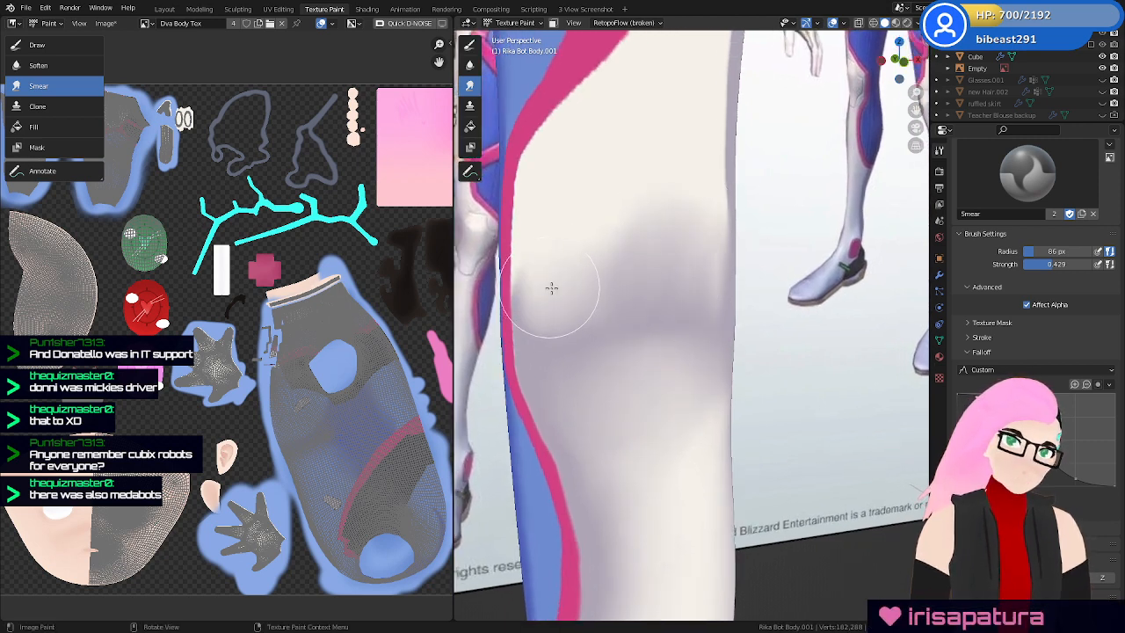
mouse_move(662, 333)
middle_mouse_down()
mouse_move(678, 329)
mouse_move(558, 334)
middle_mouse_up()
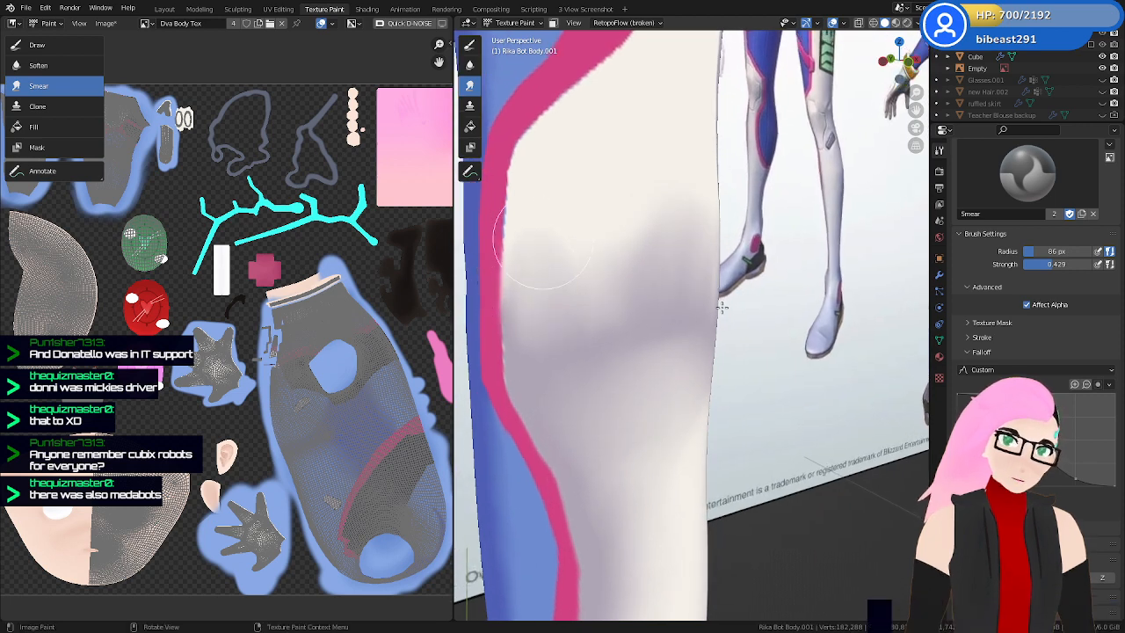
mouse_move(721, 307)
middle_mouse_down()
mouse_move(680, 326)
mouse_move(629, 303)
middle_mouse_up()
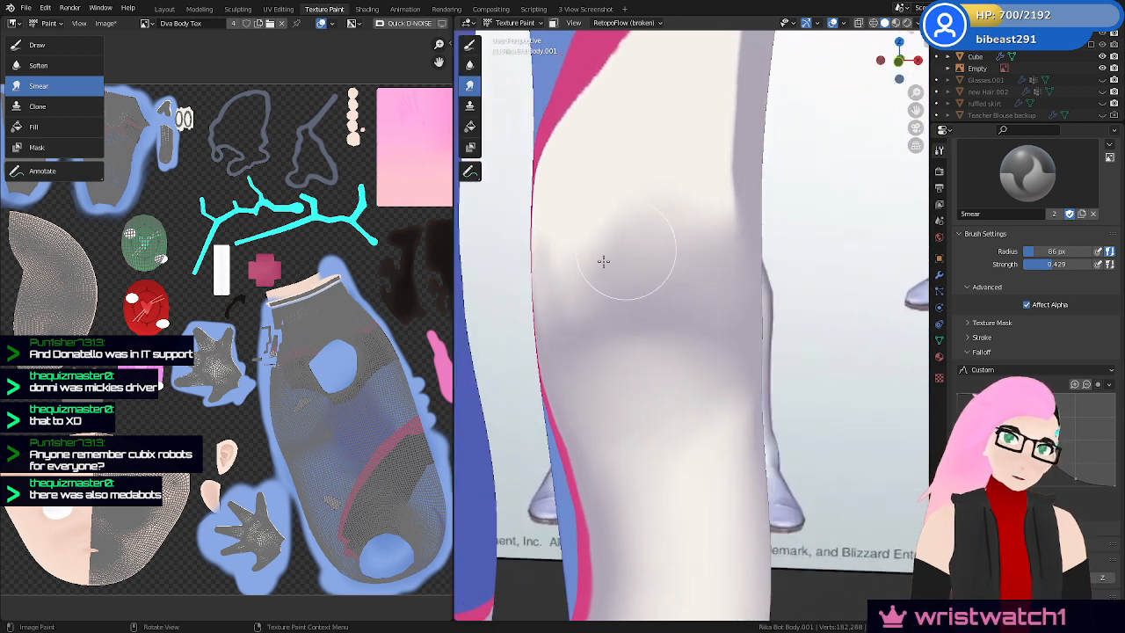
Smear the white stripe's edge into the grey shading from above the knee up to the top of the thigh with the 86 px brush
middle_click_drag(741, 271, 676, 293)
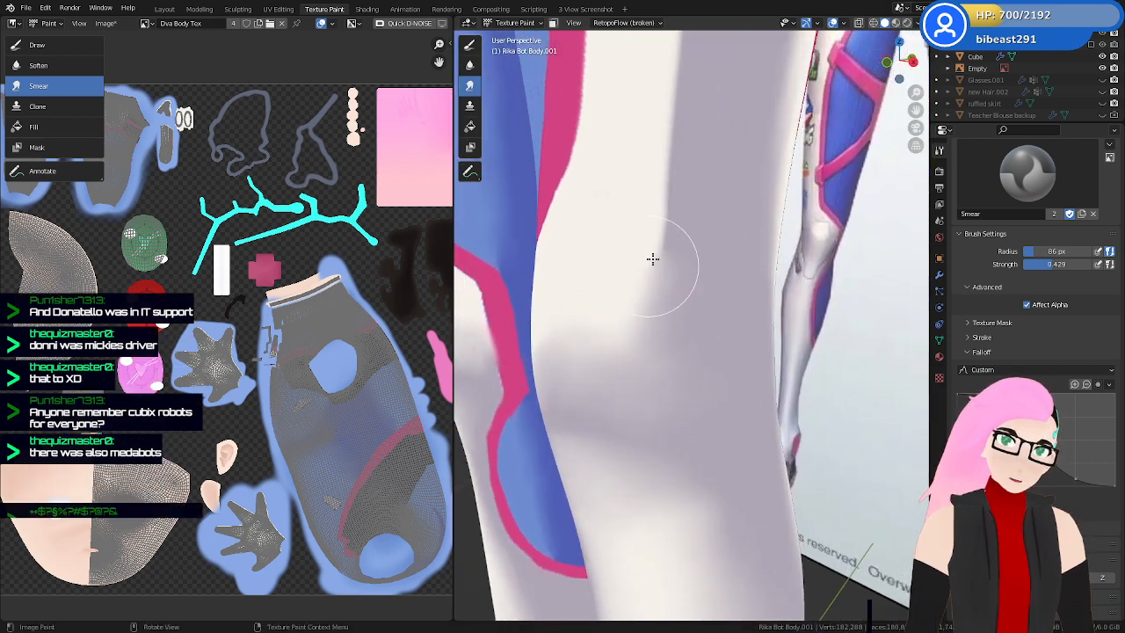
middle_click_drag(676, 233, 671, 258)
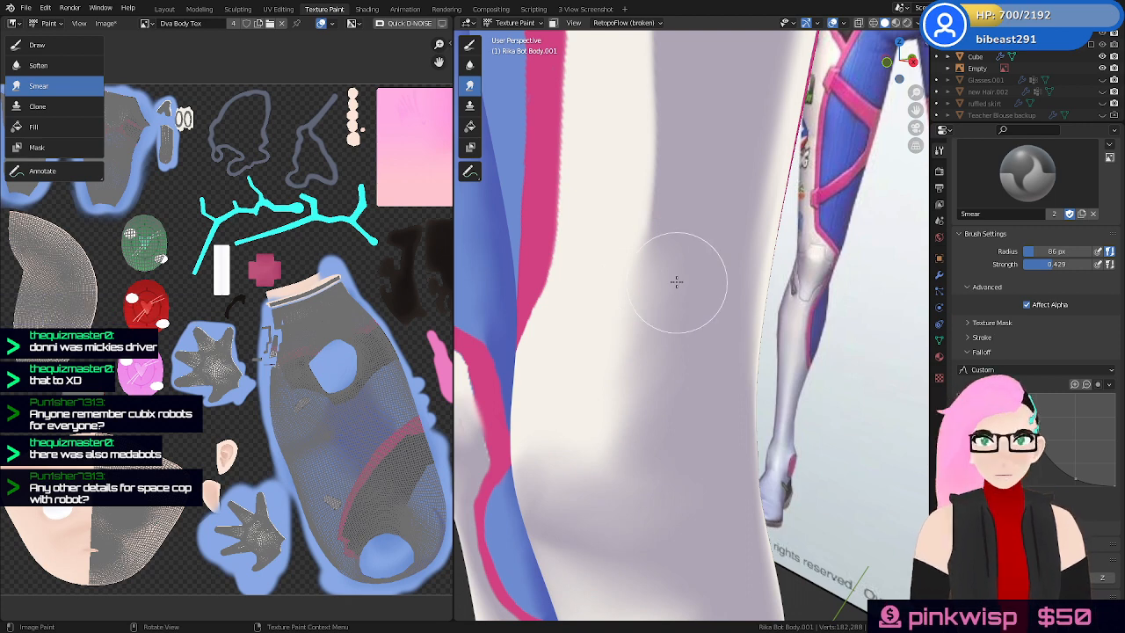
middle_click_drag(676, 281, 660, 359)
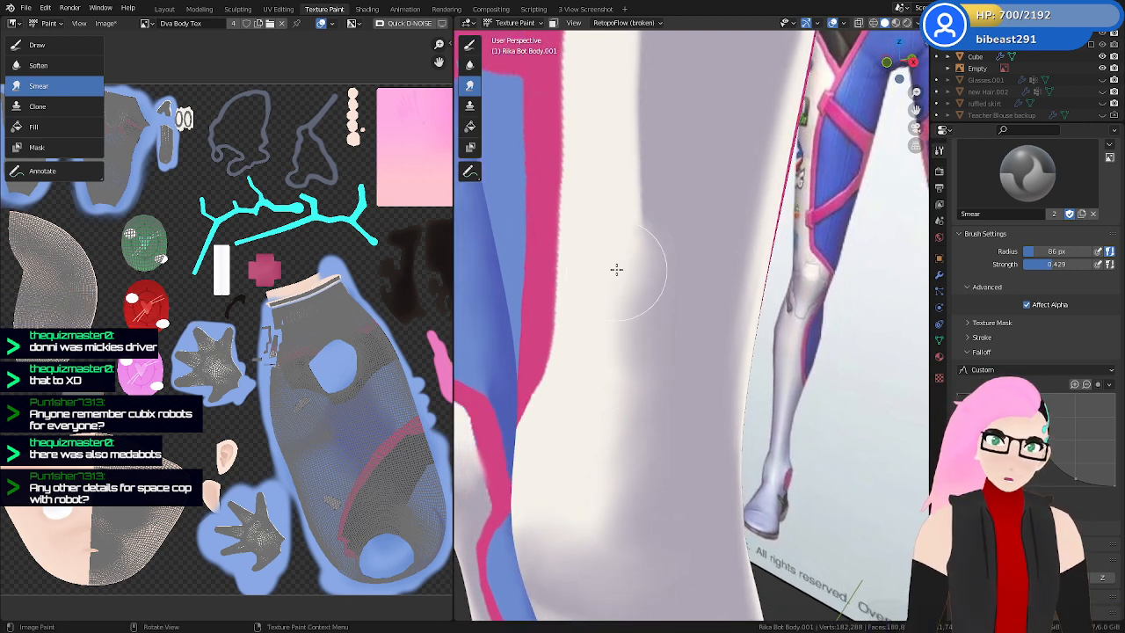
mouse_move(660, 304)
middle_mouse_down()
mouse_move(660, 419)
mouse_move(648, 428)
mouse_move(633, 382)
middle_mouse_up()
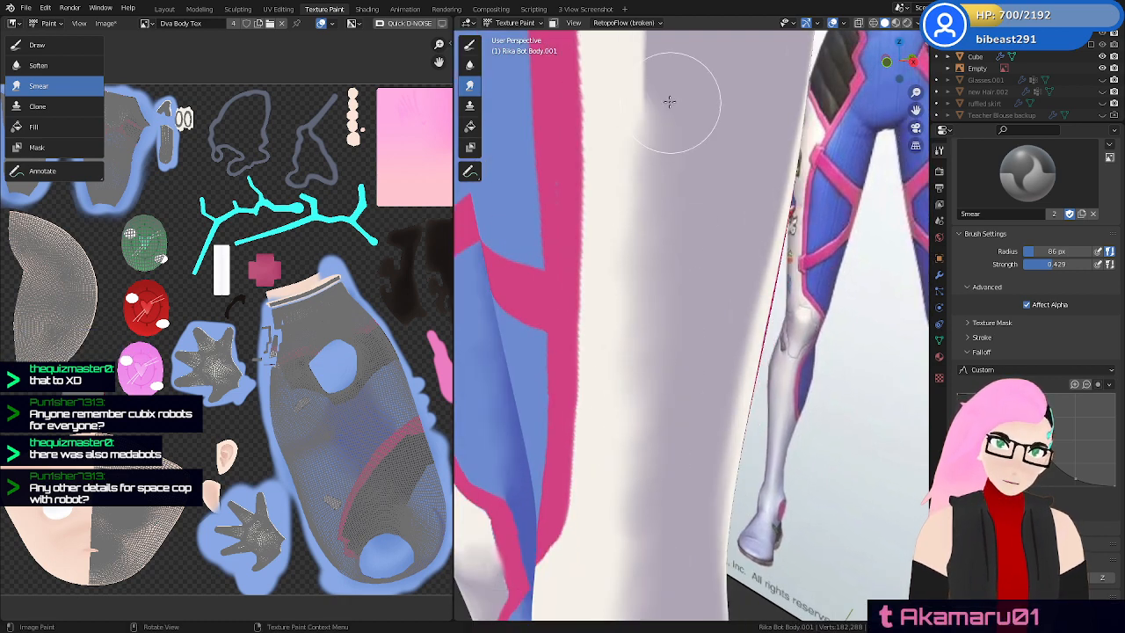
middle_click_drag(681, 224, 683, 380)
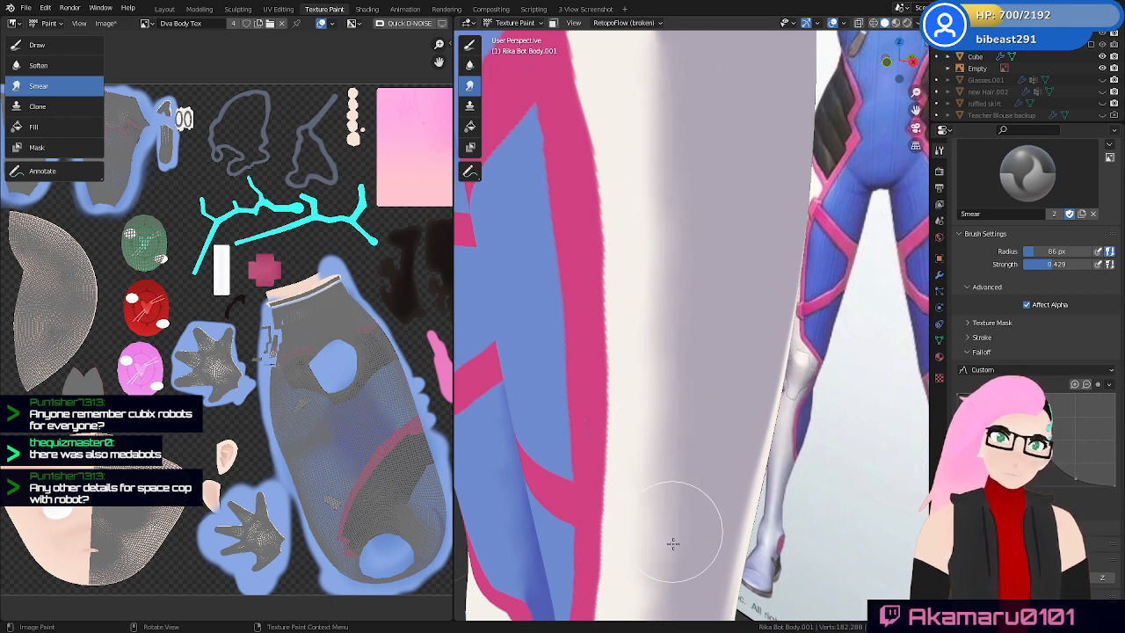
middle_click_drag(687, 343, 677, 414, "shift")
mouse_move(672, 390)
left_mouse_down()
mouse_move(641, 342)
mouse_move(660, 211)
mouse_move(613, 181)
mouse_move(621, 78)
left_mouse_up()
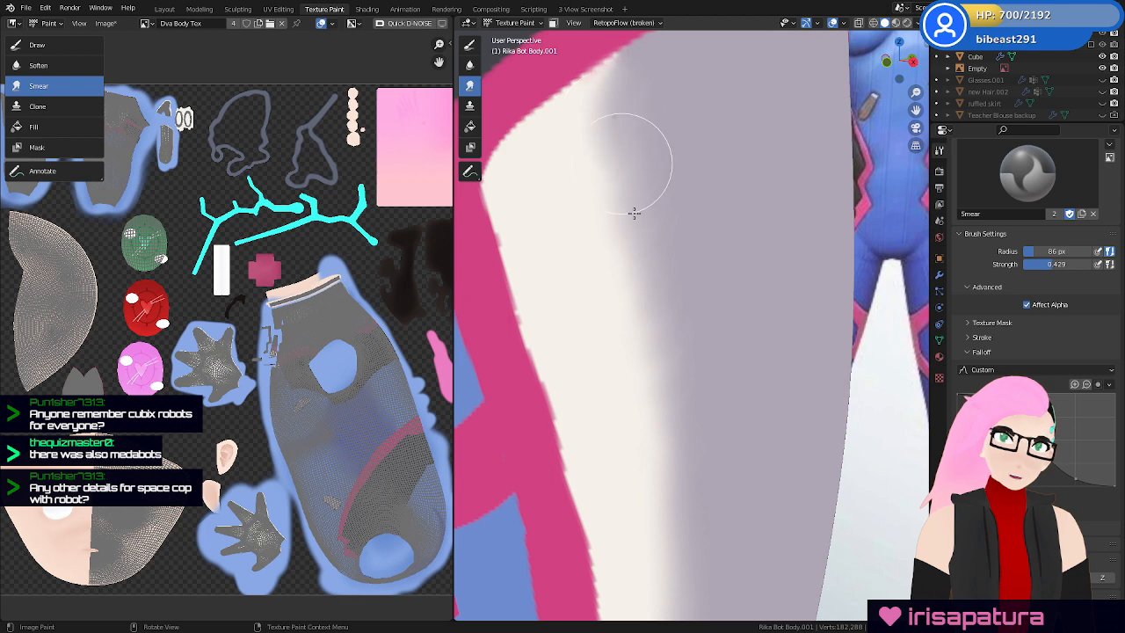
Widen the soft transition along the white stripe from the upper thigh back down towards the knee, using a 126 px smear radius
key("f")
left_click(688, 376)
mouse_move(647, 293)
left_mouse_down()
mouse_move(625, 213)
mouse_move(621, 123)
mouse_move(606, 128)
left_mouse_up()
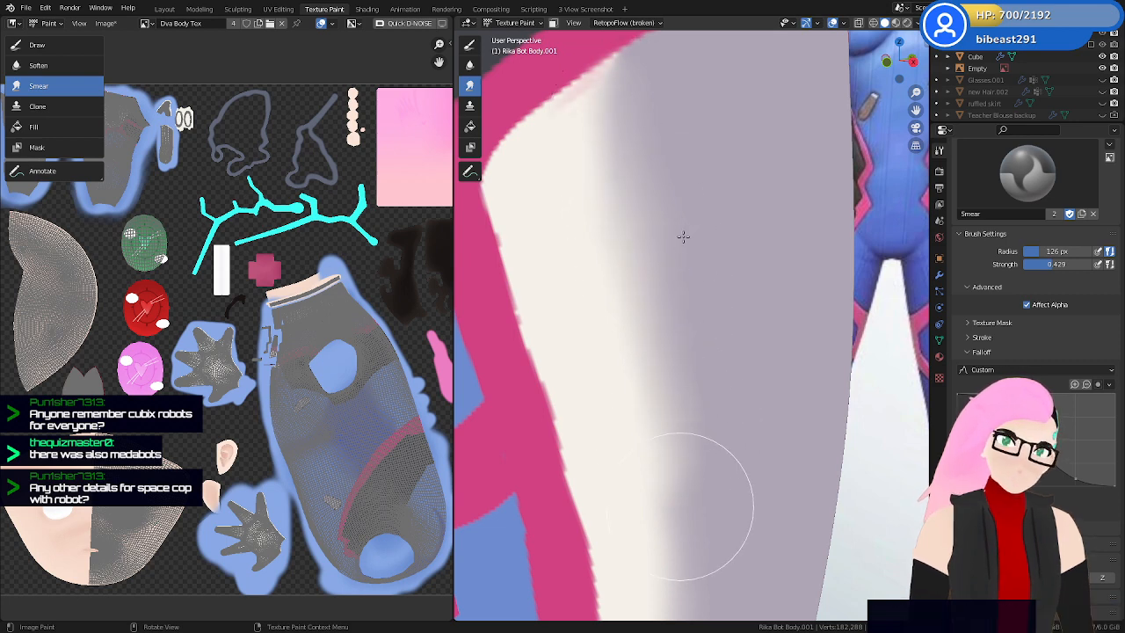
scroll(681, 211, "down", 2)
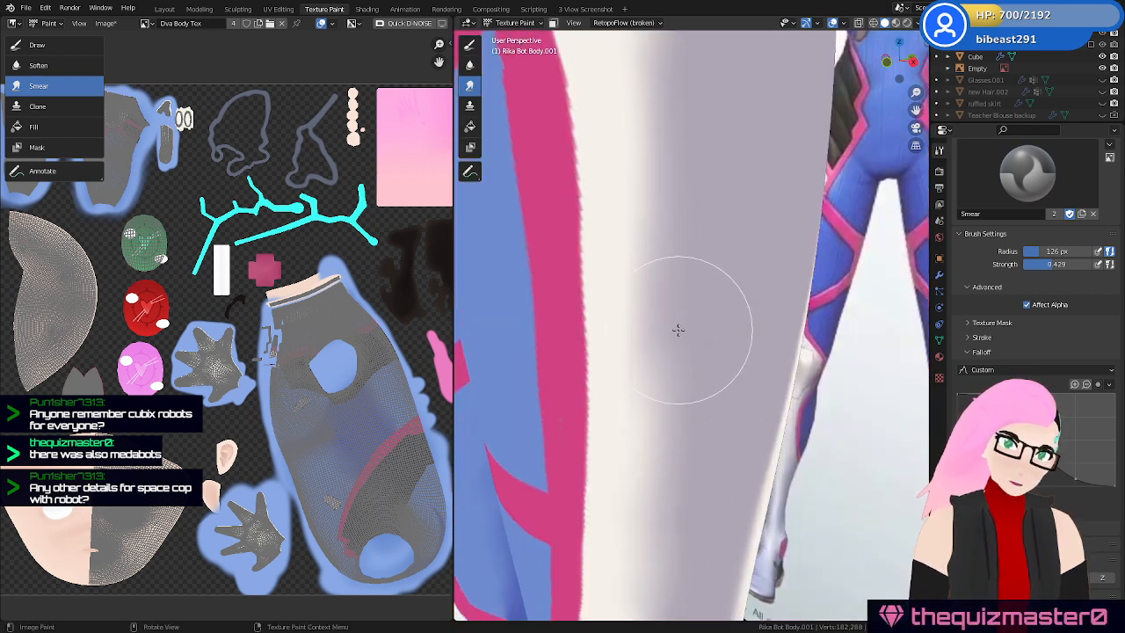
mouse_move(683, 393)
middle_mouse_down()
mouse_move(691, 226)
mouse_move(643, 422)
middle_mouse_up()
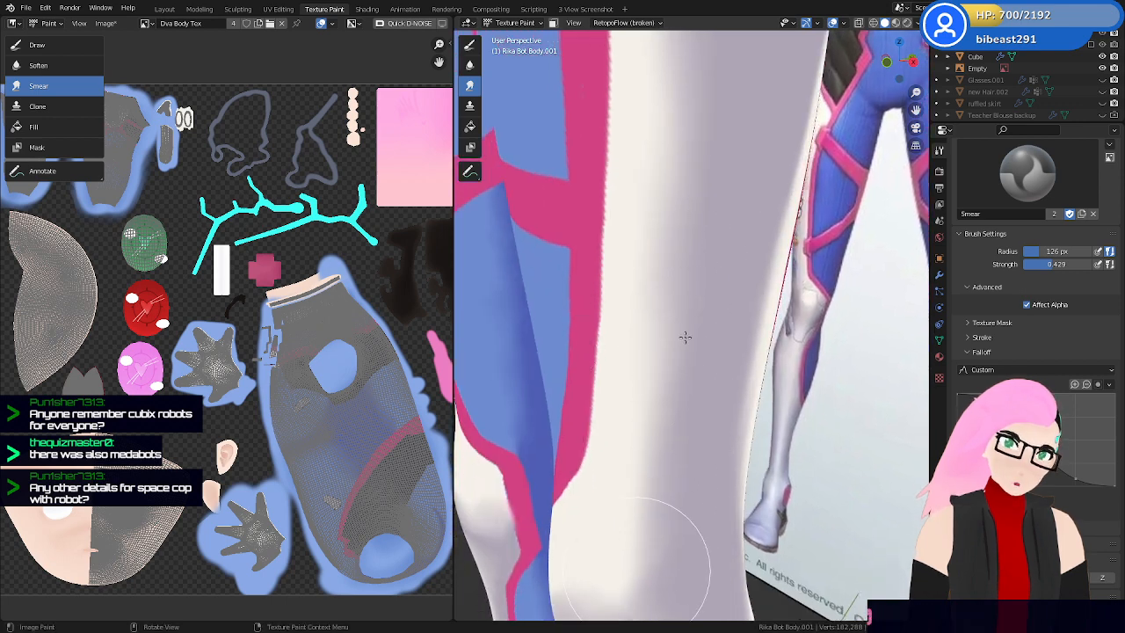
Paint a white zigzag highlight down the middle of the grey outer thigh using the Draw brush at a 75 px radius
scroll(685, 337, "down", 8)
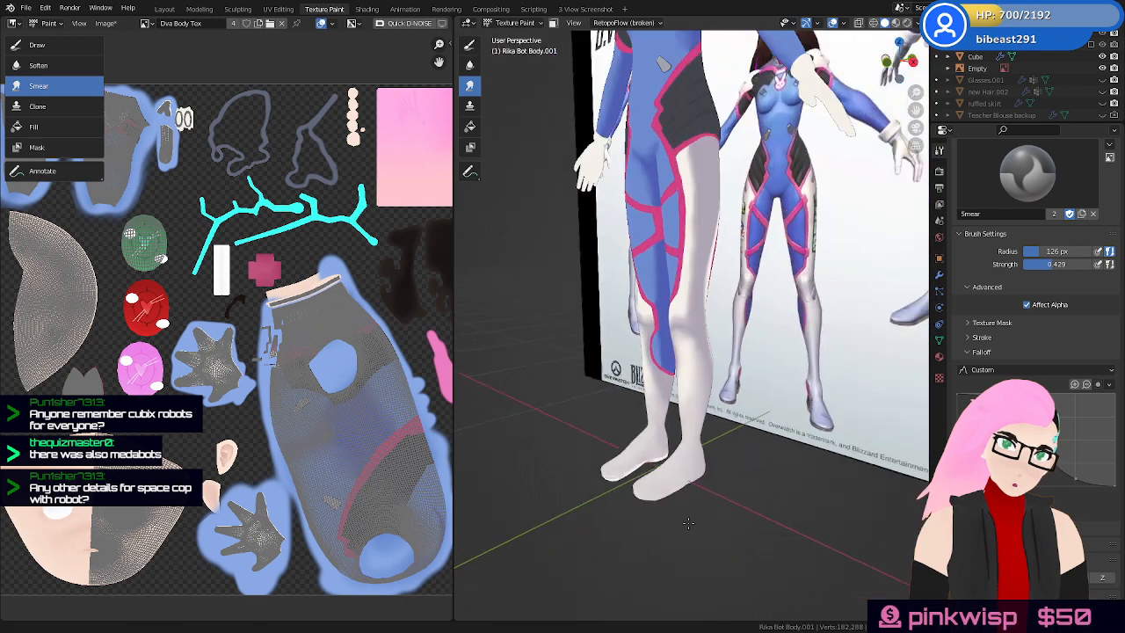
middle_click_drag(689, 523, 662, 449)
middle_click_drag(698, 378, 662, 431, "shift")
scroll(694, 322, "up", 6)
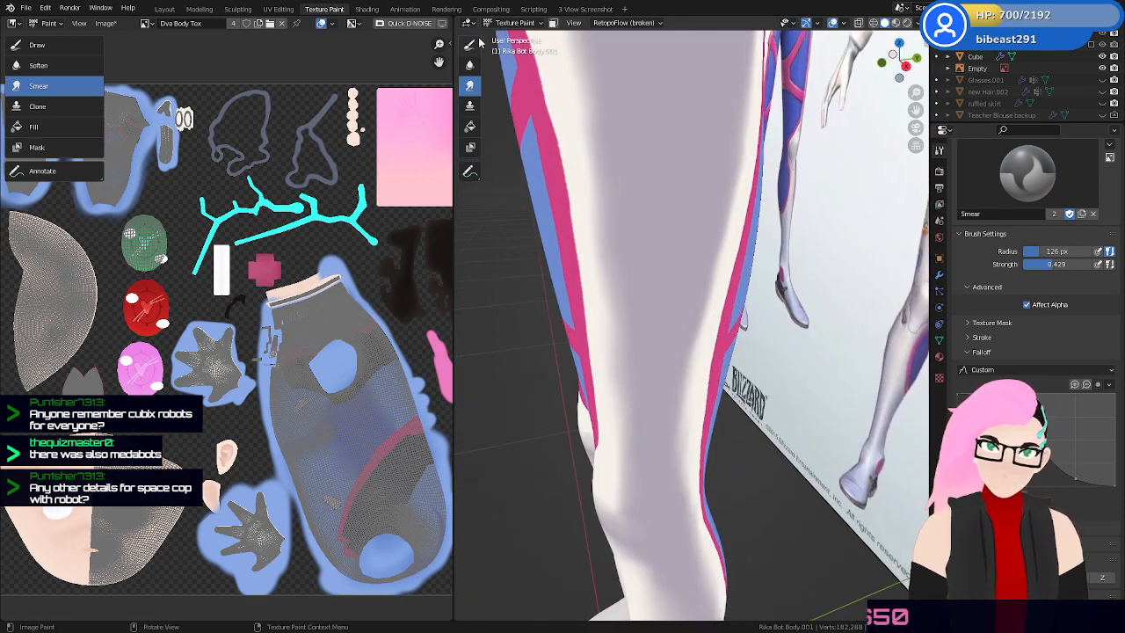
left_click(472, 44)
left_click(1004, 398)
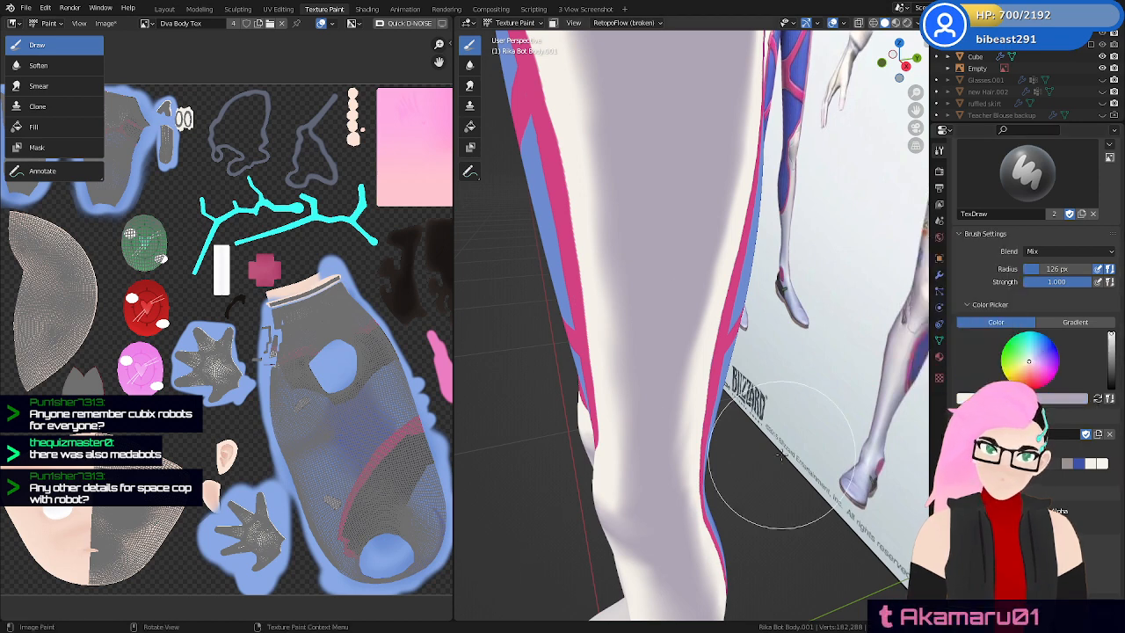
key("f")
left_click(645, 249)
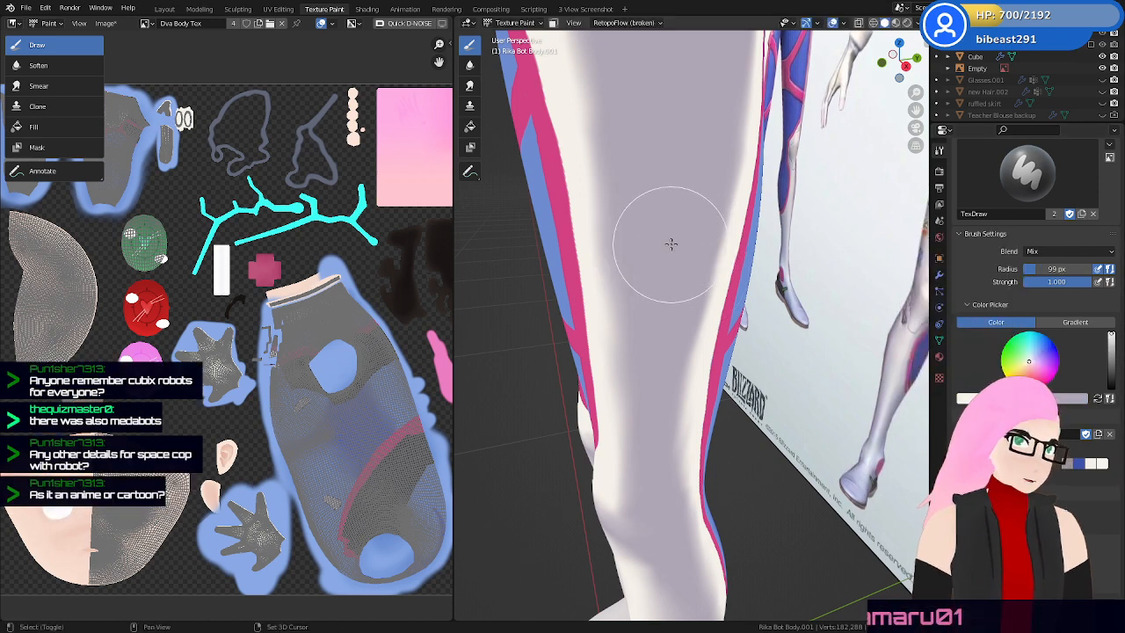
middle_click_drag(671, 244, 676, 338, "shift")
middle_click_drag(688, 248, 673, 332, "shift")
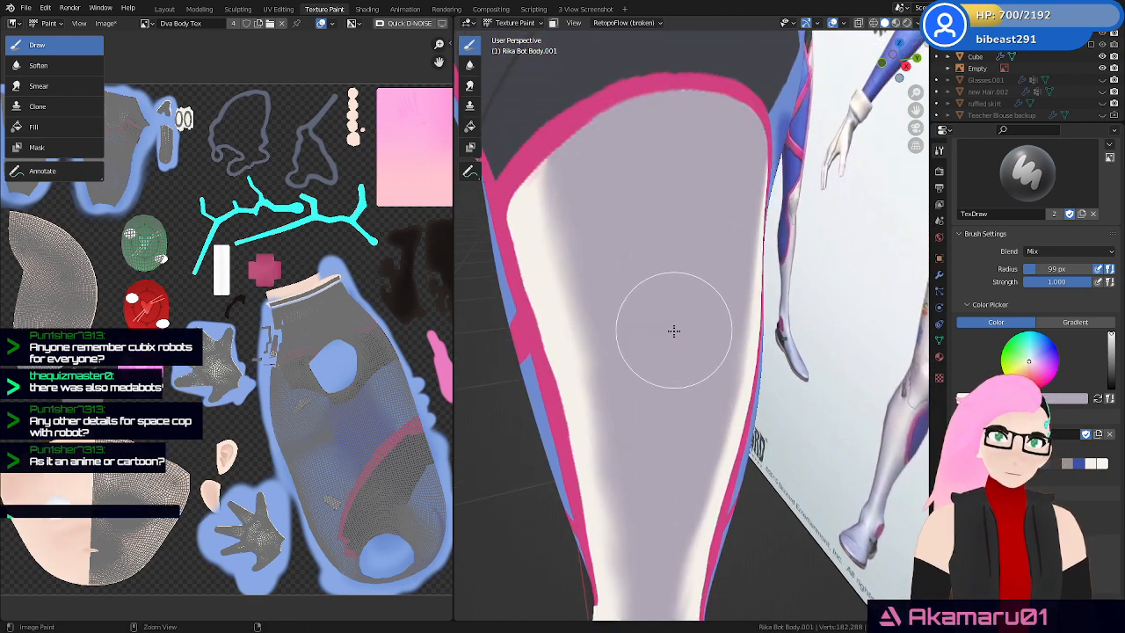
scroll(676, 312, "up", 1)
scroll(674, 305, "up", 1)
key("f")
left_click(658, 317)
scroll(678, 307, "down", 3)
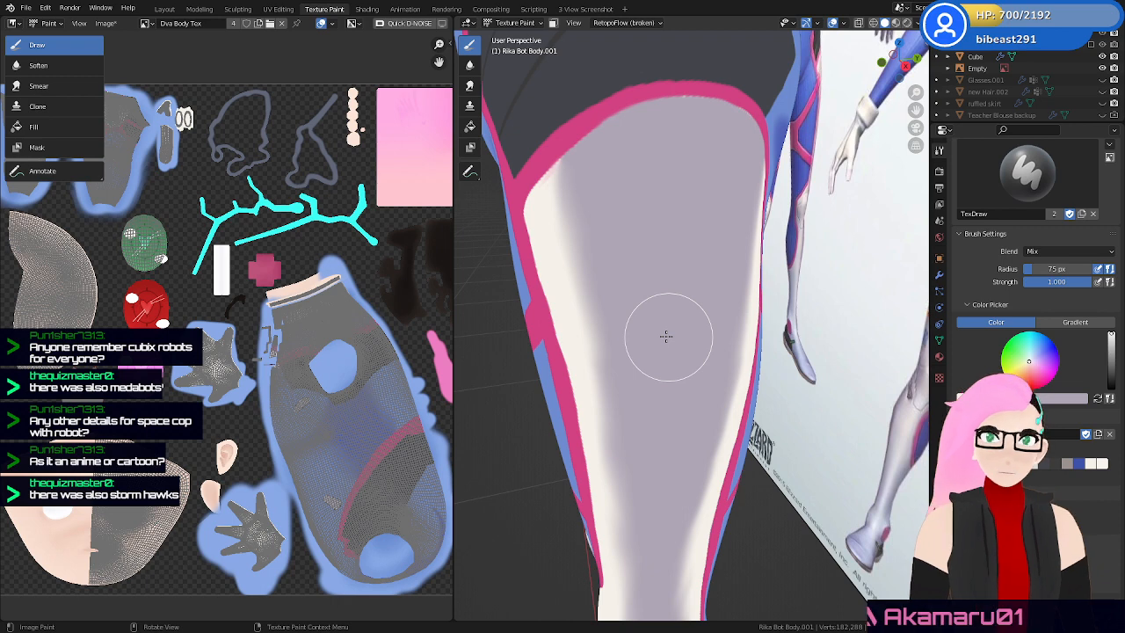
middle_click_drag(726, 297, 709, 307)
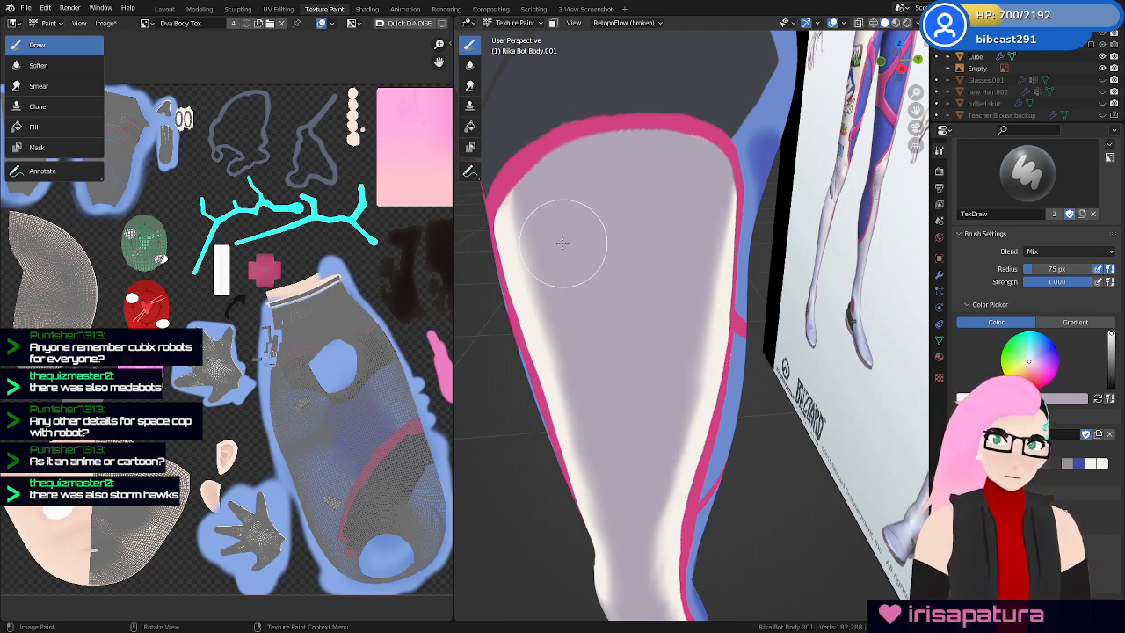
mouse_move(588, 227)
left_mouse_down()
mouse_move(668, 220)
mouse_move(640, 440)
mouse_move(618, 406)
left_mouse_up()
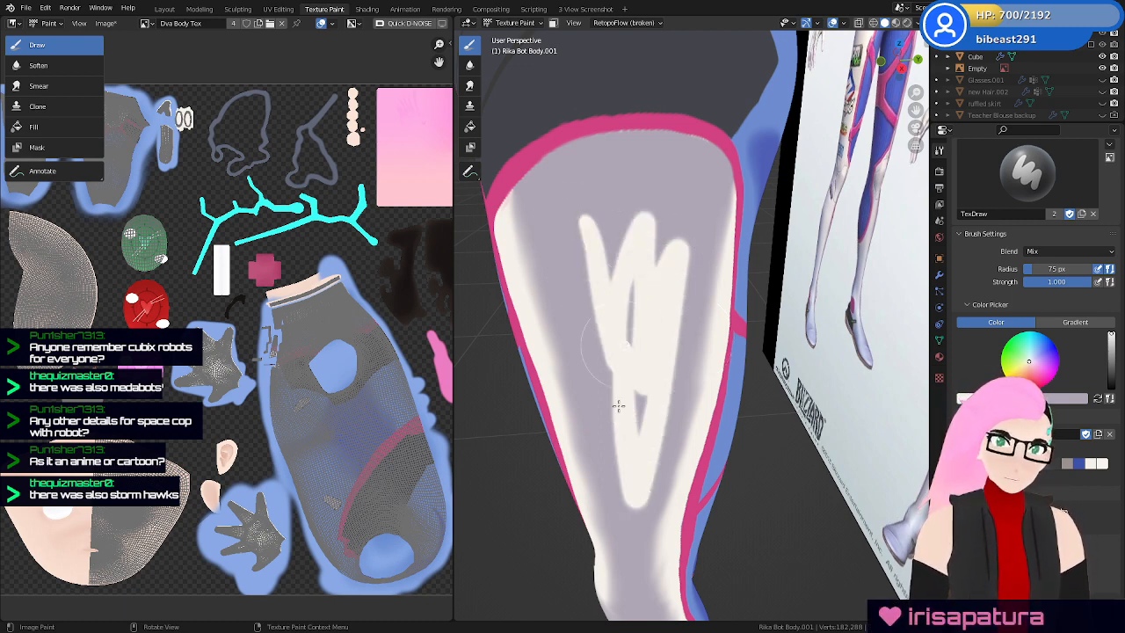
Smear the upper part of the white zigzag into the grey with the 75 px brush, and undo the last stroke through its lower end
left_click(469, 84)
mouse_move(618, 278)
left_mouse_down()
mouse_move(590, 215)
mouse_move(598, 317)
mouse_move(658, 226)
mouse_move(663, 357)
mouse_move(638, 229)
mouse_move(588, 210)
mouse_move(600, 233)
left_mouse_up()
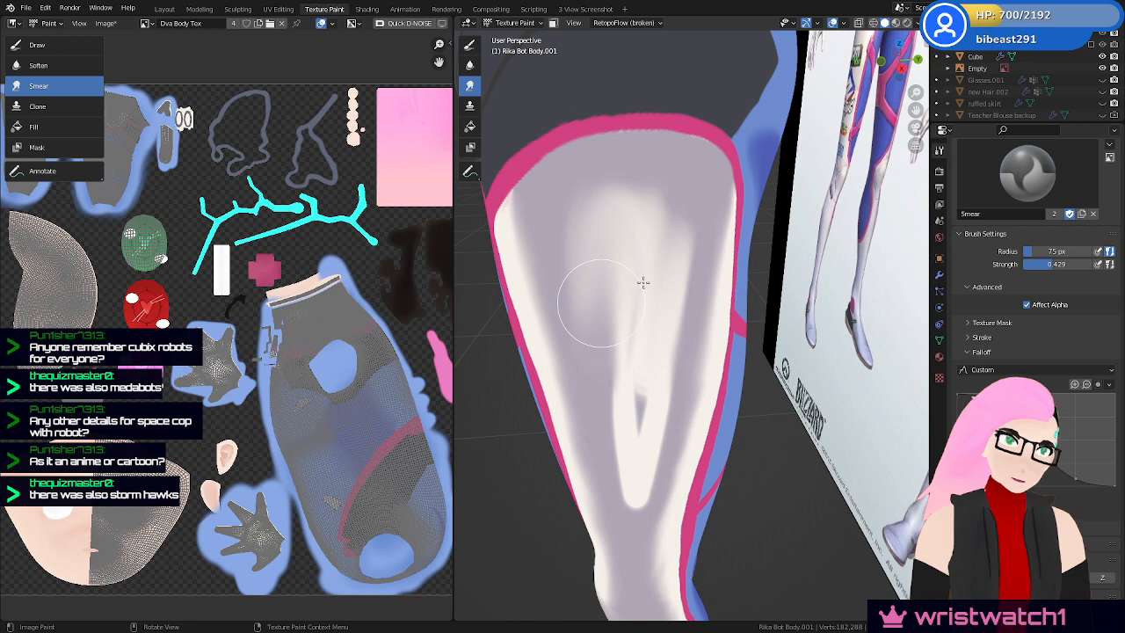
left_click_drag(644, 281, 627, 470)
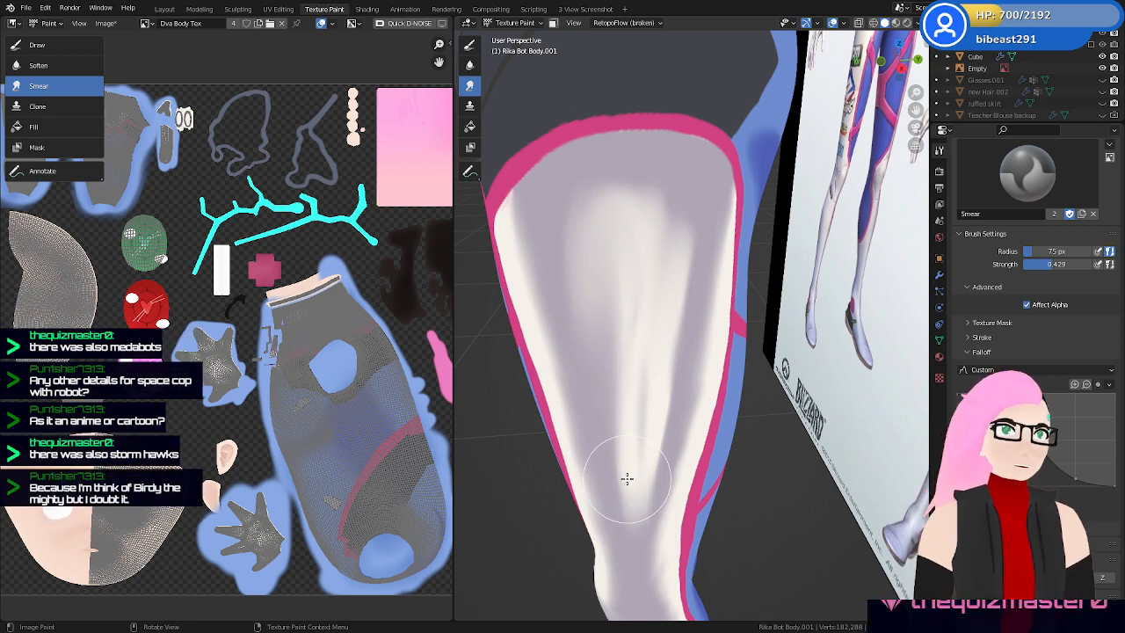
key("ctrl+z")
Set the smear radius to 78 px and blend the lower V of the white highlight and its edges into the grey
key("f")
left_click(639, 379)
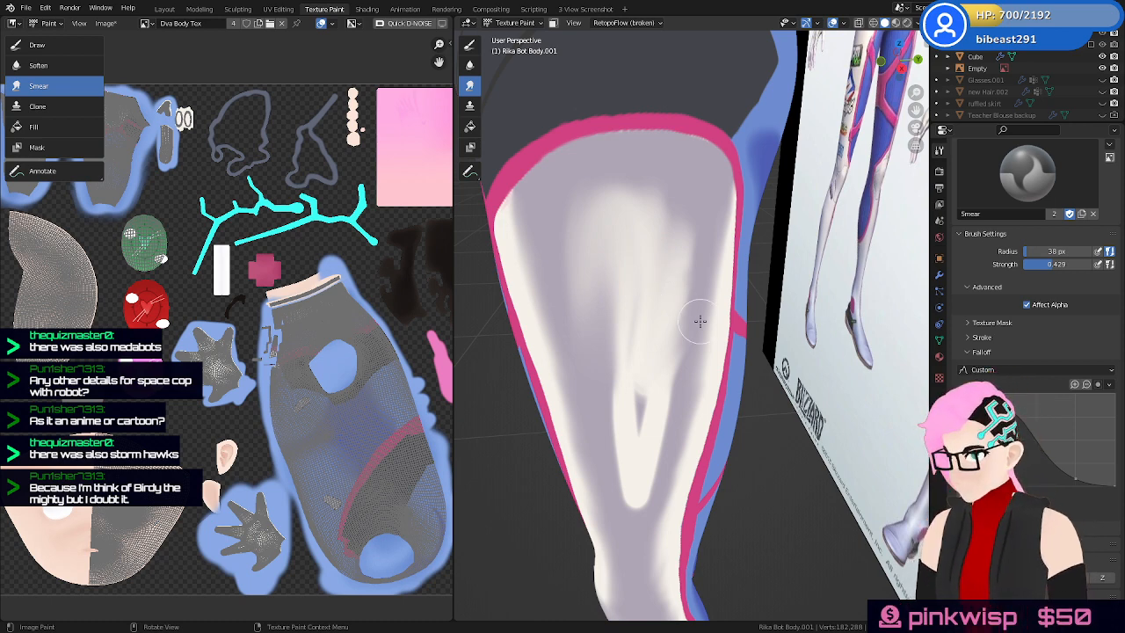
key("f")
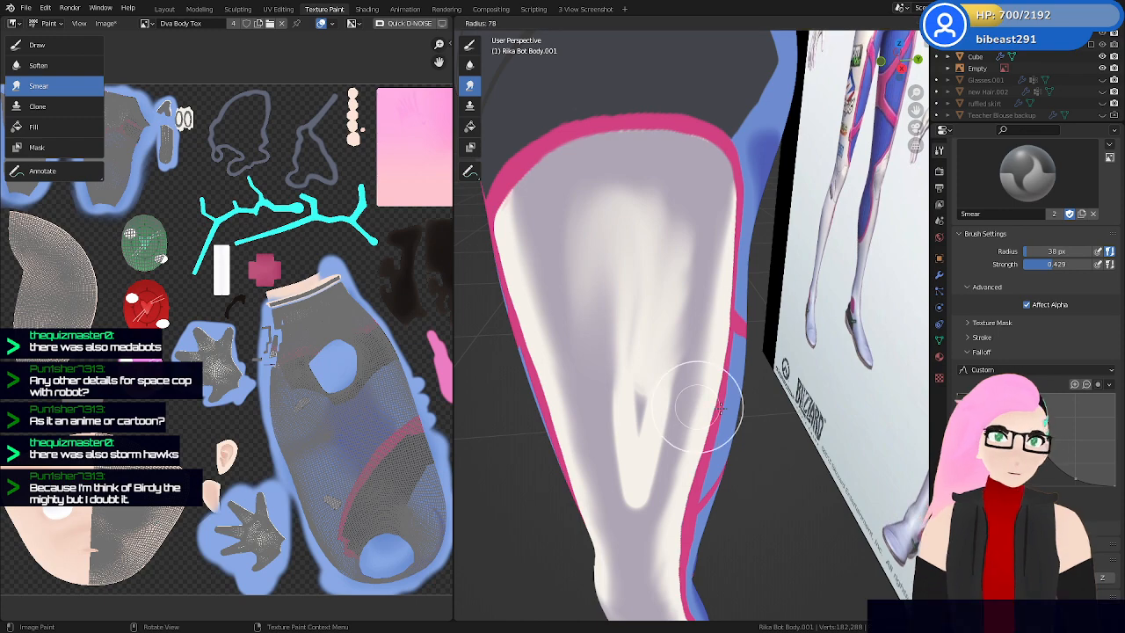
left_click(722, 410)
mouse_move(712, 428)
middle_mouse_down("shift")
mouse_move(719, 324)
mouse_move(671, 307)
mouse_move(669, 318)
middle_mouse_up("shift")
scroll(670, 307, "up", 4)
mouse_move(645, 204)
left_mouse_down()
mouse_move(639, 299)
mouse_move(621, 211)
left_mouse_up()
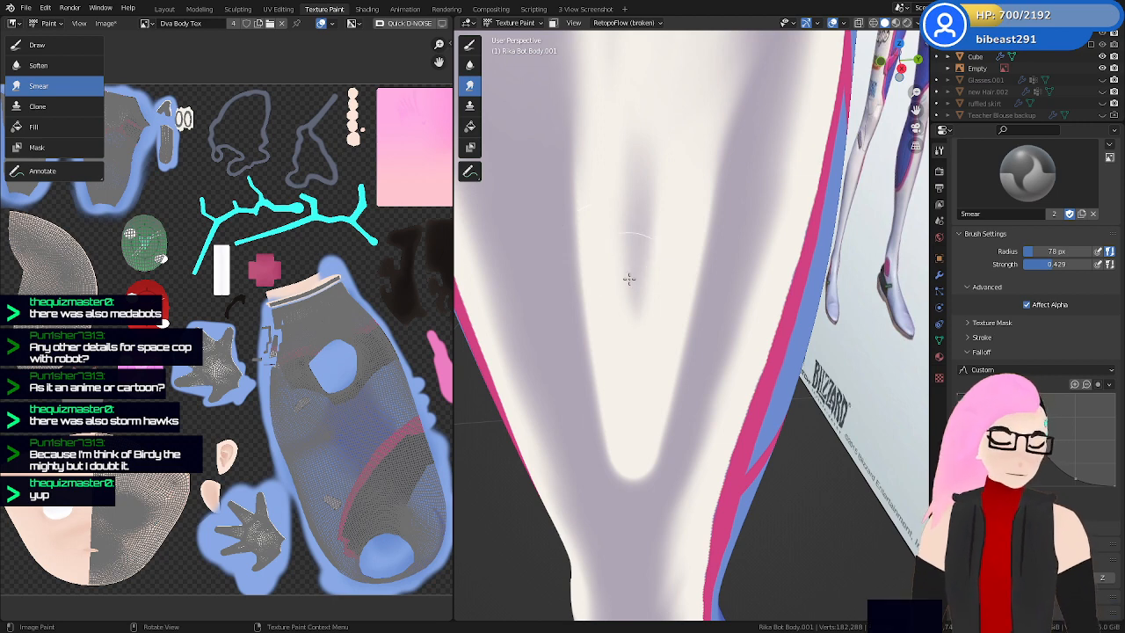
left_click_drag(630, 276, 615, 233)
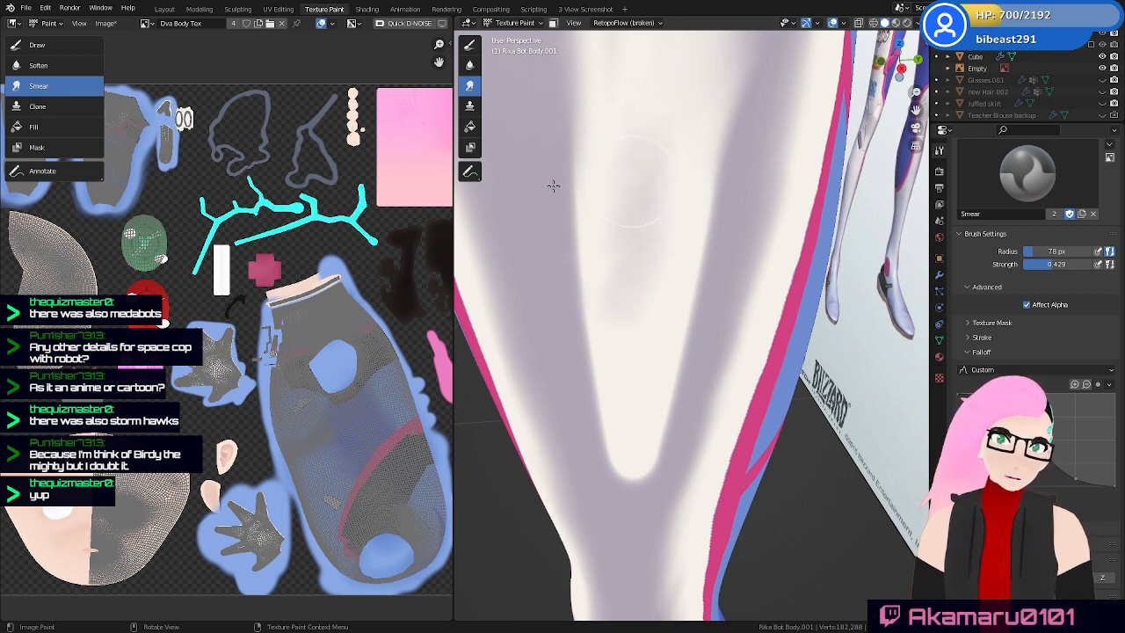
mouse_move(553, 185)
left_mouse_down()
mouse_move(595, 158)
mouse_move(572, 346)
mouse_move(642, 449)
mouse_move(678, 414)
left_mouse_up()
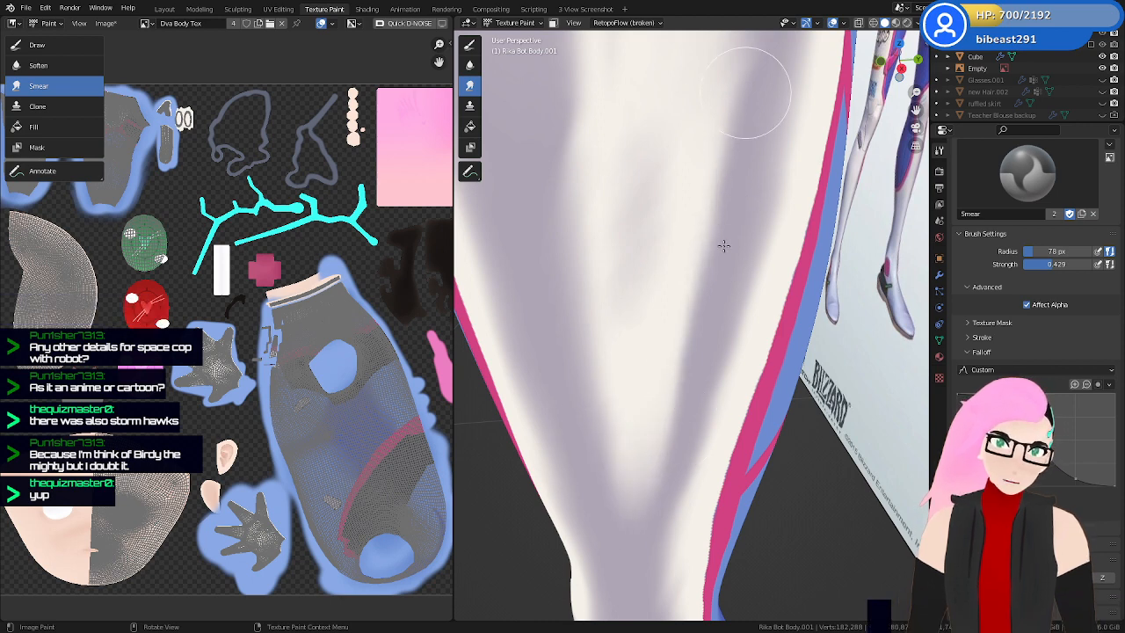
Smear the middle and lower end of the thigh highlight further towards the knee with the 78 px brush
scroll(716, 268, "down", 5)
scroll(677, 277, "up", 3)
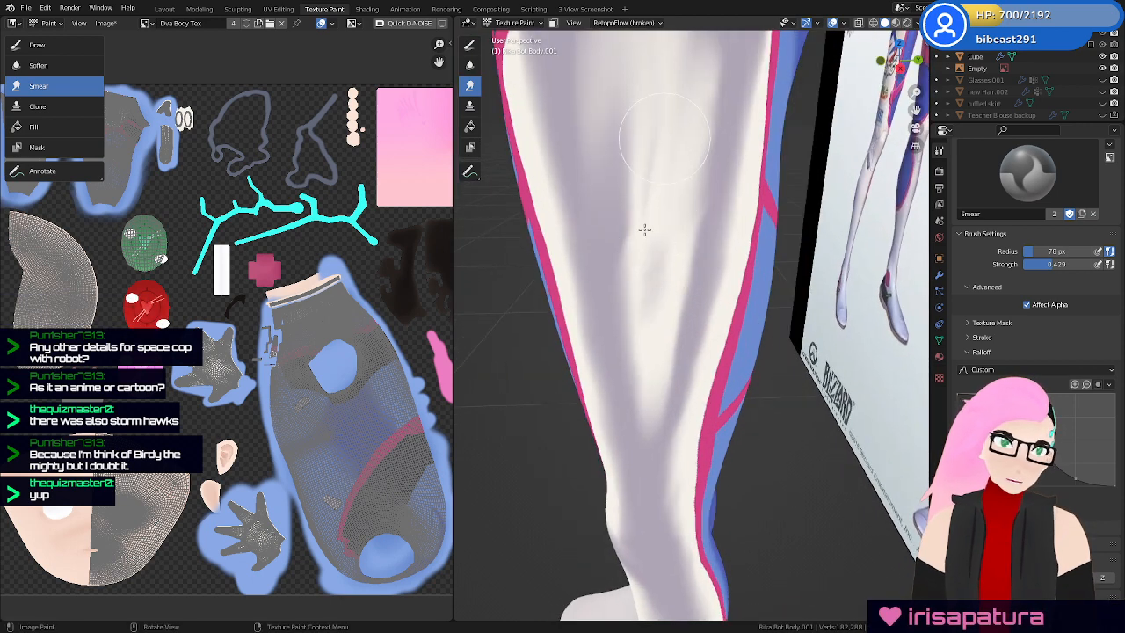
mouse_move(645, 205)
left_mouse_down()
mouse_move(676, 299)
mouse_move(681, 360)
left_mouse_up()
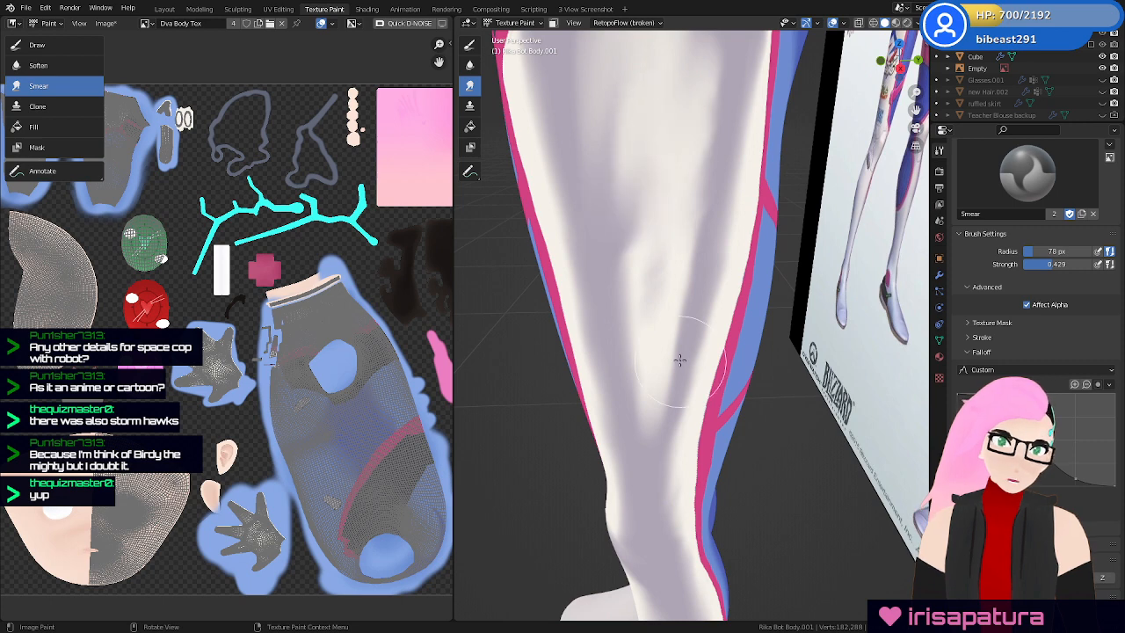
middle_click_drag(648, 211, 647, 303, "shift")
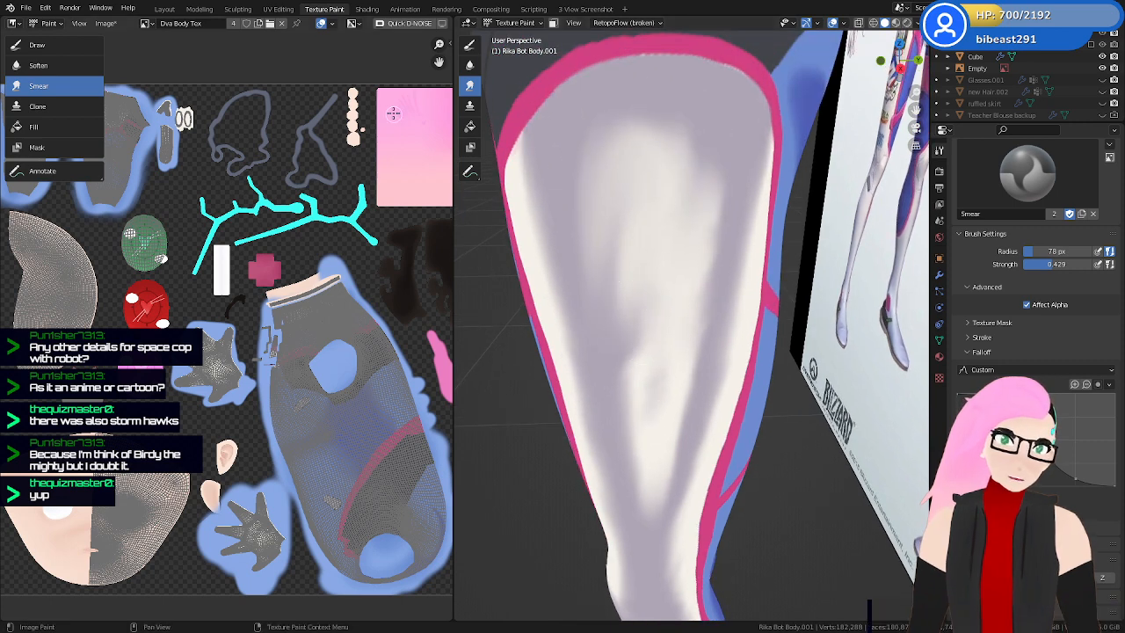
Save the painted Dva Body Tex image and the project file
left_click(106, 22)
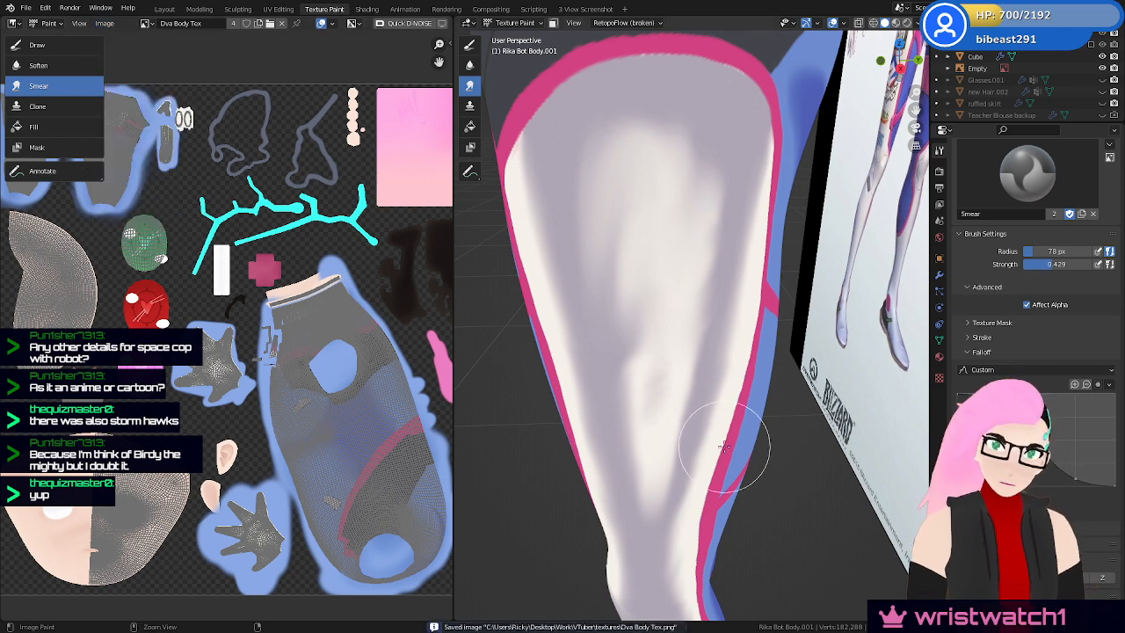
key("ctrl+s")
Smooth the remaining streaks inside the outer-thigh highlight with the smear radius reduced to 47 px
middle_click_drag(668, 411, 660, 402)
key("f")
left_click(660, 380)
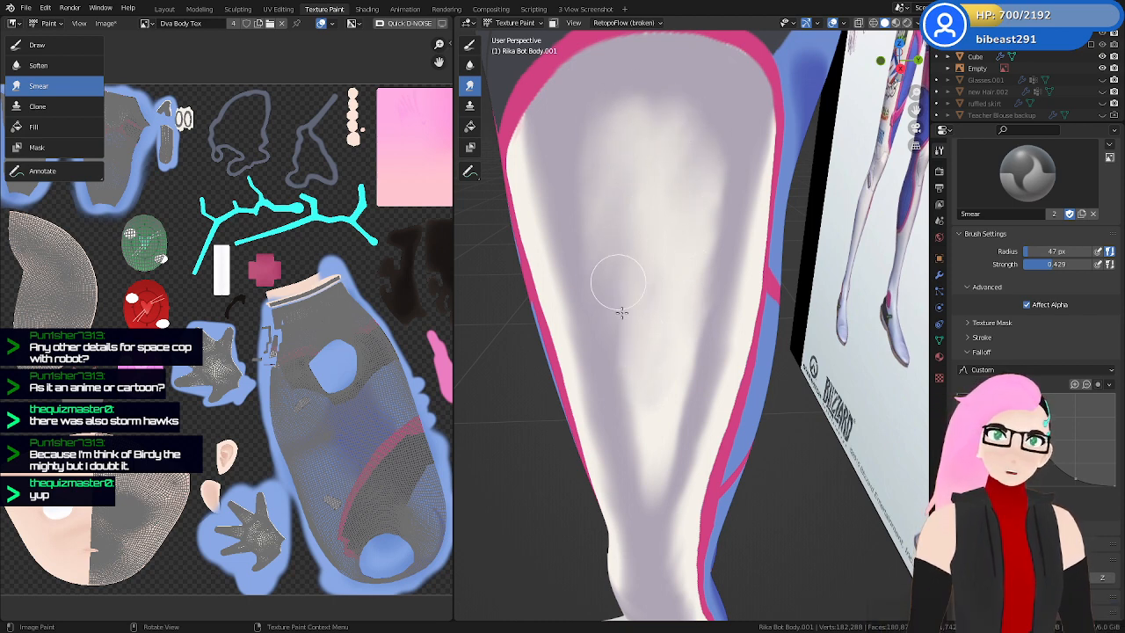
Paint purple-grey over the outer-thigh highlight with the 47 px Draw brush, and smear the white side stripe's edge into it
middle_click_drag(686, 399, 653, 483, "ctrl")
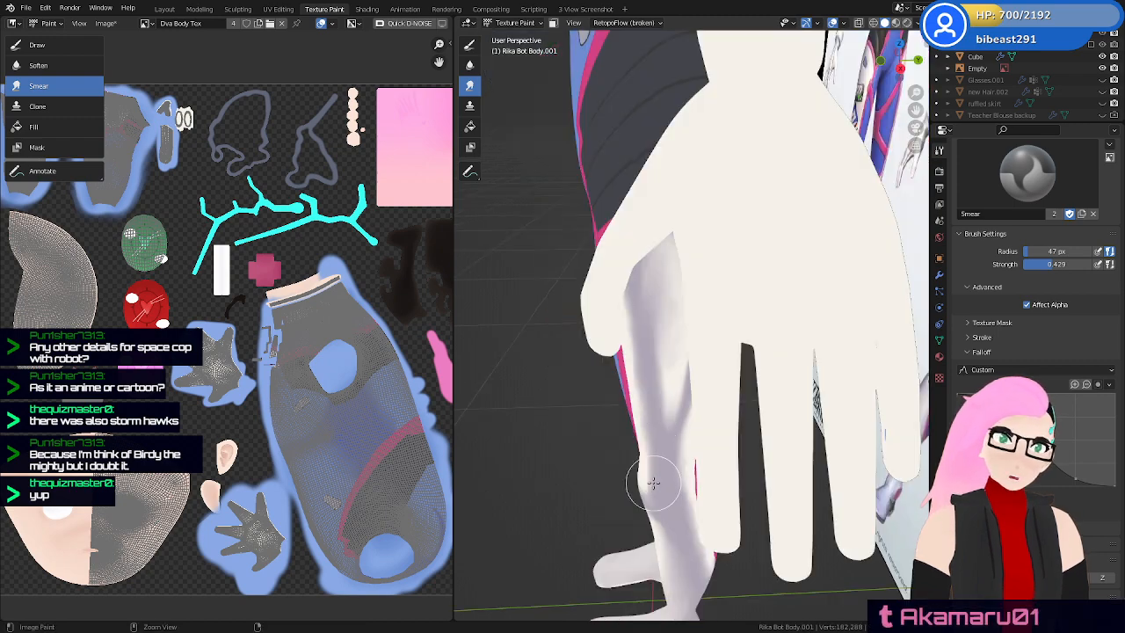
mouse_move(677, 410)
middle_mouse_down()
mouse_move(728, 402)
mouse_move(701, 397)
mouse_move(719, 347)
mouse_move(703, 427)
middle_mouse_up()
left_click(470, 46)
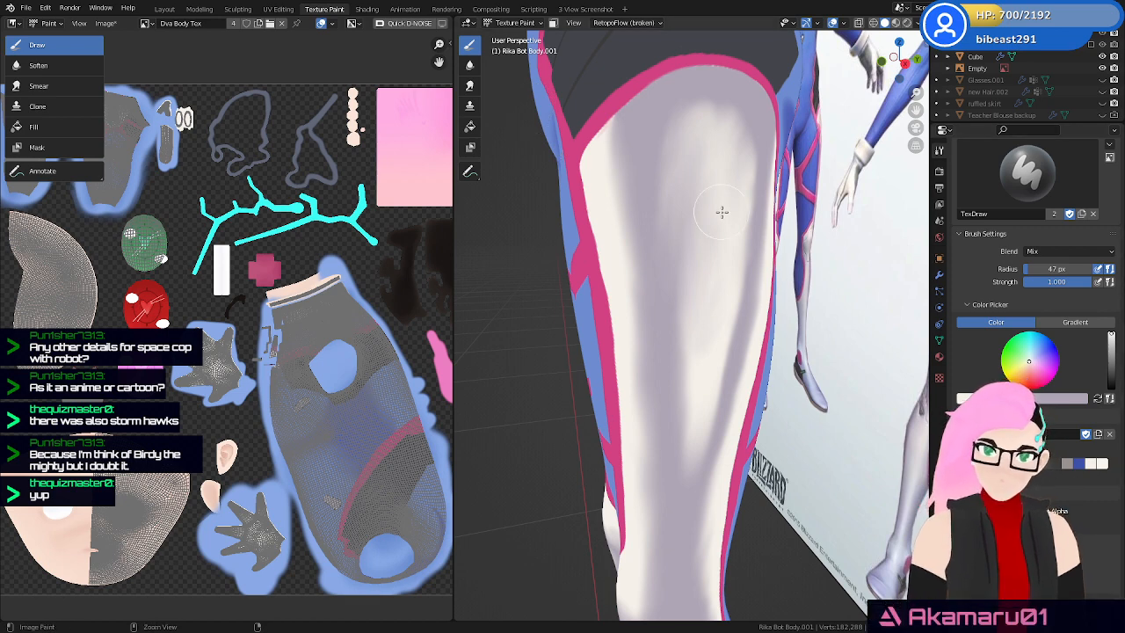
left_click_drag(722, 212, 666, 265)
mouse_move(657, 173)
left_mouse_down()
mouse_move(671, 121)
mouse_move(741, 115)
mouse_move(735, 232)
left_mouse_up()
mouse_move(726, 195)
middle_mouse_down()
mouse_move(691, 196)
mouse_move(648, 163)
middle_mouse_up()
mouse_move(597, 260)
left_mouse_down()
mouse_move(625, 343)
mouse_move(610, 404)
mouse_move(596, 334)
mouse_move(579, 368)
left_mouse_up()
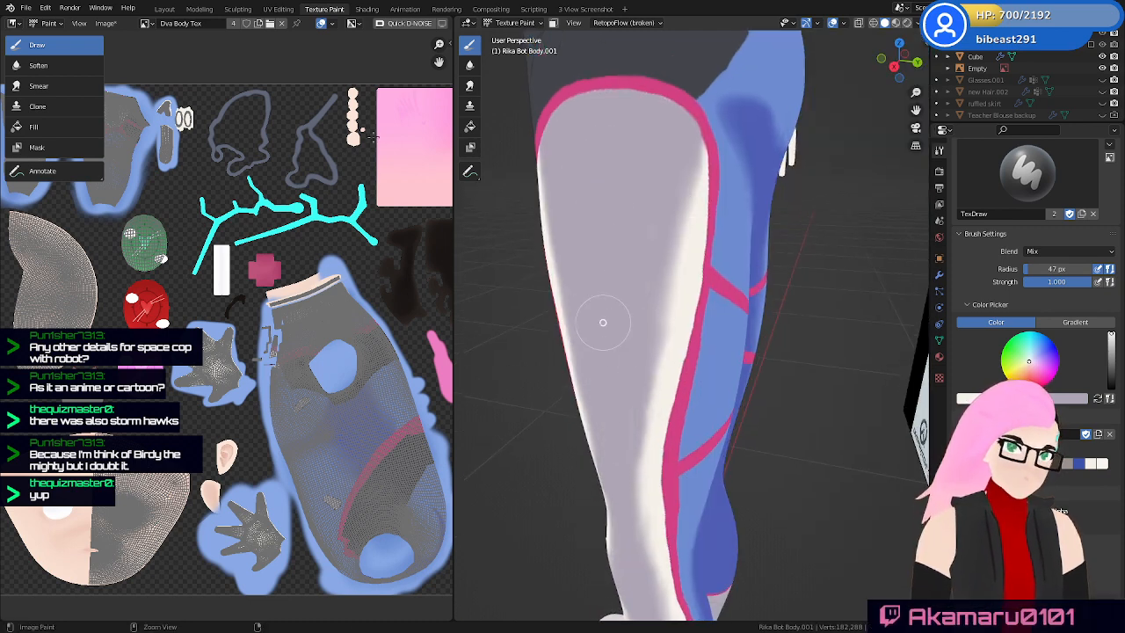
left_click(470, 85)
middle_click_drag(717, 312, 690, 306)
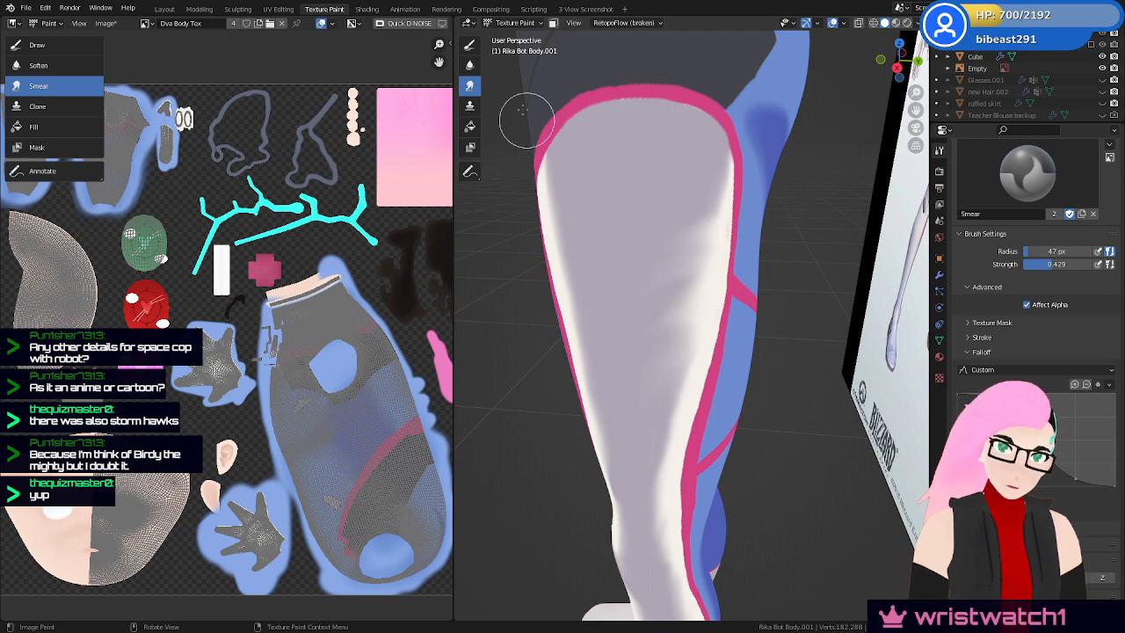
Paint white dabs on the outer thigh and broken white strokes down the thigh front with the 47 px Draw brush
left_click(470, 46)
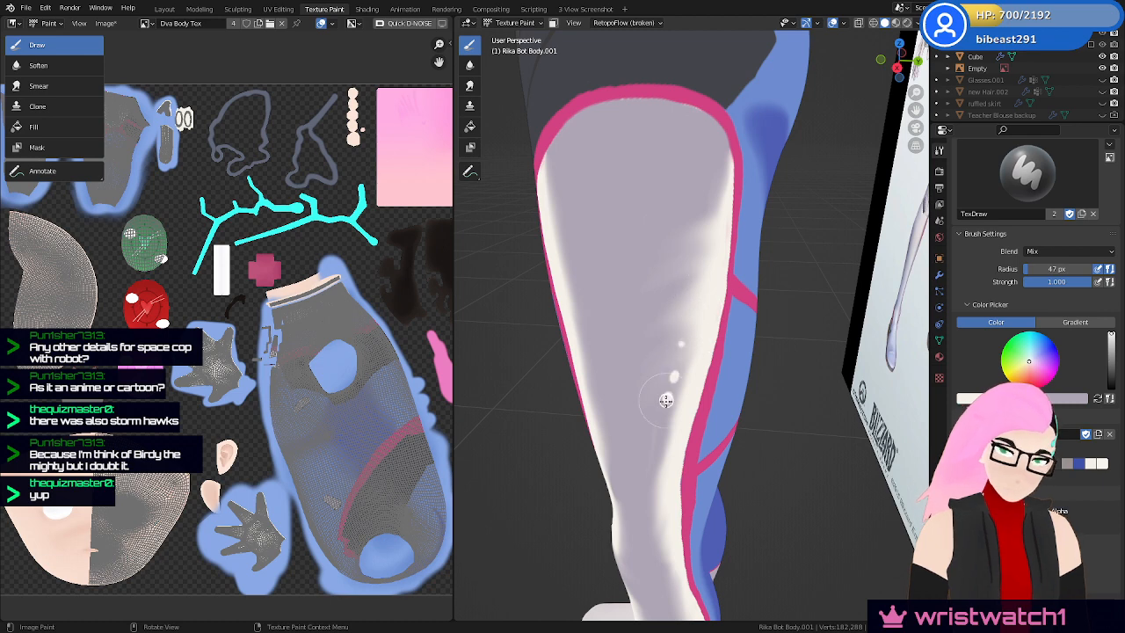
middle_click_drag(645, 448, 710, 314)
left_click_drag(670, 176, 687, 475)
left_click_drag(670, 134, 674, 174)
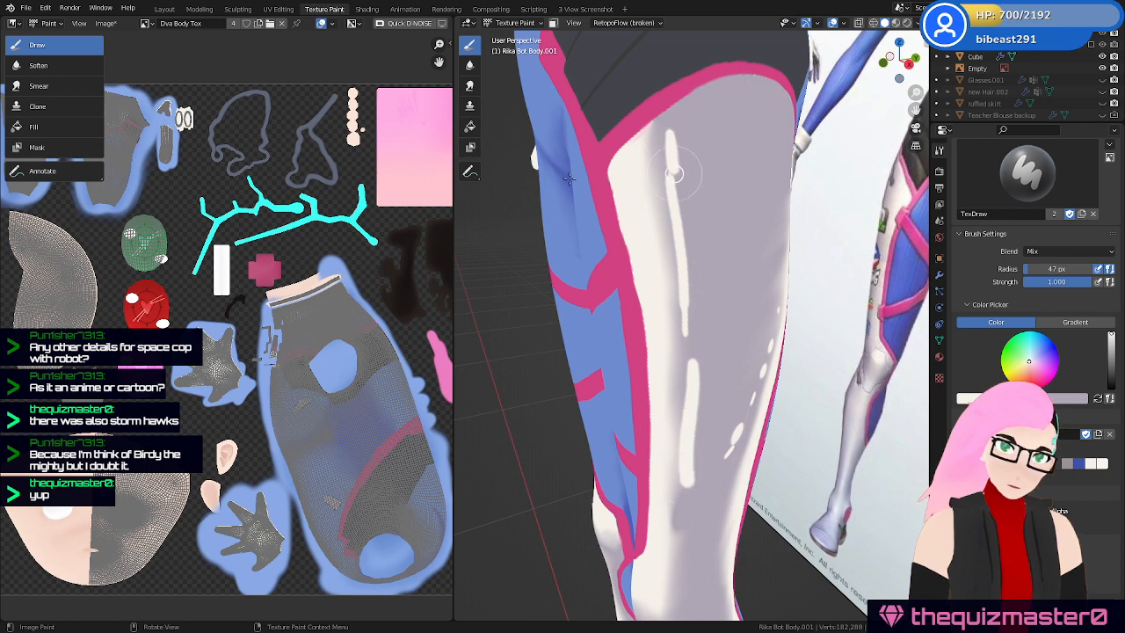
Smear the upper white stroke on the thigh front into the purple-grey, using radii of 47, 83 and 52 px
left_click(470, 86)
mouse_move(665, 312)
left_mouse_down()
mouse_move(671, 259)
mouse_move(653, 169)
mouse_move(670, 126)
mouse_move(721, 115)
mouse_move(696, 243)
left_mouse_up()
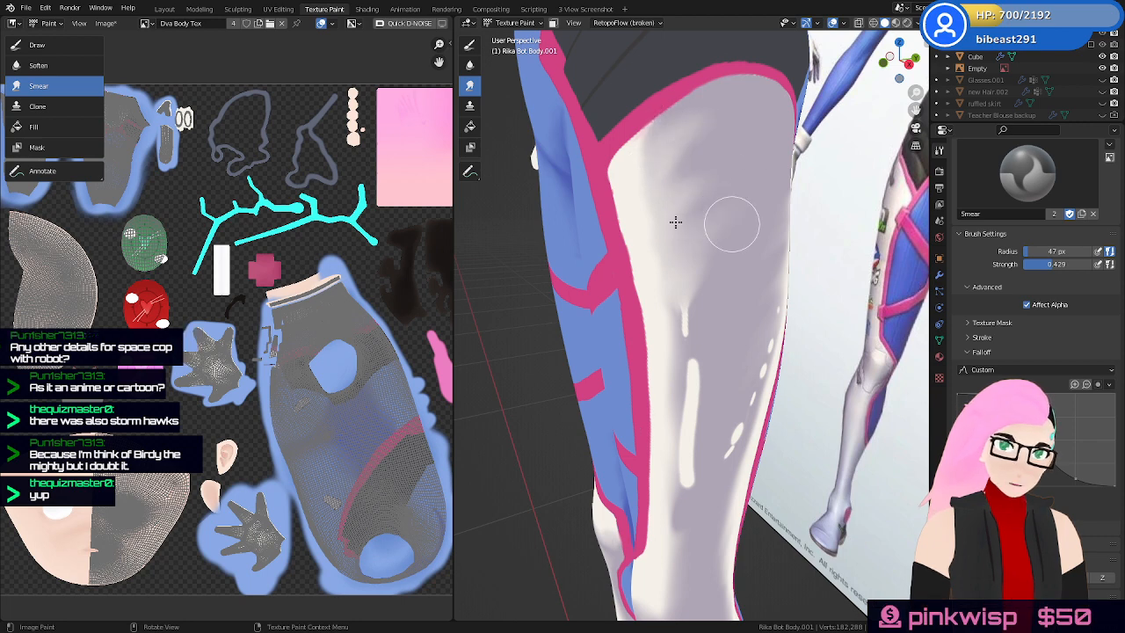
key("f")
left_click(716, 214)
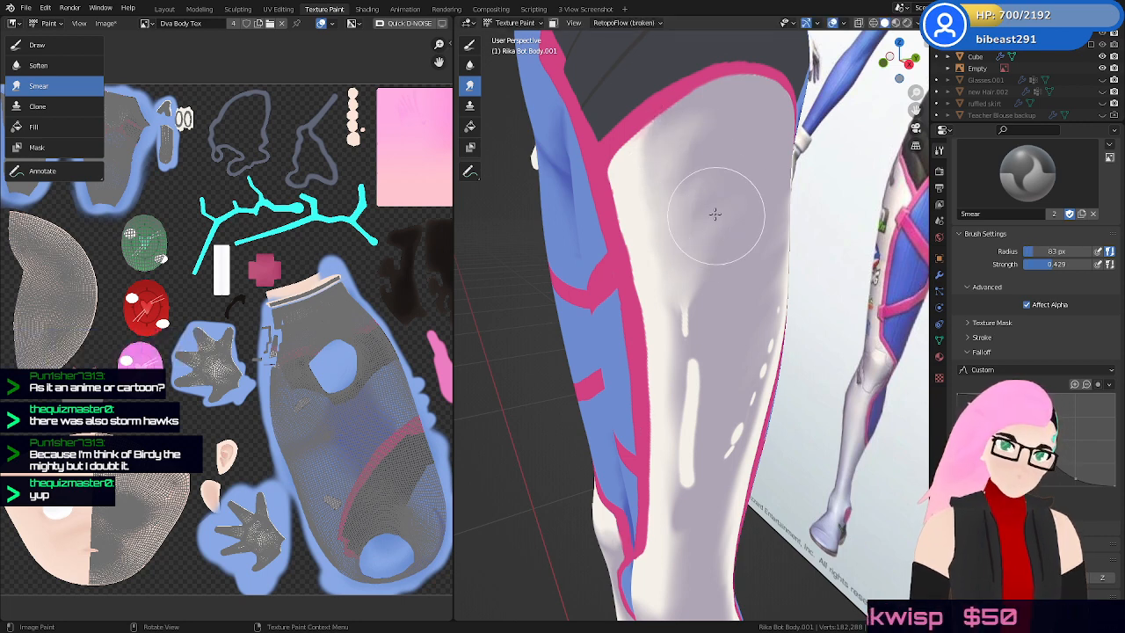
key("f")
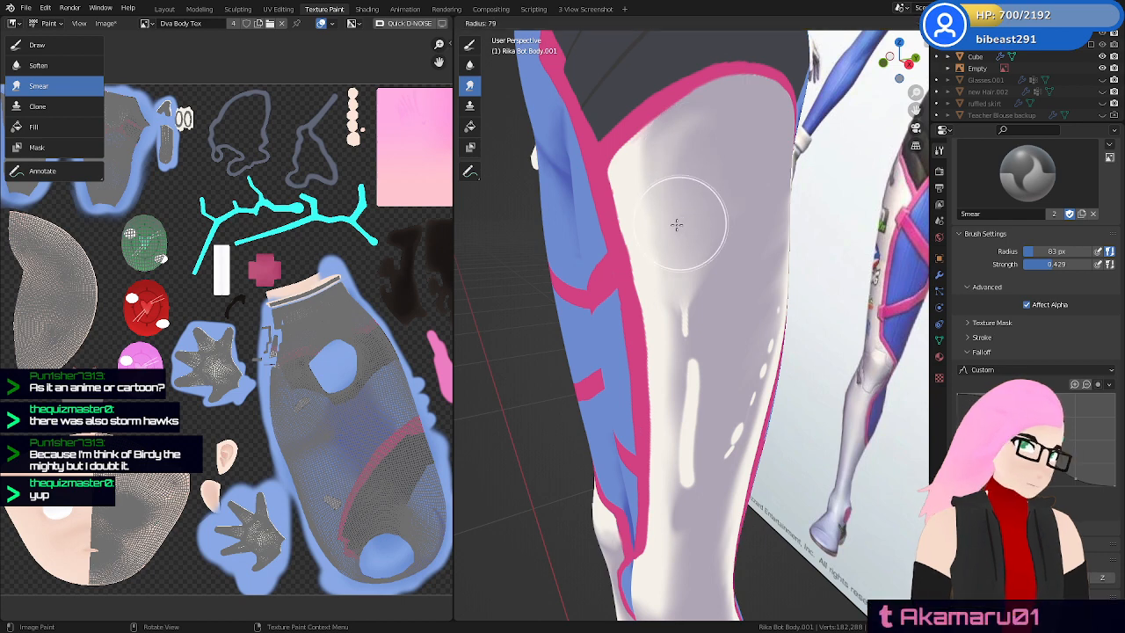
left_click(661, 238)
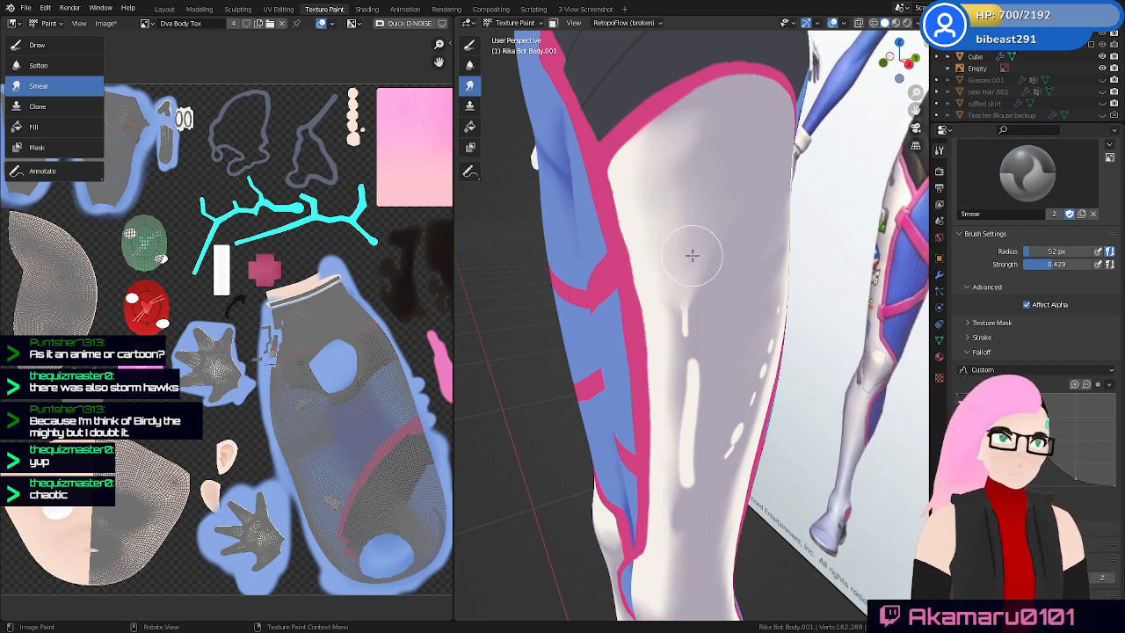
Smear the lower white stroke above the knee into the surrounding shading with the 52 px brush
mouse_move(693, 256)
middle_mouse_down()
mouse_move(678, 234)
mouse_move(691, 243)
middle_mouse_up()
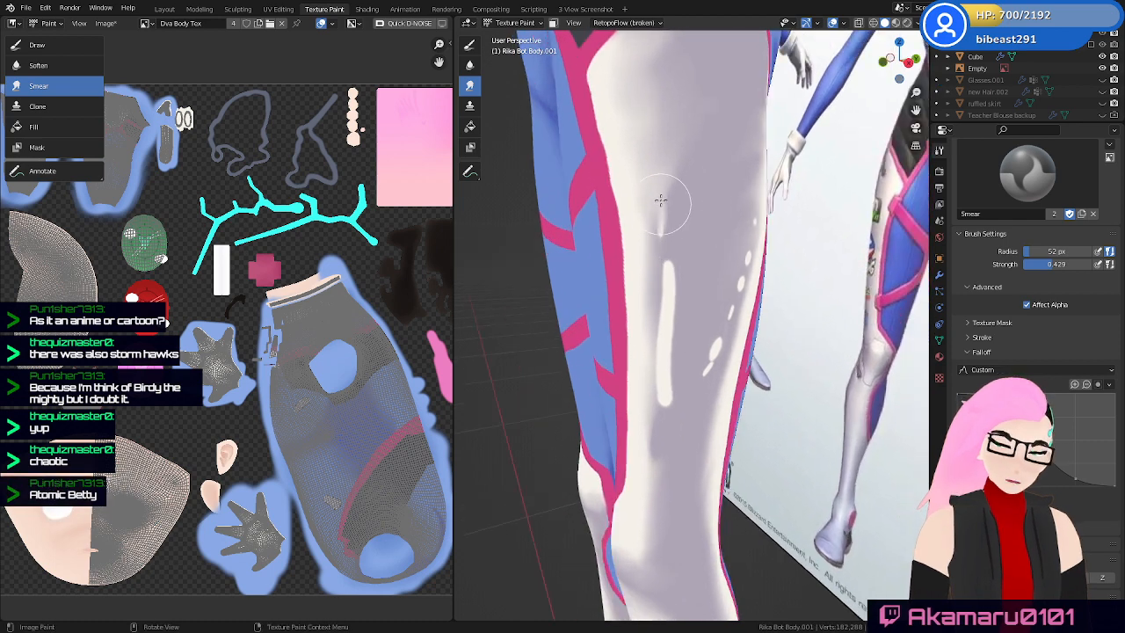
mouse_move(661, 200)
left_mouse_down()
mouse_move(674, 218)
mouse_move(677, 343)
mouse_move(662, 424)
mouse_move(670, 392)
left_mouse_up()
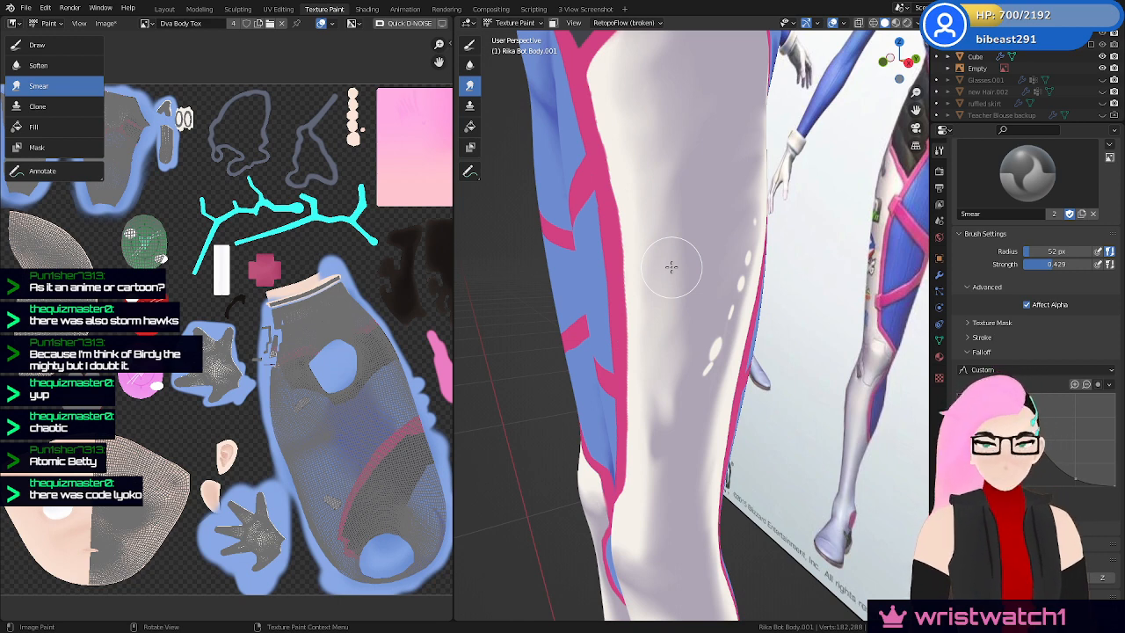
middle_click_drag(682, 339, 673, 395)
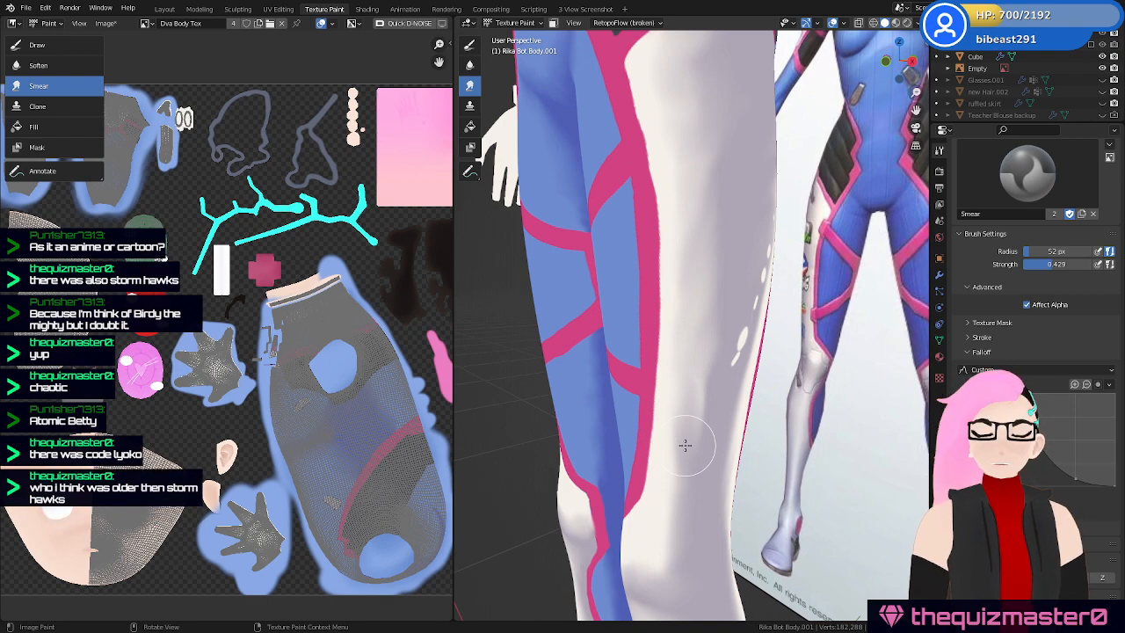
mouse_move(685, 445)
middle_mouse_down()
mouse_move(737, 364)
mouse_move(653, 364)
middle_mouse_up()
left_click_drag(642, 368, 679, 185)
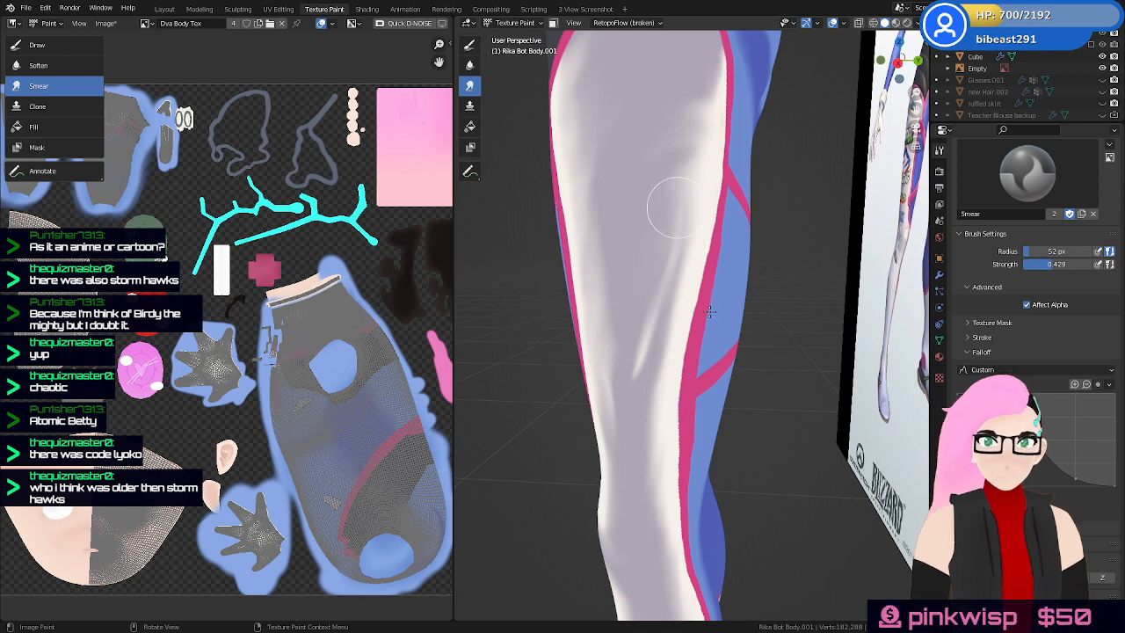
mouse_move(674, 208)
middle_mouse_down()
mouse_move(706, 271)
mouse_move(696, 261)
middle_mouse_up()
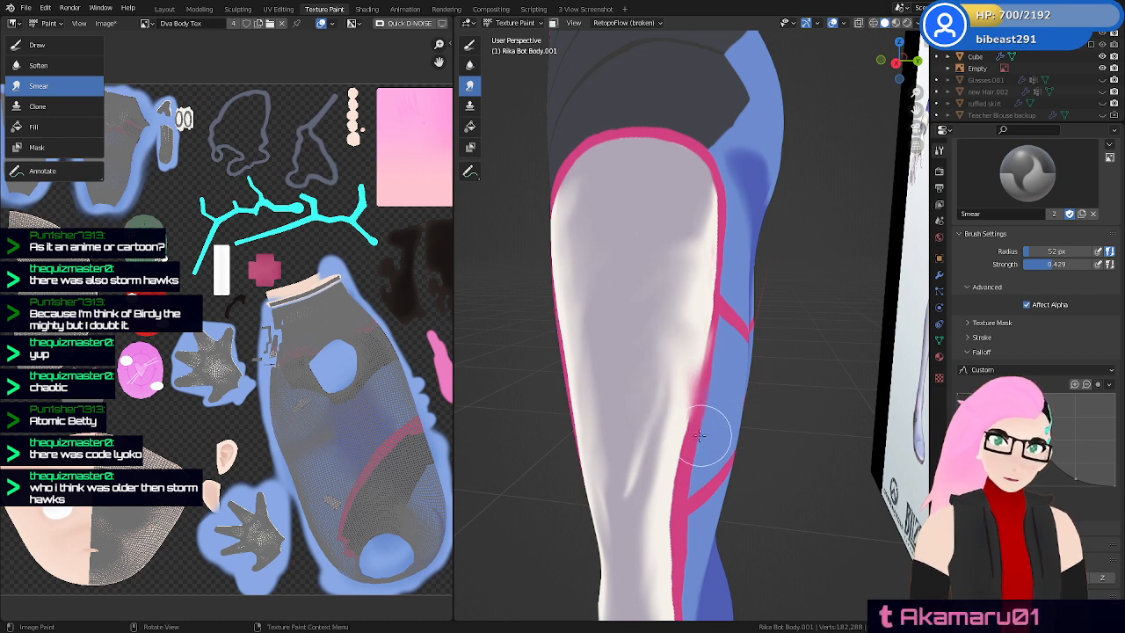
middle_click_drag(716, 435, 664, 448)
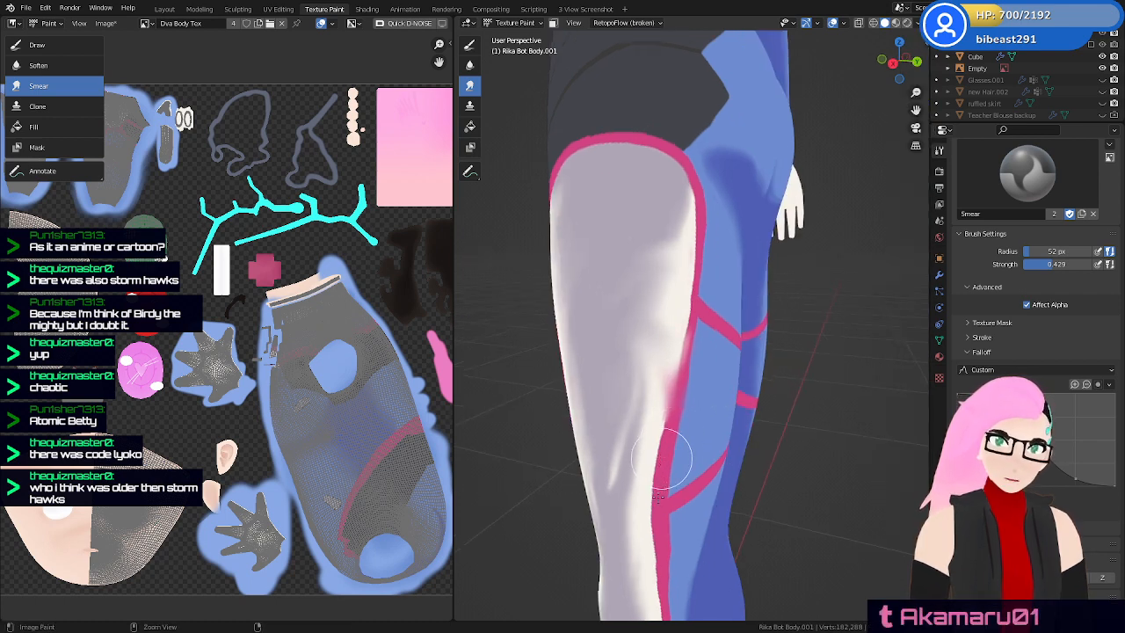
left_click_drag(666, 457, 704, 428)
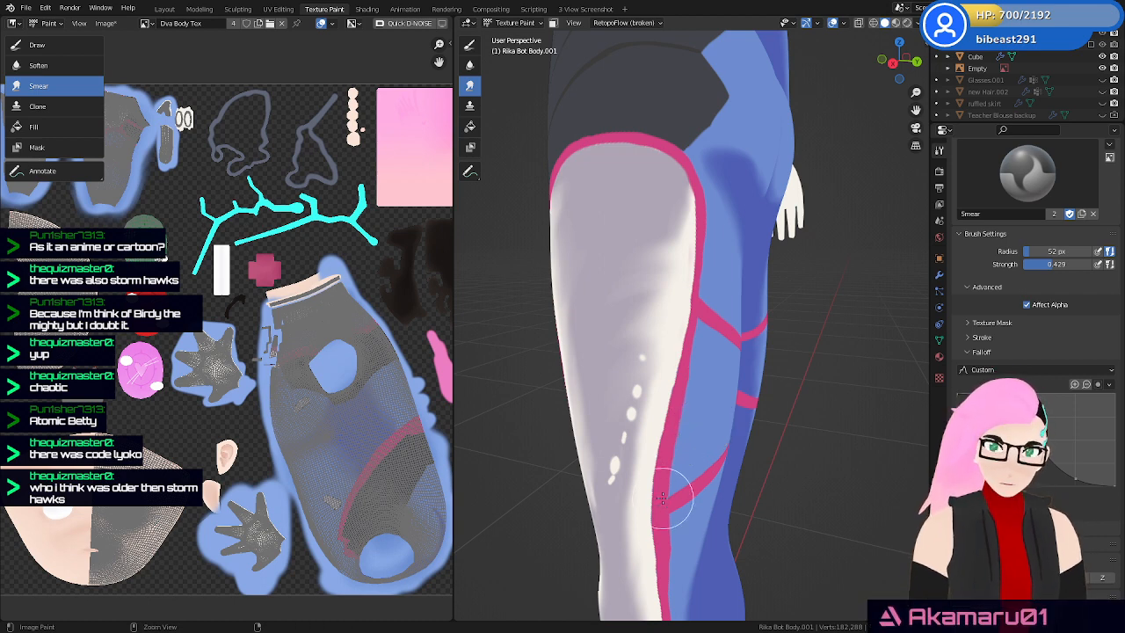
Smear the white dabs on the lower outer thigh upwards into the purple-grey with the 52 px brush
mouse_move(641, 500)
middle_mouse_down()
mouse_move(673, 485)
mouse_move(672, 413)
middle_mouse_up()
left_click_drag(657, 453, 668, 395)
mouse_move(645, 475)
left_mouse_down()
mouse_move(677, 344)
mouse_move(671, 399)
left_mouse_up()
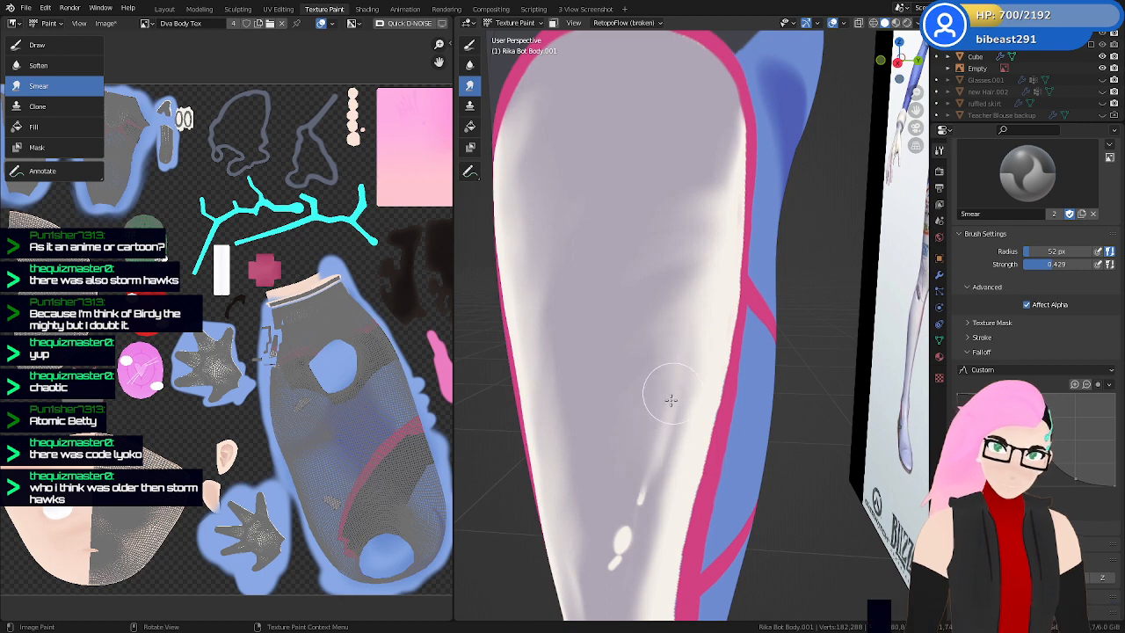
mouse_move(626, 536)
left_mouse_down()
mouse_move(612, 565)
mouse_move(642, 507)
left_mouse_up()
middle_click_drag(668, 419, 678, 372)
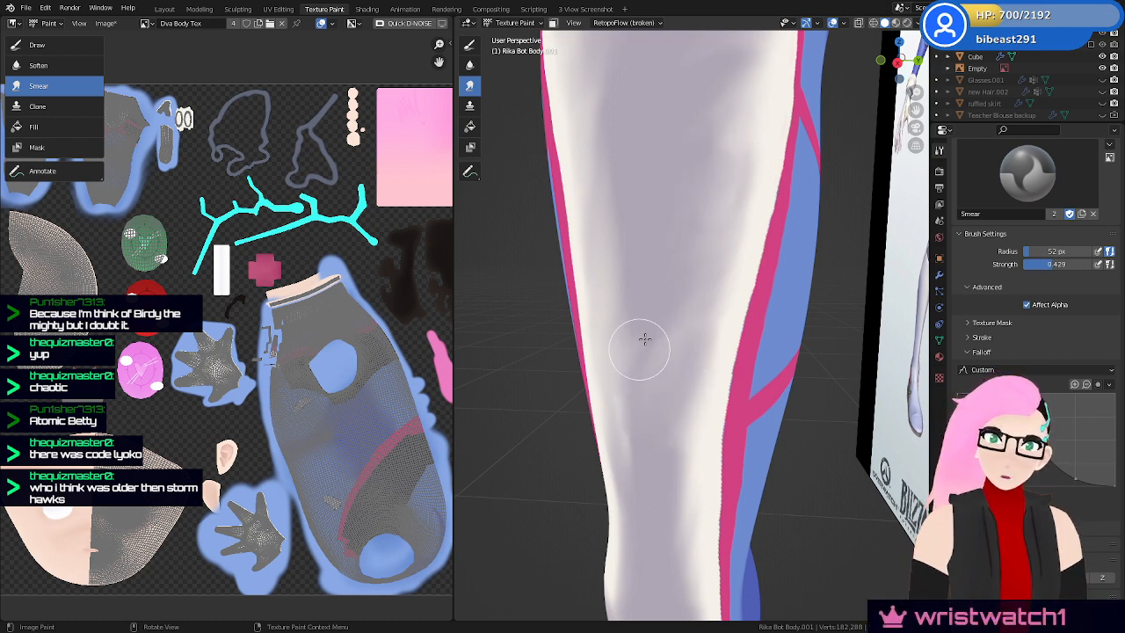
Smooth the border between the purple-grey and the white side stripe on the outer thigh with smear radii of 76 and 44 px
mouse_move(676, 346)
middle_mouse_down()
mouse_move(653, 364)
mouse_move(657, 291)
mouse_move(645, 312)
middle_mouse_up()
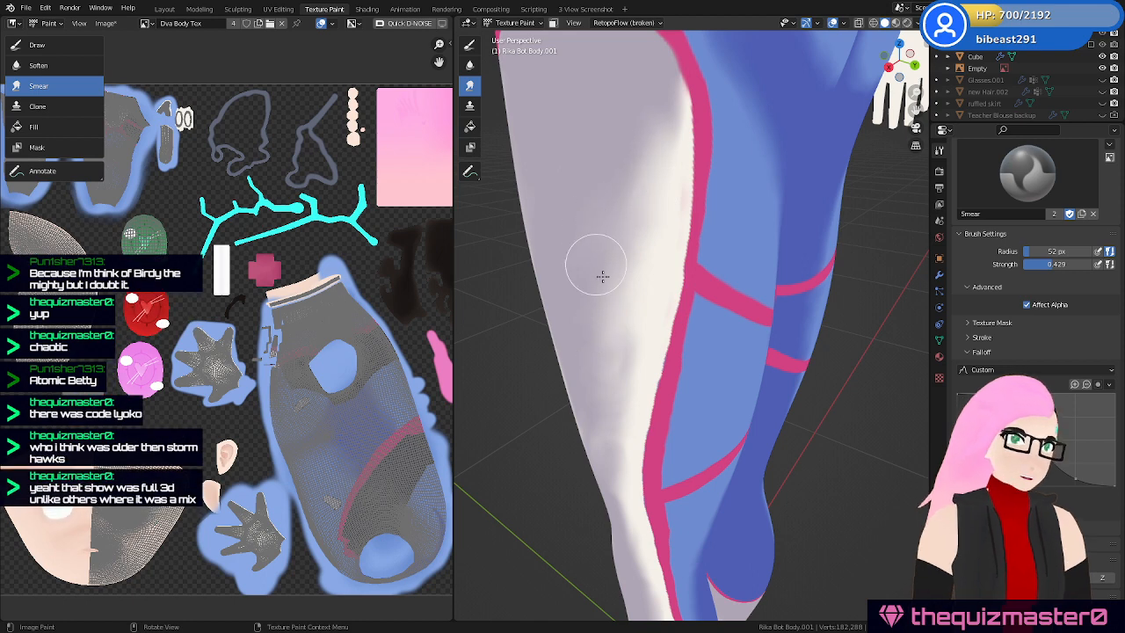
middle_click_drag(604, 291, 611, 284)
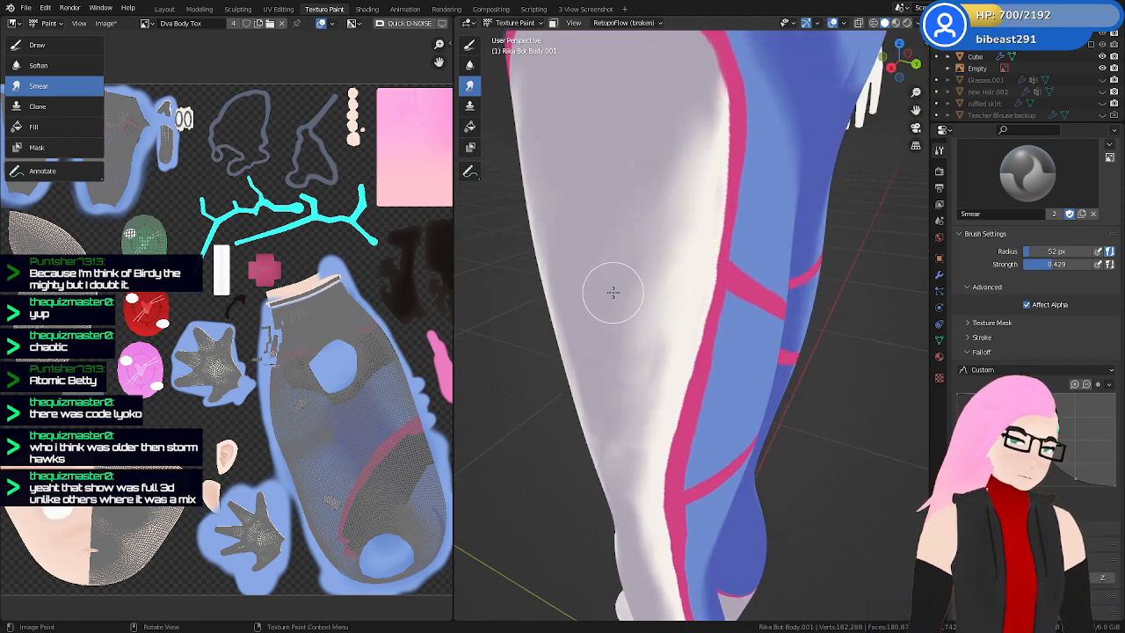
key("f")
left_click(648, 259)
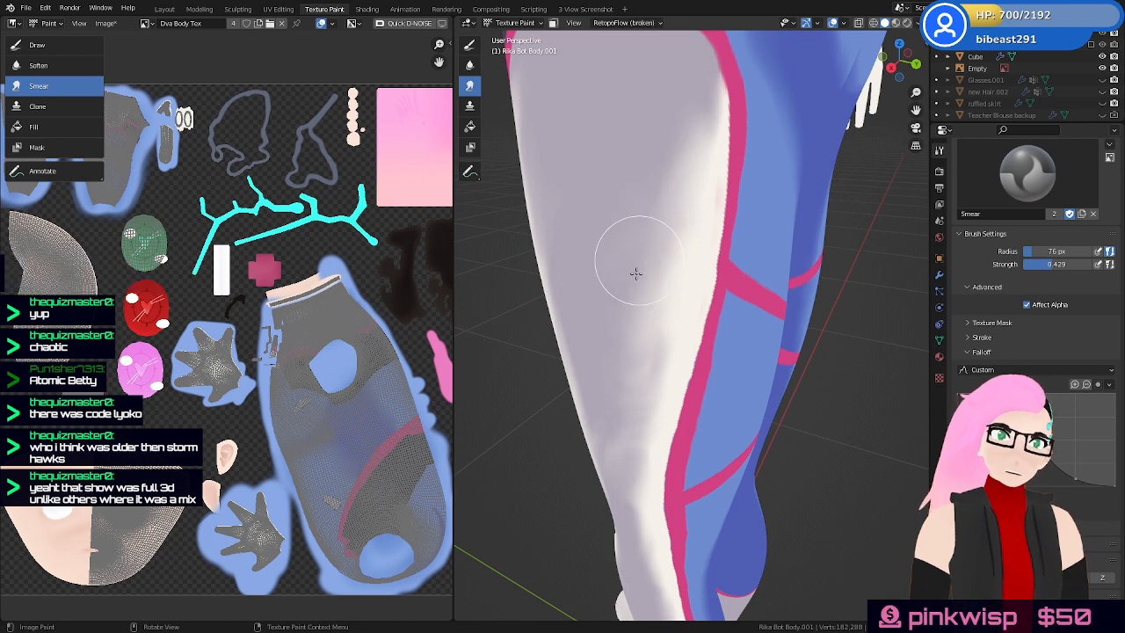
key("f")
left_click(623, 295)
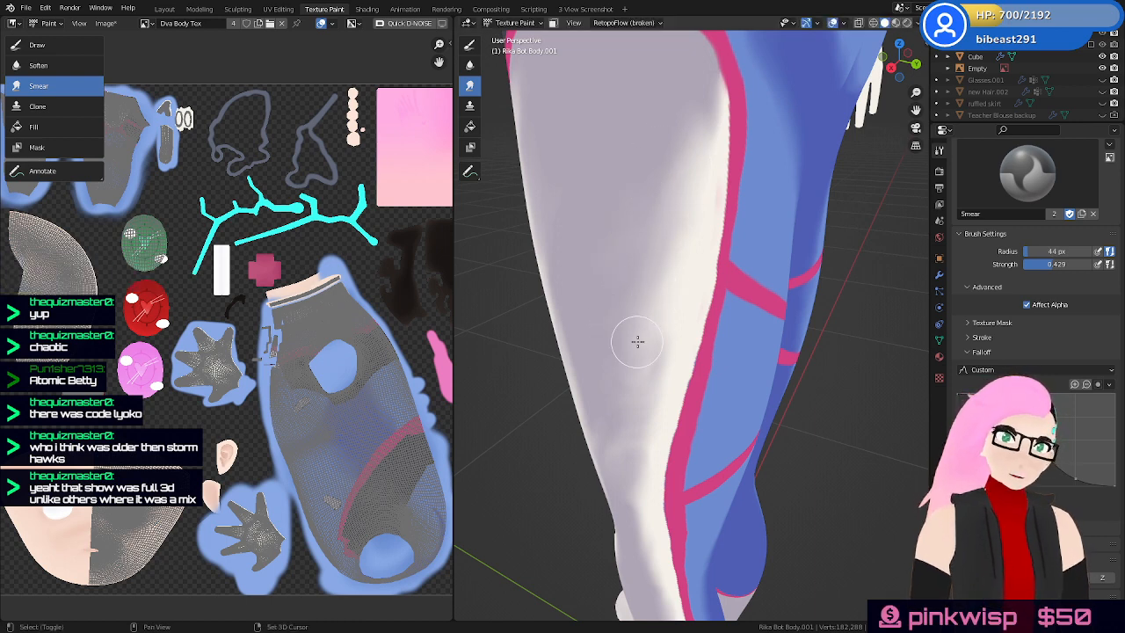
middle_click_drag(623, 295, 647, 249)
middle_click_drag(701, 143, 683, 208, "shift")
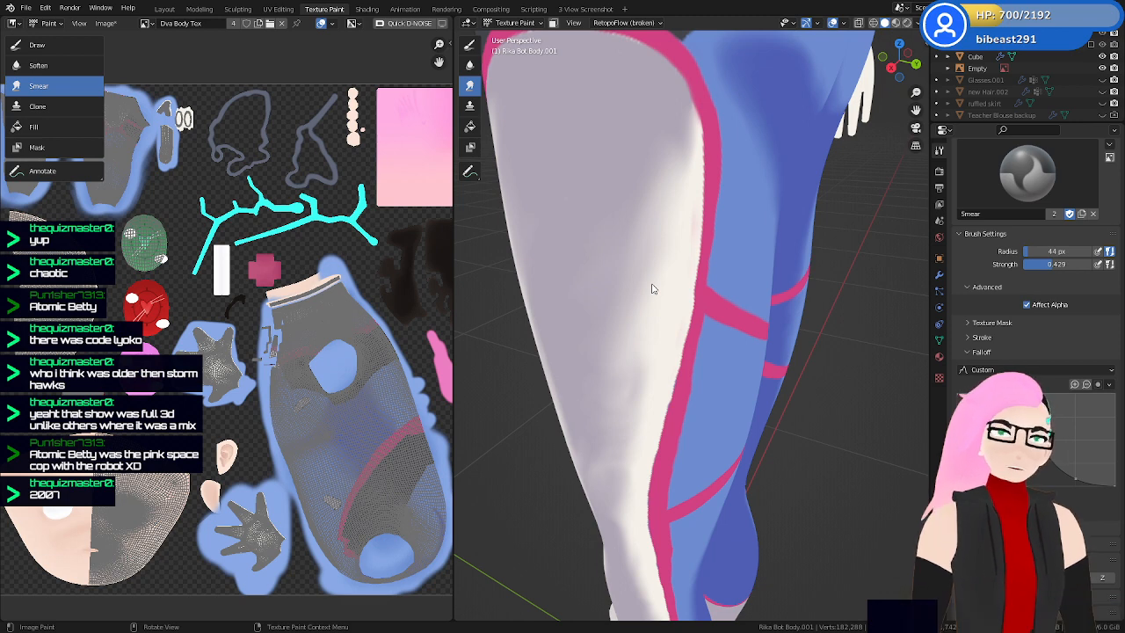
Blend the upper end of the outer-thigh side stripe into the shading with smear radii of 69 and 34 px
middle_click_drag(656, 389, 666, 363)
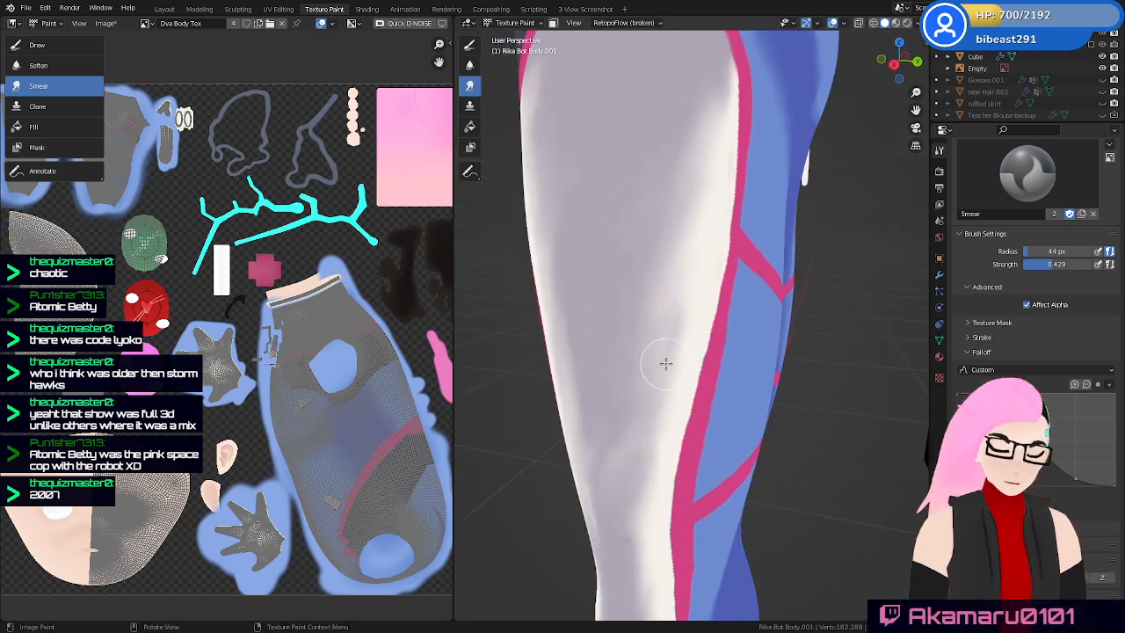
key("f")
left_click(666, 278)
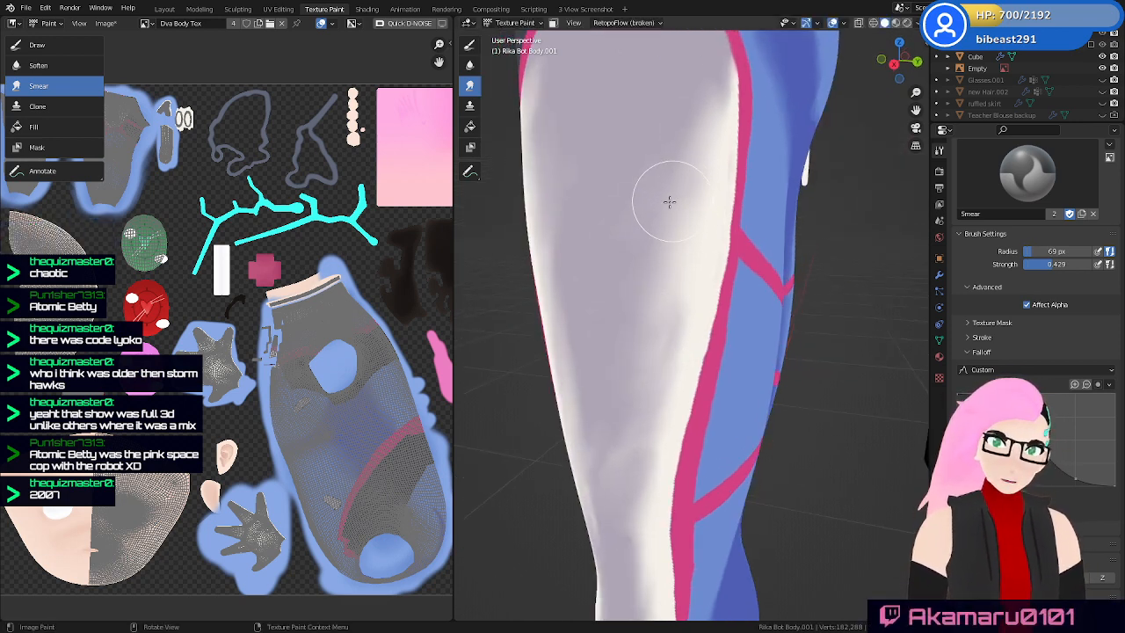
mouse_move(688, 264)
middle_mouse_down()
mouse_move(648, 308)
mouse_move(666, 329)
mouse_move(670, 288)
middle_mouse_up()
key("f")
left_click(631, 315)
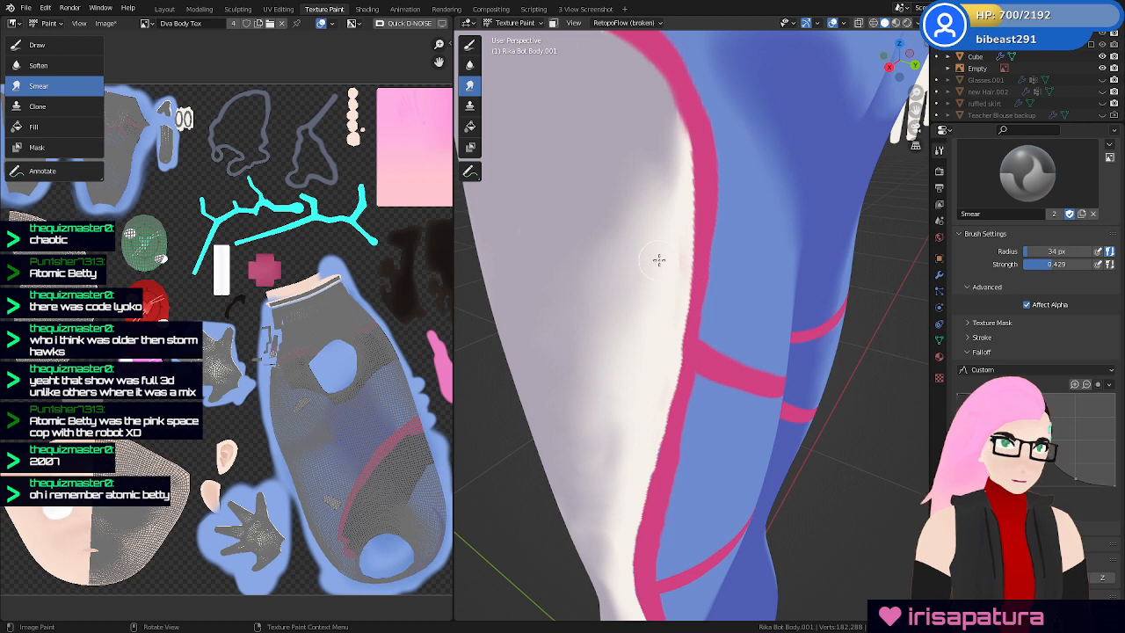
Even out the lower outer-thigh shading beside the white stripe with the smear radius set to 46 px
mouse_move(650, 404)
middle_mouse_down()
mouse_move(671, 335)
mouse_move(643, 307)
middle_mouse_up()
key("f")
left_click(651, 312)
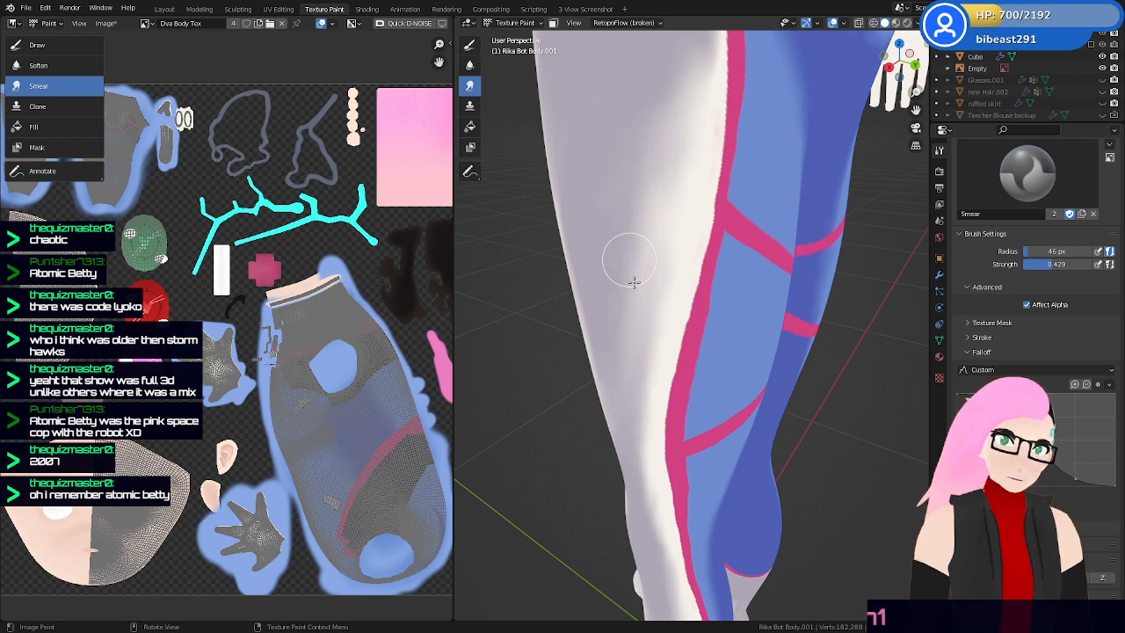
Paint white over the front edge of the thigh shading down to the knee with the 46 px Draw brush
mouse_move(633, 282)
middle_mouse_down()
mouse_move(821, 319)
mouse_move(758, 296)
mouse_move(750, 380)
mouse_move(721, 382)
mouse_move(723, 315)
middle_mouse_up()
left_click(471, 45)
mouse_move(675, 206)
left_mouse_down()
mouse_move(674, 216)
mouse_move(694, 211)
mouse_move(707, 263)
mouse_move(695, 280)
mouse_move(700, 412)
left_mouse_up()
middle_click_drag(705, 412, 685, 325, "shift")
left_click_drag(679, 388, 683, 360)
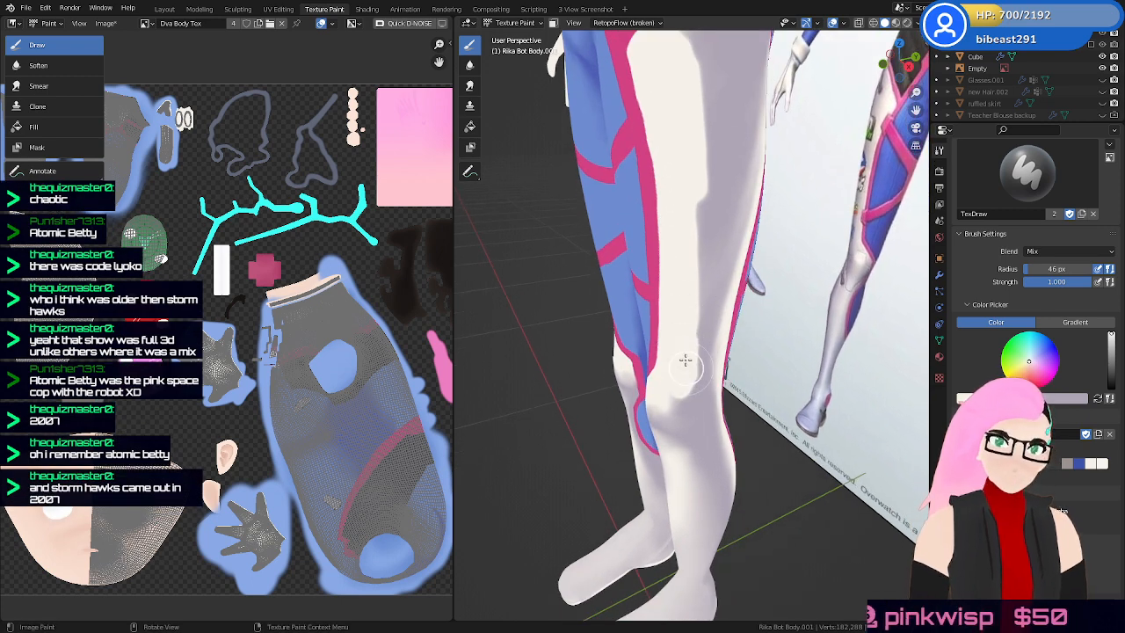
Paint the white side highlight along the pink trim from the outer thigh past the knee to the upper calf
middle_click_drag(749, 288, 677, 299)
mouse_move(734, 264)
middle_mouse_down("shift")
mouse_move(721, 319)
mouse_move(720, 286)
middle_mouse_up("shift")
mouse_move(744, 131)
left_mouse_down()
mouse_move(710, 229)
mouse_move(729, 202)
mouse_move(678, 435)
left_mouse_up()
middle_click_drag(705, 475, 722, 292)
left_click_drag(698, 252, 719, 505)
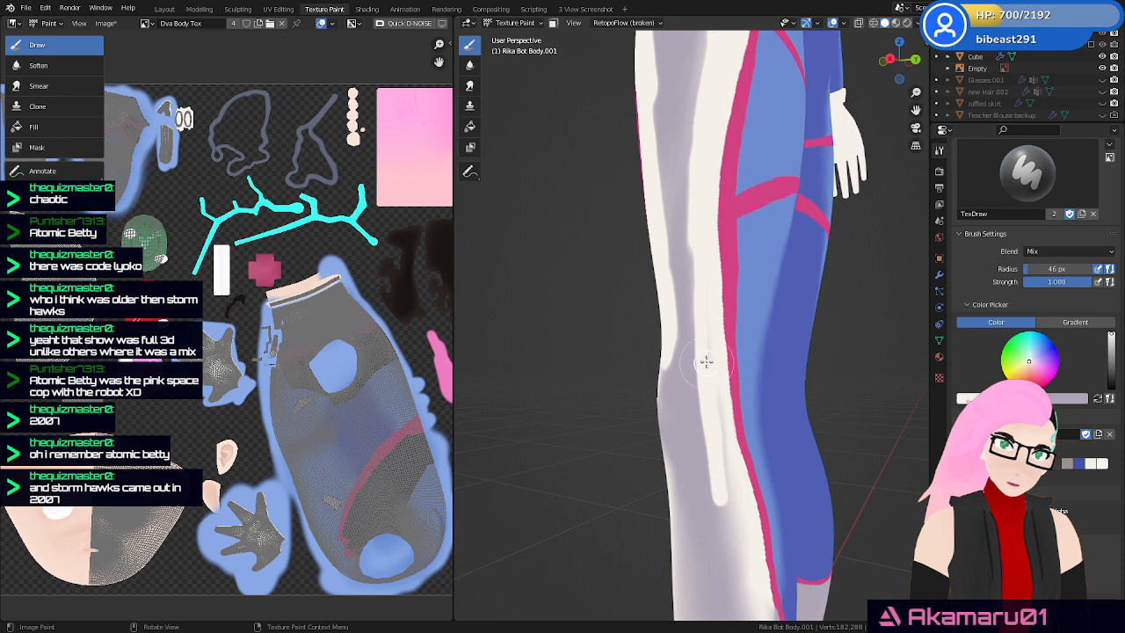
left_click_drag(725, 452, 725, 559)
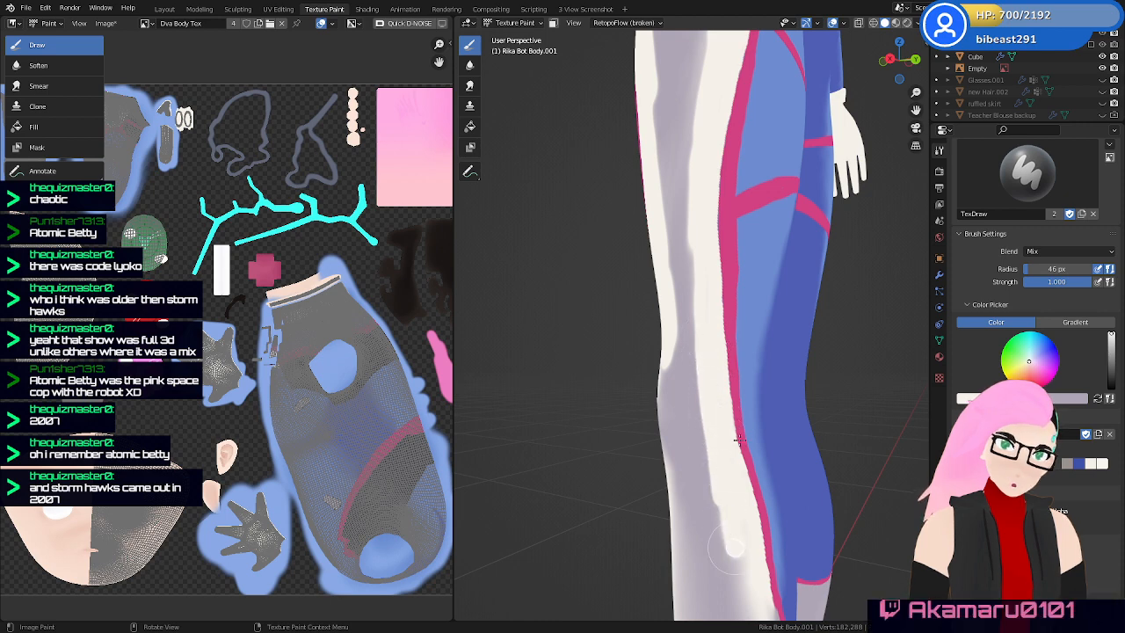
middle_click_drag(725, 558, 723, 273, "shift")
left_click_drag(723, 273, 743, 387)
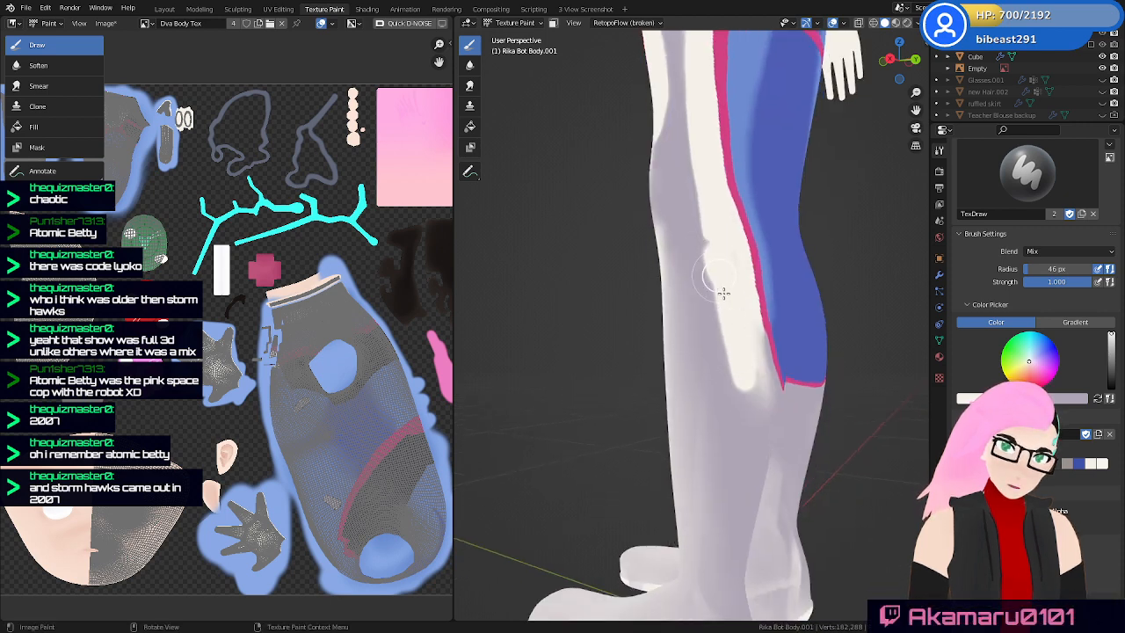
Switch the brush to gradient colour, remove the middle stop and set the first stop to white sampled from the leg
middle_click_drag(776, 406, 735, 387)
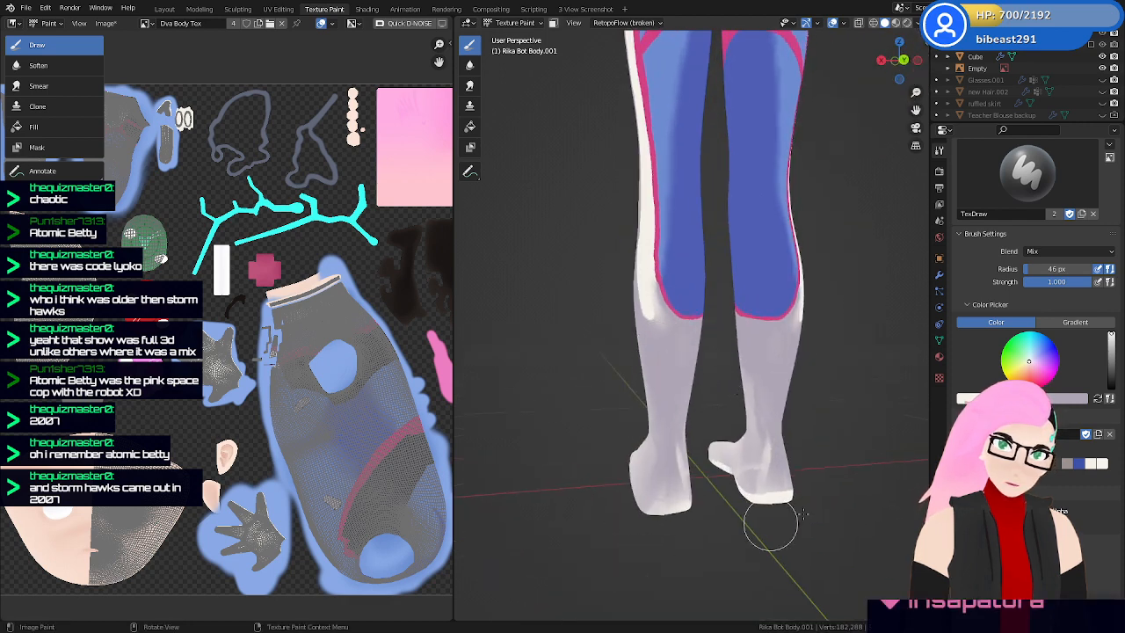
left_click(1059, 322)
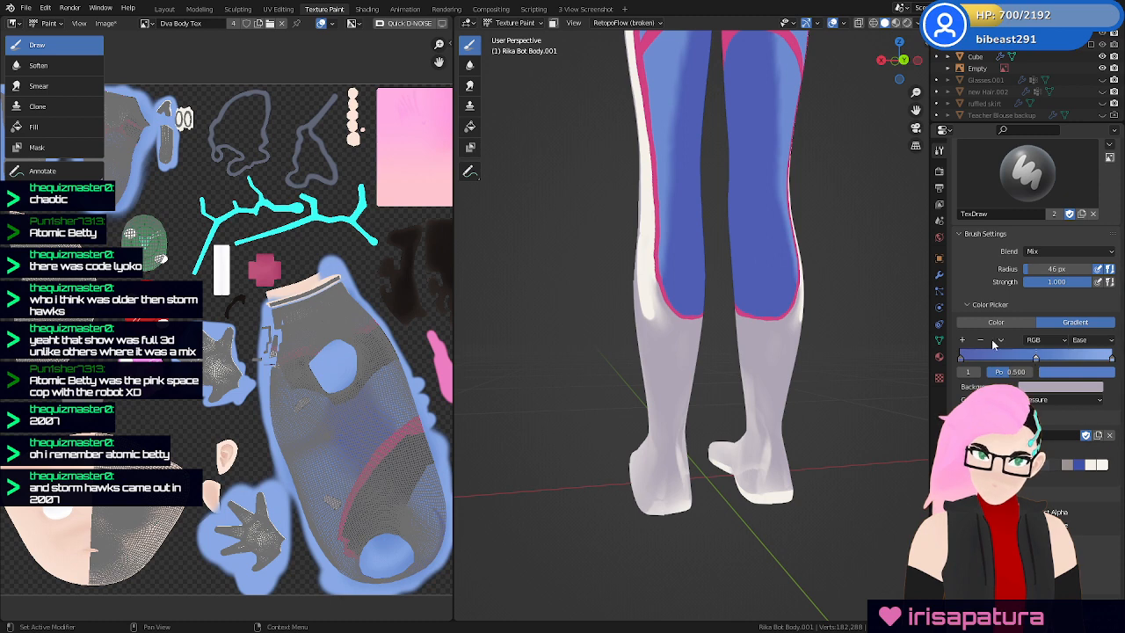
left_click(981, 340)
left_click(1067, 373)
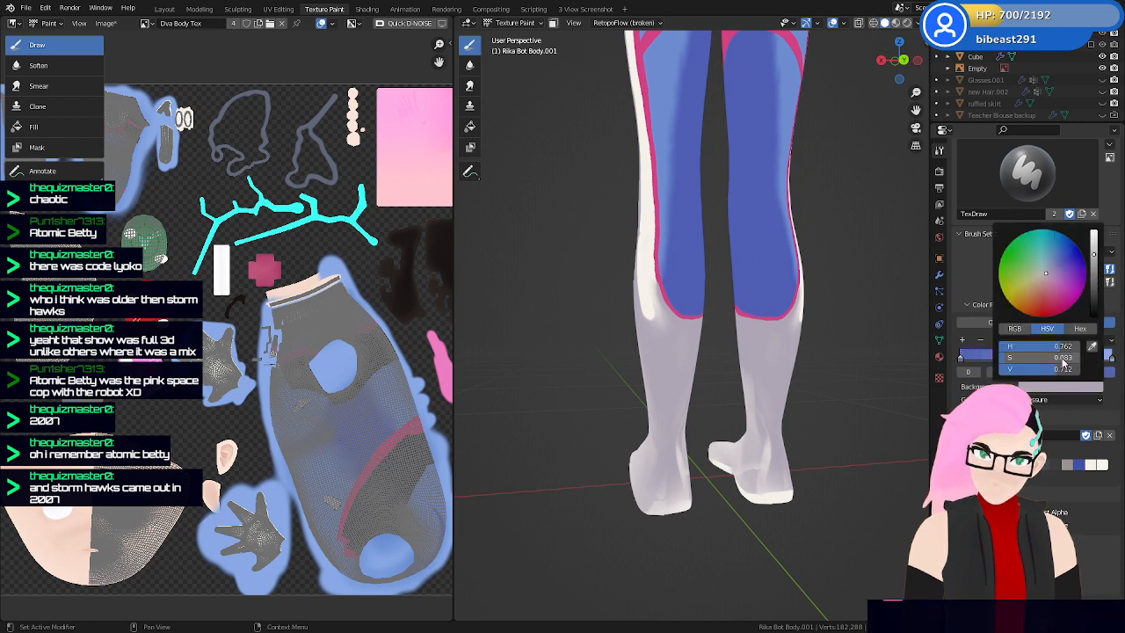
left_click(1067, 374)
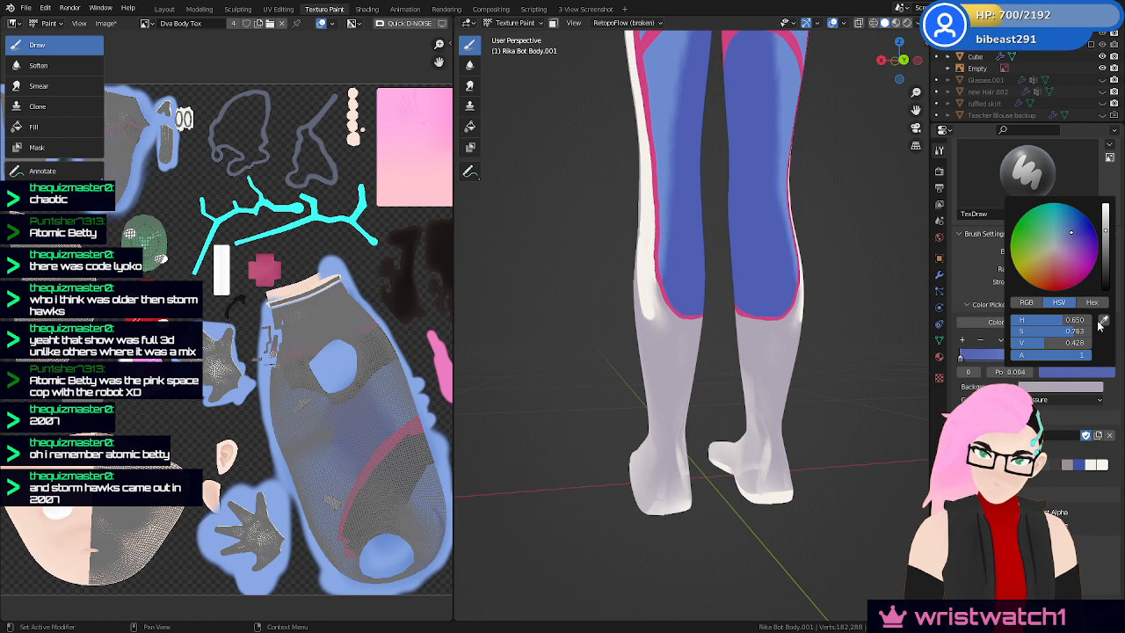
left_click(1103, 321)
left_click(650, 267)
Set the gradient's last stop to the sampled purple-grey and extend the white highlight down the outer calf
left_click(1111, 357)
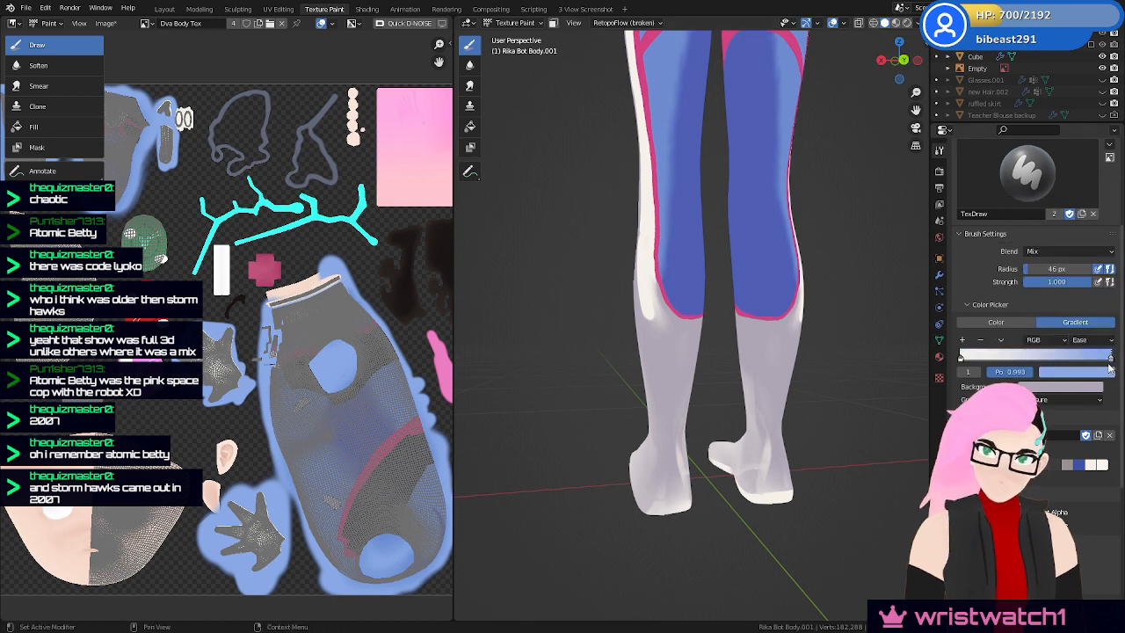
left_click(1104, 374)
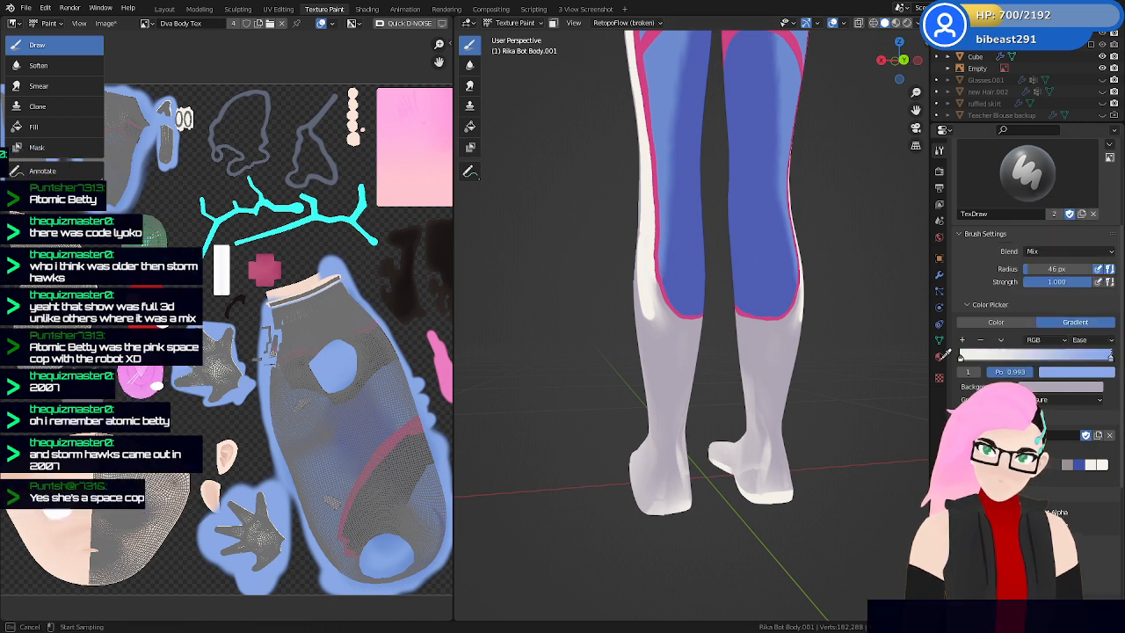
mouse_move(682, 405)
middle_mouse_down()
mouse_move(775, 409)
mouse_move(726, 332)
middle_mouse_up()
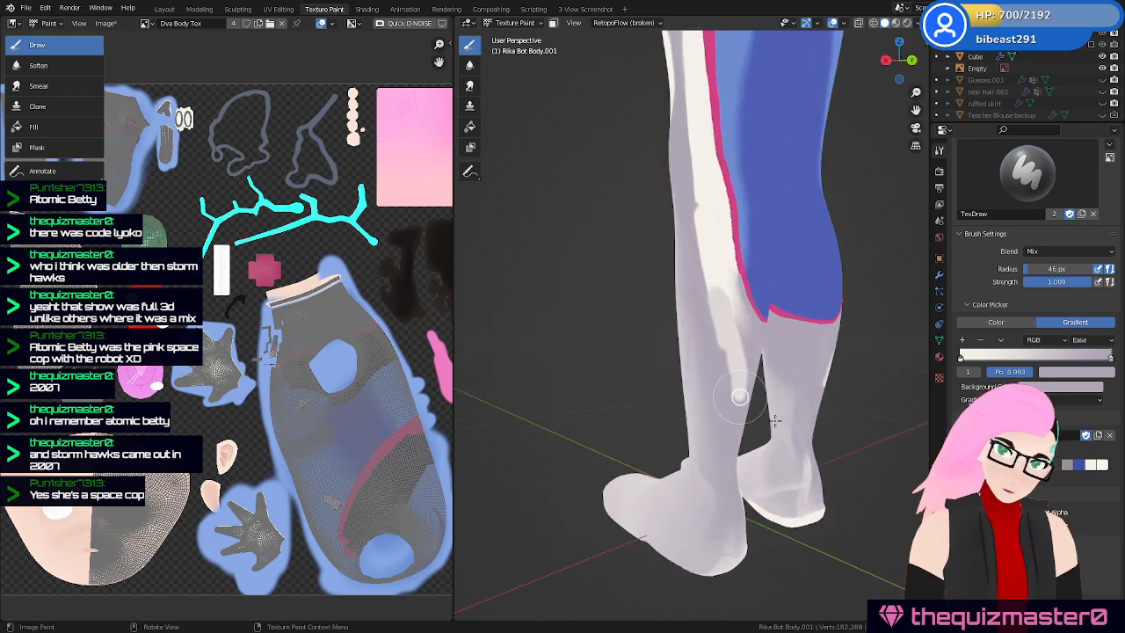
Paint white highlight strokes over the backs of both calves with the 46 px Draw brush
middle_click_drag(743, 404, 674, 367)
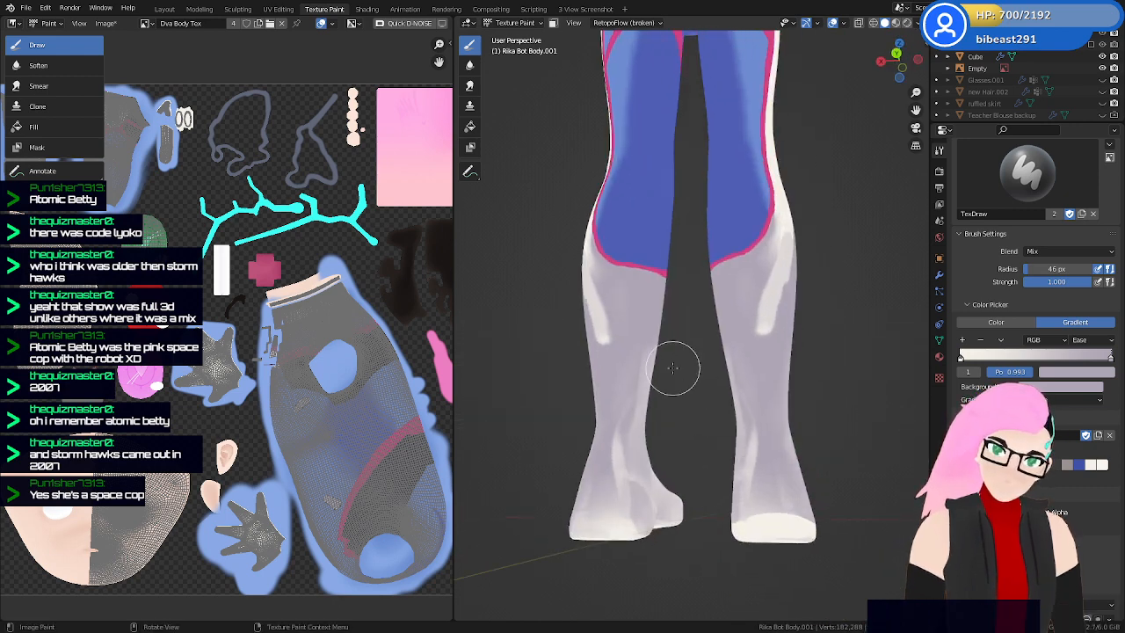
left_click_drag(619, 433, 616, 369)
left_click(617, 384)
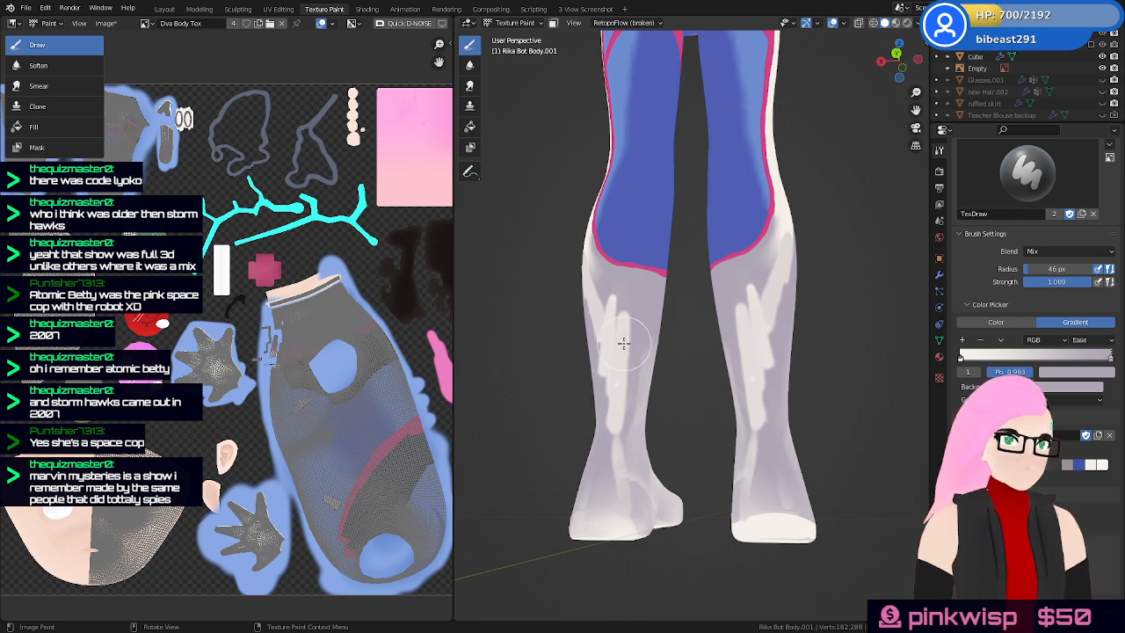
middle_click_drag(711, 382, 704, 394)
scroll(730, 385, "up", 4)
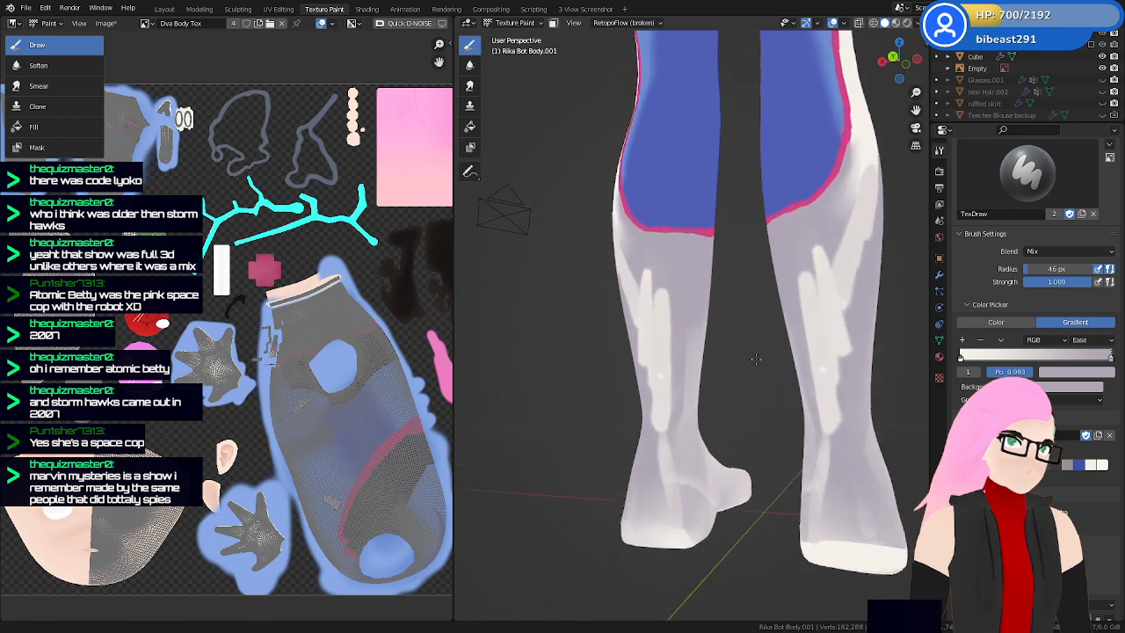
left_click_drag(639, 407, 629, 392)
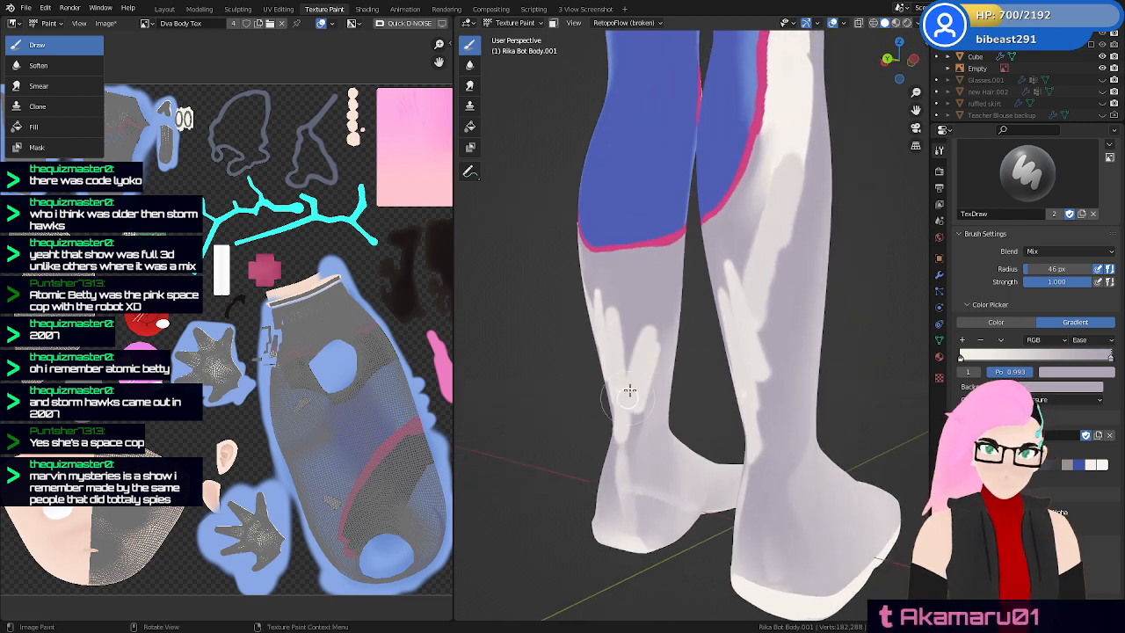
left_click_drag(644, 310, 646, 376)
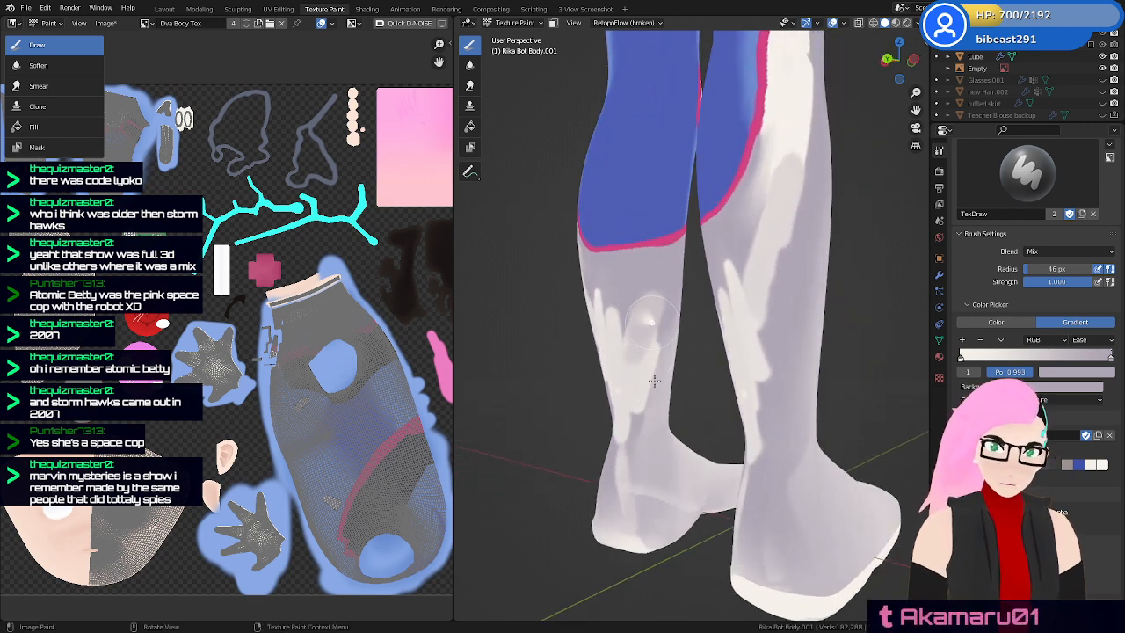
Add white strokes down the fronts of the shins and blend them into the legs with the Smear brush
middle_click_drag(654, 380, 705, 347)
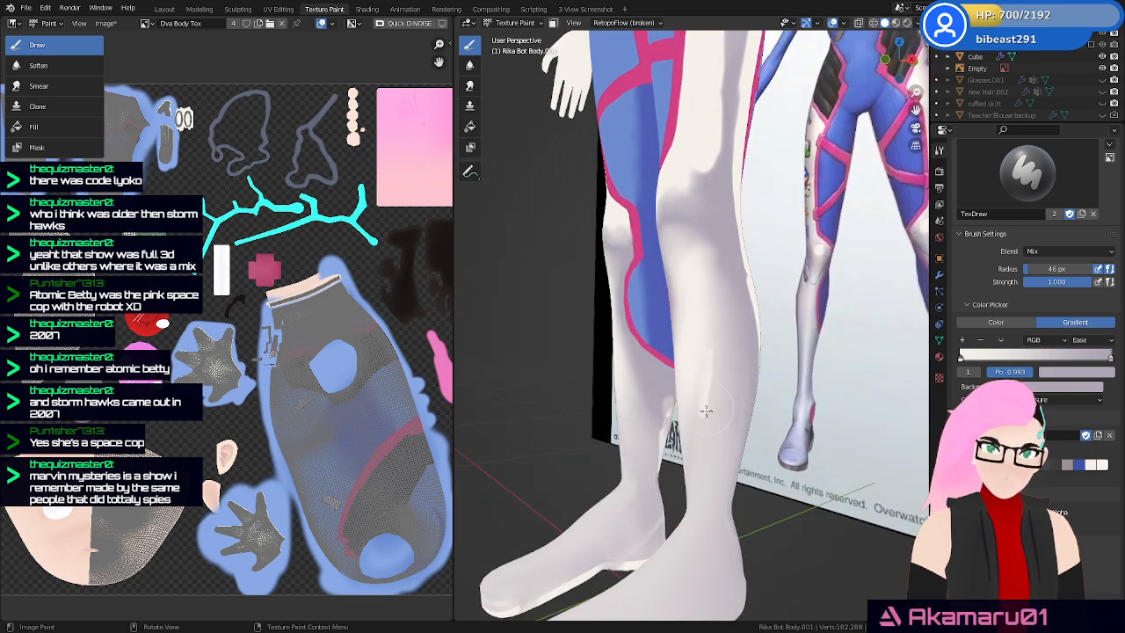
middle_click_drag(746, 404, 703, 405)
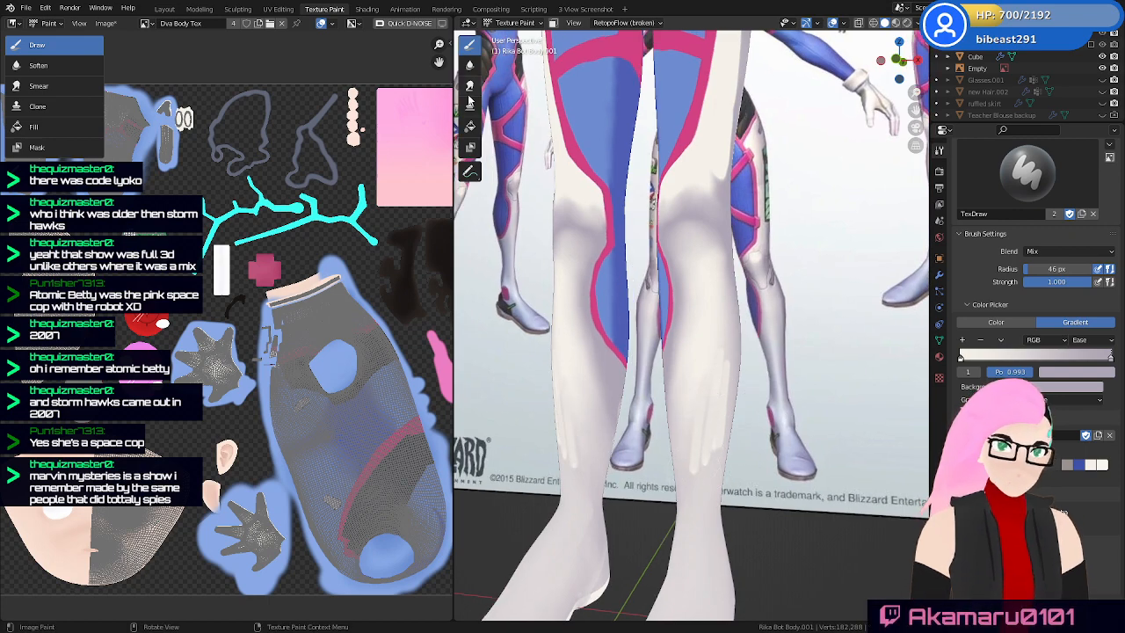
left_click(469, 85)
middle_click_drag(703, 378, 690, 354)
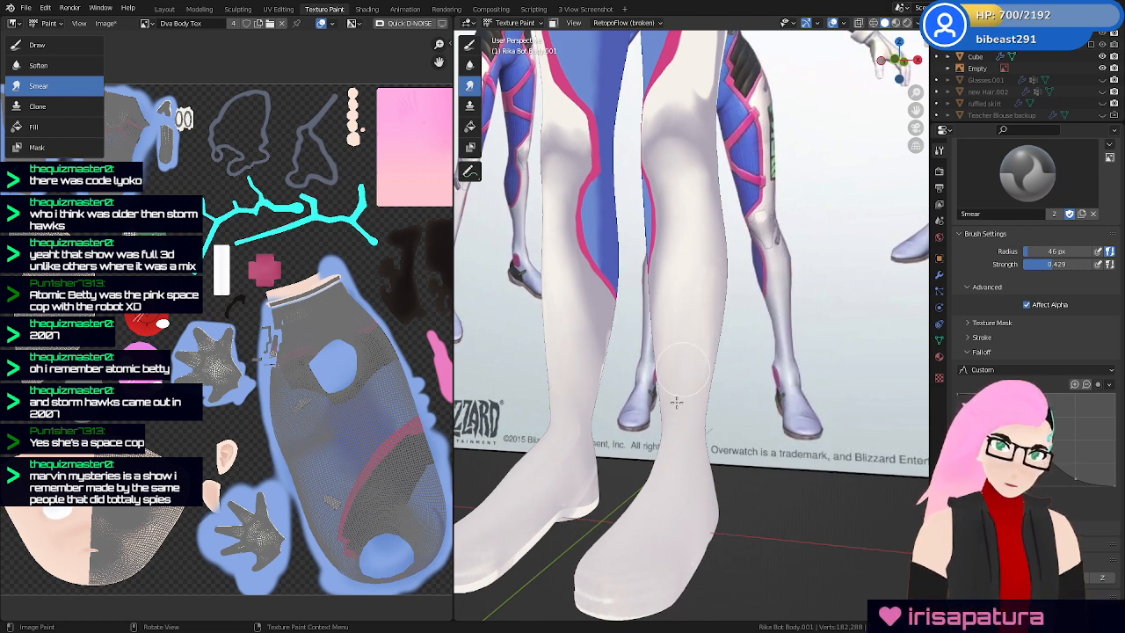
middle_click_drag(765, 386, 699, 348)
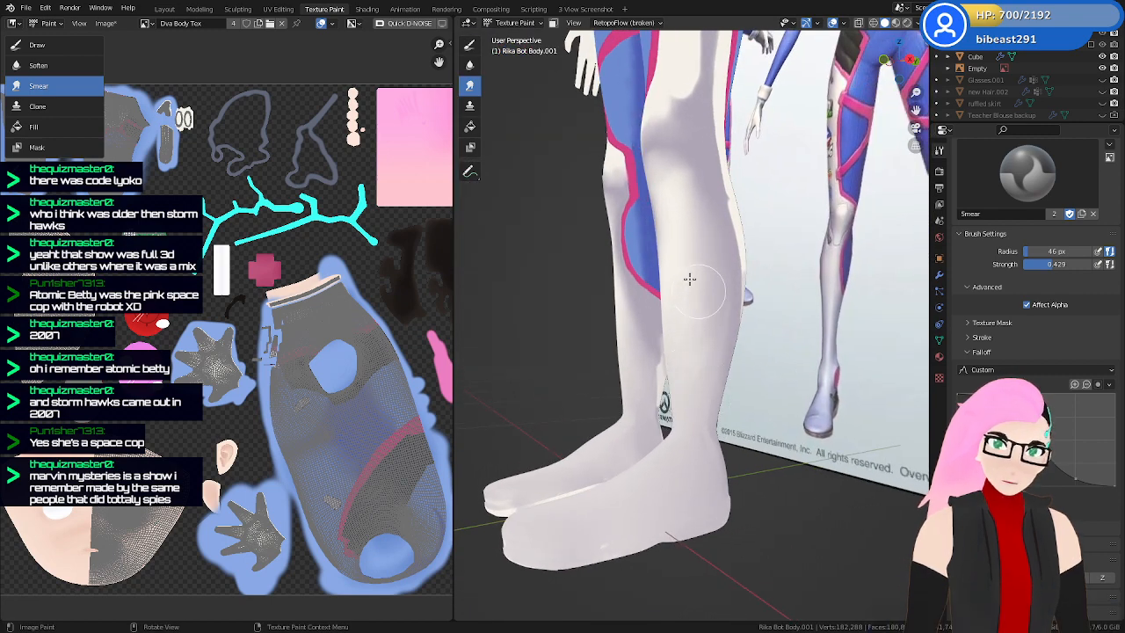
middle_click_drag(689, 279, 750, 326)
Smear the white heel paint and the highlight strokes on the backs of the calves into the purple-grey shading
middle_click_drag(772, 384, 681, 375)
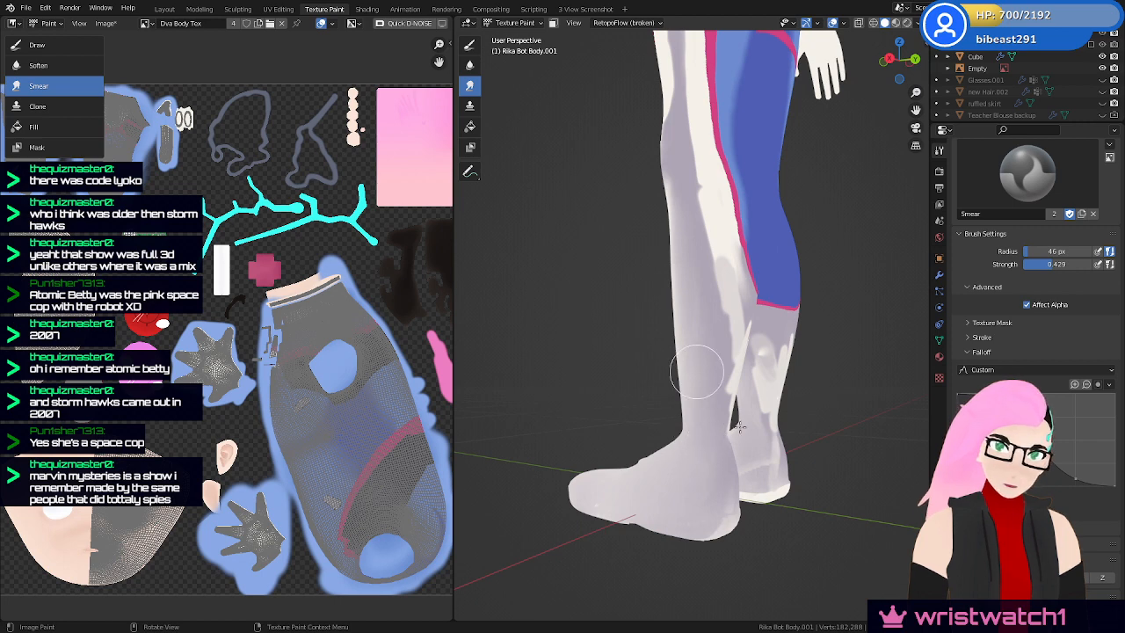
middle_click_drag(697, 372, 687, 379)
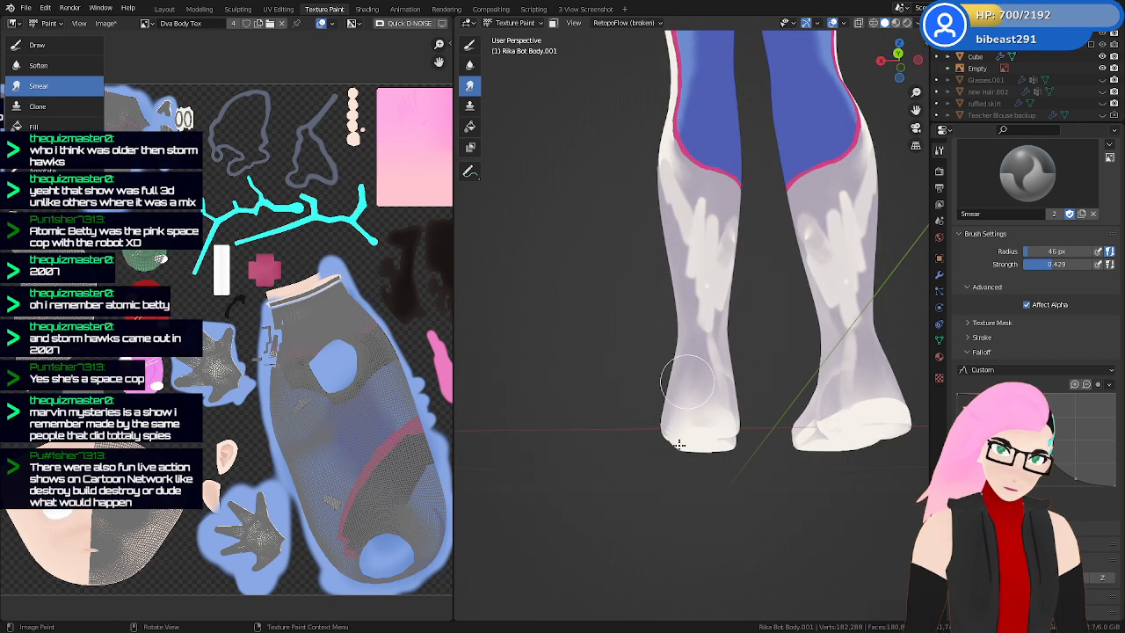
mouse_move(679, 445)
left_mouse_down()
mouse_move(715, 390)
mouse_move(727, 442)
left_mouse_up()
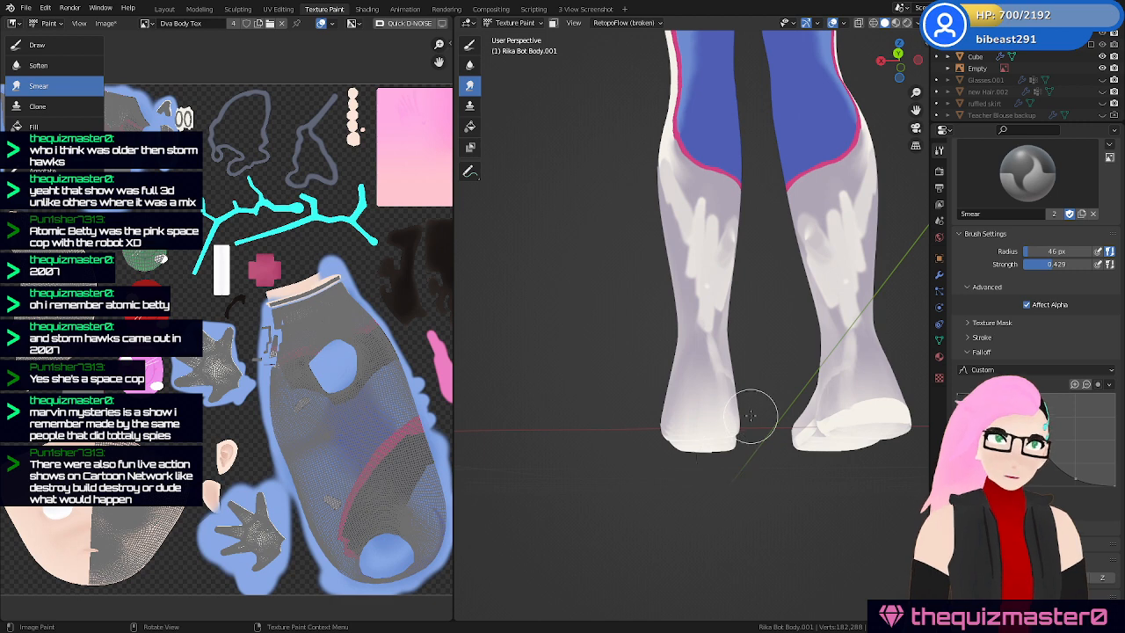
middle_click_drag(750, 416, 701, 438)
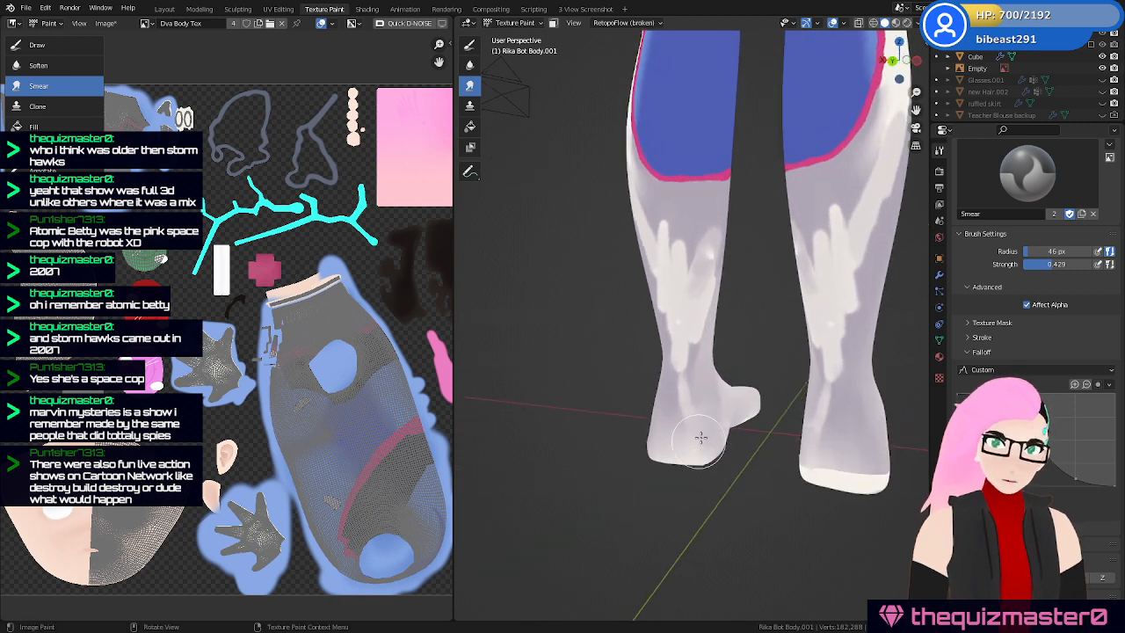
mouse_move(676, 431)
left_mouse_down()
mouse_move(692, 358)
mouse_move(672, 385)
mouse_move(698, 309)
left_mouse_up()
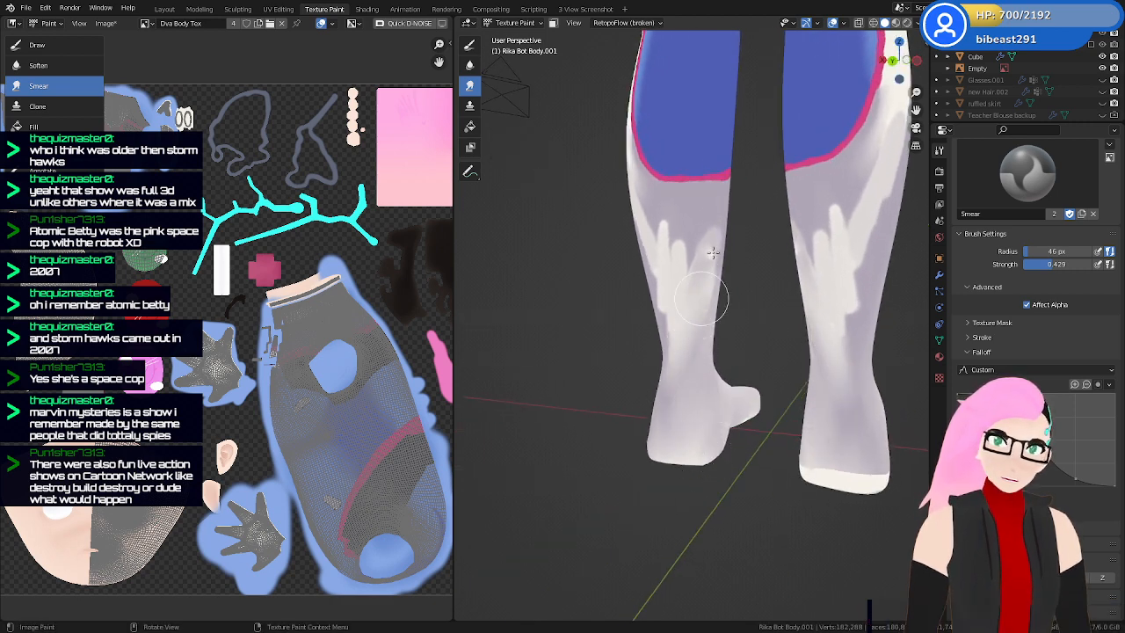
mouse_move(693, 254)
left_mouse_down()
mouse_move(677, 234)
mouse_move(659, 258)
mouse_move(675, 364)
left_mouse_up()
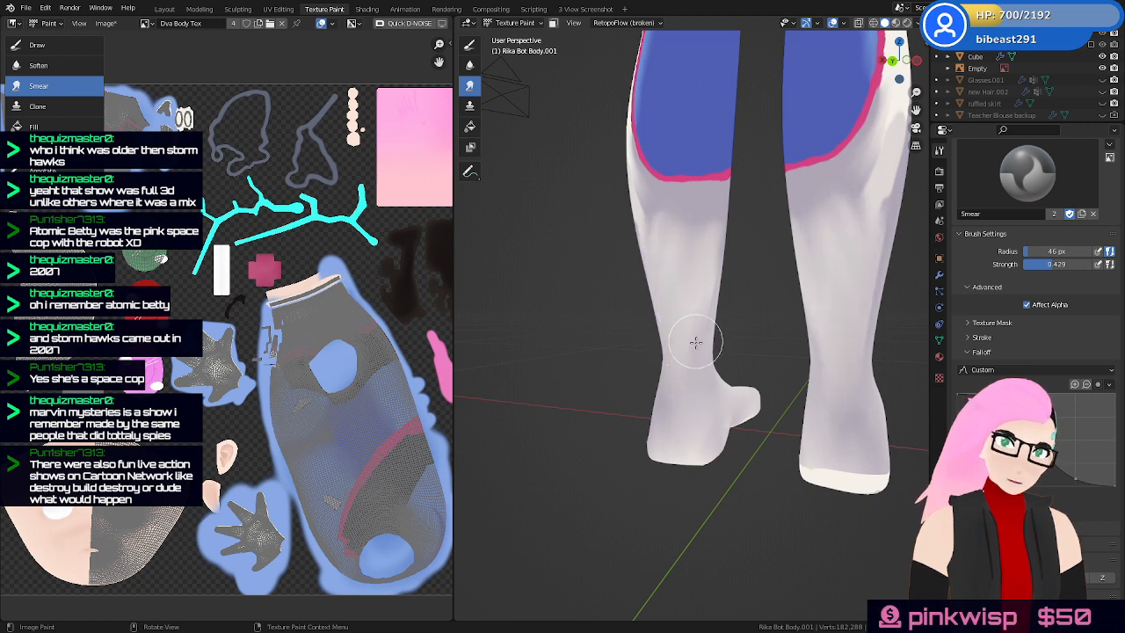
Smear the lower end of the white side highlight into the outer calf and soften the shading behind the knee
mouse_move(695, 342)
middle_mouse_down()
mouse_move(739, 418)
mouse_move(774, 427)
middle_mouse_up()
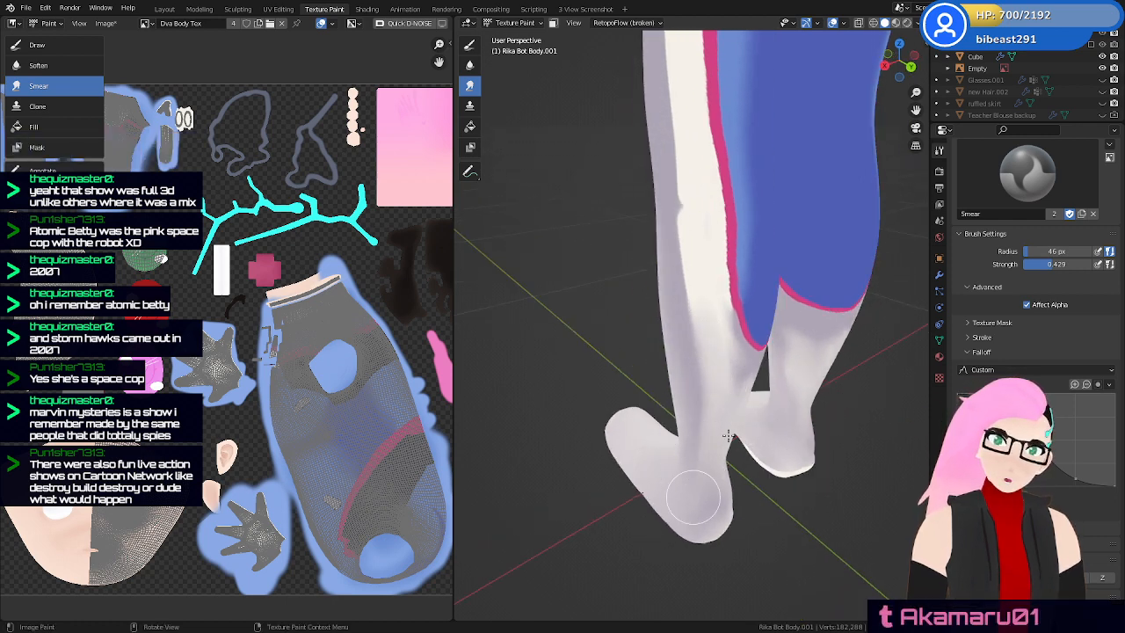
middle_click_drag(728, 436, 739, 387)
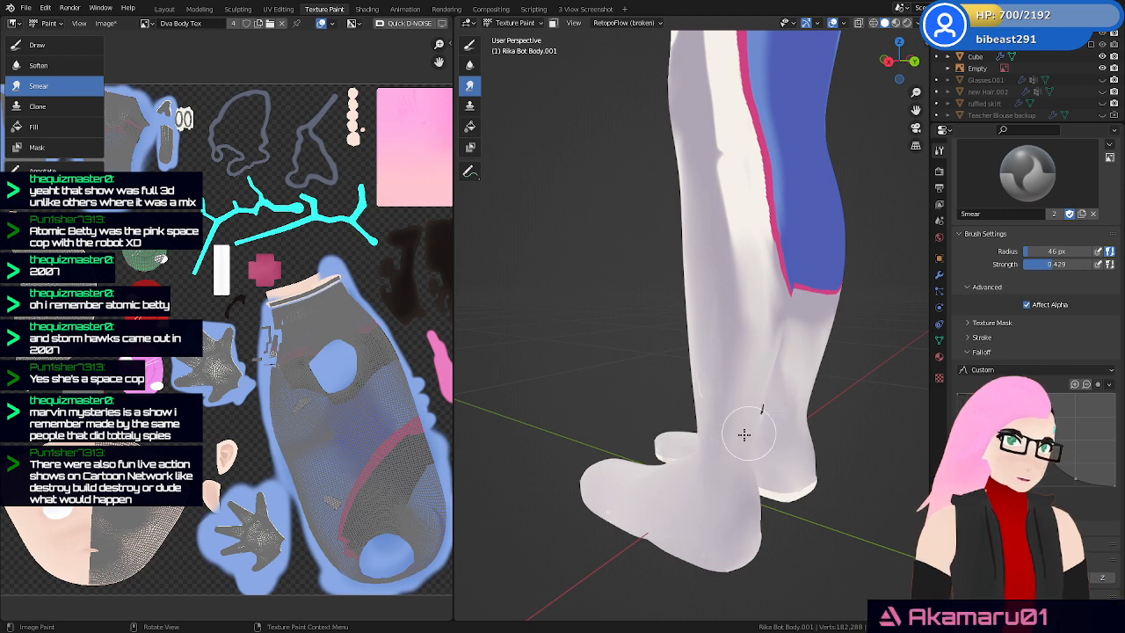
middle_click_drag(728, 409, 697, 404)
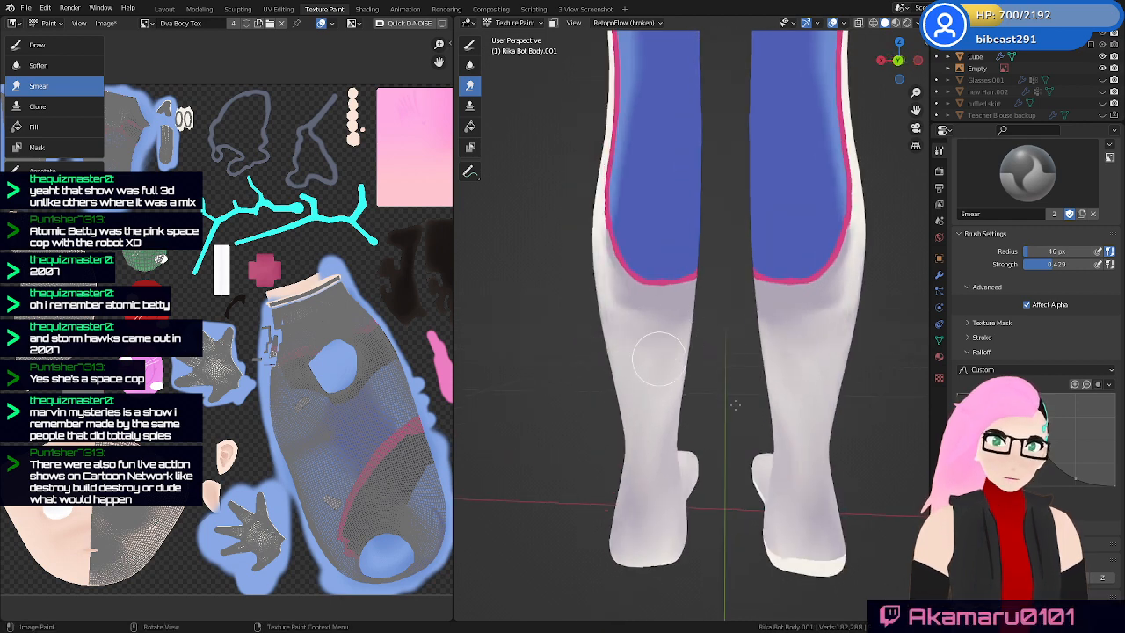
middle_click_drag(735, 404, 695, 334)
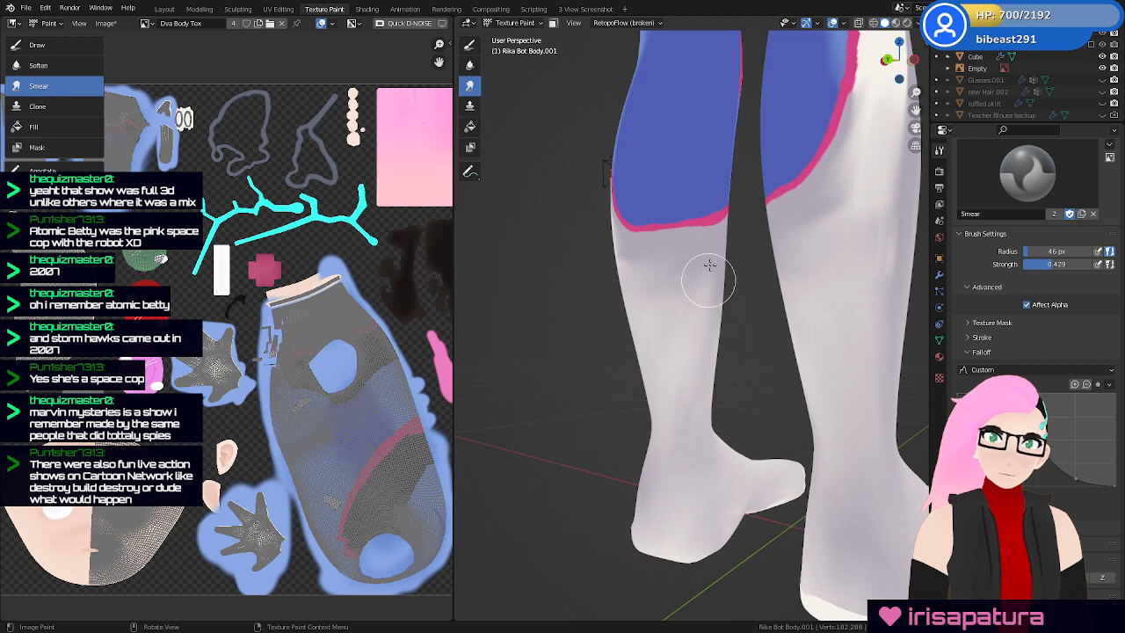
Smear the boundary between the white side highlight and the purple-grey shading along the outer calf and knee
mouse_move(770, 394)
middle_mouse_down()
mouse_move(704, 440)
mouse_move(778, 404)
mouse_move(717, 316)
middle_mouse_up()
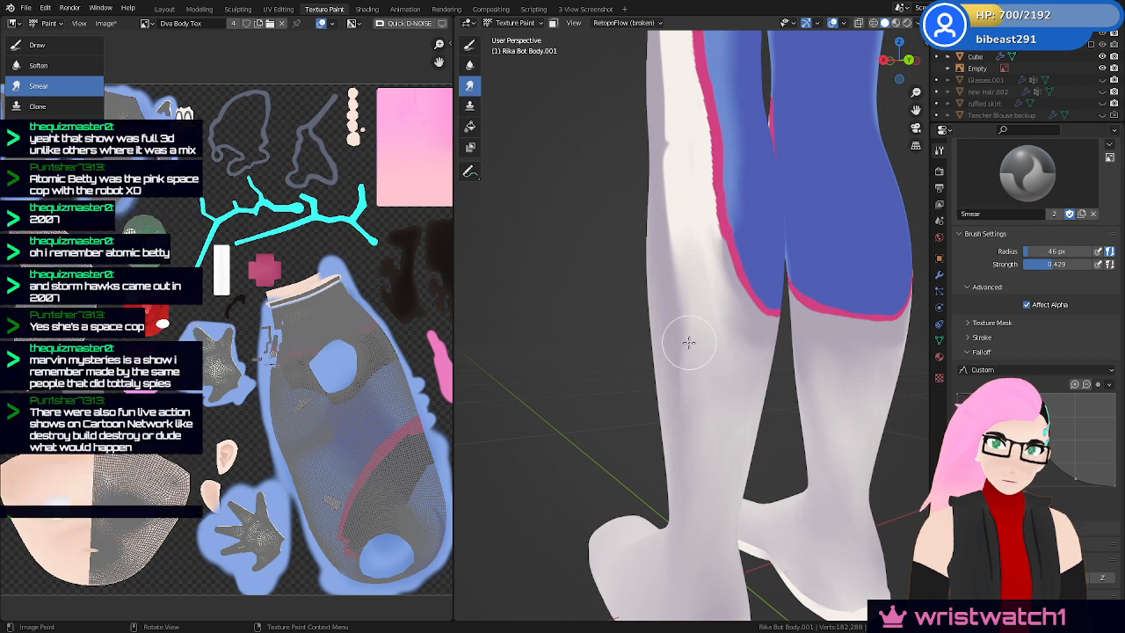
middle_click_drag(726, 381, 739, 407)
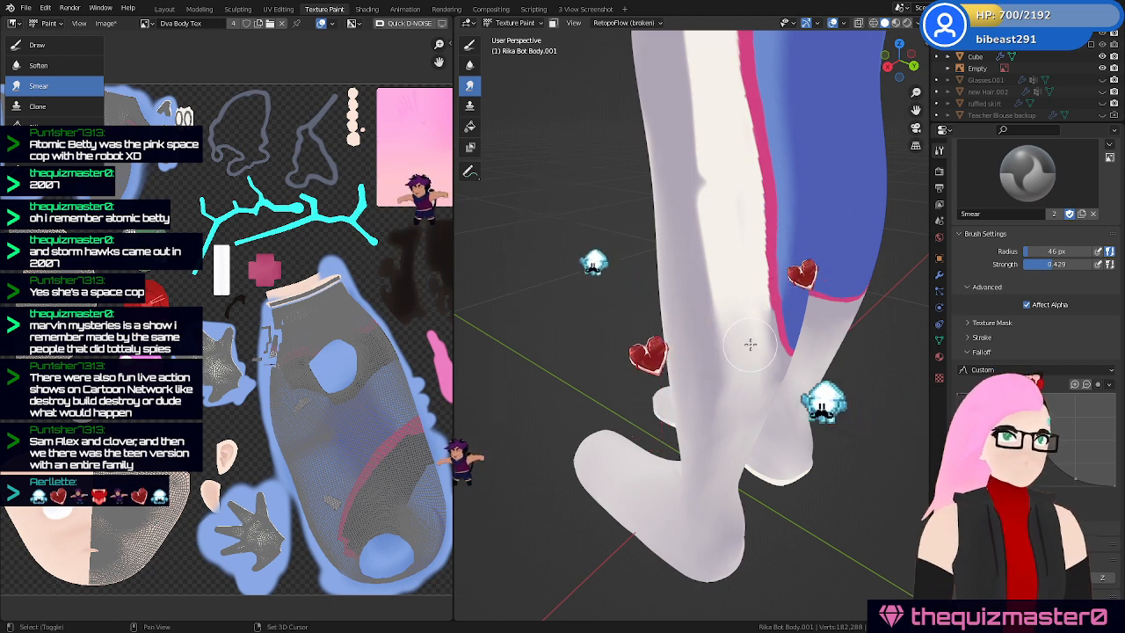
middle_click_drag(750, 345, 748, 384, "shift")
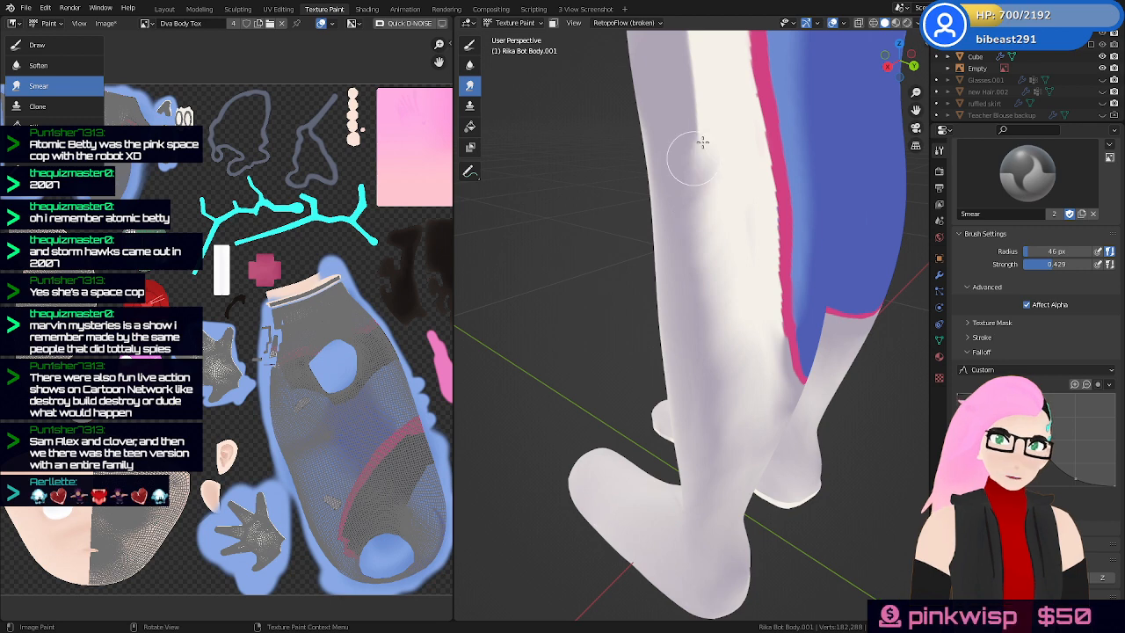
middle_click_drag(691, 142, 698, 242)
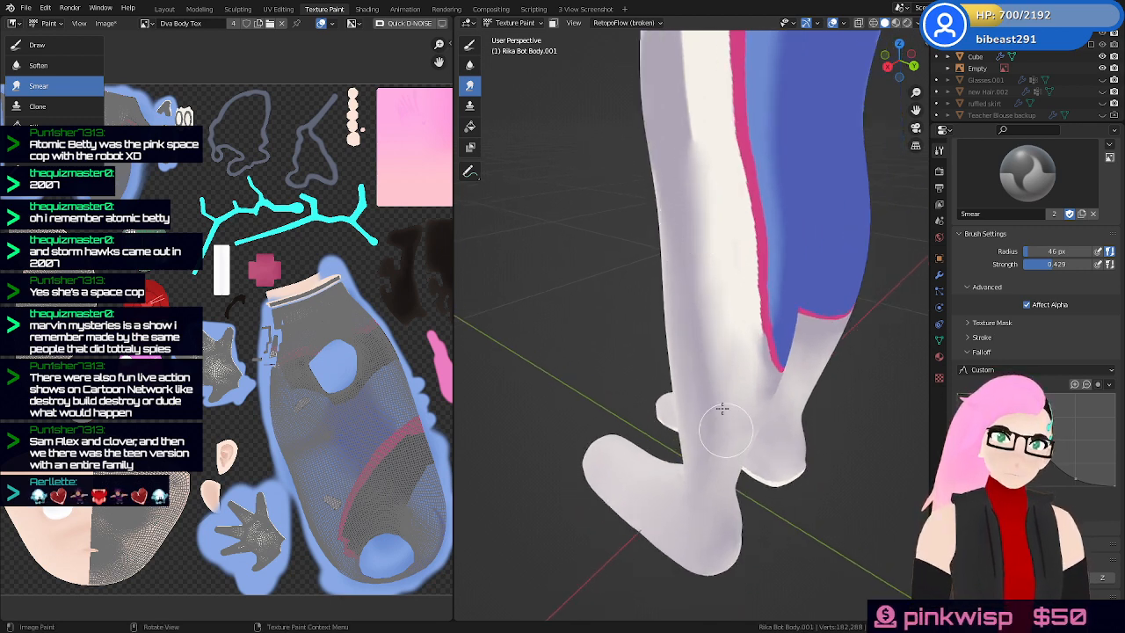
scroll(730, 399, "up", 5)
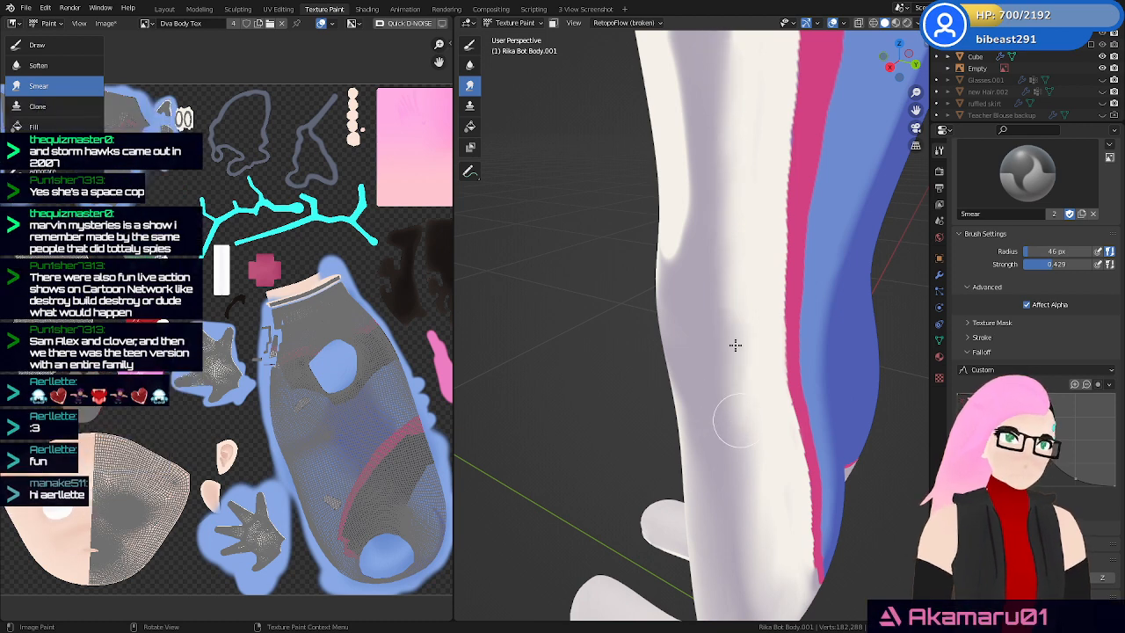
Smear the inner edge of the white side highlight into the purple-grey shading from the lower thigh to the knee
scroll(726, 346, "down", 2)
middle_click_drag(726, 340, 736, 428, "shift")
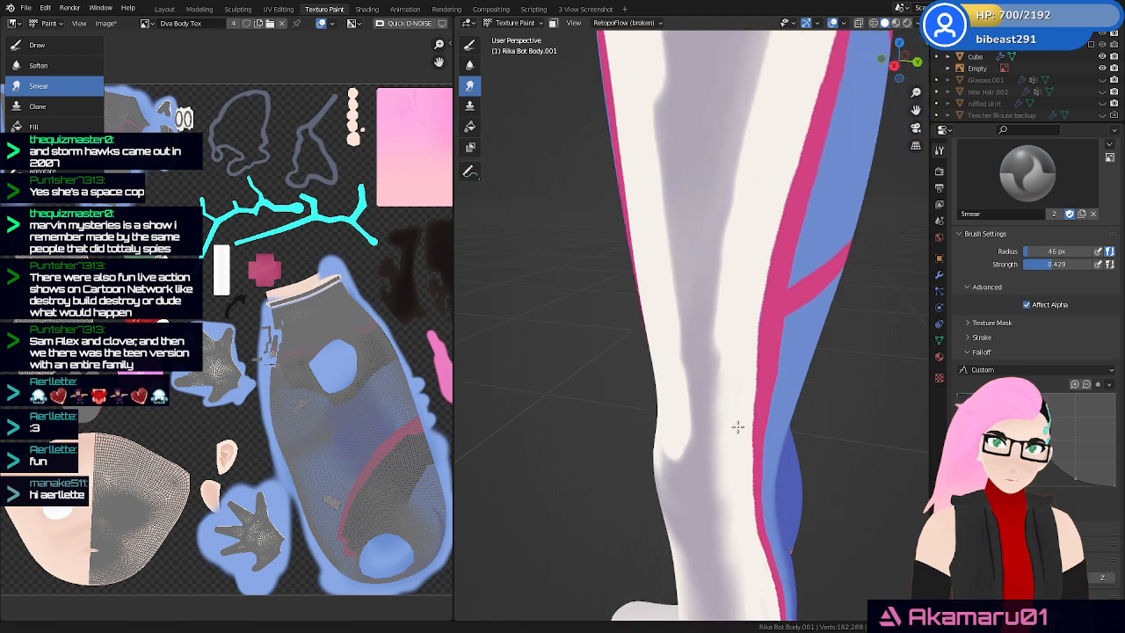
scroll(729, 438, "up", 1)
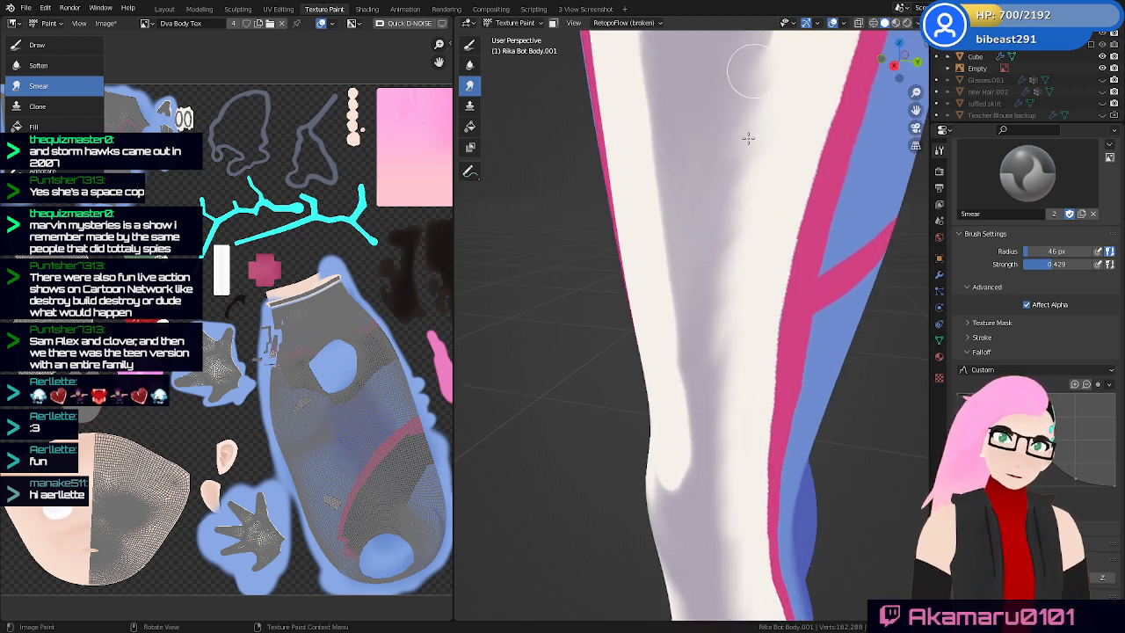
scroll(748, 139, "down", 3)
scroll(723, 175, "up", 2)
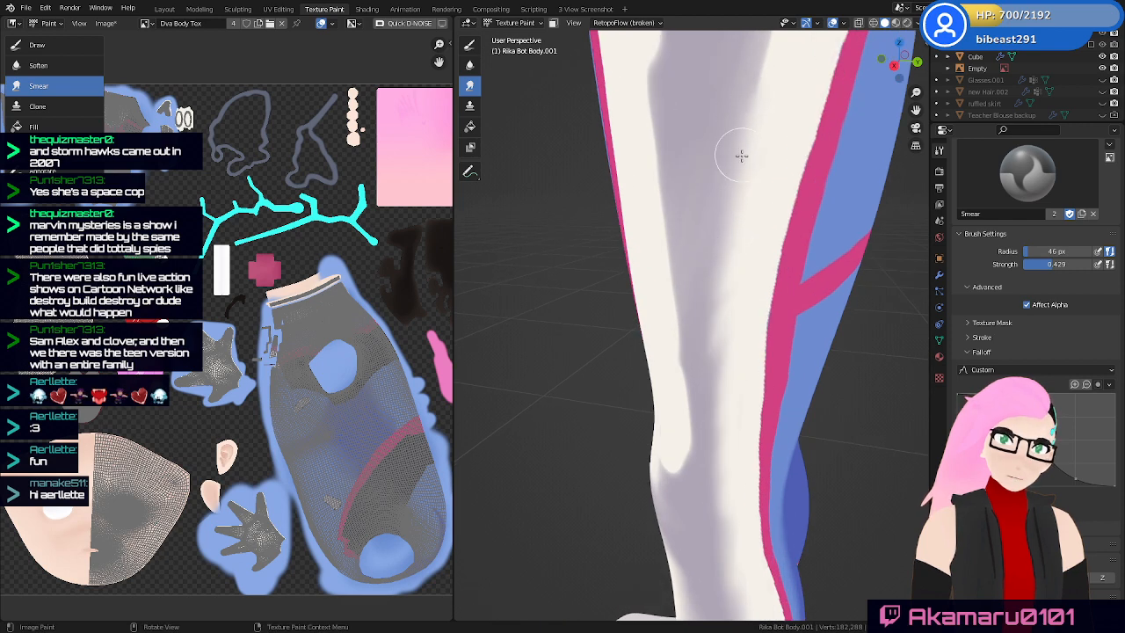
left_click_drag(742, 156, 722, 334)
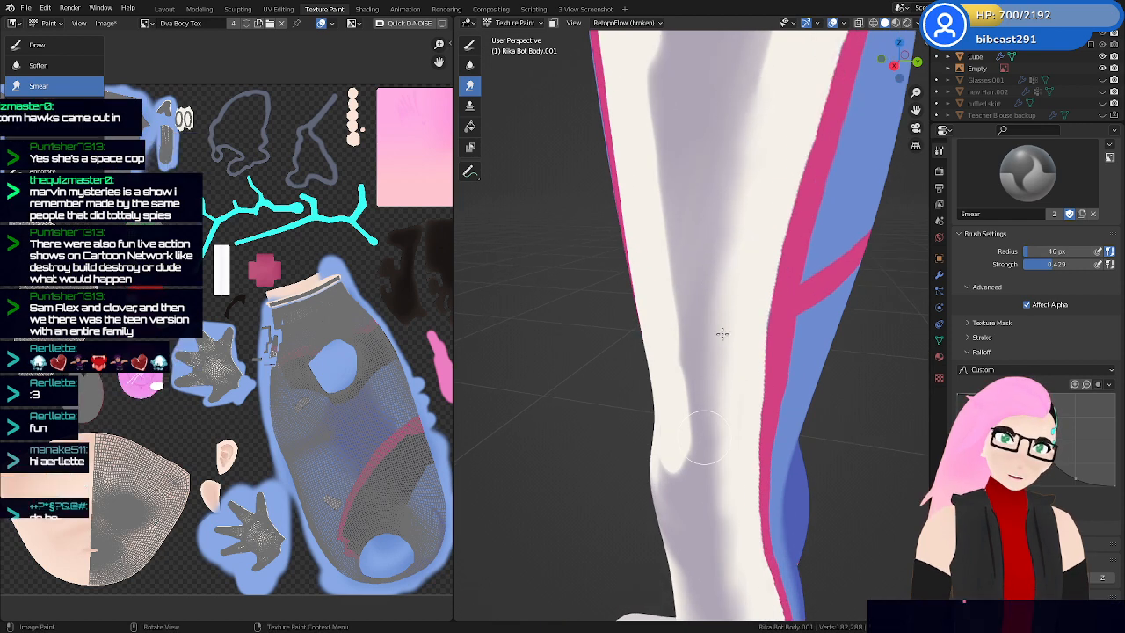
Blend the white side highlight into the purple-grey shading up the outer thigh to its tip near the hip trim
middle_click_drag(743, 176, 714, 359, "shift")
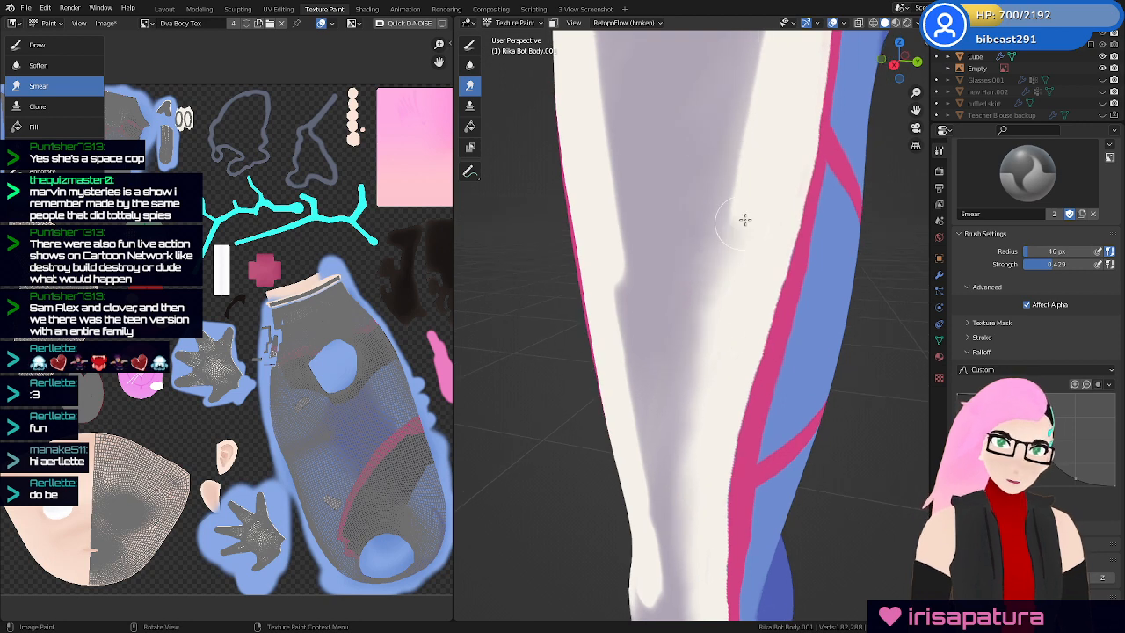
mouse_move(745, 219)
left_mouse_down()
mouse_move(730, 167)
mouse_move(730, 103)
mouse_move(745, 94)
mouse_move(745, 126)
left_mouse_up()
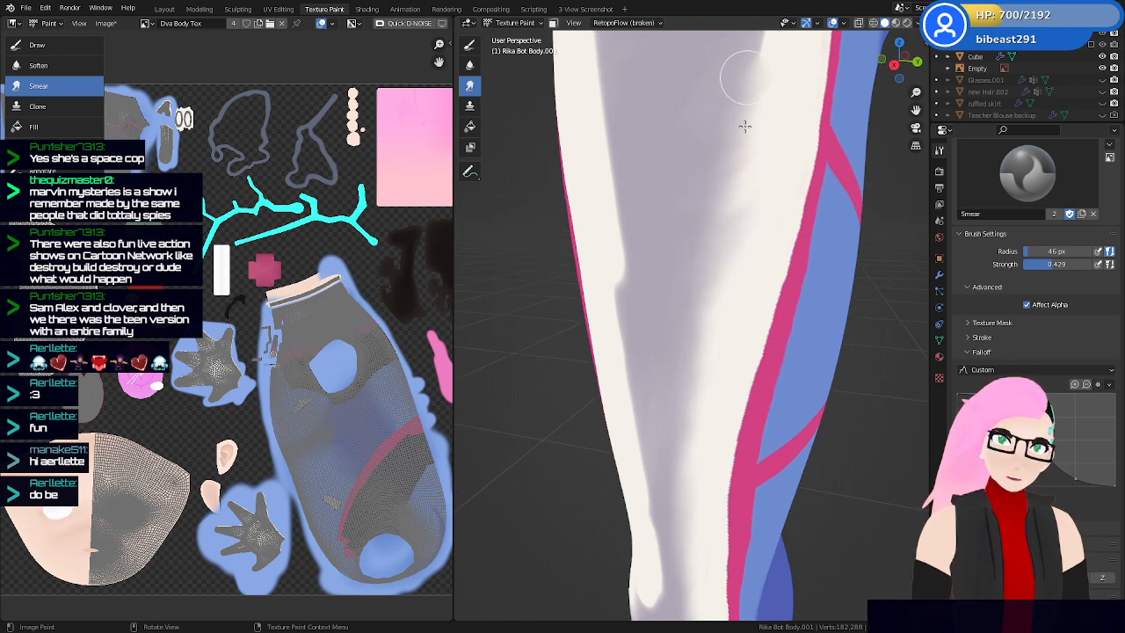
middle_click_drag(745, 127, 719, 271, "ctrl")
left_click_drag(731, 264, 771, 173)
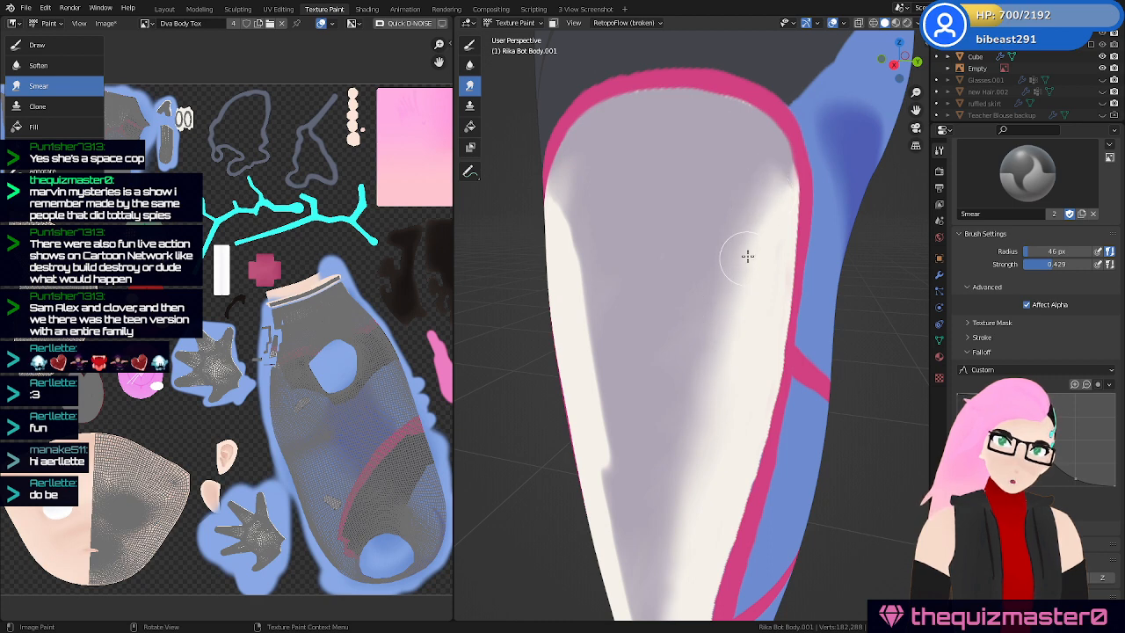
Smear the edge of the front thigh's white highlight into the purple-grey shading, starting from its rounded upper end
middle_click_drag(764, 185, 708, 355)
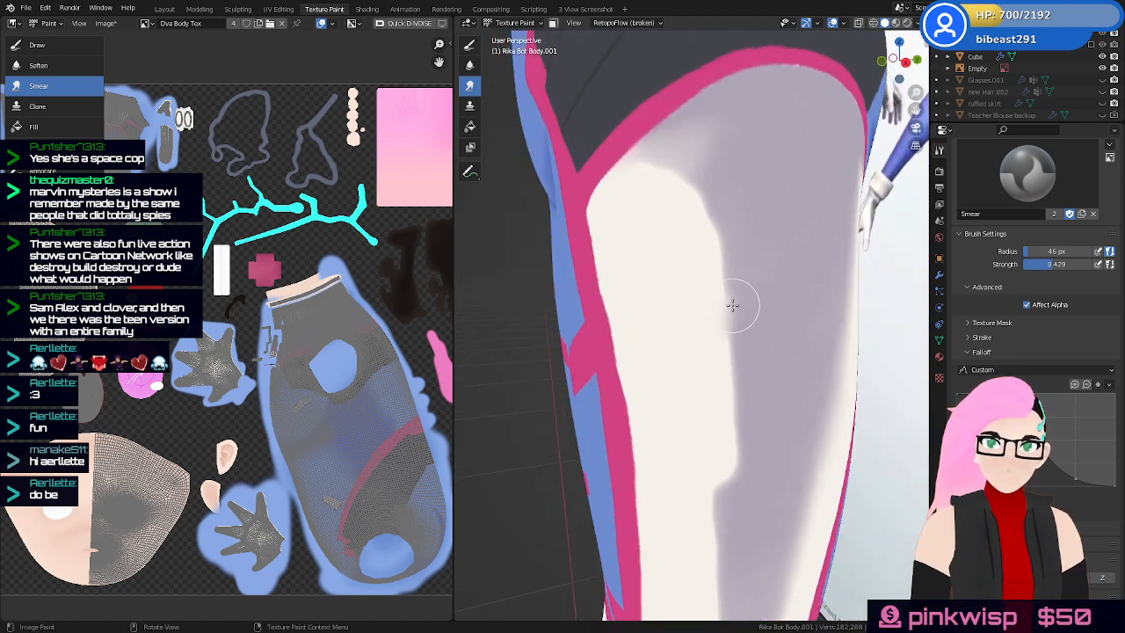
mouse_move(733, 305)
left_mouse_down()
mouse_move(713, 284)
mouse_move(731, 199)
mouse_move(681, 209)
left_mouse_up()
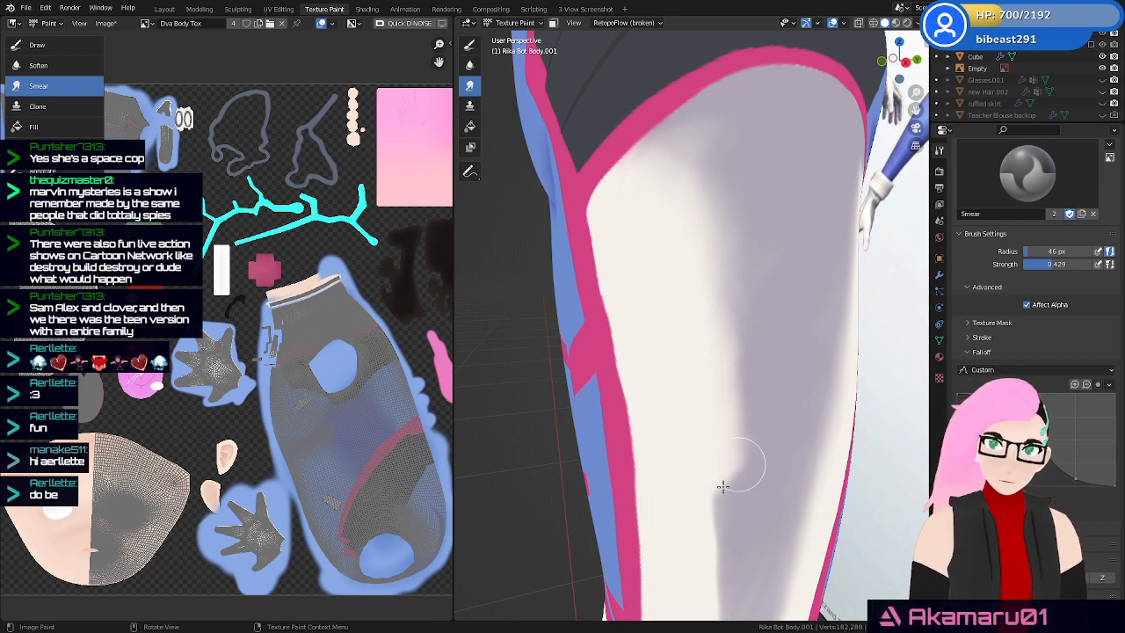
Set the Smear brush radius to 72 px and soften the edge between white and grey shading on the thigh
key("f")
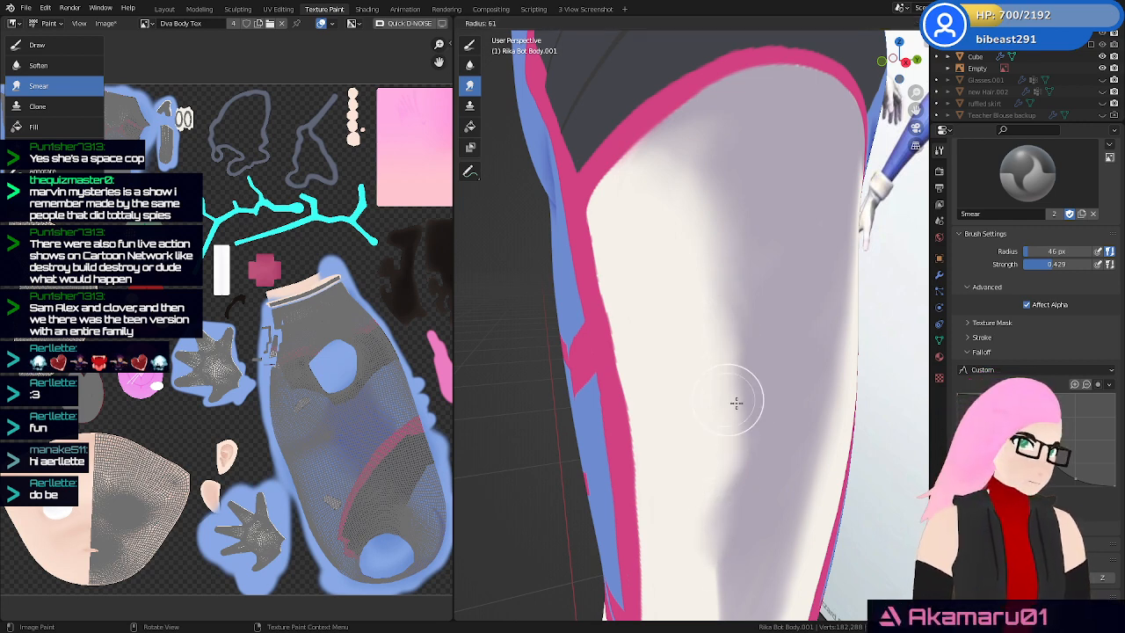
left_click(741, 404)
mouse_move(701, 167)
left_mouse_down()
mouse_move(680, 166)
mouse_move(736, 161)
left_mouse_up()
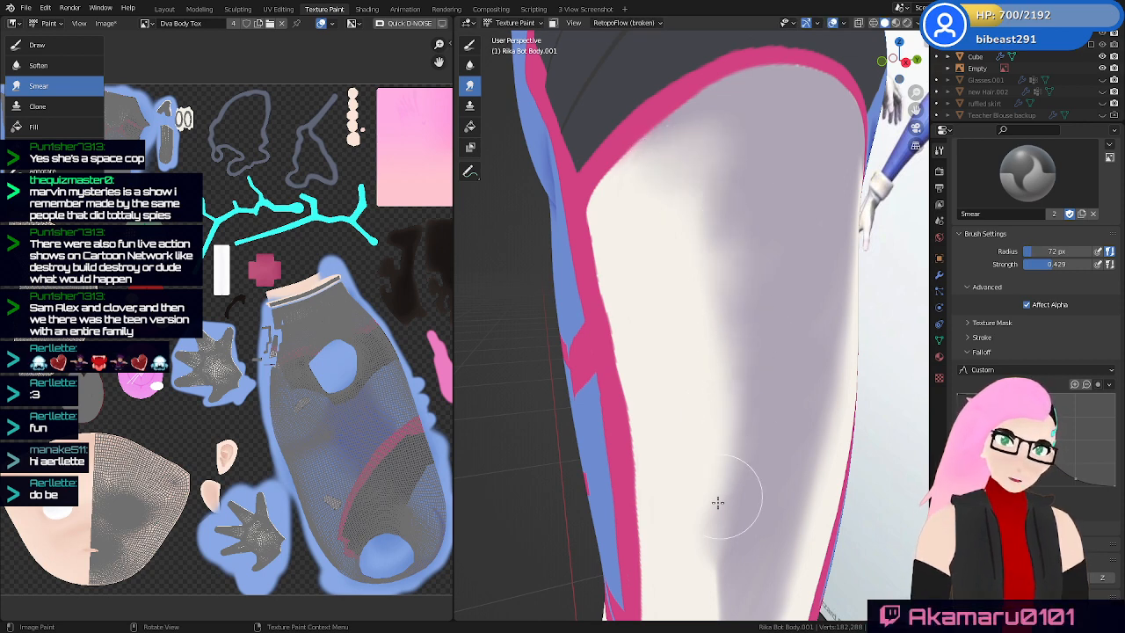
Smear the hard rounded white edge just above the knee into the surrounding grey shadow
middle_click_drag(753, 458, 705, 223)
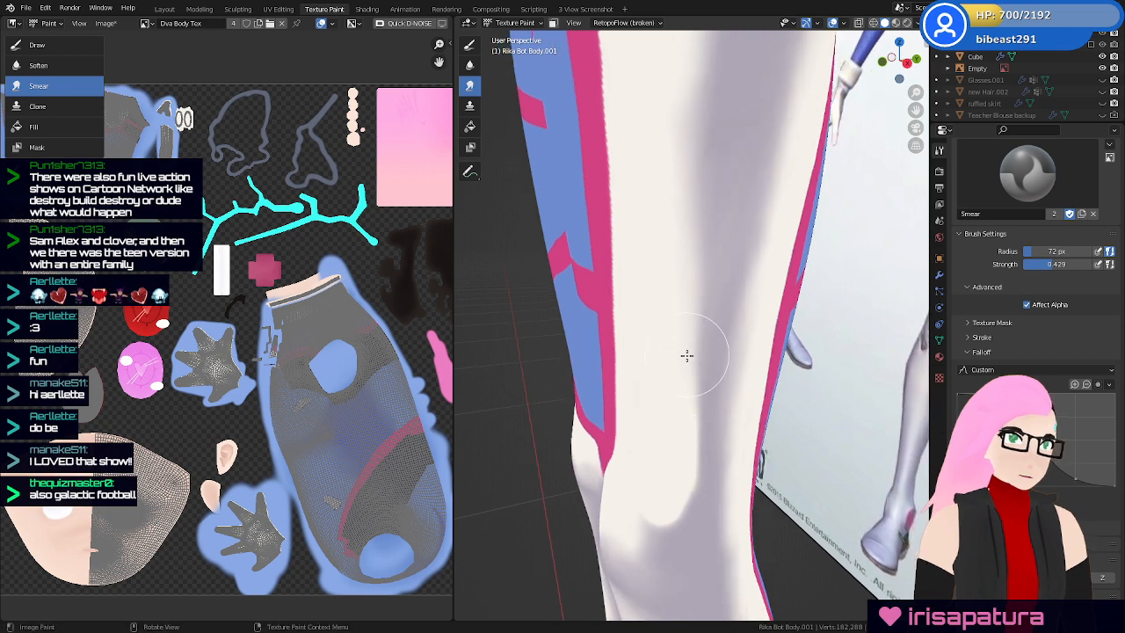
mouse_move(692, 342)
middle_mouse_down()
mouse_move(691, 360)
mouse_move(685, 334)
middle_mouse_up()
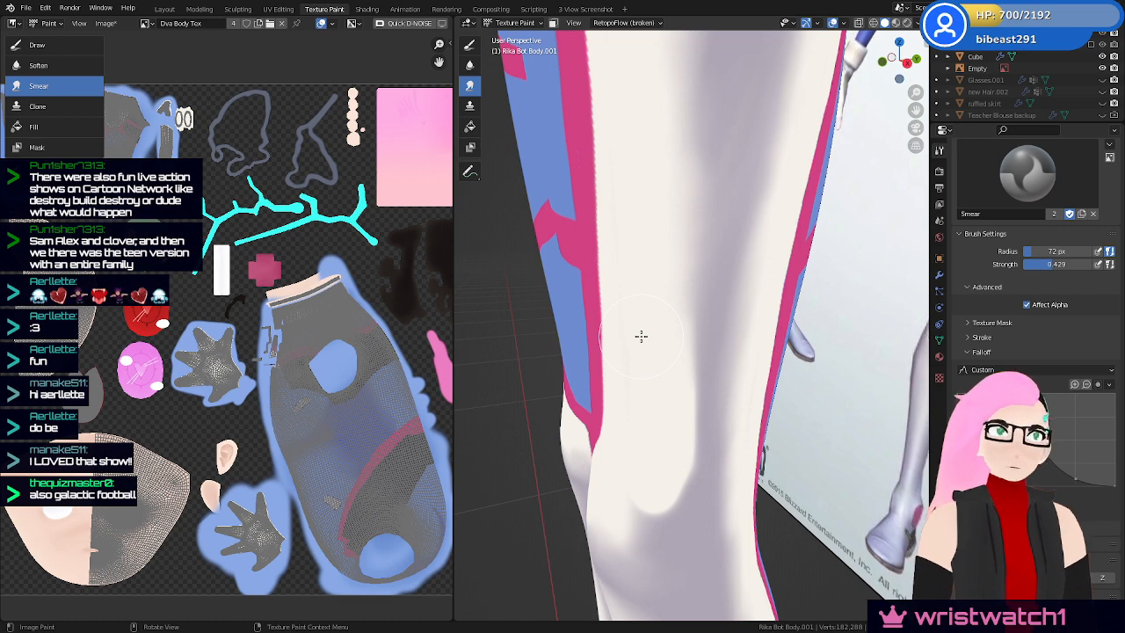
middle_click_drag(728, 355, 690, 294)
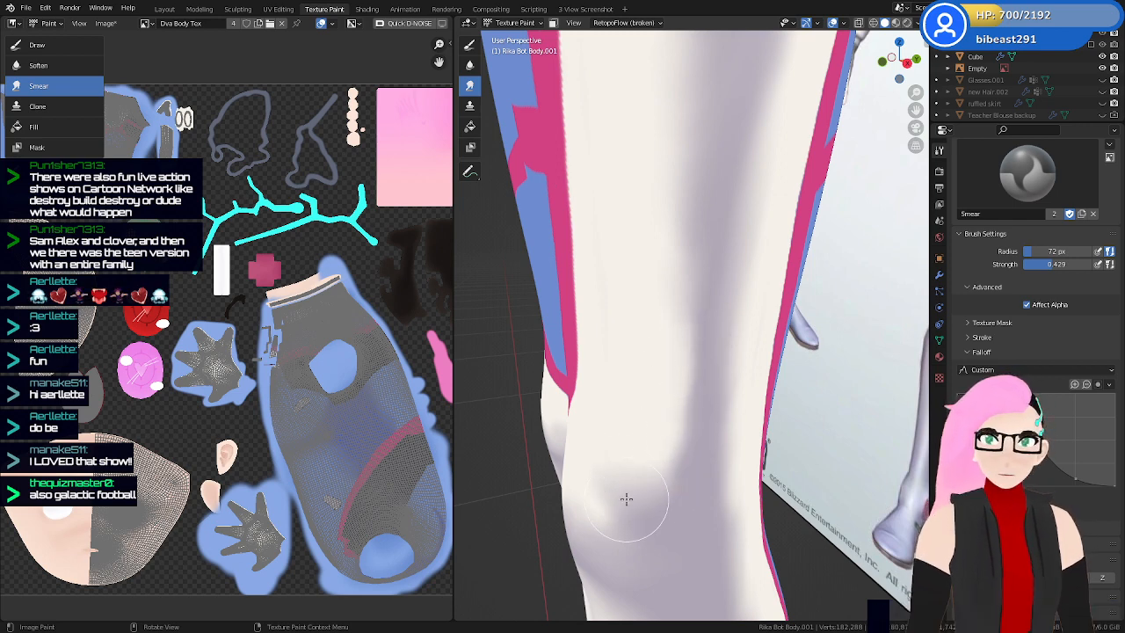
middle_click_drag(648, 461, 736, 439)
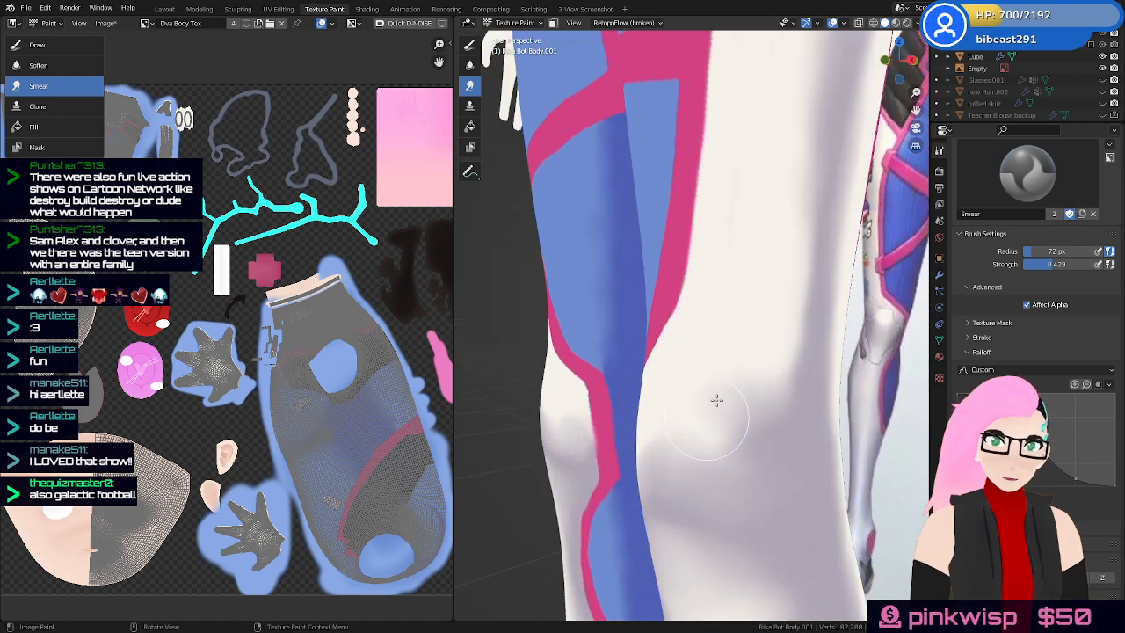
middle_click_drag(773, 390, 713, 370)
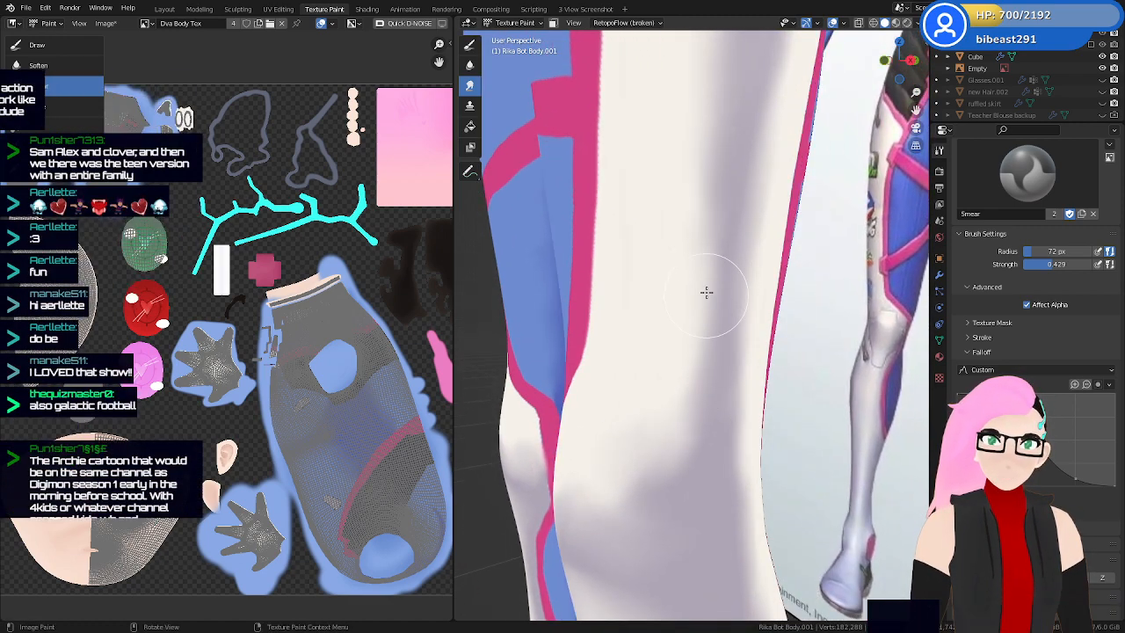
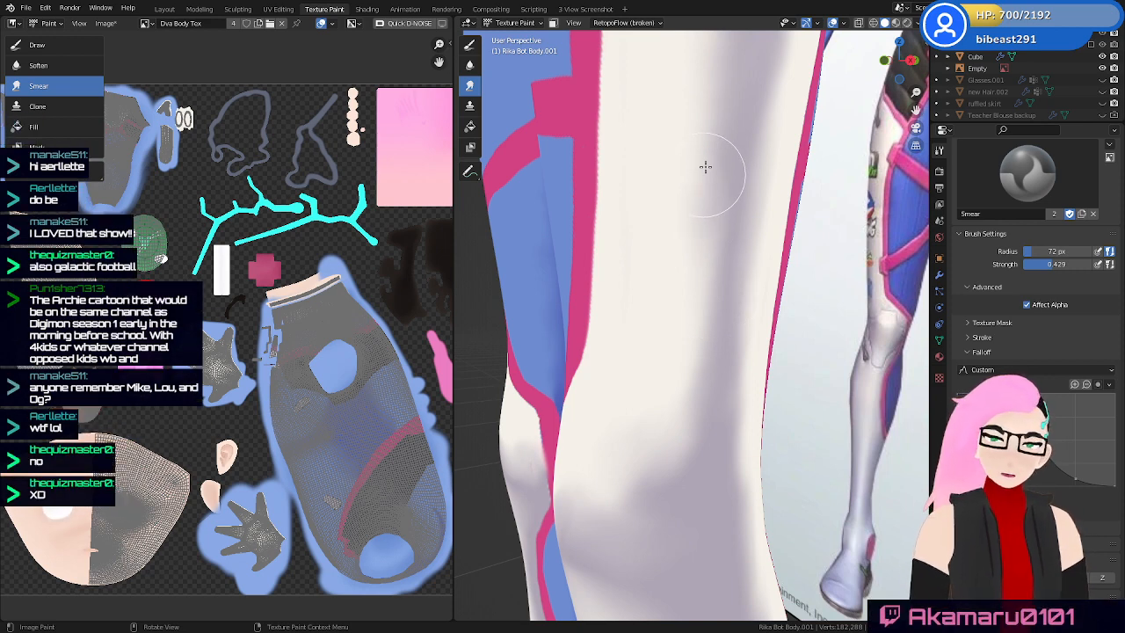
Smear the grey shadow along the lower thigh and knee to smooth its transition into the white
middle_click_drag(708, 354, 671, 367)
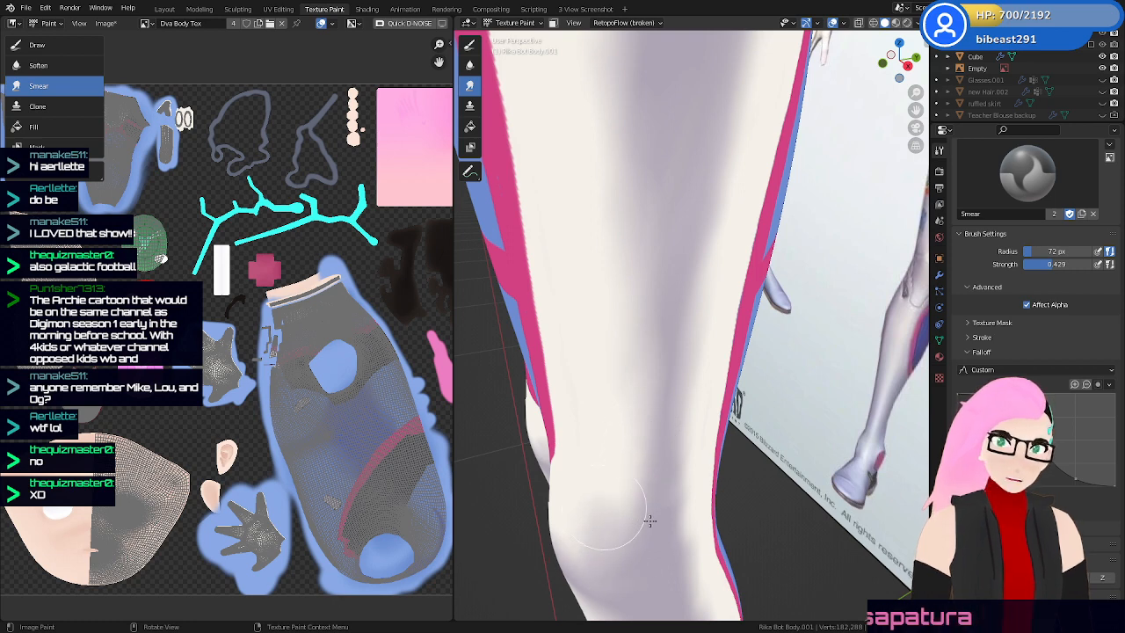
middle_click_drag(651, 521, 642, 525)
mouse_move(643, 525)
left_mouse_down()
mouse_move(621, 517)
mouse_move(636, 463)
left_mouse_up()
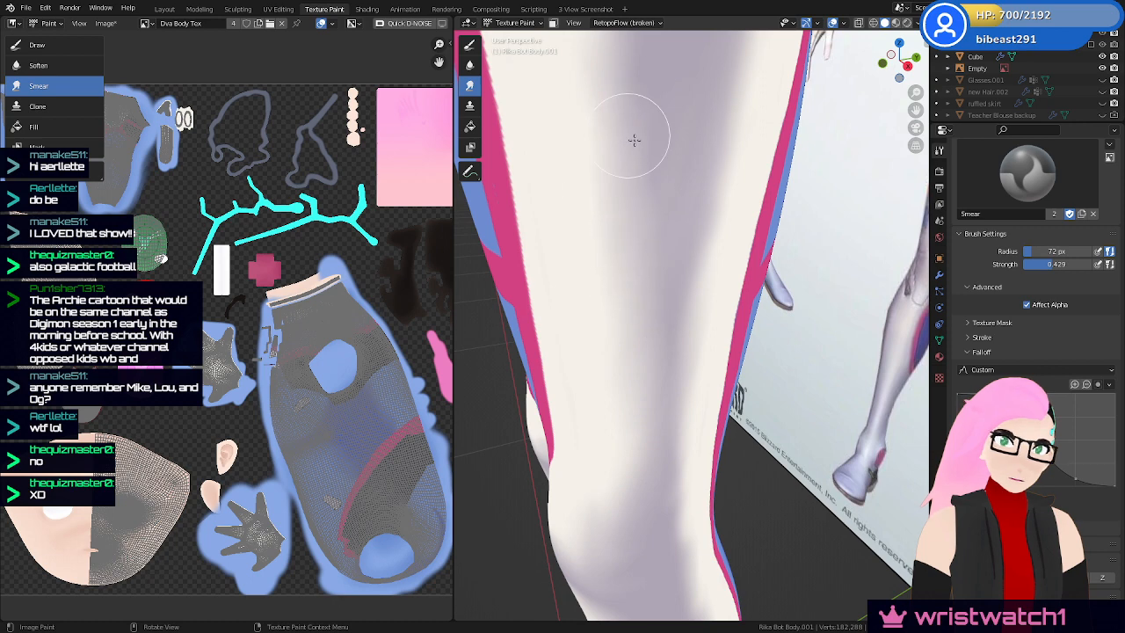
middle_click_drag(653, 257, 651, 277, "ctrl")
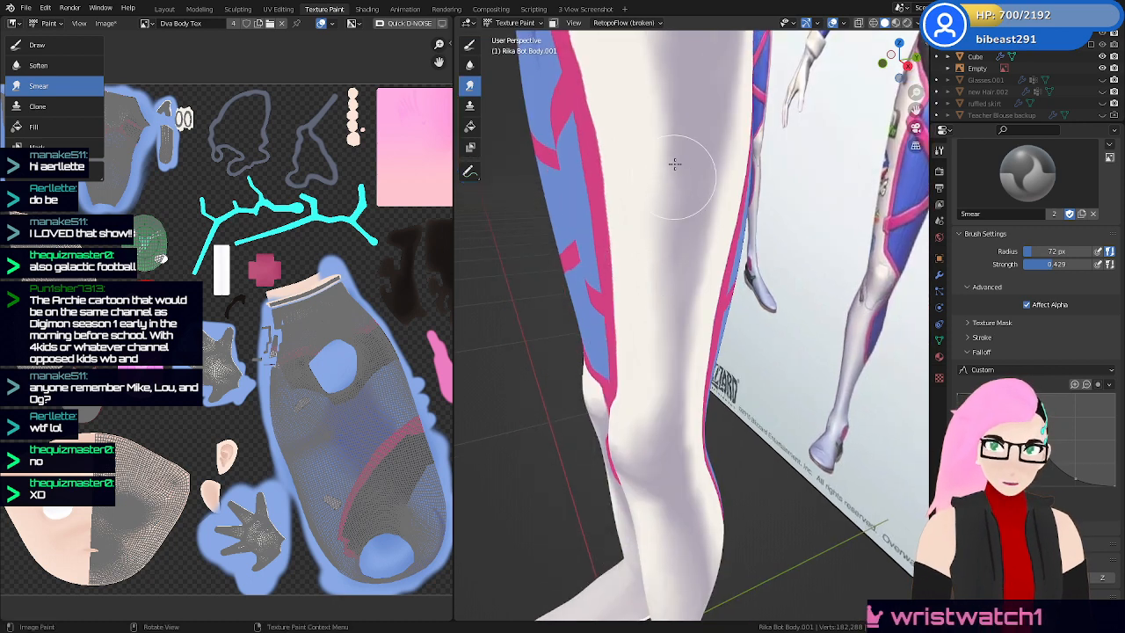
scroll(668, 264, "up", 5)
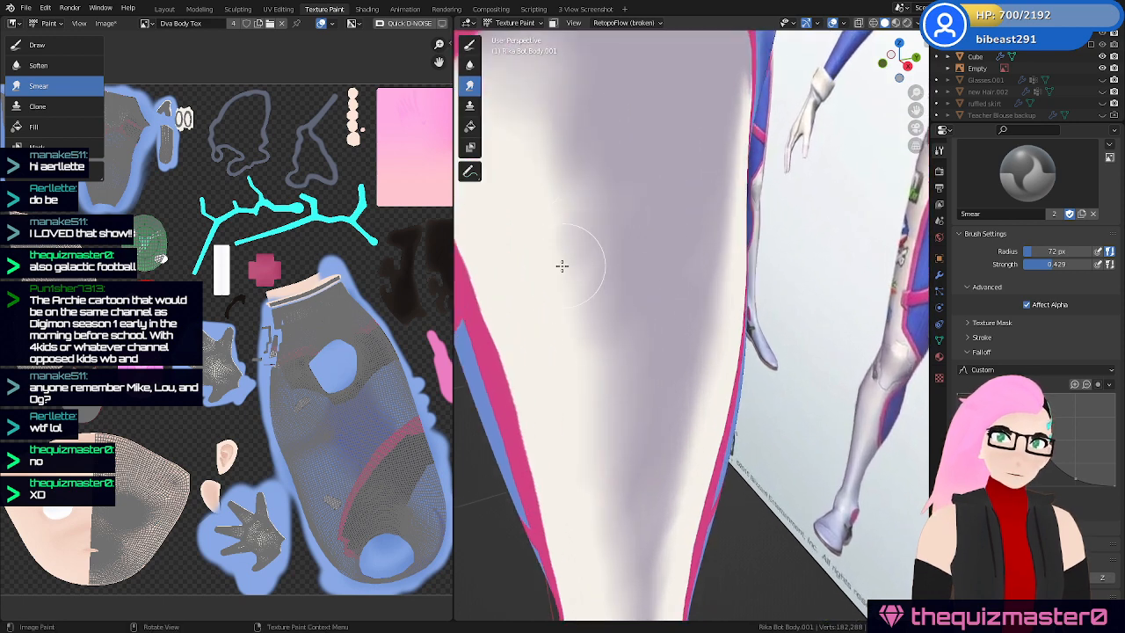
middle_click_drag(611, 272, 642, 261)
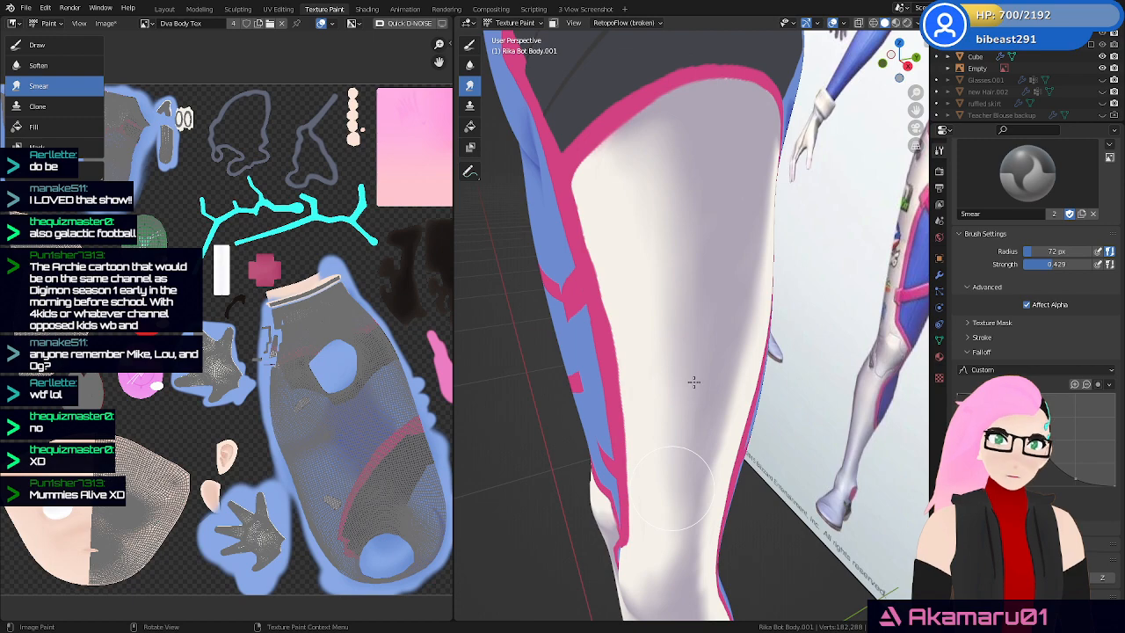
Examine the painted shading on the knees, calves and feet from several angles
mouse_move(673, 488)
middle_mouse_down("shift")
mouse_move(689, 251)
mouse_move(700, 244)
middle_mouse_up("shift")
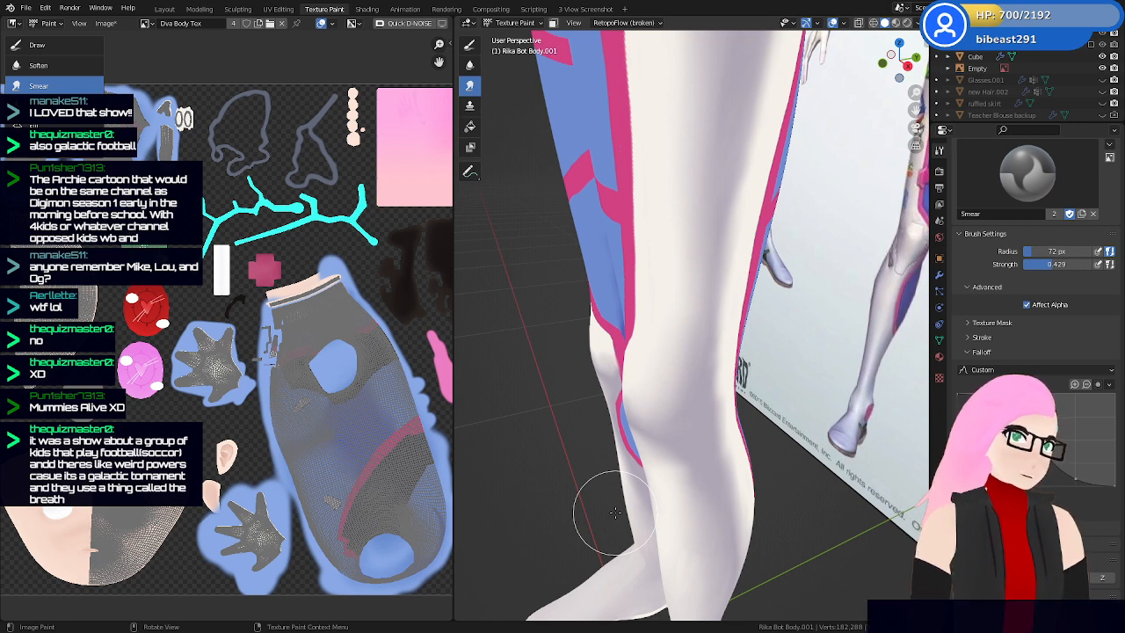
middle_click_drag(616, 513, 751, 317)
mouse_move(759, 243)
middle_mouse_down()
mouse_move(807, 354)
mouse_move(746, 372)
mouse_move(754, 310)
middle_mouse_up()
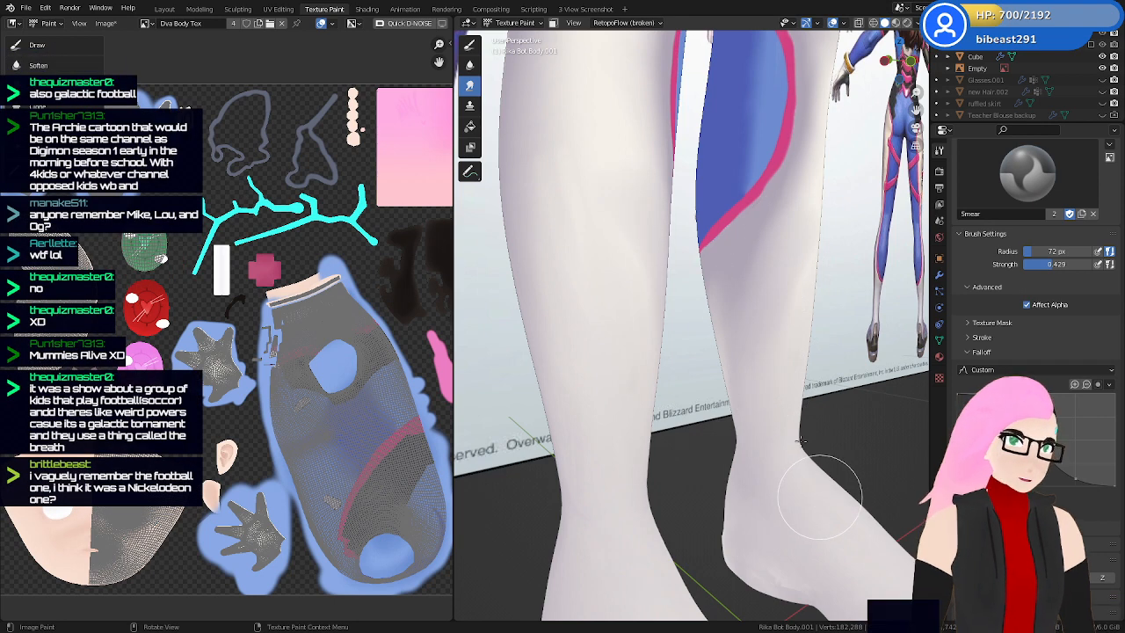
mouse_move(801, 439)
middle_mouse_down()
mouse_move(776, 425)
mouse_move(811, 326)
mouse_move(779, 352)
mouse_move(791, 376)
mouse_move(774, 389)
middle_mouse_up()
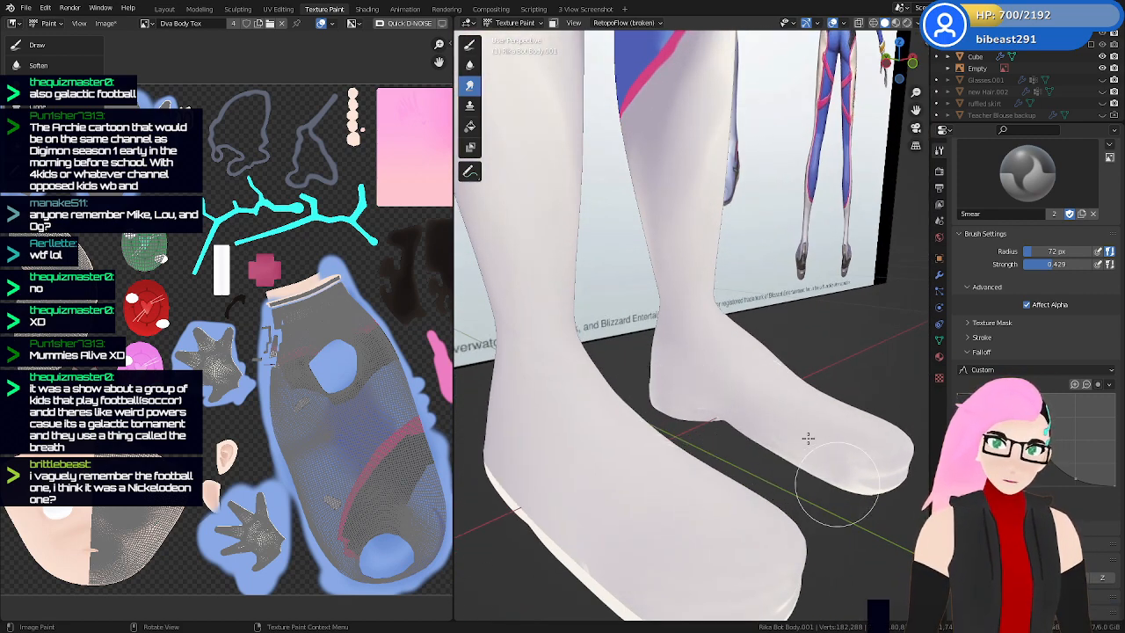
middle_click_drag(808, 438, 691, 495)
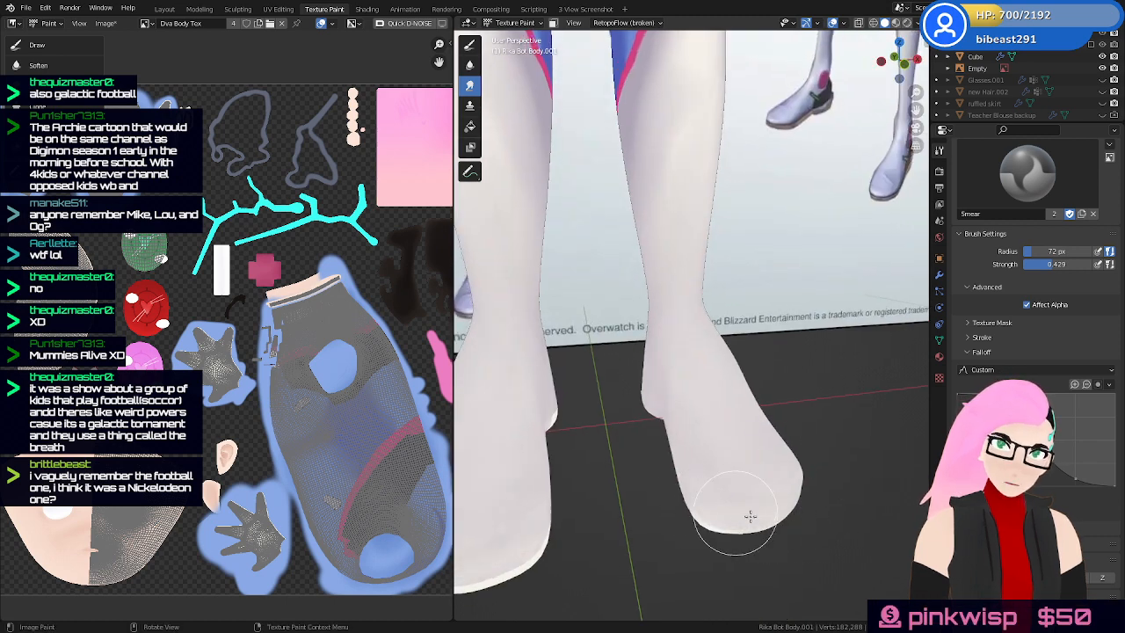
middle_click_drag(753, 462, 671, 459)
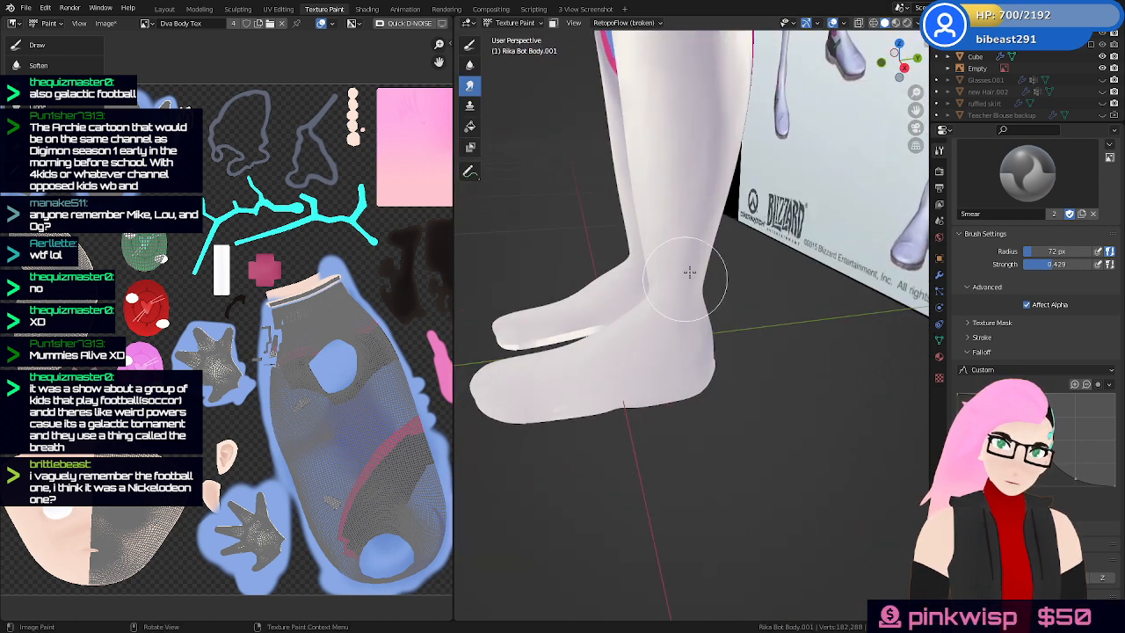
middle_click_drag(708, 264, 696, 426)
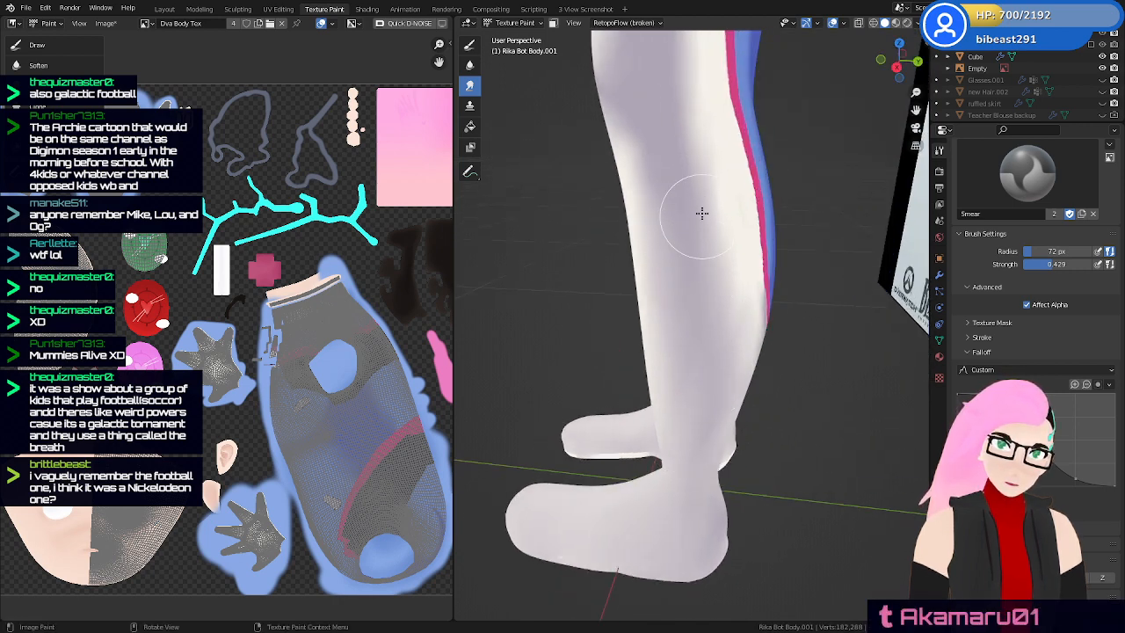
mouse_move(741, 309)
middle_mouse_down()
mouse_move(750, 500)
mouse_move(641, 322)
middle_mouse_up()
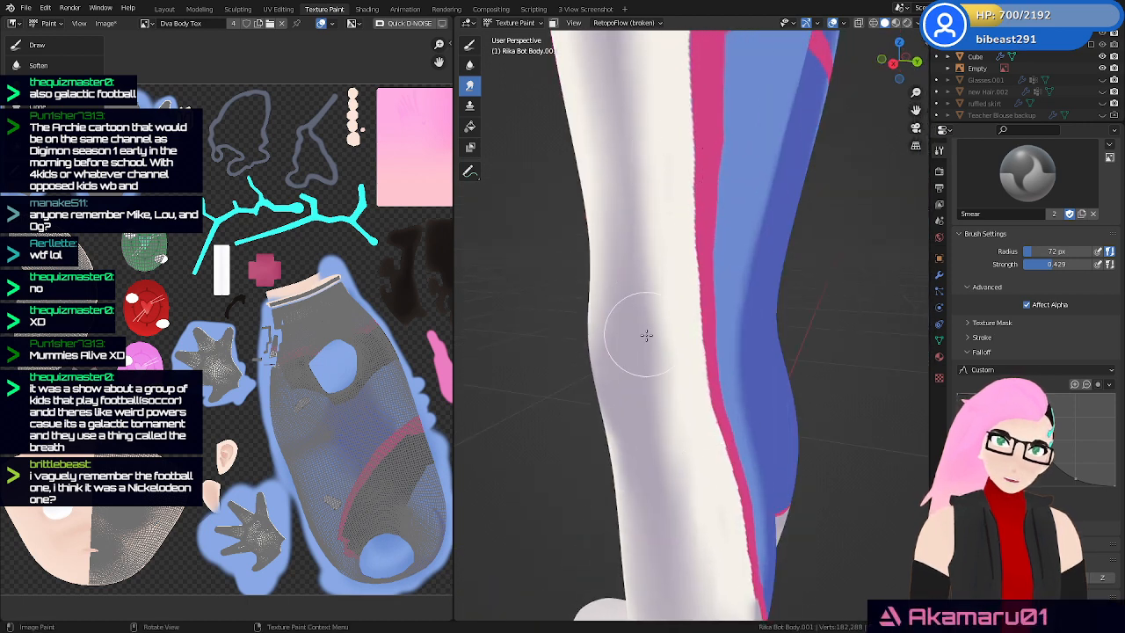
middle_click_drag(698, 396, 698, 290, "shift")
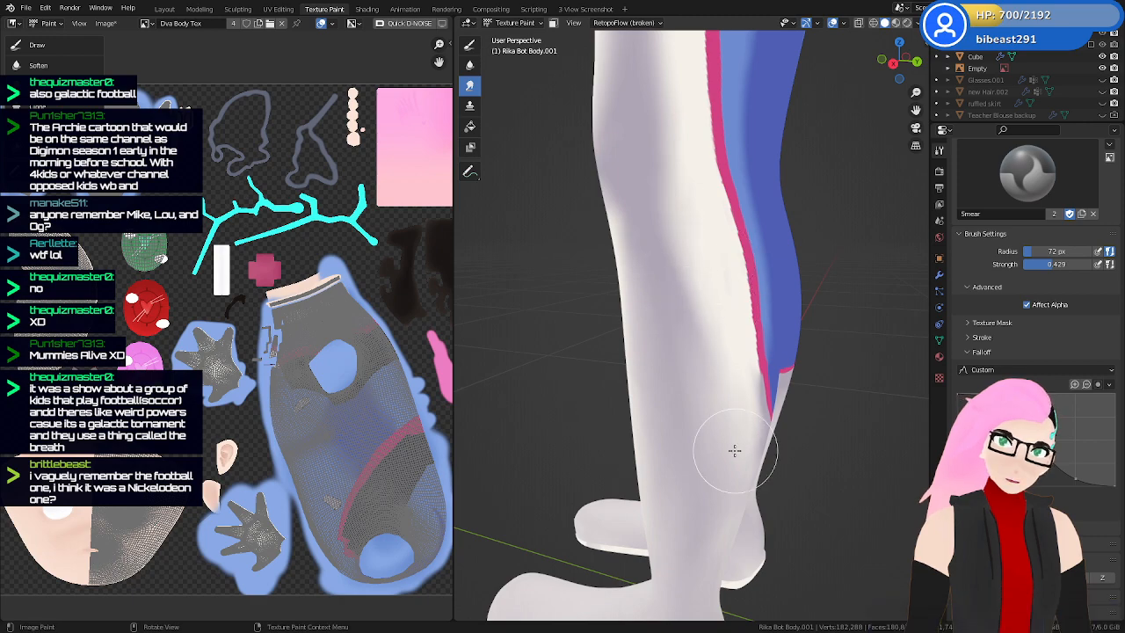
middle_click_drag(659, 244, 708, 483)
mouse_move(709, 484)
middle_mouse_down()
mouse_move(829, 397)
mouse_move(690, 407)
mouse_move(673, 422)
mouse_move(715, 284)
mouse_move(718, 220)
mouse_move(666, 419)
mouse_move(641, 420)
middle_mouse_up()
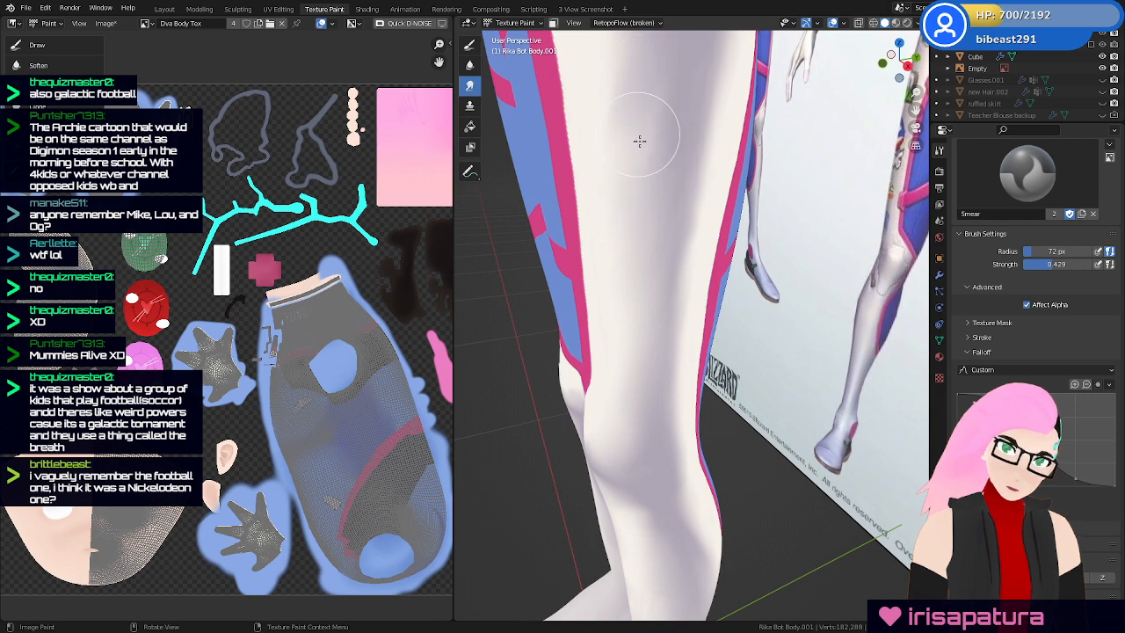
Blend the upper thigh's grey shadow into the white suit area below the pink trim
scroll(655, 163, "down", 2)
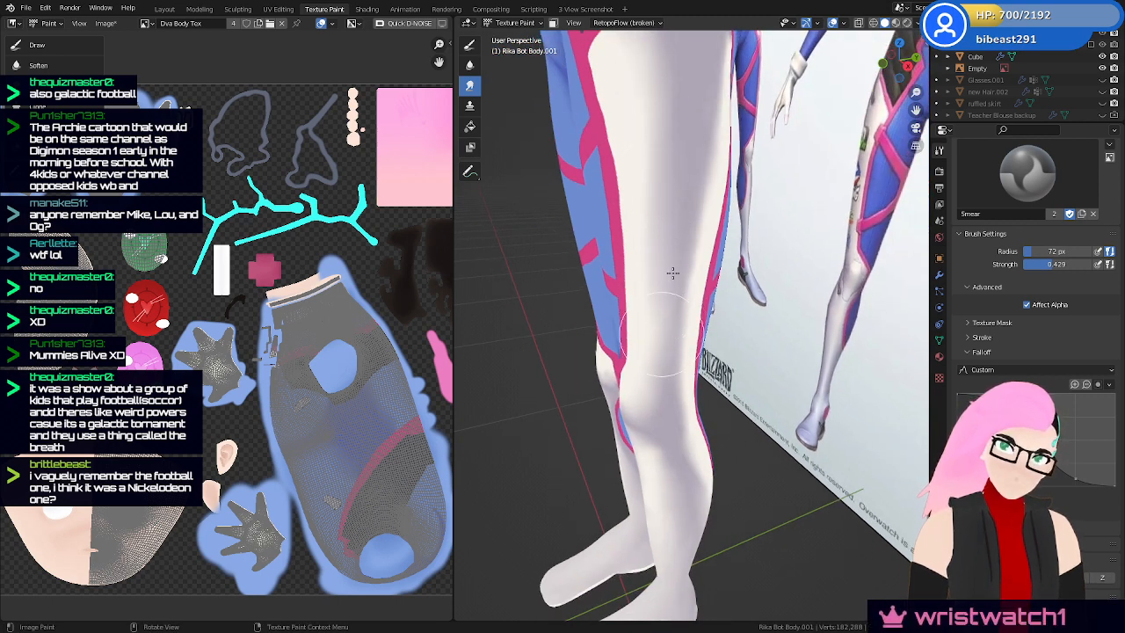
scroll(677, 339, "up", 2)
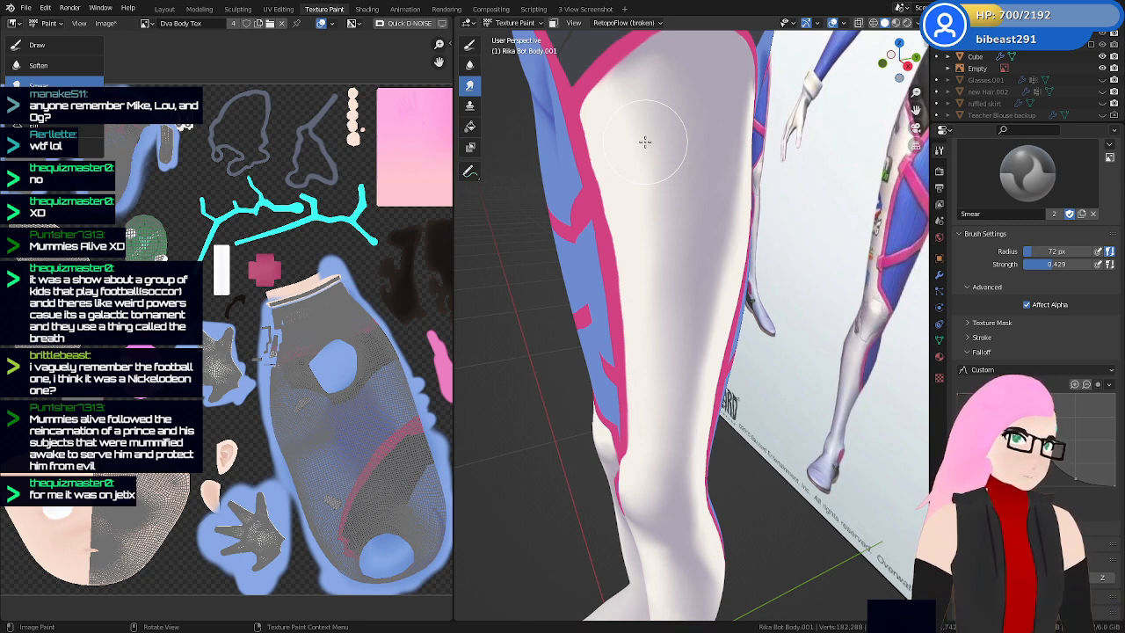
middle_click_drag(685, 220, 690, 247)
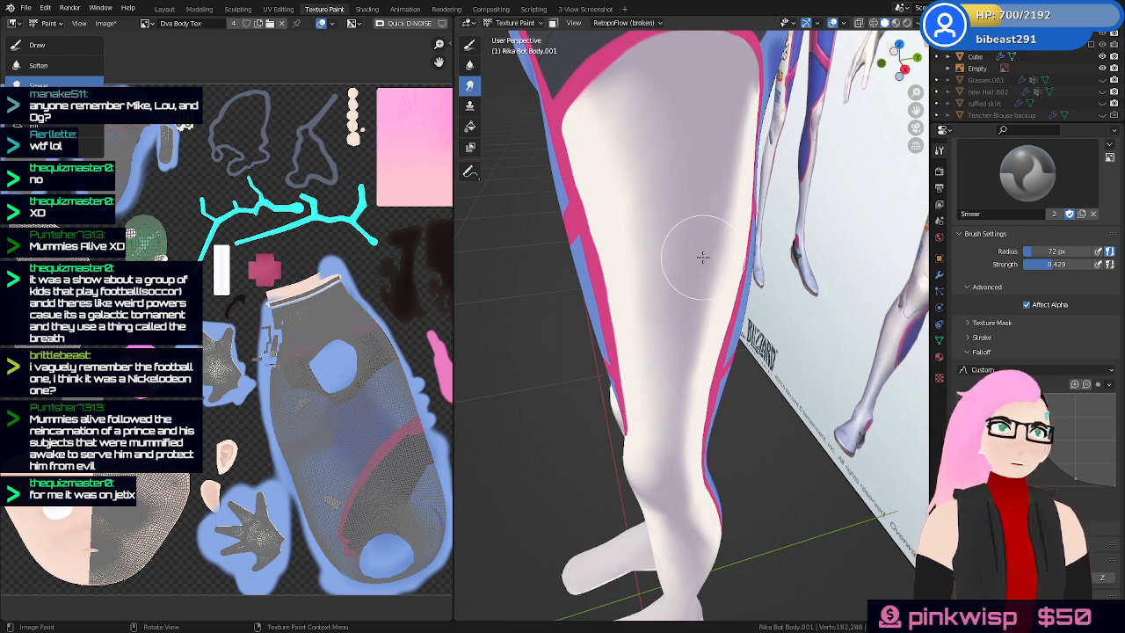
mouse_move(663, 183)
middle_mouse_down()
mouse_move(648, 209)
mouse_move(606, 196)
middle_mouse_up()
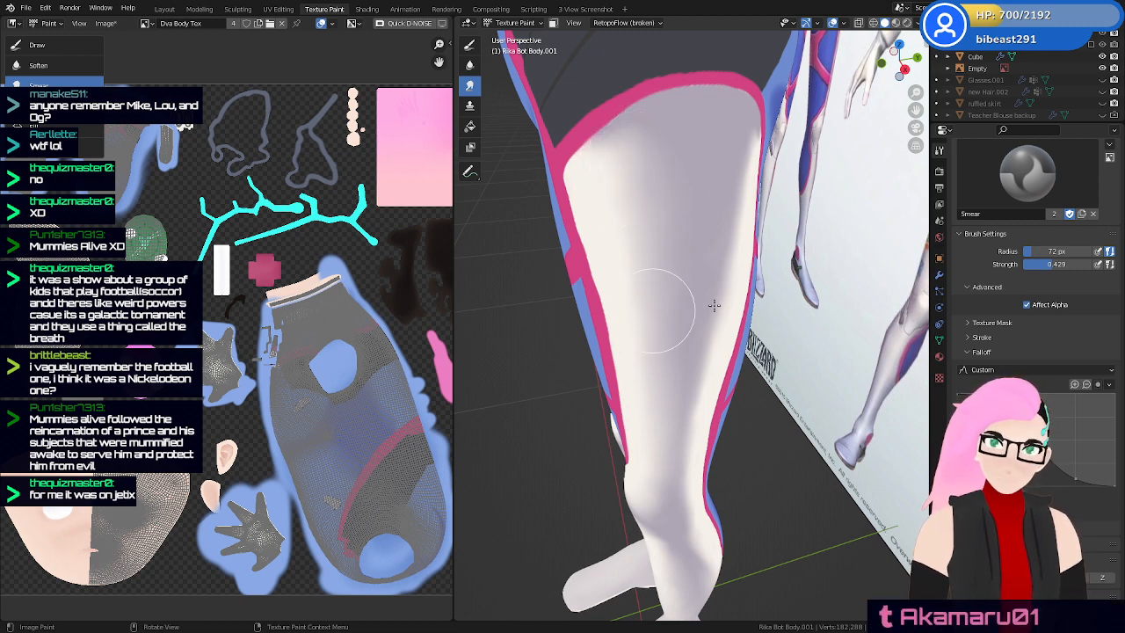
mouse_move(672, 296)
middle_mouse_down()
mouse_move(651, 299)
mouse_move(645, 266)
mouse_move(670, 244)
middle_mouse_up()
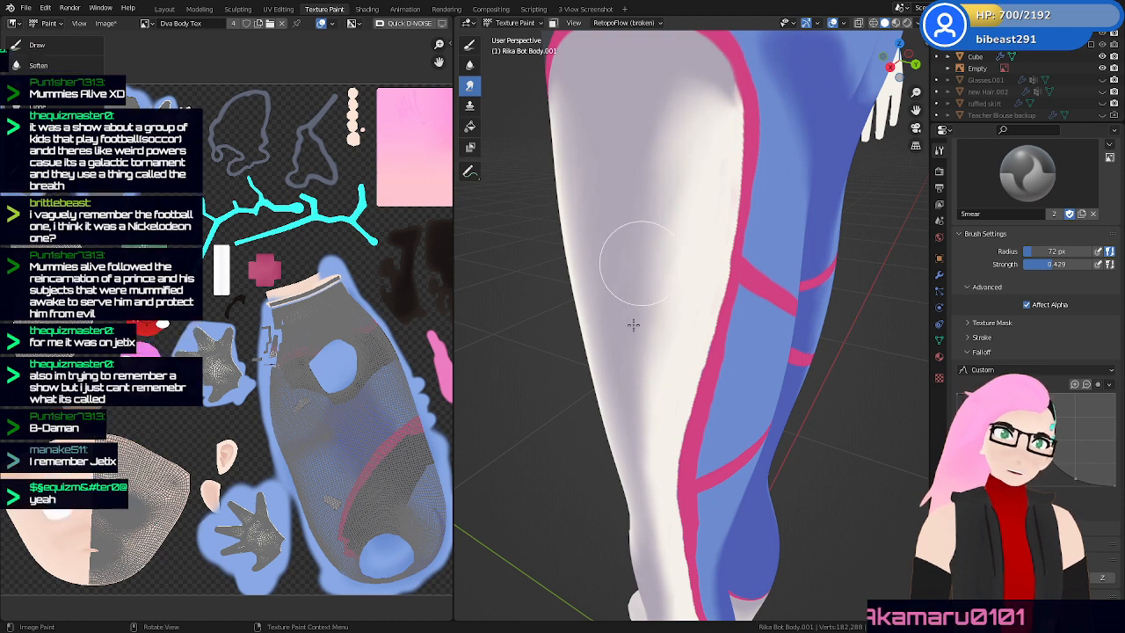
Smooth the long shadow band along the outer thigh, past the knee and down to the calf
mouse_move(636, 339)
middle_mouse_down()
mouse_move(645, 266)
mouse_move(671, 272)
mouse_move(678, 132)
middle_mouse_up()
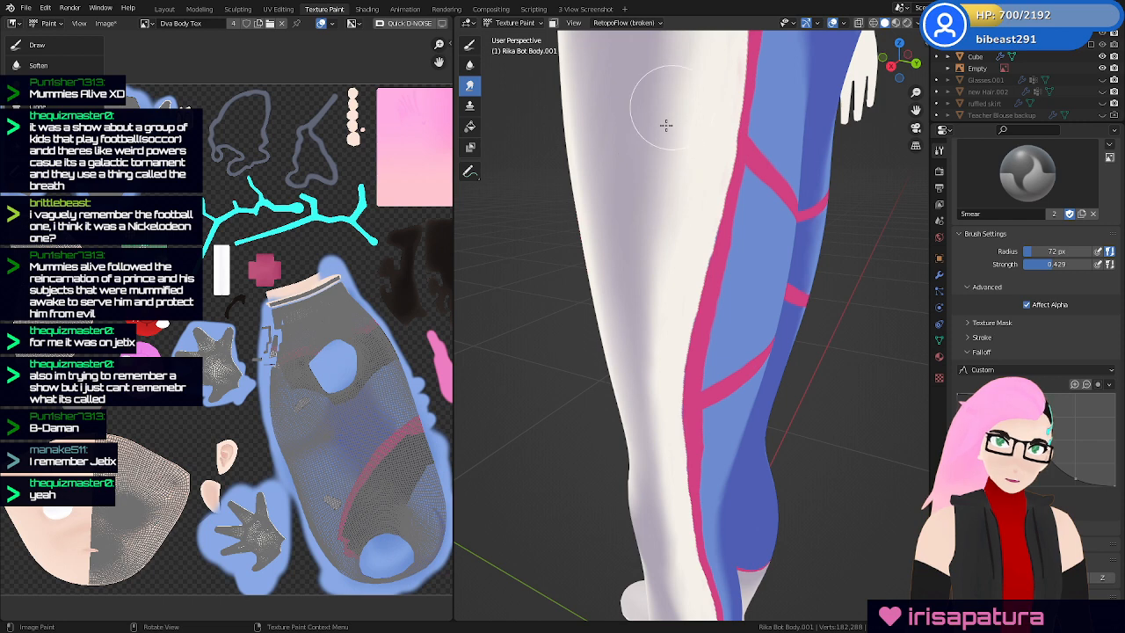
middle_click_drag(679, 356, 716, 310)
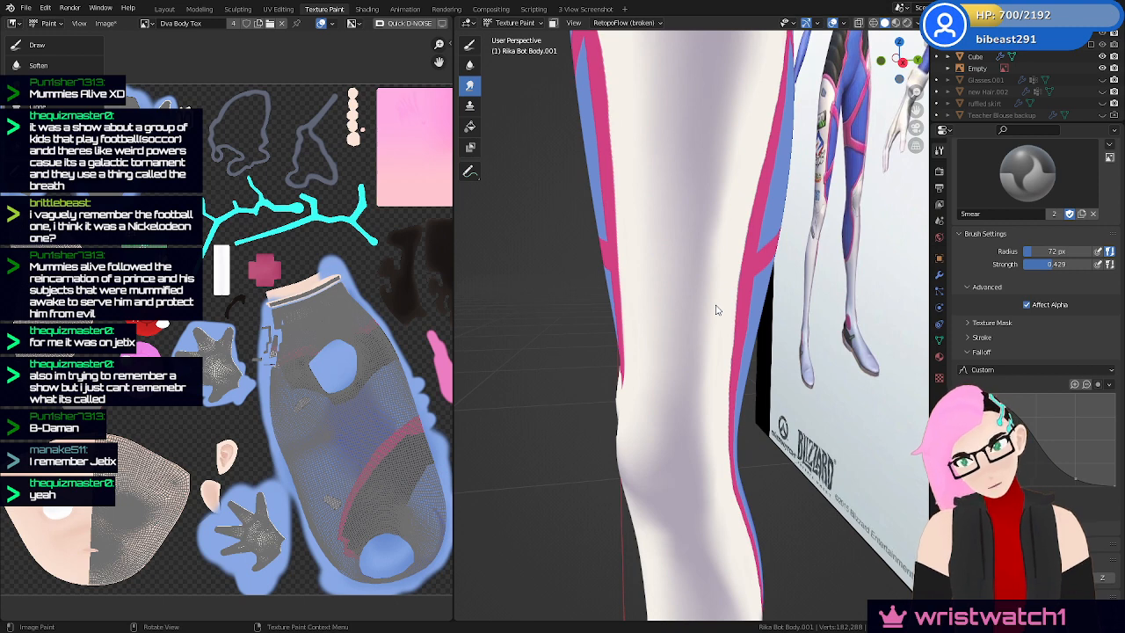
middle_click_drag(763, 308, 673, 322)
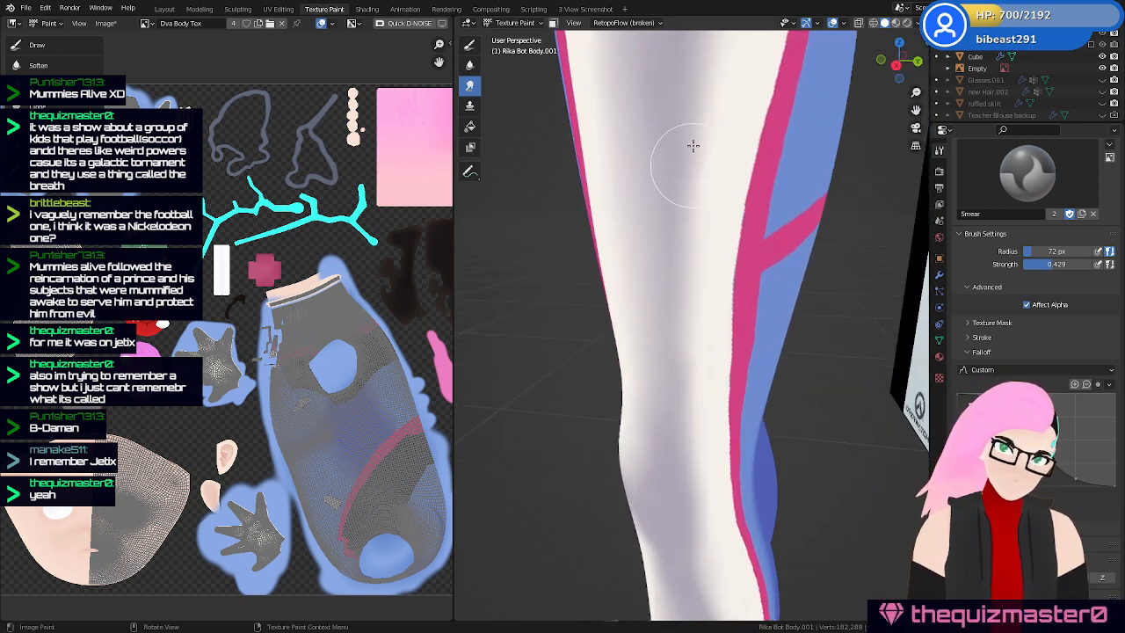
mouse_move(713, 422)
middle_mouse_down()
mouse_move(716, 302)
mouse_move(701, 269)
middle_mouse_up()
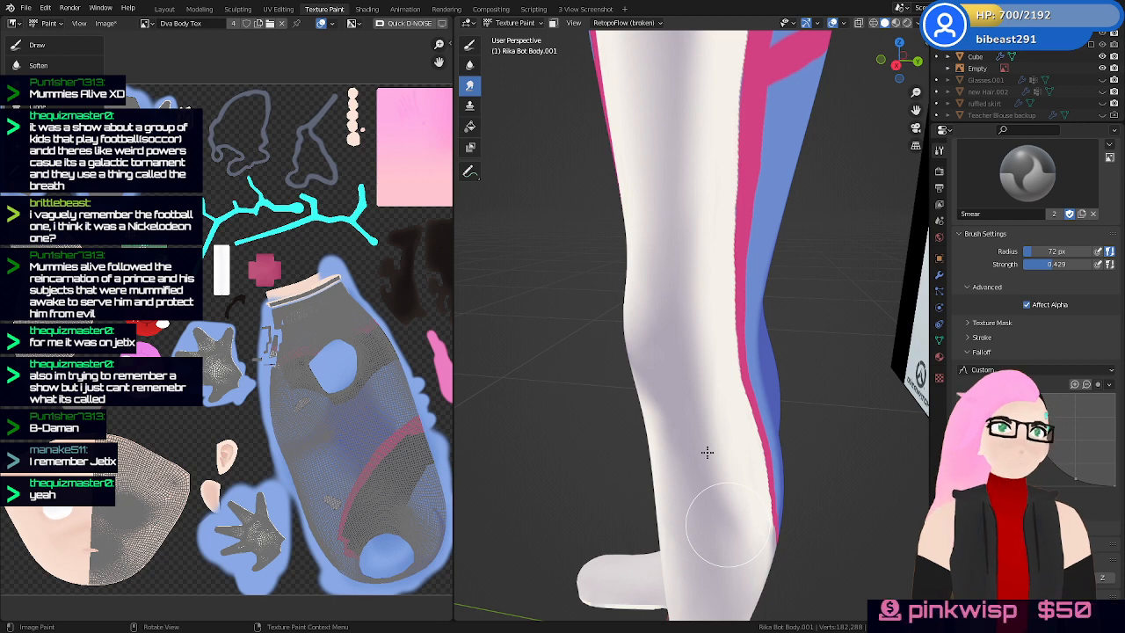
mouse_move(694, 466)
middle_mouse_down("shift")
mouse_move(741, 395)
mouse_move(743, 360)
mouse_move(731, 401)
mouse_move(673, 272)
middle_mouse_up("shift")
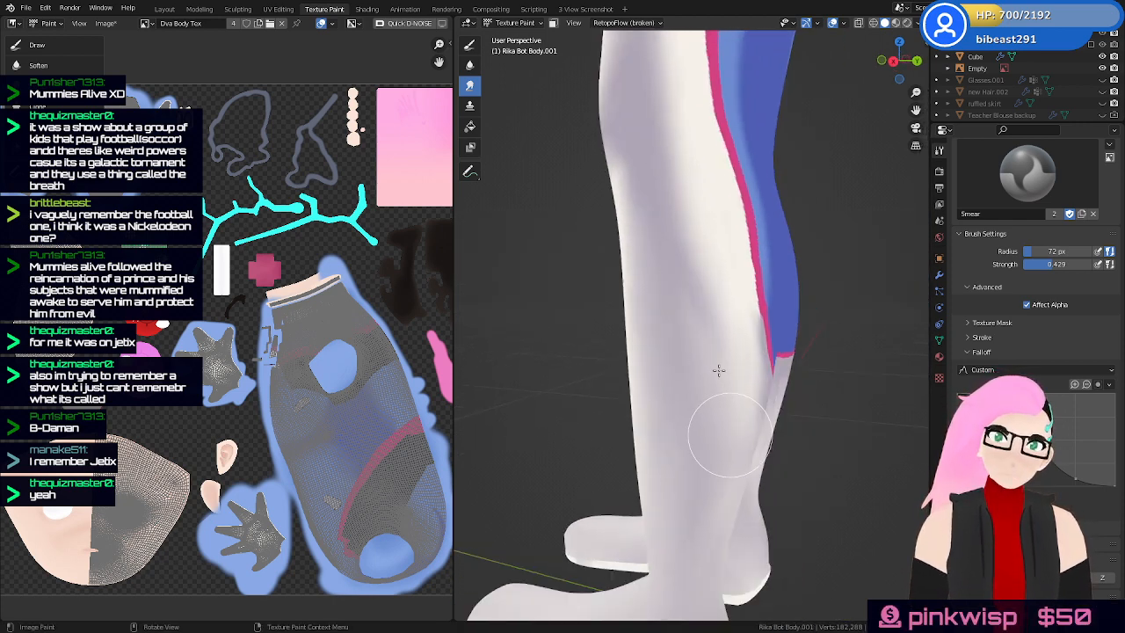
Smear the shadow on the front of the knee upward into the white area beside the pink trim
middle_click_drag(733, 344, 798, 455, "ctrl")
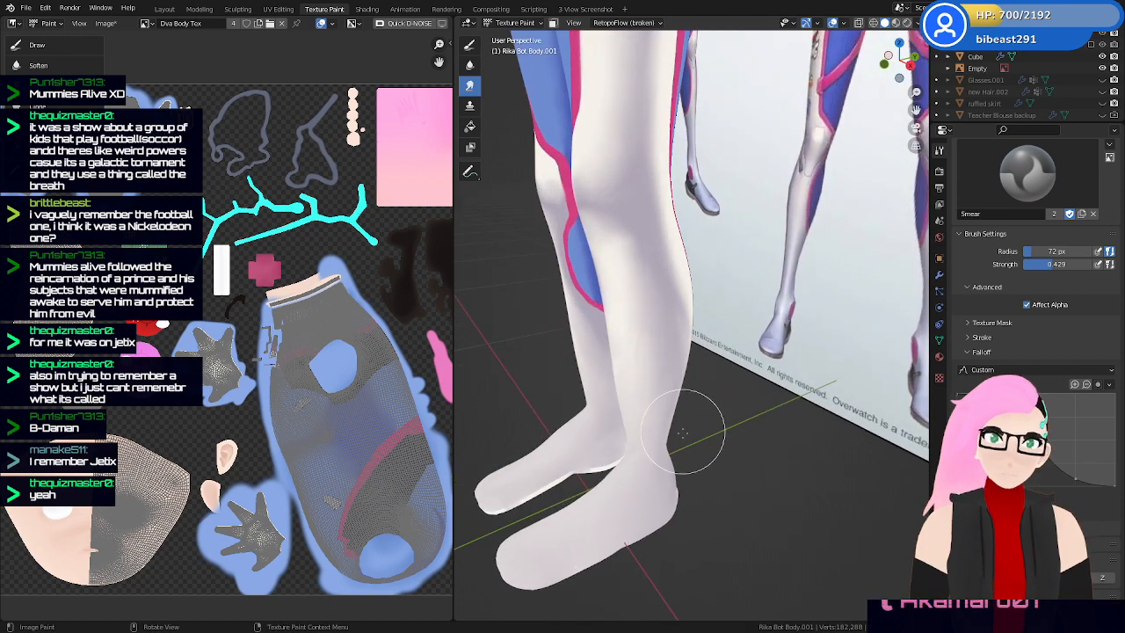
middle_click_drag(683, 431, 692, 225)
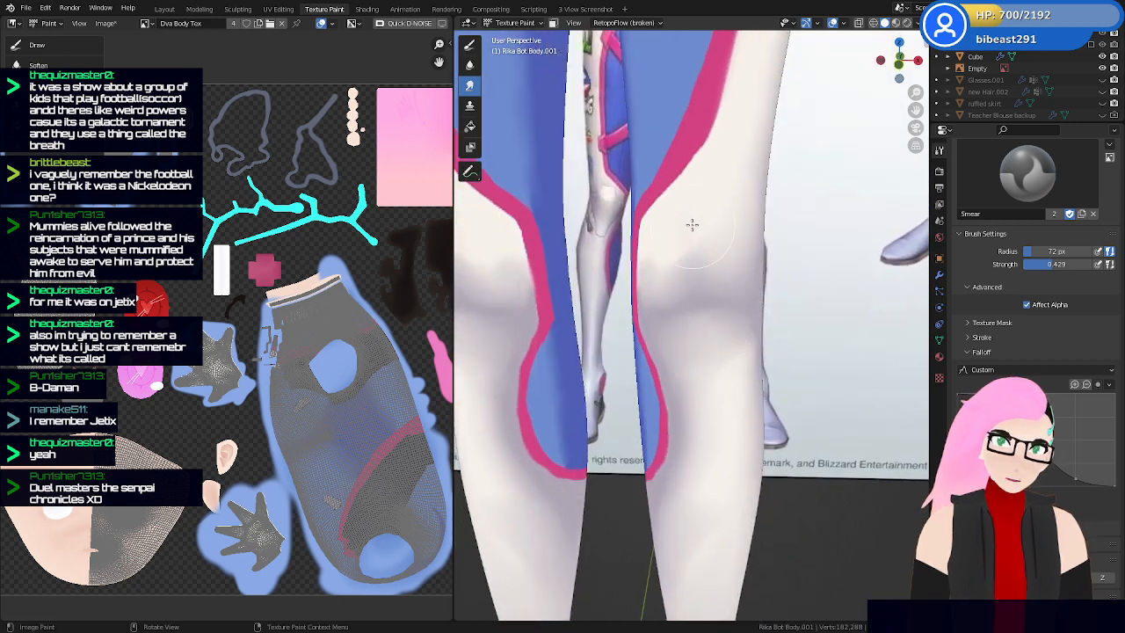
left_click_drag(683, 297, 733, 255)
mouse_move(688, 331)
left_mouse_down()
mouse_move(671, 276)
mouse_move(703, 228)
left_mouse_up()
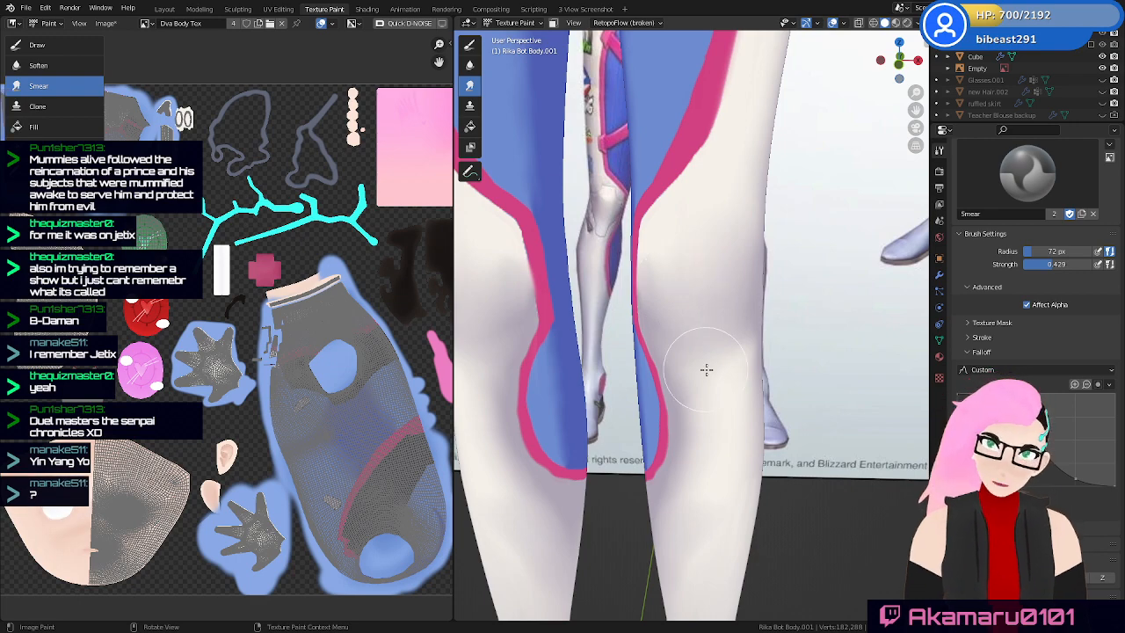
Check the smoothed leg shading from the front and side, and save the Blender project
middle_click_drag(707, 370, 698, 377)
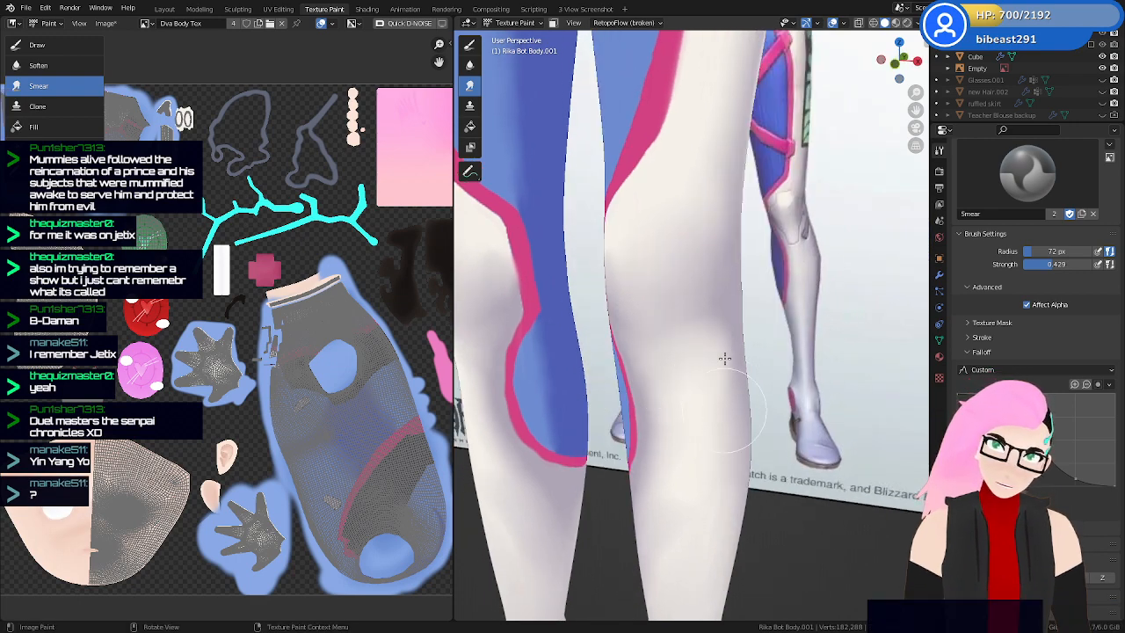
scroll(724, 360, "down", 6)
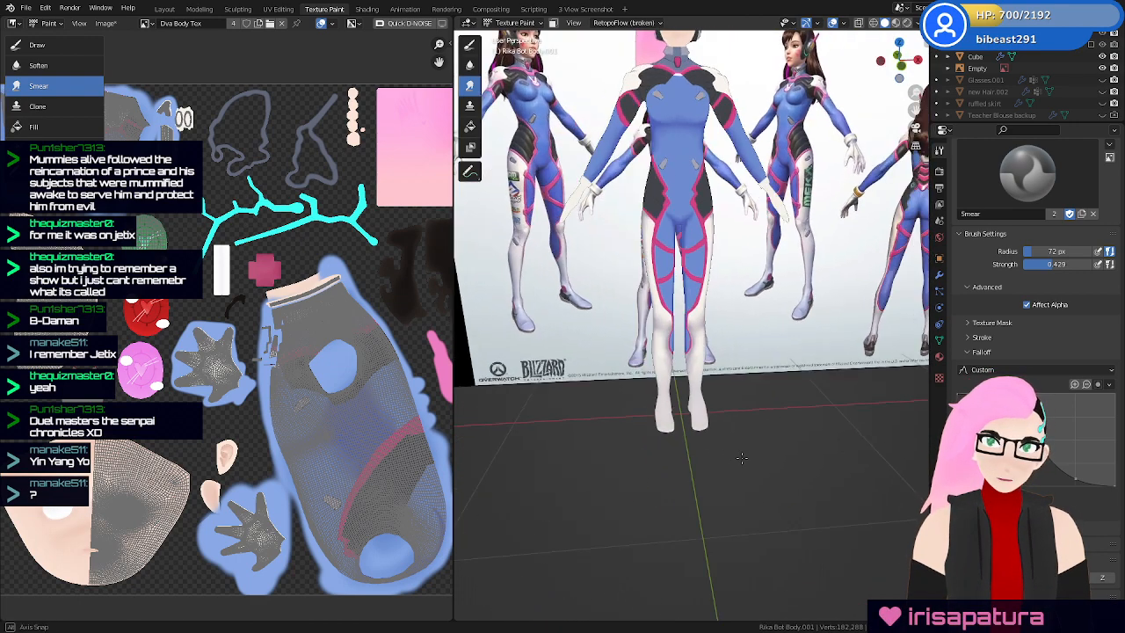
middle_click_drag(742, 458, 691, 406)
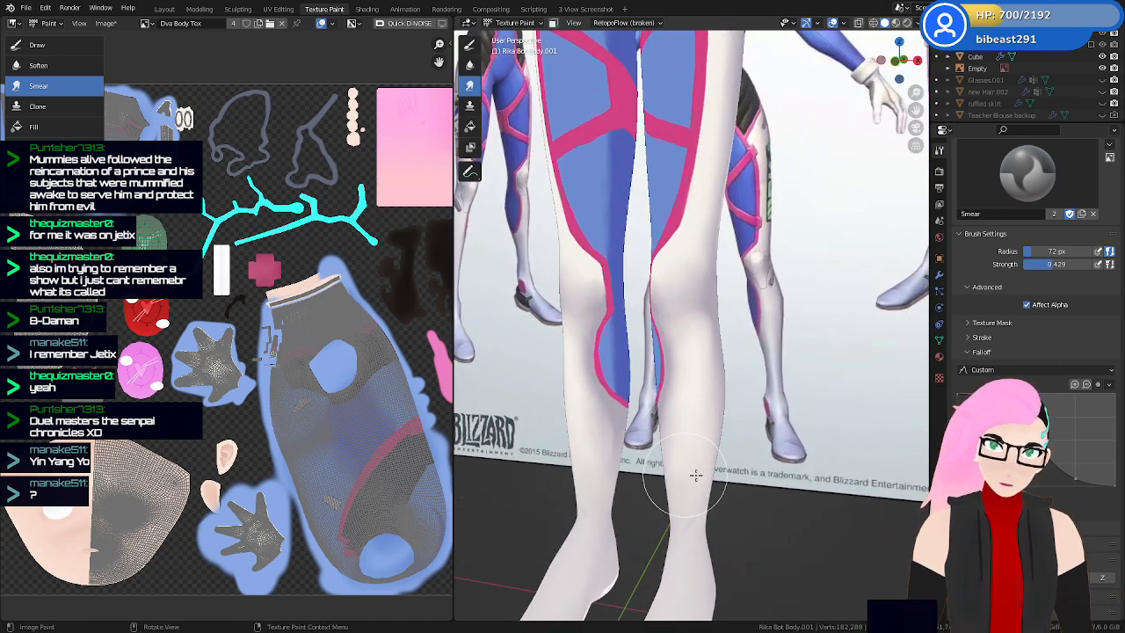
middle_click_drag(712, 557, 694, 456)
key("ctrl+s")
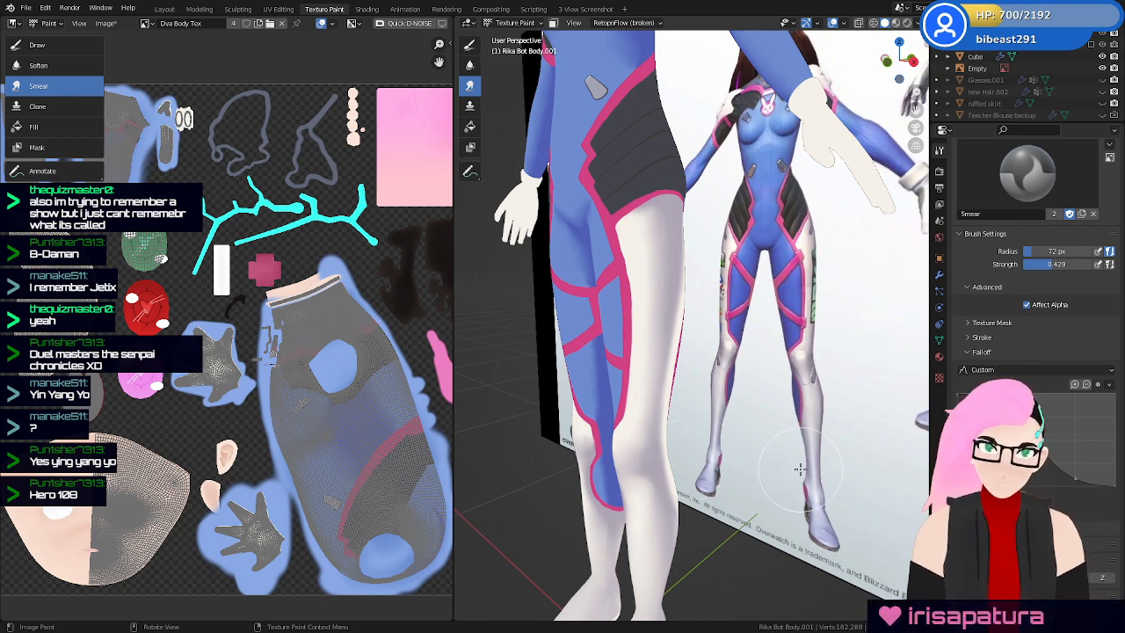
key("ctrl+s")
Review the whole suit from the front, and save the project along with the Dva Body Tex image
middle_click_drag(840, 512, 771, 490)
scroll(765, 465, "up", 4)
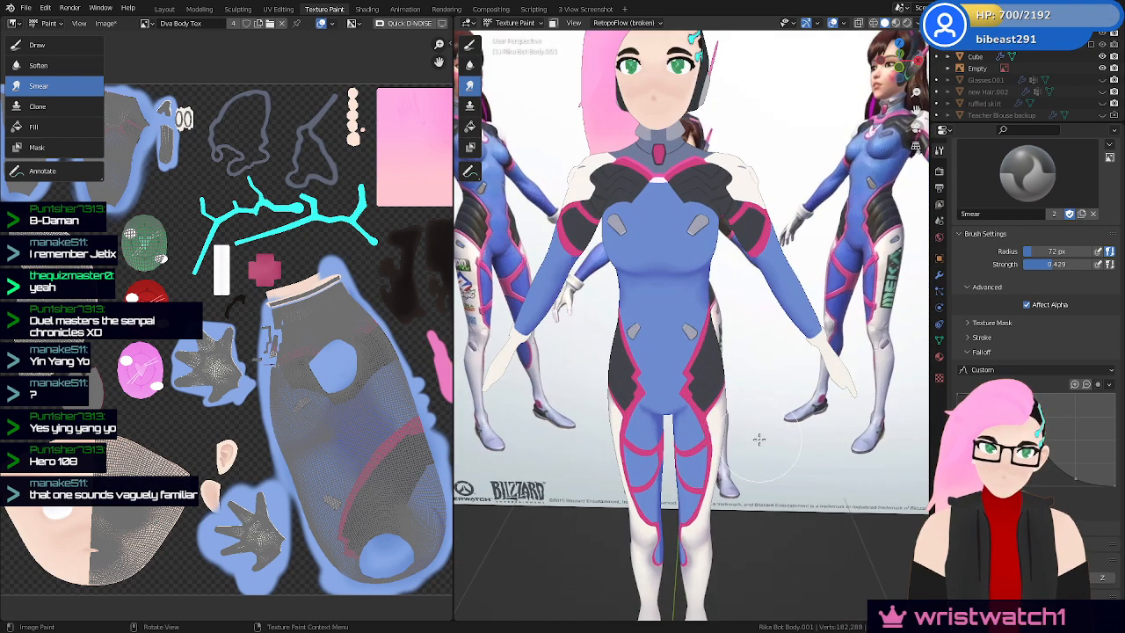
key("ctrl+s")
scroll(778, 398, "down", 3)
middle_click_drag(761, 420, 790, 406)
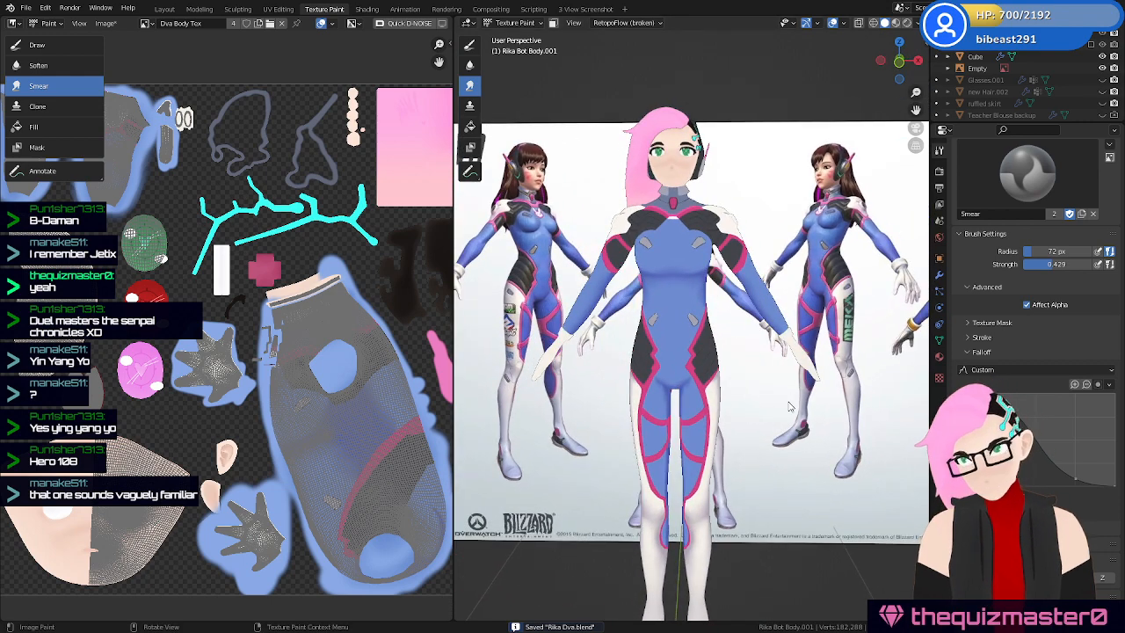
left_click(105, 23)
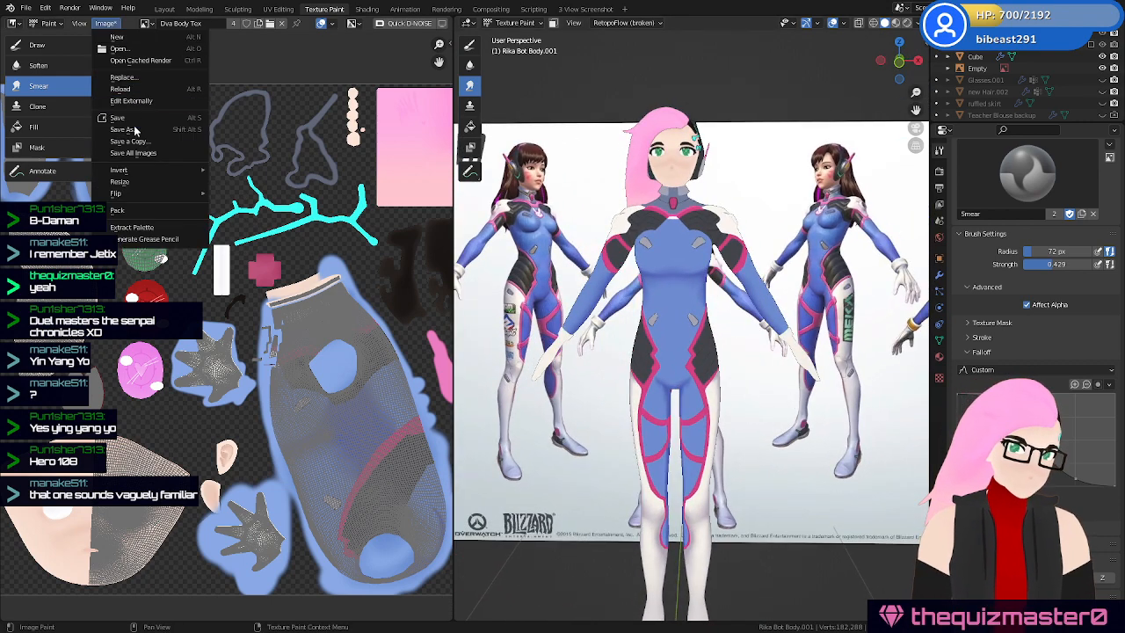
left_click(142, 117)
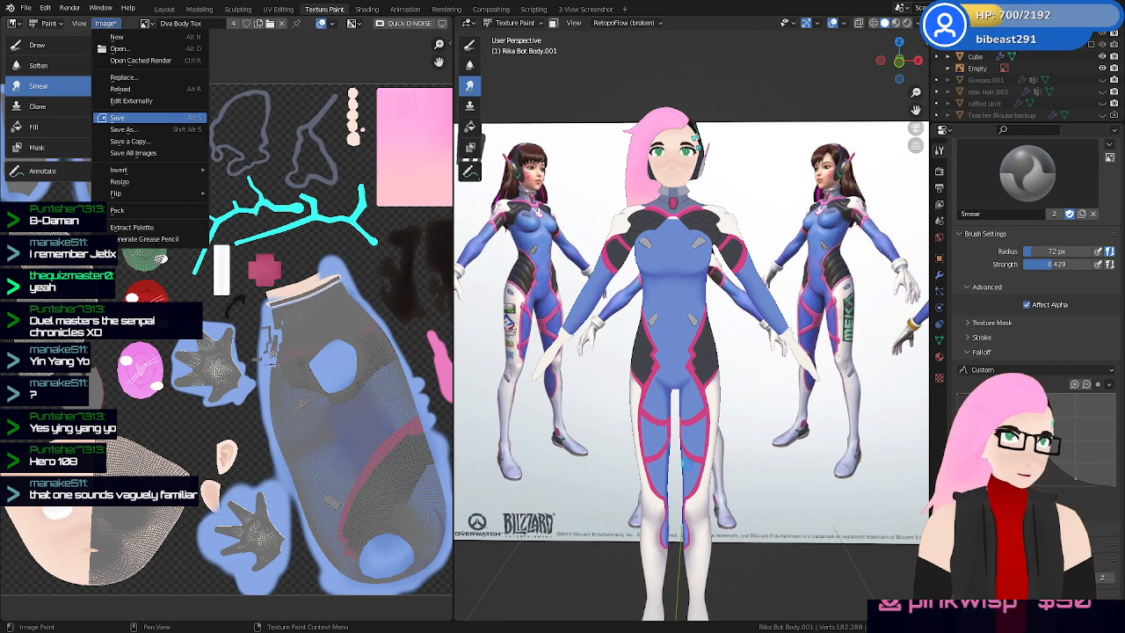
Examine the hip, thigh and knee shading from several angles and compare it with the reference artwork
mouse_move(721, 276)
middle_mouse_down()
mouse_move(781, 374)
mouse_move(754, 375)
mouse_move(794, 381)
mouse_move(754, 400)
mouse_move(795, 330)
middle_mouse_up()
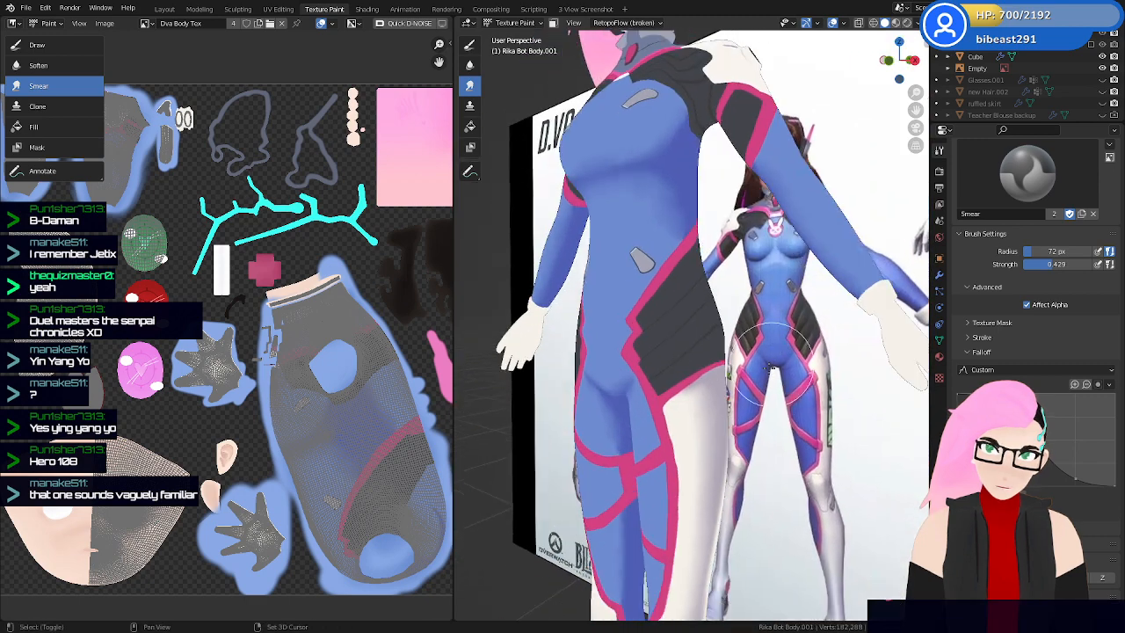
scroll(774, 352, "up", 3)
middle_click_drag(747, 387, 729, 352, "shift")
middle_click_drag(668, 431, 625, 441)
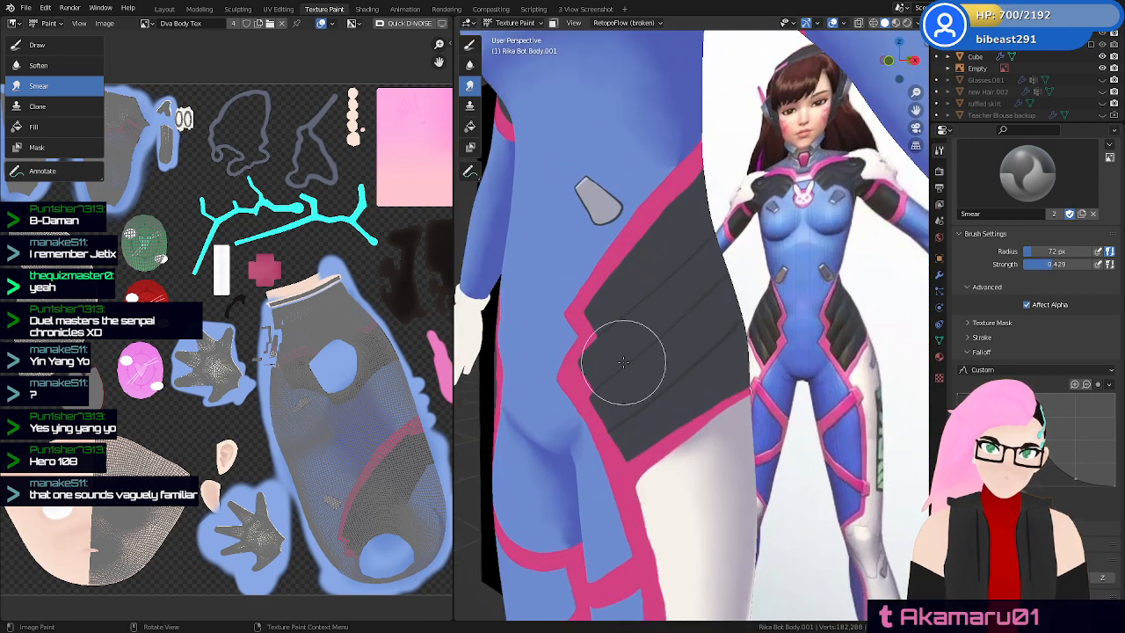
middle_click_drag(775, 567, 800, 378, "shift")
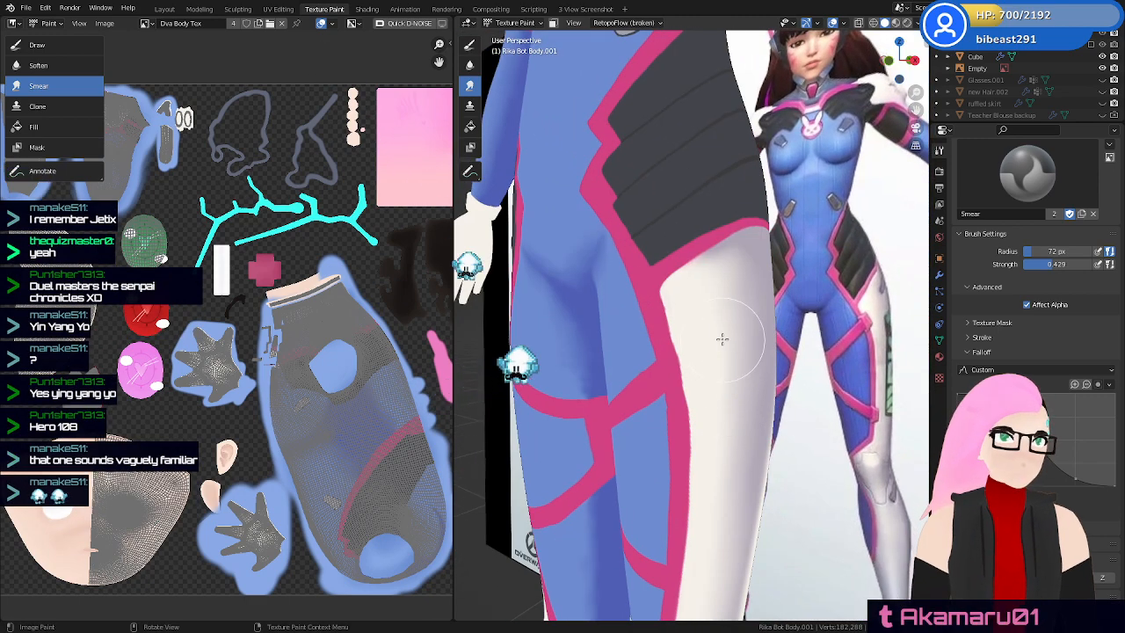
mouse_move(723, 340)
middle_mouse_down()
mouse_move(763, 414)
mouse_move(708, 444)
mouse_move(763, 479)
mouse_move(734, 479)
mouse_move(761, 478)
mouse_move(730, 453)
mouse_move(743, 449)
mouse_move(714, 440)
middle_mouse_up()
scroll(747, 426, "down", 4)
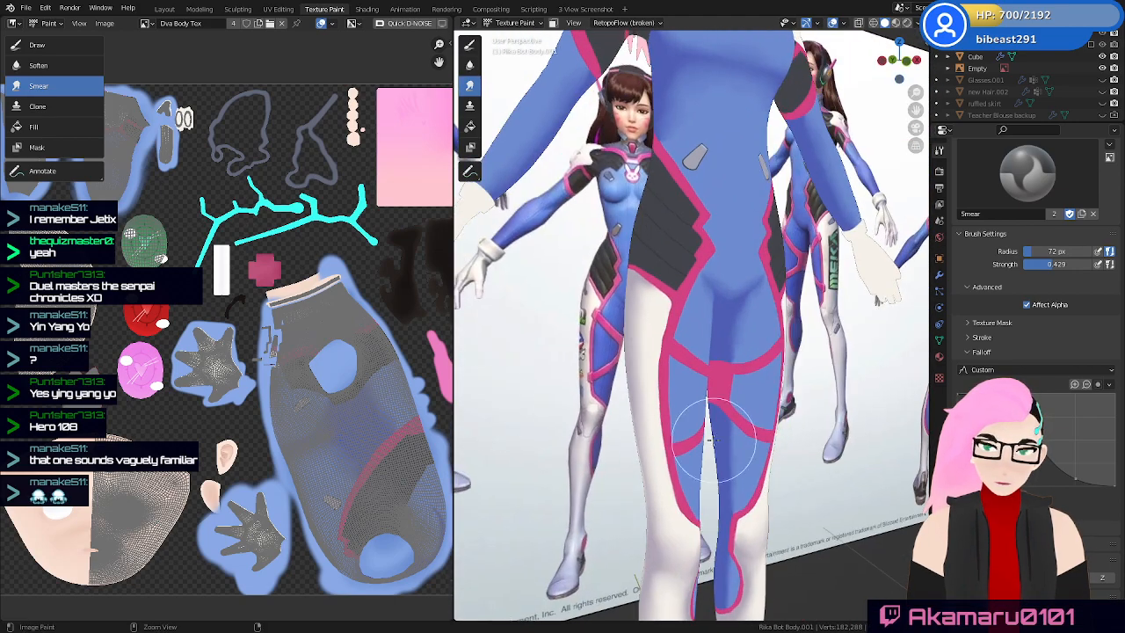
middle_click_drag(359, 355, 341, 420, "ctrl")
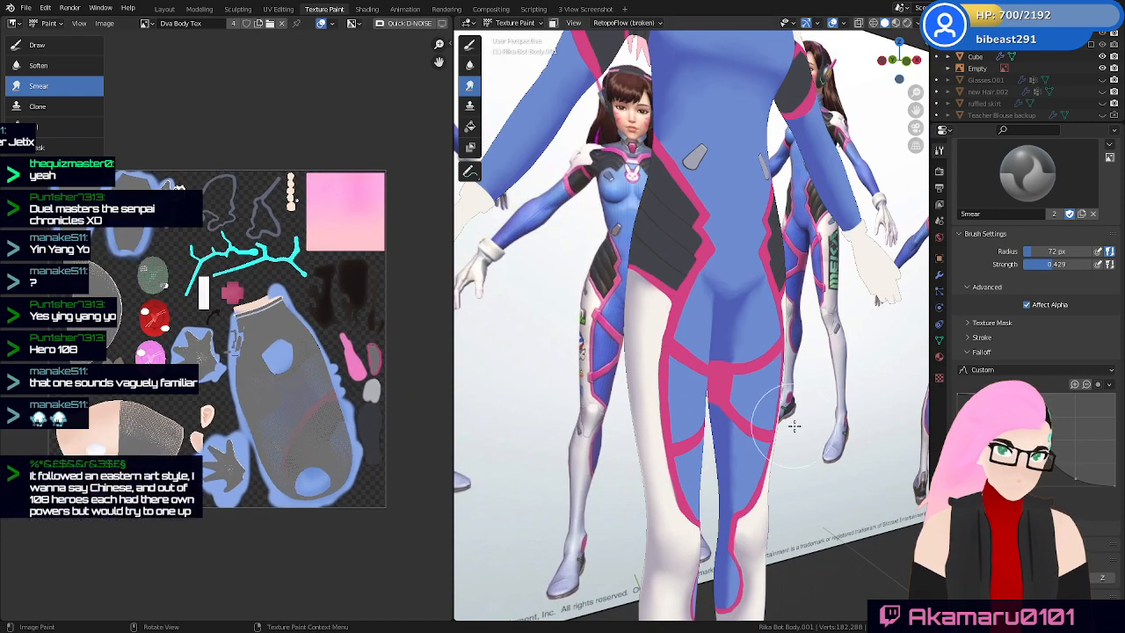
middle_click_drag(794, 426, 533, 293)
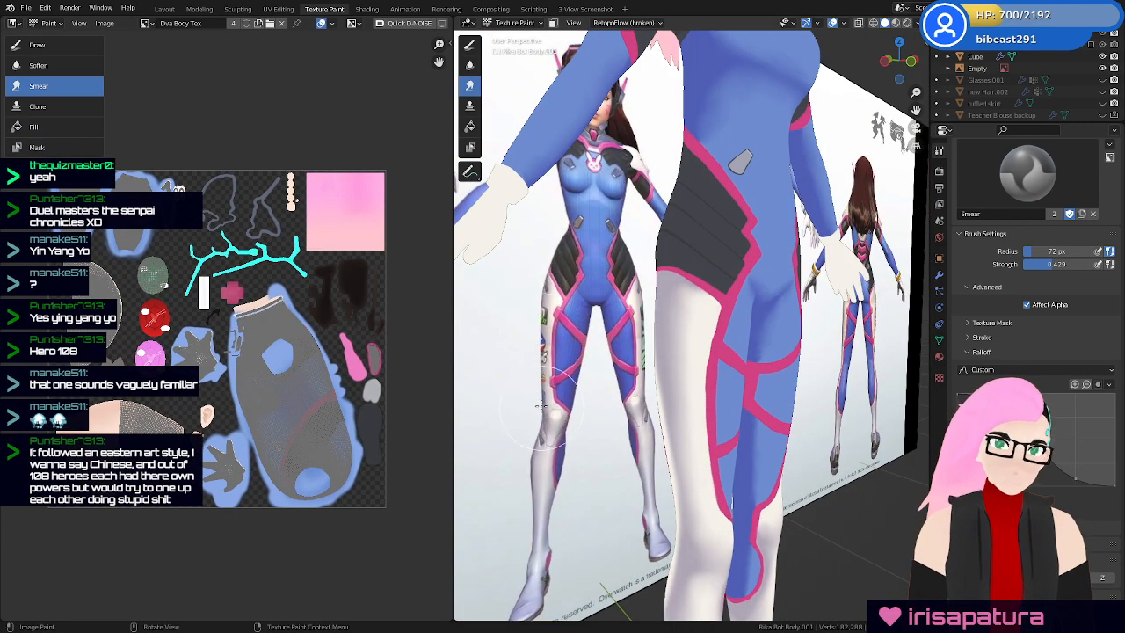
mouse_move(743, 406)
middle_mouse_down()
mouse_move(670, 405)
mouse_move(726, 397)
middle_mouse_up()
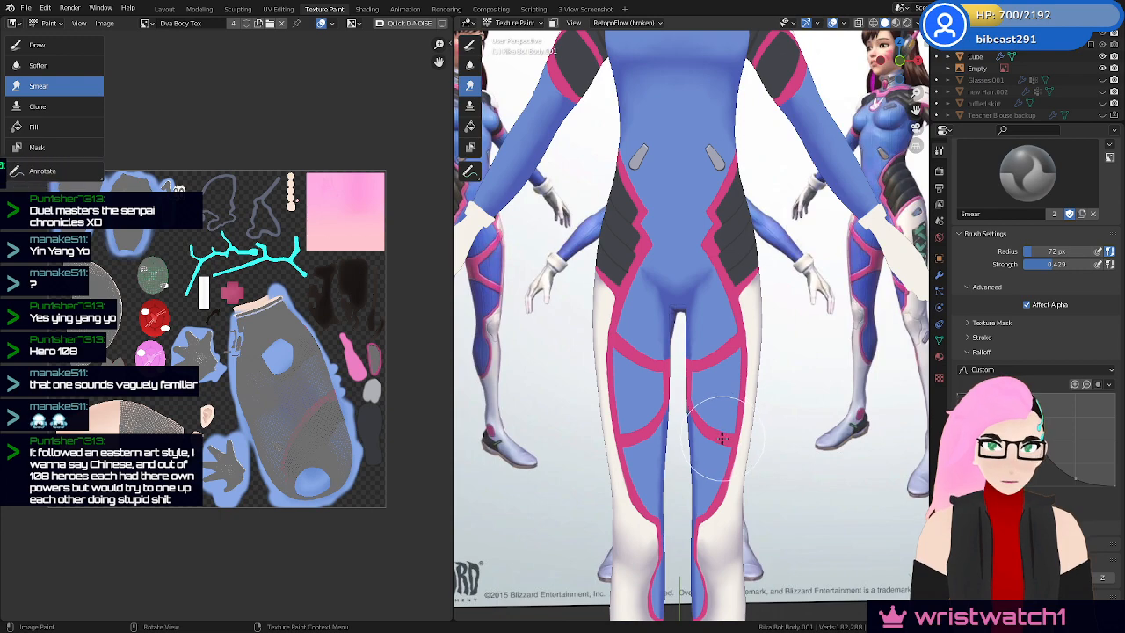
Switch to the Draw brush, try a soft grey gradient stroke on the white outer thigh, and undo it
mouse_move(794, 420)
middle_mouse_down()
mouse_move(745, 415)
mouse_move(739, 396)
mouse_move(721, 395)
middle_mouse_up()
left_click(470, 46)
left_click_drag(713, 363, 699, 392)
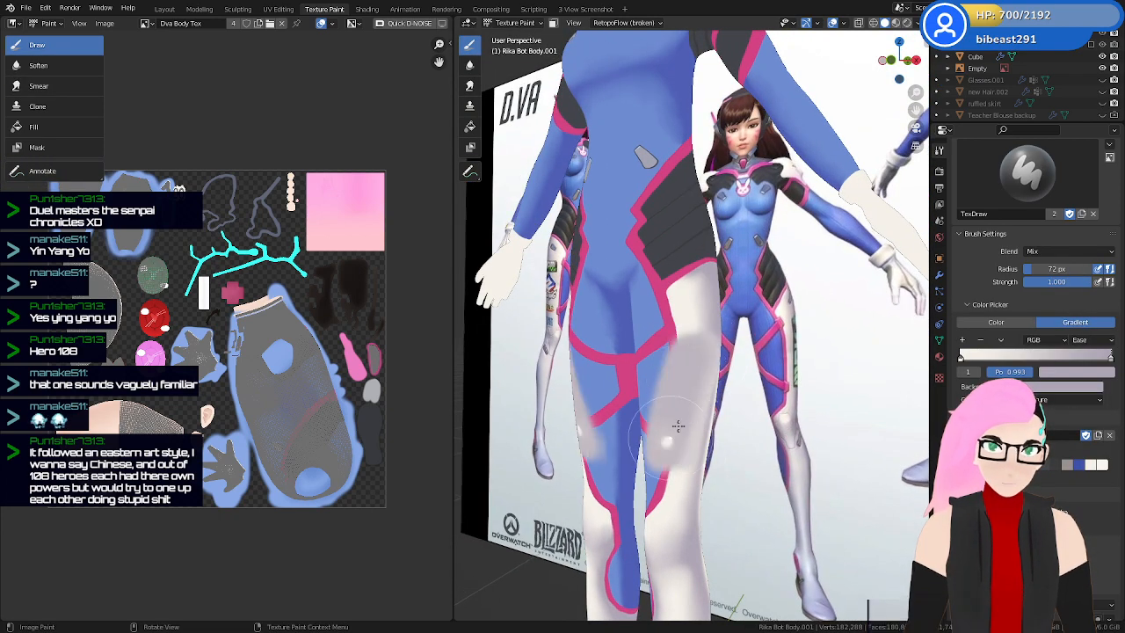
mouse_move(700, 391)
middle_mouse_down()
mouse_move(767, 411)
mouse_move(754, 430)
middle_mouse_up()
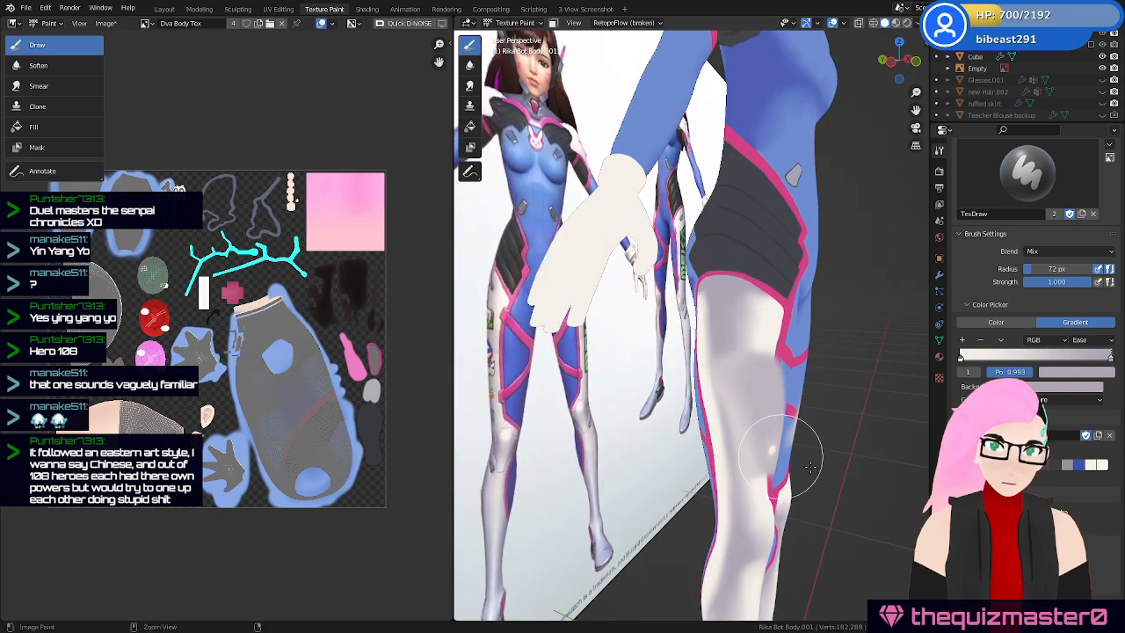
key("ctrl+z")
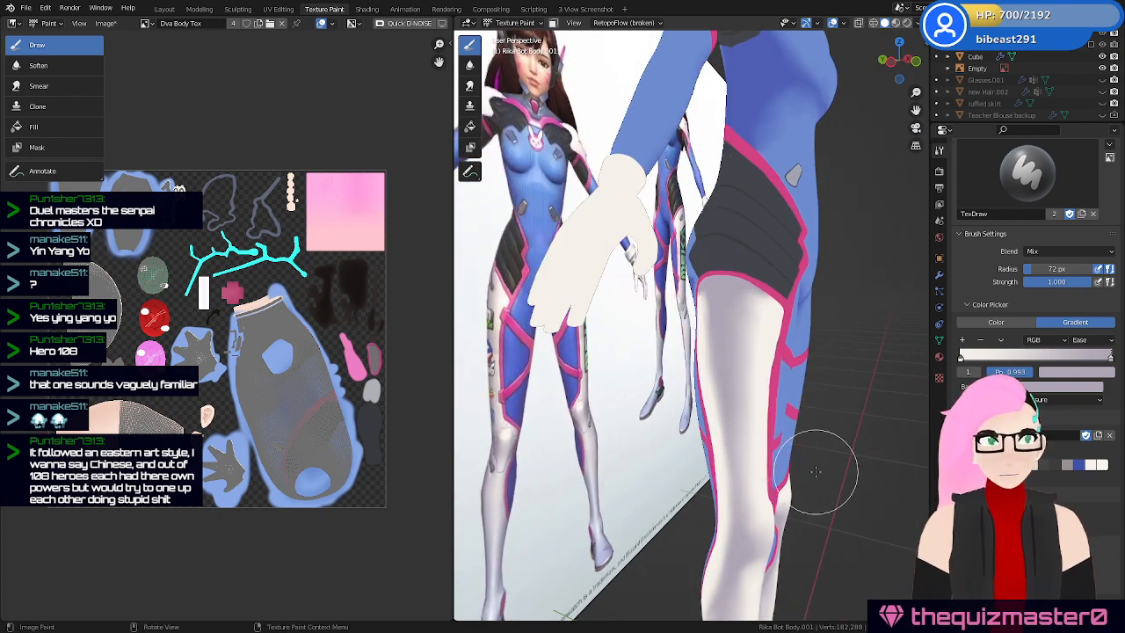
Look over the hips and upper body of the suit and save the project
middle_click_drag(815, 472, 686, 387)
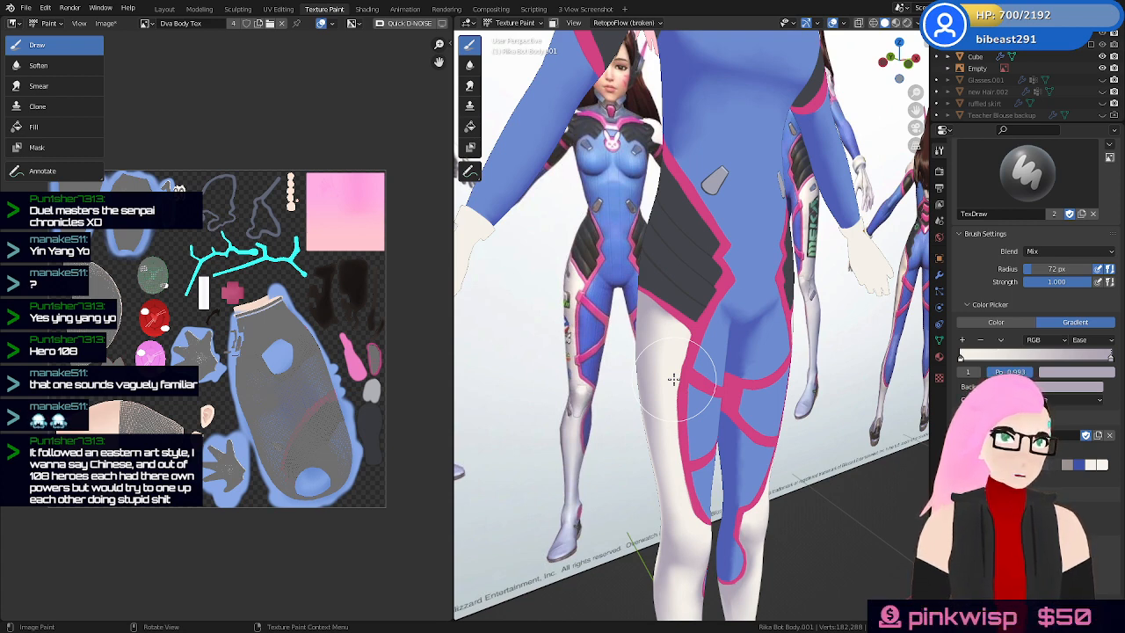
middle_click_drag(673, 378, 713, 468)
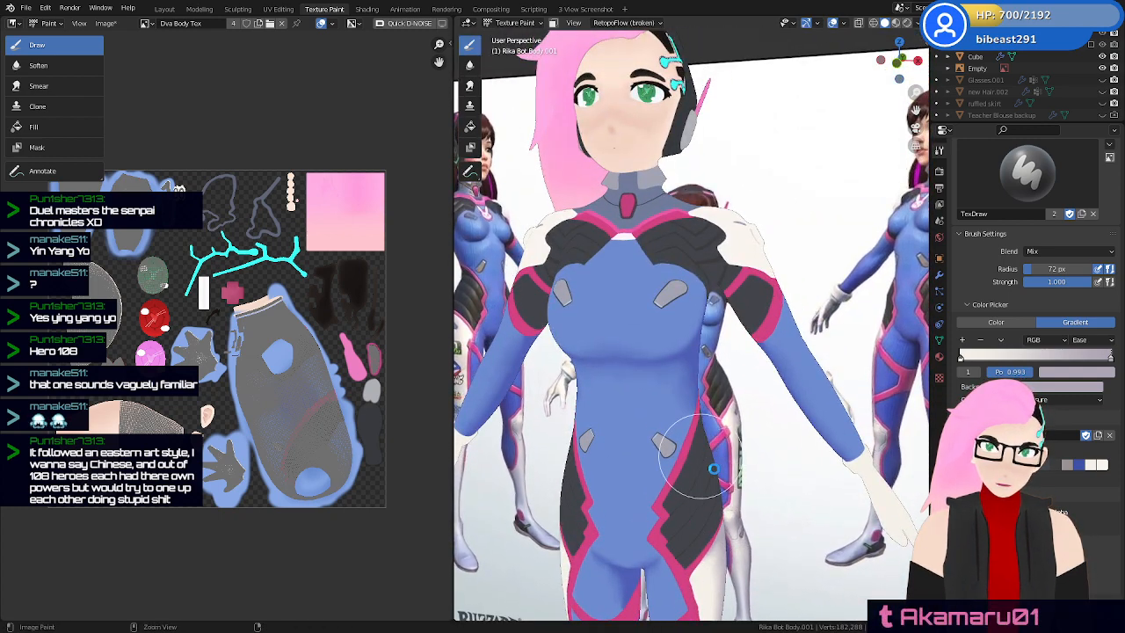
key("ctrl+s")
Paint soft grey gradient strokes on the lower part of the white shoulder patch using the Draw brush's Gradient colour mode
left_click(993, 323)
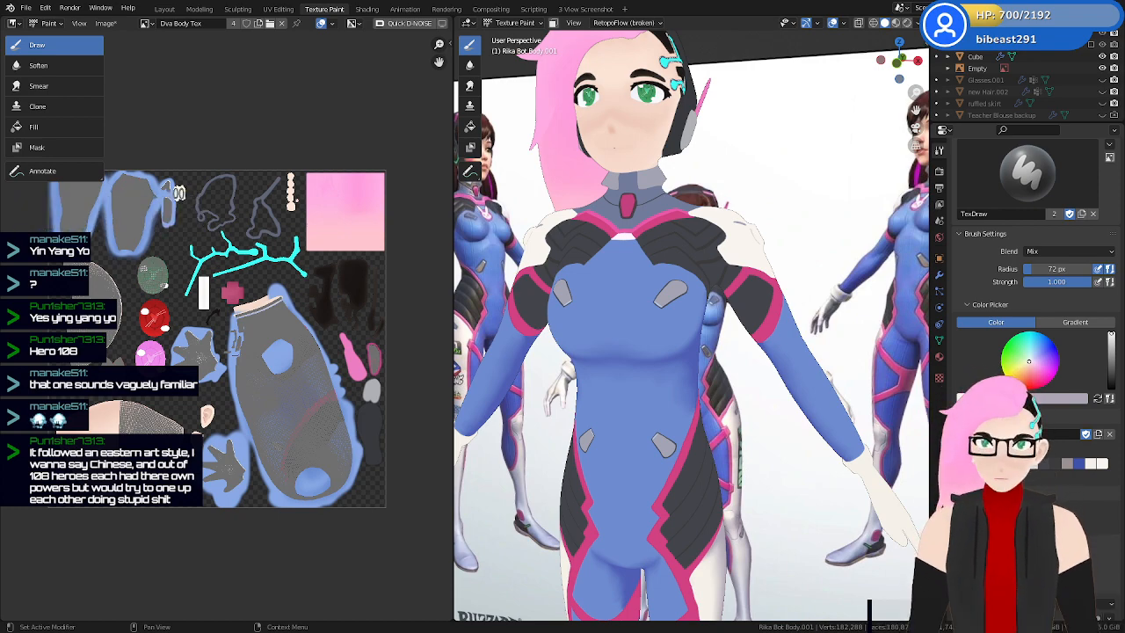
middle_click_drag(632, 403, 670, 358)
left_click(1076, 322)
scroll(668, 351, "up", 2)
mouse_move(620, 306)
left_mouse_down()
mouse_move(628, 334)
mouse_move(659, 343)
left_mouse_up()
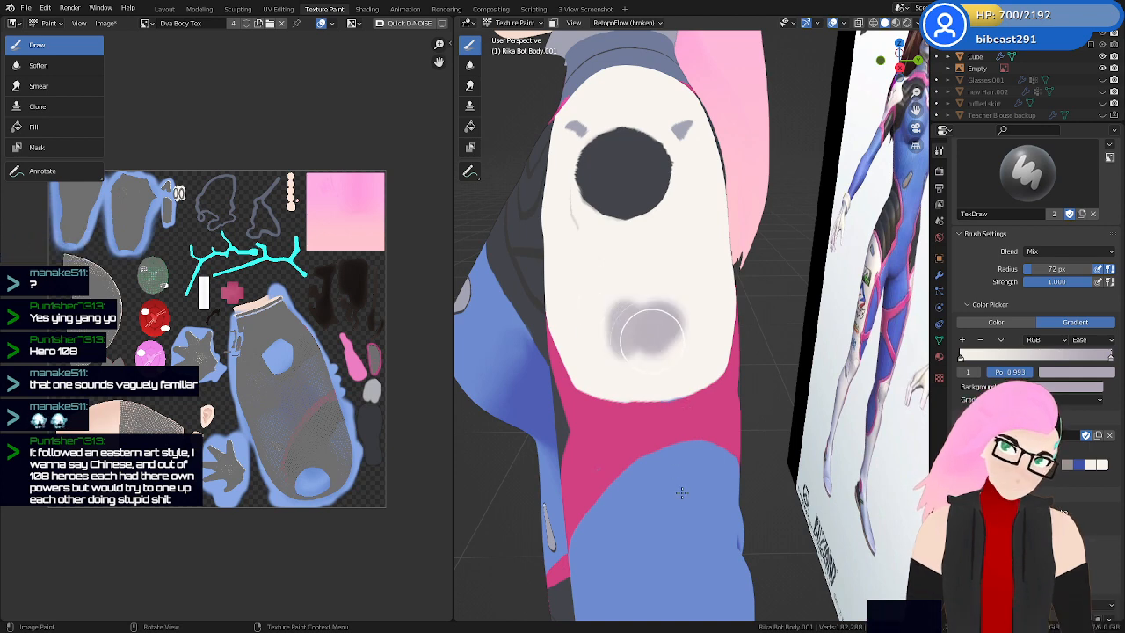
scroll(659, 378, "up", 2)
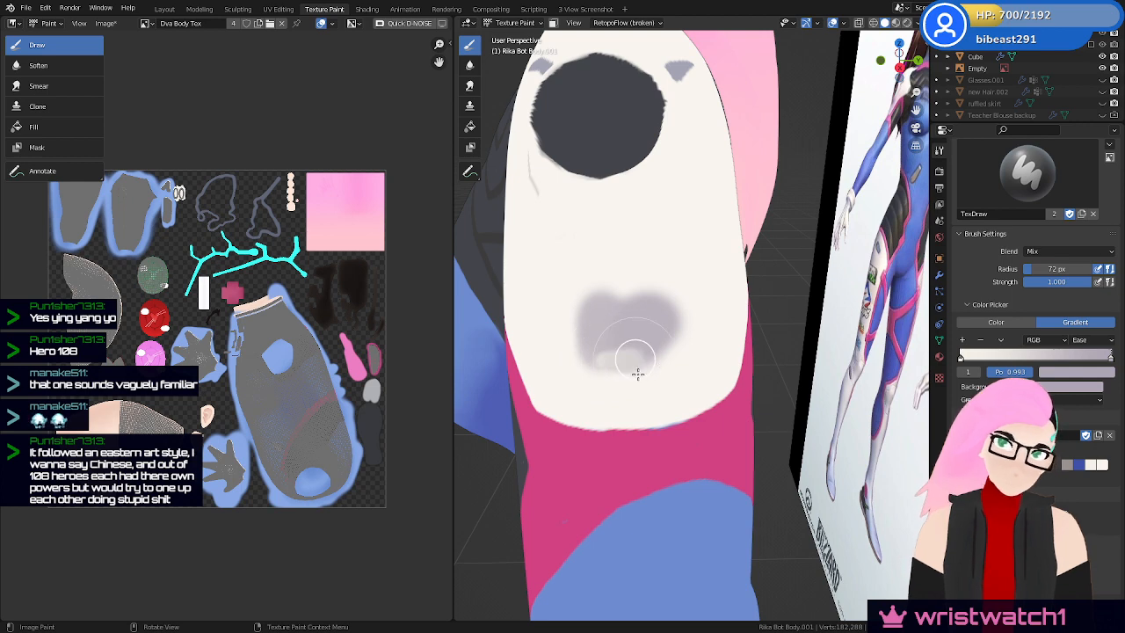
left_click_drag(701, 339, 694, 369)
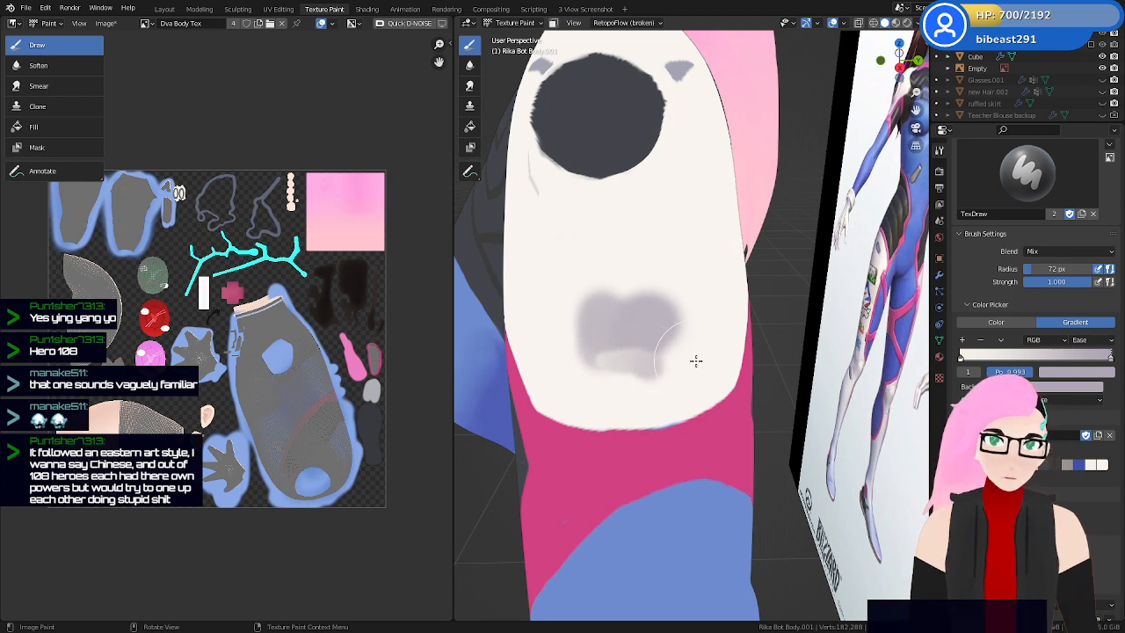
Set the brush to solid Color mode, swap its two colours, and paint a grey stroke over the shoulder patch's soft shading
left_click(1006, 323)
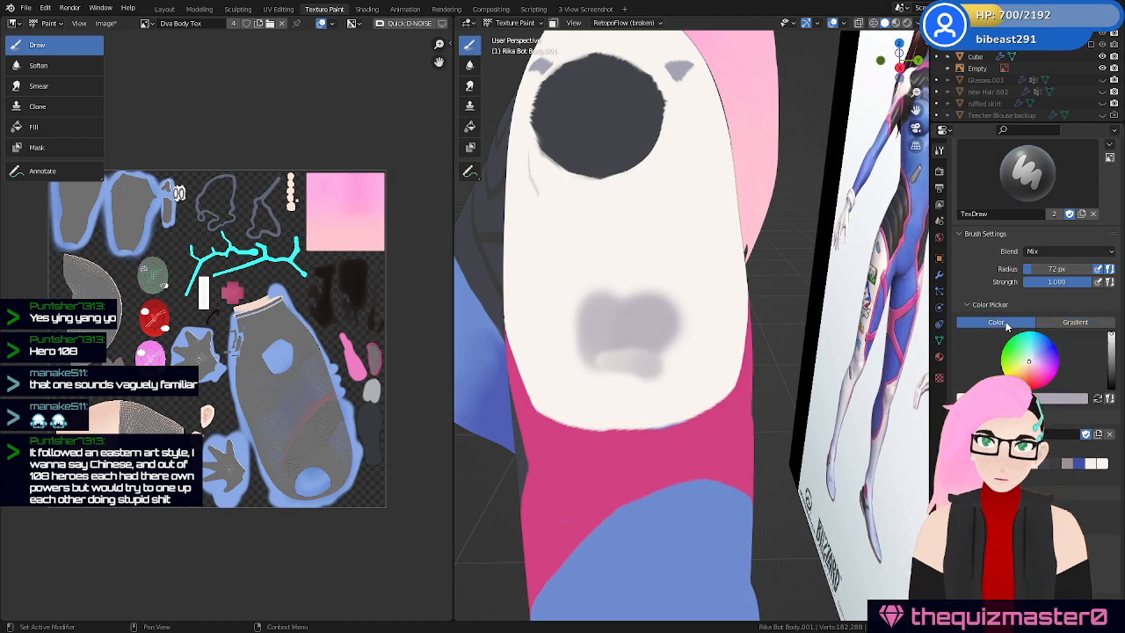
left_click(1098, 398)
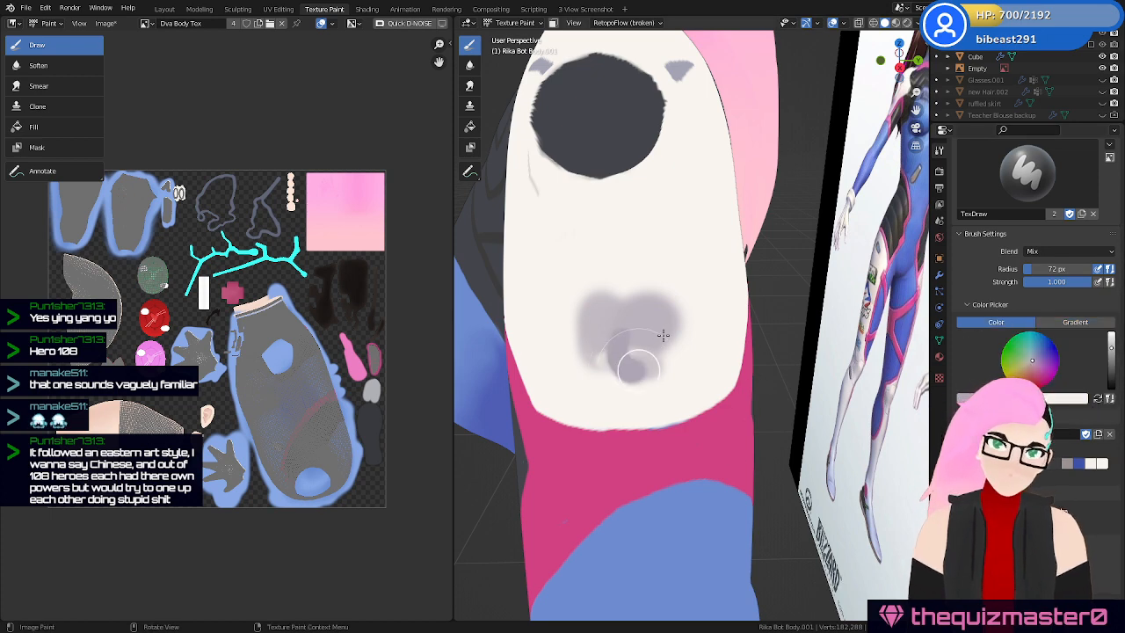
left_click_drag(684, 322, 681, 347)
Save the project file and the body texture image with the new shoulder strokes
middle_click_drag(674, 290, 706, 366, "ctrl")
key("ctrl+s")
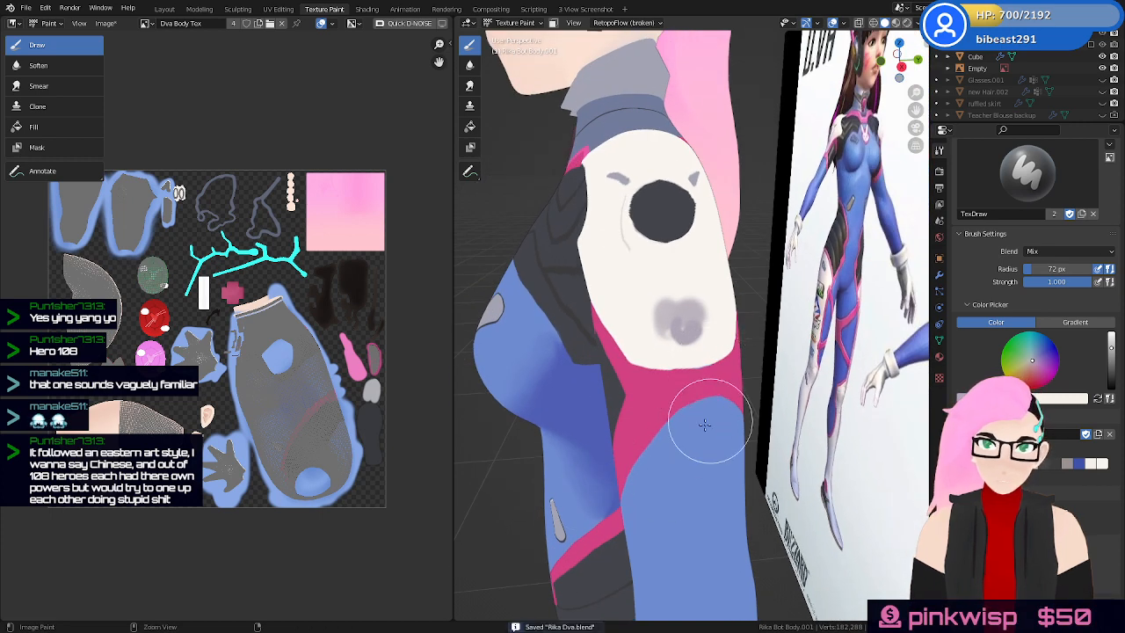
mouse_move(708, 423)
middle_mouse_down("ctrl")
mouse_move(699, 384)
mouse_move(677, 386)
middle_mouse_up("ctrl")
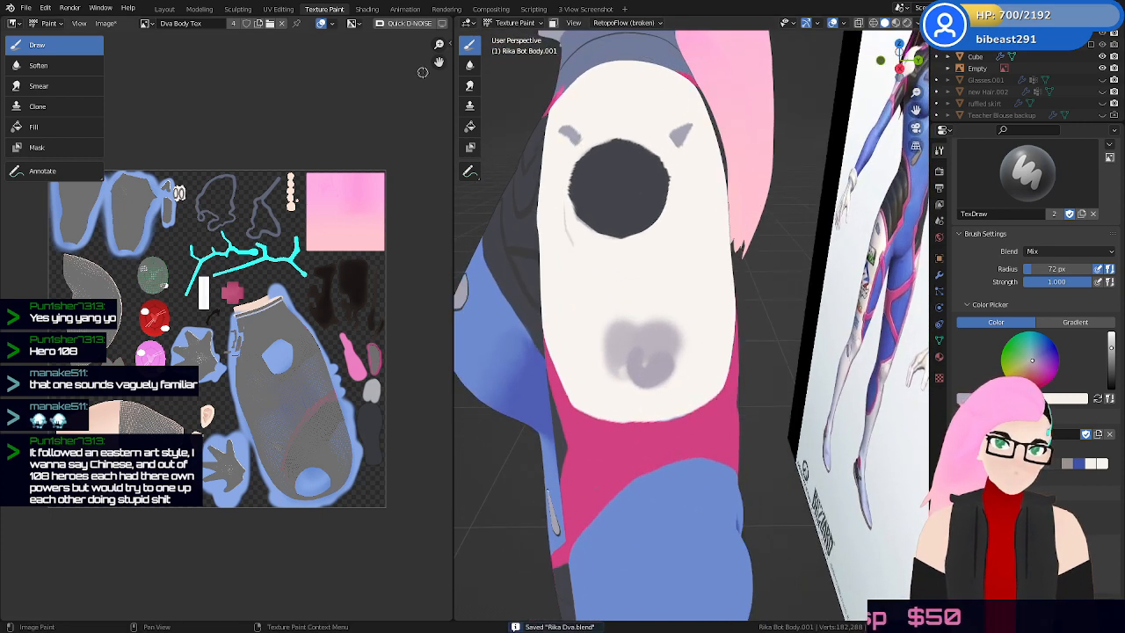
left_click(105, 23)
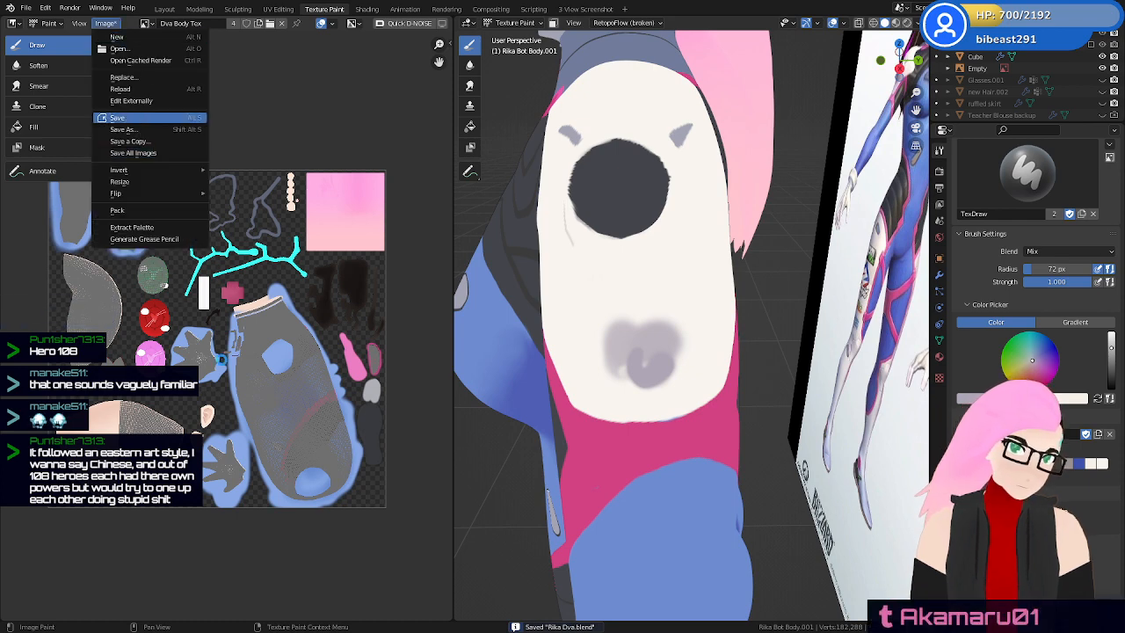
left_click(117, 117)
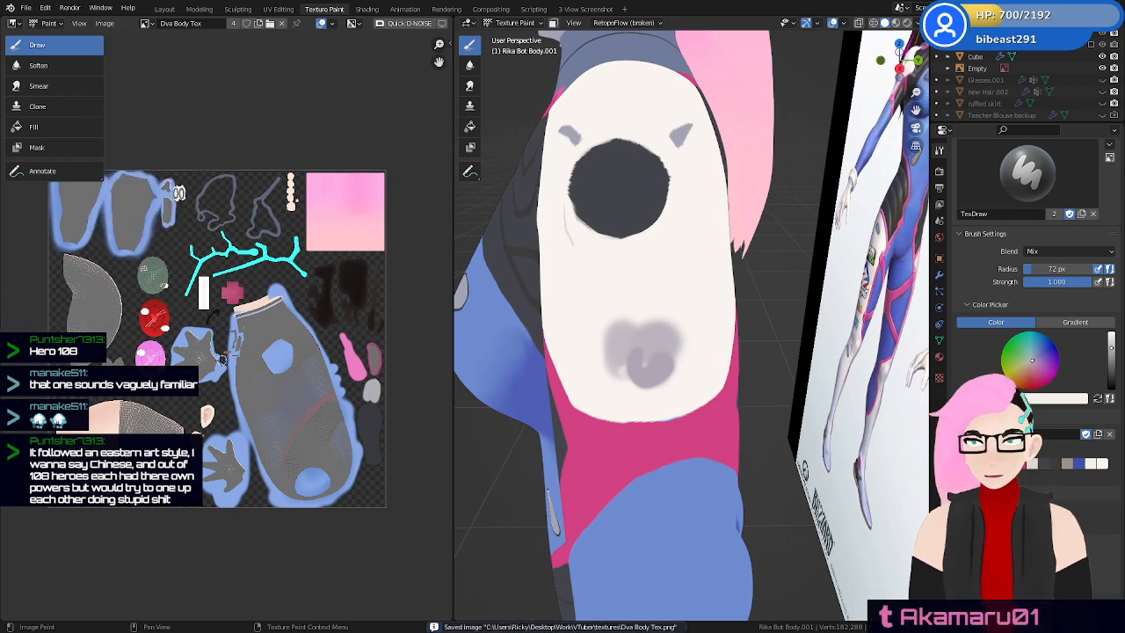
Try a solid grey stroke from the shoulder patch's shaded spot across to its outer edge
scroll(648, 359, "up", 2)
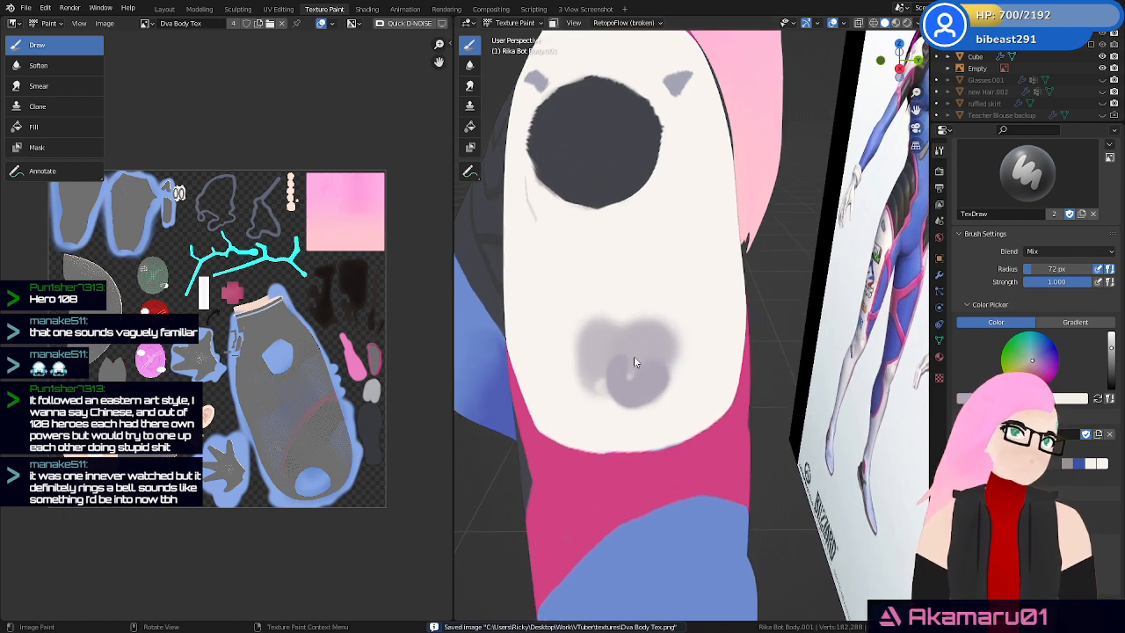
mouse_move(648, 354)
middle_mouse_down()
mouse_move(628, 367)
mouse_move(583, 364)
mouse_move(628, 359)
mouse_move(628, 347)
middle_mouse_up()
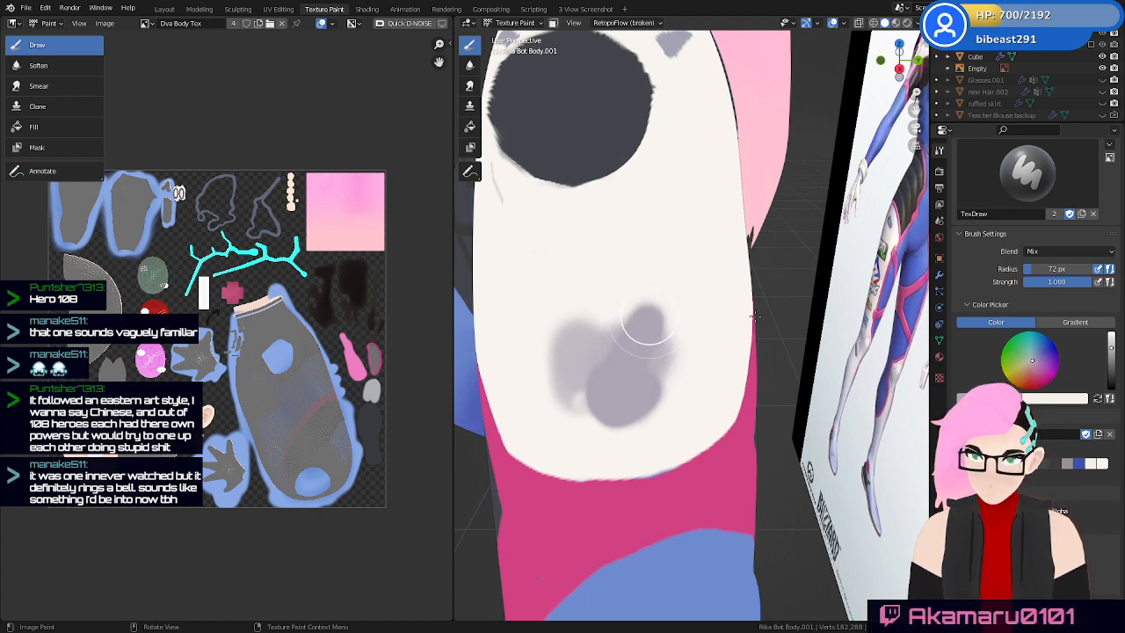
left_click_drag(648, 322, 755, 316)
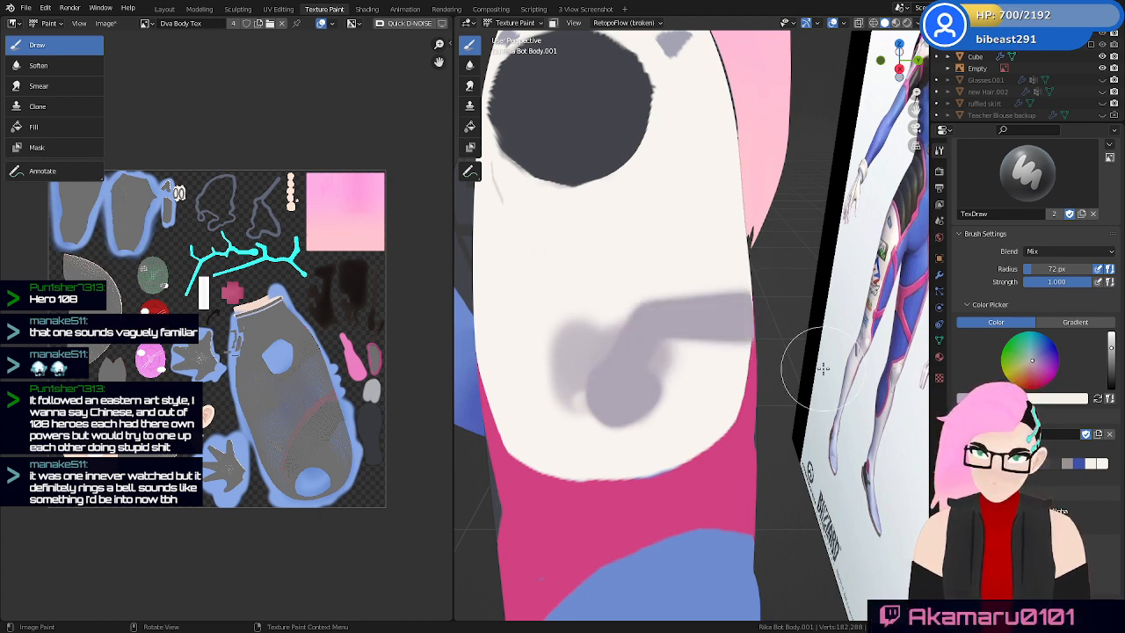
middle_click_drag(799, 351, 785, 411)
Try solid grey strokes on the blue abdomen between the grey plates, and undo the test strokes back to the saved shoulder shading
mouse_move(747, 442)
middle_mouse_down()
mouse_move(668, 422)
mouse_move(717, 344)
middle_mouse_up()
mouse_move(717, 344)
left_mouse_down()
mouse_move(691, 339)
mouse_move(701, 366)
mouse_move(696, 319)
mouse_move(696, 373)
left_mouse_up()
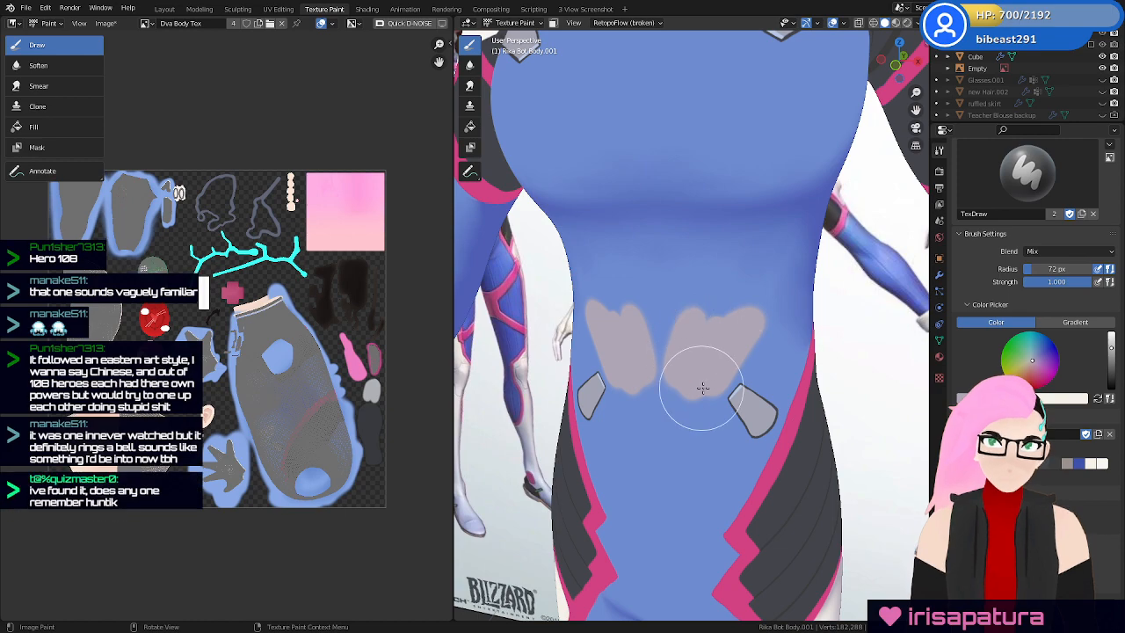
middle_click_drag(787, 341, 741, 363)
mouse_move(741, 363)
left_mouse_down()
mouse_move(770, 400)
mouse_move(814, 409)
mouse_move(824, 393)
left_mouse_up()
middle_click_drag(820, 406, 730, 408)
key("ctrl+z")
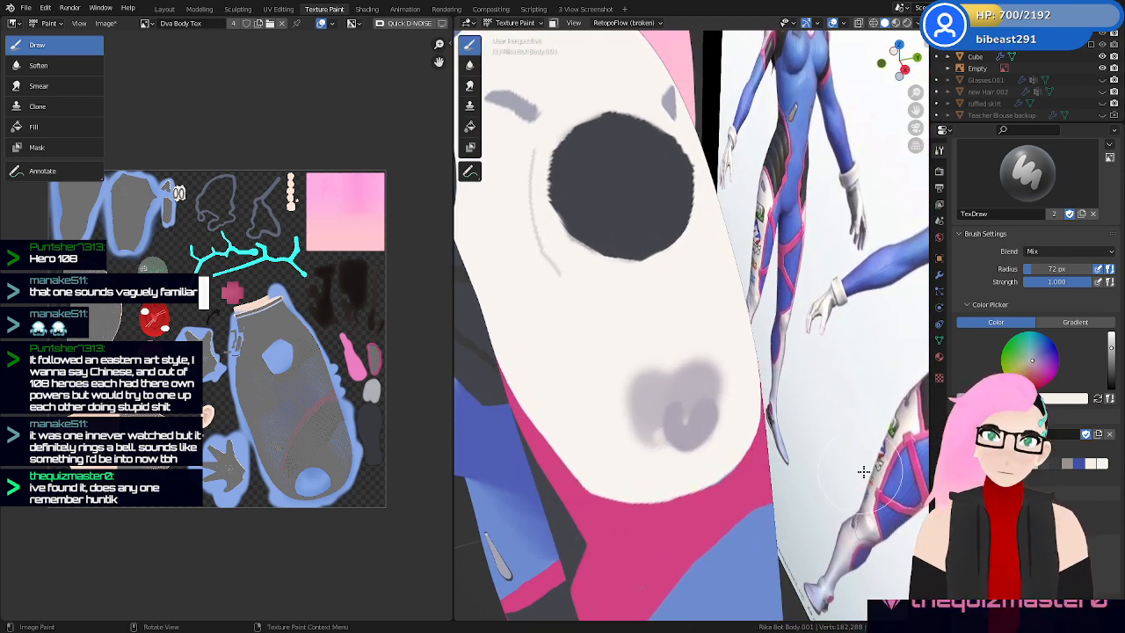
Try a Gradient-mode stroke over the shoulder patch's grey shading, undo it and return the brush to solid Color mode
left_click(1074, 326)
mouse_move(850, 490)
middle_mouse_down()
mouse_move(666, 452)
mouse_move(661, 434)
middle_mouse_up()
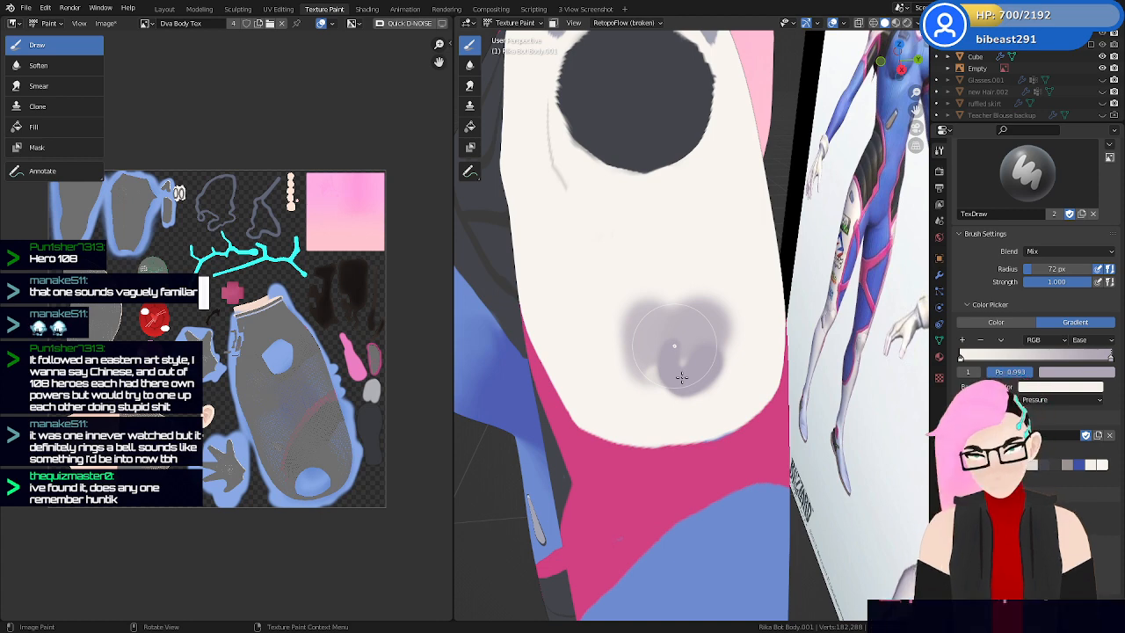
left_click_drag(681, 377, 681, 377)
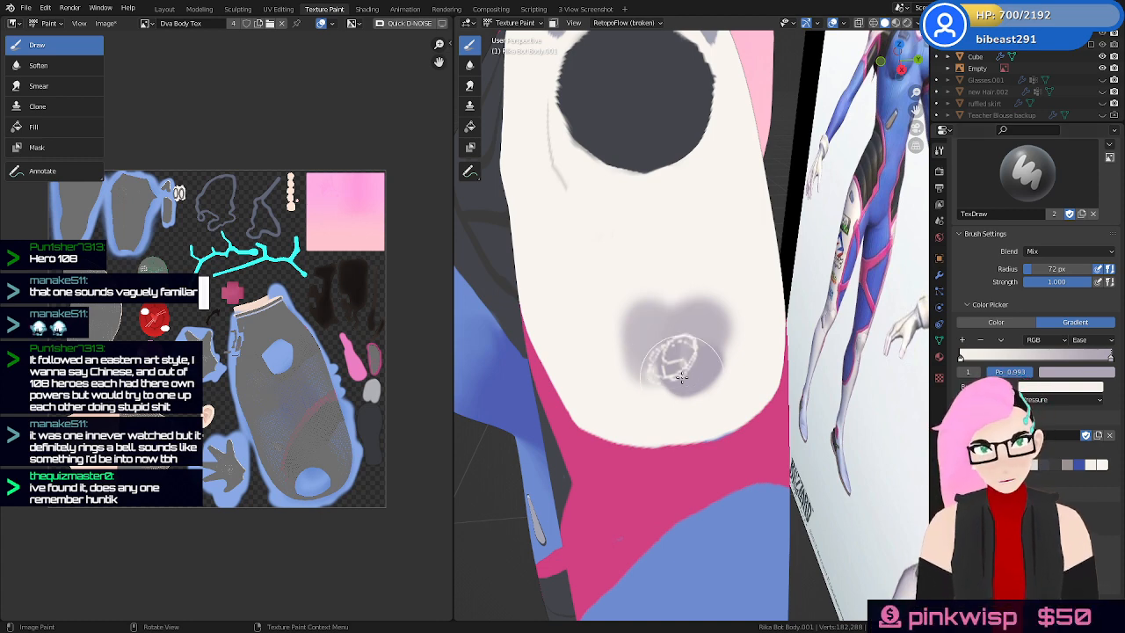
middle_click_drag(721, 338, 706, 364)
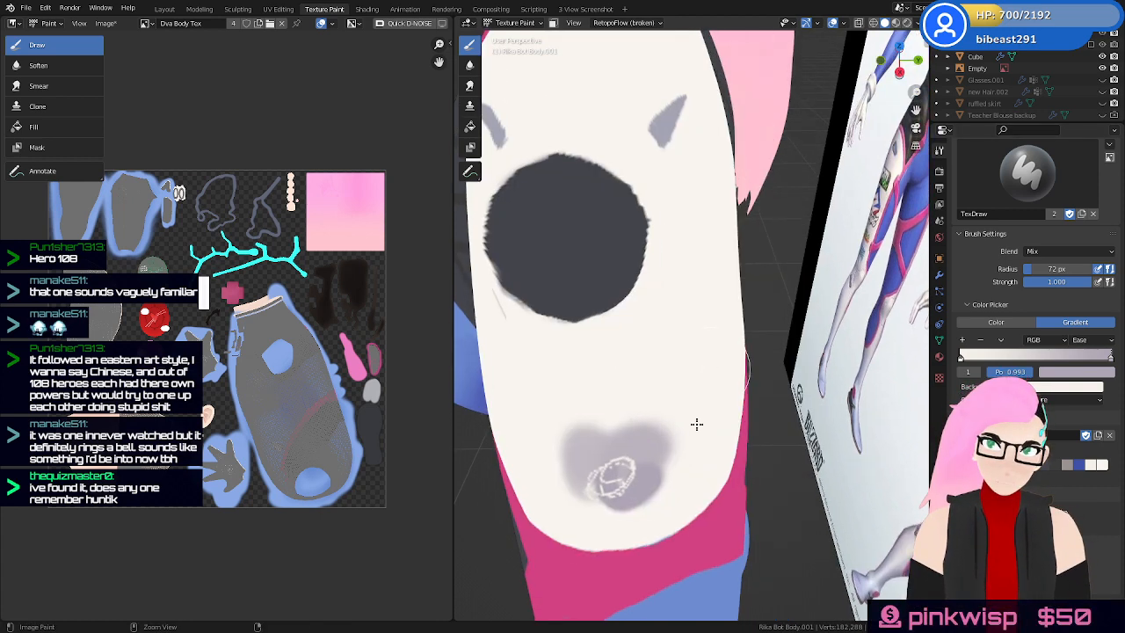
key("ctrl+z")
scroll(717, 409, "down", 1)
left_click(987, 323)
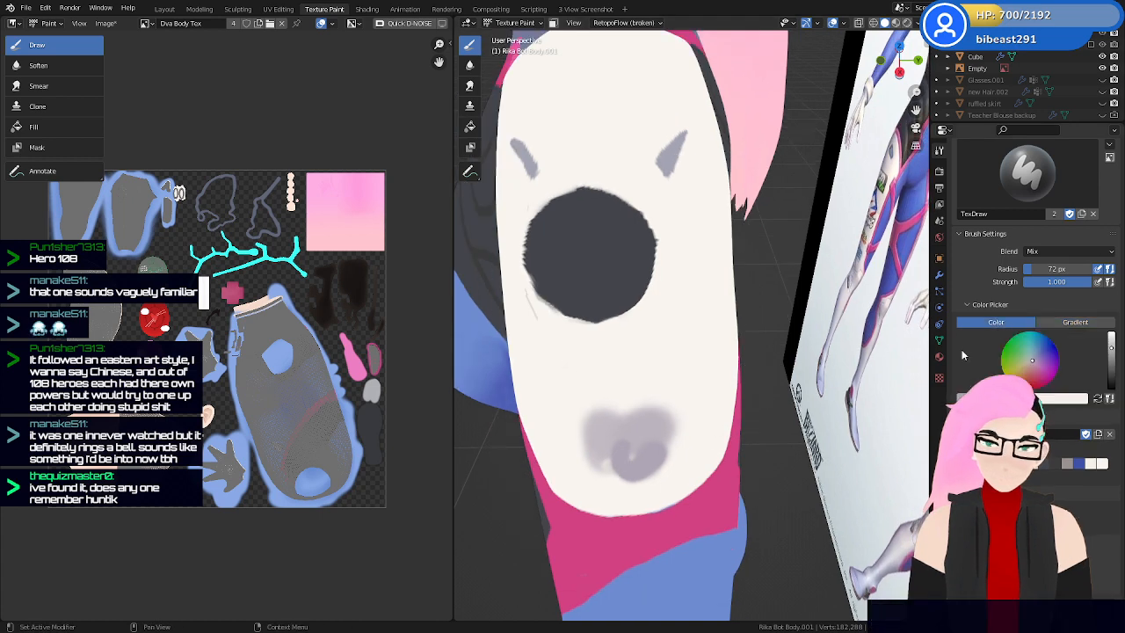
Fill the shoulder patch's shaded spot with solid grey and extend it across the white toward the side by the hair
middle_click_drag(665, 459, 693, 414)
key("f")
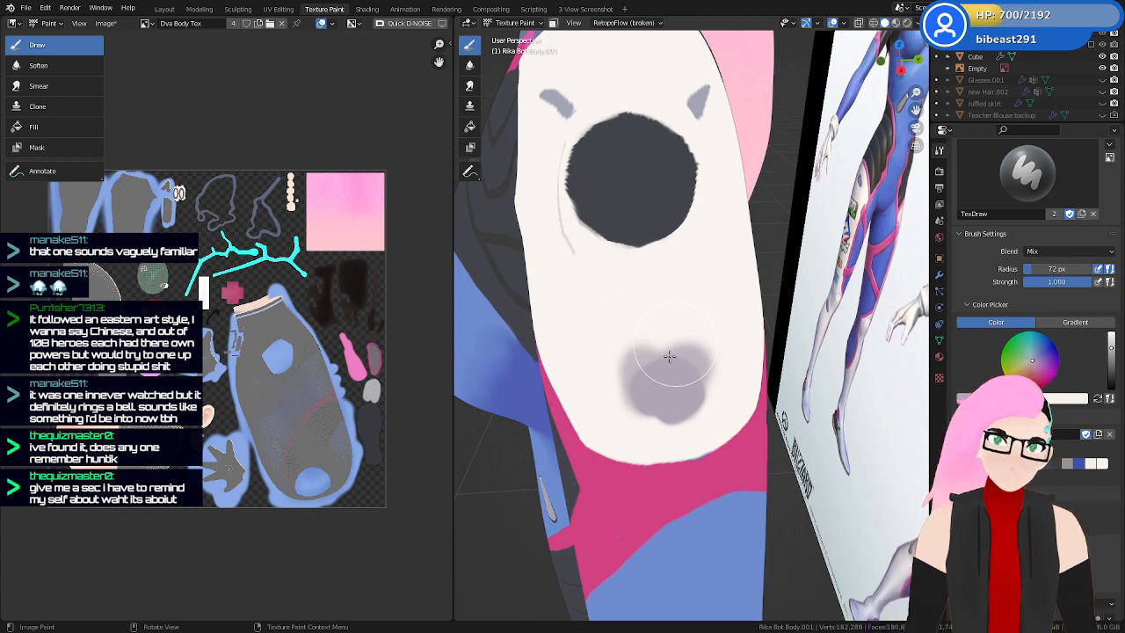
middle_click_drag(655, 364, 714, 336)
mouse_move(728, 314)
left_mouse_down()
mouse_move(663, 296)
mouse_move(725, 367)
mouse_move(758, 344)
left_mouse_up()
middle_click_drag(766, 302, 714, 309)
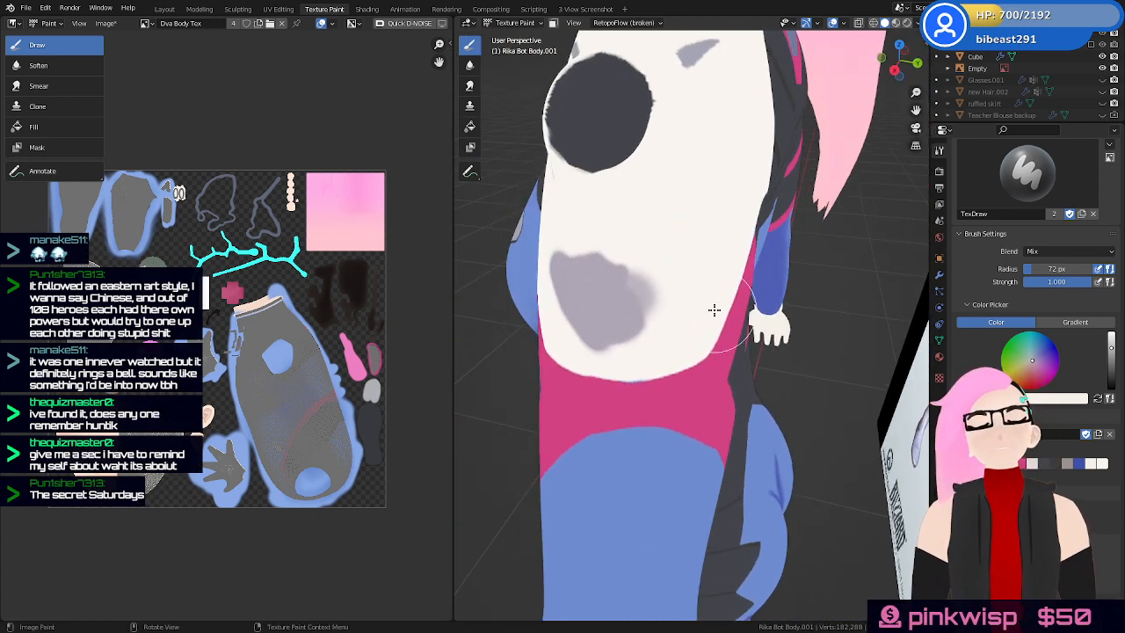
mouse_move(666, 269)
left_mouse_down()
mouse_move(641, 251)
mouse_move(615, 281)
mouse_move(640, 322)
mouse_move(686, 240)
mouse_move(594, 264)
mouse_move(666, 219)
mouse_move(706, 241)
left_mouse_up()
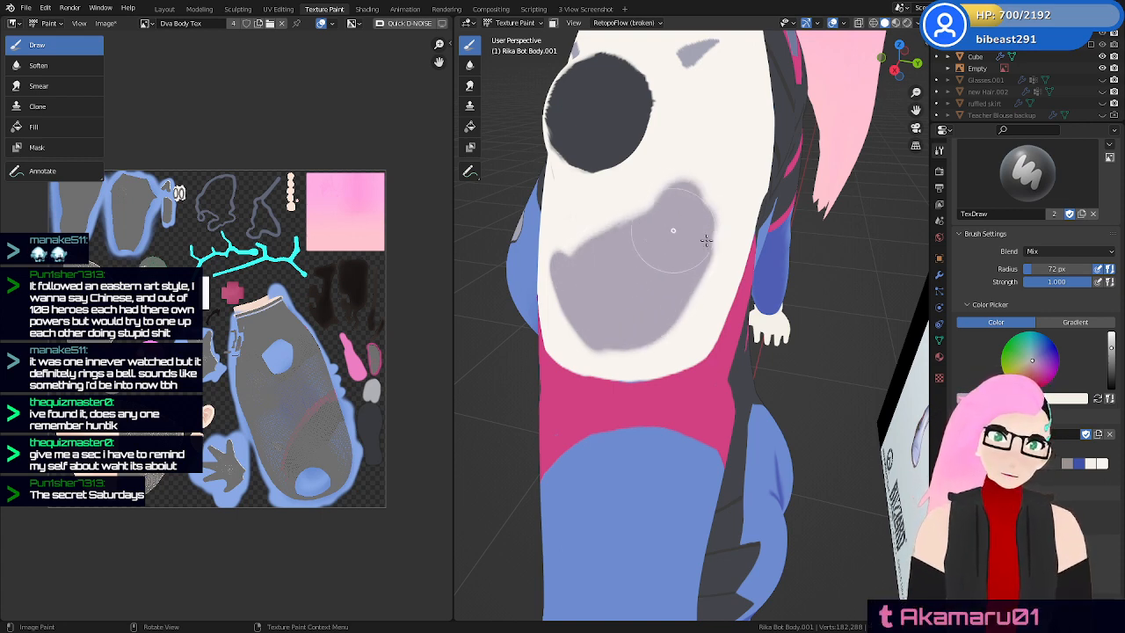
Extend the solid grey to both sides of the shoulder patch's lower area, leaving a white strip above the pink trim
mouse_move(707, 241)
middle_mouse_down()
mouse_move(676, 247)
mouse_move(705, 235)
middle_mouse_up()
mouse_move(708, 234)
left_mouse_down()
mouse_move(733, 252)
mouse_move(661, 349)
mouse_move(770, 253)
left_mouse_up()
mouse_move(753, 255)
middle_mouse_down()
mouse_move(739, 258)
mouse_move(763, 291)
middle_mouse_up()
mouse_move(729, 256)
left_mouse_down()
mouse_move(638, 251)
mouse_move(626, 318)
left_mouse_up()
mouse_move(671, 319)
middle_mouse_down()
mouse_move(710, 308)
mouse_move(693, 264)
middle_mouse_up()
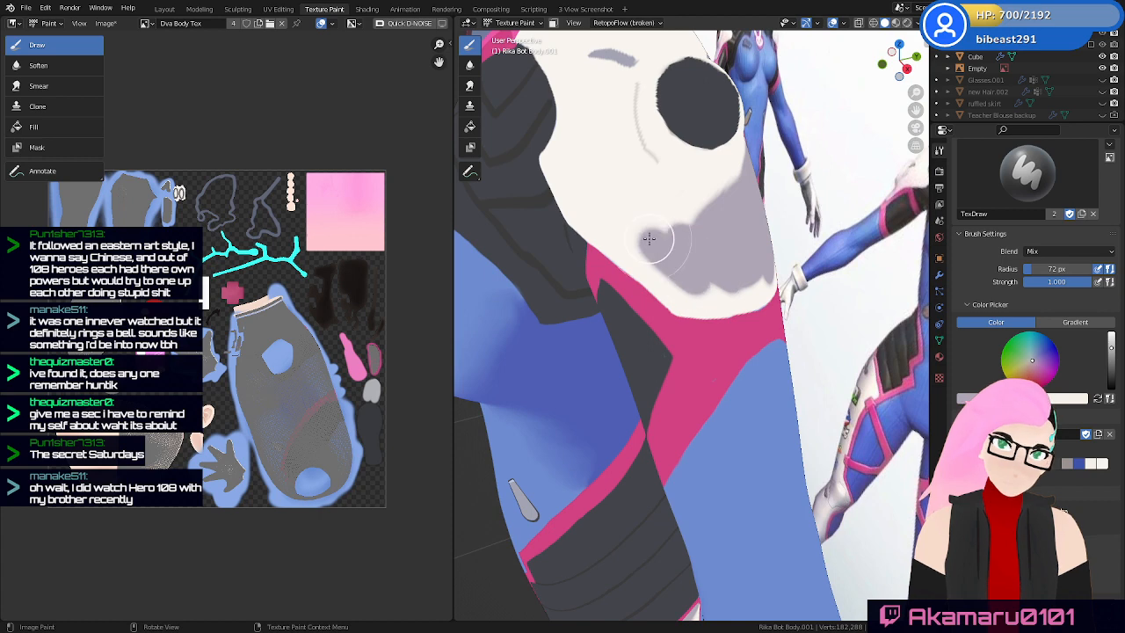
mouse_move(650, 238)
left_mouse_down()
mouse_move(716, 286)
mouse_move(715, 276)
left_mouse_up()
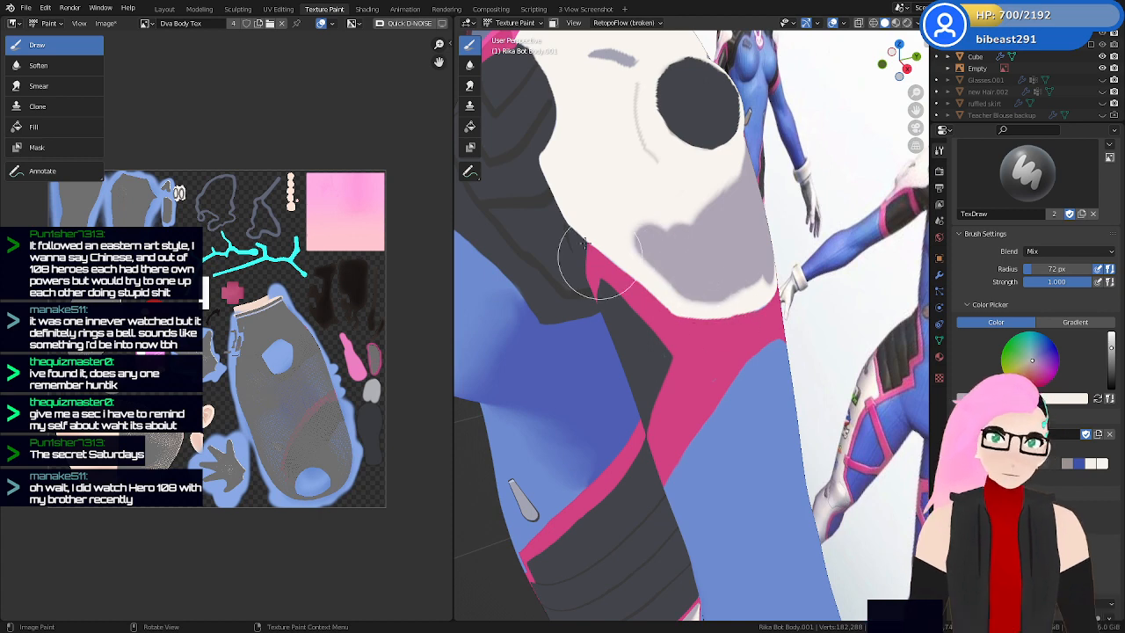
Smear the grey area's upper edge up into the white of the shoulder patch with the 72 px Smear brush
left_click(469, 86)
scroll(731, 269, "up", 2)
mouse_move(730, 269)
middle_mouse_down("shift")
mouse_move(731, 322)
mouse_move(682, 293)
middle_mouse_up("shift")
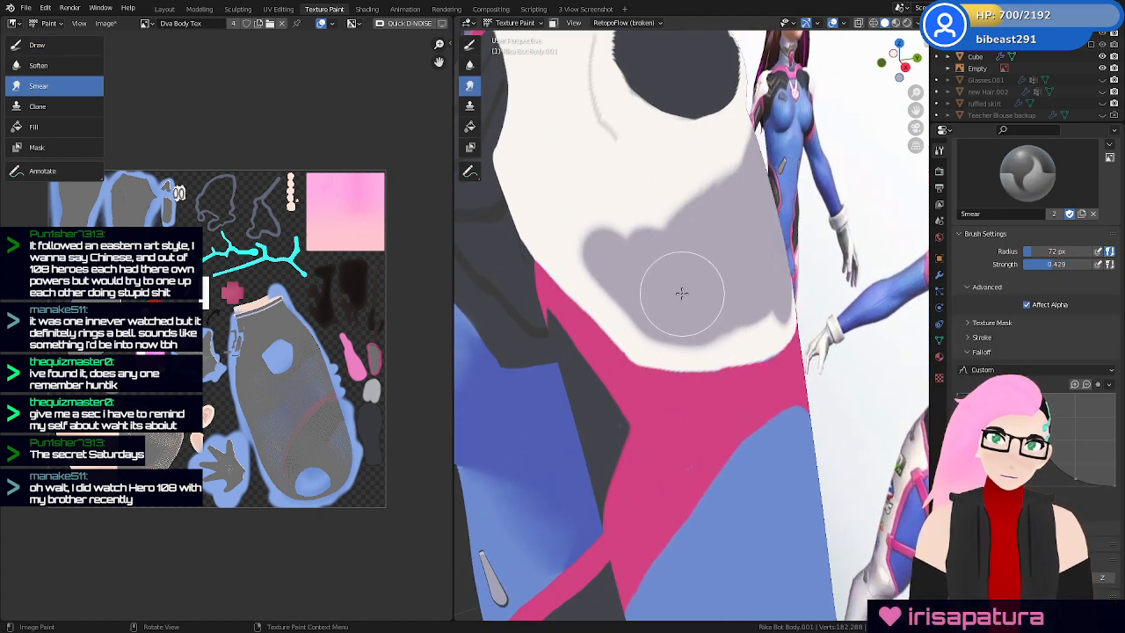
mouse_move(633, 204)
left_mouse_down()
mouse_move(594, 251)
mouse_move(606, 268)
left_mouse_up()
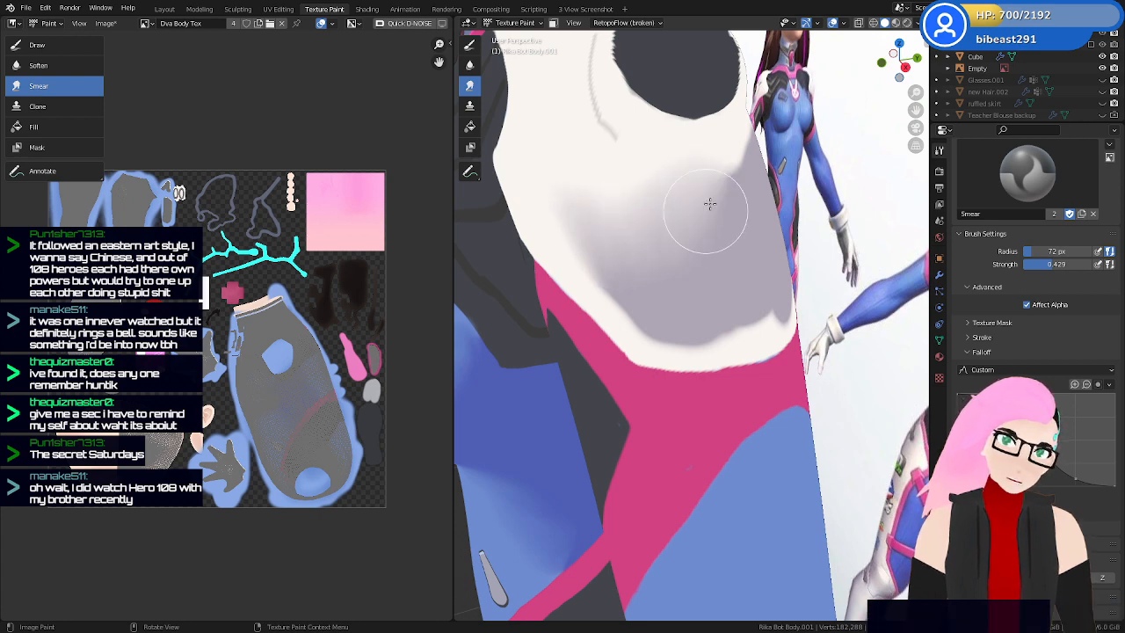
middle_click_drag(691, 256, 618, 243)
mouse_move(616, 200)
left_mouse_down()
mouse_move(648, 211)
mouse_move(700, 144)
mouse_move(726, 183)
mouse_move(742, 162)
mouse_move(673, 221)
mouse_move(607, 230)
mouse_move(703, 284)
left_mouse_up()
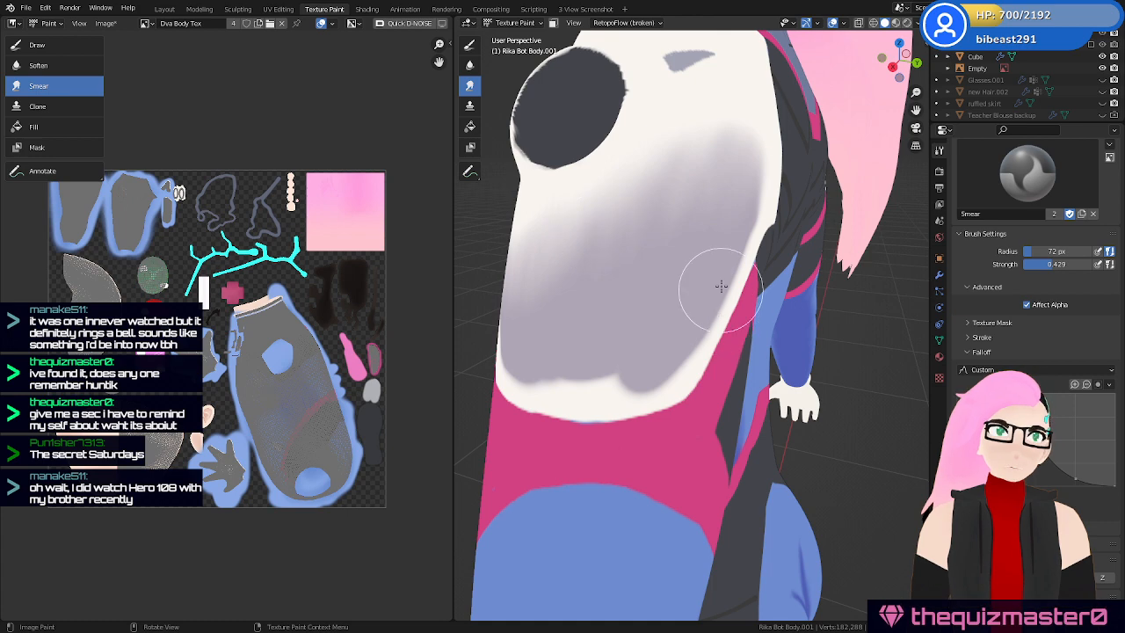
Smear the grey on the shoulder patch's hair side and middle into an even fade, checking it from both sides
mouse_move(745, 235)
middle_mouse_down()
mouse_move(721, 271)
mouse_move(666, 252)
middle_mouse_up()
mouse_move(668, 206)
left_mouse_down()
mouse_move(695, 151)
mouse_move(665, 156)
left_mouse_up()
middle_click_drag(678, 248, 693, 239)
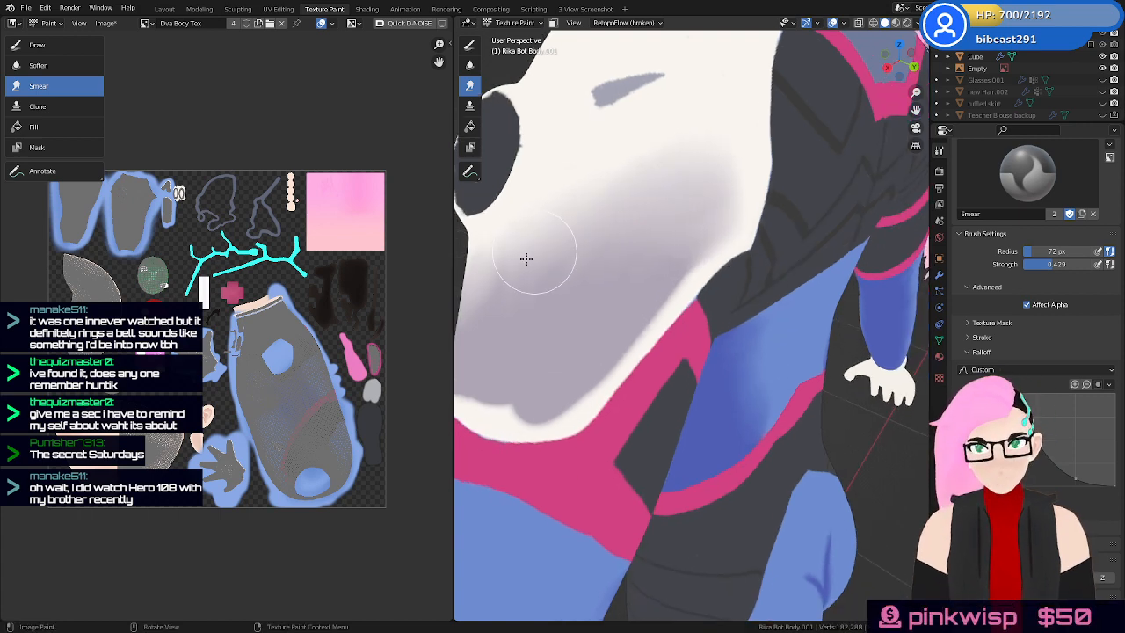
middle_click_drag(632, 268, 663, 258)
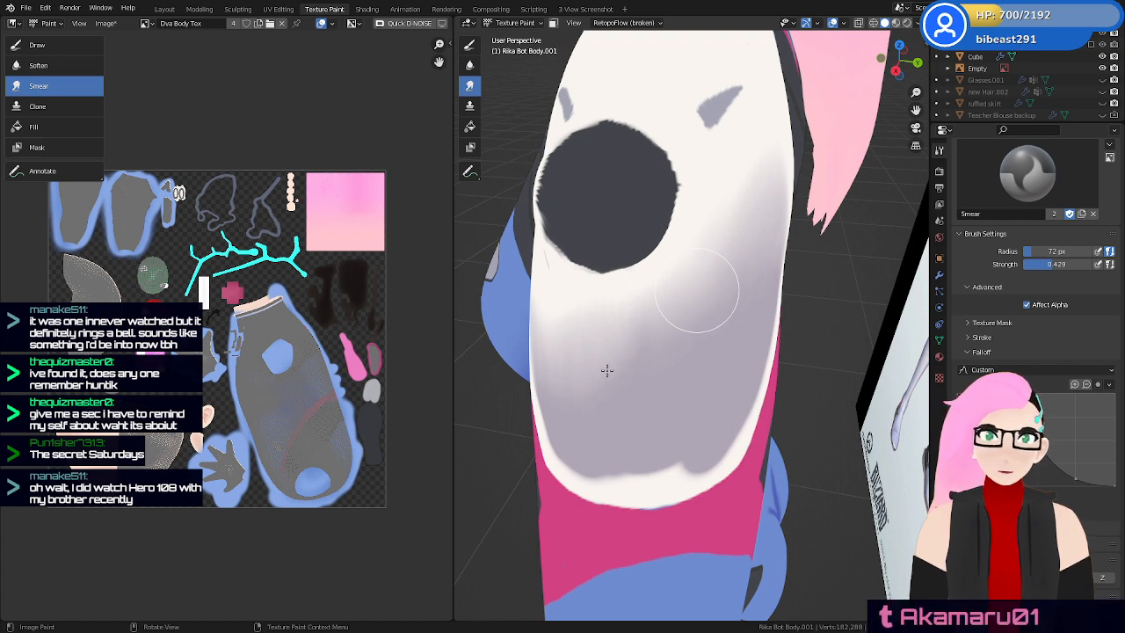
middle_click_drag(715, 349, 817, 296)
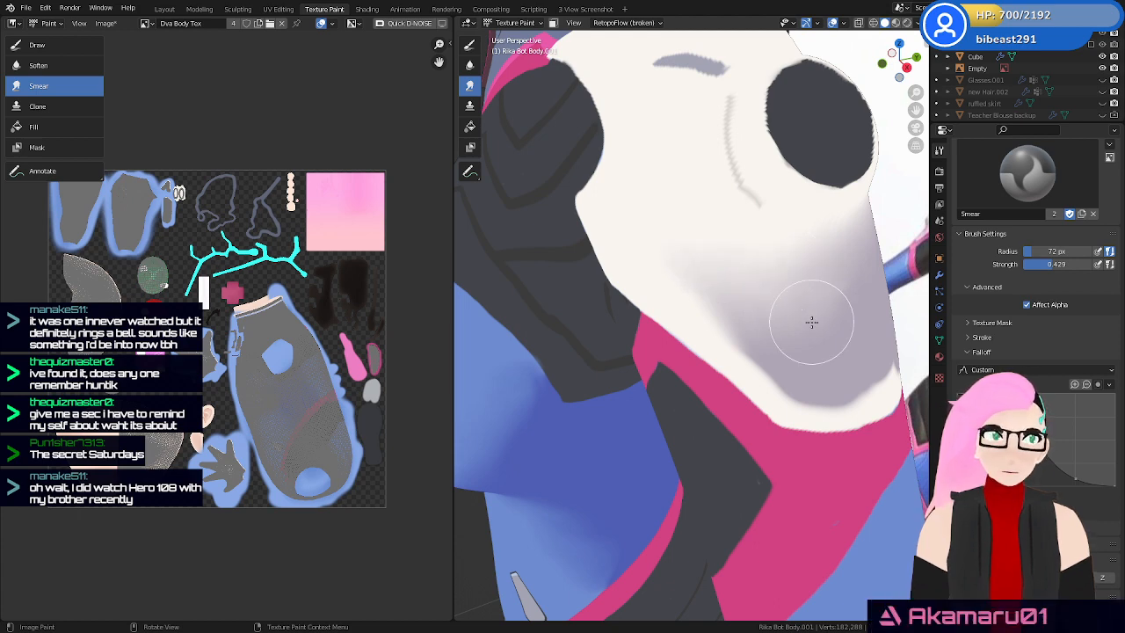
Set the Draw brush radius to 32 px and paint grey over the white strip along the shoulder patch's lower edge
left_click(471, 44)
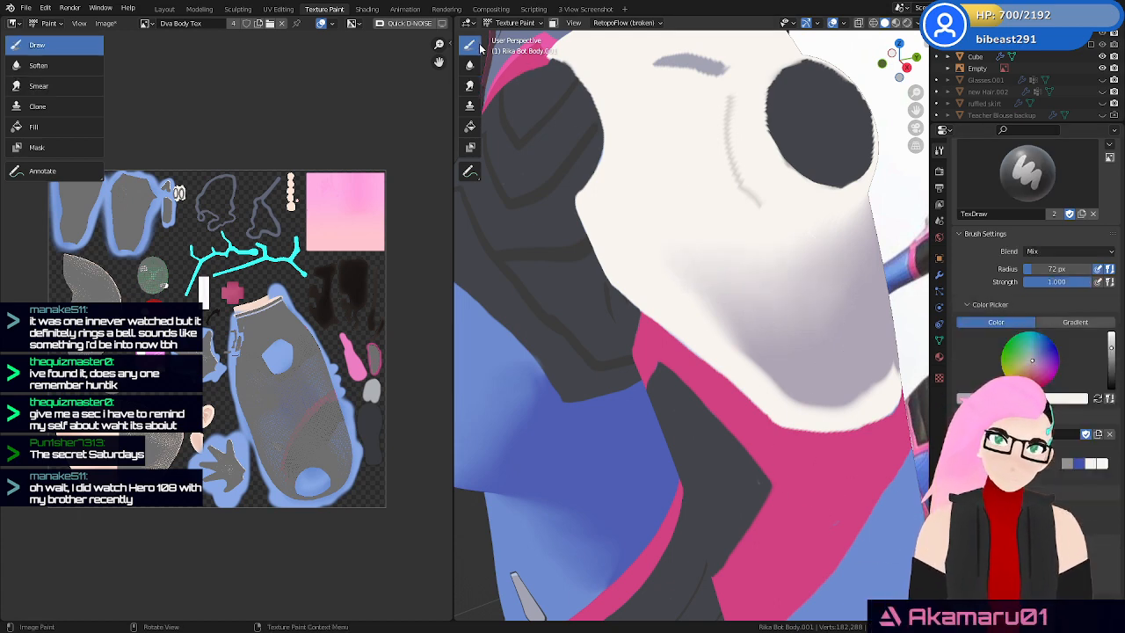
mouse_move(830, 364)
middle_mouse_down("shift")
mouse_move(785, 362)
mouse_move(763, 316)
mouse_move(679, 287)
middle_mouse_up("shift")
key("f")
left_click(730, 357)
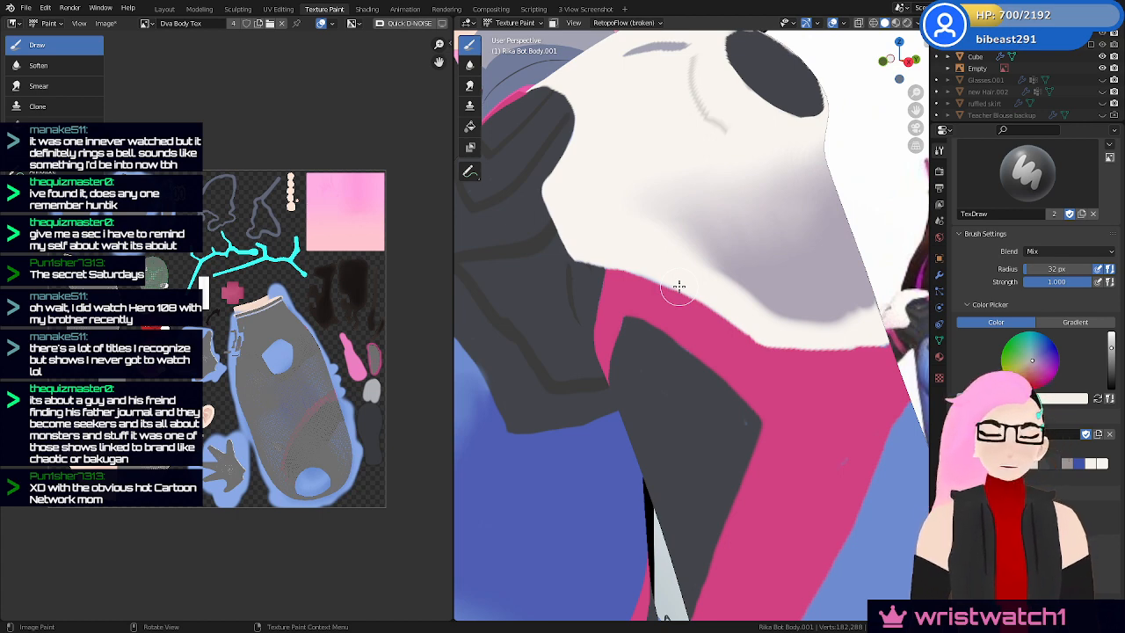
mouse_move(790, 286)
middle_mouse_down()
mouse_move(758, 314)
mouse_move(747, 307)
middle_mouse_up()
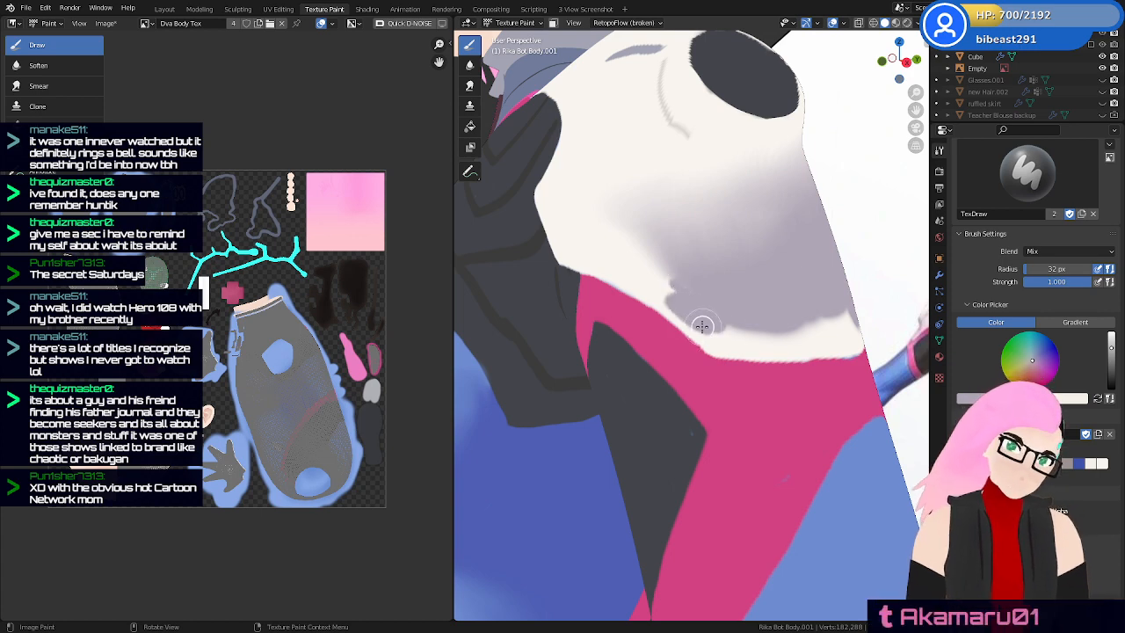
mouse_move(694, 327)
left_mouse_down()
mouse_move(712, 346)
mouse_move(749, 352)
mouse_move(736, 329)
mouse_move(759, 331)
left_mouse_up()
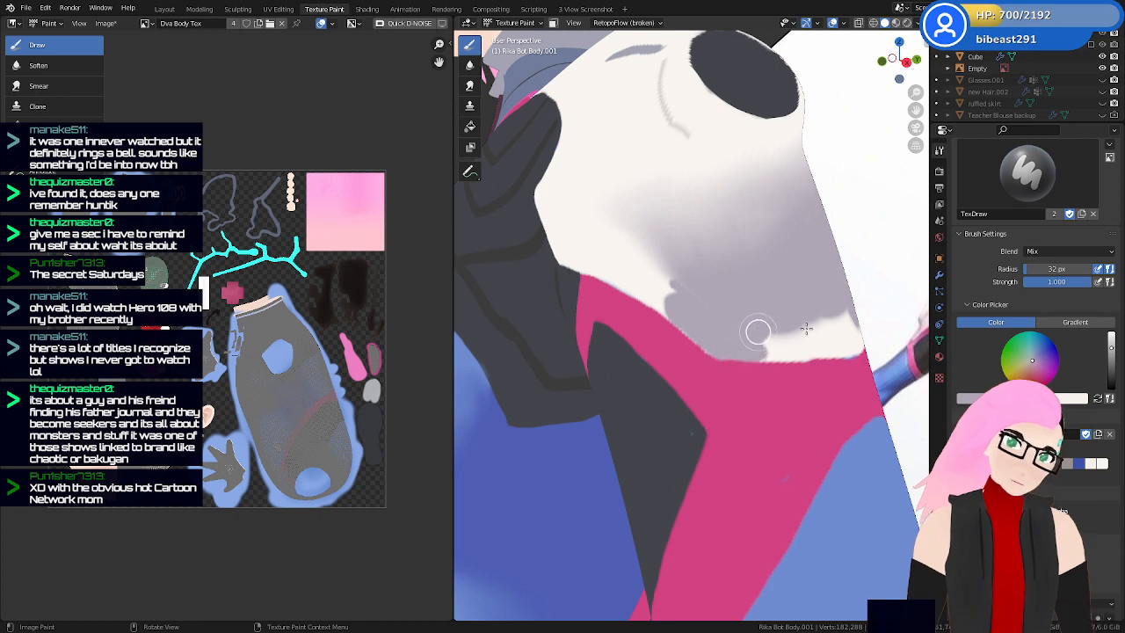
mouse_move(809, 332)
middle_mouse_down()
mouse_move(772, 338)
mouse_move(778, 359)
middle_mouse_up()
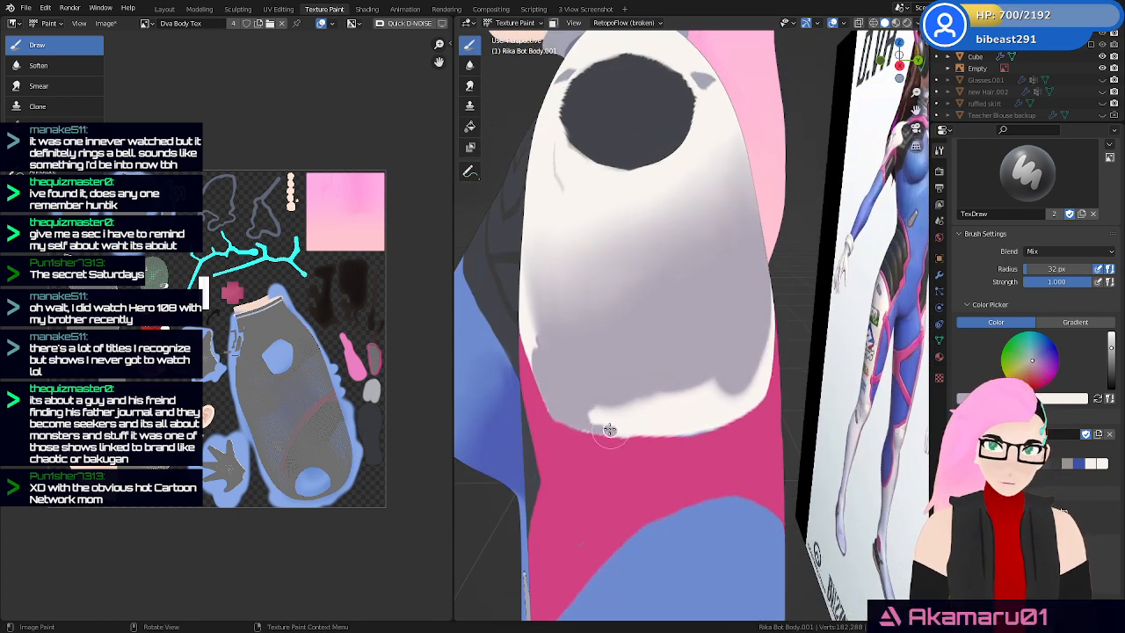
mouse_move(585, 426)
left_mouse_down()
mouse_move(653, 436)
mouse_move(730, 416)
mouse_move(757, 395)
left_mouse_up()
Paint grey along the hair-side border above the pink trim and fill the white gap left at the patch's lower edge
middle_click_drag(789, 387, 606, 412)
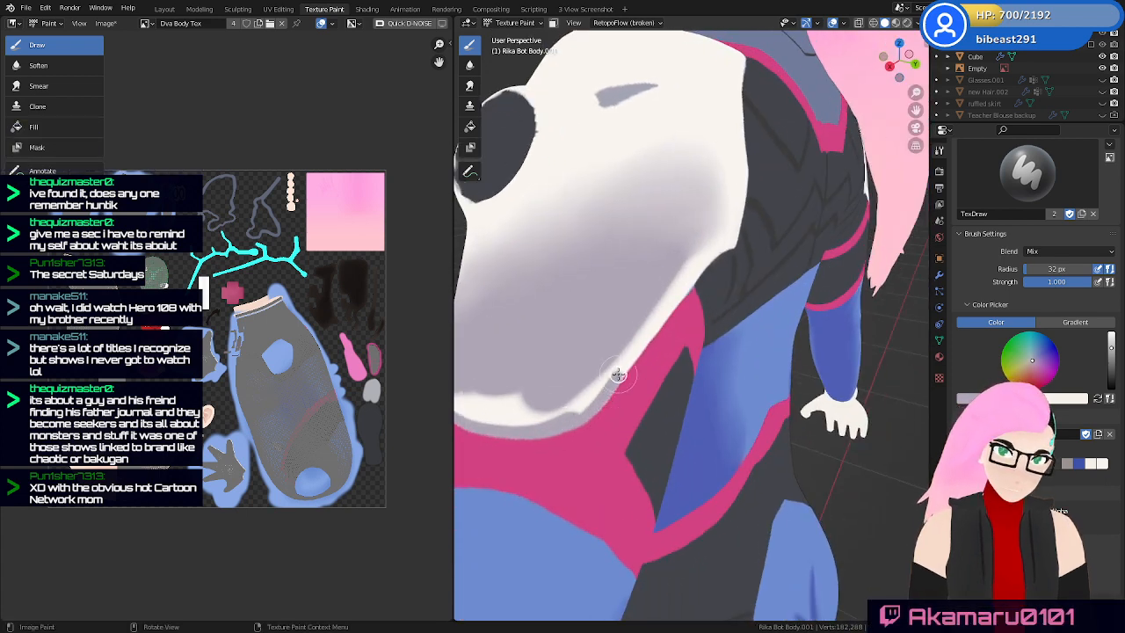
left_click_drag(618, 375, 699, 267)
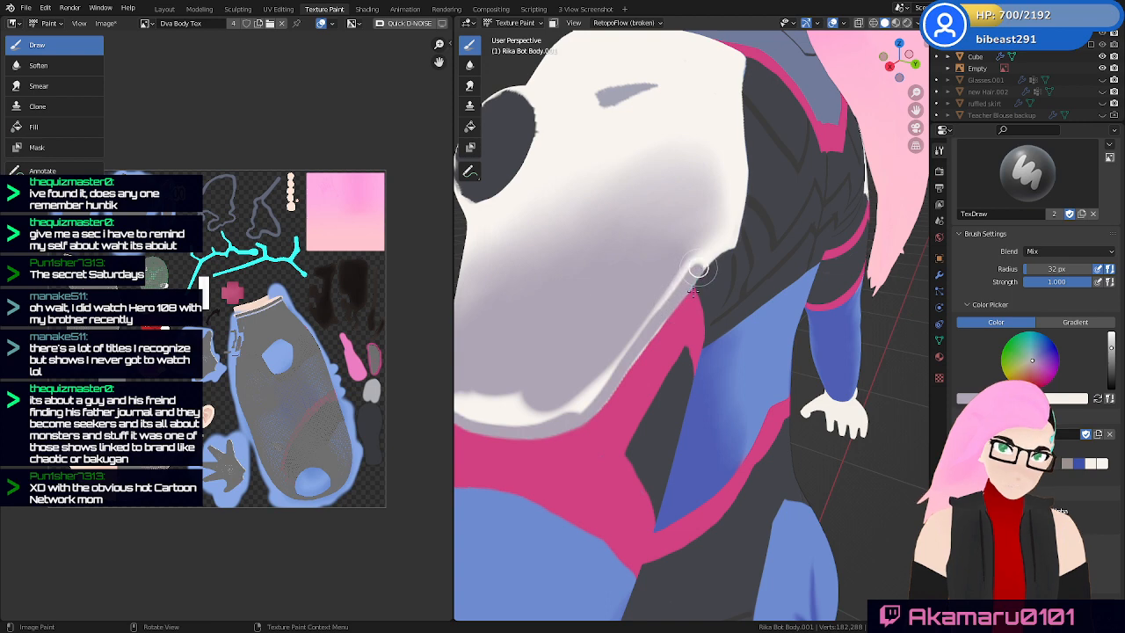
mouse_move(693, 293)
middle_mouse_down()
mouse_move(640, 290)
mouse_move(710, 305)
middle_mouse_up()
scroll(708, 287, "up", 1)
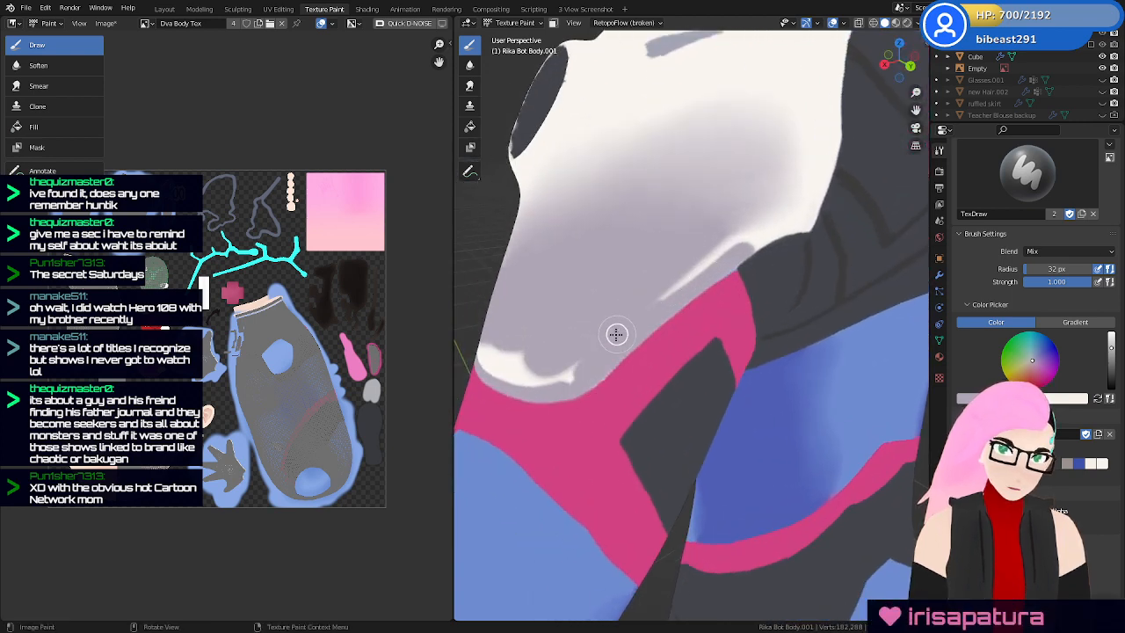
middle_click_drag(567, 372, 813, 378)
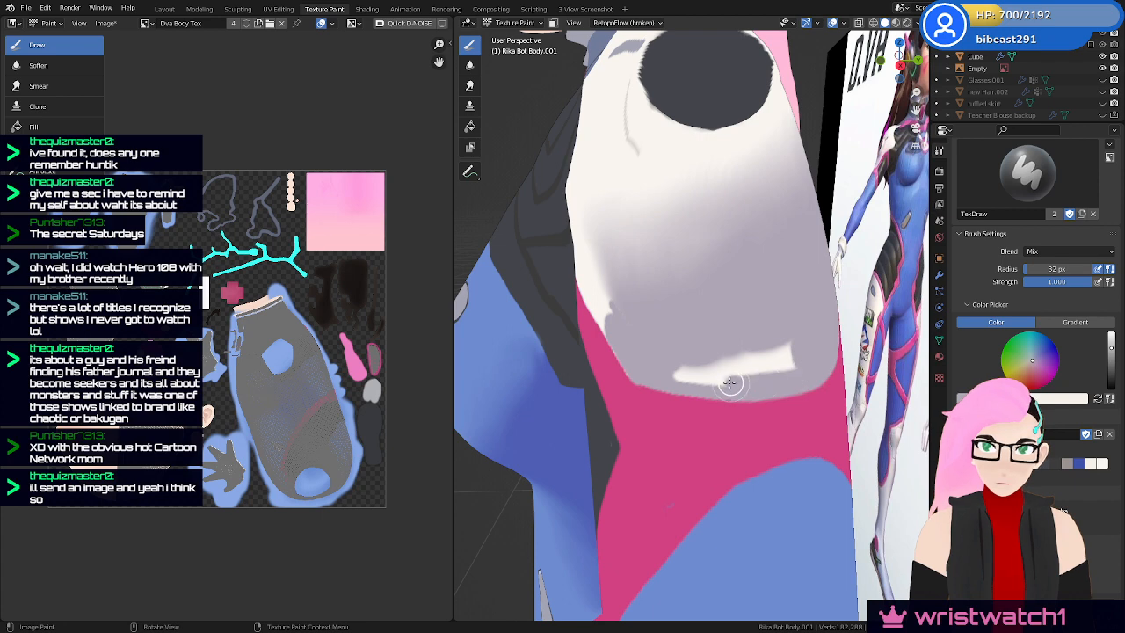
mouse_move(730, 384)
left_mouse_down()
mouse_move(685, 369)
mouse_move(796, 360)
mouse_move(754, 352)
mouse_move(706, 362)
left_mouse_up()
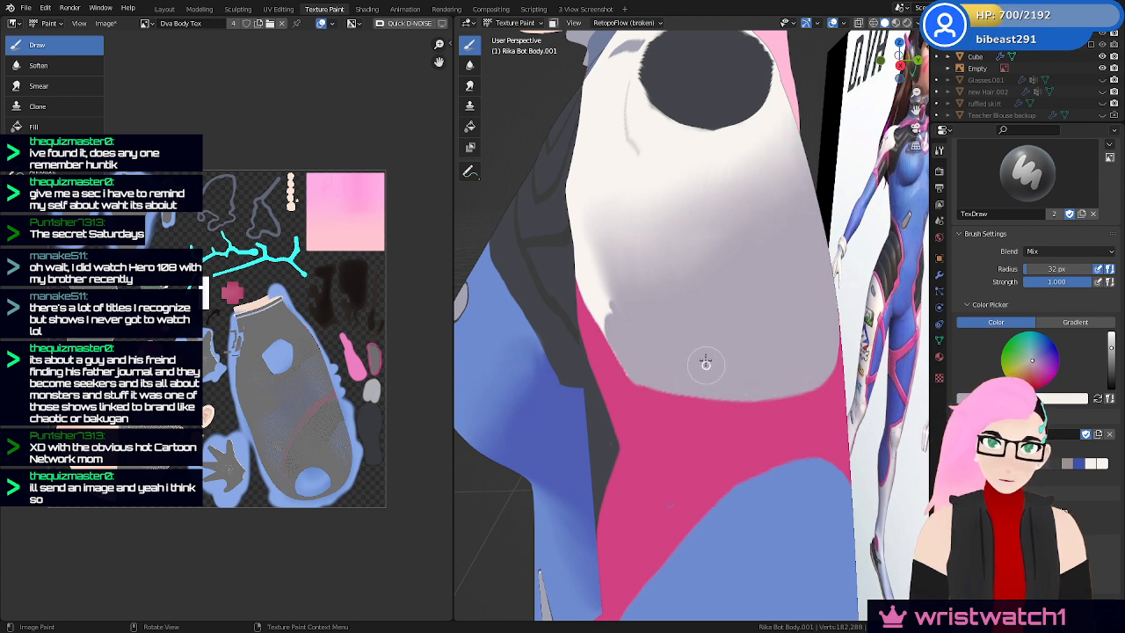
Paint grey along the pink trim on the crease-line side of the shoulder patch, up to the dark plate
middle_click_drag(724, 328, 754, 313)
left_click_drag(637, 294, 786, 389)
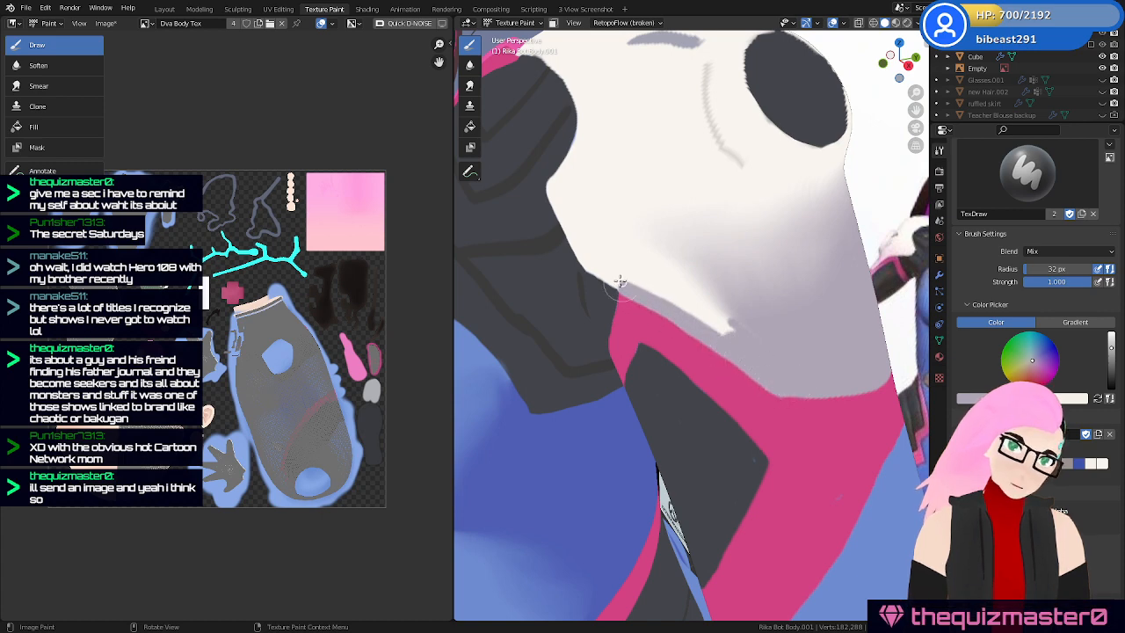
mouse_move(620, 281)
left_mouse_down()
mouse_move(721, 316)
mouse_move(708, 284)
mouse_move(745, 325)
left_mouse_up()
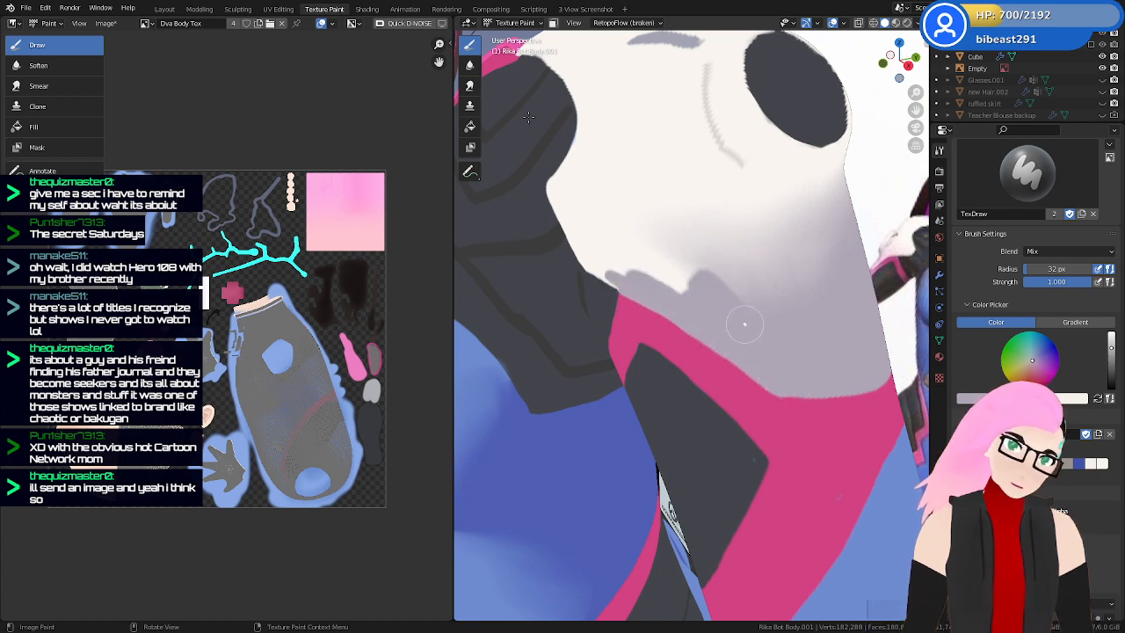
Smear the new grey beside the dark plate into the white, setting the Smear radius to 67 px and 35 px
left_click(469, 87)
middle_click_drag(652, 235, 677, 243)
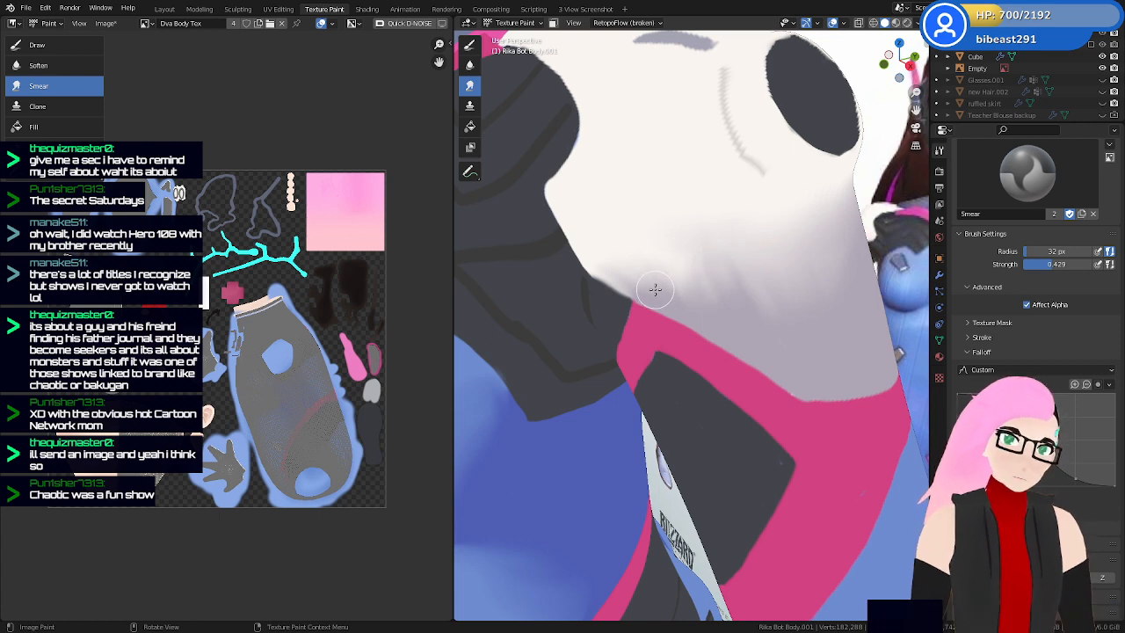
key("f")
left_click(707, 284)
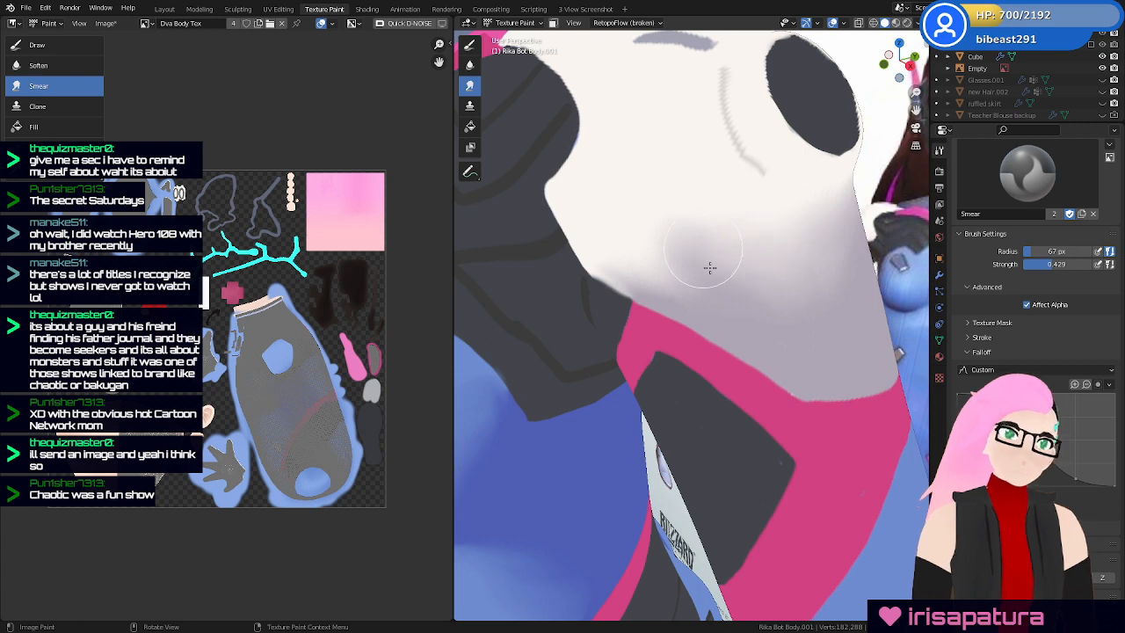
middle_click_drag(711, 264, 787, 313)
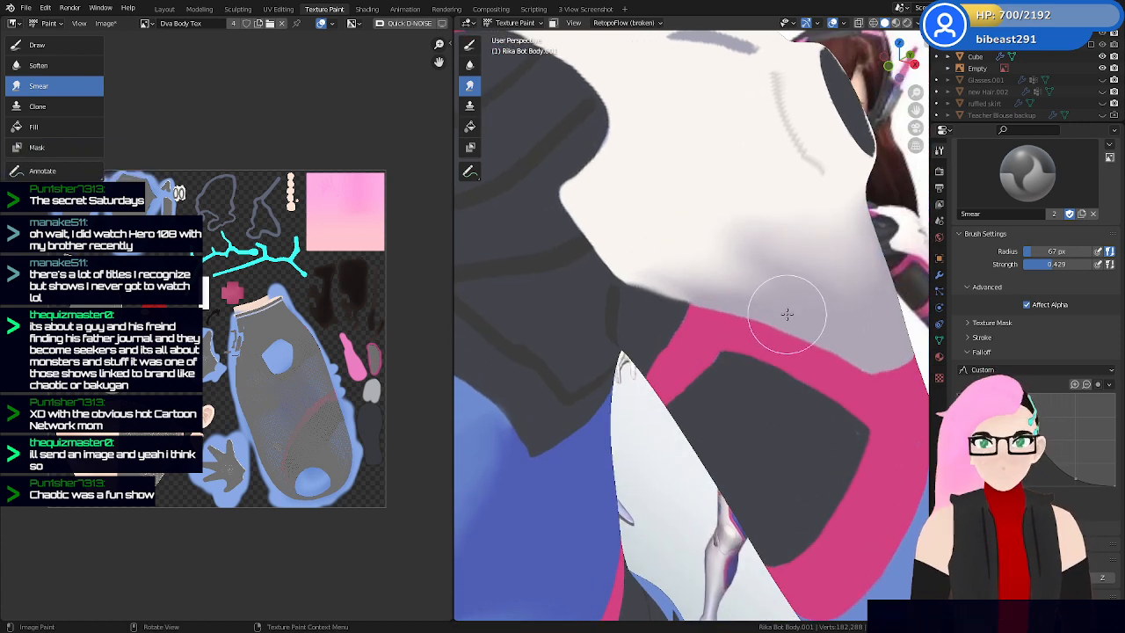
key("f")
left_click(767, 308)
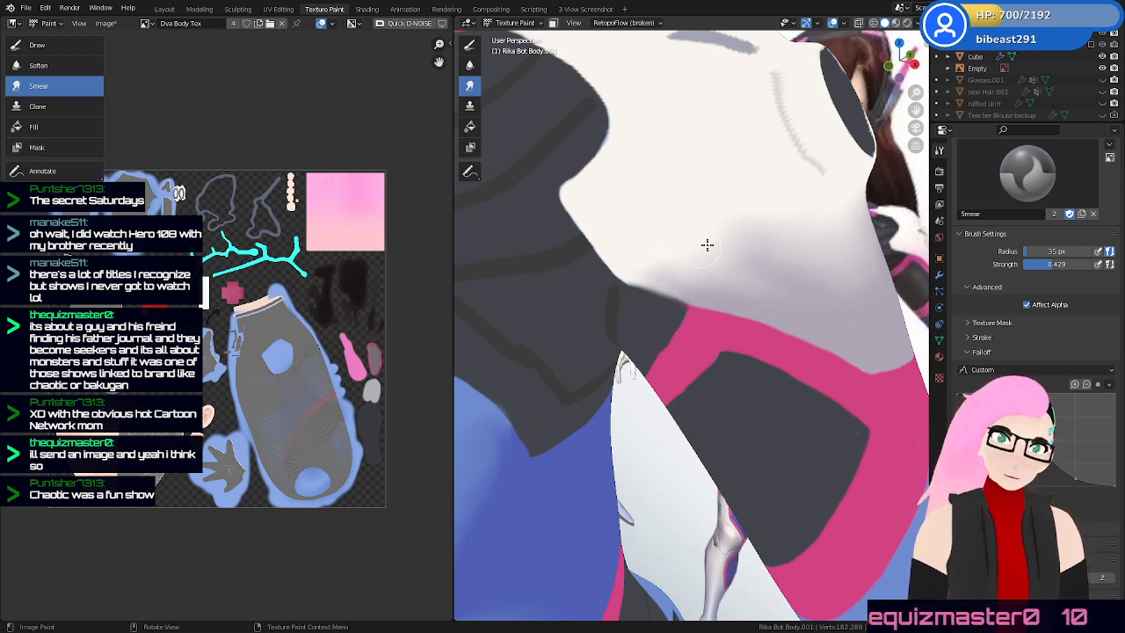
Smear the grey fade across the shoulder patch and up beside the dark plate, setting the Smear radius to 89 px and 48 px
middle_click_drag(859, 260, 696, 284)
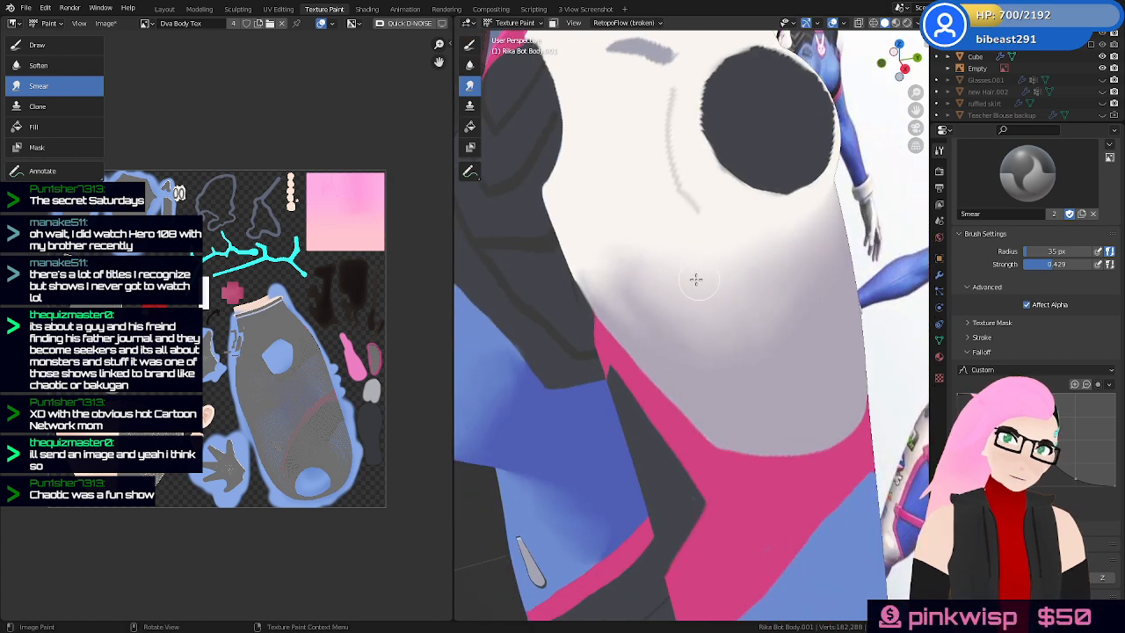
key("f")
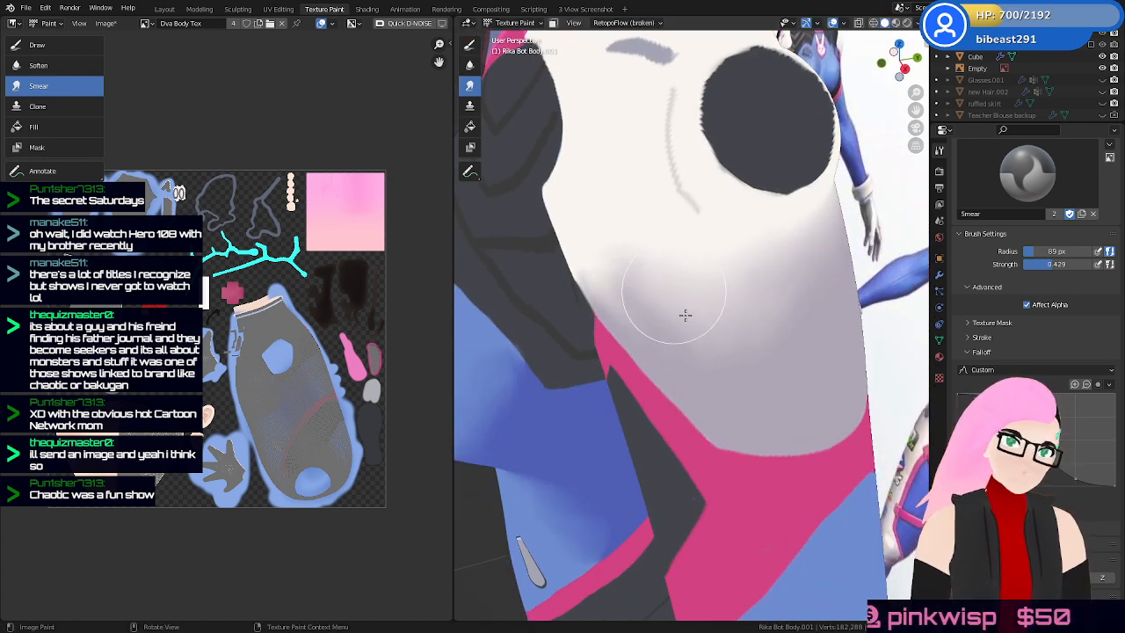
key("f")
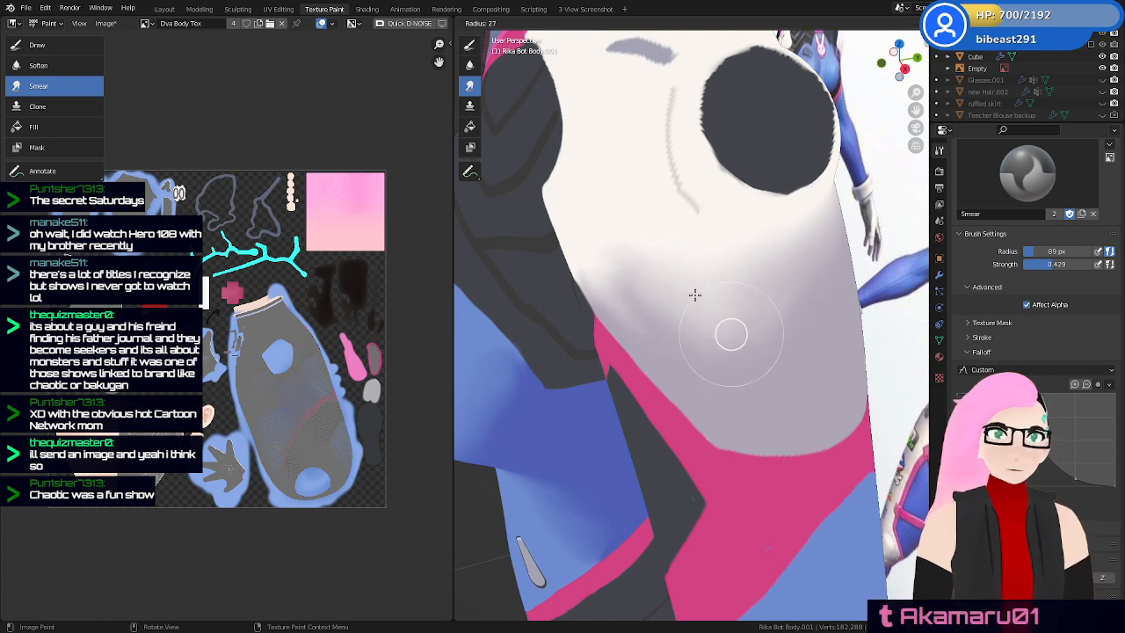
left_click(708, 337)
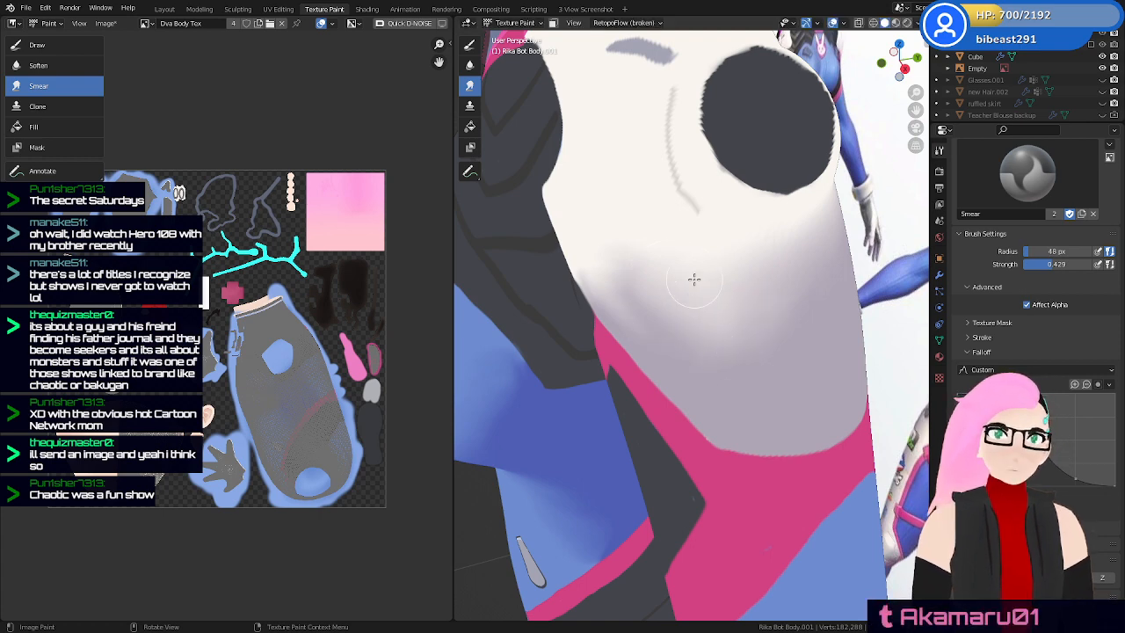
middle_click_drag(695, 279, 641, 283)
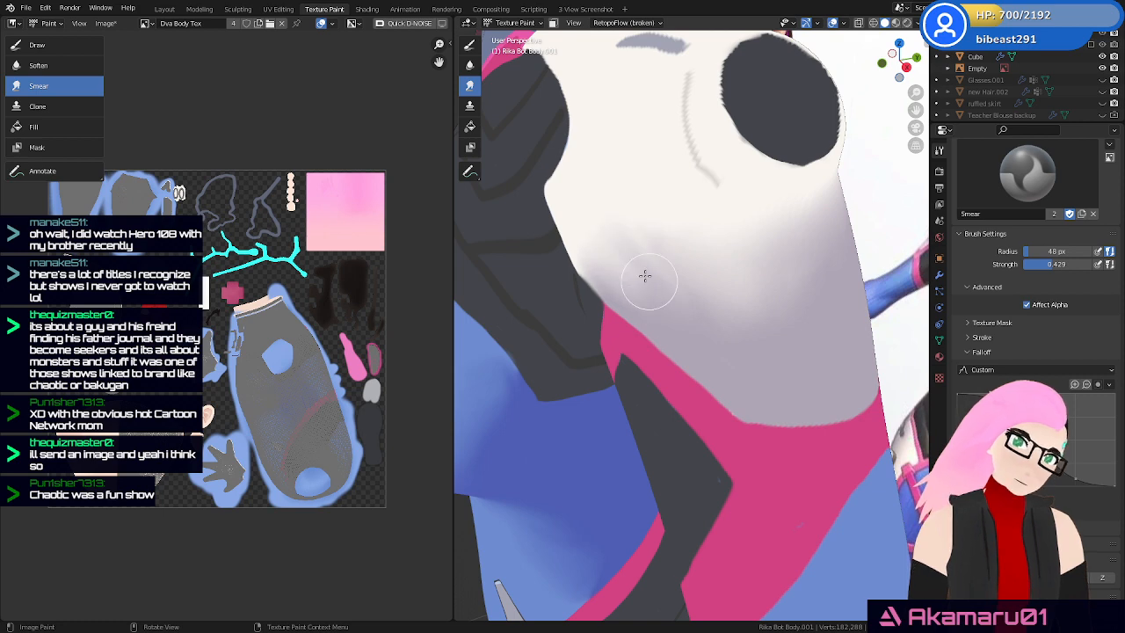
Set the Smear radius to 92 px and blend the grey fade into the white below the crease line
middle_click_drag(778, 311, 812, 308)
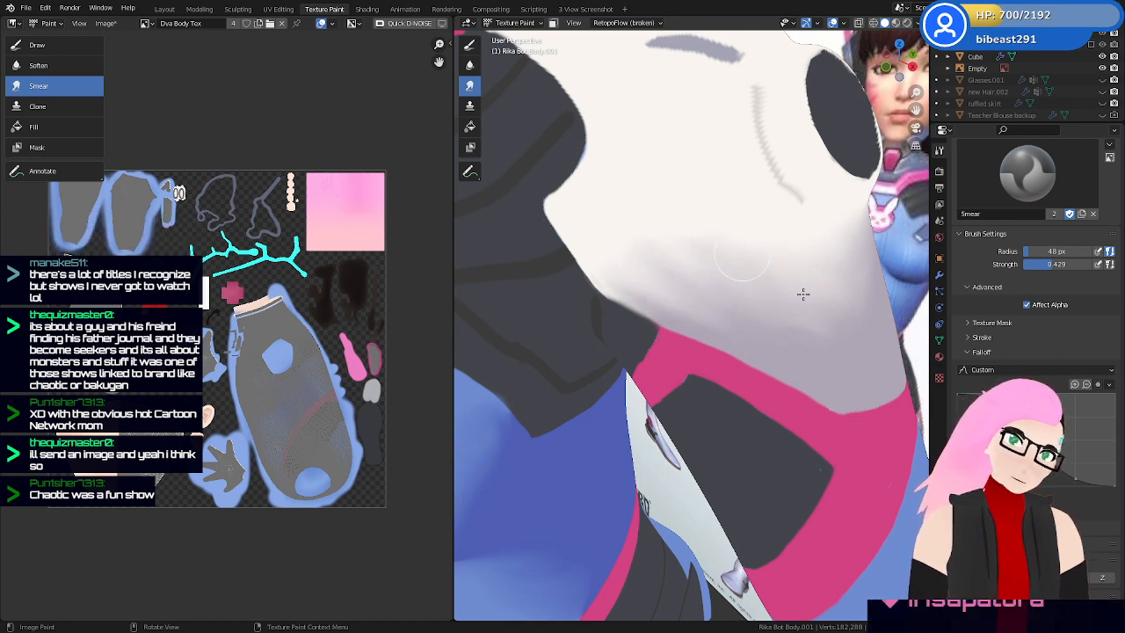
key("f")
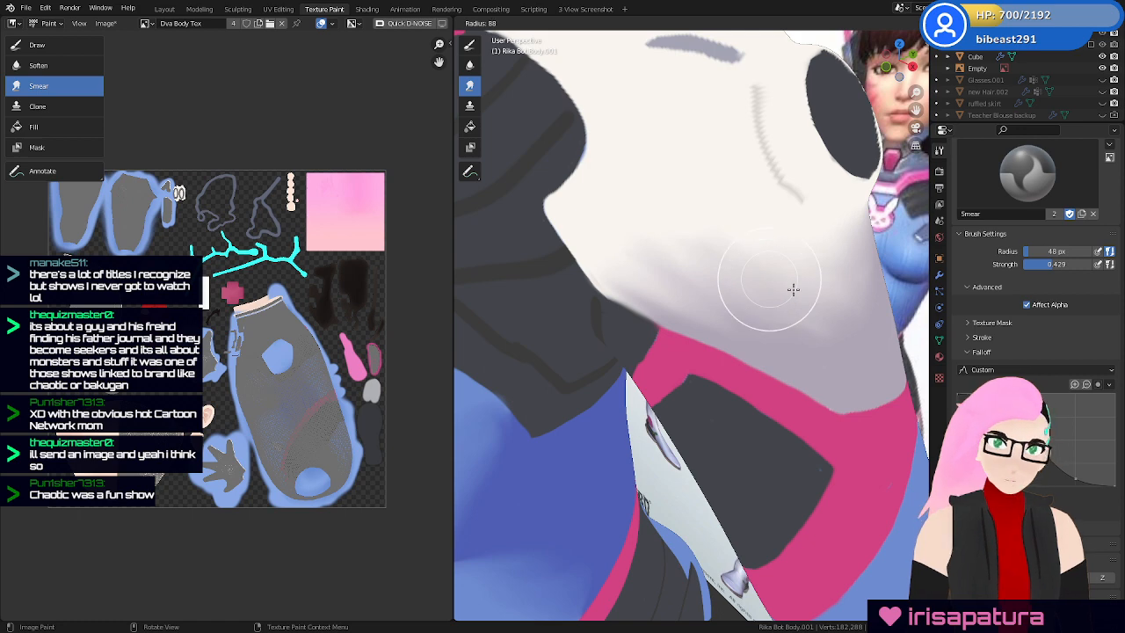
left_click(795, 290)
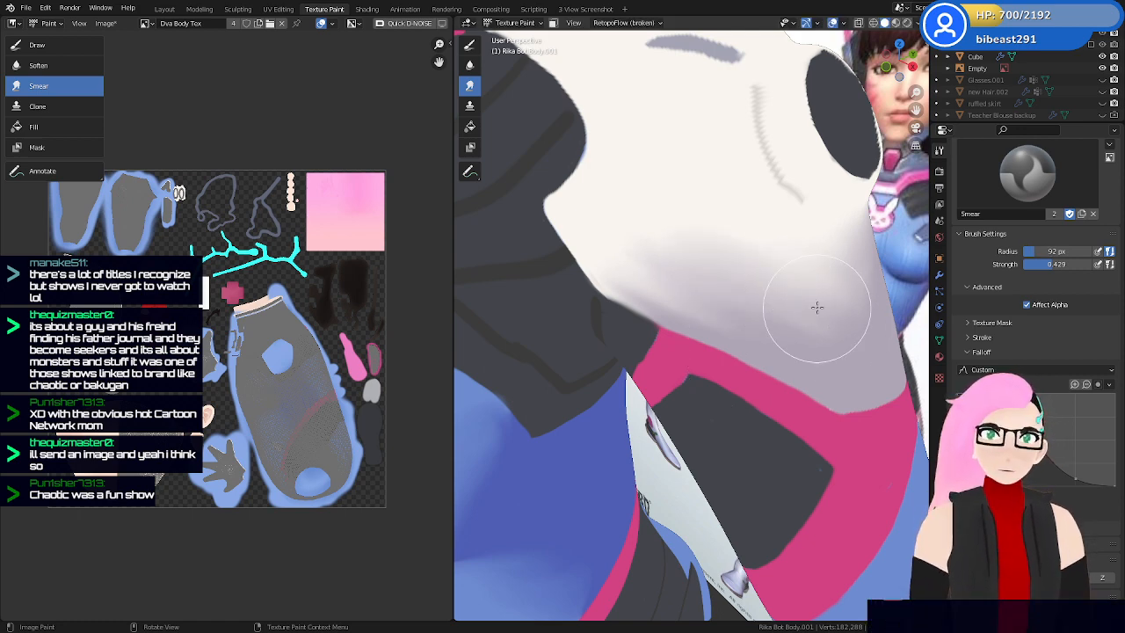
middle_click_drag(778, 335, 792, 352)
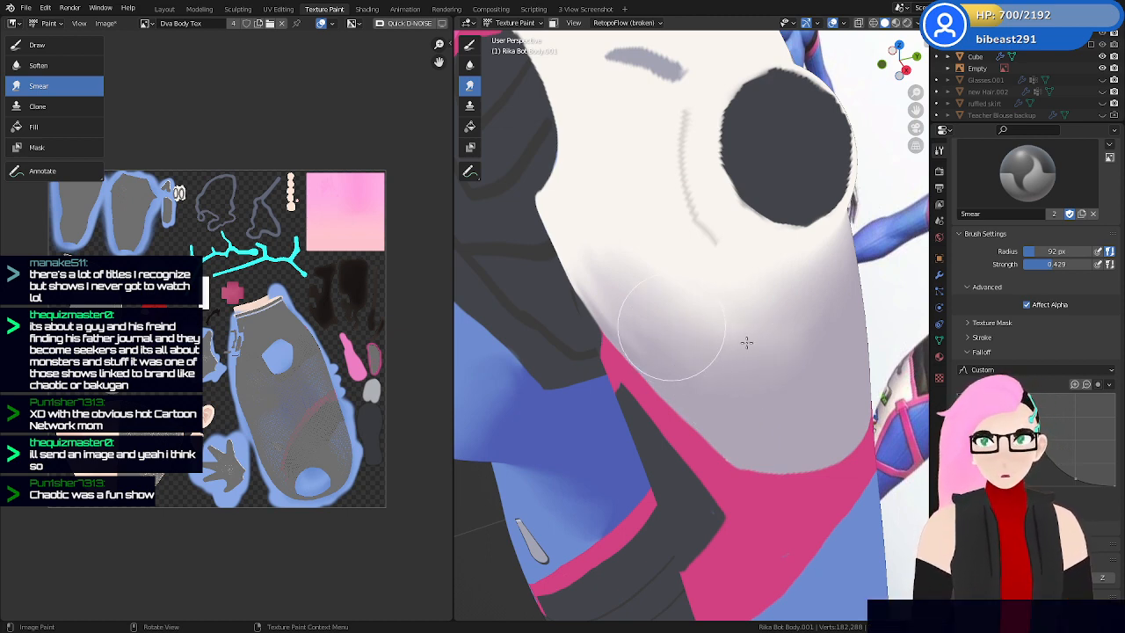
Smear the fade along the dark plate border at 30 px radius and over the middle of the shoulder patch at 80 px
middle_click_drag(671, 327, 746, 343)
key("f")
left_click(774, 360)
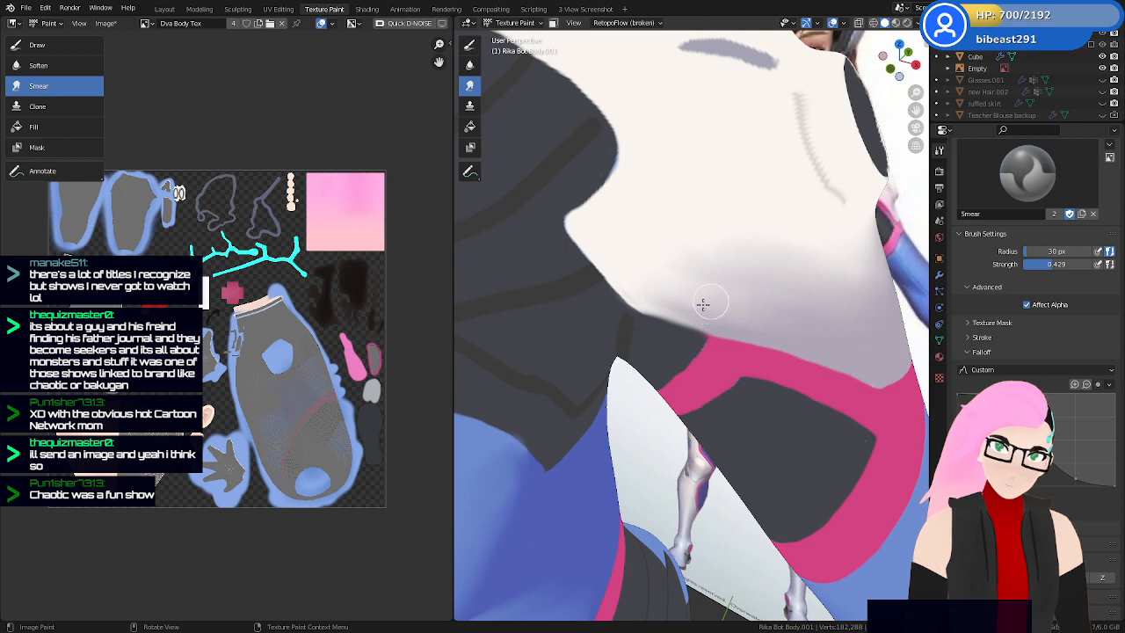
middle_click_drag(872, 326, 771, 330)
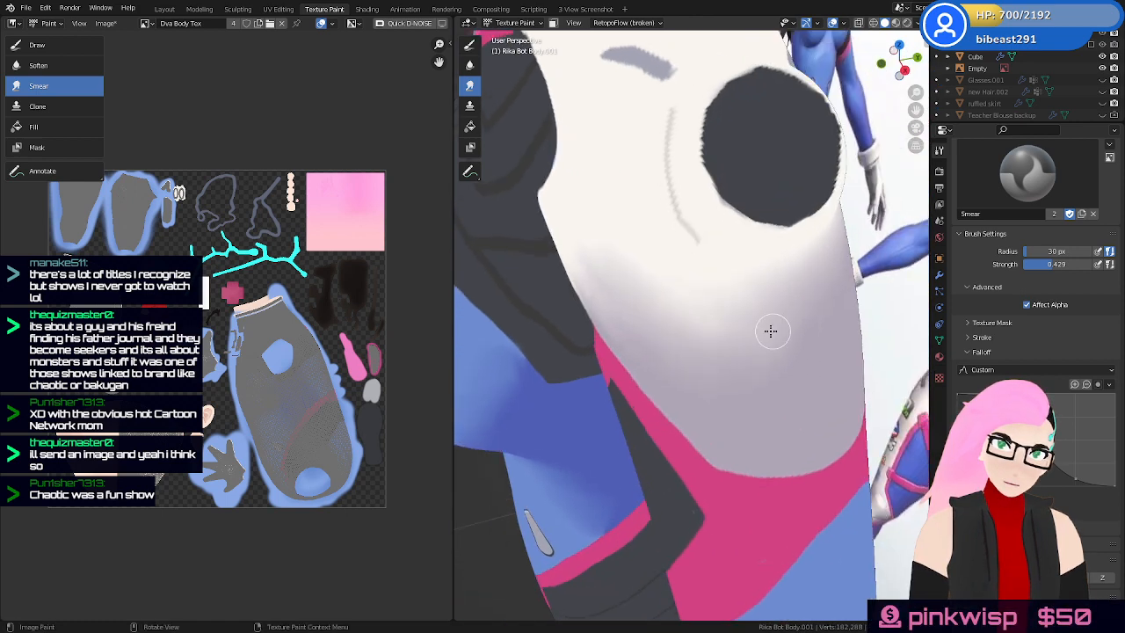
key("f")
left_click(748, 338)
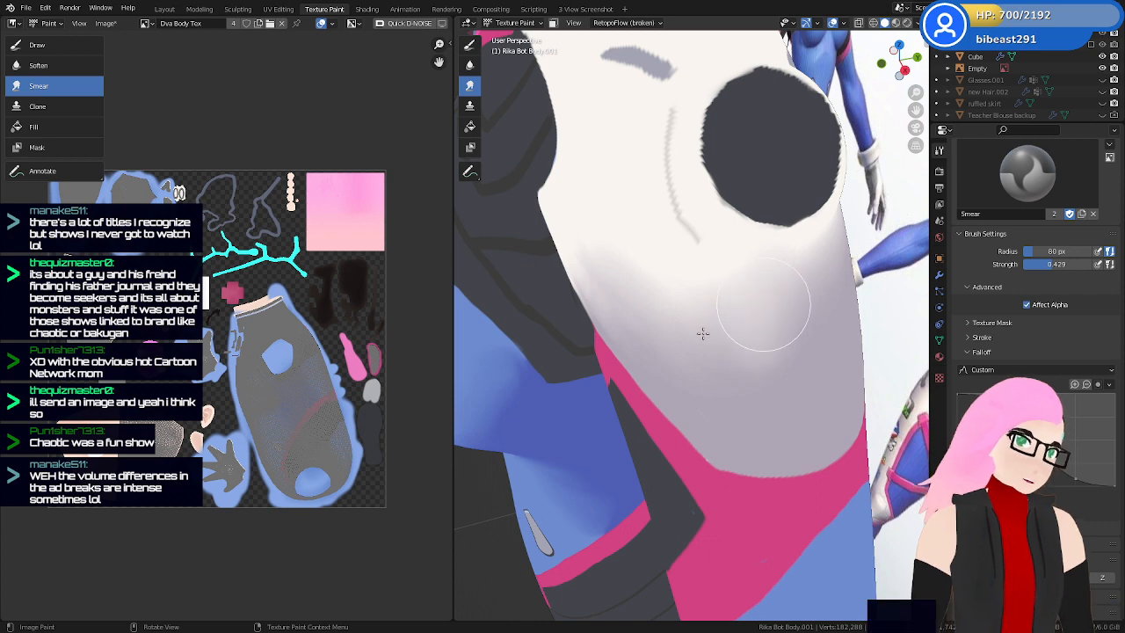
mouse_move(740, 331)
middle_mouse_down()
mouse_move(710, 333)
mouse_move(734, 327)
middle_mouse_up()
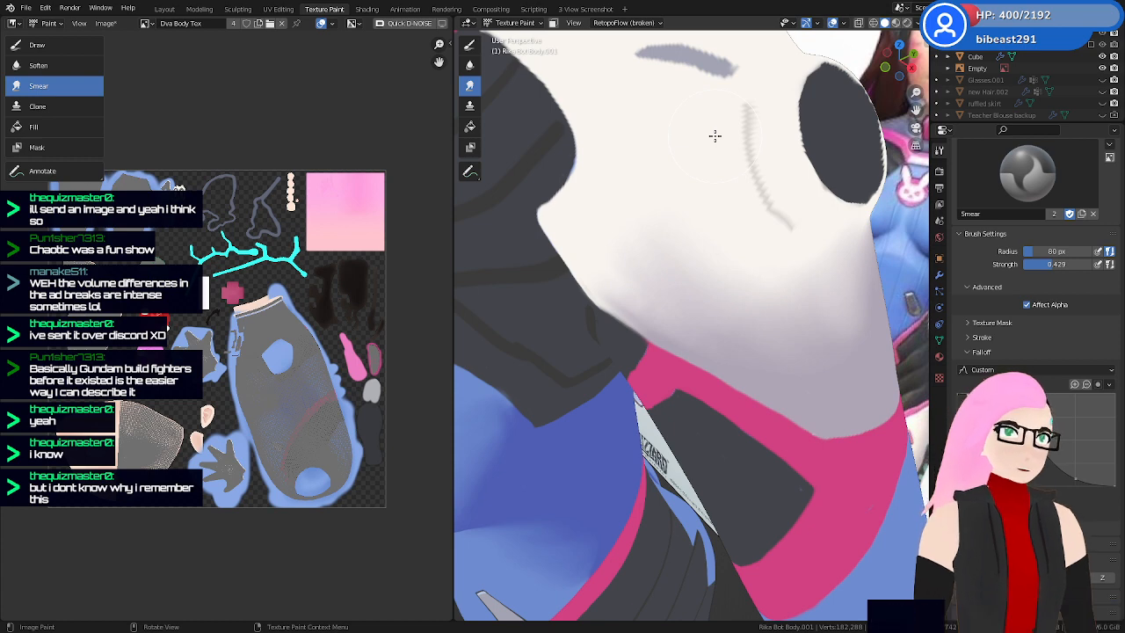
Paint grey over the white streak above the pink trim on the back of the shoulder patch, using Draw at 39 px radius
middle_click_drag(795, 318, 685, 326)
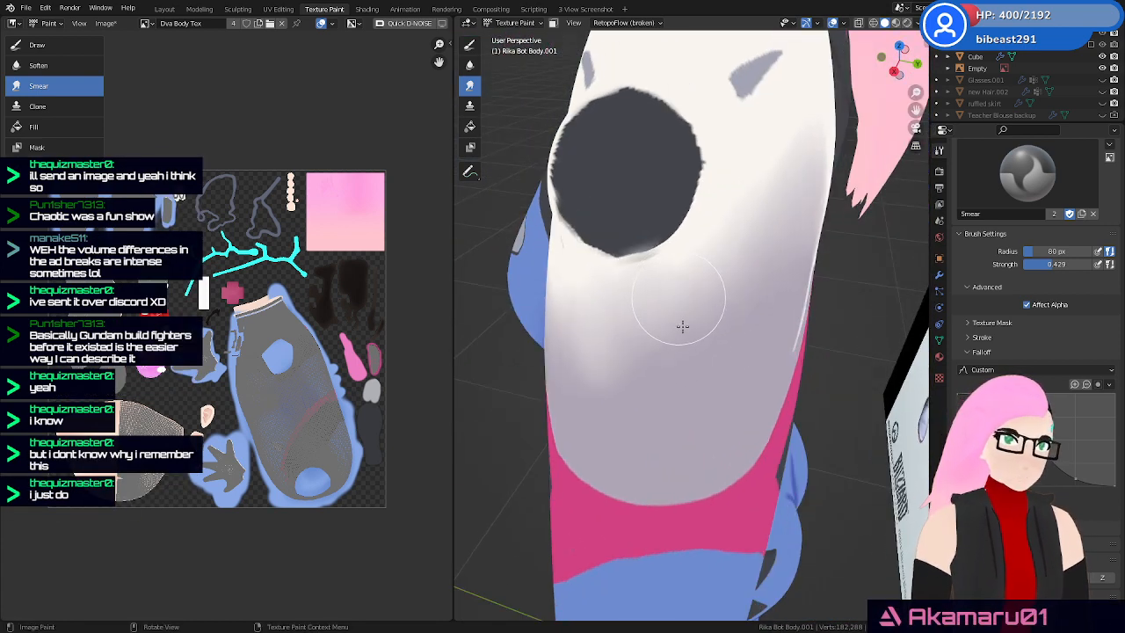
middle_click_drag(671, 319, 665, 314)
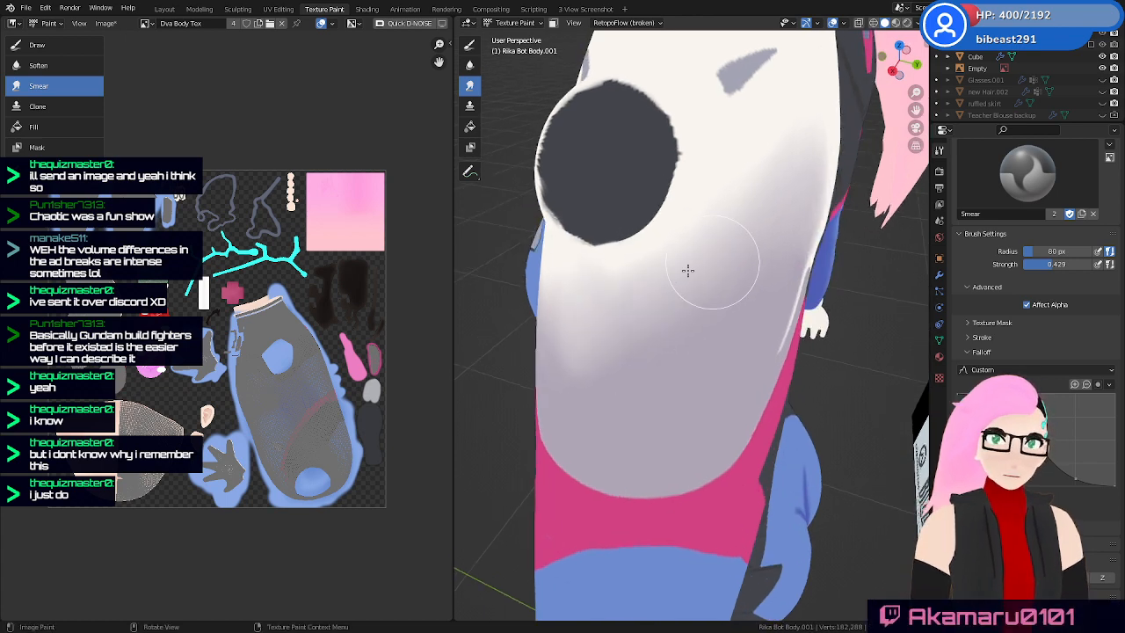
middle_click_drag(687, 270, 665, 272)
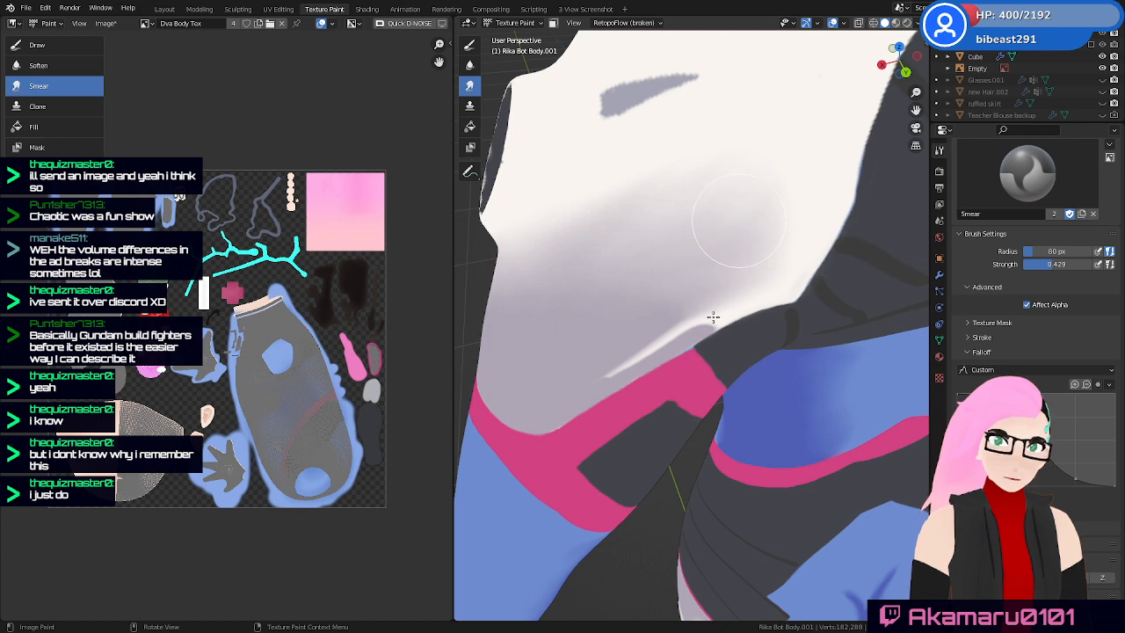
mouse_move(732, 286)
middle_mouse_down()
mouse_move(670, 226)
mouse_move(673, 287)
middle_mouse_up()
left_click(469, 46)
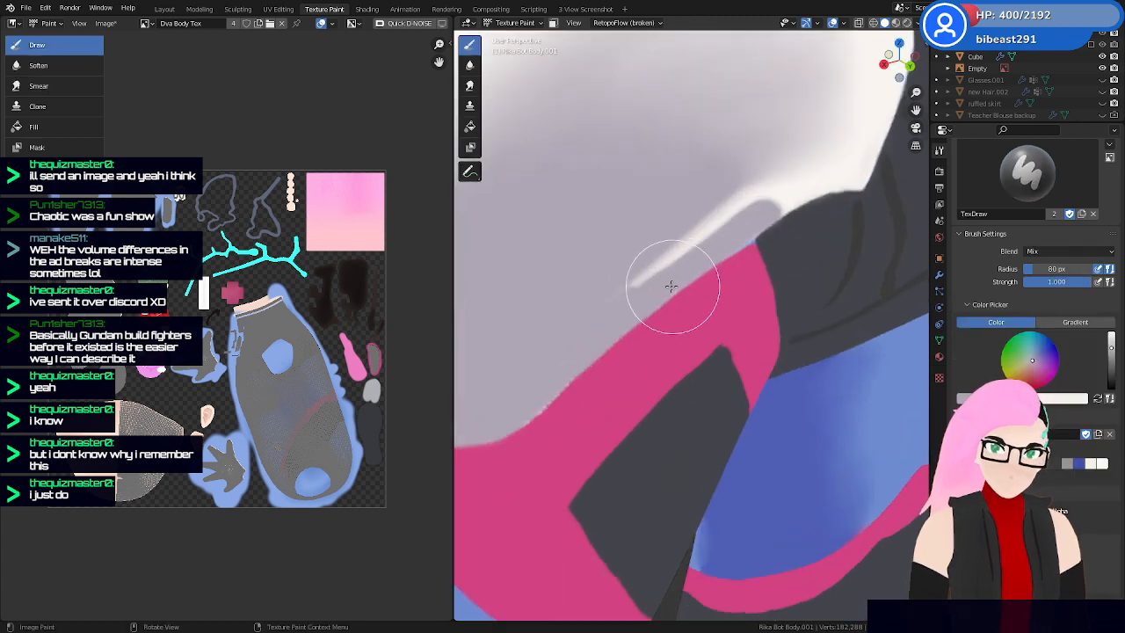
key("f")
left_click(645, 283)
mouse_move(608, 299)
left_mouse_down()
mouse_move(726, 211)
mouse_move(698, 223)
left_mouse_up()
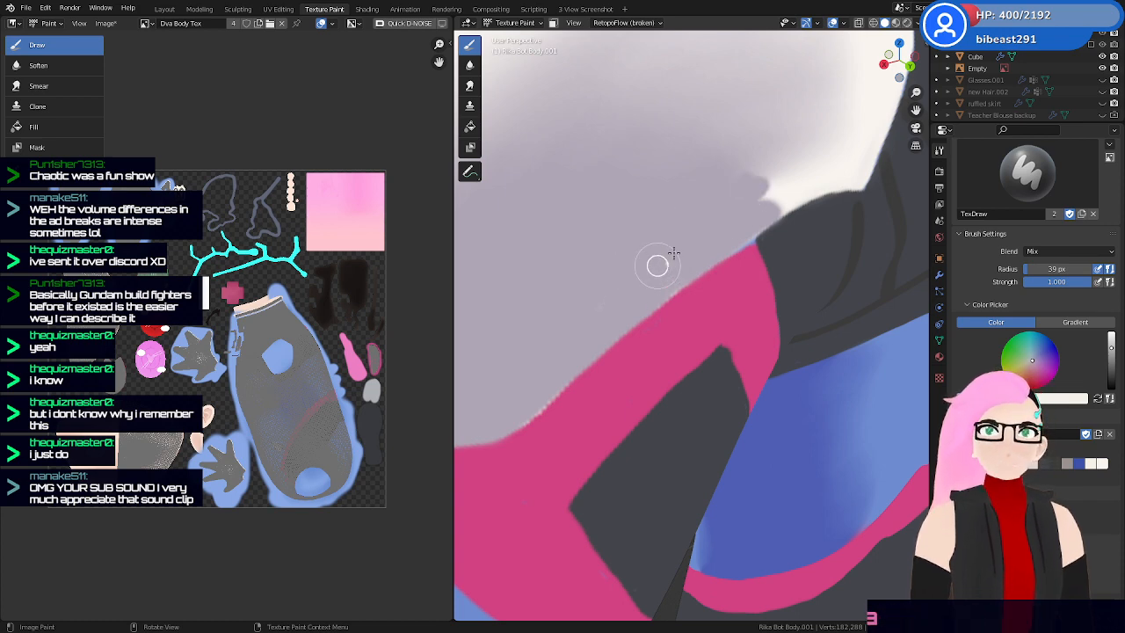
middle_click_drag(659, 263, 700, 289)
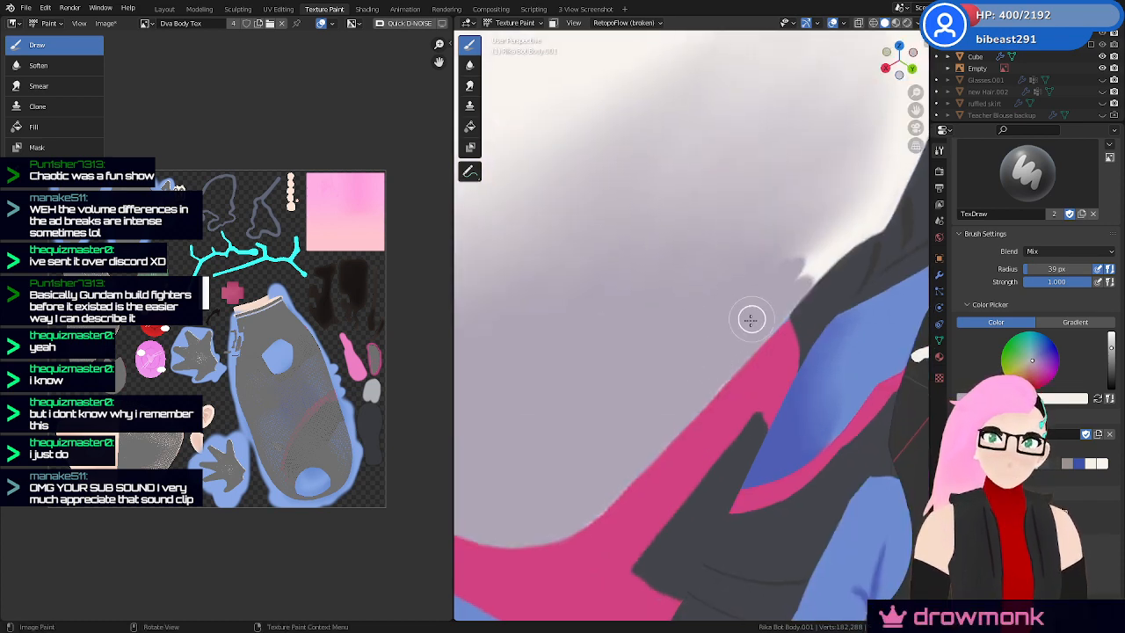
mouse_move(748, 319)
left_mouse_down()
mouse_move(797, 284)
mouse_move(794, 272)
mouse_move(769, 277)
left_mouse_up()
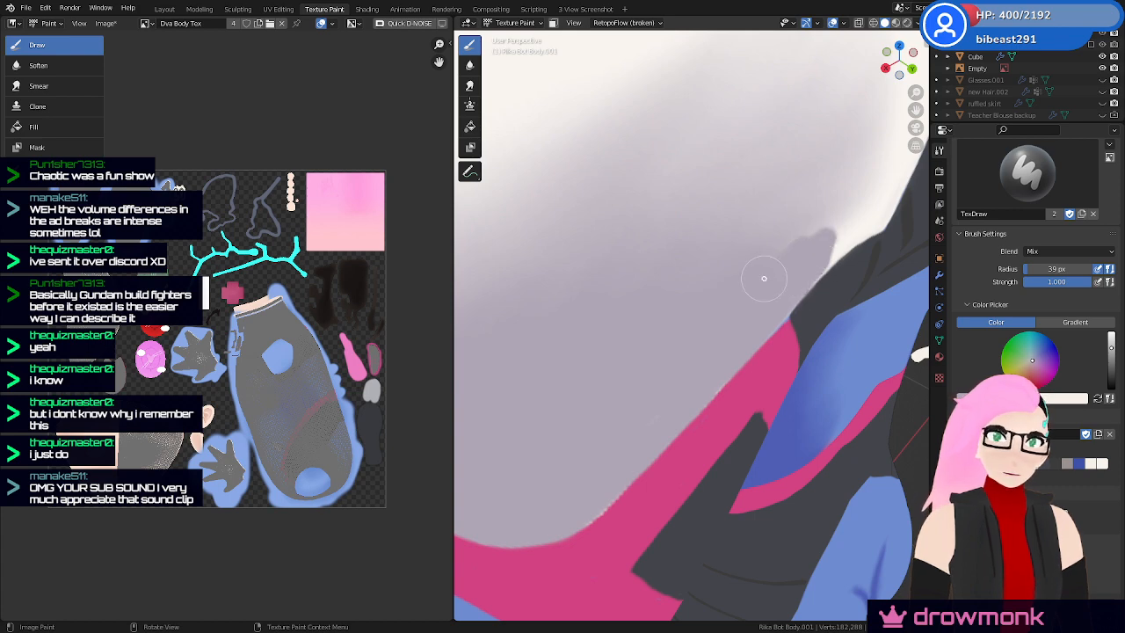
Smear the new grey beside the back dark plate into the white, with the Smear radius at 56 px
left_click(469, 85)
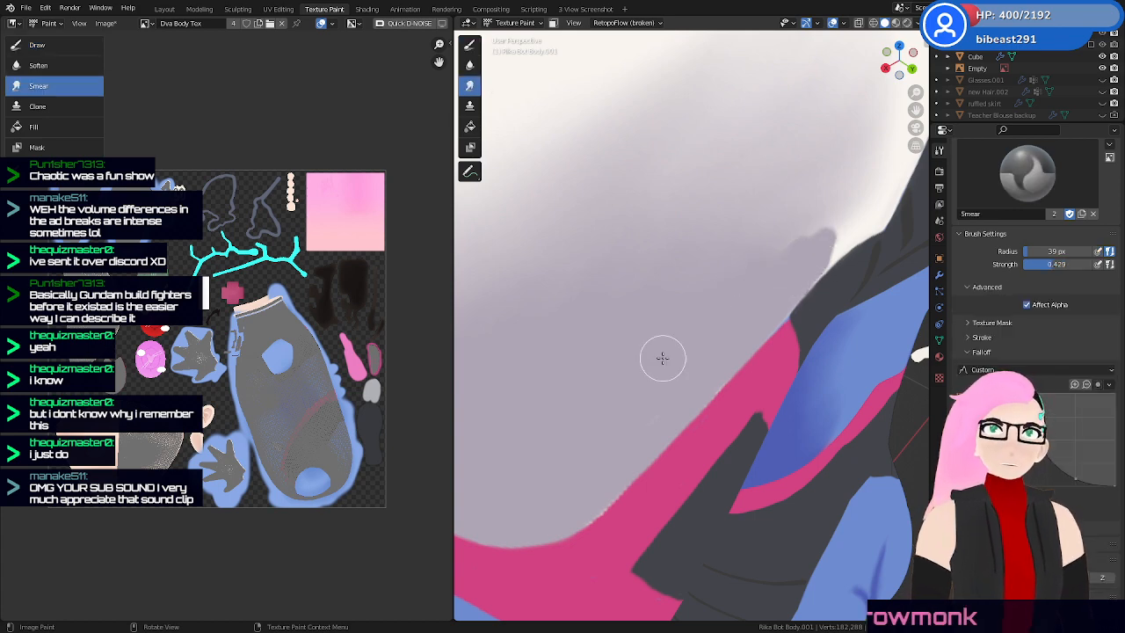
mouse_move(782, 307)
middle_mouse_down()
mouse_move(721, 304)
mouse_move(739, 306)
middle_mouse_up()
key("f")
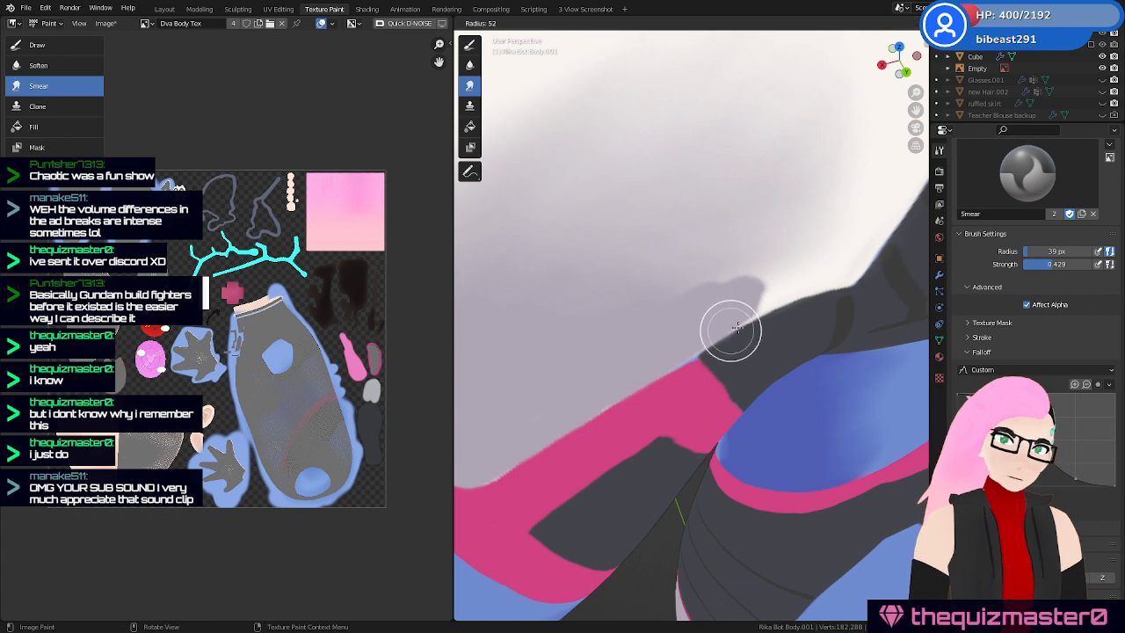
left_click(737, 328)
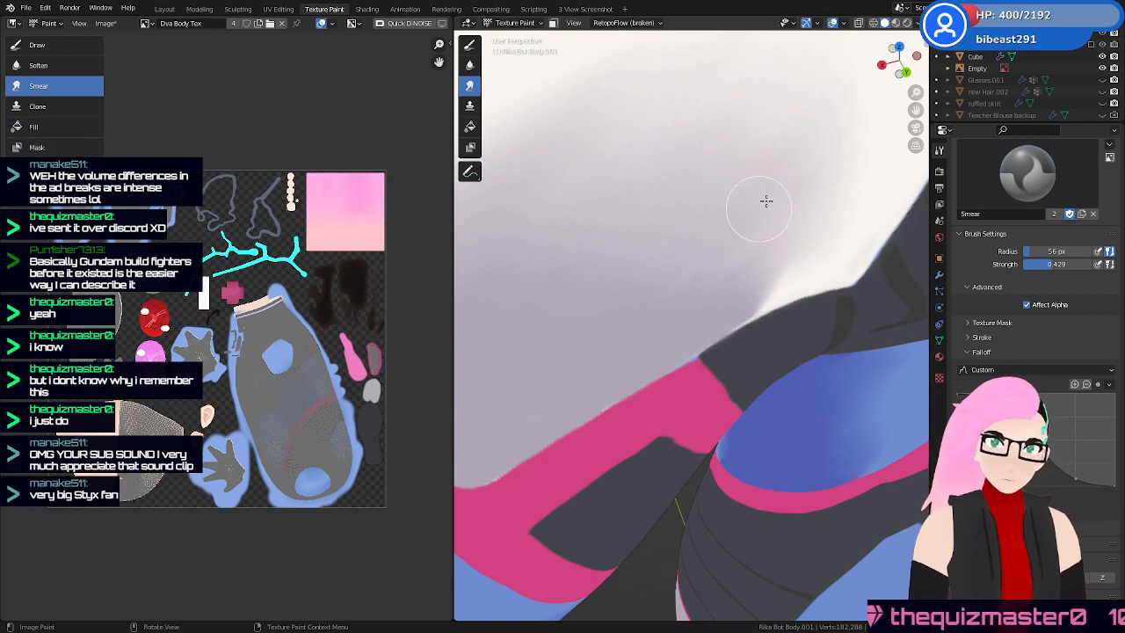
scroll(780, 281, "down", 3)
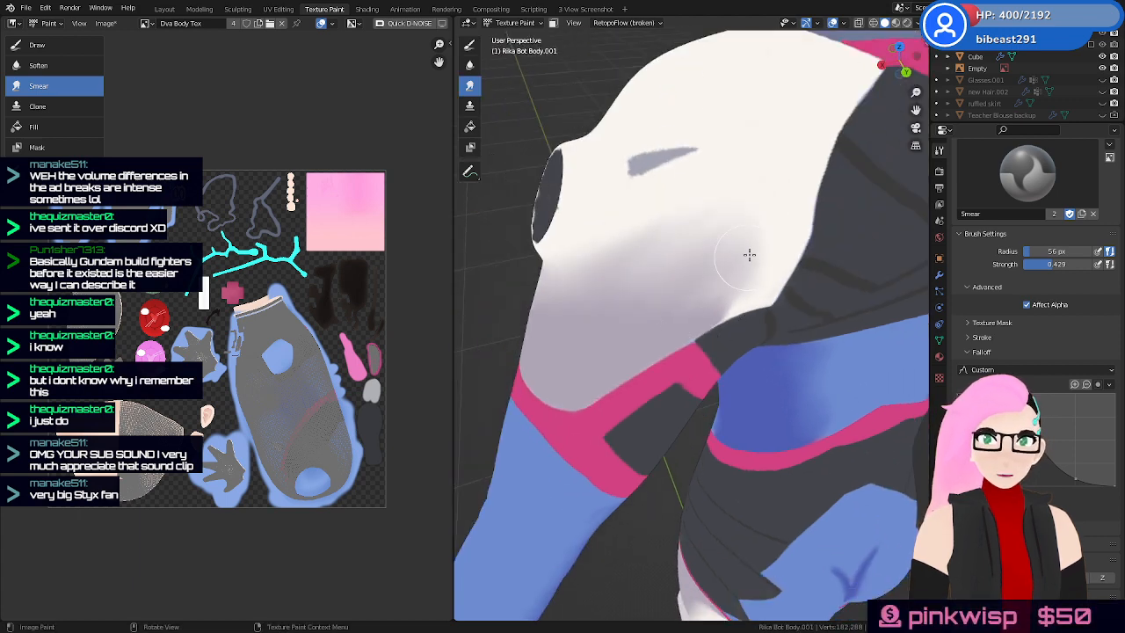
scroll(771, 284, "up", 4)
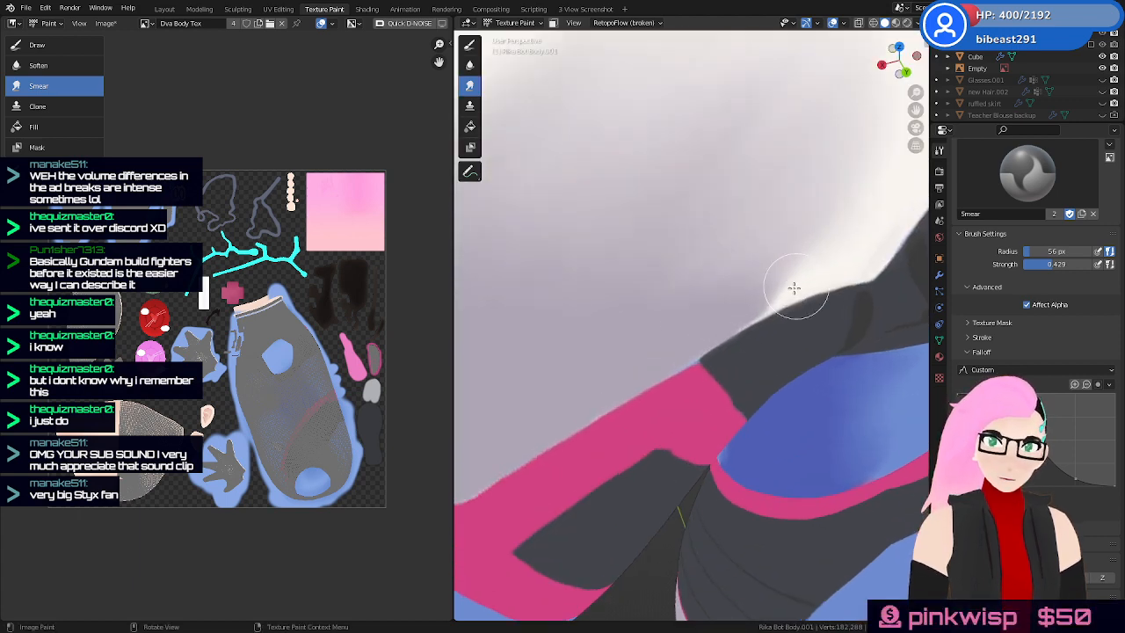
middle_click_drag(794, 289, 748, 272)
scroll(708, 261, "down", 1)
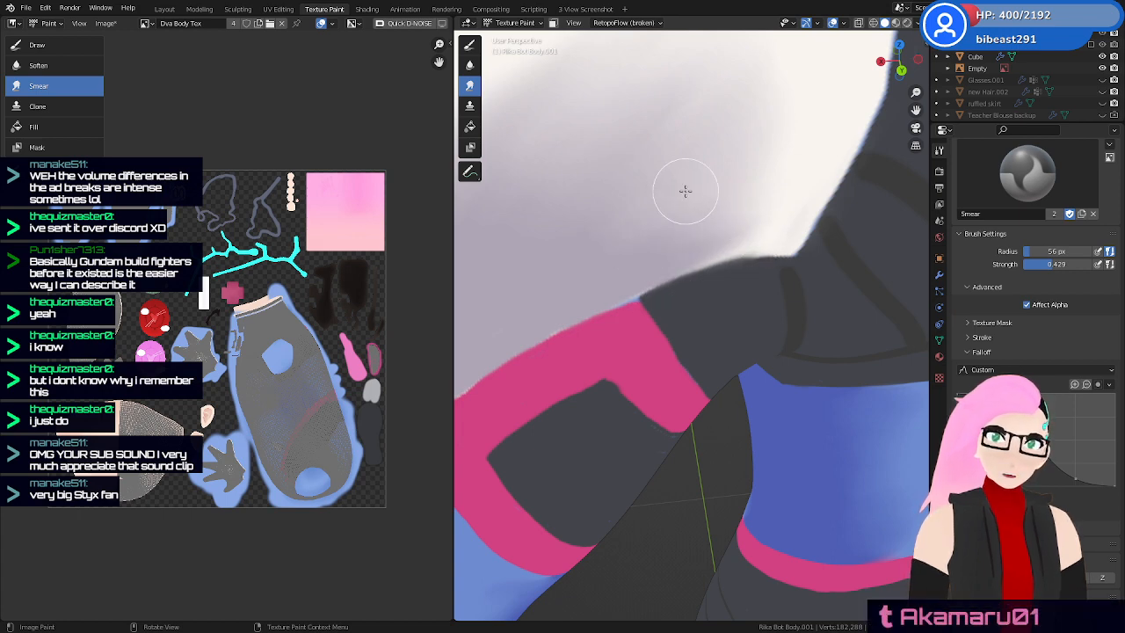
Set the Smear radius to 93 px and soften the fade's upper edge on the back and front of the shoulder patch
scroll(689, 197, "down", 4)
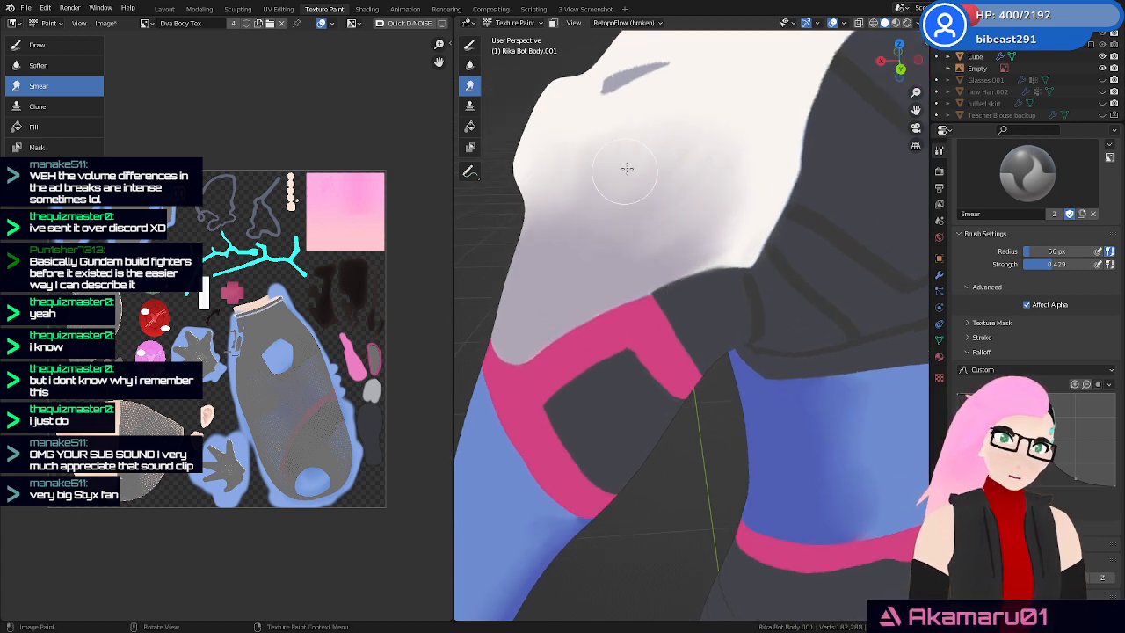
key("f")
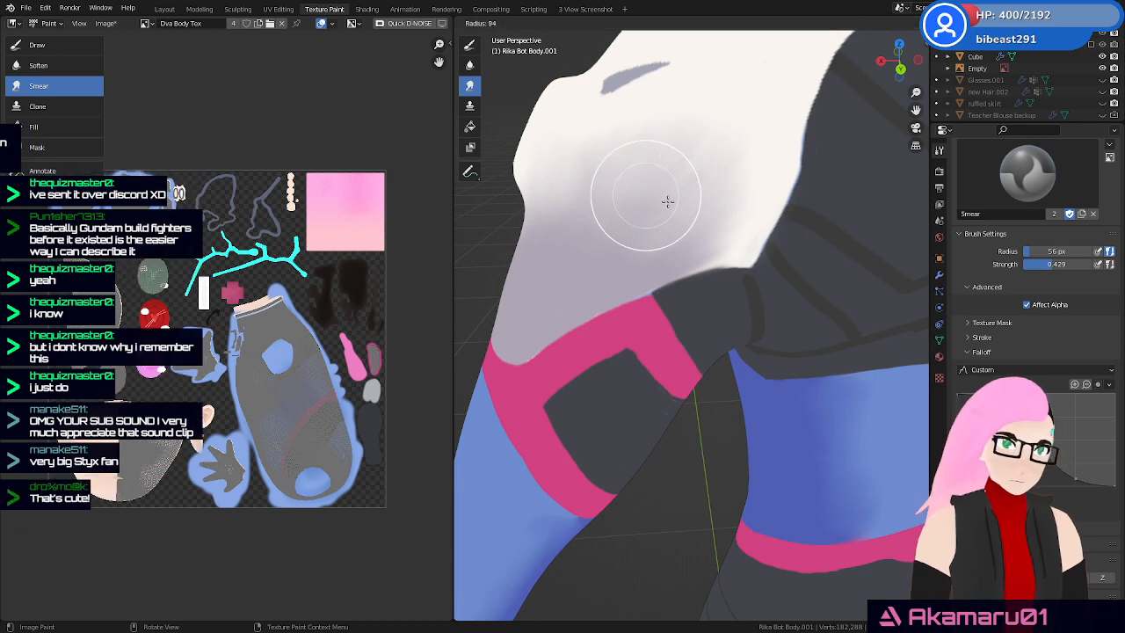
left_click(667, 201)
mouse_move(725, 215)
left_mouse_down()
mouse_move(695, 216)
mouse_move(706, 211)
mouse_move(659, 196)
mouse_move(581, 205)
mouse_move(587, 158)
left_mouse_up()
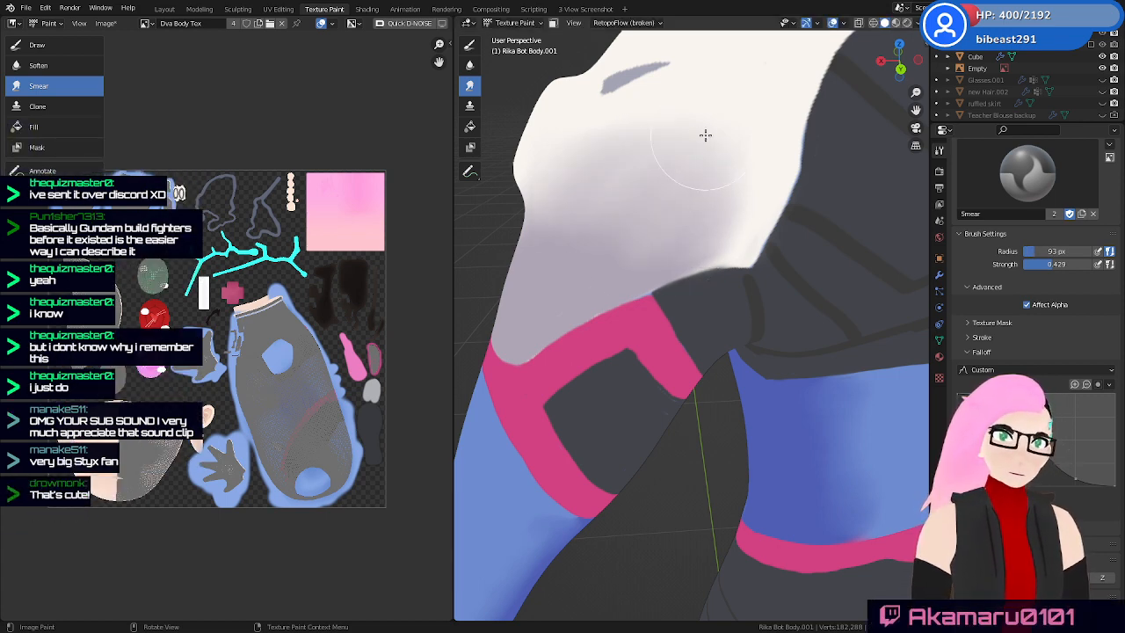
mouse_move(706, 135)
left_mouse_down()
mouse_move(609, 218)
mouse_move(564, 193)
left_mouse_up()
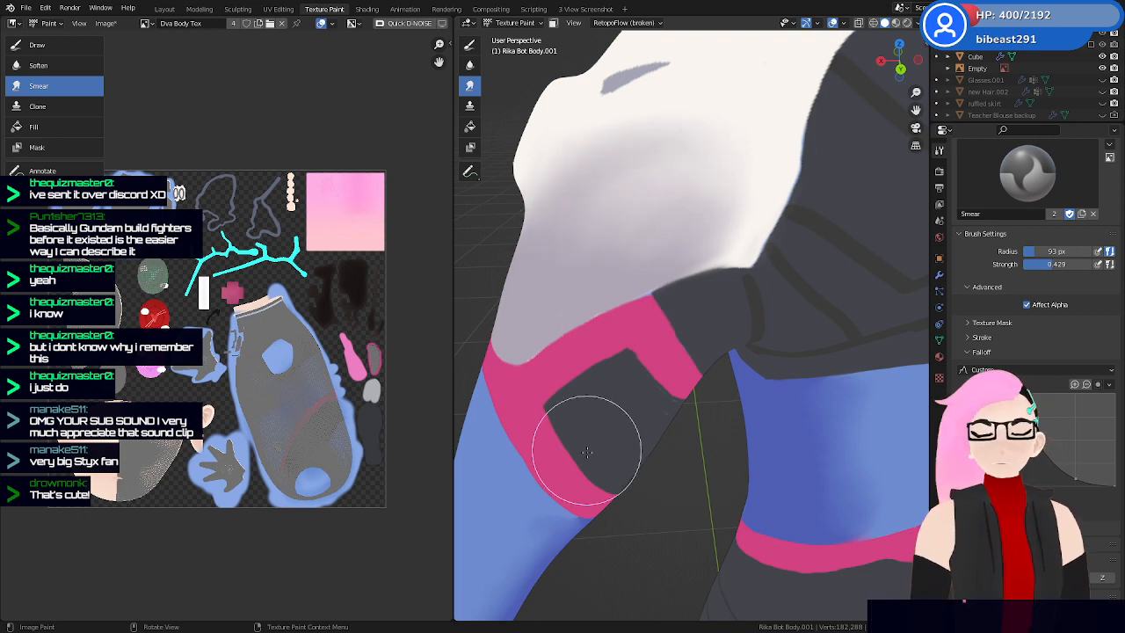
mouse_move(674, 352)
middle_mouse_down()
mouse_move(674, 290)
mouse_move(800, 261)
middle_mouse_up()
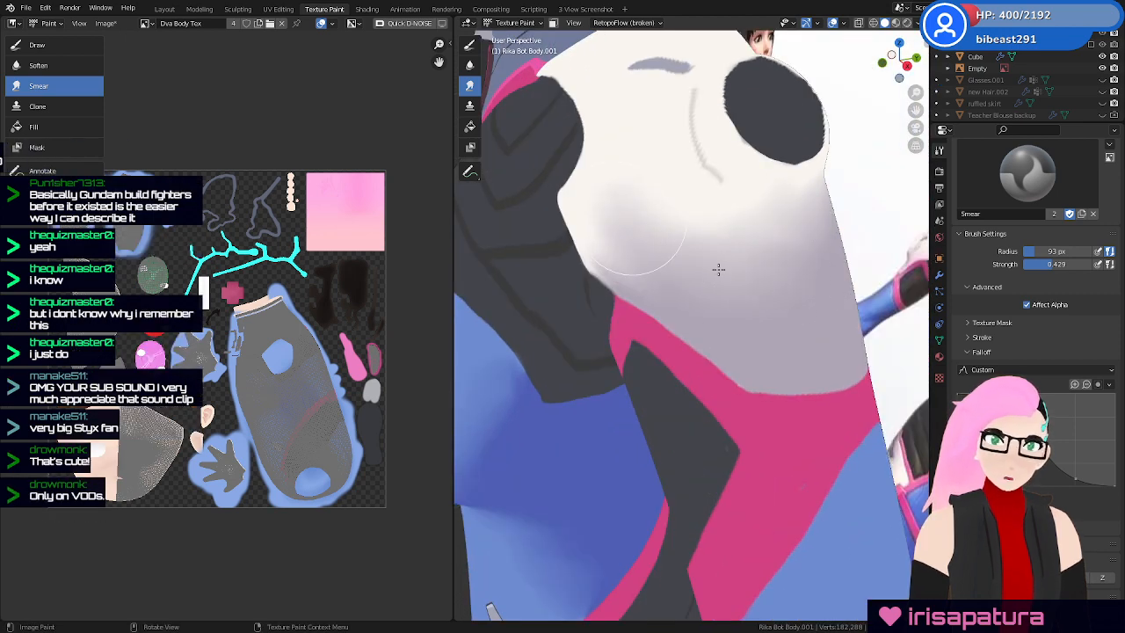
mouse_move(701, 258)
middle_mouse_down()
mouse_move(724, 241)
mouse_move(746, 259)
mouse_move(748, 303)
mouse_move(754, 285)
mouse_move(691, 280)
middle_mouse_up()
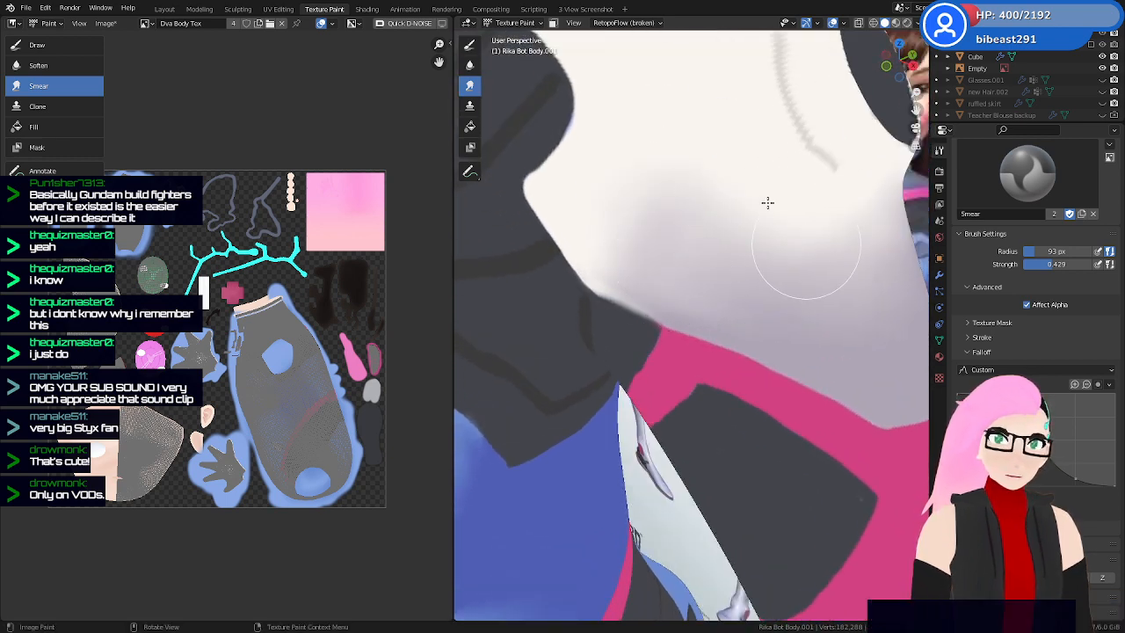
Save the file Rika Dva.blend and check the shoulder shading on the whole character and up close
scroll(683, 187, "down", 10)
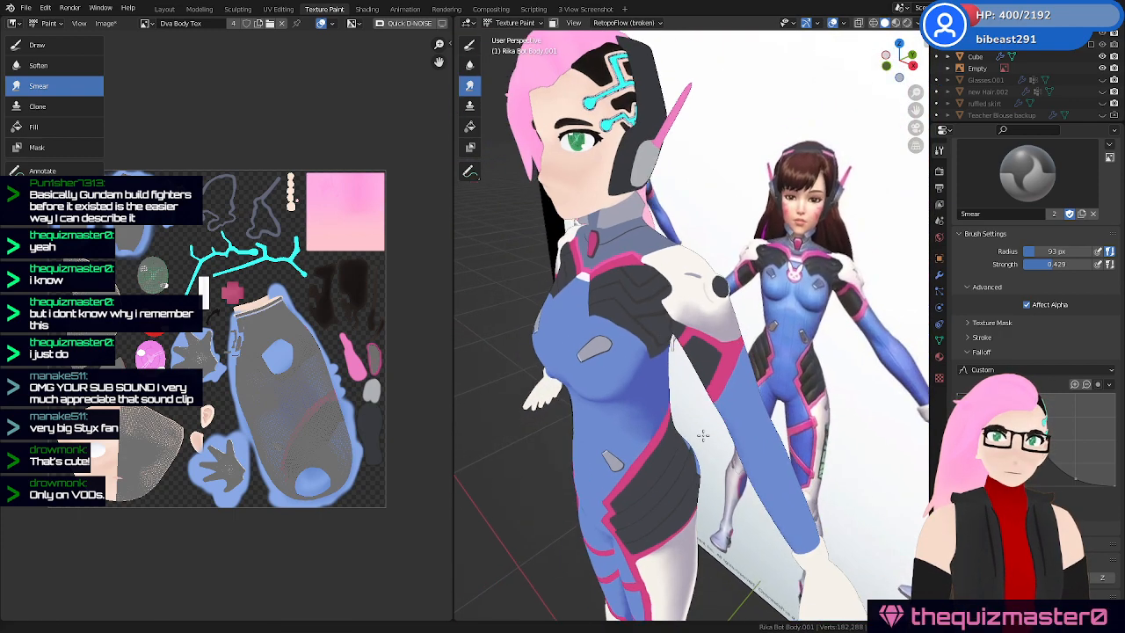
middle_click_drag(720, 396, 759, 380)
key("ctrl+s")
middle_click_drag(776, 337, 761, 387)
scroll(791, 329, "up", 3)
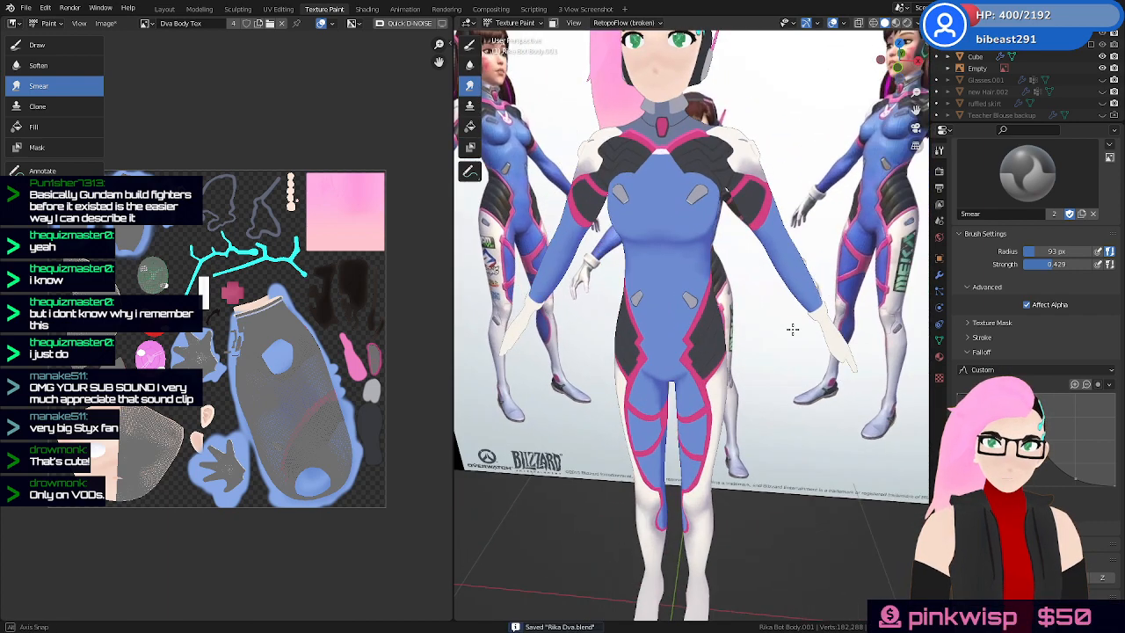
scroll(788, 352, "down", 2)
middle_click_drag(788, 352, 744, 384)
middle_click_drag(749, 339, 704, 365)
scroll(713, 380, "up", 4)
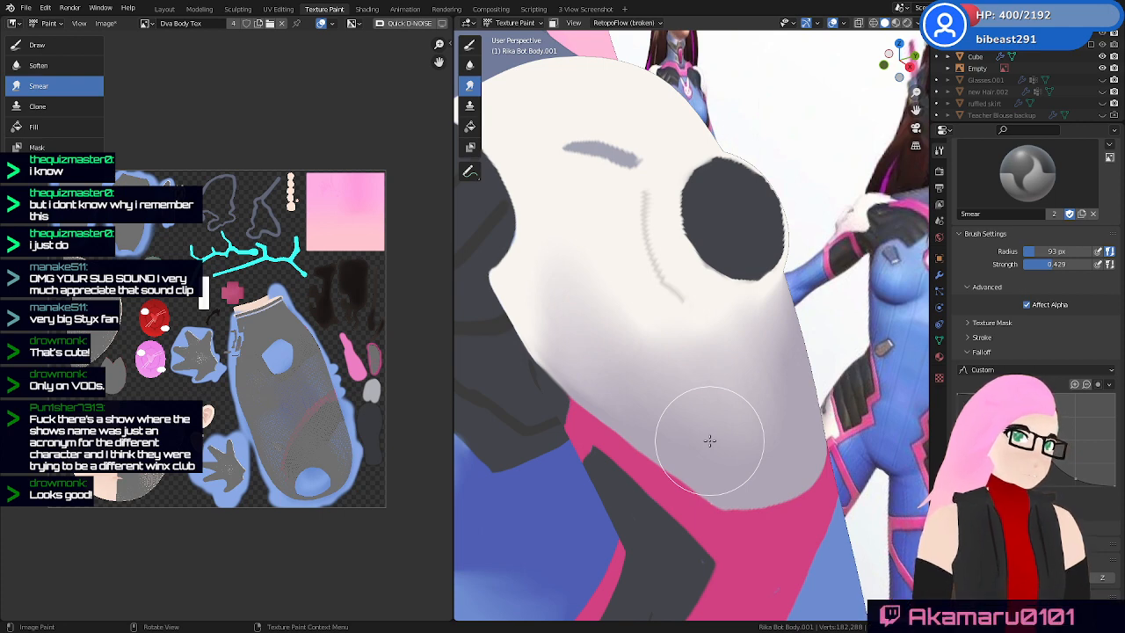
Soften the upper edge of the grey fade on the outer and rear sides of the shoulder patch with Smear at 93 px
mouse_move(709, 440)
middle_mouse_down()
mouse_move(744, 334)
mouse_move(678, 318)
middle_mouse_up()
scroll(700, 285, "up", 3)
middle_click_drag(678, 240, 648, 264)
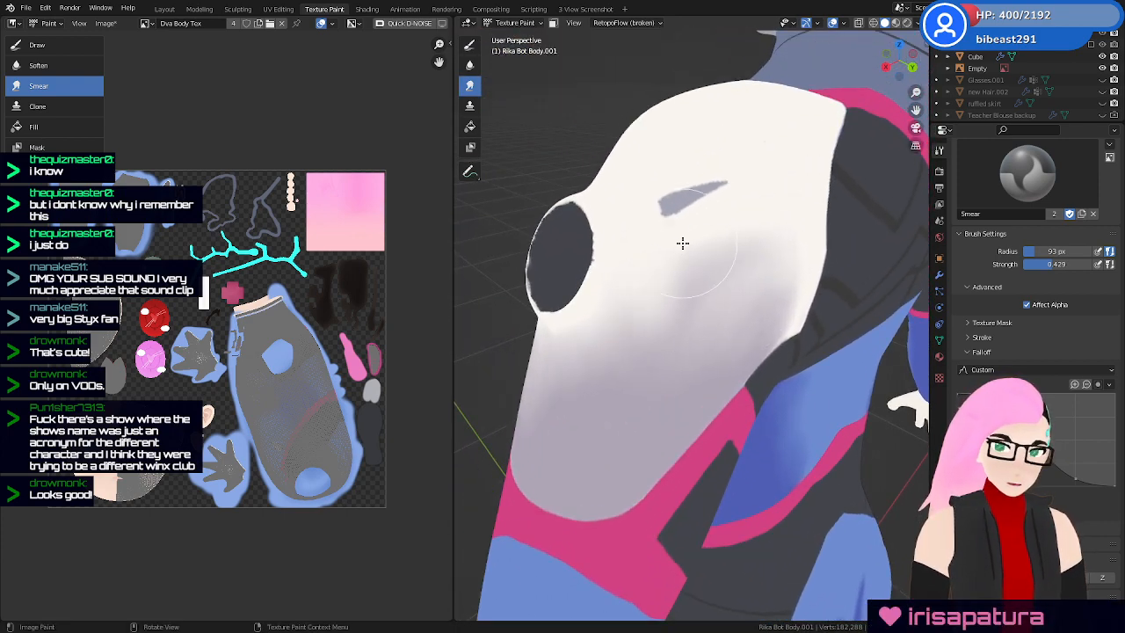
mouse_move(683, 242)
left_mouse_down()
mouse_move(695, 313)
mouse_move(742, 279)
left_mouse_up()
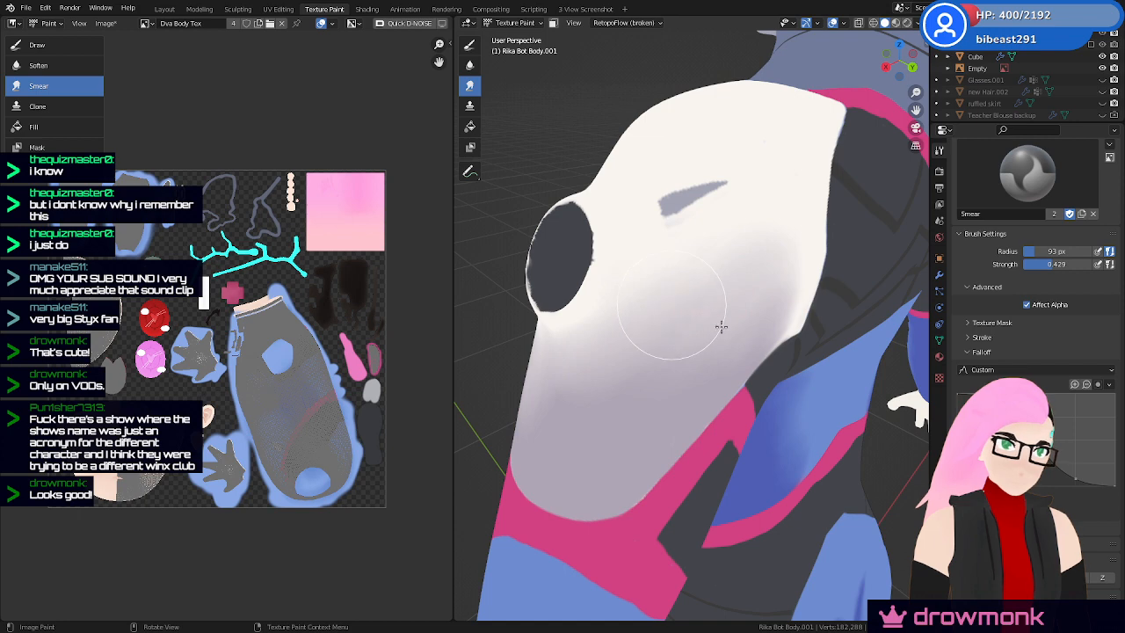
middle_click_drag(721, 328, 719, 333)
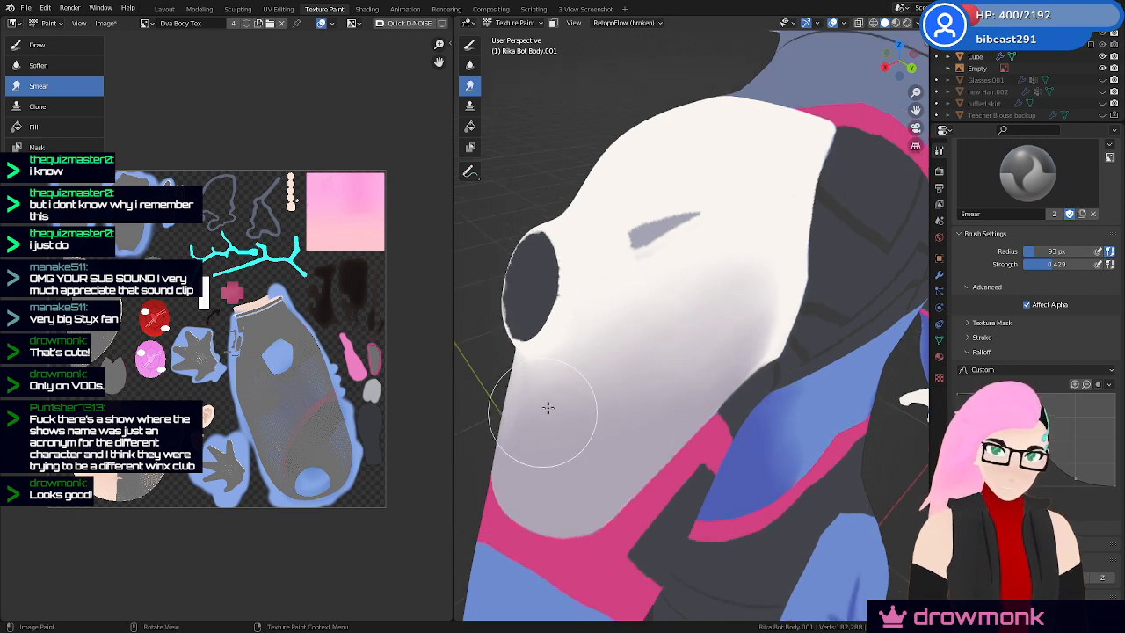
Smear the grey toward the white lower corner of the shoulder patch, beside the dark back panel
middle_click_drag(780, 331, 753, 317)
scroll(677, 353, "up", 1)
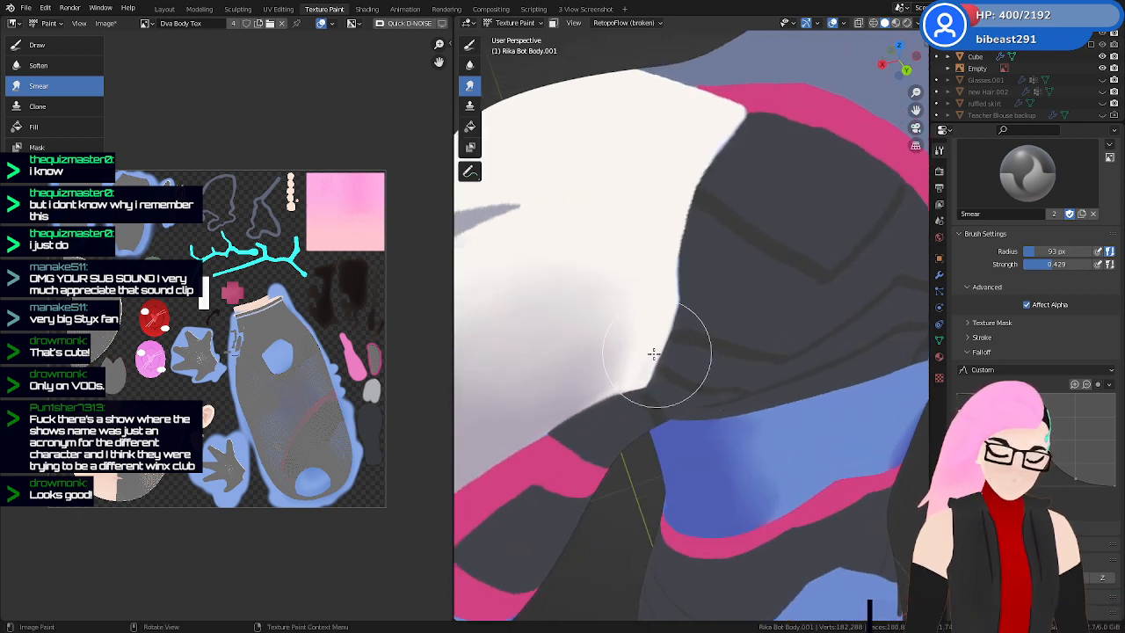
left_click_drag(605, 356, 627, 336)
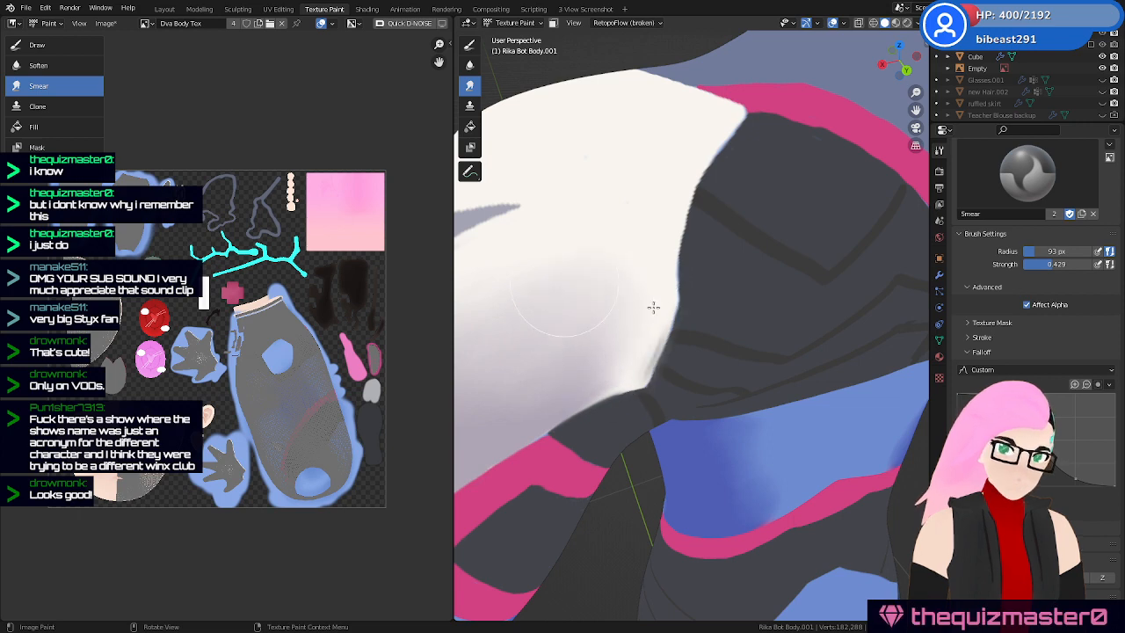
middle_click_drag(654, 322, 660, 370)
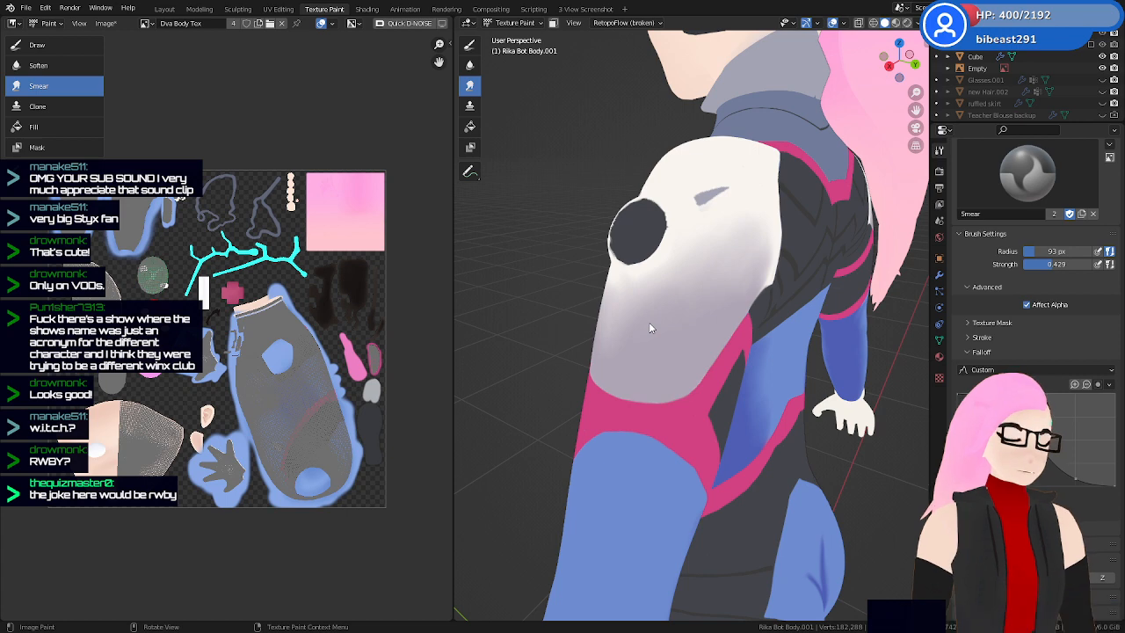
mouse_move(651, 328)
middle_mouse_down("ctrl")
mouse_move(693, 334)
mouse_move(698, 284)
mouse_move(678, 284)
mouse_move(680, 295)
middle_mouse_up("ctrl")
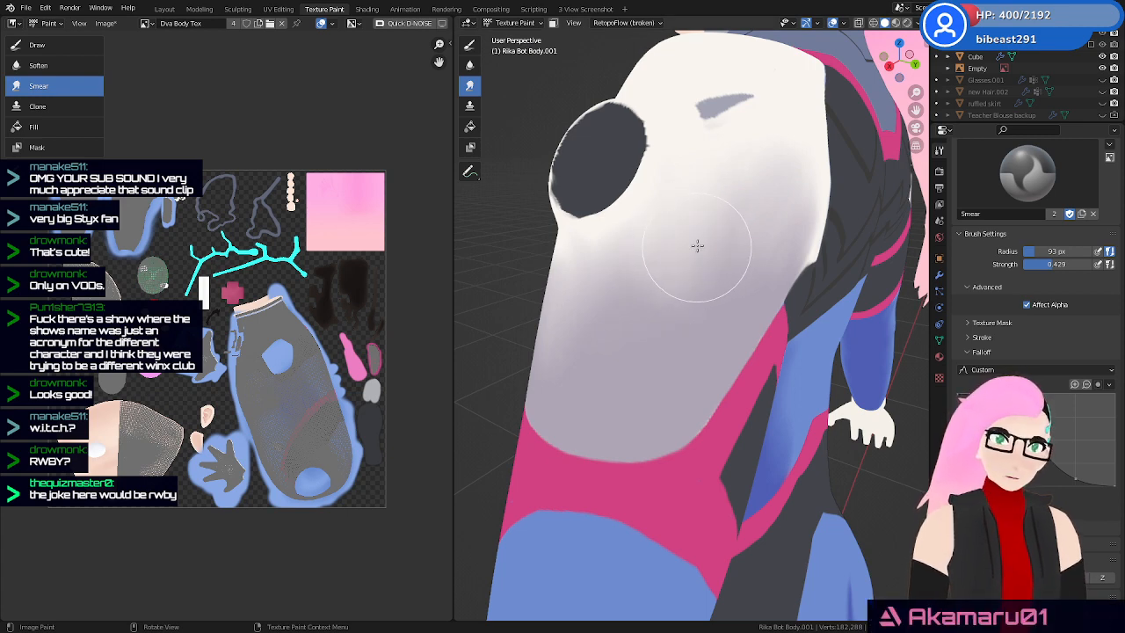
Blend the fade on the front of the shoulder patch and in the area beneath the round dark plate
mouse_move(710, 273)
middle_mouse_down()
mouse_move(631, 311)
mouse_move(776, 259)
mouse_move(730, 307)
mouse_move(768, 317)
mouse_move(699, 229)
mouse_move(710, 223)
mouse_move(696, 188)
middle_mouse_up()
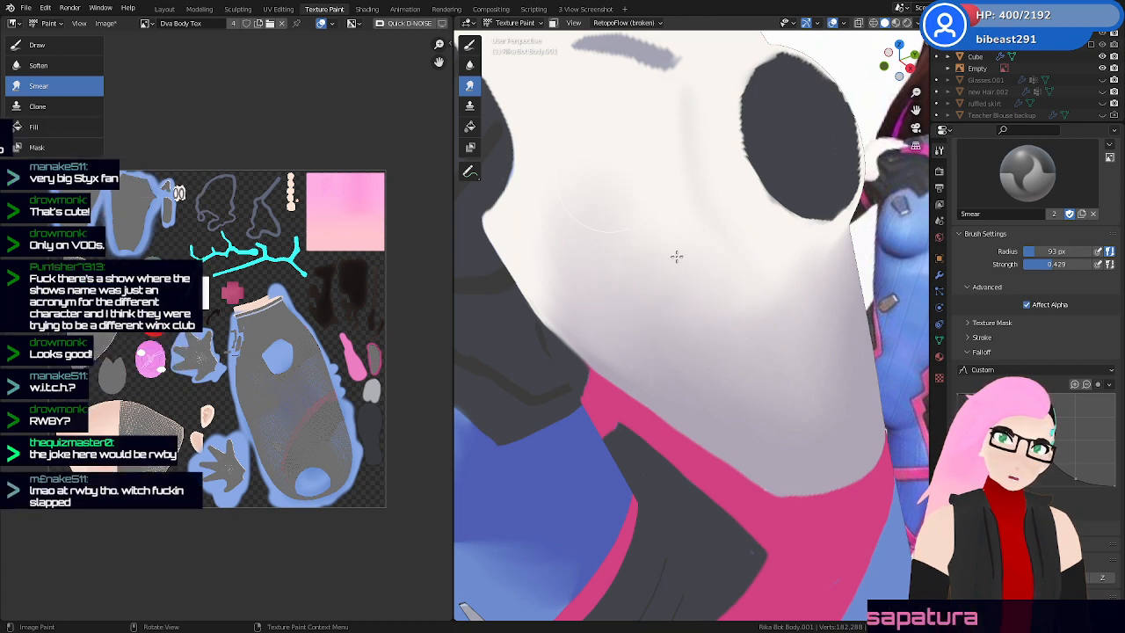
middle_click_drag(724, 306, 693, 341)
scroll(644, 291, "up", 3)
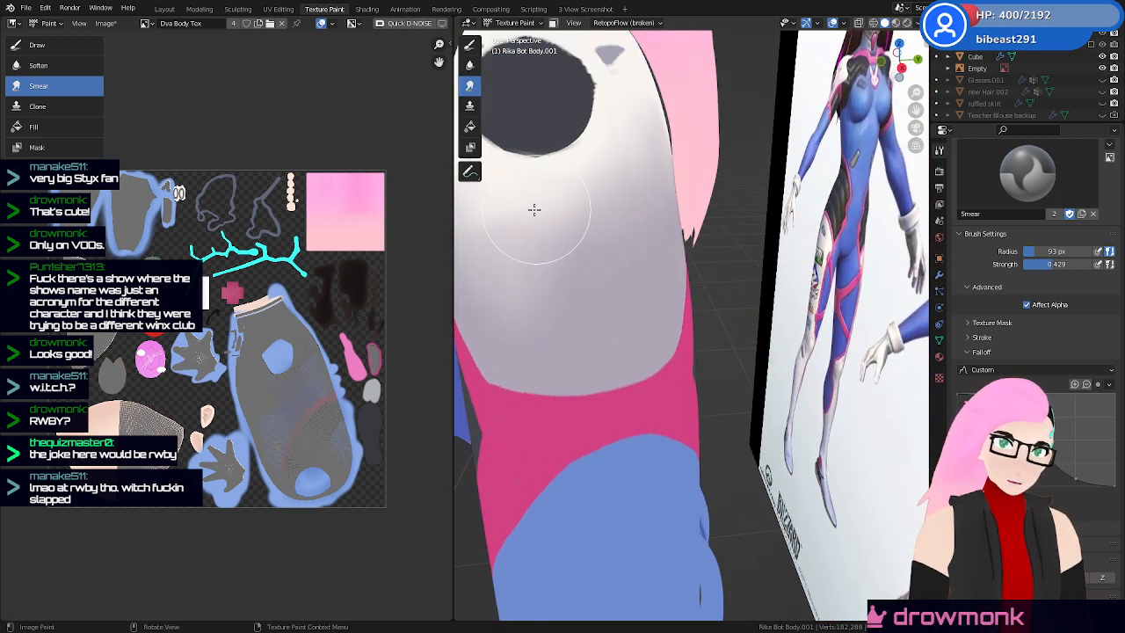
middle_click_drag(578, 201, 616, 268)
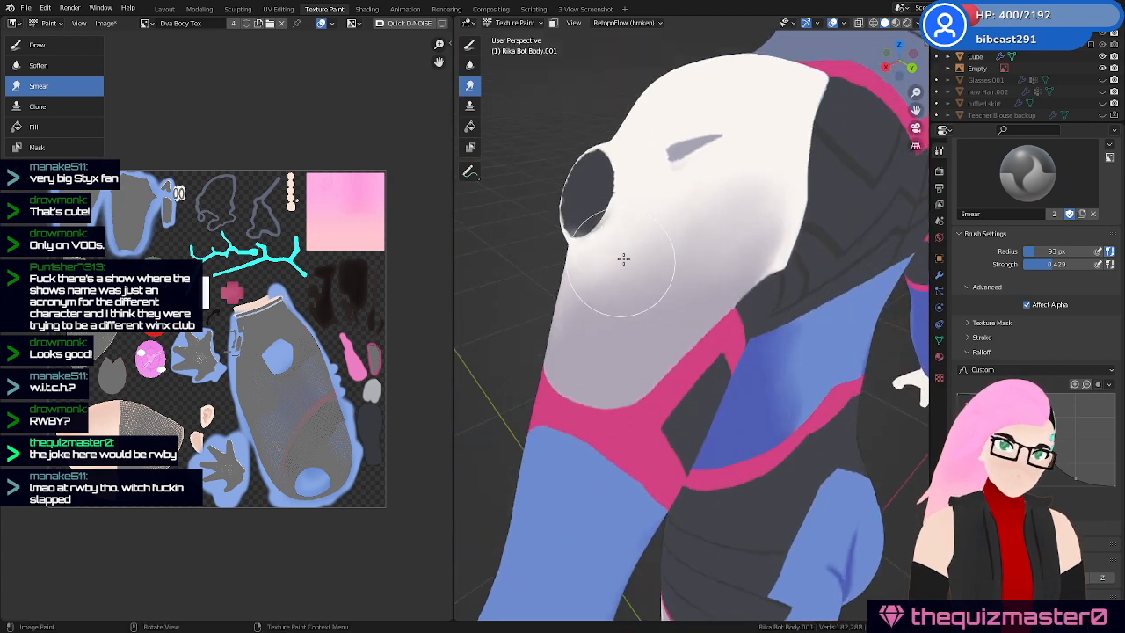
mouse_move(656, 313)
middle_mouse_down("shift")
mouse_move(690, 320)
mouse_move(693, 299)
middle_mouse_up("shift")
scroll(693, 299, "up", 3)
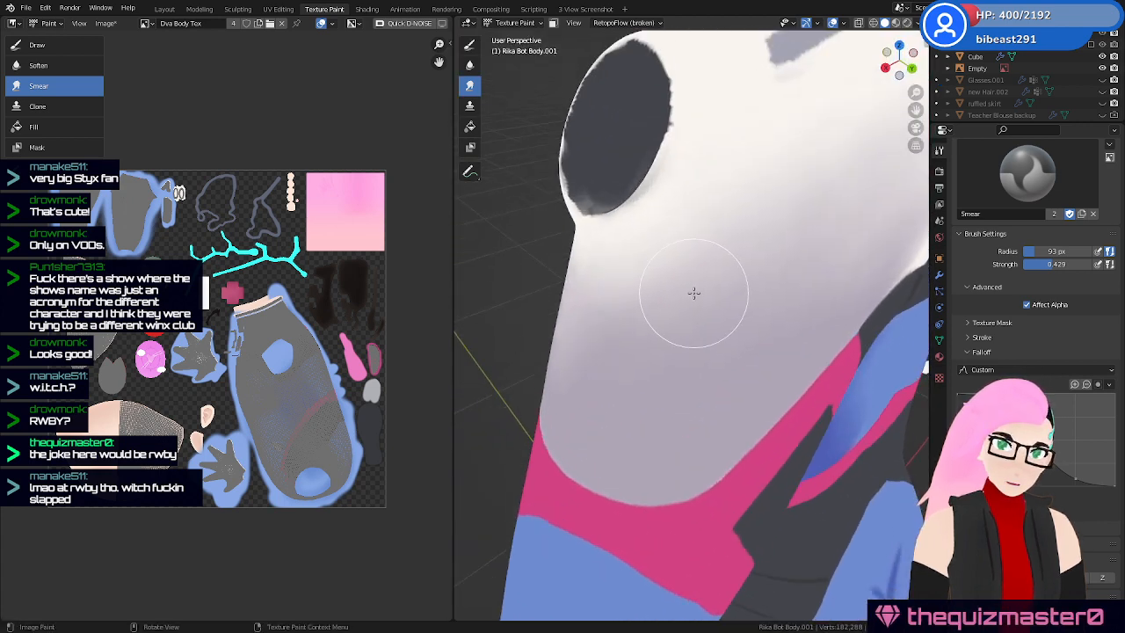
Sample the round plate's dark grey and paint over the area just beneath the plate, using Draw at 93 px
left_click(469, 44)
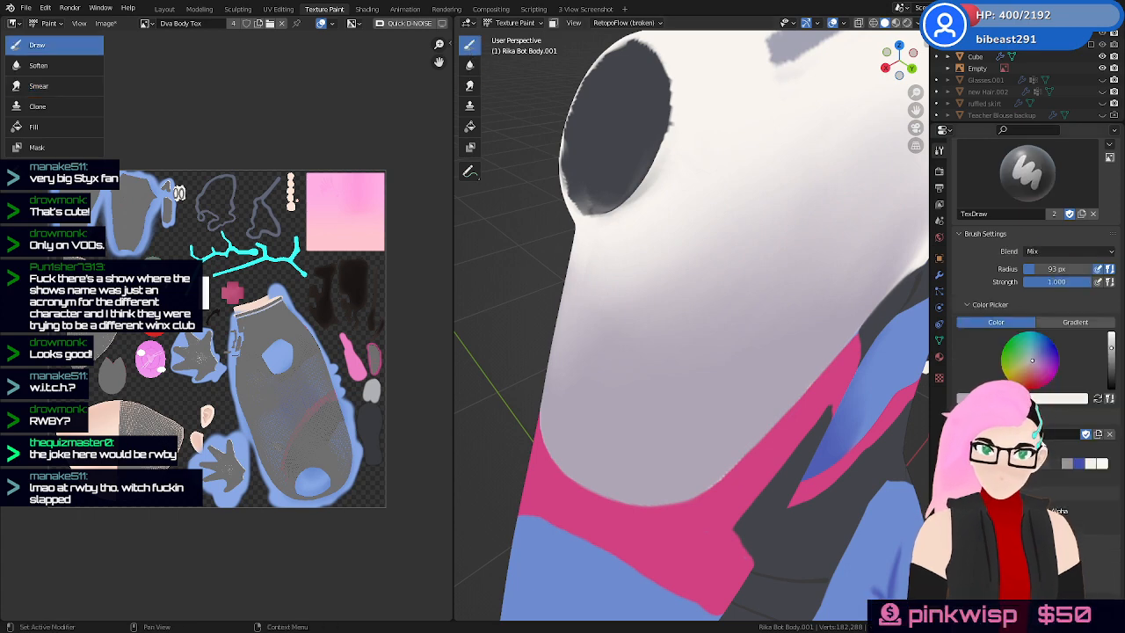
key("e")
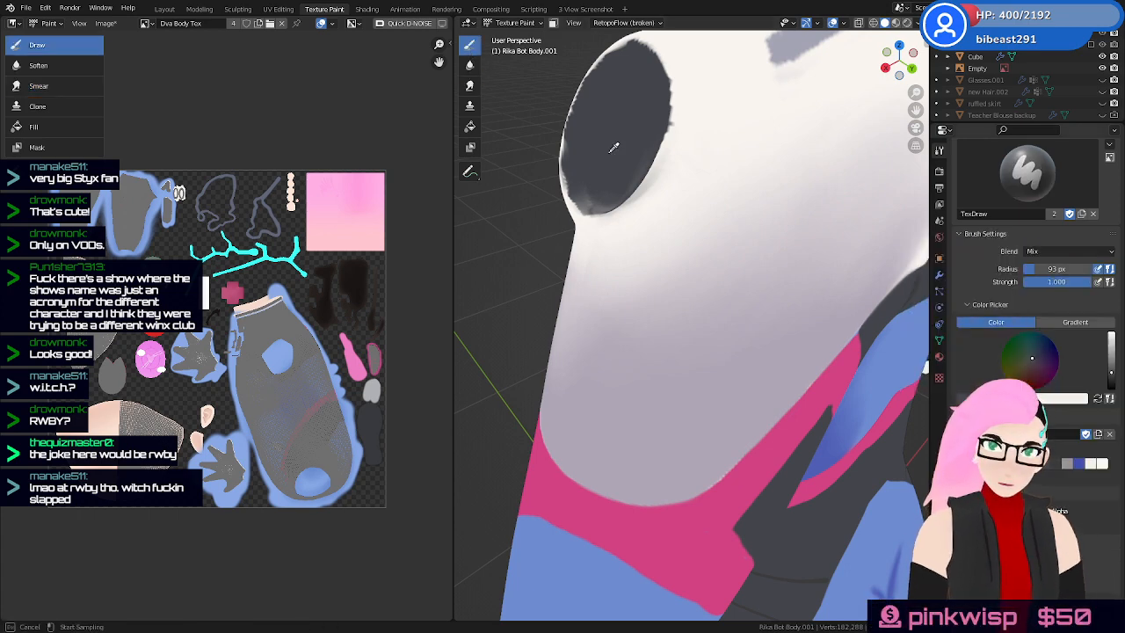
left_click(614, 148)
mouse_move(629, 180)
middle_mouse_down()
mouse_move(666, 226)
mouse_move(671, 347)
middle_mouse_up()
mouse_move(677, 410)
left_mouse_down()
mouse_move(680, 427)
mouse_move(659, 403)
mouse_move(671, 414)
mouse_move(729, 407)
mouse_move(626, 379)
mouse_move(640, 337)
left_mouse_up()
middle_click_drag(640, 336, 765, 360)
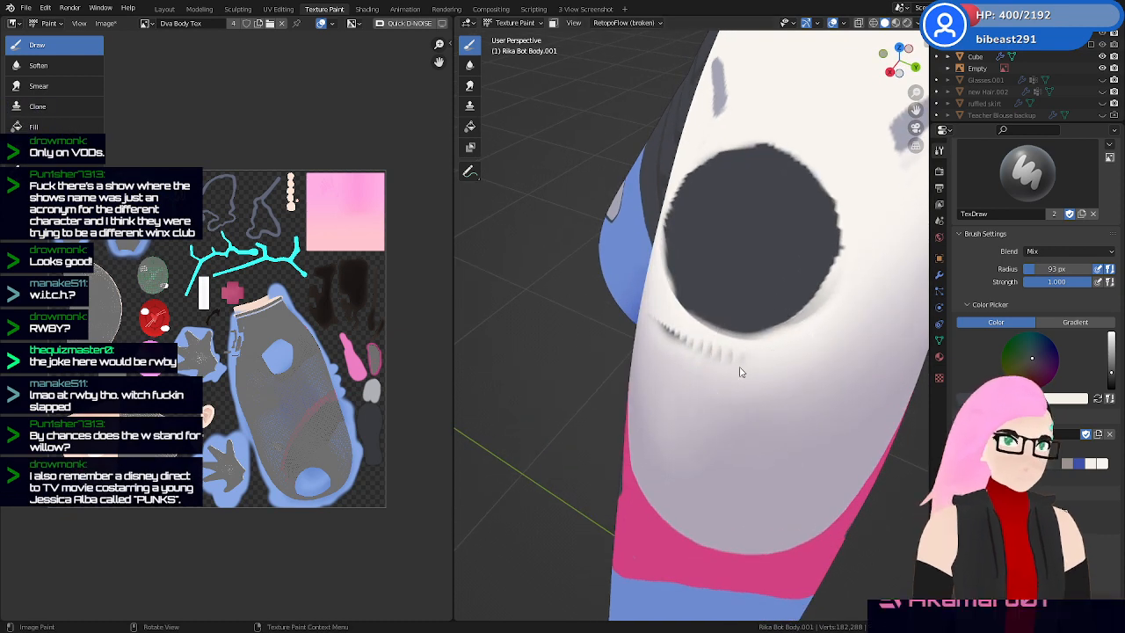
mouse_move(756, 312)
middle_mouse_down()
mouse_move(749, 325)
mouse_move(766, 319)
mouse_move(730, 356)
mouse_move(695, 336)
middle_mouse_up()
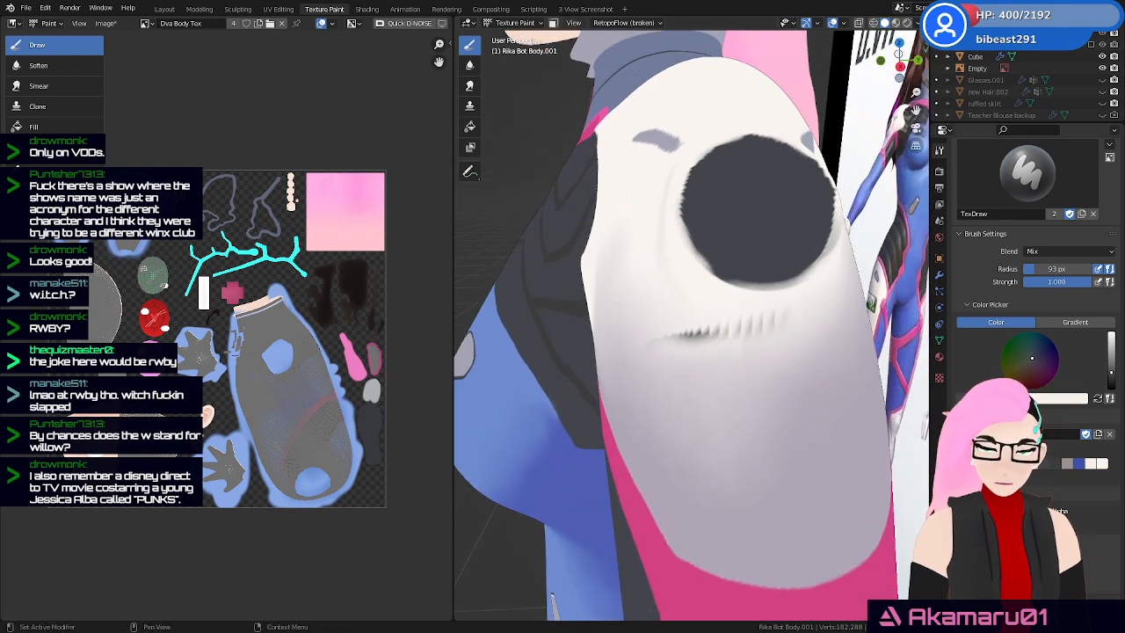
Smear the streaks beneath the round plate into the fade, reducing the Smear radius to 55 px, and save Rika Dva.blend
left_click(471, 88)
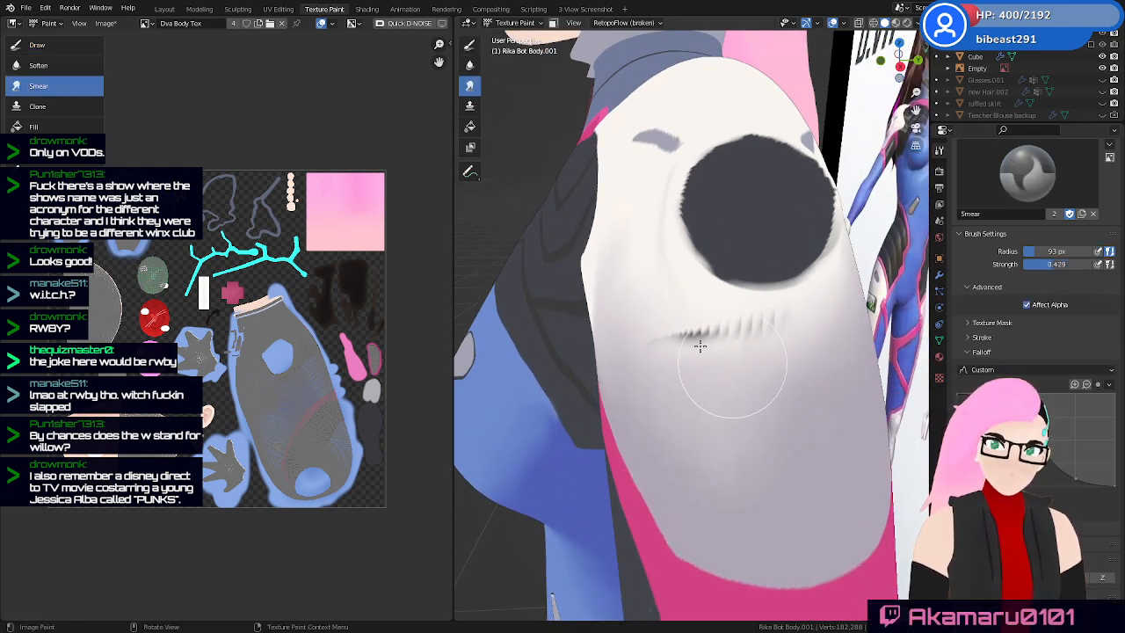
mouse_move(754, 380)
middle_mouse_down()
mouse_move(791, 377)
mouse_move(786, 352)
middle_mouse_up()
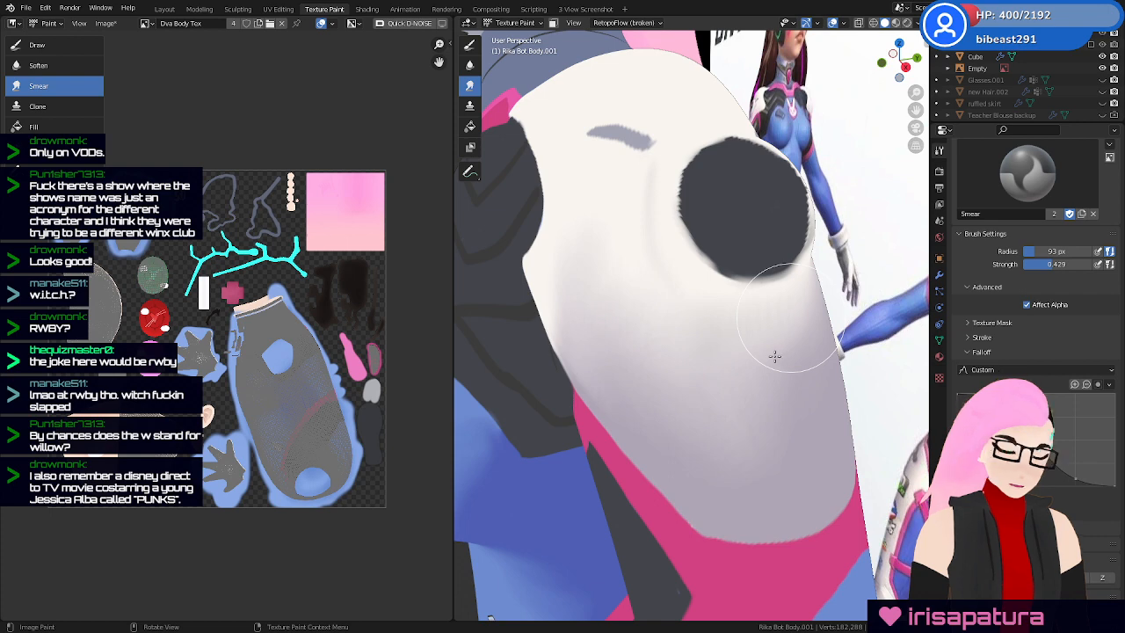
key("f")
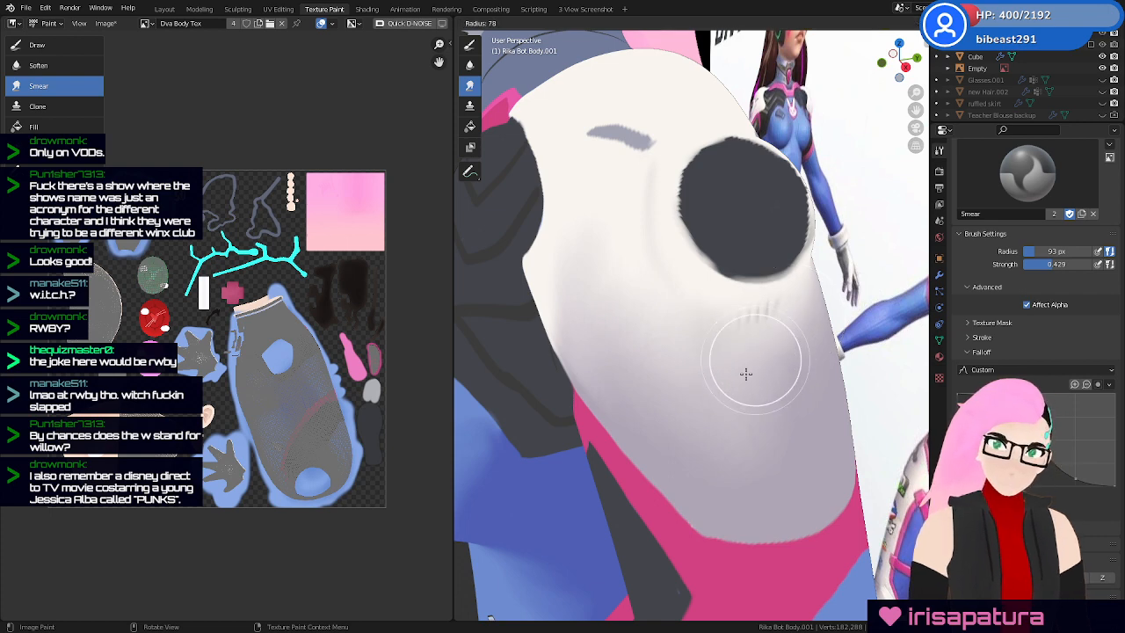
left_click(730, 351)
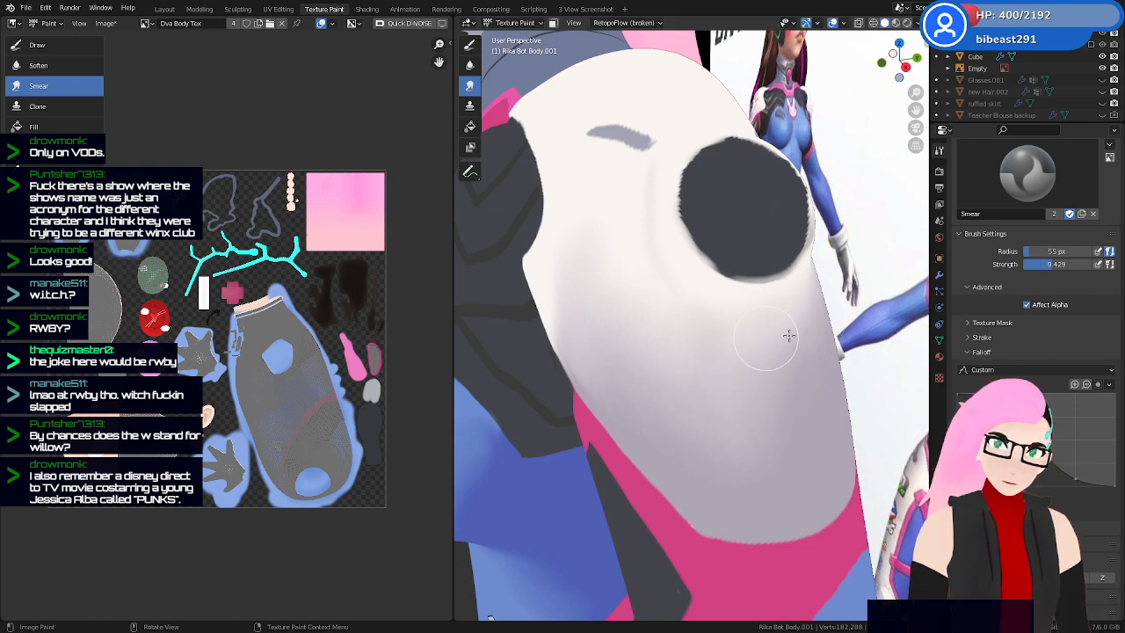
middle_click_drag(729, 360, 696, 346)
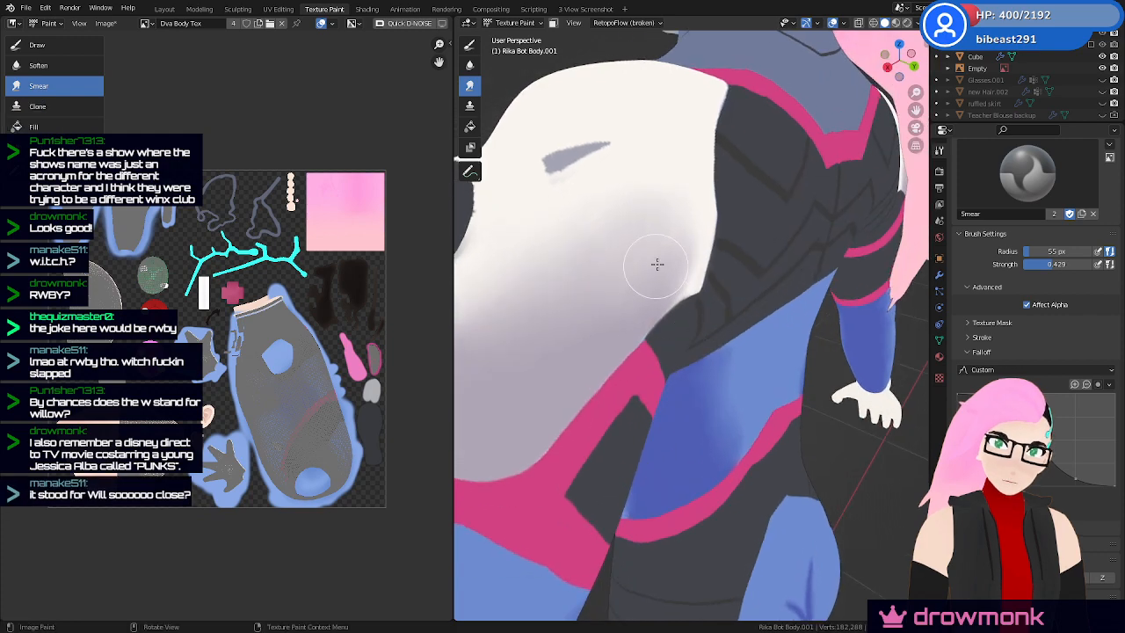
middle_click_drag(654, 267, 612, 271, "ctrl")
key("ctrl+s")
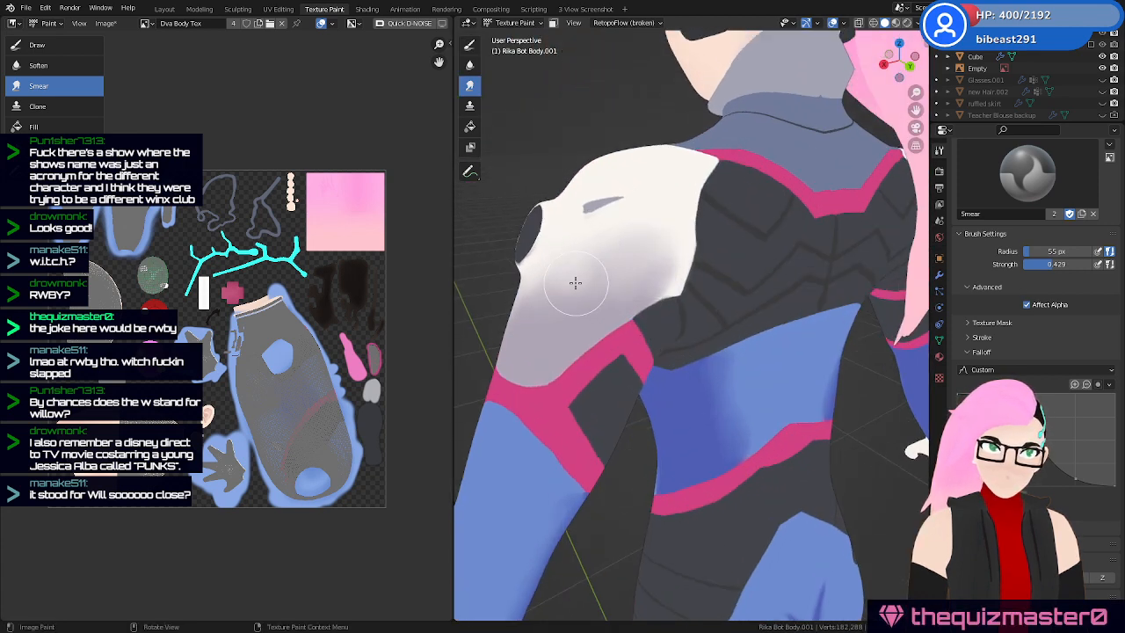
key("ctrl+s")
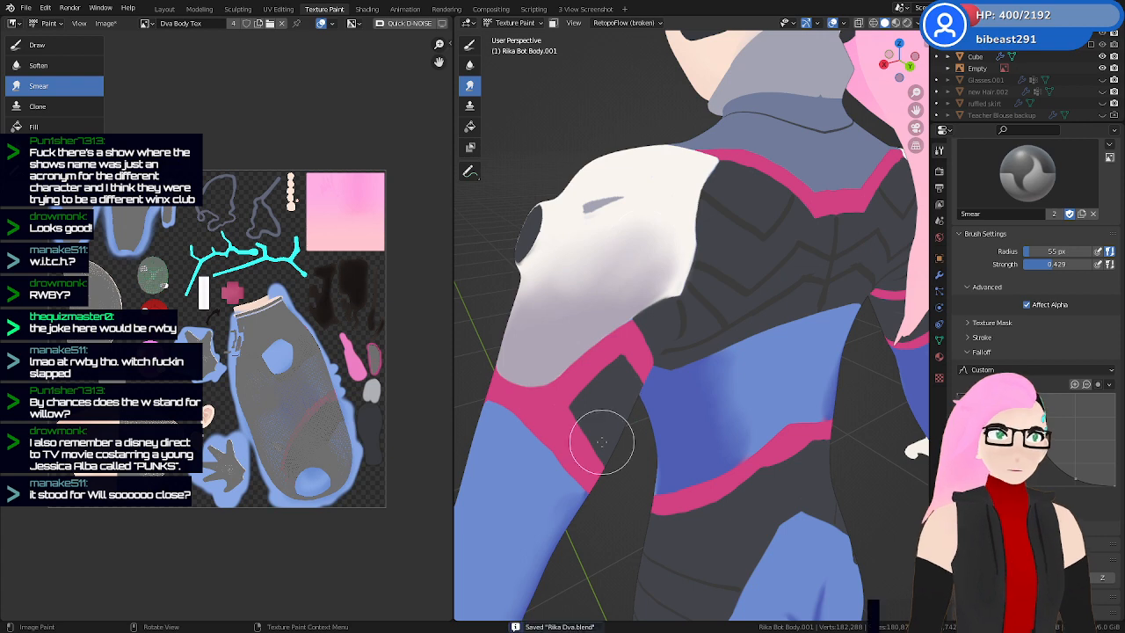
Set the Smear radius to 67 px and soften the fade on the back of the shoulder patch
scroll(578, 314, "up", 3)
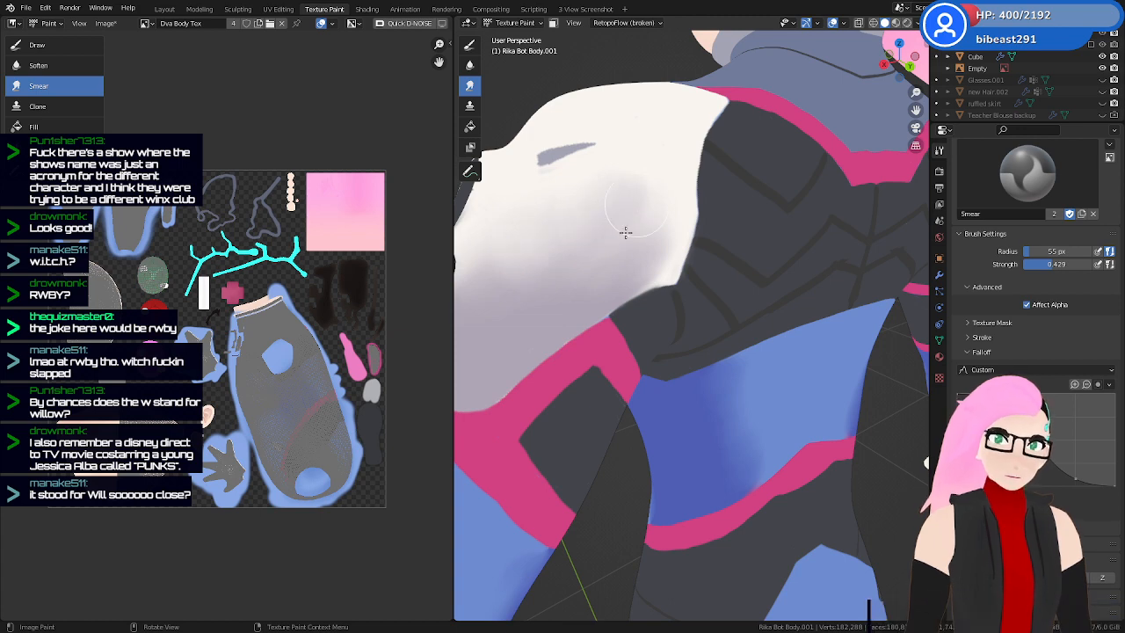
mouse_move(626, 233)
middle_mouse_down("ctrl")
mouse_move(640, 322)
mouse_move(689, 276)
mouse_move(675, 301)
middle_mouse_up("ctrl")
key("f")
left_click(680, 286)
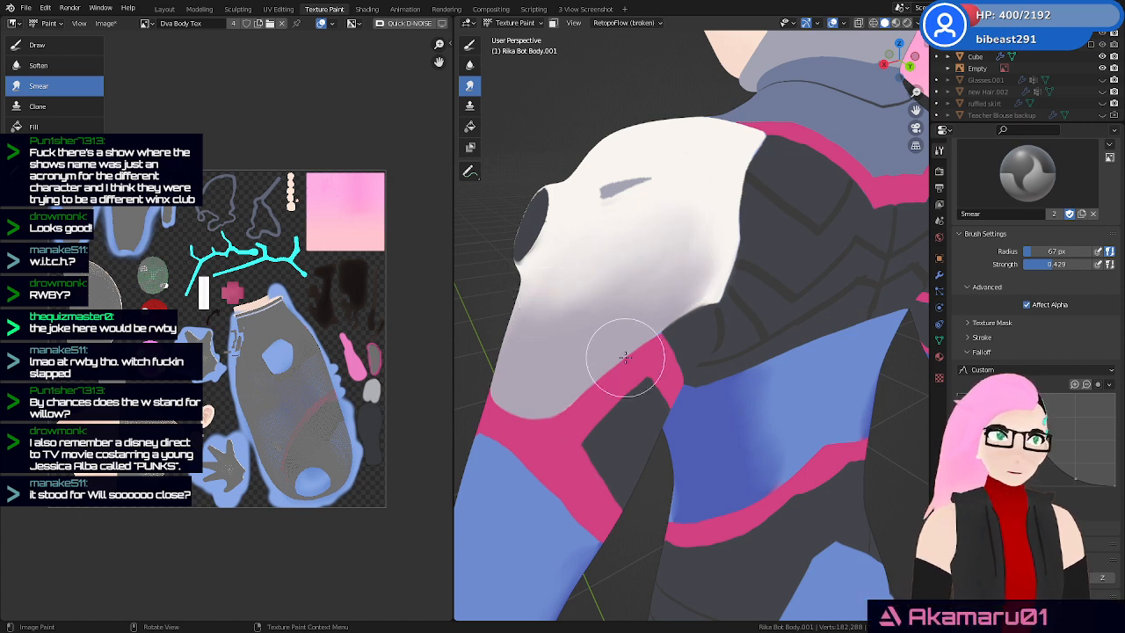
middle_click_drag(625, 356, 557, 258)
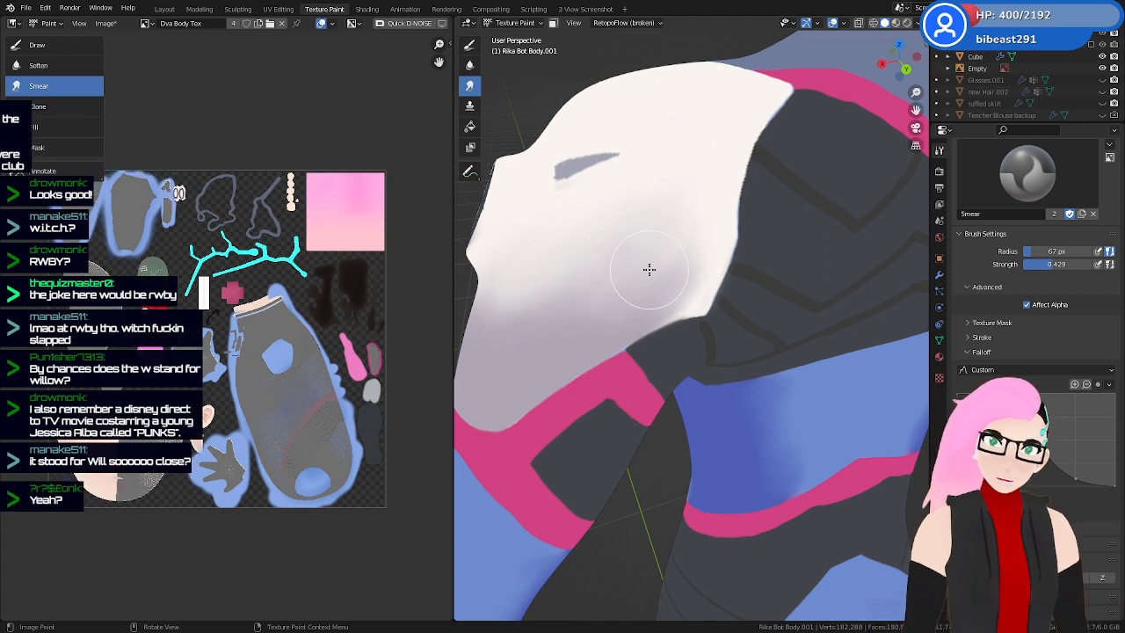
mouse_move(653, 264)
middle_mouse_down("ctrl")
mouse_move(628, 319)
mouse_move(711, 334)
mouse_move(779, 320)
mouse_move(745, 432)
mouse_move(717, 413)
mouse_move(747, 404)
mouse_move(744, 455)
middle_mouse_up("ctrl")
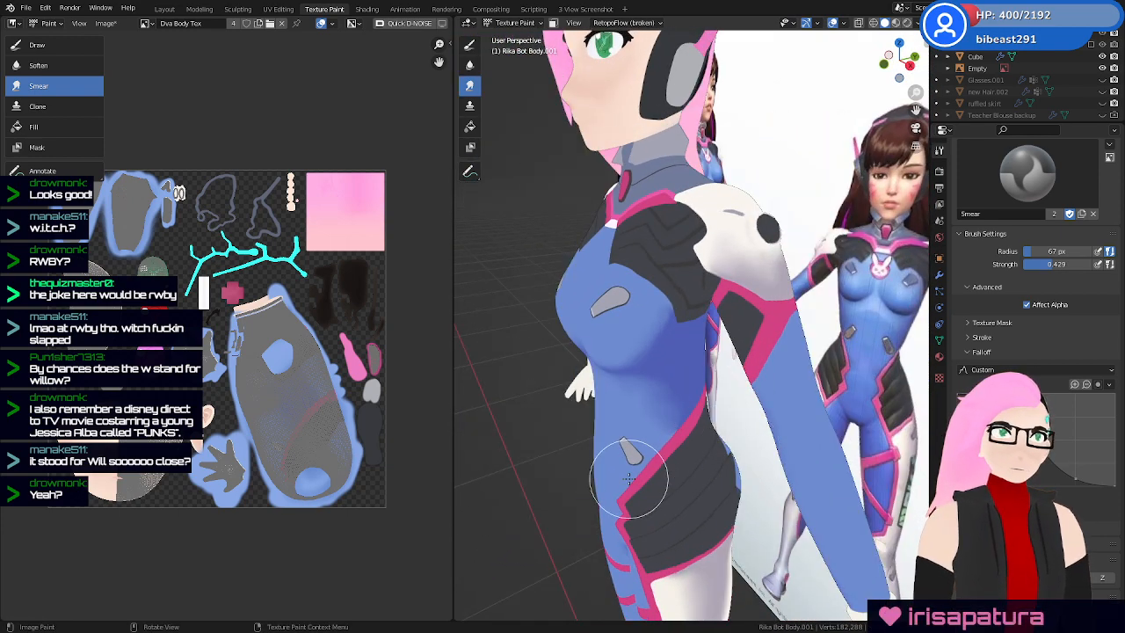
Even out the fade across the rear and front of the shoulder patch with Smear and save Rika Dva.blend
mouse_move(774, 292)
middle_mouse_down()
mouse_move(734, 270)
mouse_move(665, 313)
mouse_move(606, 285)
mouse_move(557, 310)
middle_mouse_up()
scroll(734, 270, "up", 5)
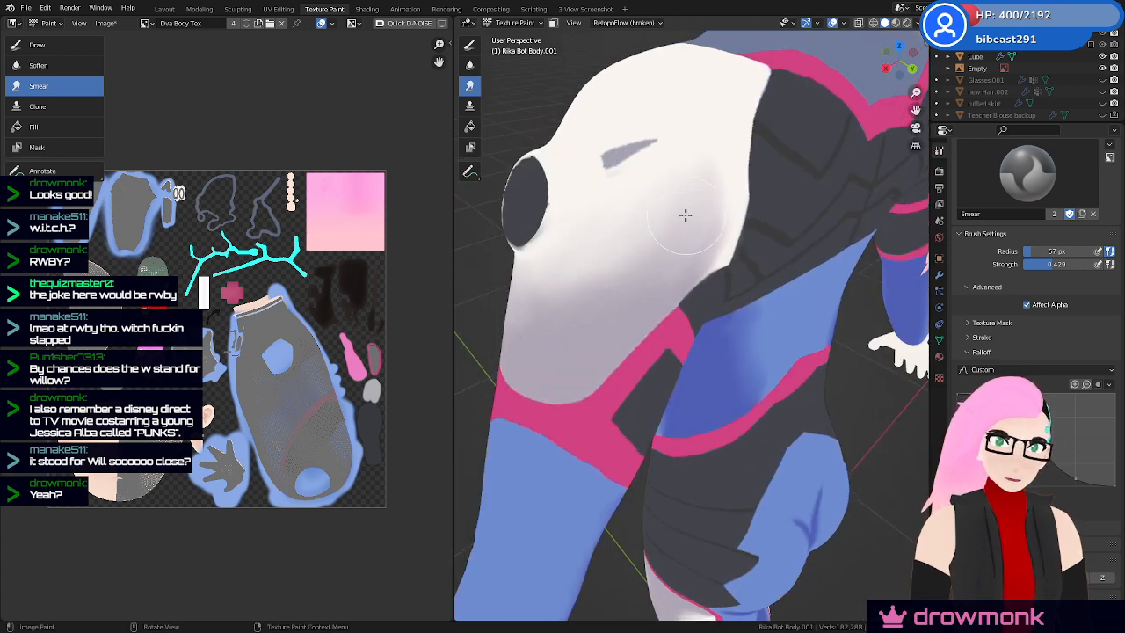
middle_click_drag(667, 279, 786, 261)
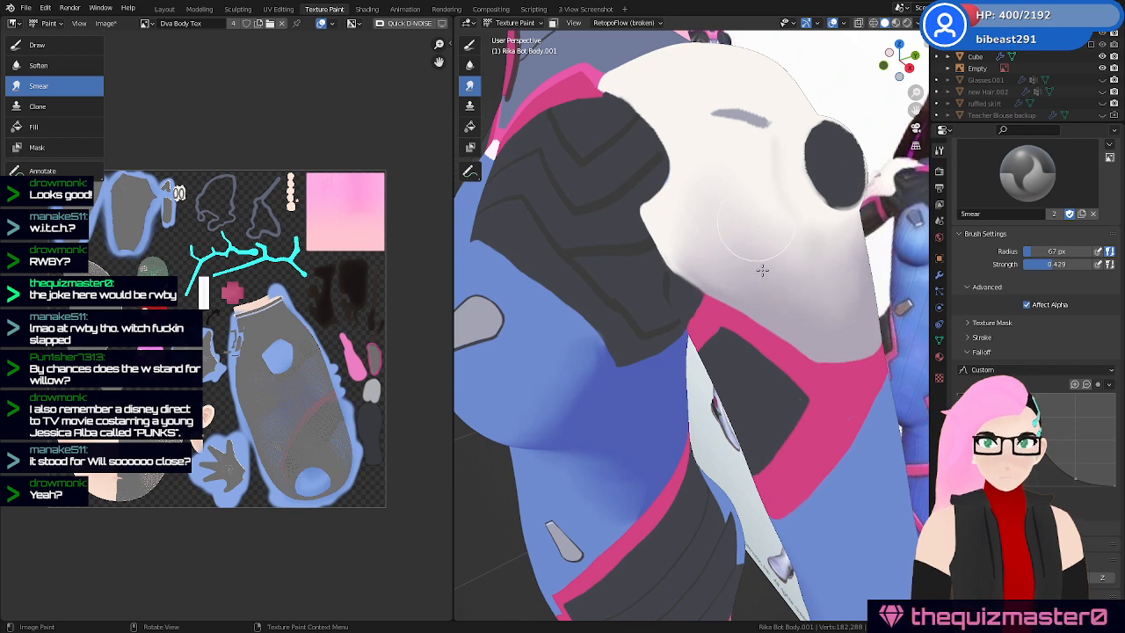
key("ctrl+s")
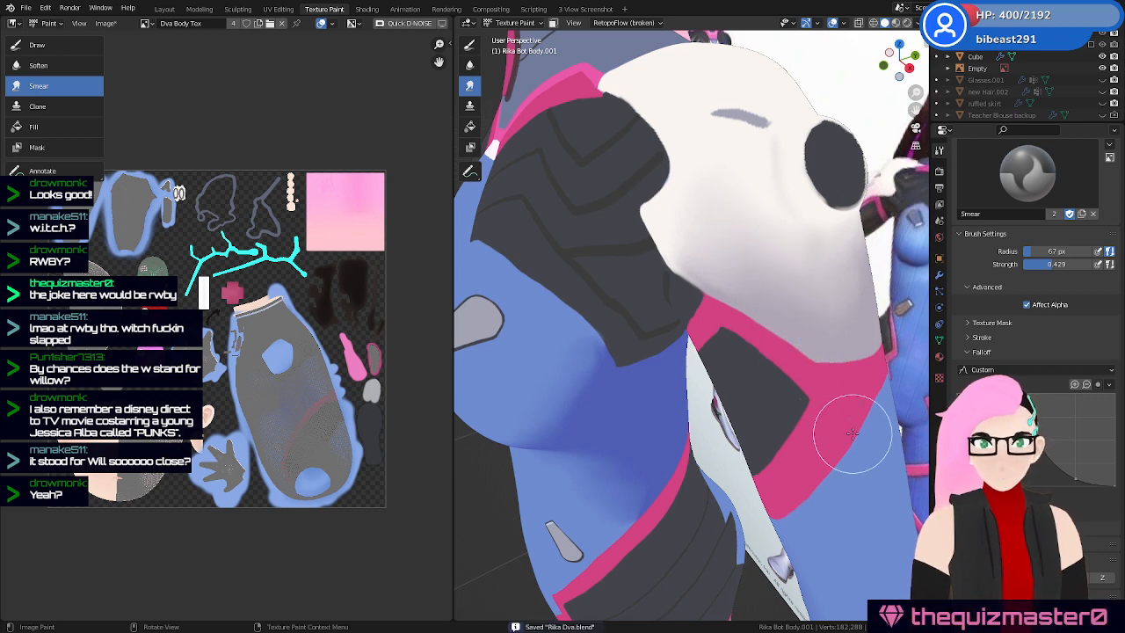
Check the shoulder shading on the whole torso and refine the fade beneath the round plate with Smear
middle_click_drag(813, 415, 774, 445, "ctrl")
middle_click_drag(711, 408, 692, 426)
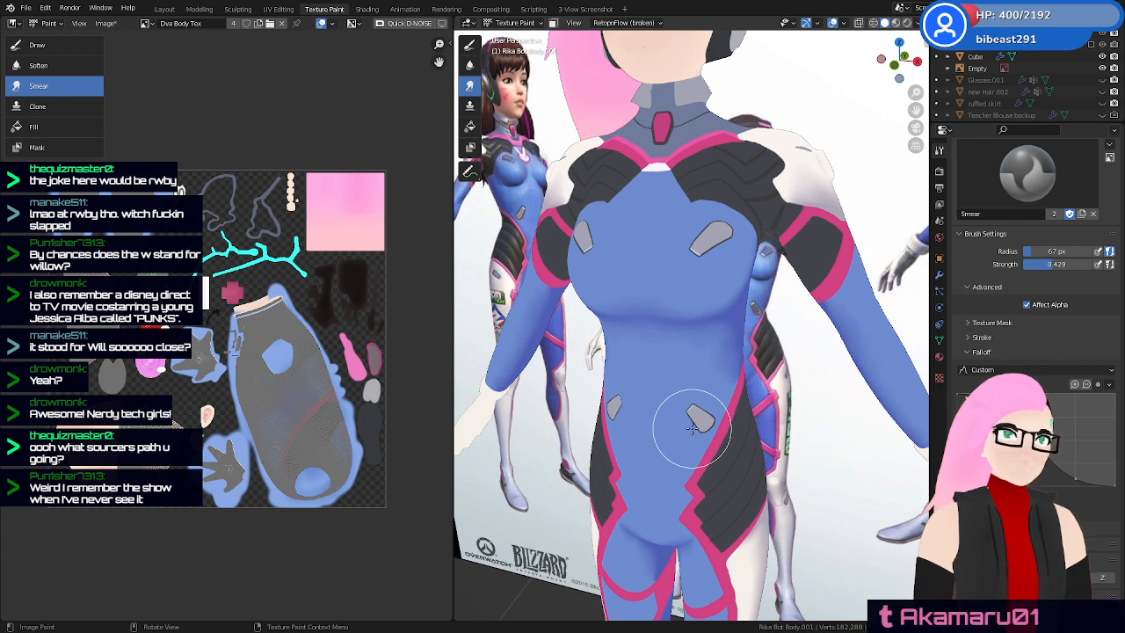
middle_click_drag(690, 422, 602, 355)
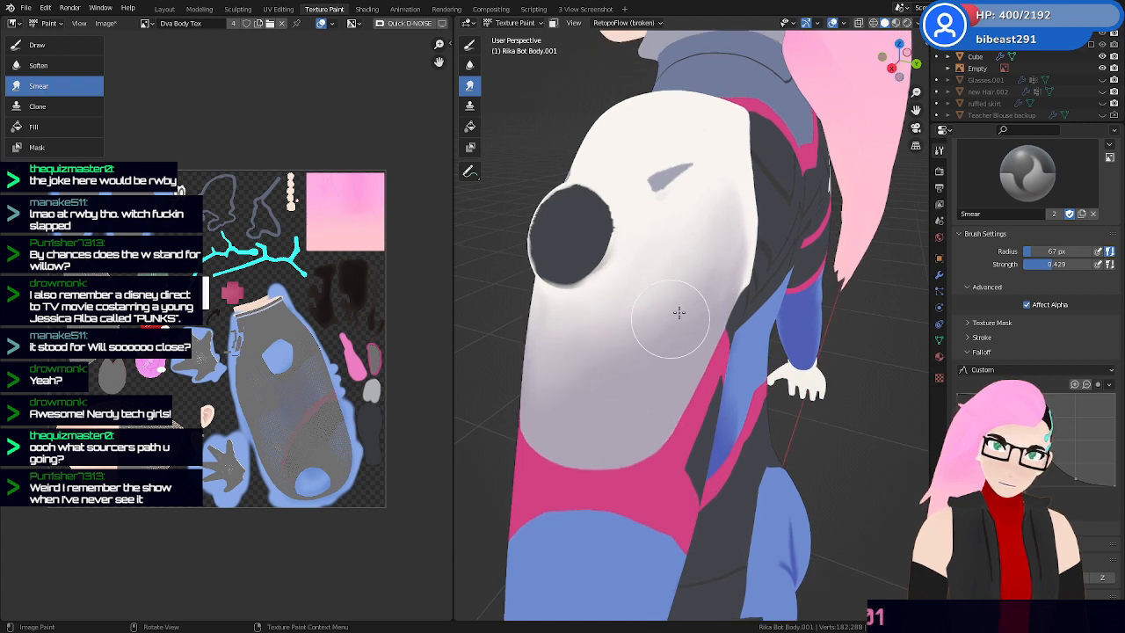
middle_click_drag(729, 321, 758, 316)
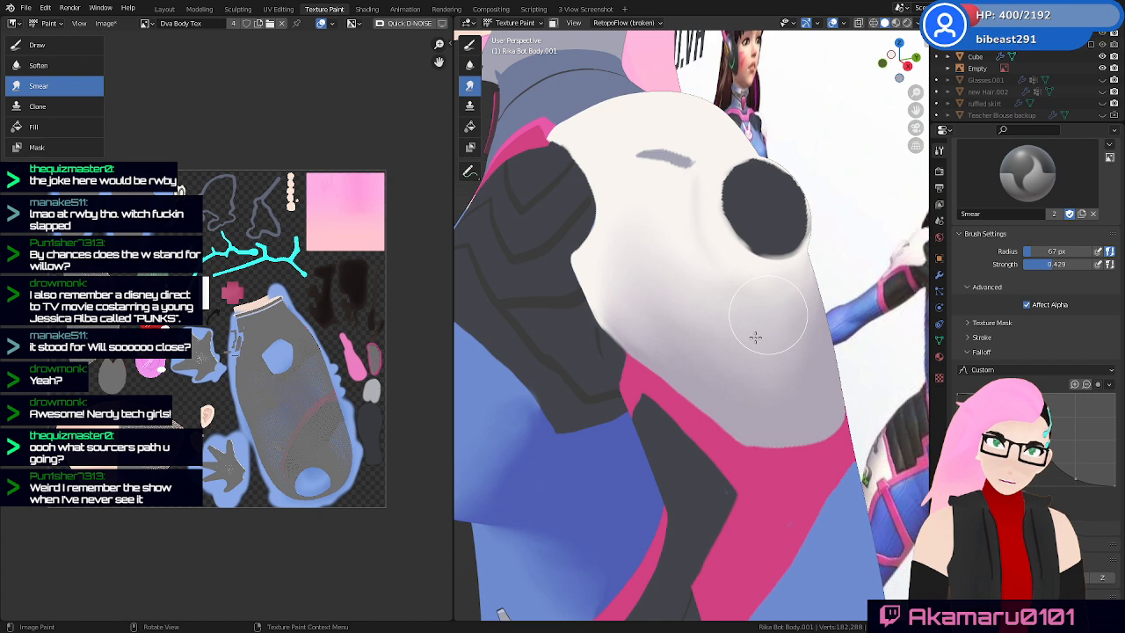
middle_click_drag(756, 336, 595, 322)
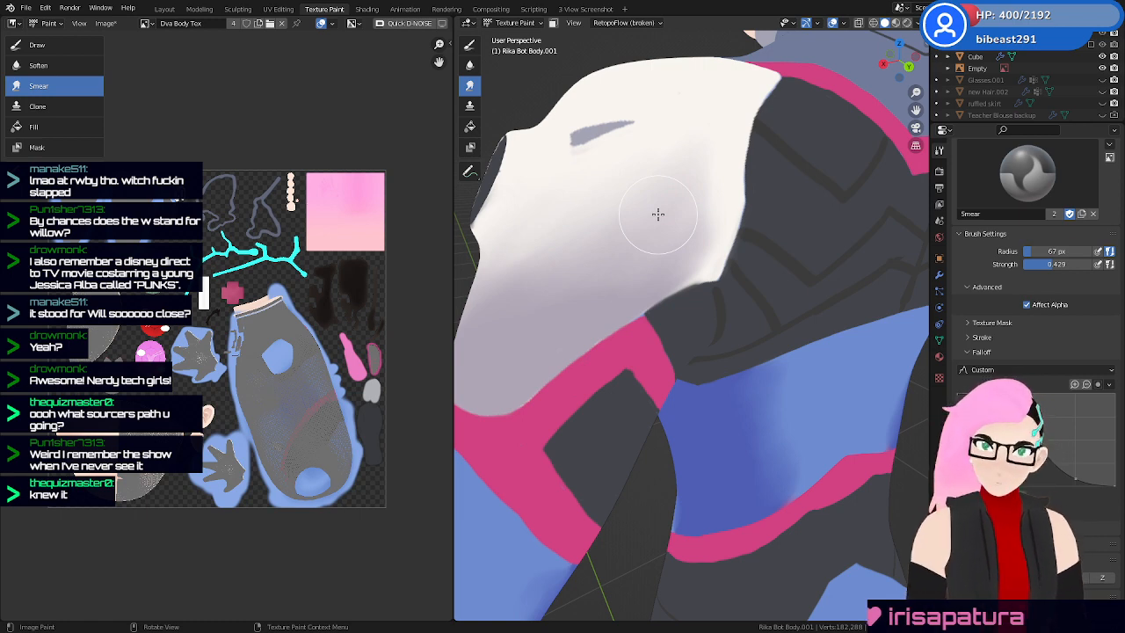
Smear the grey at the shoulder patch's lower rear corner upward along the white edge and save Rika Dva.blend
mouse_move(708, 326)
middle_mouse_down()
mouse_move(672, 336)
mouse_move(677, 310)
middle_mouse_up()
scroll(674, 336, "up", 2)
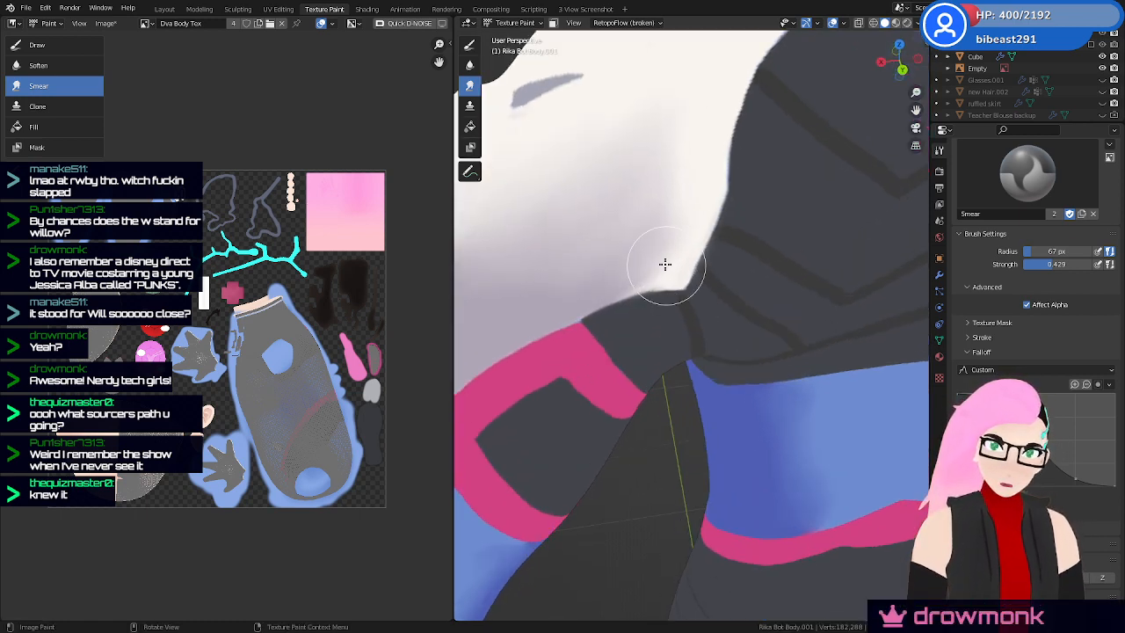
middle_click_drag(651, 240, 703, 247)
key("ctrl+s")
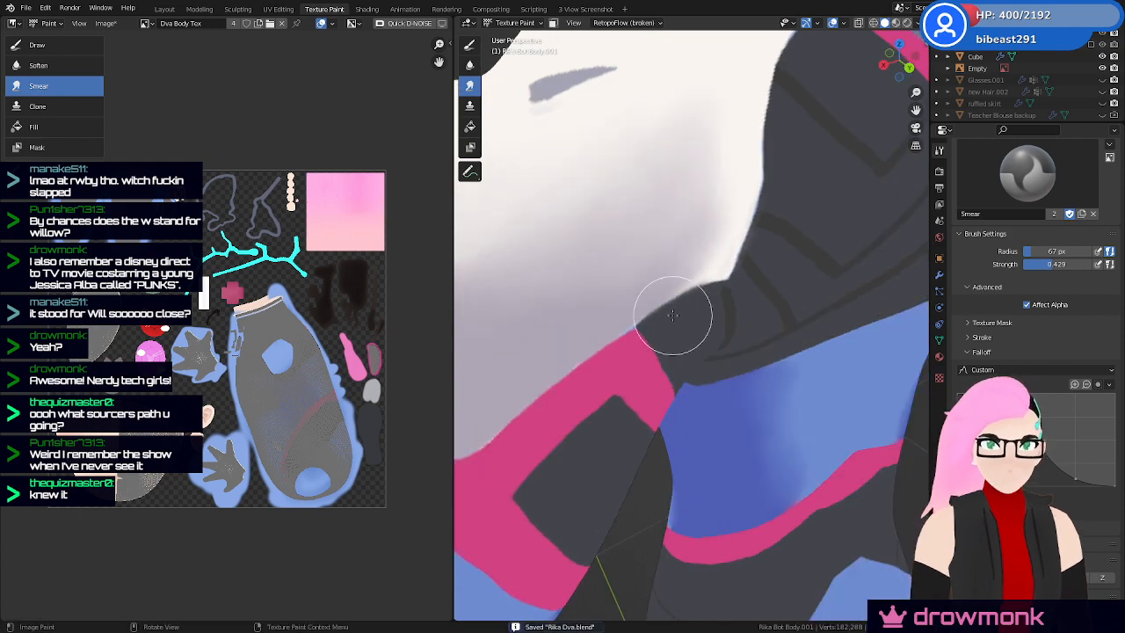
Examine the bodysuit's shading on the shoulders, torso, hips and arms against the reference art
middle_click_drag(626, 265, 719, 517, "ctrl")
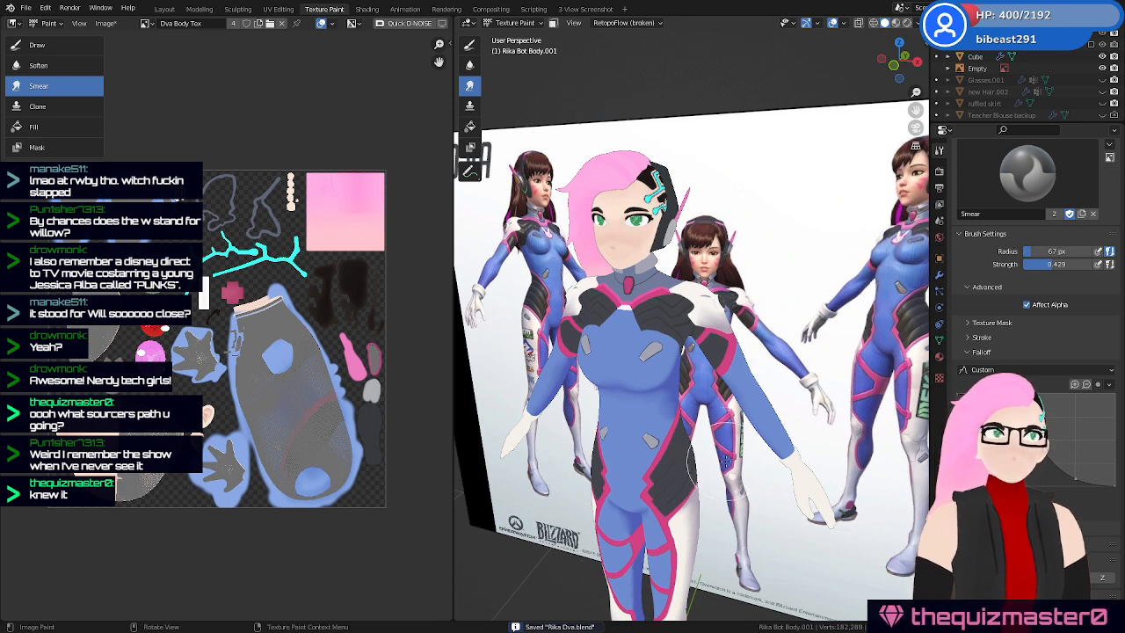
middle_click_drag(691, 336, 733, 321)
middle_click_drag(726, 365, 726, 399, "shift")
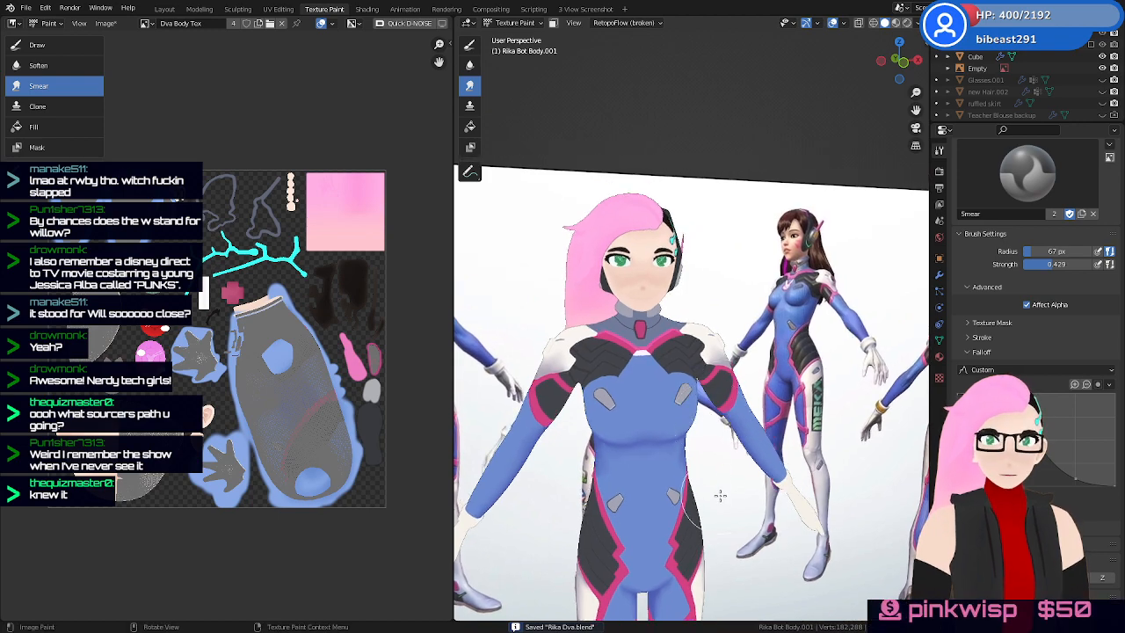
middle_click_drag(721, 513, 721, 295, "ctrl")
middle_click_drag(723, 392, 694, 397)
scroll(695, 397, "up", 2)
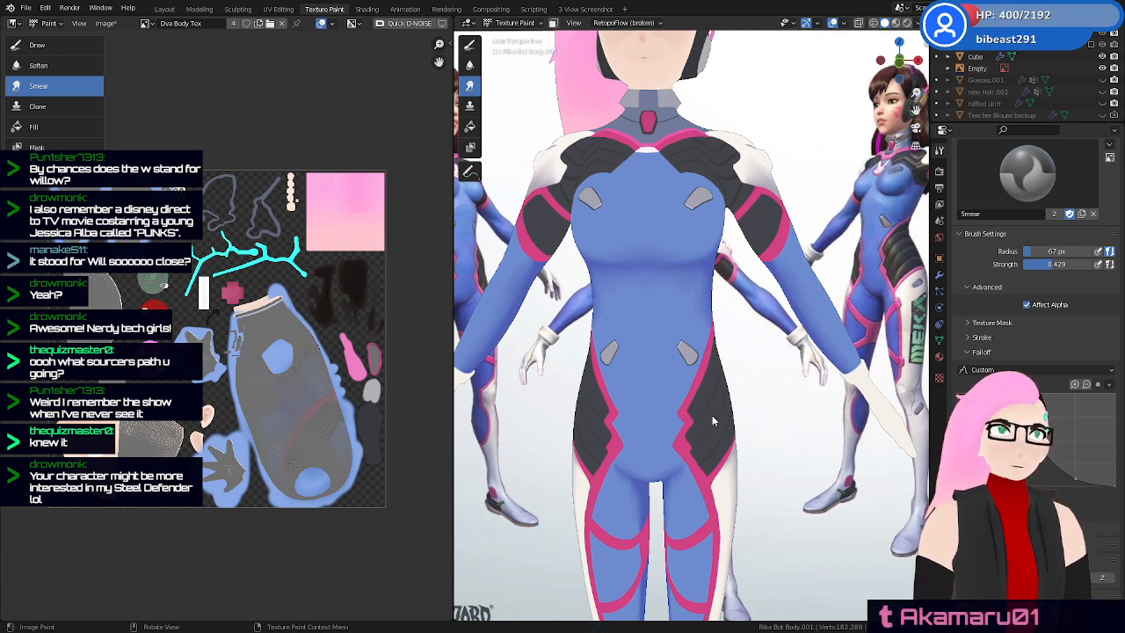
mouse_move(739, 280)
middle_mouse_down("shift")
mouse_move(706, 384)
mouse_move(675, 410)
middle_mouse_up("shift")
middle_click_drag(672, 482, 741, 363)
scroll(703, 422, "up", 2)
scroll(741, 363, "up", 5)
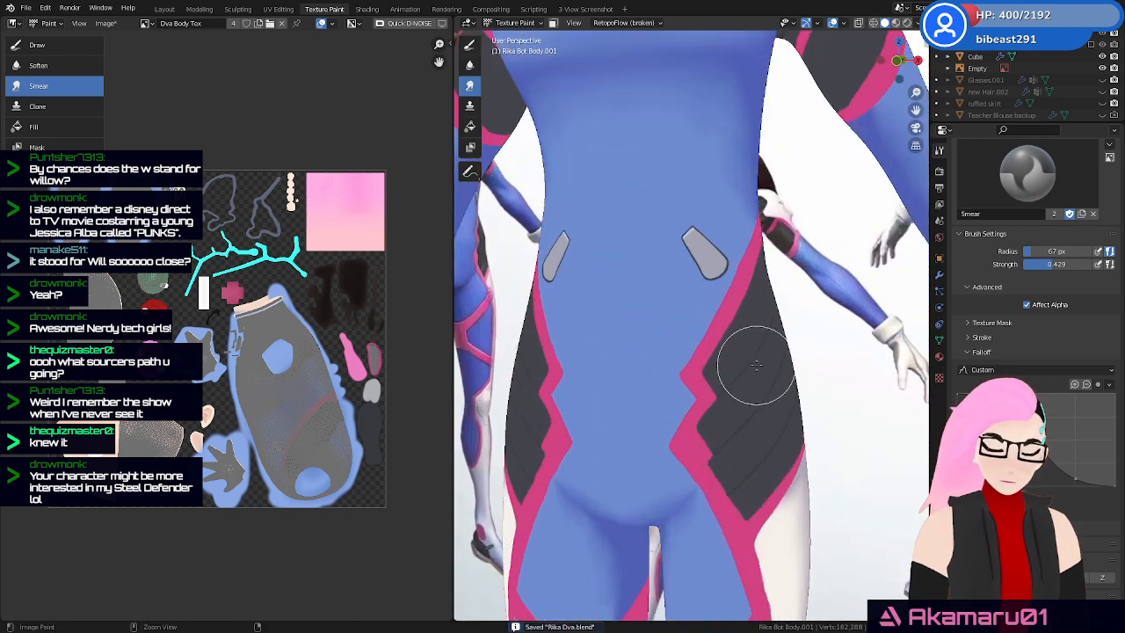
mouse_move(729, 459)
middle_mouse_down("shift")
mouse_move(733, 467)
mouse_move(744, 428)
mouse_move(659, 467)
mouse_move(589, 476)
mouse_move(739, 368)
mouse_move(739, 422)
mouse_move(823, 364)
mouse_move(719, 392)
mouse_move(729, 452)
mouse_move(733, 307)
middle_mouse_up("shift")
scroll(744, 428, "down", 3)
scroll(744, 440, "down", 2)
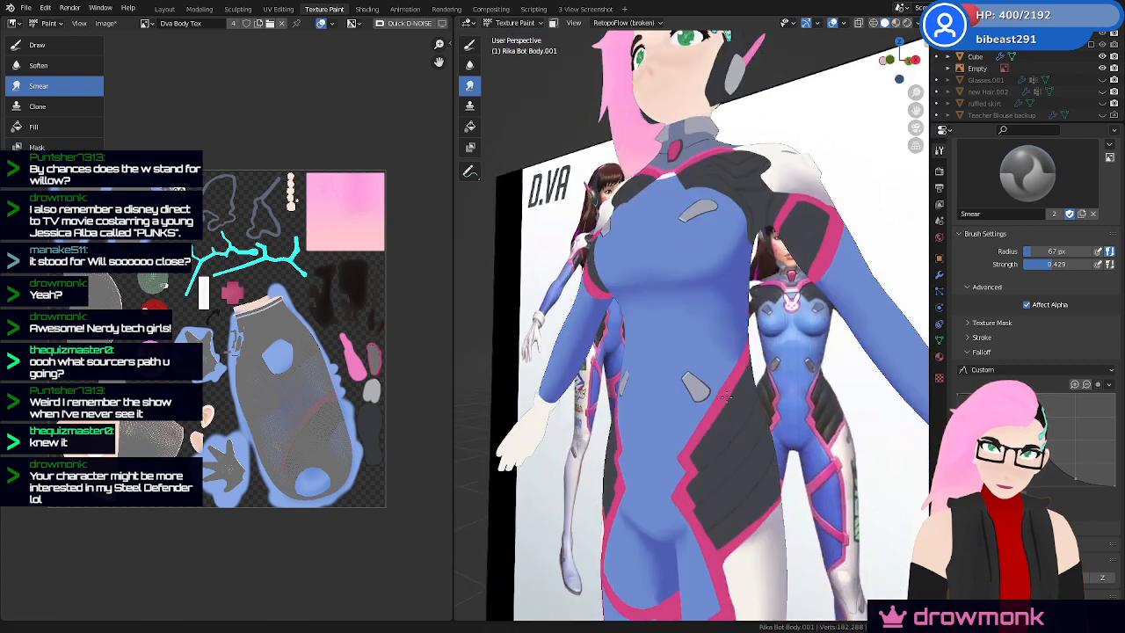
middle_click_drag(751, 519, 737, 397, "shift")
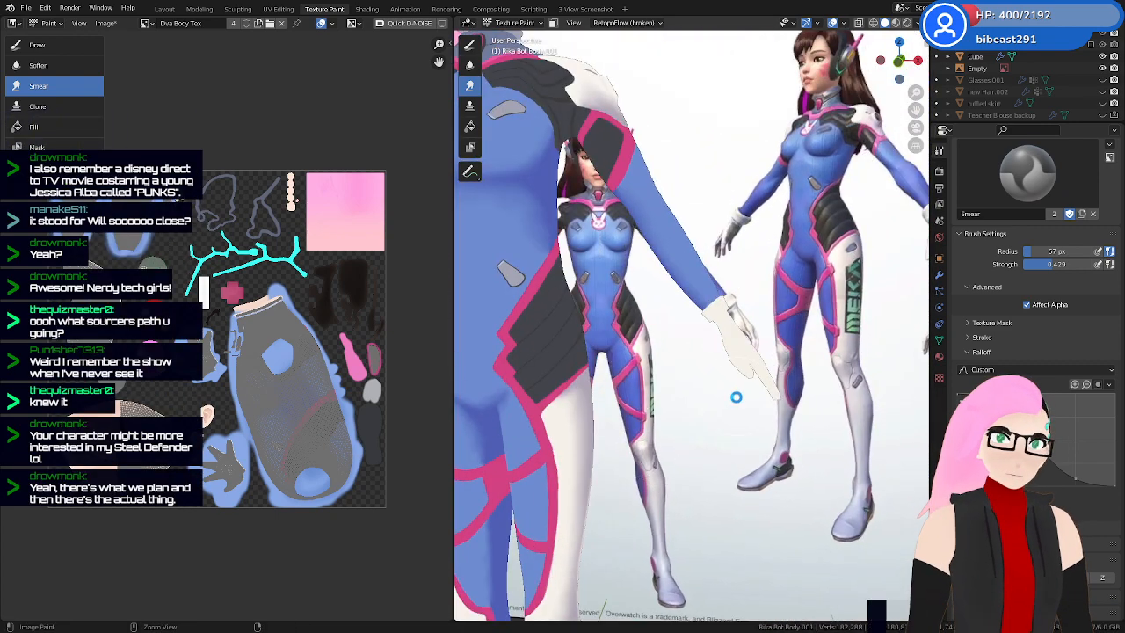
Save Rika Dva.blend and sample a shaded grey from the reference suit as the Draw brush color
key("ctrl+s")
middle_click_drag(668, 486, 619, 320)
left_click(473, 46)
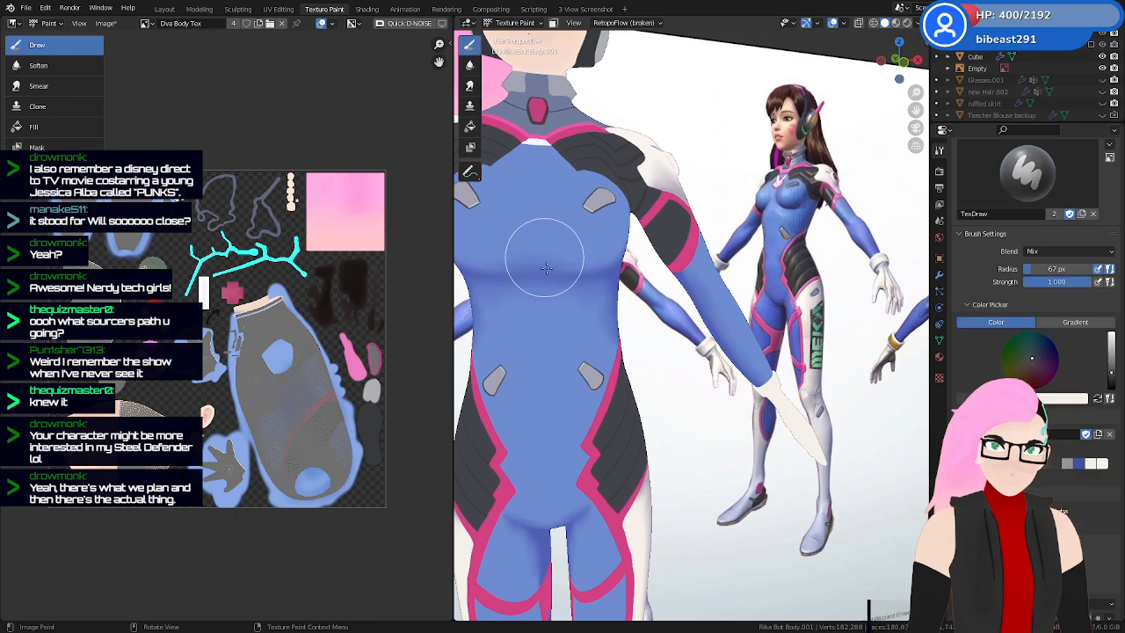
left_click(989, 399)
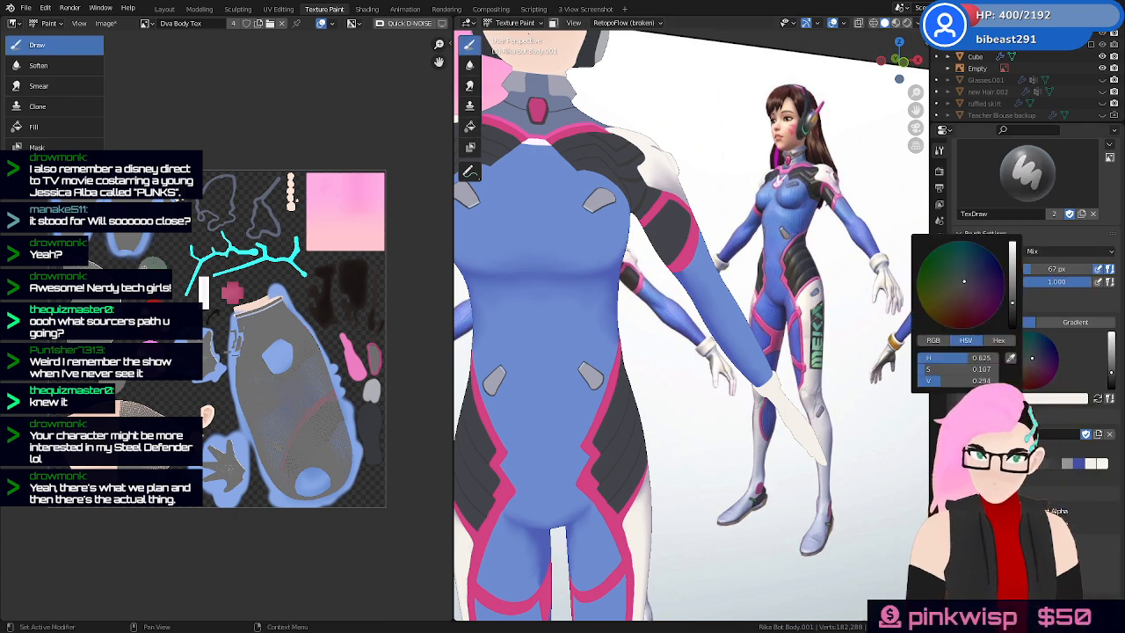
left_click(1011, 358)
left_click(728, 261)
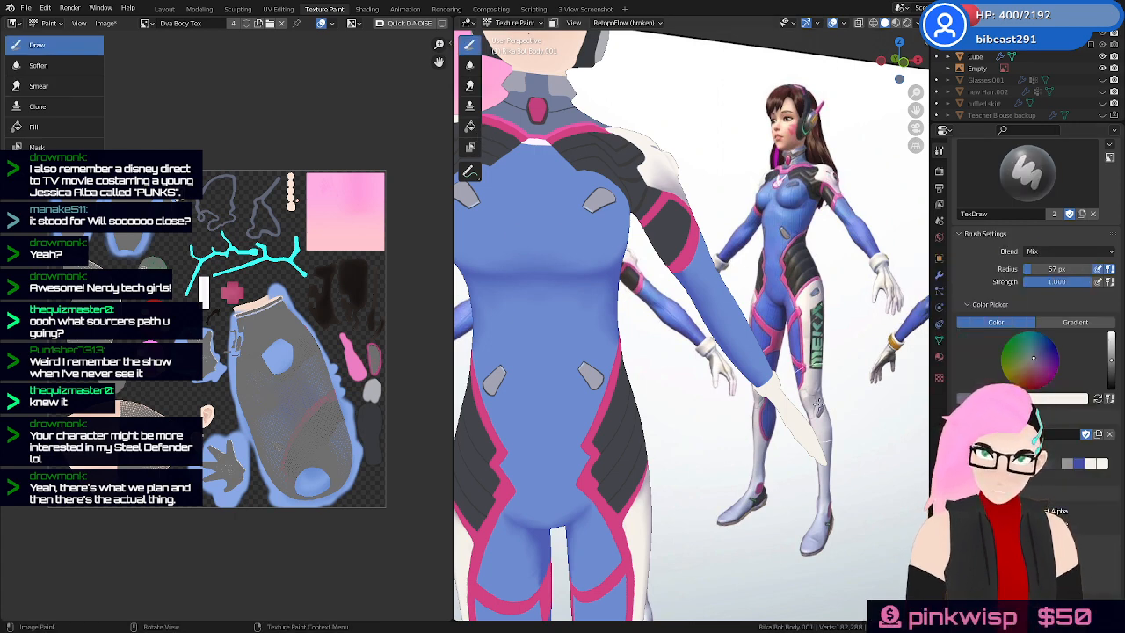
In Edit Mode, clear the existing selection and select the linked faces of the glove's hand
mouse_move(728, 260)
middle_mouse_down()
mouse_move(653, 296)
mouse_move(704, 336)
mouse_move(684, 315)
mouse_move(713, 330)
middle_mouse_up()
key("Tab")
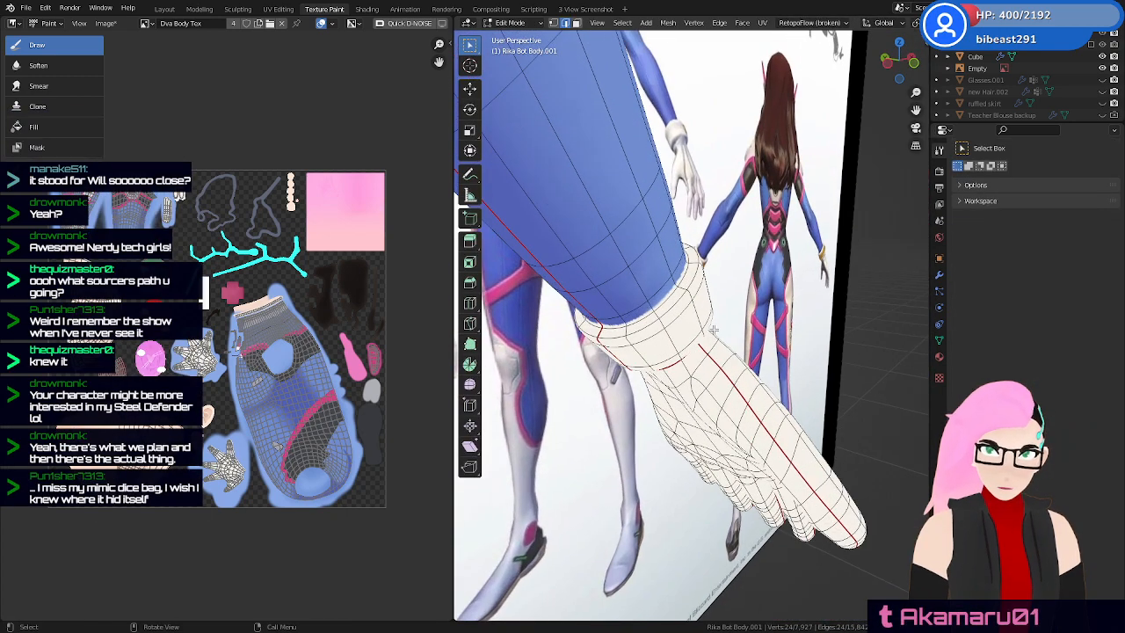
left_click(694, 299, "alt")
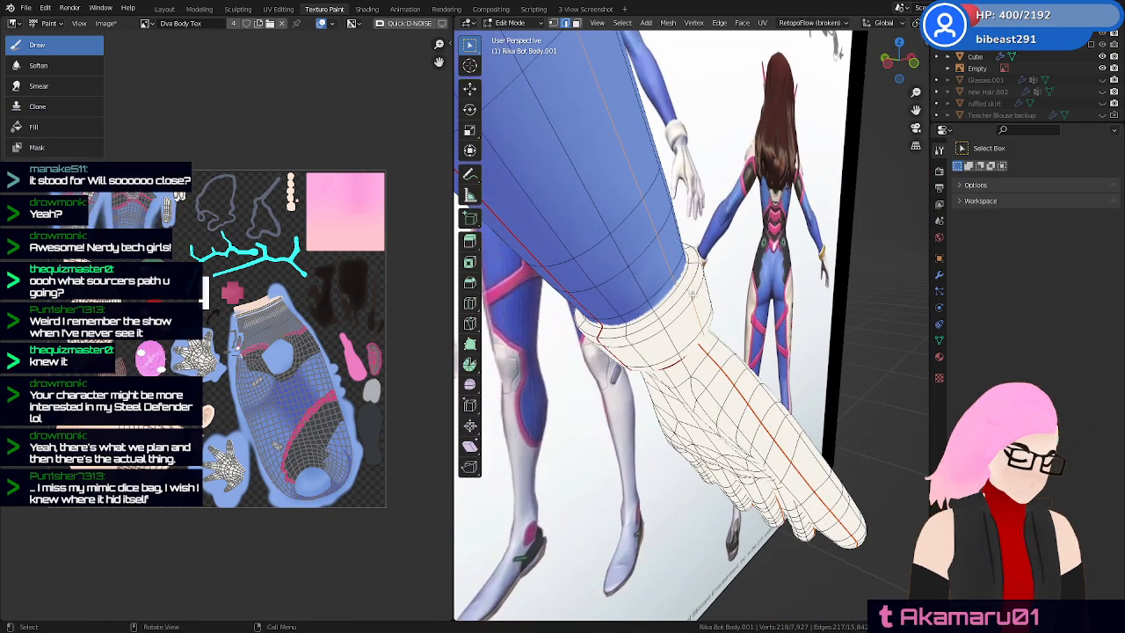
key("alt+a")
middle_click_drag(694, 299, 770, 372)
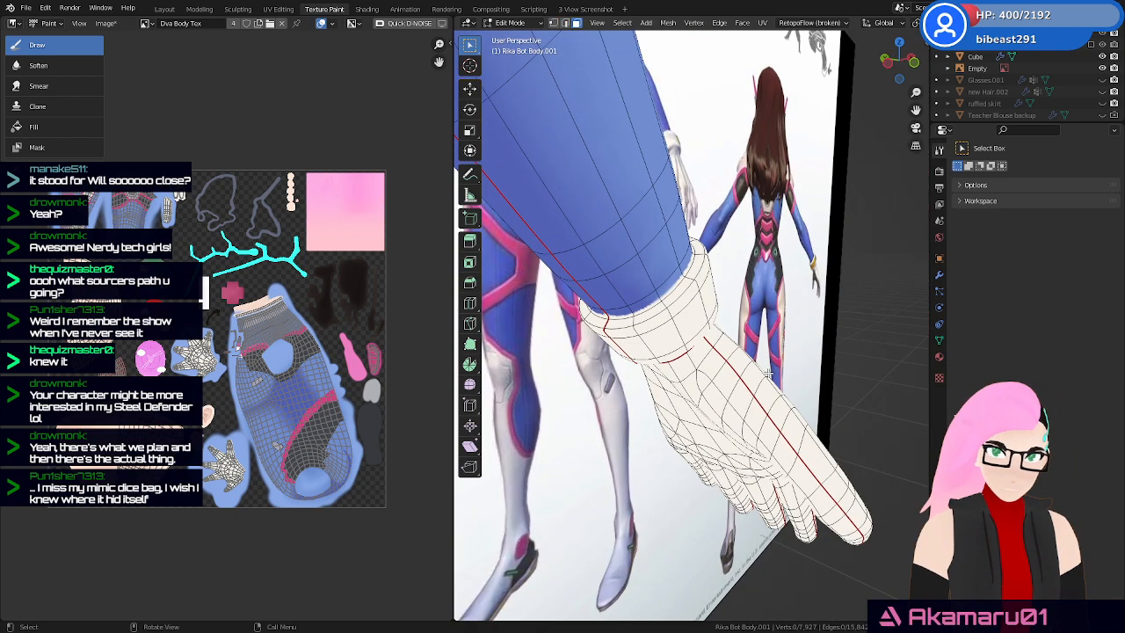
key("l")
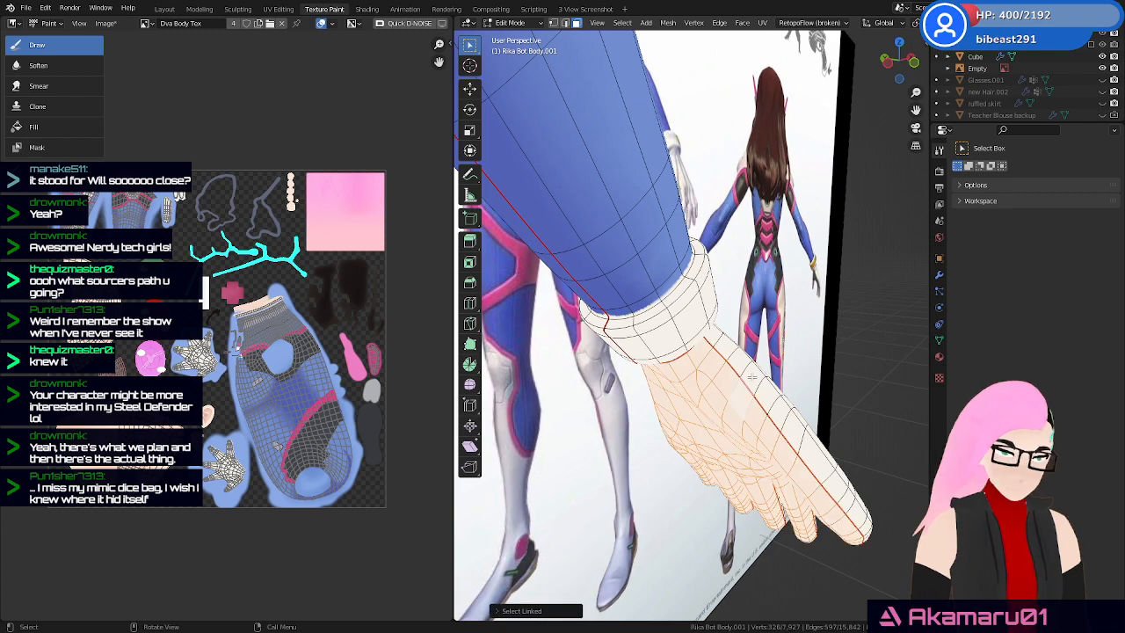
Add all face loops of the glove's cuff, including its inner rim, to the selection and return to Texture Paint
left_click(649, 312, "alt+shift")
left_click(658, 320, "alt+shift")
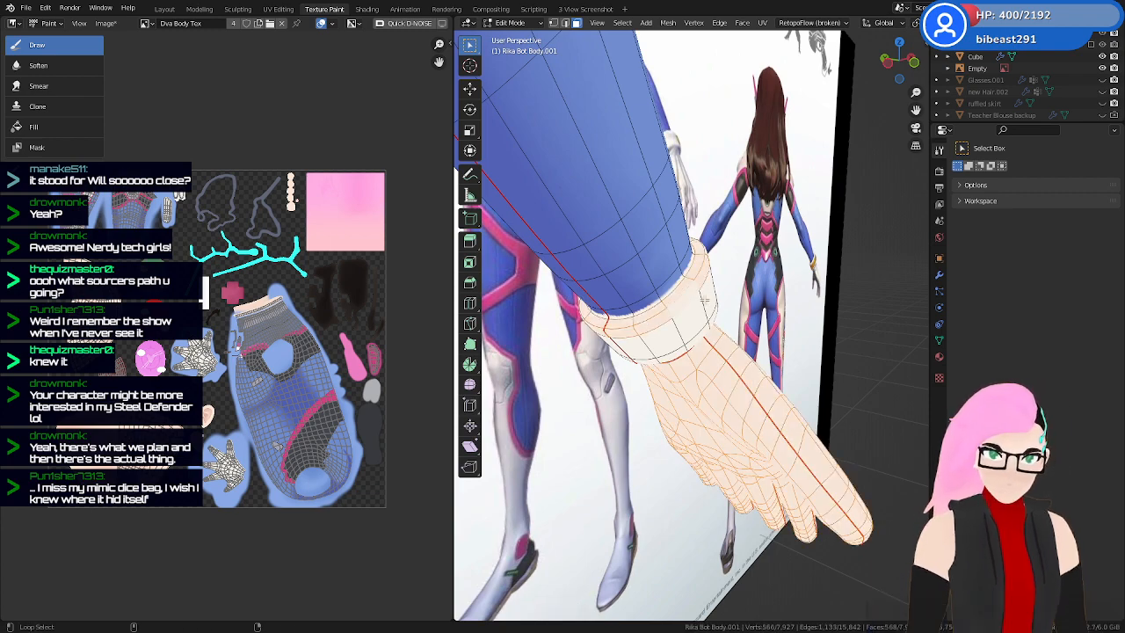
left_click(670, 330, "alt+shift")
middle_click_drag(679, 327, 640, 257)
left_click(655, 318, "alt+shift")
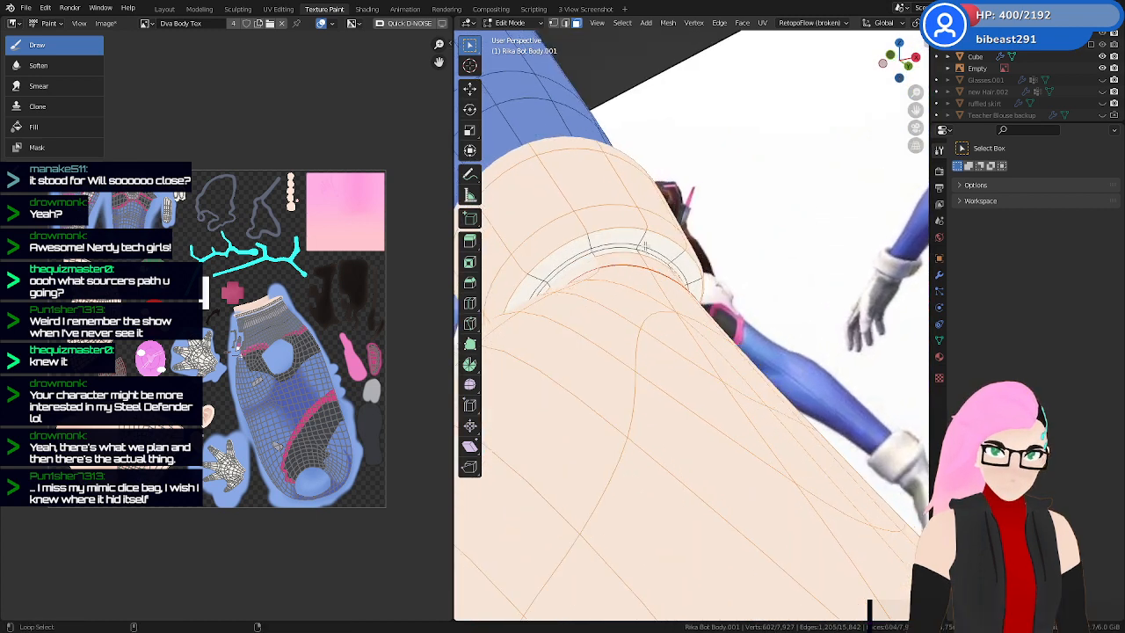
left_click(640, 257, "alt+shift")
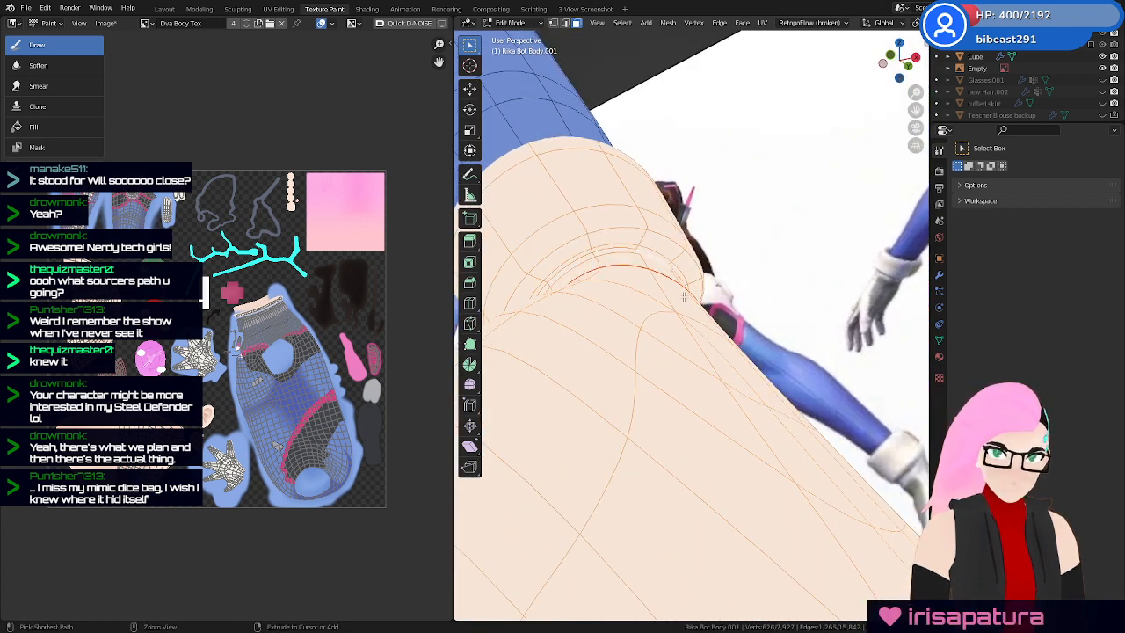
middle_click_drag(708, 305, 686, 356)
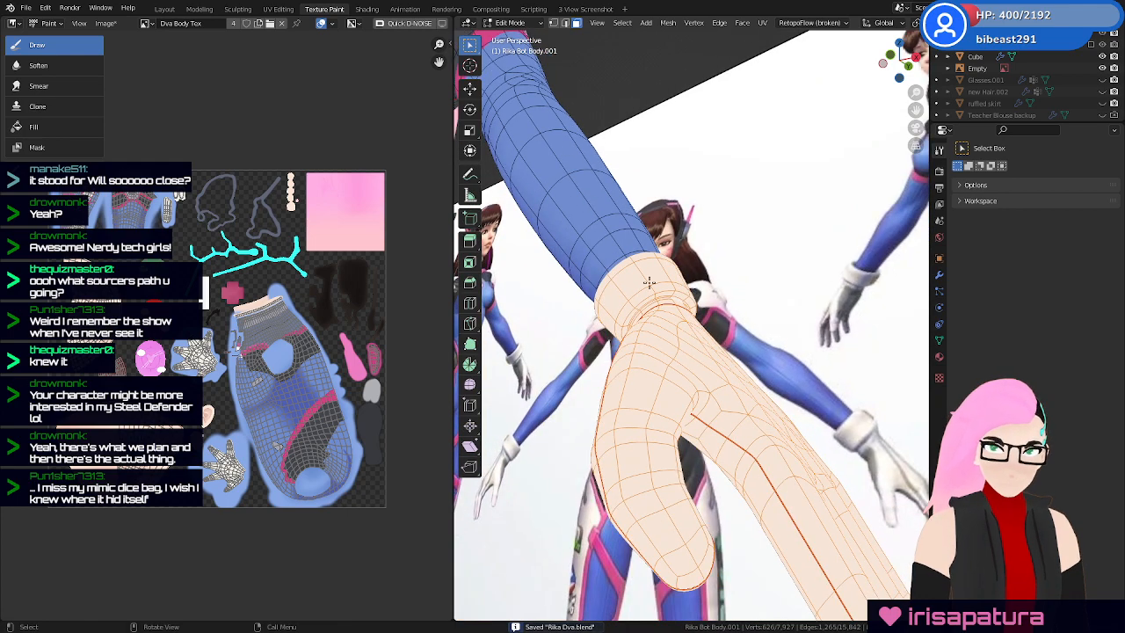
key("Tab")
Try a blue-grey Draw stroke on the glove's palm and undo it
mouse_move(727, 261)
middle_mouse_down()
mouse_move(841, 330)
mouse_move(748, 284)
mouse_move(748, 304)
mouse_move(631, 211)
middle_mouse_up()
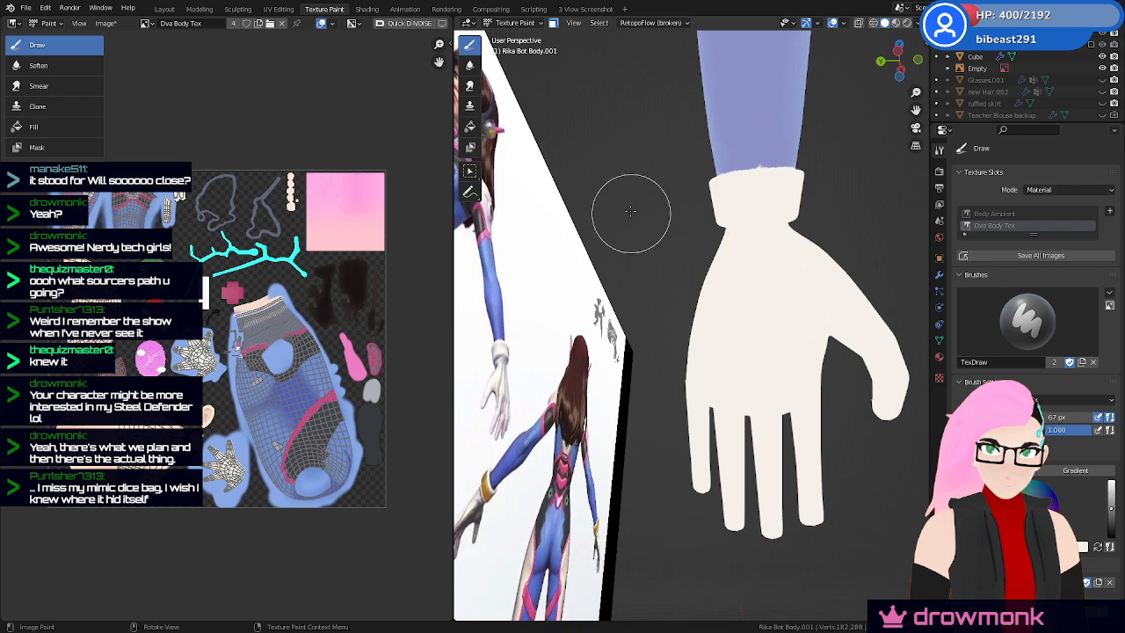
mouse_move(753, 295)
left_mouse_down()
mouse_move(760, 318)
mouse_move(793, 321)
left_mouse_up()
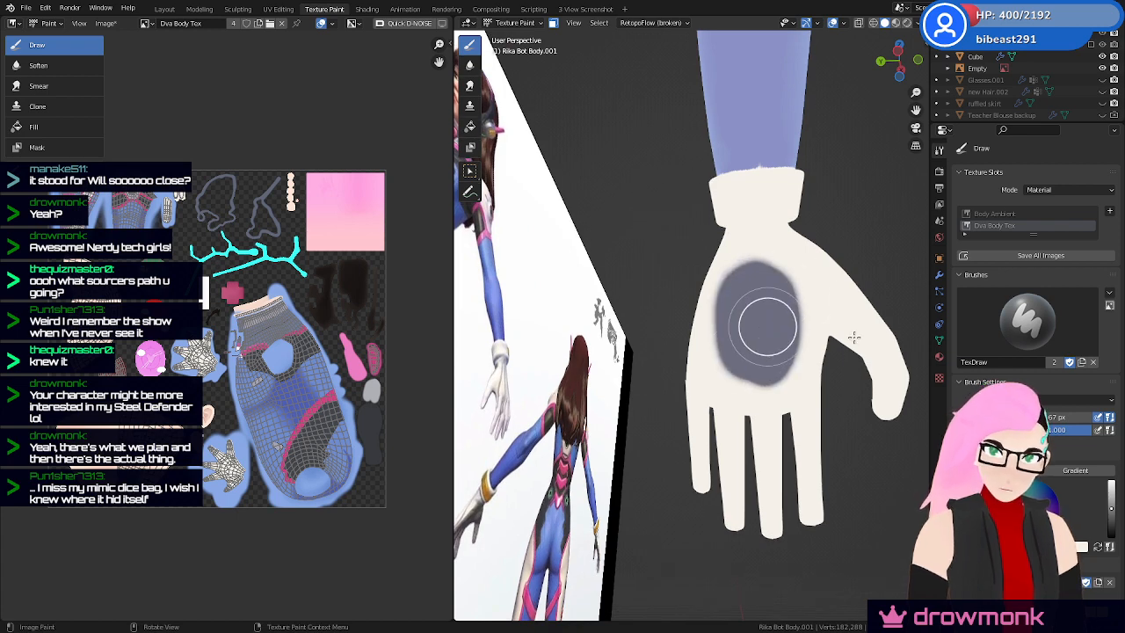
middle_click_drag(854, 338, 774, 355)
key("ctrl+z")
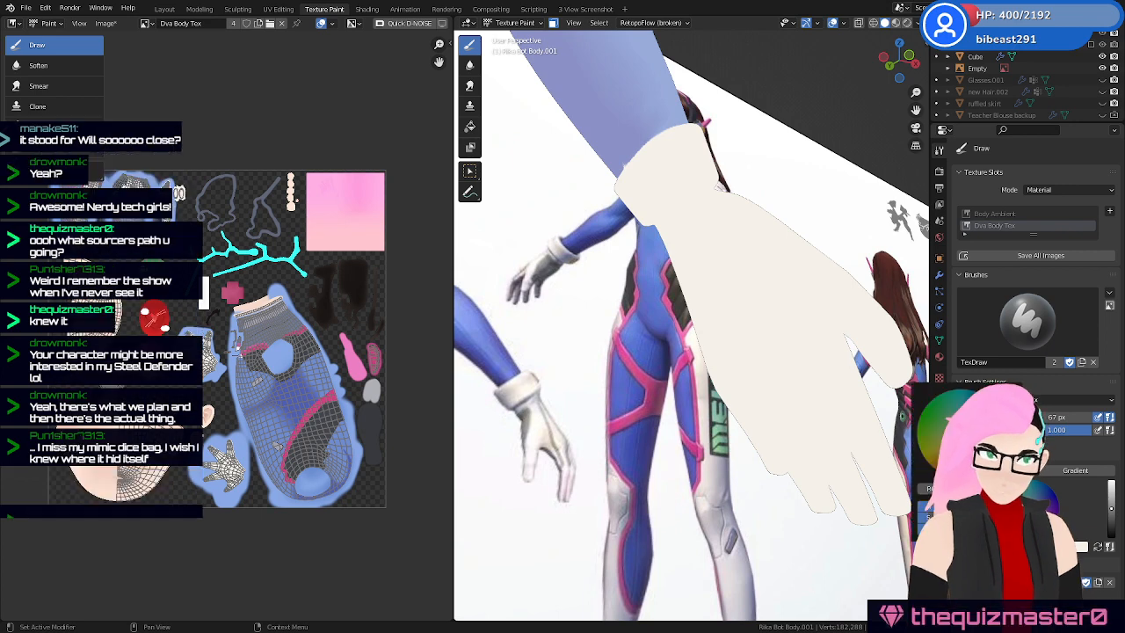
Sample a warmer grey, test it on the palm, and shade the glove's palm and fingers with it
key("e")
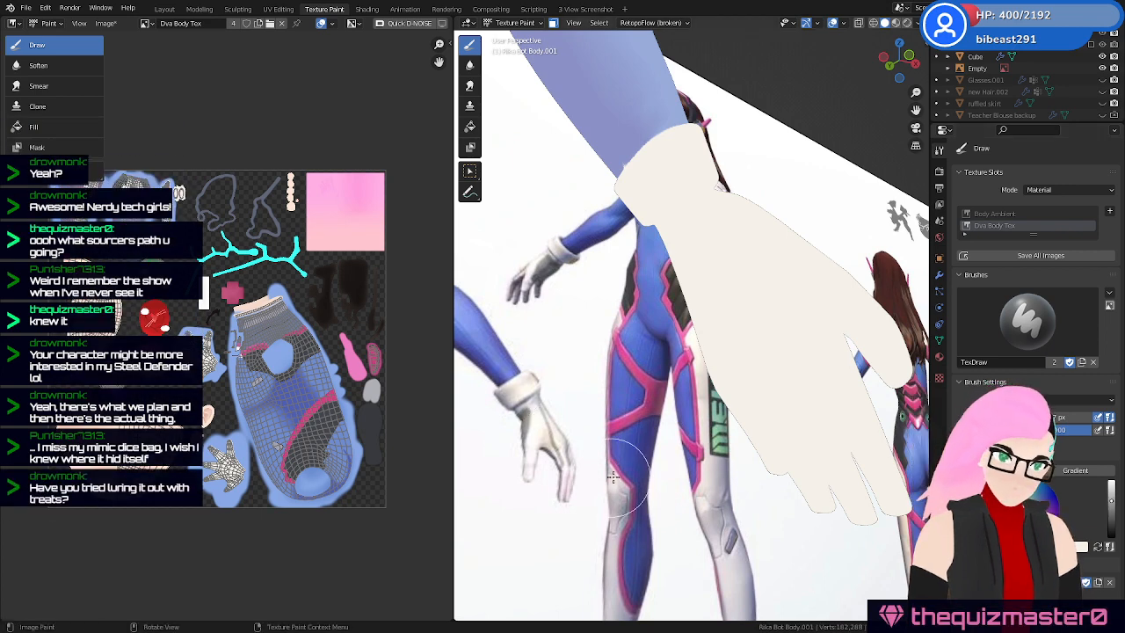
left_click_drag(738, 292, 749, 297)
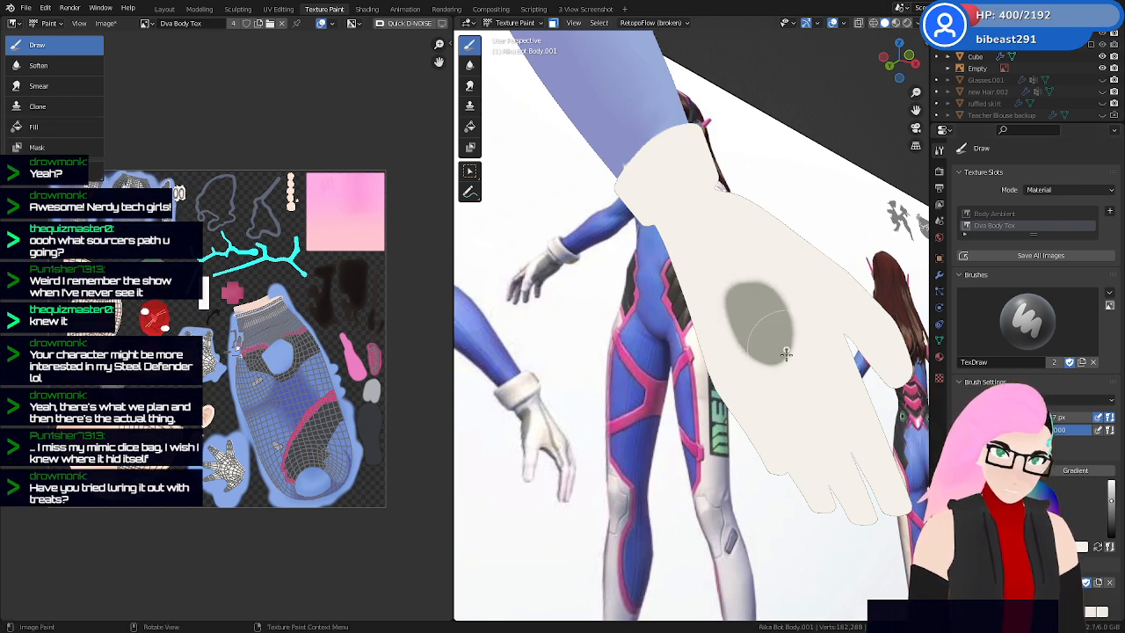
middle_click_drag(786, 355, 827, 331)
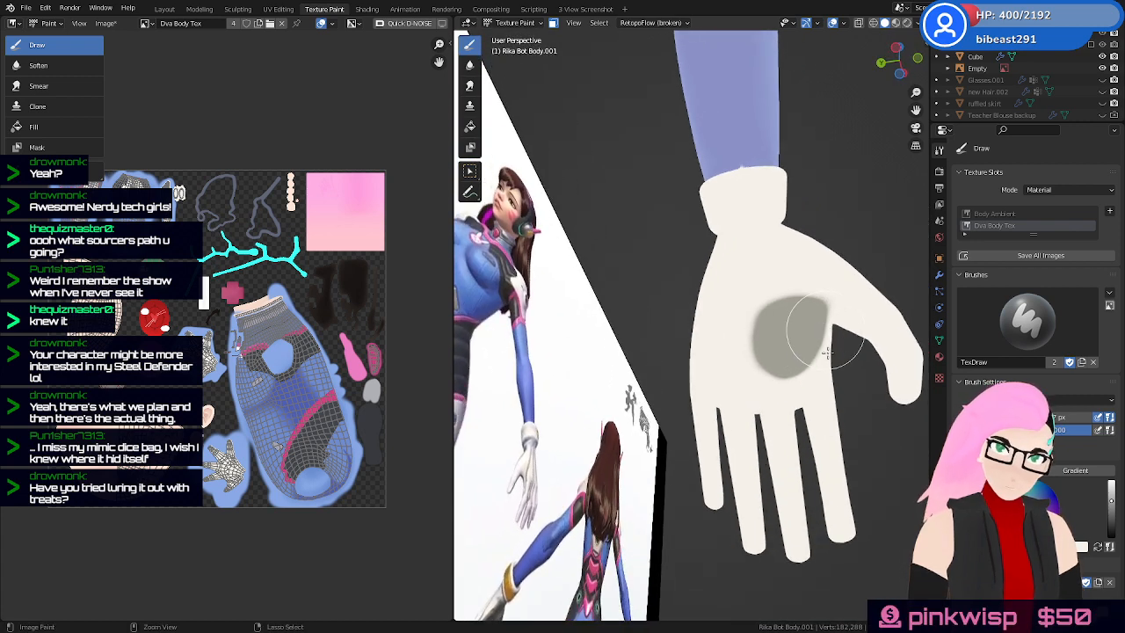
key("ctrl+z")
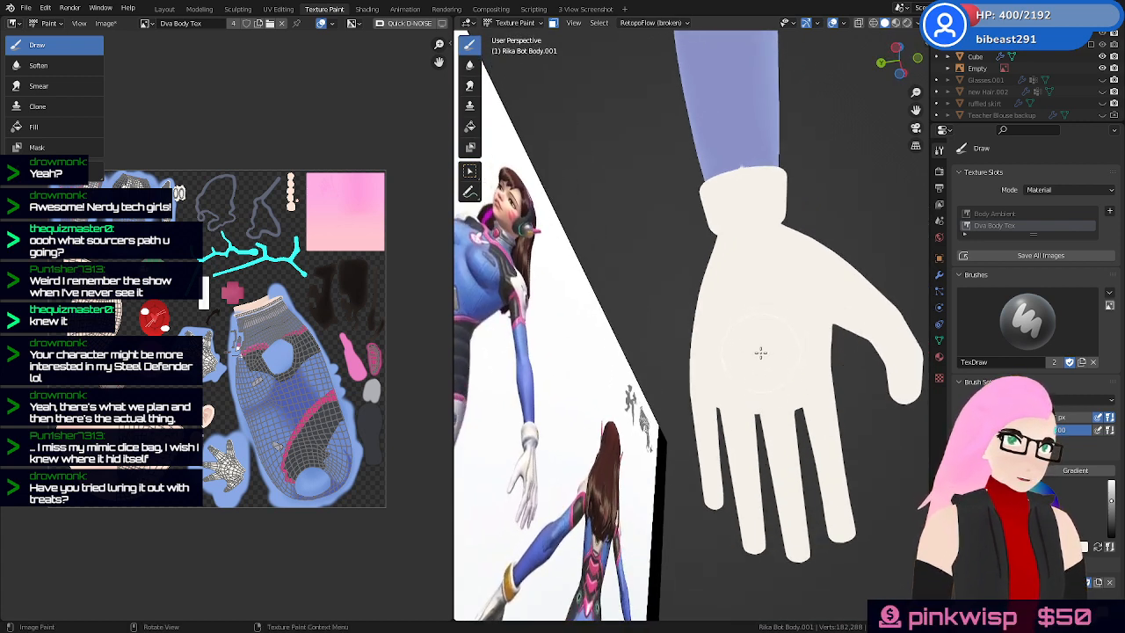
mouse_move(766, 308)
left_mouse_down()
mouse_move(756, 370)
mouse_move(745, 196)
mouse_move(747, 316)
mouse_move(732, 365)
mouse_move(746, 499)
left_mouse_up()
mouse_move(740, 410)
left_mouse_down()
mouse_move(787, 510)
mouse_move(765, 395)
mouse_move(746, 495)
mouse_move(700, 345)
mouse_move(715, 390)
mouse_move(836, 522)
mouse_move(809, 301)
mouse_move(820, 293)
mouse_move(897, 386)
mouse_move(874, 314)
mouse_move(827, 255)
mouse_move(806, 280)
mouse_move(744, 243)
mouse_move(765, 202)
mouse_move(753, 192)
mouse_move(767, 326)
left_mouse_up()
Switch to the Smear brush and save both Rika Dva.blend and the Dva Body Tex image
middle_click_drag(736, 344, 618, 430)
left_click(469, 85)
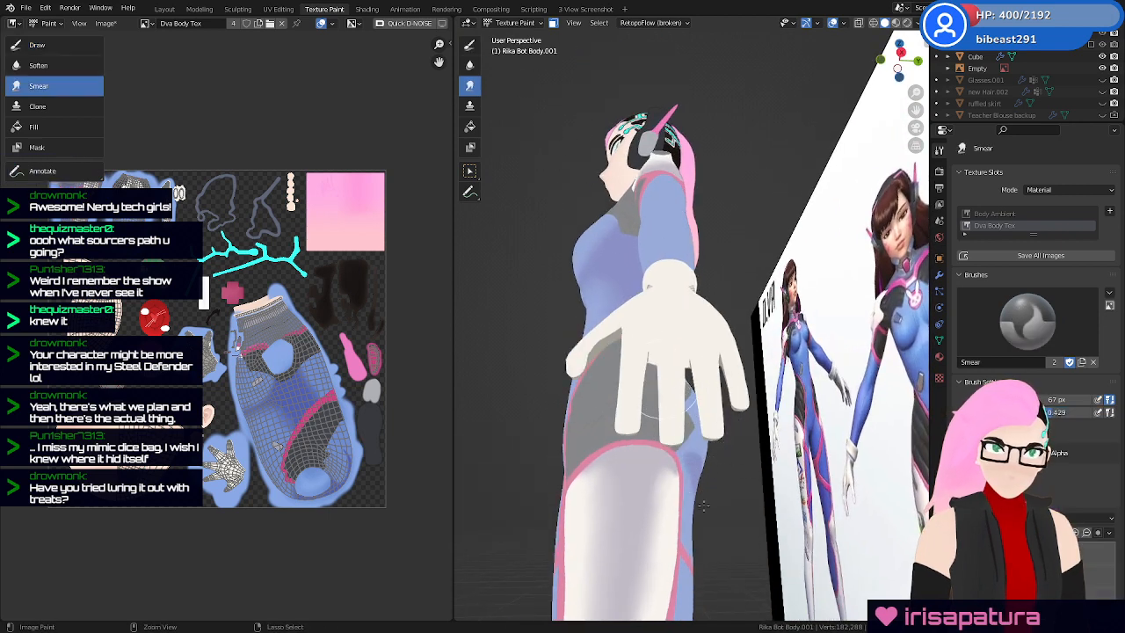
key("ctrl+s")
left_click(105, 23)
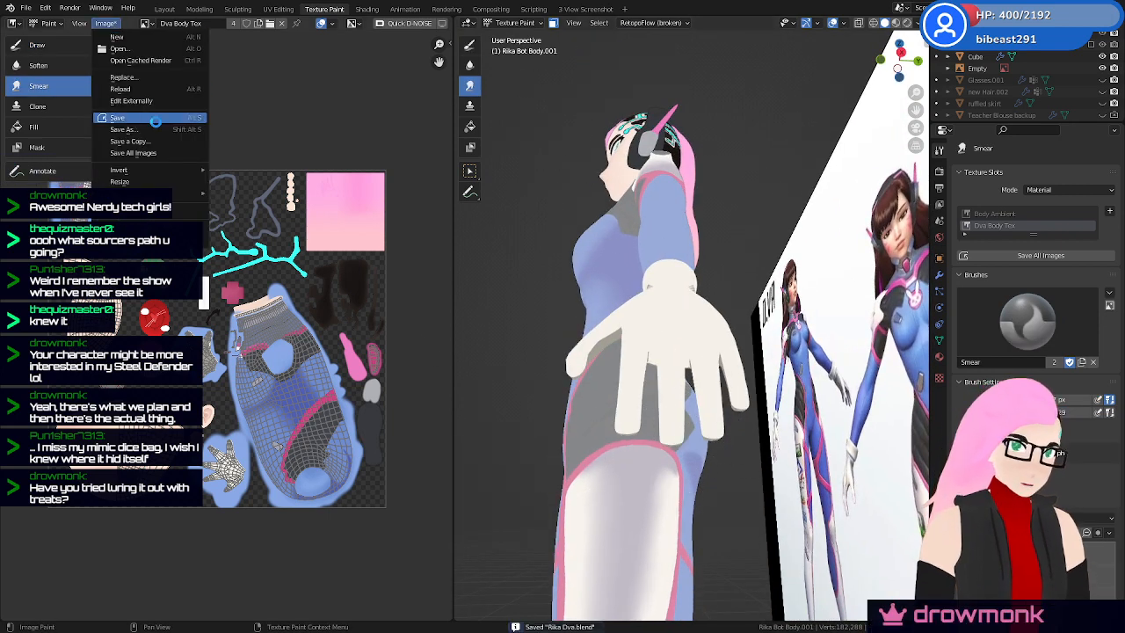
left_click(155, 121)
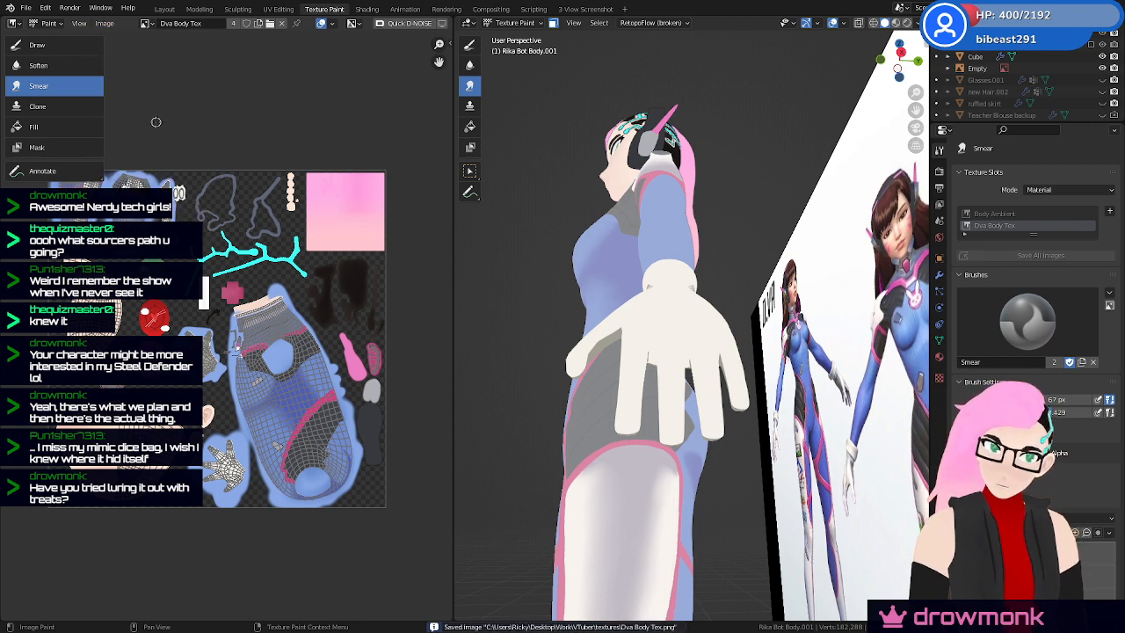
Smear the hard edge of the grey along the side of the glove from the wrist toward the fingers
middle_click_drag(773, 363, 606, 400)
mouse_move(697, 414)
middle_mouse_down("ctrl")
mouse_move(716, 339)
mouse_move(670, 379)
mouse_move(729, 314)
middle_mouse_up("ctrl")
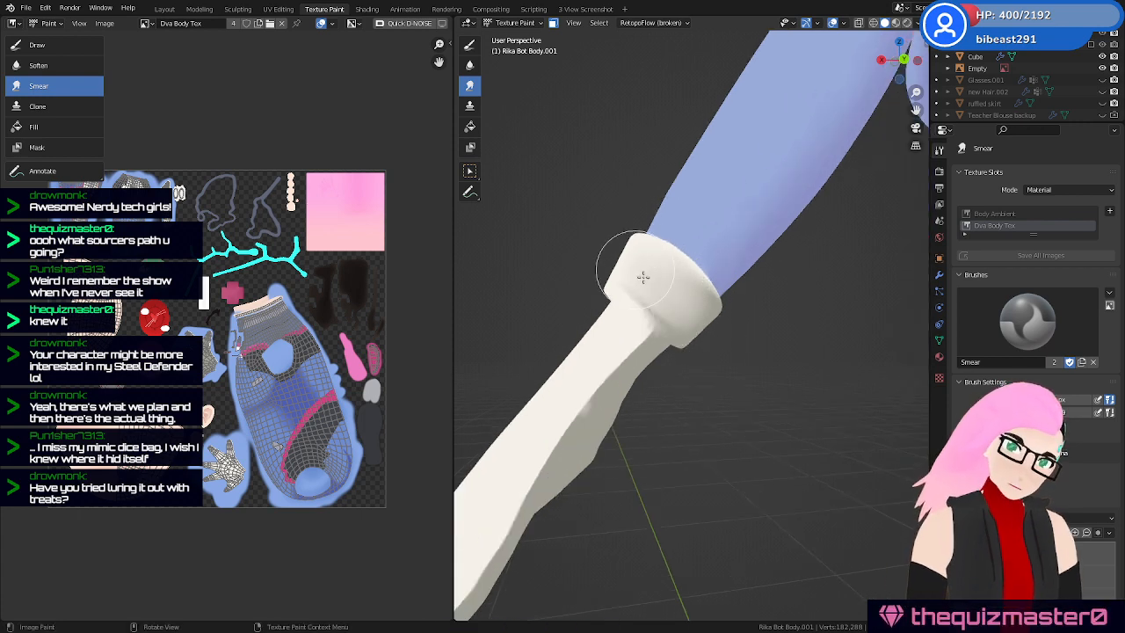
mouse_move(631, 304)
left_mouse_down()
mouse_move(626, 365)
mouse_move(595, 392)
mouse_move(542, 410)
mouse_move(516, 456)
mouse_move(510, 505)
mouse_move(538, 529)
left_mouse_up()
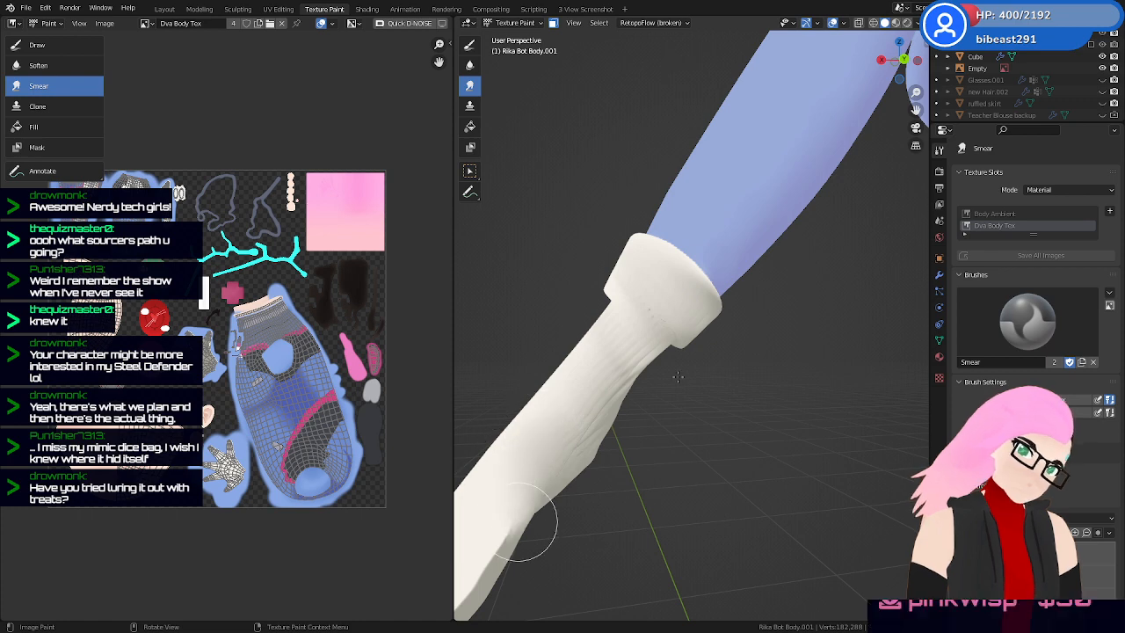
mouse_move(690, 403)
middle_mouse_down("shift")
mouse_move(722, 373)
mouse_move(695, 401)
mouse_move(675, 387)
mouse_move(664, 323)
middle_mouse_up("shift")
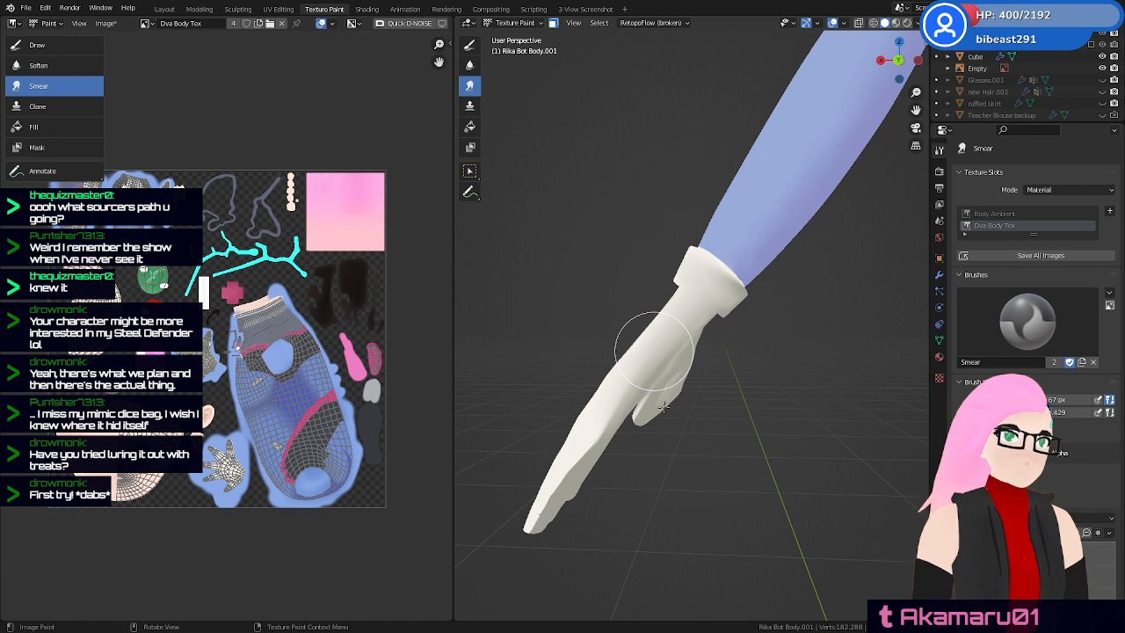
Smear the grey shading around the glove's cuff and along its upper rim to soften the hard edges
middle_click_drag(664, 406, 734, 380)
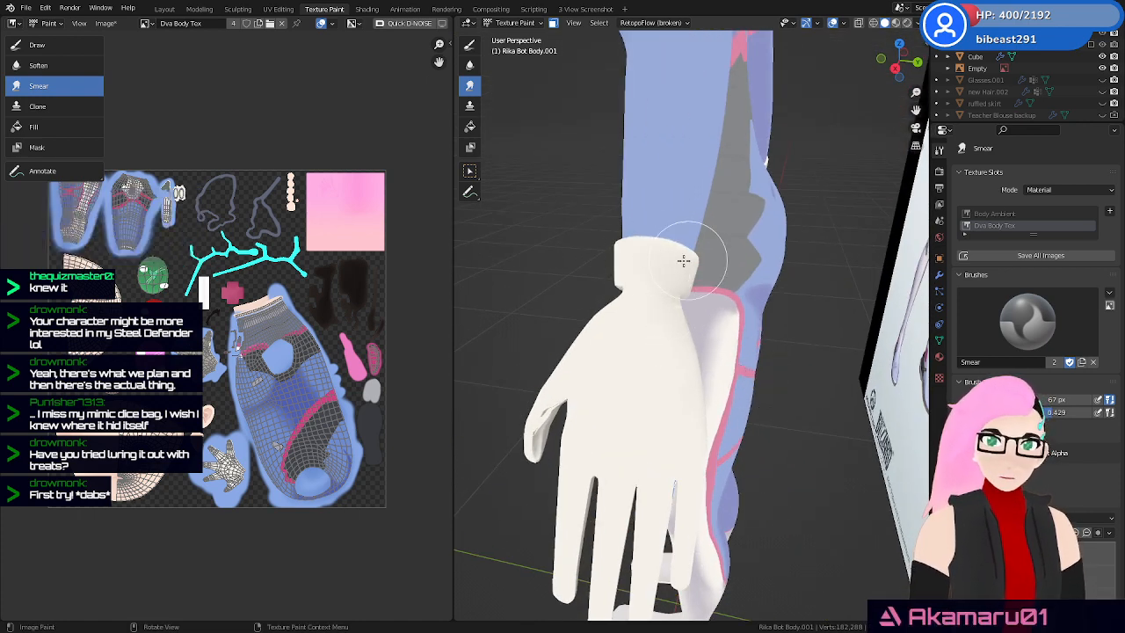
middle_click_drag(716, 390, 770, 359)
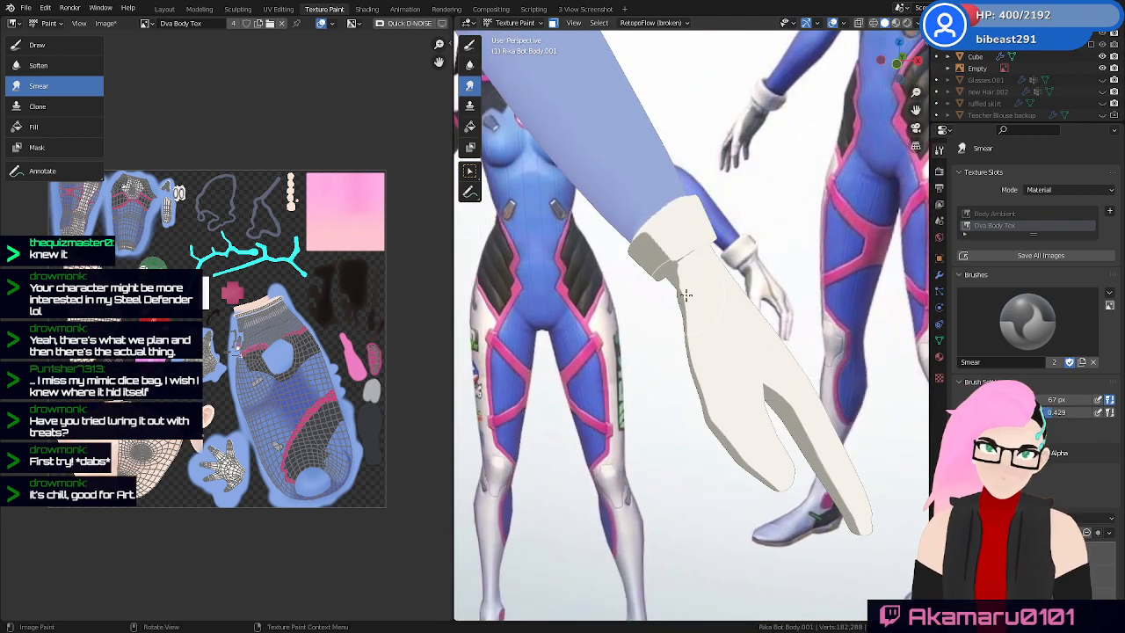
middle_click_drag(686, 296, 724, 293)
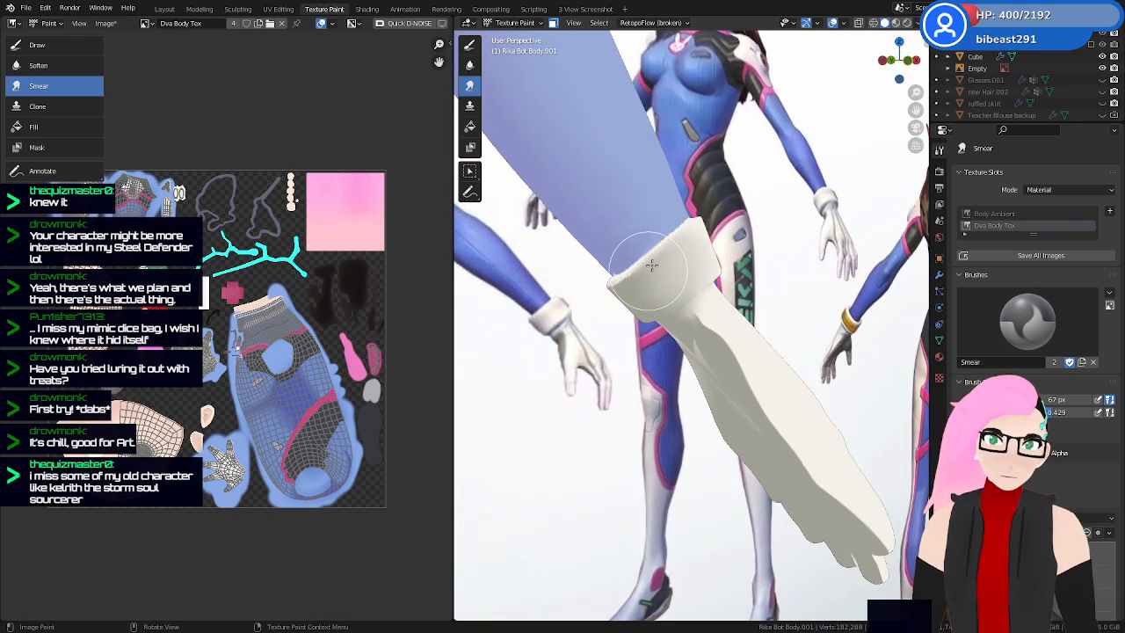
middle_click_drag(689, 302, 677, 318)
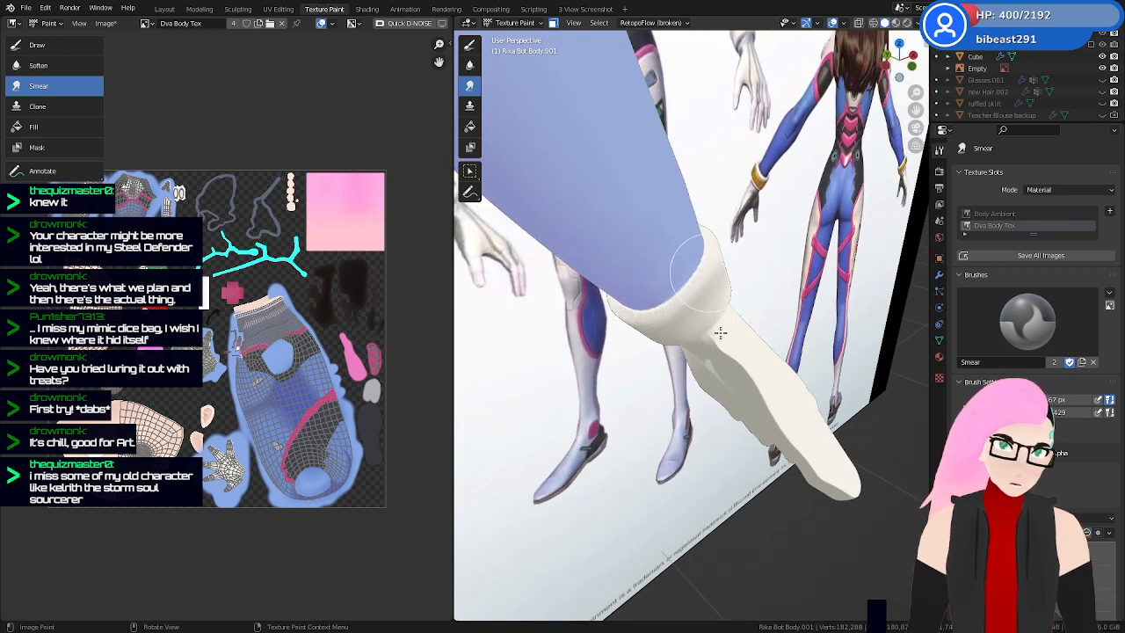
mouse_move(720, 332)
middle_mouse_down()
mouse_move(763, 325)
mouse_move(651, 302)
middle_mouse_up()
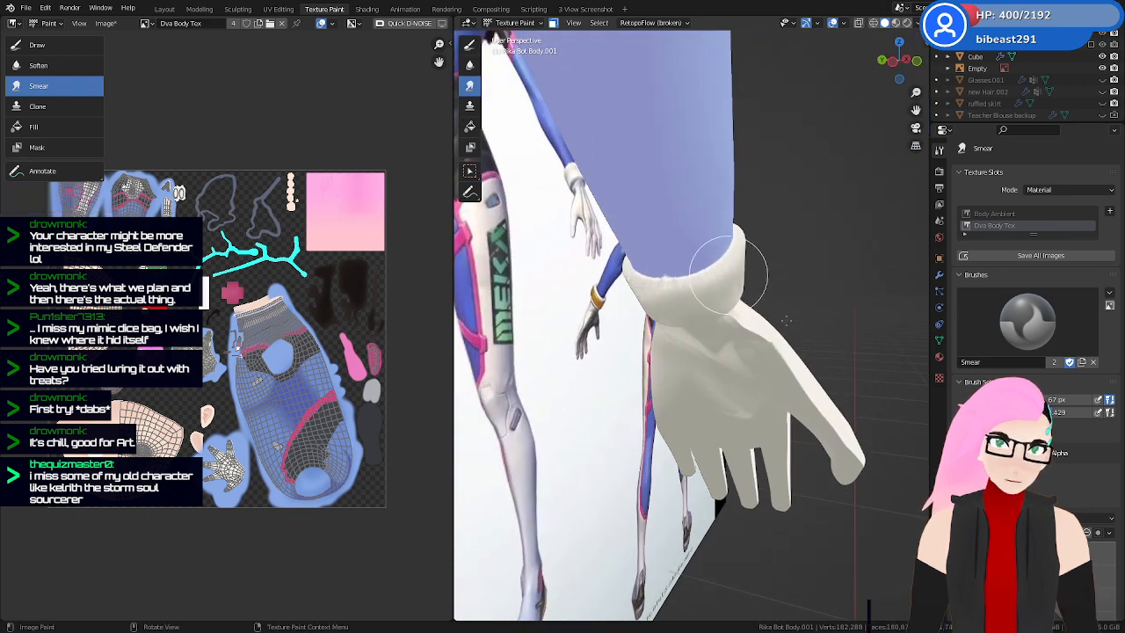
Smear the grey along the glove's thumb and blend the blotchy patches on the palm just below the cuff
middle_click_drag(787, 321, 739, 290)
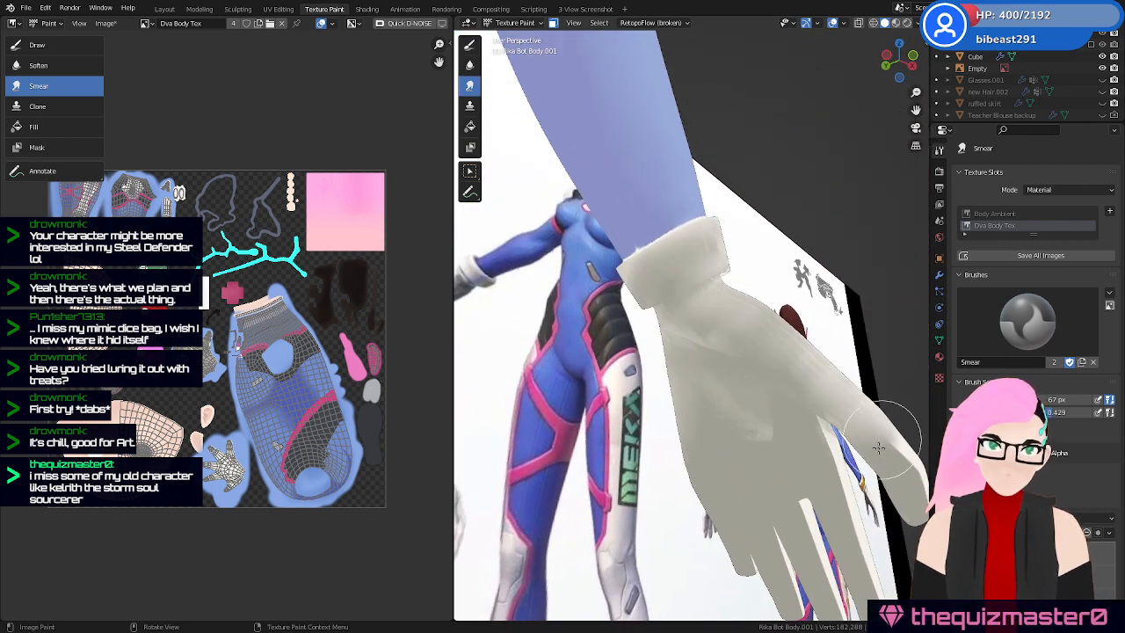
mouse_move(884, 440)
middle_mouse_down()
mouse_move(784, 453)
mouse_move(753, 405)
mouse_move(704, 399)
middle_mouse_up()
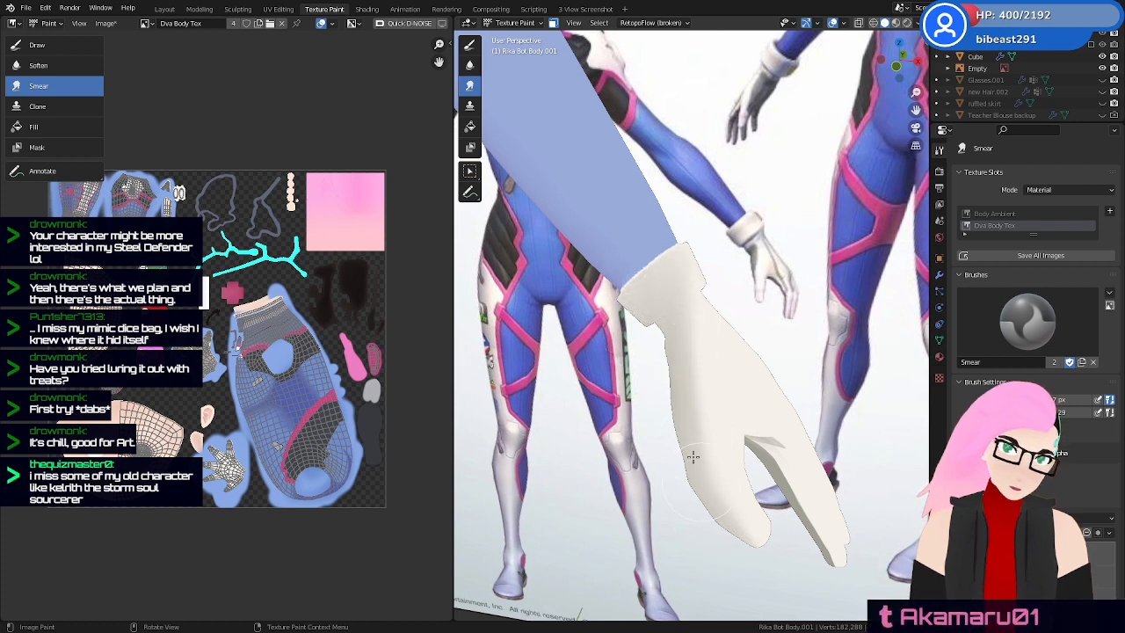
middle_click_drag(724, 419, 719, 323)
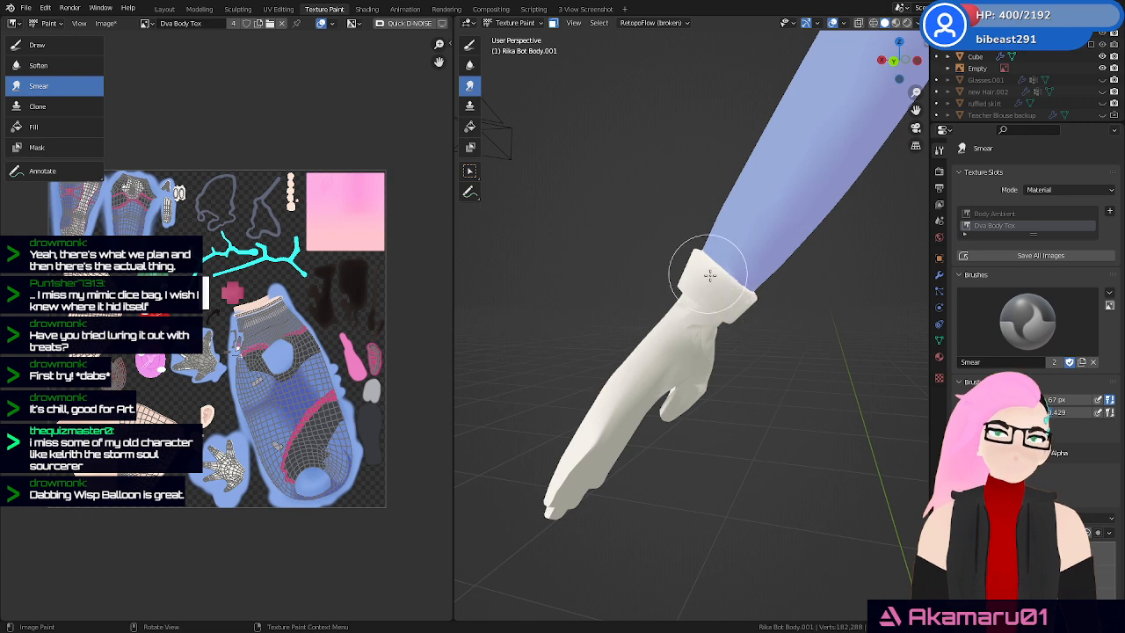
middle_click_drag(701, 412, 747, 290)
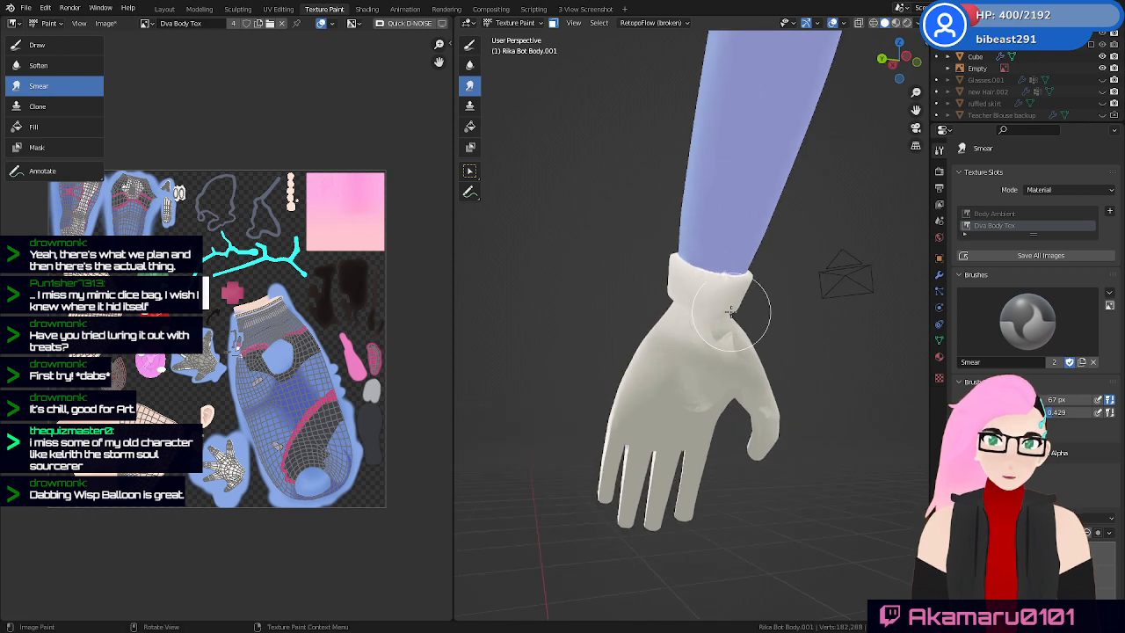
middle_click_drag(756, 358, 748, 328)
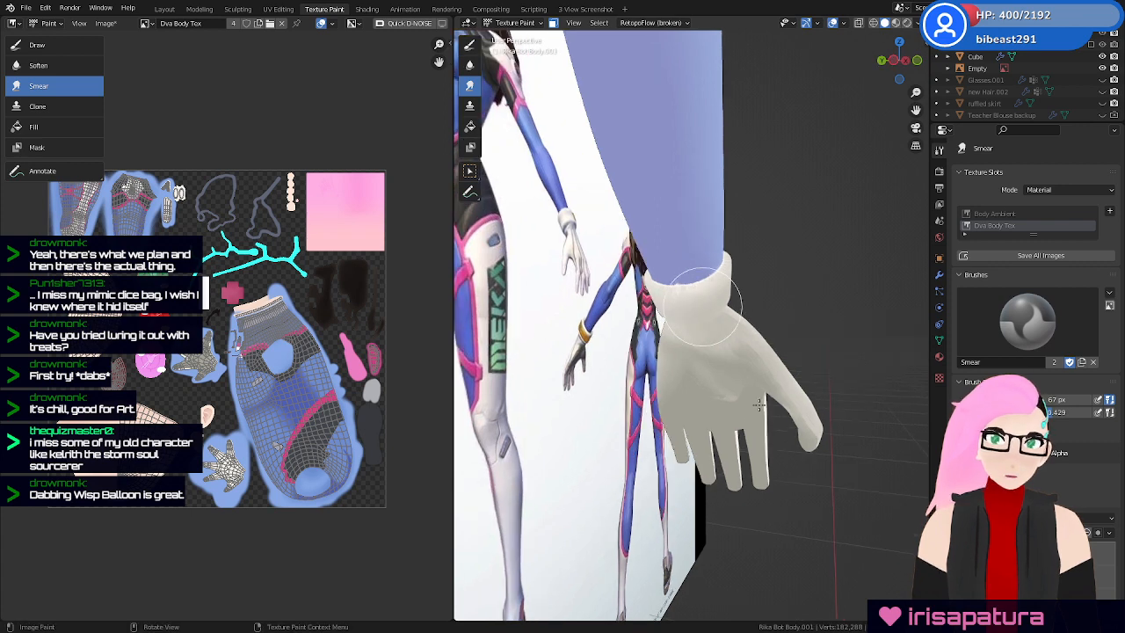
middle_click_drag(734, 429, 738, 400)
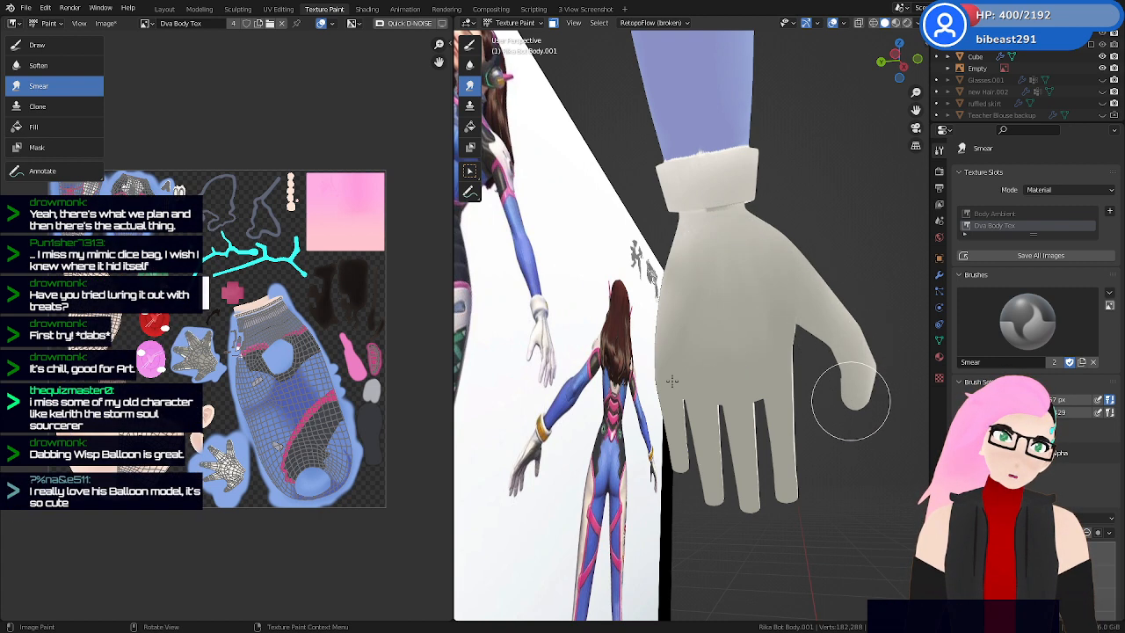
Smear the shading edge along the outer side of the glove from the cuff to the little finger's tip
mouse_move(854, 390)
middle_mouse_down()
mouse_move(769, 363)
mouse_move(695, 276)
middle_mouse_up()
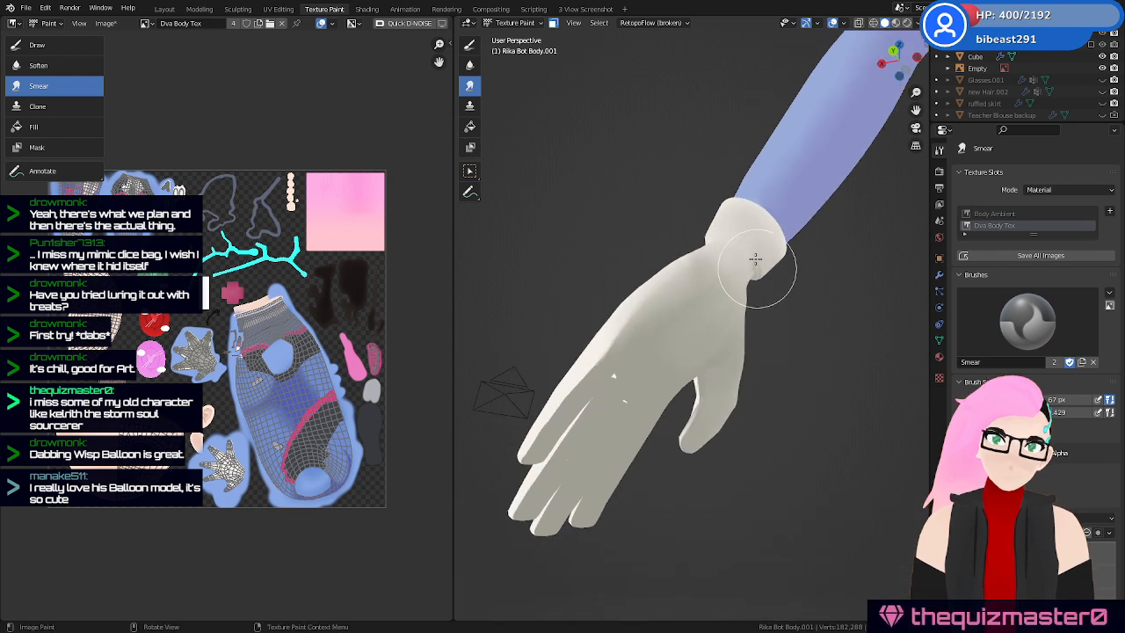
middle_click_drag(700, 336, 678, 390)
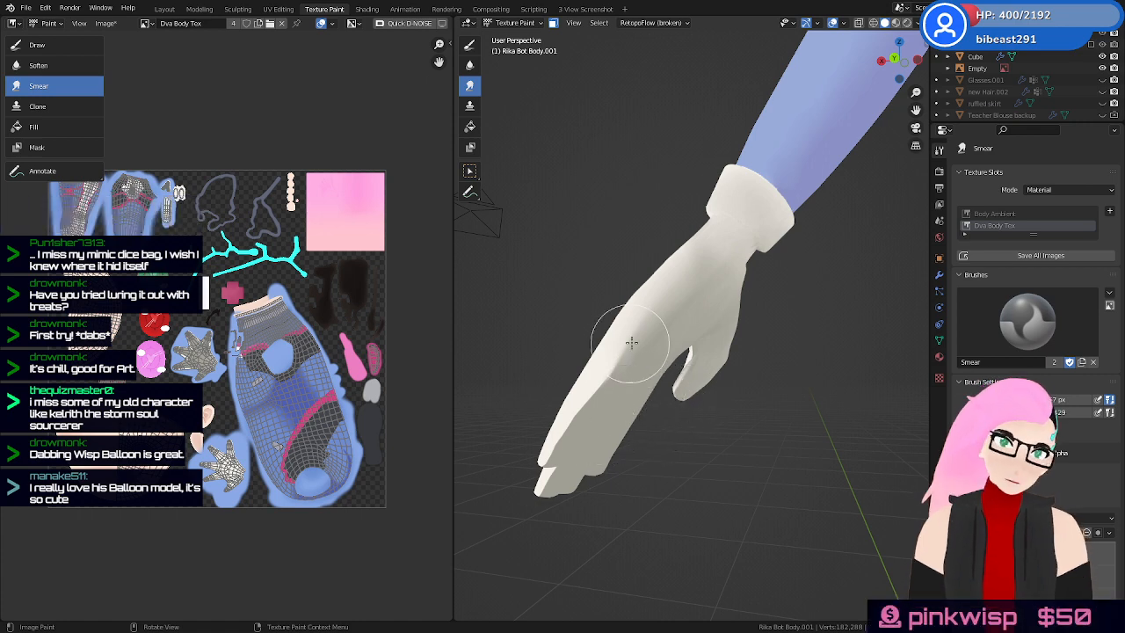
middle_click_drag(631, 343, 630, 359)
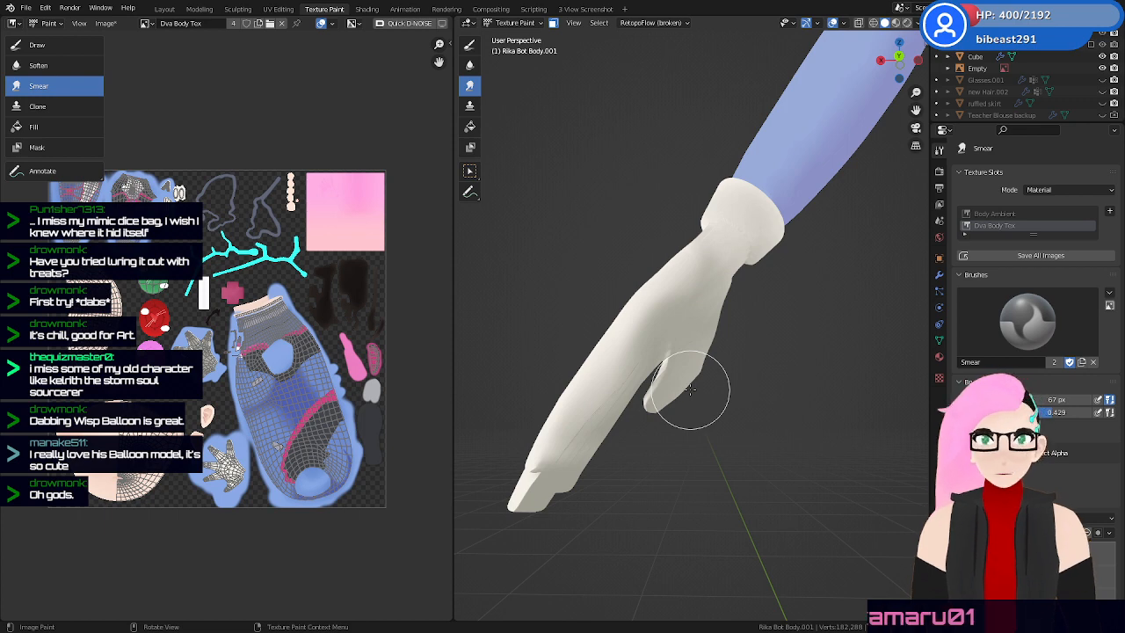
middle_click_drag(690, 389, 646, 316)
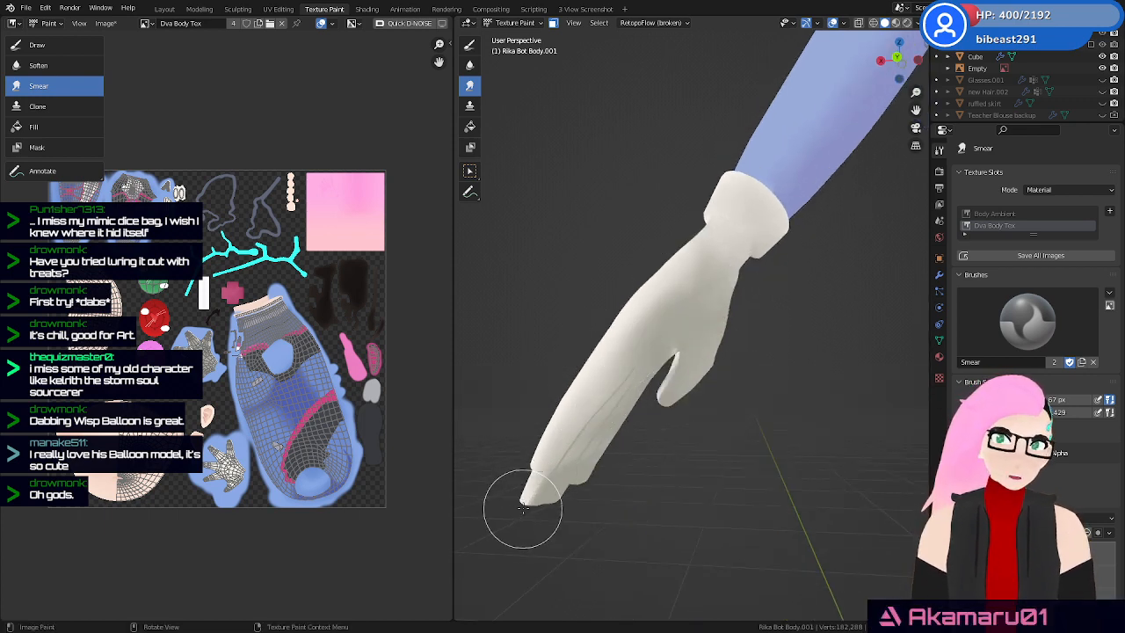
left_click_drag(523, 508, 590, 411)
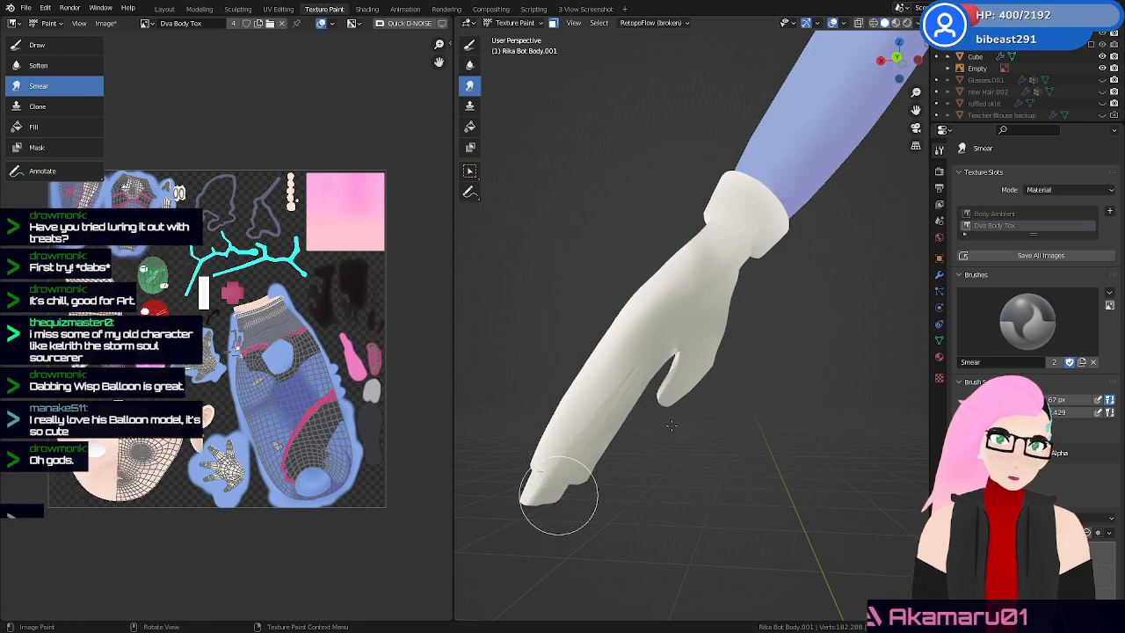
Smear the shading around the thumb, its web toward the index finger, and the thumb side of the wrist
middle_click_drag(632, 407, 585, 380)
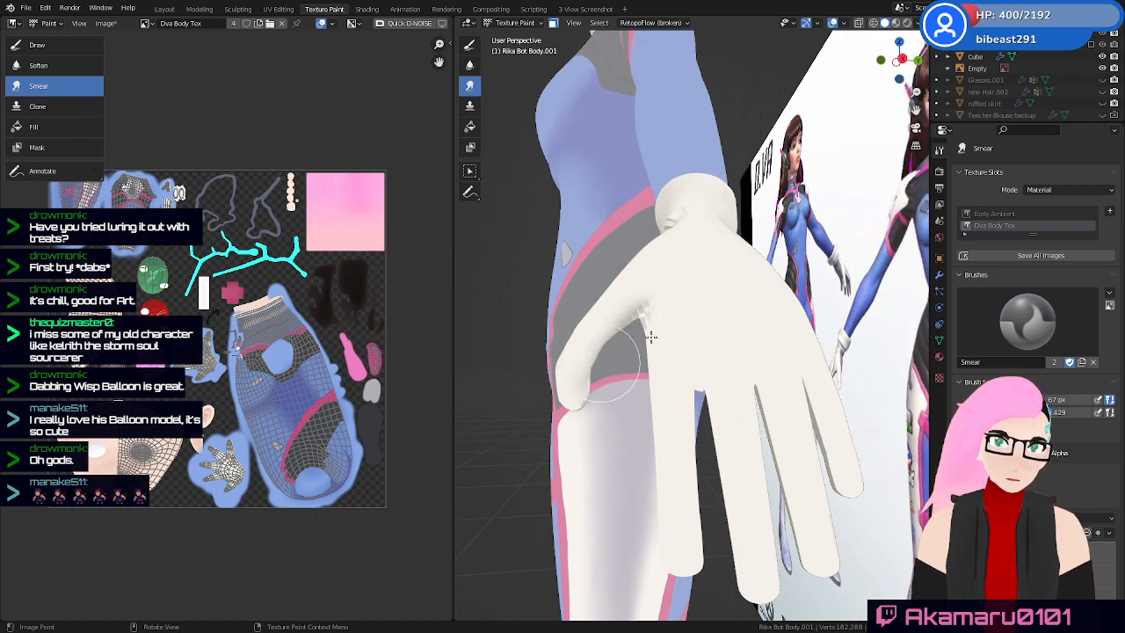
middle_click_drag(691, 358, 710, 363)
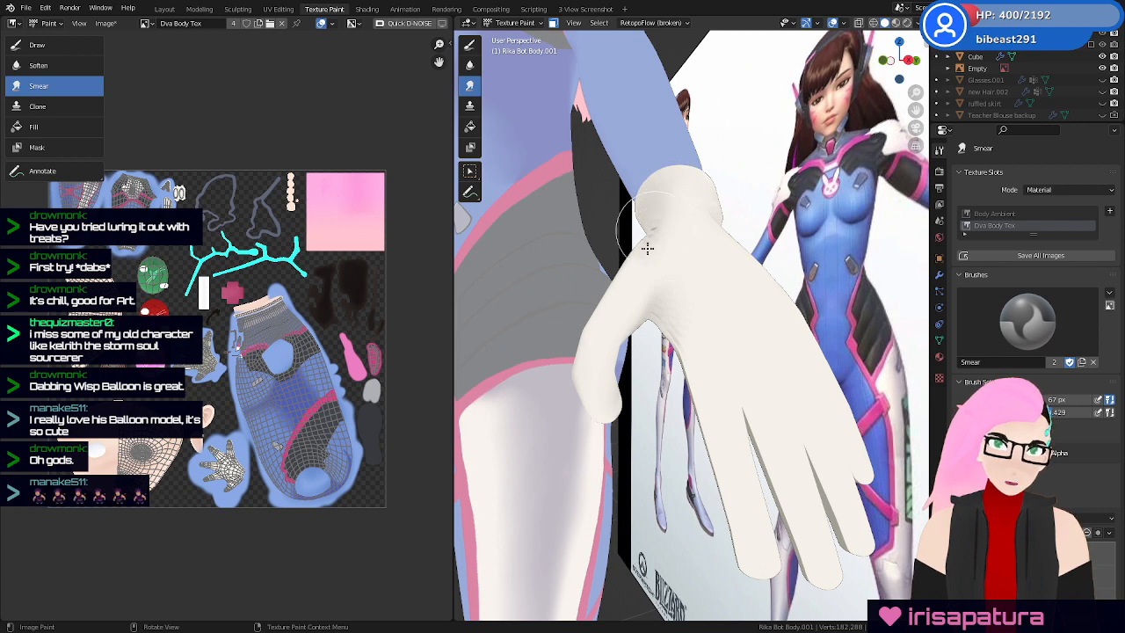
middle_click_drag(720, 341, 687, 352)
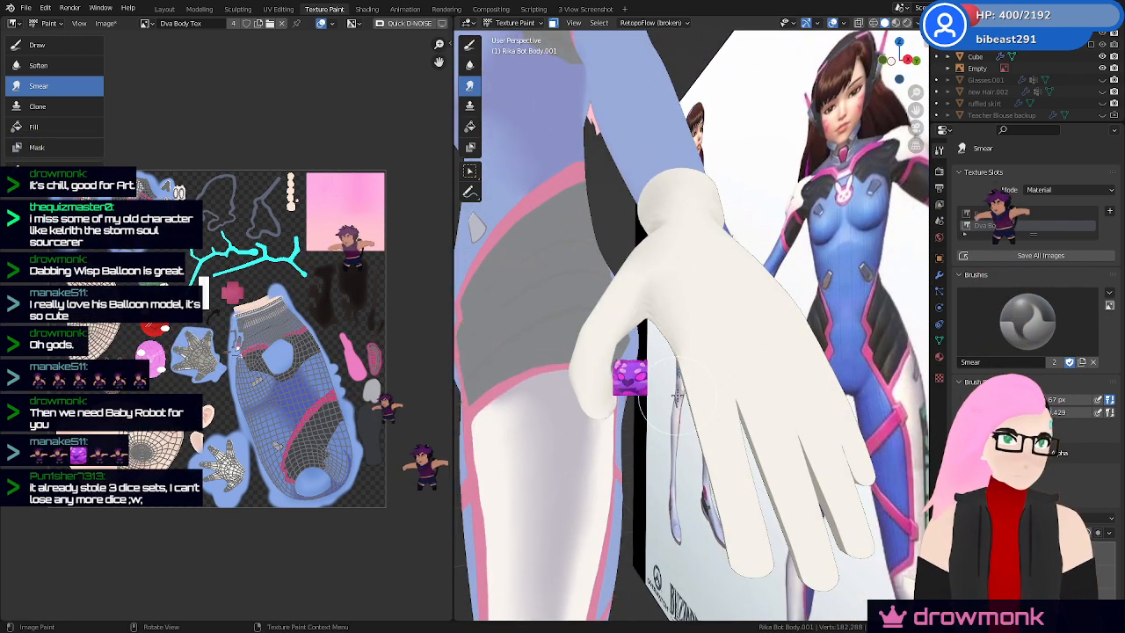
middle_click_drag(693, 355, 653, 301)
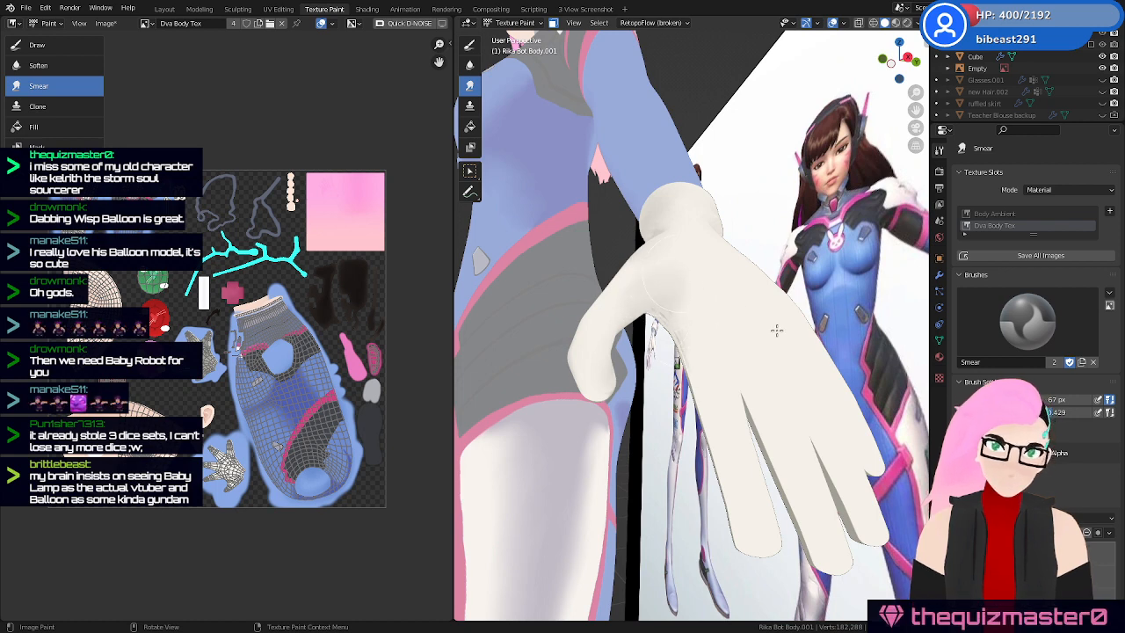
middle_click_drag(776, 330, 604, 241)
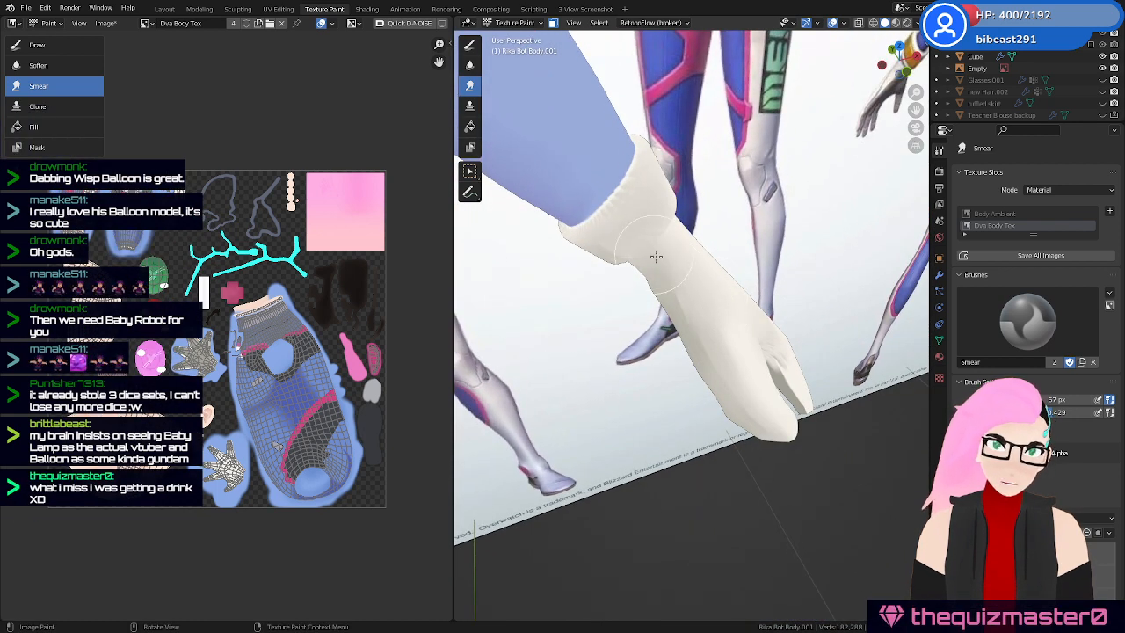
middle_click_drag(757, 384, 701, 294)
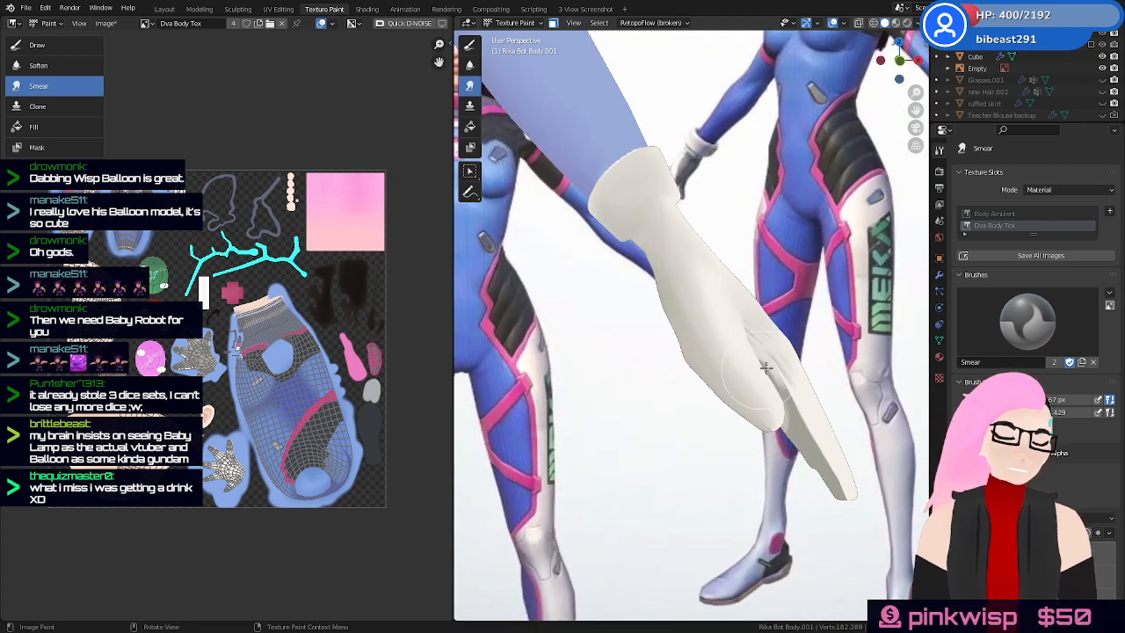
Smear grey over the unshaded patches between the finger bases on the palm side of the glove
middle_click_drag(766, 367, 664, 286)
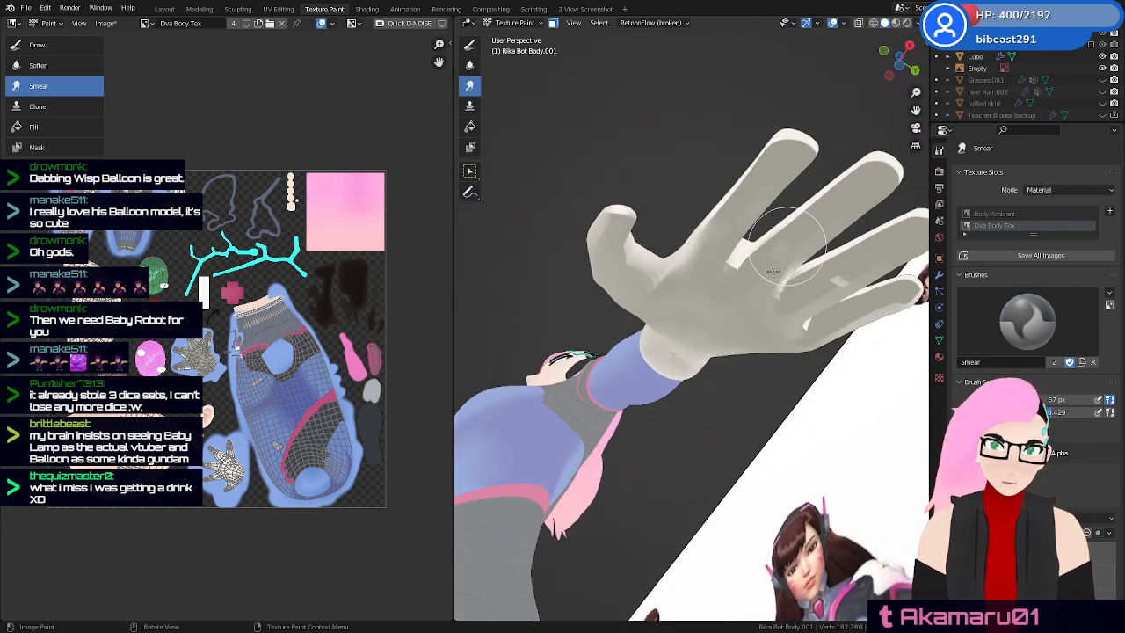
middle_click_drag(808, 361, 738, 357)
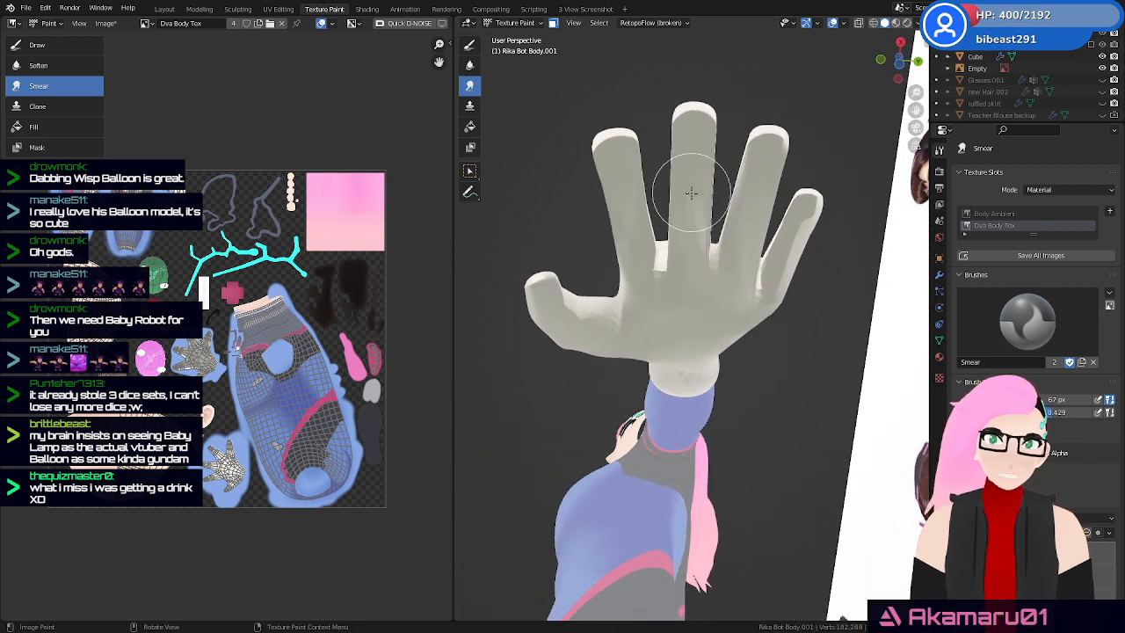
middle_click_drag(792, 278, 633, 235)
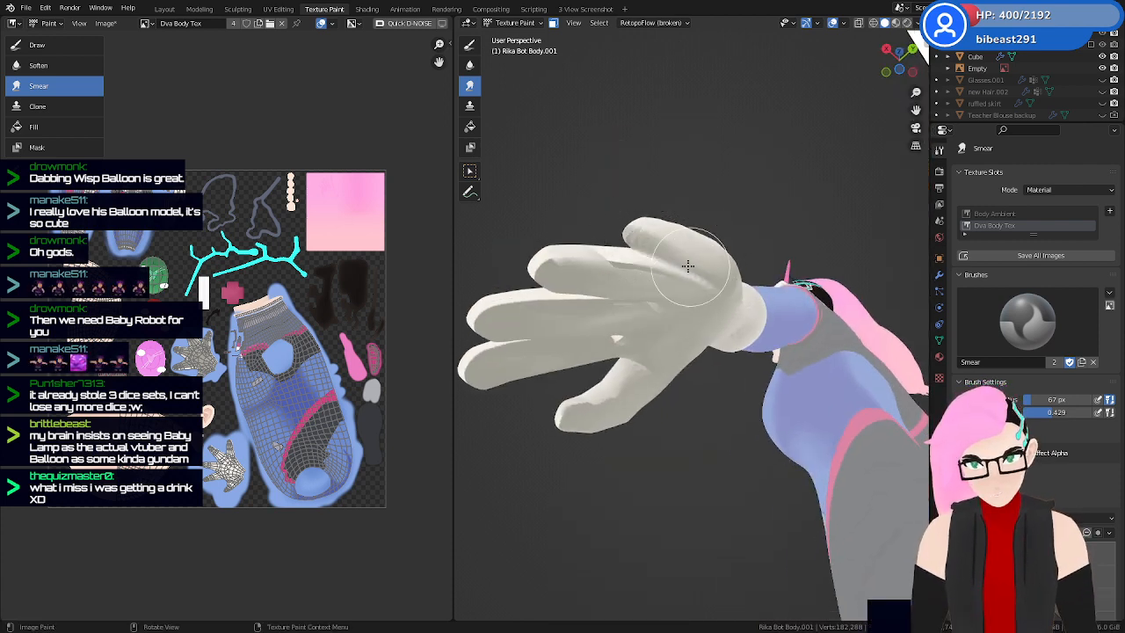
Smear the shading edge along the little-finger side of the hand to blend it toward the back of the glove
middle_click_drag(683, 310, 638, 317)
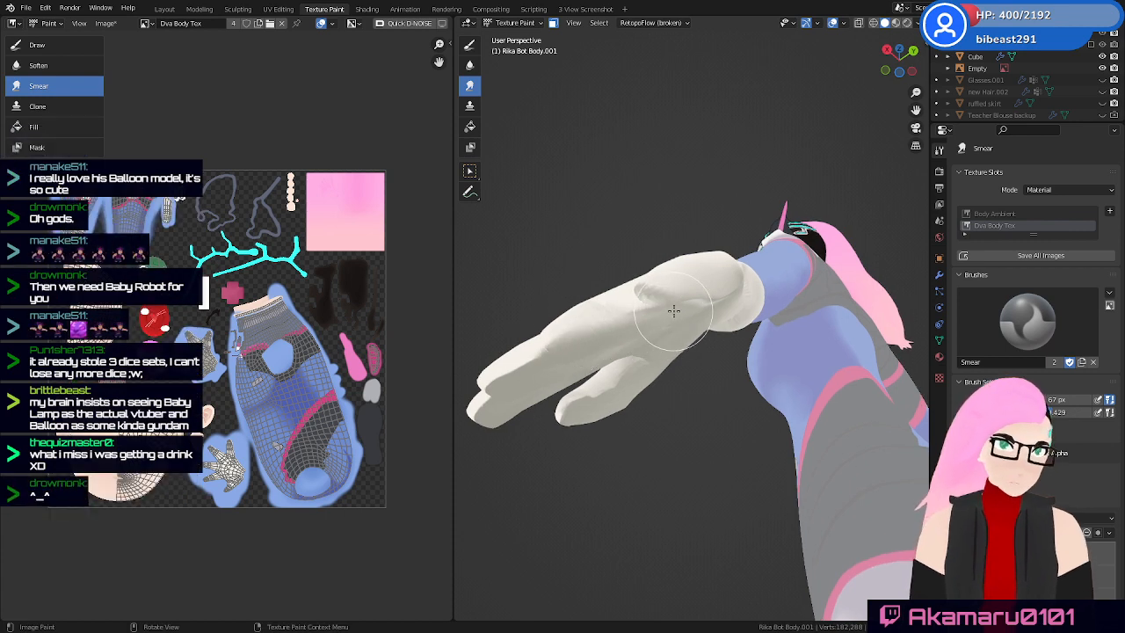
mouse_move(674, 312)
left_mouse_down()
mouse_move(658, 308)
mouse_move(710, 306)
left_mouse_up()
mouse_move(719, 334)
middle_mouse_down()
mouse_move(704, 381)
mouse_move(721, 339)
middle_mouse_up()
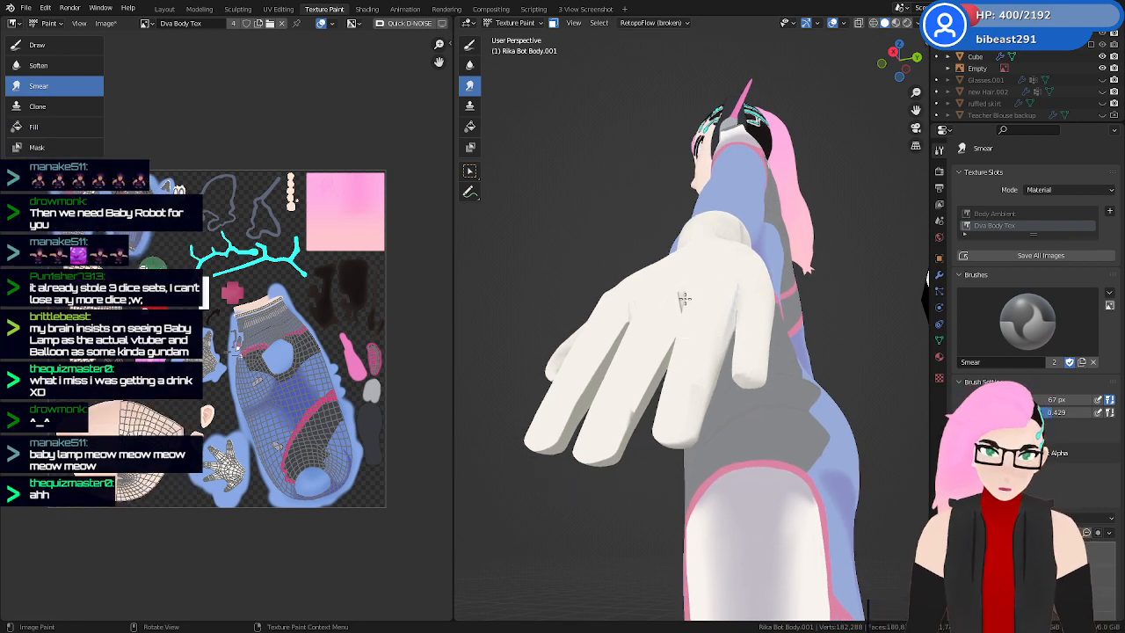
Smear the grey at the index finger's base and along the facing sides of the glove's fingers
middle_click_drag(746, 353, 693, 314)
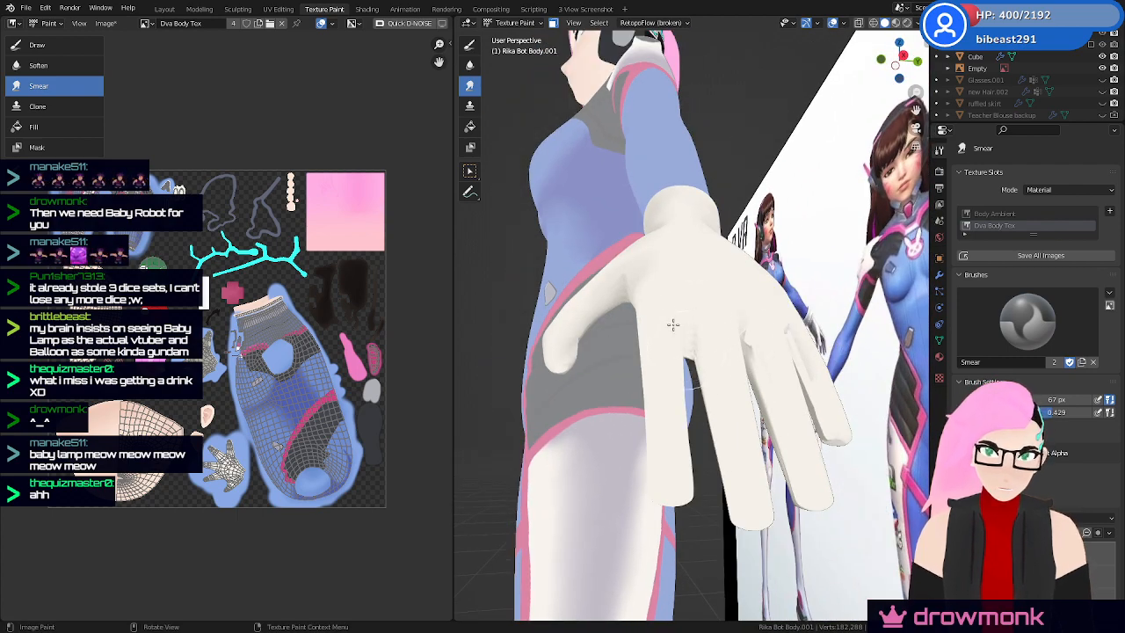
middle_click_drag(653, 326, 653, 276)
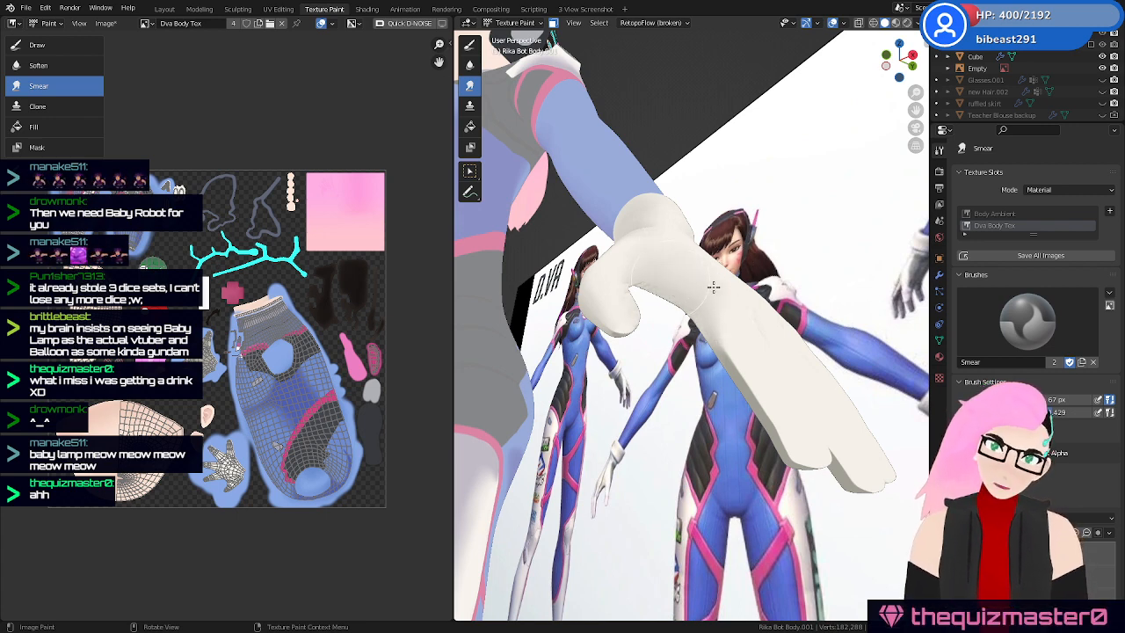
mouse_move(713, 287)
middle_mouse_down()
mouse_move(699, 255)
mouse_move(655, 285)
middle_mouse_up()
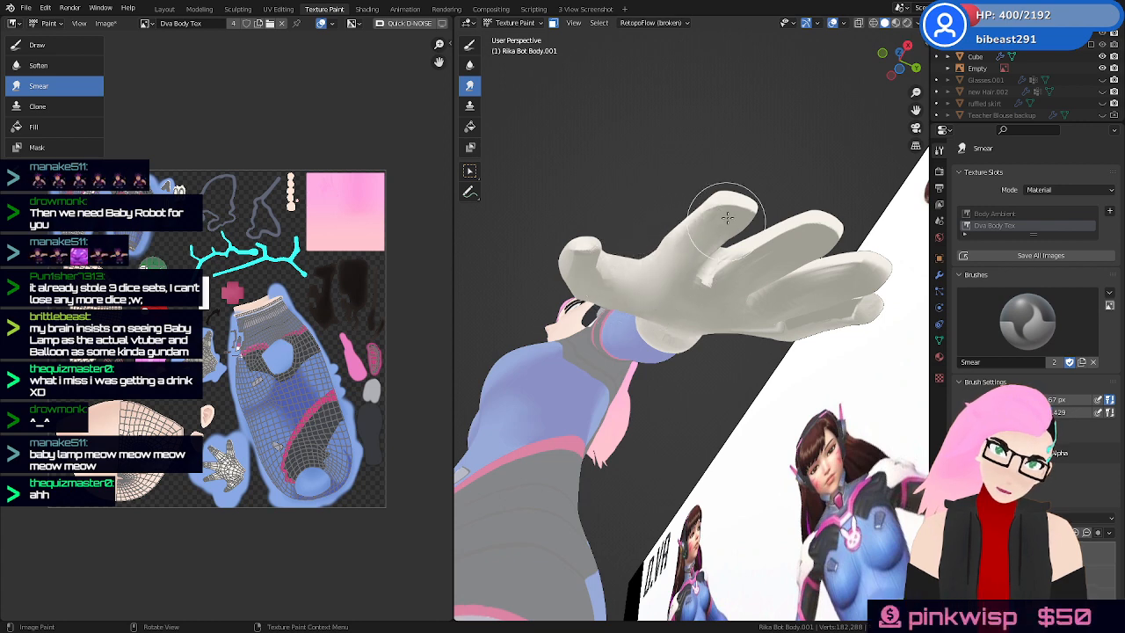
middle_click_drag(721, 226, 684, 294)
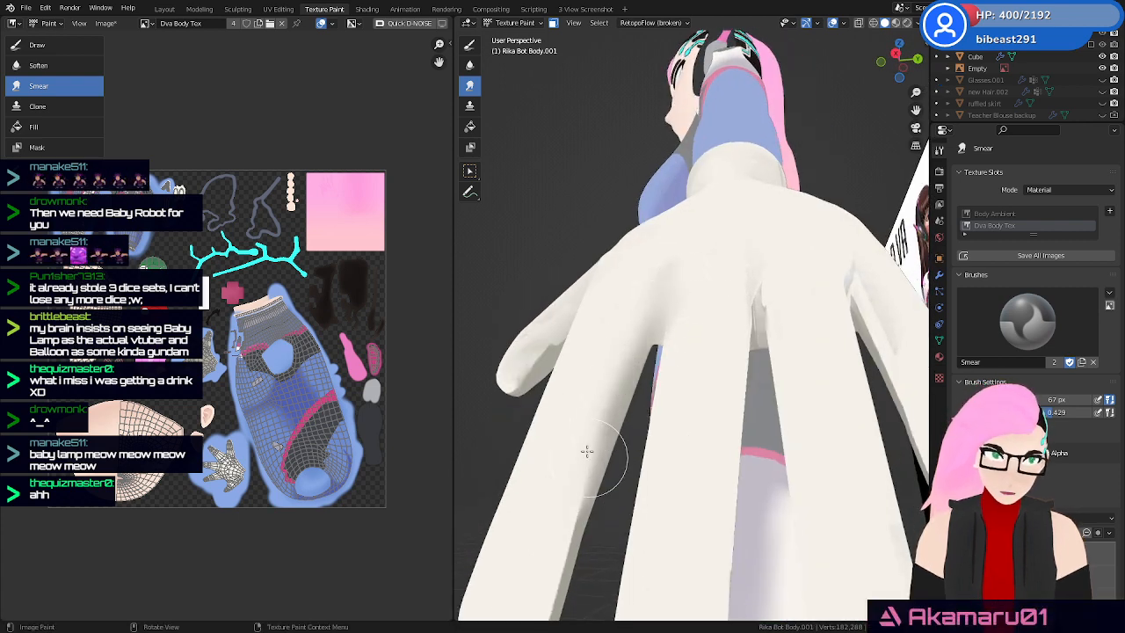
Smear the shading at the index finger's tip so the grey underside blends into the white
middle_click_drag(630, 413, 635, 394)
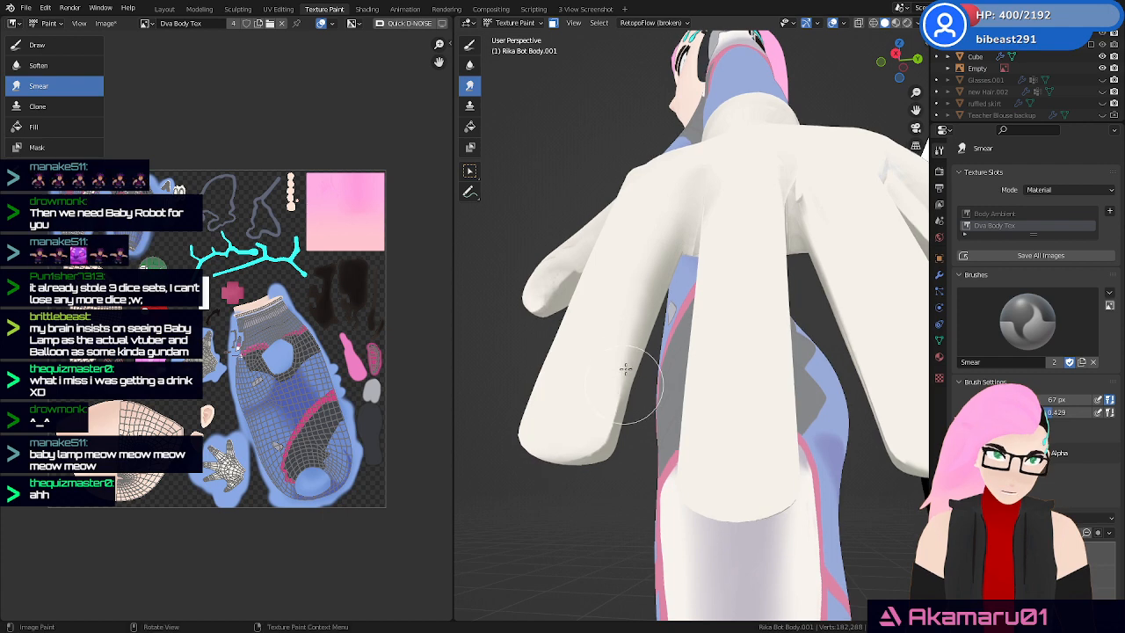
mouse_move(587, 450)
middle_mouse_down()
mouse_move(660, 322)
mouse_move(729, 326)
mouse_move(760, 314)
mouse_move(743, 264)
middle_mouse_up()
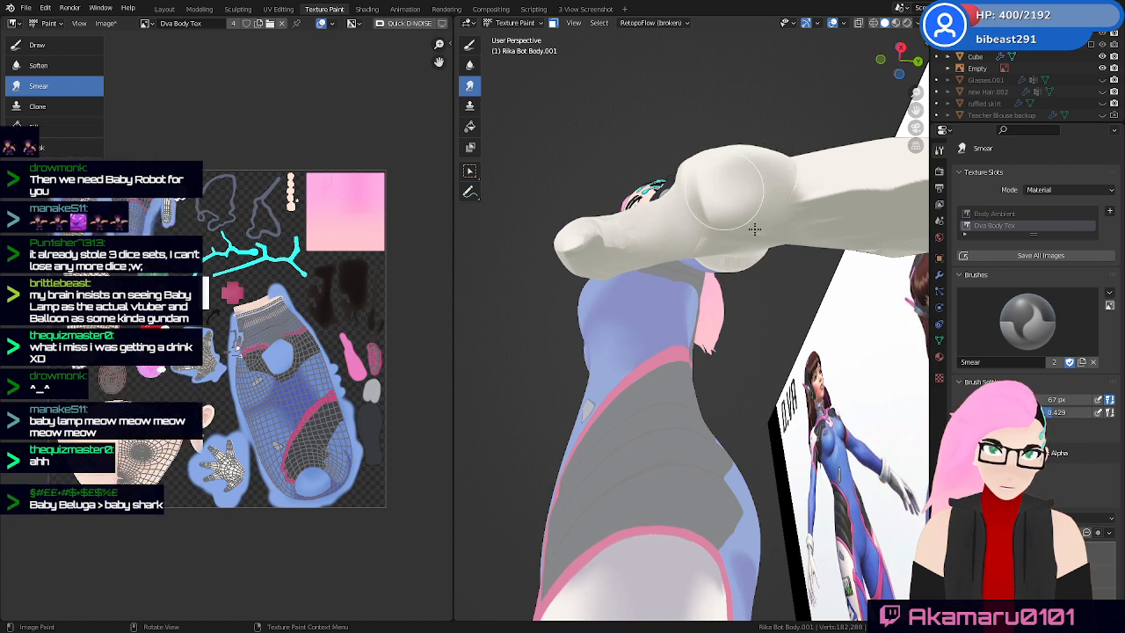
middle_click_drag(736, 259, 690, 290)
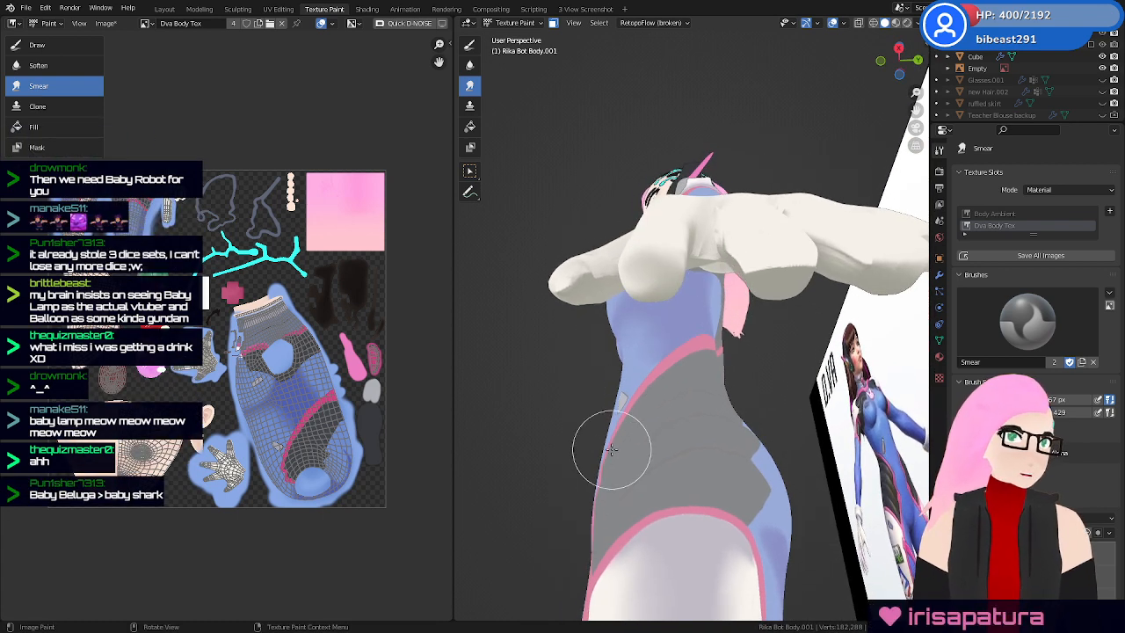
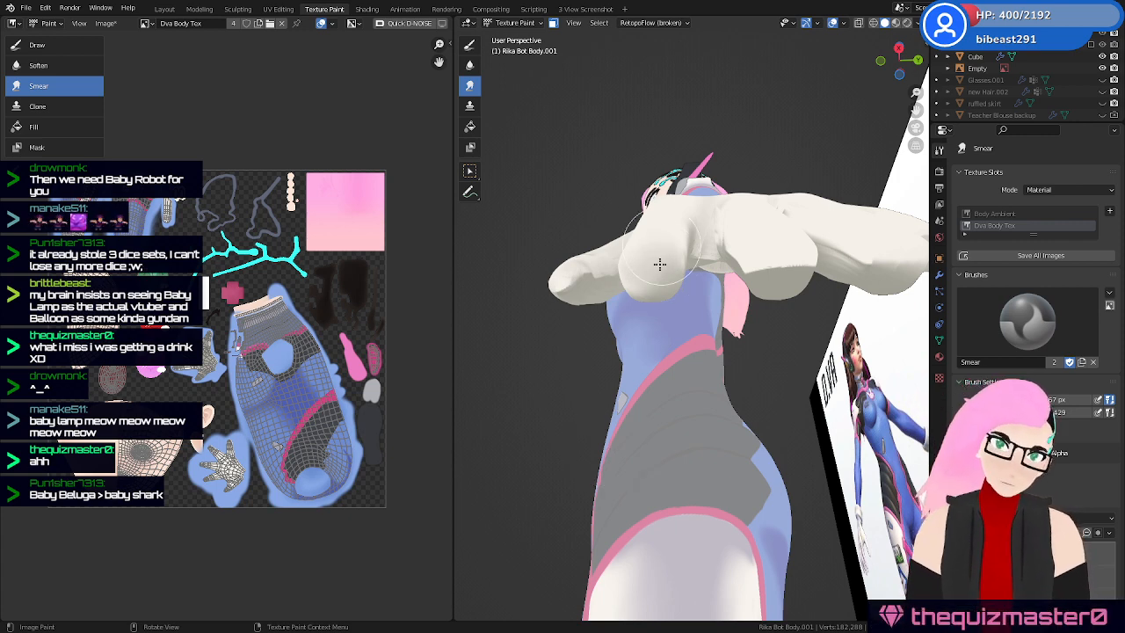
Smear the stray grey marks between the finger bases on the back of the glove into the white
middle_click_drag(753, 290, 713, 330)
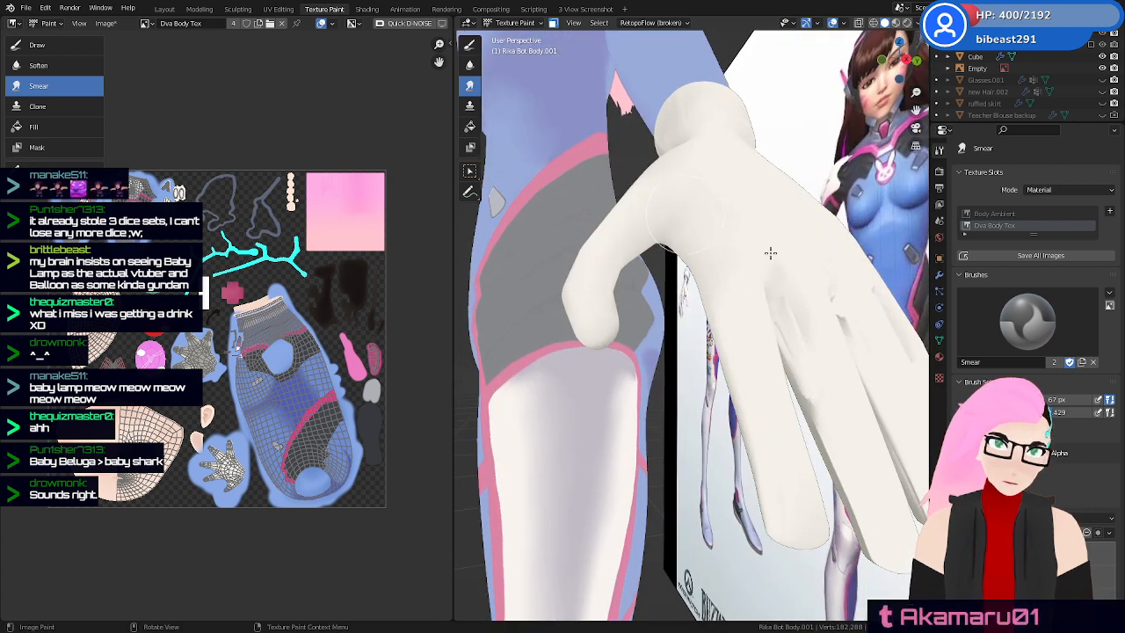
middle_click_drag(803, 333, 741, 273)
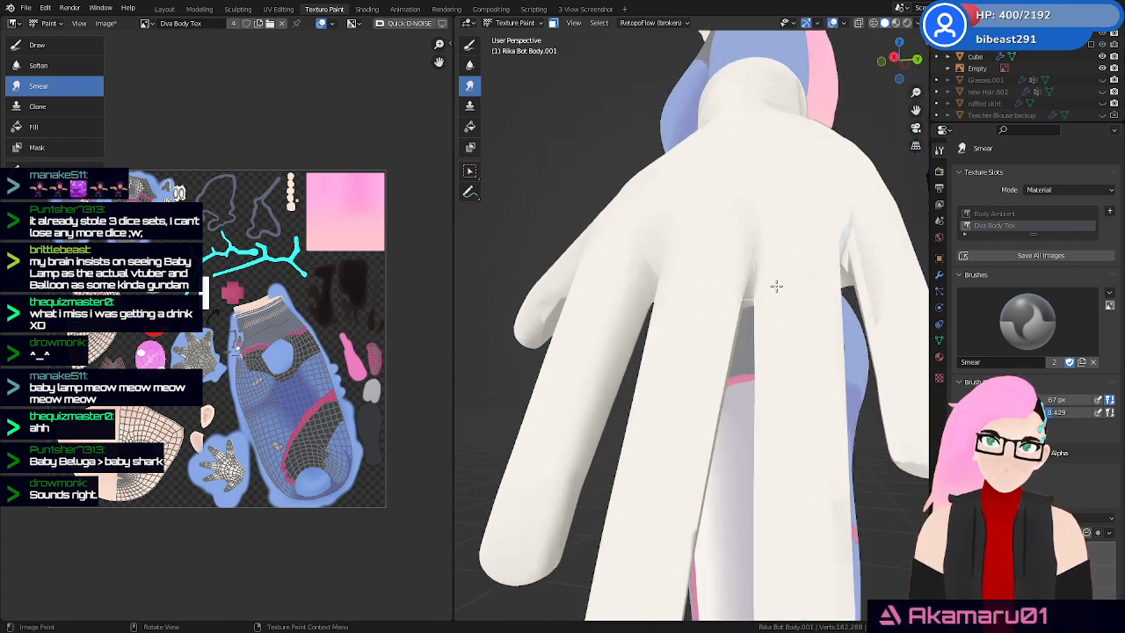
middle_click_drag(789, 328, 800, 305)
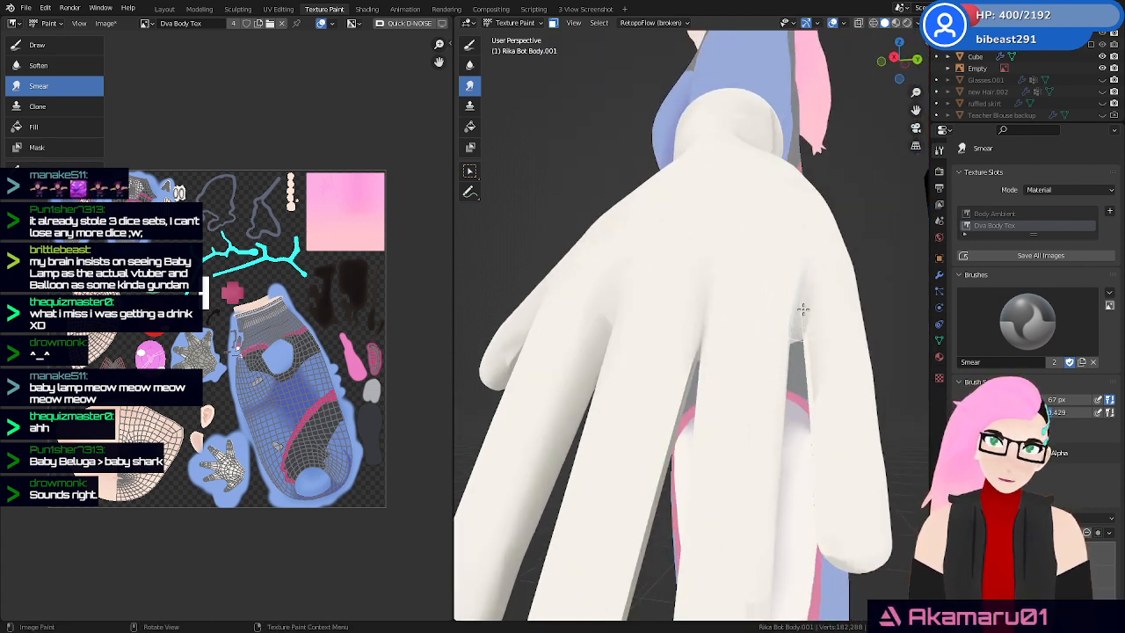
middle_click_drag(819, 401, 792, 395)
middle_click_drag(728, 369, 709, 190)
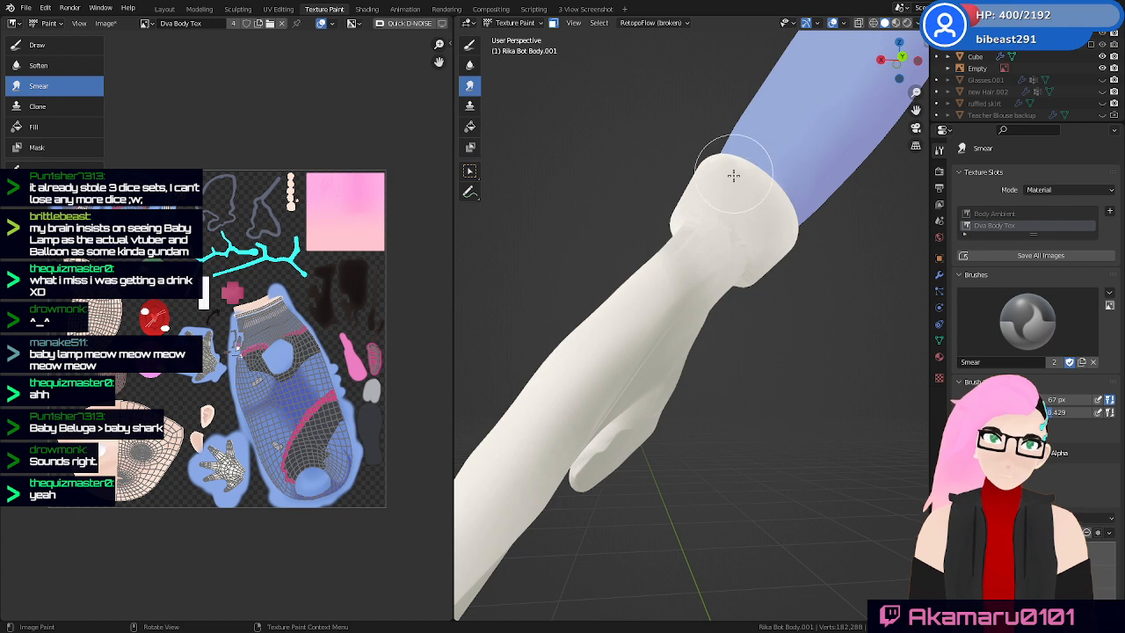
Smear the grey shading around the glove's cuff and wrist to blend the palm side into the back
middle_click_drag(730, 305, 695, 208)
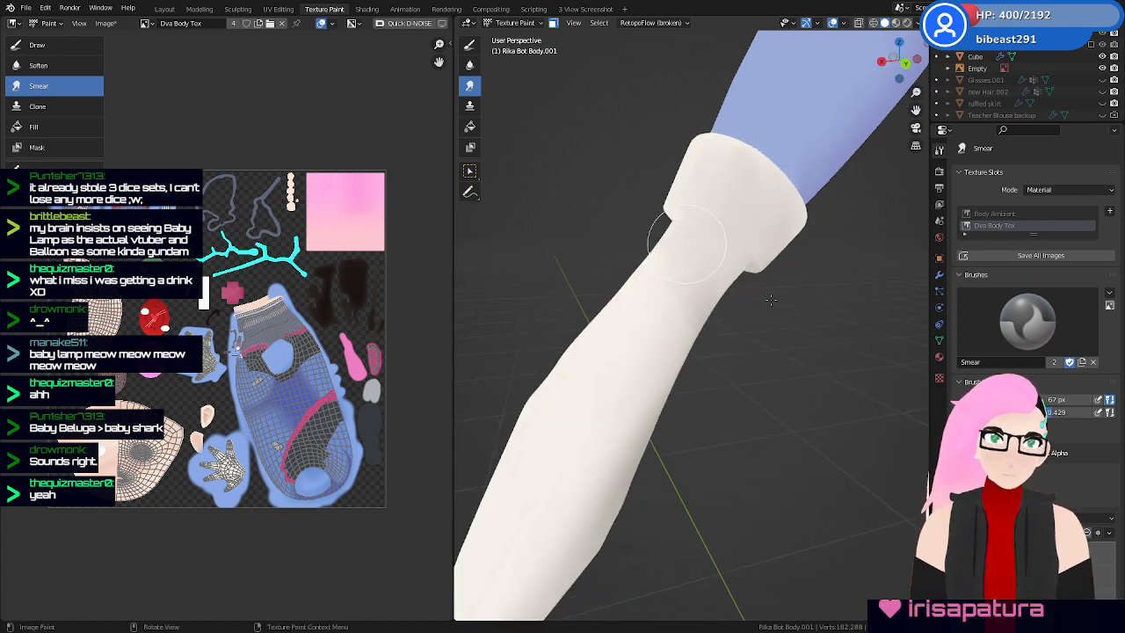
middle_click_drag(716, 276, 719, 248)
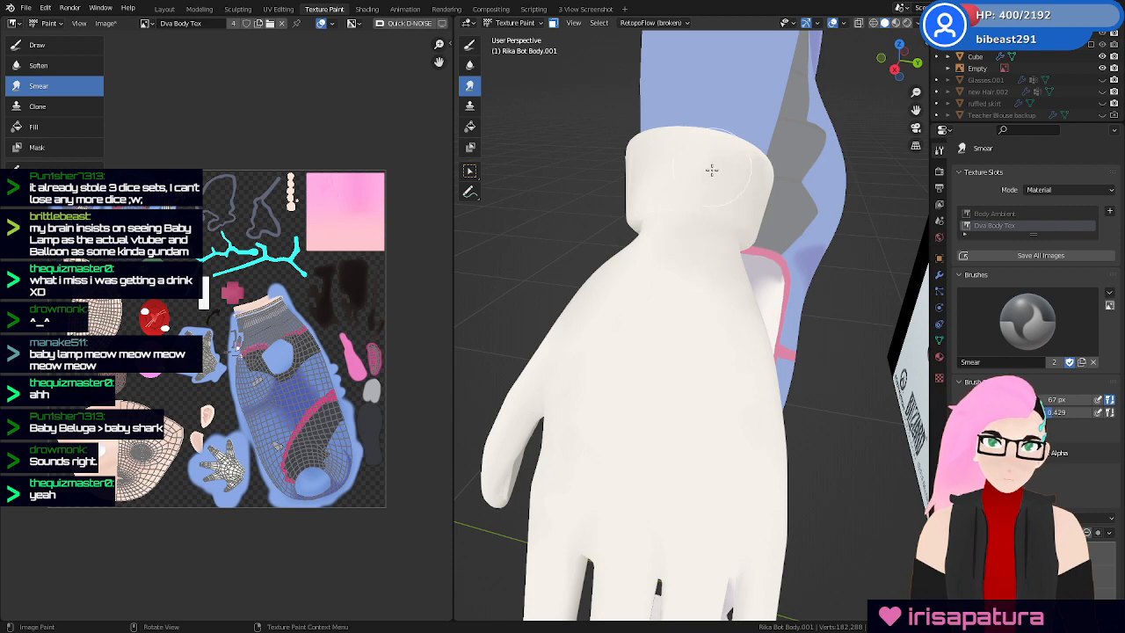
middle_click_drag(646, 275, 646, 217)
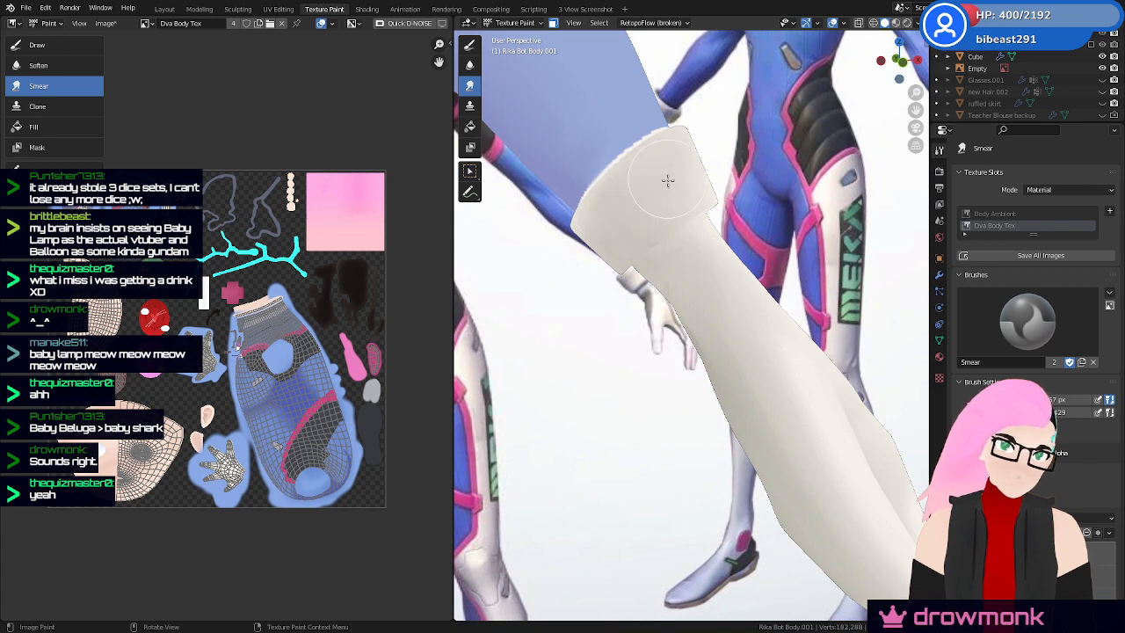
middle_click_drag(777, 312, 673, 226)
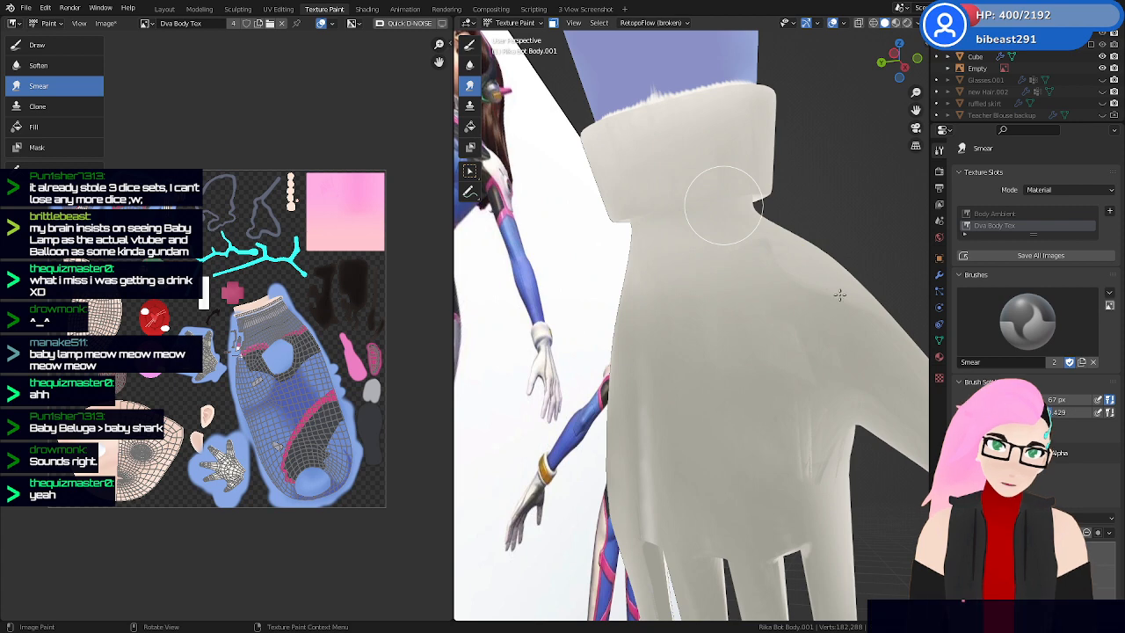
Smear the light streaks on the palm above the little finger into the surrounding grey
middle_click_drag(842, 297, 789, 270)
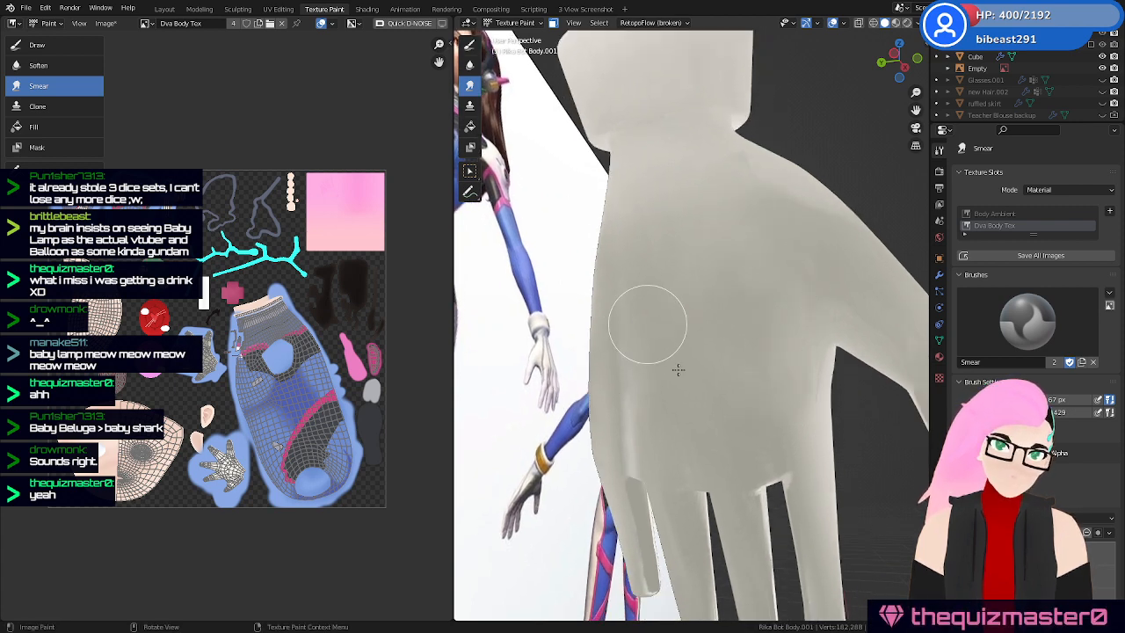
middle_click_drag(694, 374, 688, 346)
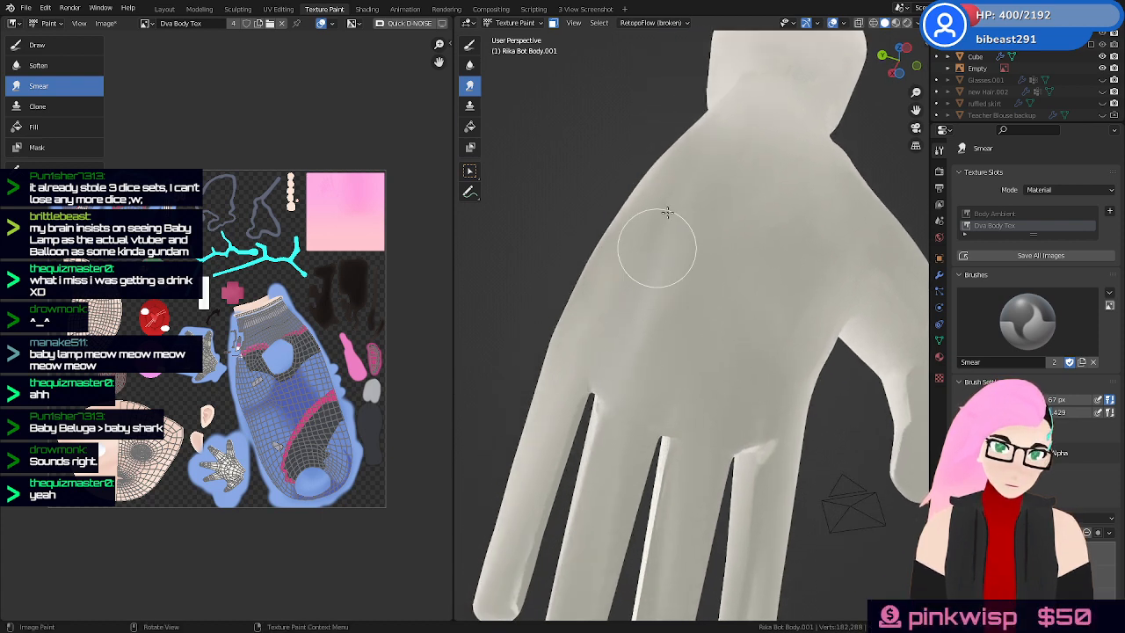
mouse_move(682, 337)
middle_mouse_down()
mouse_move(653, 340)
mouse_move(673, 344)
middle_mouse_up()
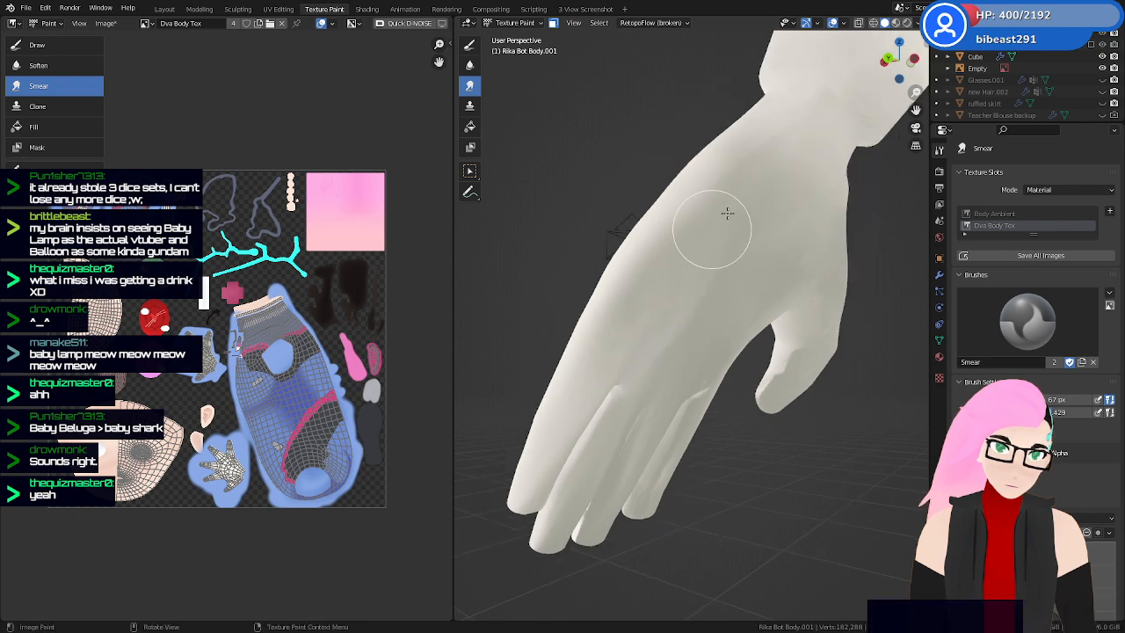
Smear the shading along the thumb's inner edge and across the web between thumb and index finger
middle_click_drag(792, 208, 764, 254, "shift")
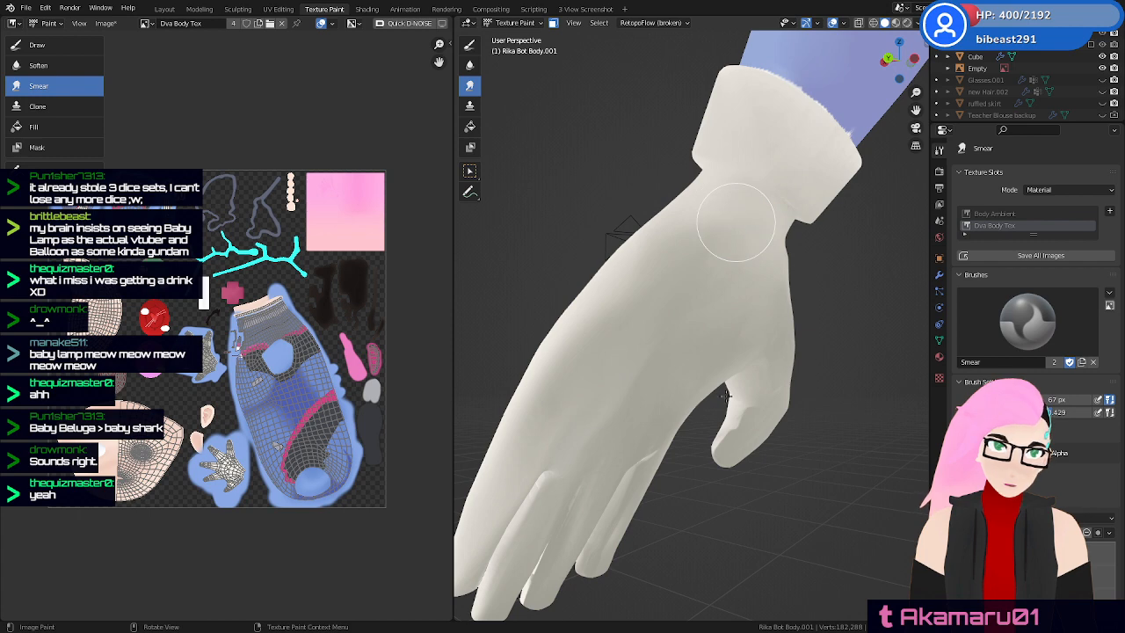
scroll(725, 396, "up", 8)
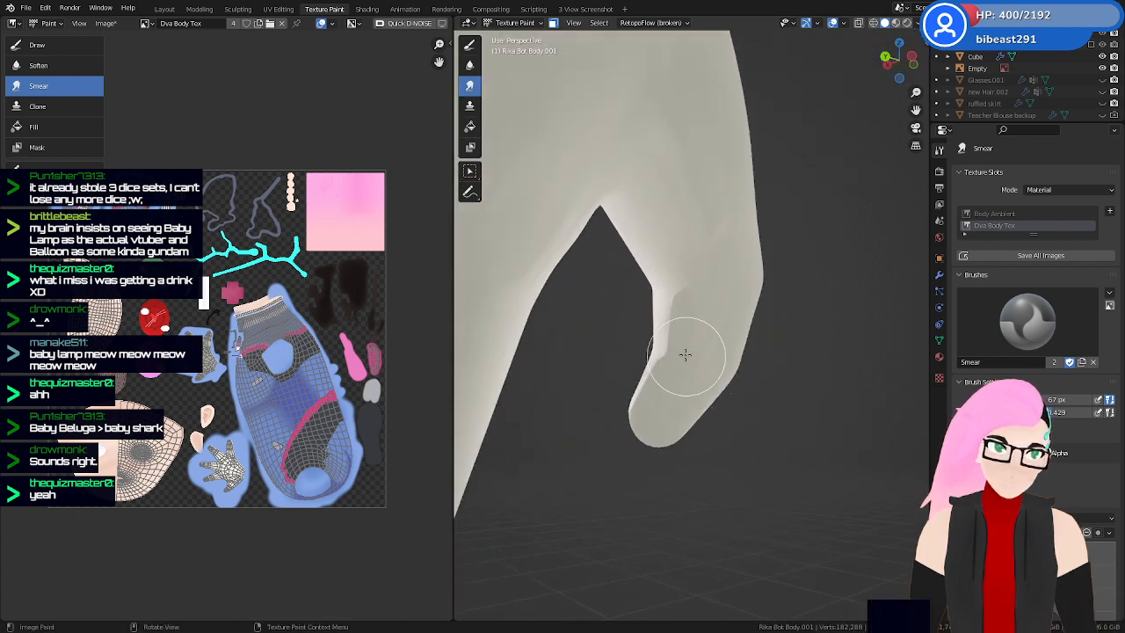
middle_click_drag(685, 355, 673, 349)
left_click_drag(635, 327, 652, 239)
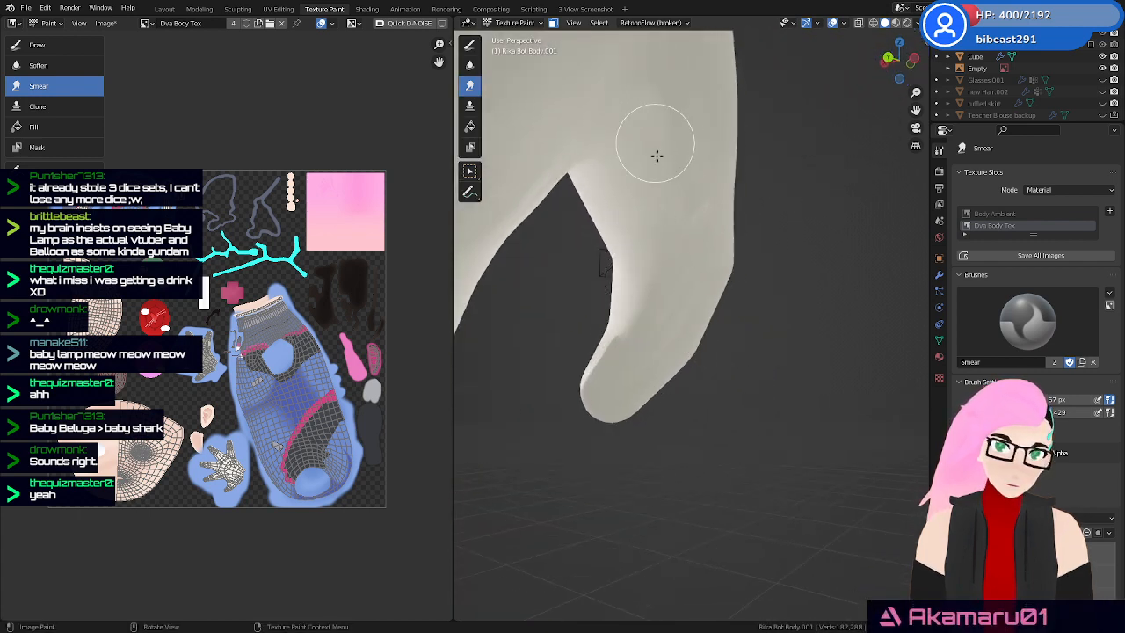
middle_click_drag(669, 291, 733, 381)
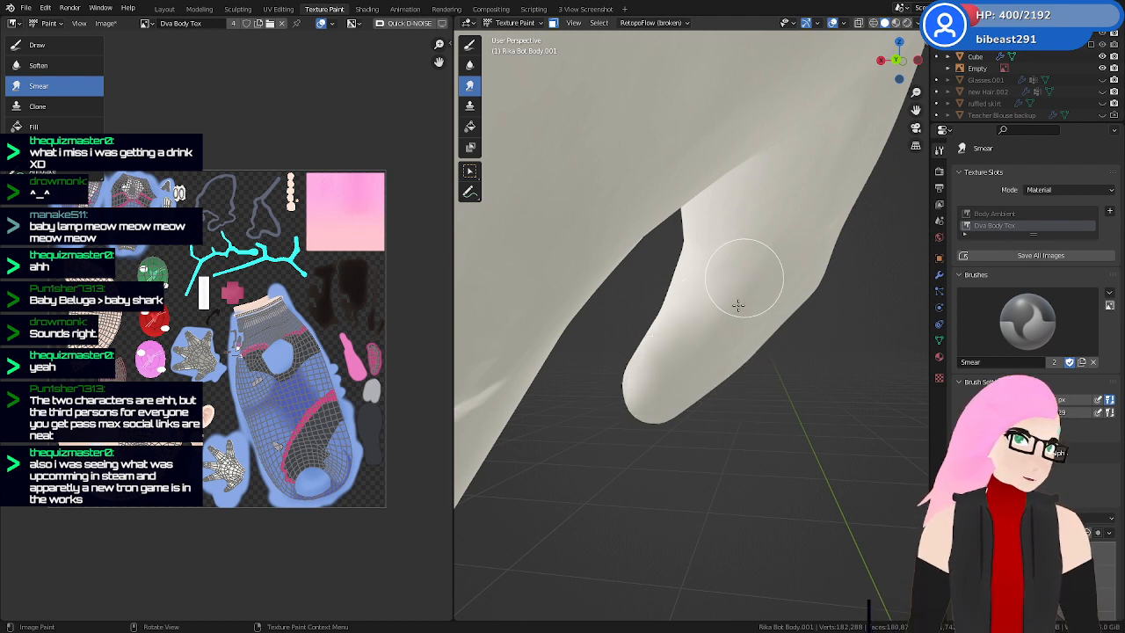
Smear the grey along the palm side of the index finger and over the light patch at its base
middle_click_drag(732, 313, 673, 281)
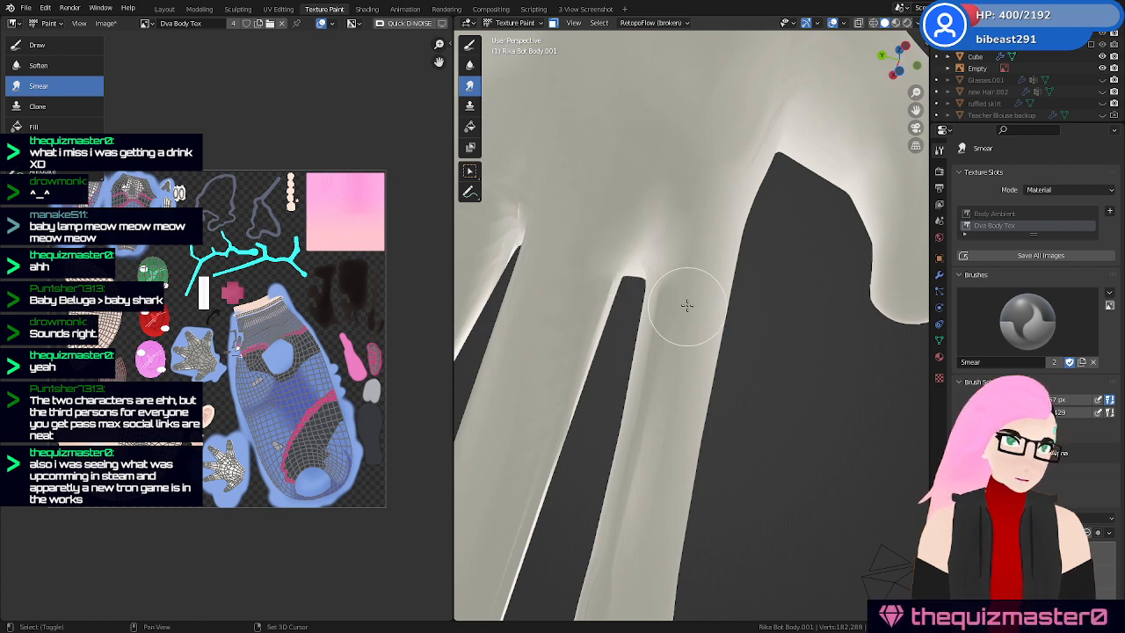
middle_click_drag(687, 305, 748, 143)
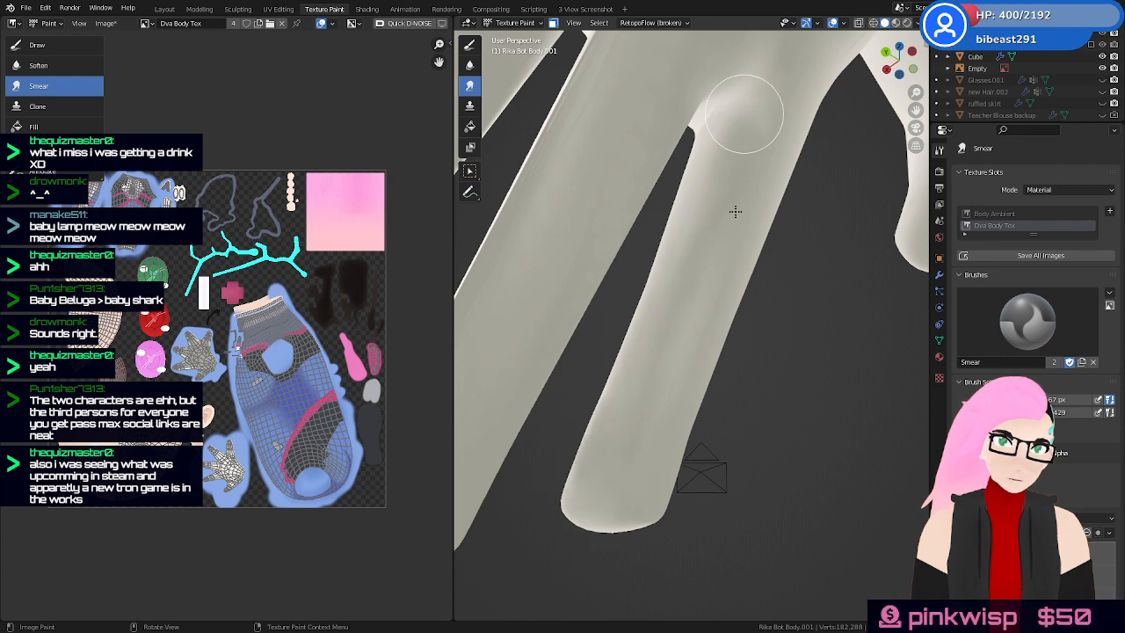
middle_click_drag(735, 211, 640, 357)
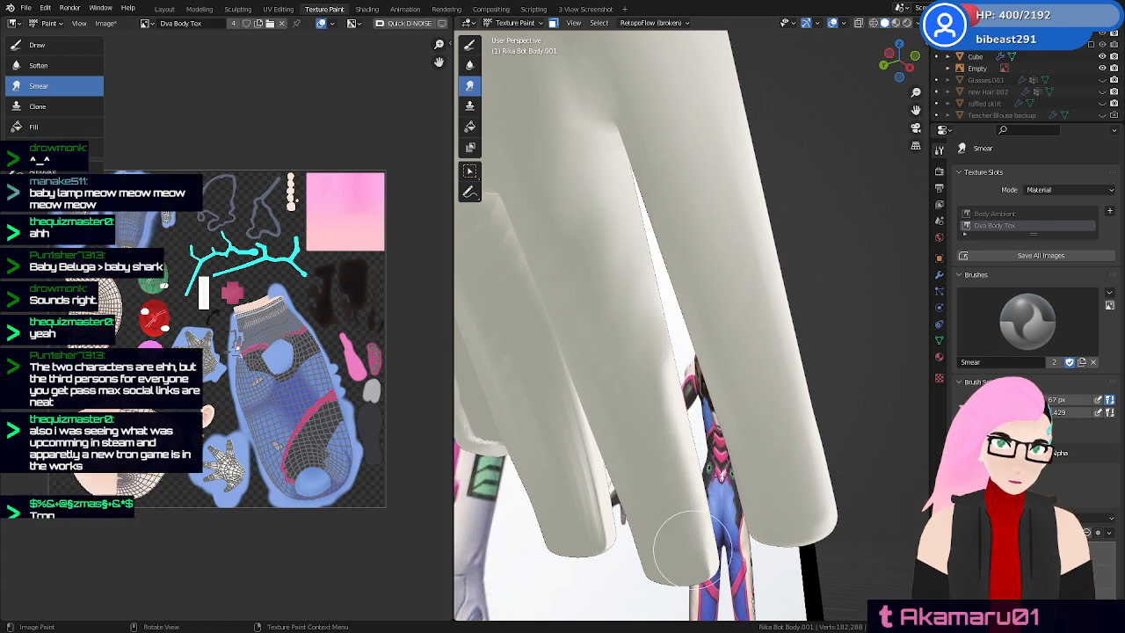
Smear the shading on the palm side of the fingers, blending the outer sides and the middle finger's base
mouse_move(748, 407)
middle_mouse_down()
mouse_move(712, 370)
mouse_move(673, 409)
mouse_move(623, 307)
middle_mouse_up()
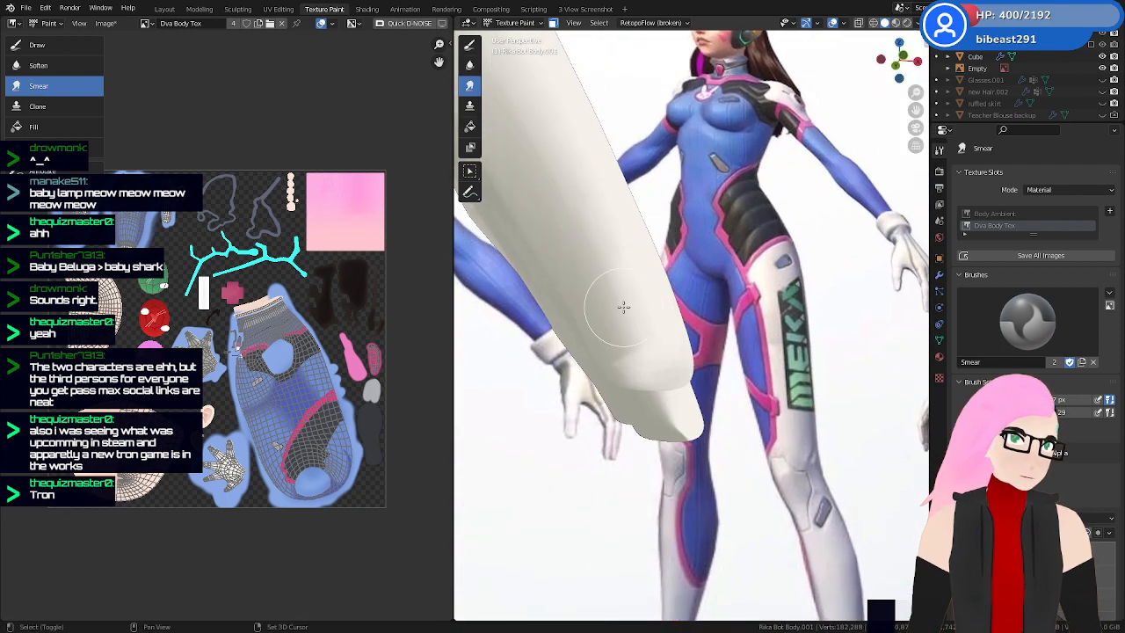
middle_click_drag(770, 361, 710, 319)
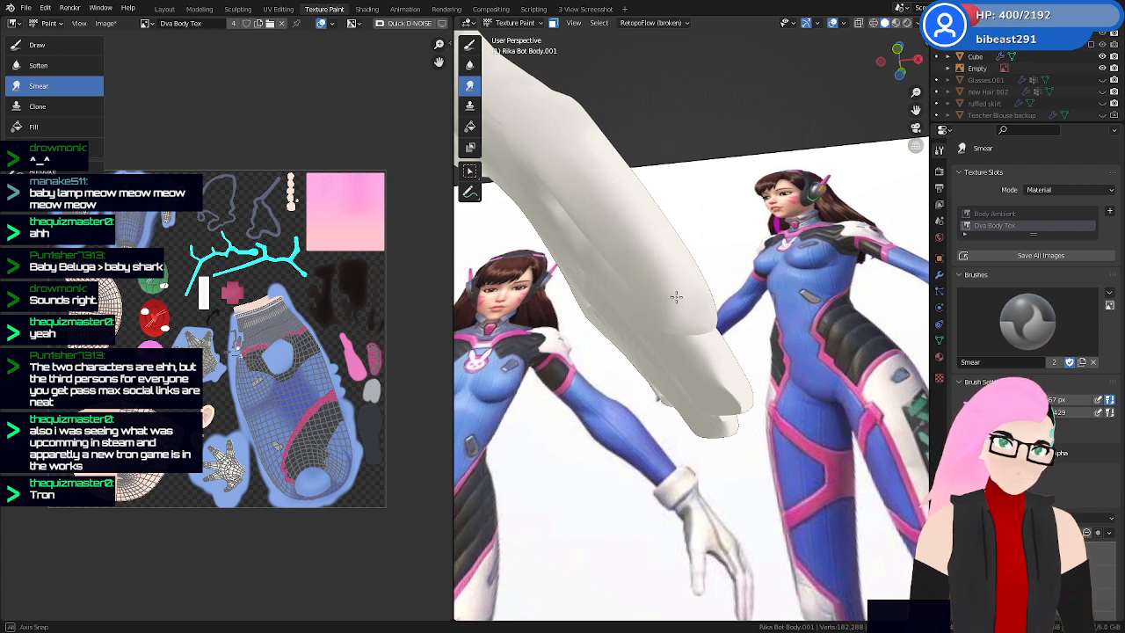
middle_click_drag(676, 297, 688, 311)
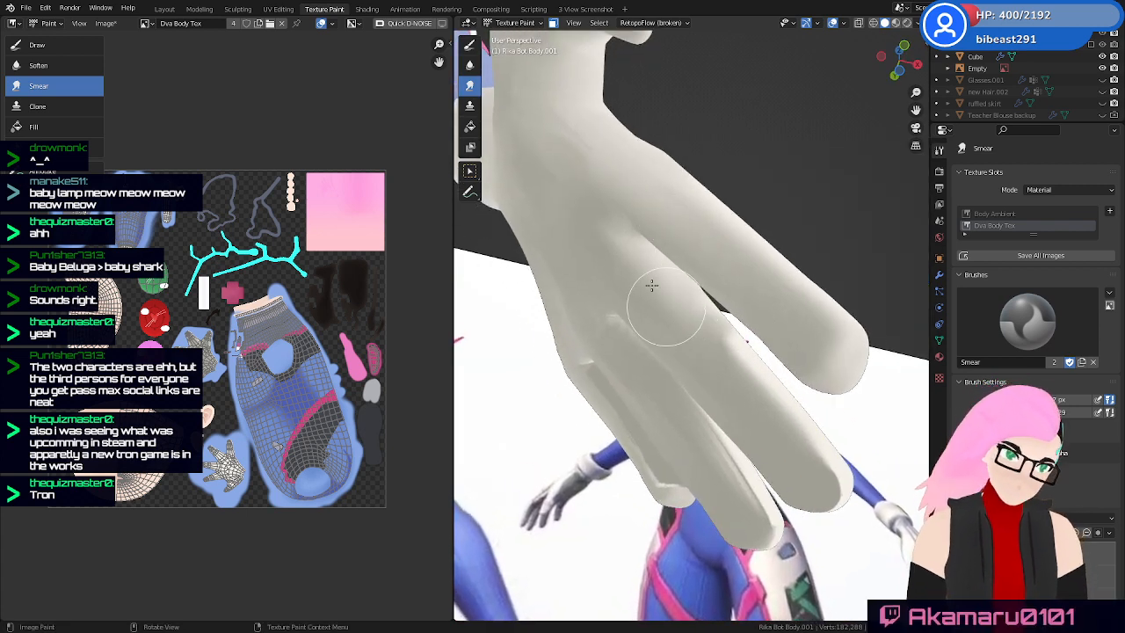
Smear the grey edge along the middle finger's side facing the ring finger to soften it toward the back
middle_click_drag(792, 414, 696, 364)
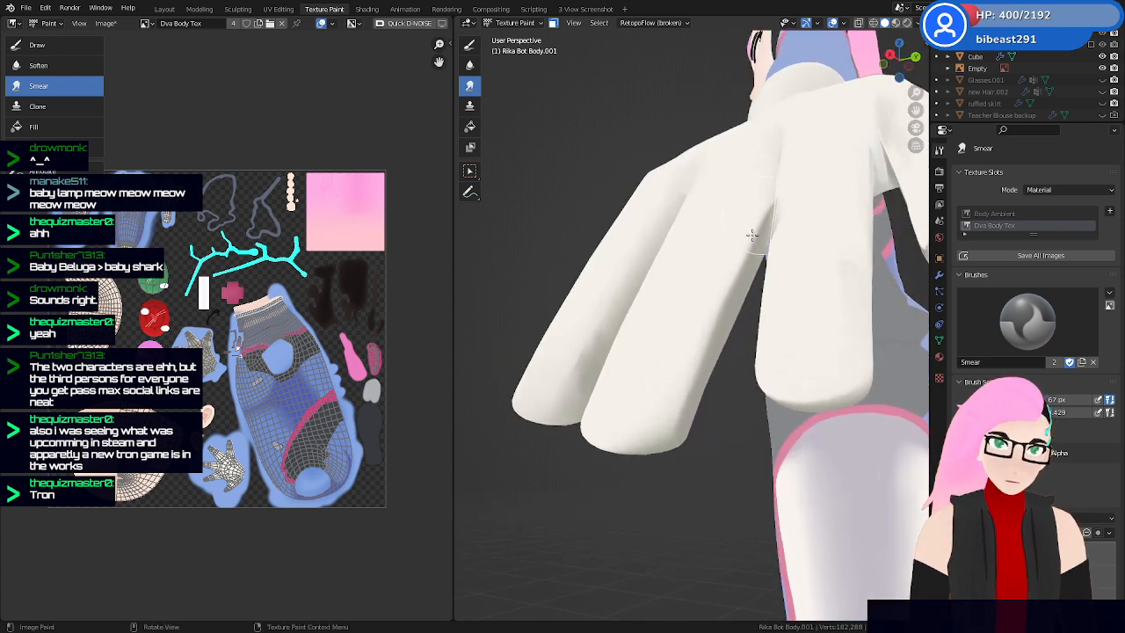
middle_click_drag(781, 276, 813, 279)
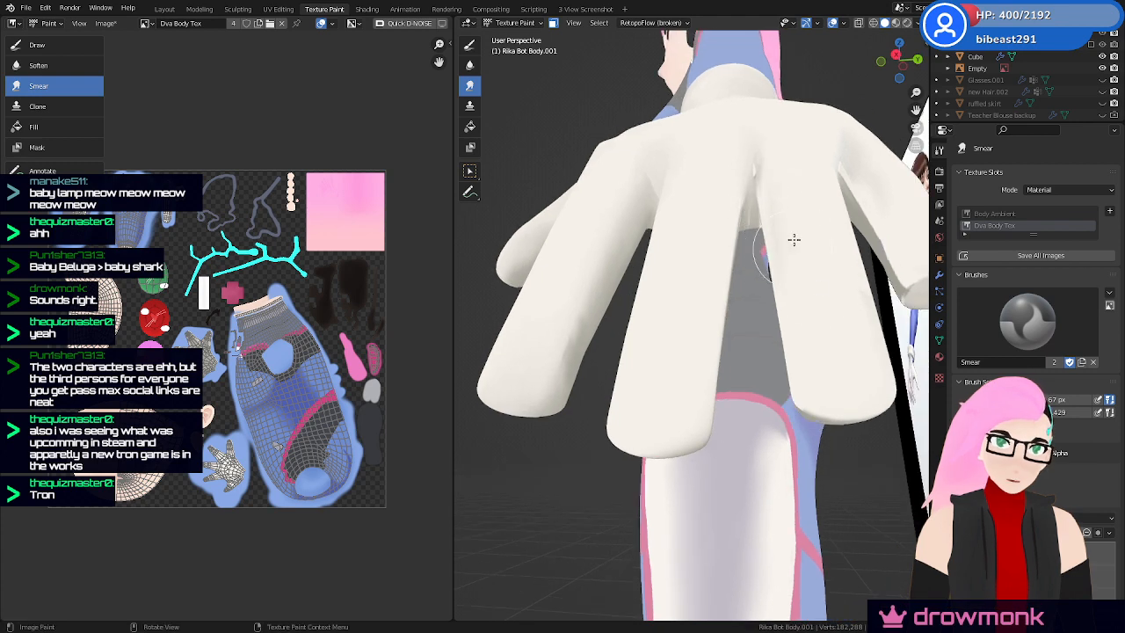
middle_click_drag(794, 239, 720, 319)
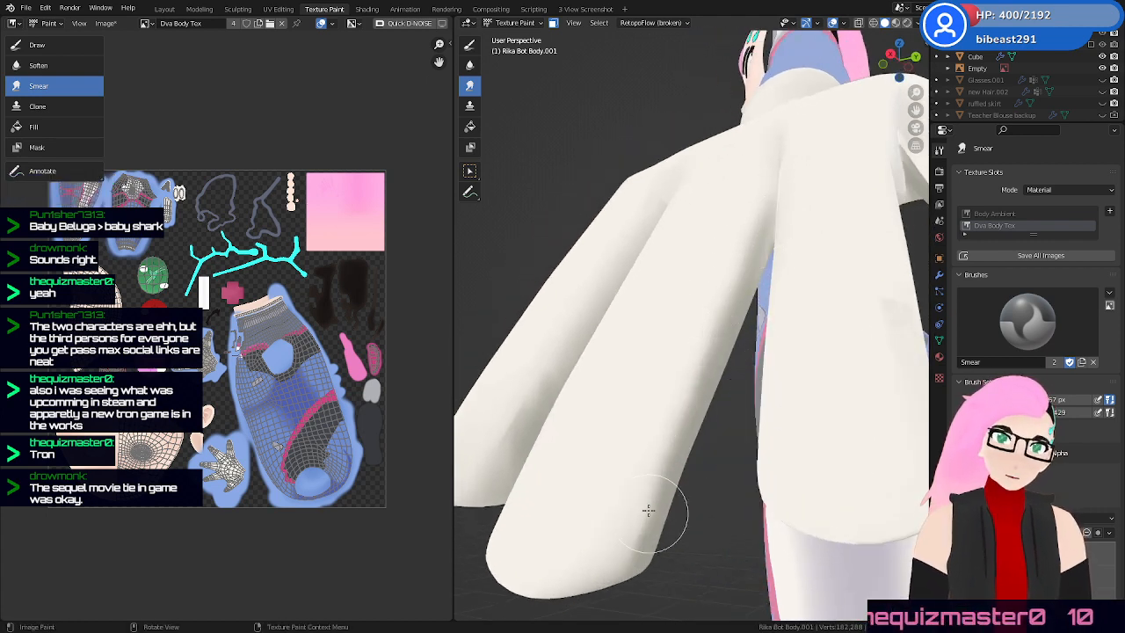
Smear the rough shading edge along the ring finger's side and tip where it faces the middle finger
middle_click_drag(675, 472, 750, 240)
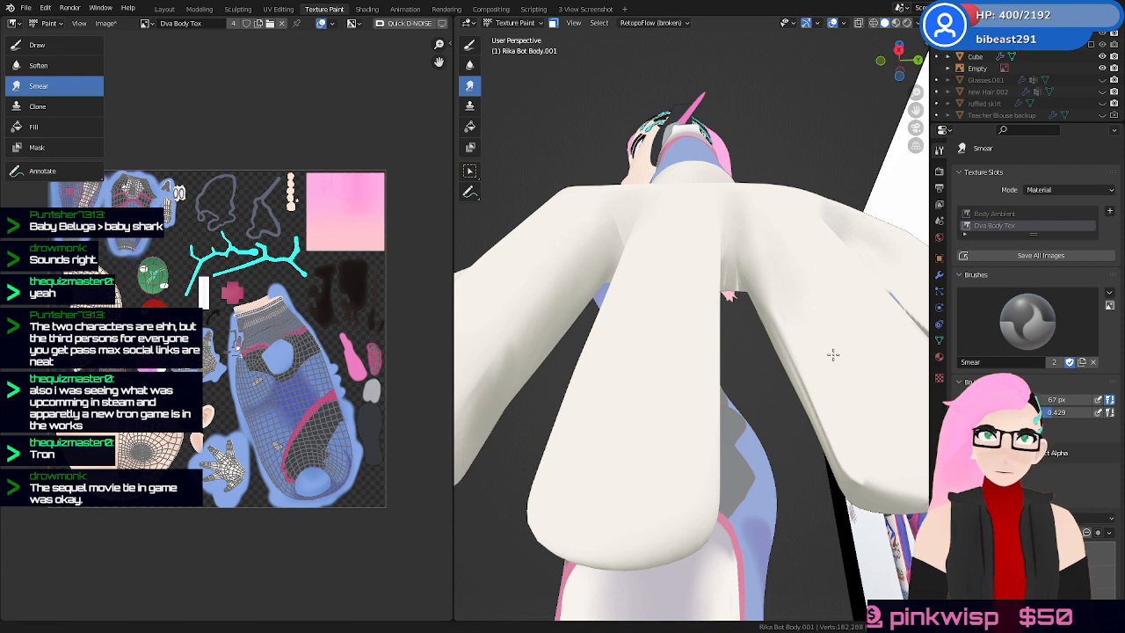
middle_click_drag(822, 378, 729, 335)
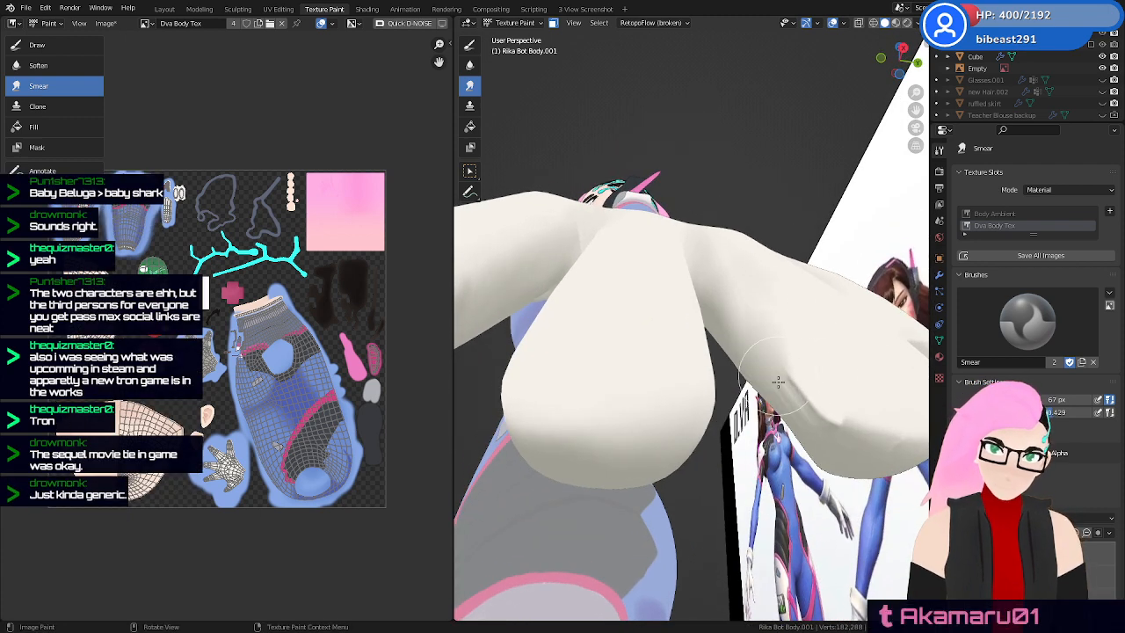
left_click_drag(778, 382, 810, 401)
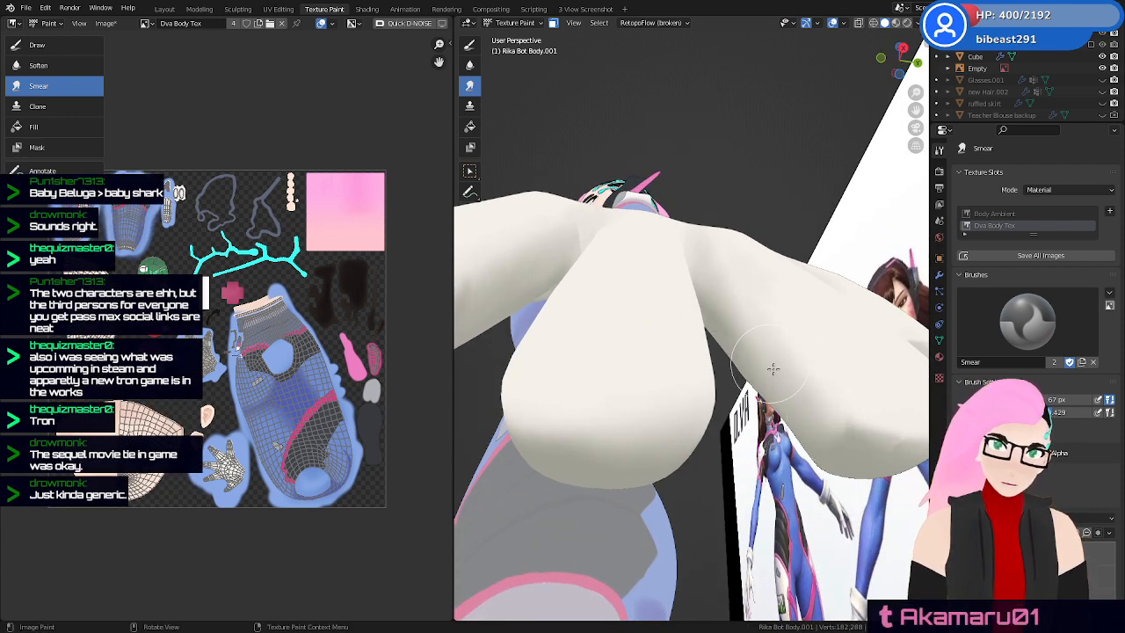
Smear the shading in the gaps between the finger bases, working from the fingertip and palm side
mouse_move(825, 389)
middle_mouse_down()
mouse_move(804, 354)
mouse_move(736, 409)
middle_mouse_up()
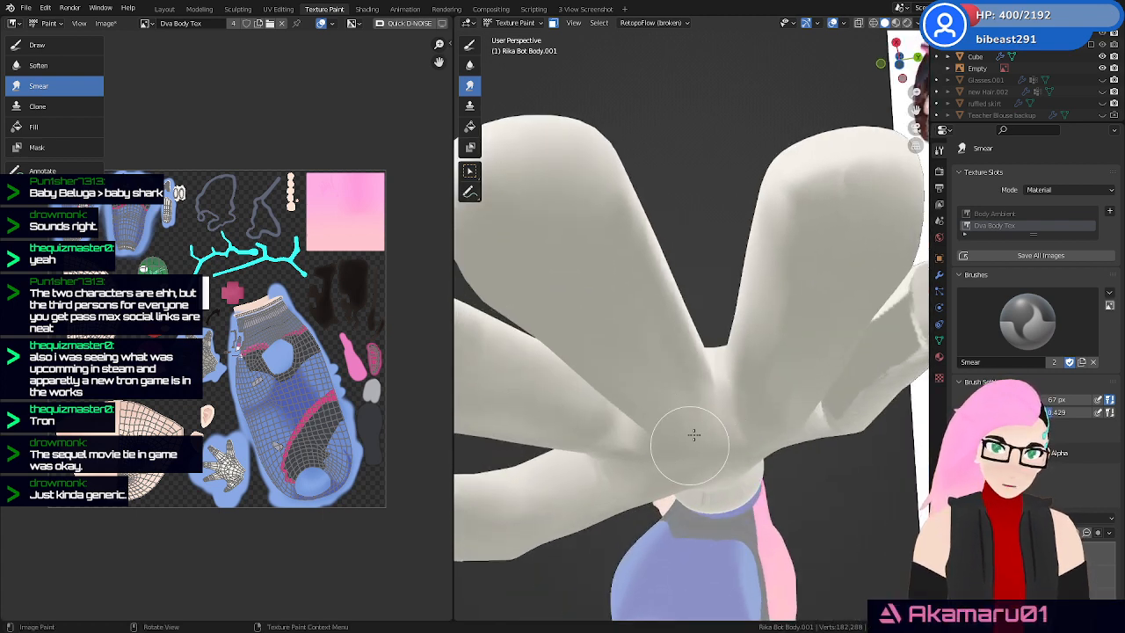
middle_click_drag(781, 400, 705, 393)
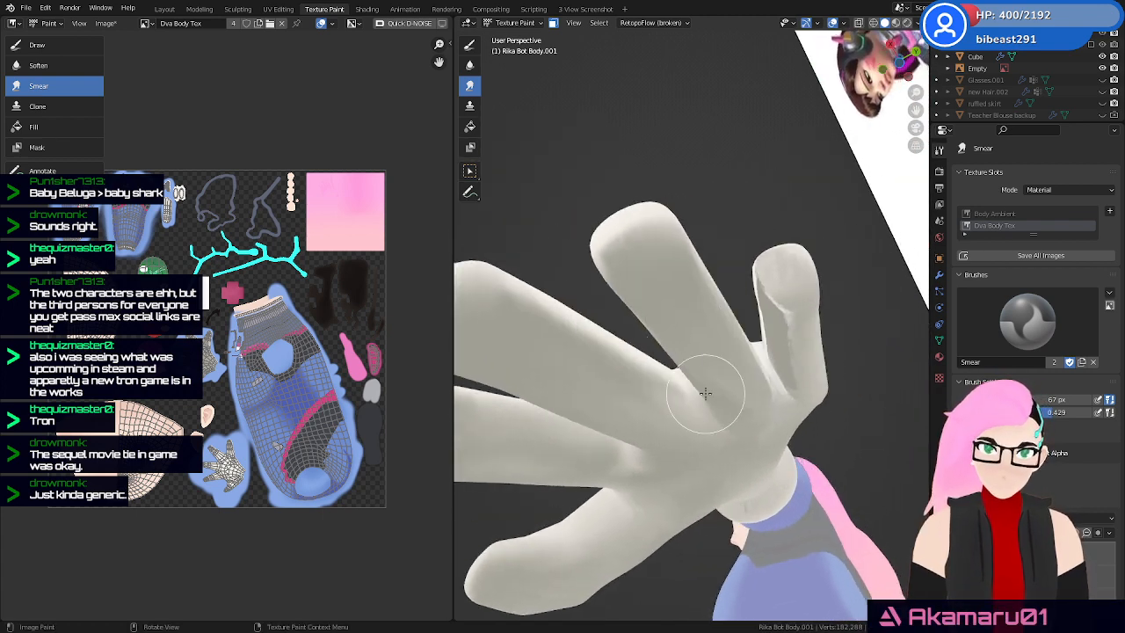
middle_click_drag(785, 346, 737, 416)
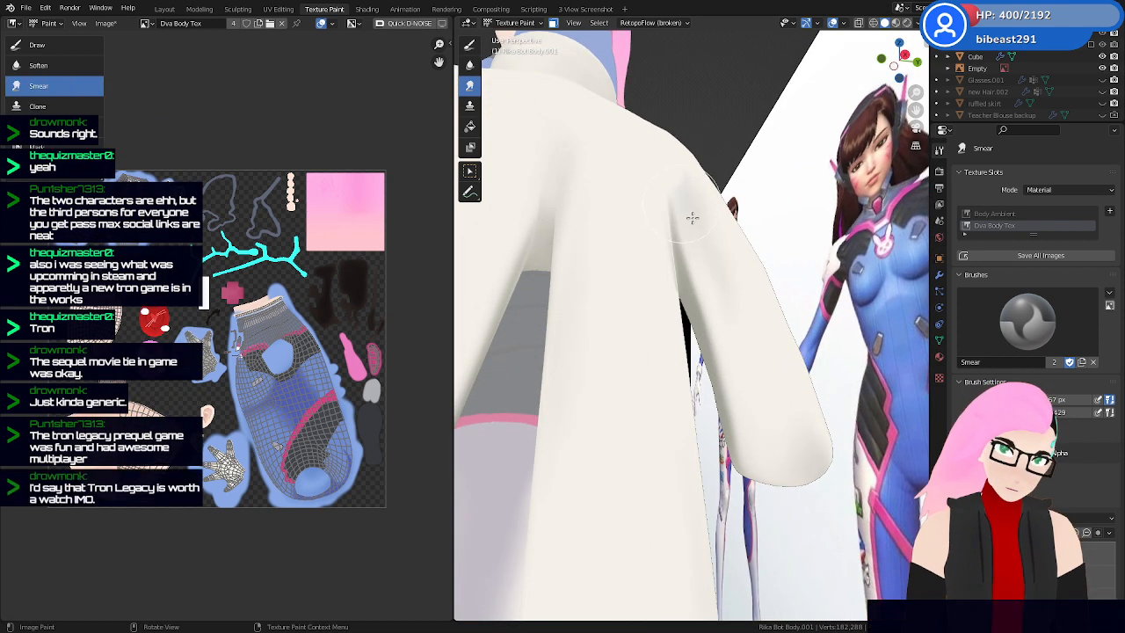
Smear the grey-blue streaks between the ring and little finger into the white on the back of the glove
middle_click_drag(762, 331, 715, 268)
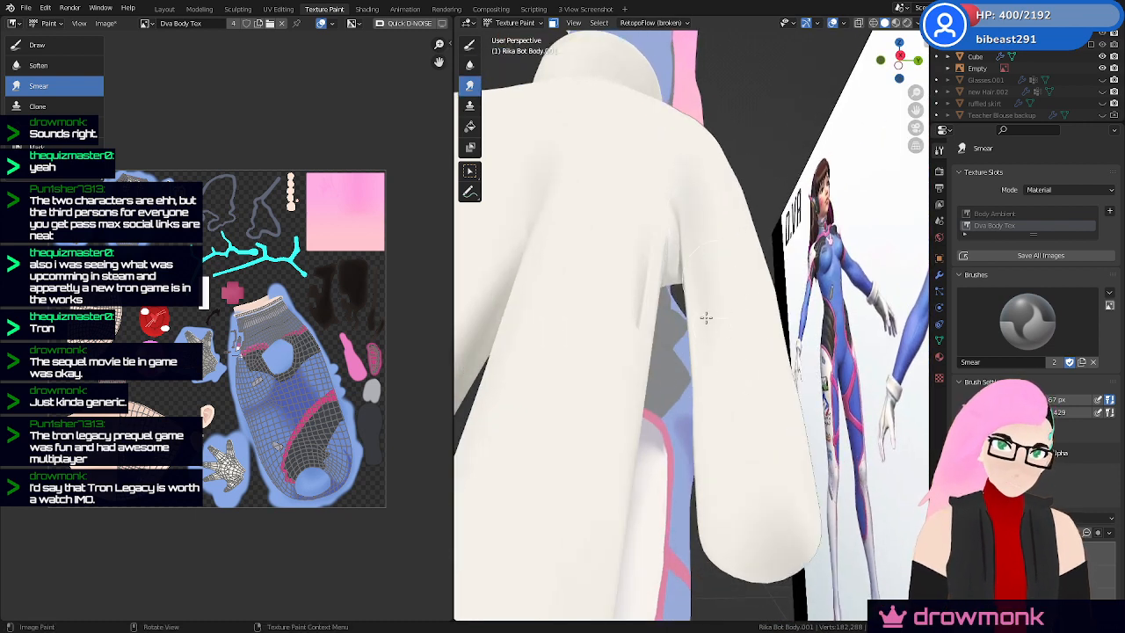
middle_click_drag(706, 318, 668, 338)
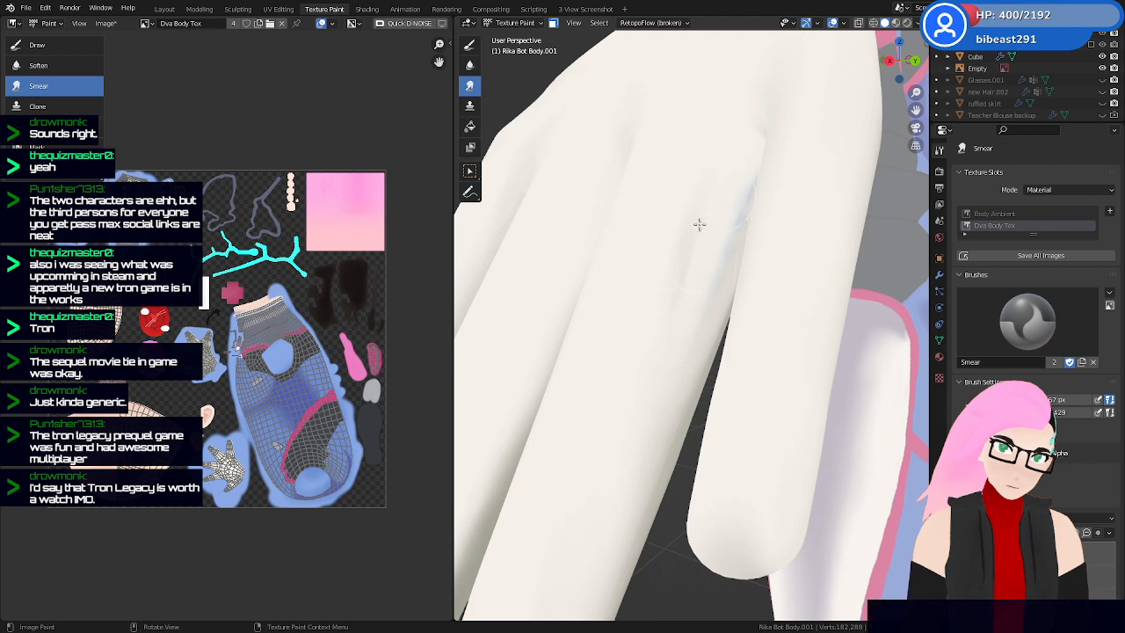
middle_click_drag(781, 283, 778, 282)
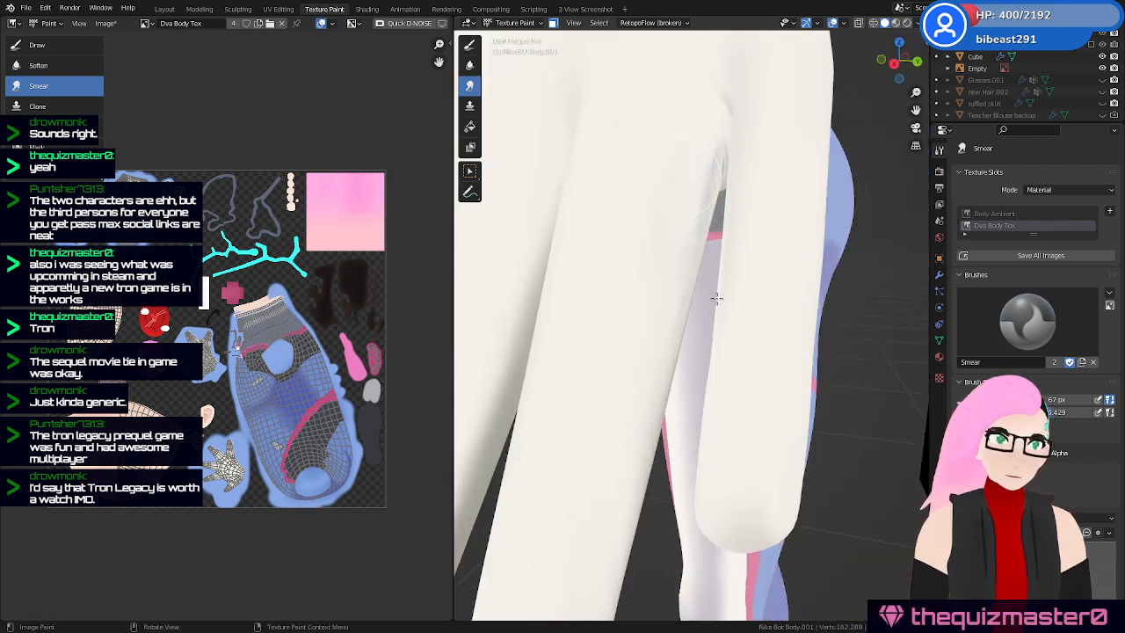
middle_click_drag(716, 298, 751, 231)
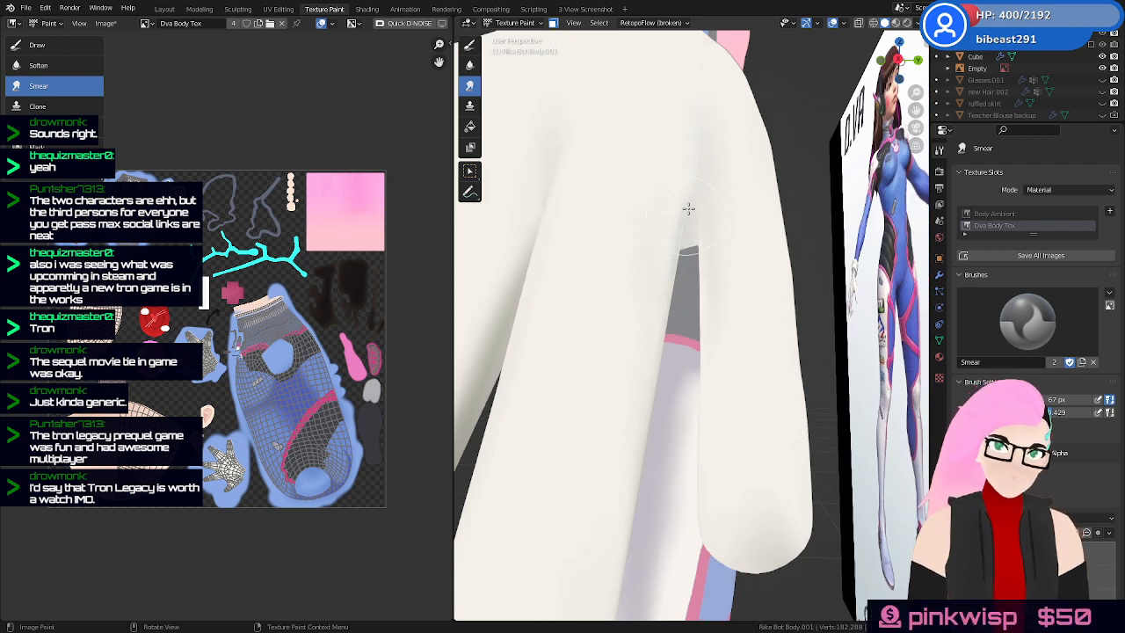
middle_click_drag(746, 360, 748, 395)
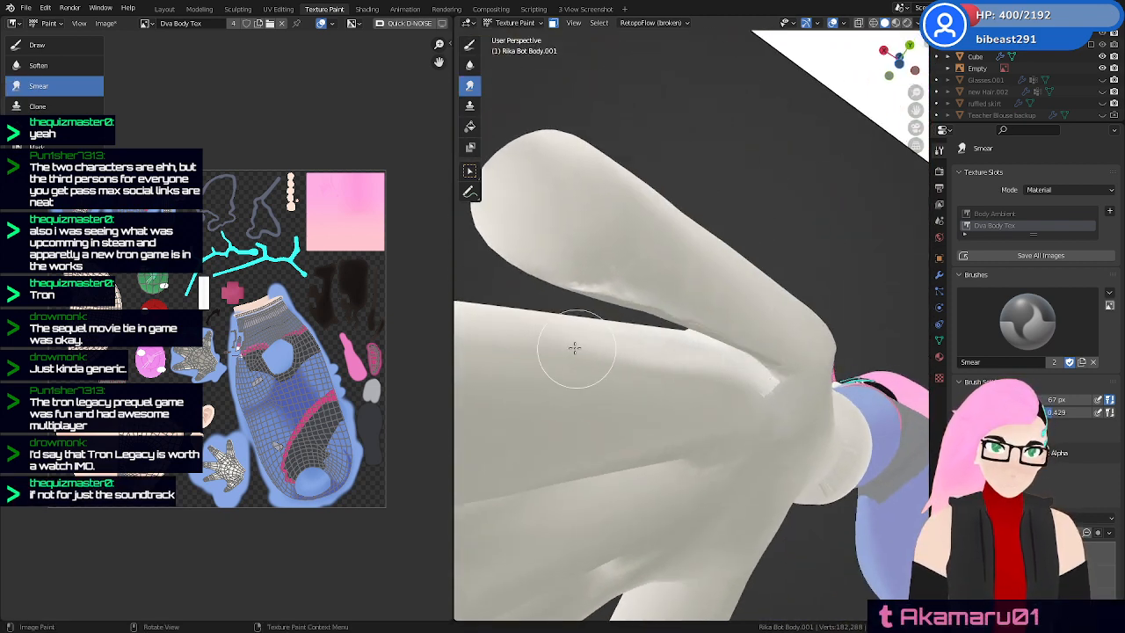
Examine the smeared shading between and along the glove's fingers from several angles
mouse_move(762, 352)
middle_mouse_down()
mouse_move(723, 402)
mouse_move(681, 365)
middle_mouse_up()
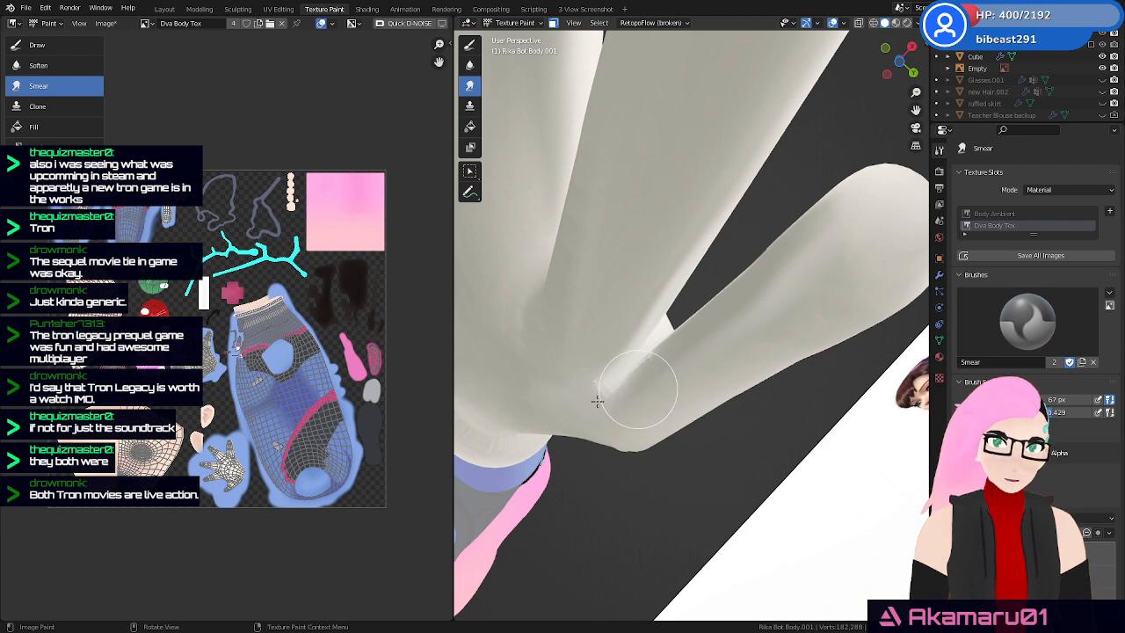
middle_click_drag(671, 369, 664, 194)
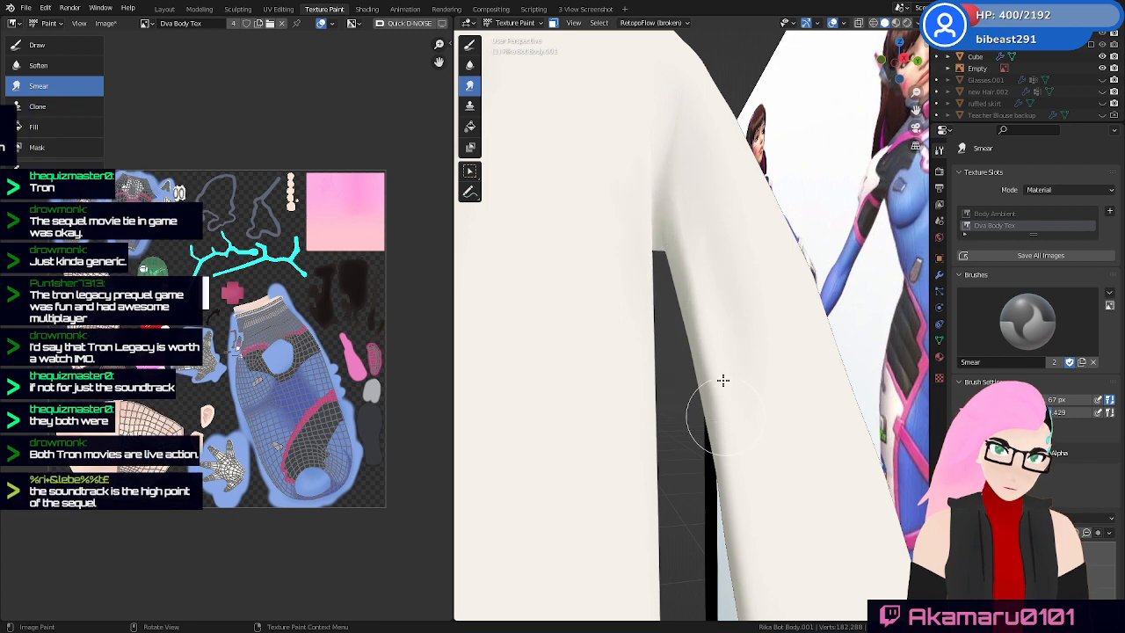
mouse_move(729, 359)
middle_mouse_down()
mouse_move(720, 324)
mouse_move(723, 355)
mouse_move(746, 354)
middle_mouse_up()
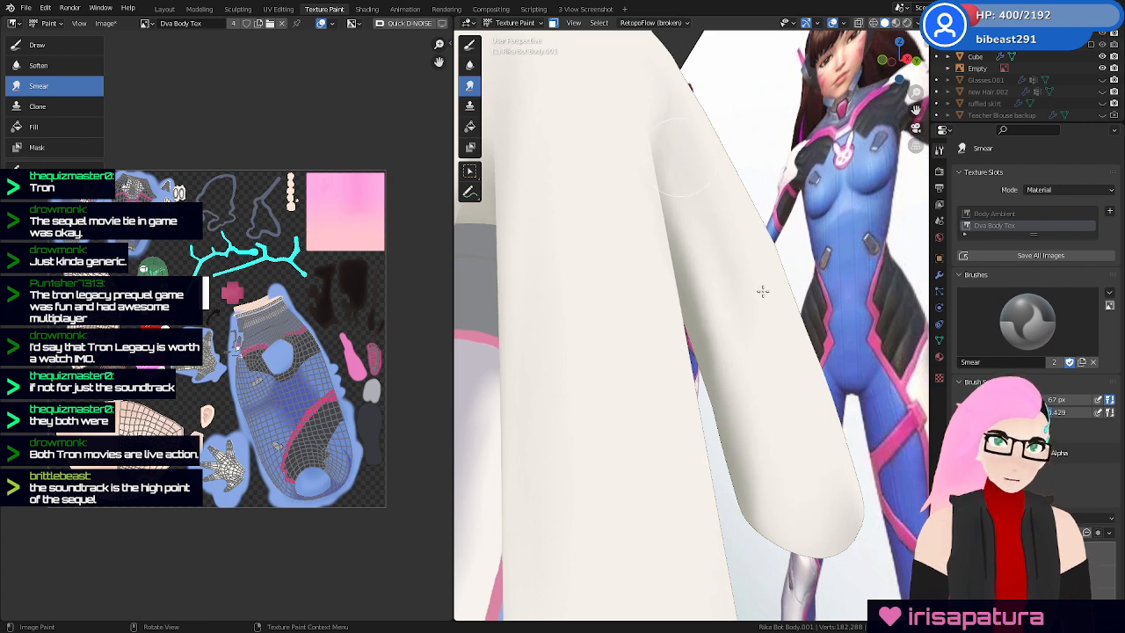
middle_click_drag(762, 291, 642, 219)
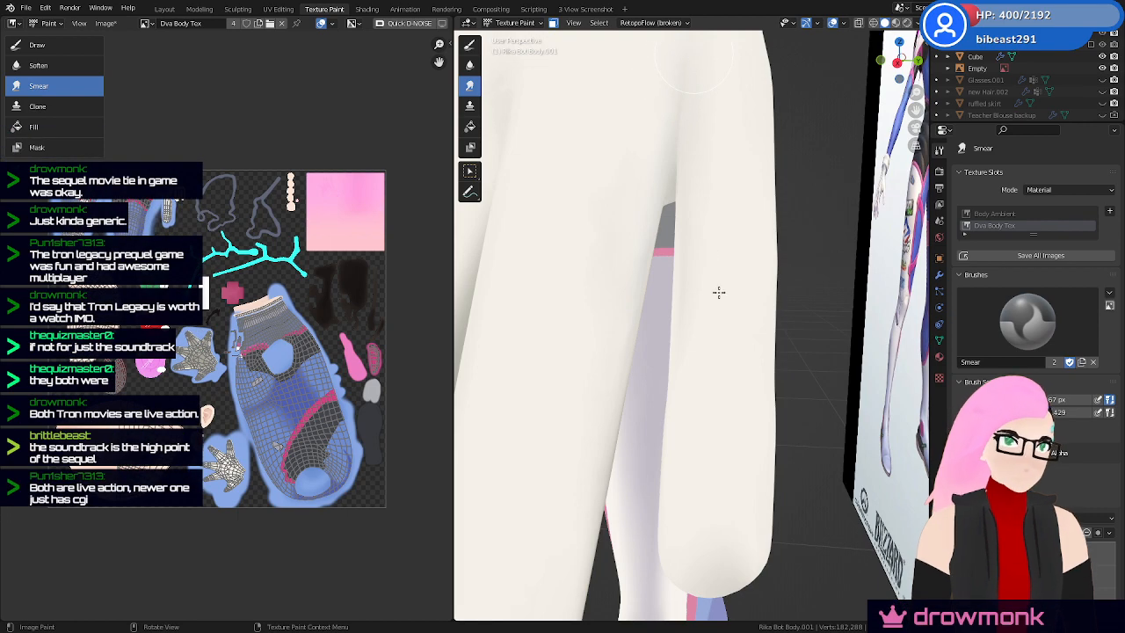
middle_click_drag(719, 292, 787, 259)
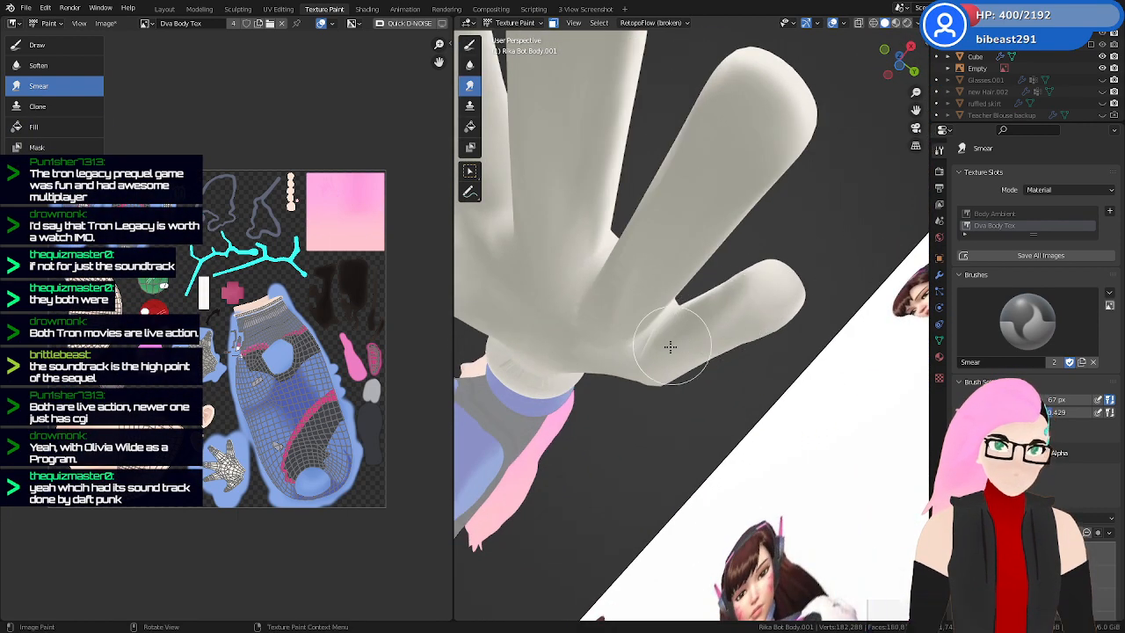
middle_click_drag(706, 344, 744, 370)
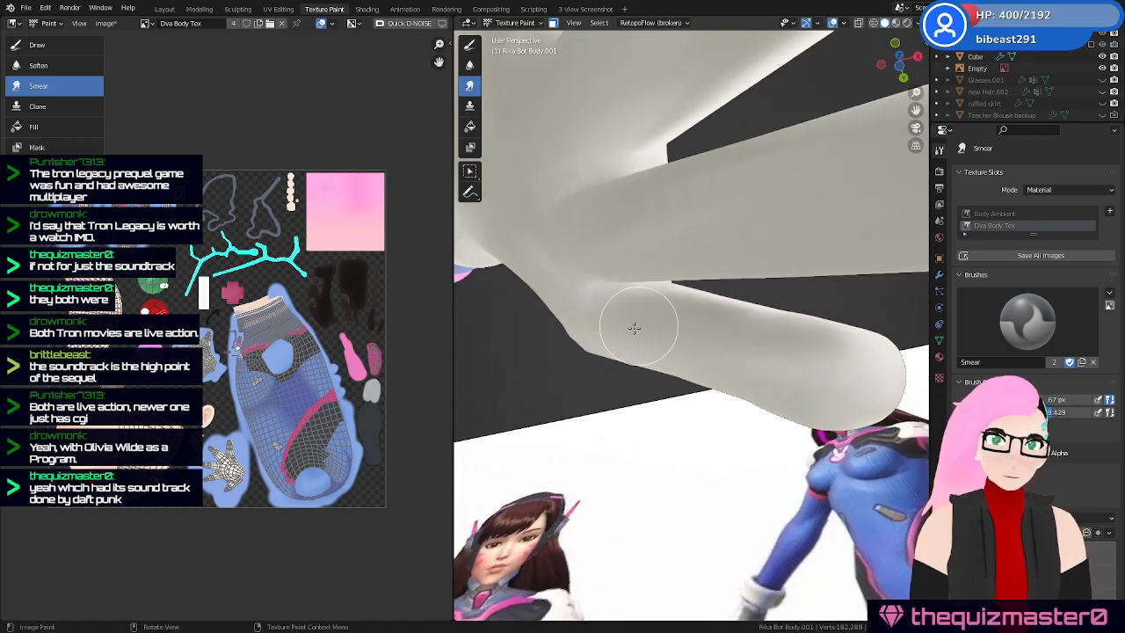
middle_click_drag(760, 351, 737, 372)
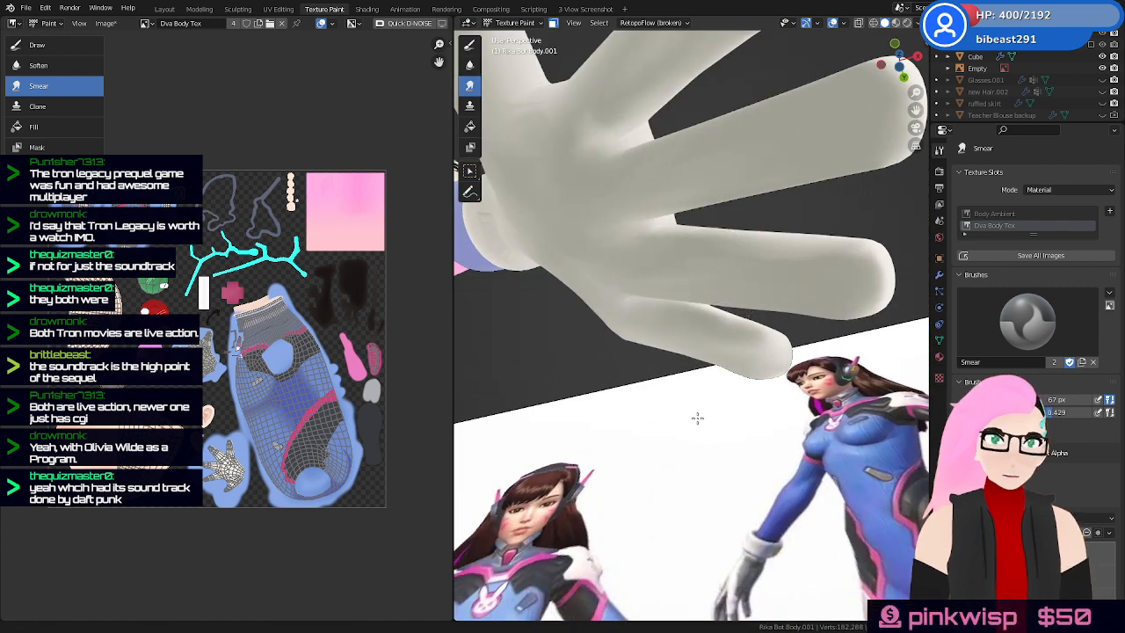
mouse_move(695, 414)
middle_mouse_down()
mouse_move(697, 349)
mouse_move(678, 354)
mouse_move(668, 369)
mouse_move(793, 337)
mouse_move(759, 349)
middle_mouse_up()
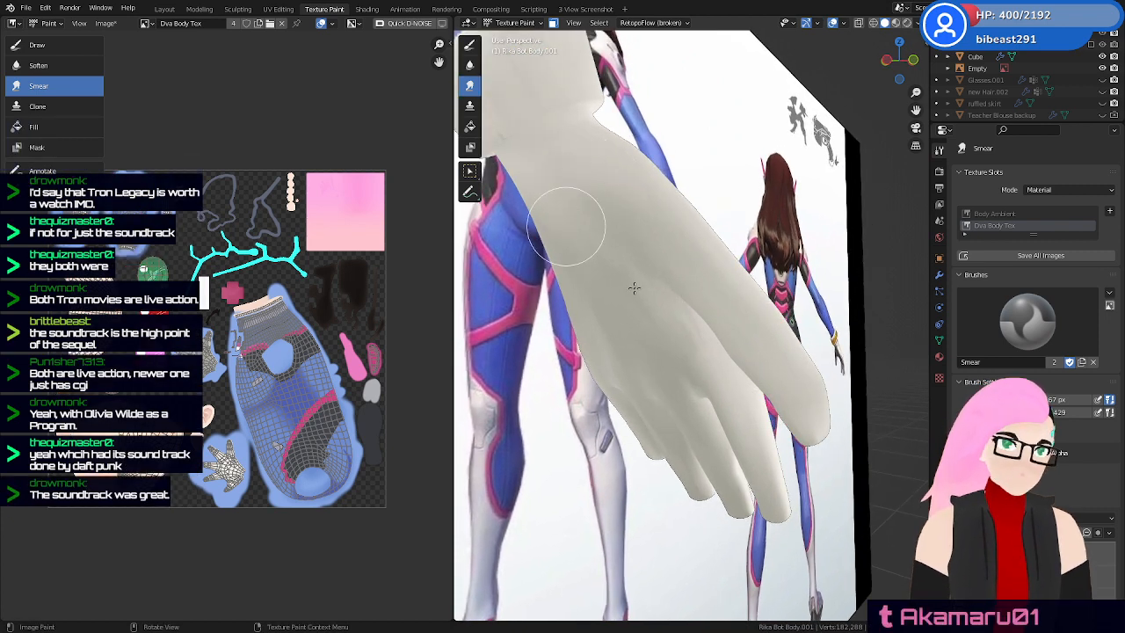
Examine the shading across the glove's hand, from the finger bases and thumb up to the cuff
middle_click_drag(566, 226, 715, 190)
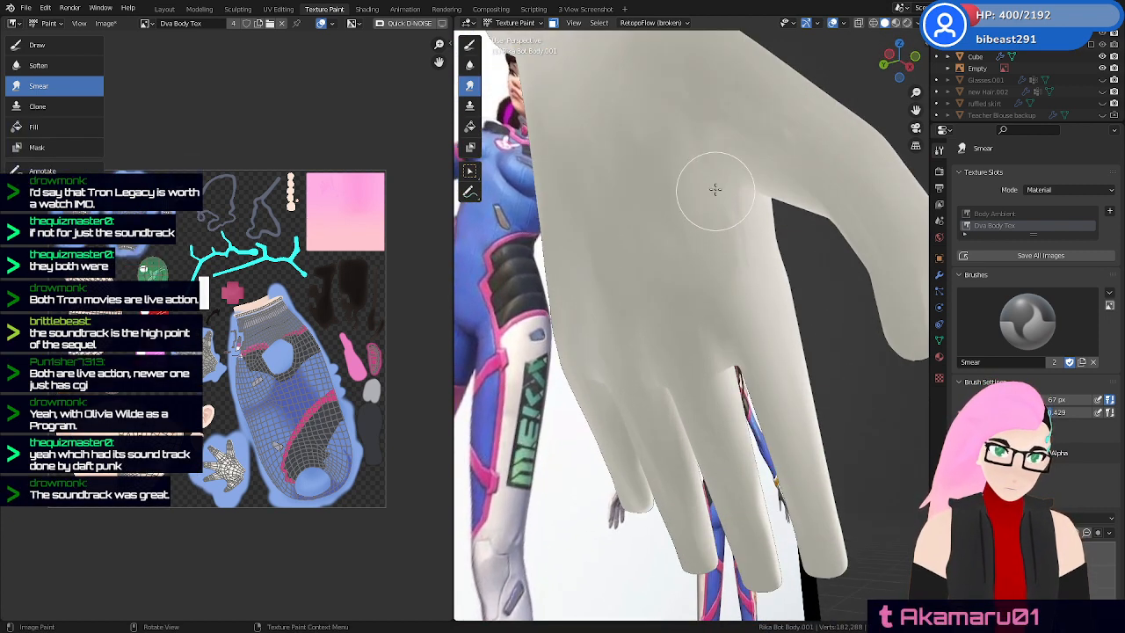
mouse_move(723, 325)
middle_mouse_down()
mouse_move(754, 322)
mouse_move(744, 302)
middle_mouse_up()
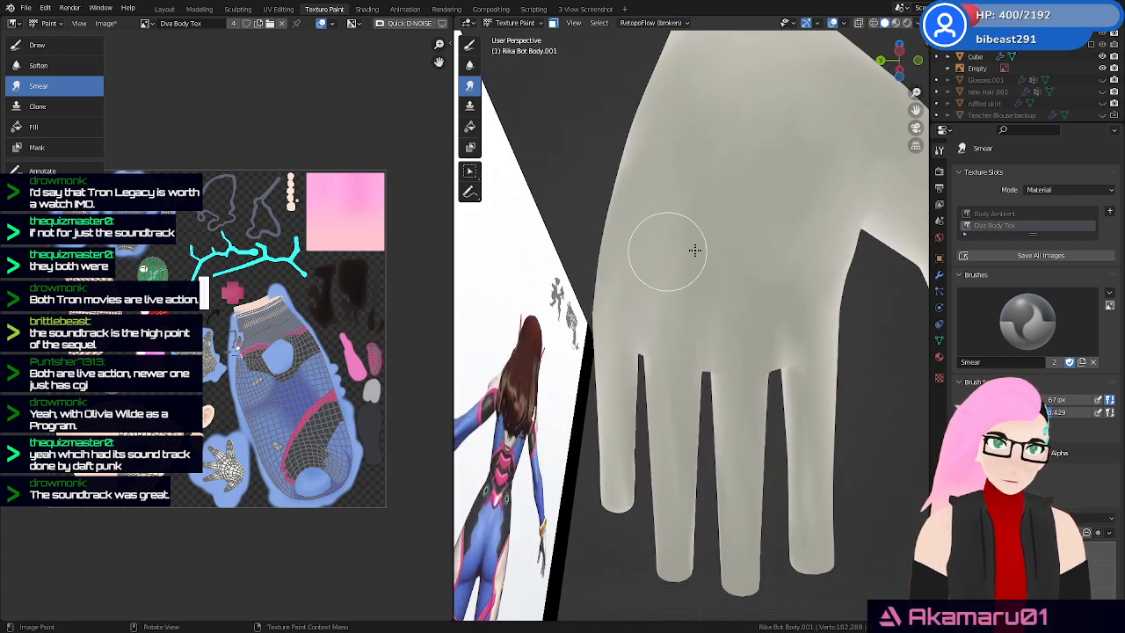
middle_click_drag(668, 252, 678, 364)
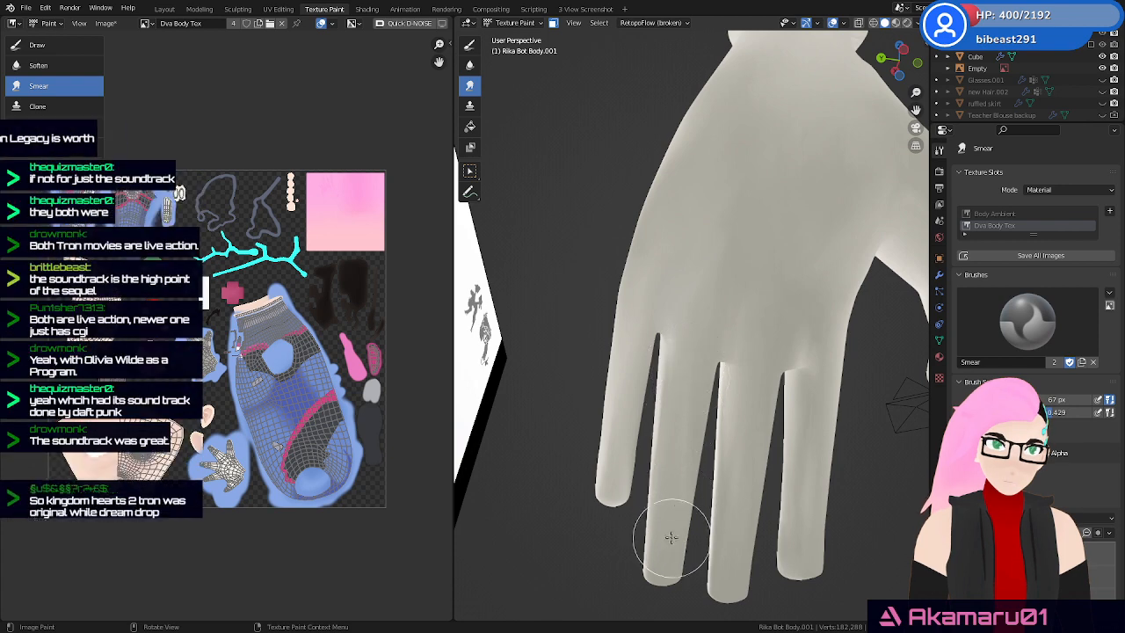
middle_click_drag(671, 536, 690, 414)
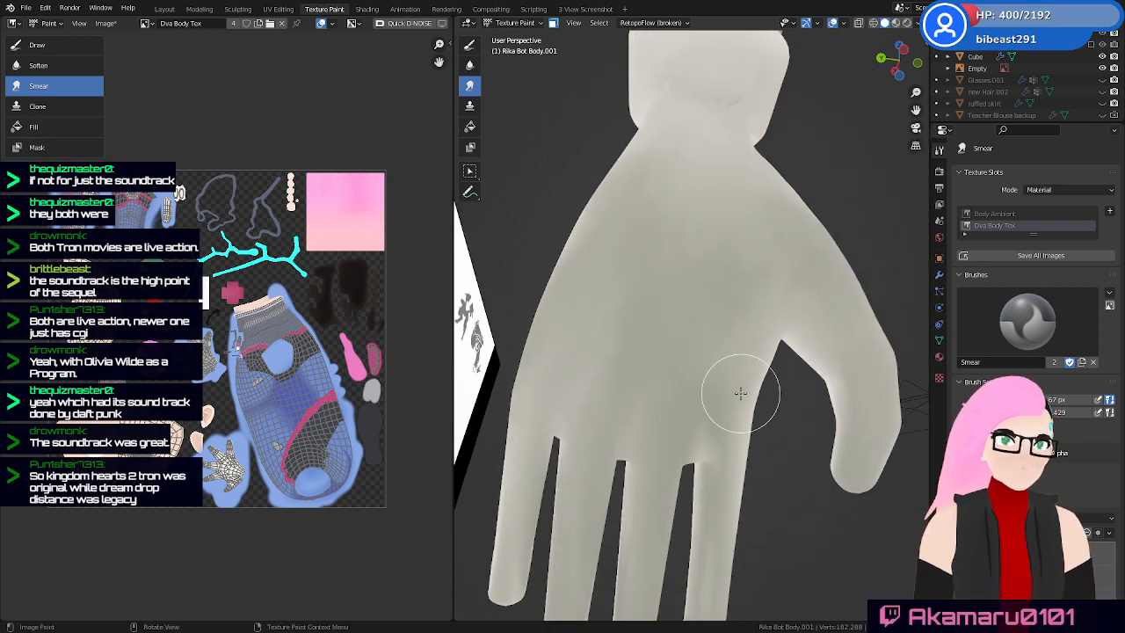
middle_click_drag(816, 350, 761, 258)
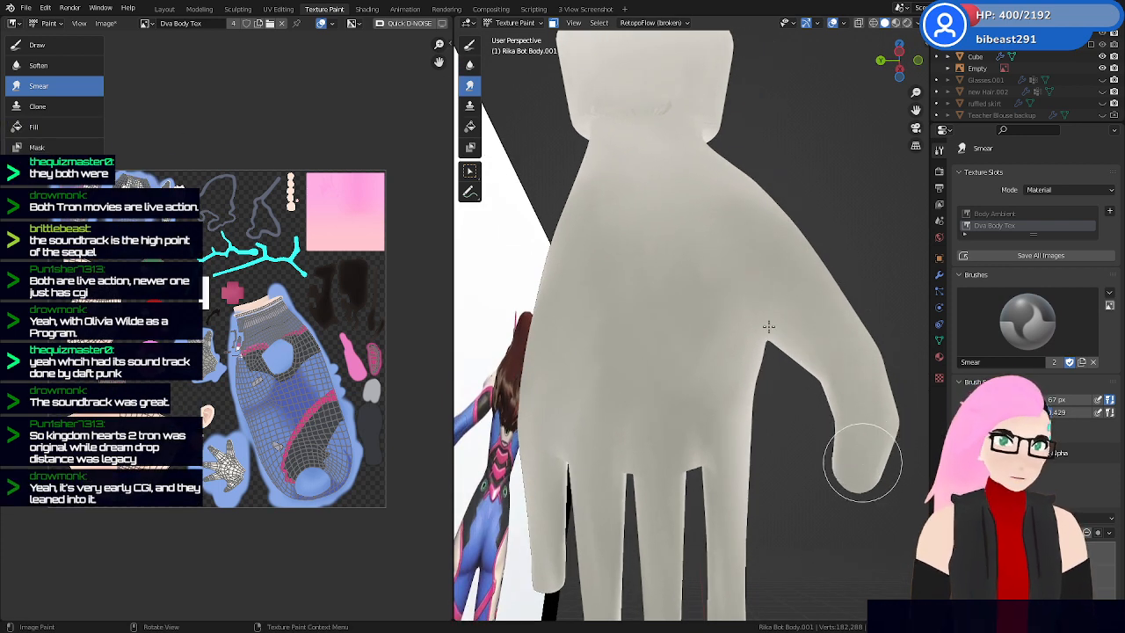
middle_click_drag(768, 326, 781, 377)
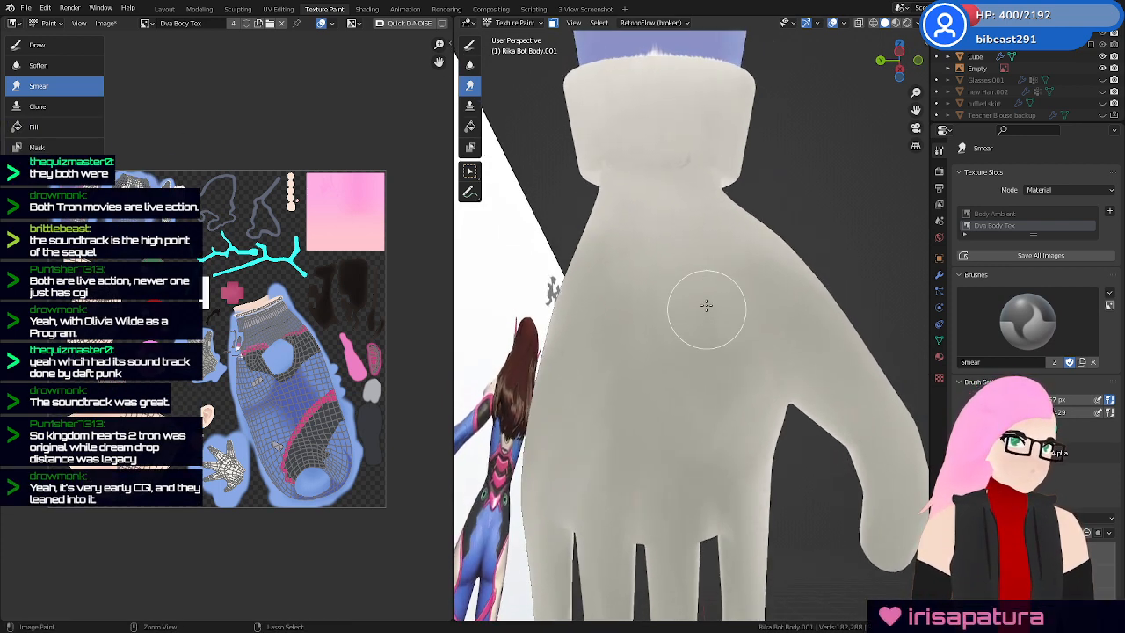
middle_click_drag(689, 202, 527, 348)
Check the gloves and suit shading on the whole character, with the viewport overlays hidden for a clear front view
middle_click_drag(707, 378, 616, 387, "ctrl")
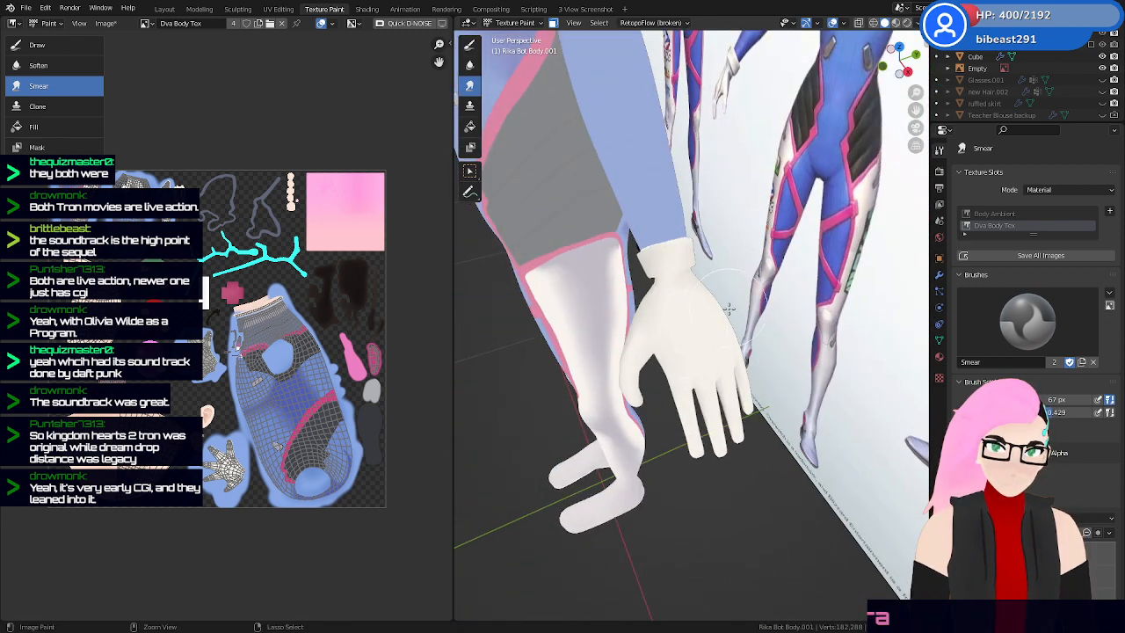
middle_click_drag(730, 306, 726, 431, "ctrl")
middle_click_drag(607, 439, 721, 466)
middle_click_drag(730, 523, 752, 345, "shift")
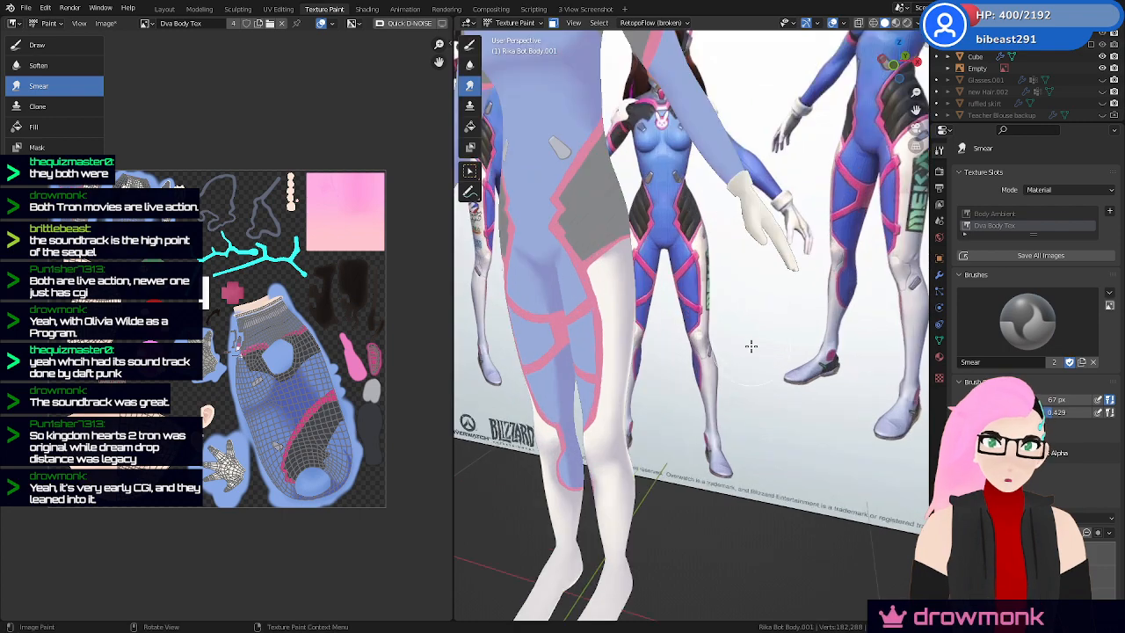
middle_click_drag(746, 201, 747, 422, "shift")
mouse_move(703, 387)
middle_mouse_down()
mouse_move(771, 372)
mouse_move(727, 334)
mouse_move(730, 290)
mouse_move(775, 388)
middle_mouse_up()
key("shift+alt+z")
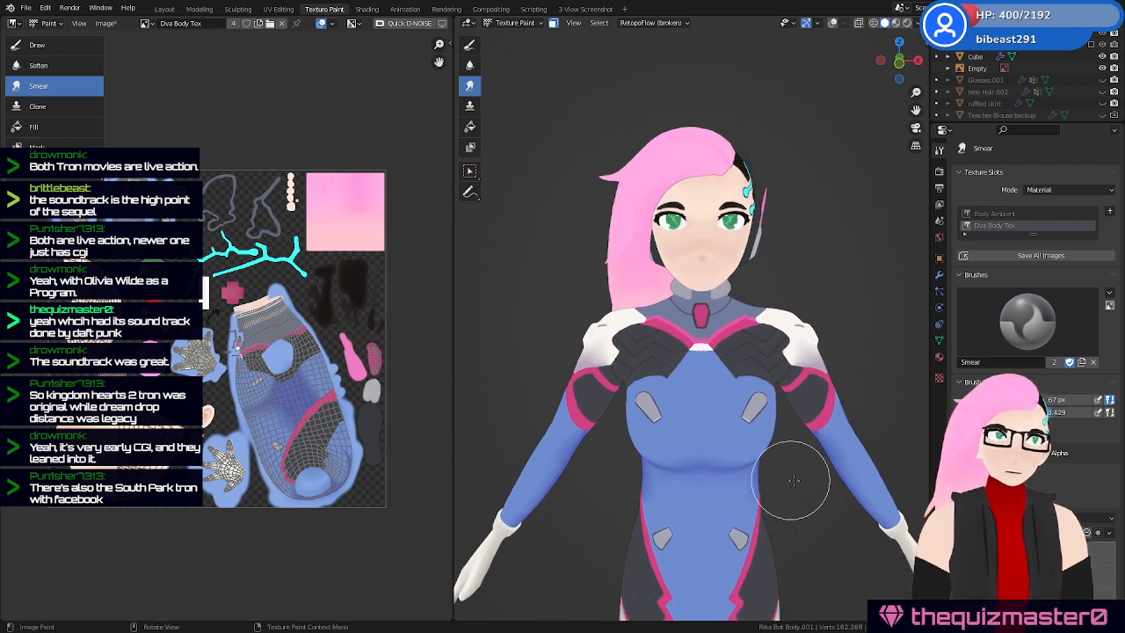
middle_click_drag(805, 522, 630, 297, "shift")
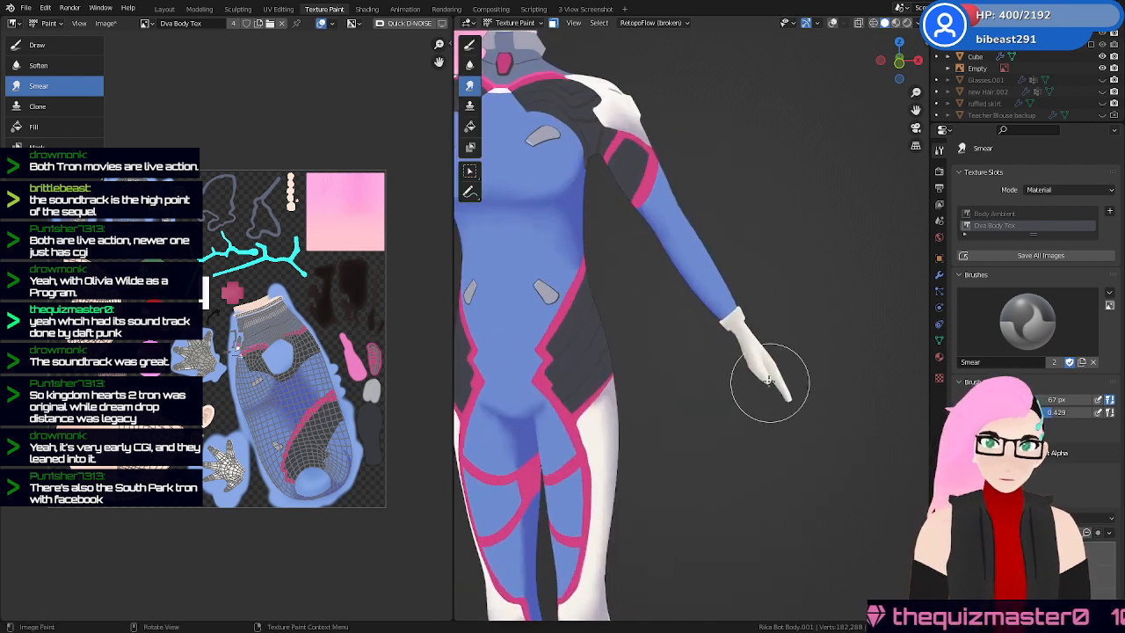
middle_click_drag(603, 187, 770, 440, "shift")
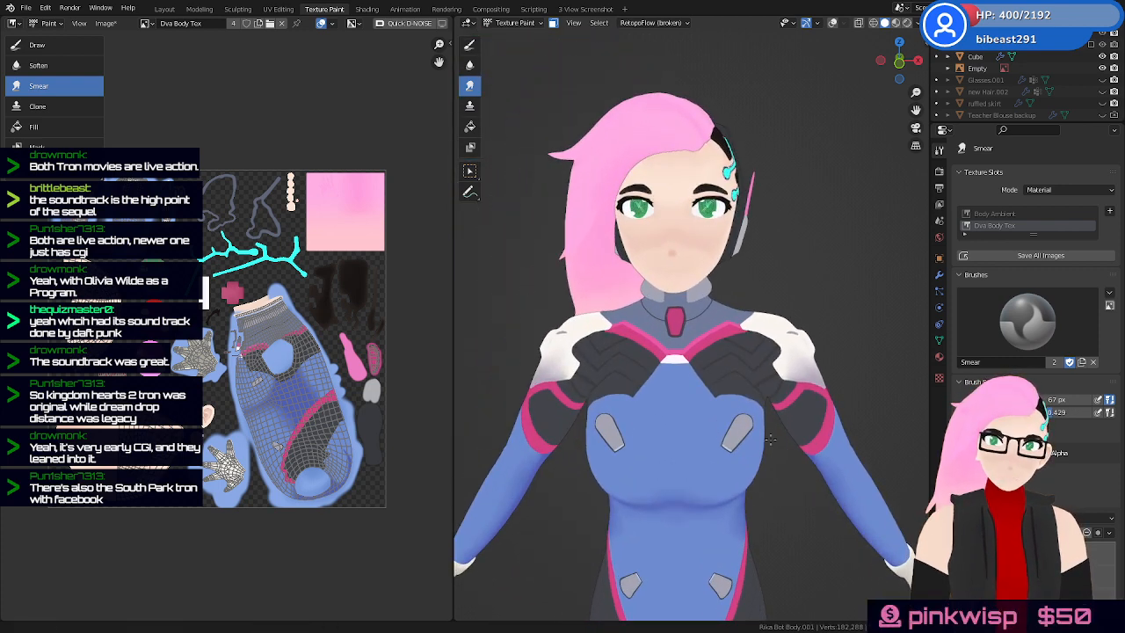
scroll(770, 440, "up", 4)
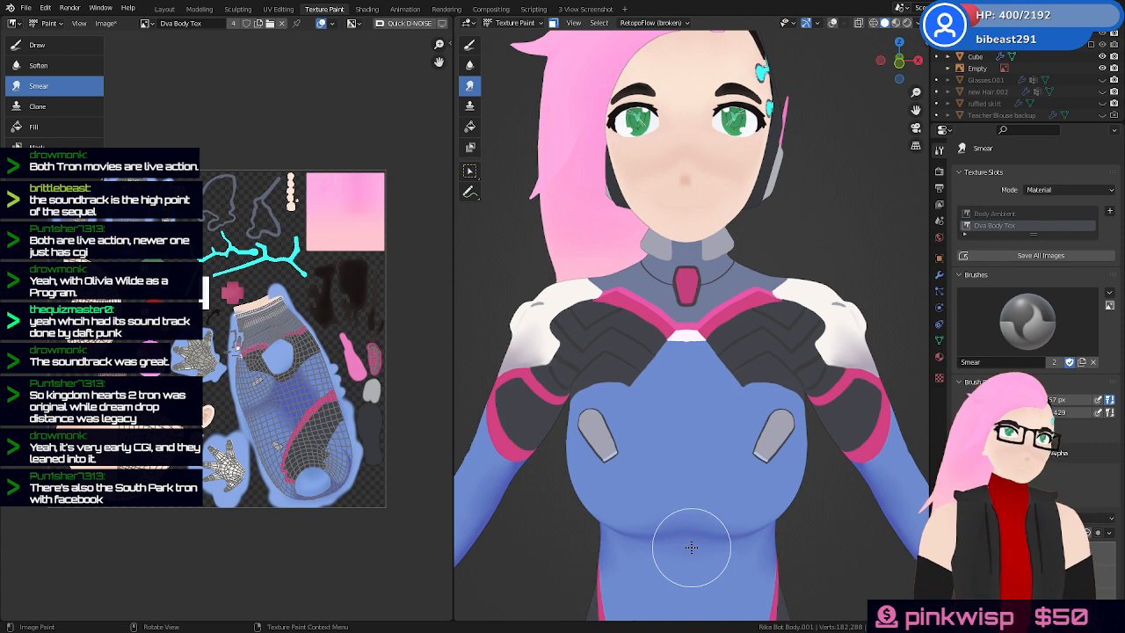
Save the project file and the Dva Body Tex image
key("ctrl+s")
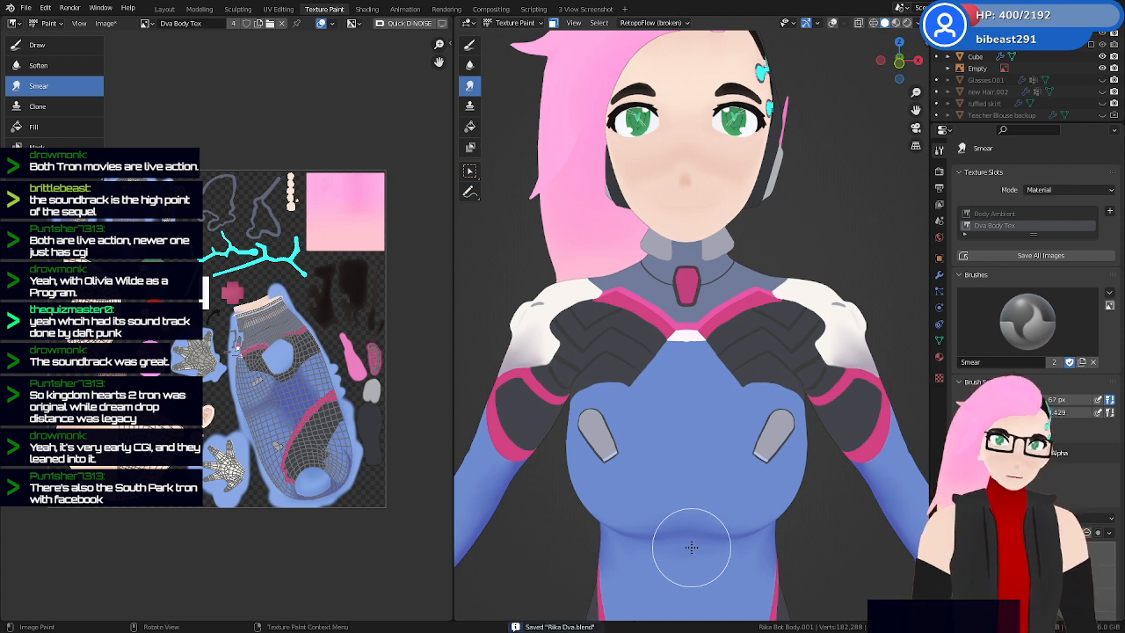
left_click(106, 24)
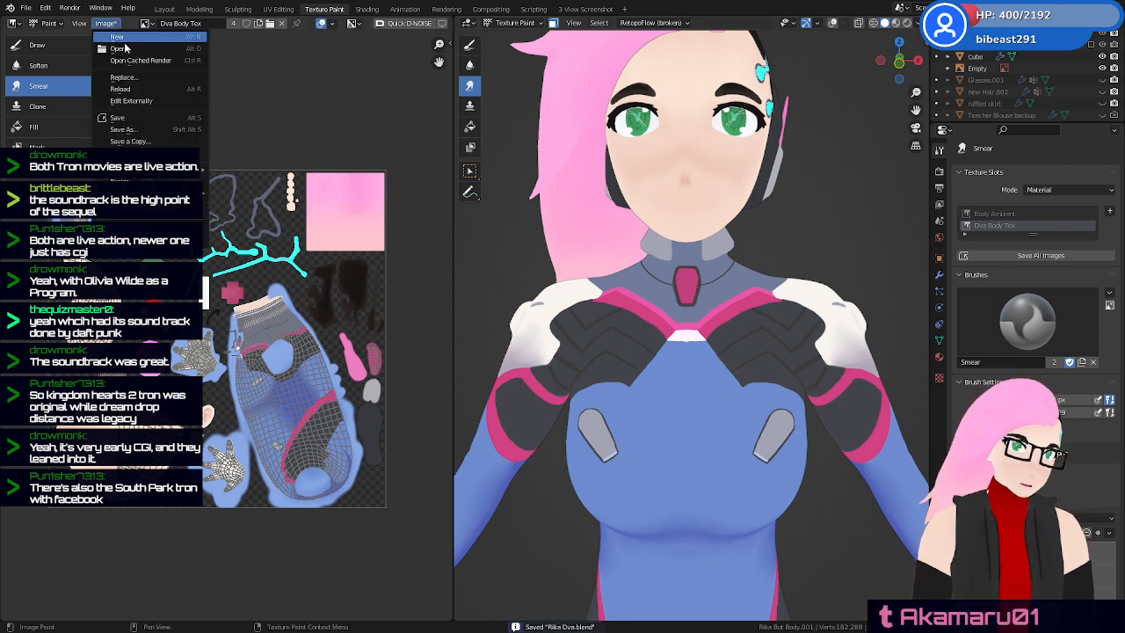
left_click(139, 121)
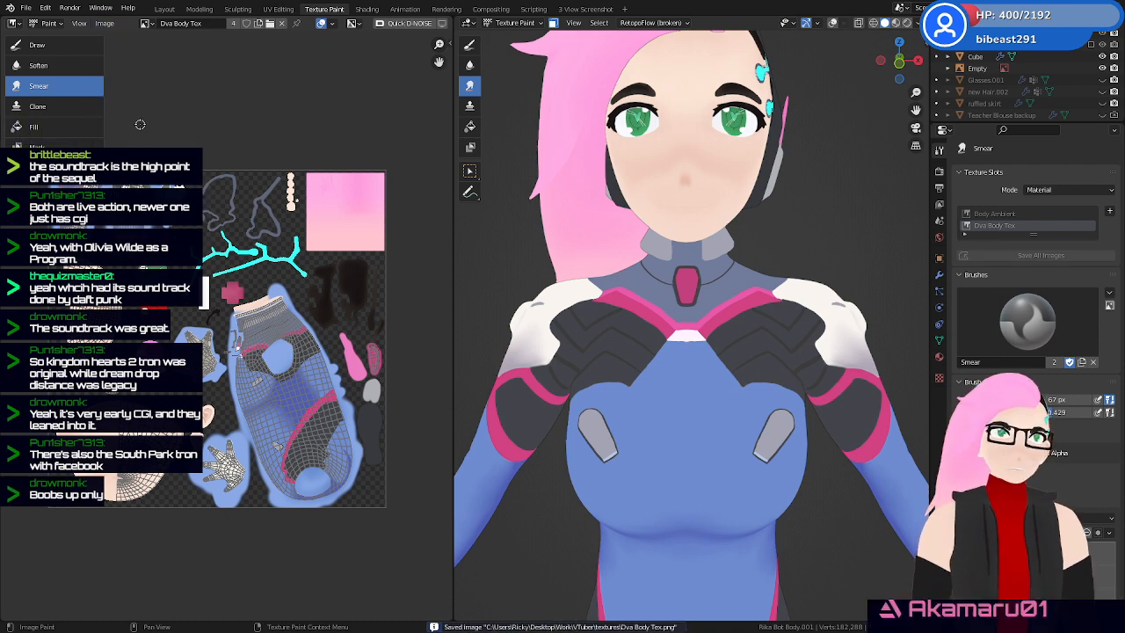
mouse_move(782, 351)
middle_mouse_down("ctrl")
mouse_move(758, 399)
mouse_move(776, 410)
mouse_move(684, 403)
mouse_move(821, 395)
mouse_move(844, 422)
mouse_move(790, 454)
mouse_move(784, 417)
mouse_move(806, 428)
mouse_move(796, 413)
middle_mouse_up("ctrl")
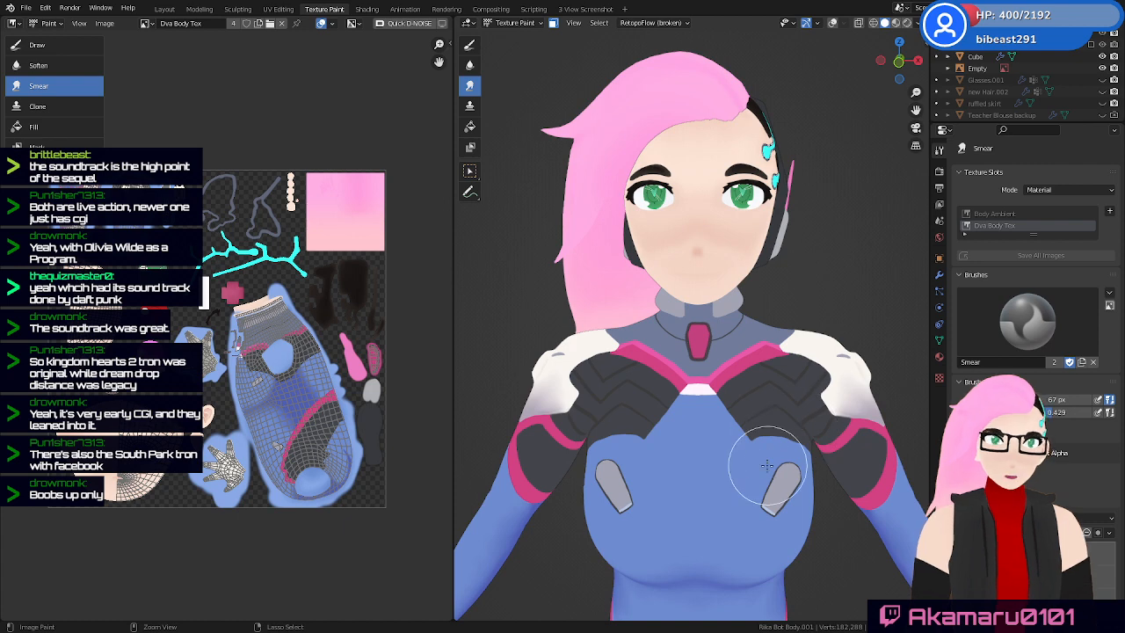
key("ctrl+s")
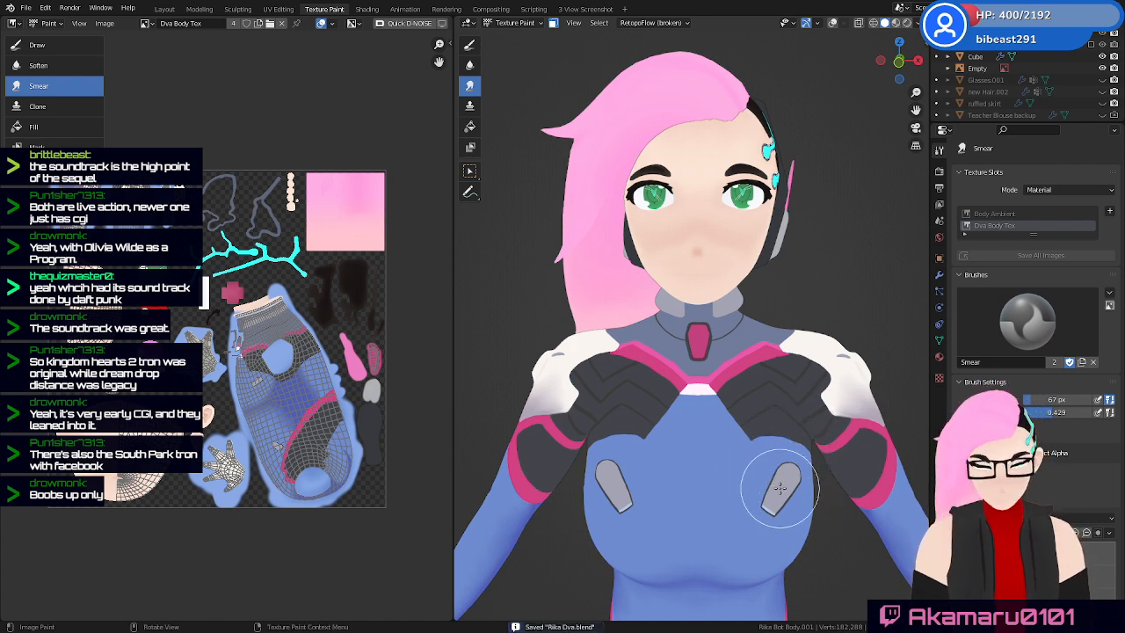
Turn off the face selection paint mask on the body and save the project file
scroll(778, 475, "down", 5)
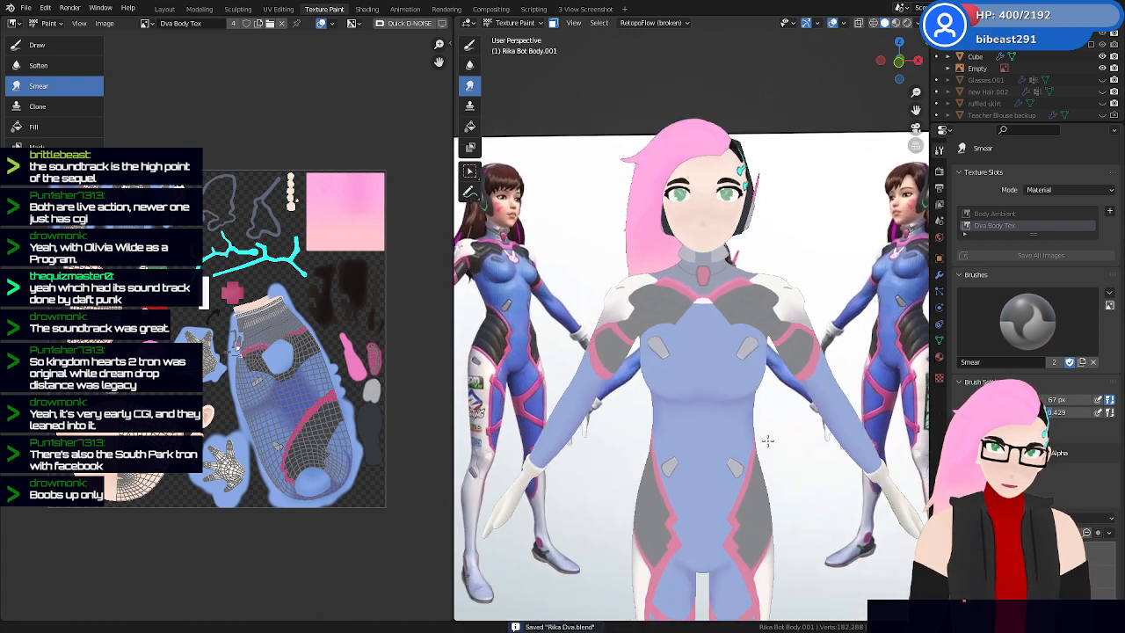
middle_click_drag(767, 439, 783, 447, "shift")
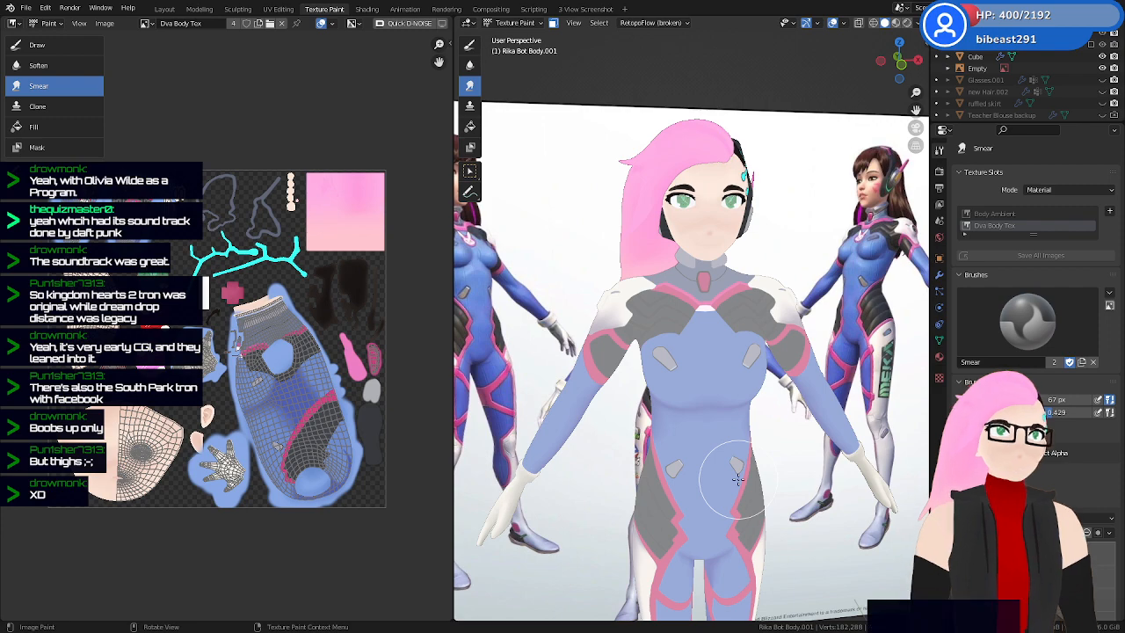
middle_click_drag(756, 391, 767, 420)
middle_click_drag(767, 420, 822, 418, "ctrl")
scroll(818, 421, "up", 2)
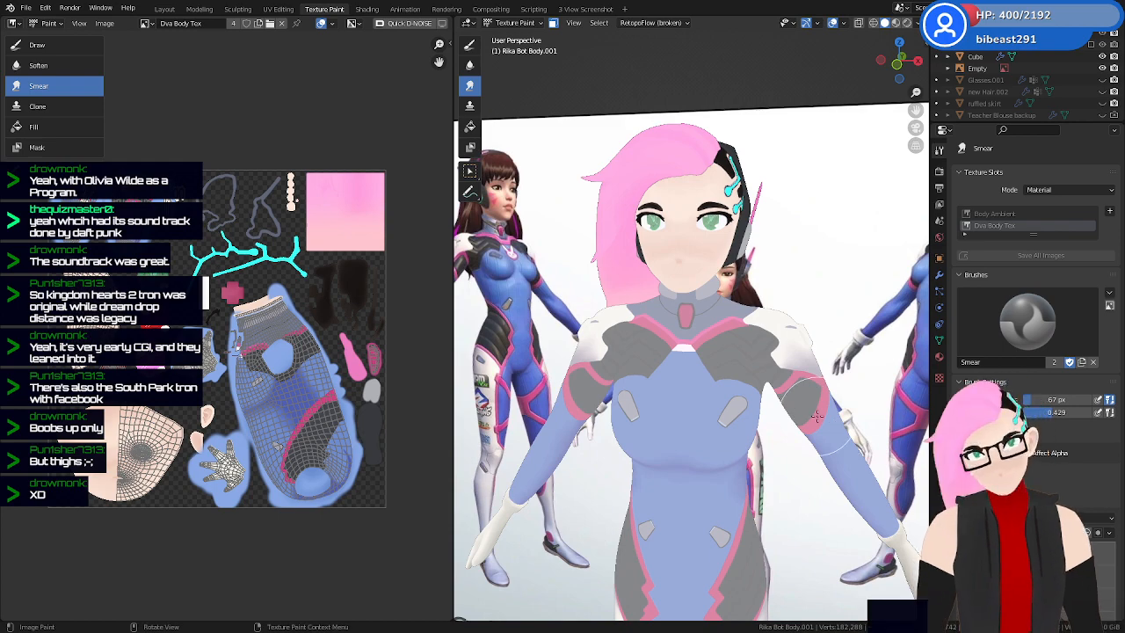
middle_click_drag(655, 271, 729, 355)
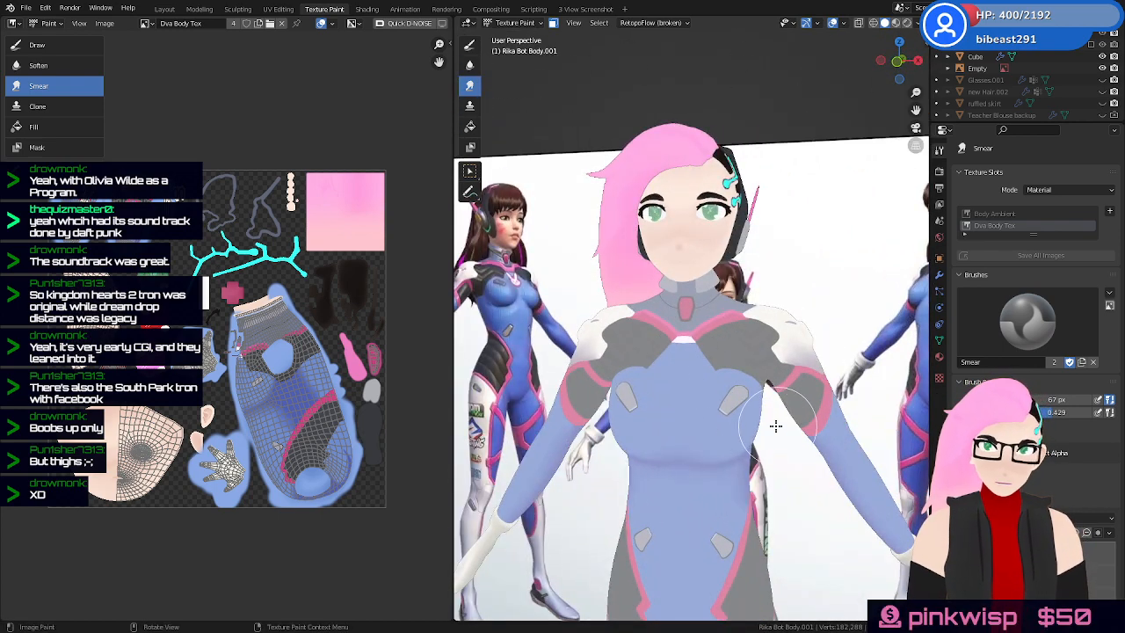
left_click(553, 23)
middle_click_drag(743, 473, 721, 372, "shift")
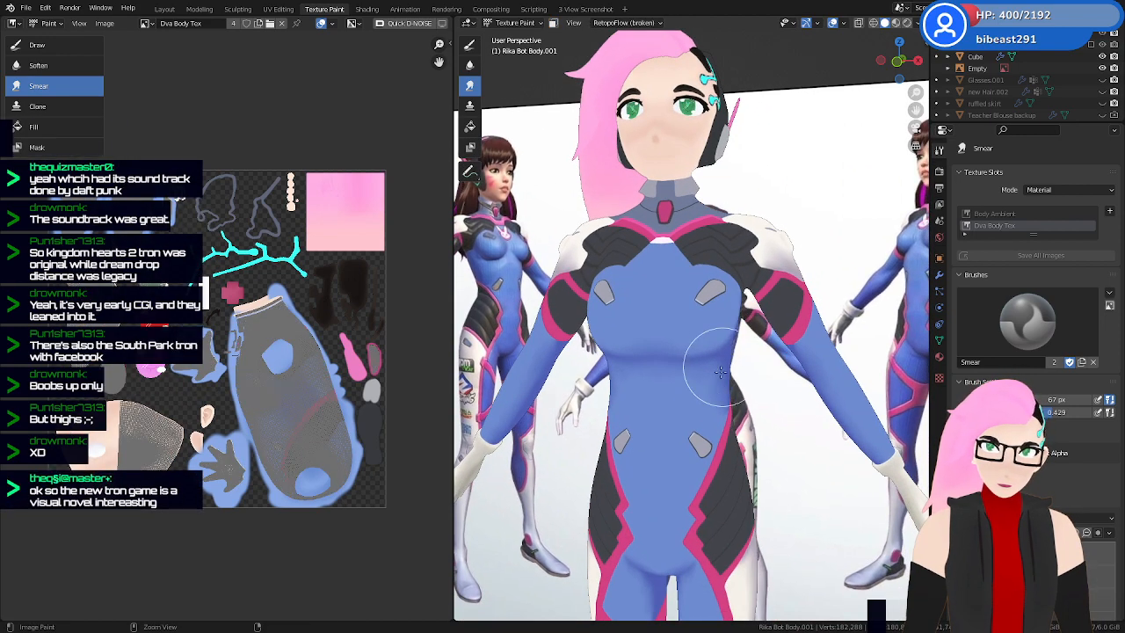
key("ctrl+s")
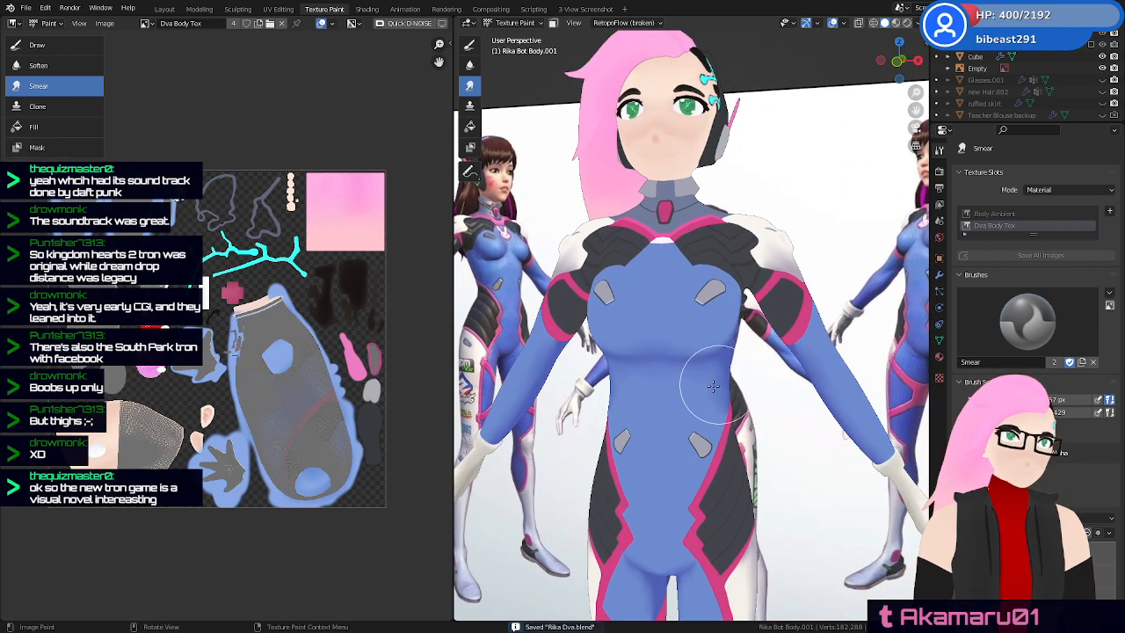
Examine the unmasked suit texture on the character's torso, arms and hips against the D.Va reference
scroll(766, 374, "down", 3)
middle_click_drag(765, 374, 730, 472)
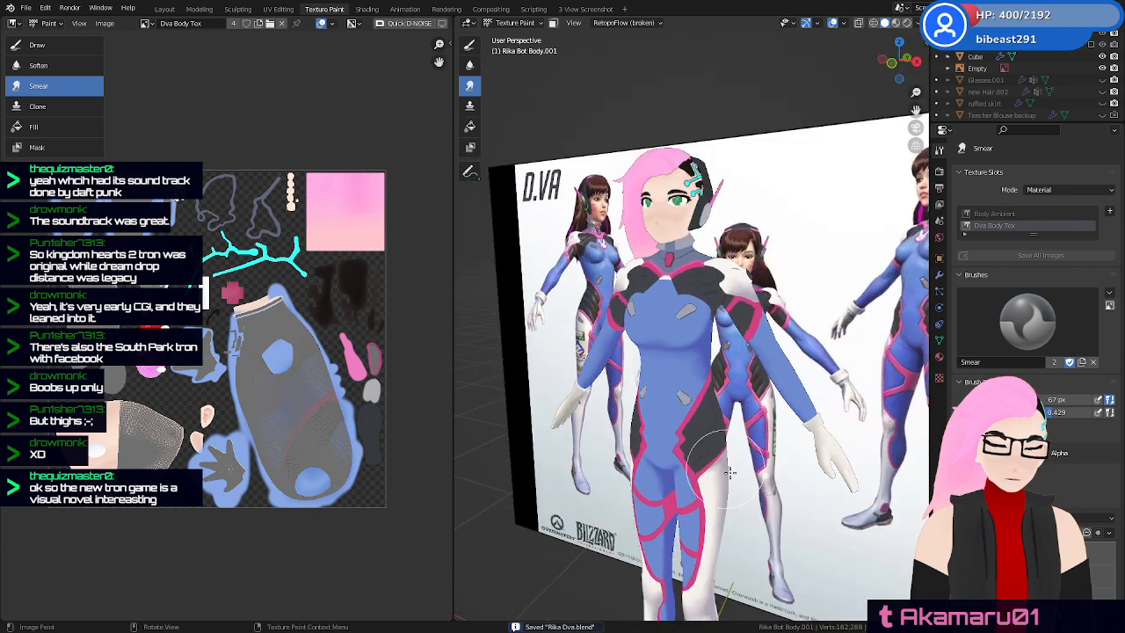
middle_click_drag(731, 519, 760, 489)
scroll(759, 489, "up", 4)
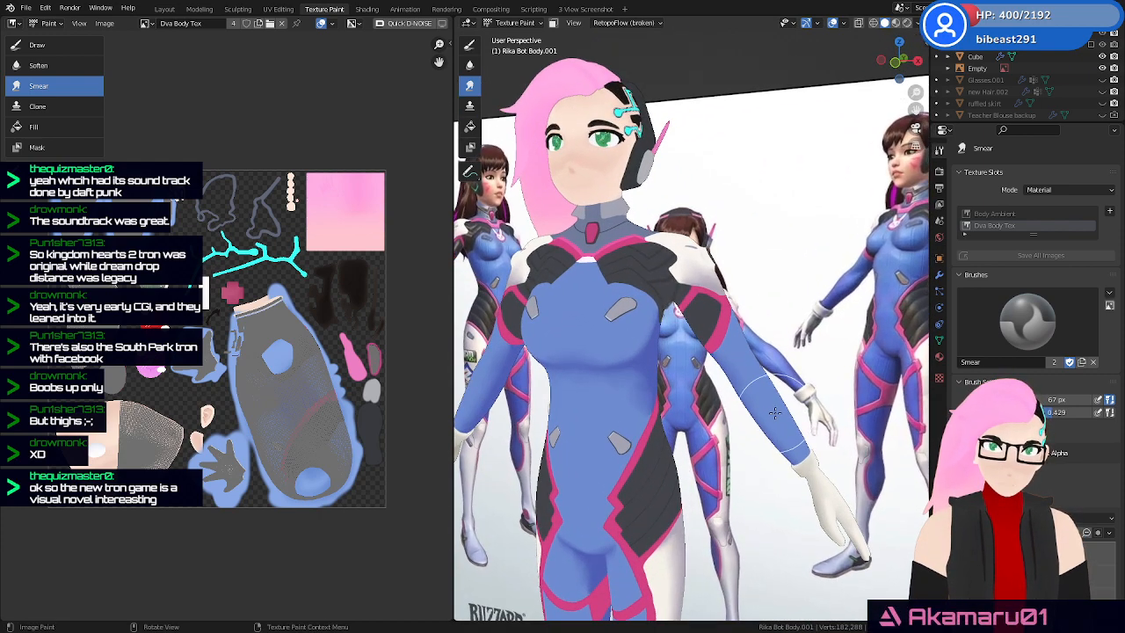
middle_click_drag(675, 361, 732, 384)
scroll(719, 343, "up", 6)
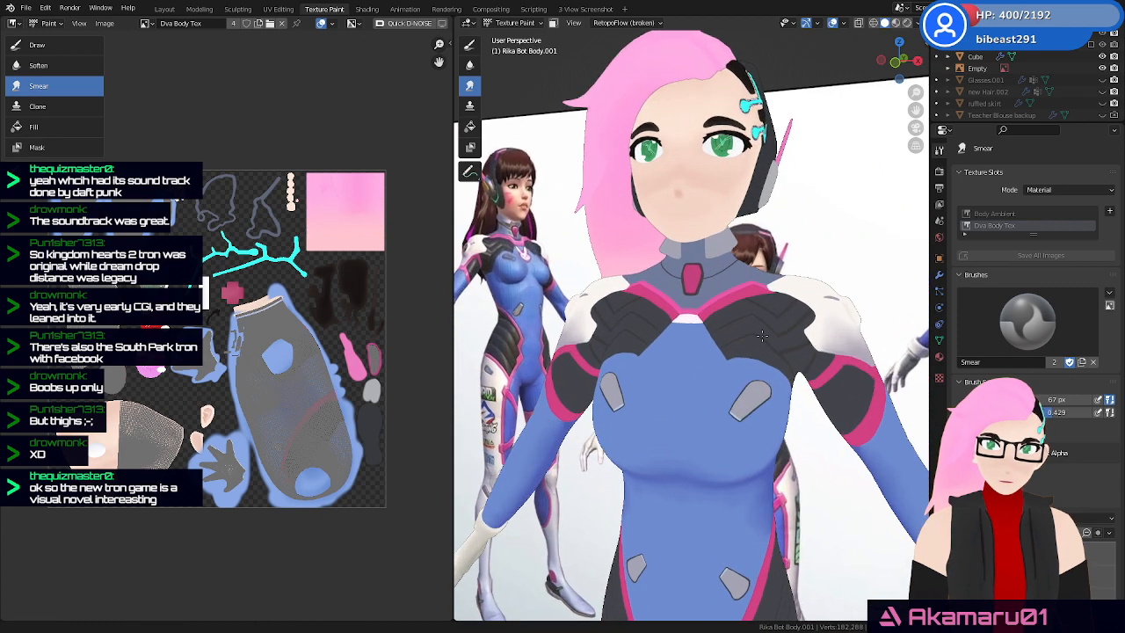
scroll(766, 362, "down", 4)
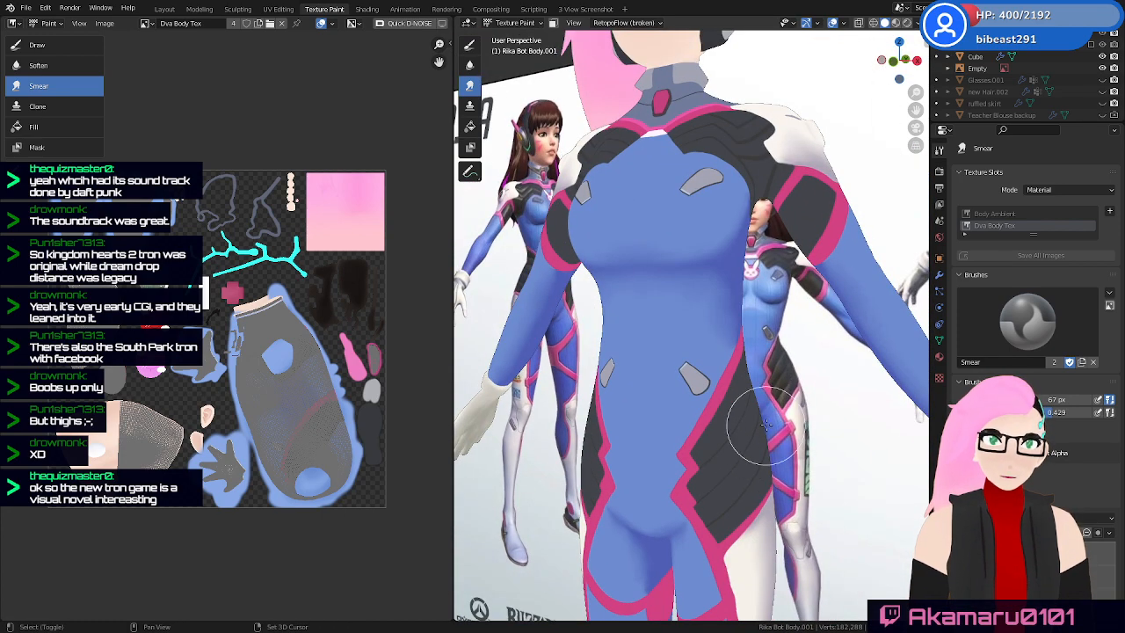
Examine the suit's shading from the legs and feet up to the torso and head against the D.Va reference
middle_click_drag(767, 425, 802, 300)
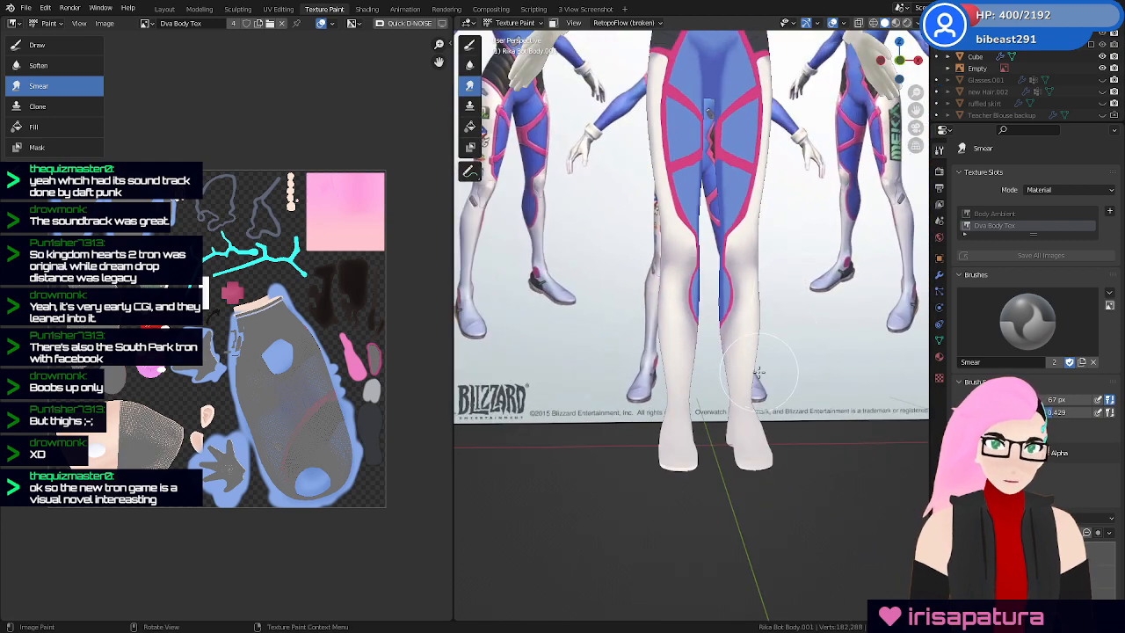
middle_click_drag(758, 372, 740, 470, "shift")
middle_click_drag(759, 351, 765, 510, "shift")
middle_click_drag(766, 413, 753, 527, "shift")
middle_click_drag(754, 385, 723, 387)
middle_click_drag(773, 414, 716, 406)
middle_click_drag(737, 505, 733, 400, "shift")
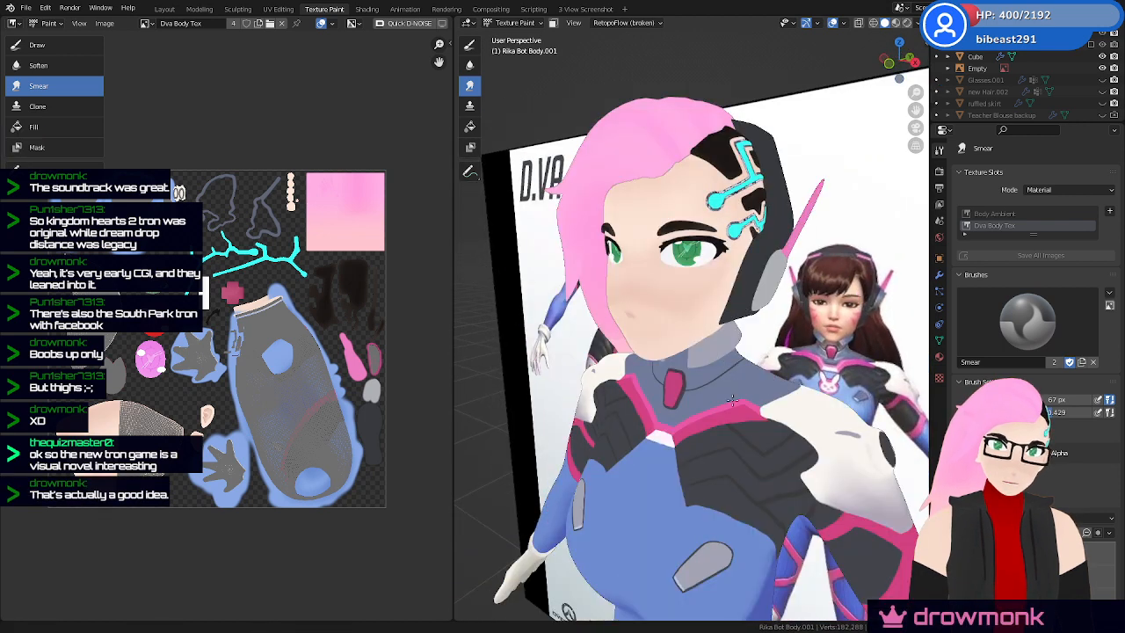
Inspect the collar and chest armour from an angle and from the front, and save the project file
scroll(732, 392, "up", 2)
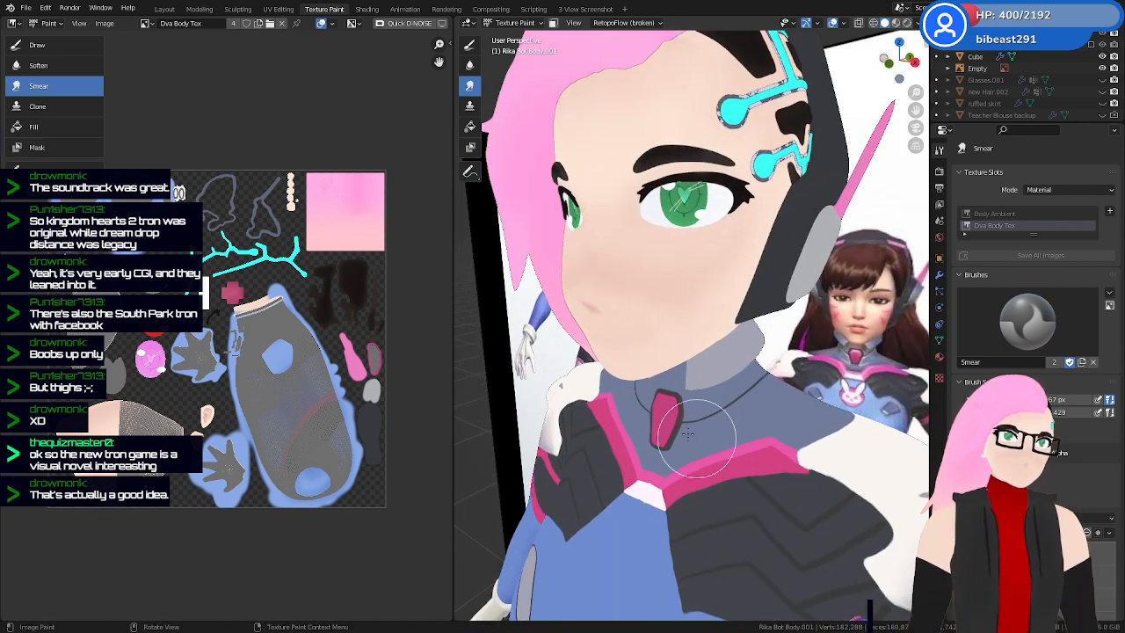
scroll(707, 401, "down", 4)
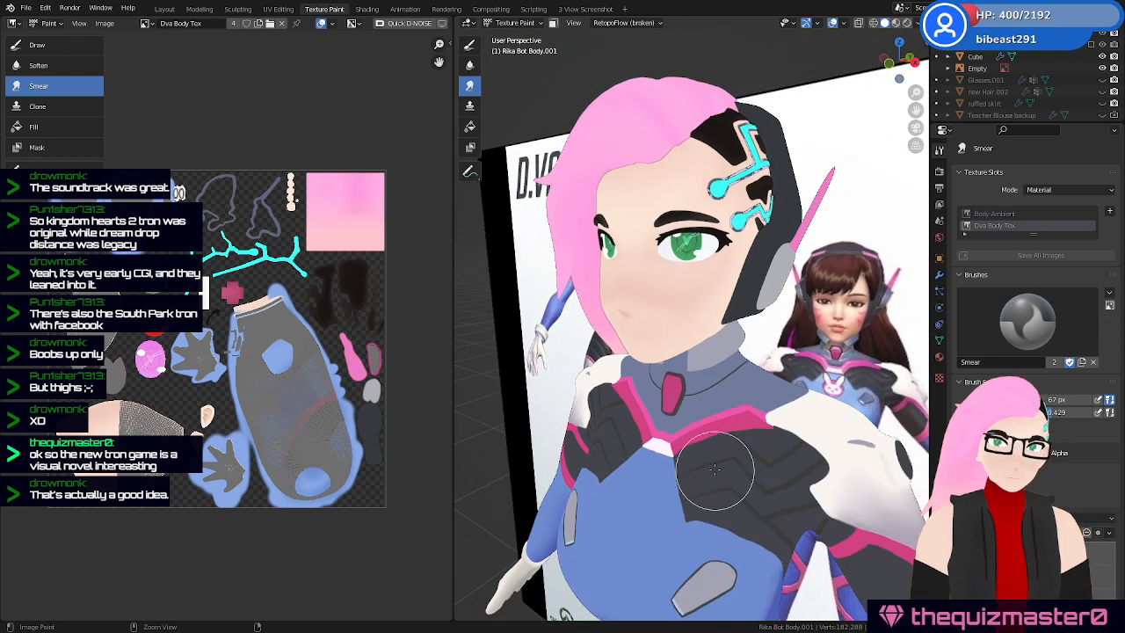
middle_click_drag(708, 402, 753, 405)
middle_click_drag(756, 567, 729, 465, "shift")
scroll(757, 430, "down", 2)
key("ctrl+s")
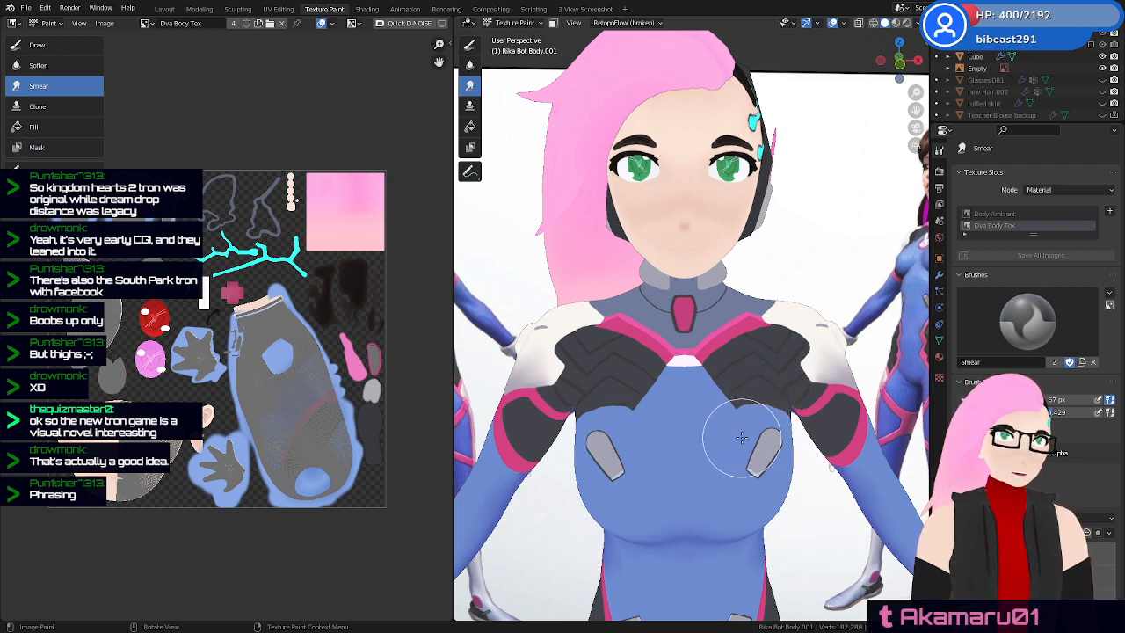
Compare the chest, shoulder and upper arm panels with the D.Va reference from several angles, and save the project file
mouse_move(730, 446)
middle_mouse_down()
mouse_move(796, 439)
mouse_move(676, 455)
middle_mouse_up()
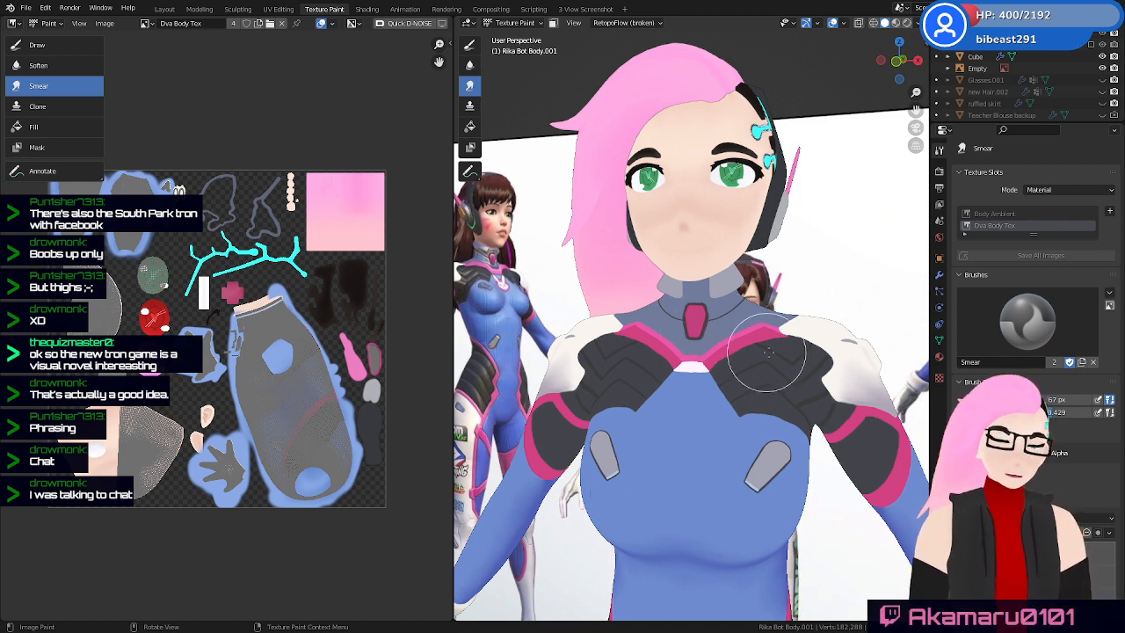
middle_click_drag(767, 352, 668, 409)
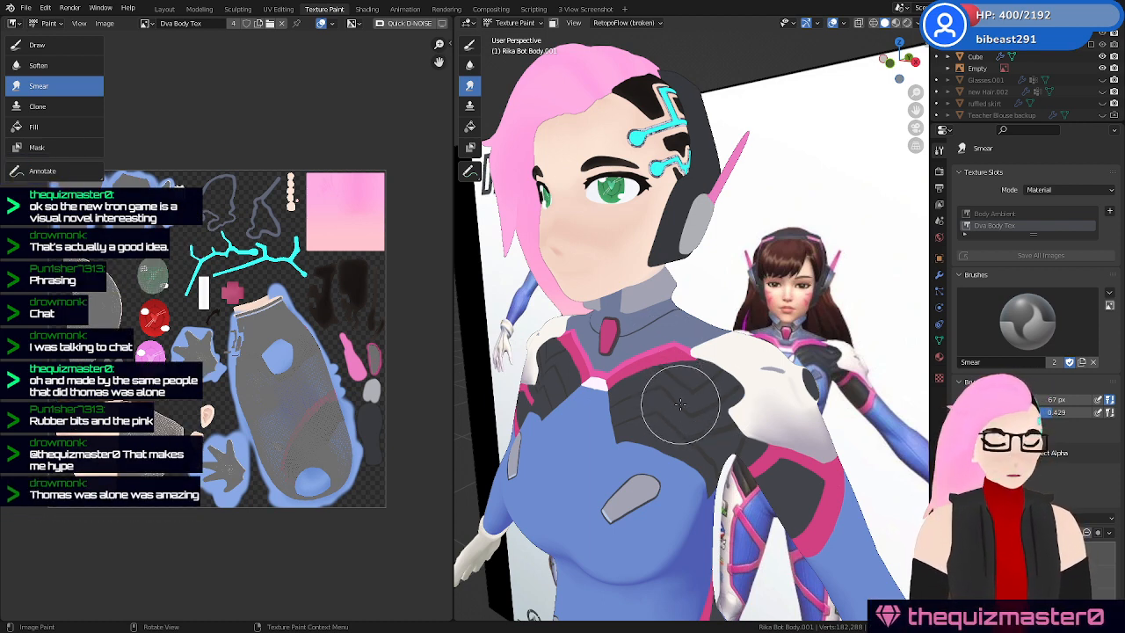
middle_click_drag(658, 457, 734, 453)
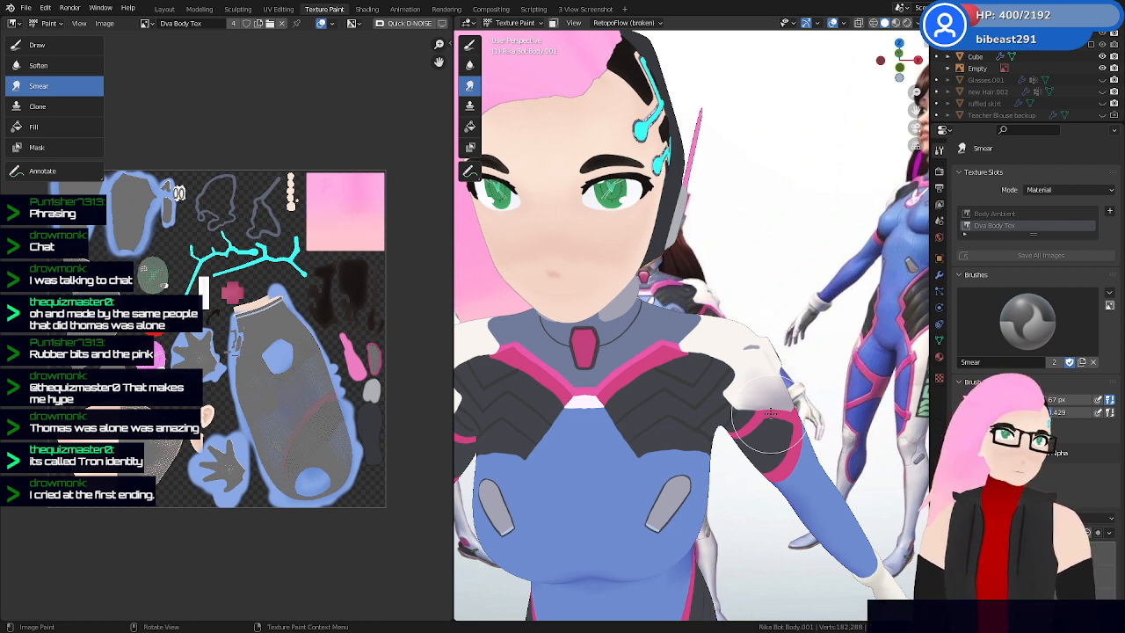
mouse_move(675, 402)
middle_mouse_down()
mouse_move(741, 388)
mouse_move(745, 453)
mouse_move(791, 442)
middle_mouse_up()
key("ctrl+s")
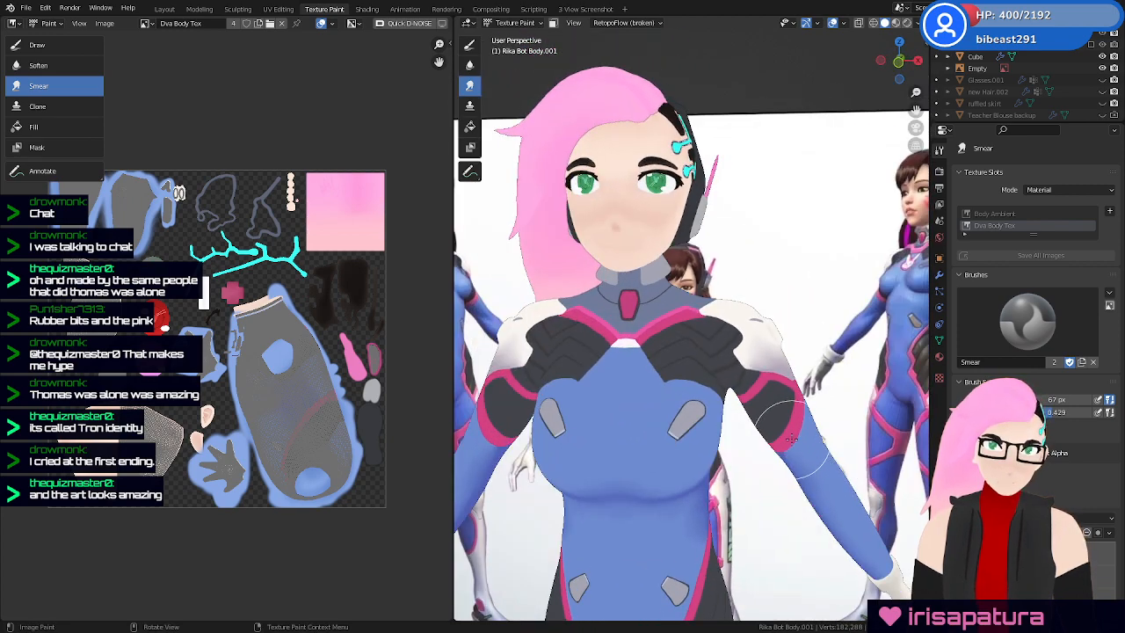
Switch to the Draw brush and sample a dark paint colour from the D.Va reference image
scroll(791, 440, "up", 2)
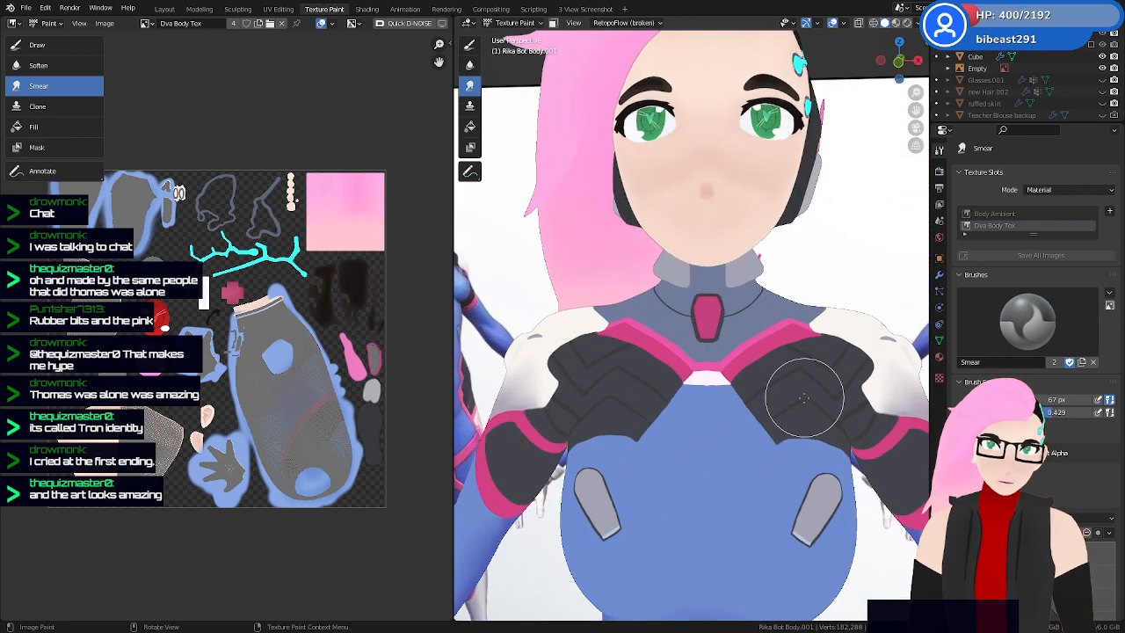
scroll(807, 394, "up", 2)
mouse_move(830, 371)
middle_mouse_down("shift")
mouse_move(787, 400)
mouse_move(788, 418)
middle_mouse_up("shift")
middle_click_drag(825, 372, 744, 378, "shift")
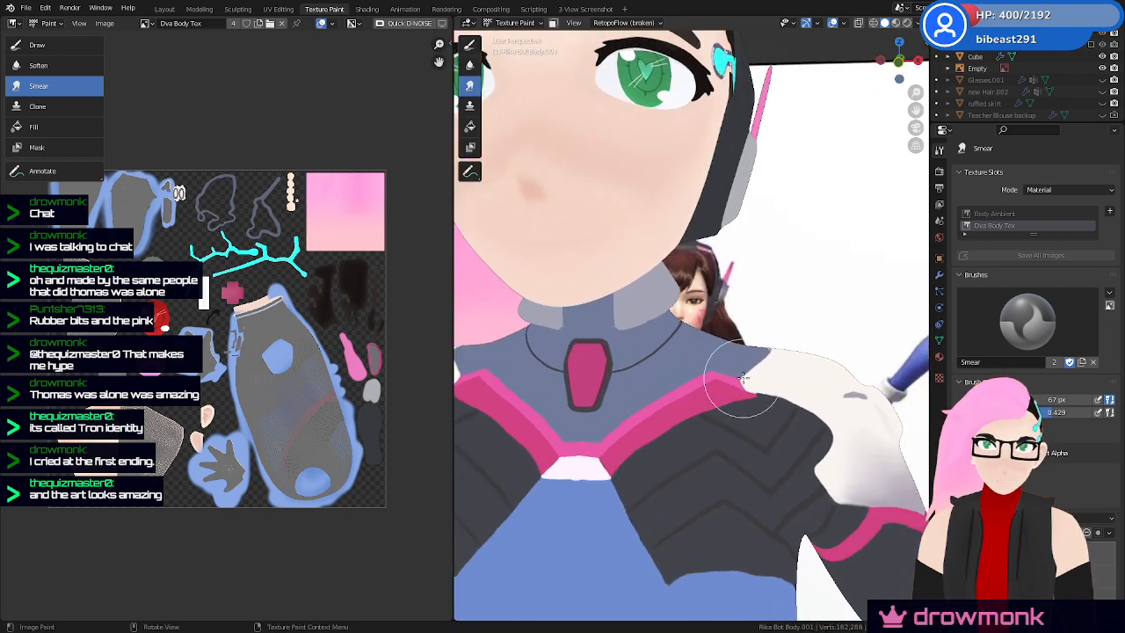
scroll(744, 378, "down", 3)
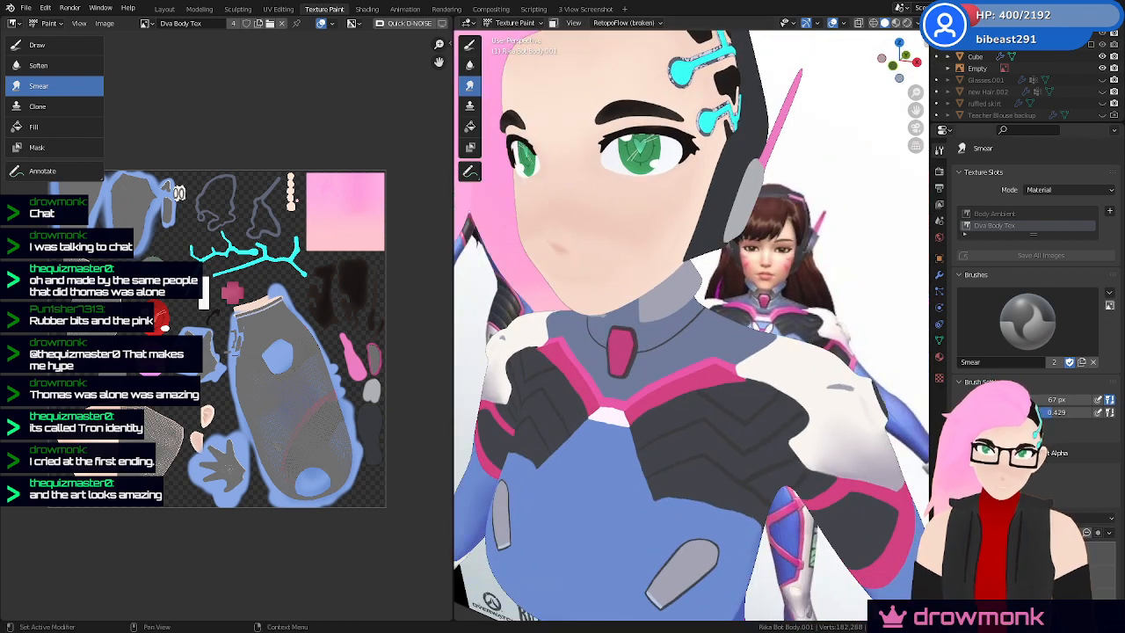
left_click(473, 46)
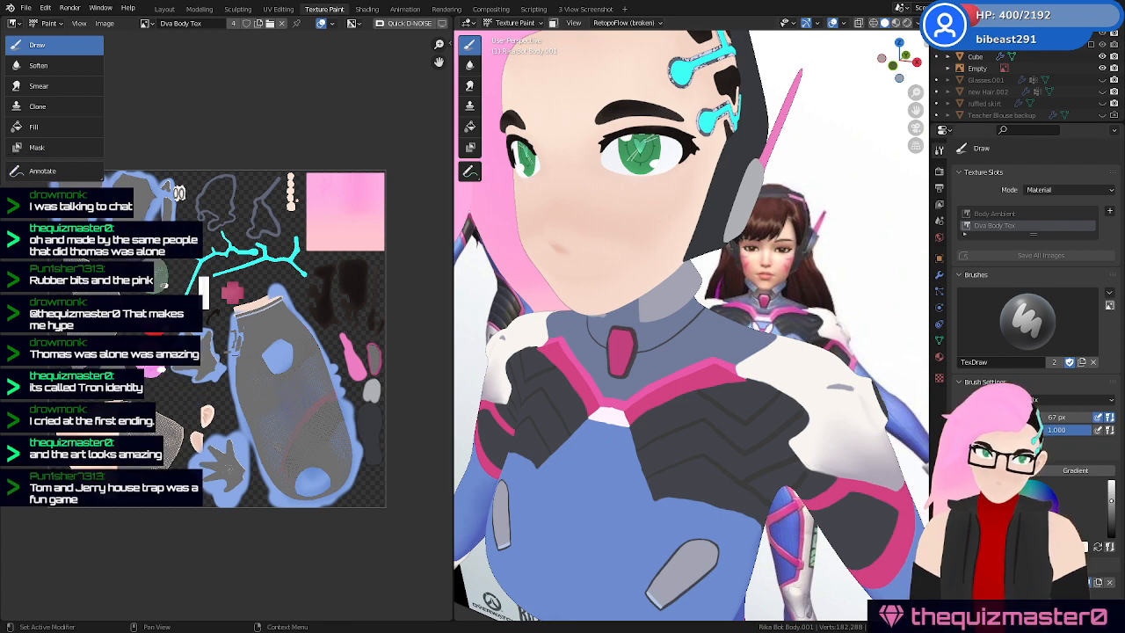
left_click(1014, 505)
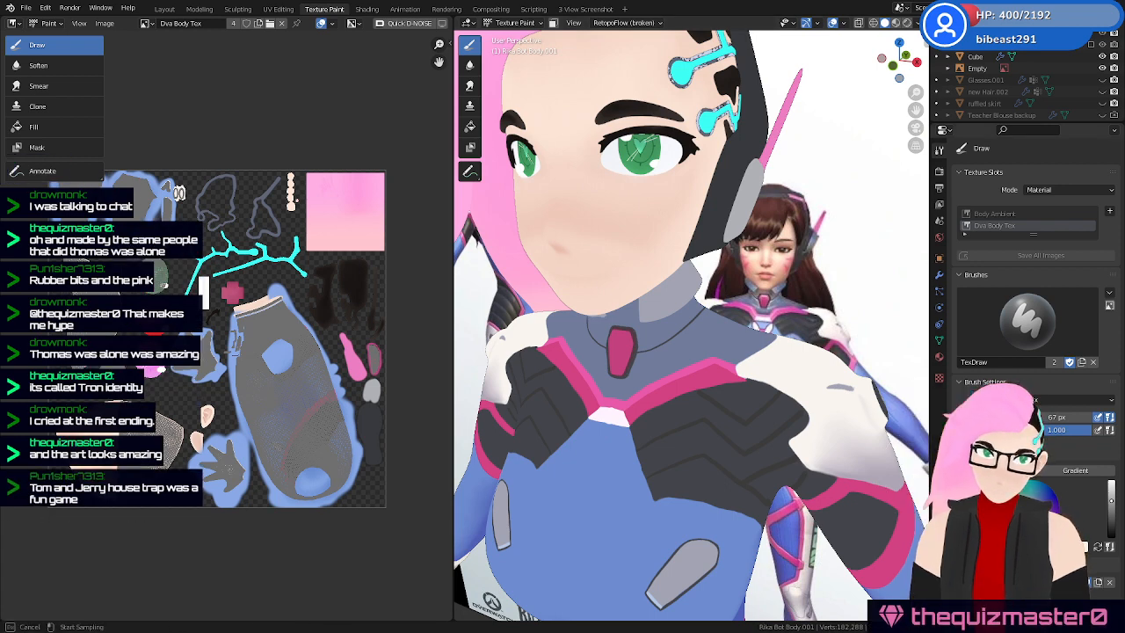
left_click(781, 298)
scroll(732, 385, "up", 4)
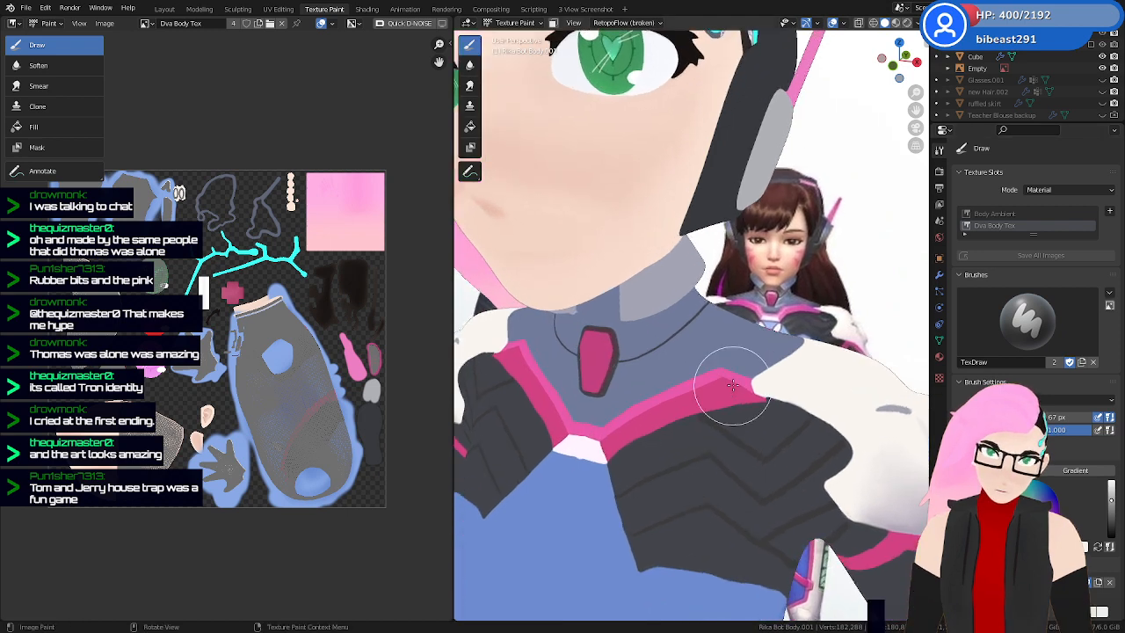
left_click(739, 344)
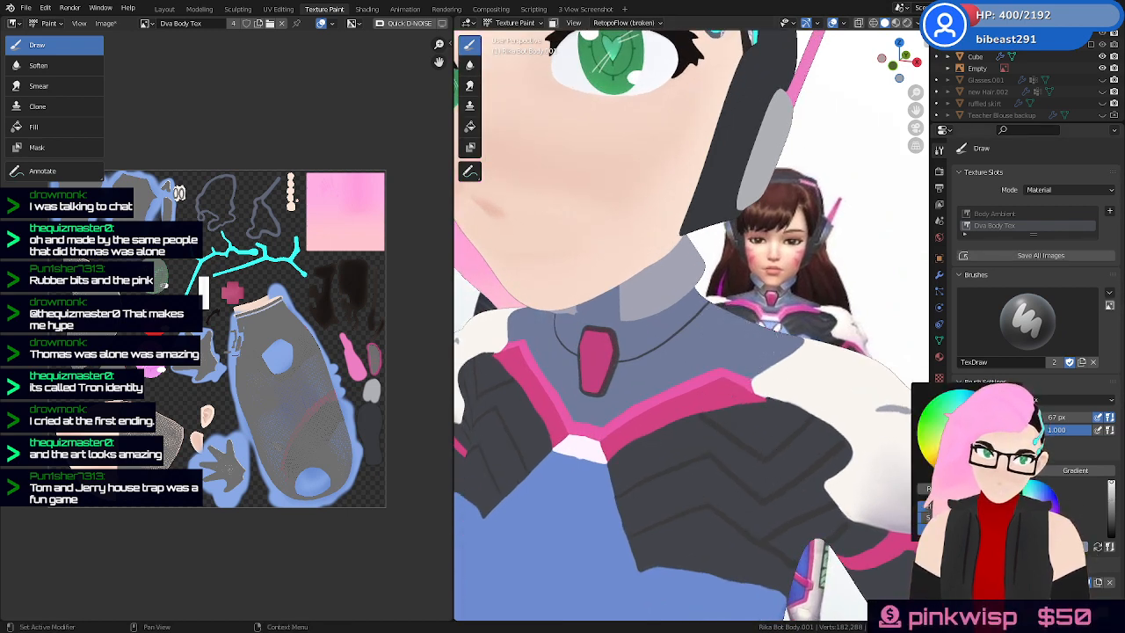
left_click(1014, 506)
left_click(814, 306)
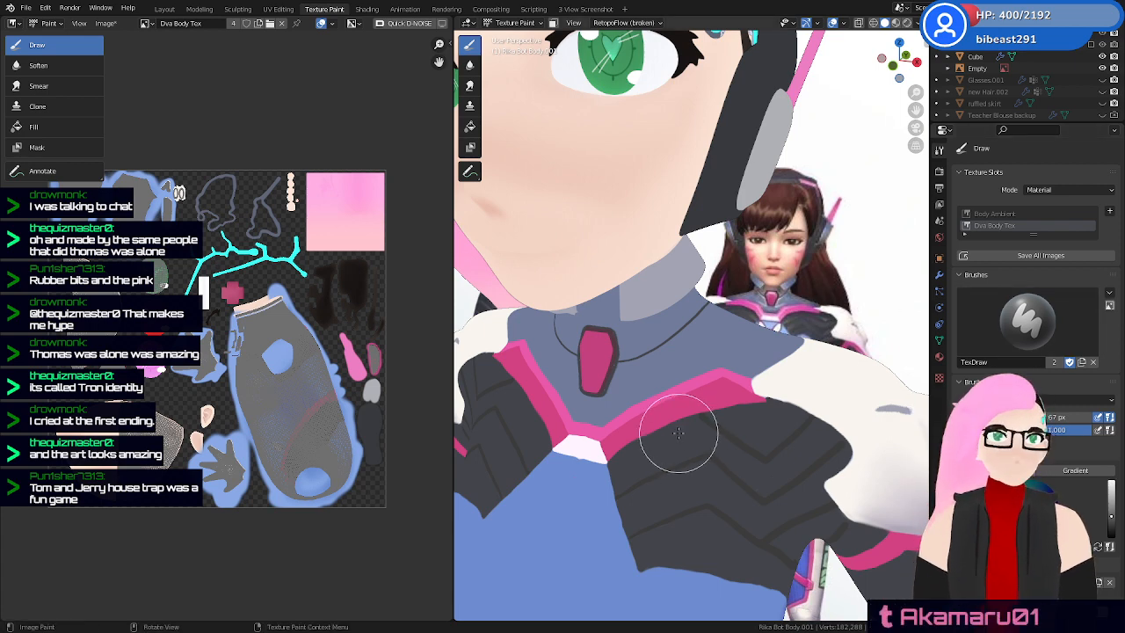
Reduce the Draw brush radius to 34 px for work on the collar area and save the project file
middle_click_drag(709, 347, 751, 352)
key("f")
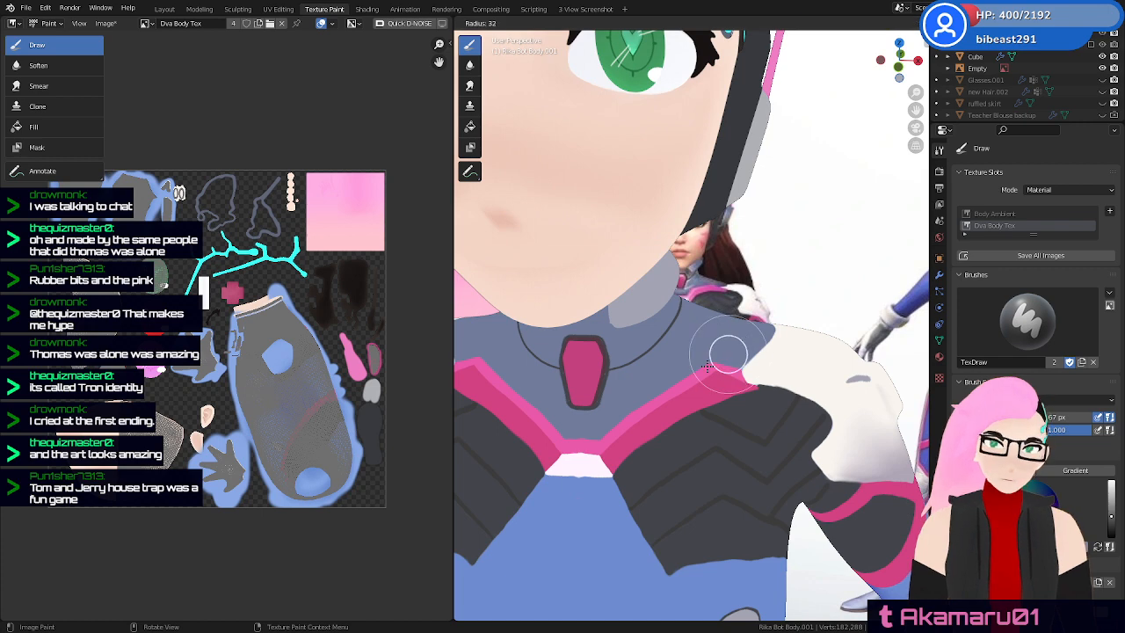
left_click(748, 354)
middle_click_drag(746, 392, 723, 389)
mouse_move(796, 406)
middle_mouse_down("ctrl")
mouse_move(816, 400)
mouse_move(803, 408)
middle_mouse_up("ctrl")
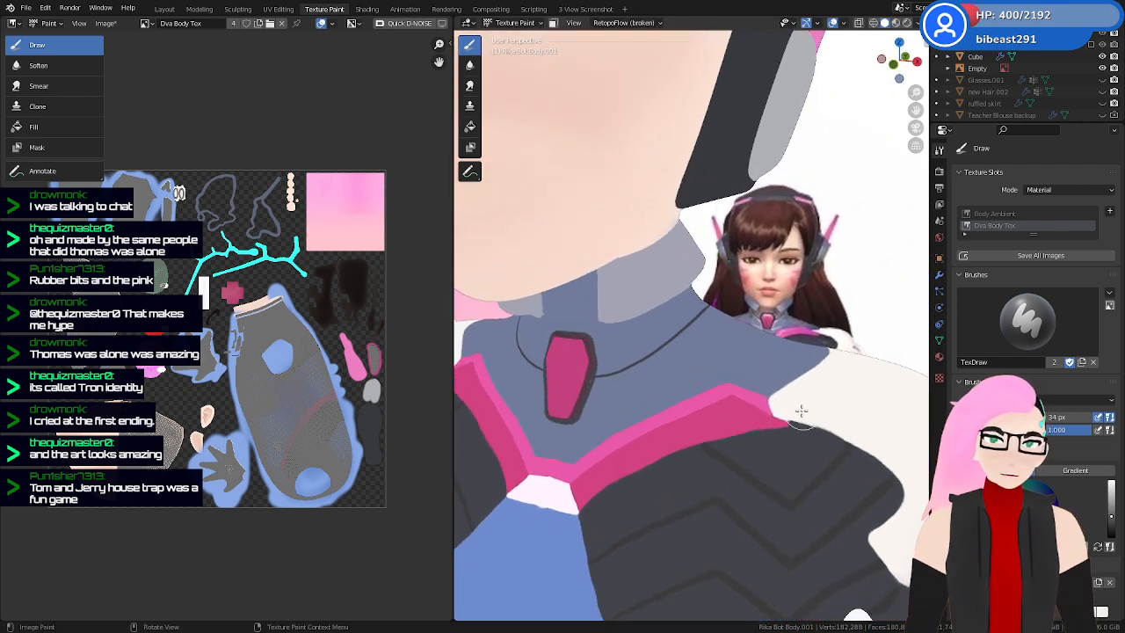
key("ctrl+s")
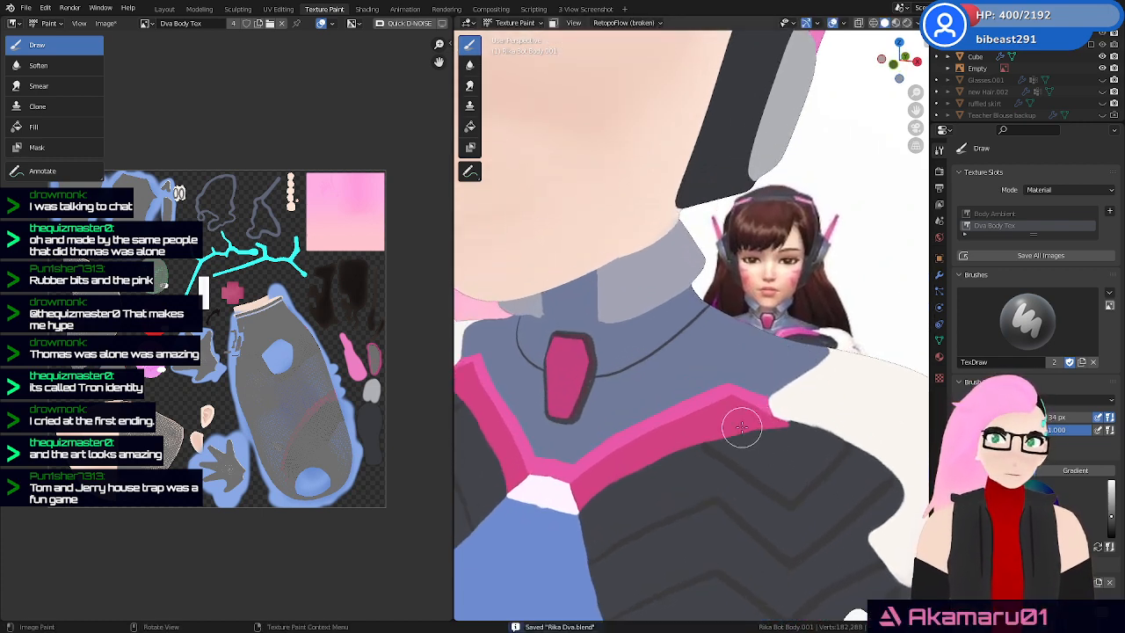
Try to draw a dark line along the blue-grey neckpiece's edge above the white shoulder
middle_click_drag(785, 442, 749, 379)
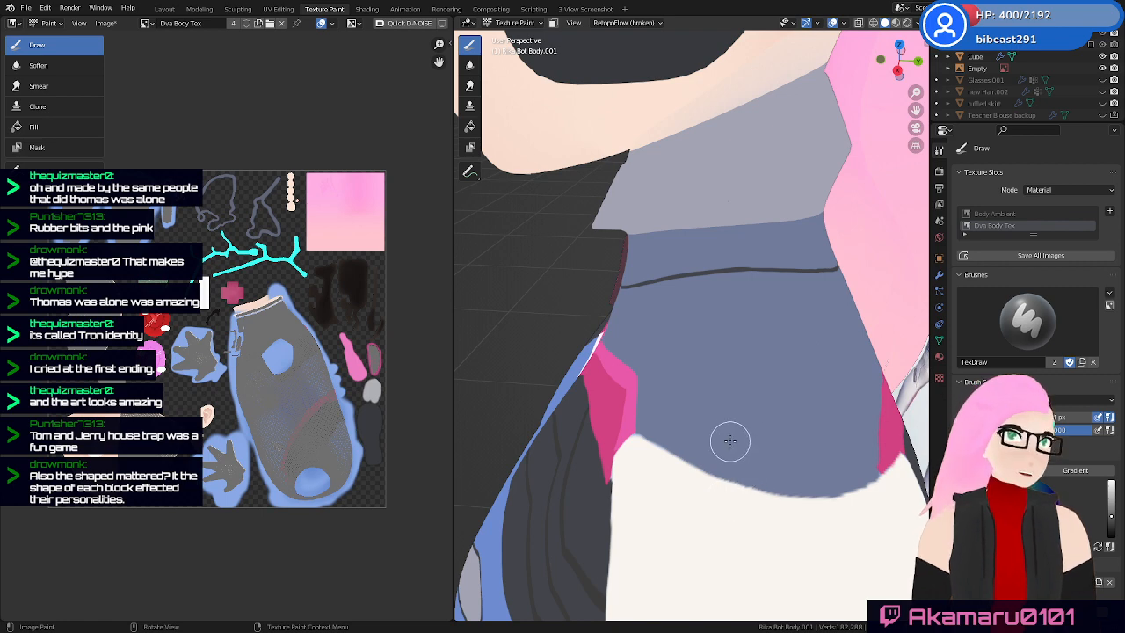
mouse_move(748, 419)
middle_mouse_down()
mouse_move(710, 405)
mouse_move(736, 442)
mouse_move(777, 461)
mouse_move(695, 437)
middle_mouse_up()
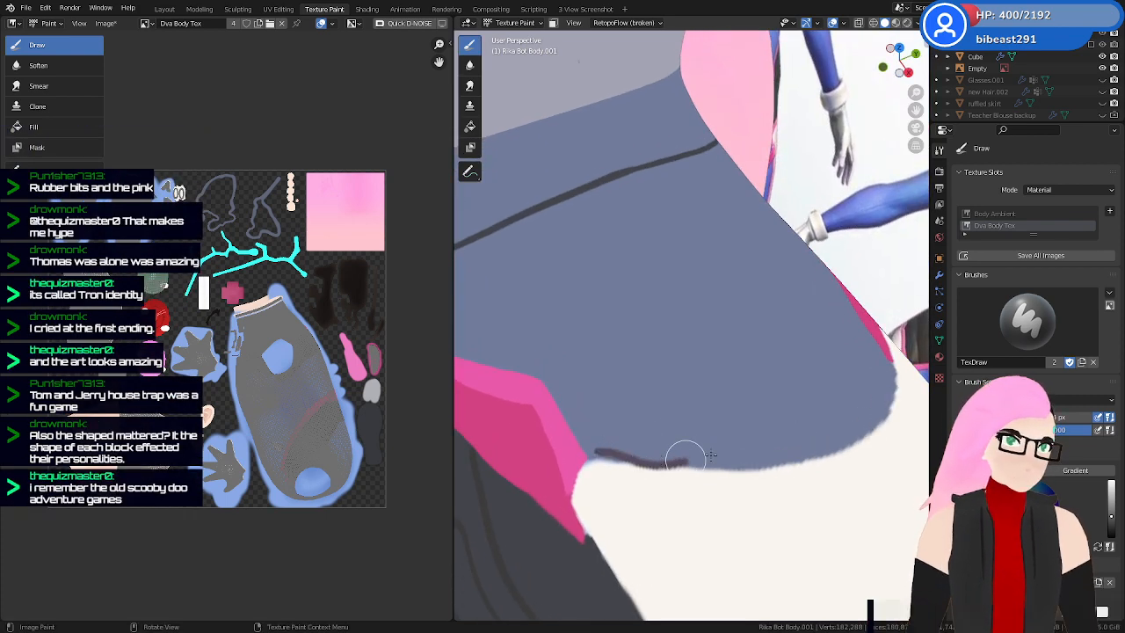
key("ctrl+z")
Paint a dark band across the front of the neck between the two grey collar flaps
mouse_move(685, 504)
middle_mouse_down()
mouse_move(771, 452)
mouse_move(729, 454)
mouse_move(673, 387)
mouse_move(791, 428)
mouse_move(711, 372)
mouse_move(730, 349)
mouse_move(725, 334)
middle_mouse_up()
mouse_move(701, 241)
left_mouse_down()
mouse_move(696, 159)
mouse_move(636, 184)
mouse_move(670, 213)
left_mouse_up()
left_click_drag(559, 151, 633, 181)
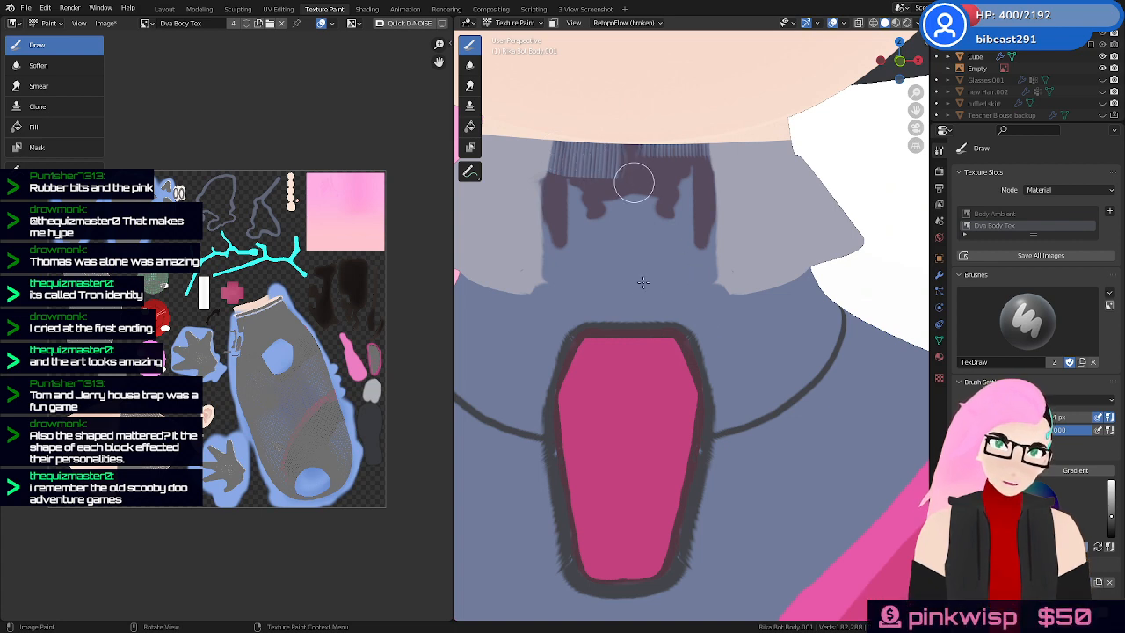
mouse_move(678, 314)
middle_mouse_down()
mouse_move(668, 323)
mouse_move(671, 286)
middle_mouse_up()
mouse_move(673, 283)
left_mouse_down()
mouse_move(676, 236)
mouse_move(686, 251)
mouse_move(674, 213)
mouse_move(648, 261)
mouse_move(613, 261)
mouse_move(606, 246)
left_mouse_up()
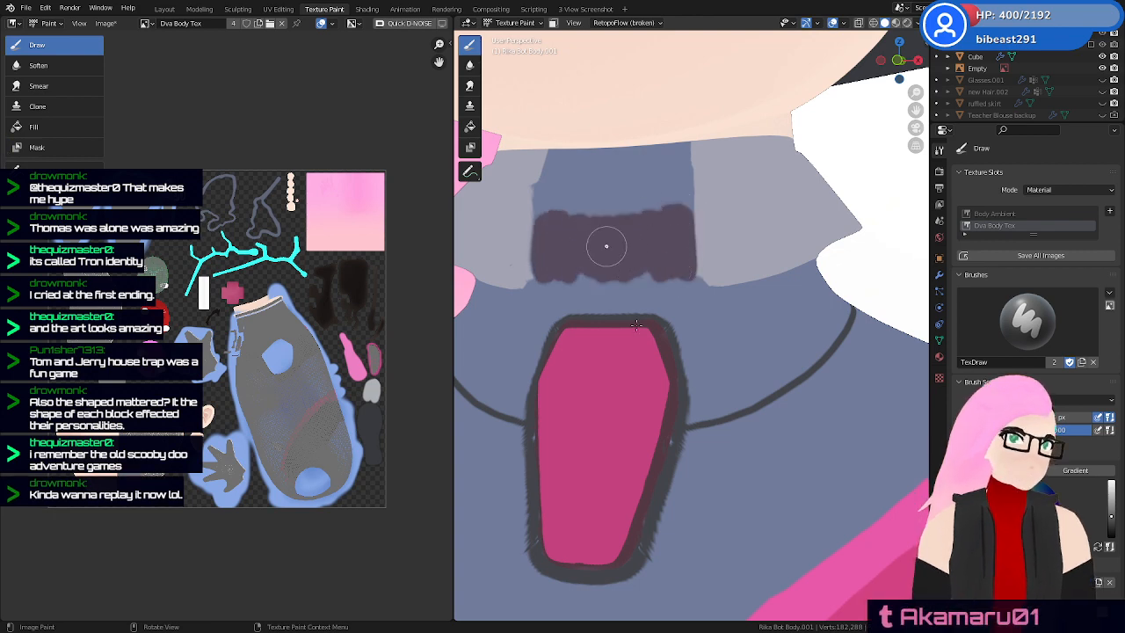
Extend the dark neck band down toward the top of the pink gem, redoing the first attempt
mouse_move(667, 292)
left_mouse_down()
mouse_move(636, 282)
mouse_move(690, 292)
mouse_move(633, 287)
mouse_move(666, 309)
mouse_move(603, 294)
mouse_move(616, 302)
left_mouse_up()
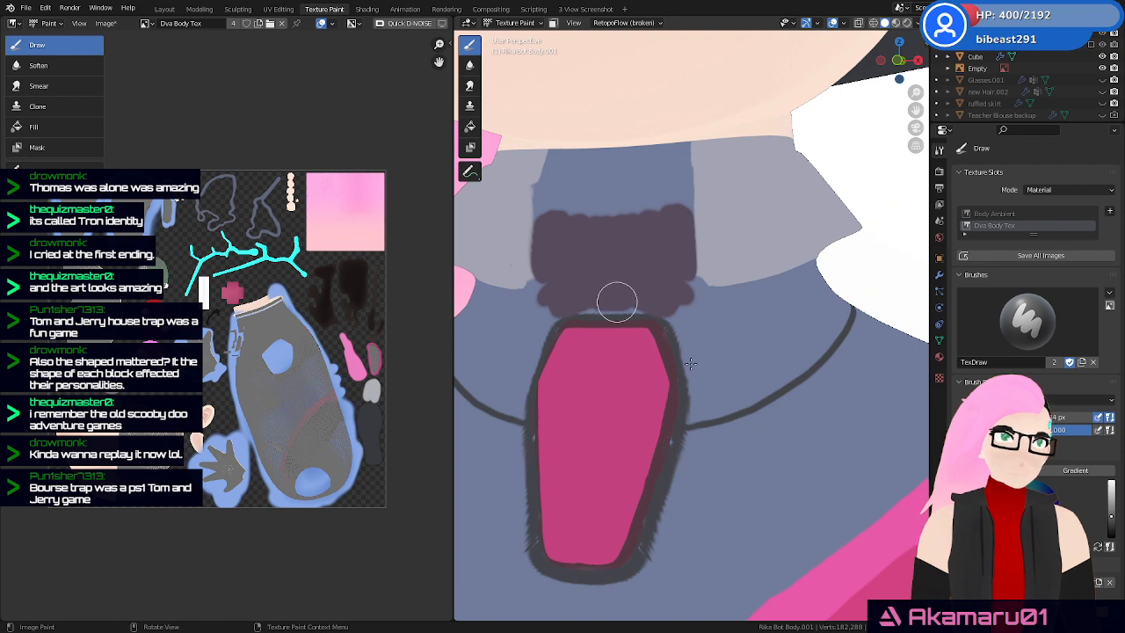
key("ctrl+z")
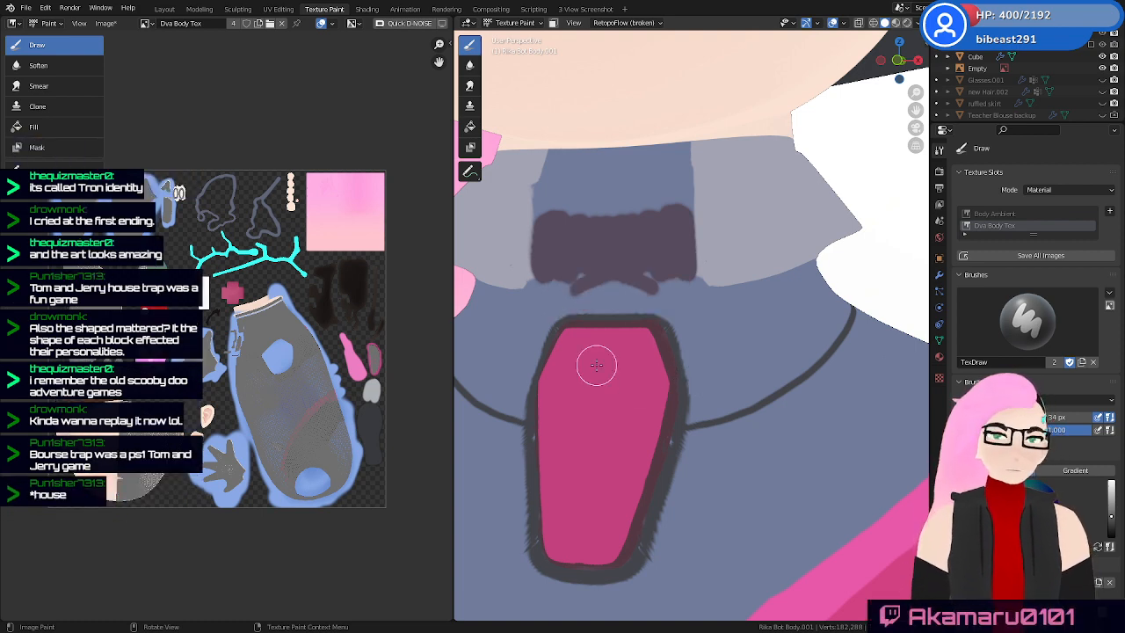
mouse_move(630, 265)
left_mouse_down()
mouse_move(648, 291)
mouse_move(693, 305)
left_mouse_up()
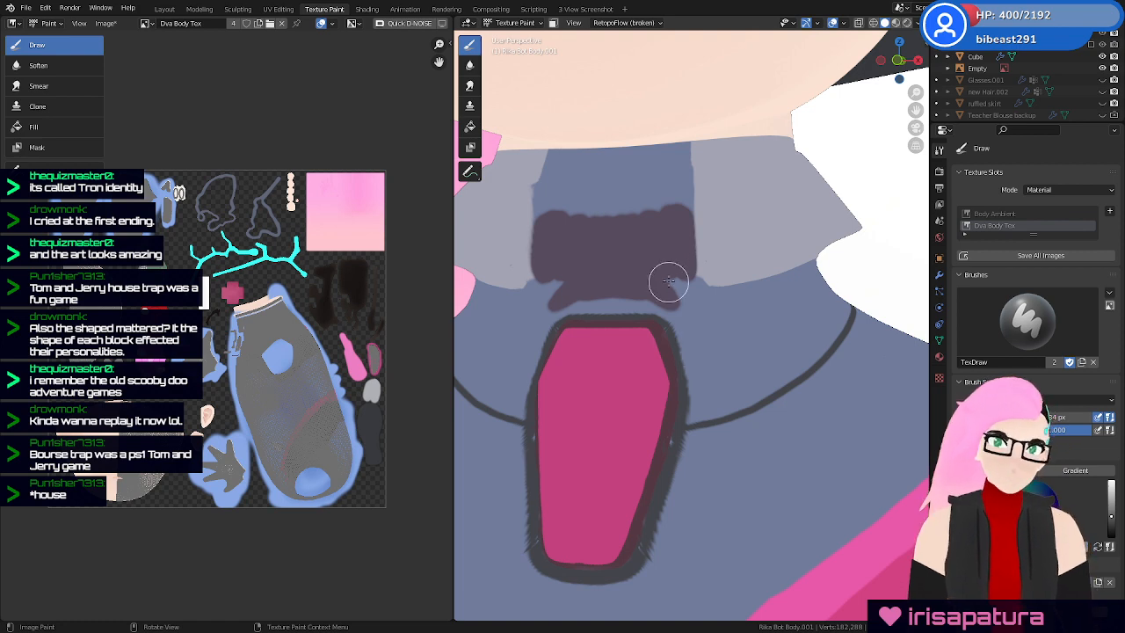
left_click_drag(669, 281, 698, 310)
Paint the dark band from beside the pink gem along the side of the neck, beneath the grey collar flap
scroll(810, 408, "down", 4)
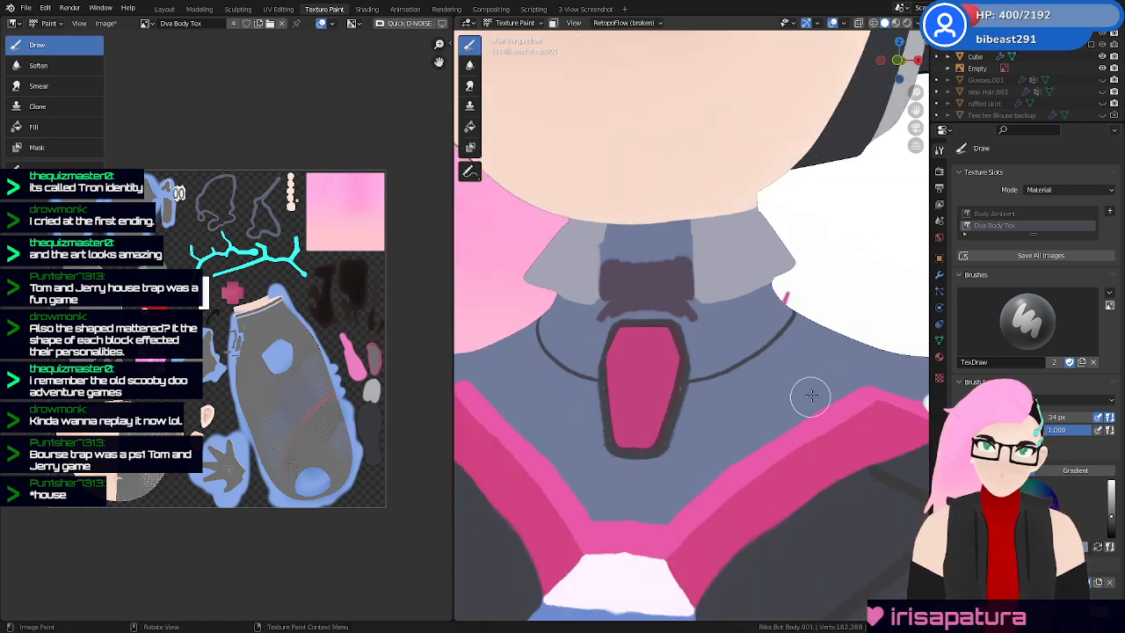
mouse_move(839, 378)
middle_mouse_down()
mouse_move(791, 409)
mouse_move(810, 437)
mouse_move(782, 407)
middle_mouse_up()
scroll(782, 407, "up", 2)
mouse_move(663, 318)
left_mouse_down()
mouse_move(686, 379)
mouse_move(794, 314)
mouse_move(694, 334)
mouse_move(701, 321)
mouse_move(681, 344)
mouse_move(720, 349)
left_mouse_up()
middle_click_drag(720, 349, 714, 327)
mouse_move(713, 327)
left_mouse_down()
mouse_move(721, 301)
mouse_move(668, 314)
mouse_move(791, 295)
left_mouse_up()
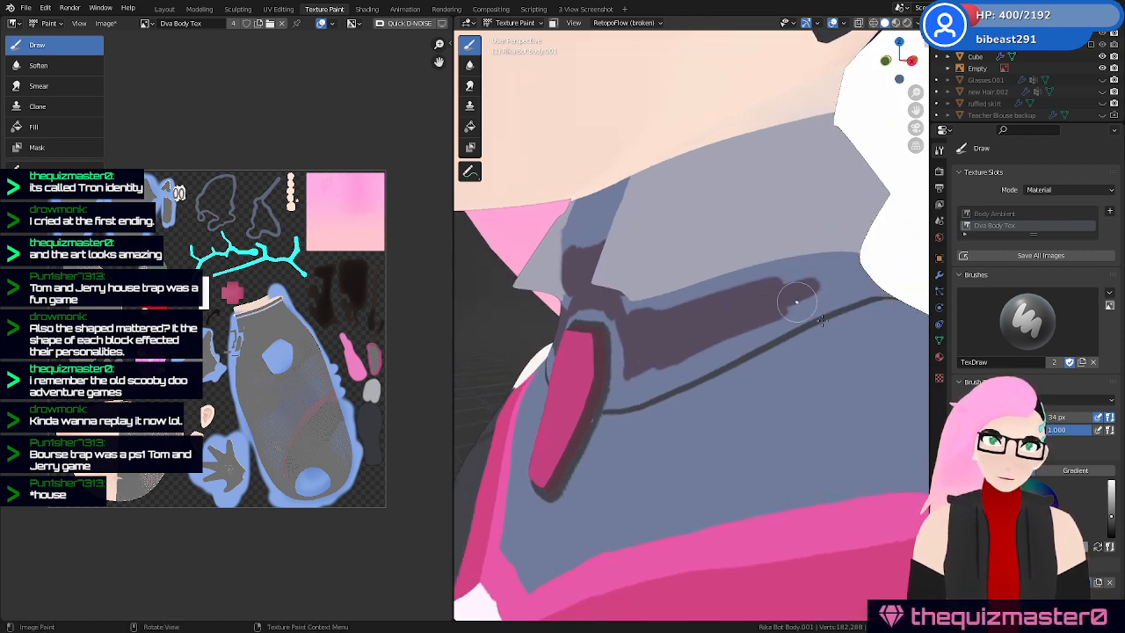
mouse_move(796, 303)
middle_mouse_down()
mouse_move(754, 372)
mouse_move(831, 397)
mouse_move(690, 328)
middle_mouse_up()
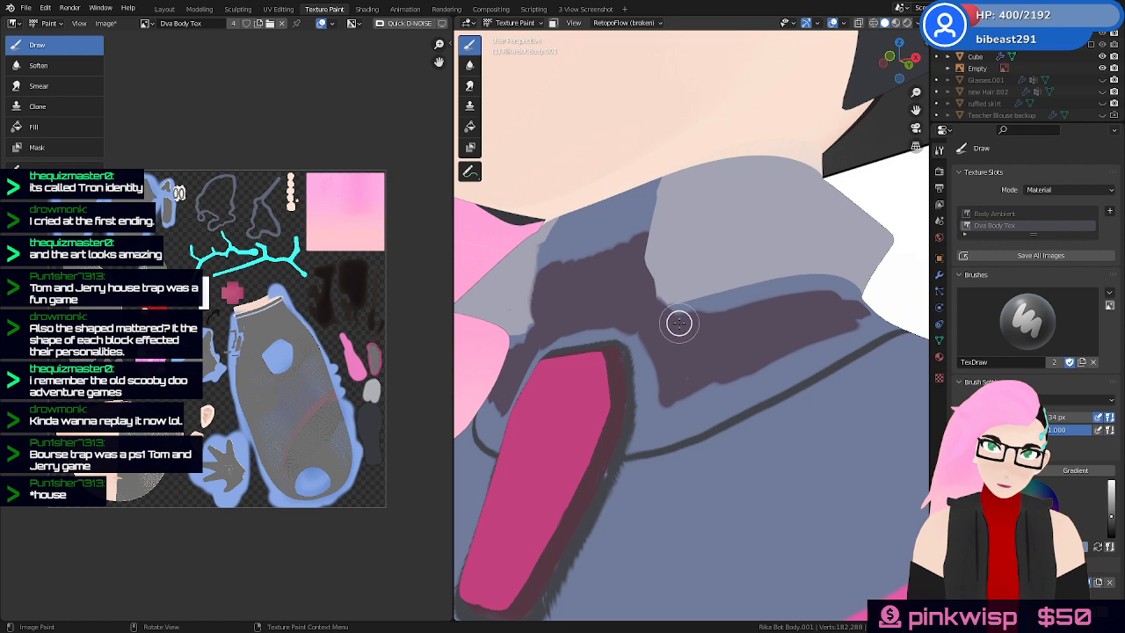
mouse_move(679, 323)
left_mouse_down()
mouse_move(708, 299)
mouse_move(817, 327)
left_mouse_up()
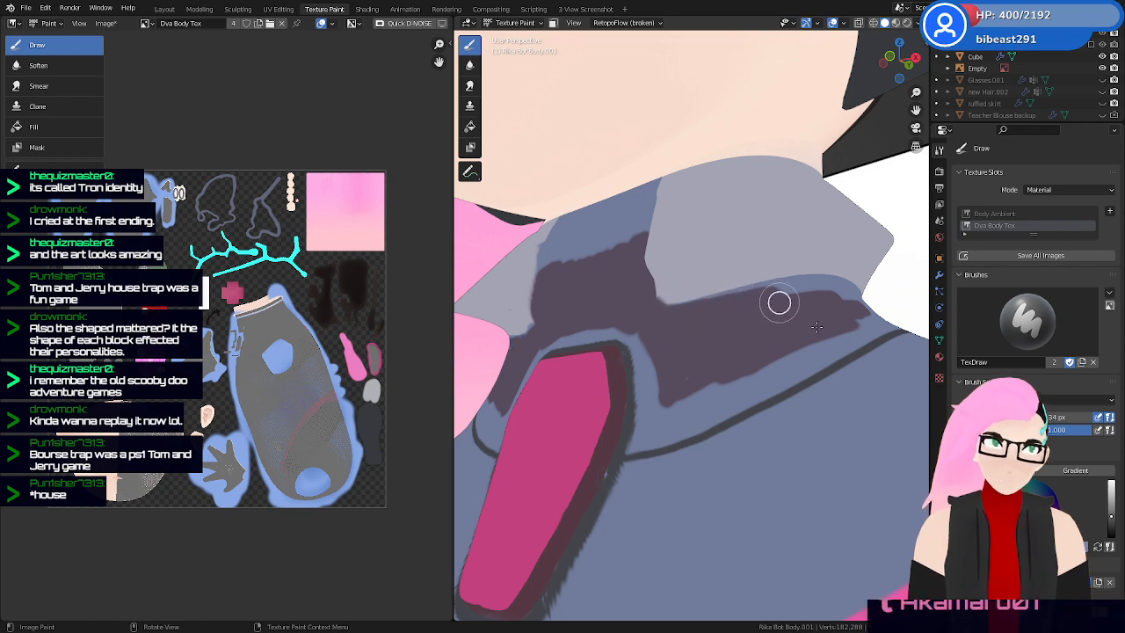
Extend the dark band along the side of the neck, directly beneath the grey collar flap's lower edge
middle_click_drag(779, 303, 711, 340)
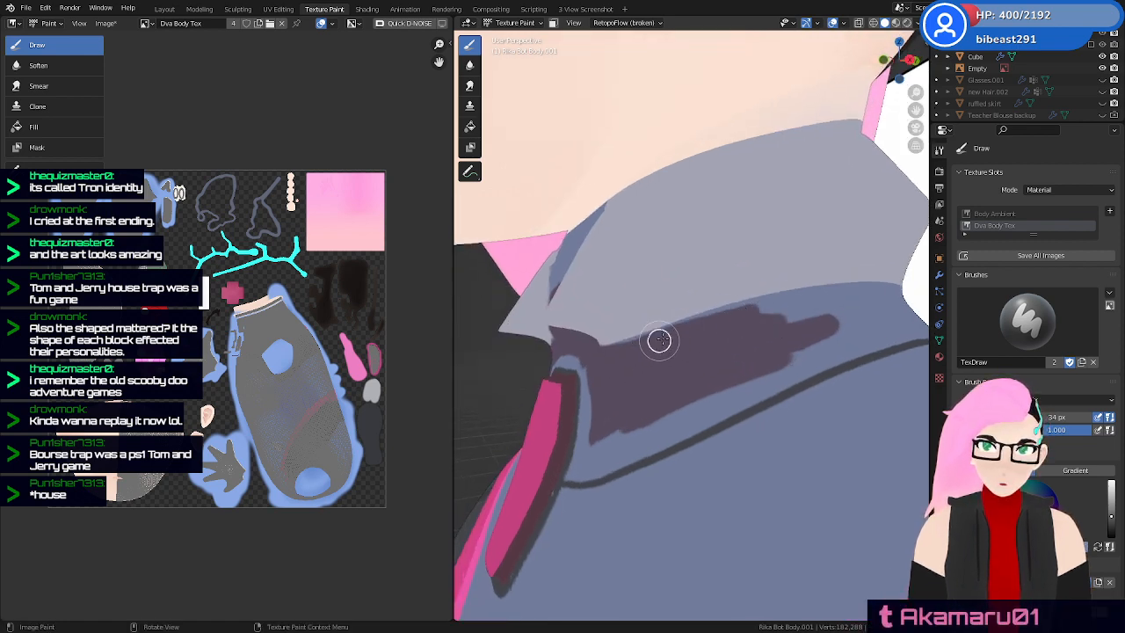
middle_click_drag(779, 345, 660, 332)
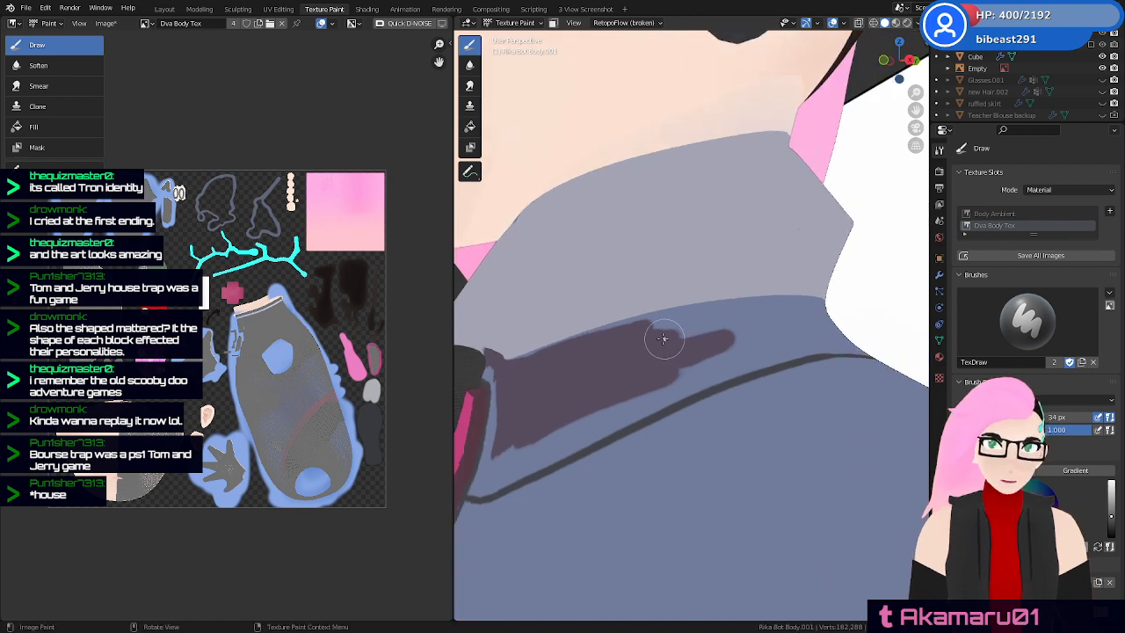
mouse_move(641, 328)
left_mouse_down()
mouse_move(779, 317)
mouse_move(686, 319)
mouse_move(748, 321)
mouse_move(662, 365)
mouse_move(777, 334)
left_mouse_up()
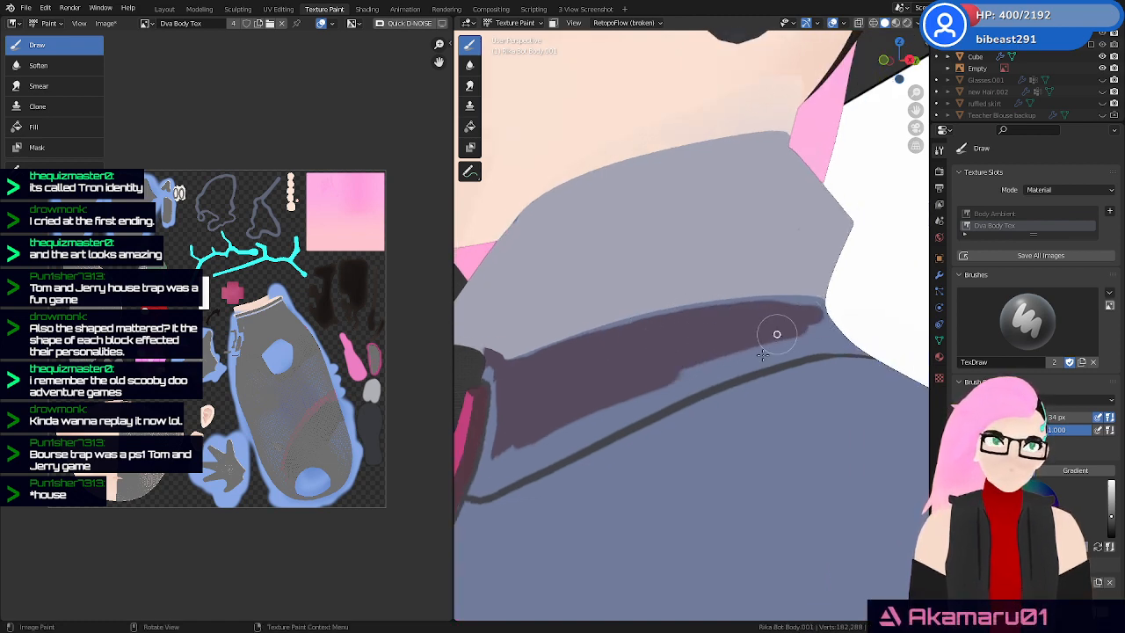
middle_click_drag(763, 356, 729, 366)
mouse_move(643, 343)
left_mouse_down()
mouse_move(798, 332)
mouse_move(677, 351)
mouse_move(804, 377)
left_mouse_up()
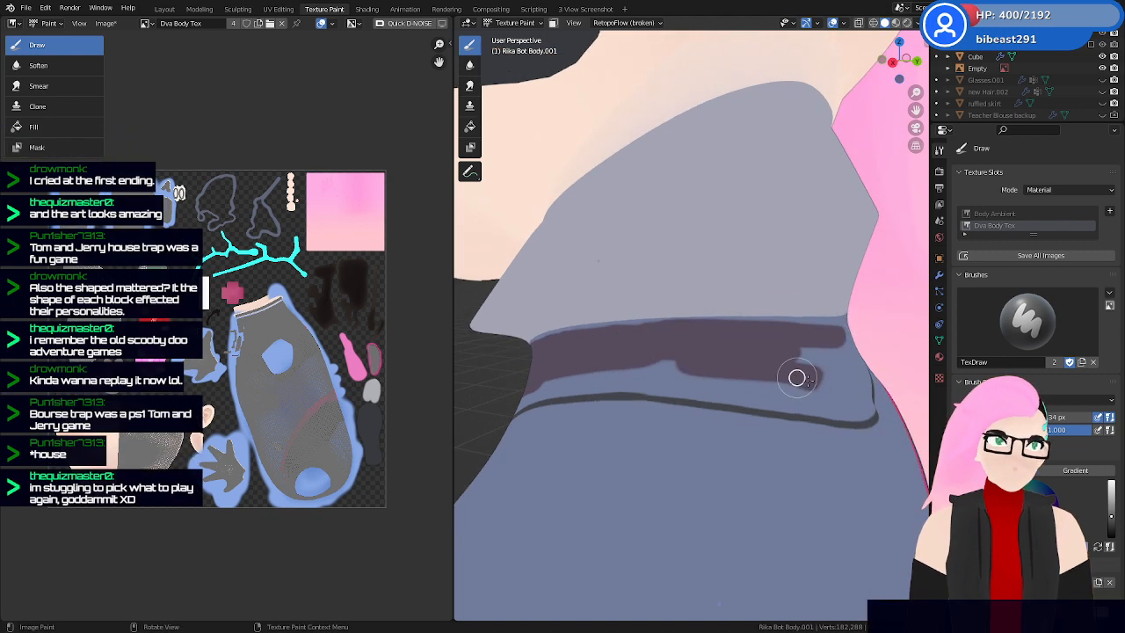
Continue the dark band around to the back of the neck, redoing the first stroke and filling down toward the thin dark outline
mouse_move(798, 378)
middle_mouse_down()
mouse_move(768, 387)
mouse_move(673, 297)
middle_mouse_up()
middle_click_drag(726, 405, 710, 403)
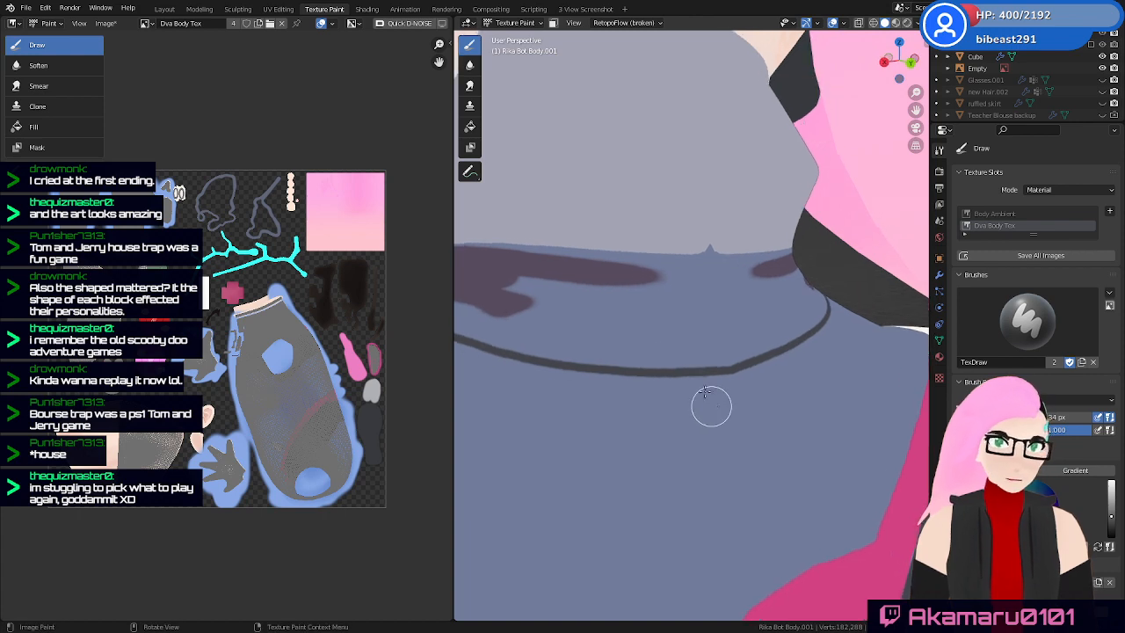
left_click_drag(743, 275, 515, 252)
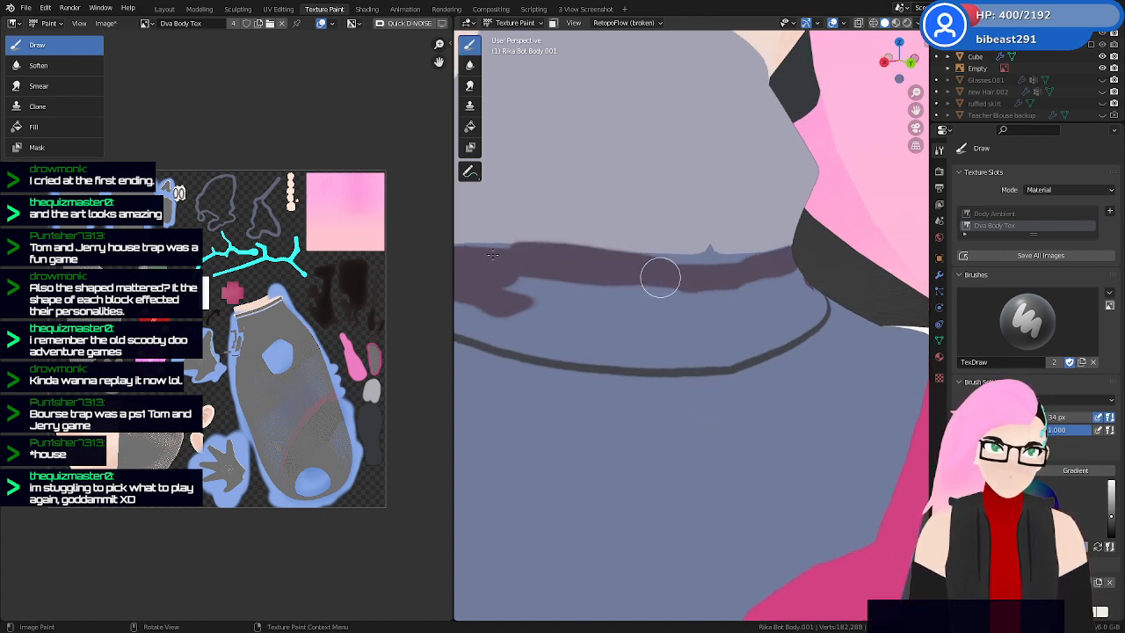
key("ctrl+z")
mouse_move(657, 271)
left_mouse_down()
mouse_move(718, 273)
mouse_move(645, 275)
mouse_move(699, 298)
left_mouse_up()
key("Tab")
mouse_move(763, 327)
middle_mouse_down()
mouse_move(686, 322)
mouse_move(721, 324)
mouse_move(711, 341)
mouse_move(690, 334)
middle_mouse_up()
key("Tab")
mouse_move(695, 325)
left_mouse_down()
mouse_move(742, 304)
mouse_move(665, 321)
mouse_move(516, 303)
mouse_move(568, 326)
mouse_move(686, 338)
left_mouse_up()
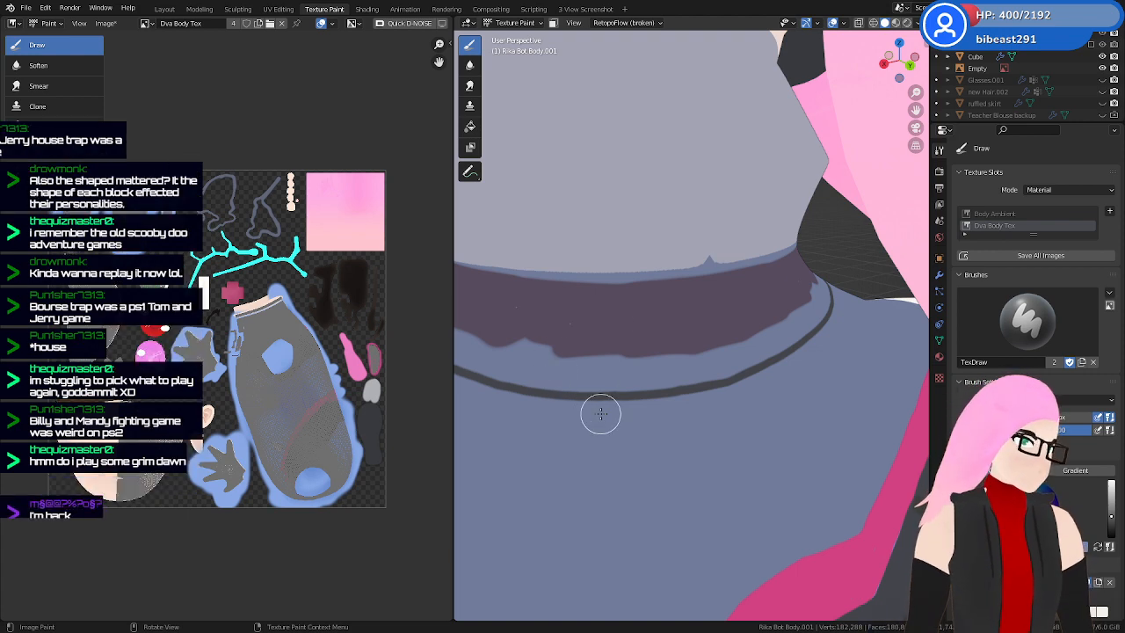
mouse_move(538, 339)
left_mouse_down()
mouse_move(796, 305)
mouse_move(636, 342)
left_mouse_up()
View the whole character against the D.Va reference and save the file
scroll(671, 448, "down", 5)
middle_click_drag(671, 448, 760, 541)
scroll(787, 531, "down", 2)
key("ctrl+s")
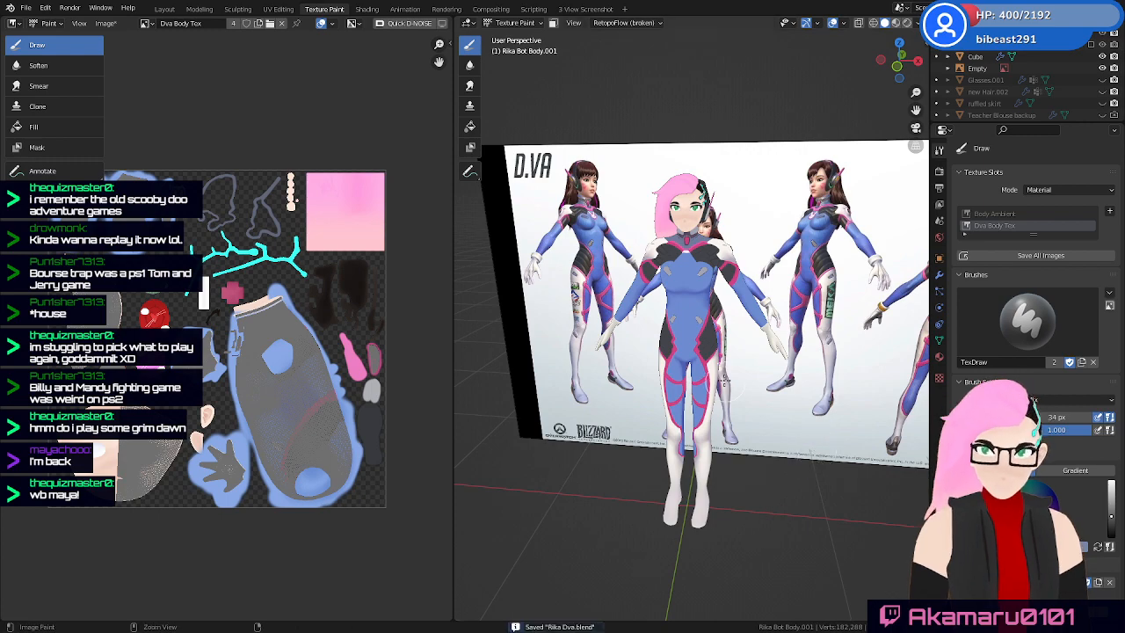
Smear the upper edge of the dark neck band into the blue-grey between the two collar flaps
scroll(760, 542, "up", 6)
middle_click_drag(789, 273, 699, 488, "shift")
scroll(782, 360, "up", 3)
scroll(783, 360, "down", 3)
scroll(714, 525, "up", 4)
middle_click_drag(699, 488, 772, 370, "shift")
scroll(772, 368, "up", 3)
left_click_drag(0, 0, 0, 0)
middle_click_drag(773, 368, 795, 359)
left_click(470, 86)
middle_click_drag(673, 406, 719, 410)
scroll(718, 411, "up", 6)
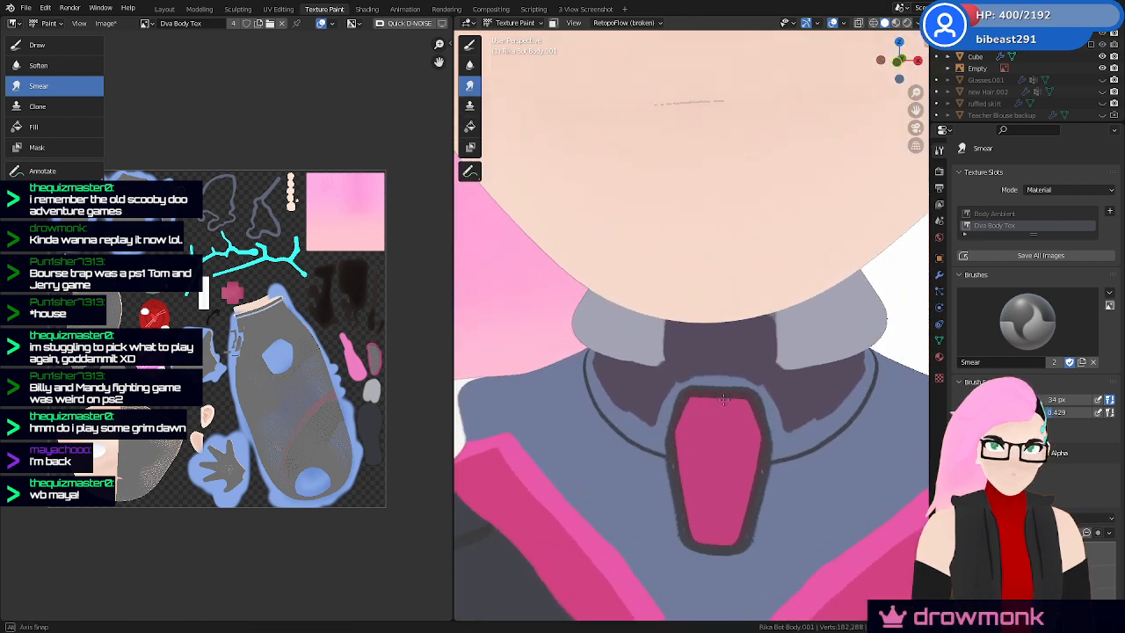
scroll(729, 341, "down", 2)
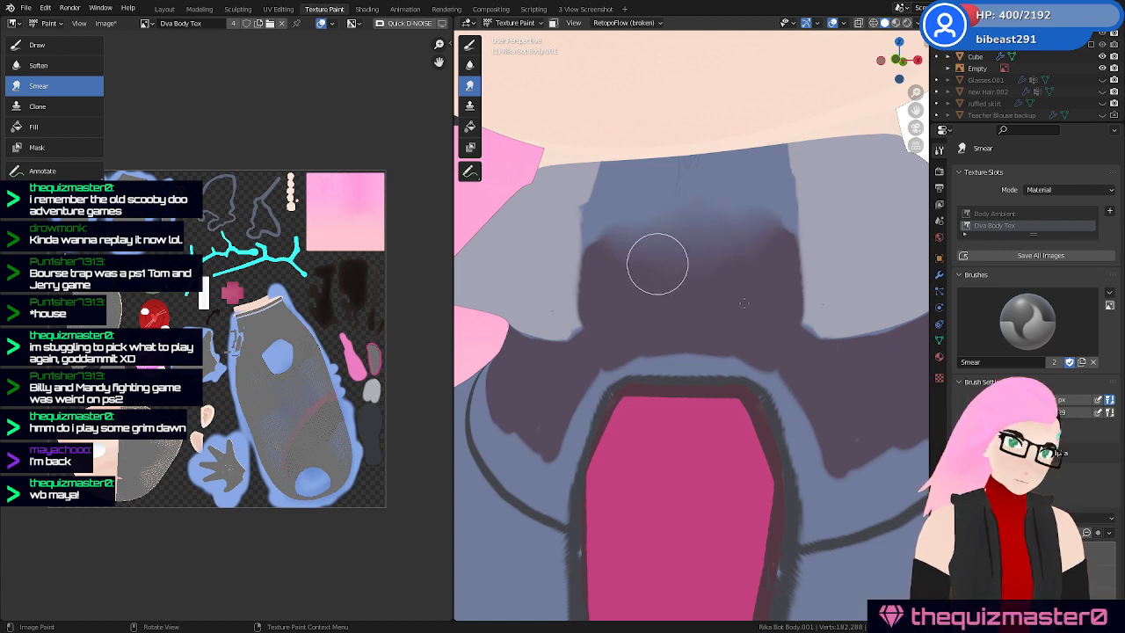
Set the Smear brush radius to 50 px and blend the dark band's upper edge beside the grey collar flap
mouse_move(744, 303)
middle_mouse_down()
mouse_move(784, 307)
mouse_move(726, 317)
mouse_move(743, 259)
mouse_move(720, 292)
middle_mouse_up()
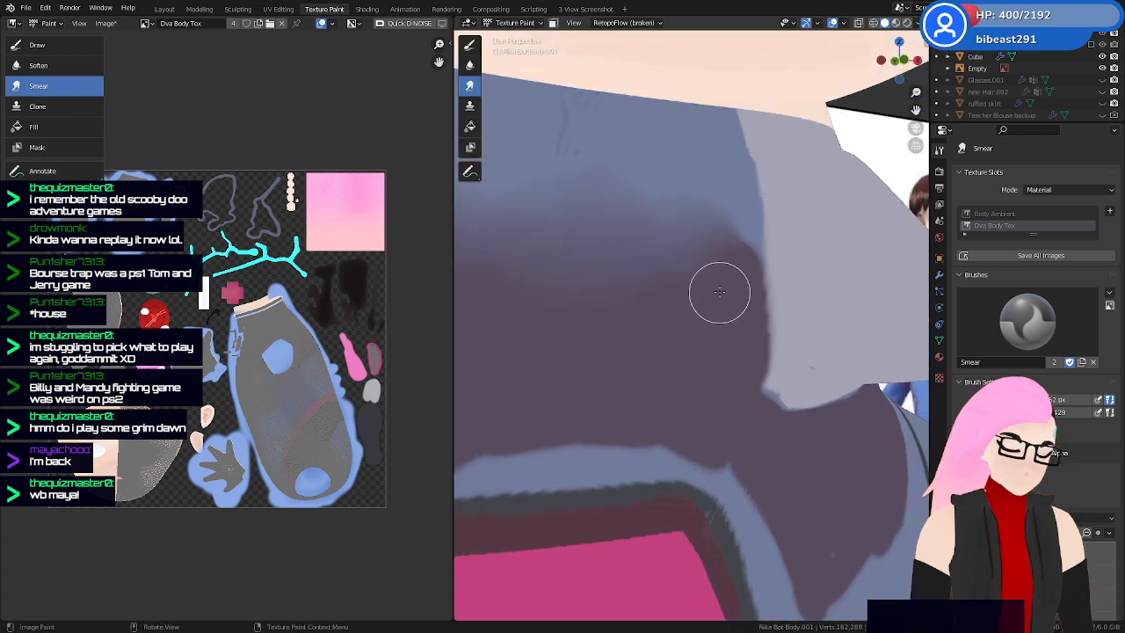
key("f")
left_click(733, 278)
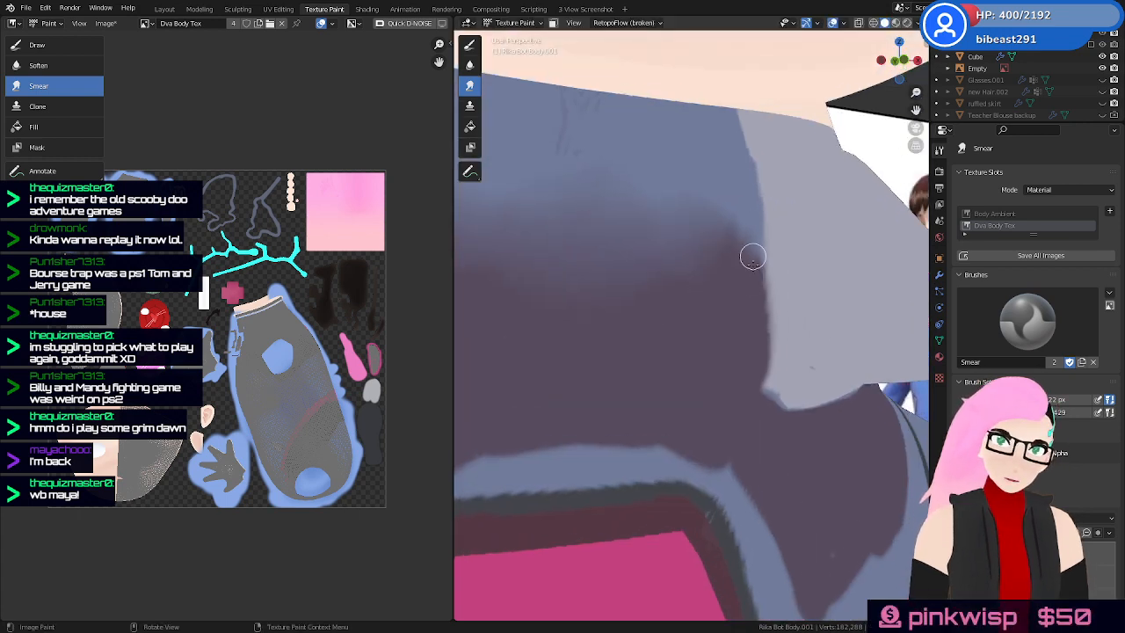
key("f")
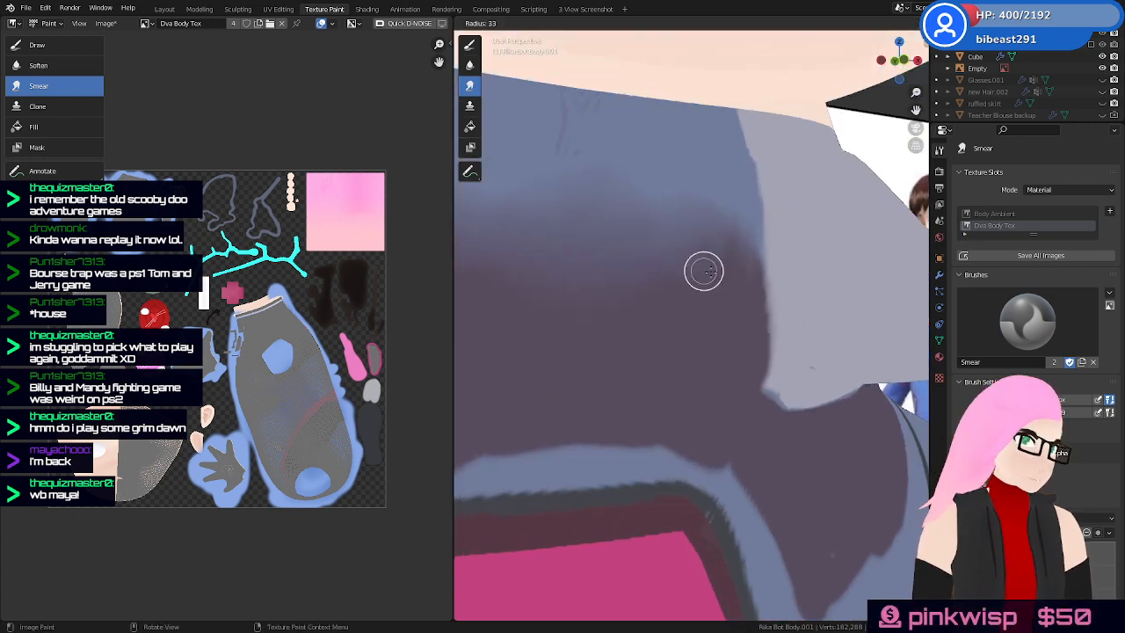
left_click(726, 282)
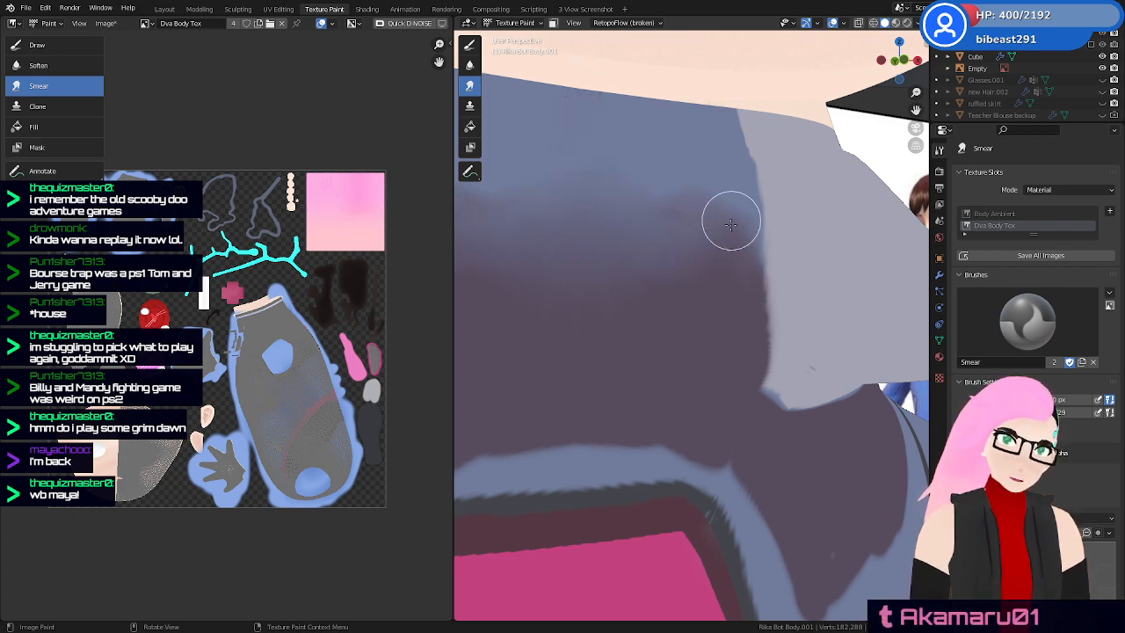
scroll(738, 305, "down", 3)
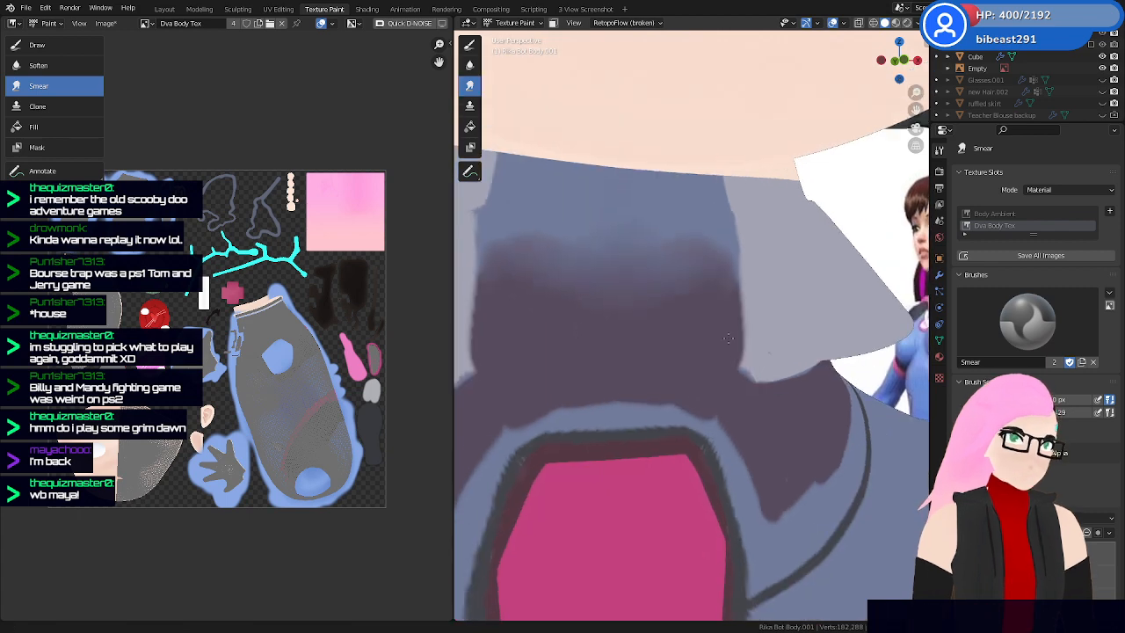
Smear the dark band's lower edge into the blue-grey rim above the pink gem
middle_click_drag(738, 305, 763, 221)
scroll(791, 231, "up", 3)
mouse_move(694, 308)
middle_mouse_down()
mouse_move(668, 312)
mouse_move(695, 295)
mouse_move(648, 306)
middle_mouse_up()
scroll(703, 290, "up", 3)
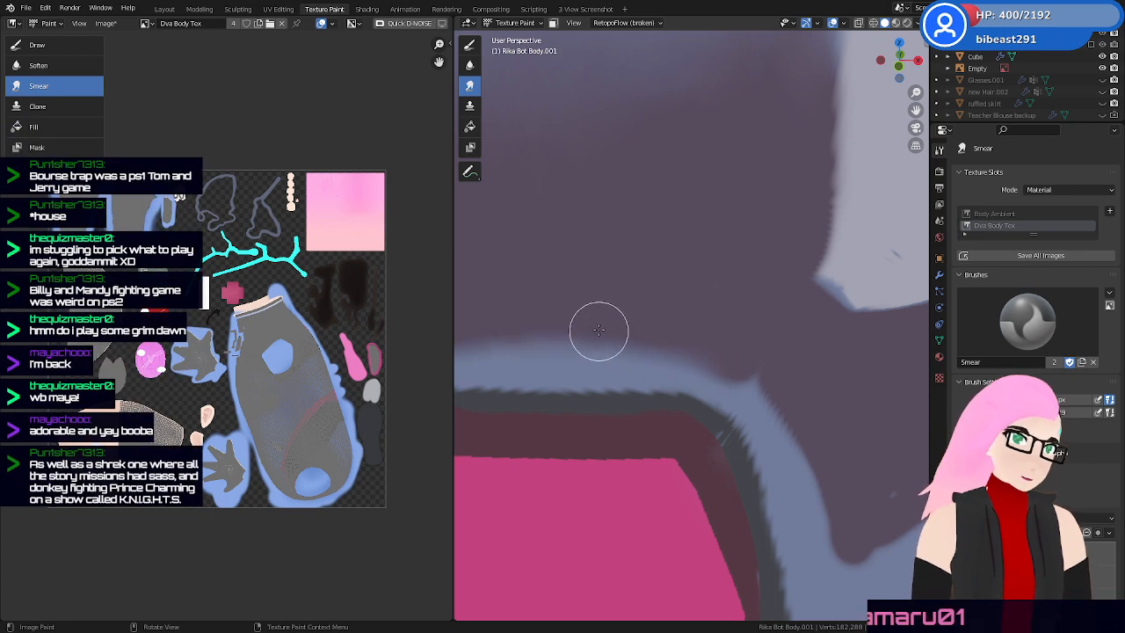
mouse_move(653, 327)
middle_mouse_down("shift")
mouse_move(680, 298)
mouse_move(663, 326)
mouse_move(687, 318)
mouse_move(587, 307)
middle_mouse_up("shift")
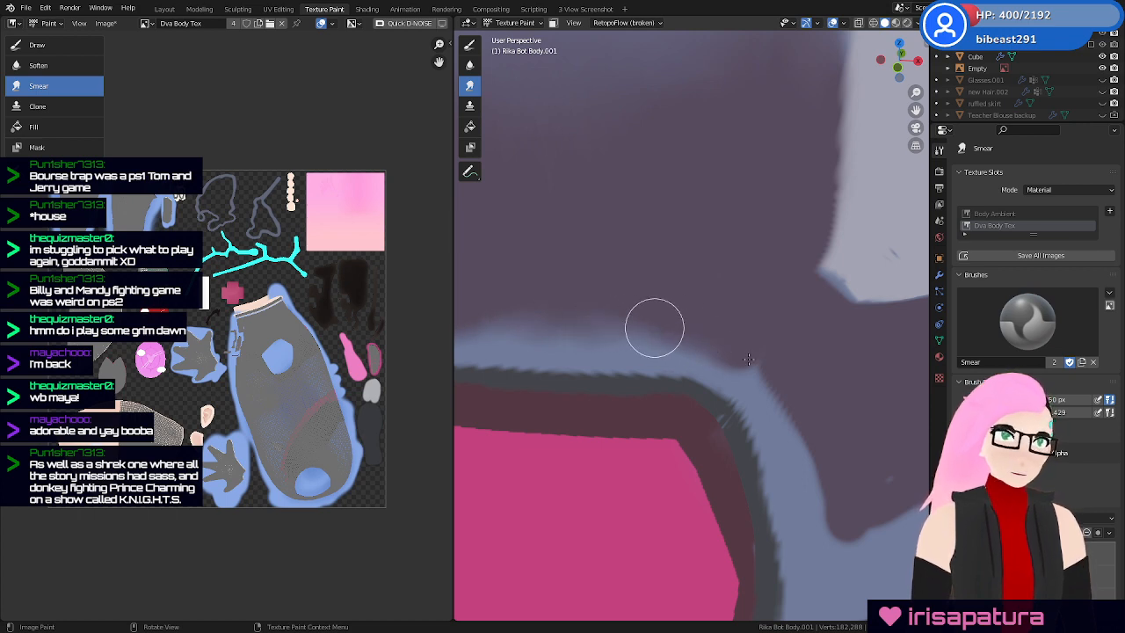
mouse_move(748, 359)
middle_mouse_down()
mouse_move(748, 334)
mouse_move(572, 302)
middle_mouse_up()
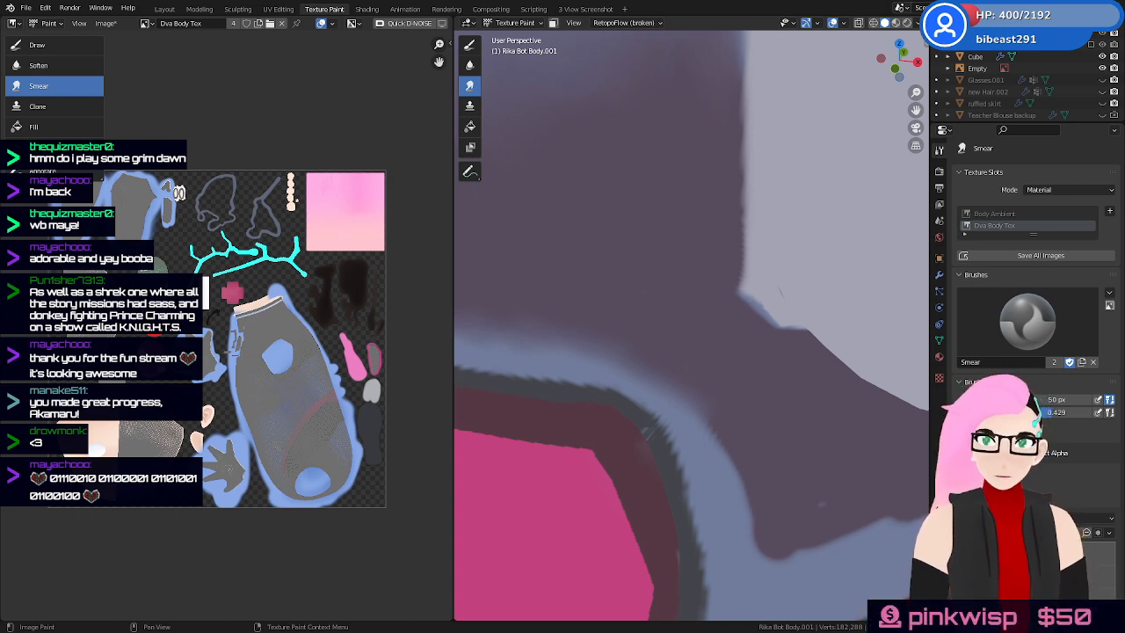
Check the neck shading on the full character beside the reference and save the file again
mouse_move(729, 334)
middle_mouse_down()
mouse_move(701, 493)
mouse_move(755, 334)
mouse_move(736, 309)
middle_mouse_up()
scroll(730, 370, "down", 5)
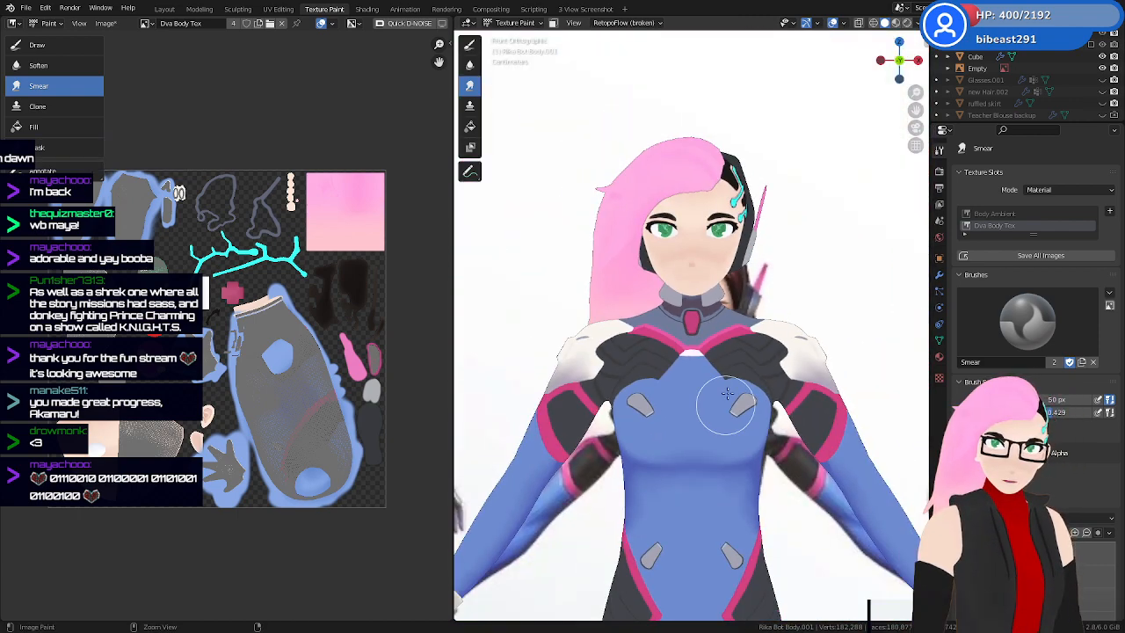
scroll(727, 393, "down", 2)
middle_click_drag(727, 393, 754, 470)
key("ctrl+s")
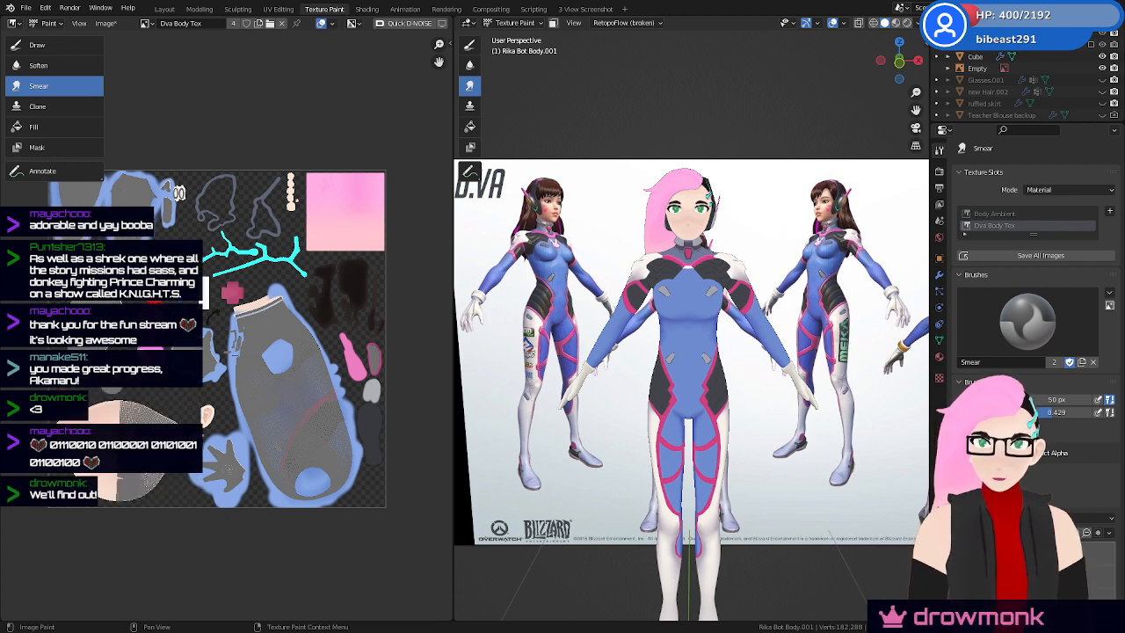
Smear the dark neck band further upward between the collar flaps to lengthen its fade
middle_click_drag(739, 259, 764, 305, "shift")
middle_click_drag(667, 292, 725, 220, "shift")
mouse_move(702, 207)
middle_mouse_down("shift")
mouse_move(738, 335)
mouse_move(728, 284)
mouse_move(710, 308)
mouse_move(729, 296)
mouse_move(691, 213)
middle_mouse_up("shift")
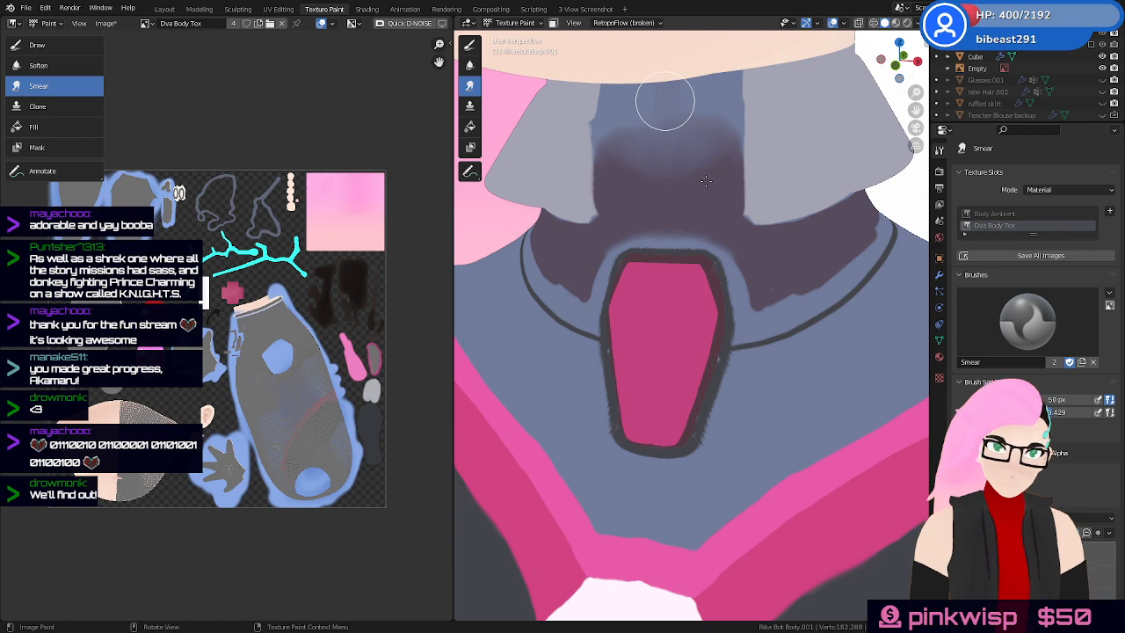
mouse_move(706, 181)
middle_mouse_down()
mouse_move(708, 220)
mouse_move(703, 145)
middle_mouse_up()
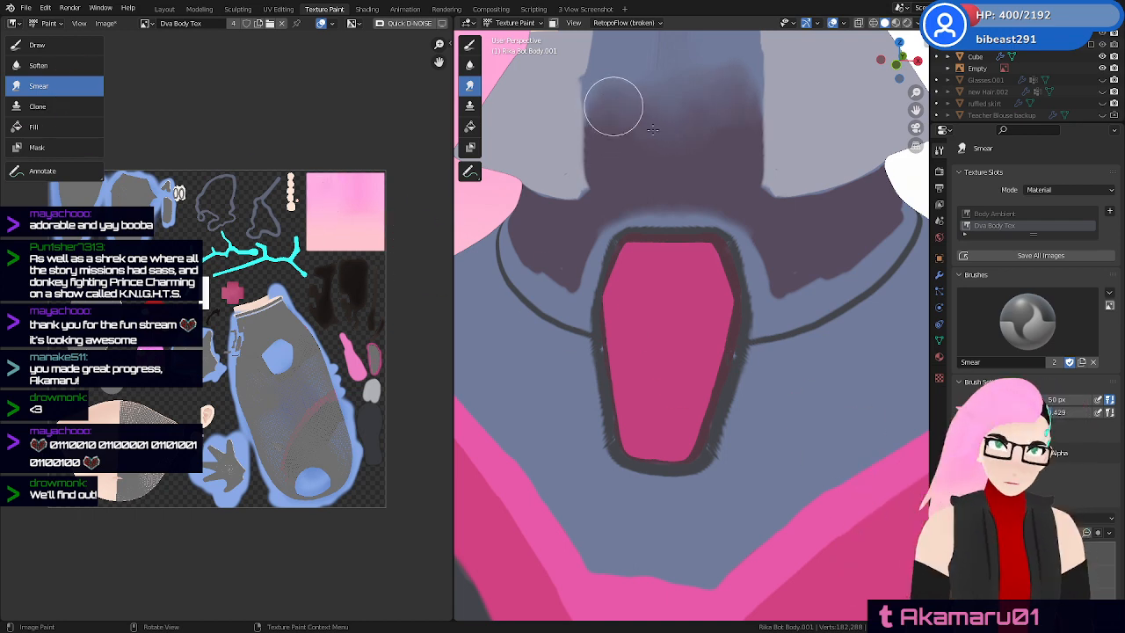
Smear the dark band's lower edge beside the pink gem down over the thin dark outline
mouse_move(779, 238)
middle_mouse_down()
mouse_move(779, 282)
mouse_move(751, 264)
middle_mouse_up()
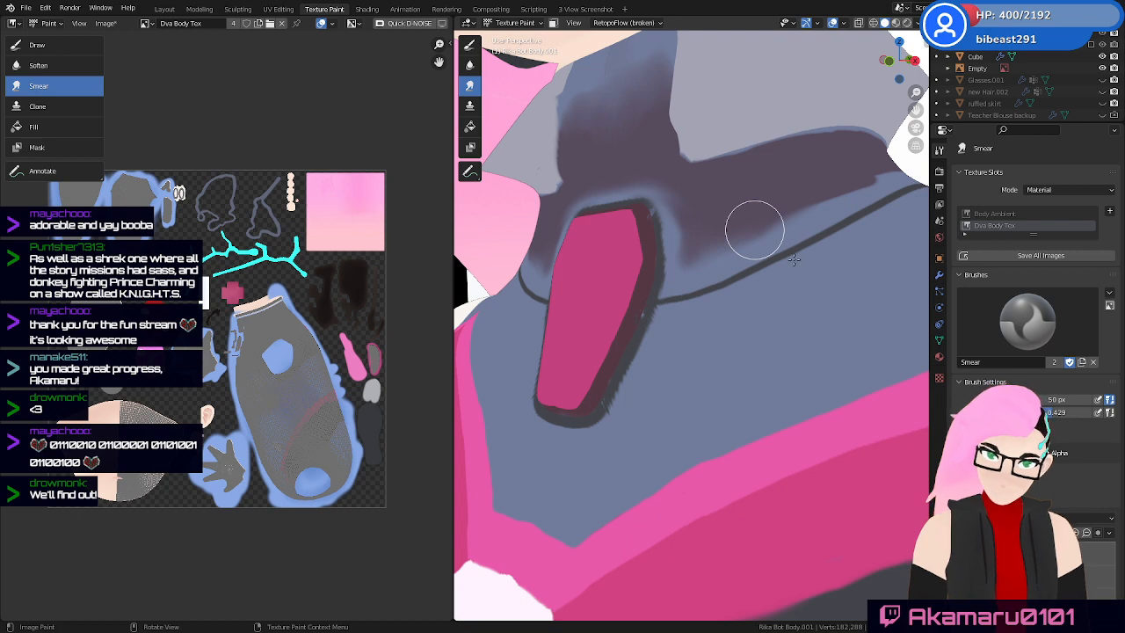
mouse_move(794, 259)
middle_mouse_down()
mouse_move(648, 281)
mouse_move(719, 305)
middle_mouse_up()
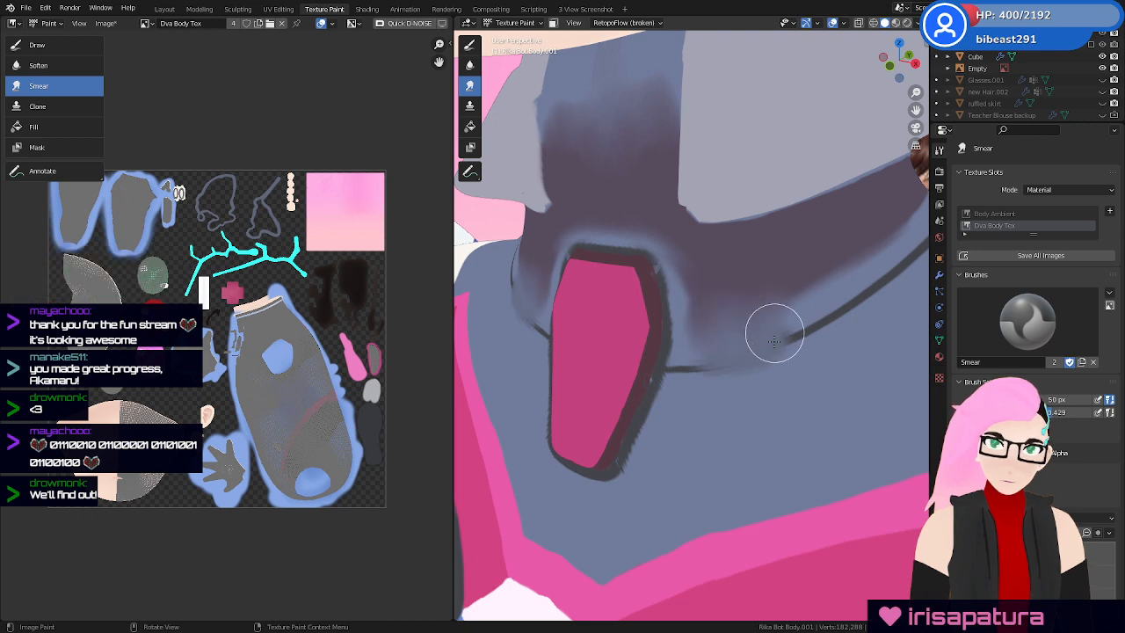
mouse_move(774, 334)
left_mouse_down()
mouse_move(716, 306)
mouse_move(766, 372)
mouse_move(821, 271)
mouse_move(827, 305)
left_mouse_up()
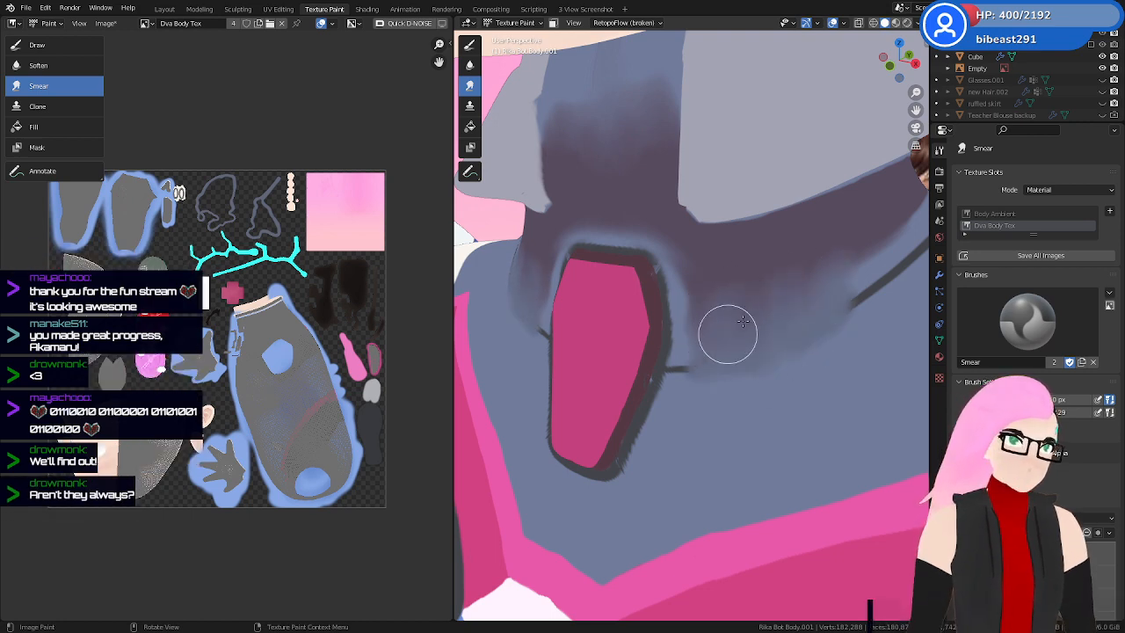
middle_click_drag(743, 322, 728, 319)
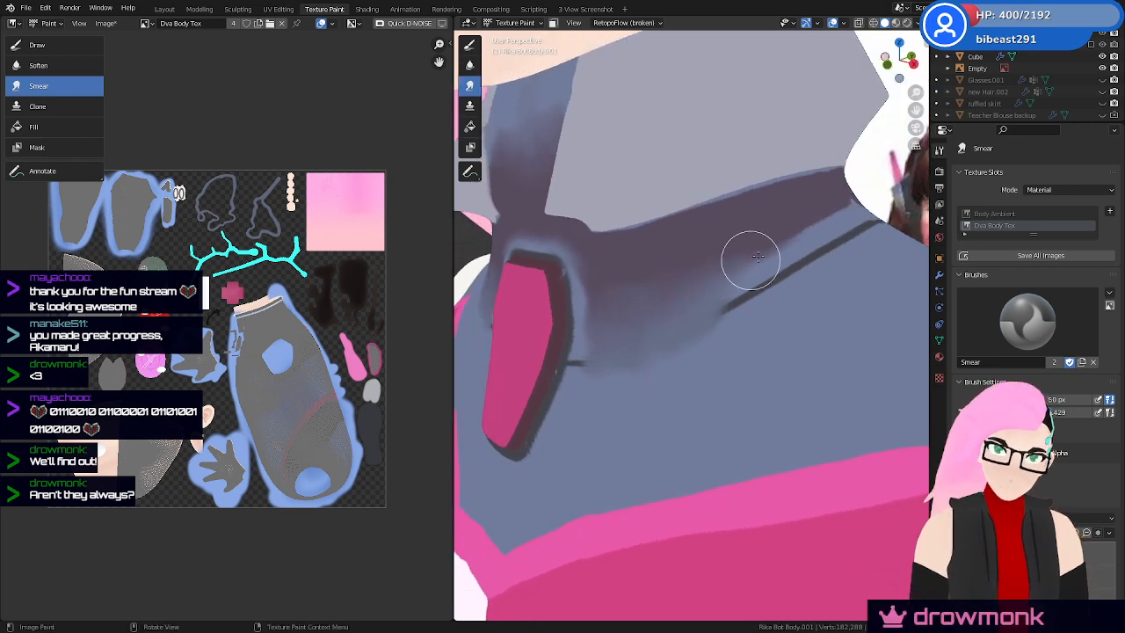
Blend the band's lower edge and the remaining dark outline along the side of the neck toward the back
middle_click_drag(771, 254, 667, 314)
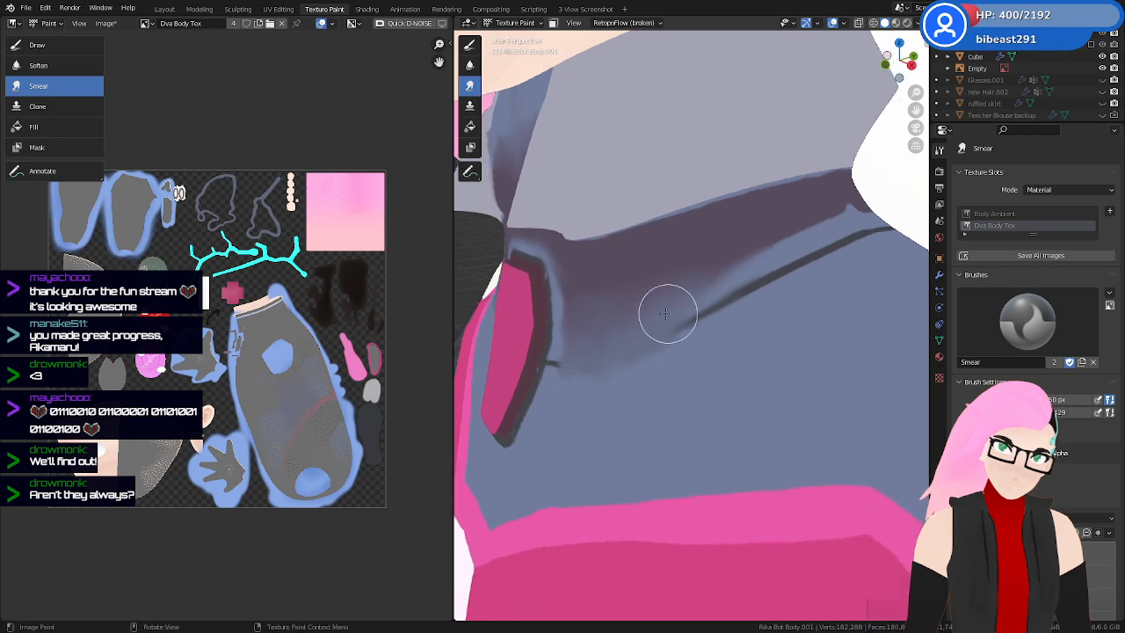
mouse_move(668, 314)
left_mouse_down()
mouse_move(706, 251)
mouse_move(736, 241)
mouse_move(773, 255)
left_mouse_up()
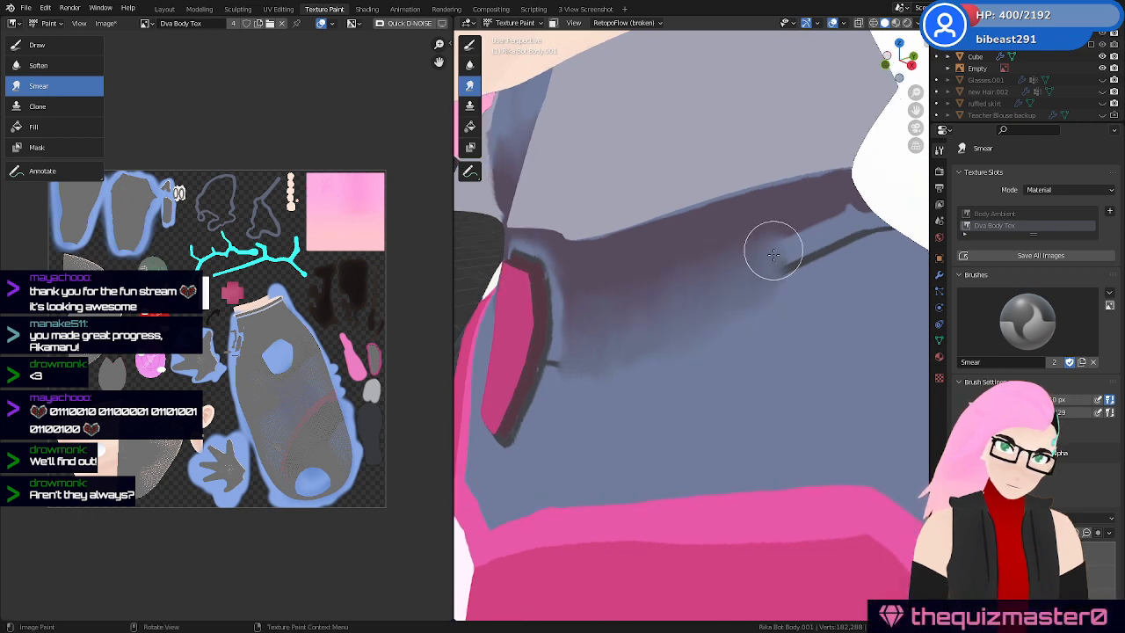
mouse_move(797, 266)
middle_mouse_down()
mouse_move(771, 284)
mouse_move(809, 246)
middle_mouse_up()
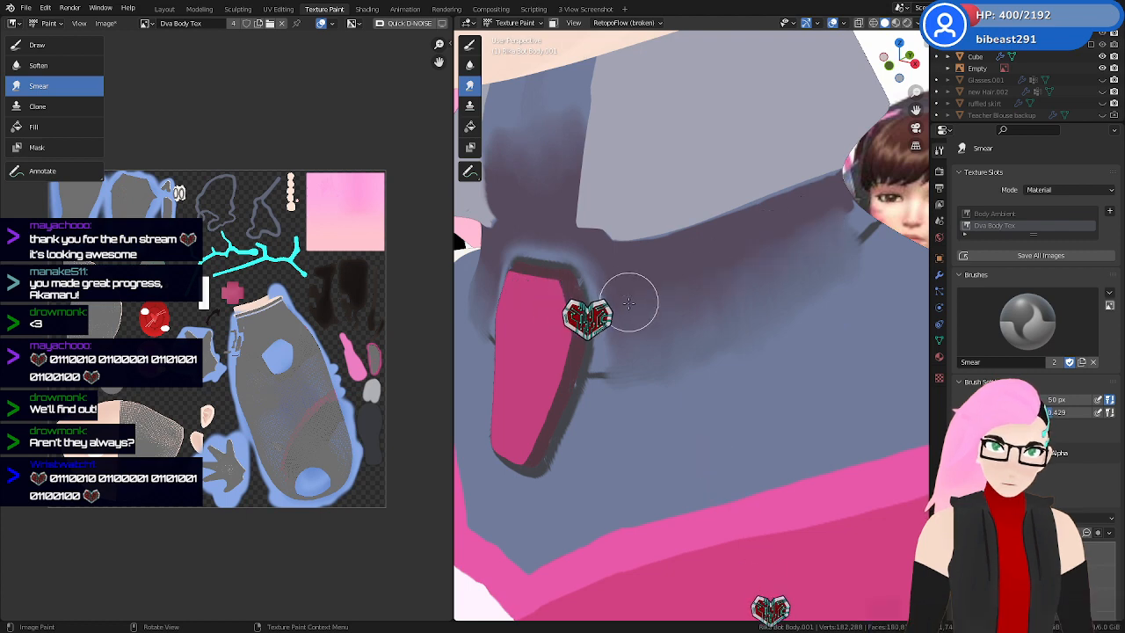
middle_click_drag(635, 307, 734, 330)
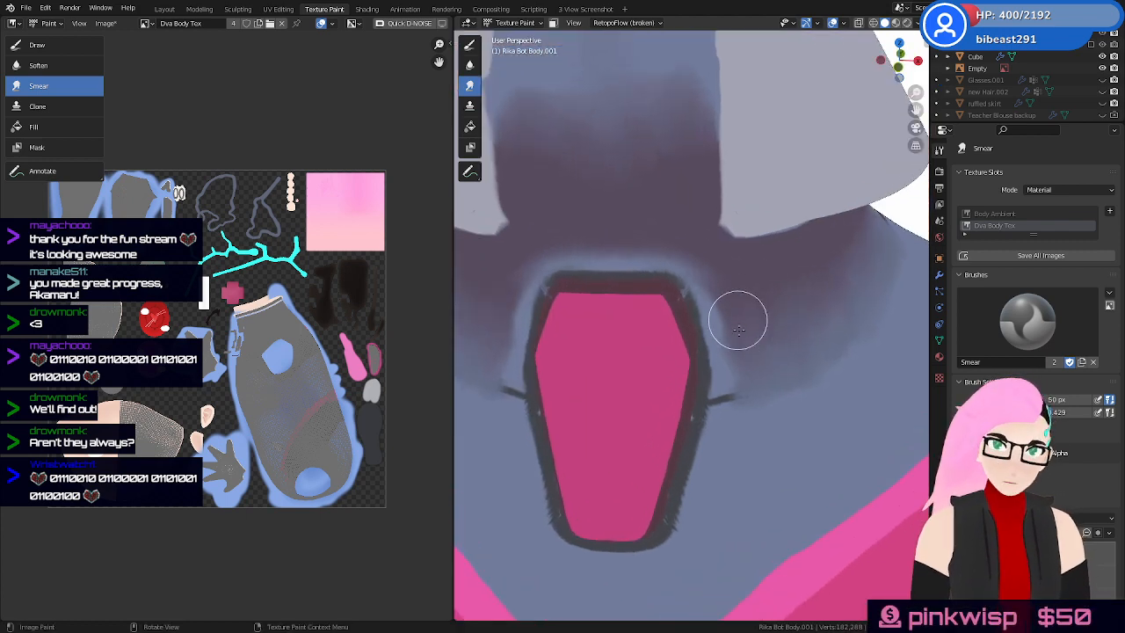